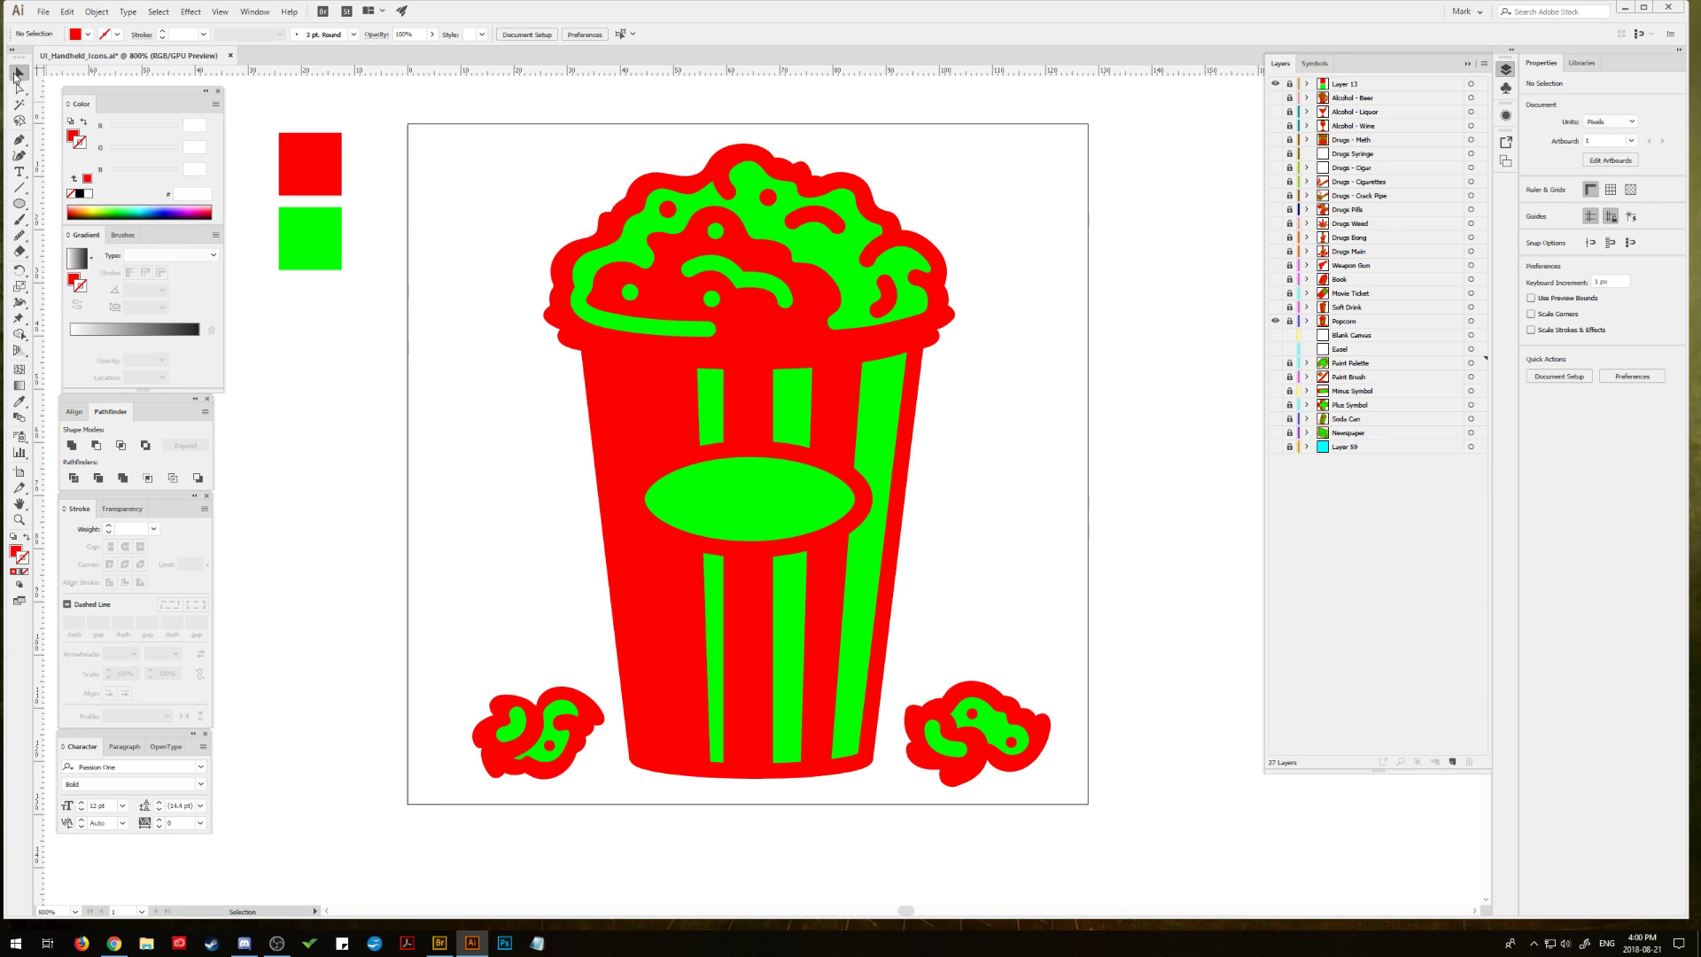
Step: Save the handheld icons document
{"action": "scroll", "coordinate": [493, 484], "scroll_direction": "up", "scroll_amount": 1}
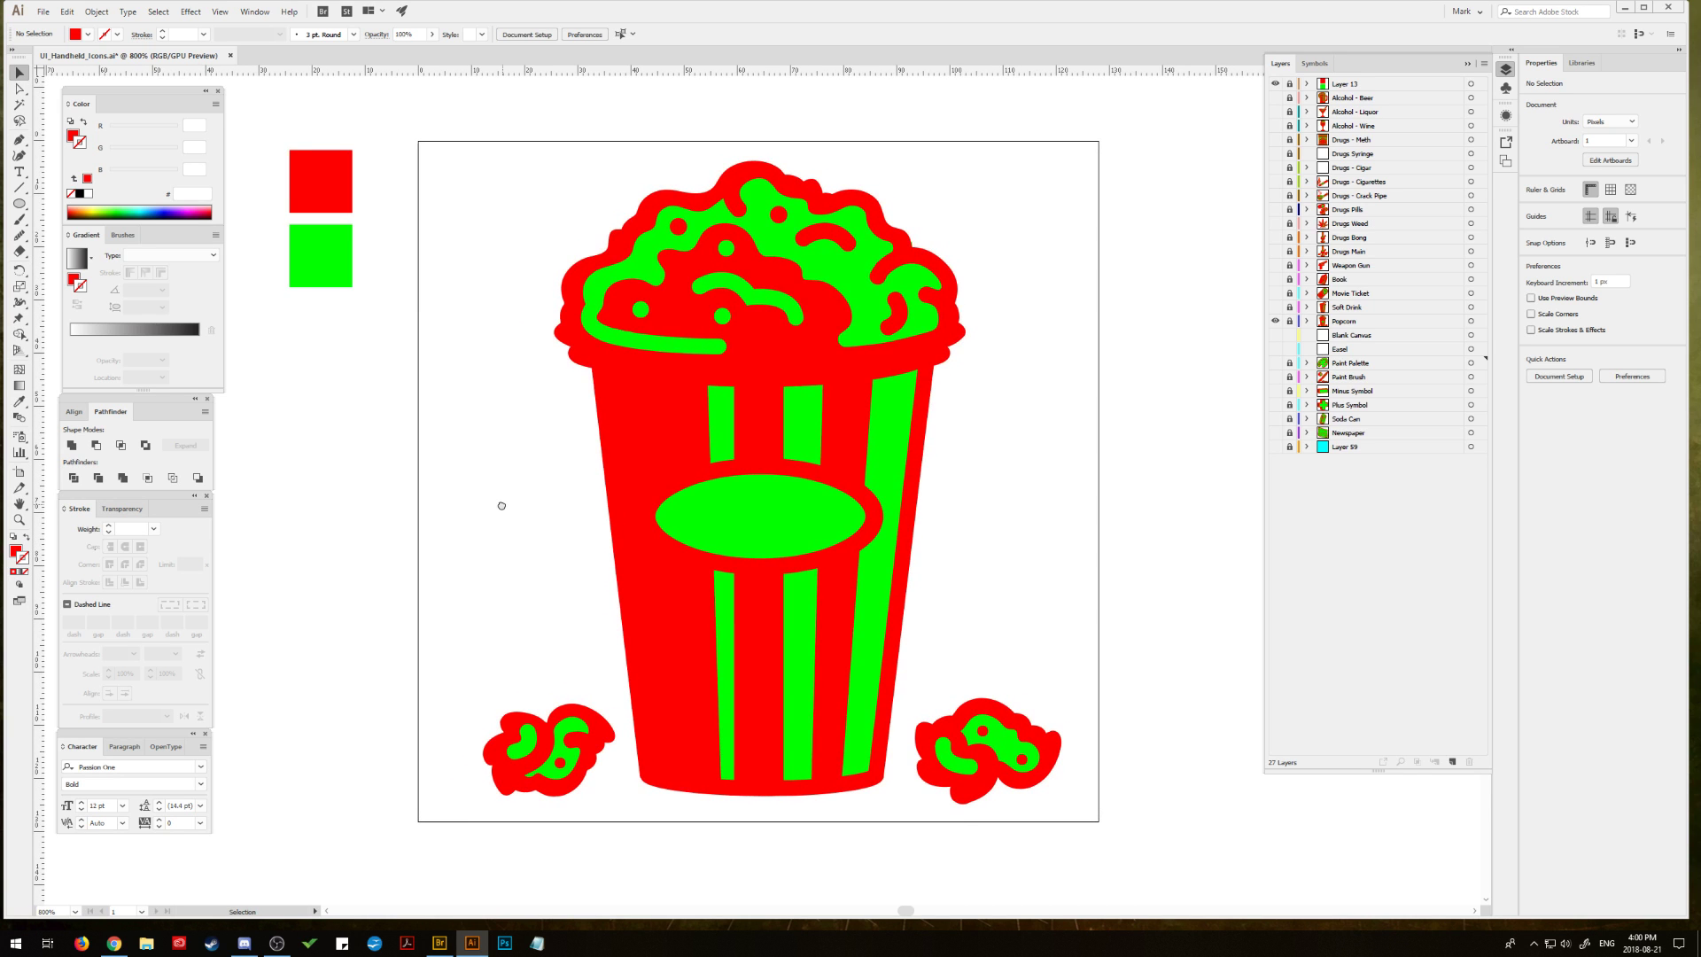
{"action": "left_click", "coordinate": [42, 12]}
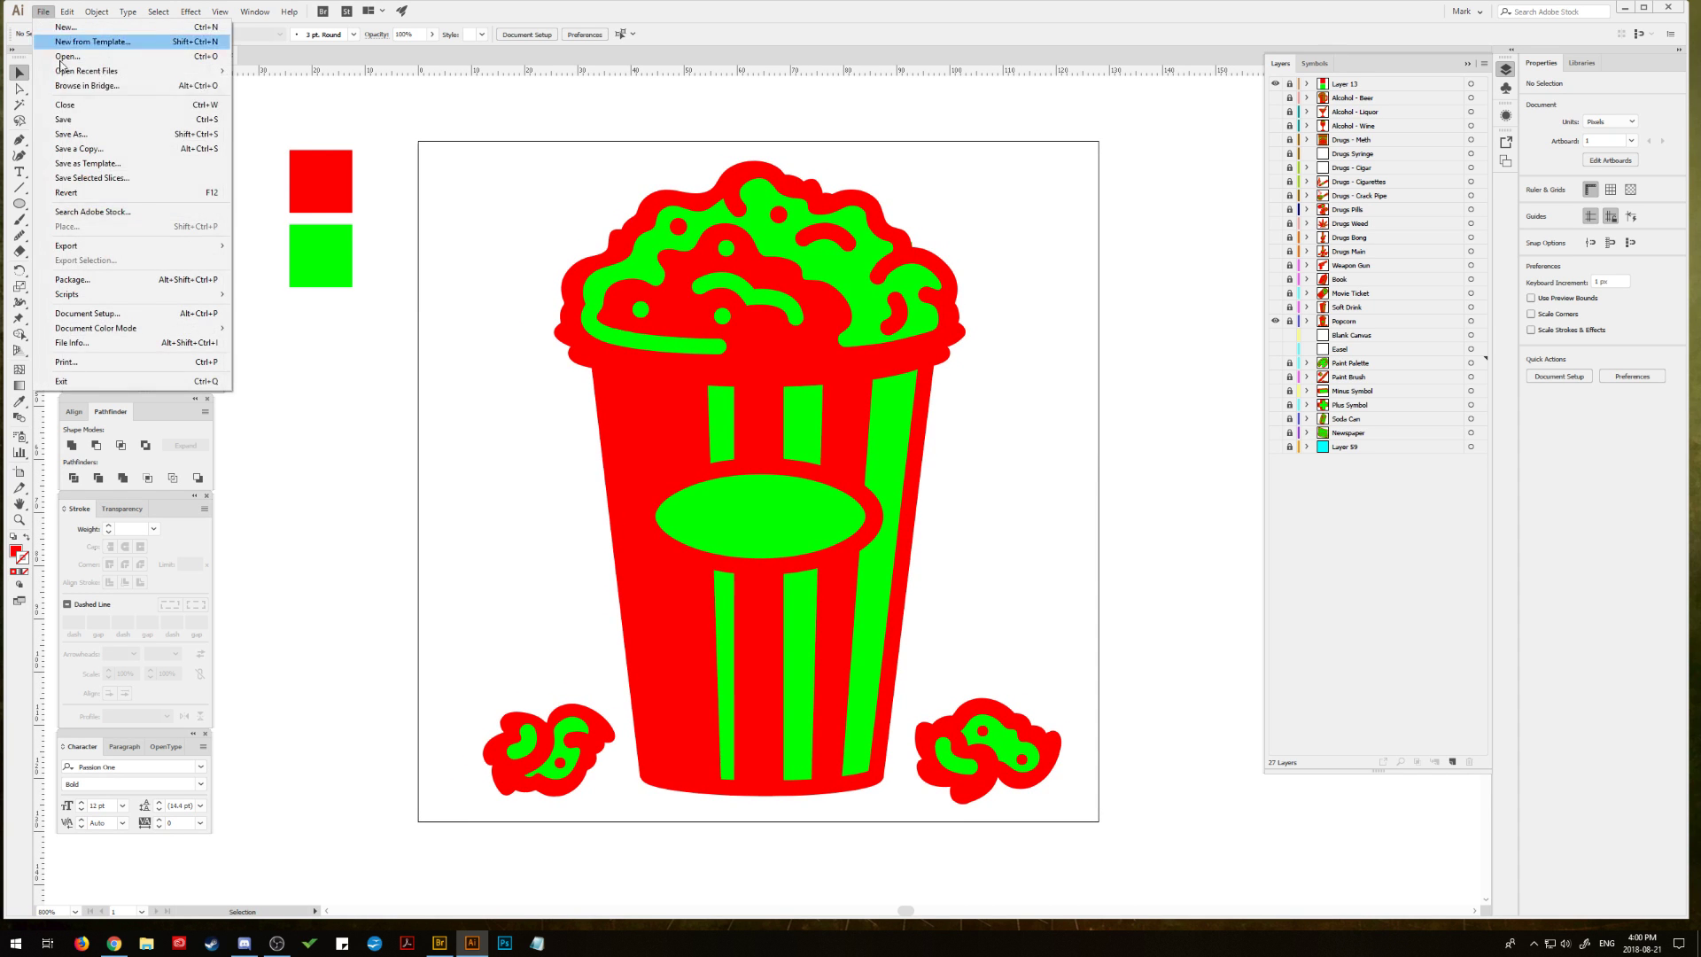
{"action": "left_click", "coordinate": [60, 119]}
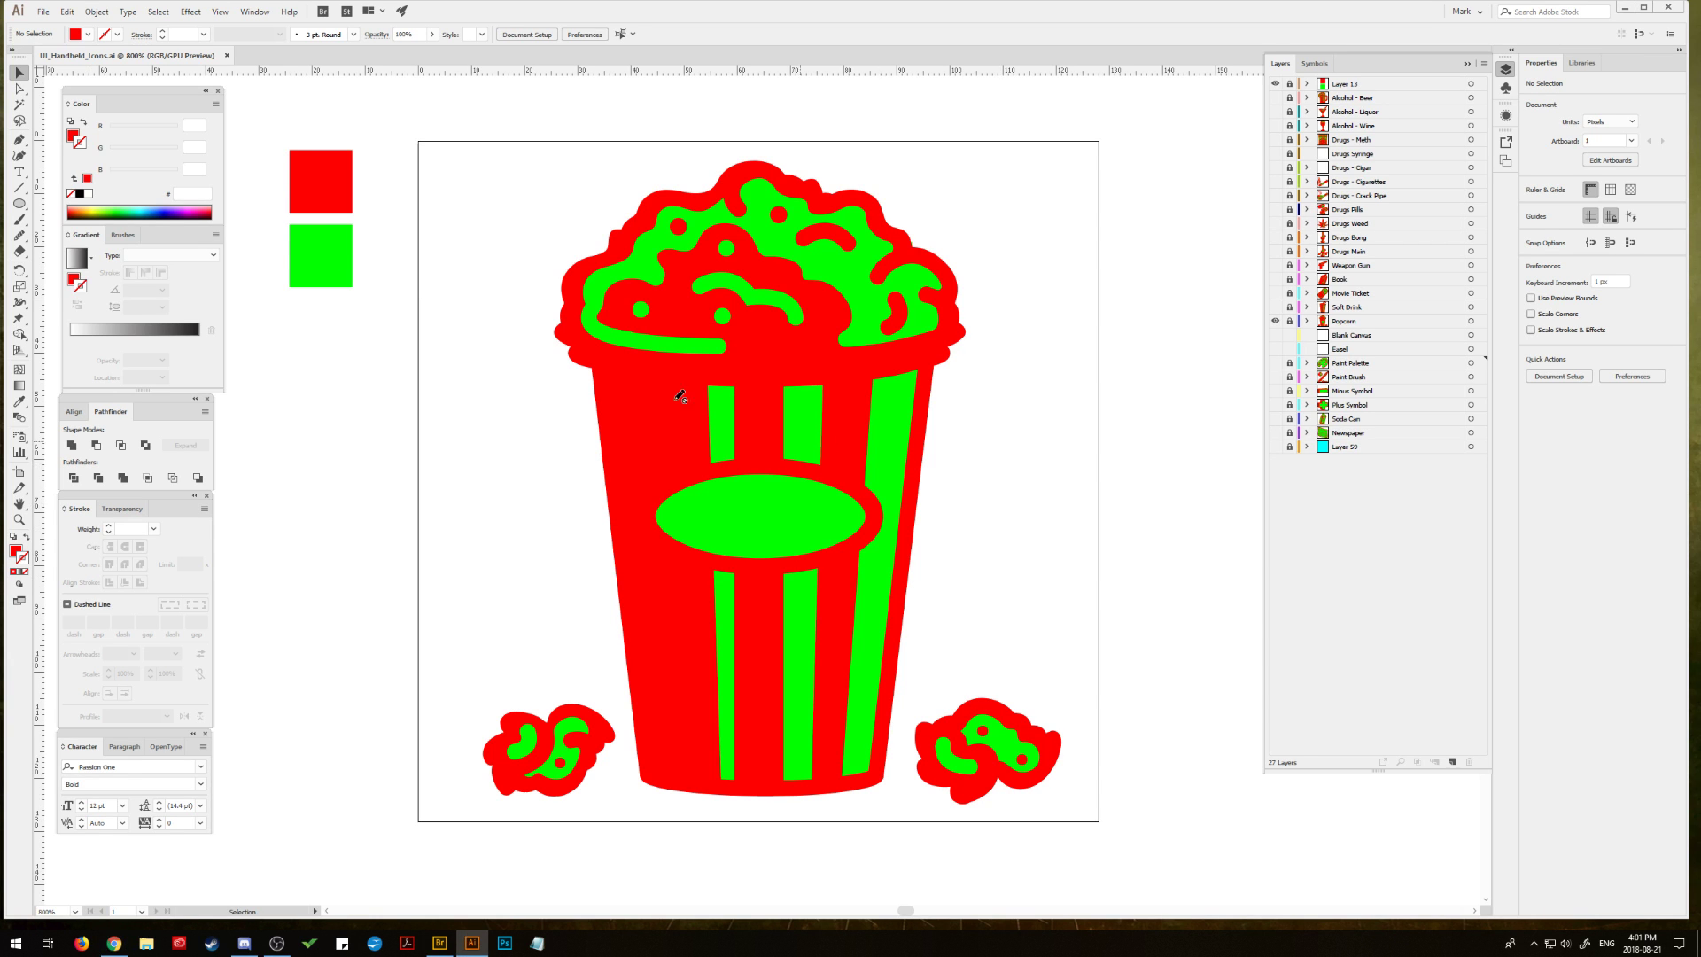
{"action": "left_click", "coordinate": [42, 11]}
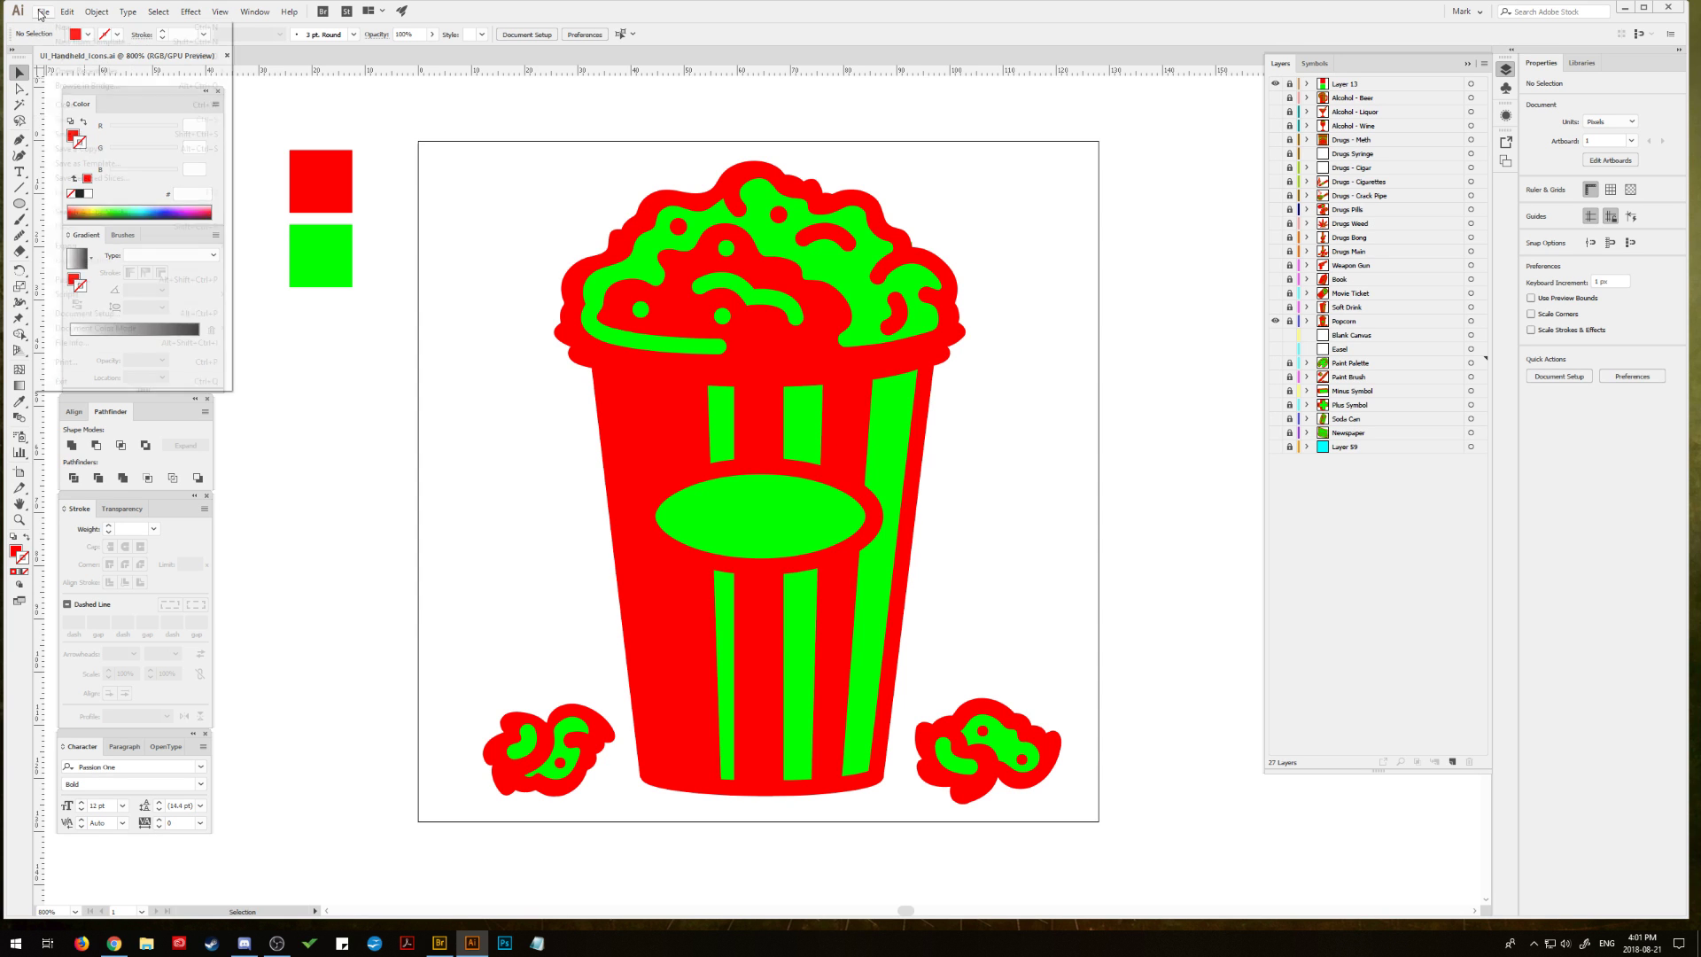
{"action": "left_click", "coordinate": [422, 129]}
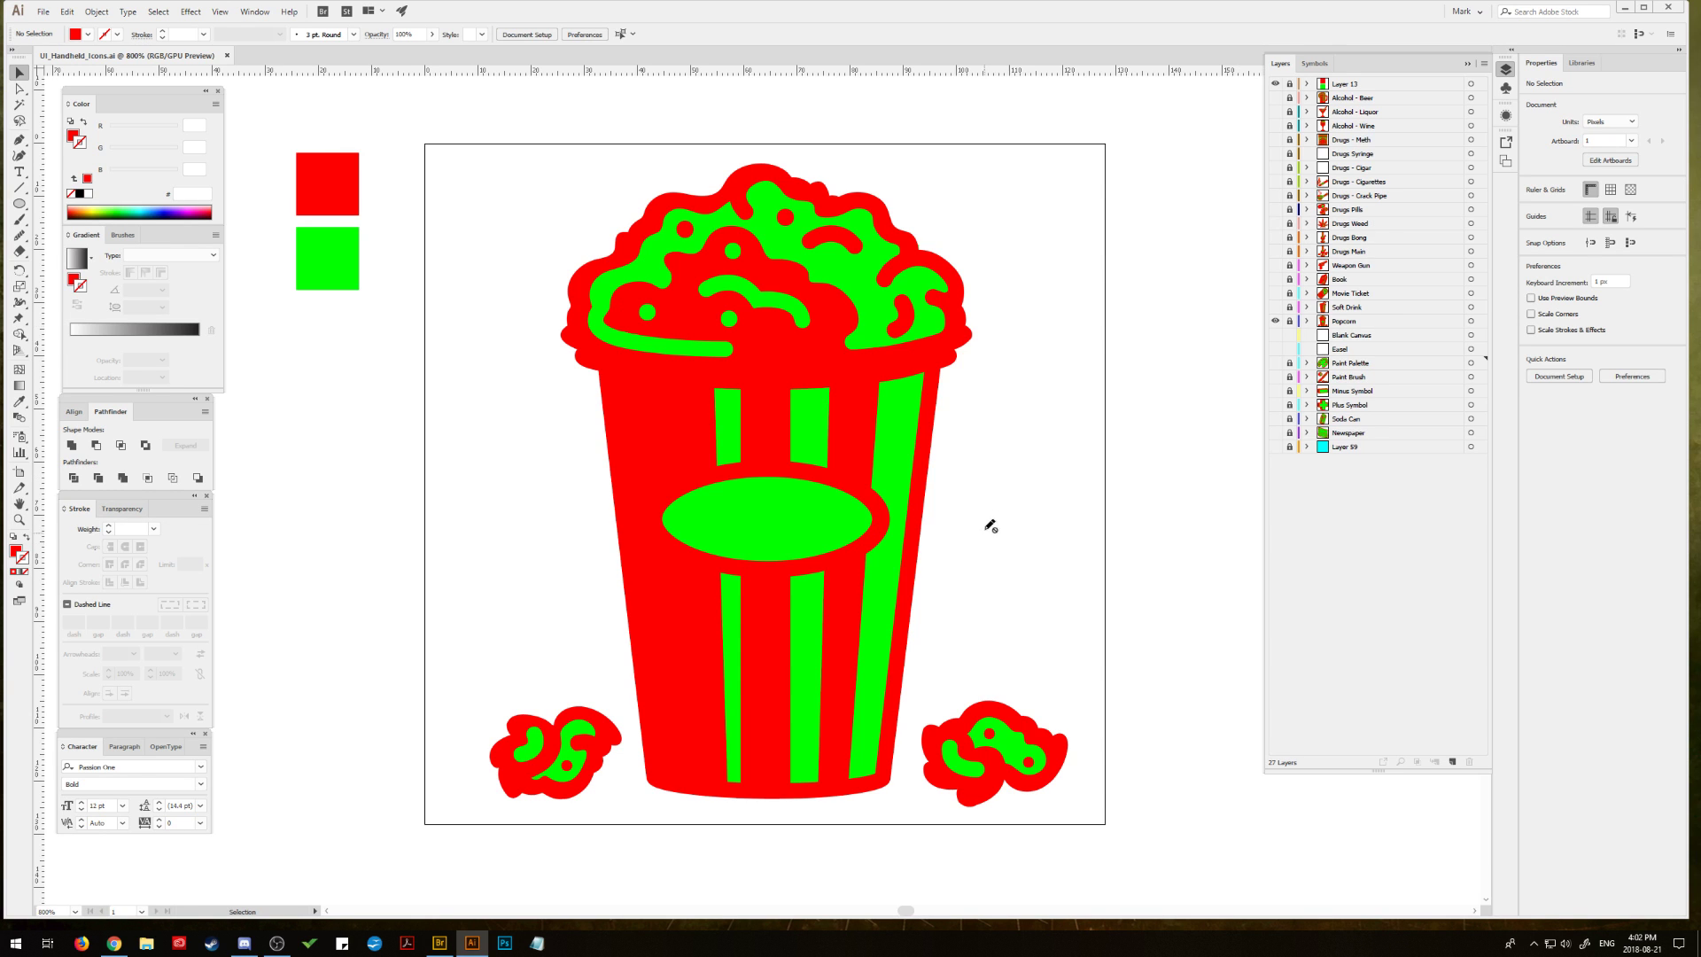
Step: Hide the Popcorn layer, and show the Soft Drink layer briefly to view its icon
{"action": "left_click", "coordinate": [1290, 323]}
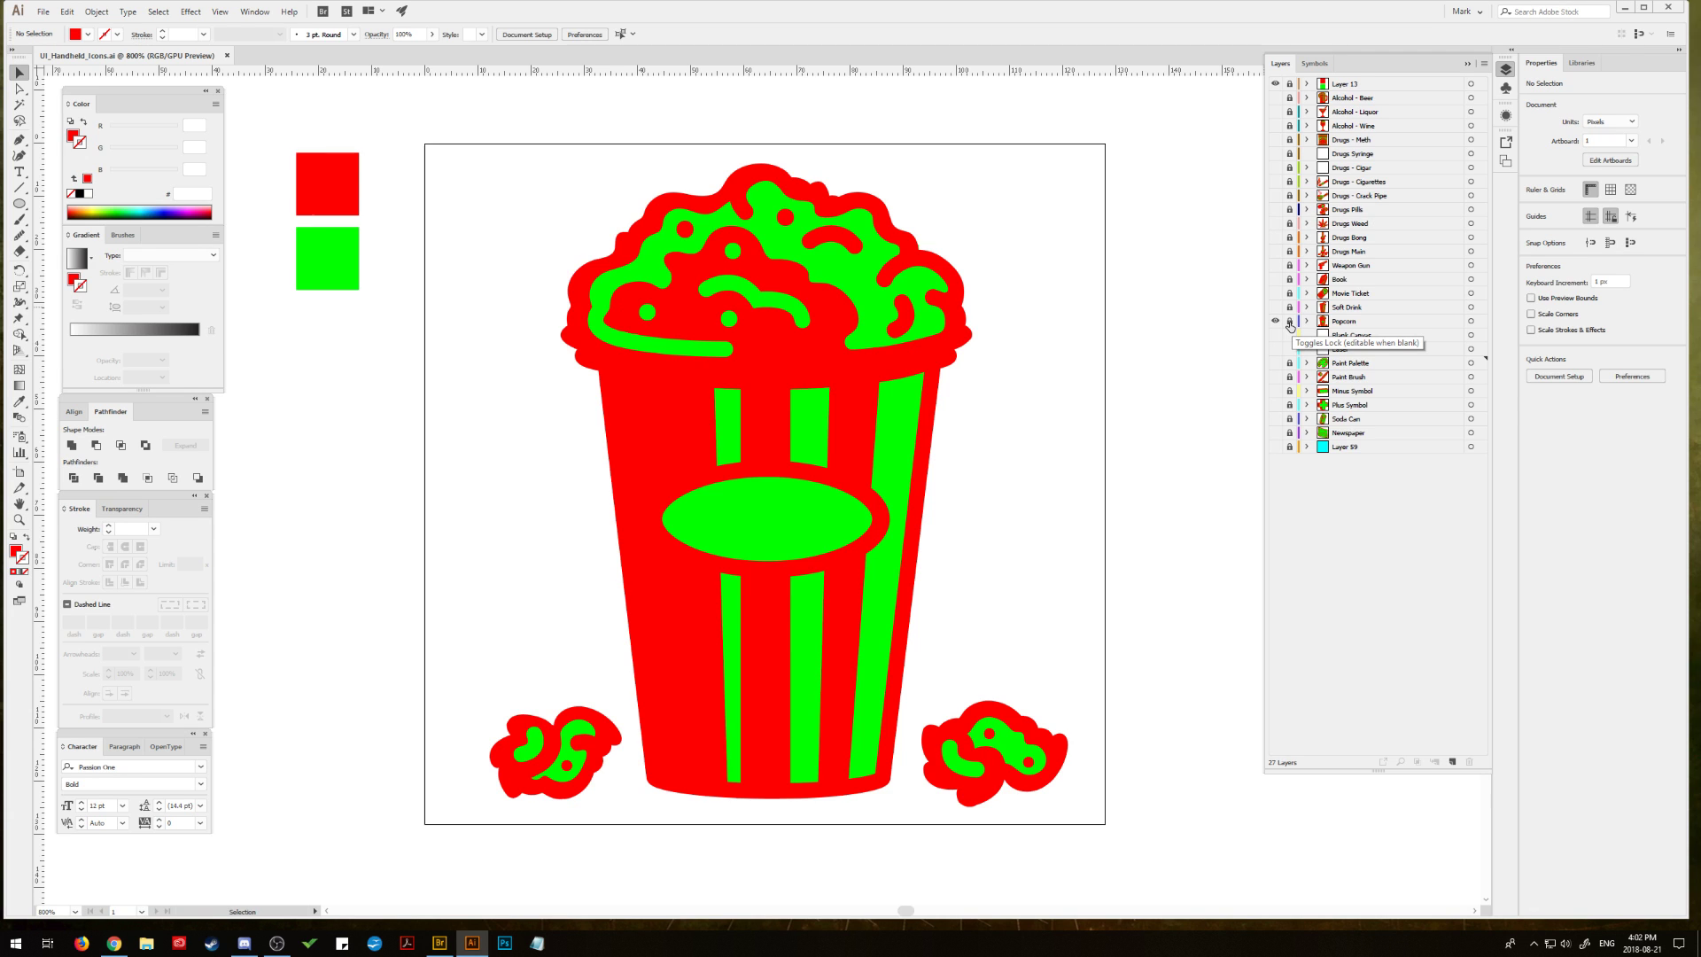
{"action": "left_click", "coordinate": [1290, 323]}
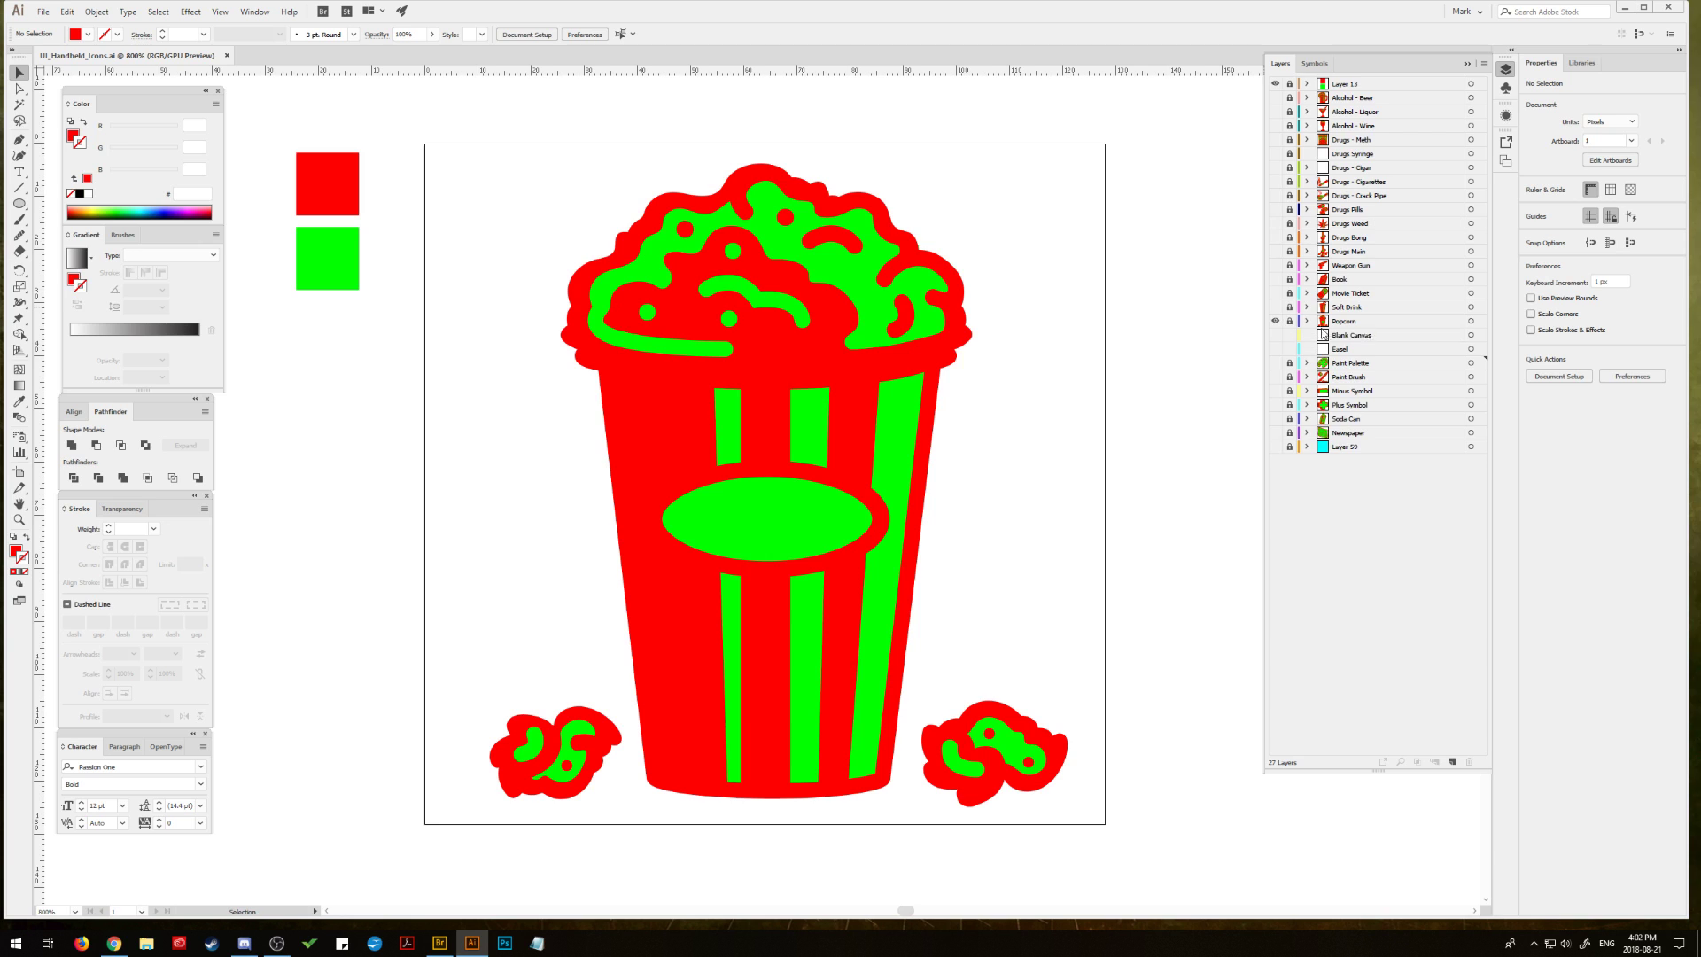
{"action": "left_click", "coordinate": [1275, 320]}
{"action": "left_click", "coordinate": [1275, 308]}
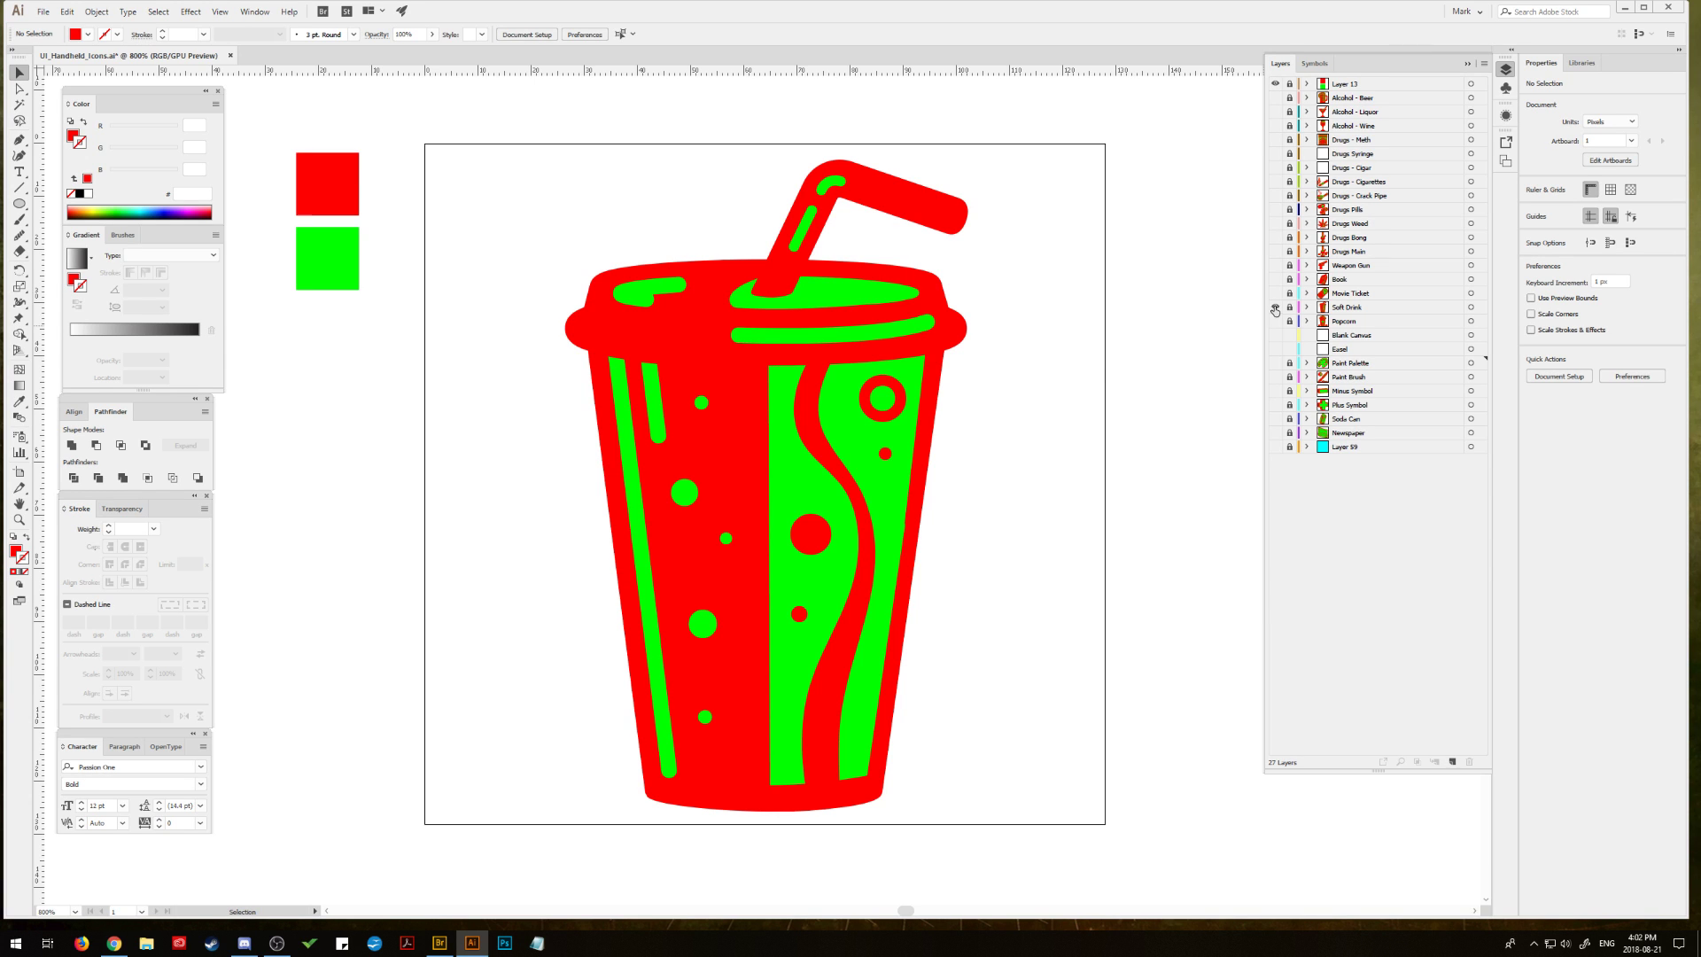
{"action": "left_click", "coordinate": [1275, 307]}
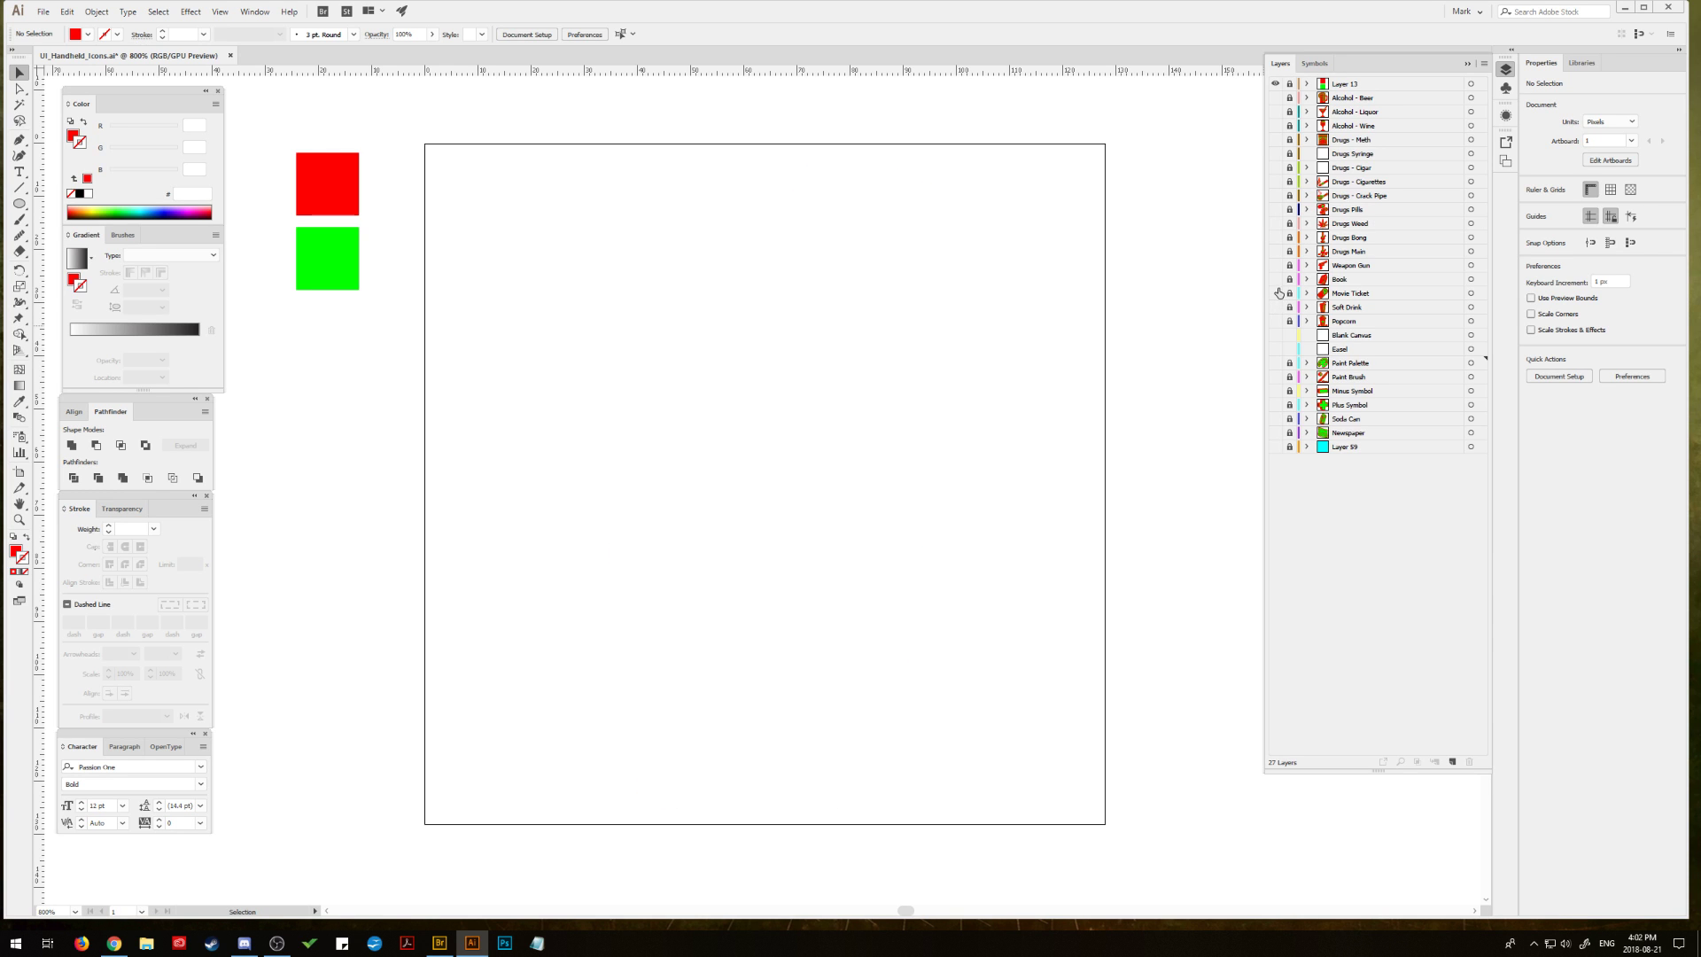
Step: View the Movie Ticket, Book and Weapon Gun icons one at a time by showing and hiding each layer
{"action": "left_click", "coordinate": [1276, 294]}
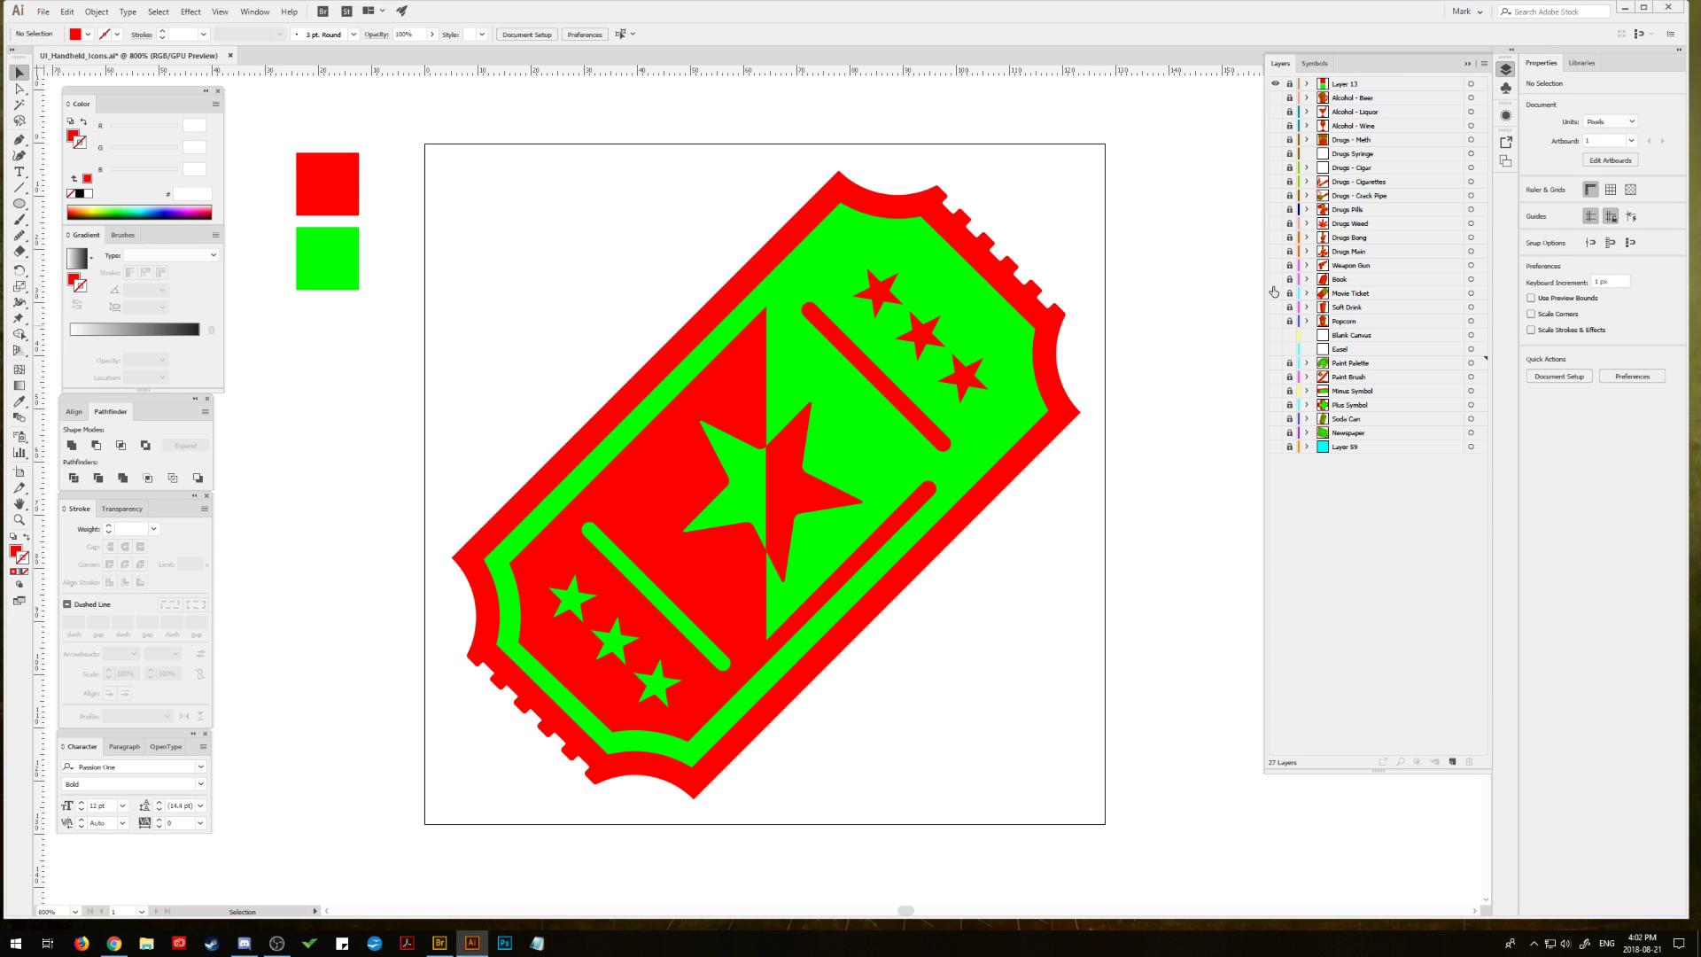
{"action": "left_click", "coordinate": [1276, 293]}
{"action": "left_click", "coordinate": [1274, 279]}
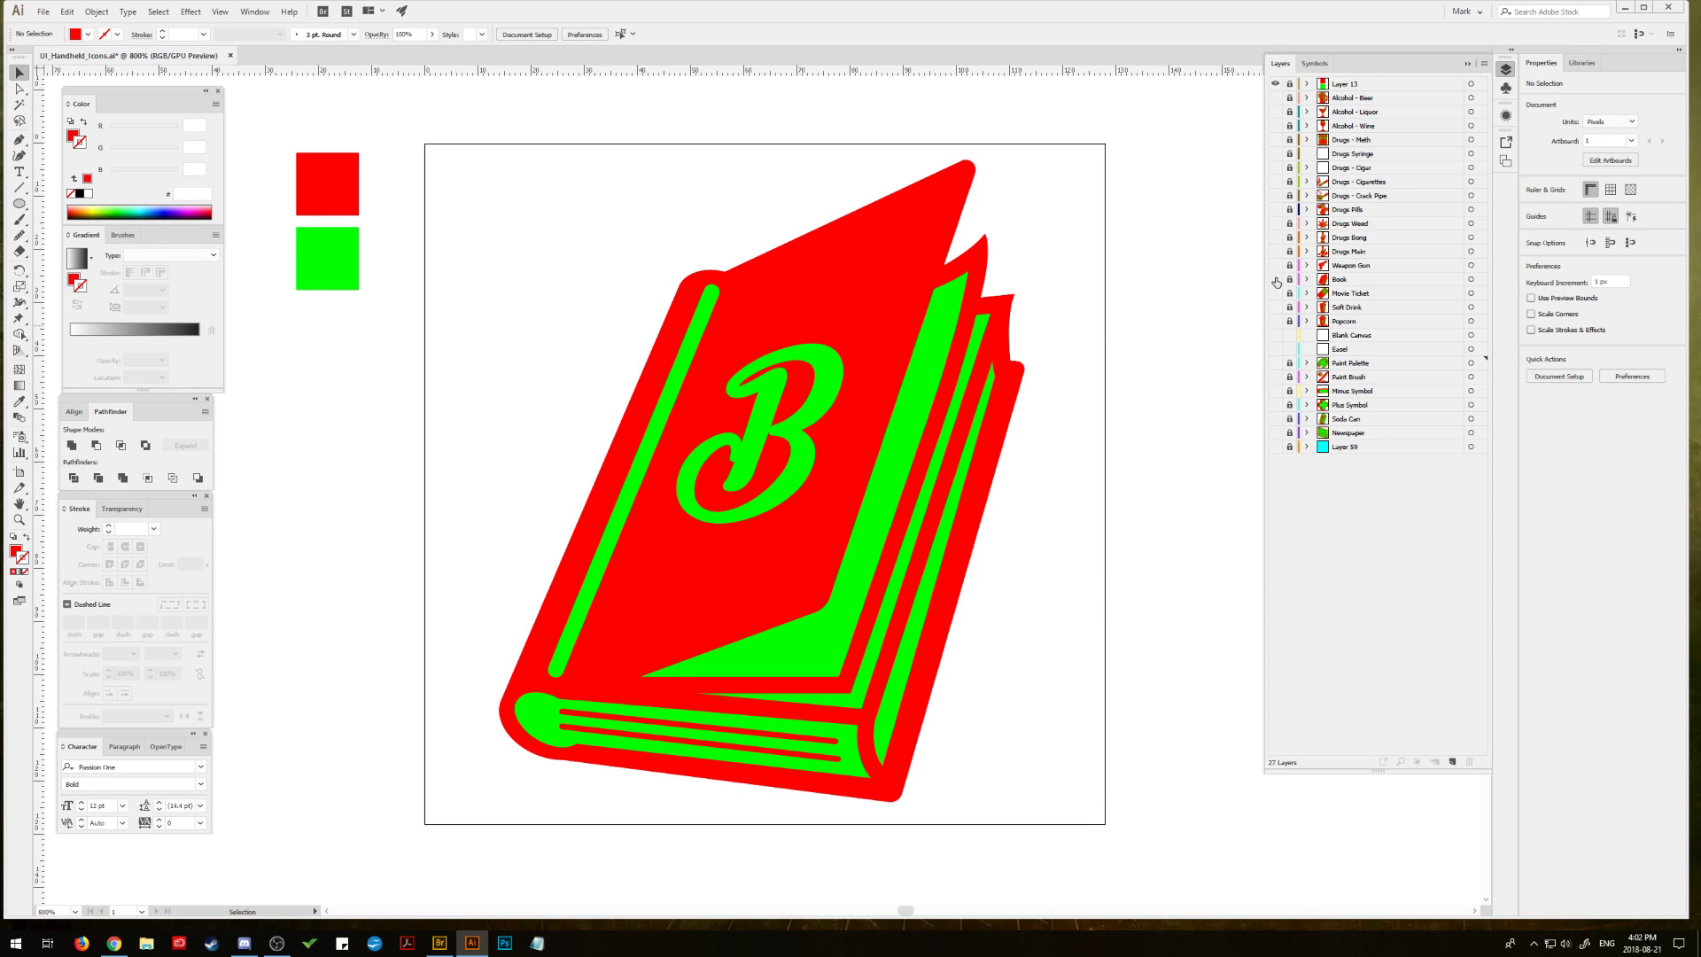
{"action": "left_click", "coordinate": [1276, 279]}
{"action": "left_click", "coordinate": [1276, 266]}
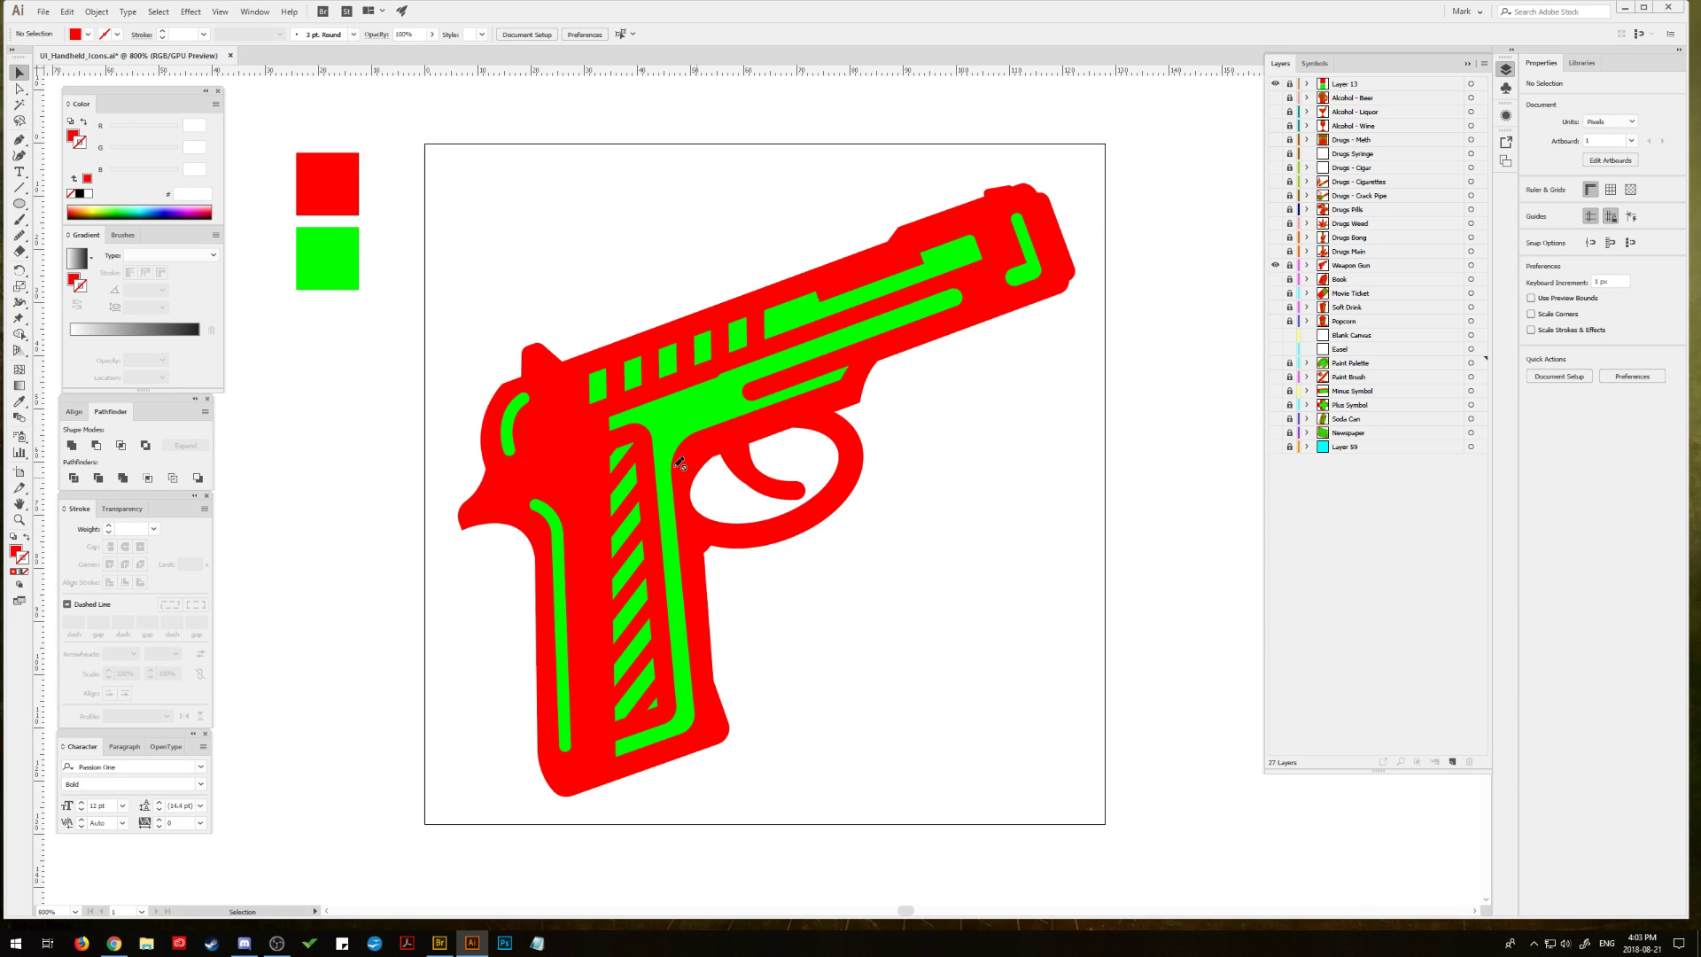
{"action": "left_click", "coordinate": [1275, 265]}
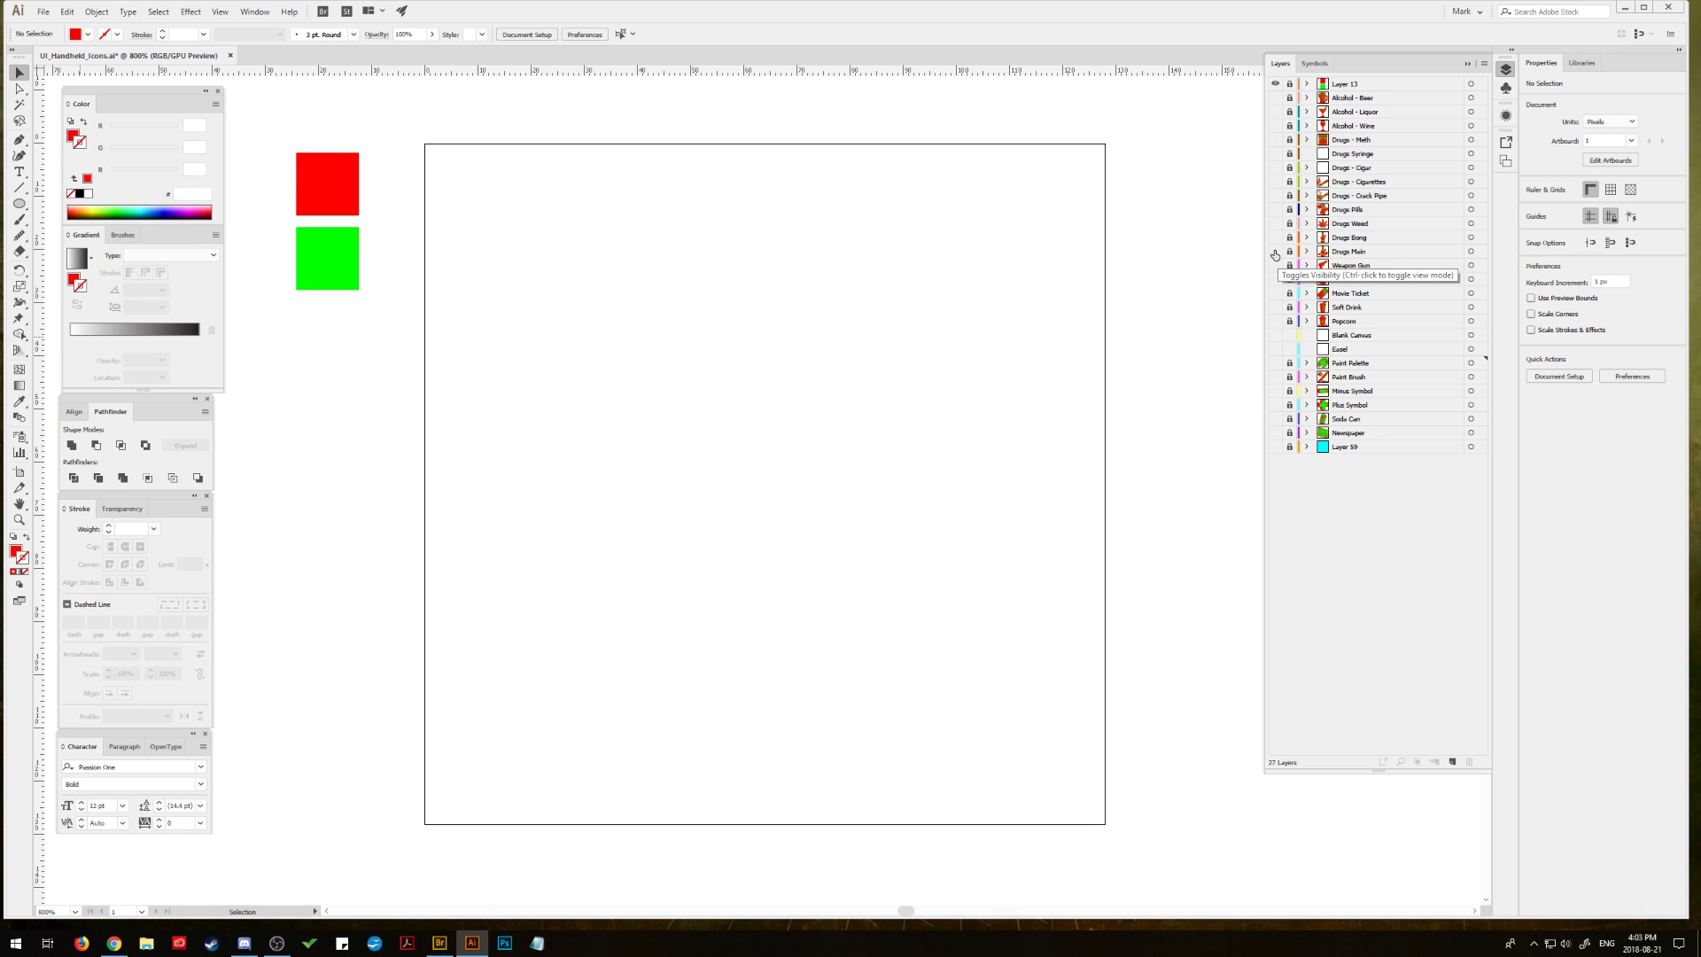
Step: View the Drugs Main, Drugs Weed and Drugs Pills icons in turn, hiding each layer after viewing it
{"action": "left_click", "coordinate": [1276, 252]}
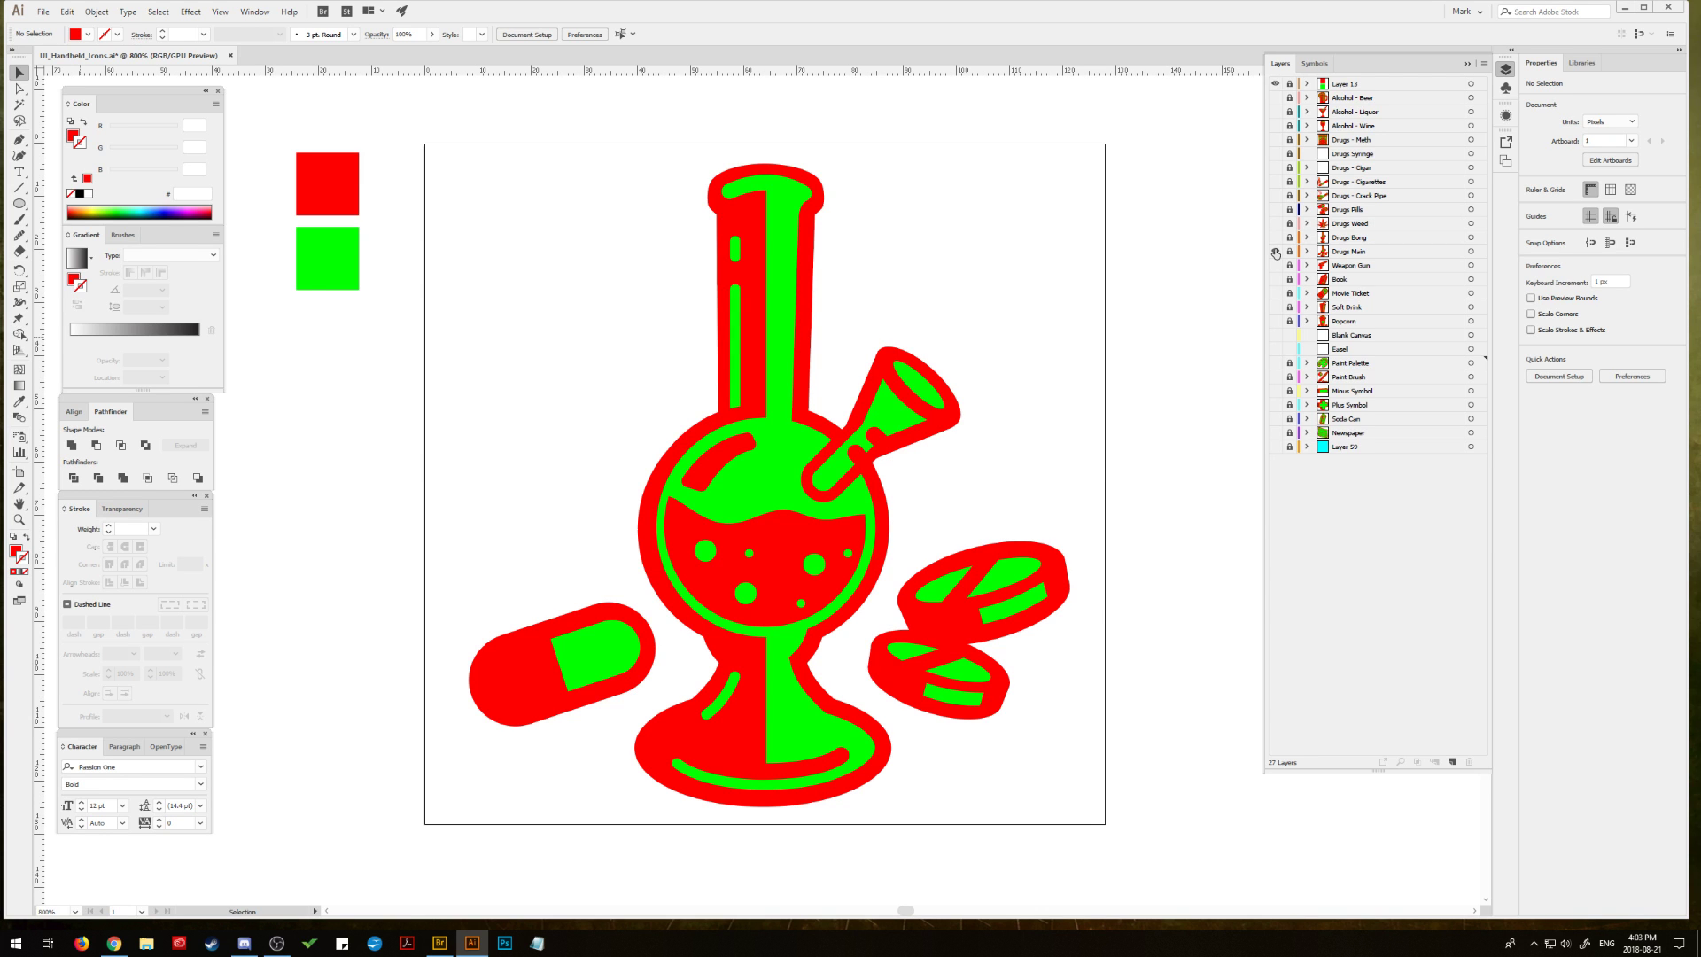
{"action": "left_click", "coordinate": [1275, 237]}
{"action": "left_click", "coordinate": [1276, 223]}
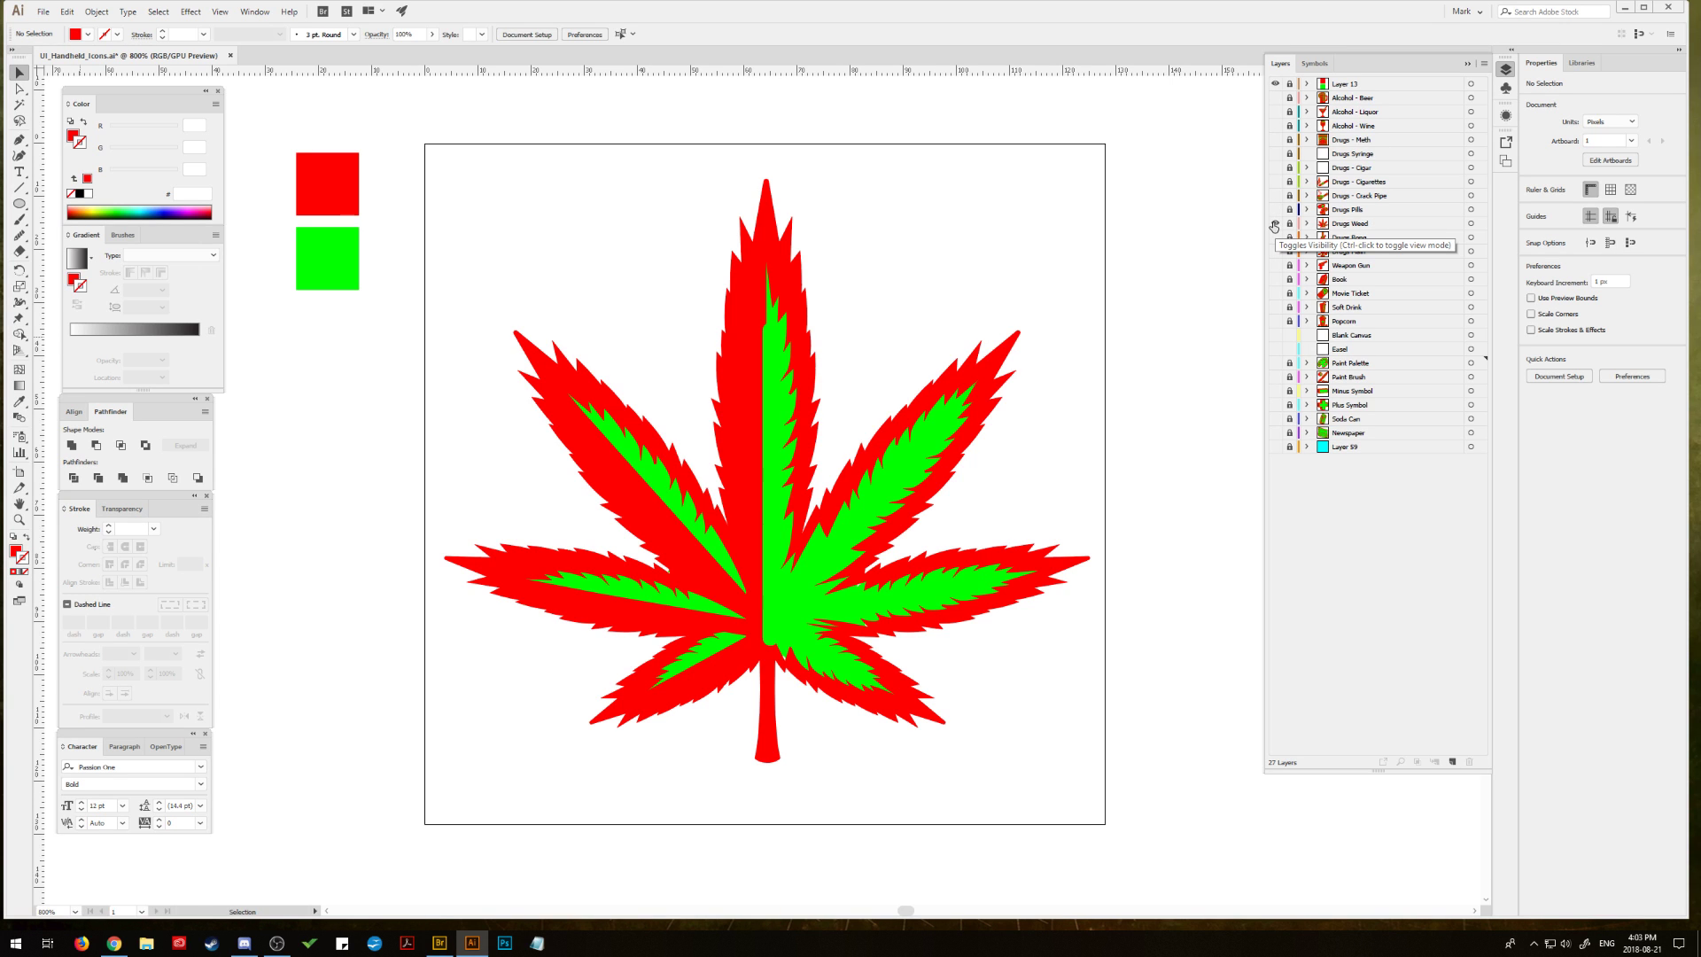
{"action": "left_click", "coordinate": [1275, 224]}
{"action": "left_click", "coordinate": [1276, 211]}
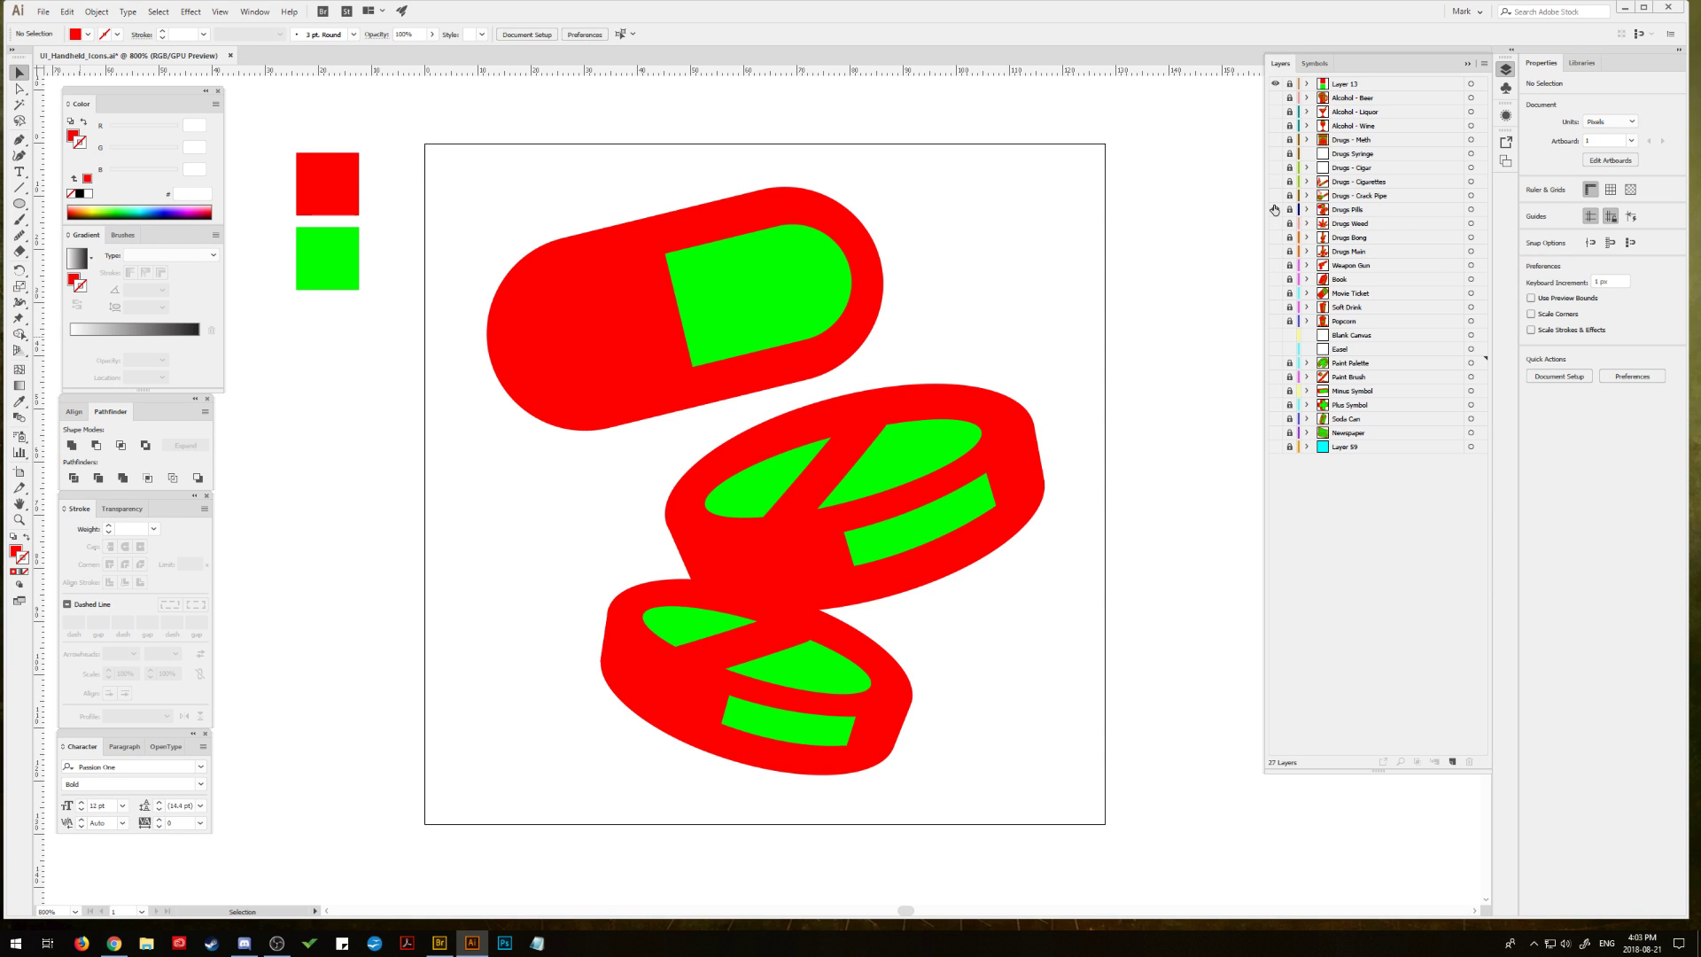
{"action": "left_click", "coordinate": [1275, 210]}
{"action": "left_click", "coordinate": [1275, 211]}
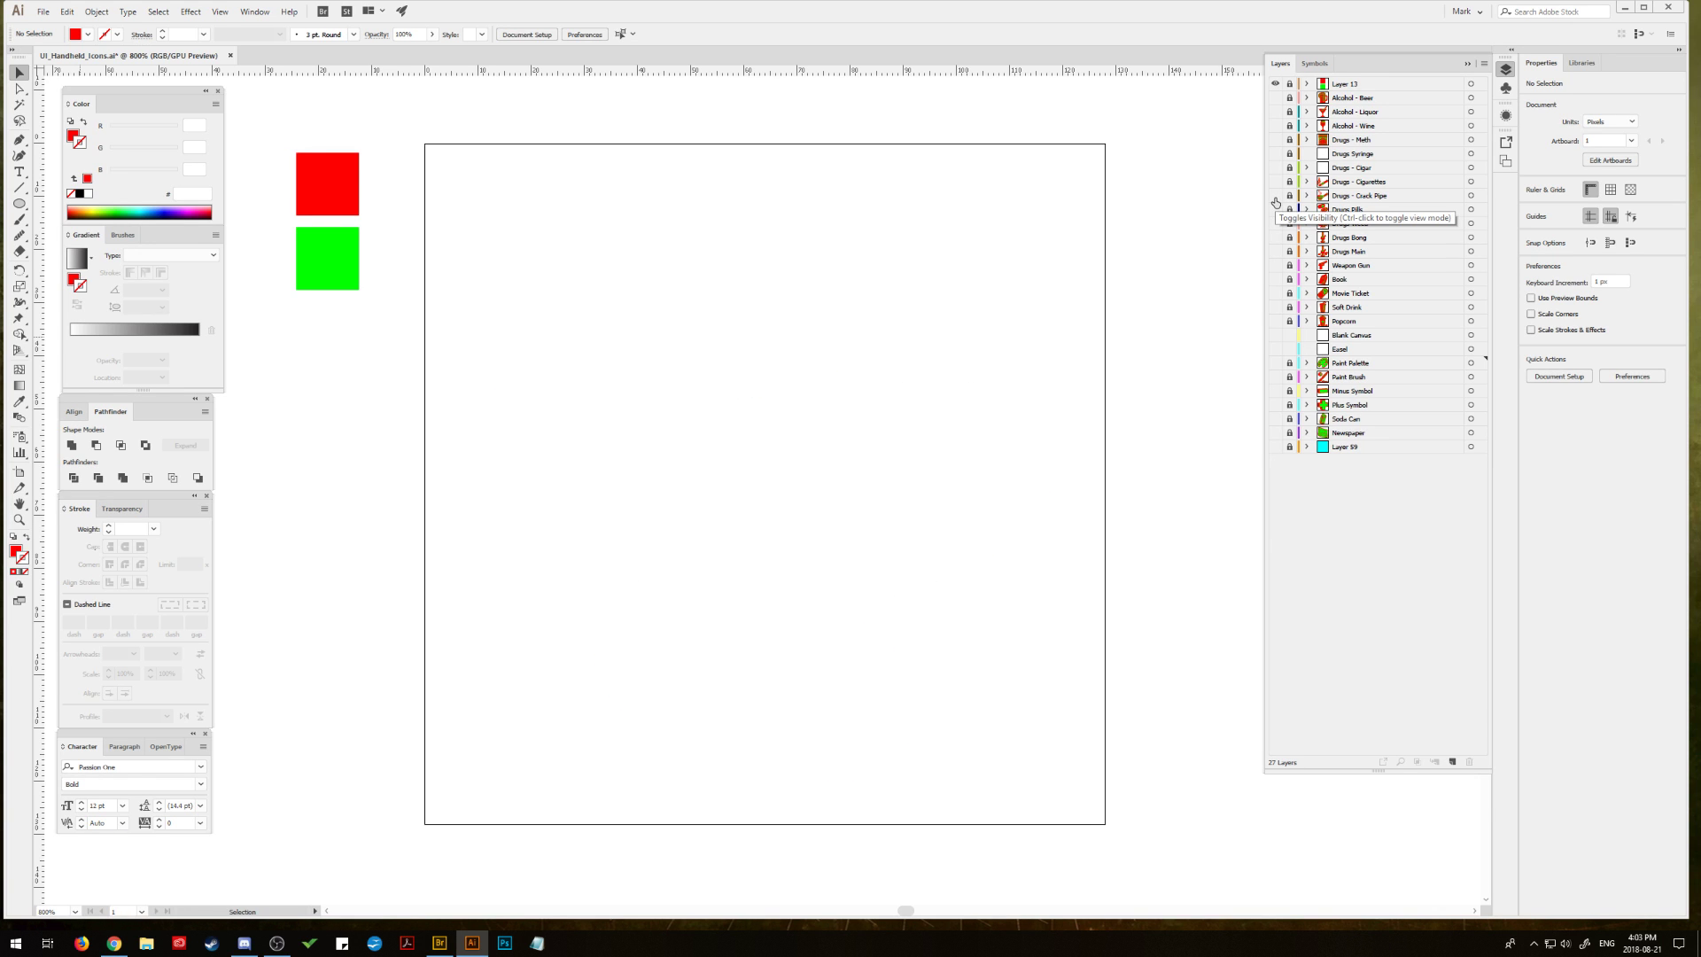
Step: View the Drugs - Crack Pipe, Drugs - Cigarettes and Drugs - Meth icons in turn, leaving their layers hidden
{"action": "left_click", "coordinate": [1275, 195]}
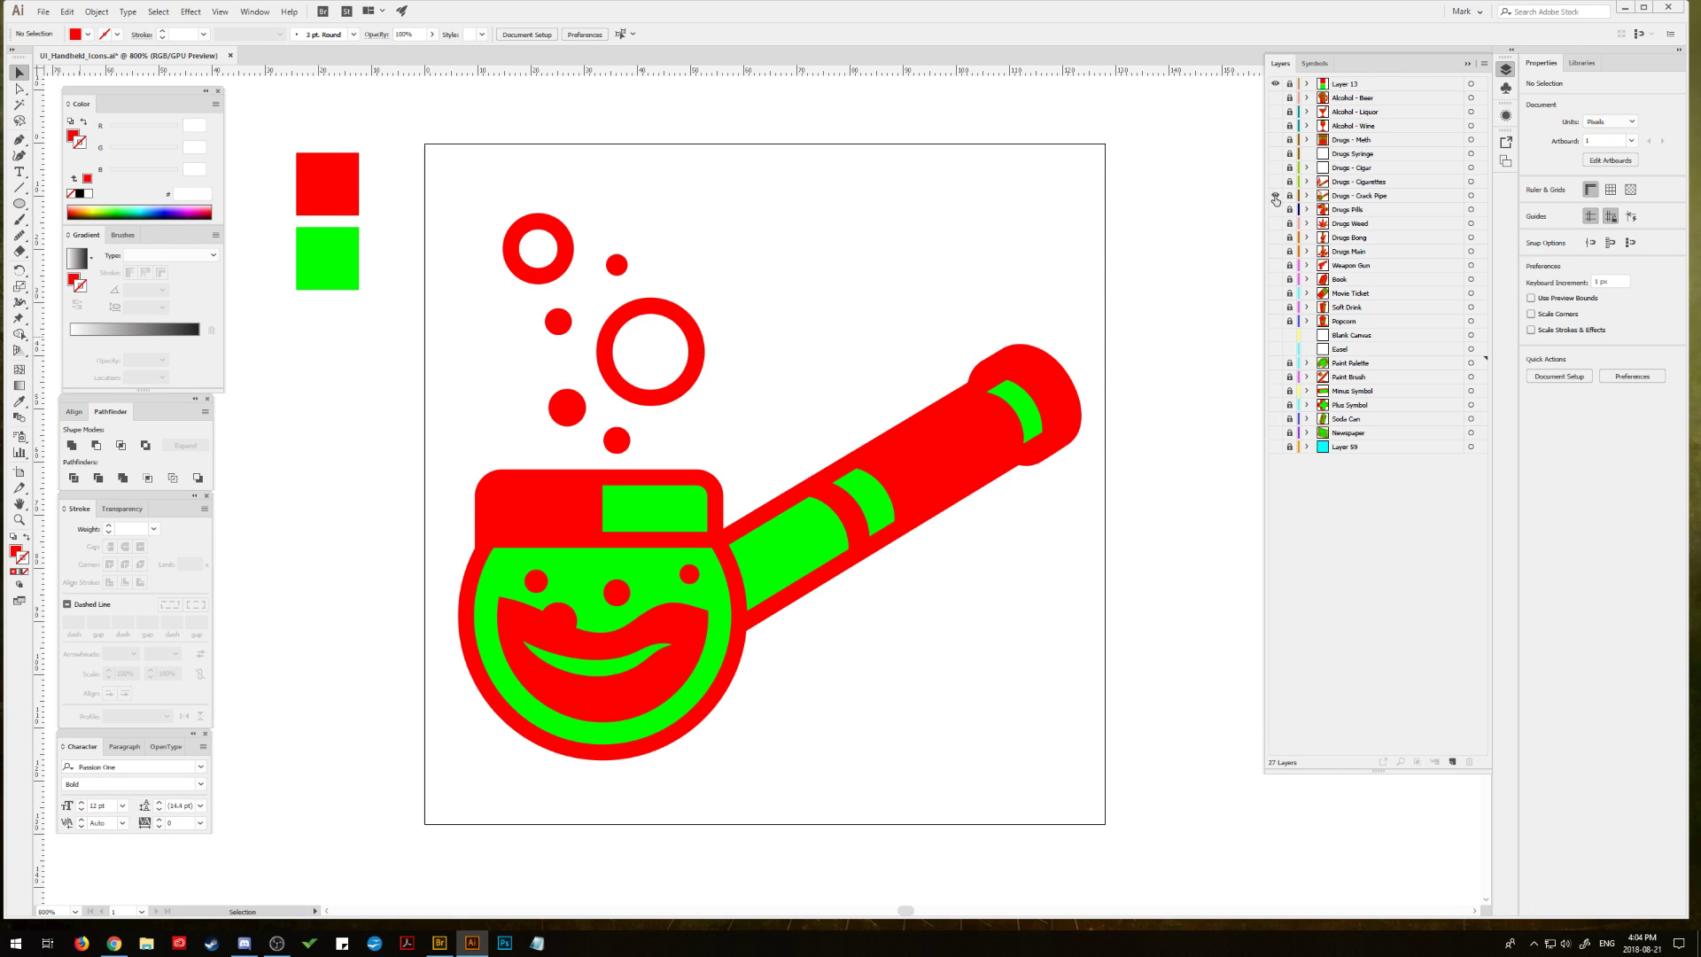
{"action": "left_click", "coordinate": [1276, 196]}
{"action": "left_click", "coordinate": [1275, 182]}
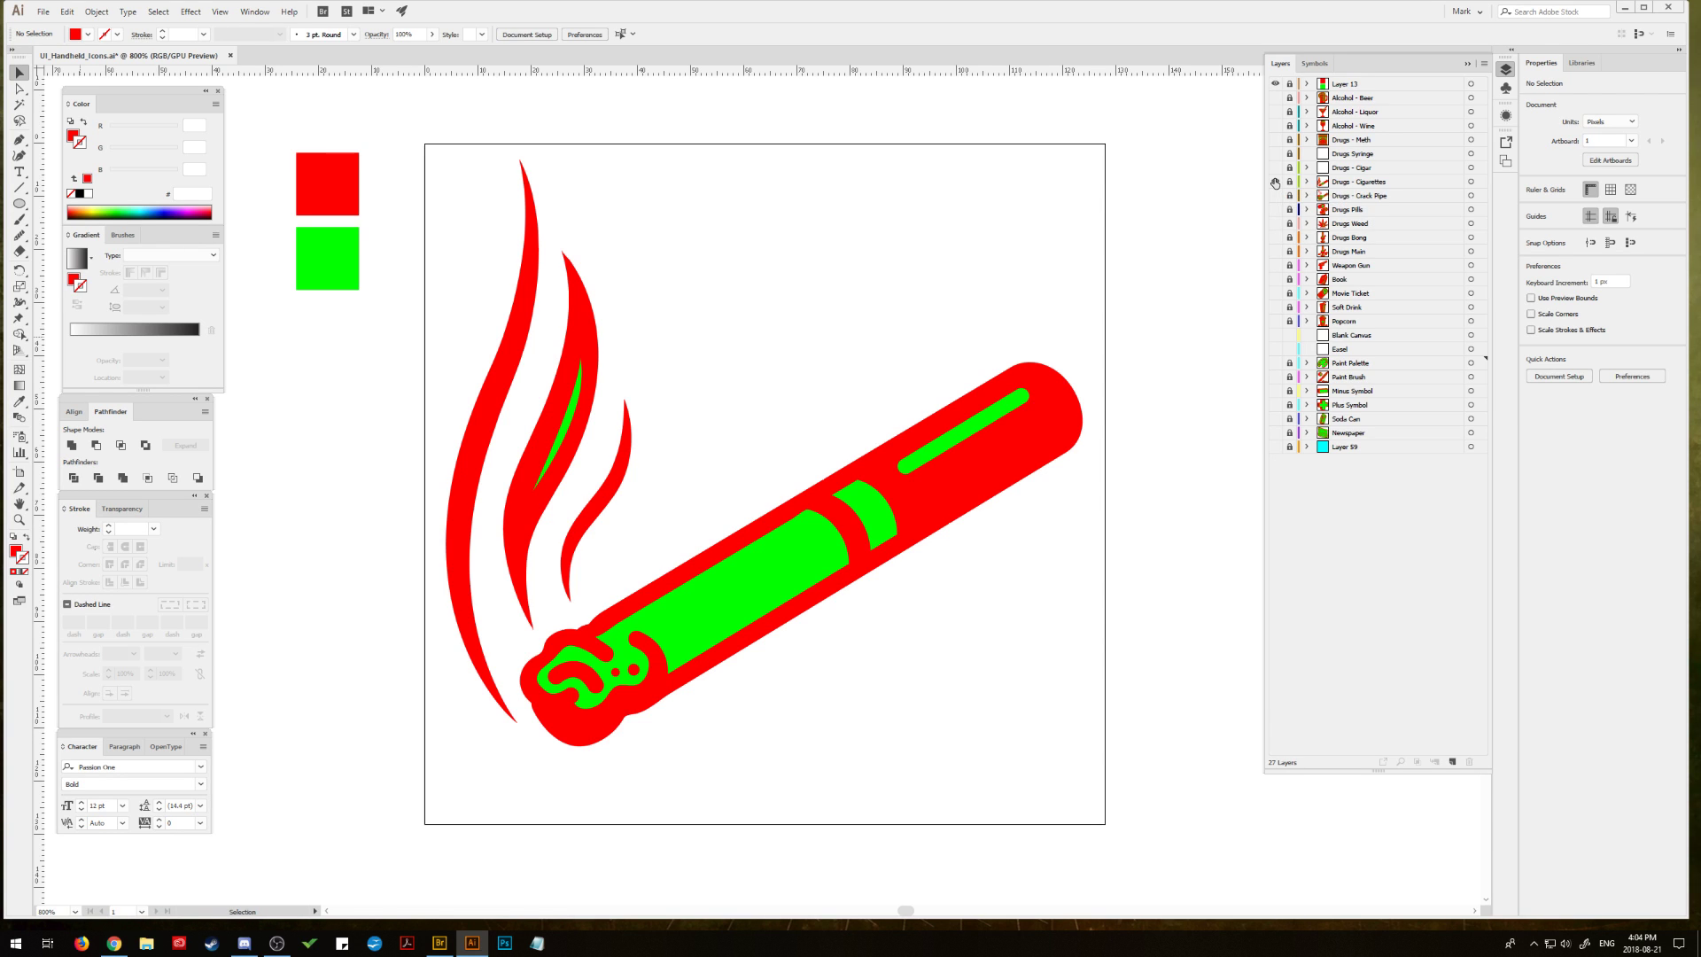
{"action": "left_click", "coordinate": [1275, 181]}
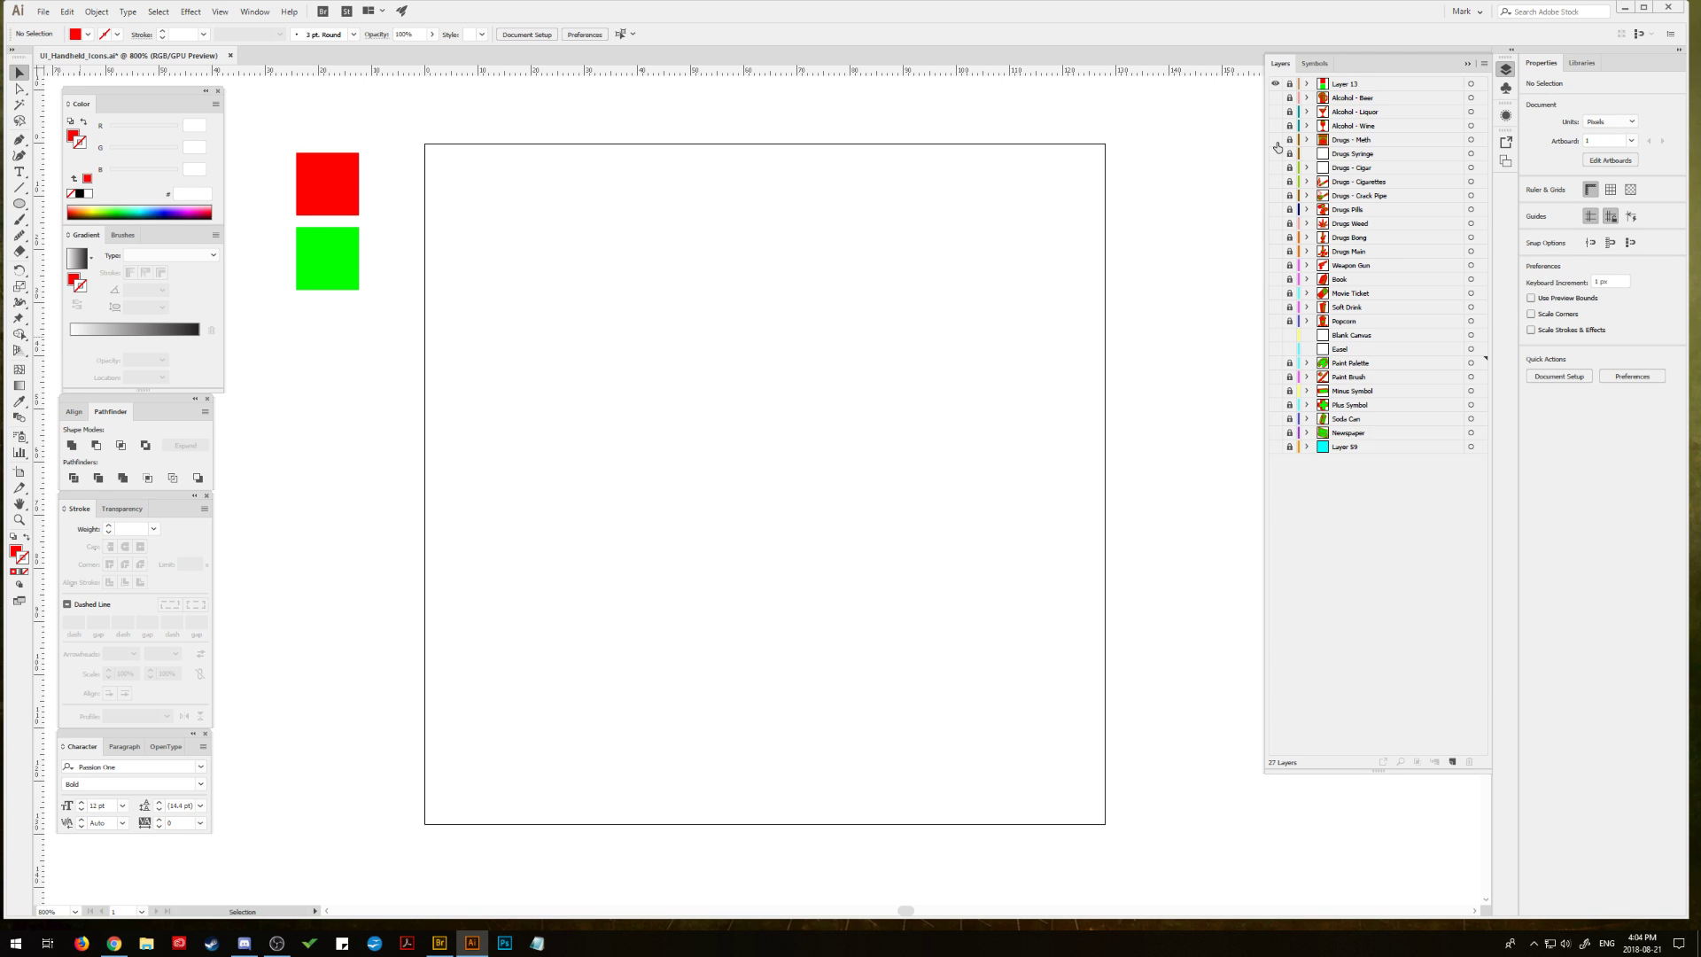
{"action": "left_click", "coordinate": [1275, 140]}
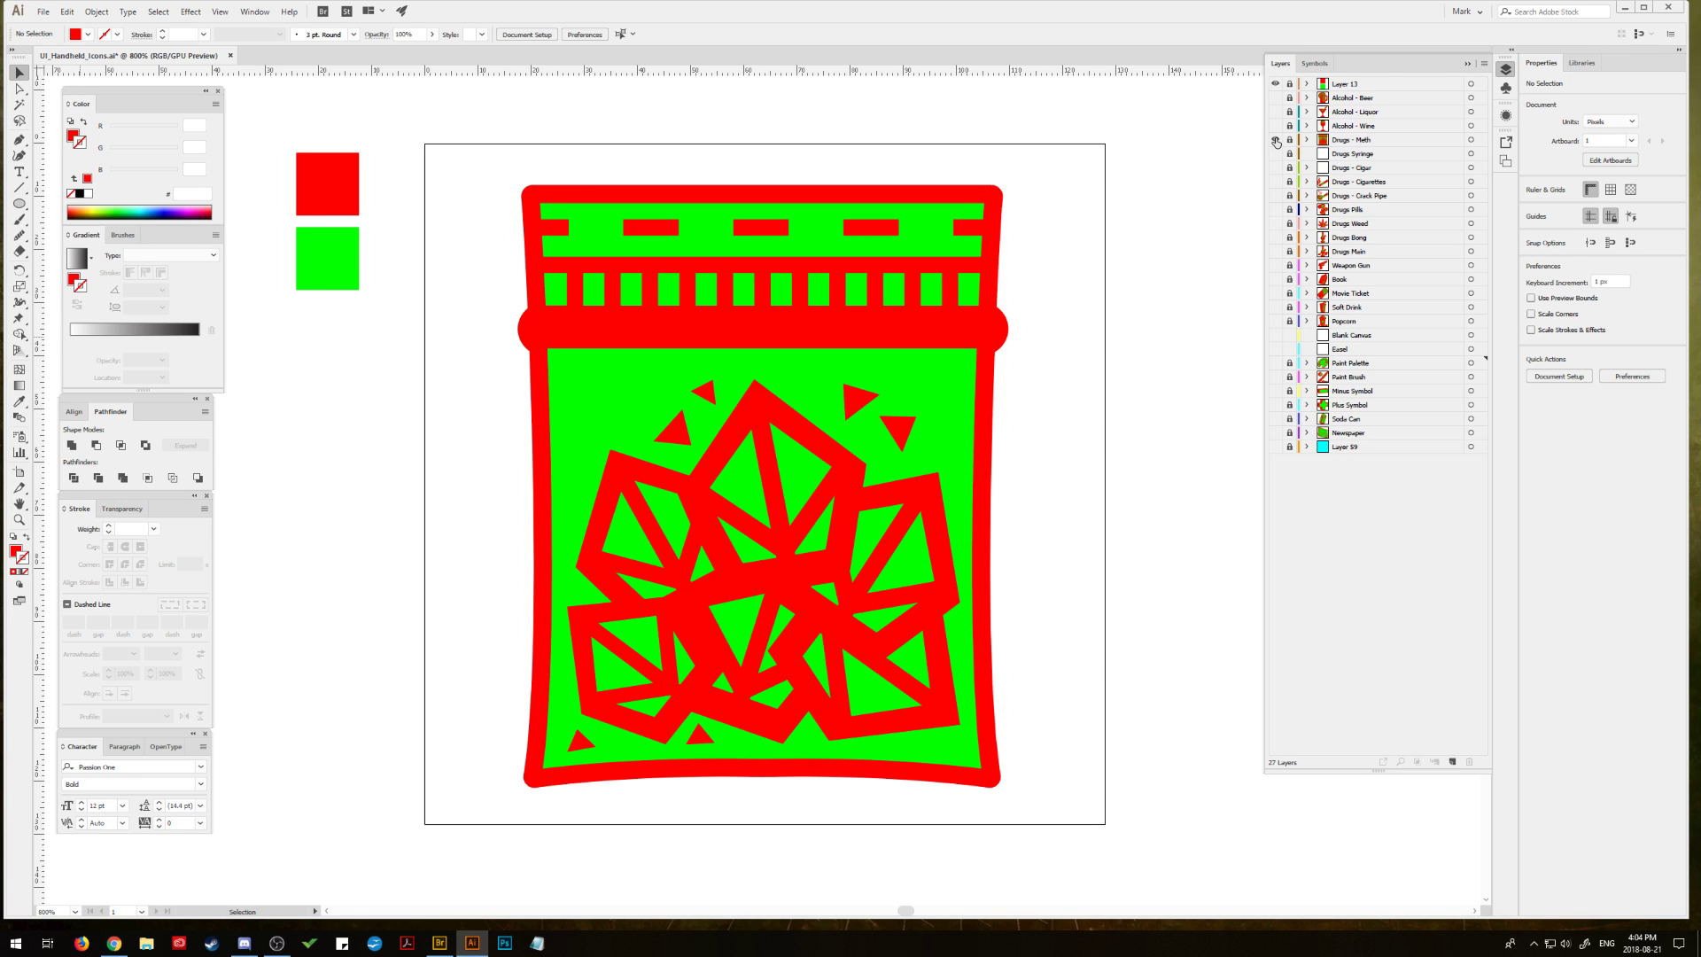
{"action": "left_click", "coordinate": [1276, 140]}
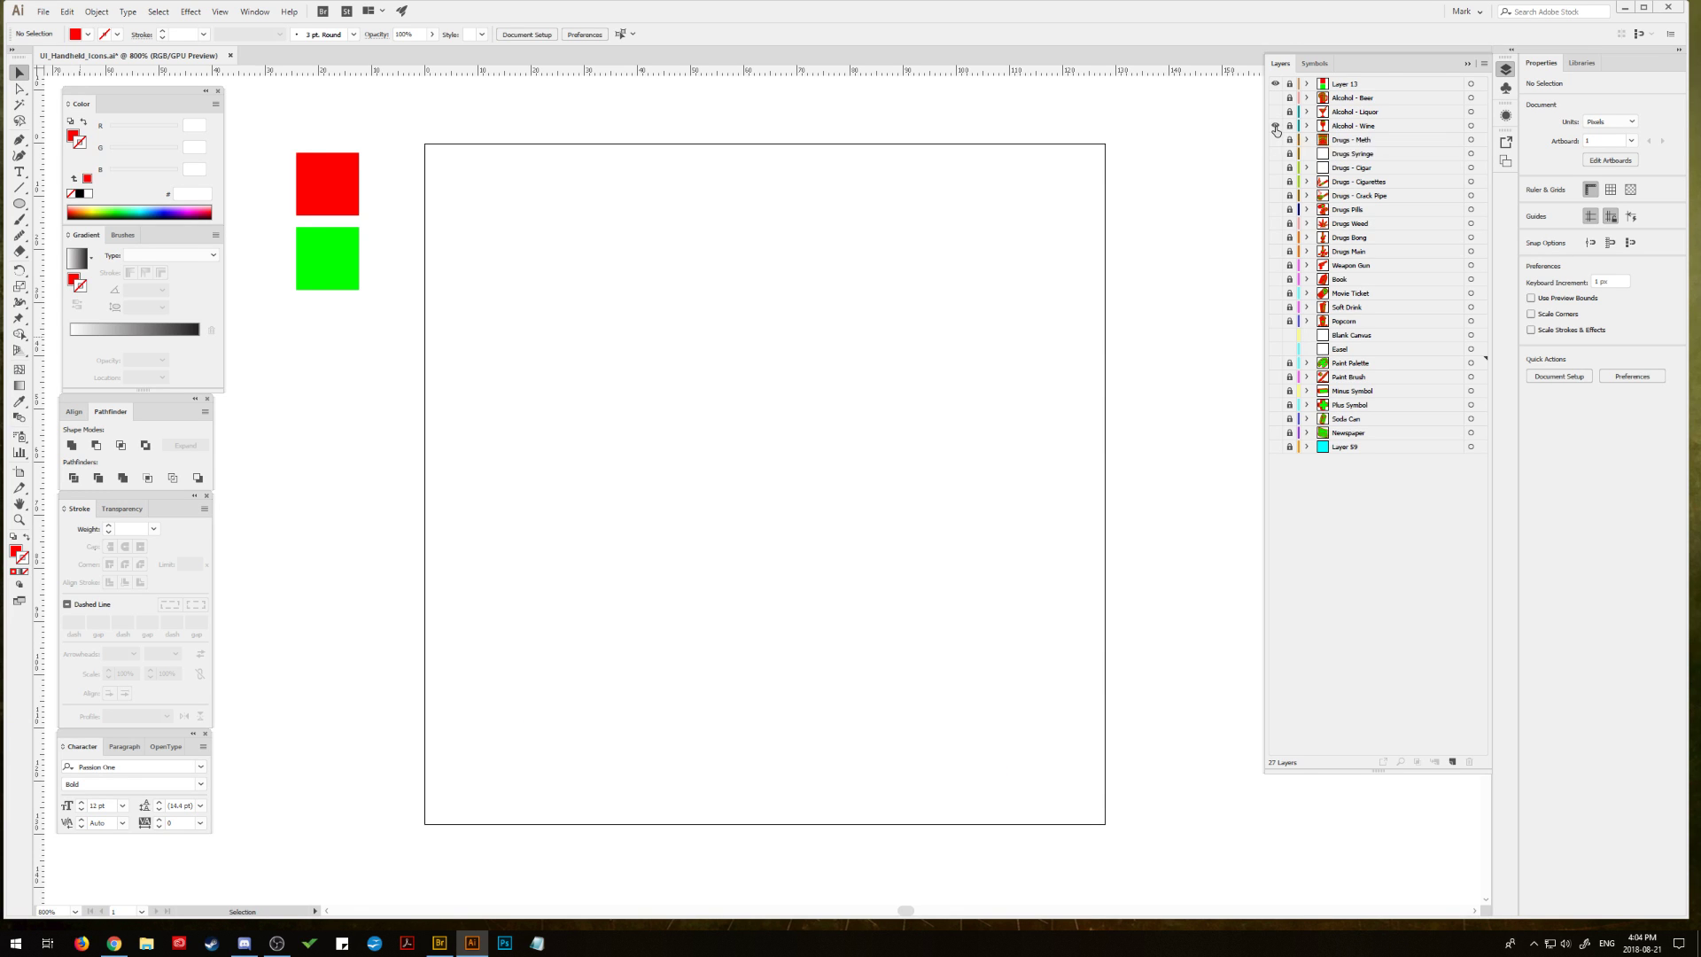
Step: View the Alcohol - Wine, Alcohol - Liquor and Alcohol - Beer icons one after another, hiding each layer again
{"action": "left_click", "coordinate": [1276, 127]}
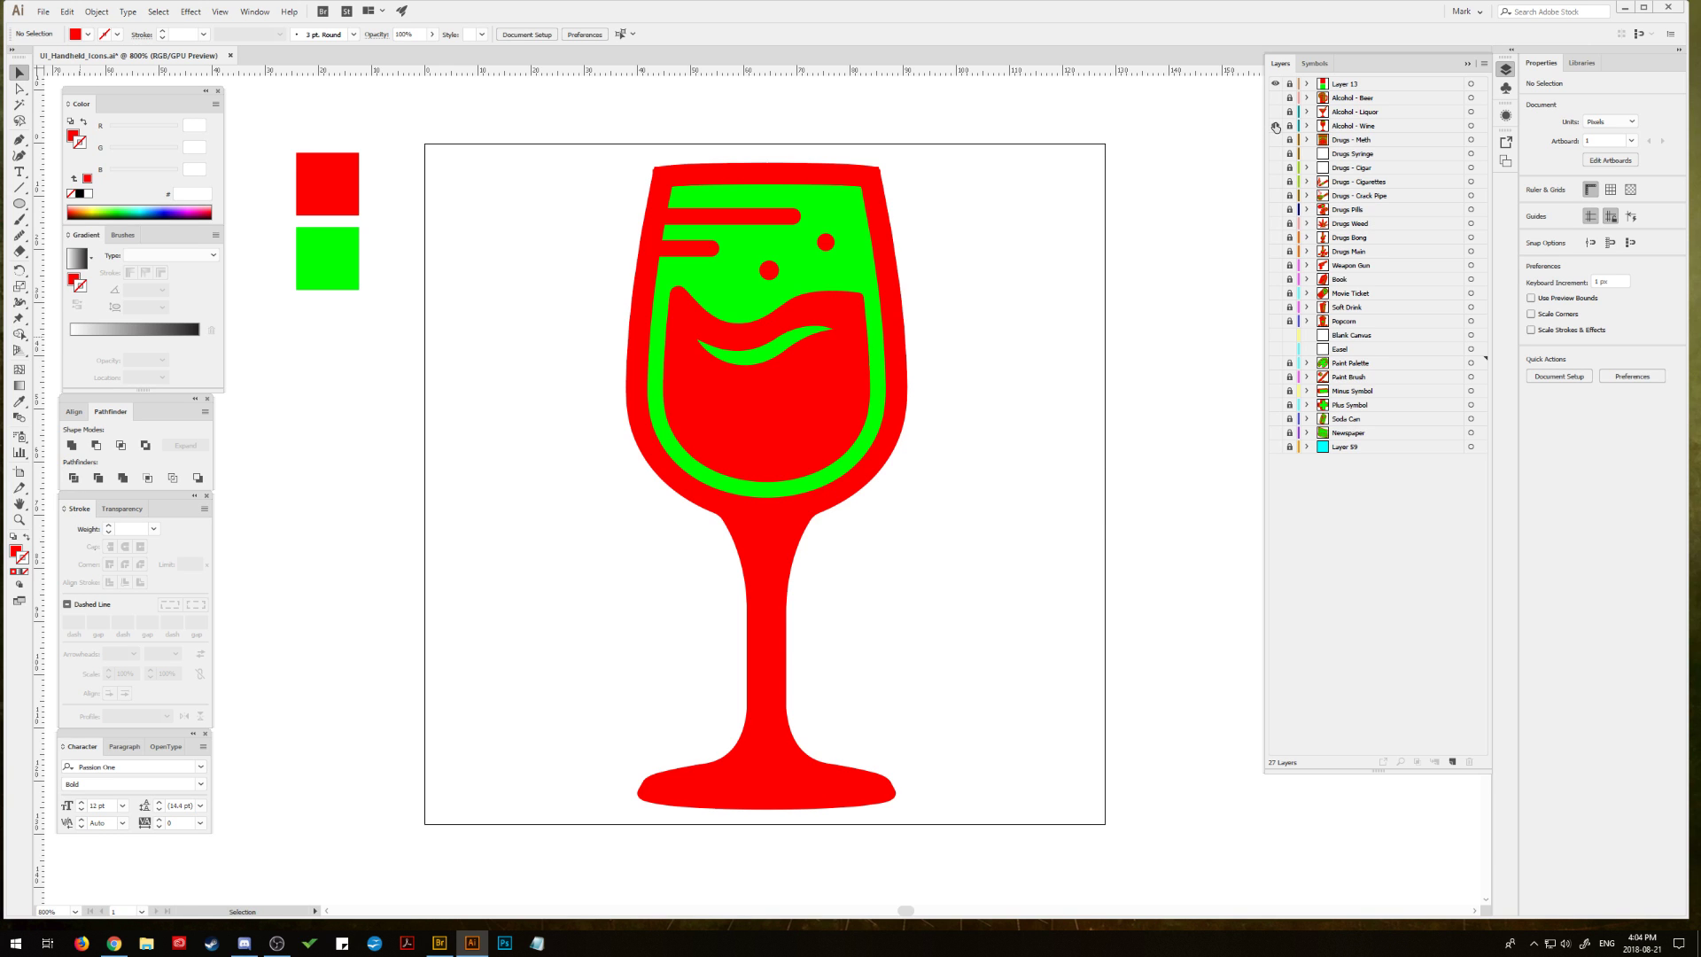
{"action": "left_click", "coordinate": [1275, 126]}
{"action": "left_click", "coordinate": [1274, 113]}
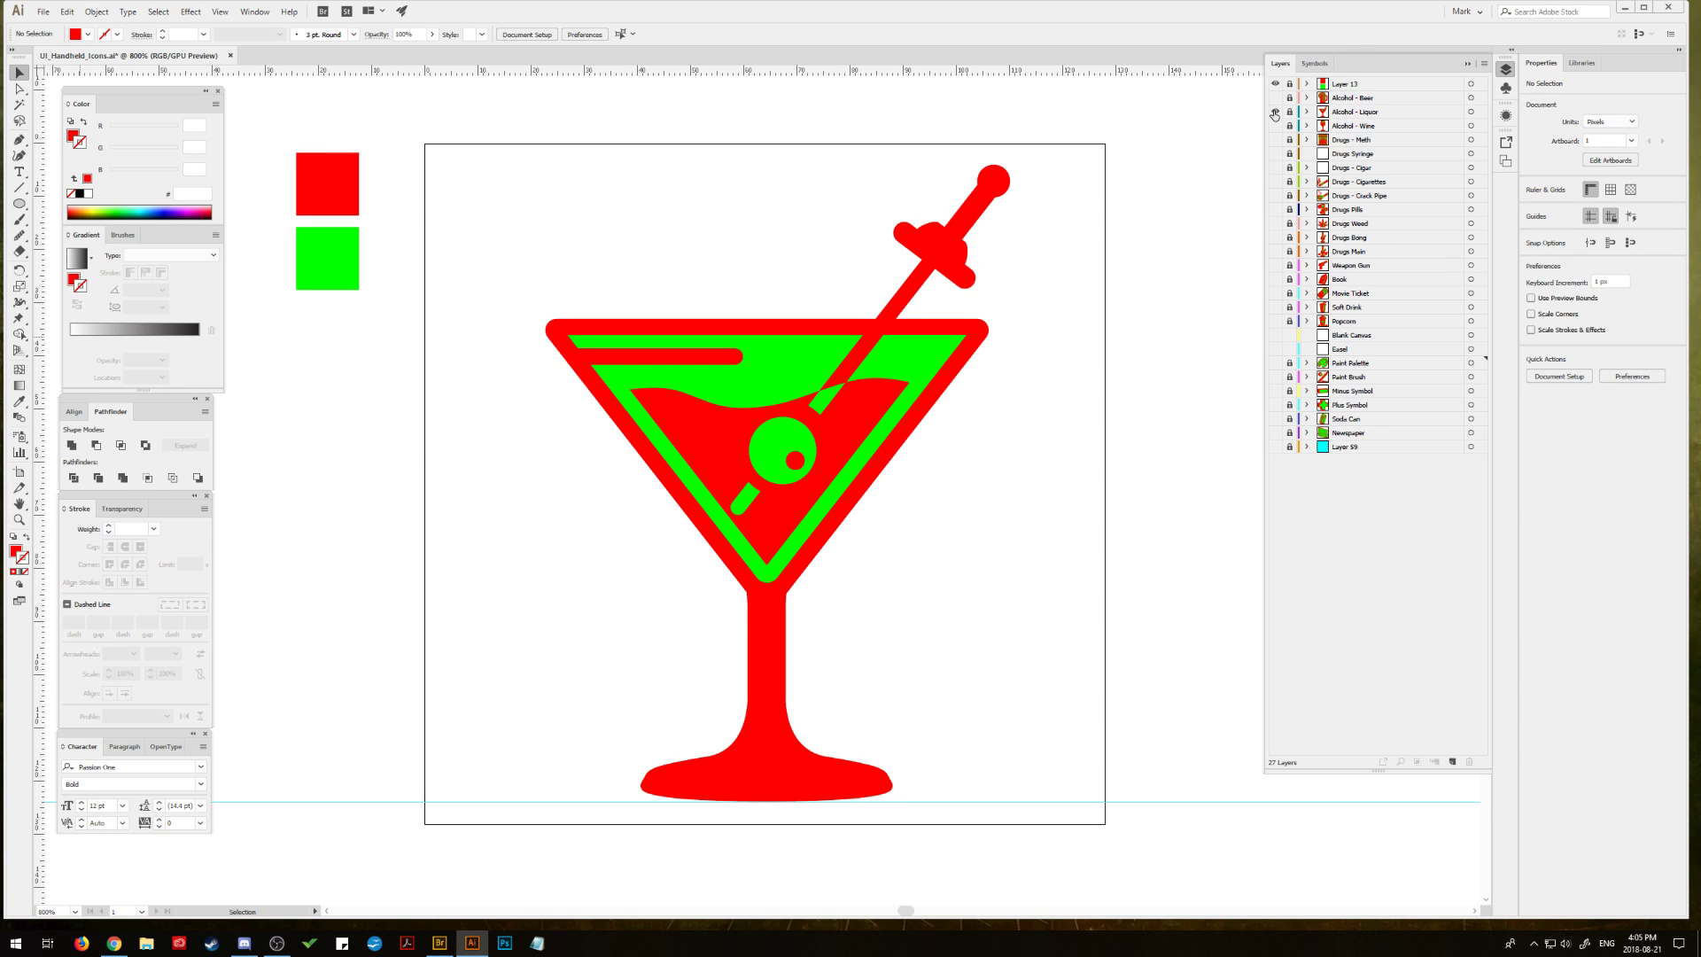
{"action": "left_click", "coordinate": [1275, 113]}
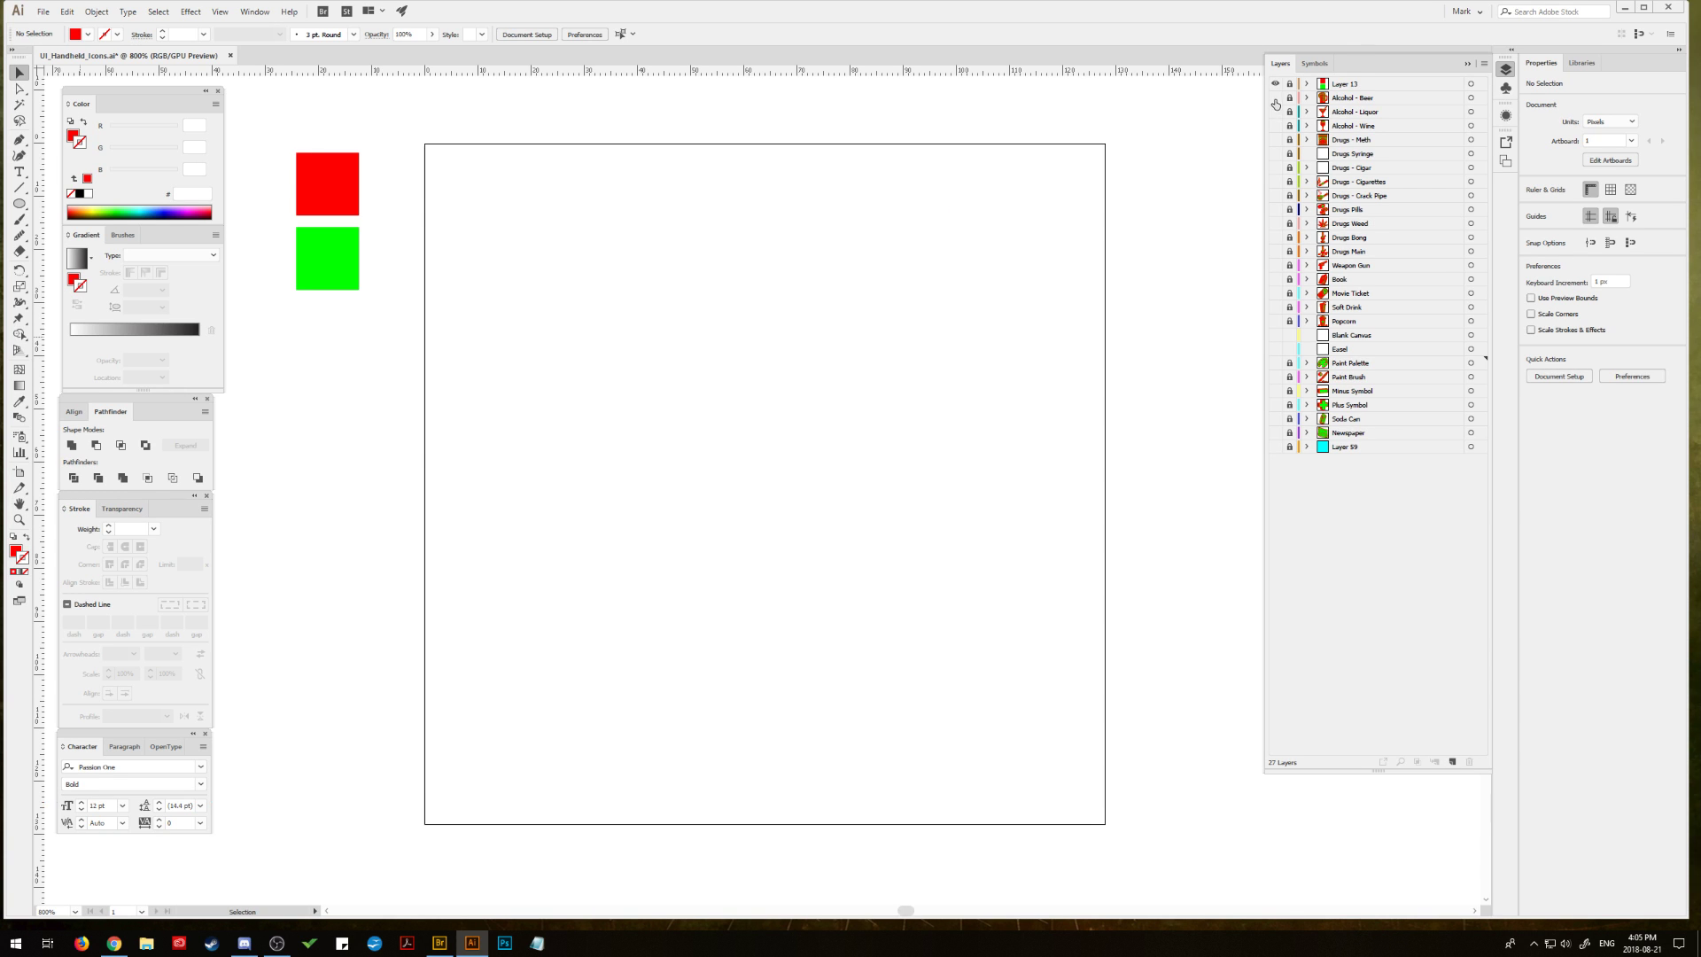
{"action": "left_click", "coordinate": [1276, 99]}
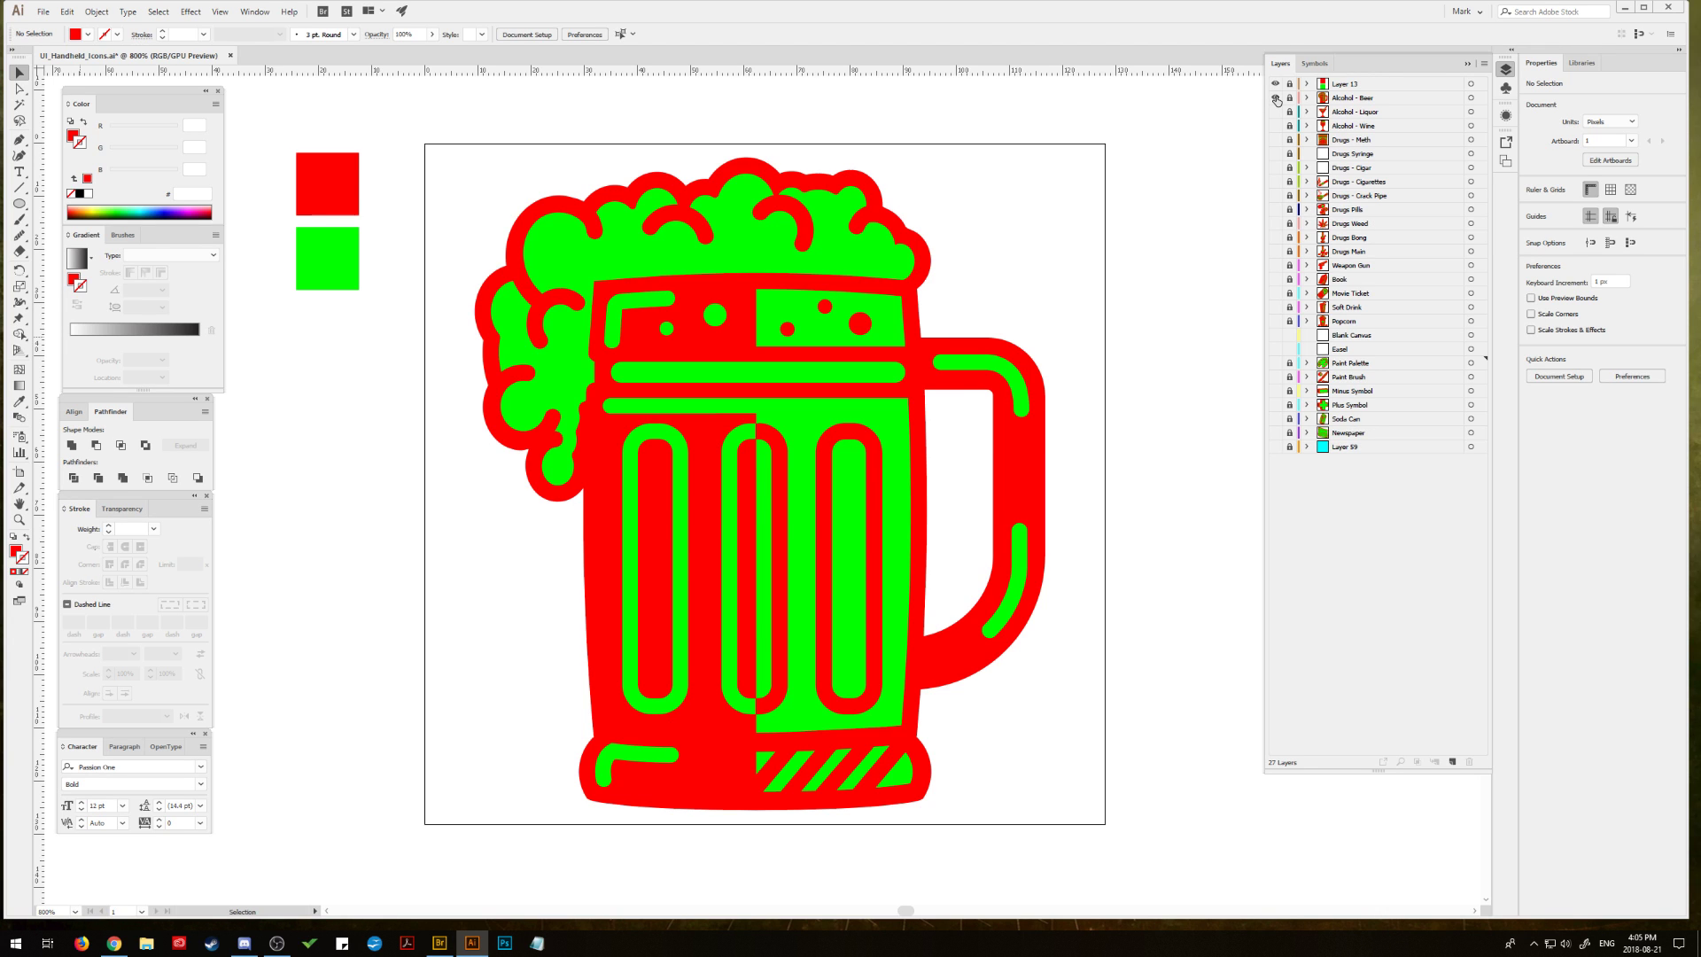
{"action": "left_click", "coordinate": [1277, 99]}
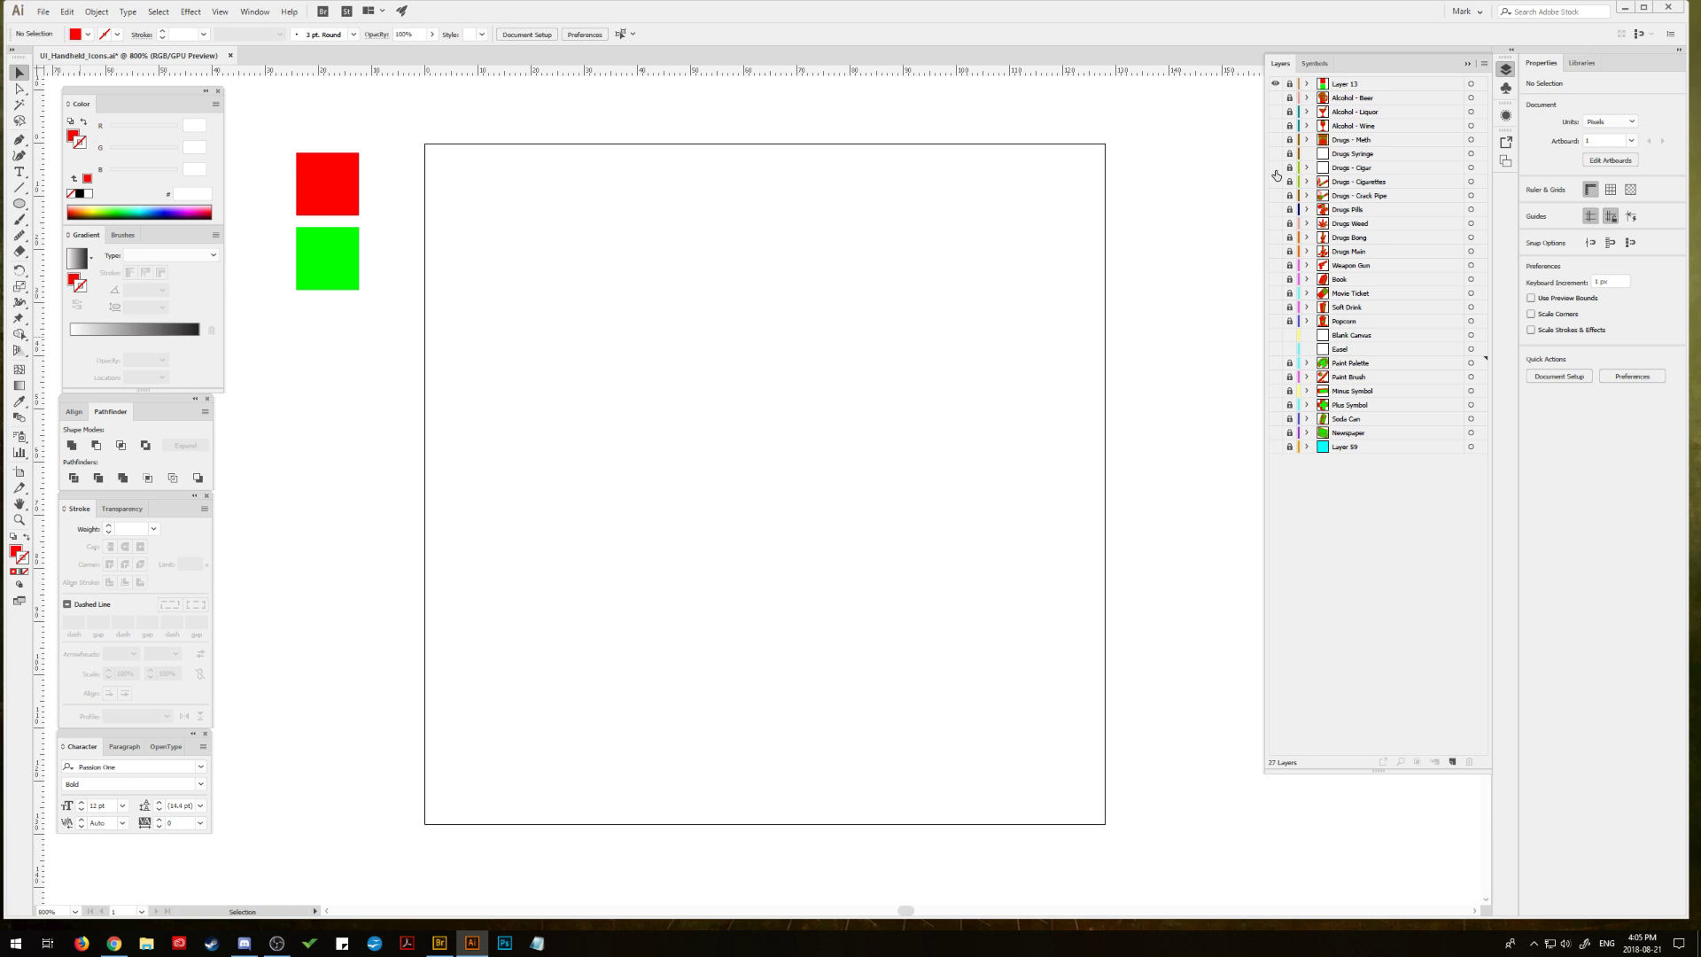
Step: Show the Drugs - Cigar and Drugs - Cigarettes layers, and unlock and expand Cigarettes down to its group's compound paths
{"action": "left_click", "coordinate": [1276, 170]}
{"action": "left_click", "coordinate": [1276, 182]}
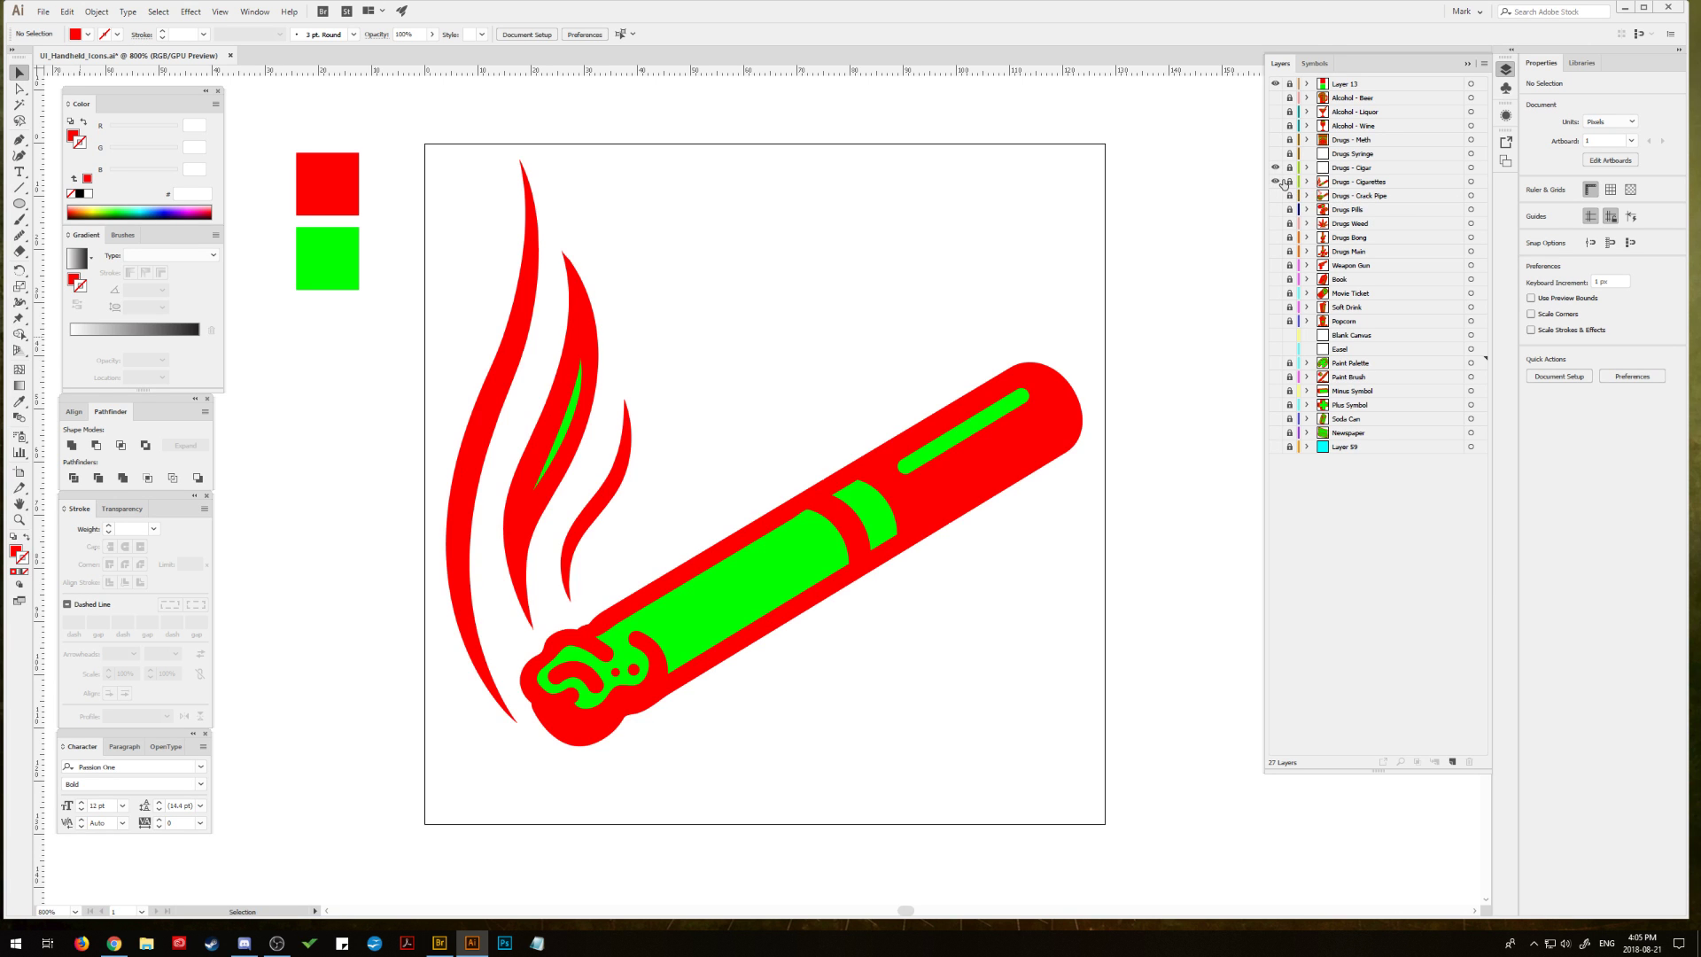
{"action": "left_click", "coordinate": [1290, 182]}
{"action": "left_click", "coordinate": [1307, 182]}
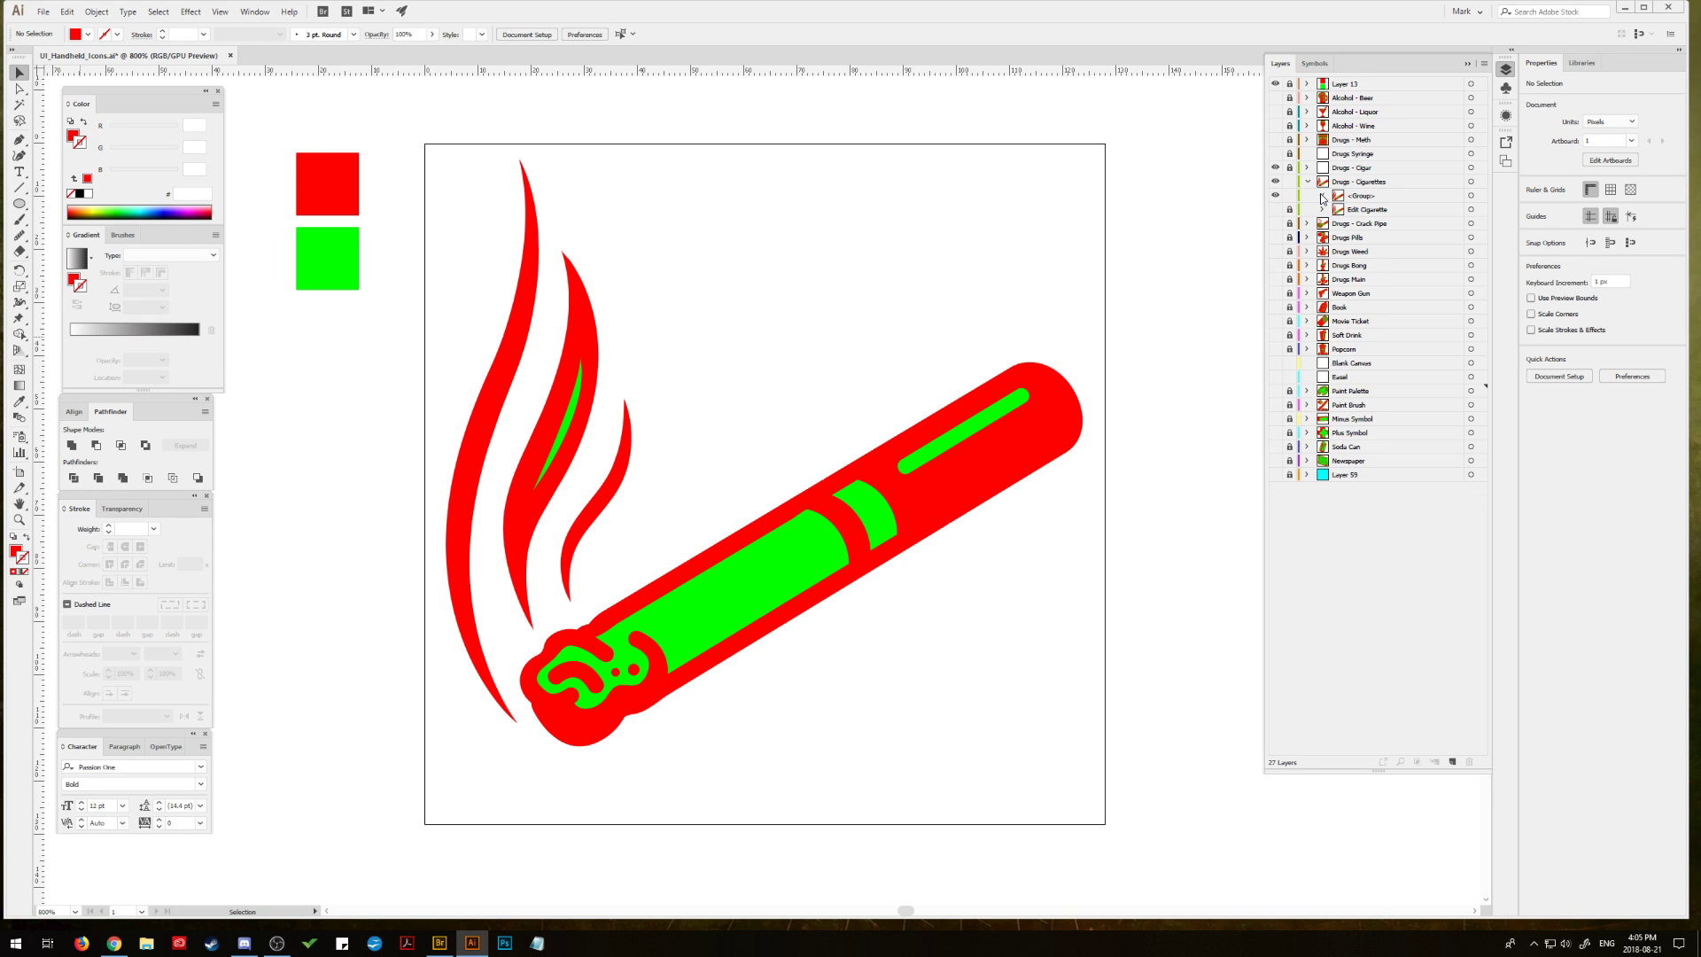
{"action": "left_click", "coordinate": [1323, 196]}
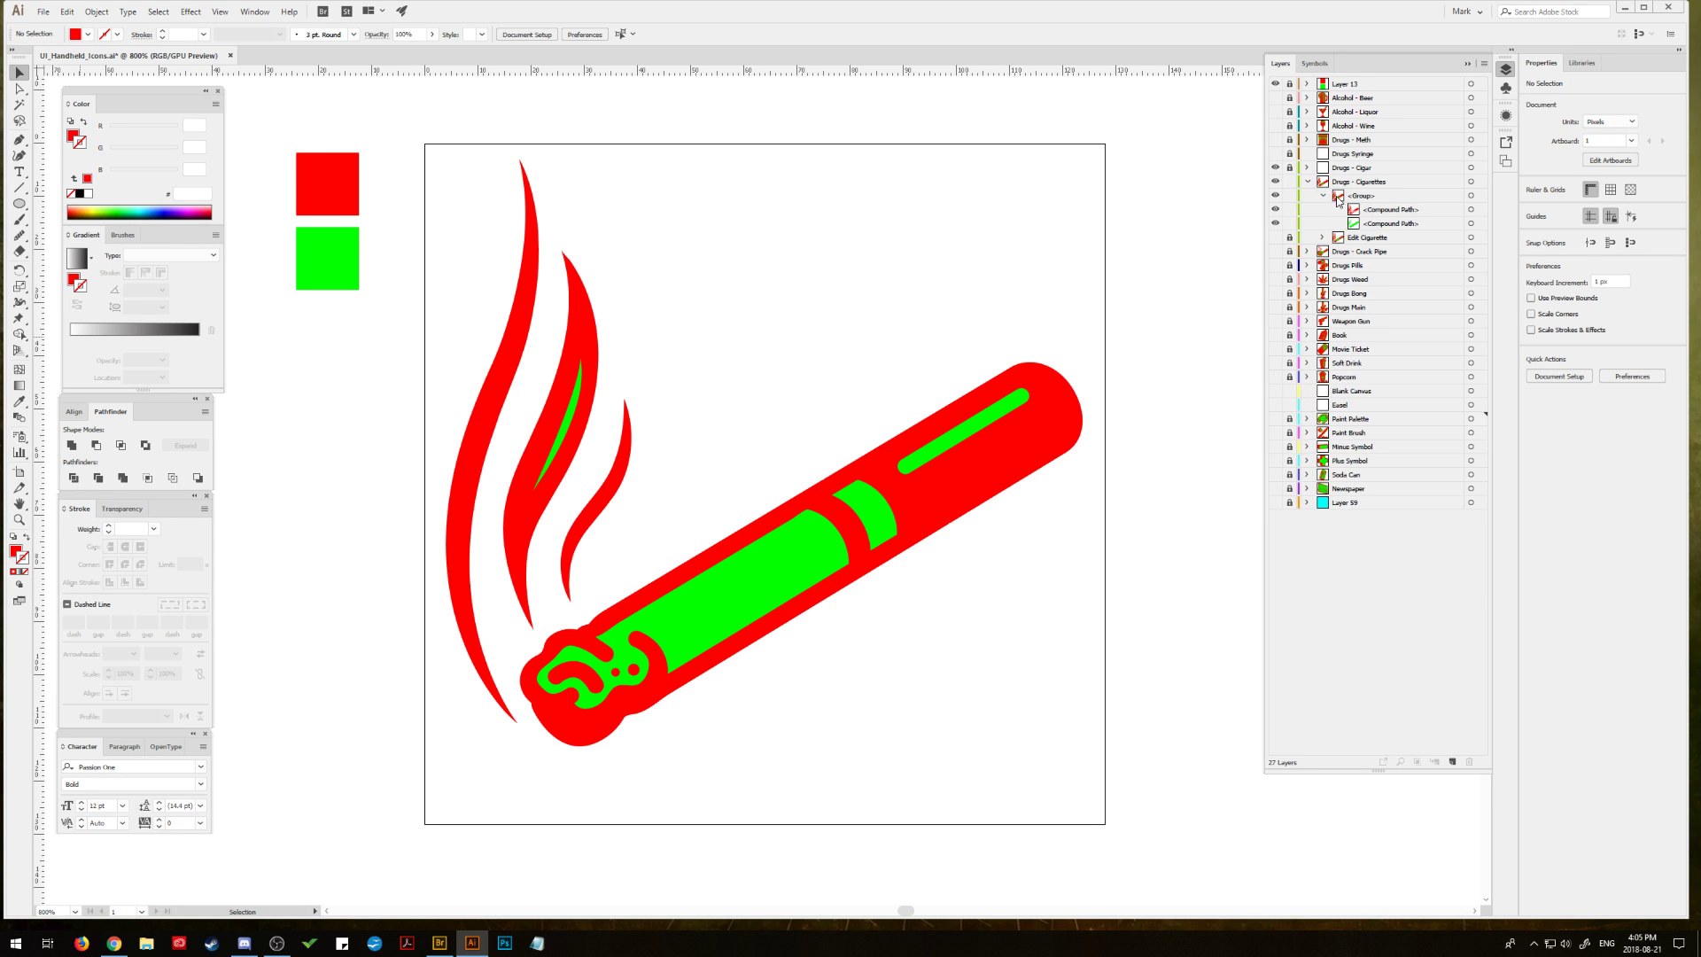
Step: Select the green compound path of the Drugs - Cigarettes icon and recolor its fill to grey 999999
{"action": "left_click", "coordinate": [1471, 224]}
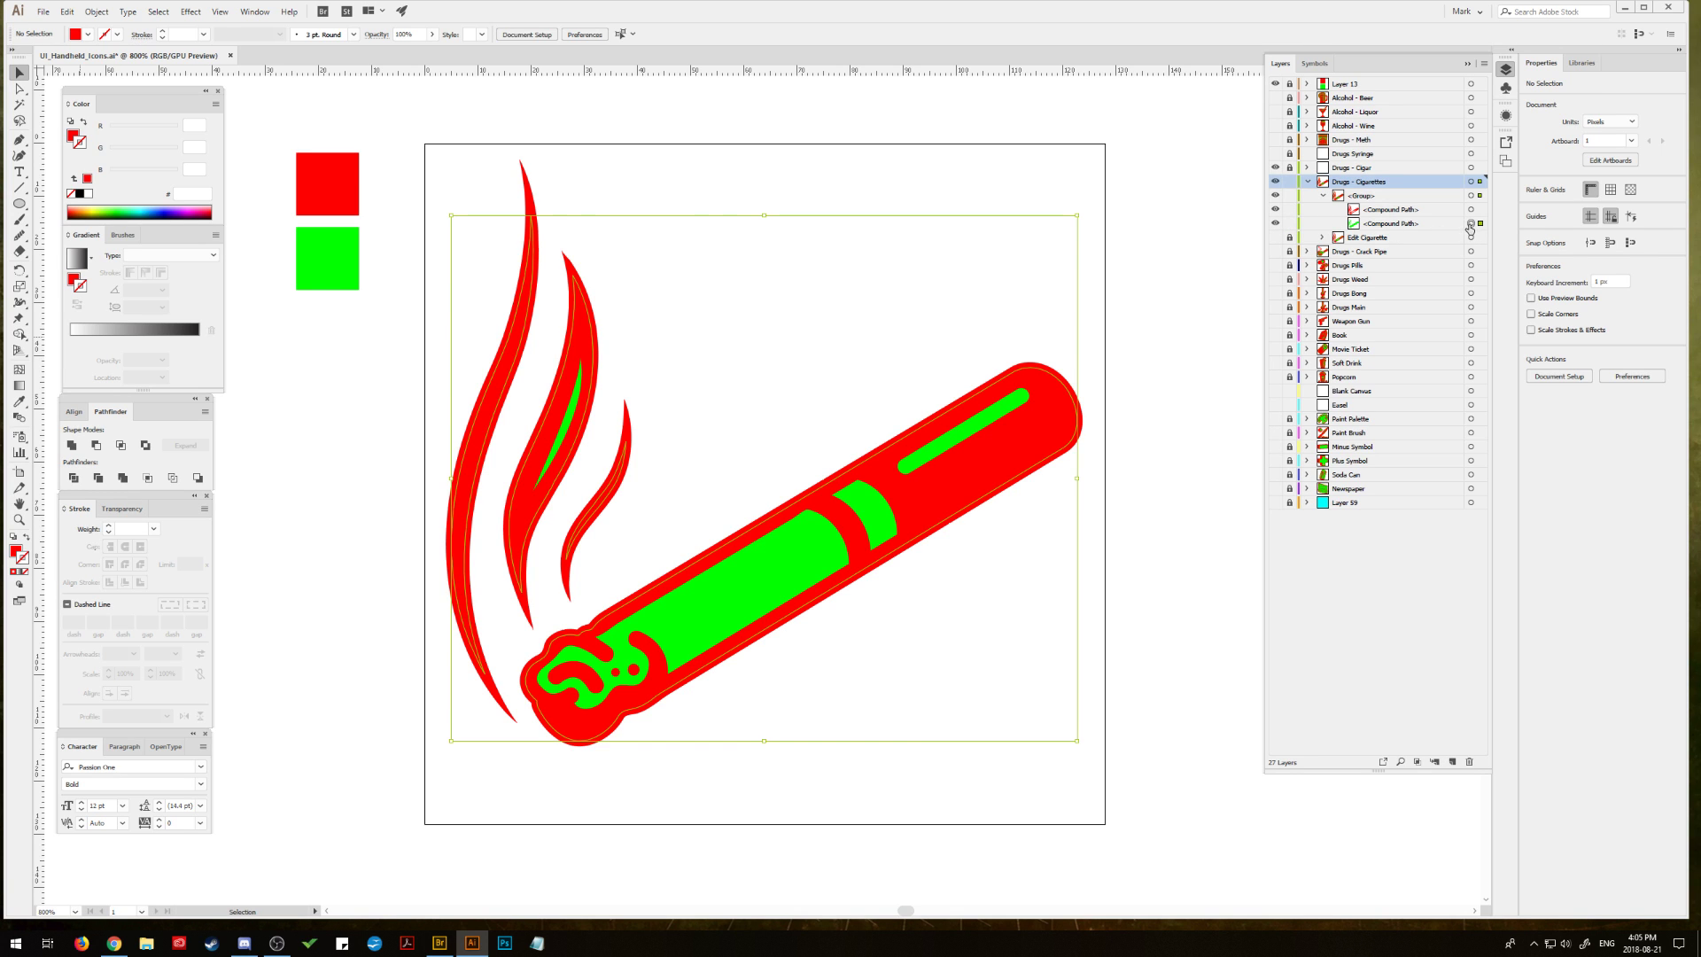
{"action": "left_click", "coordinate": [19, 405]}
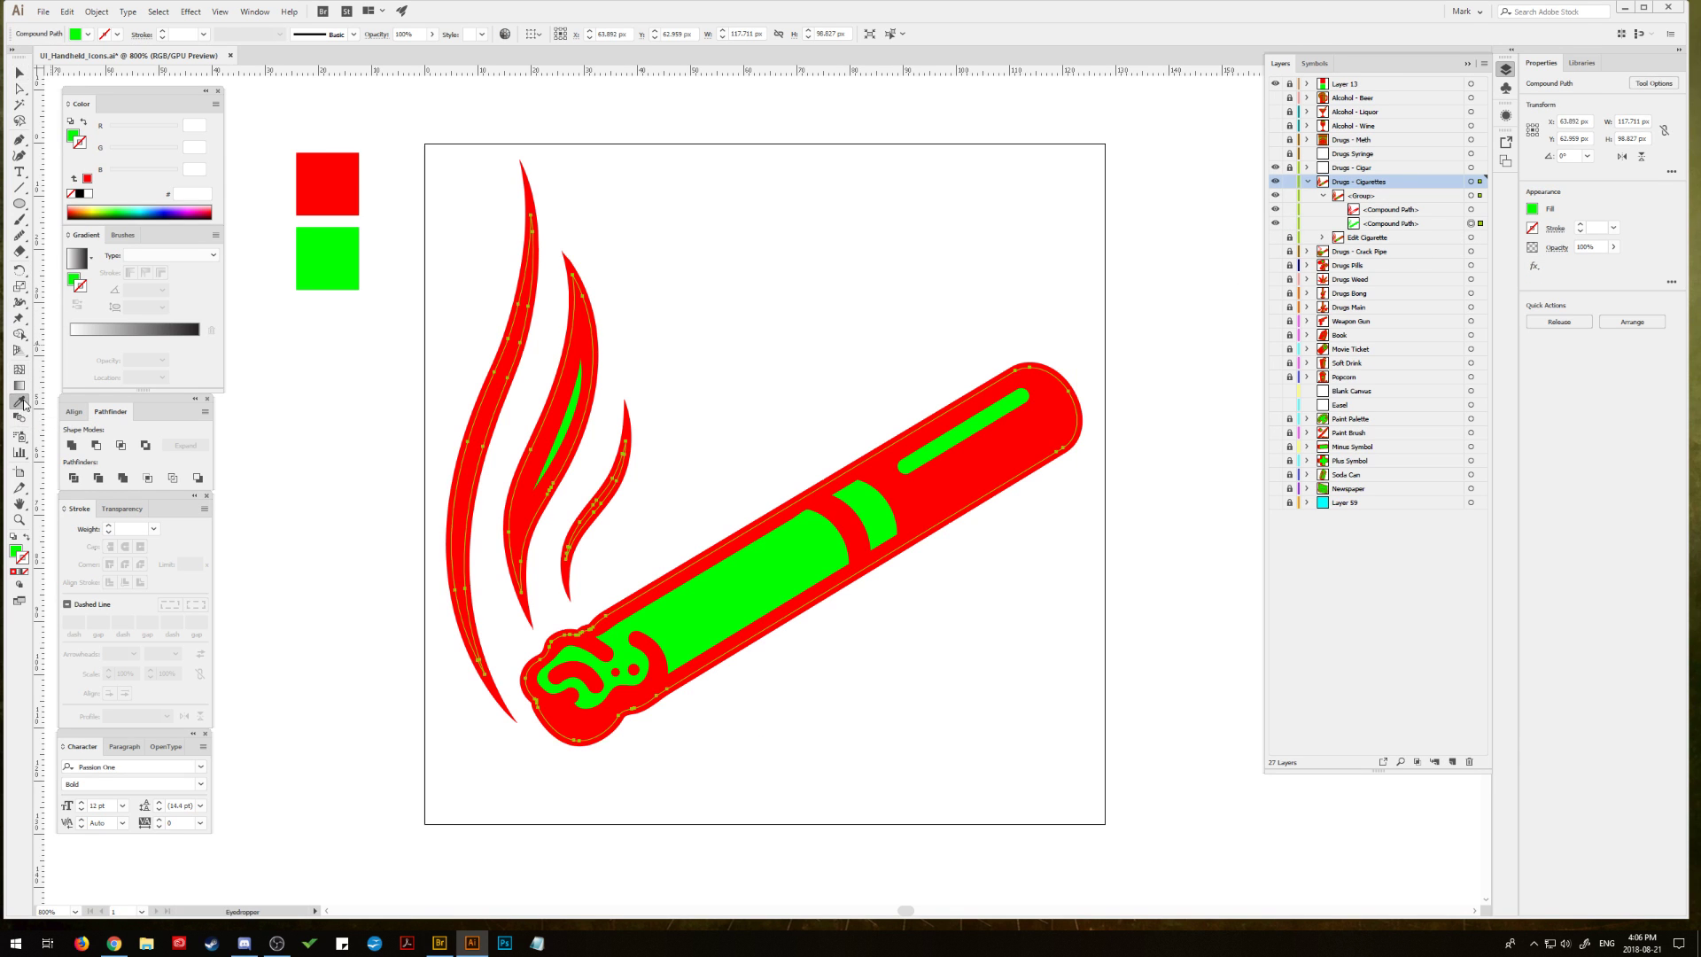
{"action": "left_click", "coordinate": [92, 328]}
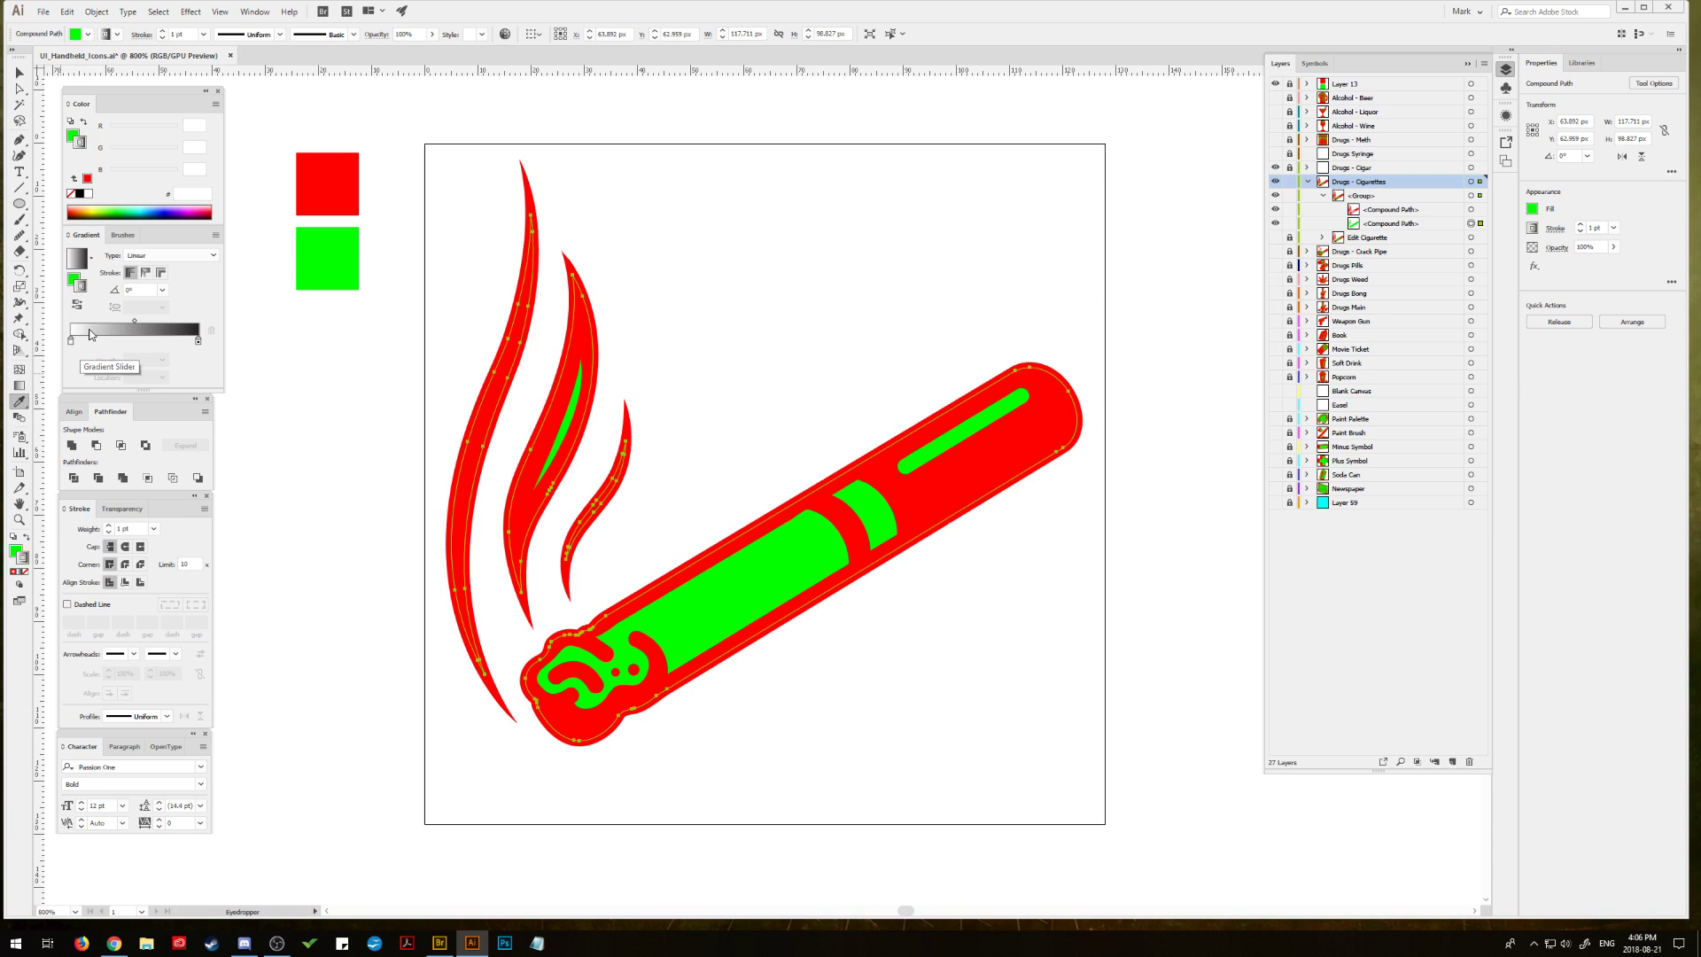
{"action": "left_click", "coordinate": [27, 538]}
{"action": "left_click", "coordinate": [27, 571]}
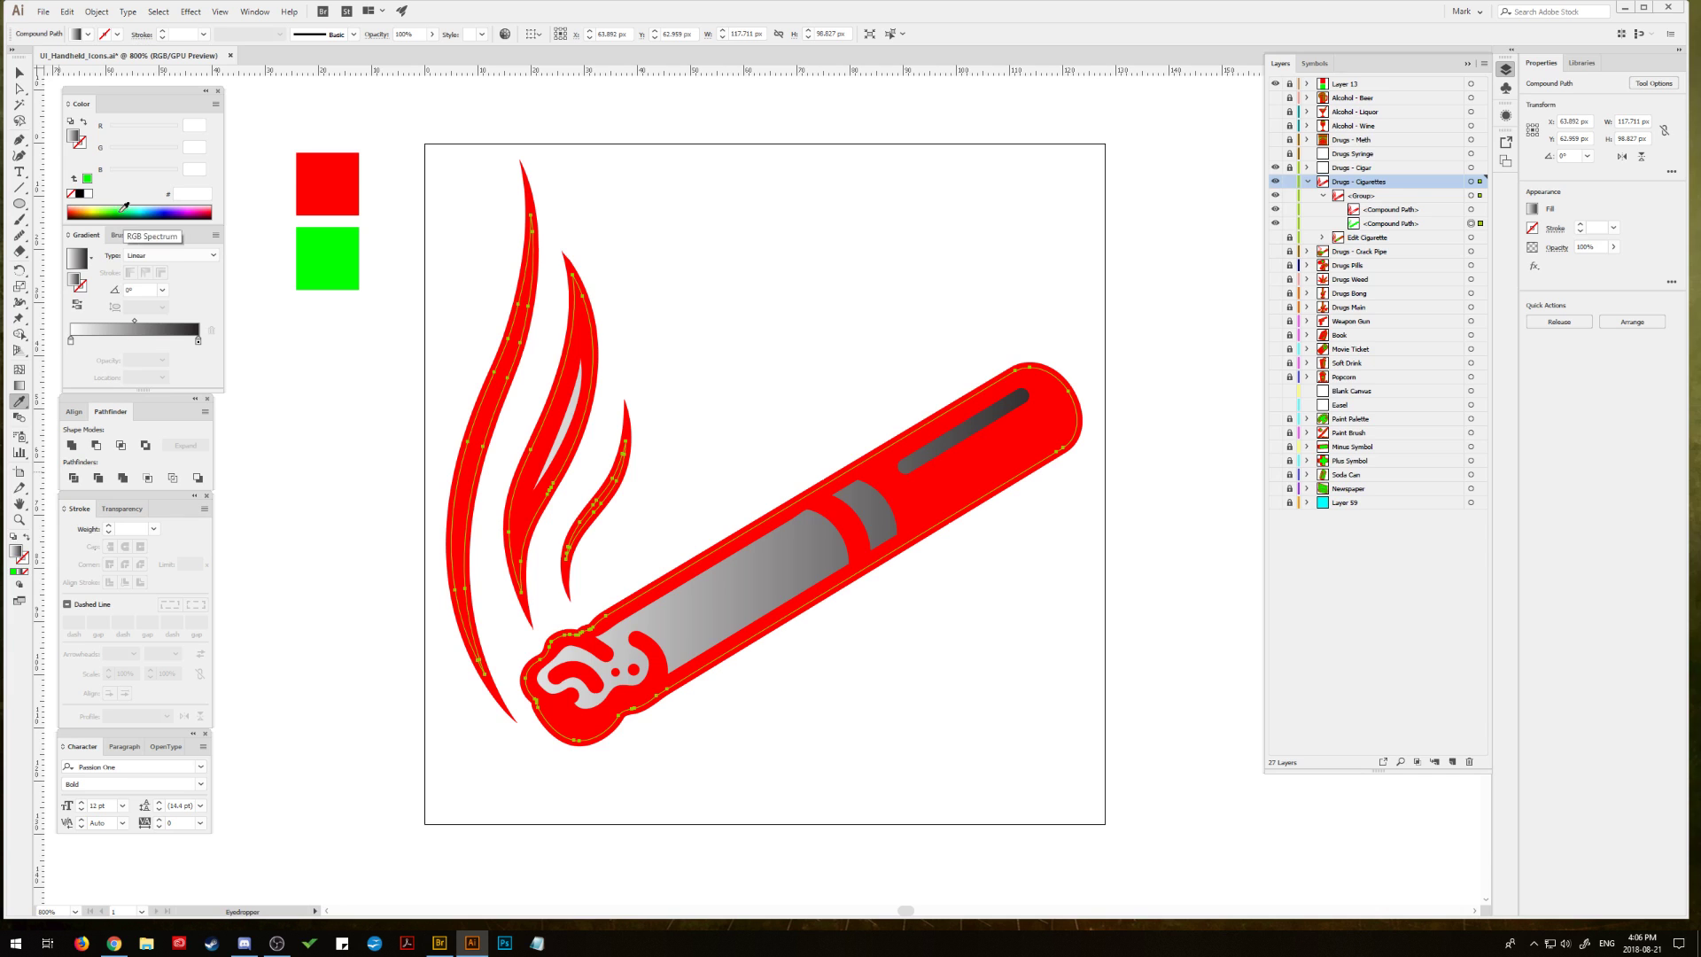
{"action": "left_click", "coordinate": [79, 194]}
{"action": "double_click", "coordinate": [16, 551]}
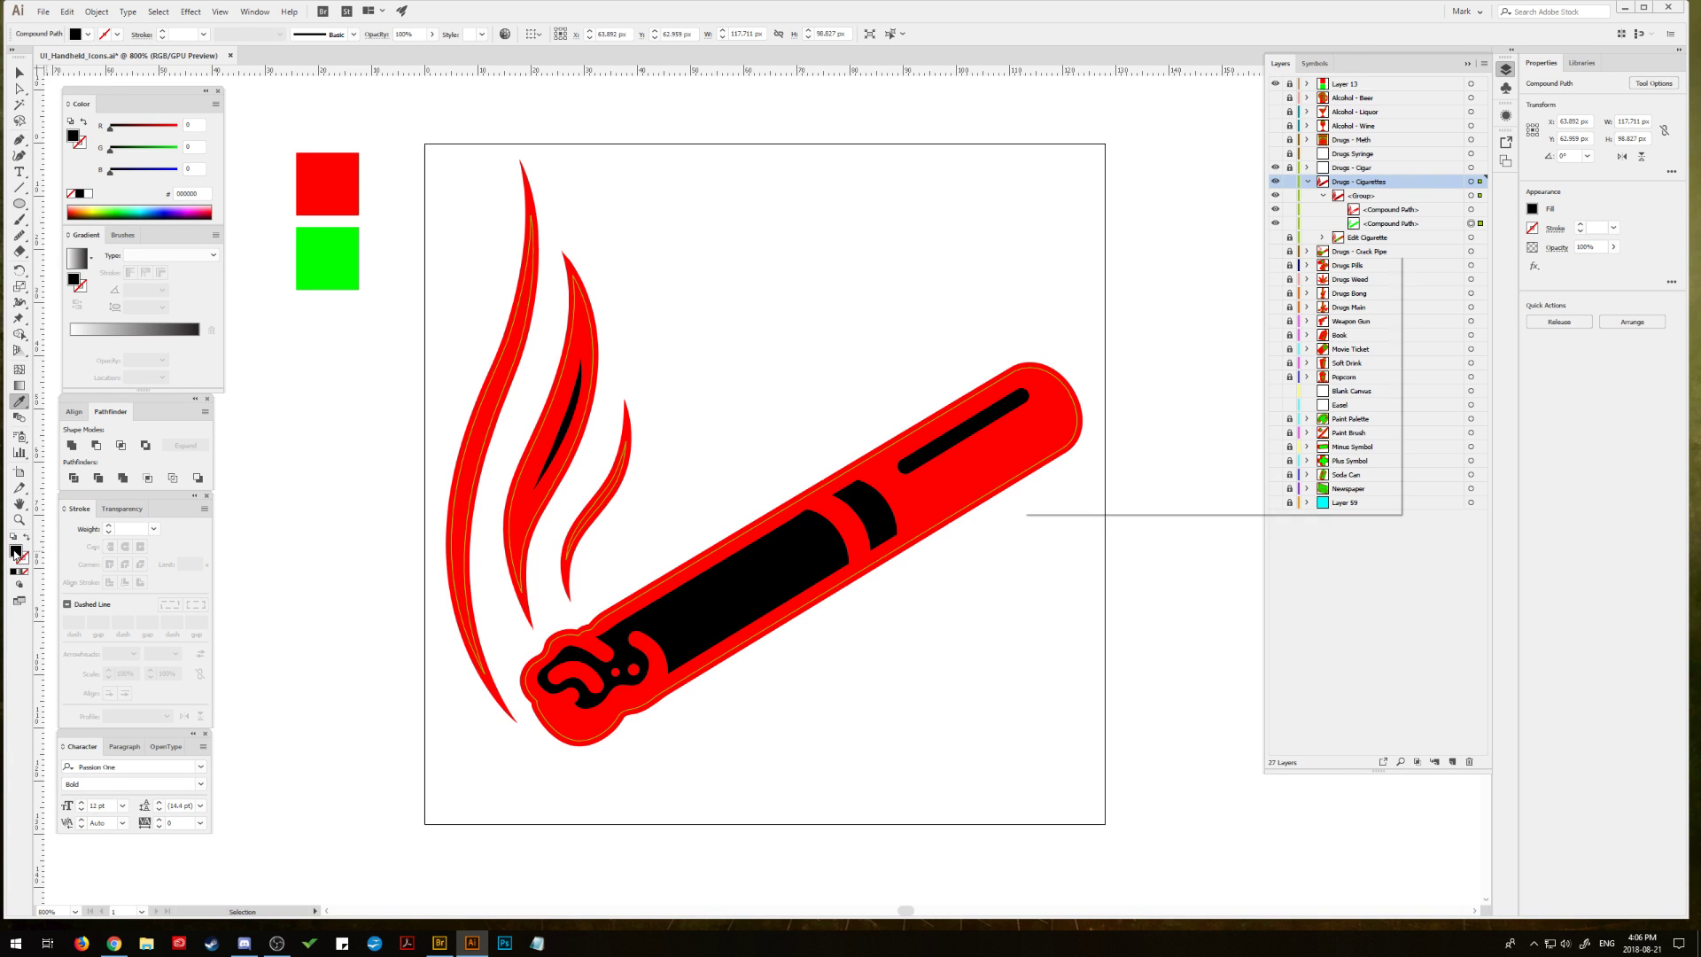
{"action": "left_click", "coordinate": [1033, 368]}
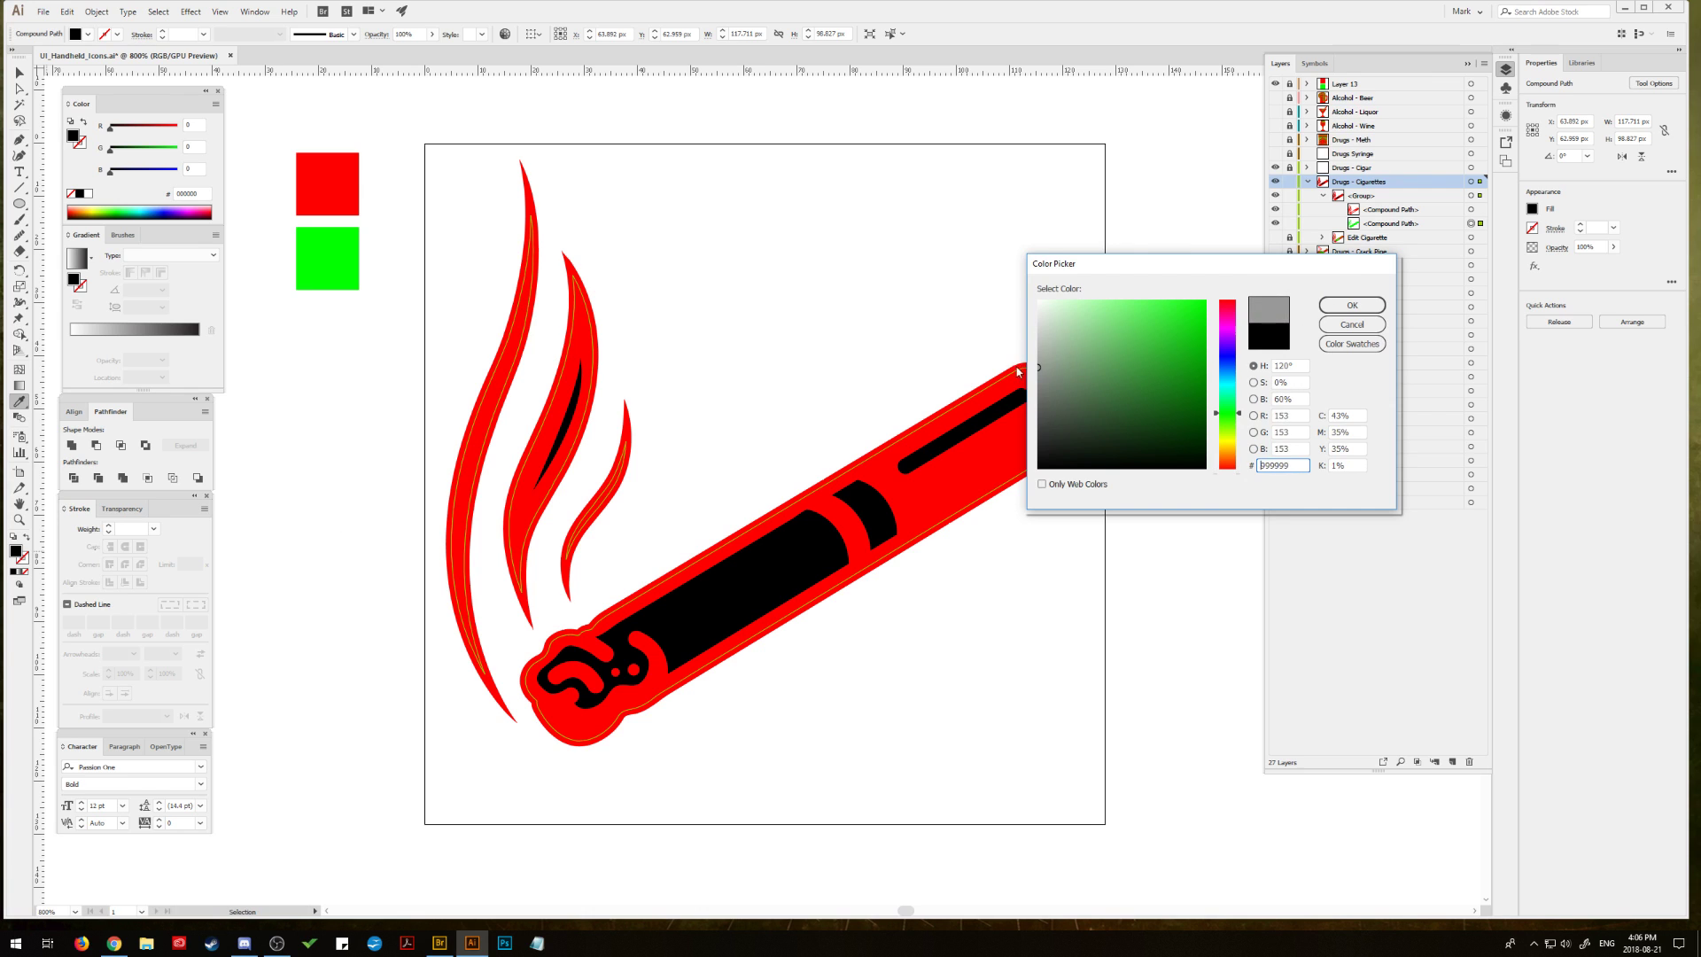
{"action": "left_click", "coordinate": [1352, 305]}
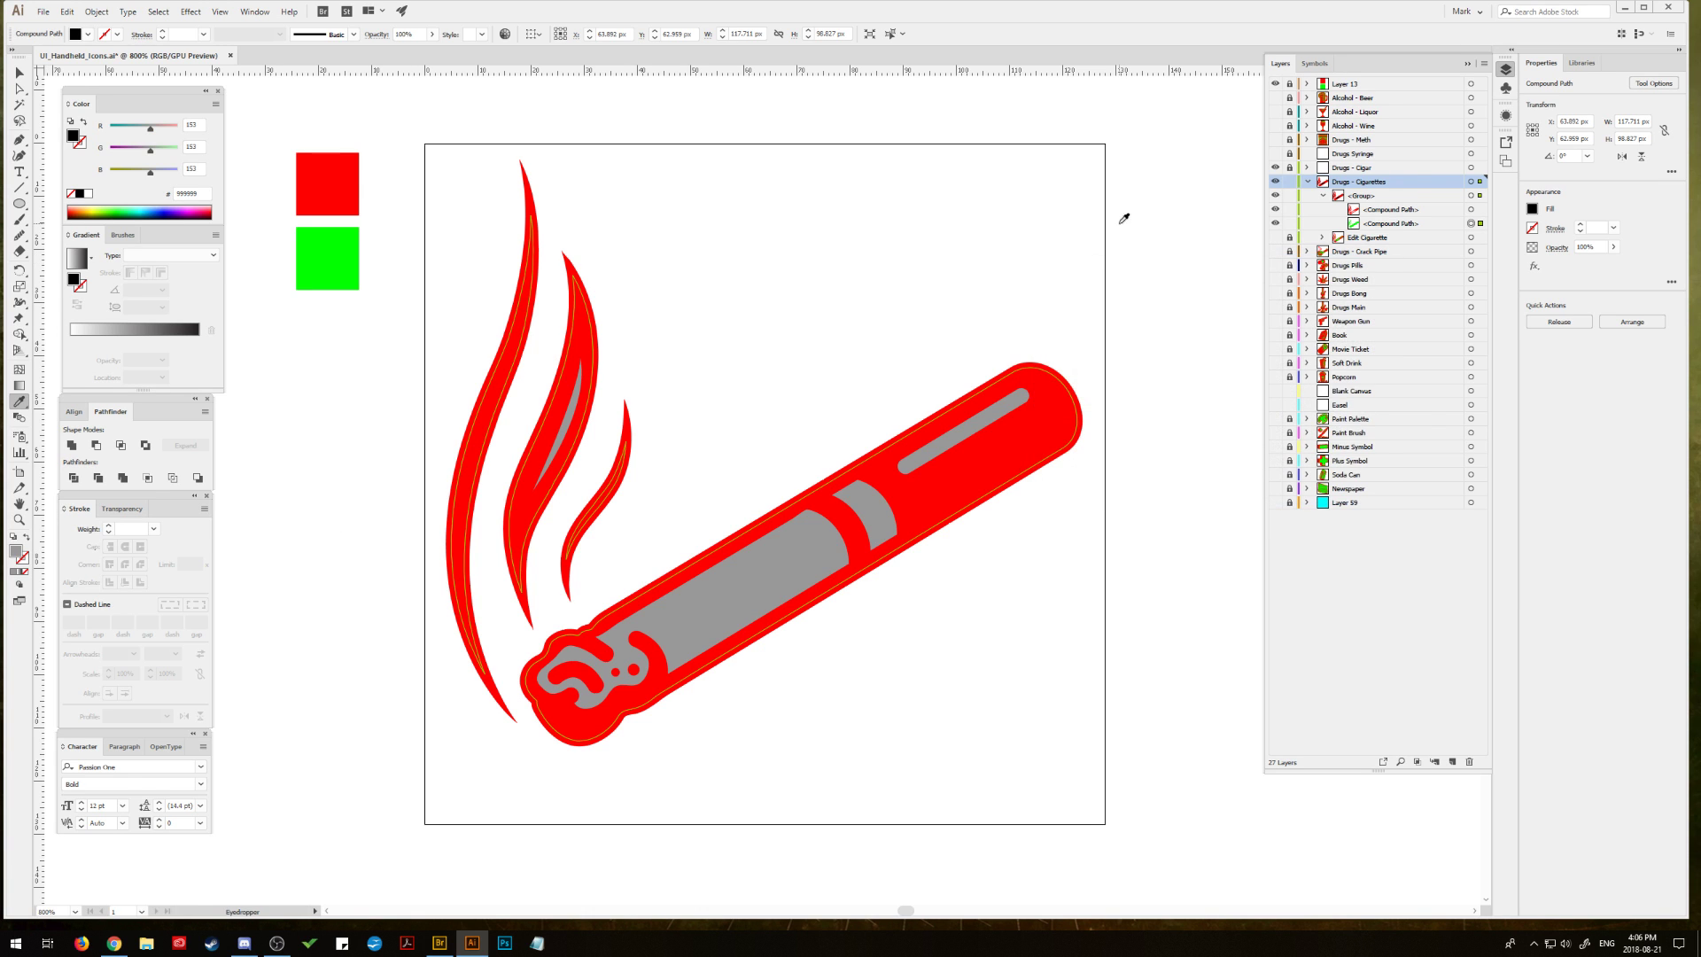
Step: Lighten the cigarette's inner compound path fill to light grey E2E2E2 and deselect it
{"action": "double_click", "coordinate": [16, 551]}
{"action": "left_click", "coordinate": [1037, 320]}
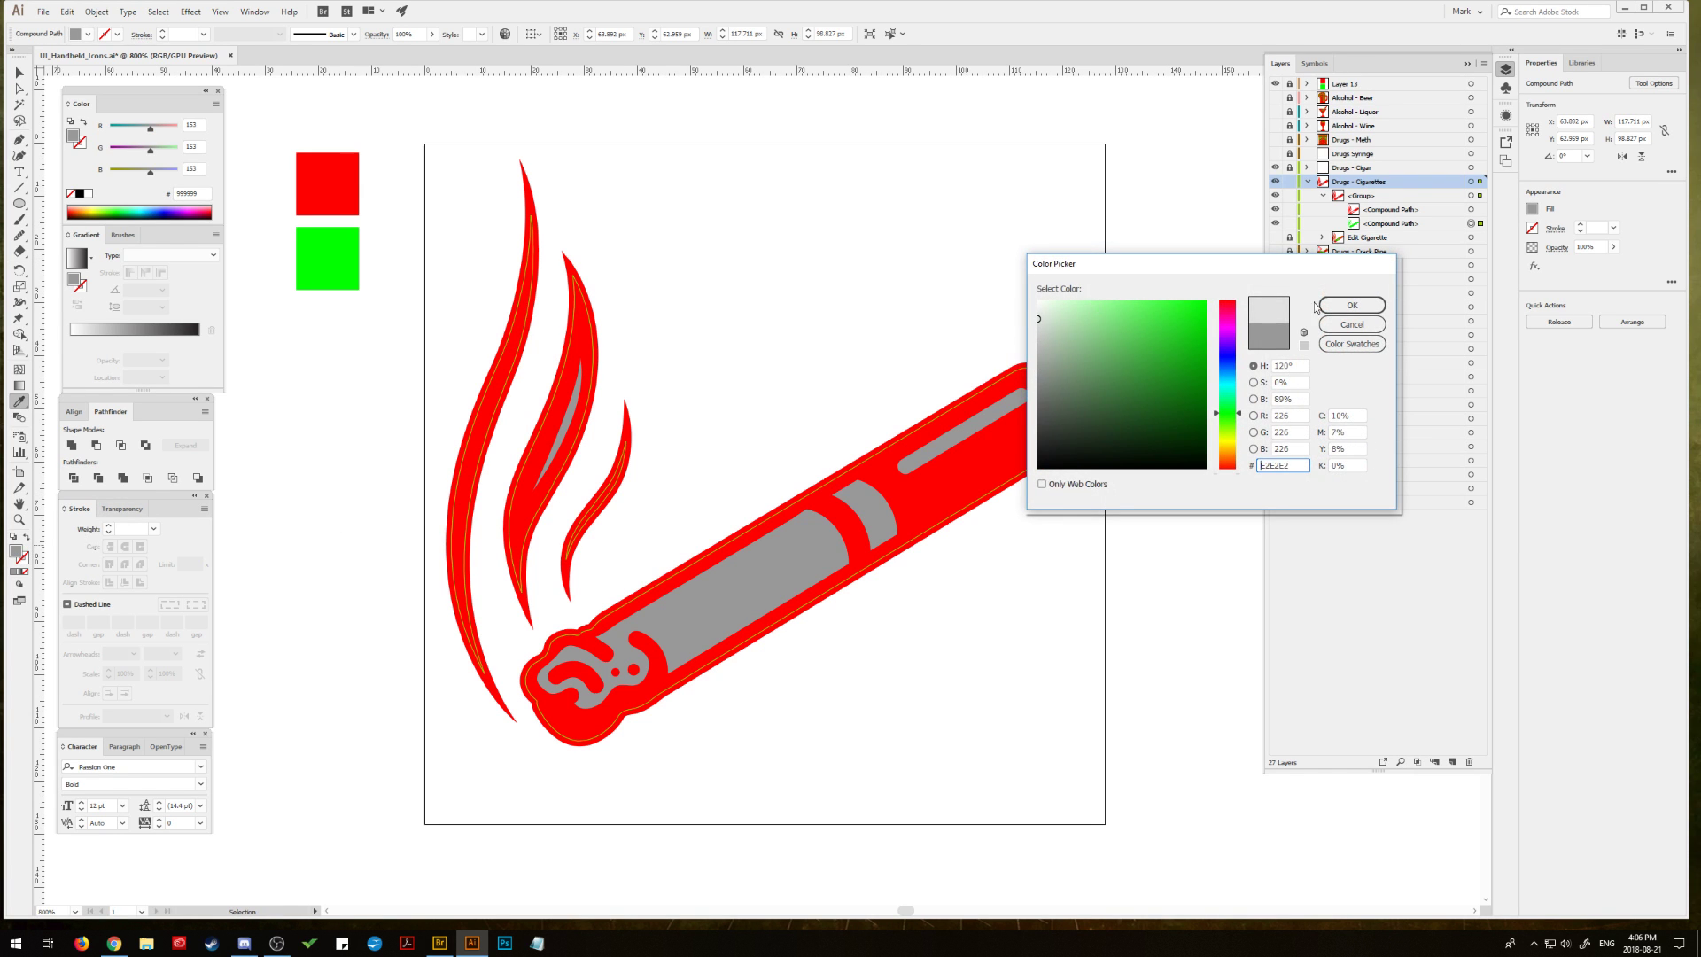
{"action": "left_click", "coordinate": [1352, 305]}
{"action": "key", "text": "v"}
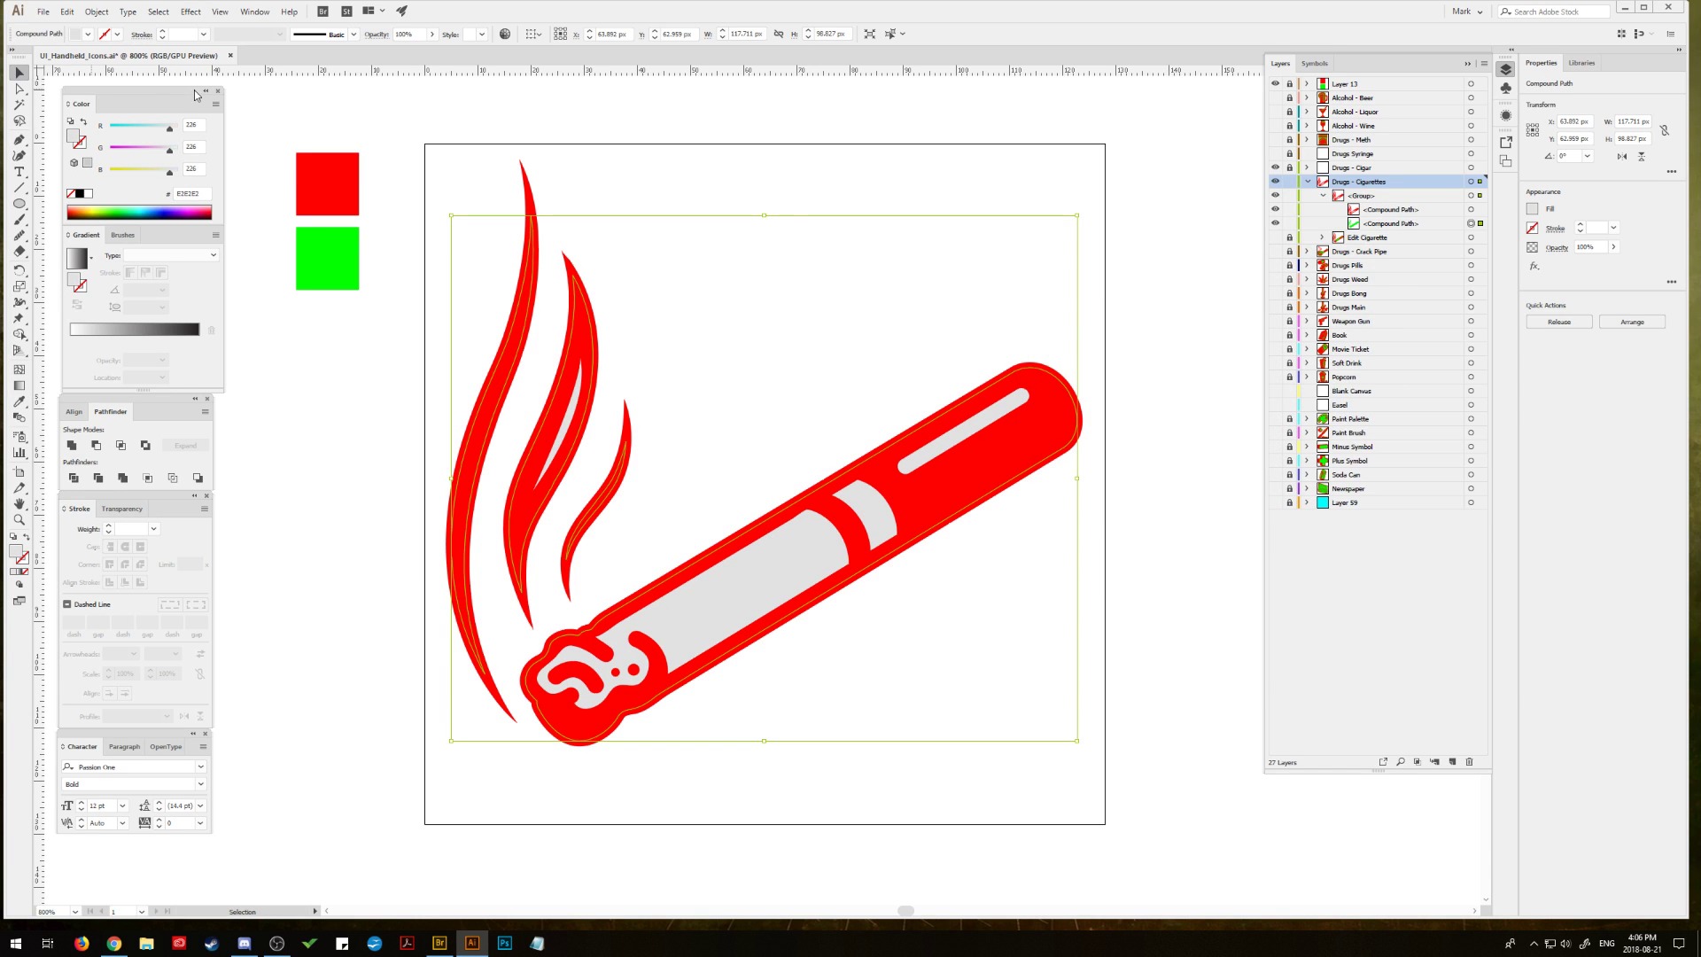
{"action": "left_click", "coordinate": [664, 156]}
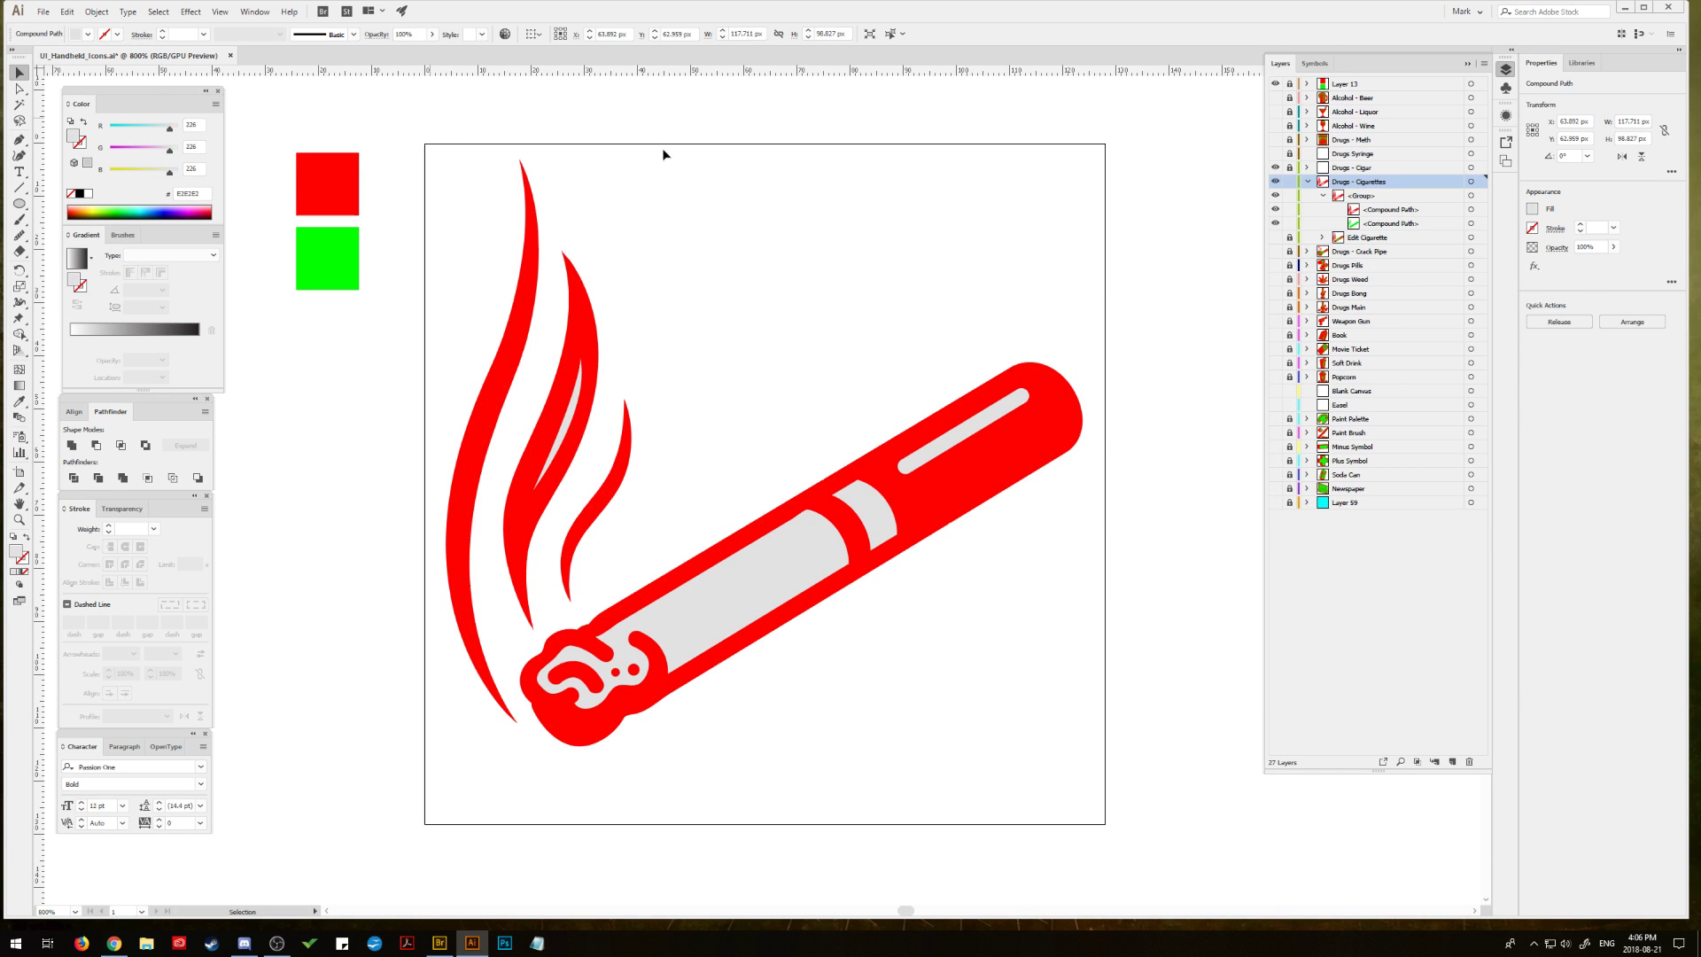
Step: Select the cigarette's red compound path, fill it with black 000000 and deselect it
{"action": "left_click", "coordinate": [1471, 224]}
{"action": "left_click", "coordinate": [1471, 209]}
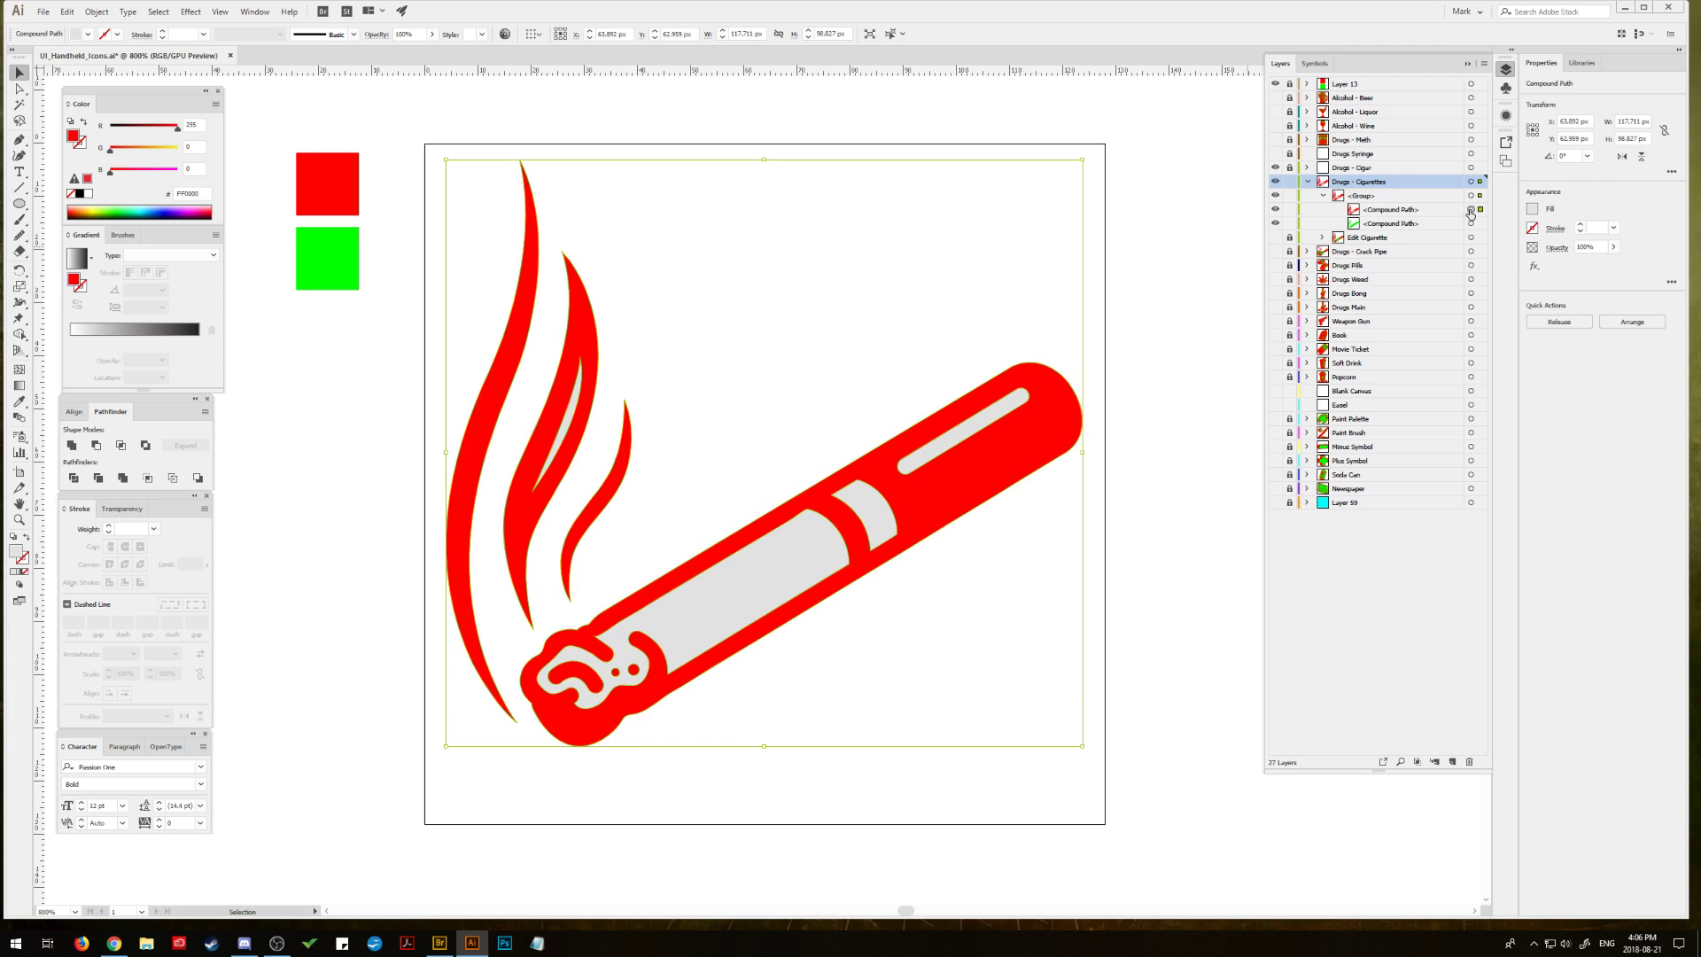
{"action": "left_click", "coordinate": [17, 403]}
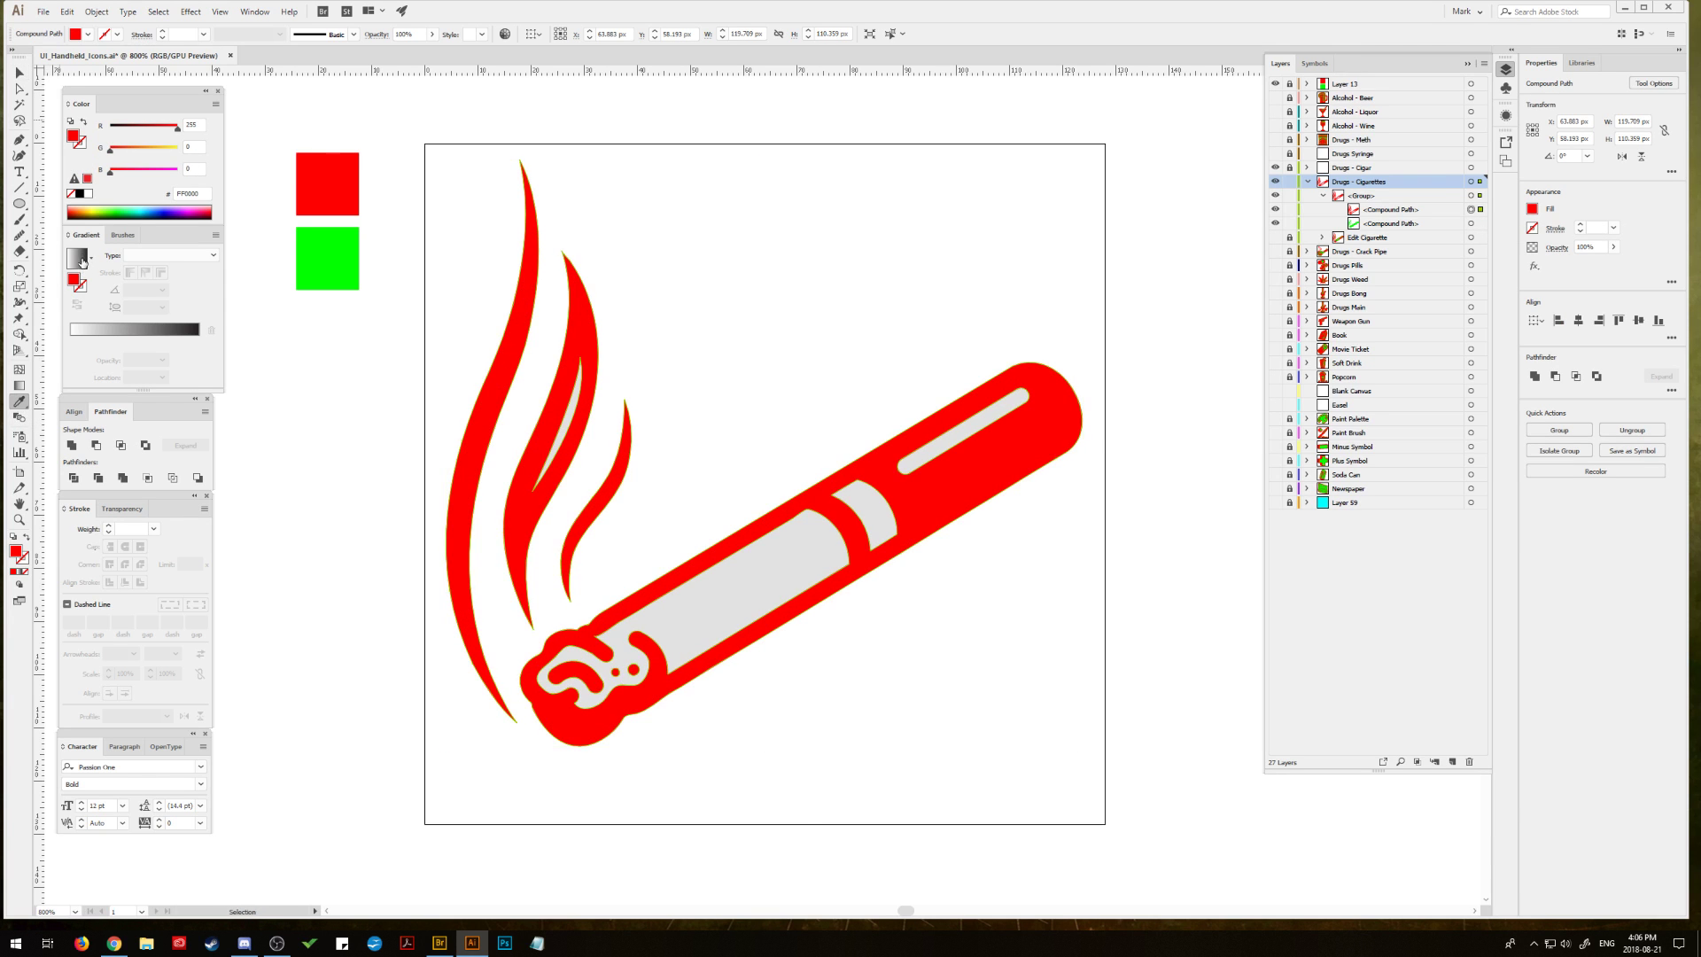
{"action": "left_click", "coordinate": [79, 194]}
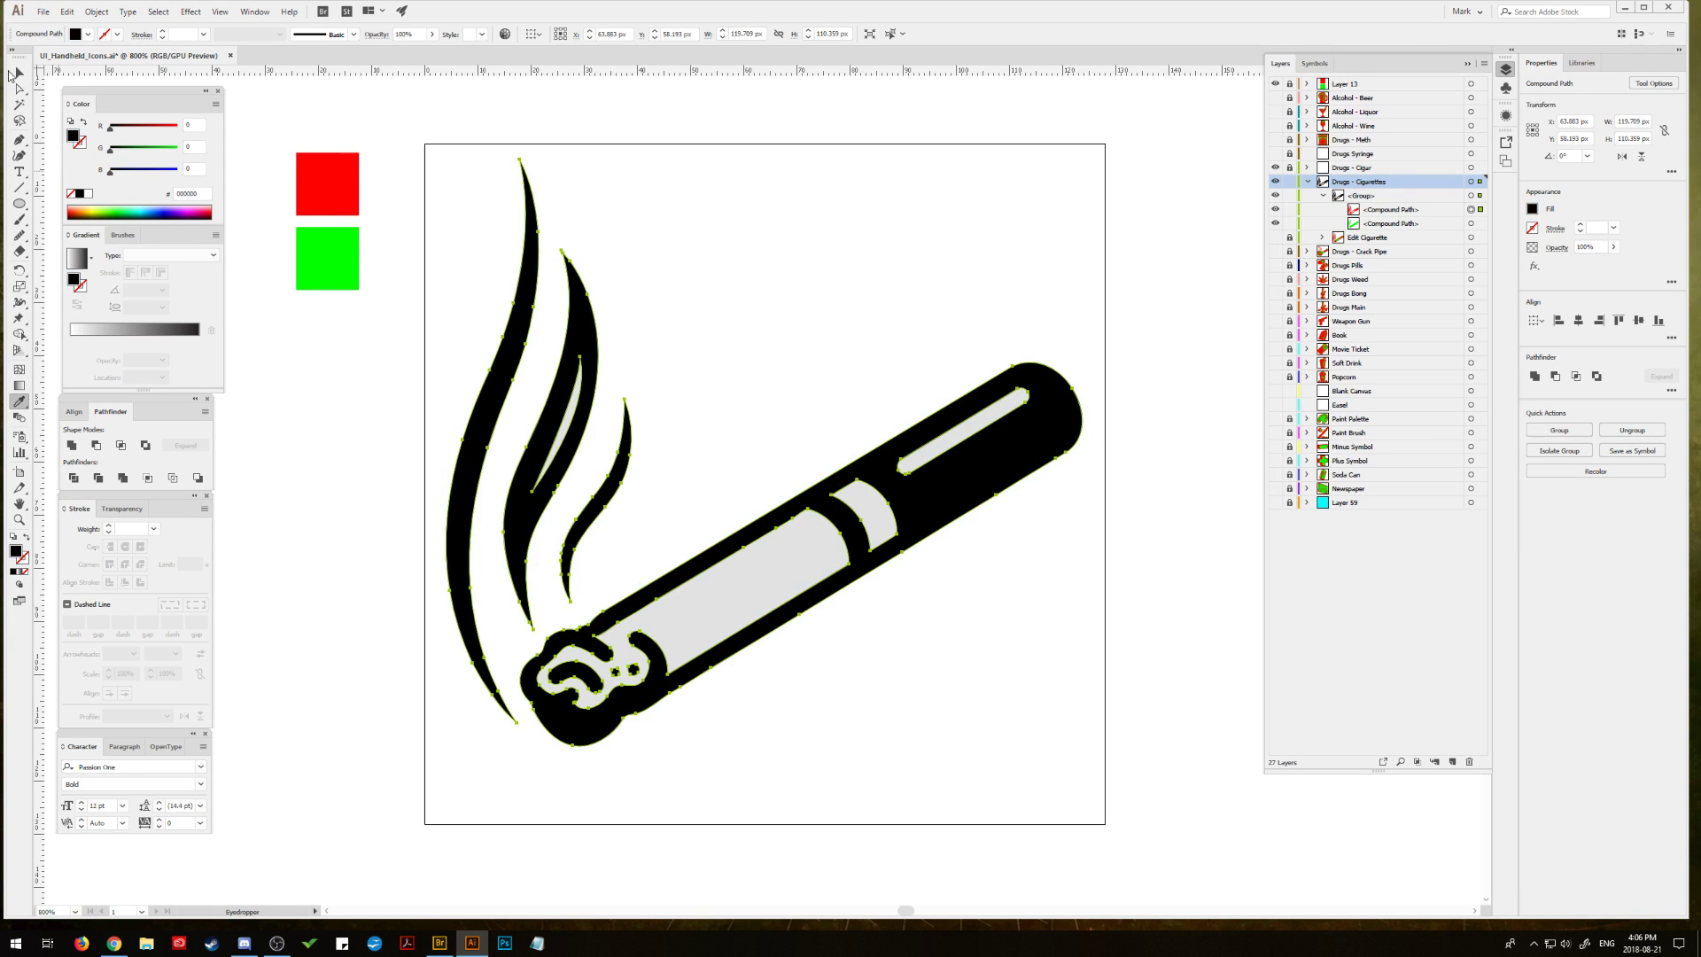
{"action": "key", "text": "v"}
{"action": "left_click", "coordinate": [536, 121]}
{"action": "scroll", "coordinate": [1141, 583], "scroll_direction": "left", "scroll_amount": 1}
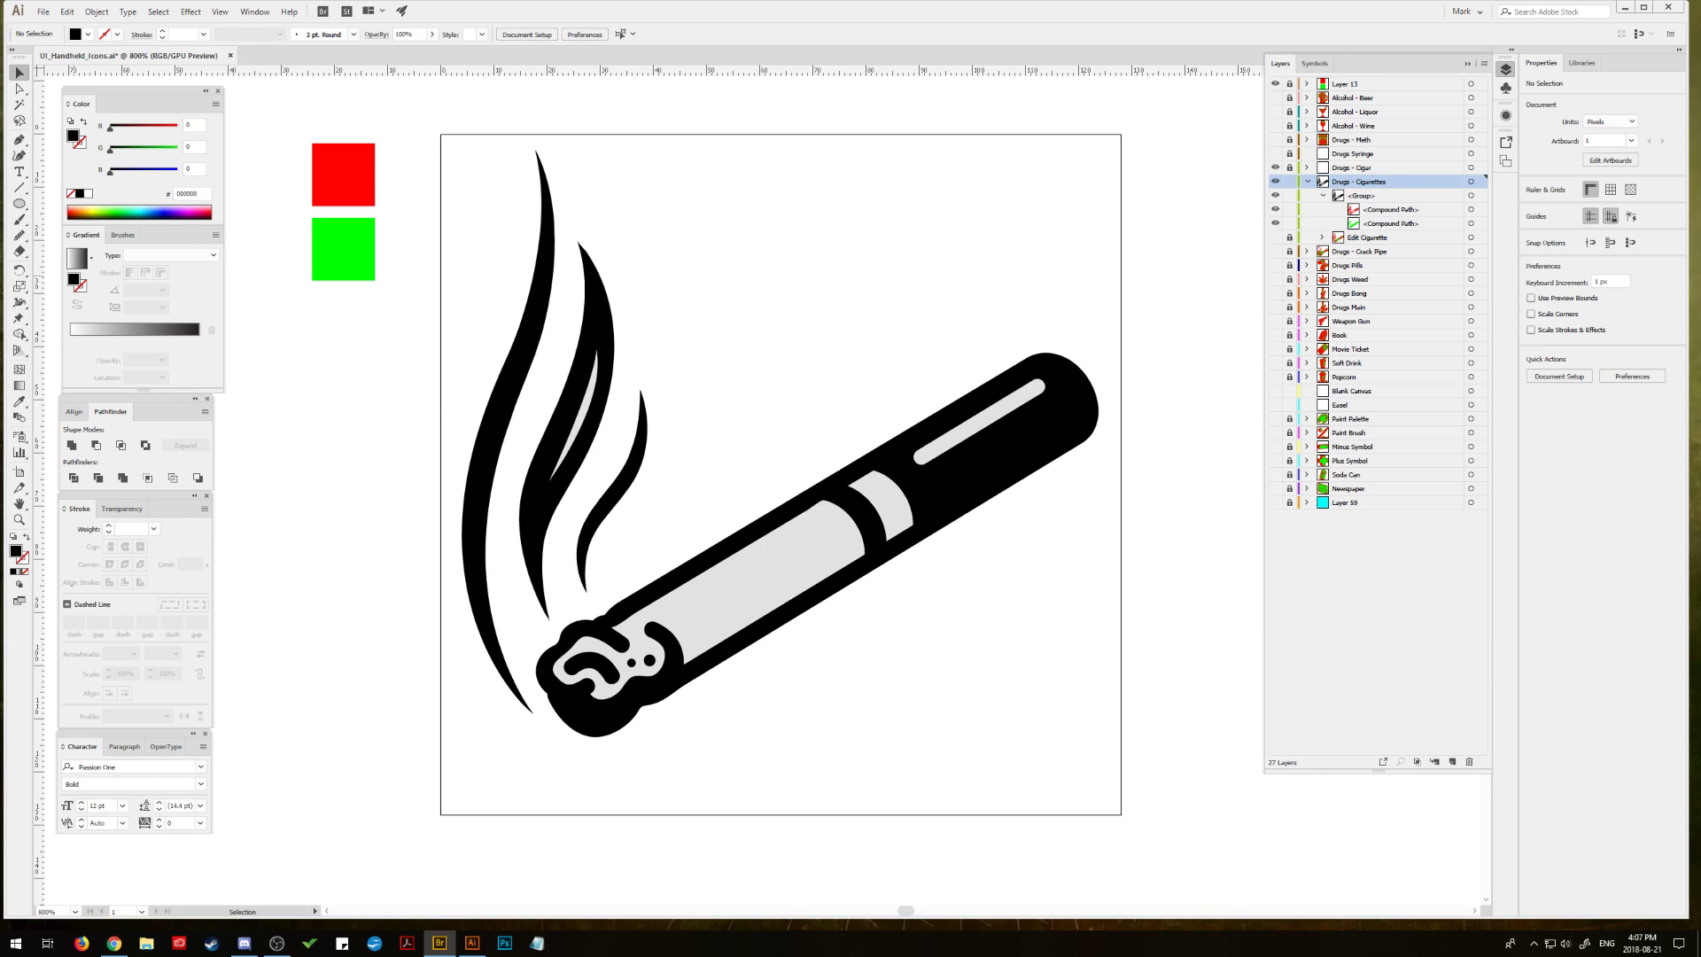
Step: Switch to Adobe Bridge and view the Required-Icons.jpg and UI_Clothing_Icons.jpg previews
{"action": "left_click_drag", "start_coordinate": [1700, 27], "coordinate": [765, 36]}
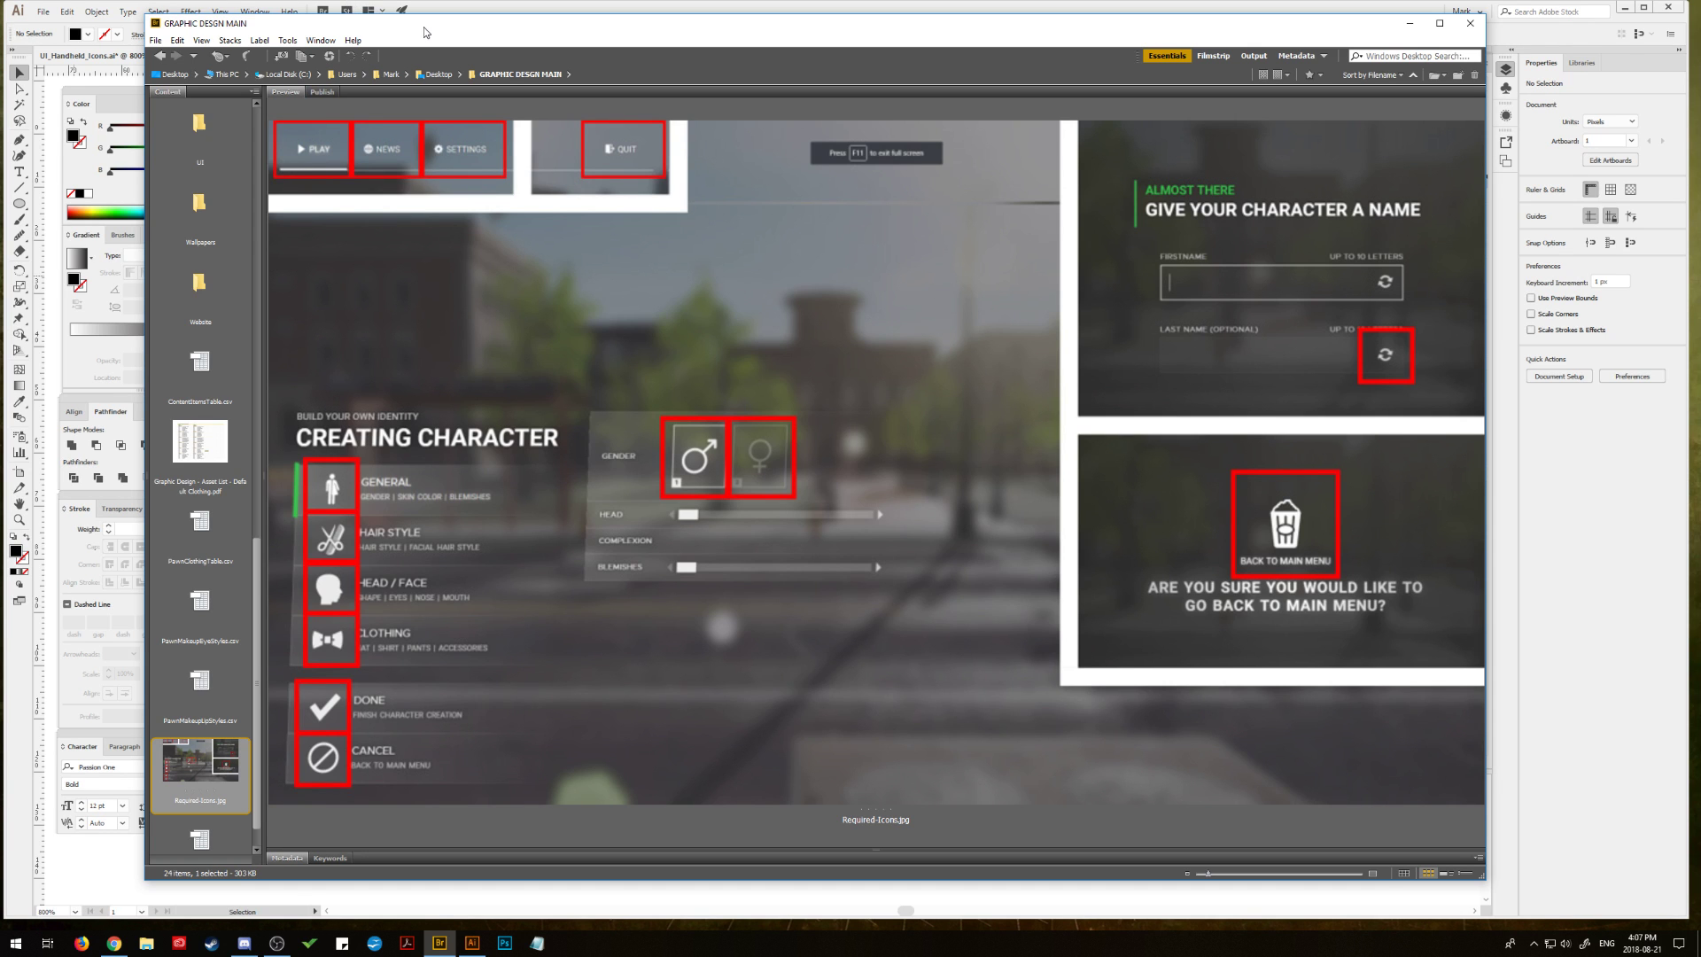
{"action": "left_click_drag", "start_coordinate": [424, 32], "coordinate": [1700, 53]}
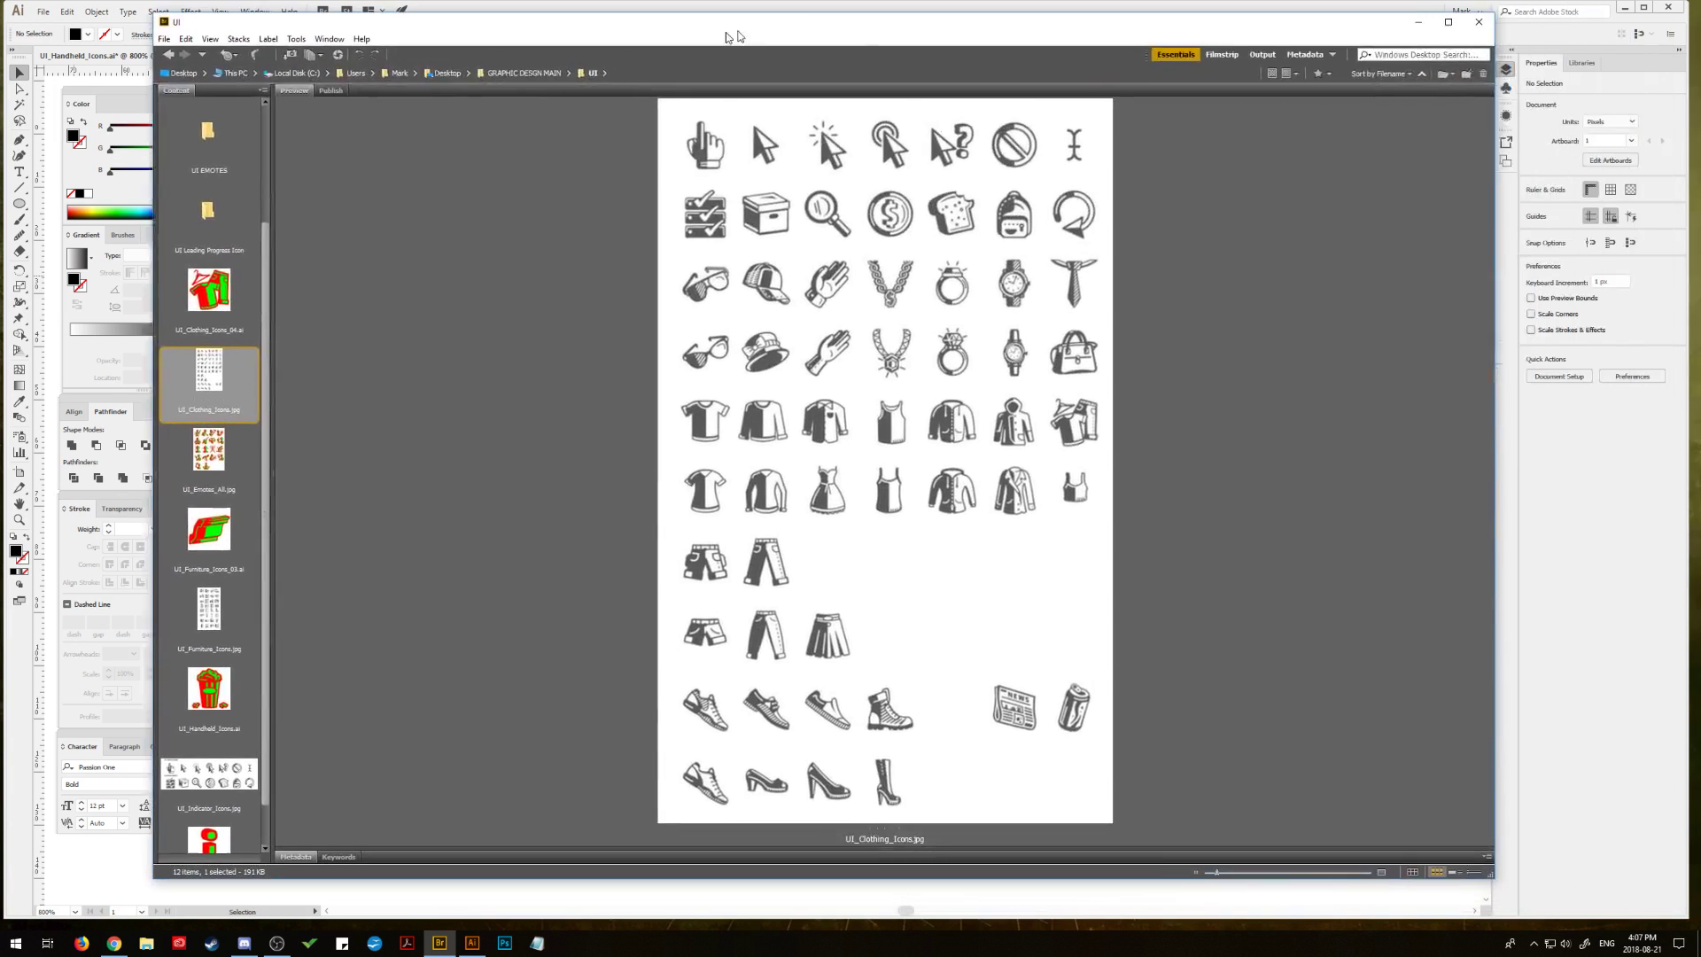
{"action": "left_click_drag", "start_coordinate": [751, 36], "coordinate": [656, 46]}
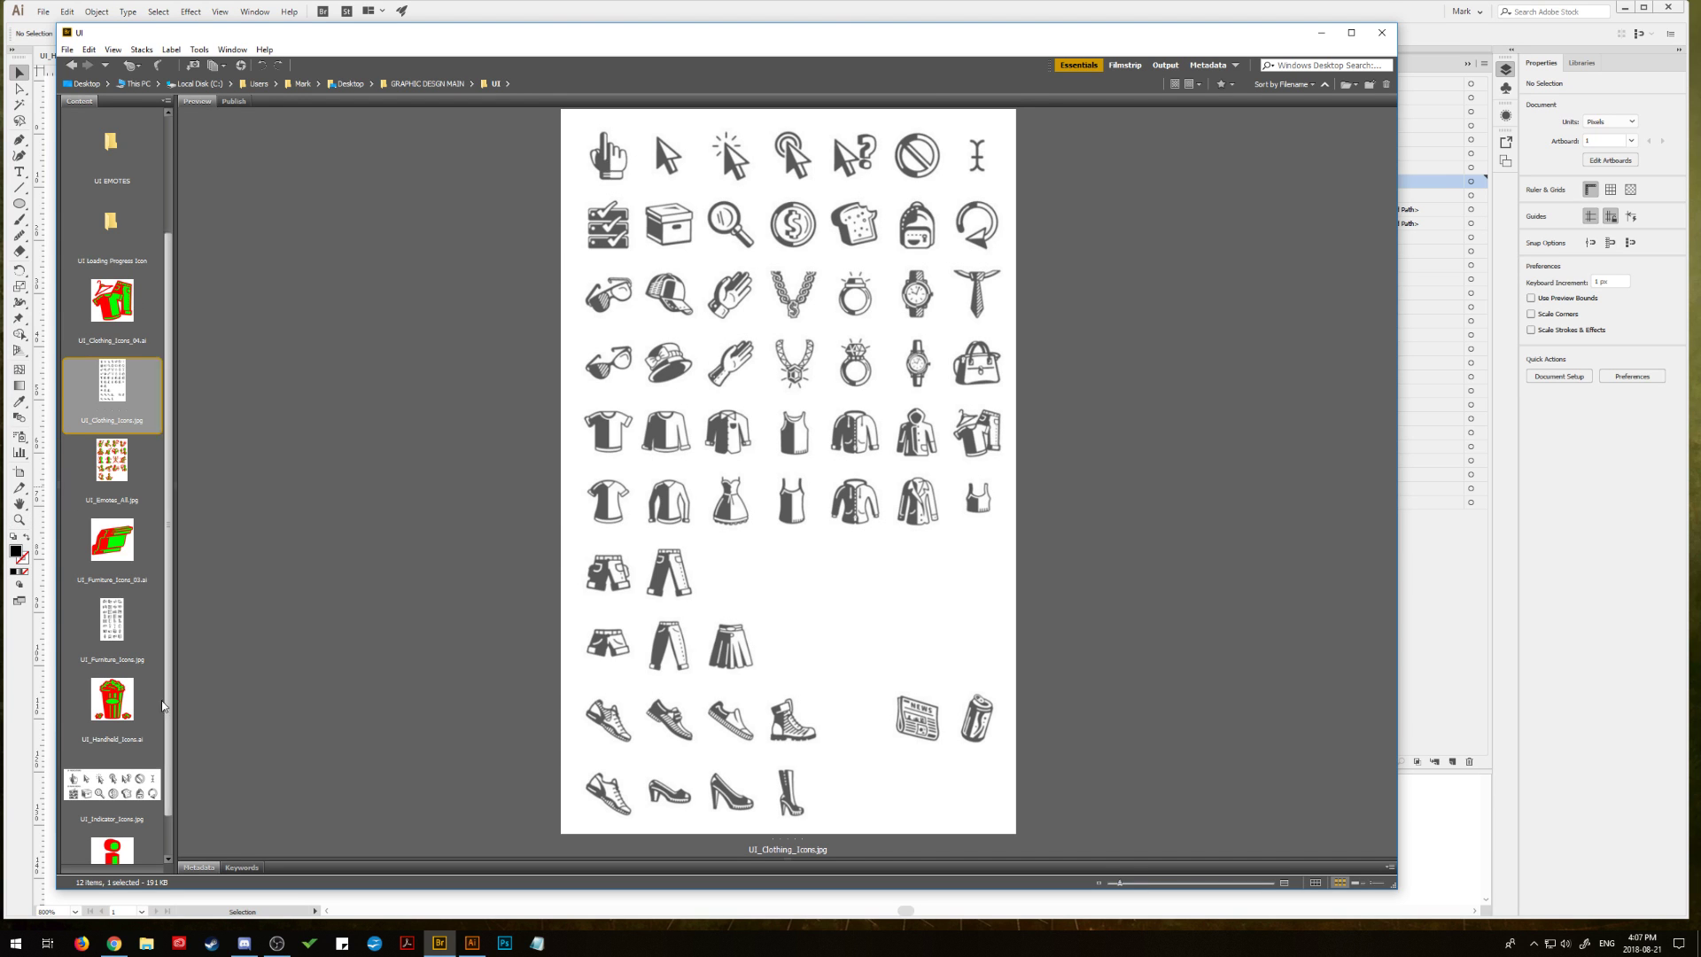
Step: Preview UI_Indicator_Icons.jpg and UI_Furniture_Icons.jpg in the UI folder, and return to Illustrator
{"action": "left_click", "coordinate": [127, 773]}
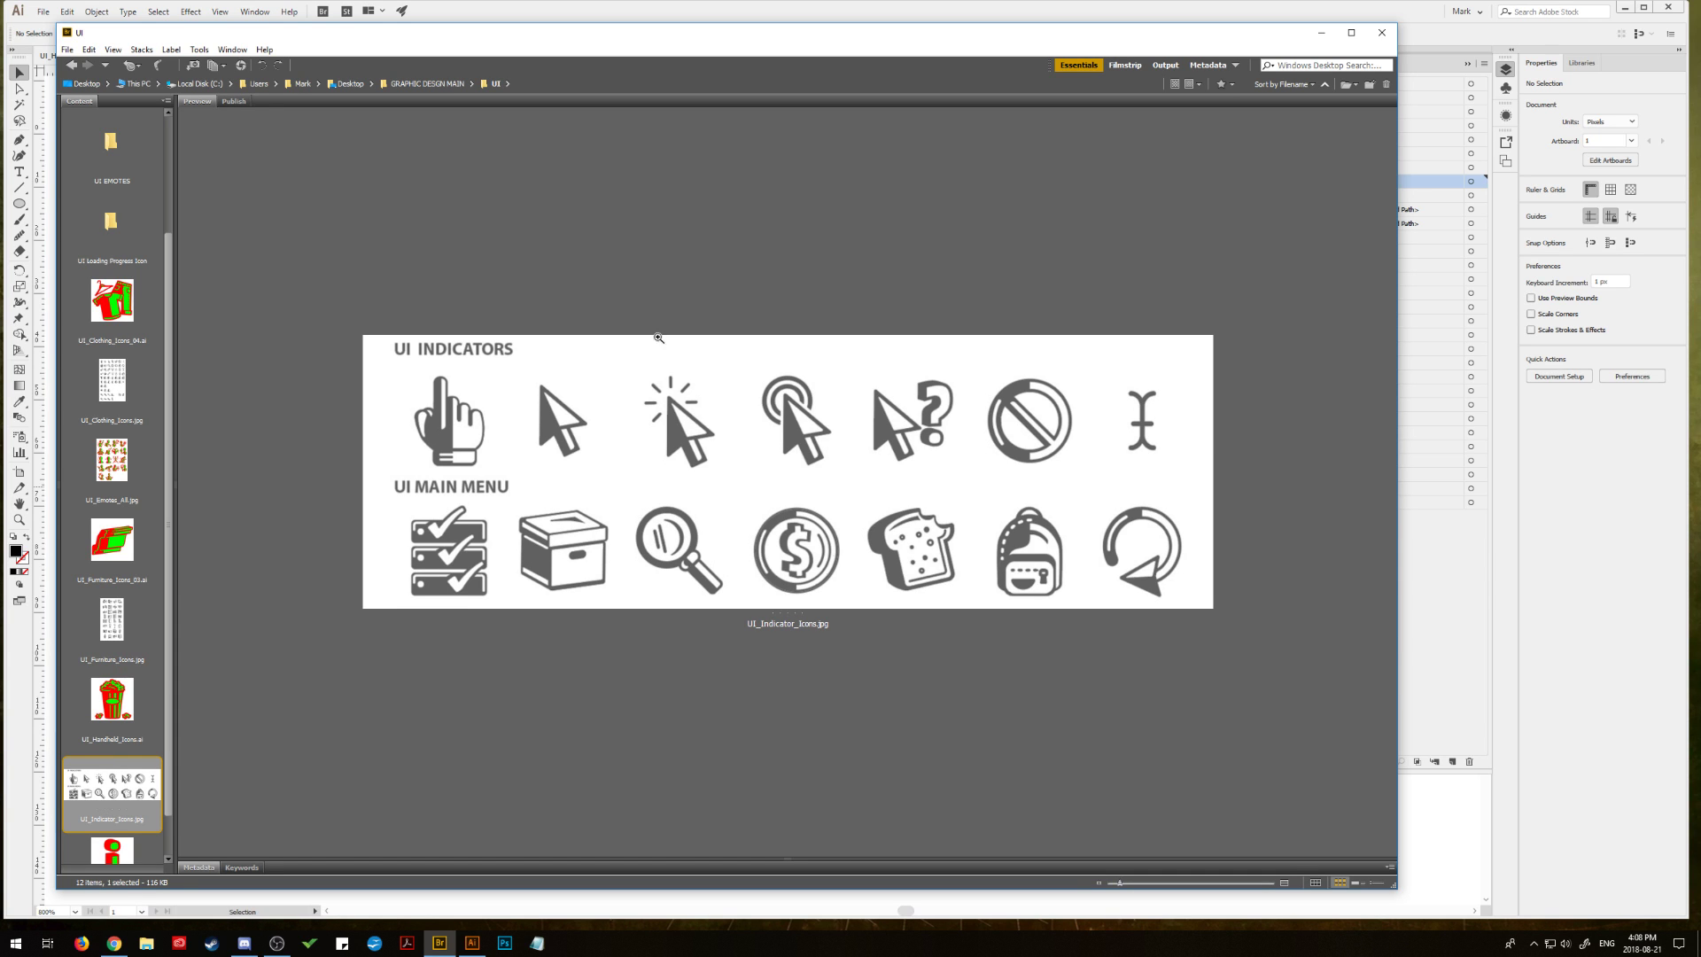
{"action": "left_click_drag", "start_coordinate": [167, 421], "coordinate": [173, 310]}
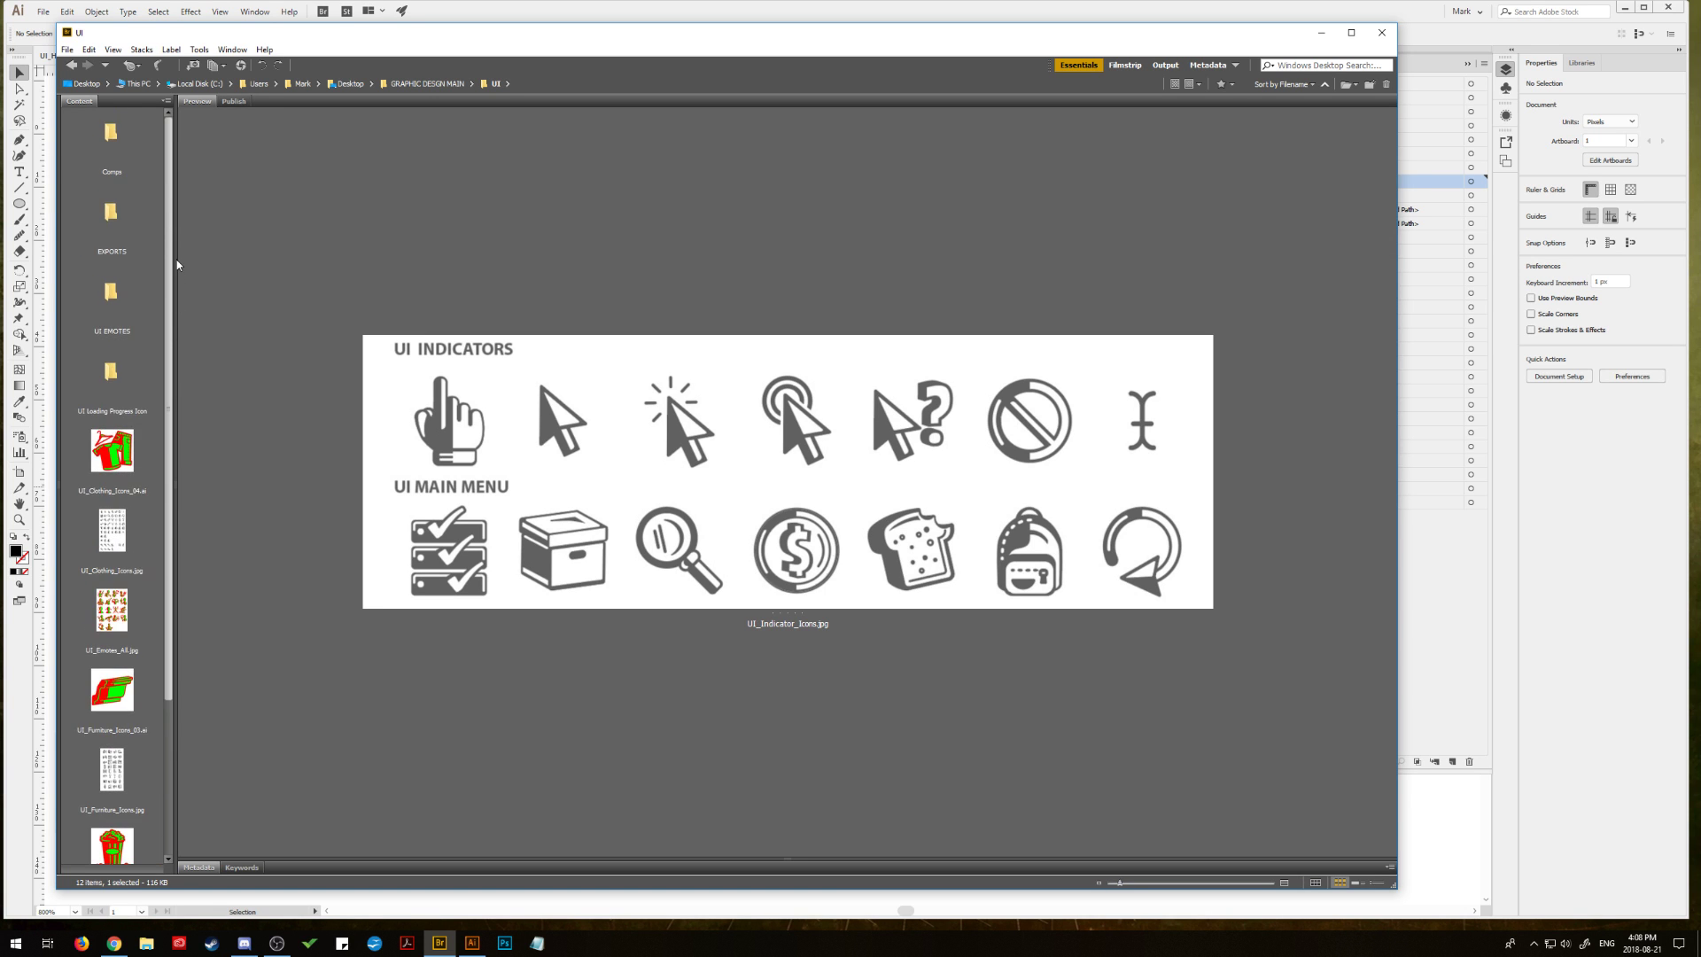
{"action": "scroll", "coordinate": [156, 445], "scroll_direction": "down", "scroll_amount": 3}
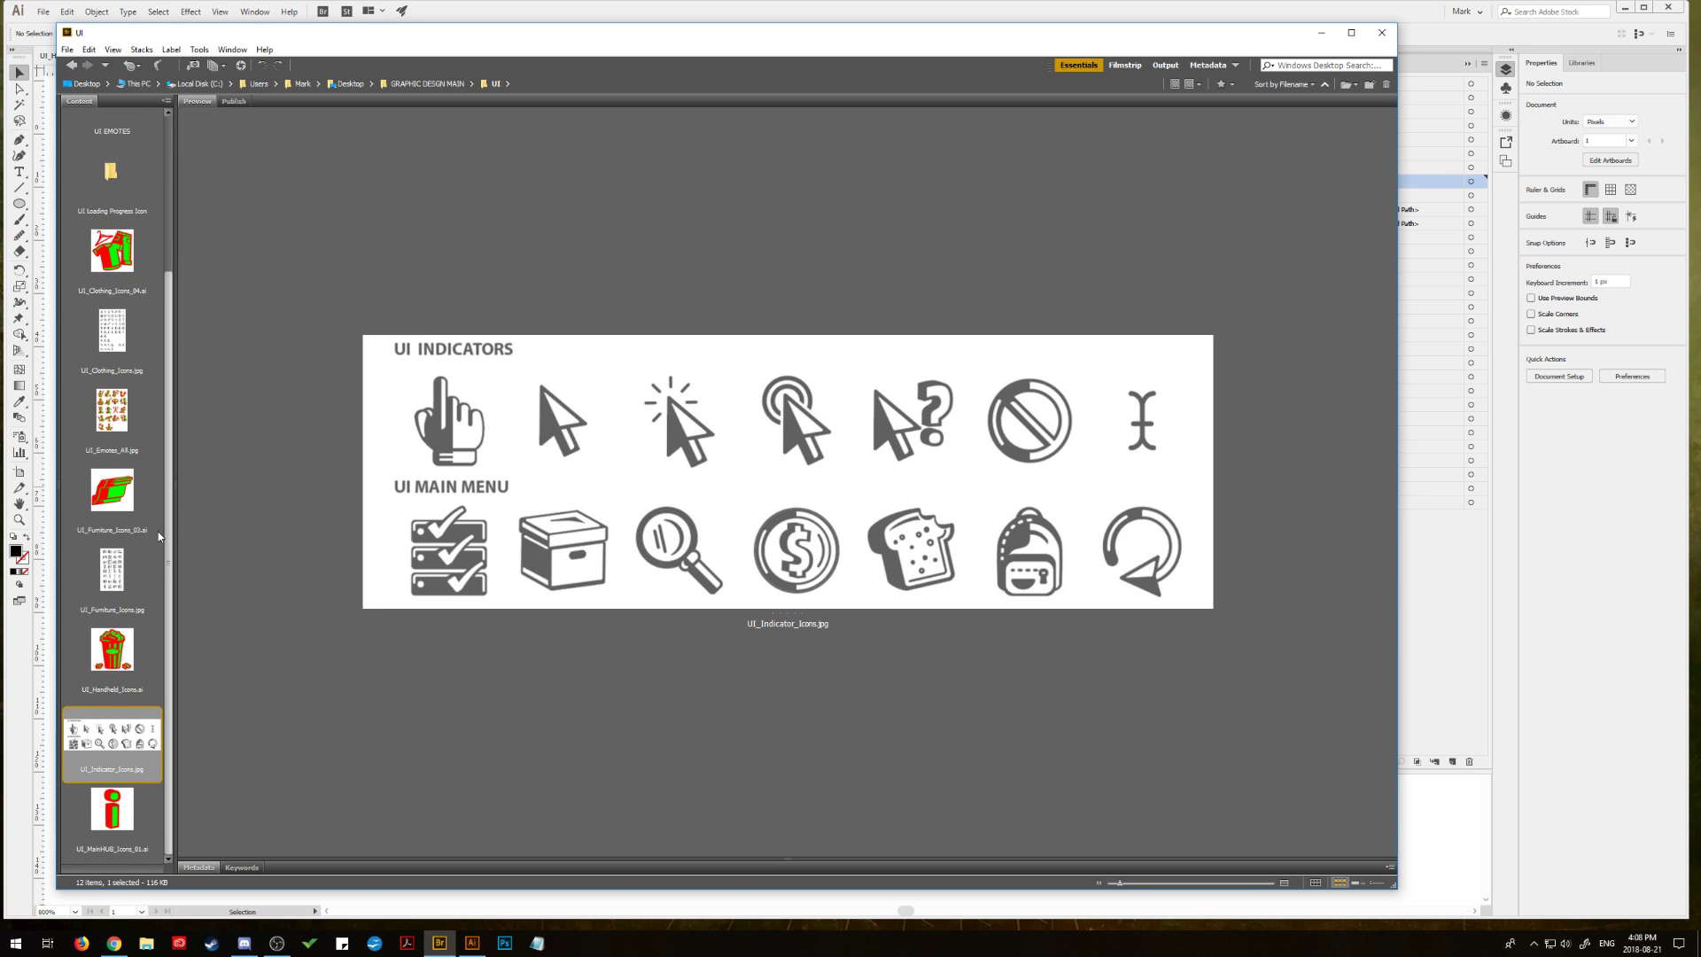
{"action": "left_click", "coordinate": [122, 569]}
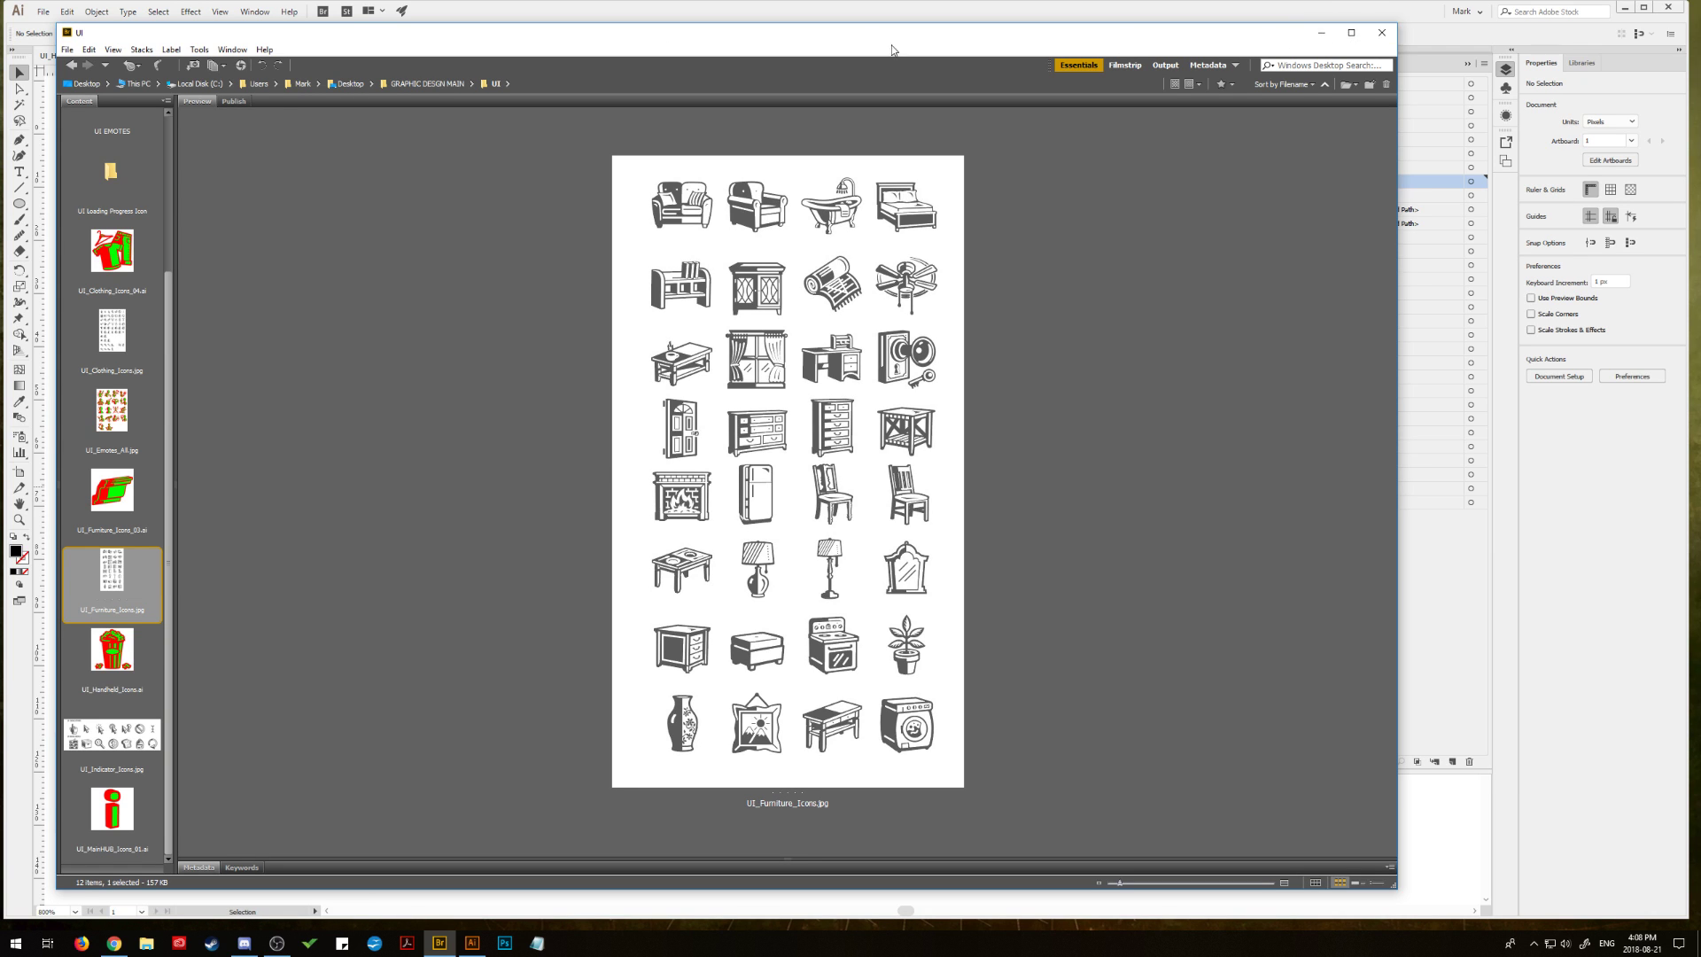
{"action": "left_click_drag", "start_coordinate": [855, 44], "coordinate": [1697, 60]}
{"action": "key", "text": "alt+Tab"}
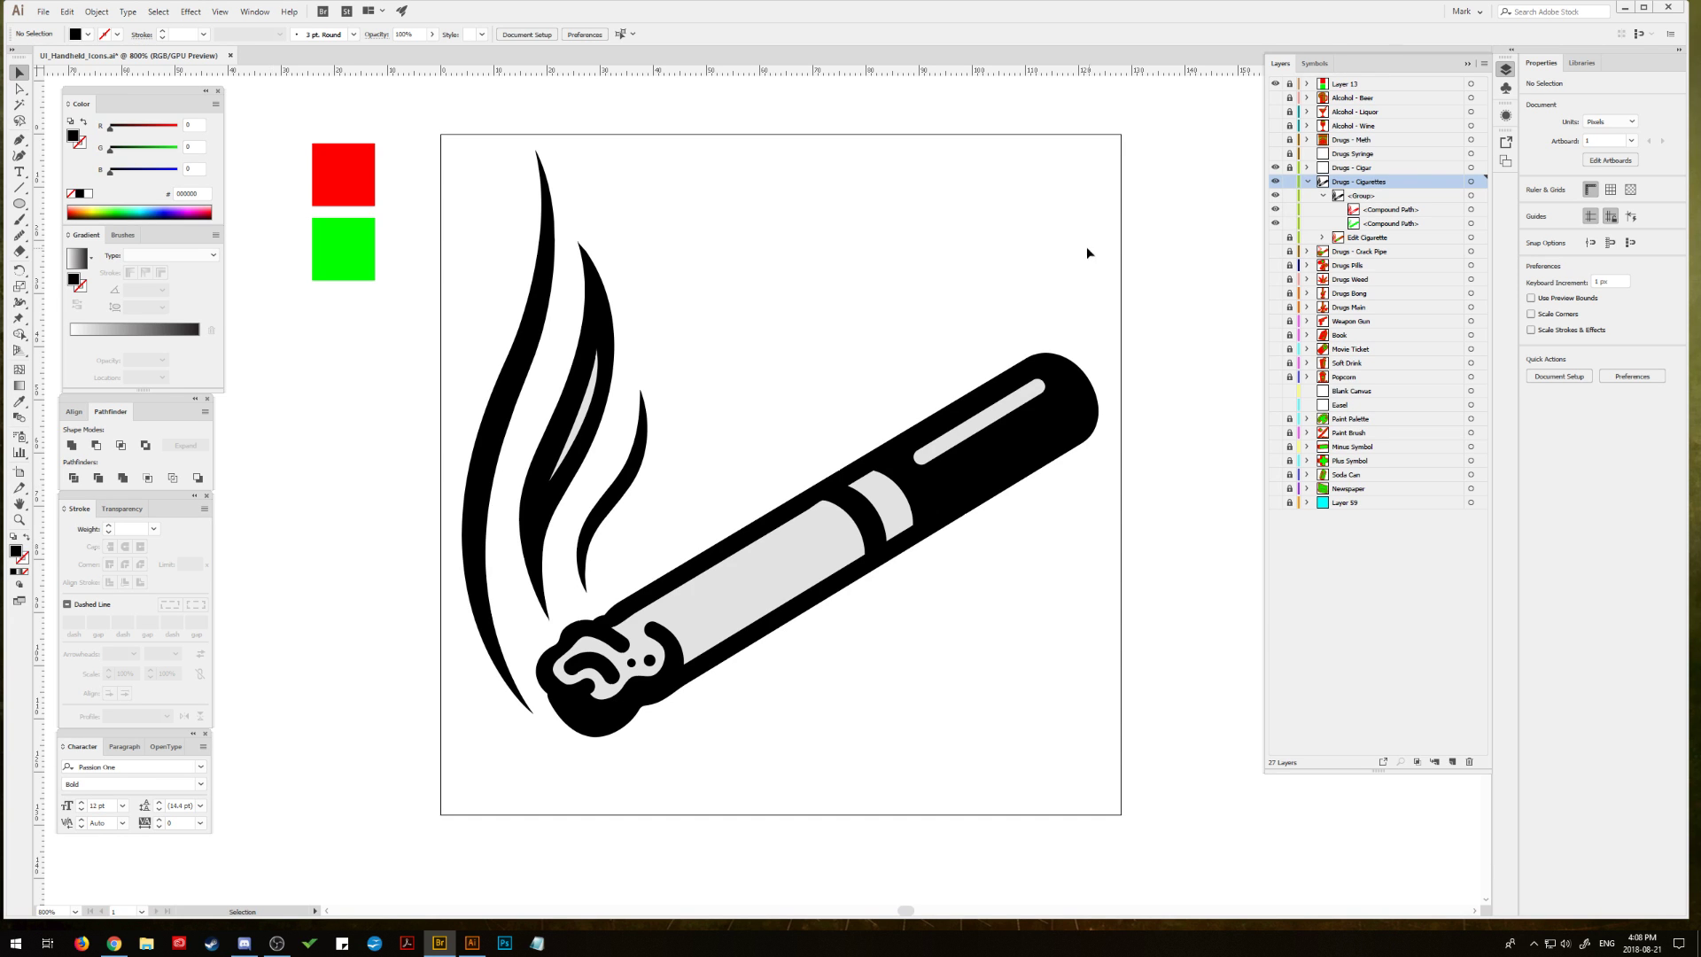
Step: Collapse the recolored cigarette's group in the Drugs - Cigarettes layer and select the whole group
{"action": "left_click_drag", "start_coordinate": [601, 390], "coordinate": [800, 300]}
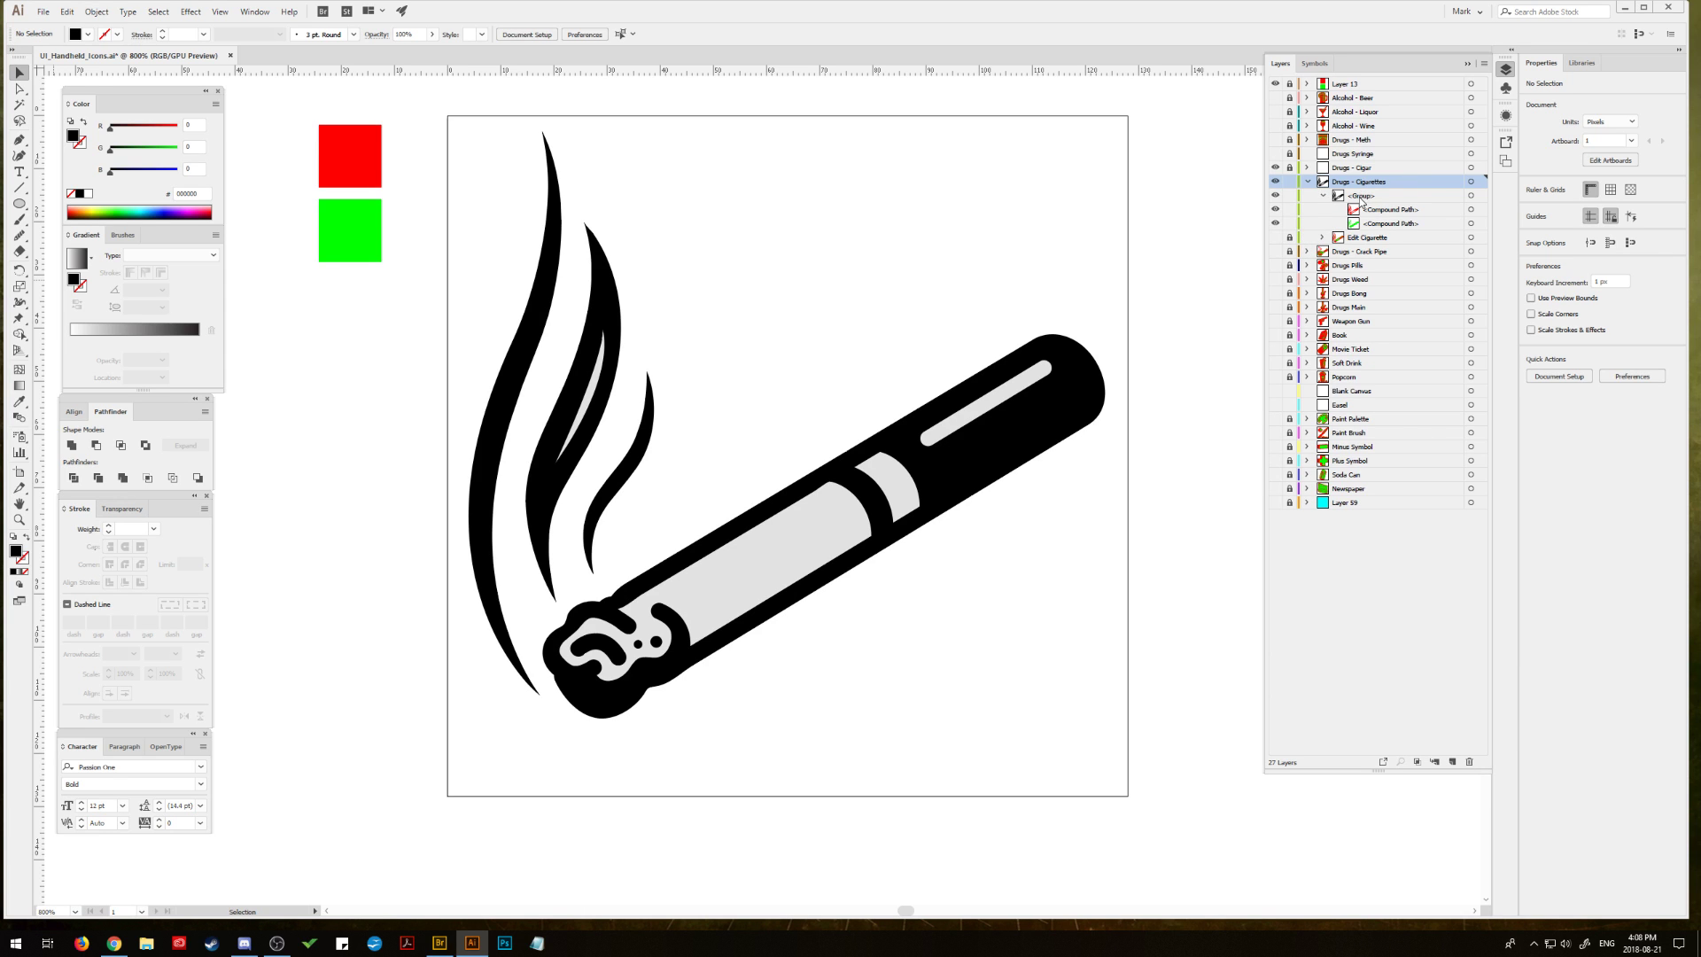
{"action": "left_click", "coordinate": [1322, 196]}
{"action": "left_click", "coordinate": [1471, 195]}
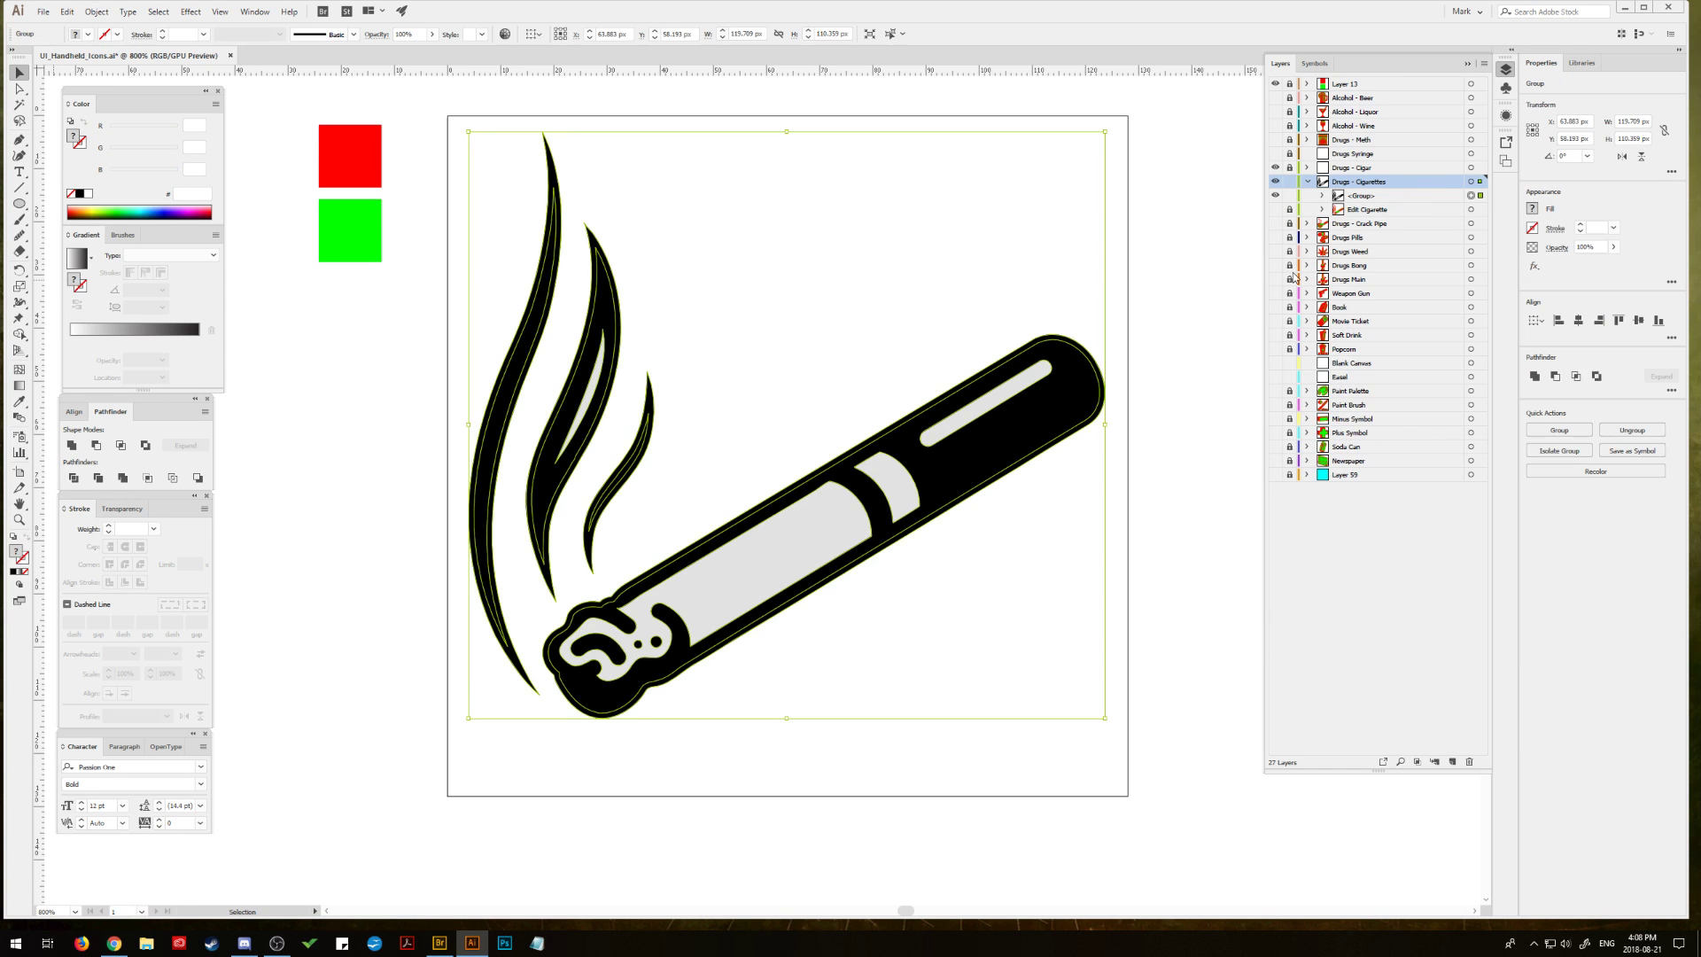
{"action": "left_click", "coordinate": [67, 12]}
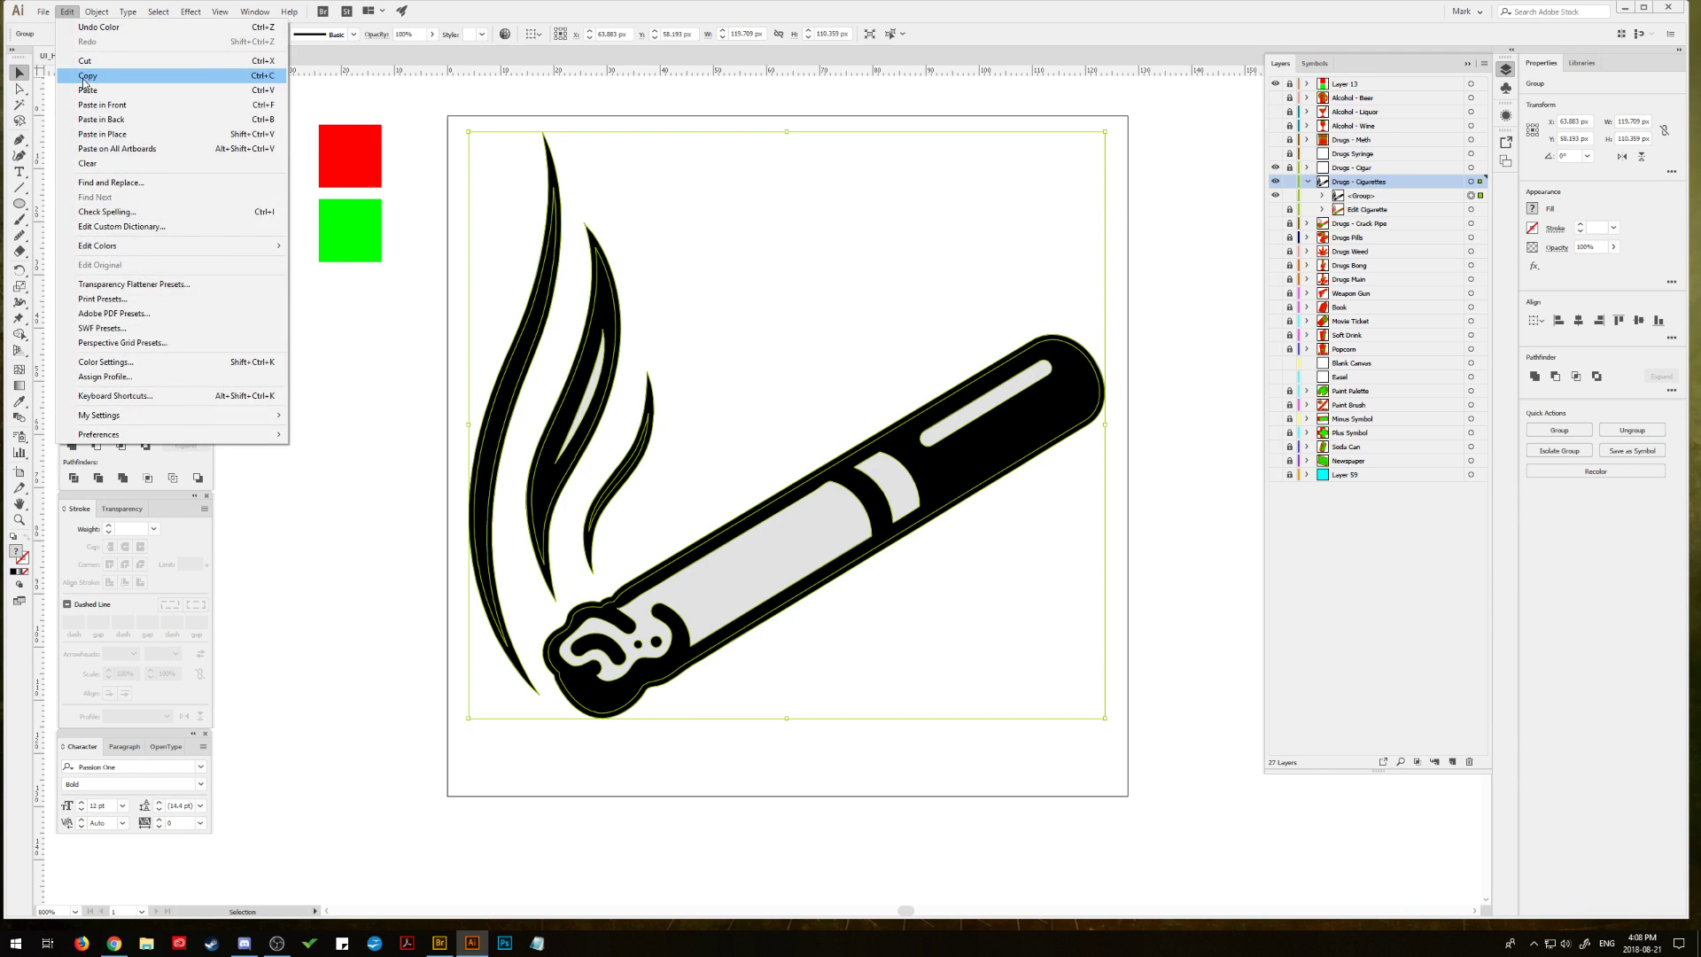
{"action": "left_click", "coordinate": [64, 13]}
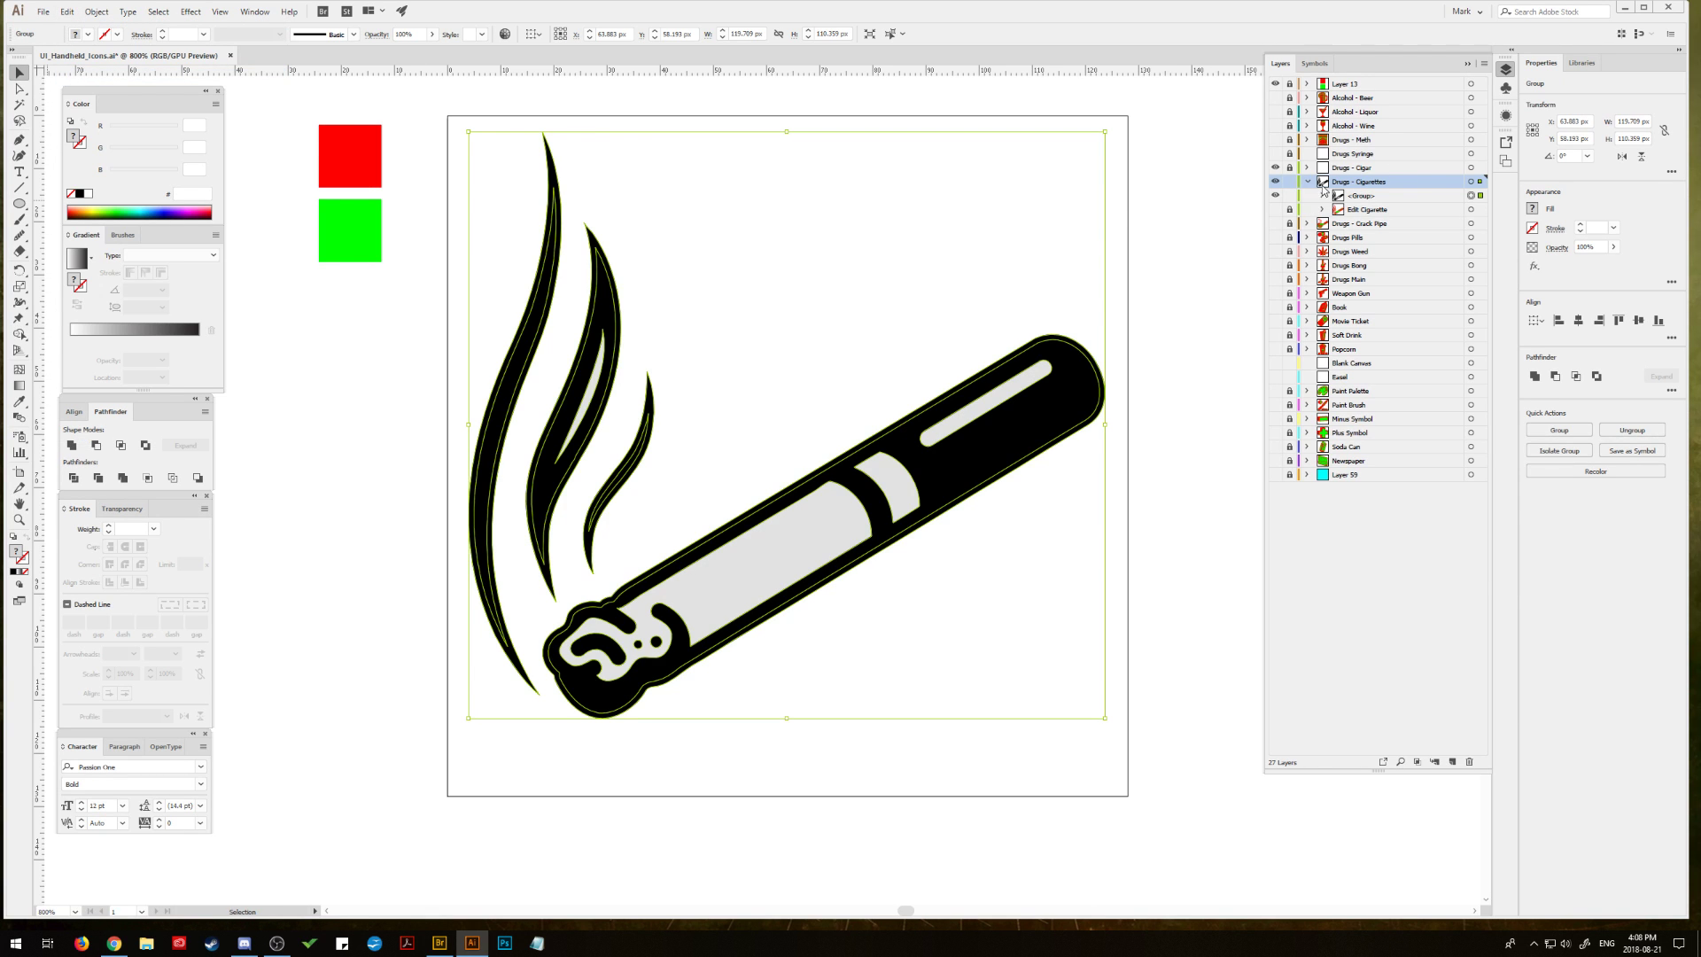
Step: Collapse, lock and hide the Drugs - Cigarettes layer, and briefly view the Drugs - Crack Pipe icon
{"action": "left_click", "coordinate": [1307, 182]}
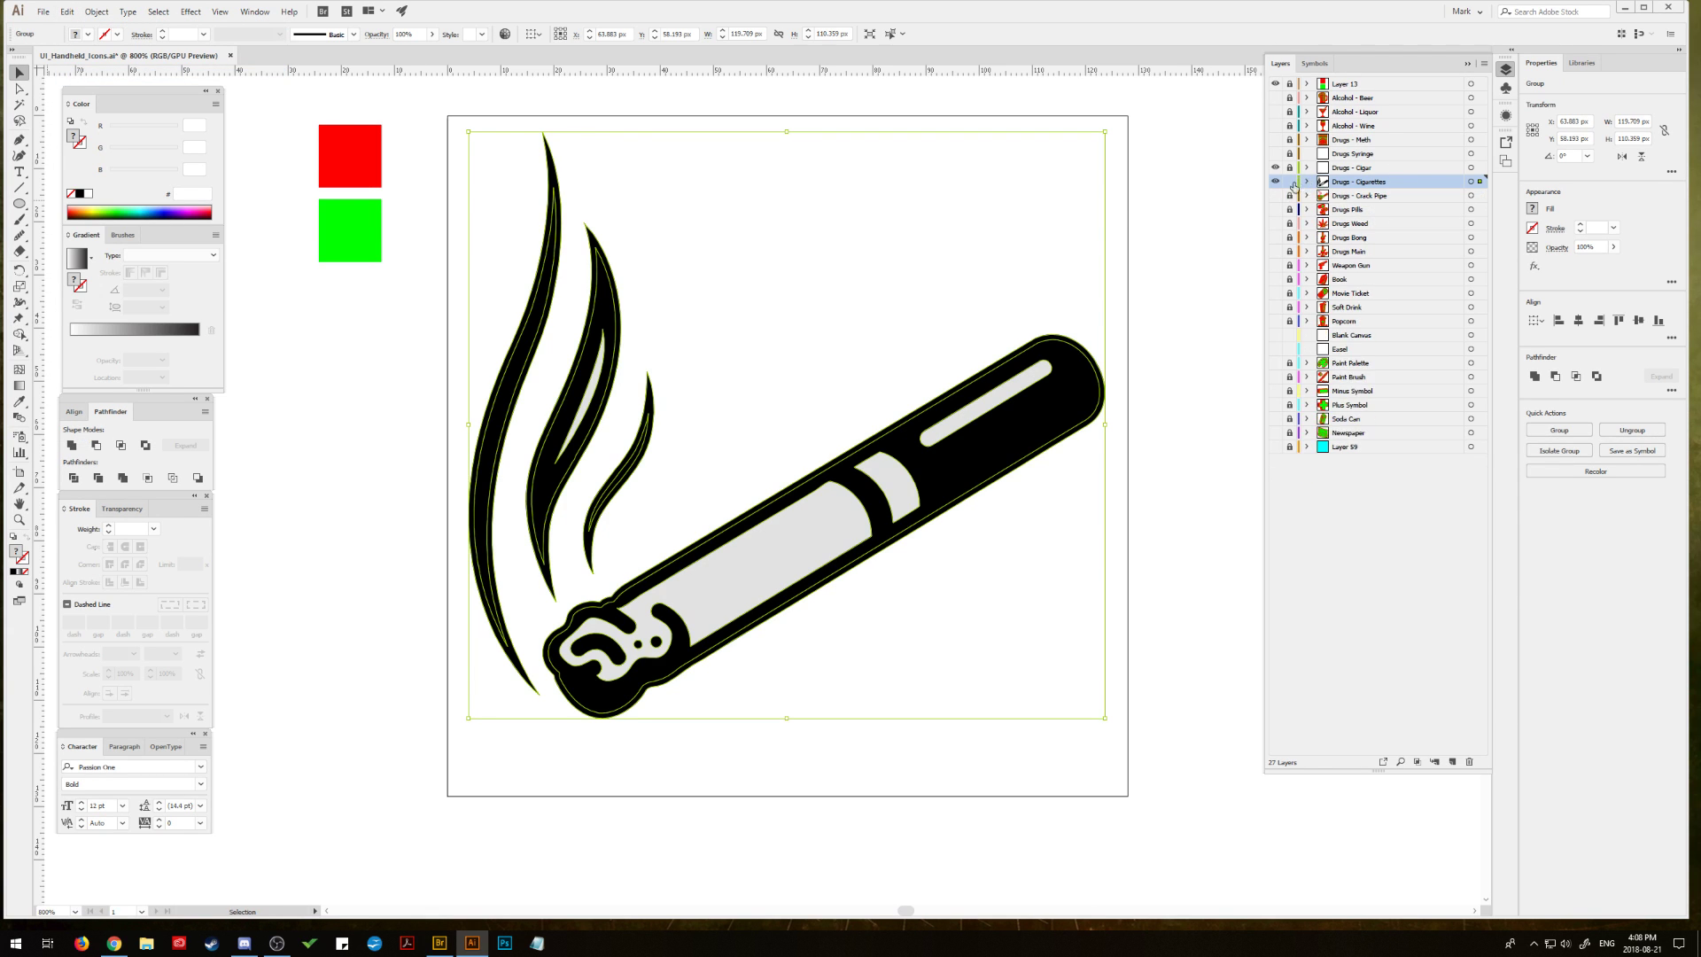
{"action": "left_click", "coordinate": [1276, 181]}
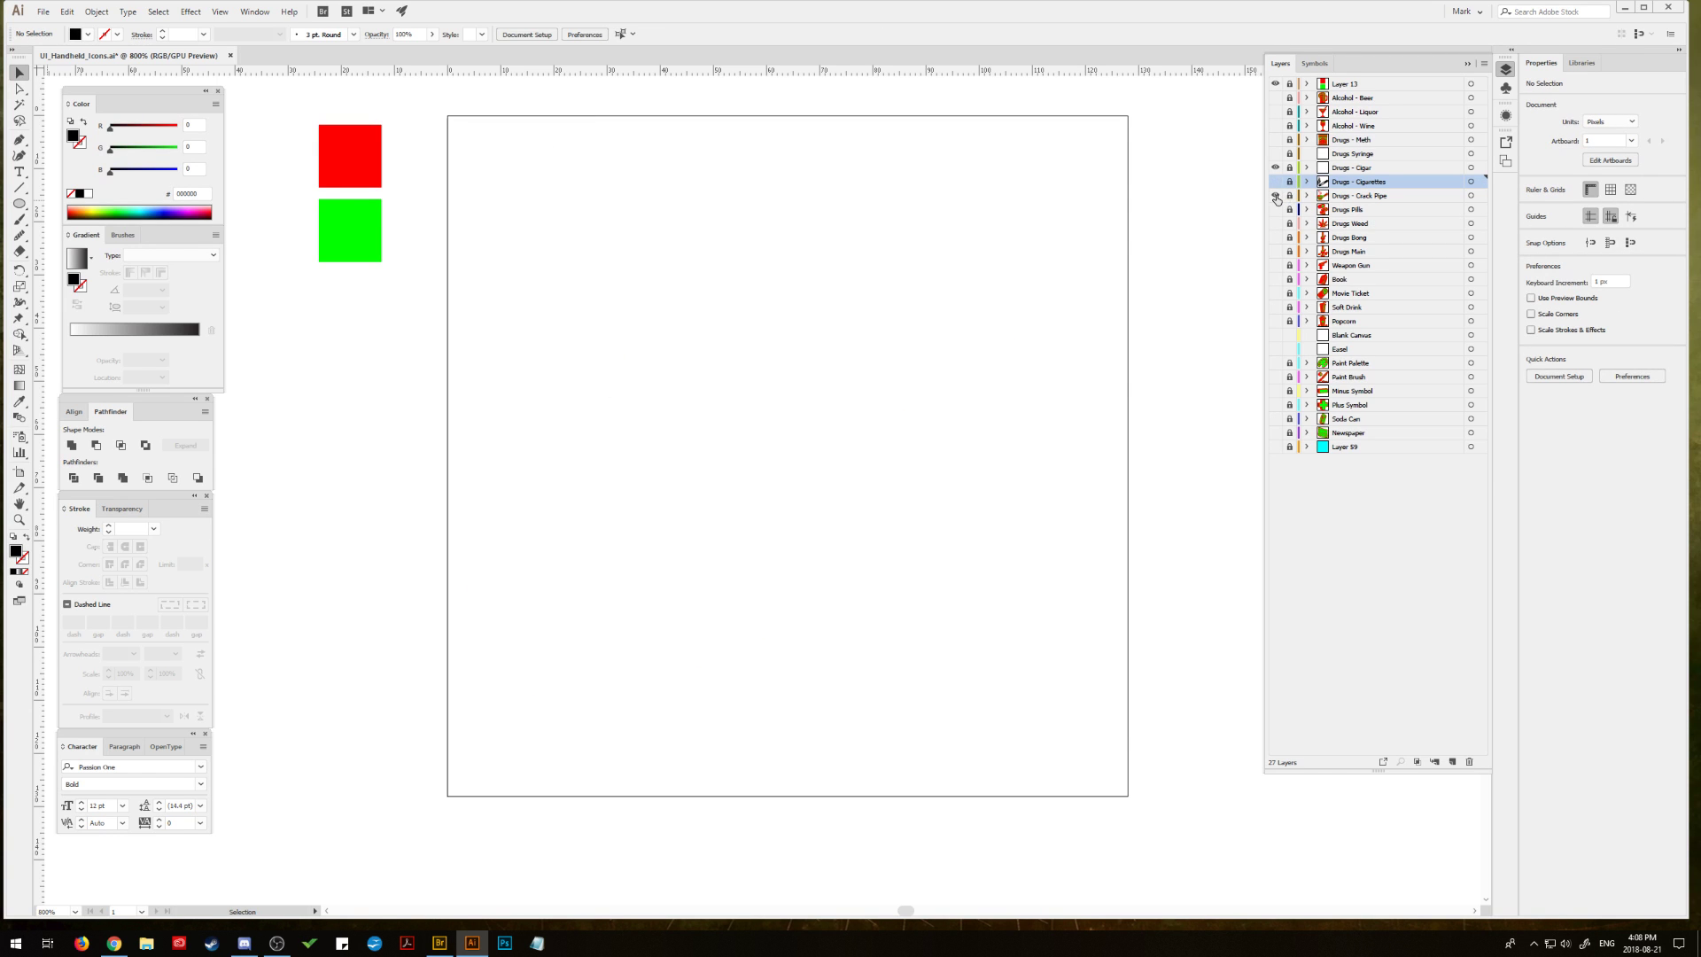
{"action": "left_click", "coordinate": [1277, 196]}
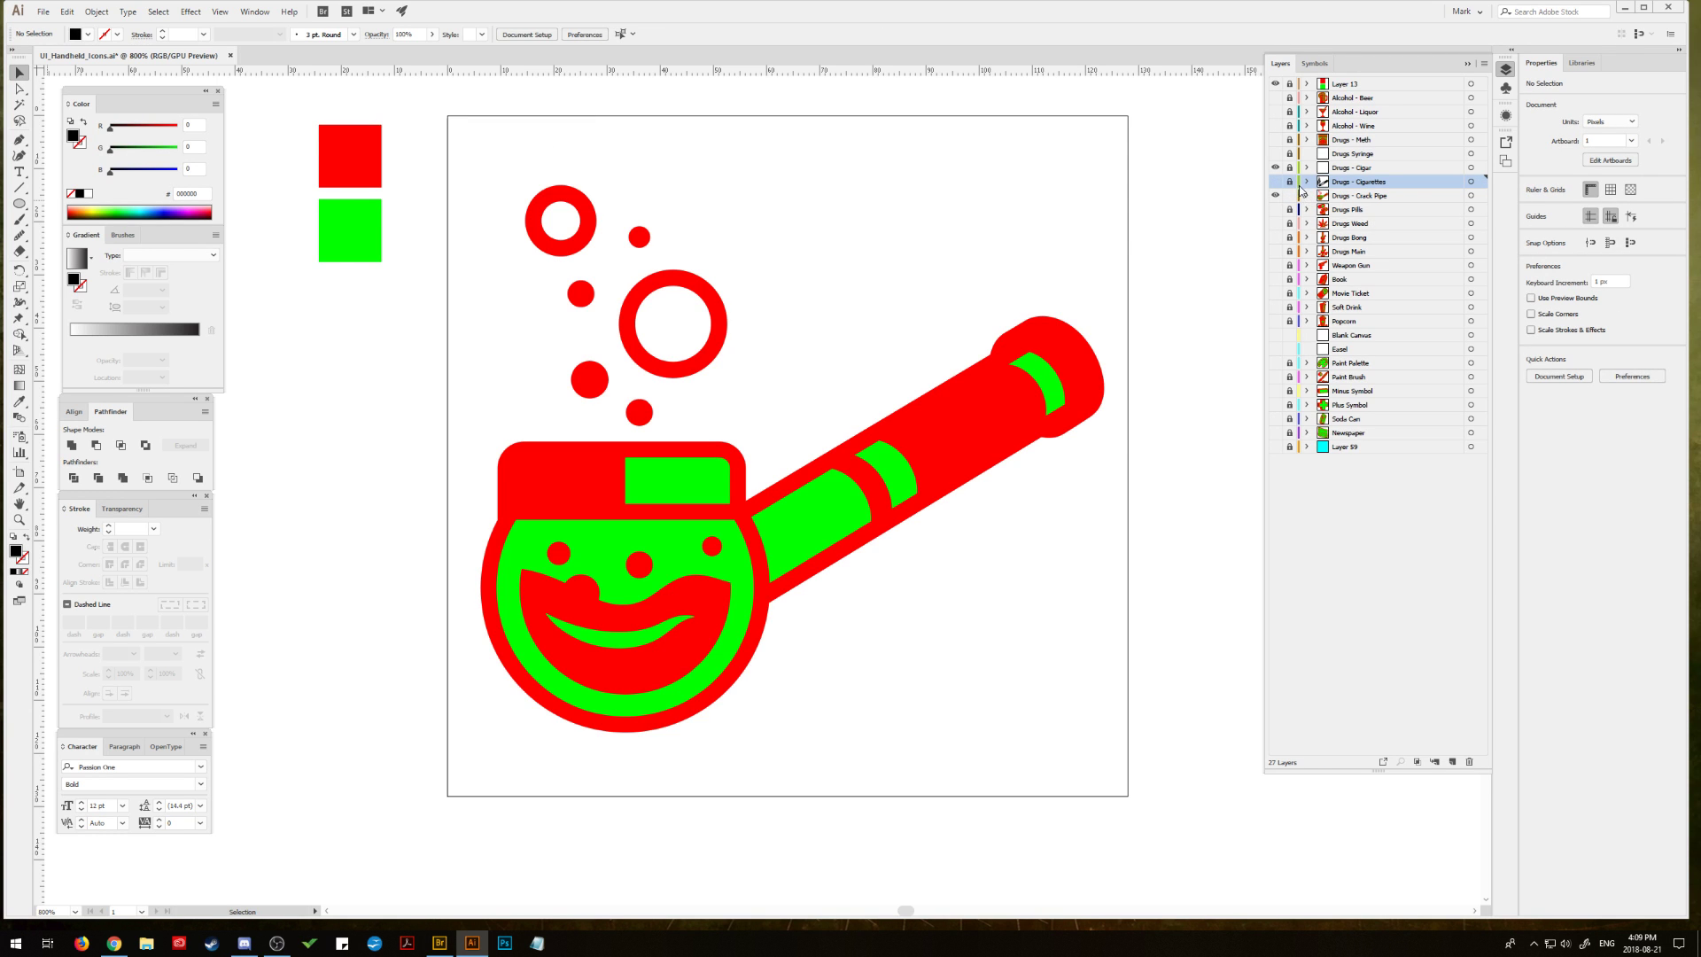
{"action": "left_click", "coordinate": [1276, 195]}
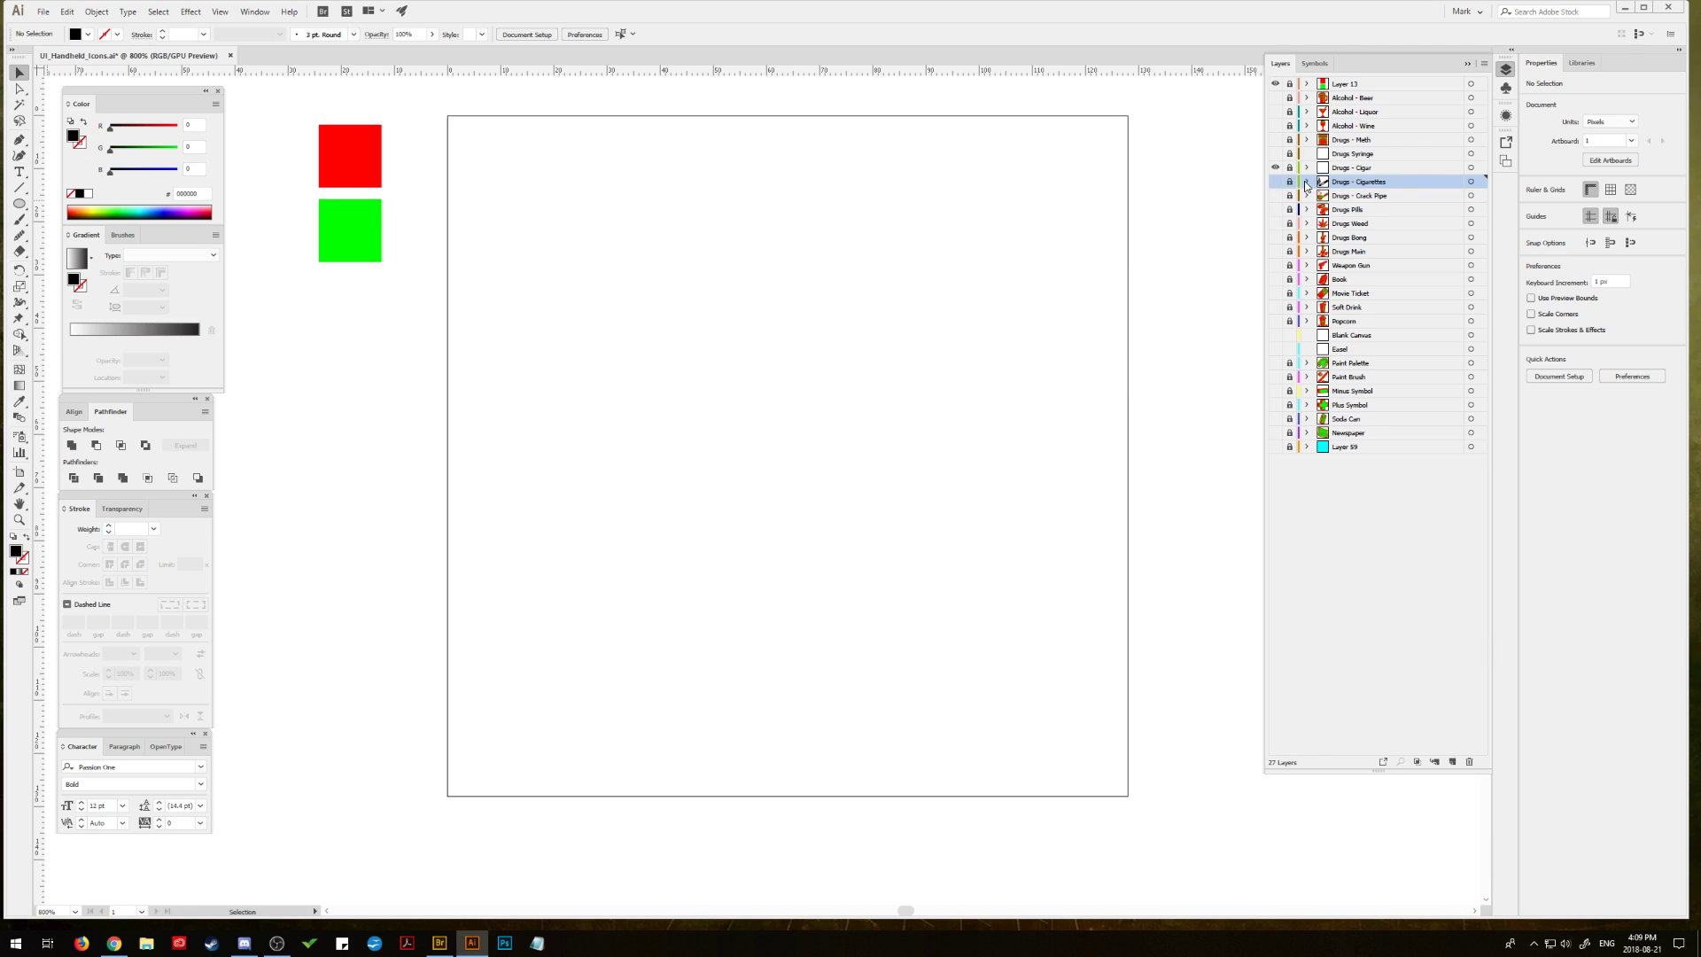
Step: Expand, unlock and show the Drugs - Cigarettes layer, hiding its recolored group and showing Edit Cigarette instead
{"action": "left_click", "coordinate": [1307, 181]}
{"action": "left_click", "coordinate": [1276, 182]}
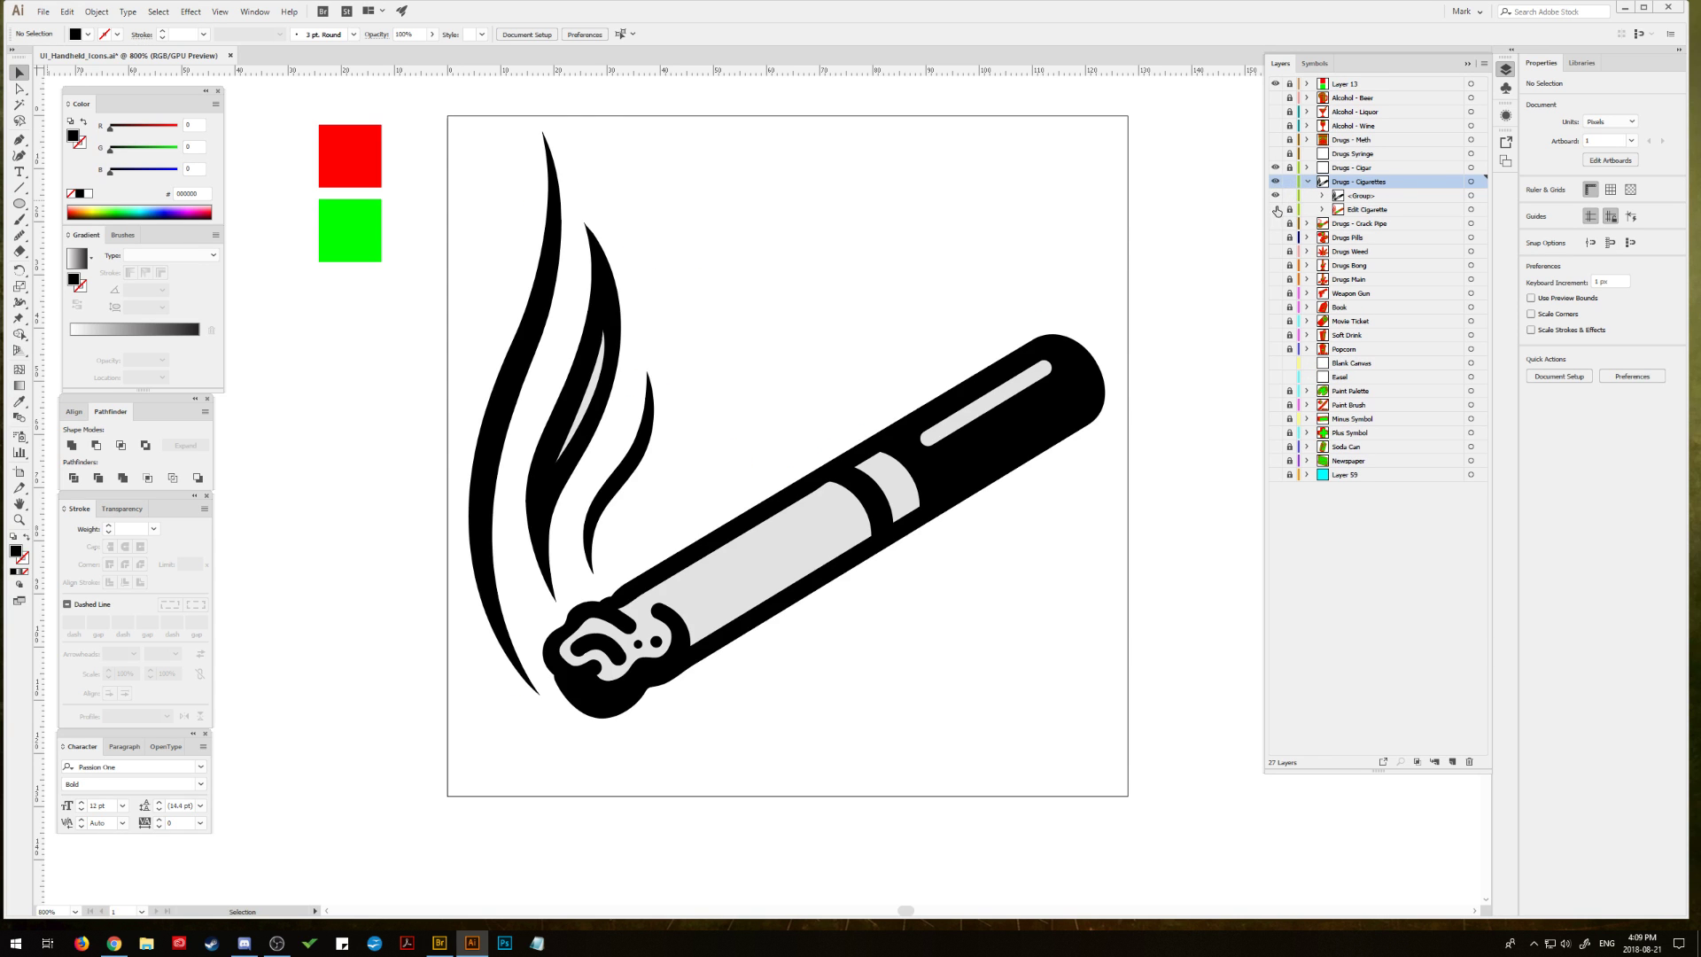
{"action": "left_click", "coordinate": [1275, 195]}
{"action": "left_click", "coordinate": [1275, 209]}
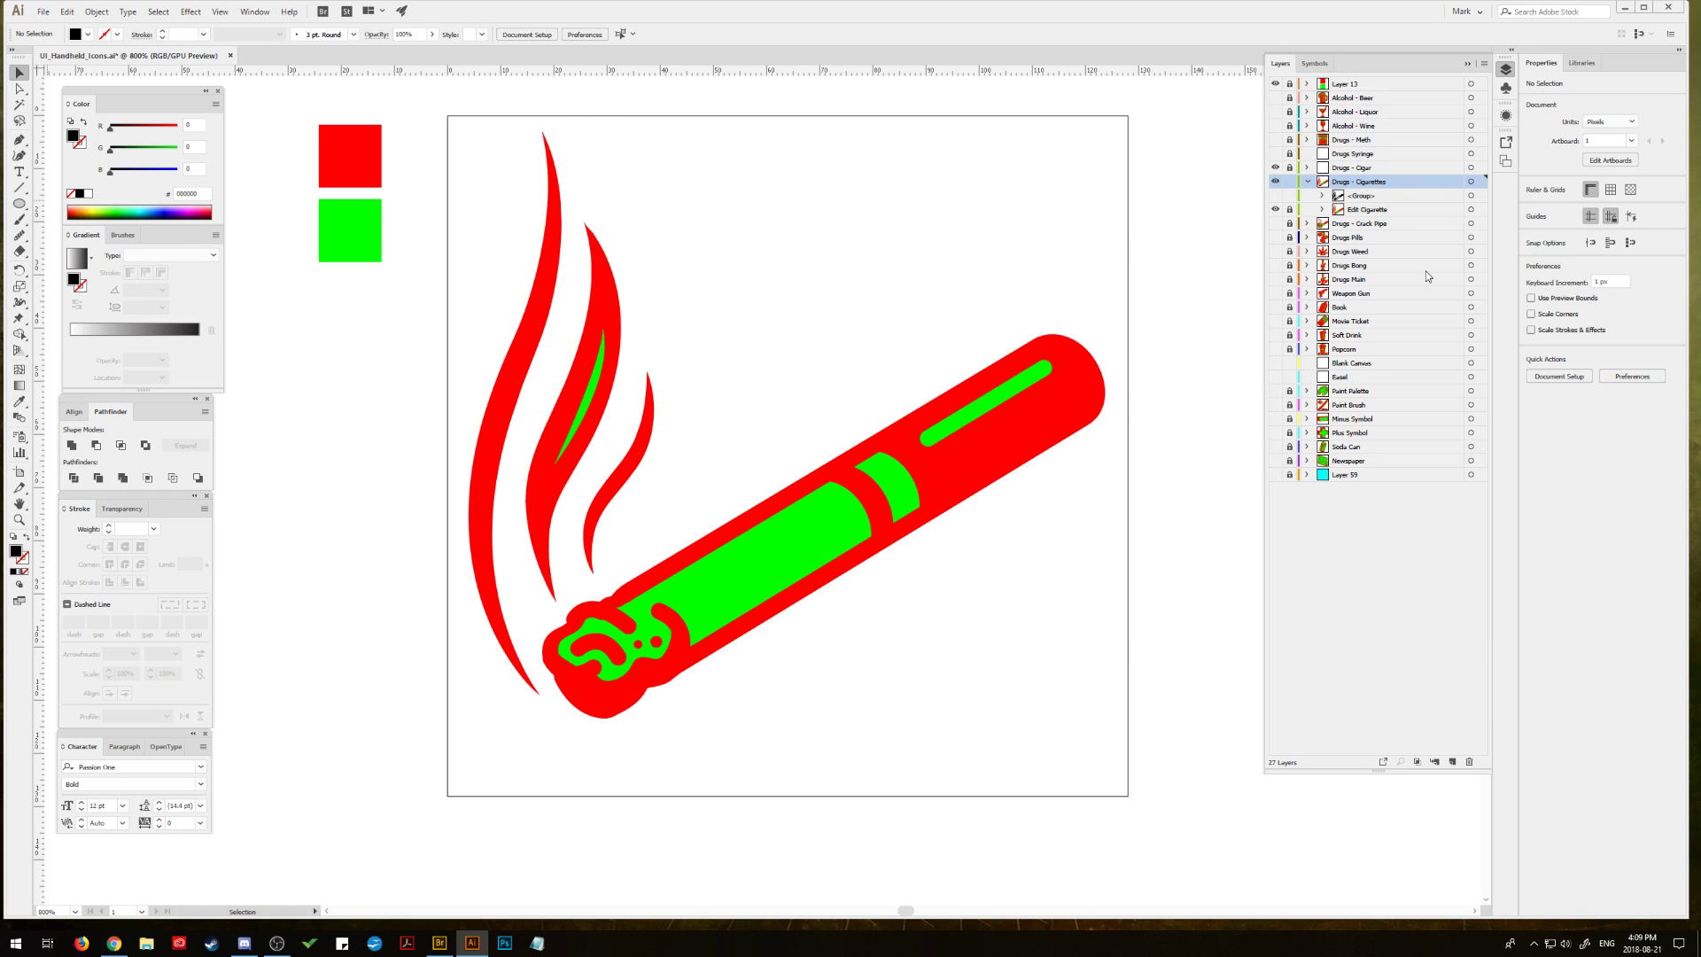
Step: Copy the Edit Cigarette group to the clipboard, and collapse, lock and hide the Drugs - Cigarettes layer
{"action": "left_click", "coordinate": [1470, 209]}
{"action": "left_click", "coordinate": [67, 11]}
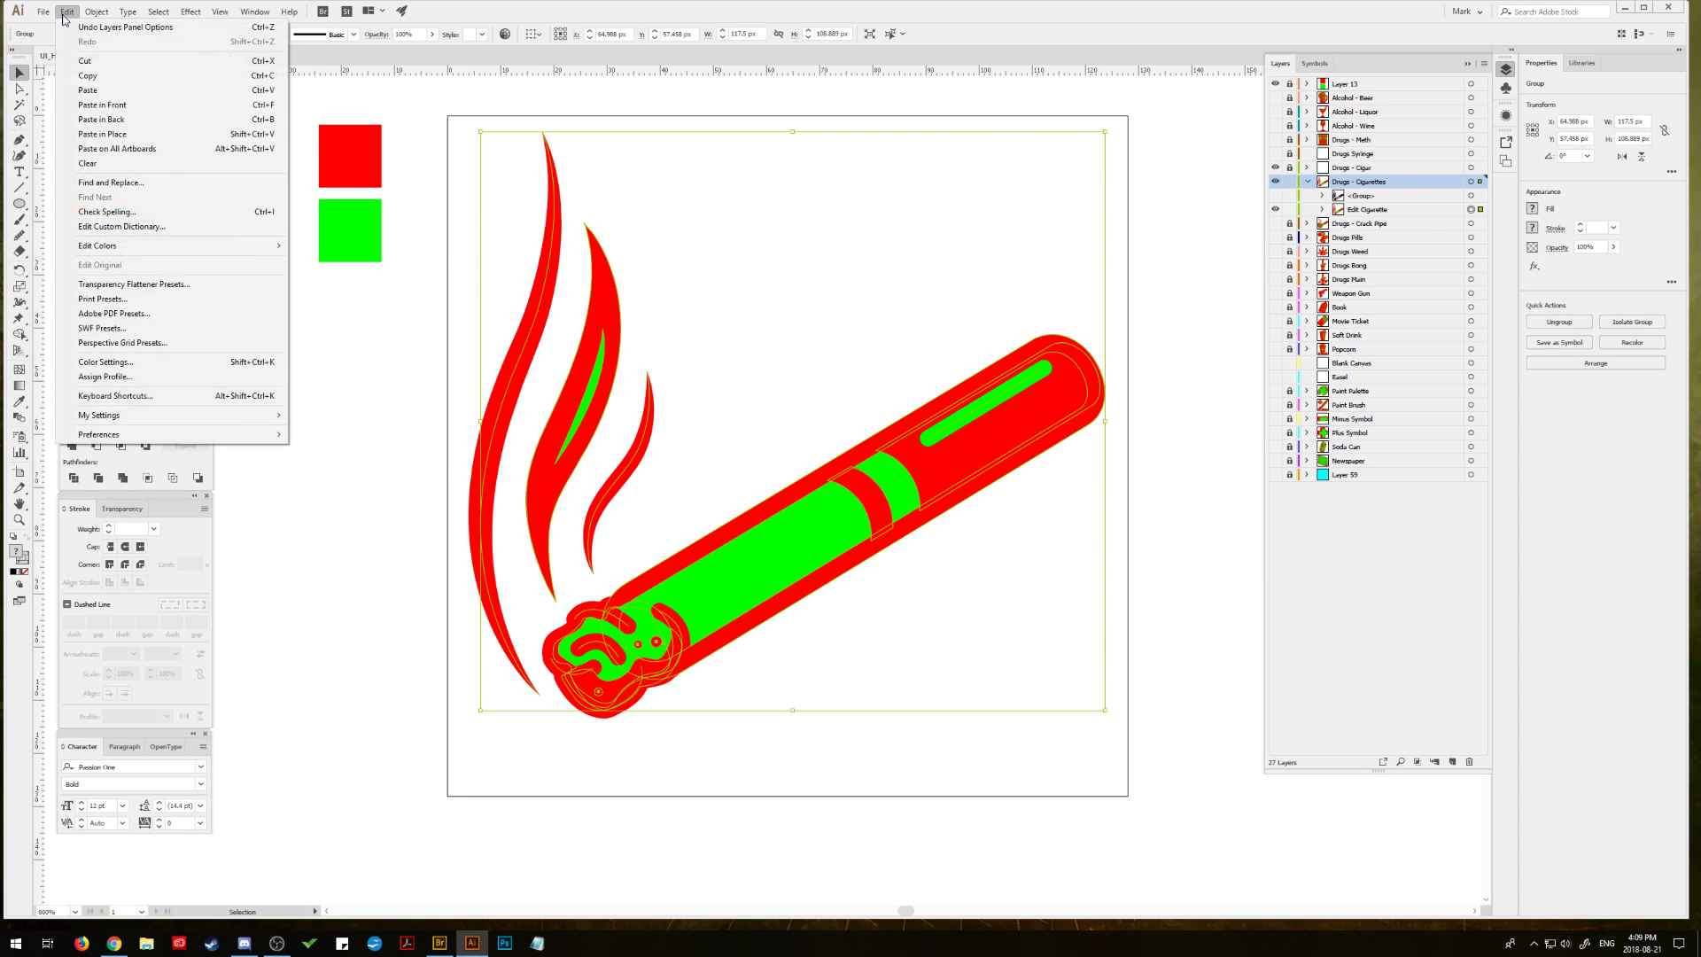
{"action": "left_click", "coordinate": [88, 75]}
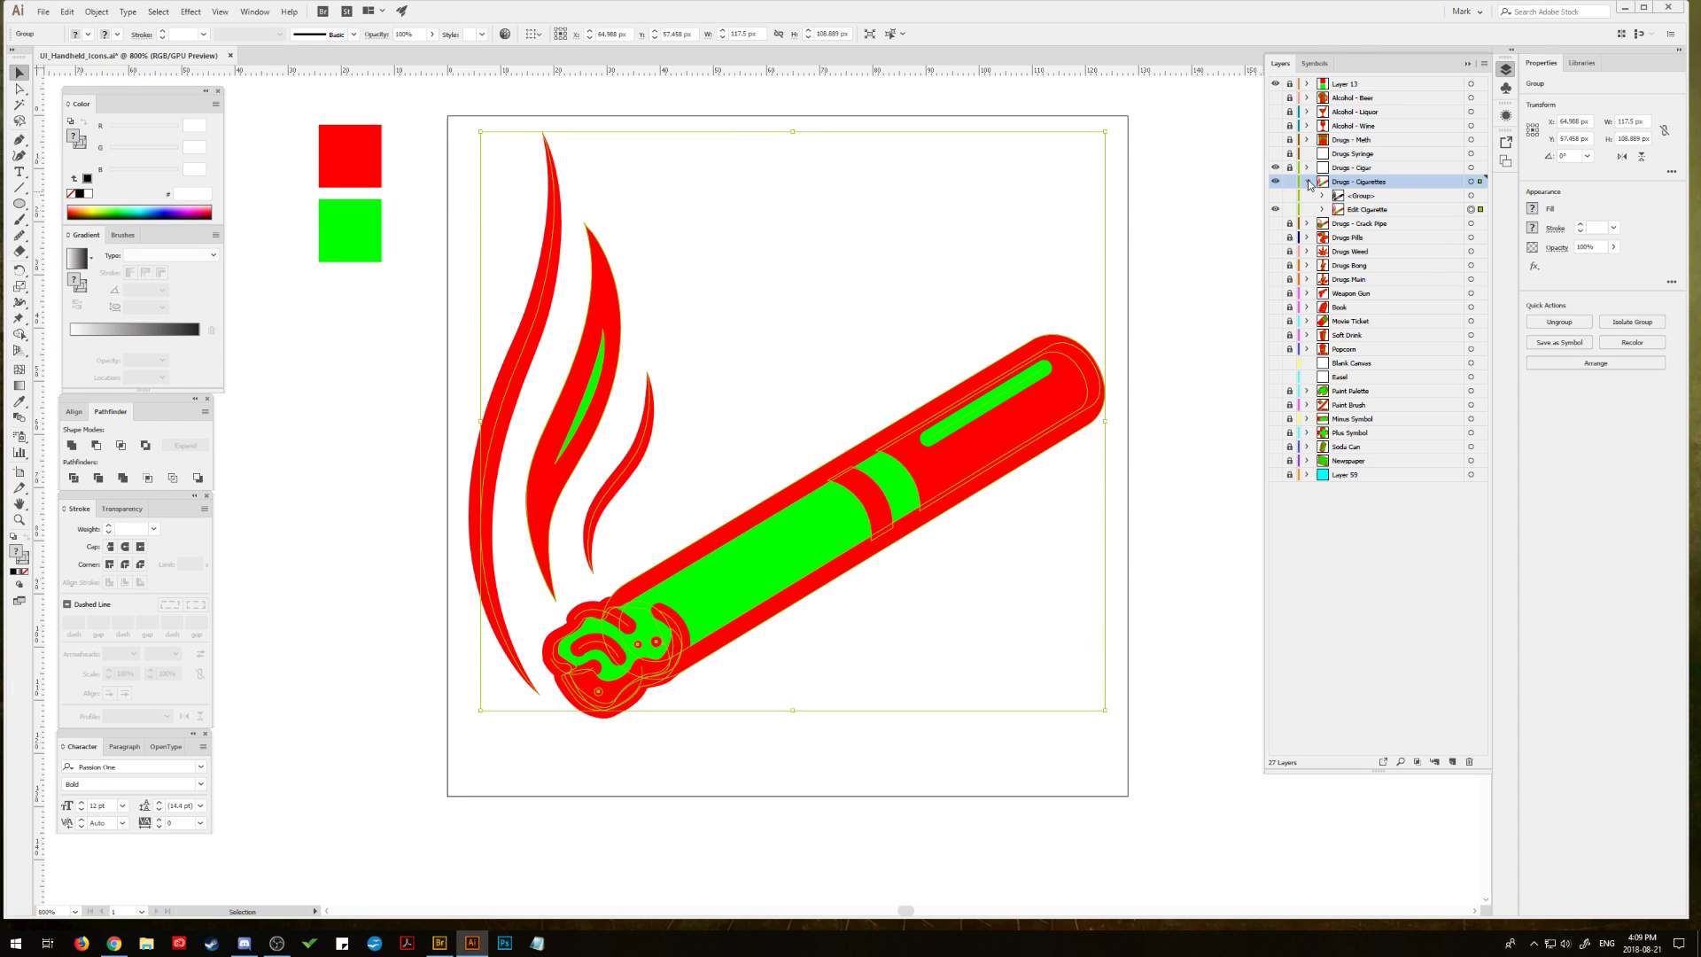
{"action": "left_click", "coordinate": [1309, 182]}
{"action": "left_click", "coordinate": [1275, 182]}
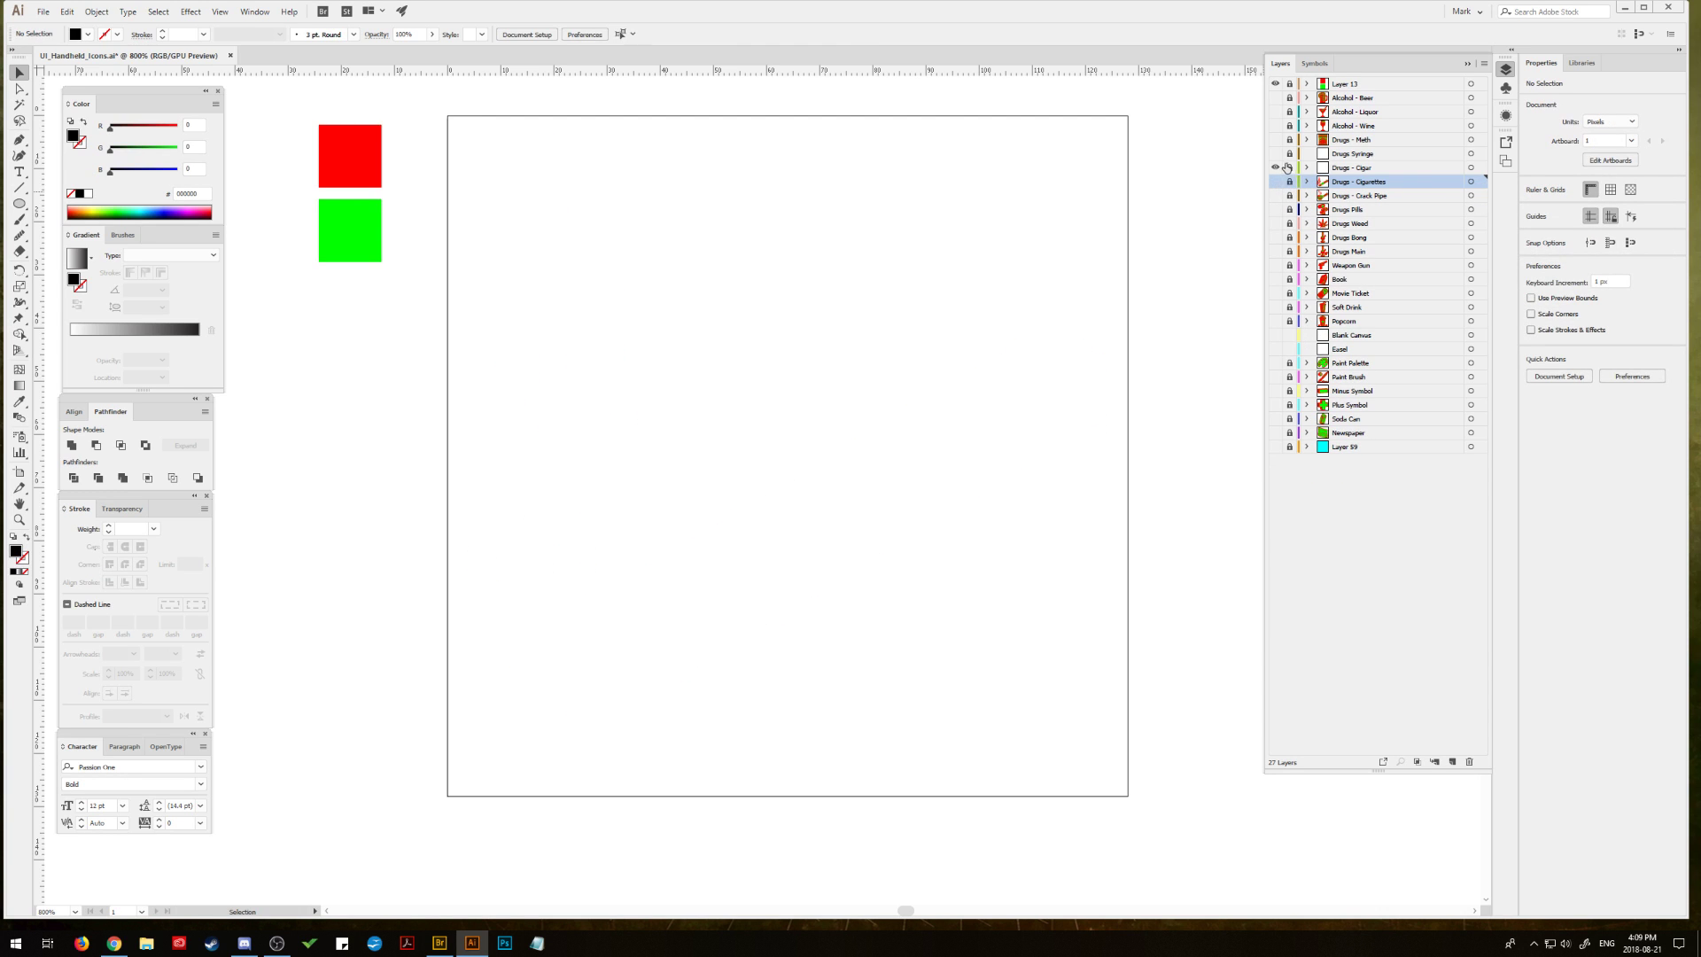
Step: Paste the copied Edit Cigarette group in place on the Drugs - Cigar layer
{"action": "left_click", "coordinate": [1369, 170]}
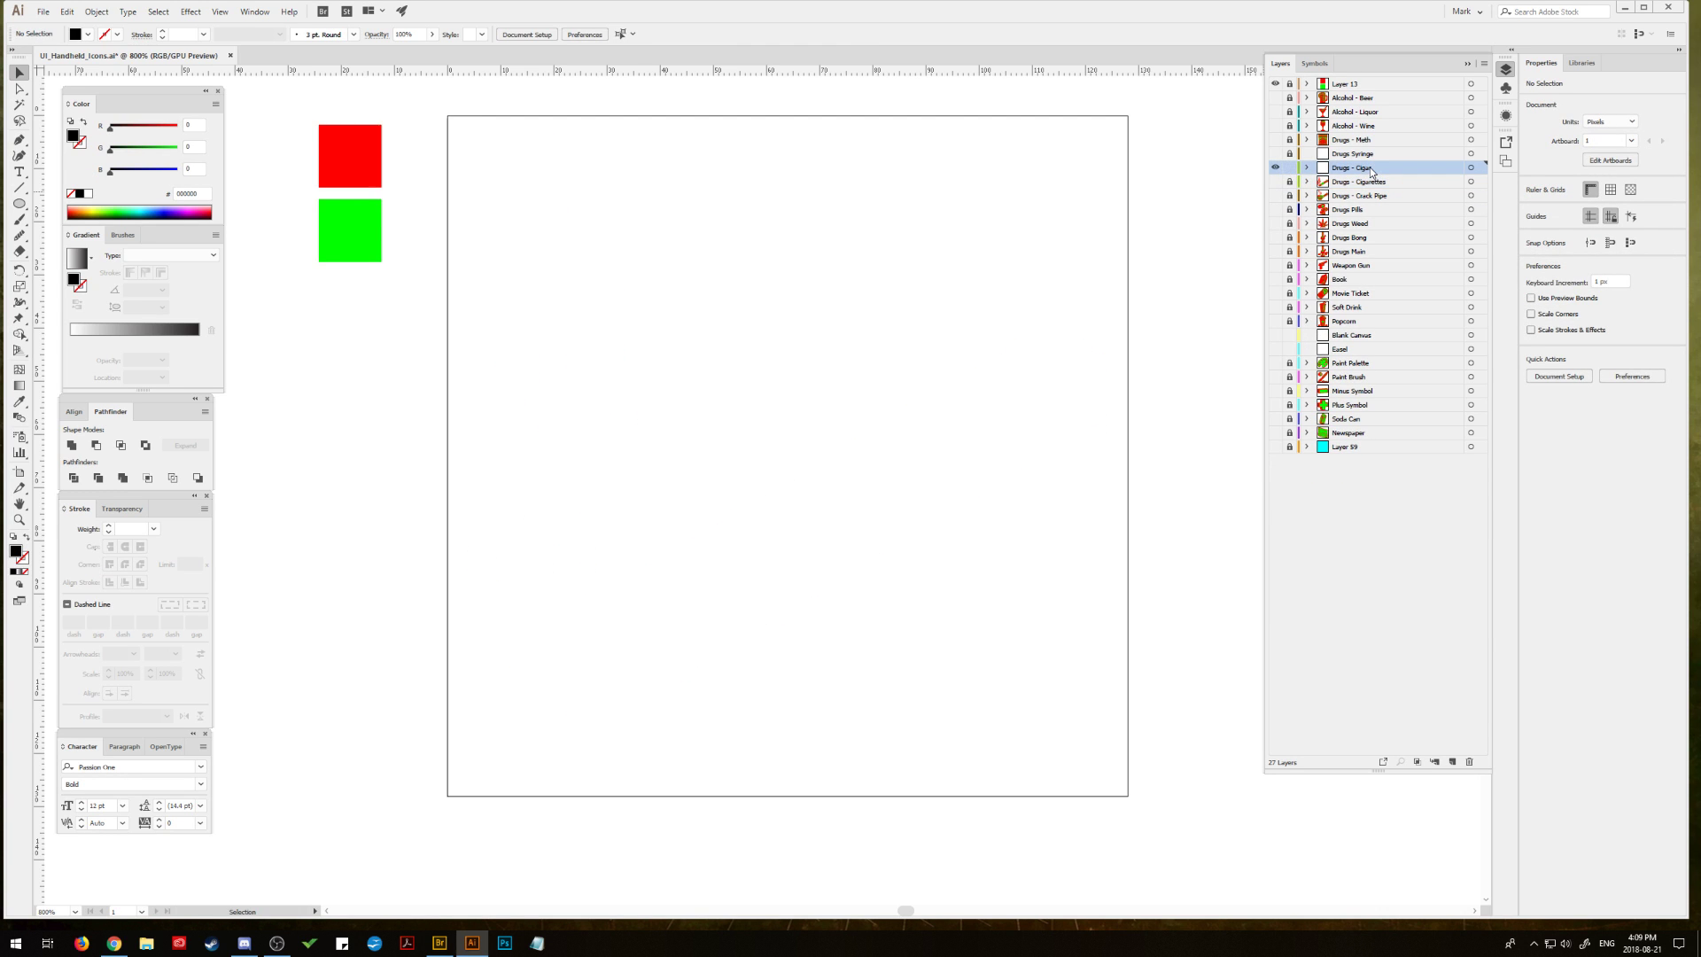
{"action": "left_click", "coordinate": [67, 11]}
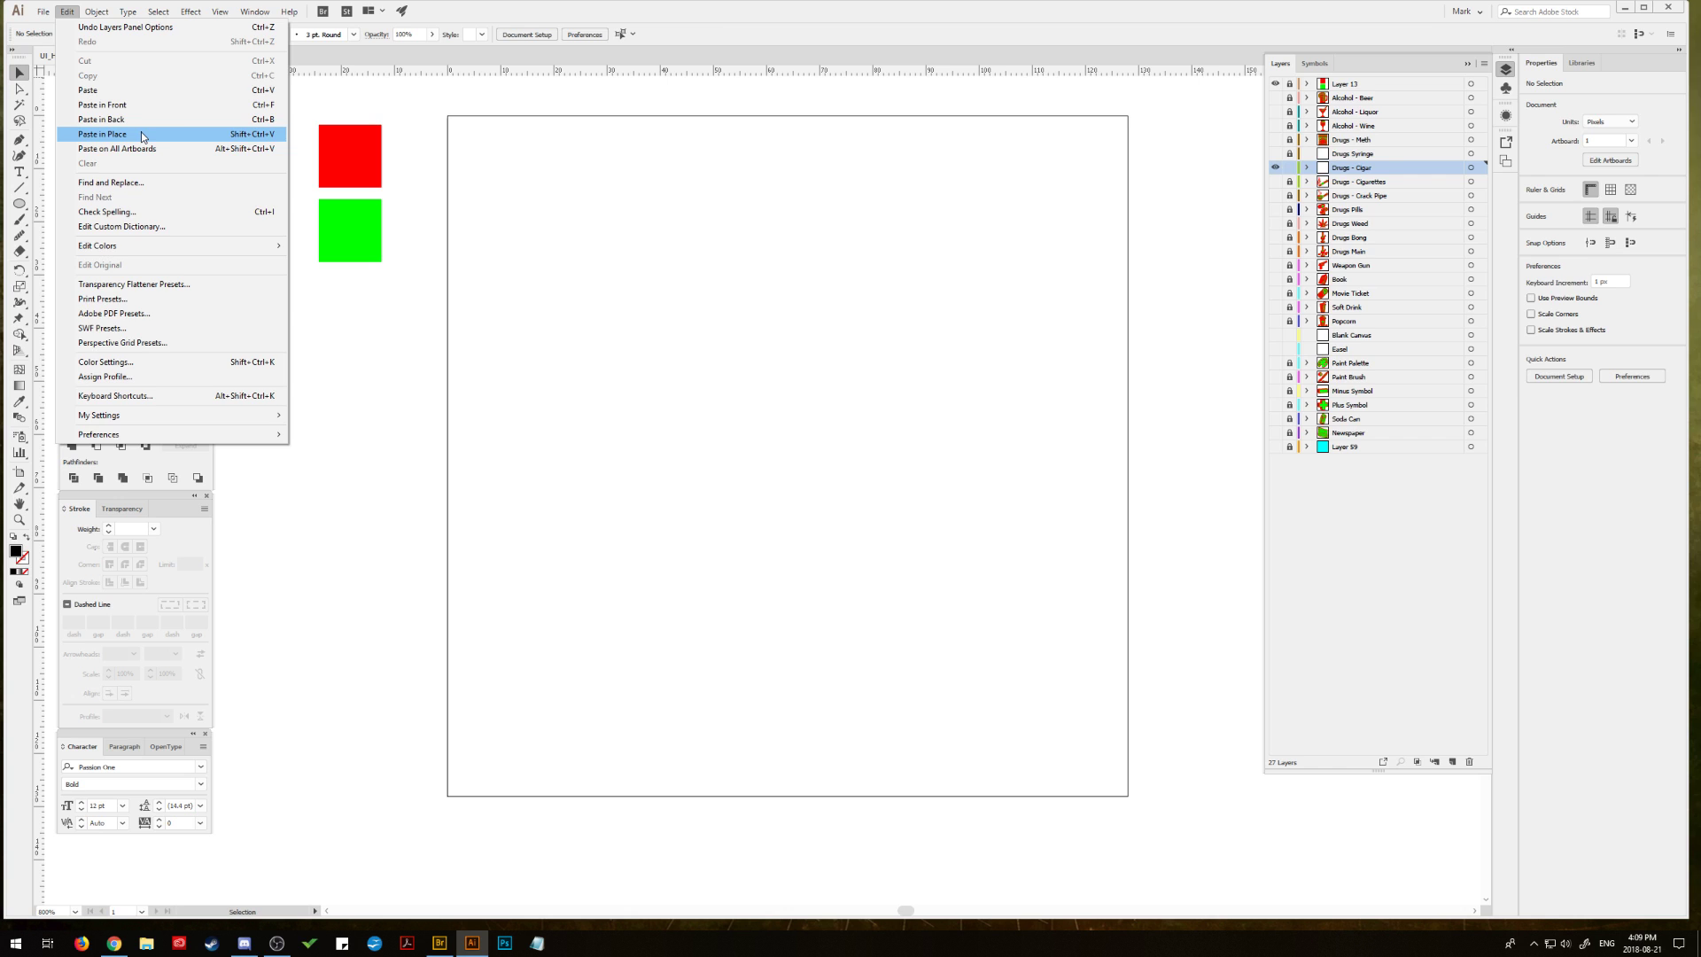
{"action": "left_click", "coordinate": [102, 134]}
{"action": "left_click", "coordinate": [390, 414]}
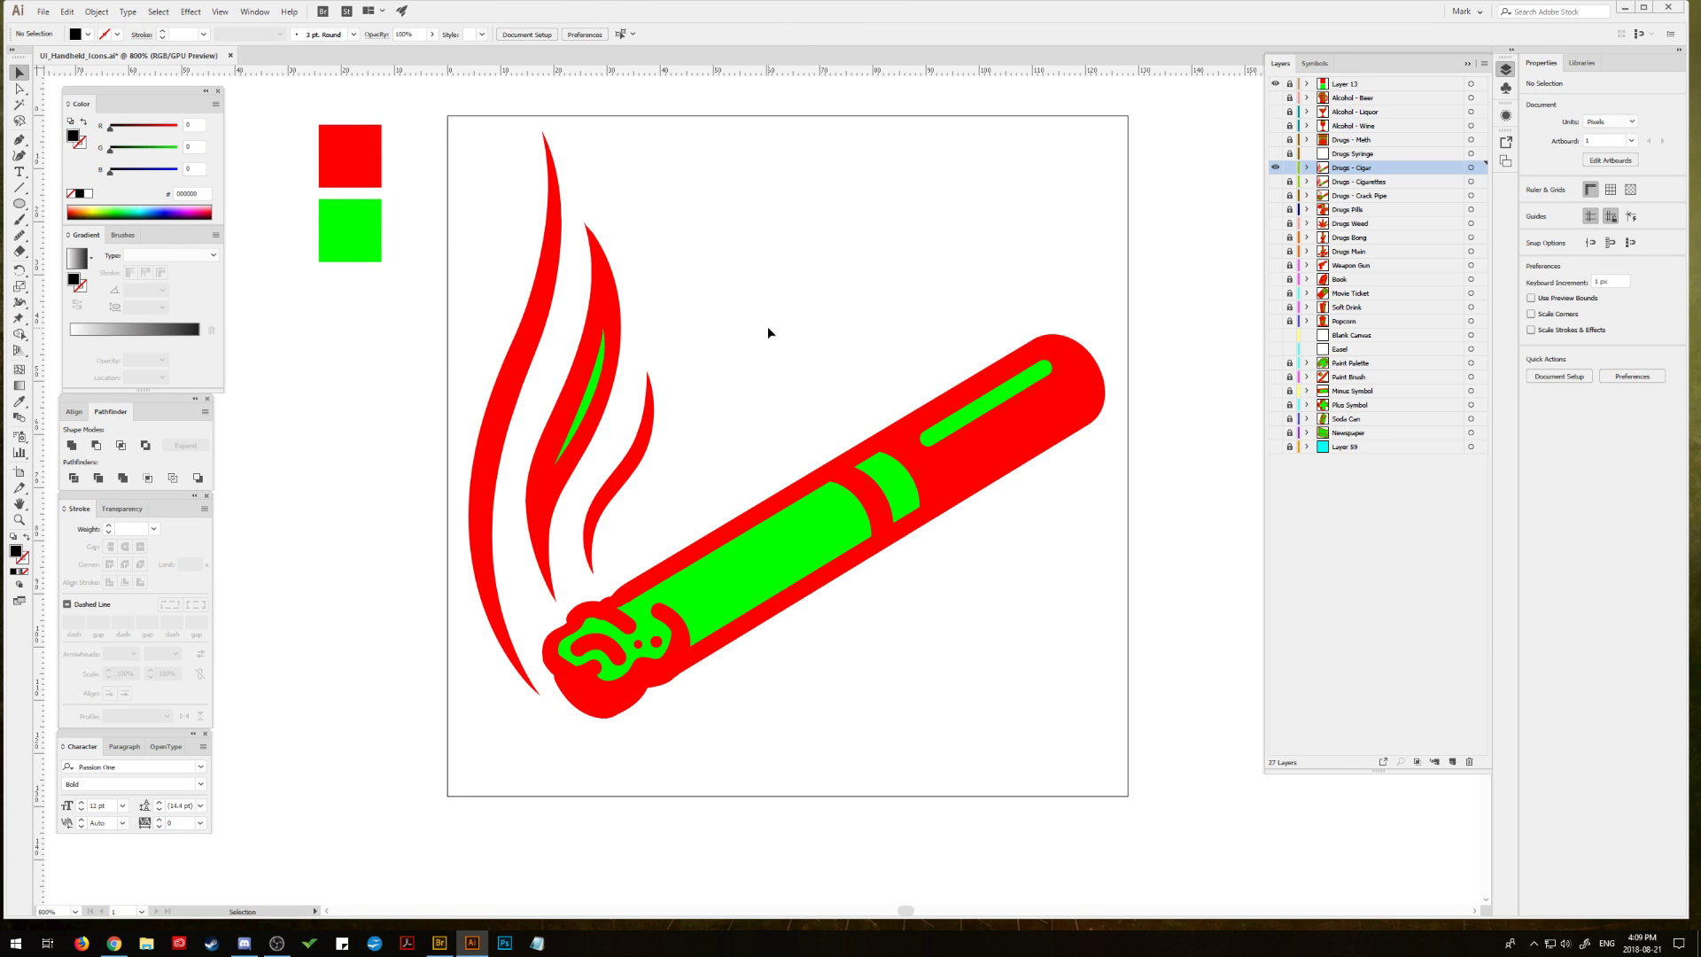
Step: Expand the Drugs - Cigar layer and delete its hidden duplicate Edit Cigarette group
{"action": "left_click", "coordinate": [1307, 168]}
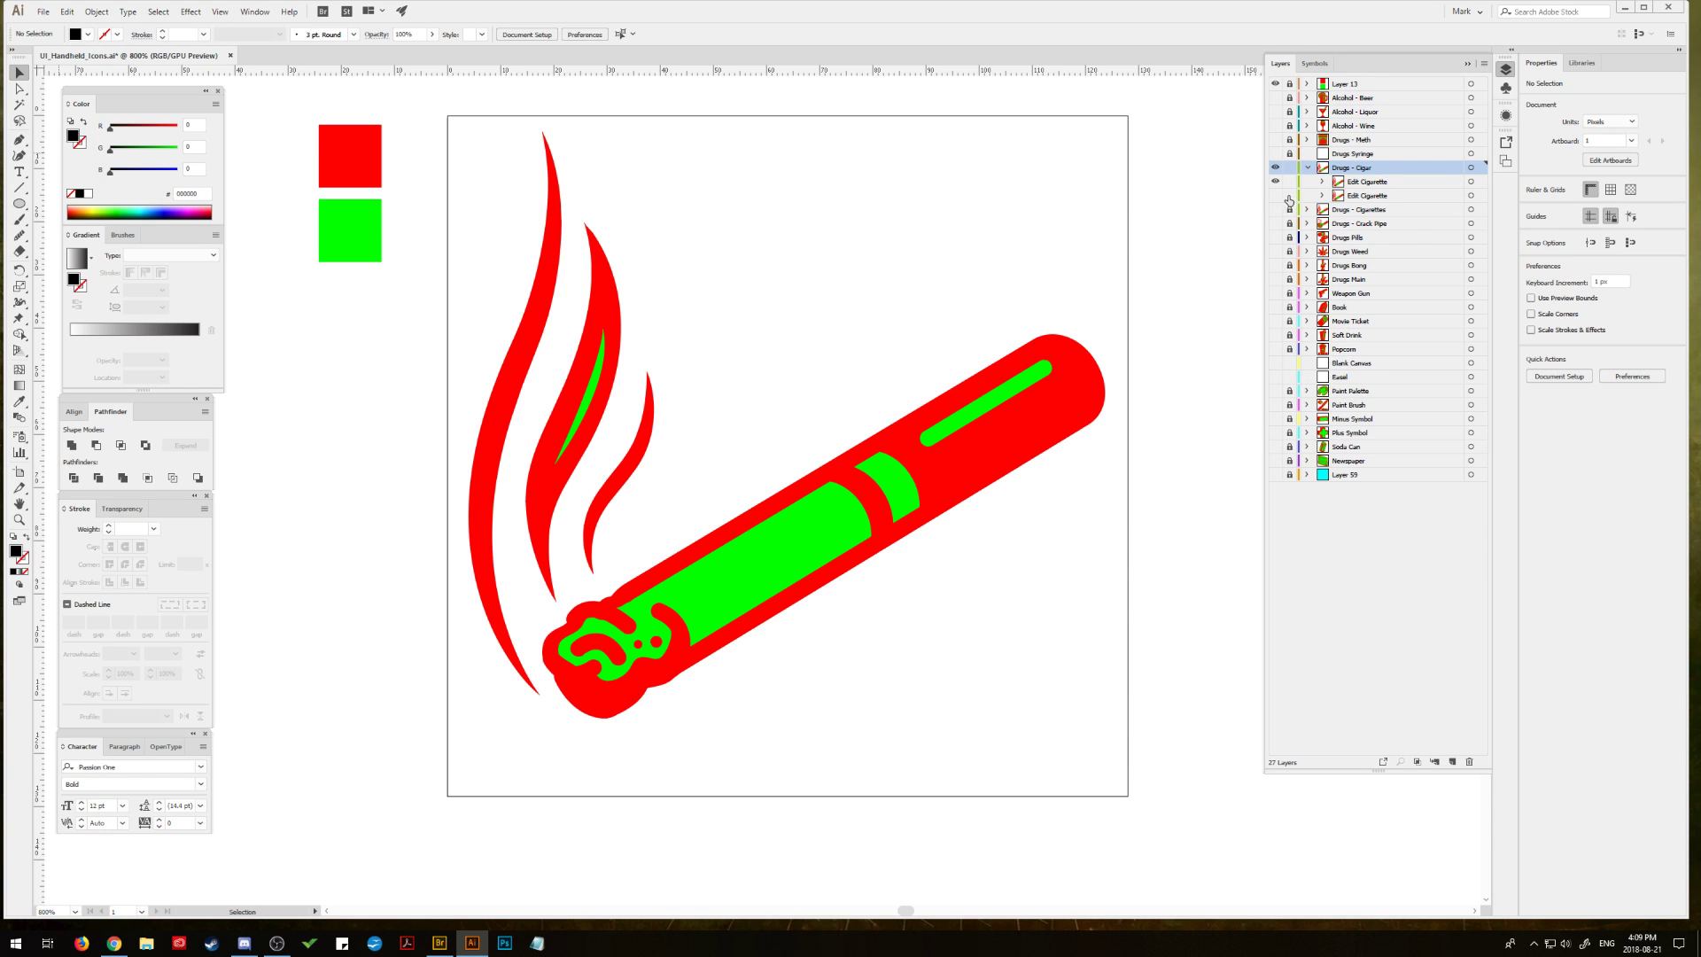
{"action": "left_click", "coordinate": [1323, 181]}
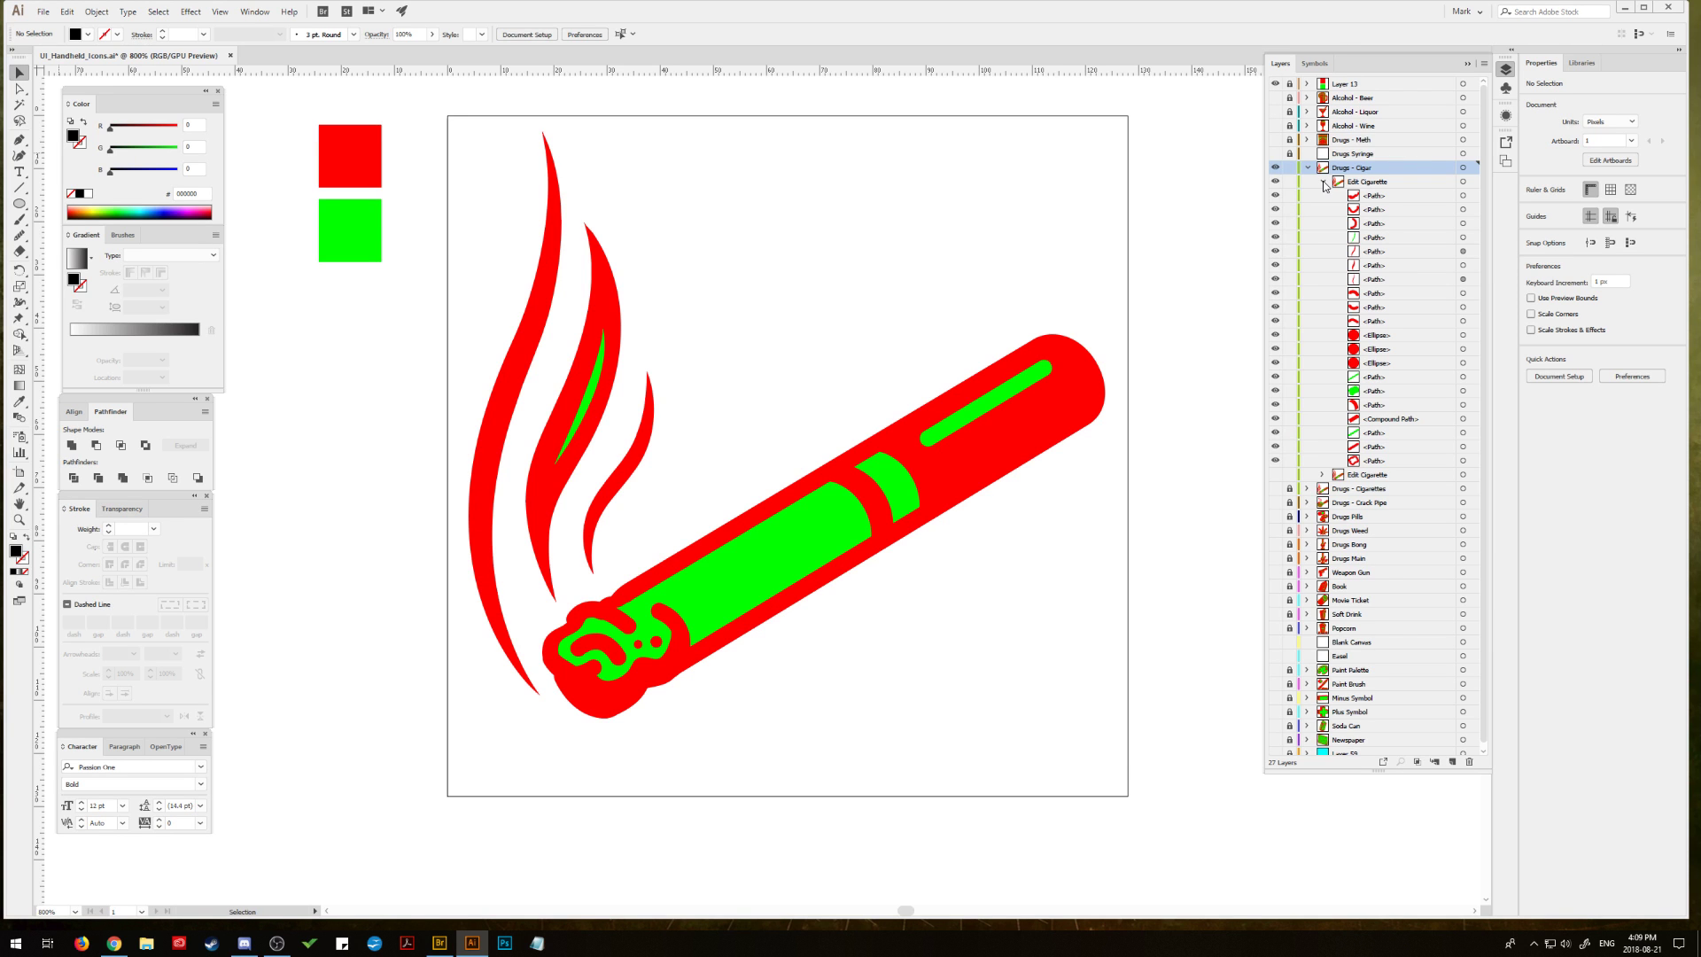
{"action": "left_click", "coordinate": [1324, 183]}
{"action": "left_click", "coordinate": [1360, 196]}
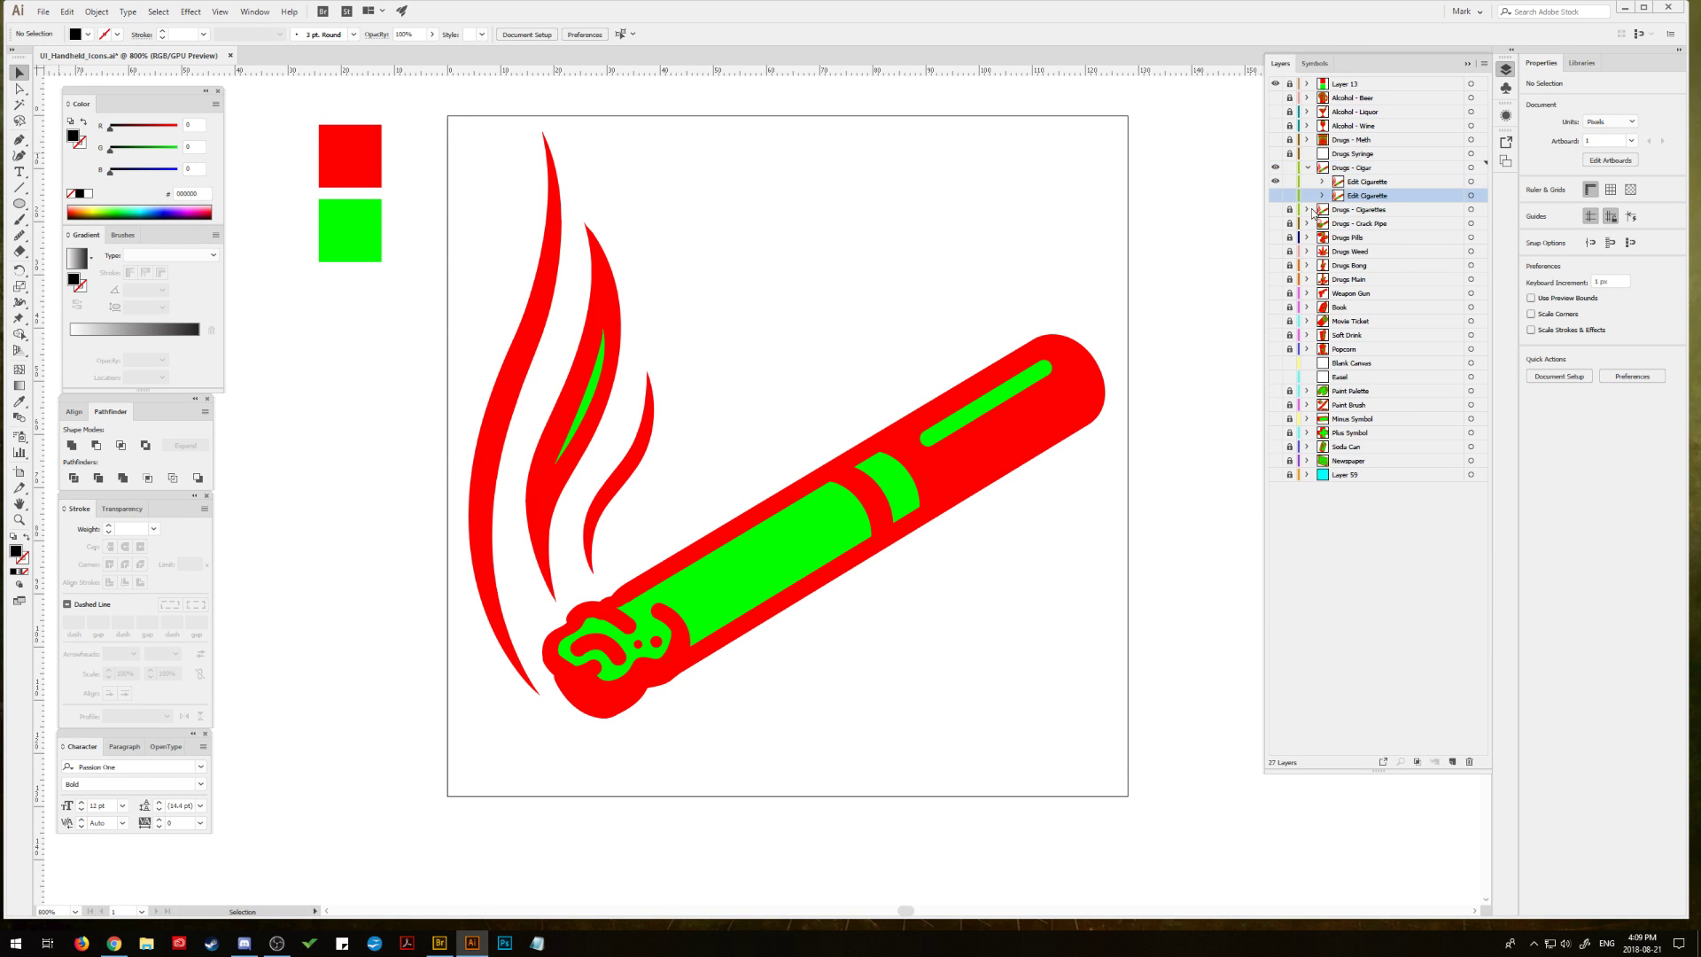
{"action": "left_click", "coordinate": [1309, 211]}
{"action": "left_click", "coordinate": [1308, 211]}
{"action": "left_click_drag", "start_coordinate": [1309, 213], "coordinate": [1469, 762]}
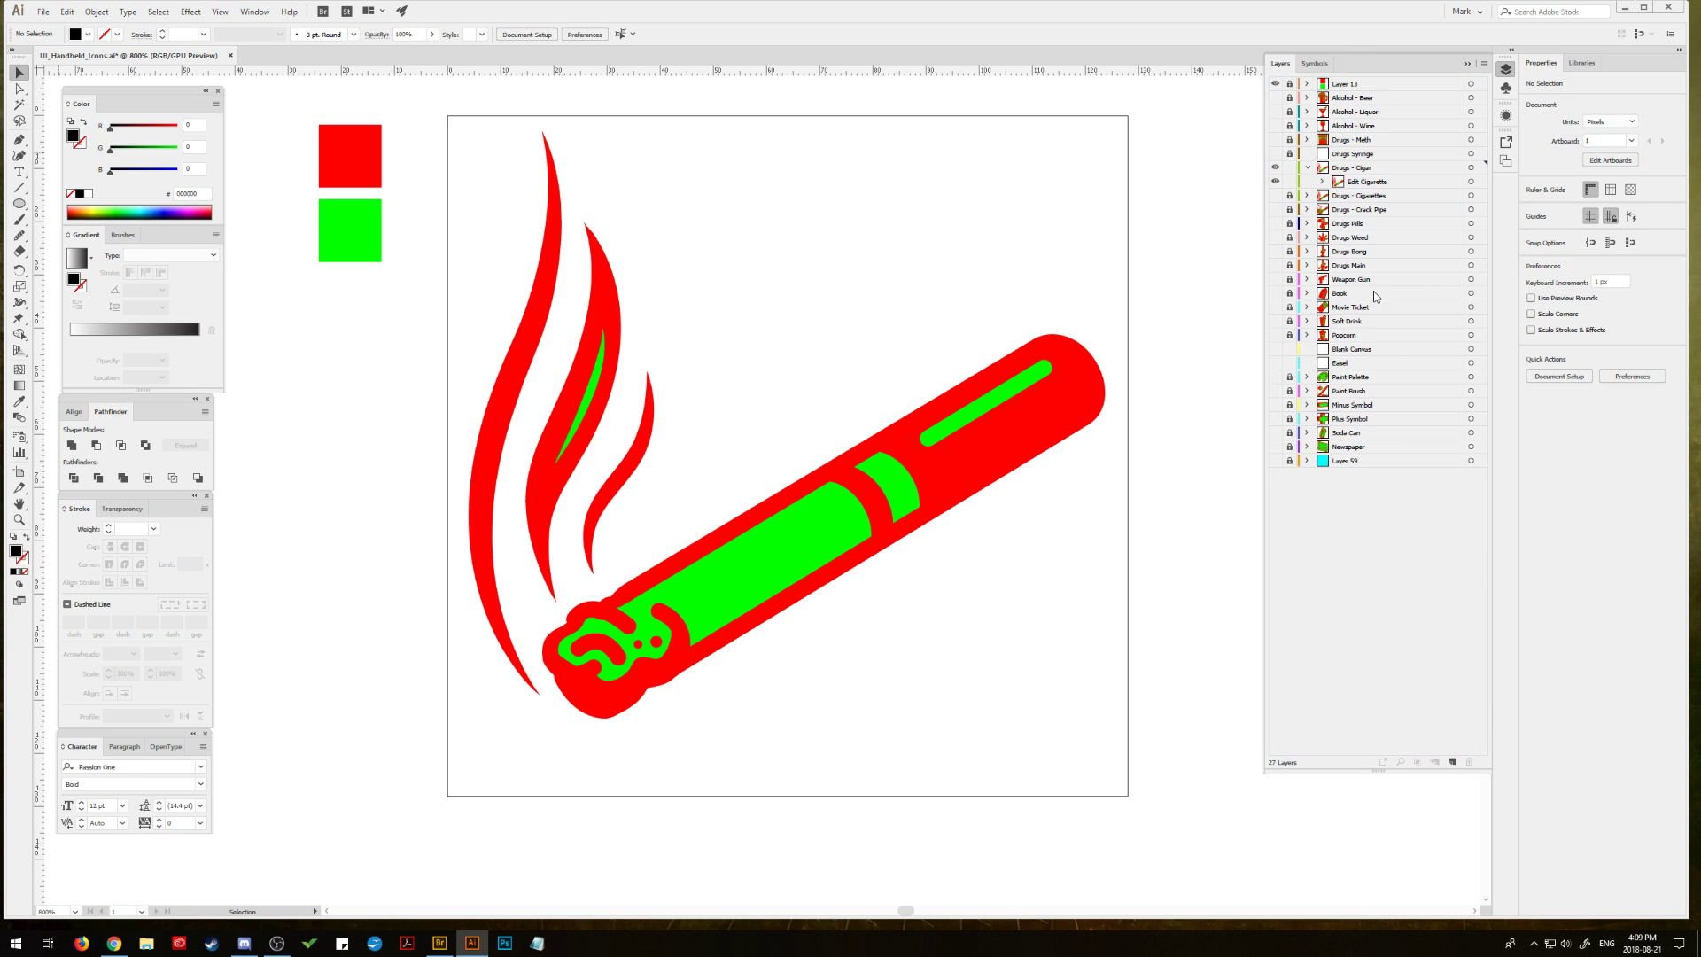
Step: Ungroup the remaining Edit Cigarette group in the Drugs - Cigar layer and deselect its paths
{"action": "left_click", "coordinate": [1471, 181]}
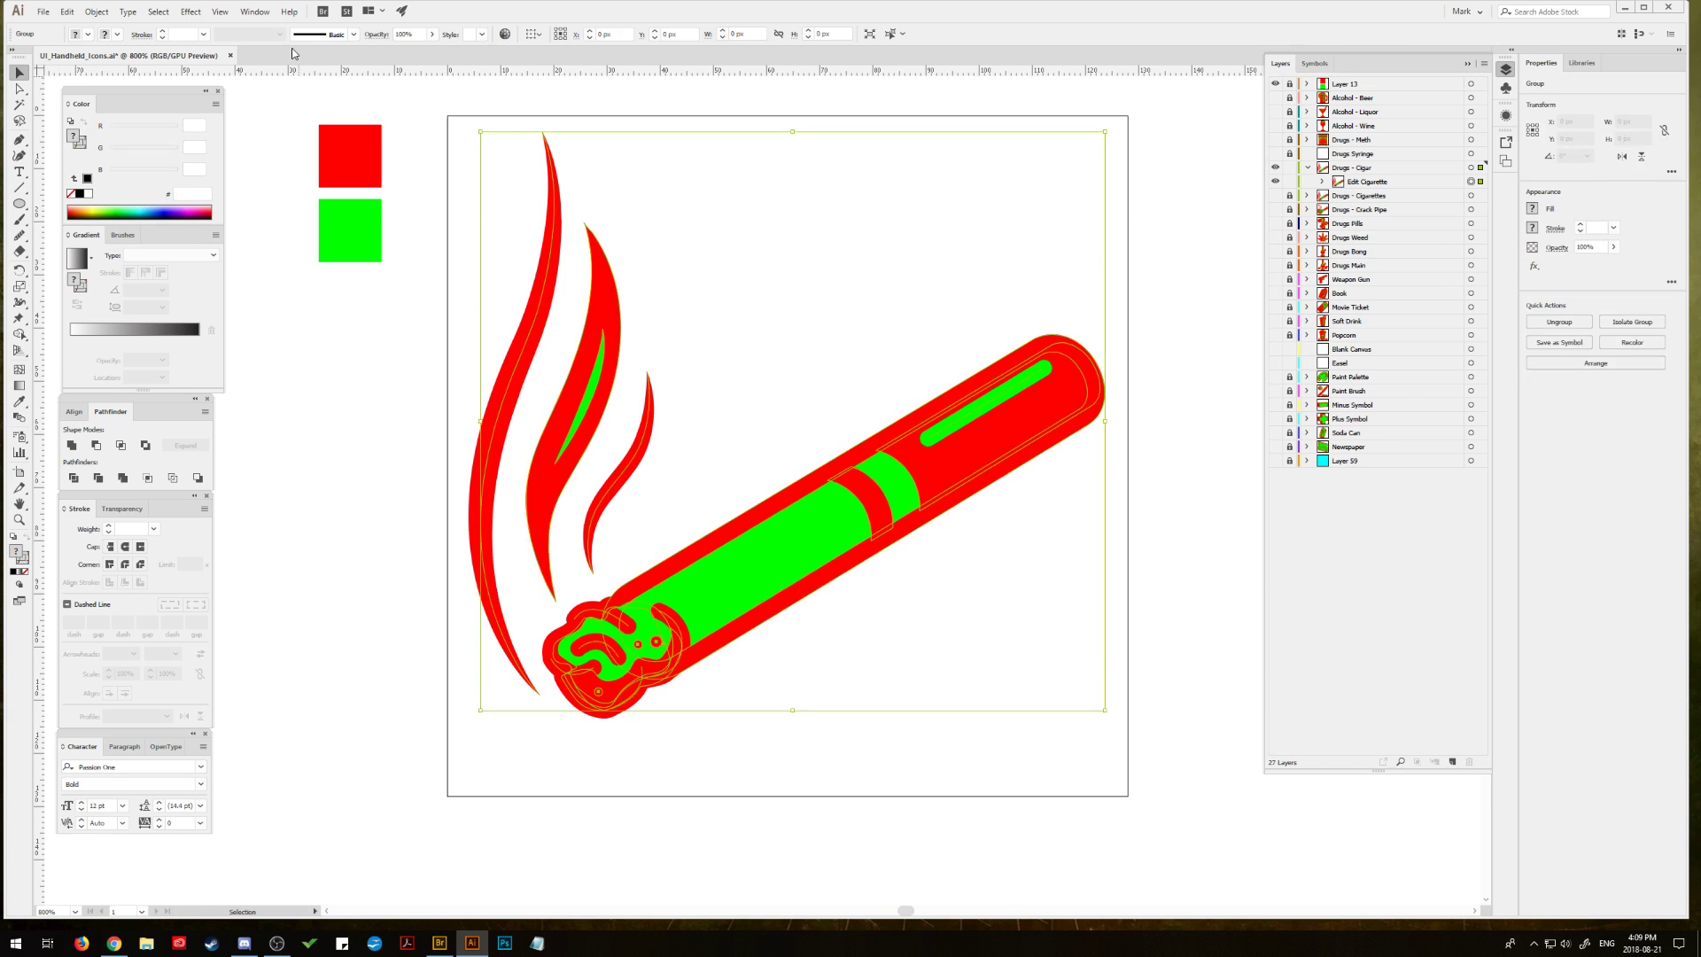
{"action": "left_click", "coordinate": [96, 11]}
{"action": "left_click", "coordinate": [142, 75]}
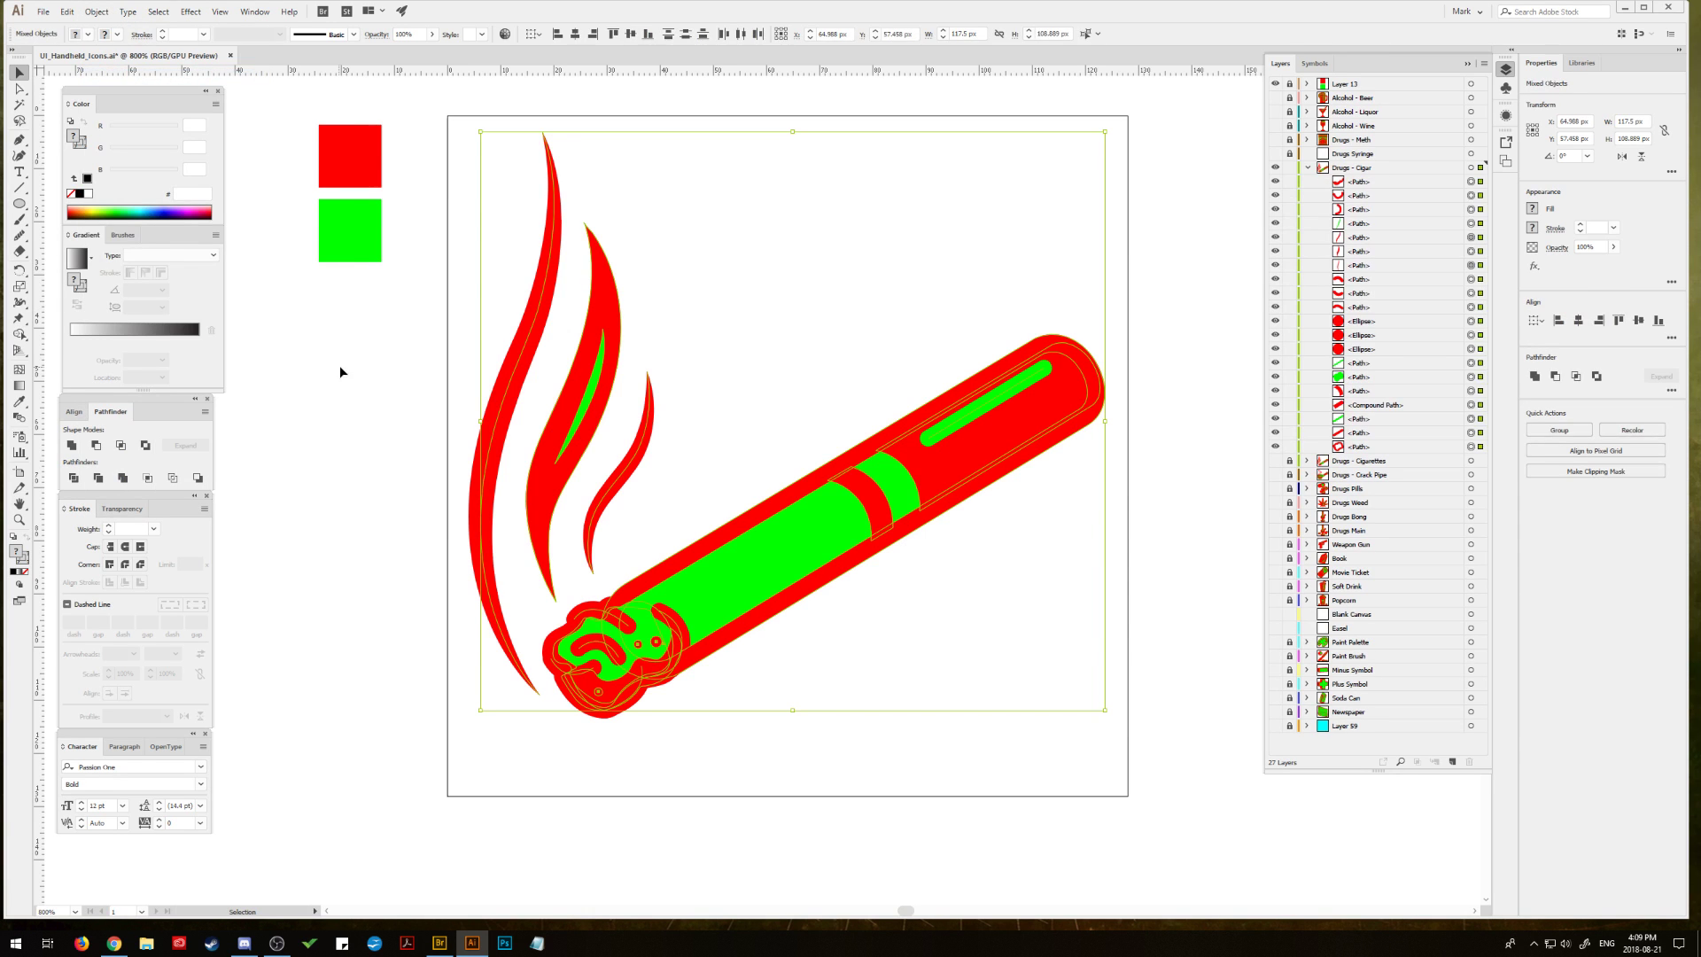
{"action": "left_click", "coordinate": [338, 365]}
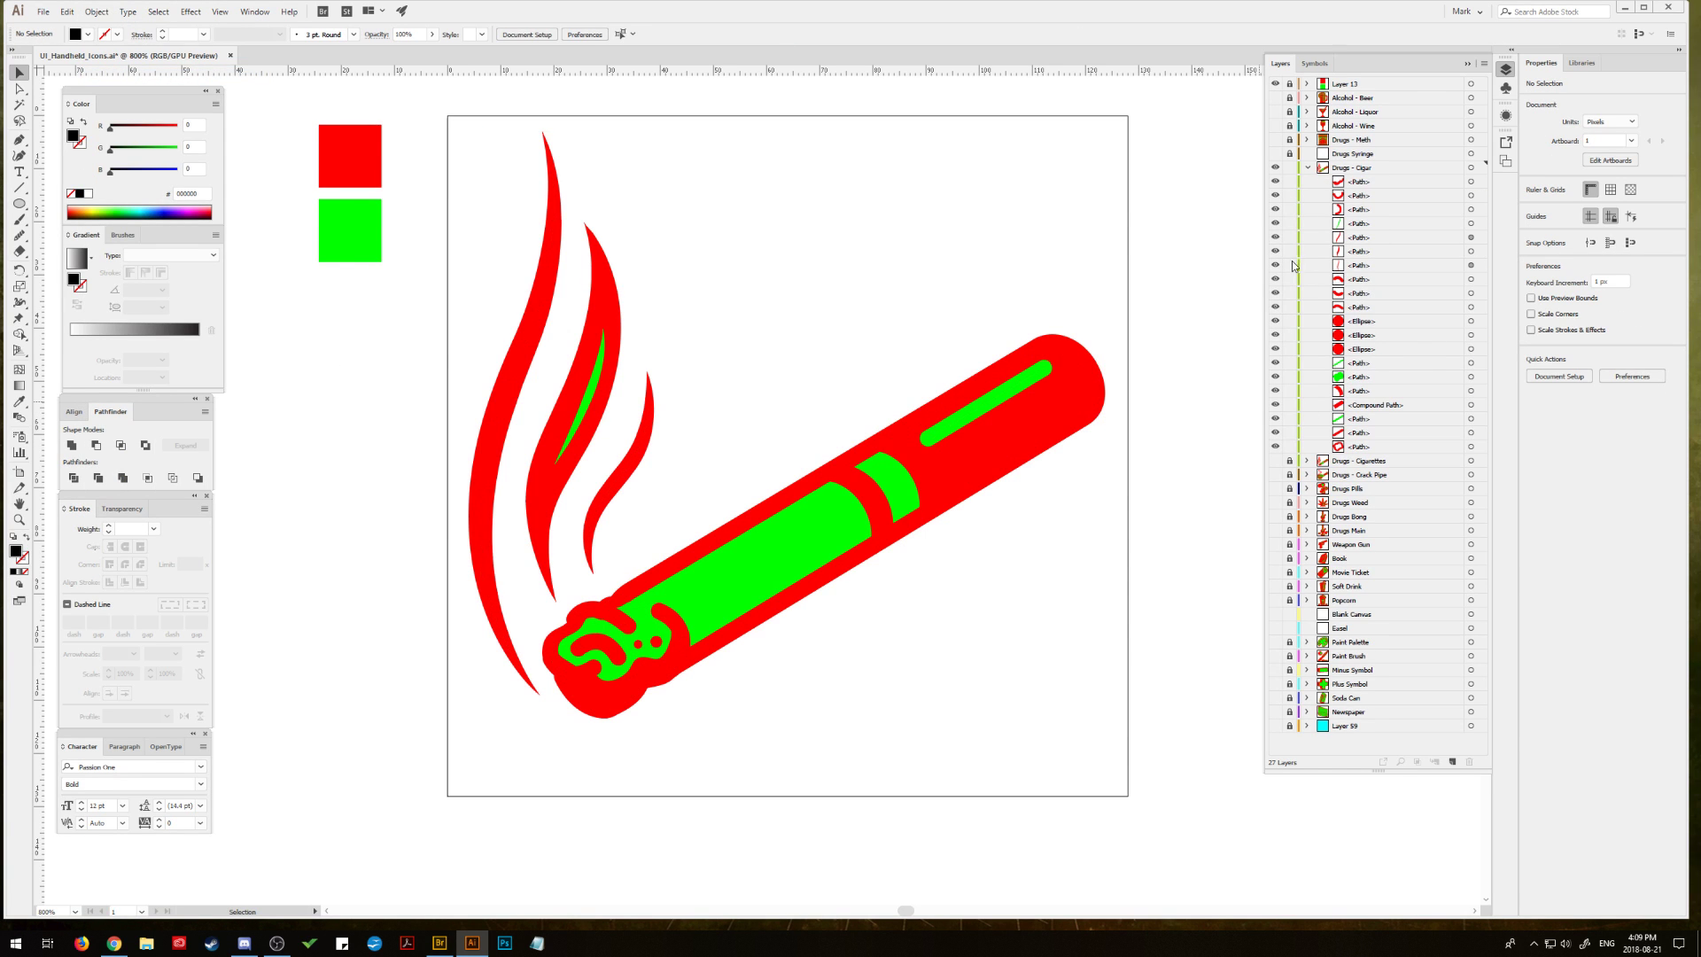
Step: Identify the smoke paths by toggling their visibility and move them together off the artboard, away from the cigarette
{"action": "left_click_drag", "start_coordinate": [1276, 265], "coordinate": [1273, 245]}
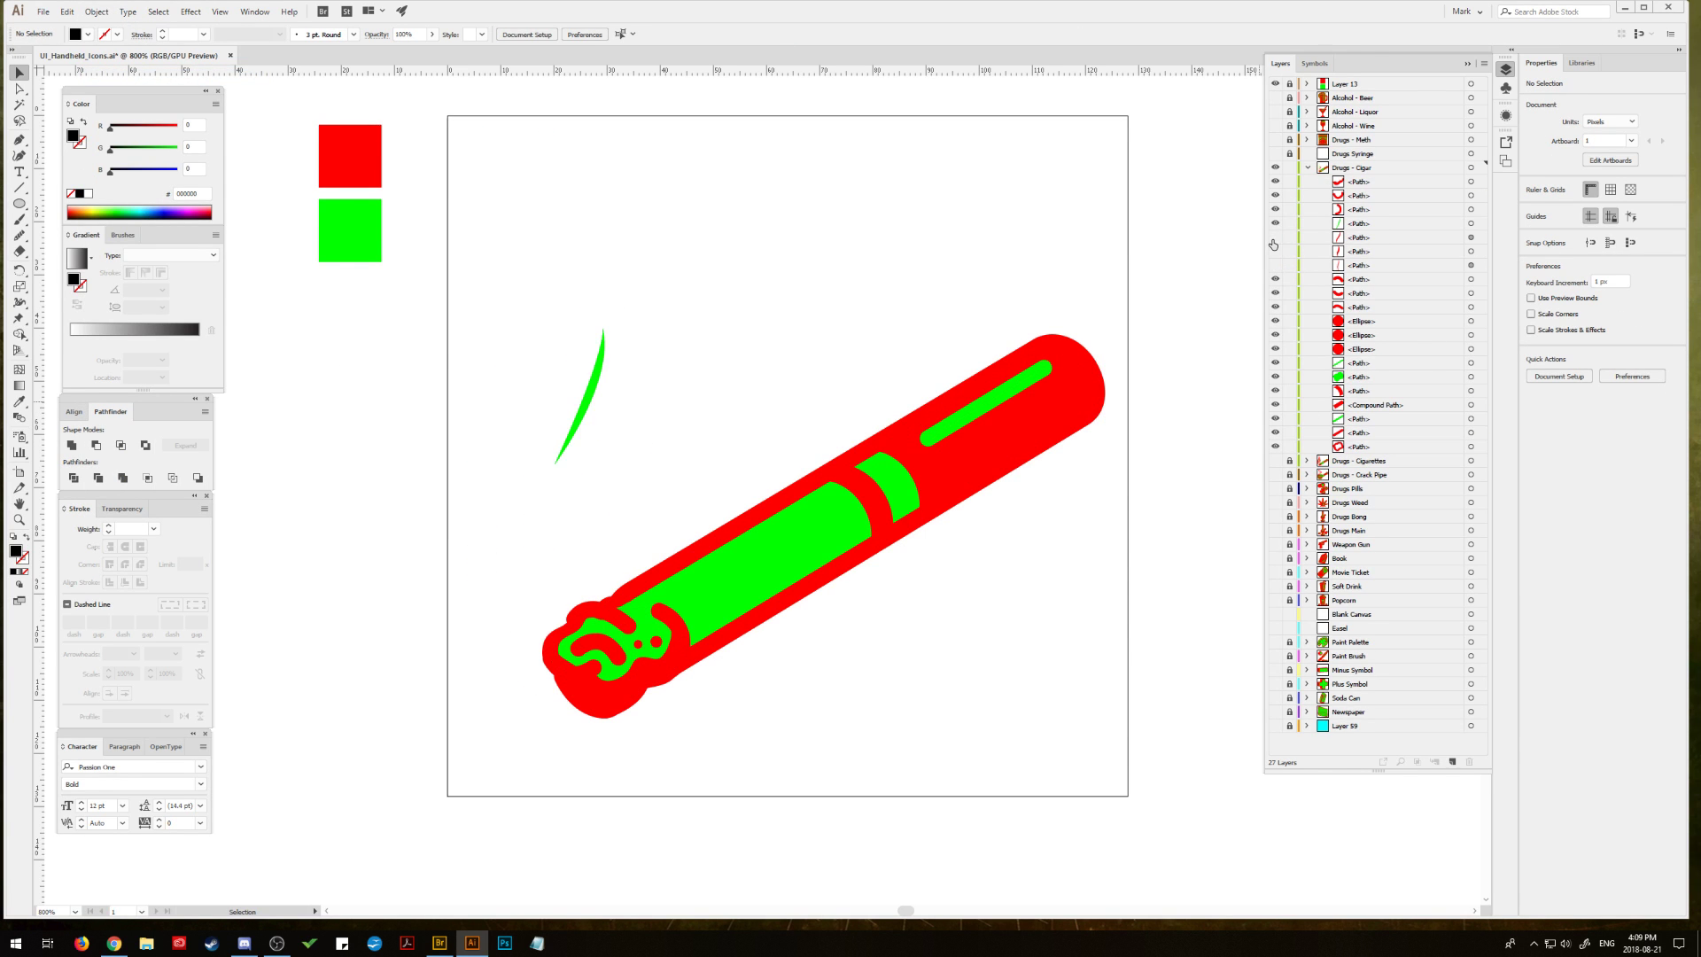
{"action": "left_click", "coordinate": [1276, 223]}
{"action": "left_click_drag", "start_coordinate": [1278, 230], "coordinate": [1276, 268]}
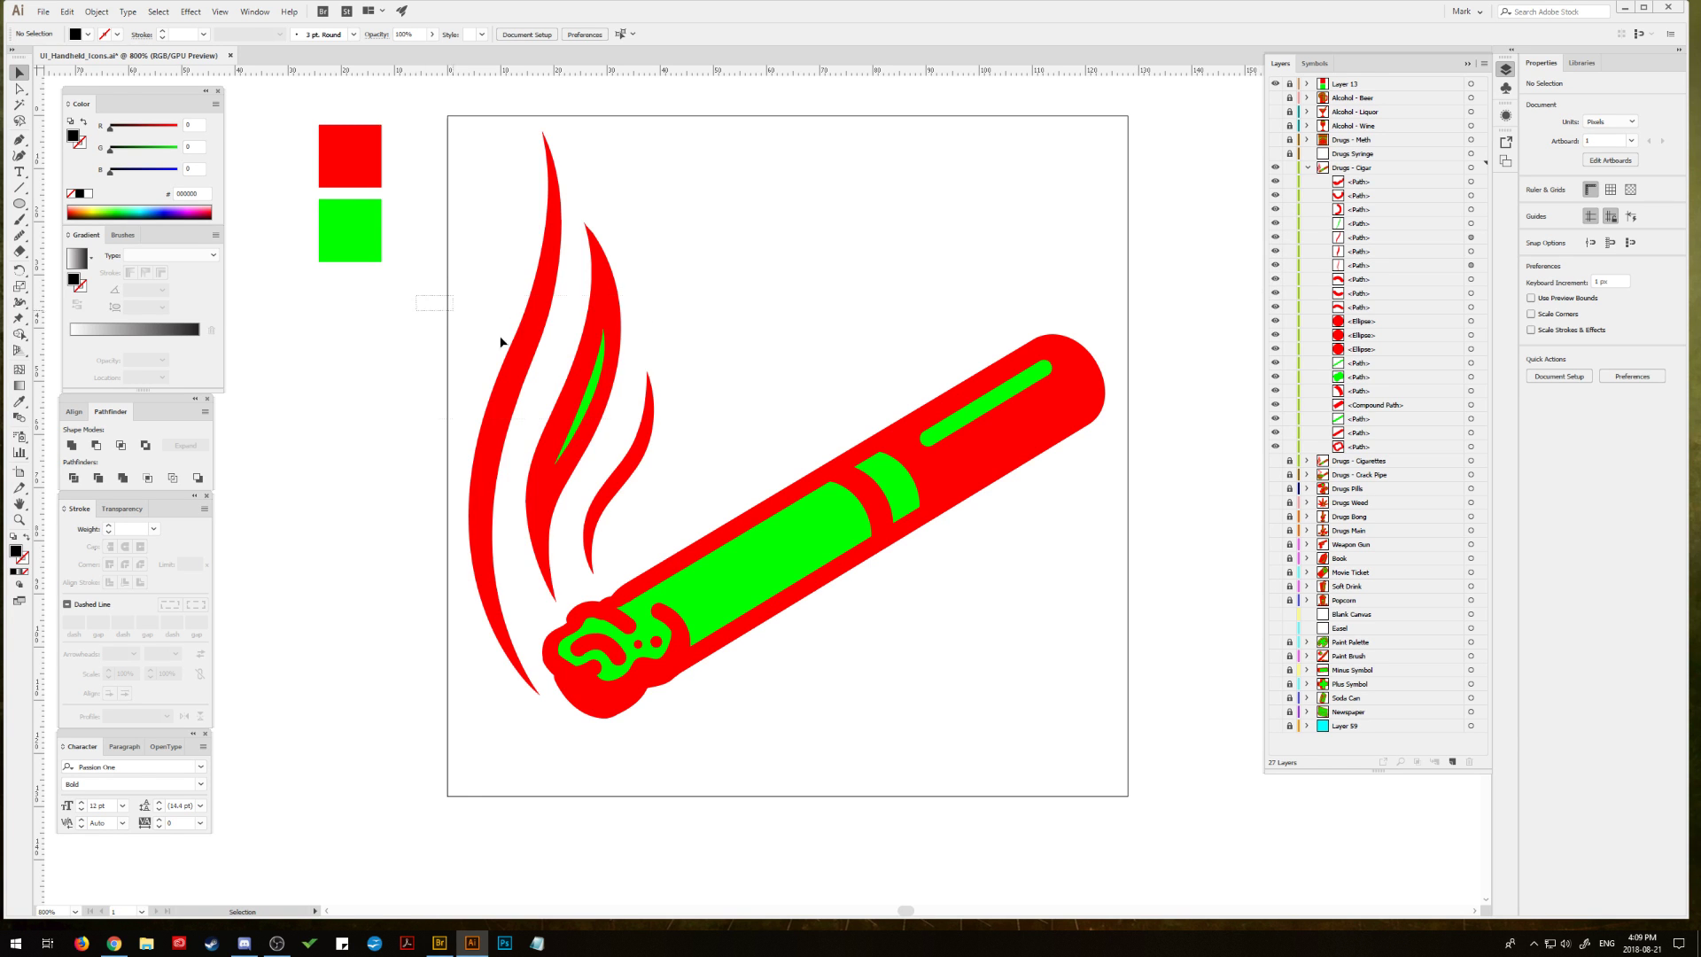
{"action": "left_click_drag", "start_coordinate": [604, 299], "coordinate": [452, 332]}
{"action": "left_click", "coordinate": [879, 290]}
{"action": "scroll", "coordinate": [756, 360], "scroll_direction": "right", "scroll_amount": 3}
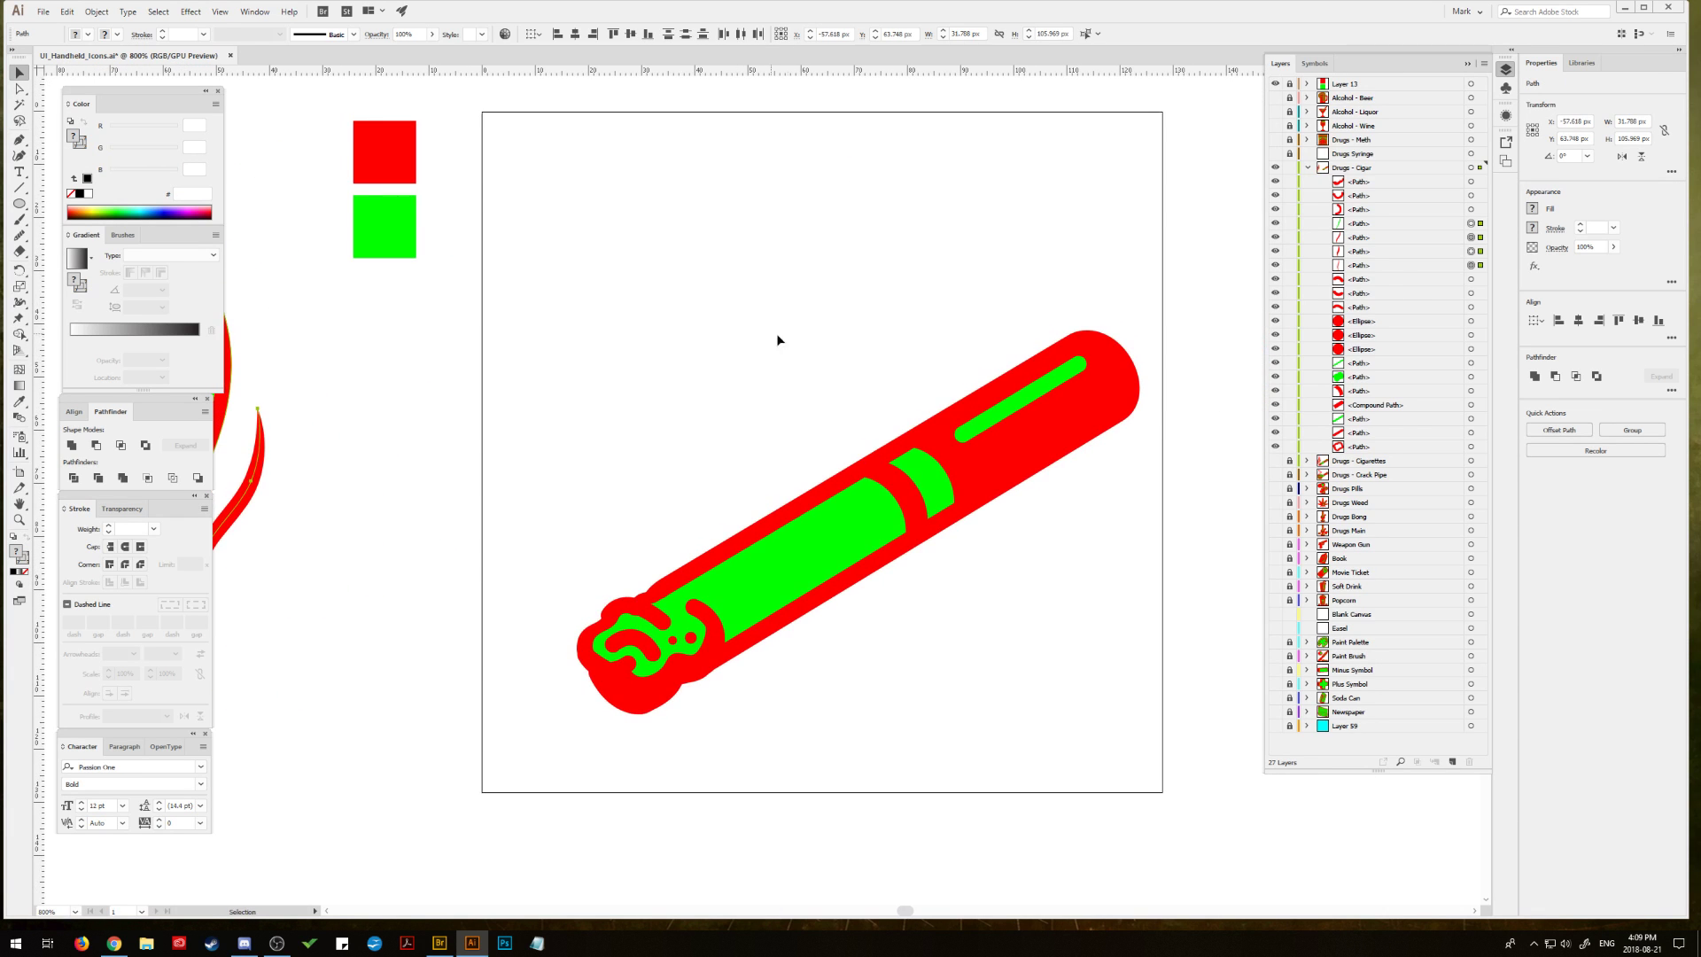
{"action": "left_click", "coordinate": [1471, 432]}
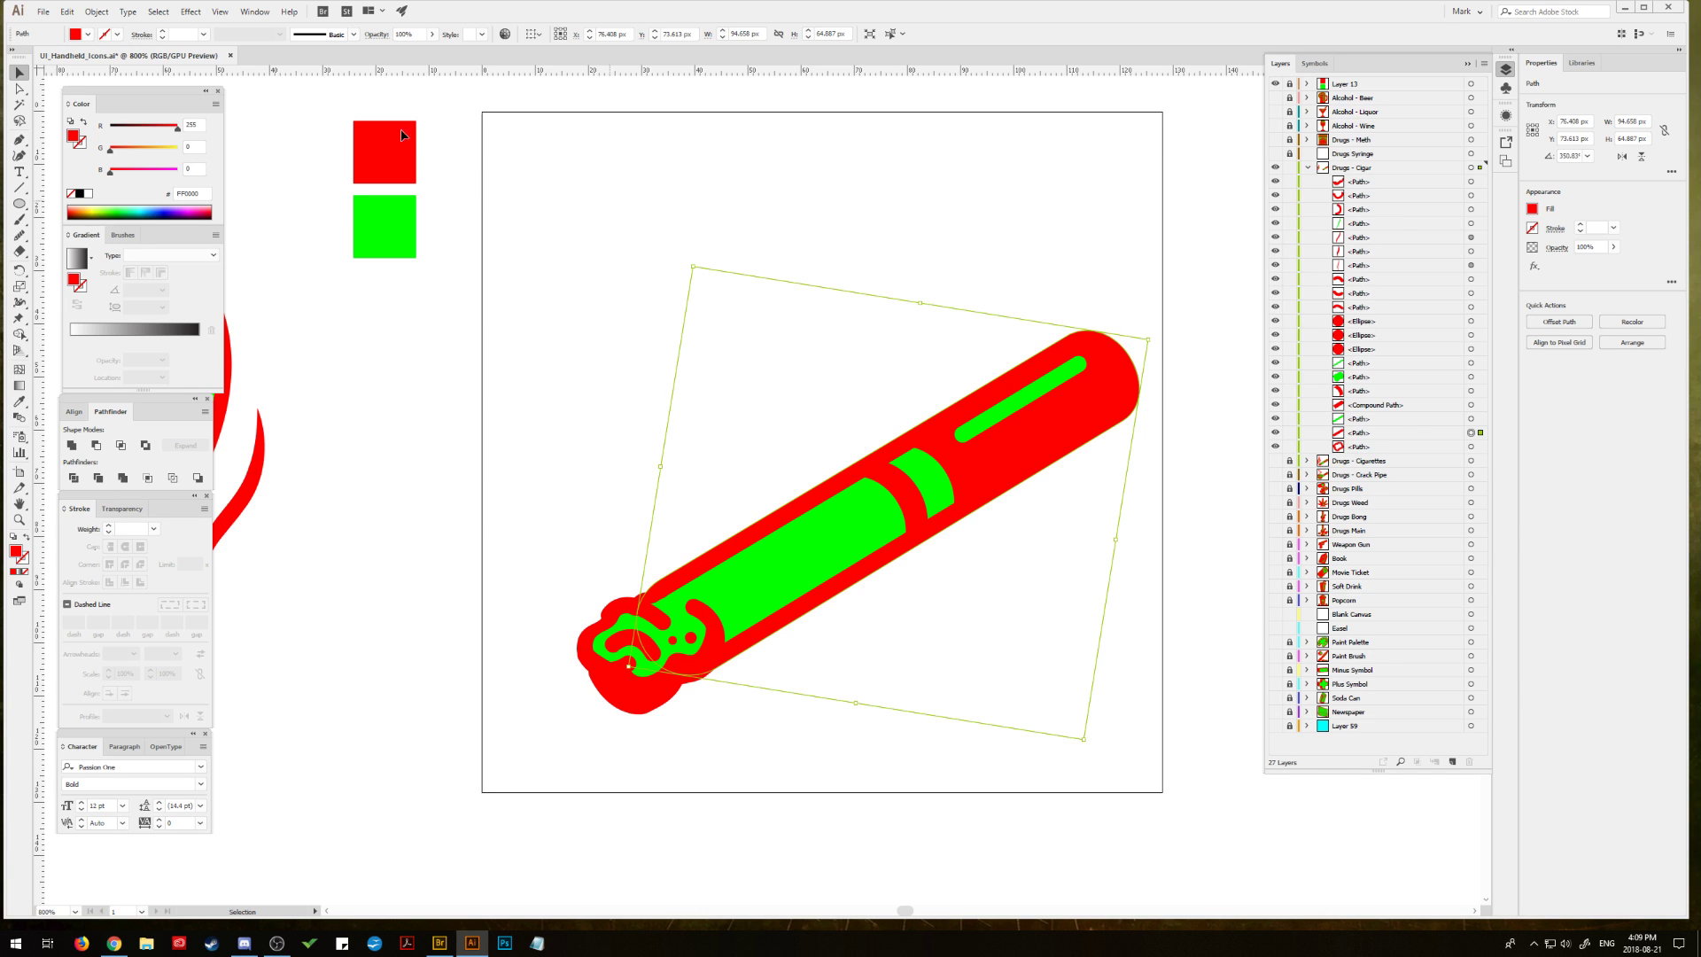
{"action": "left_click", "coordinate": [97, 12]}
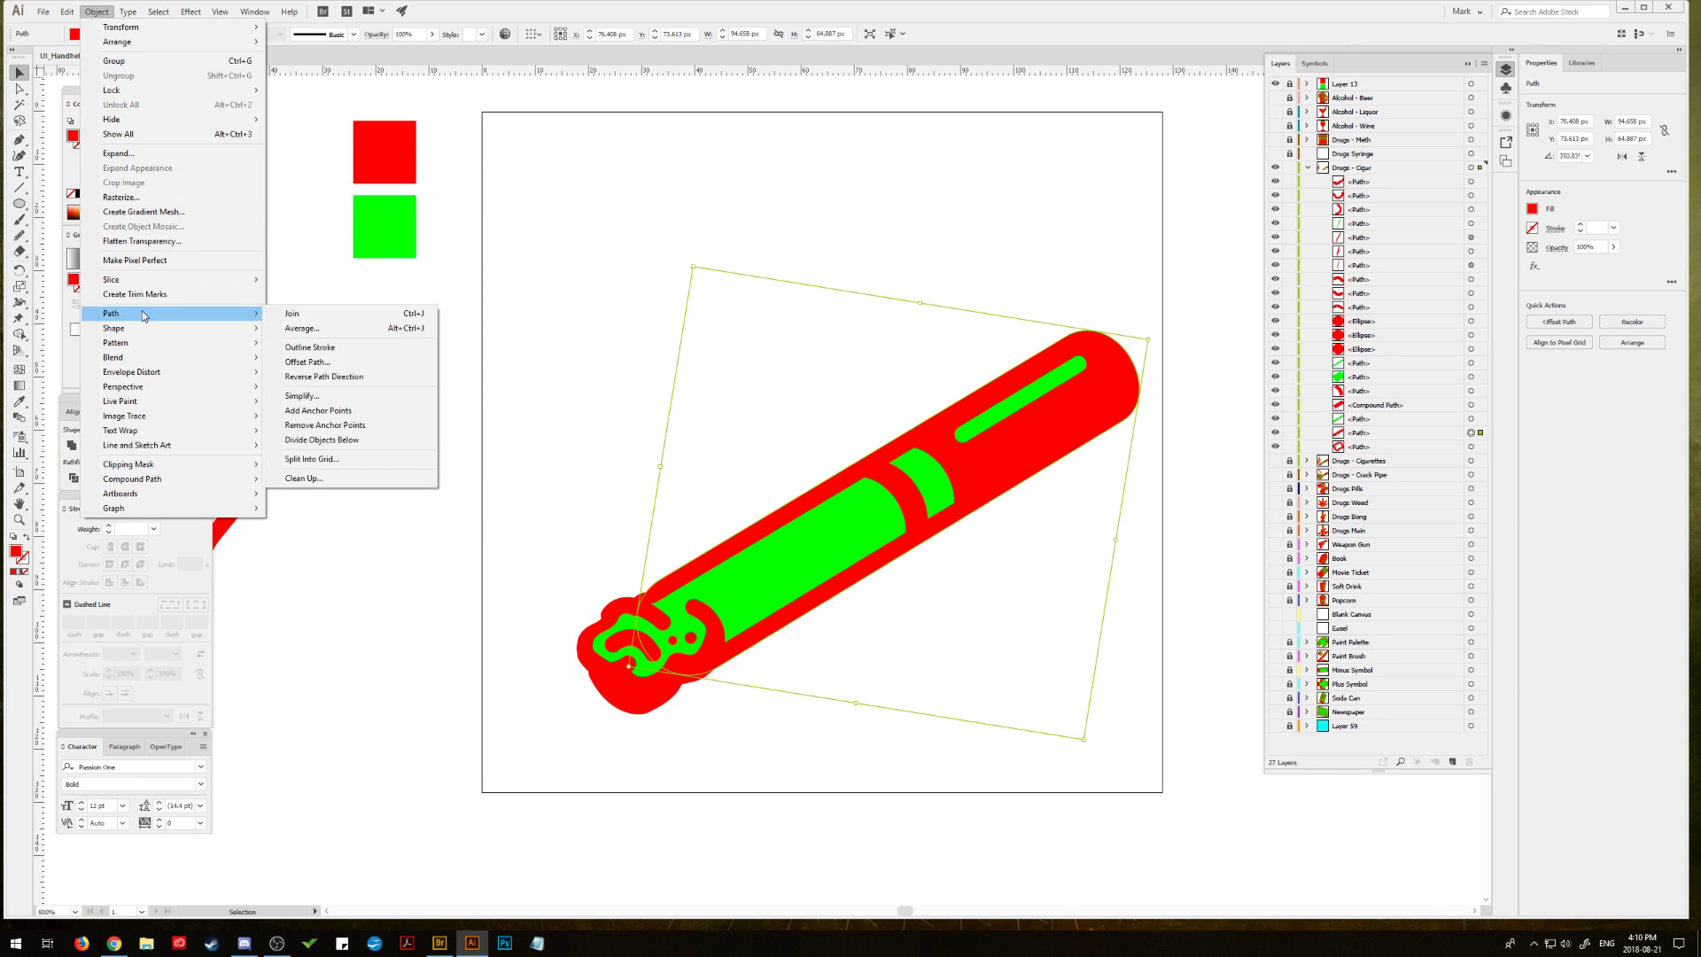
{"action": "mouse_move", "coordinate": [191, 11]}
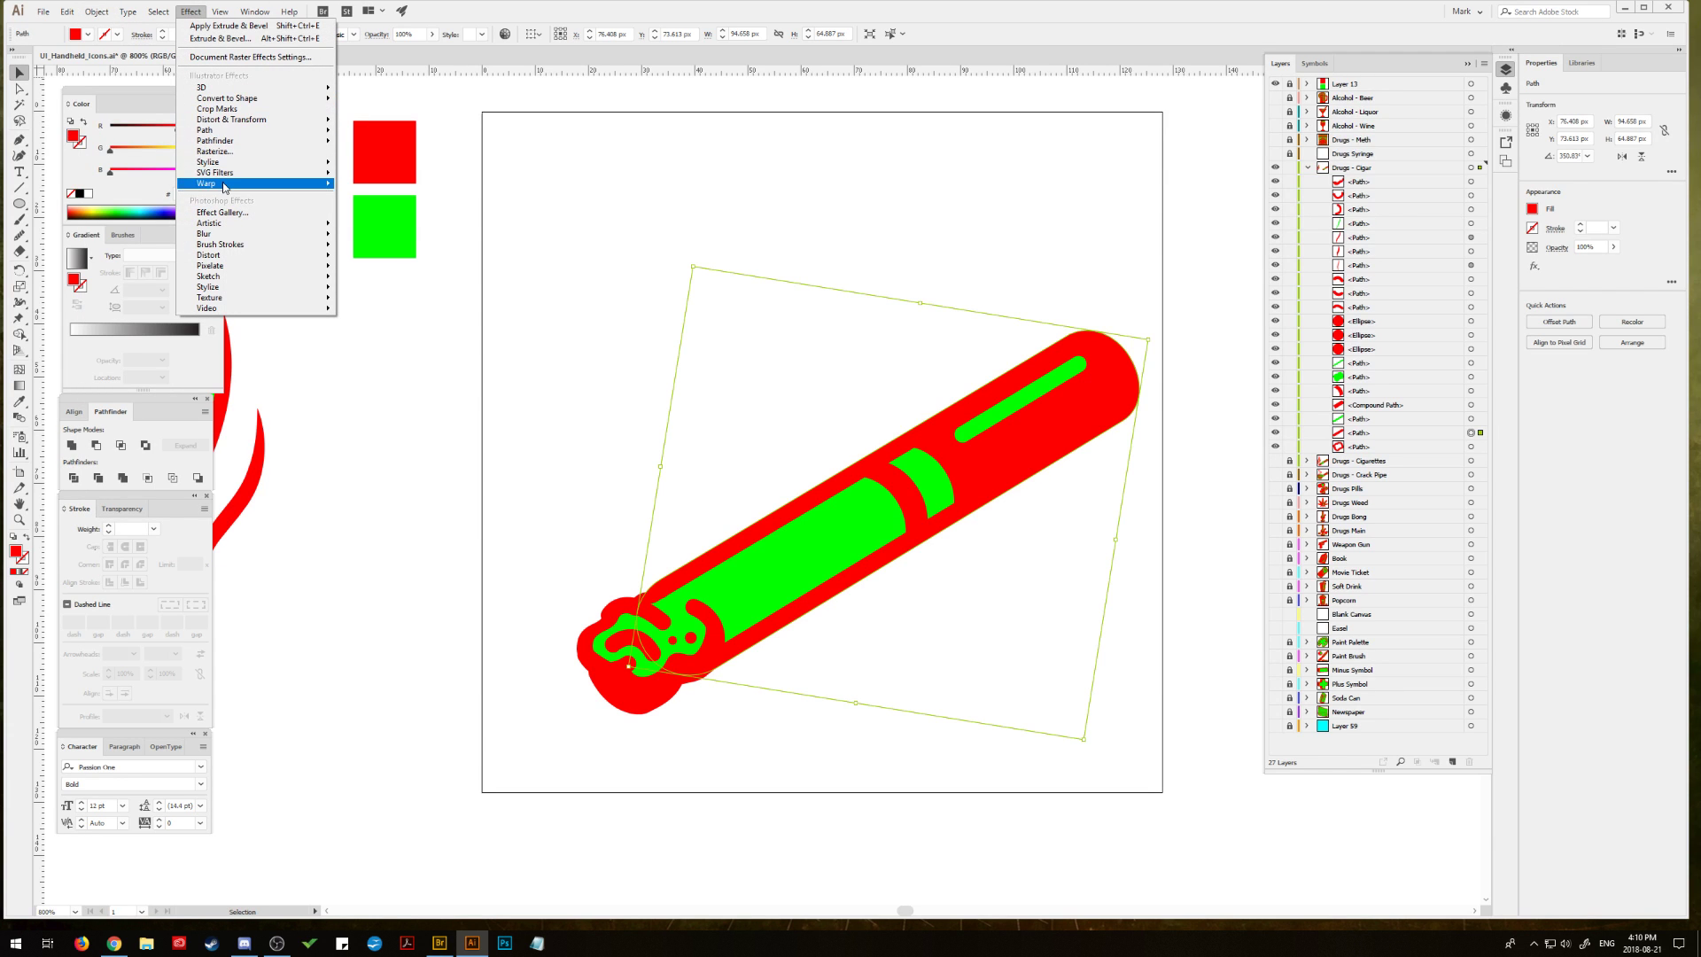
{"action": "mouse_move", "coordinate": [301, 184]}
{"action": "left_click", "coordinate": [368, 245]}
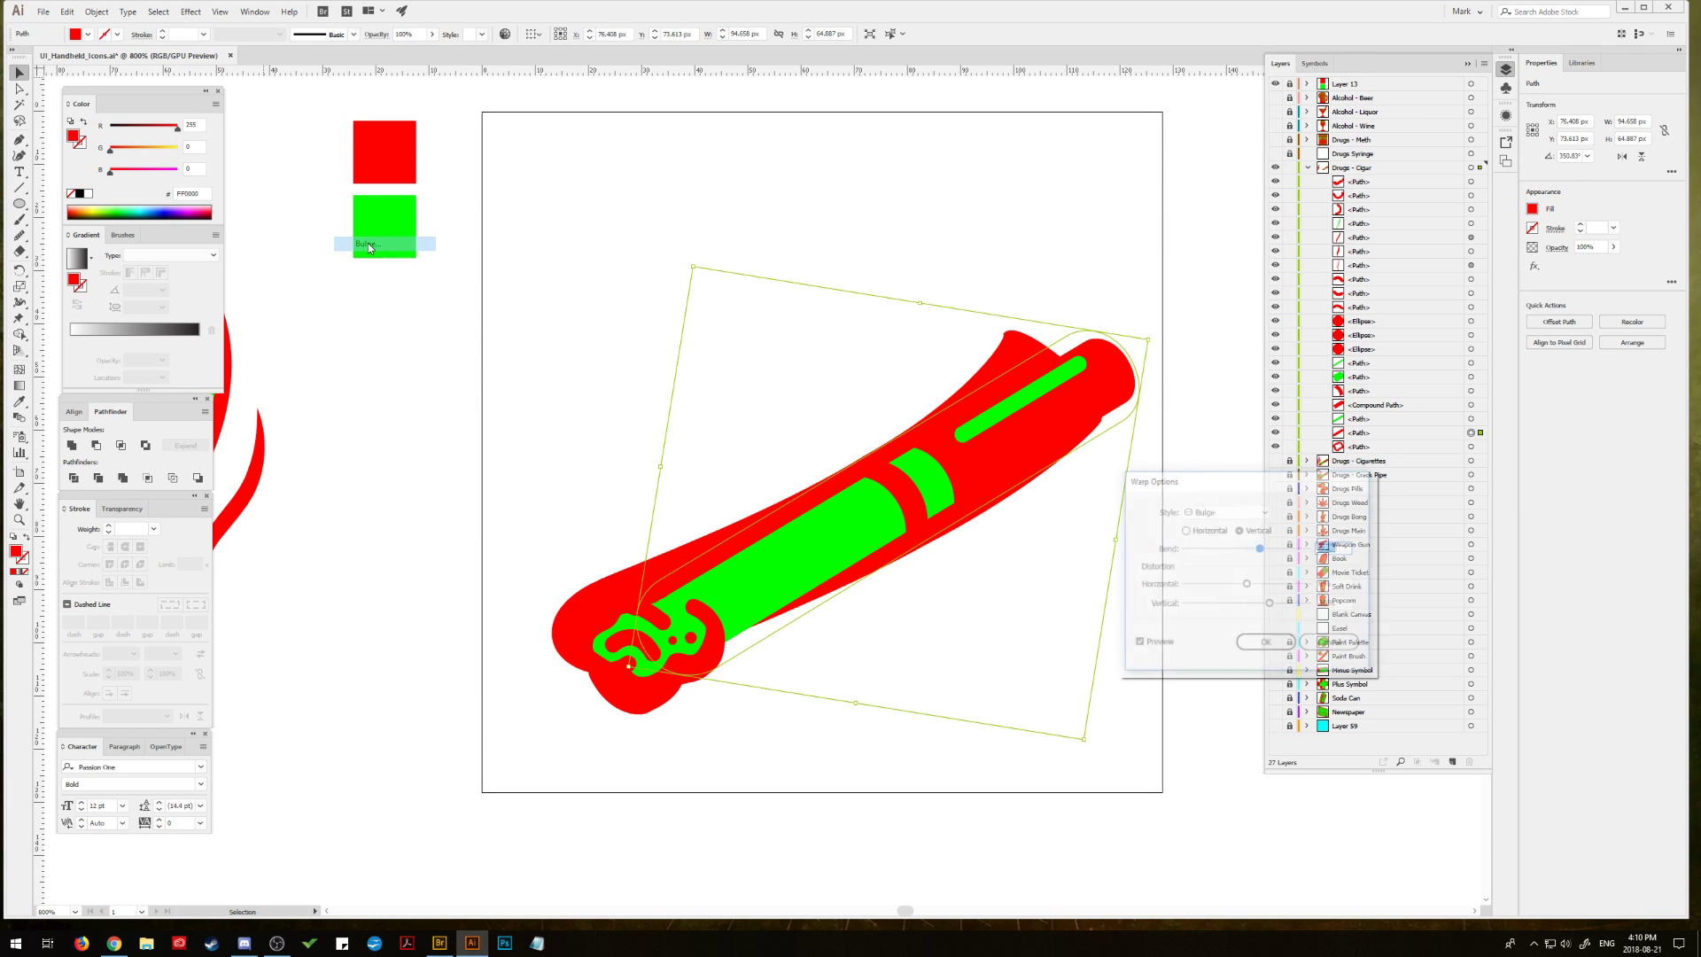
{"action": "left_click", "coordinate": [1186, 529]}
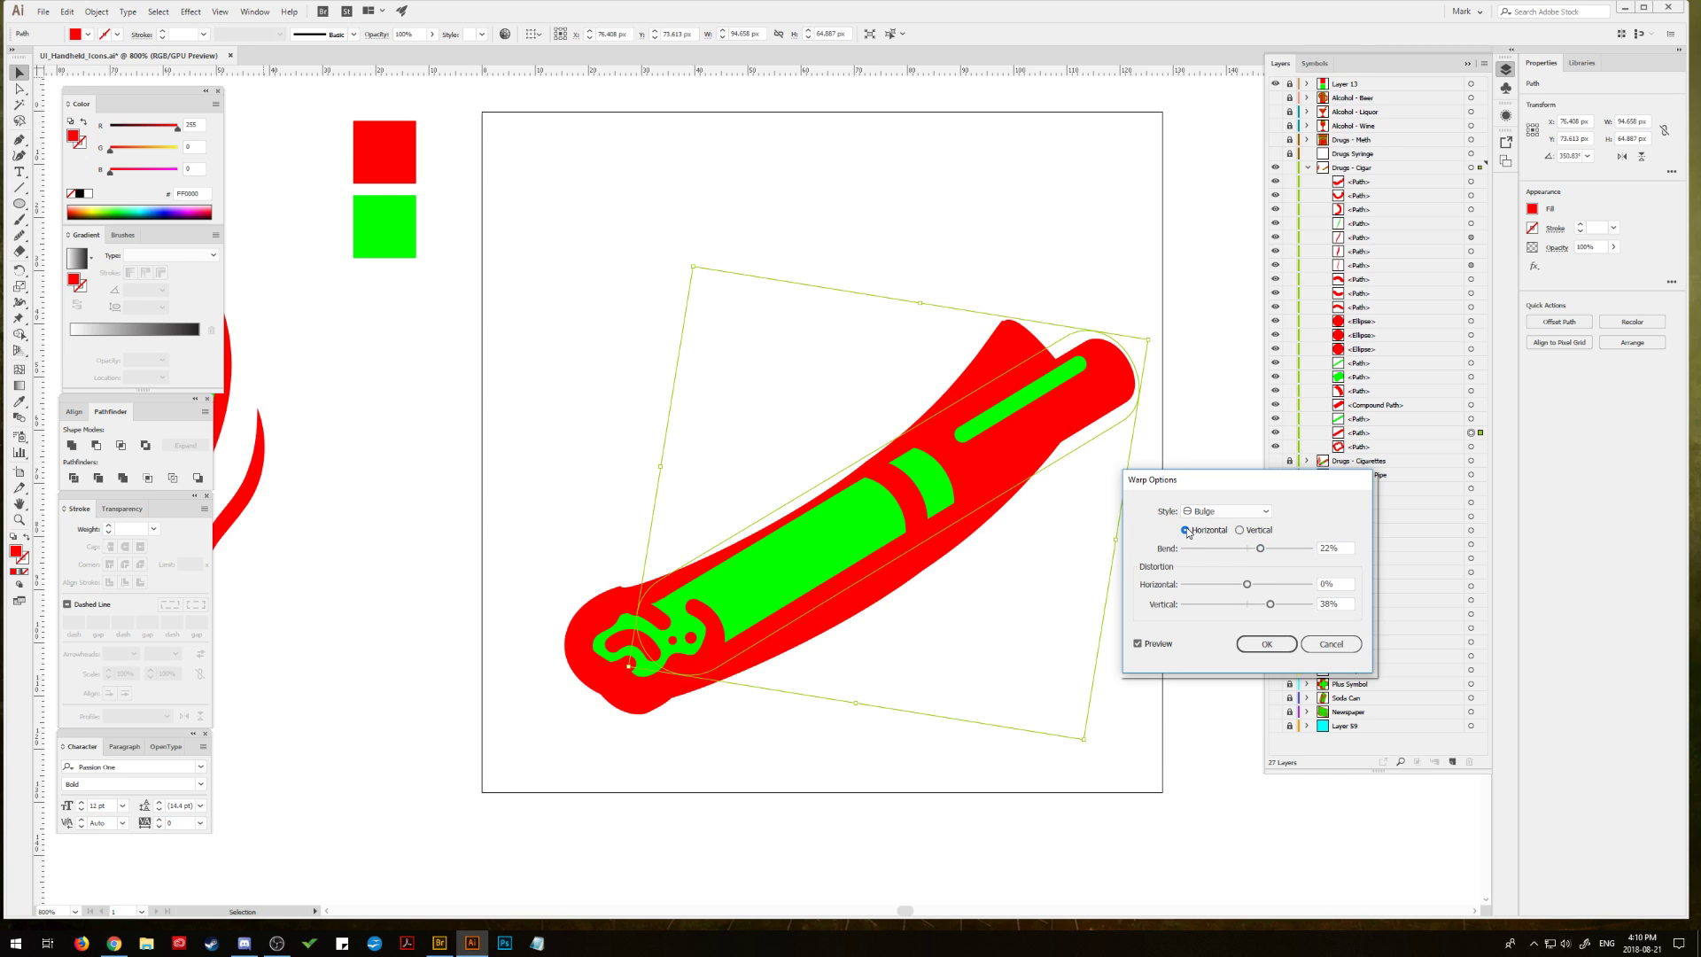
{"action": "left_click", "coordinate": [1331, 644]}
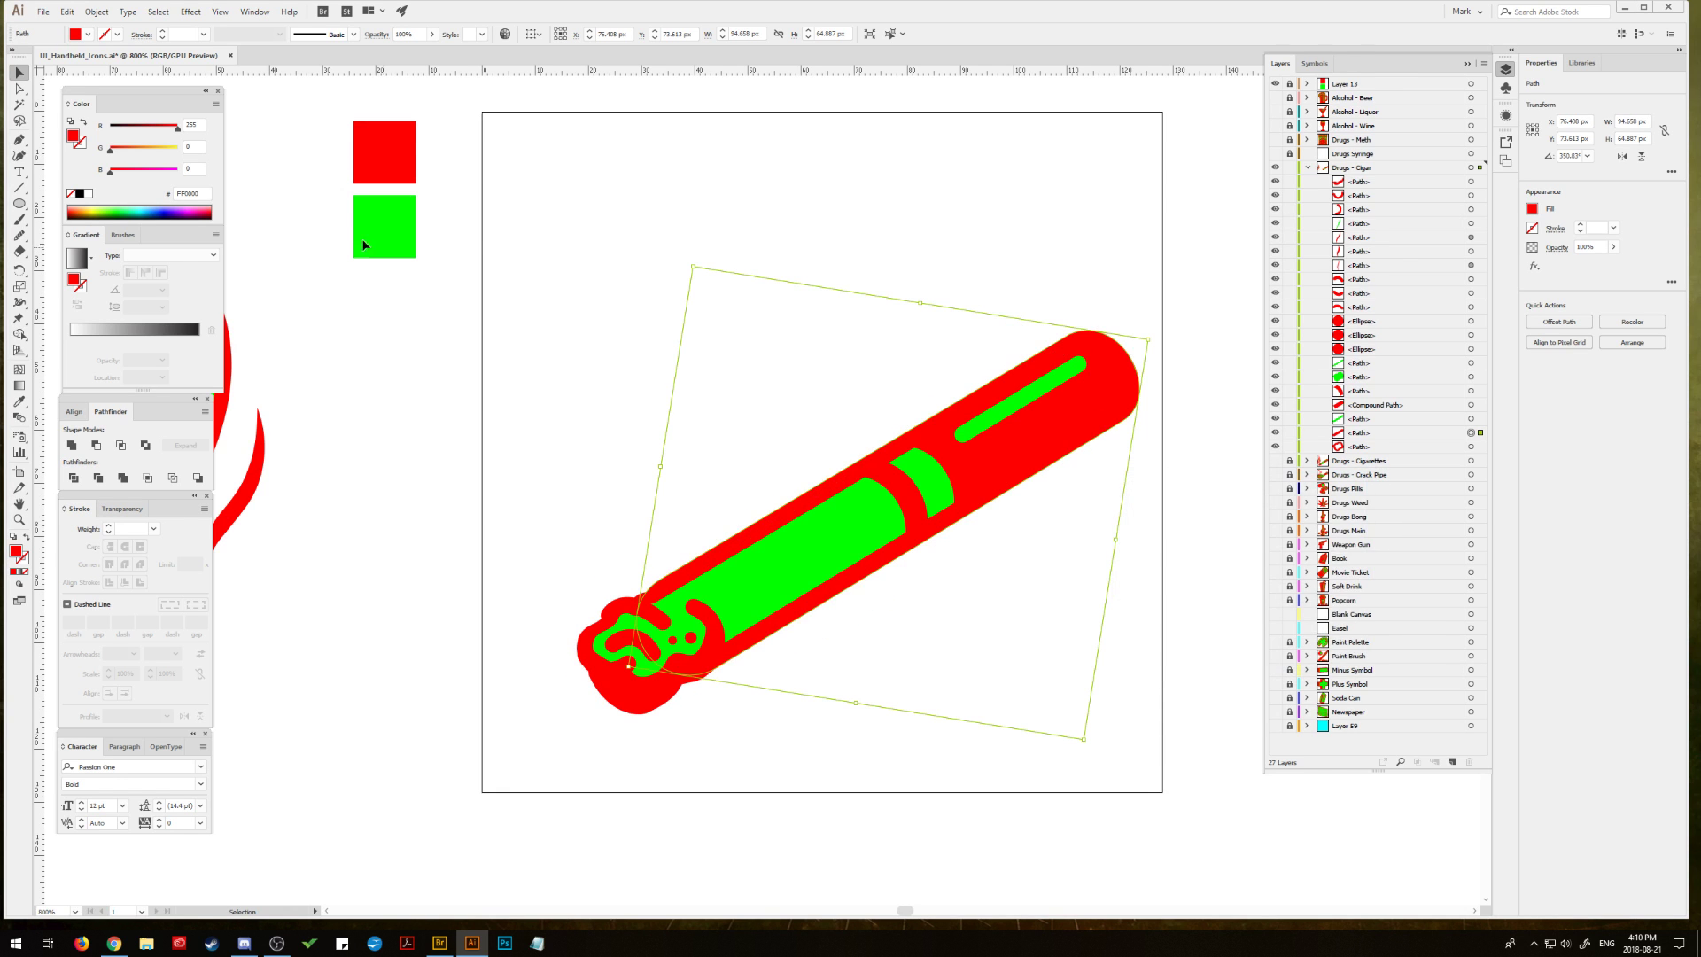
{"action": "left_click", "coordinate": [779, 234]}
Step: Draw a tall red rounded rectangle about 24 by 110 px over the cigarette and centre it roughly on the artboard
{"action": "scroll", "coordinate": [780, 213], "scroll_direction": "down", "scroll_amount": 1}
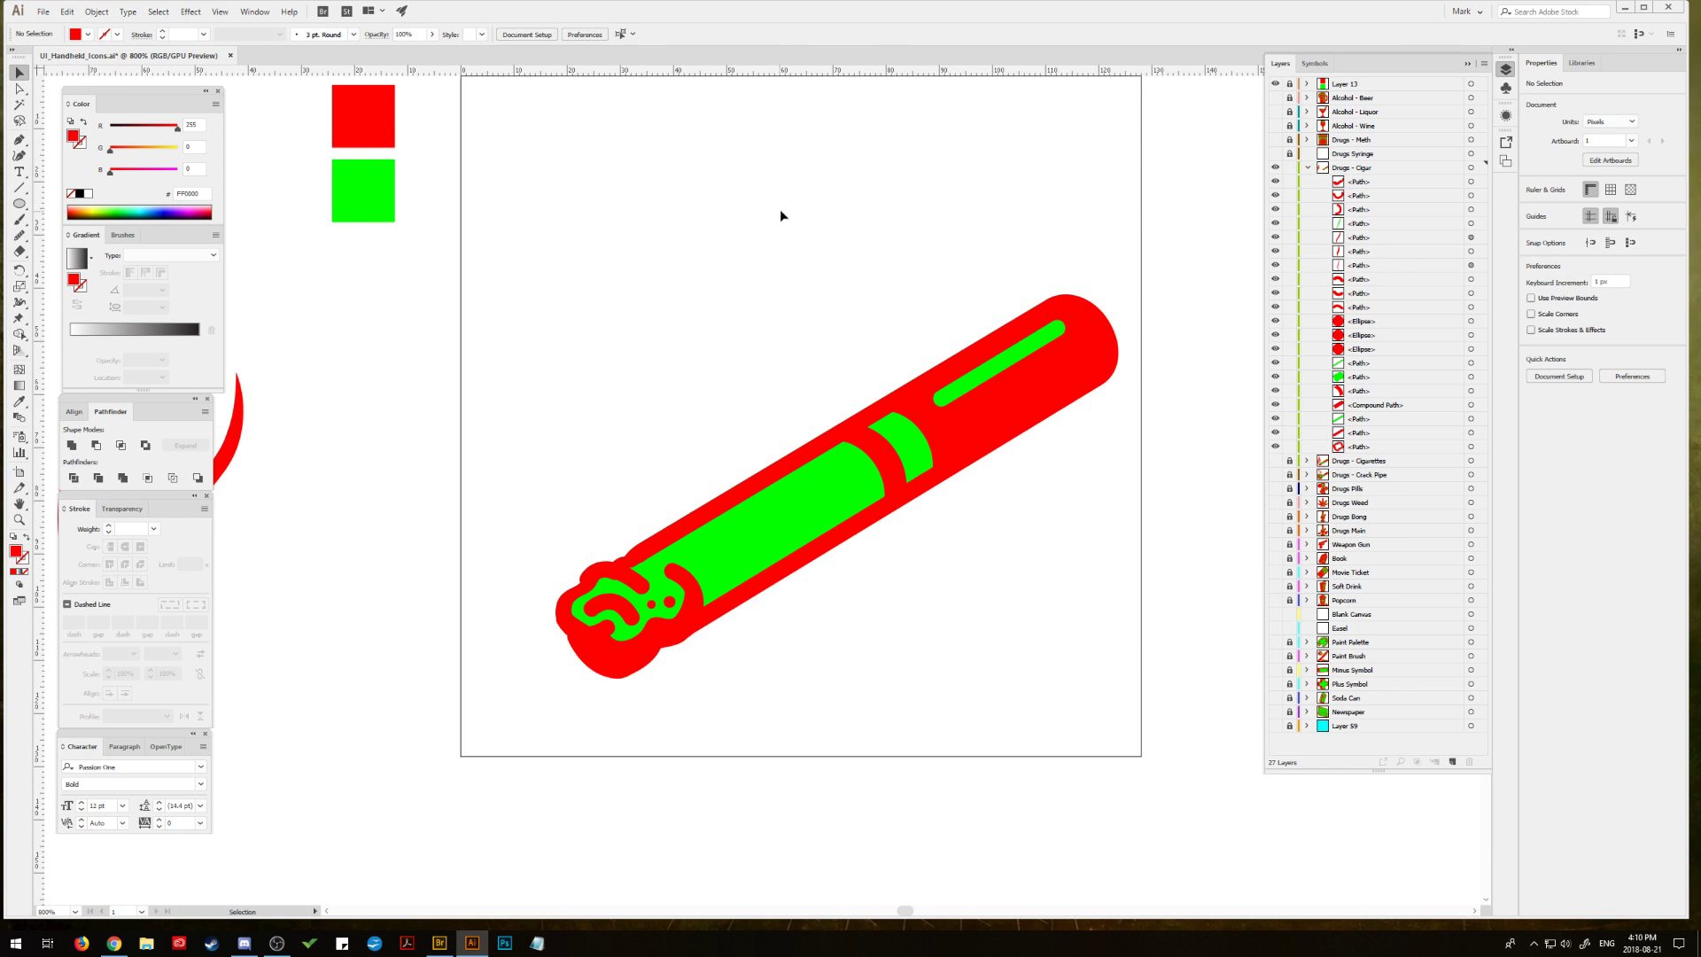
{"action": "left_click", "coordinate": [17, 207]}
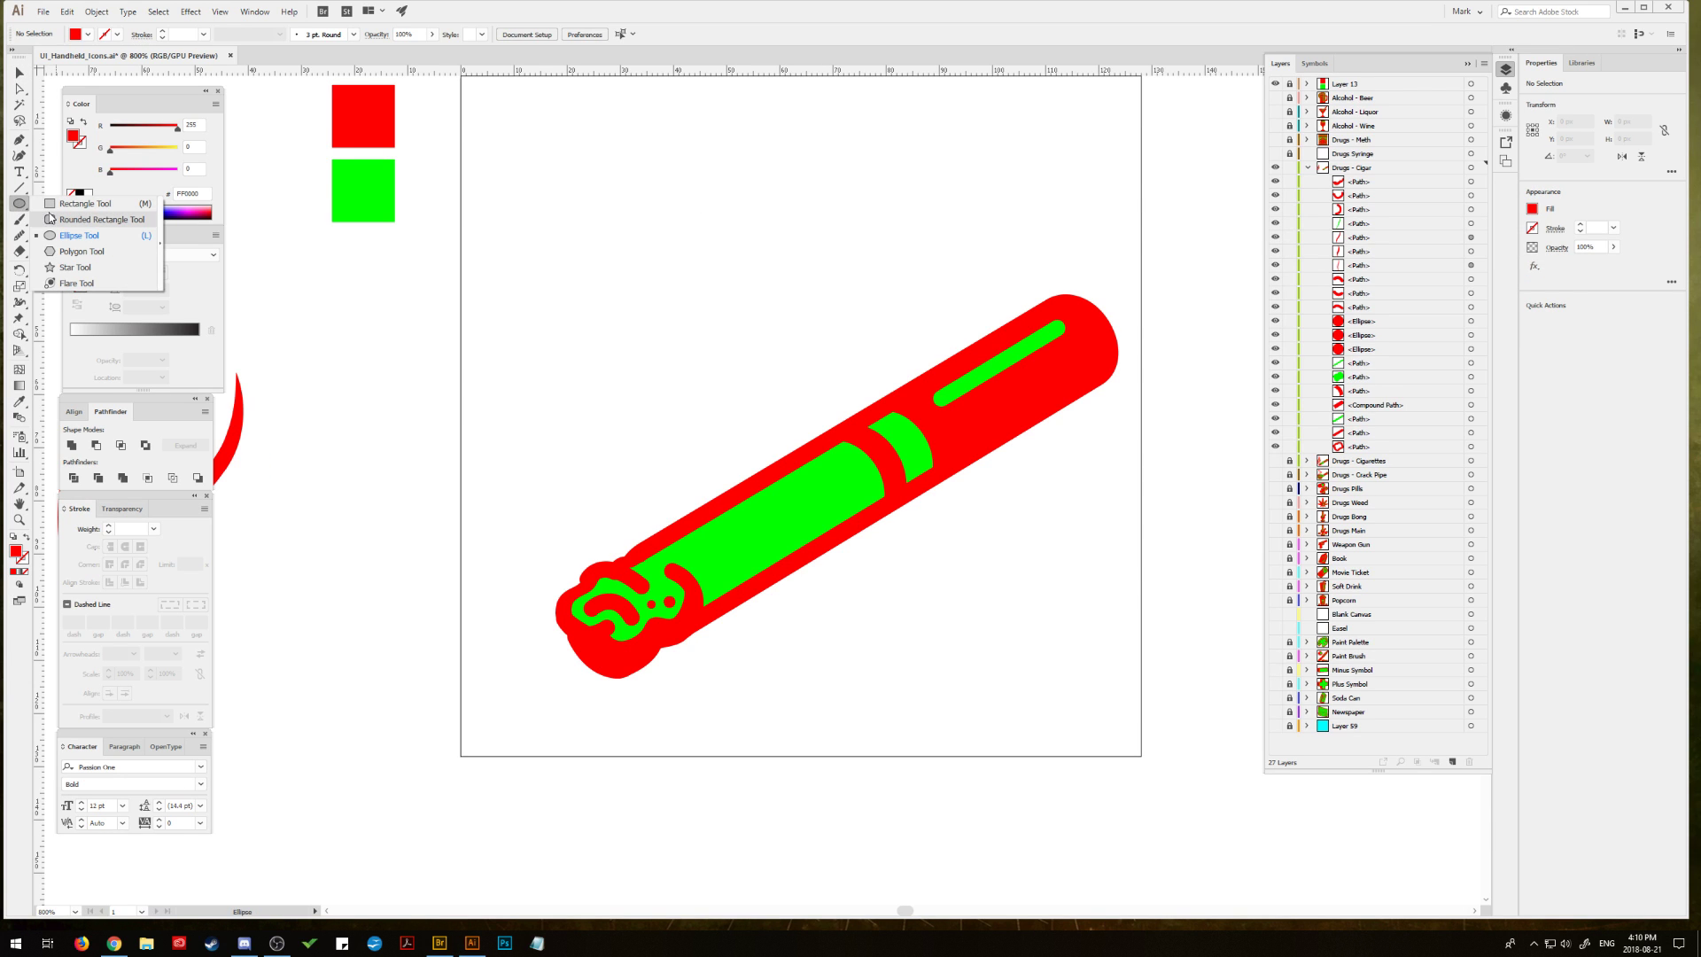
{"action": "left_click", "coordinate": [52, 224]}
{"action": "left_click_drag", "start_coordinate": [700, 132], "coordinate": [830, 717]}
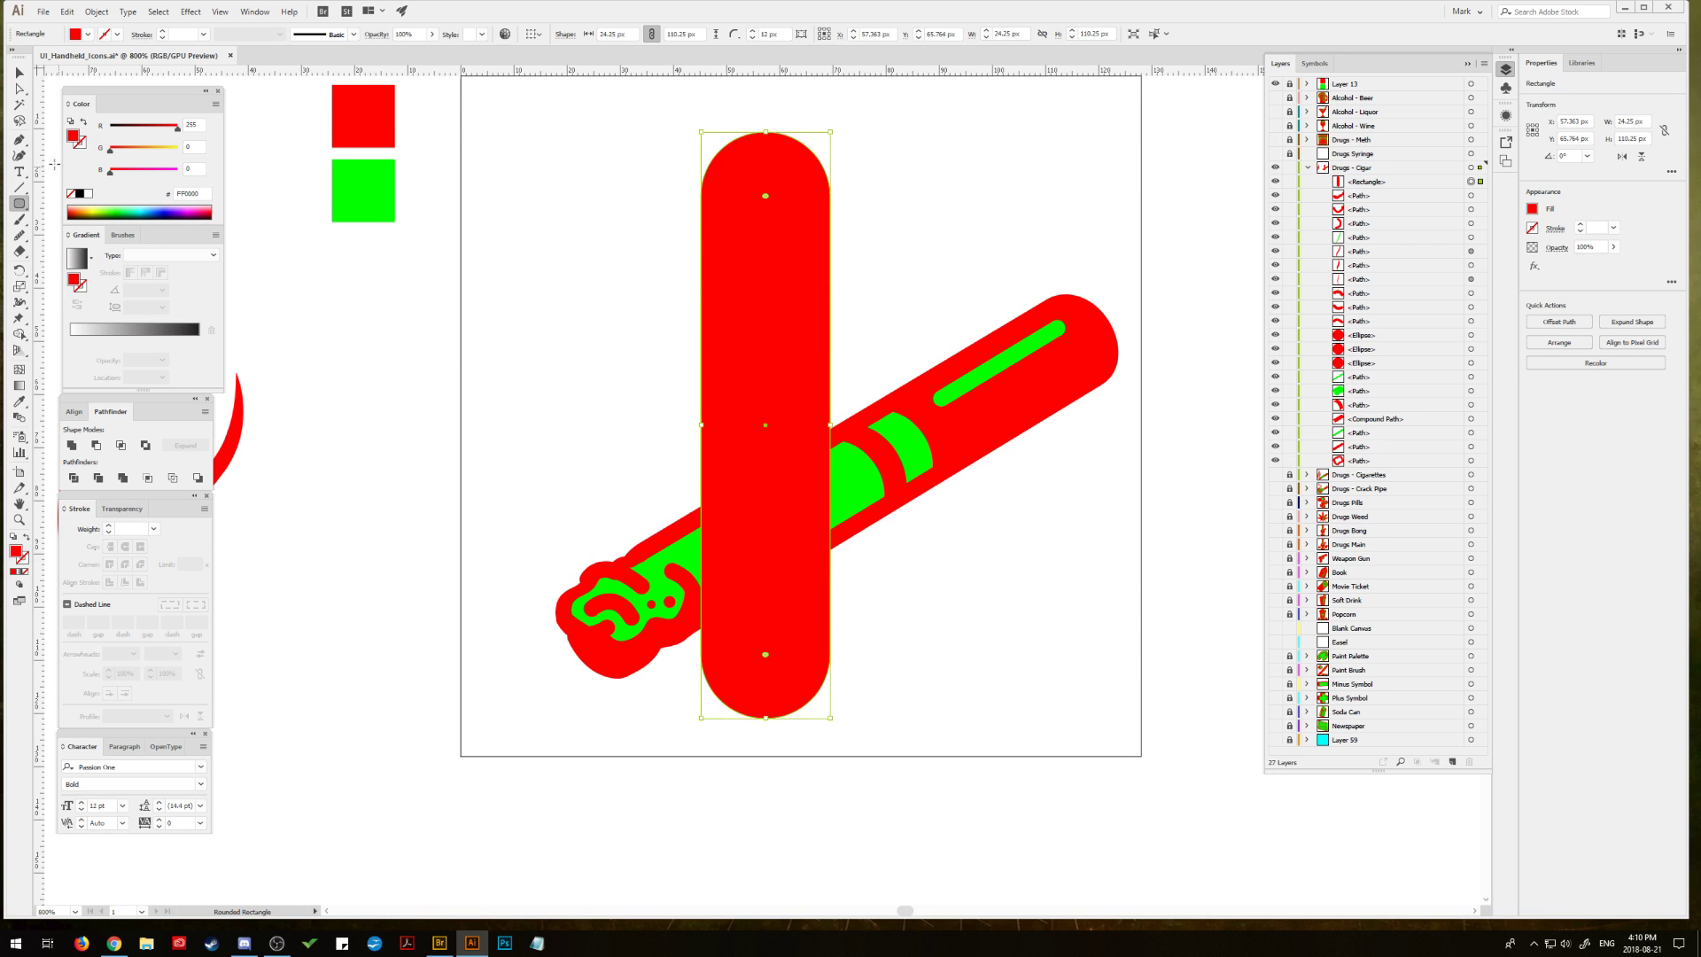
{"action": "left_click", "coordinate": [22, 84]}
{"action": "left_click_drag", "start_coordinate": [750, 316], "coordinate": [816, 297]}
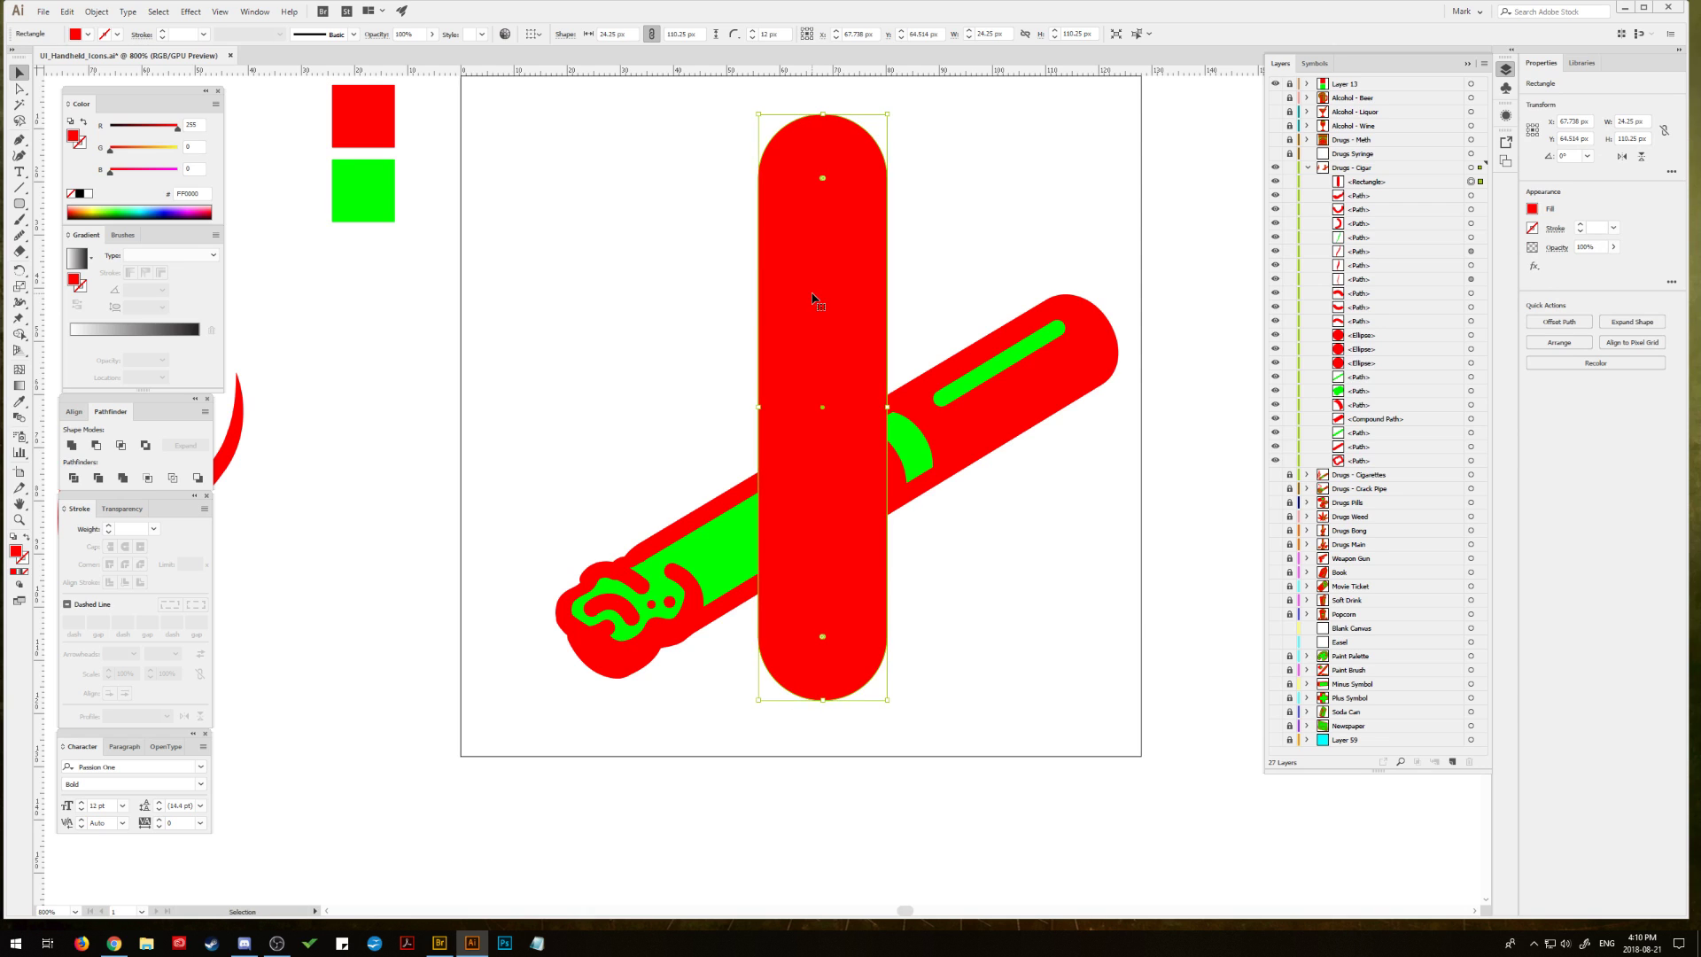
Step: Apply a vertical Bulge warp to the rounded rectangle with 22% bend and 38% vertical distortion
{"action": "left_click", "coordinate": [189, 14]}
{"action": "mouse_move", "coordinate": [227, 184]}
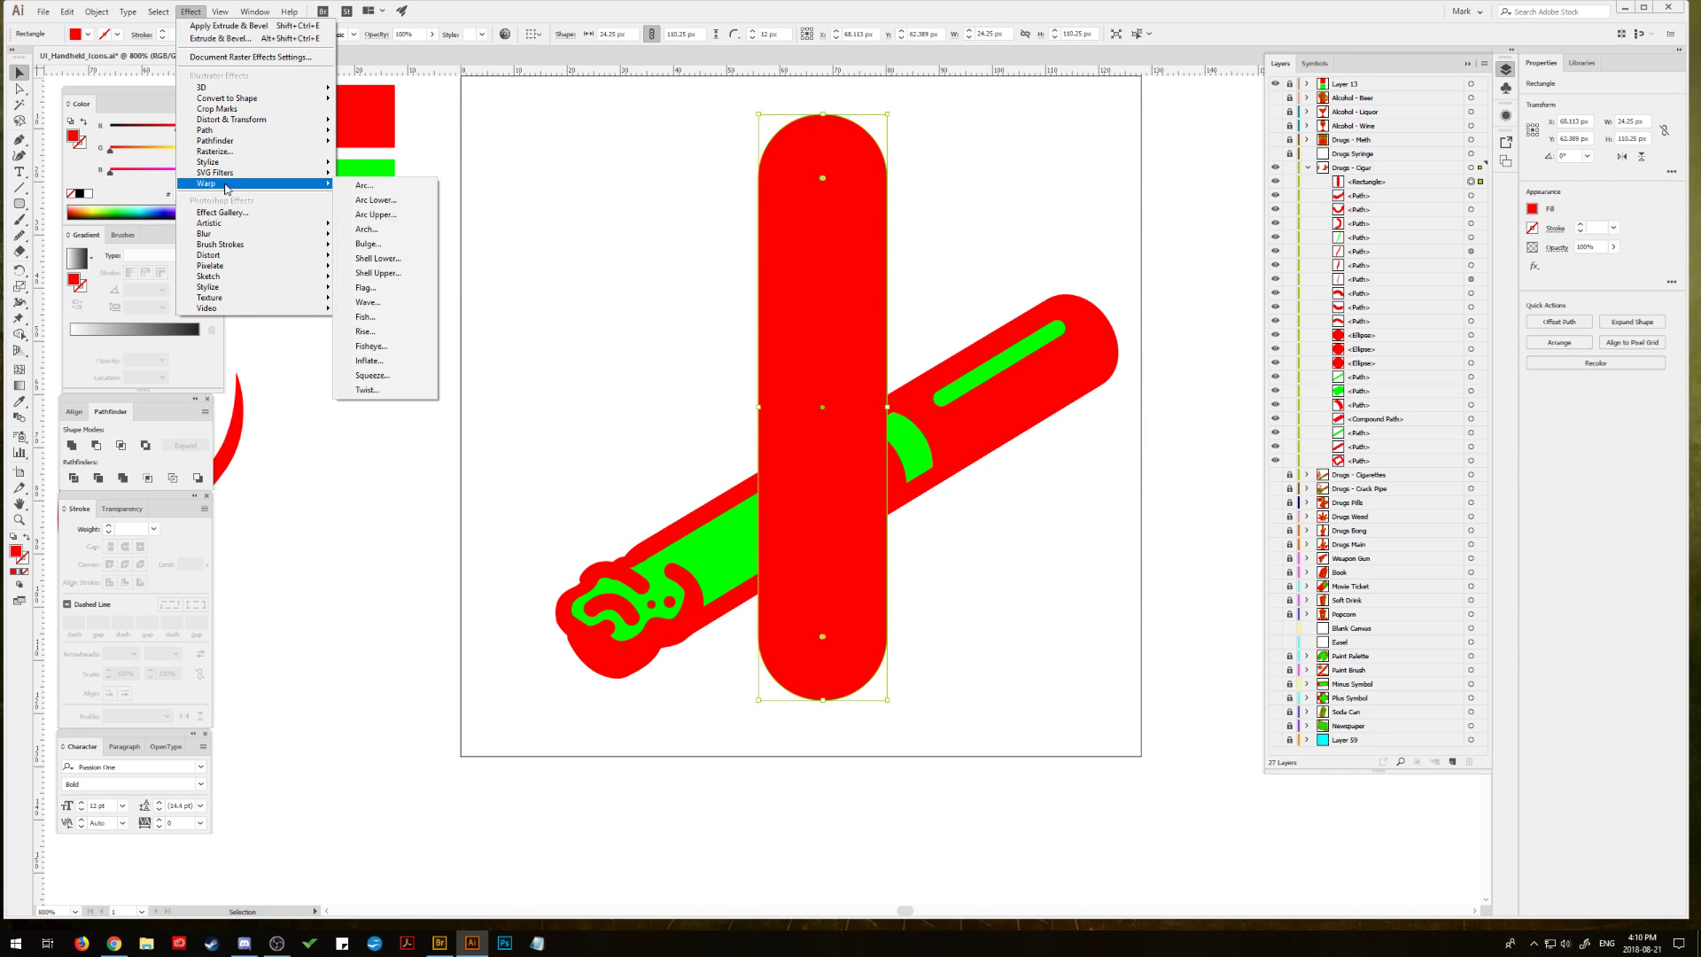
{"action": "left_click", "coordinate": [388, 246]}
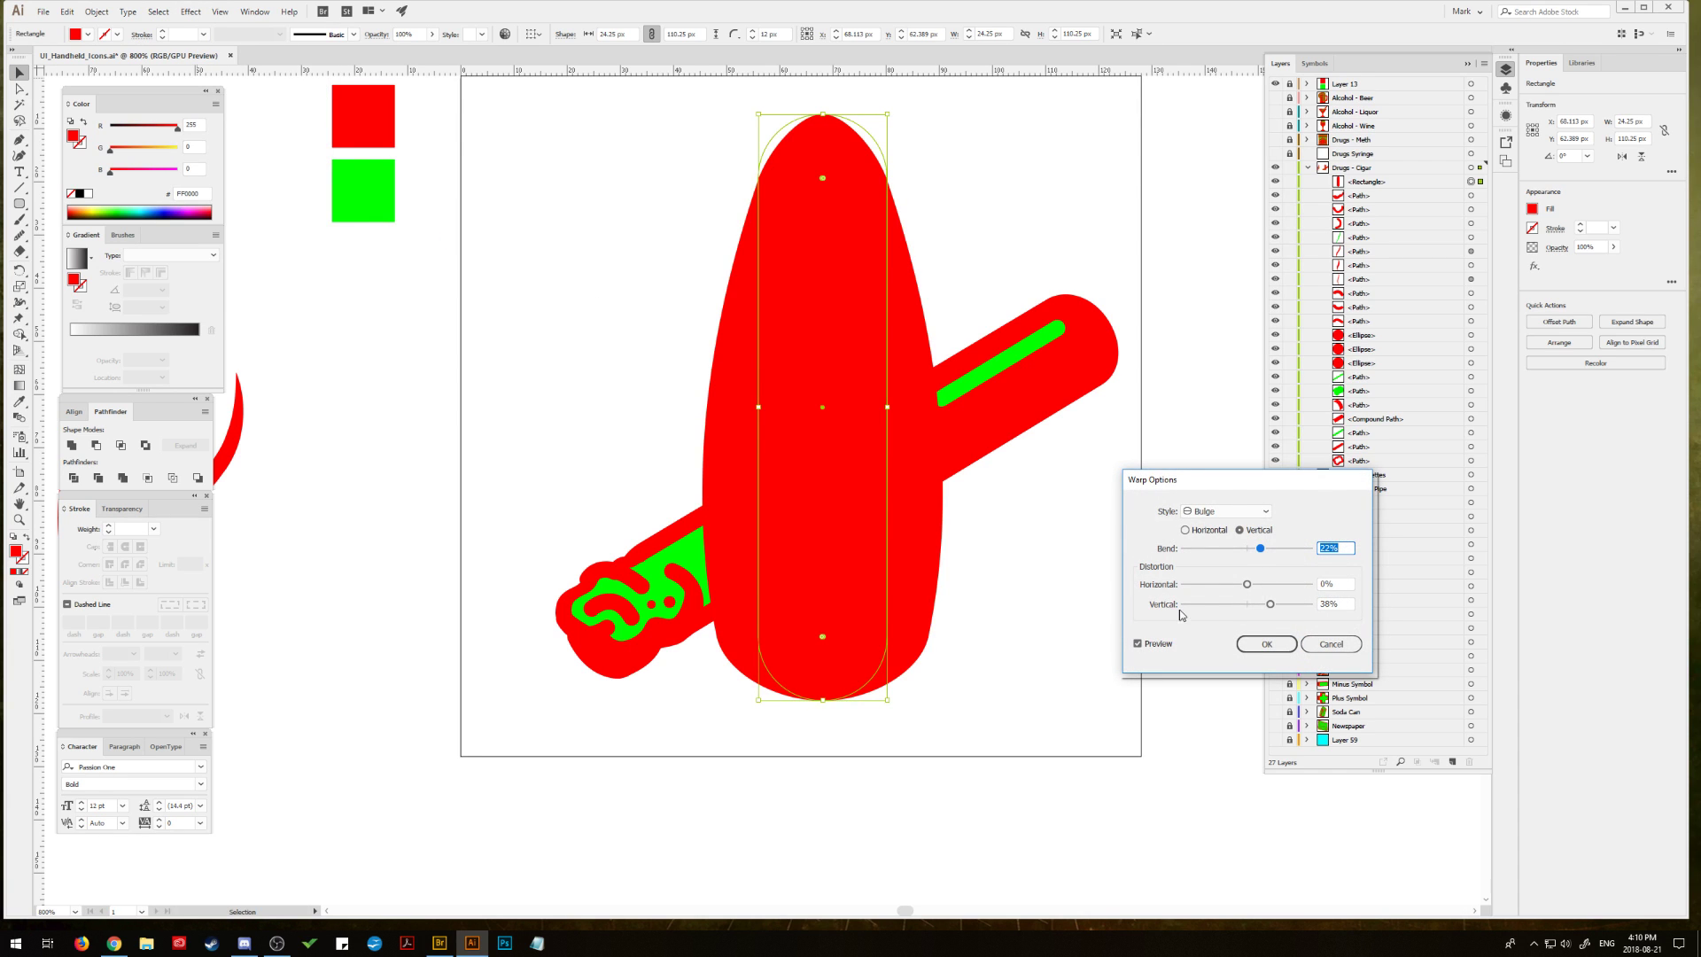
{"action": "left_click_drag", "start_coordinate": [1271, 607], "coordinate": [1271, 608]}
{"action": "left_click", "coordinate": [1261, 640]}
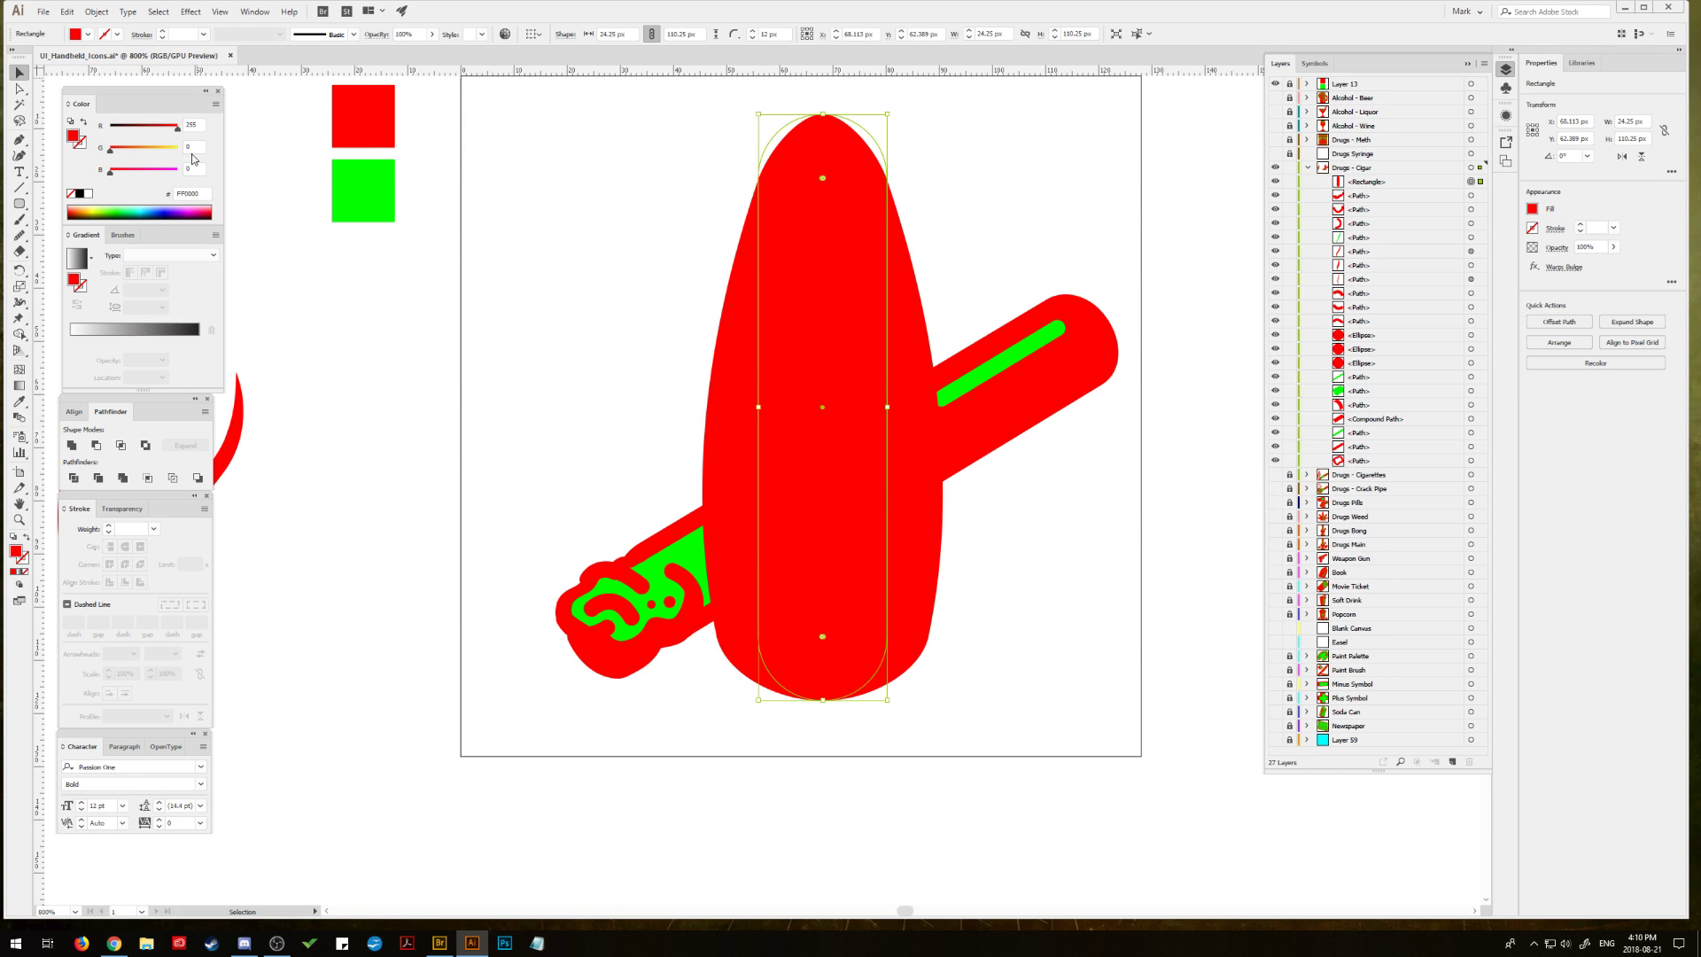
Step: Expand the appearance of the bulged rounded rectangle into a plain path
{"action": "left_click", "coordinate": [97, 11]}
{"action": "mouse_move", "coordinate": [124, 318]}
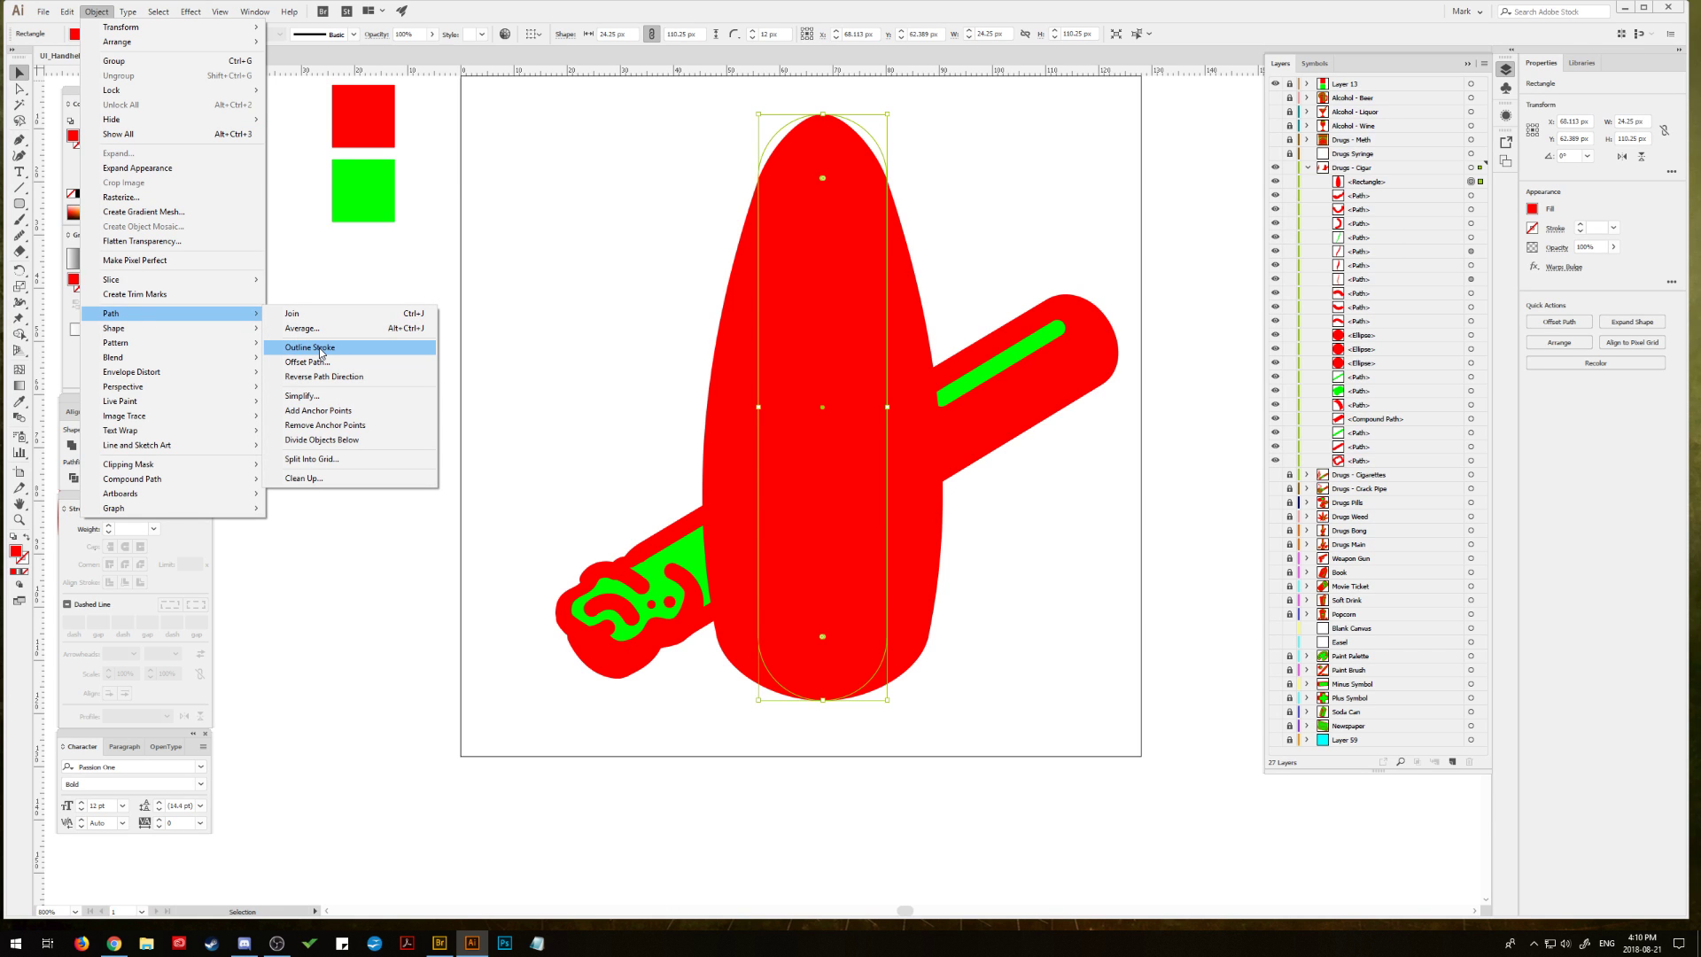
{"action": "left_click", "coordinate": [321, 353]}
{"action": "left_click", "coordinate": [99, 20]}
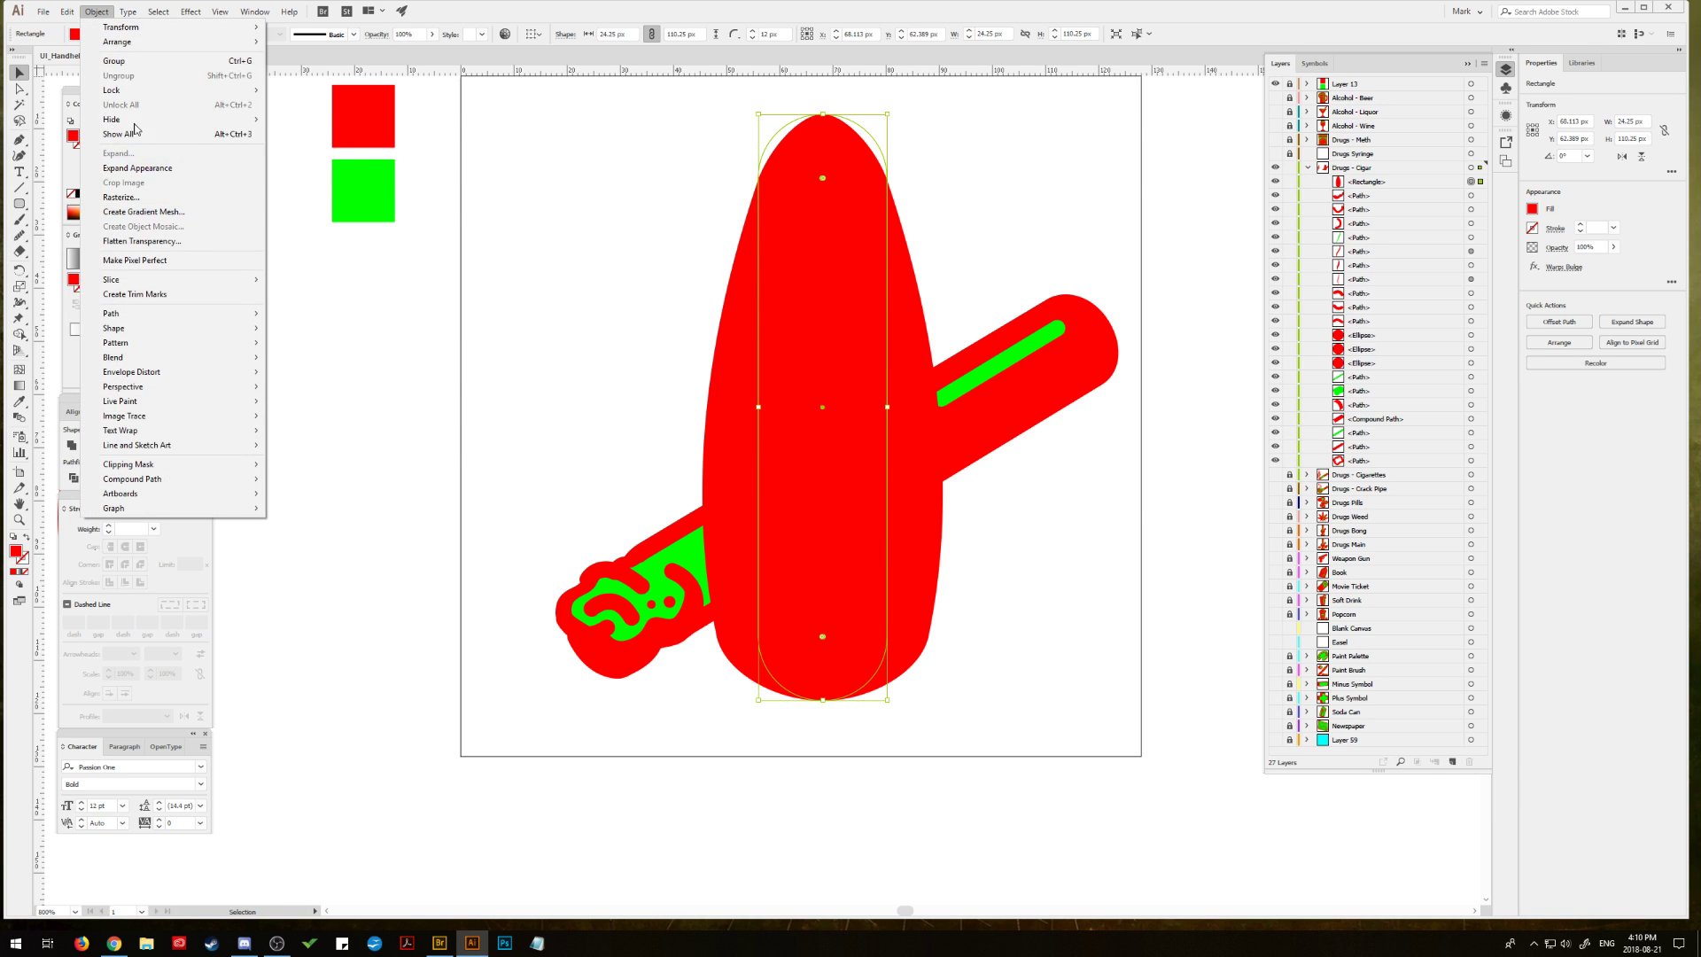
{"action": "left_click", "coordinate": [146, 167]}
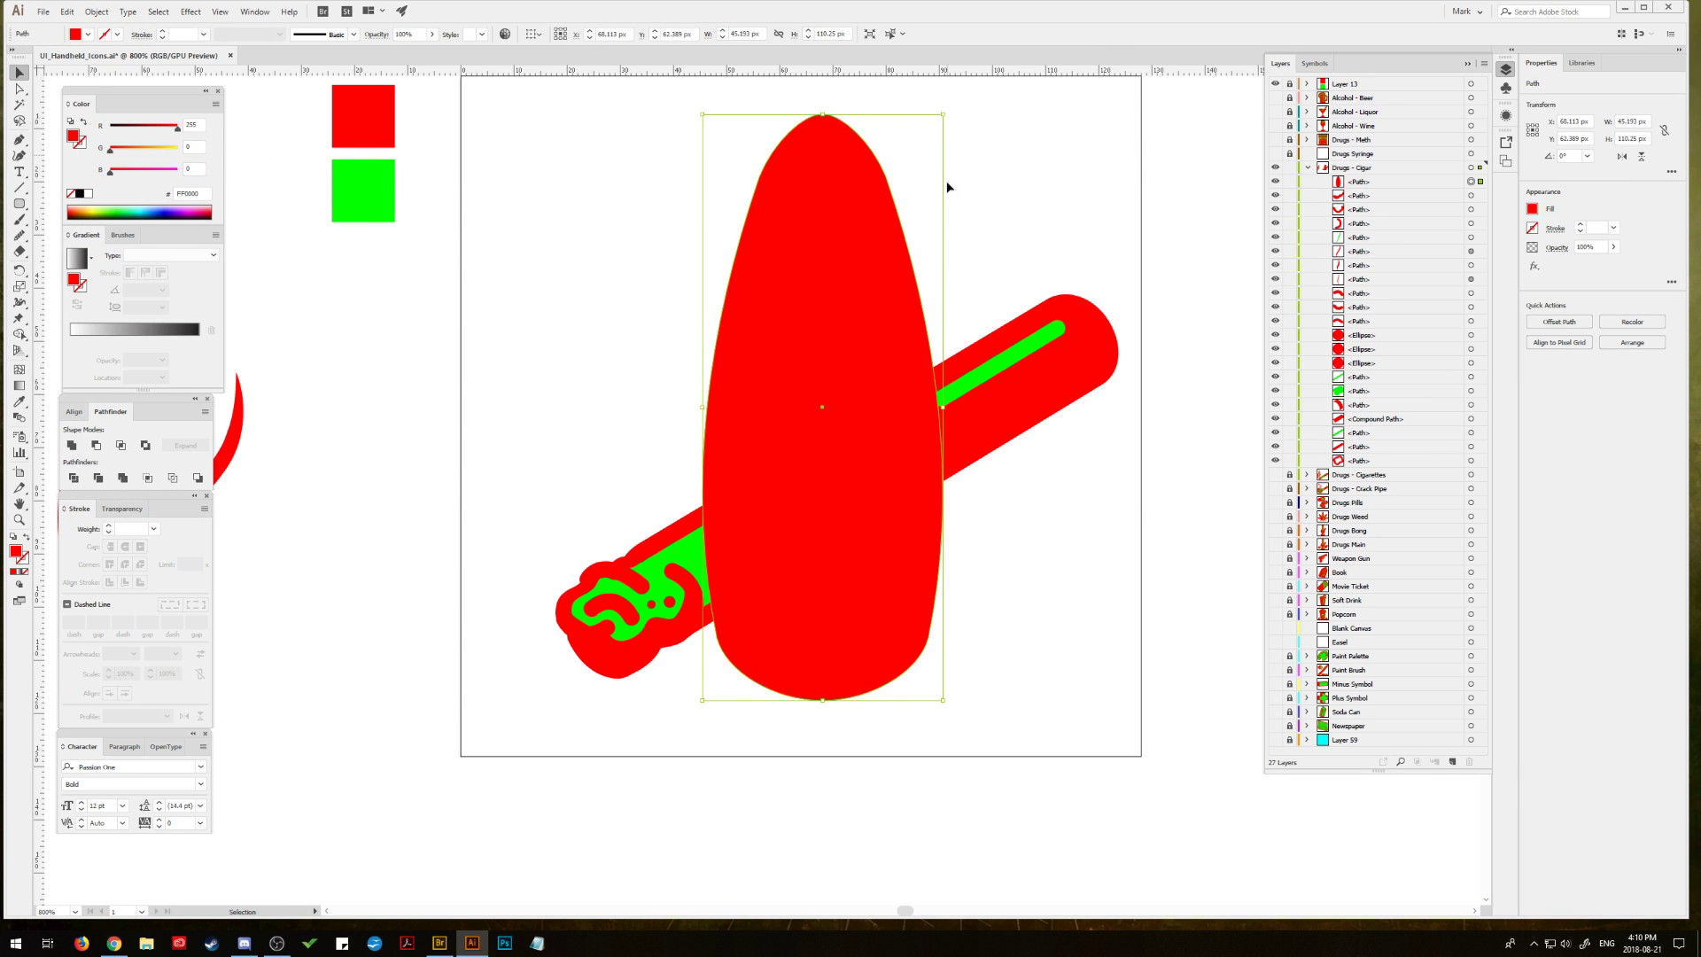
Step: Narrow the bulged shape, rotate it to match the cigarette's slant, and place it just above the cigarette
{"action": "left_click_drag", "start_coordinate": [945, 408], "coordinate": [867, 416]}
{"action": "left_click_drag", "start_coordinate": [867, 108], "coordinate": [1079, 333]}
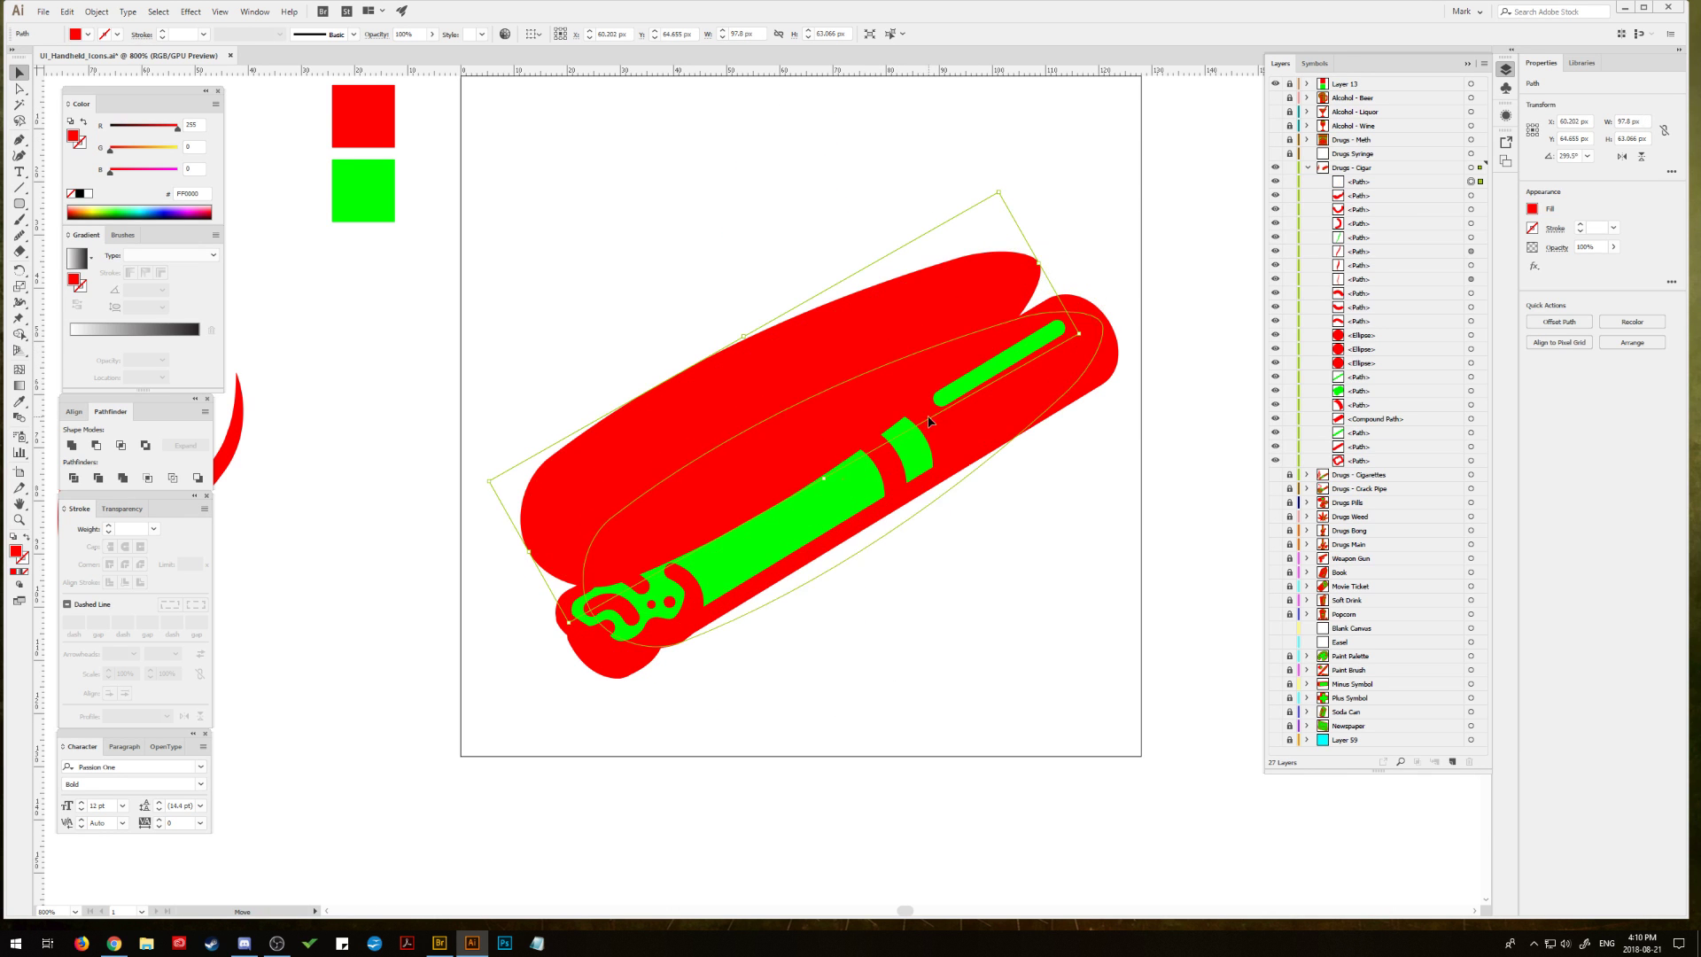
{"action": "left_click_drag", "start_coordinate": [918, 385], "coordinate": [917, 310]}
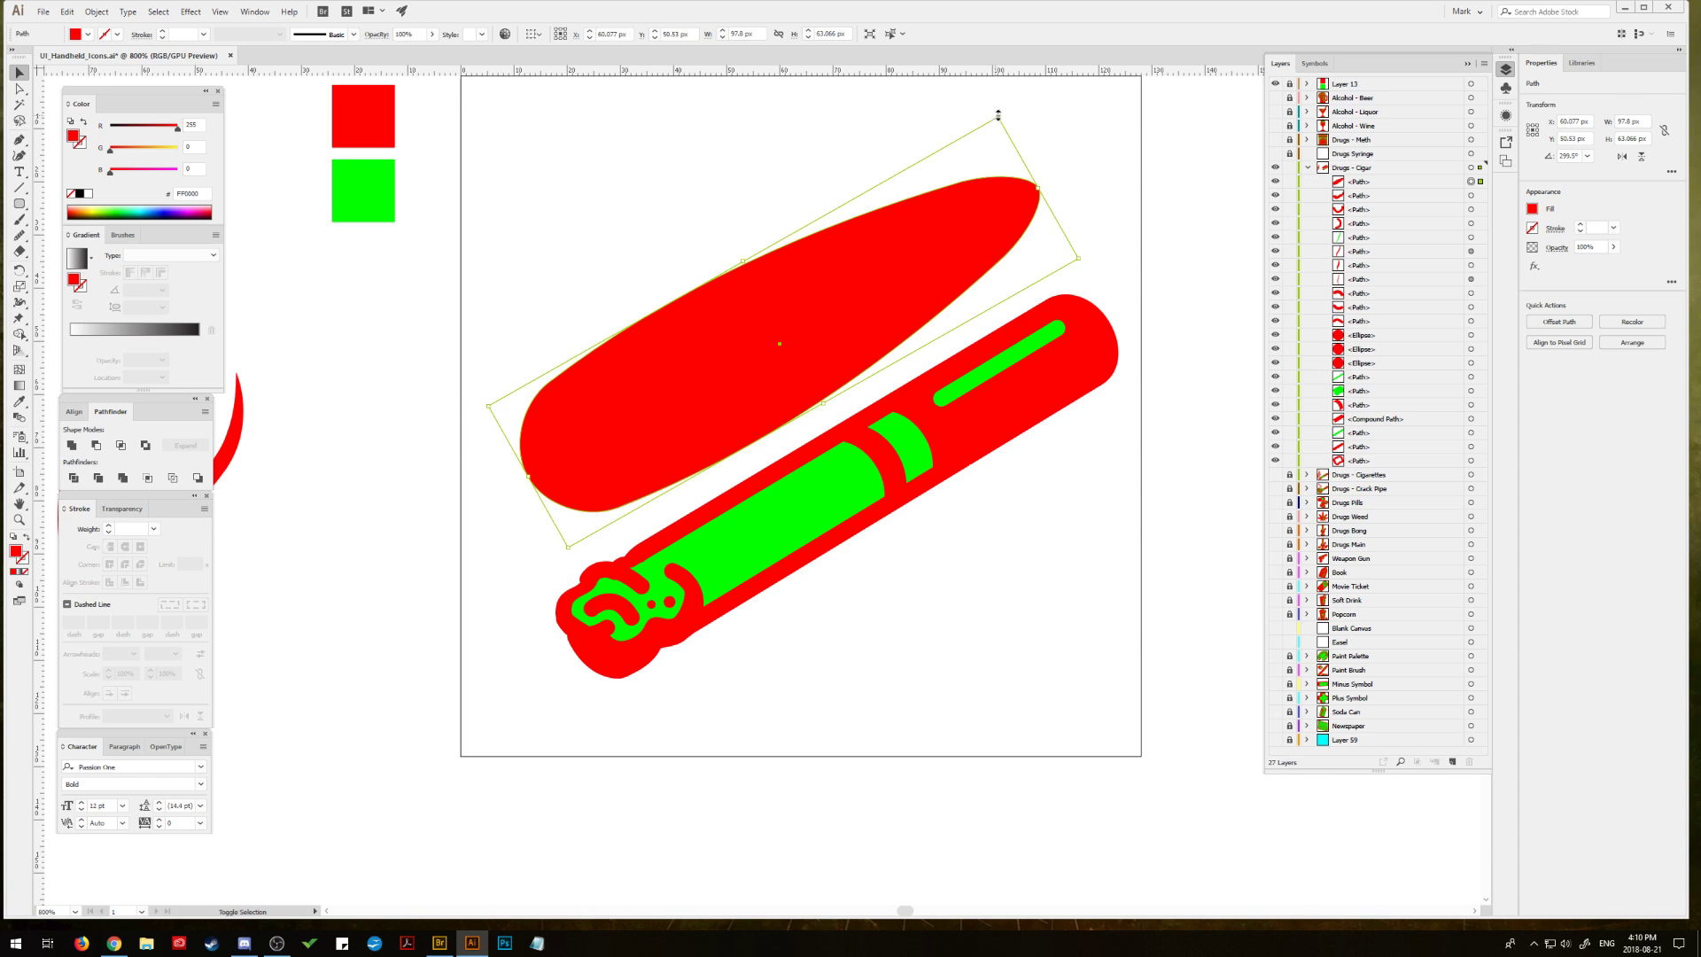
Step: Enlarge the slanted cigar shape to about 106 by 69 px and adjust its position above the cigarette
{"action": "left_click_drag", "start_coordinate": [998, 115], "coordinate": [1008, 103]}
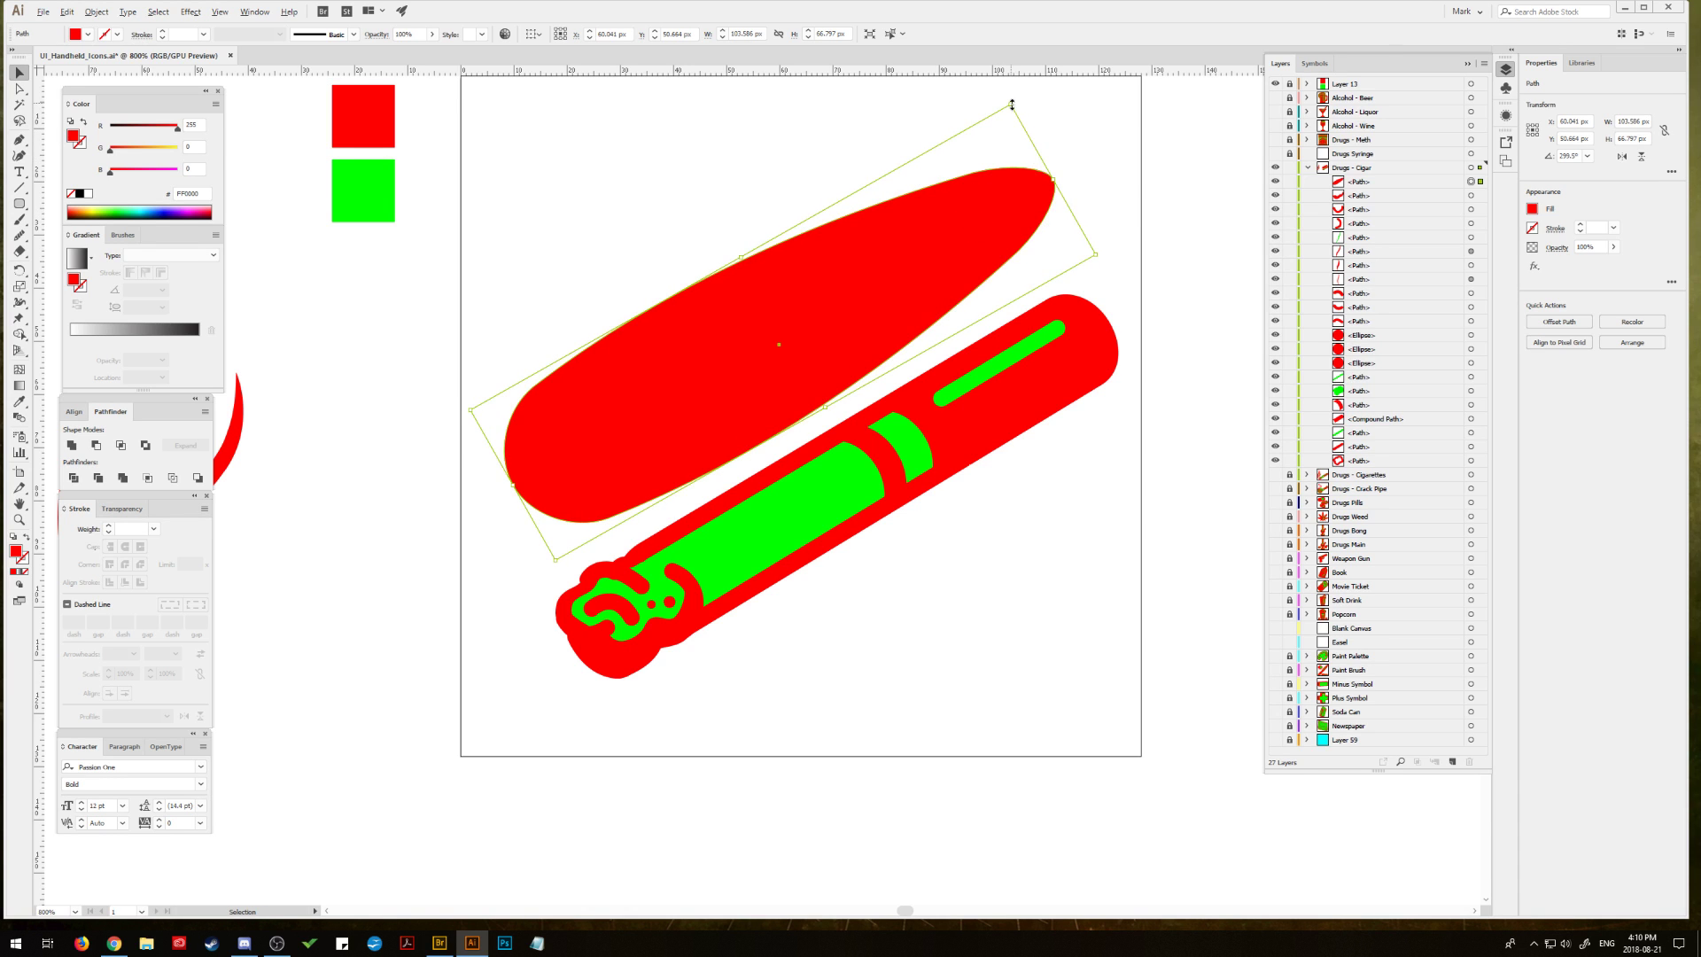
{"action": "left_click_drag", "start_coordinate": [915, 266], "coordinate": [930, 263]}
{"action": "left_click", "coordinate": [356, 343]}
{"action": "key", "text": "ctrl+z"}
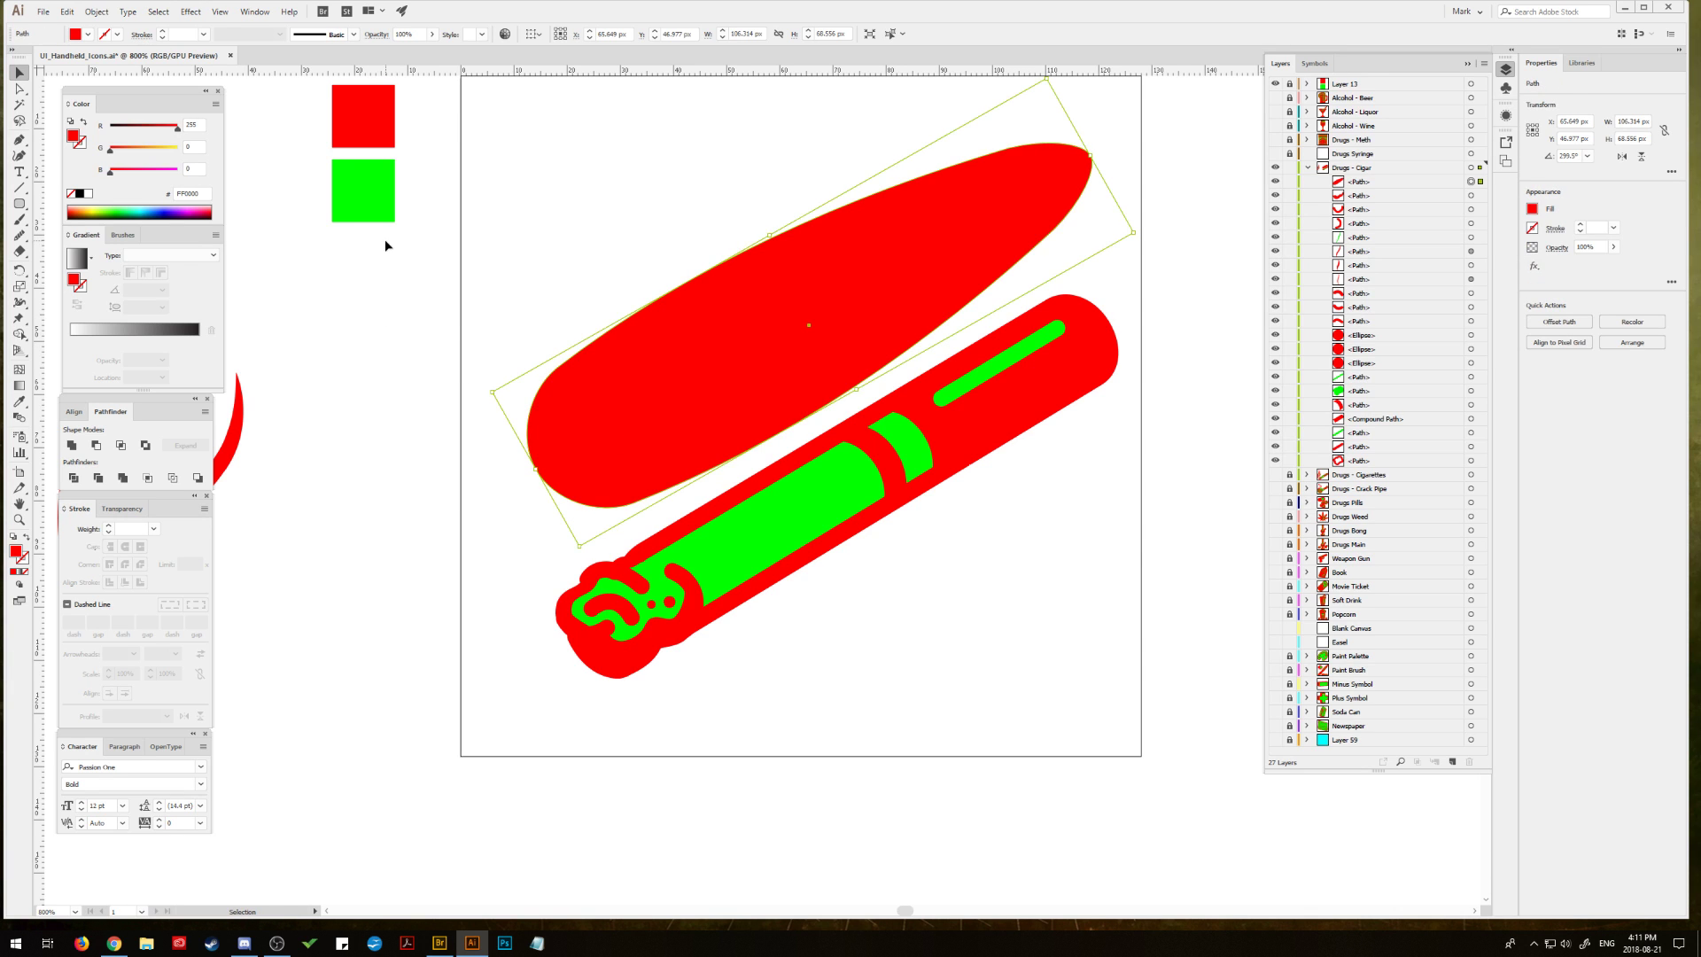
{"action": "left_click_drag", "start_coordinate": [695, 318], "coordinate": [697, 332]}
{"action": "left_click", "coordinate": [414, 246]}
Step: Offset the red cigar shape's path inward by -3 px with miter joins
{"action": "left_click", "coordinate": [657, 344]}
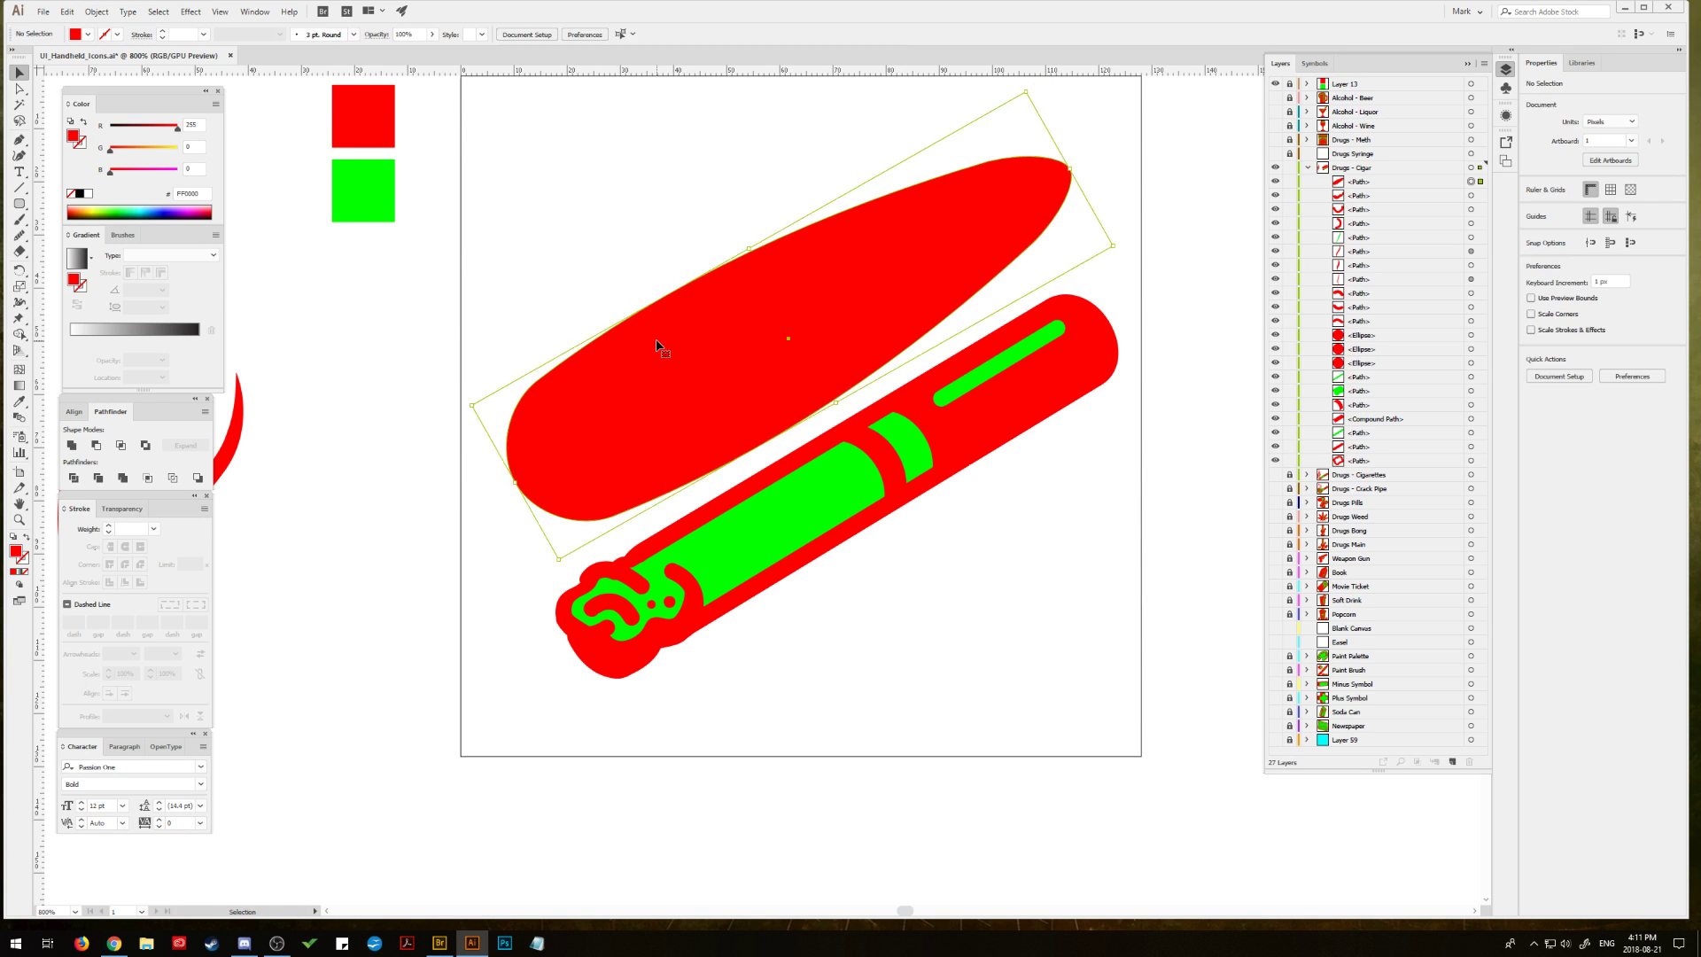
{"action": "left_click", "coordinate": [97, 11]}
{"action": "mouse_move", "coordinate": [151, 321]}
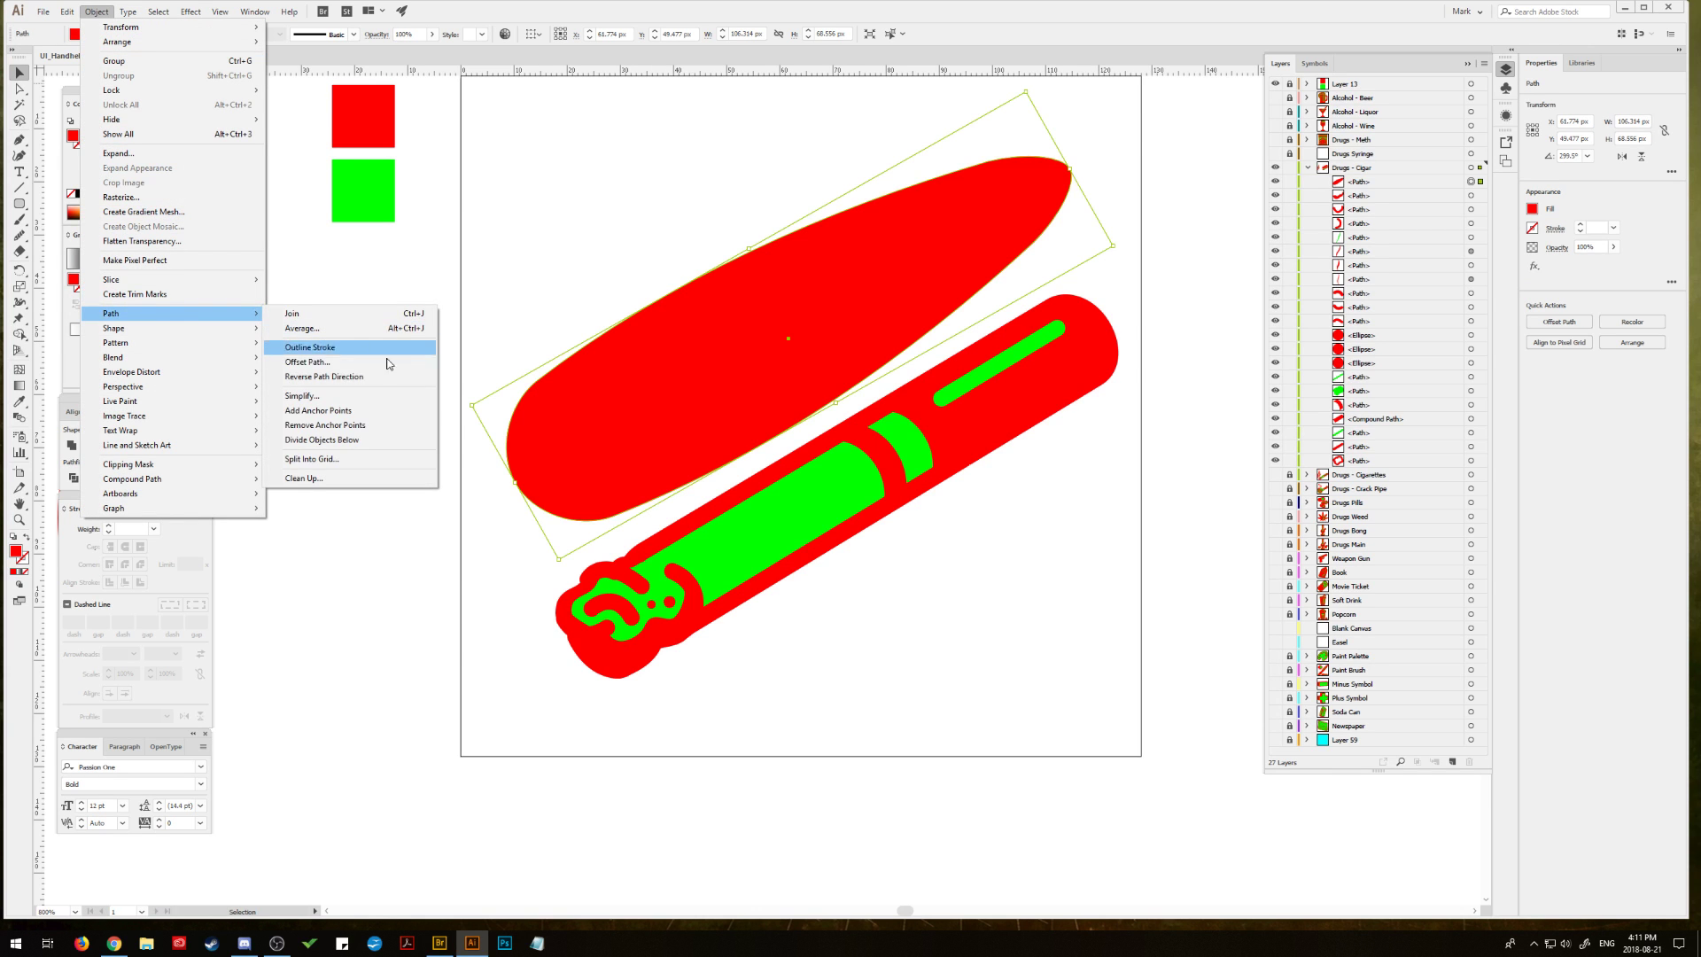
{"action": "left_click", "coordinate": [298, 363]}
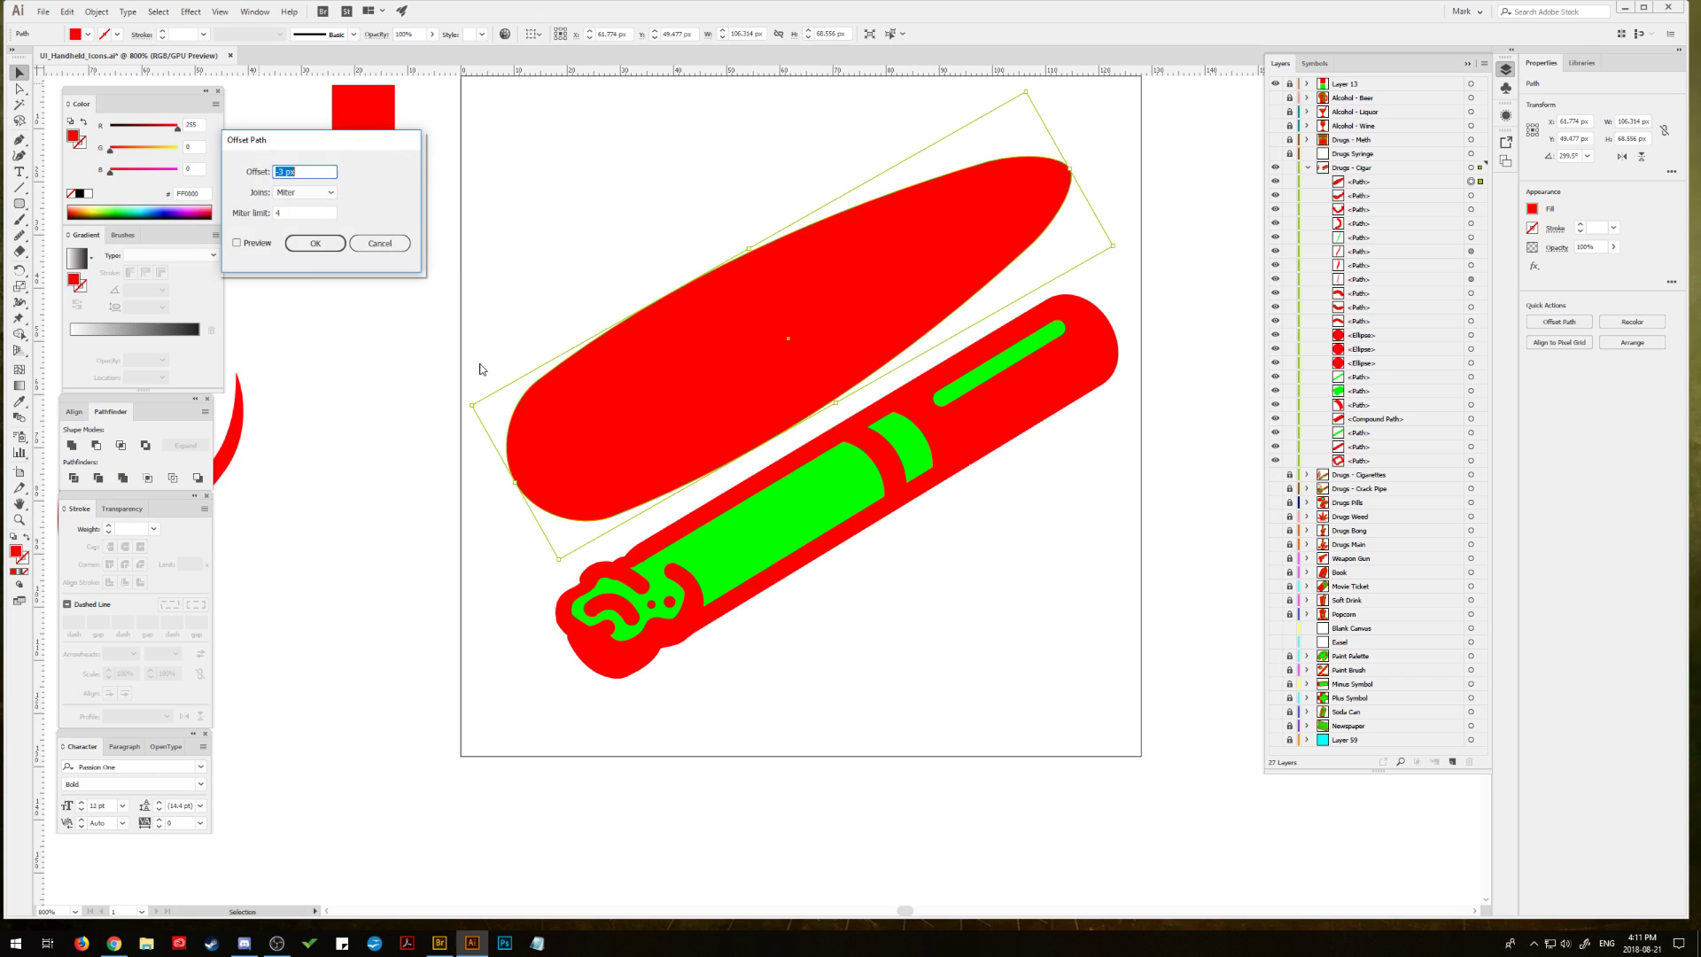
{"action": "left_click", "coordinate": [237, 243]}
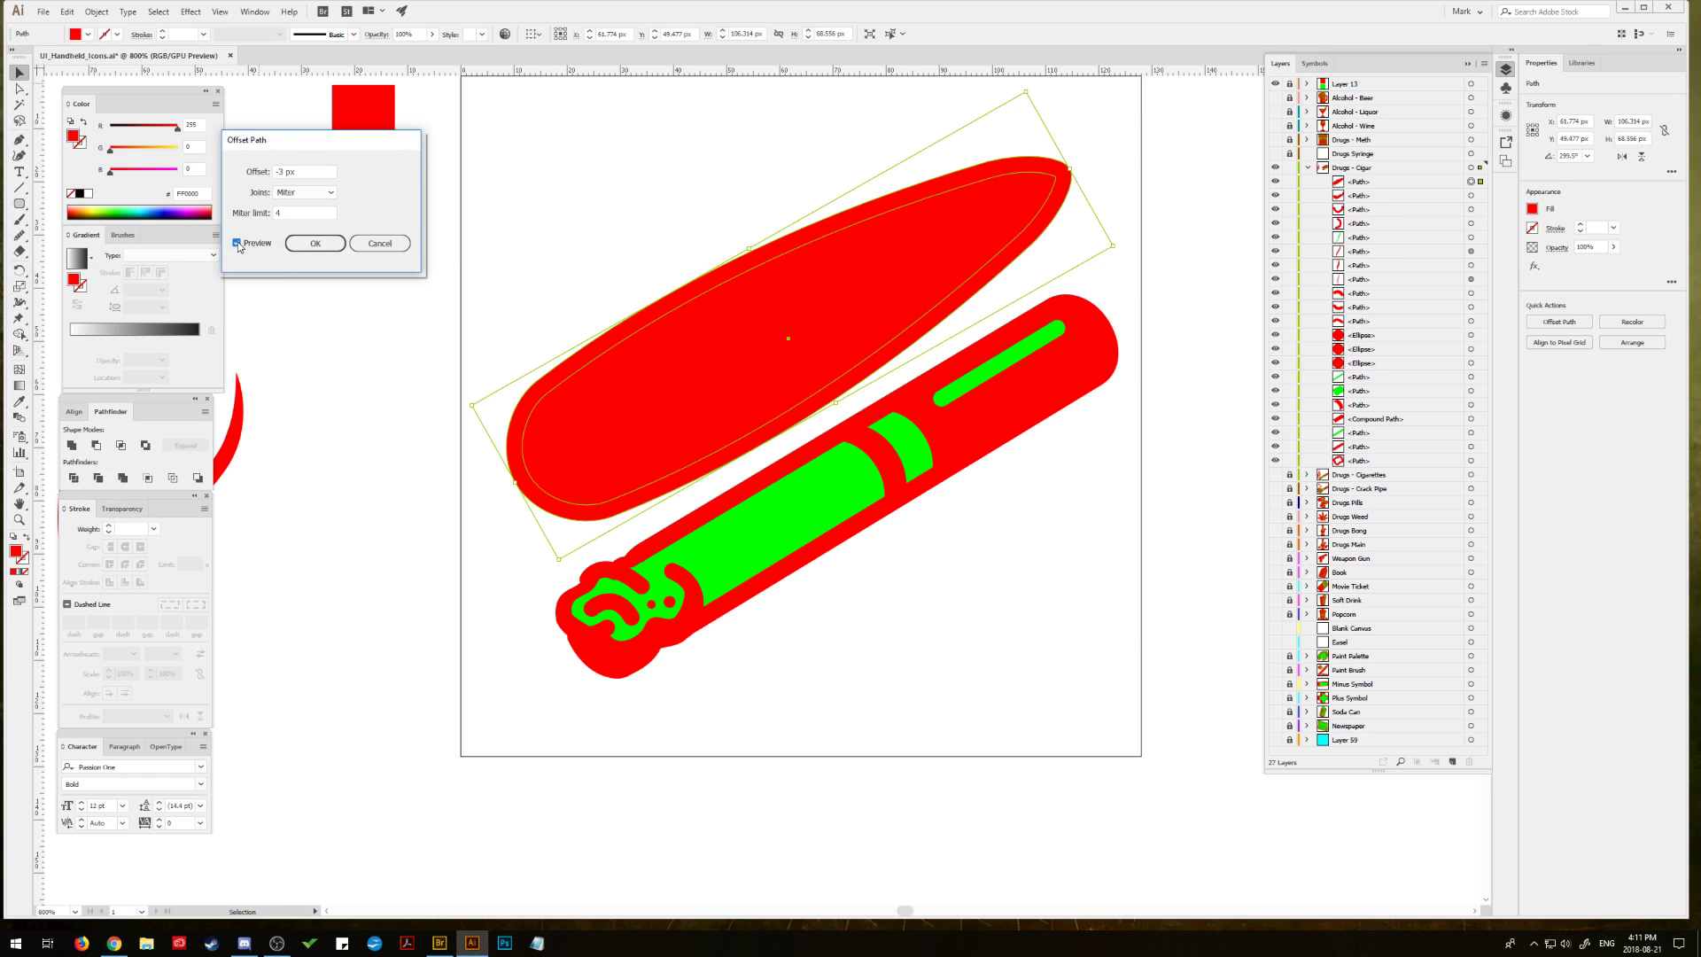
{"action": "left_click", "coordinate": [316, 242]}
Step: Fill the offset inner shape with the green of the sample swatch square and deselect it
{"action": "key", "text": "i"}
{"action": "left_click", "coordinate": [346, 193]}
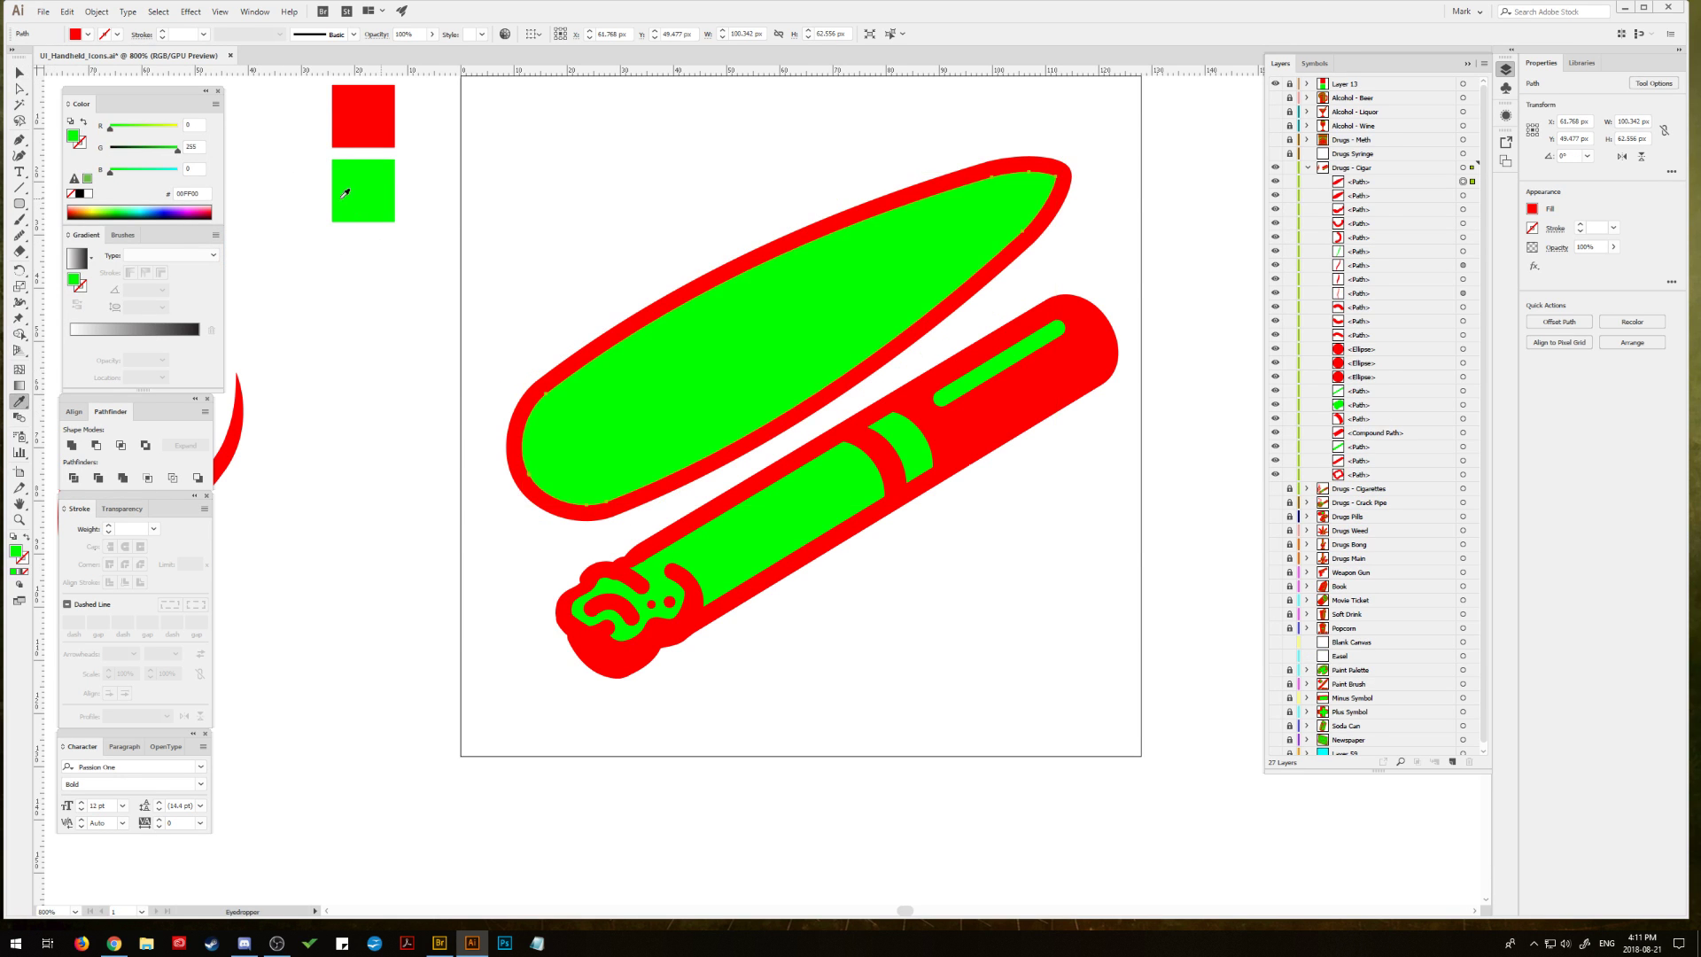
{"action": "left_click", "coordinate": [19, 74]}
{"action": "left_click", "coordinate": [347, 327]}
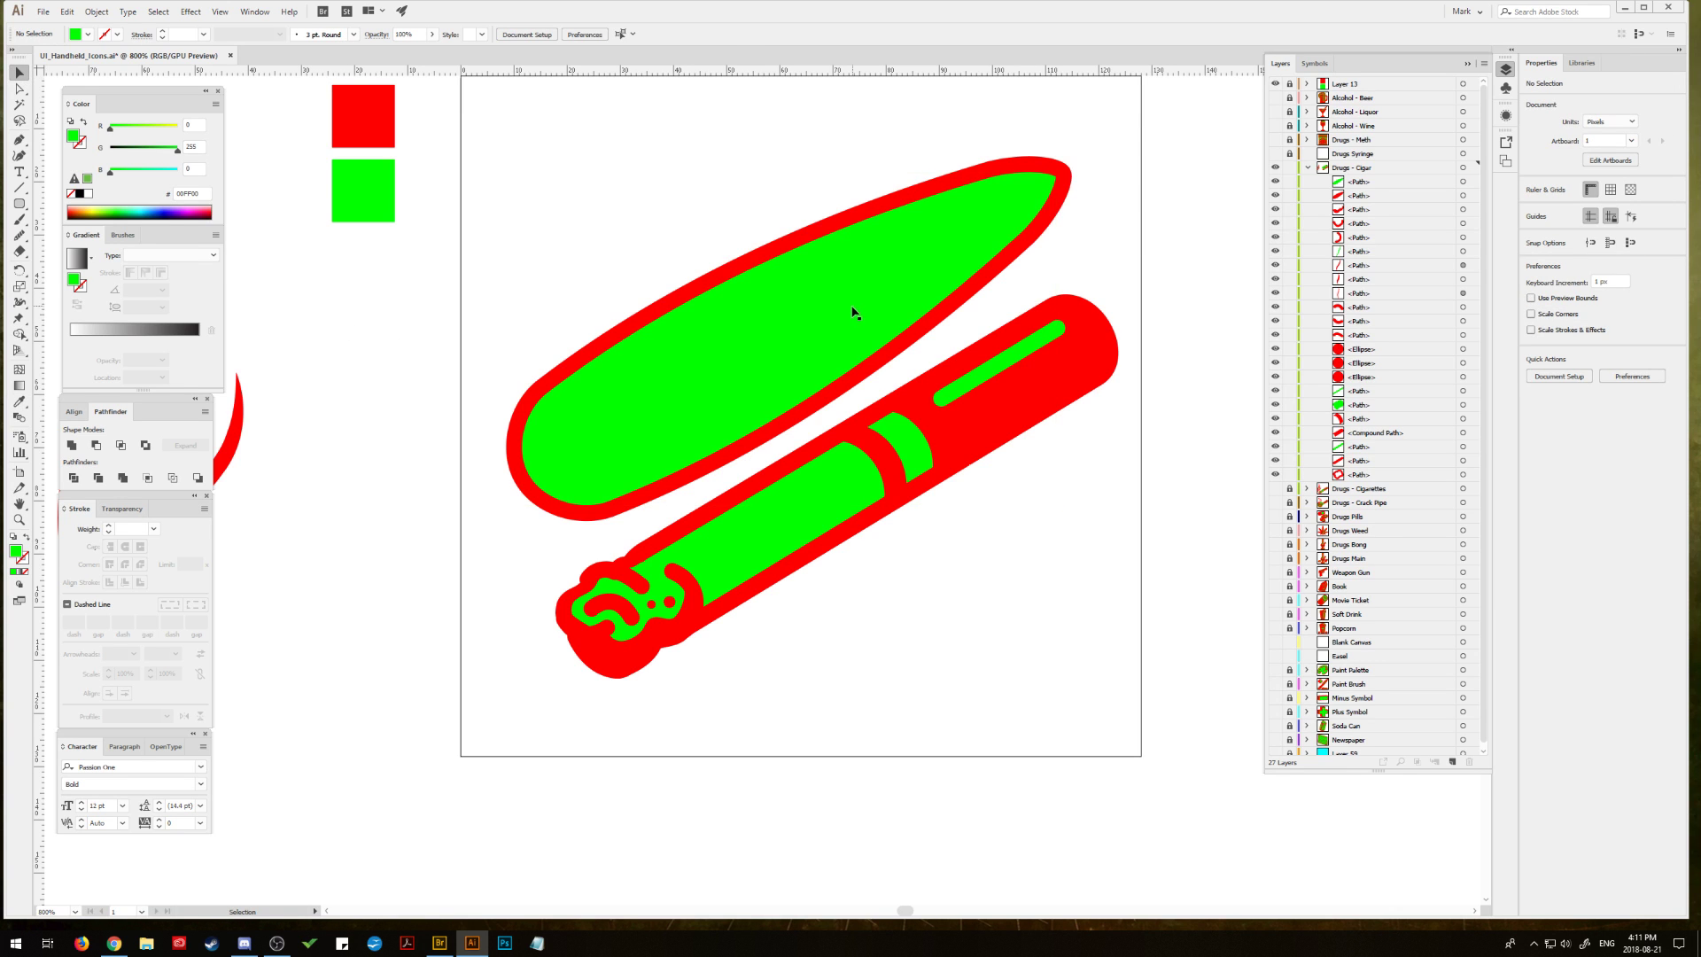
Step: Round the sharp corner at the upper tip of the green inner shape slightly
{"action": "left_click", "coordinate": [853, 307]}
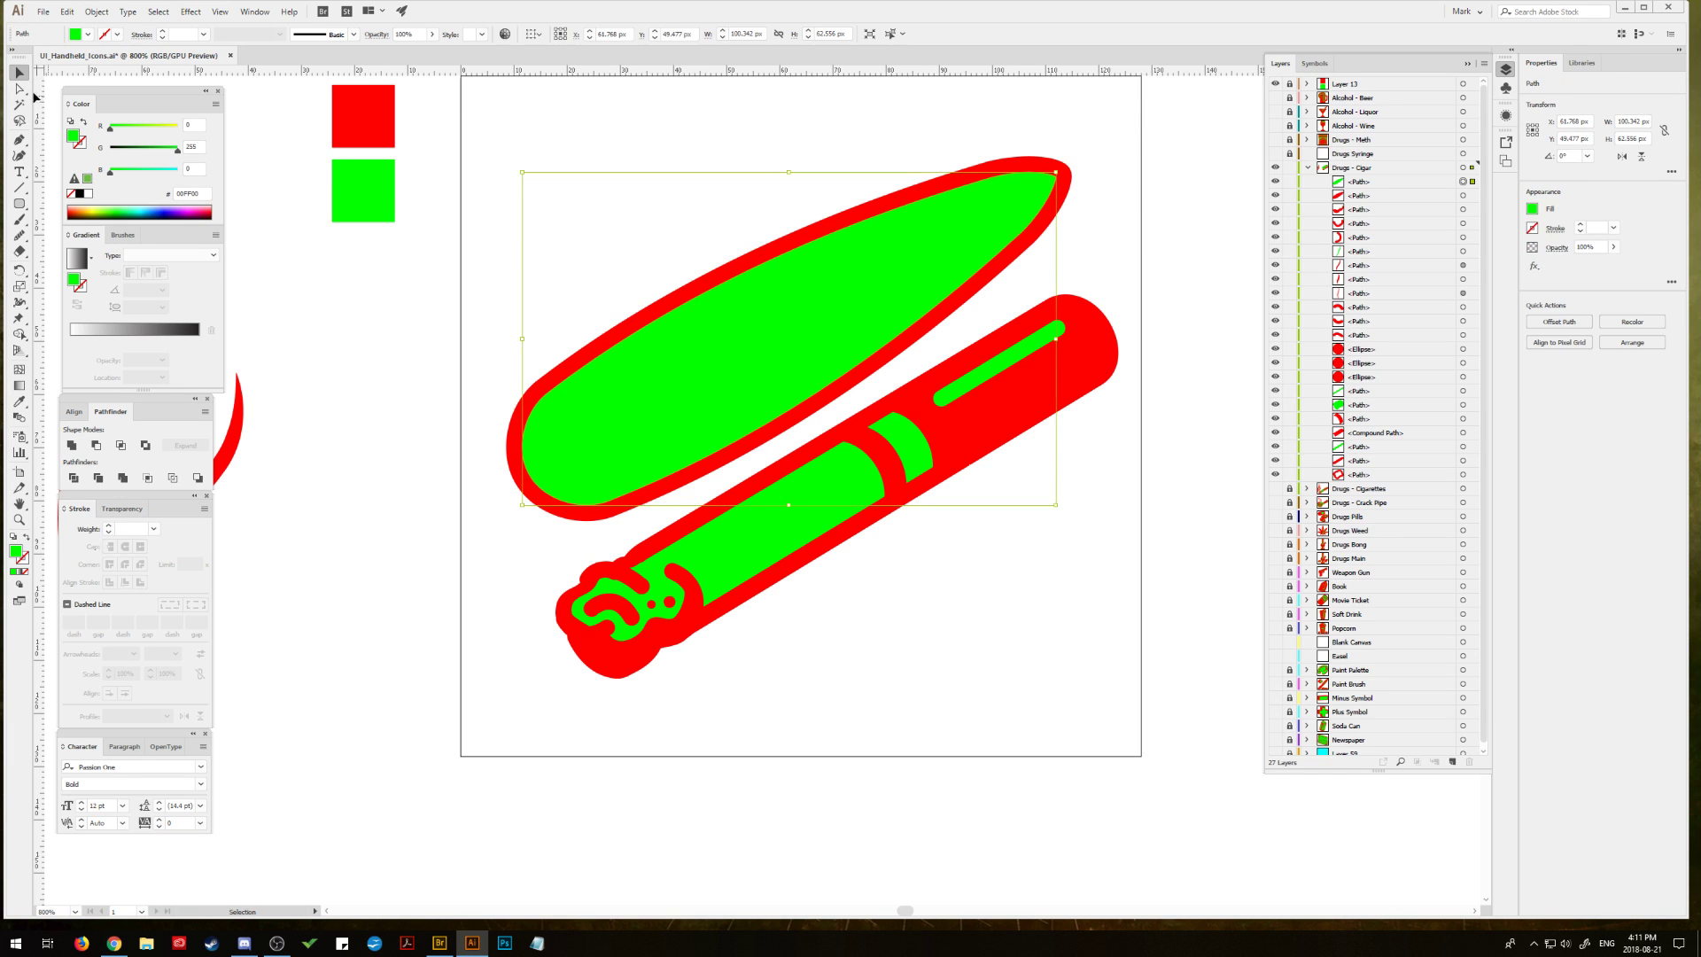
{"action": "left_click", "coordinate": [19, 89]}
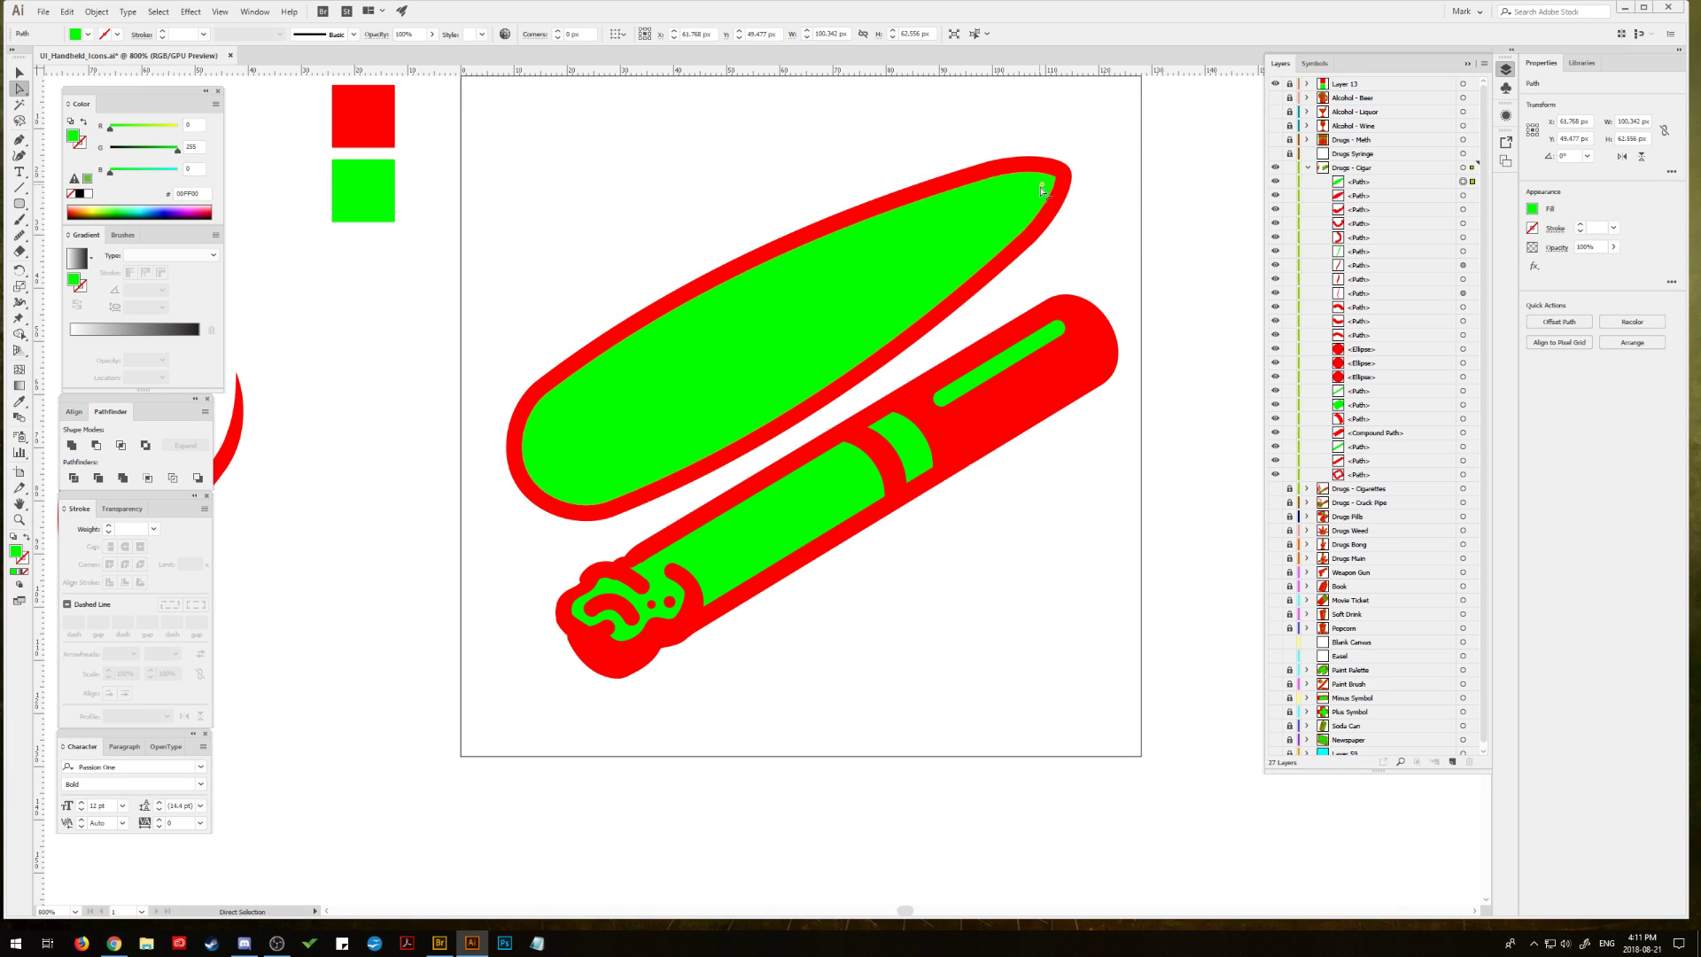
{"action": "left_click_drag", "start_coordinate": [1041, 188], "coordinate": [1036, 190]}
{"action": "key", "text": "v"}
{"action": "left_click", "coordinate": [789, 307]}
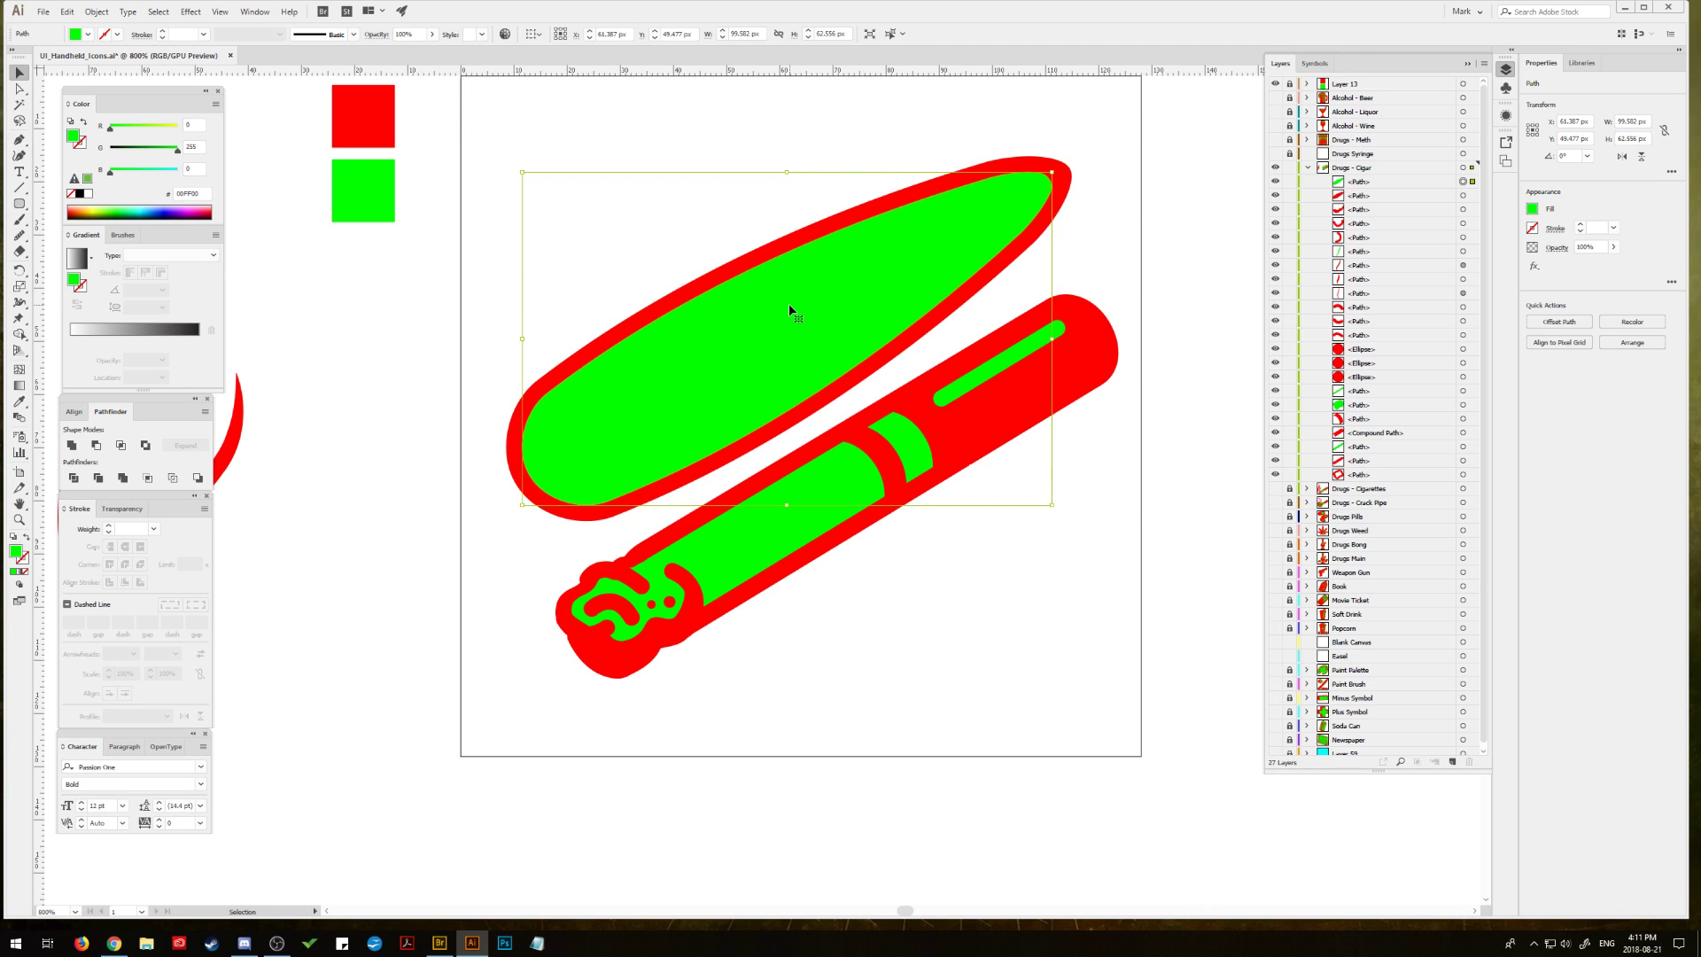
{"action": "left_click", "coordinate": [409, 329]}
Step: Draw a closed green Pen tool polygon covering the cigar's upper half, with a diagonal lower edge running from end to end
{"action": "left_click", "coordinate": [18, 141]}
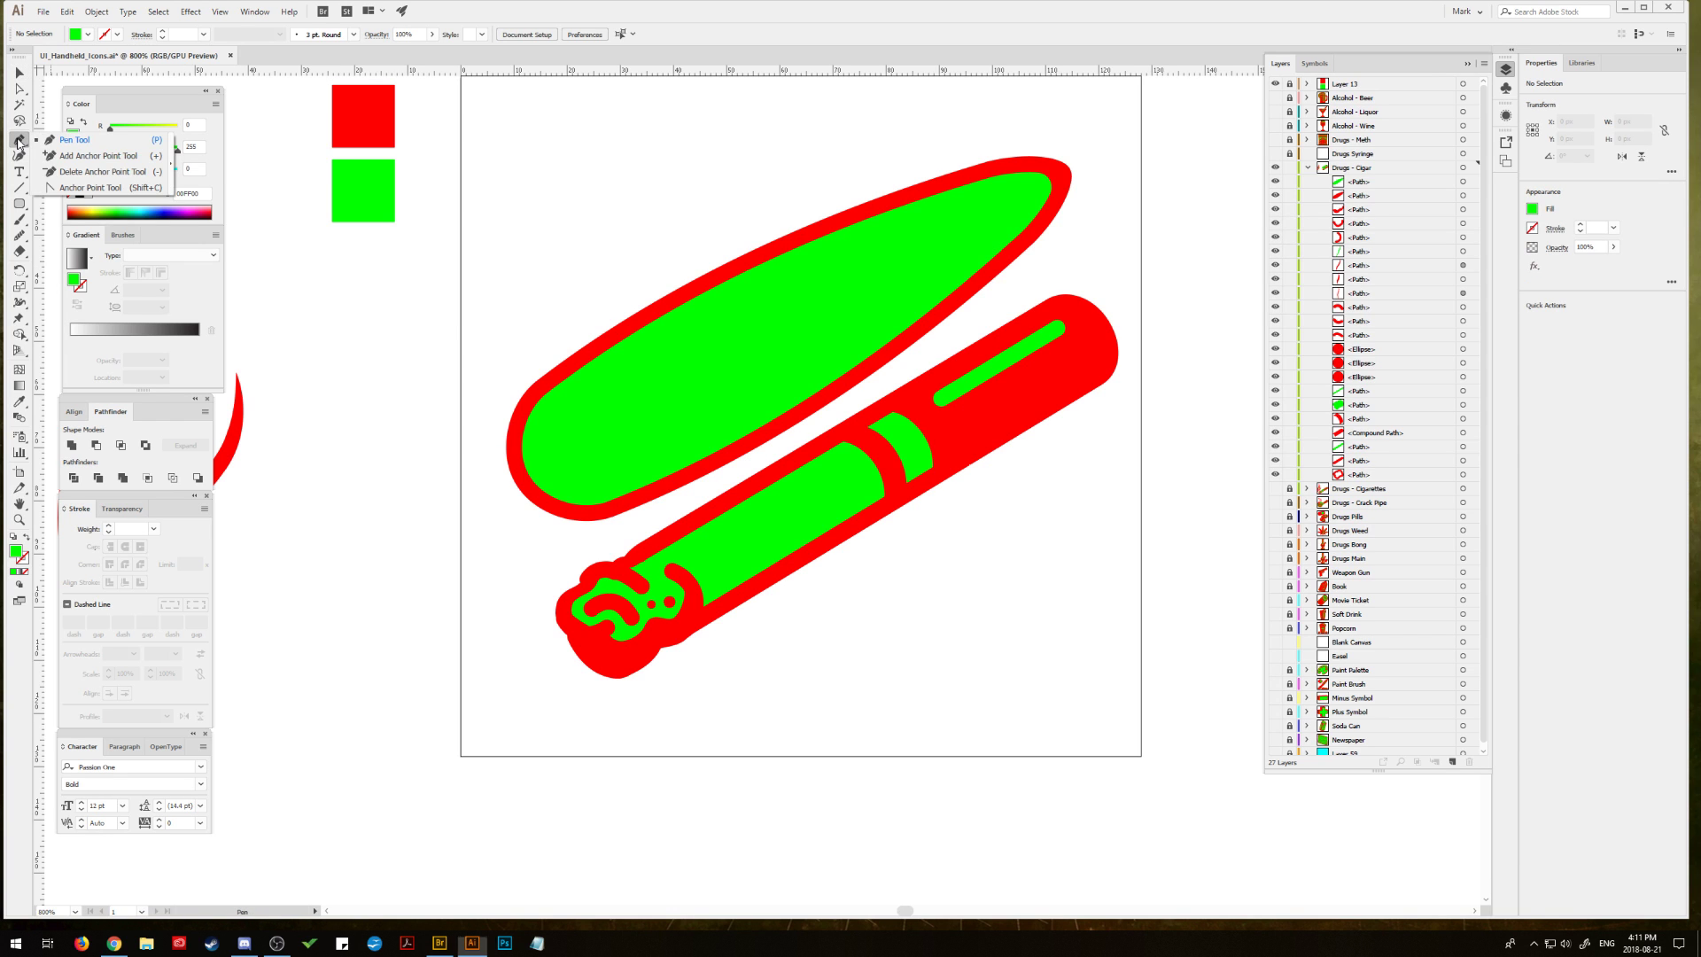
{"action": "left_click", "coordinate": [493, 485]}
{"action": "scroll", "coordinate": [1096, 149], "scroll_direction": "up", "scroll_amount": 4}
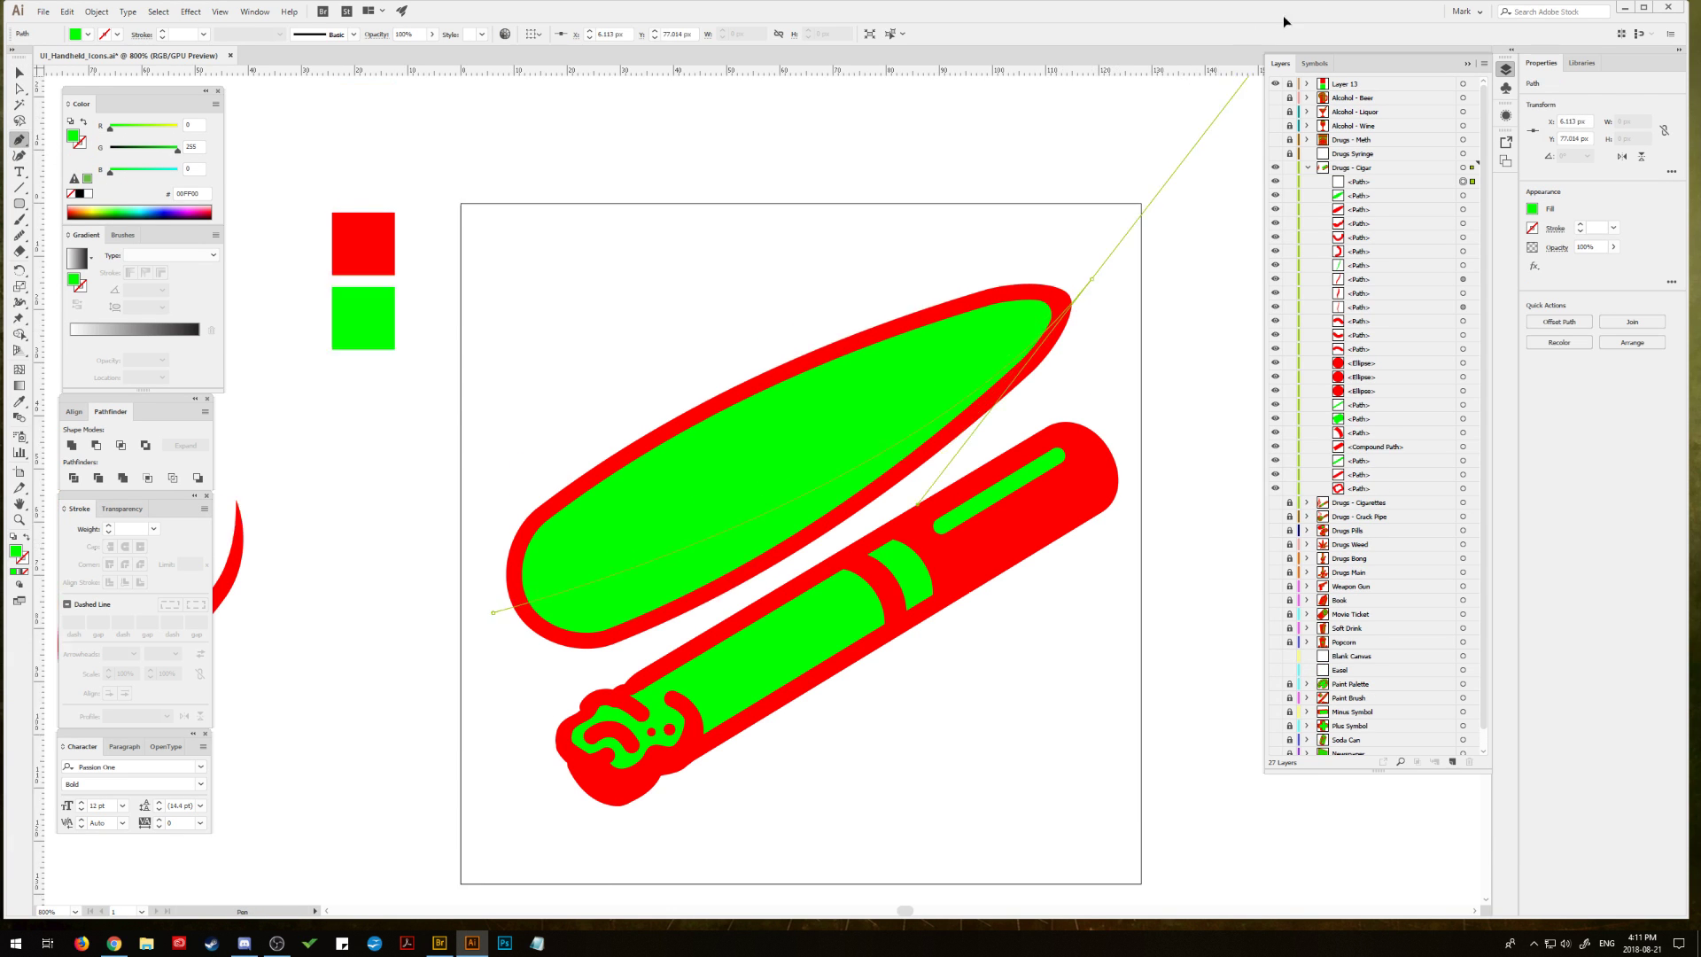
{"action": "scroll", "coordinate": [1085, 144], "scroll_direction": "right", "scroll_amount": 5}
{"action": "left_click_drag", "start_coordinate": [1078, 140], "coordinate": [1222, 78]}
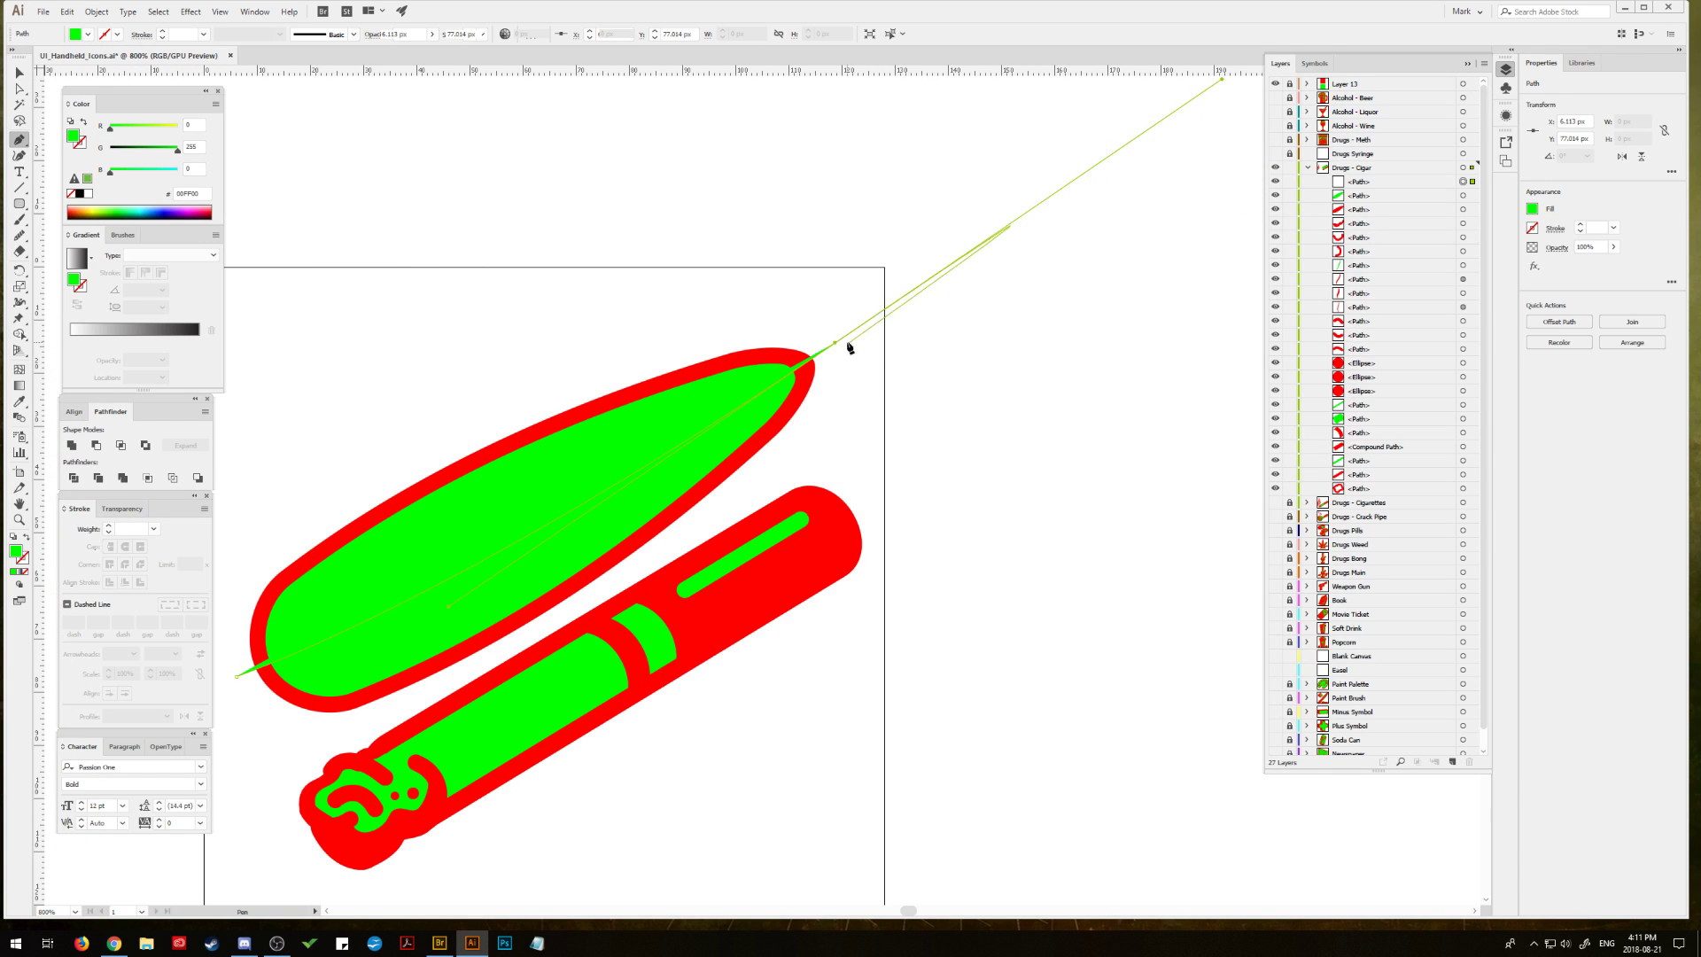
{"action": "left_click_drag", "start_coordinate": [835, 343], "coordinate": [574, 343]}
{"action": "left_click", "coordinate": [573, 340]}
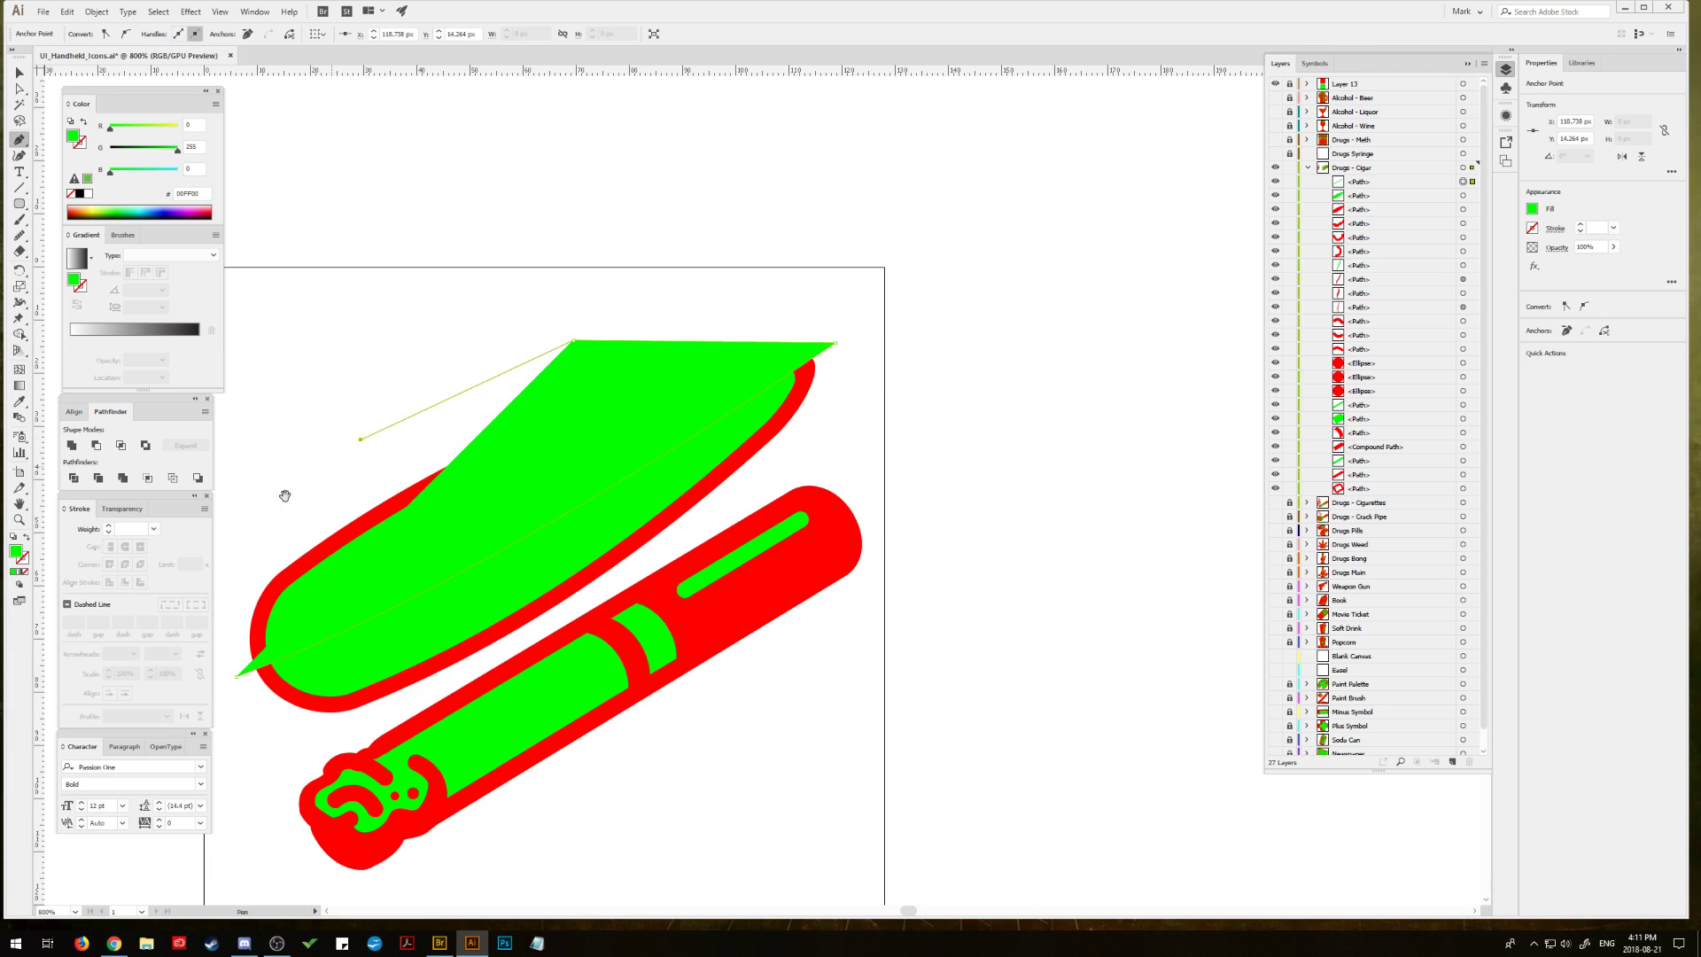
{"action": "scroll", "coordinate": [492, 372], "scroll_direction": "down", "scroll_amount": 4}
{"action": "scroll", "coordinate": [492, 372], "scroll_direction": "left", "scroll_amount": 5}
{"action": "left_click", "coordinate": [631, 247]}
{"action": "left_click", "coordinate": [484, 370]}
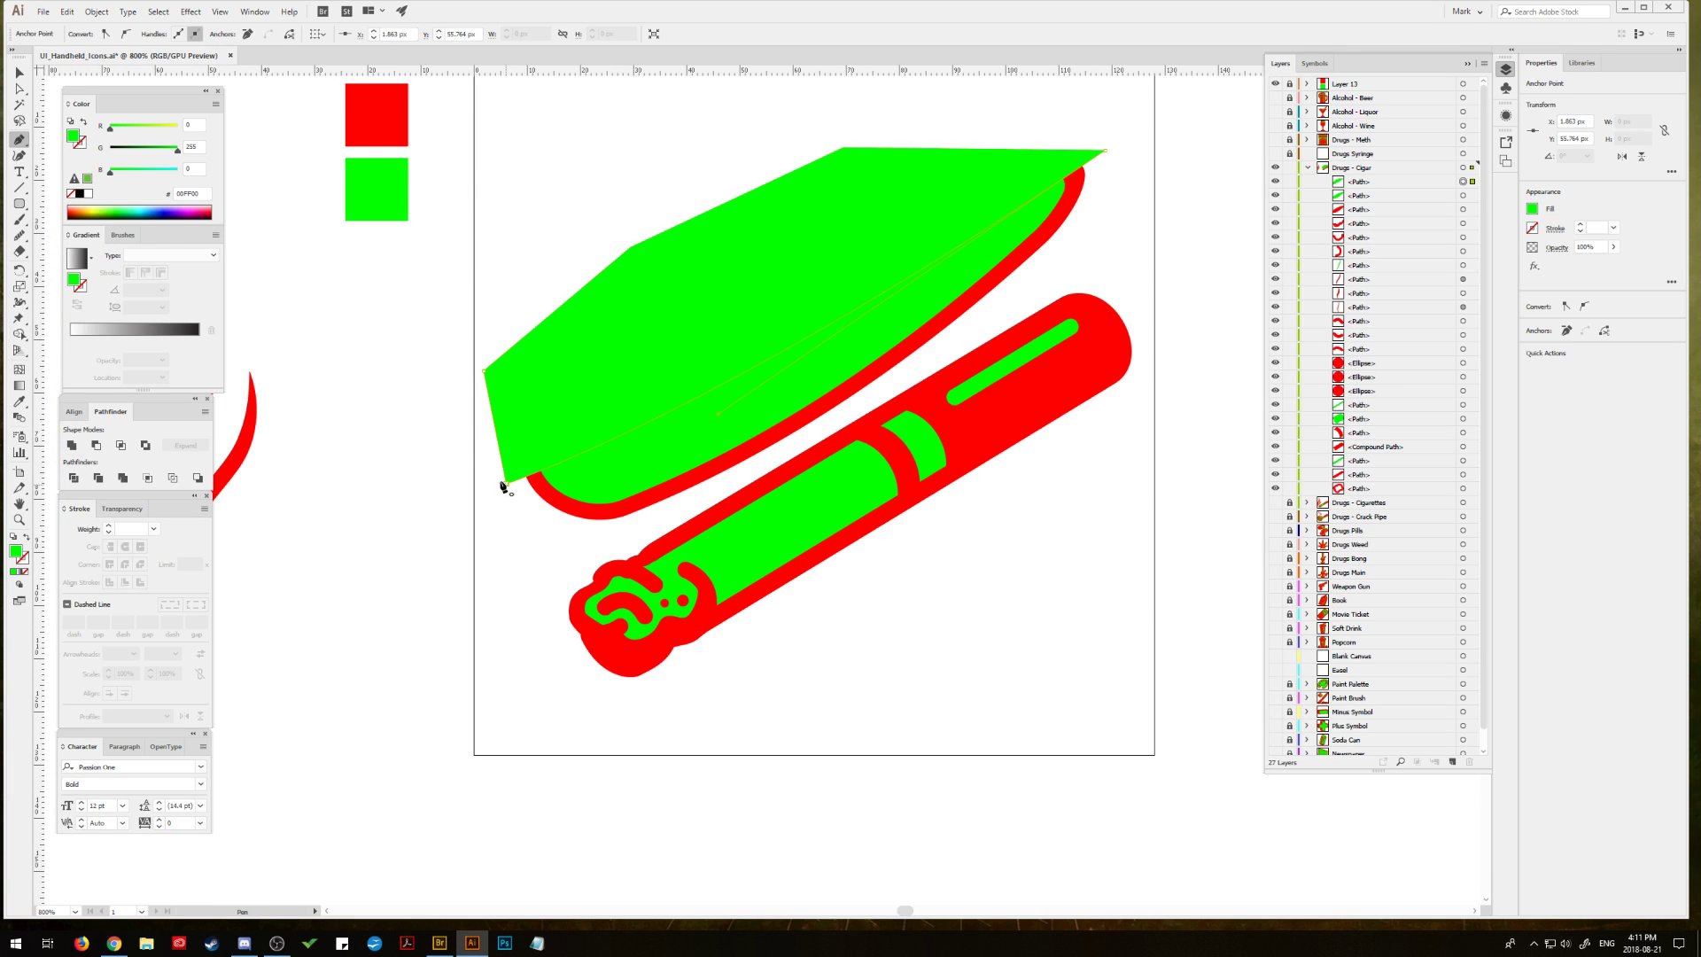
{"action": "left_click", "coordinate": [506, 484]}
Step: Subtract the drawn polygon from the green inner shape with Minus Front
{"action": "key", "text": "v"}
{"action": "left_click", "coordinate": [652, 455], "text": "shift"}
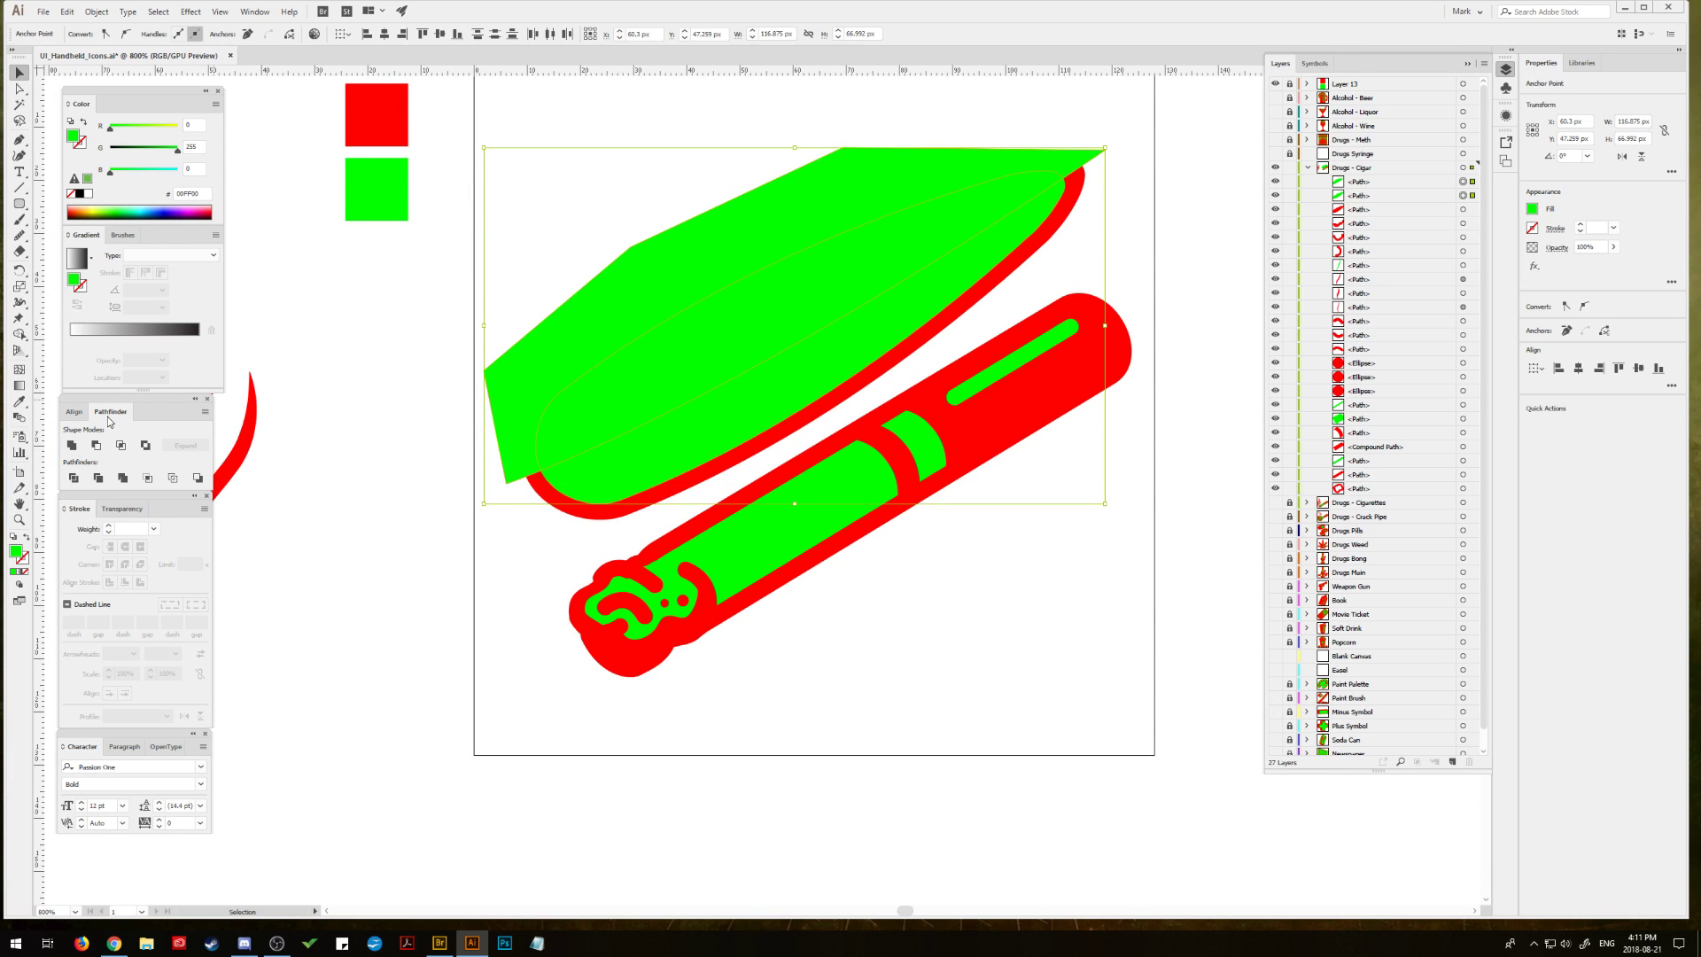
{"action": "left_click", "coordinate": [95, 445]}
{"action": "left_click", "coordinate": [379, 397]}
{"action": "scroll", "coordinate": [702, 364], "scroll_direction": "up", "scroll_amount": 3}
{"action": "scroll", "coordinate": [703, 364], "scroll_direction": "right", "scroll_amount": 1}
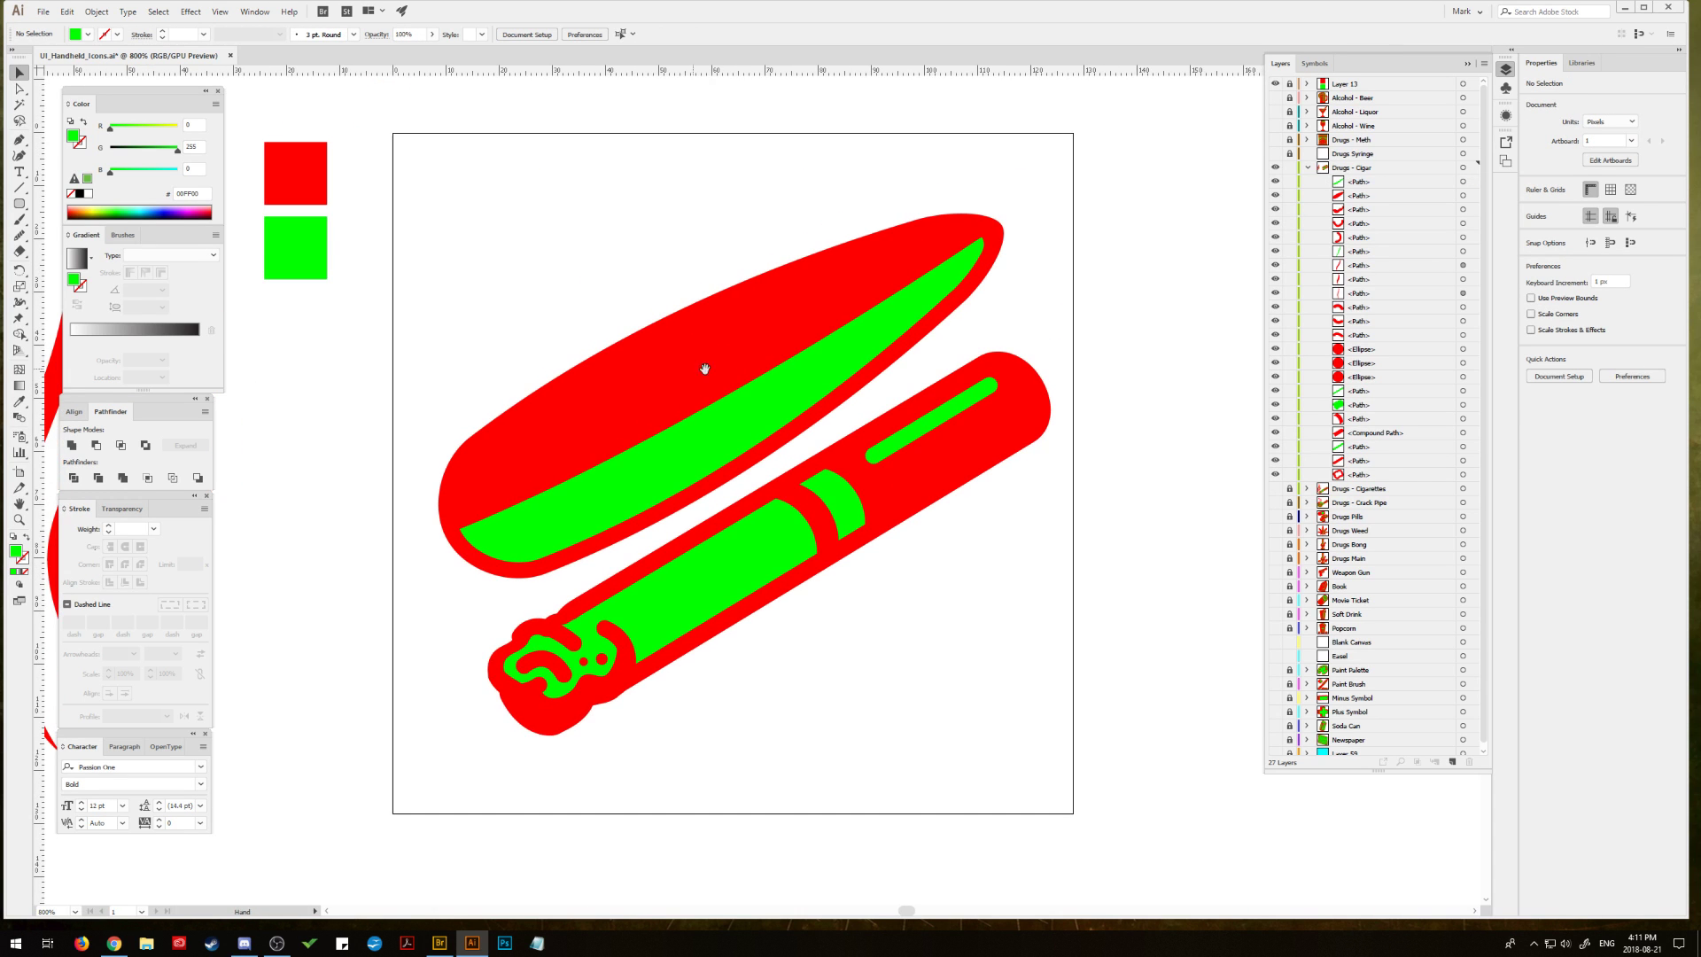
Step: Undo the subtraction so the polygon and the full green inner shape are separate again
{"action": "left_click", "coordinate": [813, 449]}
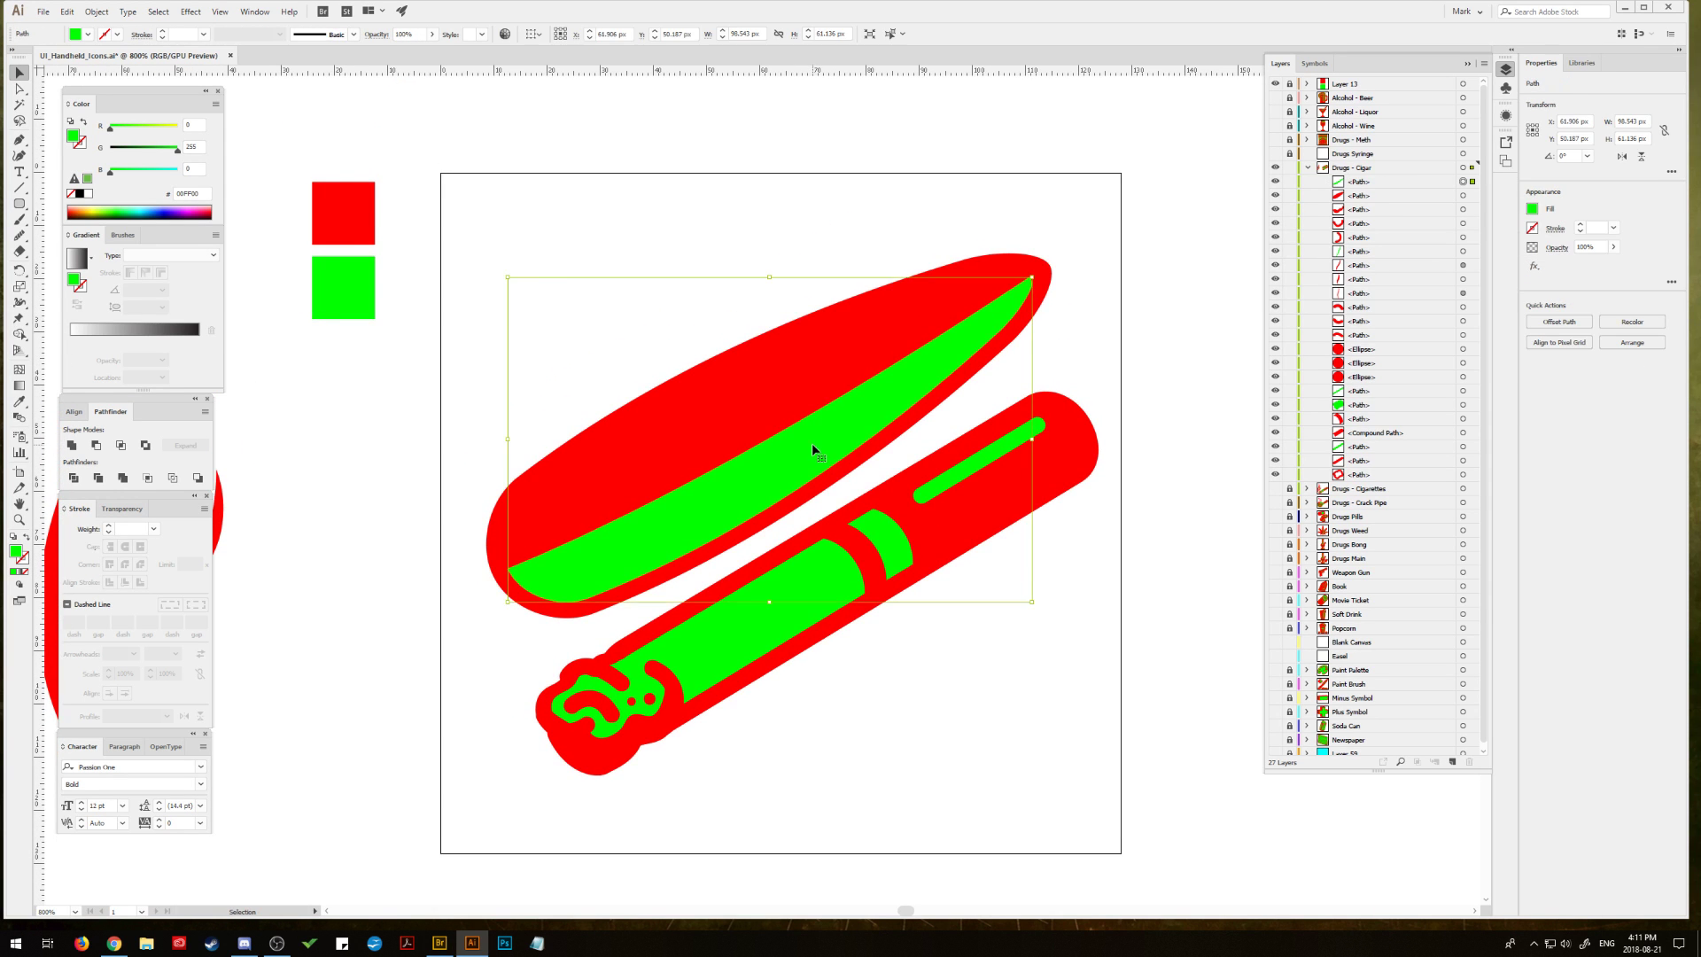
{"action": "key", "text": "ctrl+z"}
{"action": "key", "text": "ctrl+z"}
{"action": "key", "text": "ctrl+z"}
{"action": "left_click", "coordinate": [668, 523]}
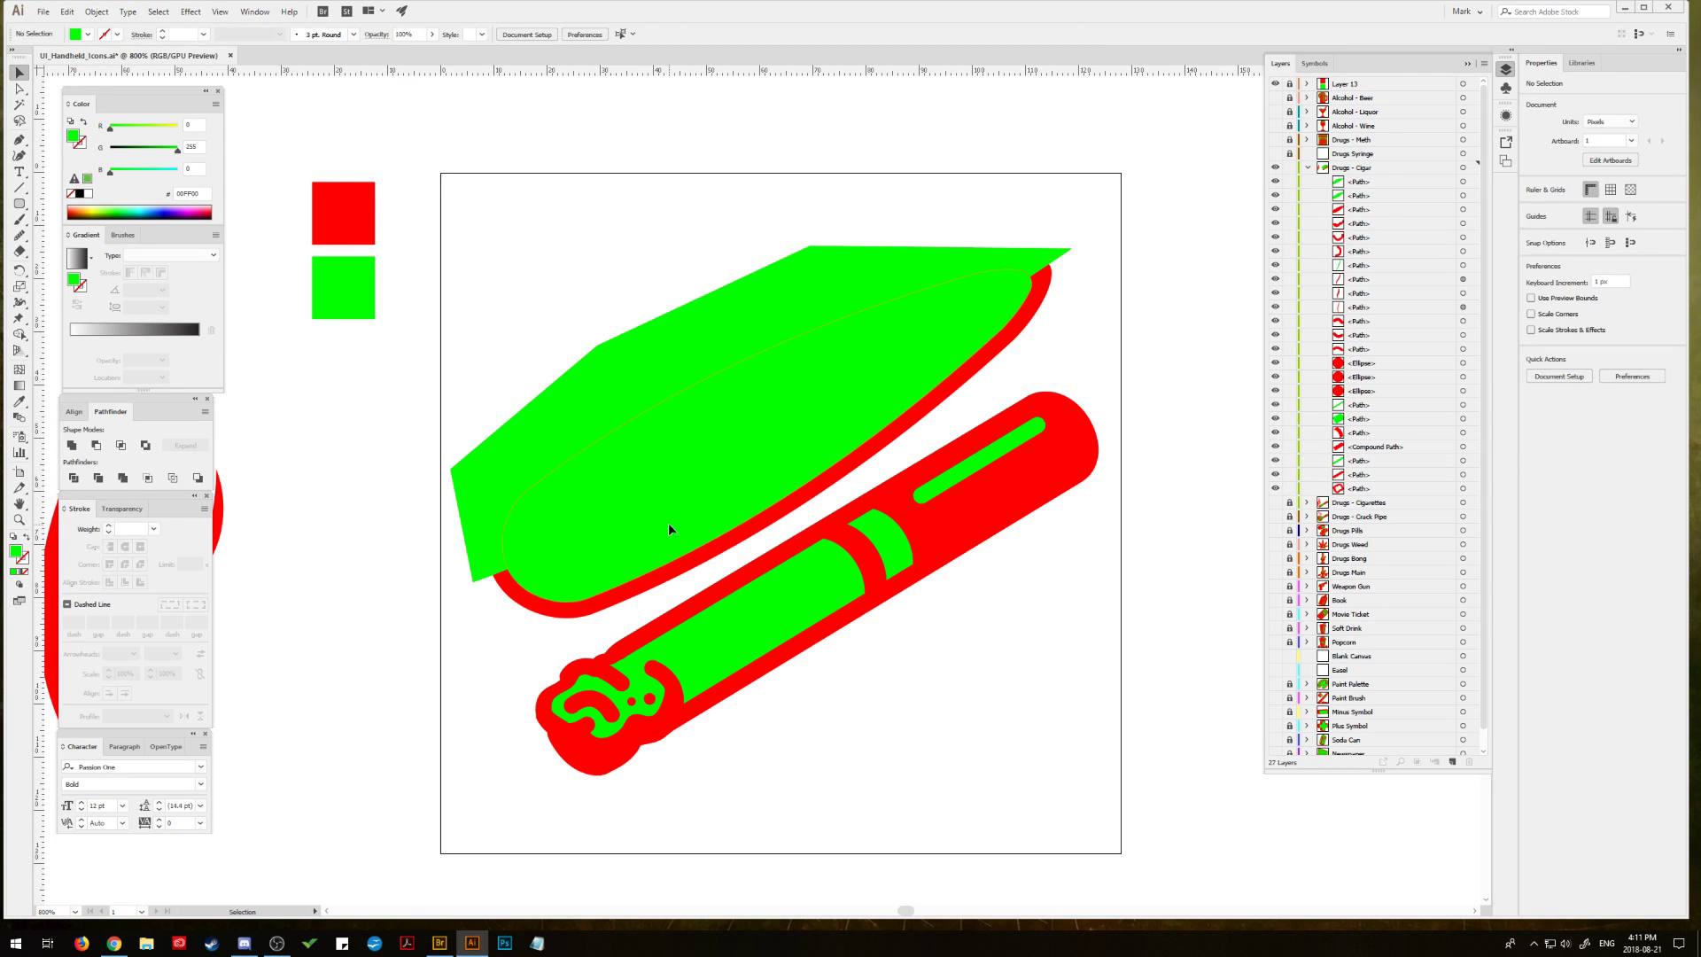
Step: Hide the drawn polygon, then copy the green inner shape and paste the duplicate in front
{"action": "left_click", "coordinate": [1276, 182]}
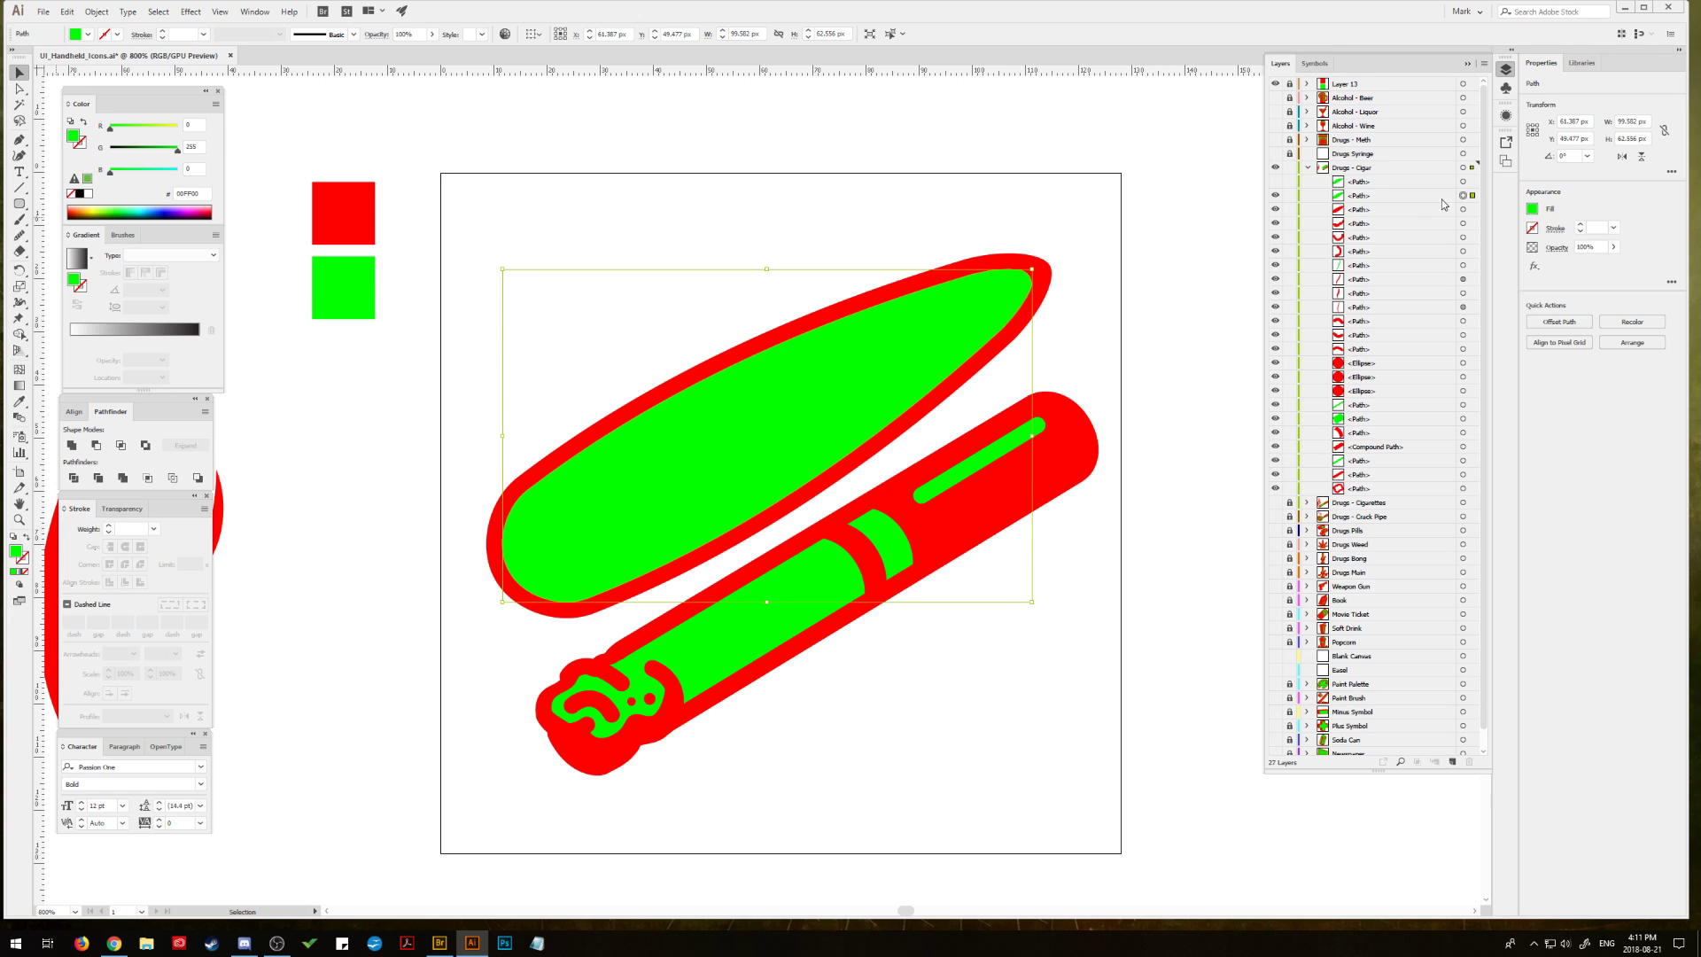
{"action": "left_click", "coordinate": [1275, 195]}
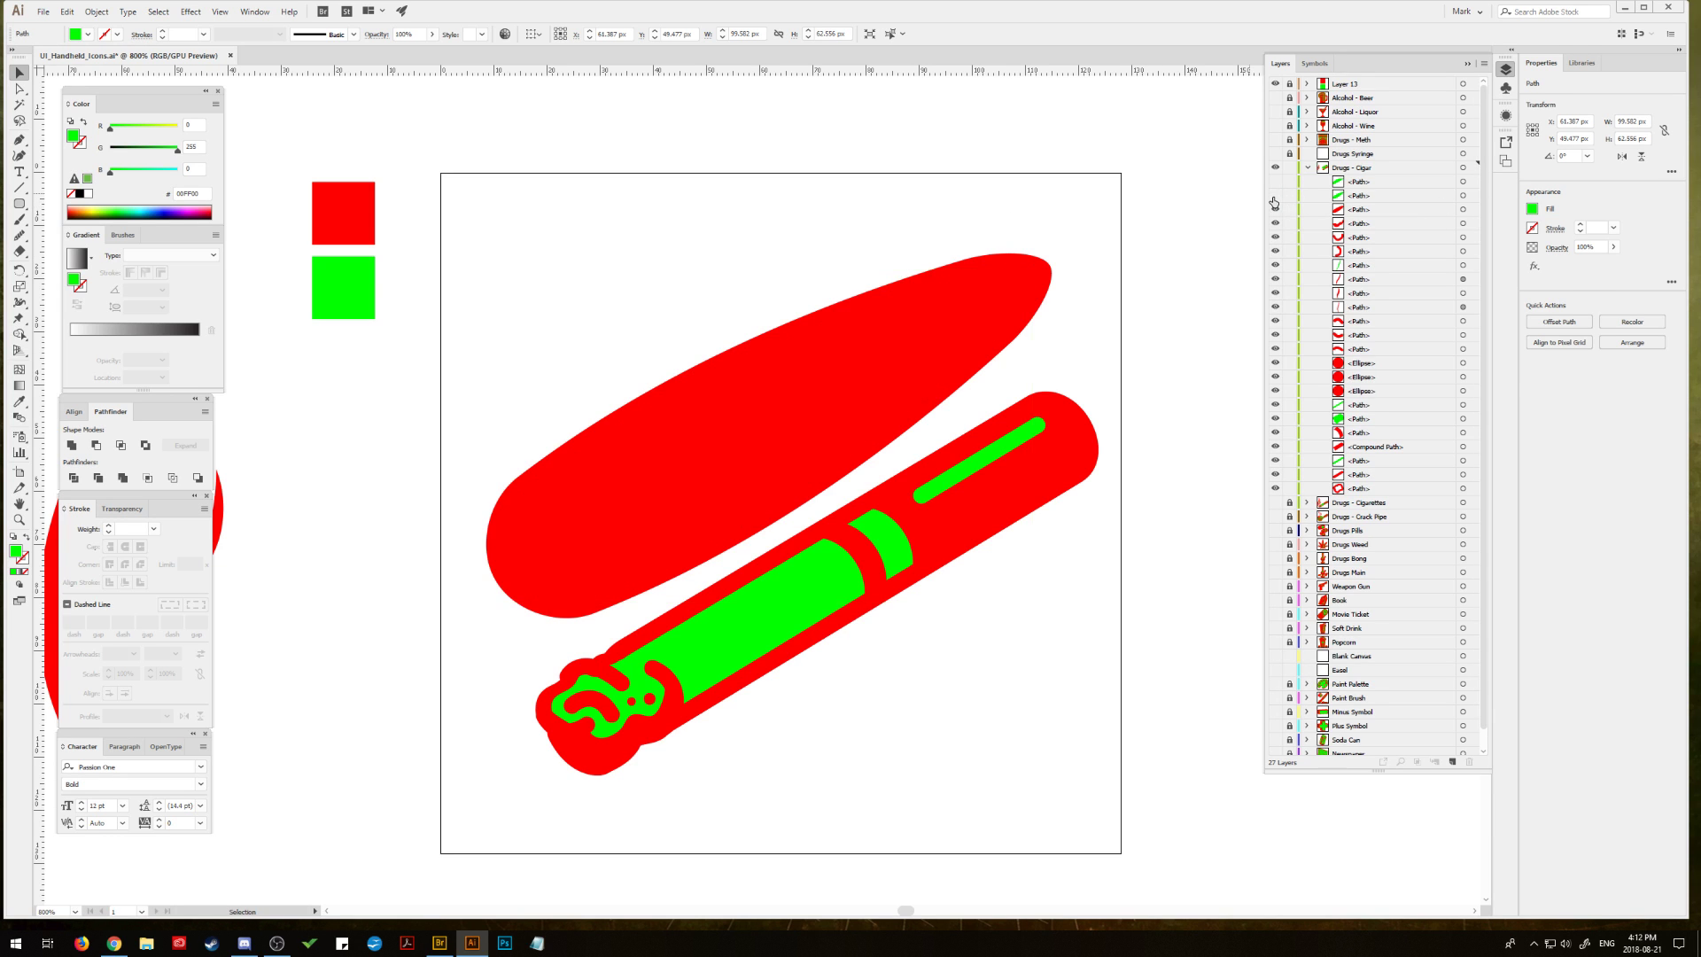
{"action": "left_click", "coordinate": [1276, 195]}
{"action": "left_click", "coordinate": [1275, 195]}
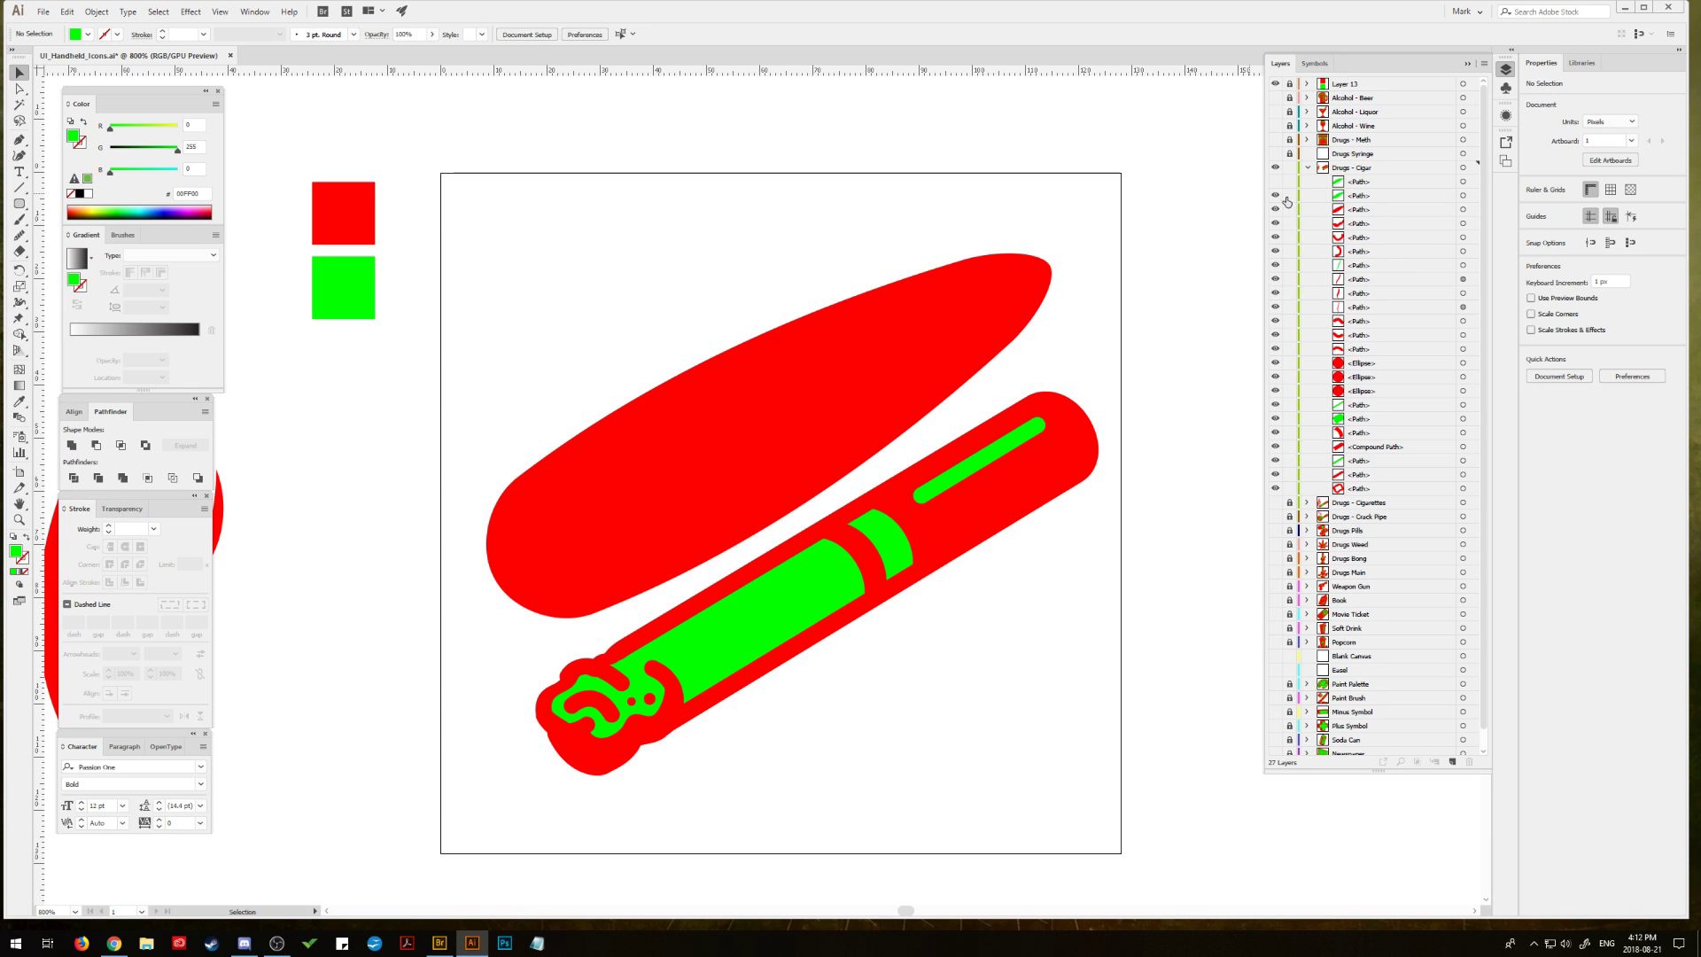
{"action": "left_click", "coordinate": [1276, 195]}
{"action": "left_click", "coordinate": [1463, 195]}
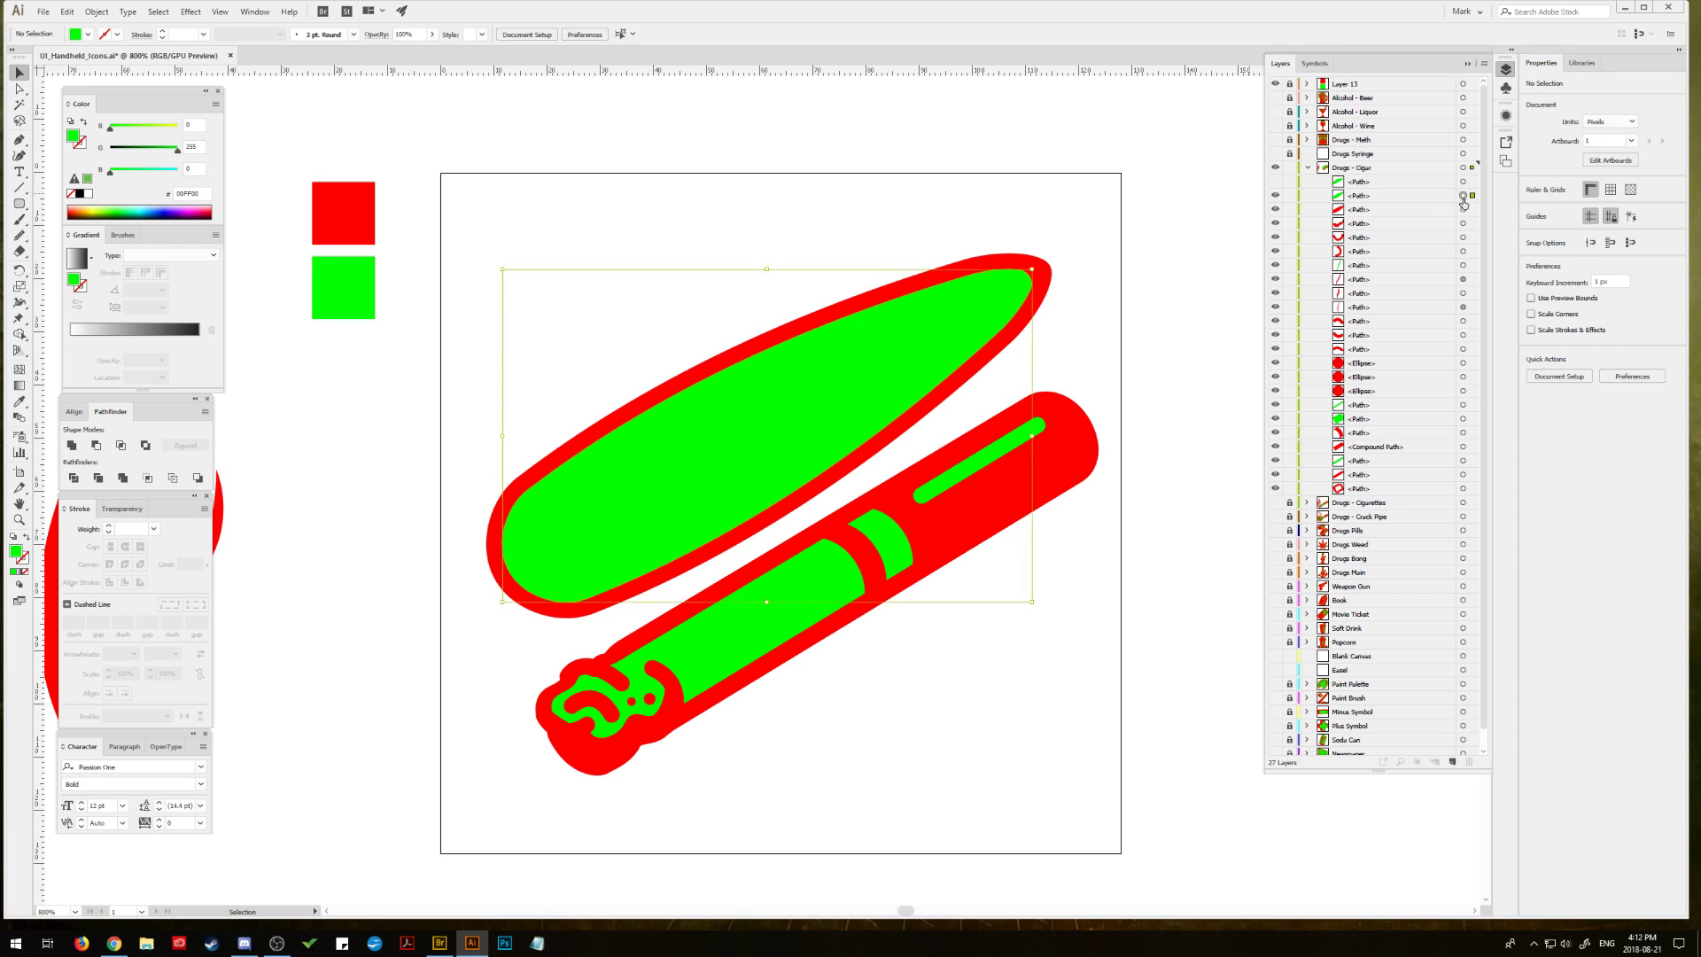
{"action": "left_click", "coordinate": [67, 12]}
{"action": "left_click", "coordinate": [66, 11]}
{"action": "left_click", "coordinate": [67, 11]}
{"action": "left_click", "coordinate": [102, 105]}
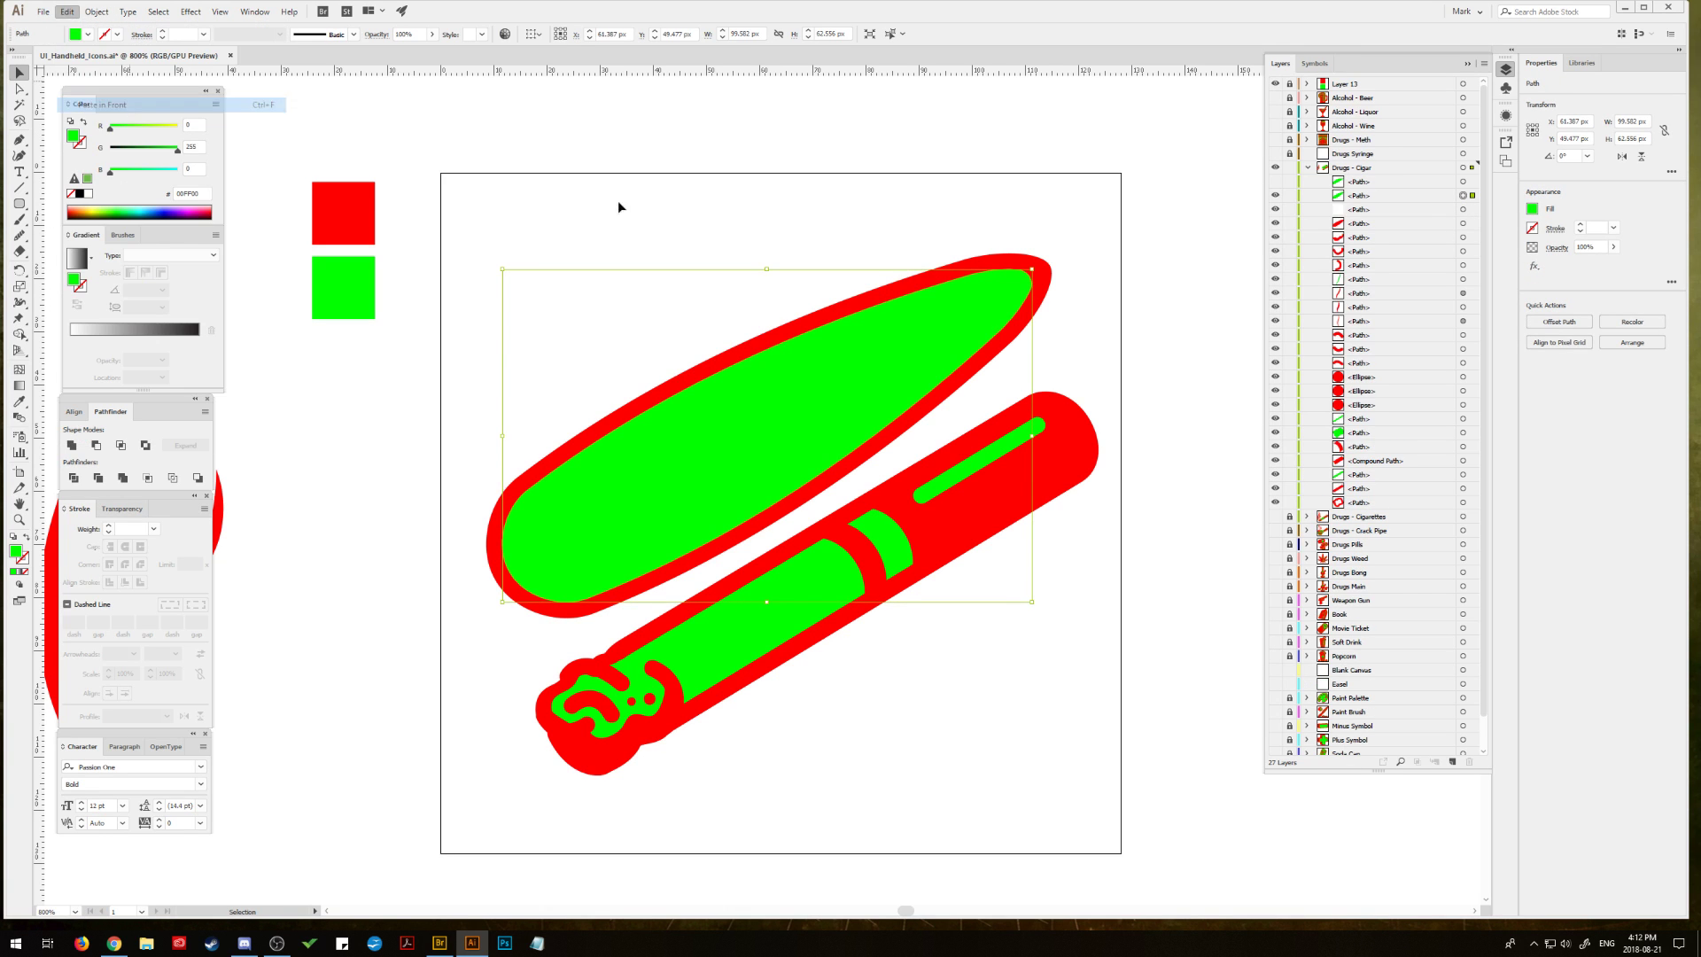
Step: Hide one of the two green inner shapes and make the drawn polygon visible above the other
{"action": "left_click", "coordinate": [1275, 196]}
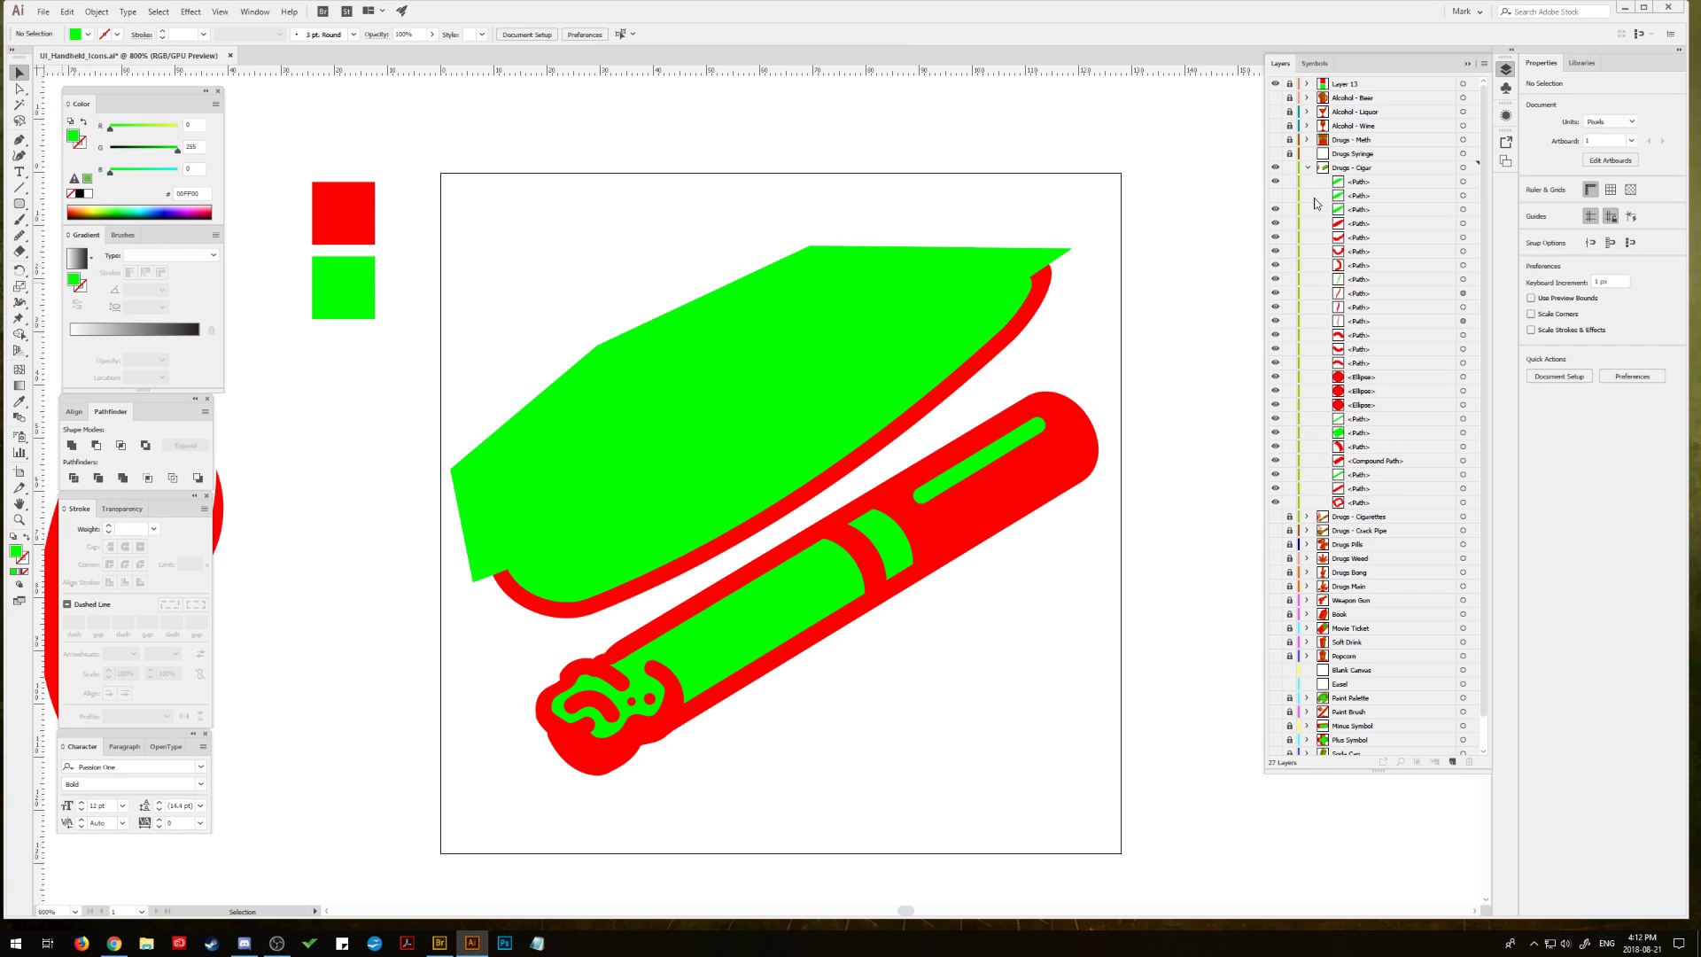
{"action": "left_click", "coordinate": [1463, 182]}
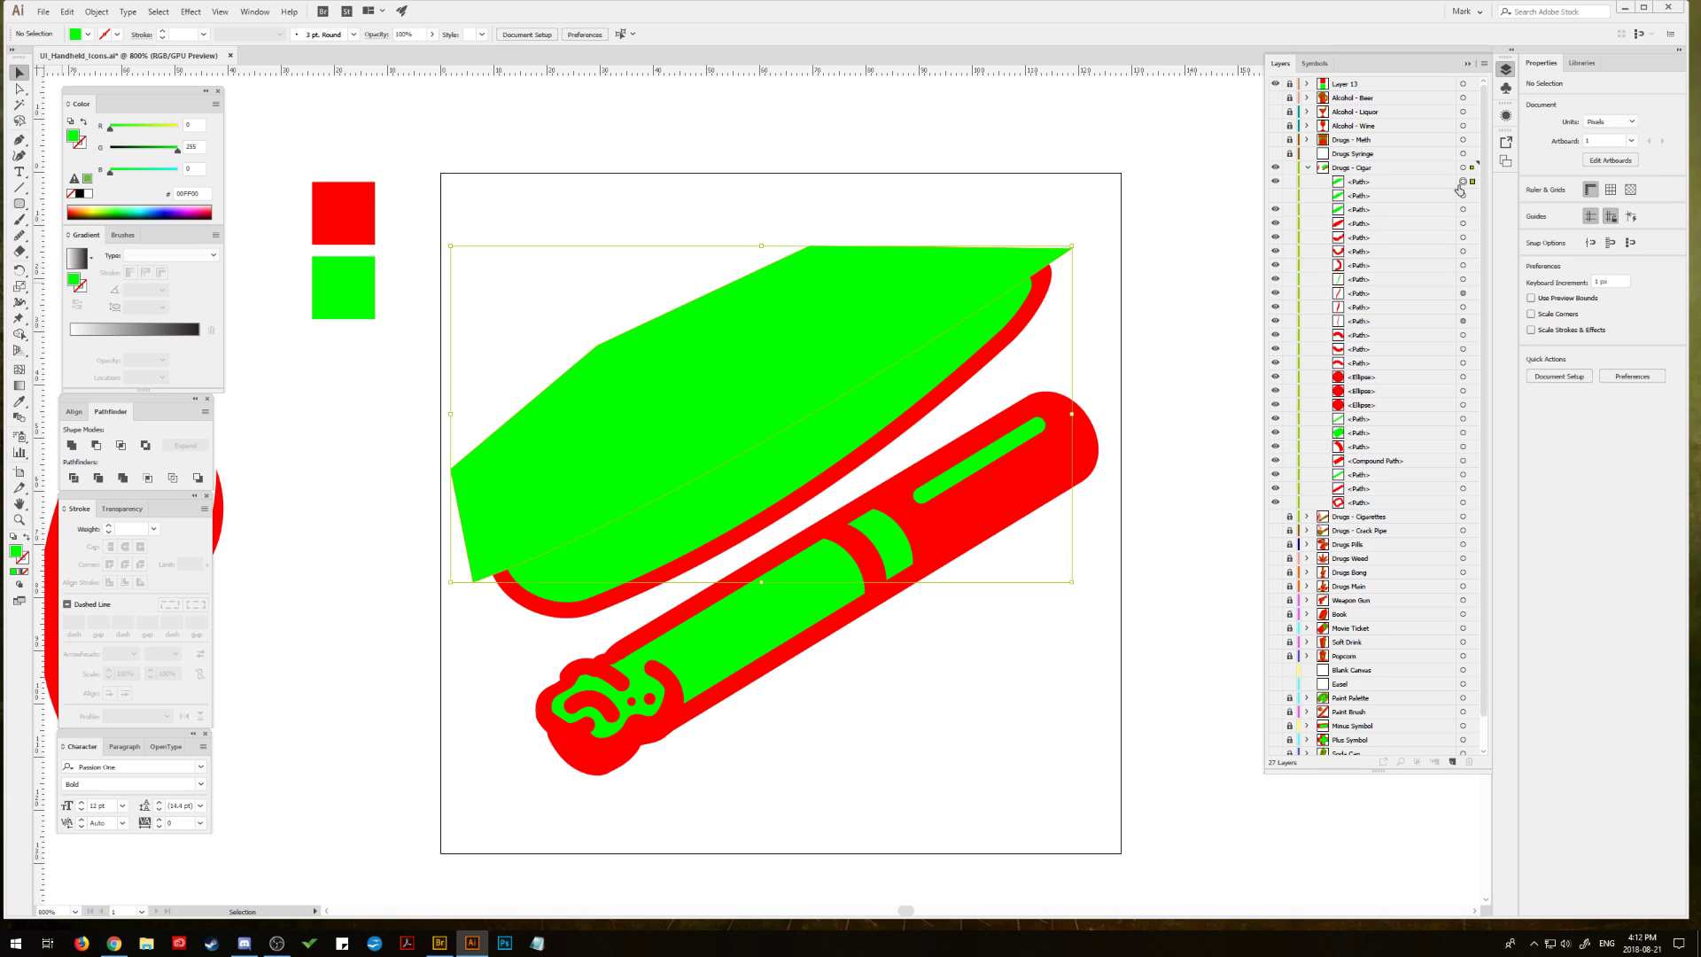
{"action": "left_click", "coordinate": [1275, 182]}
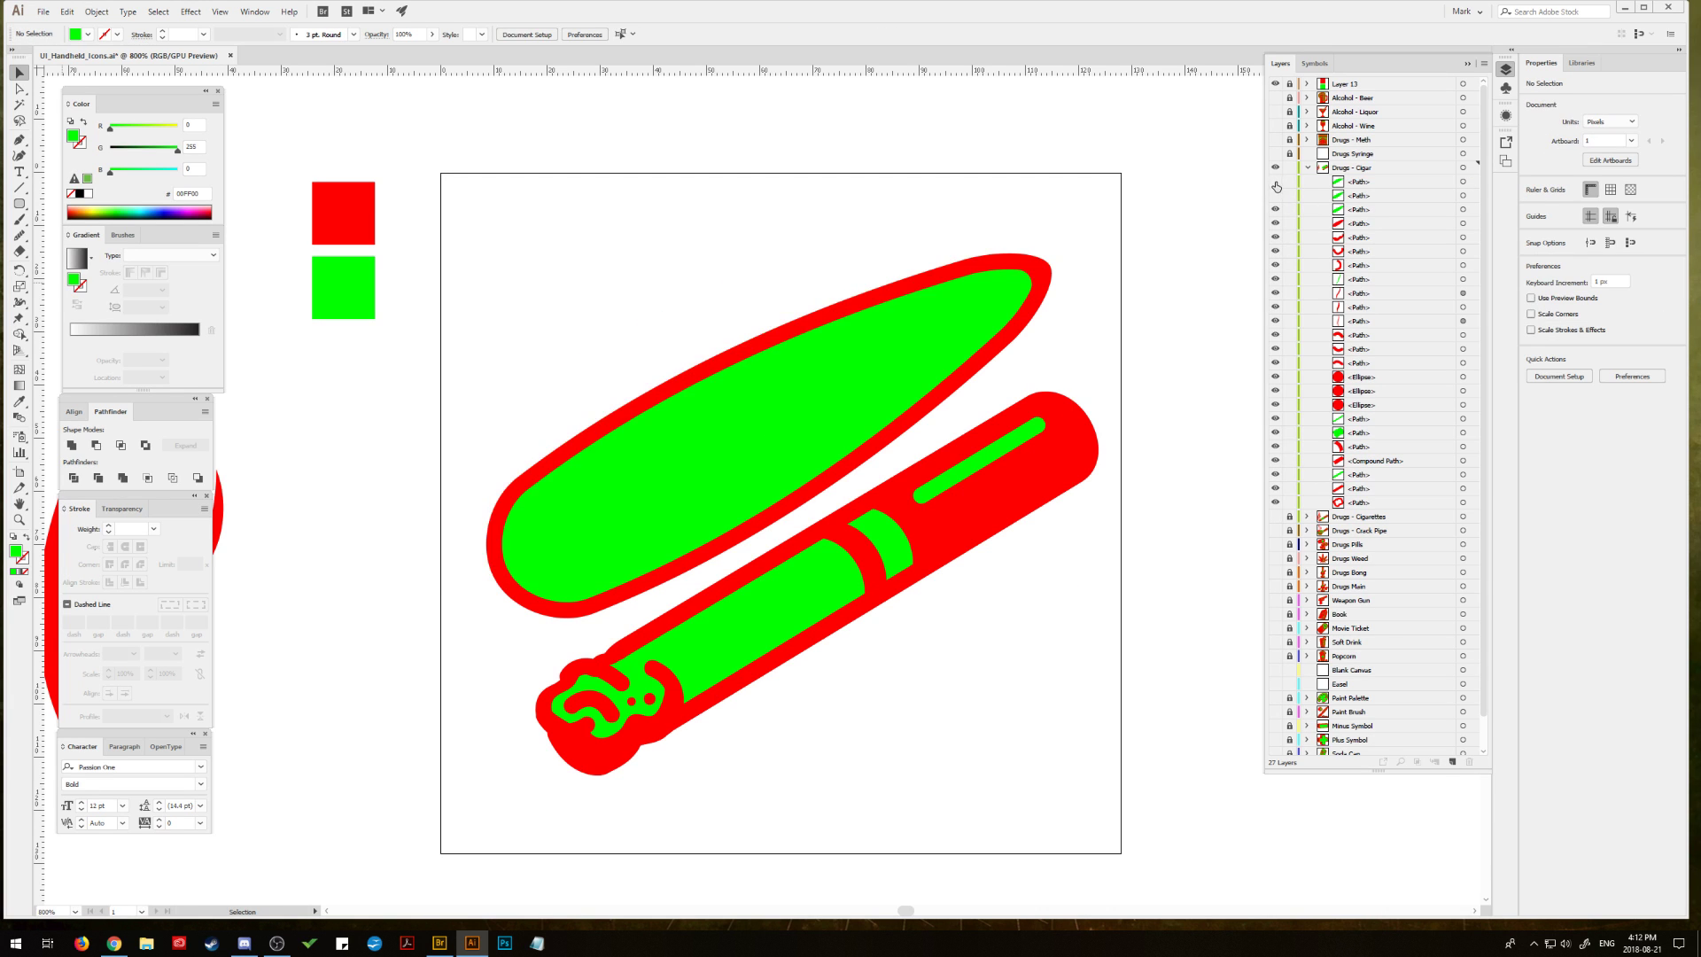
{"action": "left_click", "coordinate": [1275, 183]}
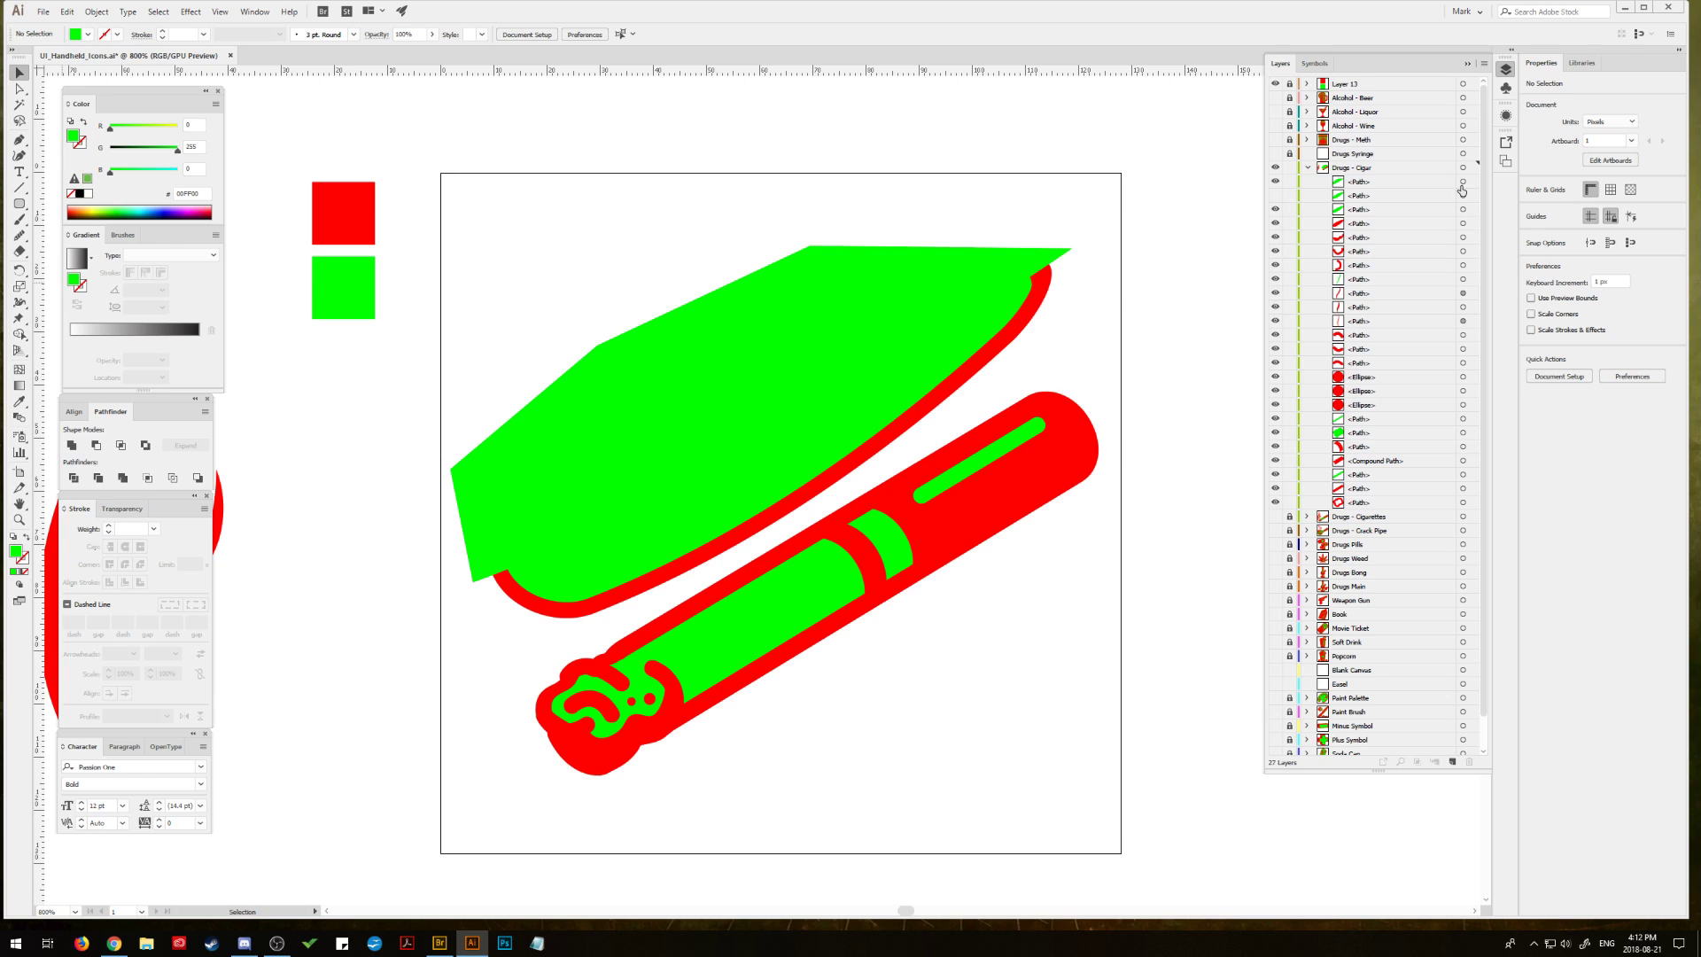
{"action": "left_click", "coordinate": [787, 472]}
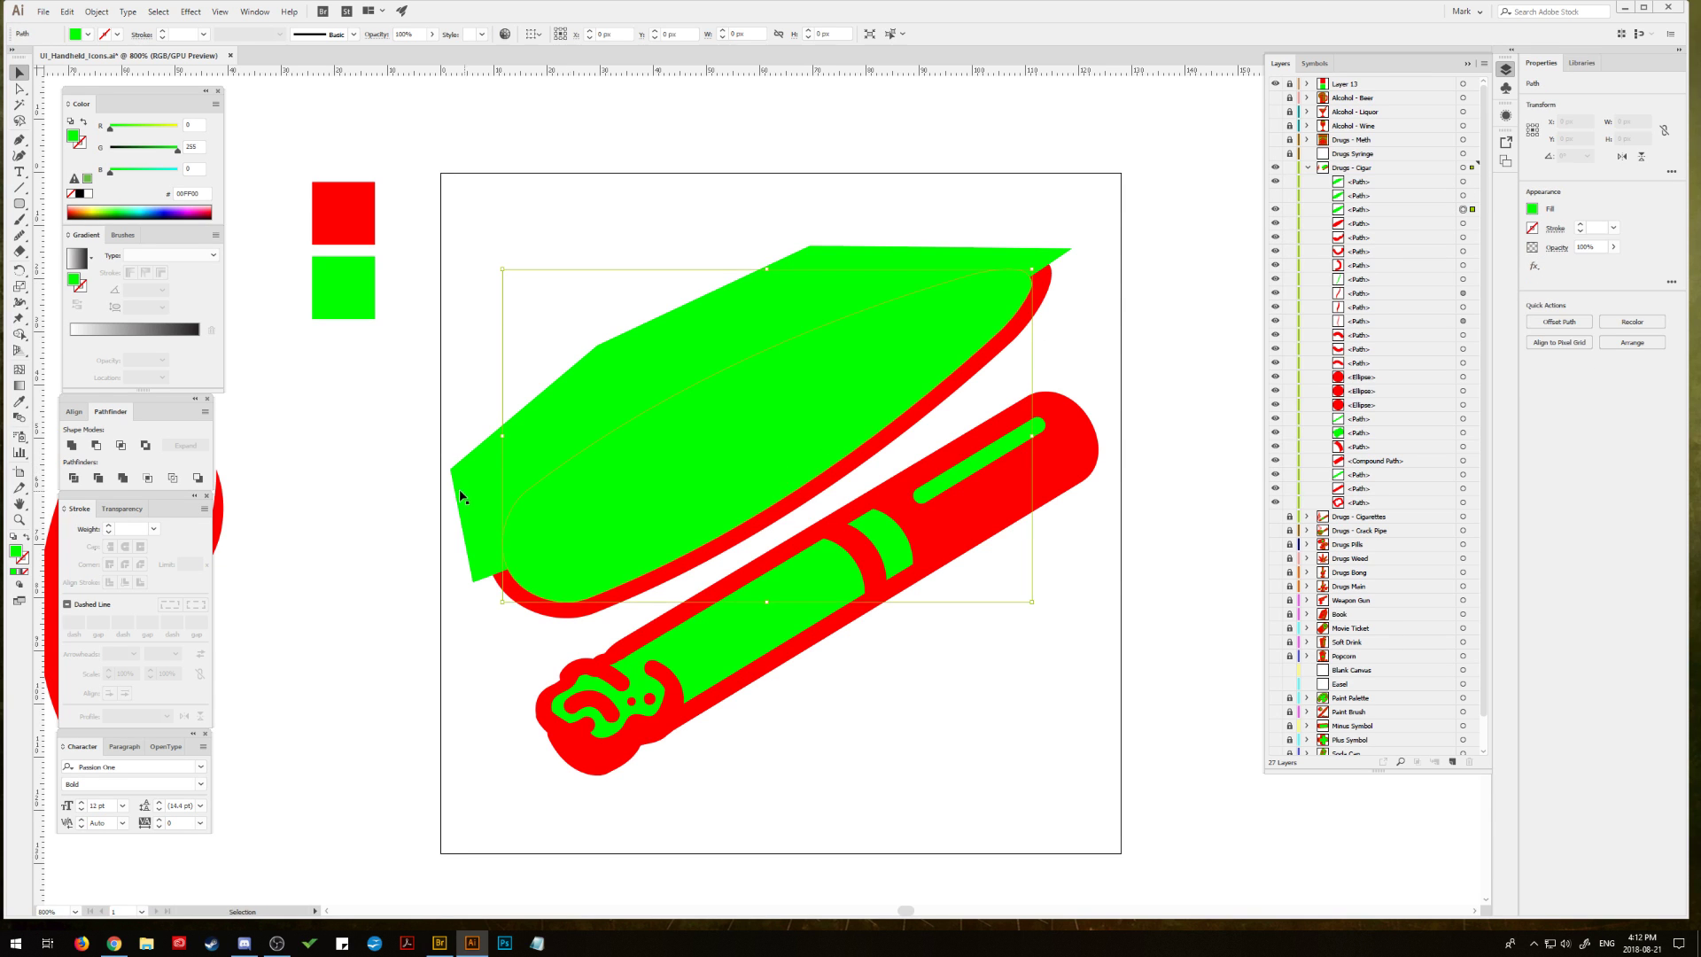
{"action": "left_click", "coordinate": [1175, 190]}
{"action": "left_click", "coordinate": [1275, 182]}
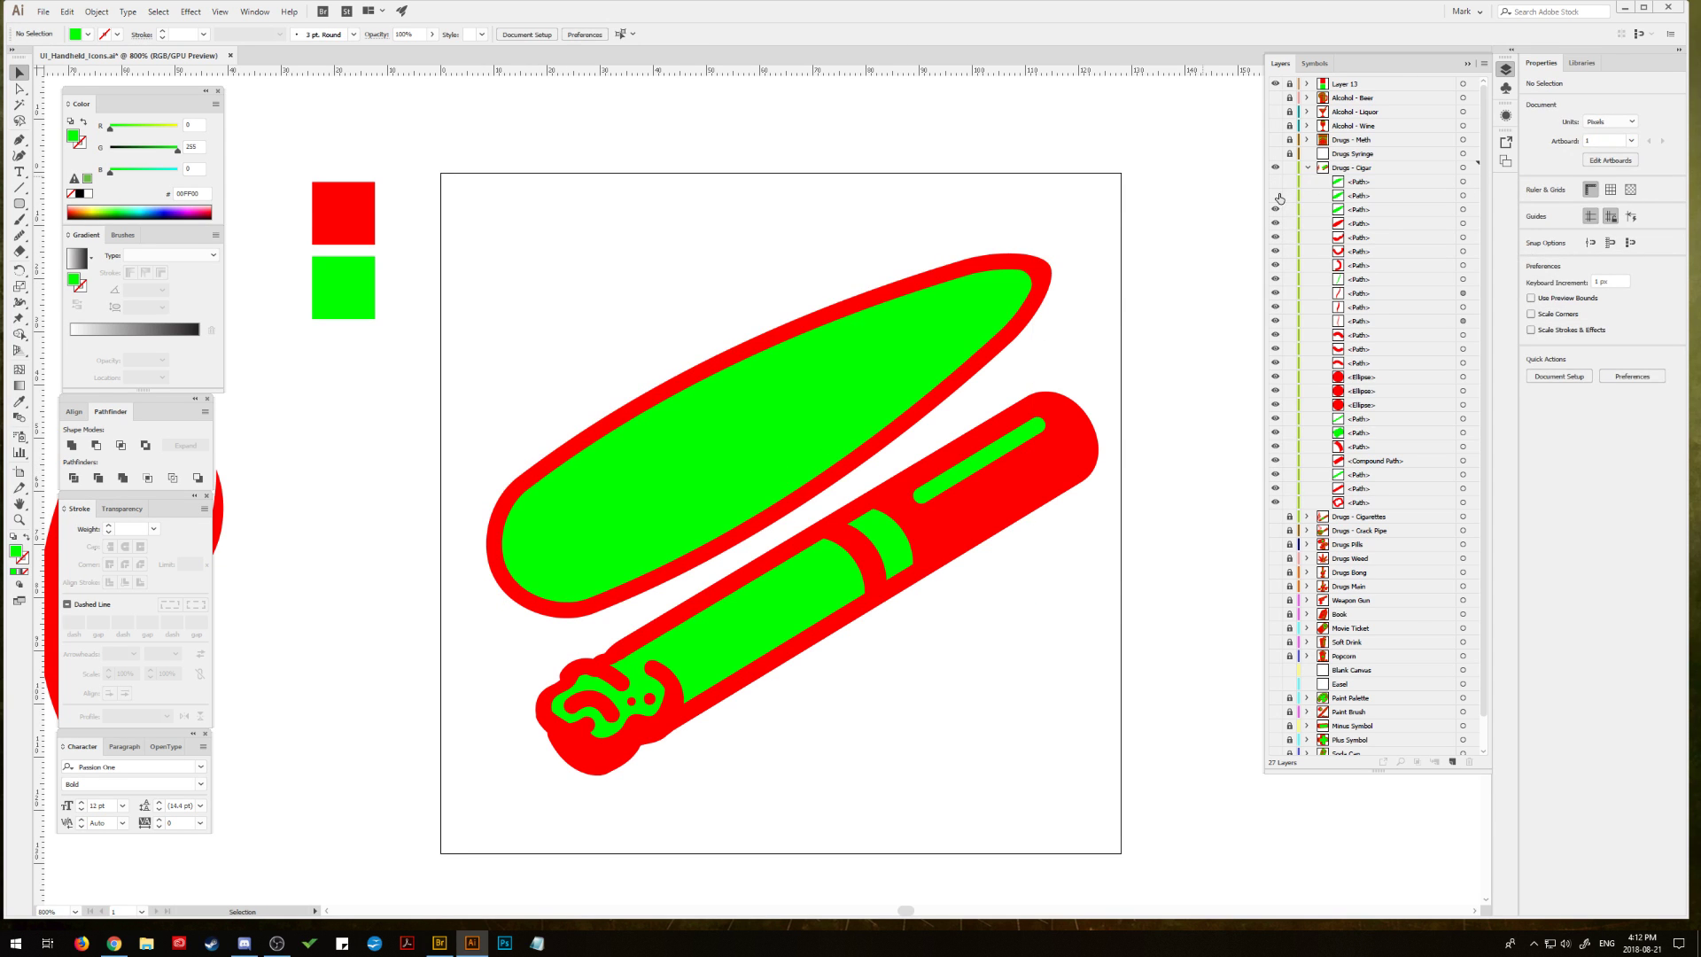
{"action": "left_click", "coordinate": [1274, 183]}
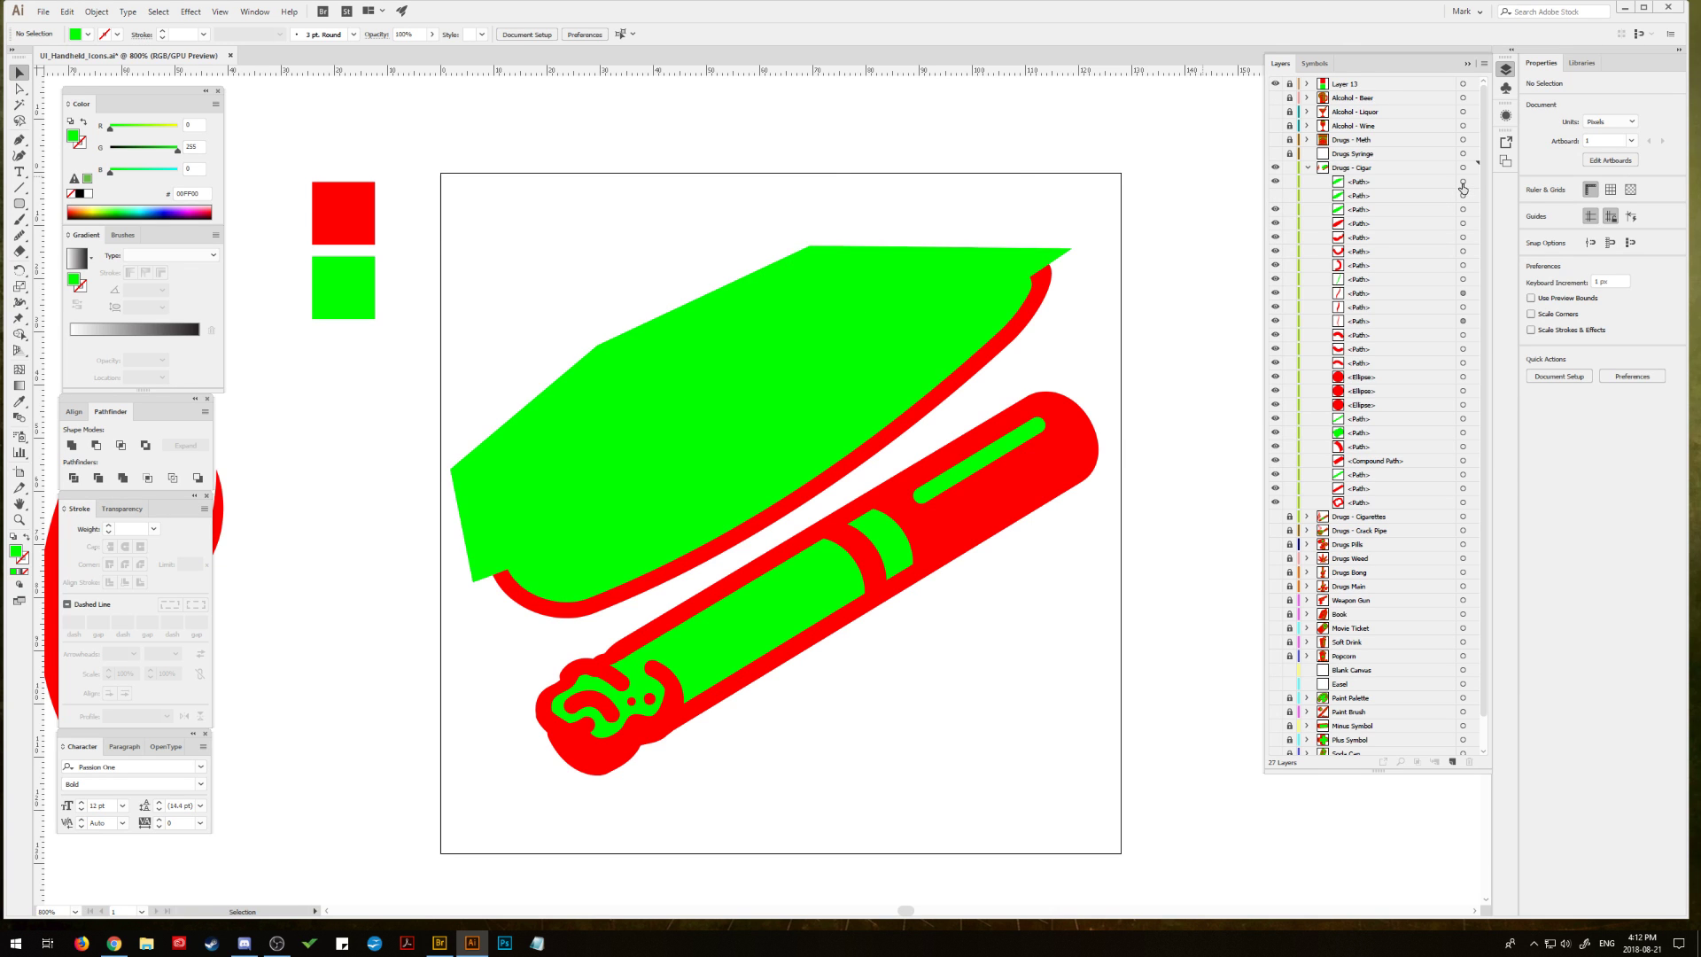
Step: Subtract the polygon from the visible green inner shape as a compound shape and expand it into a plain path
{"action": "left_click", "coordinate": [562, 455]}
{"action": "left_click", "coordinate": [744, 494], "text": "shift"}
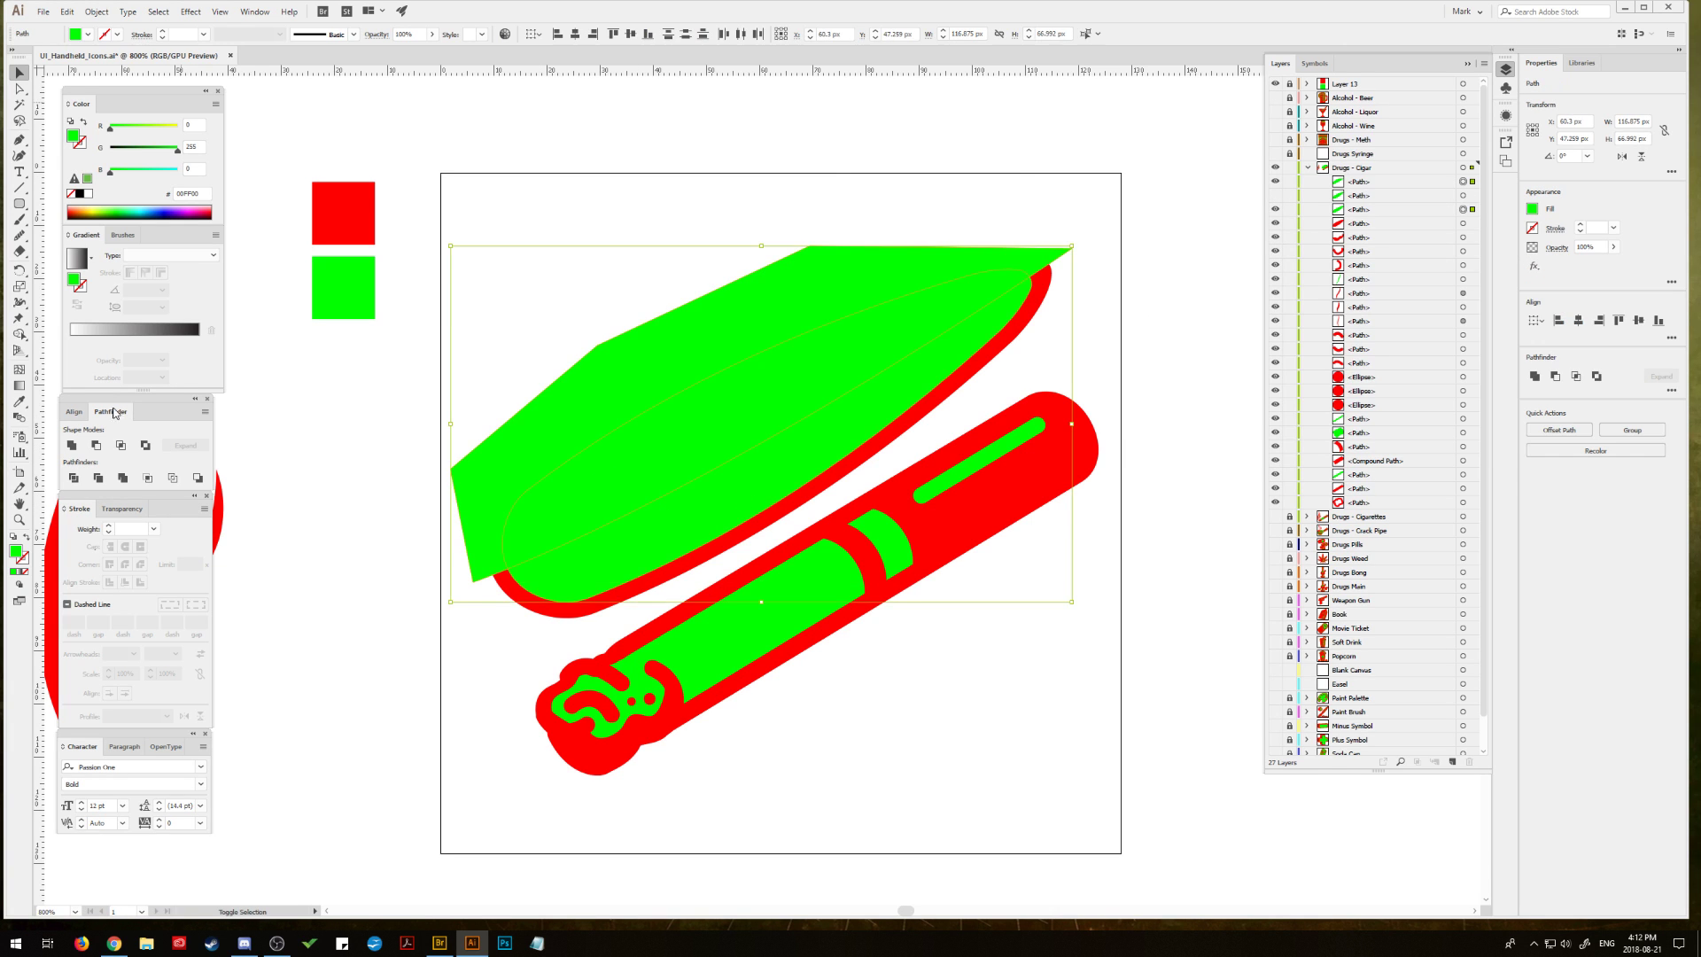
{"action": "left_click", "coordinate": [96, 445]}
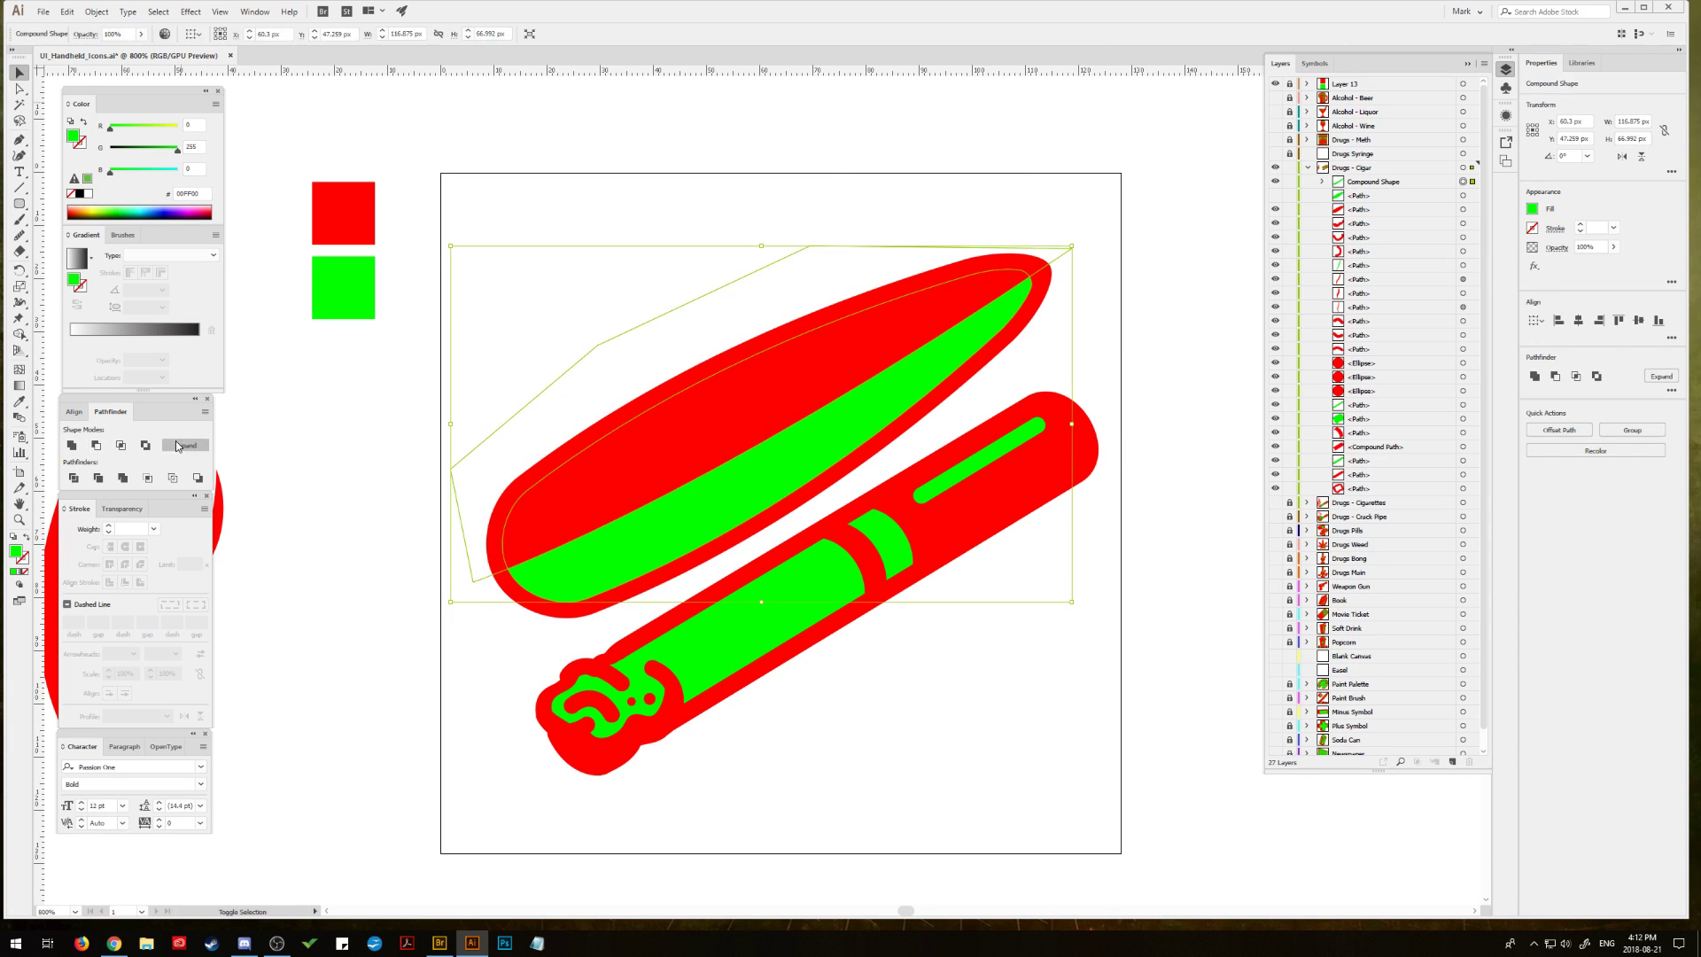
{"action": "left_click", "coordinate": [397, 434]}
Step: Show the hidden full green inner shape and hide the trimmed lower green strip
{"action": "left_click", "coordinate": [726, 399]}
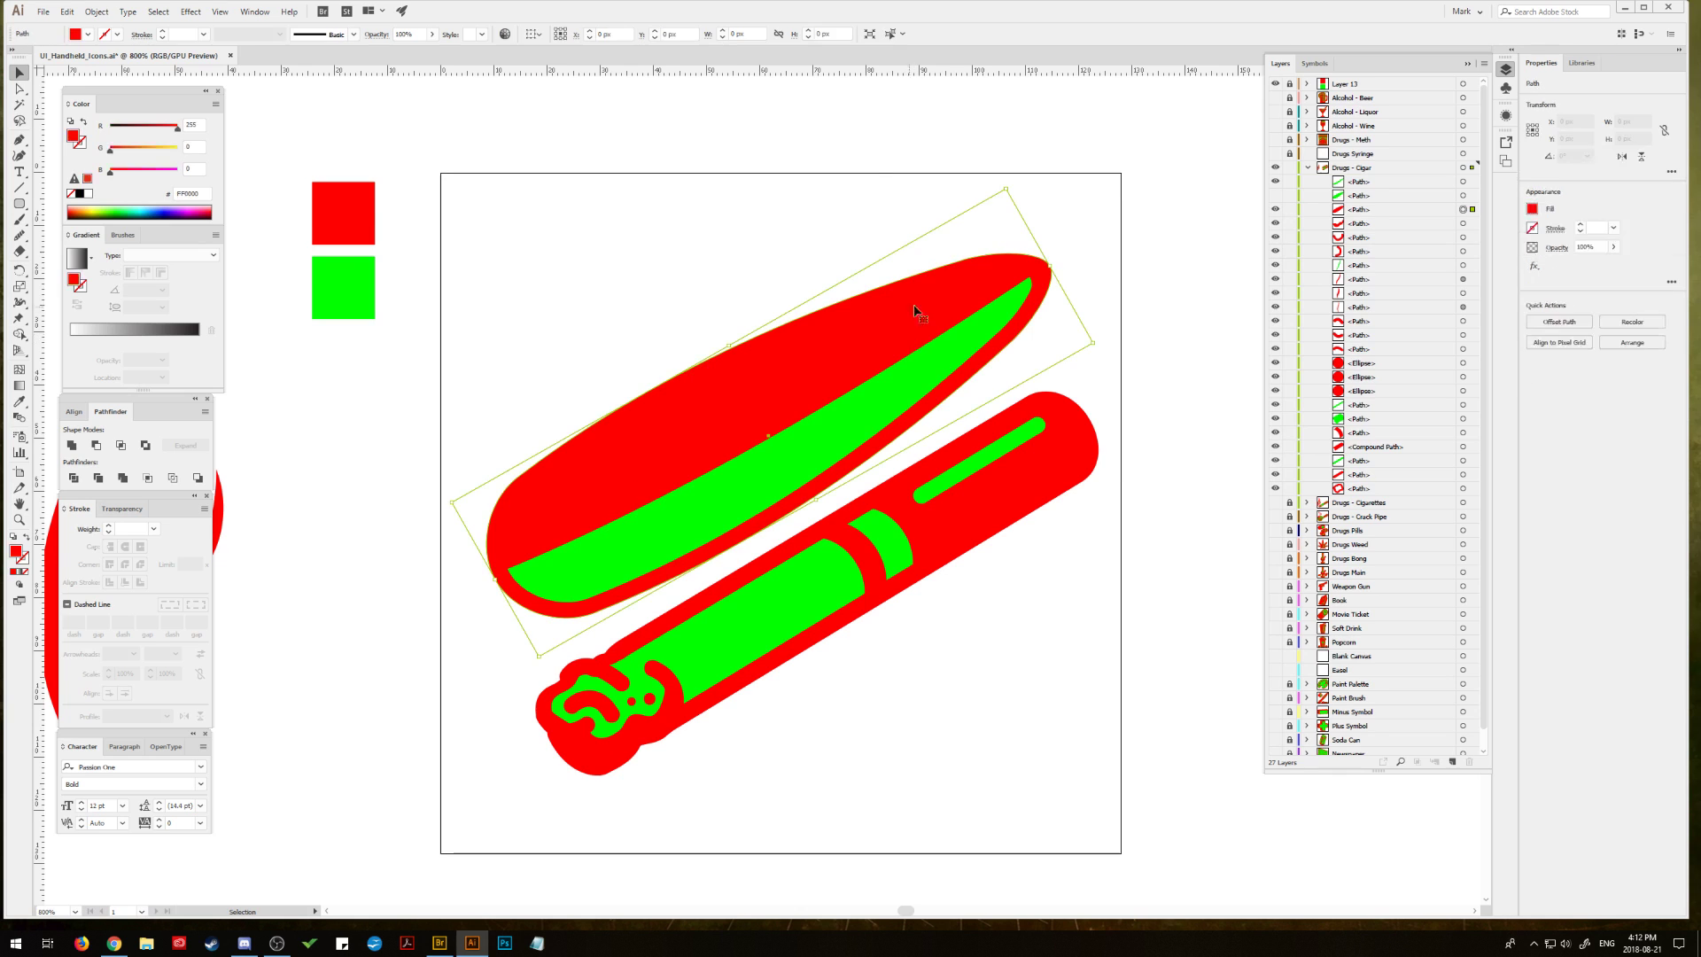
{"action": "left_click", "coordinate": [762, 182]}
{"action": "left_click", "coordinate": [1275, 196]}
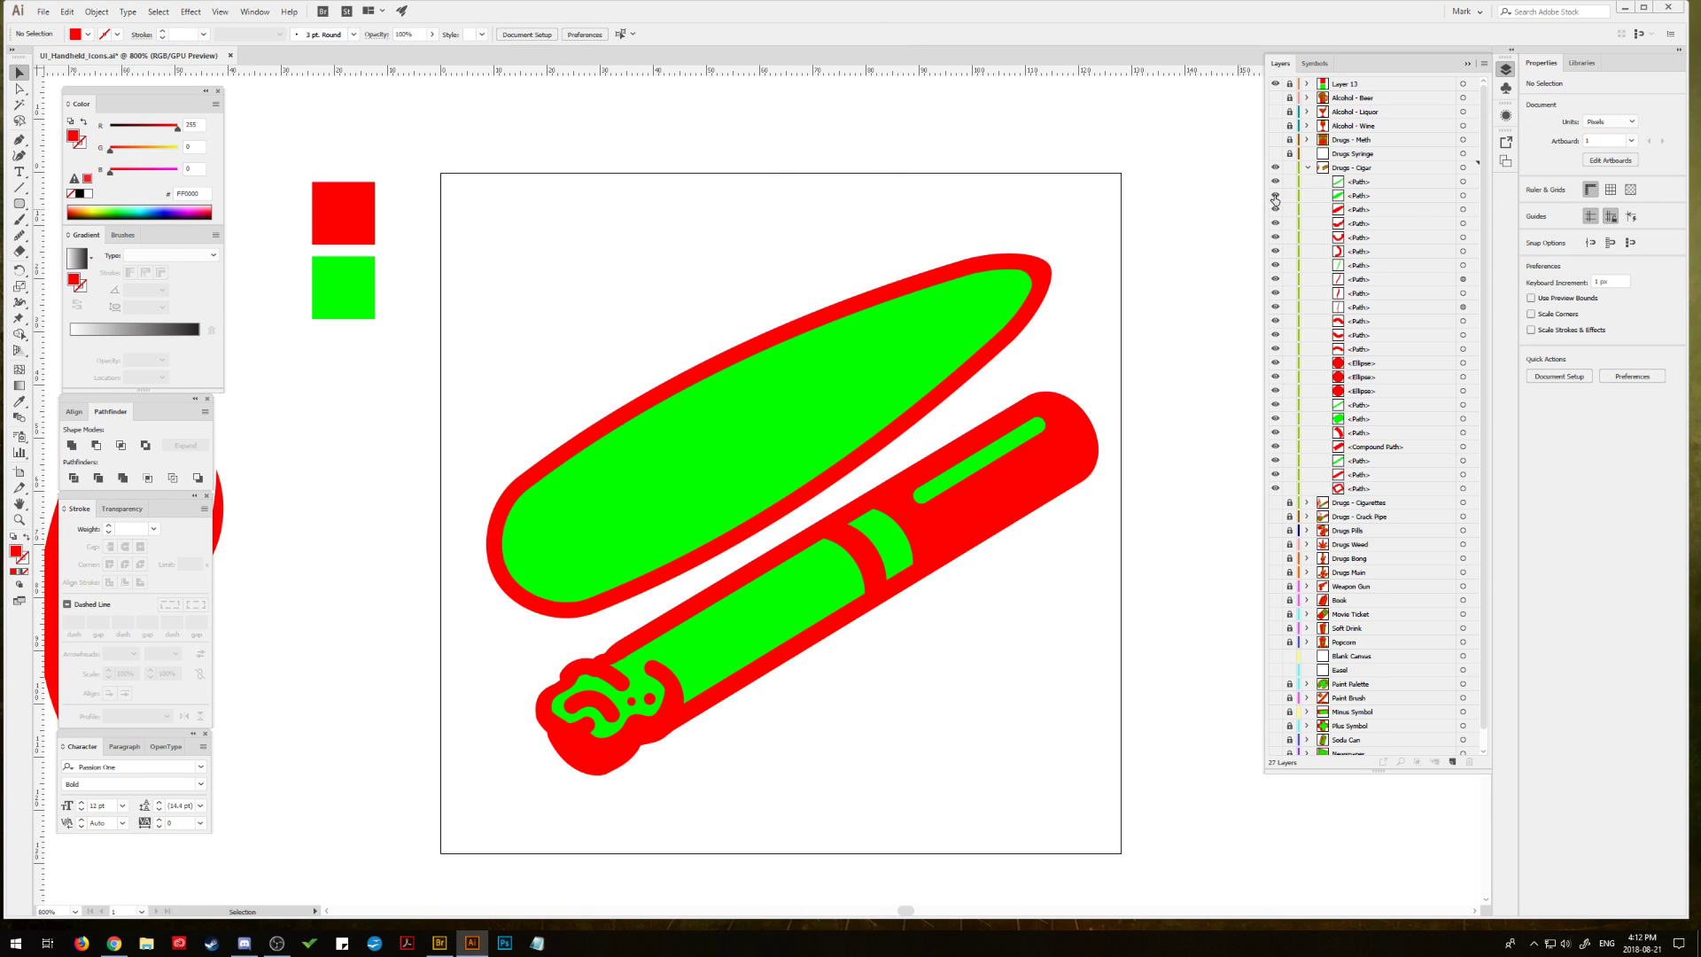
{"action": "left_click", "coordinate": [1274, 196]}
{"action": "left_click", "coordinate": [1275, 196]}
{"action": "left_click", "coordinate": [815, 370]}
{"action": "left_click", "coordinate": [676, 228]}
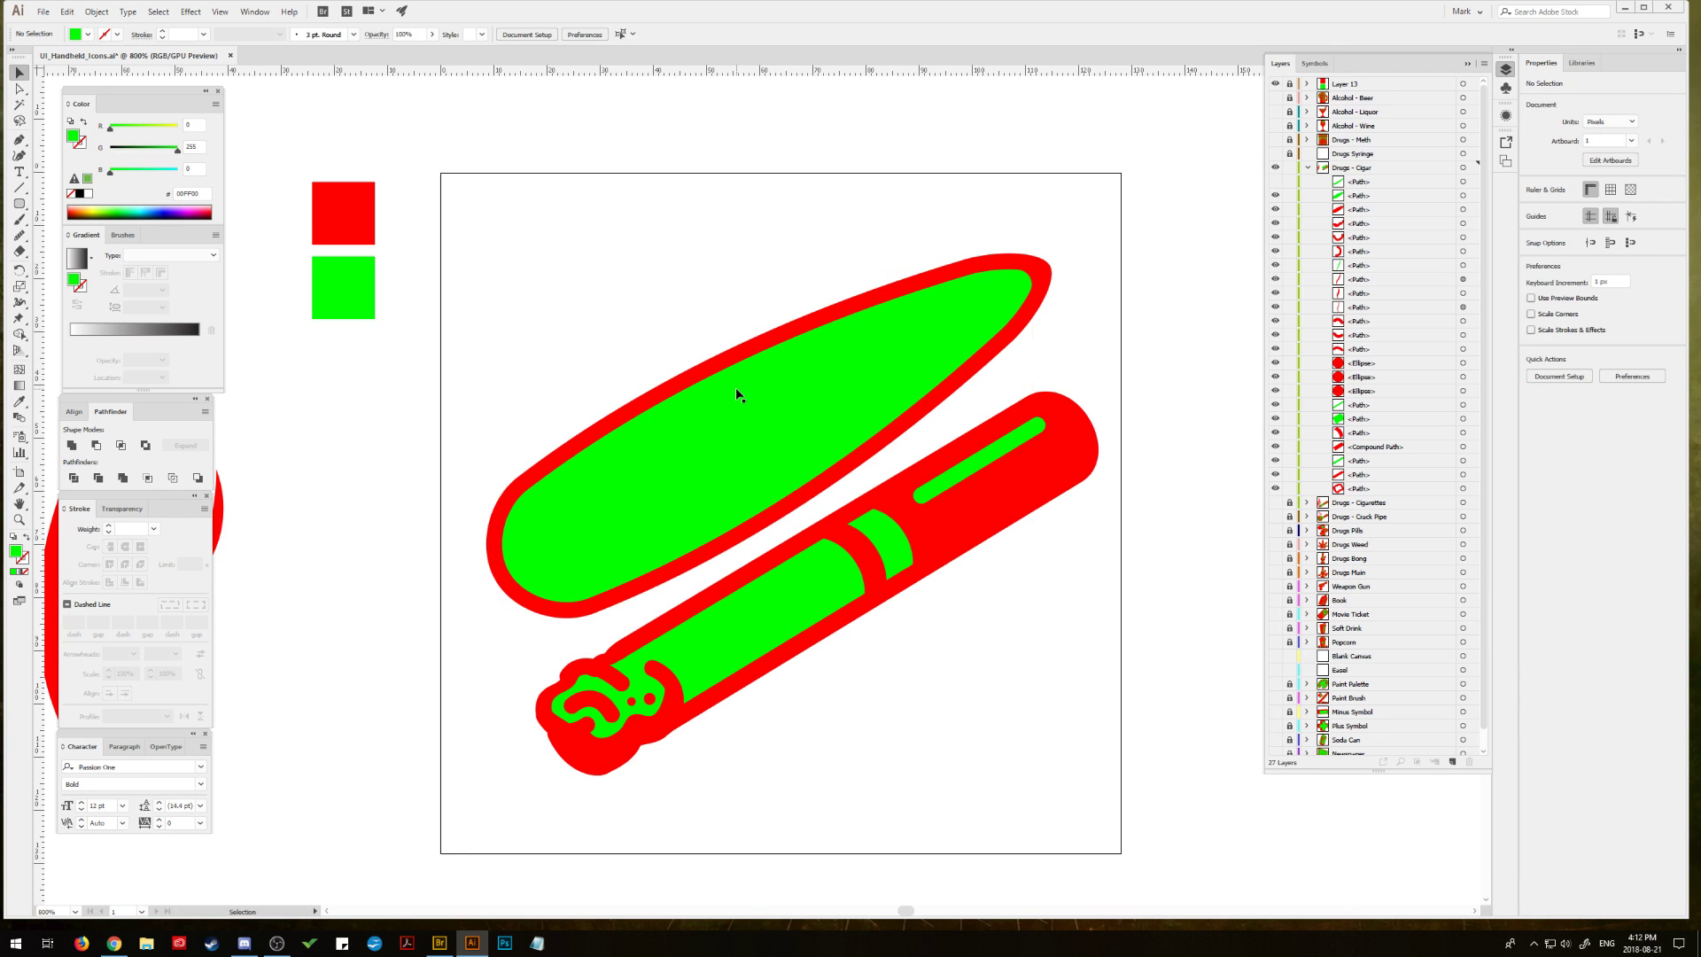
Step: Show the hidden trimmed lower strip and recolour its fill to match the red reference square
{"action": "left_click", "coordinate": [737, 395]}
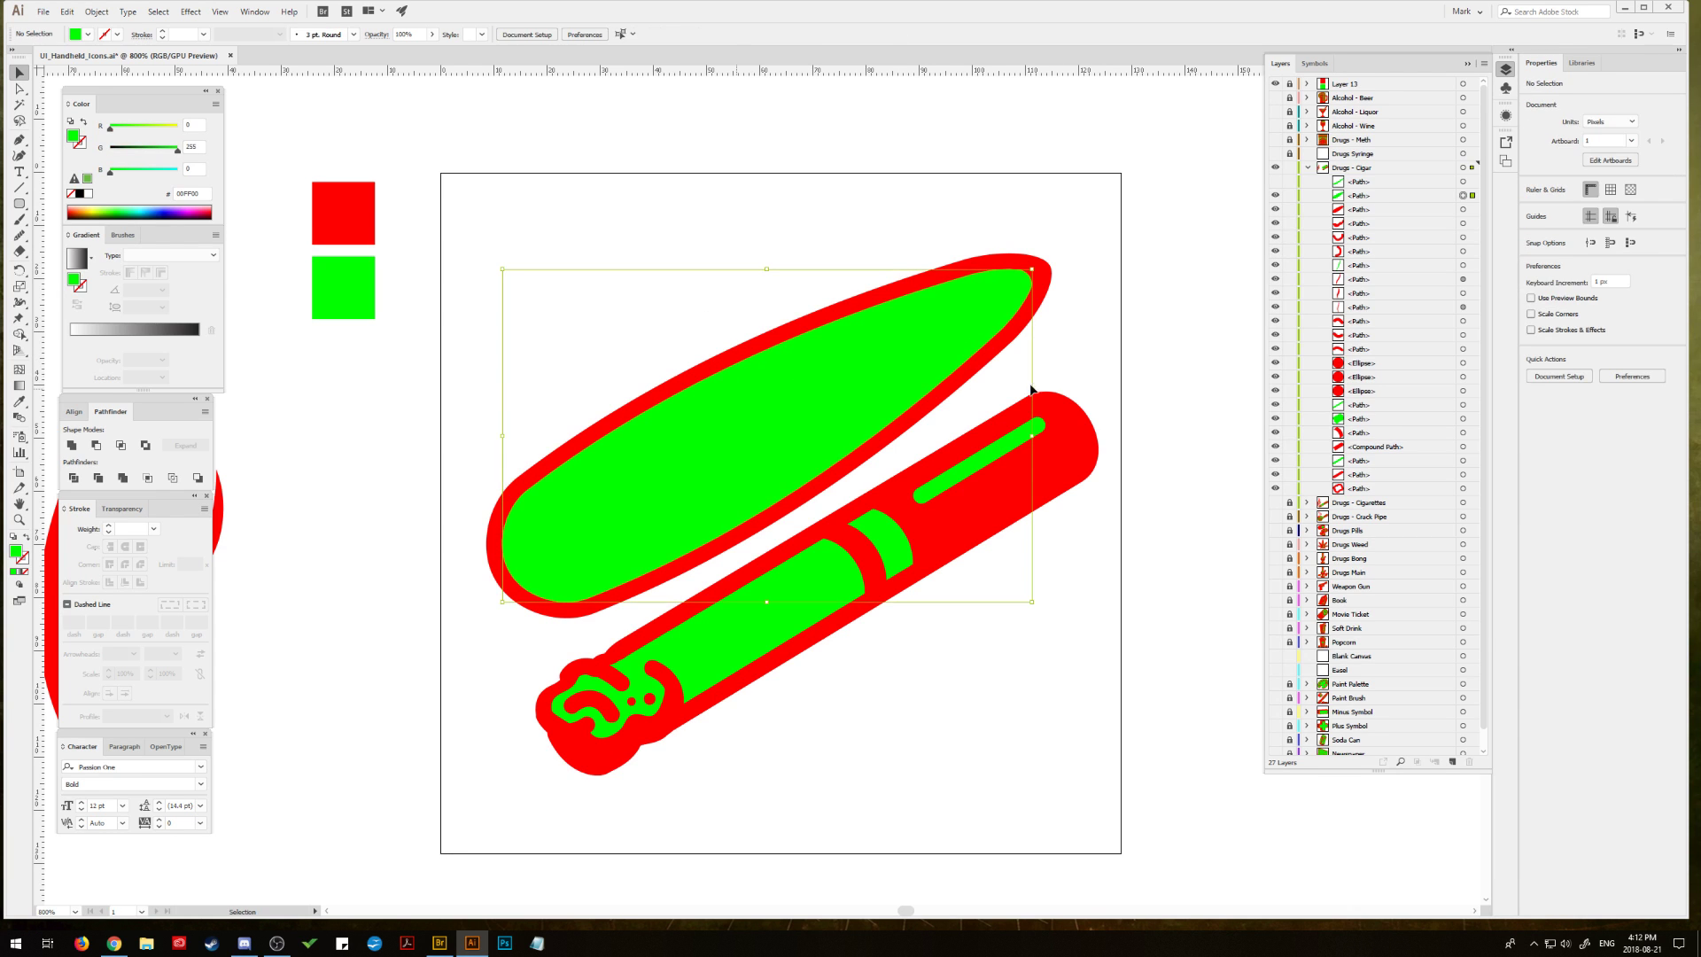
{"action": "left_click", "coordinate": [1463, 183]}
{"action": "left_click", "coordinate": [20, 402]}
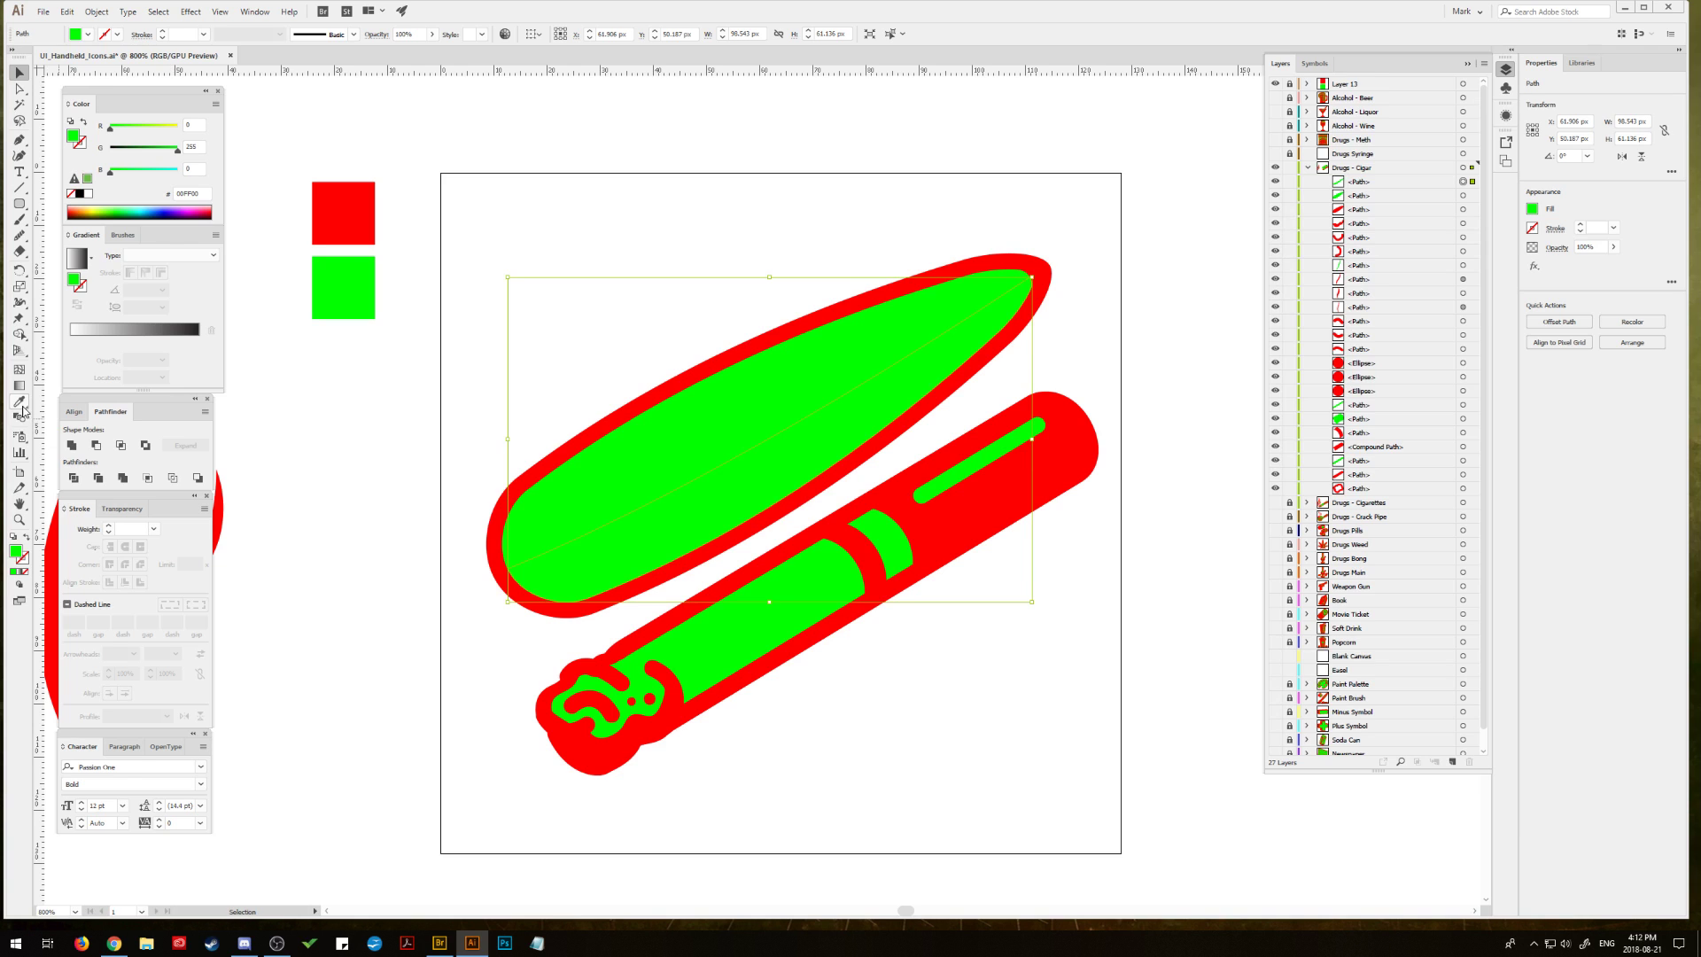
{"action": "left_click", "coordinate": [321, 211]}
{"action": "key", "text": "v"}
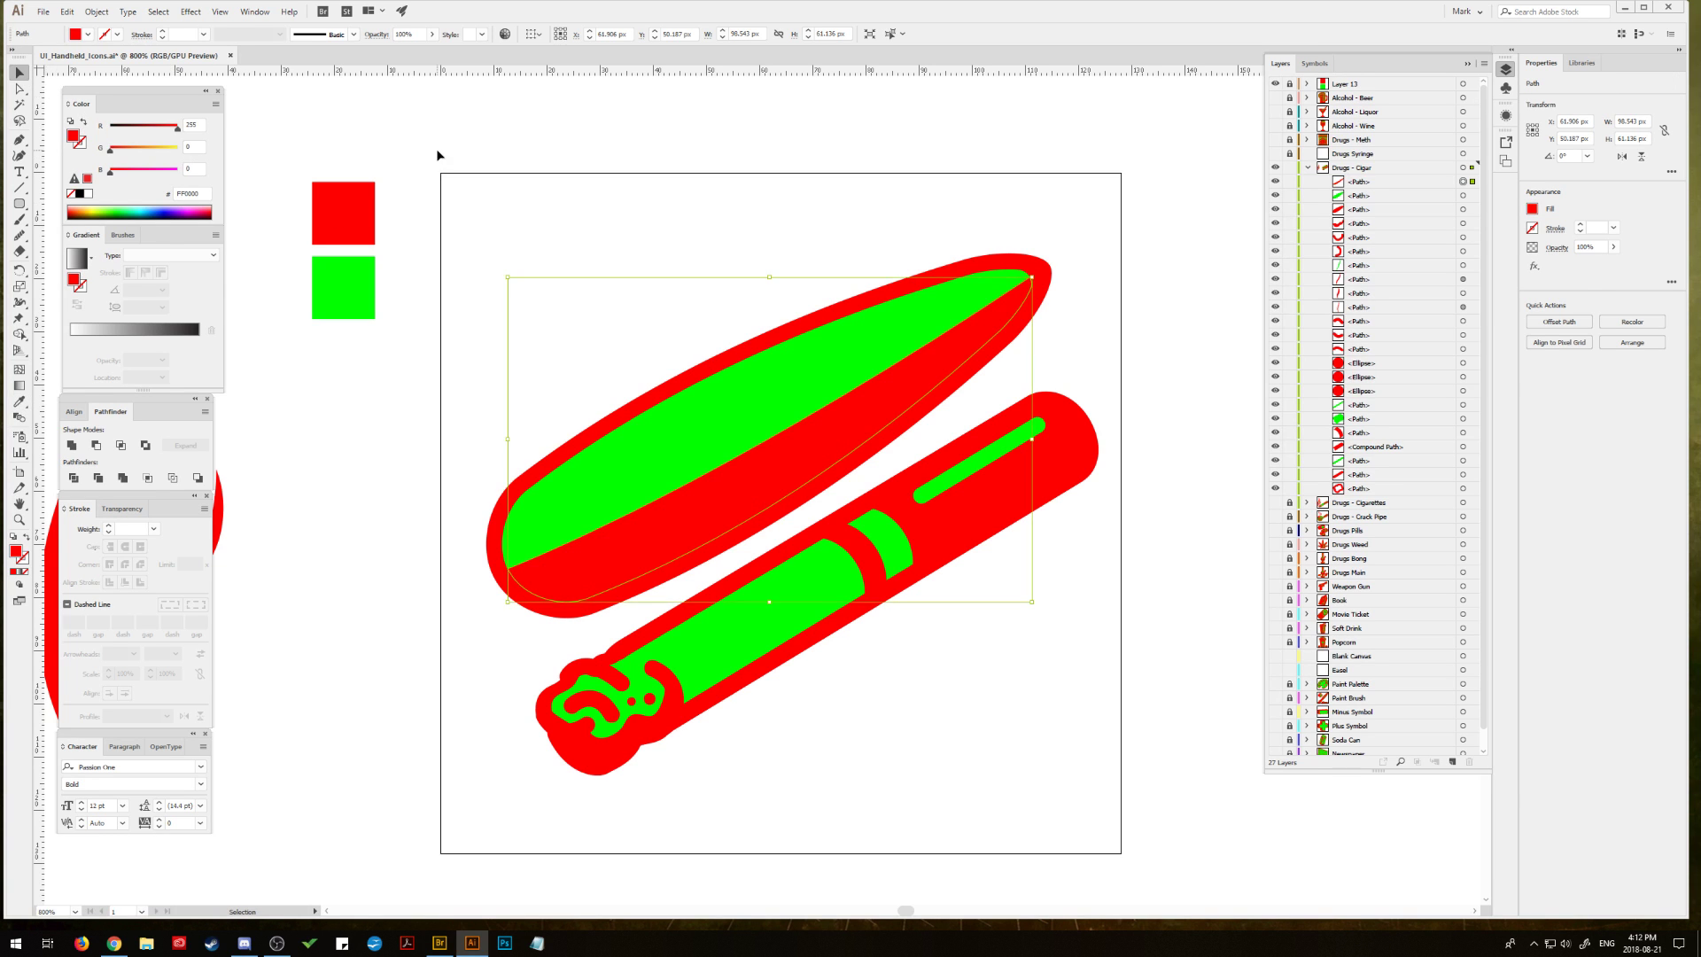
{"action": "left_click", "coordinate": [437, 156]}
Step: Stretch the red lower strip slightly outward at the cigar's pointed tip
{"action": "left_click", "coordinate": [687, 520]}
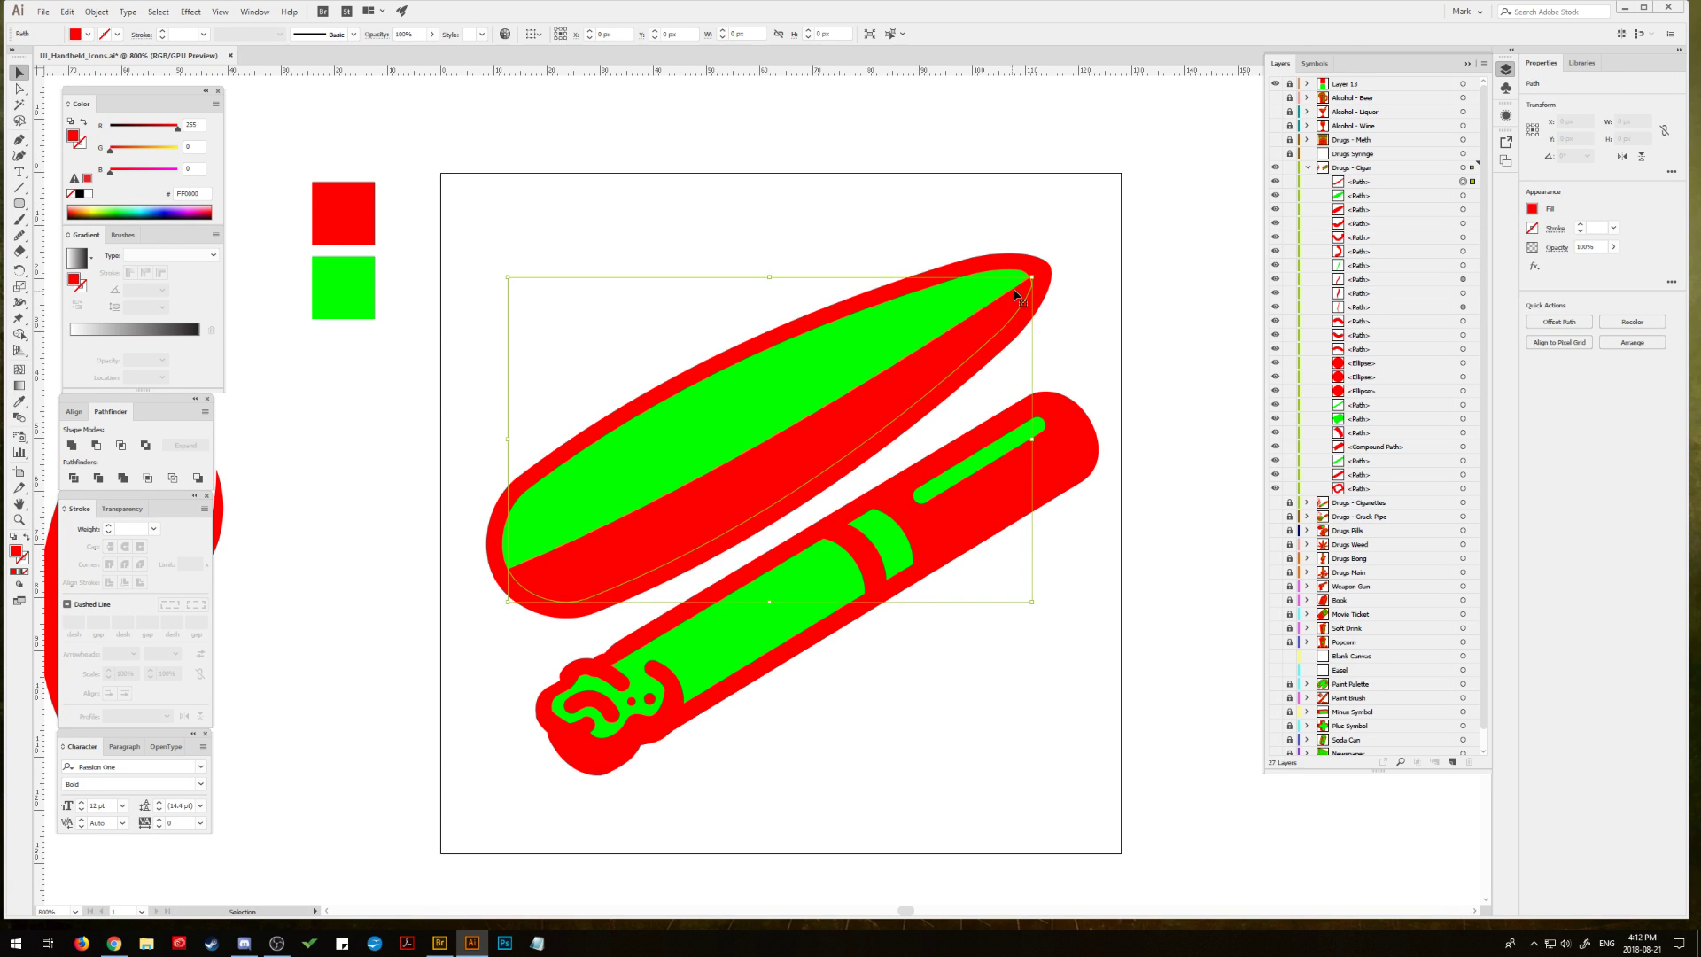
{"action": "left_click_drag", "start_coordinate": [1030, 278], "coordinate": [1038, 272]}
{"action": "left_click", "coordinate": [357, 450]}
{"action": "scroll", "coordinate": [674, 455], "scroll_direction": "left", "scroll_amount": 1}
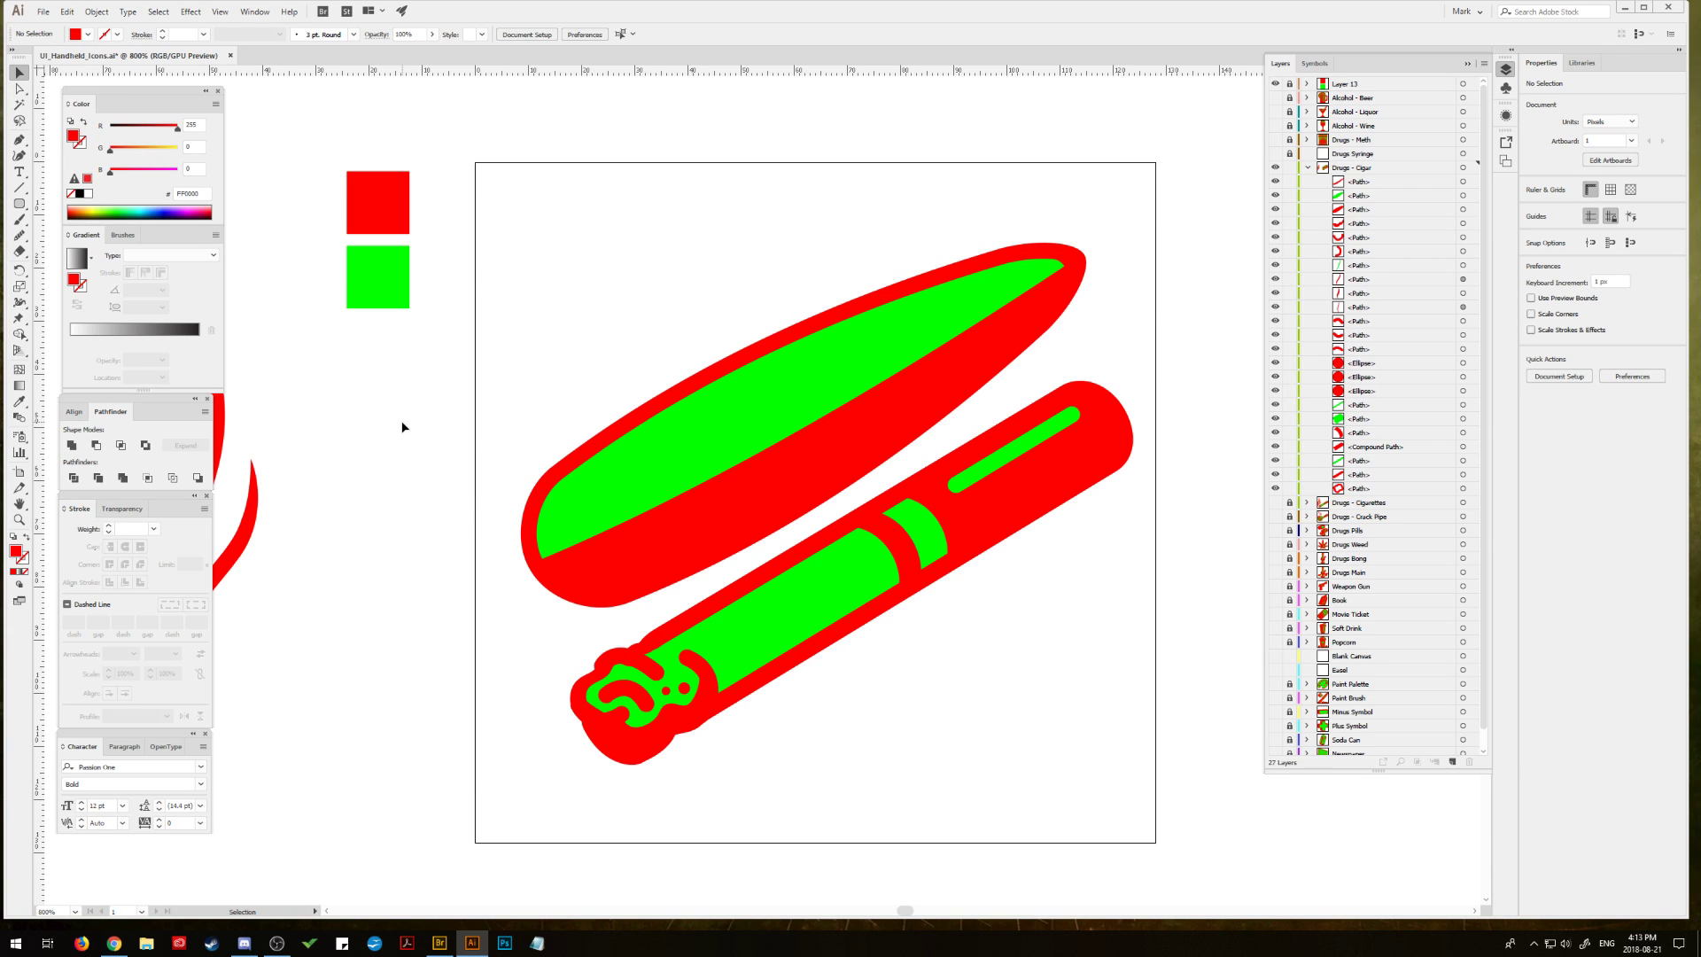
Step: Delete the old straight cigar's outline, body, highlight and bands, keeping only its ash cluster
{"action": "left_click", "coordinate": [545, 485]}
{"action": "left_click", "coordinate": [541, 656]}
{"action": "left_click", "coordinate": [1014, 541]}
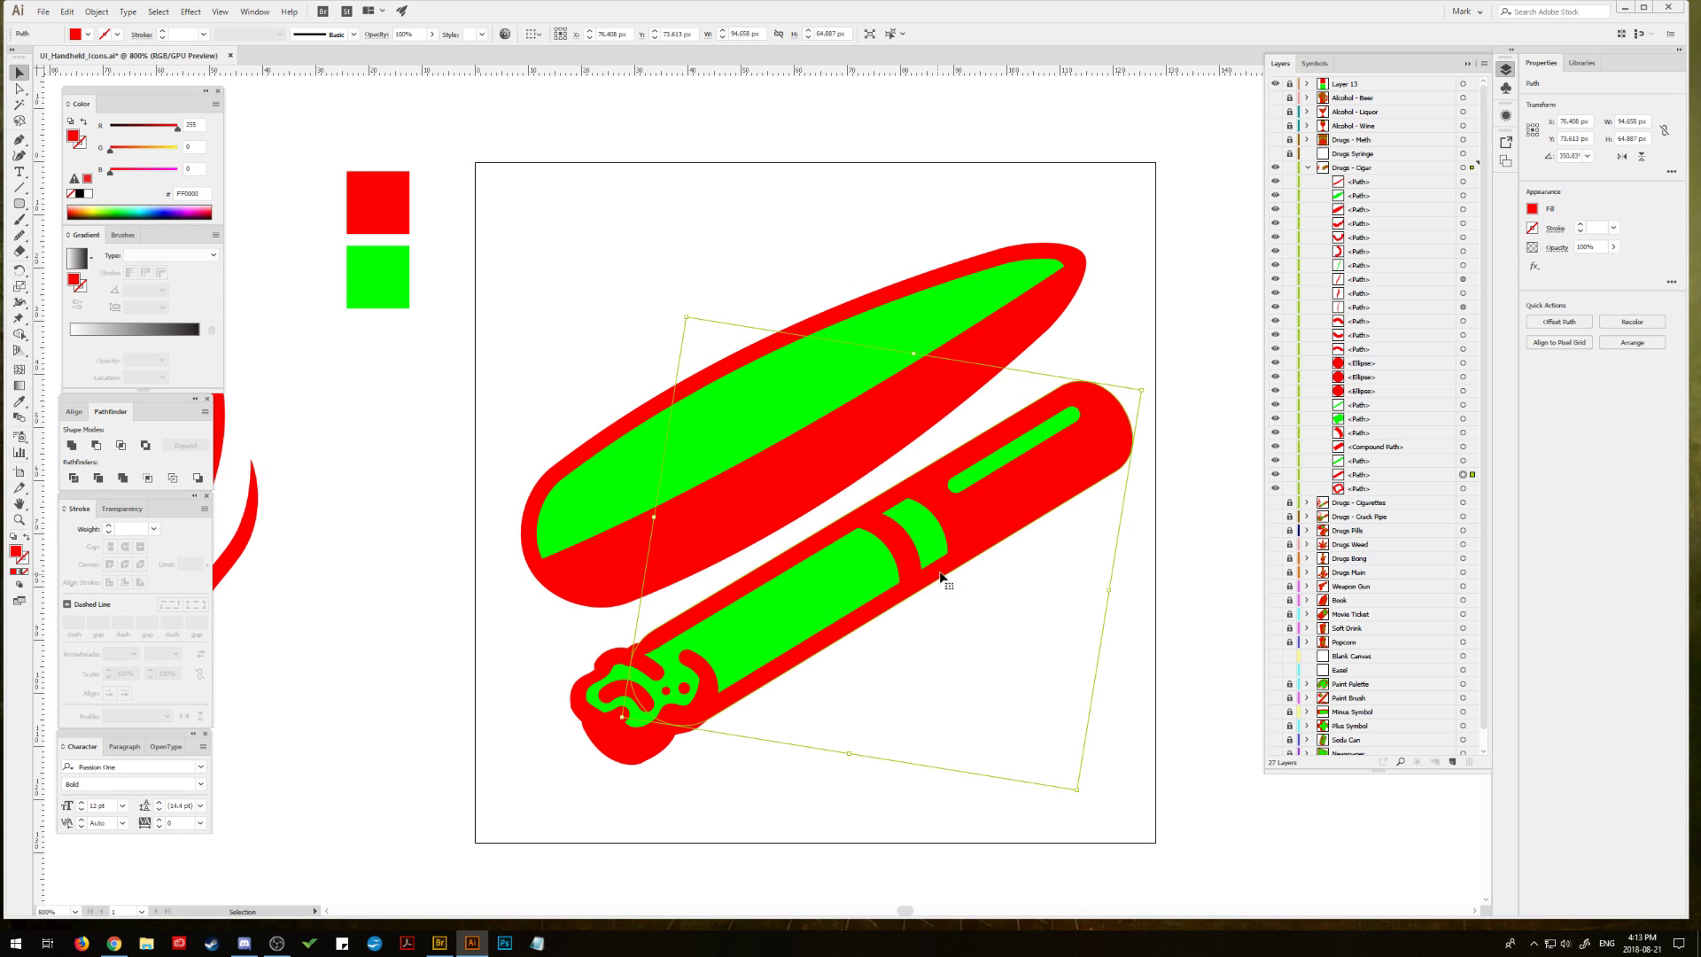
{"action": "key", "text": "Delete"}
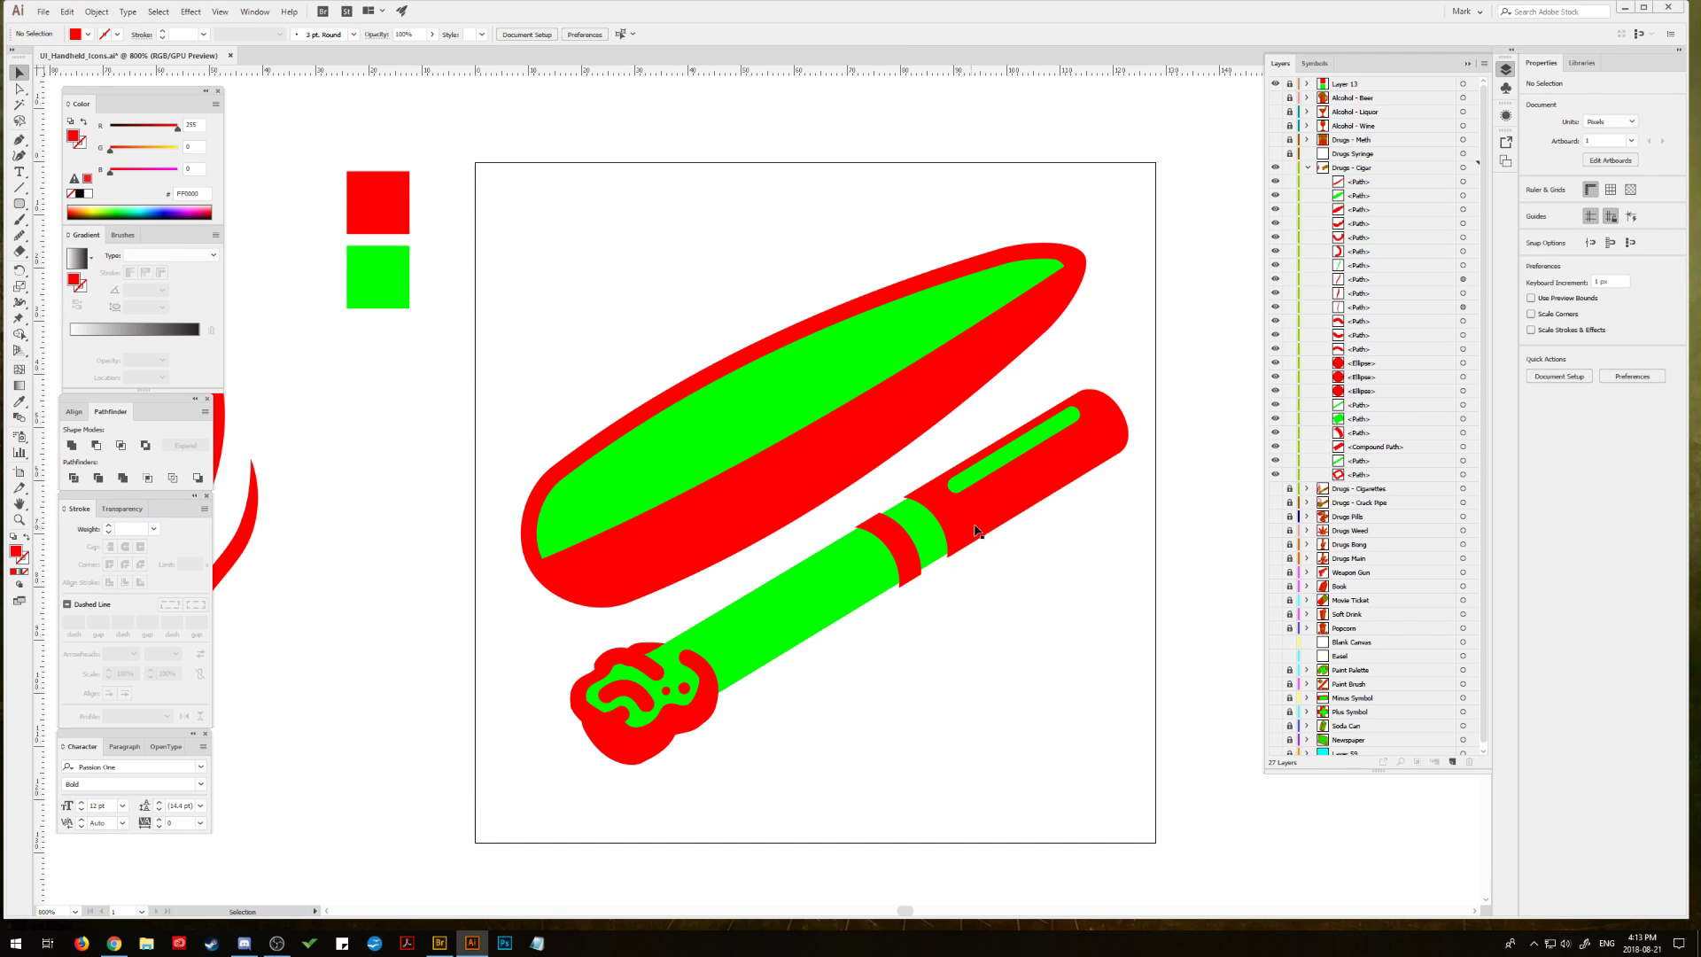
{"action": "left_click", "coordinate": [987, 492]}
{"action": "key", "text": "Delete"}
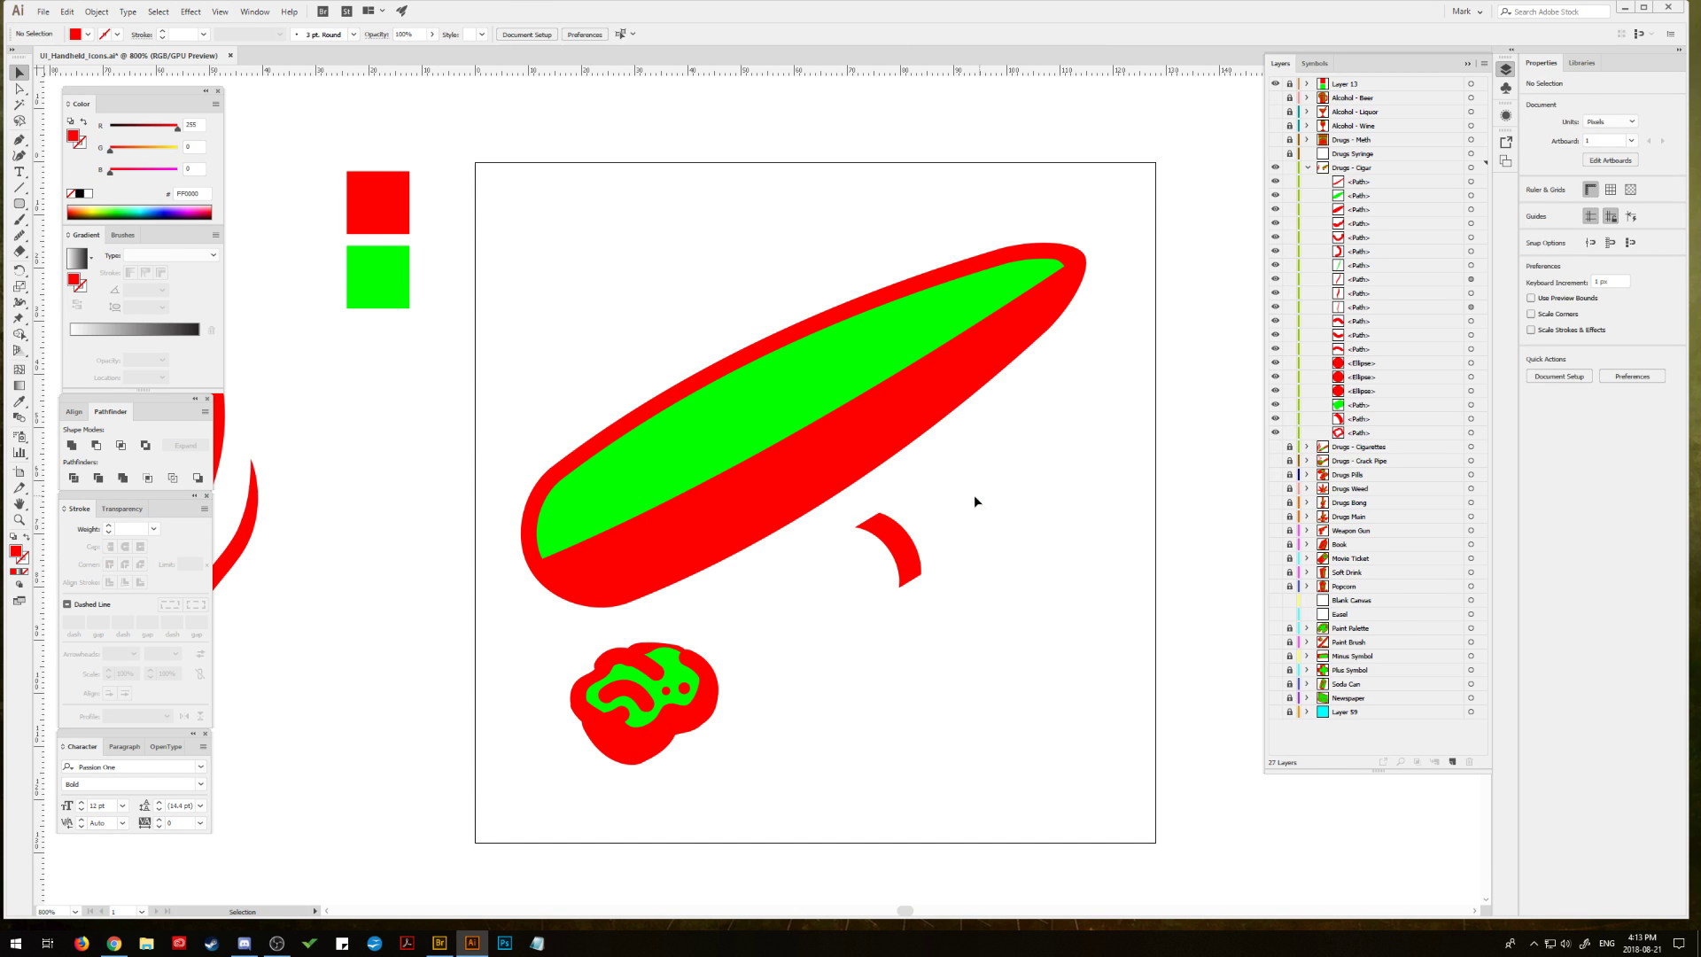
{"action": "left_click", "coordinate": [899, 542]}
{"action": "key", "text": "Delete"}
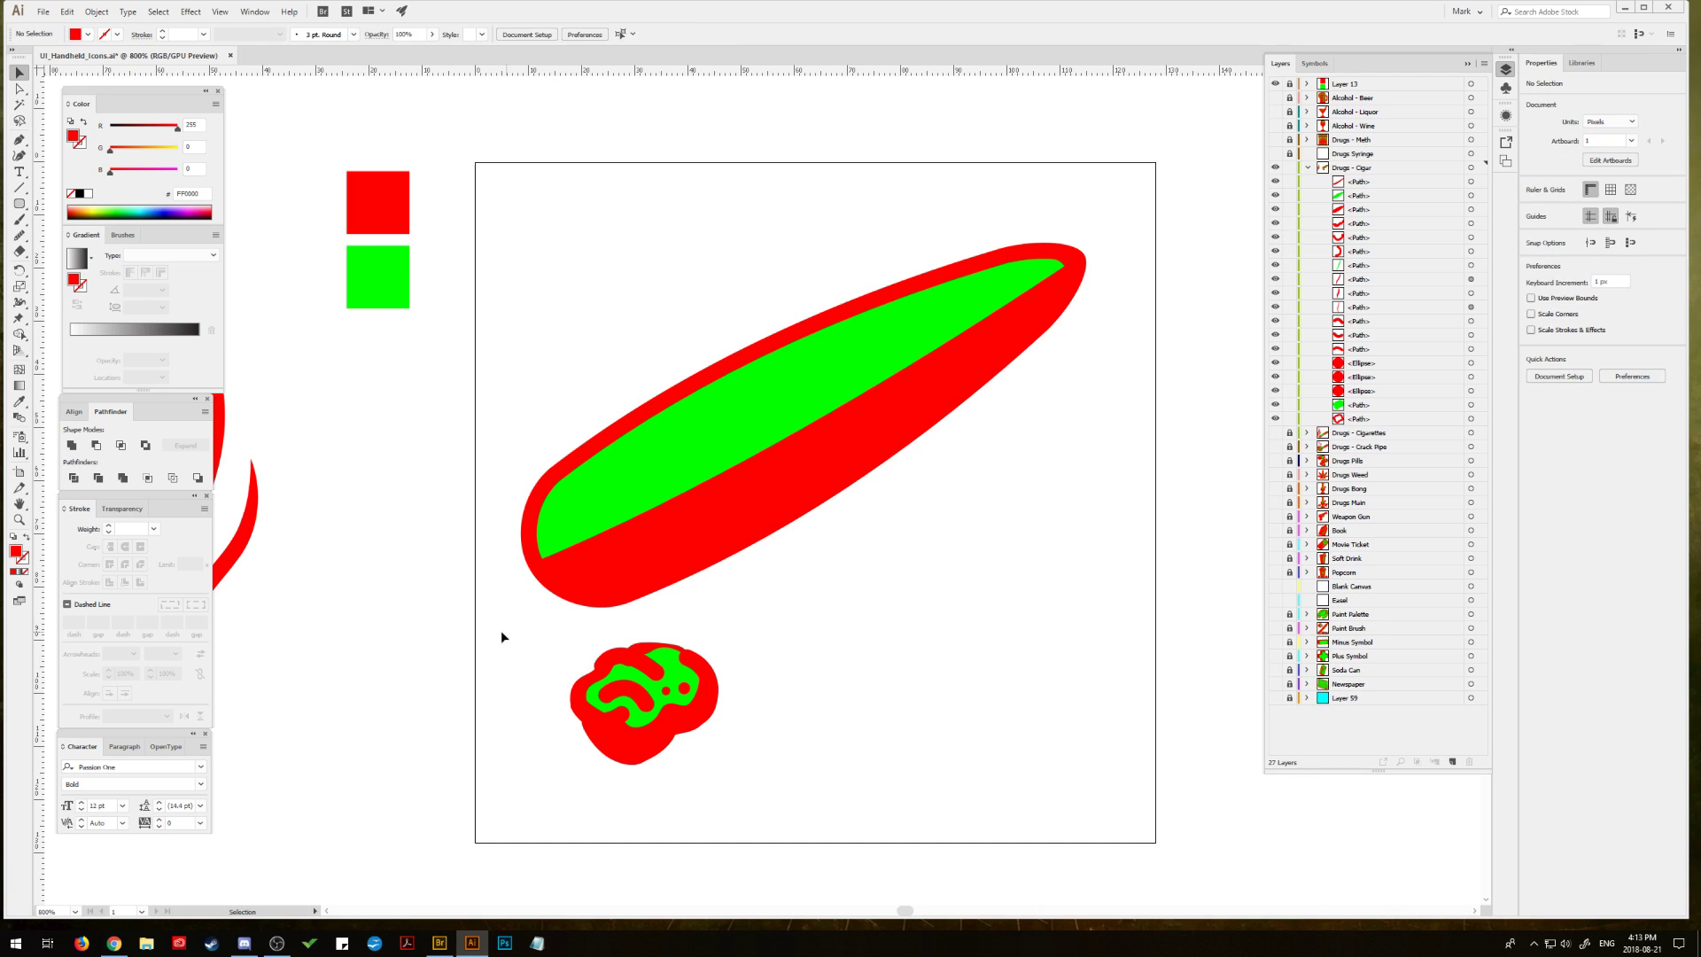
Step: Move the ash cluster onto the thick end of the new cigar and bring it to the front
{"action": "left_click_drag", "start_coordinate": [737, 798], "coordinate": [647, 536]}
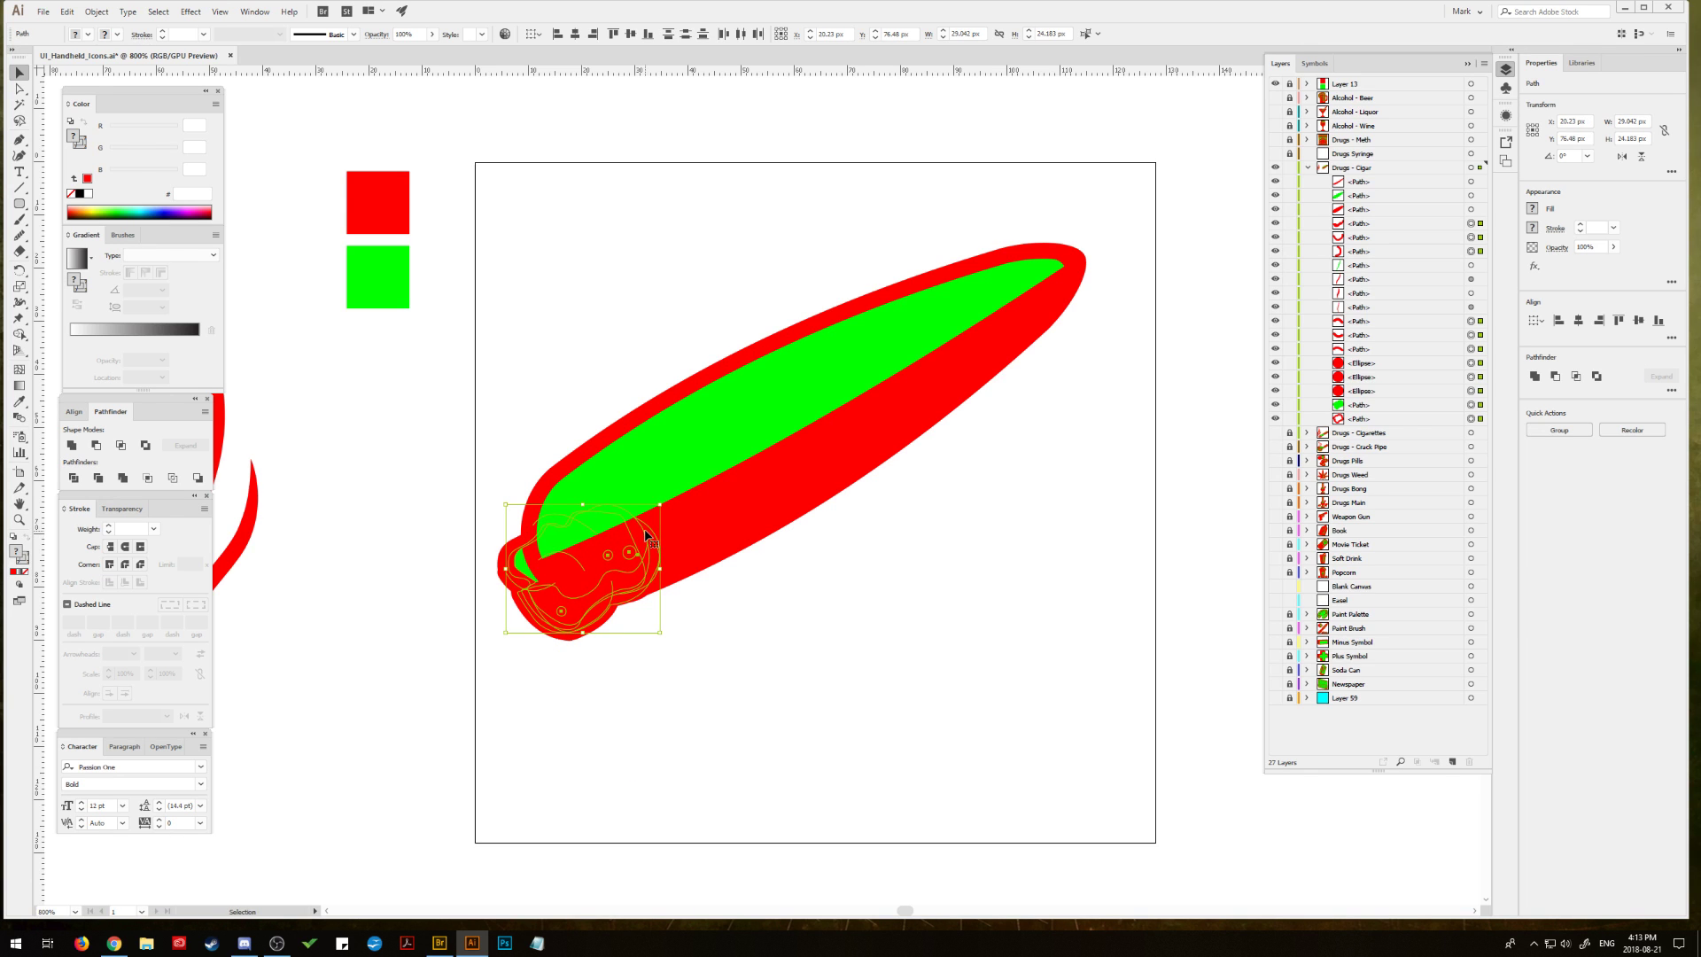
{"action": "left_click", "coordinate": [97, 12]}
{"action": "mouse_move", "coordinate": [116, 42]}
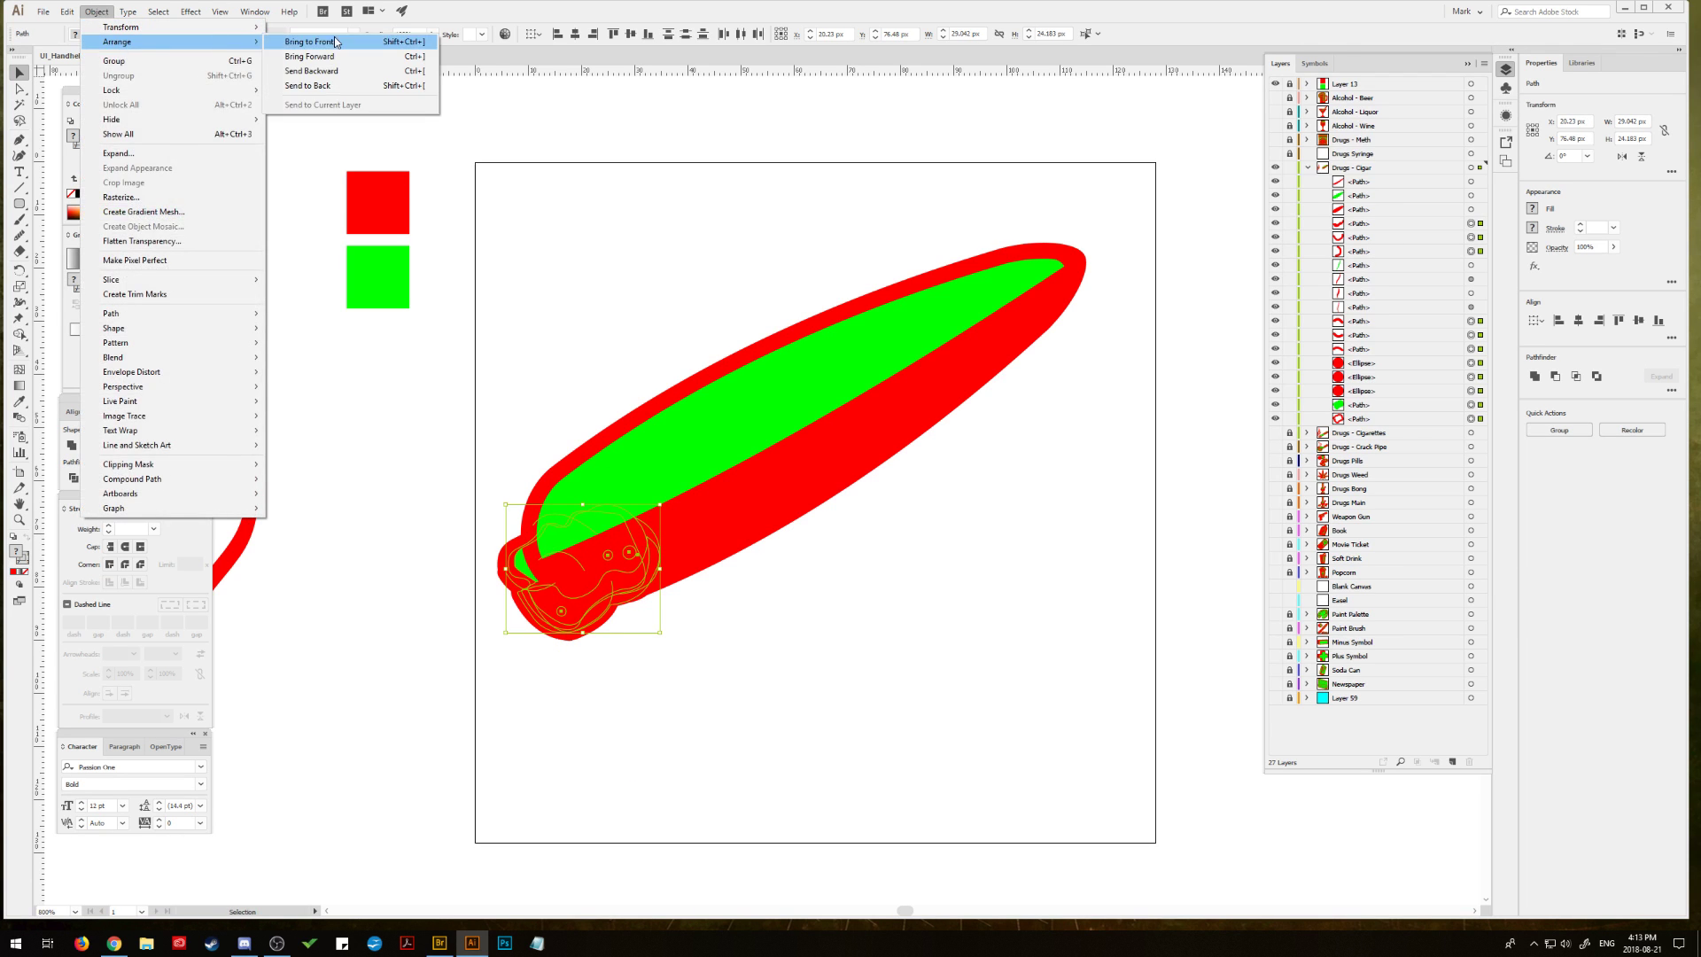
{"action": "left_click", "coordinate": [337, 43]}
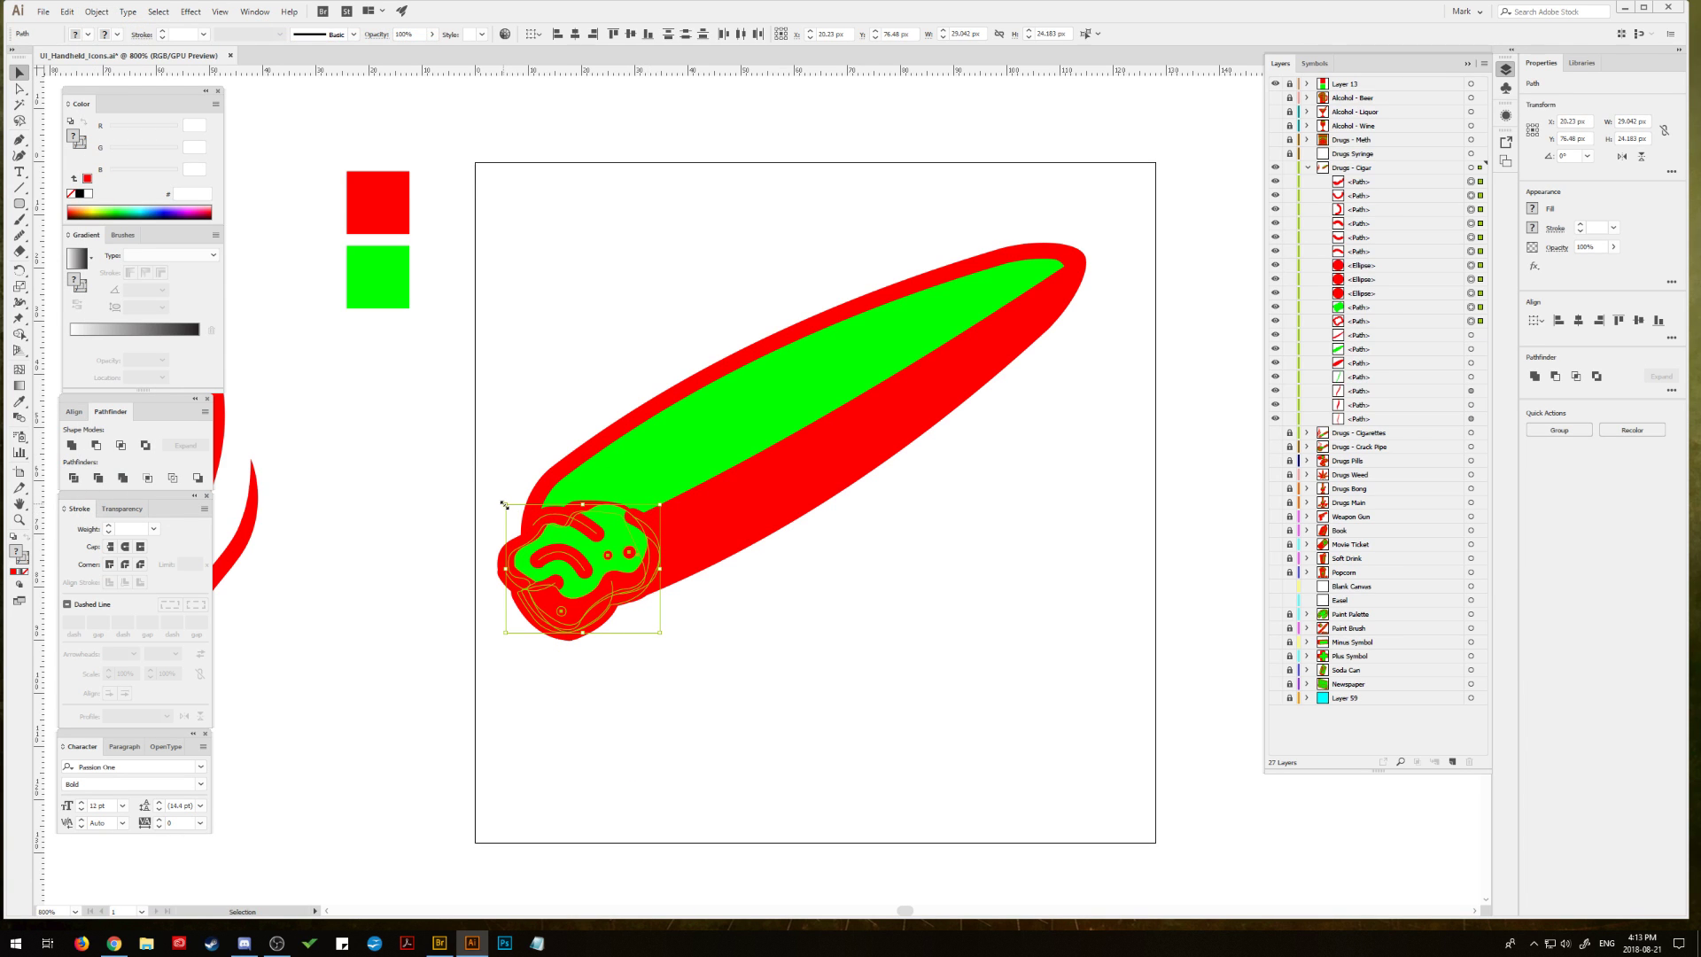
Step: Enlarge the ash cluster slightly so that it covers more of the cigar's thick end
{"action": "left_click_drag", "start_coordinate": [504, 504], "coordinate": [473, 475]}
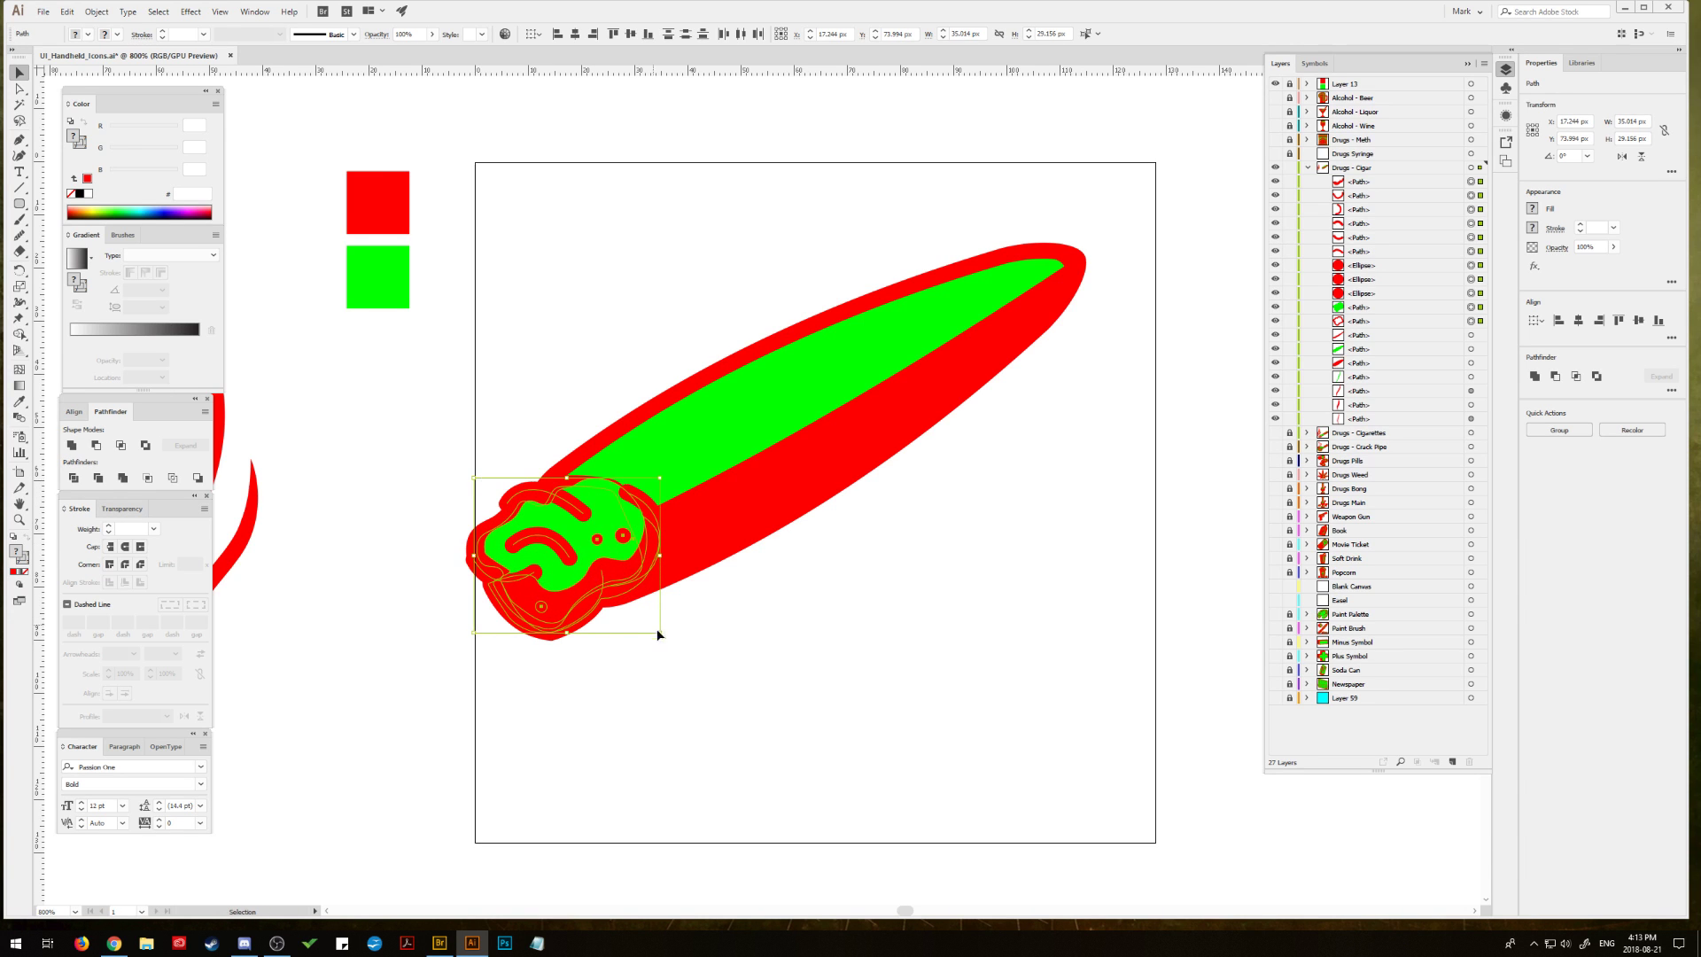
{"action": "left_click_drag", "start_coordinate": [660, 632], "coordinate": [673, 641]}
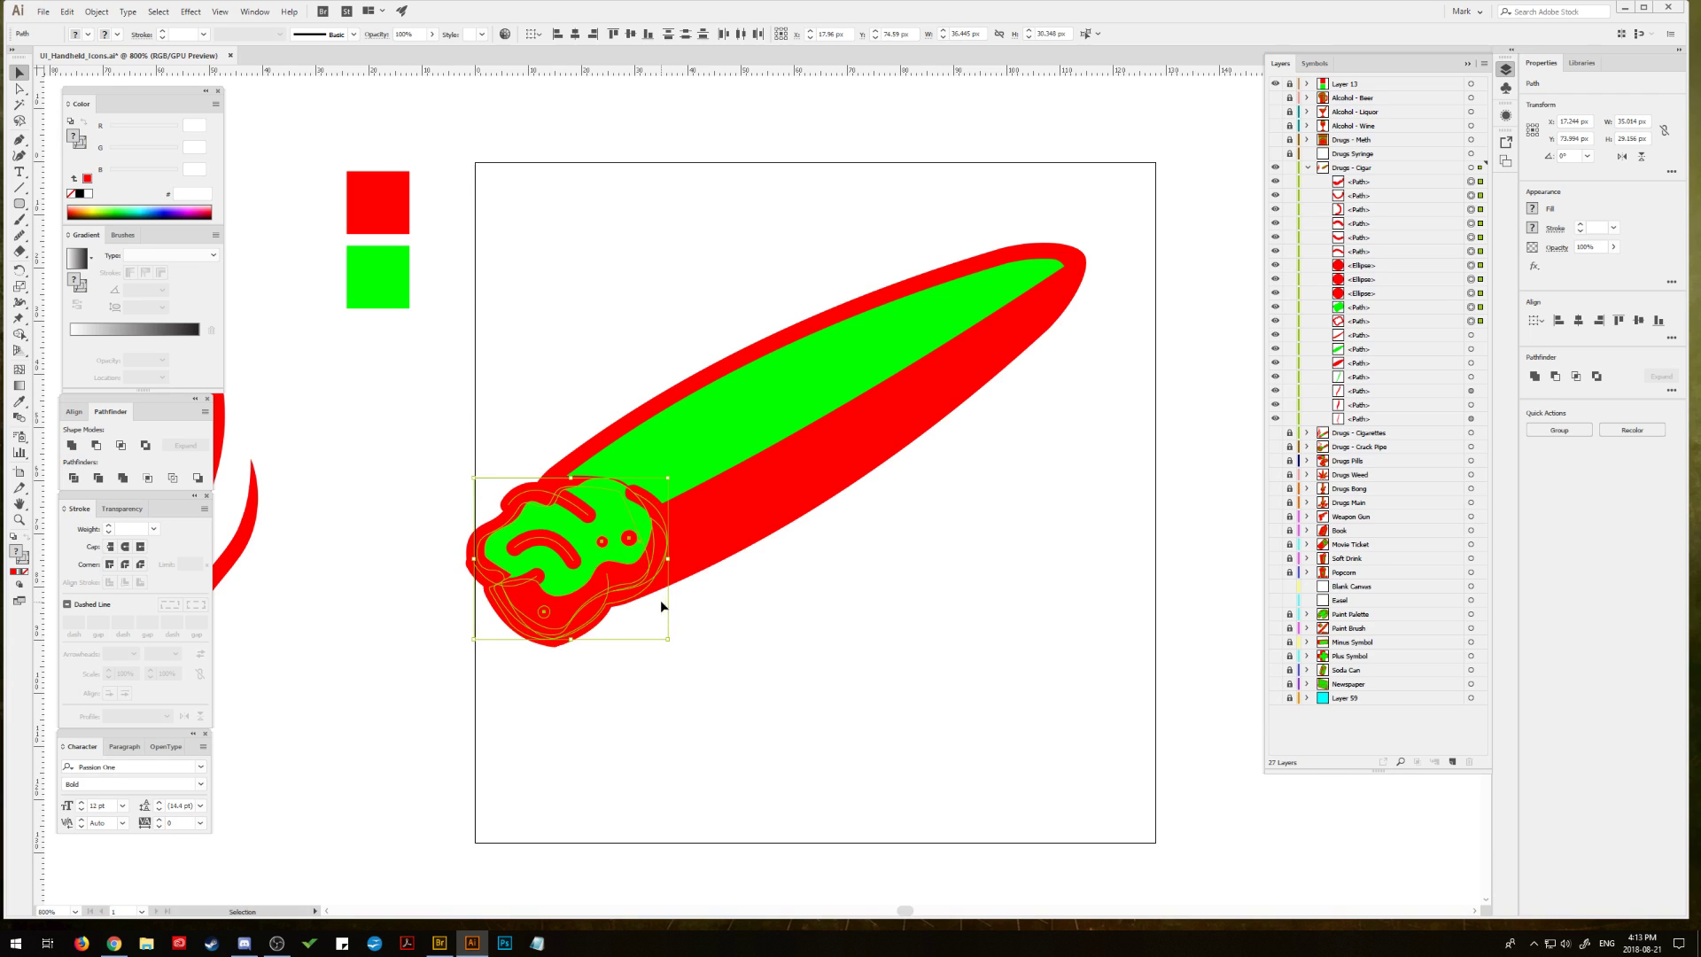
{"action": "left_click", "coordinate": [571, 485]}
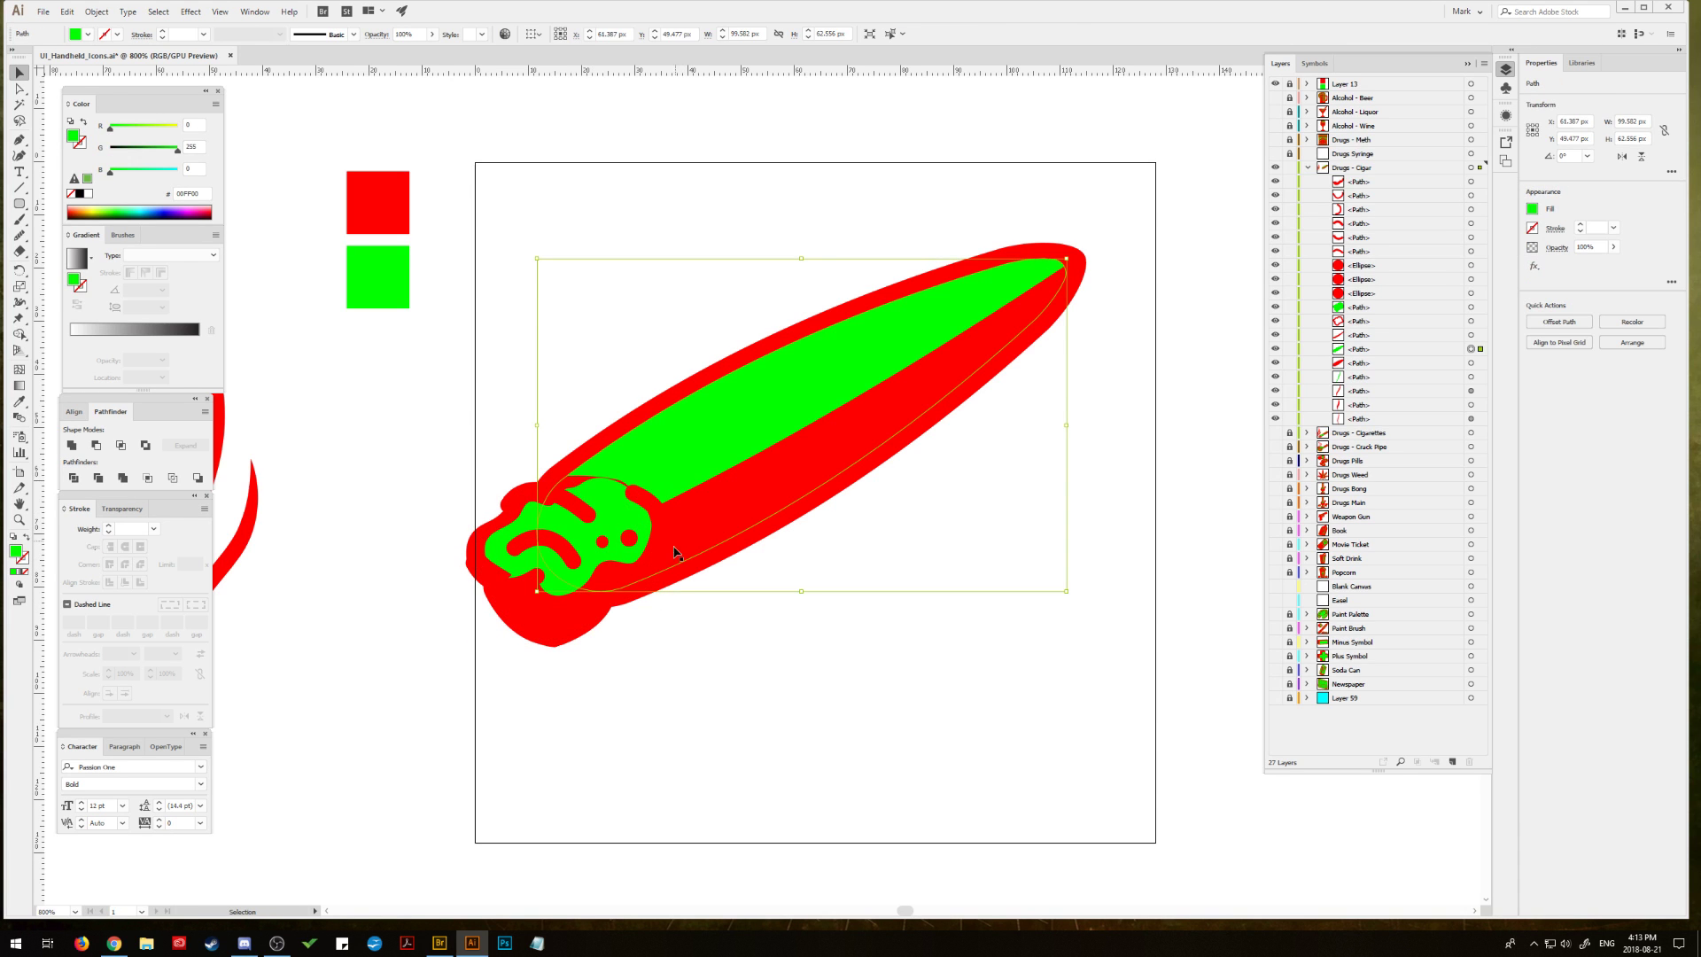
{"action": "left_click", "coordinate": [636, 662]}
Step: Undo the ash cluster's scaling, reordering and move onto the new cigar
{"action": "key", "text": "ctrl+z"}
{"action": "key", "text": "ctrl+z"}
{"action": "key", "text": "ctrl+z"}
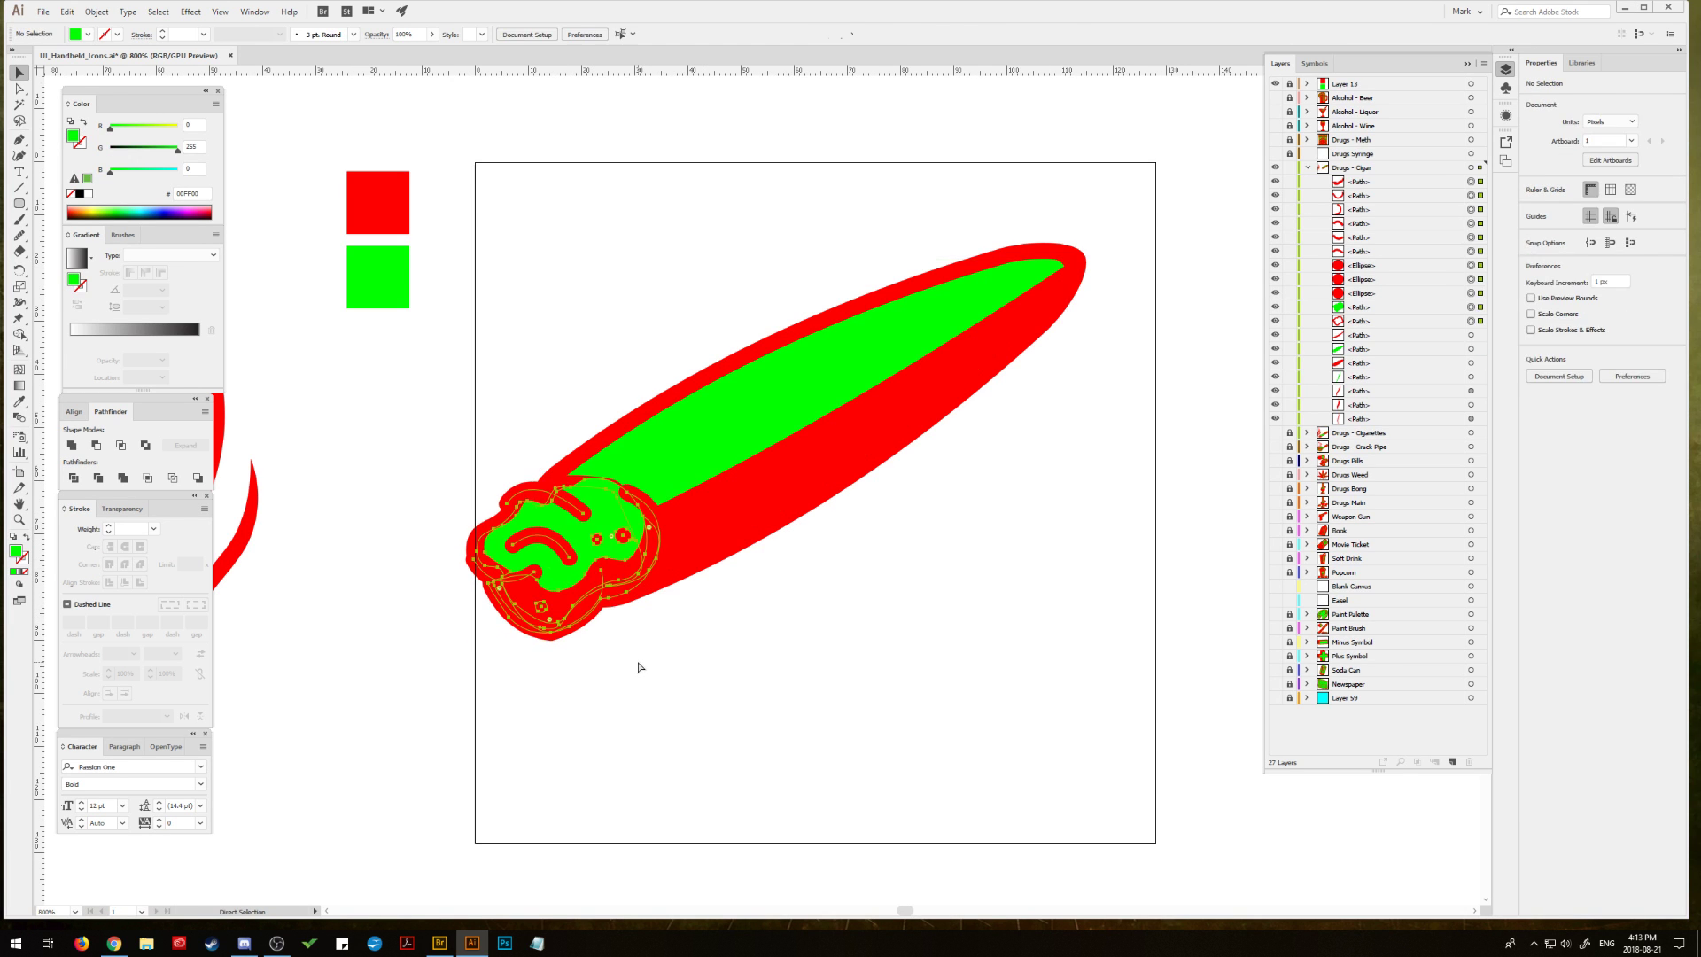
{"action": "key", "text": "ctrl+shift+z"}
{"action": "key", "text": "ctrl+shift+z"}
{"action": "key", "text": "ctrl+shift+z"}
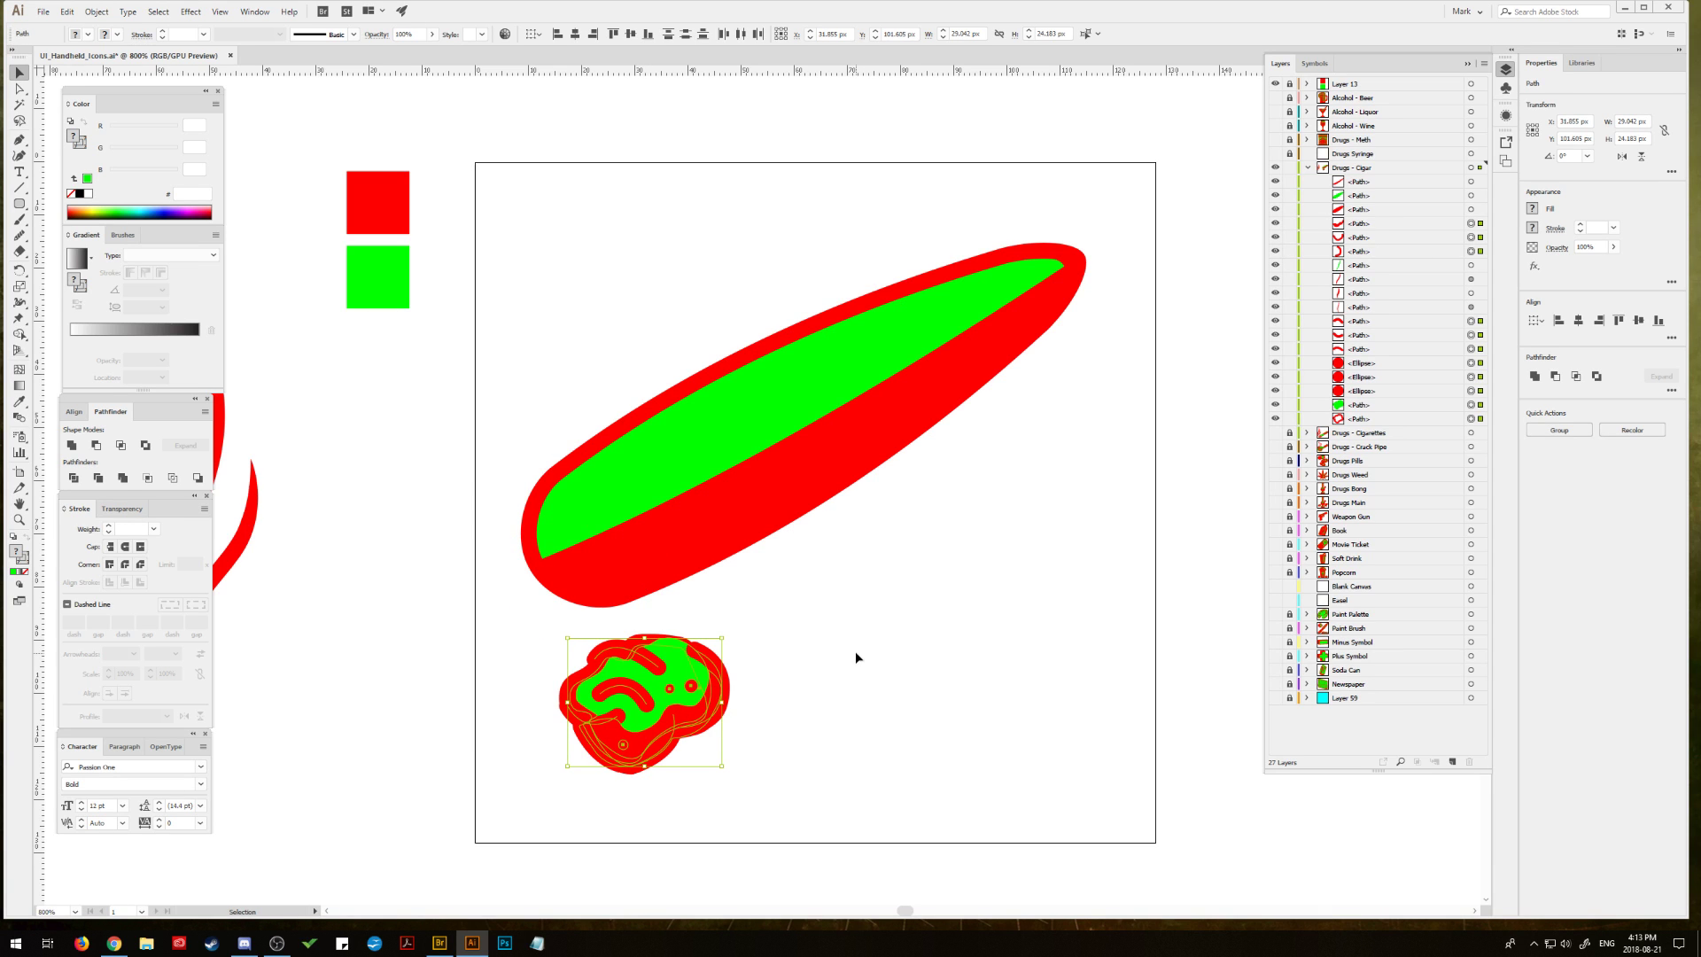
Step: Try to offset the ash cluster's stroked outline path
{"action": "left_click", "coordinate": [1469, 419]}
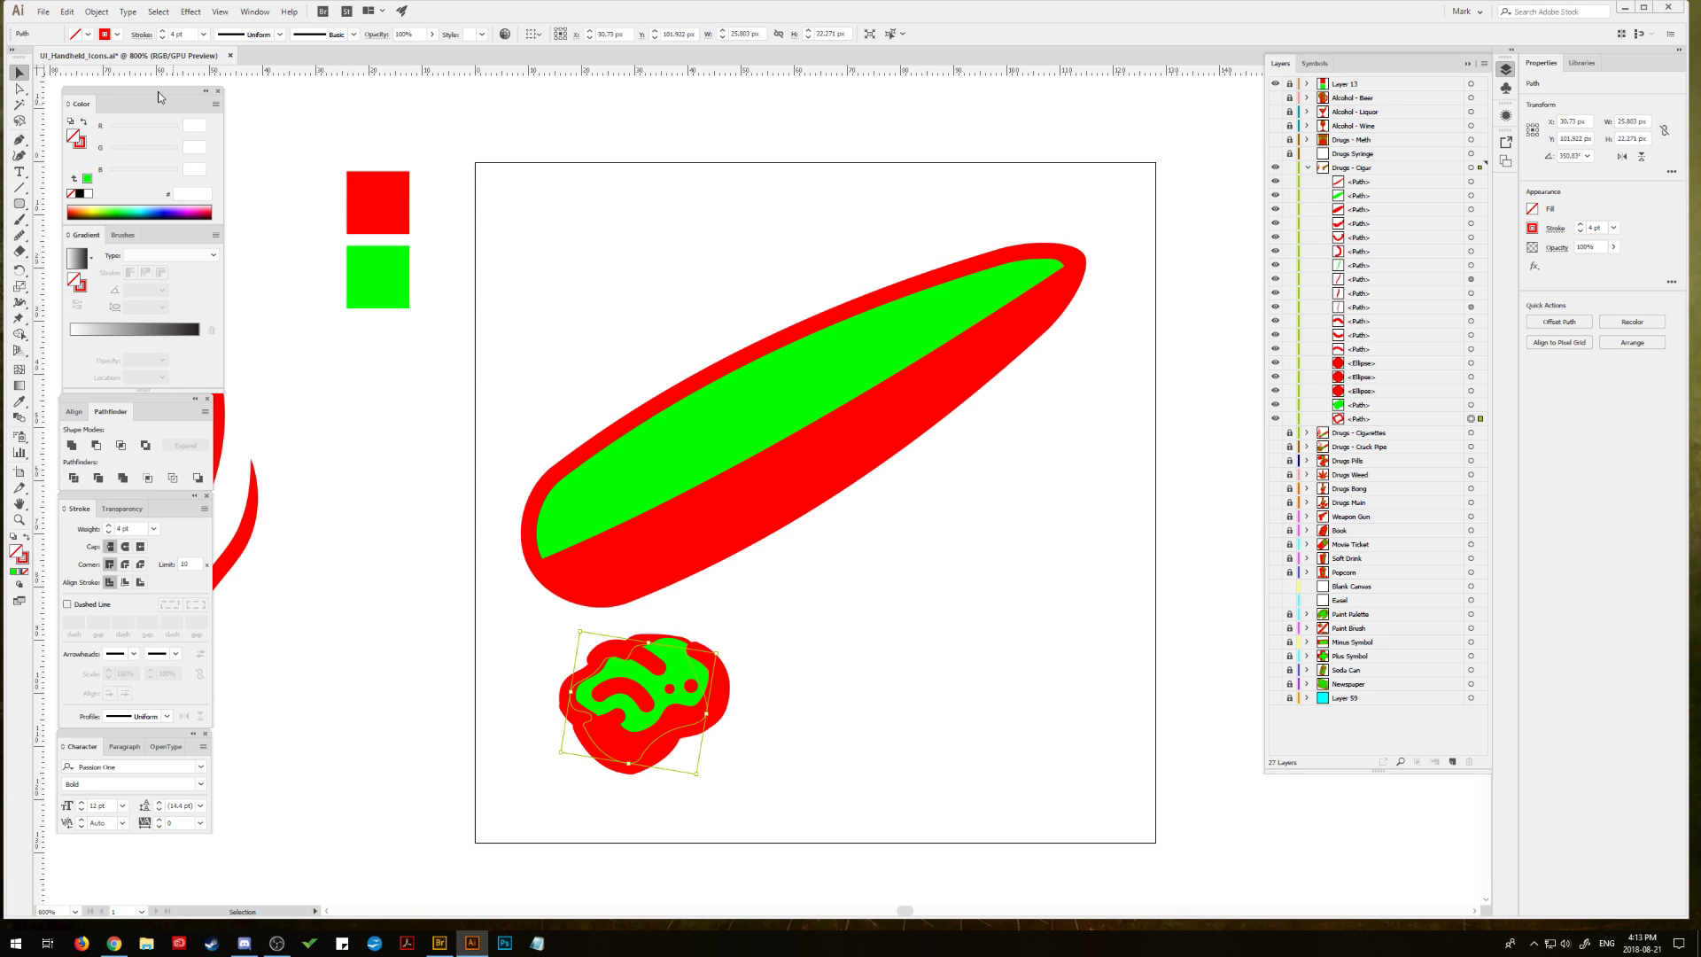
{"action": "left_click", "coordinate": [97, 13]}
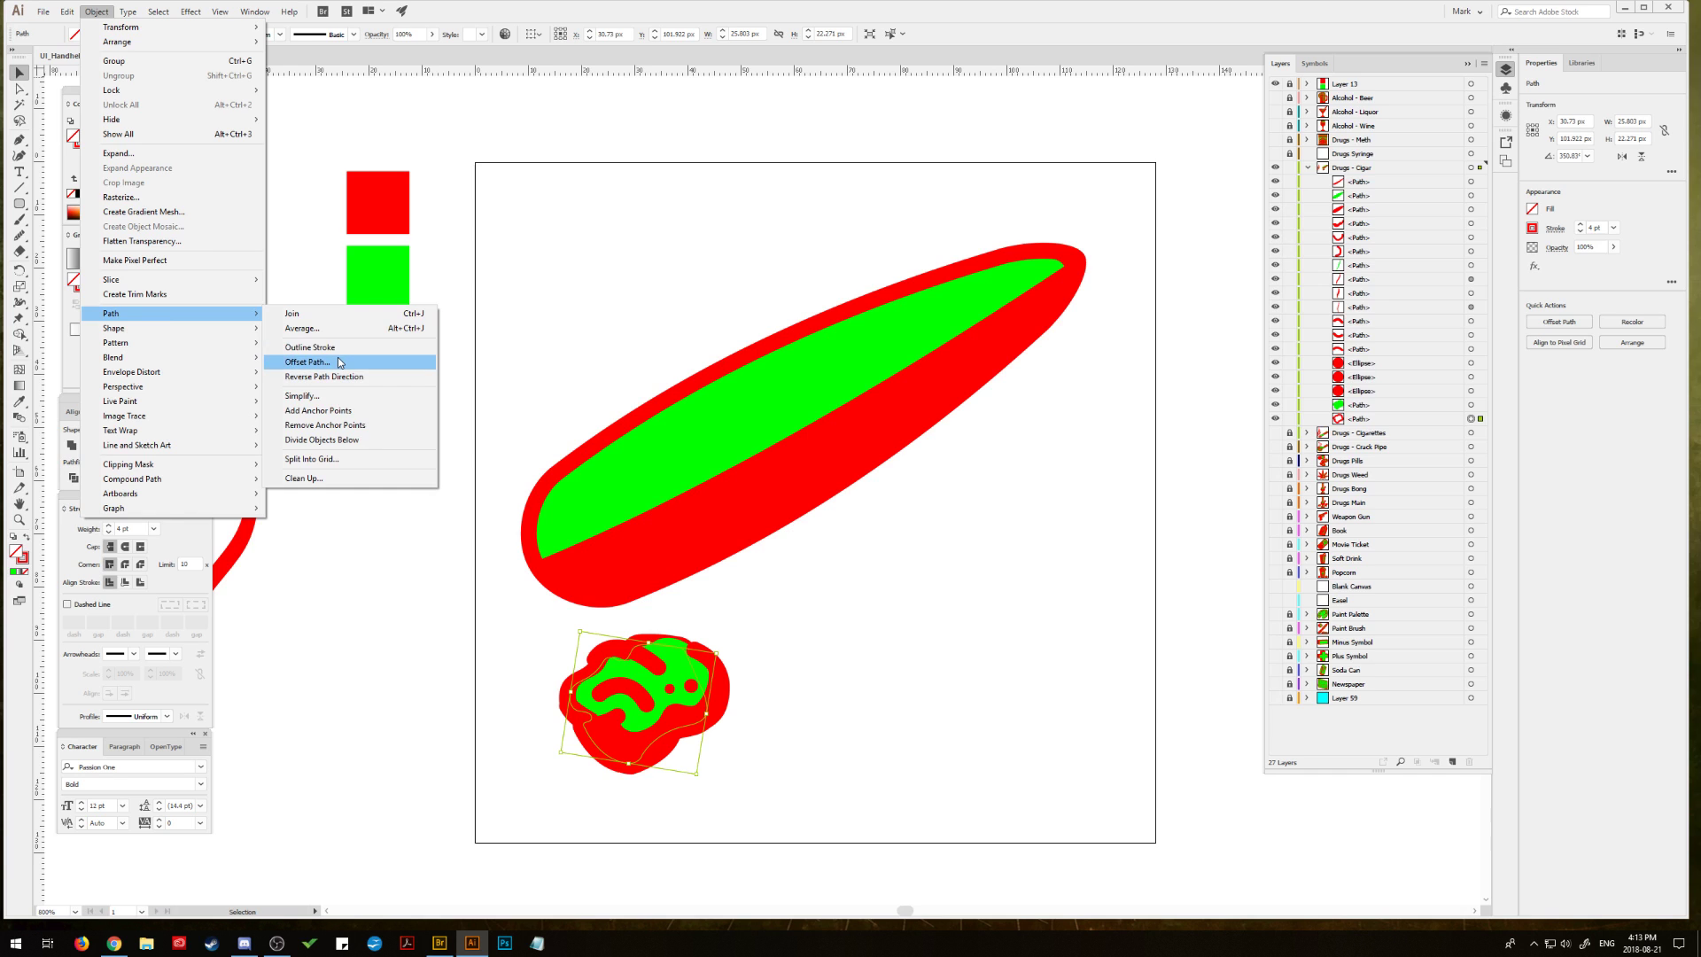
{"action": "left_click", "coordinate": [339, 363]}
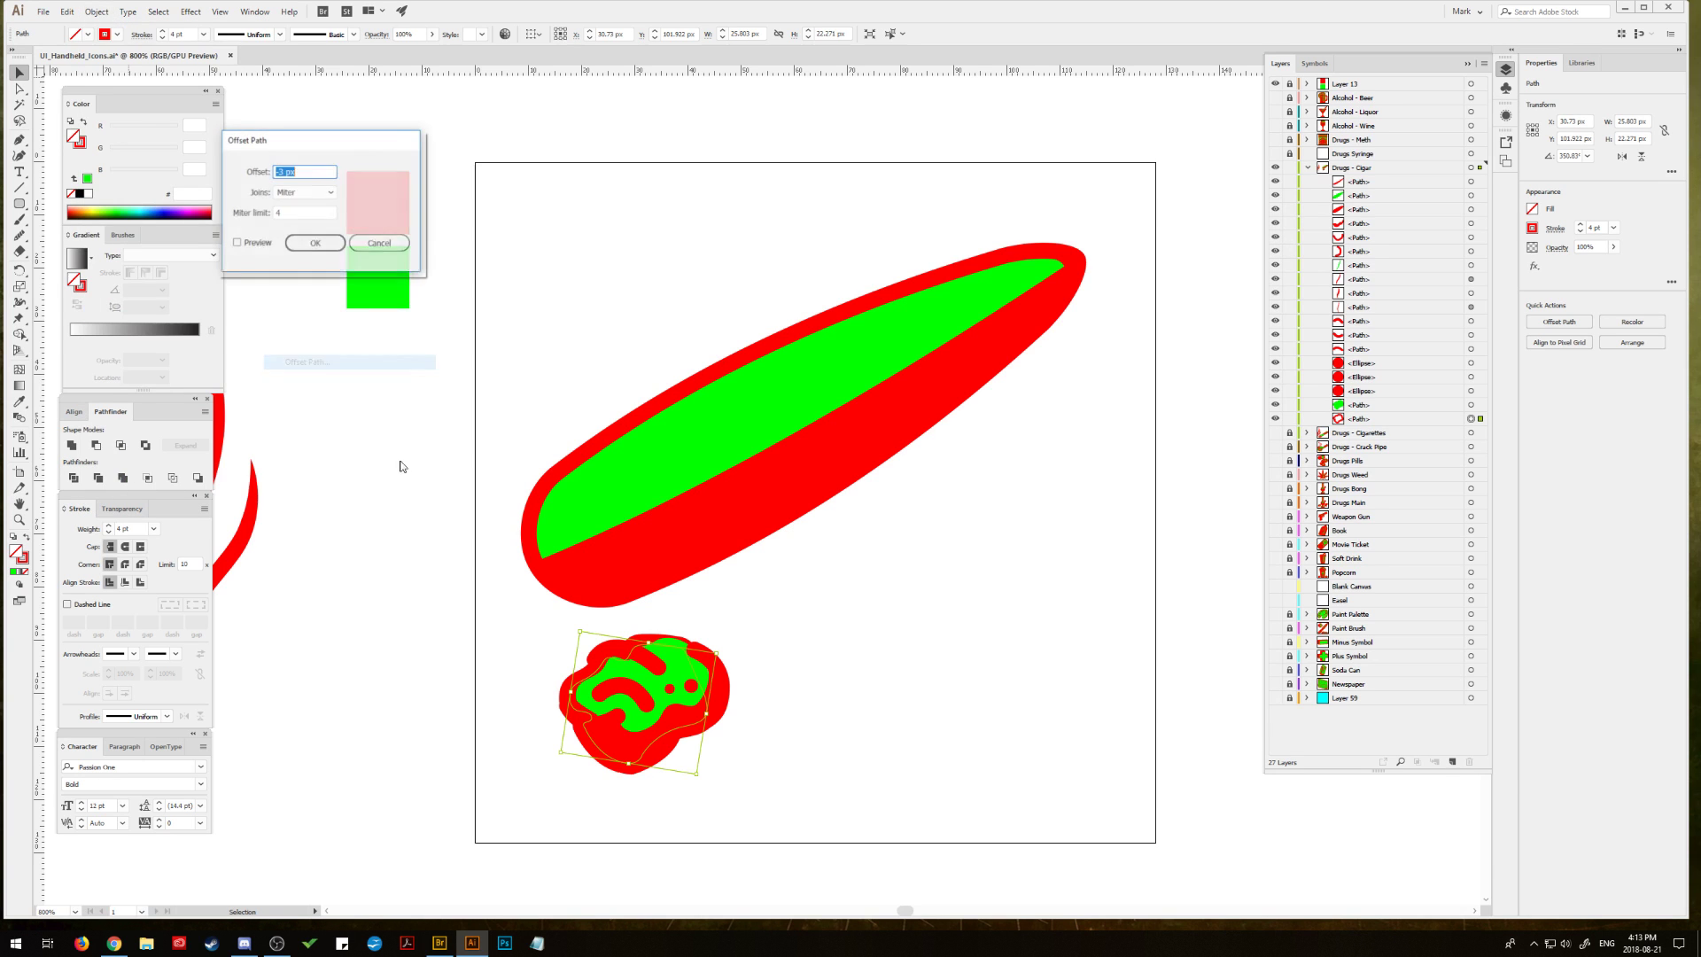
{"action": "left_click", "coordinate": [316, 245]}
{"action": "key", "text": "ctrl+z"}
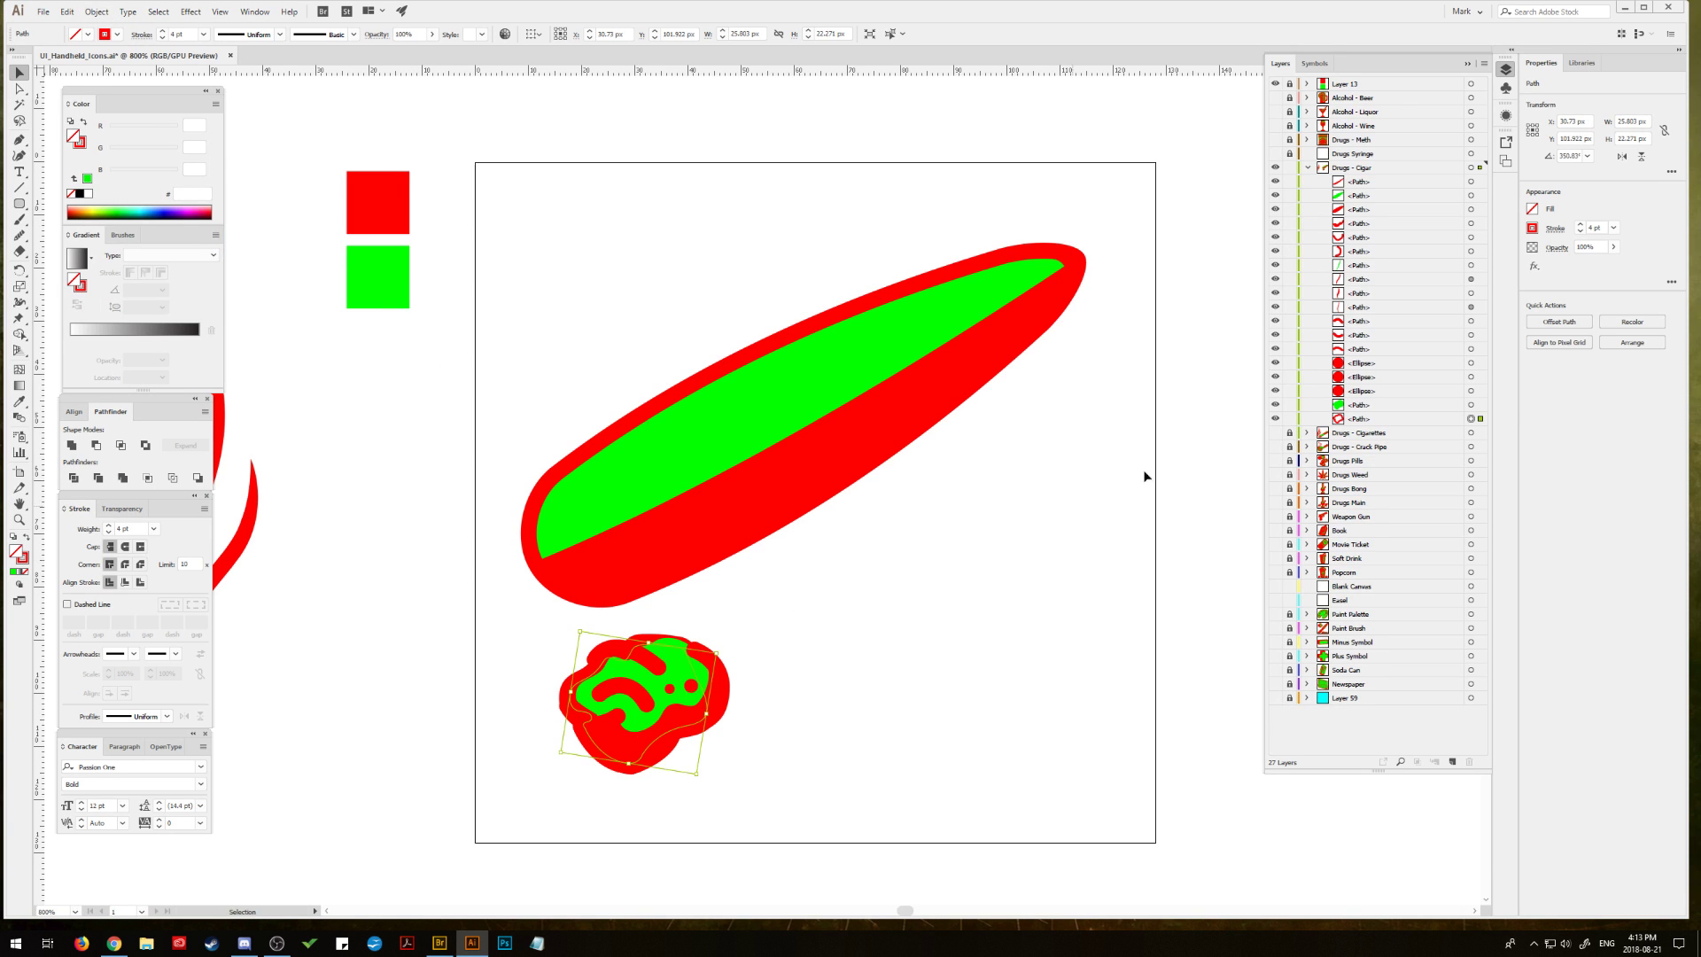
Step: Convert the red stroke of the ash cluster's outline path into a filled shape with Outline Stroke
{"action": "left_click", "coordinate": [96, 12]}
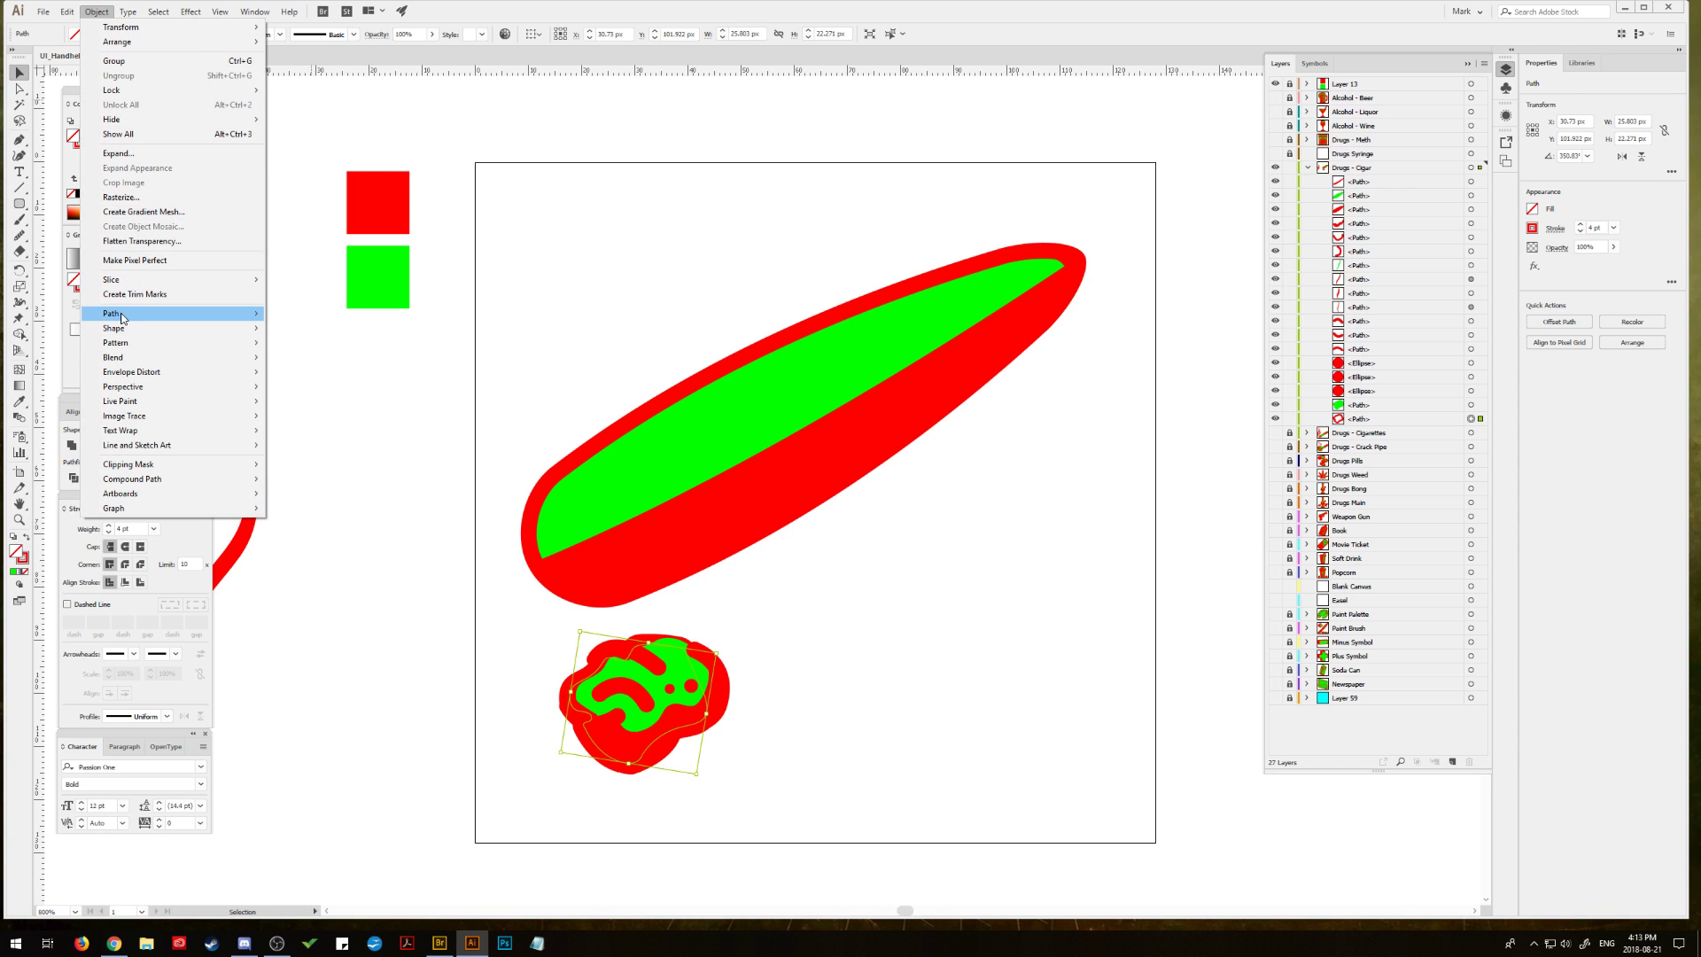
{"action": "mouse_move", "coordinate": [125, 317]}
{"action": "left_click", "coordinate": [336, 348]}
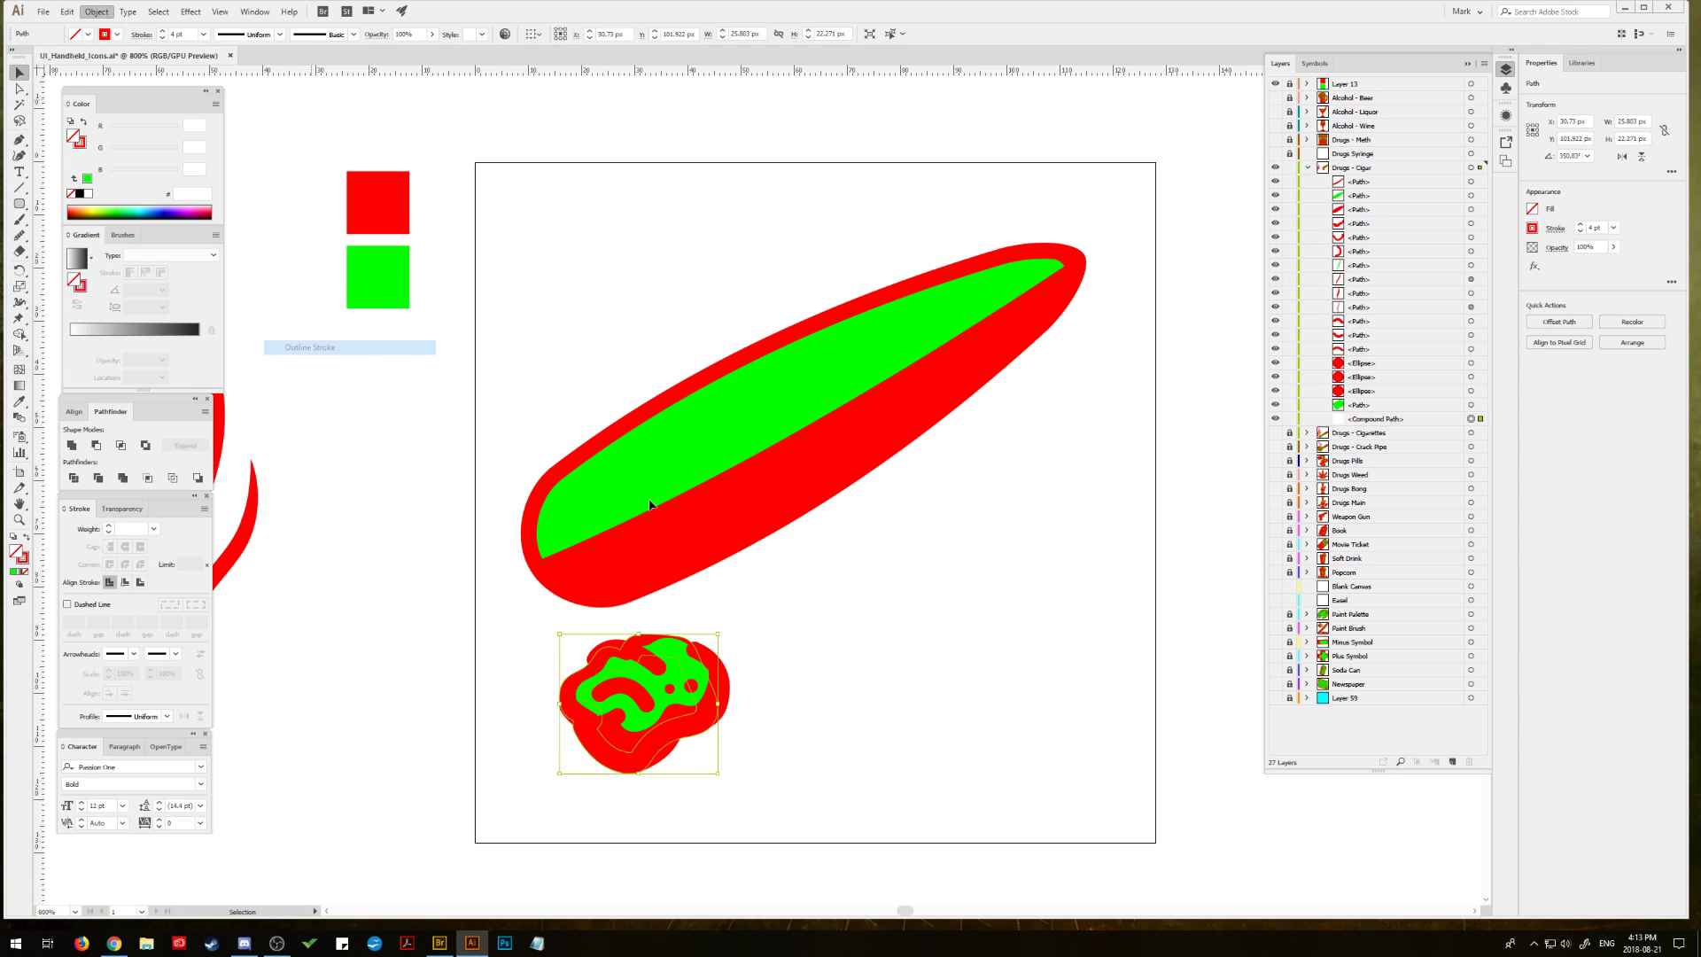
Step: Outline the strokes of the ash cluster's three ellipses and three curved detail paths, and unite them into one expanded compound path
{"action": "left_click", "coordinate": [1471, 406], "text": "shift"}
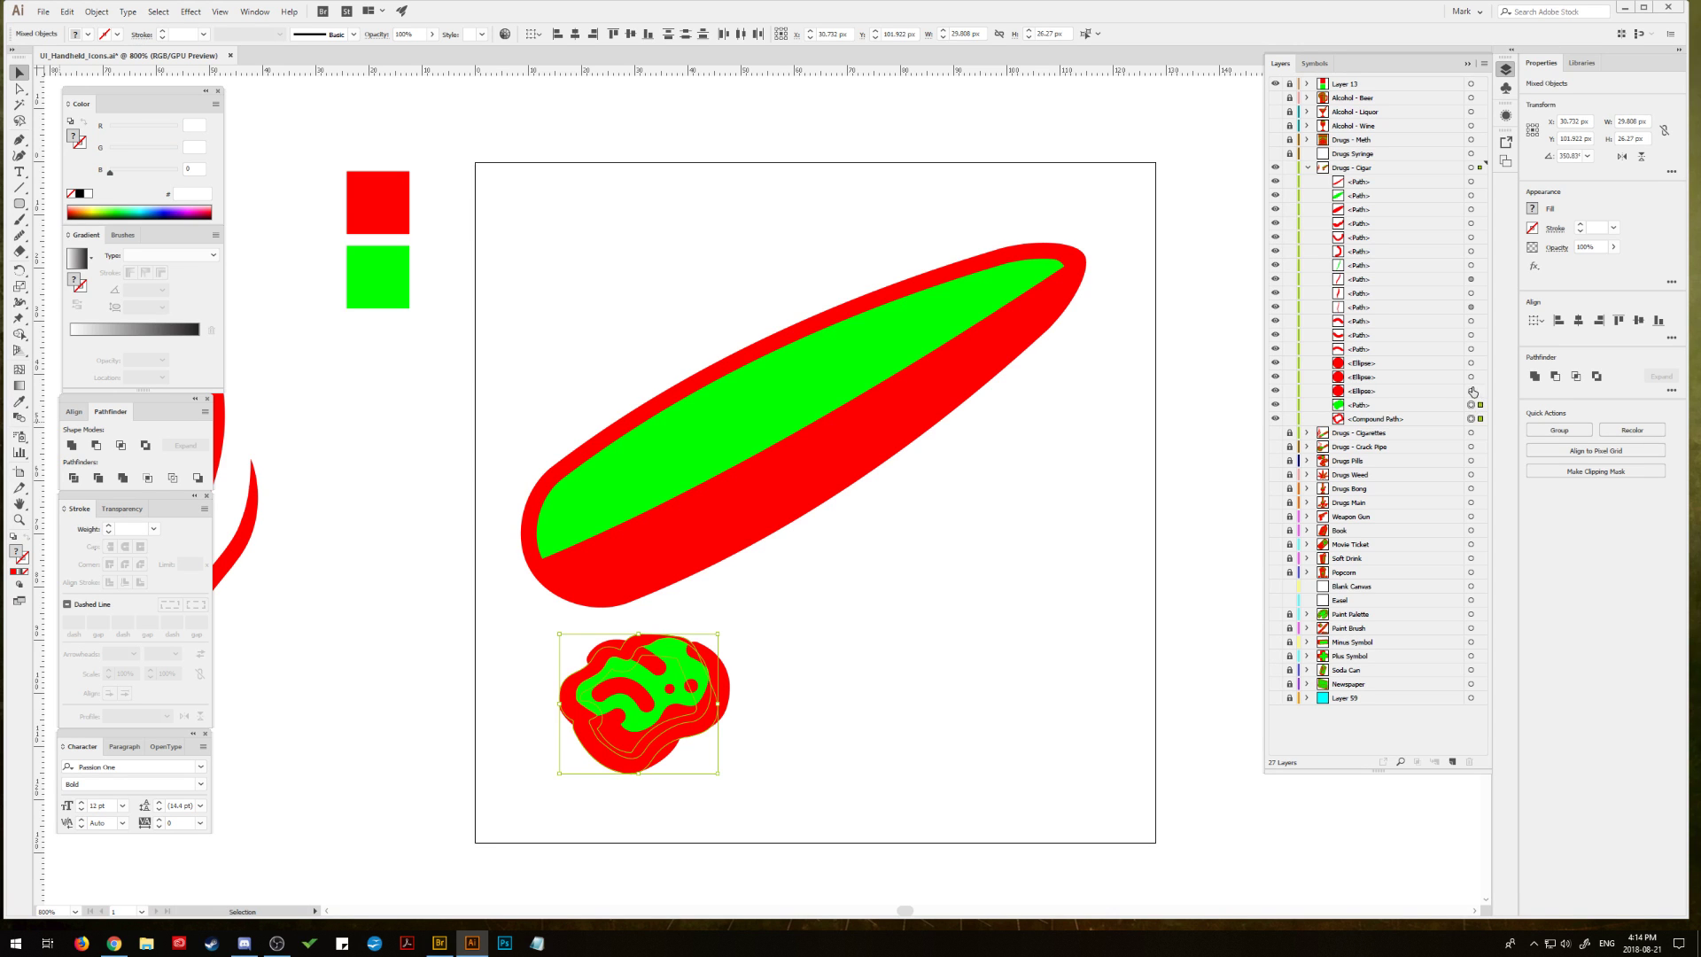
{"action": "left_click", "coordinate": [1471, 391]}
{"action": "left_click", "coordinate": [1471, 377], "text": "shift"}
{"action": "left_click", "coordinate": [1471, 363], "text": "shift"}
{"action": "left_click", "coordinate": [1471, 349], "text": "shift"}
{"action": "left_click", "coordinate": [1470, 335], "text": "shift"}
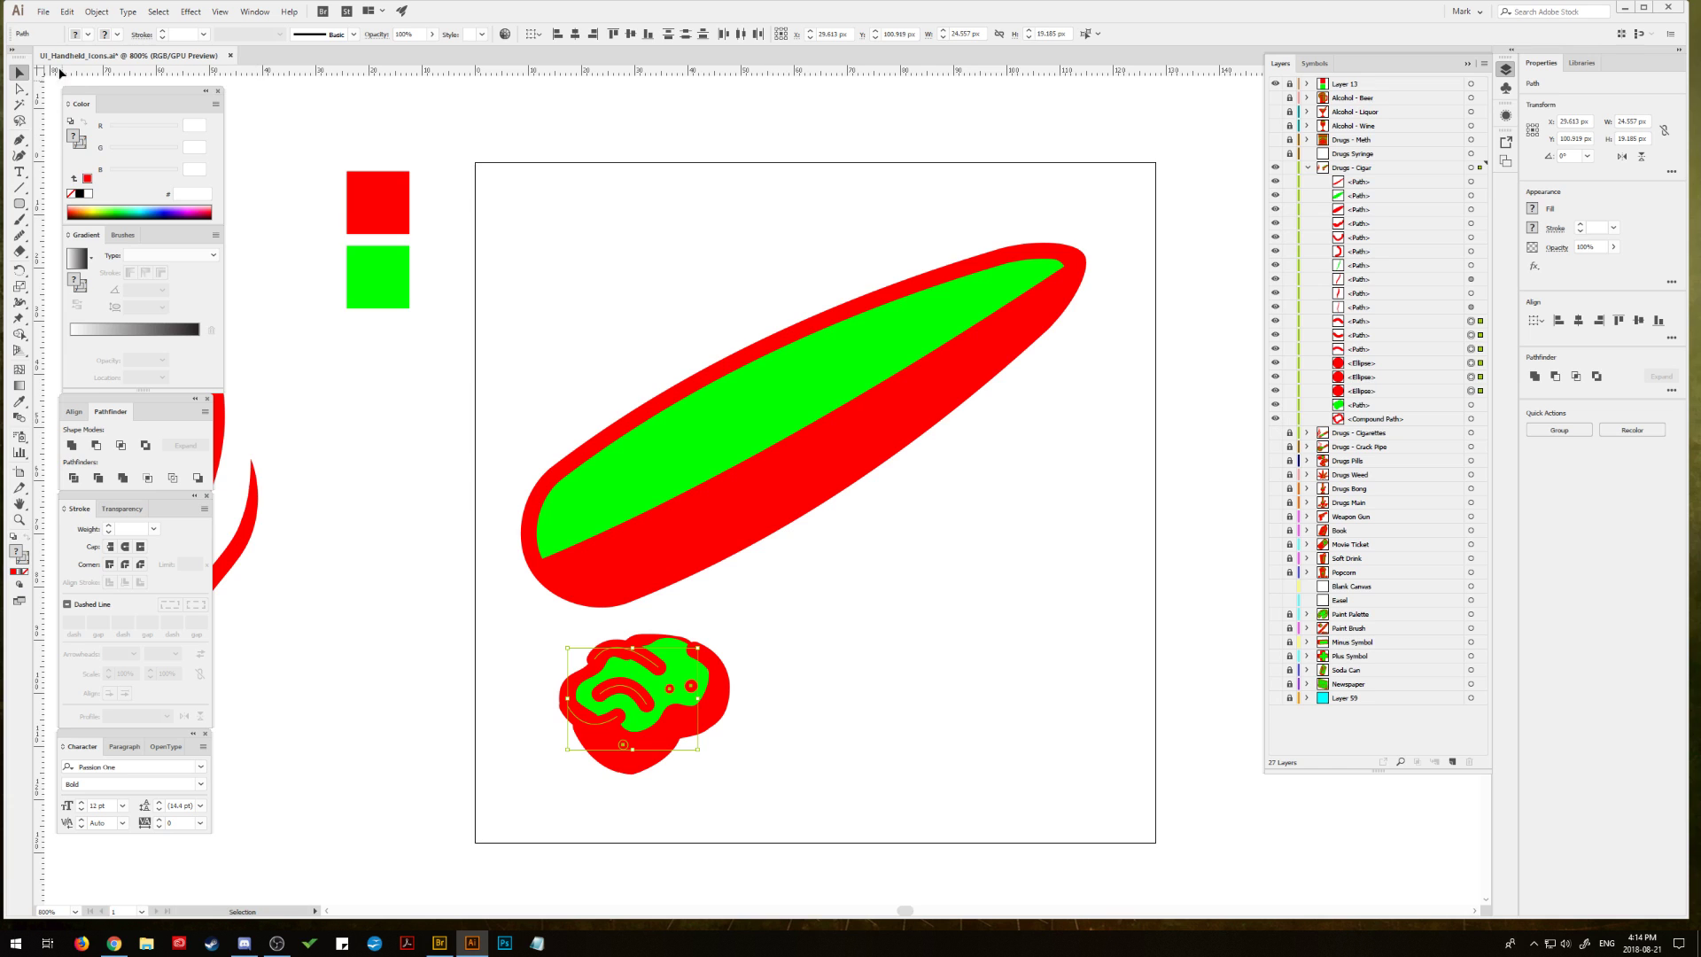
{"action": "left_click", "coordinate": [97, 11]}
{"action": "mouse_move", "coordinate": [226, 316]}
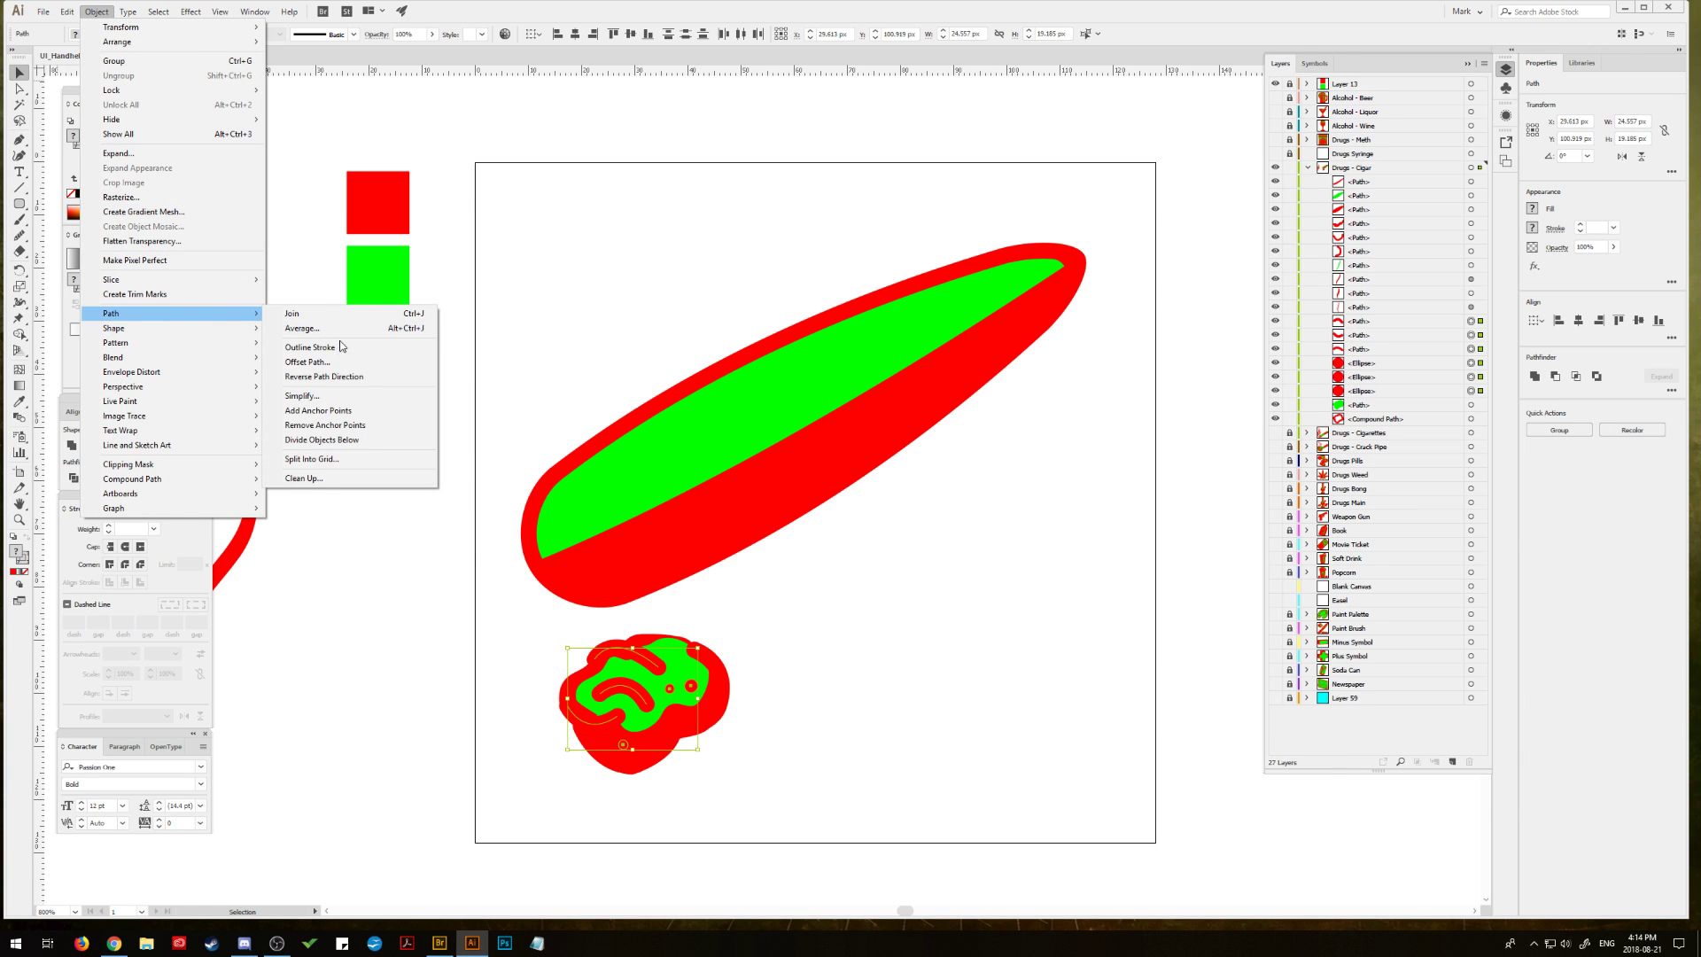
{"action": "left_click", "coordinate": [341, 347]}
{"action": "left_click", "coordinate": [72, 445], "text": "alt"}
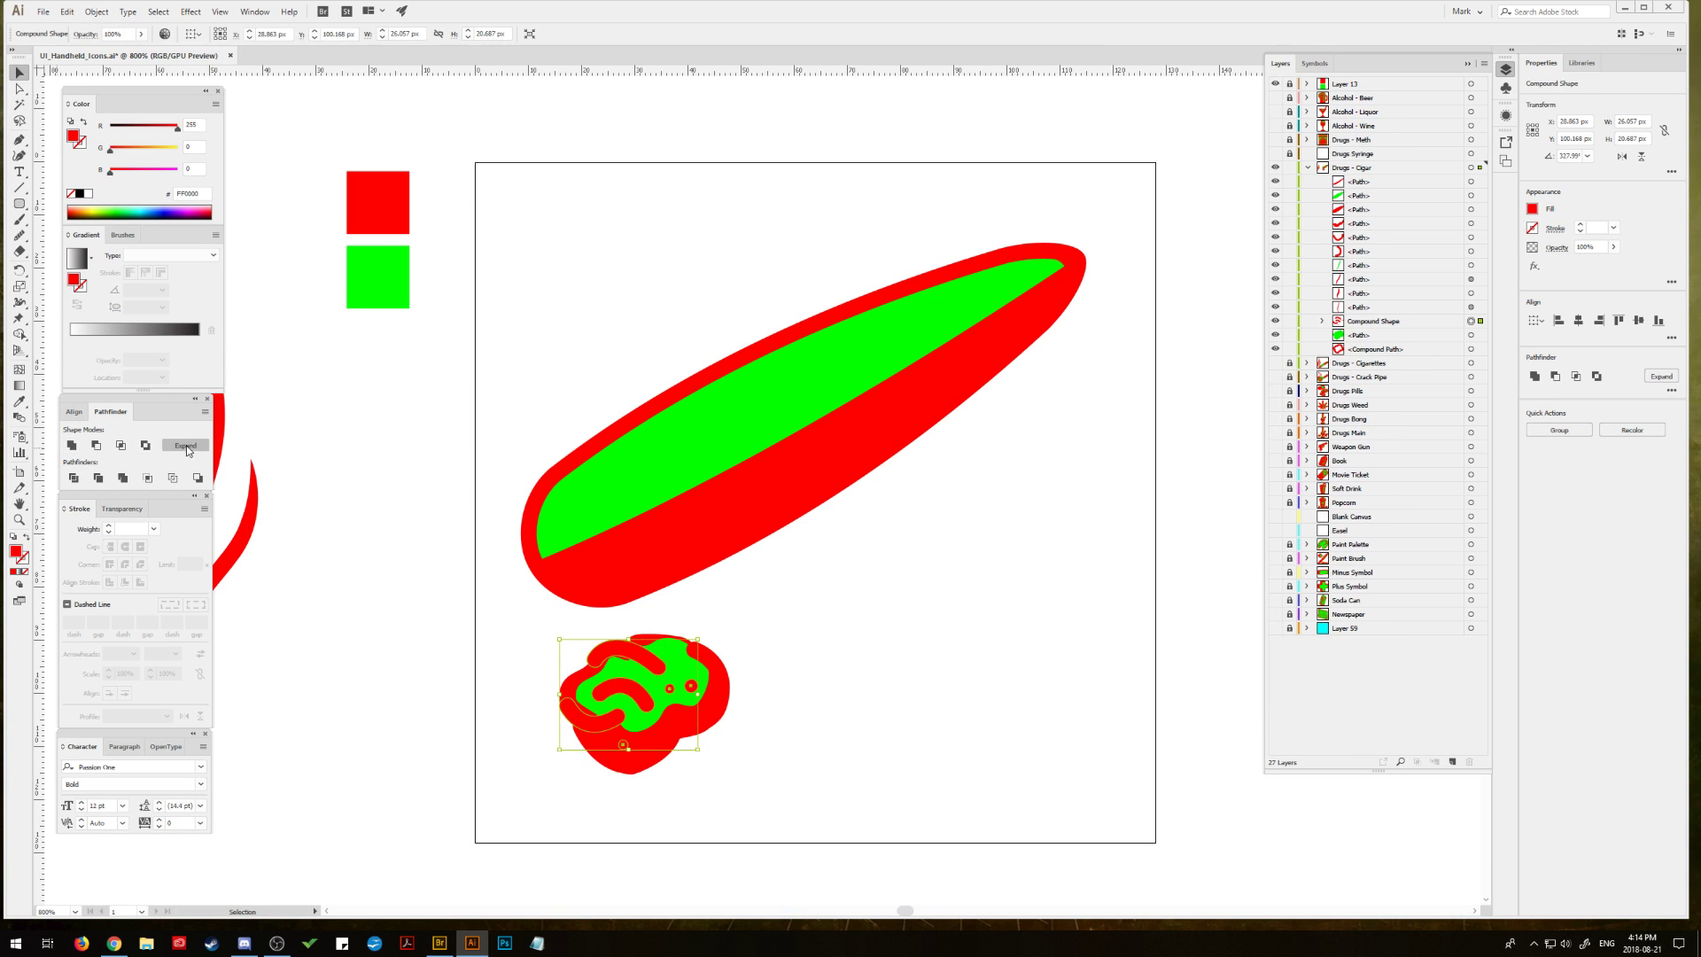
{"action": "left_click", "coordinate": [186, 445]}
Step: Place the ash cluster, enlarged to about 41 by 35 px, over the new cigar's thick end in front of all other shapes
{"action": "left_click_drag", "start_coordinate": [540, 656], "coordinate": [770, 608]}
{"action": "left_click_drag", "start_coordinate": [723, 674], "coordinate": [669, 531]}
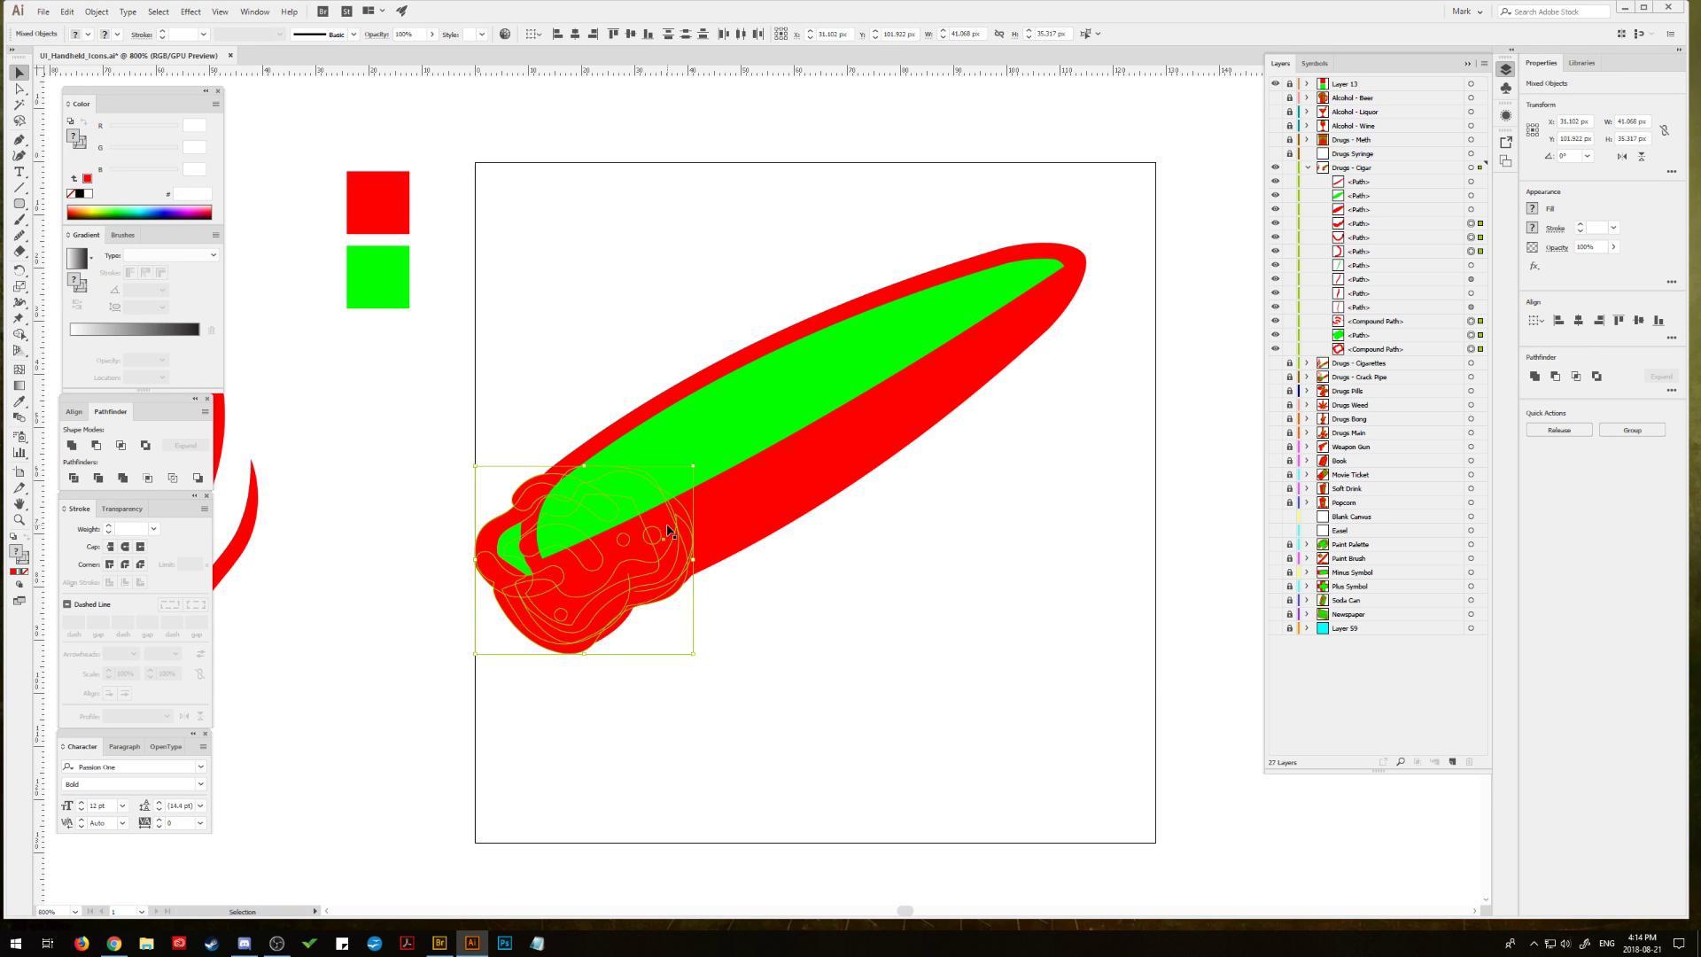
{"action": "left_click", "coordinate": [97, 11]}
{"action": "mouse_move", "coordinate": [146, 46]}
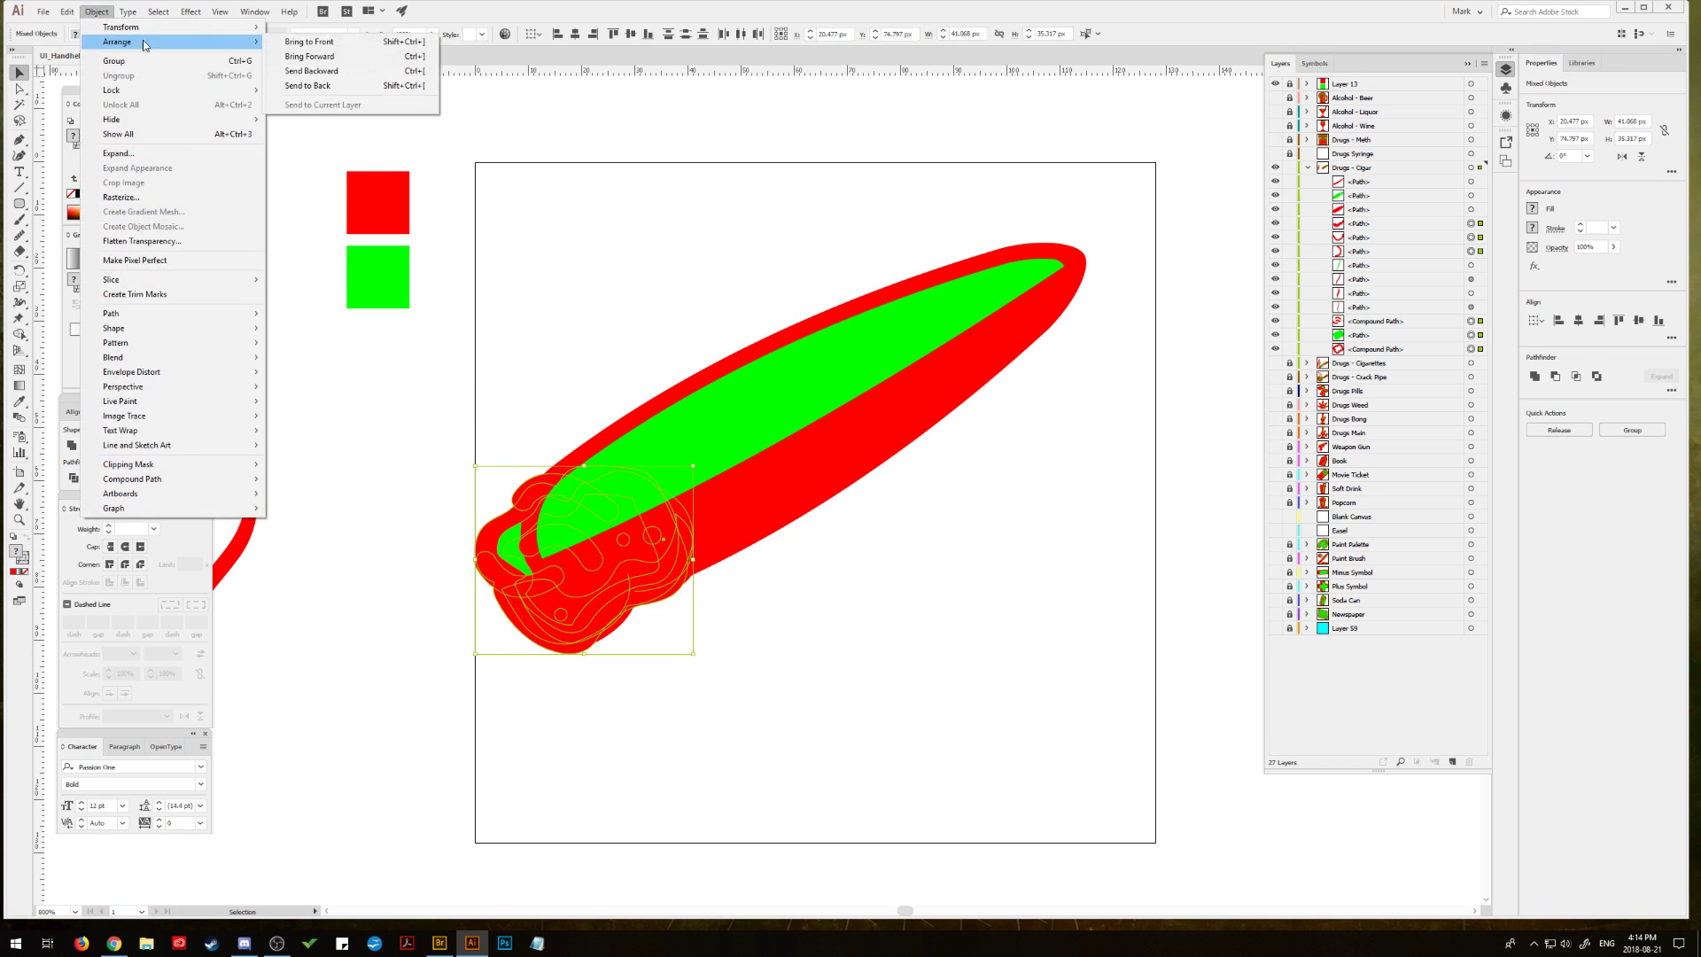
{"action": "left_click", "coordinate": [328, 44]}
{"action": "left_click_drag", "start_coordinate": [651, 567], "coordinate": [664, 550]}
{"action": "left_click", "coordinate": [885, 567]}
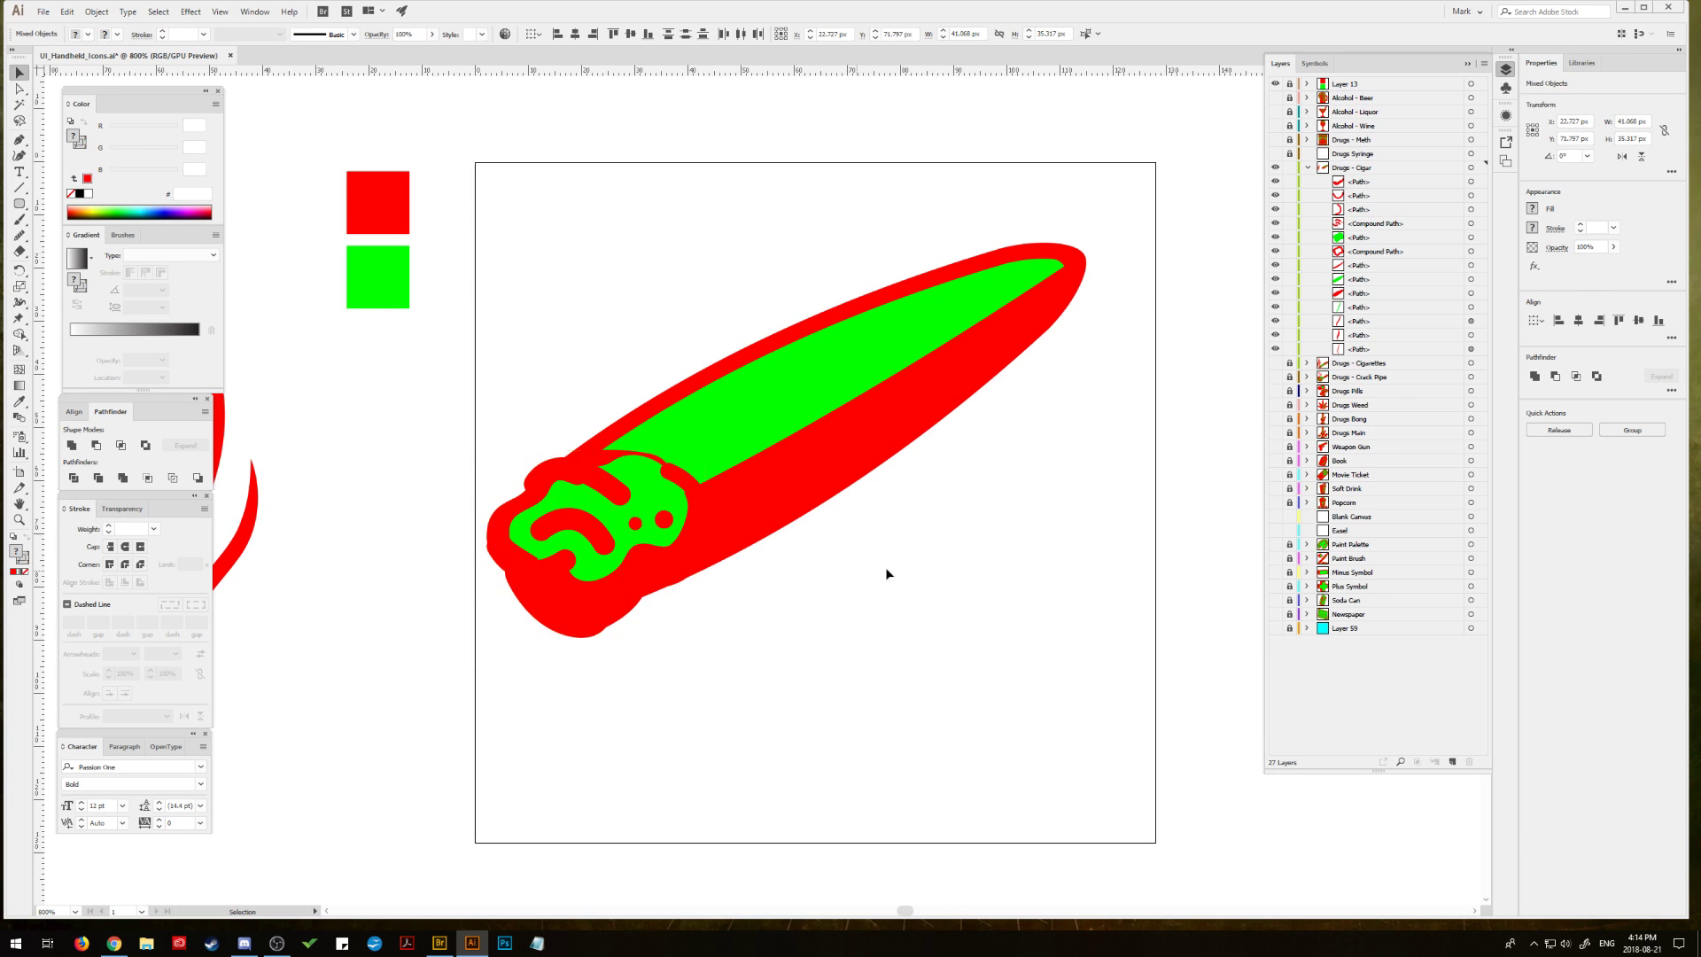
Step: Examine the overlapping red shapes of the ash cluster to find the one that forms its outer outline
{"action": "left_click", "coordinate": [546, 601]}
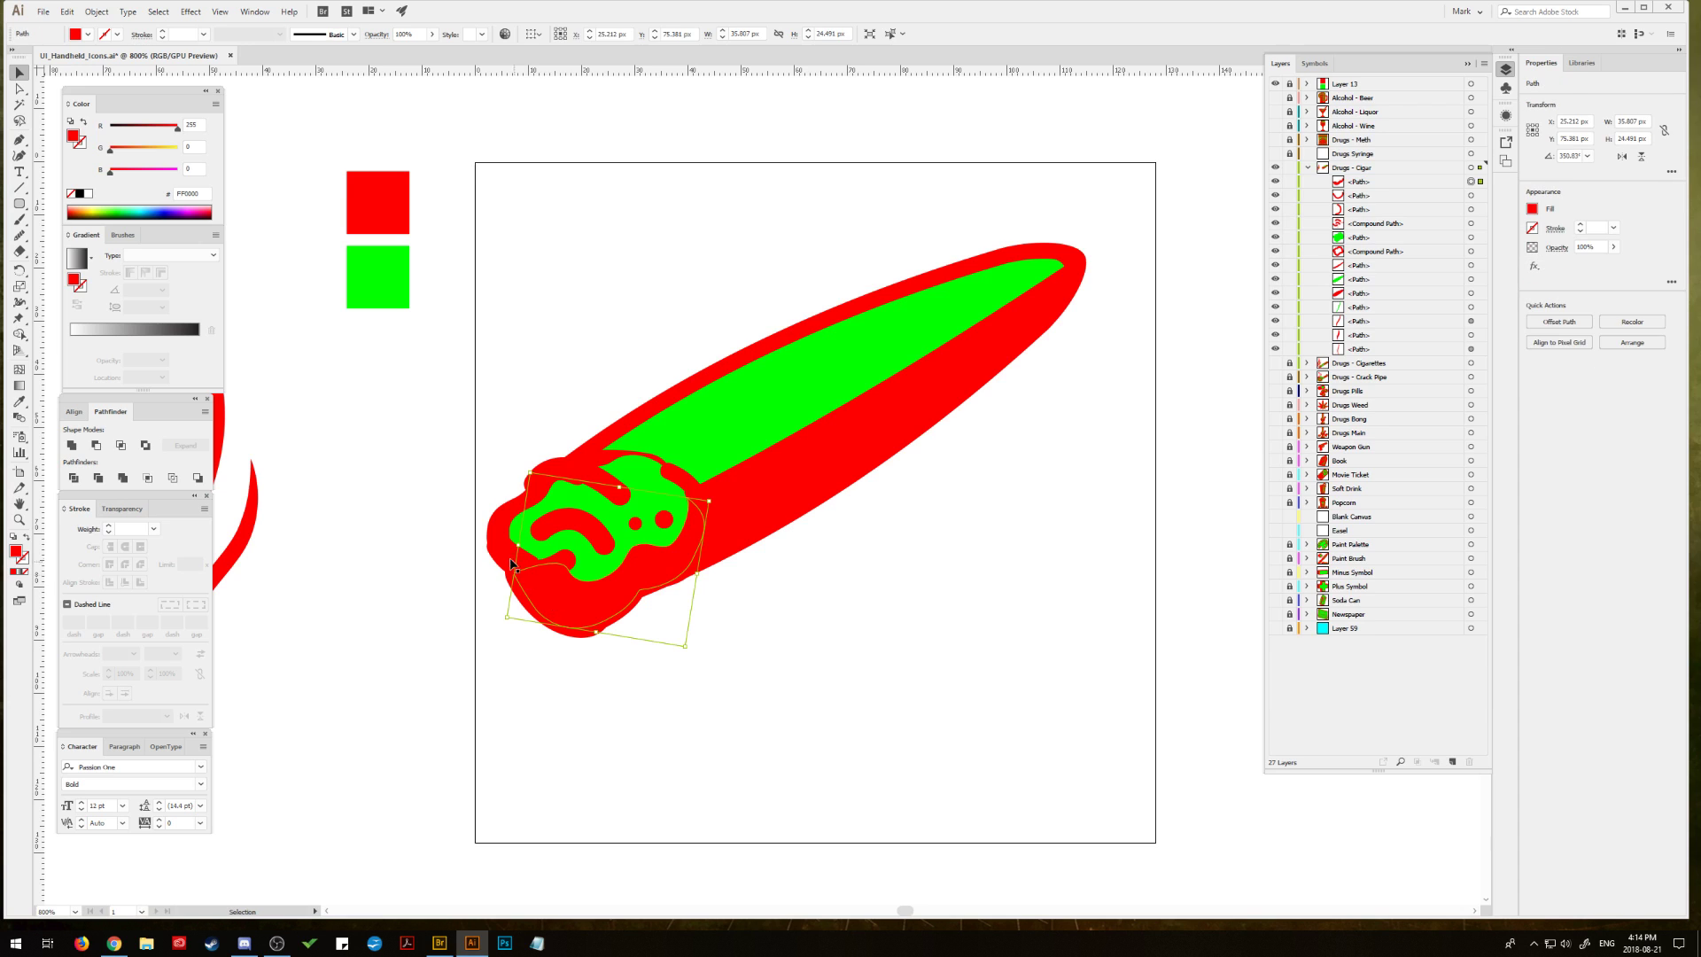
{"action": "left_click", "coordinate": [501, 556]}
{"action": "left_click", "coordinate": [534, 611], "text": "shift"}
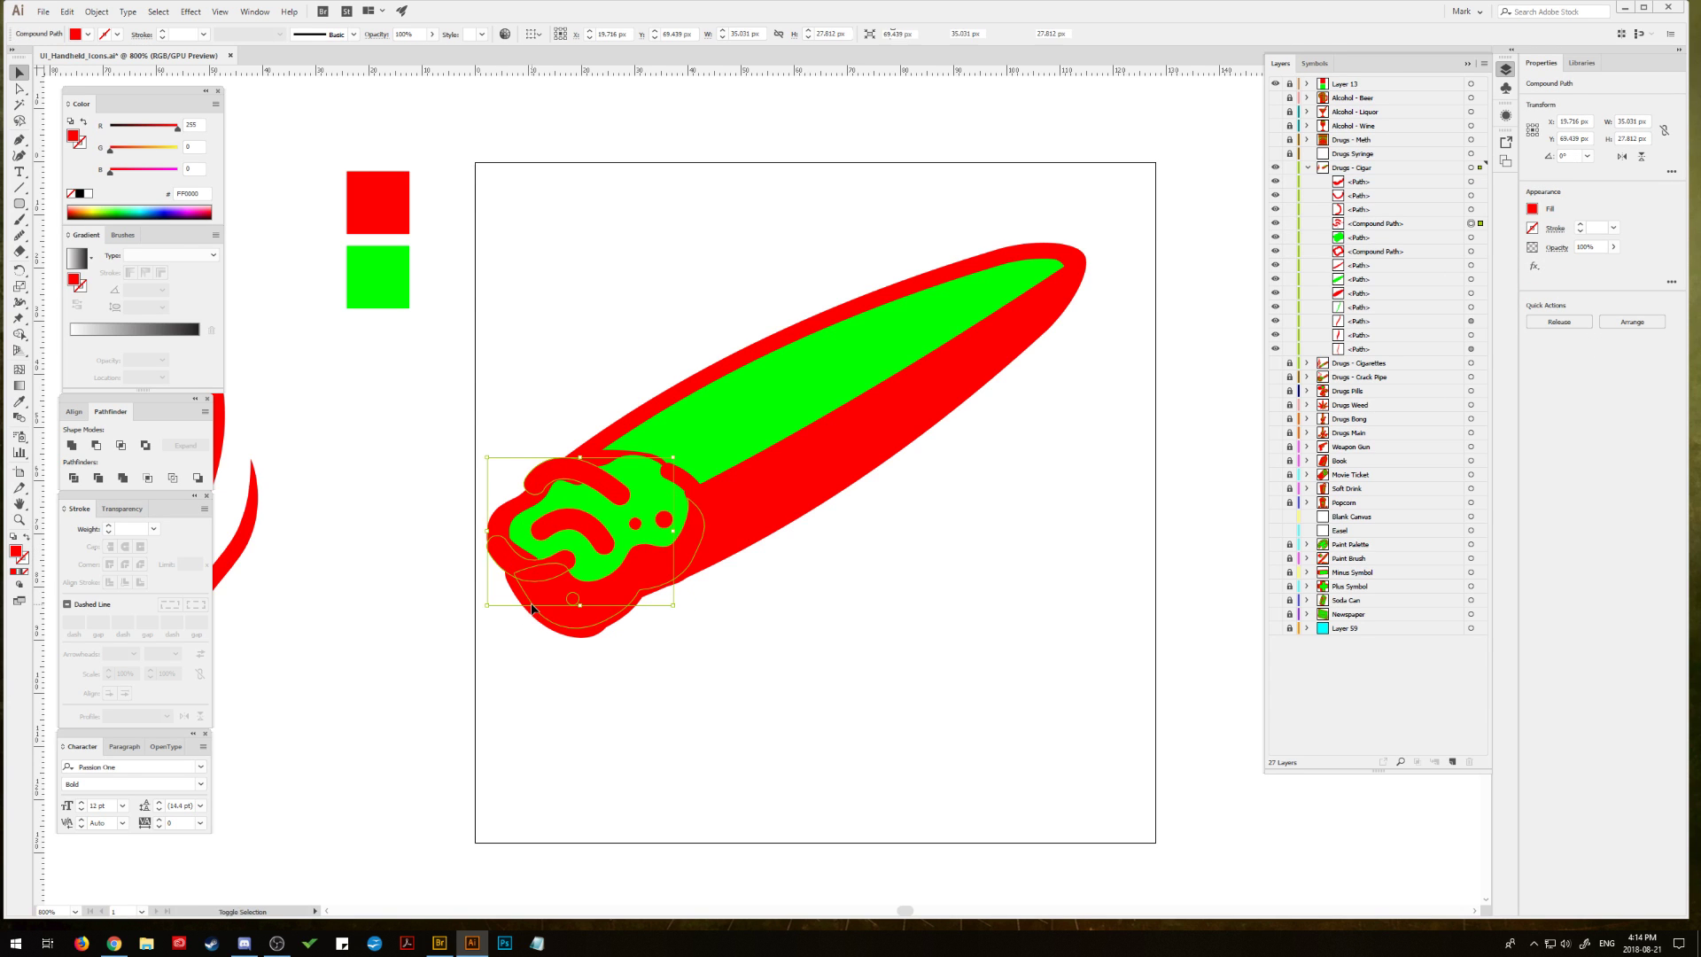
{"action": "left_click", "coordinate": [1376, 225]}
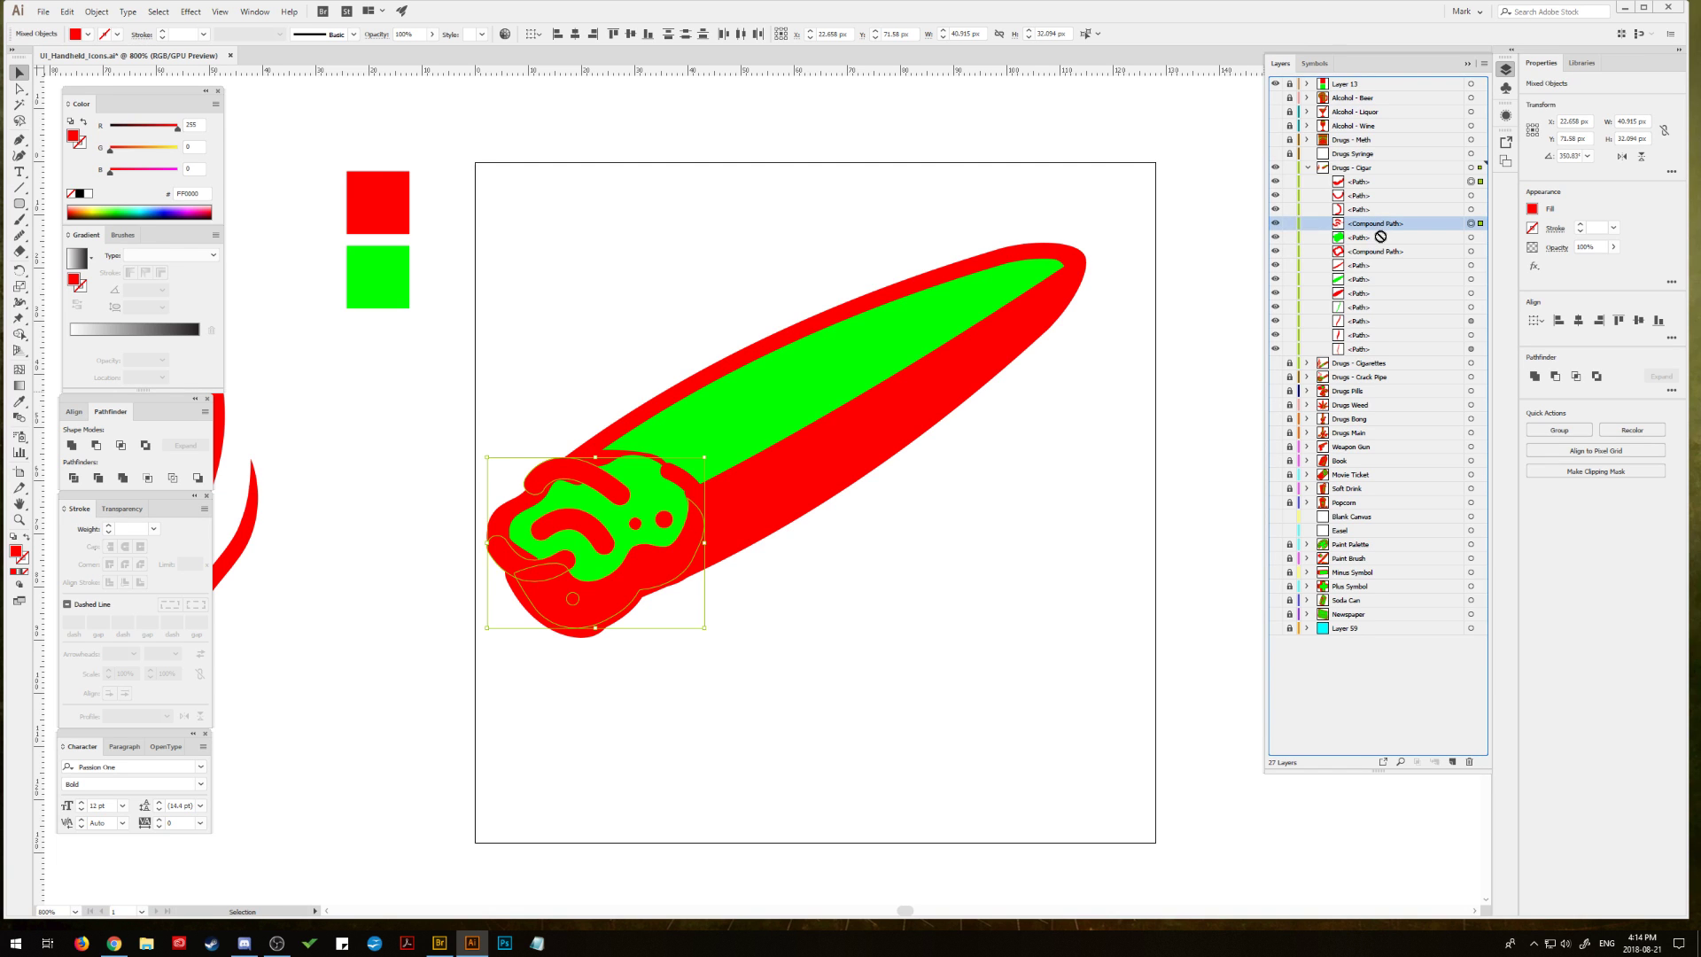
{"action": "left_click", "coordinate": [1240, 263]}
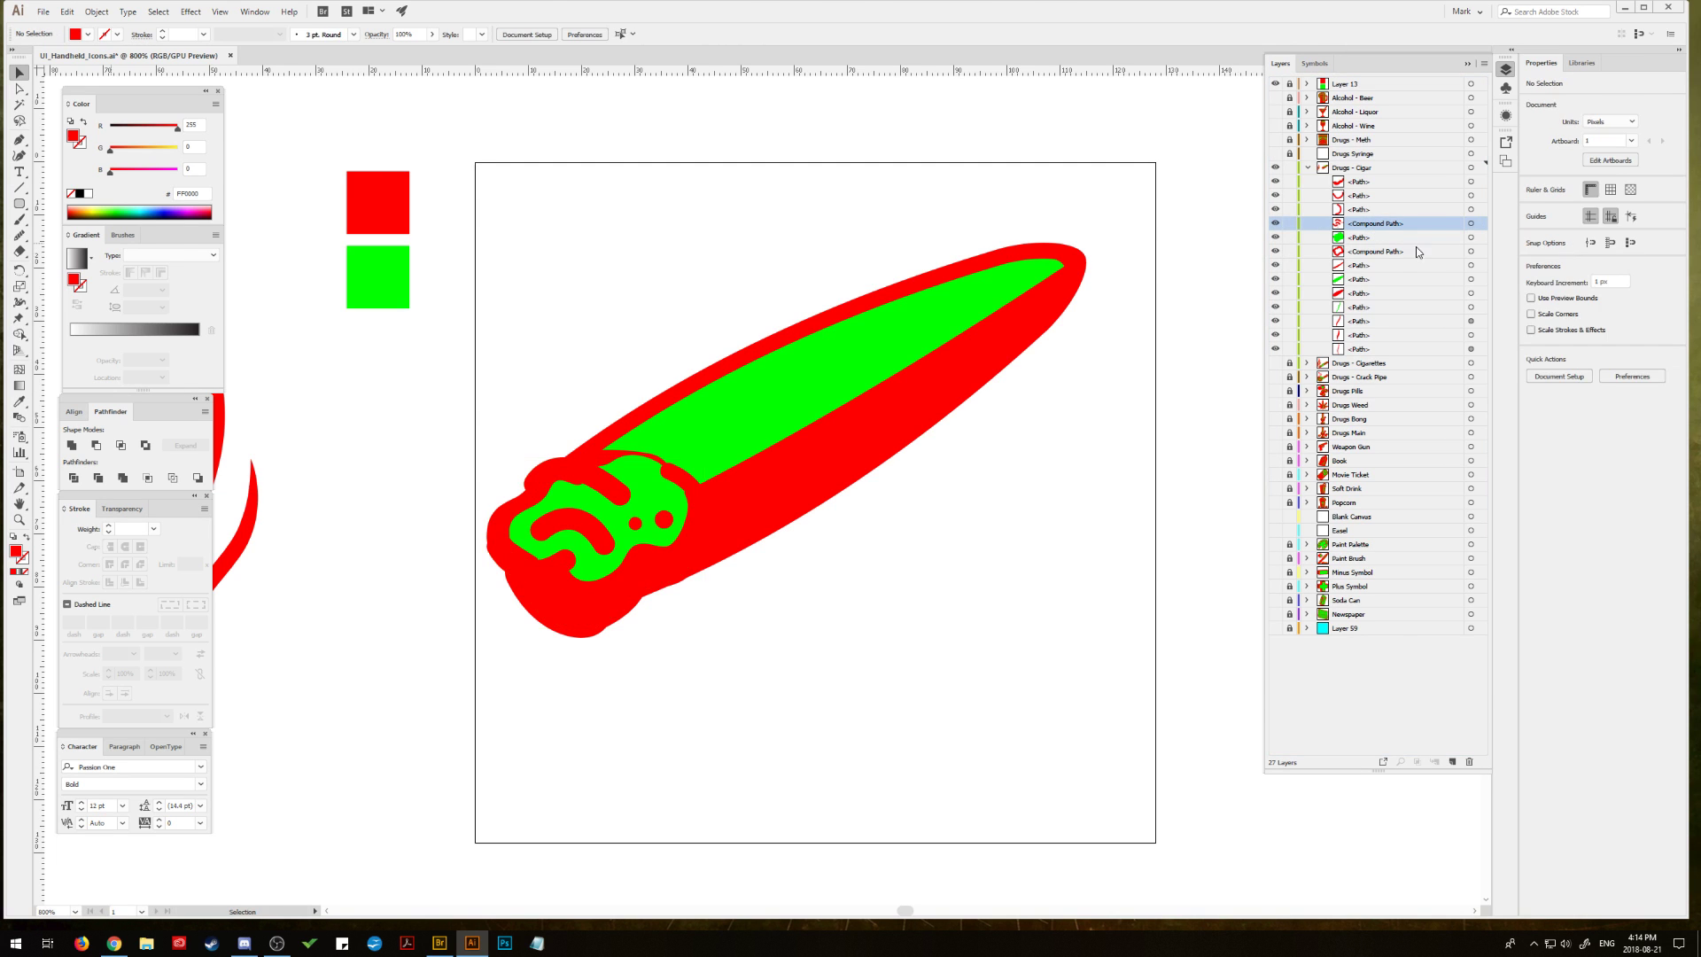
{"action": "left_click", "coordinate": [1471, 253]}
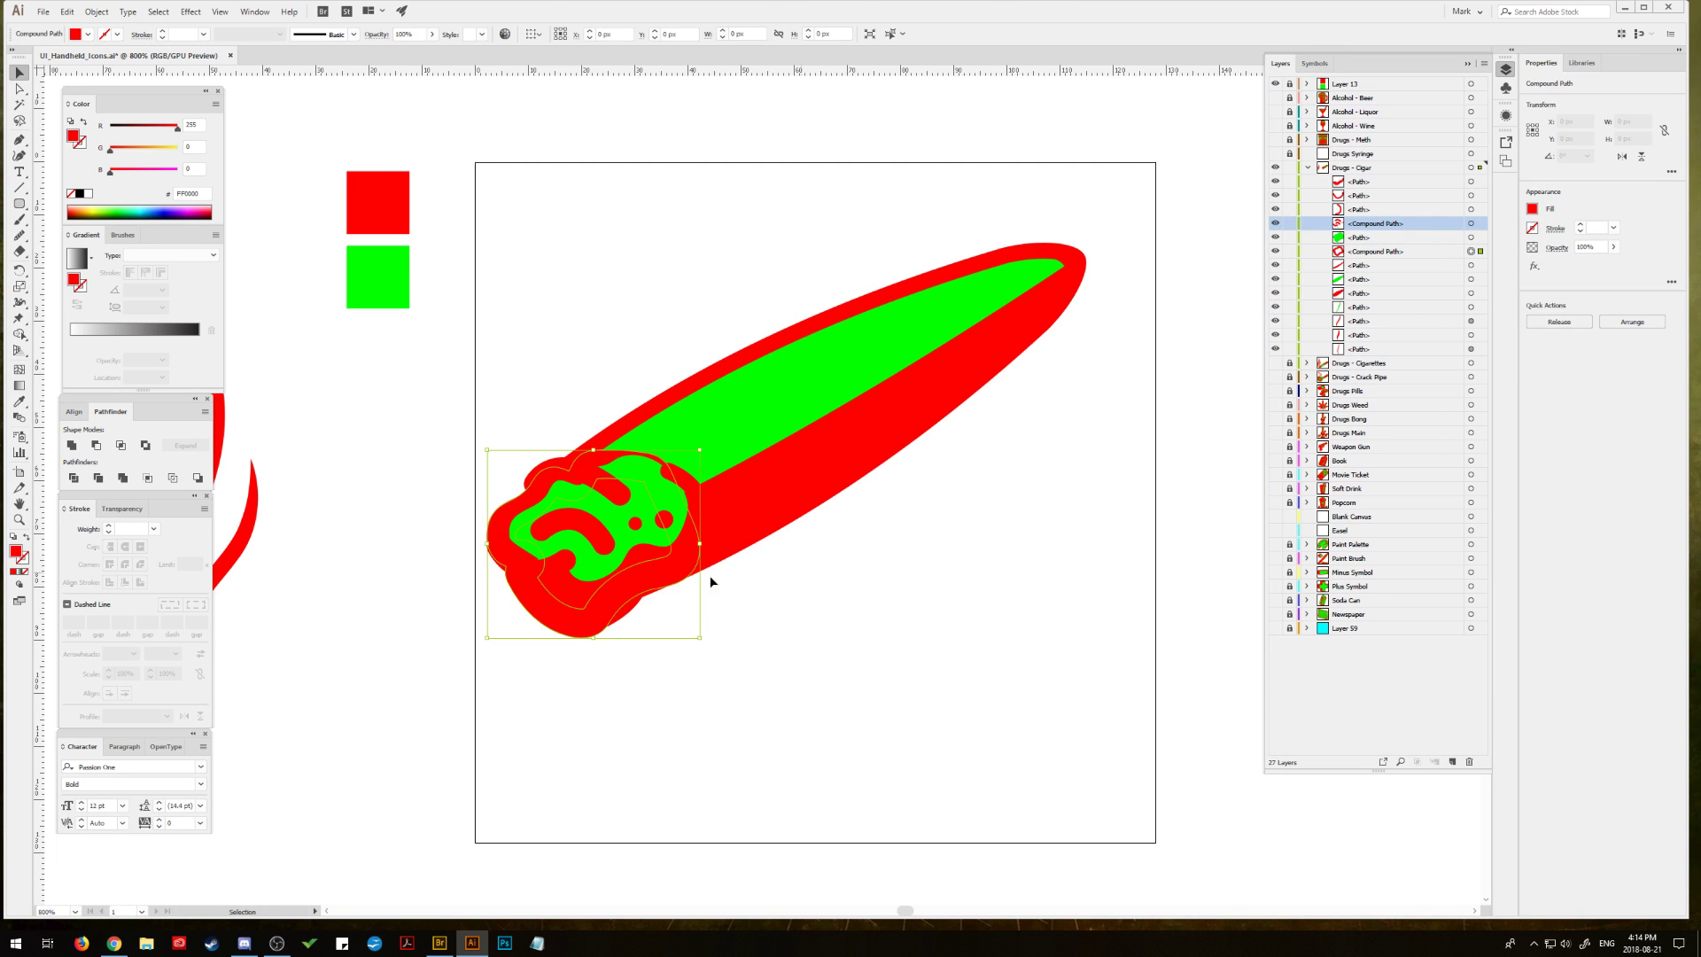
{"action": "left_click", "coordinate": [496, 568]}
{"action": "left_click", "coordinate": [794, 672]}
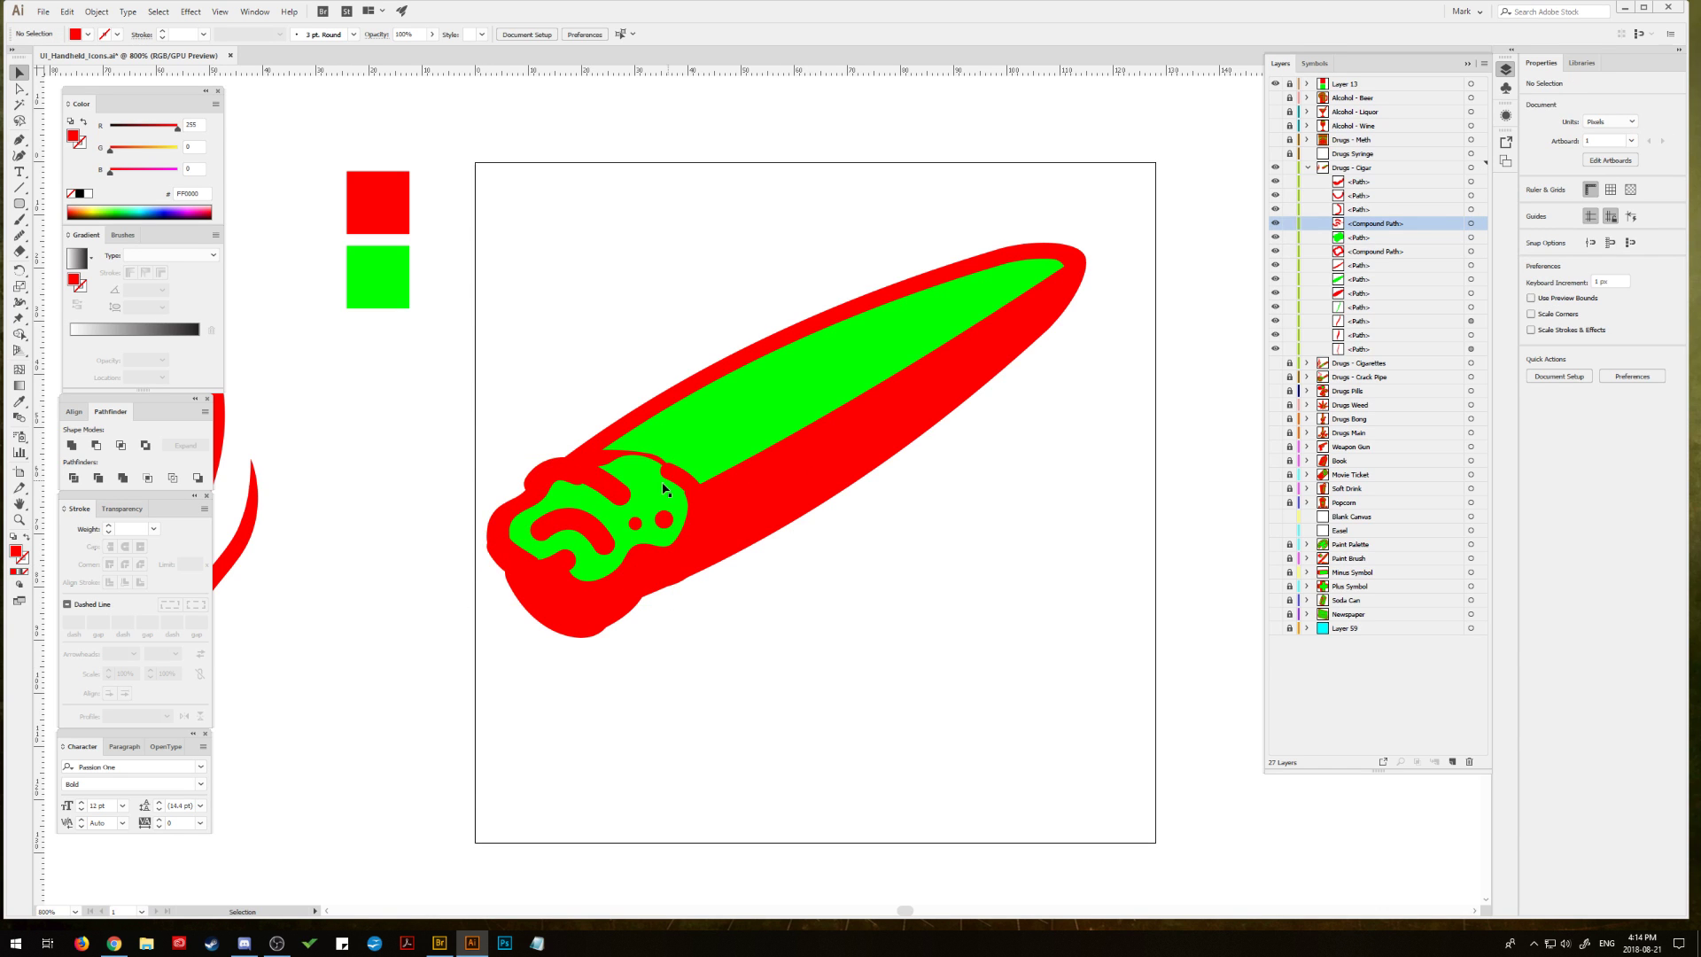
Step: Reshape the ash cluster's red outline with Direct Selection, bulging its upper edge outward over the green highlight
{"action": "left_click", "coordinate": [604, 457]}
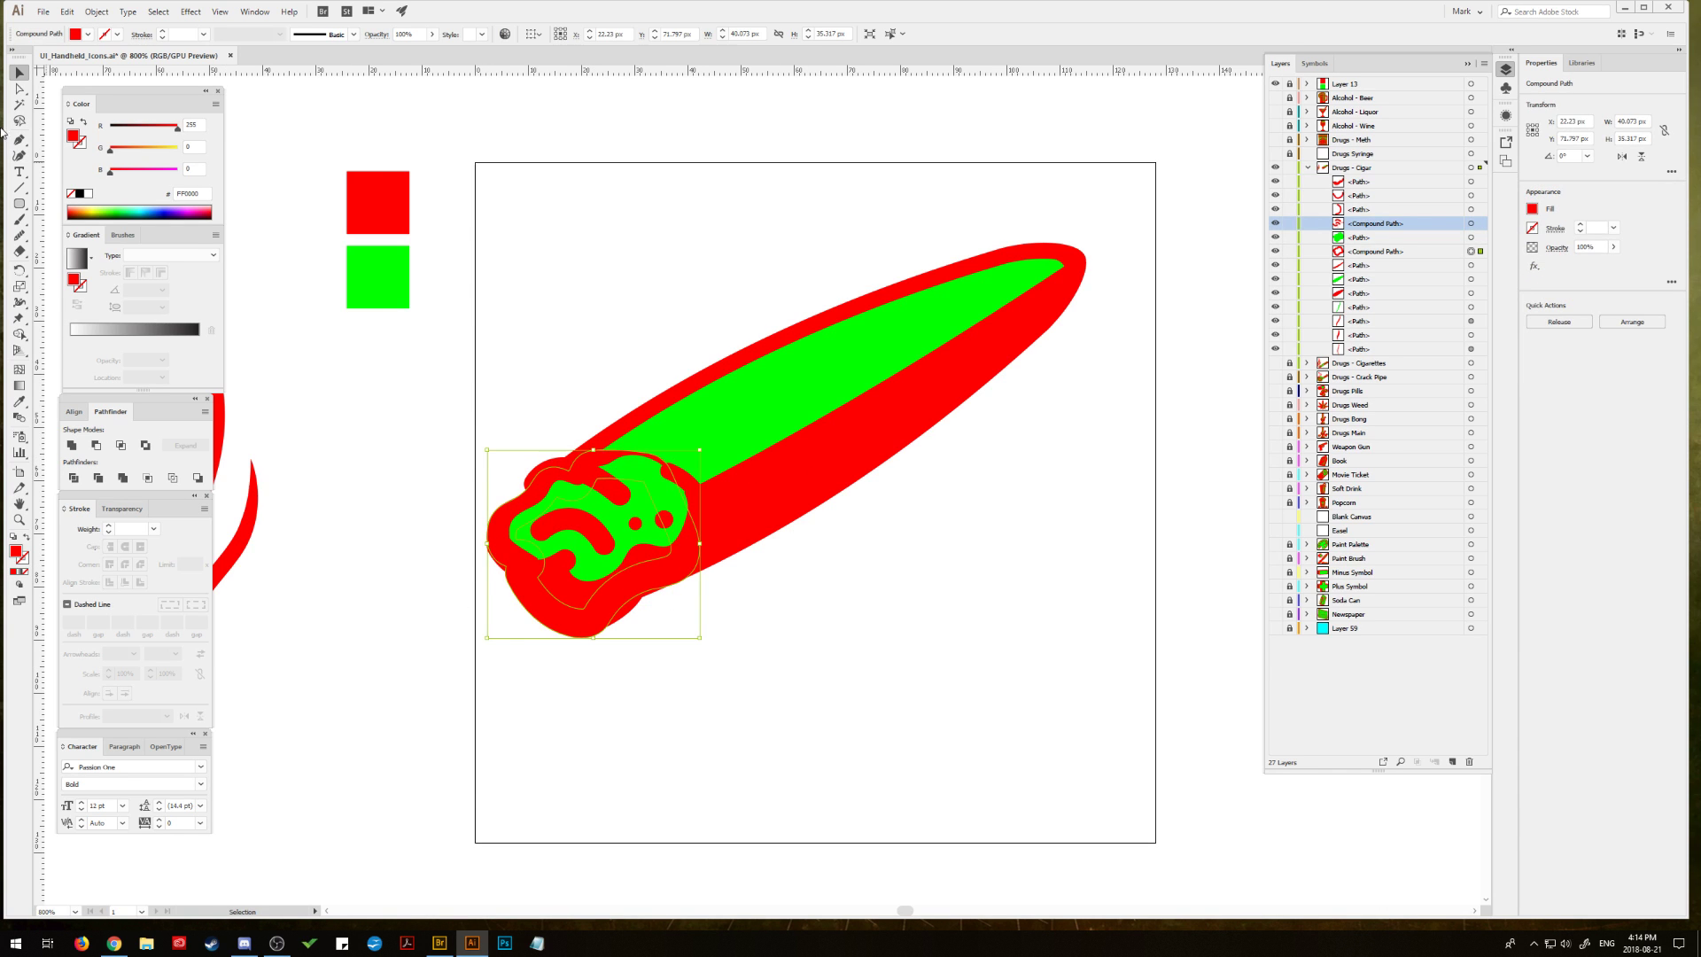
{"action": "left_click", "coordinate": [18, 90]}
{"action": "left_click", "coordinate": [600, 454]}
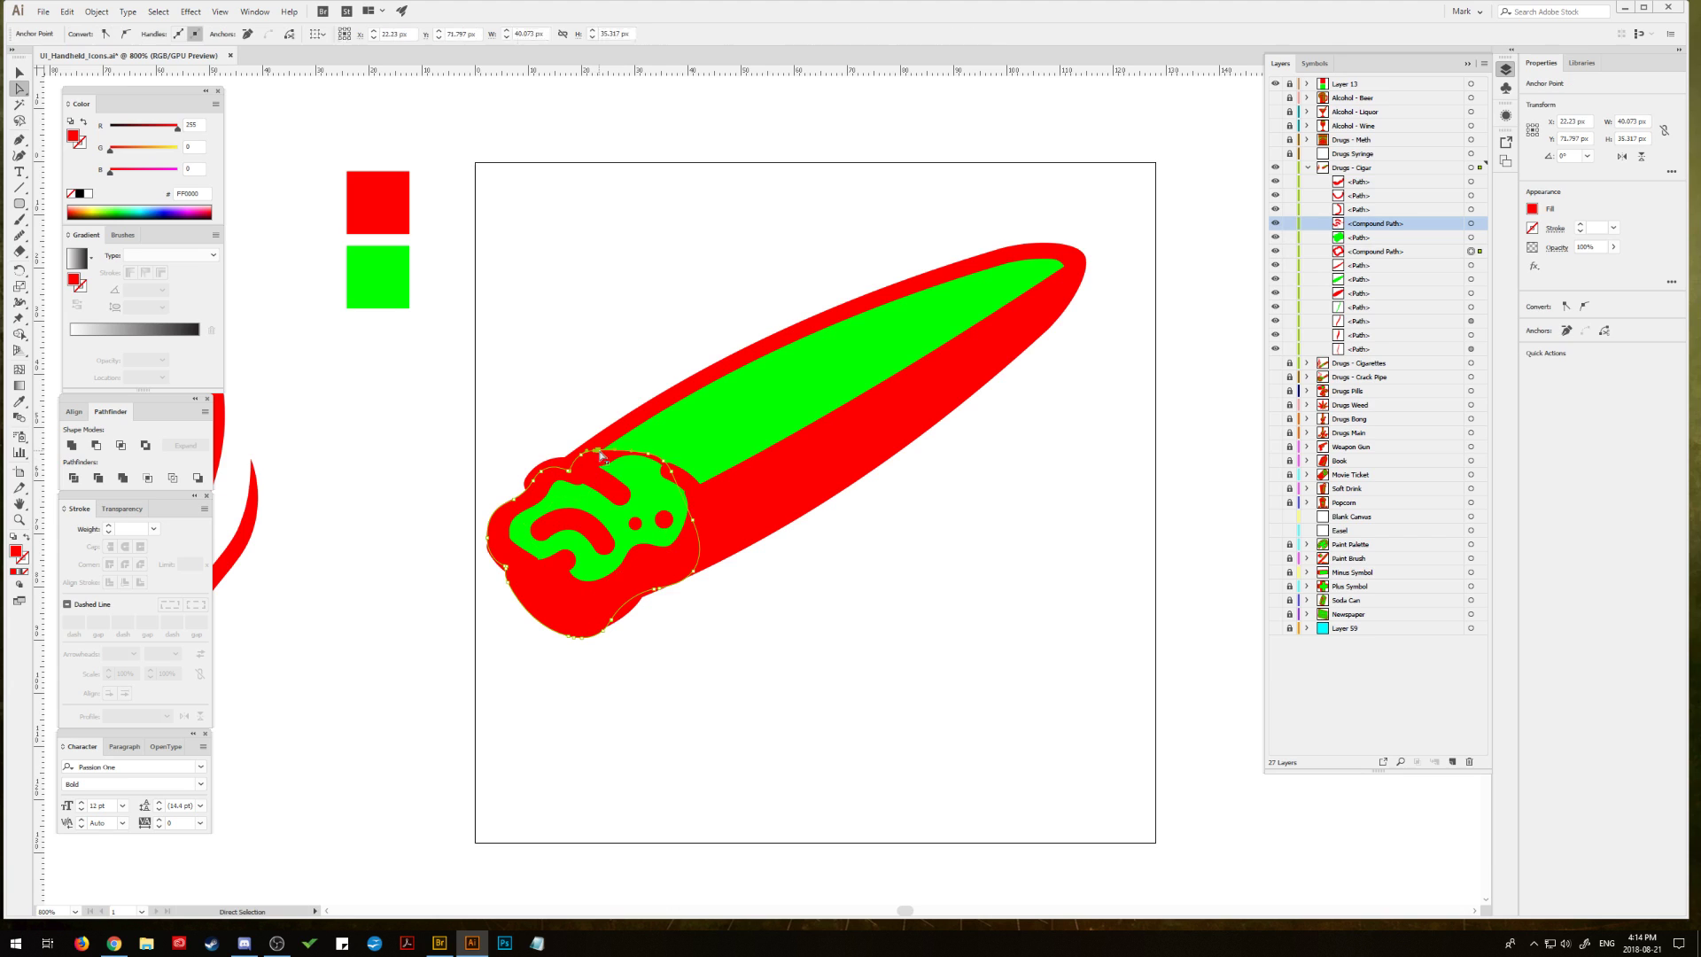
{"action": "left_click_drag", "start_coordinate": [653, 456], "coordinate": [673, 463]}
{"action": "left_click", "coordinate": [854, 555]}
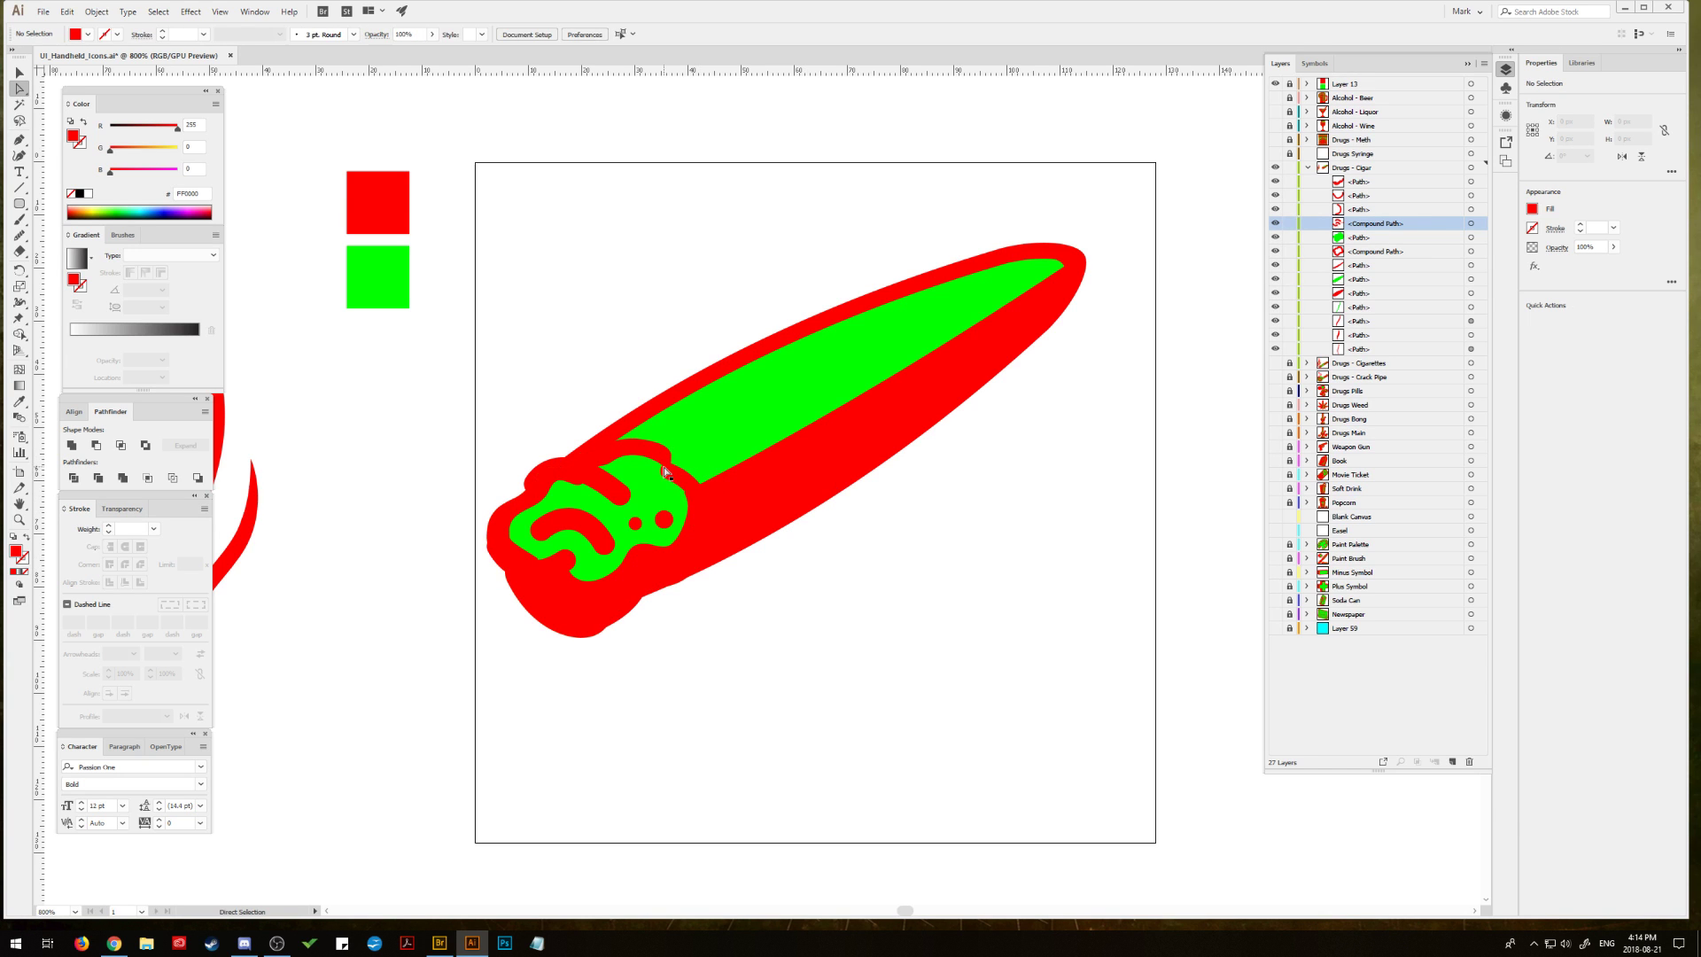
Step: Pull the outline's anchor point beside the green highlight slightly outward, so the ash edge overhangs the cigar body
{"action": "left_click", "coordinate": [664, 461]}
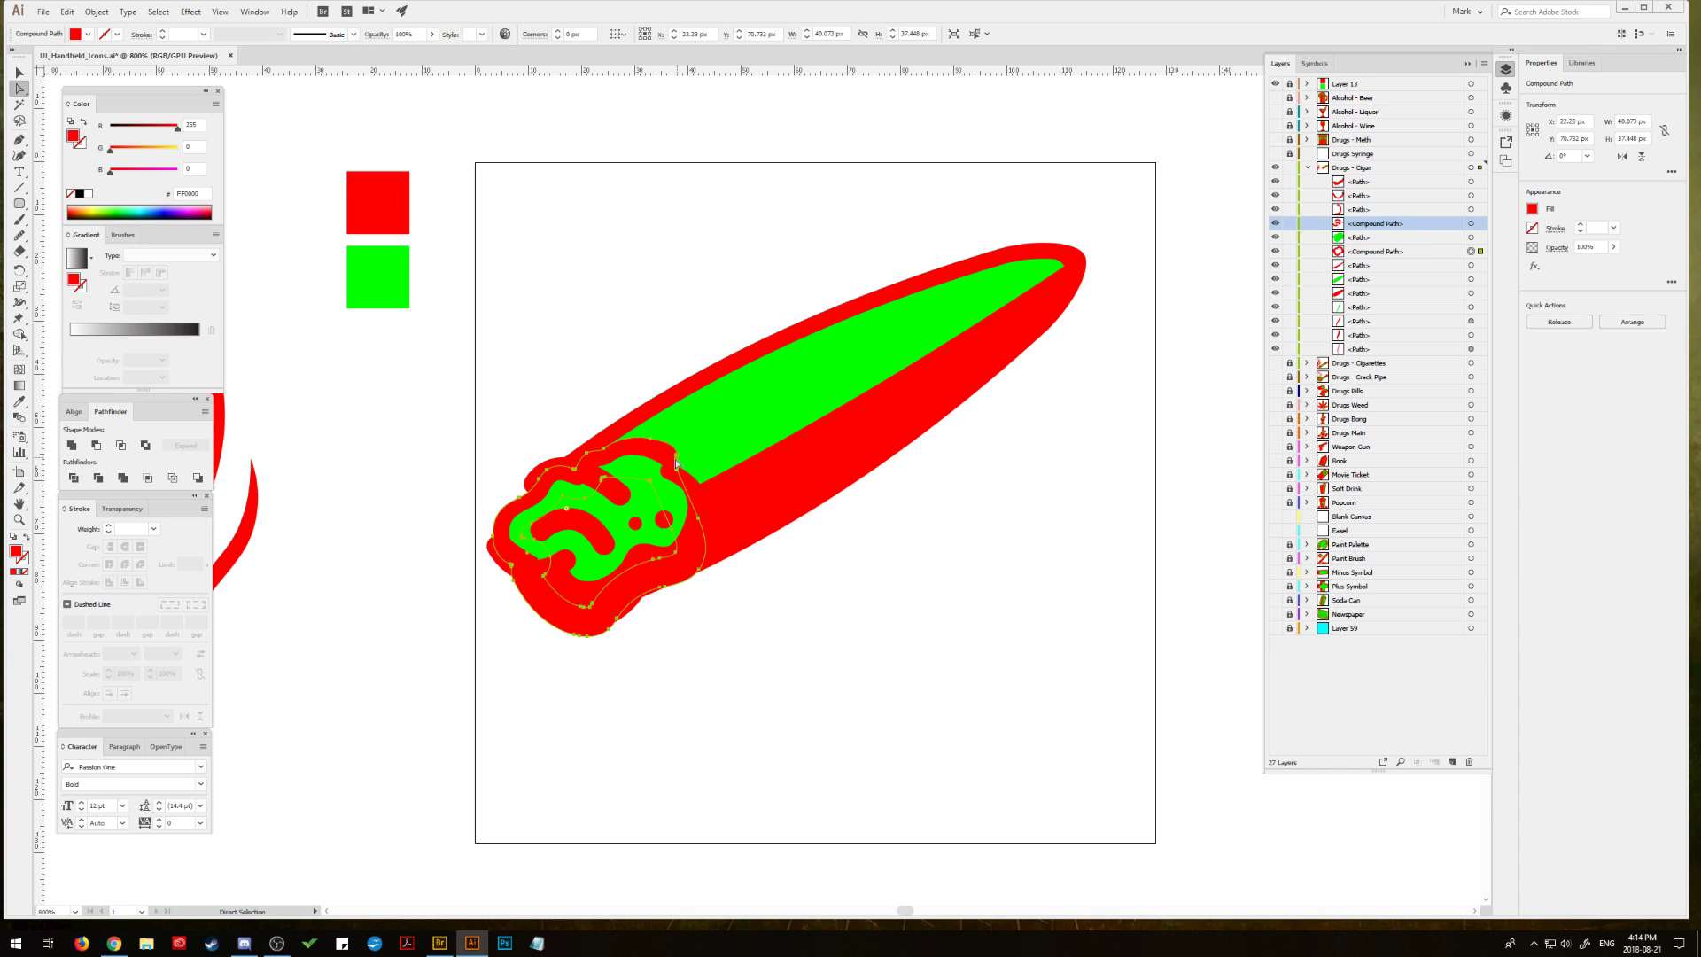
{"action": "left_click", "coordinate": [674, 461]}
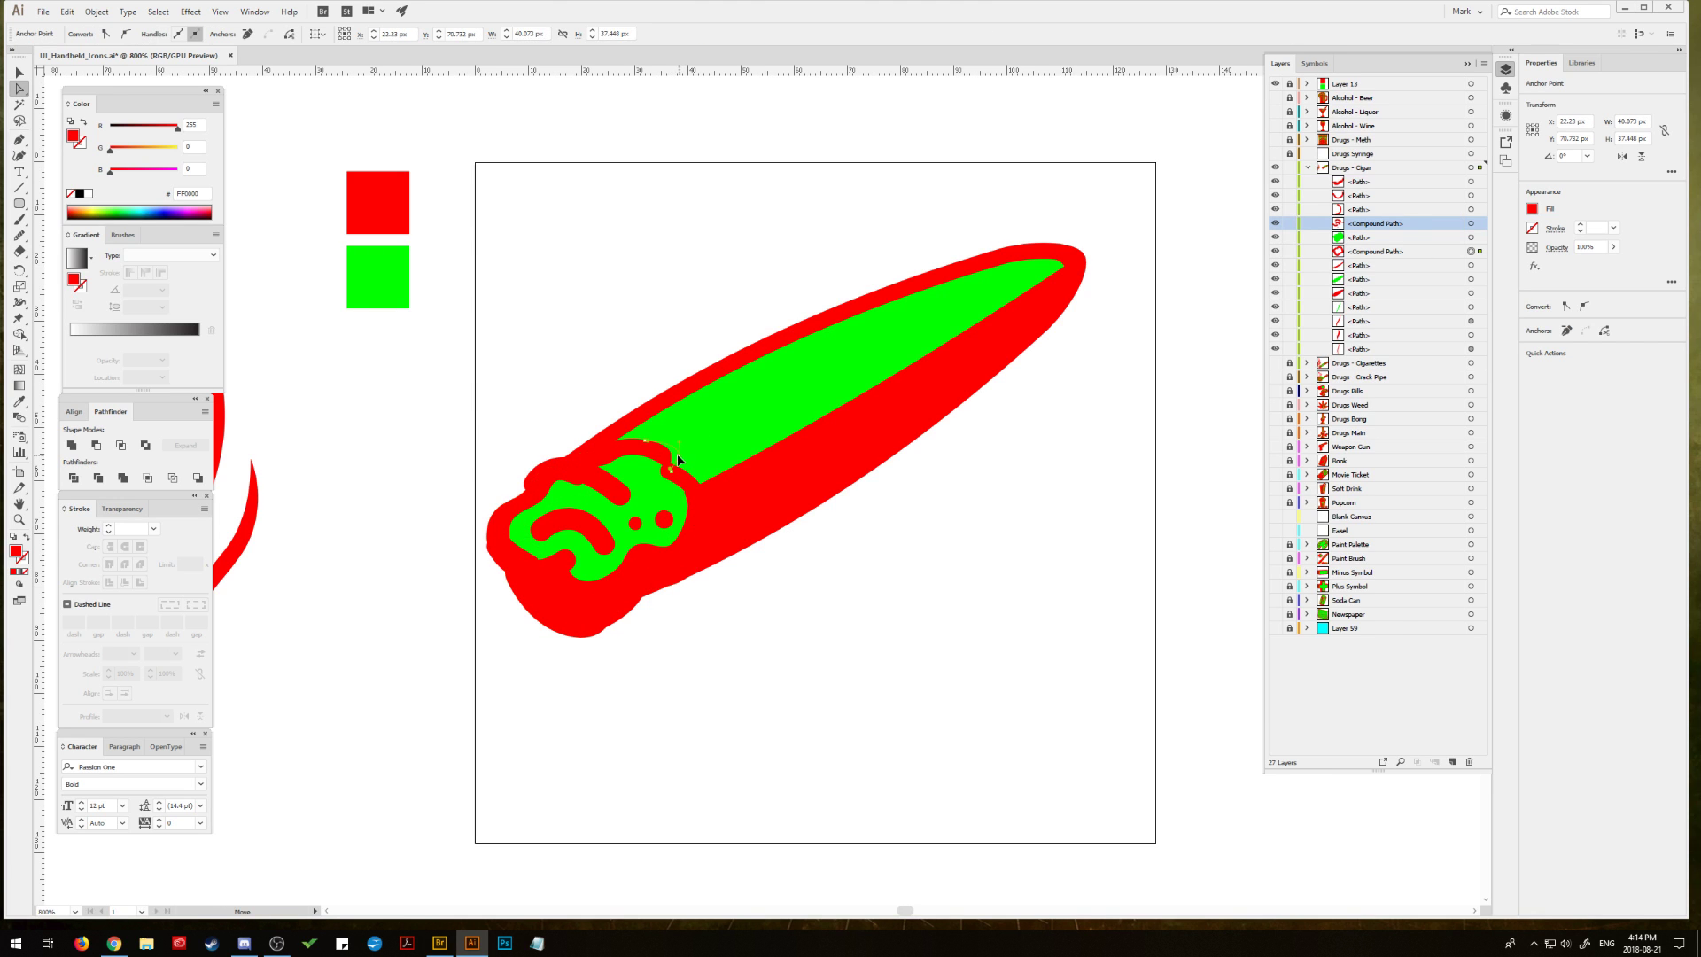
{"action": "mouse_move", "coordinate": [677, 453]}
{"action": "left_mouse_down"}
{"action": "mouse_move", "coordinate": [645, 439]}
{"action": "mouse_move", "coordinate": [677, 472]}
{"action": "mouse_move", "coordinate": [683, 455]}
{"action": "left_mouse_up"}
{"action": "left_click", "coordinate": [678, 473]}
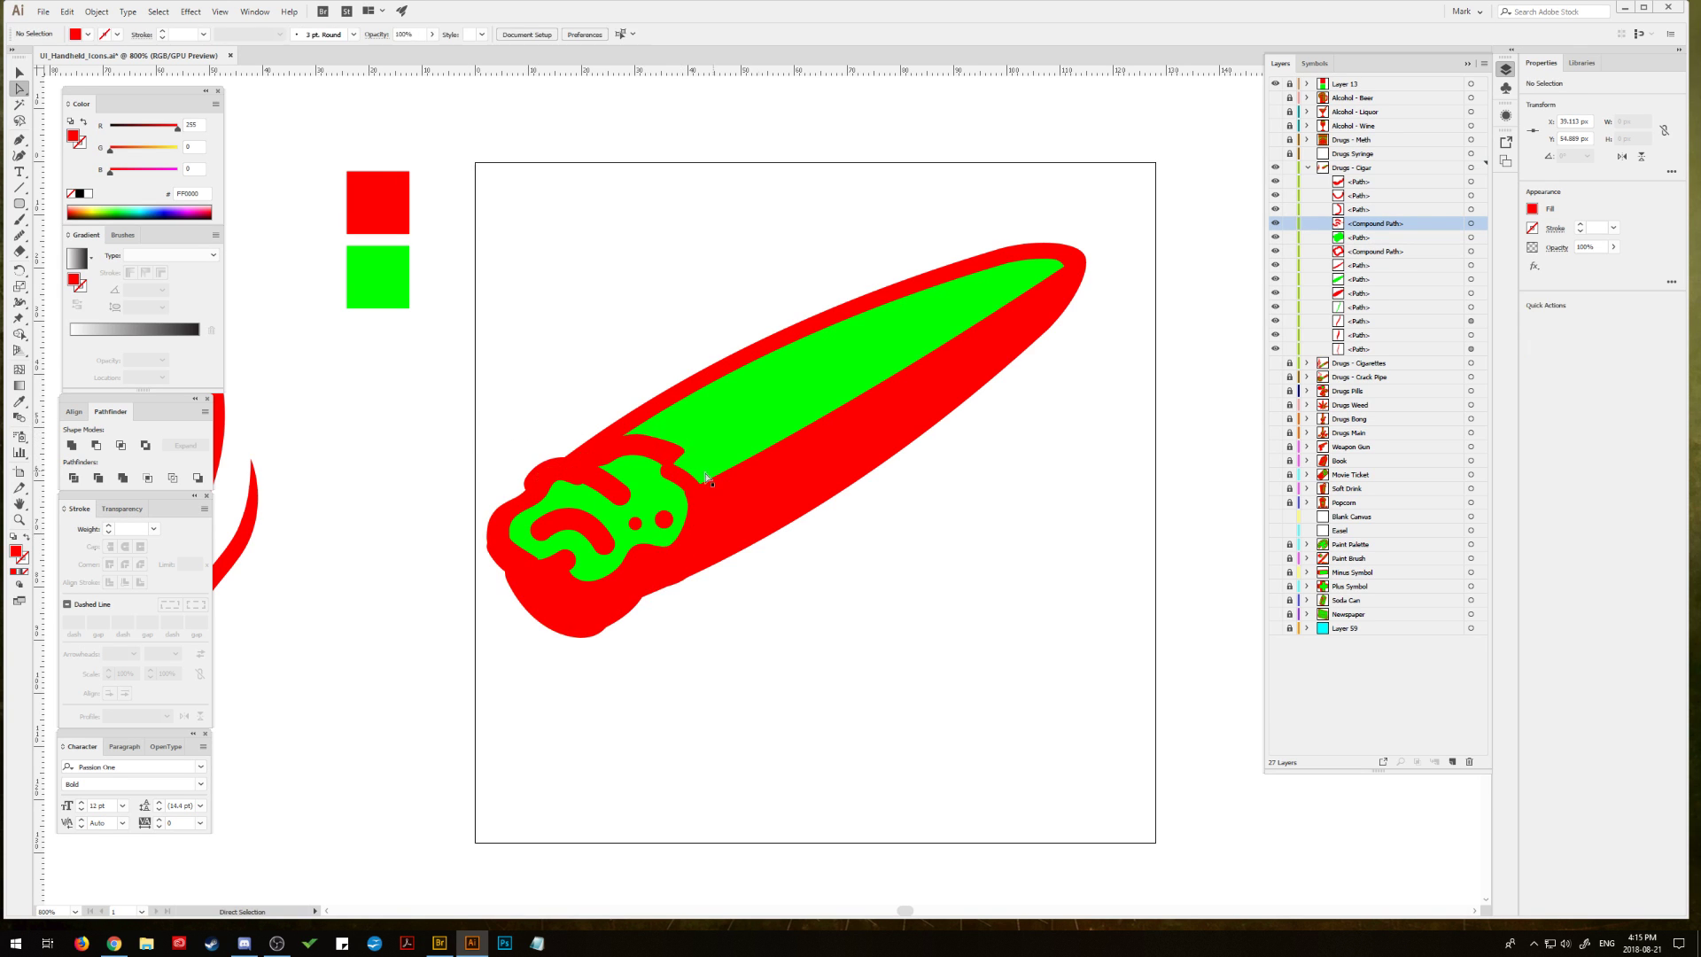
Step: Run the Smooth tool along the upper edge of the ash cluster's red outline
{"action": "left_click", "coordinate": [19, 235]}
{"action": "mouse_move", "coordinate": [682, 486]}
{"action": "left_mouse_down"}
{"action": "mouse_move", "coordinate": [670, 451]}
{"action": "mouse_move", "coordinate": [694, 484]}
{"action": "mouse_move", "coordinate": [689, 455]}
{"action": "mouse_move", "coordinate": [657, 439]}
{"action": "mouse_move", "coordinate": [574, 469]}
{"action": "left_mouse_up"}
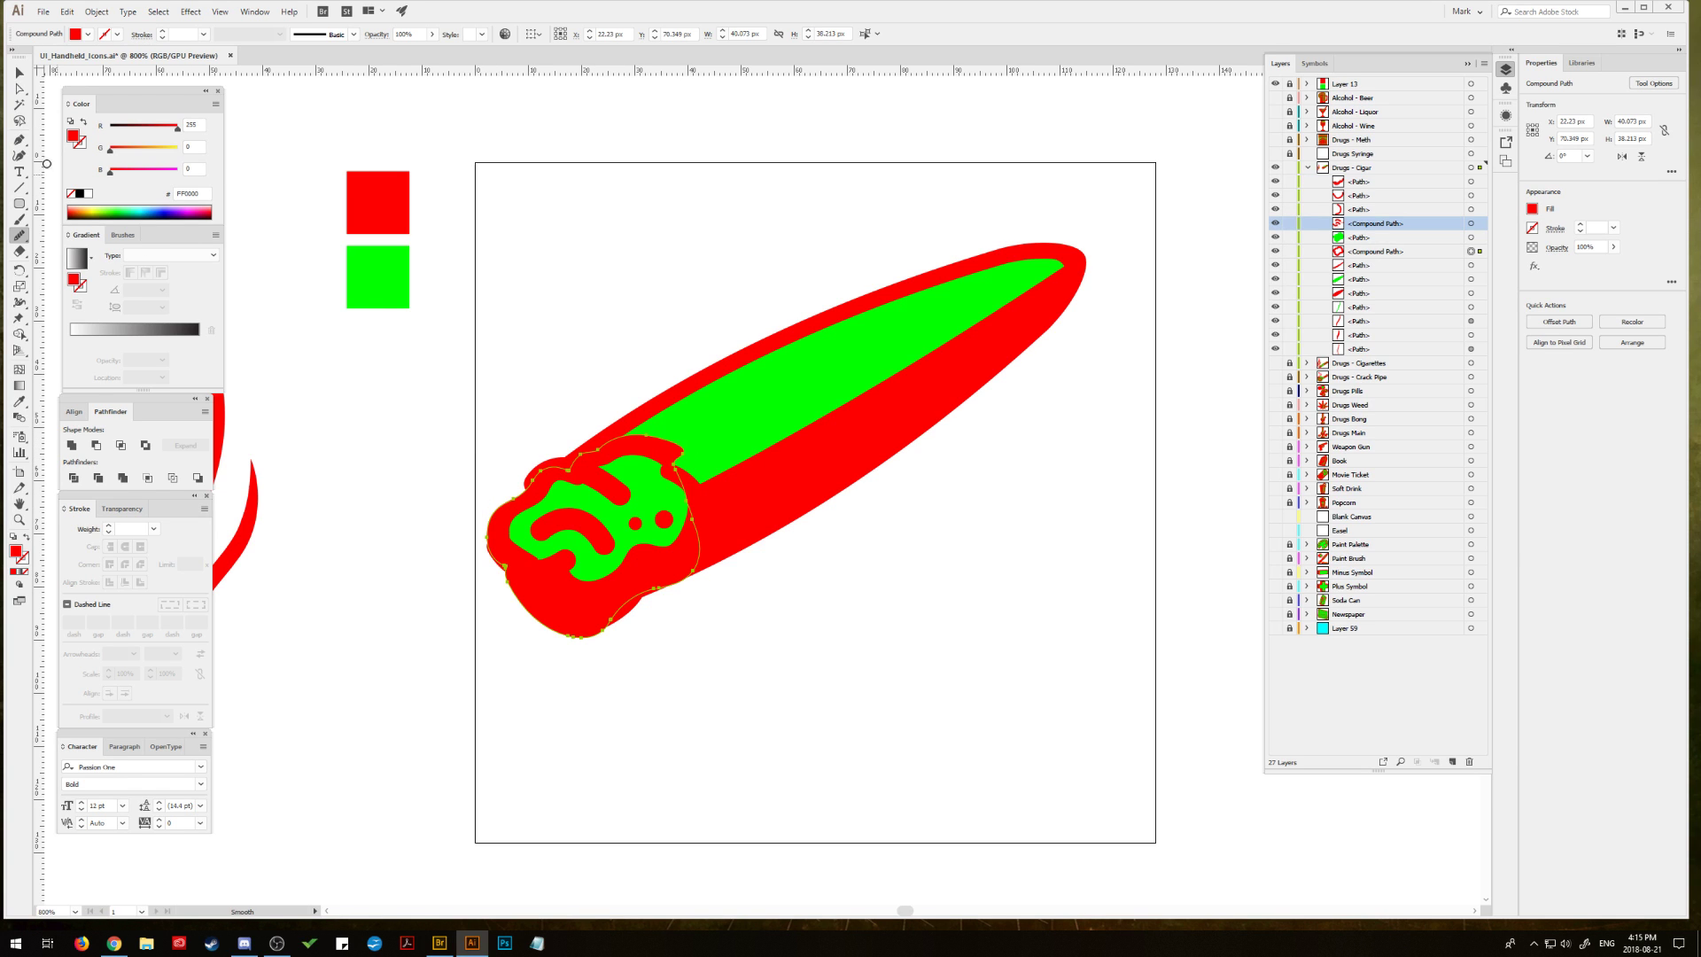
{"action": "left_click", "coordinate": [20, 75]}
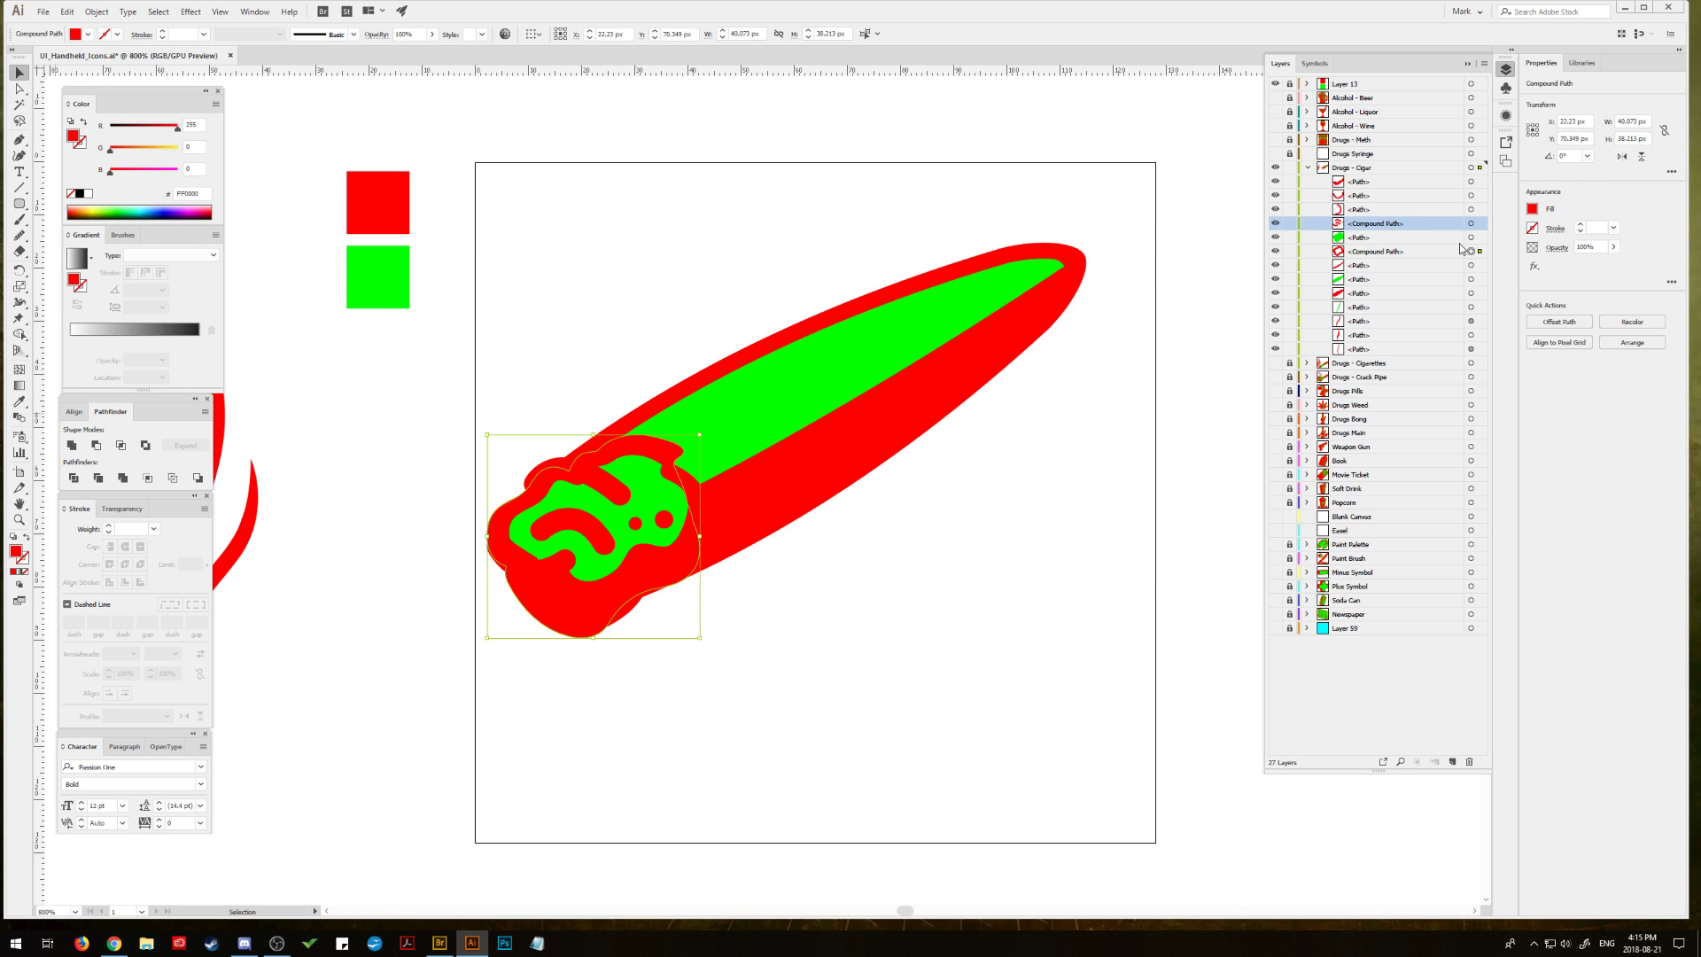
{"action": "left_click", "coordinate": [819, 533]}
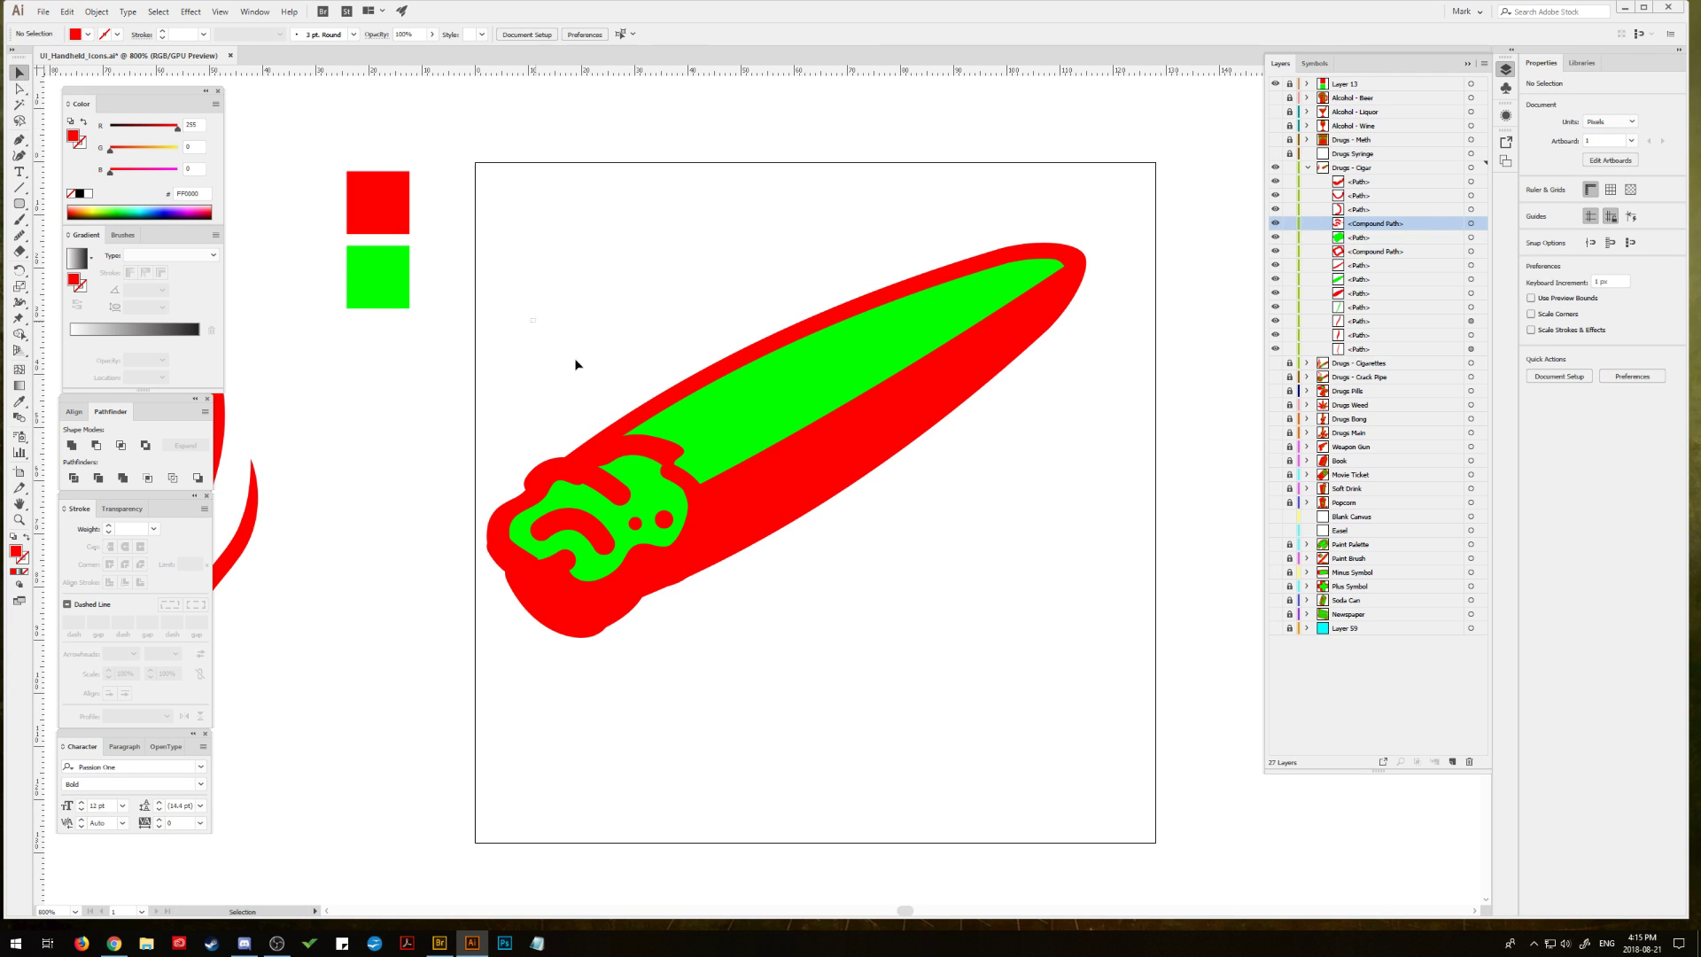
Step: Move the whole cigar, including its ash cluster, lower and farther right on the artboard
{"action": "key", "text": "ctrl+a"}
{"action": "left_click_drag", "start_coordinate": [892, 444], "coordinate": [927, 505]}
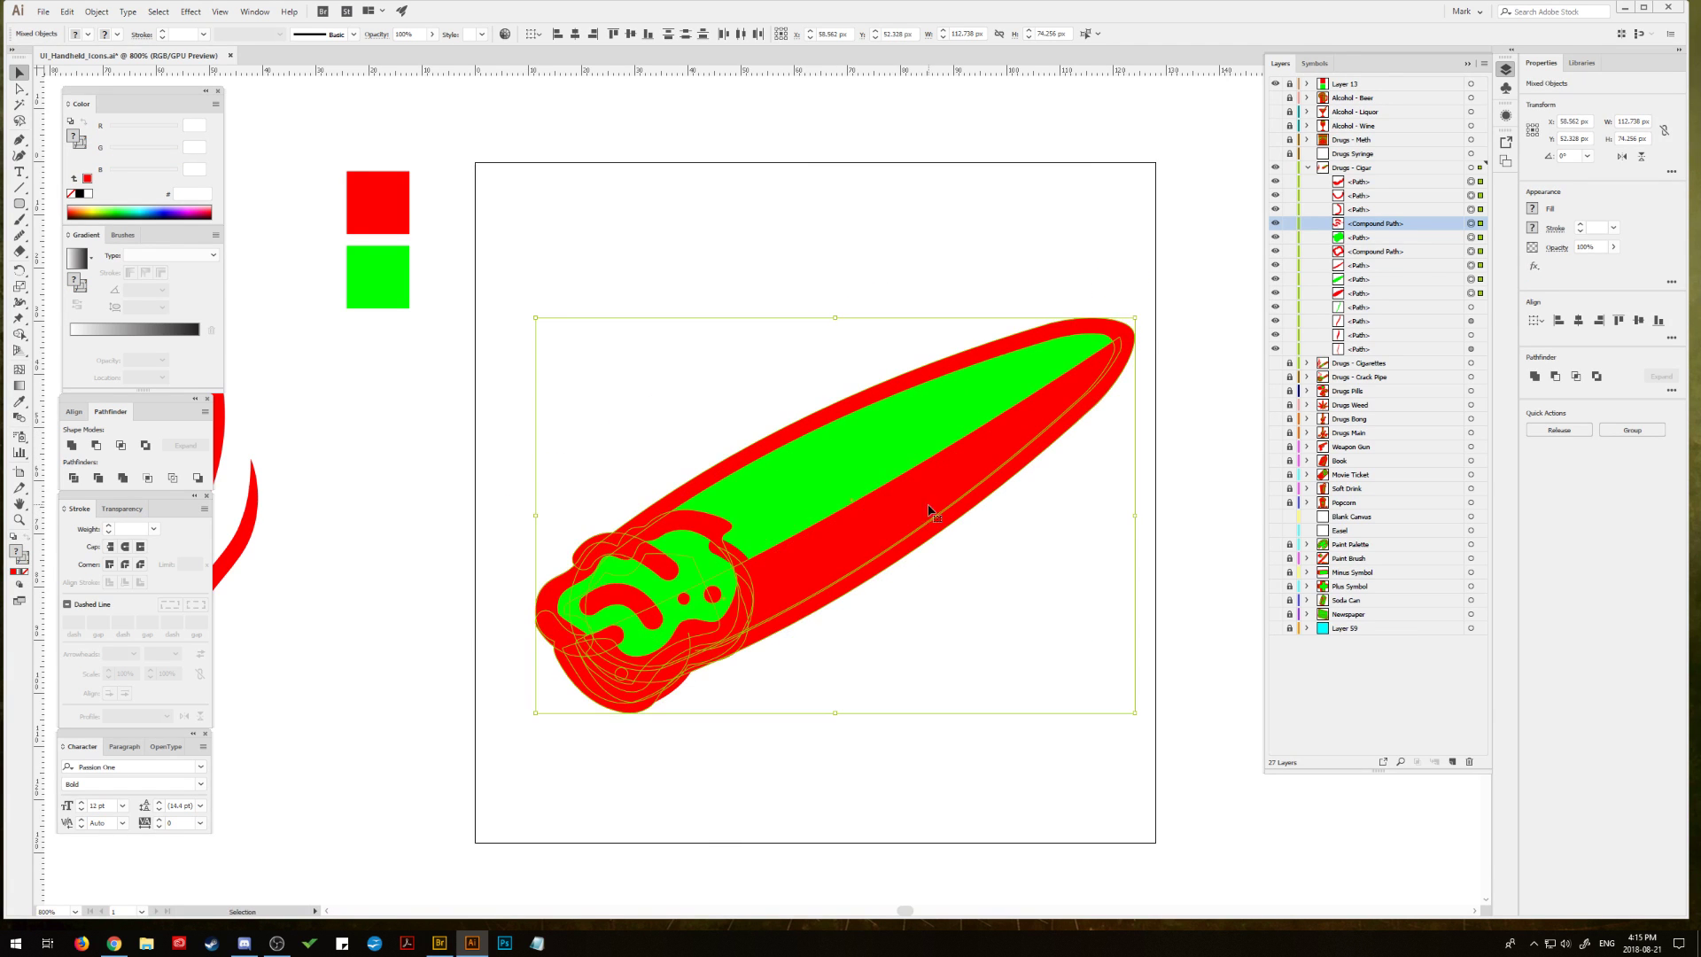
{"action": "left_click", "coordinate": [360, 490]}
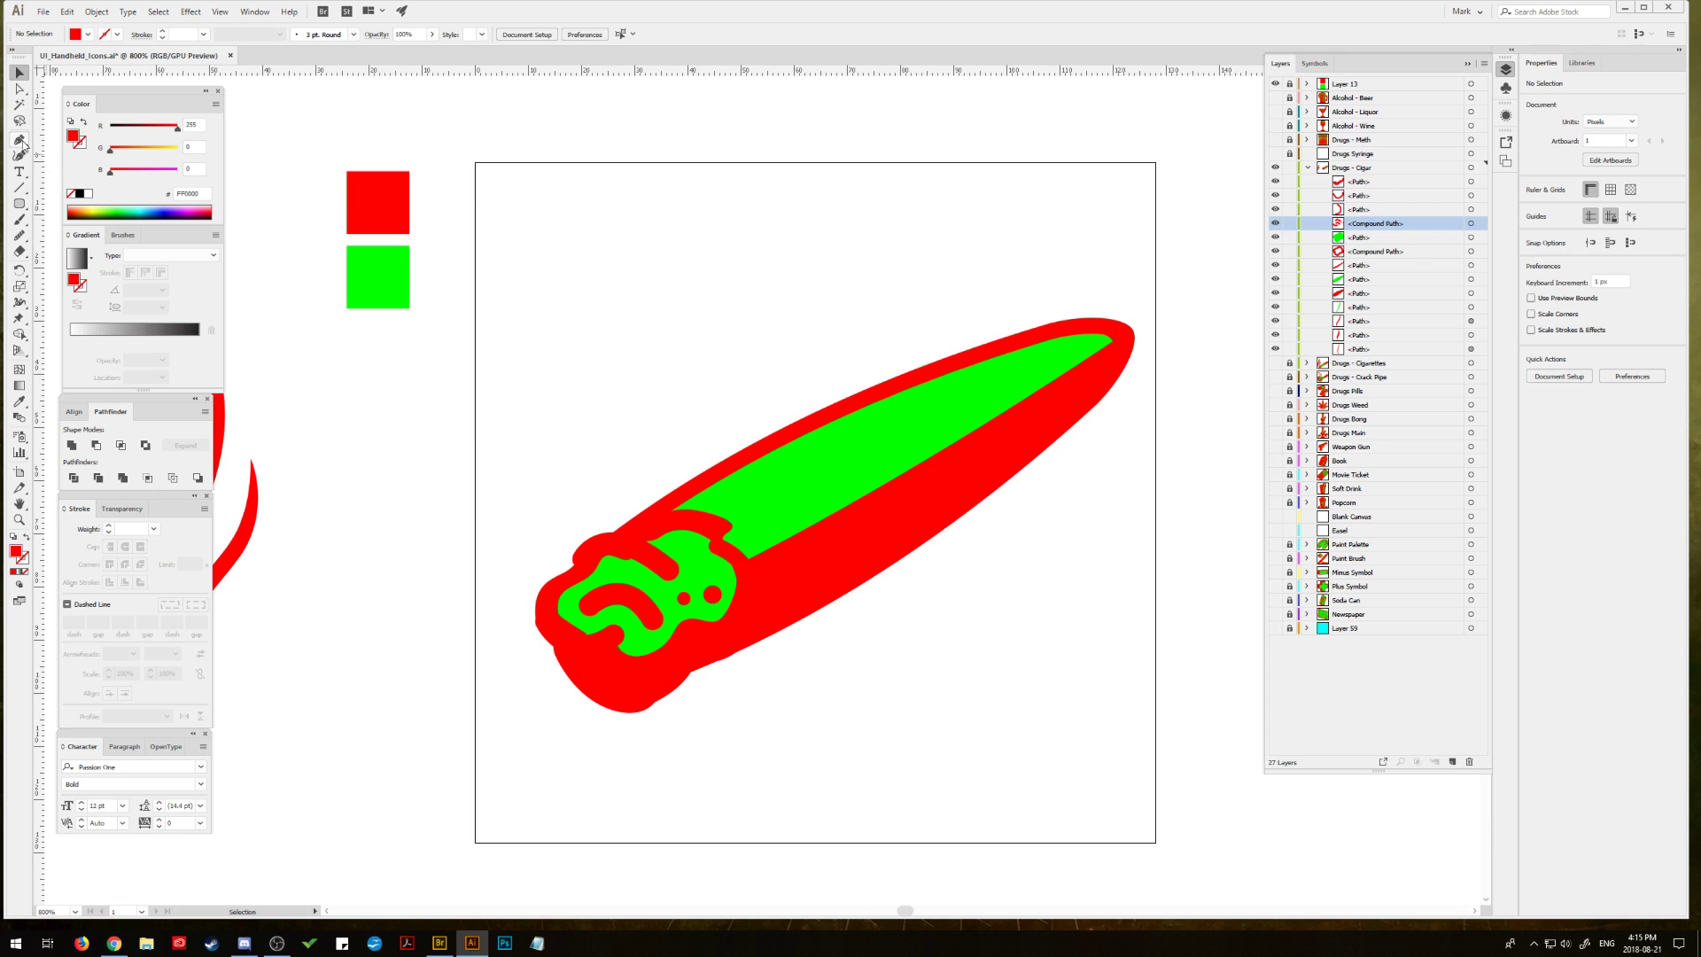
Step: Place the smoke wisps above the cigar's ash end, scaled down to about 26 by 85 px
{"action": "left_click_drag", "start_coordinate": [358, 490], "coordinate": [570, 513]}
{"action": "left_click", "coordinate": [478, 558]}
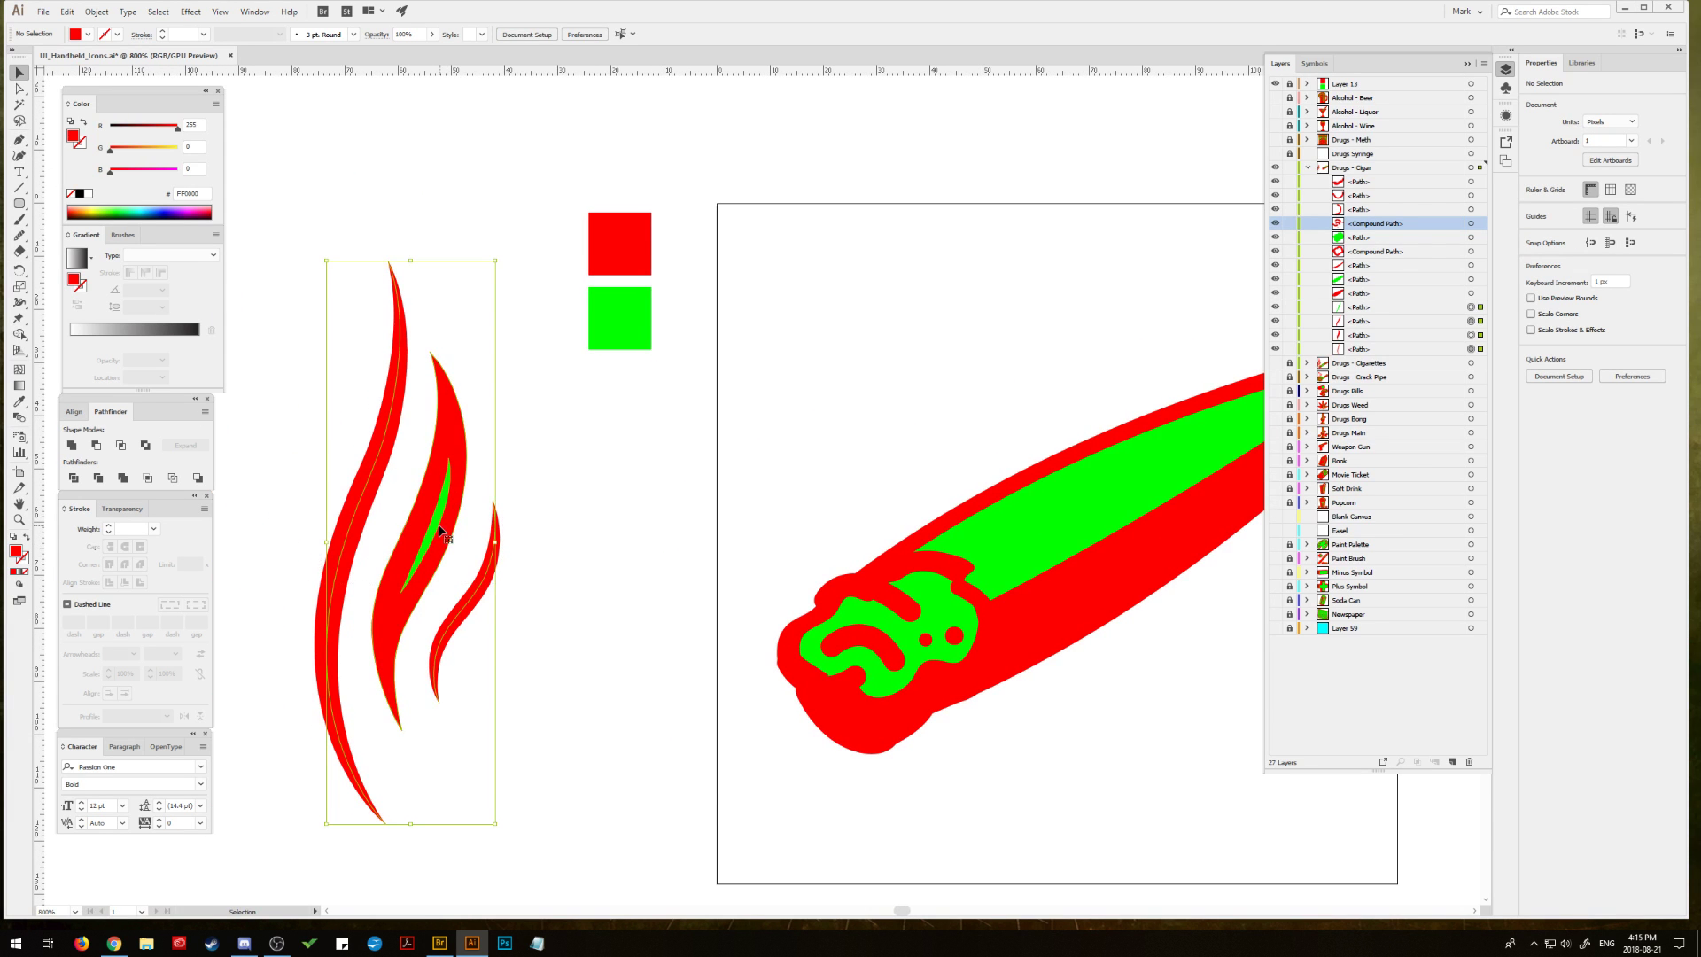
{"action": "left_click_drag", "start_coordinate": [772, 477], "coordinate": [838, 383]}
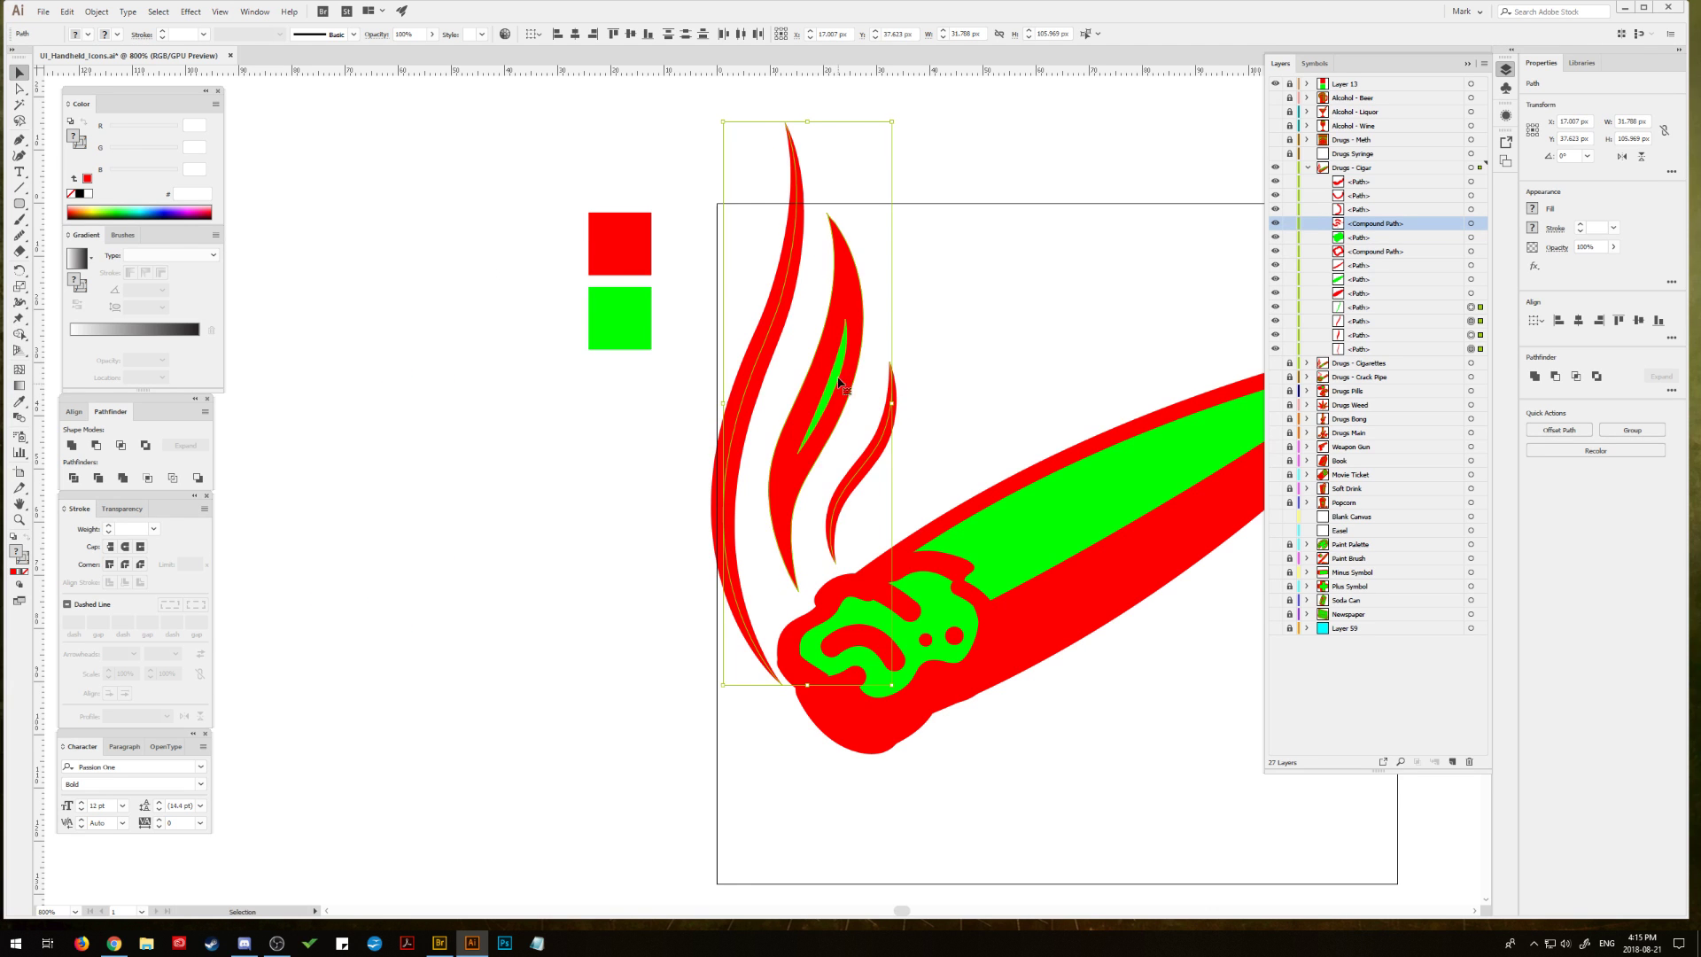
{"action": "left_click_drag", "start_coordinate": [807, 124], "coordinate": [808, 232]}
{"action": "left_click_drag", "start_coordinate": [826, 474], "coordinate": [804, 448]}
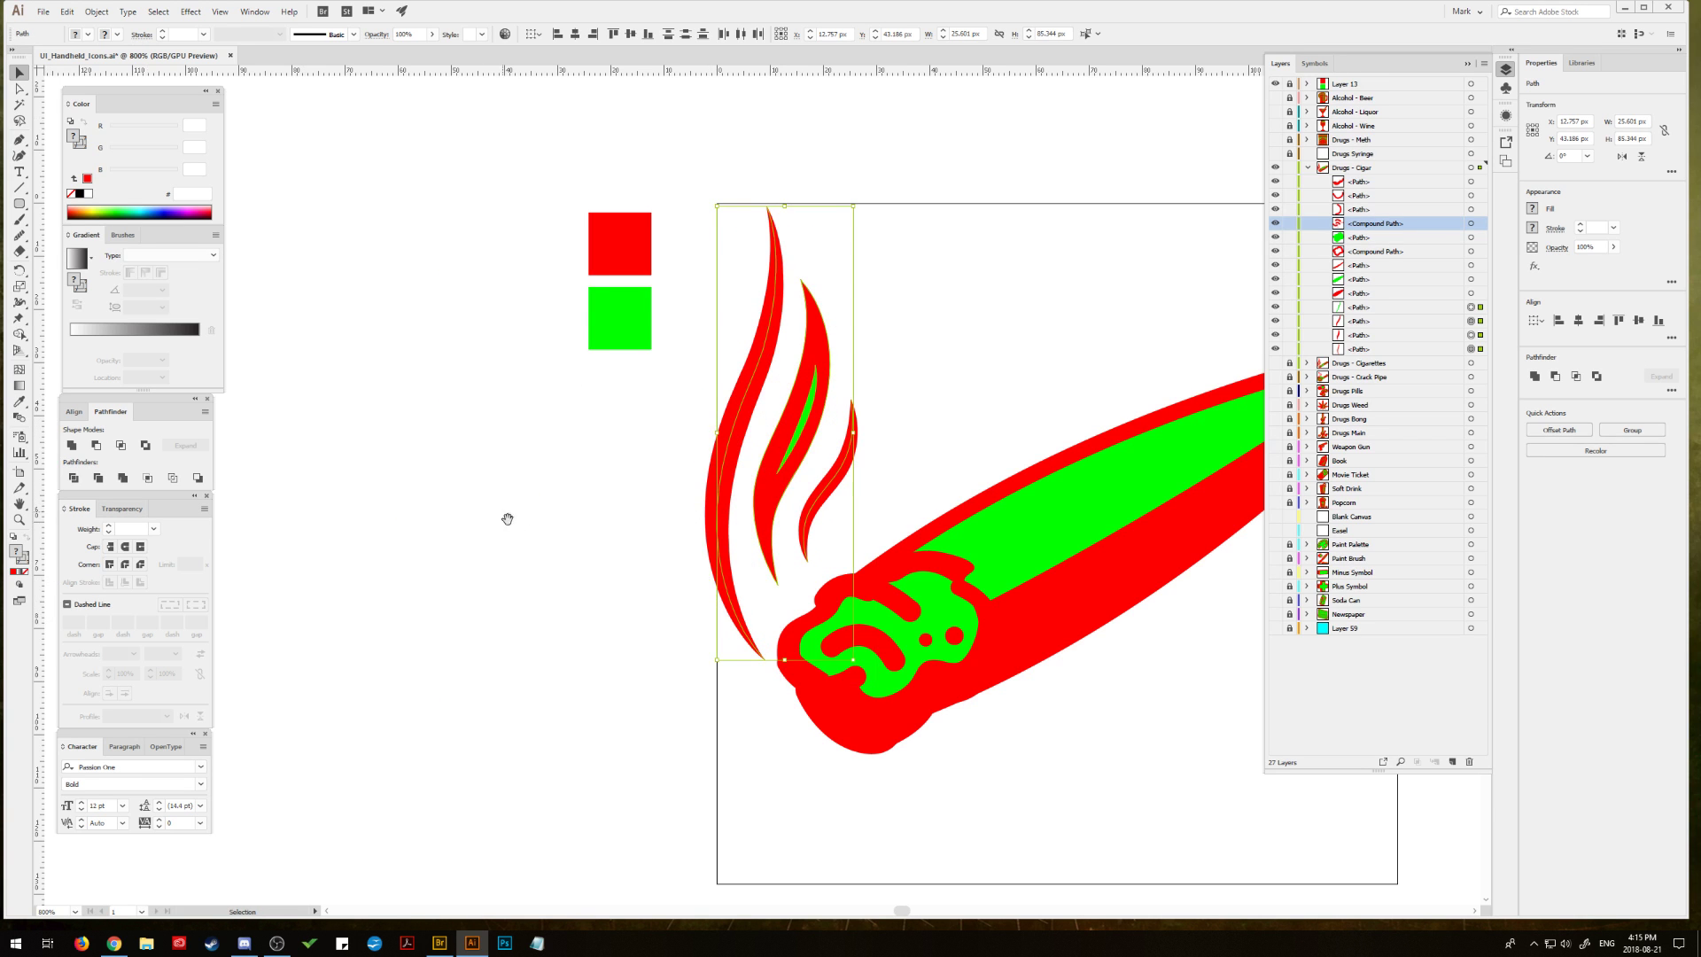
{"action": "left_click_drag", "start_coordinate": [507, 518], "coordinate": [215, 486]}
{"action": "left_click", "coordinate": [634, 422]}
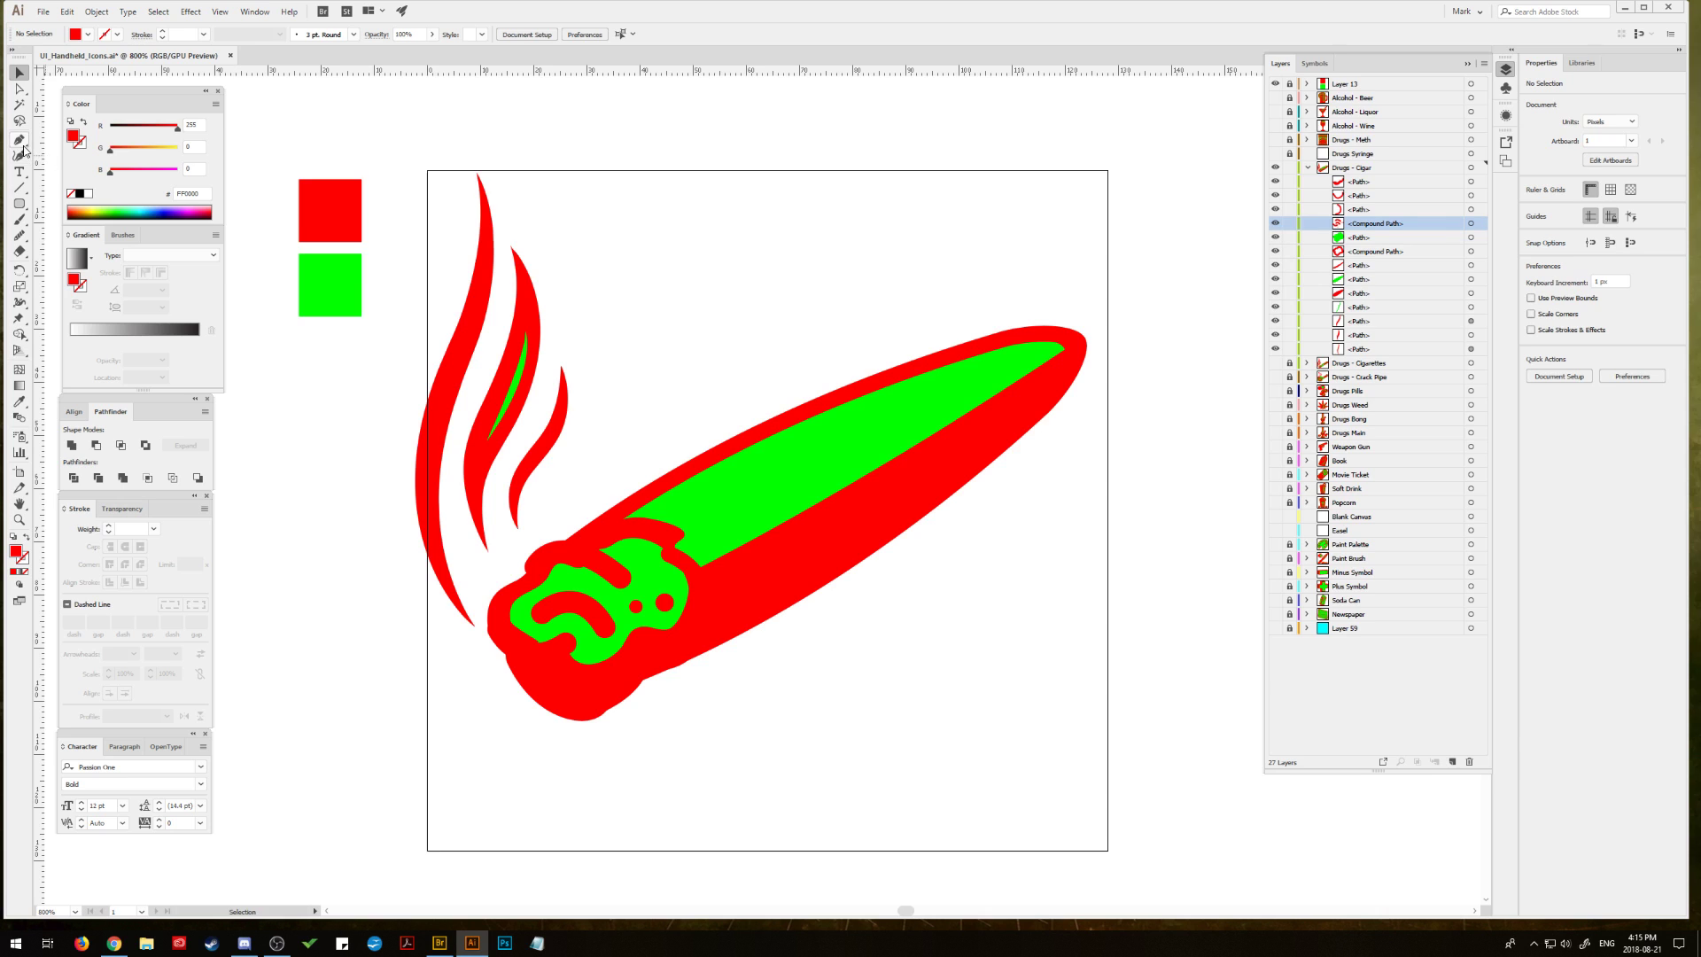
Step: Draw a red ellipse about 20 by 12 px in the empty area above the cigar
{"action": "left_click", "coordinate": [19, 203]}
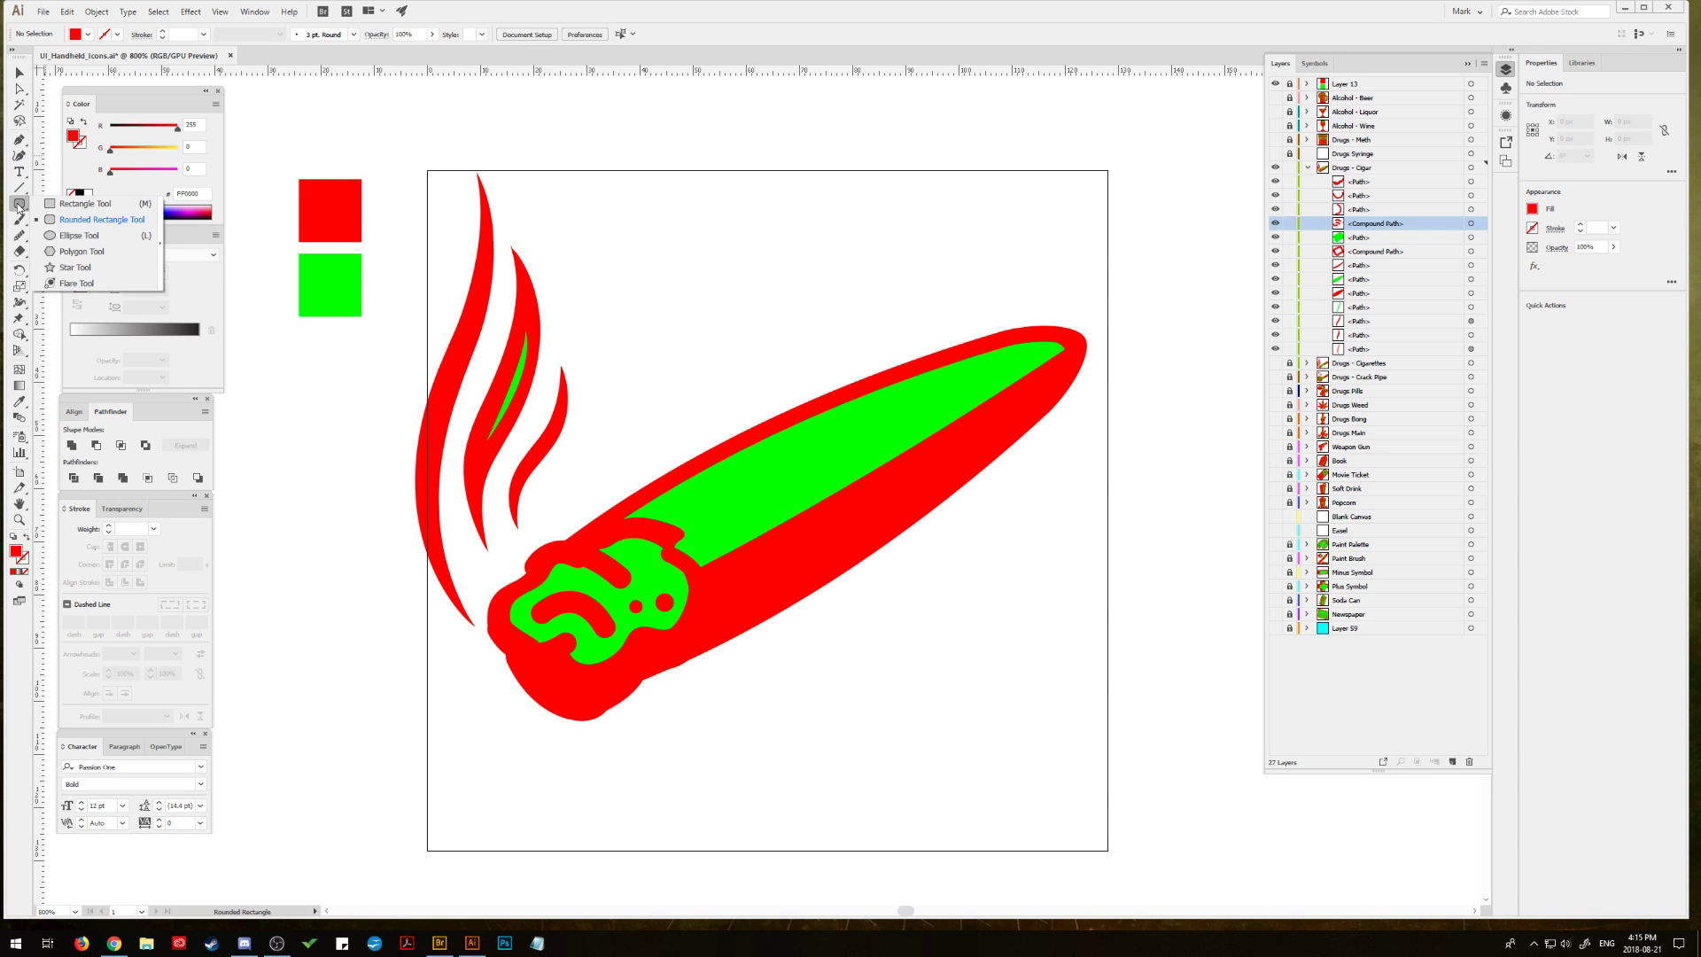
{"action": "left_click", "coordinate": [51, 235]}
{"action": "left_click_drag", "start_coordinate": [710, 252], "coordinate": [818, 314]}
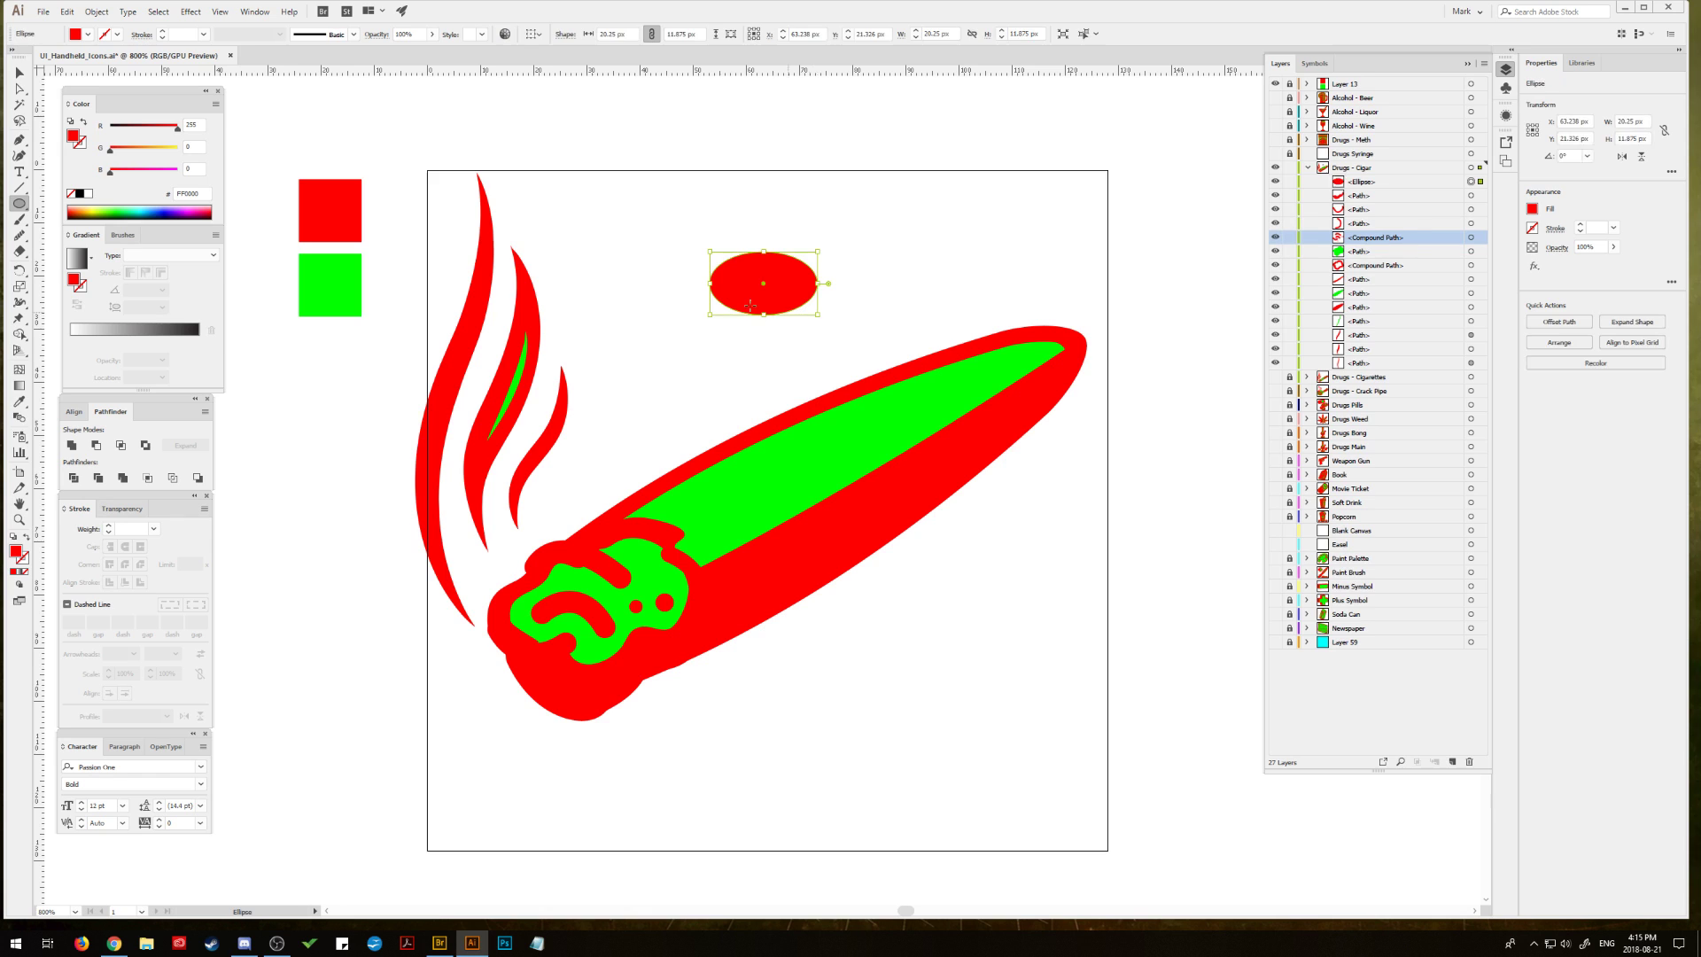
{"action": "left_click", "coordinate": [585, 224], "text": "ctrl"}
Step: Draw a red rounded rectangle about 34.5 by 7 px across the middle of the ellipse
{"action": "left_click", "coordinate": [19, 205]}
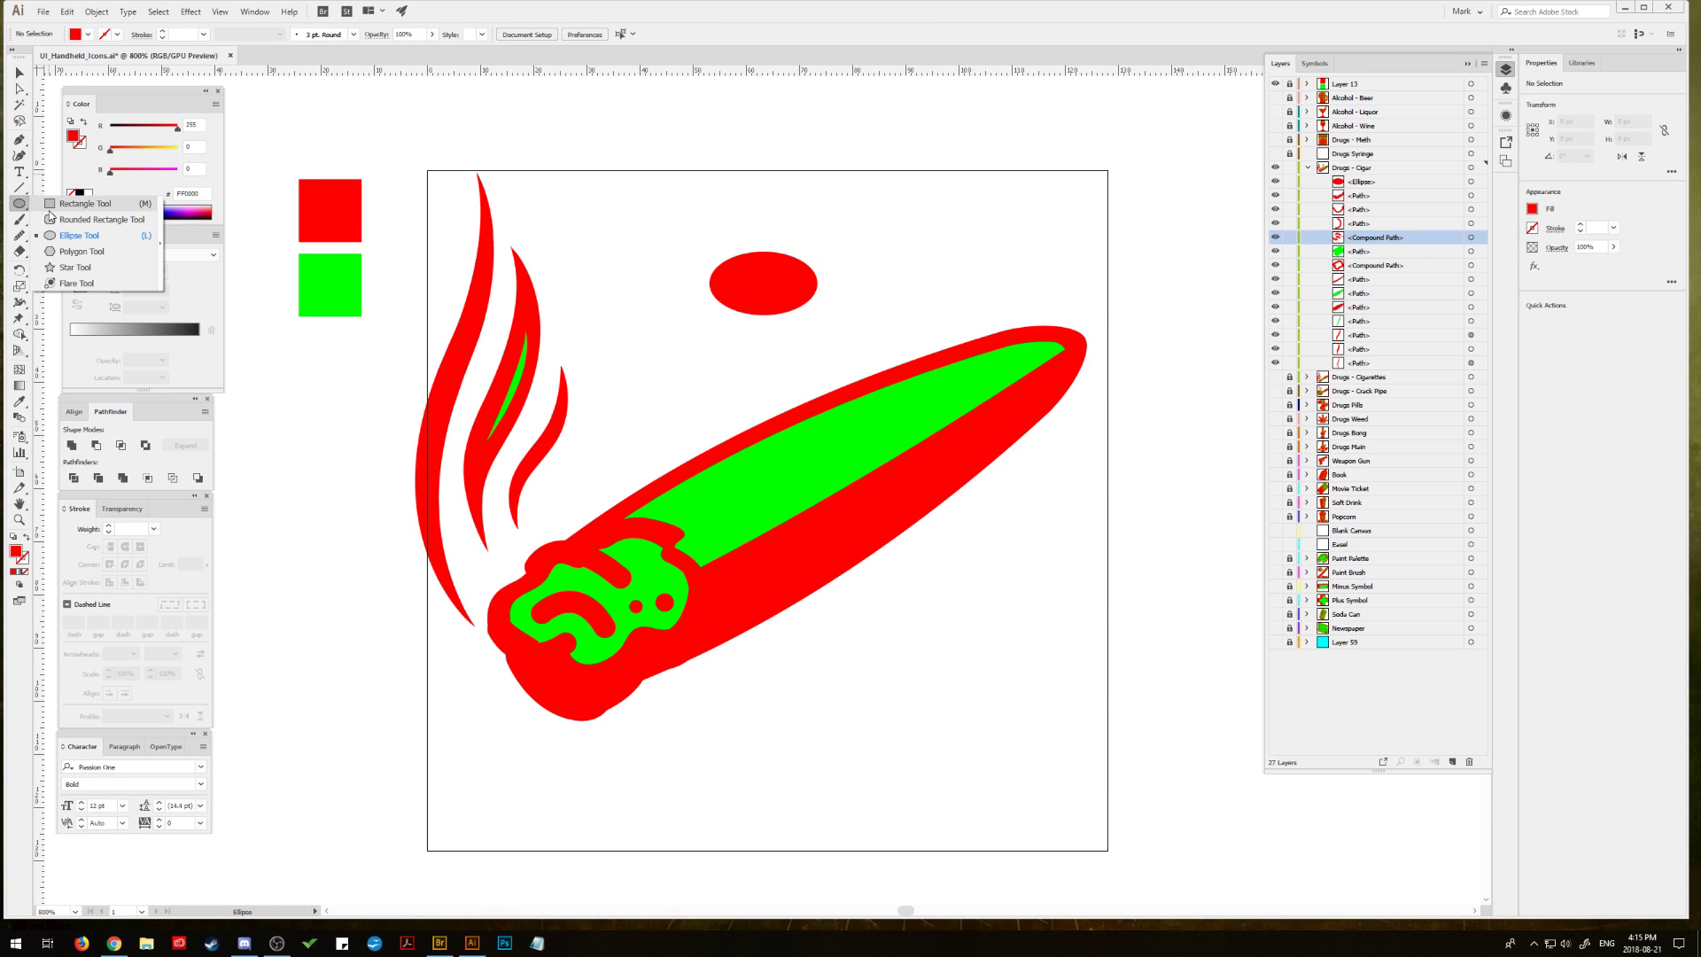
{"action": "left_click", "coordinate": [98, 219]}
{"action": "left_click_drag", "start_coordinate": [675, 263], "coordinate": [858, 301]}
{"action": "left_click", "coordinate": [18, 72]}
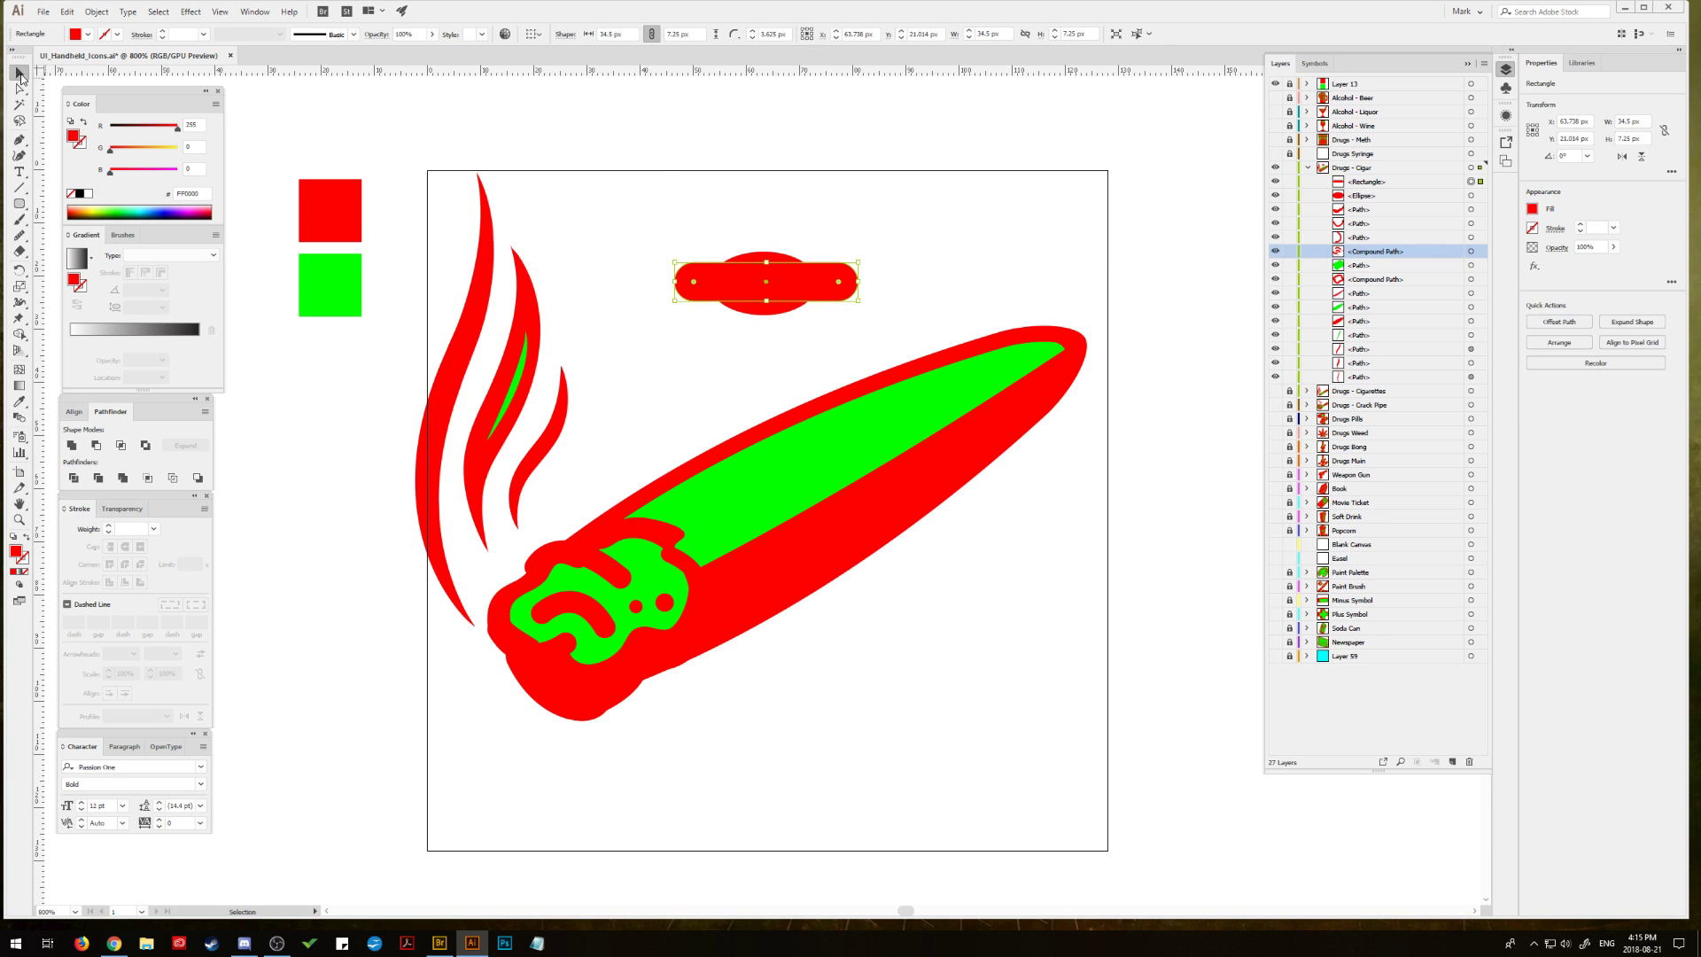
Step: Enlarge the ellipse to about 24 by 14 px and widen the rounded rectangle to about 35 px
{"action": "left_click", "coordinate": [764, 259]}
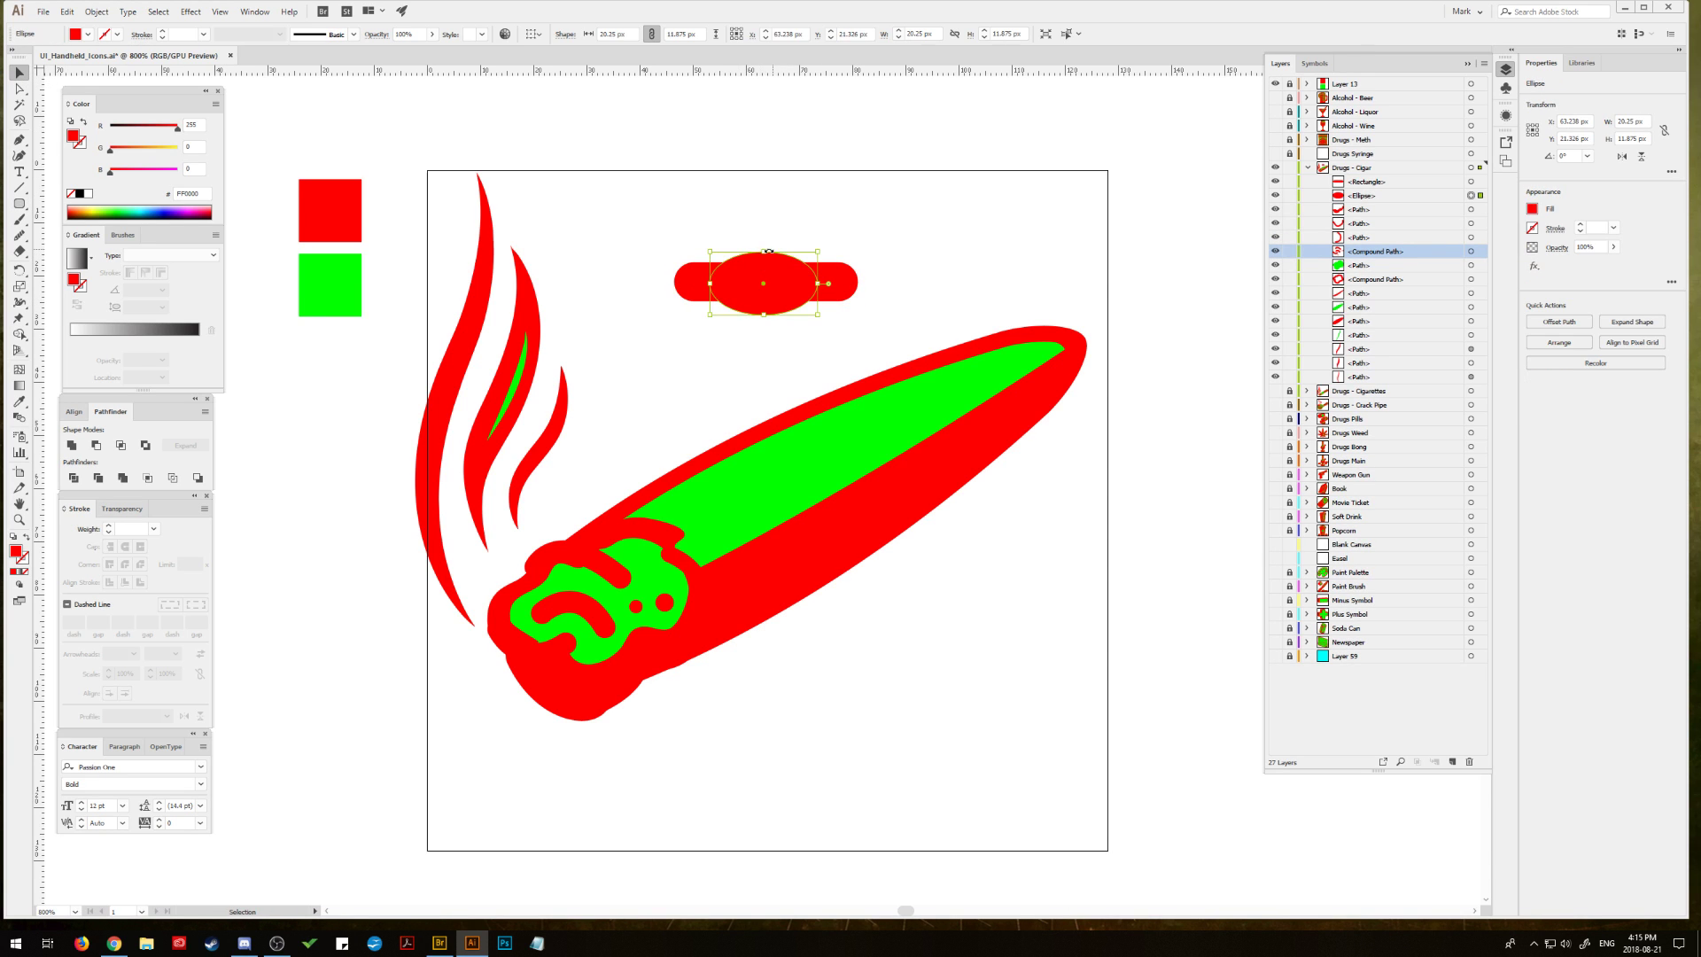
{"action": "left_click", "coordinate": [689, 288]}
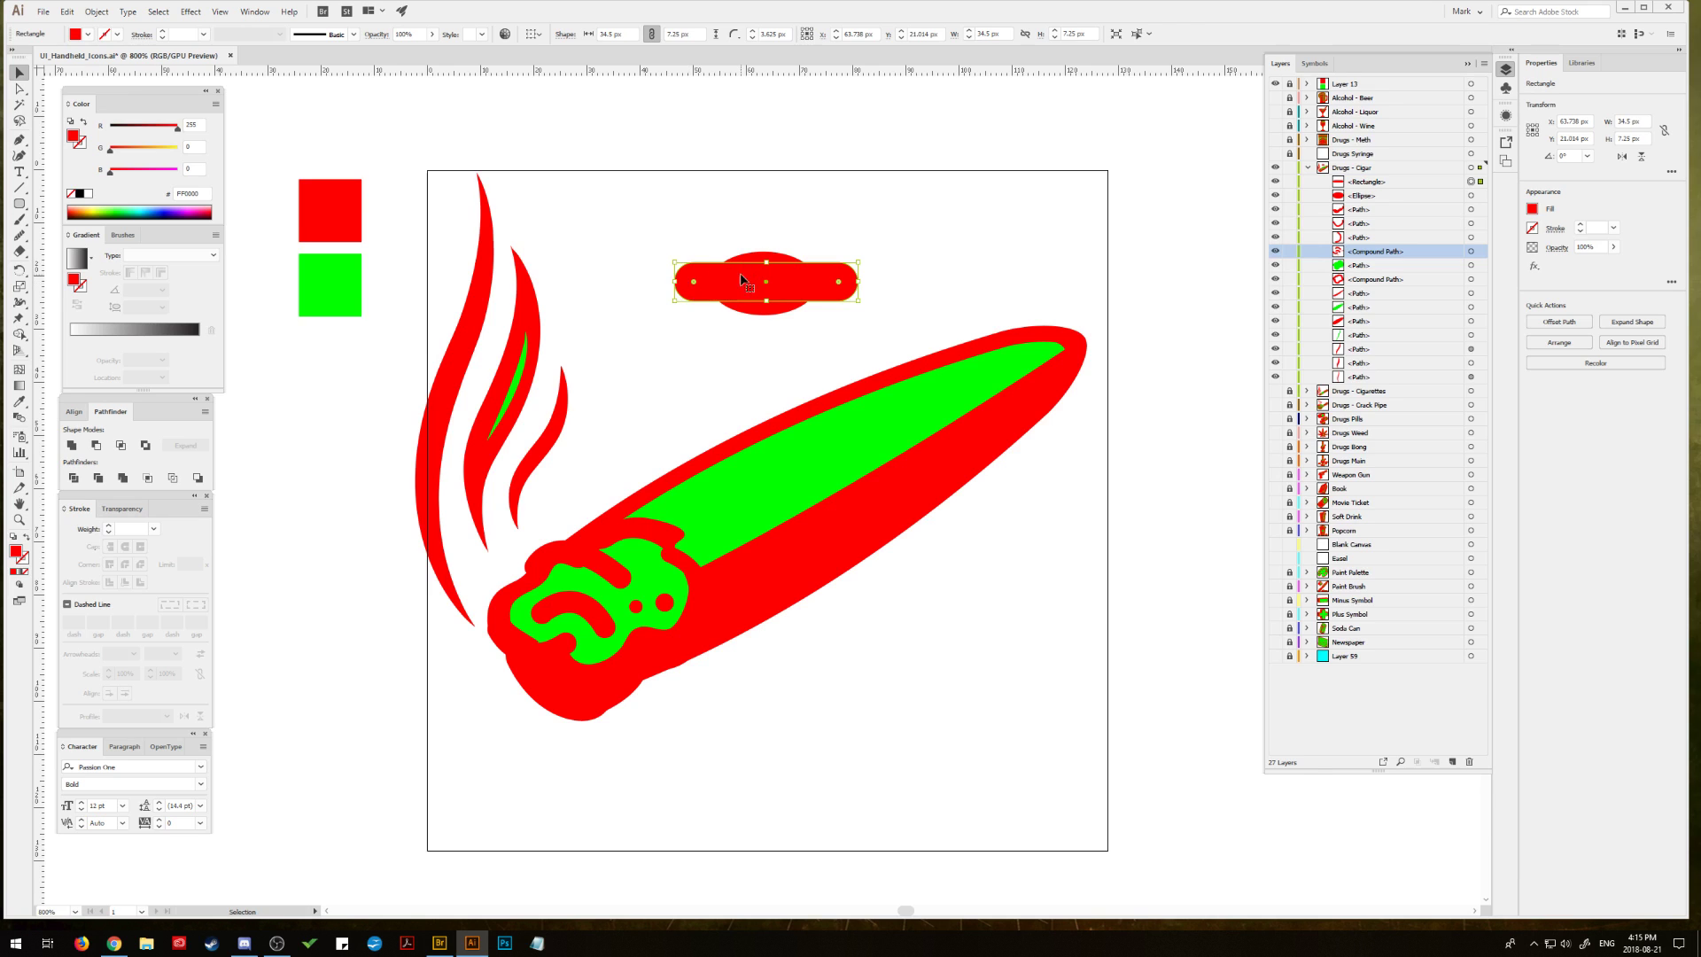
{"action": "left_click", "coordinate": [762, 253]}
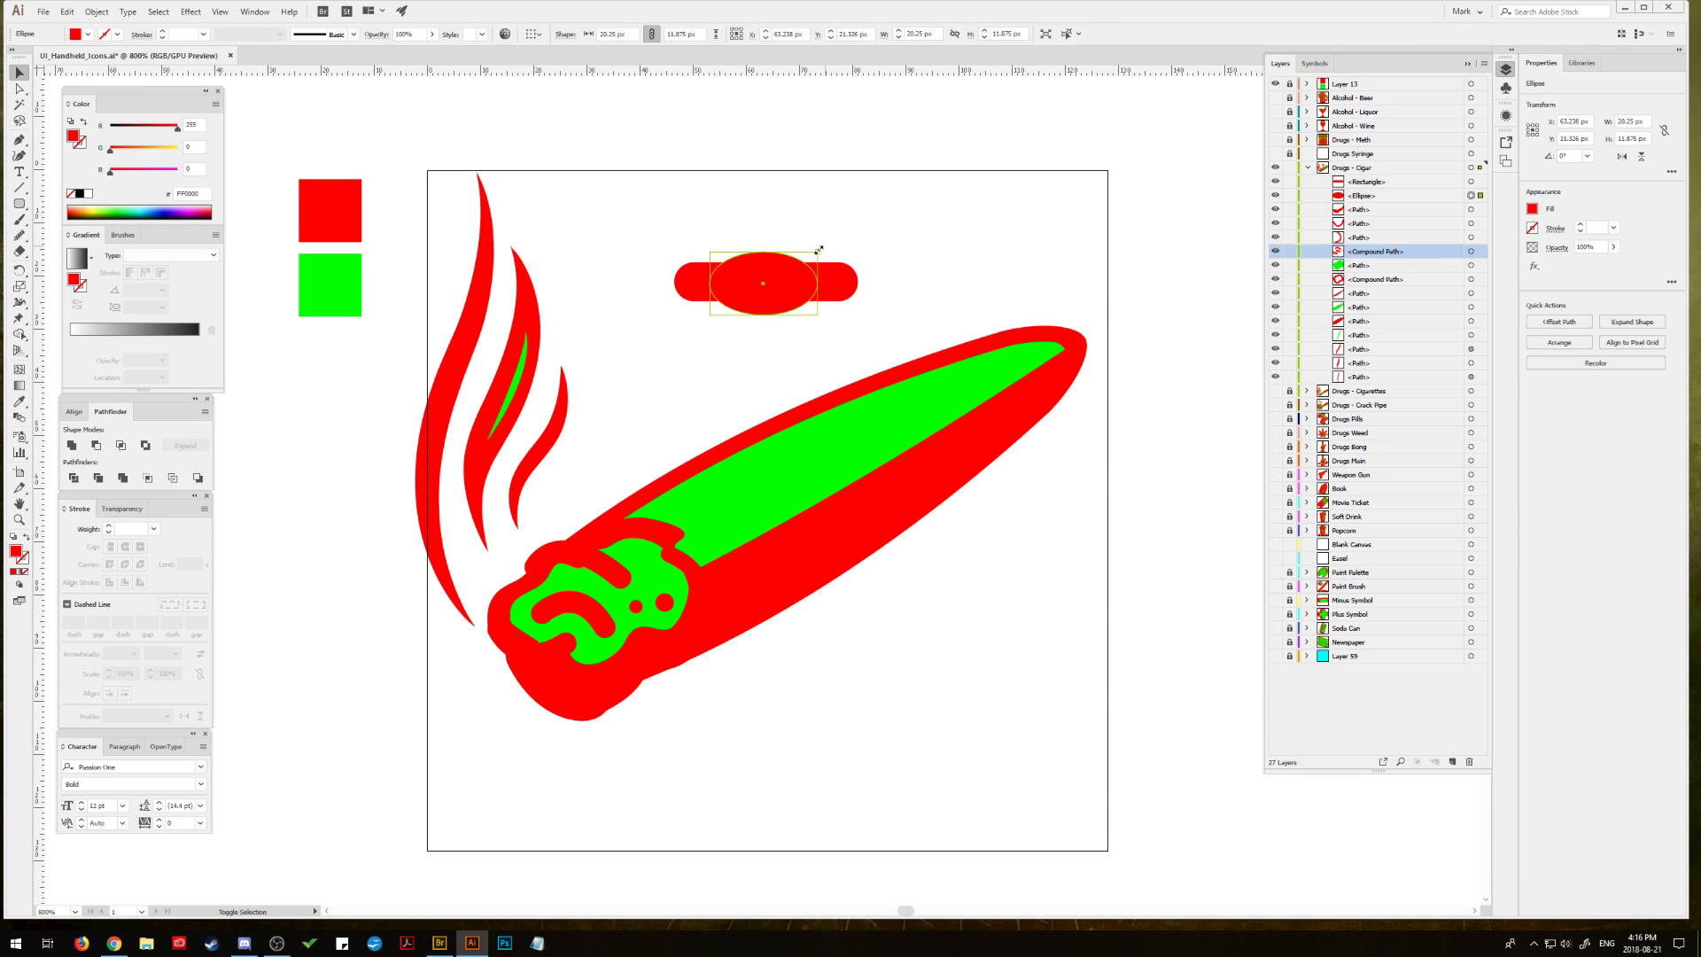
{"action": "left_click_drag", "start_coordinate": [817, 251], "coordinate": [828, 246]}
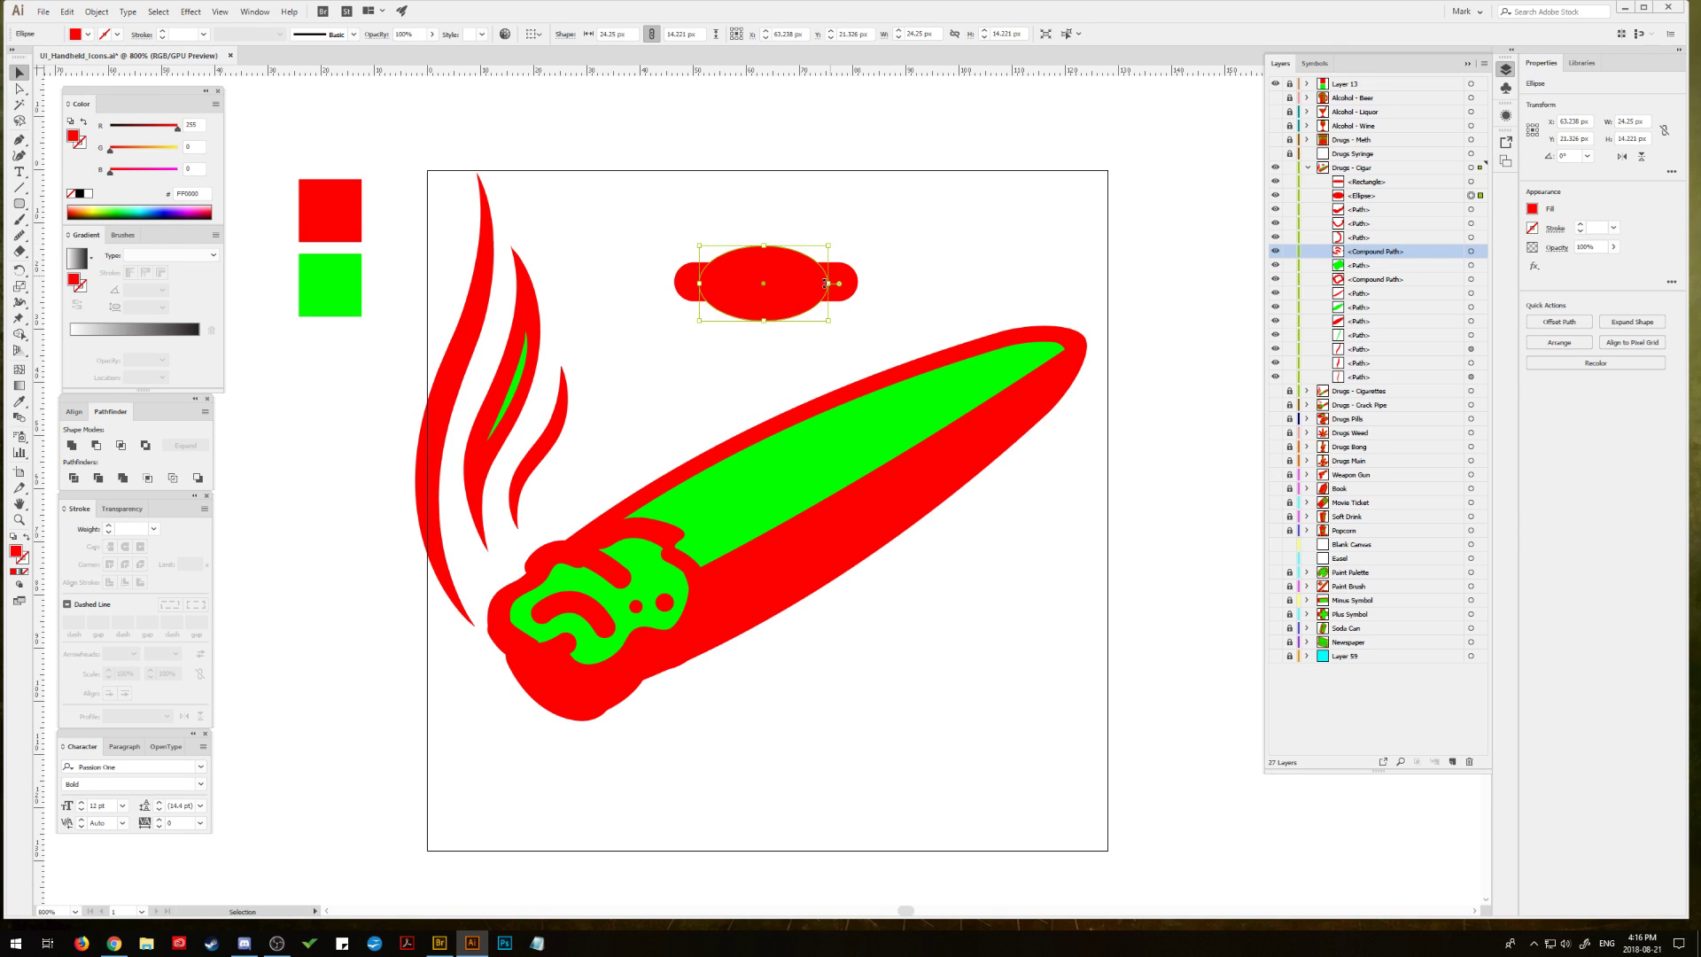
{"action": "left_click", "coordinate": [686, 284]}
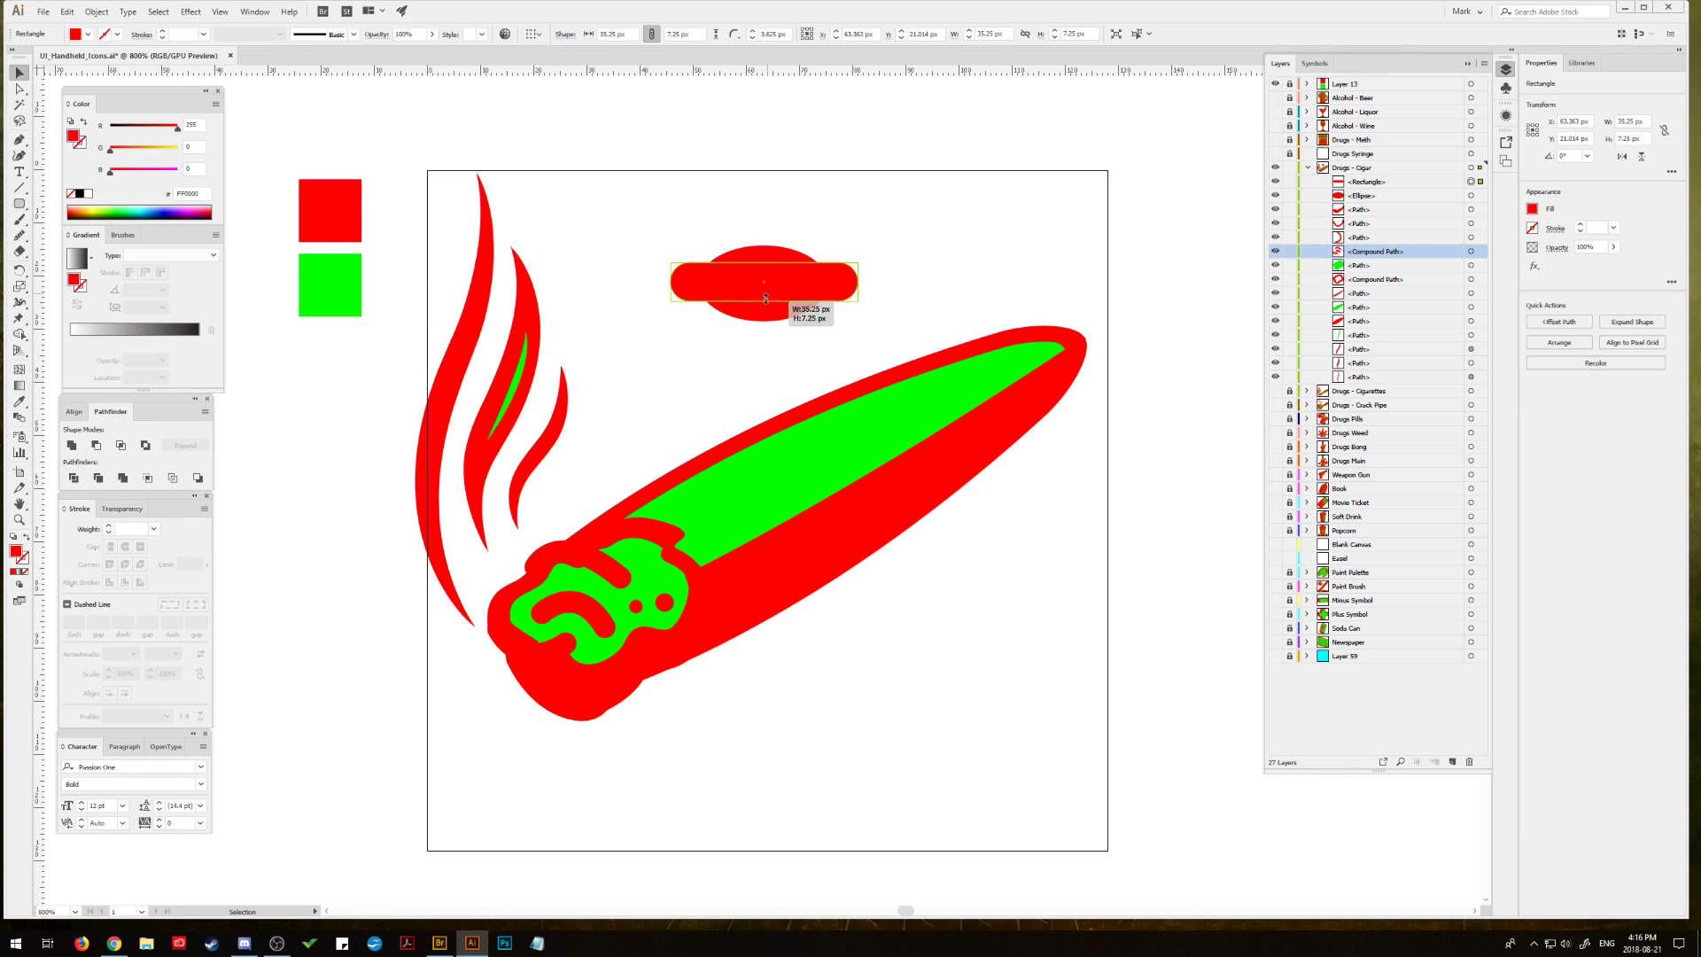
{"action": "left_click", "coordinate": [864, 257]}
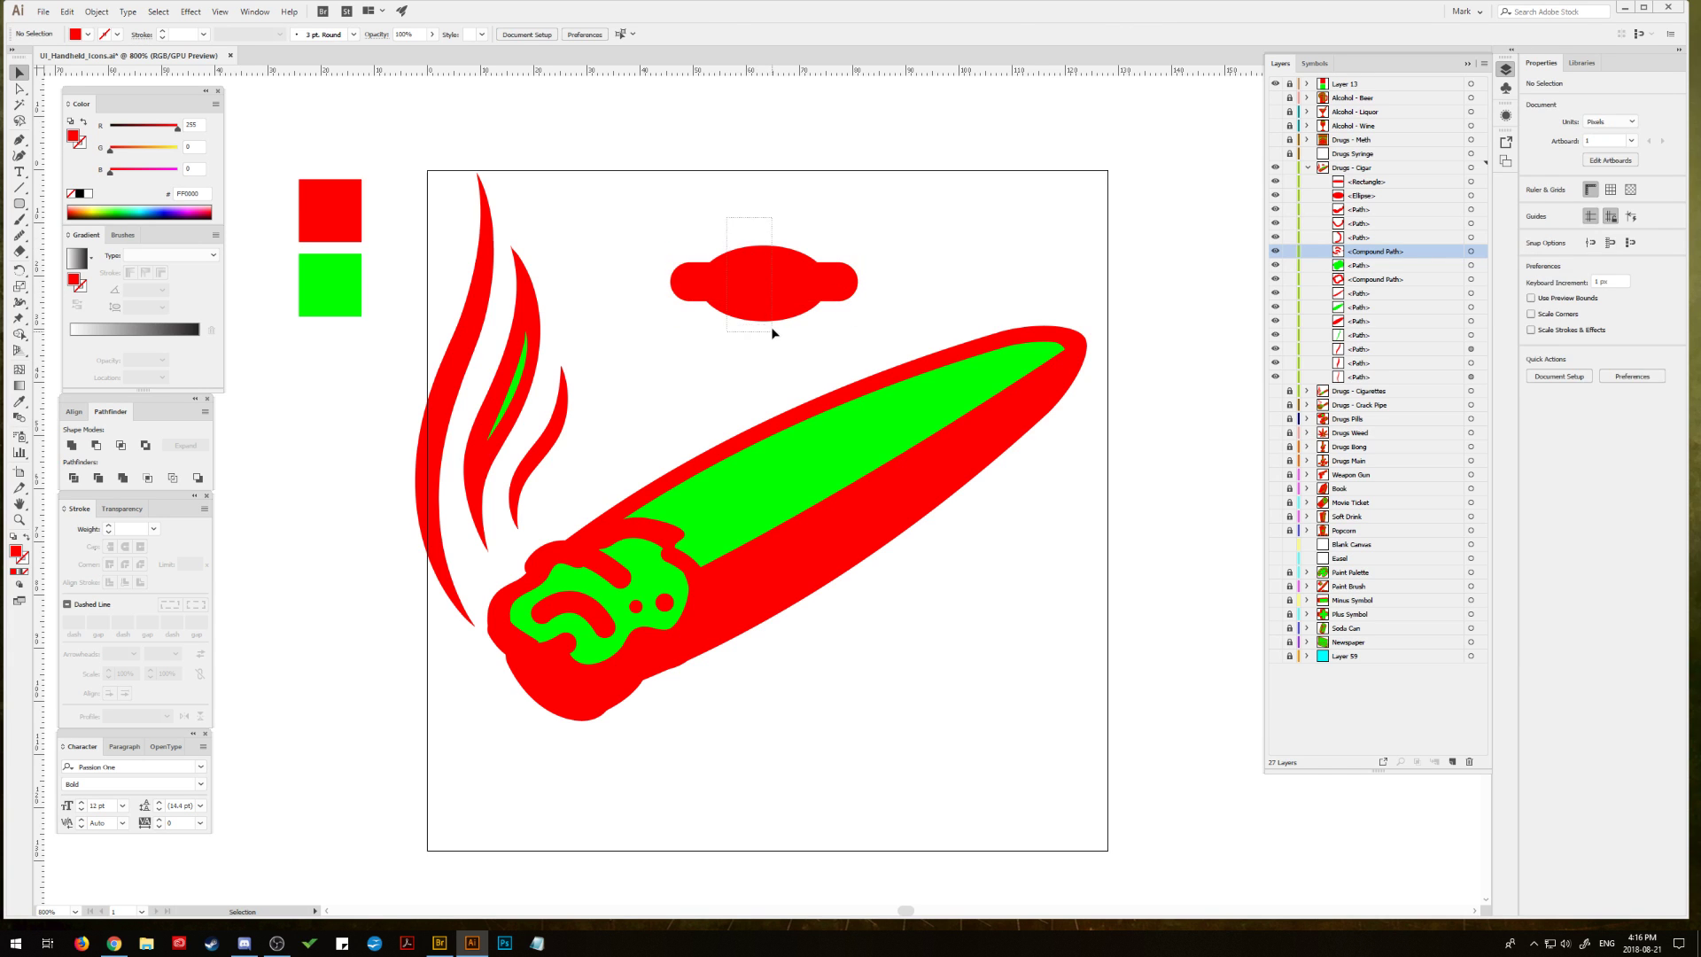
{"action": "left_click_drag", "start_coordinate": [774, 332], "coordinate": [780, 328]}
{"action": "left_click", "coordinate": [957, 292]}
Step: Draw a red curved sliver with the Pen tool along the cigar's lower edge up to its tip, about 52 by 48 px
{"action": "left_click", "coordinate": [897, 379]}
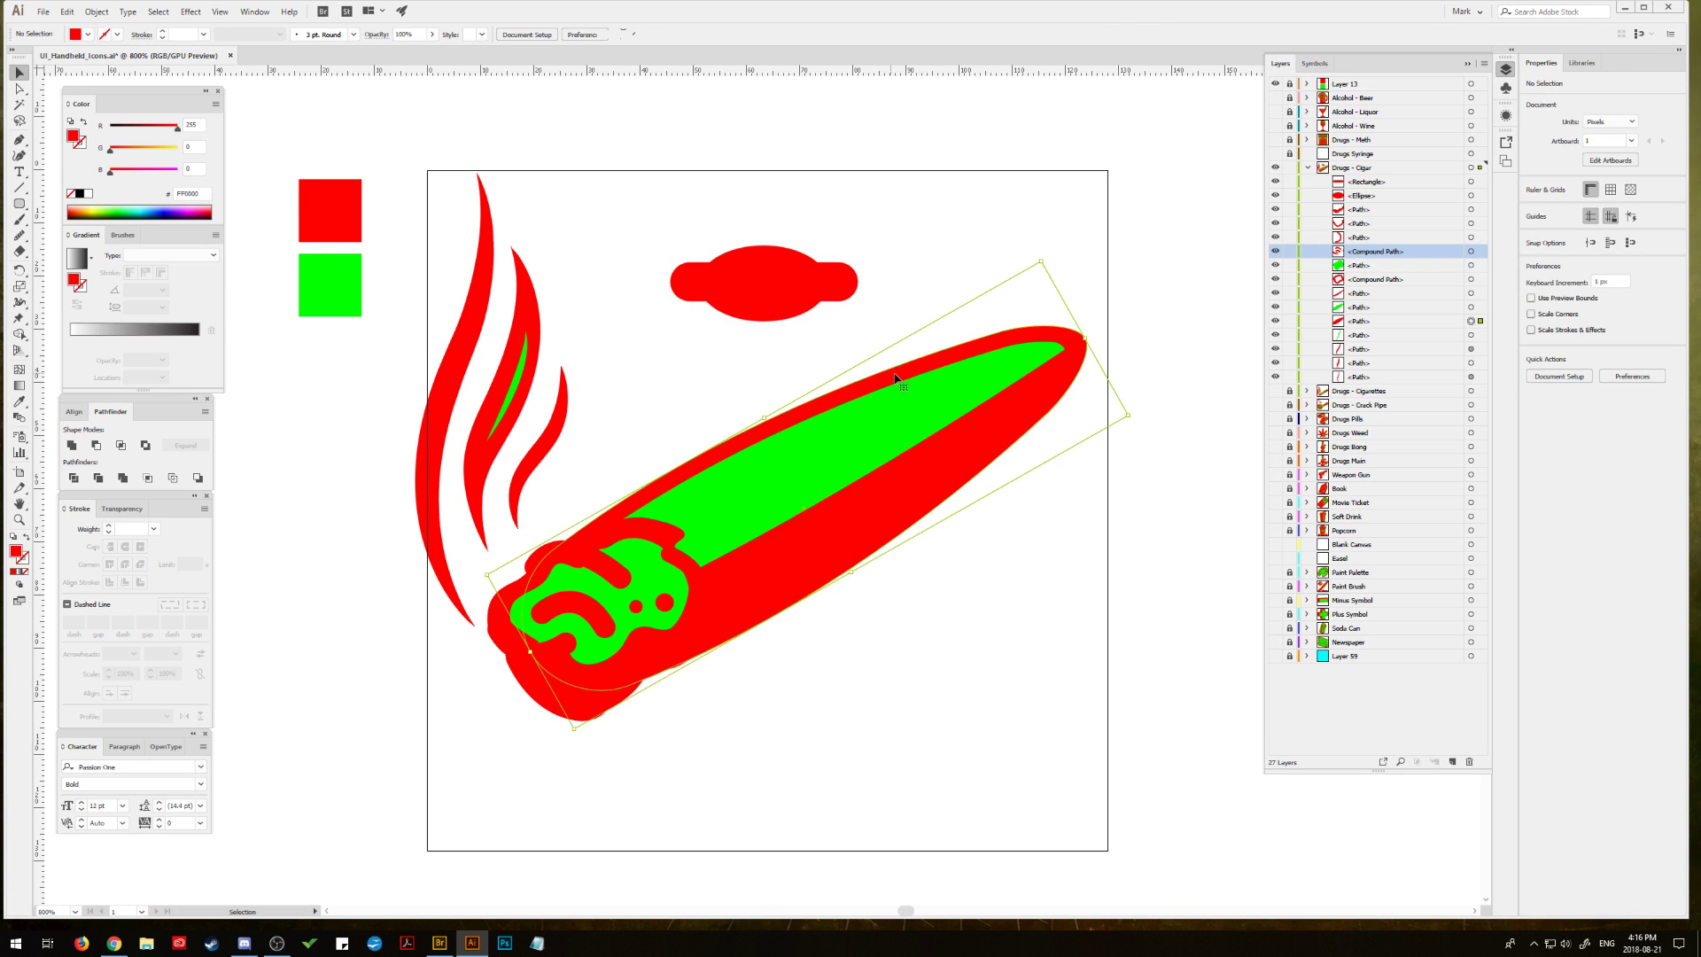
{"action": "left_click", "coordinate": [257, 280]}
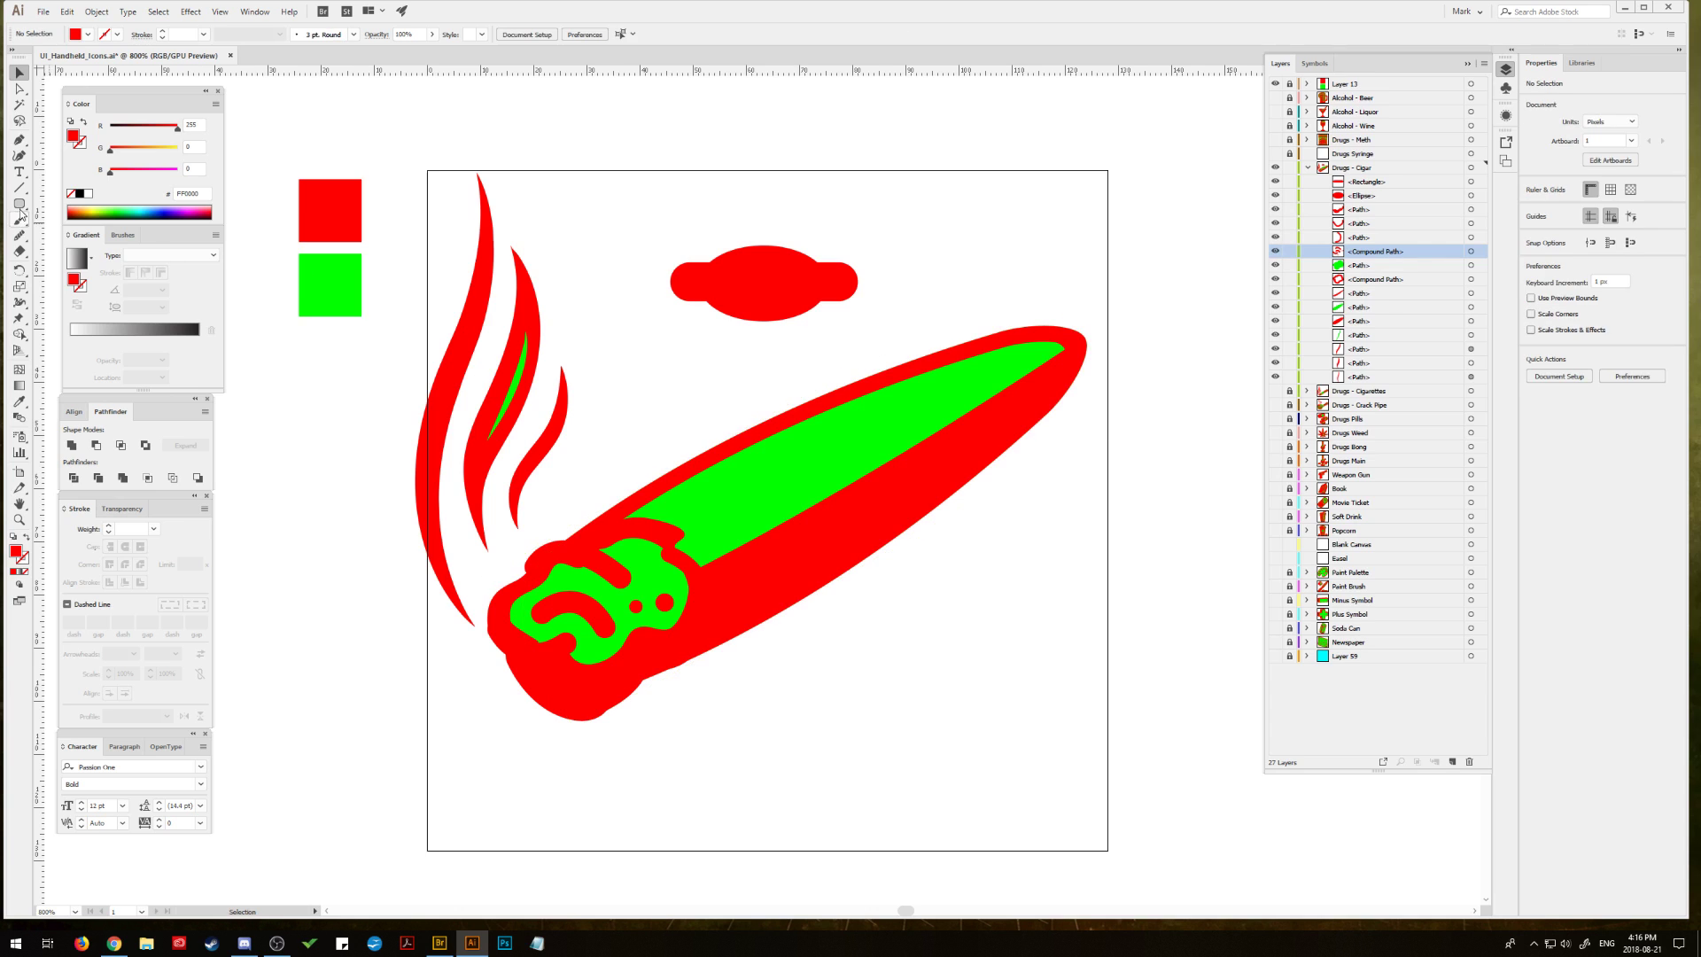
{"action": "left_click", "coordinate": [19, 139]}
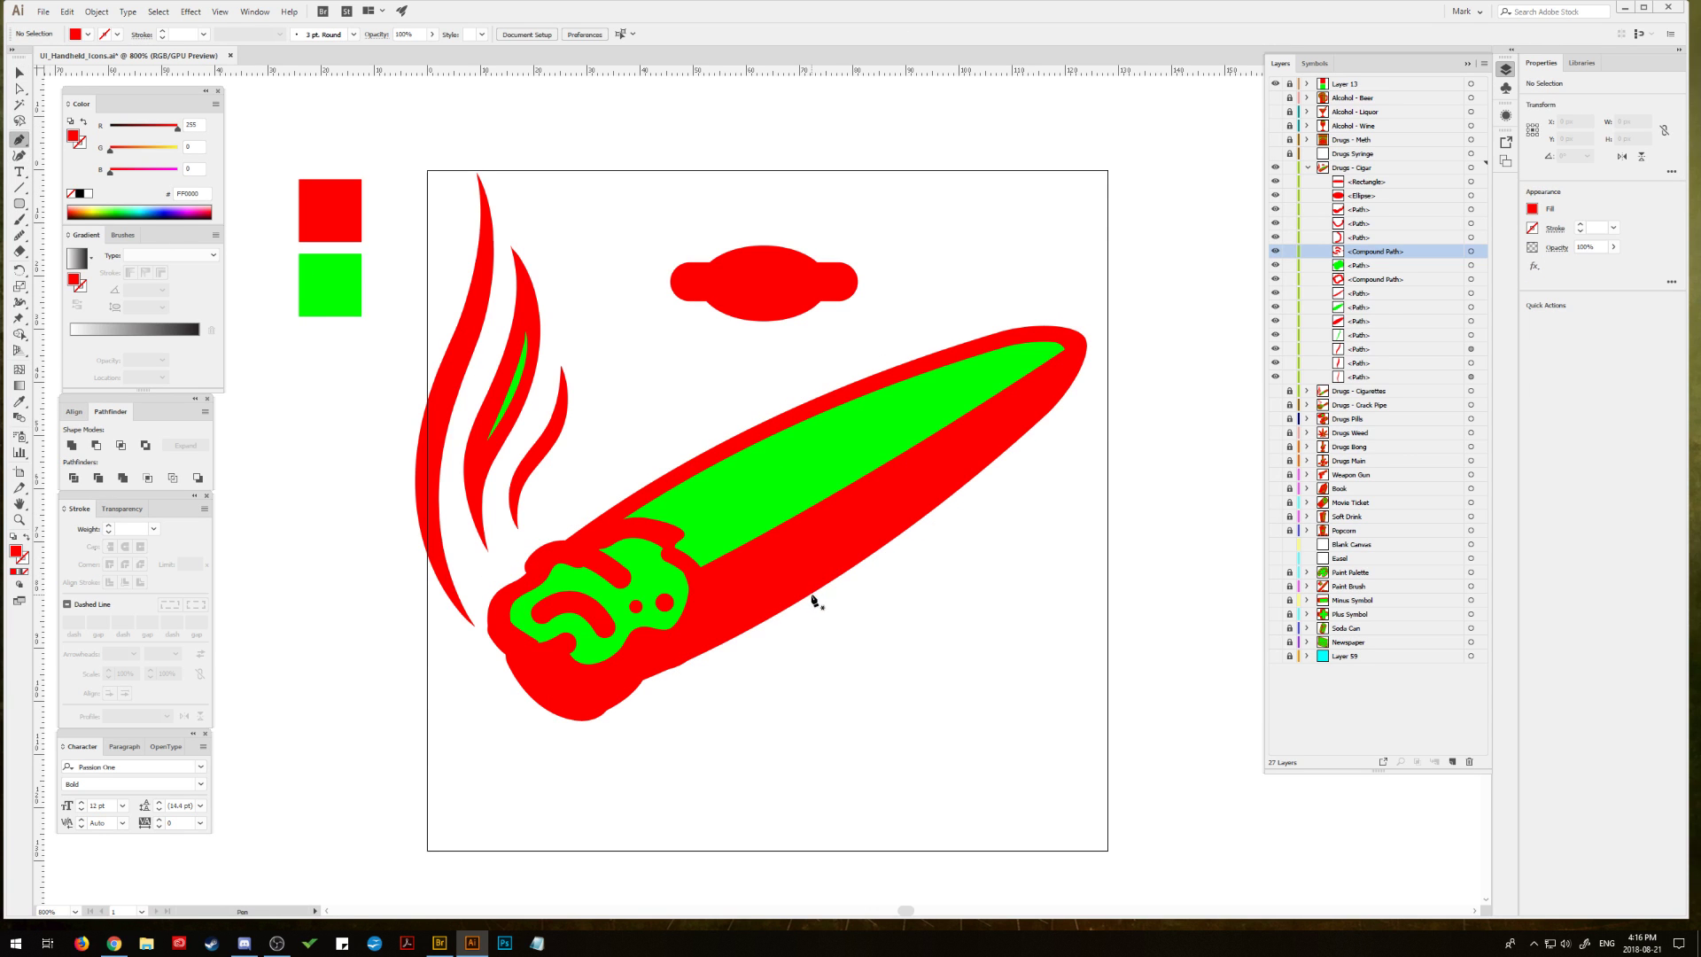
{"action": "left_click", "coordinate": [813, 595]}
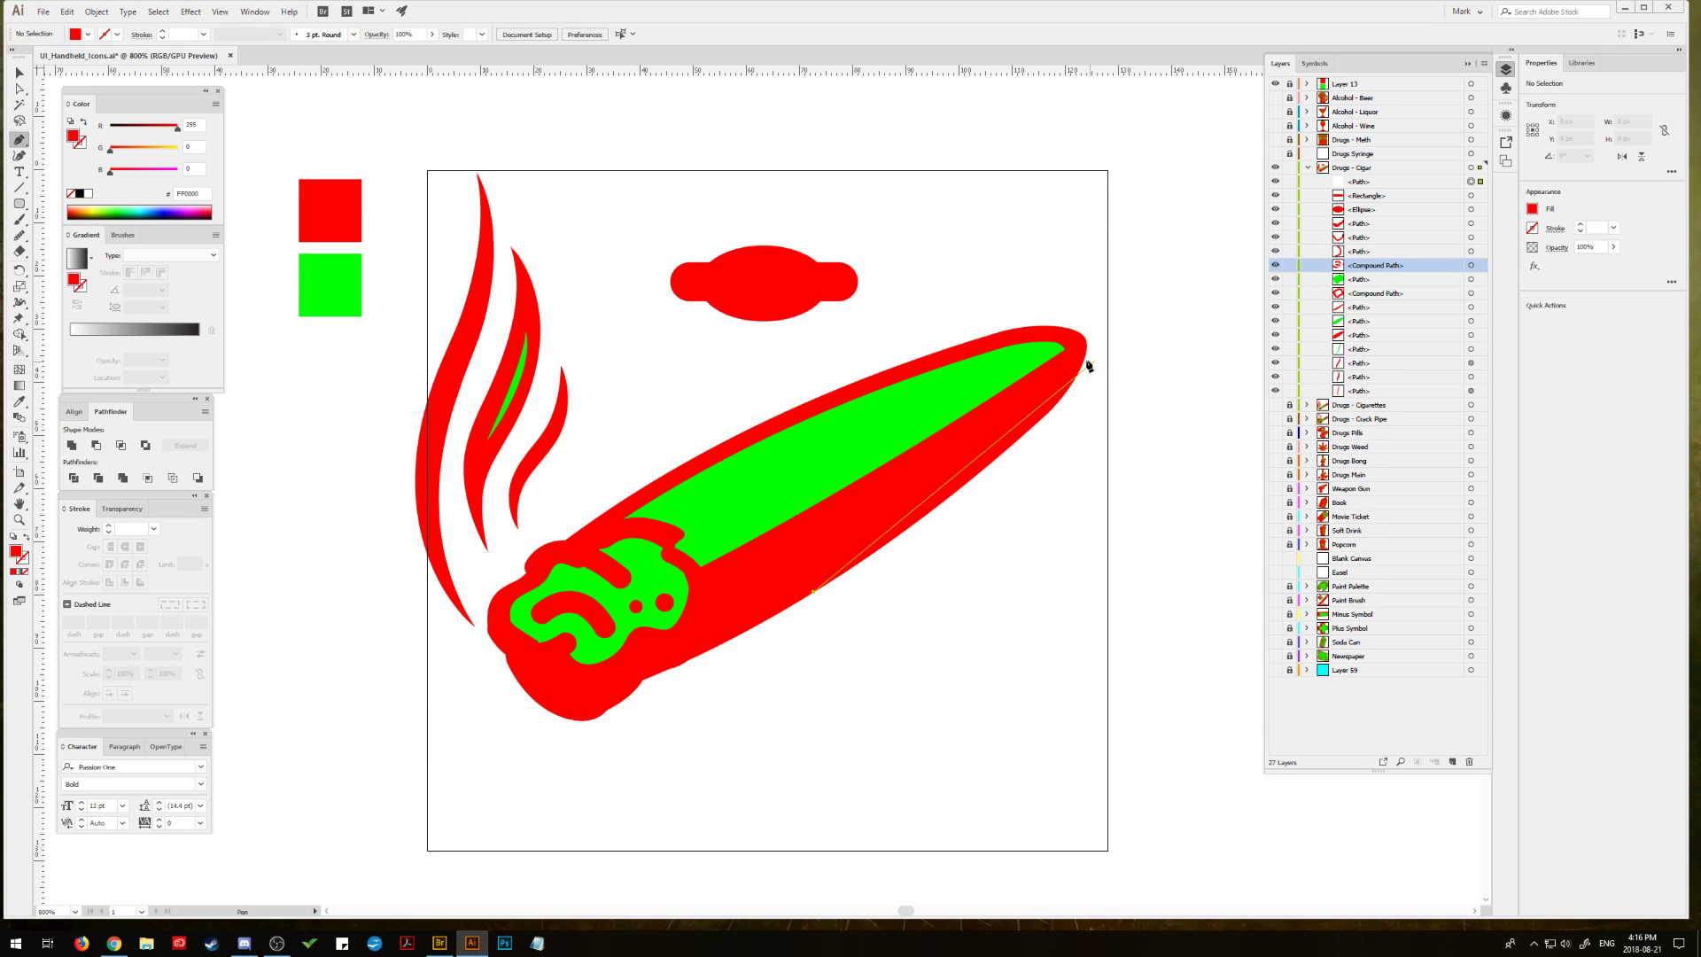
{"action": "left_click_drag", "start_coordinate": [1084, 339], "coordinate": [1038, 274]}
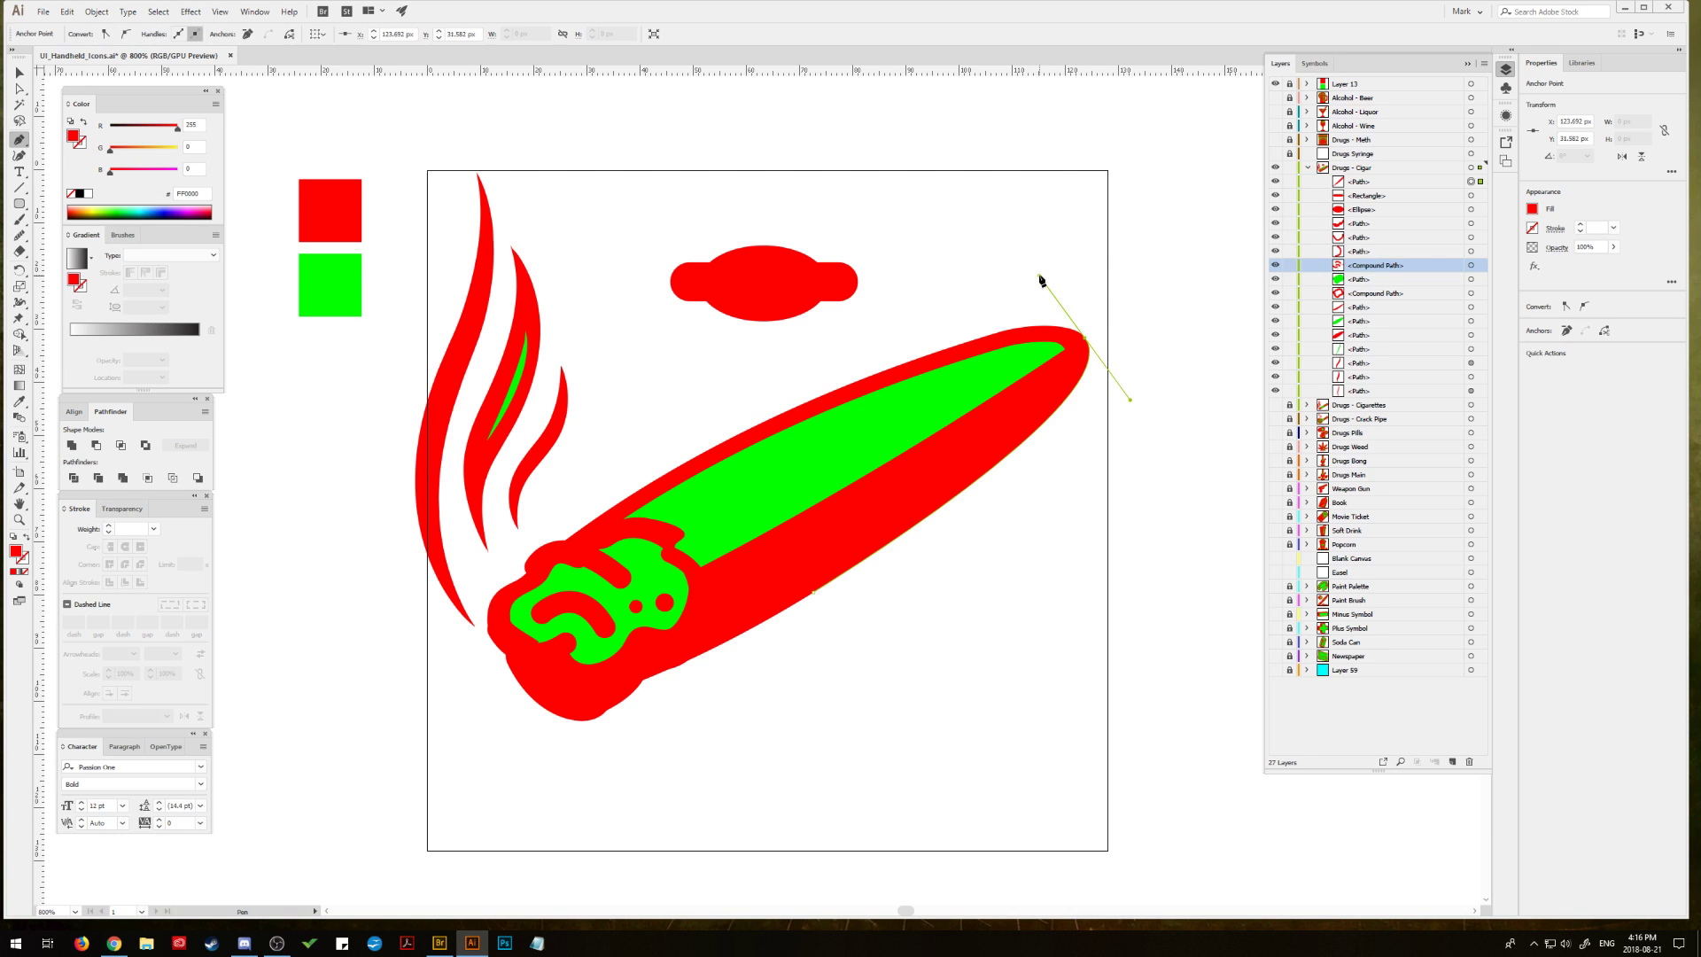
{"action": "left_click", "coordinate": [1086, 345]}
{"action": "left_click", "coordinate": [812, 595]}
{"action": "left_click", "coordinate": [19, 74]}
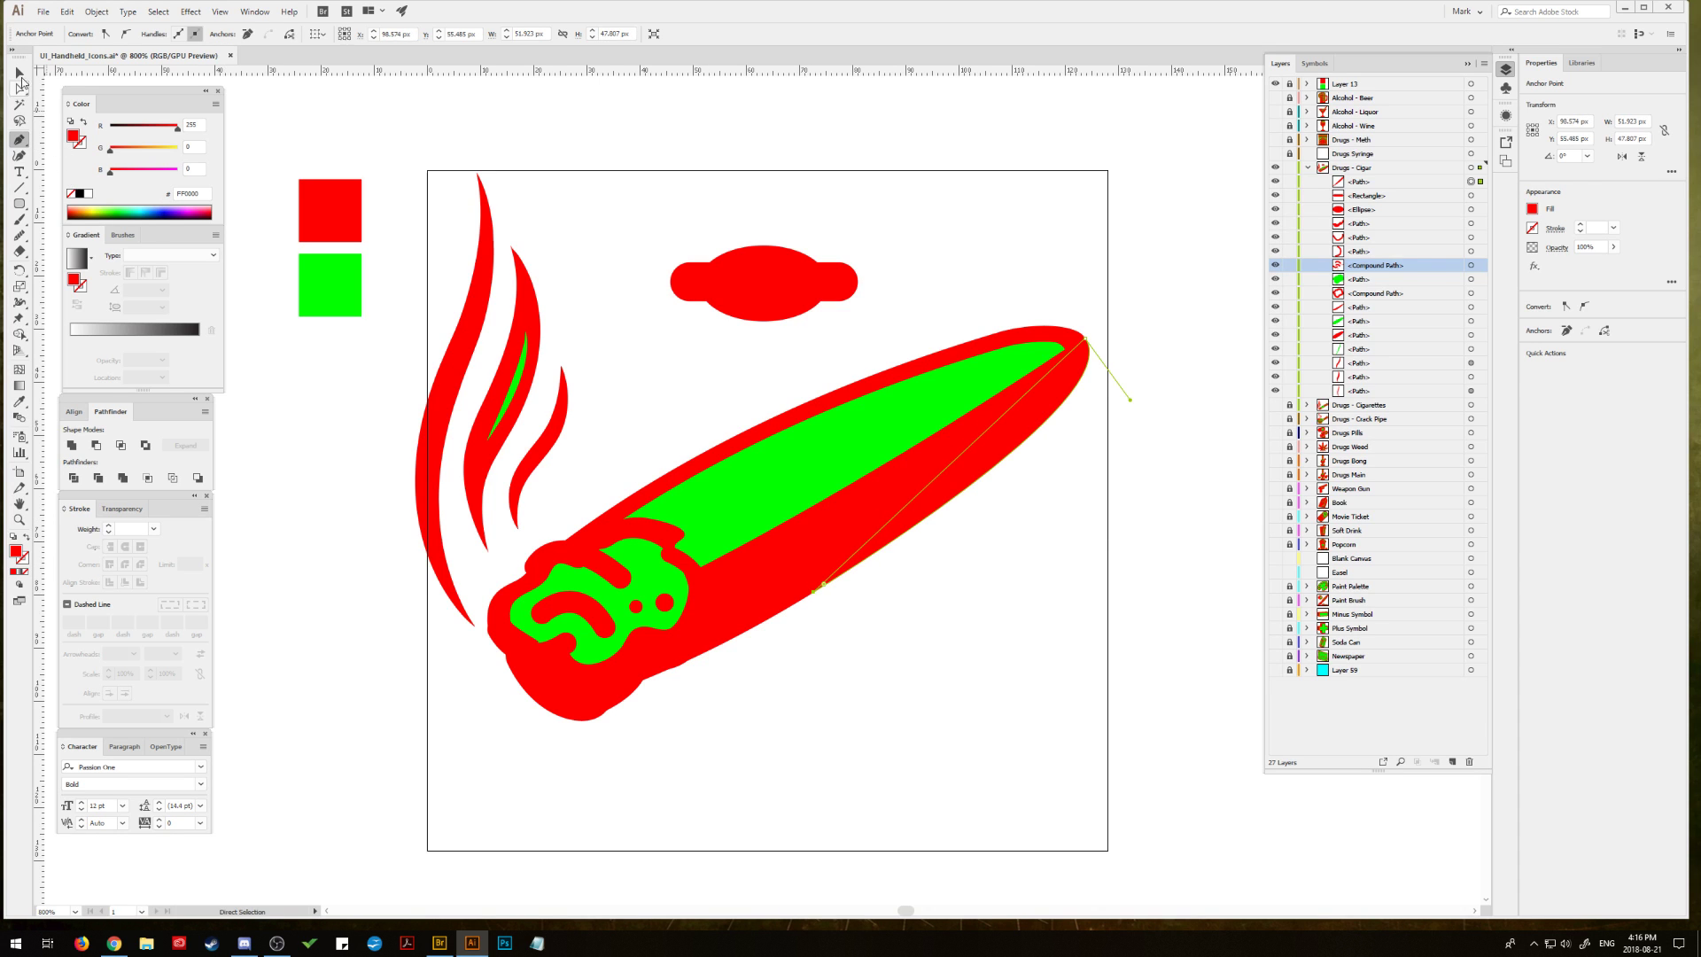
{"action": "left_click", "coordinate": [992, 297]}
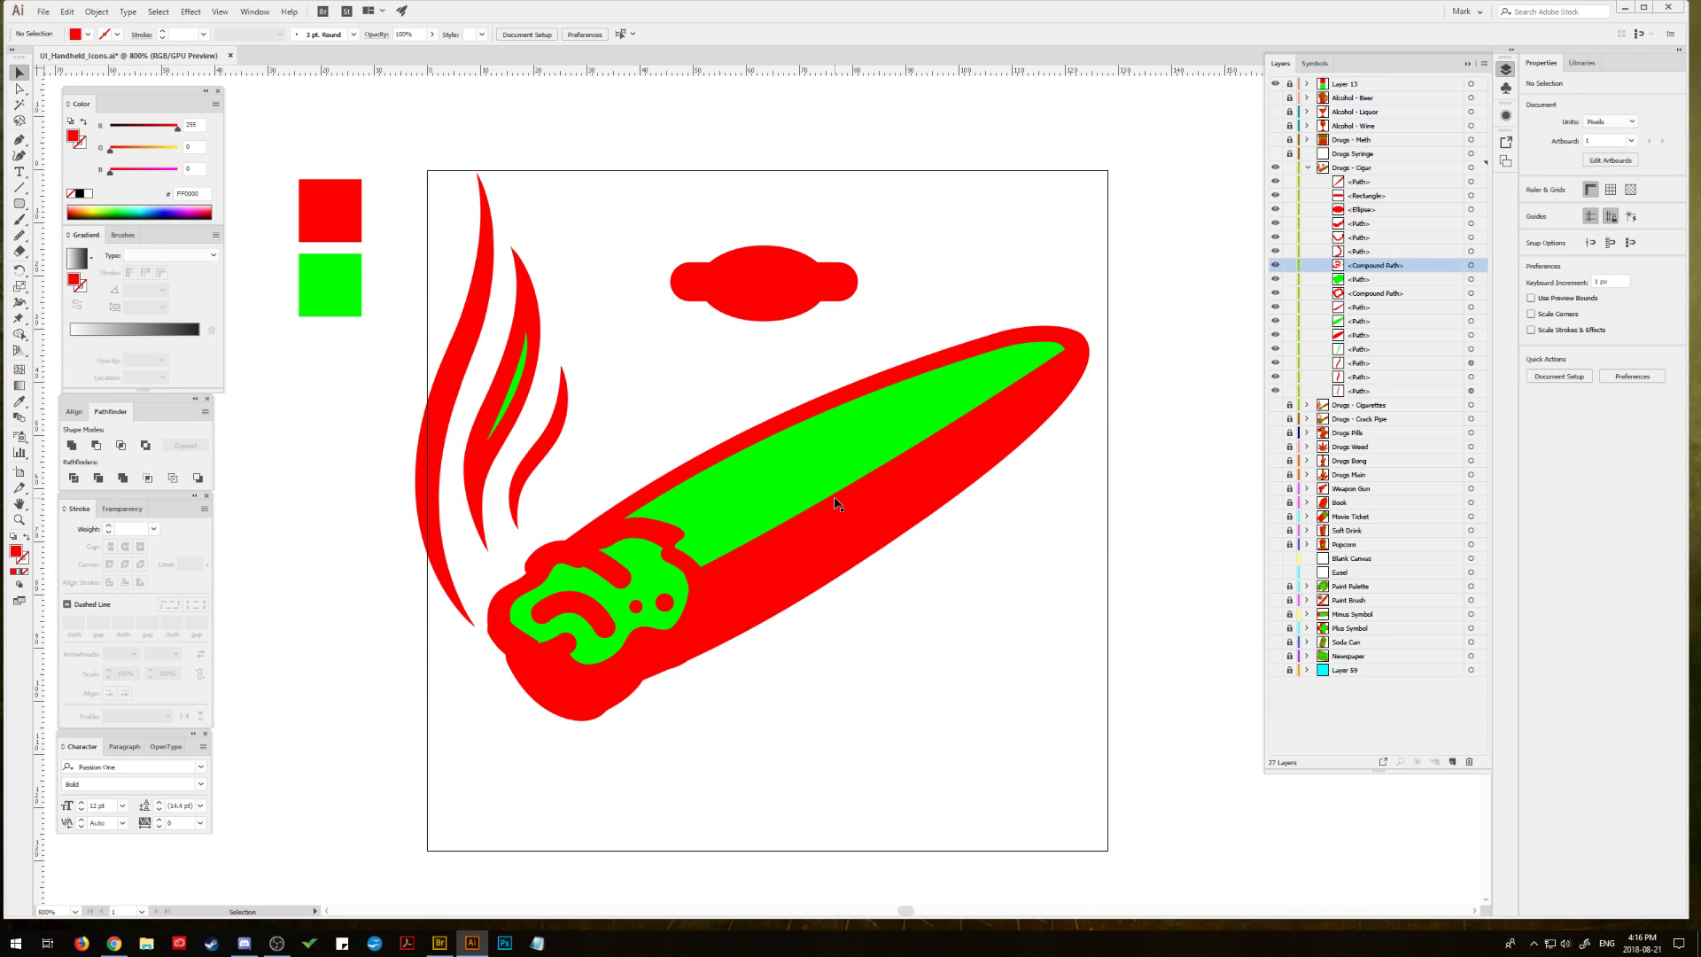
Step: Draw a tapered, curved red wrapper line across the middle of the green highlight, from the cigar's upper edge down to its lower edge
{"action": "left_click", "coordinate": [19, 139]}
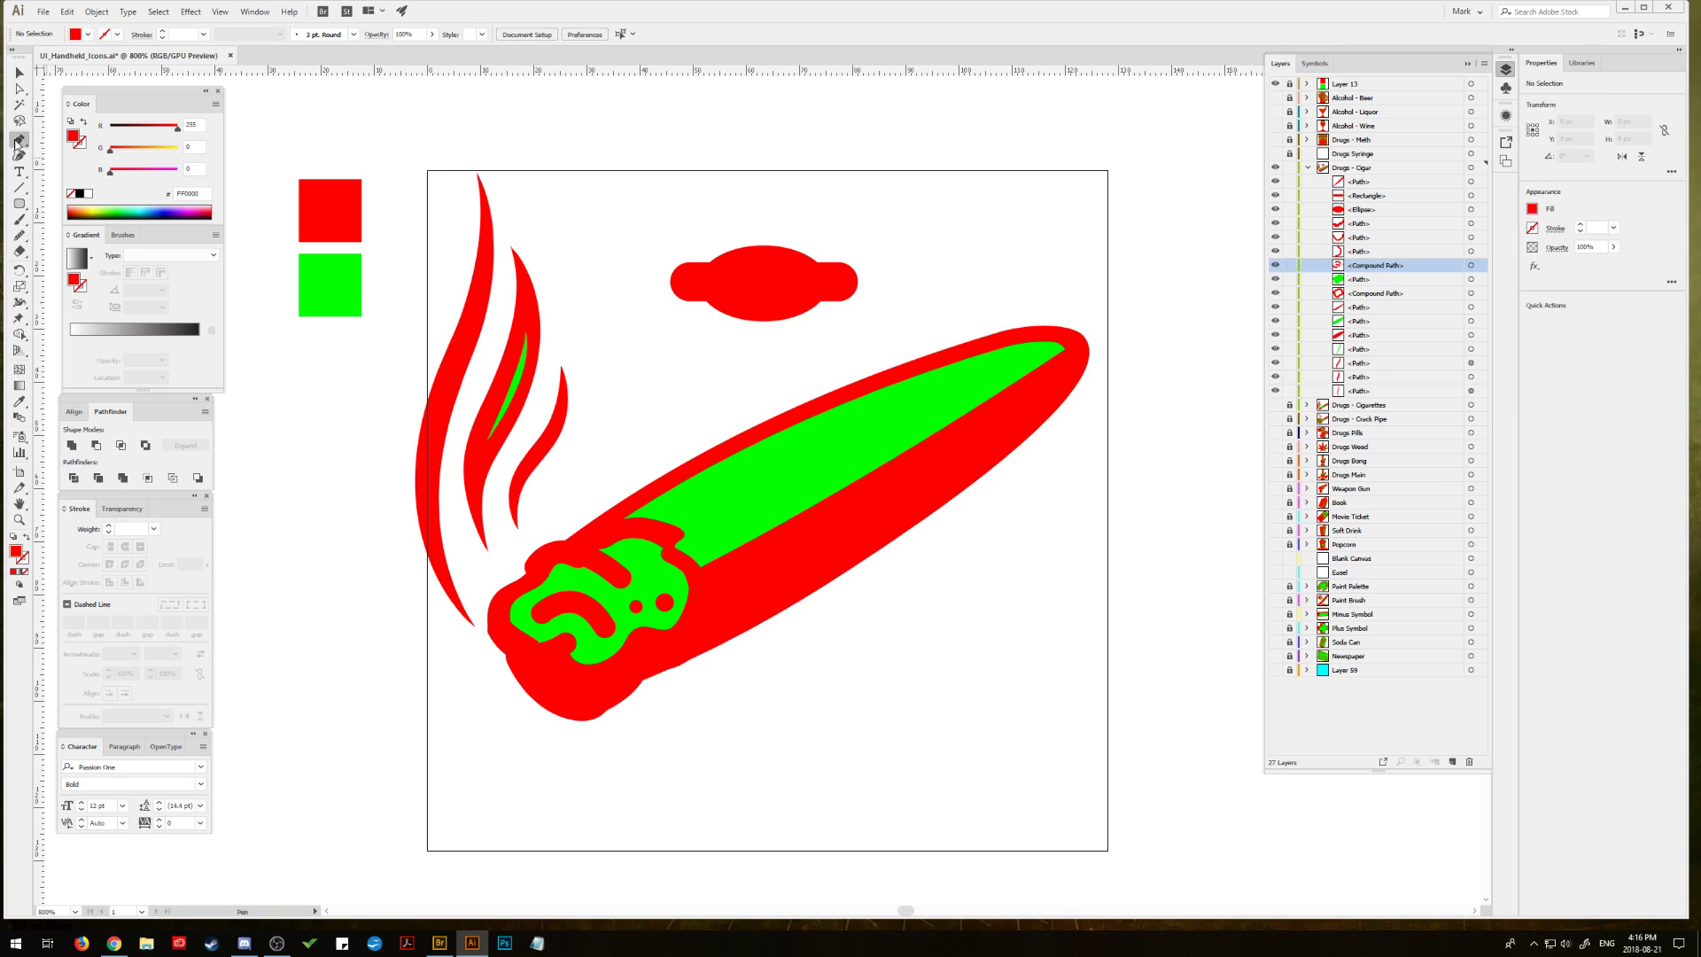
{"action": "left_click", "coordinate": [731, 625]}
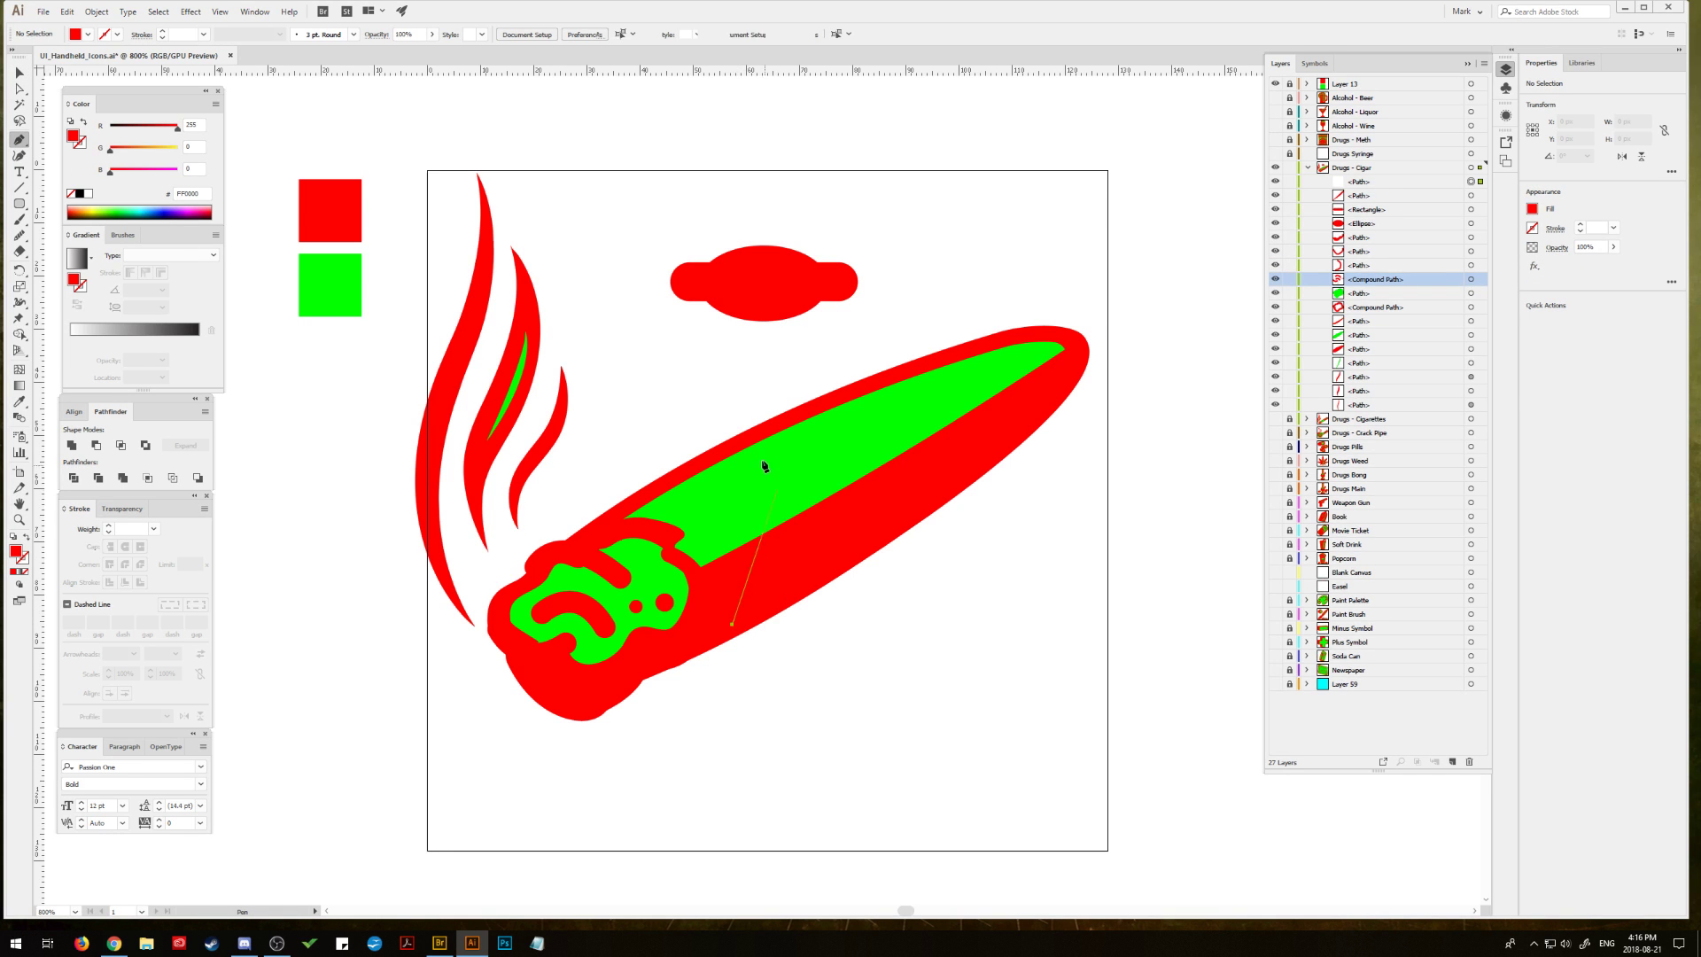
{"action": "left_click_drag", "start_coordinate": [765, 433], "coordinate": [712, 404]}
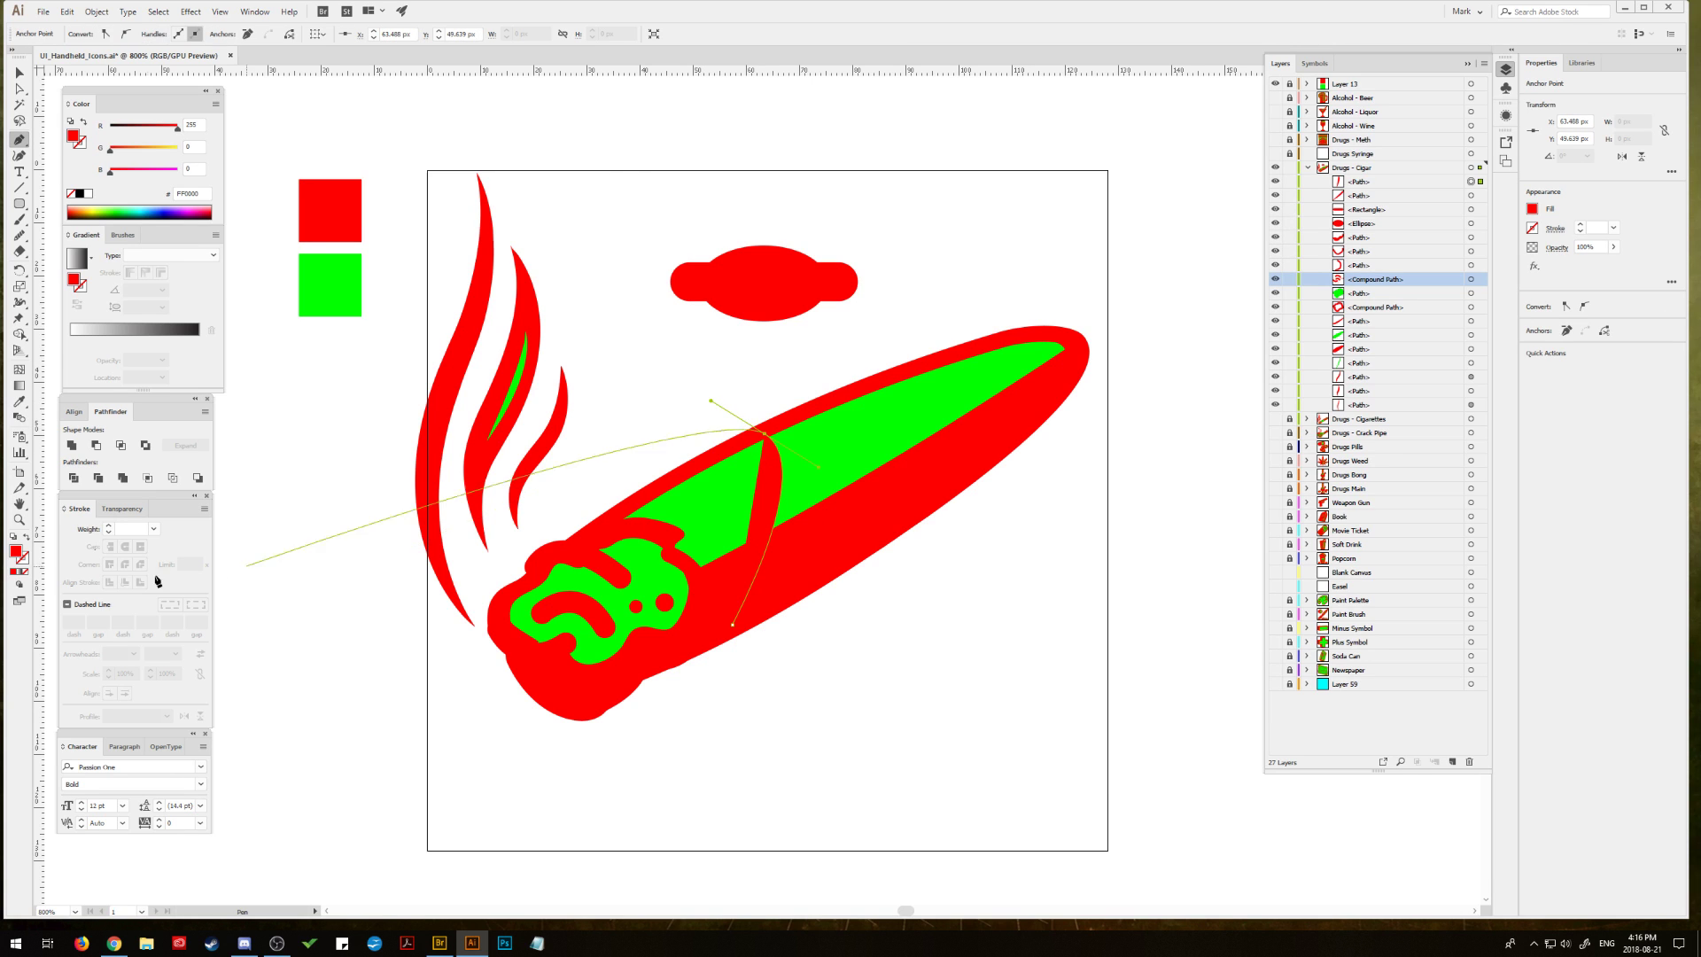
{"action": "left_click", "coordinate": [766, 435]}
{"action": "left_click_drag", "start_coordinate": [706, 619], "coordinate": [646, 715]}
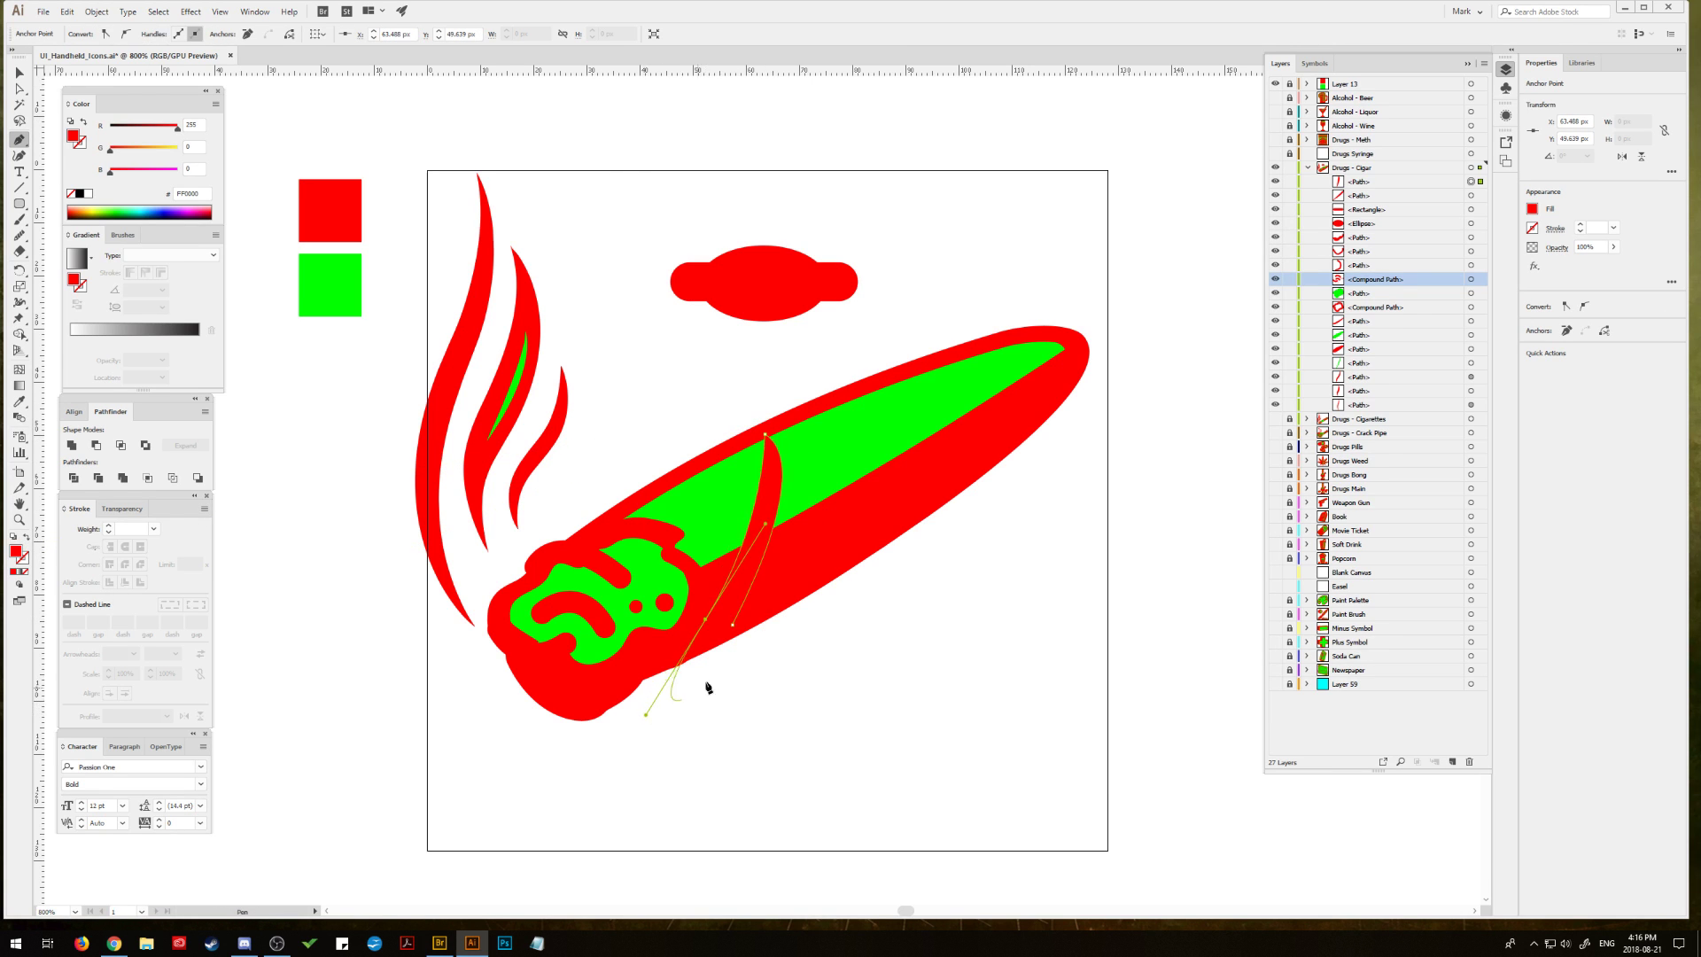
{"action": "left_click", "coordinate": [706, 619]}
{"action": "left_click", "coordinate": [732, 626]}
{"action": "left_click", "coordinate": [20, 73]}
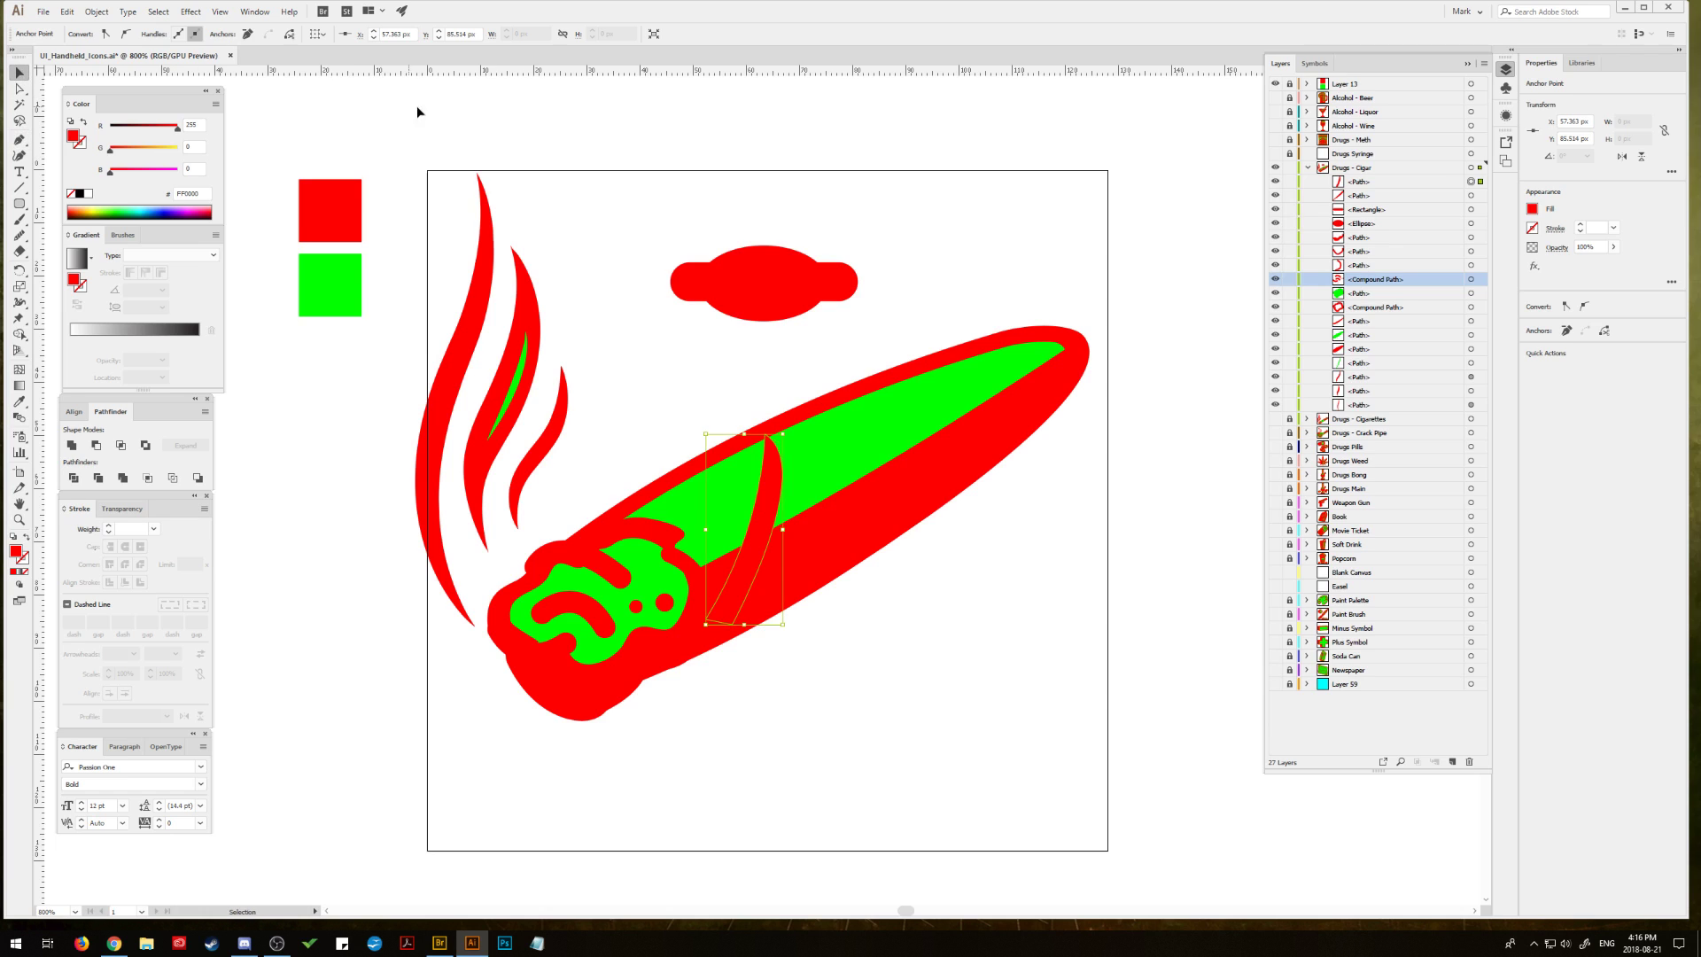
{"action": "left_click", "coordinate": [417, 107]}
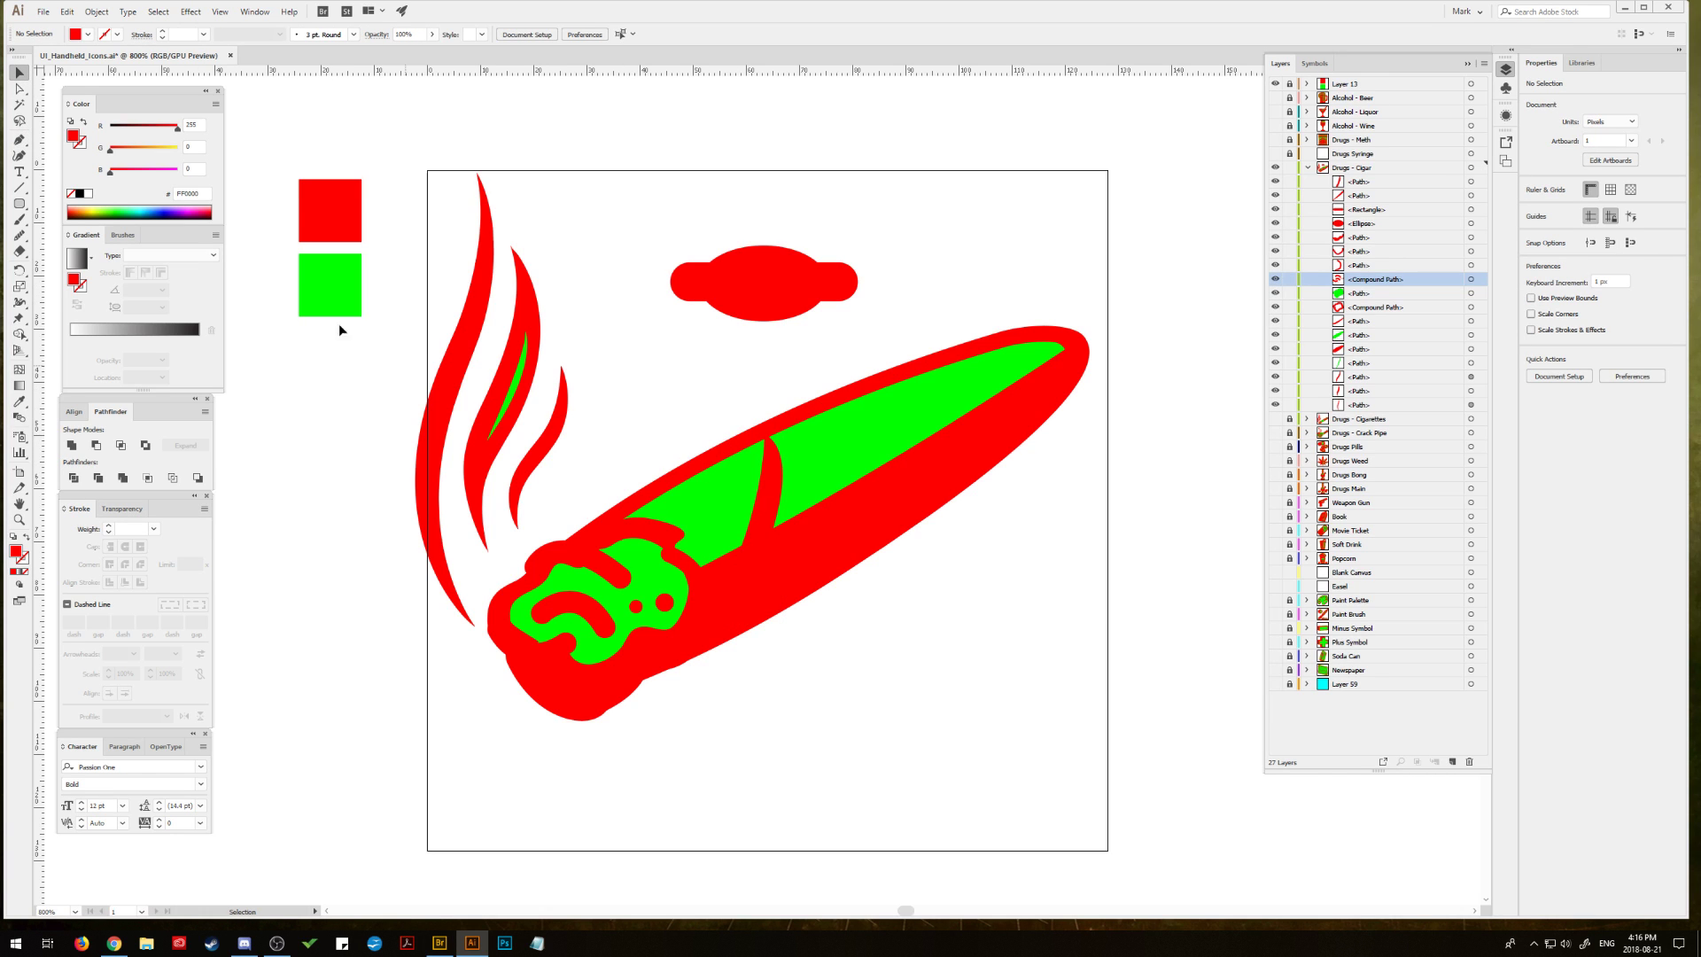
Step: Draw a thin arched red line about 39 by 5 px from the first wrapper line's upper end across the green highlight toward the tip
{"action": "left_click", "coordinate": [19, 142]}
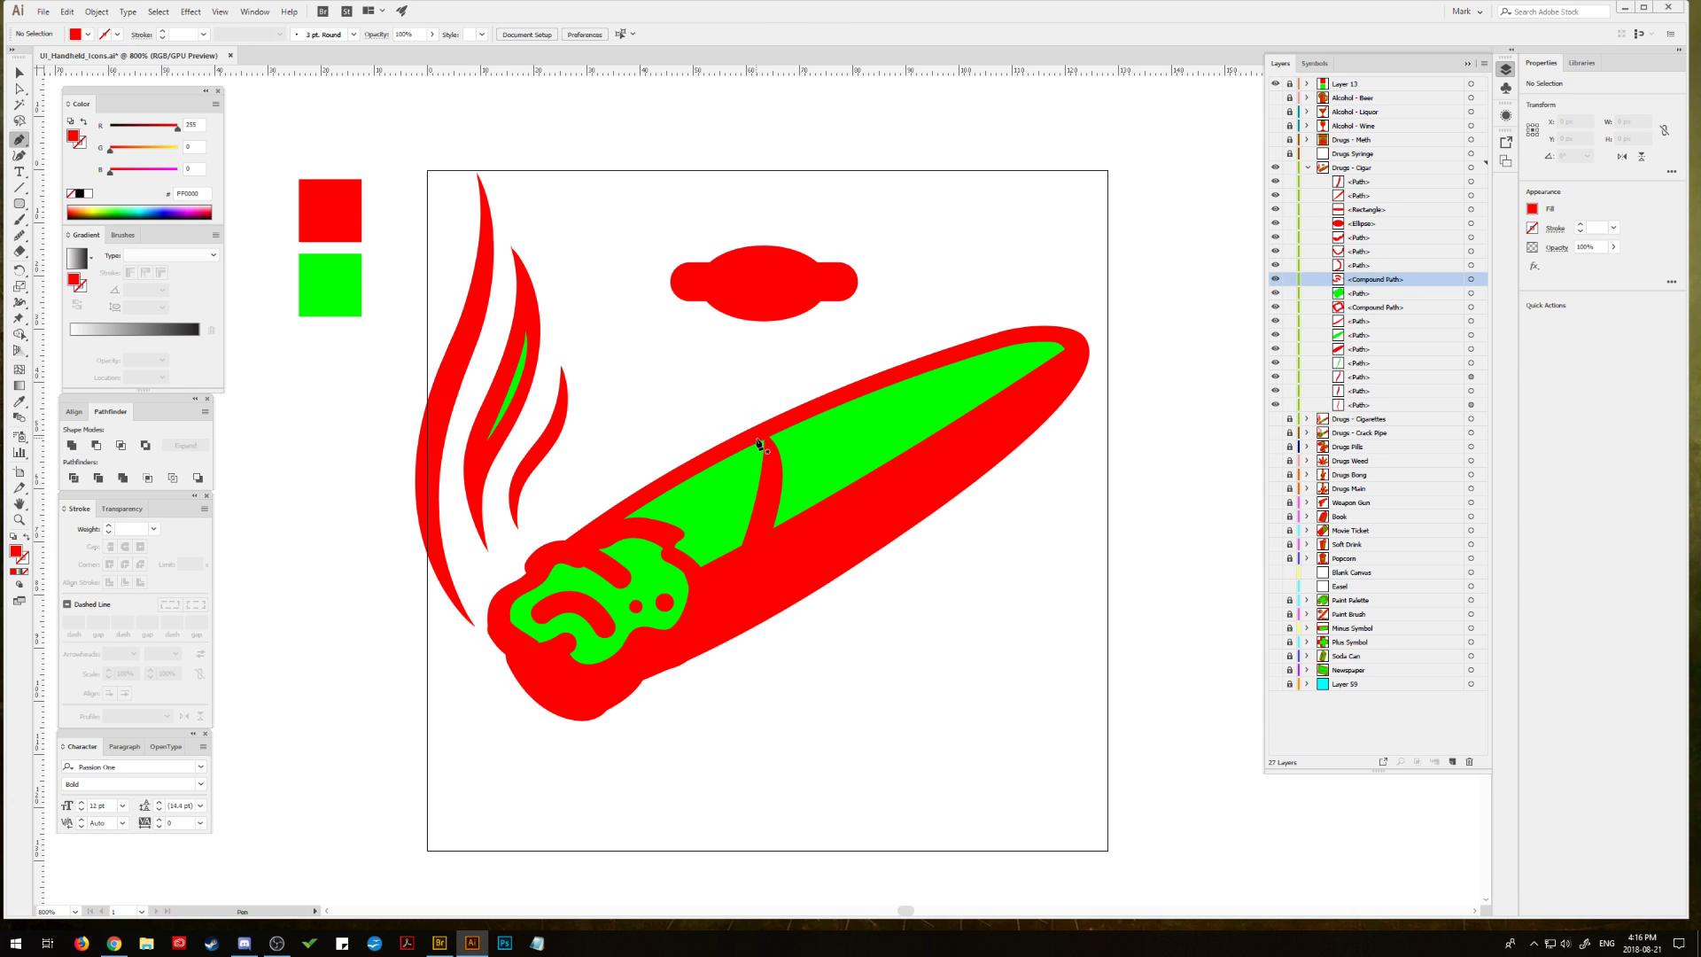
{"action": "left_click", "coordinate": [755, 438]}
{"action": "left_click_drag", "start_coordinate": [963, 438], "coordinate": [1050, 462]}
{"action": "left_click", "coordinate": [963, 438]}
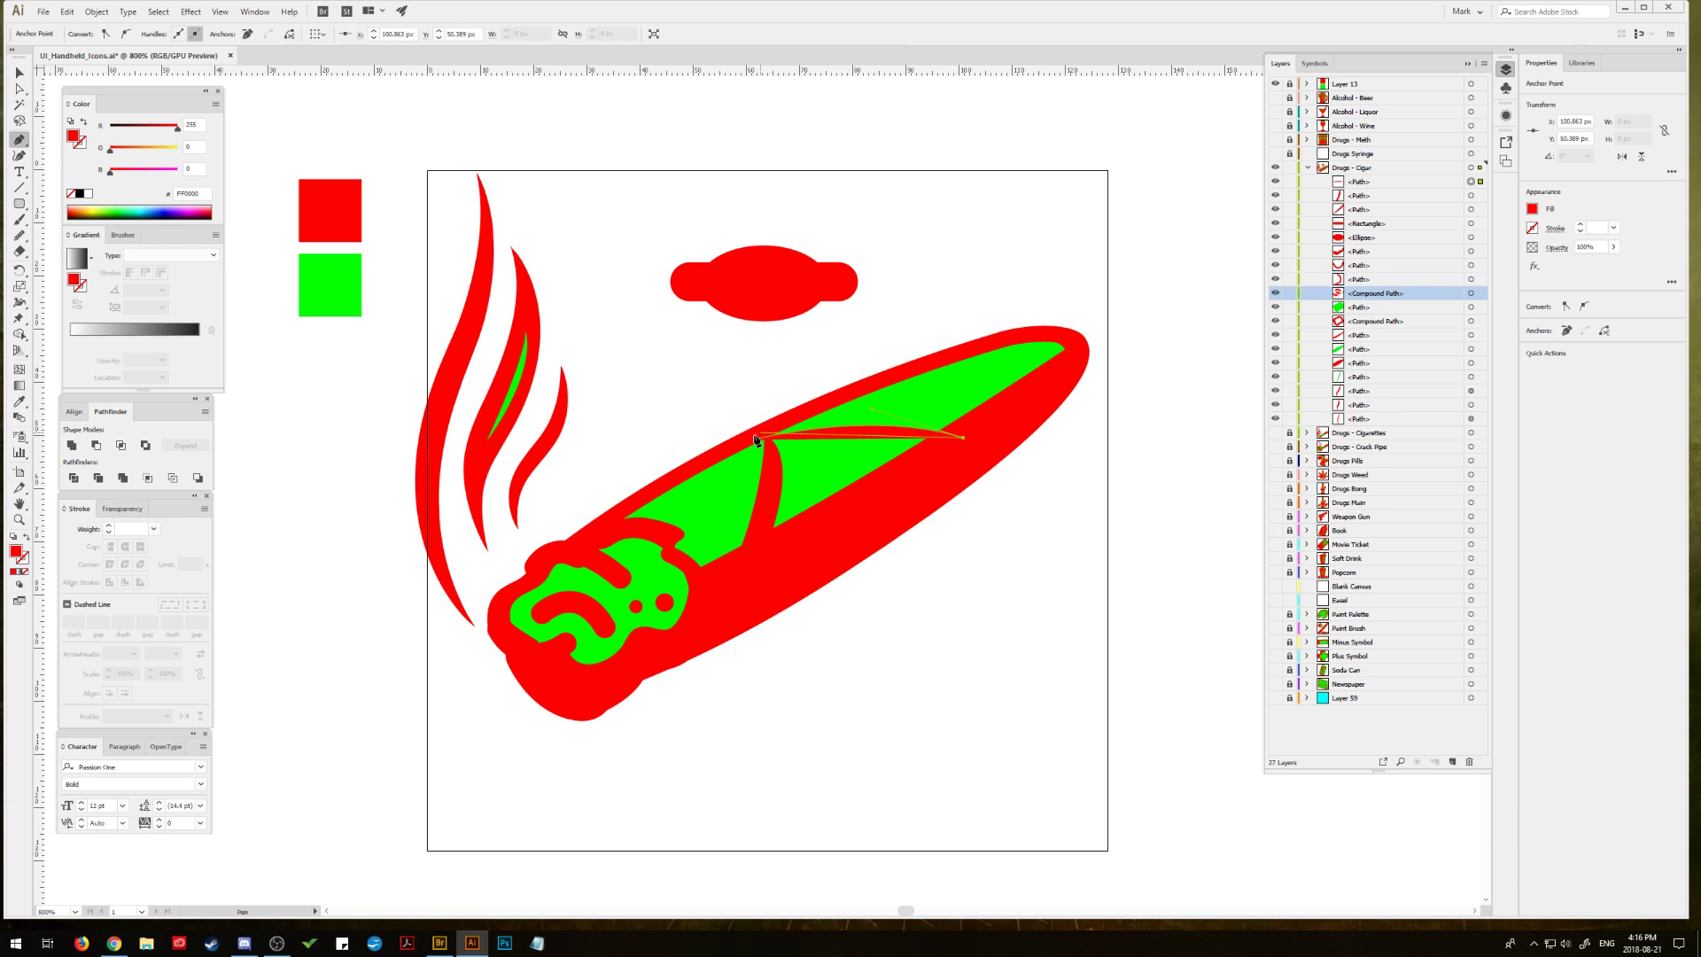
{"action": "left_click_drag", "start_coordinate": [755, 438], "coordinate": [663, 468]}
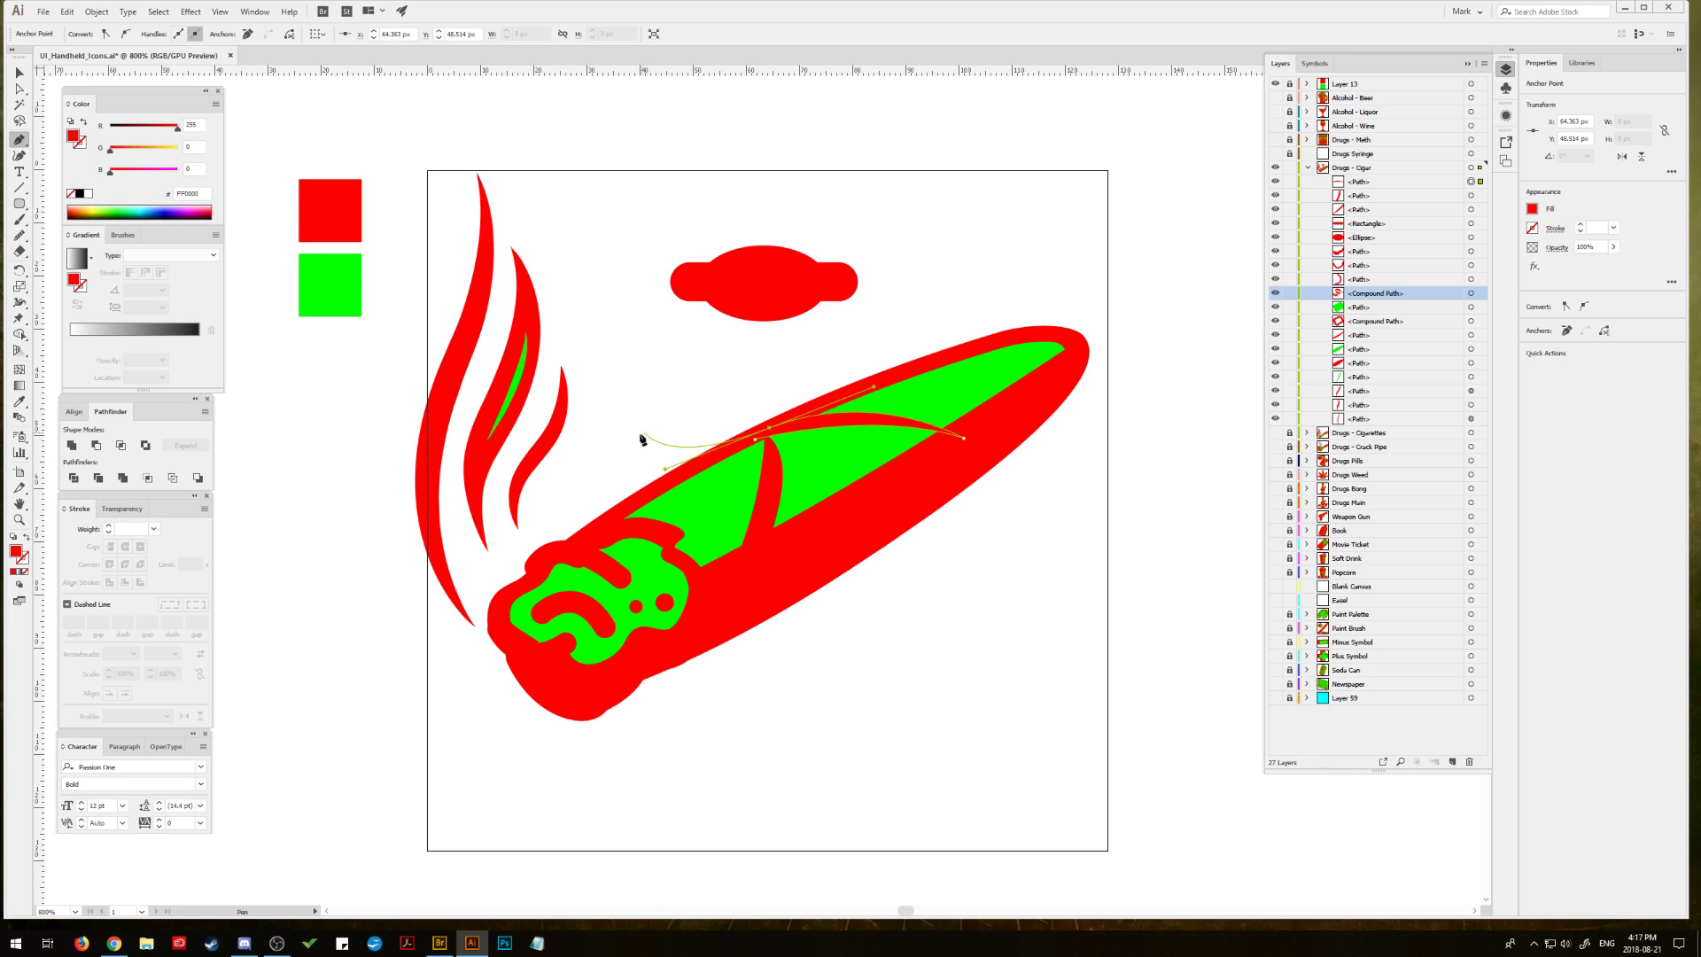
{"action": "key", "text": "v"}
{"action": "left_click", "coordinate": [494, 140]}
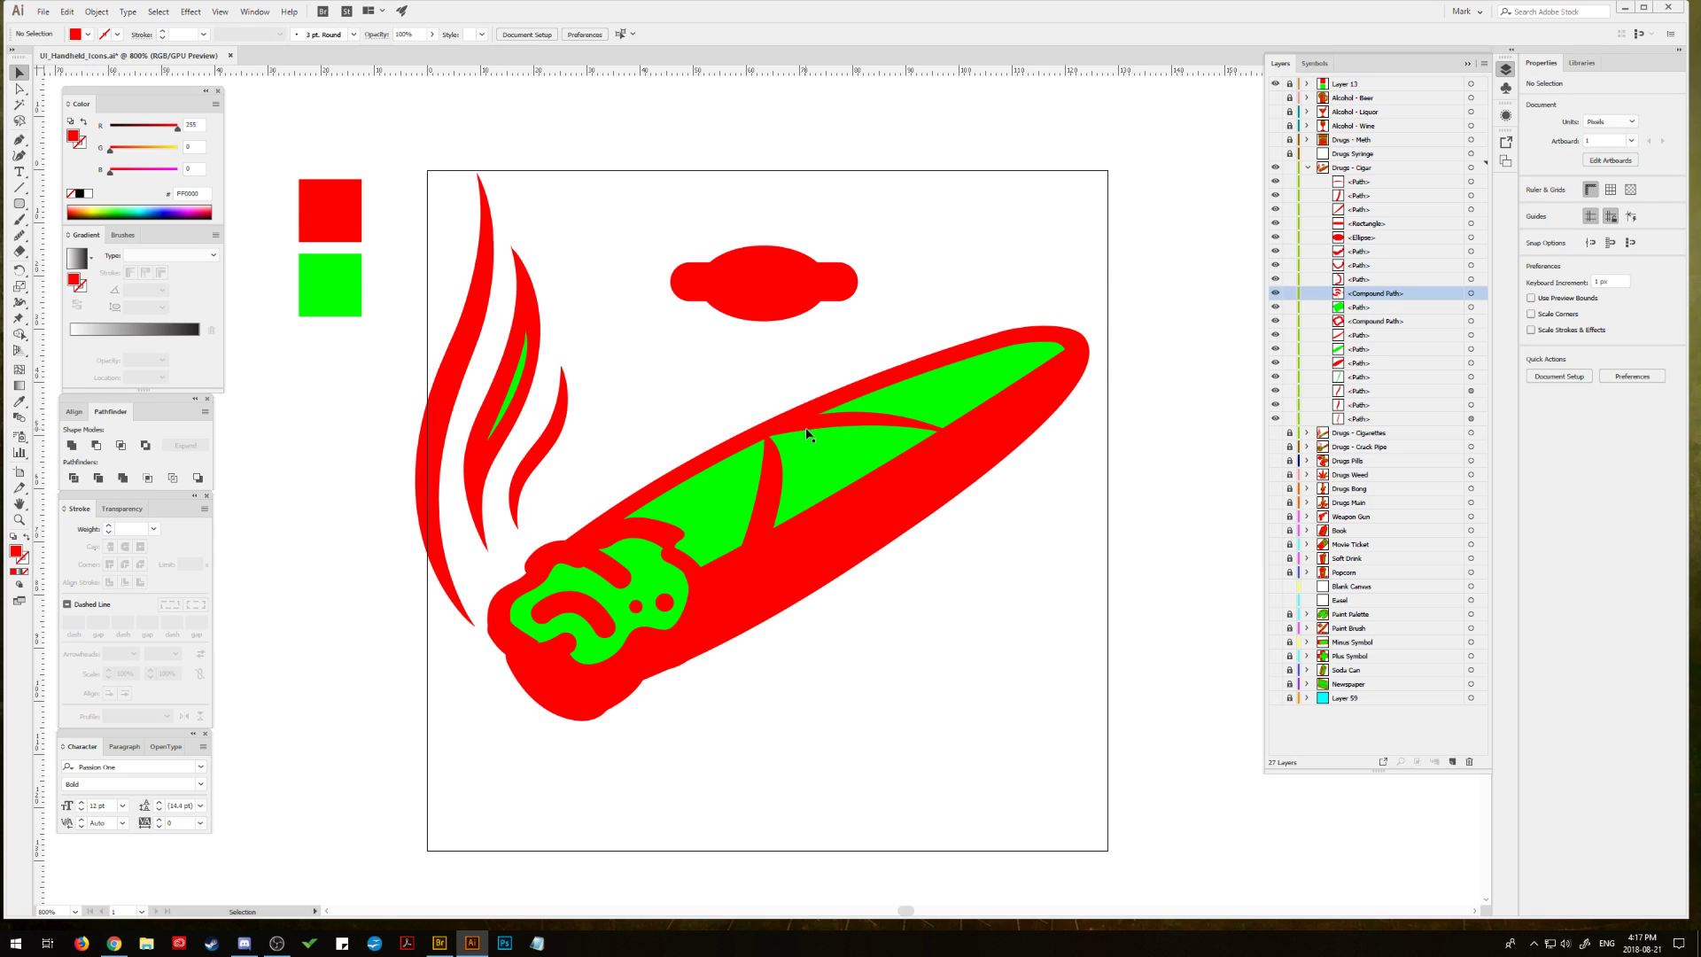
Step: Draw a tapered, curved red wrapper line about 16 by 24 px across the green highlight near the cigar's tip
{"action": "key", "text": "p"}
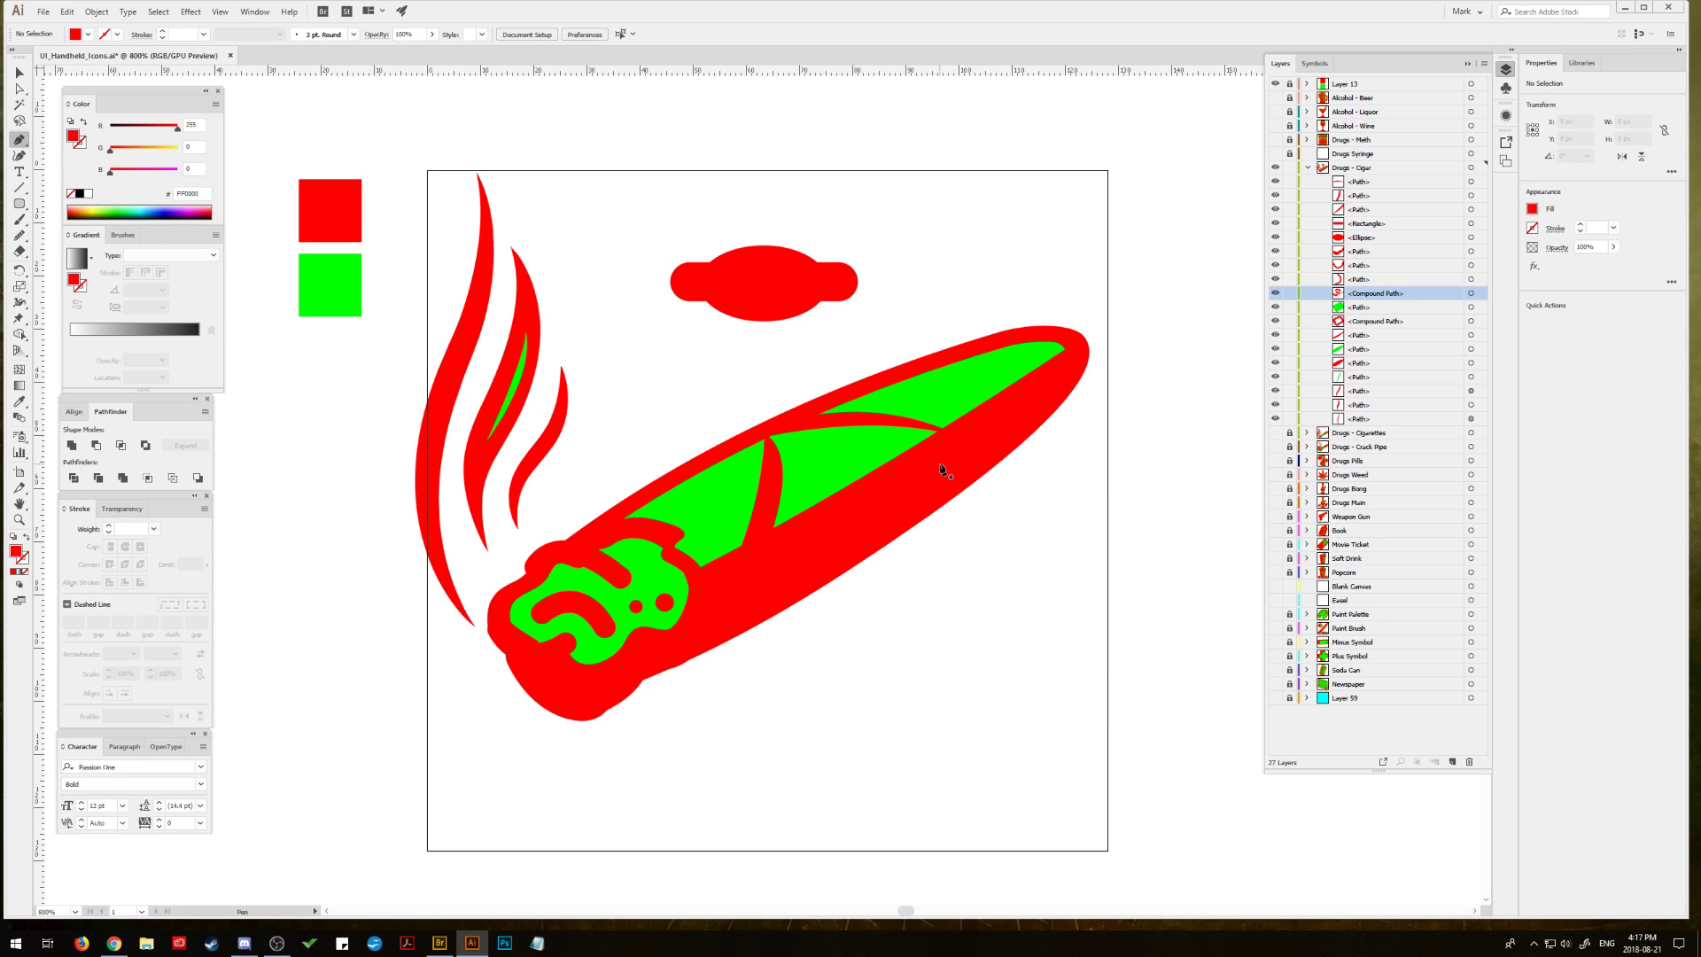
{"action": "left_click", "coordinate": [939, 462]}
{"action": "left_click_drag", "start_coordinate": [1025, 337], "coordinate": [1101, 309]}
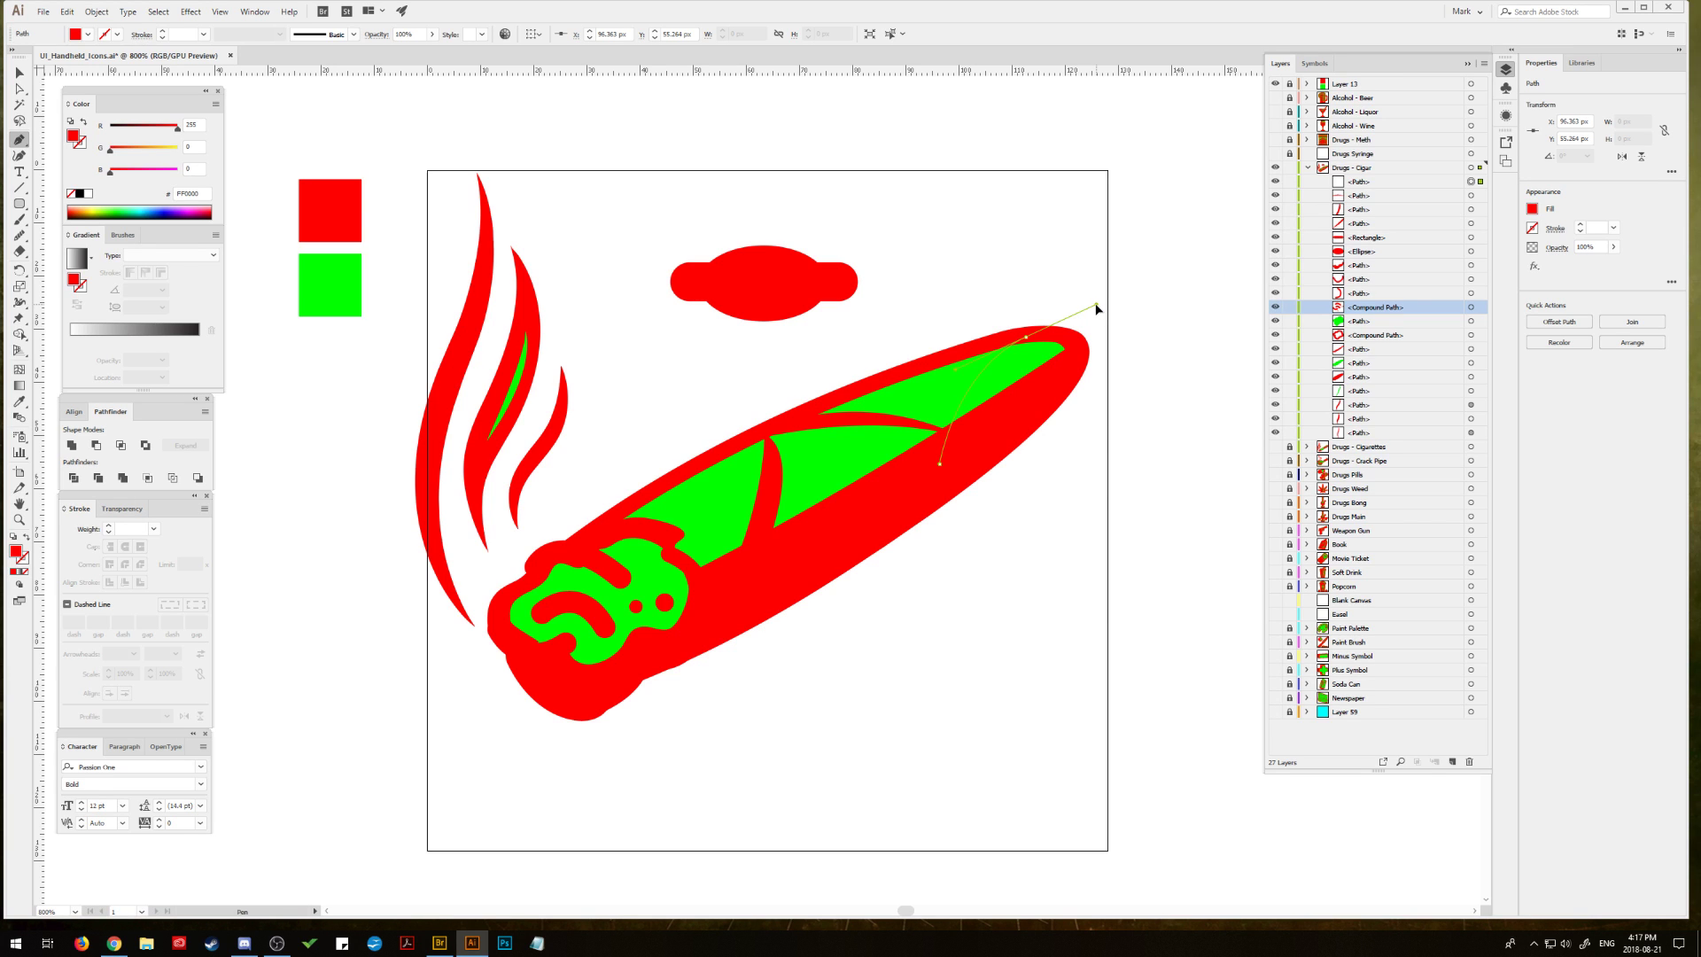
{"action": "left_click_drag", "start_coordinate": [1096, 307], "coordinate": [1097, 306]}
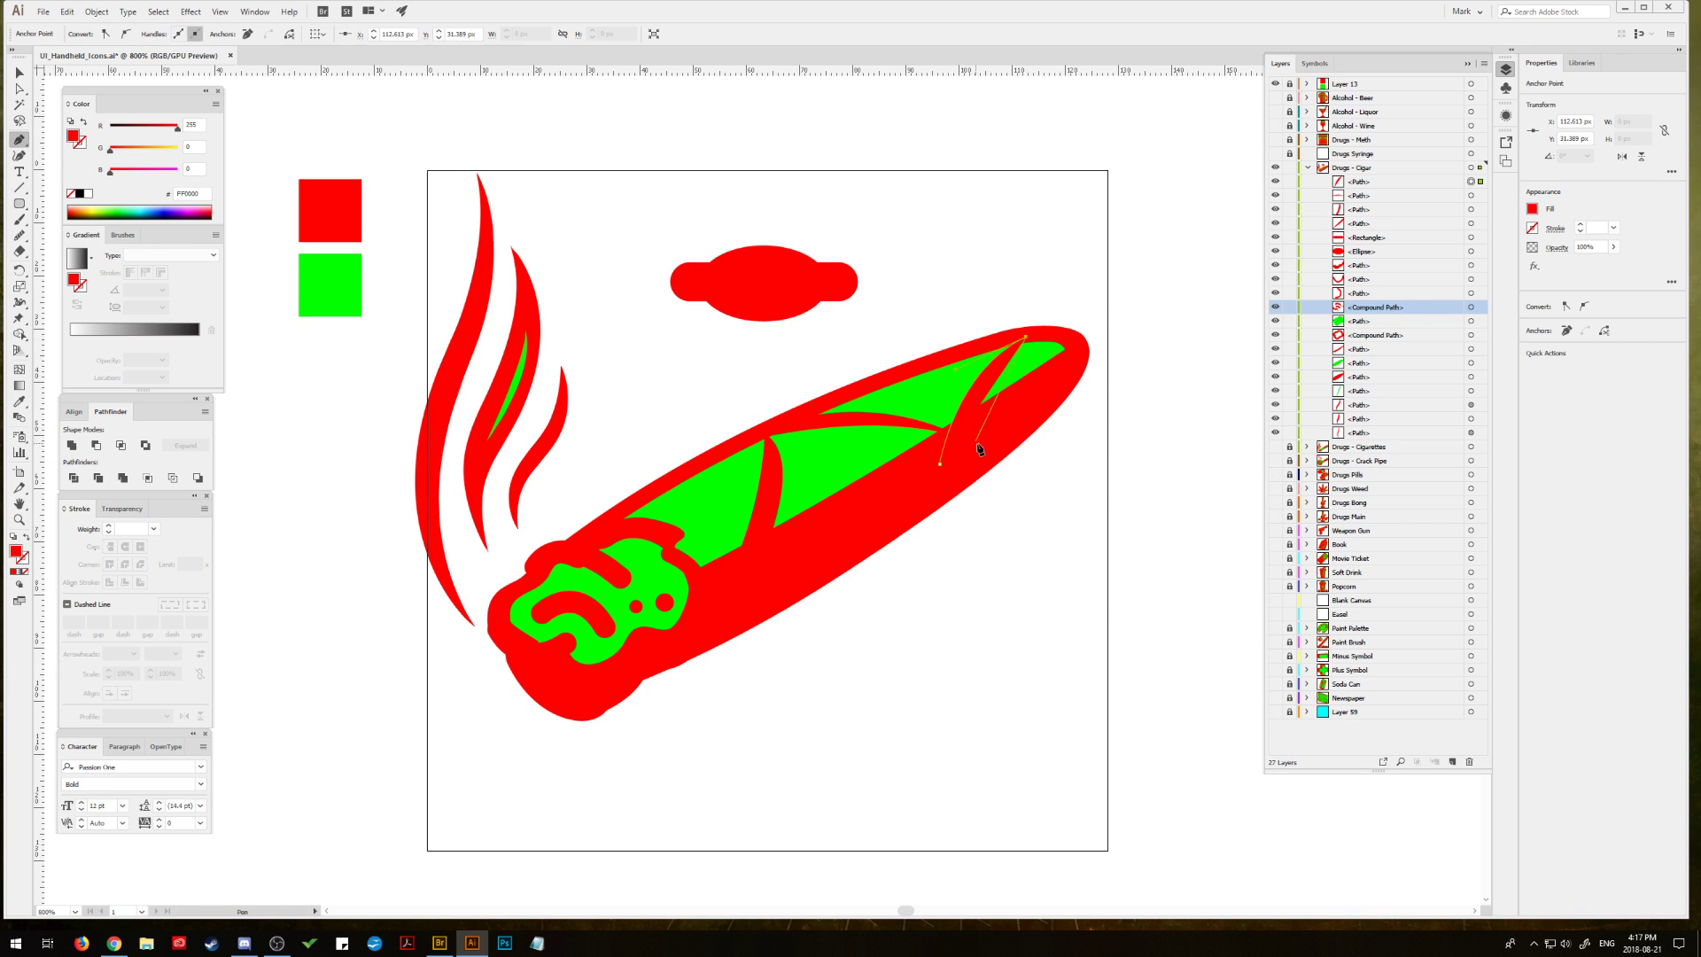
{"action": "left_click_drag", "start_coordinate": [982, 453], "coordinate": [975, 532]}
{"action": "left_click", "coordinate": [982, 454]}
{"action": "left_click", "coordinate": [941, 463]}
{"action": "key", "text": "v"}
{"action": "left_click", "coordinate": [738, 381]}
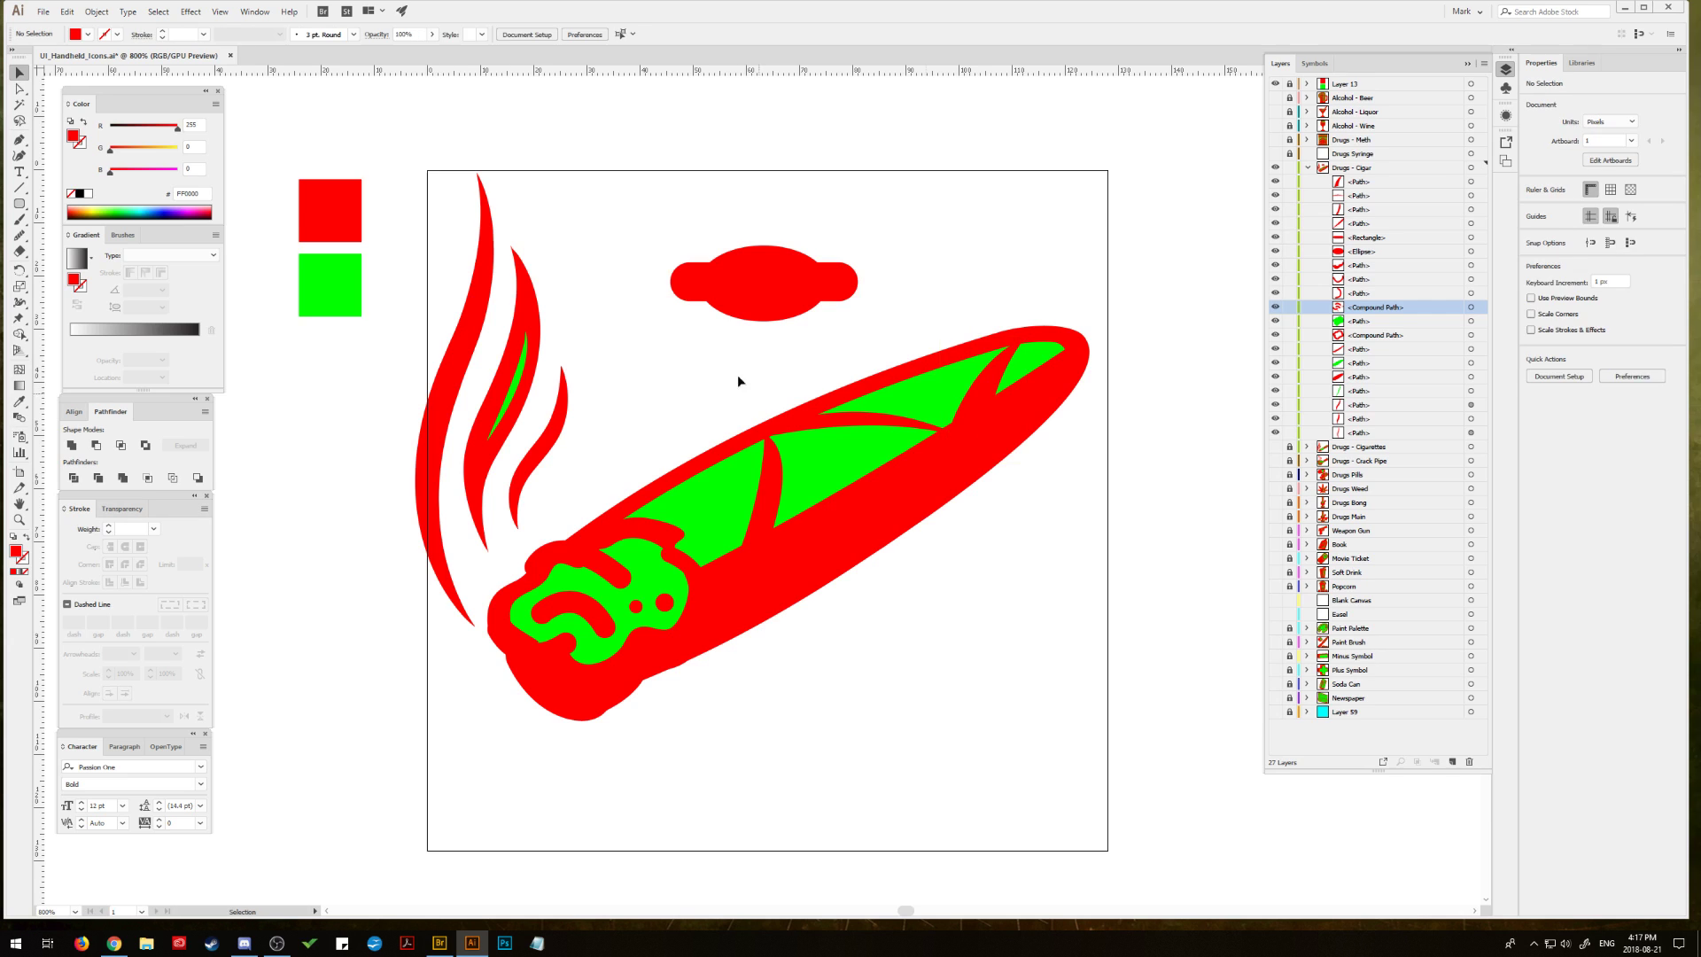
Step: Rotate the wrapper line near the cigar's tip slightly clockwise
{"action": "left_click", "coordinate": [971, 397]}
{"action": "left_click_drag", "start_coordinate": [1028, 332], "coordinate": [1034, 347]}
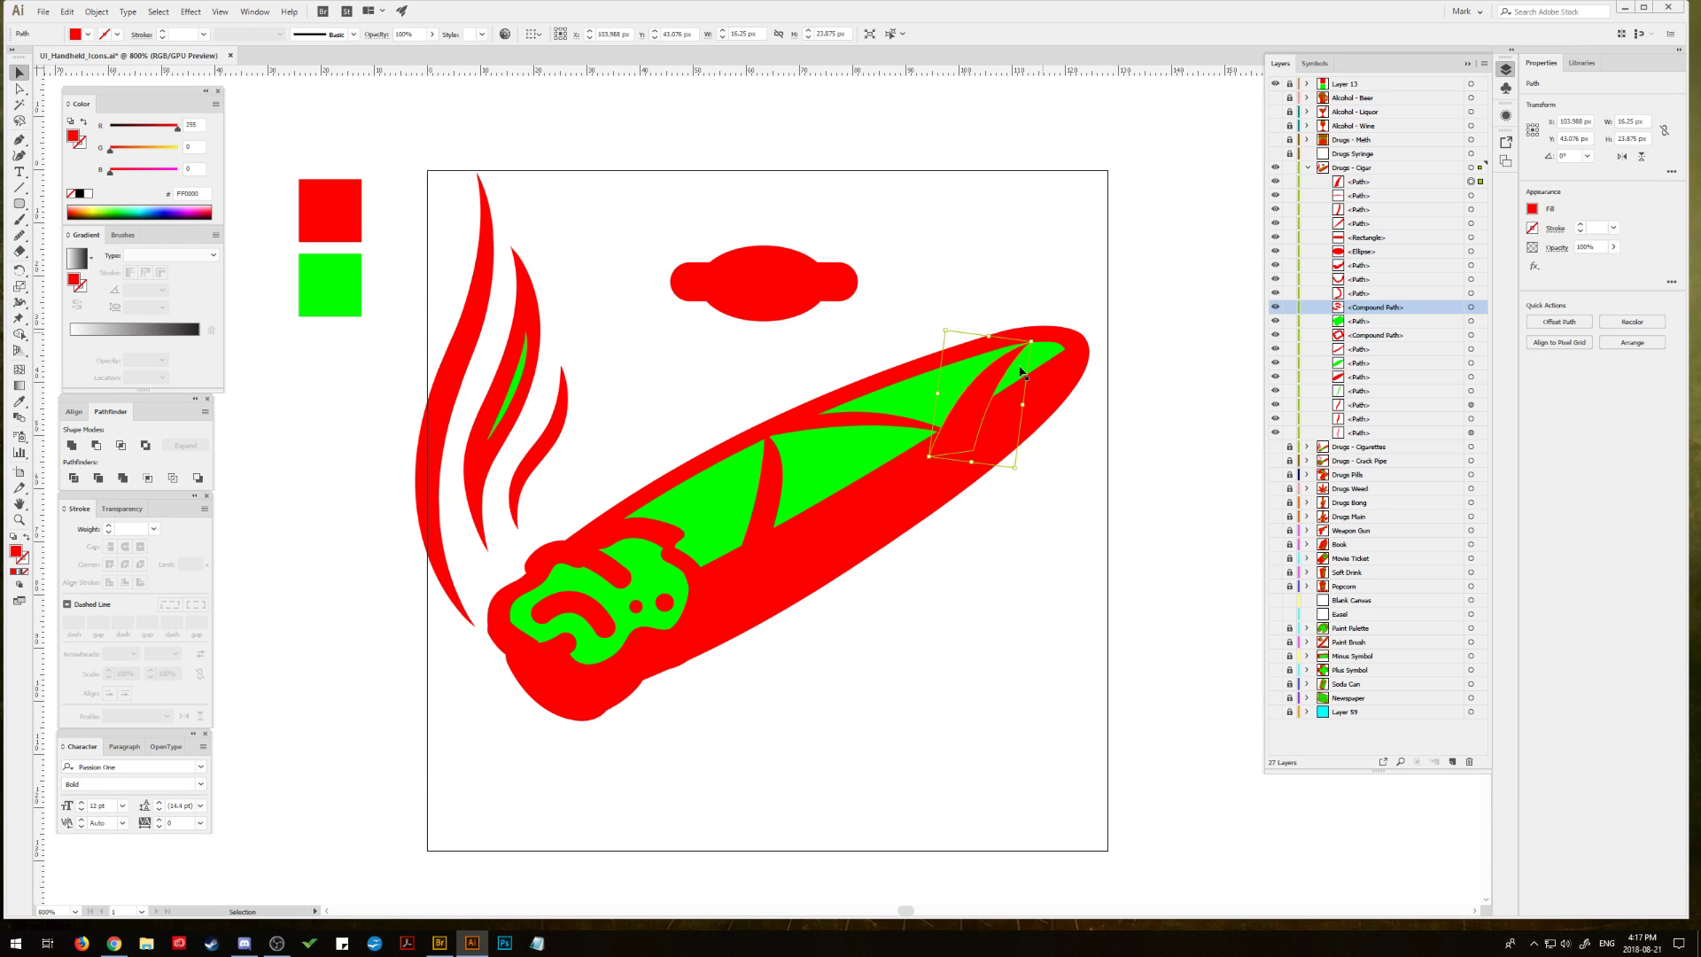
{"action": "key", "text": "ctrl+shift+a"}
Step: Extend the thin arched line's ash-side end anchor down along the cigar's upper edge to about X 57.4, Y 53.1 px
{"action": "left_click", "coordinate": [856, 421]}
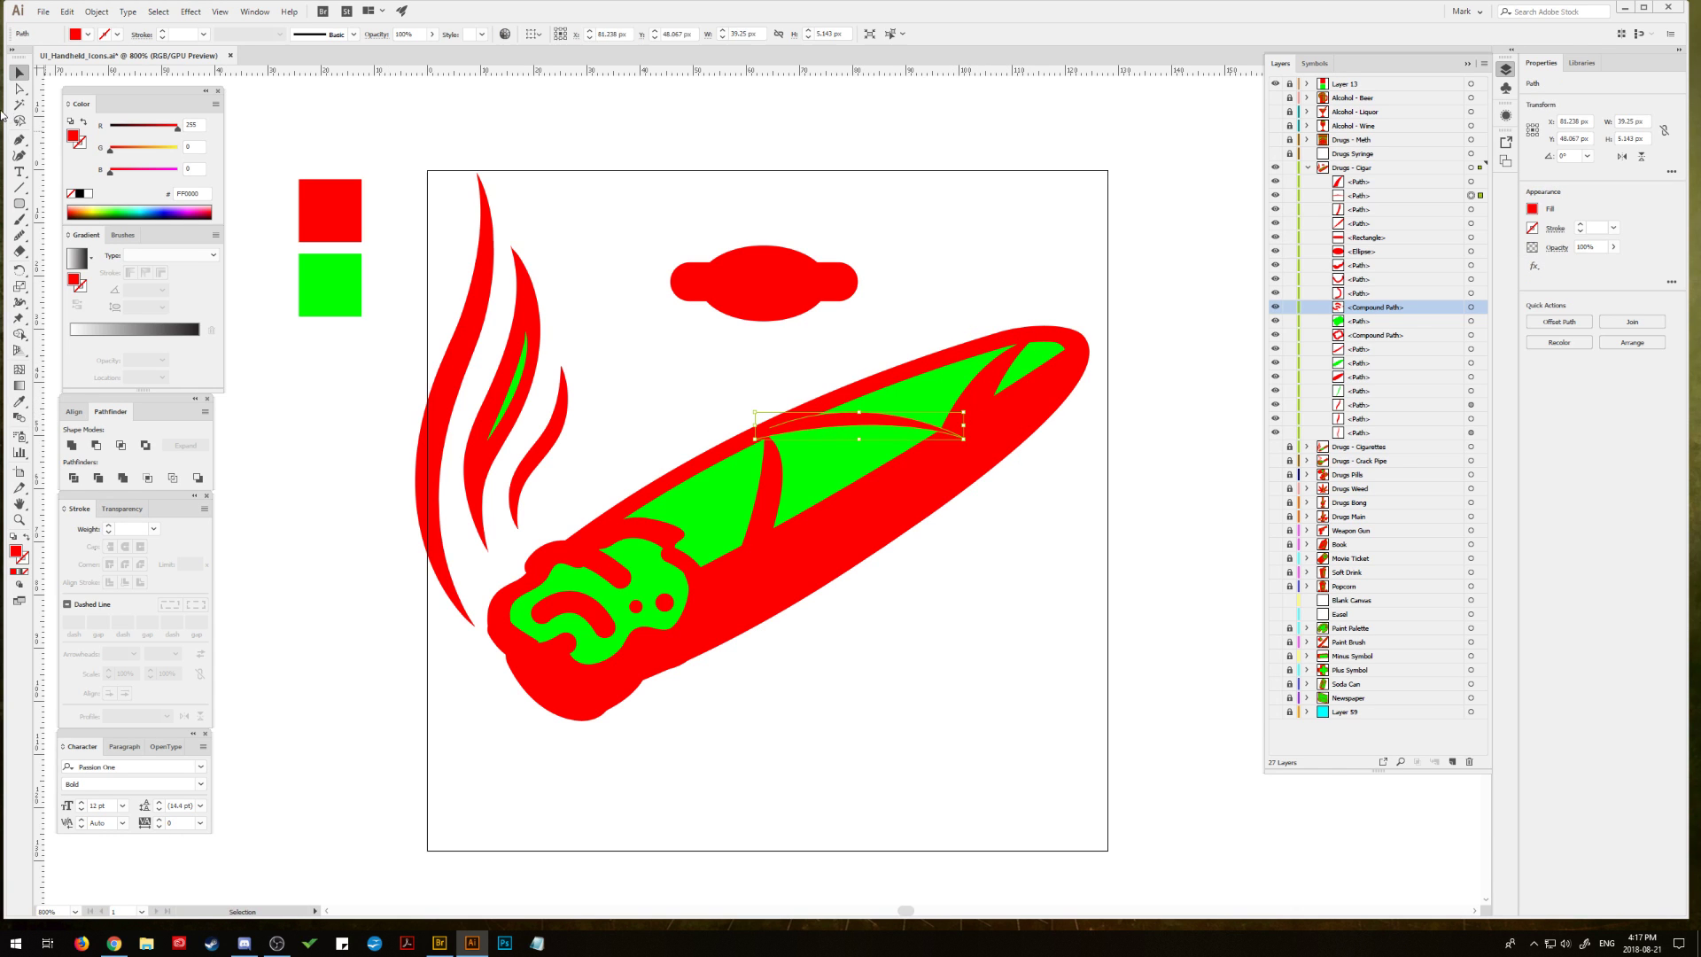
{"action": "left_click", "coordinate": [18, 88]}
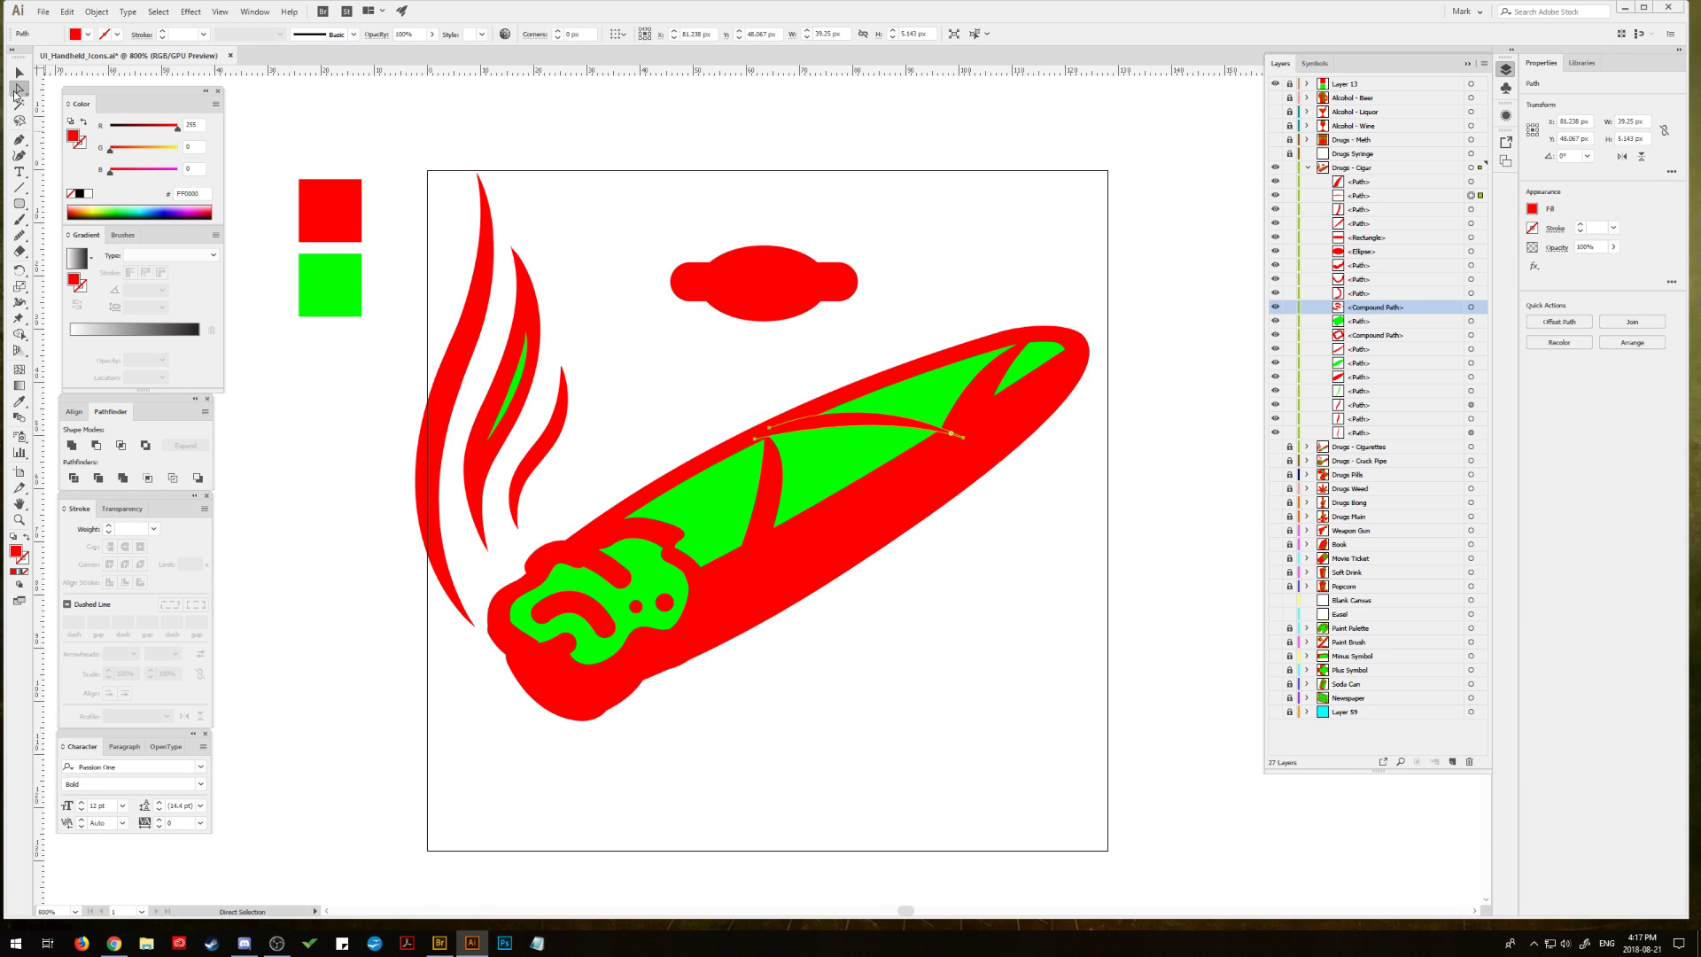
{"action": "left_click", "coordinate": [757, 440]}
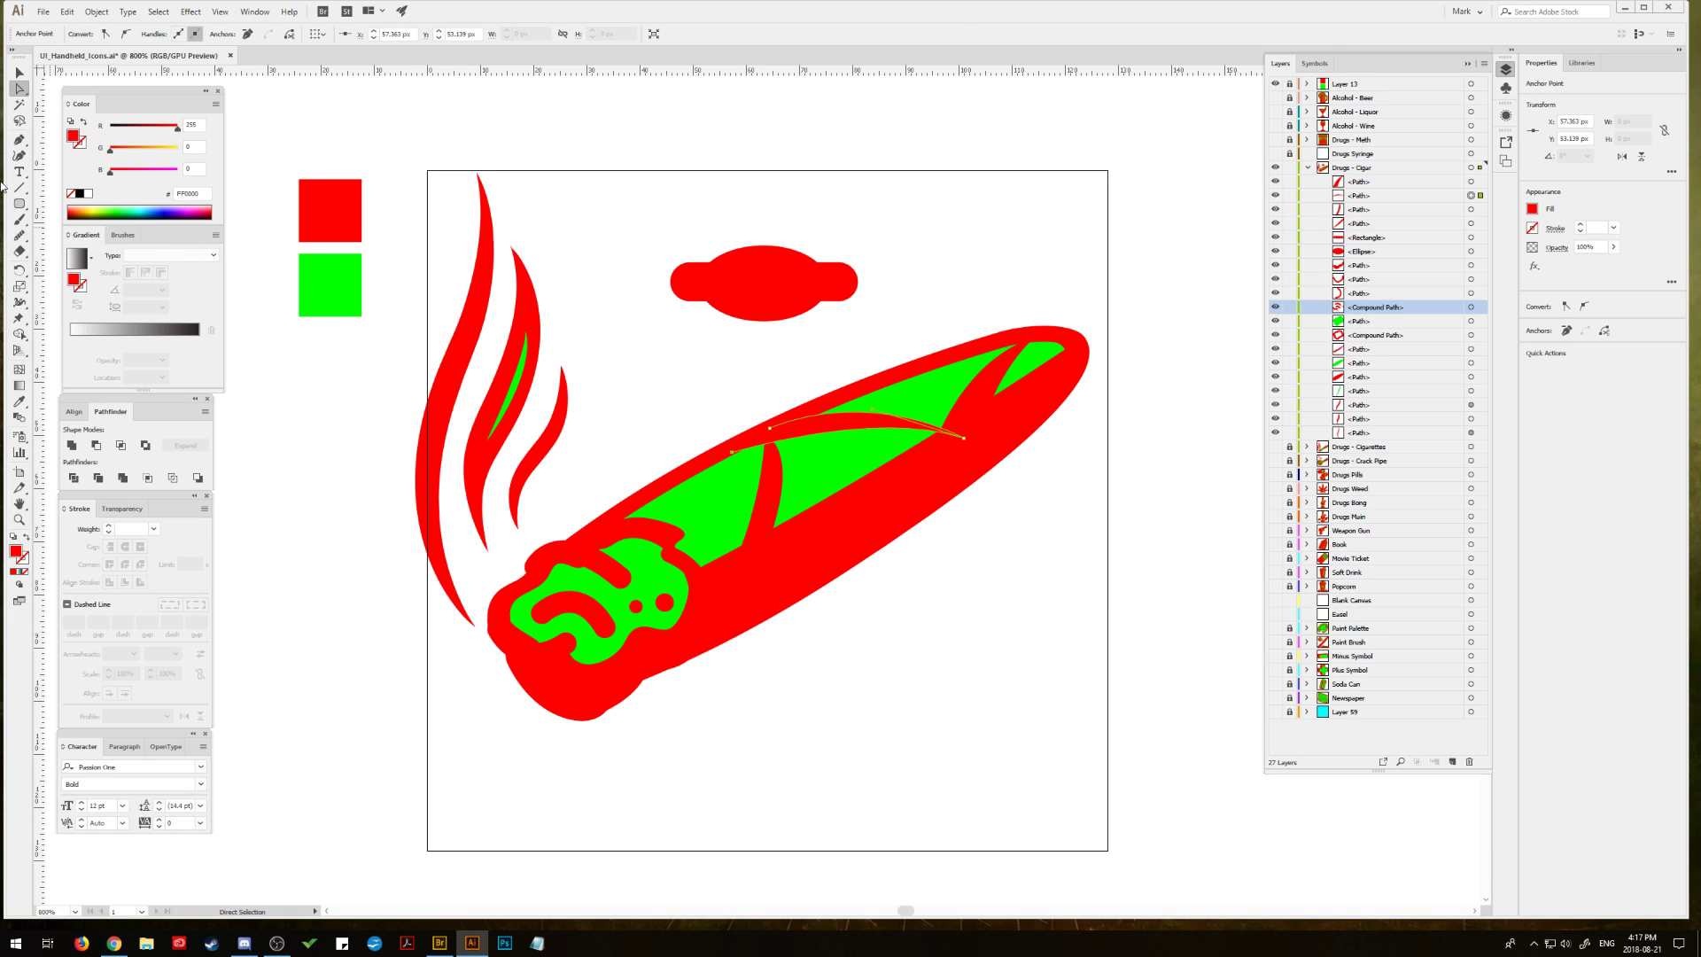
{"action": "key", "text": "p"}
{"action": "left_click", "coordinate": [766, 435]}
{"action": "key", "text": "a"}
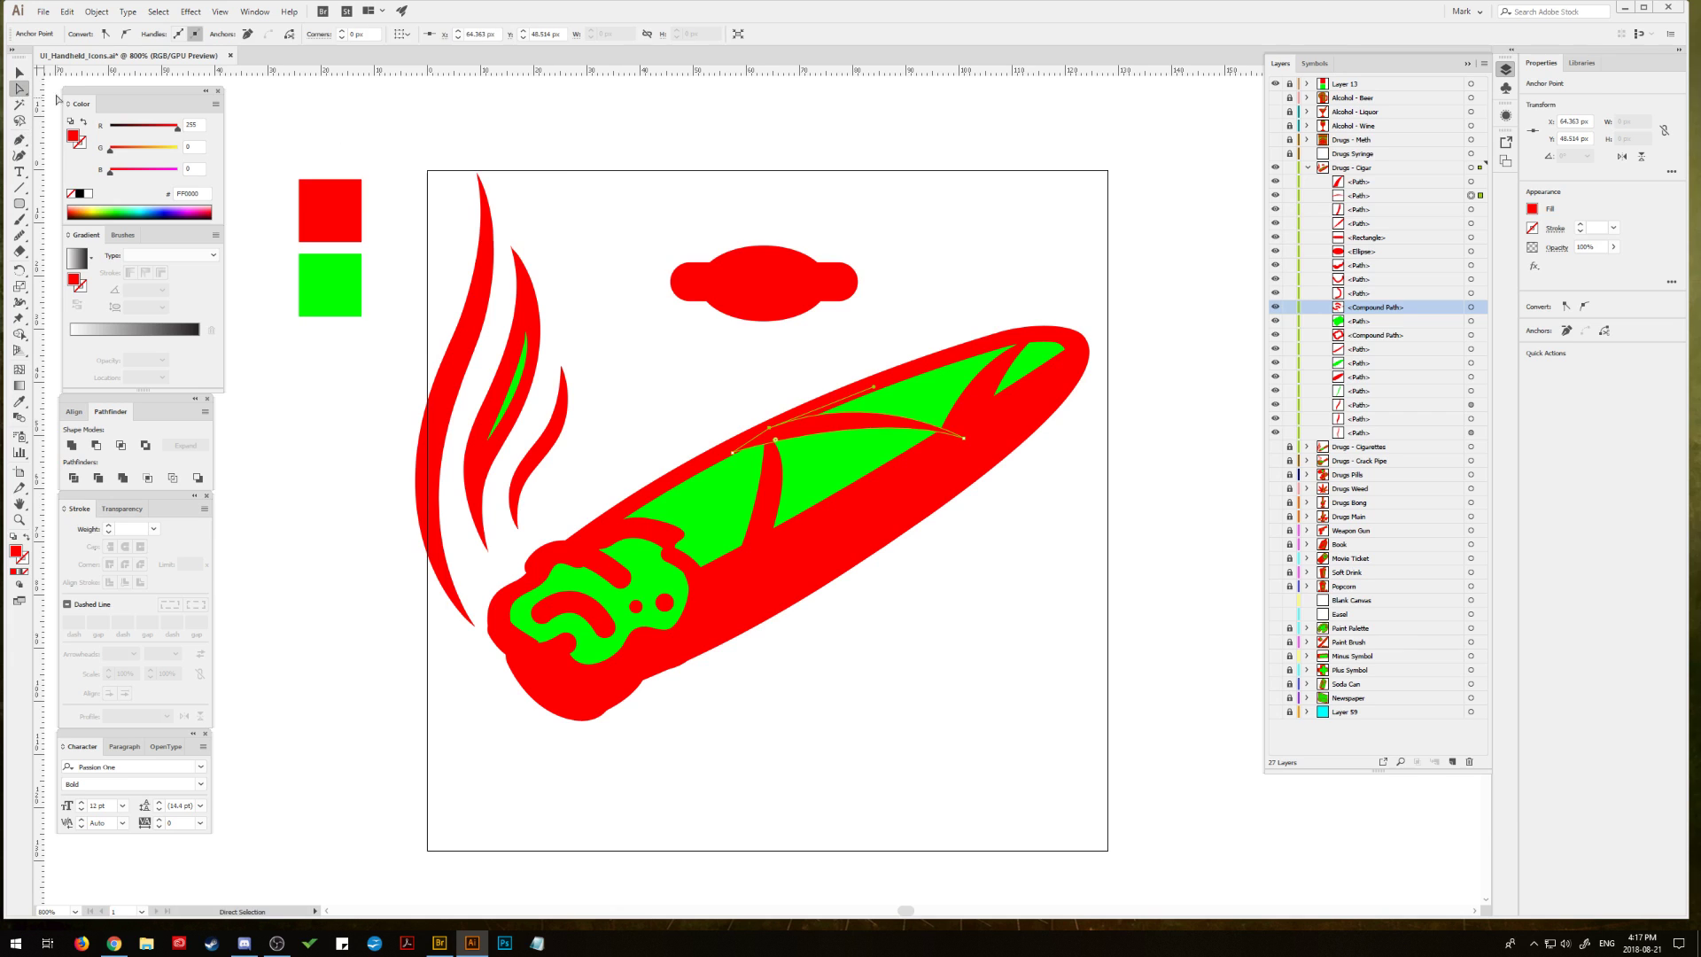
{"action": "left_click", "coordinate": [707, 411]}
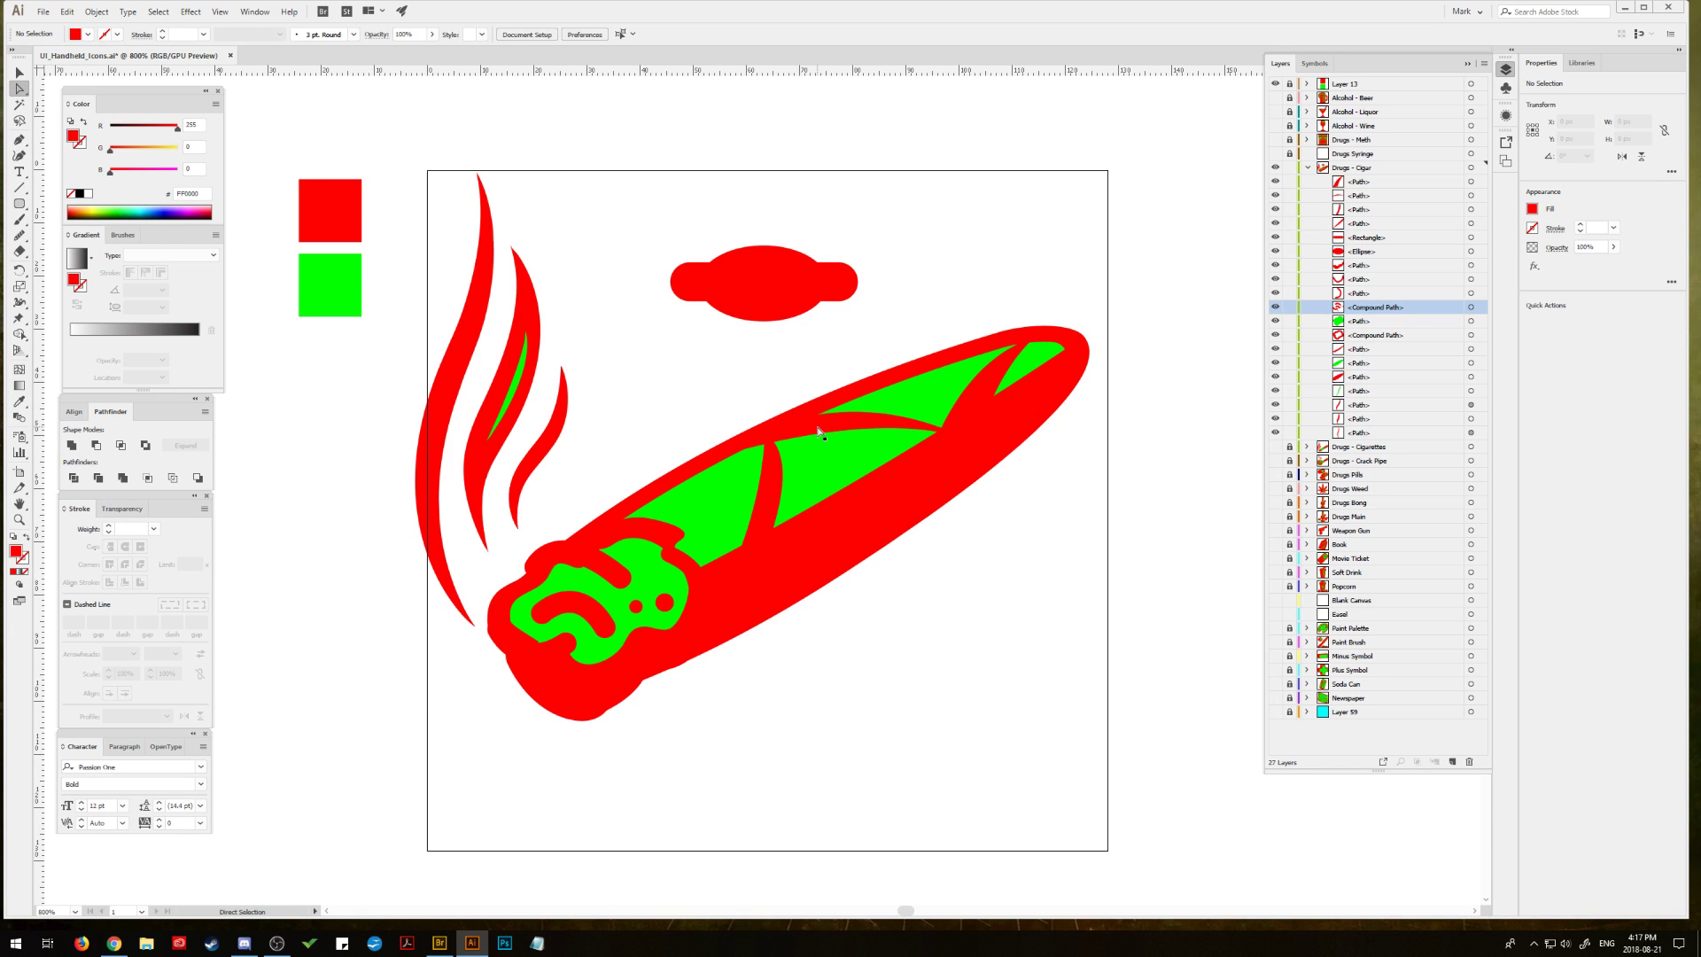
Step: Shift the thin arched line's upper anchor and its tip-side end anchor slightly toward the cigar's tip
{"action": "left_click_drag", "start_coordinate": [780, 433], "coordinate": [783, 429]}
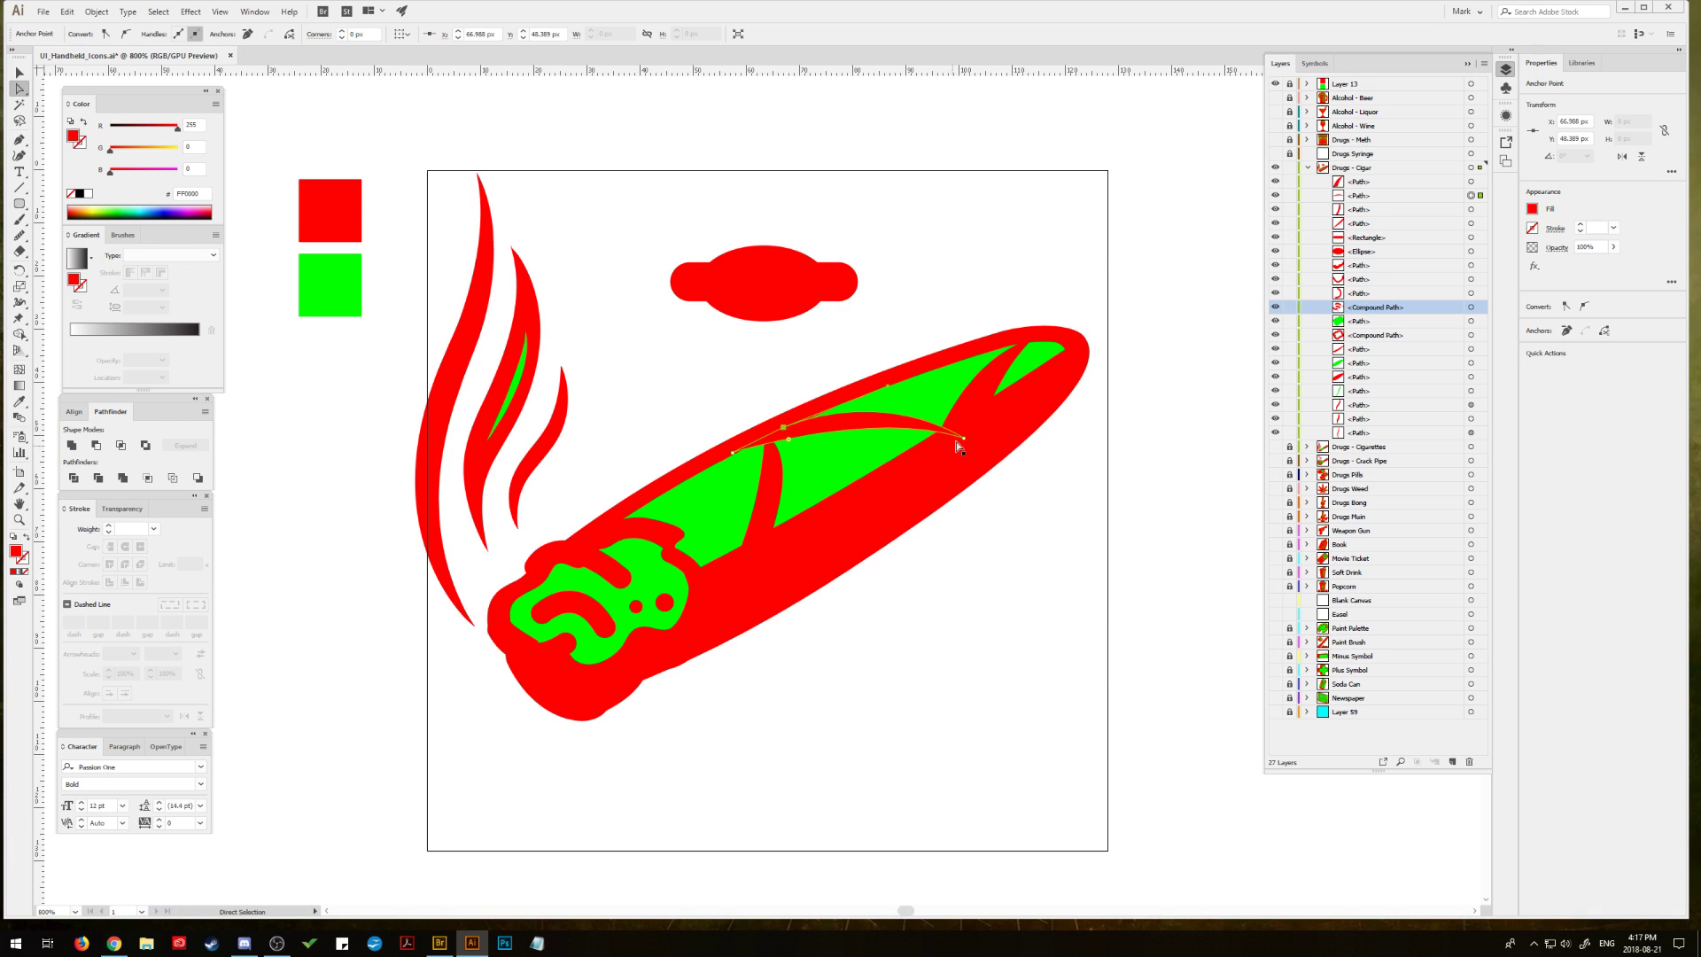
{"action": "left_click_drag", "start_coordinate": [966, 441], "coordinate": [968, 443]}
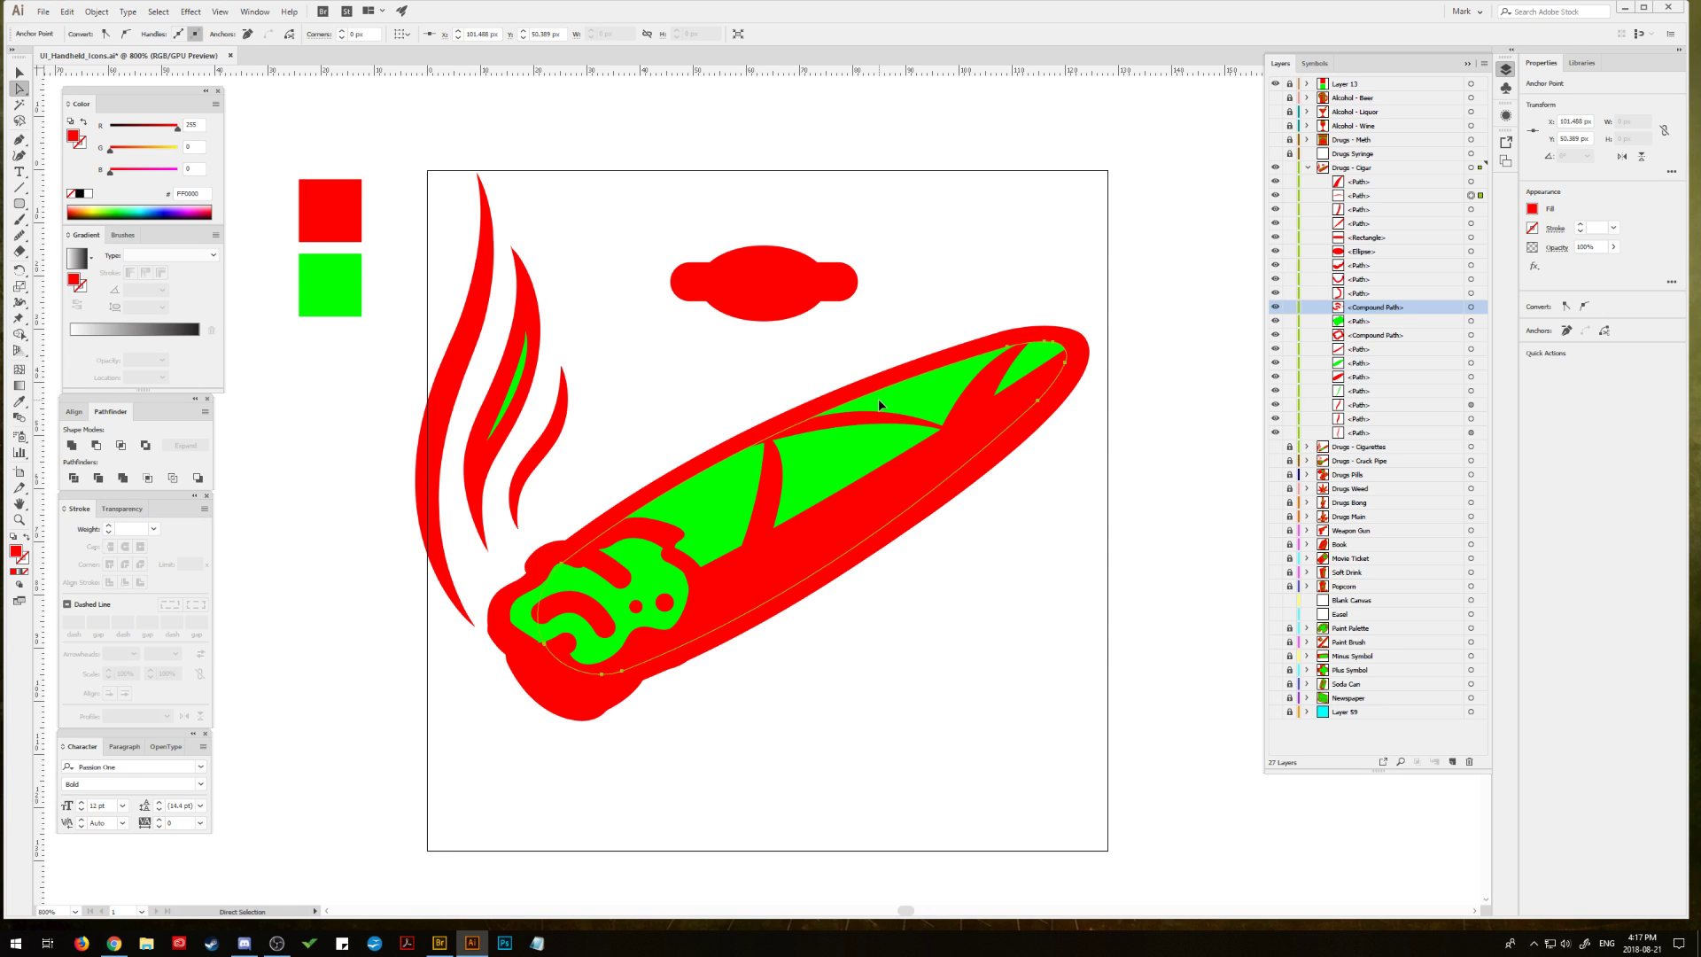
{"action": "left_click", "coordinate": [962, 440]}
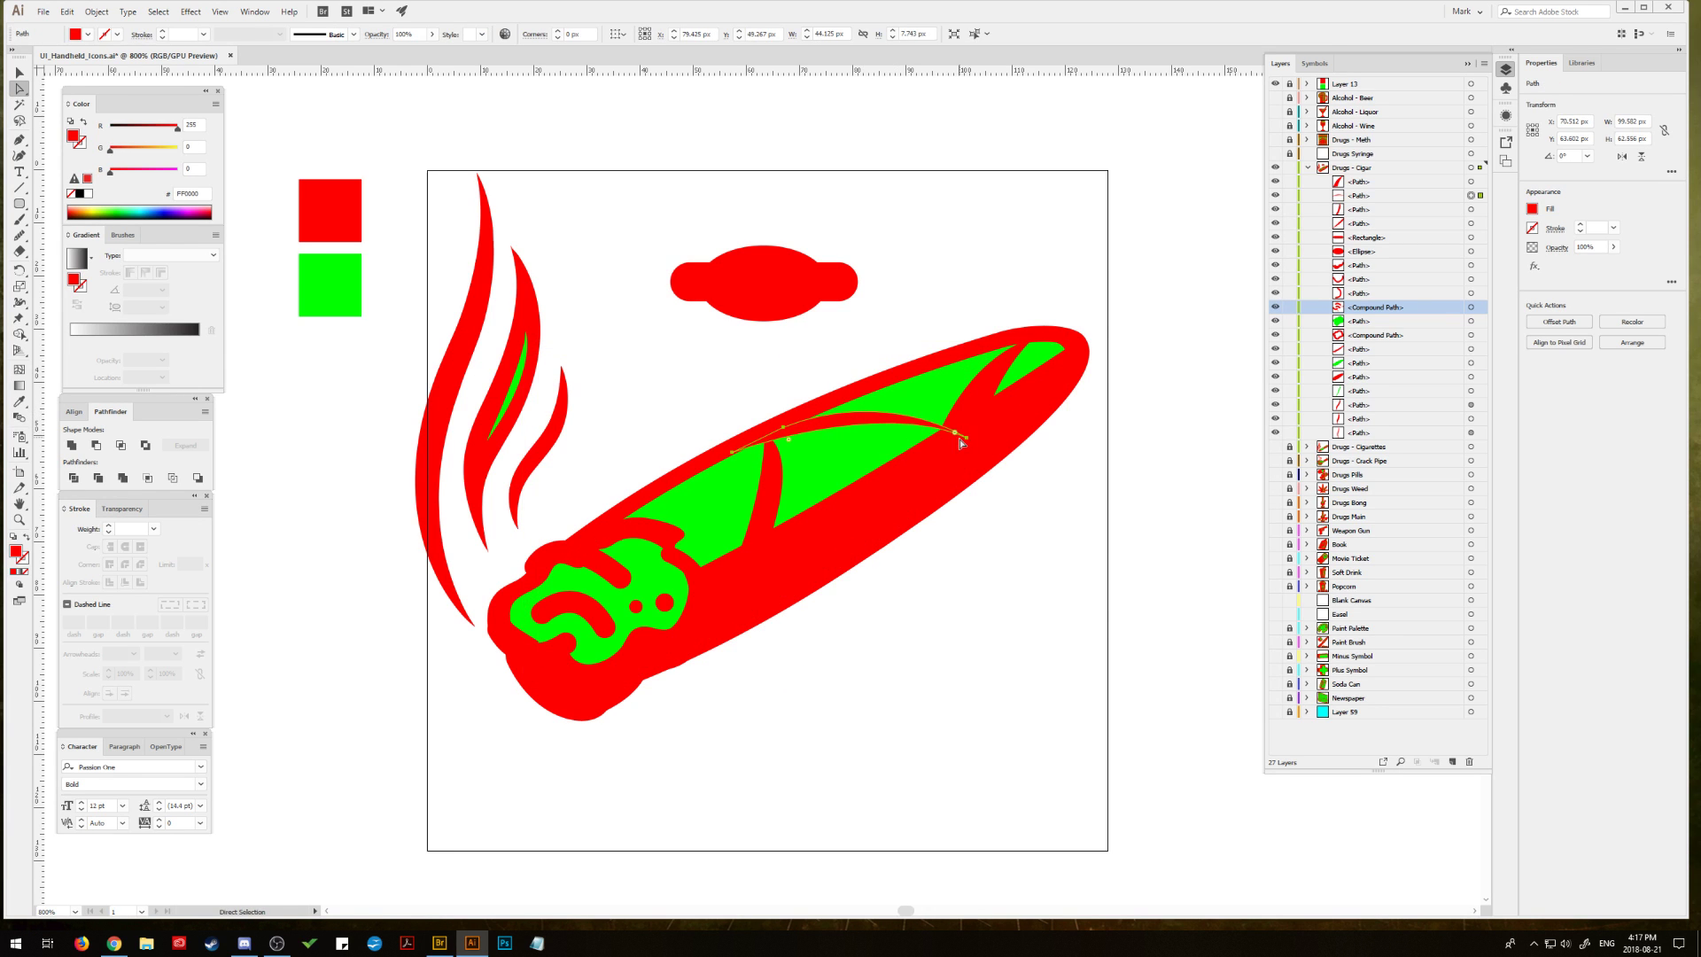
{"action": "left_click", "coordinate": [967, 438]}
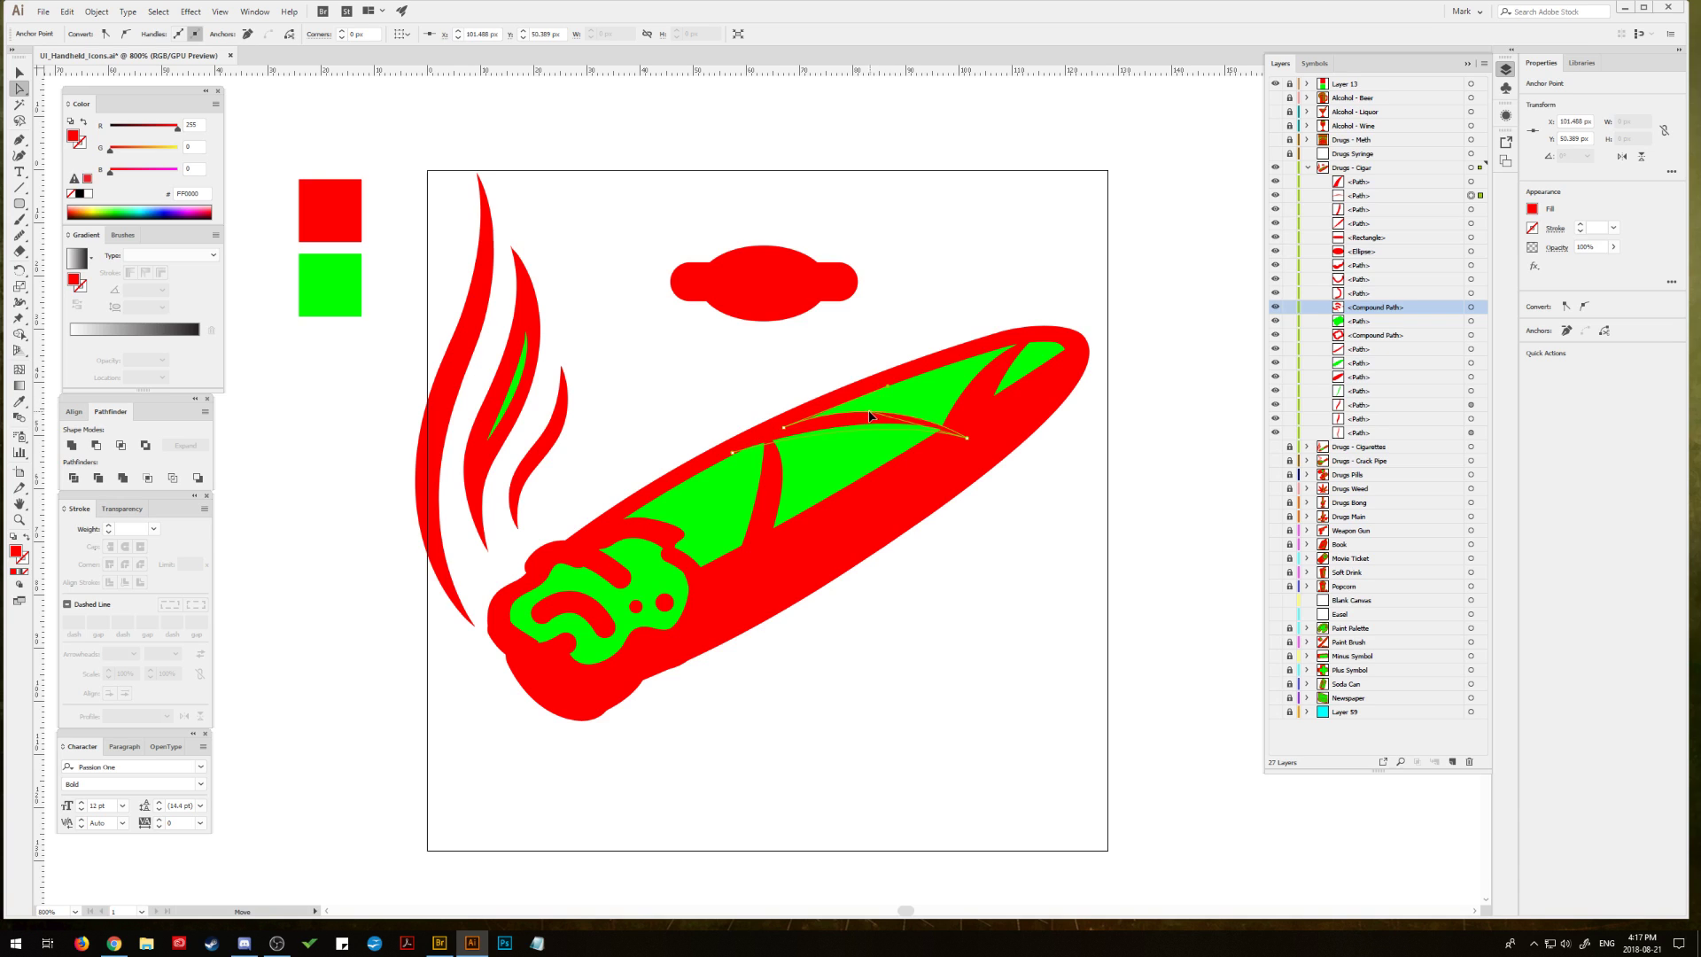
{"action": "left_click", "coordinate": [667, 407]}
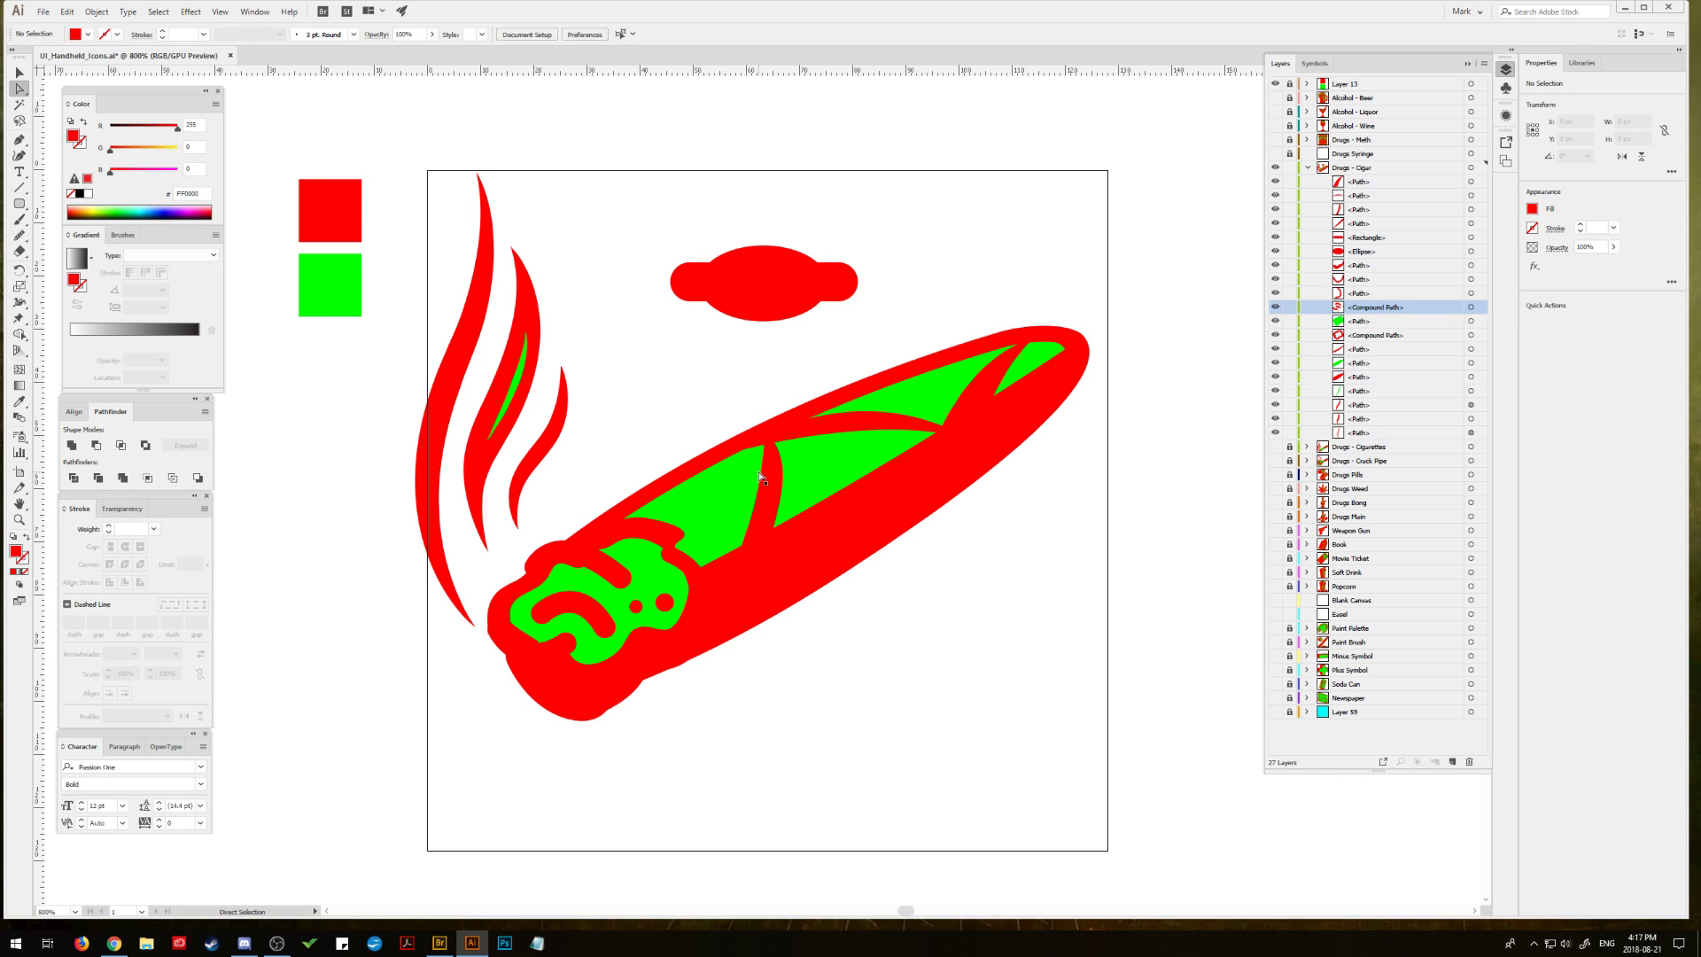
Step: Resize the label emblem's ellipse to about 26 by 15 px and widen its rounded bar to about 43 px
{"action": "left_click", "coordinate": [19, 73]}
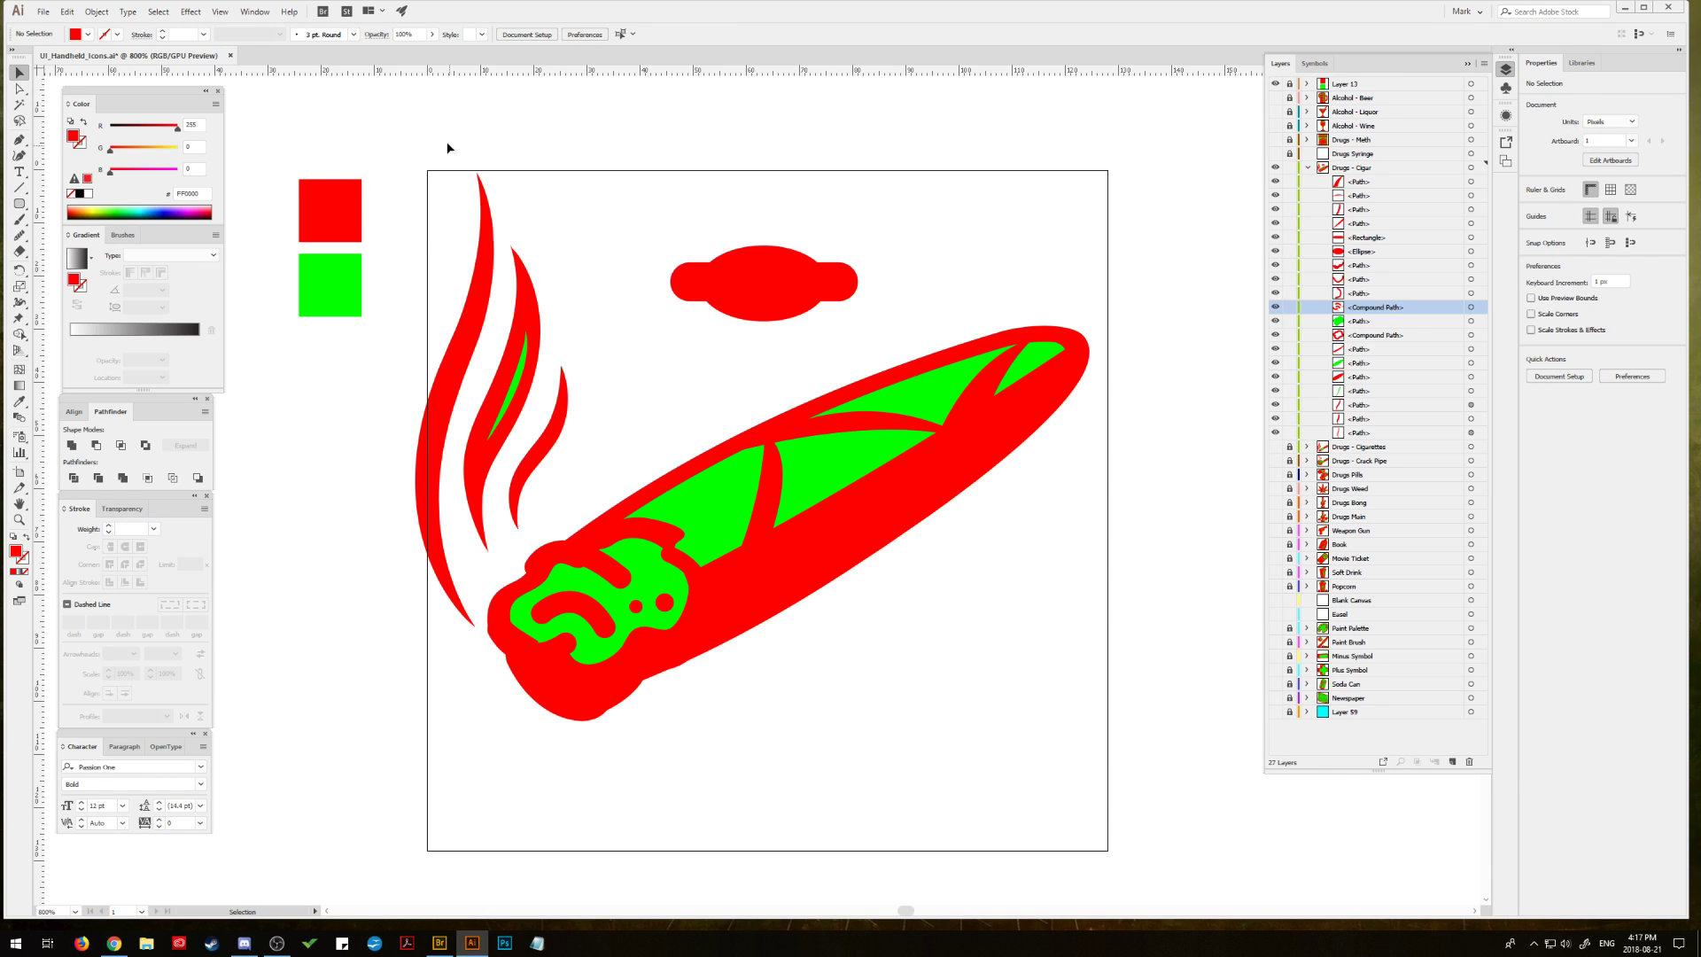
{"action": "left_click", "coordinate": [748, 317]}
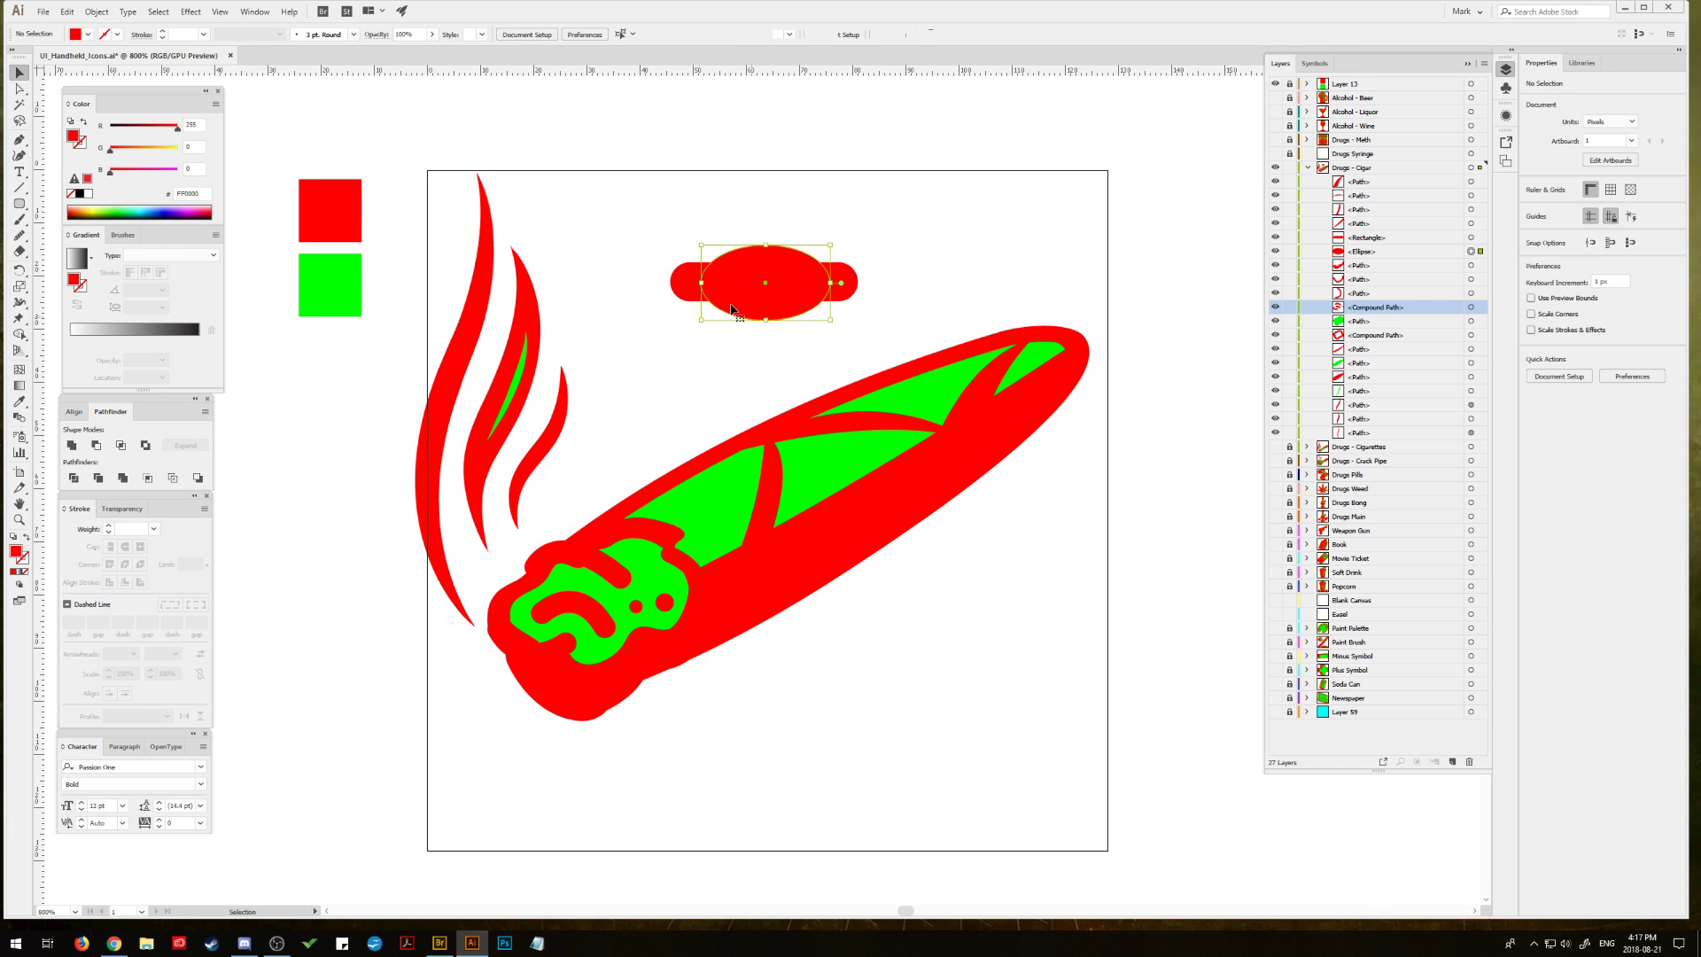
{"action": "left_click", "coordinate": [679, 284]}
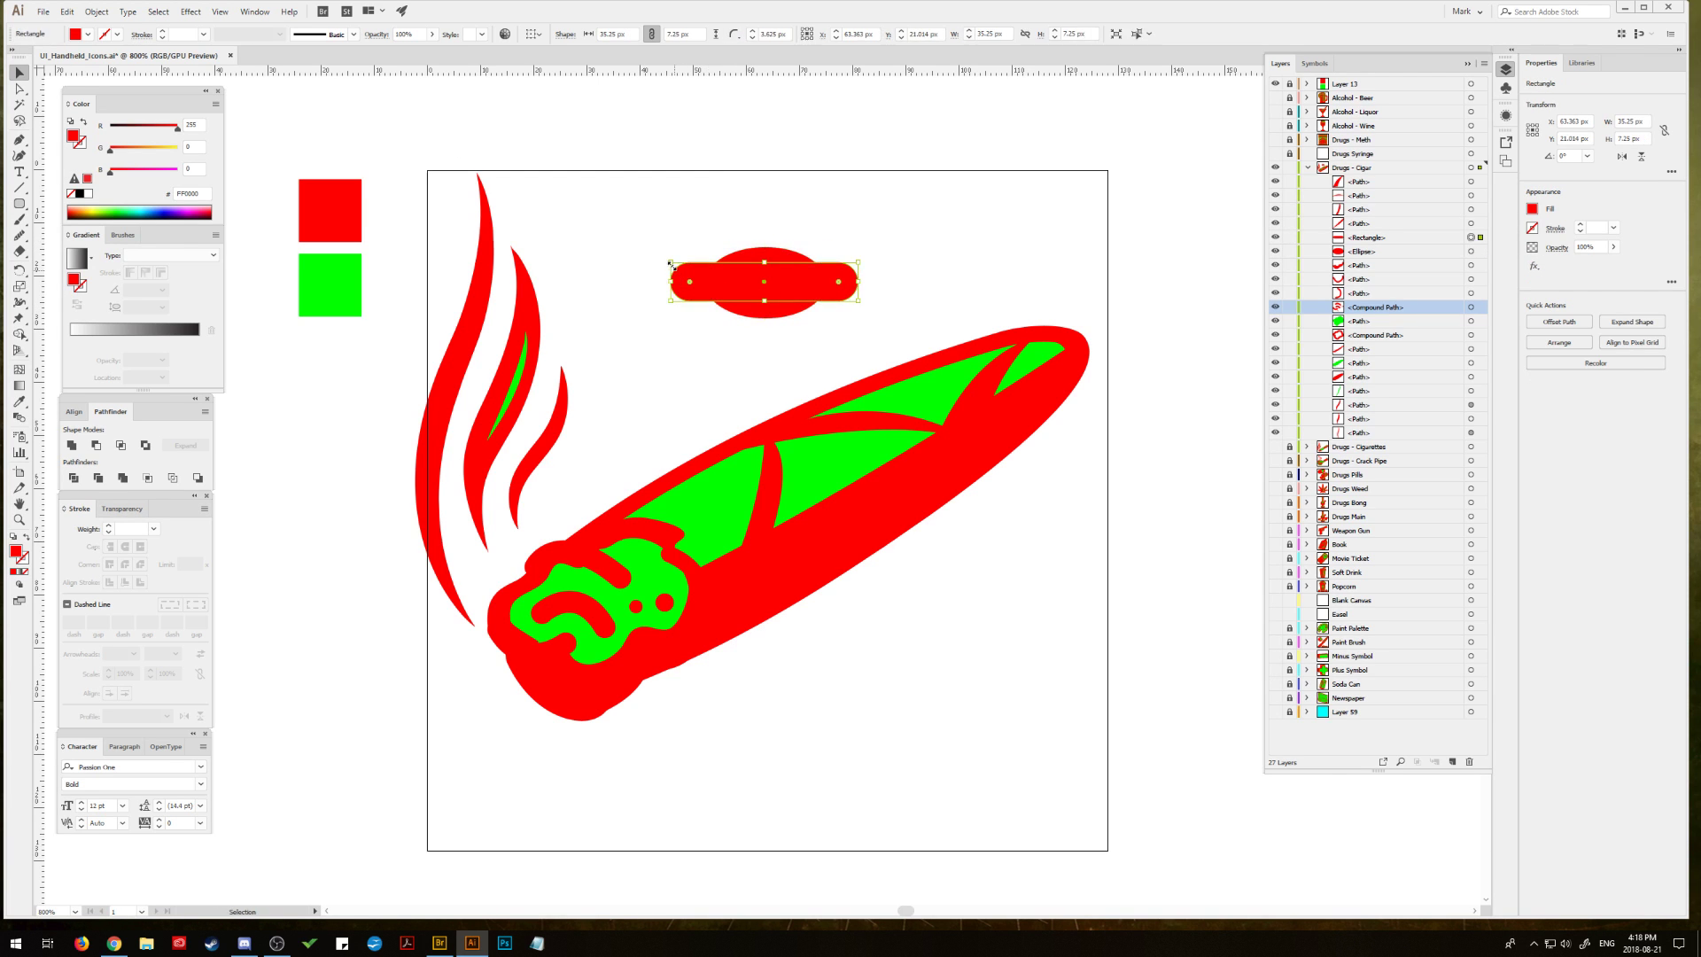
{"action": "left_click_drag", "start_coordinate": [675, 271], "coordinate": [679, 272]}
{"action": "left_click", "coordinate": [760, 323]}
{"action": "left_click", "coordinate": [677, 279]}
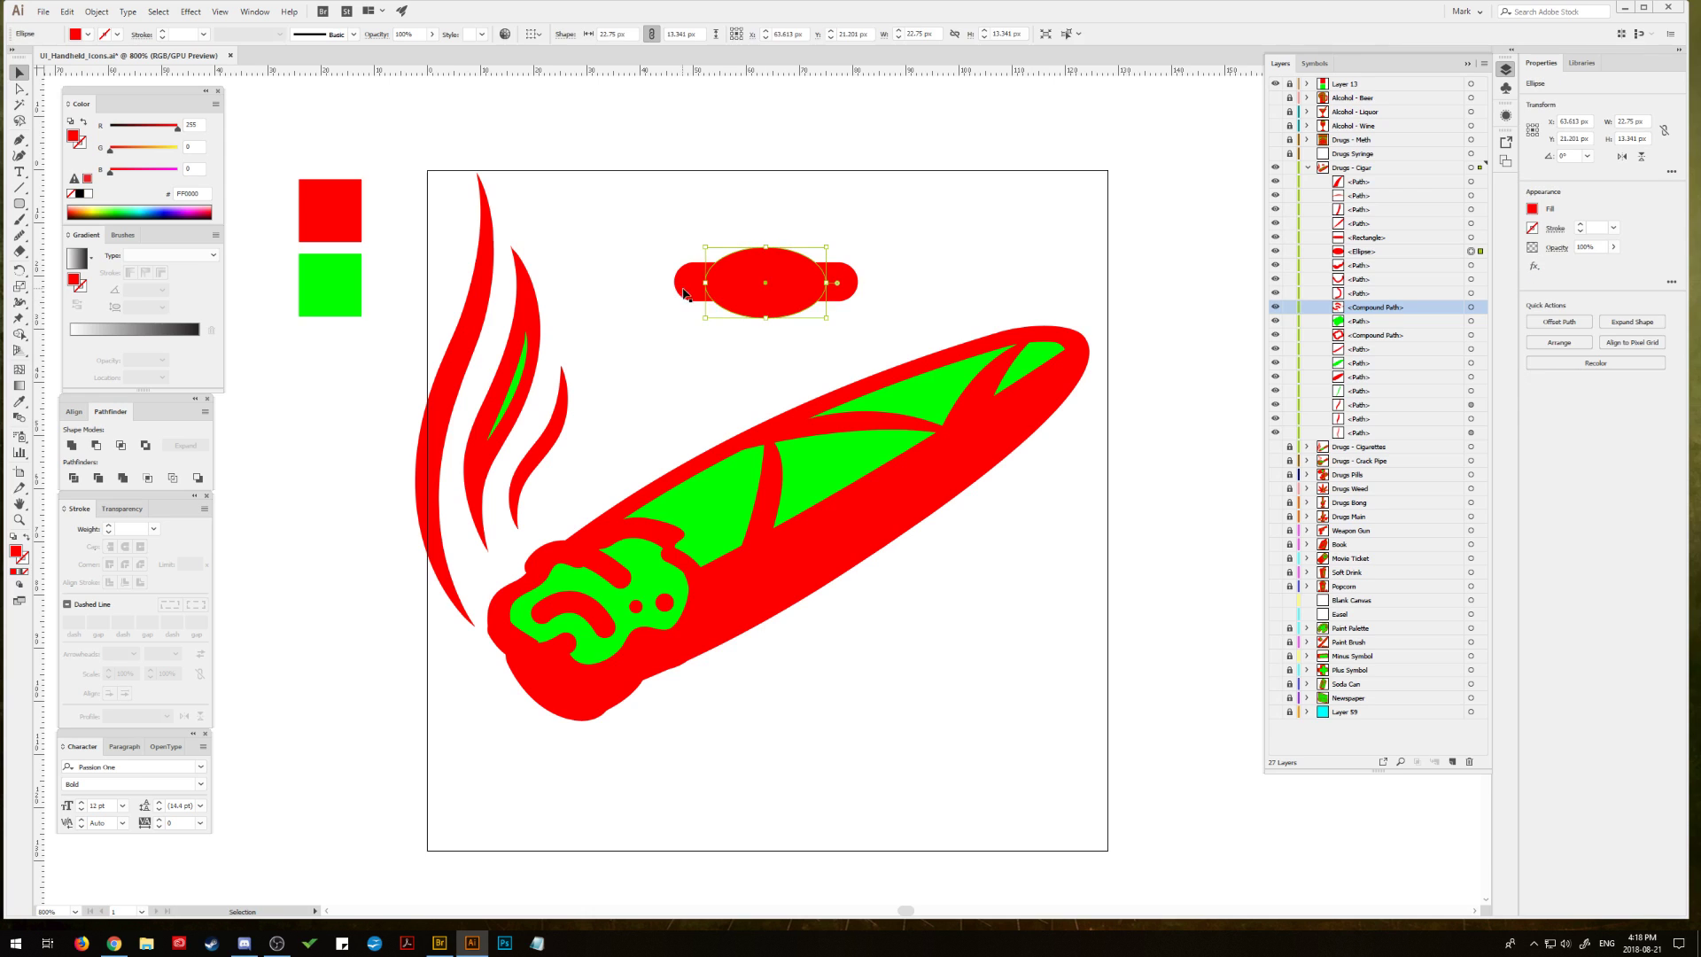
{"action": "left_click_drag", "start_coordinate": [674, 282], "coordinate": [689, 237]}
{"action": "left_click", "coordinate": [742, 258]}
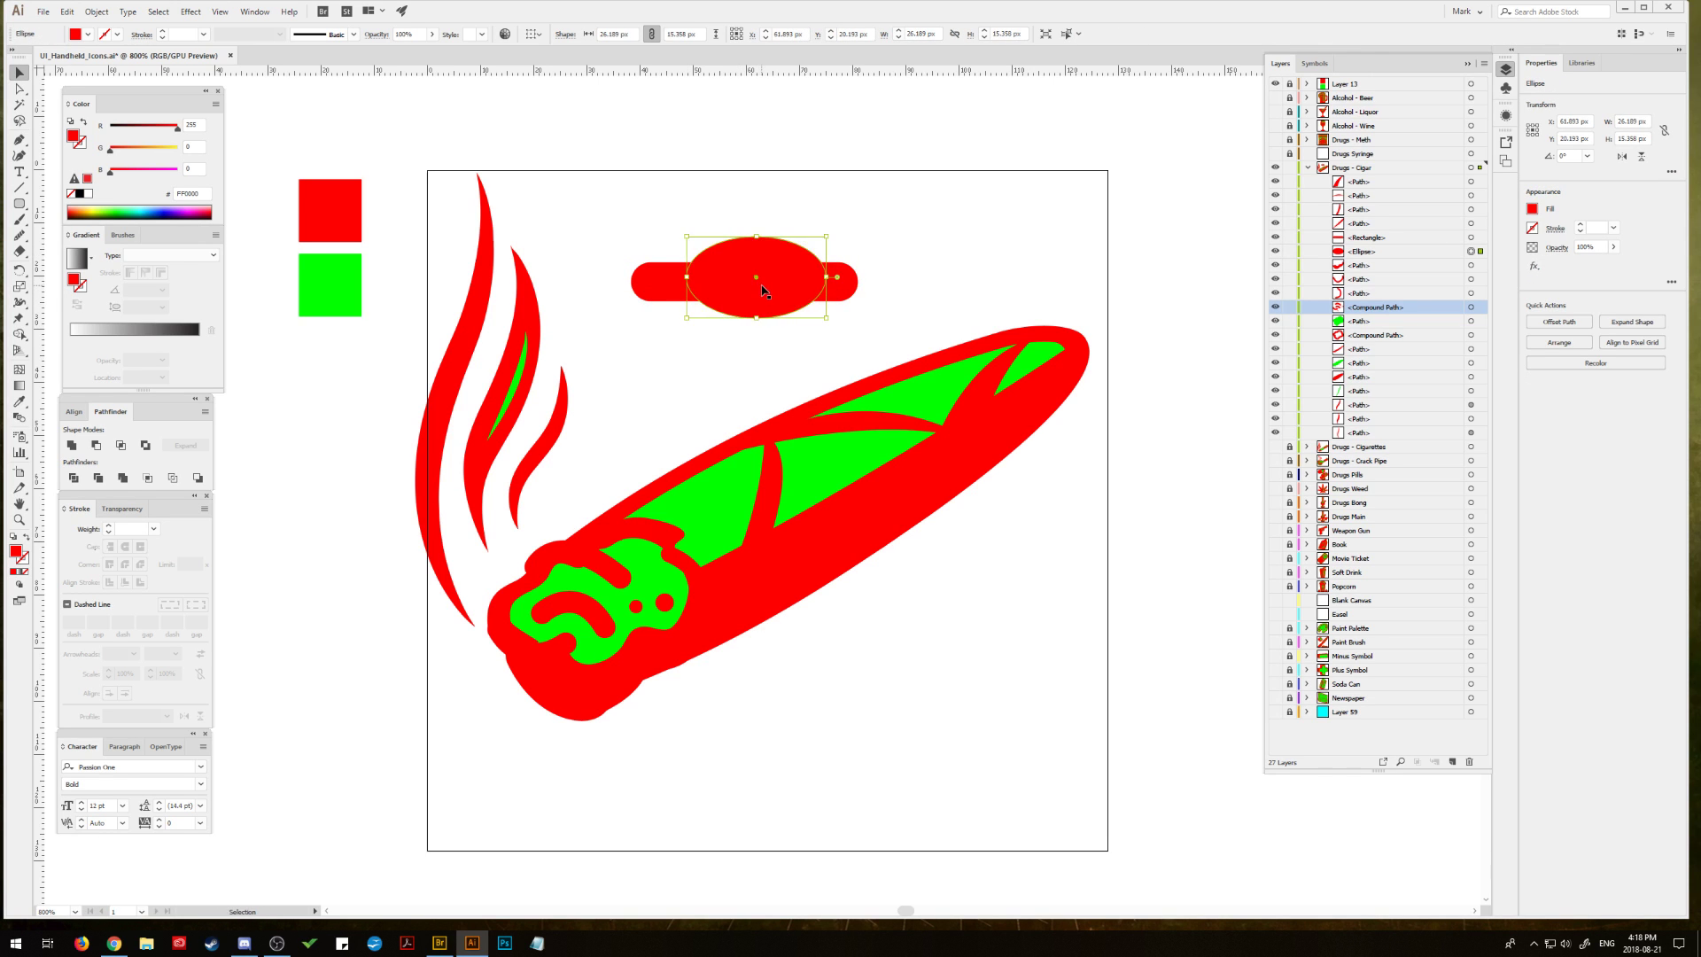
Step: Centre the emblem's ellipse on the rounded bar and rotate both shapes clockwise to lie across the cigar's middle
{"action": "left_click", "coordinate": [751, 284]}
{"action": "left_click_drag", "start_coordinate": [751, 283], "coordinate": [819, 334]}
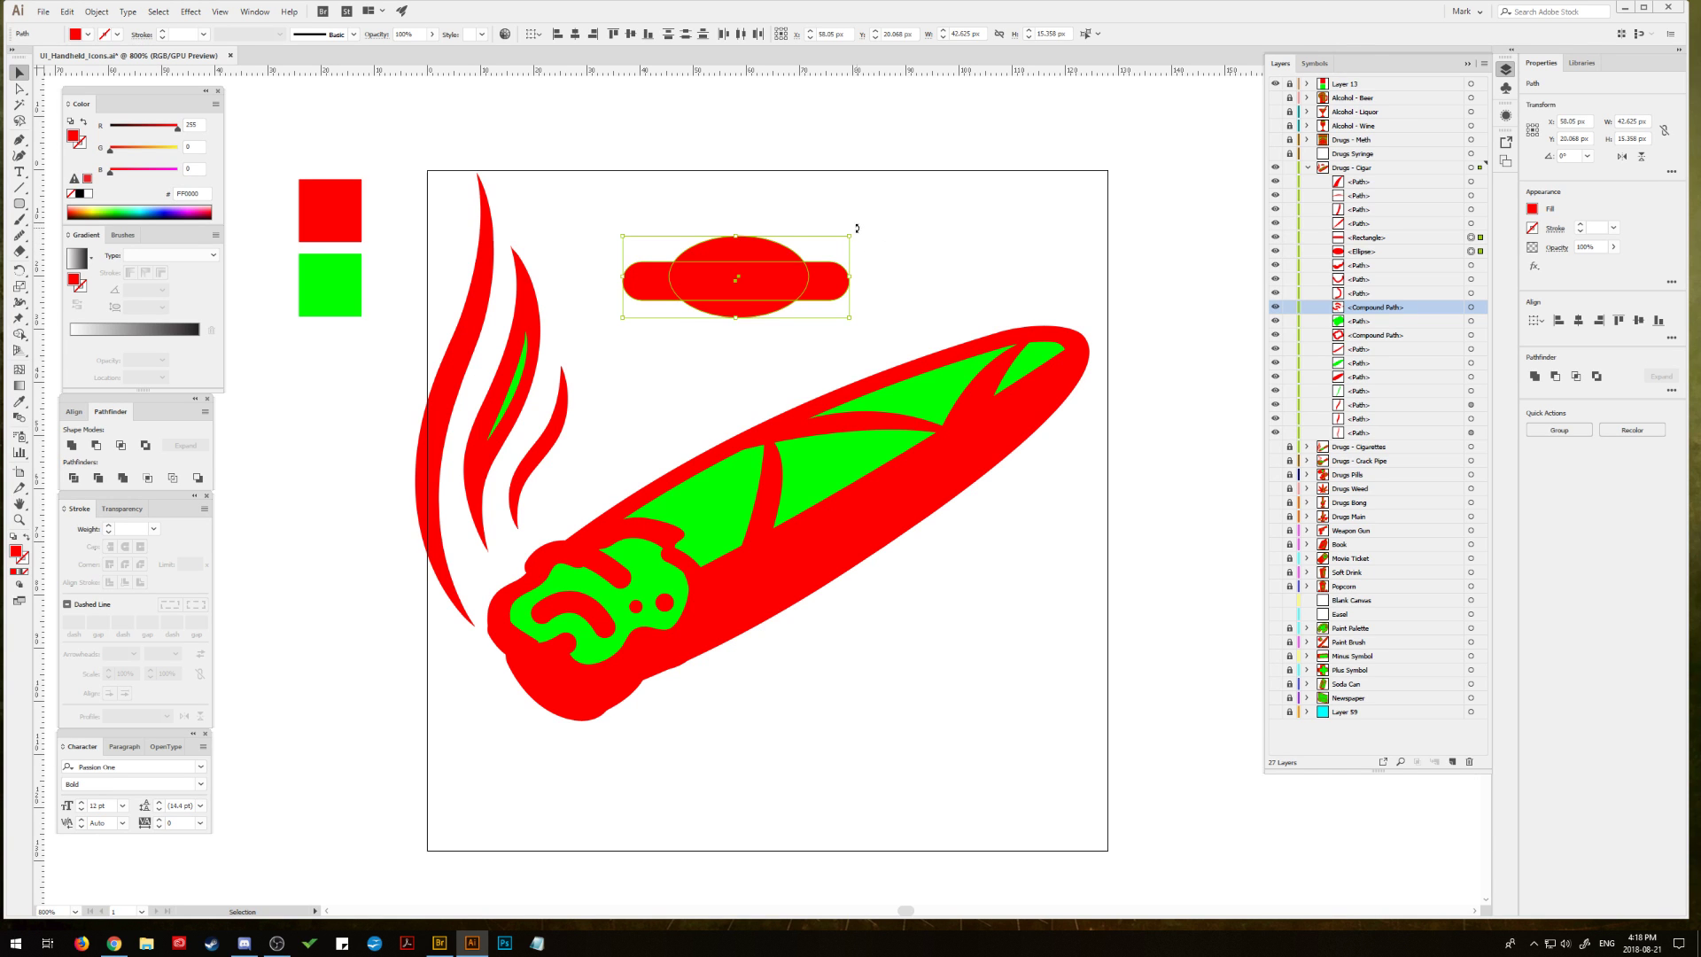
{"action": "mouse_move", "coordinate": [857, 228]}
{"action": "left_mouse_down"}
{"action": "mouse_move", "coordinate": [892, 285]}
{"action": "mouse_move", "coordinate": [896, 310]}
{"action": "mouse_move", "coordinate": [864, 222]}
{"action": "mouse_move", "coordinate": [885, 385]}
{"action": "mouse_move", "coordinate": [962, 455]}
{"action": "mouse_move", "coordinate": [954, 529]}
{"action": "mouse_move", "coordinate": [957, 504]}
{"action": "left_mouse_up"}
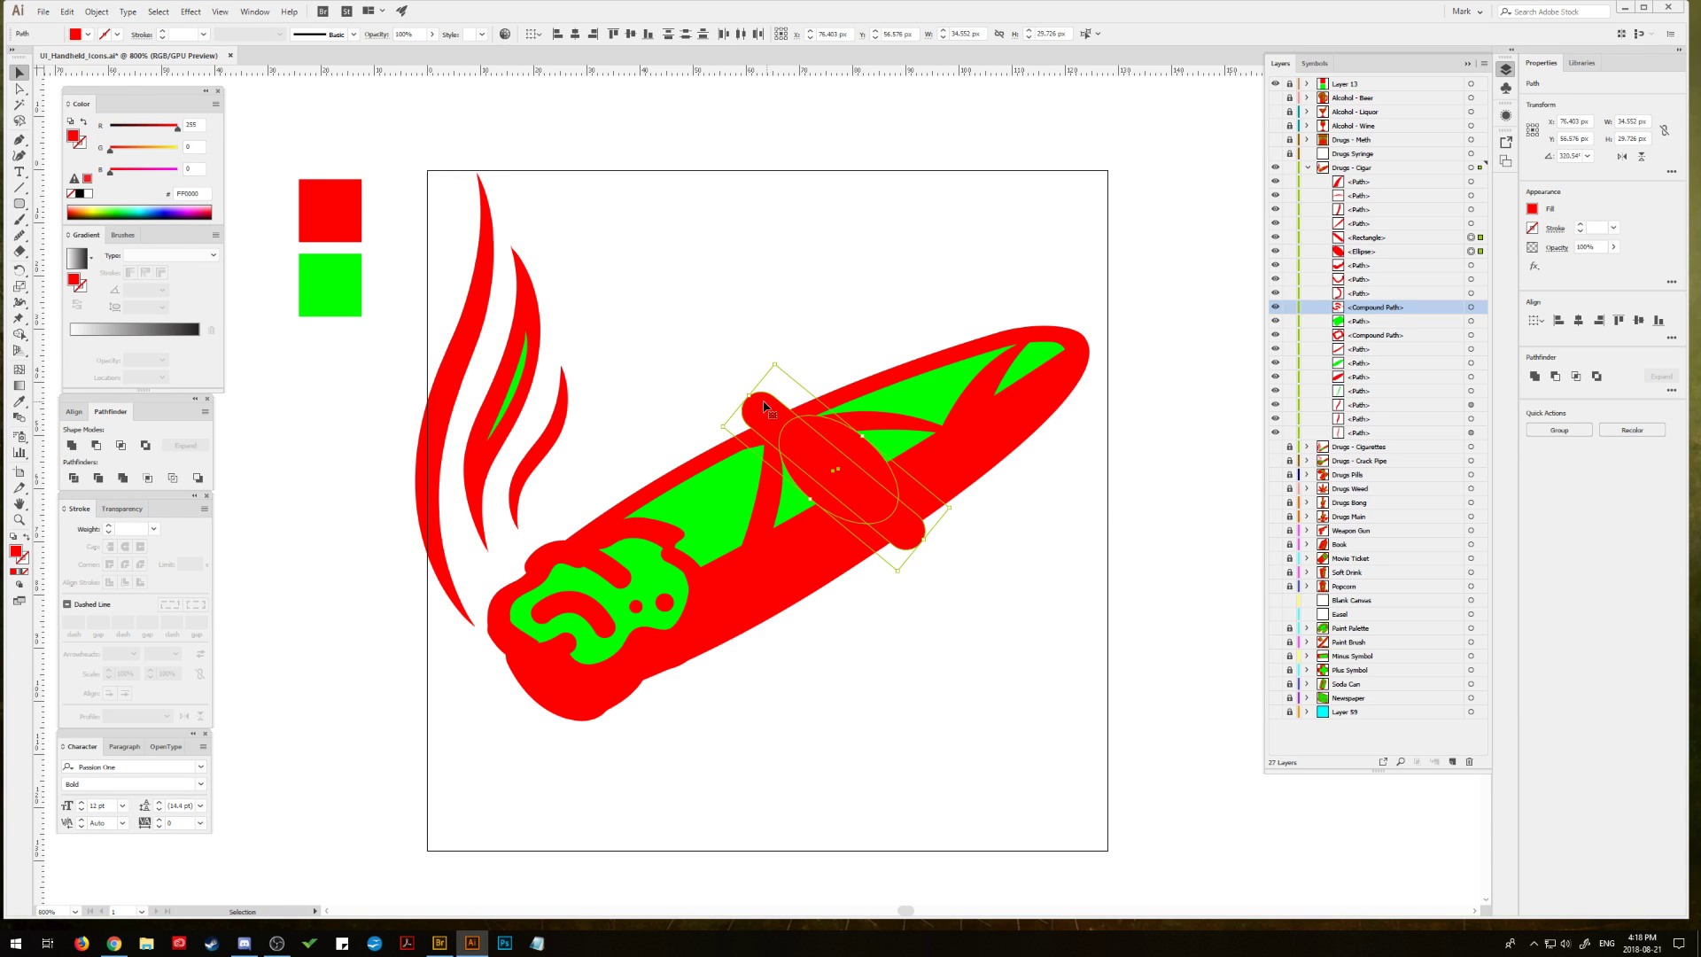
Step: Unite the emblem's ellipse and bar into one expanded path and place it across the cigar's middle
{"action": "left_click_drag", "start_coordinate": [823, 457], "coordinate": [714, 267]}
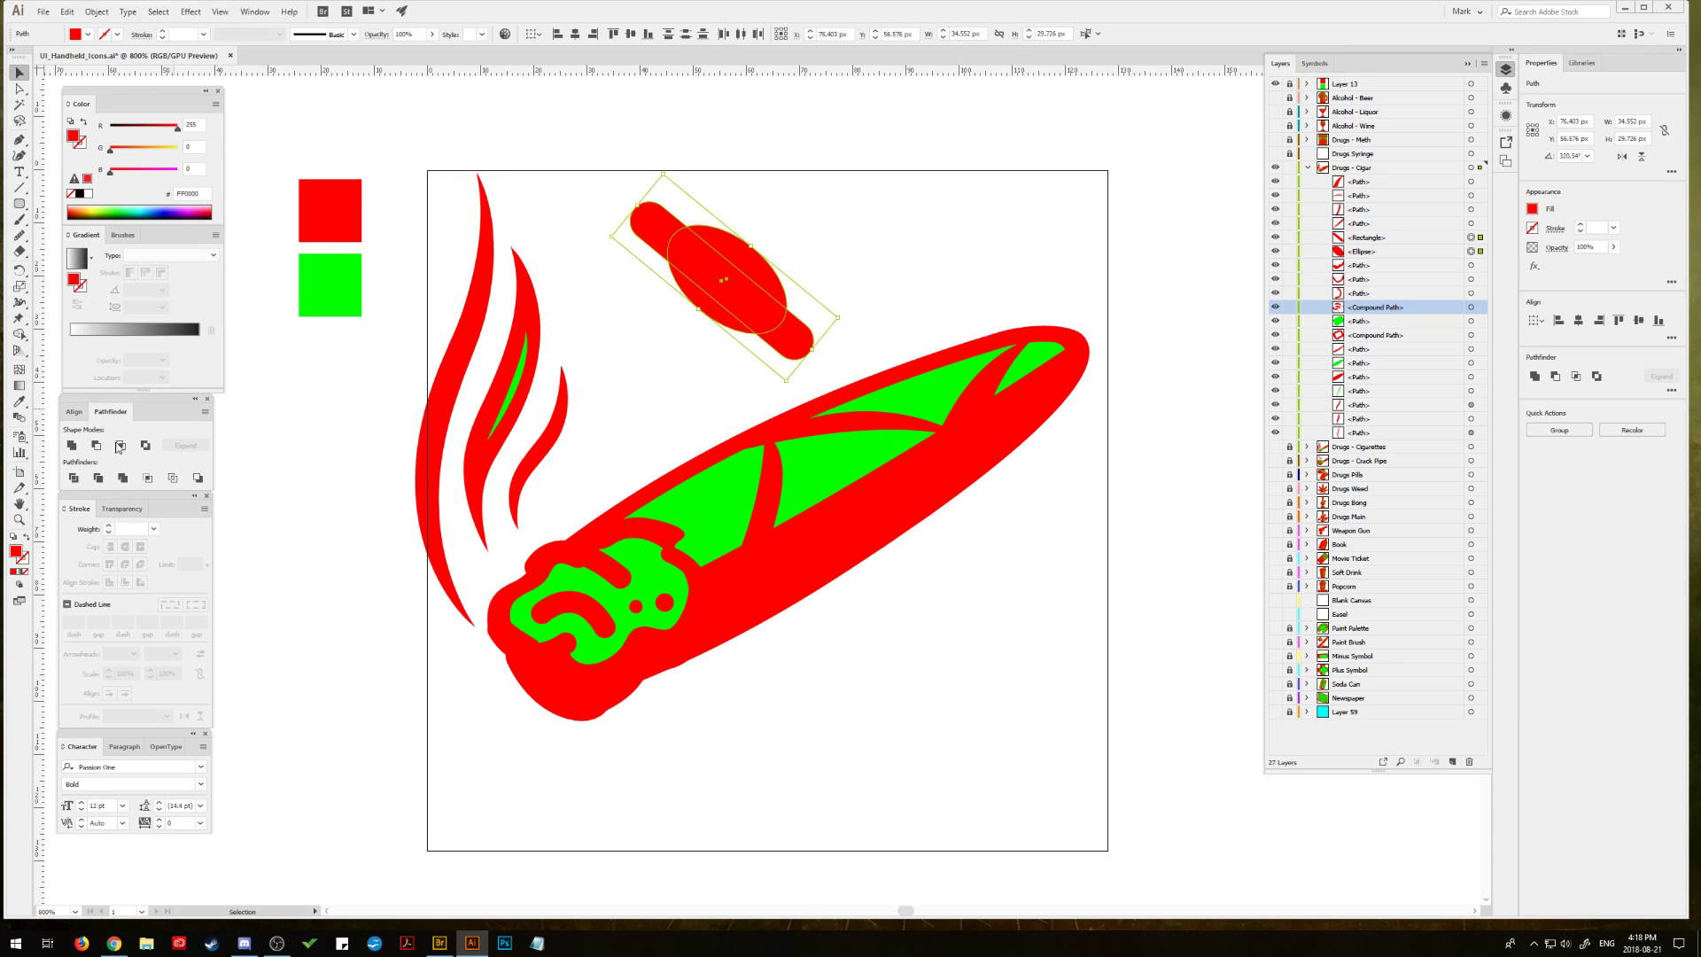
{"action": "left_click", "coordinate": [71, 445]}
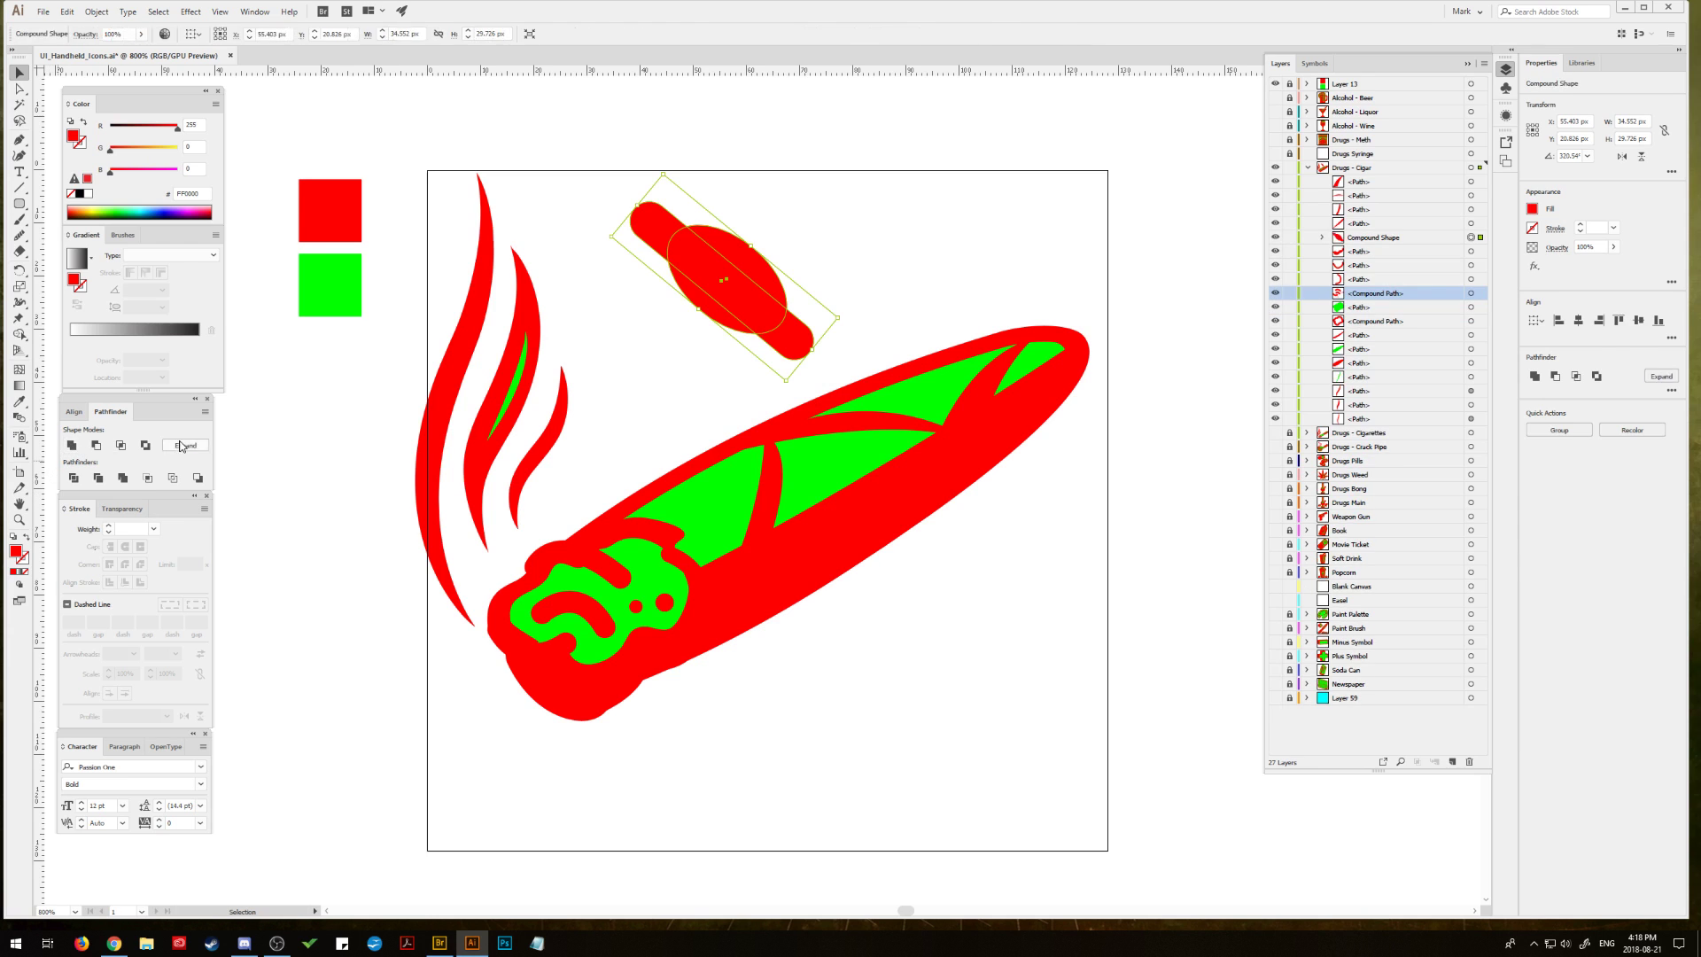
{"action": "left_click", "coordinate": [615, 260]}
{"action": "left_click", "coordinate": [695, 324]}
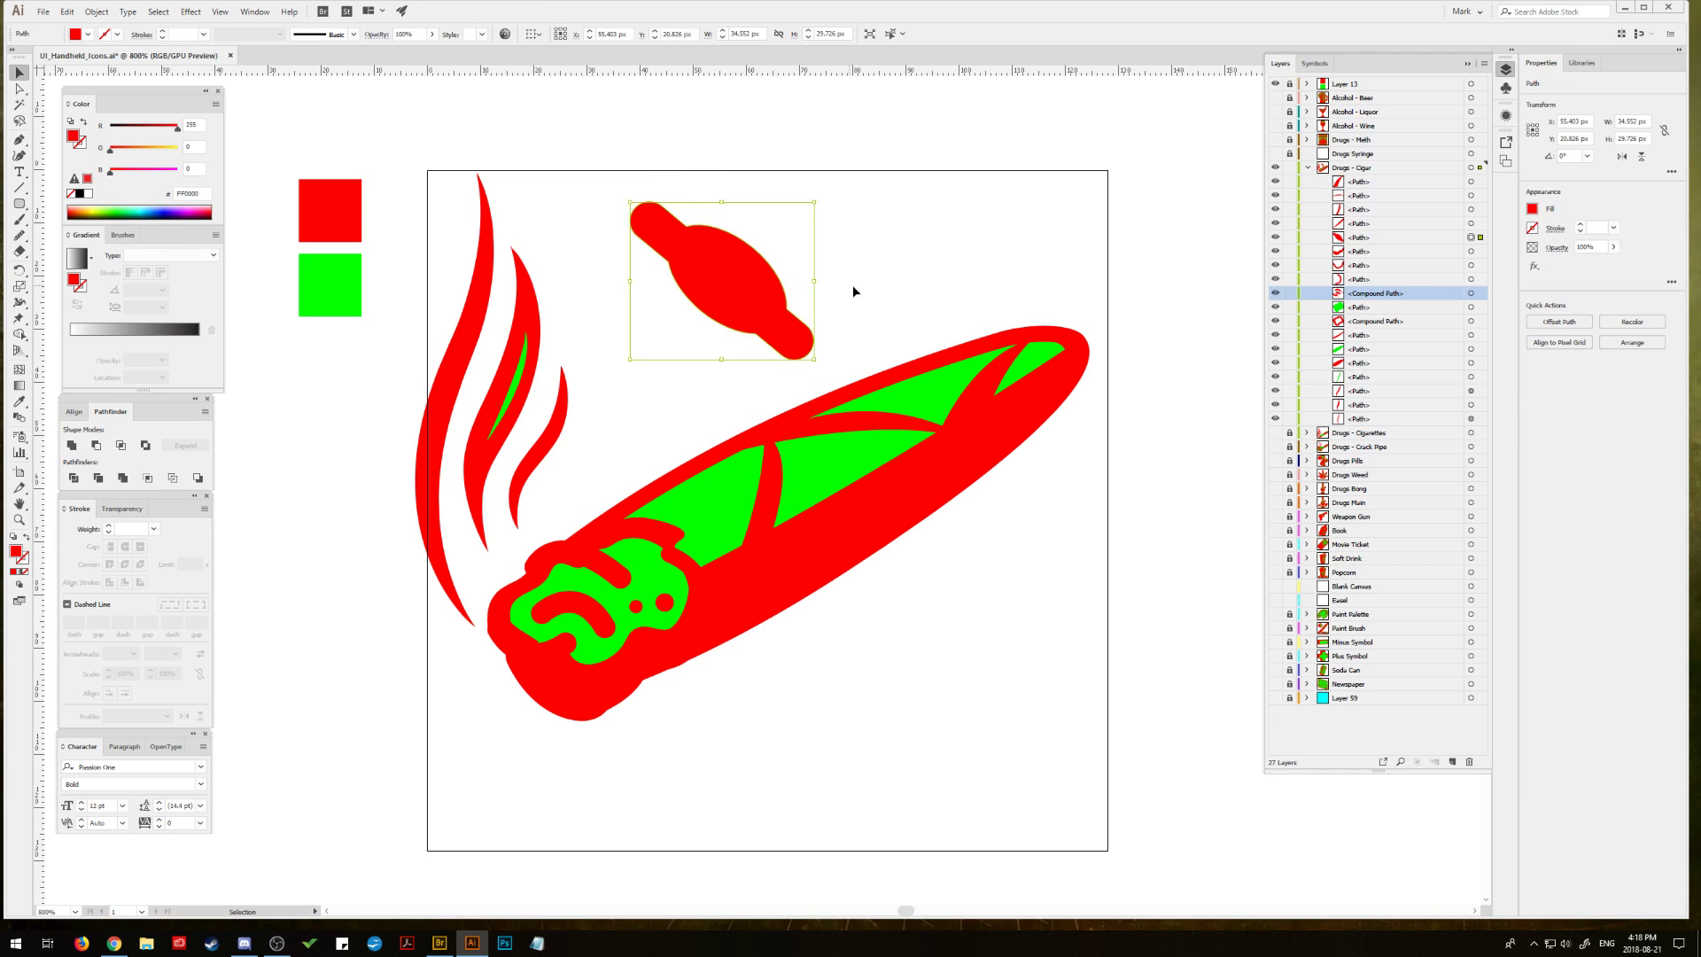
{"action": "left_click_drag", "start_coordinate": [755, 245], "coordinate": [868, 428]}
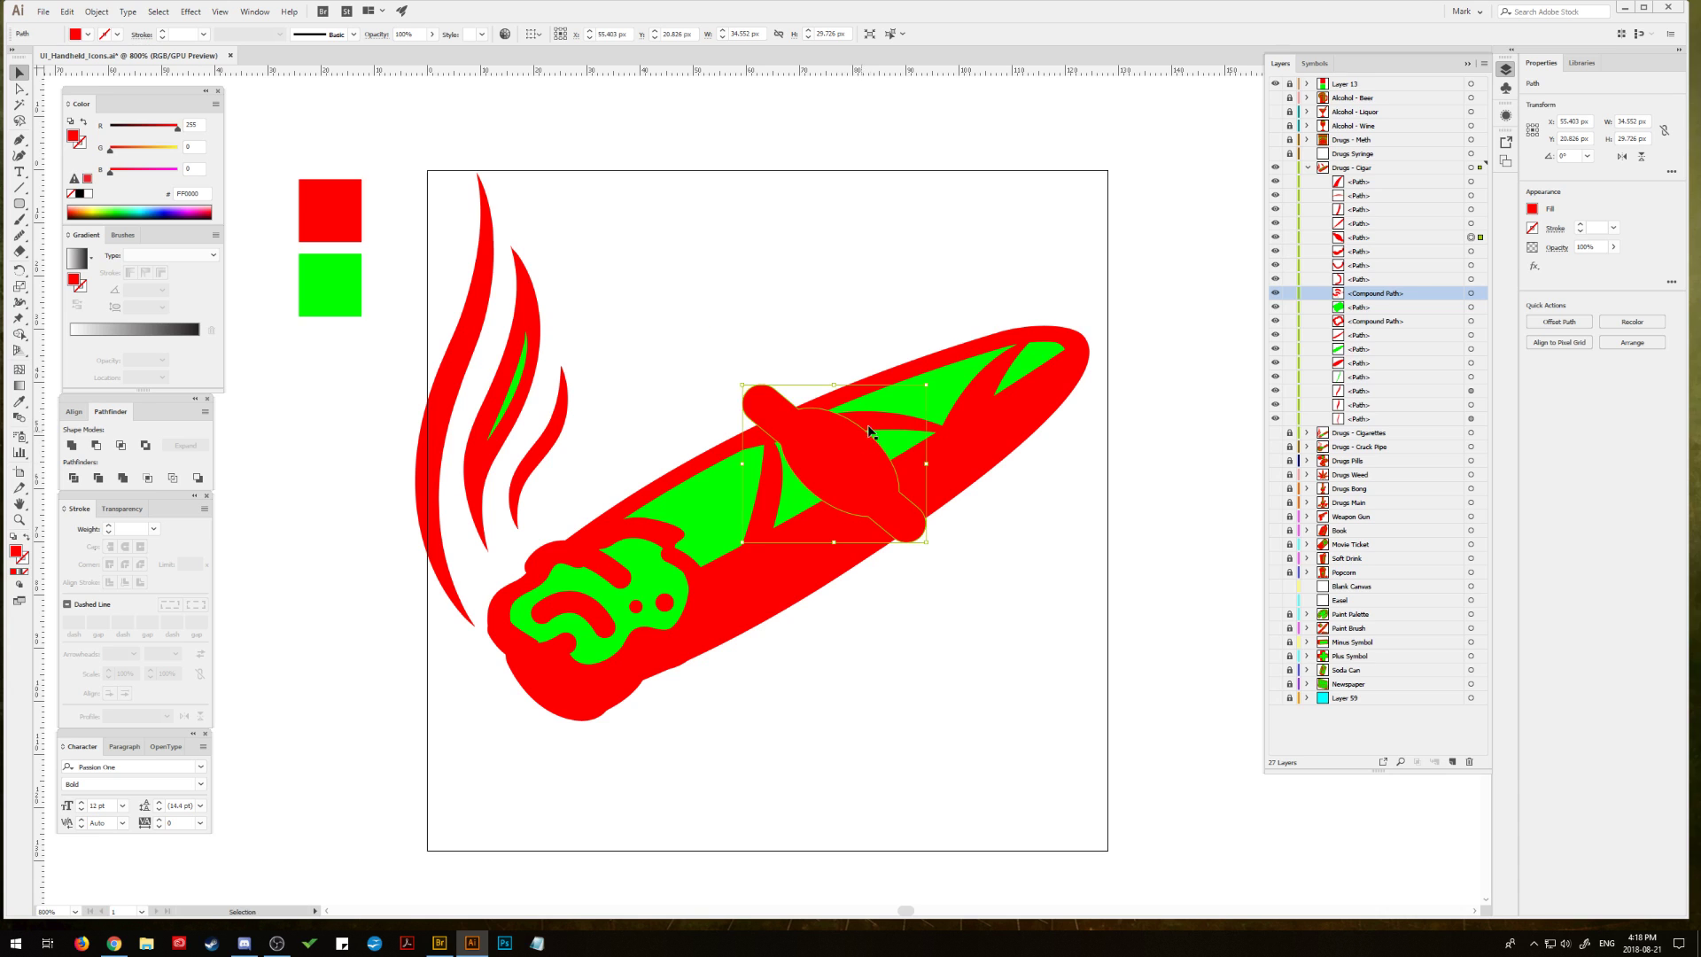
Step: Apply a vertical Bulge warp to the label with 3% bend, 38% horizontal distortion and 0% vertical distortion
{"action": "left_click", "coordinate": [200, 12]}
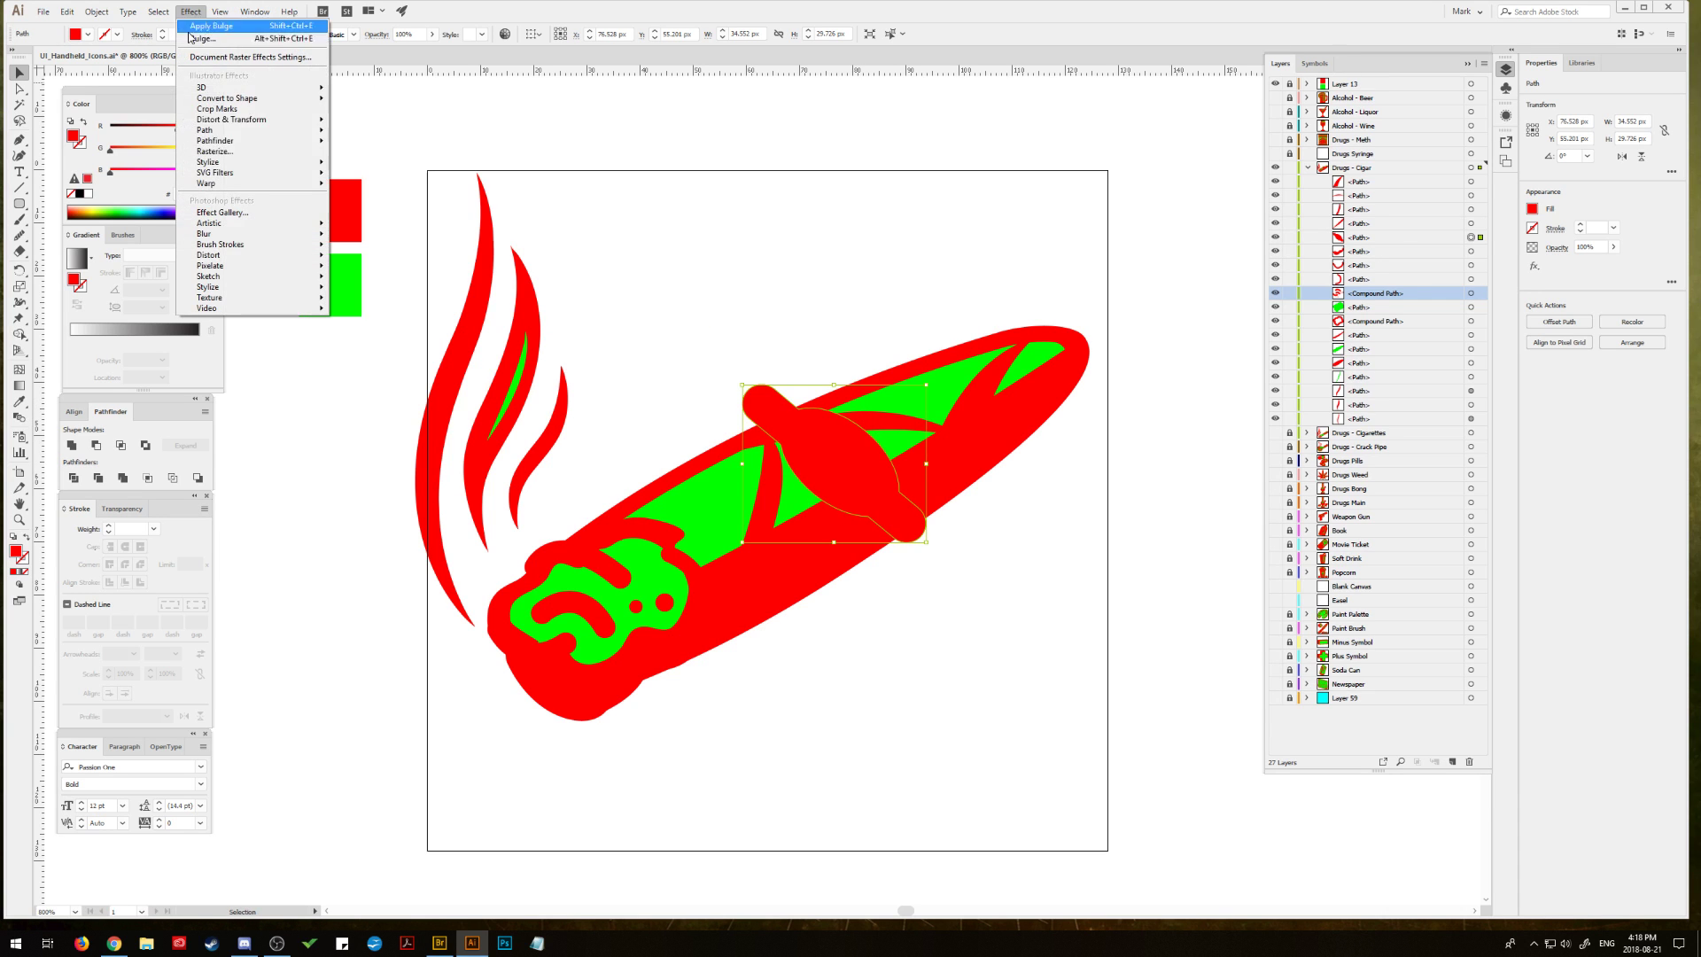
{"action": "mouse_move", "coordinate": [266, 183]}
{"action": "left_click", "coordinate": [363, 243]}
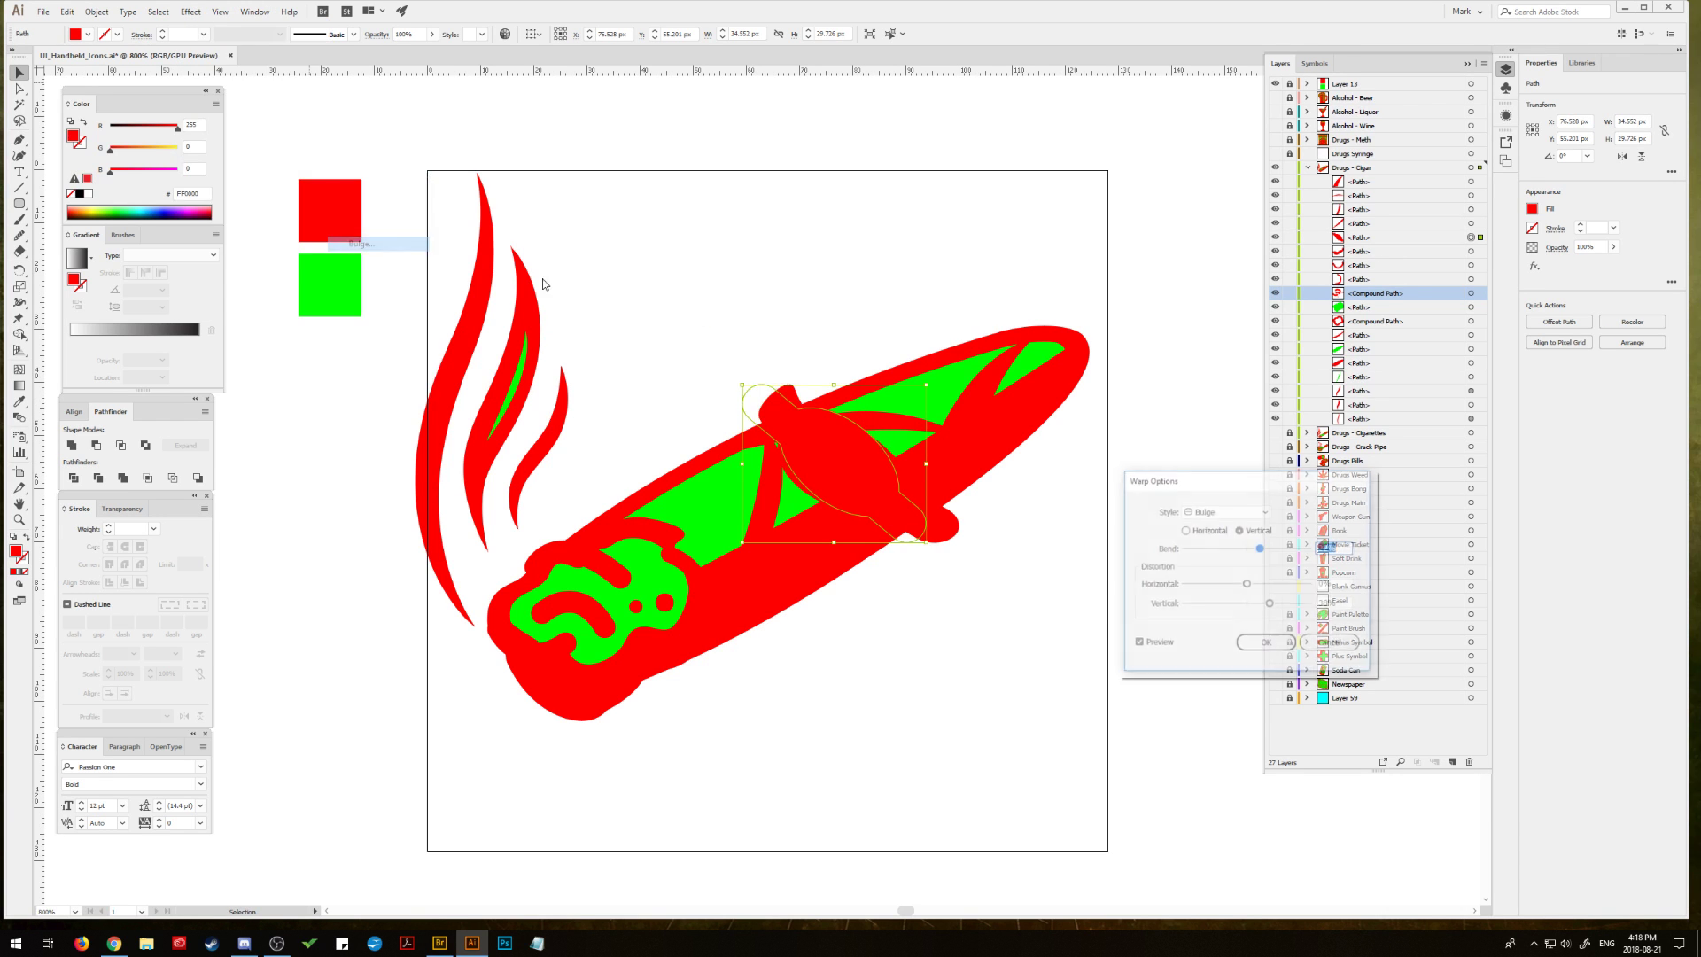
{"action": "left_click_drag", "start_coordinate": [1260, 549], "coordinate": [1248, 605]}
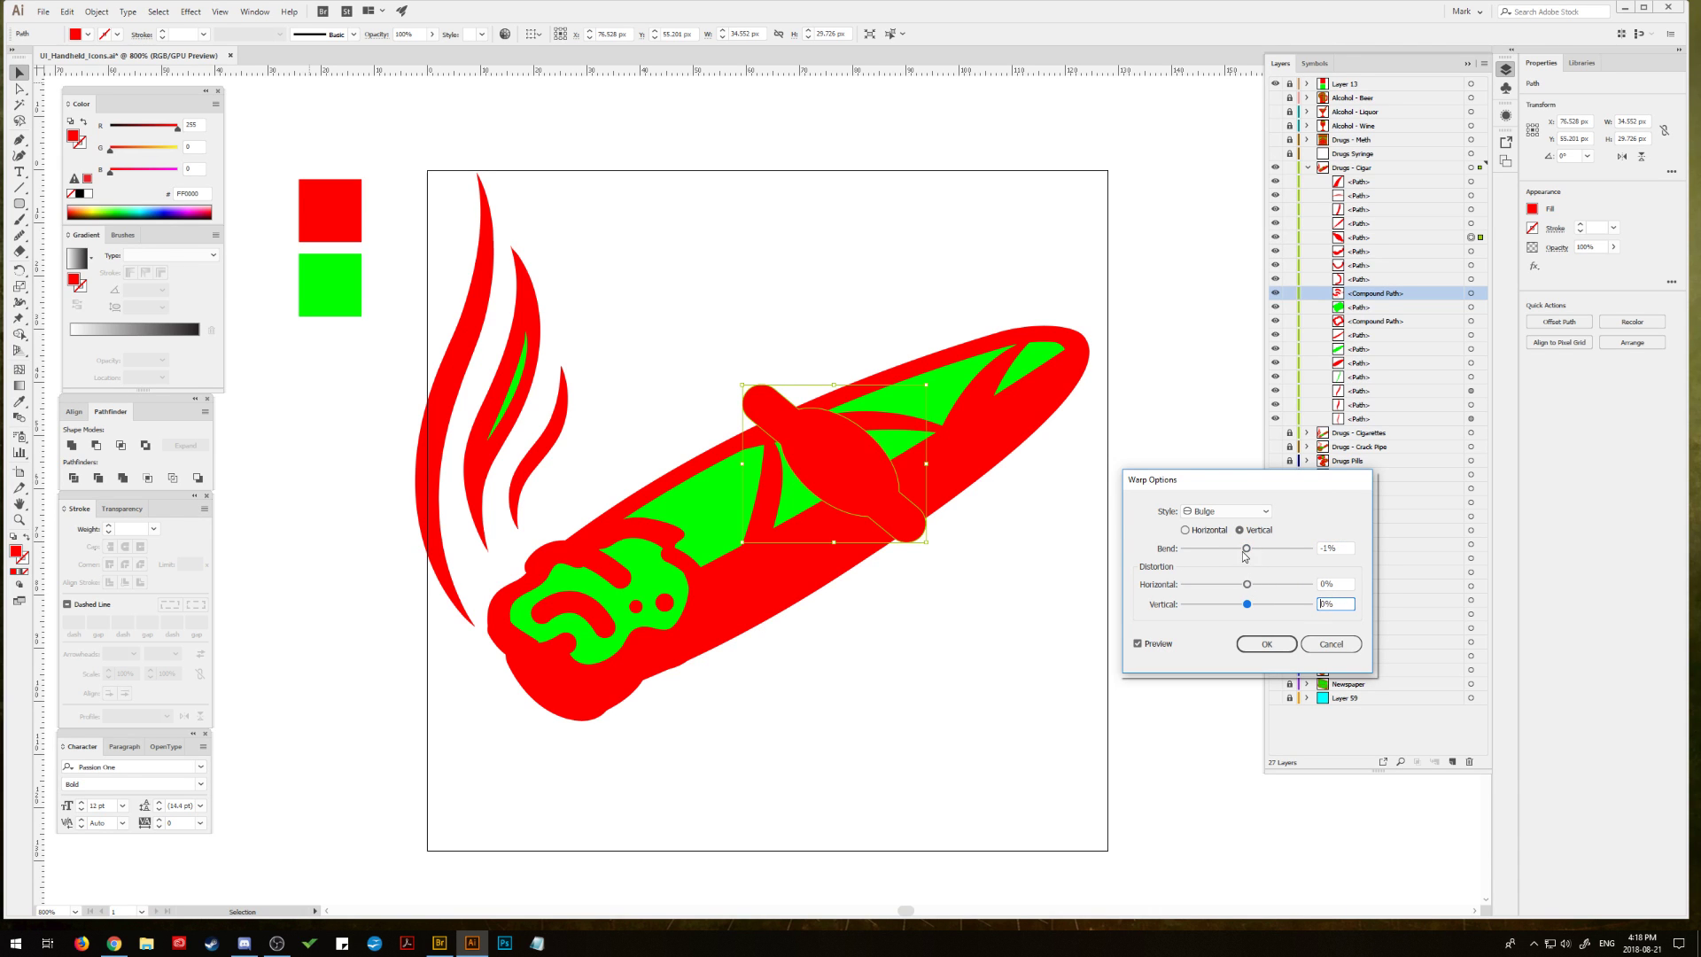
{"action": "left_click_drag", "start_coordinate": [1247, 549], "coordinate": [1271, 586]}
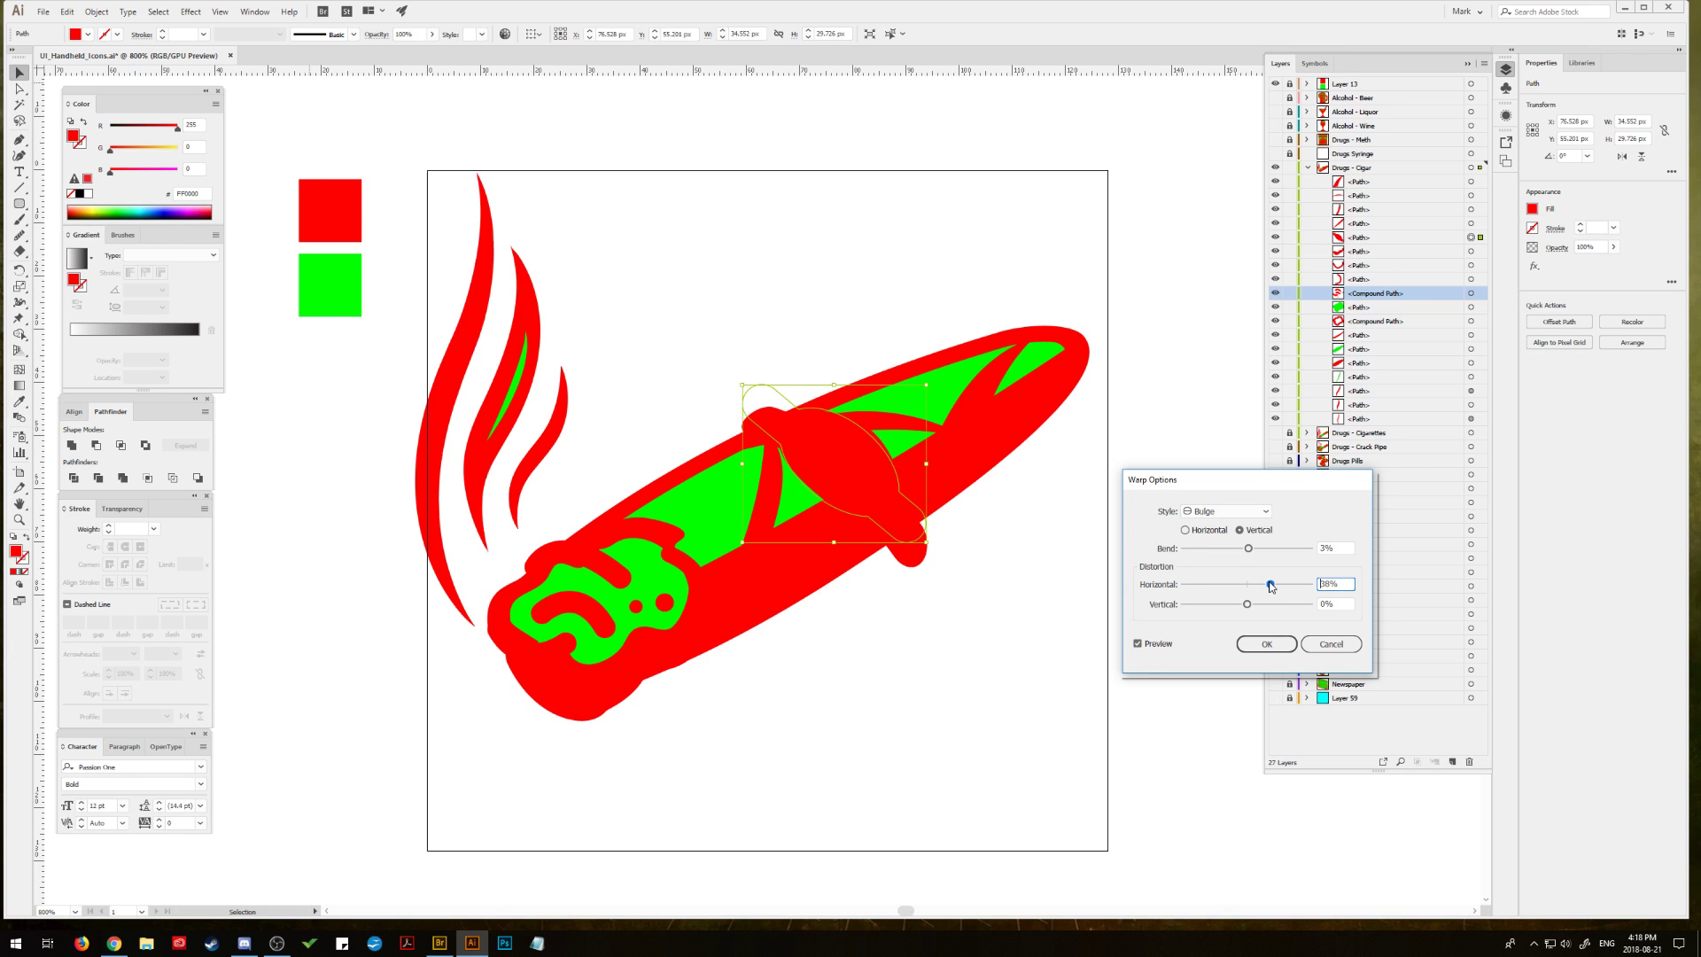
{"action": "left_click", "coordinate": [1264, 642]}
Step: Scale the warped label down to about 30 by 26 px and expand its appearance
{"action": "left_click_drag", "start_coordinate": [925, 544], "coordinate": [913, 532]}
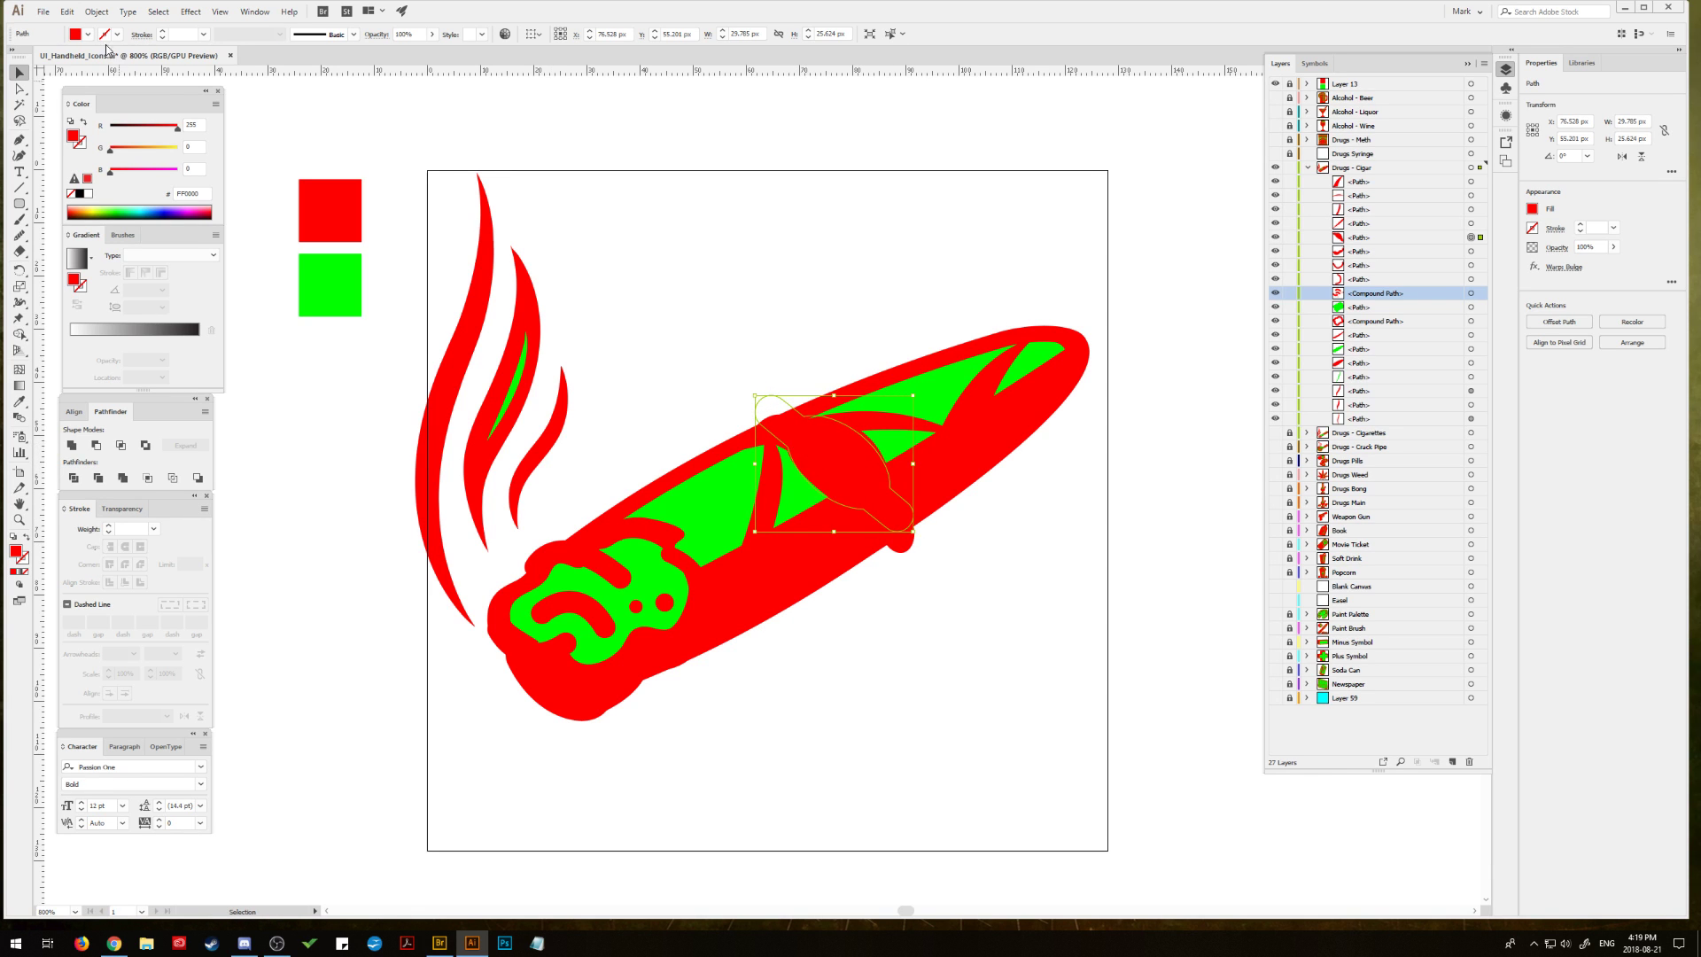
{"action": "left_click", "coordinate": [96, 13]}
{"action": "left_click", "coordinate": [133, 167]}
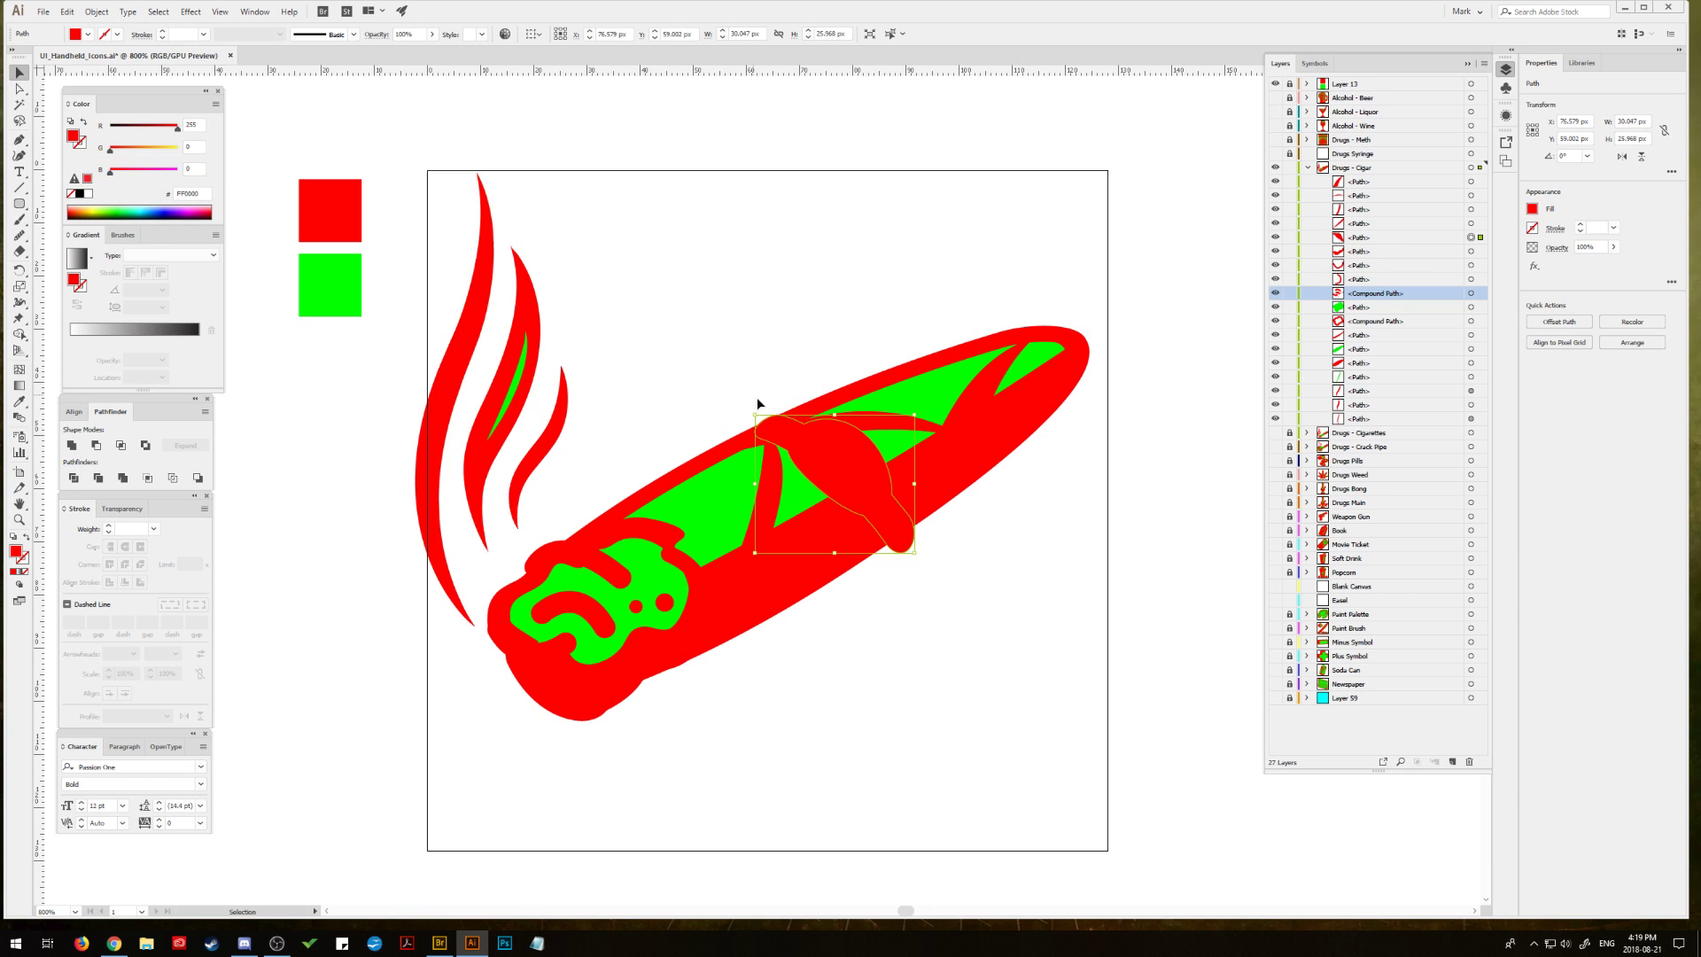
Step: Reposition the expanded label across the cigar's middle and scale it to about 31 by 27 px
{"action": "left_click_drag", "start_coordinate": [915, 553], "coordinate": [895, 536]}
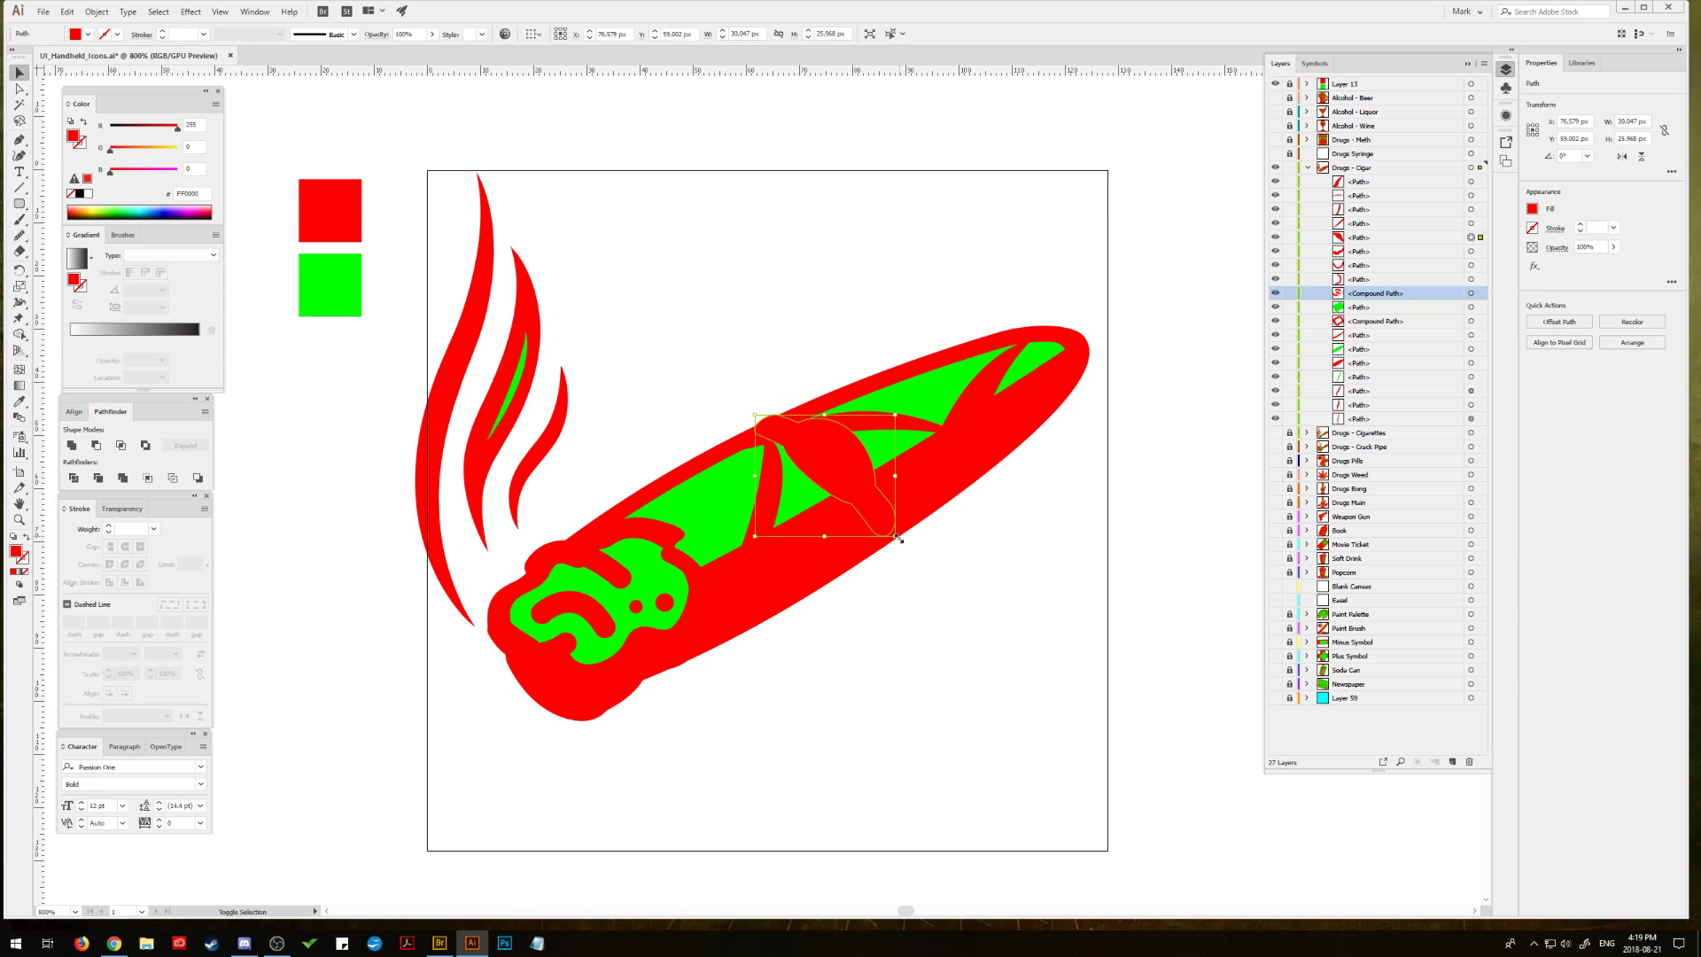
{"action": "left_click_drag", "start_coordinate": [848, 473], "coordinate": [849, 481]}
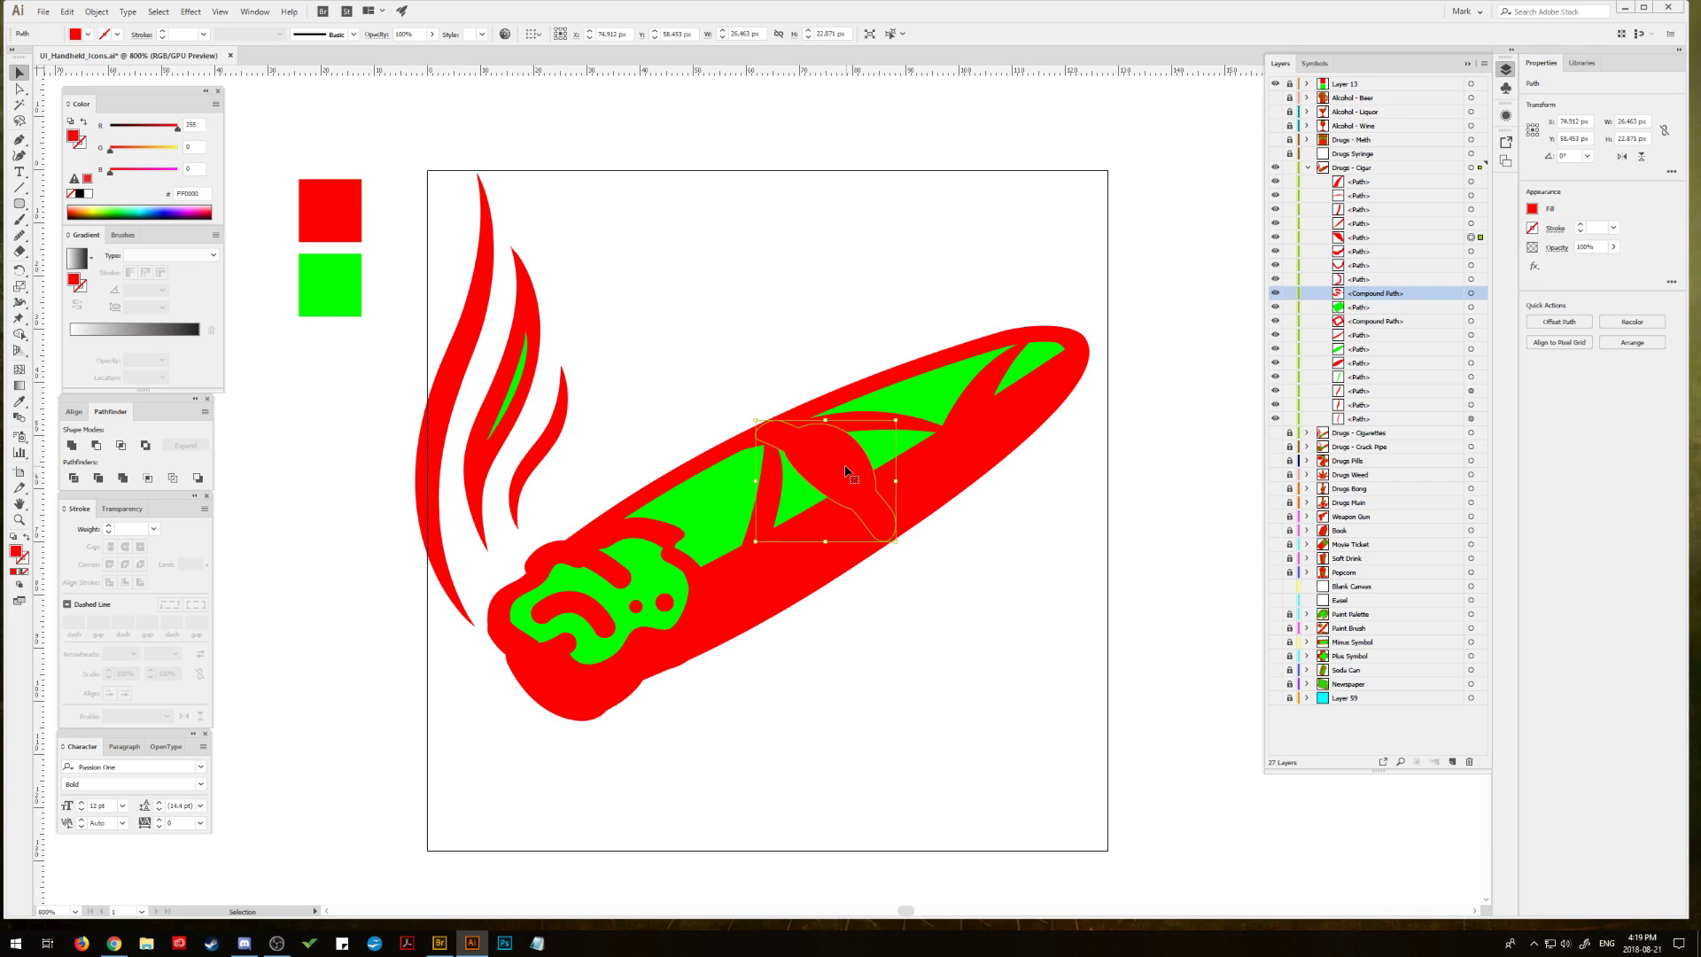
{"action": "left_click_drag", "start_coordinate": [895, 422], "coordinate": [909, 403]}
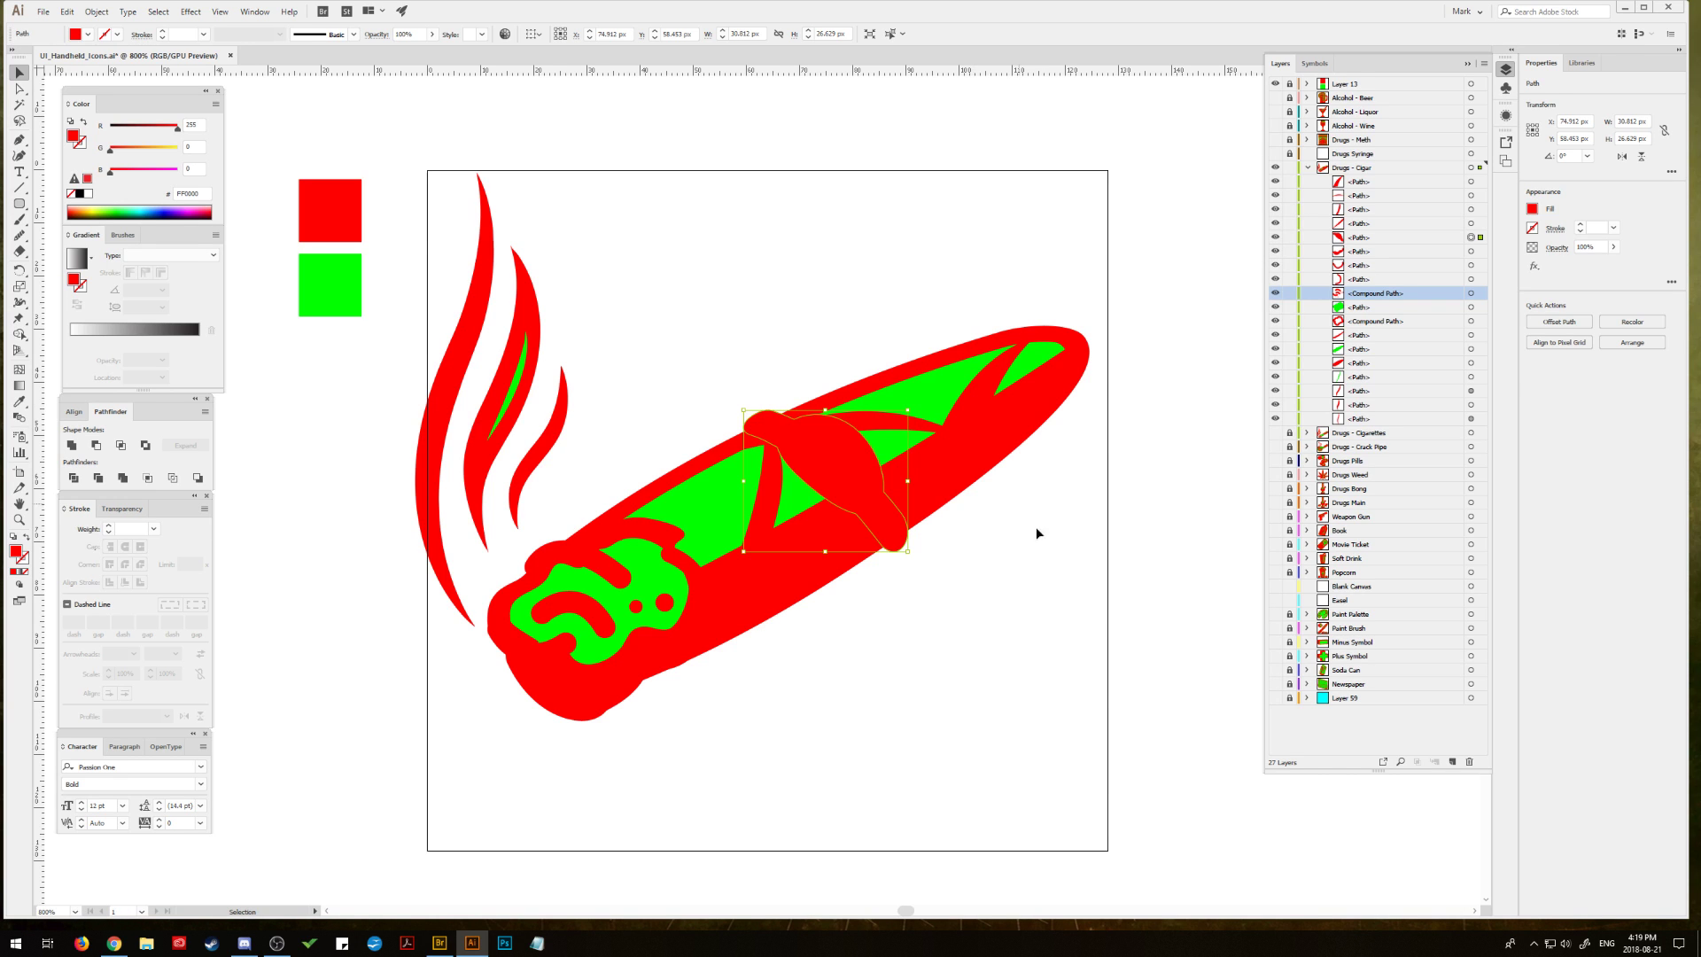
Step: Create an inner copy of the red label with a -3 px path offset and mitre joins
{"action": "left_click", "coordinate": [1019, 551]}
{"action": "left_click", "coordinate": [897, 544]}
{"action": "left_click", "coordinate": [981, 596]}
{"action": "left_click", "coordinate": [806, 443]}
{"action": "left_click", "coordinate": [91, 11]}
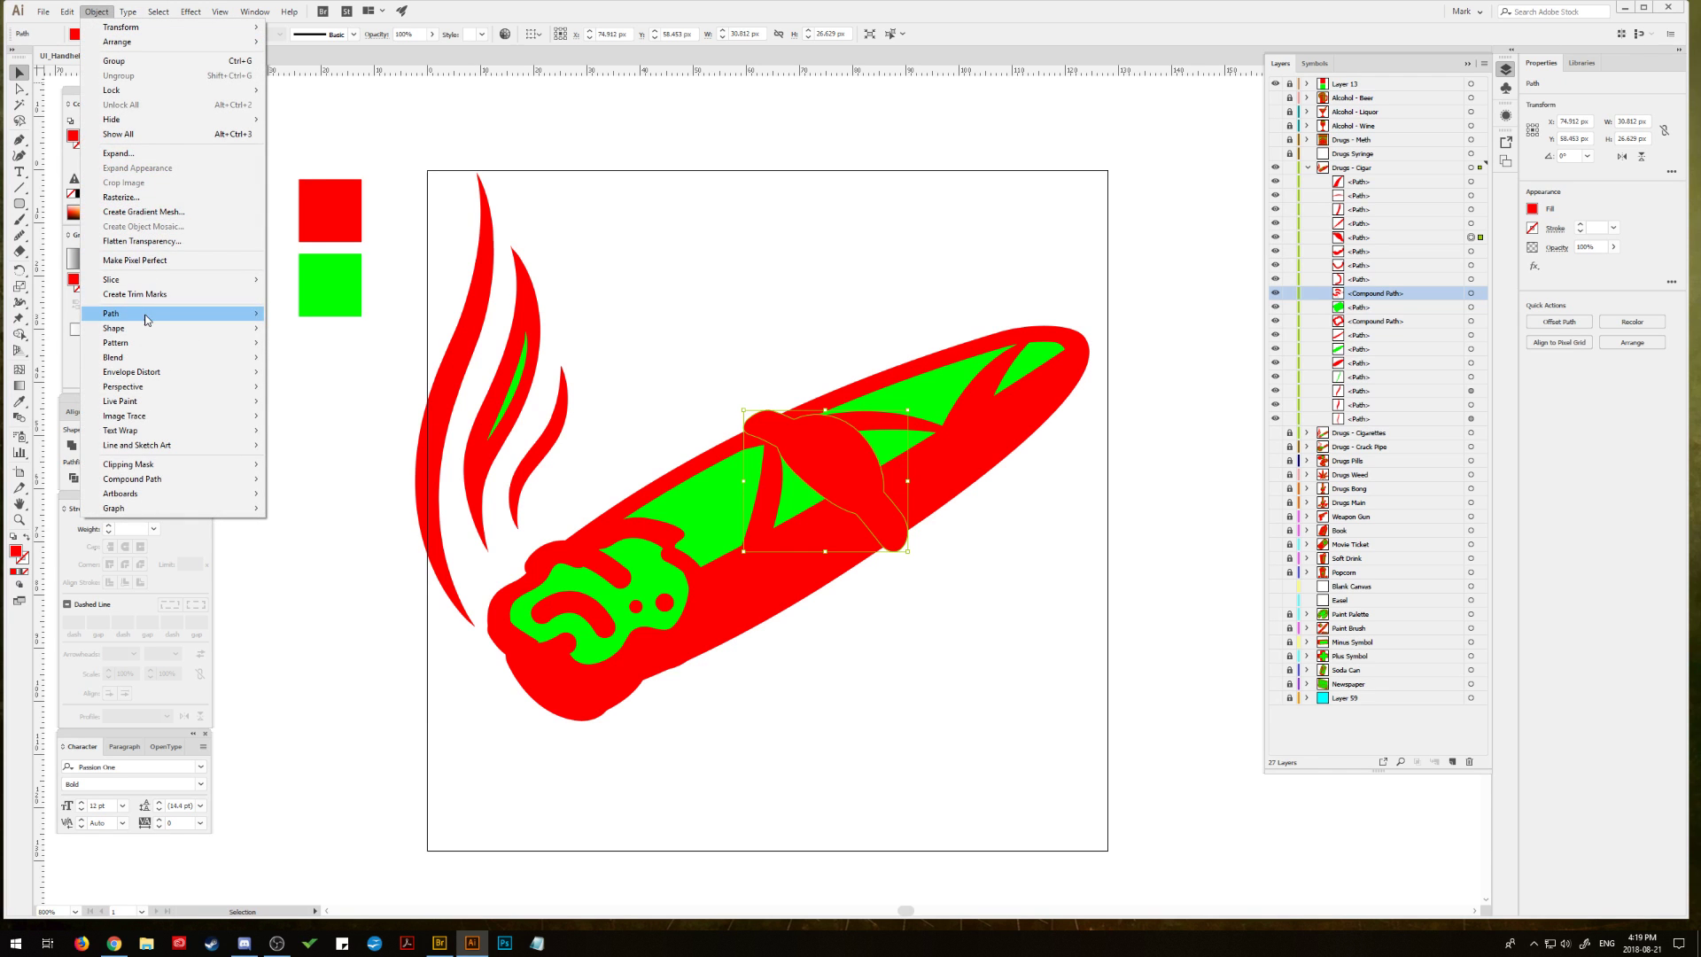
{"action": "mouse_move", "coordinate": [204, 313]}
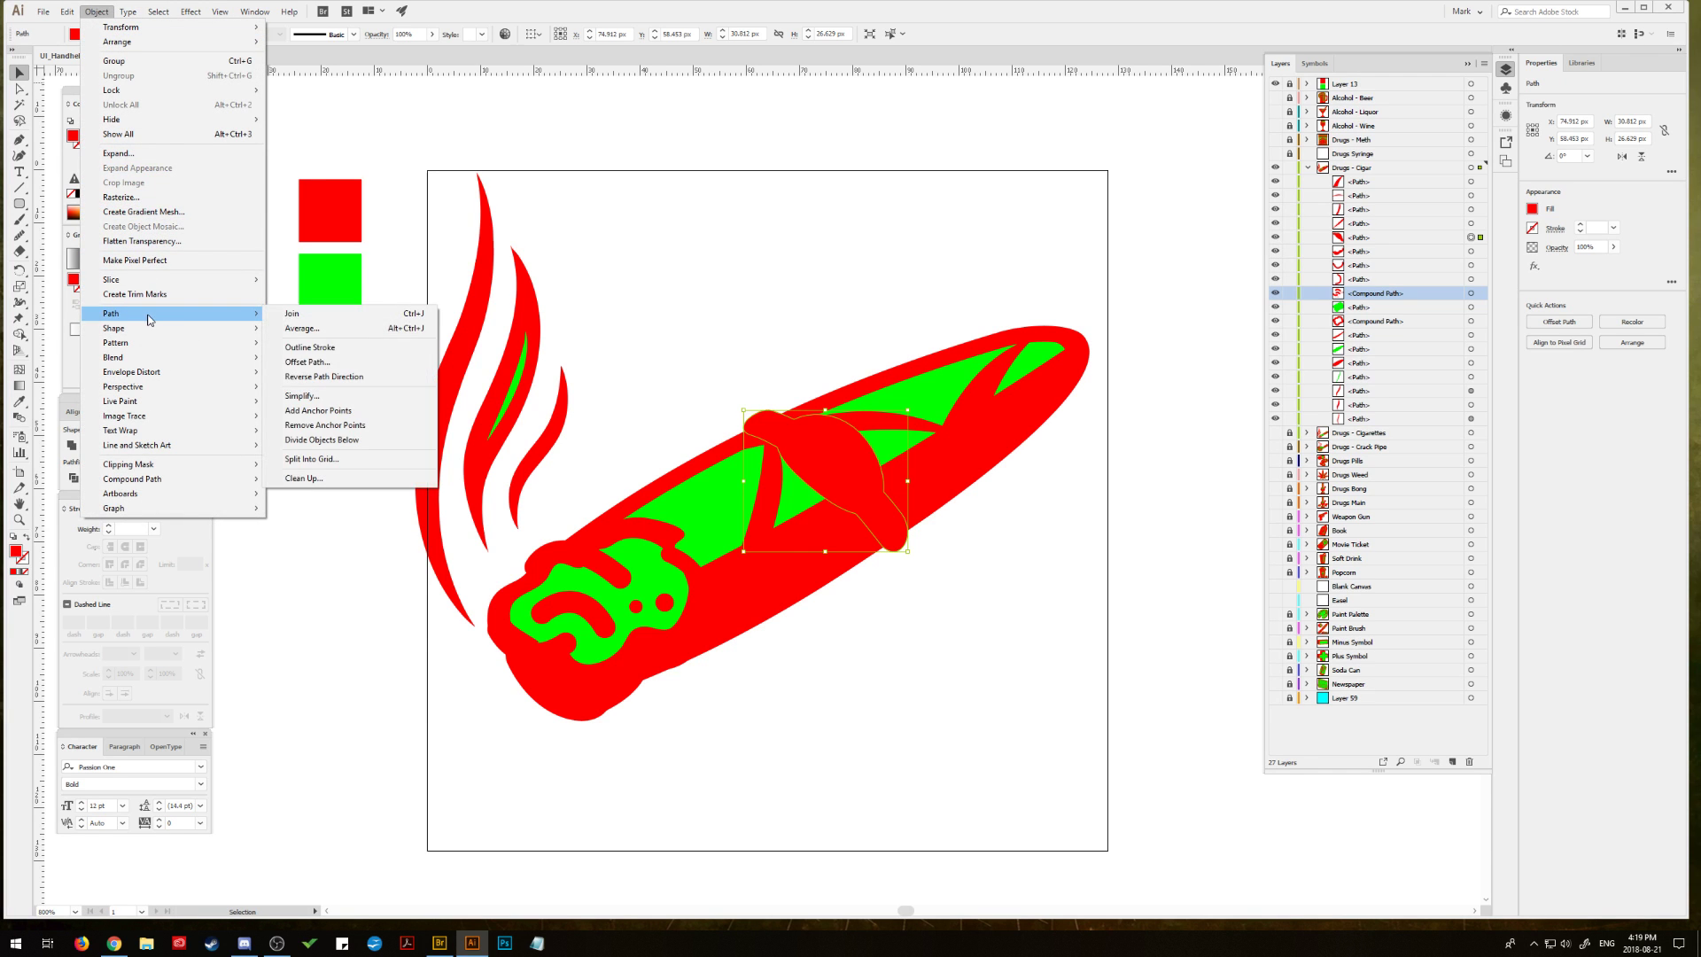
{"action": "left_click", "coordinate": [343, 368]}
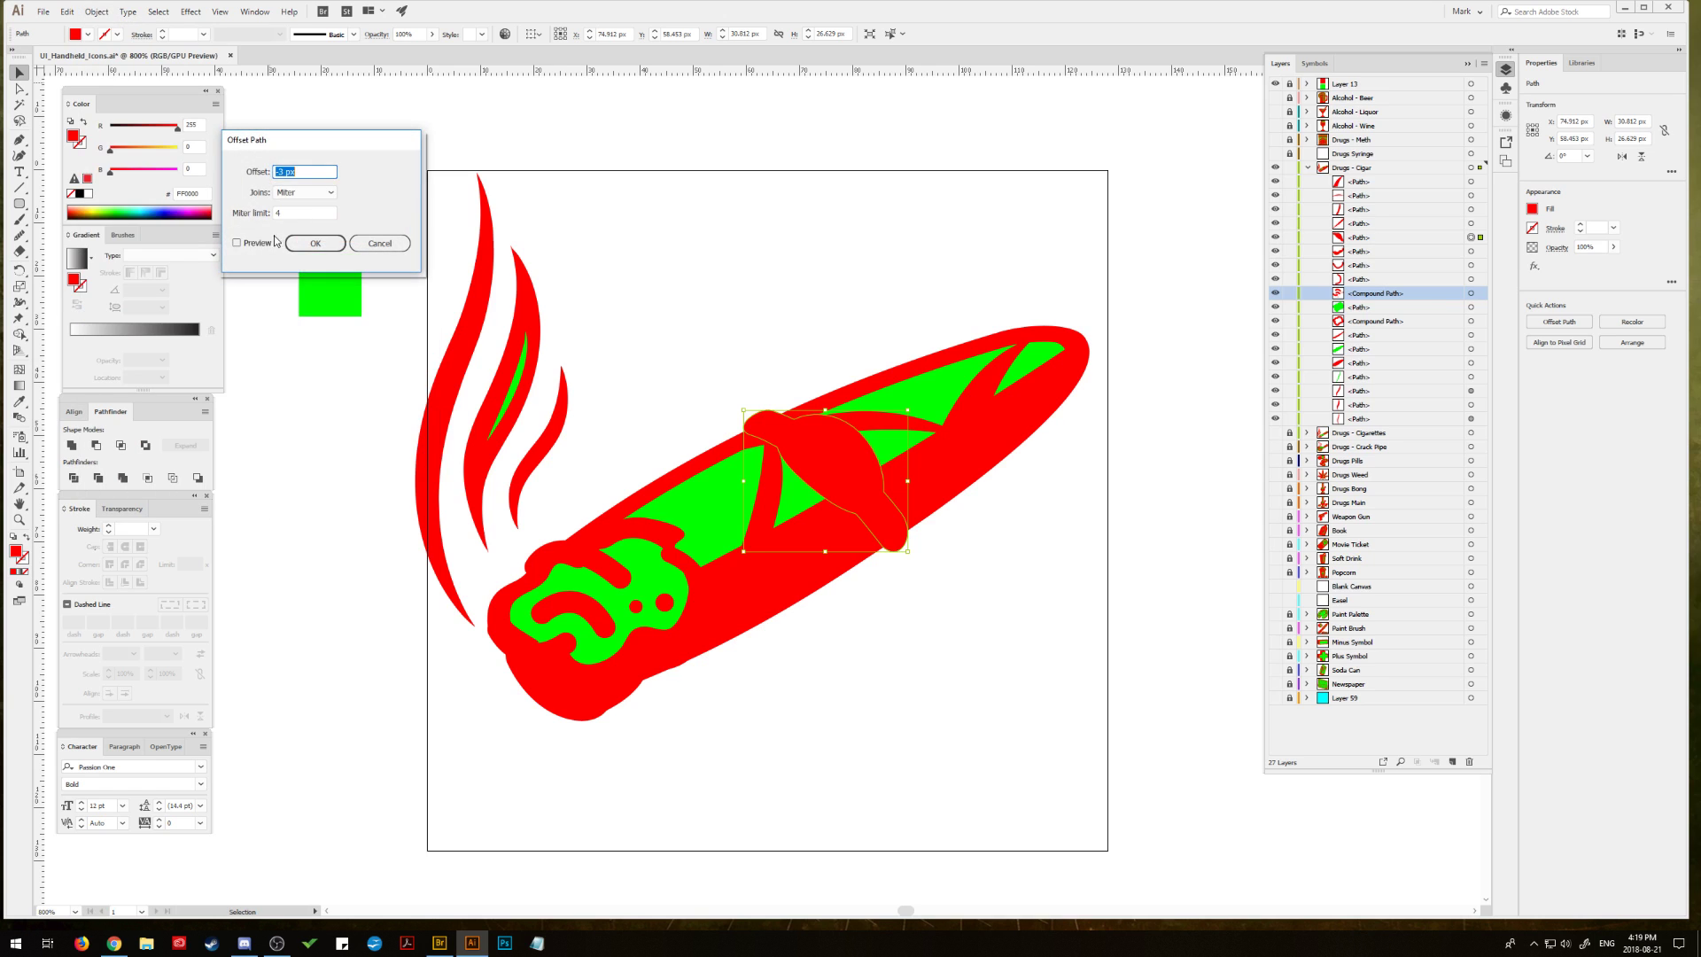
{"action": "left_click", "coordinate": [236, 244]}
{"action": "key", "text": "Return"}
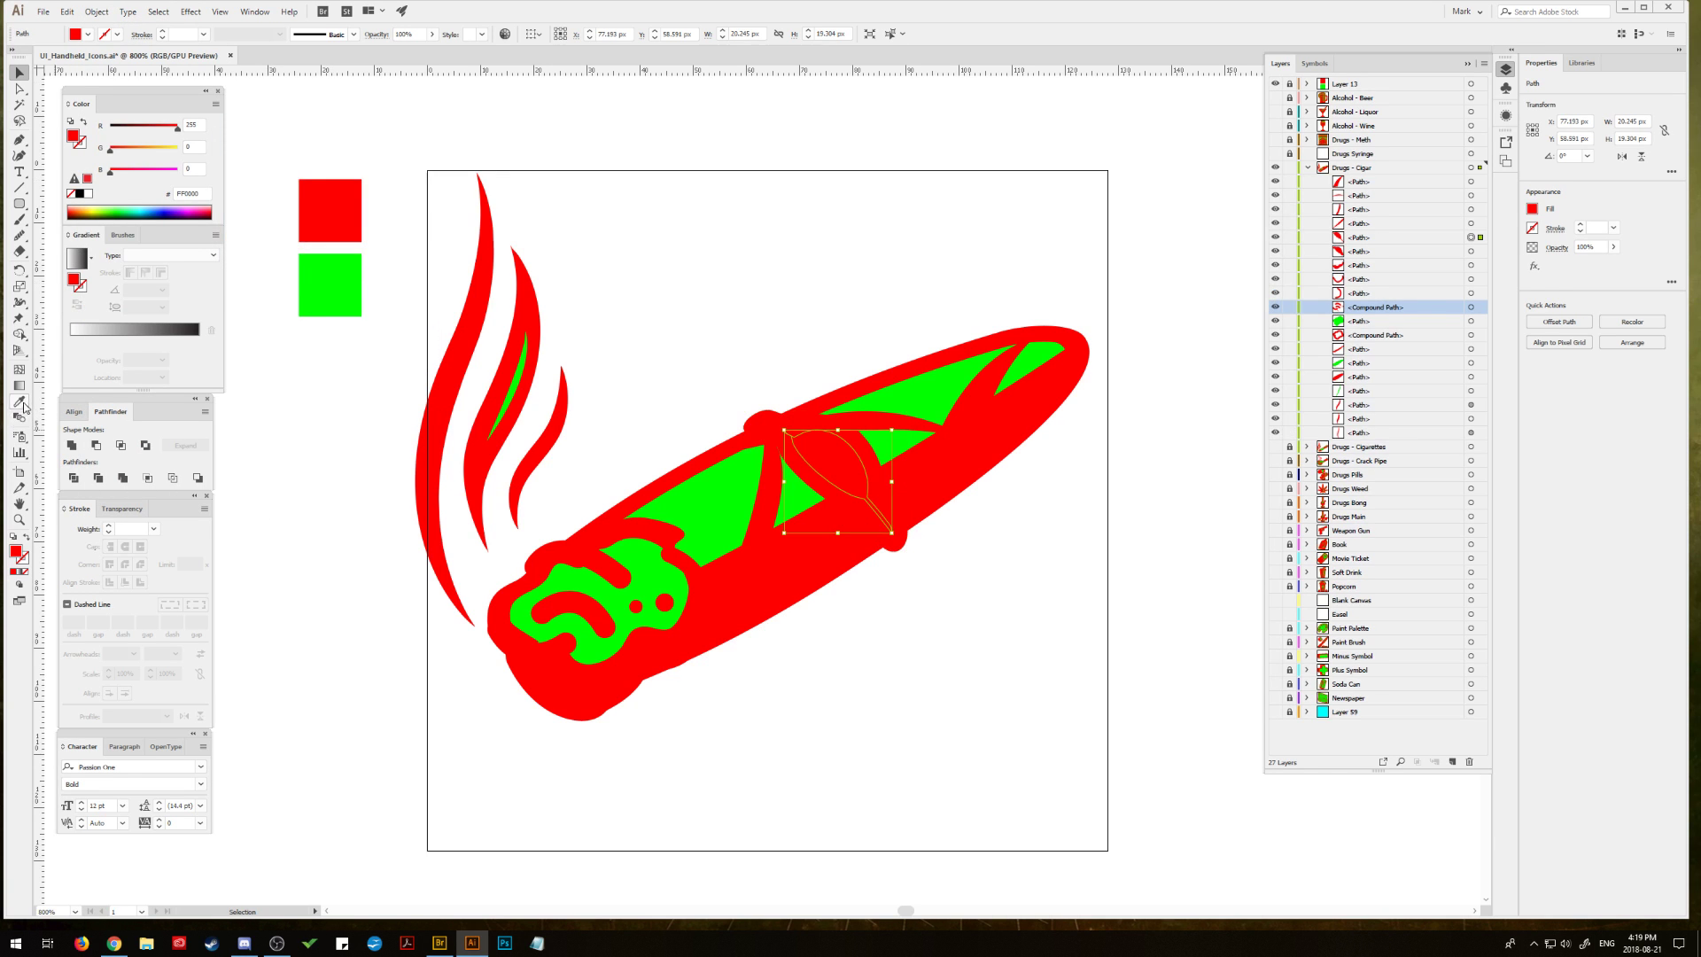
Step: Fill the inner label shape with the green sampled from the reference swatch
{"action": "left_click", "coordinate": [25, 407]}
{"action": "left_click", "coordinate": [359, 270]}
{"action": "left_click", "coordinate": [21, 73]}
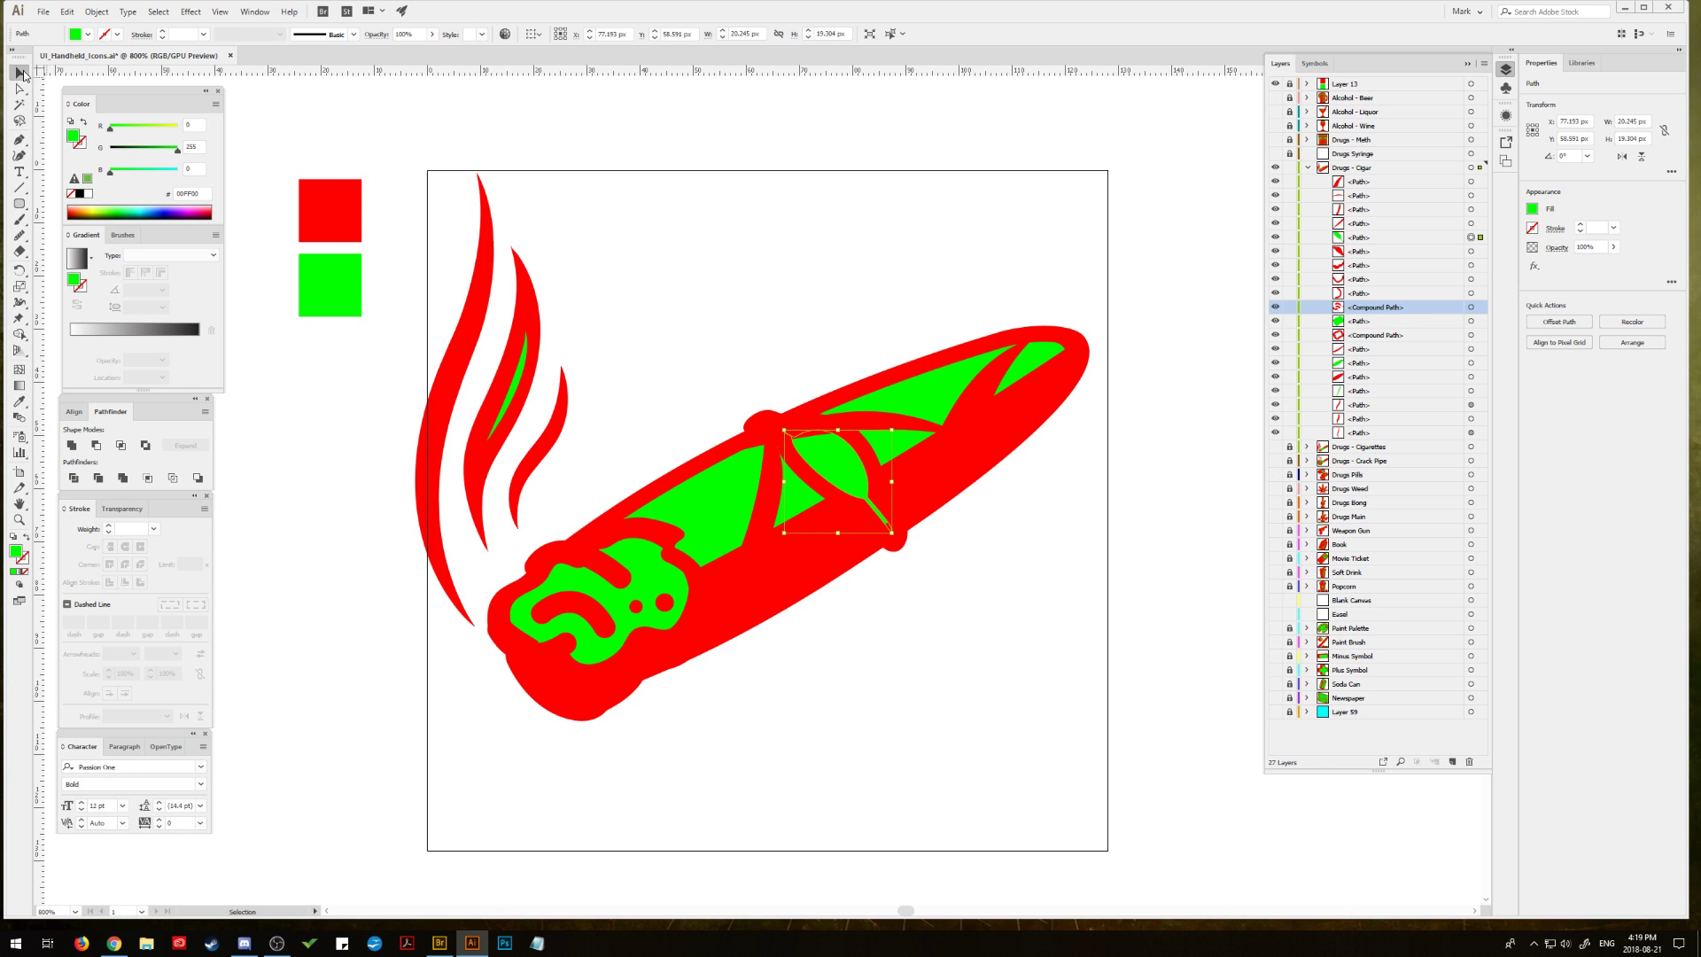
Step: Move the green and red label paths to the top of the Drugs - Cigar layer's stacking order
{"action": "left_click", "coordinate": [1392, 239]}
{"action": "left_click", "coordinate": [1389, 251], "text": "shift"}
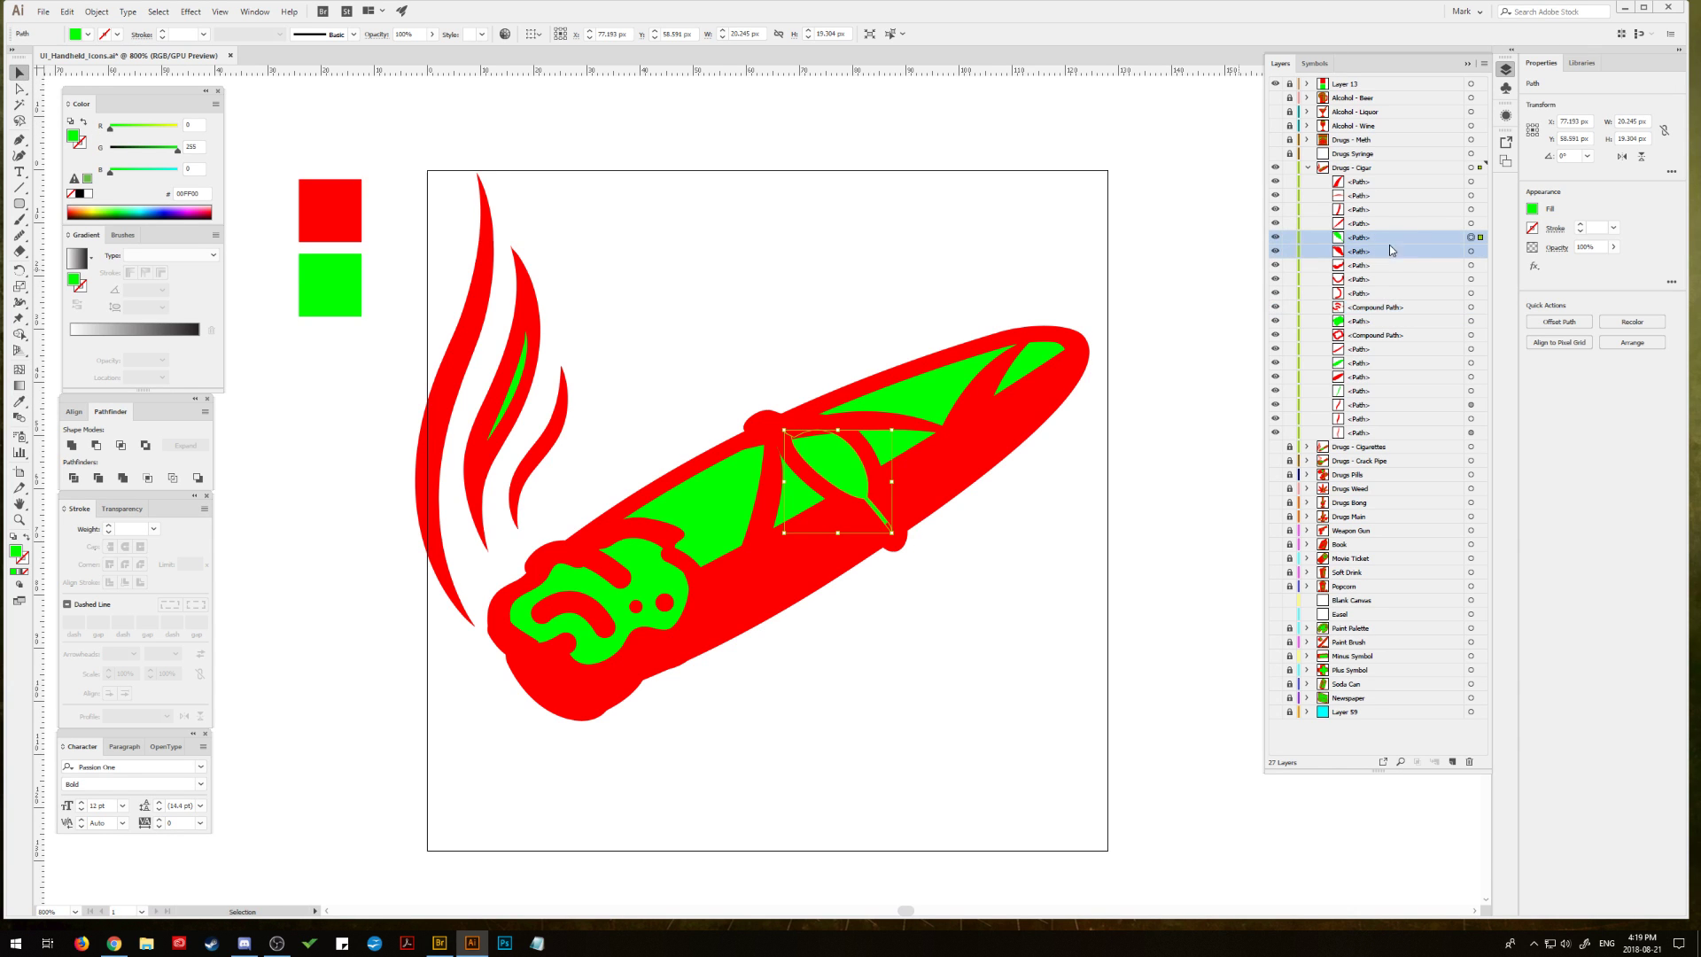
{"action": "left_click_drag", "start_coordinate": [1392, 242], "coordinate": [1390, 175]}
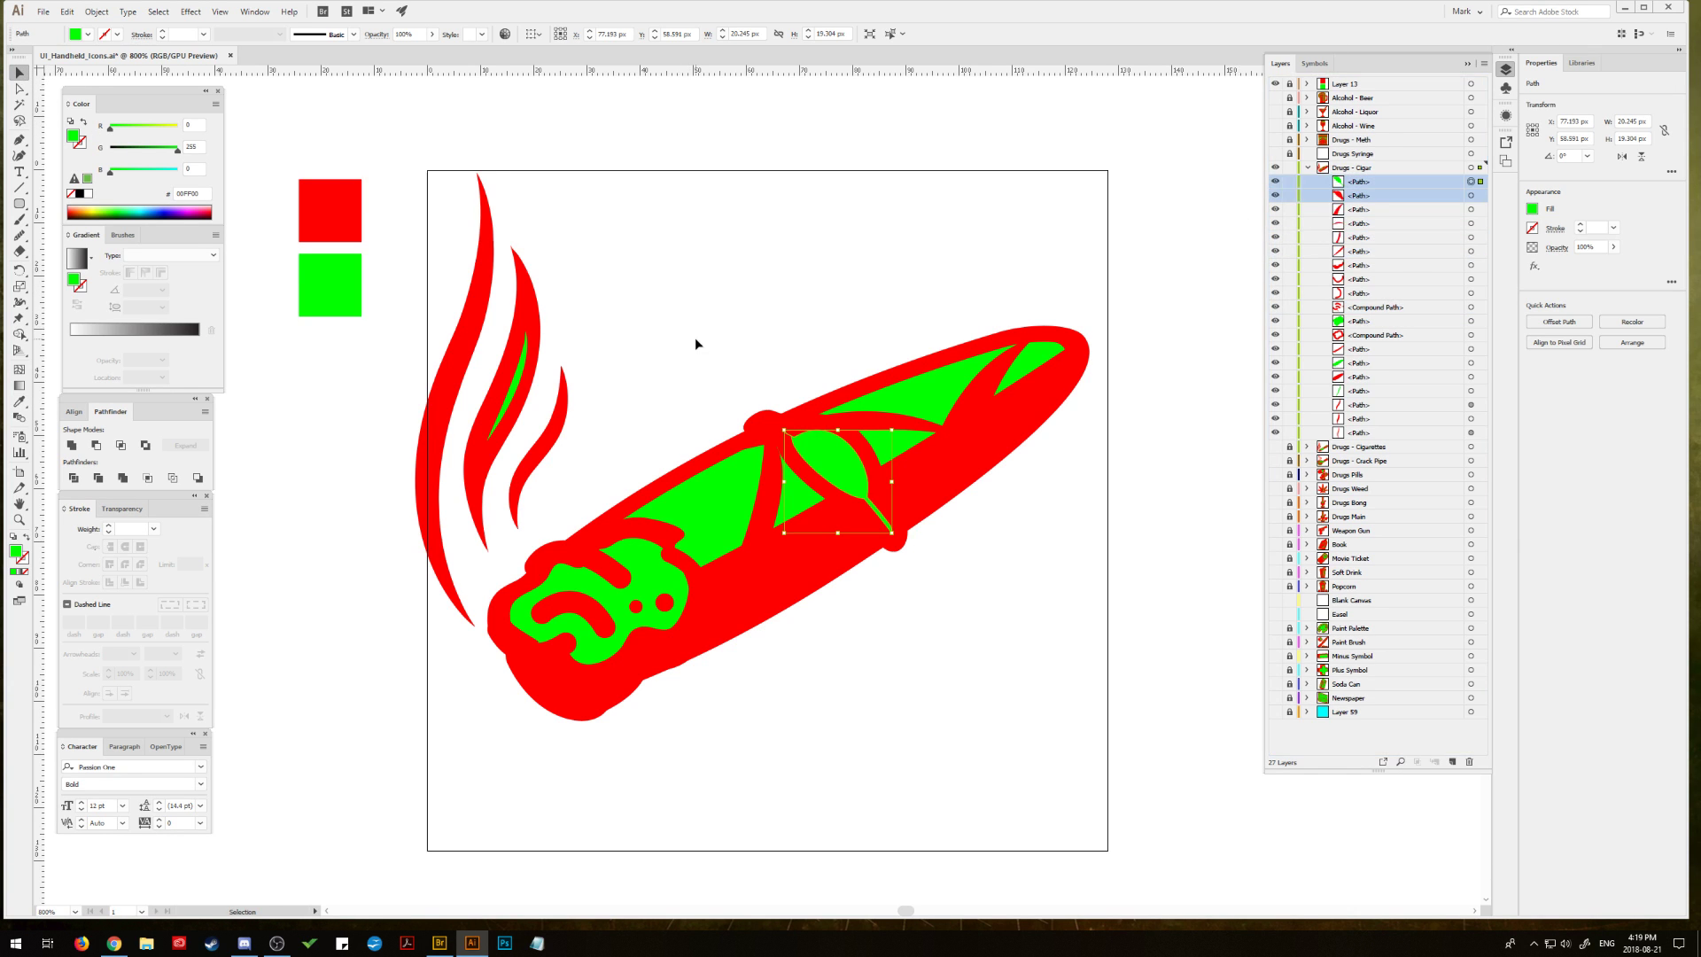
{"action": "left_click", "coordinate": [895, 302]}
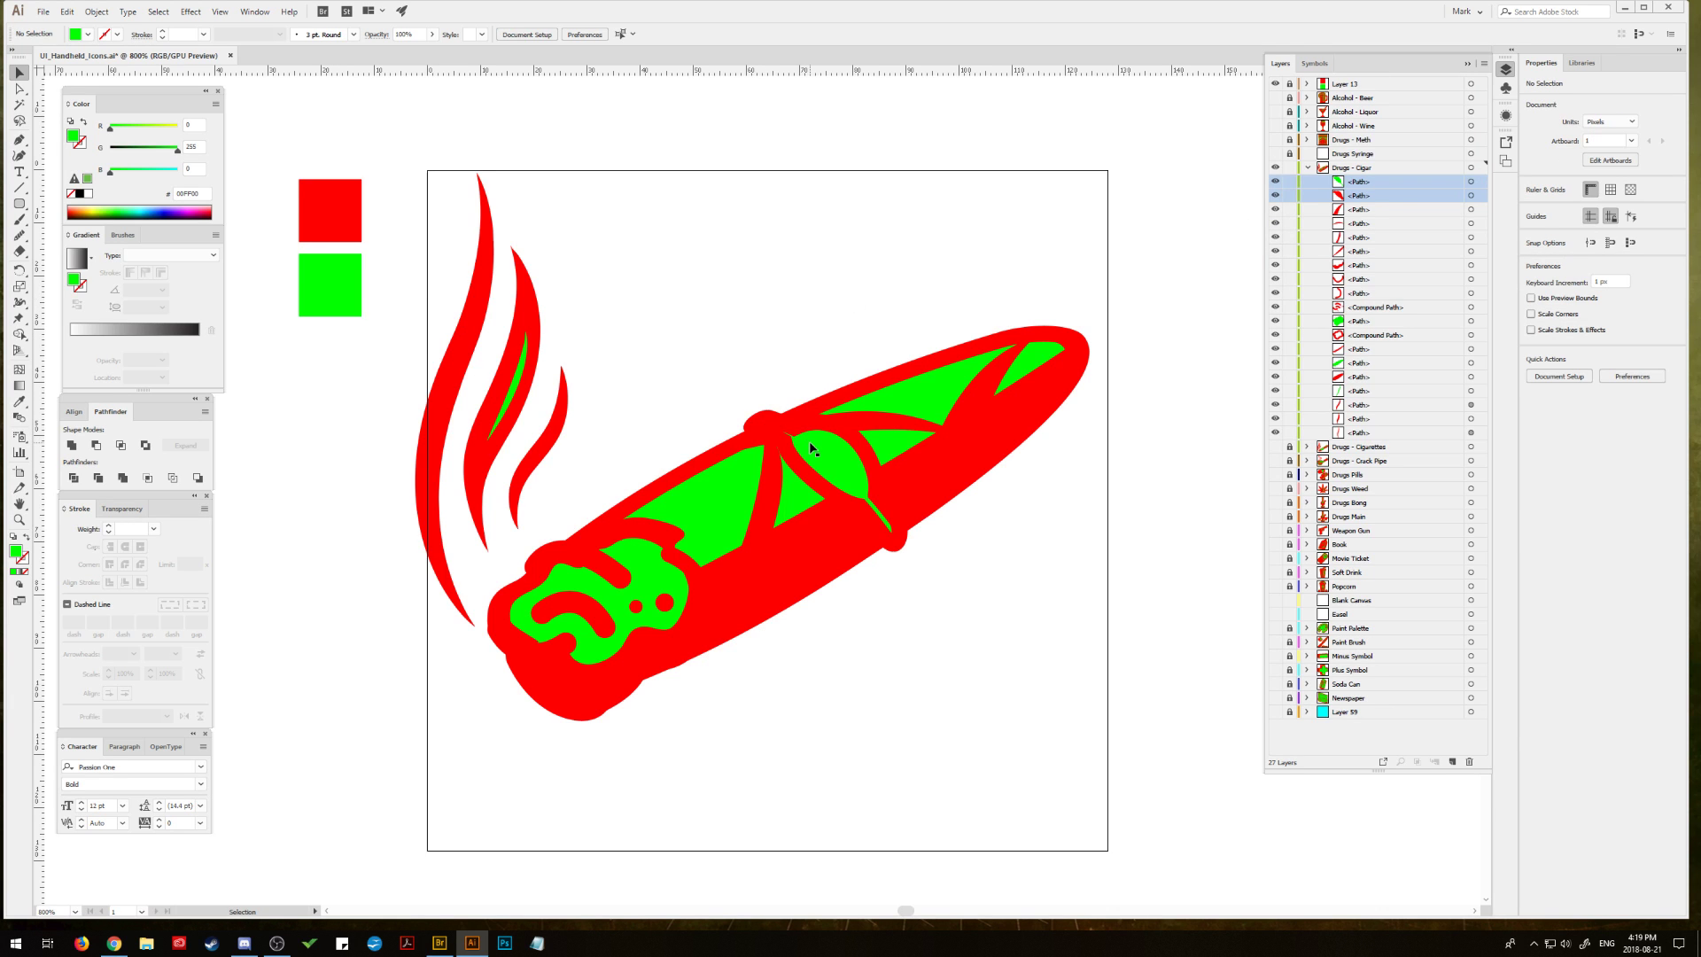
Step: Draw a curved cutting shape about 38 by 17 px along the cigar's upper edge, covering the label's protruding end
{"action": "left_click", "coordinate": [777, 429]}
{"action": "left_click_drag", "start_coordinate": [18, 139], "coordinate": [49, 140]}
{"action": "left_click", "coordinate": [710, 450]}
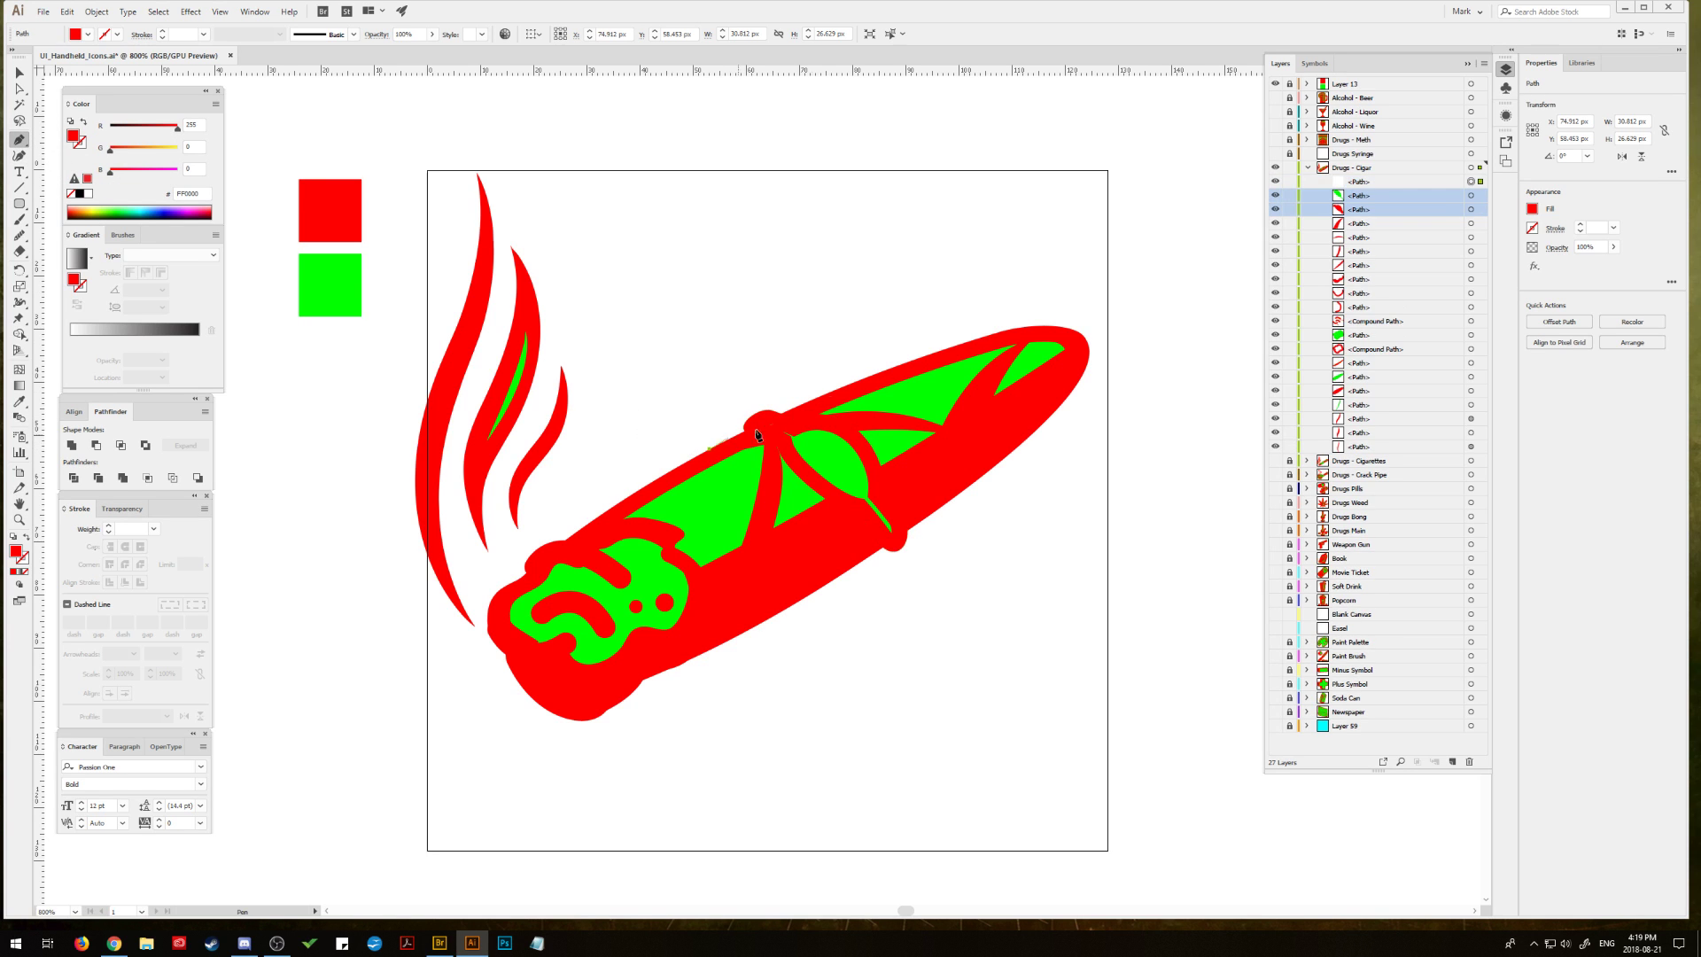
{"action": "left_click_drag", "start_coordinate": [912, 365], "coordinate": [993, 339]}
{"action": "left_click_drag", "start_coordinate": [710, 450], "coordinate": [690, 535]}
{"action": "left_click", "coordinate": [20, 74]}
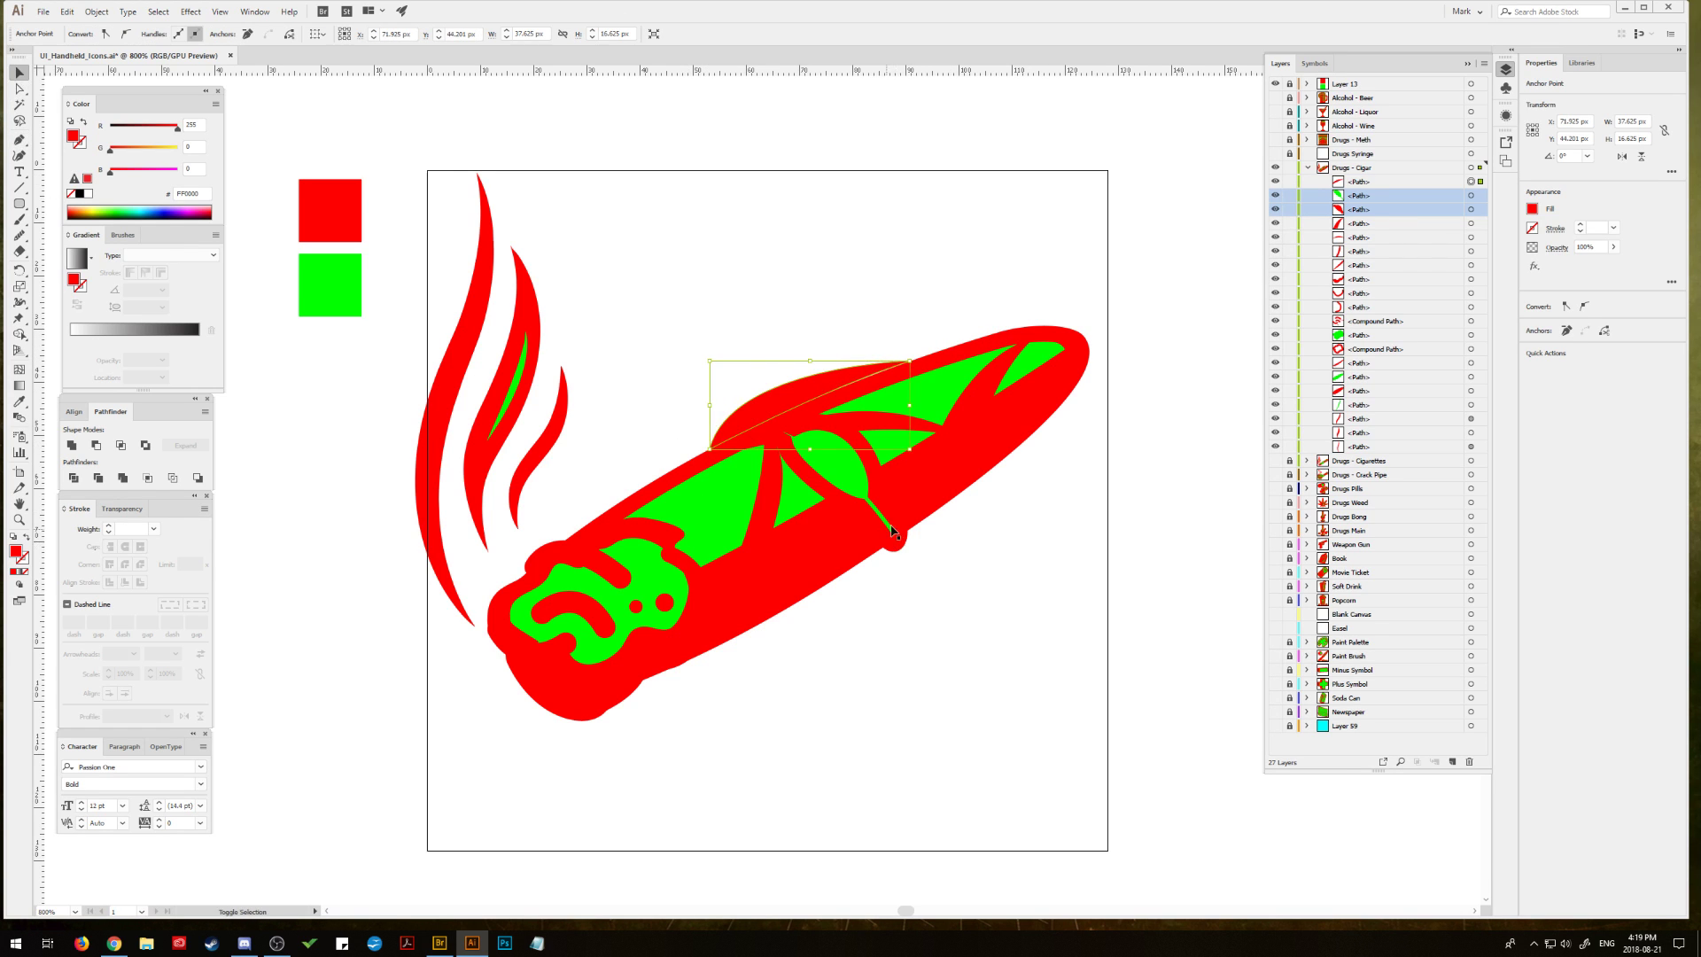
Step: Subtract the curved cutting shape from the red label and expand the result
{"action": "left_click", "coordinate": [97, 445], "text": "alt"}
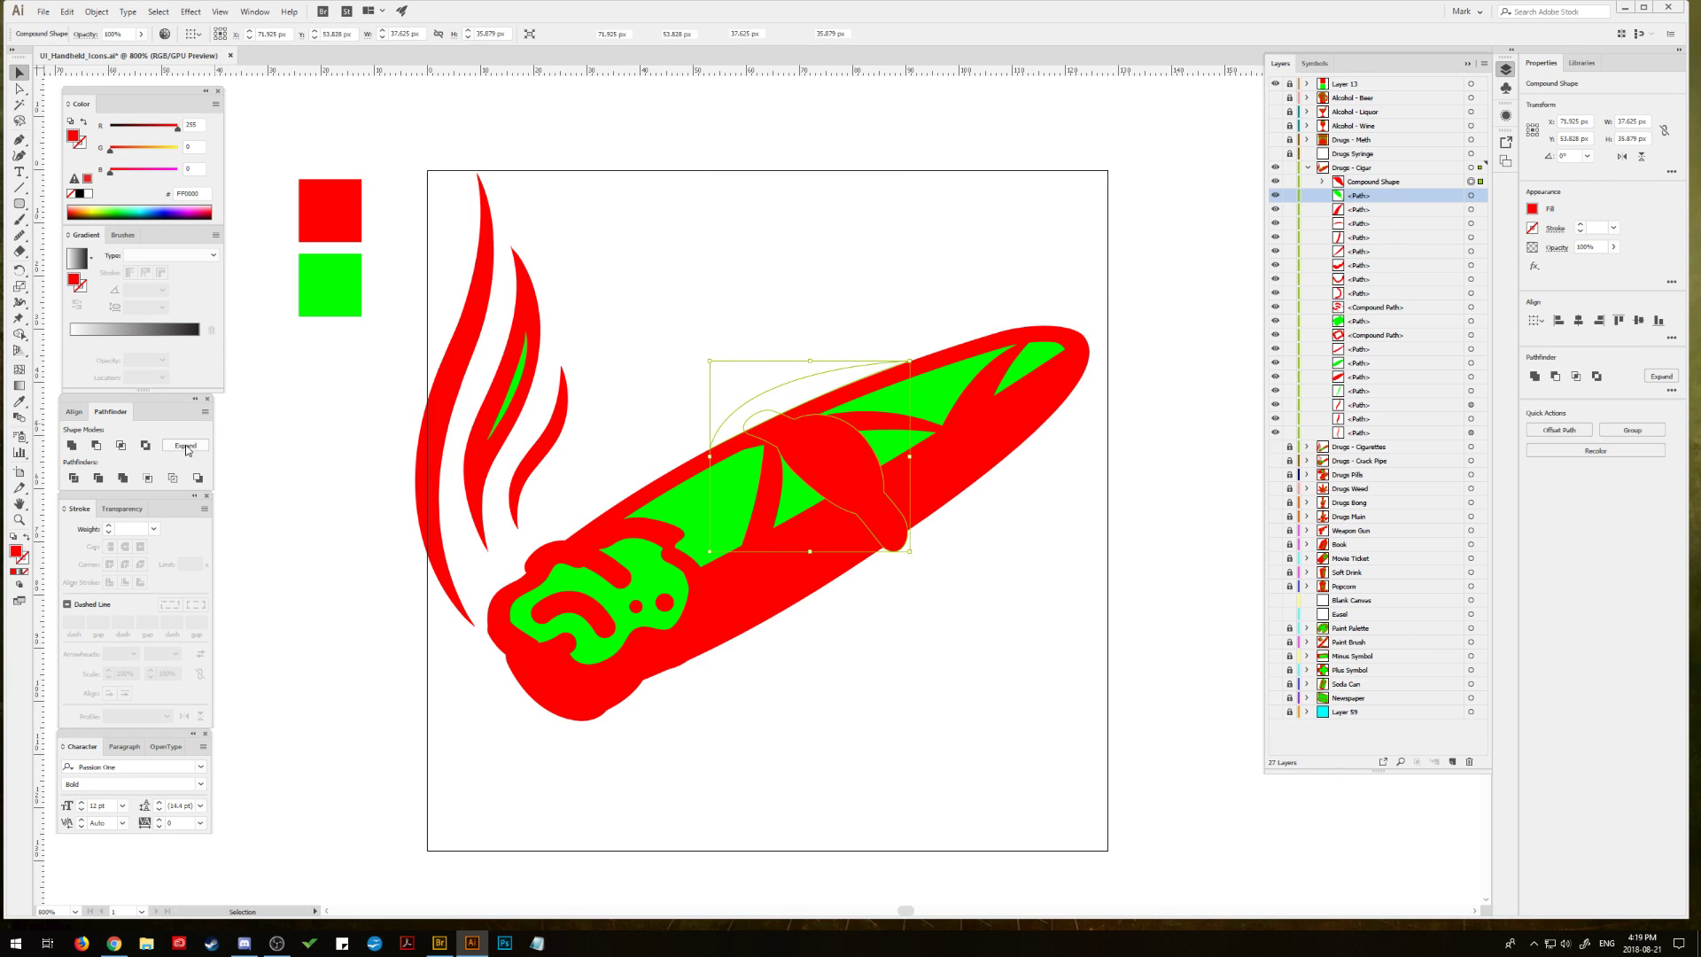
{"action": "left_click", "coordinate": [186, 450]}
{"action": "left_click", "coordinate": [676, 284]}
Step: Draw a closed cutting shape about 29 px wide along the cigar's lower edge, covering the label's protruding end
{"action": "key", "text": "p"}
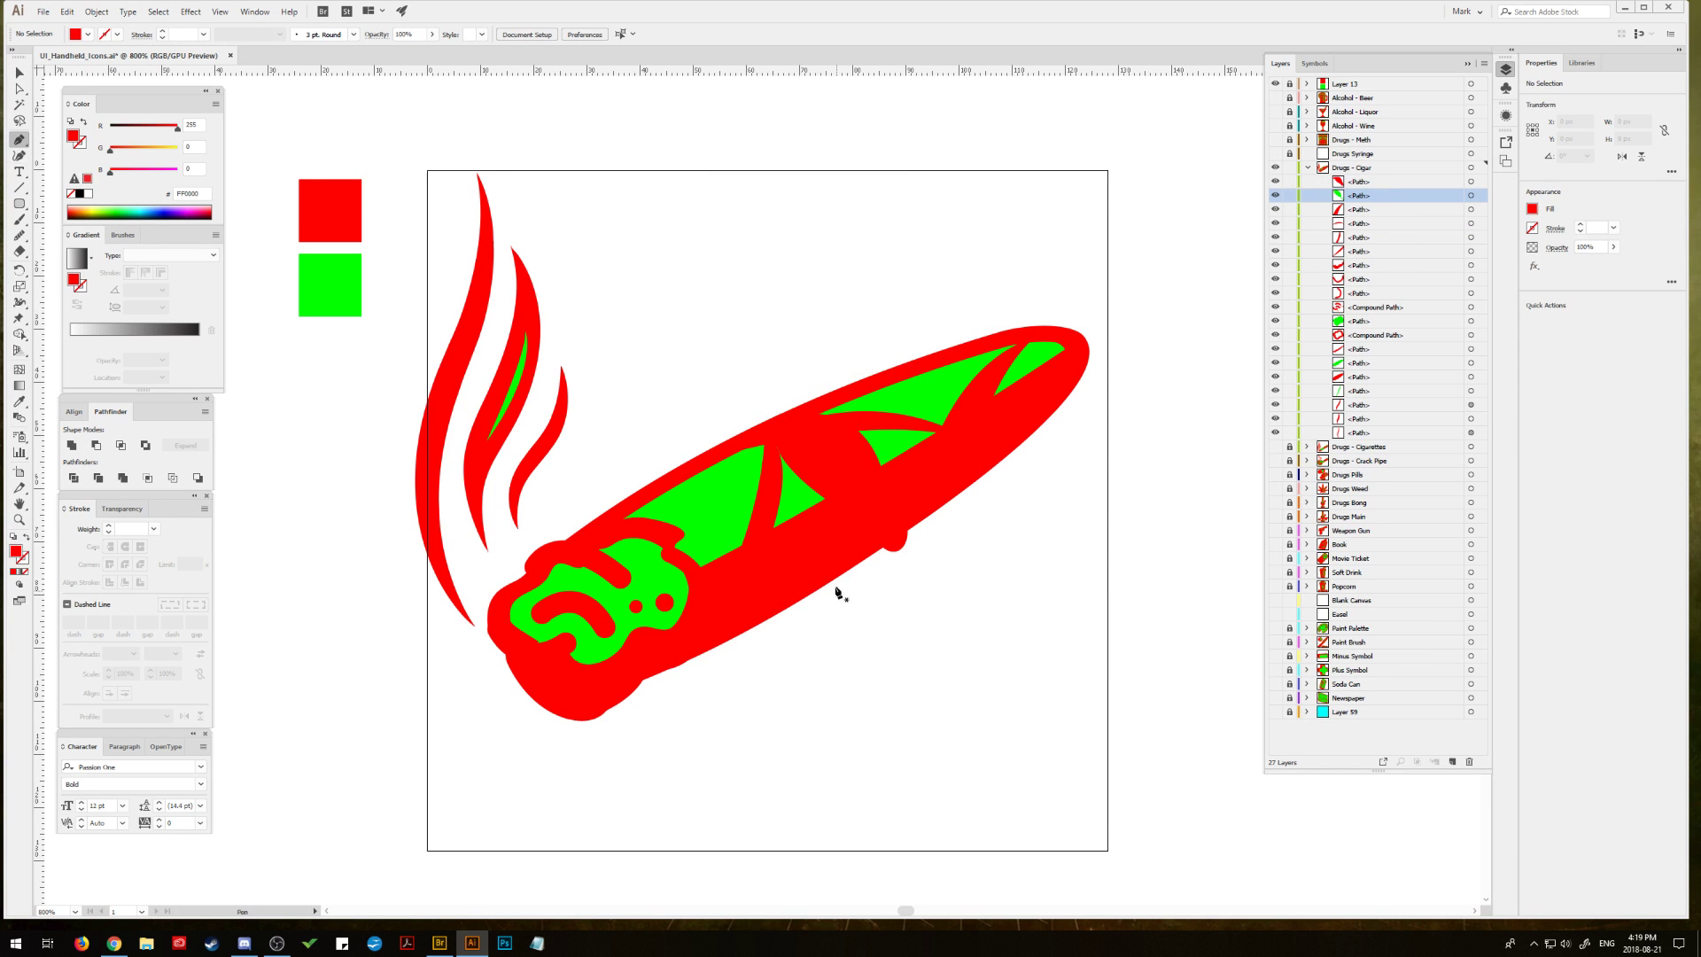
{"action": "left_click", "coordinate": [836, 585]}
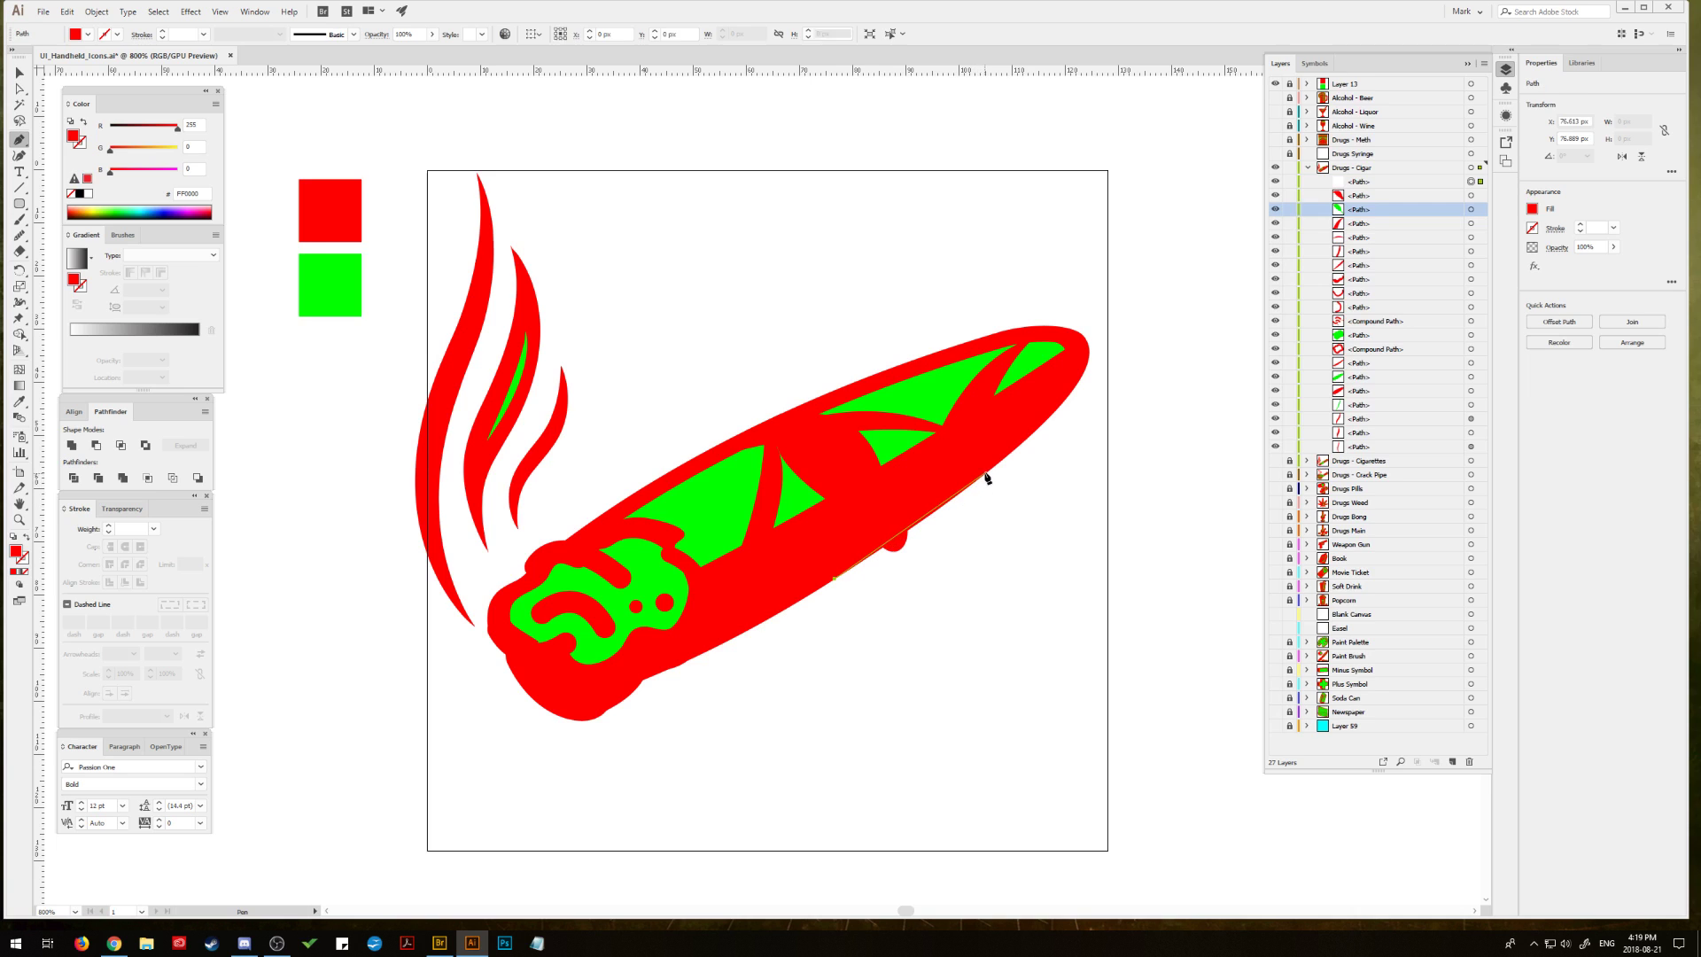
{"action": "left_click", "coordinate": [1039, 428]}
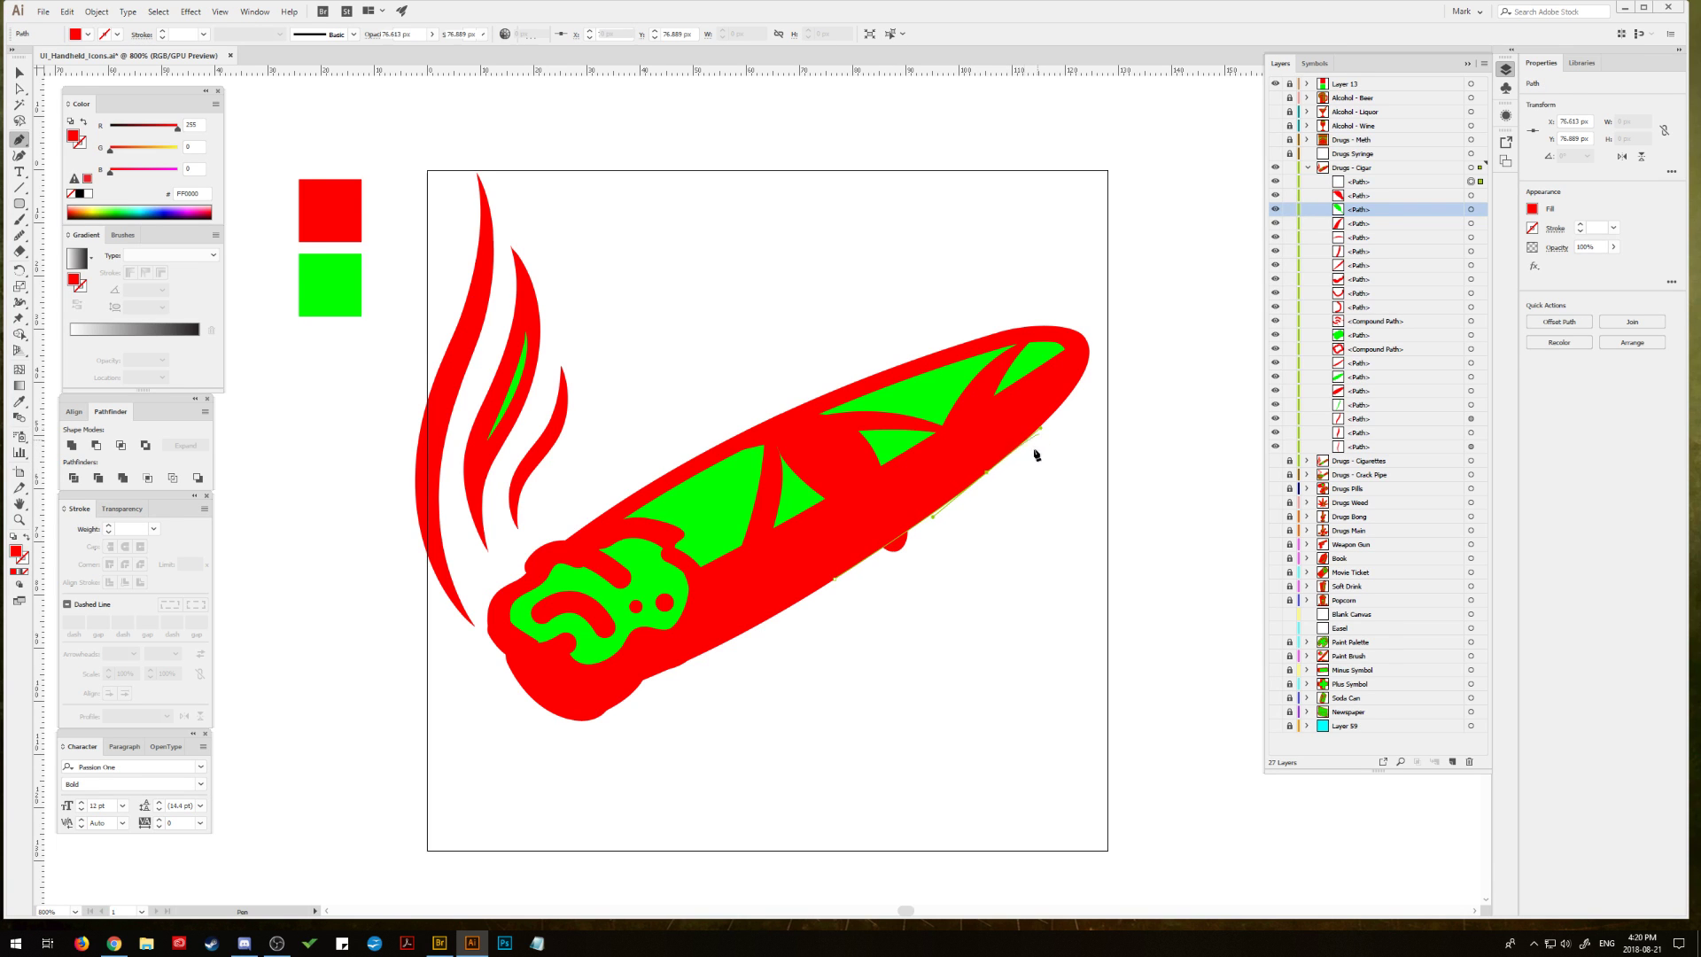
{"action": "left_click", "coordinate": [986, 474]}
{"action": "left_click", "coordinate": [977, 556]}
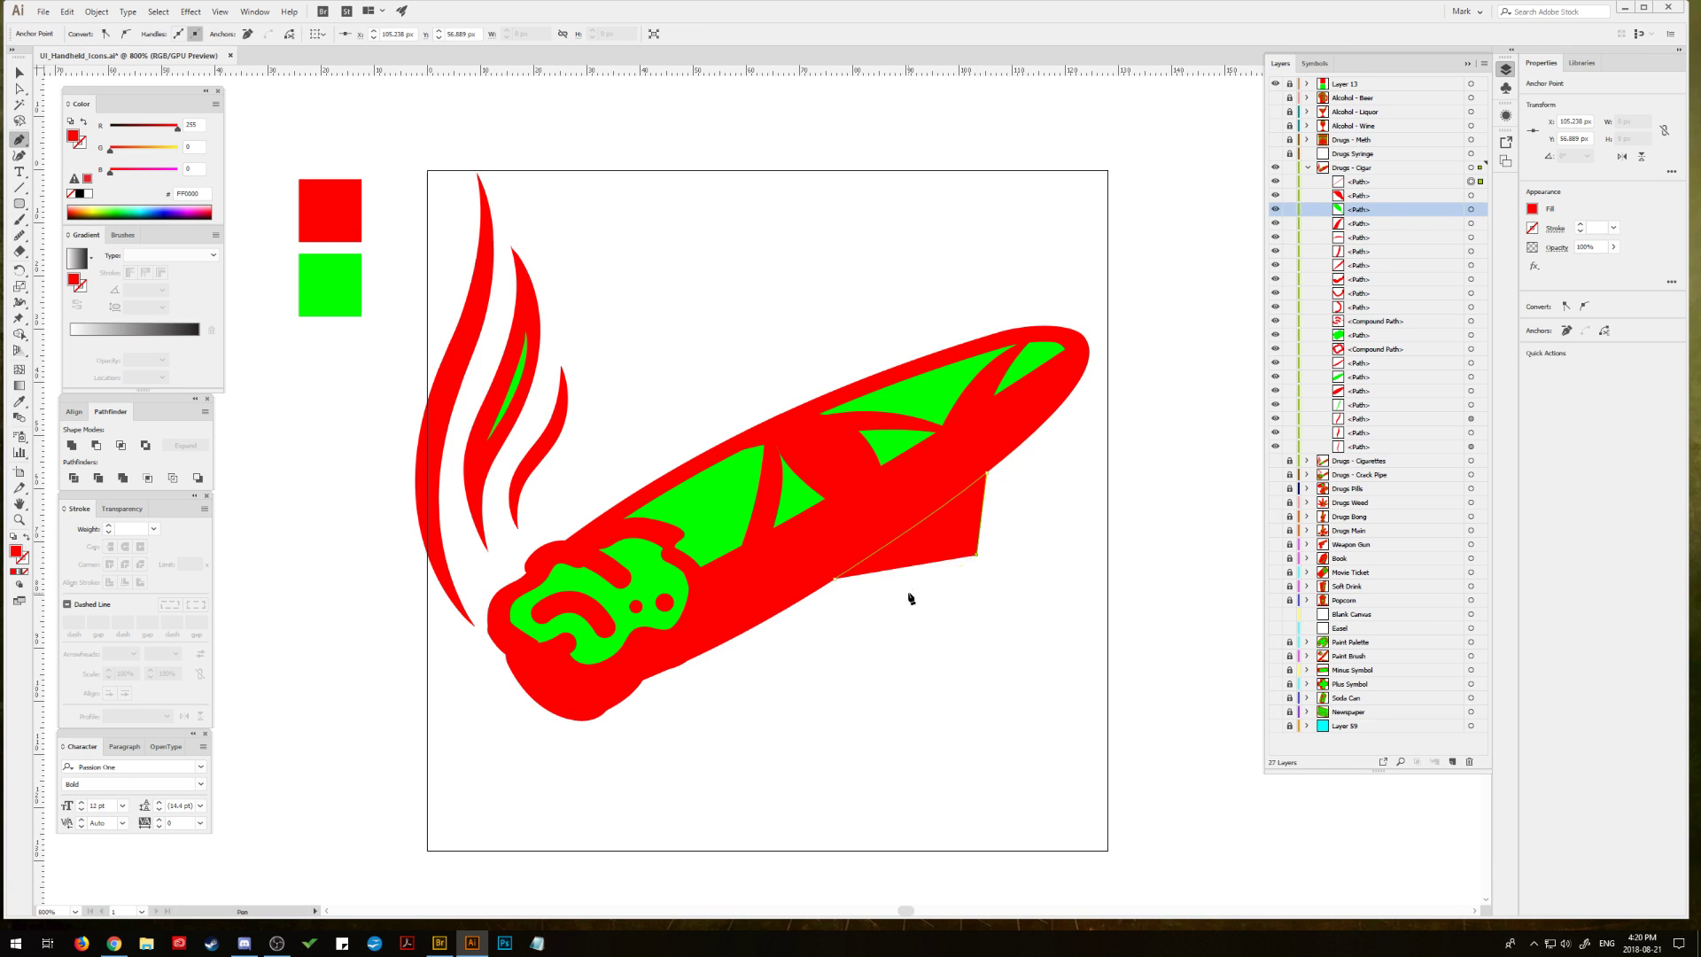
{"action": "left_click", "coordinate": [908, 592]}
{"action": "left_click_drag", "start_coordinate": [837, 585], "coordinate": [820, 565]}
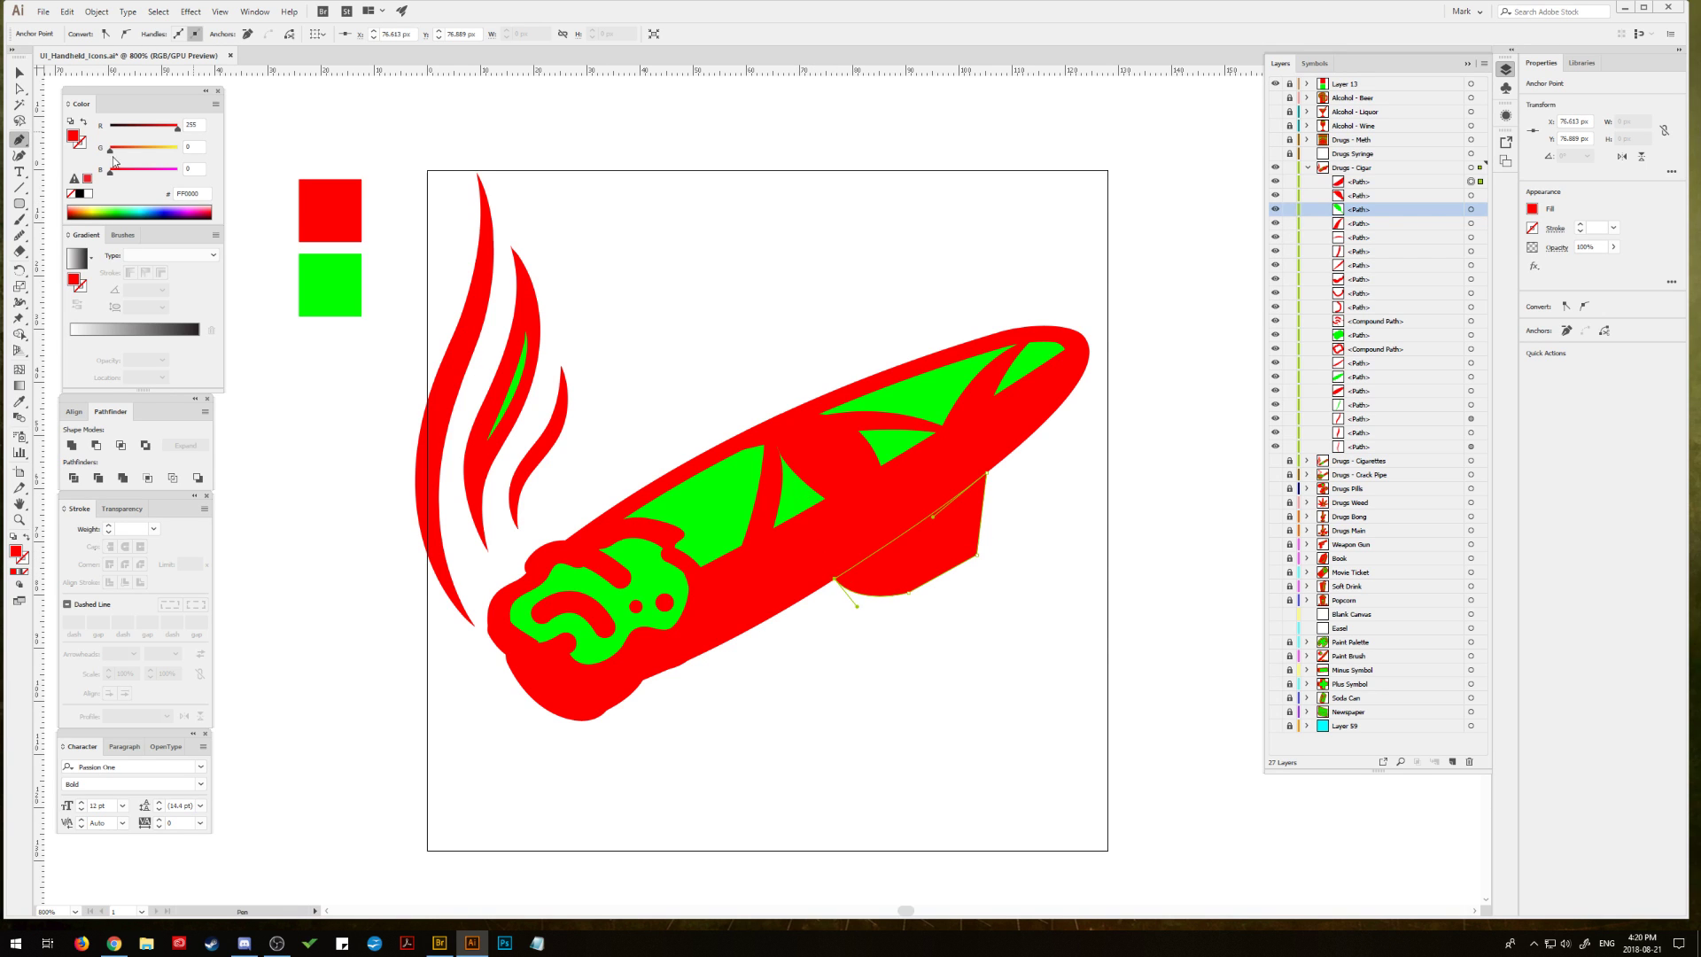
Step: Subtract the lower cutting shape from the red label path
{"action": "key", "text": "v"}
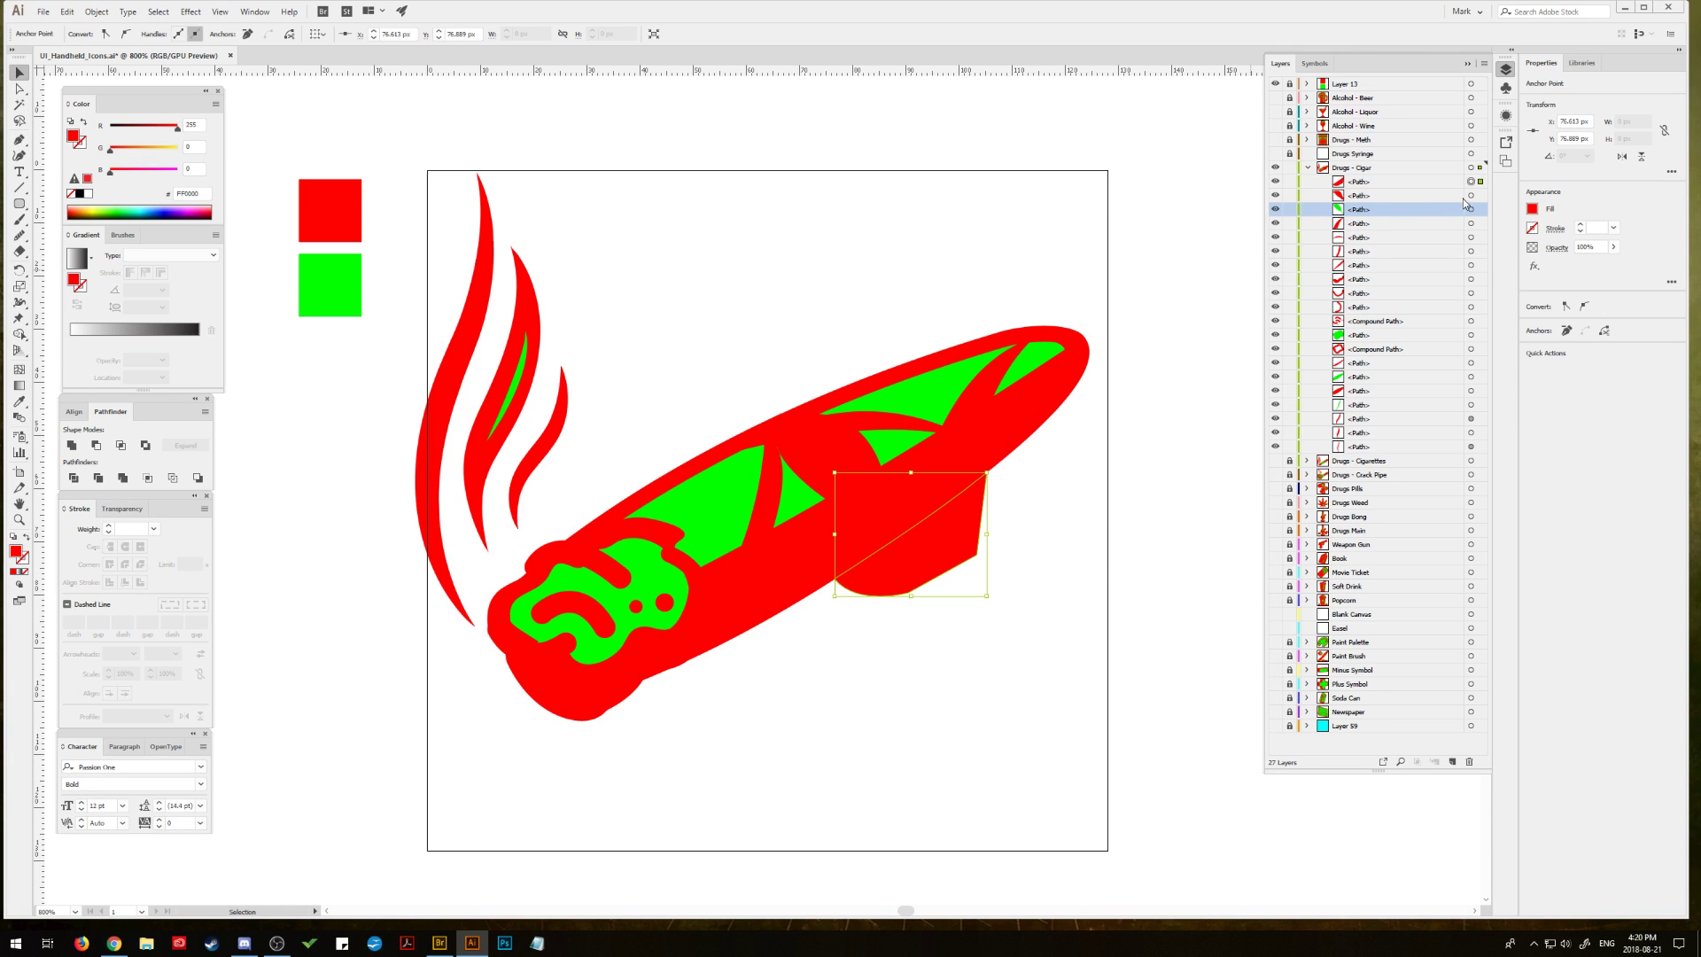
{"action": "left_click", "coordinate": [1470, 195], "text": "shift"}
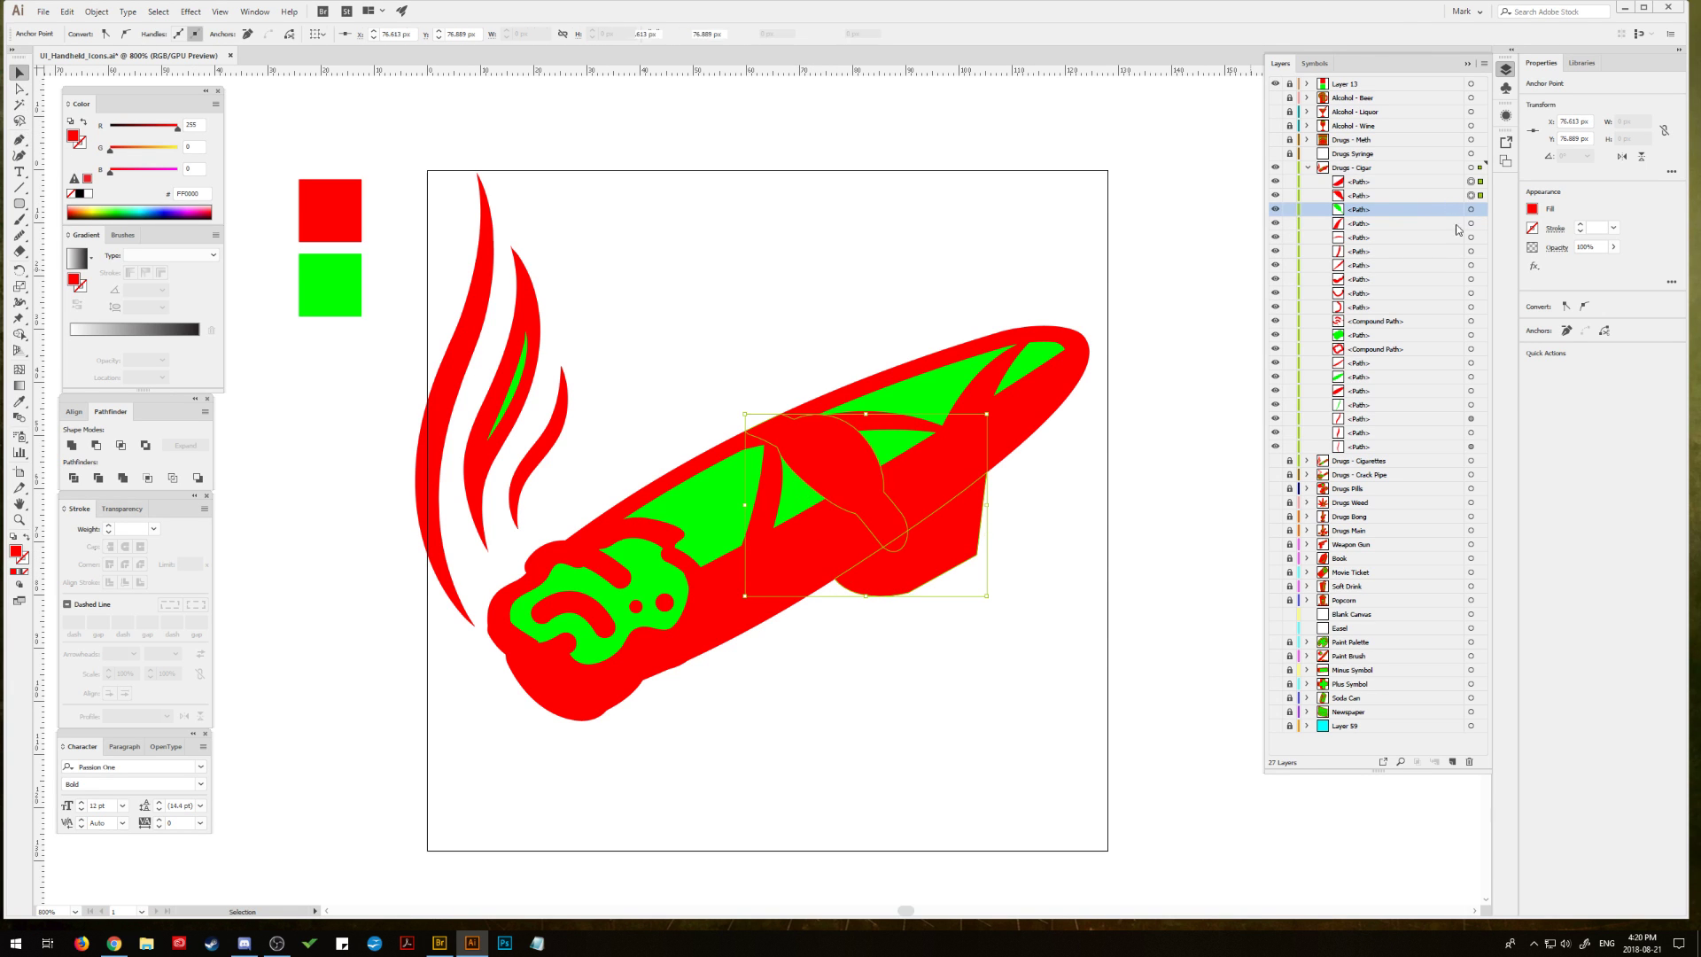
{"action": "left_click", "coordinate": [96, 445]}
{"action": "left_click", "coordinate": [730, 324]}
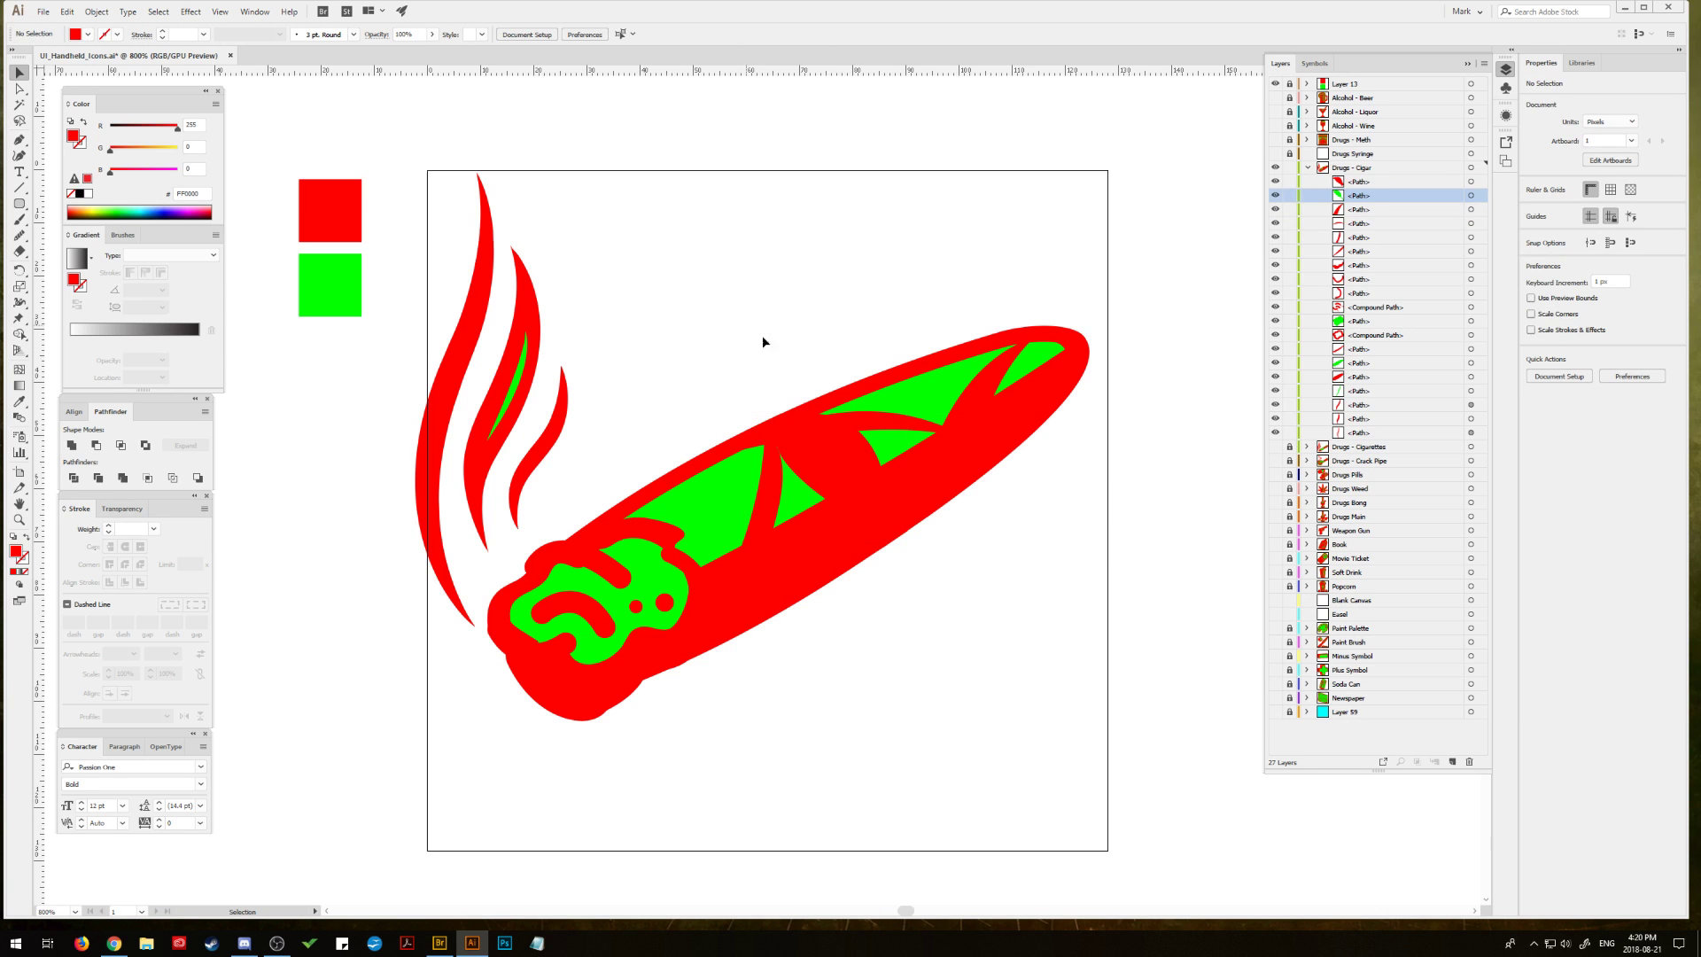
Step: Move the green inner label path to the top of the Drugs - Cigar layer and hide the three wrapper-line paths beneath the label
{"action": "left_click", "coordinate": [840, 456]}
{"action": "left_click_drag", "start_coordinate": [1384, 198], "coordinate": [1385, 175]}
{"action": "left_click", "coordinate": [1109, 315]}
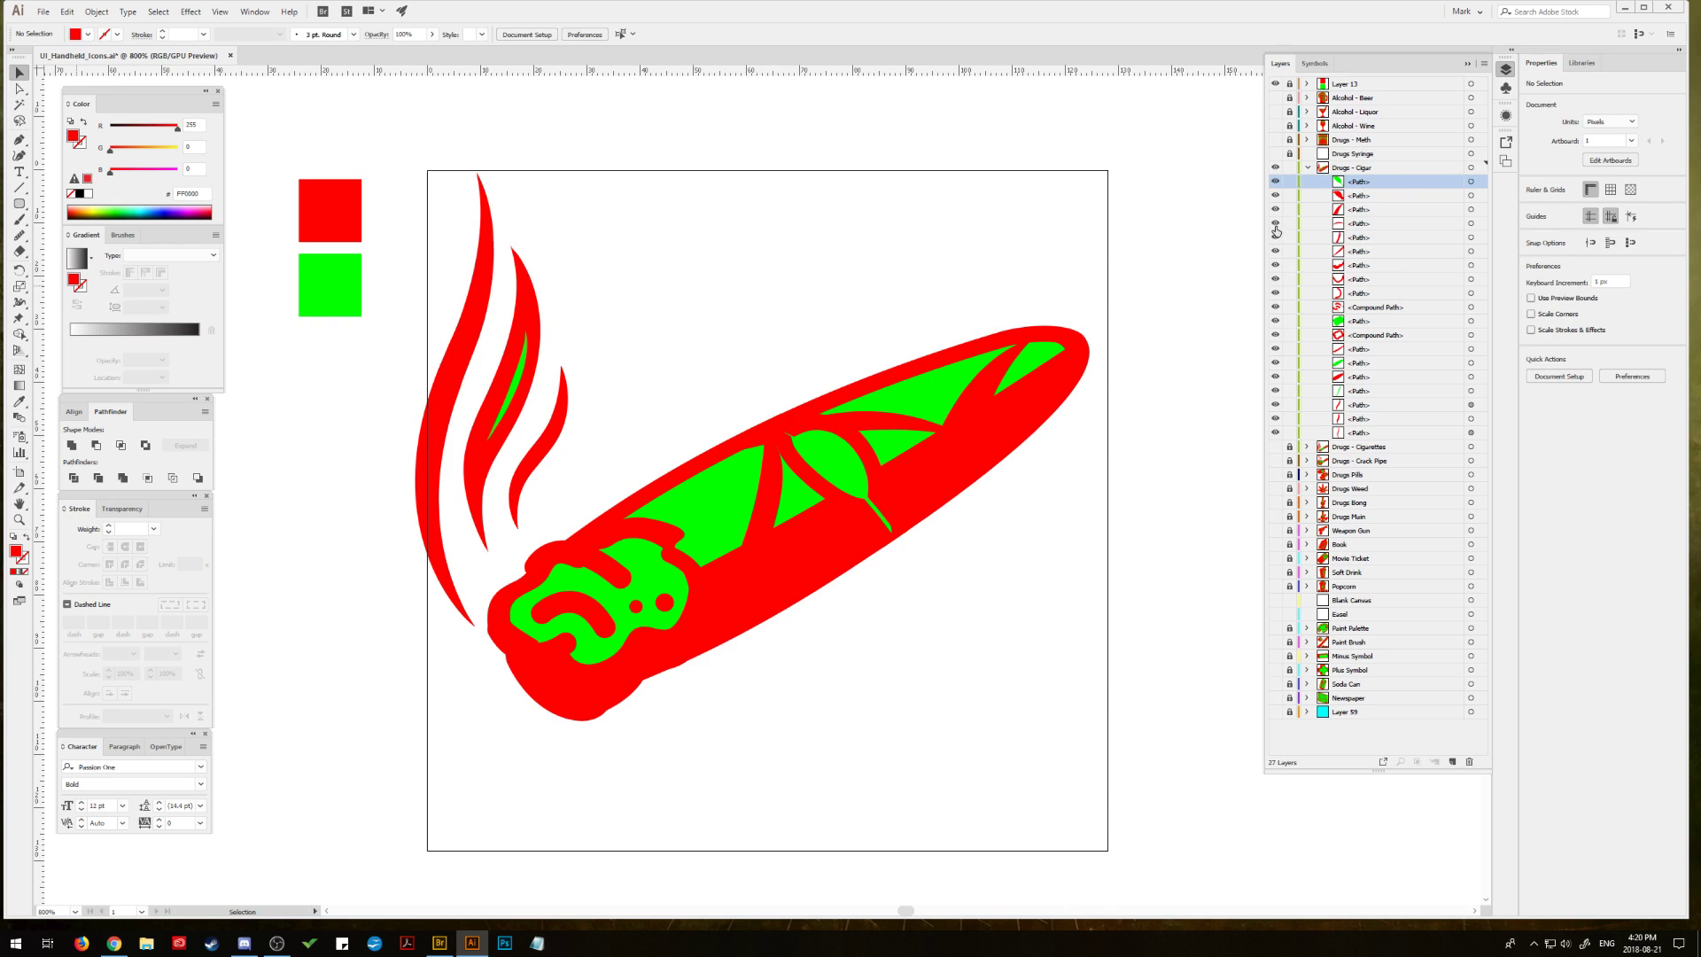
{"action": "left_click_drag", "start_coordinate": [1276, 212], "coordinate": [1275, 244]}
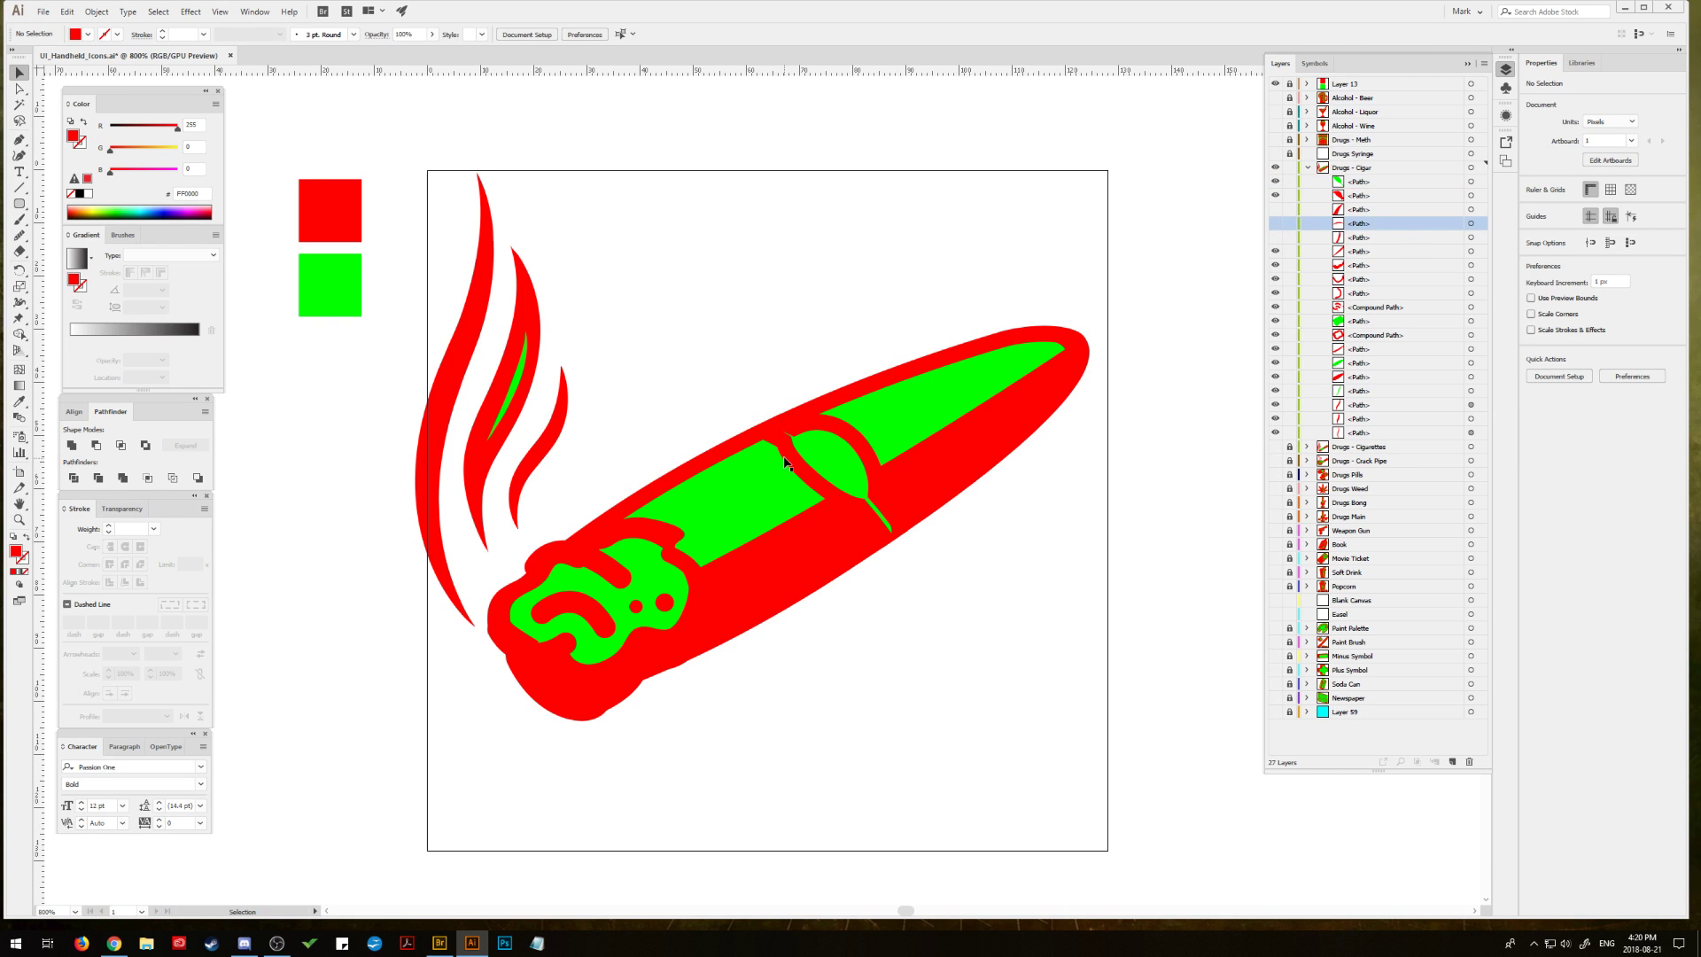
Step: Recolour the inner label shape with magenta picked from the color spectrum
{"action": "left_click", "coordinate": [792, 469]}
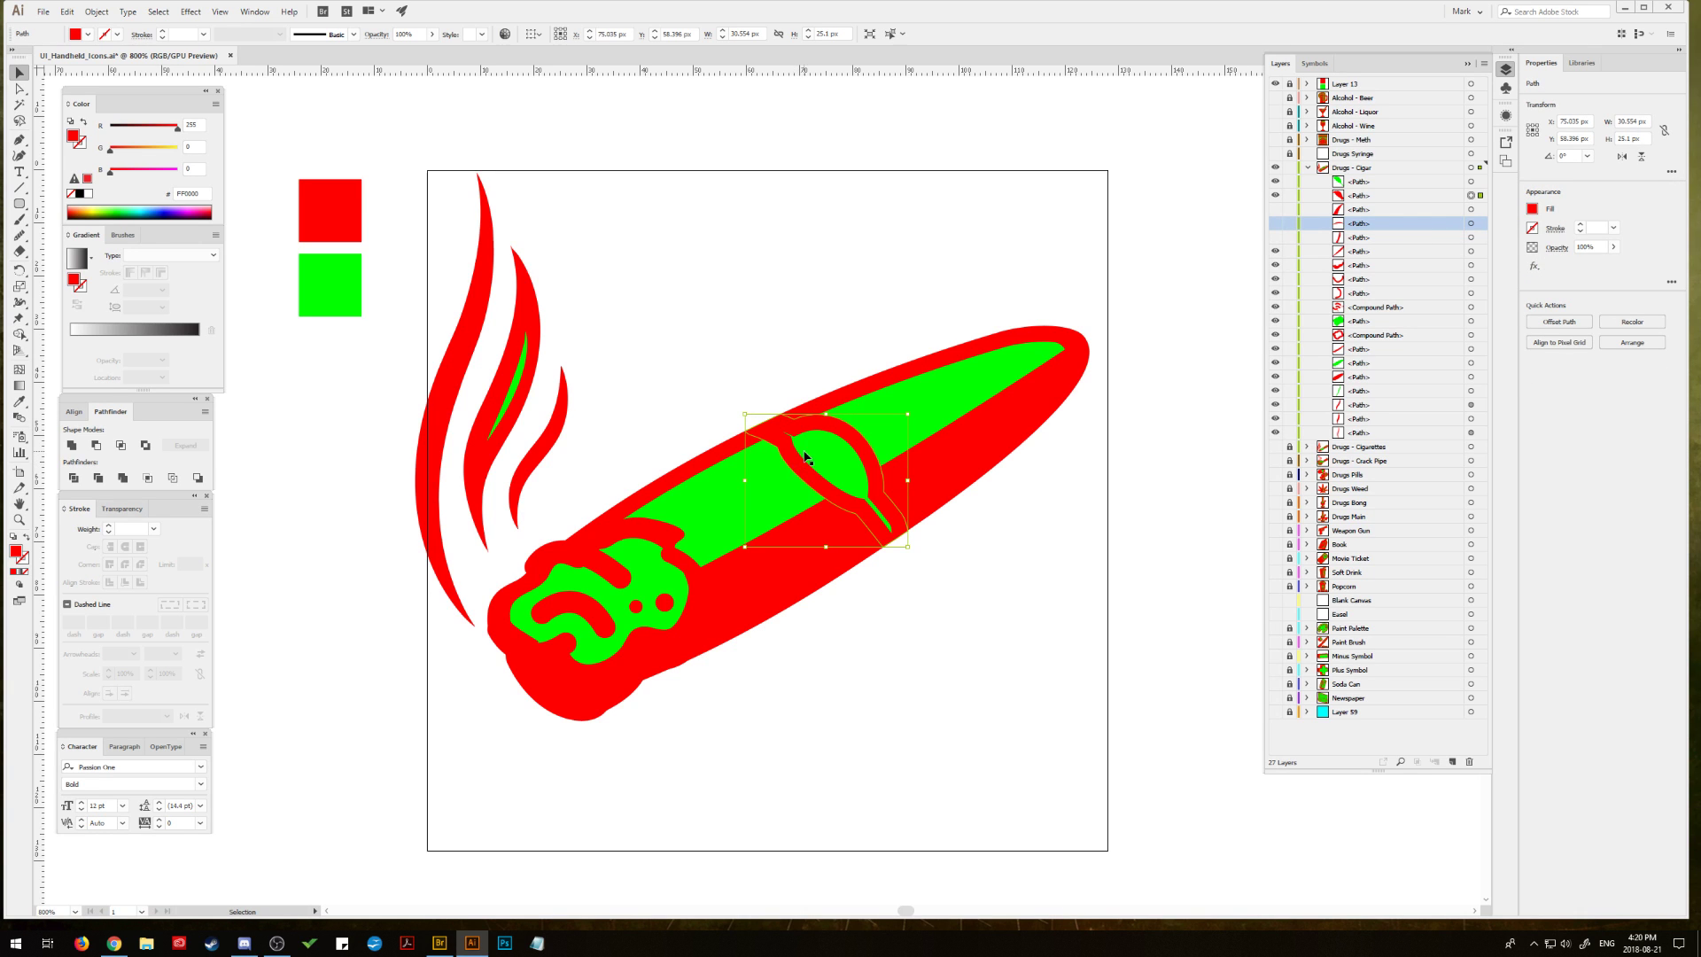
{"action": "left_click", "coordinate": [794, 448]}
{"action": "left_click", "coordinate": [192, 209]}
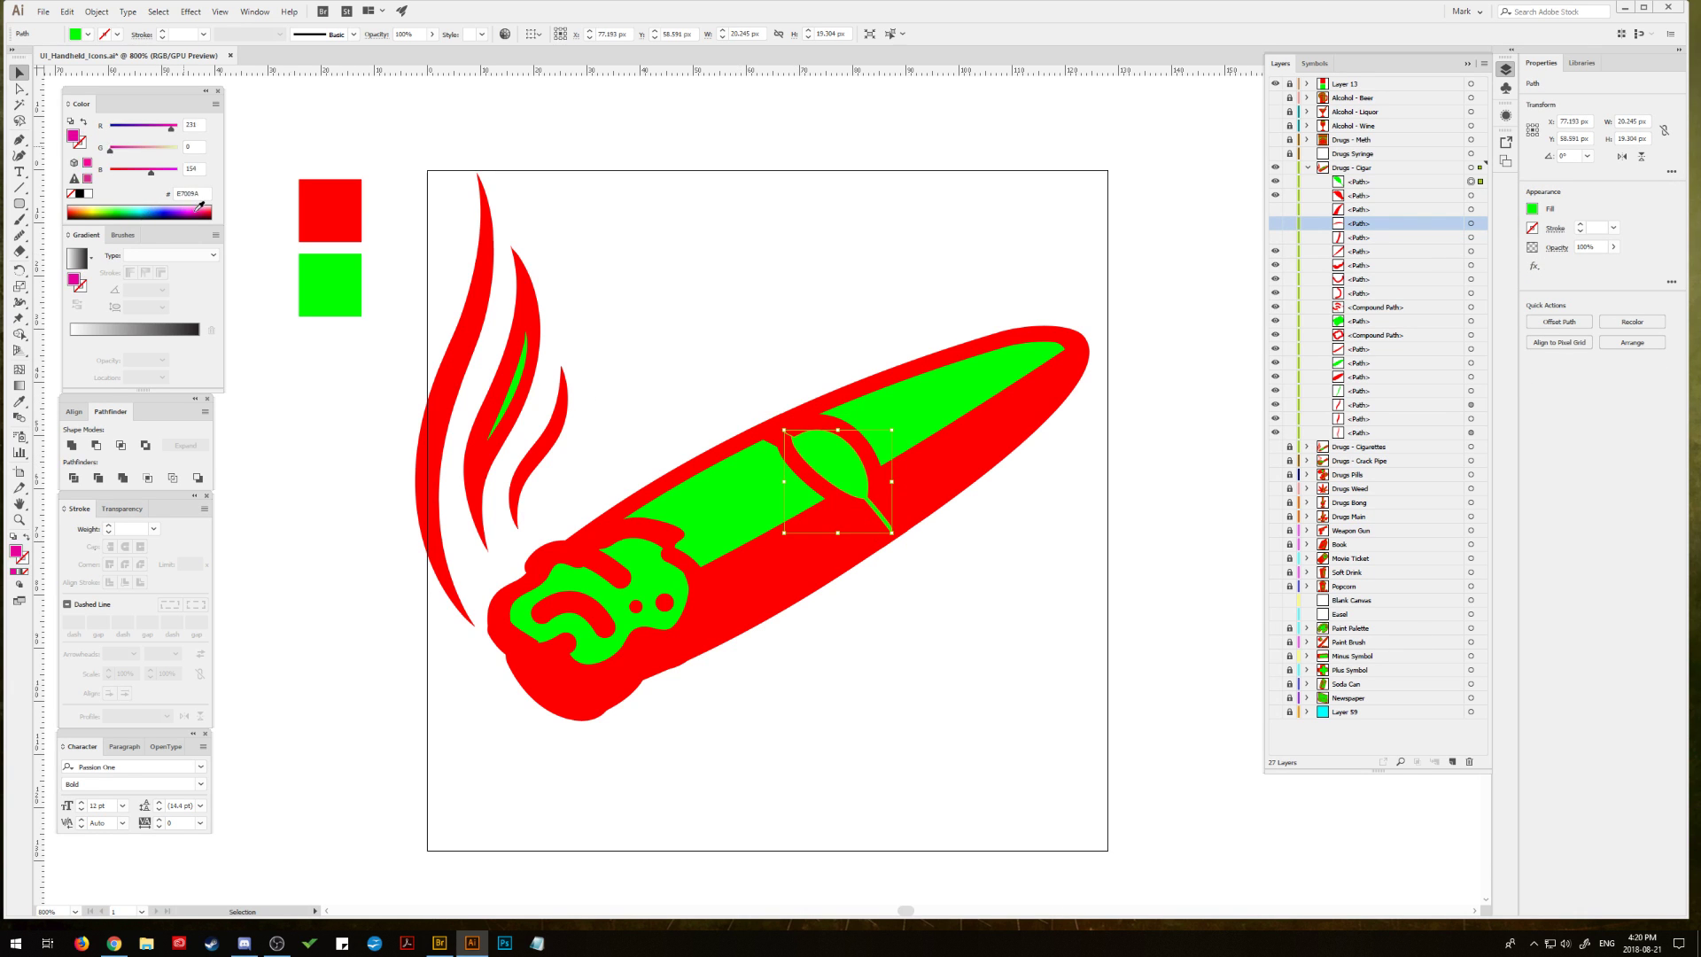
{"action": "left_click", "coordinate": [721, 264]}
Step: Reshape the red label's ash-side edge by moving its middle anchor outward into a rounder bulge
{"action": "left_click", "coordinate": [20, 521]}
{"action": "left_click", "coordinate": [805, 516]}
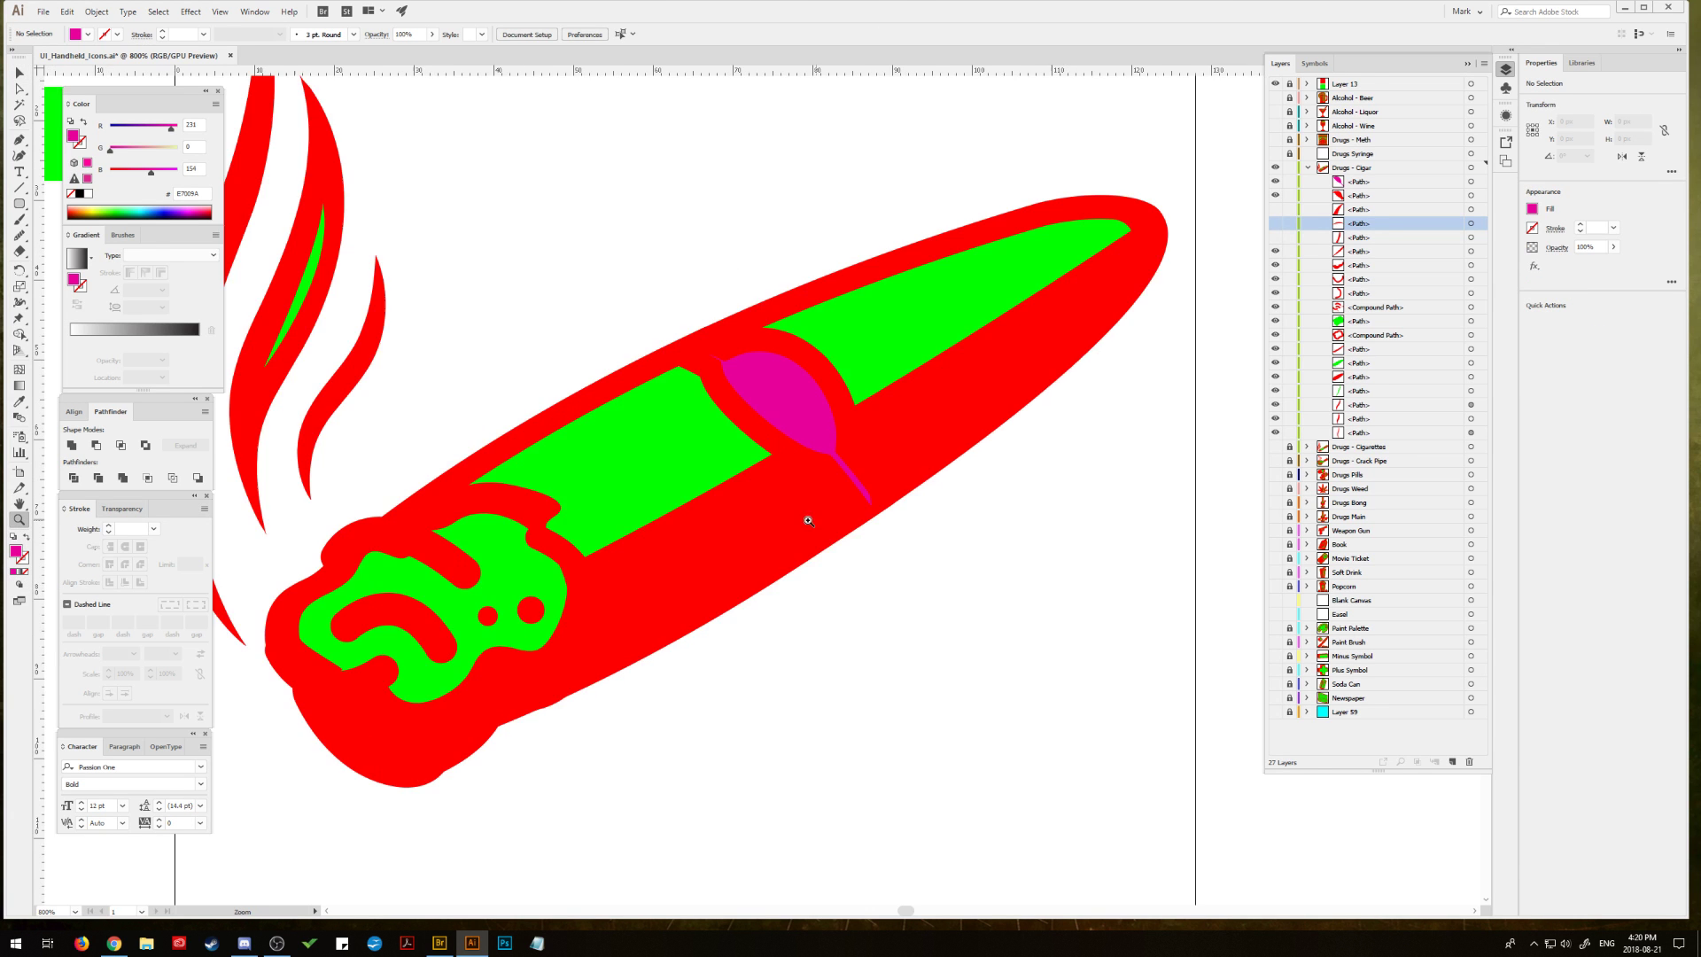
{"action": "left_click", "coordinate": [793, 436]}
{"action": "left_click", "coordinate": [20, 73]}
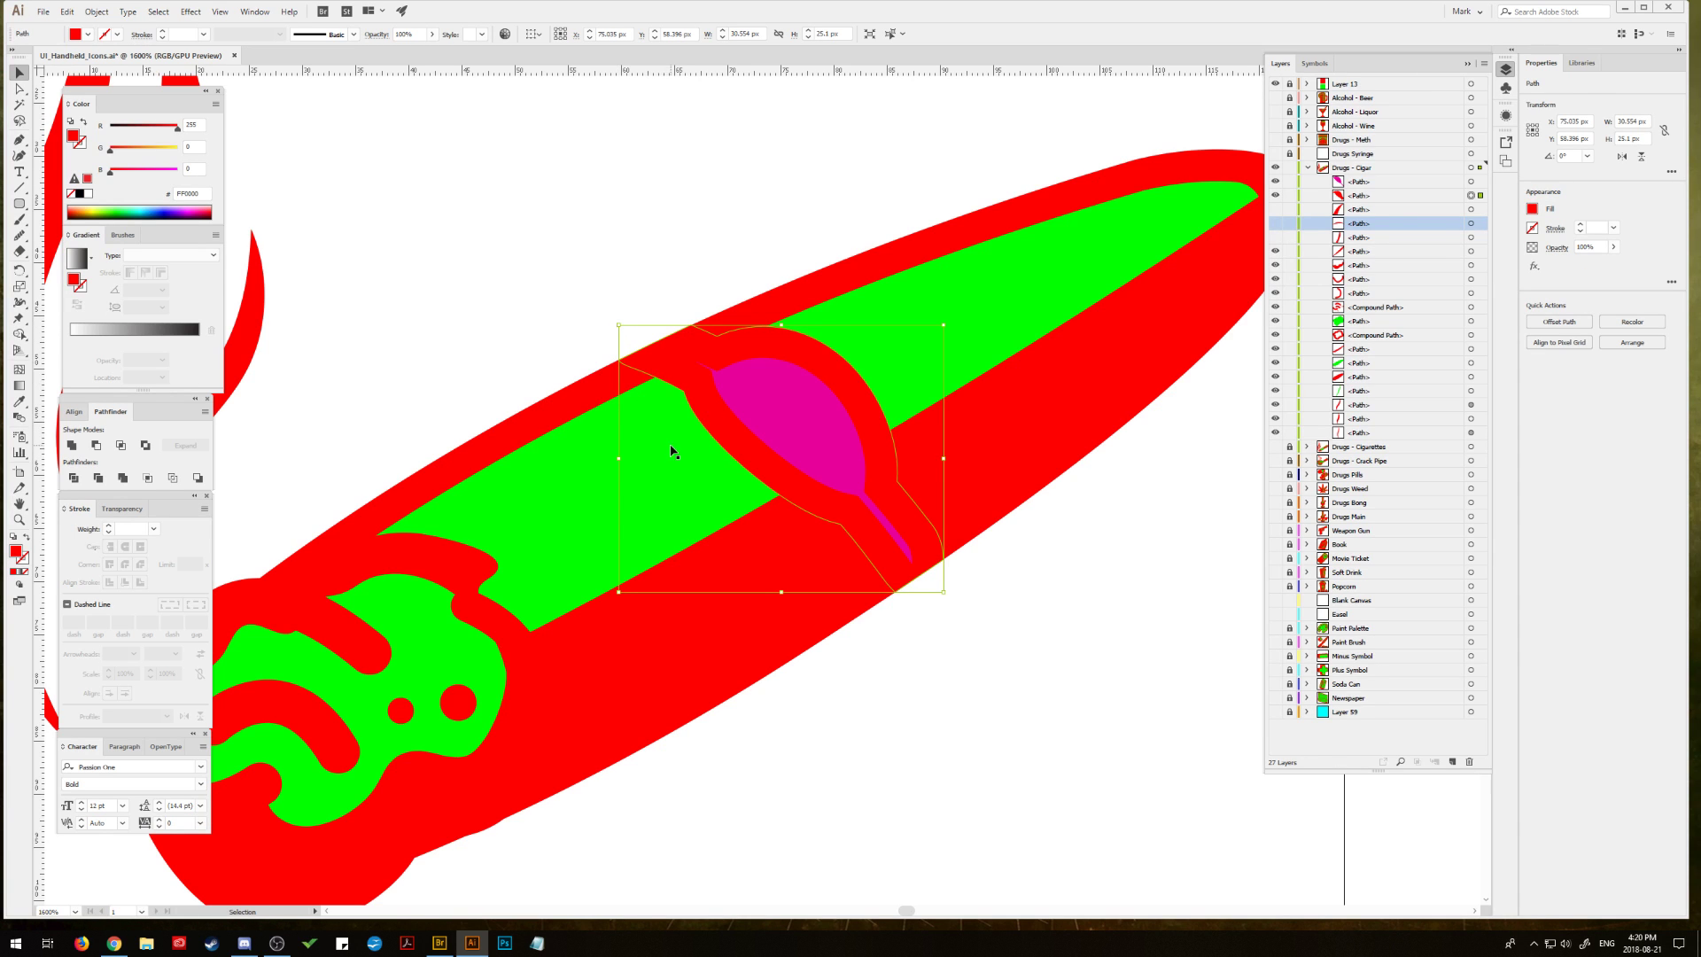
{"action": "key", "text": "a"}
{"action": "left_click", "coordinate": [684, 392]}
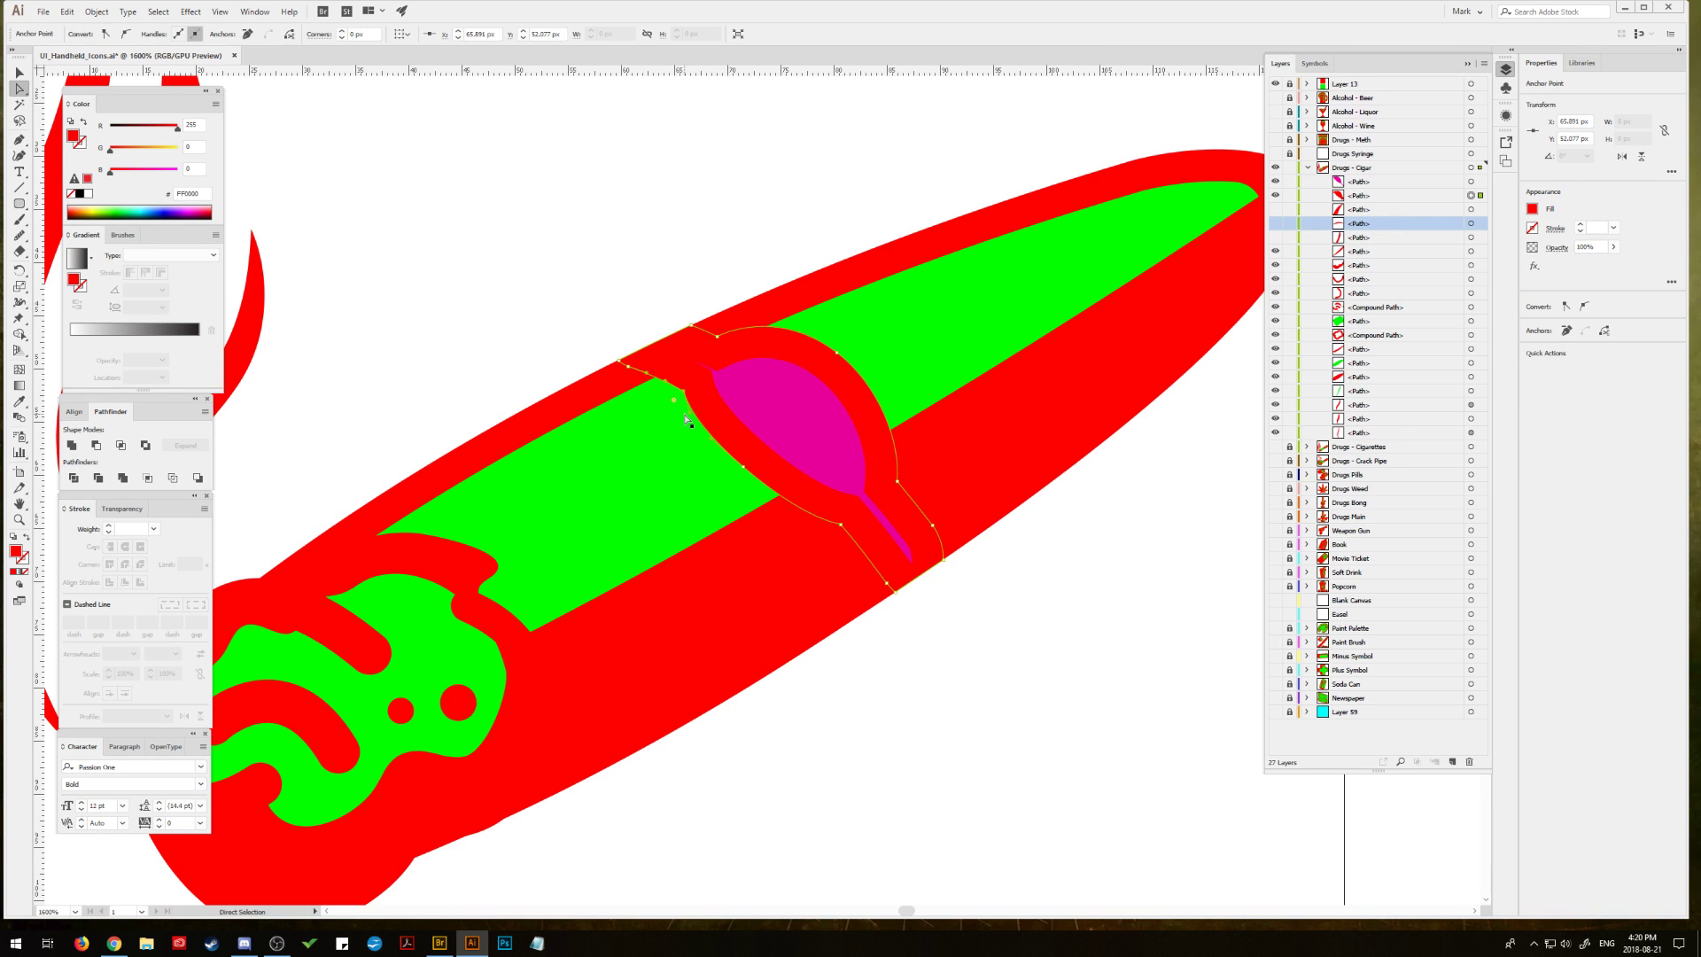
{"action": "left_click_drag", "start_coordinate": [673, 399], "coordinate": [717, 478]}
{"action": "left_click", "coordinate": [742, 468]}
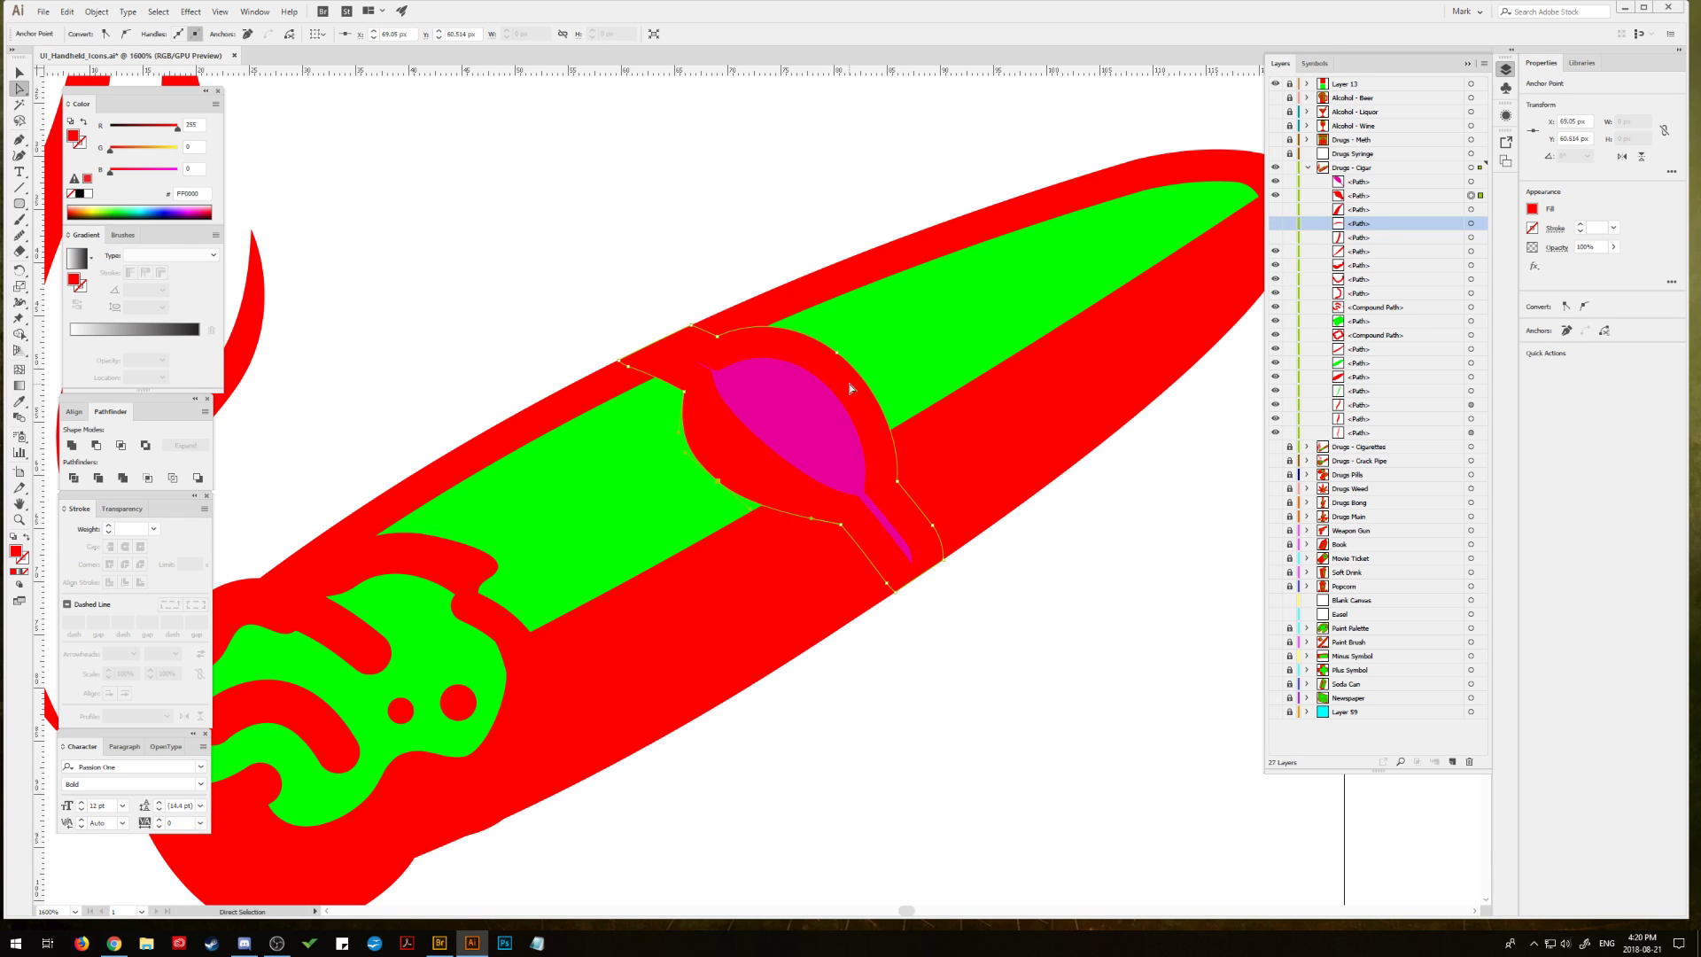
Step: Bulge the red label's tip-side edge outward and adjust the curve handle near its lower ash-side corner
{"action": "left_click_drag", "start_coordinate": [840, 357], "coordinate": [852, 356]}
{"action": "left_click_drag", "start_coordinate": [903, 444], "coordinate": [915, 442]}
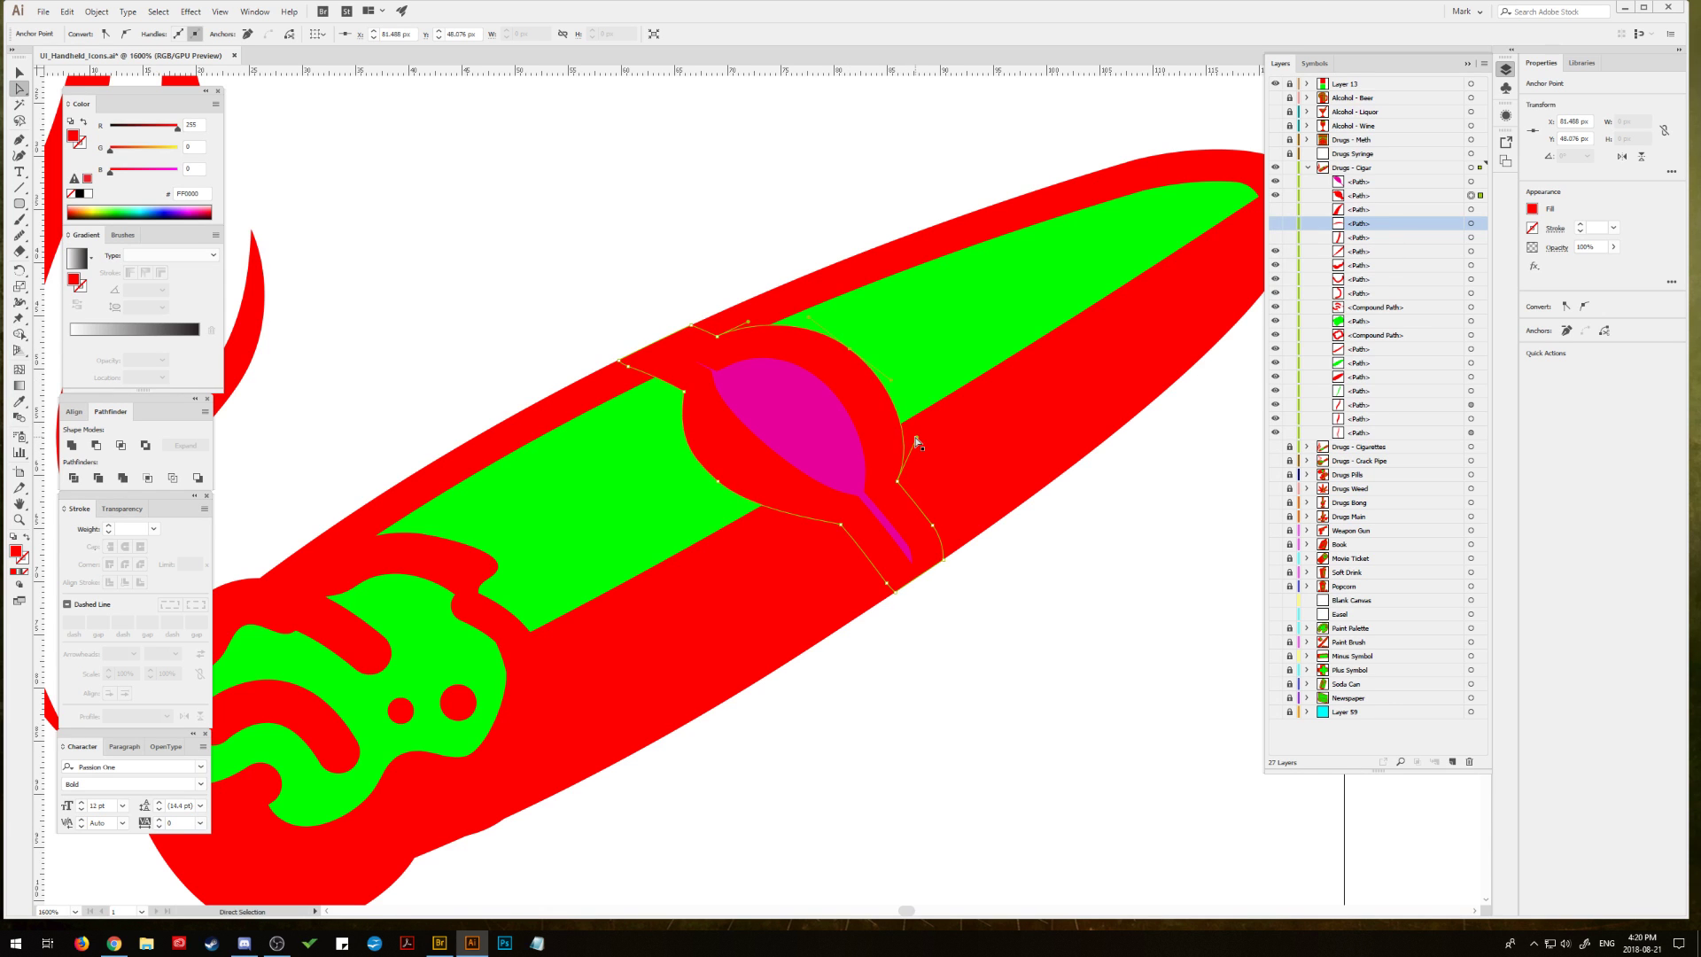
{"action": "left_click", "coordinate": [839, 525]}
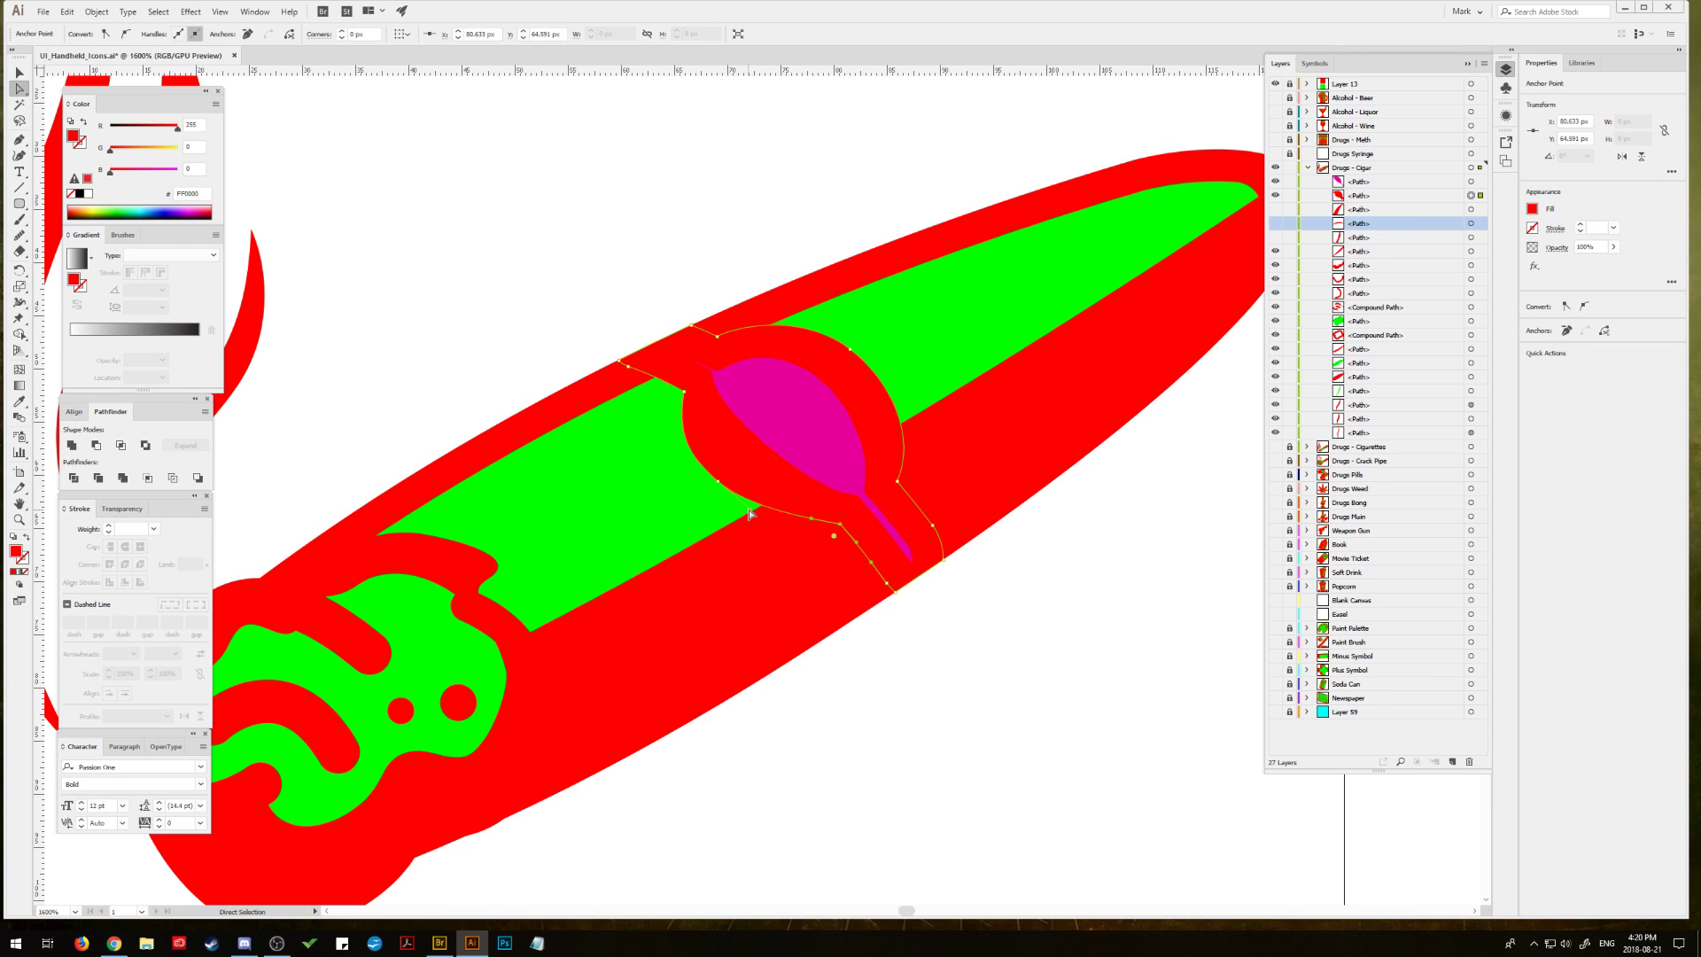
{"action": "left_click_drag", "start_coordinate": [764, 518], "coordinate": [804, 530]}
{"action": "left_click", "coordinate": [702, 268]}
Step: Fine-tune the middle anchors on both curved edges of the red label so its outline is evenly rounded
{"action": "left_click", "coordinate": [751, 412]}
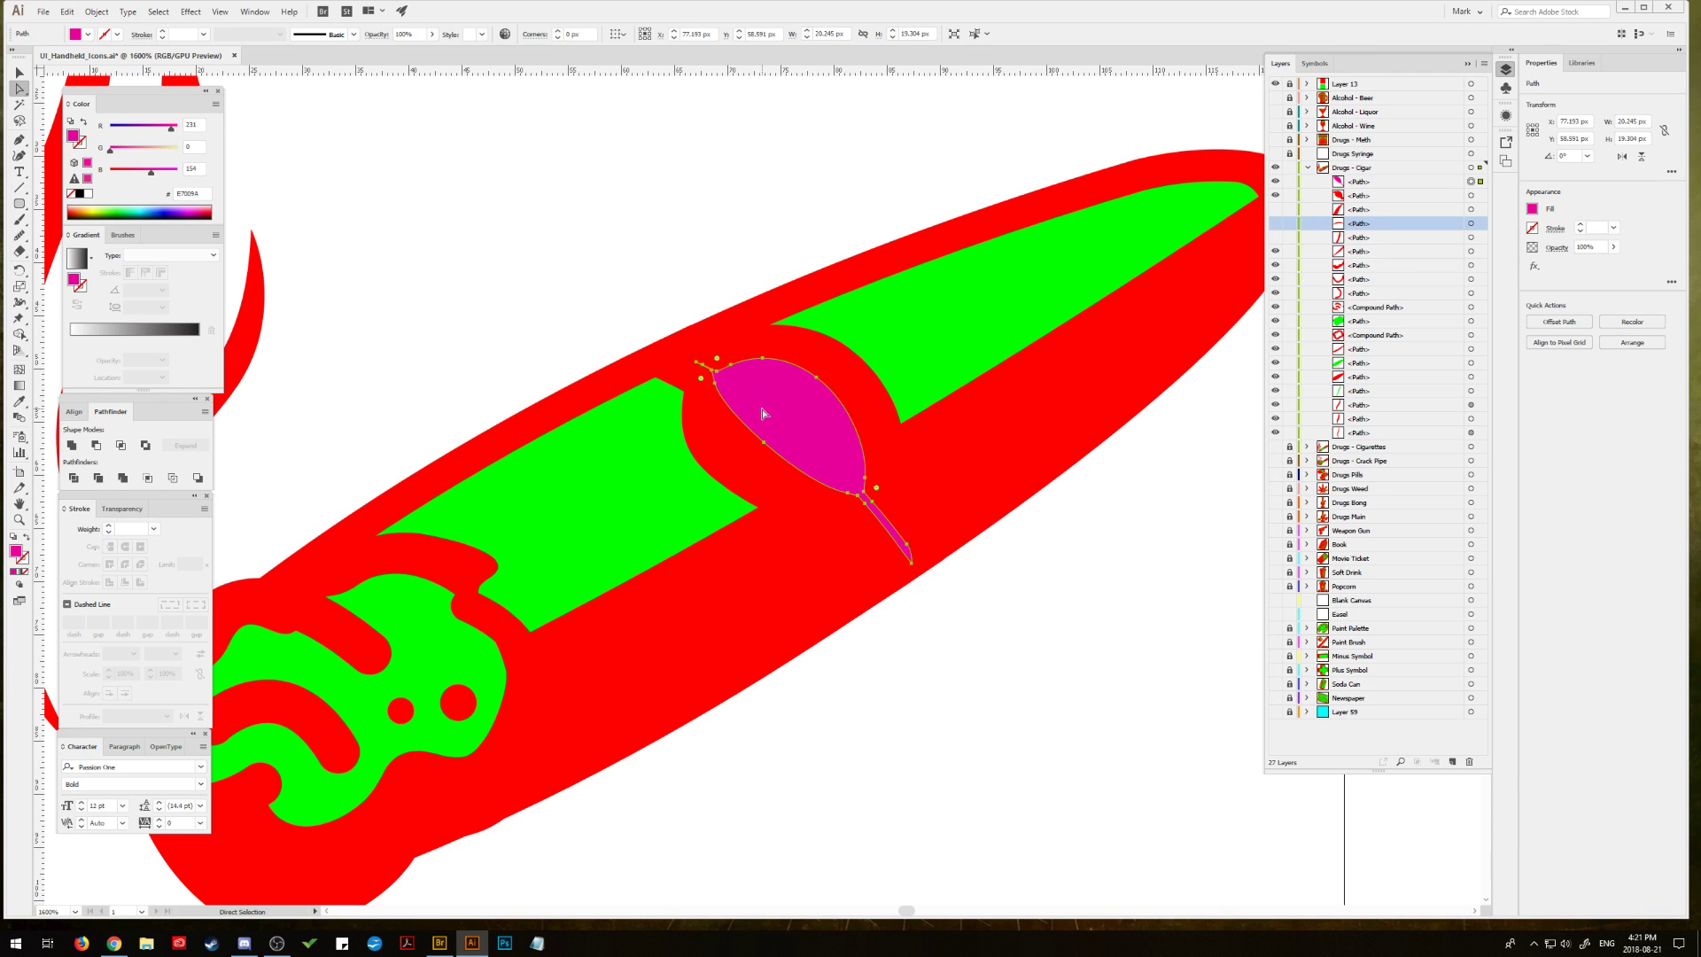
{"action": "left_click", "coordinate": [738, 480]}
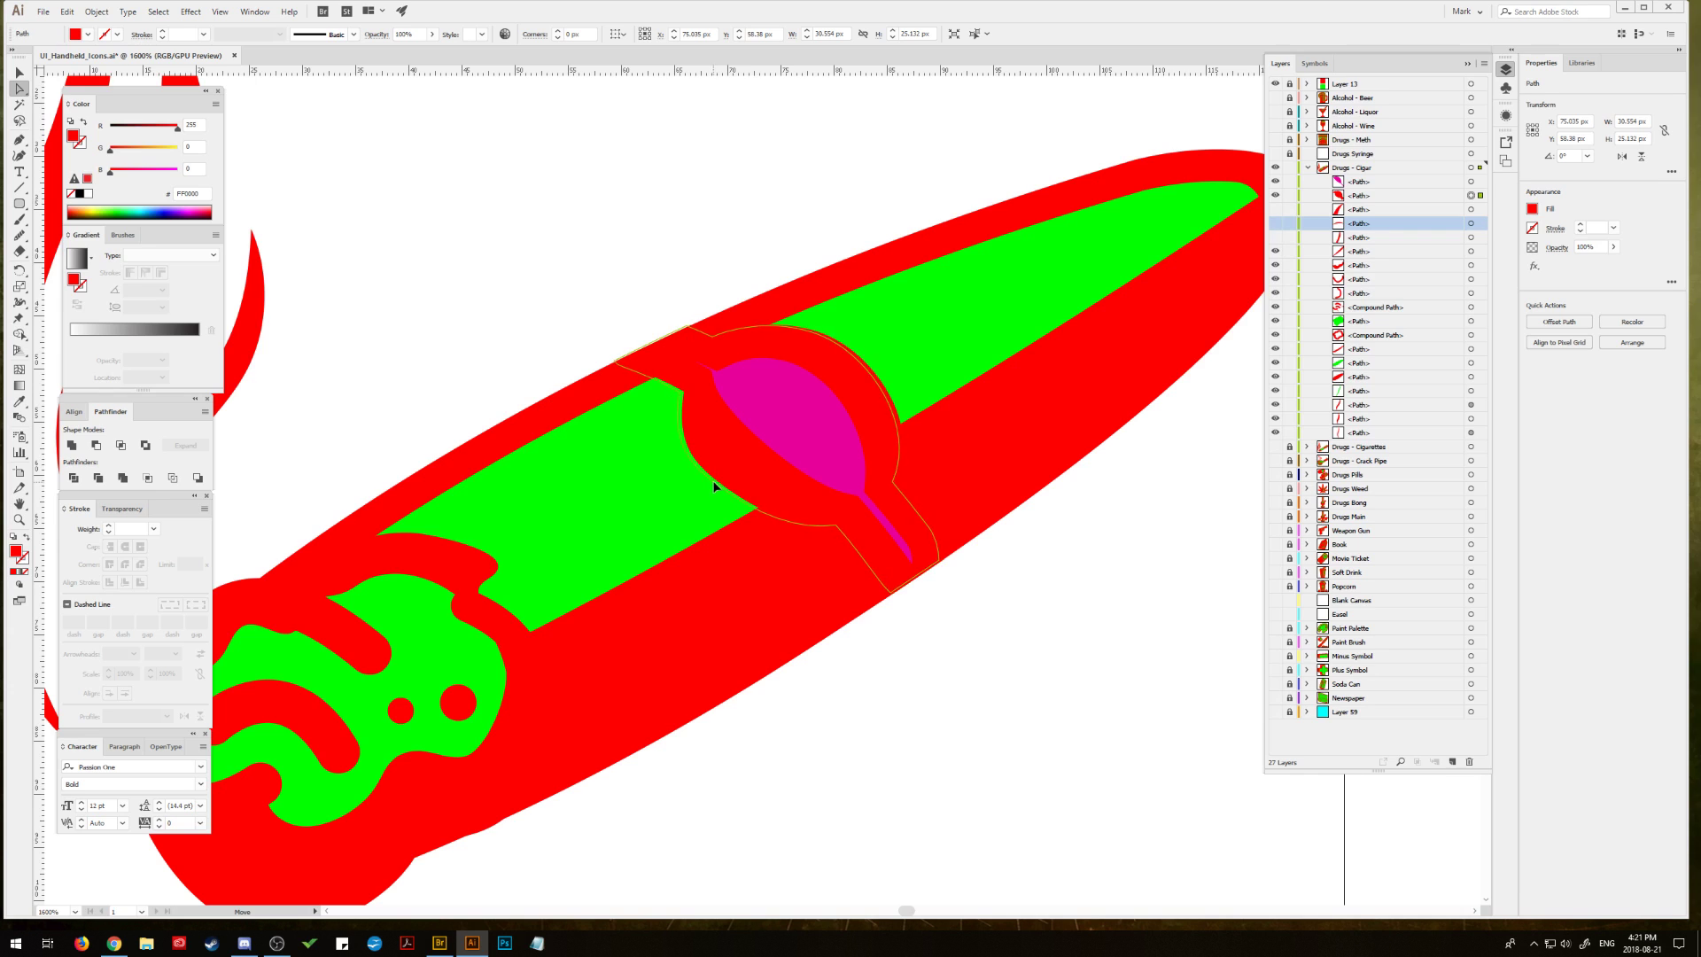
{"action": "left_click", "coordinate": [718, 486]}
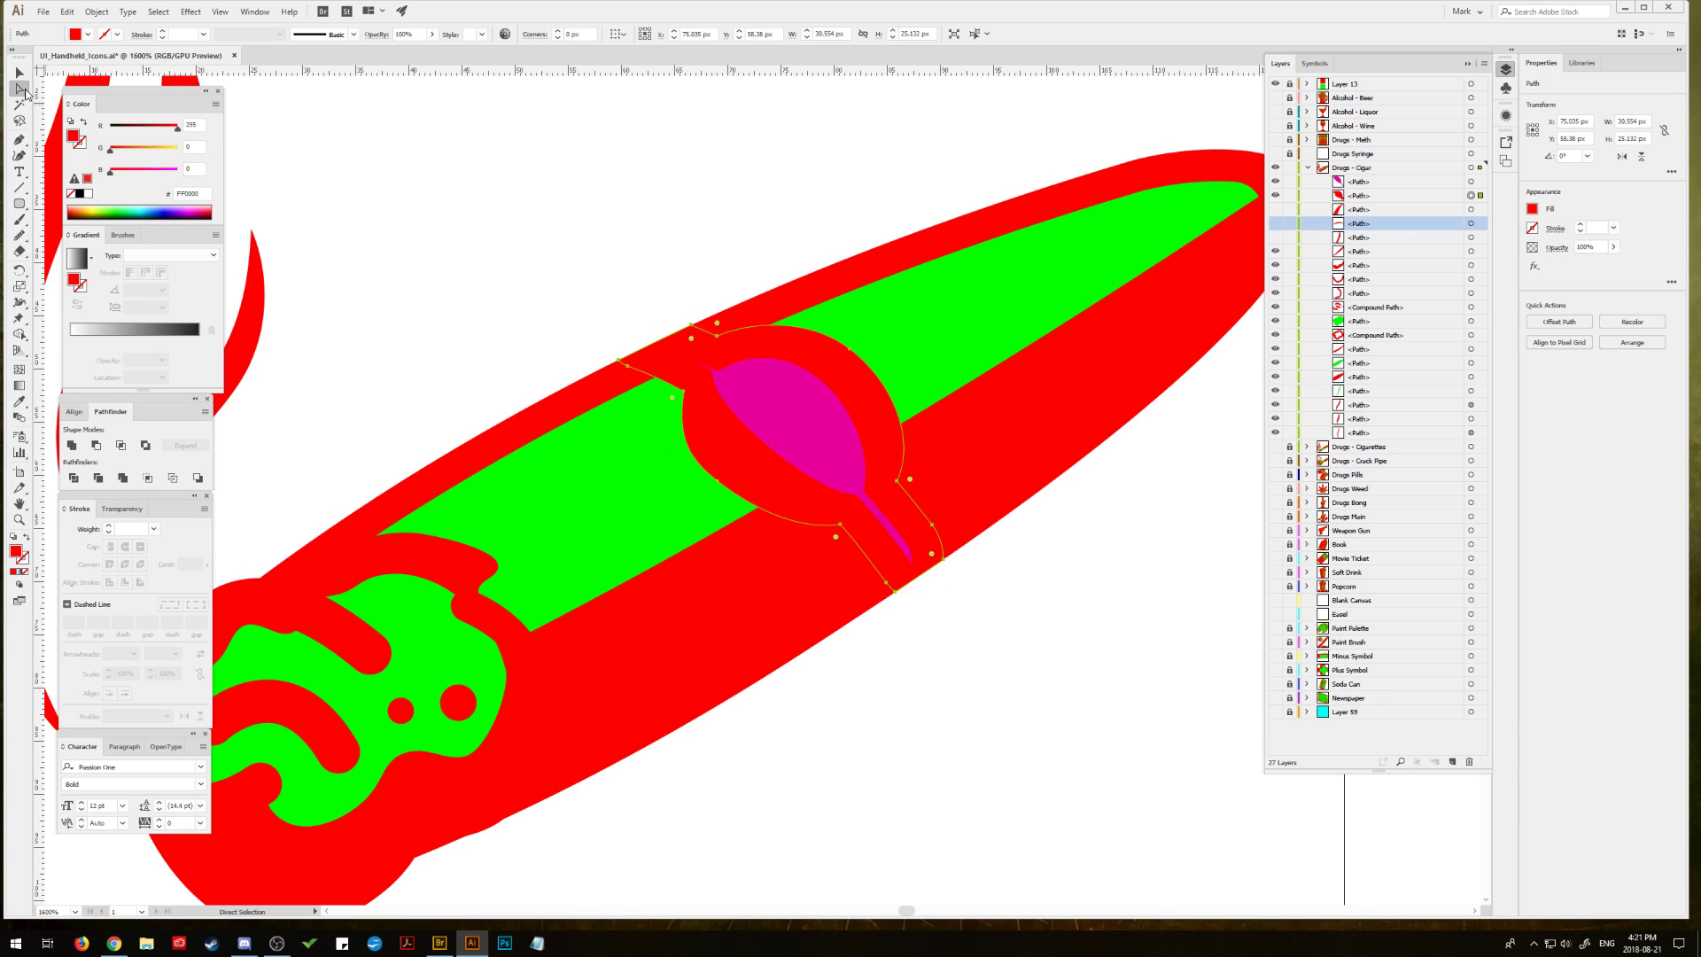
{"action": "left_click", "coordinate": [684, 403]}
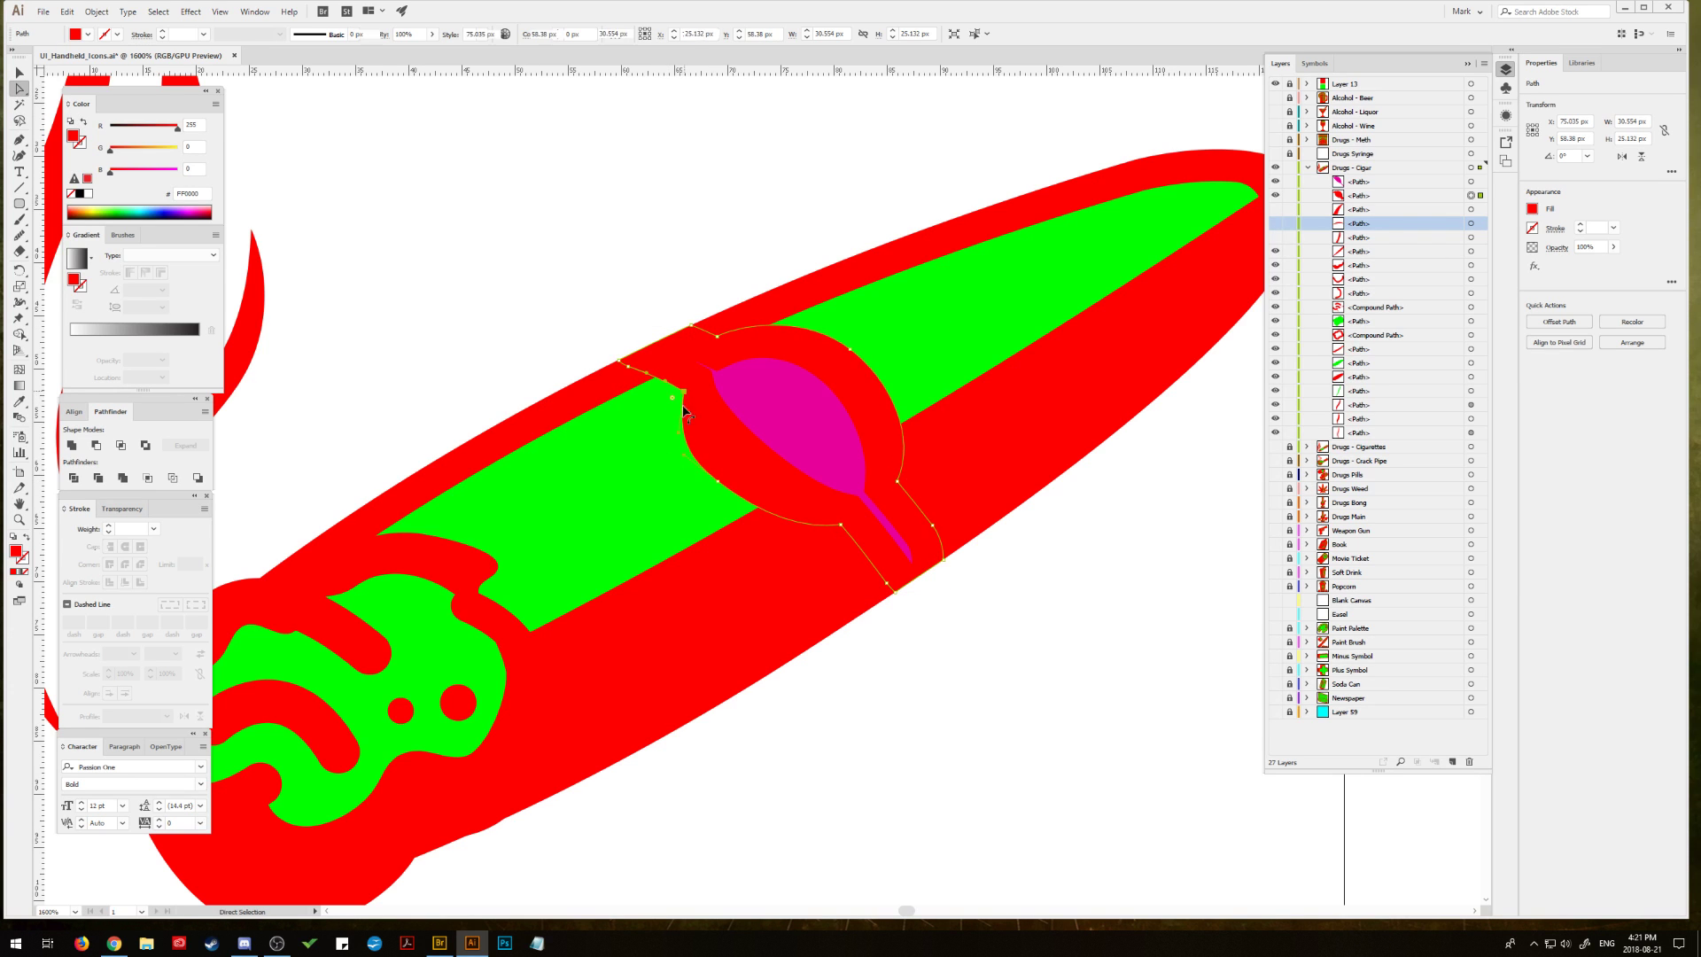
{"action": "left_click", "coordinate": [711, 480]}
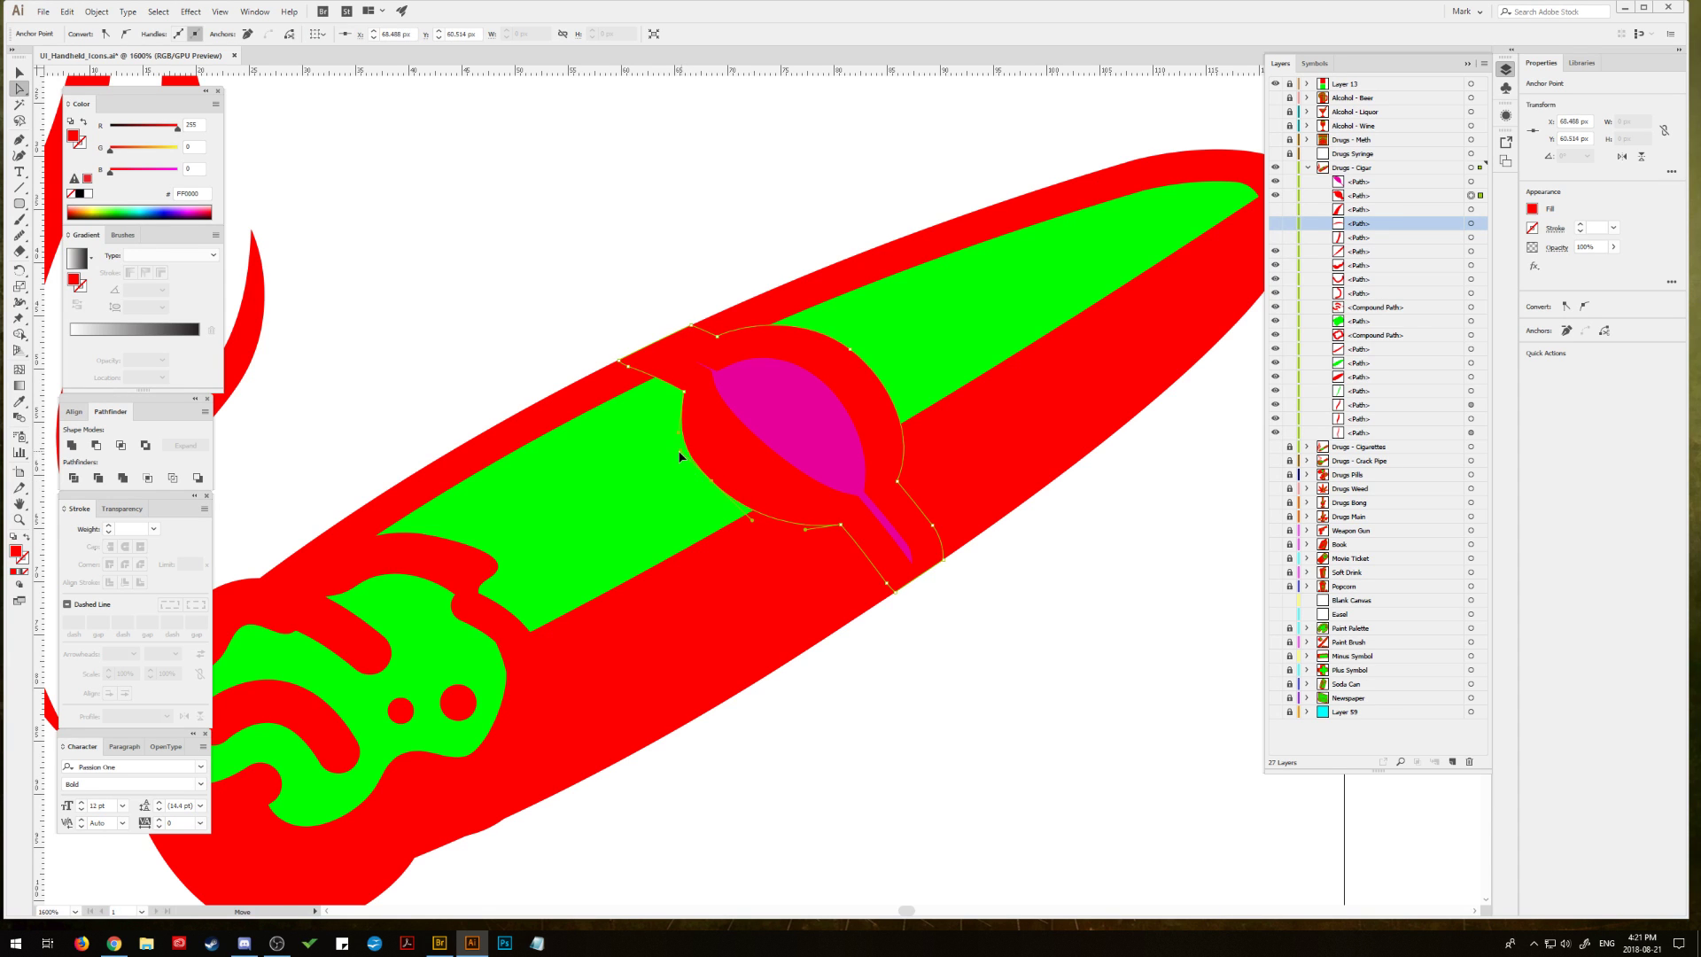
{"action": "left_click", "coordinate": [853, 352]}
{"action": "key", "text": "v"}
{"action": "left_click", "coordinate": [485, 237]}
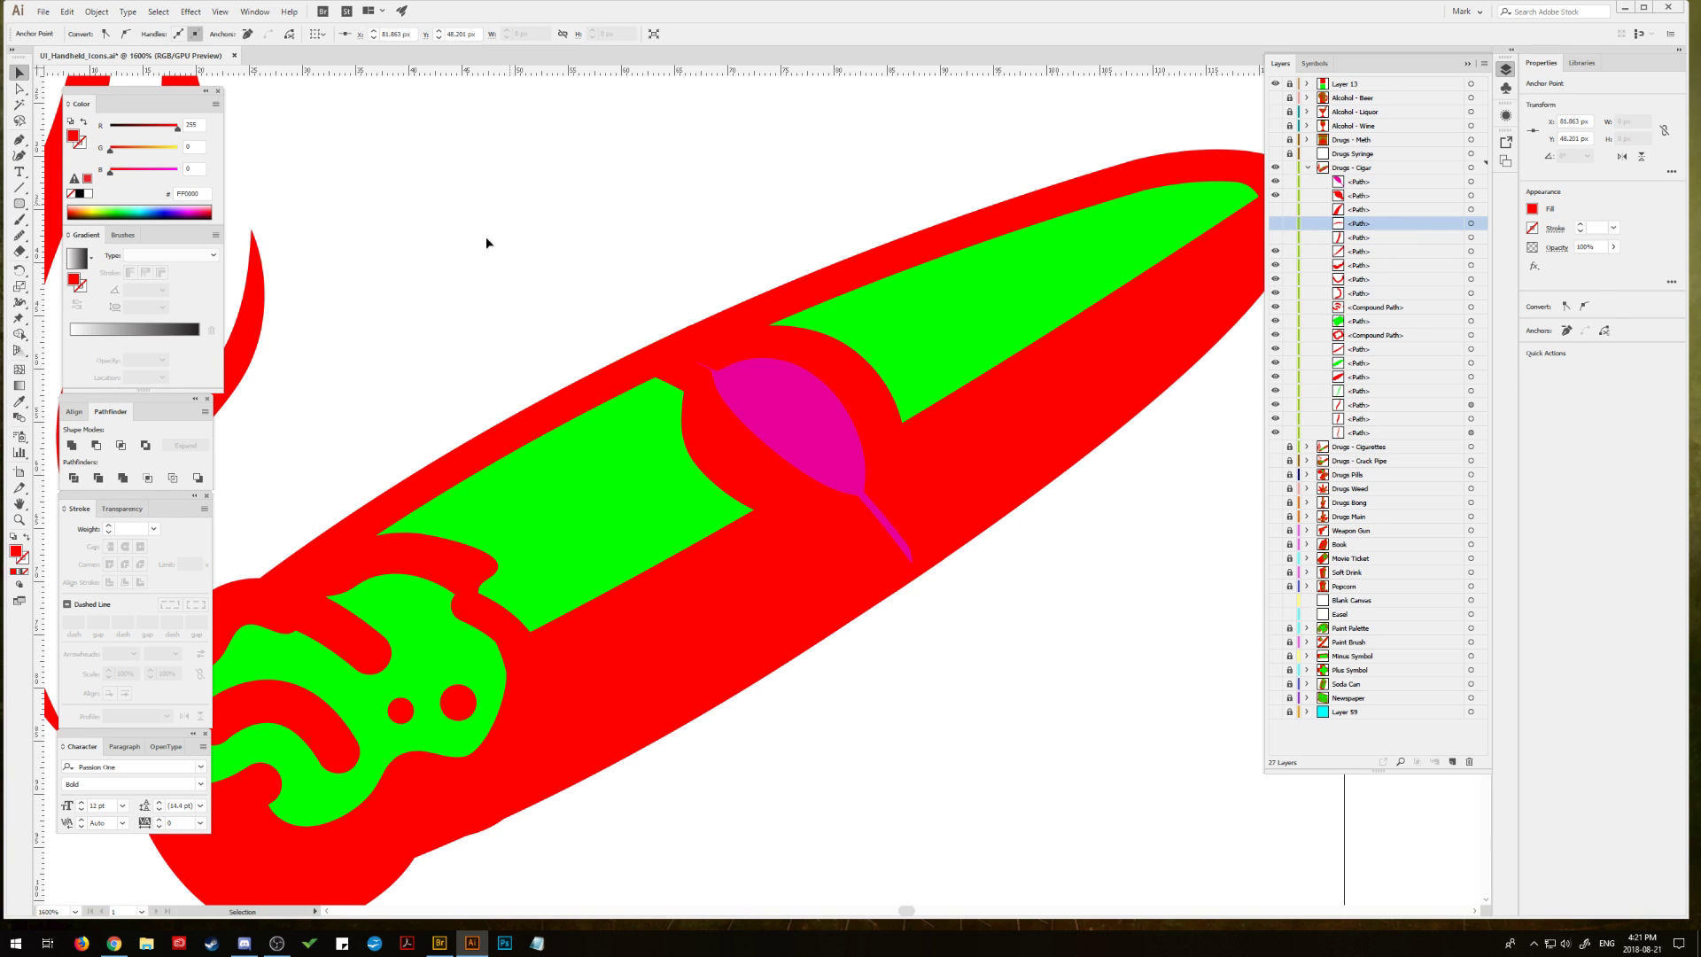
Step: Draw an ellipse over the magenta label shape, rotated to 315° and sized about 18 by 9 px
{"action": "left_click_drag", "start_coordinate": [18, 203], "coordinate": [75, 237]}
{"action": "left_click_drag", "start_coordinate": [714, 387], "coordinate": [881, 474]}
{"action": "left_click", "coordinate": [21, 73]}
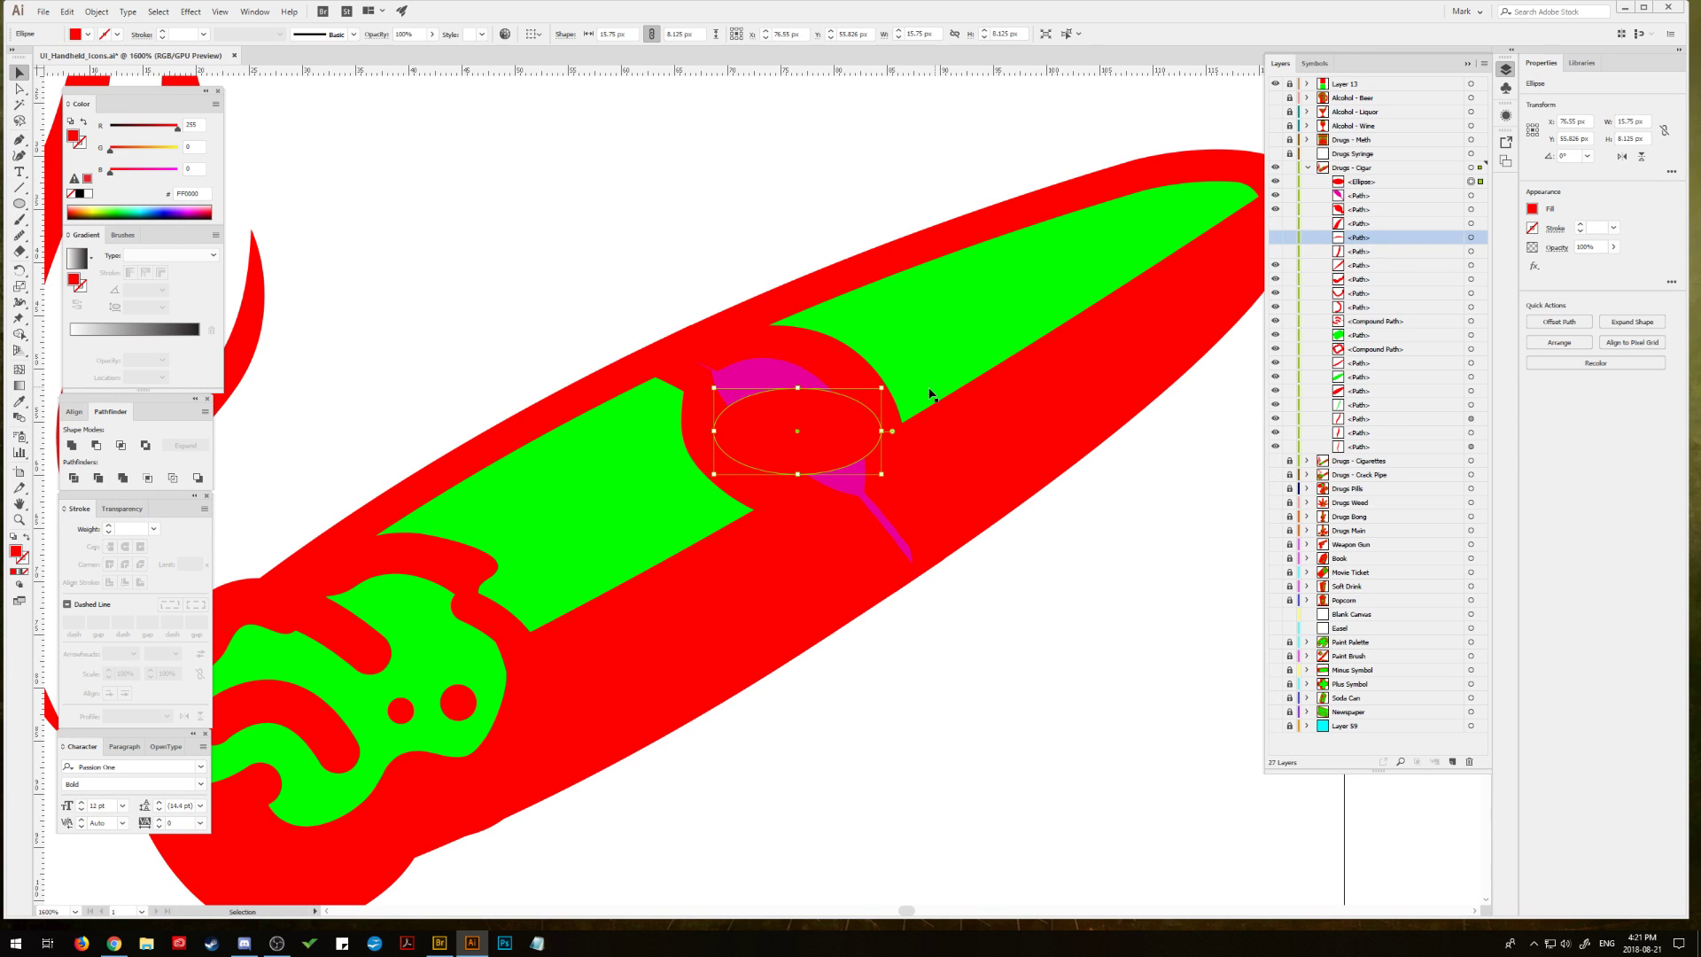
{"action": "left_click_drag", "start_coordinate": [893, 388], "coordinate": [913, 458]}
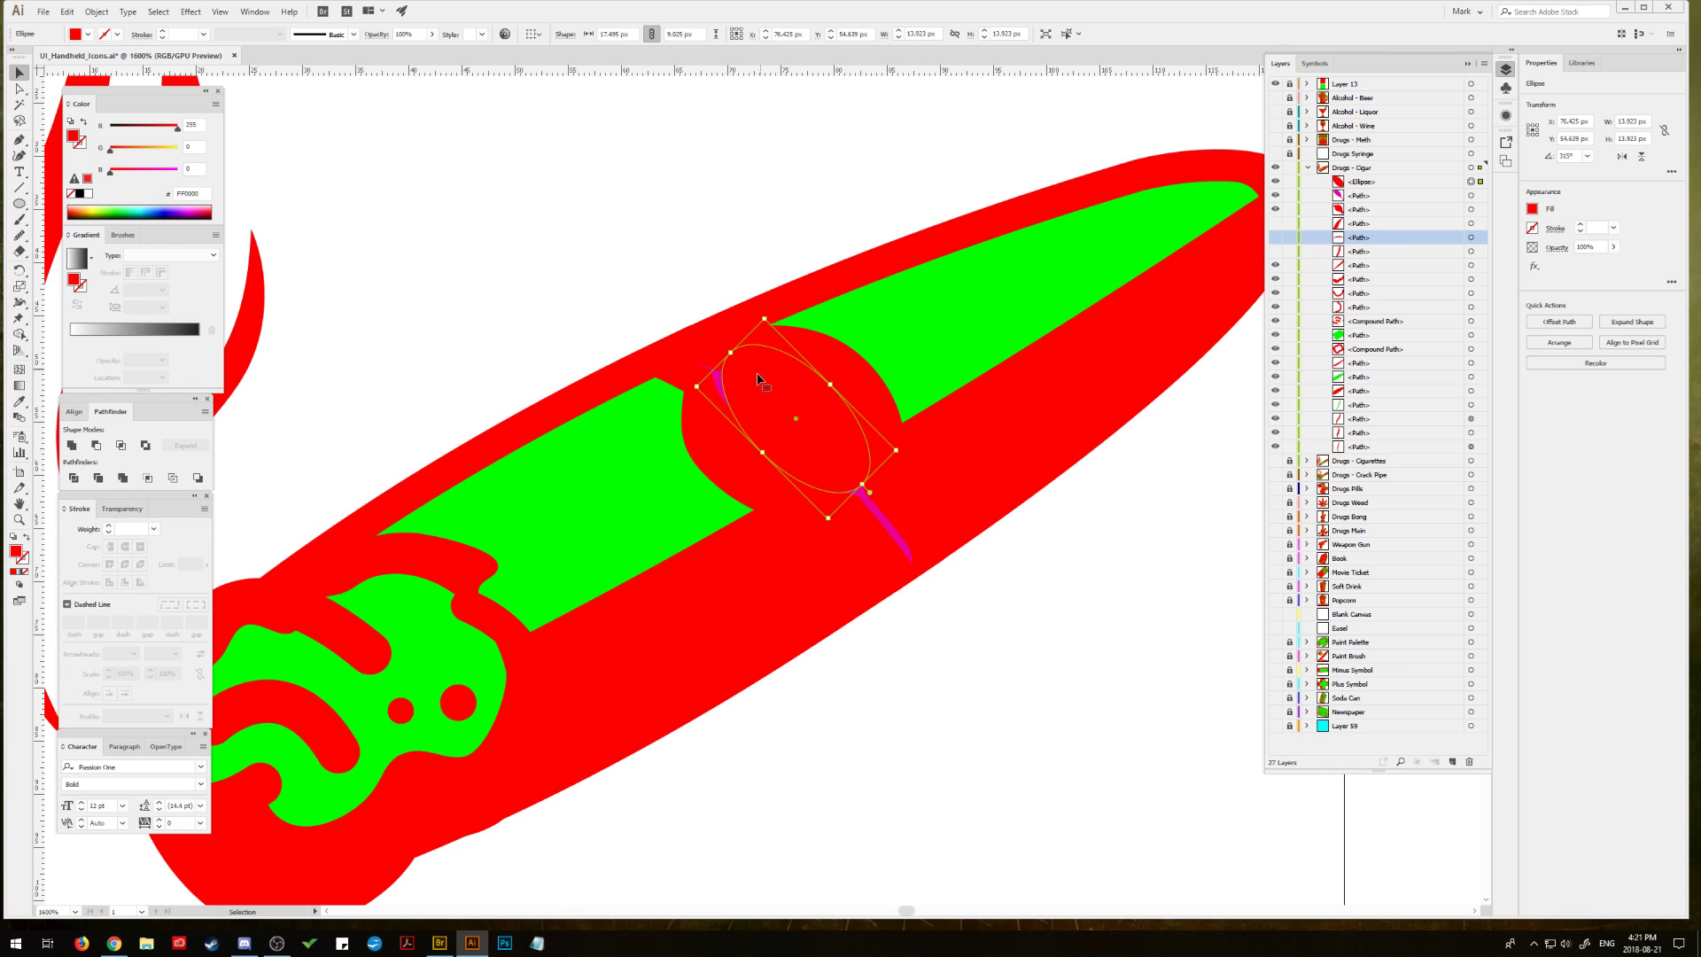
{"action": "left_click_drag", "start_coordinate": [764, 390], "coordinate": [829, 388]}
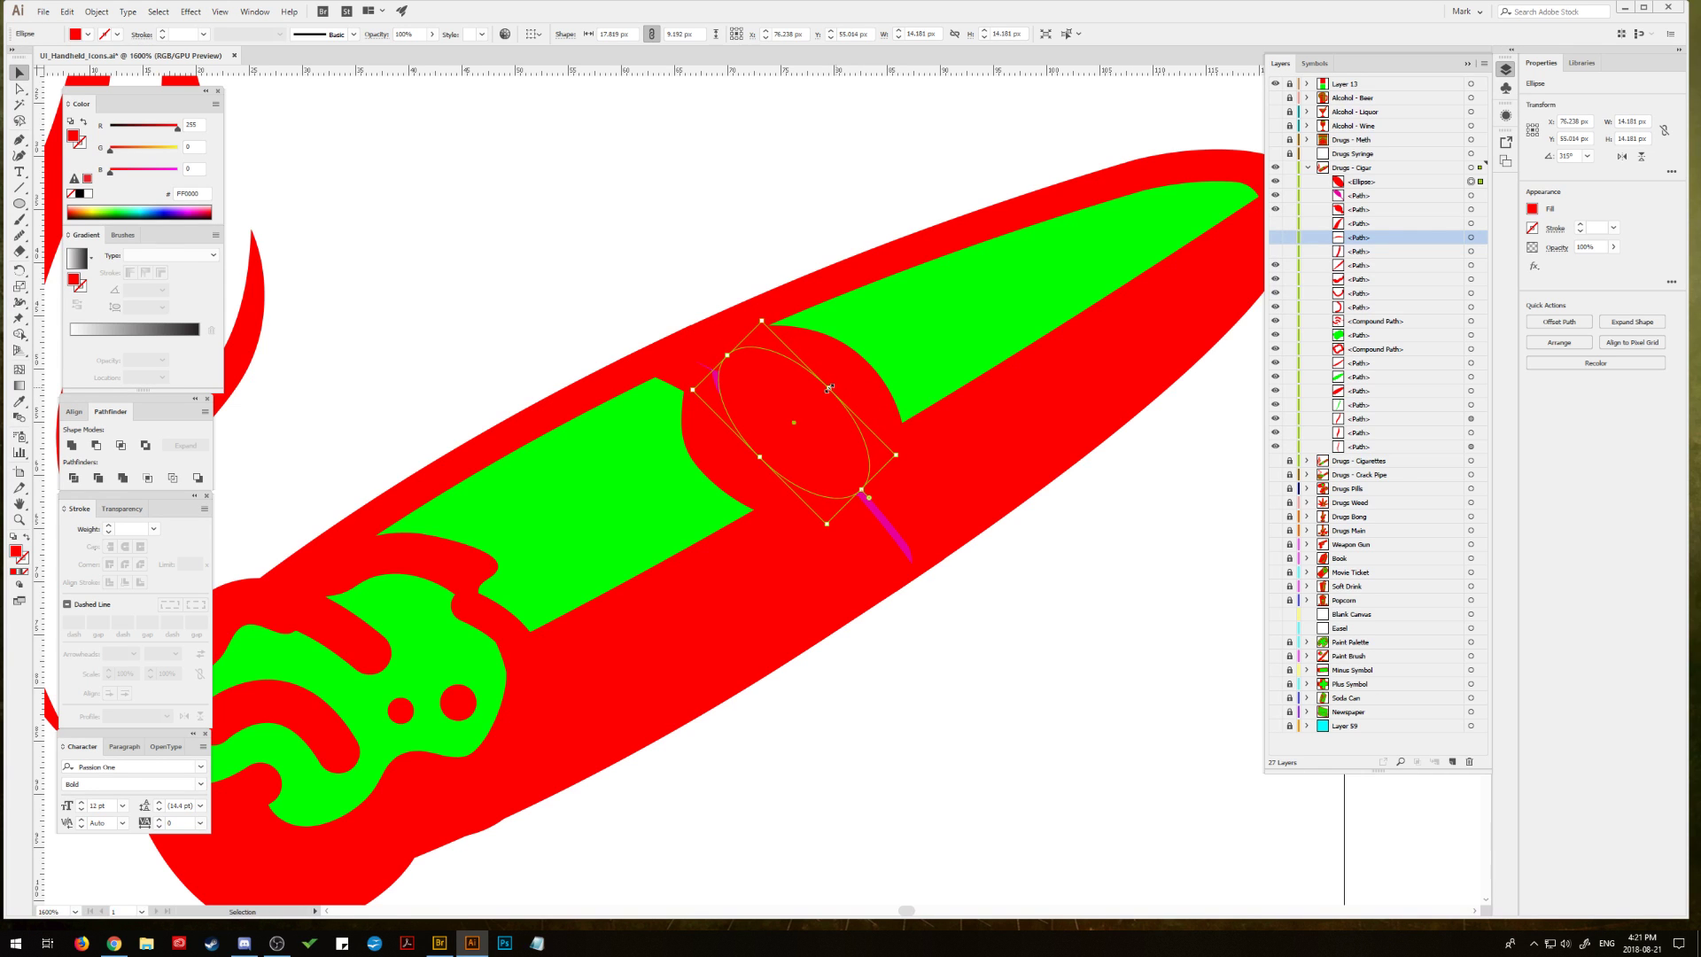
Step: Fill the ellipse with the green sampled from the cigar body and shift it slightly up and toward the ash end
{"action": "left_click", "coordinate": [608, 460]}
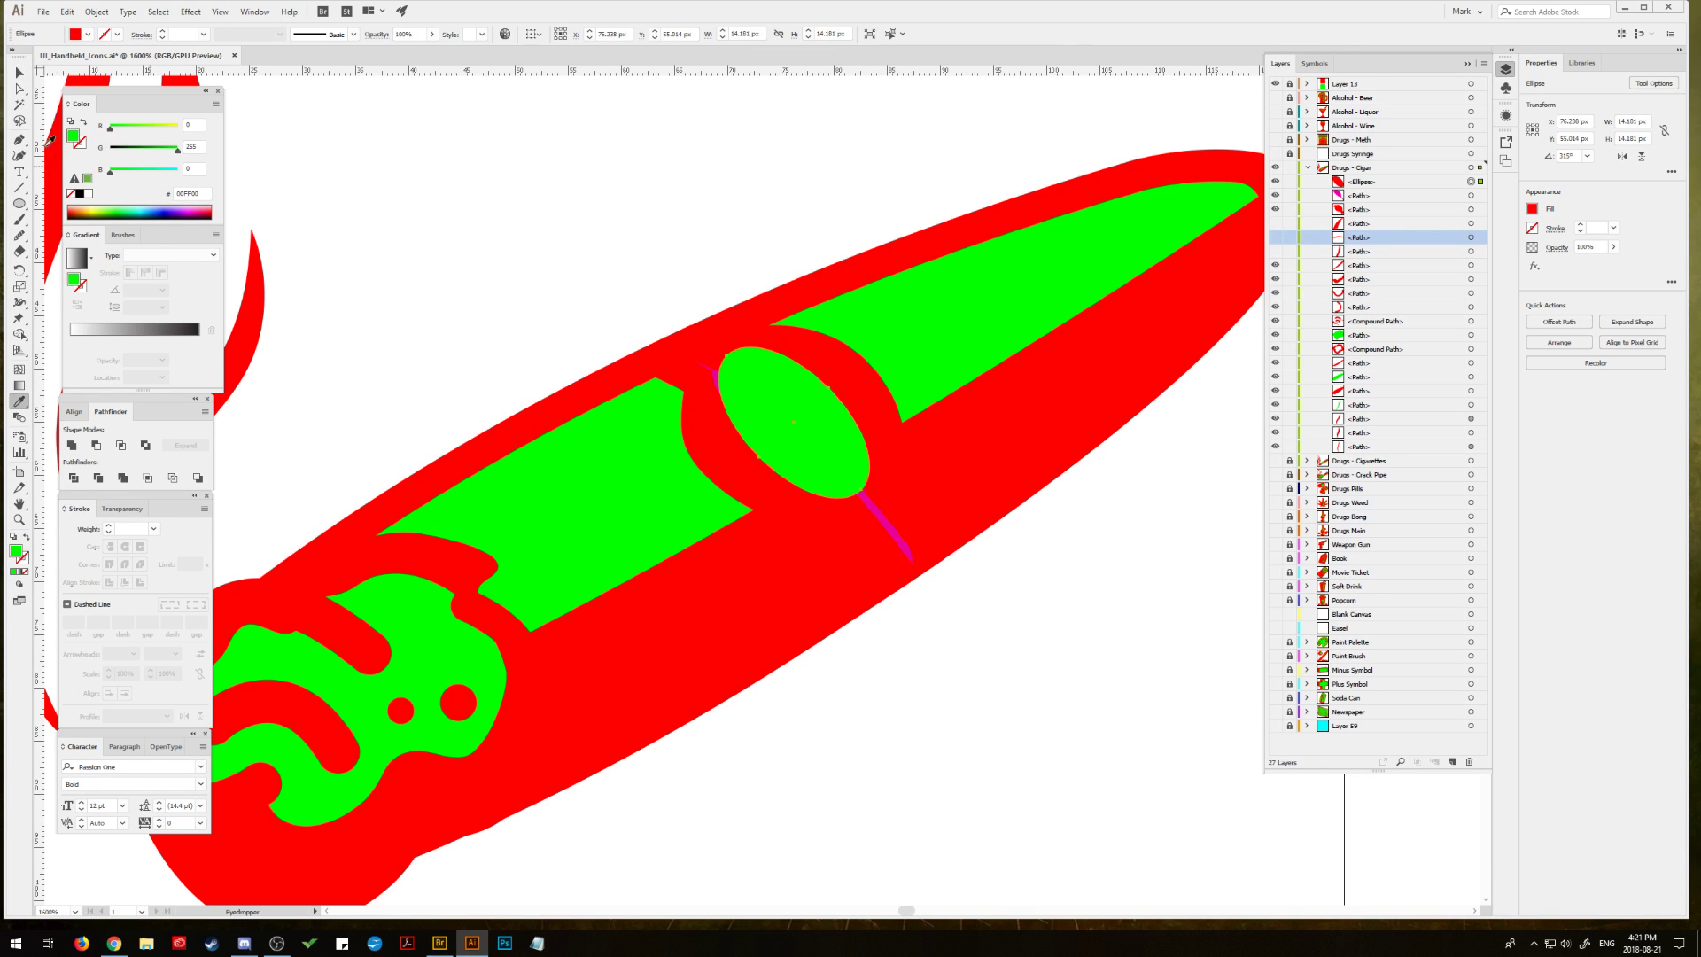
{"action": "left_click", "coordinate": [20, 72]}
{"action": "key", "text": "ctrl+shift+a"}
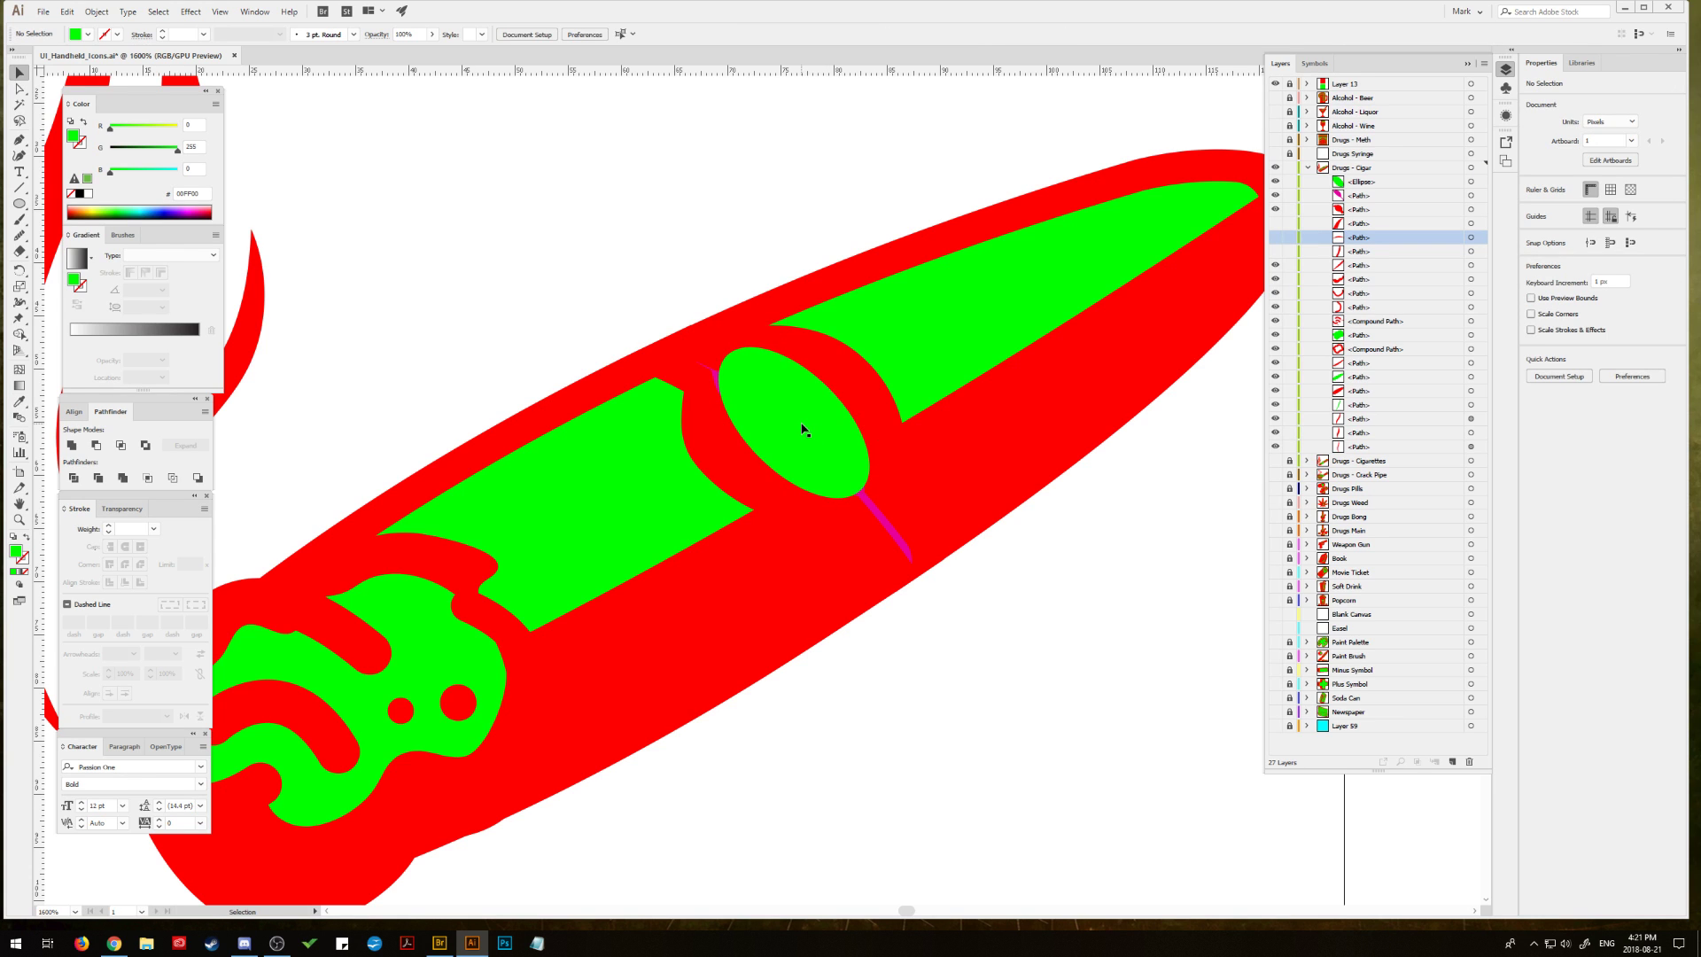
{"action": "left_click_drag", "start_coordinate": [799, 429], "coordinate": [790, 420]}
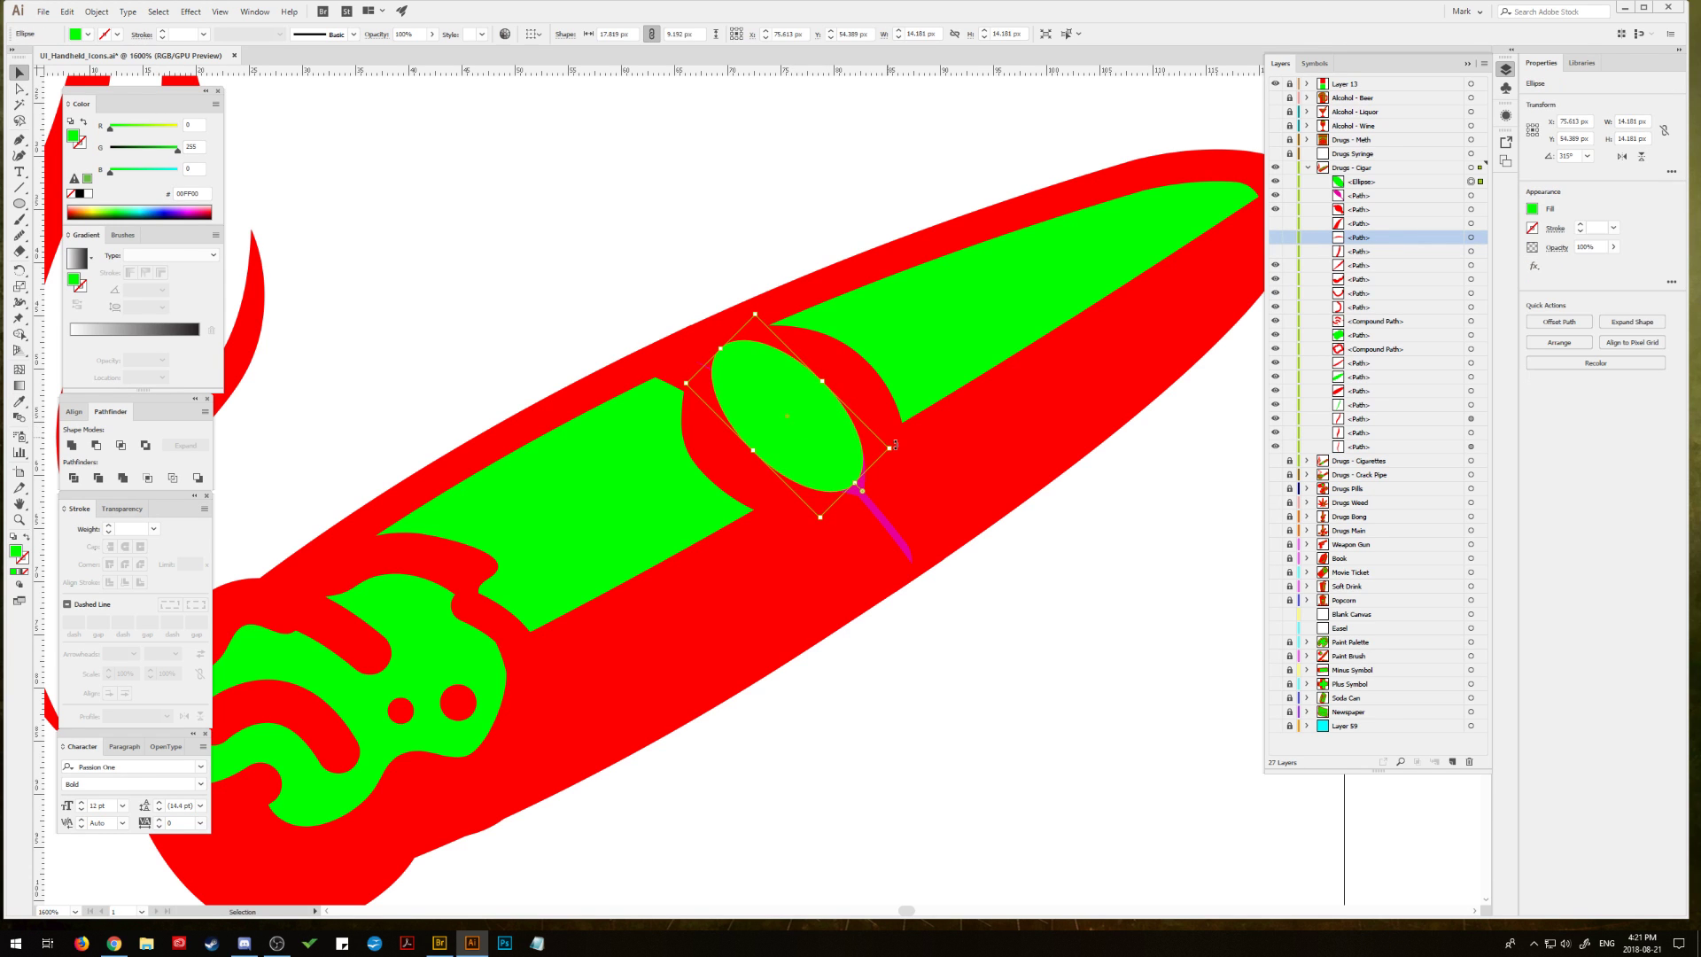
Step: Try the Bulge warp effect on the green ellipse and undo it
{"action": "left_click", "coordinate": [191, 12]}
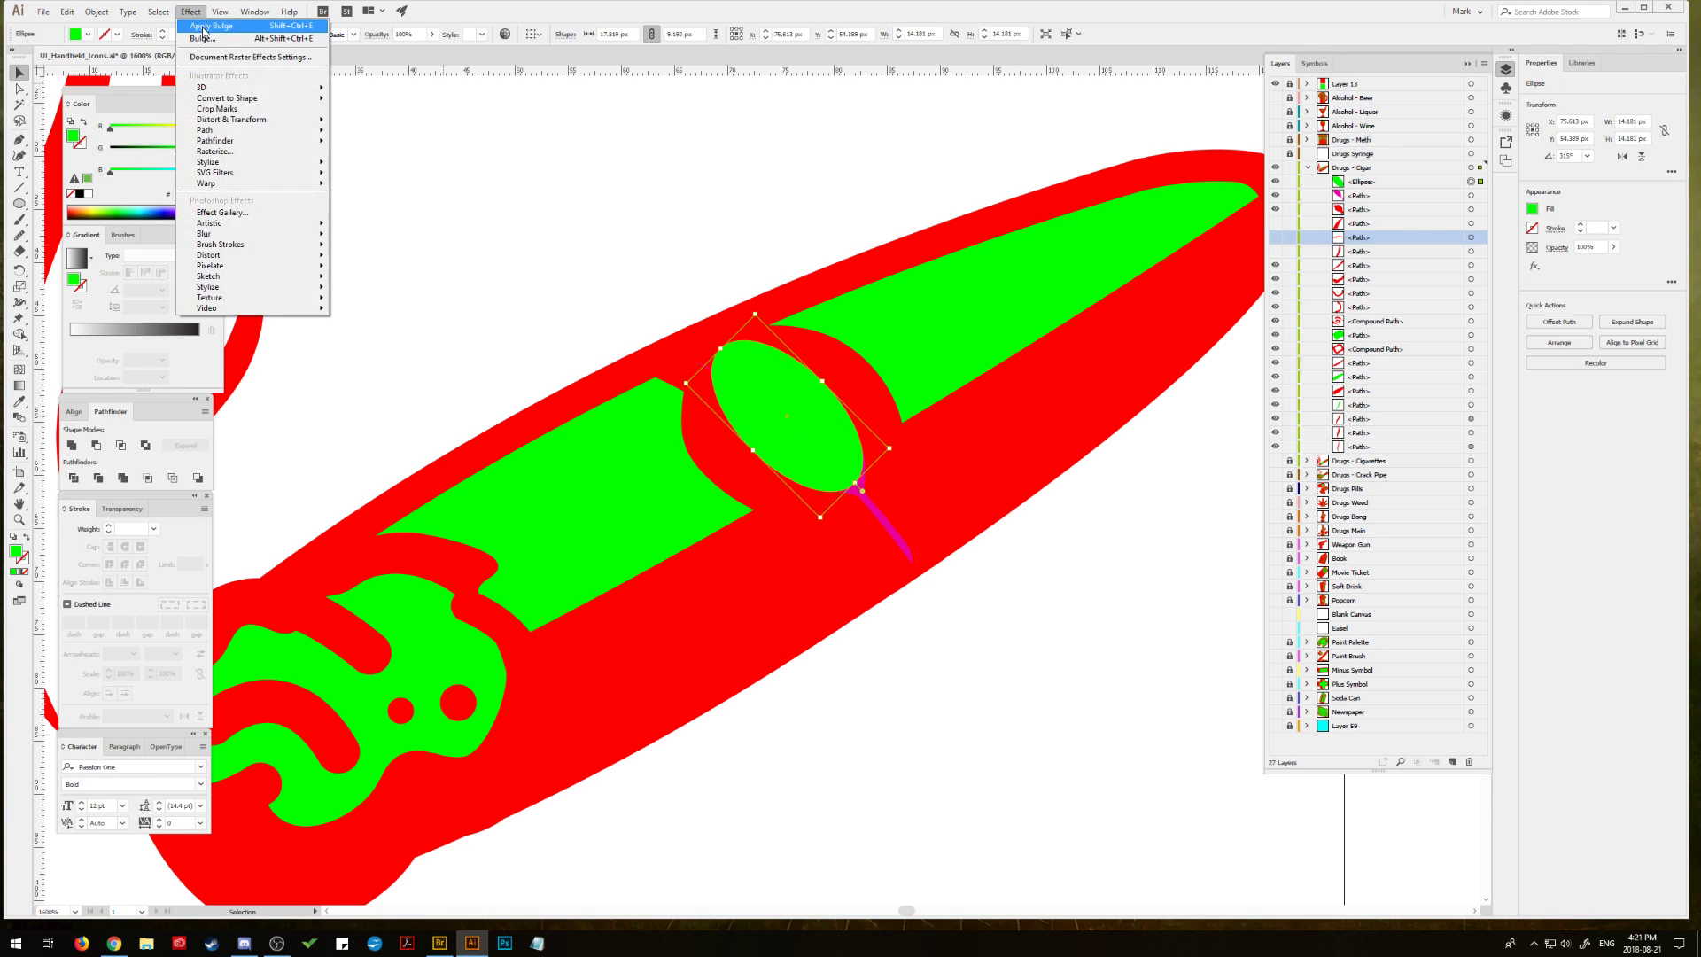
{"action": "left_click", "coordinate": [202, 28]}
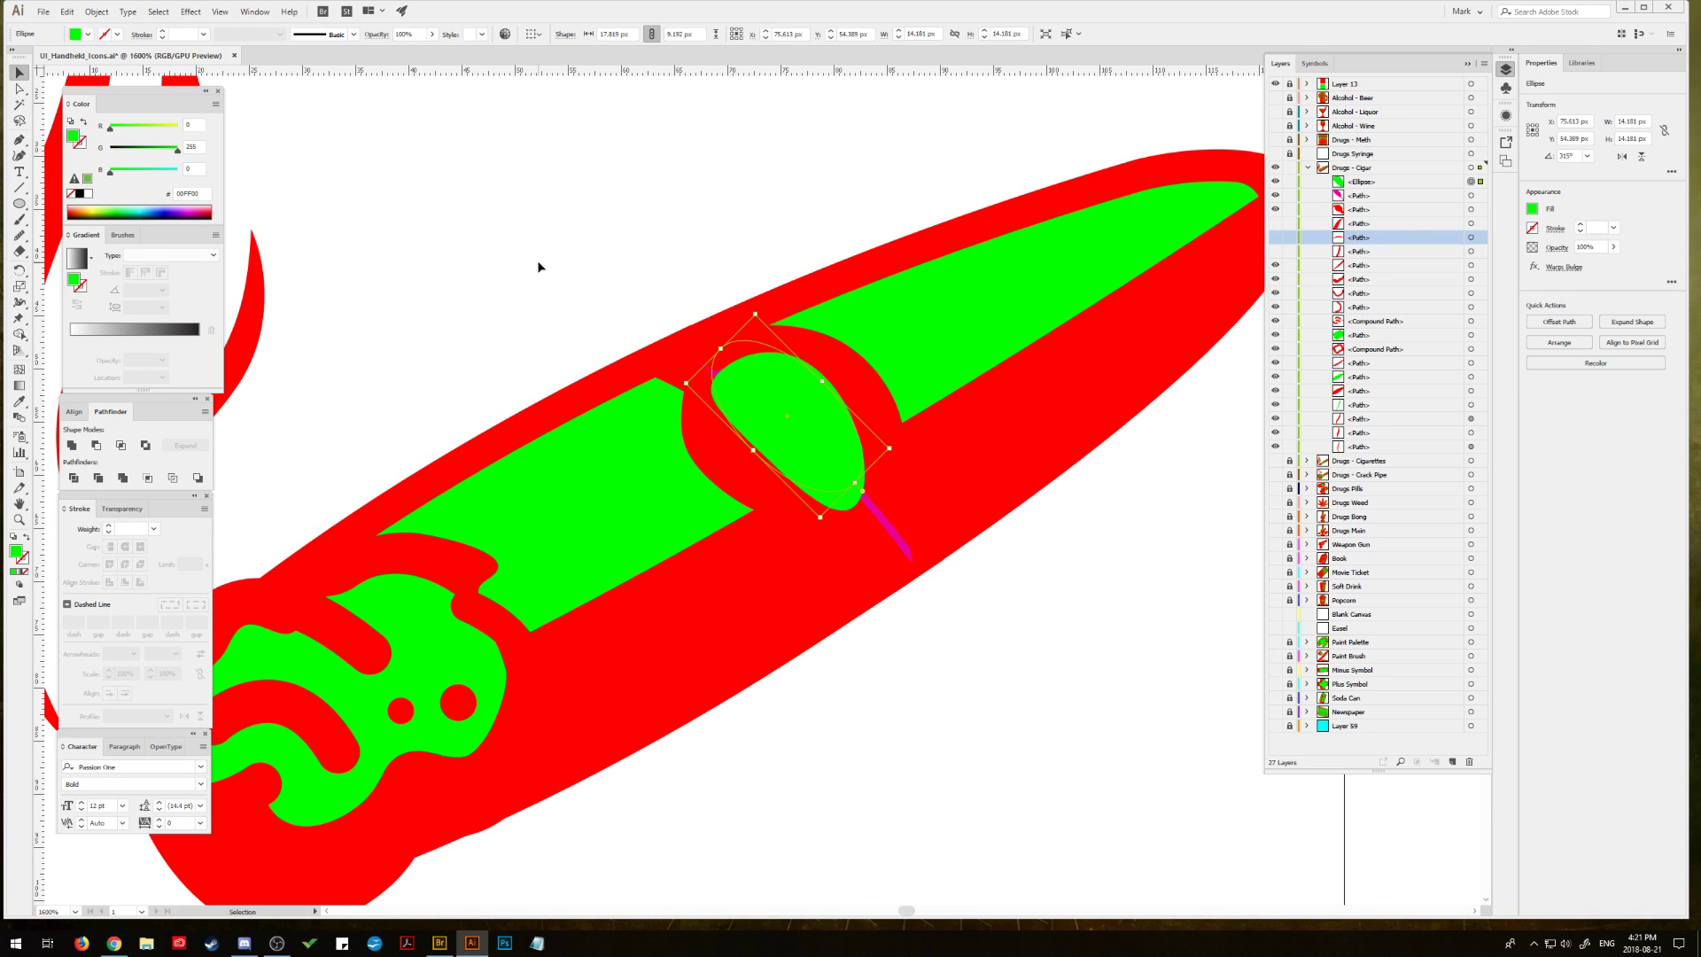
{"action": "key", "text": "ctrl+z"}
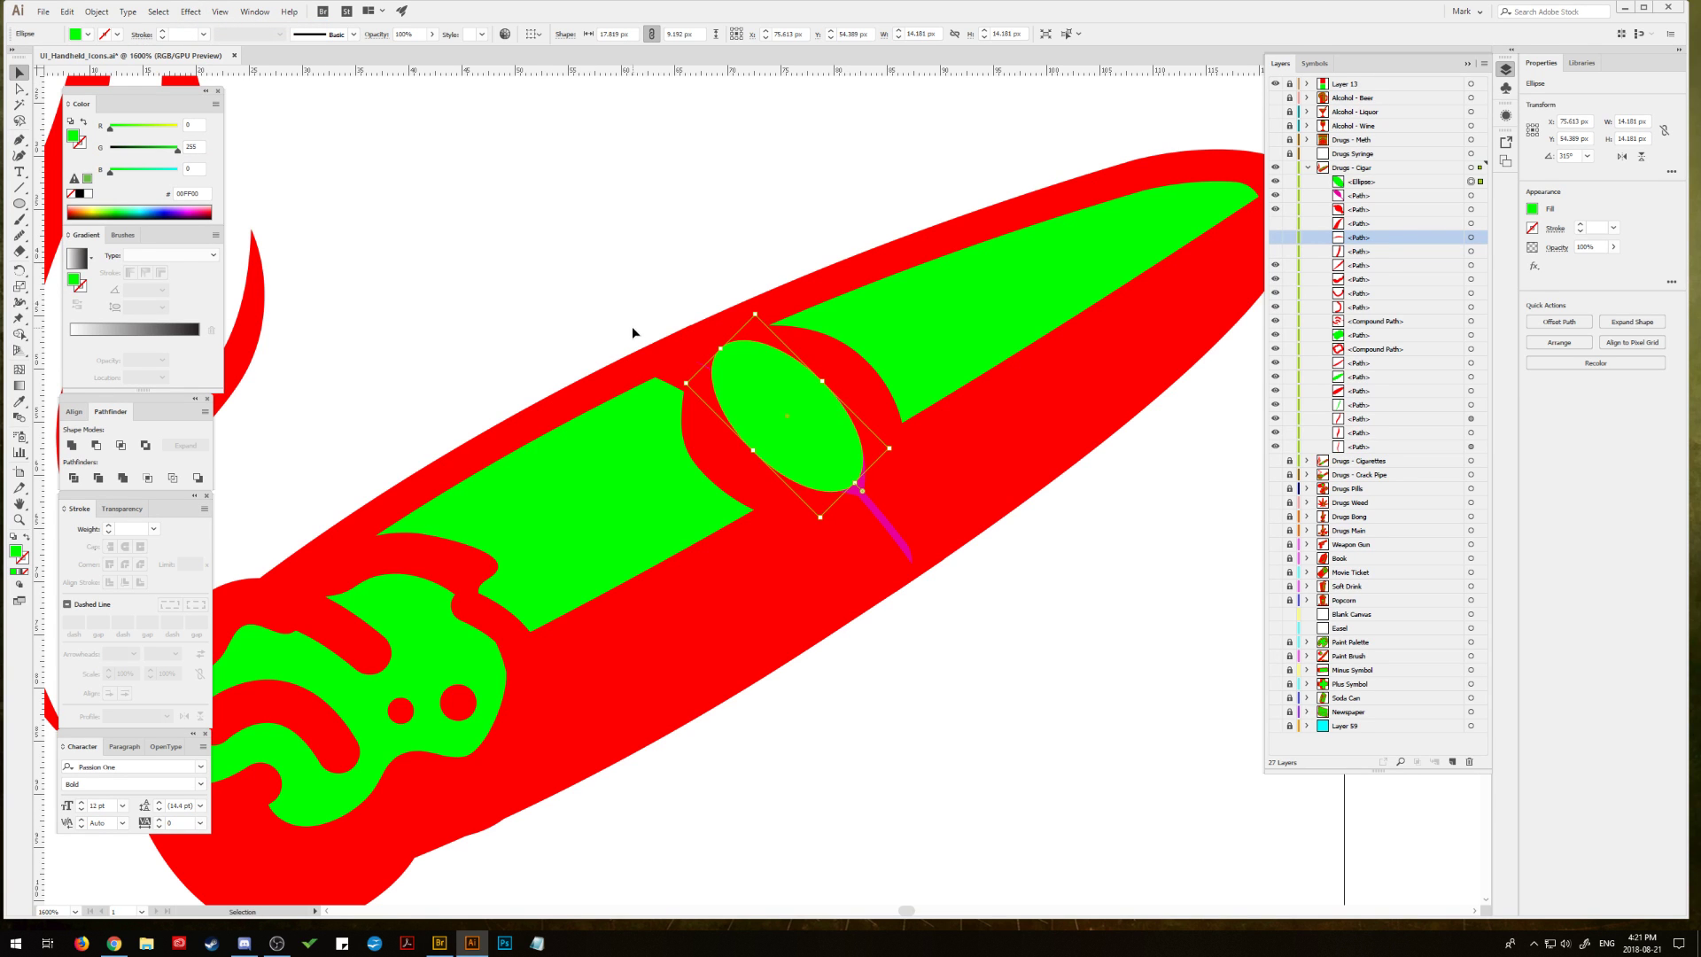
Step: Reshape the green ellipse by pulling its upper anchor toward the ash end and nudging the side and lower anchors to balance the curve
{"action": "key", "text": "a"}
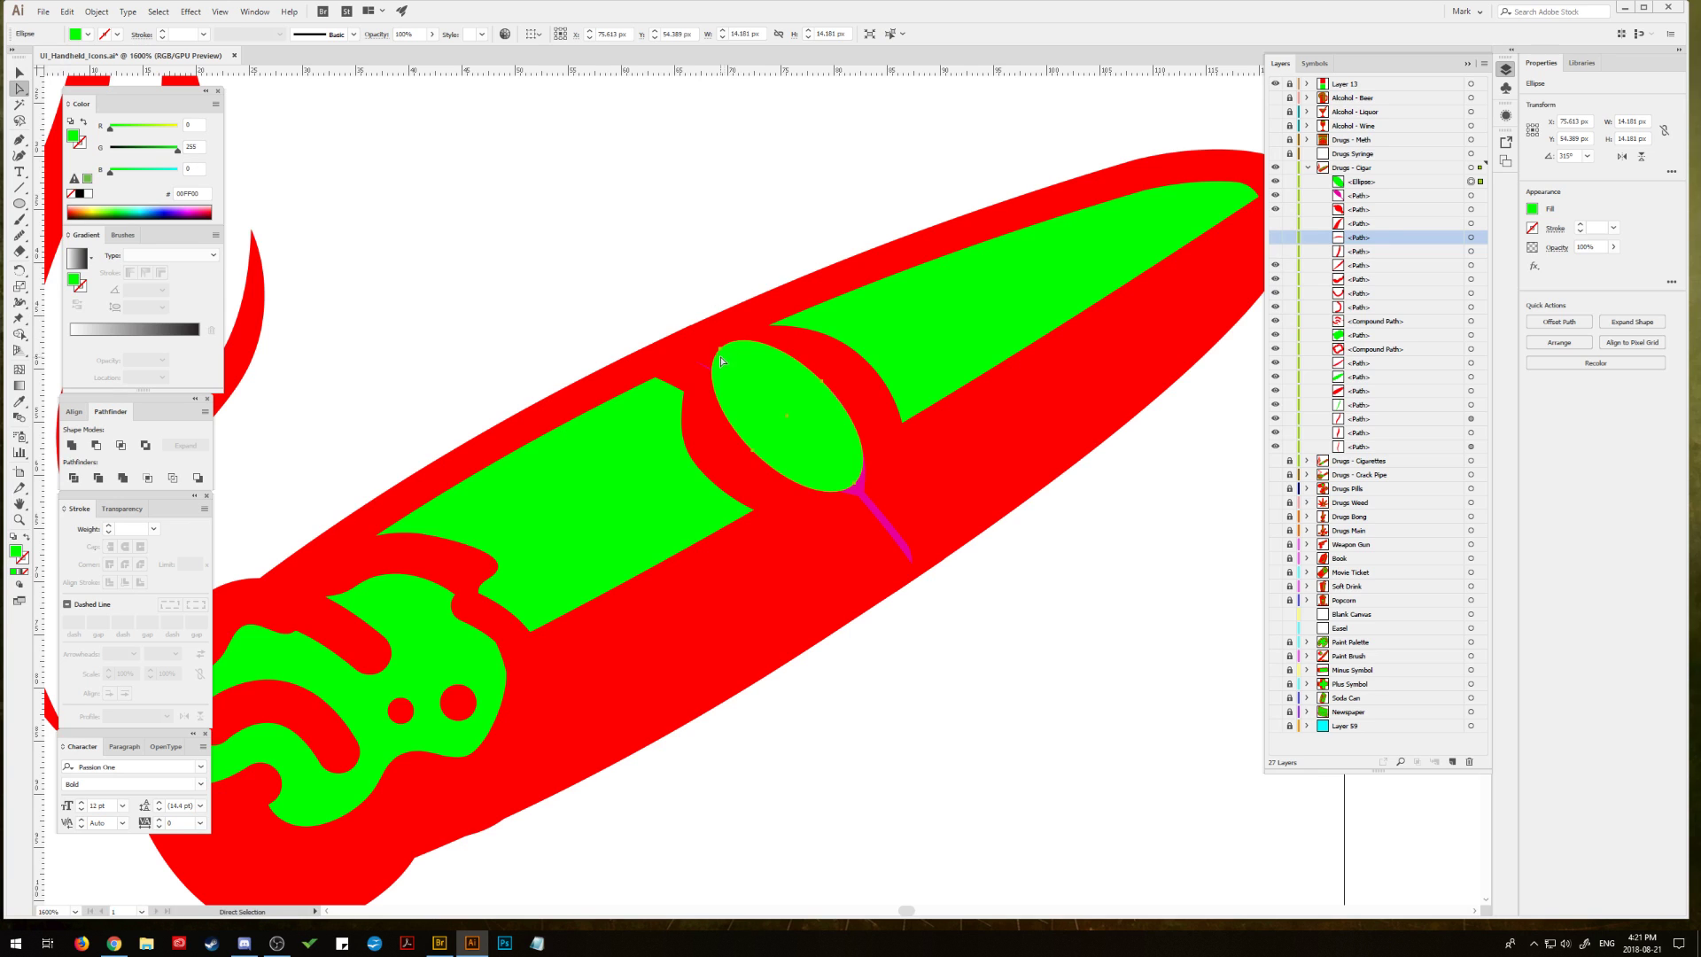
{"action": "left_click_drag", "start_coordinate": [723, 355], "coordinate": [709, 364]}
{"action": "left_click", "coordinate": [855, 485]}
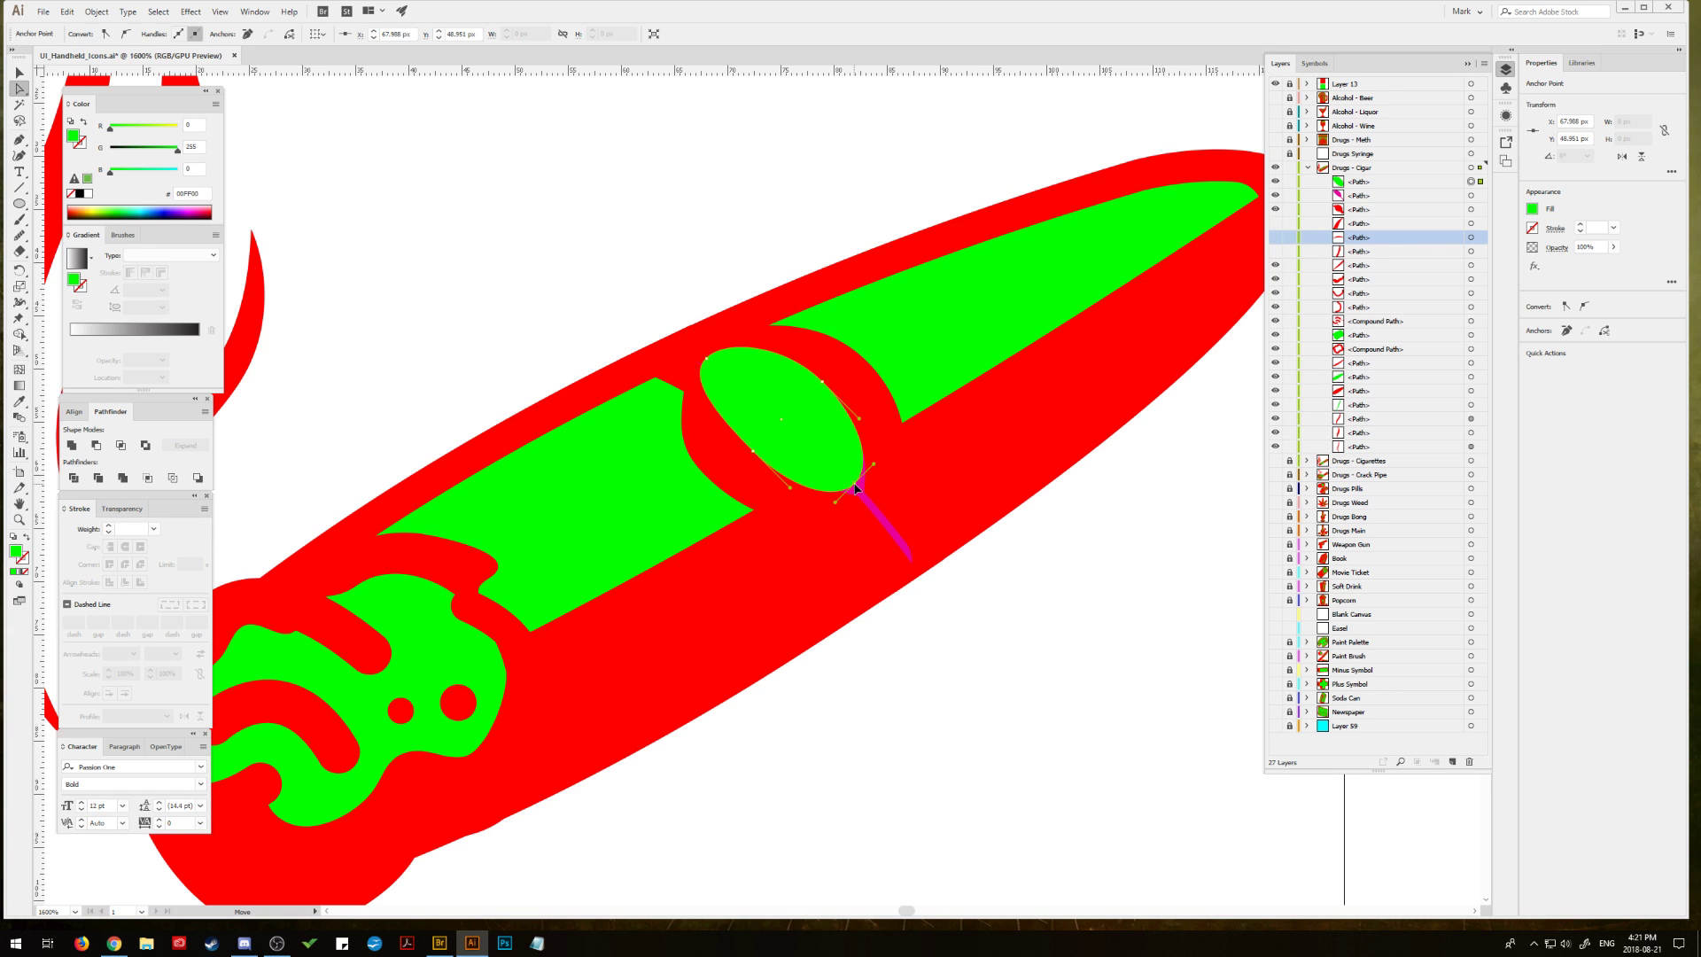
{"action": "left_click", "coordinate": [822, 383]}
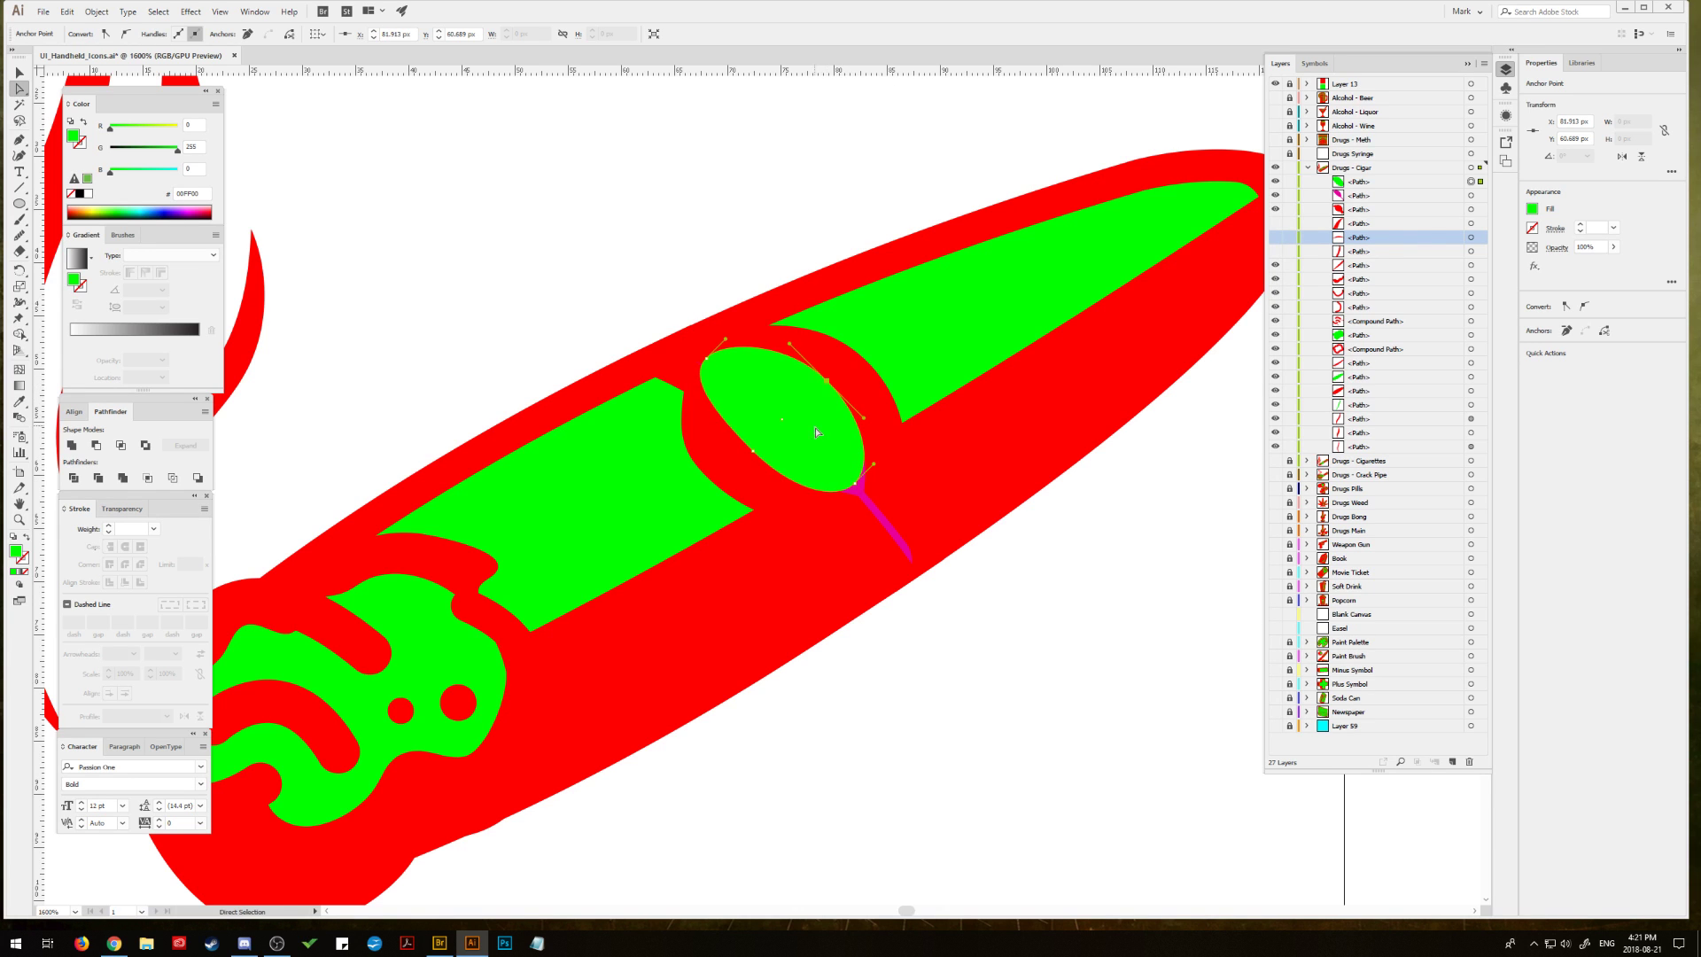
{"action": "left_click", "coordinate": [750, 453]}
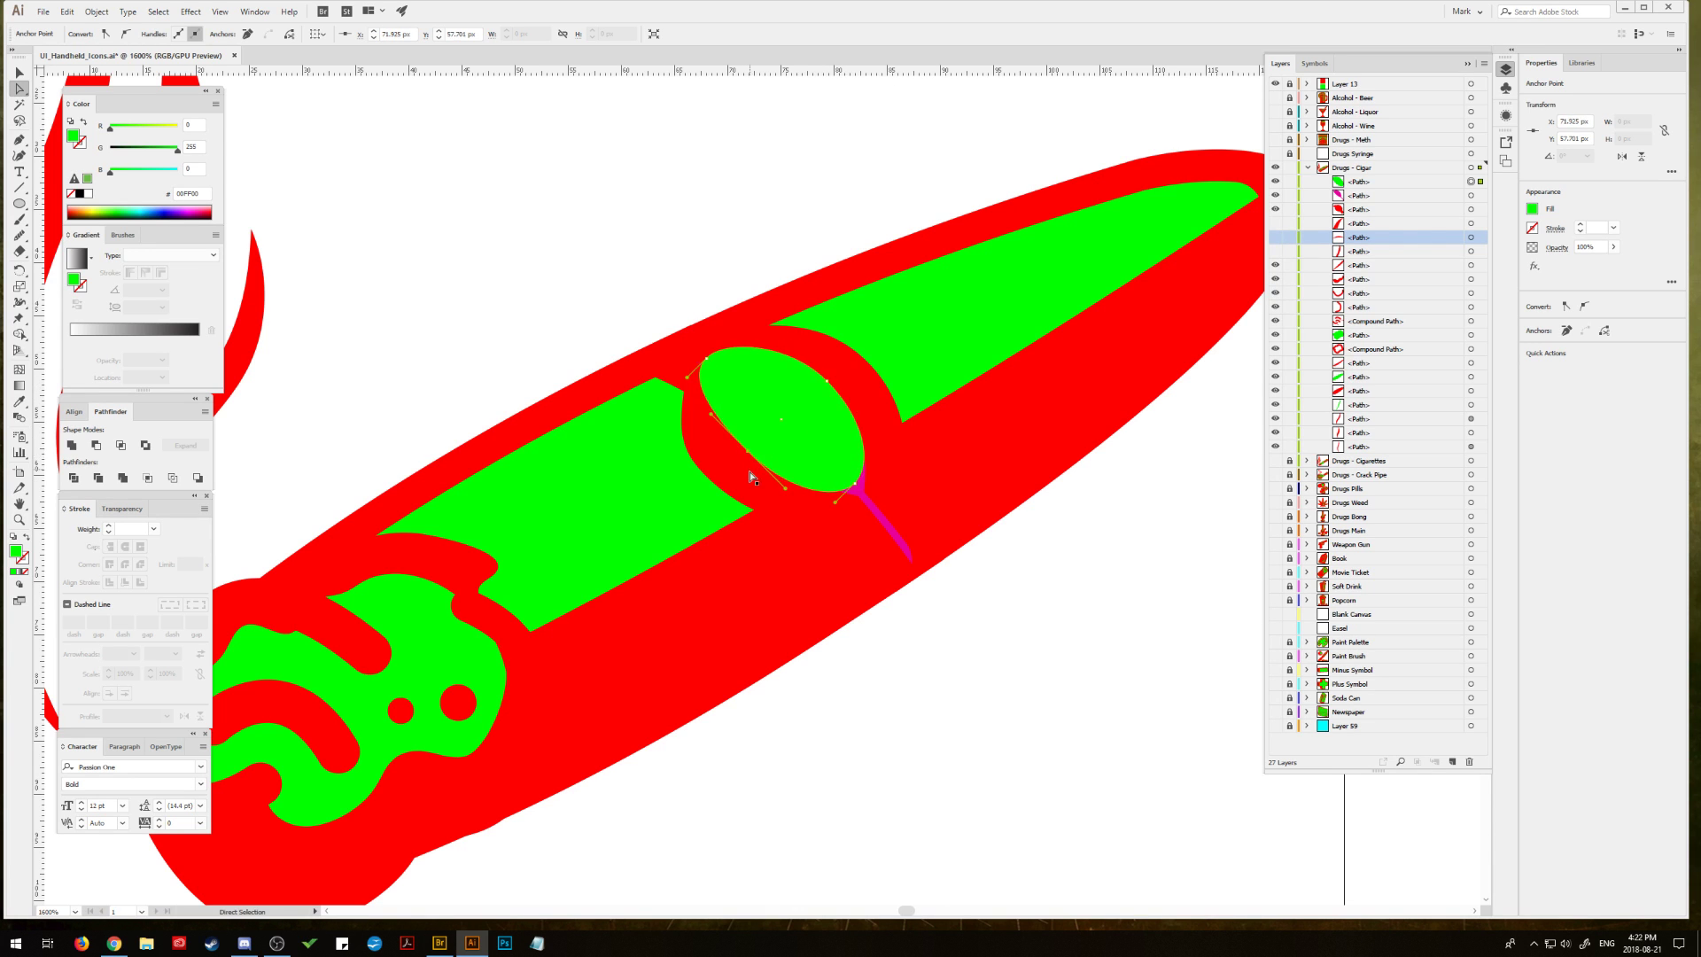
{"action": "left_click_drag", "start_coordinate": [855, 487], "coordinate": [852, 484]}
{"action": "left_click_drag", "start_coordinate": [708, 361], "coordinate": [712, 361]}
Step: Adjust the red label's corner anchors near the cigar's upper and lower edges and bow its ash-side edge outward
{"action": "left_click", "coordinate": [686, 399]}
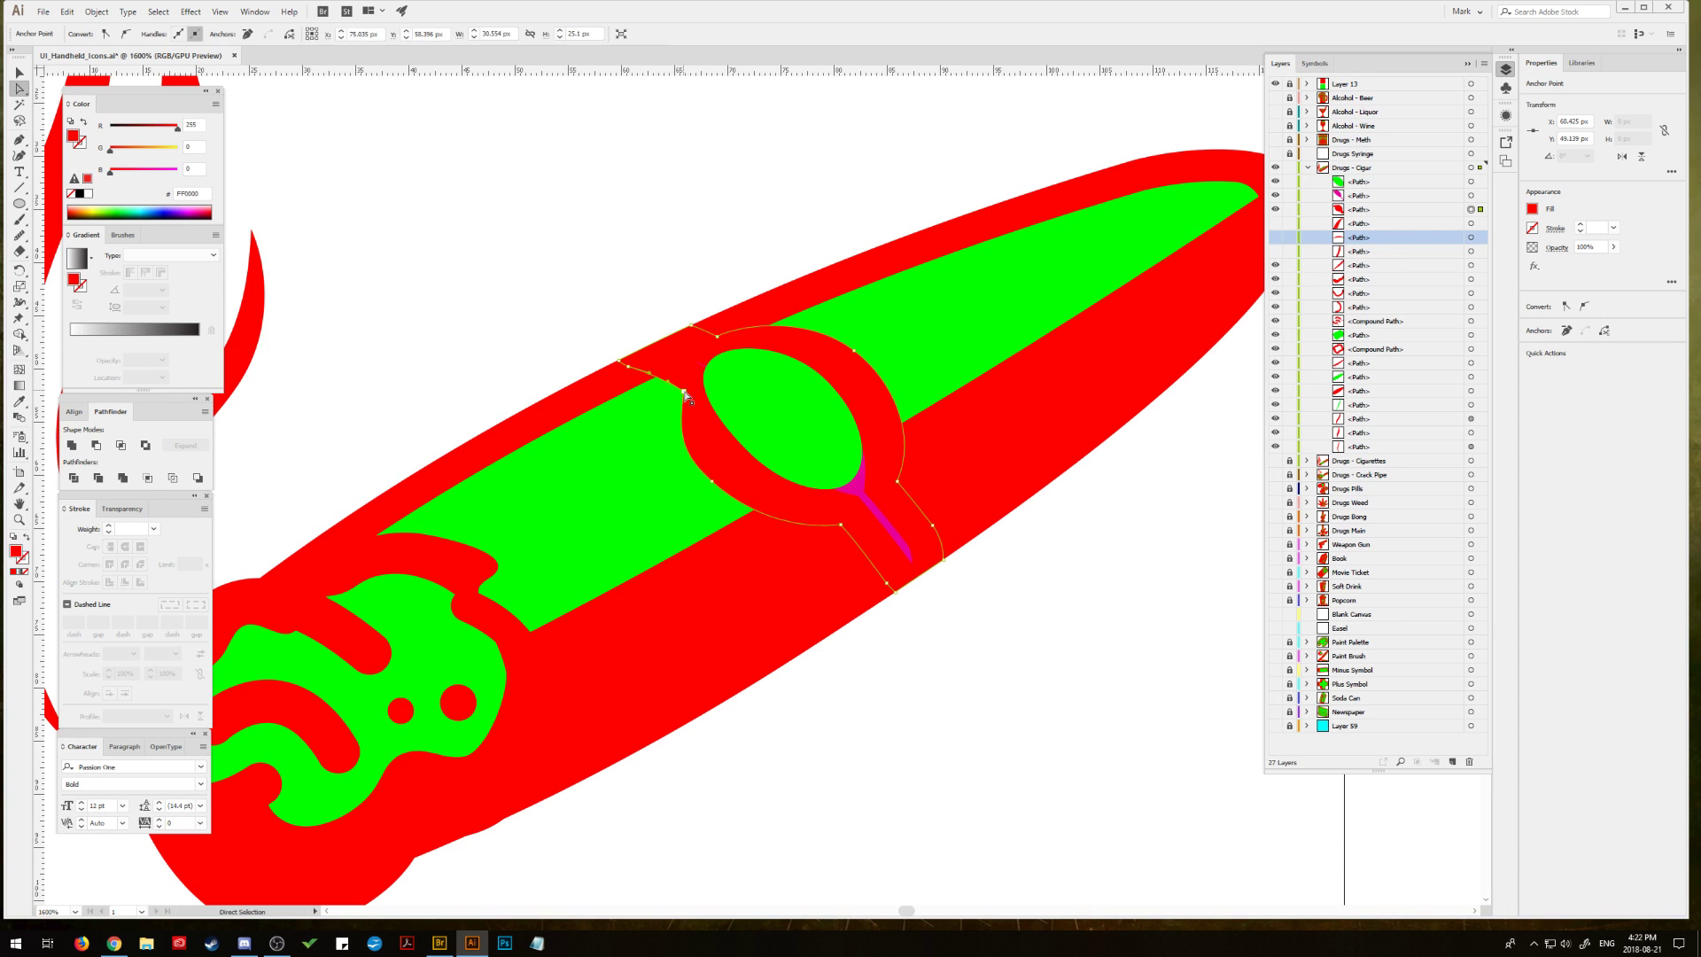
{"action": "left_click", "coordinate": [680, 391]}
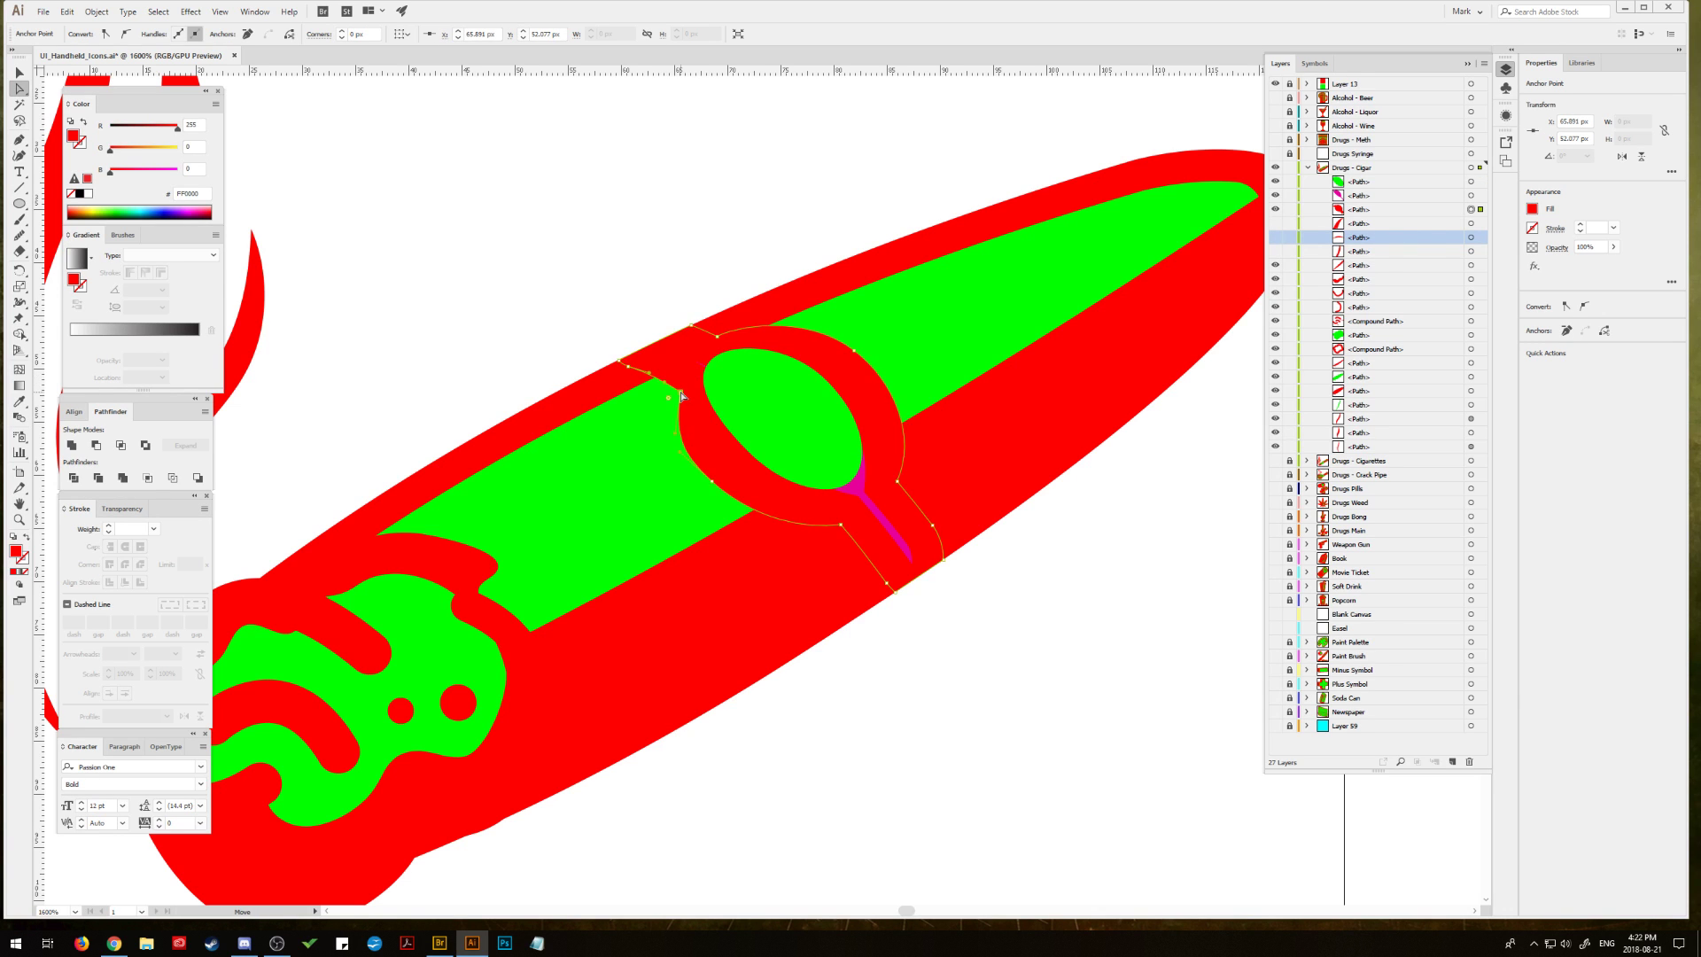
{"action": "left_click_drag", "start_coordinate": [655, 379], "coordinate": [625, 363]}
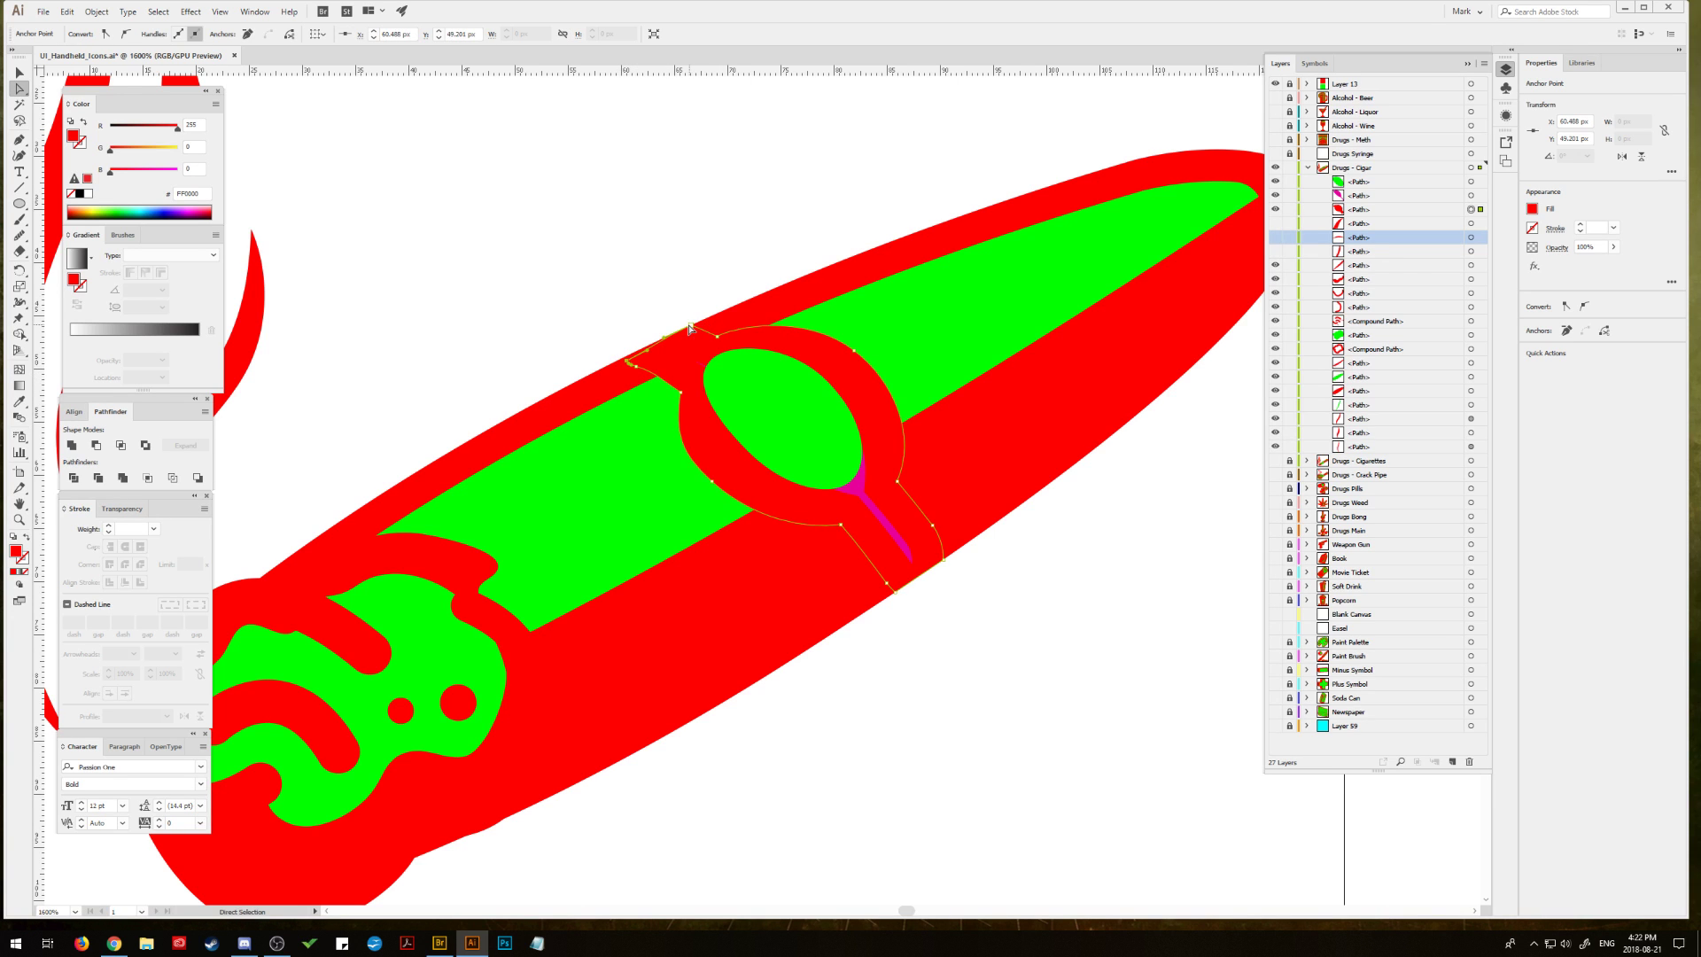
{"action": "left_click", "coordinate": [896, 593]}
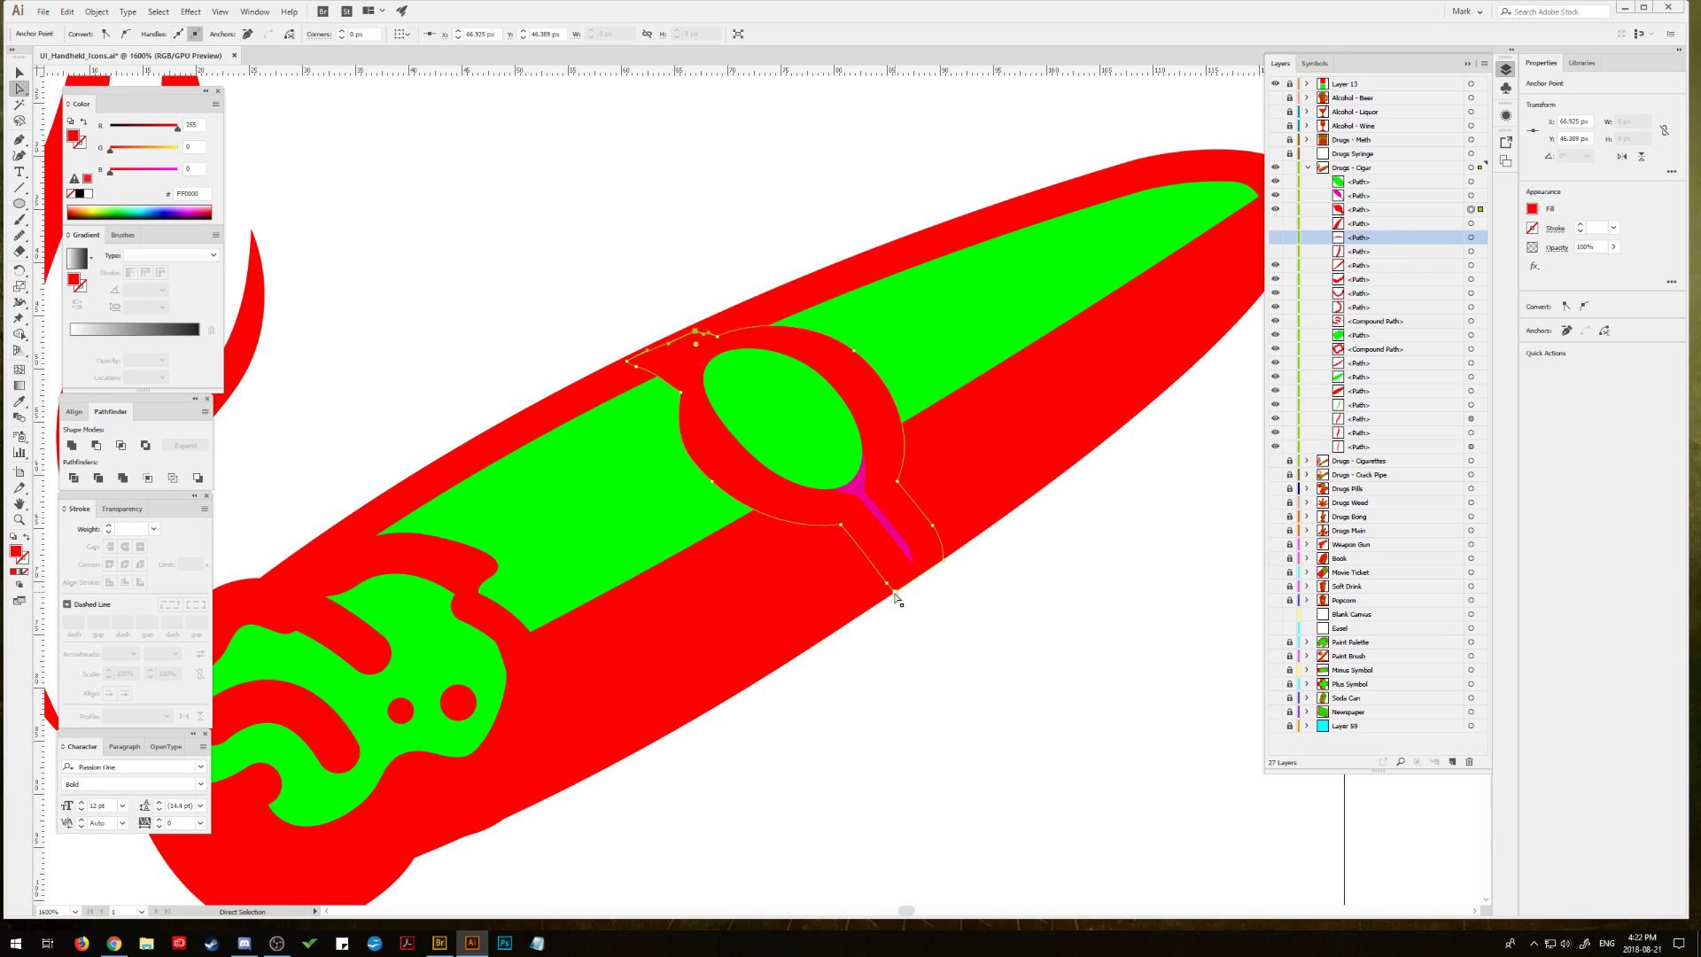
{"action": "left_click_drag", "start_coordinate": [896, 595], "coordinate": [932, 546]}
{"action": "left_click", "coordinate": [941, 562]}
{"action": "left_click_drag", "start_coordinate": [682, 396], "coordinate": [666, 441]}
{"action": "left_click", "coordinate": [492, 279]}
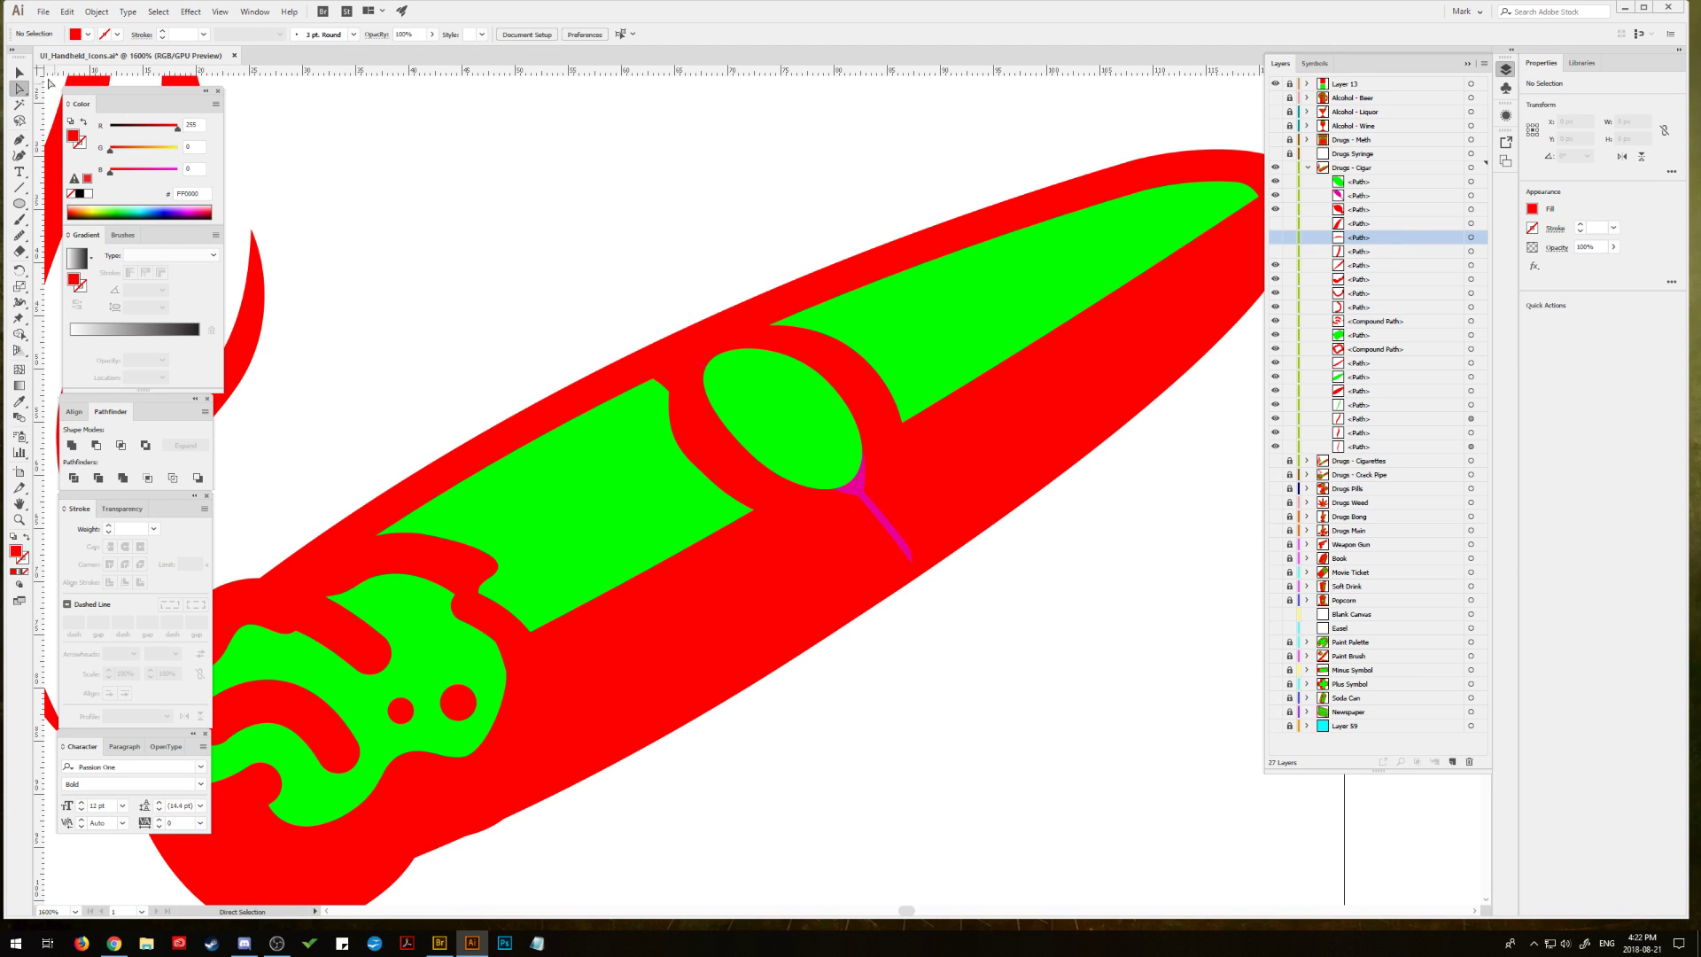
Step: Paste a copy of the green ellipse behind the original and enlarge and widen it to about 23 by 20 px
{"action": "left_click", "coordinate": [19, 72]}
{"action": "left_click", "coordinate": [767, 398]}
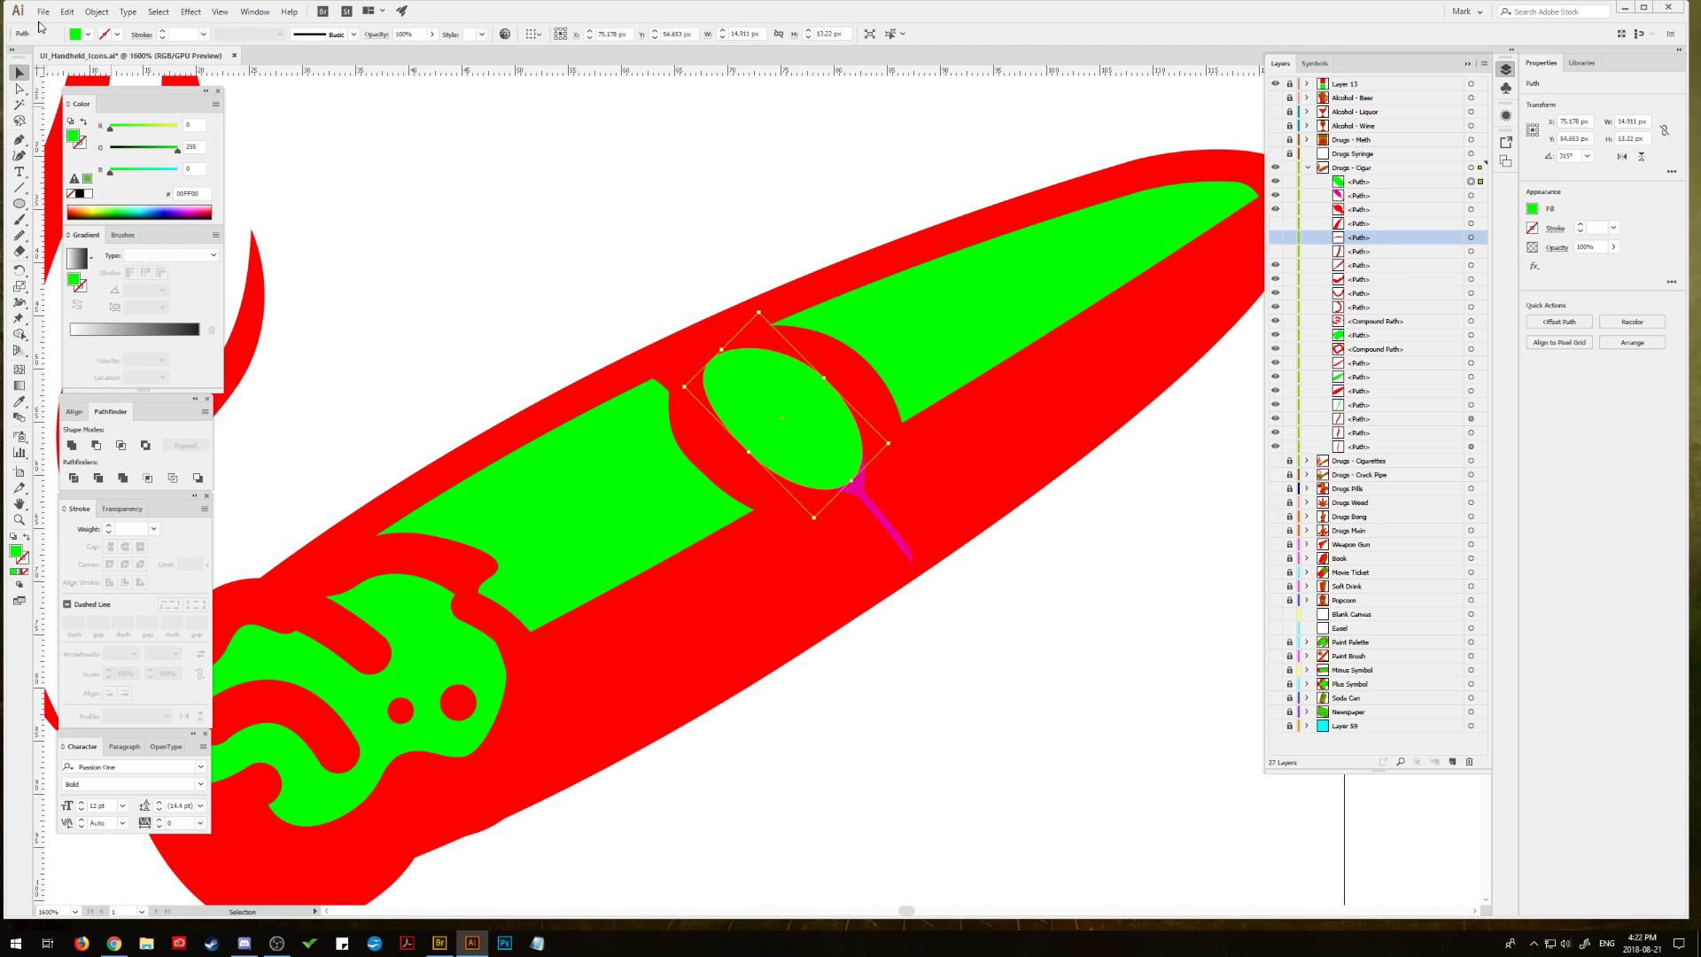
{"action": "left_click", "coordinate": [66, 11]}
{"action": "left_click", "coordinate": [66, 12]}
{"action": "left_click", "coordinate": [66, 11]}
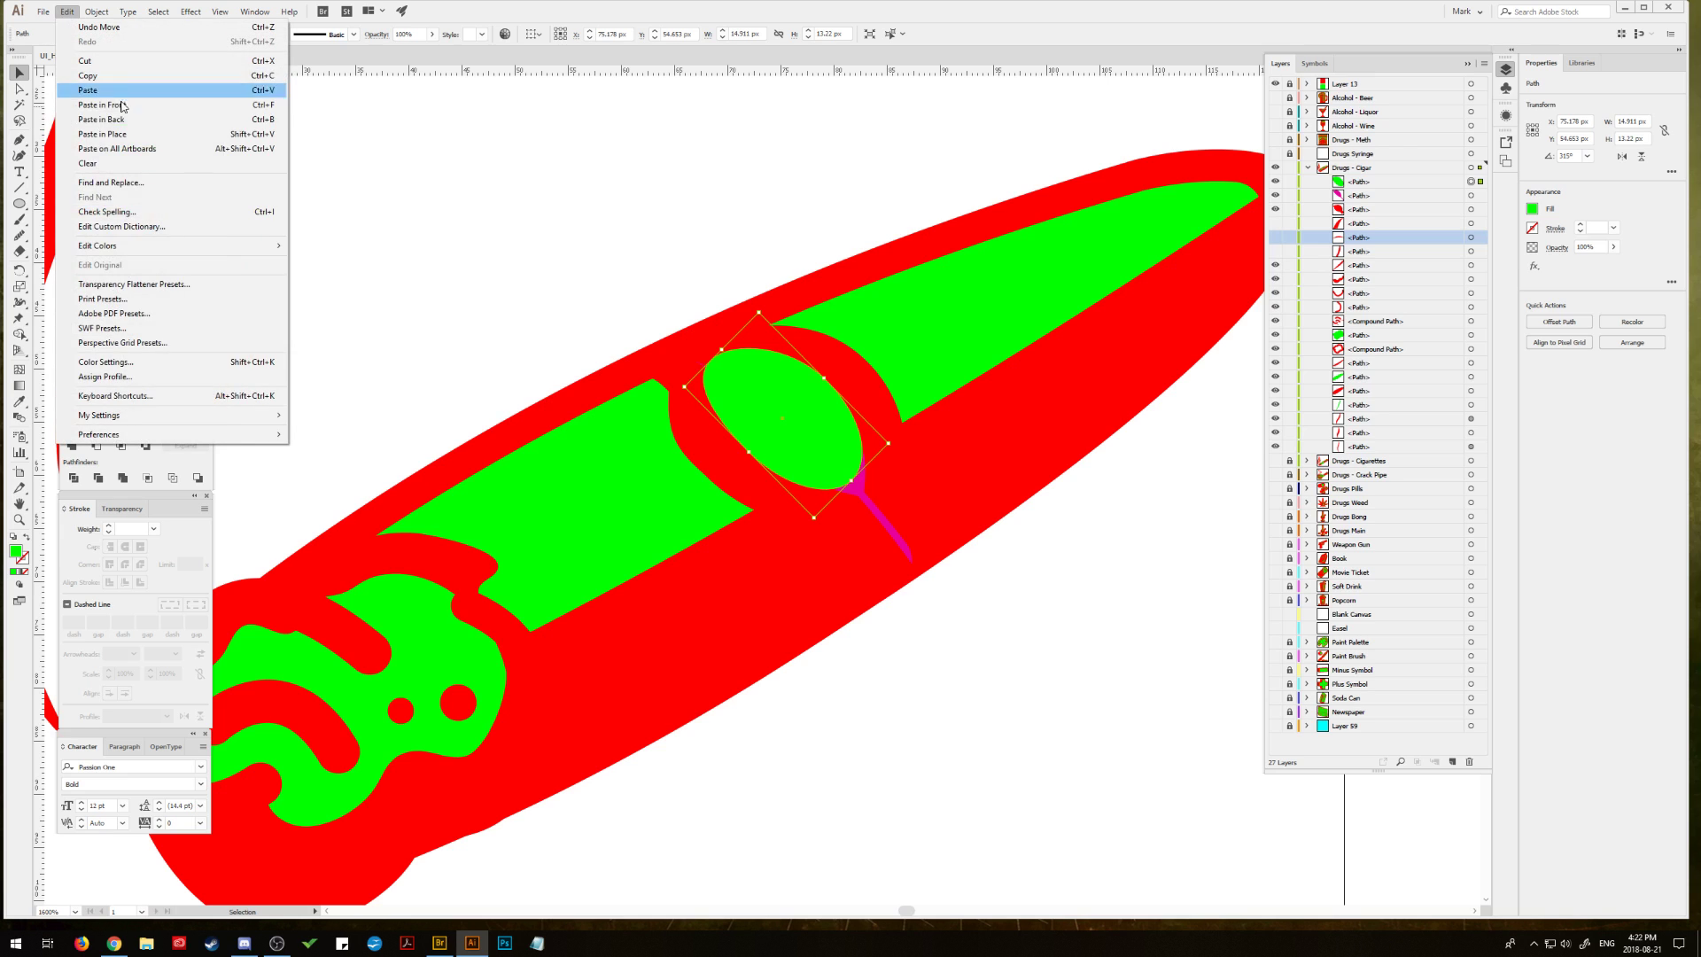
{"action": "left_click", "coordinate": [128, 120]}
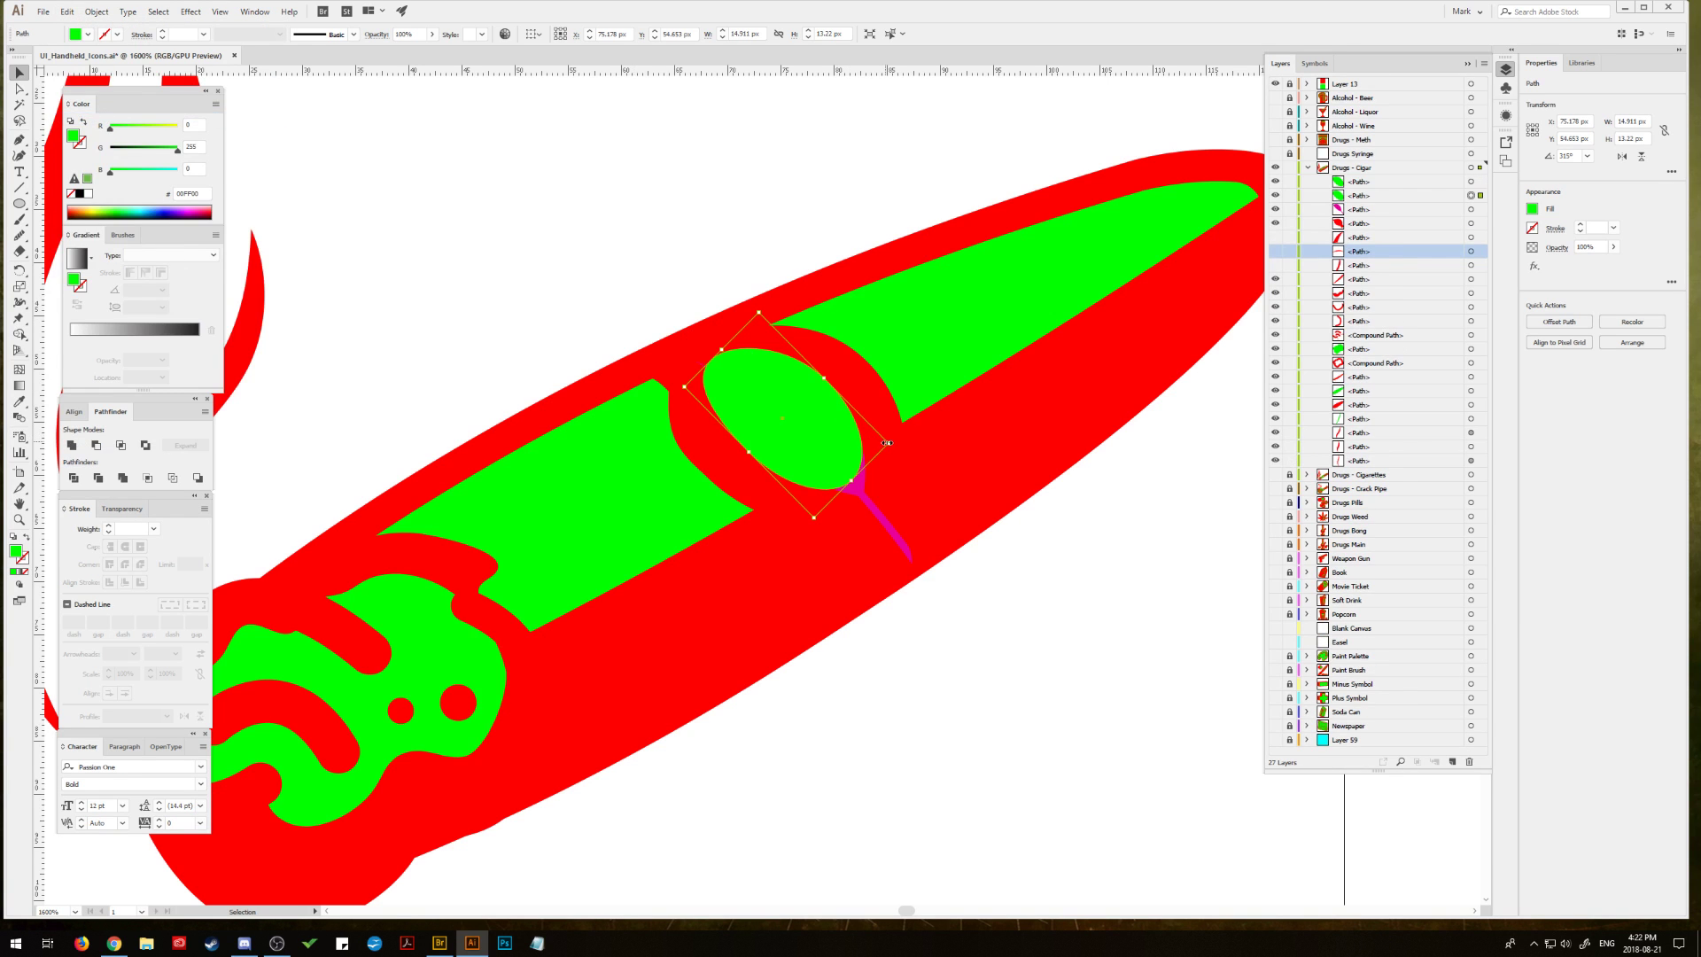
{"action": "left_click_drag", "start_coordinate": [887, 443], "coordinate": [981, 410]}
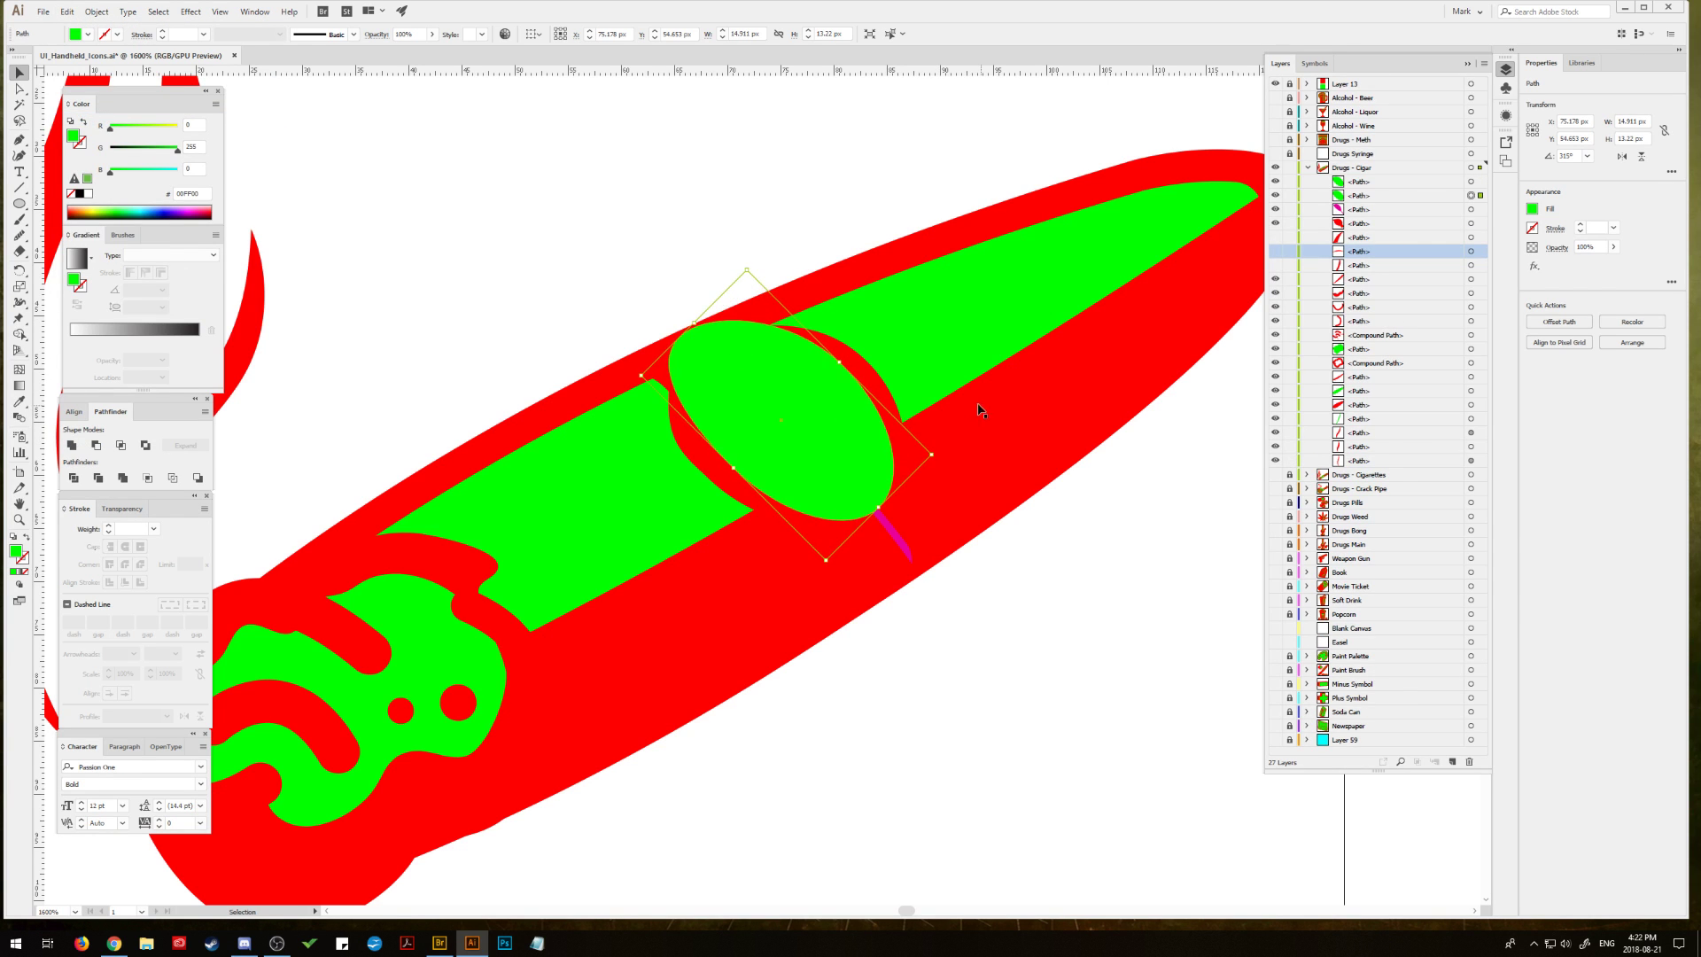
{"action": "left_click_drag", "start_coordinate": [839, 363], "coordinate": [857, 346]}
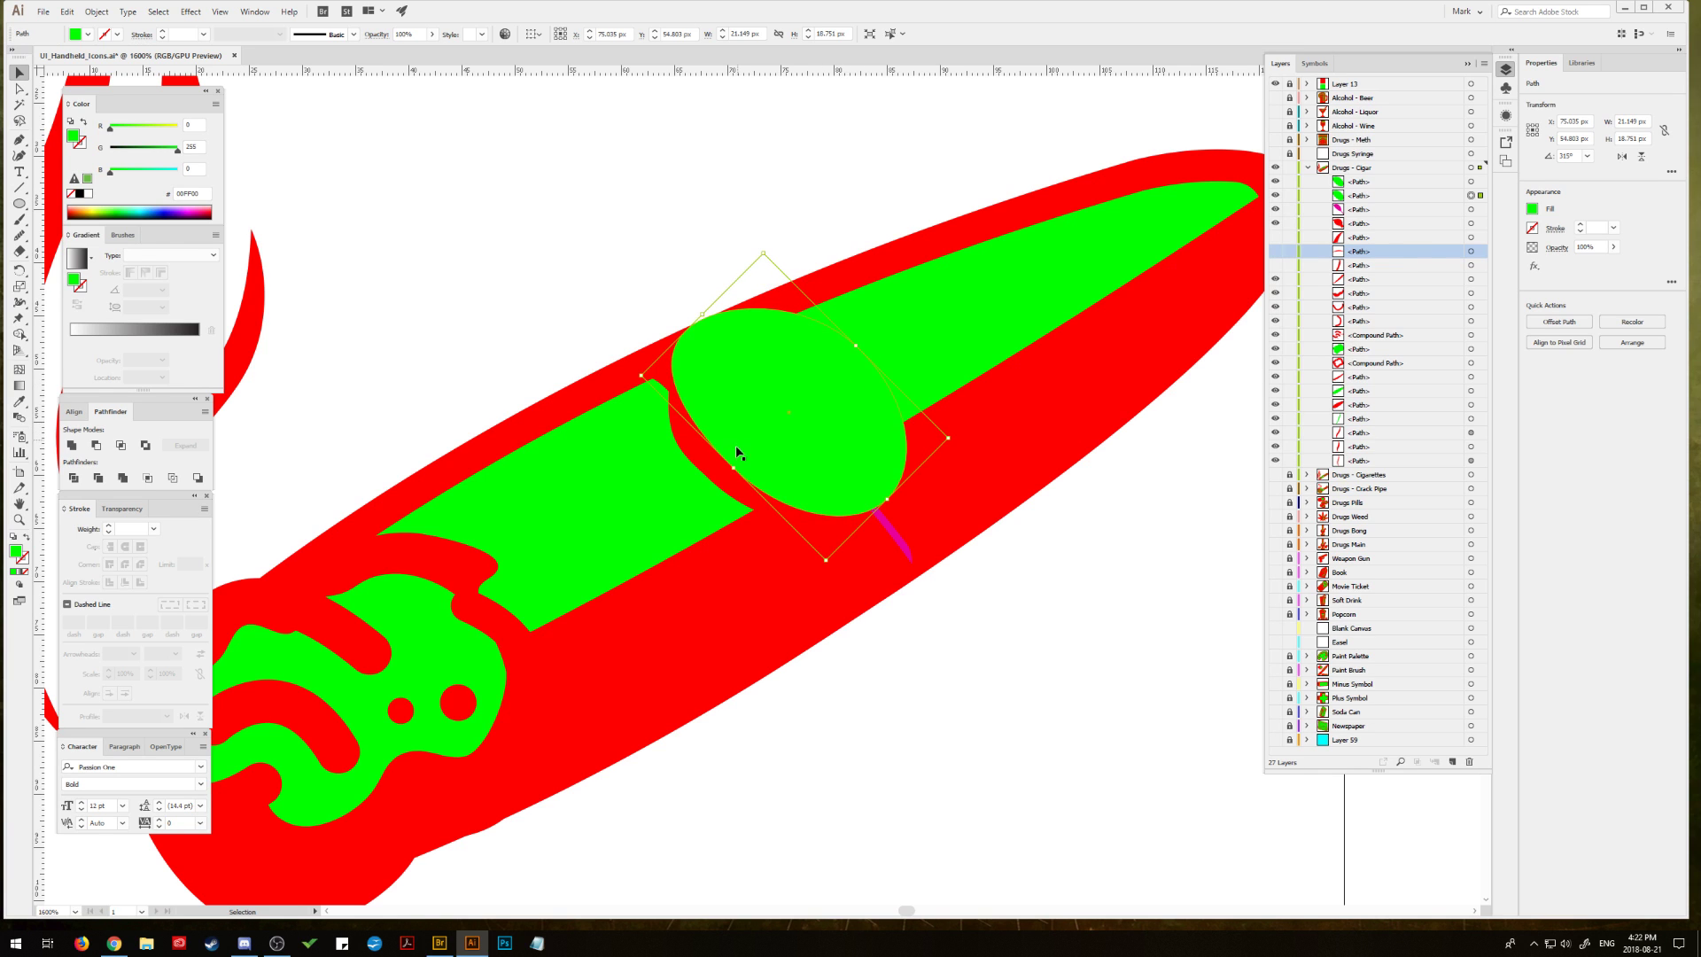
{"action": "left_click_drag", "start_coordinate": [735, 468], "coordinate": [709, 491]}
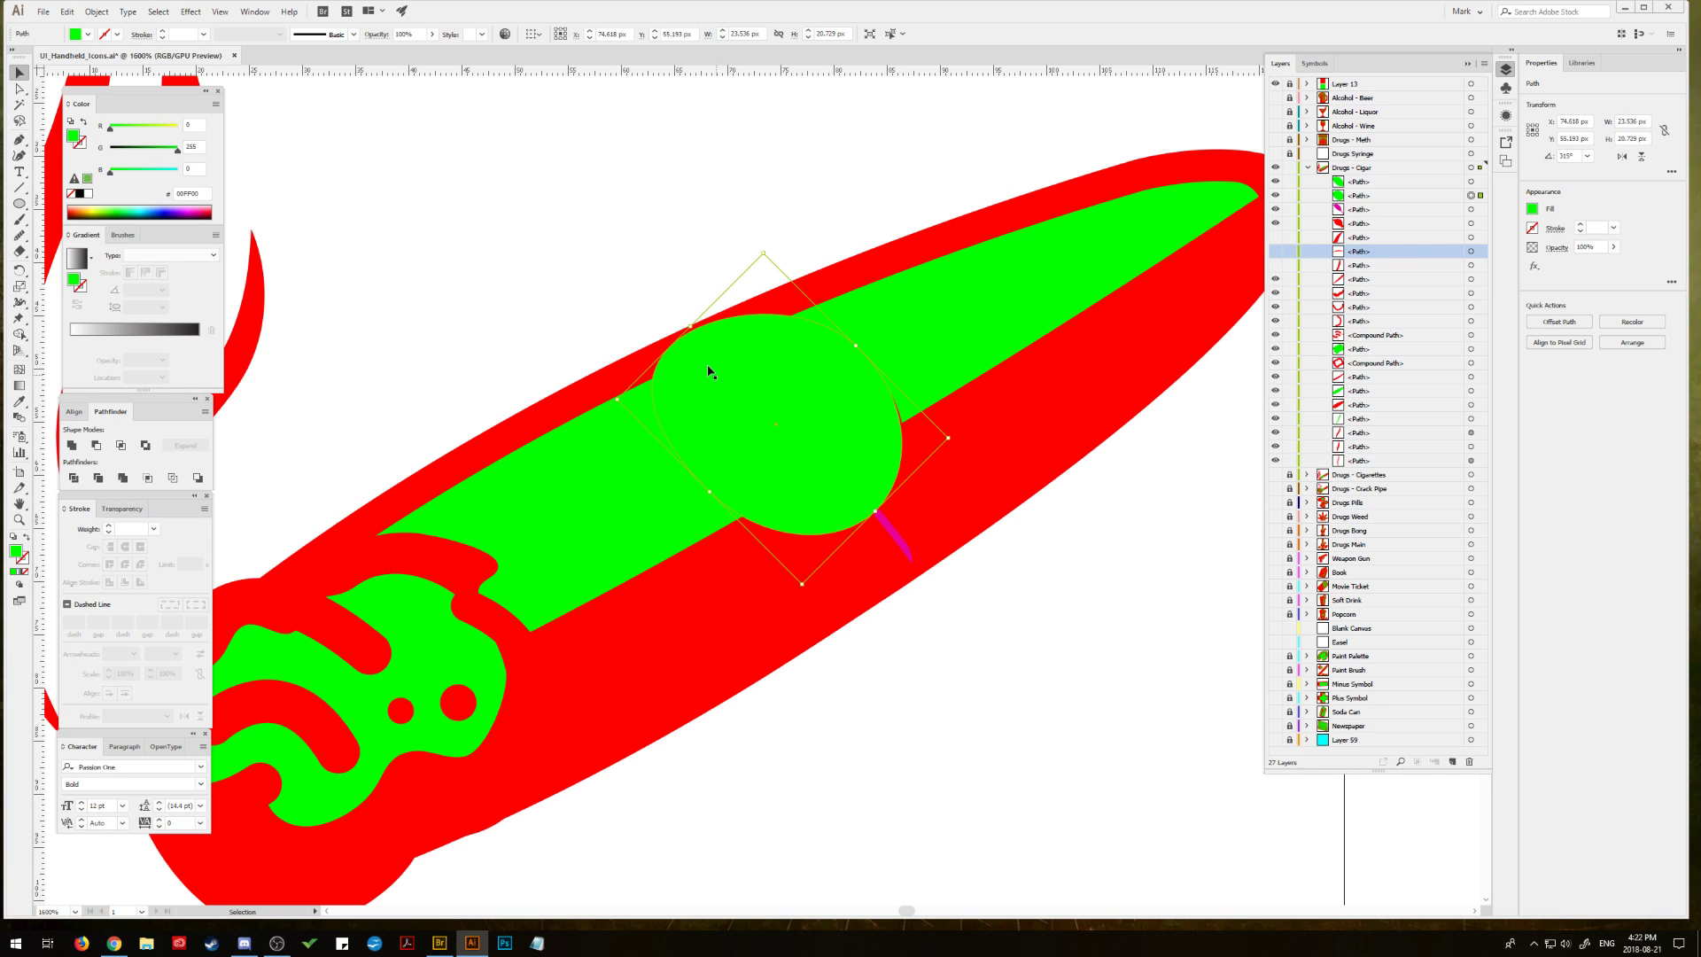
{"action": "left_click_drag", "start_coordinate": [690, 326], "coordinate": [692, 331]}
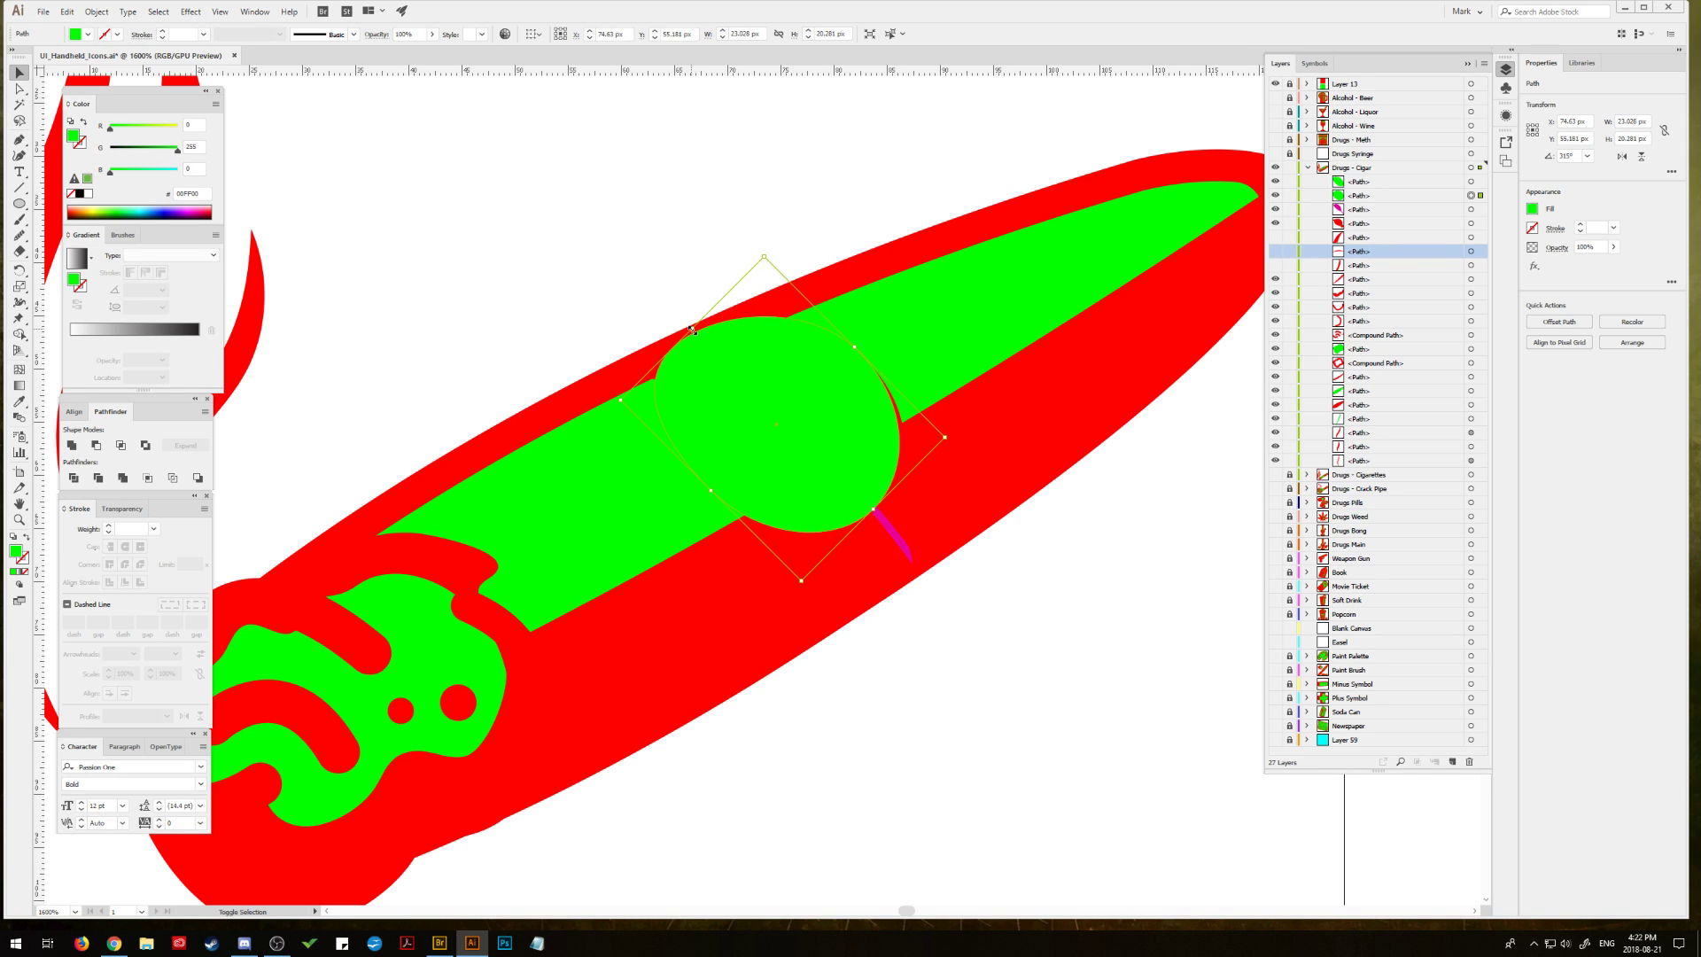
Step: Fill the enlarged back ellipse with the red sampled from the cigar and delete the magenta path
{"action": "left_click", "coordinate": [20, 401]}
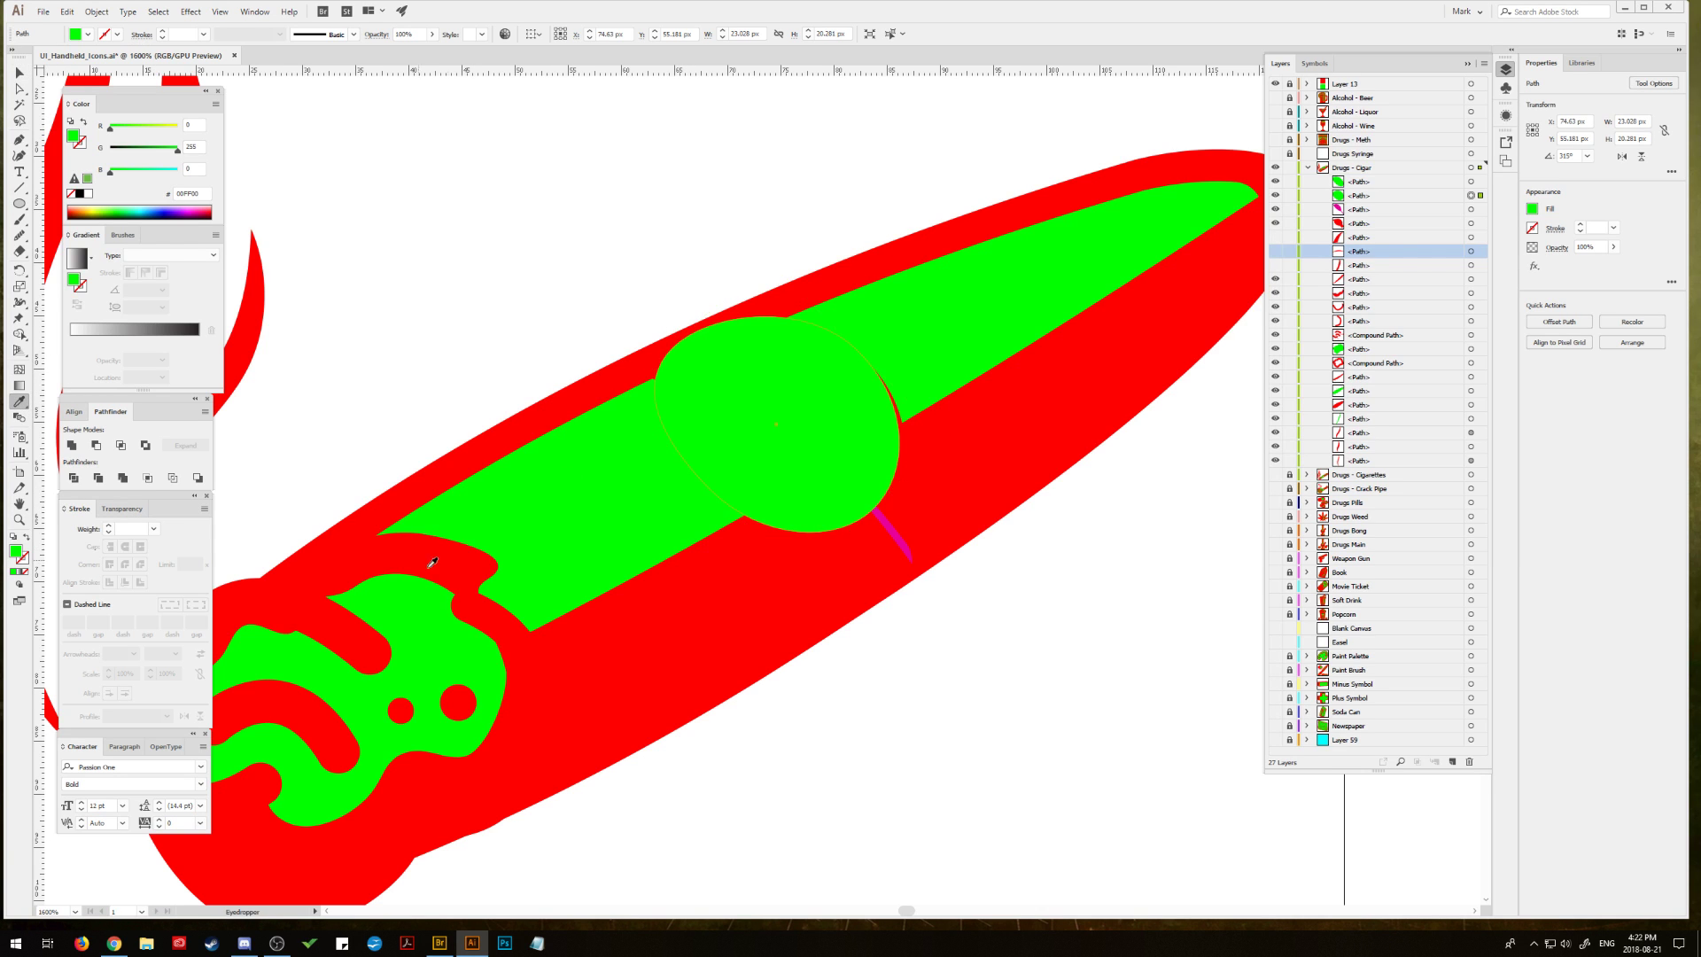
{"action": "left_click", "coordinate": [663, 612]}
{"action": "key", "text": "v"}
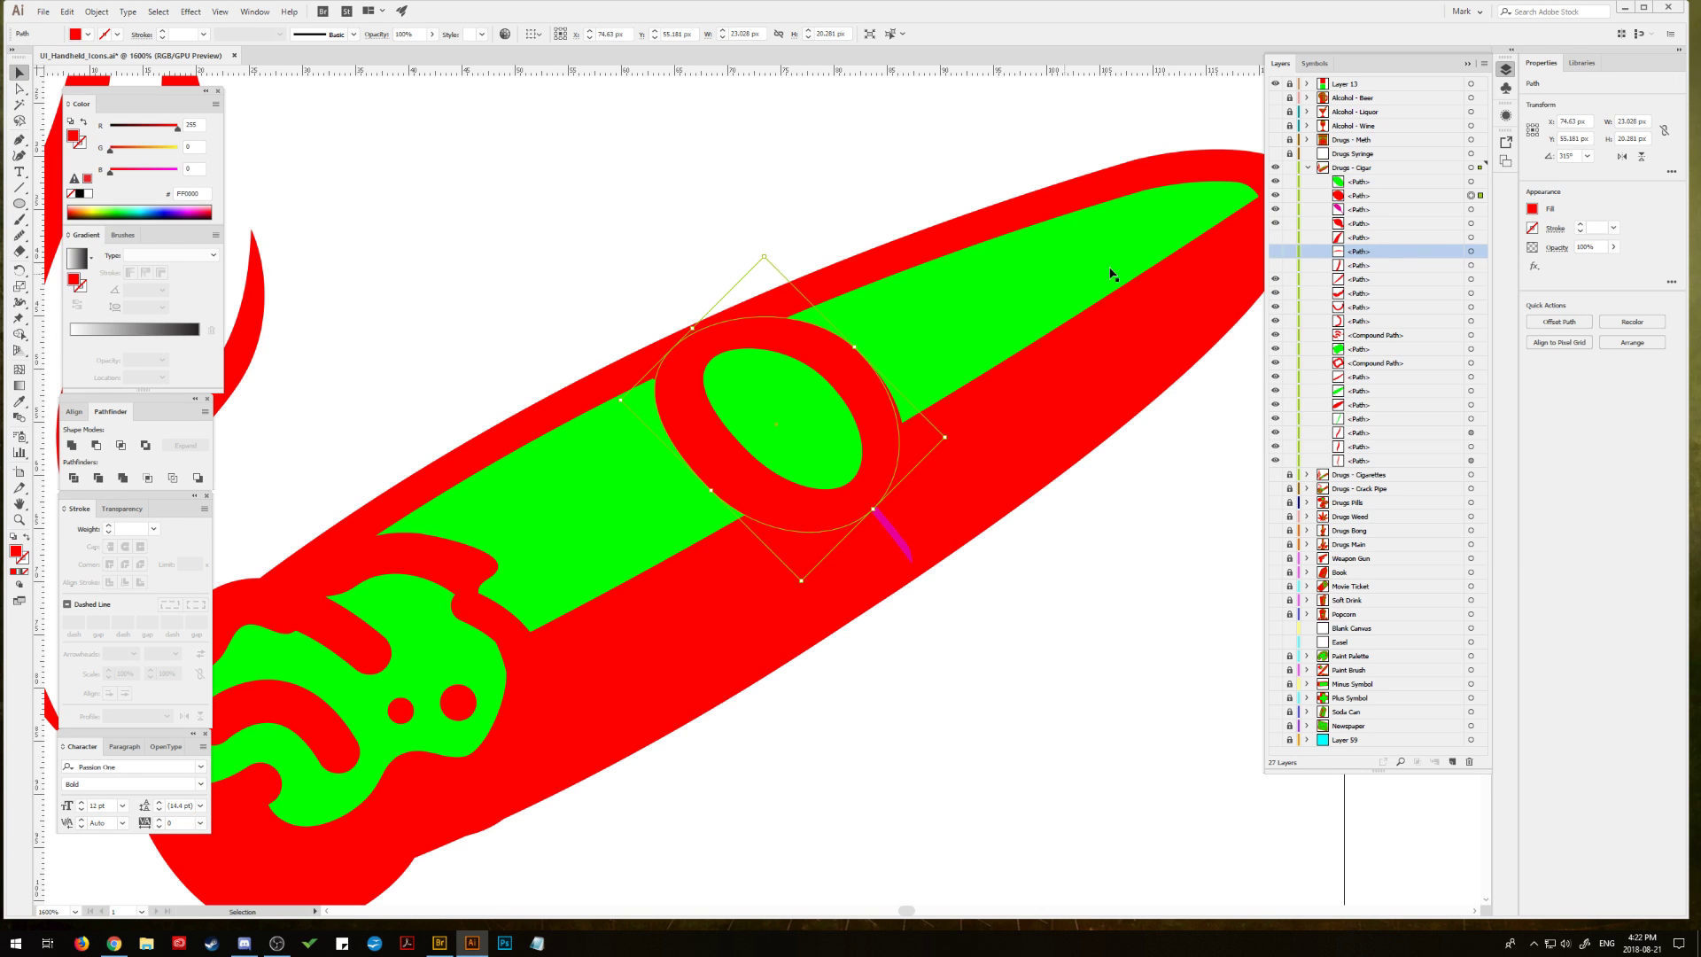
{"action": "mouse_move", "coordinate": [1369, 211]}
{"action": "left_mouse_down"}
{"action": "mouse_move", "coordinate": [1426, 388]}
{"action": "mouse_move", "coordinate": [1468, 761]}
{"action": "left_mouse_up"}
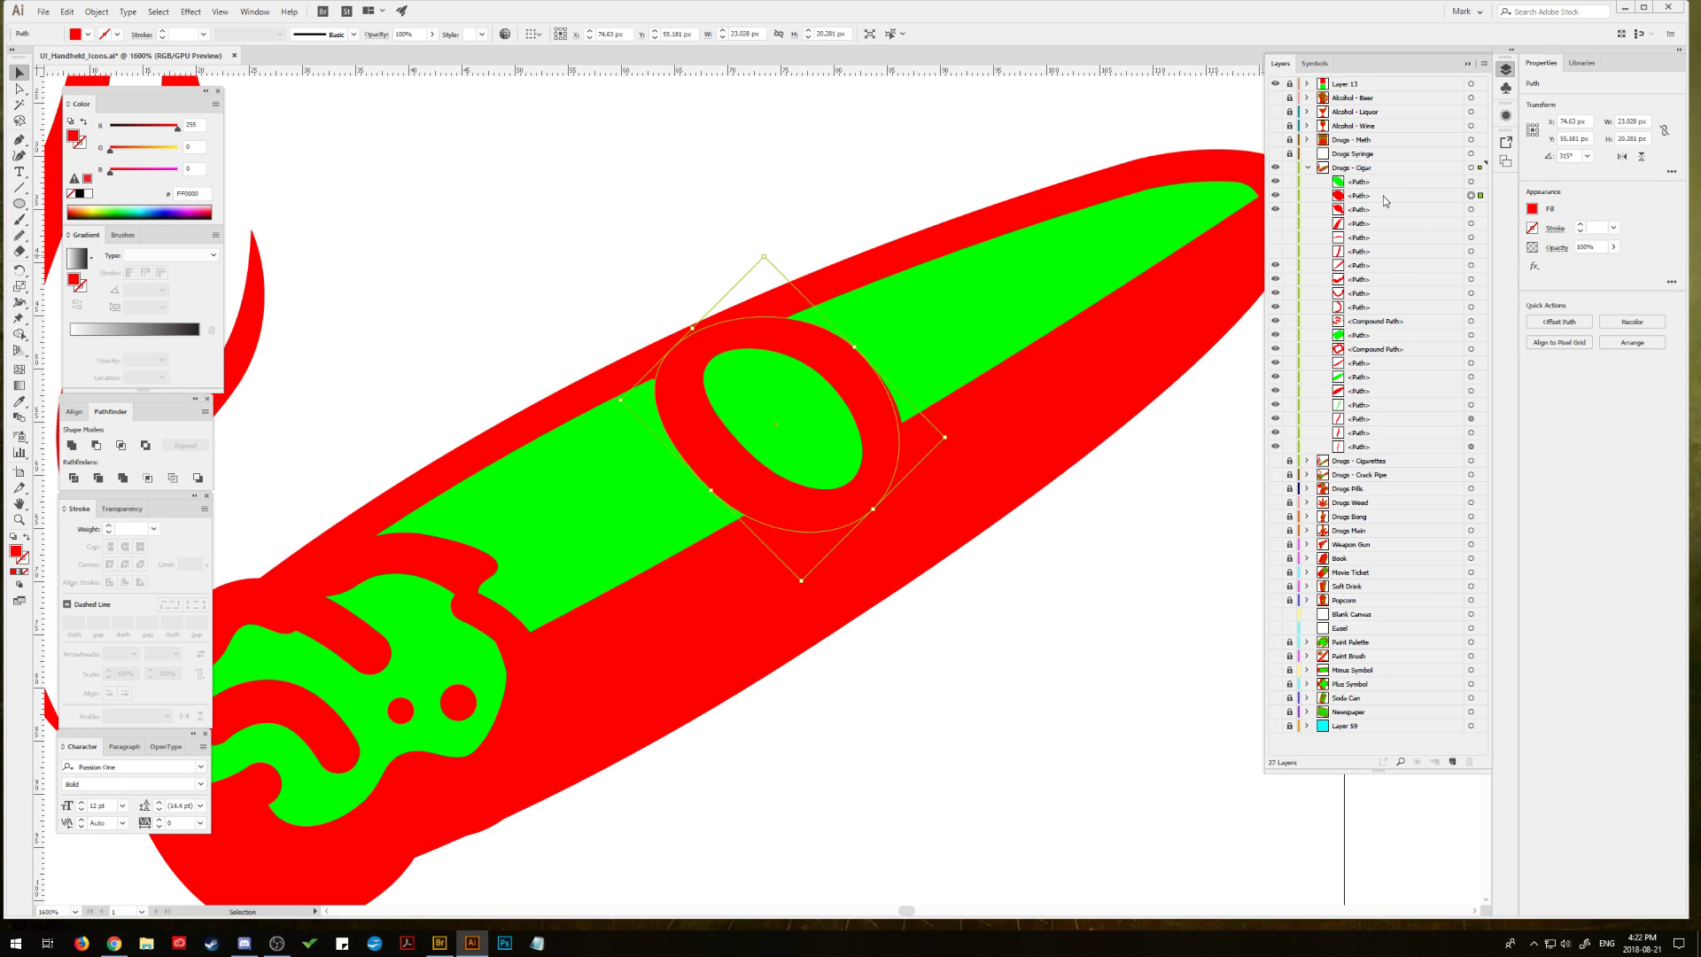
{"action": "left_click", "coordinate": [738, 200]}
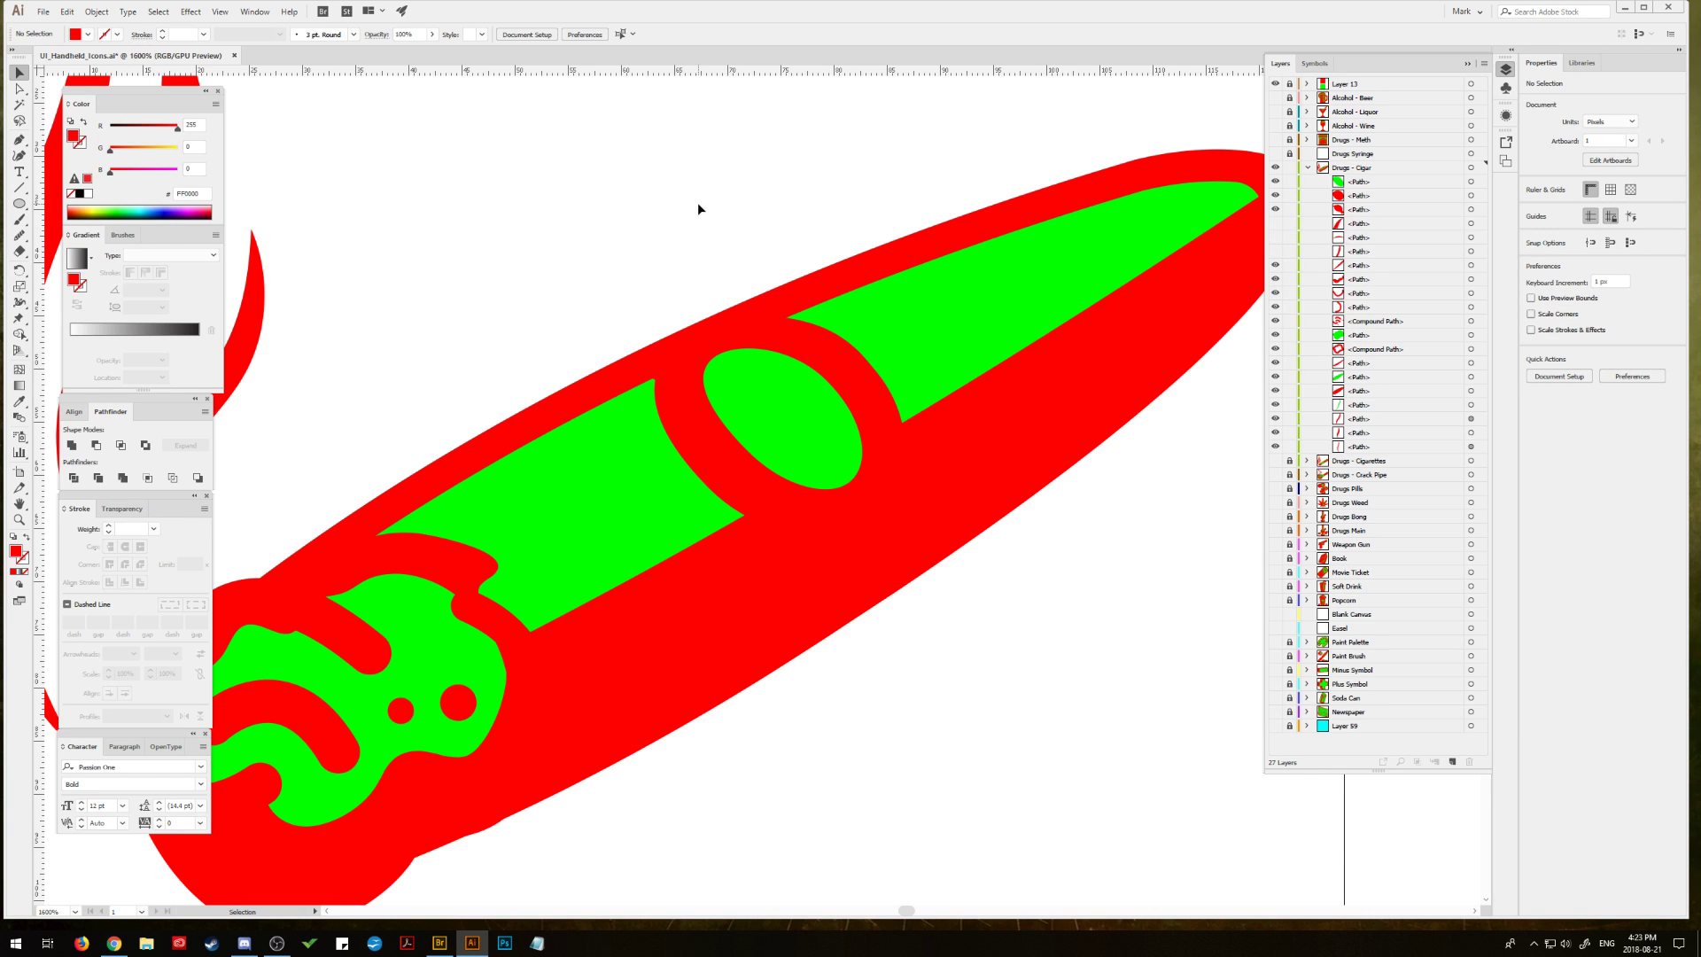
Step: Scale the red and green ellipses down together to about 20 by 17 px and hide the old red label shape
{"action": "key", "text": "ctrl+minus"}
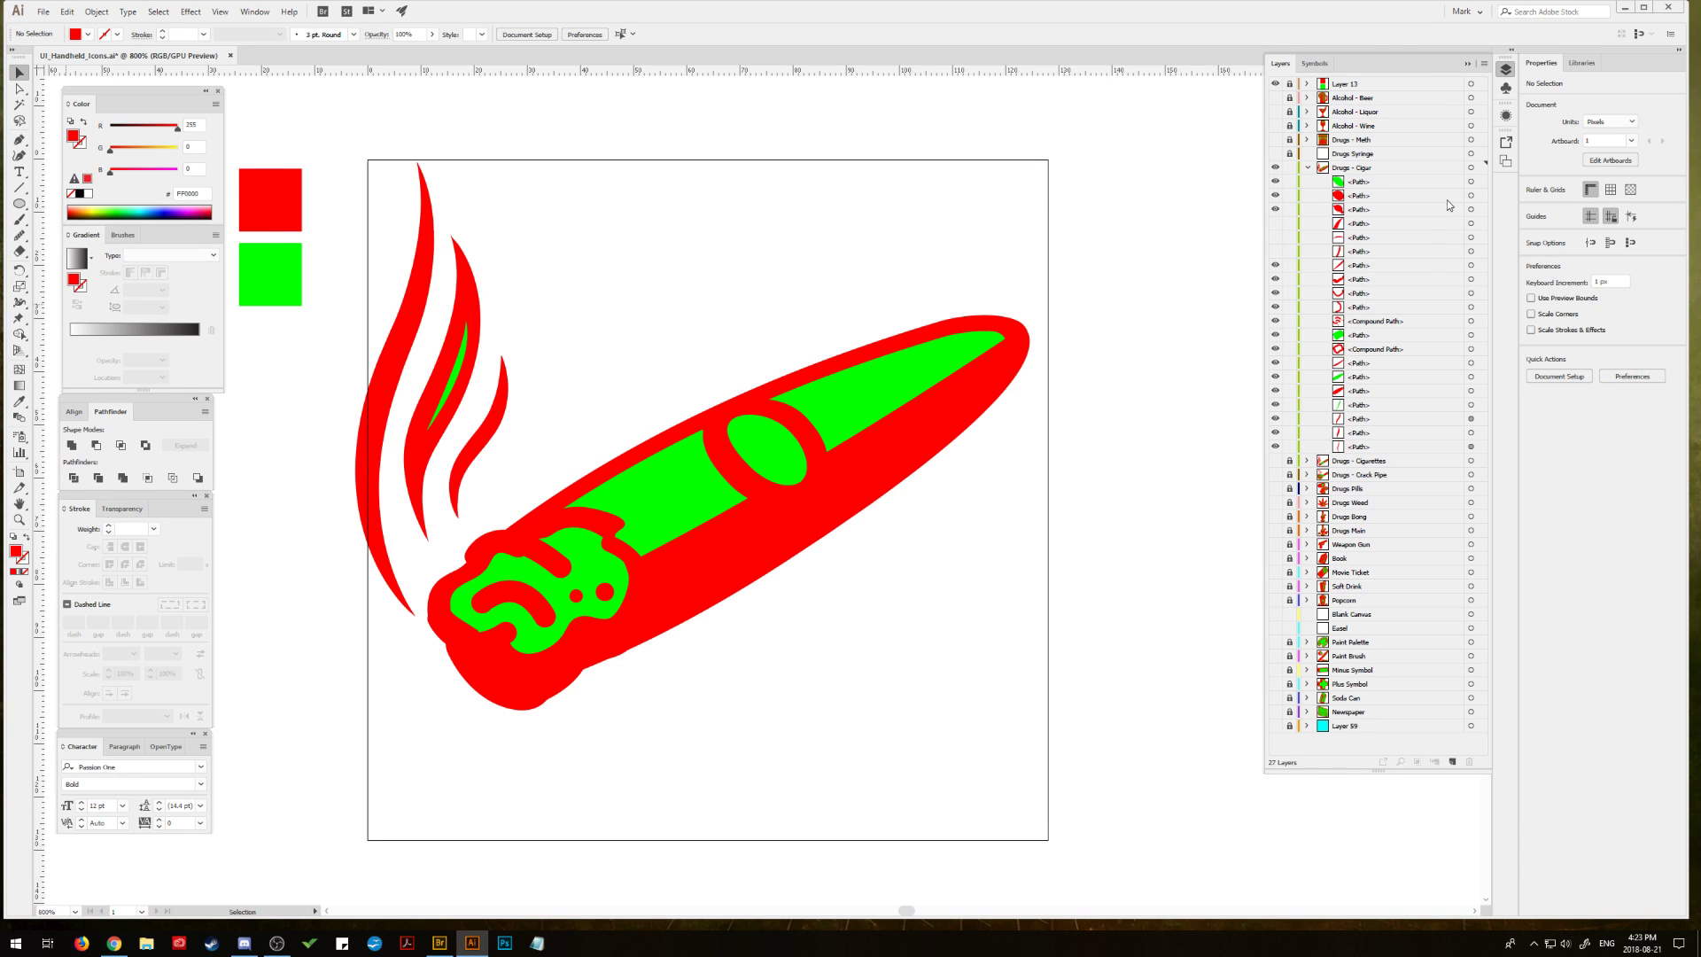
{"action": "left_click", "coordinate": [1471, 195]}
{"action": "left_click", "coordinate": [1471, 182], "text": "shift"}
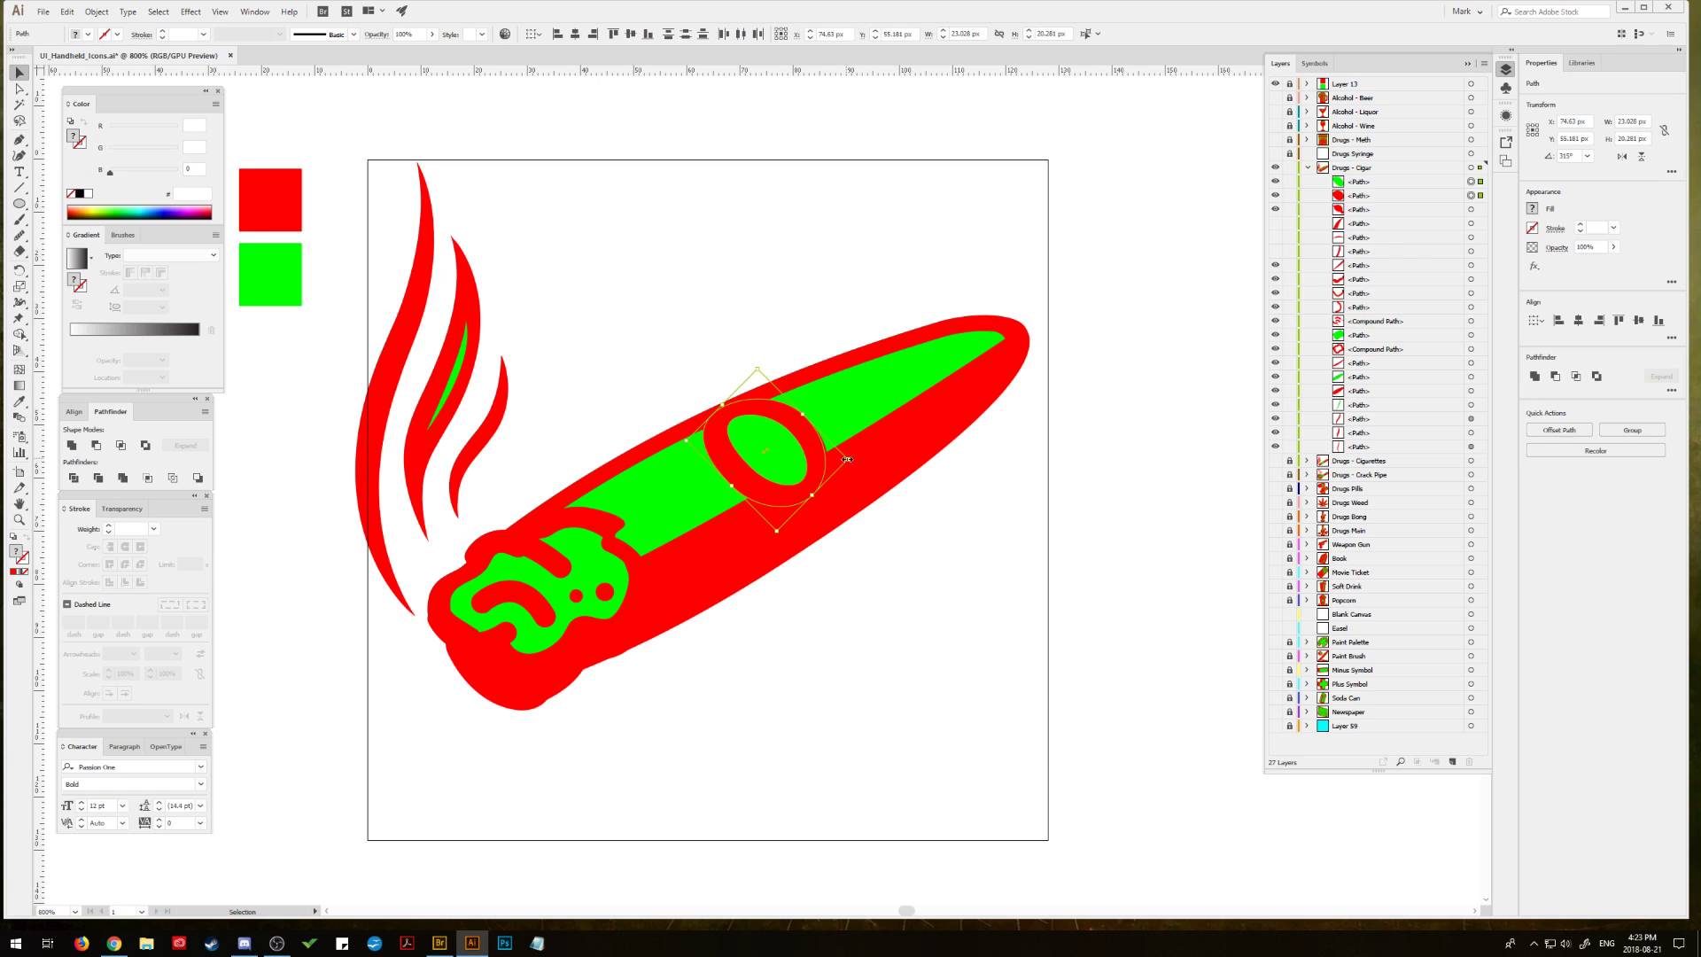
{"action": "left_click_drag", "start_coordinate": [847, 458], "coordinate": [842, 453]}
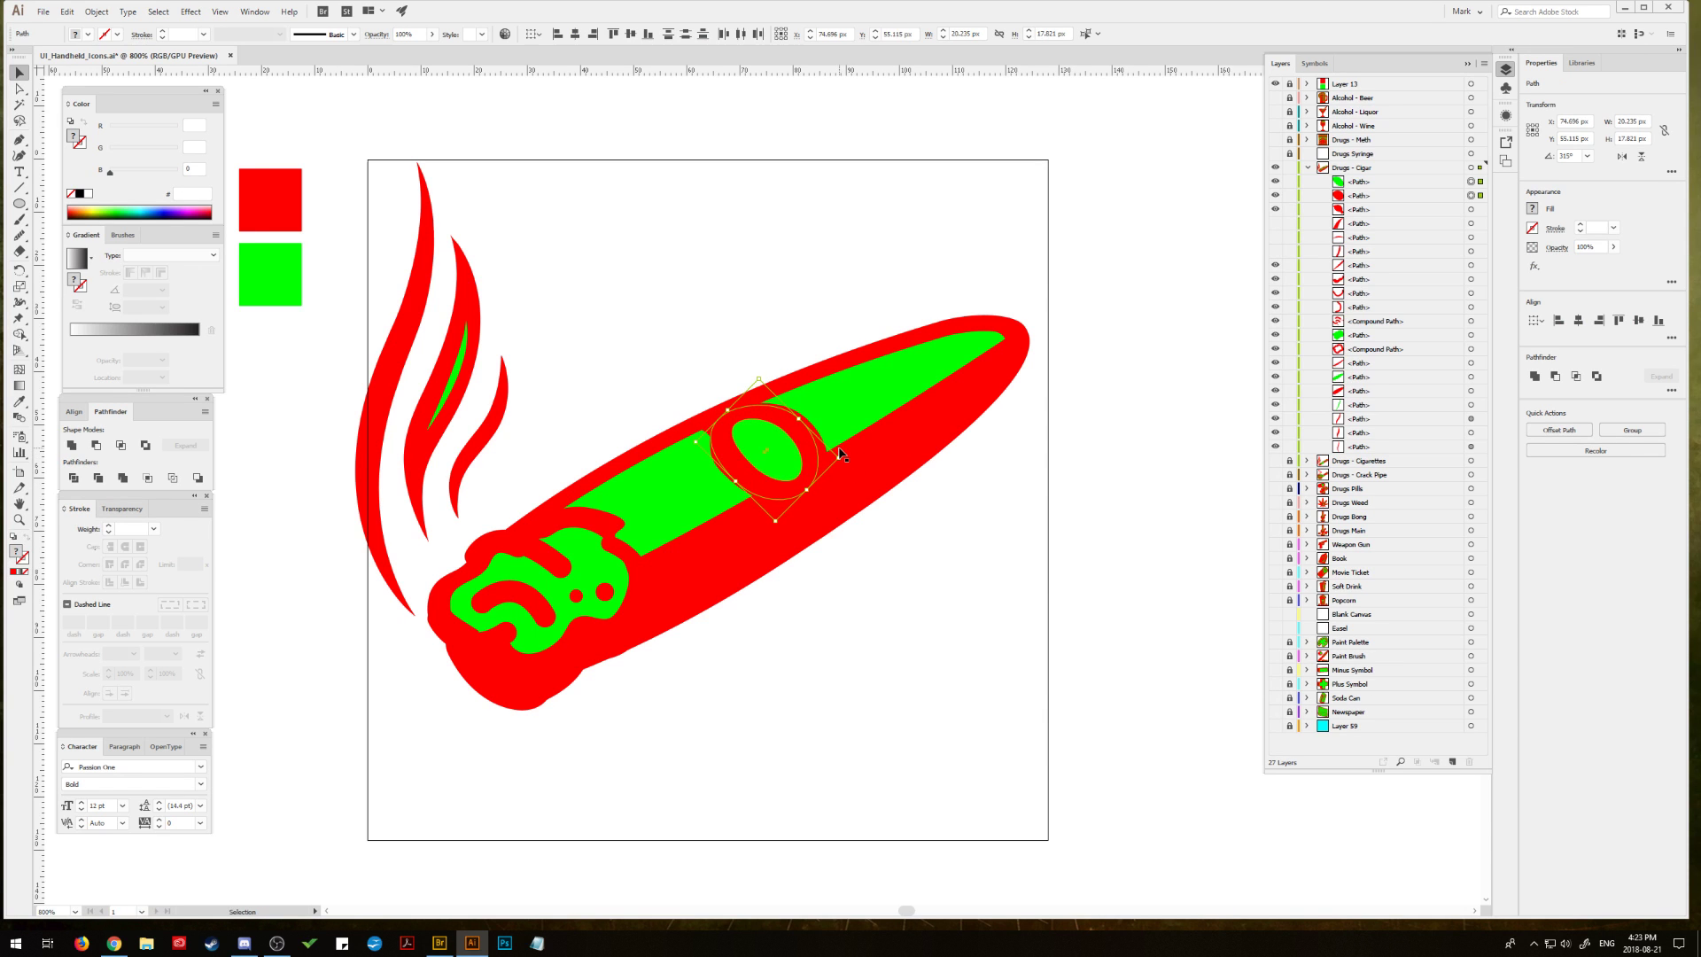
{"action": "key", "text": "ctrl+z"}
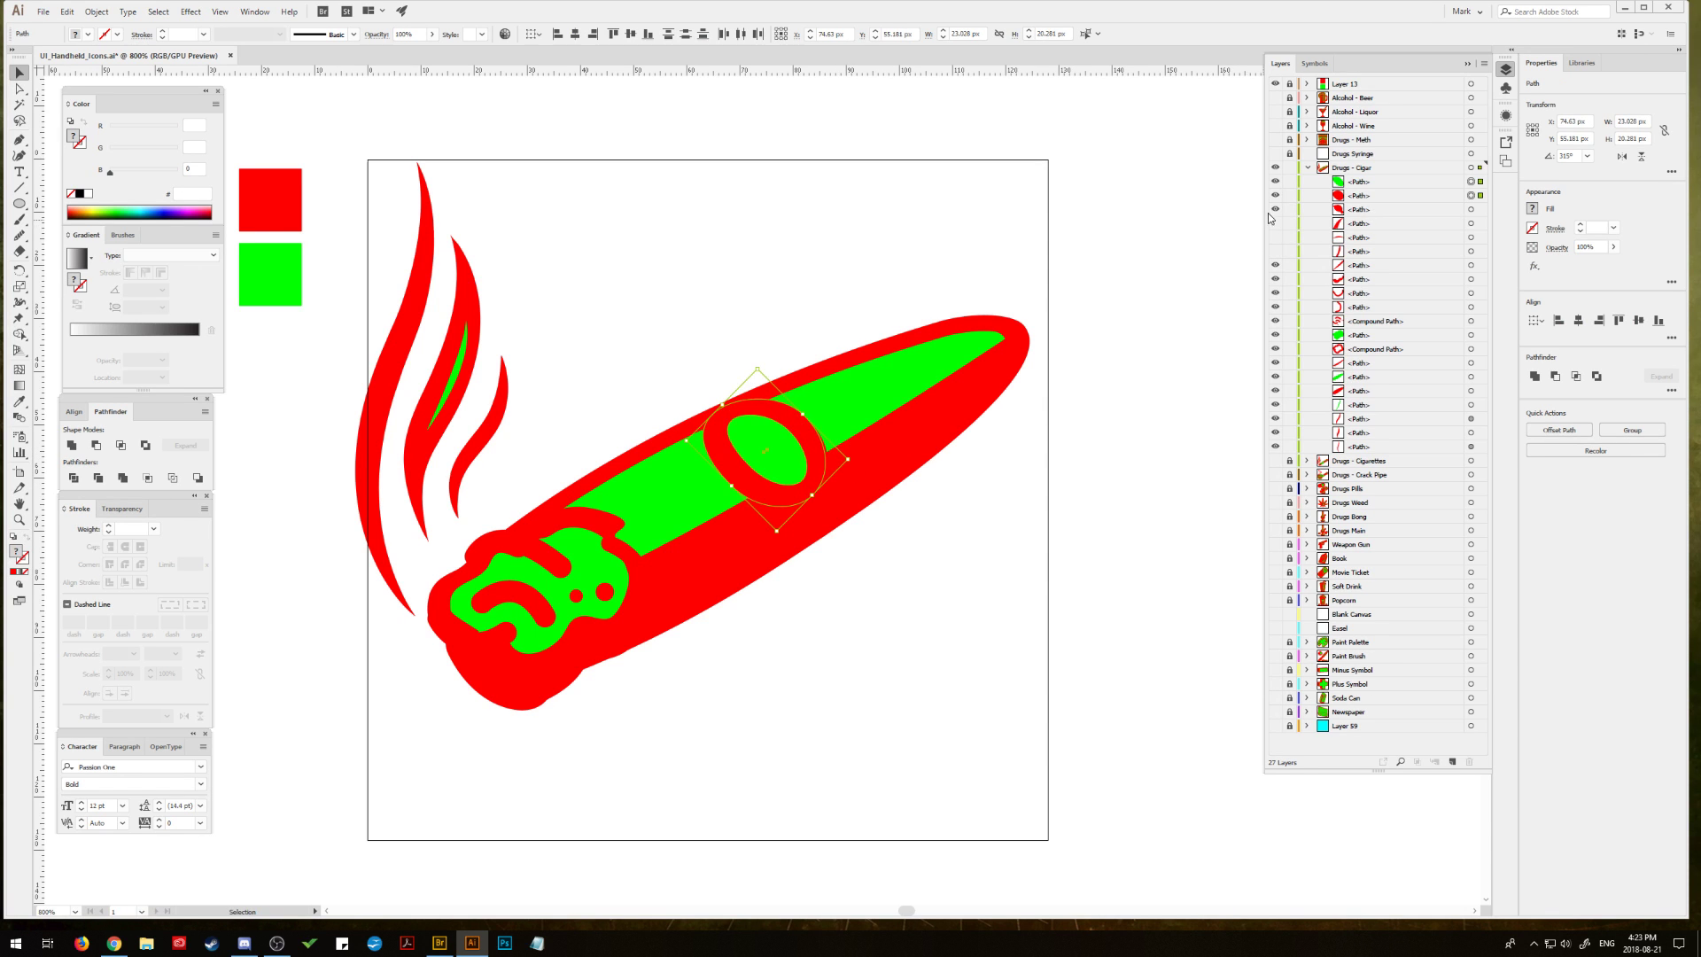
{"action": "left_click_drag", "start_coordinate": [846, 461], "coordinate": [842, 453]}
{"action": "left_click", "coordinate": [907, 564]}
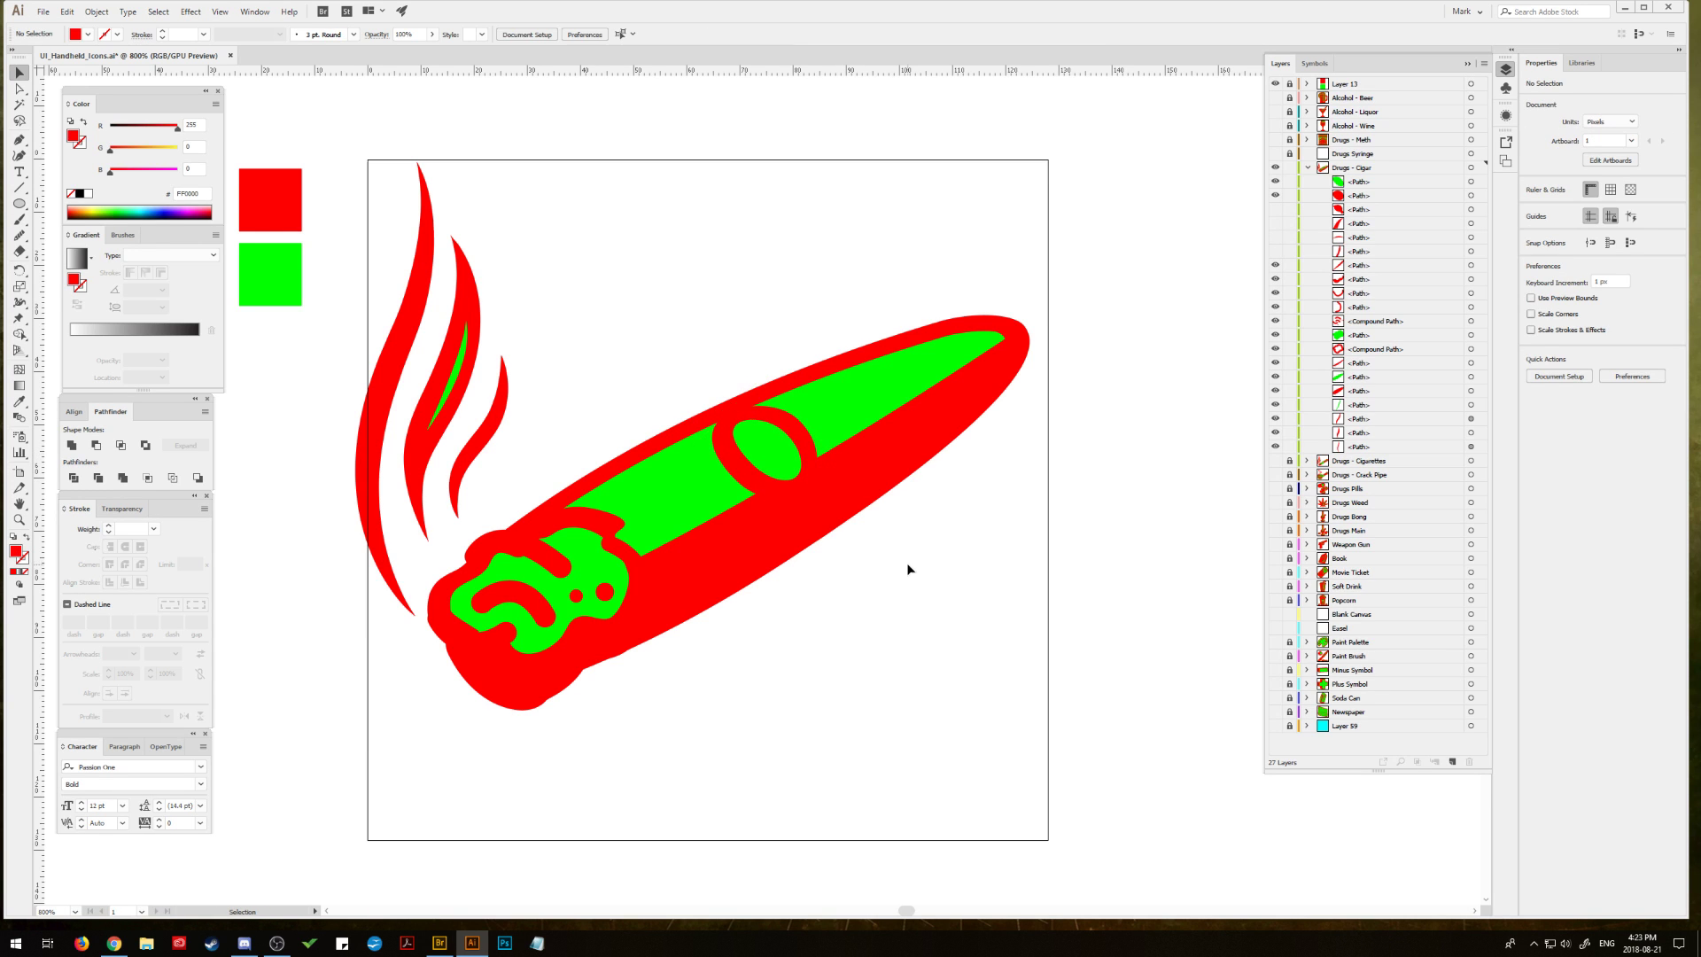
Step: Move the red and green ellipses slightly up toward the ash end and rotate them slightly to fit the cigar body
{"action": "left_click", "coordinate": [792, 424]}
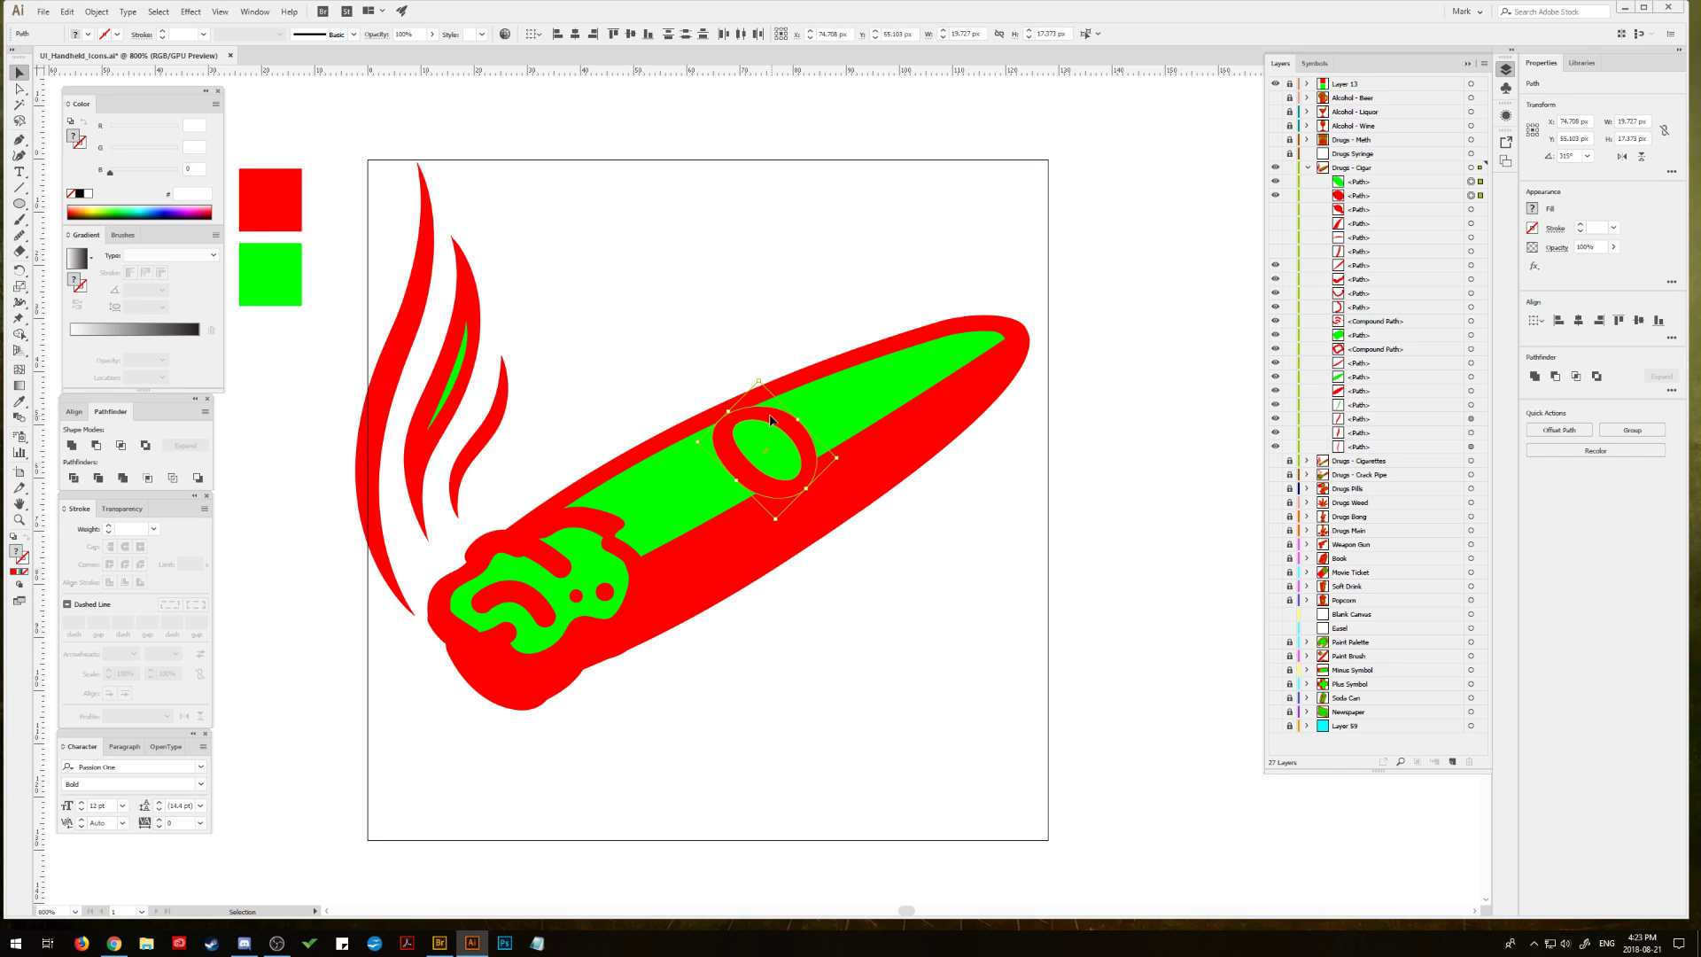
{"action": "left_click_drag", "start_coordinate": [770, 420], "coordinate": [770, 392]}
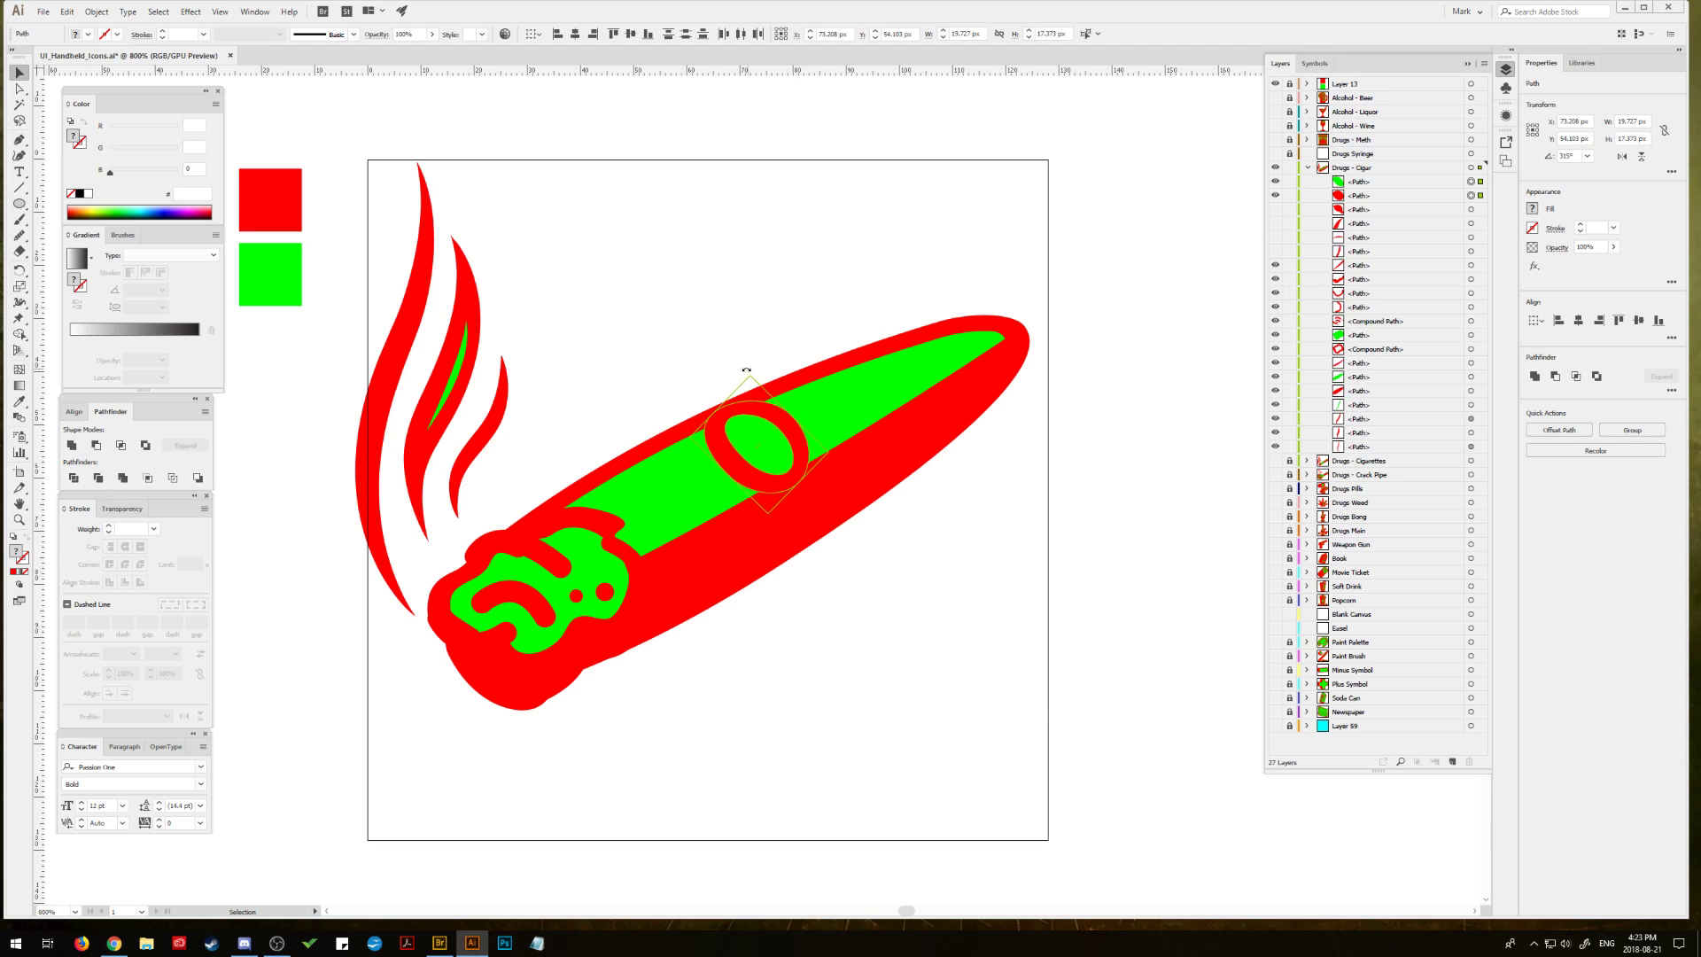
{"action": "left_click", "coordinate": [643, 370]}
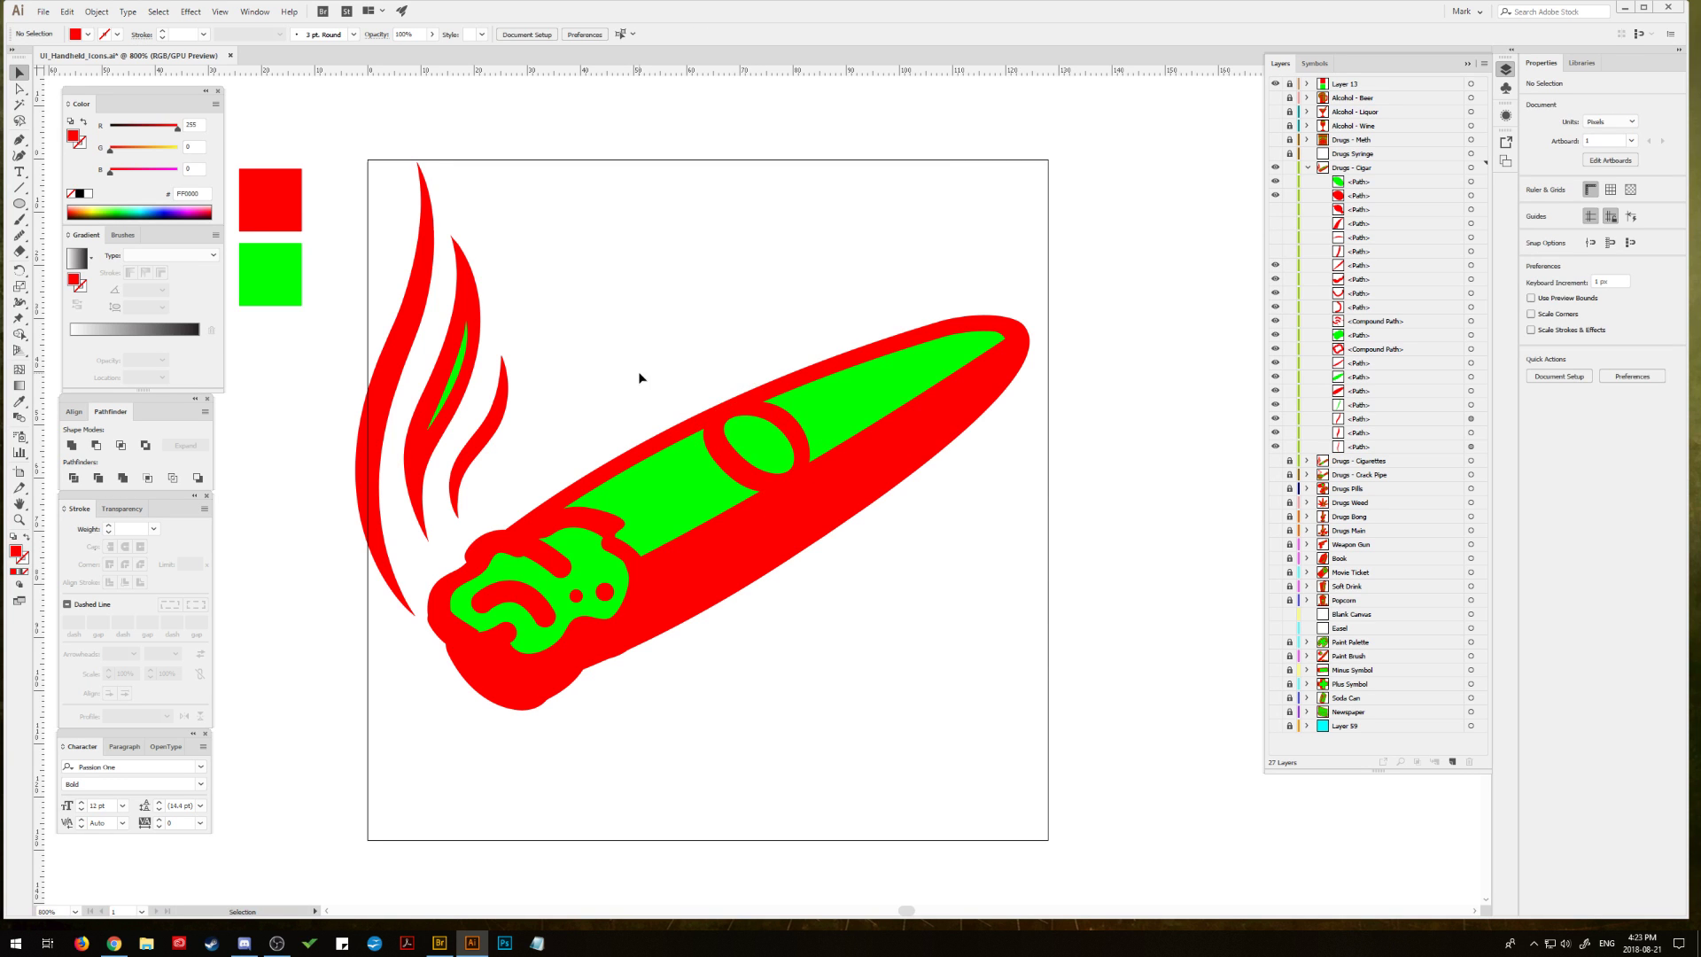
{"action": "left_click", "coordinate": [785, 425]}
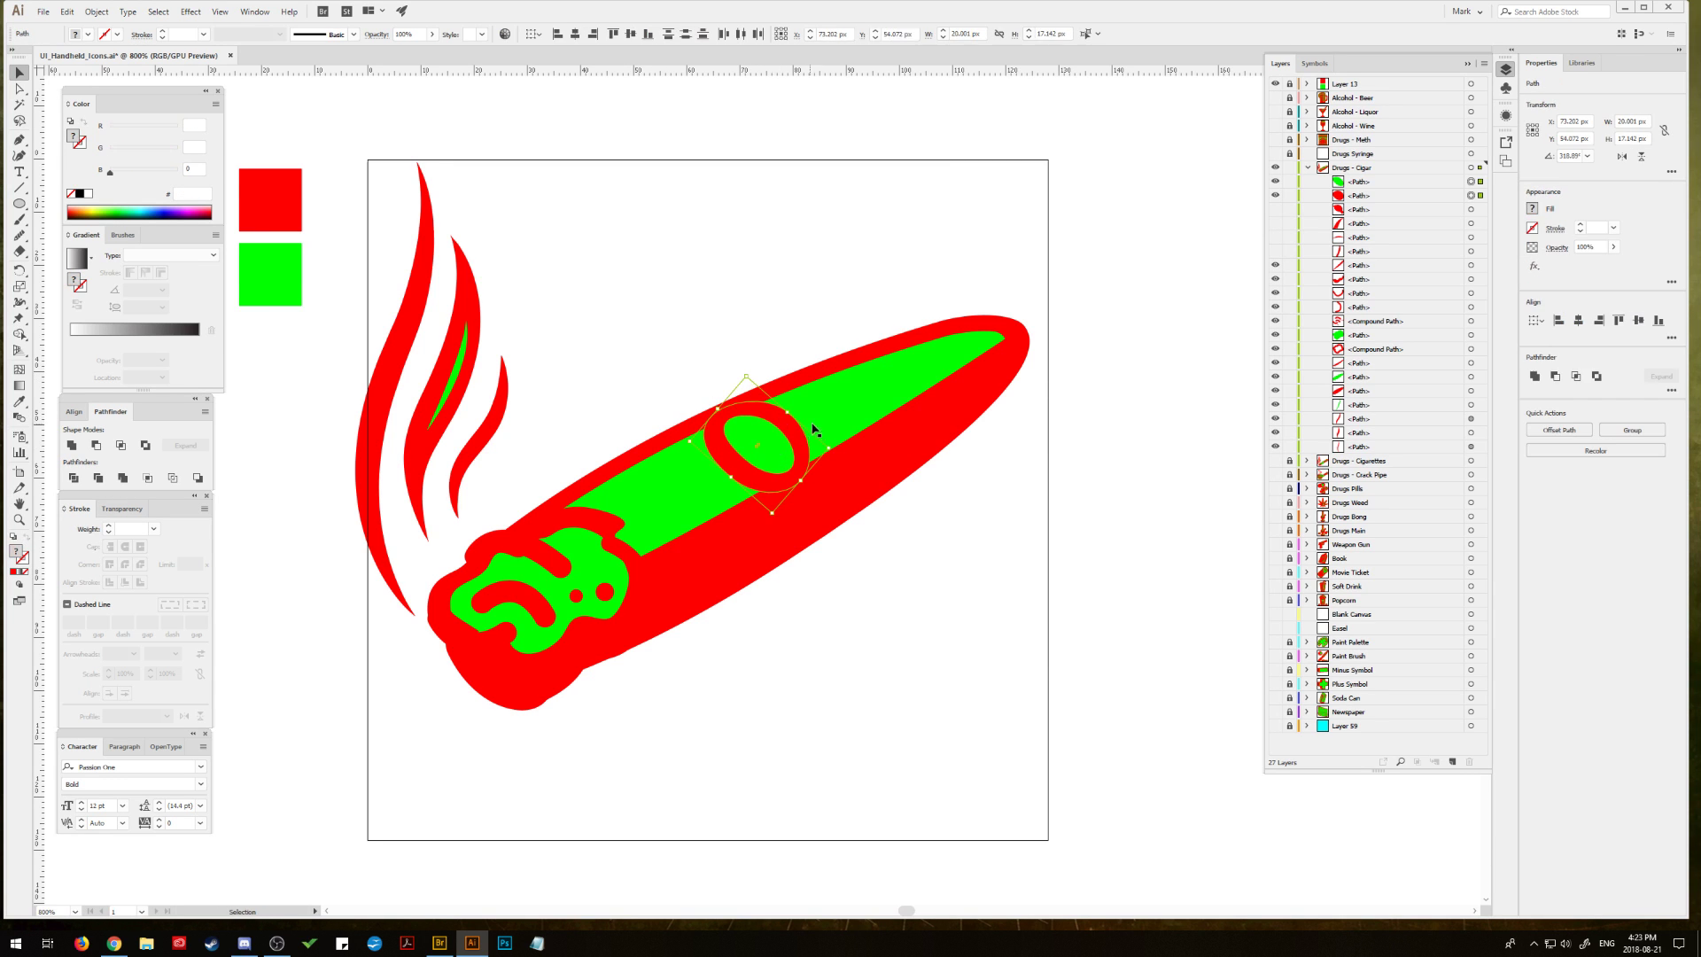
{"action": "left_click_drag", "start_coordinate": [831, 441], "coordinate": [831, 449]}
{"action": "left_click", "coordinate": [635, 388]}
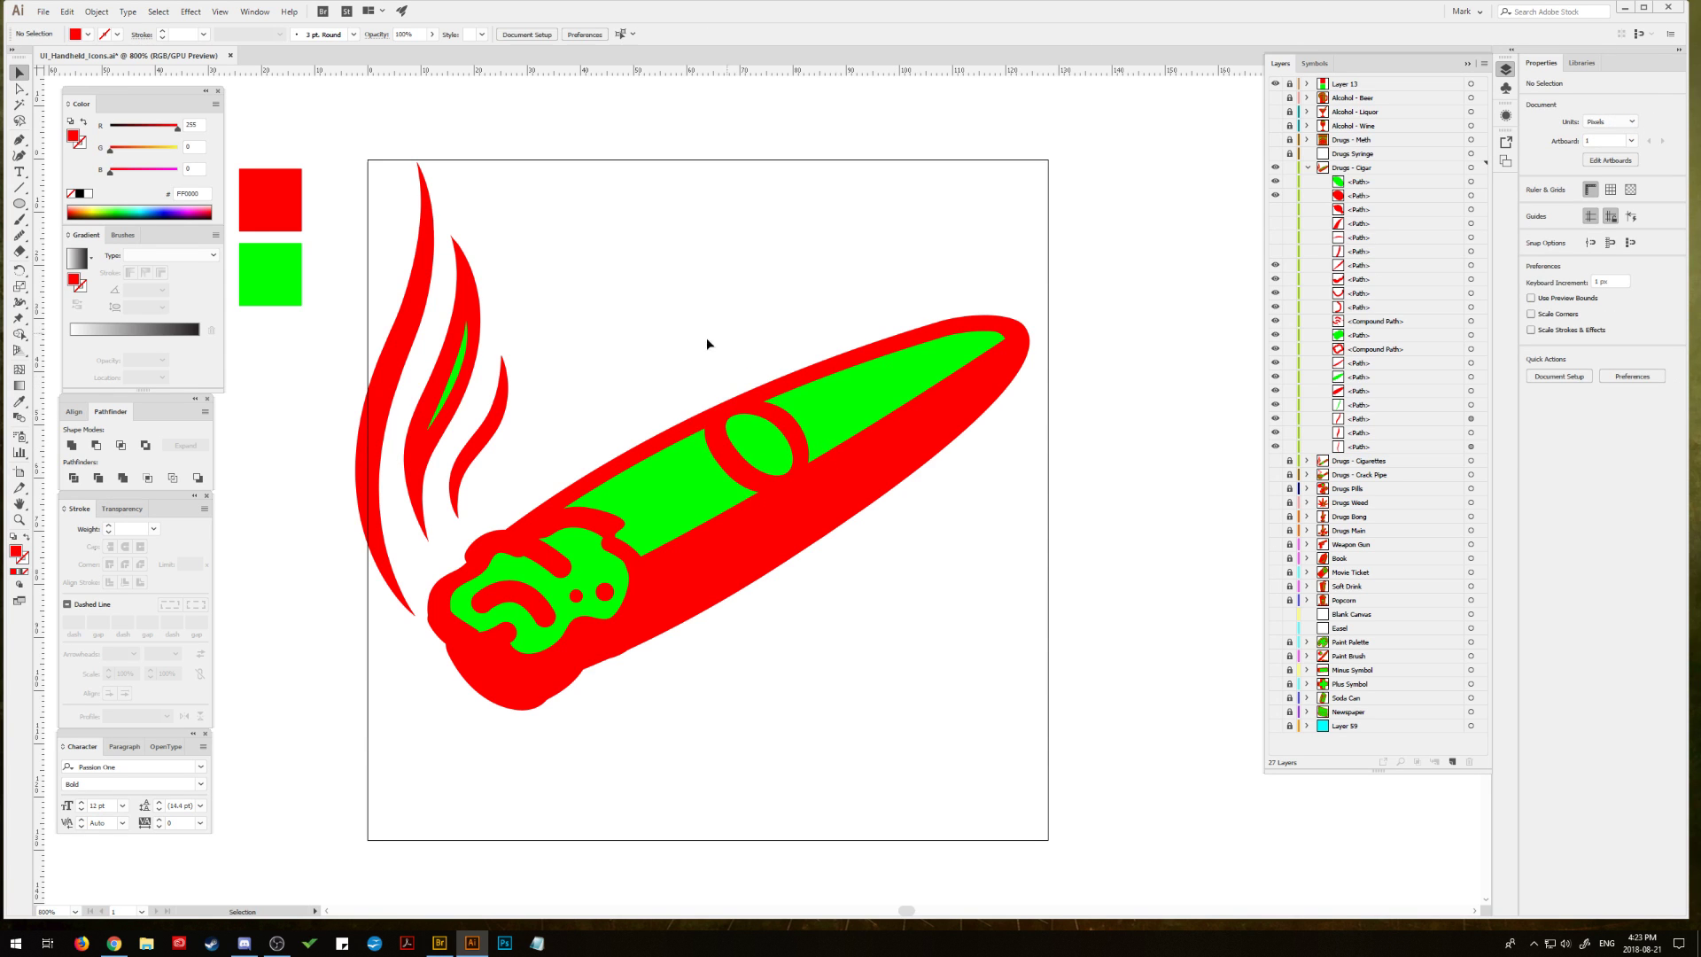
{"action": "left_click", "coordinate": [725, 443]}
{"action": "left_click", "coordinate": [641, 362]}
Step: Draw a curved Pen path from inside the green ellipse toward the cigar's lower edge, with no fill and a 3 pt round-capped red stroke
{"action": "left_click", "coordinate": [19, 139]}
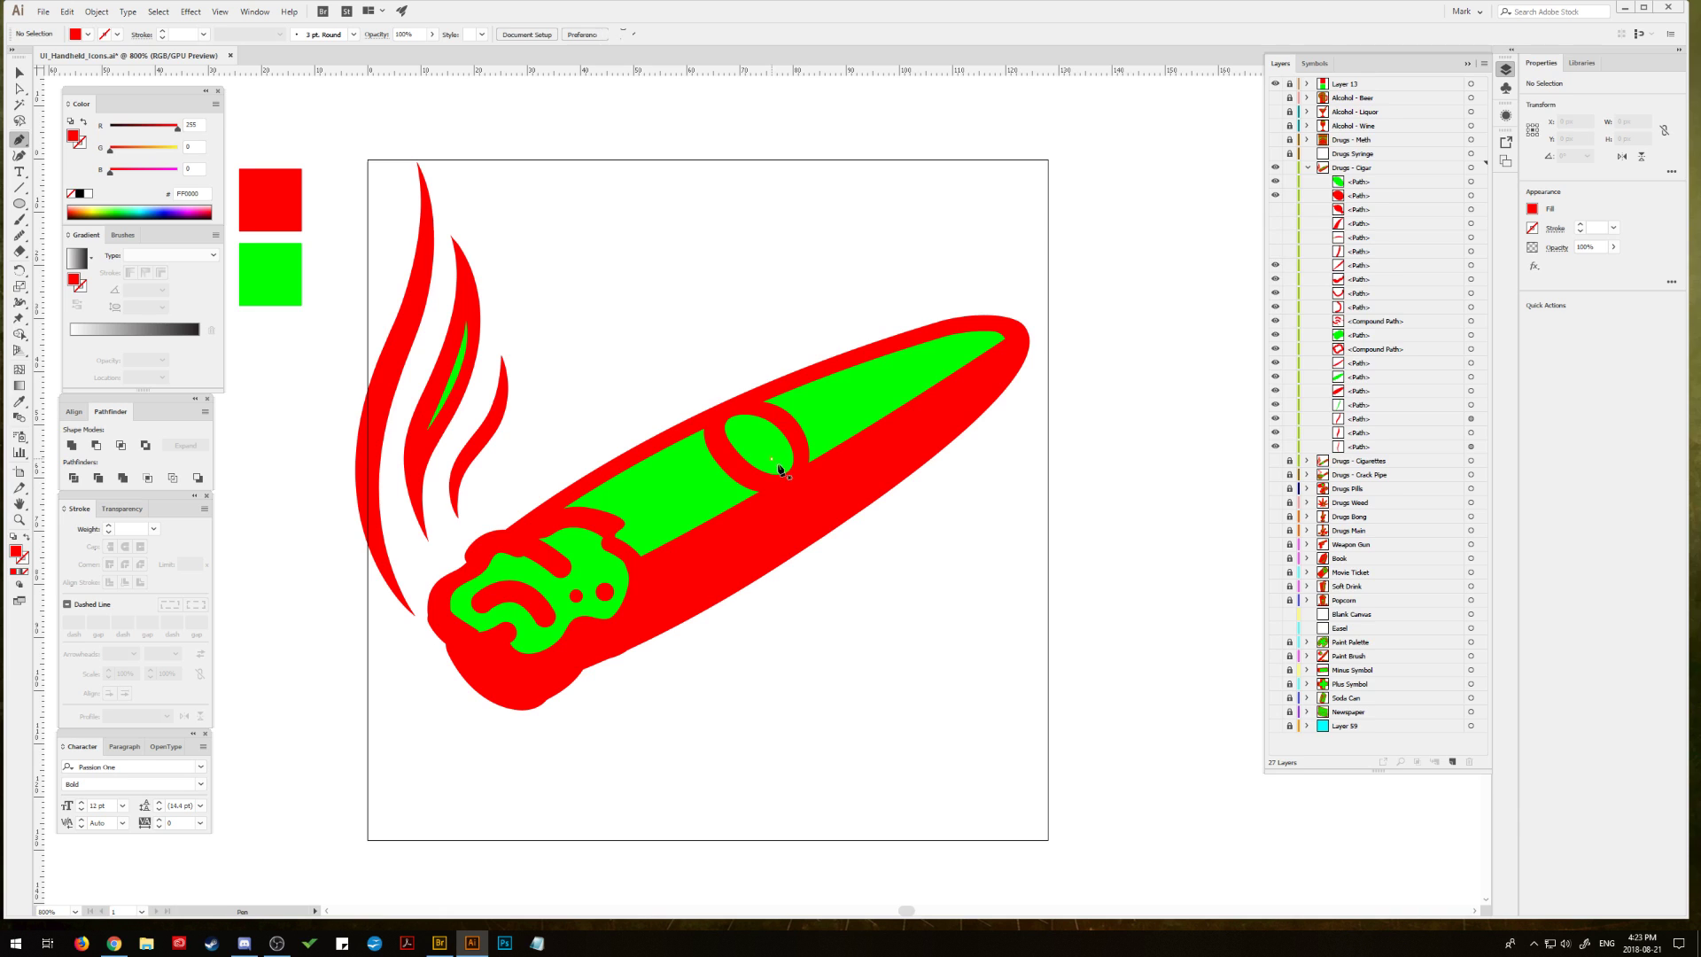
{"action": "left_click", "coordinate": [771, 457]}
{"action": "left_click_drag", "start_coordinate": [805, 525], "coordinate": [813, 587]}
{"action": "left_click", "coordinate": [27, 538]}
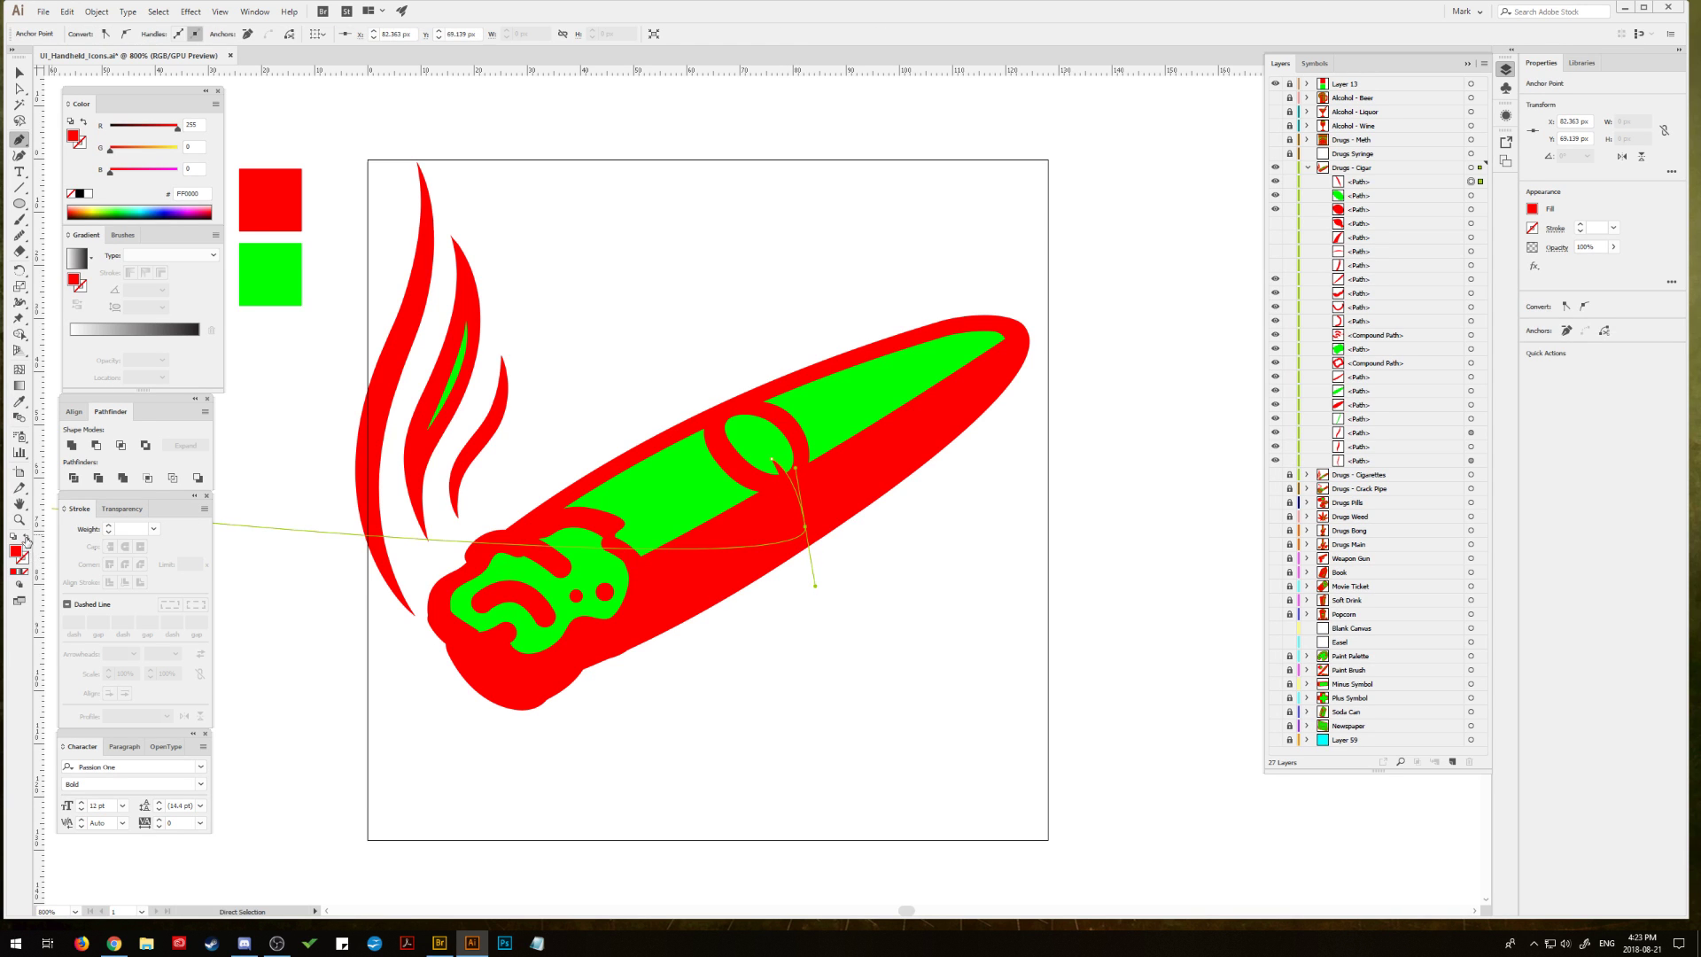
{"action": "left_click", "coordinate": [24, 557]}
{"action": "left_click", "coordinate": [108, 525]}
{"action": "left_click", "coordinate": [108, 525]}
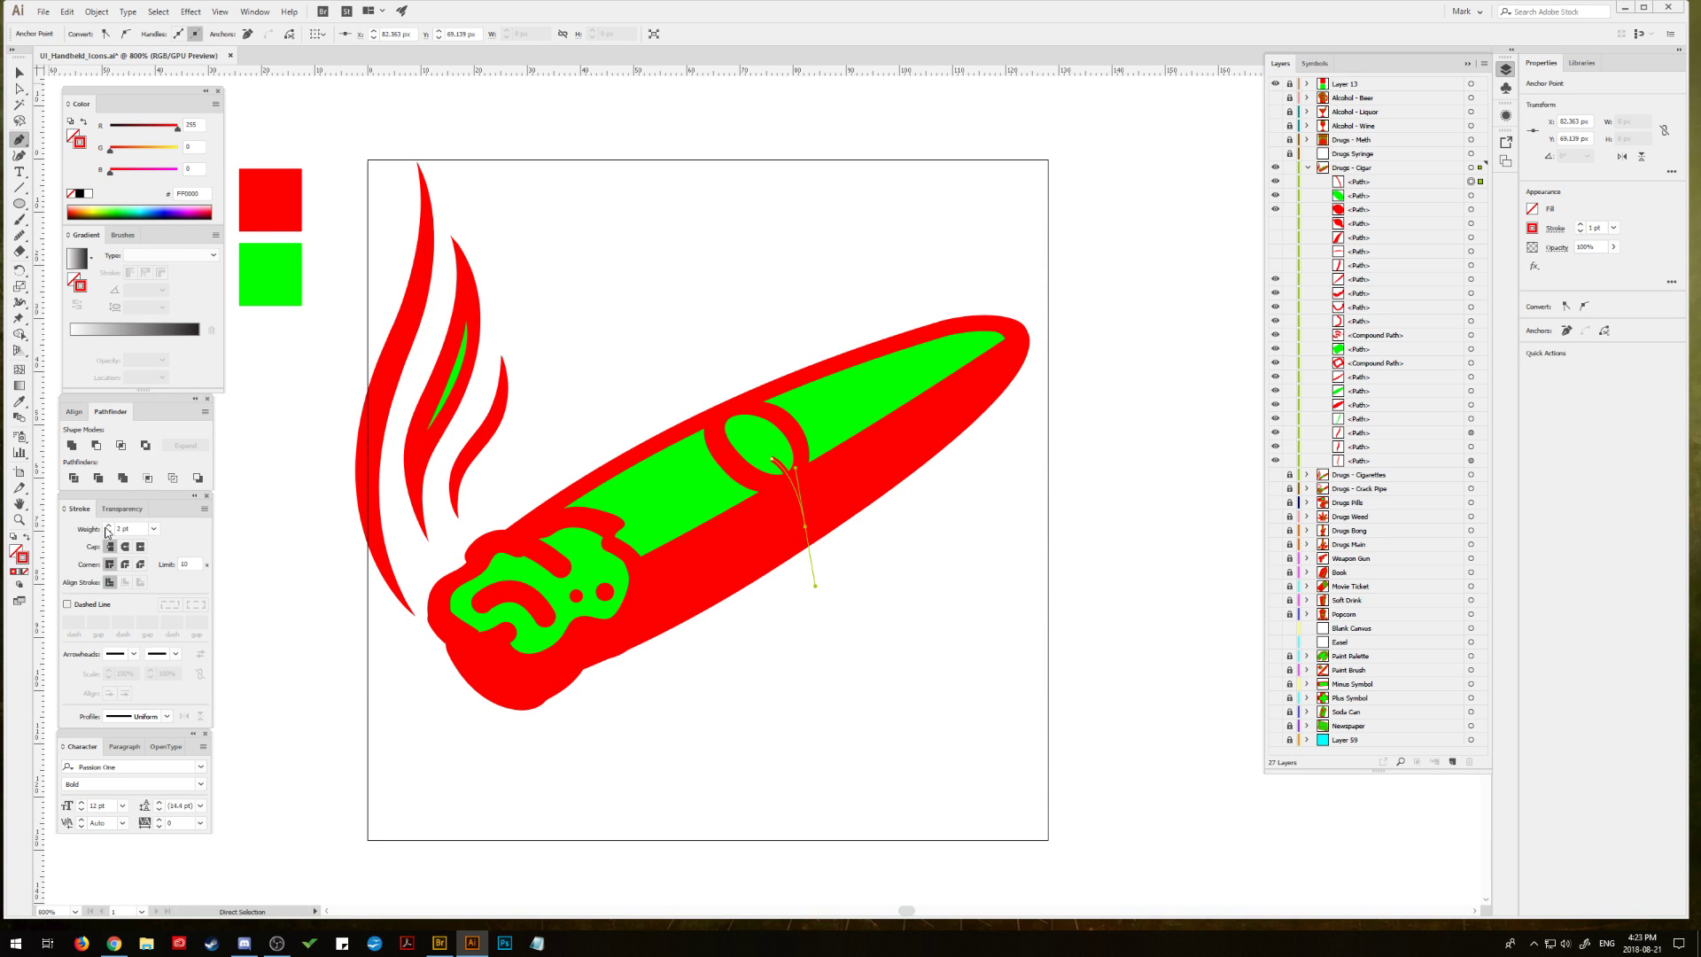
{"action": "left_click", "coordinate": [124, 546]}
Step: Recolor the curved band line with the sampled green as its stroke, using no fill, 3 pt weight and round caps
{"action": "key", "text": "i"}
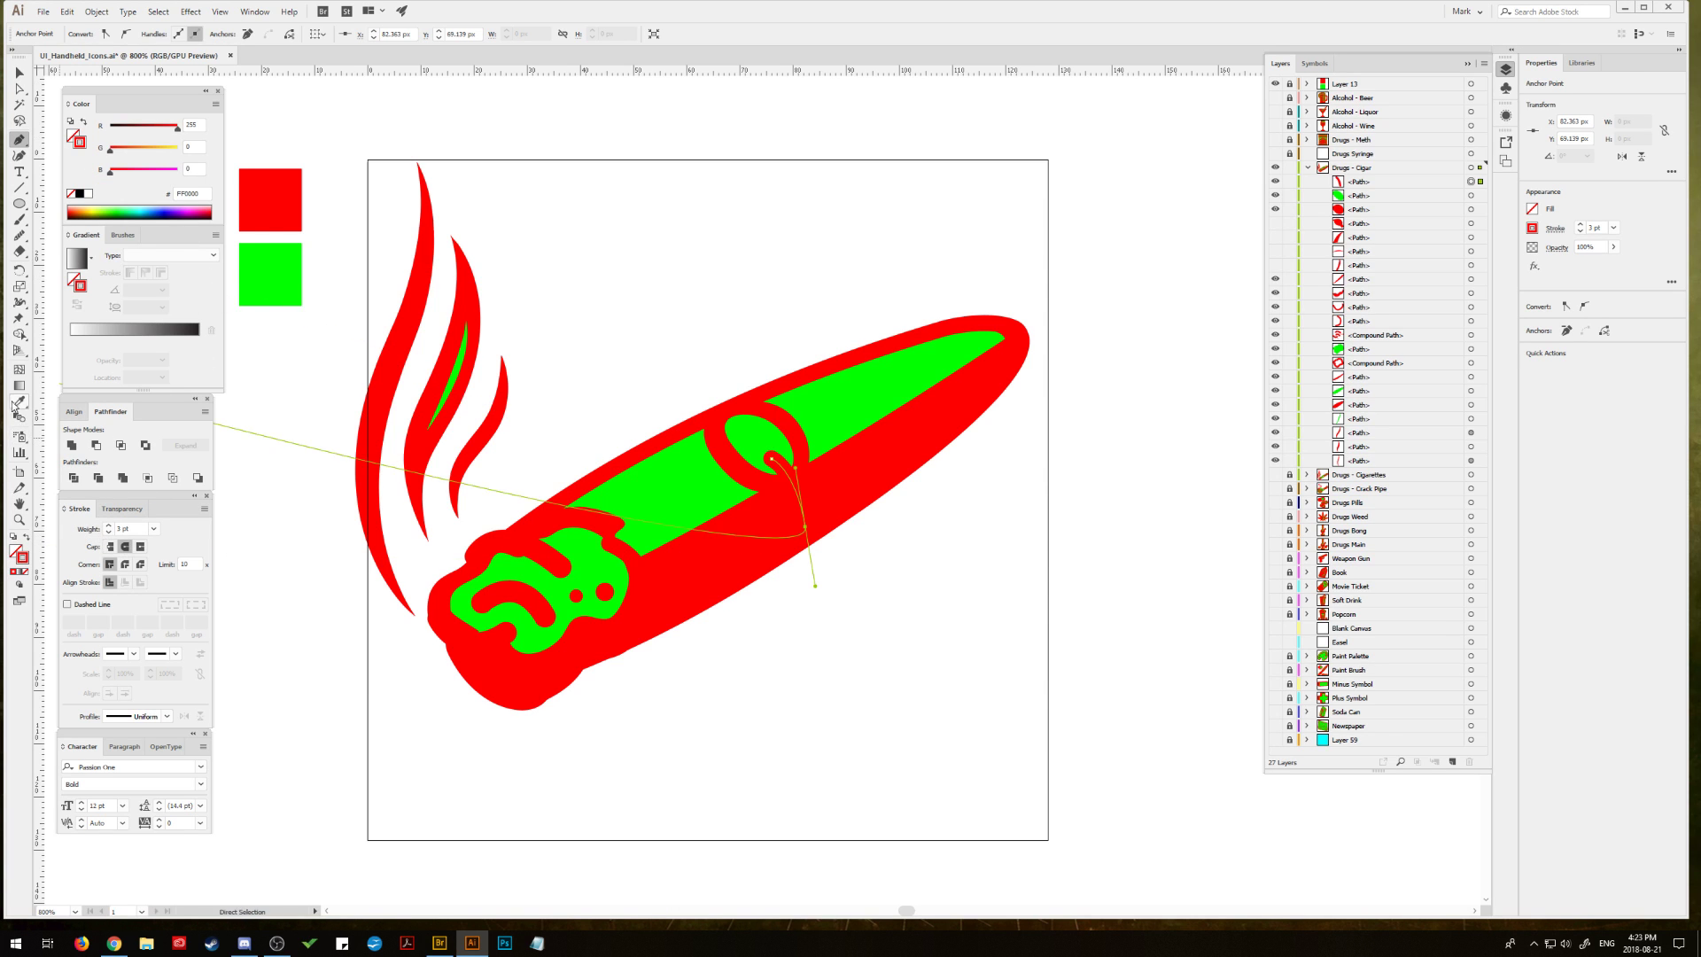
{"action": "left_click", "coordinate": [275, 276]}
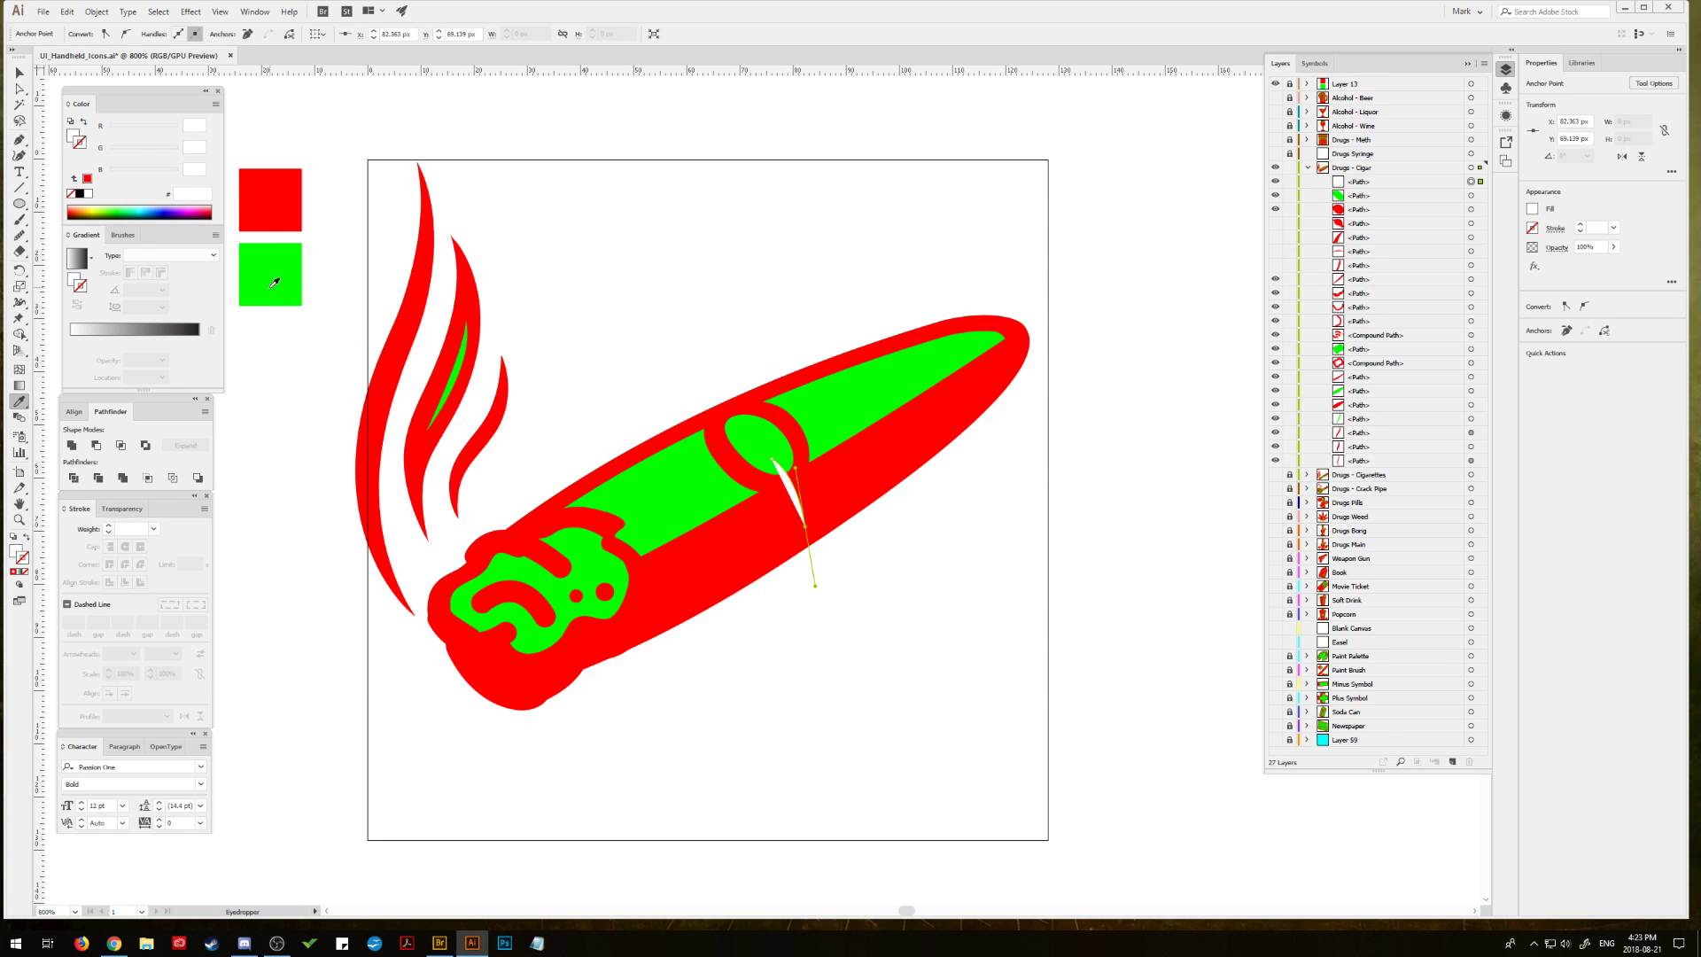
{"action": "left_click", "coordinate": [26, 537]}
{"action": "left_click", "coordinate": [109, 525]}
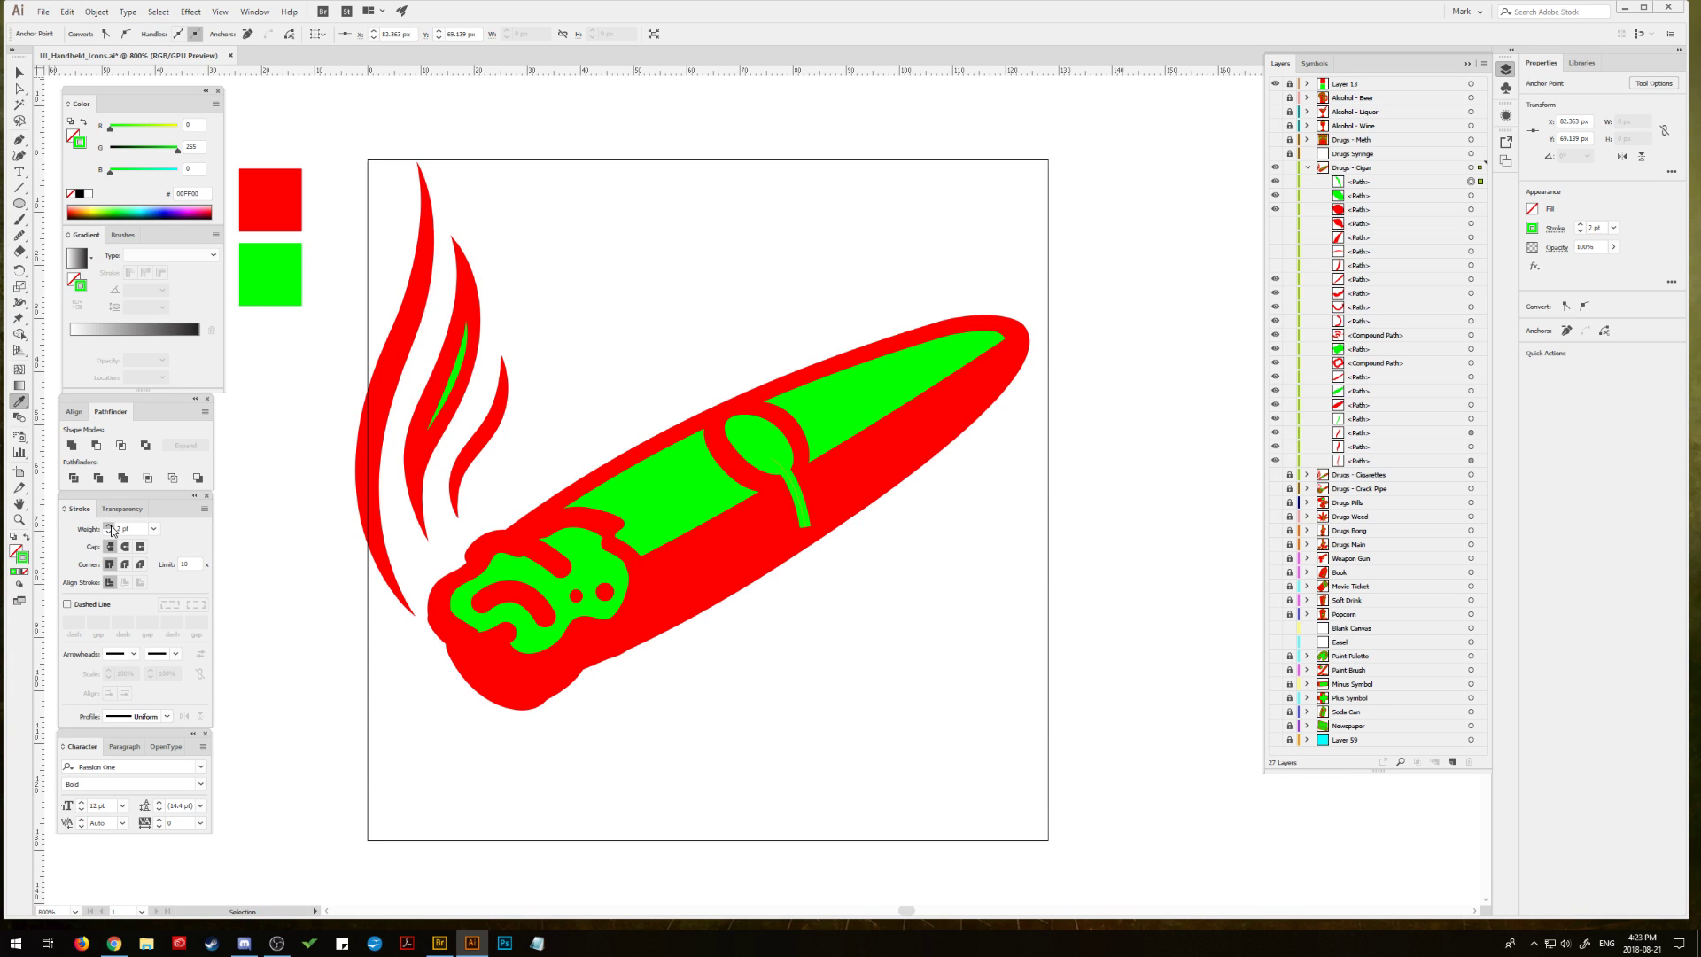
{"action": "left_click", "coordinate": [109, 525]}
{"action": "left_click", "coordinate": [125, 547]}
{"action": "left_click", "coordinate": [19, 73]}
{"action": "left_click", "coordinate": [943, 596]}
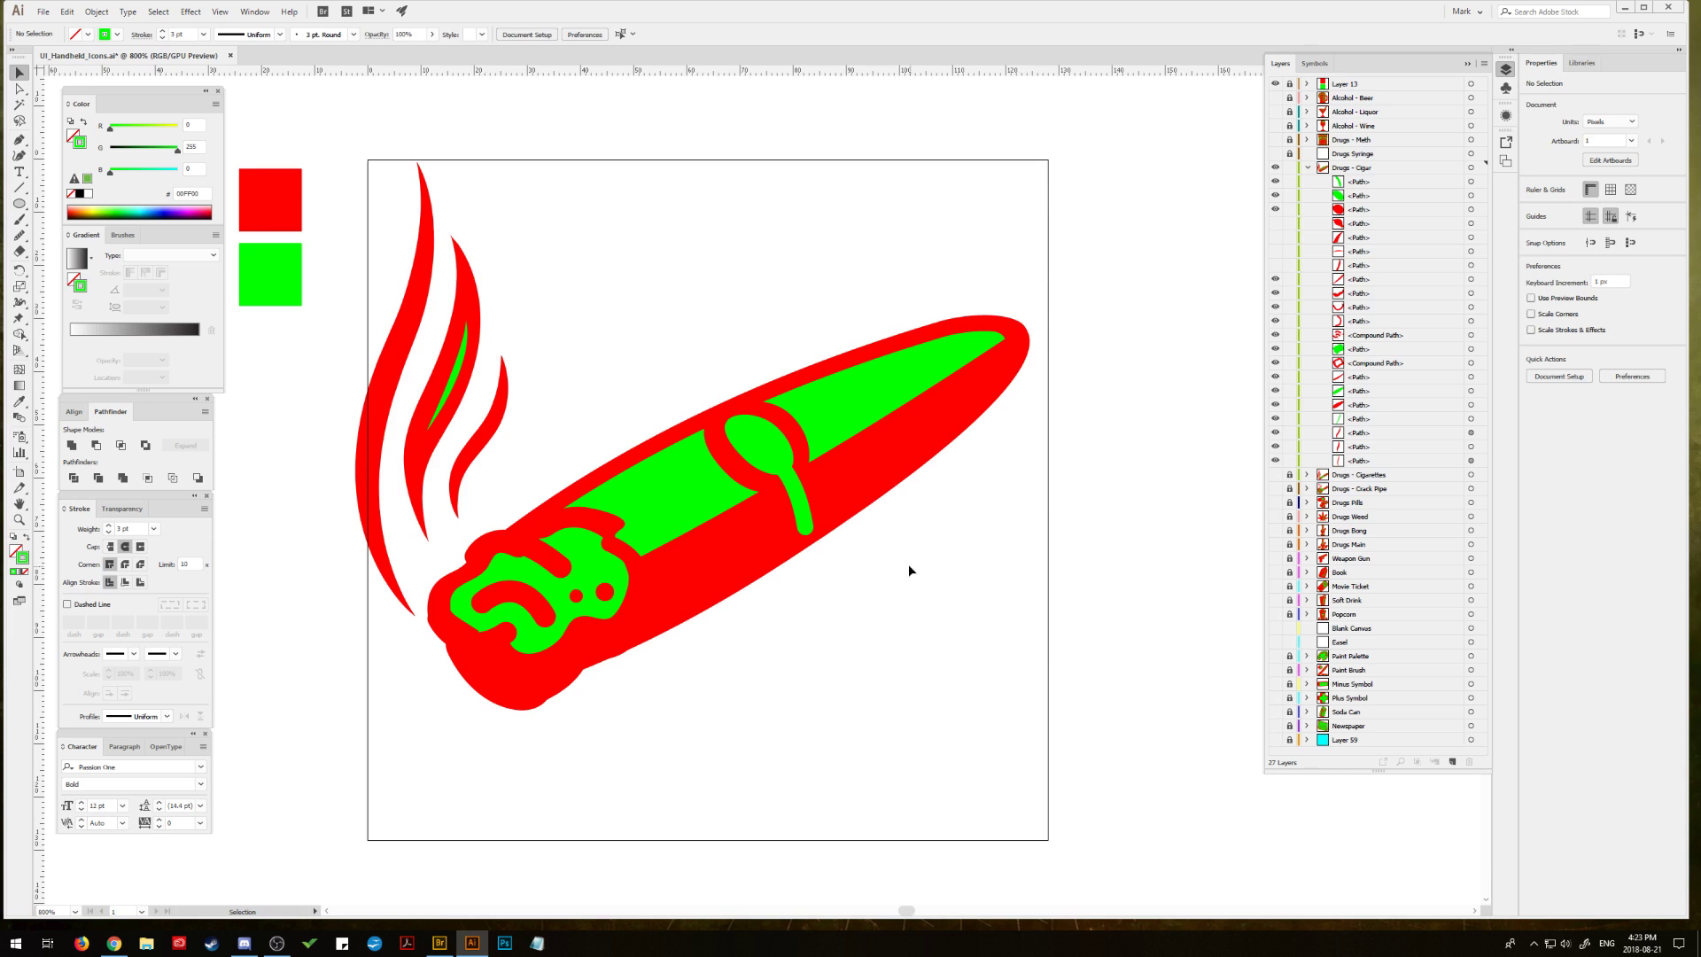
Step: Set the green band line's stroke weight to 4 pt and convert it to a filled shape with Outline Stroke
{"action": "left_click", "coordinate": [803, 510]}
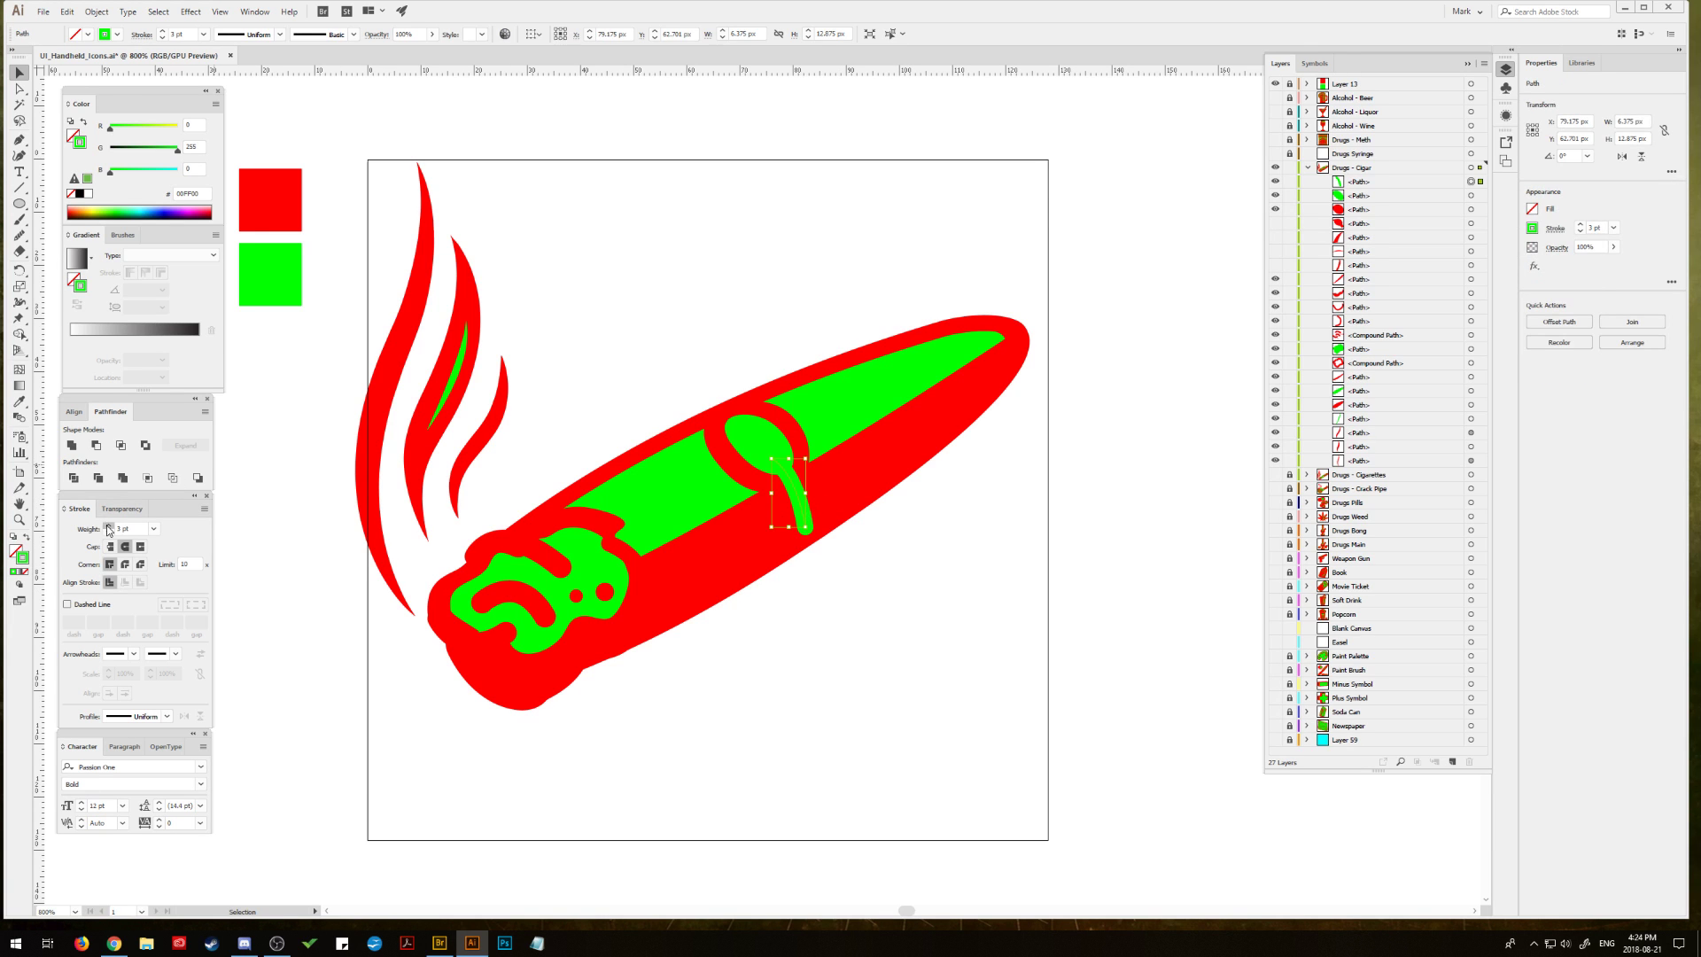
{"action": "left_click", "coordinate": [881, 523]}
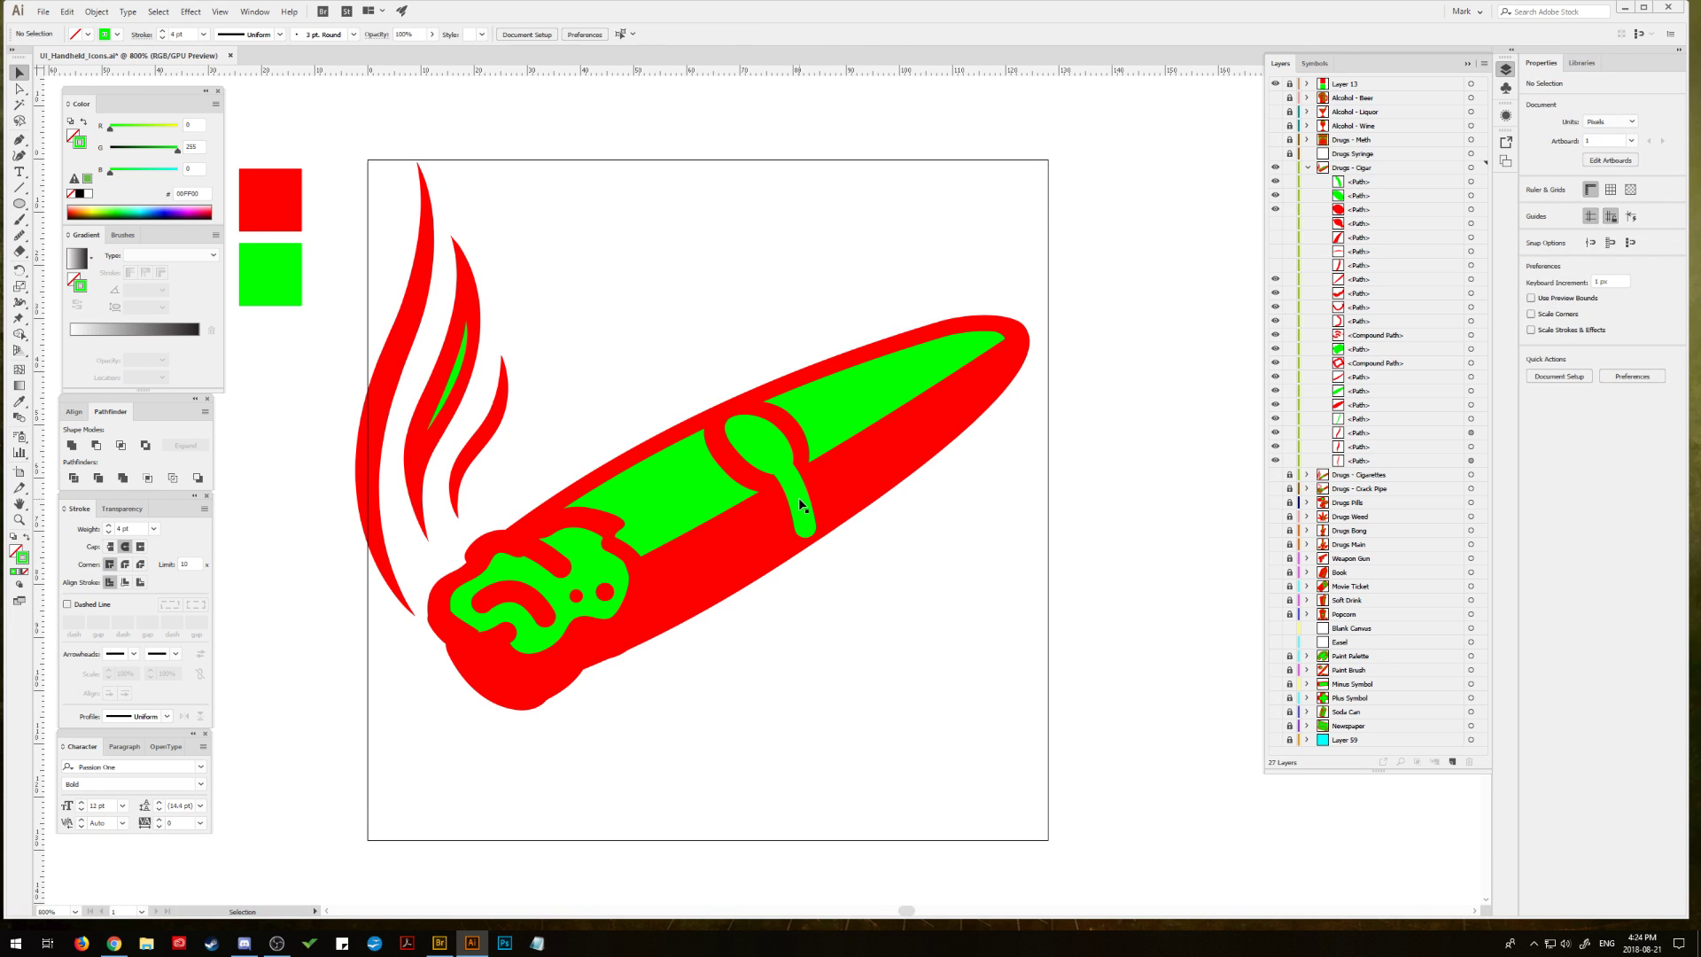
{"action": "left_click", "coordinate": [800, 505]}
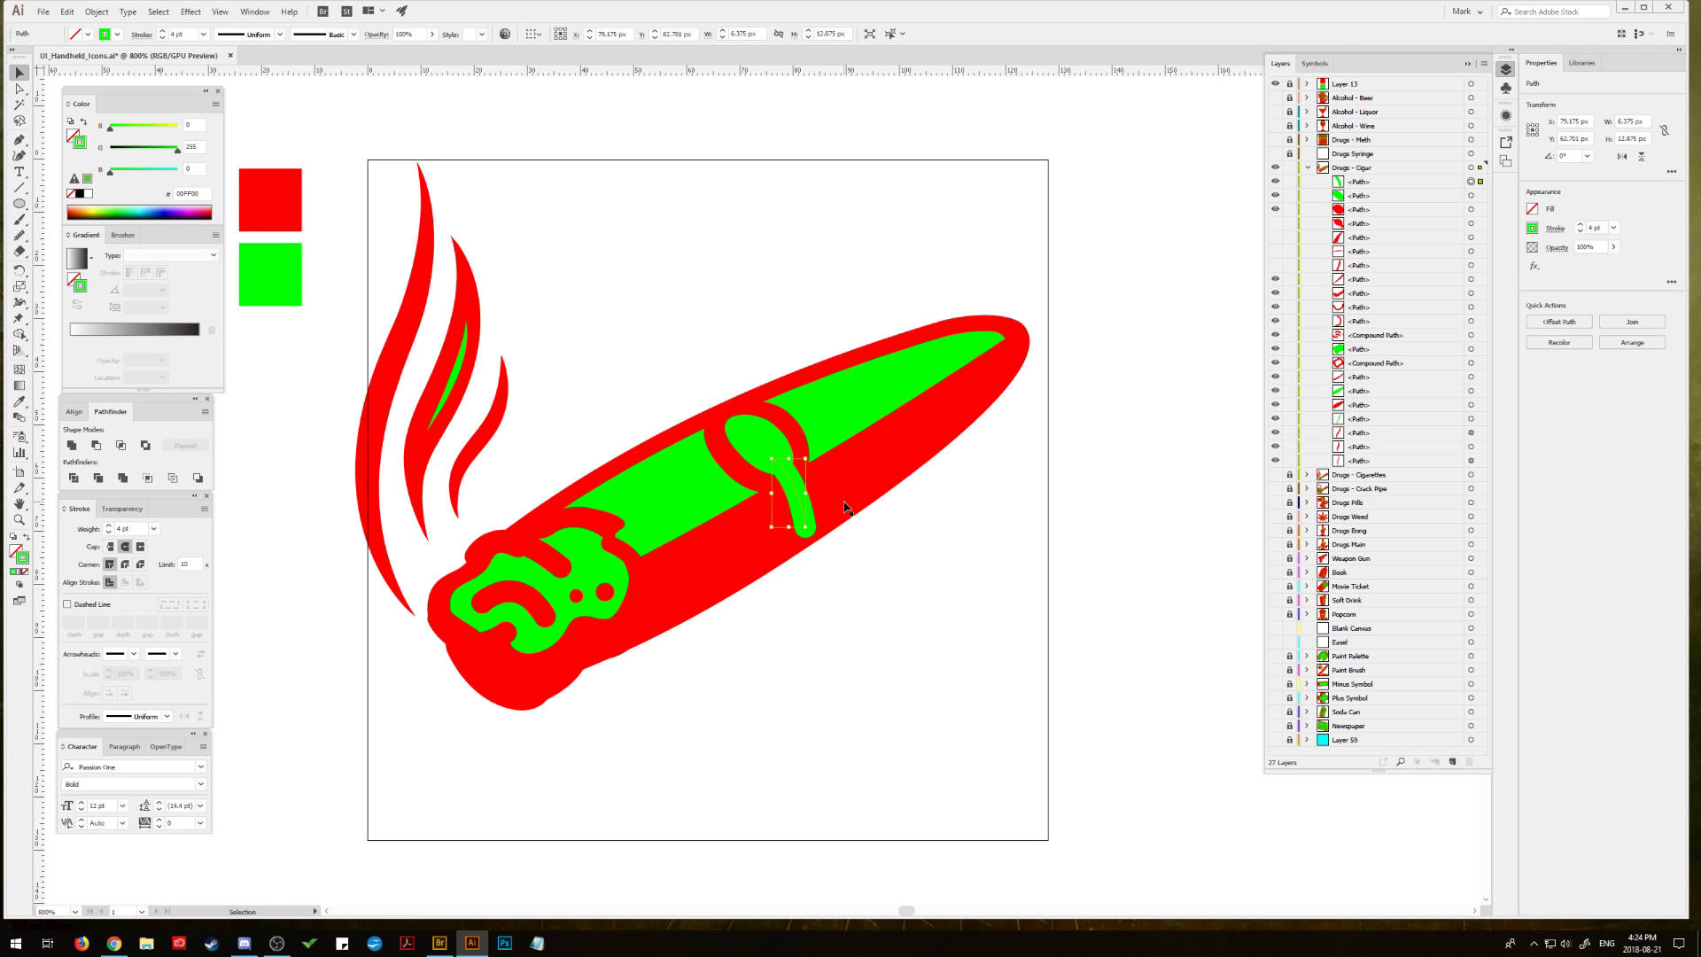
{"action": "left_click", "coordinate": [97, 11]}
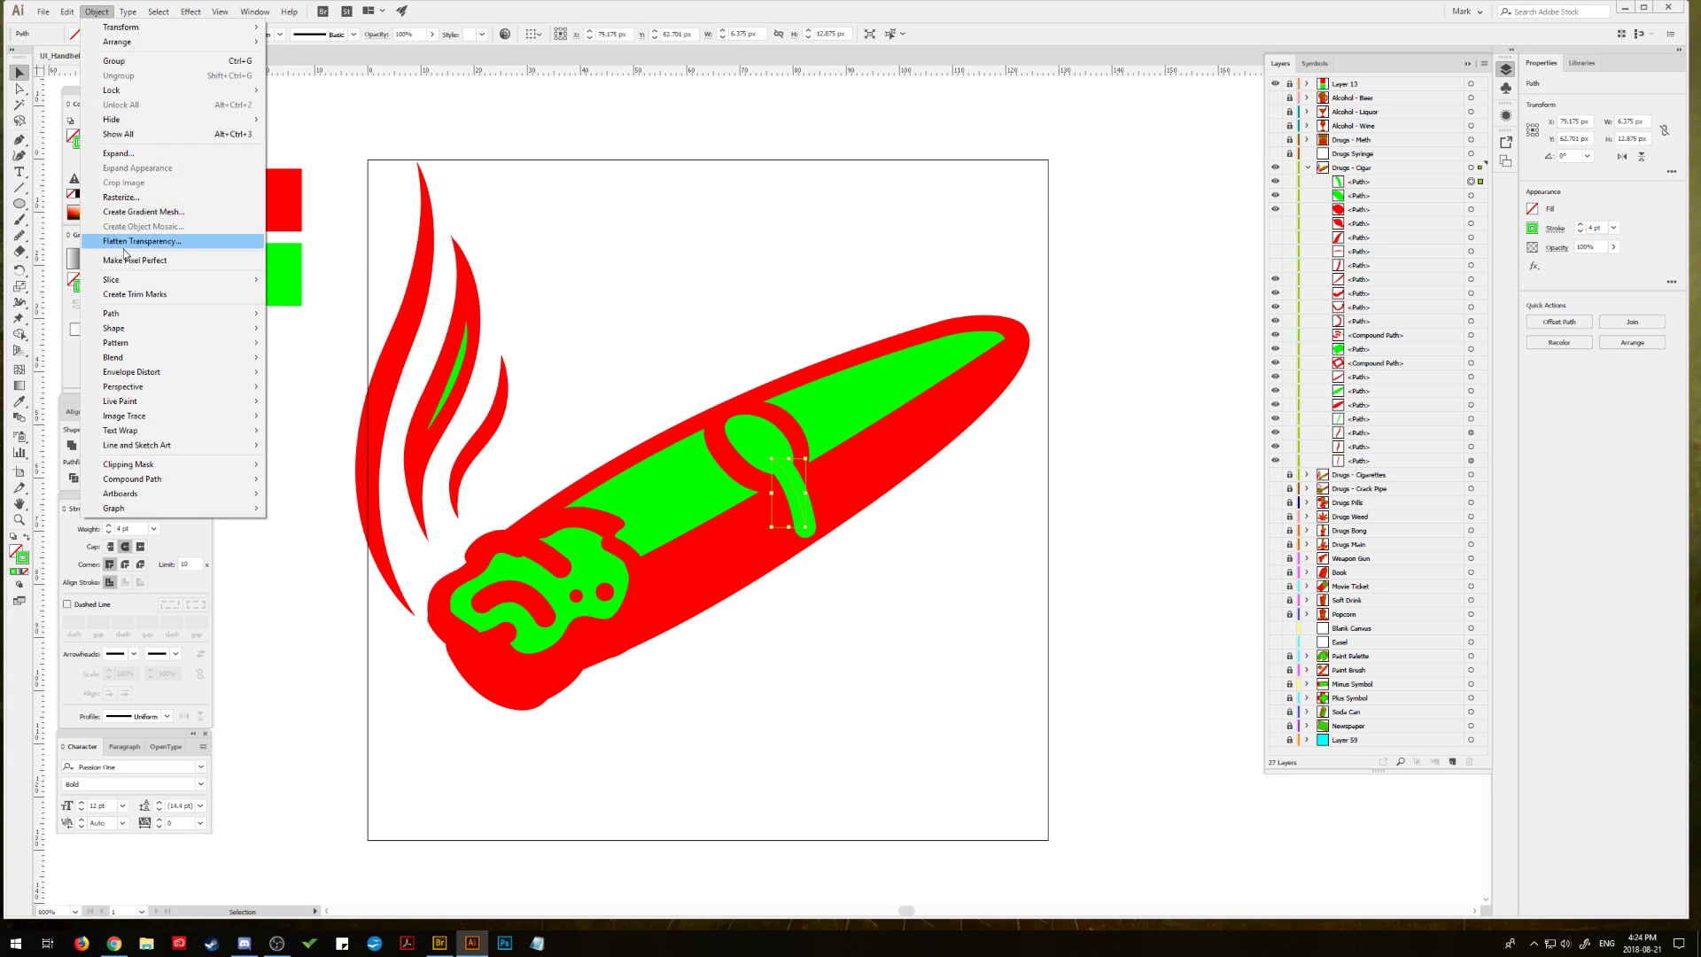
{"action": "mouse_move", "coordinate": [129, 315]}
{"action": "left_click", "coordinate": [328, 344]}
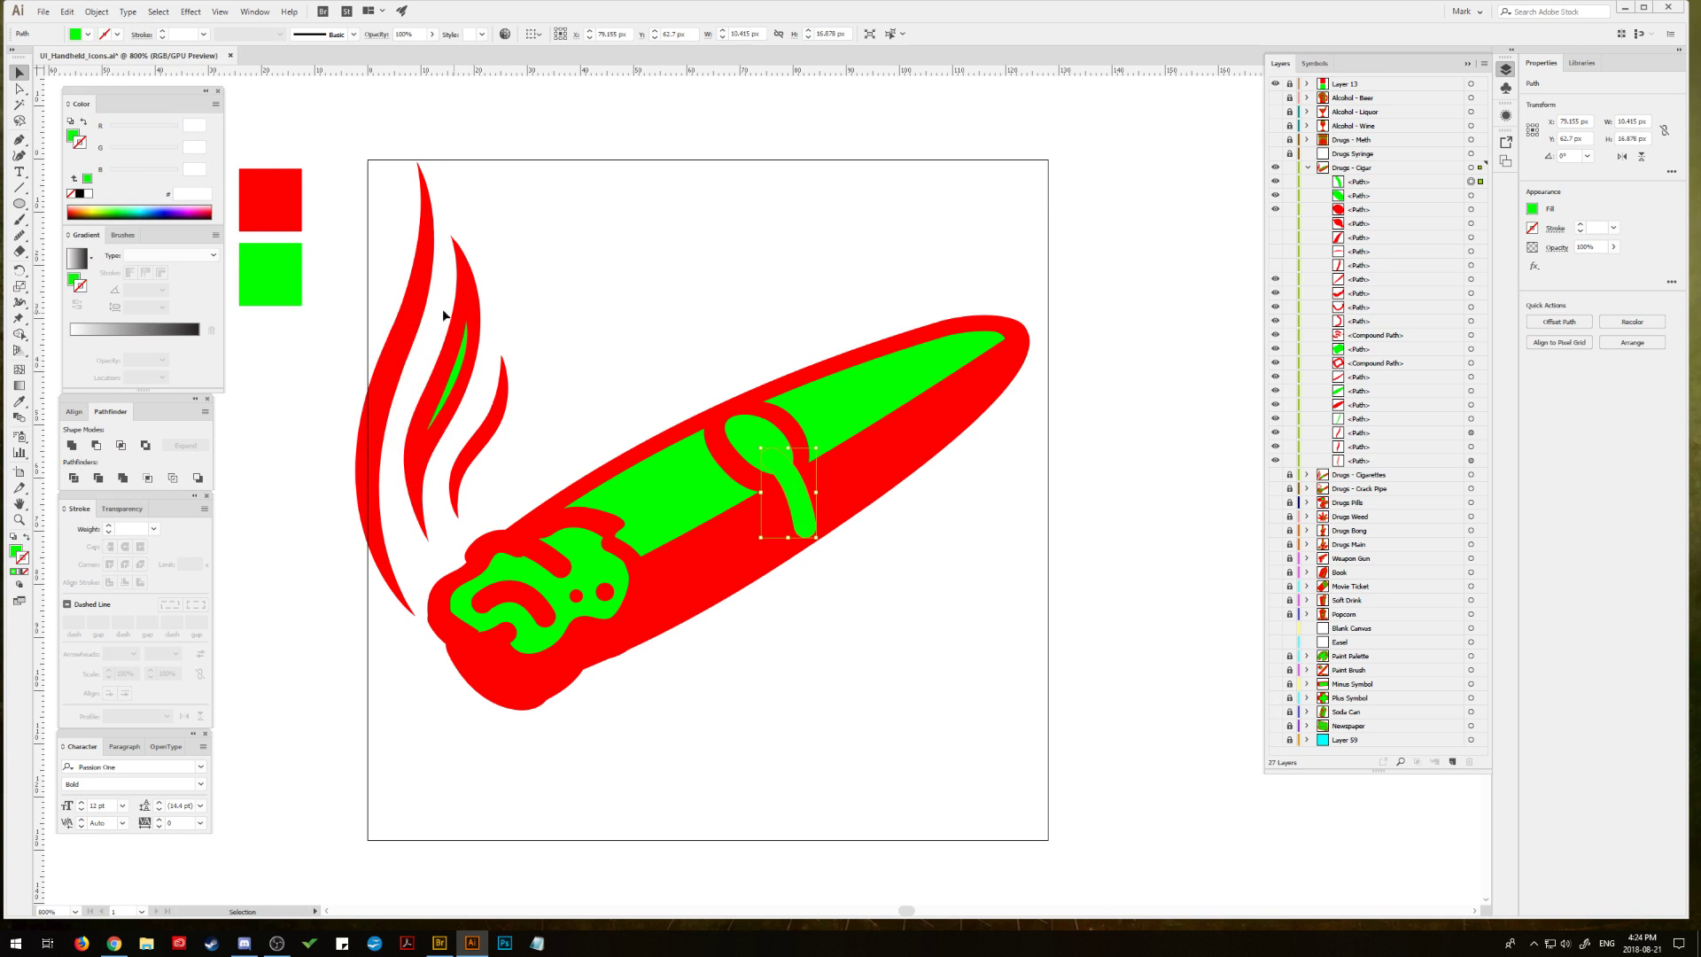
{"action": "left_click", "coordinate": [296, 347]}
Step: Start a Pen path in the red lower part of the cigar body, near its unlit end
{"action": "left_click", "coordinate": [18, 139]}
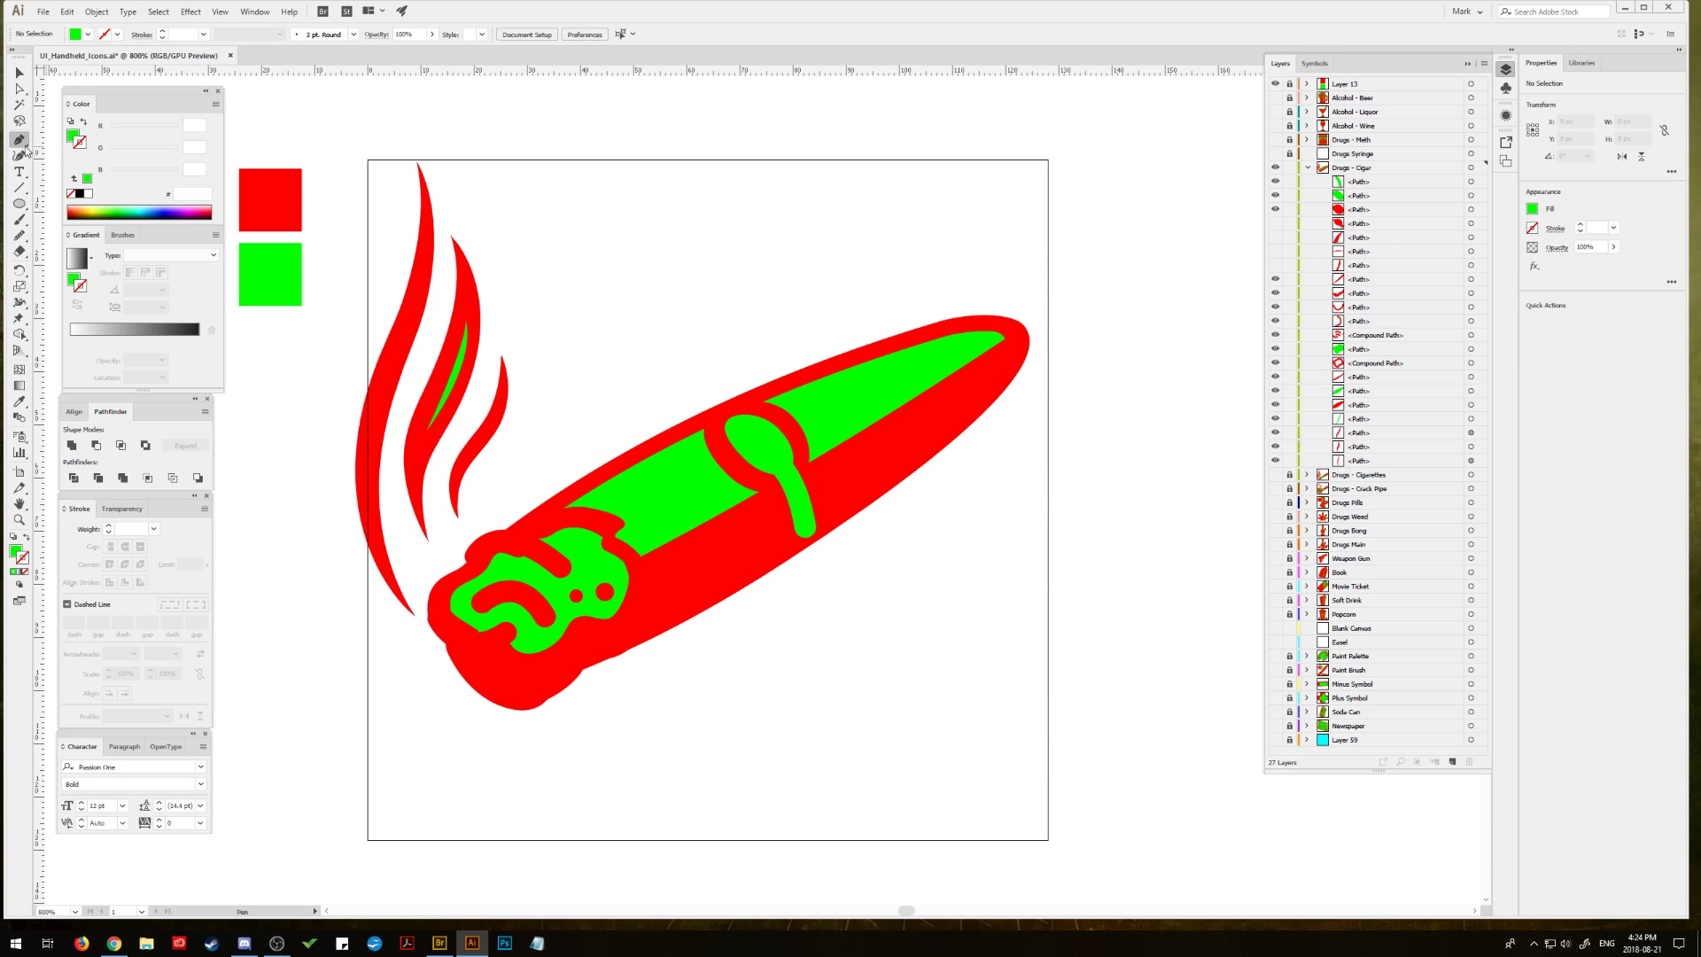
{"action": "left_click", "coordinate": [930, 419]}
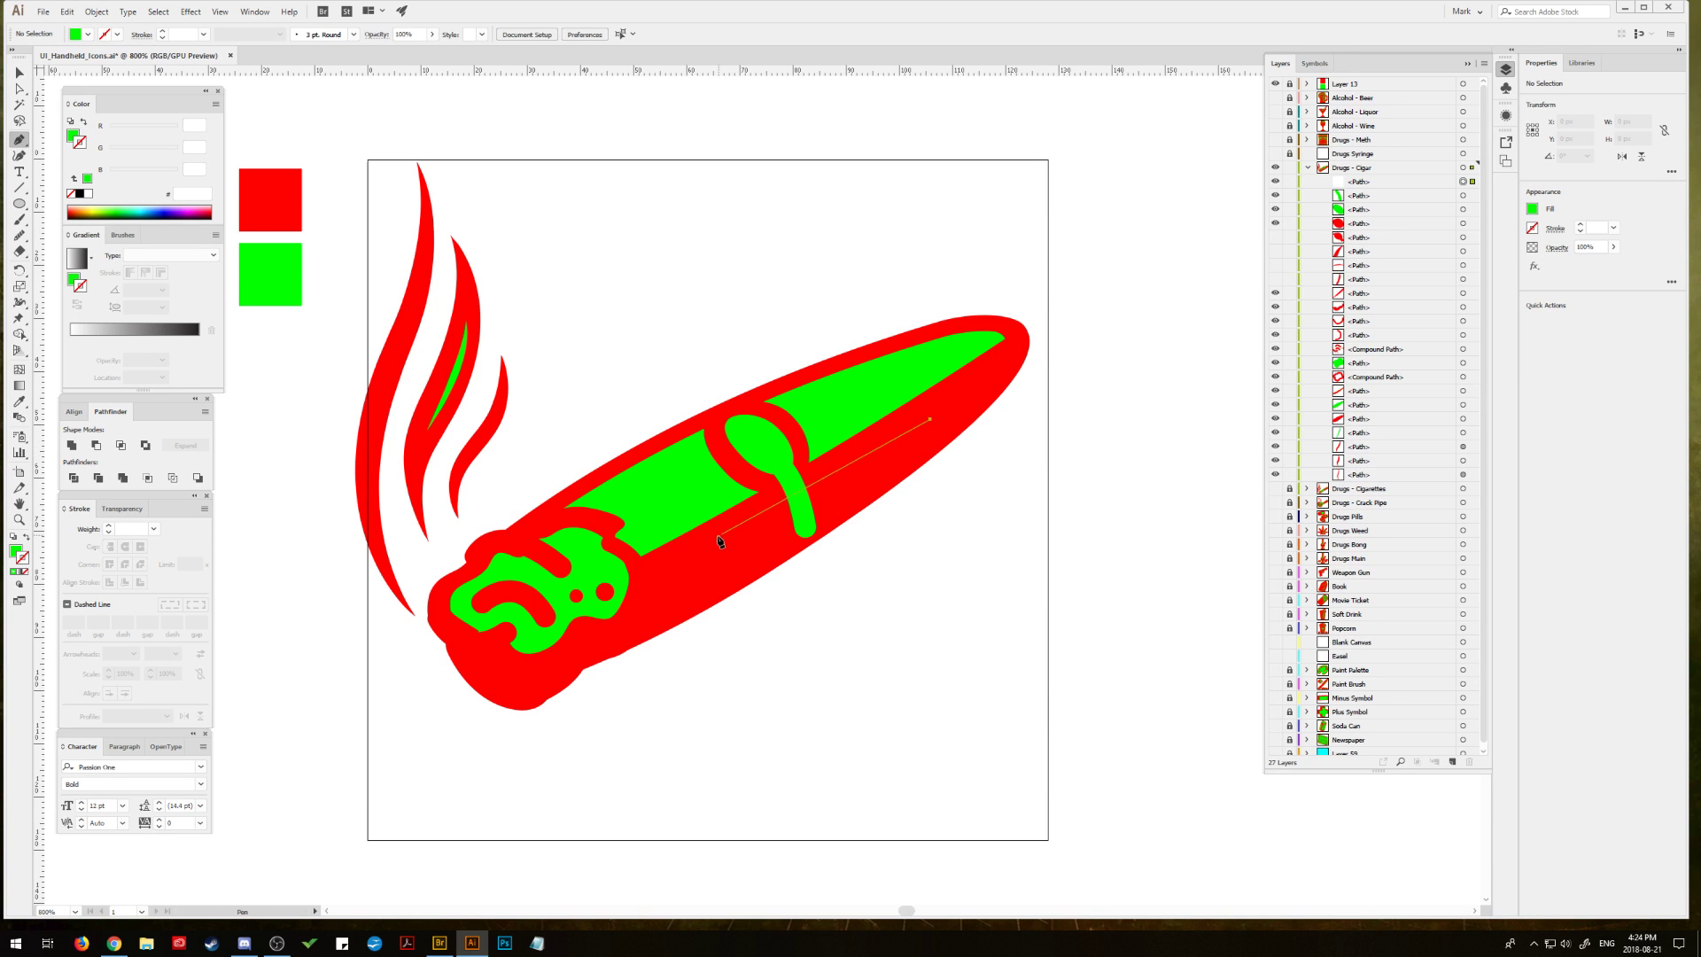
Step: Draw a closed green shape over the lower end of the green stripe hanging from the cigar band, along the cigar's lower edge
{"action": "left_click_drag", "start_coordinate": [720, 557], "coordinate": [662, 581]}
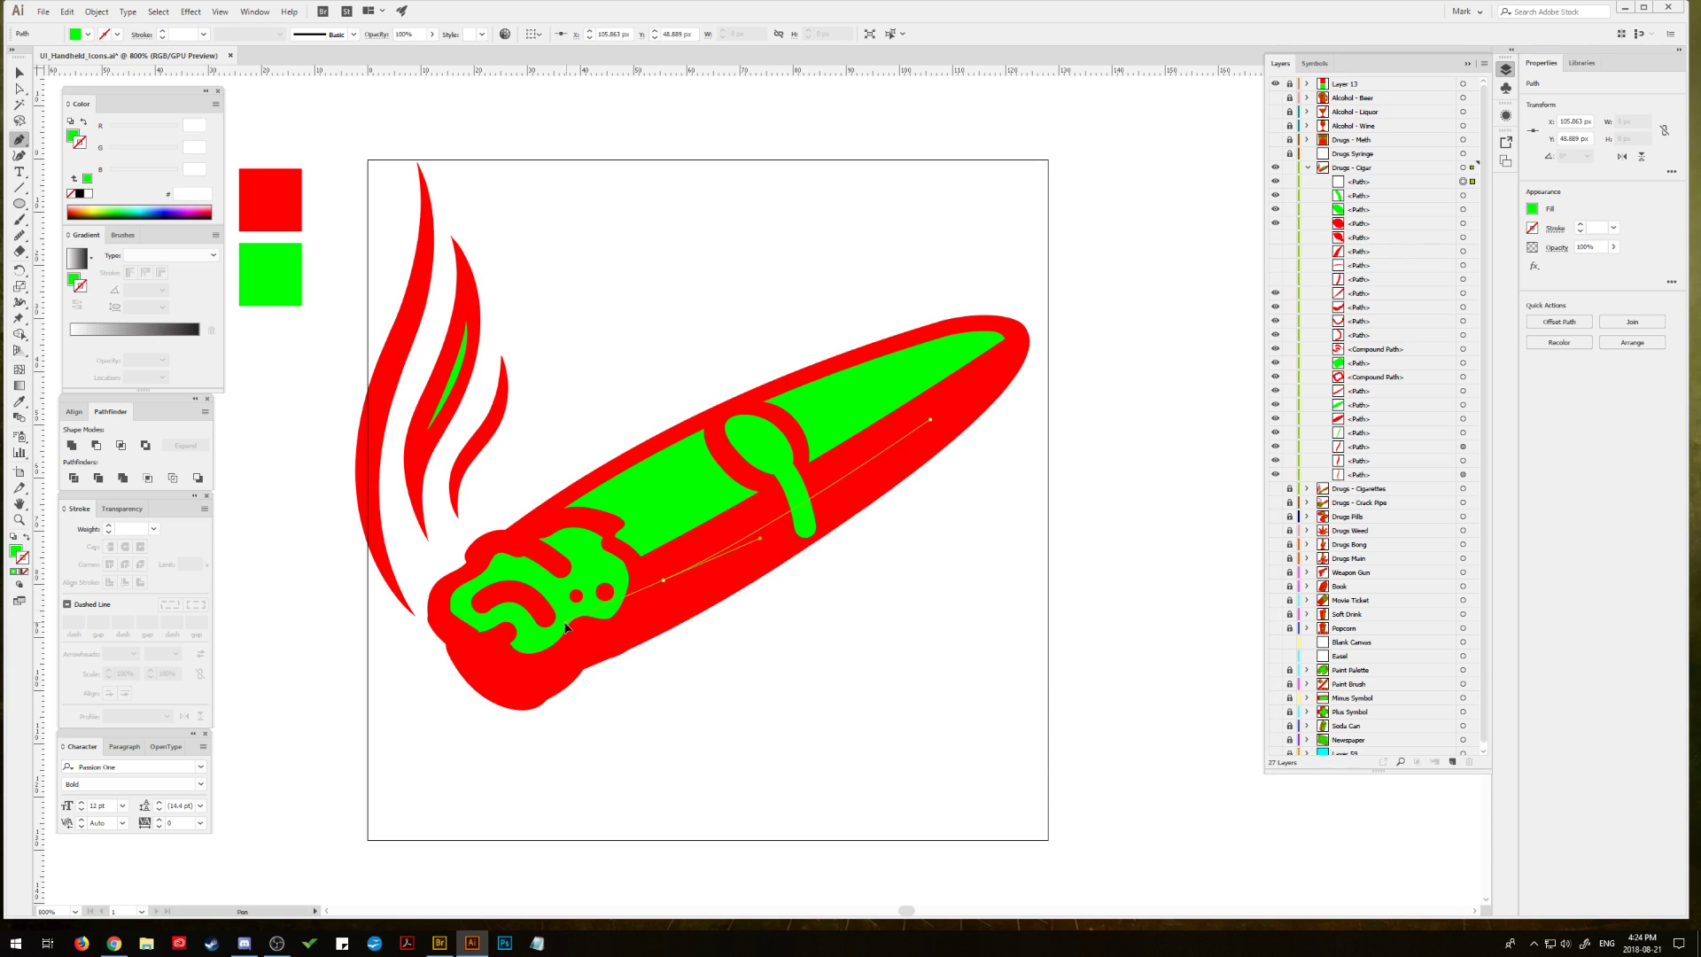
{"action": "left_click", "coordinate": [663, 581]}
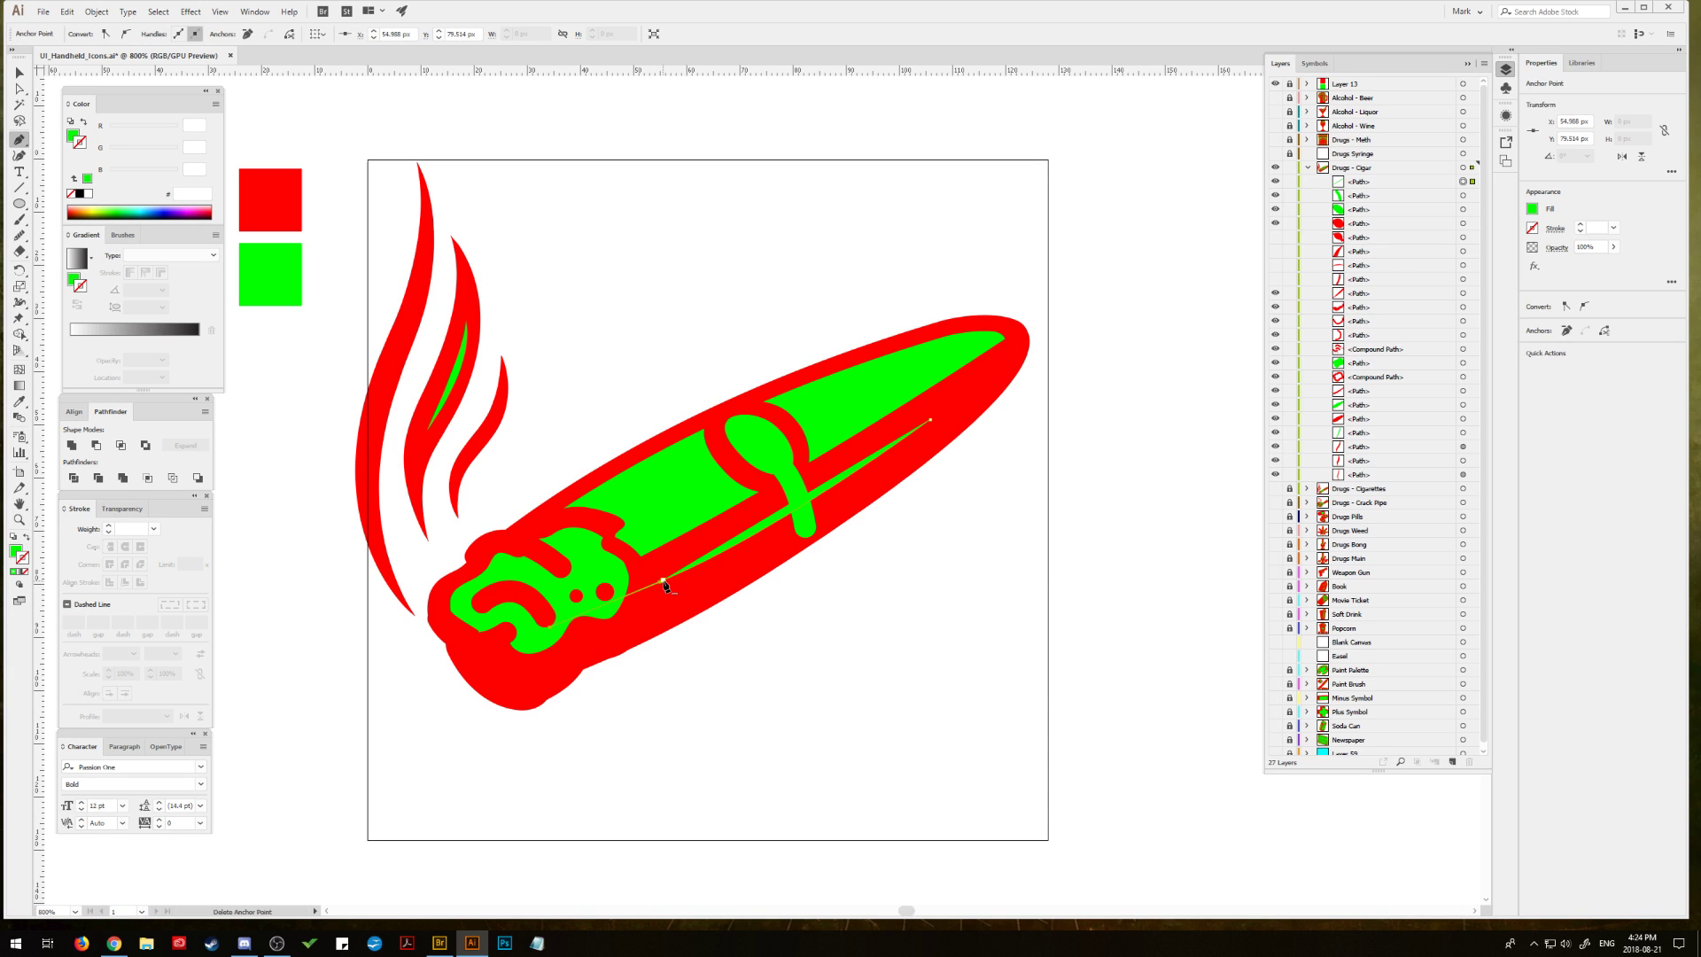
{"action": "left_click", "coordinate": [711, 587]}
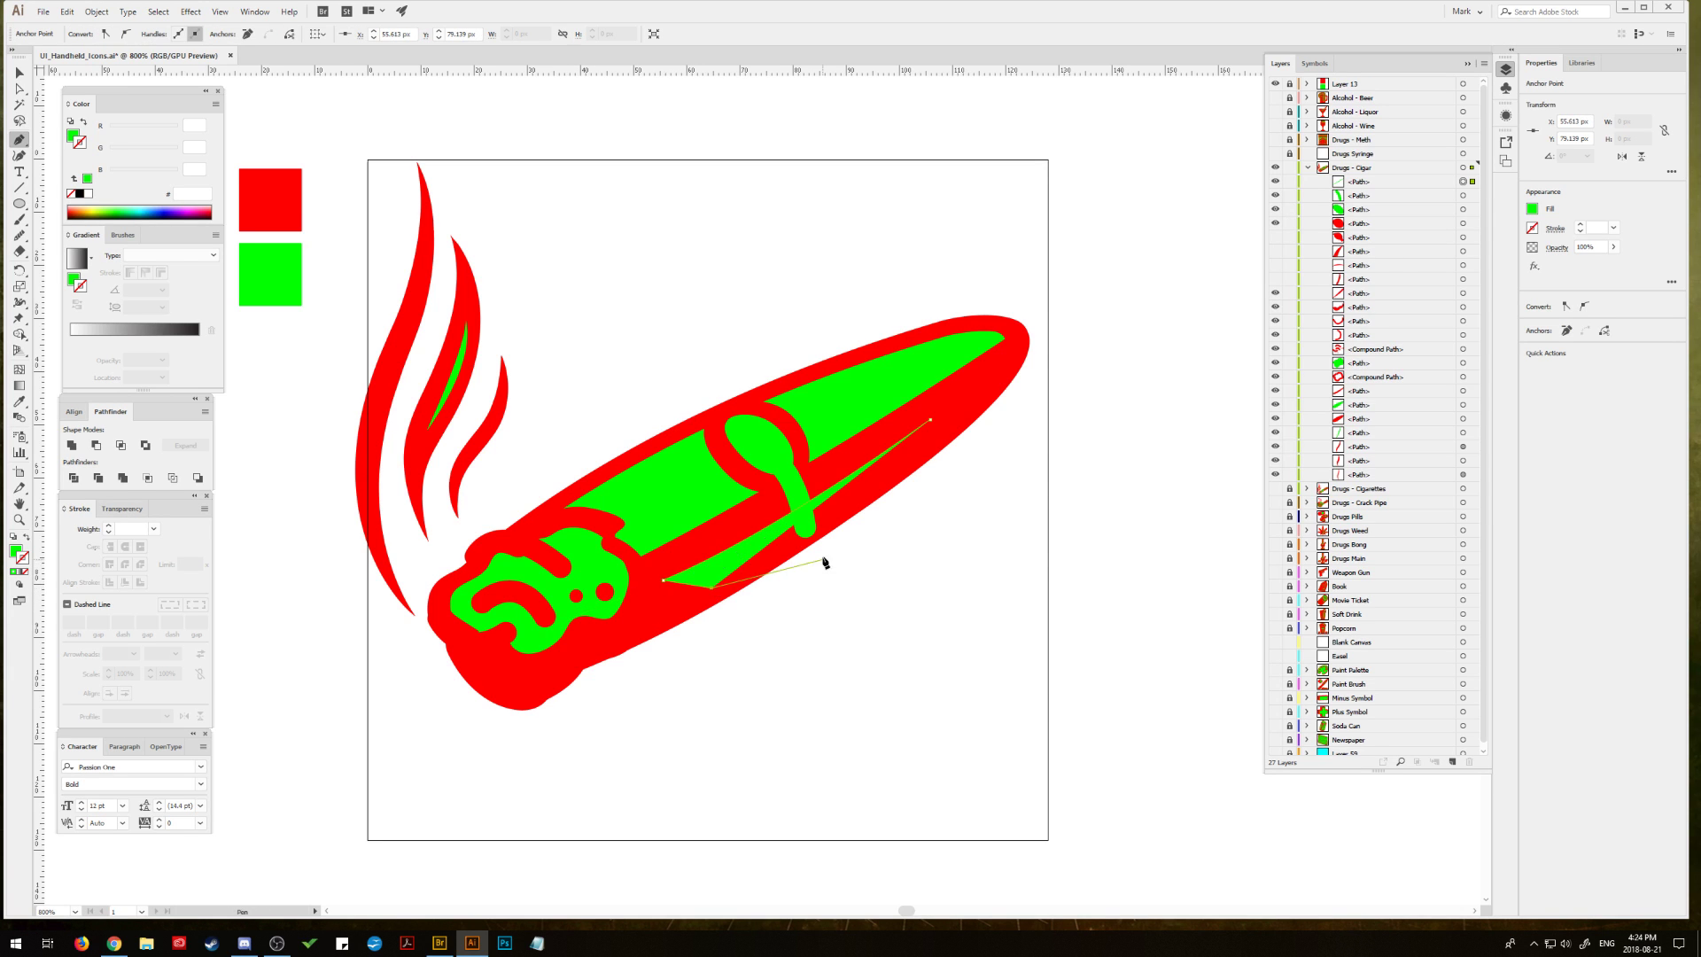
{"action": "left_click", "coordinate": [804, 550]}
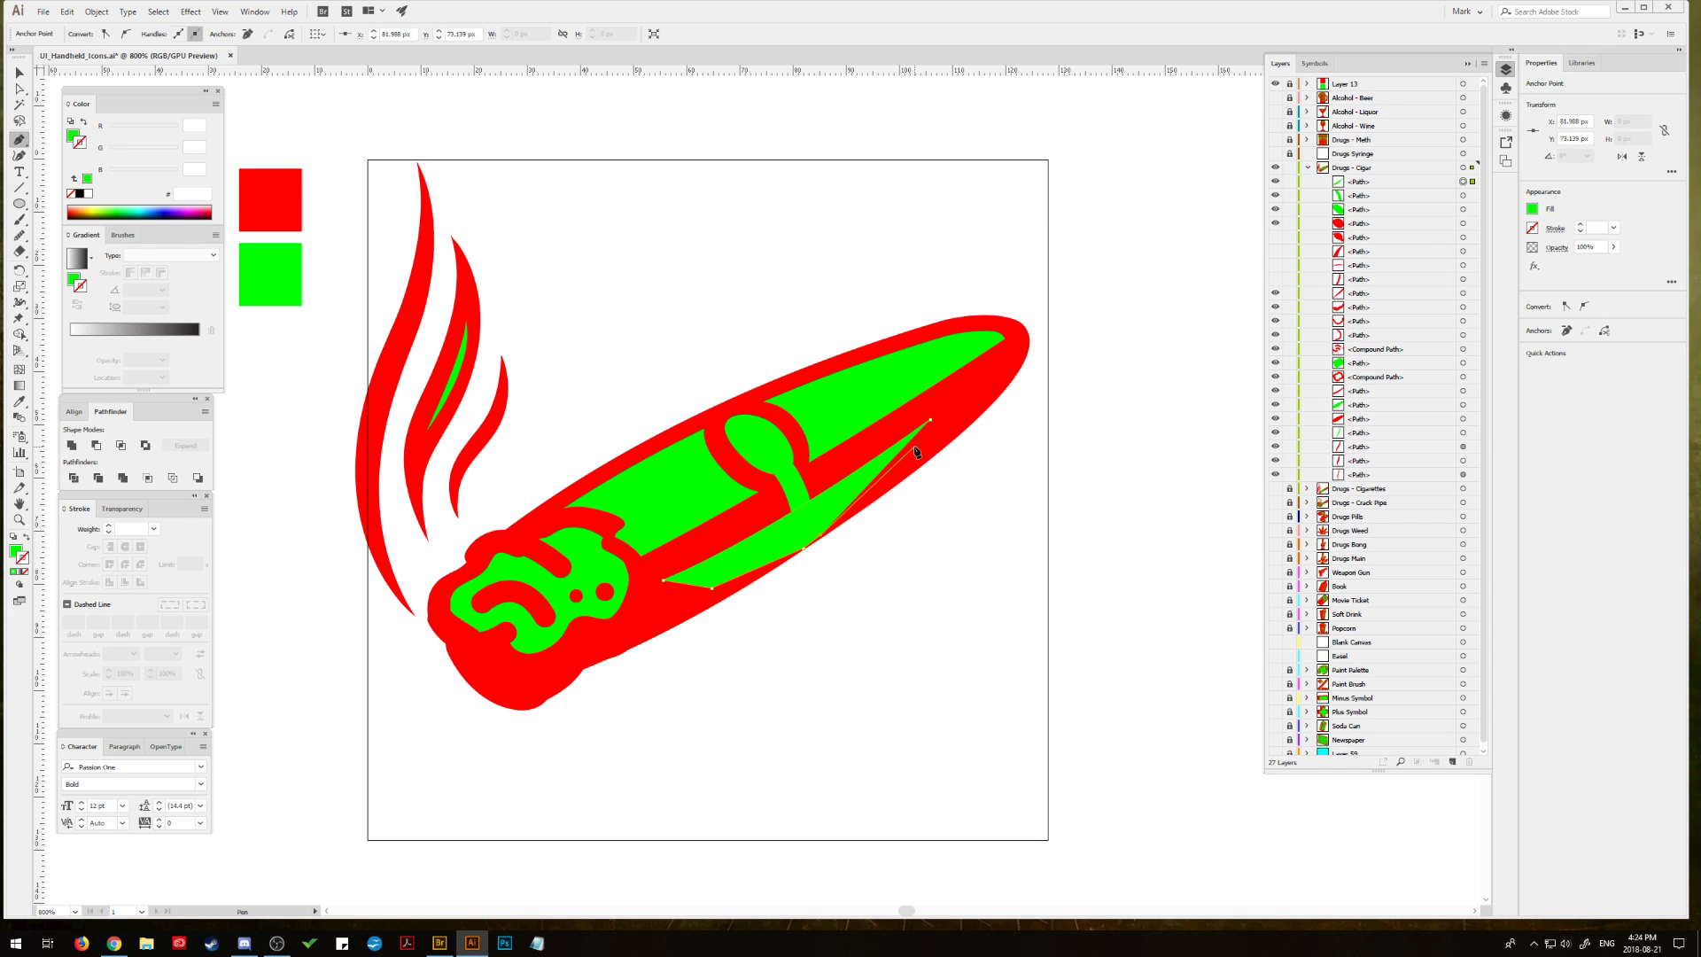
{"action": "left_click_drag", "start_coordinate": [945, 450], "coordinate": [936, 441]}
Step: Cut off the lower end of the green band stripe by subtracting the drawn shape with Minus Front
{"action": "left_click", "coordinate": [20, 71]}
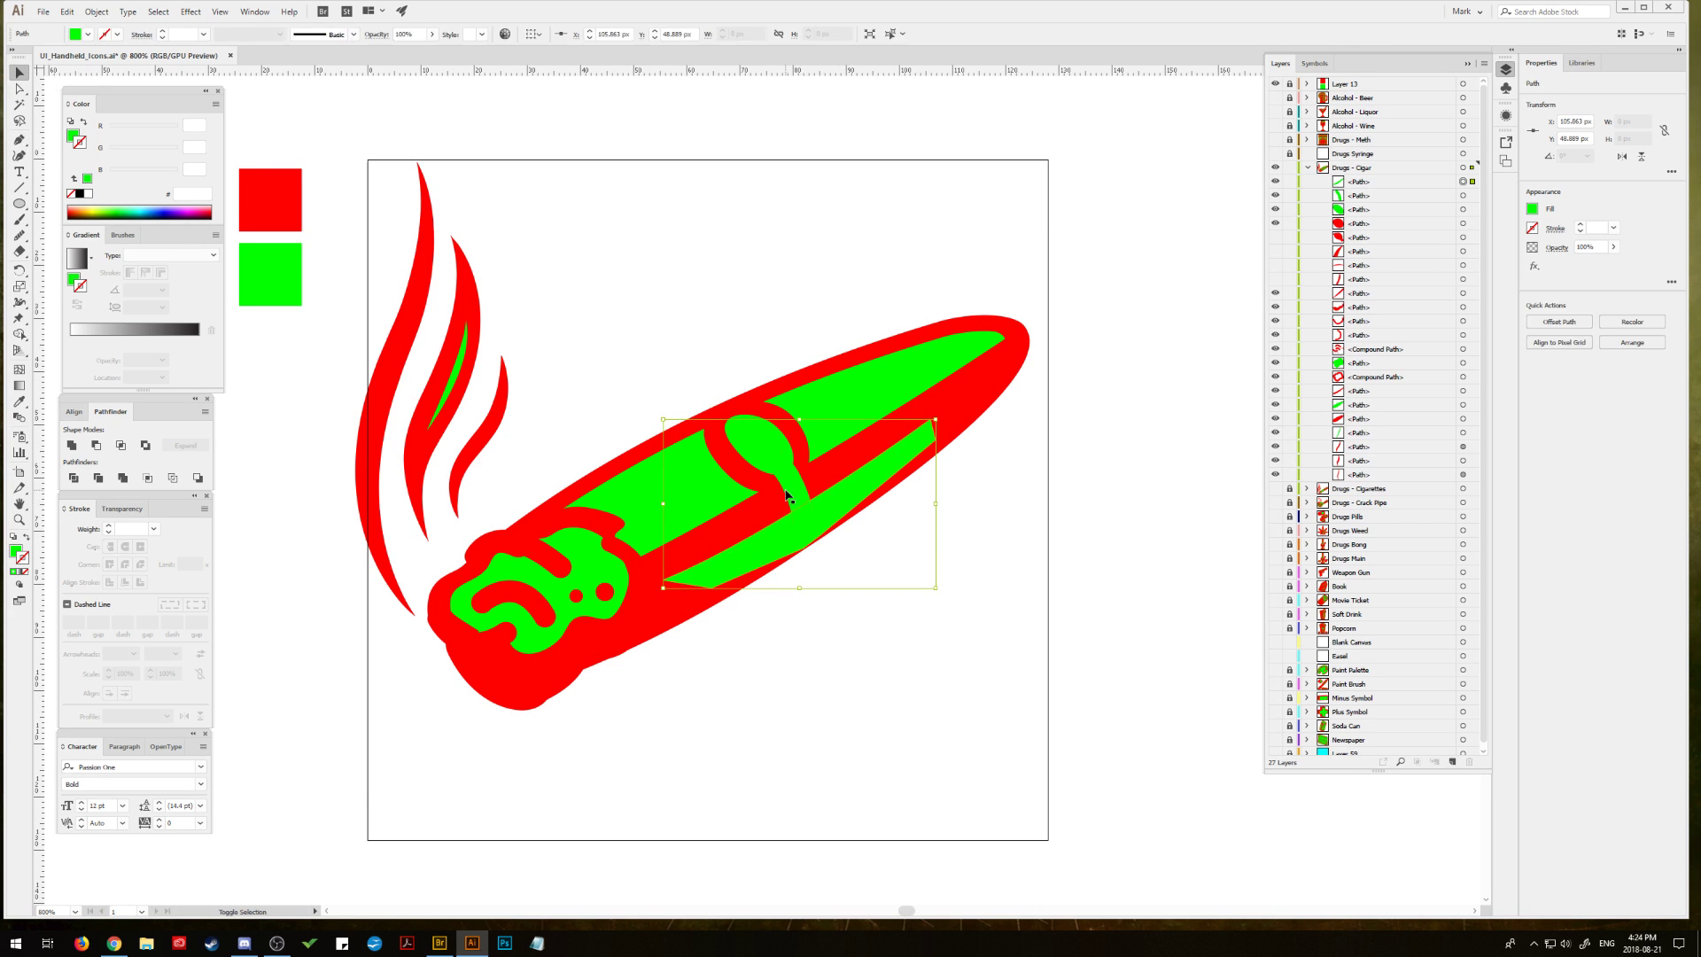
{"action": "left_click", "coordinate": [96, 445]}
{"action": "left_click", "coordinate": [694, 233]}
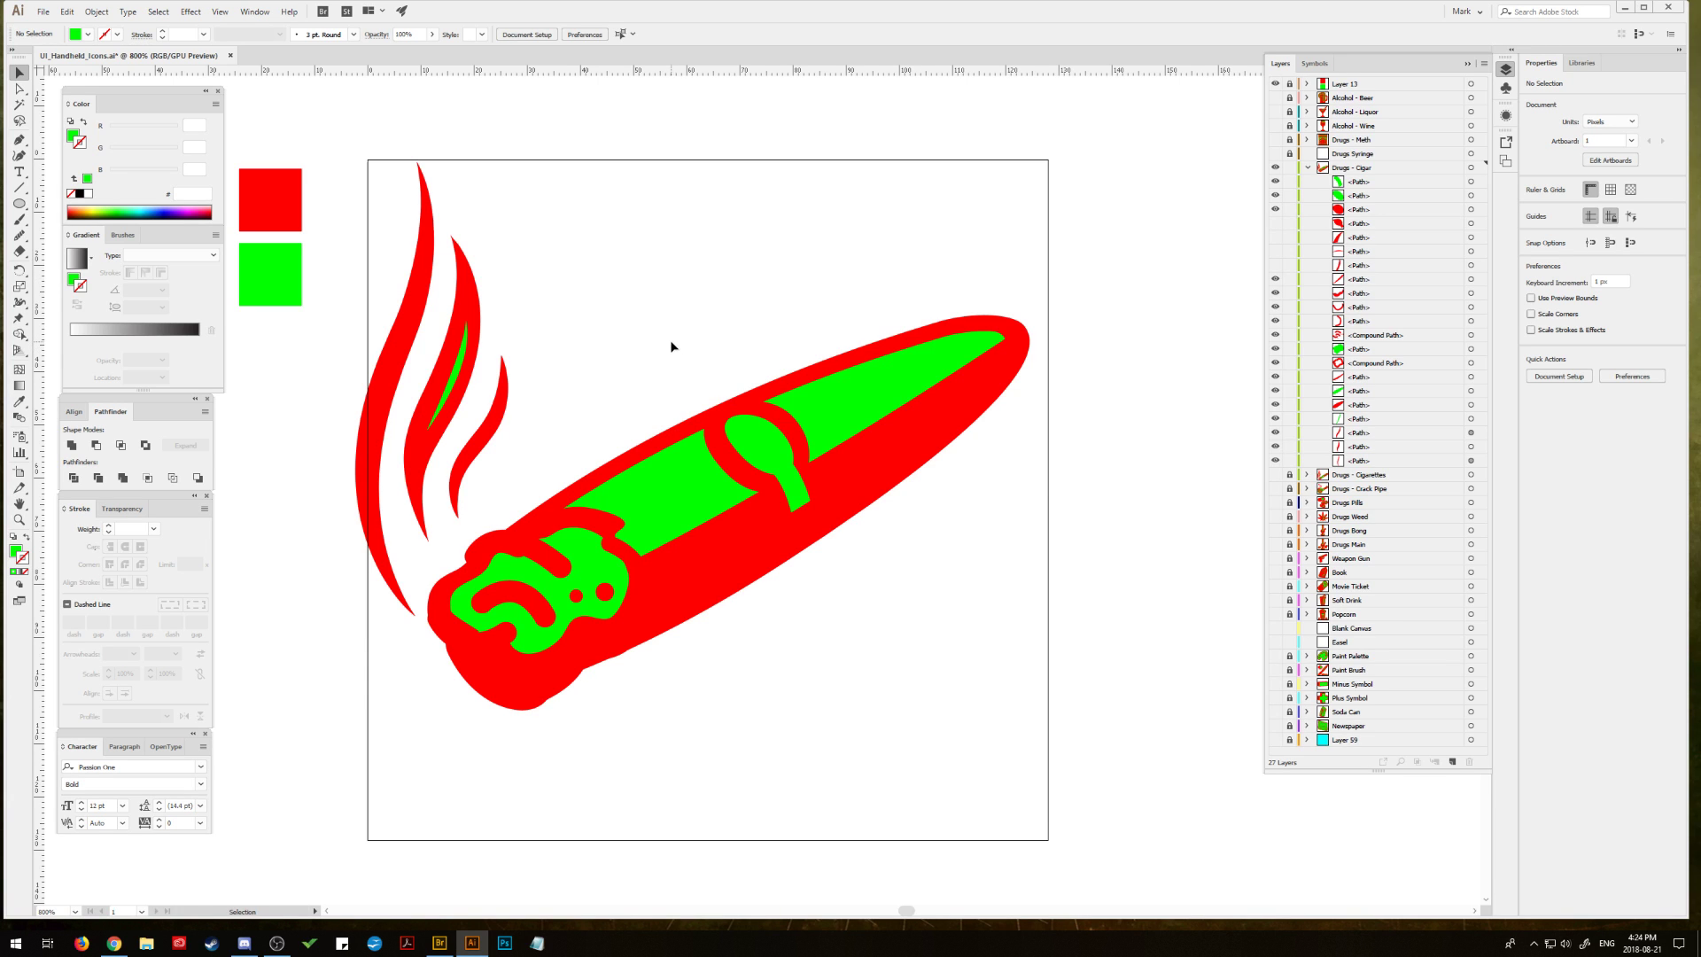
Step: Show the two hidden red crease paths near the cigar tip, and move and rotate them together onto the green tip highlight
{"action": "left_click", "coordinate": [1275, 253]}
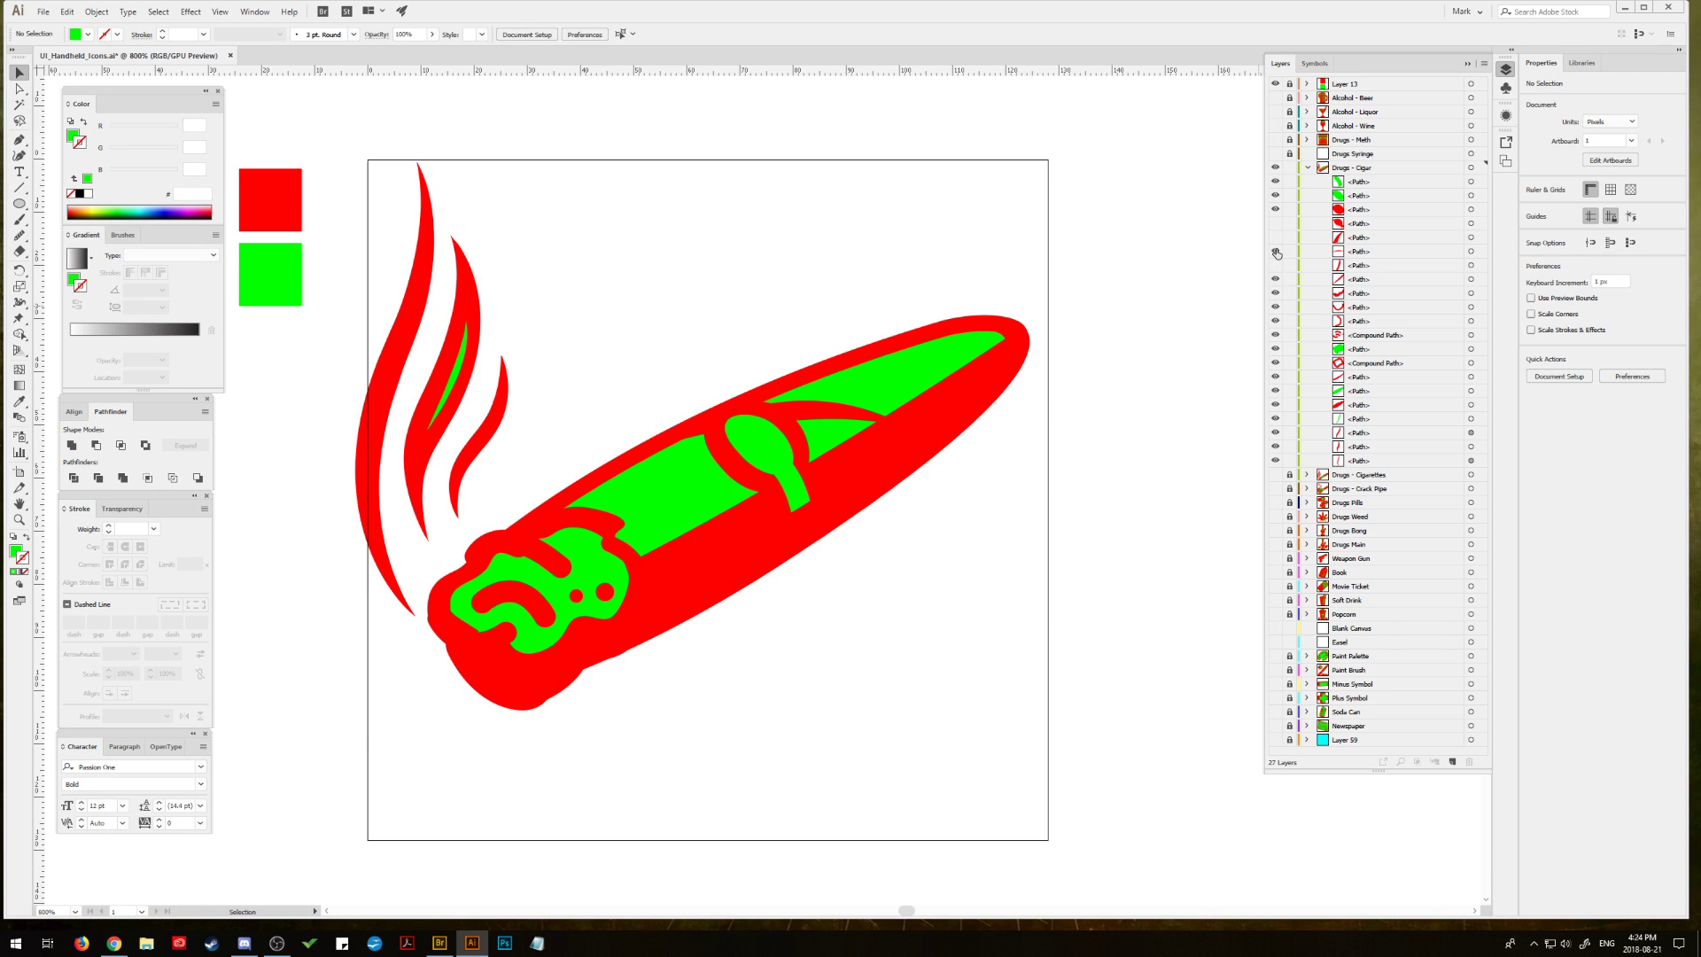
{"action": "left_click", "coordinate": [1276, 237]}
{"action": "left_click", "coordinate": [837, 419]}
{"action": "left_click", "coordinate": [954, 330], "text": "shift"}
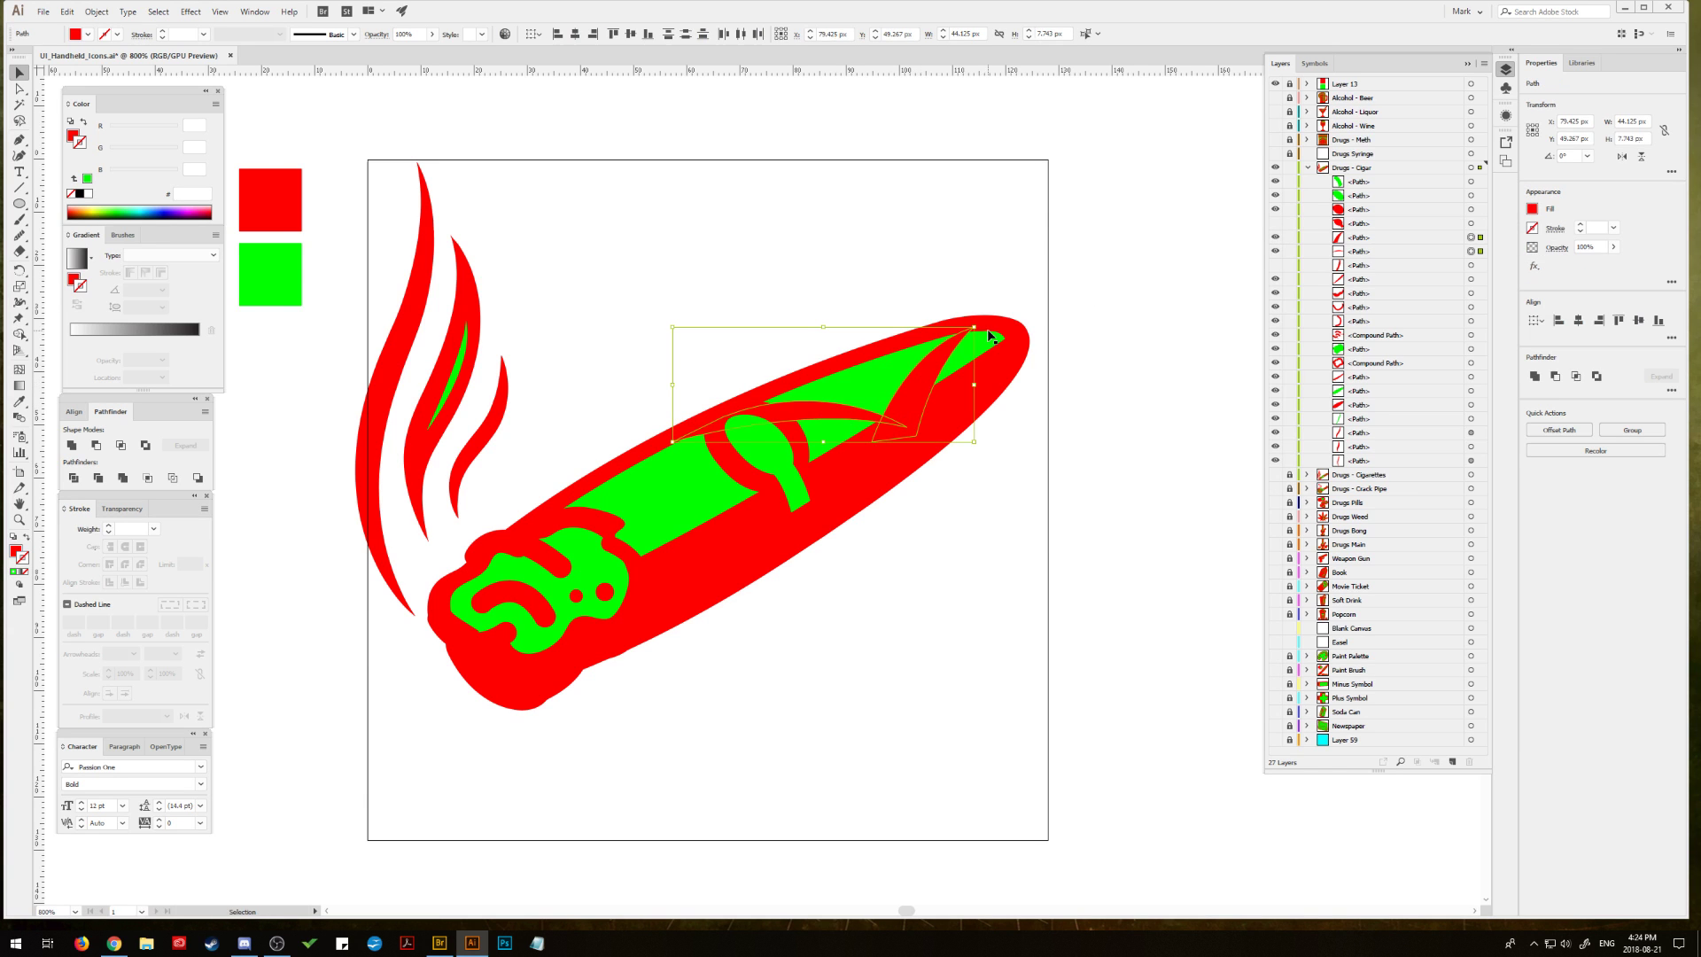
{"action": "mouse_move", "coordinate": [954, 330]}
{"action": "left_mouse_down"}
{"action": "mouse_move", "coordinate": [945, 376]}
{"action": "mouse_move", "coordinate": [979, 323]}
{"action": "left_mouse_up"}
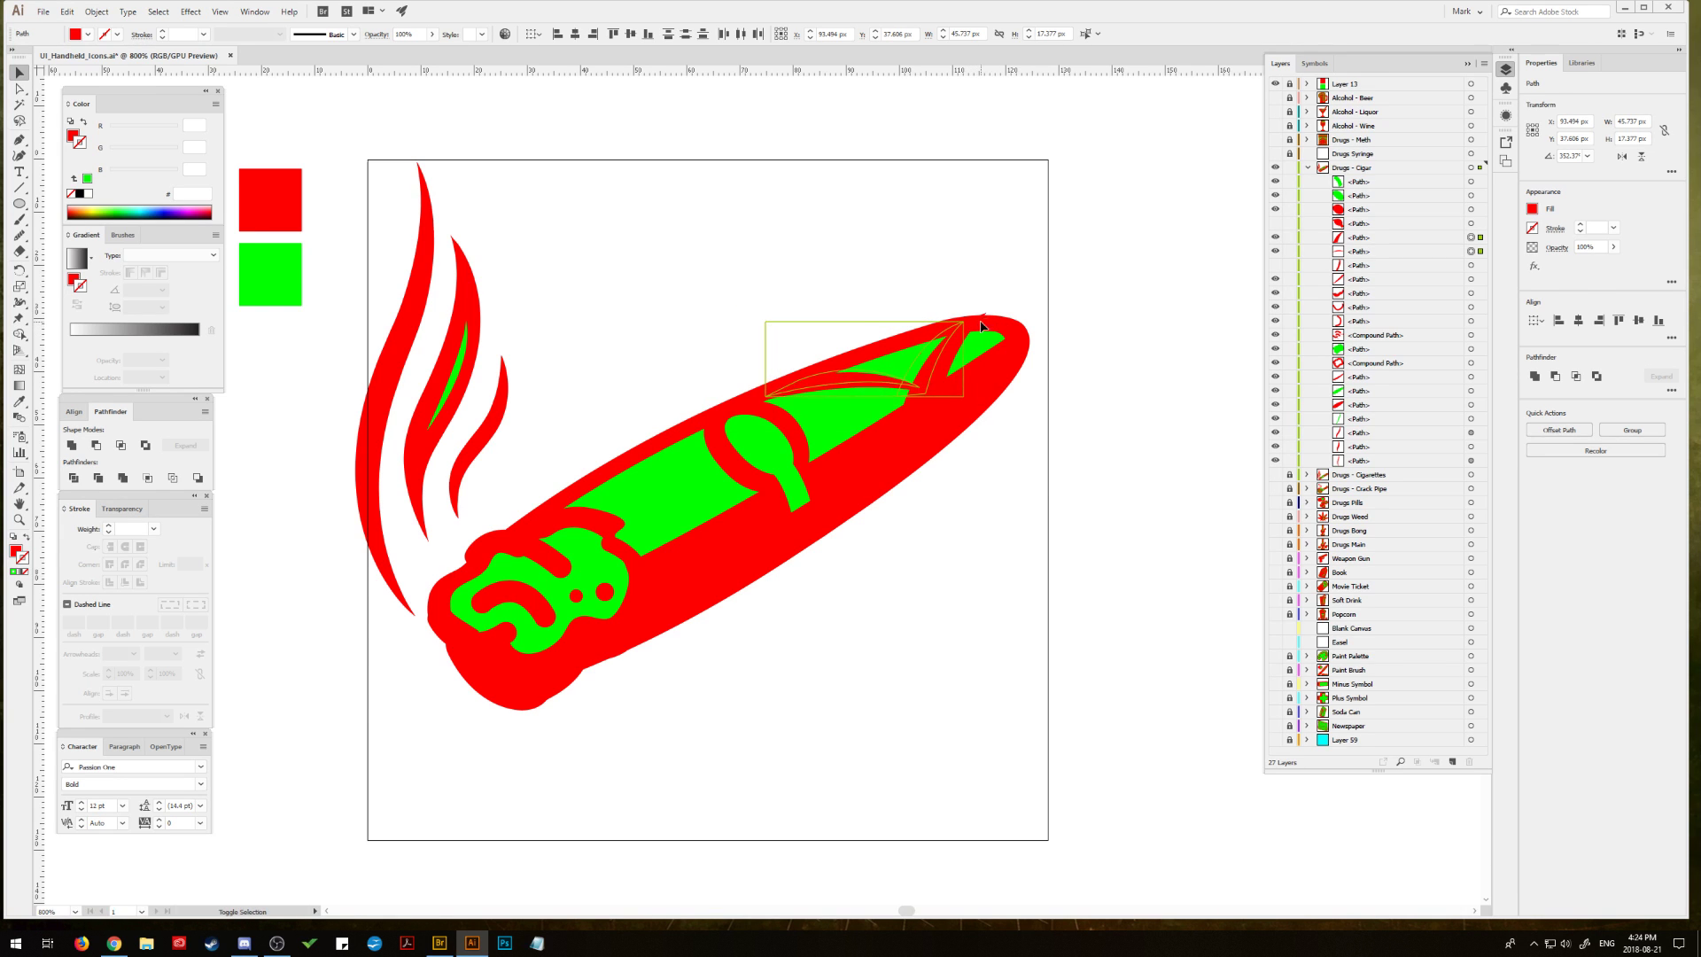
{"action": "left_click", "coordinate": [1067, 287]}
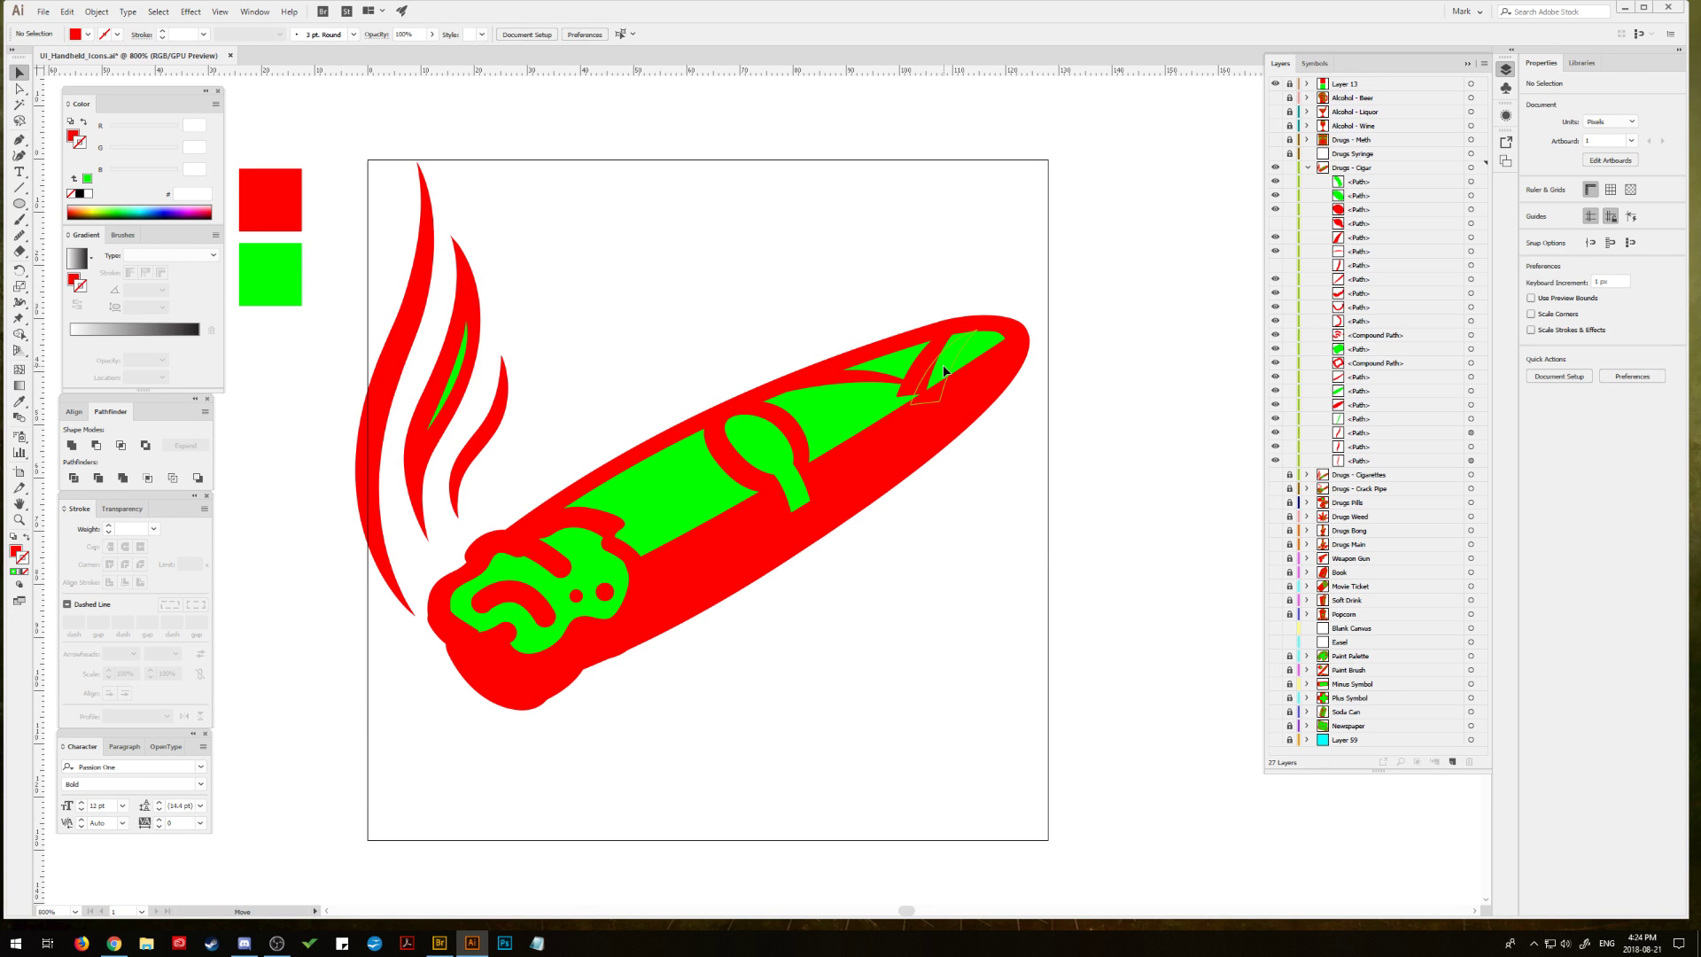
Step: Adjust the two red creases individually so they sit inside the green highlight at the cigar tip
{"action": "left_click", "coordinate": [944, 370]}
{"action": "left_click", "coordinate": [1044, 282]}
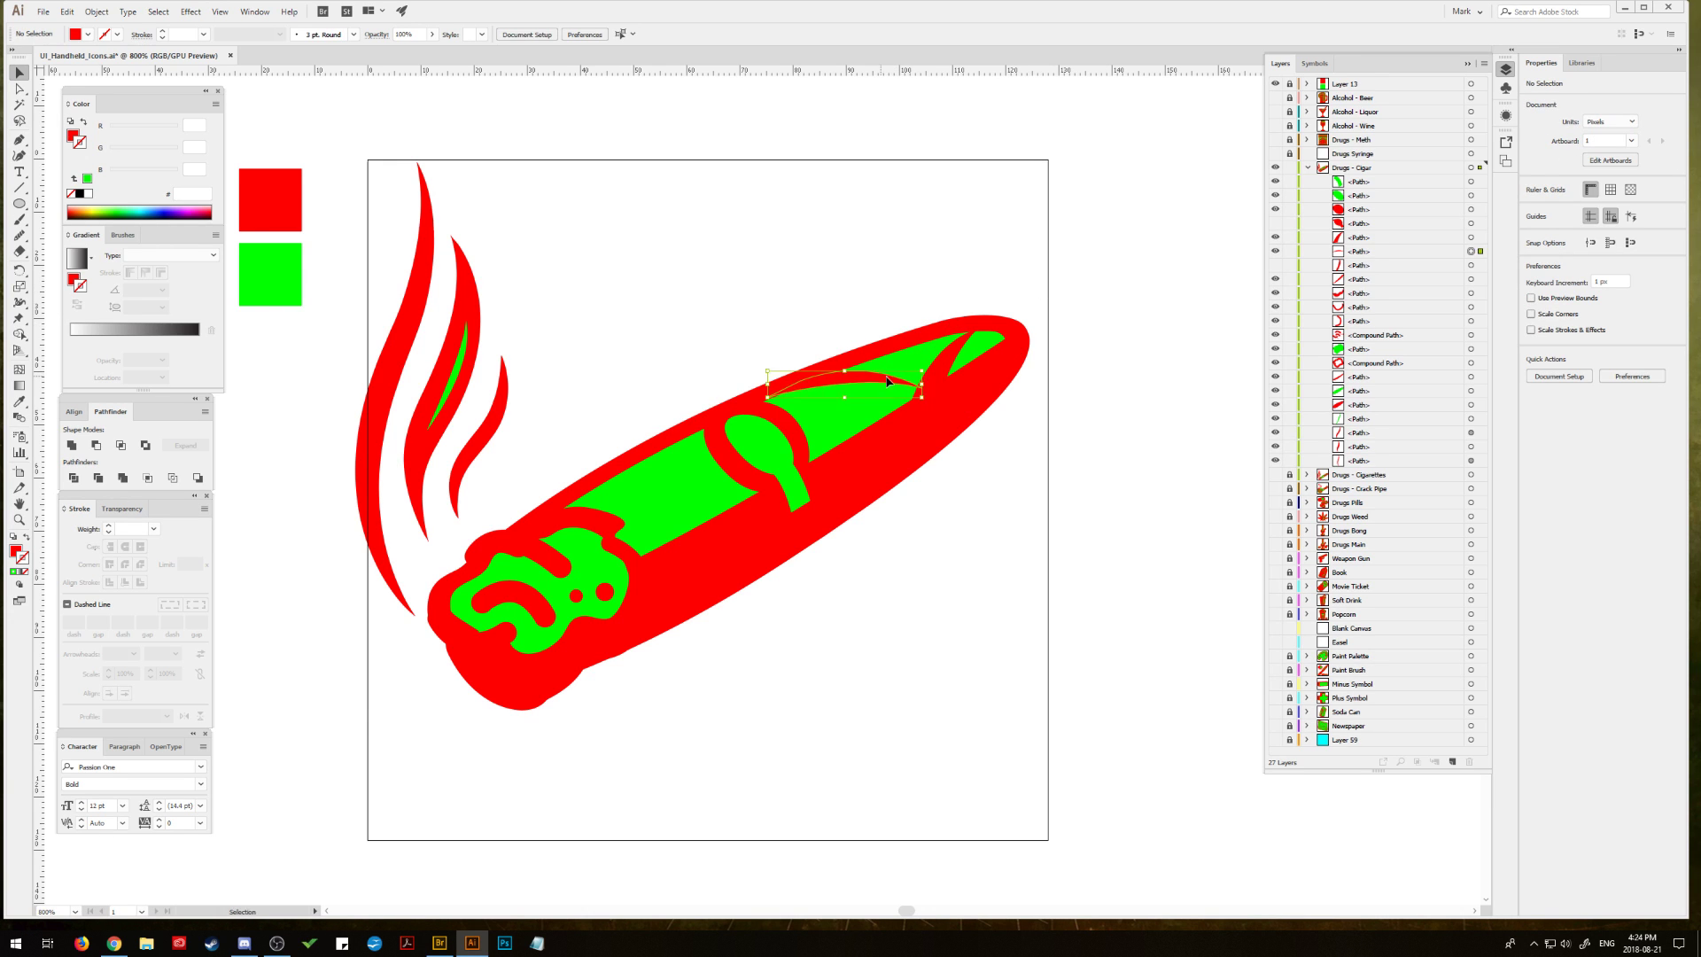
{"action": "left_click", "coordinate": [882, 381]}
{"action": "left_click", "coordinate": [1139, 298]}
Step: Show the hidden long red crease, then shrink it and place it across the green highlight between the ember and the band
{"action": "left_click", "coordinate": [1276, 267]}
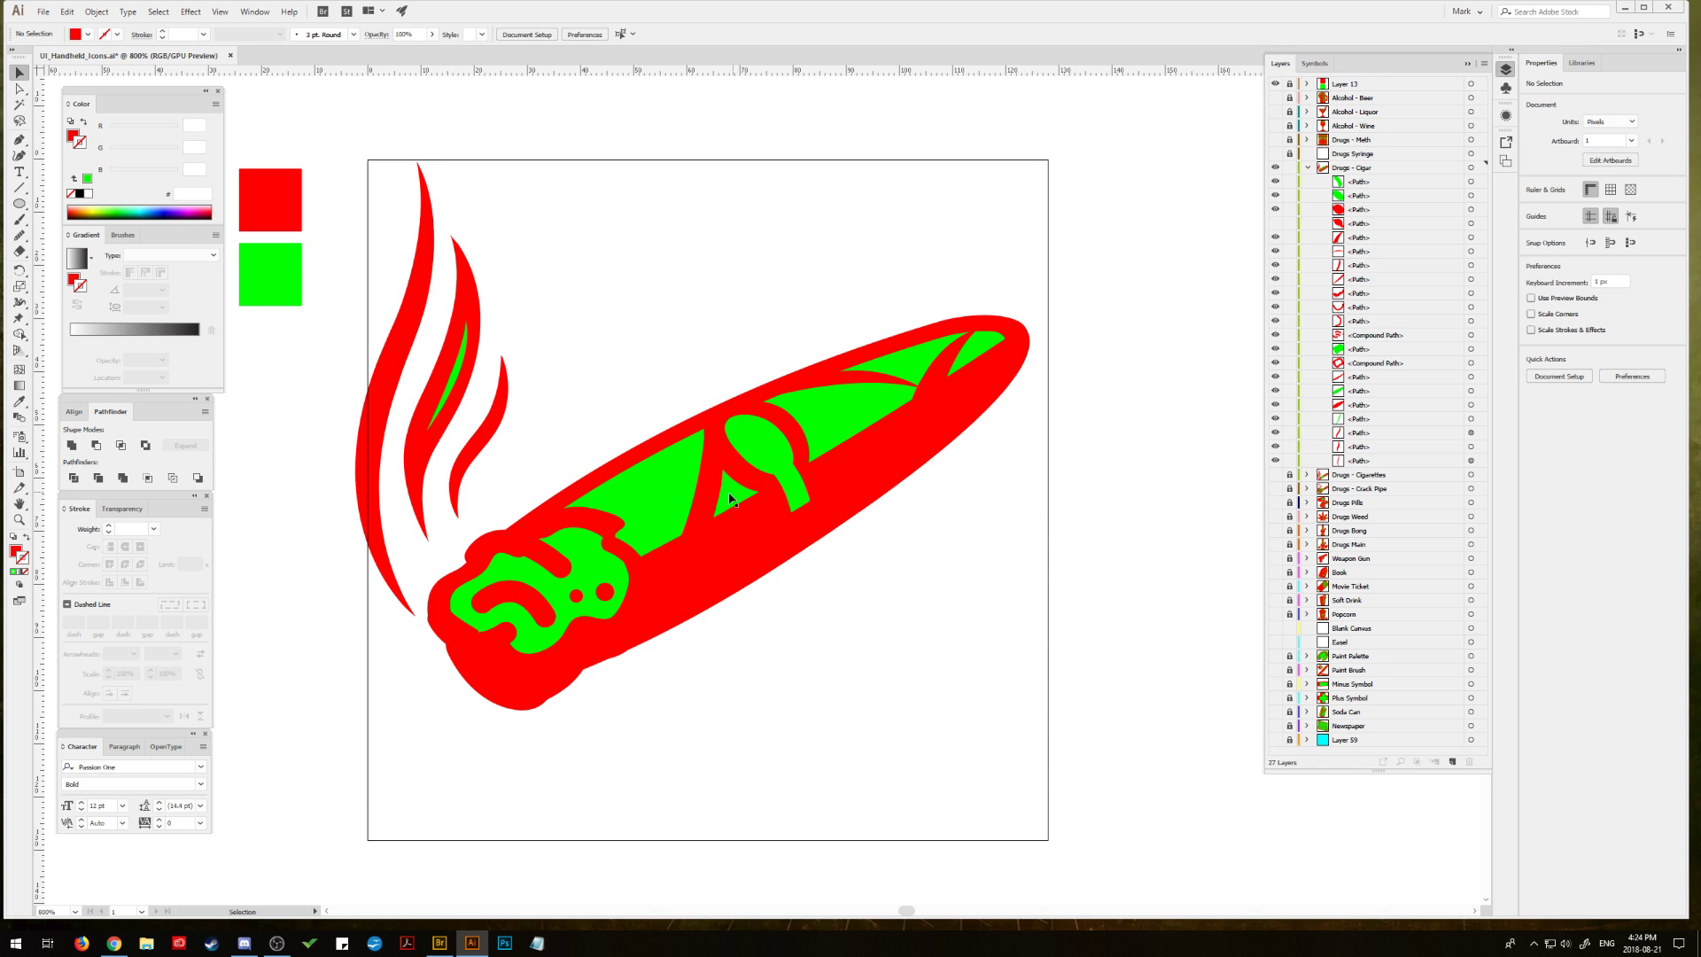
{"action": "left_click", "coordinate": [681, 483]}
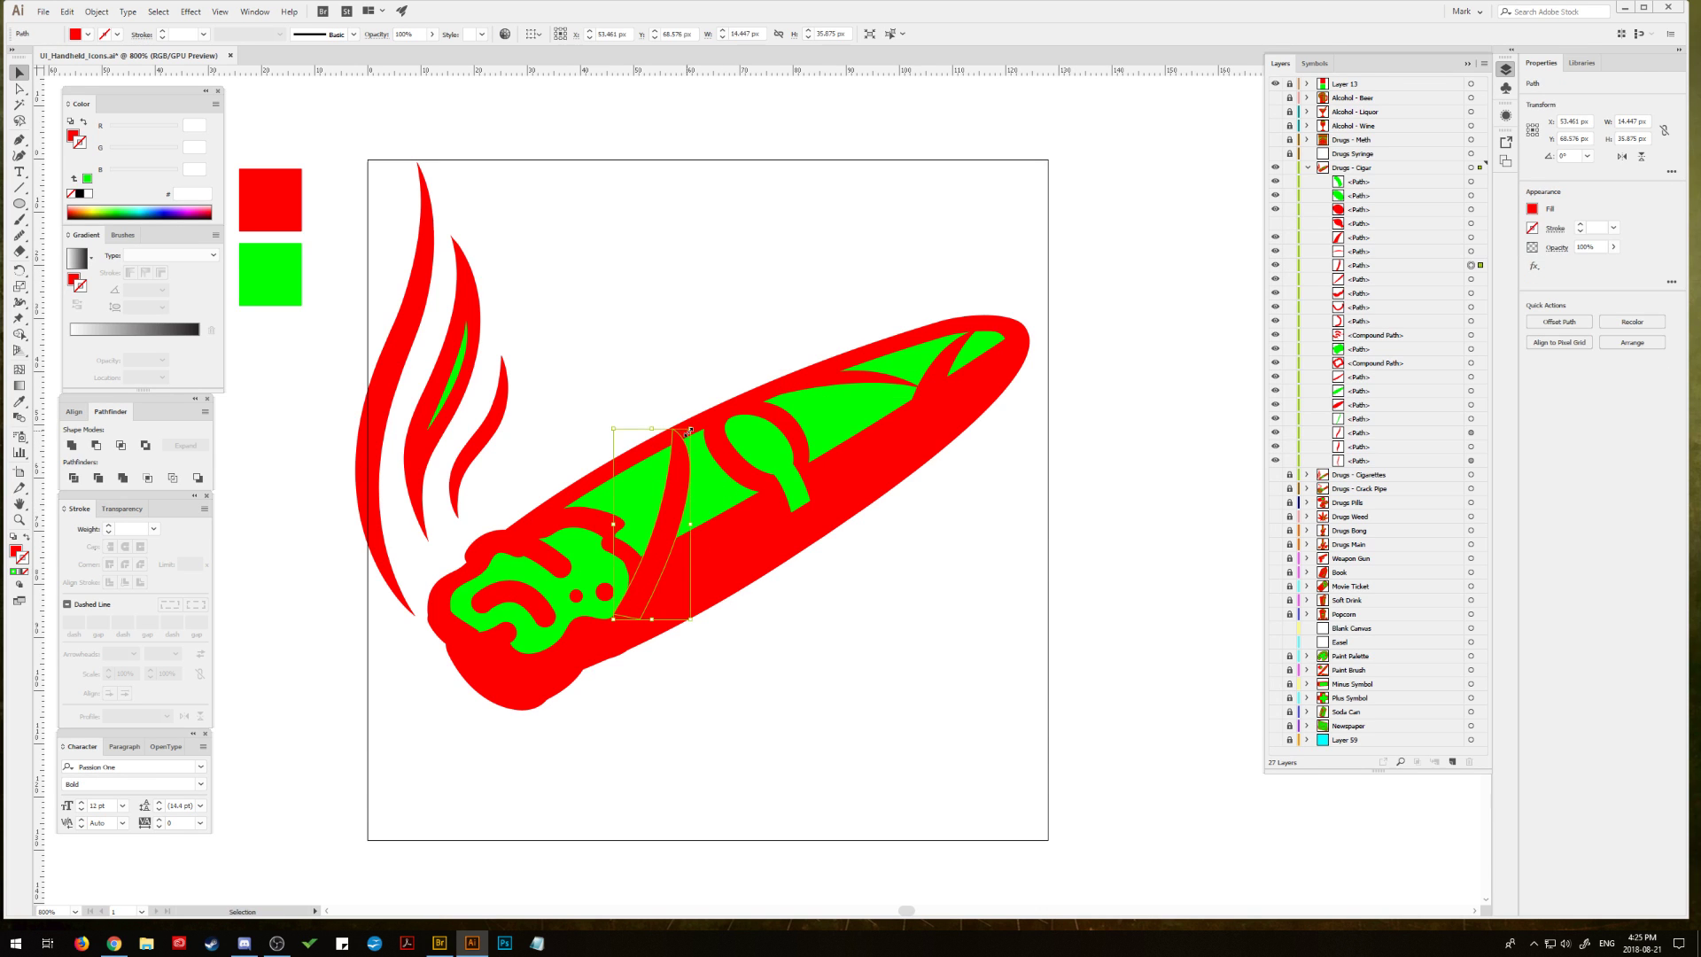
{"action": "left_click_drag", "start_coordinate": [681, 484], "coordinate": [669, 499]}
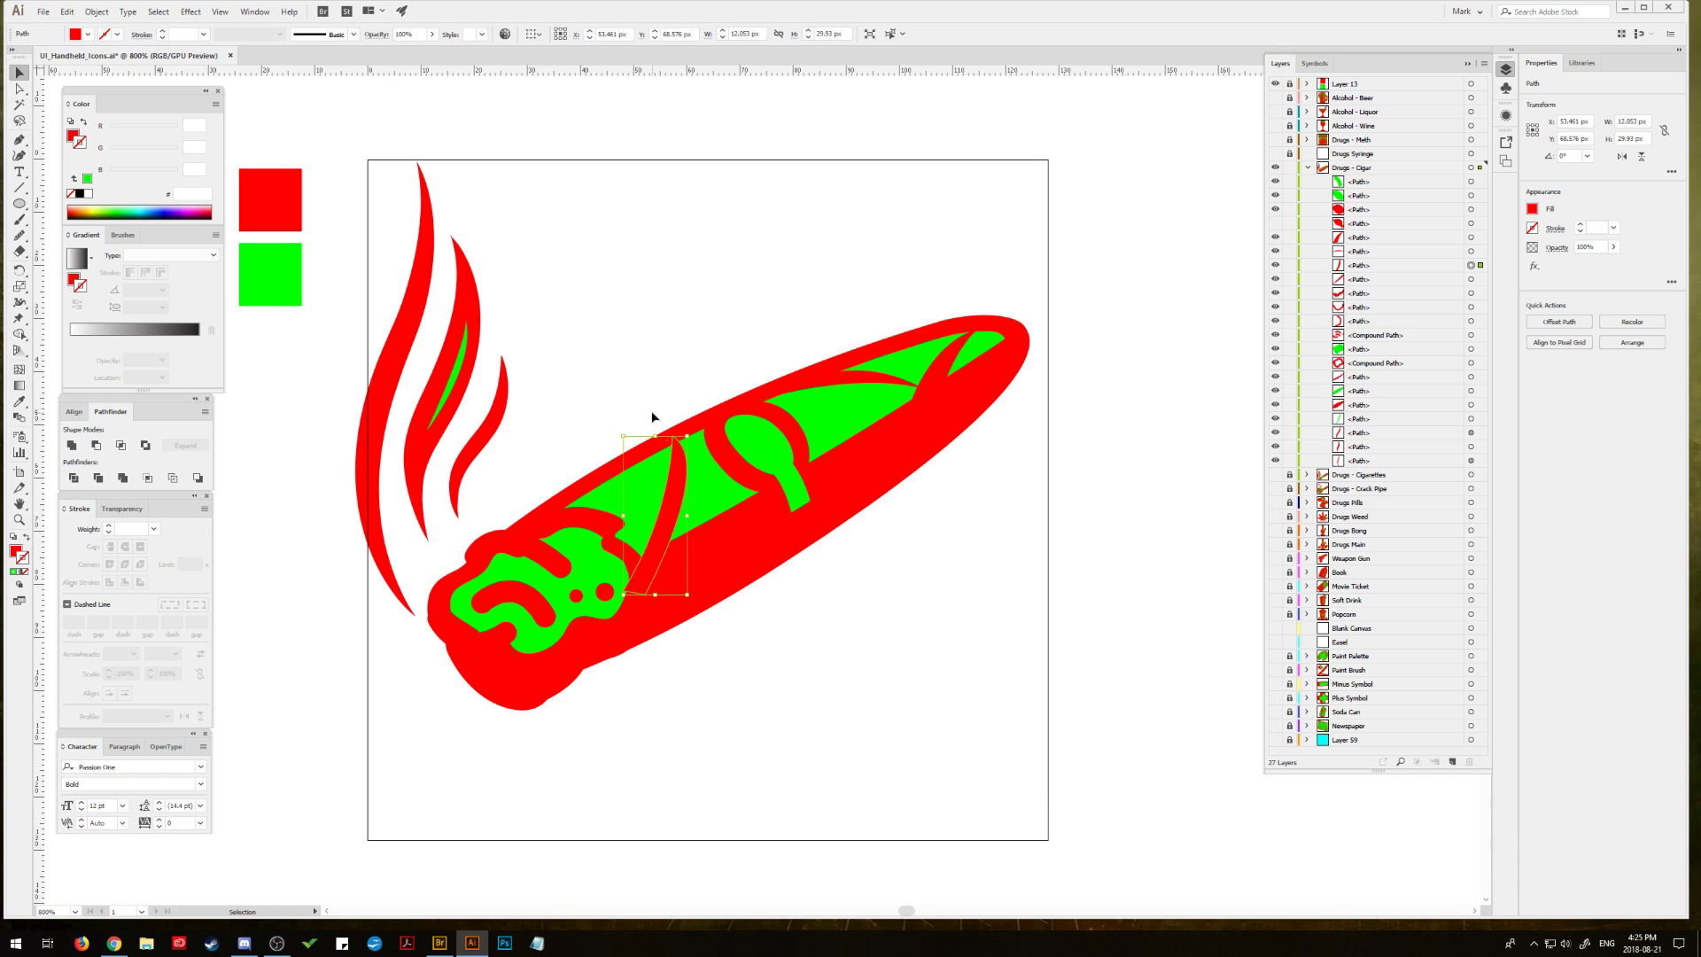
{"action": "left_click", "coordinate": [592, 422]}
{"action": "left_click", "coordinate": [645, 567]}
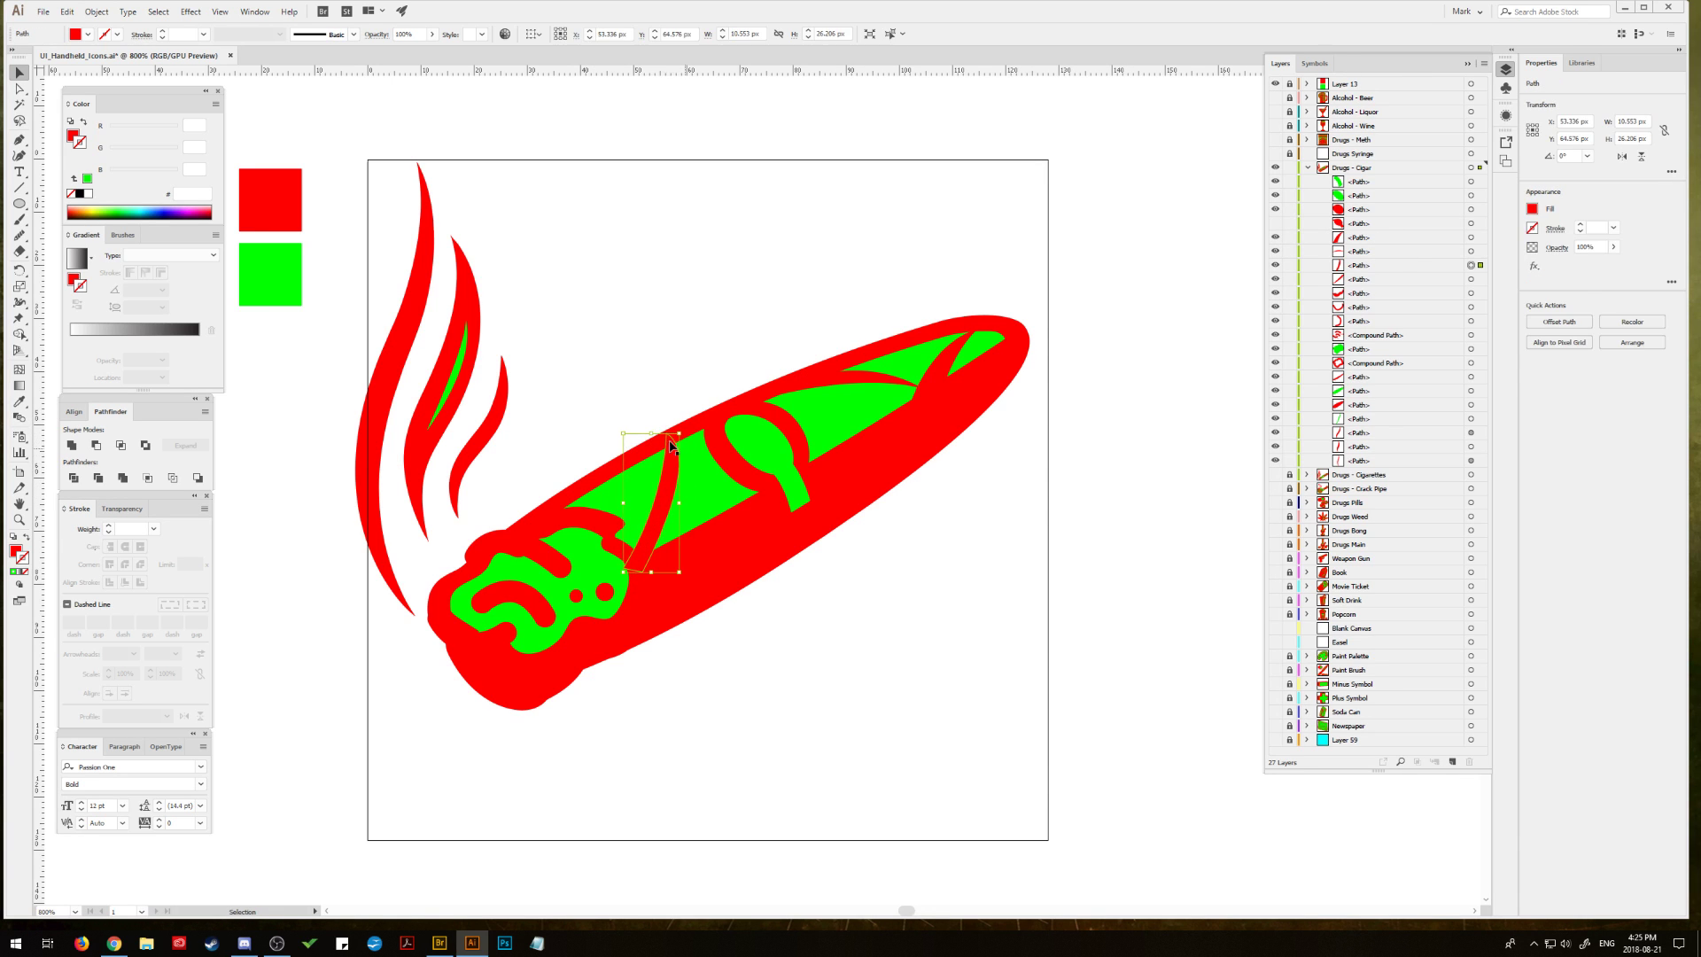
{"action": "left_click", "coordinate": [642, 561]}
{"action": "left_click", "coordinate": [640, 561]}
{"action": "left_click", "coordinate": [604, 311]}
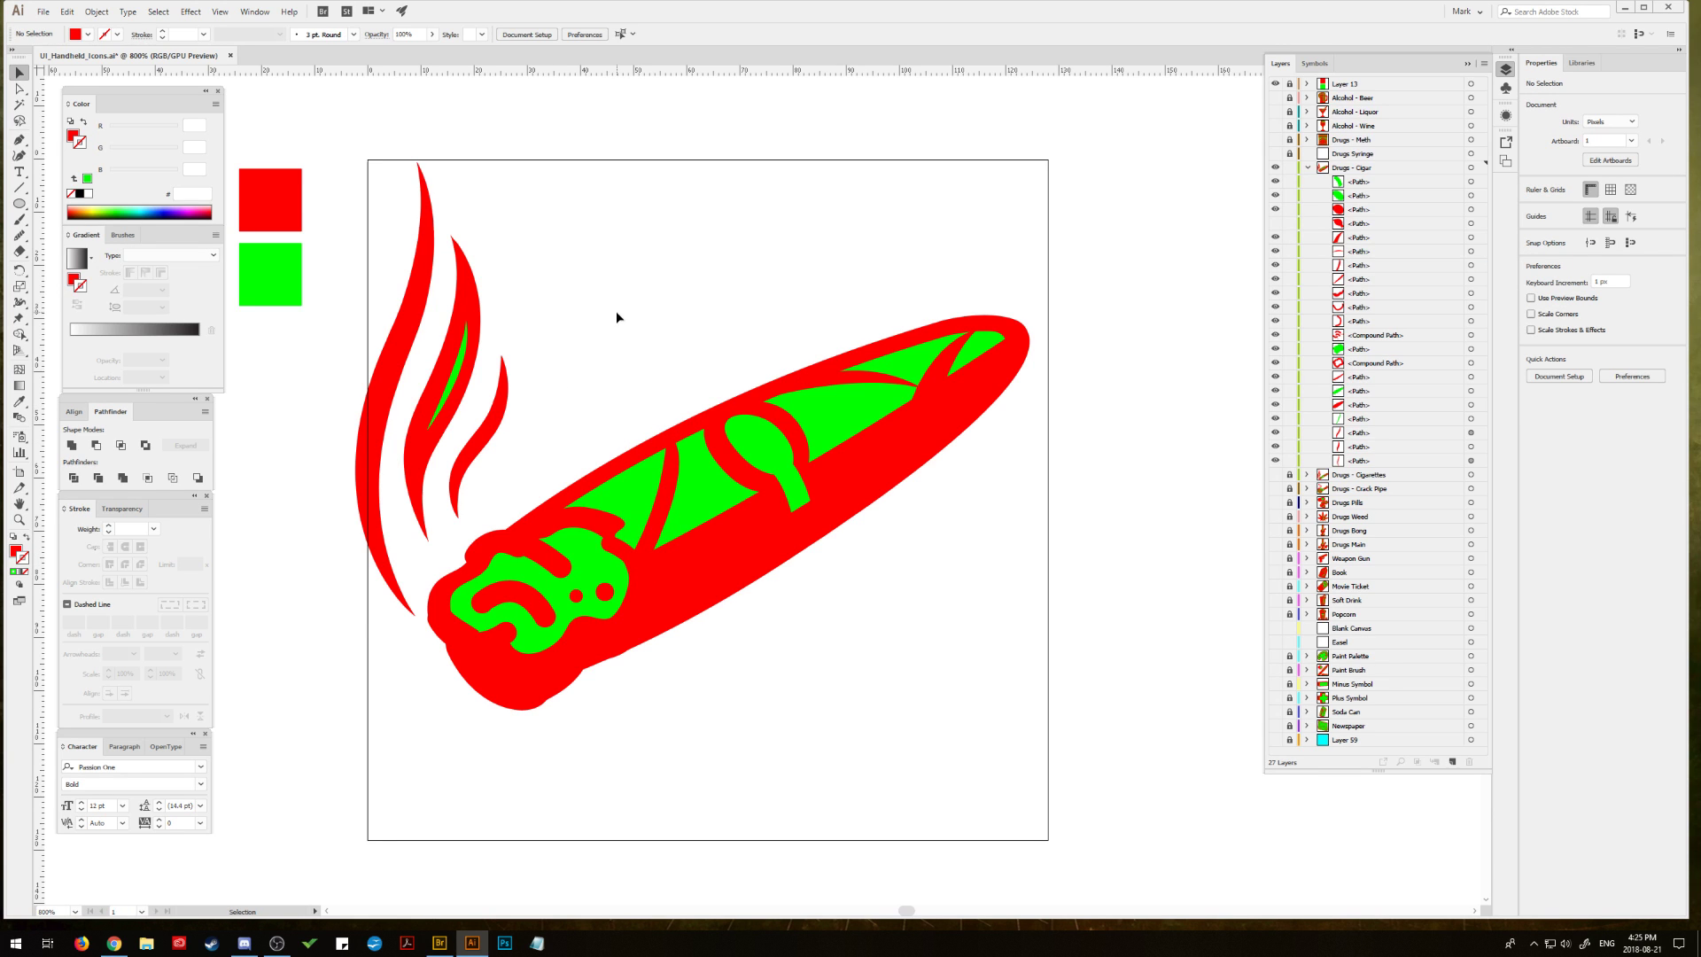
Step: Refine the two tip creases so the long curved one meets the foot of the short diagonal one
{"action": "left_click", "coordinate": [923, 389]}
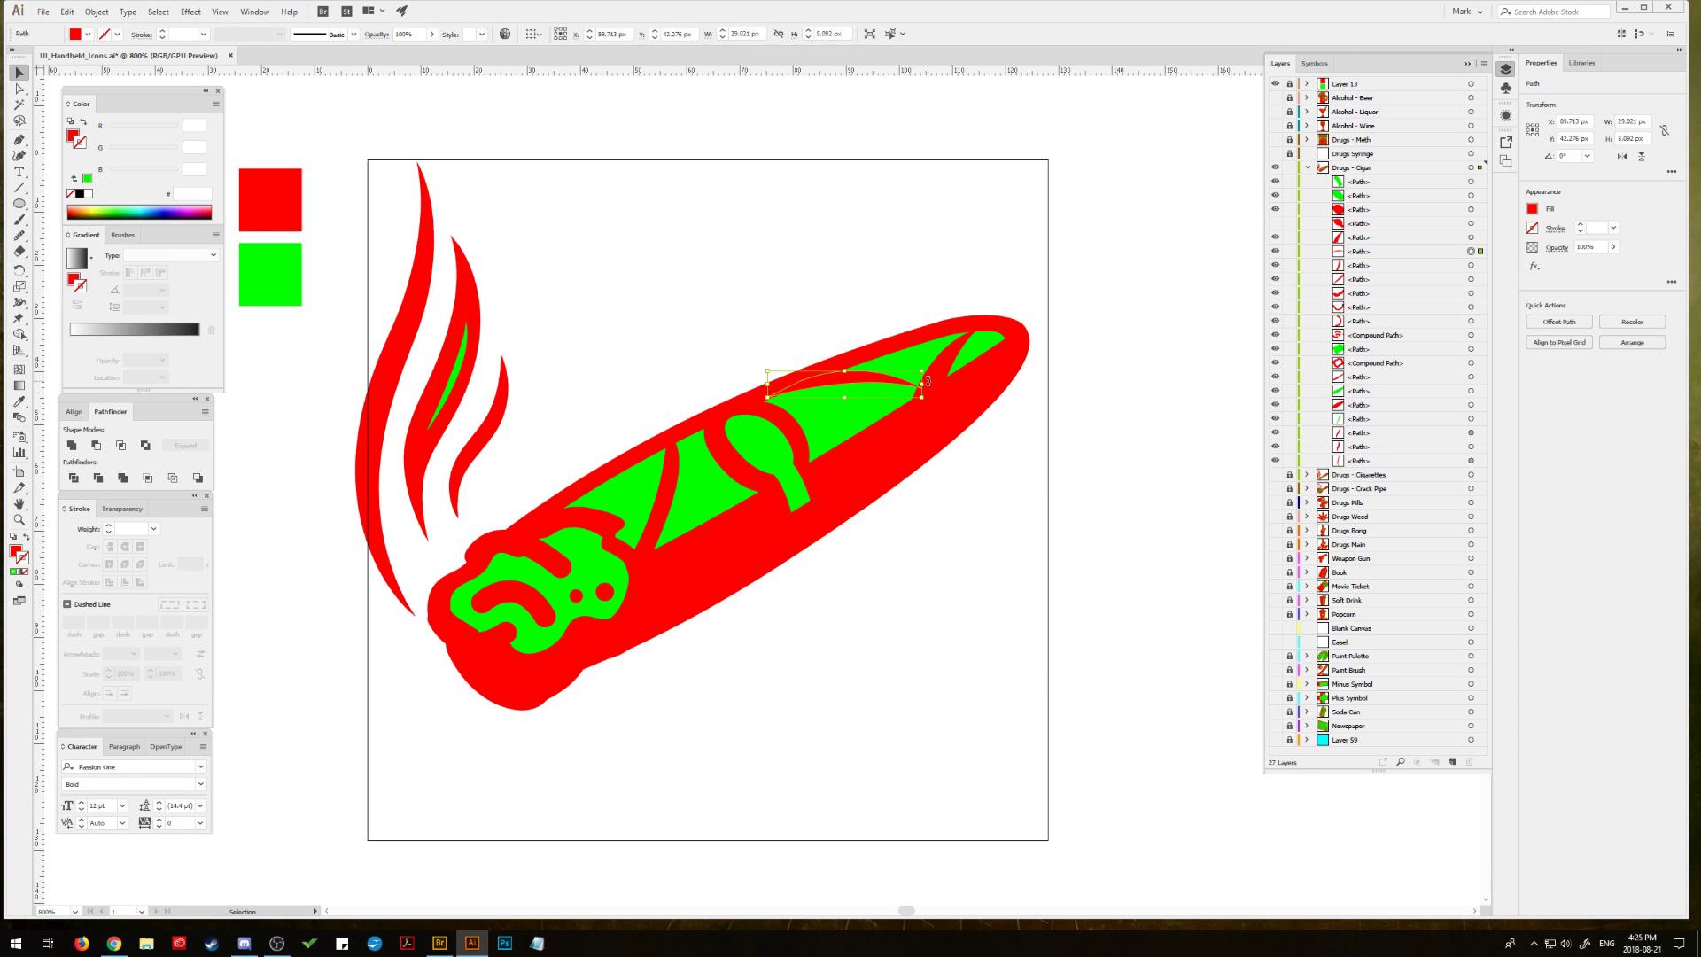
{"action": "left_click_drag", "start_coordinate": [928, 381], "coordinate": [864, 395]}
{"action": "left_click", "coordinate": [946, 375]}
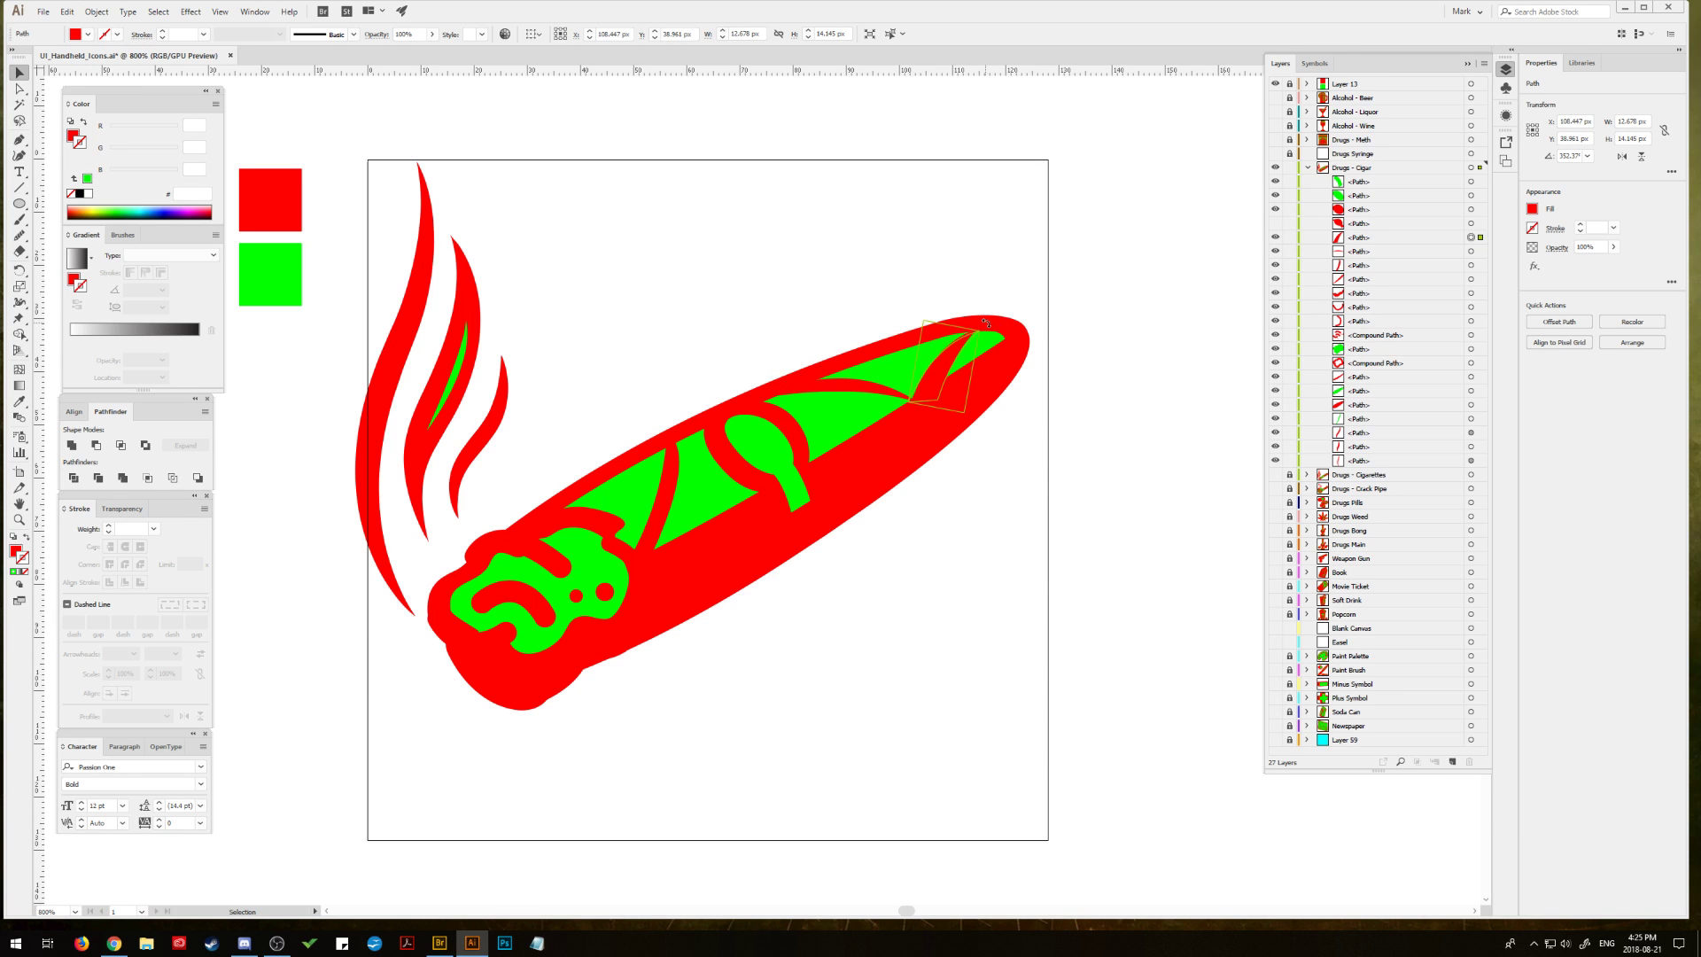
{"action": "left_click", "coordinate": [1096, 307]}
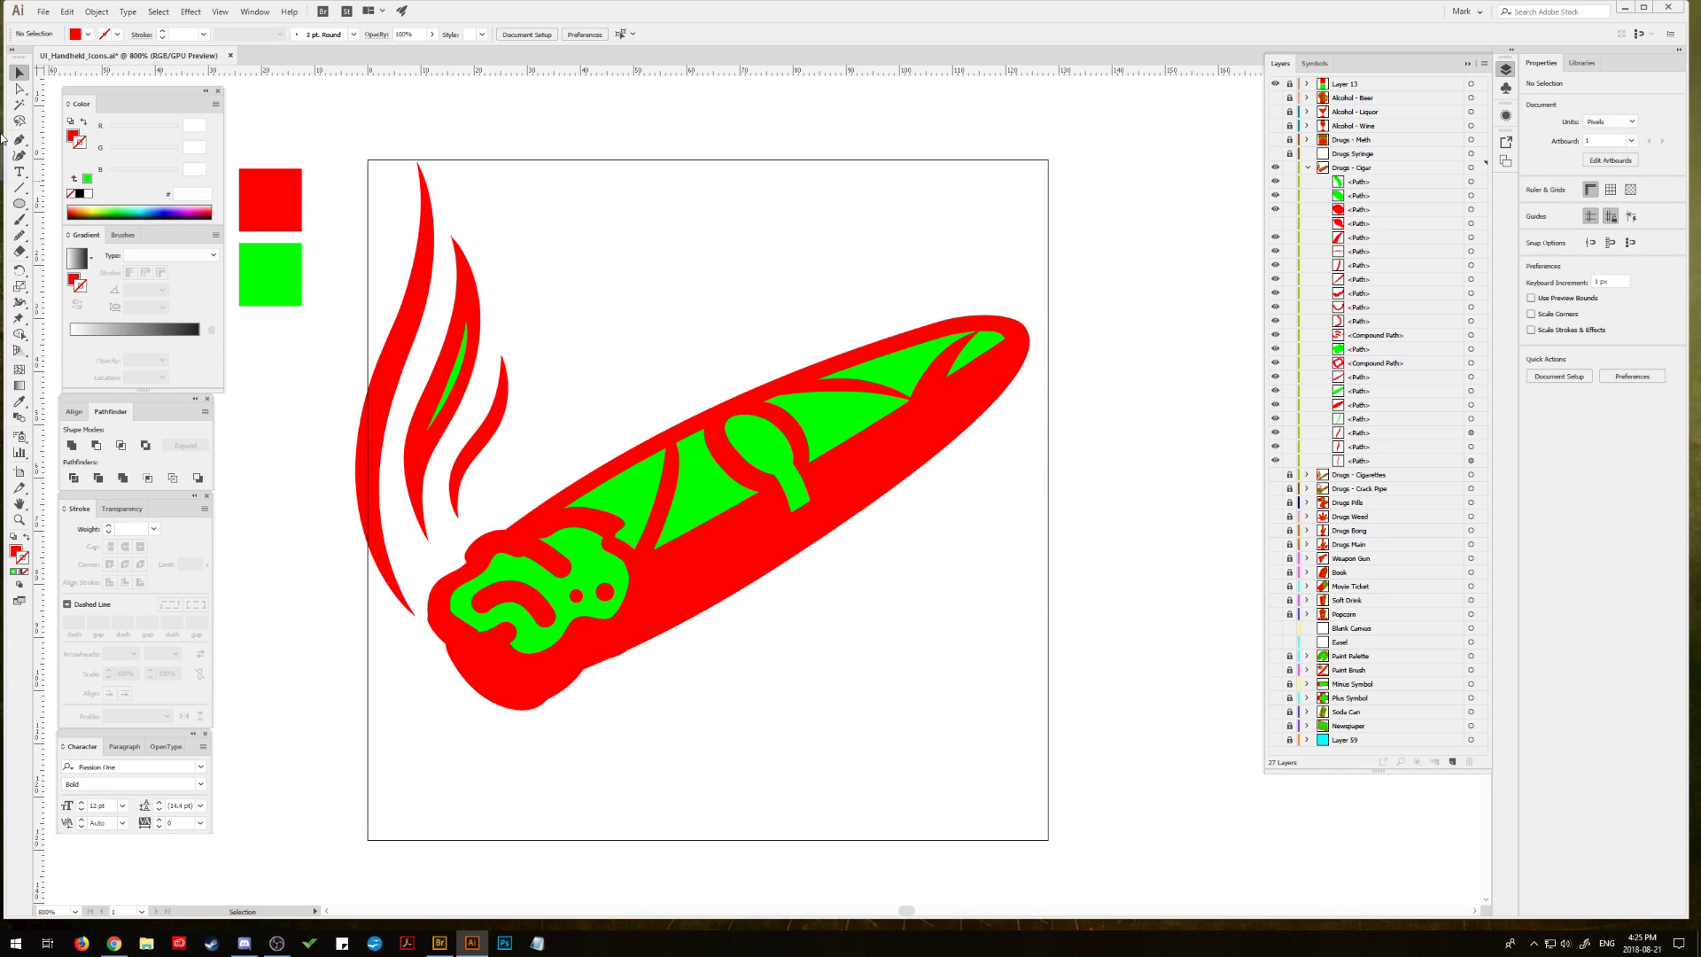
Step: Reshape the lower end of the crease beside the ember by moving its corner anchor and adjusting the curve handle
{"action": "left_click", "coordinate": [18, 89]}
{"action": "left_click_drag", "start_coordinate": [637, 556], "coordinate": [624, 561]}
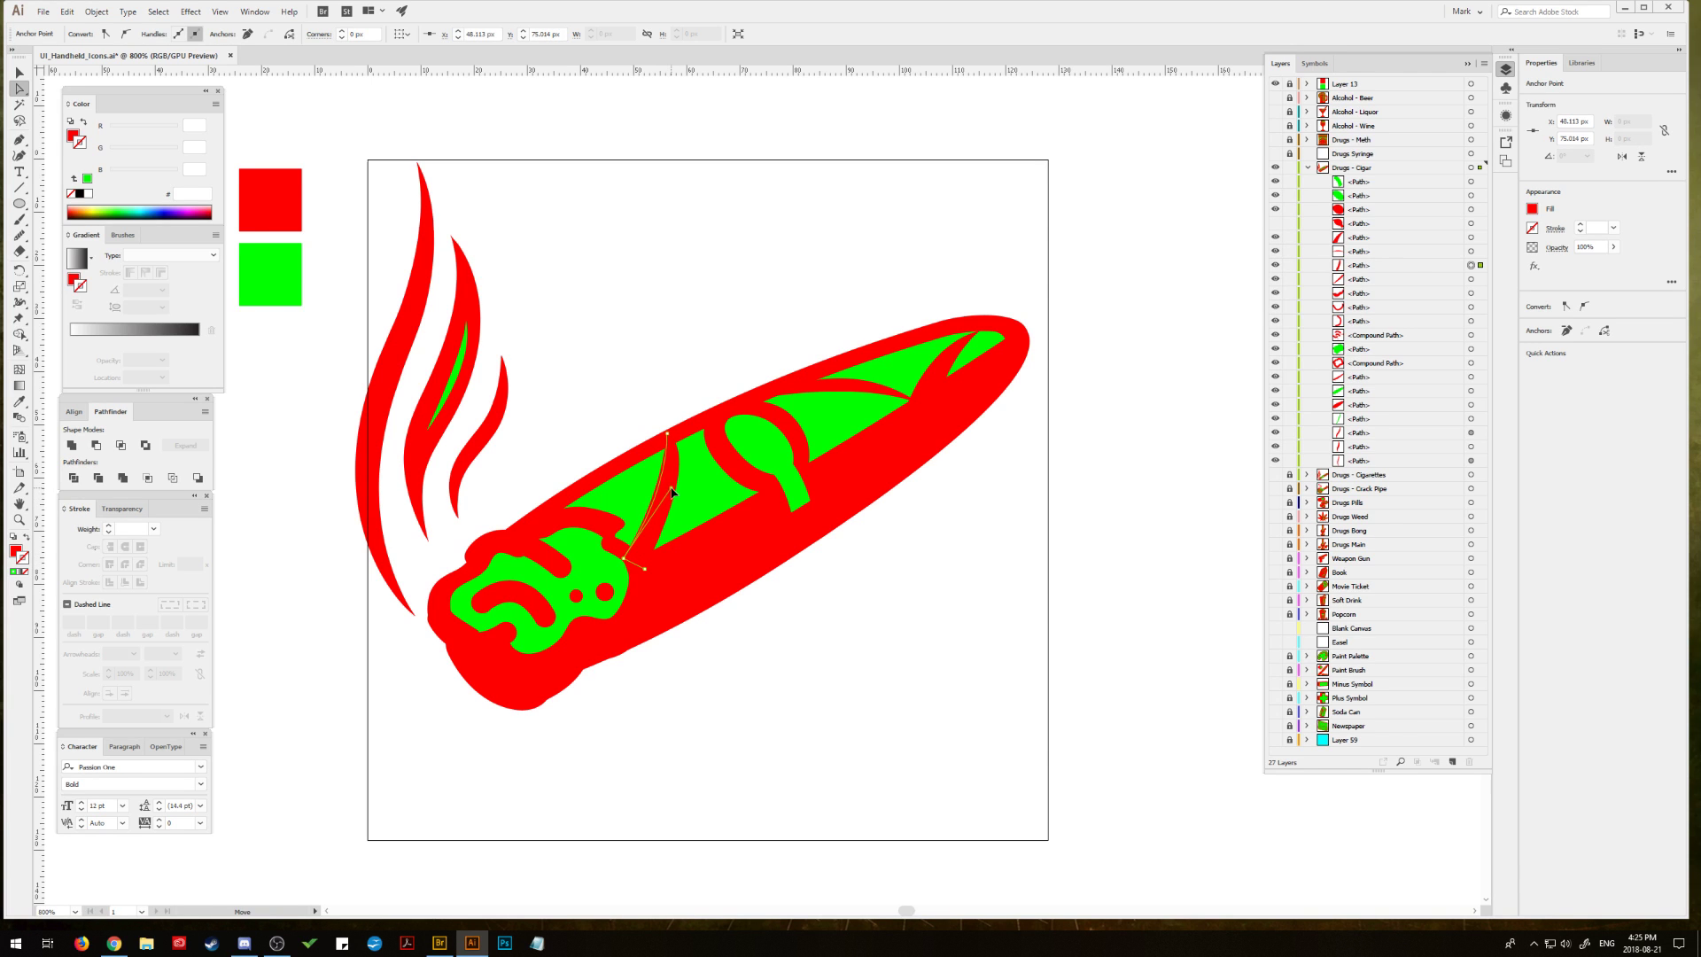
{"action": "left_click_drag", "start_coordinate": [672, 494], "coordinate": [673, 489]}
{"action": "key", "text": "v"}
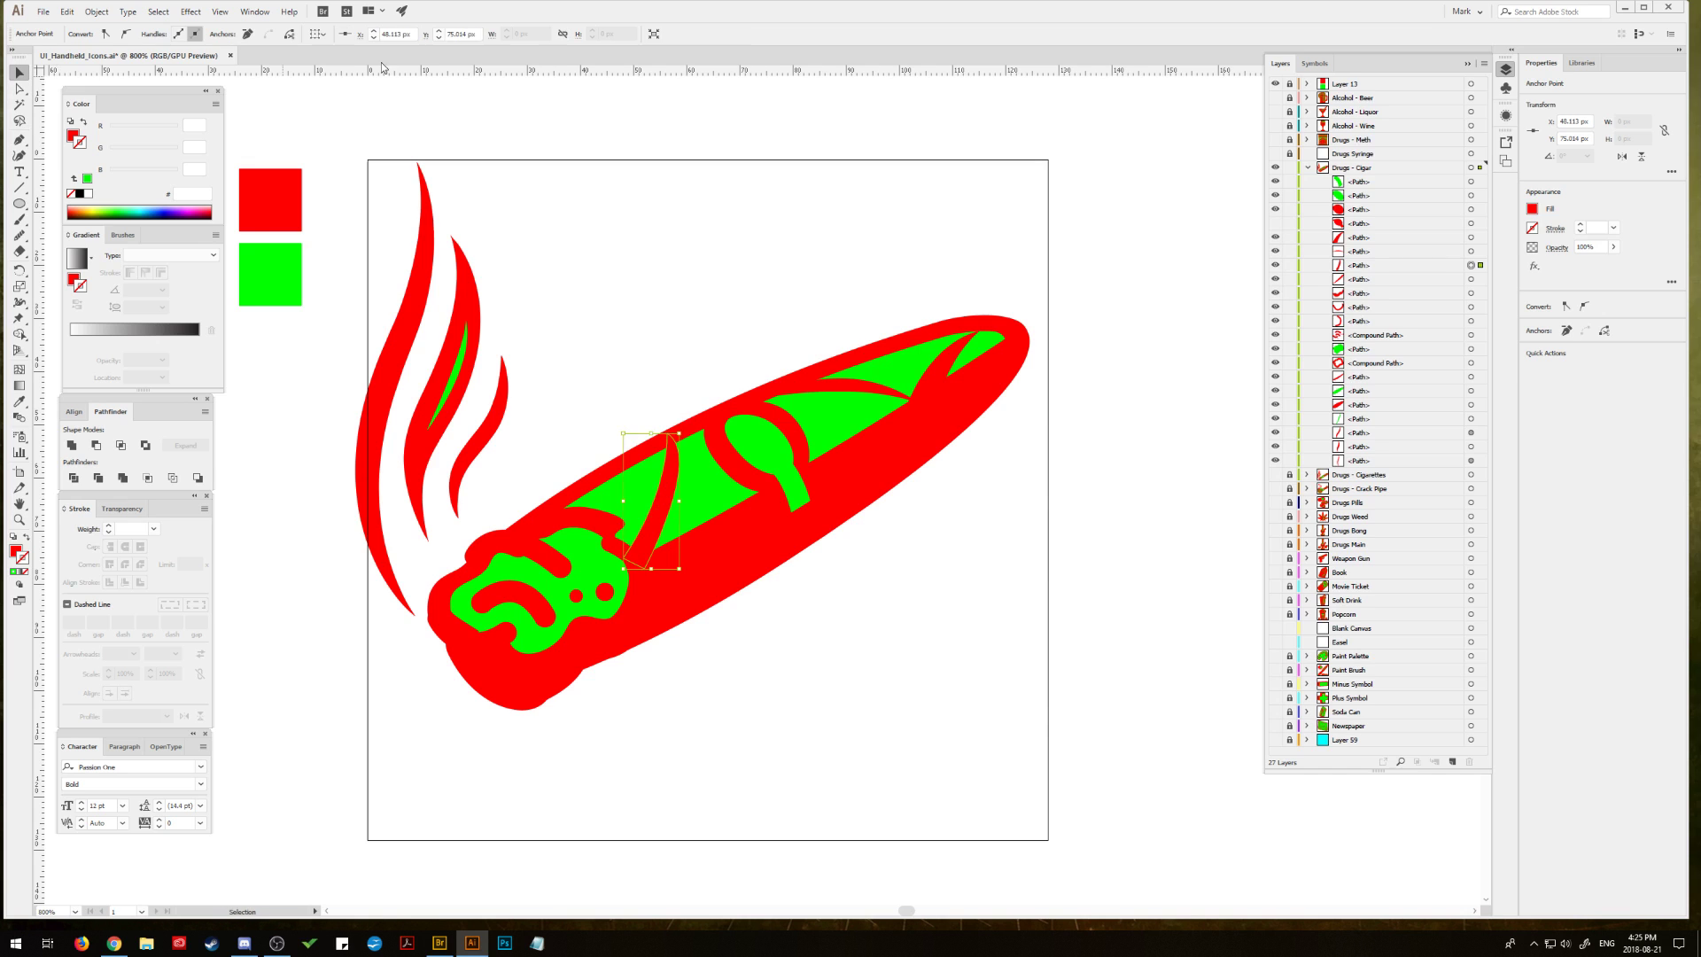
{"action": "left_click", "coordinate": [720, 289]}
Step: Draw a short curved open path with the Pen tool on the red area just behind the ember
{"action": "scroll", "coordinate": [773, 503], "scroll_direction": "left", "scroll_amount": 2}
{"action": "scroll", "coordinate": [772, 502], "scroll_direction": "down", "scroll_amount": 1}
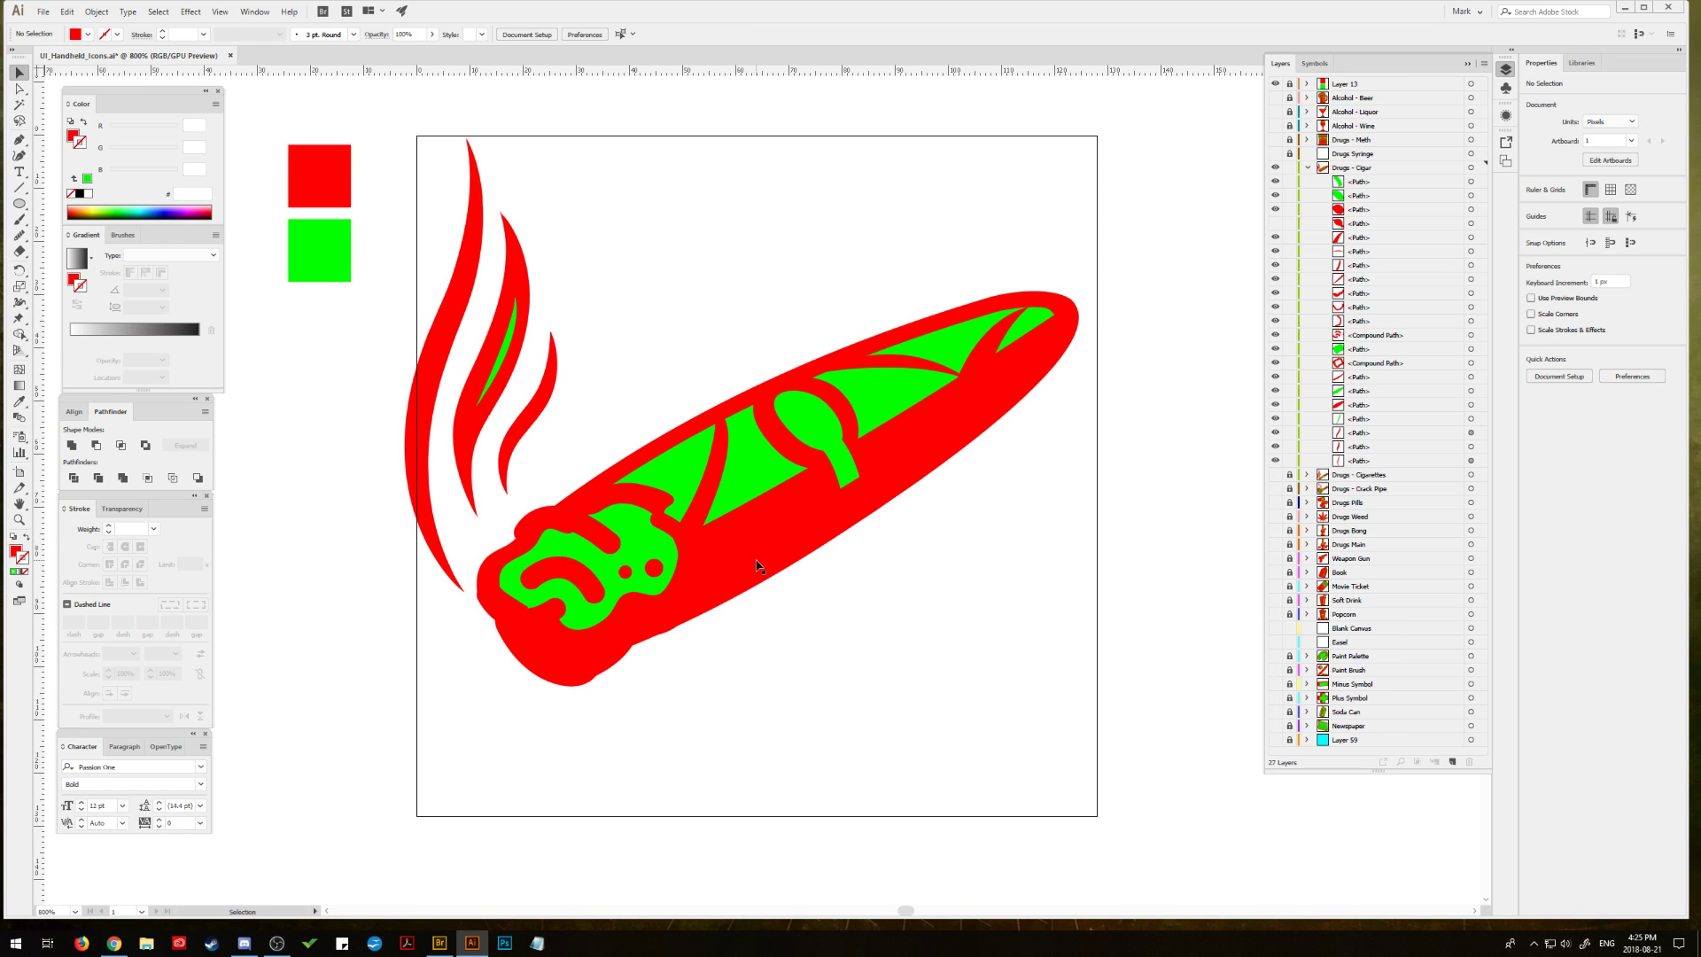
{"action": "left_click", "coordinate": [19, 140]}
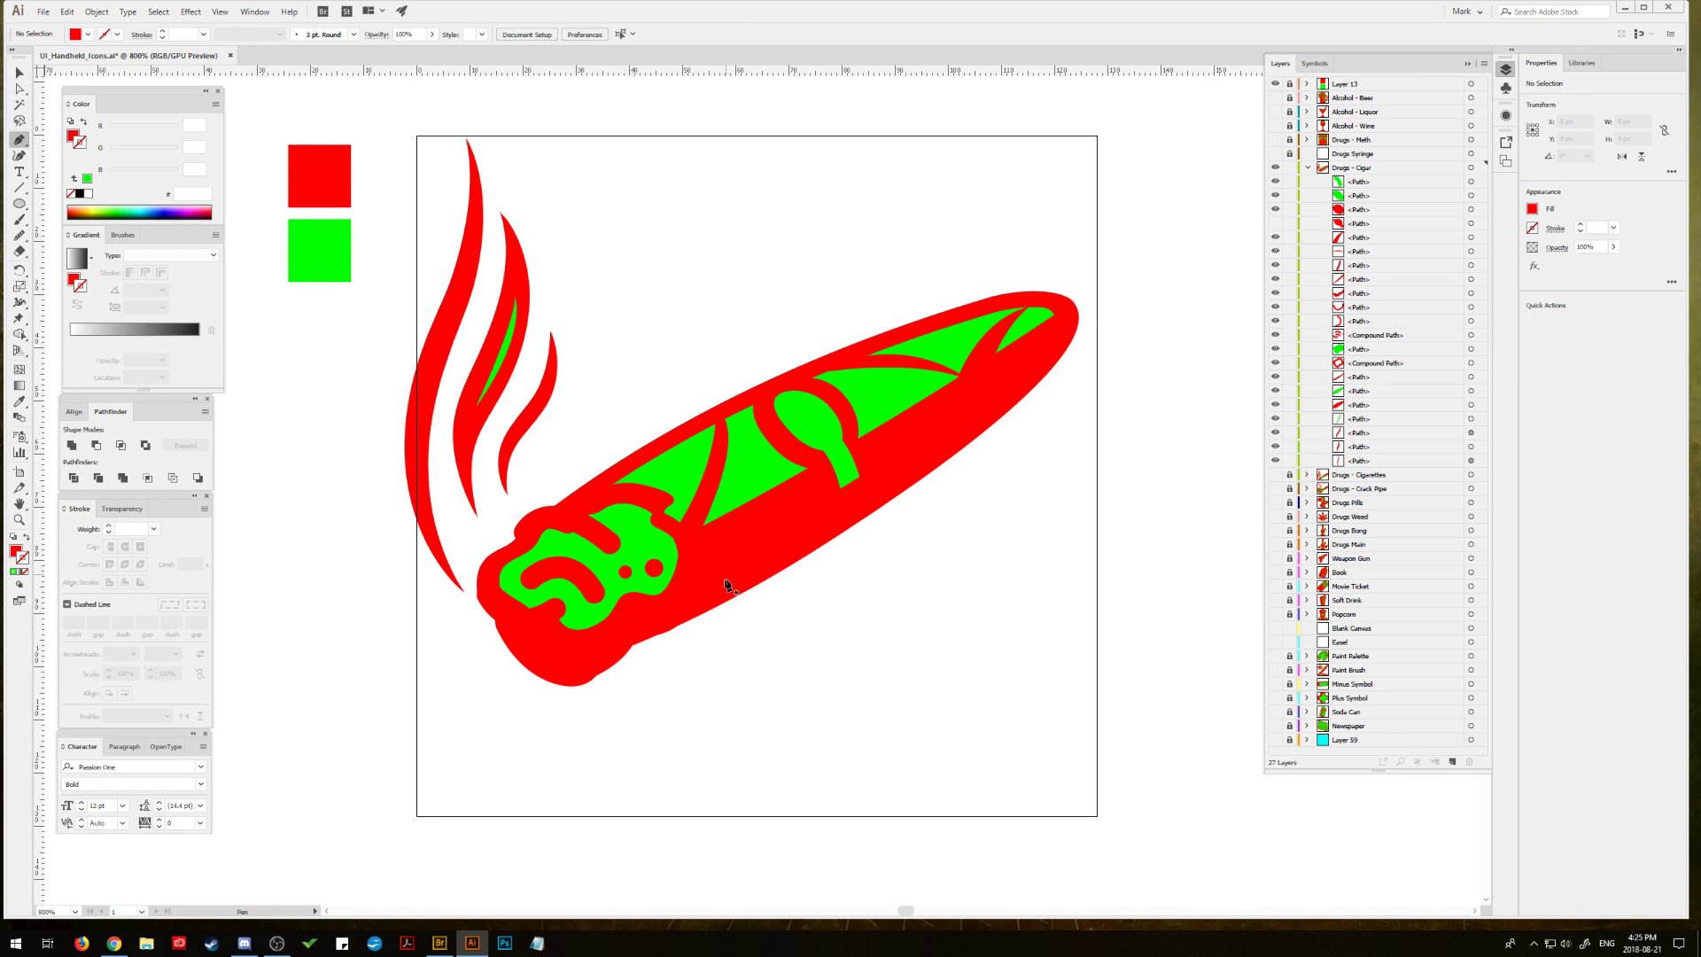
{"action": "left_click", "coordinate": [691, 603]}
{"action": "left_click_drag", "start_coordinate": [703, 512], "coordinate": [706, 518]}
{"action": "key", "text": "ctrl"}
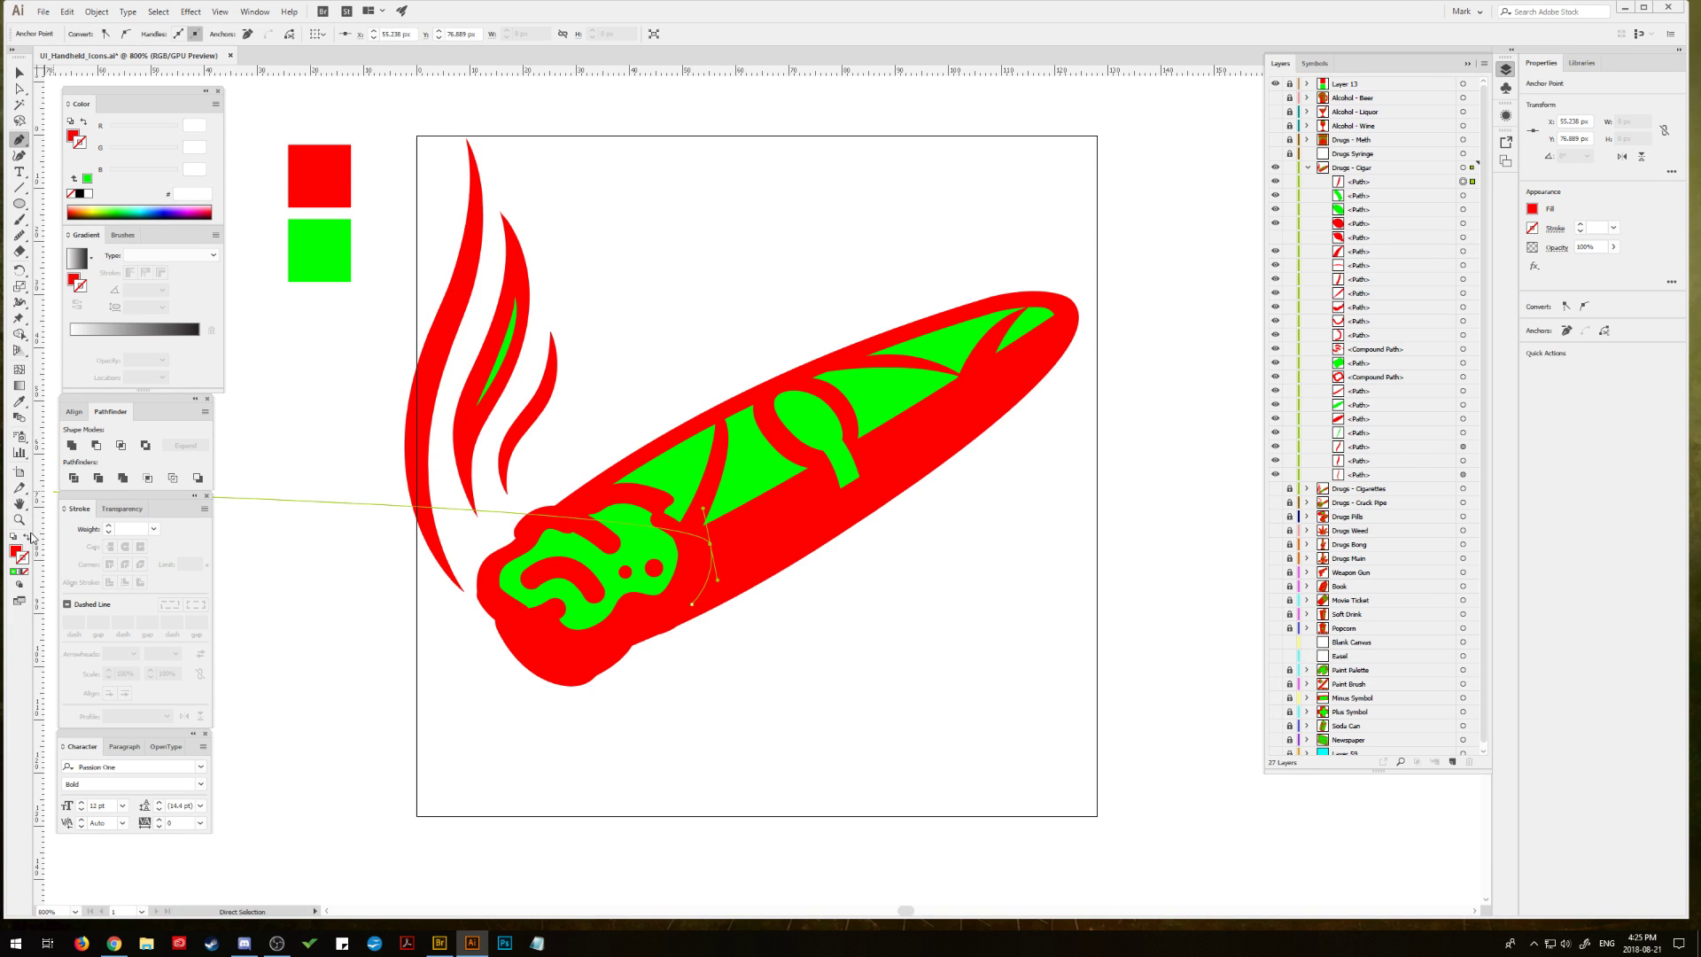
Step: Give the short curve the green swatch colour as a 3 pt stroke with round caps and no fill
{"action": "left_click", "coordinate": [19, 402]}
{"action": "left_click", "coordinate": [319, 250]}
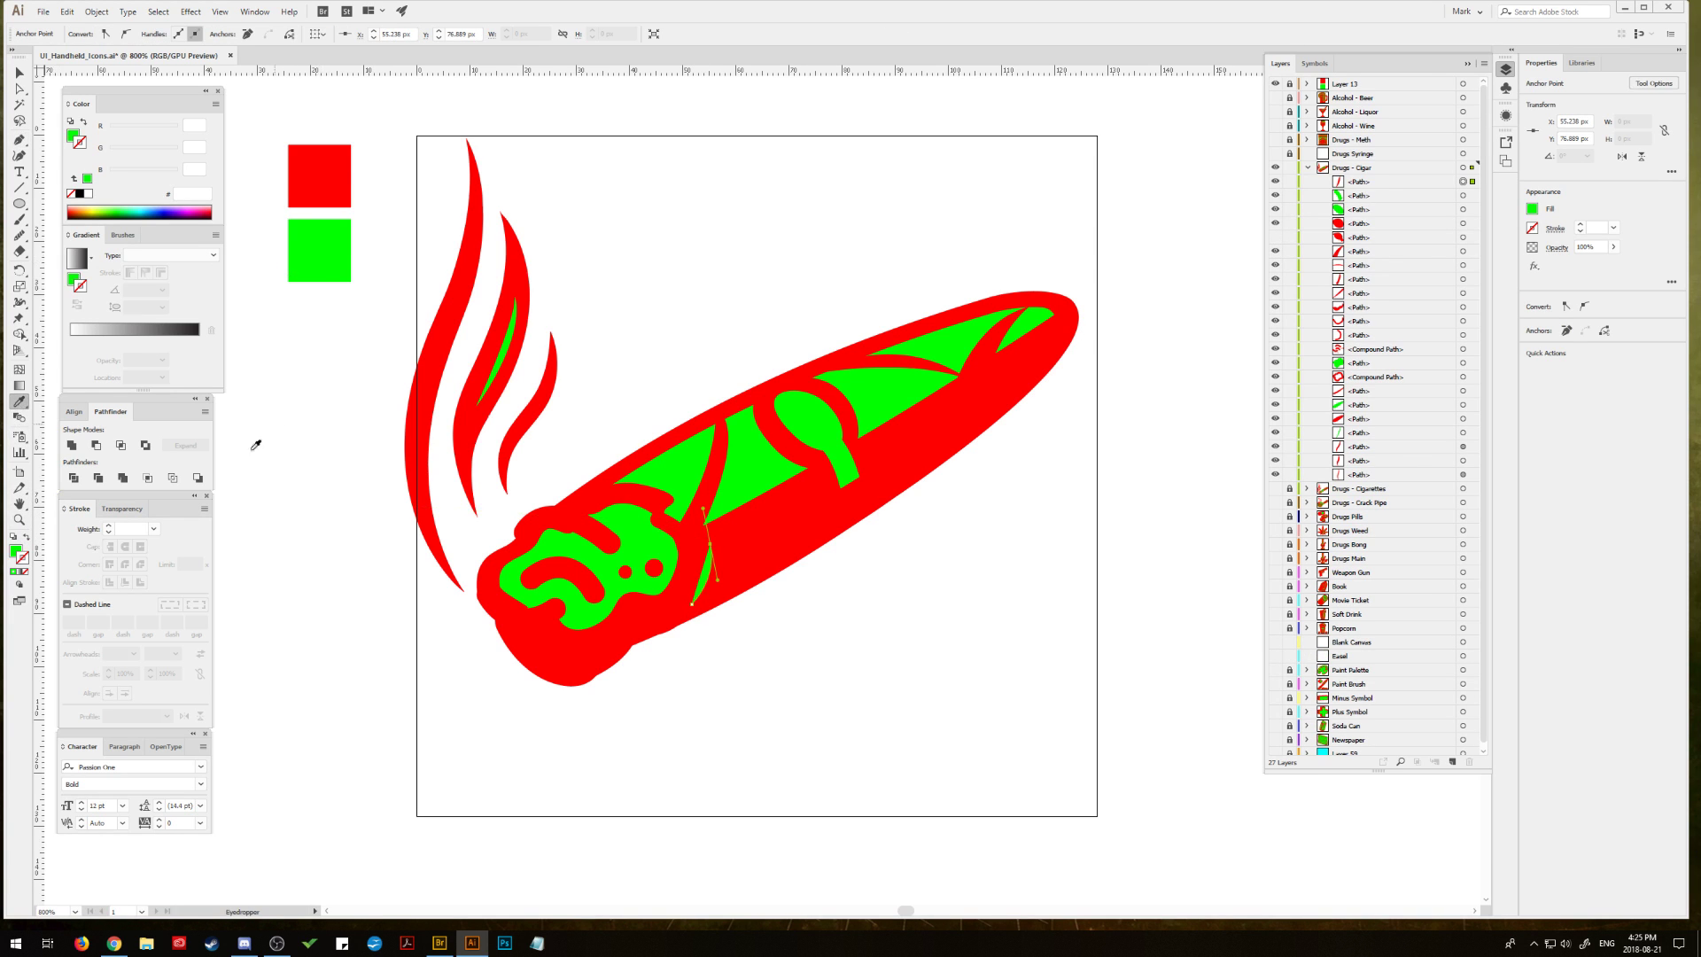
{"action": "left_click", "coordinate": [26, 537]}
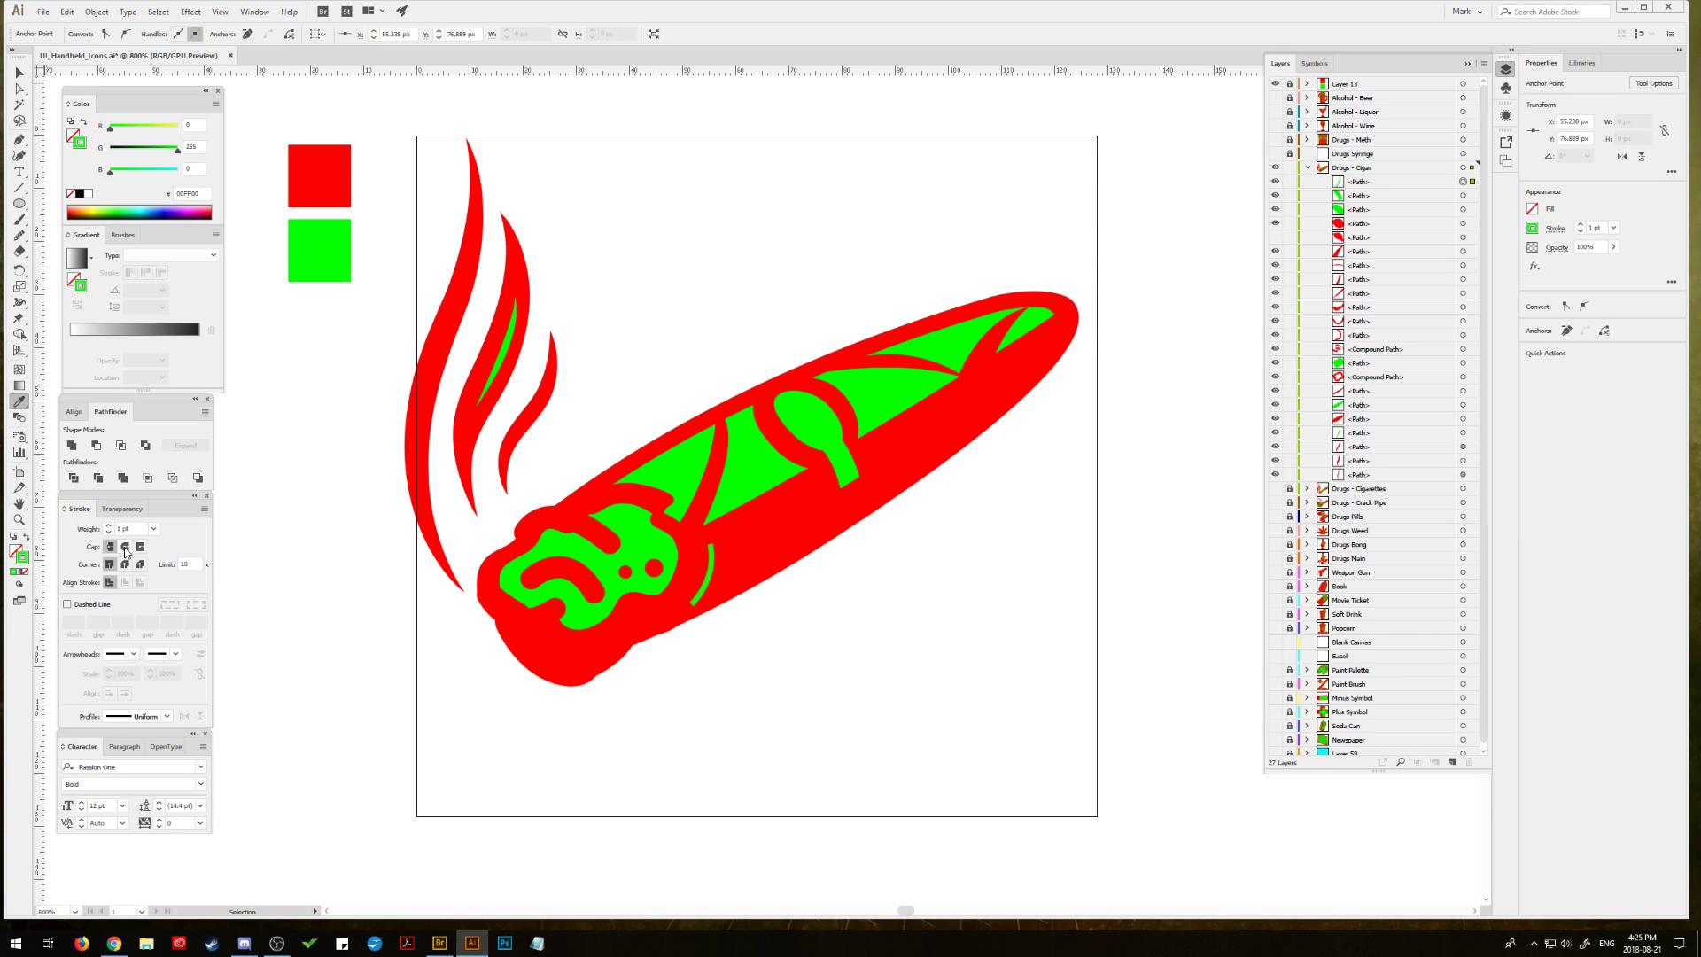
{"action": "left_click", "coordinate": [125, 548]}
{"action": "left_click", "coordinate": [109, 526]}
{"action": "left_click", "coordinate": [109, 525]}
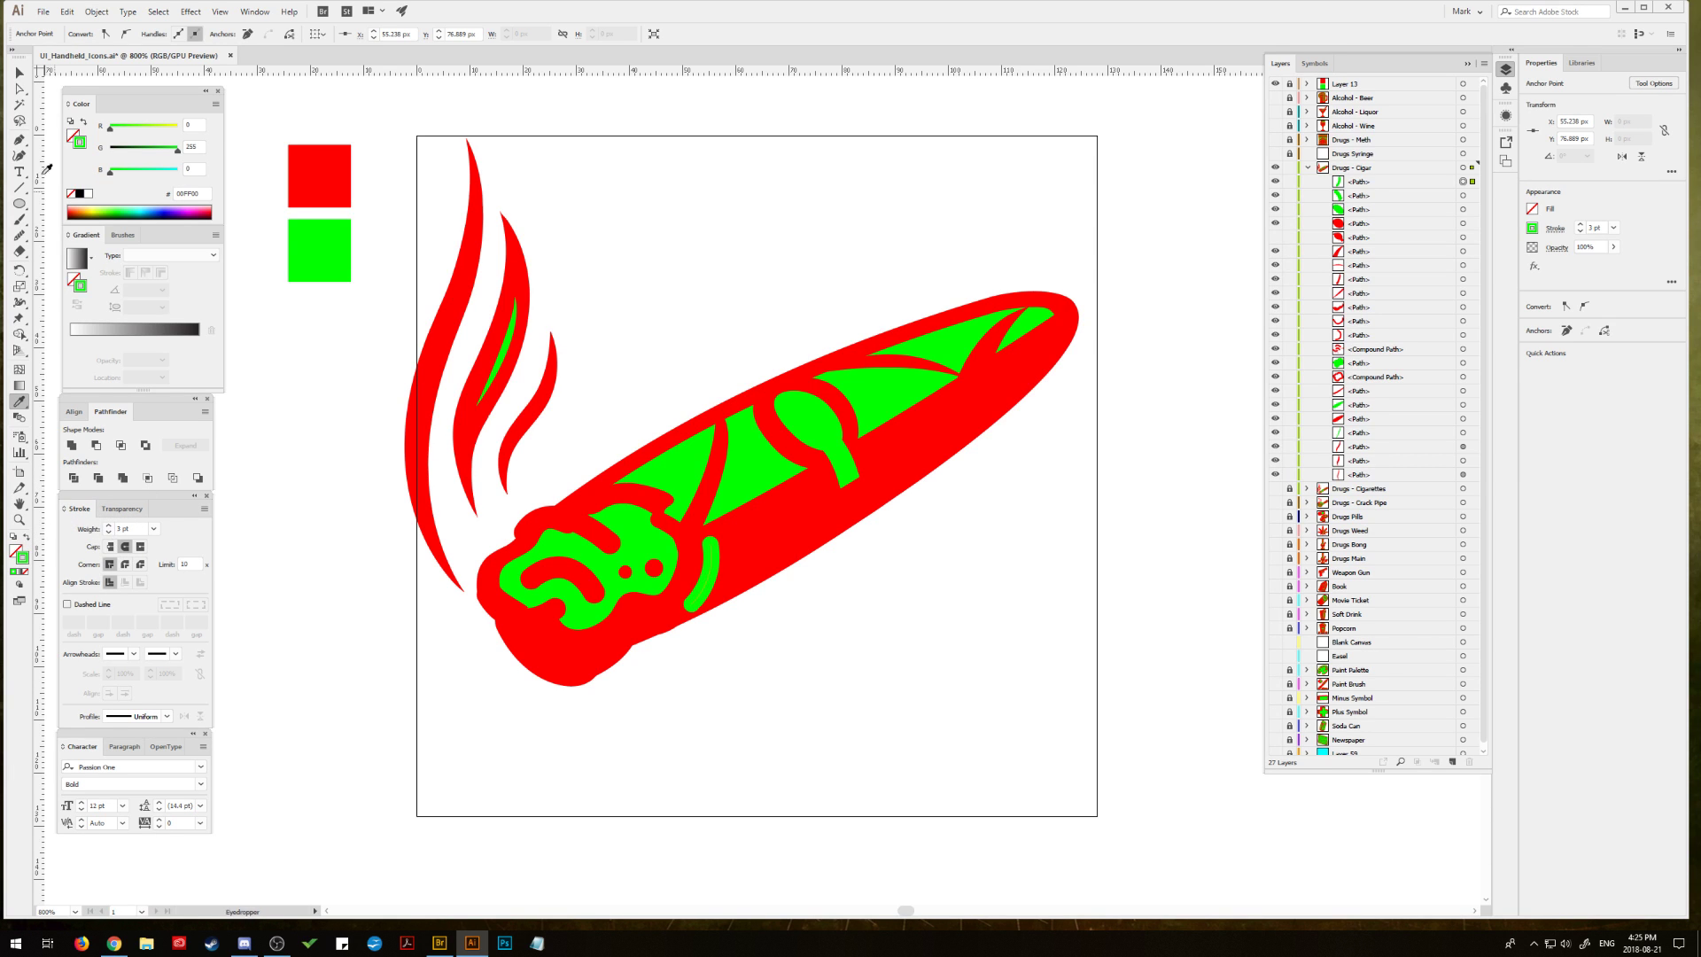
Step: Shorten the green curved stroke slightly at its upper end and fit it beside the ember
{"action": "left_click", "coordinate": [19, 72]}
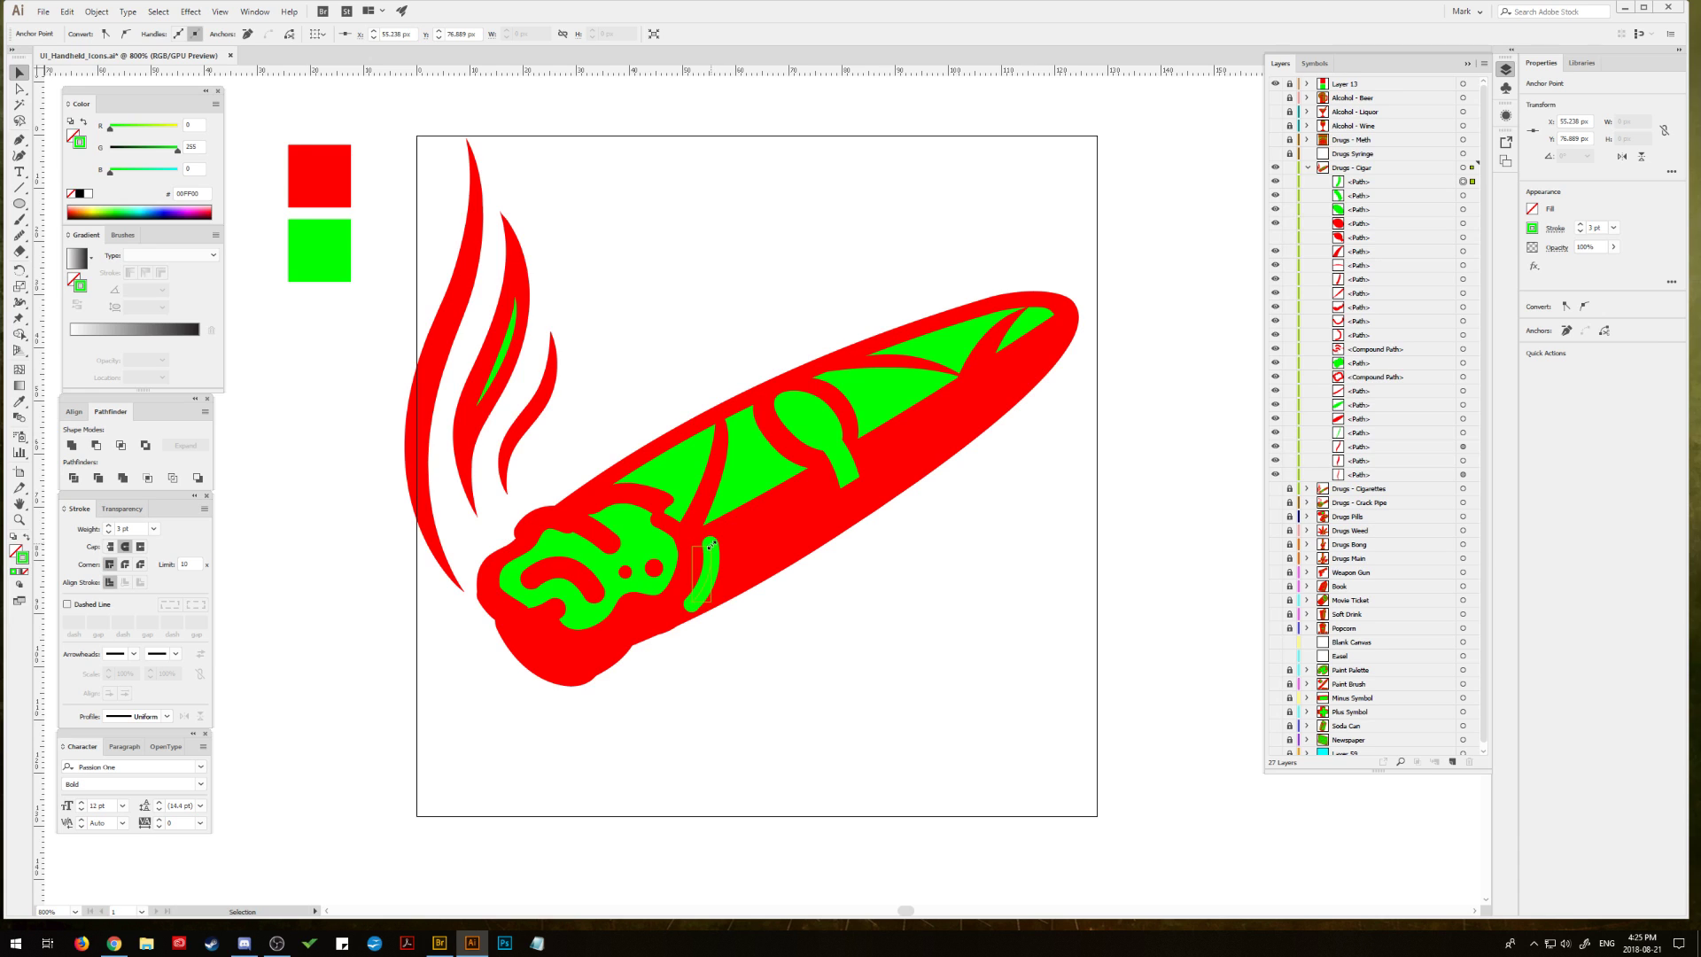
{"action": "left_click_drag", "start_coordinate": [710, 546], "coordinate": [707, 554]}
{"action": "left_click", "coordinate": [987, 572]}
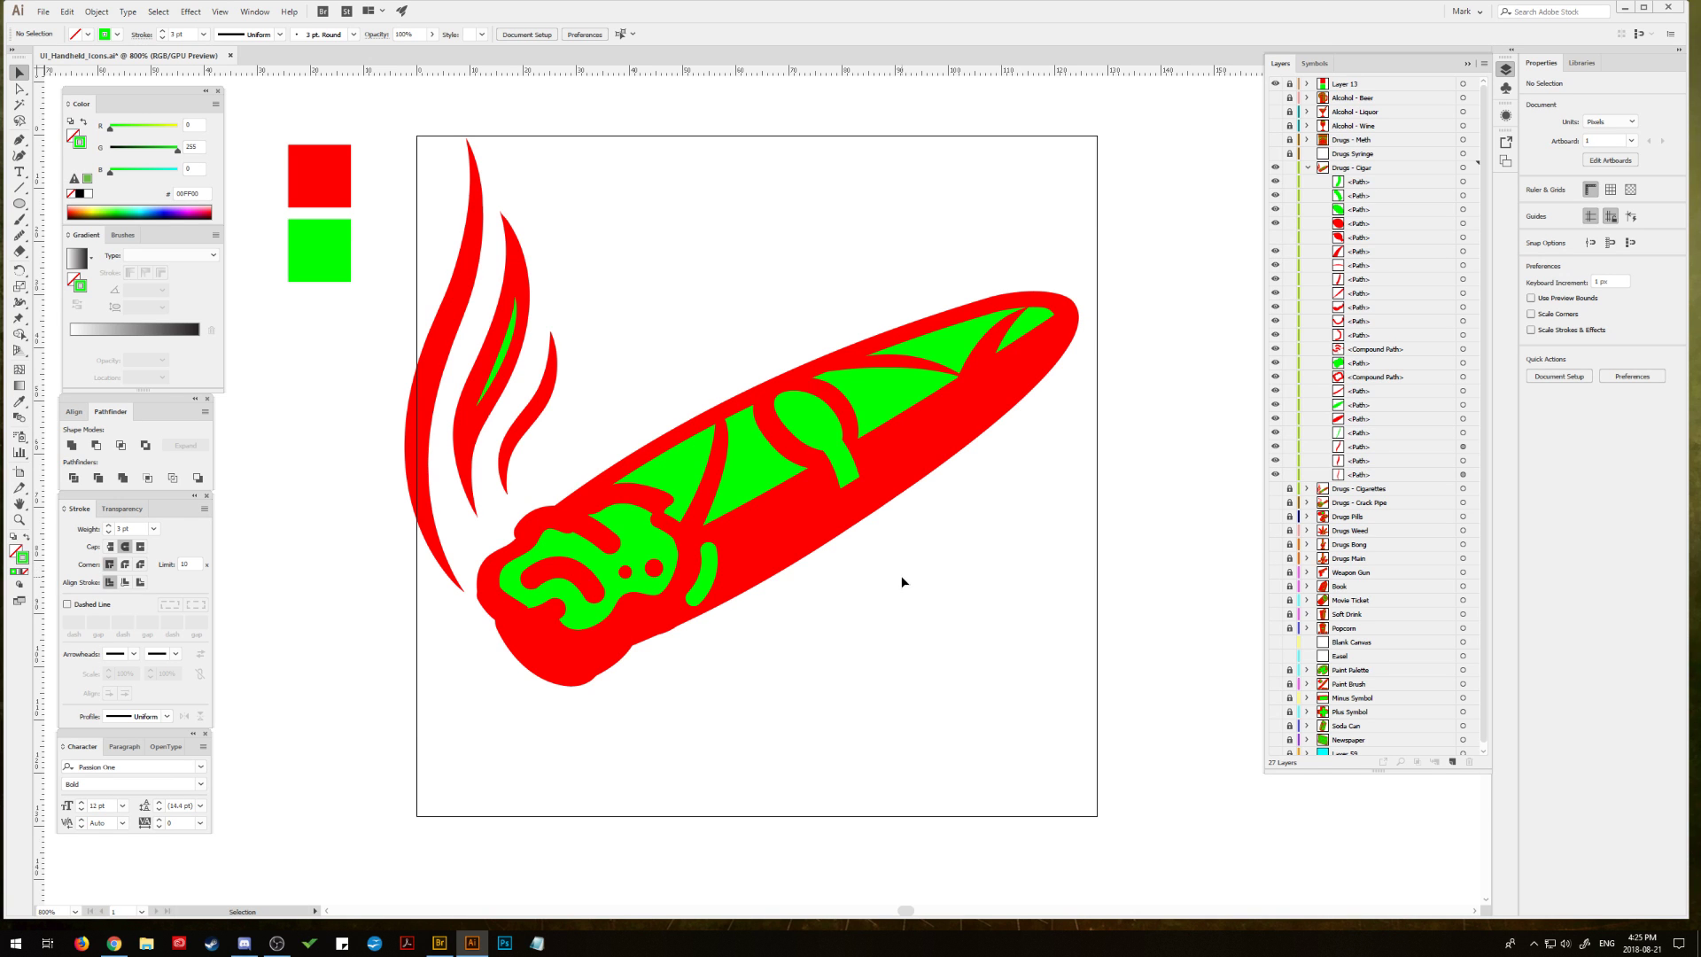
{"action": "left_click", "coordinate": [675, 620]}
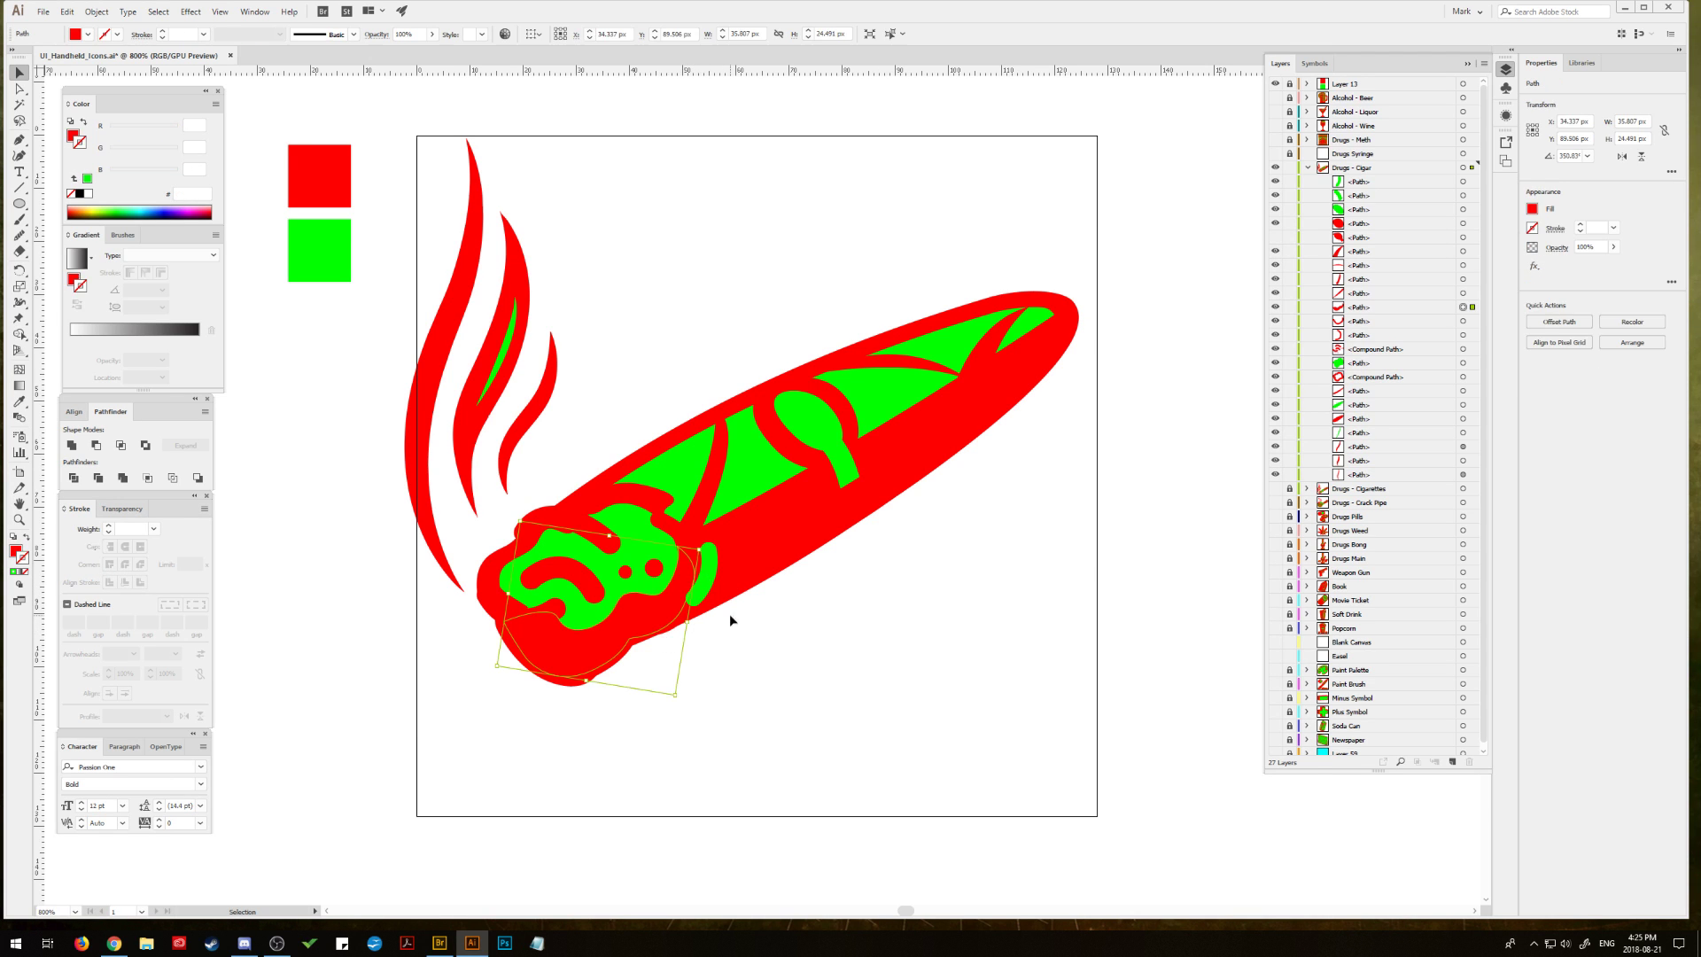
{"action": "left_click", "coordinate": [930, 574]}
{"action": "left_click", "coordinate": [711, 553]}
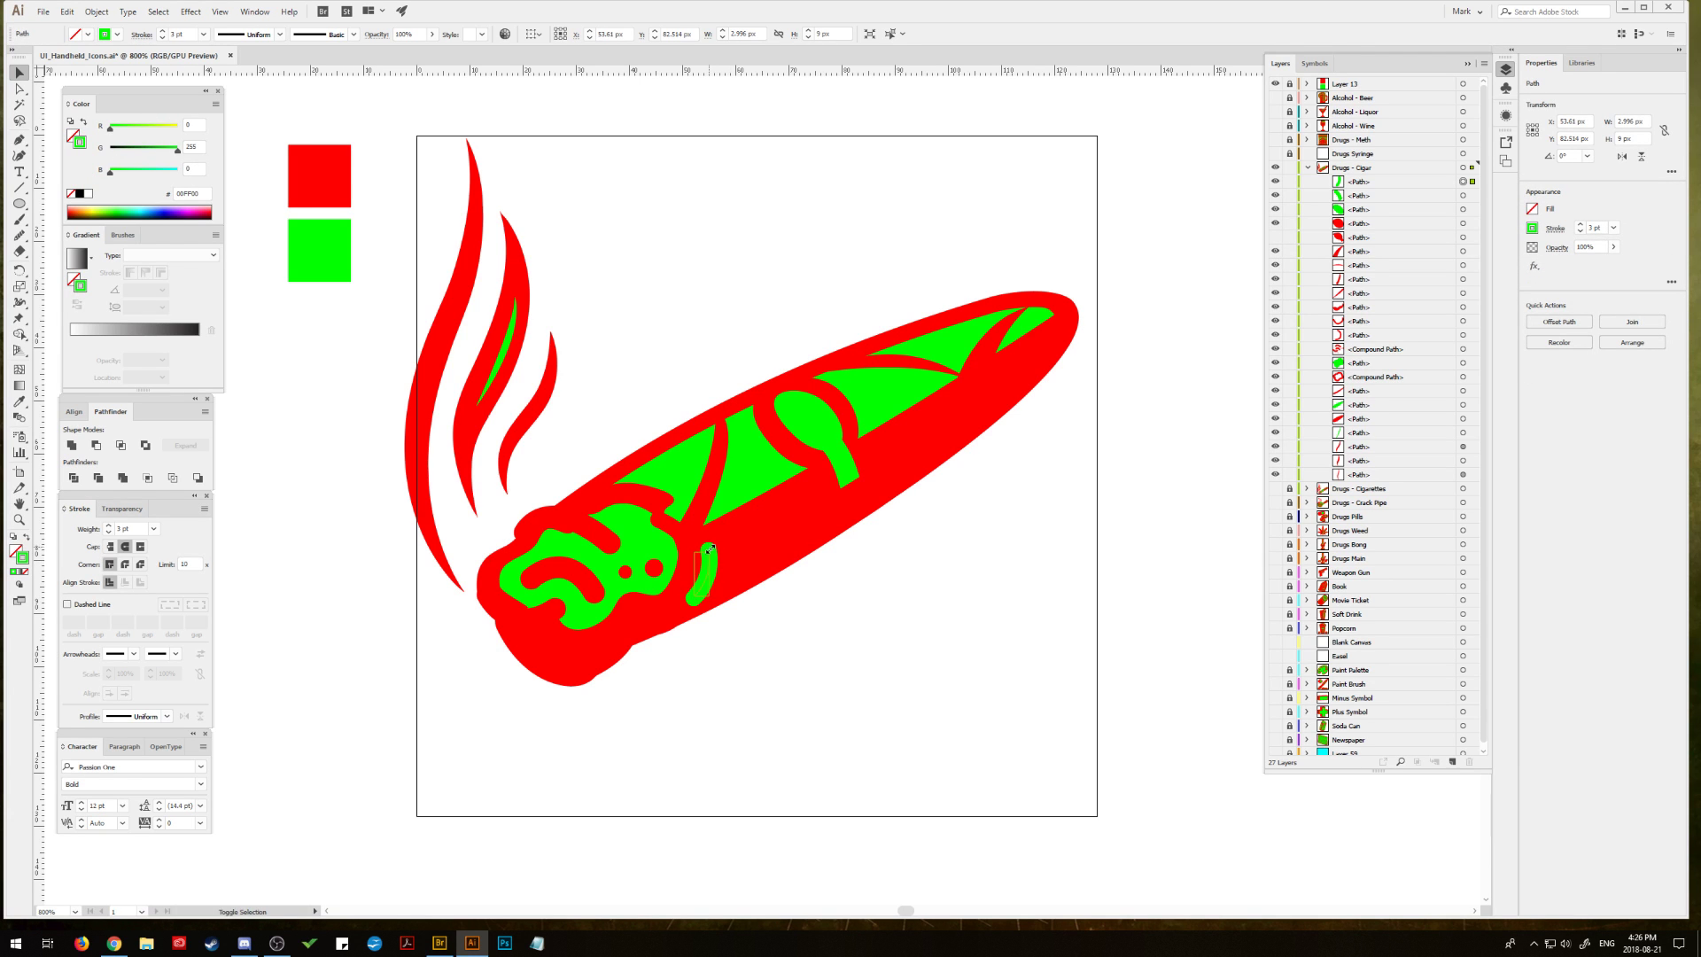
{"action": "key", "text": "ctrl+shift+a"}
{"action": "scroll", "coordinate": [731, 586], "scroll_direction": "up", "scroll_amount": 2}
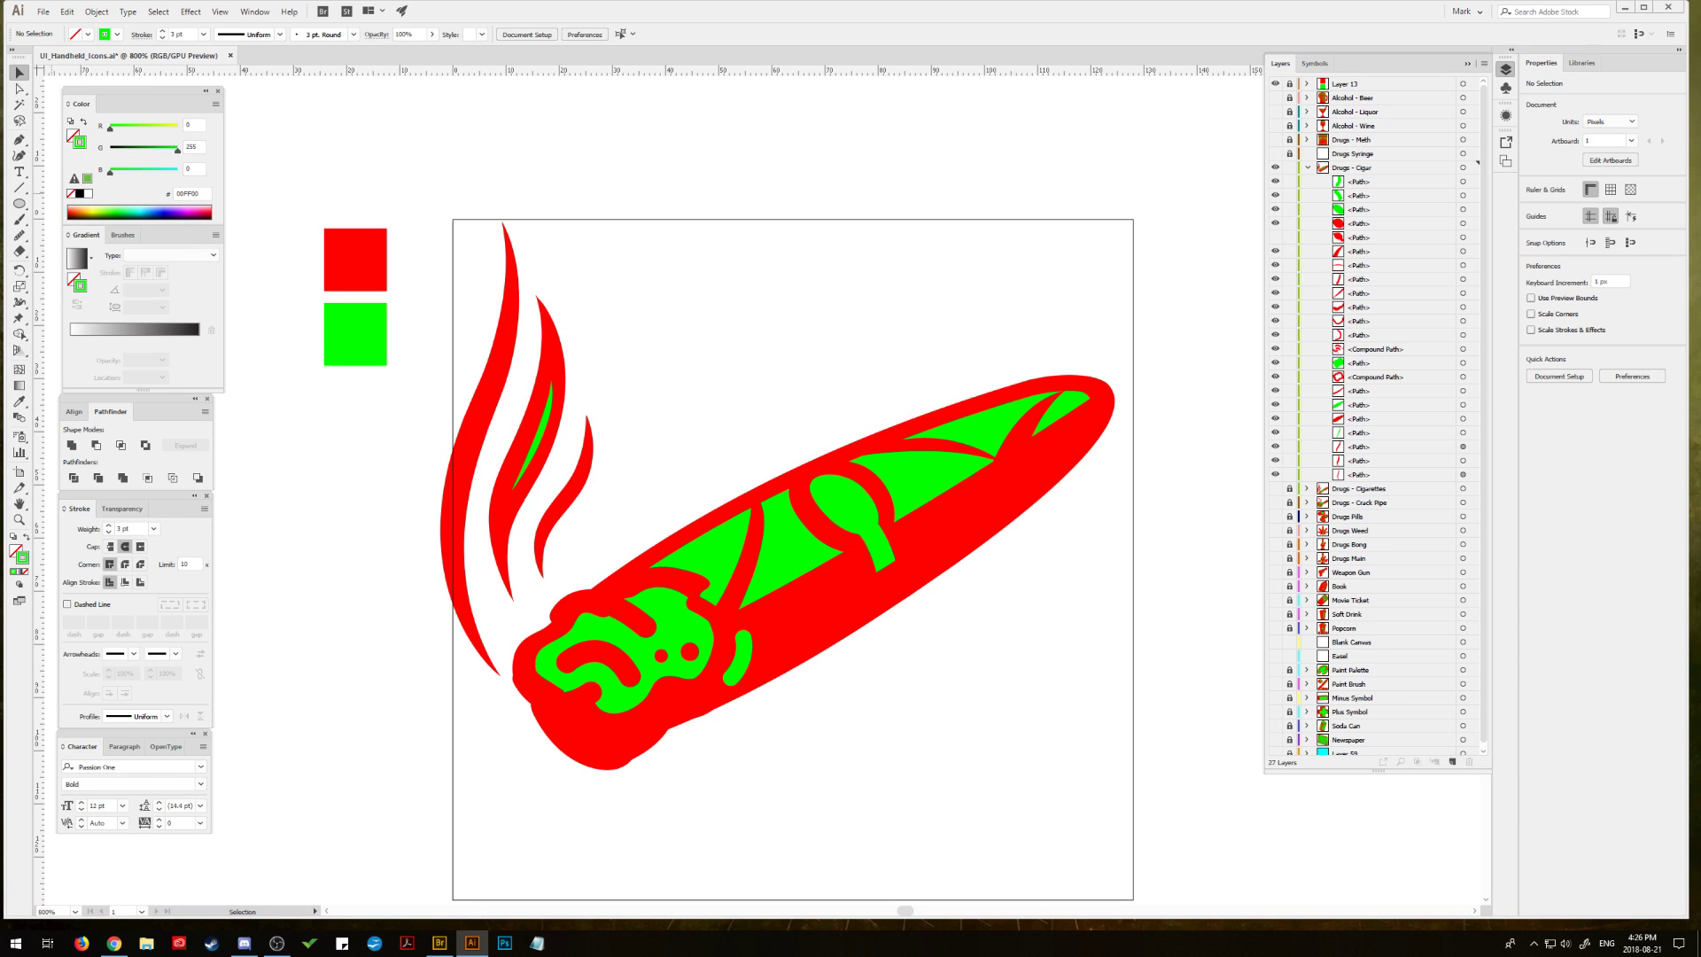
Step: Move the smoke shapes off the artboard beside the cigar and delete the hidden red path from the cigar layer
{"action": "left_click_drag", "start_coordinate": [577, 484], "coordinate": [417, 472]}
{"action": "scroll", "coordinate": [416, 472], "scroll_direction": "right", "scroll_amount": 3}
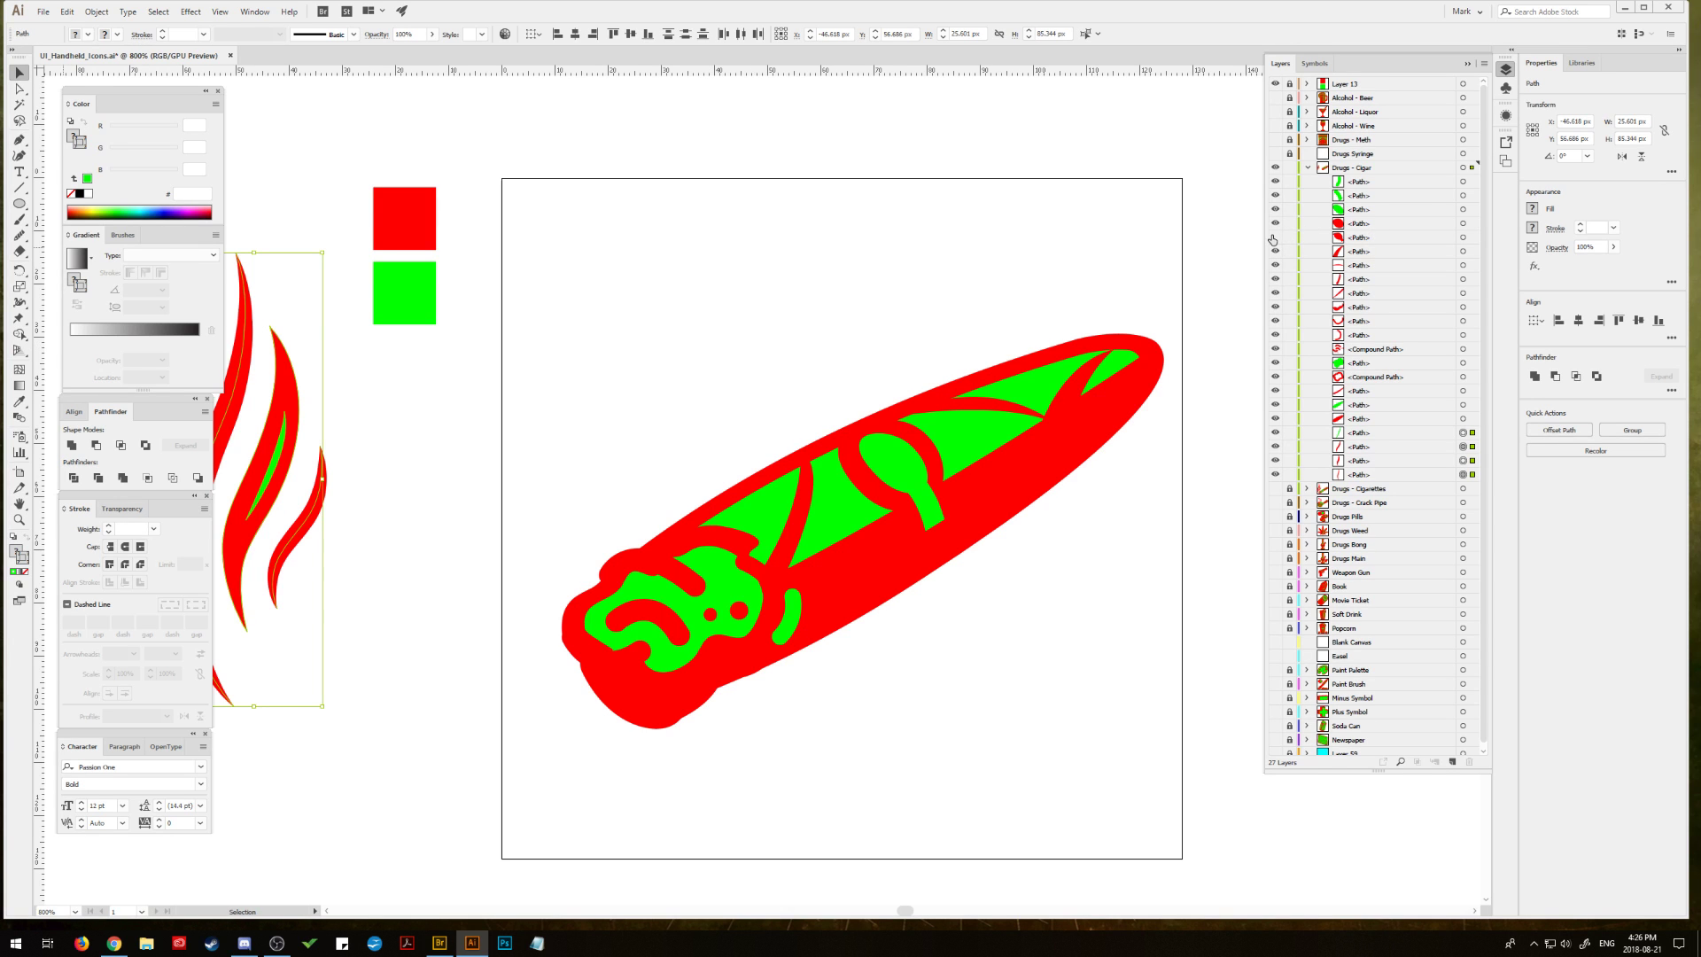
{"action": "left_click_drag", "start_coordinate": [1374, 240], "coordinate": [1469, 762]}
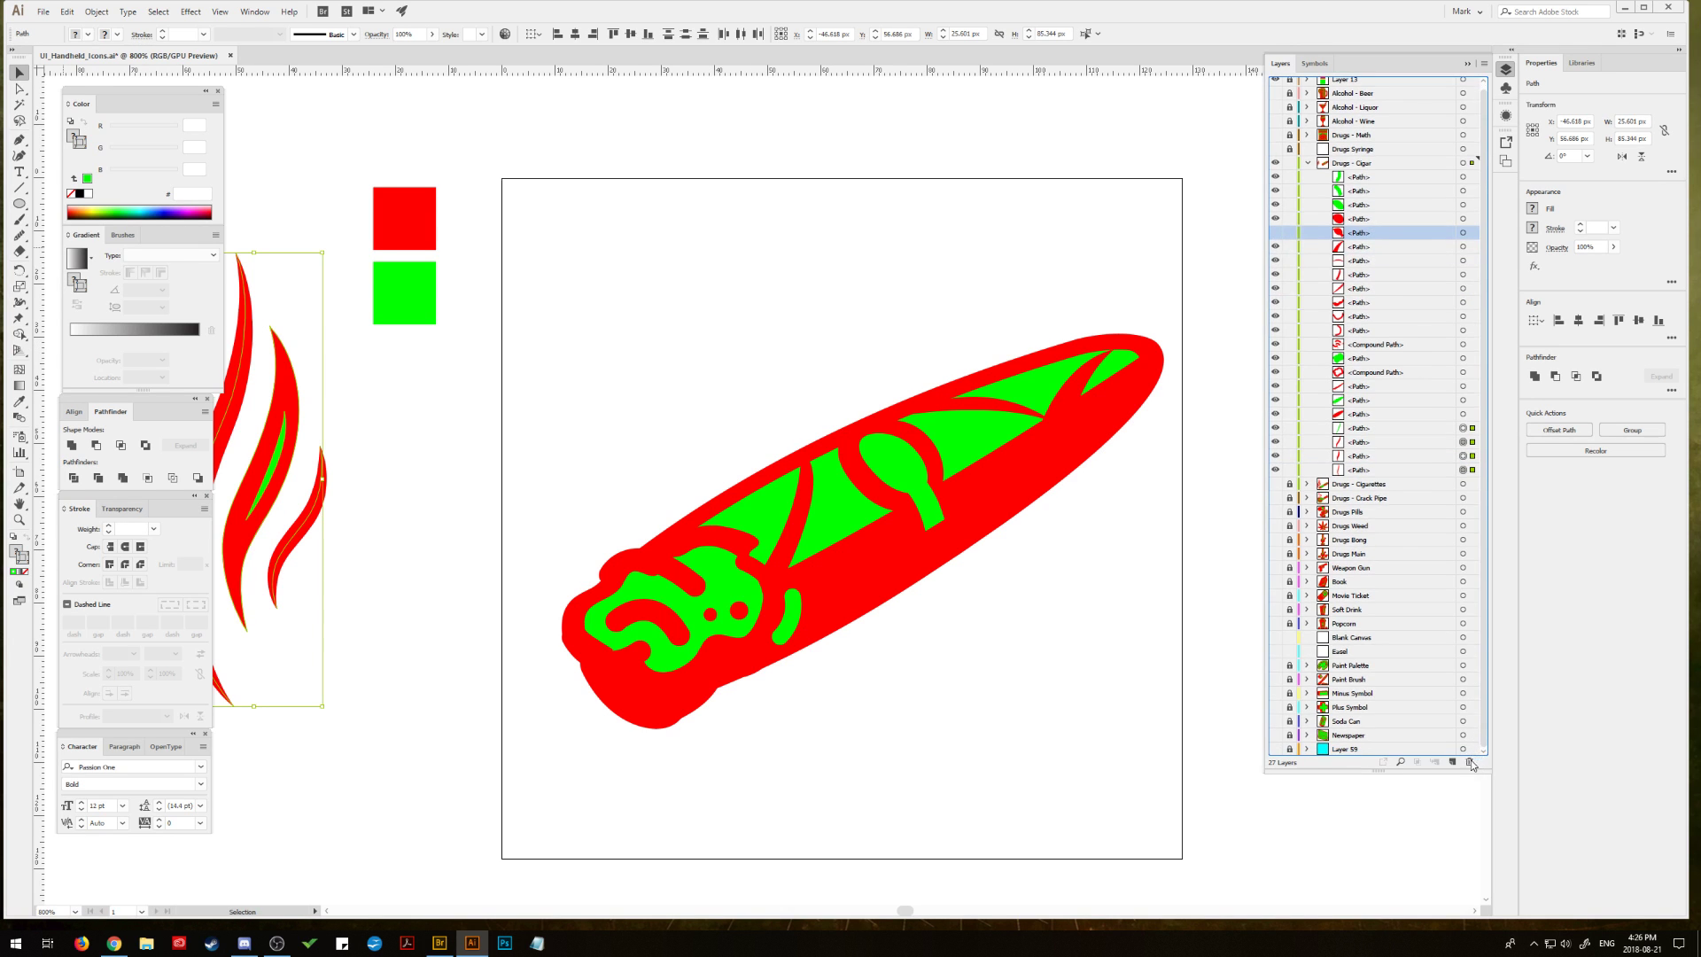
Step: Select every path on the cigar layer, scale the artwork down slightly and reposition it on the artboard
{"action": "left_click", "coordinate": [1472, 405], "text": "shift"}
{"action": "left_click", "coordinate": [1472, 349], "text": "shift"}
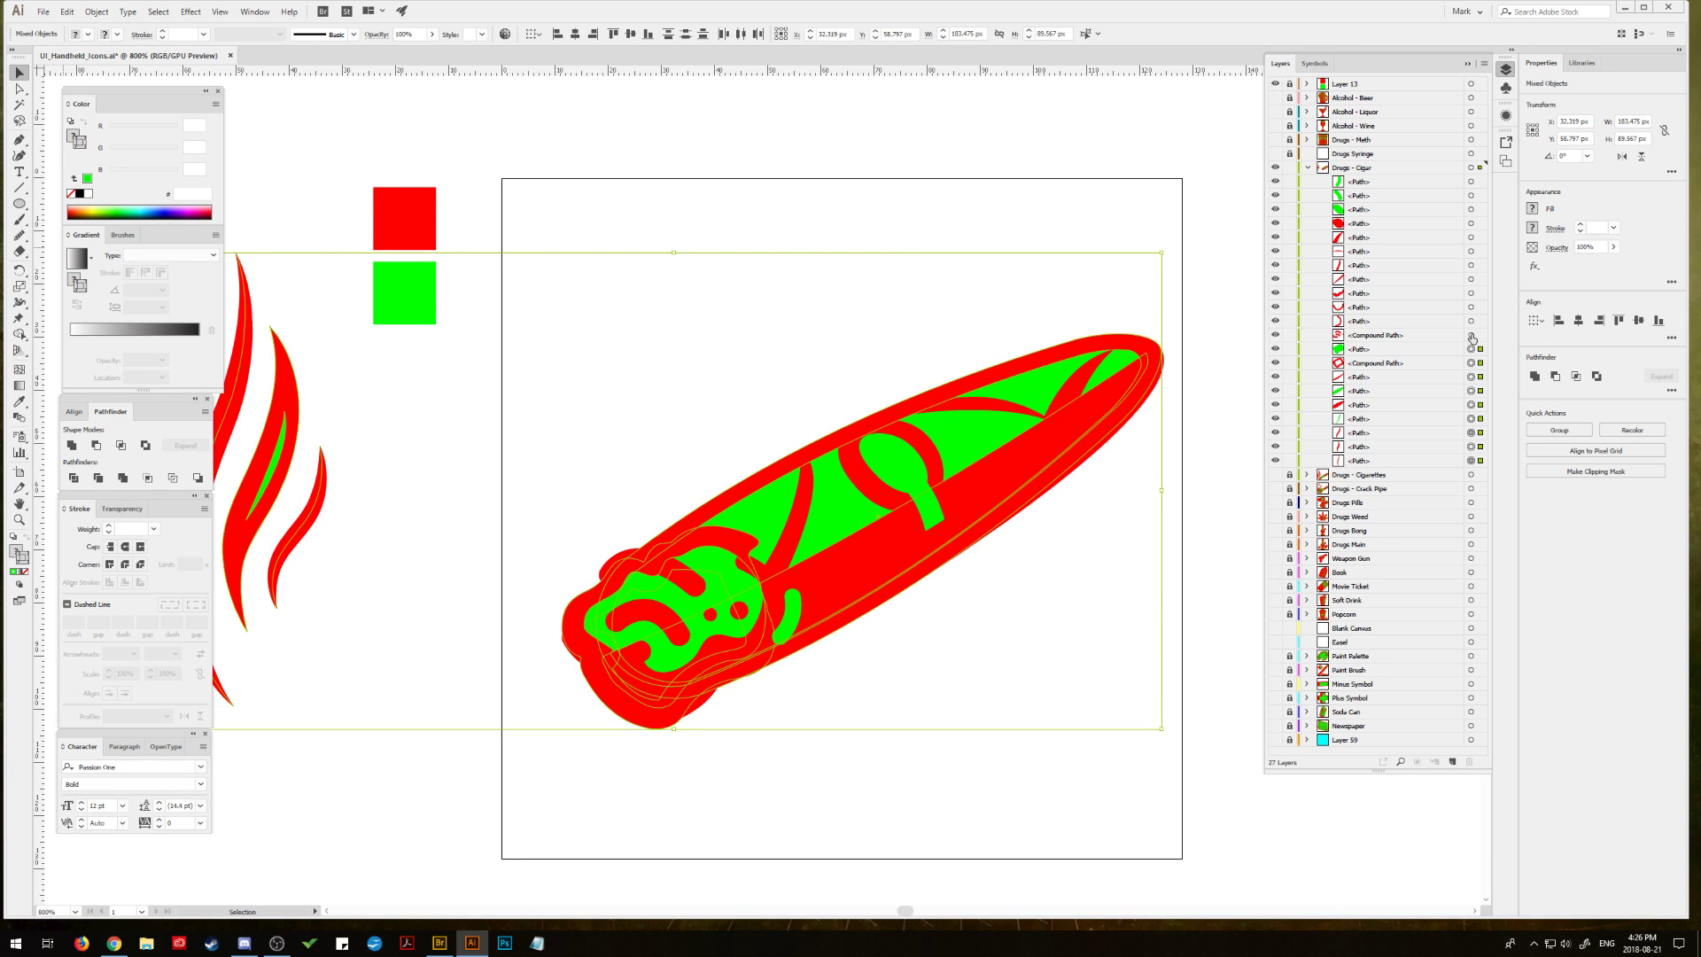
{"action": "left_click", "coordinate": [1471, 335], "text": "shift"}
{"action": "left_click", "coordinate": [1472, 321], "text": "shift"}
{"action": "left_click", "coordinate": [1472, 307], "text": "shift"}
{"action": "left_click", "coordinate": [1472, 293], "text": "shift"}
{"action": "left_click", "coordinate": [1472, 279], "text": "shift"}
{"action": "left_click", "coordinate": [1472, 265], "text": "shift"}
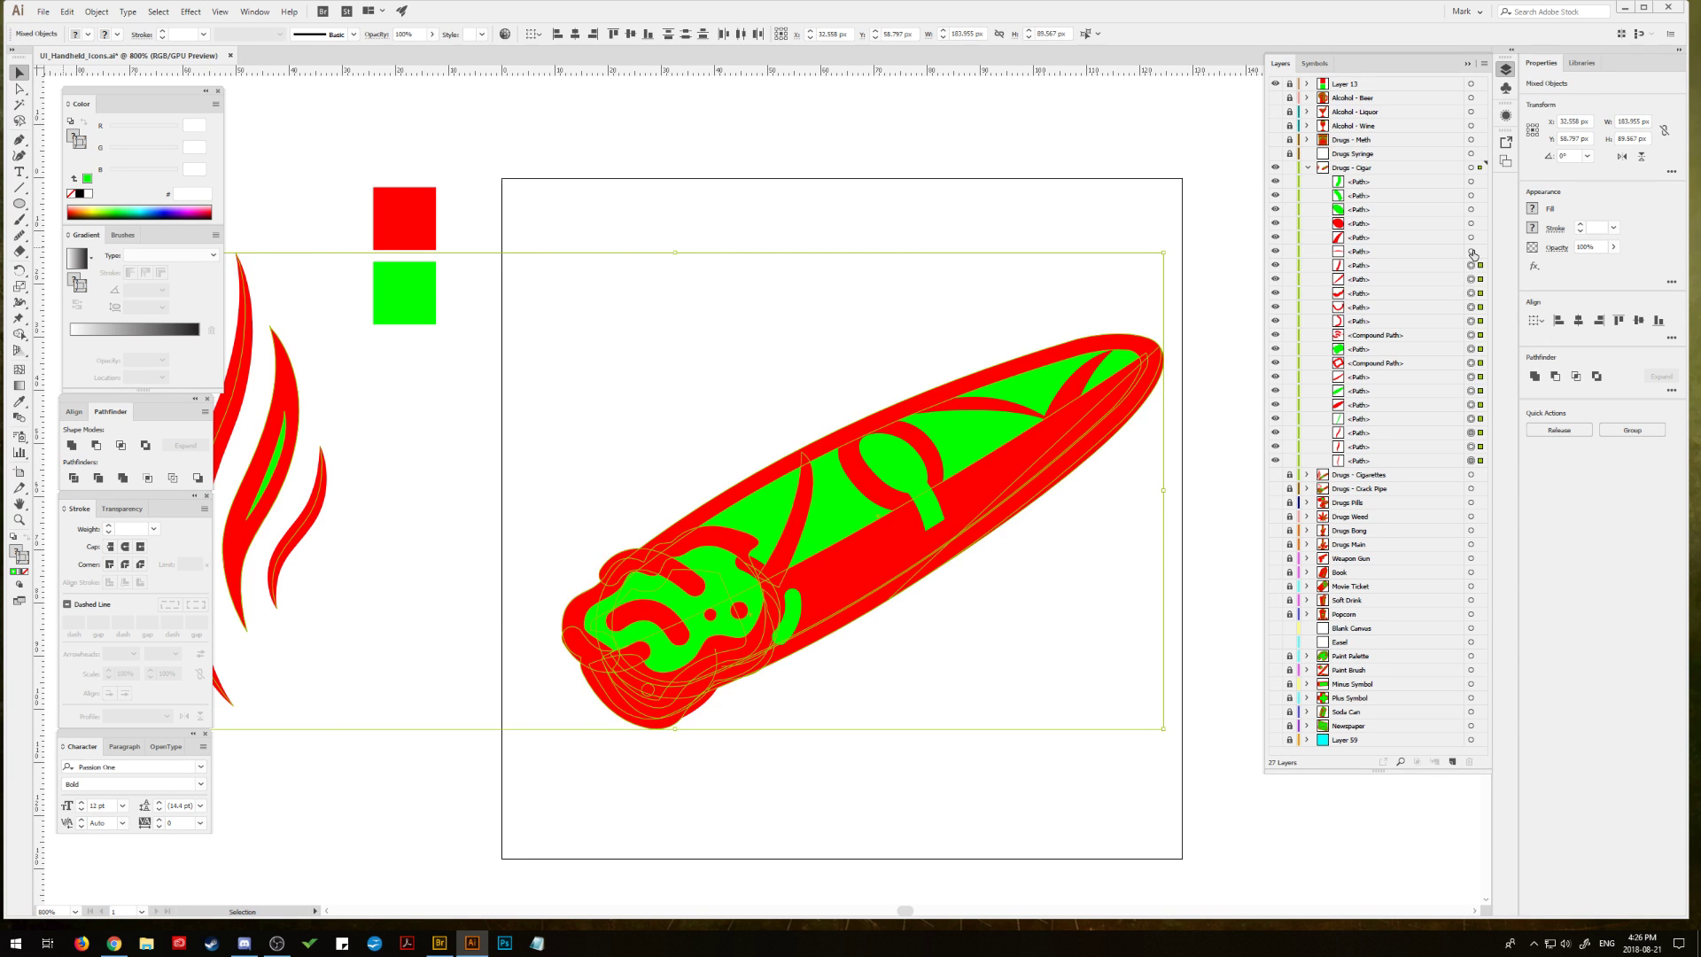
{"action": "left_click", "coordinate": [1471, 251], "text": "shift"}
{"action": "left_click", "coordinate": [1471, 237], "text": "shift"}
{"action": "left_click", "coordinate": [1472, 224], "text": "shift"}
{"action": "left_click", "coordinate": [1472, 209], "text": "shift"}
{"action": "left_click", "coordinate": [1472, 196], "text": "shift"}
{"action": "left_click", "coordinate": [1471, 183], "text": "shift"}
{"action": "left_click_drag", "start_coordinate": [1169, 246], "coordinate": [1160, 232]}
{"action": "left_click_drag", "start_coordinate": [991, 472], "coordinate": [985, 480]}
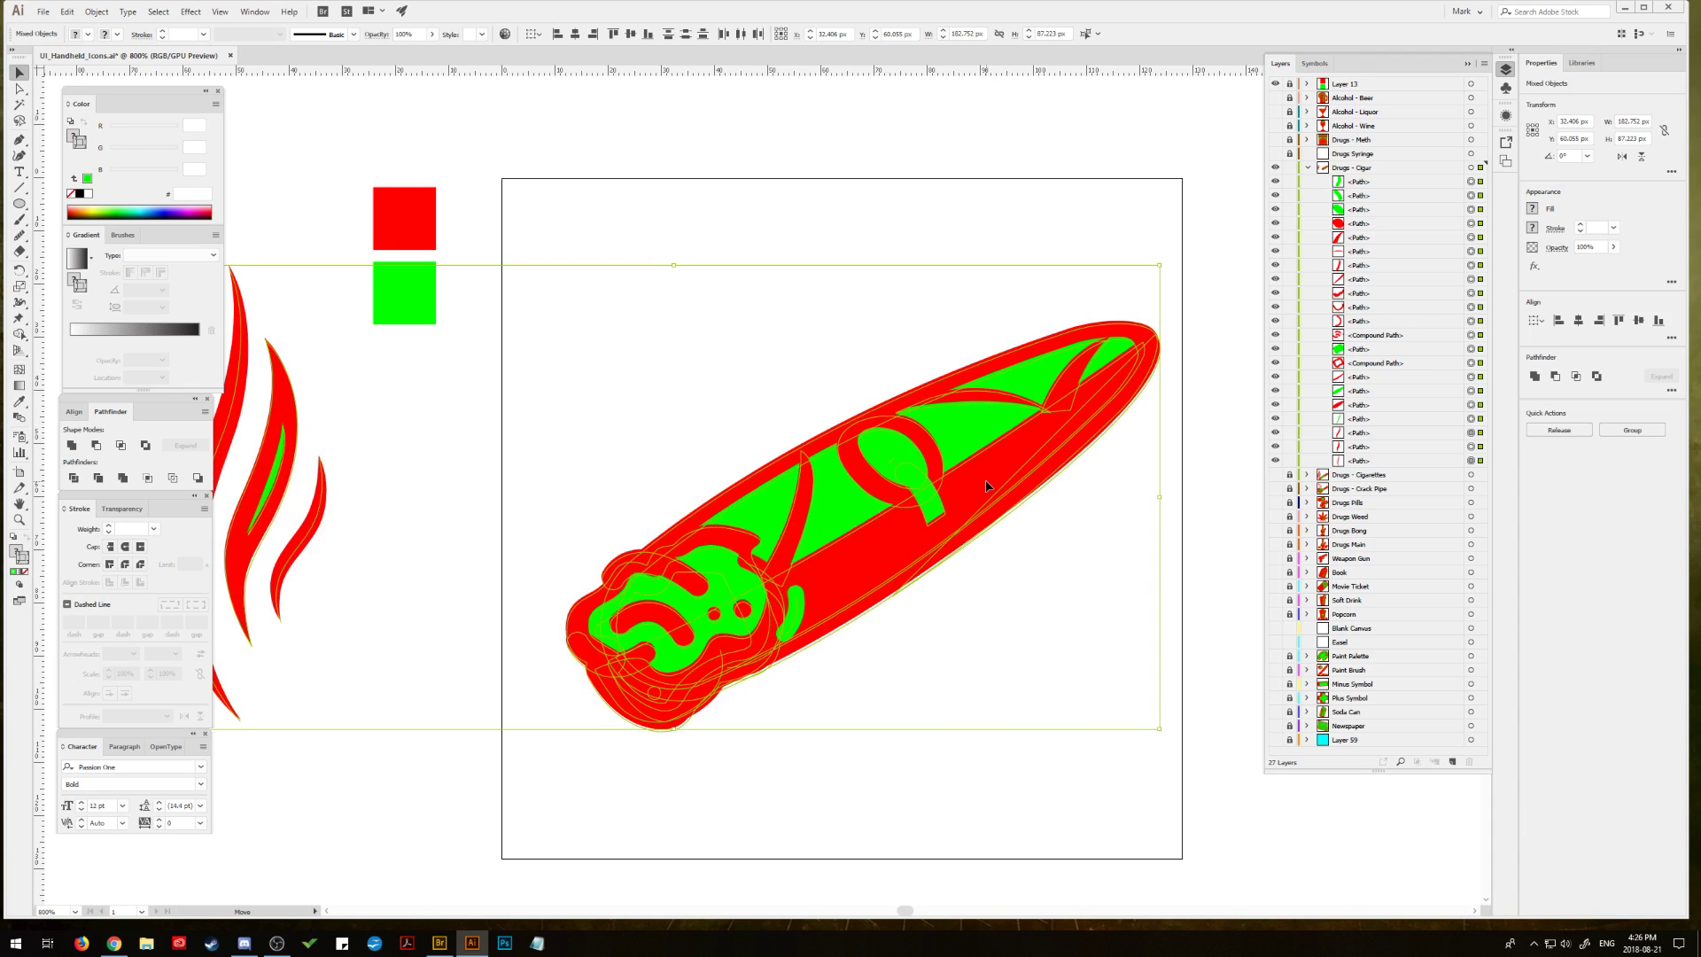
{"action": "left_click", "coordinate": [856, 258]}
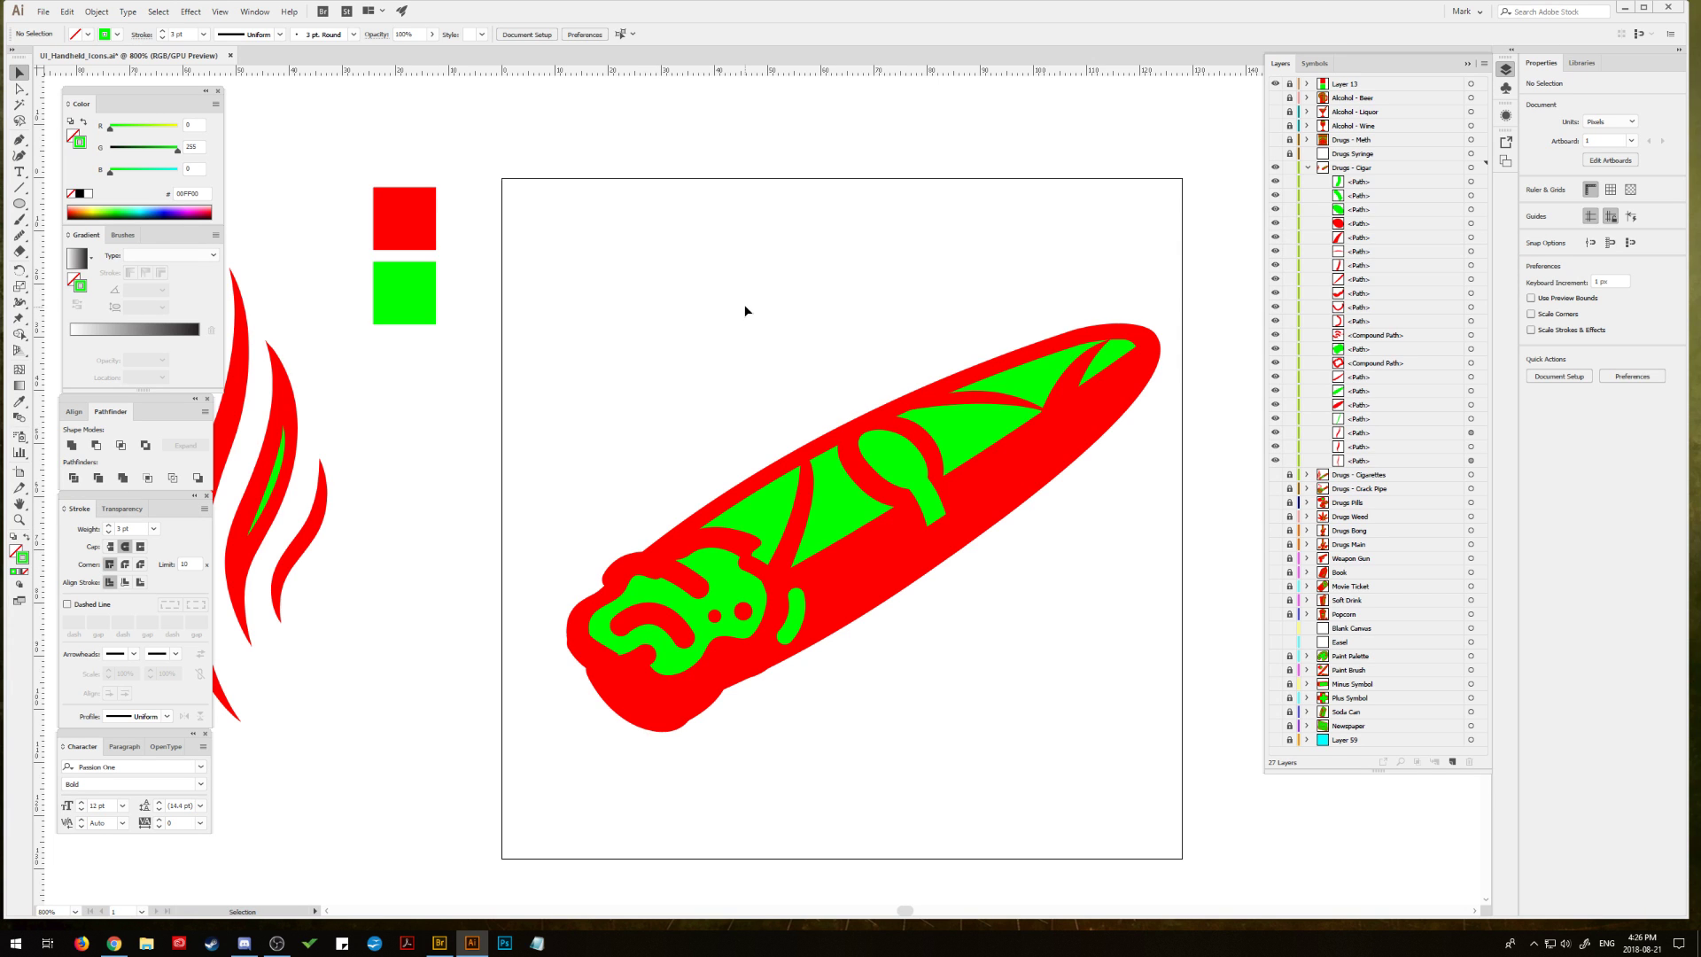
Step: Draw three overlapping green-stroked circles about 30, 31 and 18.5 px wide above the cigar's ember end
{"action": "left_click", "coordinate": [19, 202]}
{"action": "left_click_drag", "start_coordinate": [604, 426], "coordinate": [525, 346]}
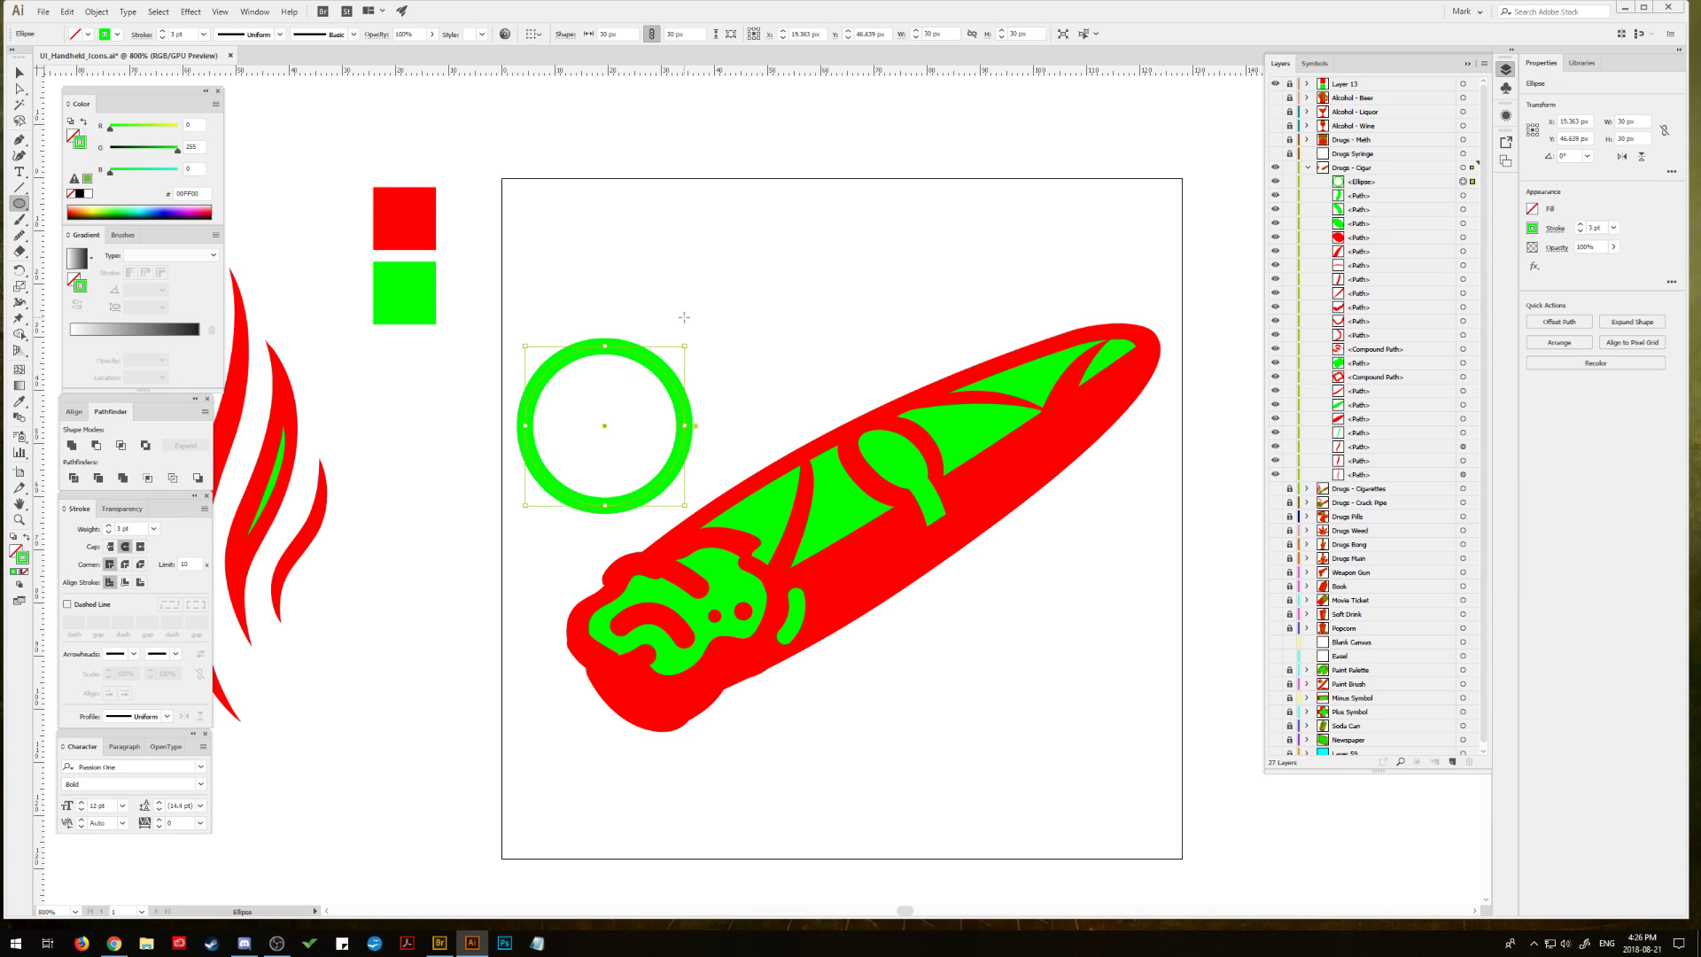
{"action": "mouse_move", "coordinate": [684, 317]}
{"action": "left_mouse_down"}
{"action": "mouse_move", "coordinate": [535, 187]}
{"action": "mouse_move", "coordinate": [620, 235]}
{"action": "left_mouse_up"}
{"action": "left_click", "coordinate": [19, 73]}
{"action": "left_click", "coordinate": [562, 174]}
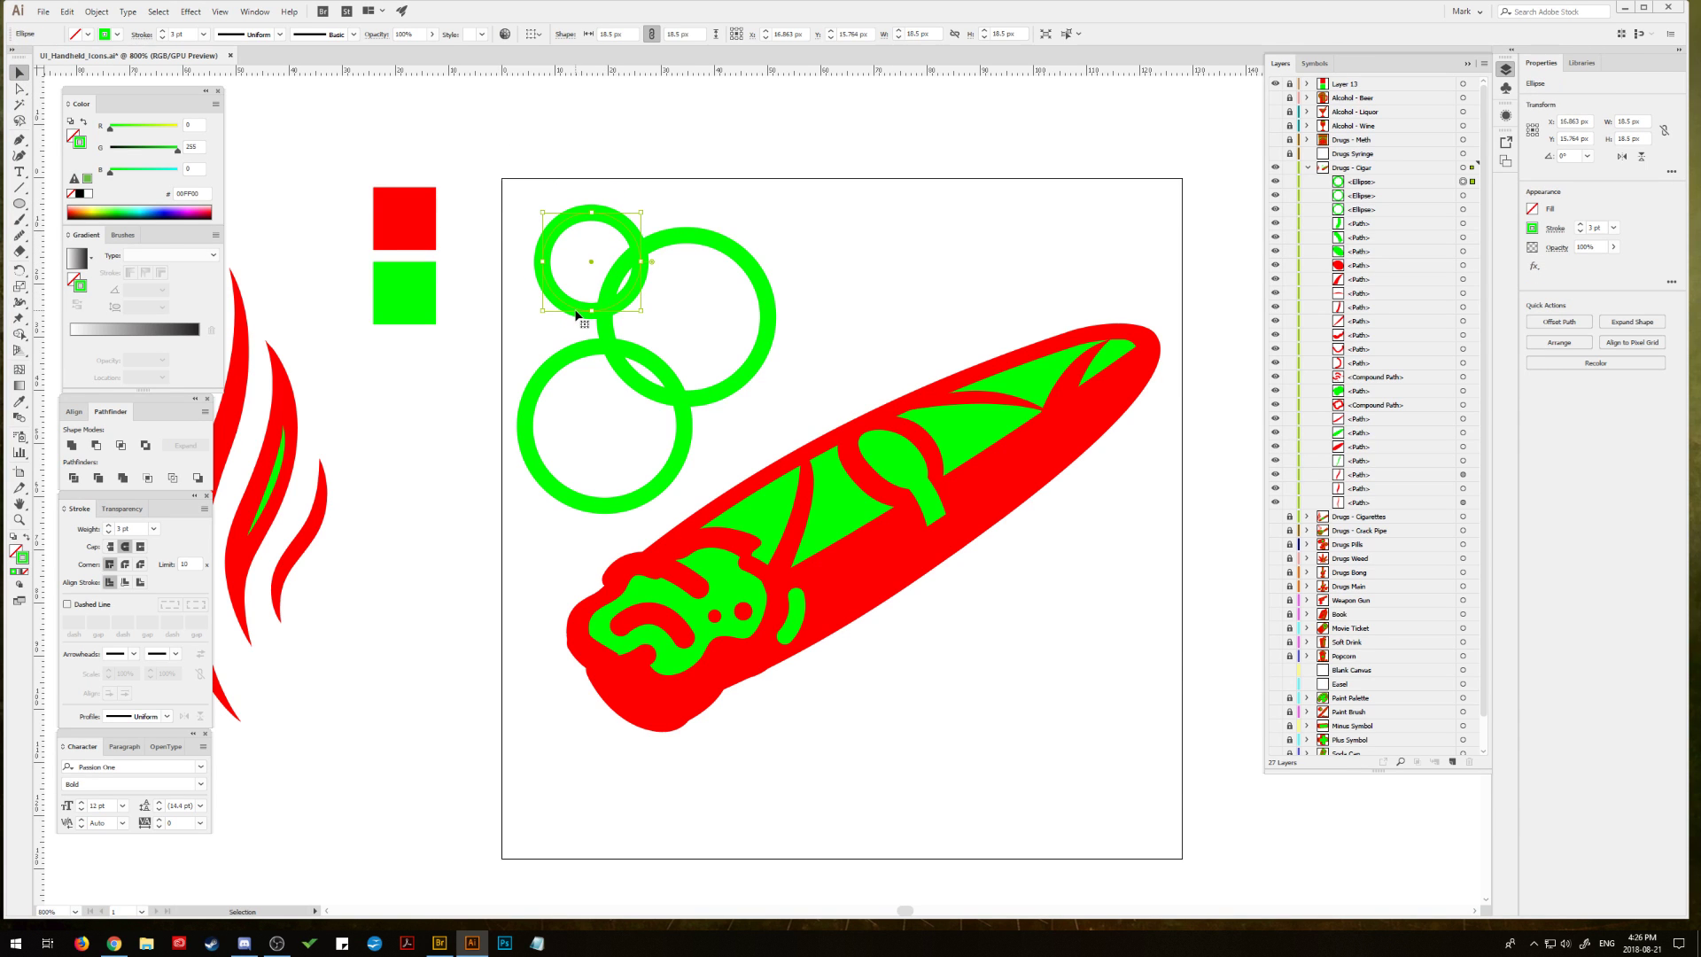
Step: Paint a wavy brush stroke from the ember up the lower circle's left side and on to the small upper circle
{"action": "left_click", "coordinate": [18, 203]}
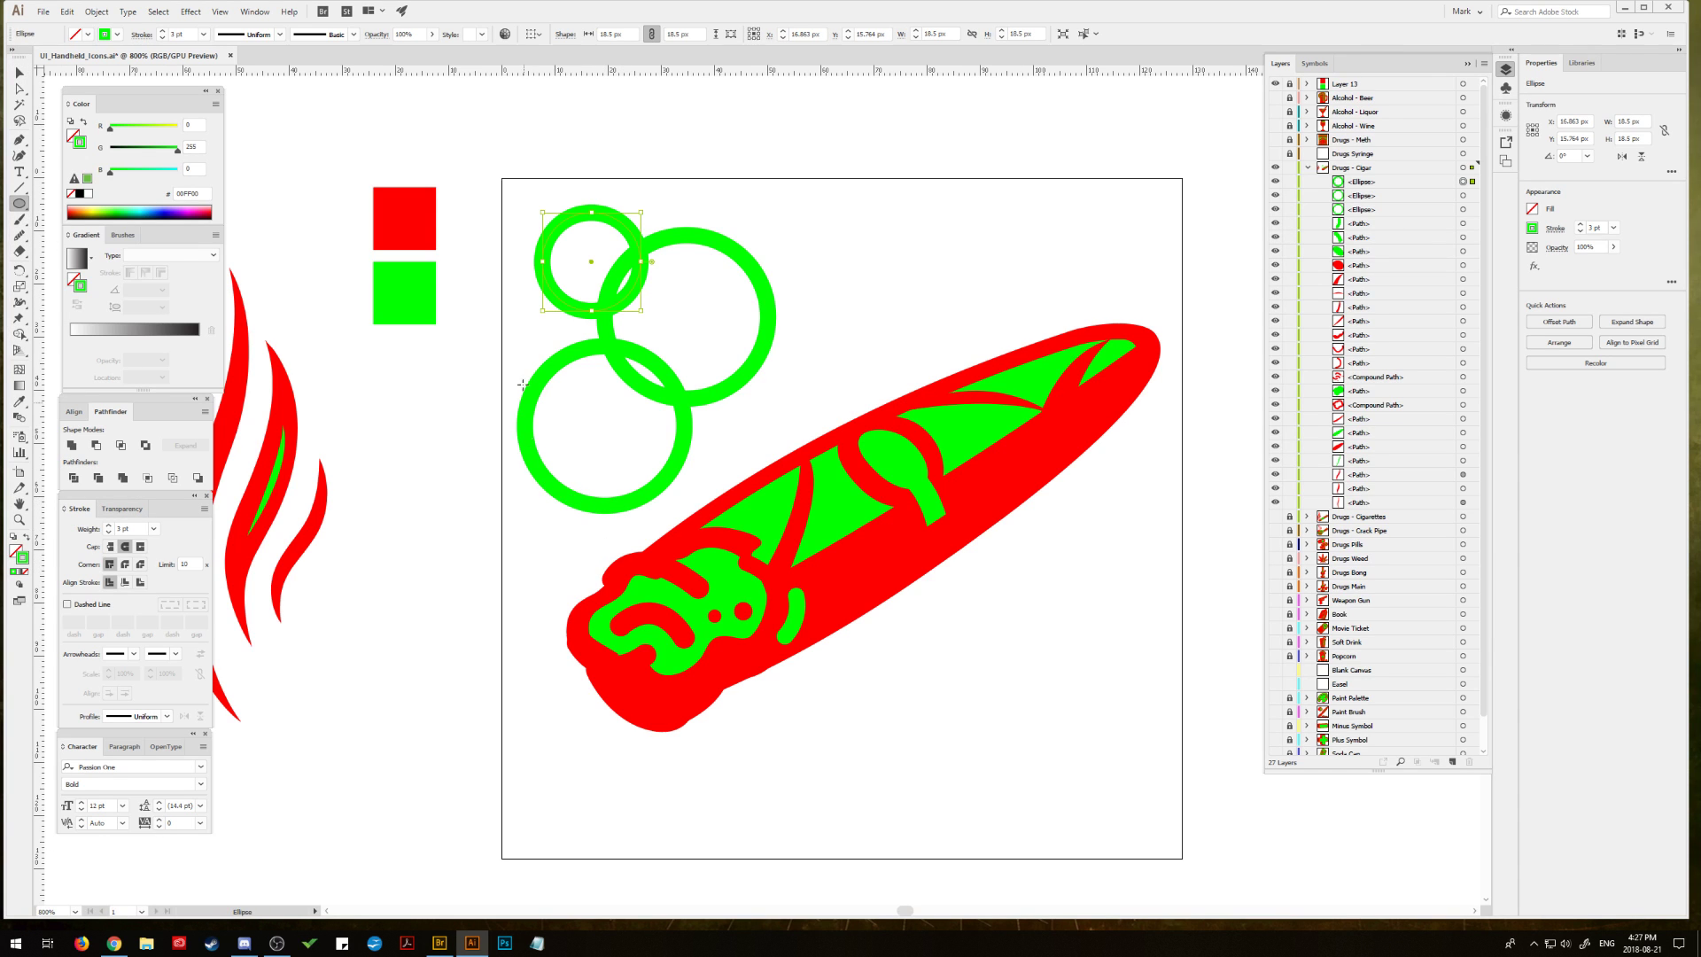
{"action": "left_click", "coordinate": [19, 141]}
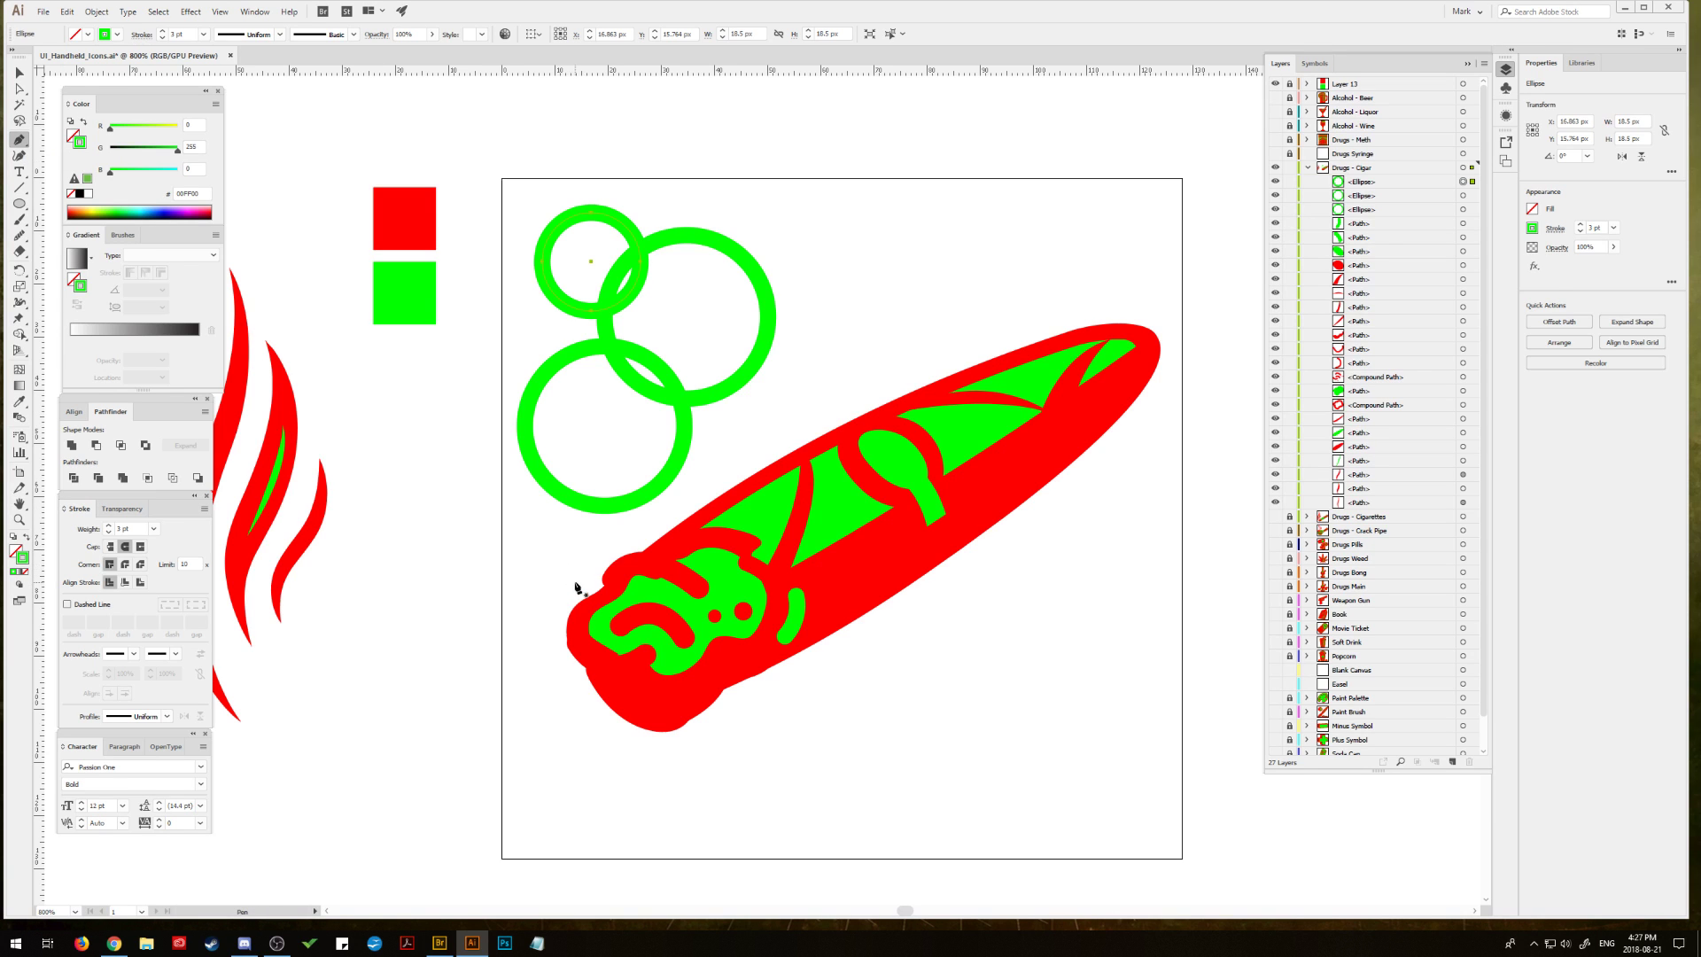
{"action": "left_click", "coordinate": [20, 220]}
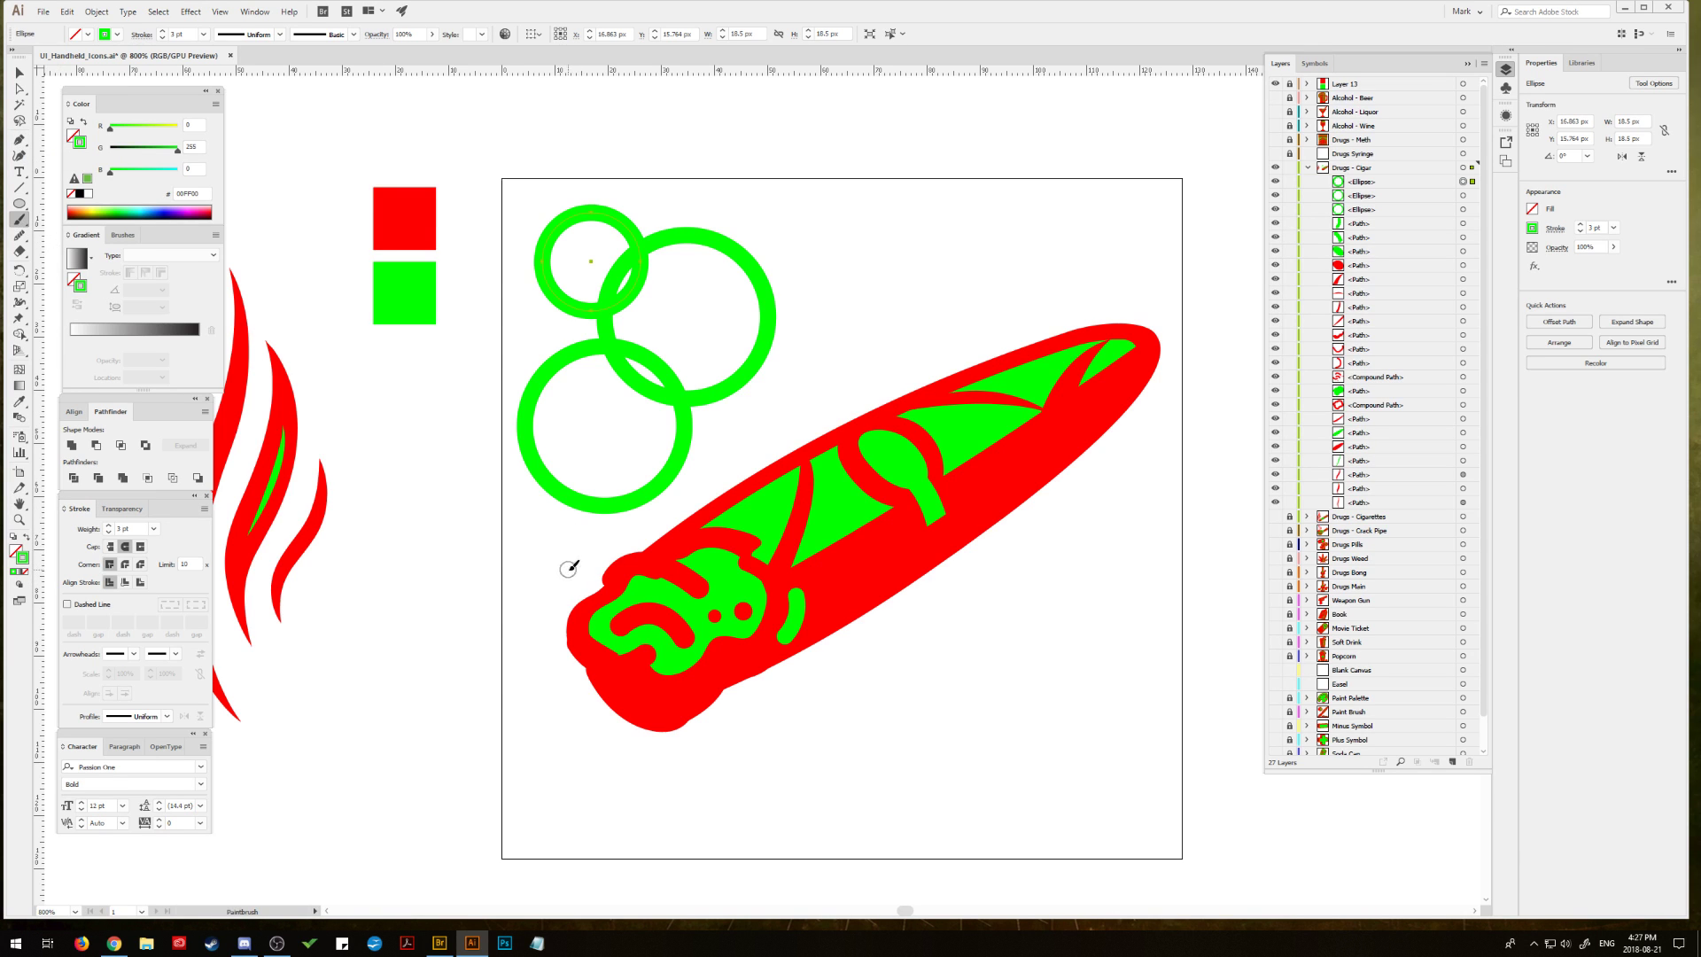
{"action": "mouse_move", "coordinate": [568, 569]}
{"action": "left_mouse_down"}
{"action": "mouse_move", "coordinate": [569, 496]}
{"action": "mouse_move", "coordinate": [530, 449]}
{"action": "mouse_move", "coordinate": [530, 387]}
{"action": "left_mouse_up"}
{"action": "mouse_move", "coordinate": [577, 308]}
{"action": "left_mouse_down"}
{"action": "mouse_move", "coordinate": [566, 239]}
{"action": "mouse_move", "coordinate": [555, 326]}
{"action": "left_mouse_up"}
{"action": "left_click", "coordinate": [20, 72]}
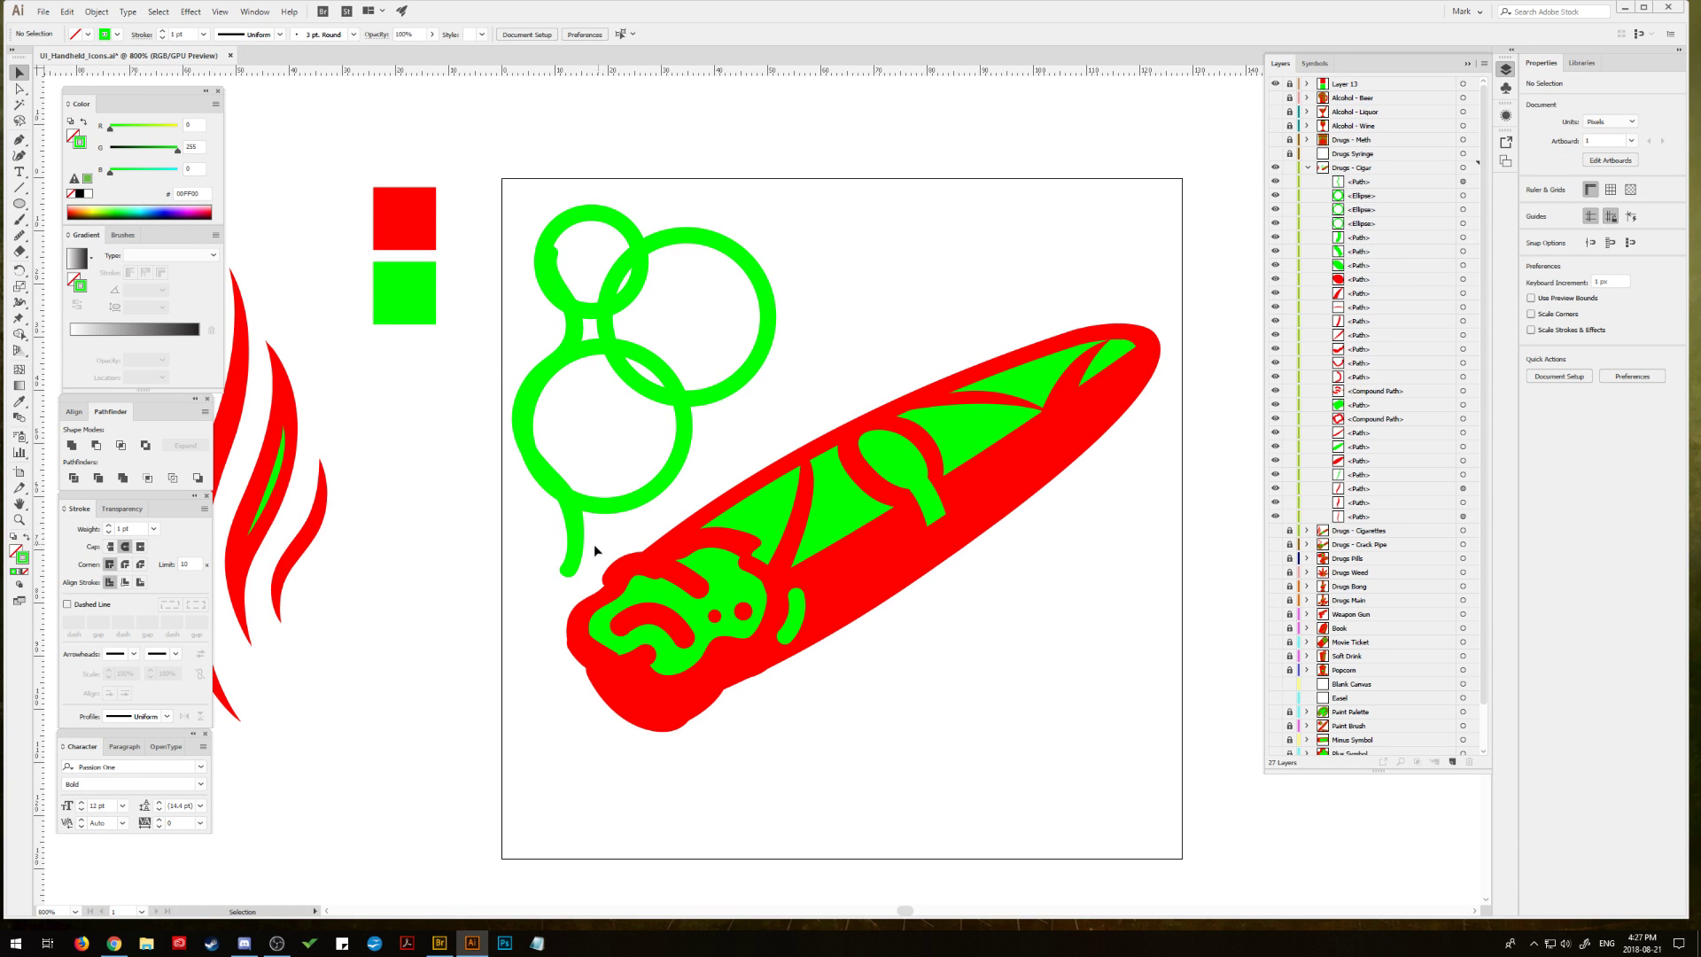
Step: Paint a brush stroke from the ember around the circles' right side into an upper-right lobe, and add a short curl beside it
{"action": "left_click", "coordinate": [714, 248]}
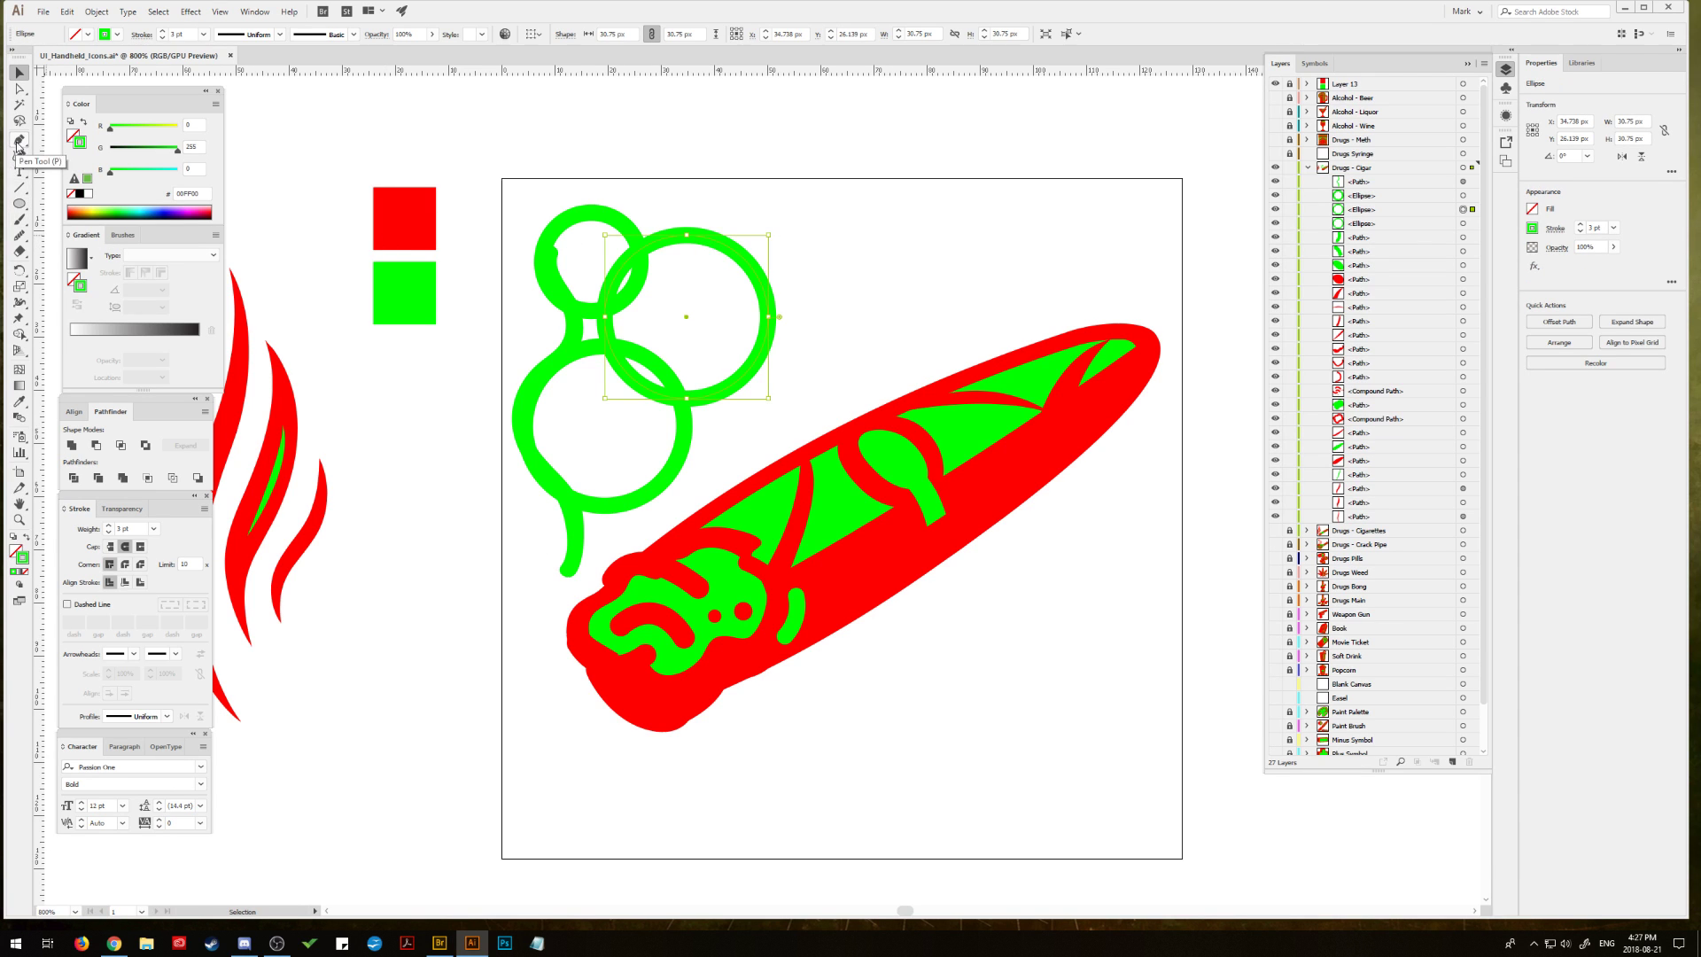
{"action": "left_click", "coordinate": [19, 219]}
{"action": "mouse_move", "coordinate": [579, 575]}
{"action": "left_mouse_down"}
{"action": "mouse_move", "coordinate": [632, 488]}
{"action": "mouse_move", "coordinate": [661, 474]}
{"action": "mouse_move", "coordinate": [701, 367]}
{"action": "mouse_move", "coordinate": [773, 302]}
{"action": "mouse_move", "coordinate": [834, 295]}
{"action": "mouse_move", "coordinate": [833, 240]}
{"action": "mouse_move", "coordinate": [760, 212]}
{"action": "left_mouse_up"}
{"action": "mouse_move", "coordinate": [737, 199]}
{"action": "left_mouse_down"}
{"action": "mouse_move", "coordinate": [690, 265]}
{"action": "mouse_move", "coordinate": [709, 289]}
{"action": "left_mouse_up"}
{"action": "left_click", "coordinate": [19, 72]}
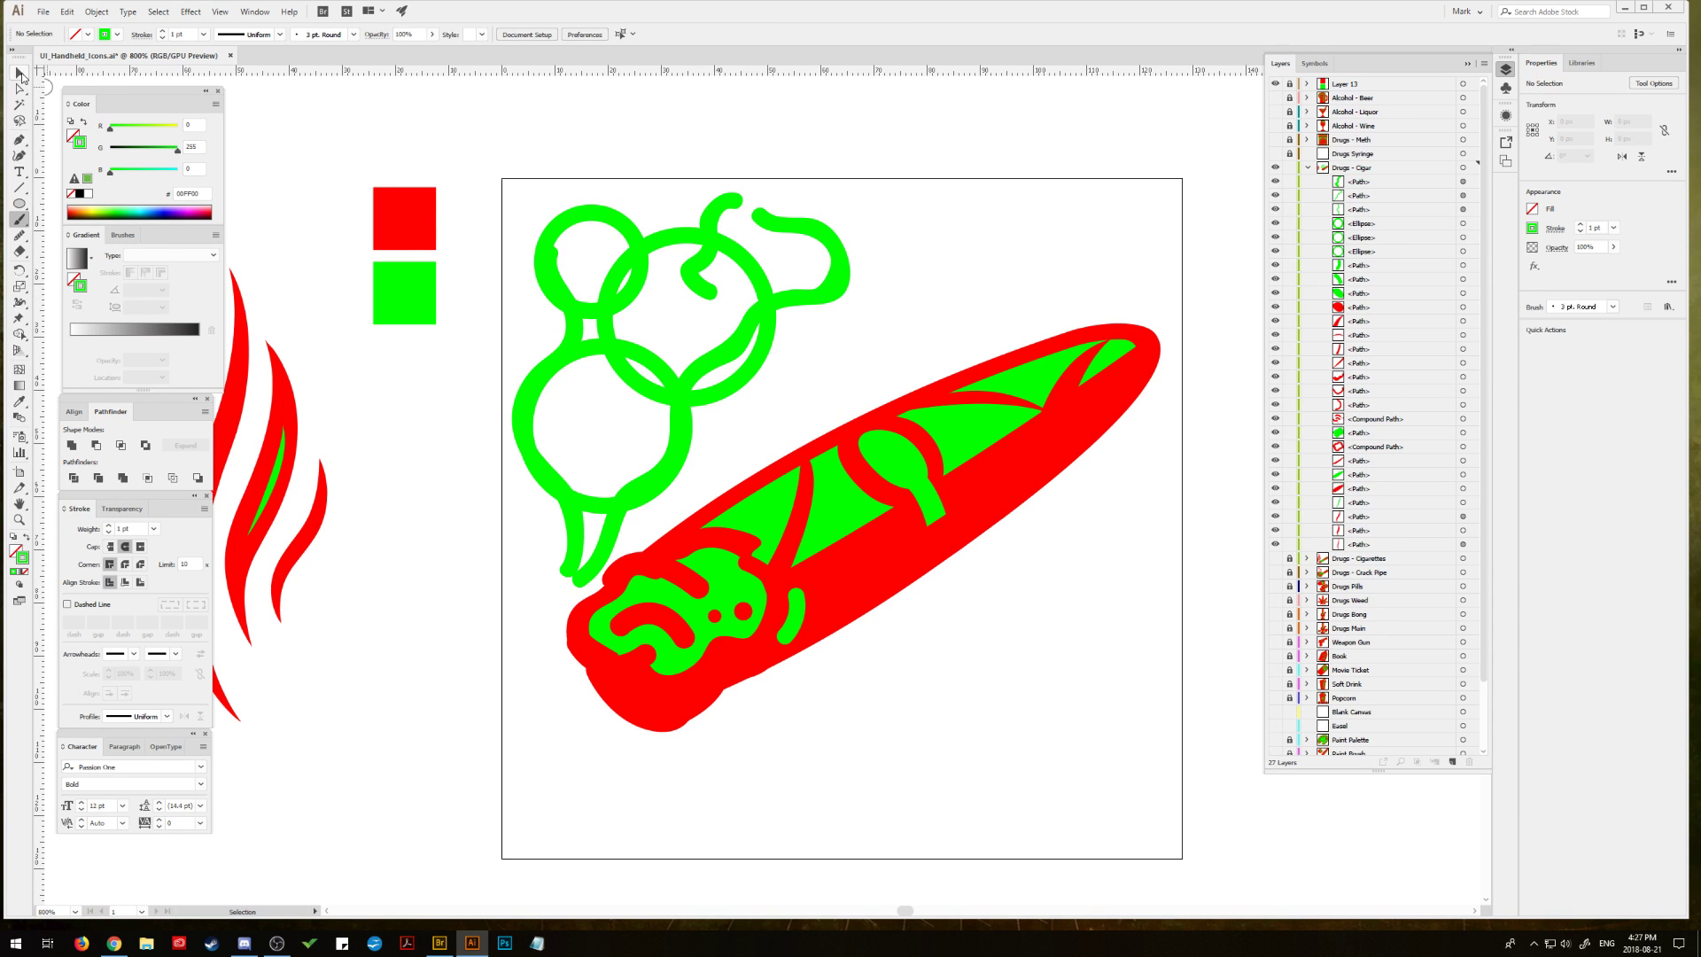
Step: Convert the three circles and the brush strokes to outlined fills and unite them into one smoke shape
{"action": "left_click_drag", "start_coordinate": [778, 384], "coordinate": [775, 385]}
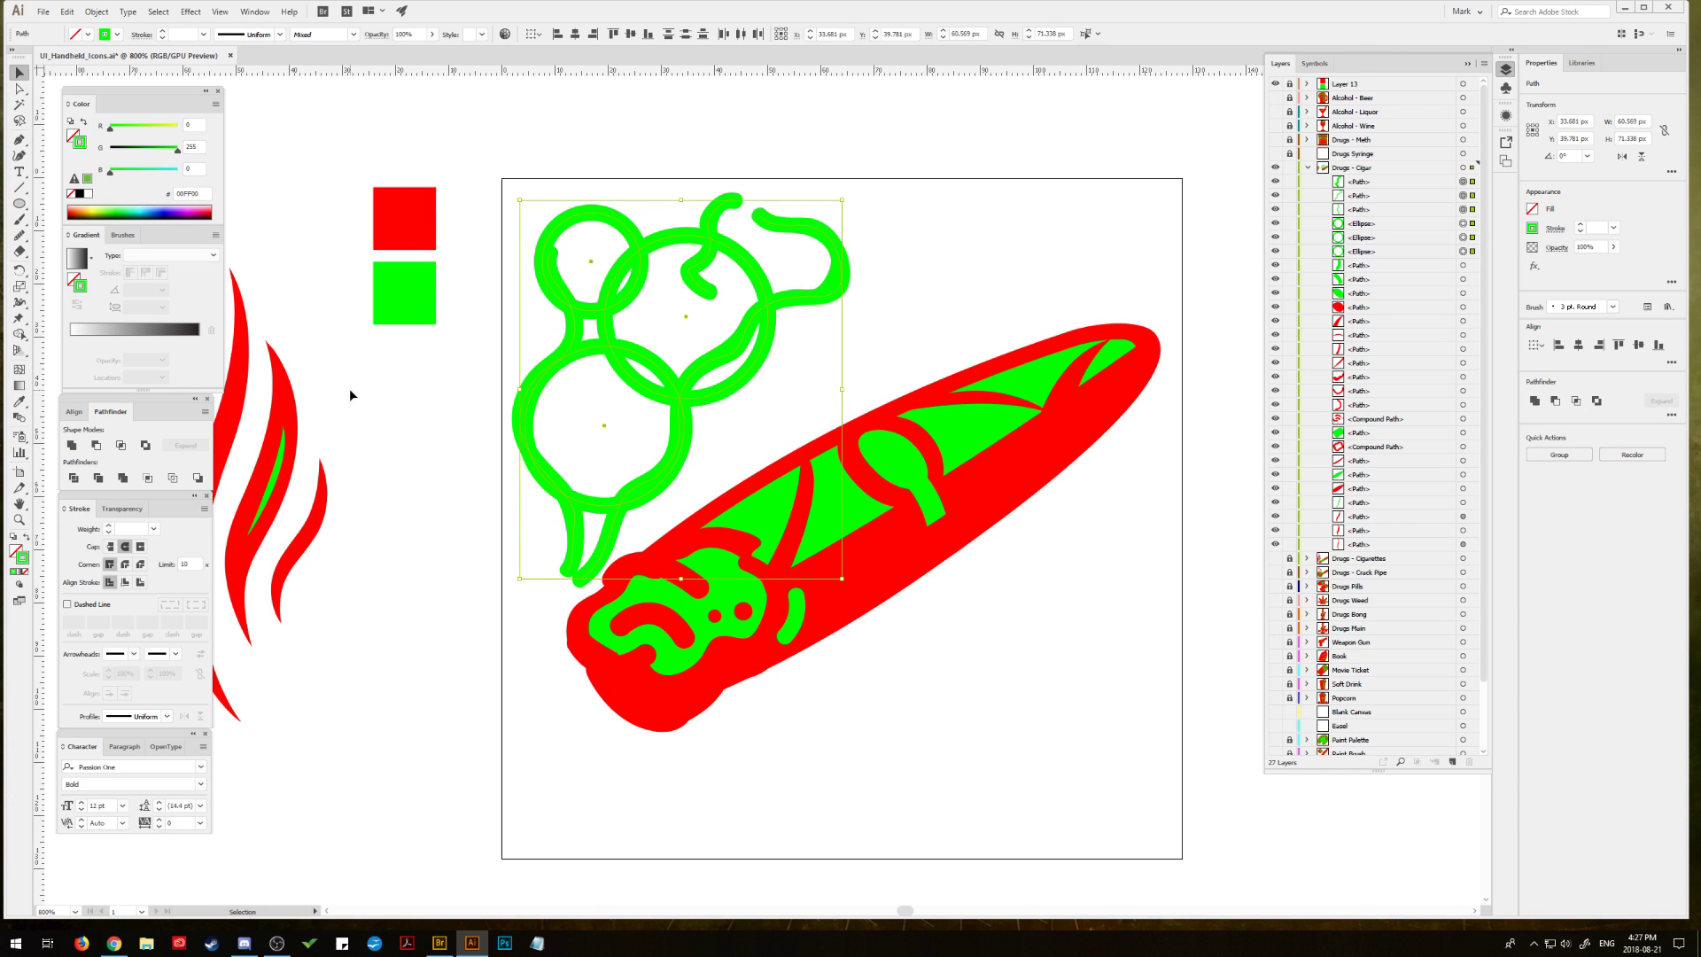
{"action": "left_click", "coordinate": [97, 11]}
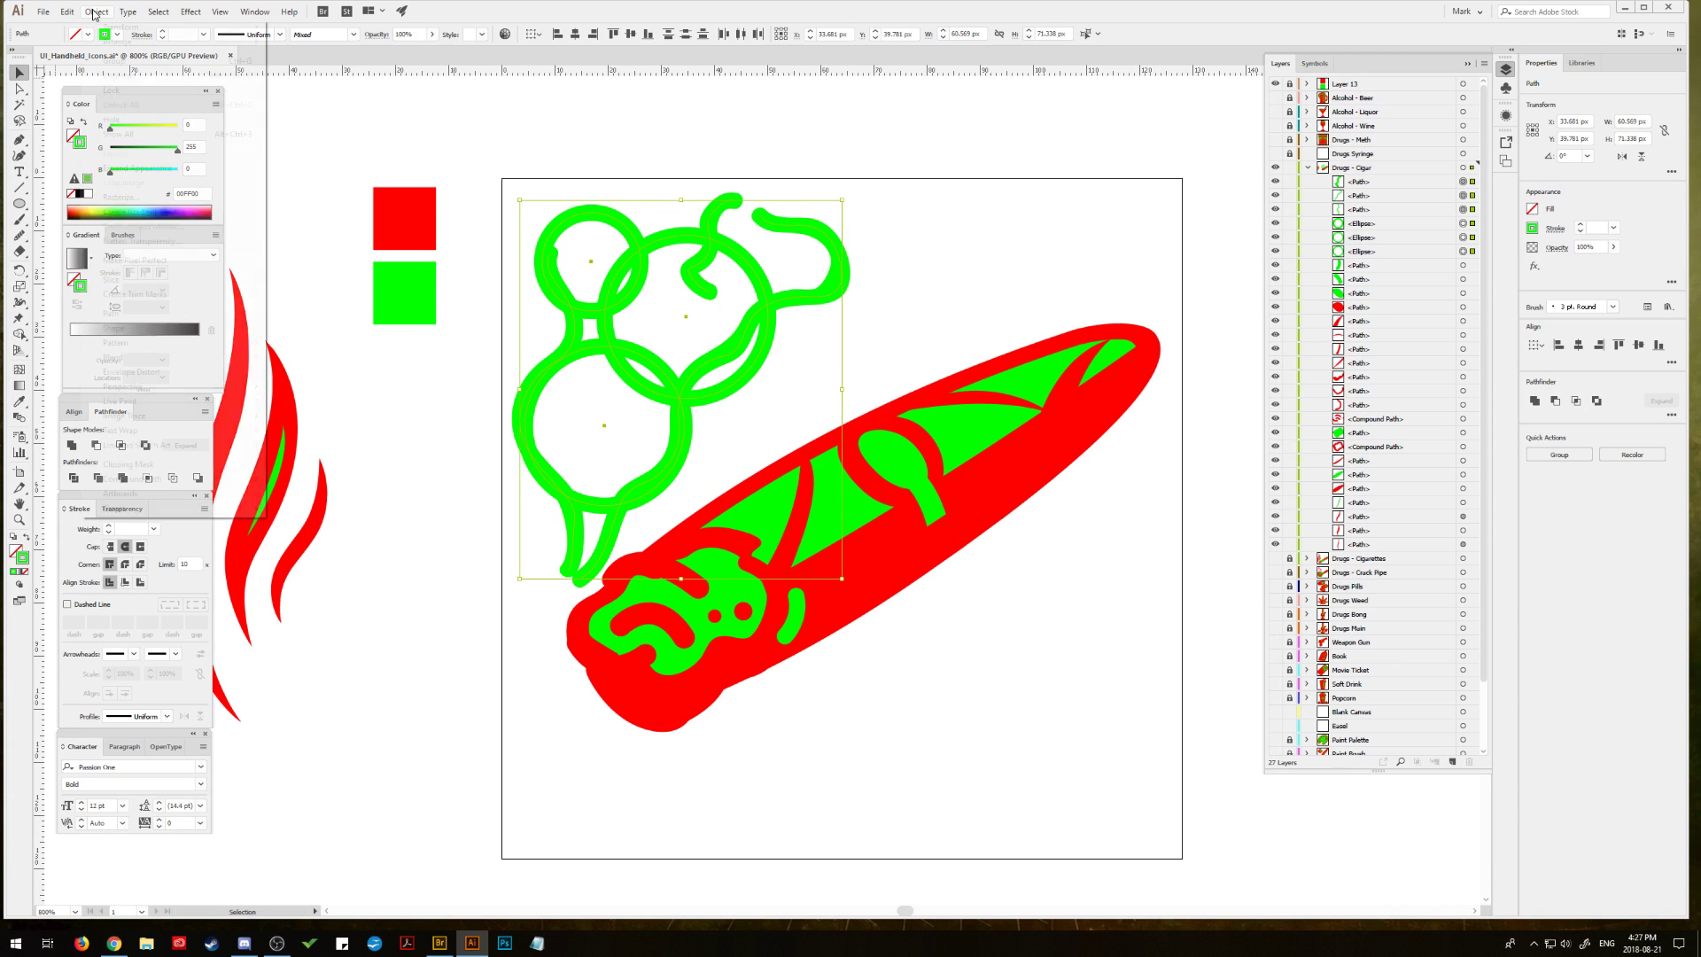
{"action": "left_click", "coordinate": [336, 350]}
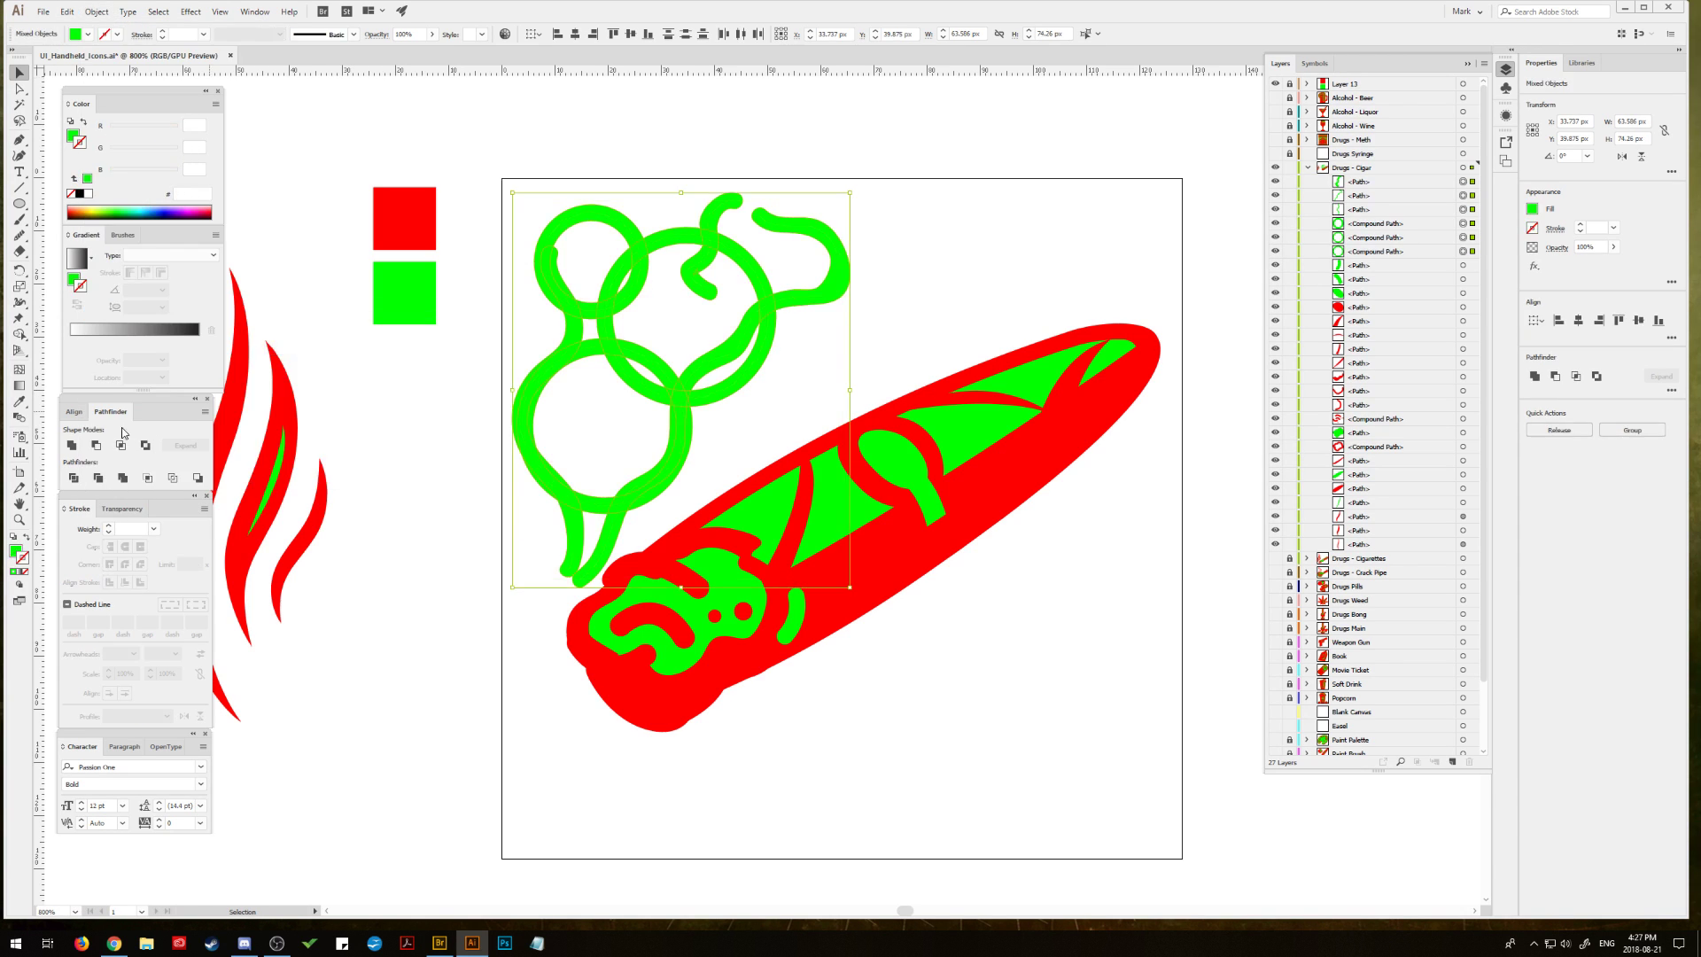
{"action": "left_click", "coordinate": [72, 445]}
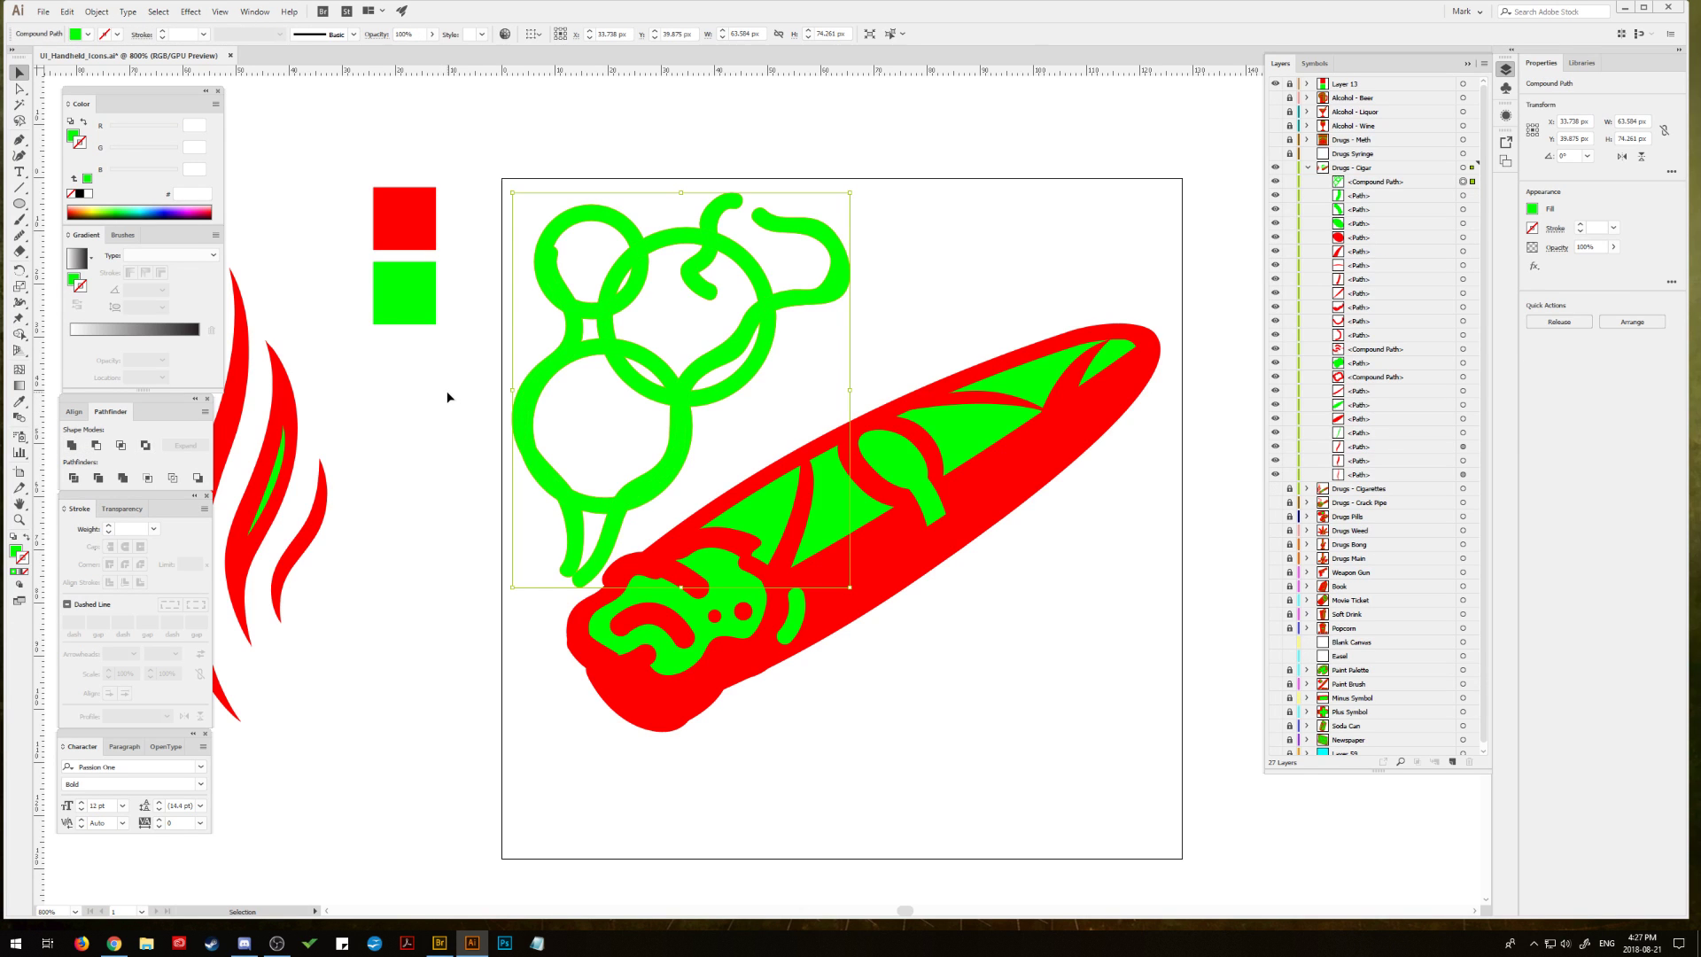
Step: Fill the united smoke shape with the red swatch colour
{"action": "left_click", "coordinate": [27, 403]}
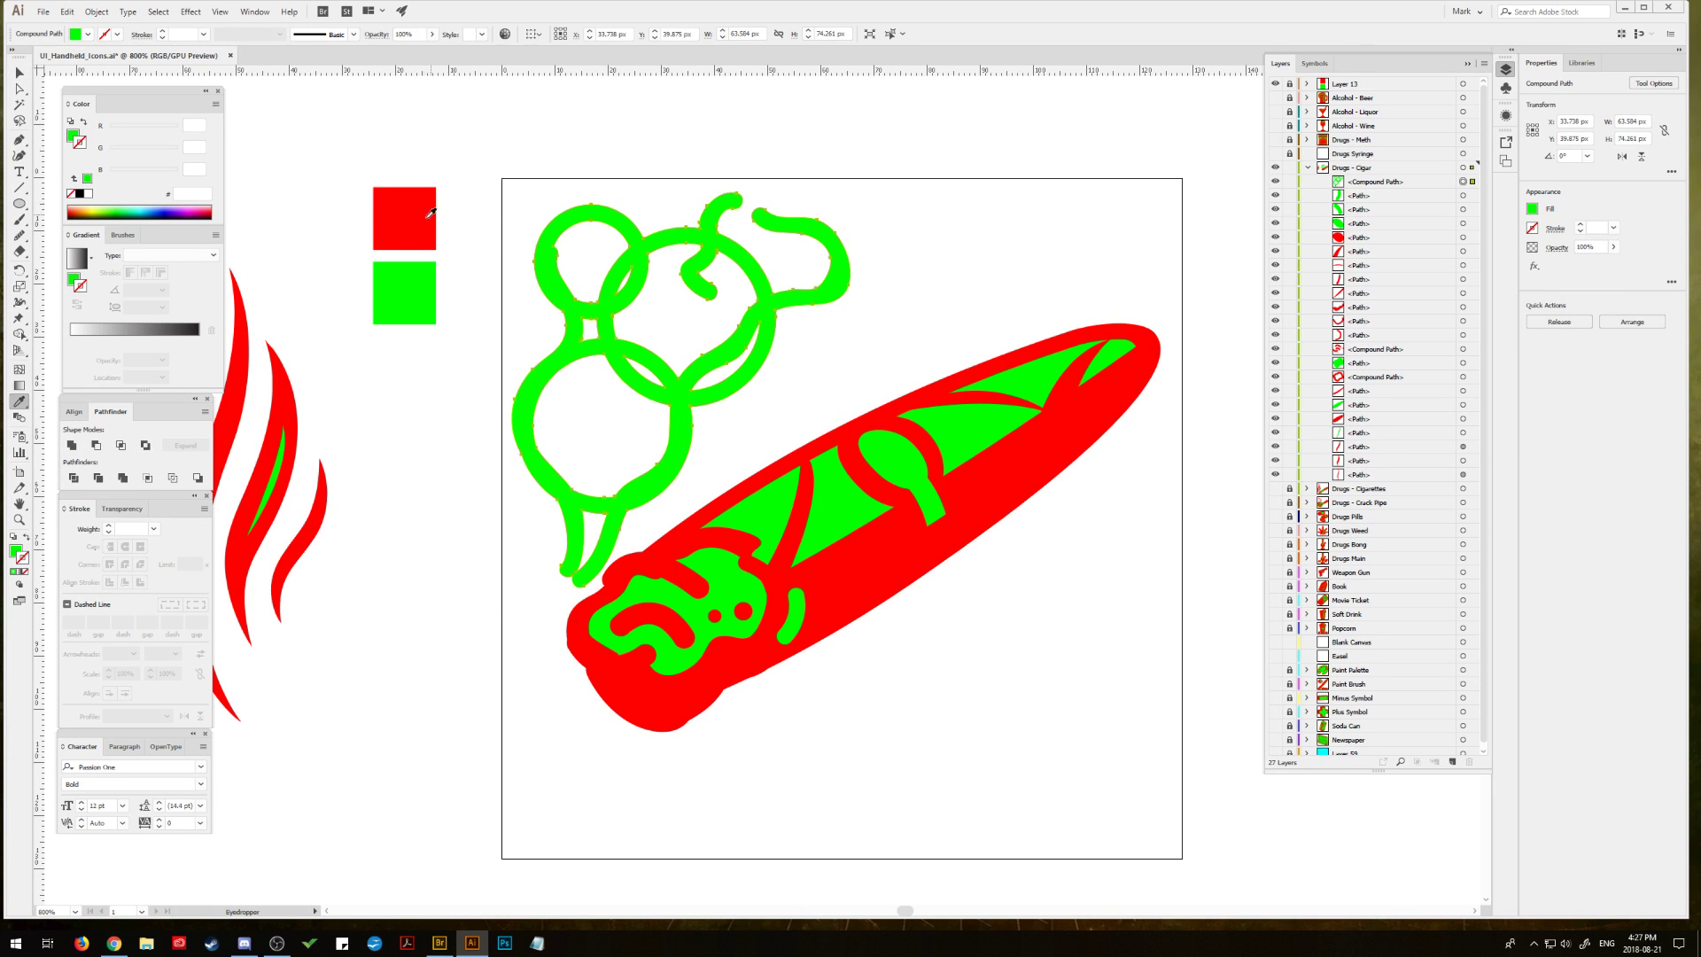
{"action": "left_click", "coordinate": [431, 214]}
{"action": "left_click", "coordinate": [20, 73]}
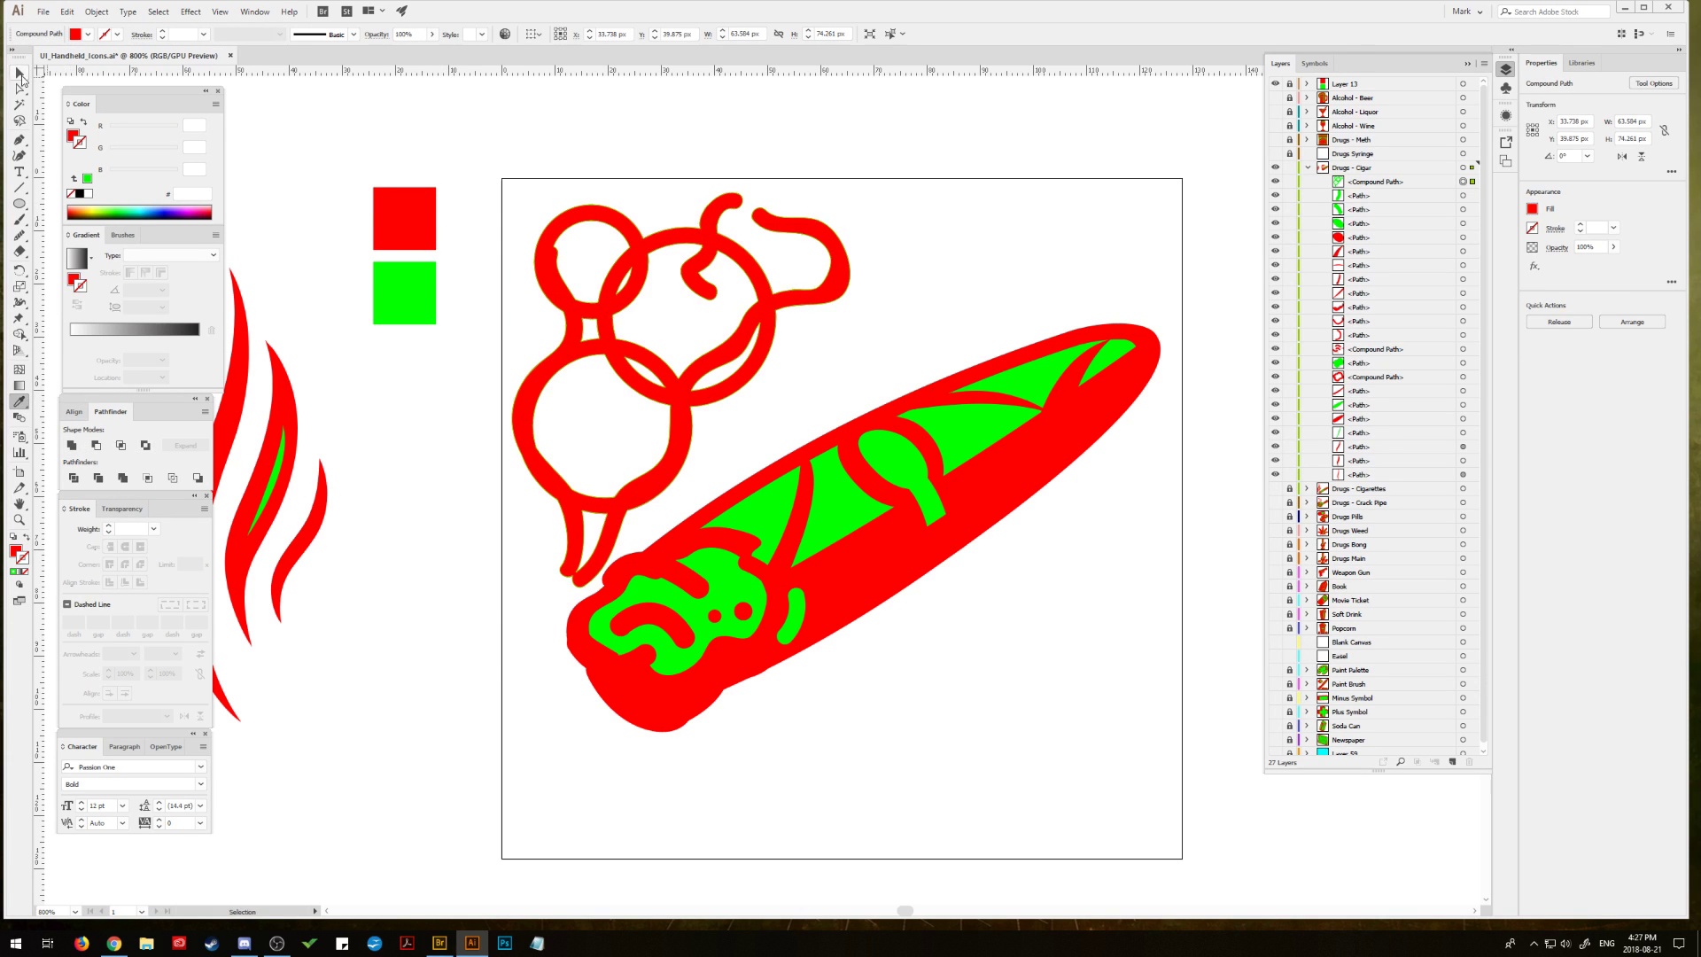
{"action": "left_click", "coordinate": [469, 163]}
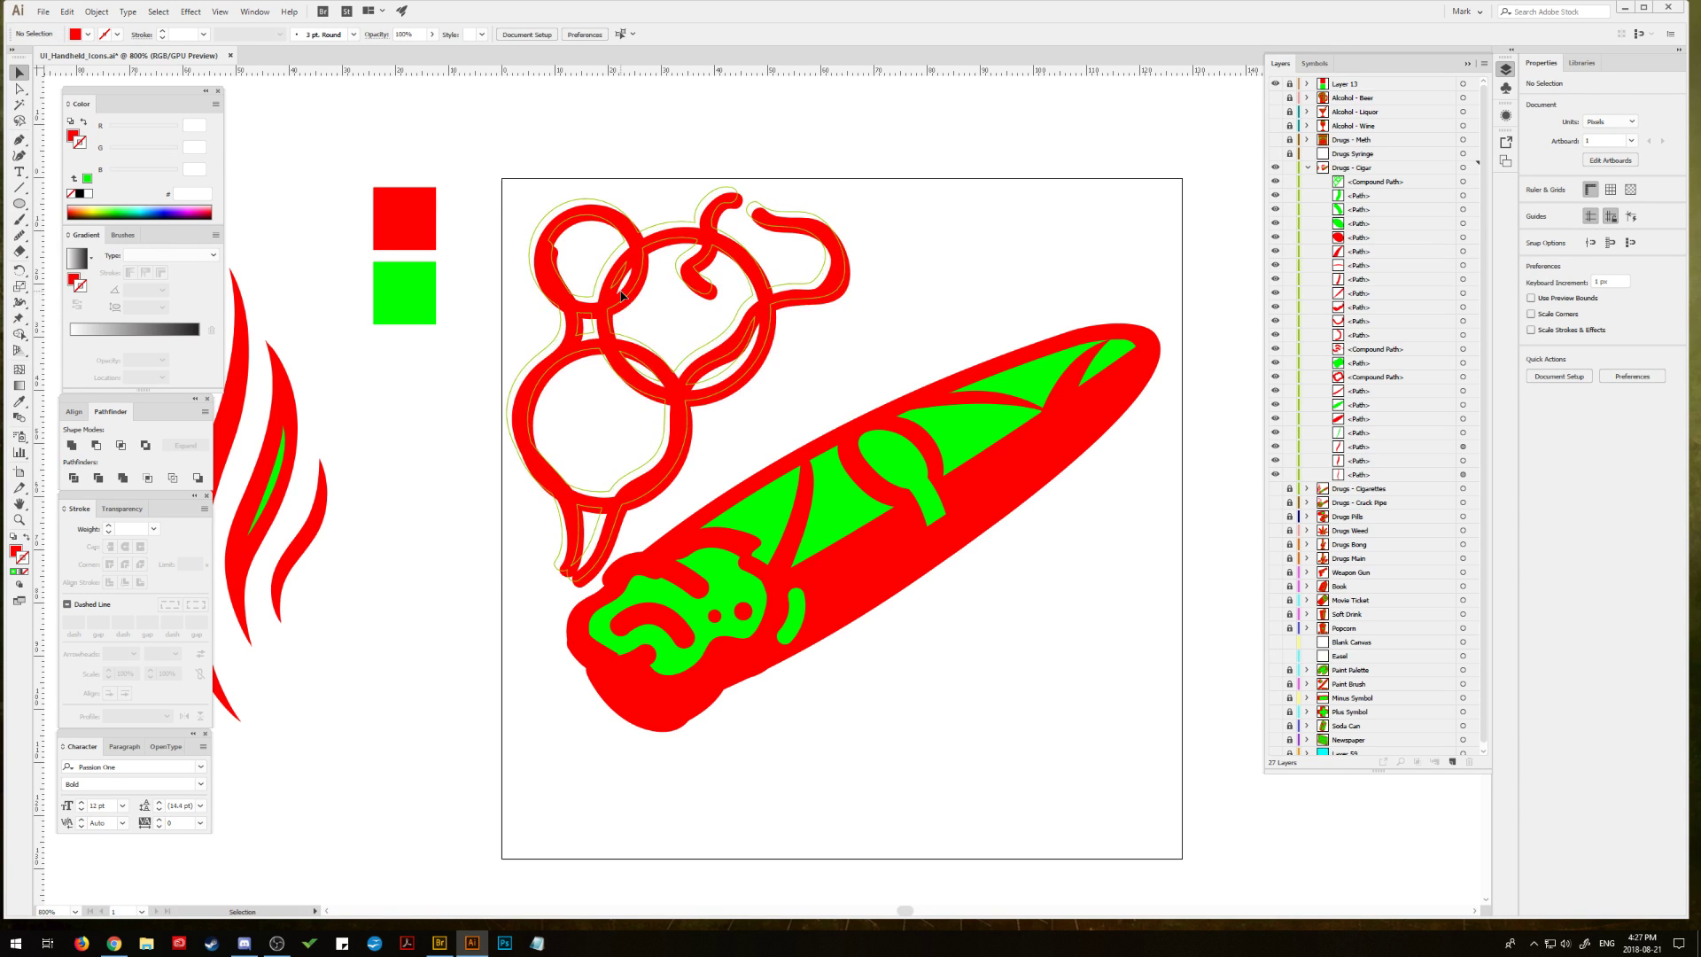
Step: Shift the red smoke shape slightly up and to the left and scale it down a little
{"action": "left_click", "coordinate": [622, 295]}
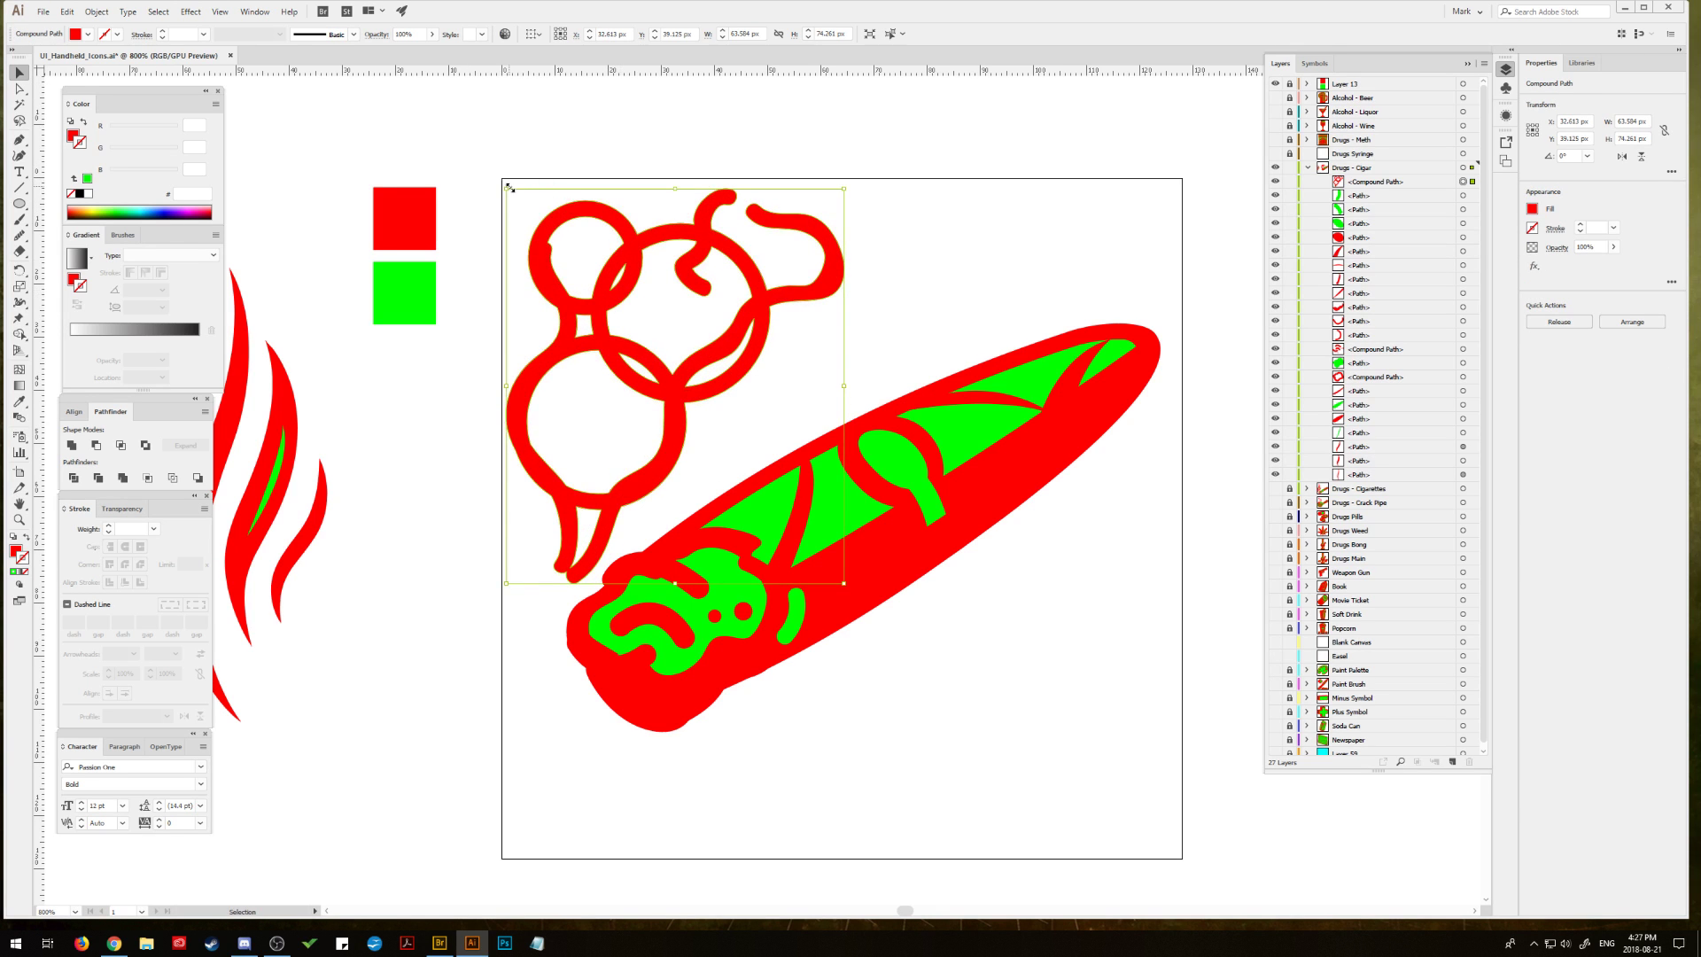
{"action": "left_click_drag", "start_coordinate": [509, 187], "coordinate": [513, 197]}
{"action": "key", "text": "ctrl+z"}
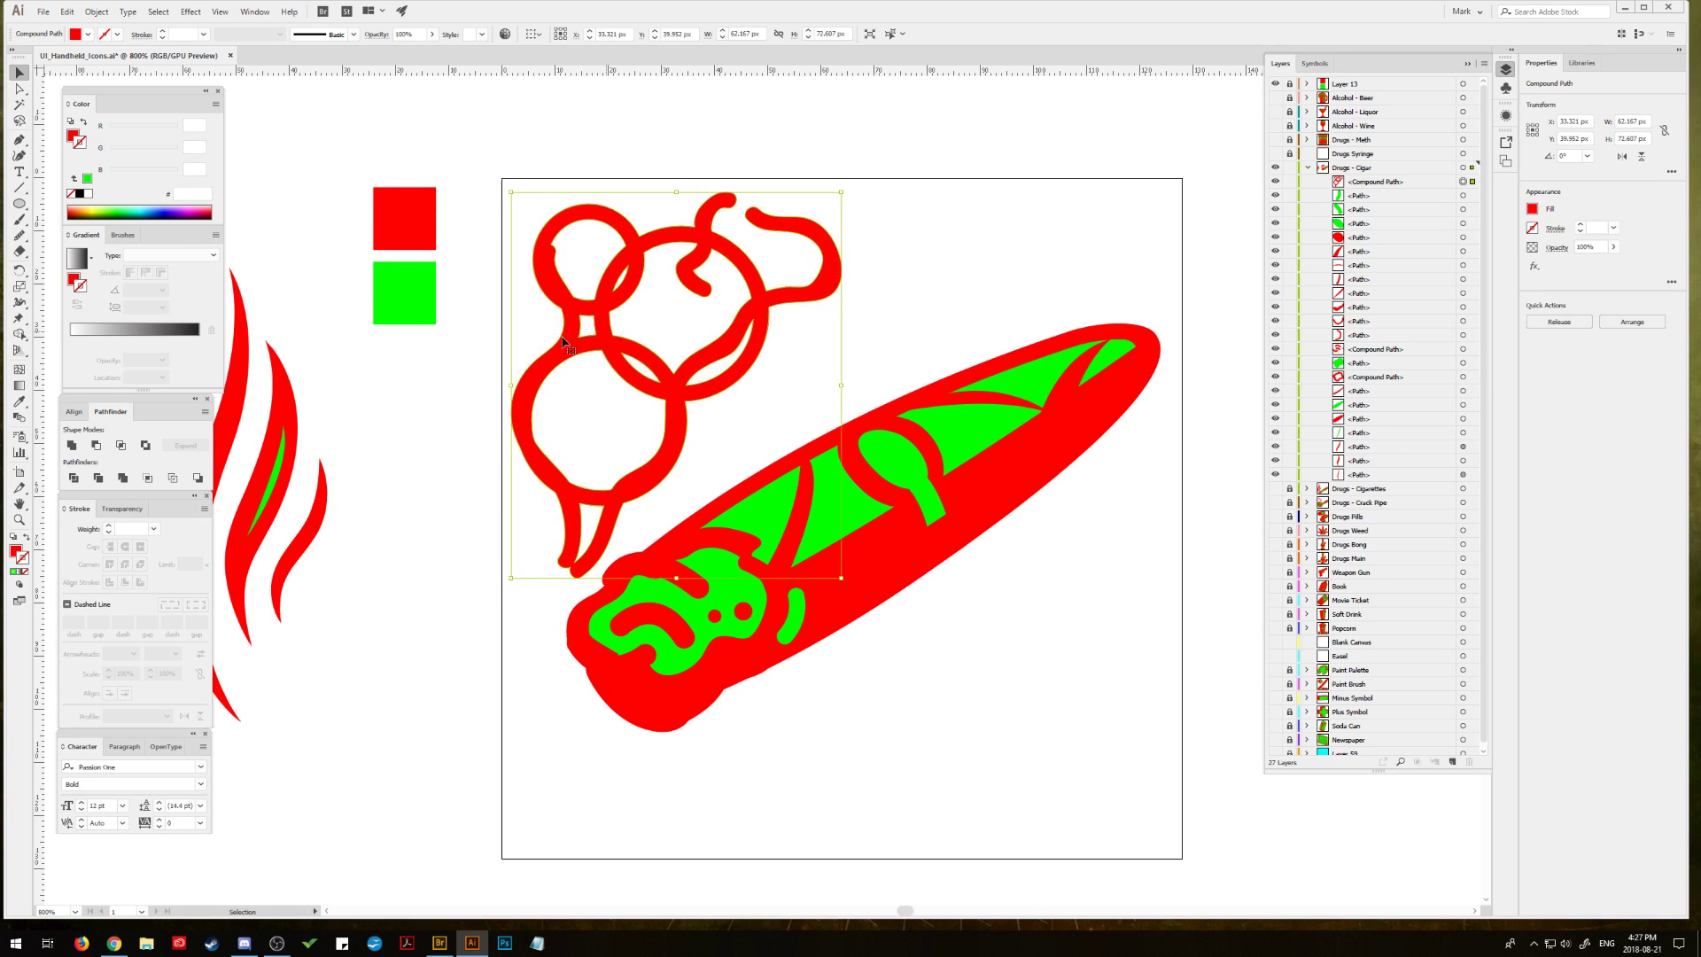
Step: Delete the inner cut-out outlines in the smoke's lower circle, tail and the overlap with the right circle
{"action": "key", "text": "a"}
{"action": "left_click", "coordinate": [467, 456]}
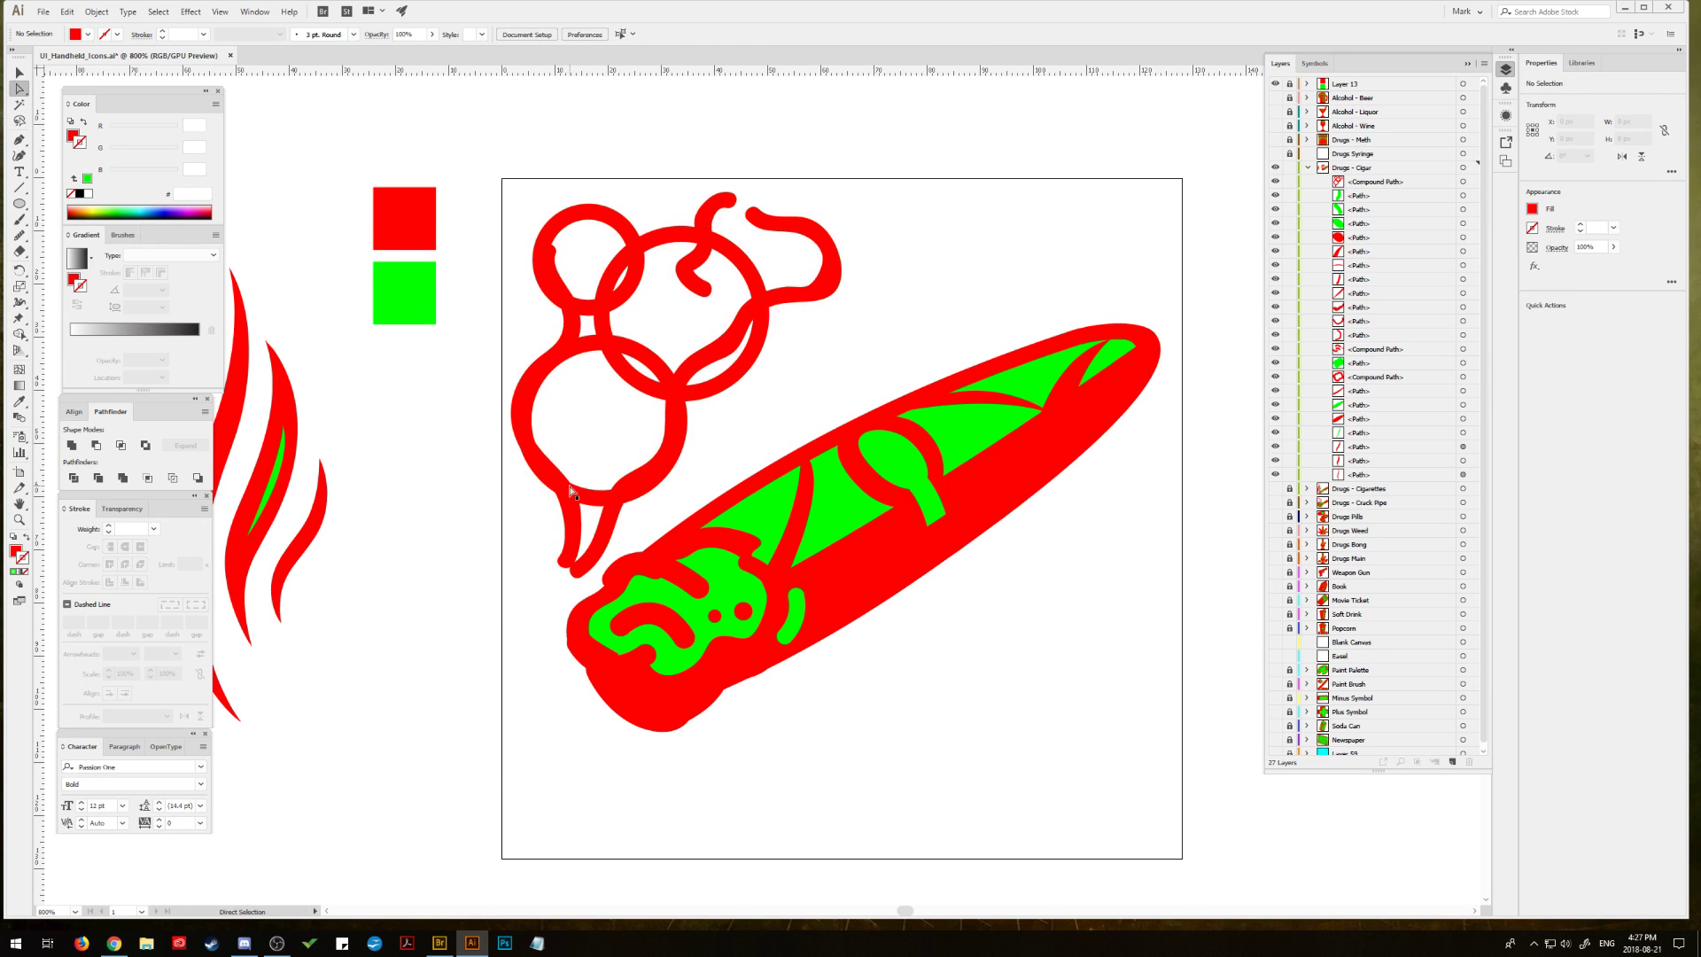
{"action": "left_click", "coordinate": [572, 489]}
{"action": "key", "text": "Delete"}
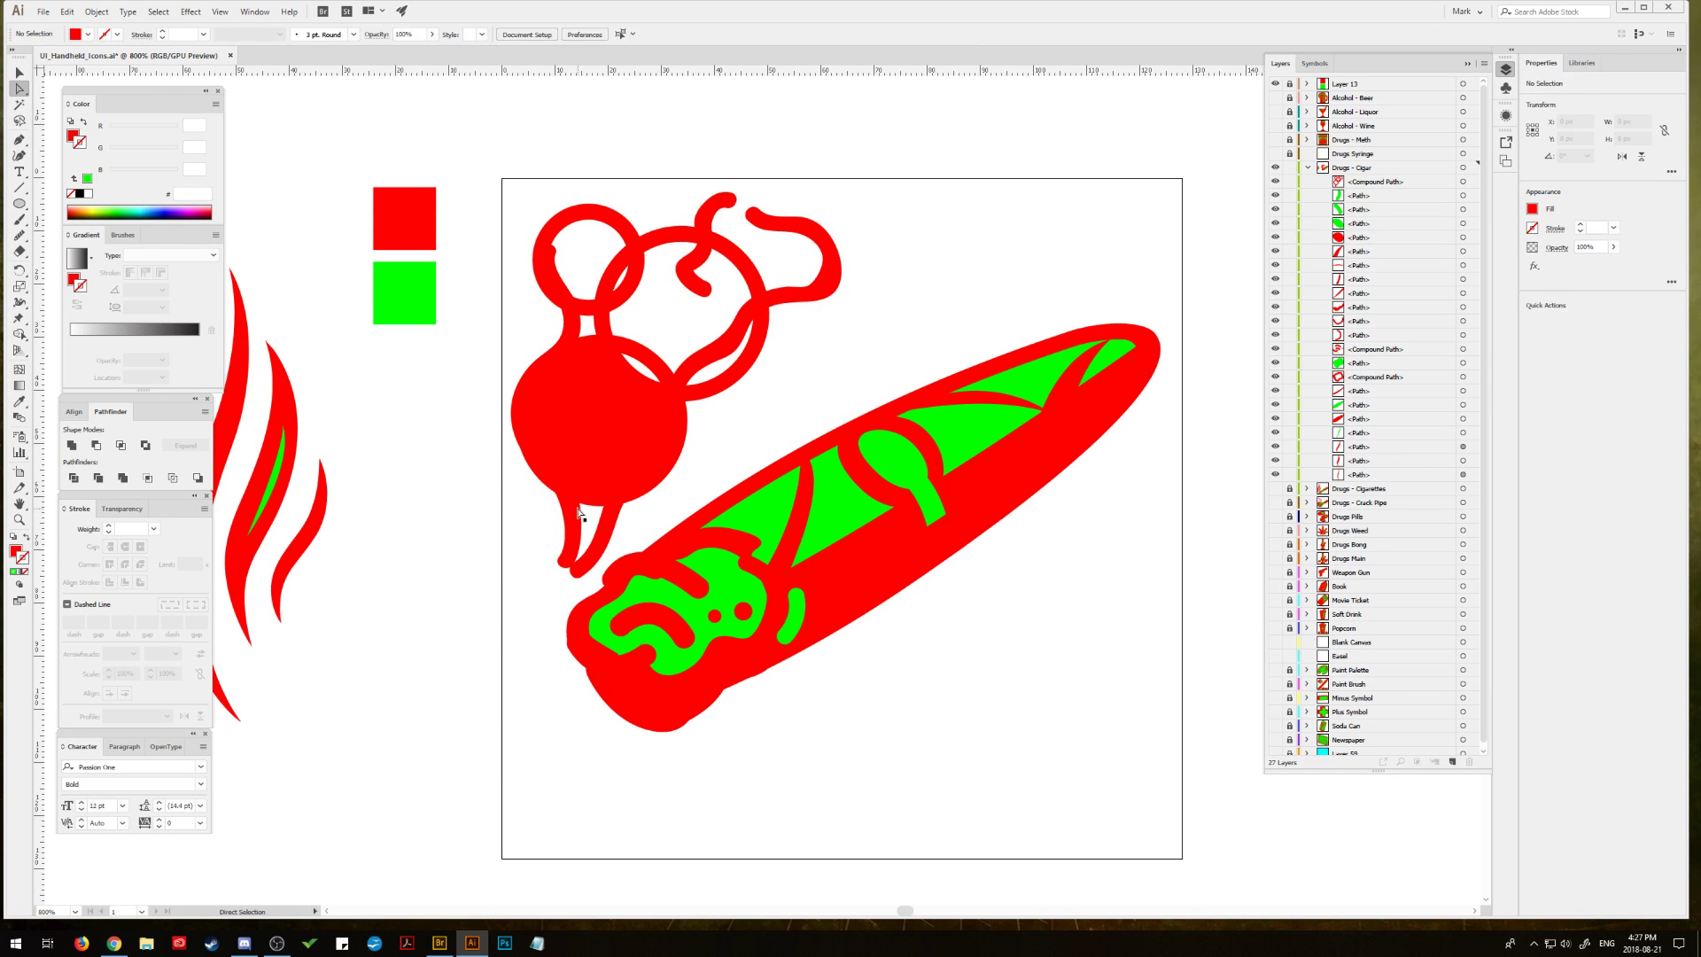
{"action": "left_click", "coordinate": [582, 512]}
{"action": "key", "text": "Delete"}
{"action": "left_click", "coordinate": [657, 390]}
{"action": "key", "text": "Delete"}
Step: Delete the remaining cut-out outlines inside the smoke's neck and two upper circles so they are solid red
{"action": "left_click", "coordinate": [599, 306]}
{"action": "key", "text": "Delete"}
{"action": "left_click", "coordinate": [614, 308]}
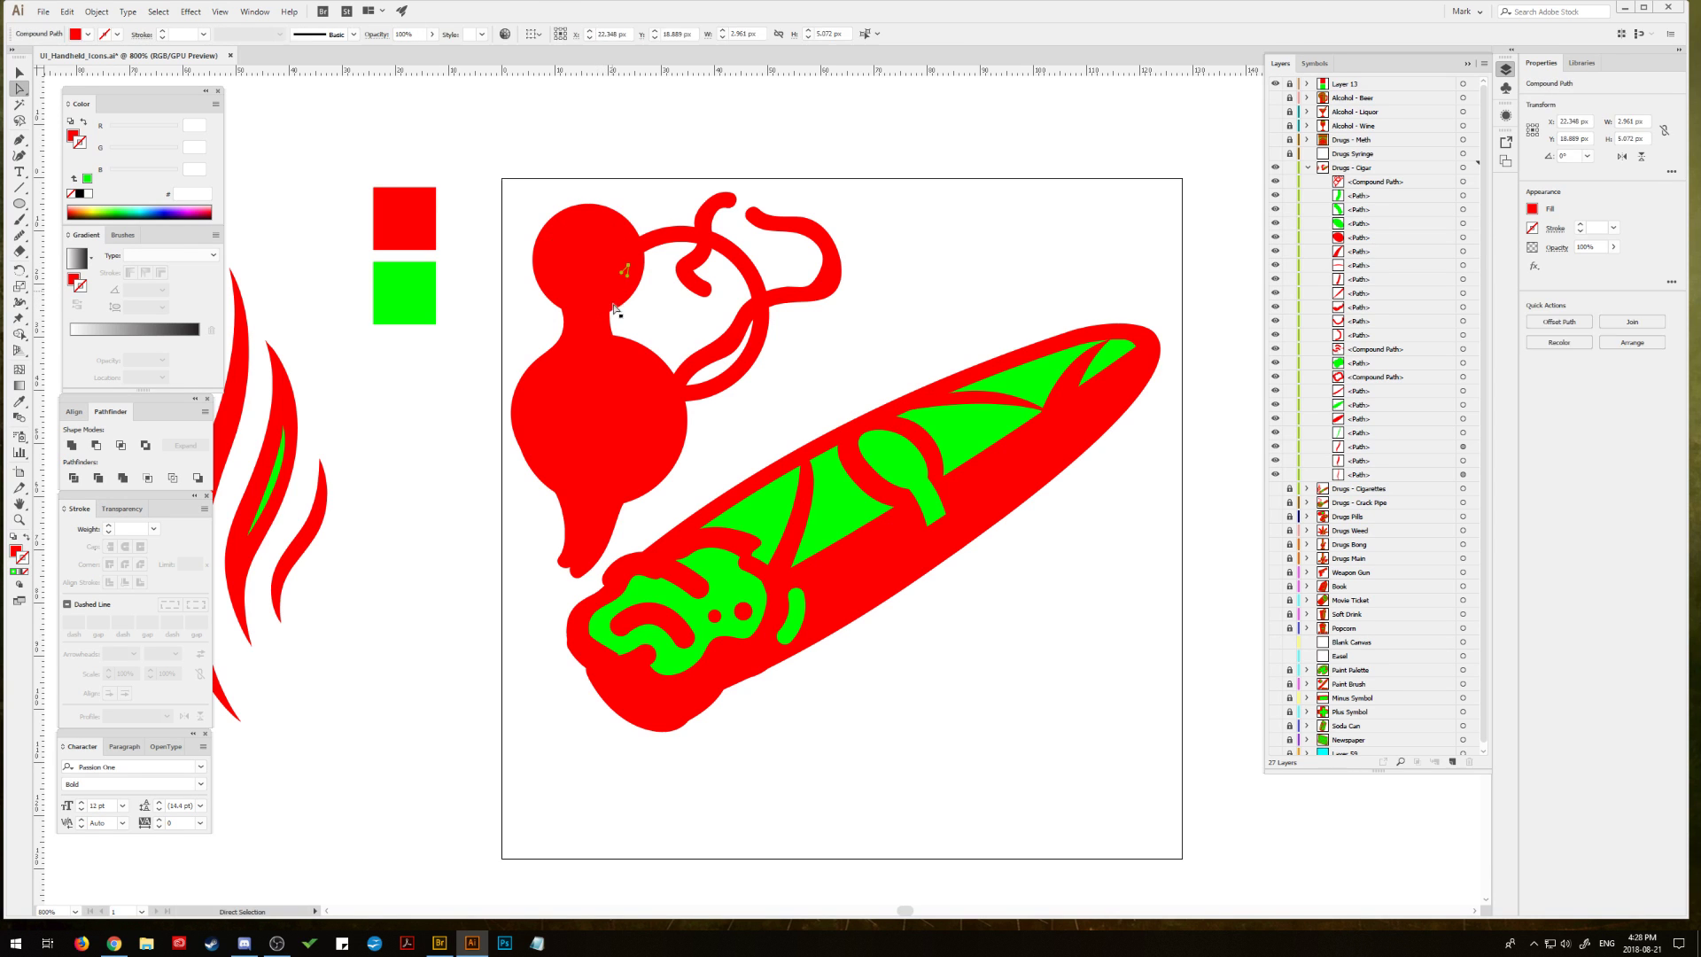
{"action": "left_click", "coordinate": [615, 310]}
{"action": "key", "text": "Delete"}
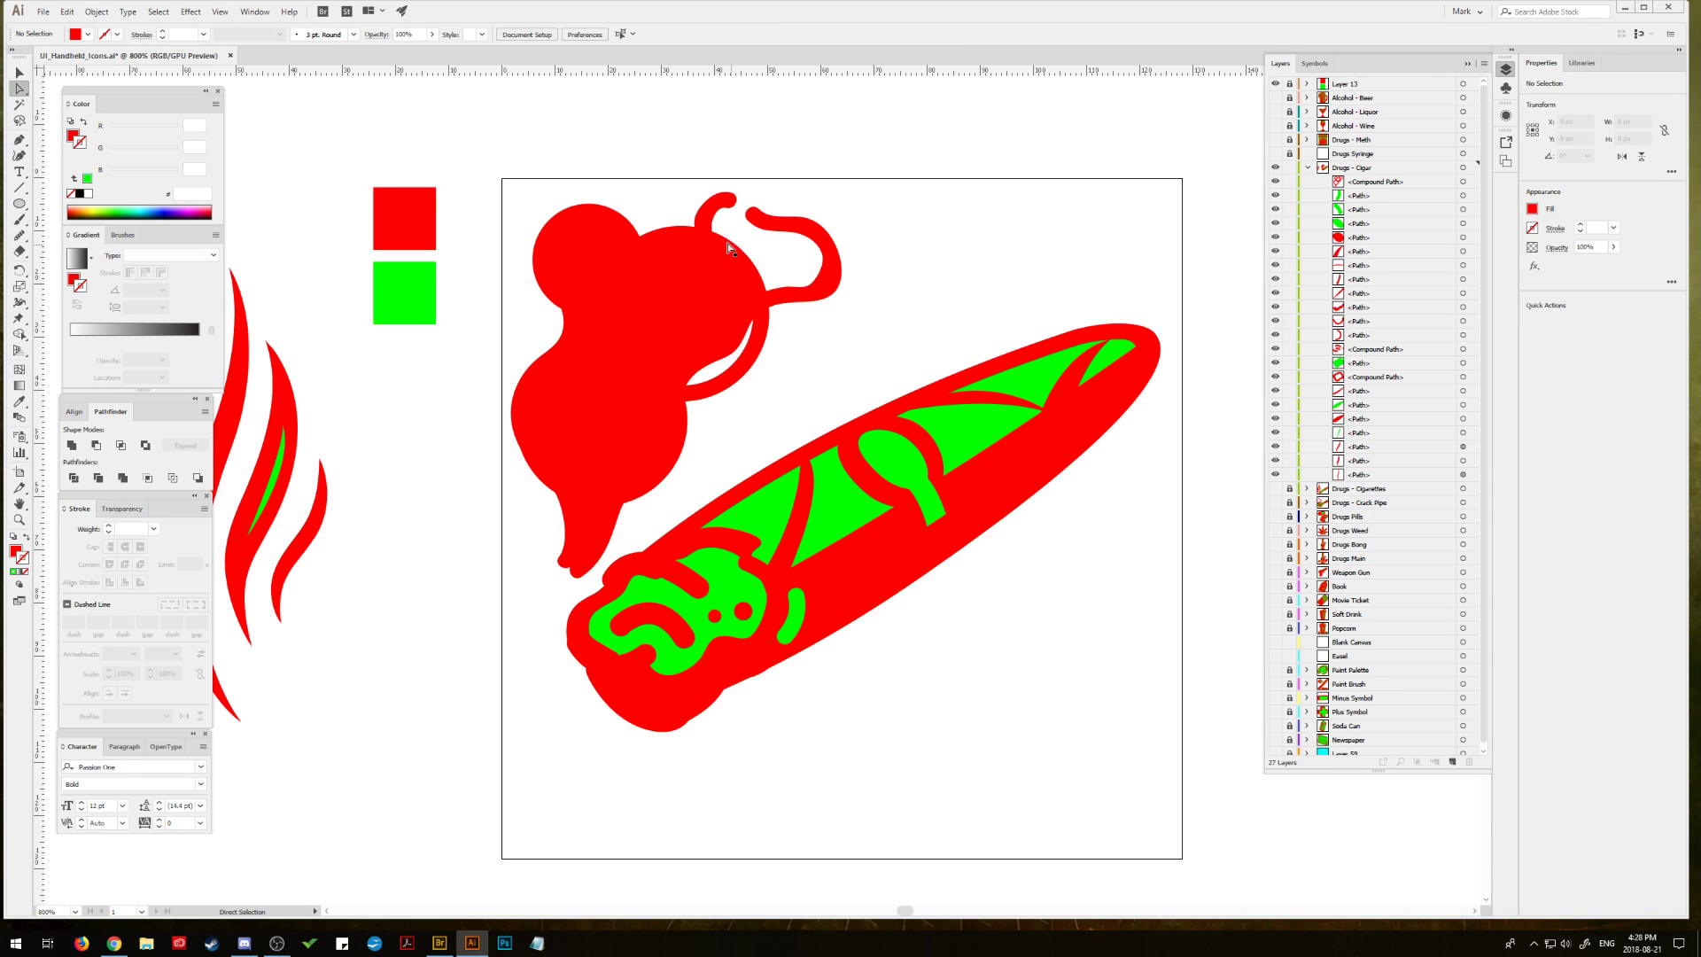
{"action": "left_click", "coordinate": [748, 333]}
{"action": "key", "text": "Delete"}
Step: Smooth the left edge of the smoke shape's lower bulge with the Smooth tool
{"action": "left_click", "coordinate": [18, 142]}
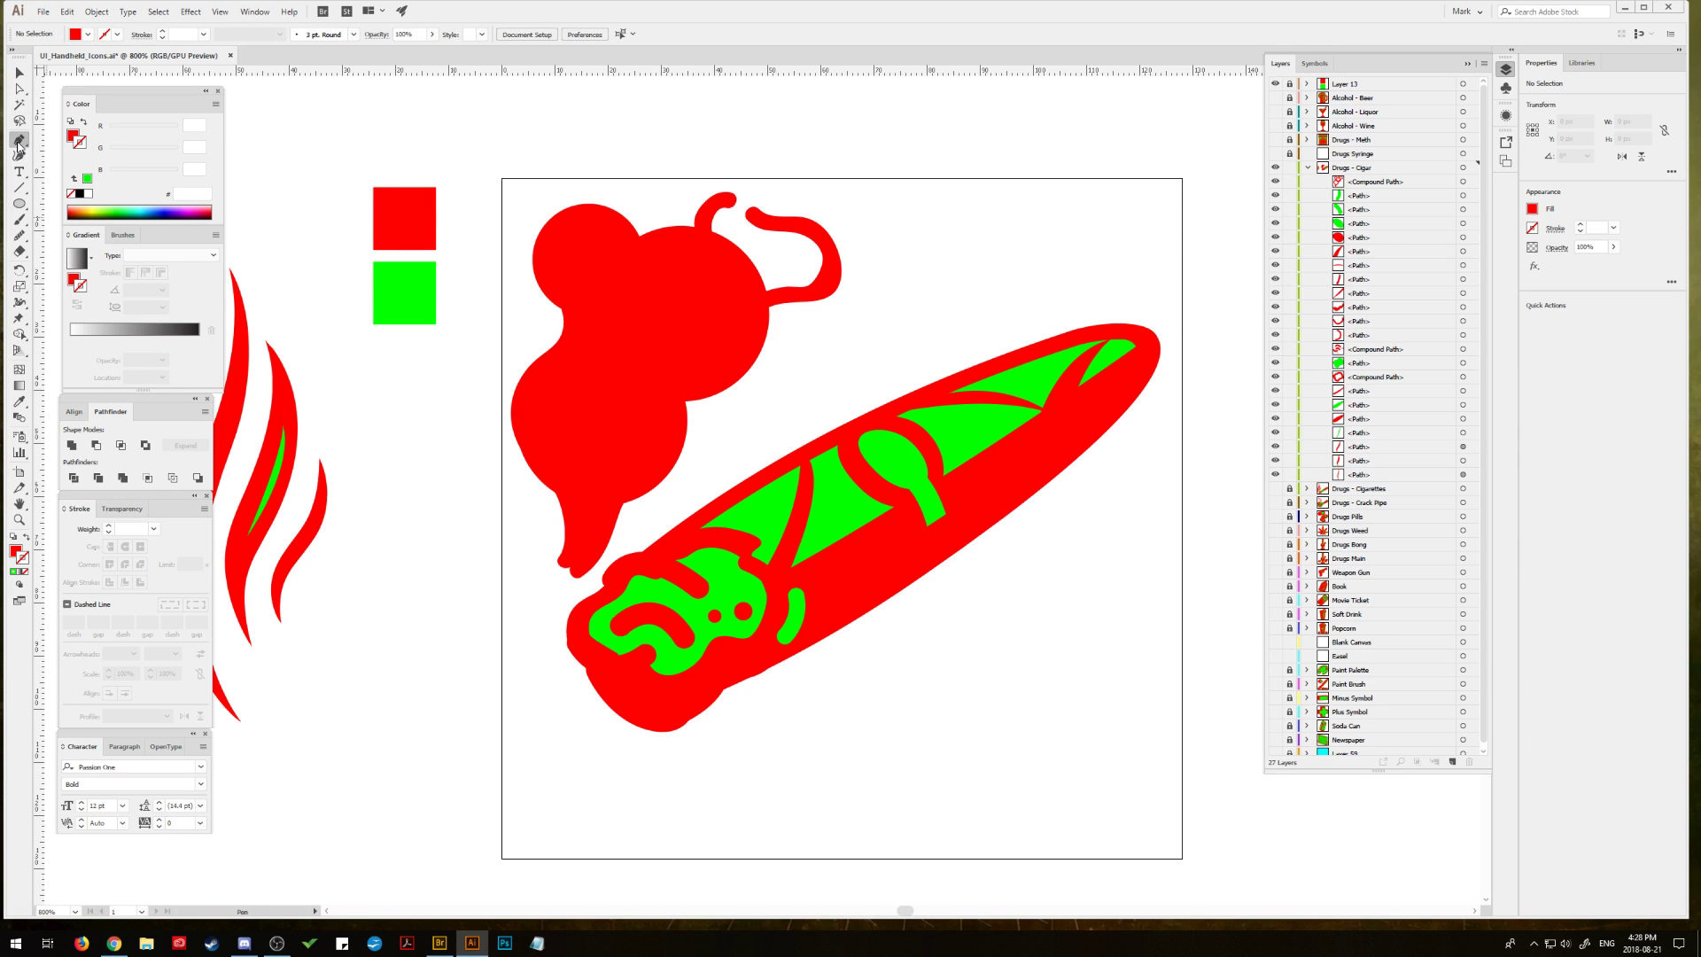
{"action": "key", "text": "v"}
{"action": "left_click", "coordinate": [625, 395]}
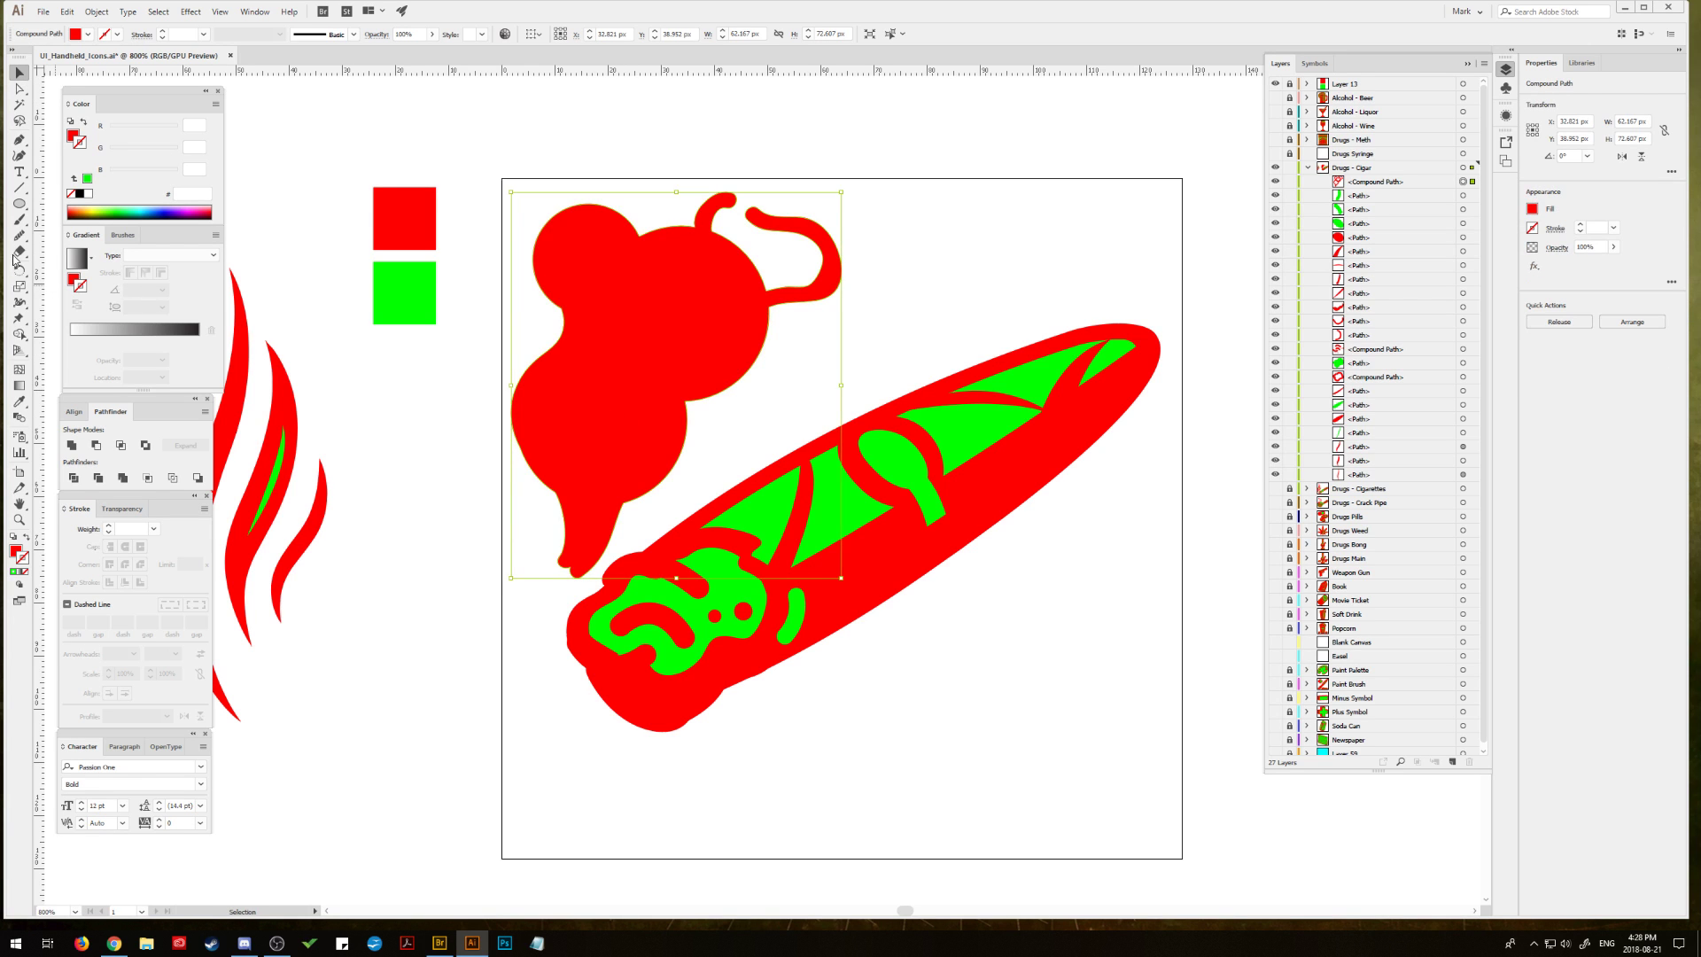
{"action": "left_click_drag", "start_coordinate": [19, 235], "coordinate": [63, 262]}
{"action": "mouse_move", "coordinate": [529, 382]}
{"action": "left_mouse_down"}
{"action": "mouse_move", "coordinate": [538, 467]}
{"action": "mouse_move", "coordinate": [528, 393]}
{"action": "mouse_move", "coordinate": [553, 346]}
{"action": "mouse_move", "coordinate": [545, 491]}
{"action": "left_mouse_up"}
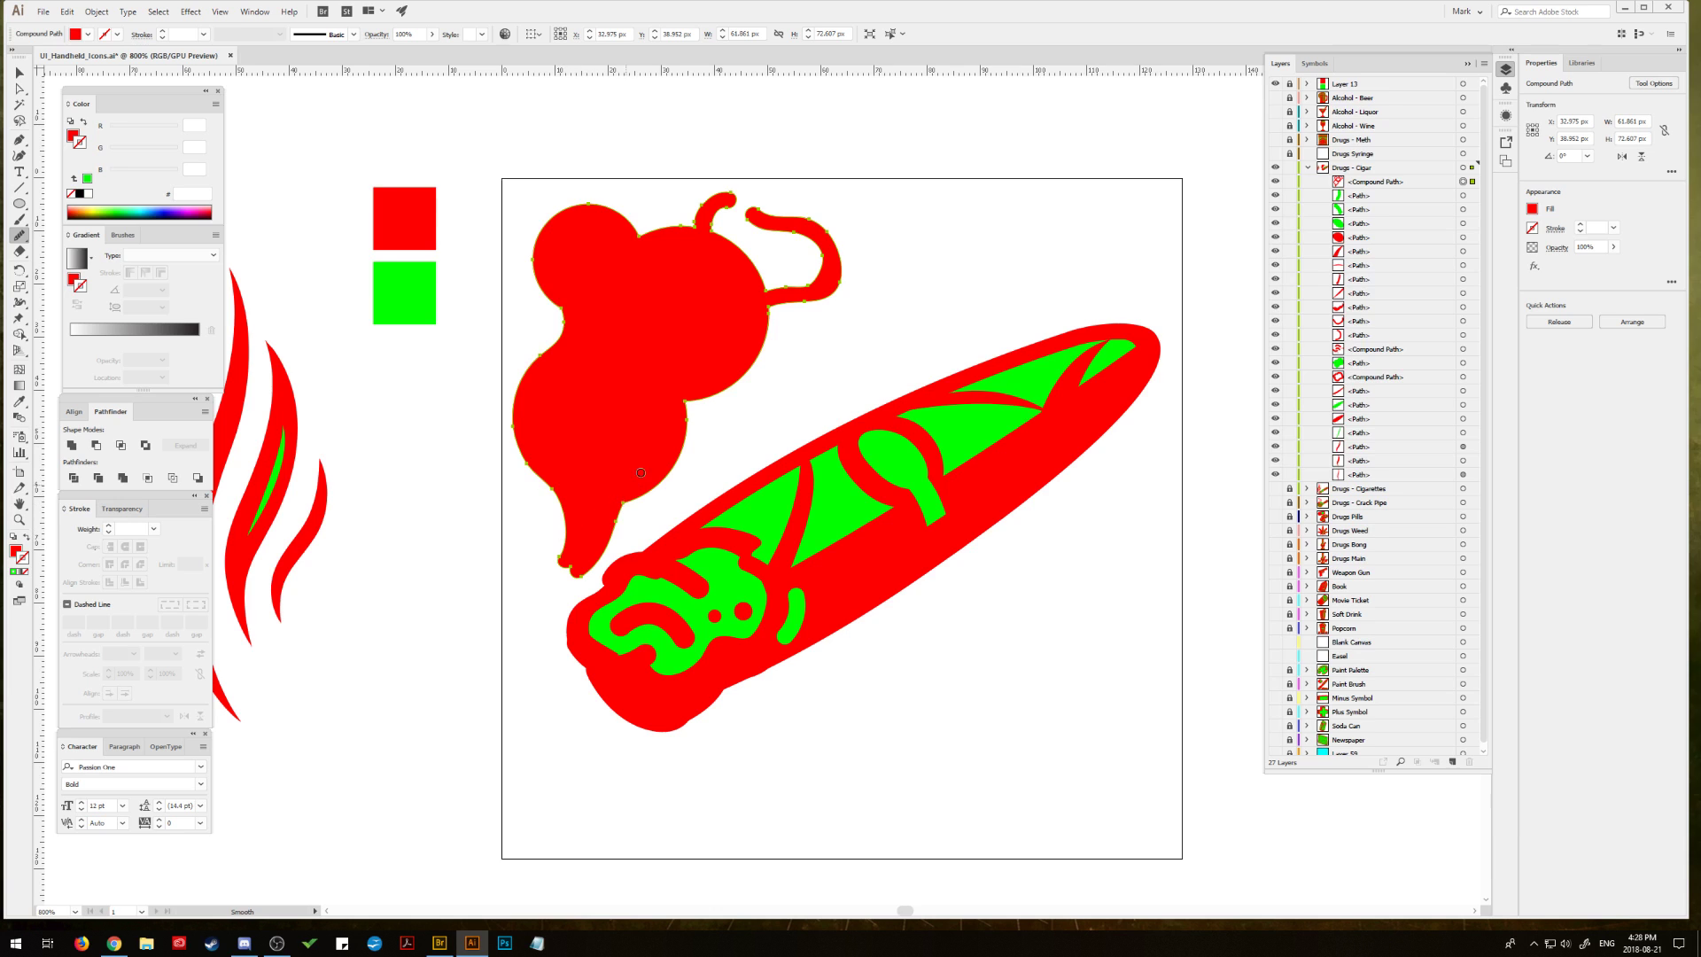
Step: Draw a closed red shape with the Pen tool that fills the gap between the smoke's two upper-right curls
{"action": "left_click", "coordinate": [18, 88]}
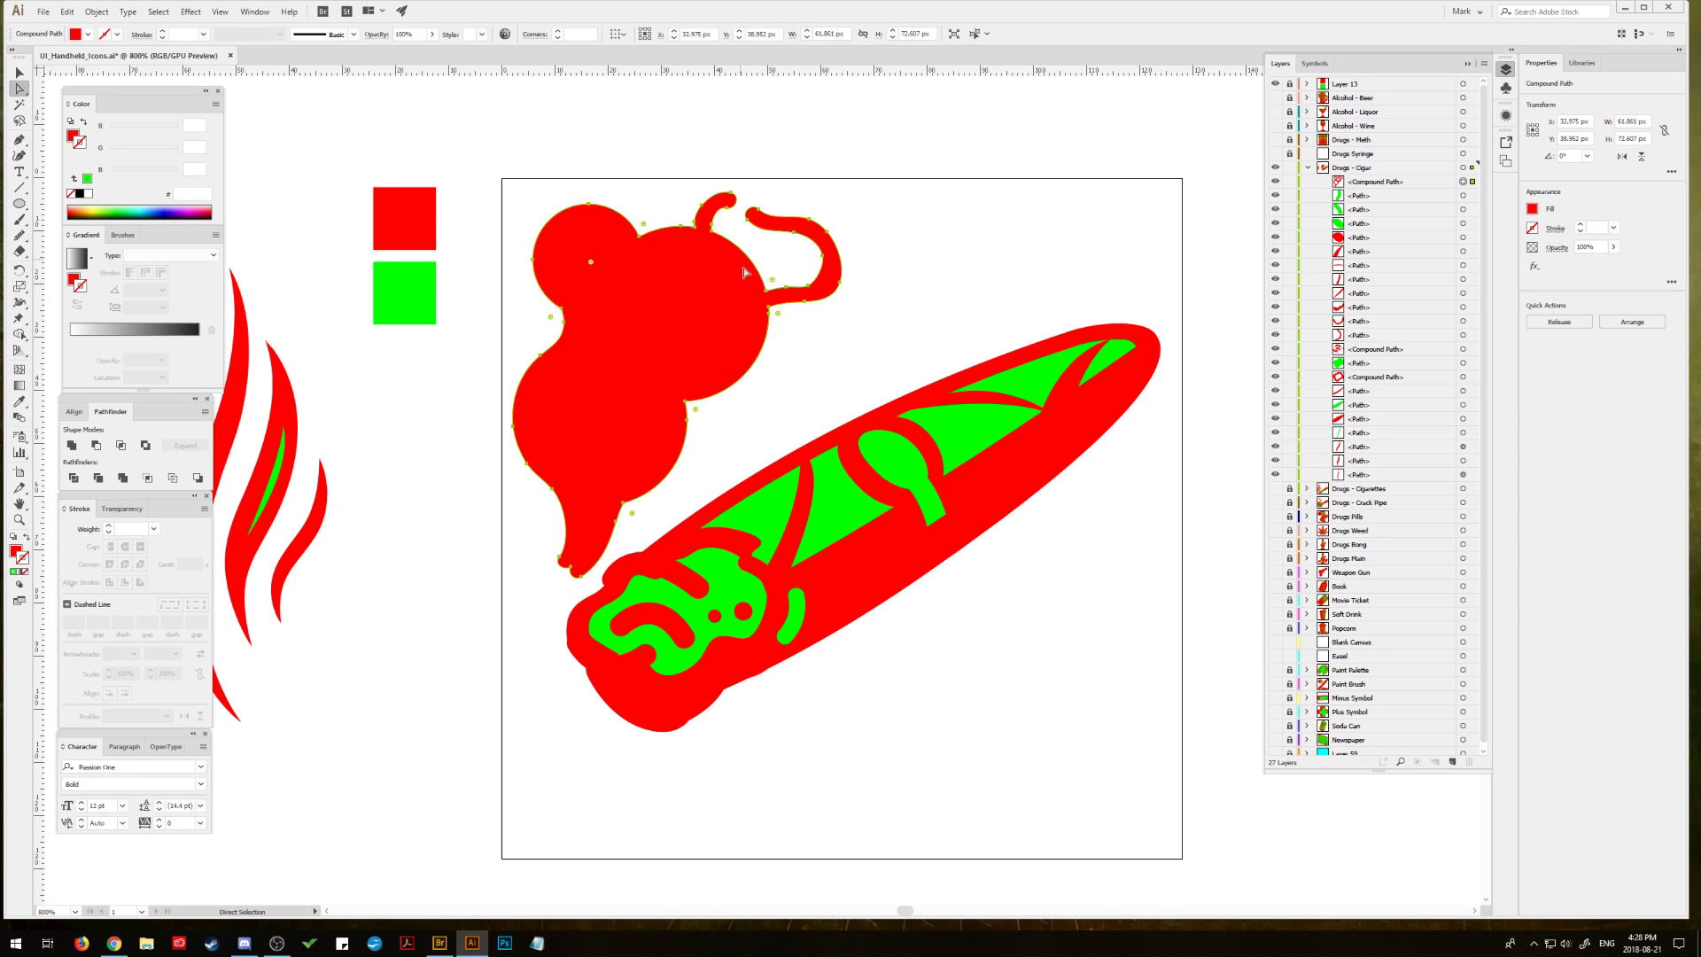
{"action": "left_click", "coordinate": [18, 140]}
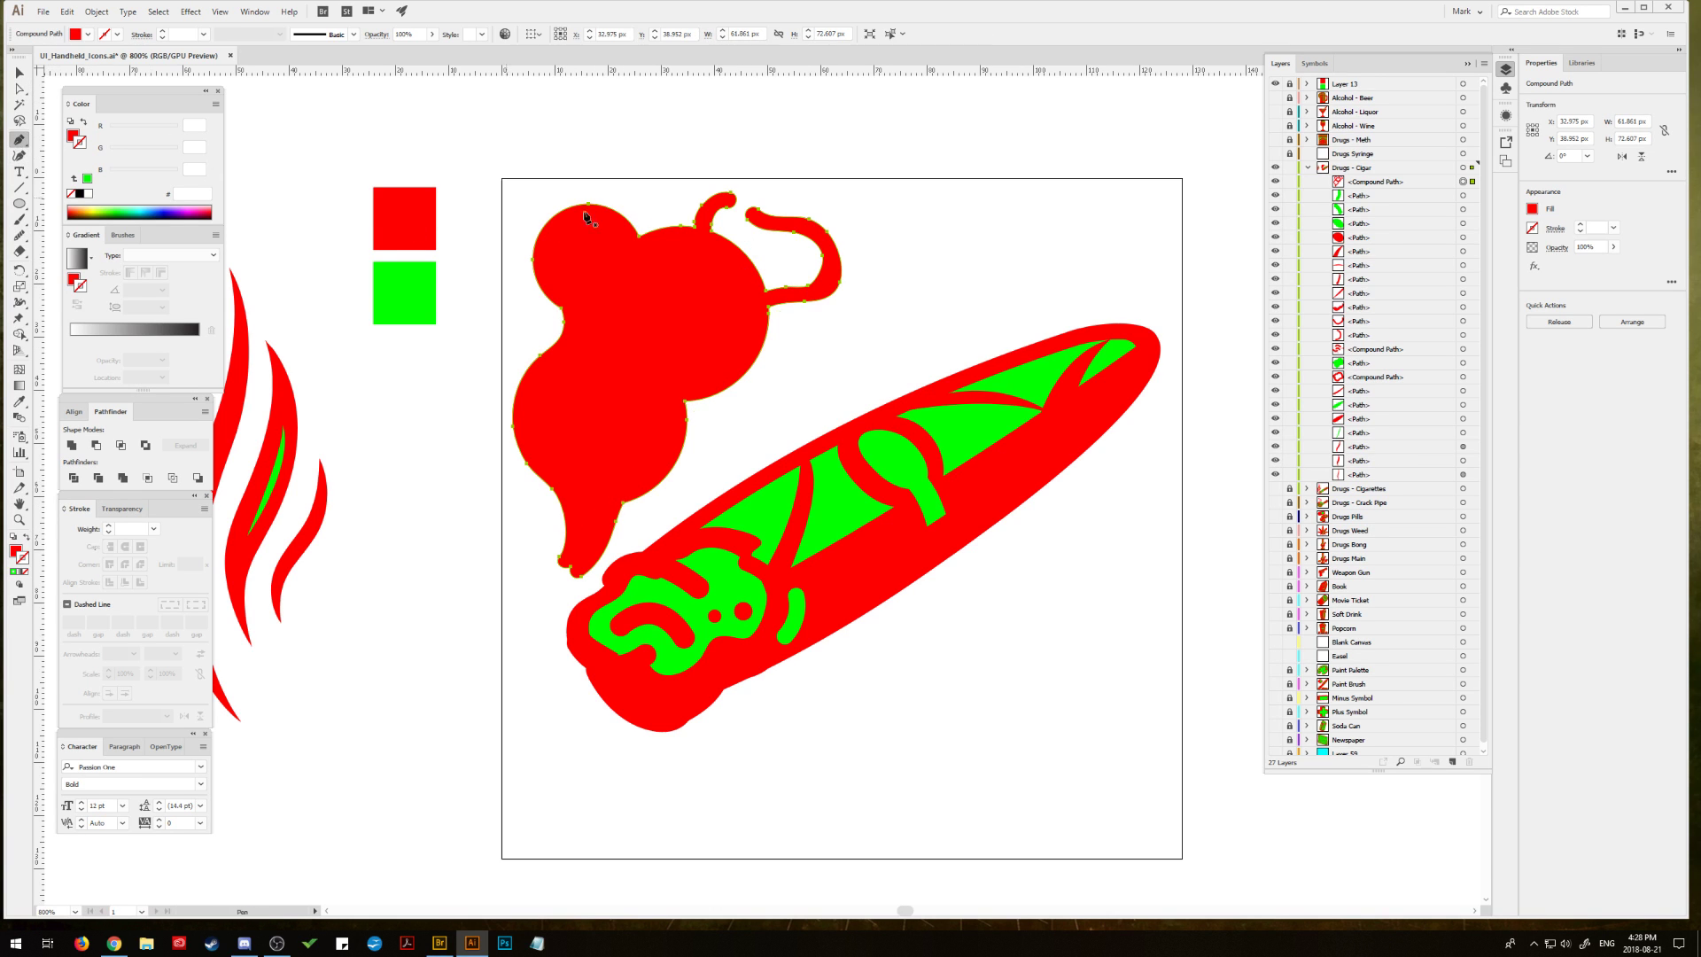
{"action": "left_click", "coordinate": [685, 237]}
{"action": "left_click_drag", "start_coordinate": [747, 197], "coordinate": [735, 317]}
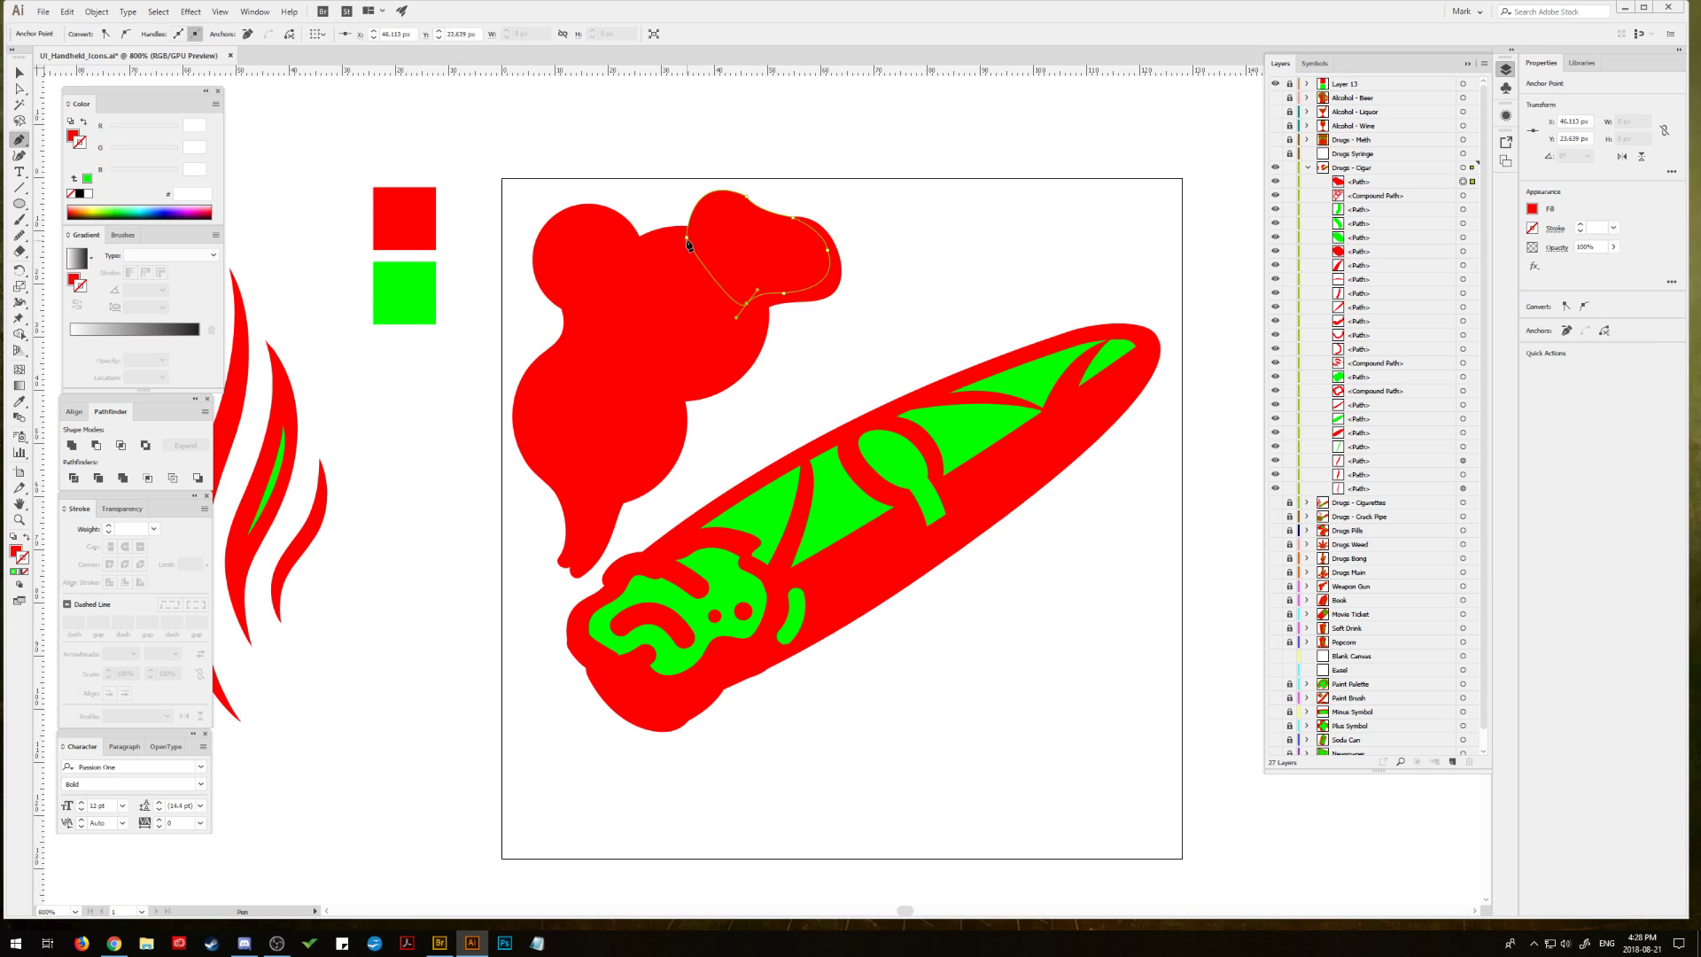
{"action": "left_click", "coordinate": [687, 238]}
{"action": "left_click", "coordinate": [16, 73]}
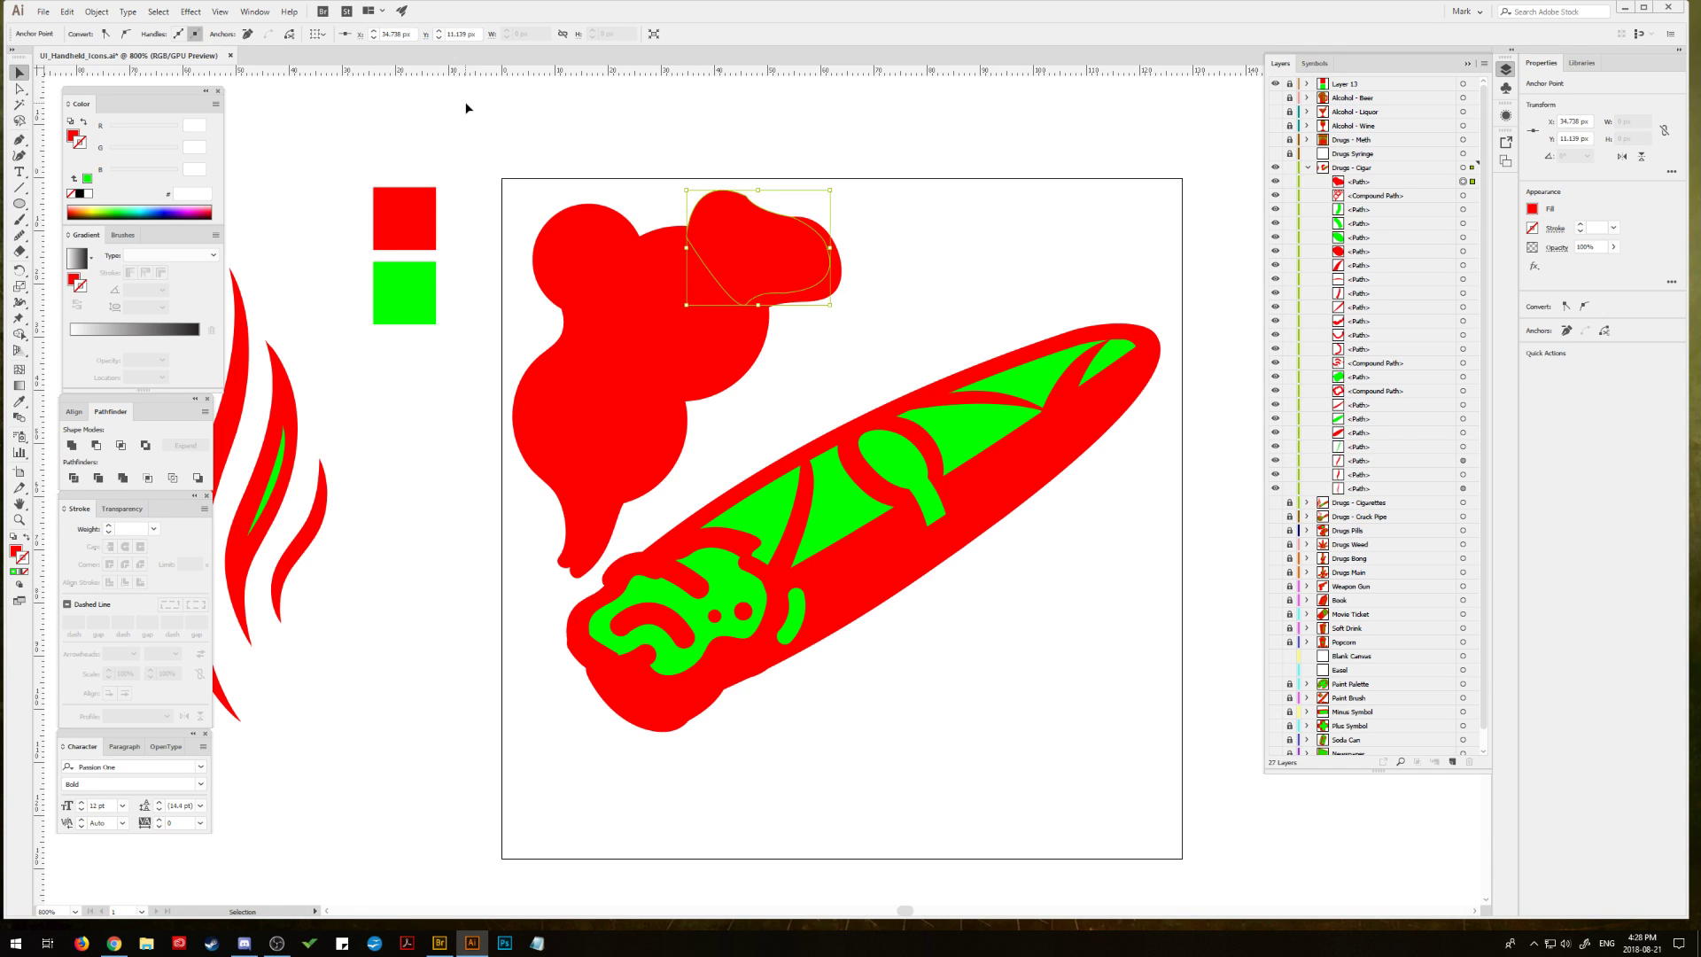
{"action": "left_click", "coordinate": [466, 102]}
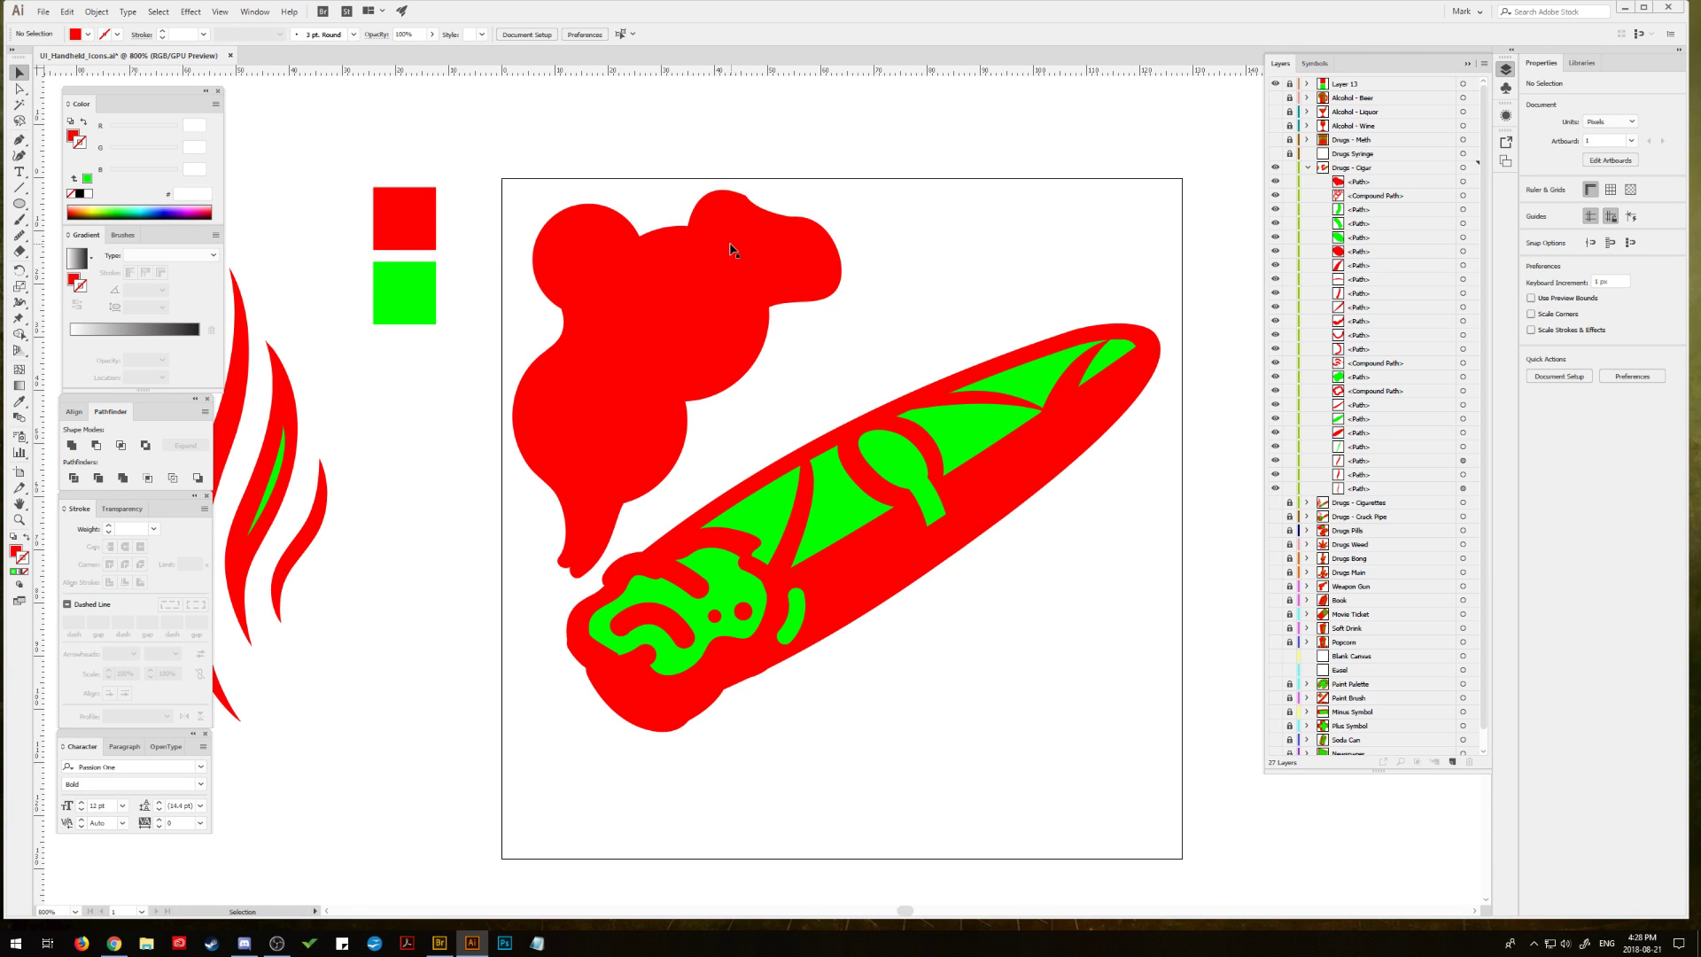
Step: Start a red Pen path that curves over the top of the smoke's upper-right curl
{"action": "left_click", "coordinate": [19, 140]}
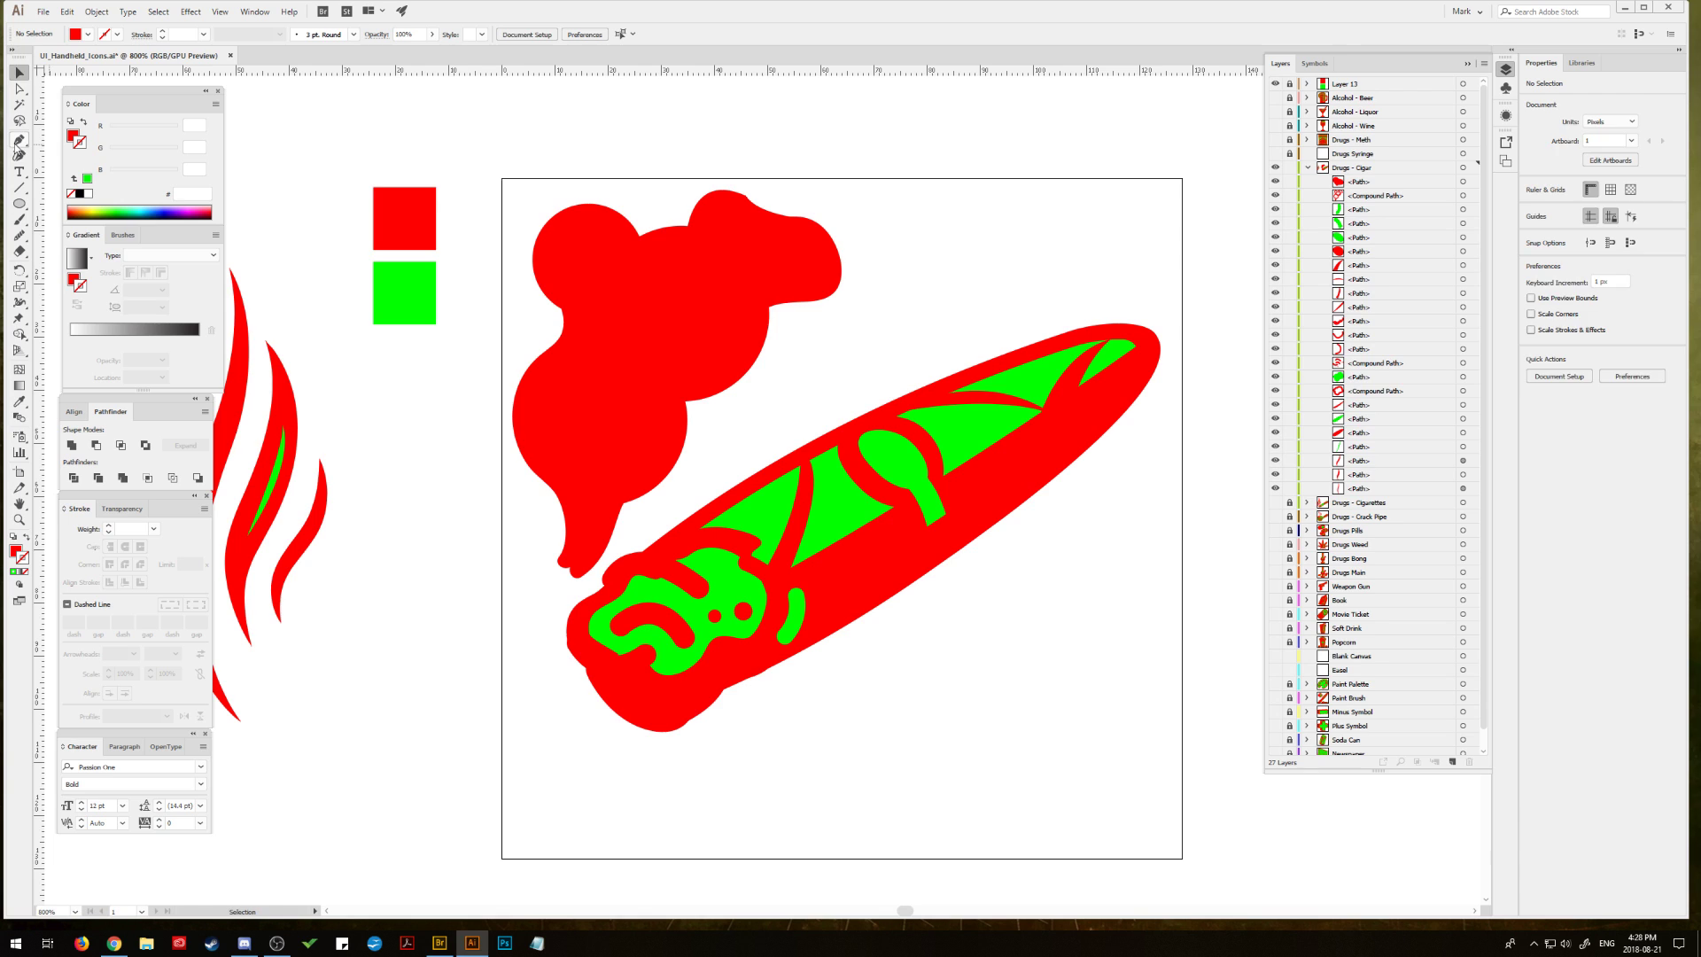
{"action": "left_click", "coordinate": [681, 236]}
{"action": "left_click_drag", "start_coordinate": [792, 202], "coordinate": [1012, 187]}
{"action": "left_click", "coordinate": [792, 202]}
{"action": "left_click", "coordinate": [941, 208]}
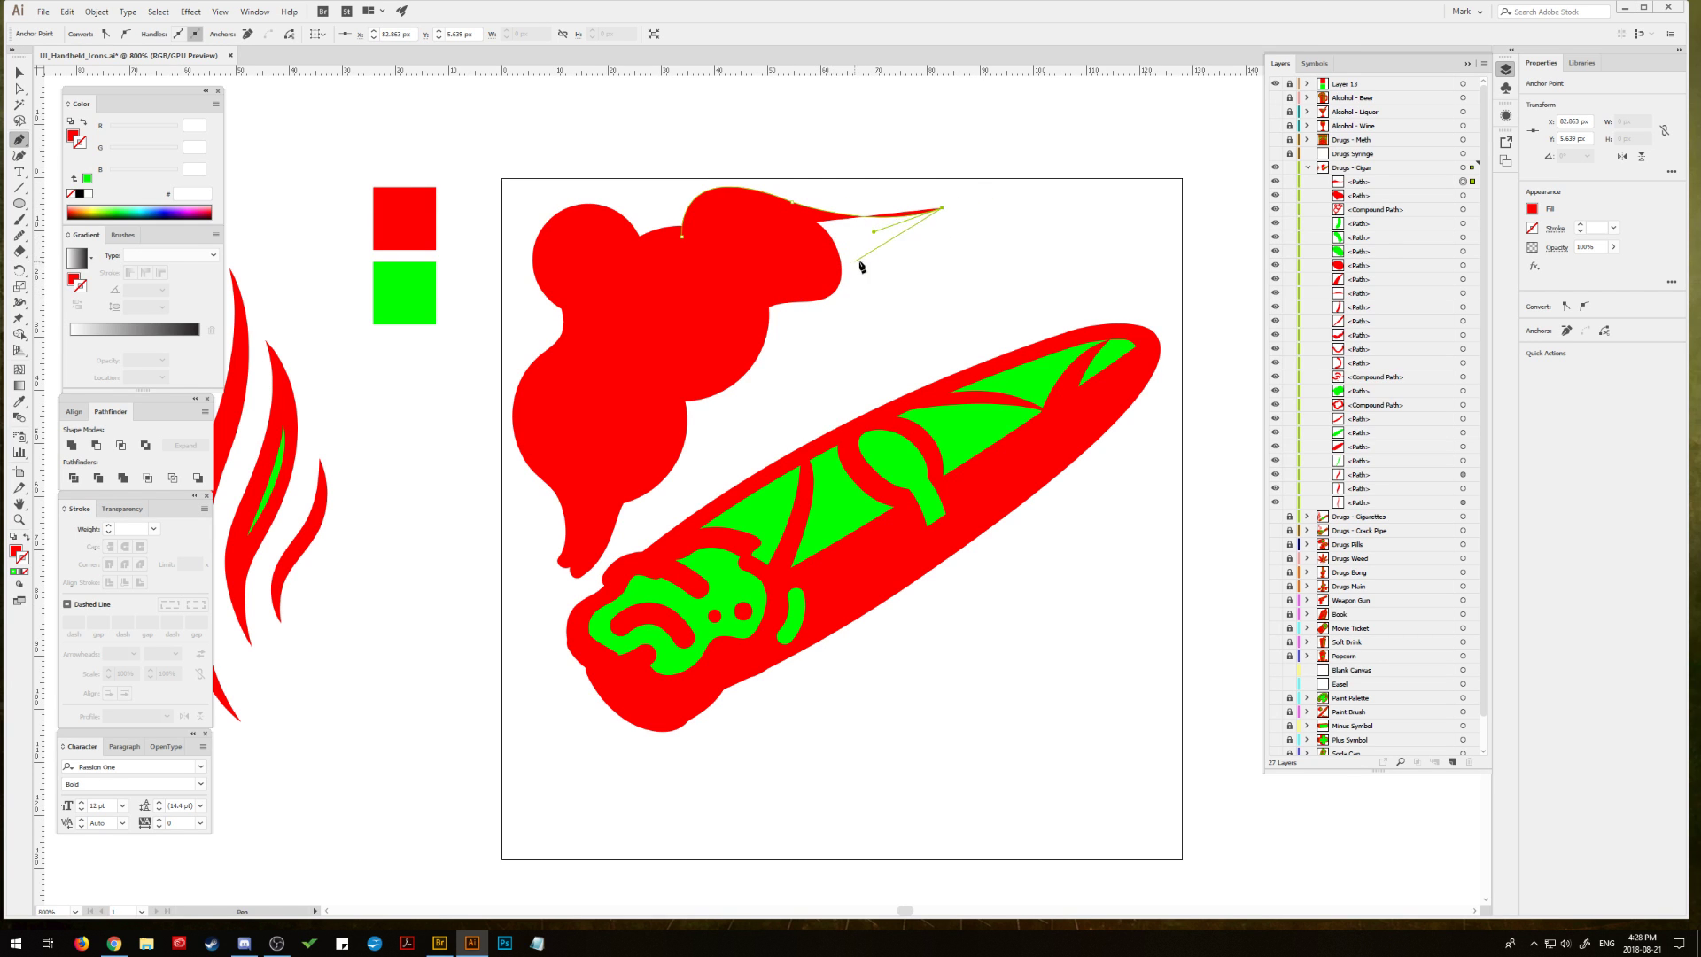
{"action": "left_click_drag", "start_coordinate": [910, 228], "coordinate": [912, 268]}
{"action": "key", "text": "ctrl+z"}
{"action": "key", "text": "ctrl+z"}
{"action": "key", "text": "ctrl+z"}
{"action": "left_click_drag", "start_coordinate": [860, 233], "coordinate": [859, 262]}
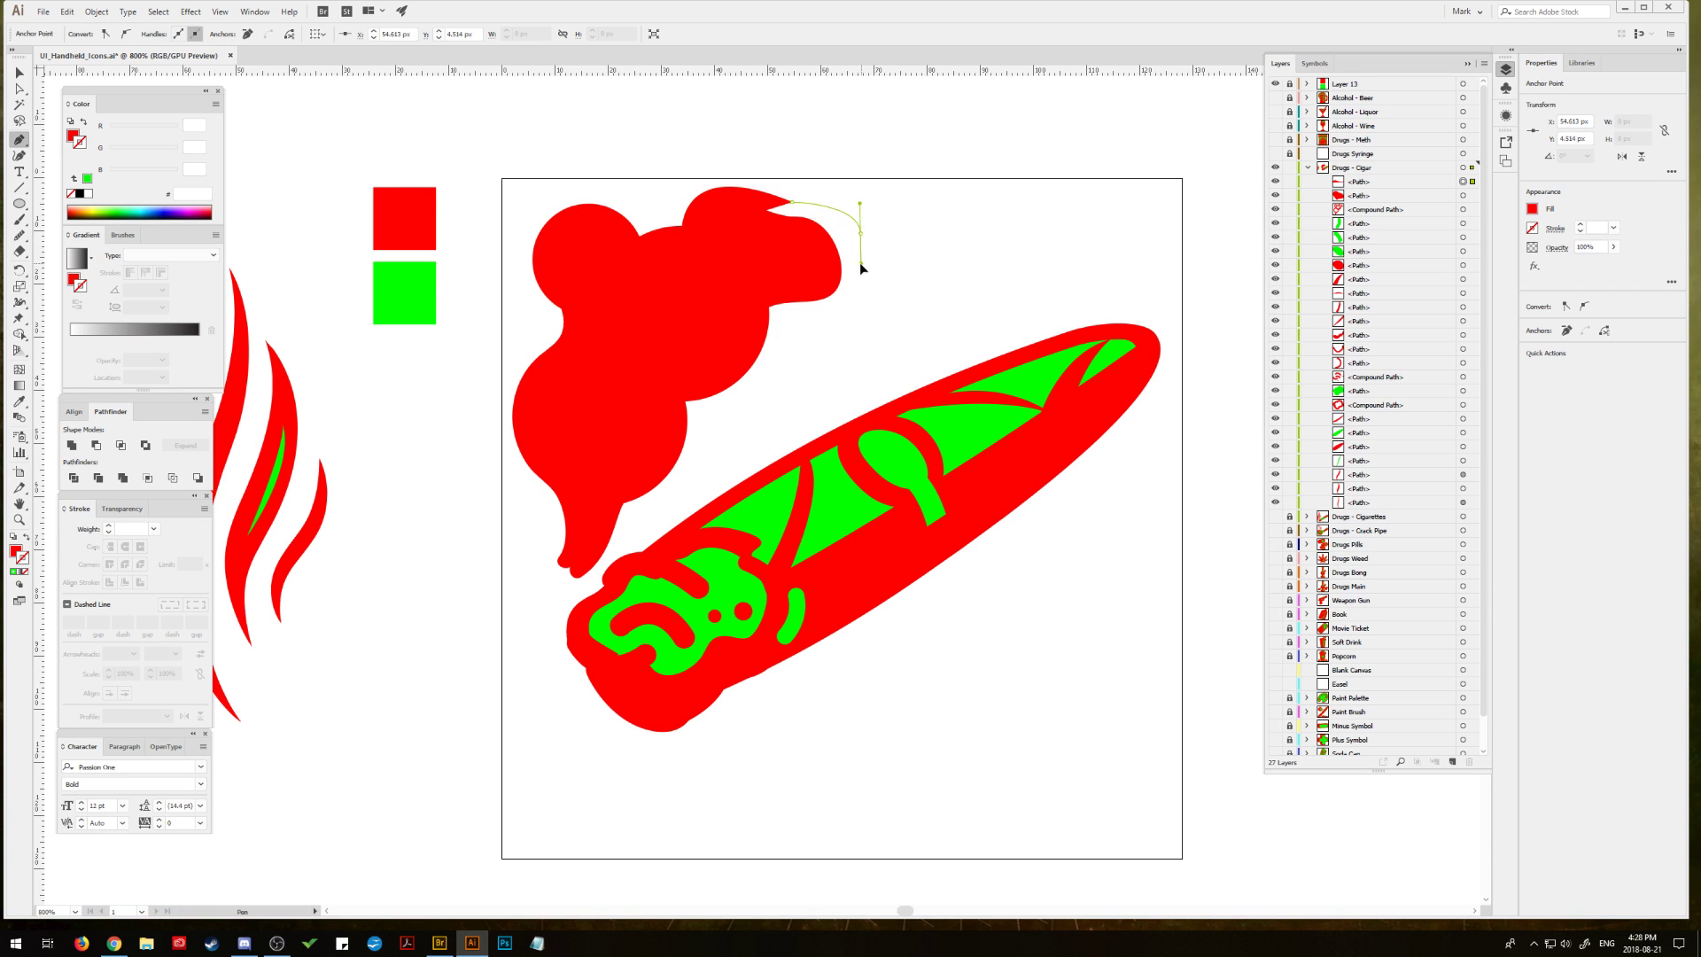
{"action": "key", "text": "ctrl+z"}
Step: Continue the Pen path around the curl's right end and underside, and close it at its starting point
{"action": "left_click_drag", "start_coordinate": [855, 273], "coordinate": [770, 300]}
{"action": "left_click", "coordinate": [856, 273]}
{"action": "left_click", "coordinate": [809, 304]}
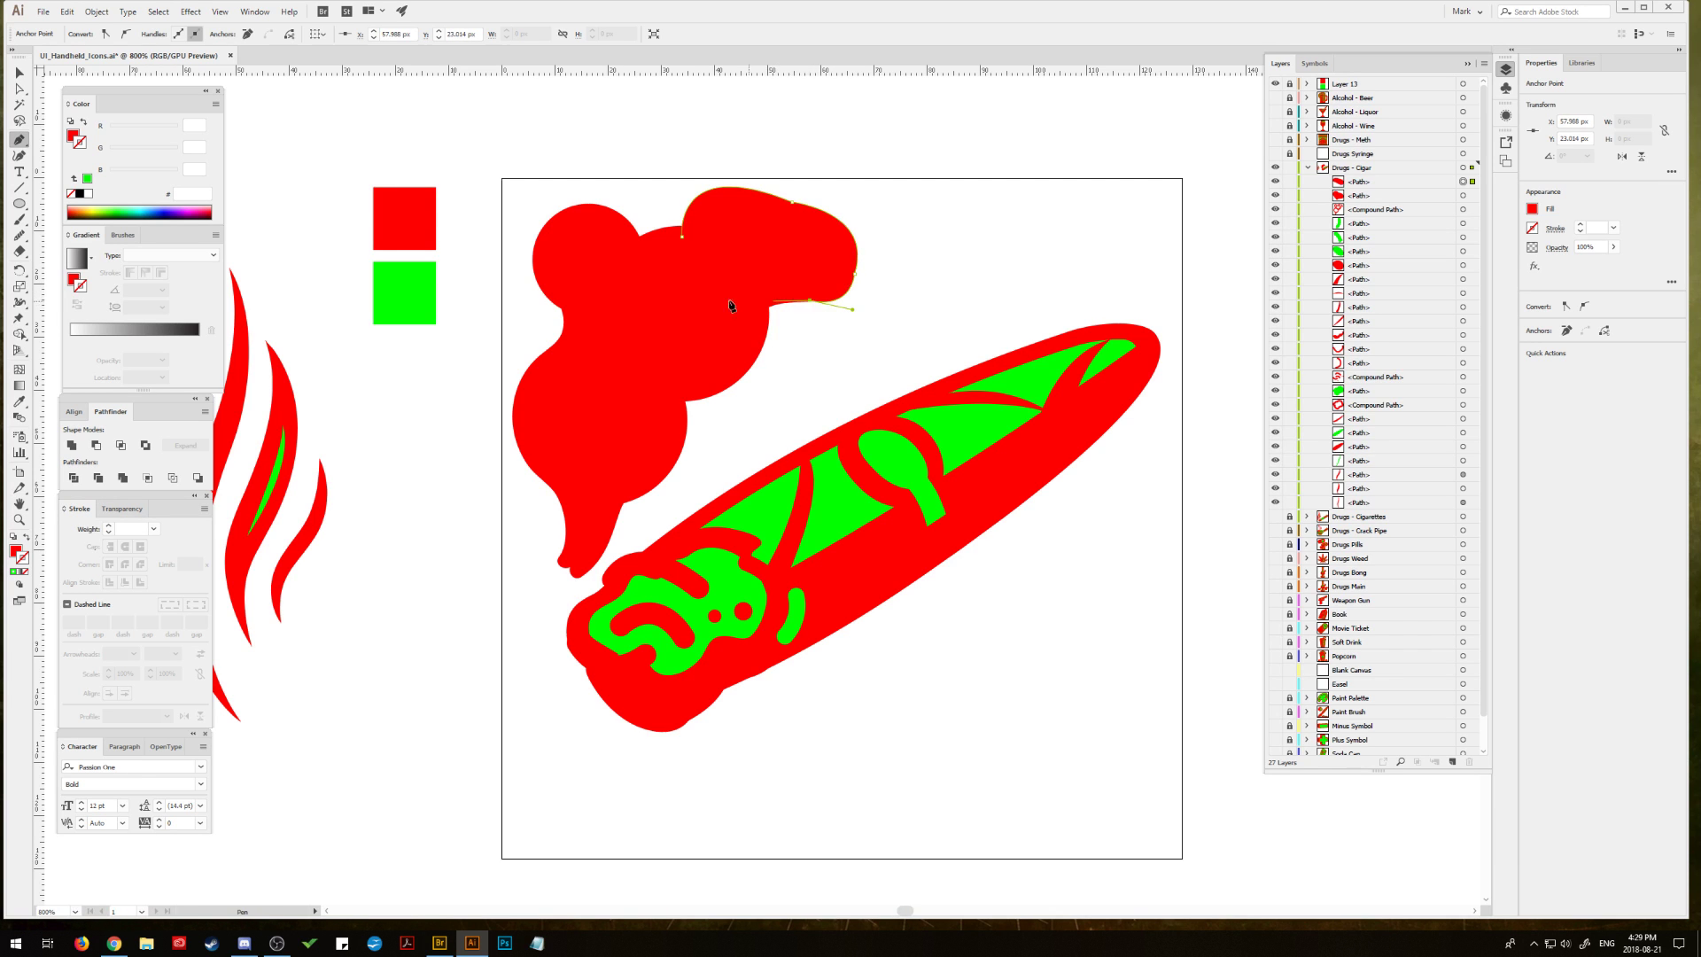
{"action": "left_click", "coordinate": [683, 237]}
{"action": "left_click", "coordinate": [18, 75]}
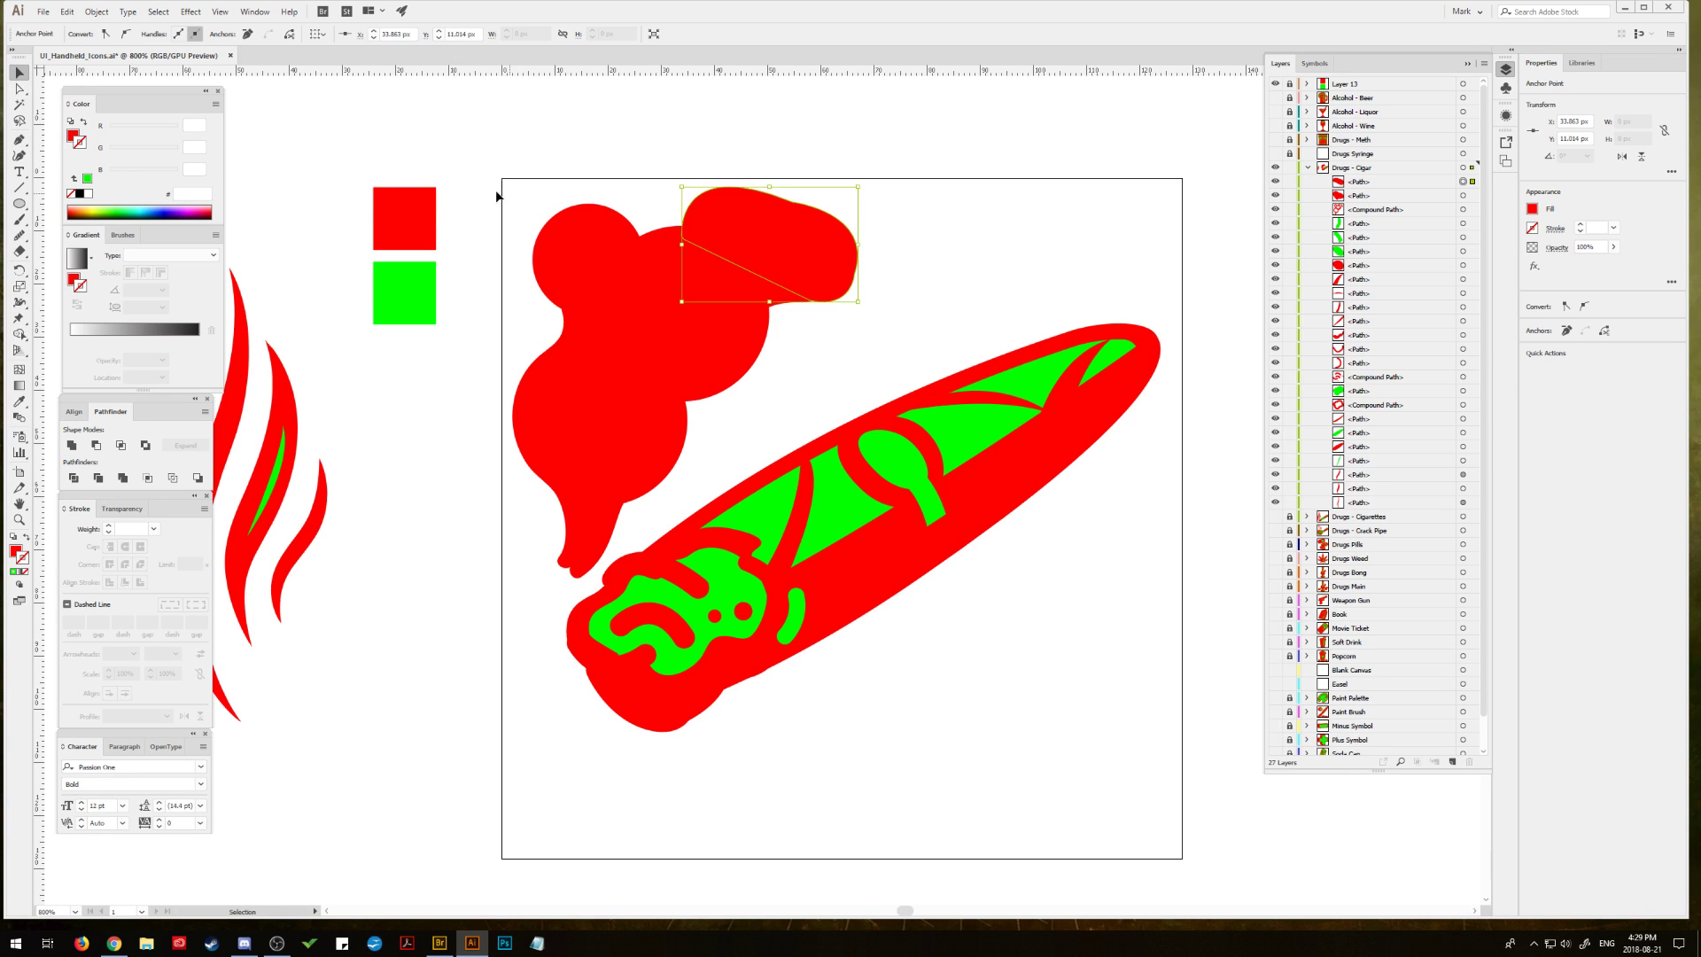
Step: Draw a closed red shape with the Pen tool that gives the smoke's base a curved, pointed tail
{"action": "left_click", "coordinate": [497, 183]}
{"action": "left_click_drag", "start_coordinate": [550, 210], "coordinate": [299, 346]}
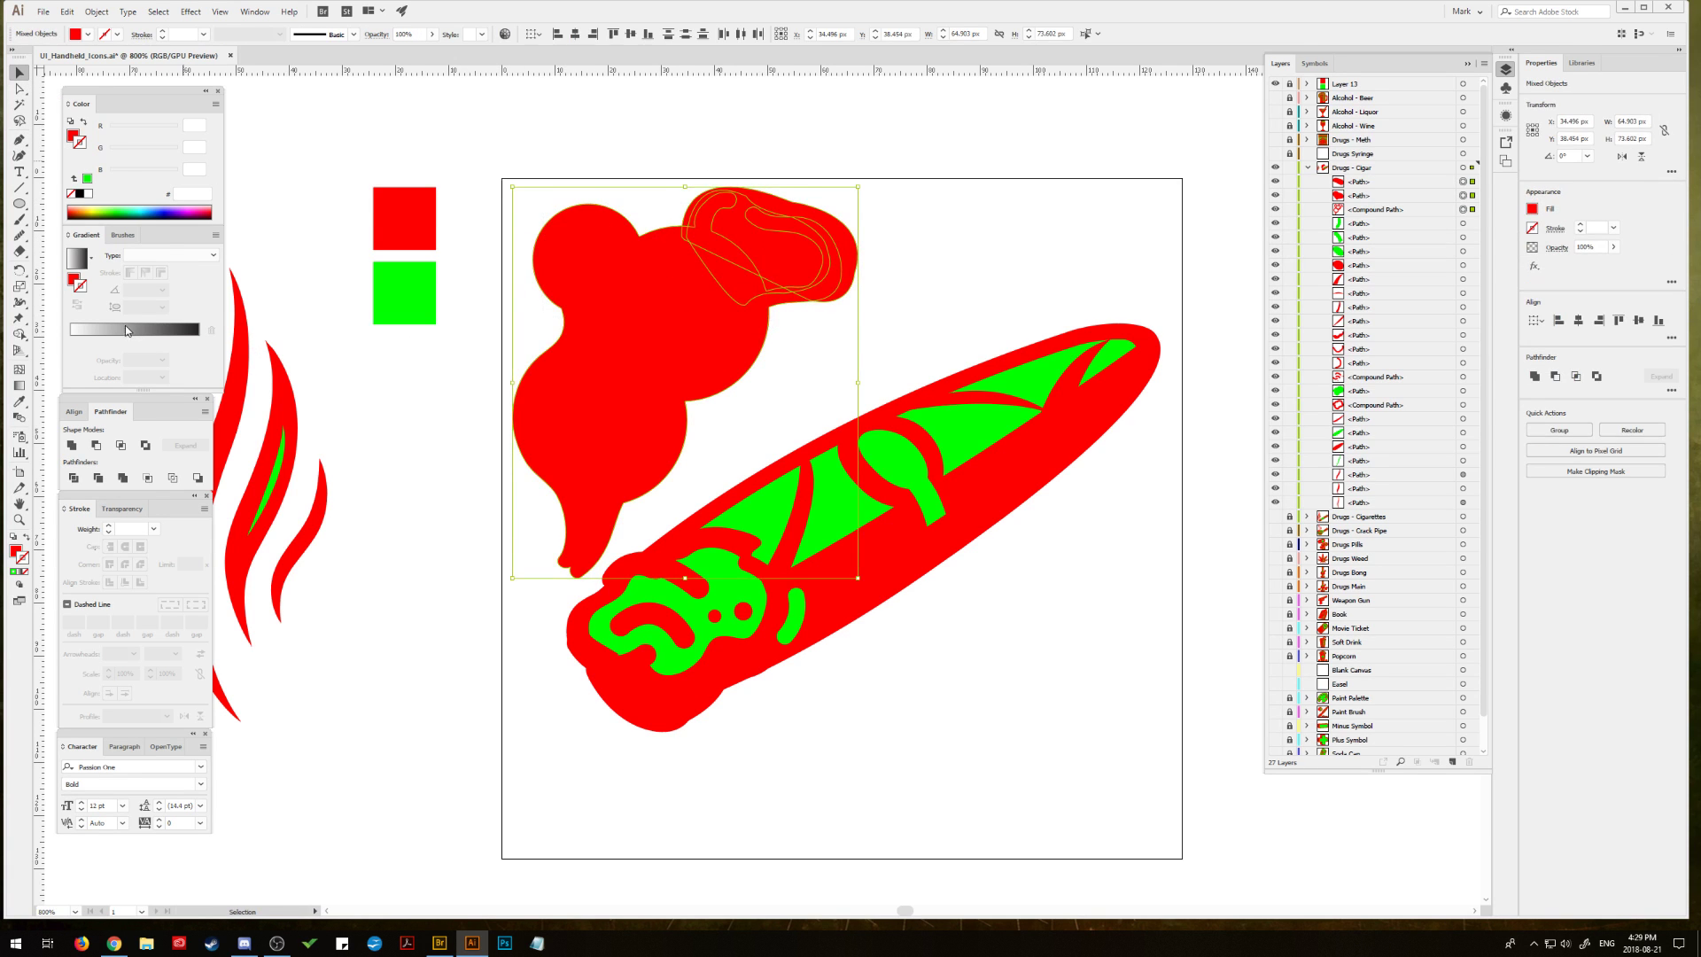
{"action": "left_click", "coordinate": [19, 140]}
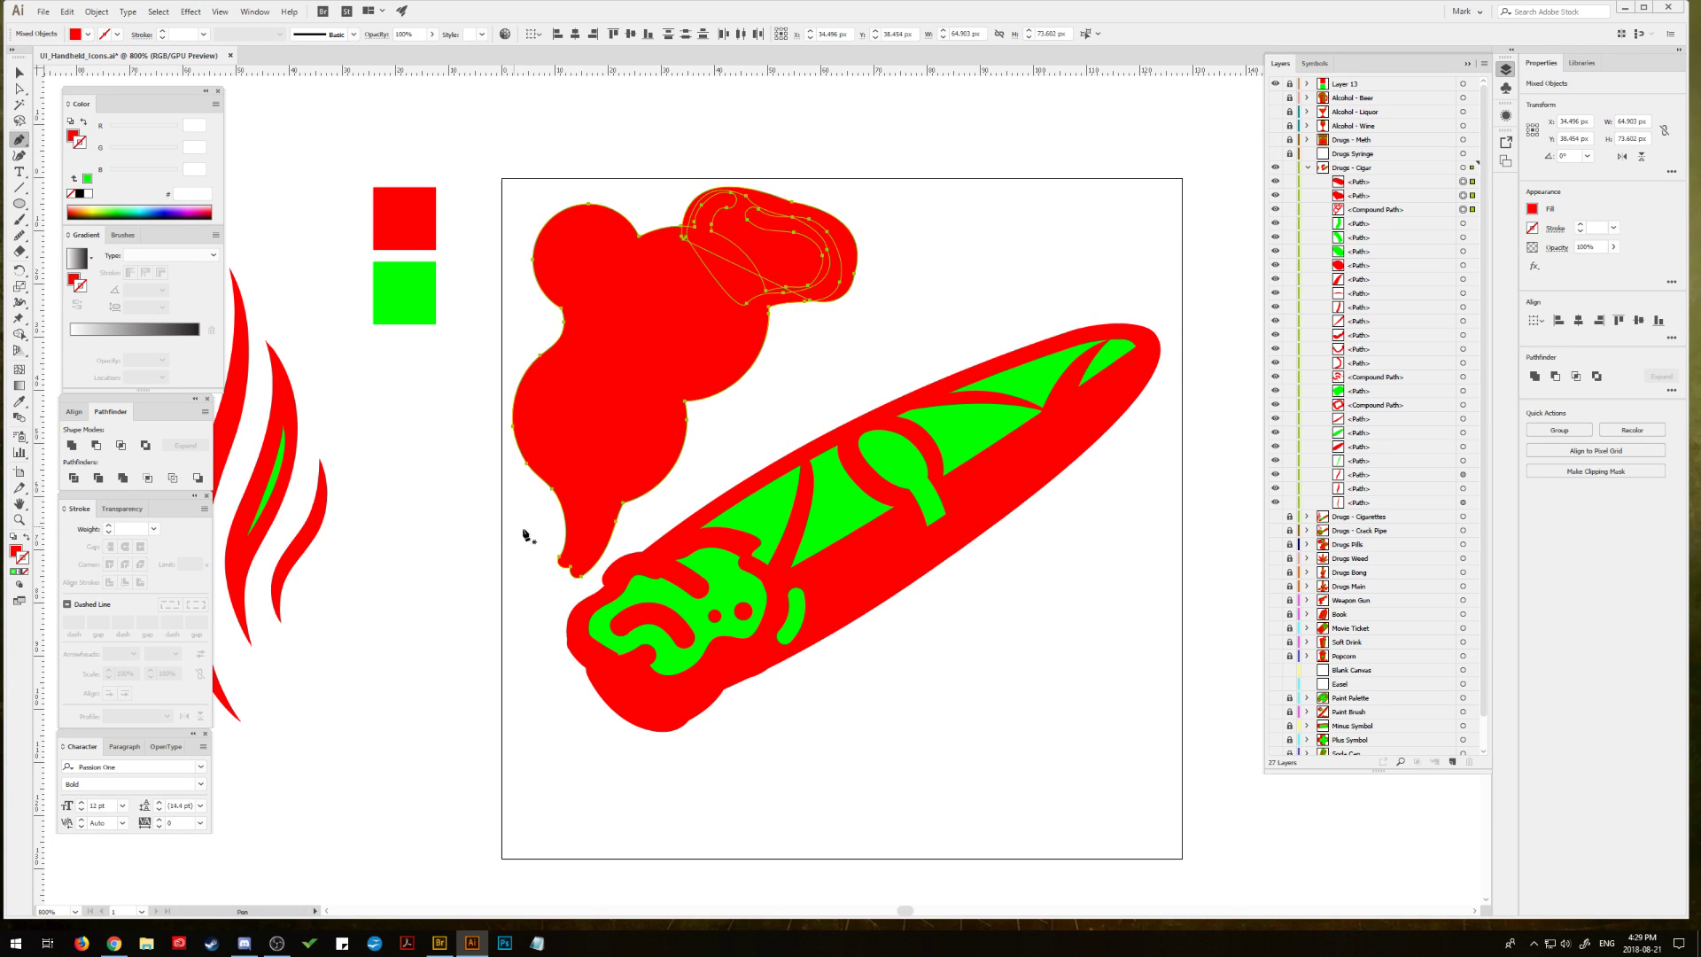
{"action": "left_click", "coordinate": [564, 559]}
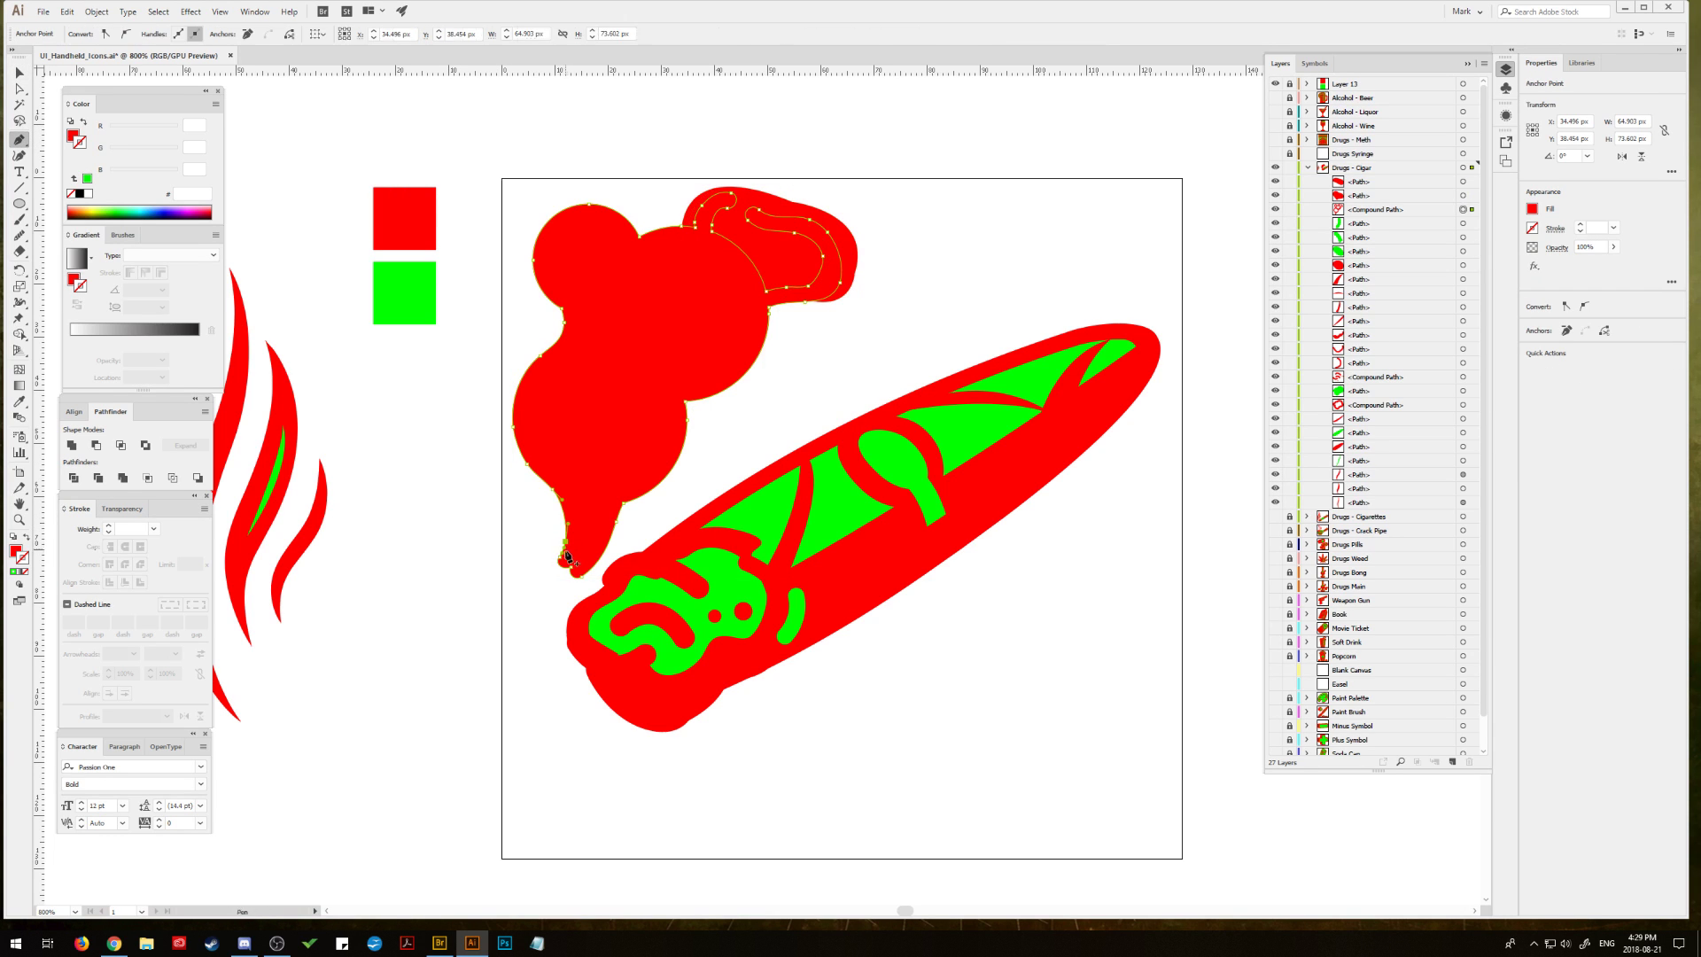
{"action": "left_click", "coordinate": [547, 608]}
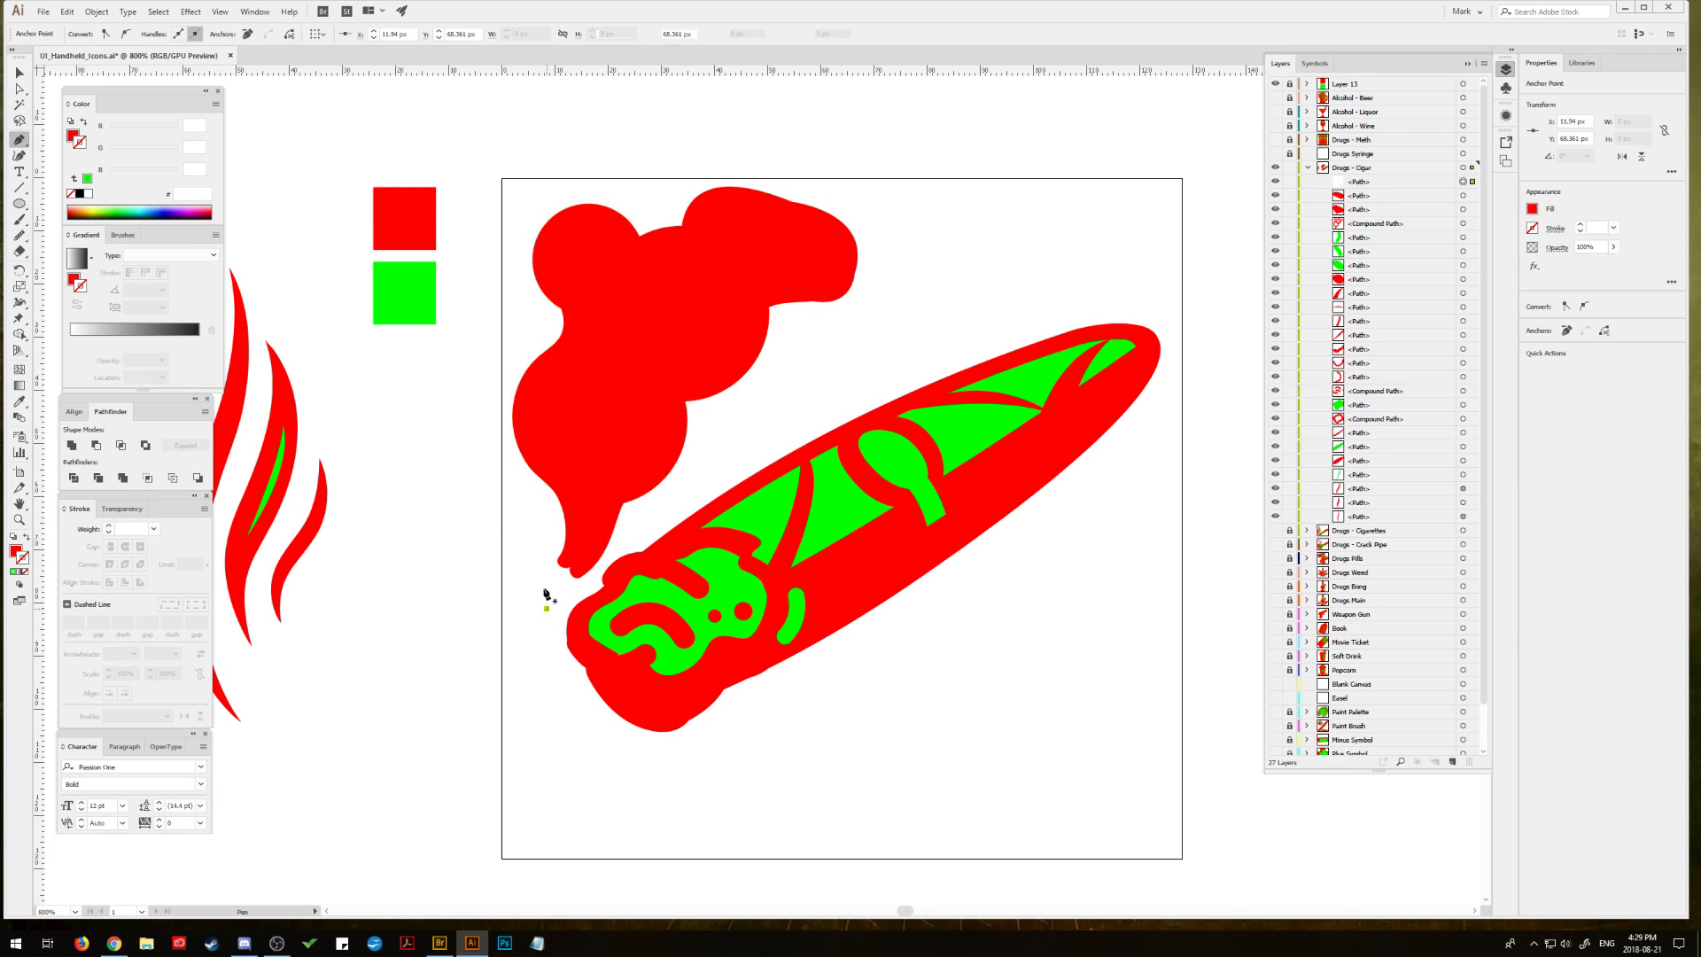
{"action": "left_click_drag", "start_coordinate": [593, 529], "coordinate": [592, 530]}
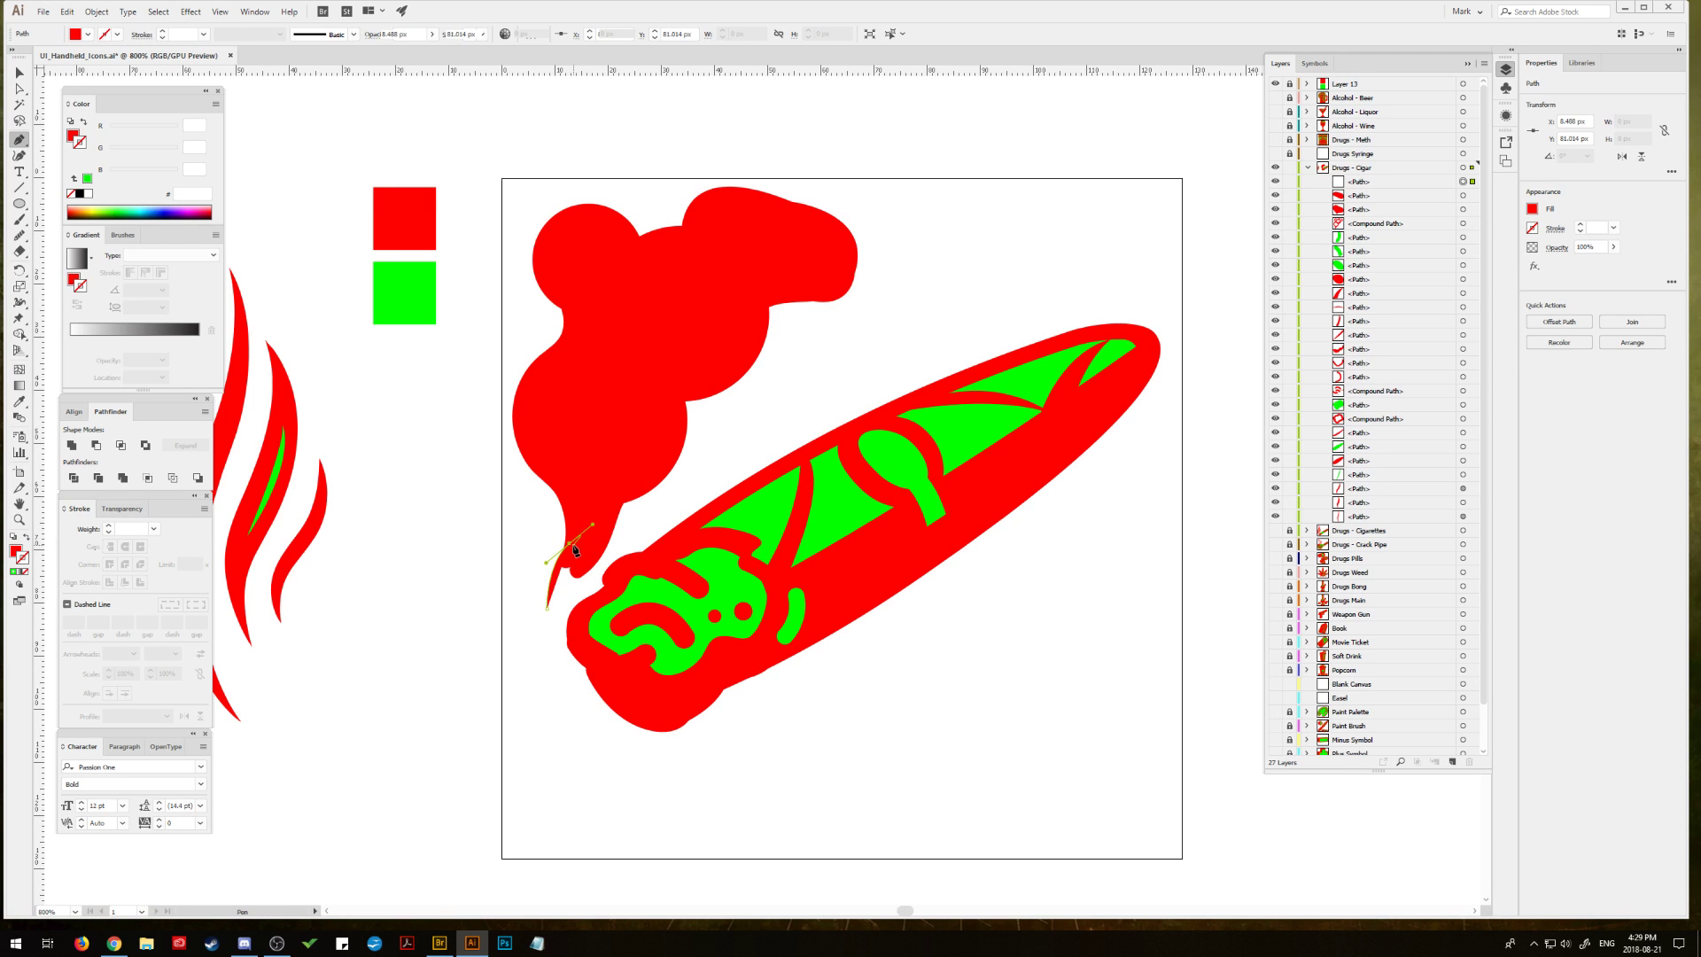
{"action": "left_click", "coordinate": [572, 545]}
{"action": "left_click", "coordinate": [591, 568]}
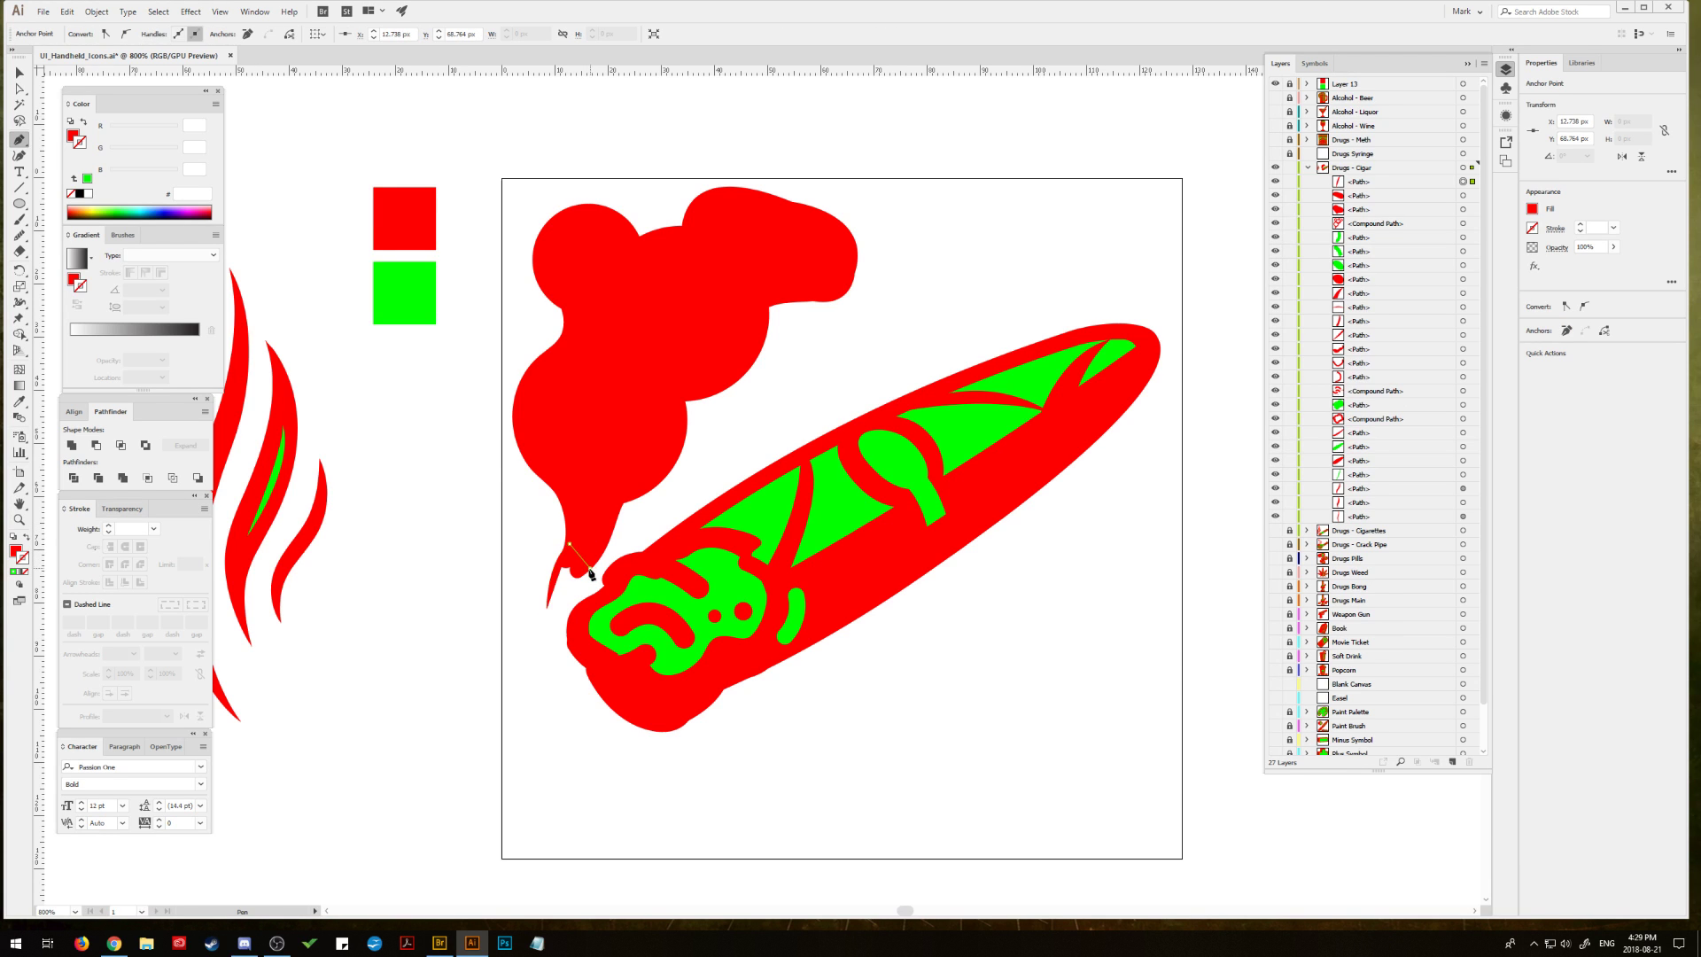
{"action": "left_click", "coordinate": [546, 607]}
{"action": "key", "text": "ctrl+z"}
Step: Unite the new curl and tail shapes with the smoke and expand the result
{"action": "left_click", "coordinate": [17, 78]}
{"action": "left_click", "coordinate": [540, 425]}
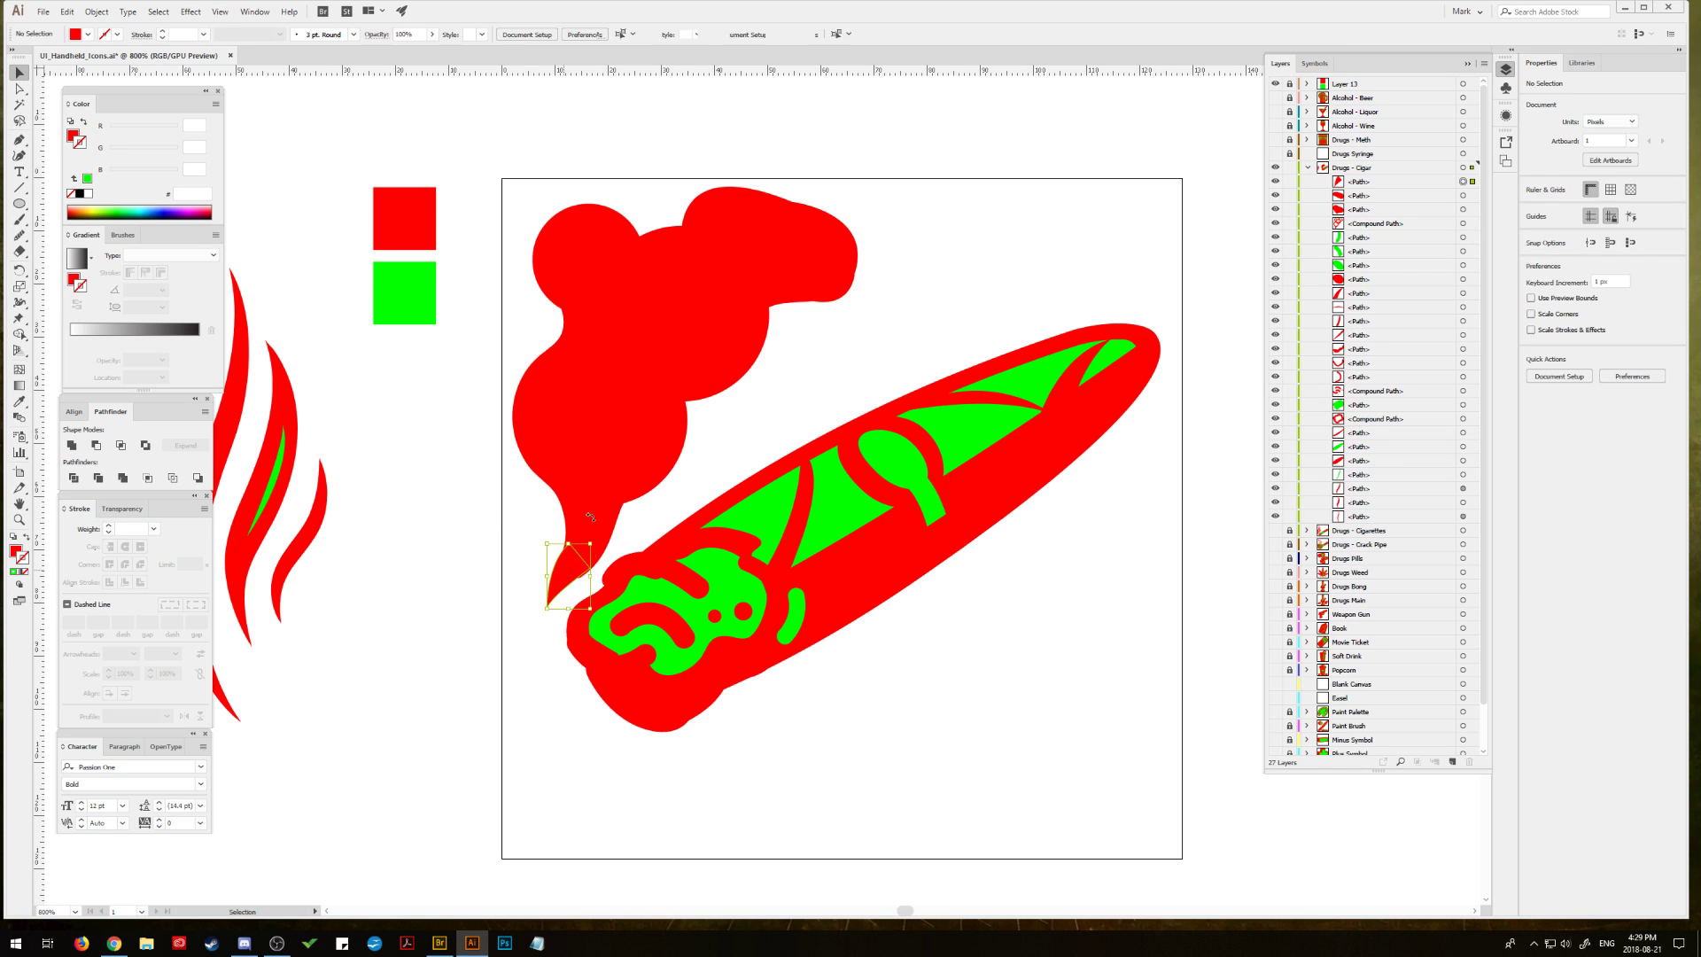
{"action": "left_click", "coordinate": [760, 221], "text": "shift"}
{"action": "left_click", "coordinate": [72, 445], "text": "alt"}
{"action": "left_click", "coordinate": [185, 446]}
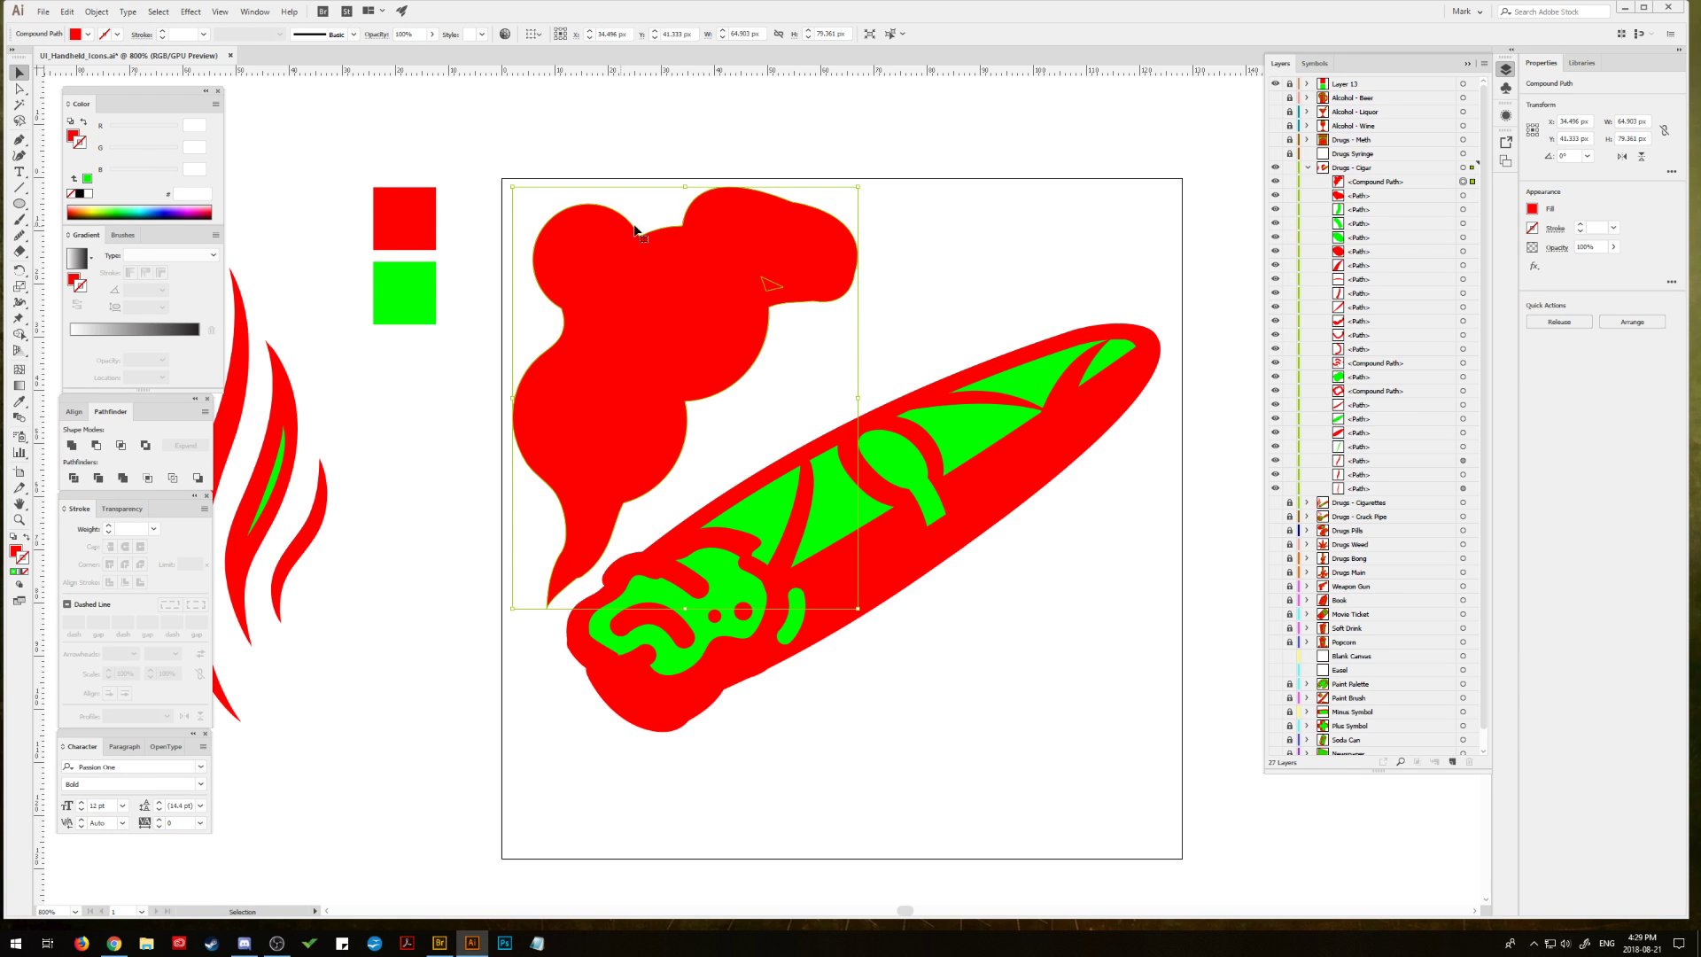
Step: Delete the small triangular cut-out outline inside the smoke's upper-right curl
{"action": "left_click", "coordinate": [888, 224]}
{"action": "left_click", "coordinate": [638, 217]}
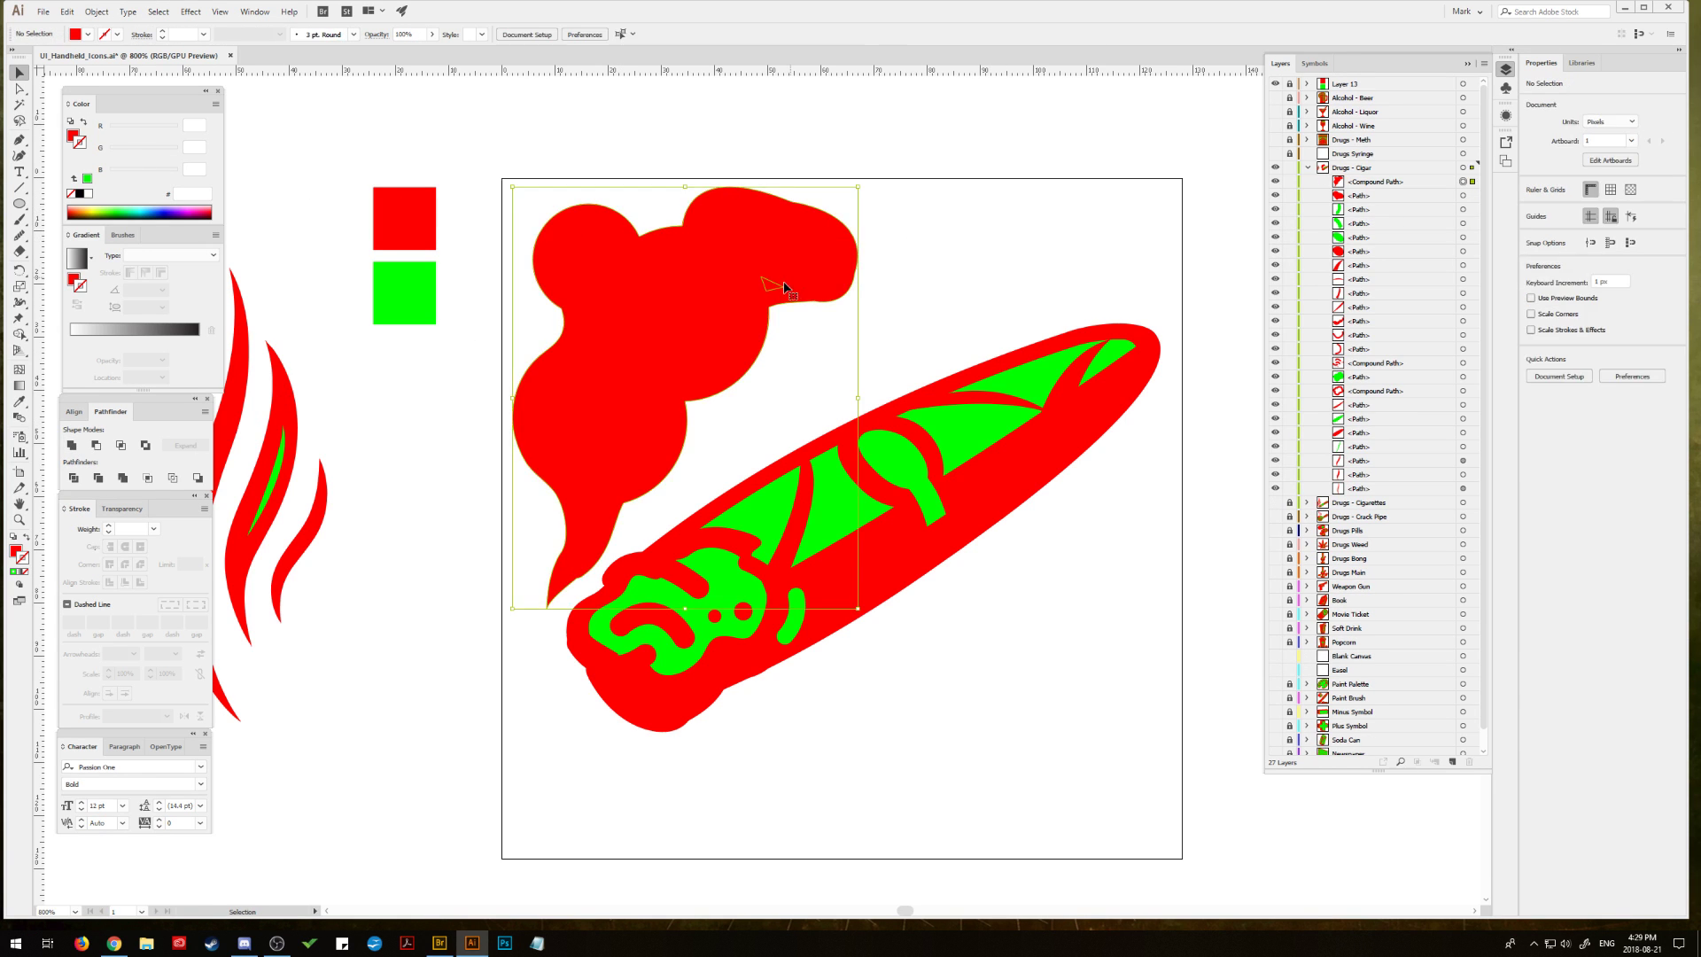
{"action": "key", "text": "a"}
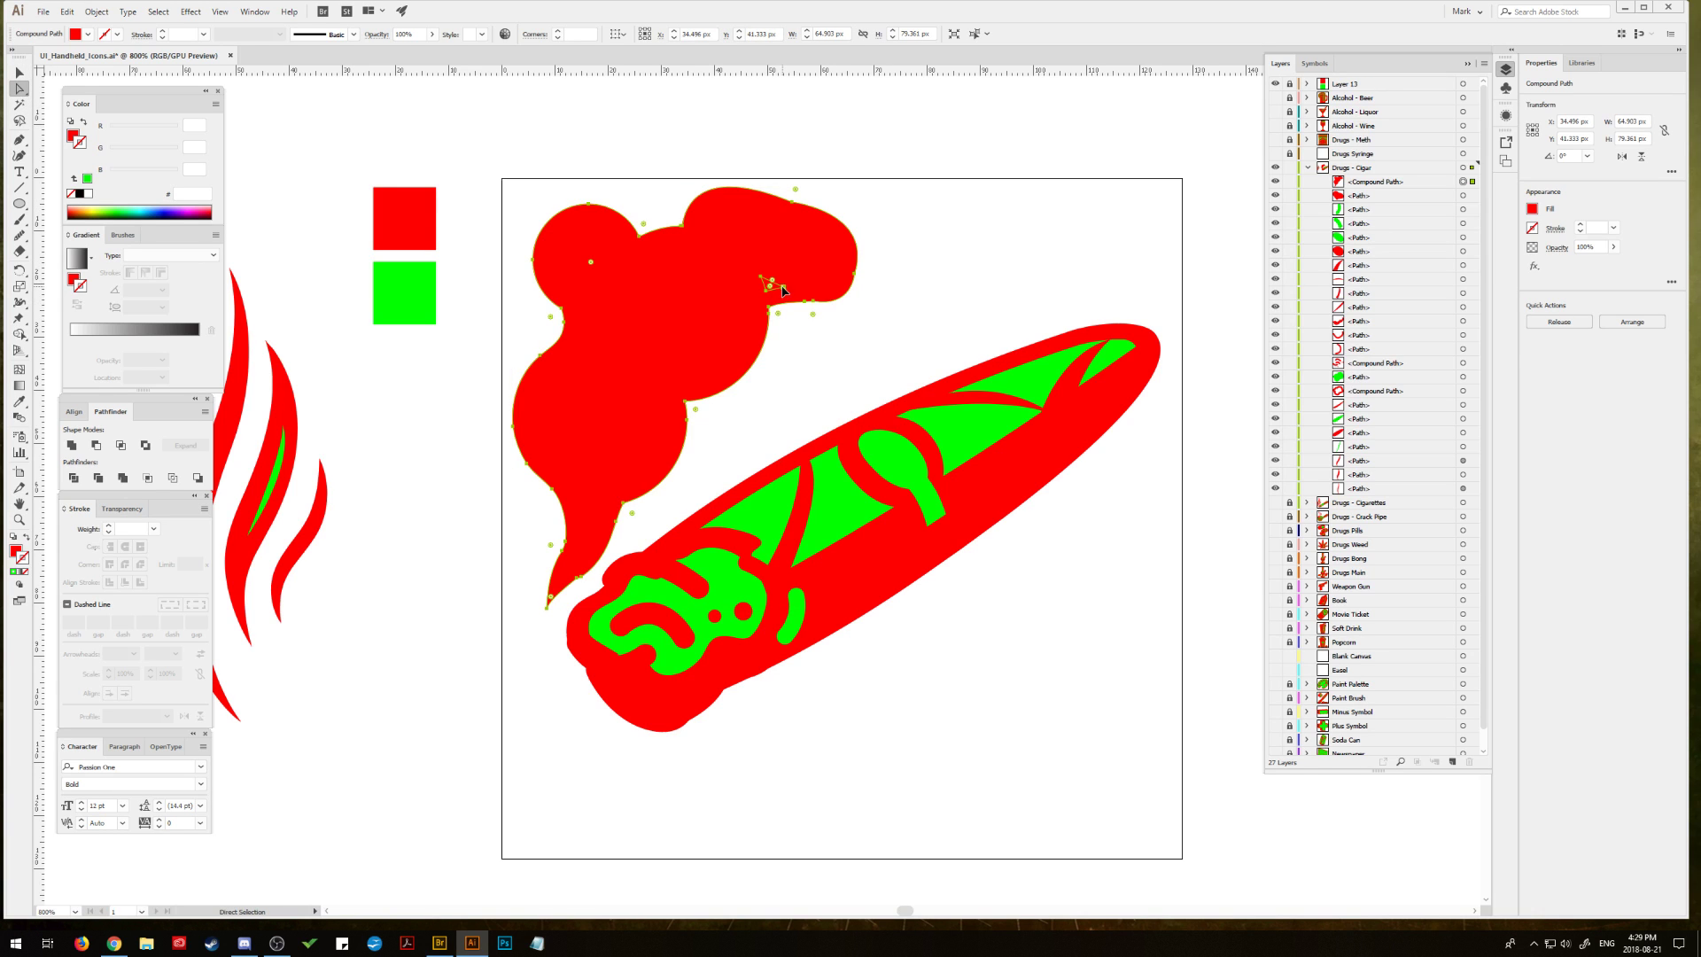
{"action": "key", "text": "ctrl+shift+a"}
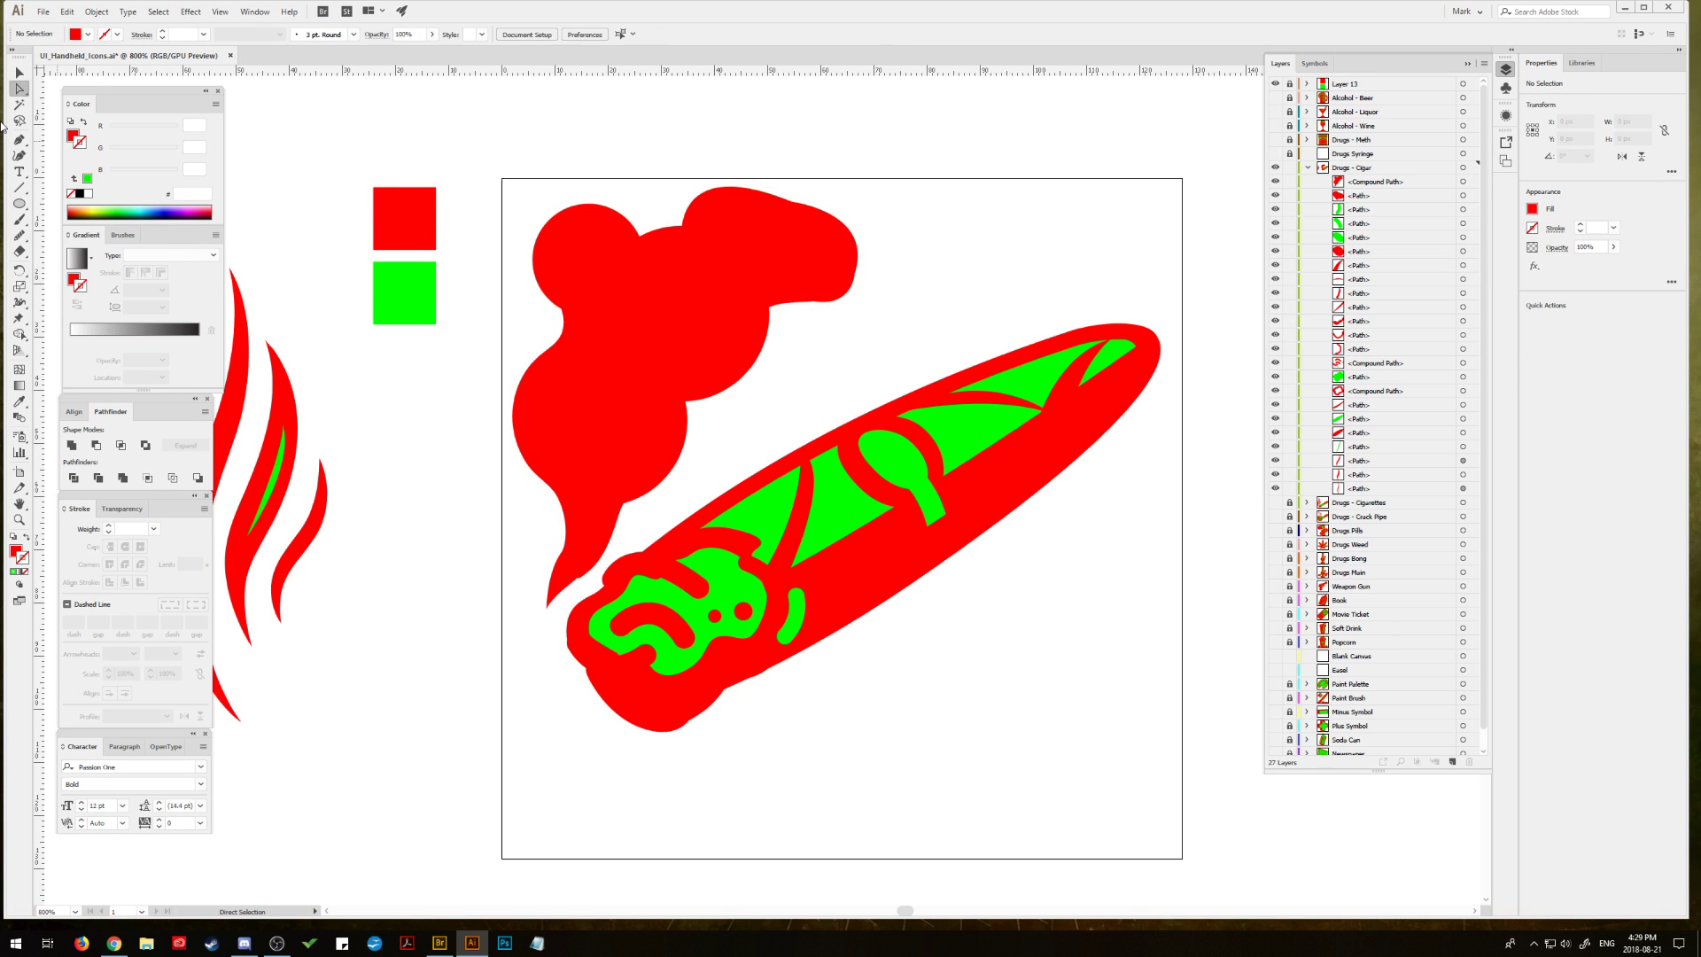
{"action": "key", "text": "v"}
Step: Smooth the smoke's tail and the outline of its upper-right curl with the Smooth tool
{"action": "left_click", "coordinate": [642, 321]}
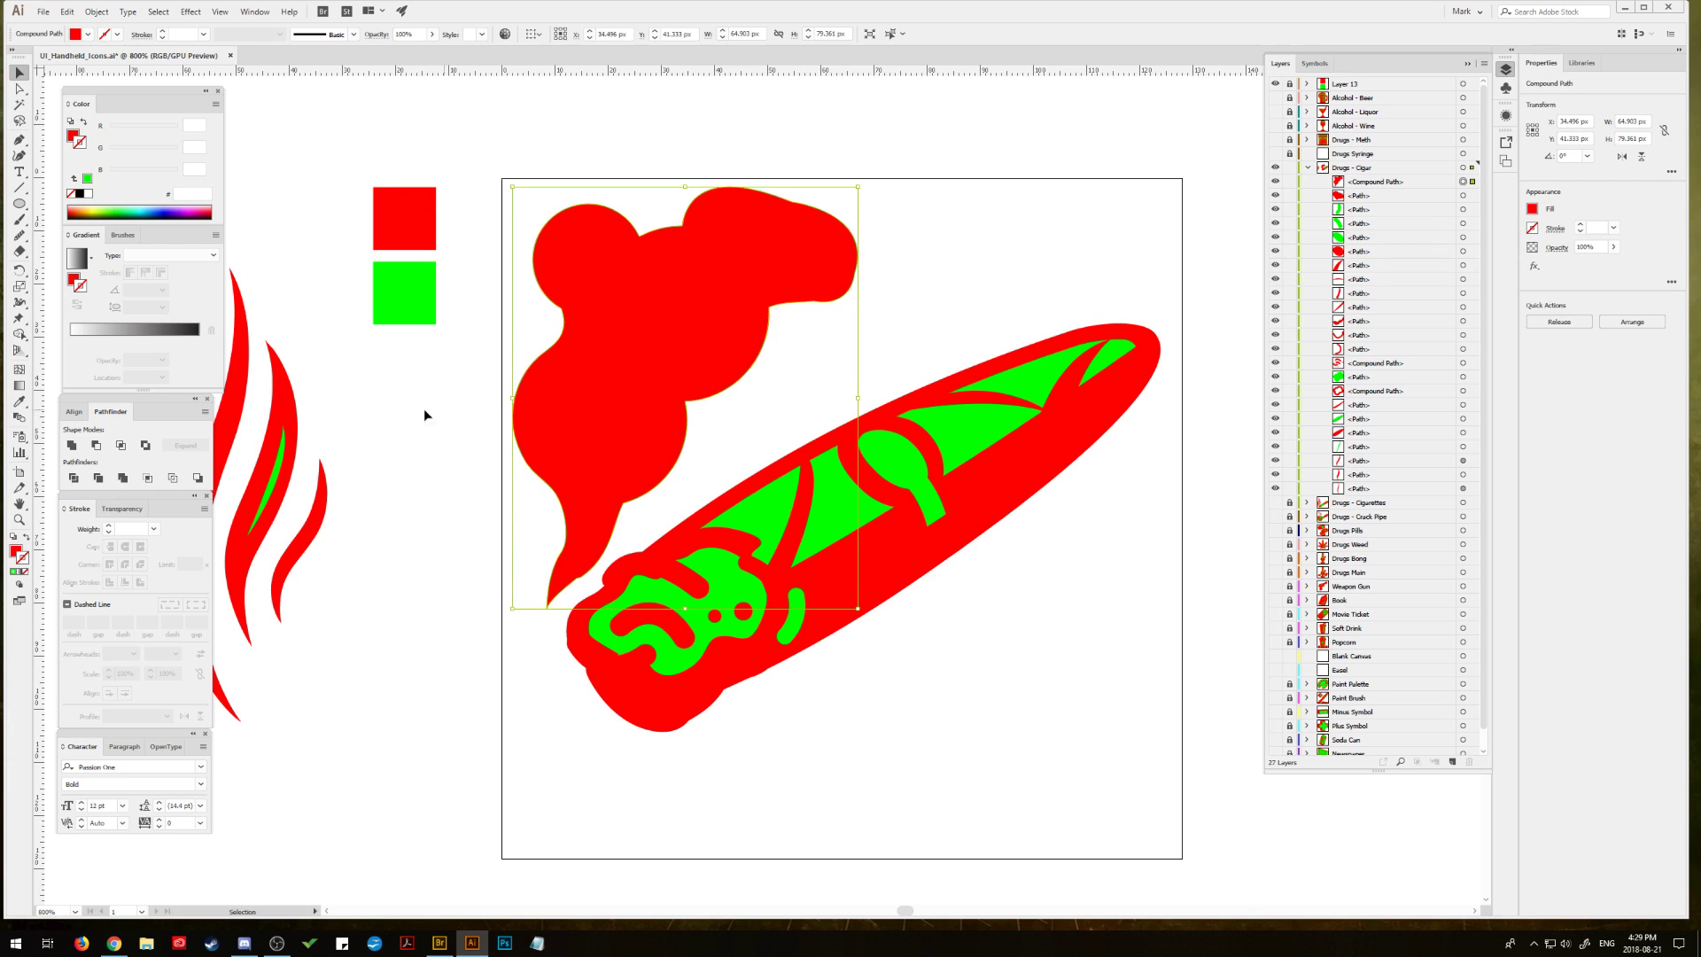
{"action": "left_click", "coordinate": [19, 237]}
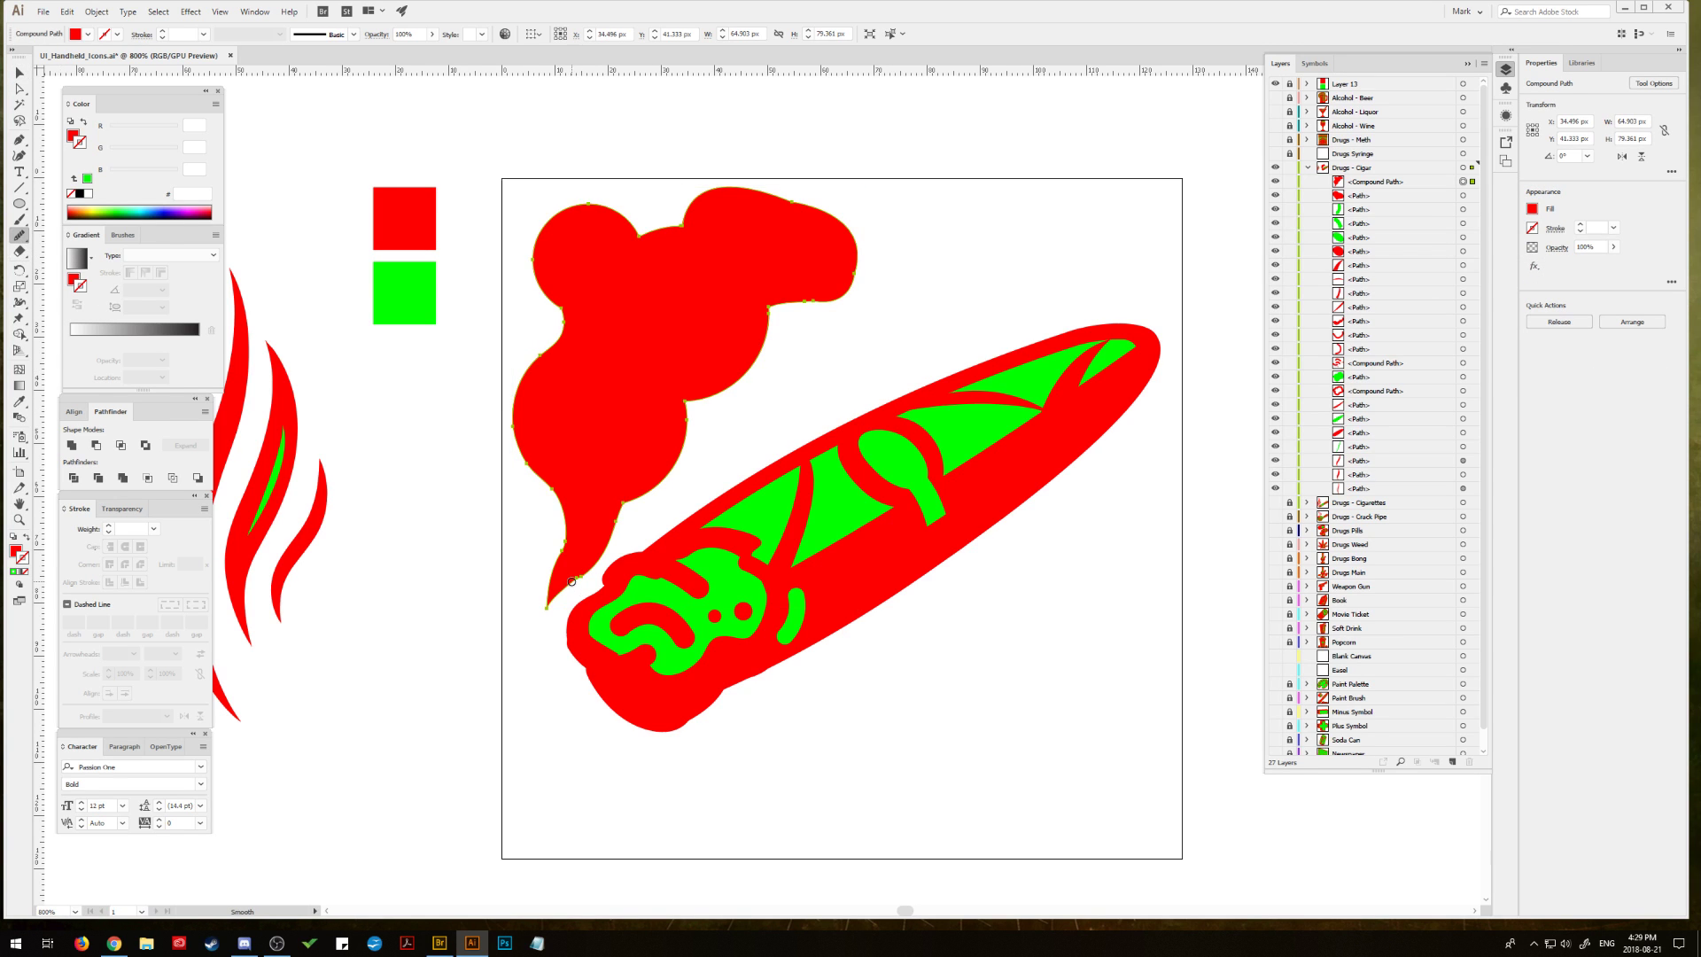
{"action": "mouse_move", "coordinate": [571, 581]}
{"action": "left_mouse_down"}
{"action": "mouse_move", "coordinate": [567, 521]}
{"action": "mouse_move", "coordinate": [579, 556]}
{"action": "mouse_move", "coordinate": [641, 489]}
{"action": "mouse_move", "coordinate": [580, 569]}
{"action": "mouse_move", "coordinate": [596, 500]}
{"action": "left_mouse_up"}
{"action": "mouse_move", "coordinate": [839, 299]}
{"action": "left_mouse_down"}
{"action": "mouse_move", "coordinate": [854, 254]}
{"action": "mouse_move", "coordinate": [828, 290]}
{"action": "mouse_move", "coordinate": [866, 266]}
{"action": "mouse_move", "coordinate": [842, 232]}
{"action": "left_mouse_up"}
{"action": "mouse_move", "coordinate": [720, 190]}
{"action": "left_mouse_down"}
{"action": "mouse_move", "coordinate": [837, 223]}
{"action": "mouse_move", "coordinate": [703, 216]}
{"action": "left_mouse_up"}
{"action": "mouse_move", "coordinate": [809, 205]}
{"action": "left_mouse_down"}
{"action": "mouse_move", "coordinate": [700, 197]}
{"action": "mouse_move", "coordinate": [720, 185]}
{"action": "left_mouse_up"}
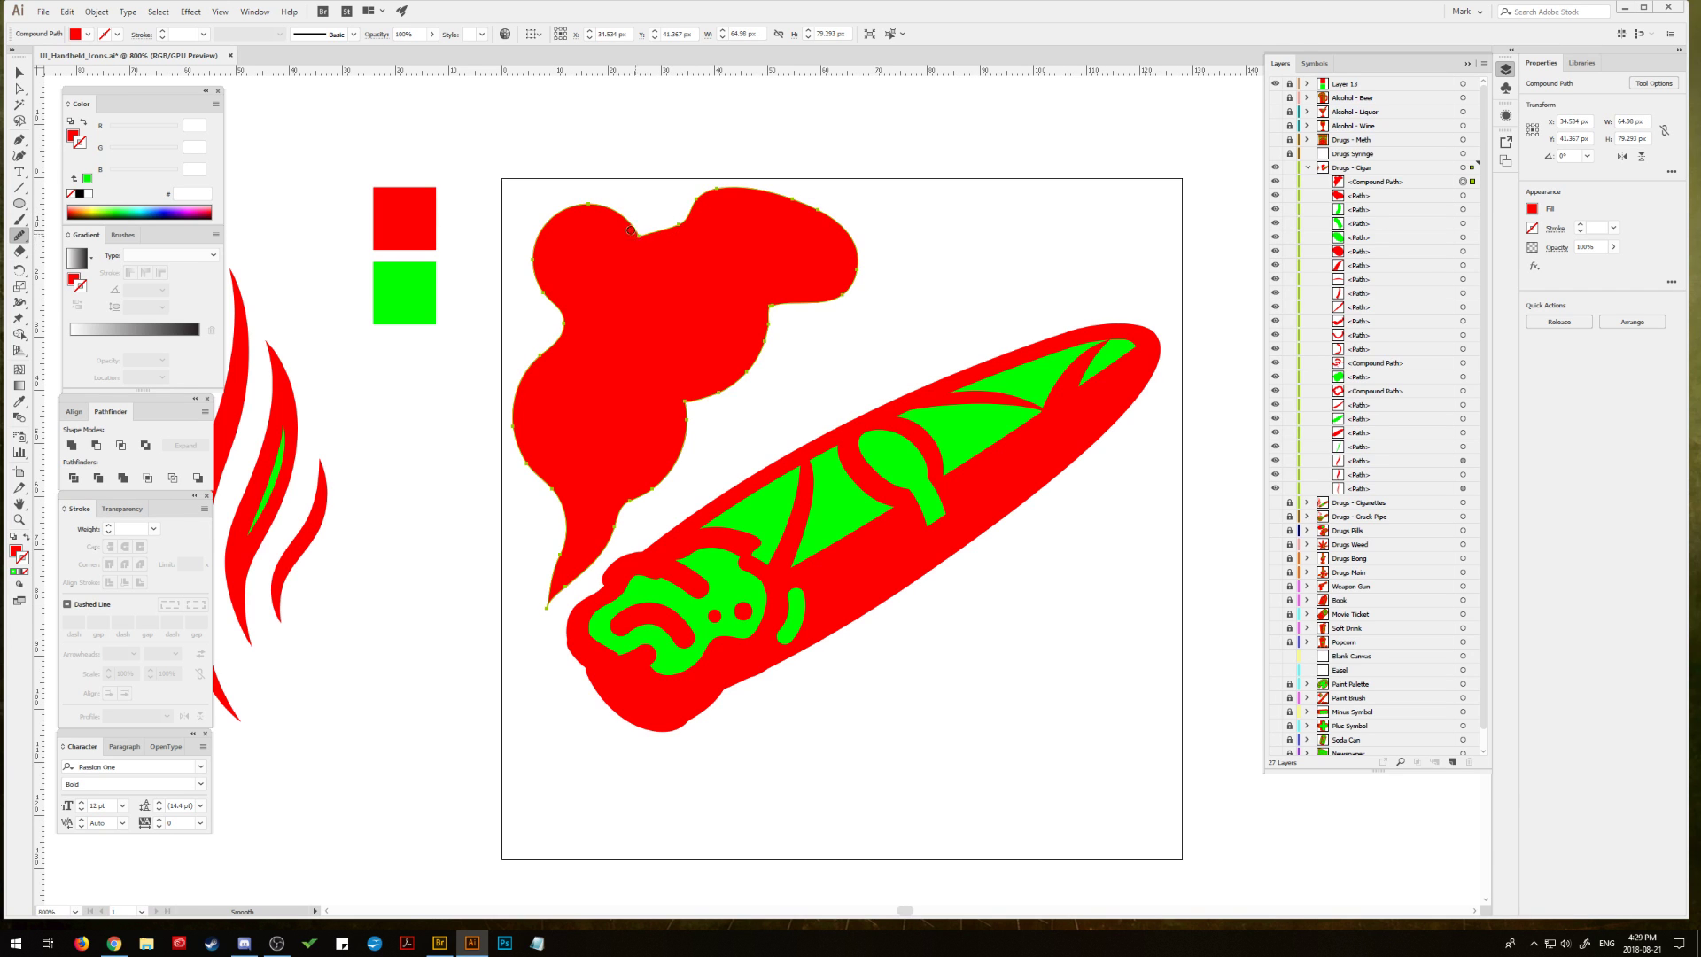
Step: Smooth the dip between the smoke's two top bulges and the notches along its right side
{"action": "mouse_move", "coordinate": [631, 231]}
{"action": "left_mouse_down"}
{"action": "mouse_move", "coordinate": [688, 231]}
{"action": "mouse_move", "coordinate": [629, 229]}
{"action": "mouse_move", "coordinate": [737, 196]}
{"action": "mouse_move", "coordinate": [698, 199]}
{"action": "mouse_move", "coordinate": [689, 241]}
{"action": "mouse_move", "coordinate": [585, 205]}
{"action": "left_mouse_up"}
{"action": "mouse_move", "coordinate": [768, 297]}
{"action": "left_mouse_down"}
{"action": "mouse_move", "coordinate": [716, 381]}
{"action": "mouse_move", "coordinate": [667, 386]}
{"action": "left_mouse_up"}
{"action": "mouse_move", "coordinate": [675, 223]}
{"action": "left_mouse_down"}
{"action": "mouse_move", "coordinate": [826, 217]}
{"action": "mouse_move", "coordinate": [791, 201]}
{"action": "mouse_move", "coordinate": [867, 281]}
{"action": "mouse_move", "coordinate": [751, 338]}
{"action": "mouse_move", "coordinate": [722, 375]}
{"action": "mouse_move", "coordinate": [671, 377]}
{"action": "mouse_move", "coordinate": [653, 413]}
{"action": "left_mouse_up"}
Step: Delete the end anchor point of the smoke's tail to shorten its tip
{"action": "left_click", "coordinate": [25, 89]}
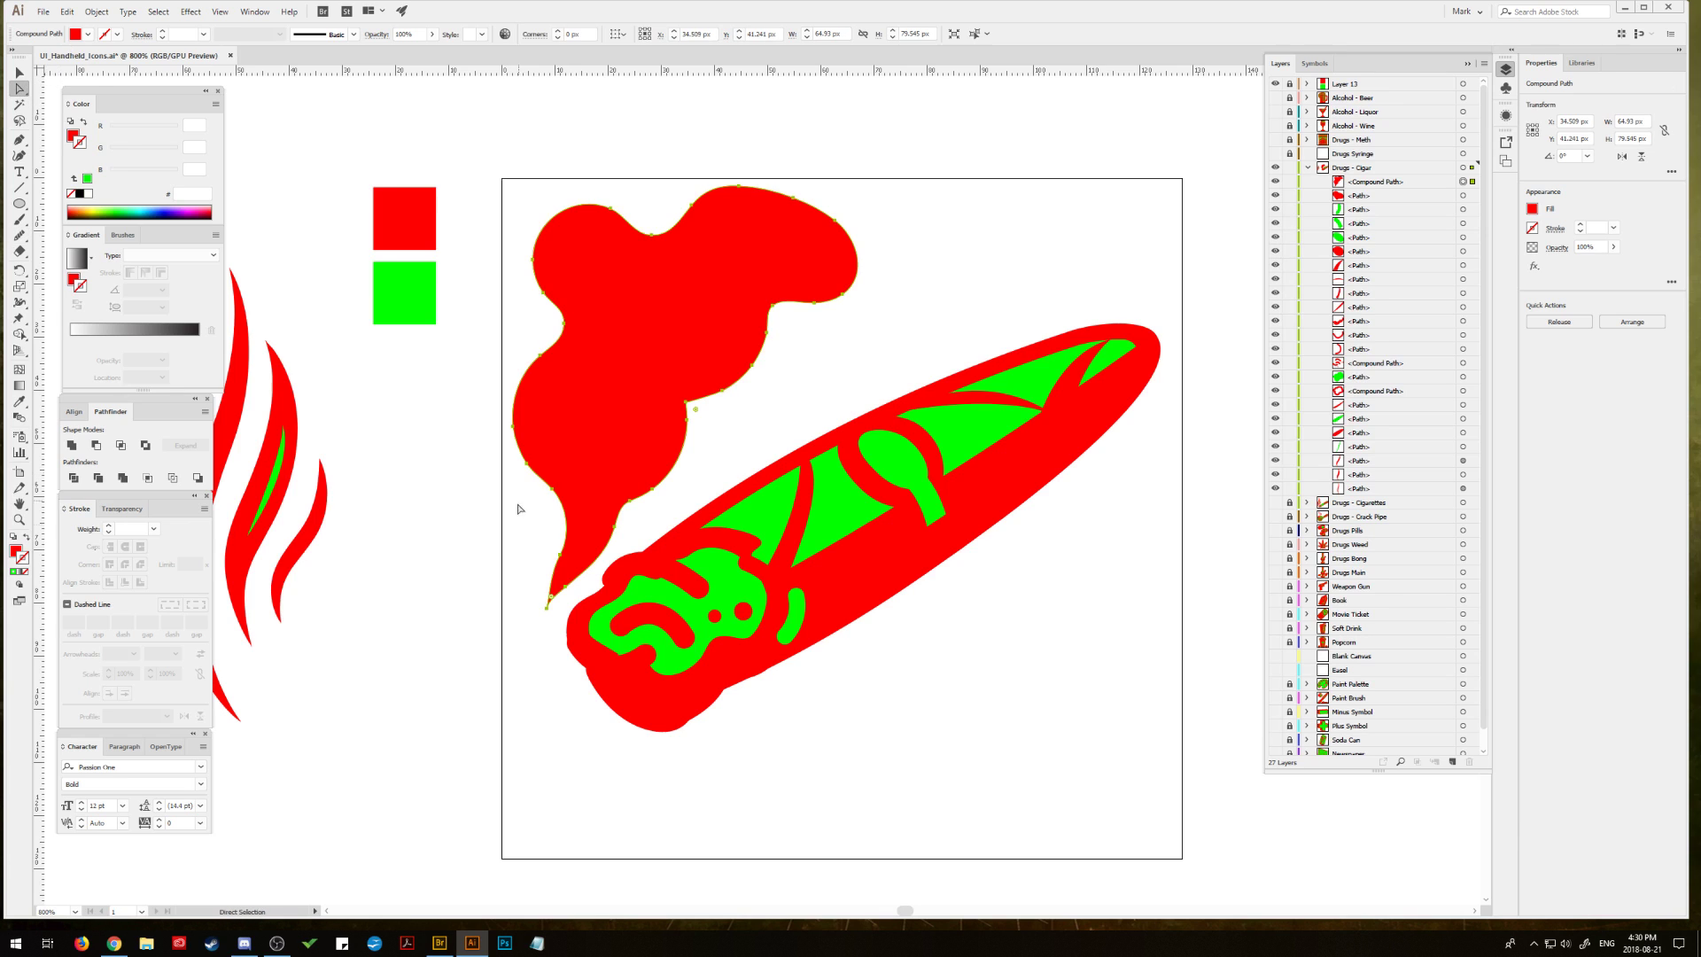
{"action": "left_click", "coordinate": [554, 594]}
{"action": "left_click", "coordinate": [529, 558]}
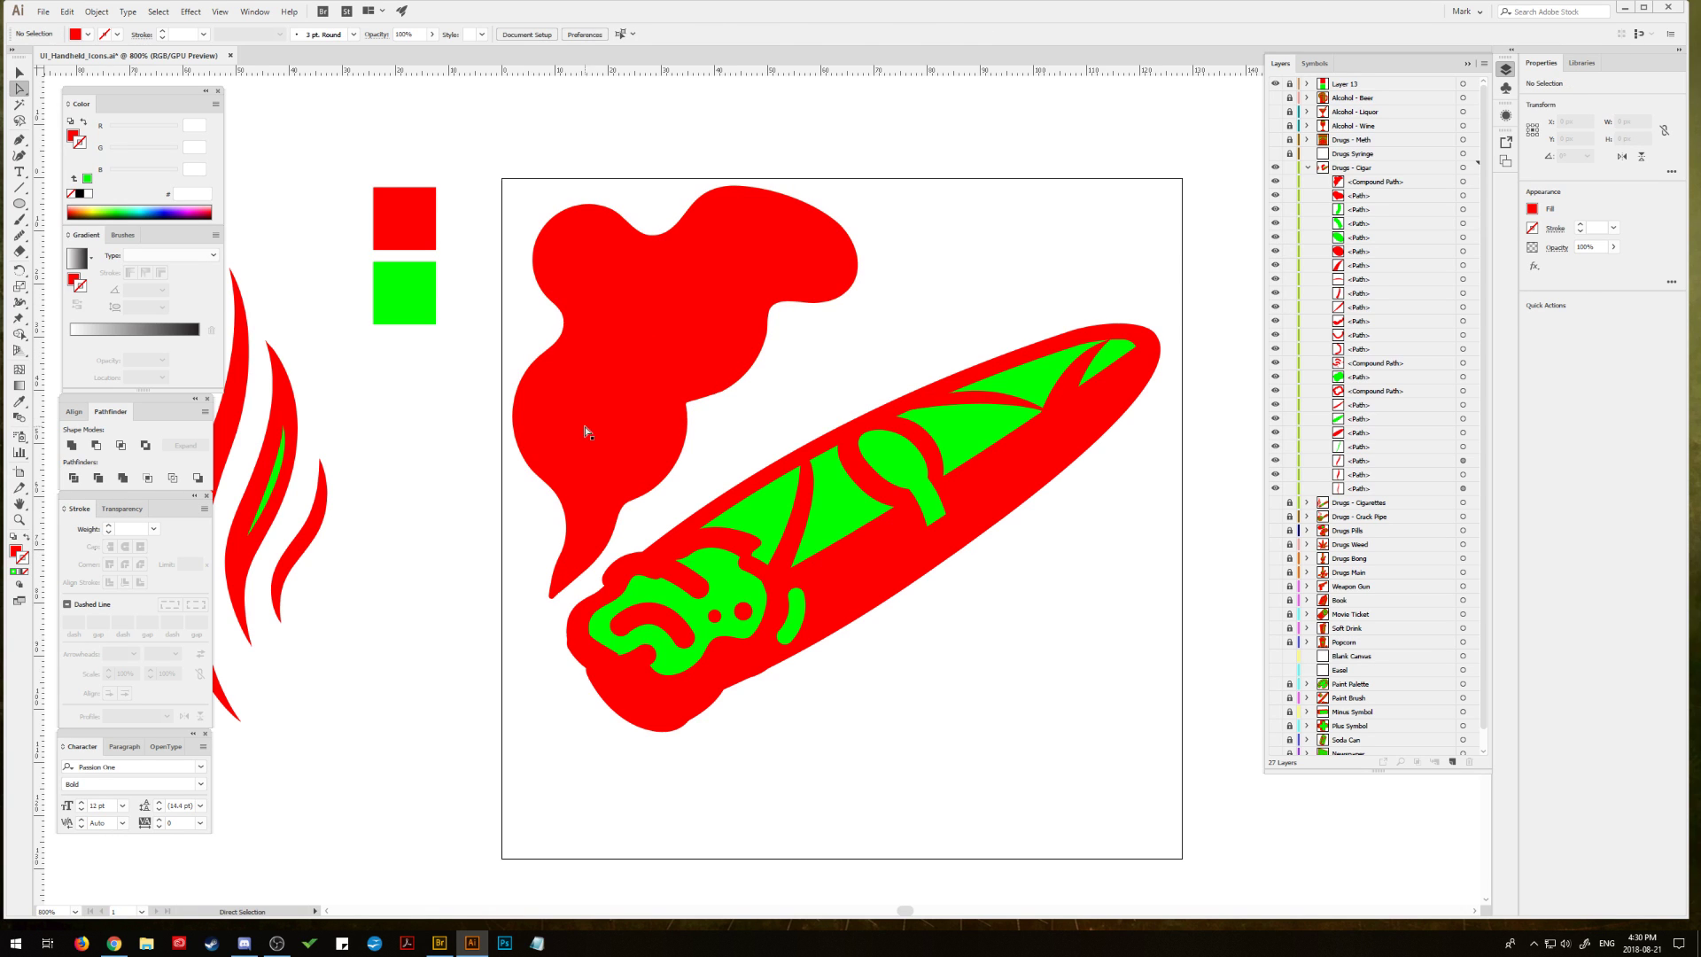
Step: Scale the smoke down proportionally to about 60 by 72 px
{"action": "left_click", "coordinate": [571, 561]}
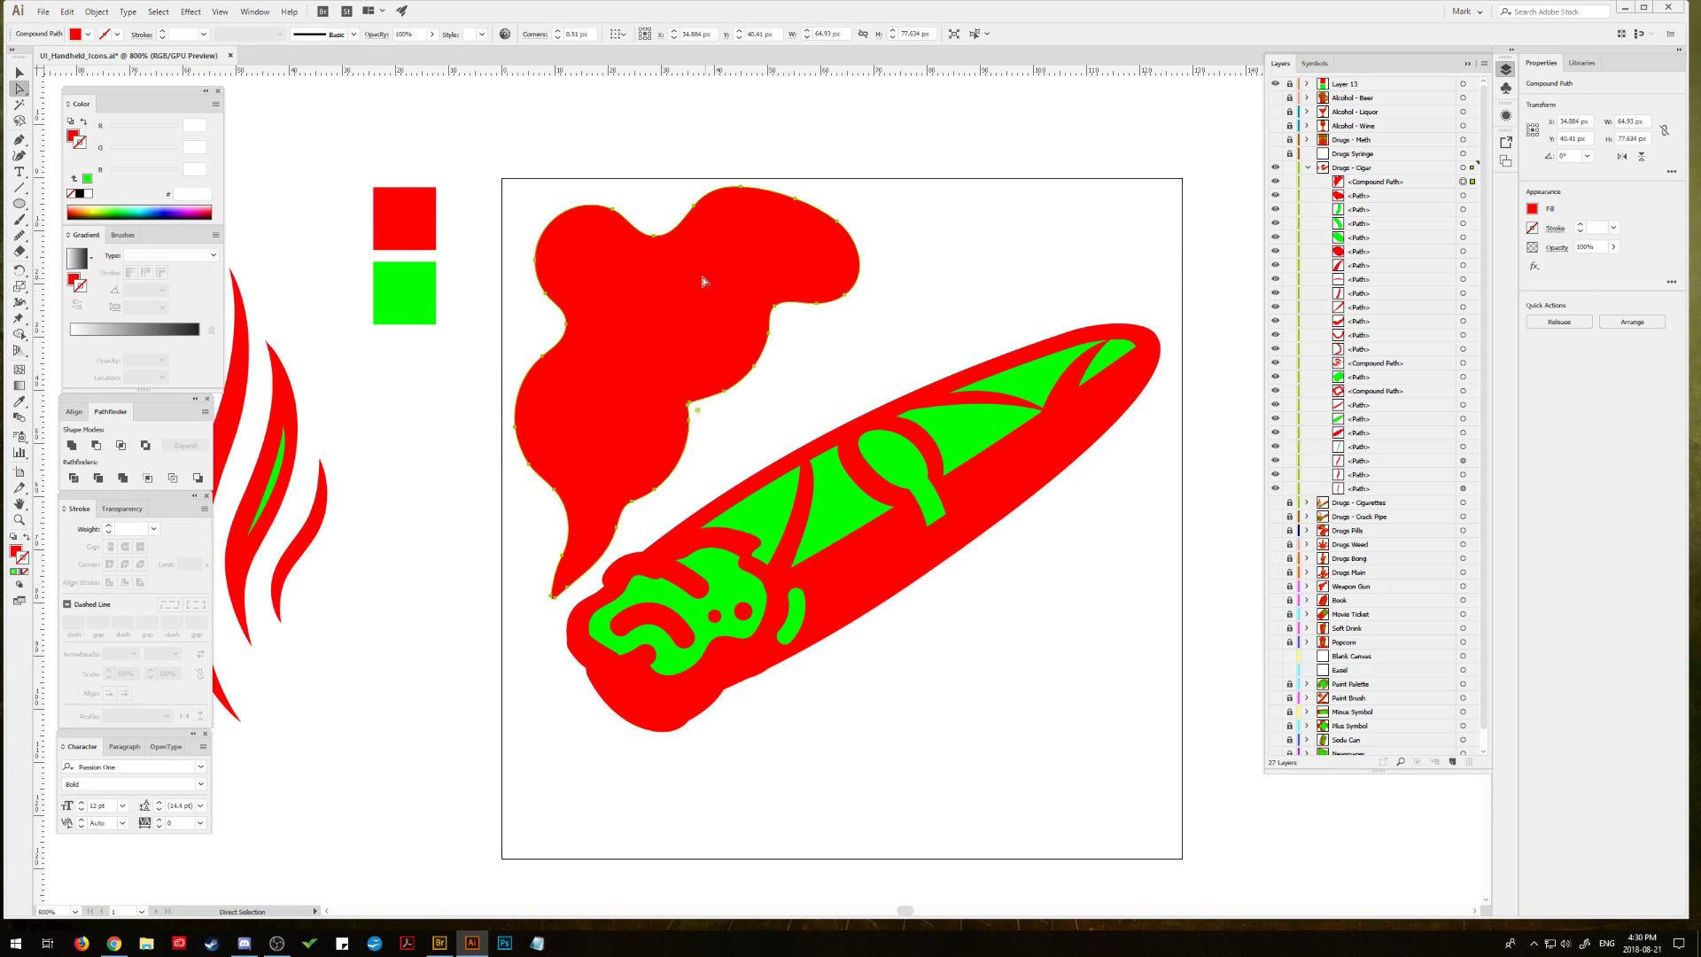
{"action": "left_click", "coordinate": [19, 74]}
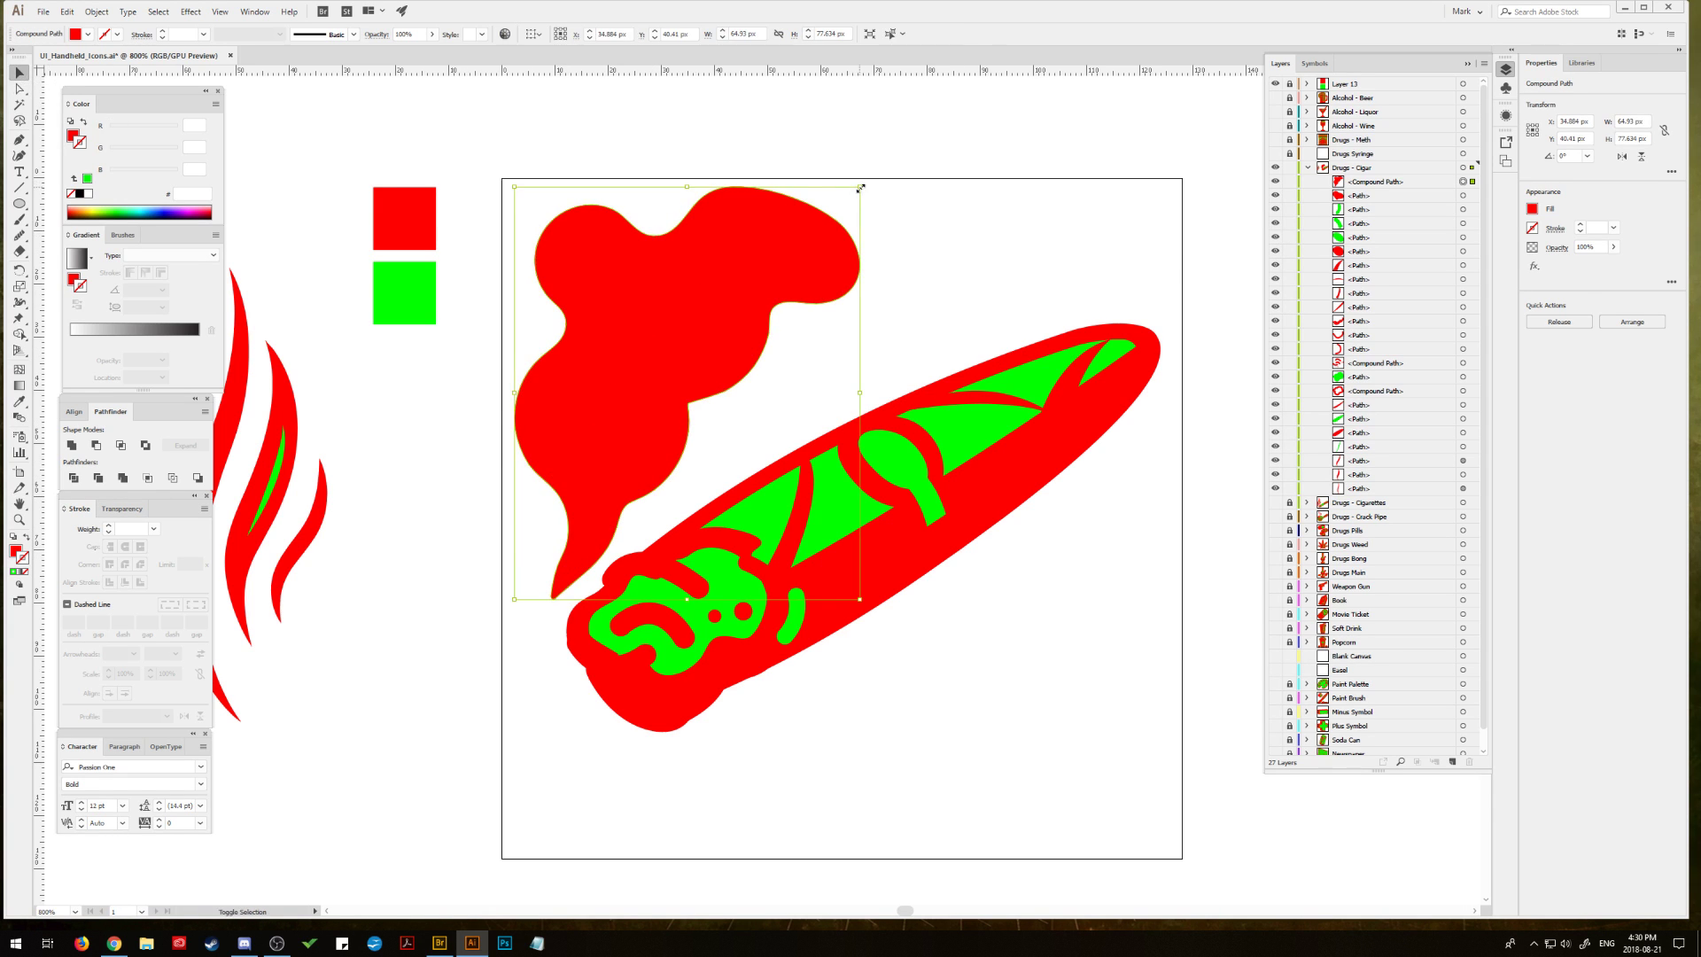
{"action": "mouse_move", "coordinate": [861, 187]}
{"action": "left_mouse_down"}
{"action": "mouse_move", "coordinate": [842, 178]}
{"action": "mouse_move", "coordinate": [732, 292]}
{"action": "mouse_move", "coordinate": [852, 193]}
{"action": "left_mouse_up"}
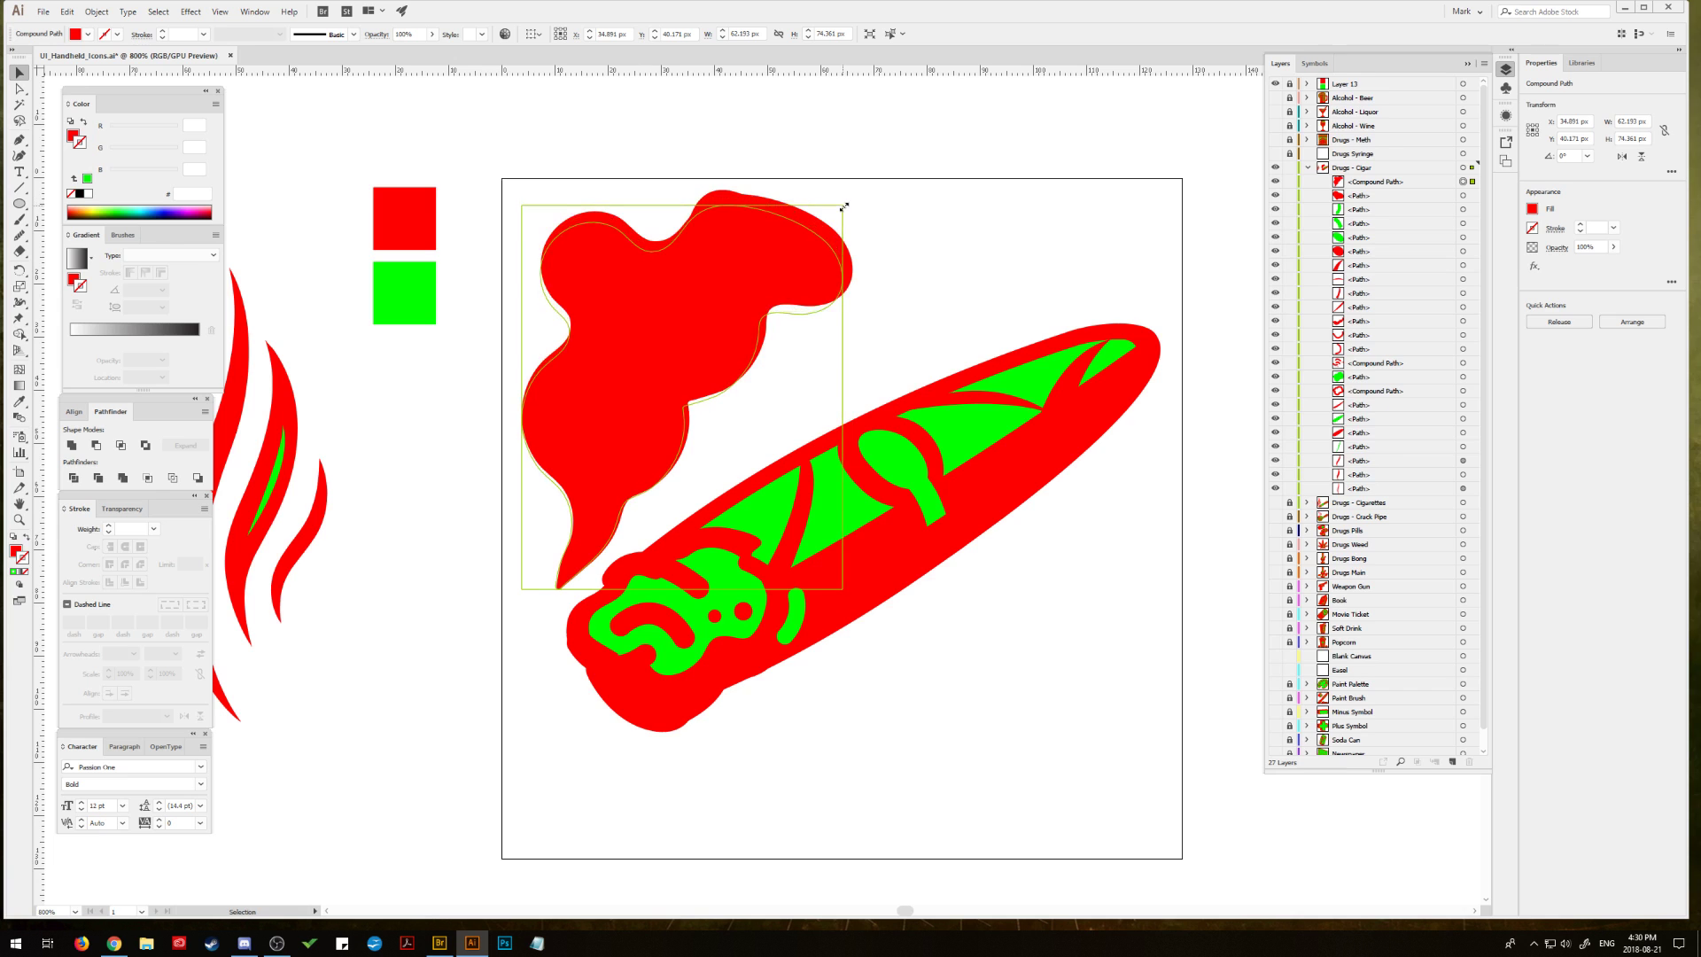
{"action": "left_click_drag", "start_coordinate": [856, 194], "coordinate": [843, 196]}
Step: Move the smoke aside, delete the leftover red shape behind its upper-right curl, and move the smoke back
{"action": "left_click_drag", "start_coordinate": [737, 323], "coordinate": [714, 394]}
{"action": "left_click", "coordinate": [729, 215]}
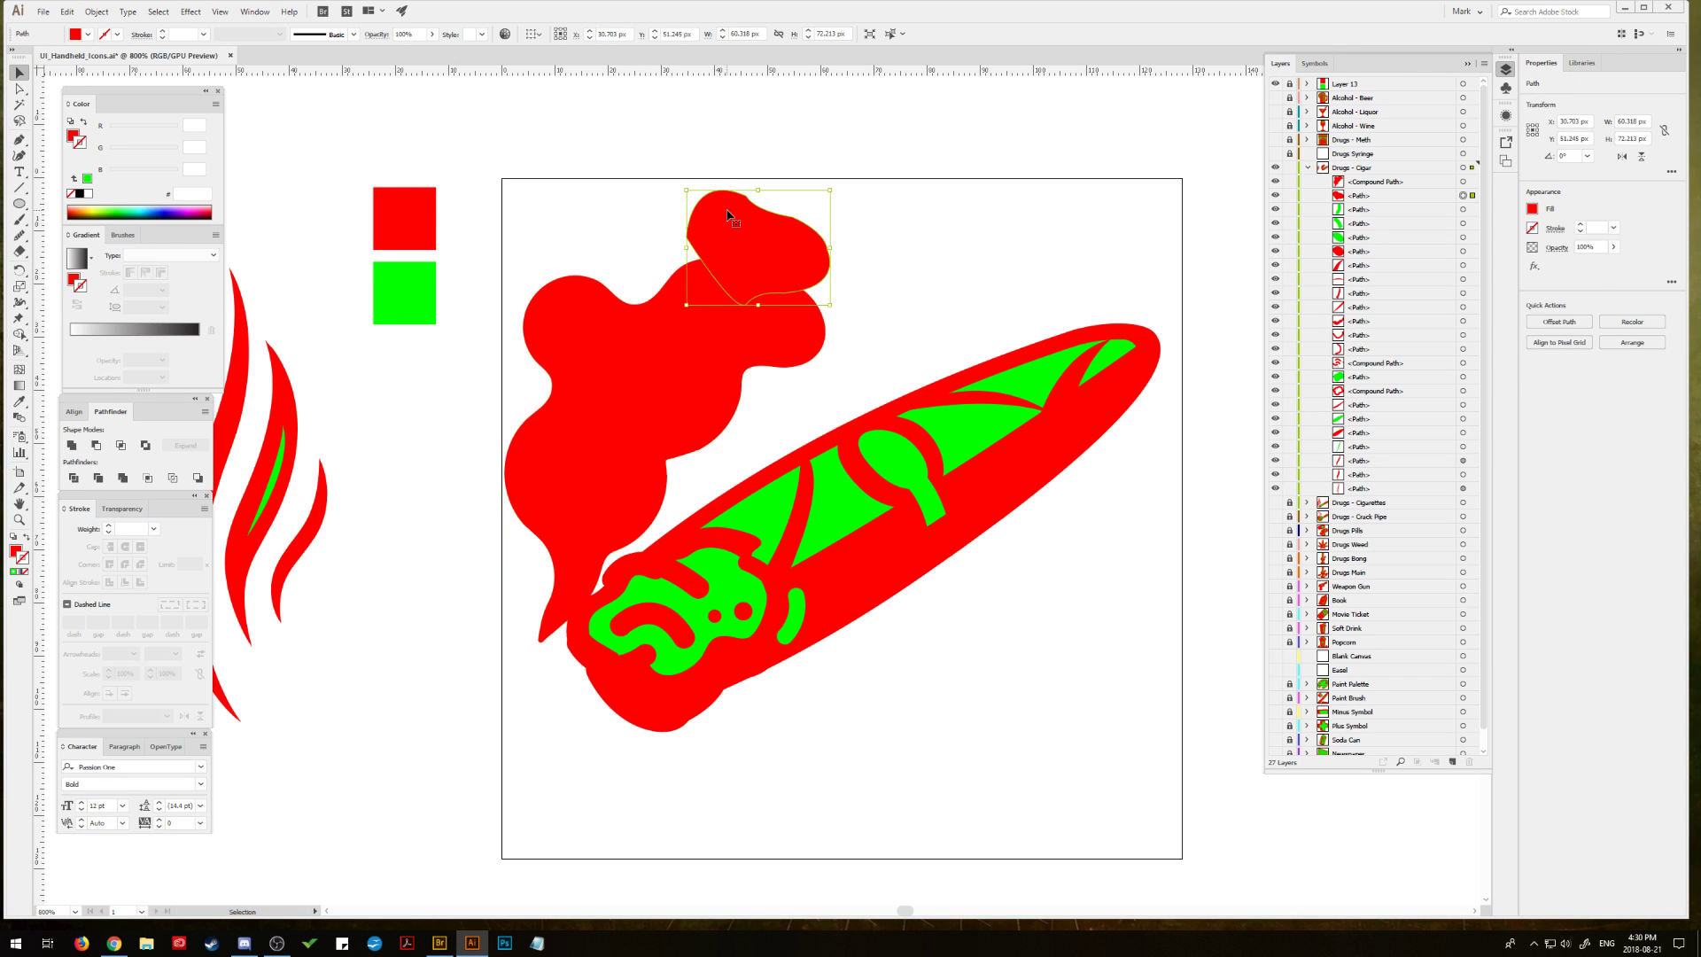
{"action": "key", "text": "Delete"}
{"action": "left_click_drag", "start_coordinate": [705, 324], "coordinate": [766, 257]}
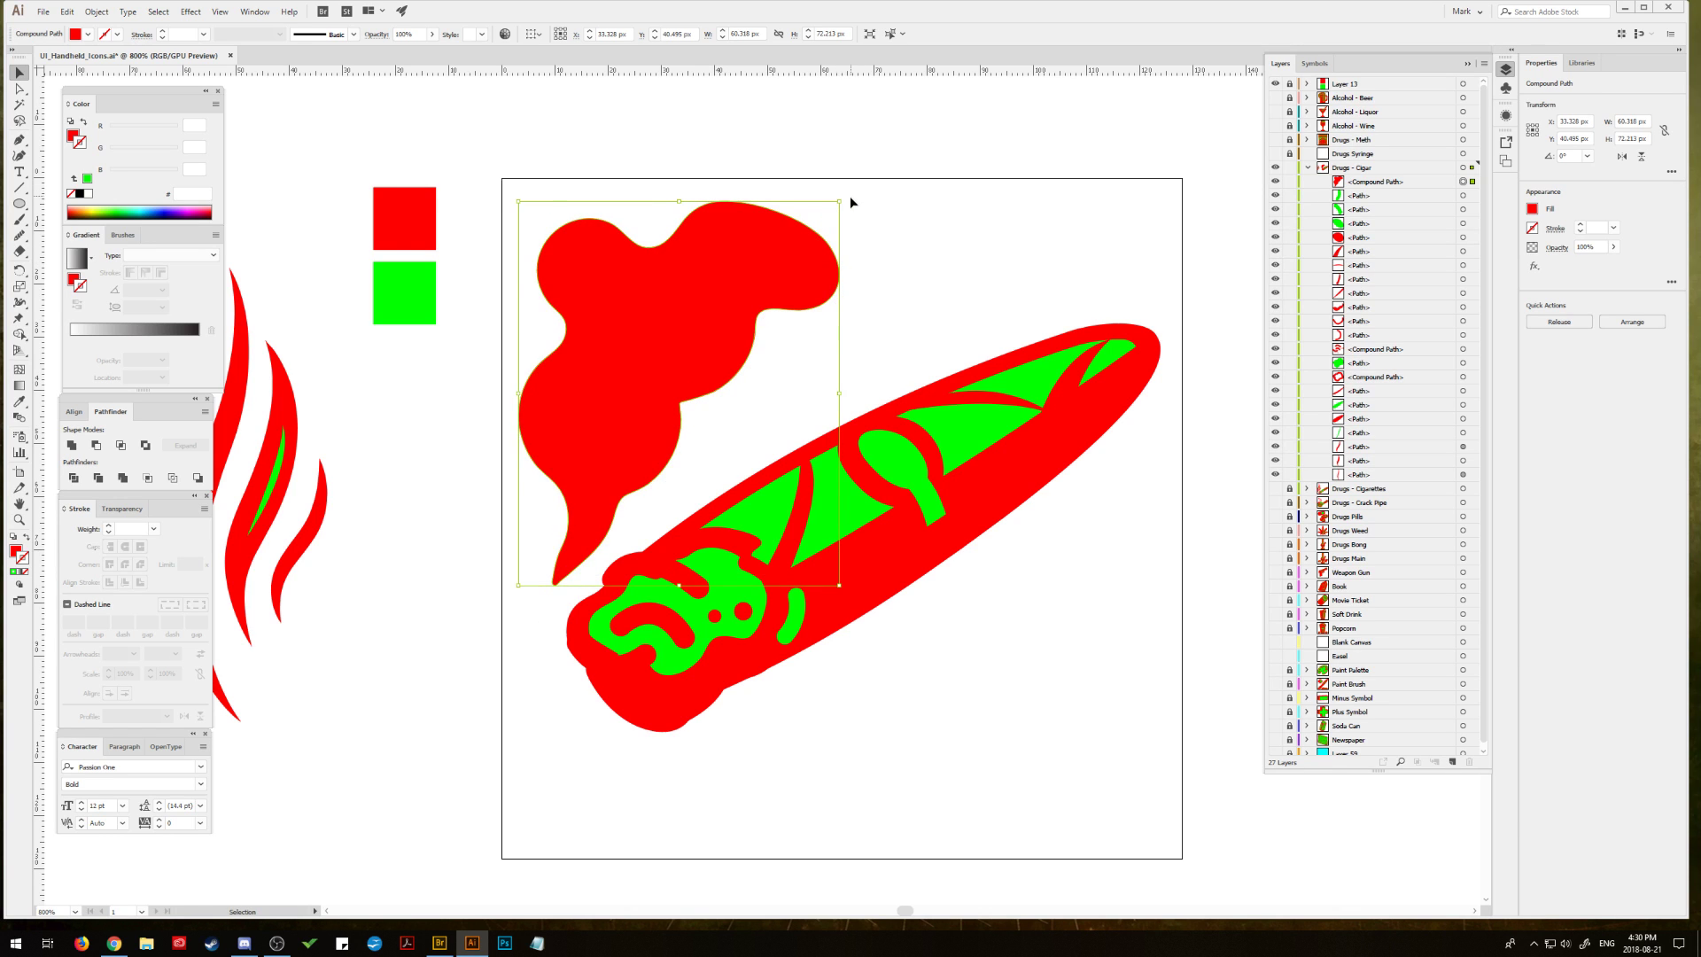
Step: Rotate the smoke about 3° counterclockwise and move it up past the artboard's upper edge
{"action": "left_click_drag", "start_coordinate": [846, 196], "coordinate": [835, 187]}
{"action": "left_click_drag", "start_coordinate": [718, 294], "coordinate": [716, 283]}
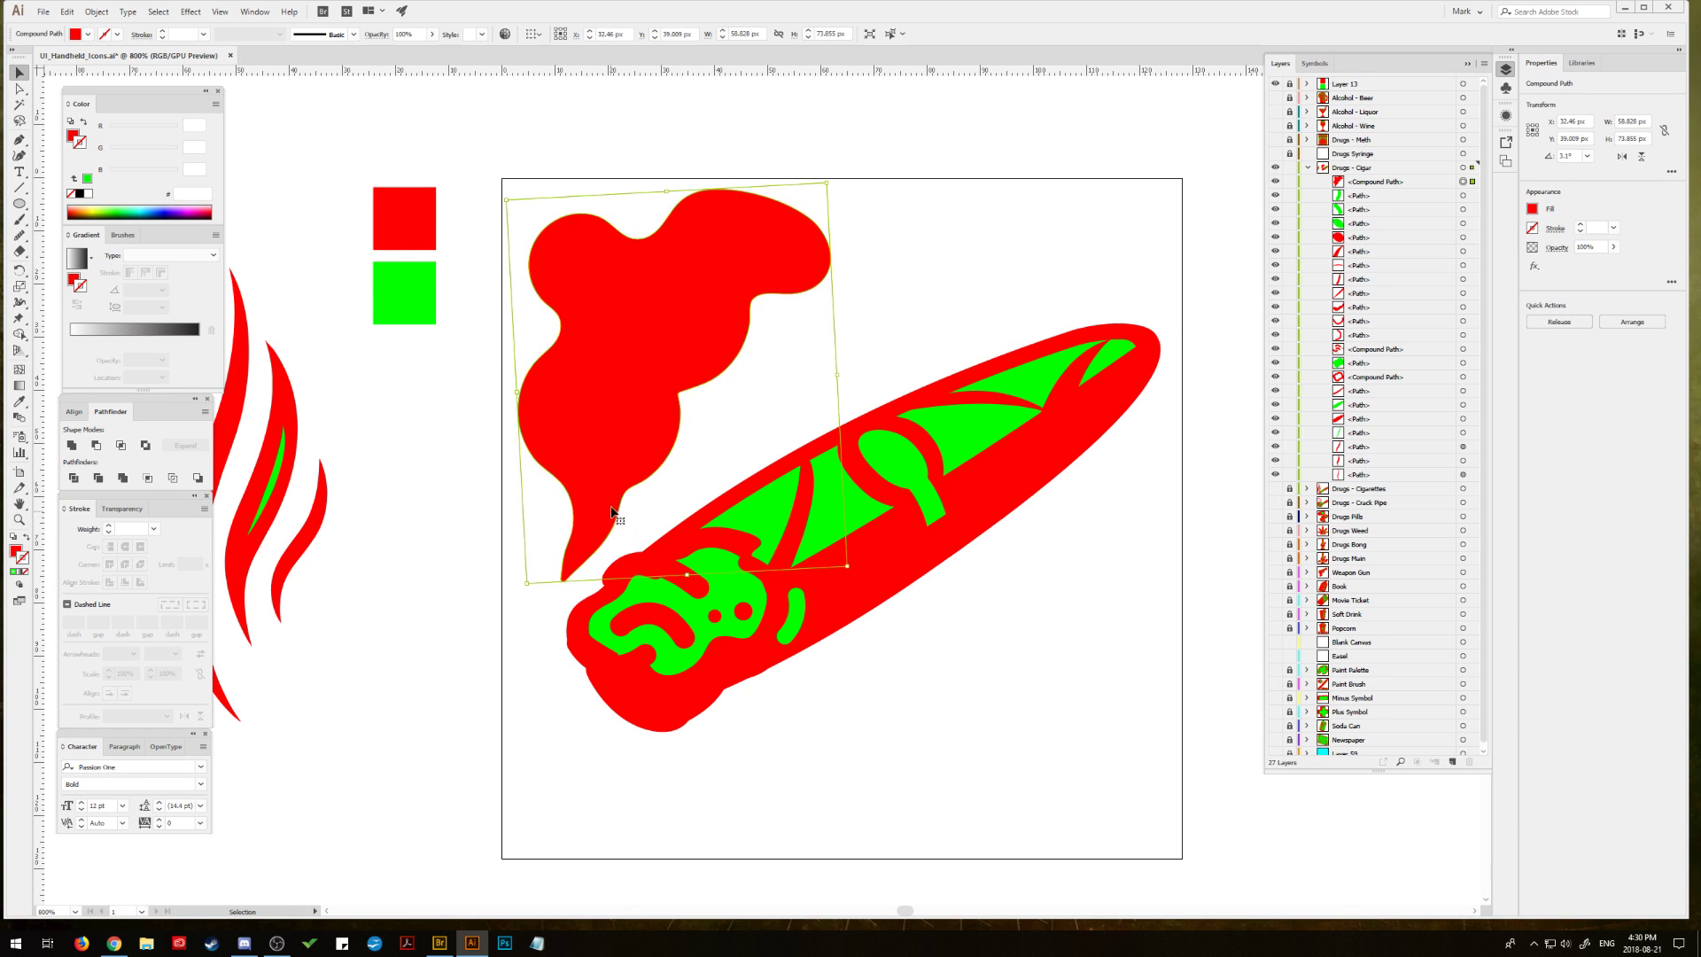
{"action": "left_click_drag", "start_coordinate": [585, 548], "coordinate": [585, 483]}
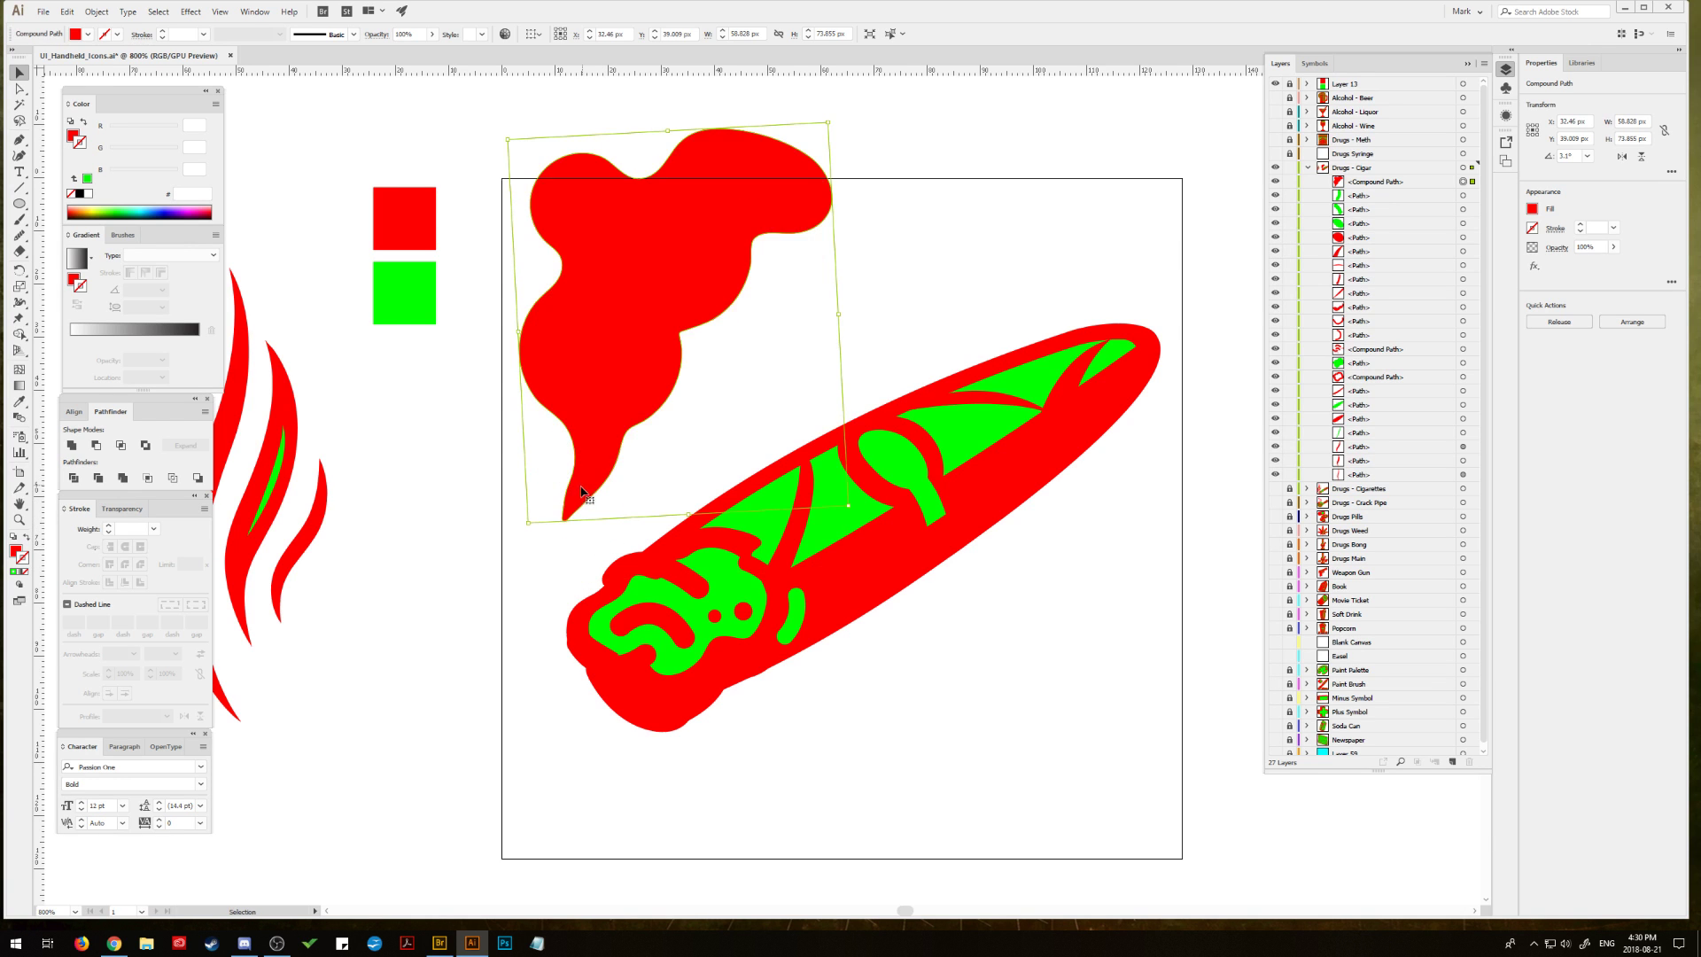
Step: Draw a closed red Pen shape over the smoke's tail that thickens it and curves its tip toward the ember
{"action": "key", "text": "p"}
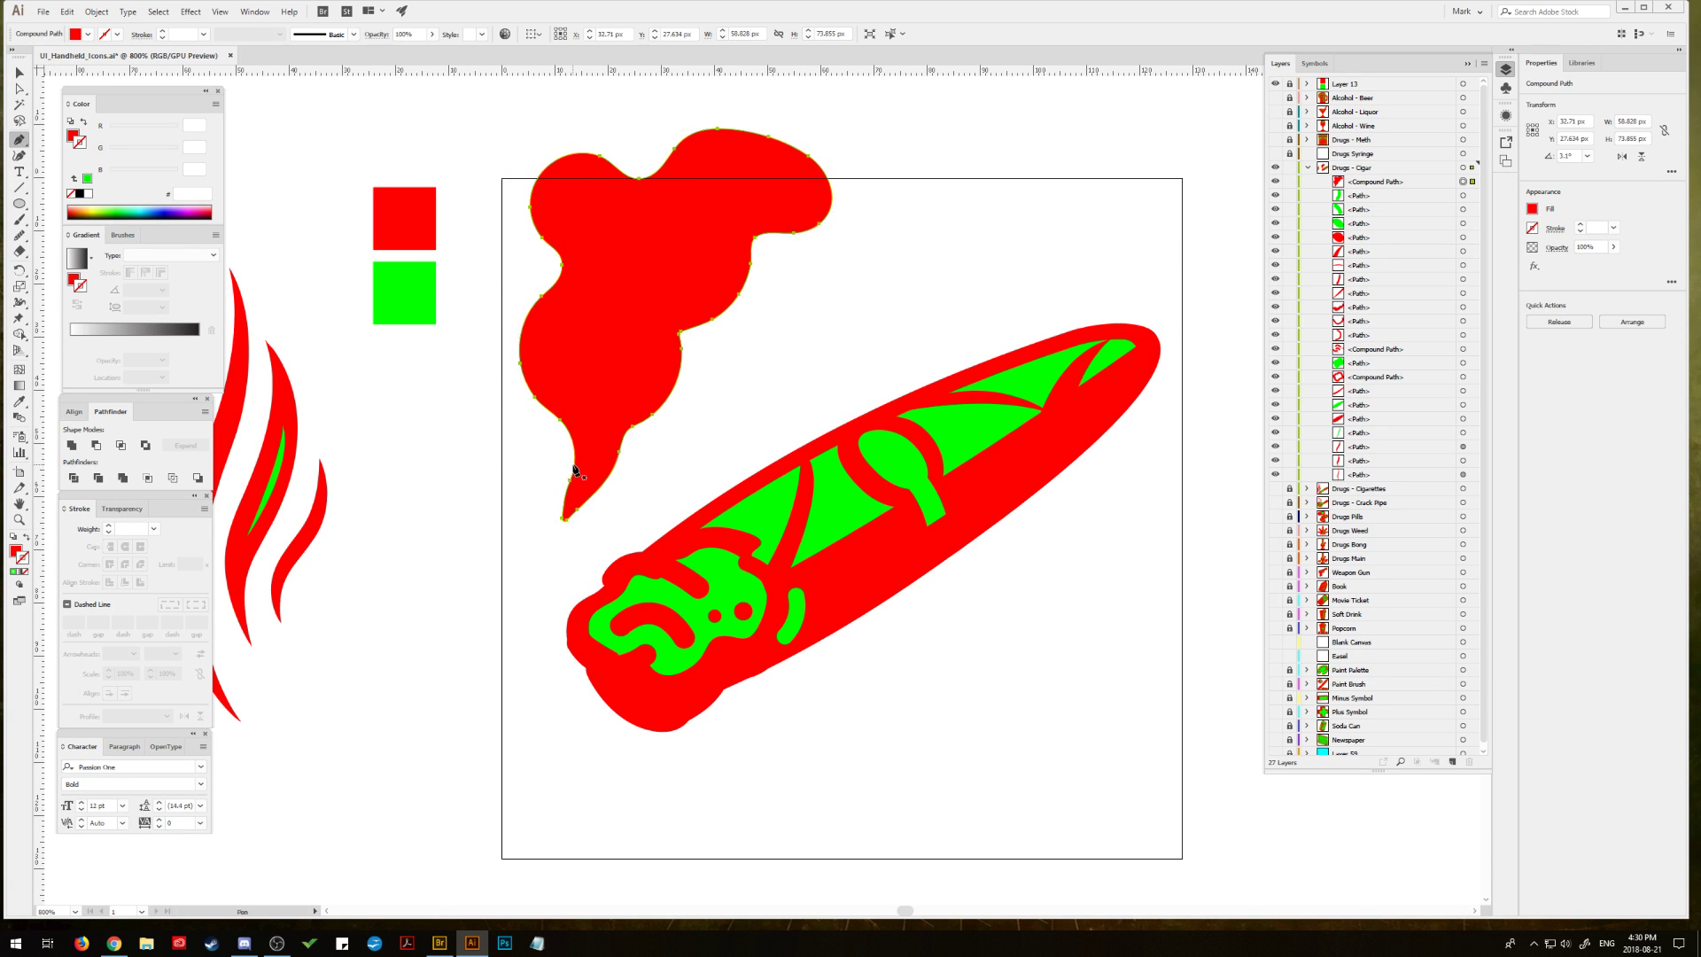
{"action": "left_click", "coordinate": [581, 445]}
{"action": "mouse_move", "coordinate": [582, 541]}
{"action": "left_mouse_down"}
{"action": "mouse_move", "coordinate": [629, 563]}
{"action": "mouse_move", "coordinate": [596, 552]}
{"action": "left_mouse_up"}
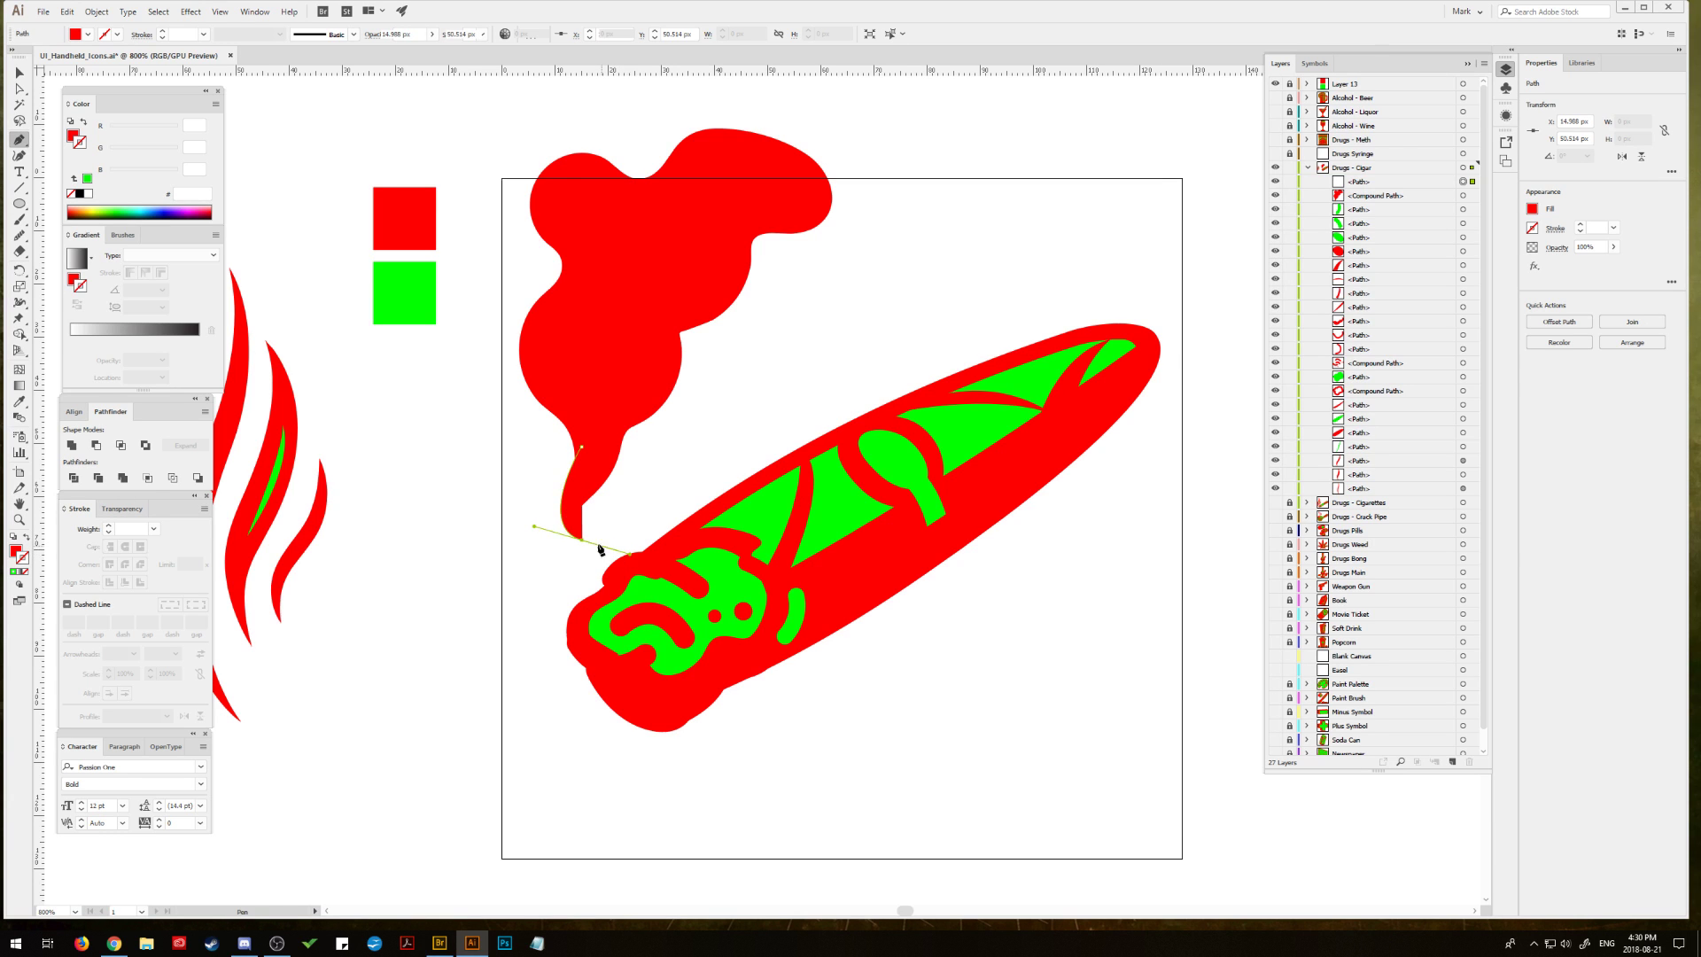
{"action": "left_click", "coordinate": [582, 539]}
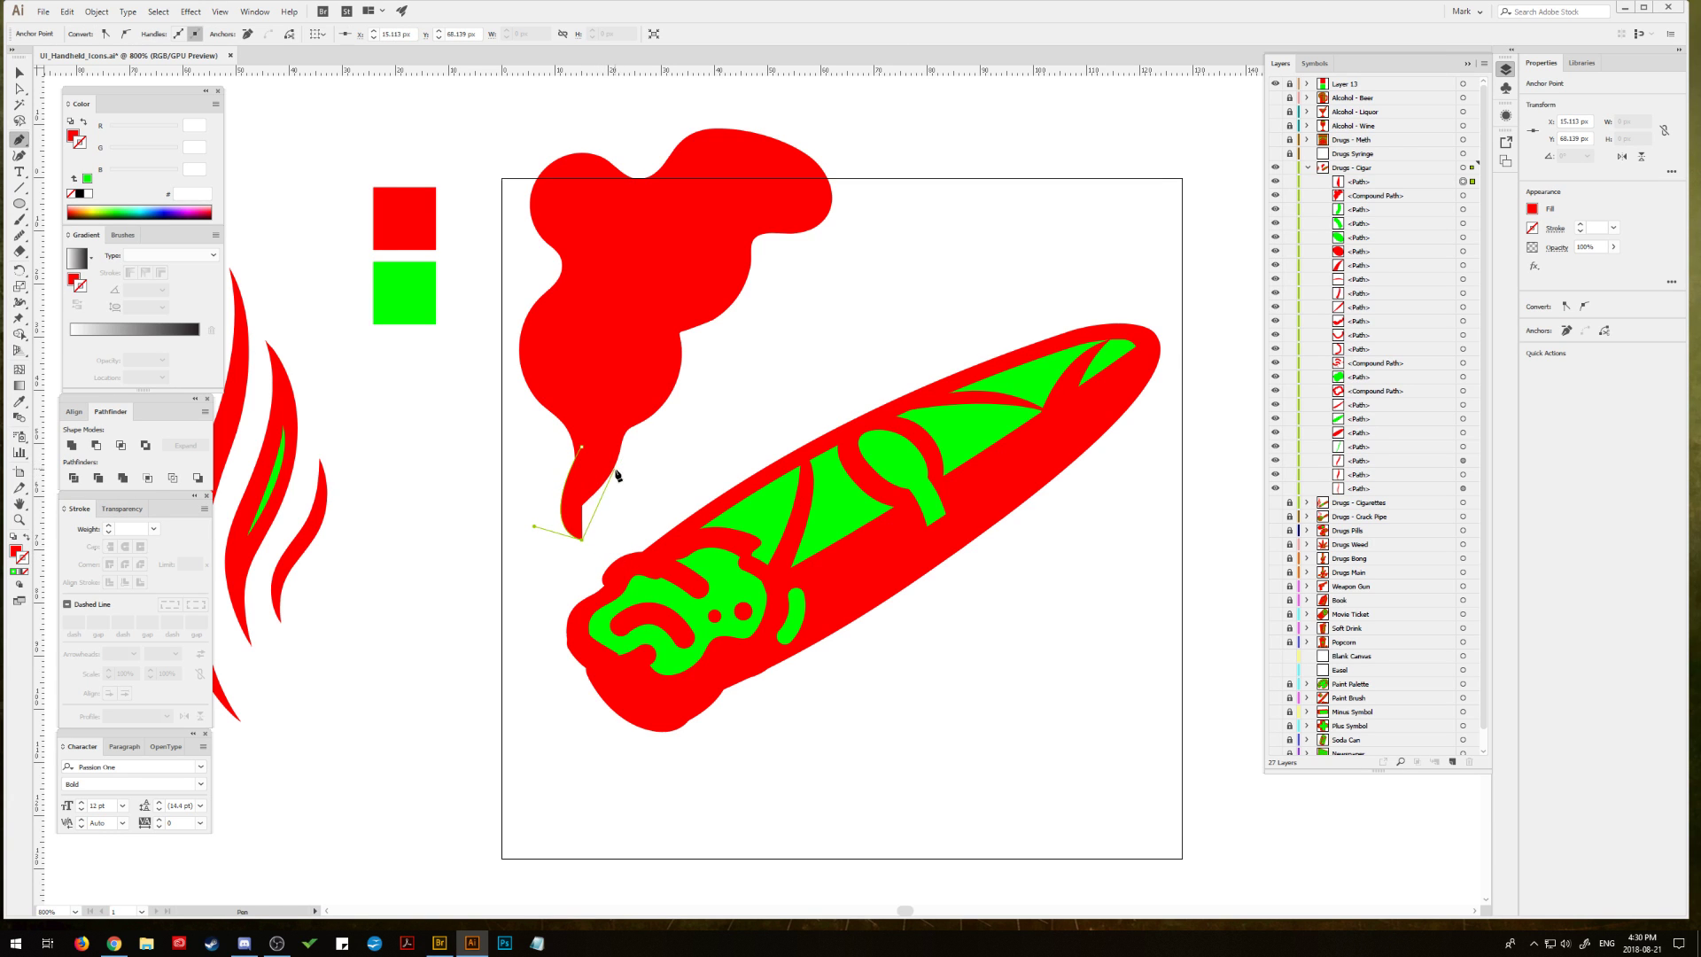
{"action": "left_click_drag", "start_coordinate": [614, 472], "coordinate": [655, 445]}
{"action": "left_click", "coordinate": [623, 418]}
{"action": "left_click", "coordinate": [624, 418]}
{"action": "left_click", "coordinate": [580, 445]}
{"action": "left_click", "coordinate": [581, 539]}
Step: Unite the new tail piece with the smoke into a single expanded path
{"action": "left_click", "coordinate": [20, 72]}
{"action": "left_click", "coordinate": [572, 393], "text": "shift"}
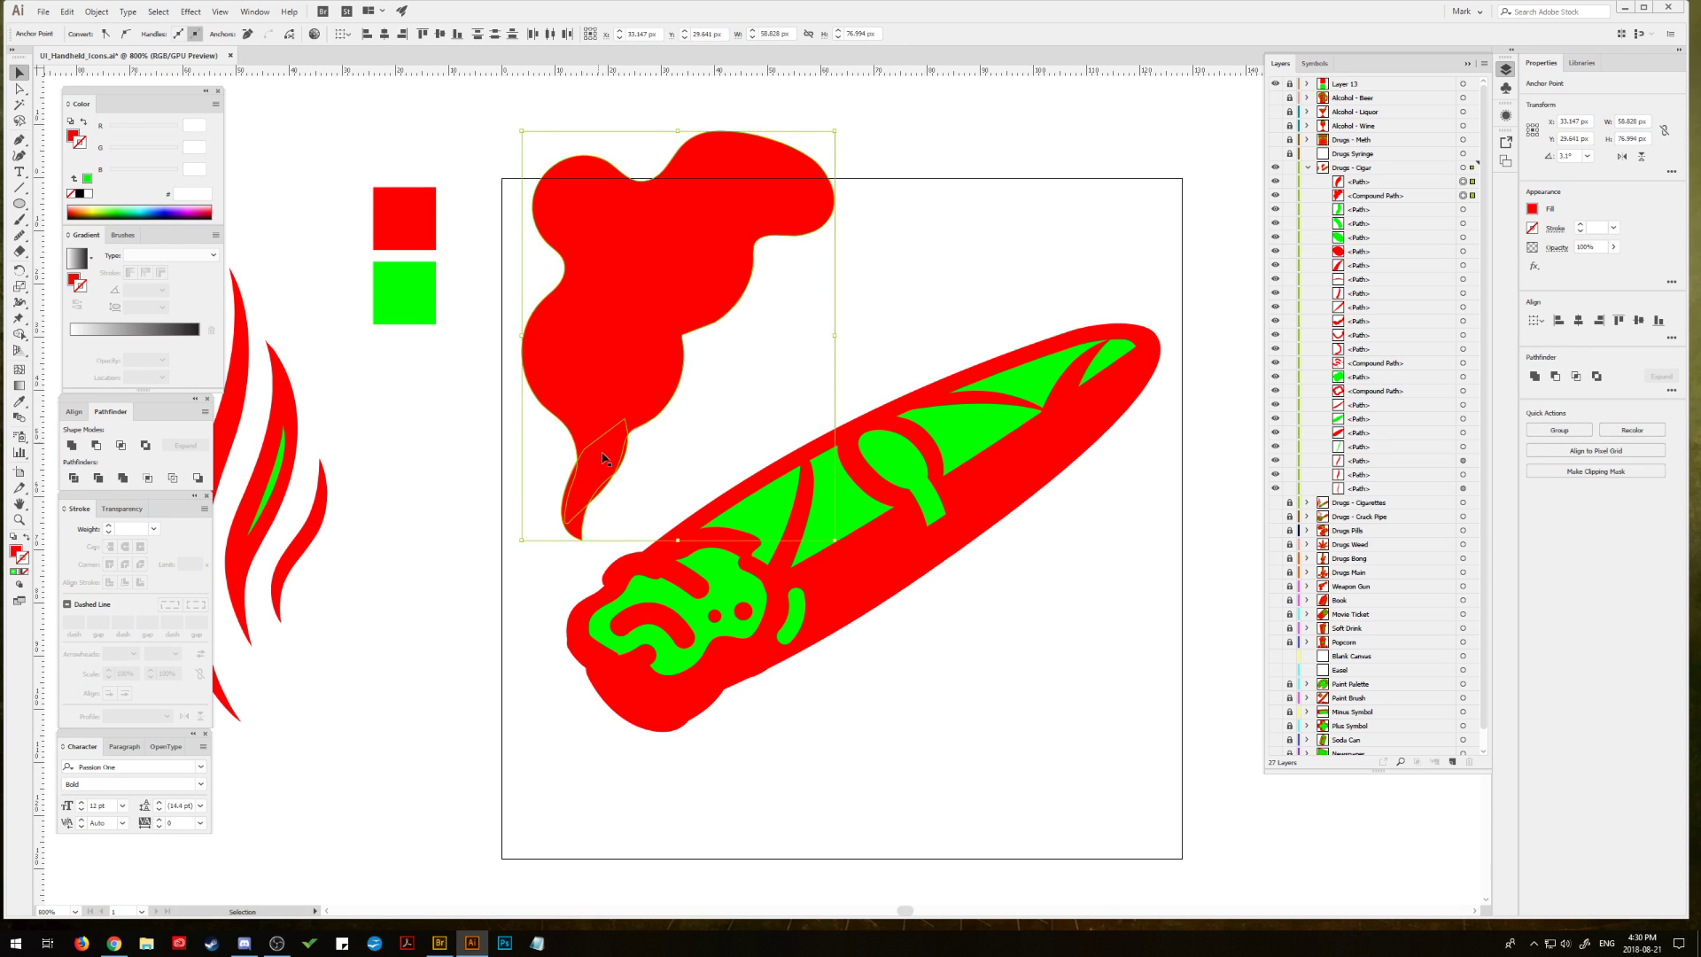
{"action": "left_click", "coordinate": [70, 446]}
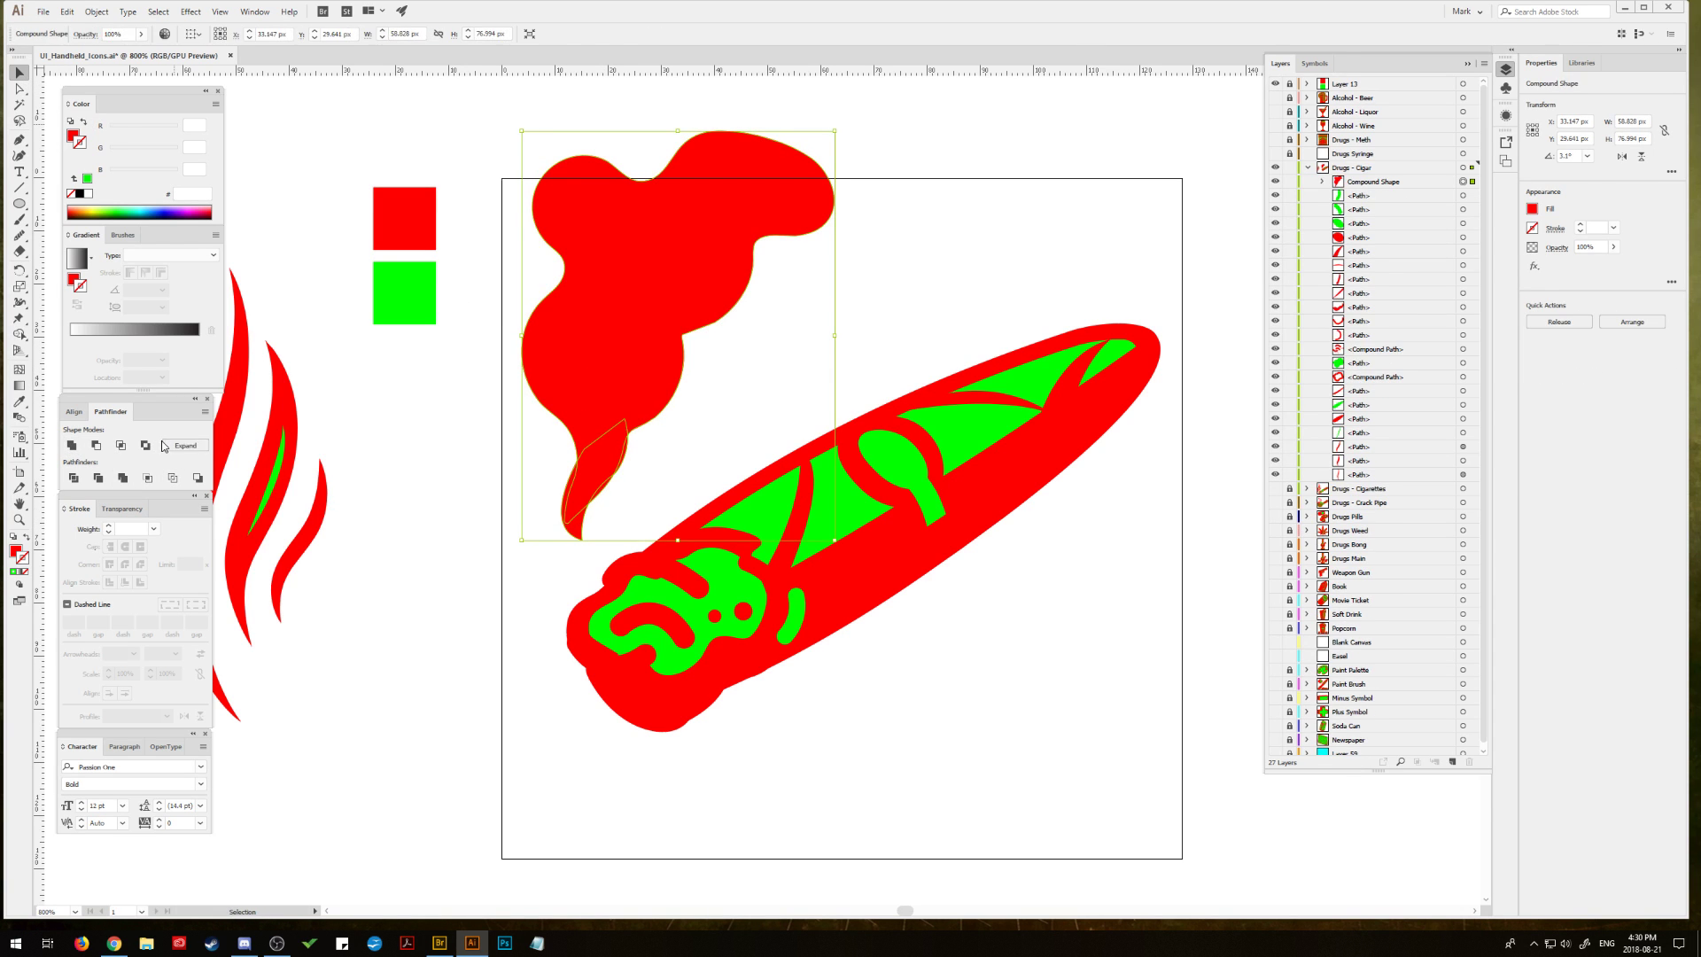
Step: Smooth the inner edge and tip of the smoke's tail with the Smooth tool
{"action": "left_click", "coordinate": [18, 235]}
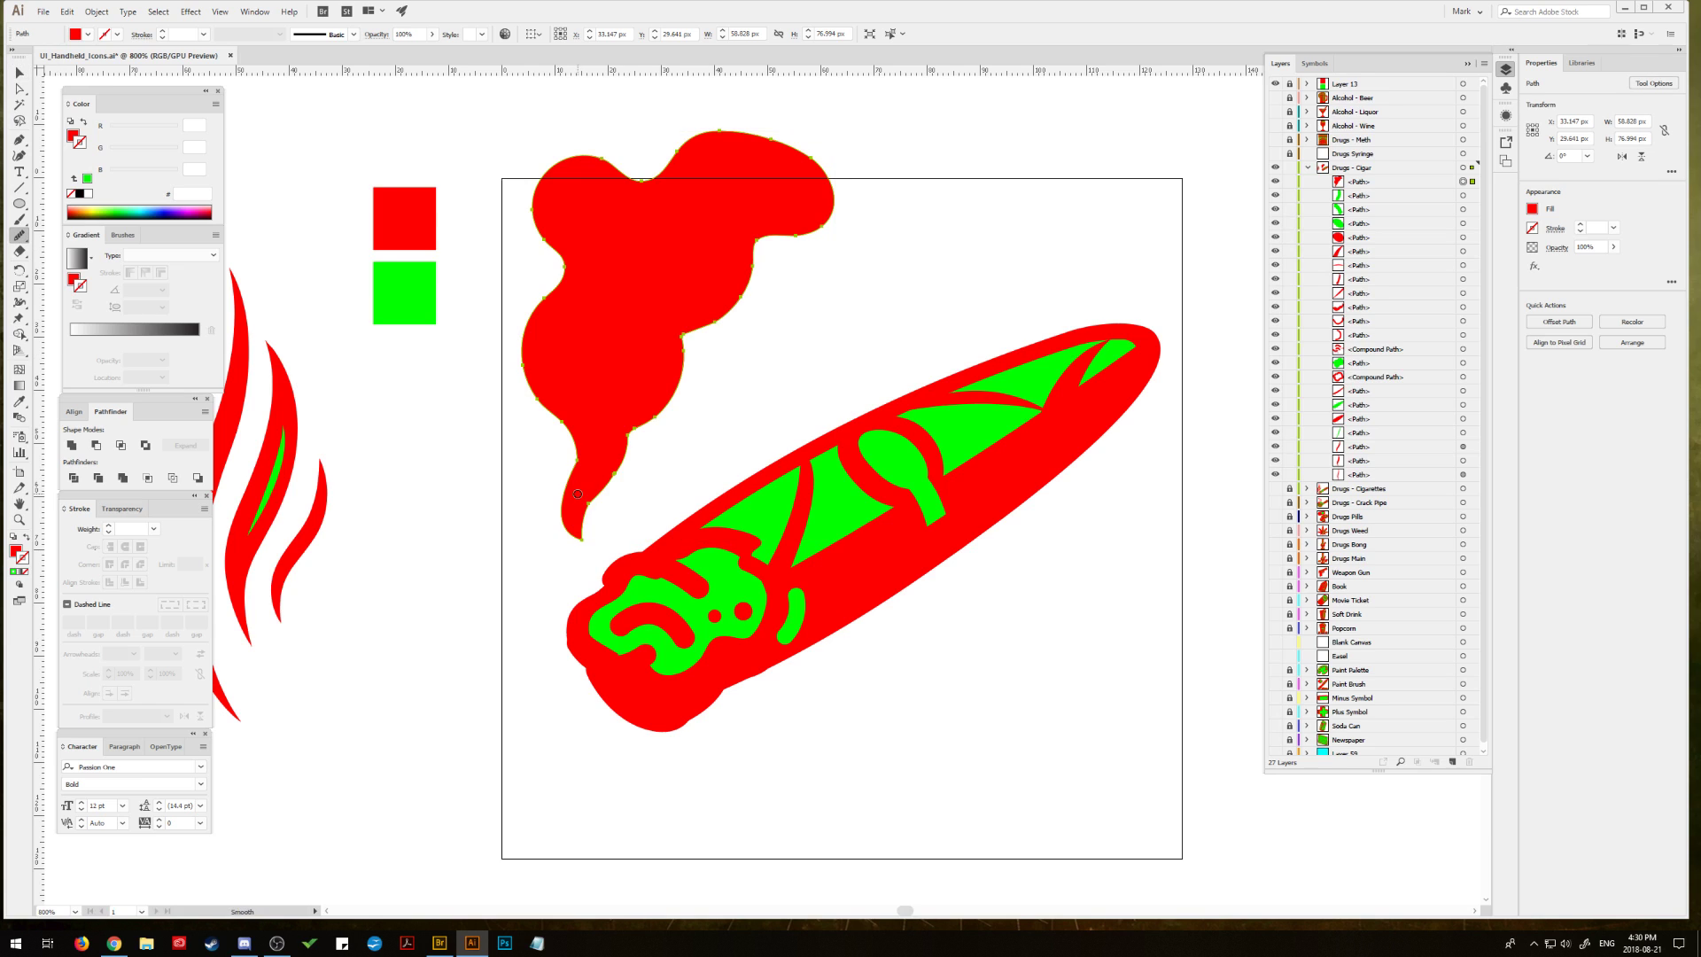
{"action": "mouse_move", "coordinate": [595, 487]}
{"action": "left_mouse_down"}
{"action": "mouse_move", "coordinate": [635, 427]}
{"action": "mouse_move", "coordinate": [567, 523]}
{"action": "left_mouse_up"}
{"action": "left_click", "coordinate": [19, 89]}
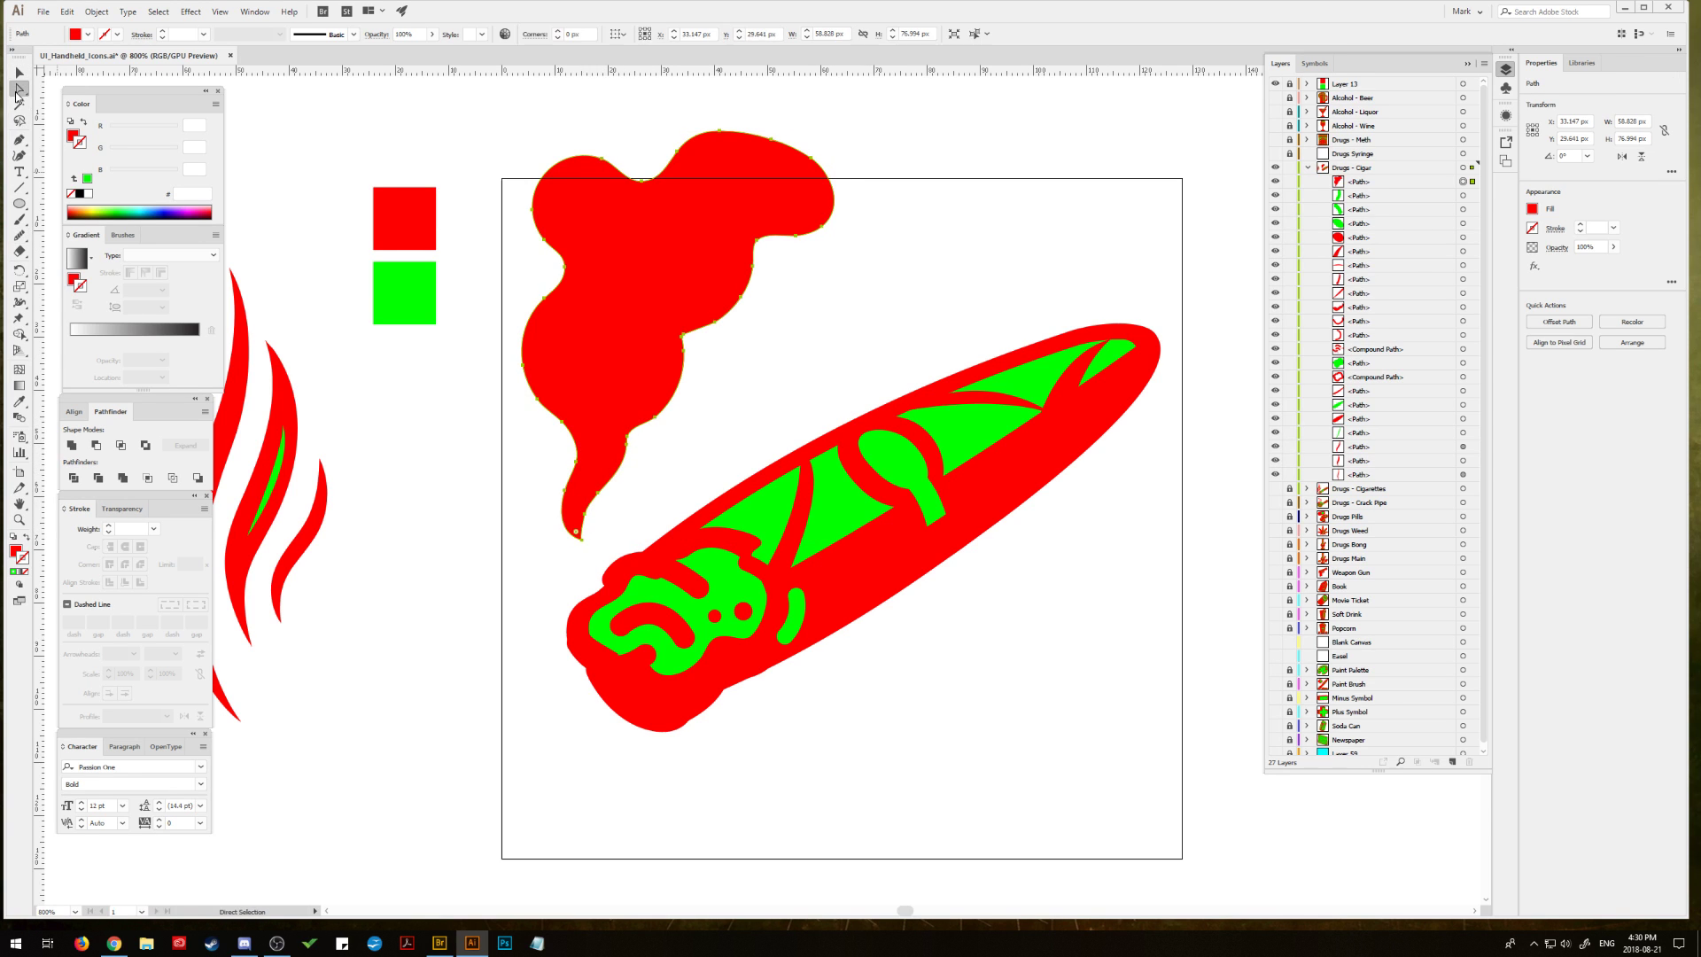
Step: Move the whole smoke shape down inside the artboard so its tail ends just above the ember
{"action": "left_click", "coordinate": [576, 534]}
{"action": "left_click", "coordinate": [609, 509]}
{"action": "key", "text": "v"}
{"action": "left_click_drag", "start_coordinate": [636, 298], "coordinate": [626, 349]}
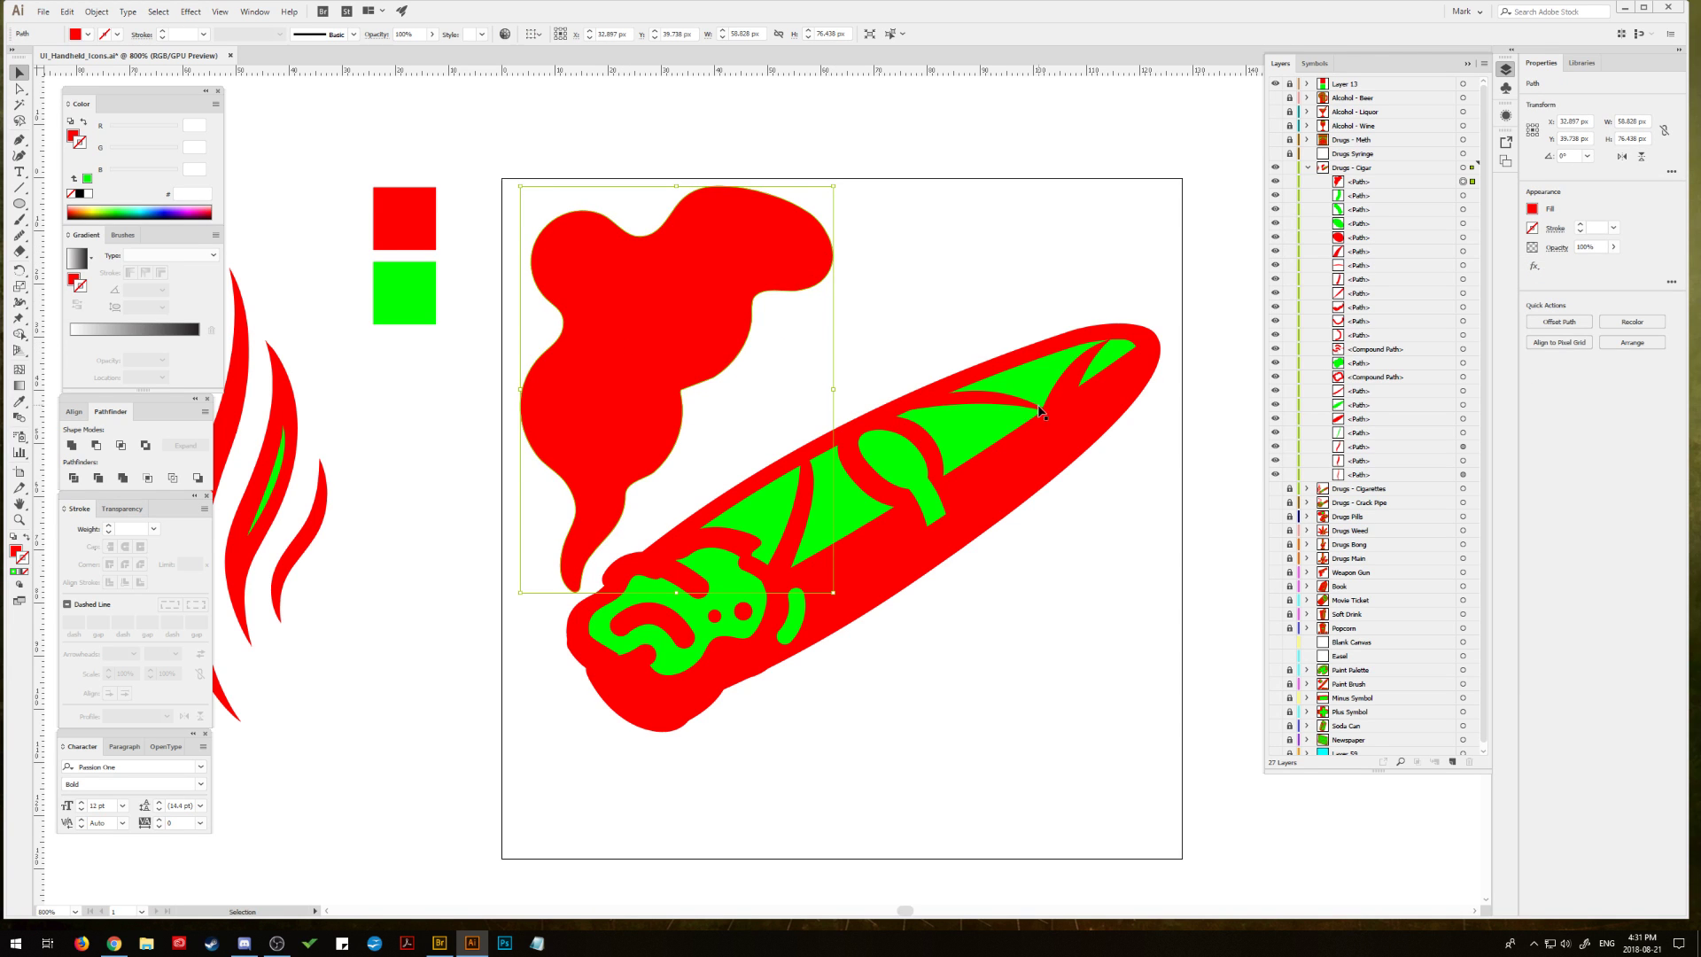
{"action": "left_click", "coordinate": [1082, 502]}
{"action": "key", "text": "a"}
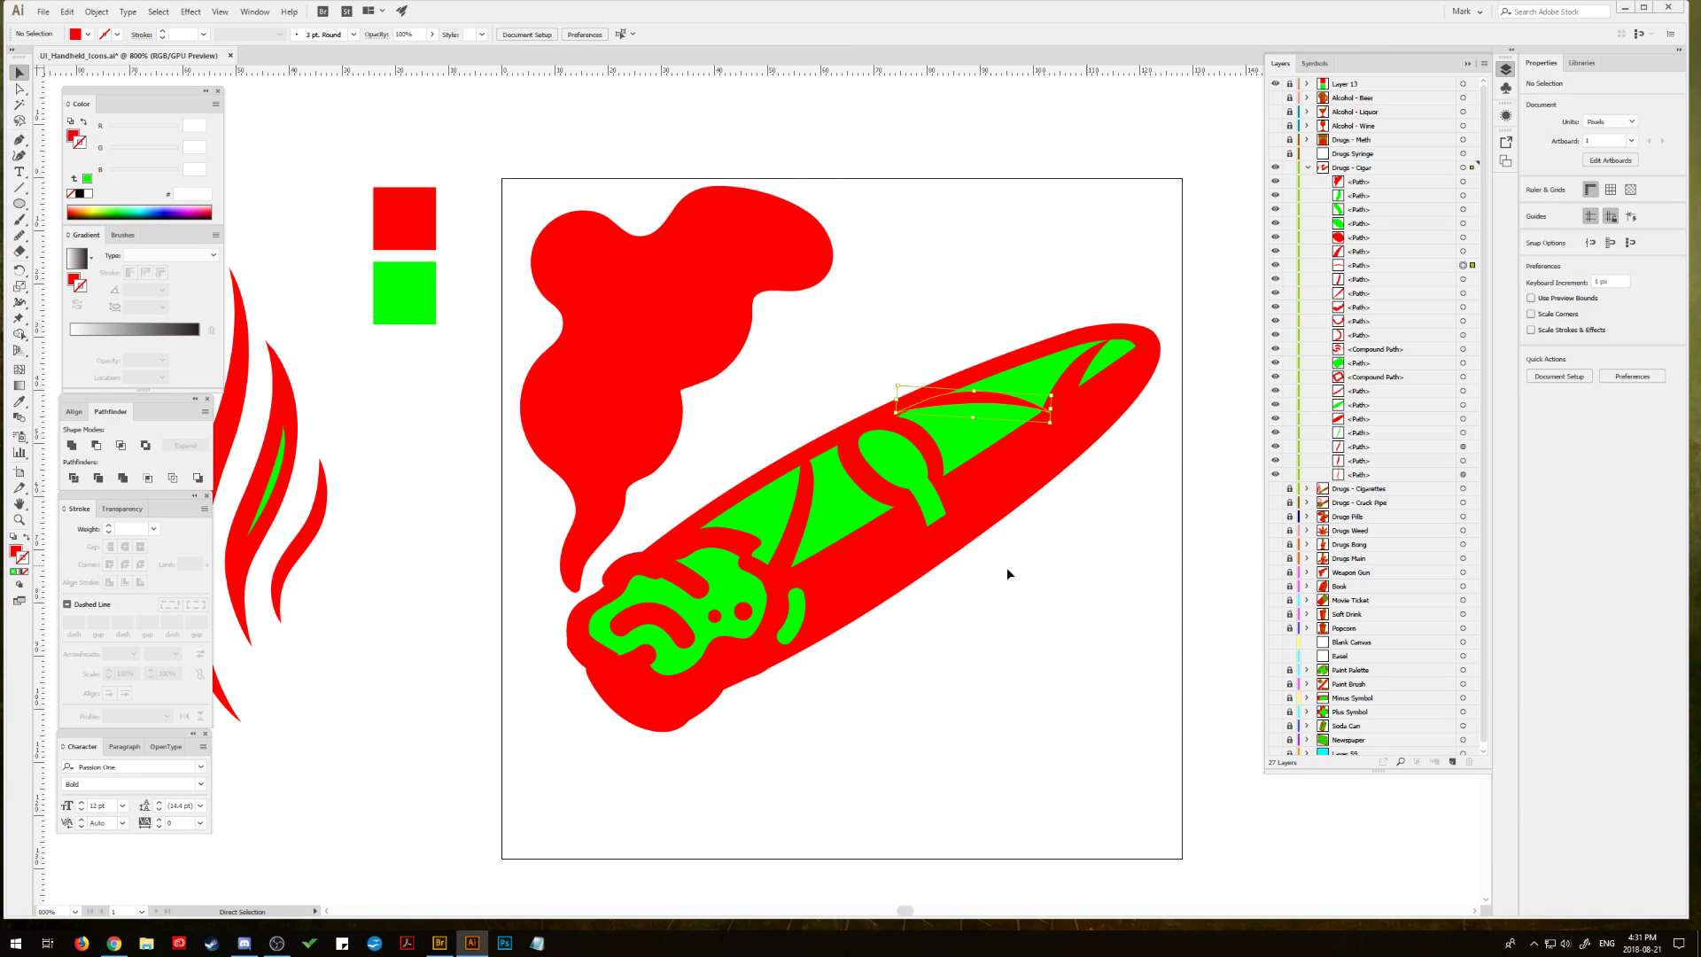
Step: Nudge the smoke and all the cigar artwork down together by 4 px
{"action": "key", "text": "v"}
{"action": "left_click_drag", "start_coordinate": [505, 162], "coordinate": [1090, 665]}
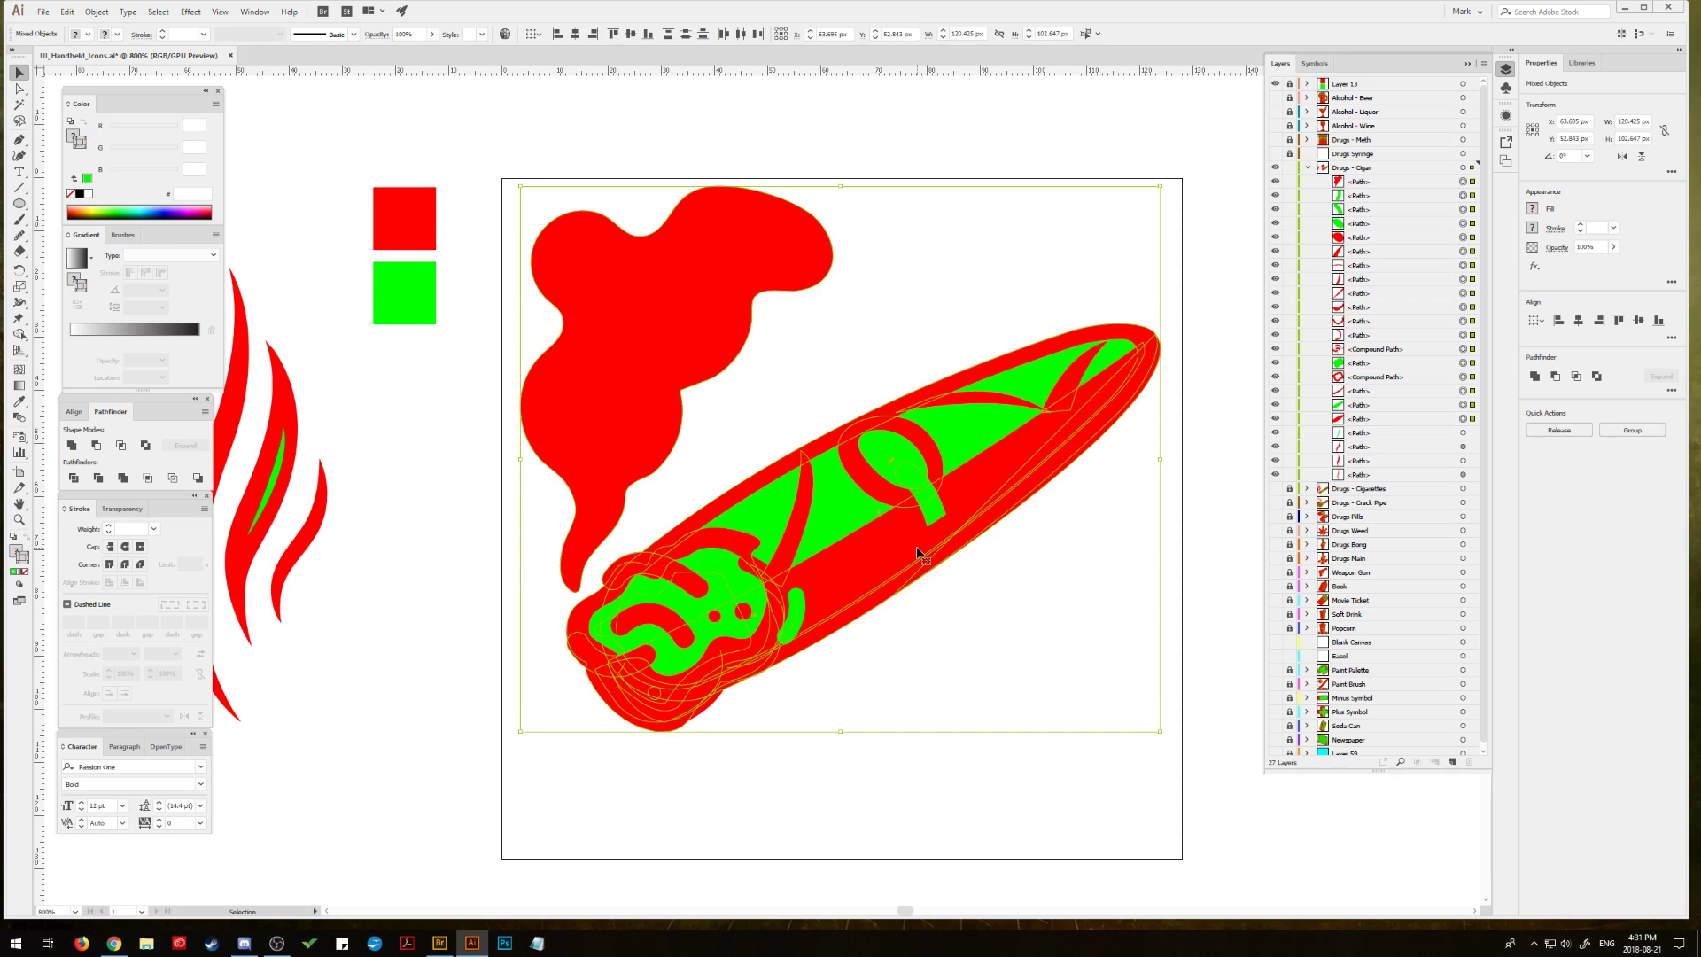
{"action": "key", "text": "Down"}
{"action": "key", "text": "Down"}
{"action": "key", "text": "Down"}
{"action": "key", "text": "Down"}
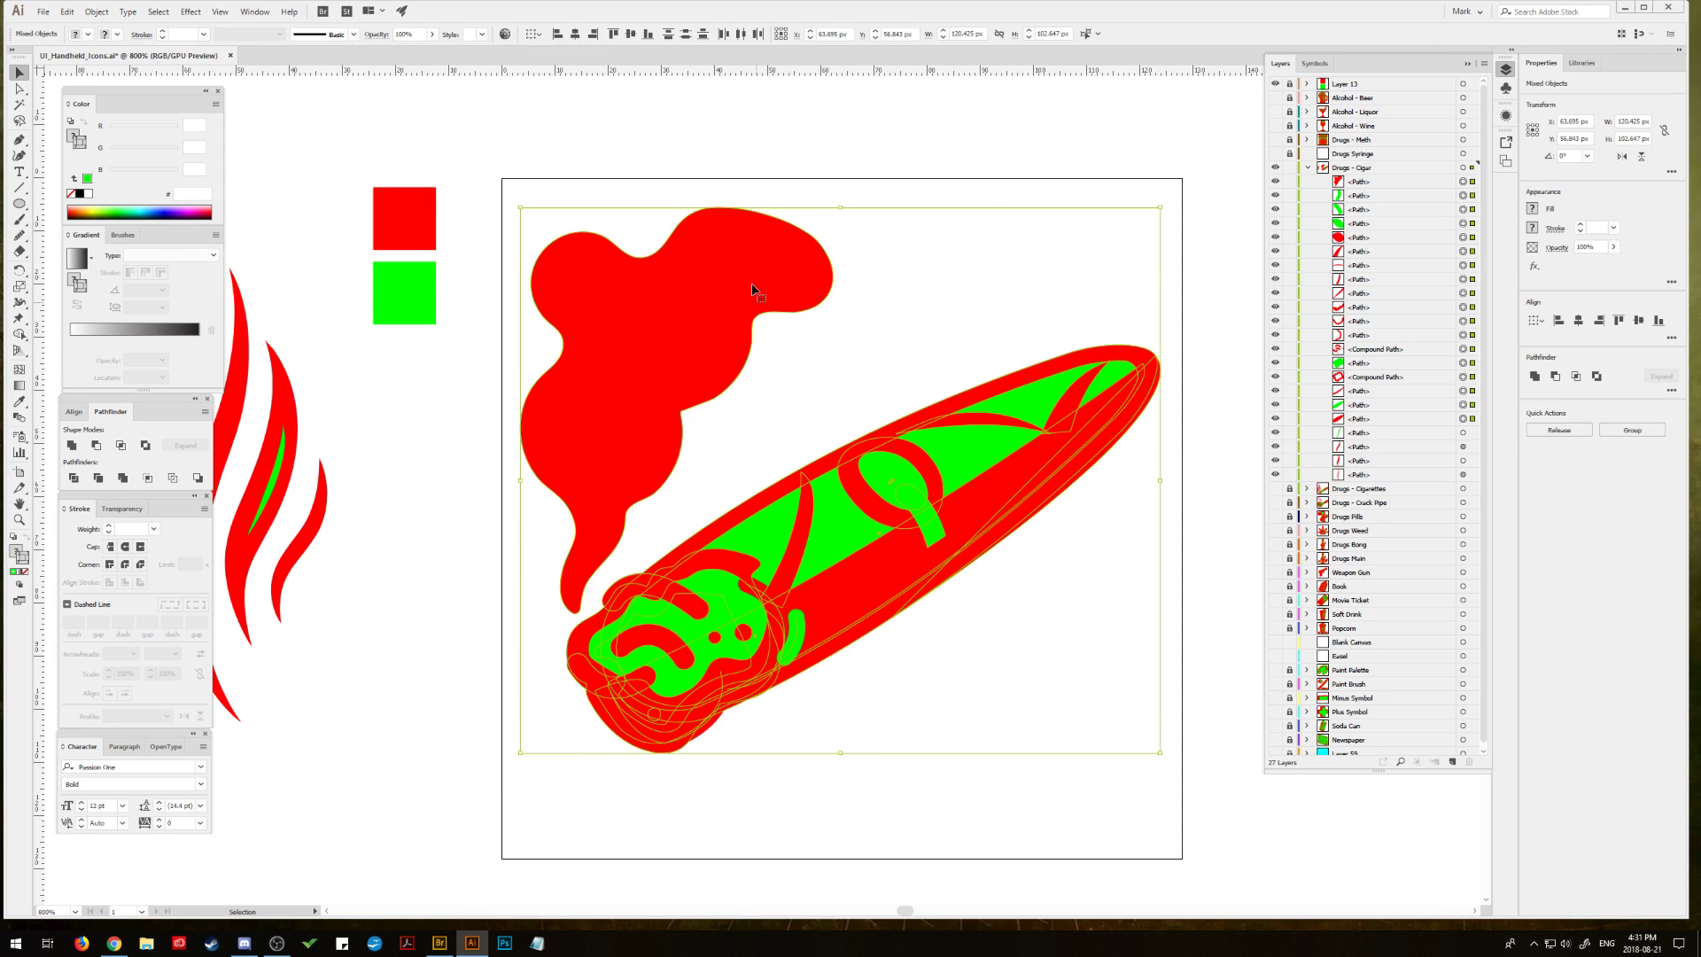
{"action": "left_click", "coordinate": [759, 190]}
Step: Rotate the smoke about 4° counterclockwise and shift it slightly down toward the ember
{"action": "left_click", "coordinate": [733, 312]}
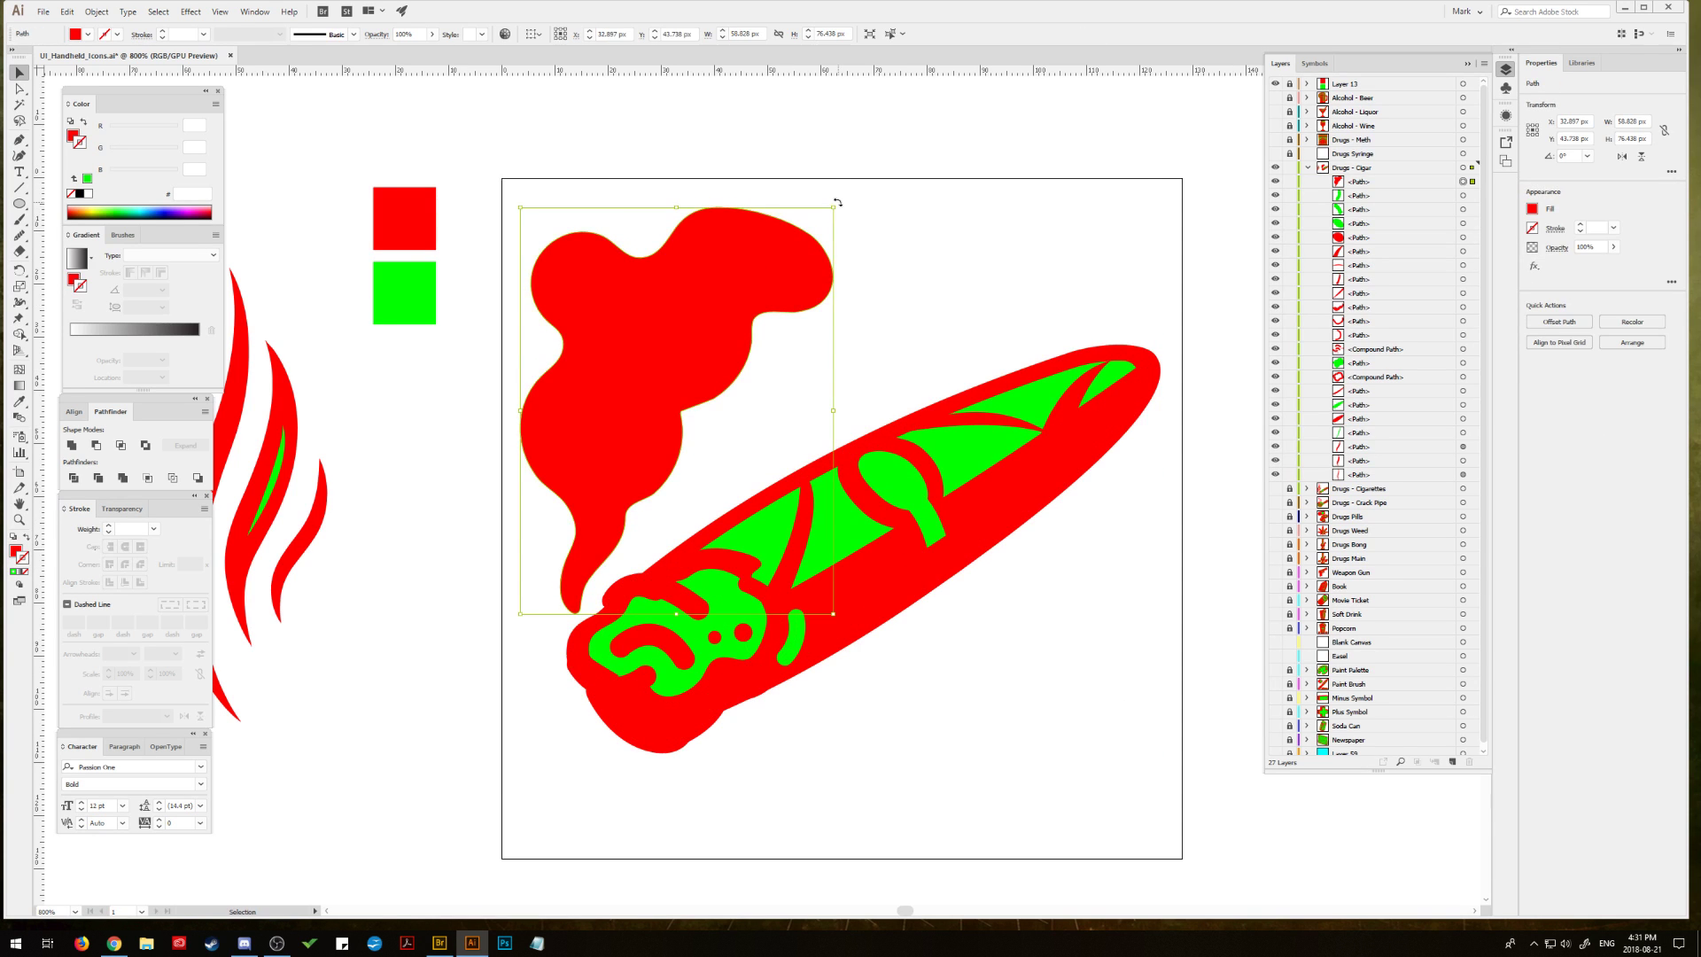
{"action": "left_click_drag", "start_coordinate": [838, 203], "coordinate": [822, 192]}
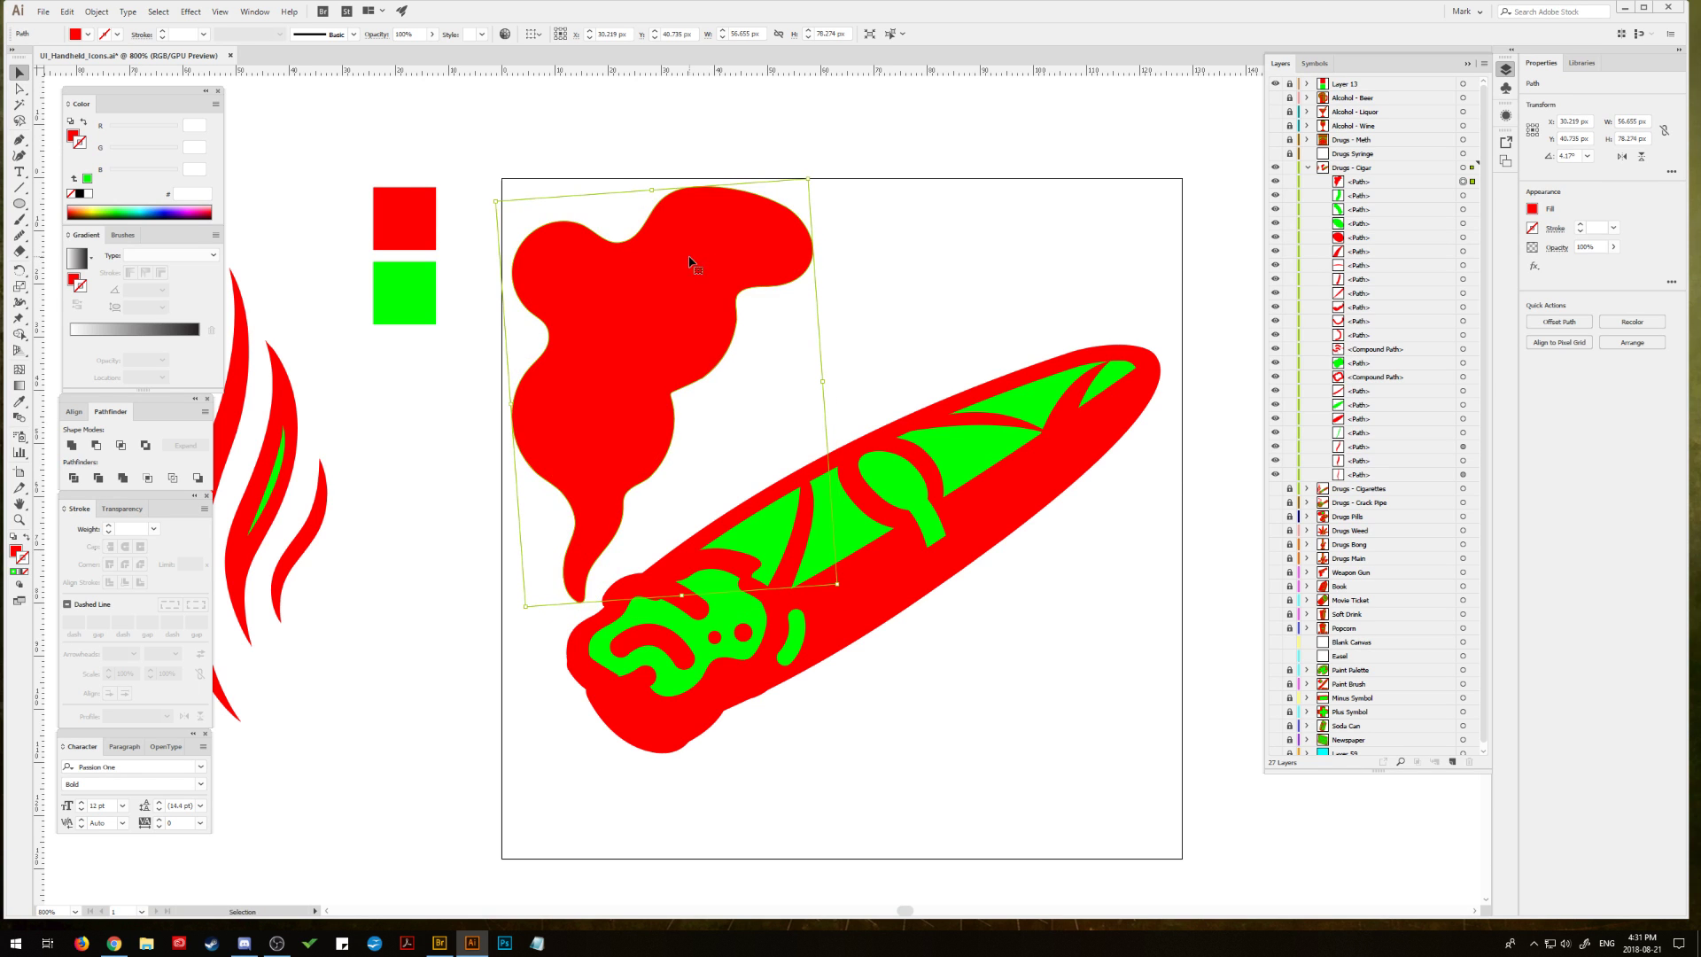
{"action": "left_click_drag", "start_coordinate": [689, 256], "coordinate": [684, 269]}
{"action": "left_click", "coordinate": [478, 434]}
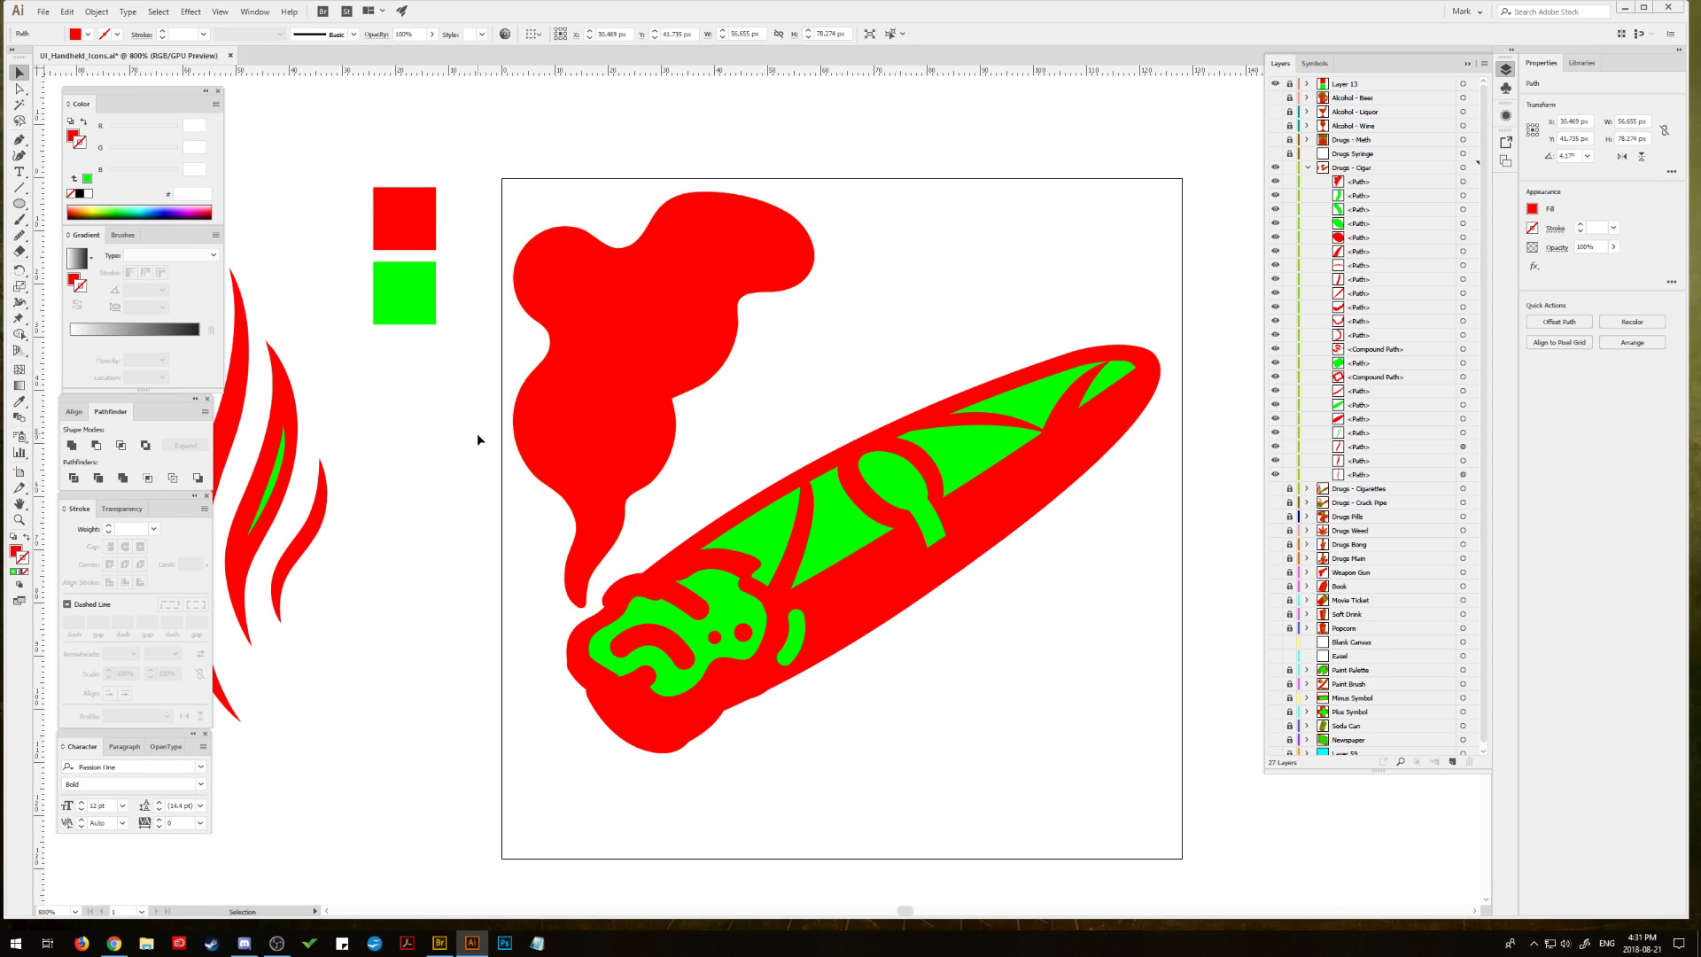
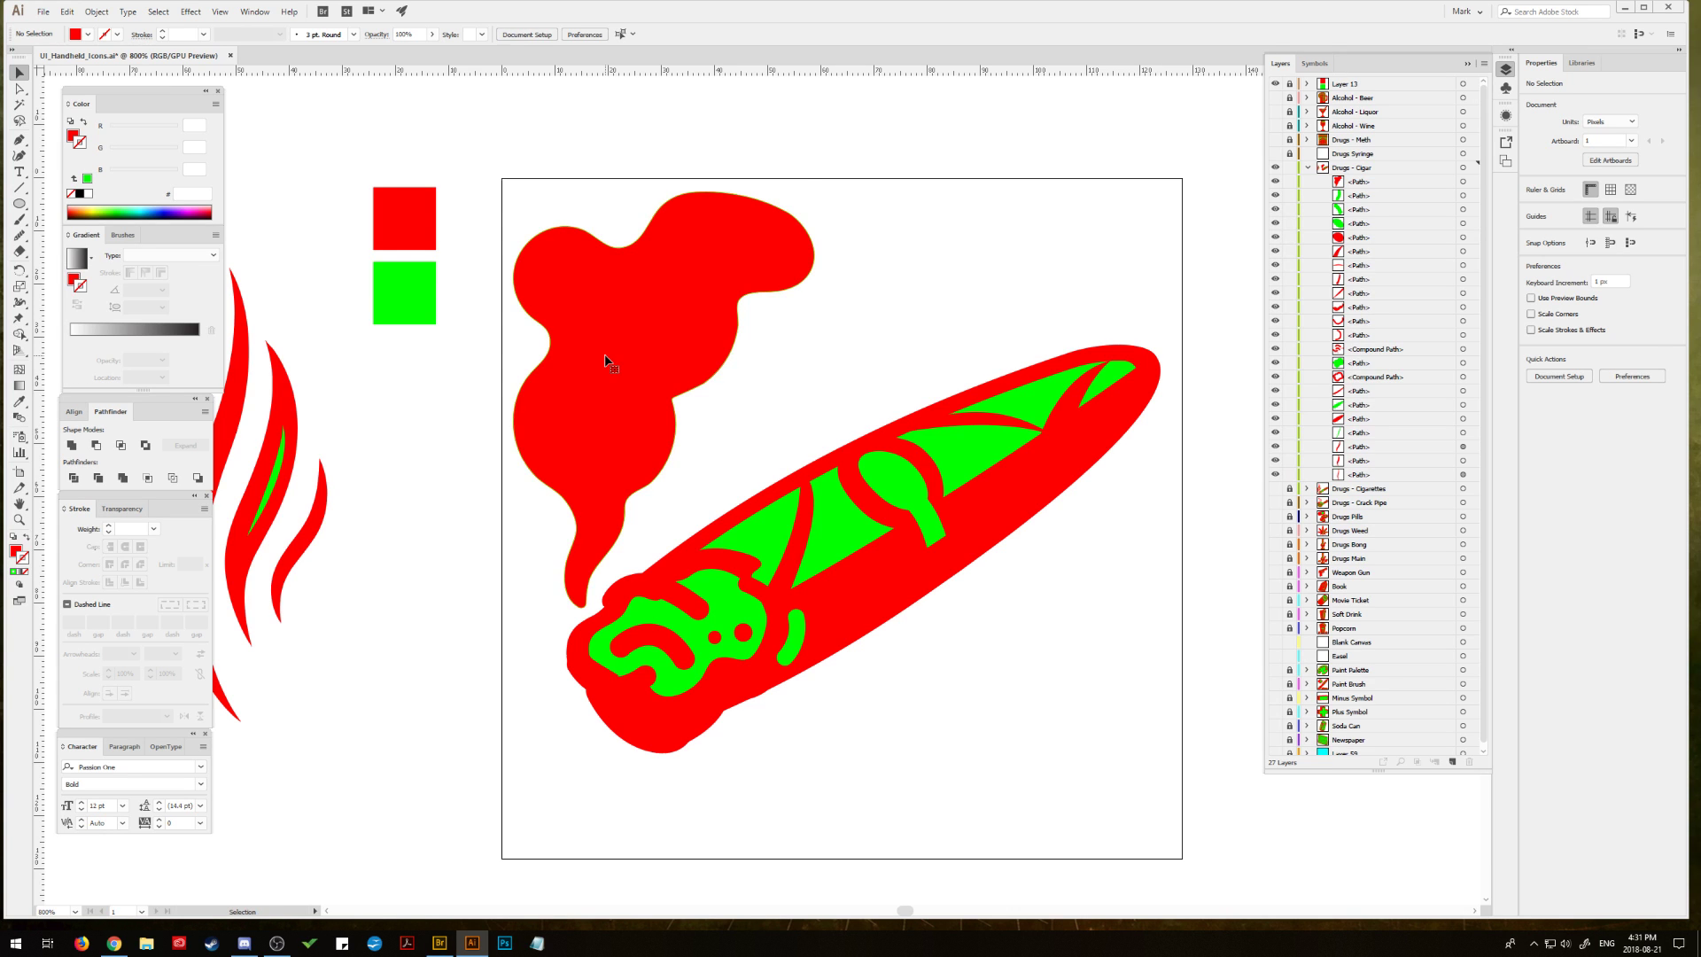
Step: Smooth the smoke's right edge below the upper billow and along the middle billow with the Smooth tool
{"action": "left_click", "coordinate": [602, 356]}
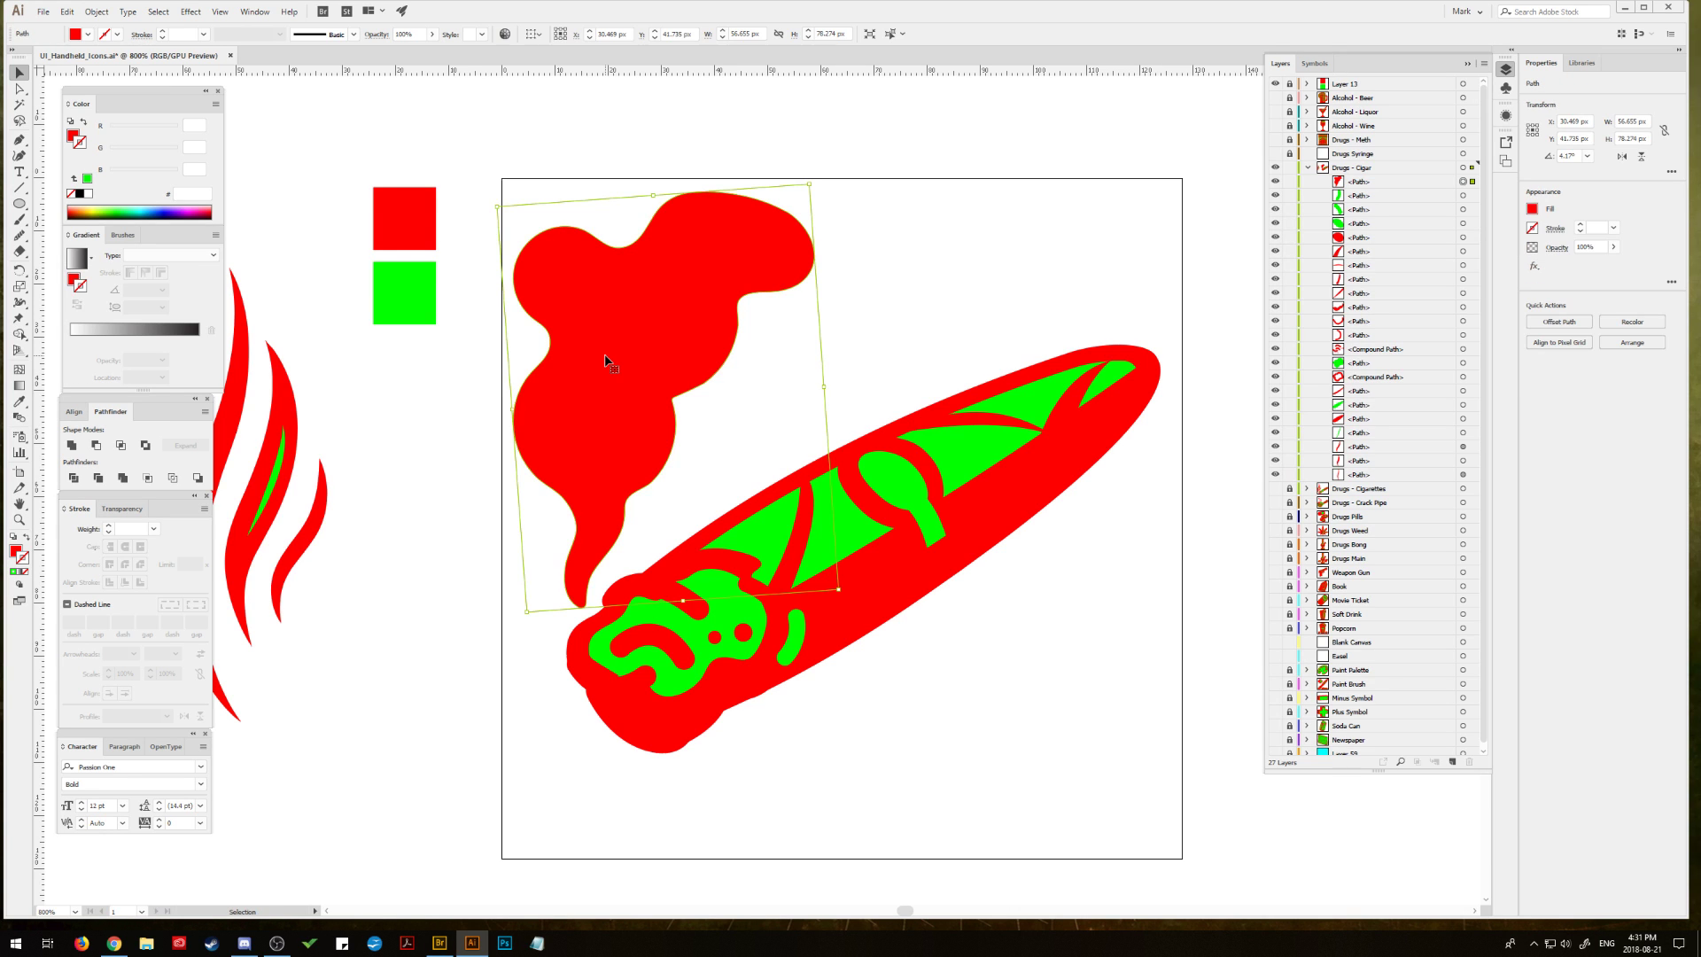
{"action": "left_click", "coordinate": [20, 235]}
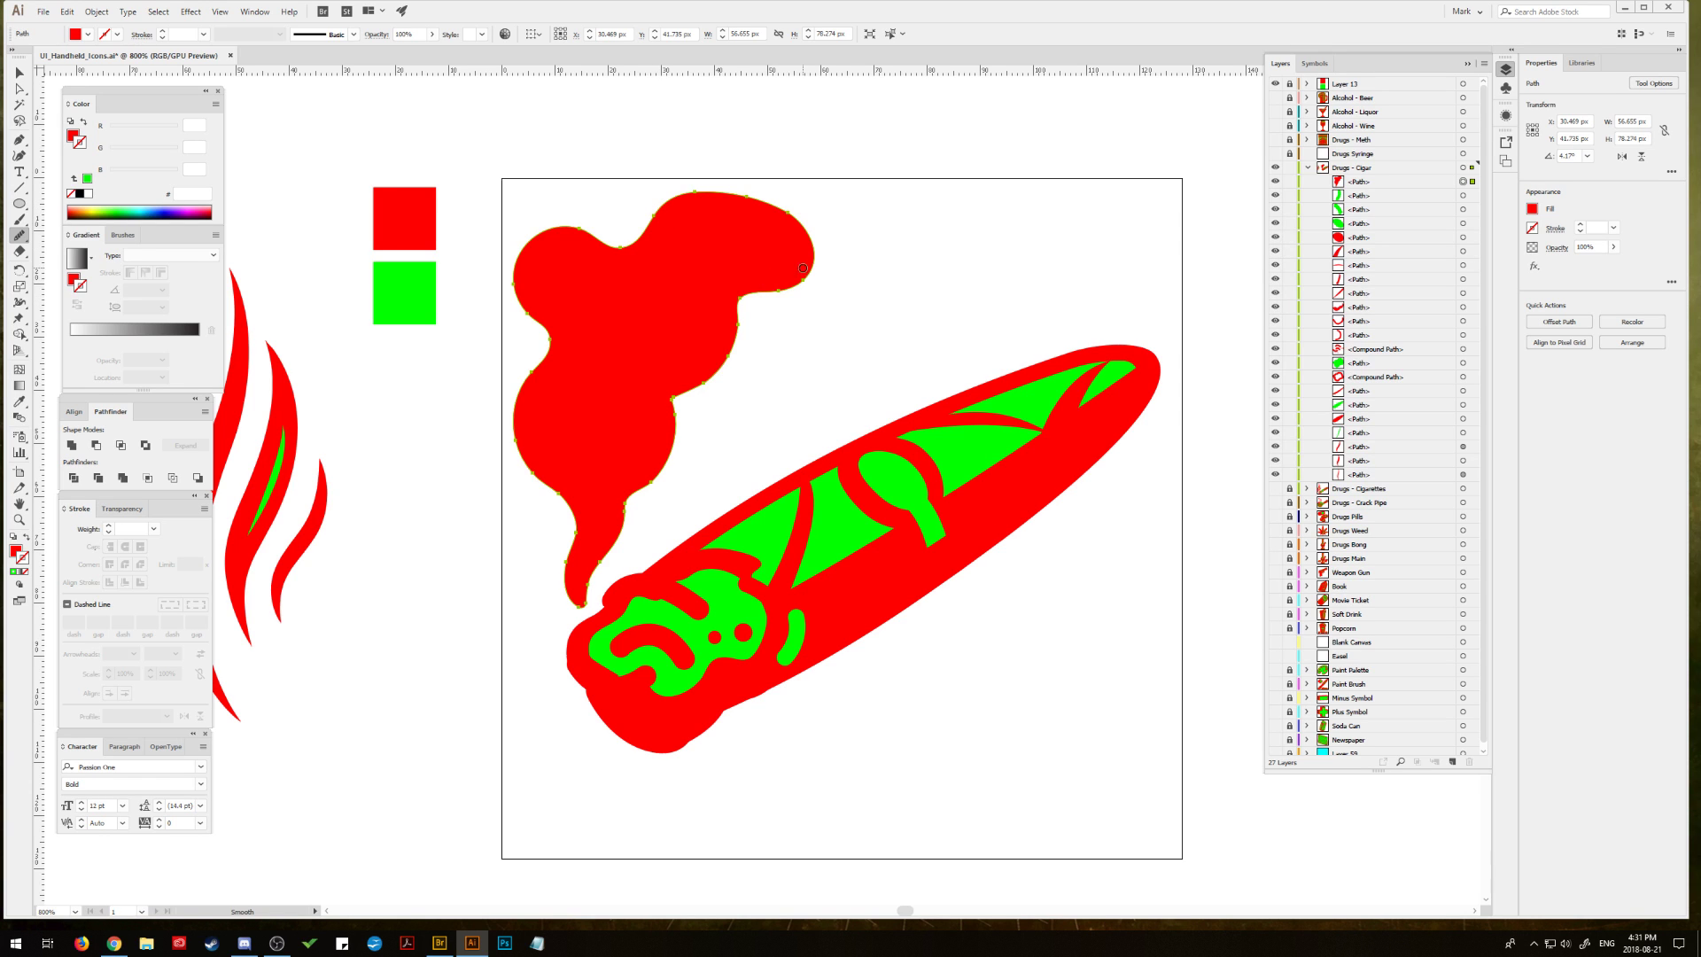
{"action": "left_click_drag", "start_coordinate": [781, 289], "coordinate": [743, 299]}
{"action": "mouse_move", "coordinate": [727, 356]}
{"action": "left_mouse_down"}
{"action": "mouse_move", "coordinate": [741, 326]}
{"action": "mouse_move", "coordinate": [731, 372]}
{"action": "left_mouse_up"}
{"action": "left_click", "coordinate": [20, 73]}
{"action": "left_click", "coordinate": [443, 177]}
Step: Offset the smoke path inward and fill the inner copy with the green swatch colour, leaving a red outline
{"action": "left_click", "coordinate": [619, 289]}
{"action": "left_click", "coordinate": [97, 12]}
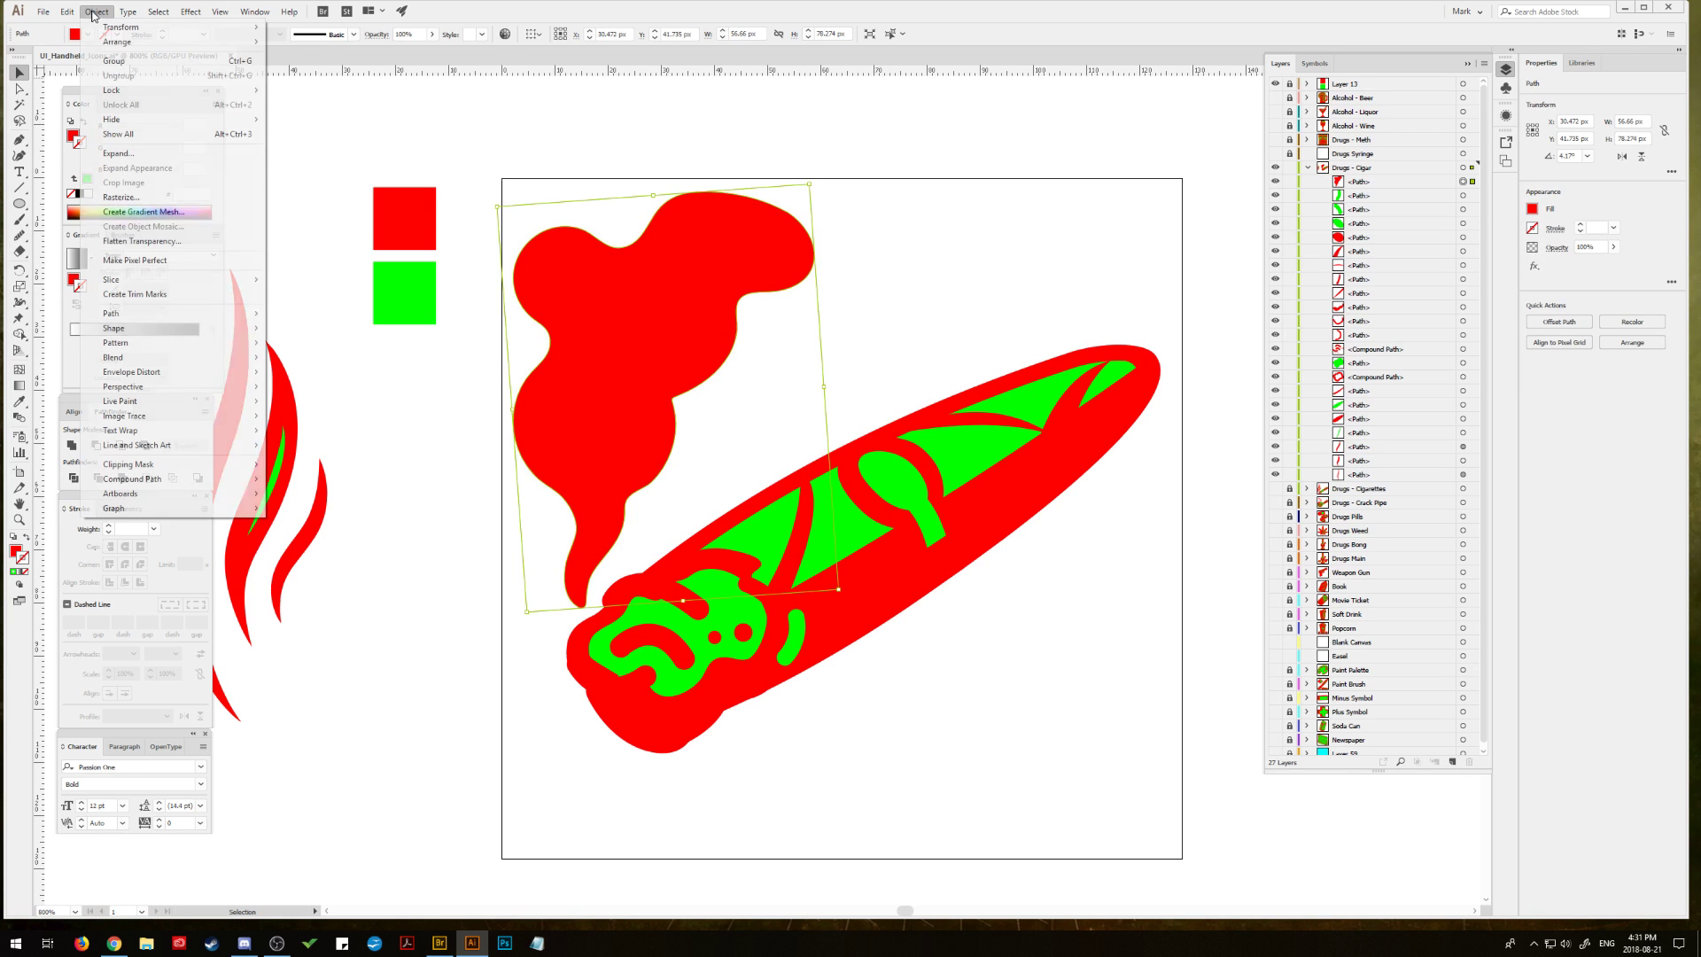
{"action": "mouse_move", "coordinate": [121, 317]}
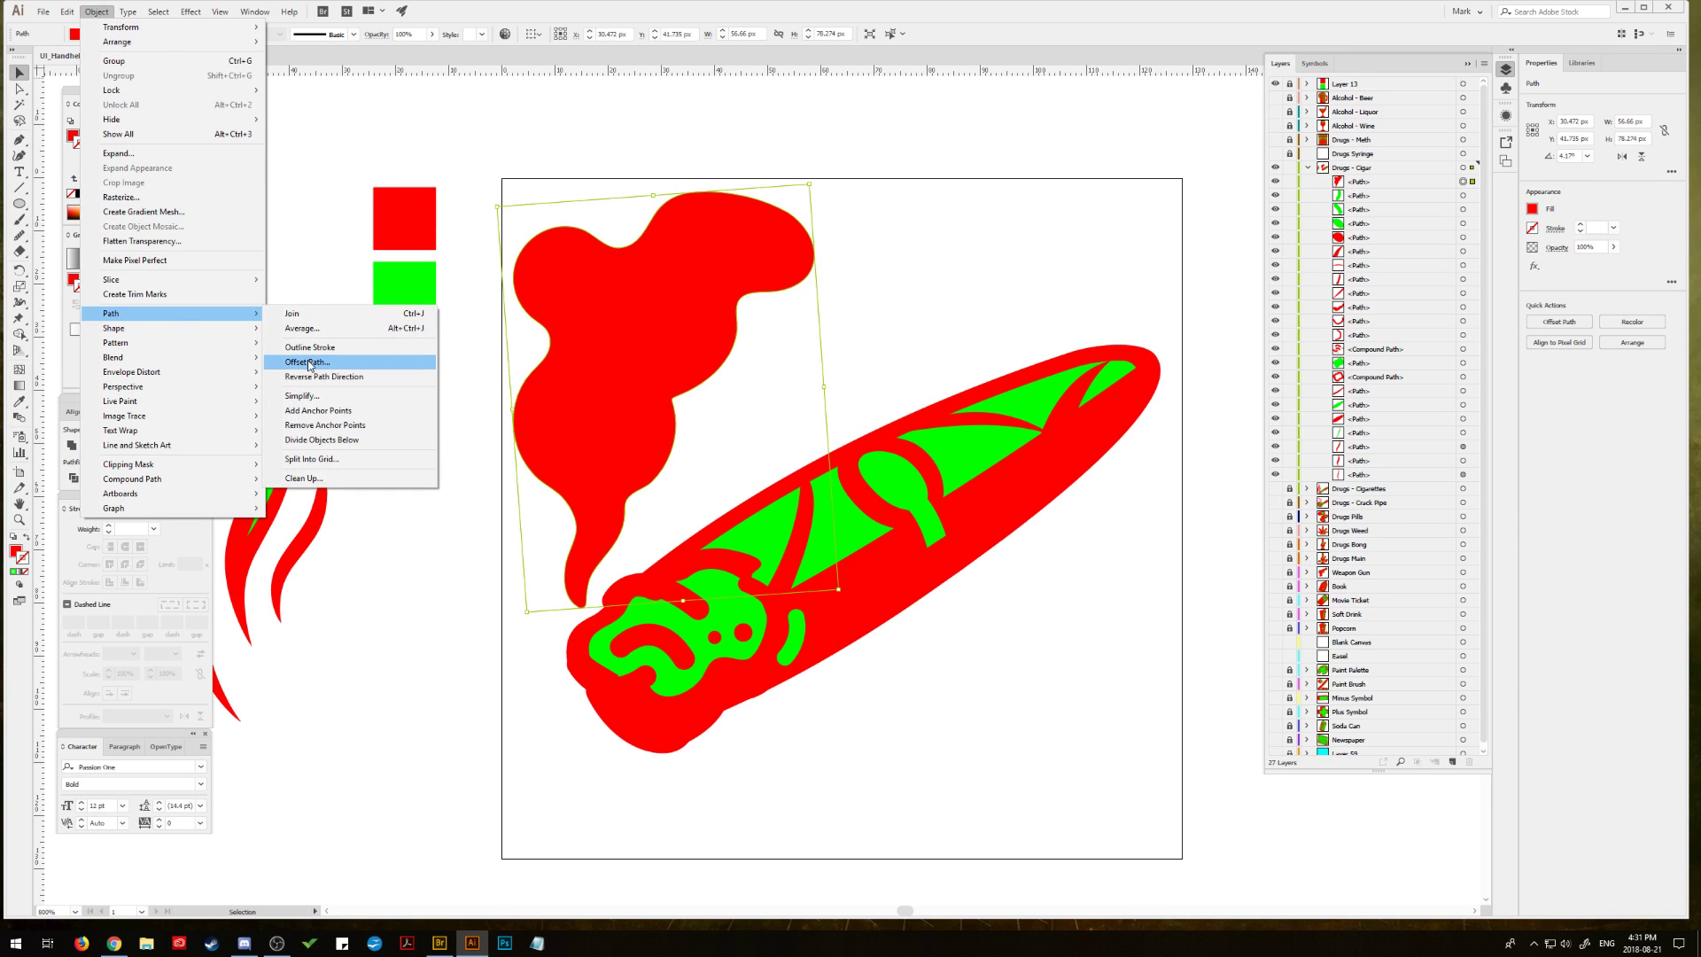
{"action": "left_click", "coordinate": [310, 359]}
{"action": "left_click", "coordinate": [20, 401]}
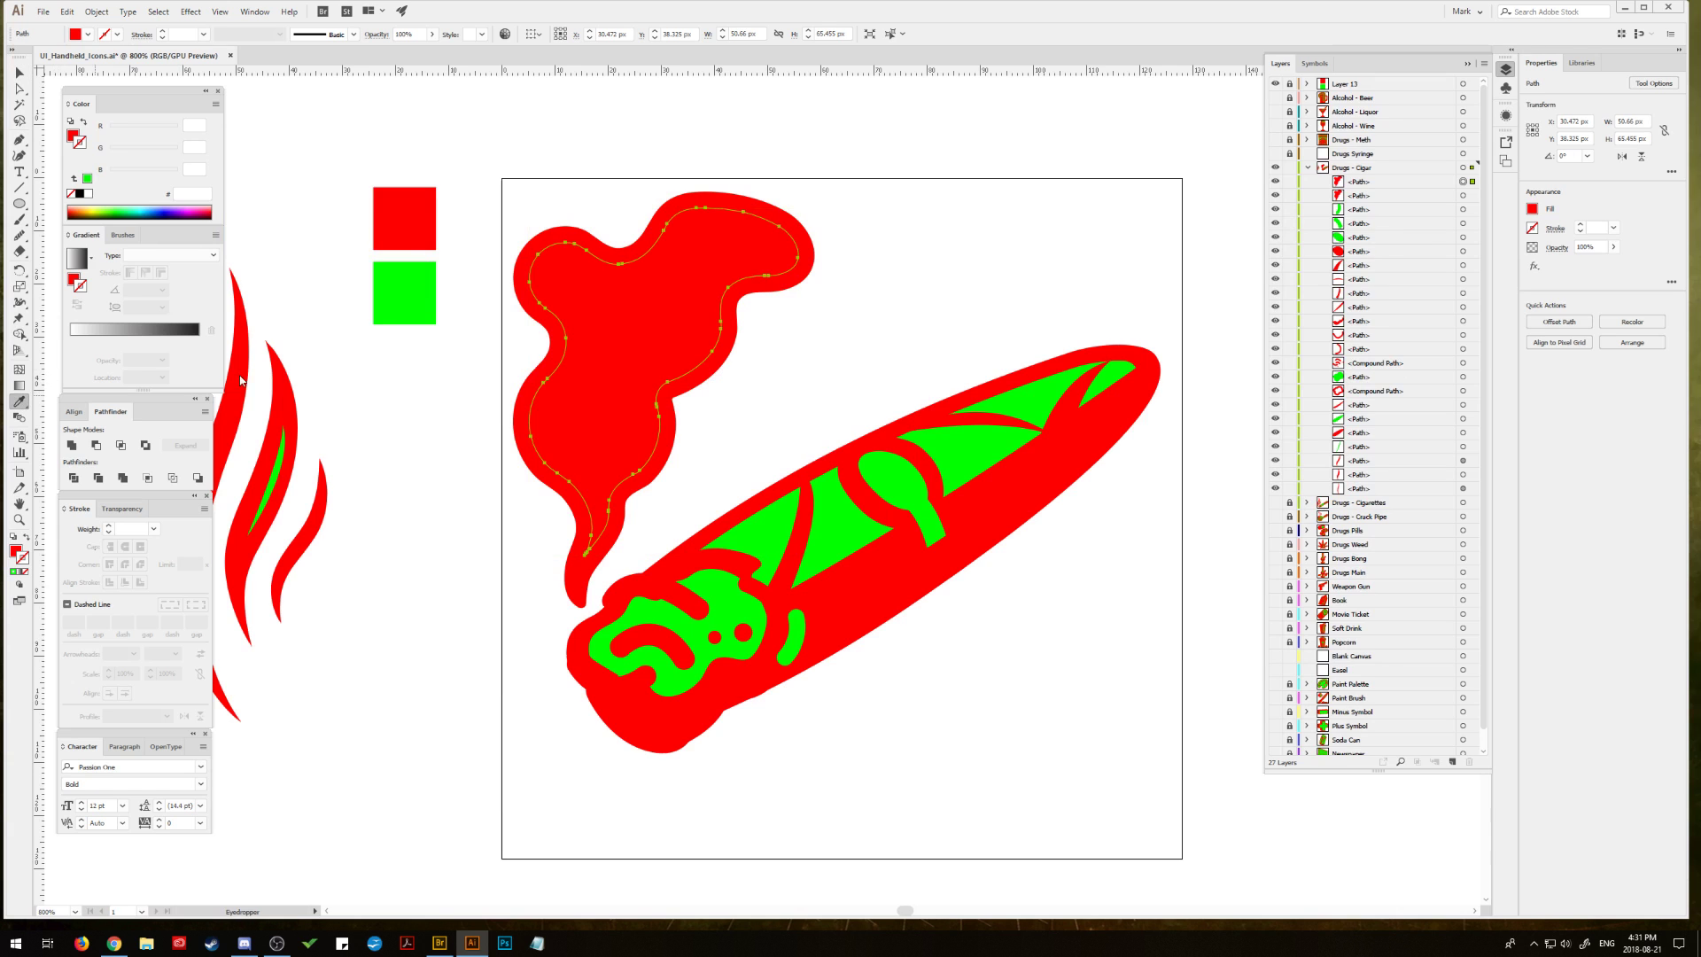
{"action": "left_click", "coordinate": [404, 293]}
{"action": "left_click", "coordinate": [19, 74]}
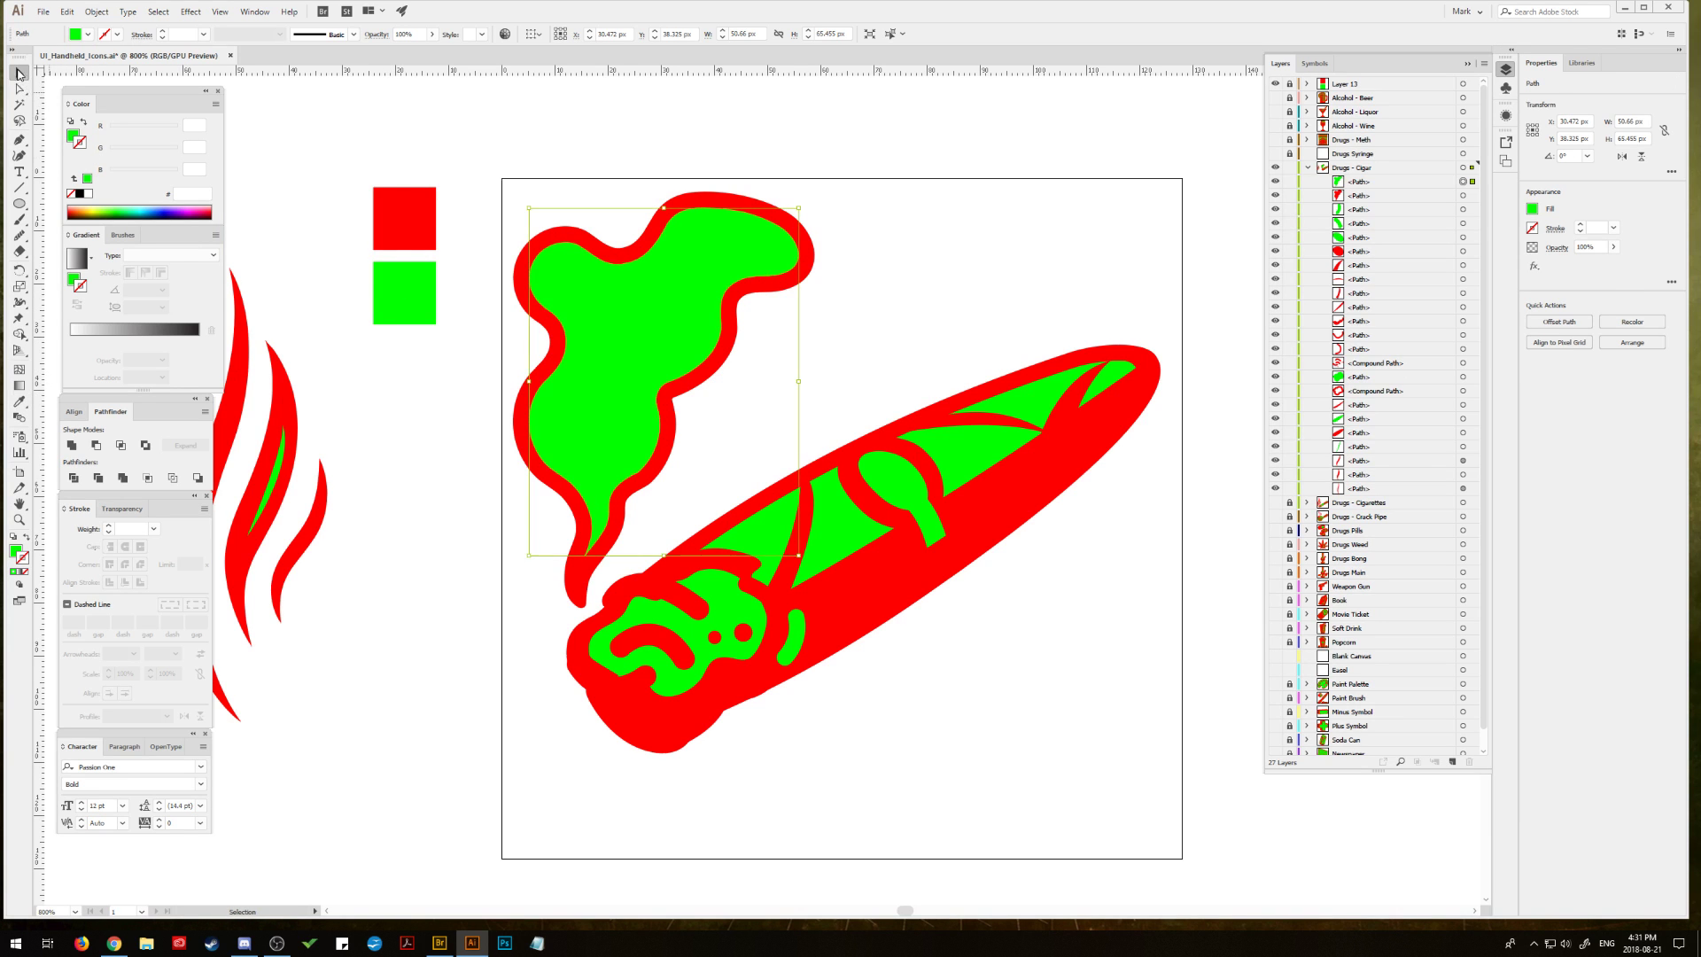
{"action": "left_click", "coordinate": [464, 143]}
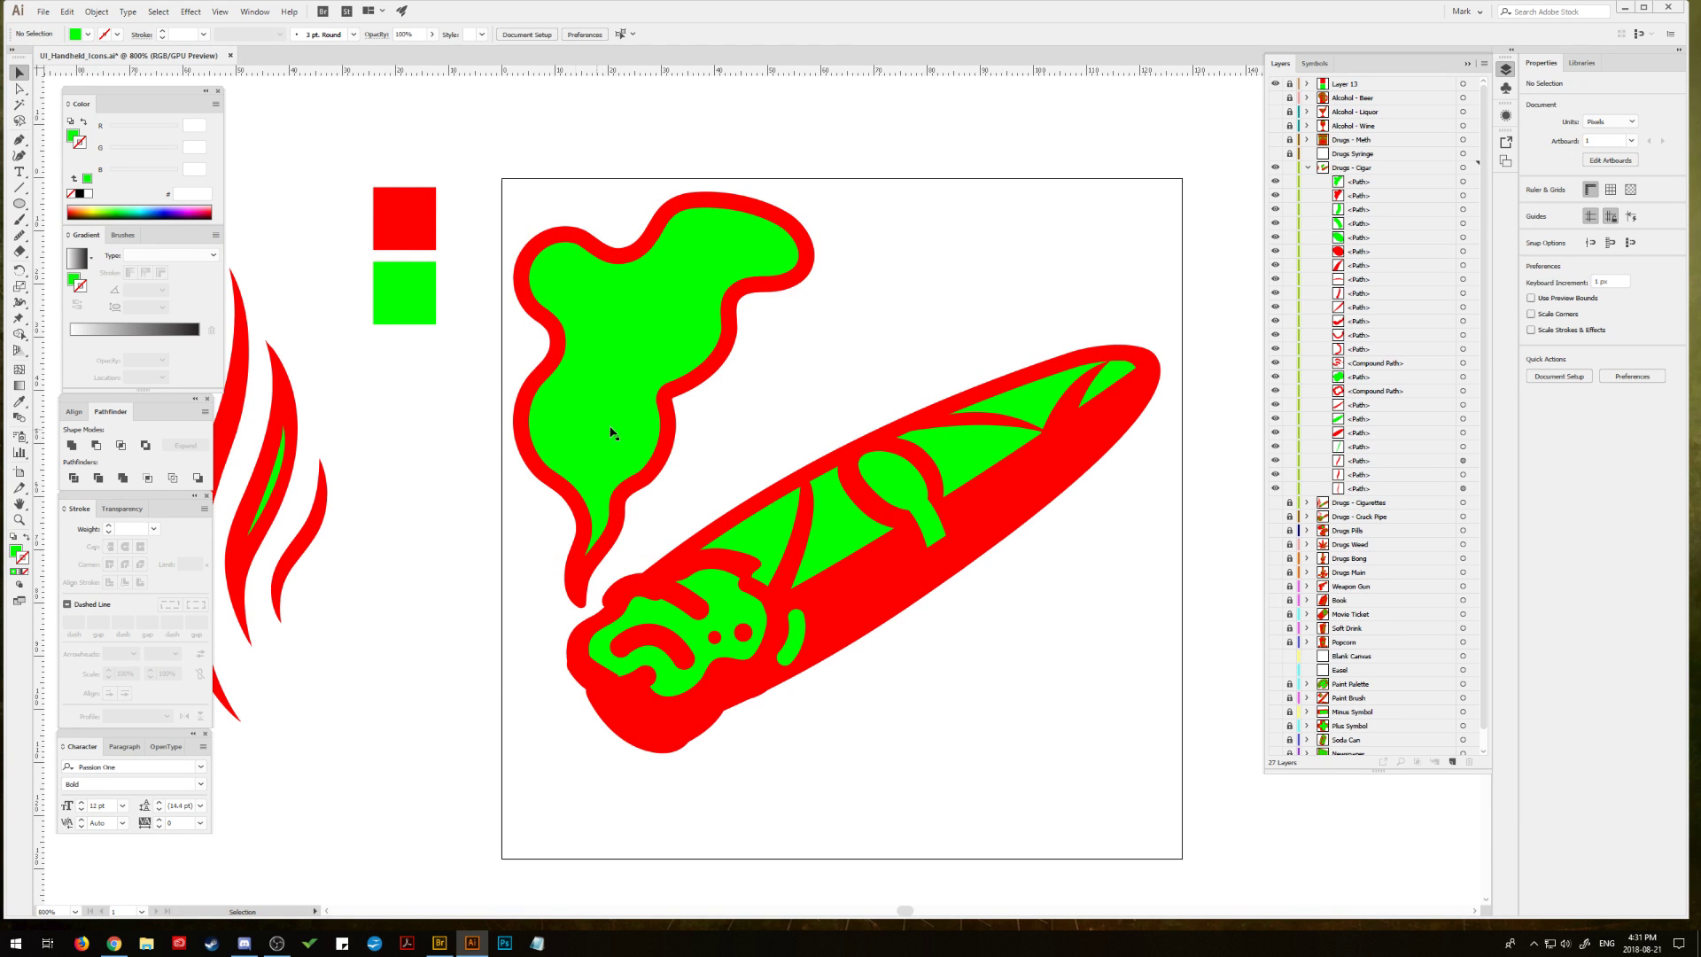
Step: Draw a curved open Pen path from the smoke's narrow neck along the lower billow's bottom right edge
{"action": "scroll", "coordinate": [610, 433], "scroll_direction": "up", "scroll_amount": 1}
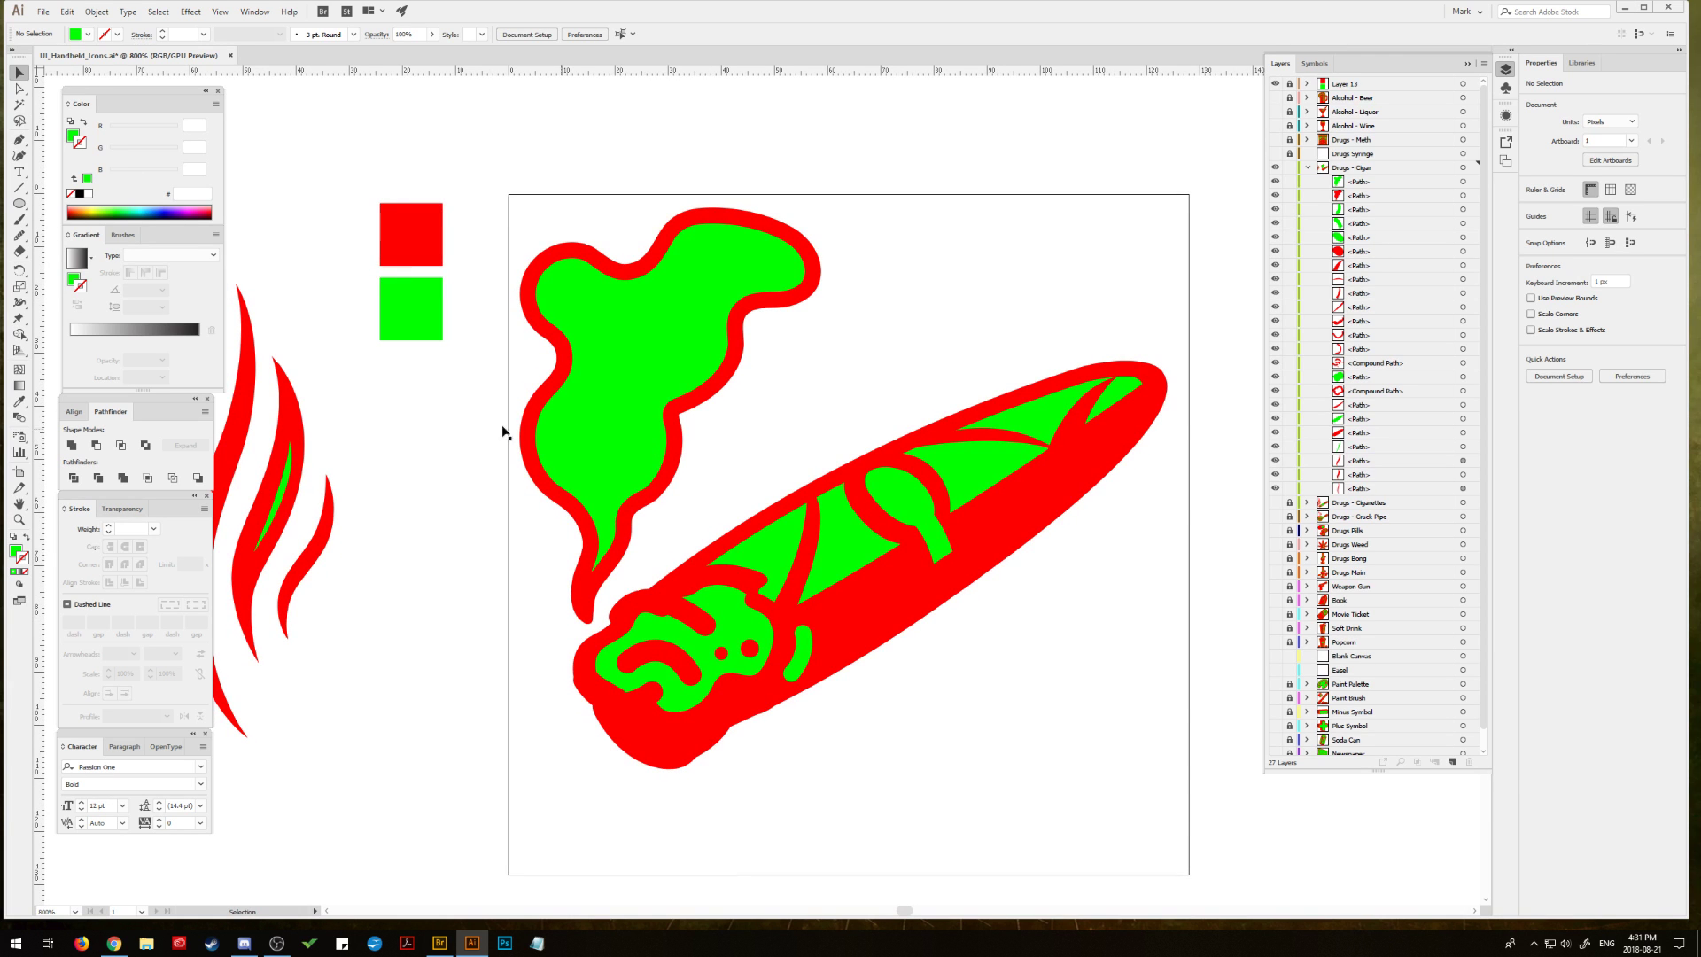
{"action": "left_click", "coordinate": [19, 519]}
{"action": "left_click", "coordinate": [368, 450]}
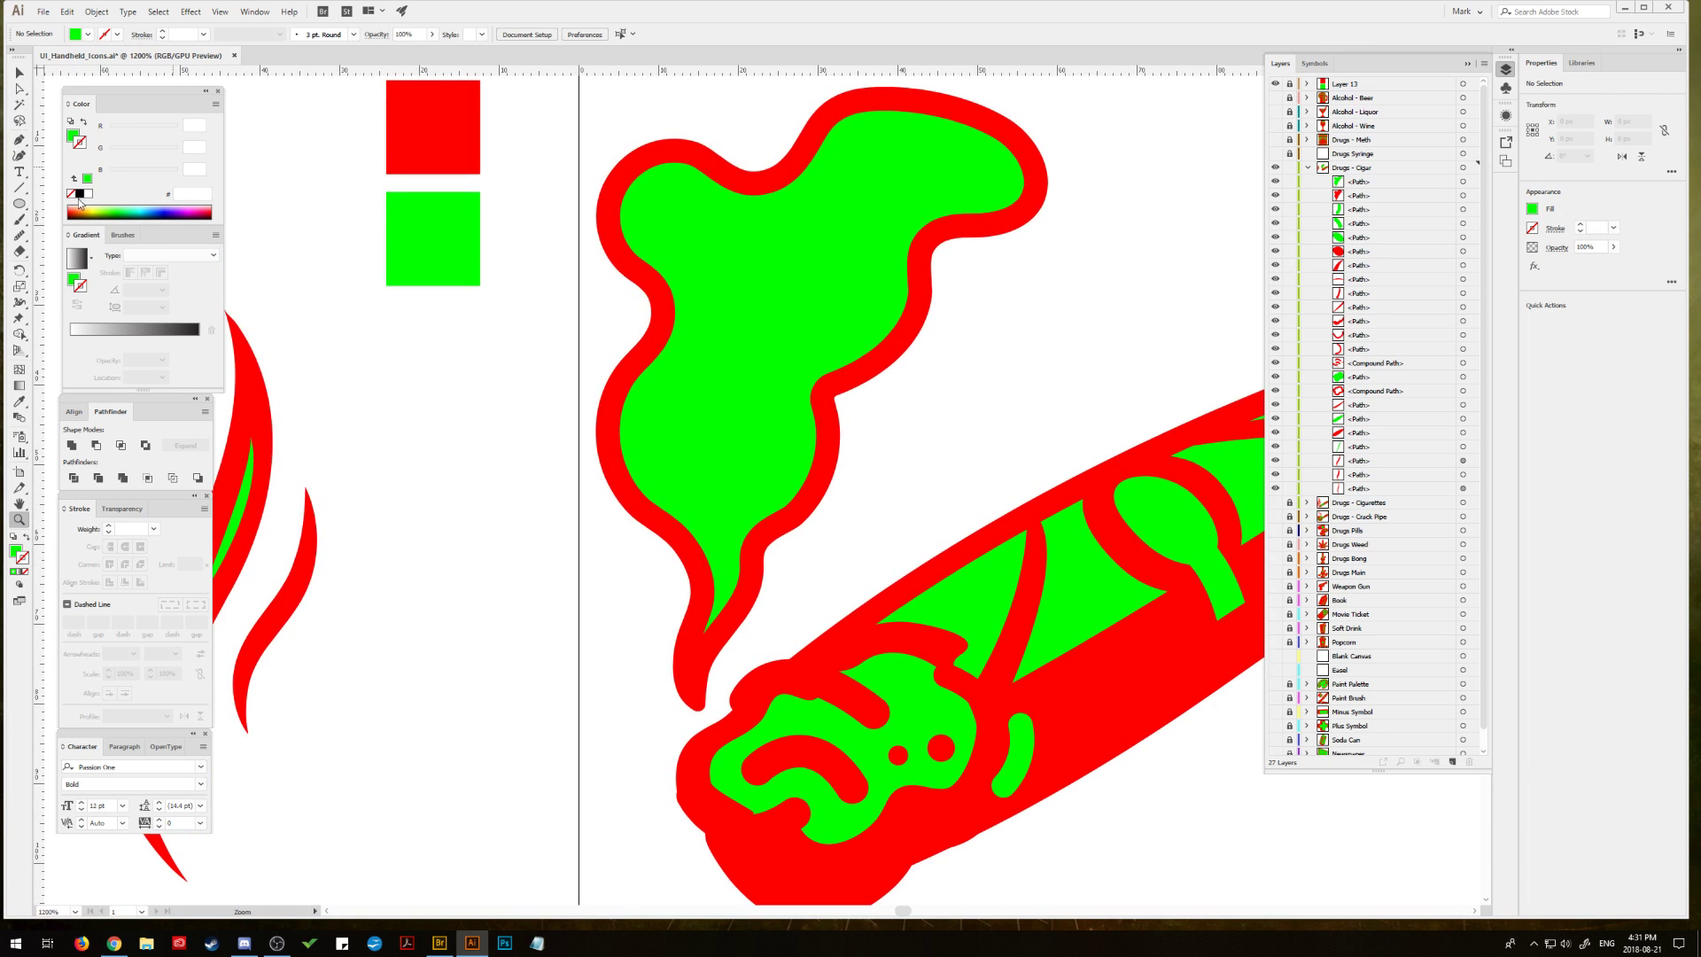
{"action": "left_click", "coordinate": [19, 73]}
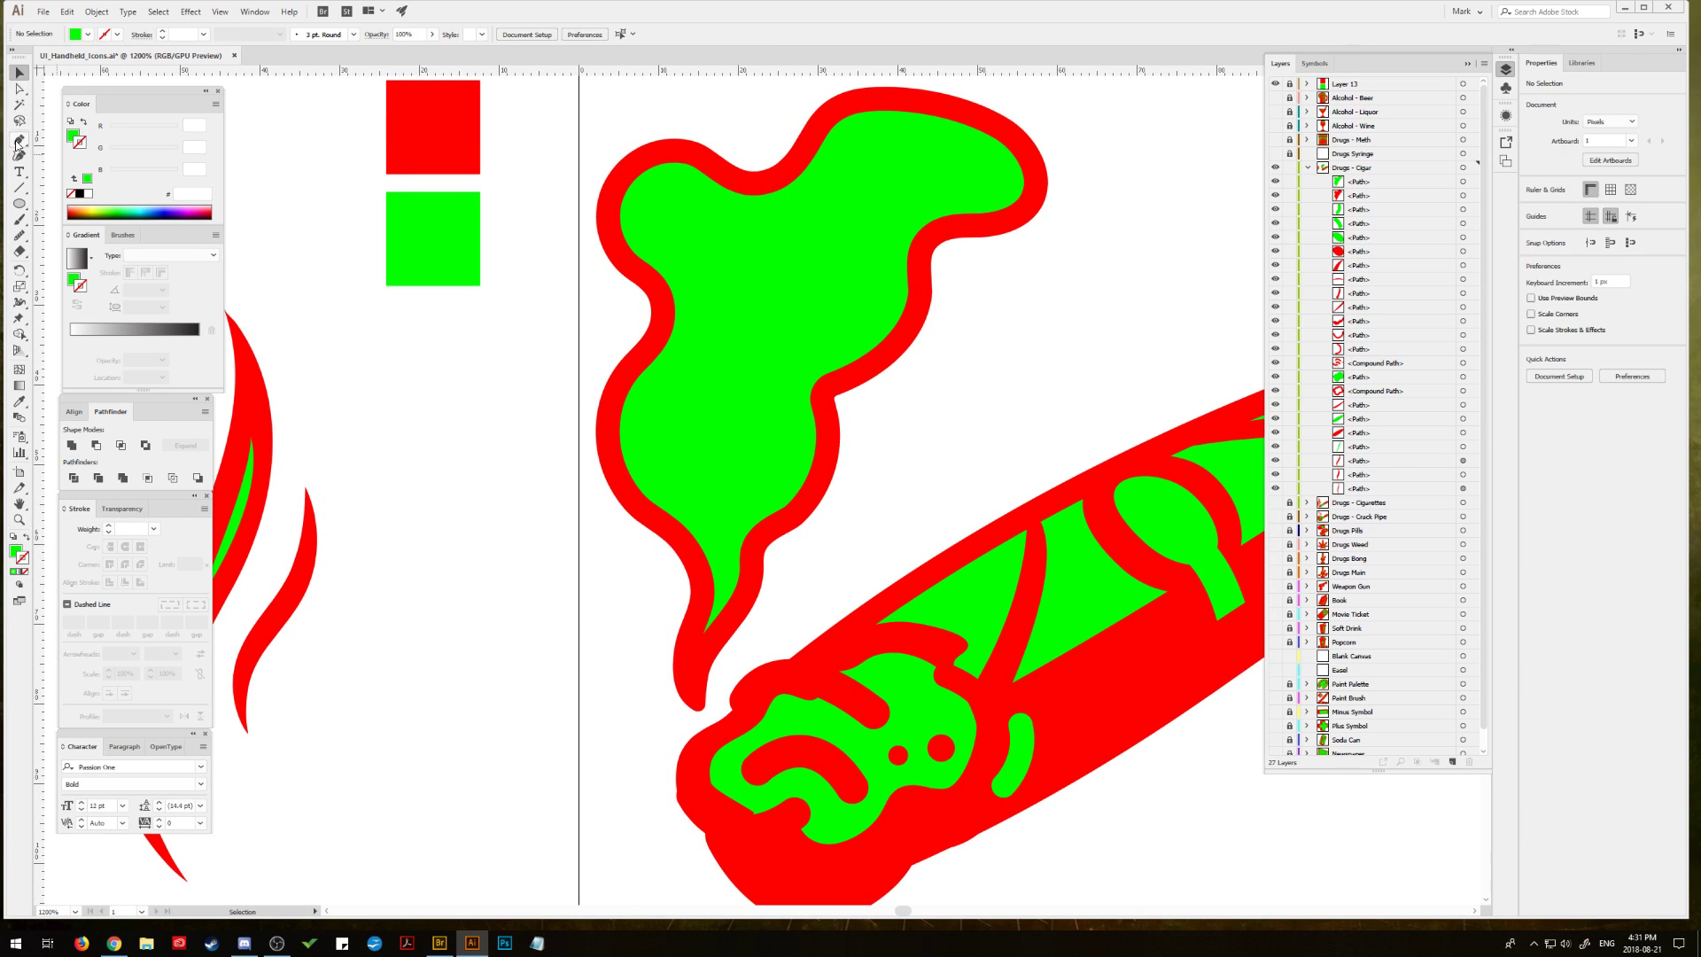
{"action": "left_click", "coordinate": [19, 140]}
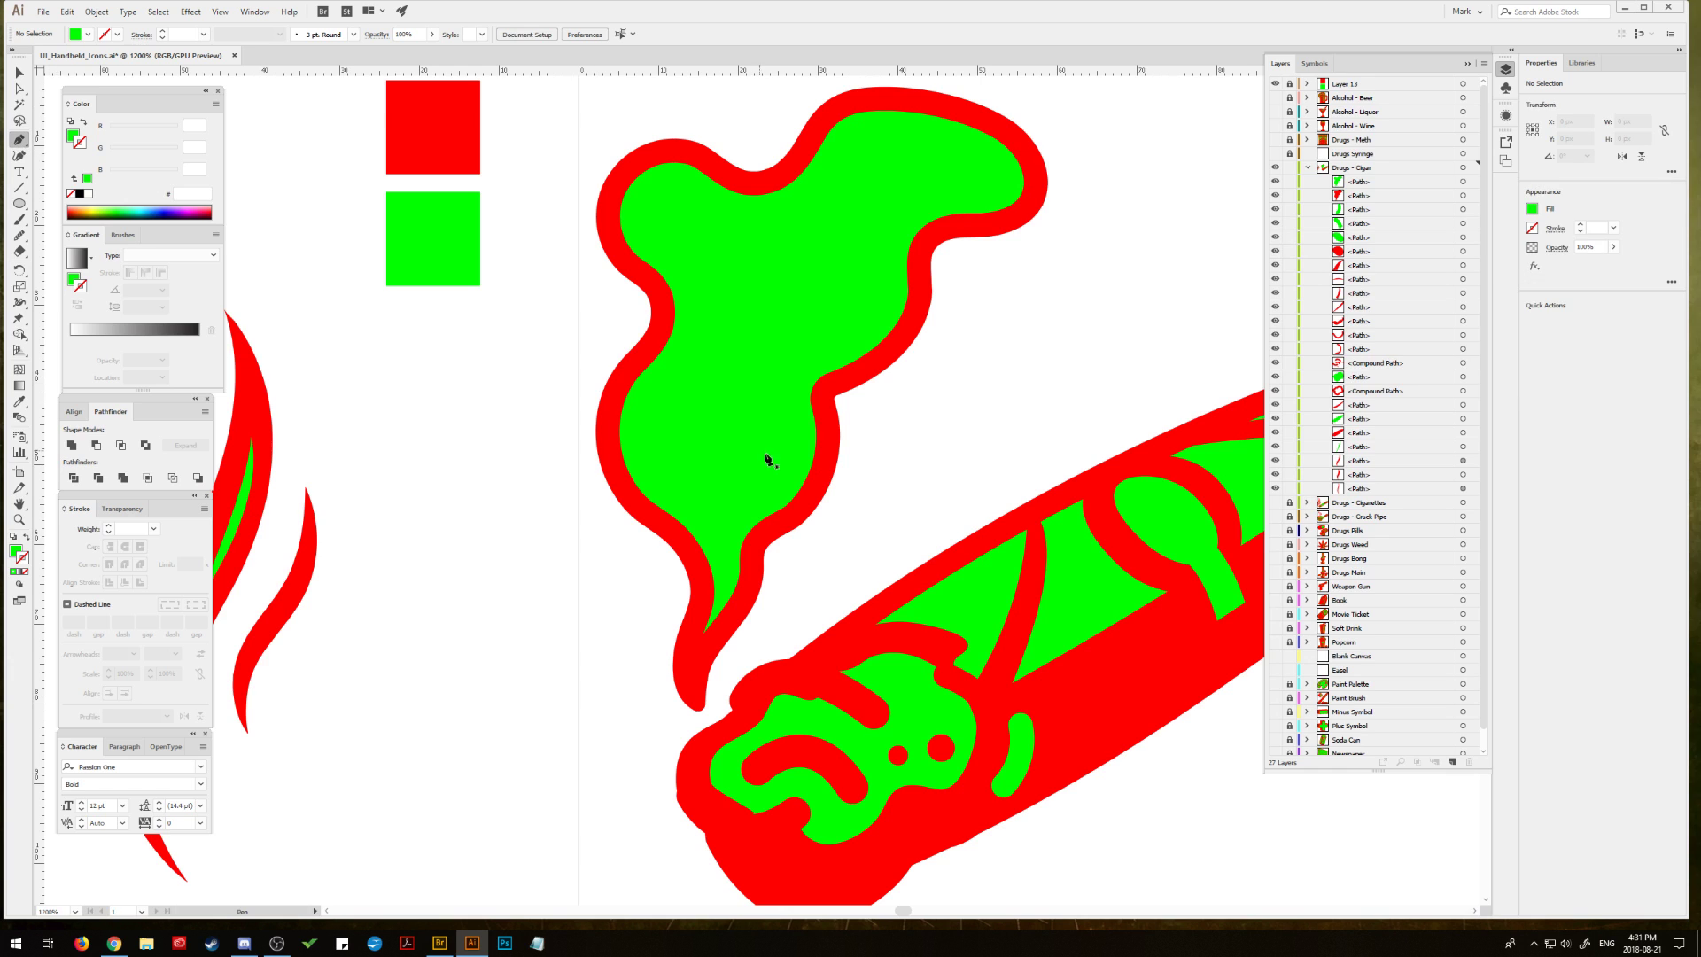
{"action": "left_click", "coordinate": [730, 547]}
{"action": "left_click_drag", "start_coordinate": [822, 467], "coordinate": [830, 408]}
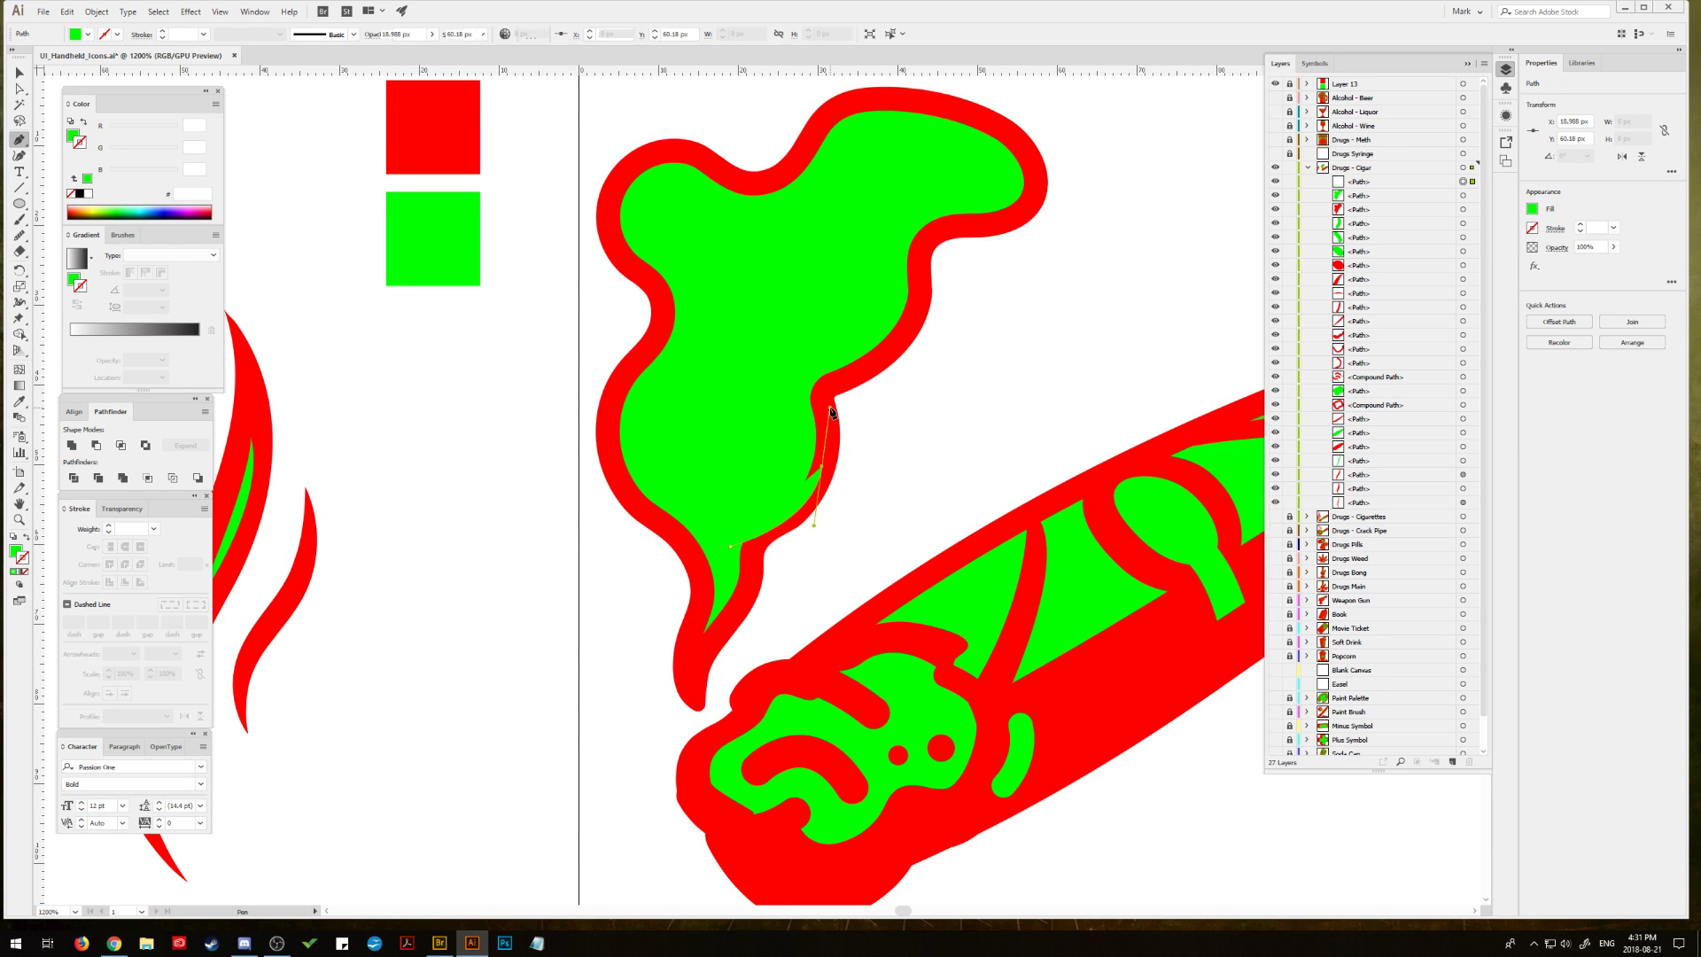
Step: Give the new curve the swatch red as a 3 pt stroke with round caps and no fill
{"action": "left_click", "coordinate": [19, 401]}
{"action": "left_click", "coordinate": [426, 140]}
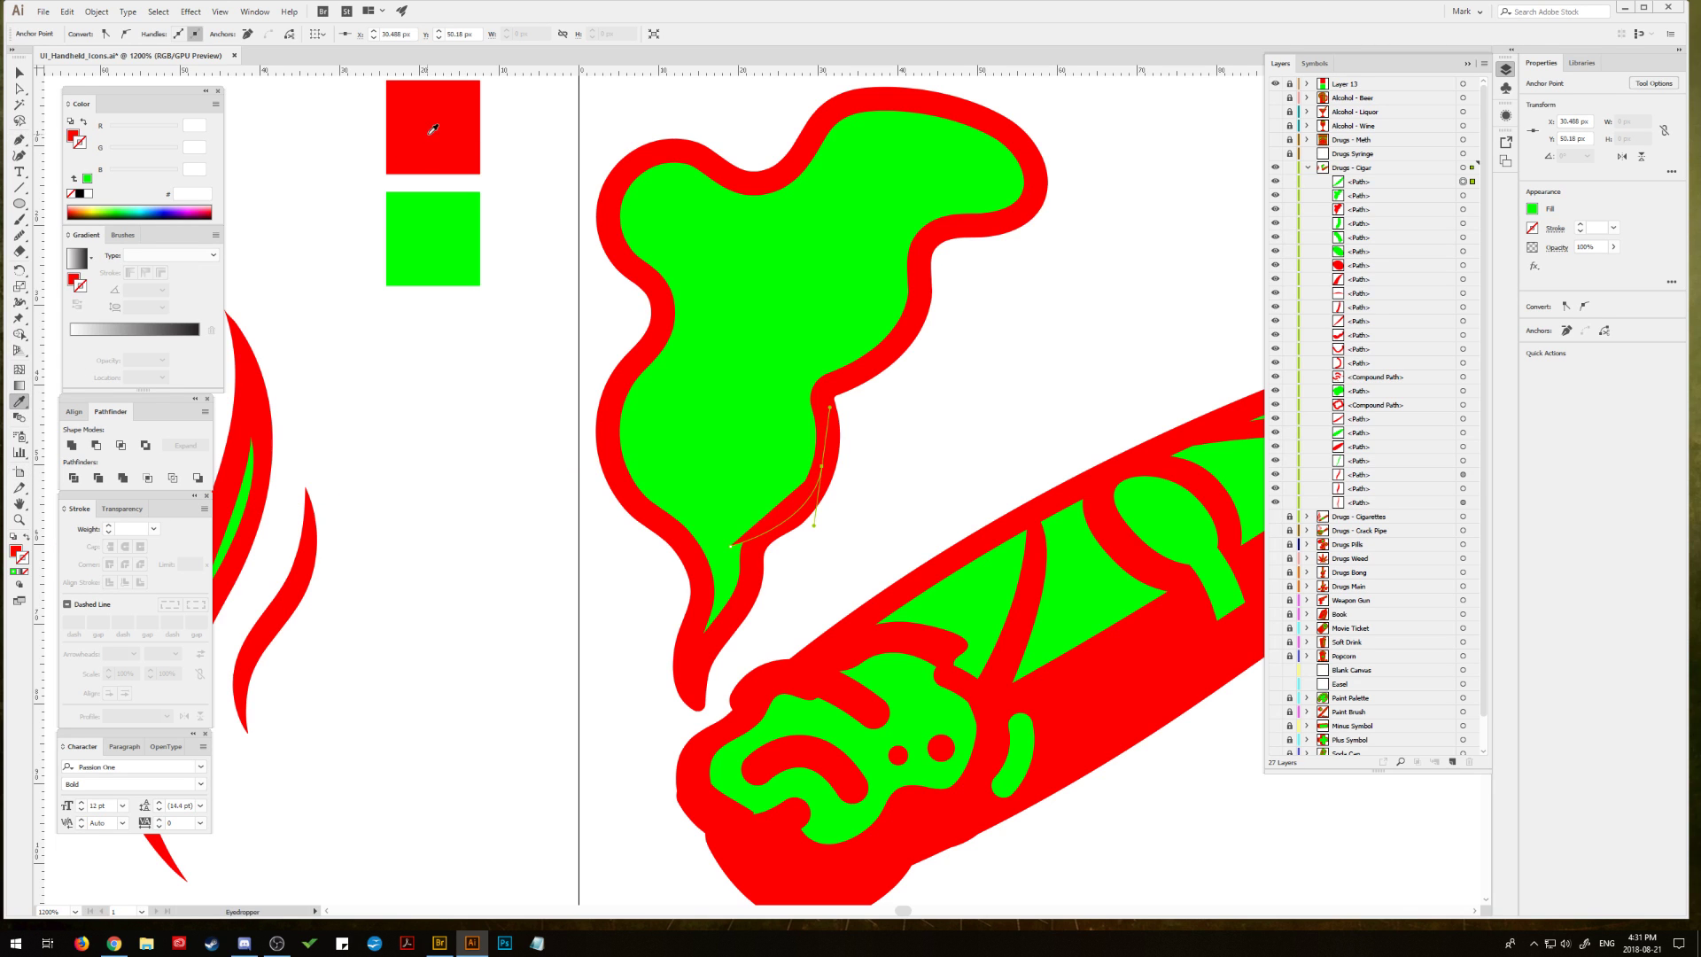
{"action": "left_click", "coordinate": [27, 540]}
{"action": "left_click", "coordinate": [125, 547]}
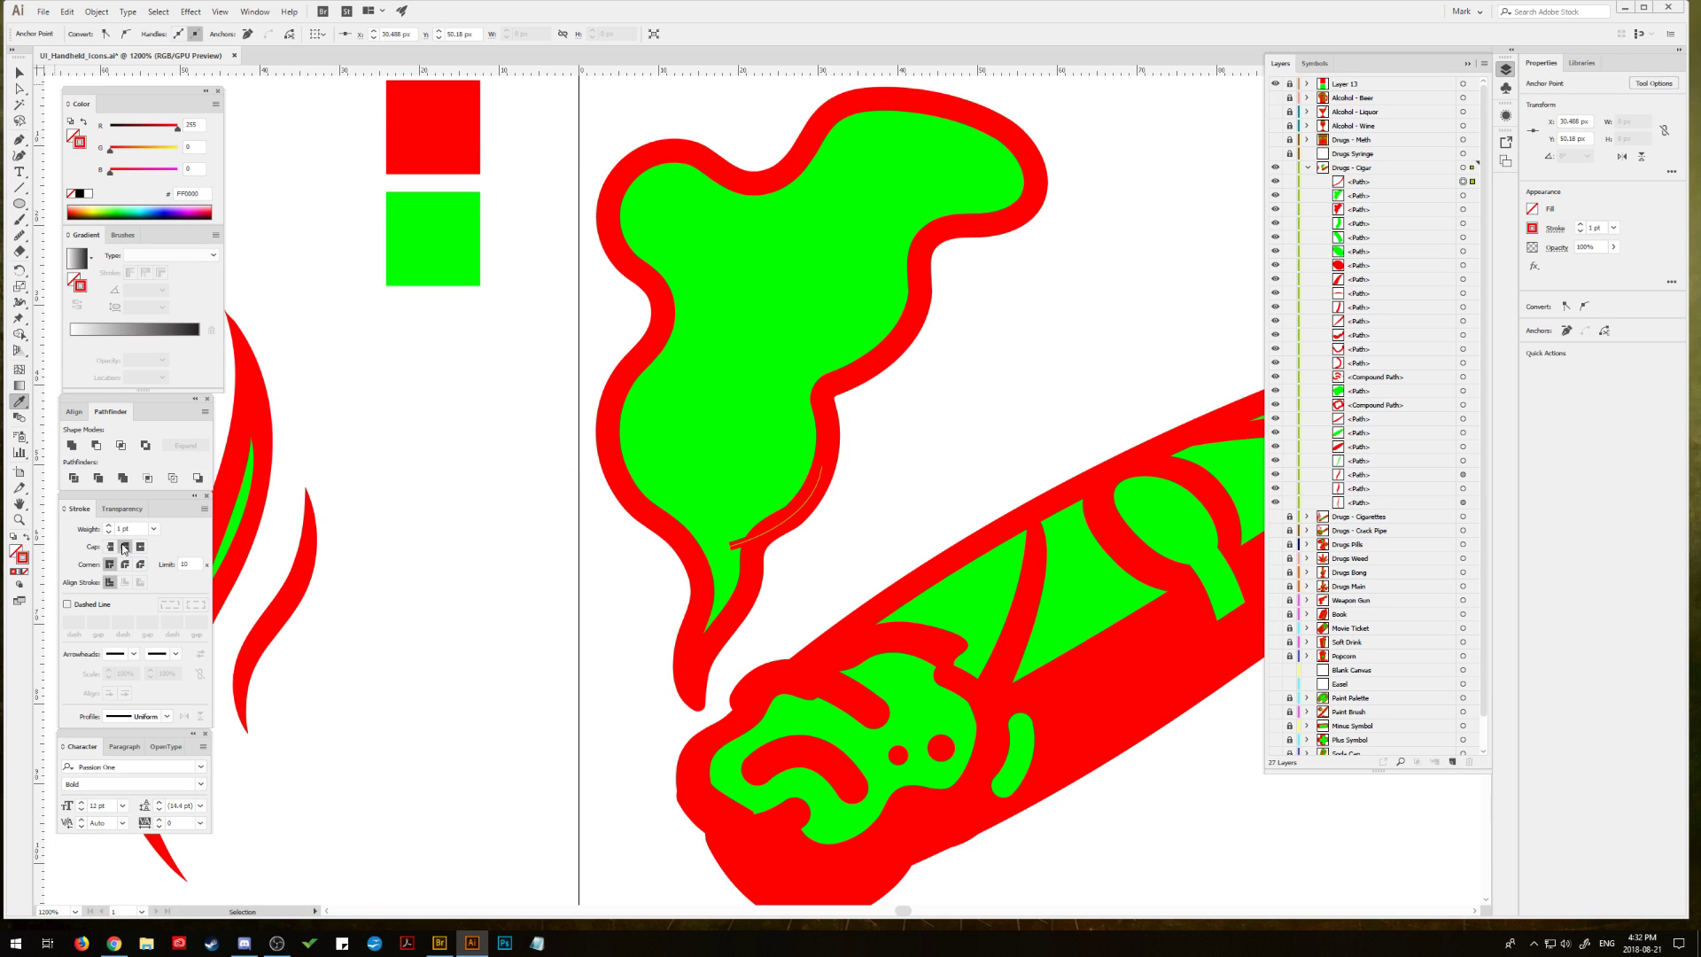
{"action": "left_click", "coordinate": [108, 525]}
{"action": "left_click", "coordinate": [108, 525]}
{"action": "left_click", "coordinate": [108, 526]}
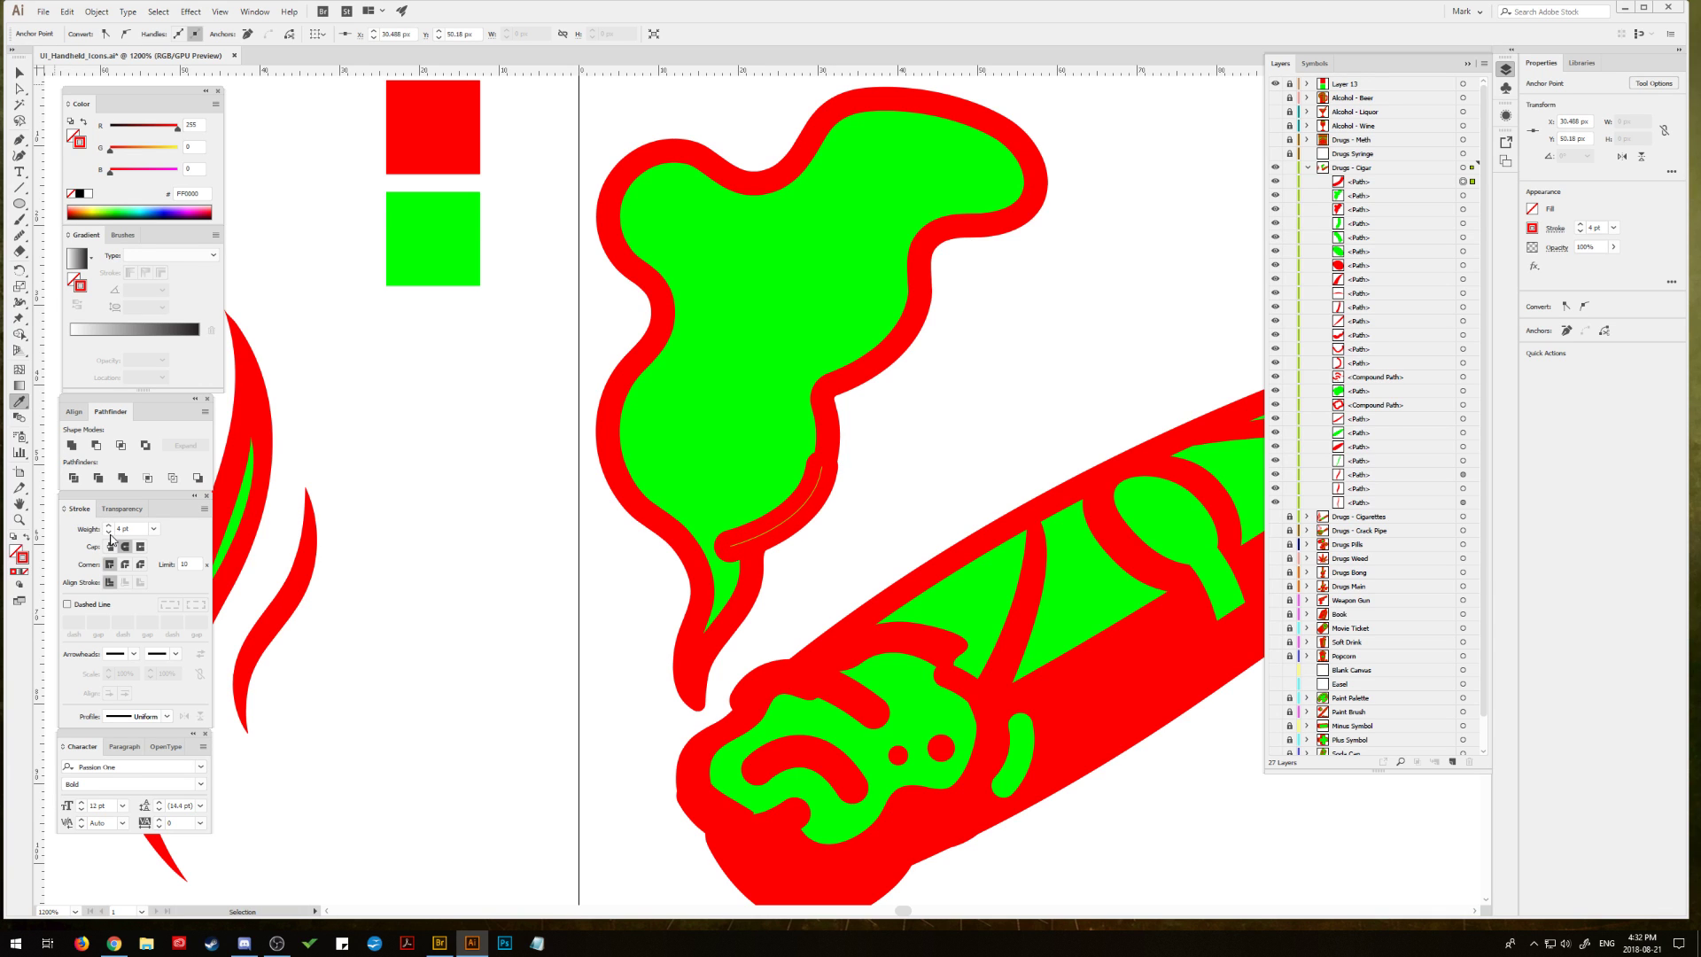
{"action": "left_click", "coordinate": [17, 74]}
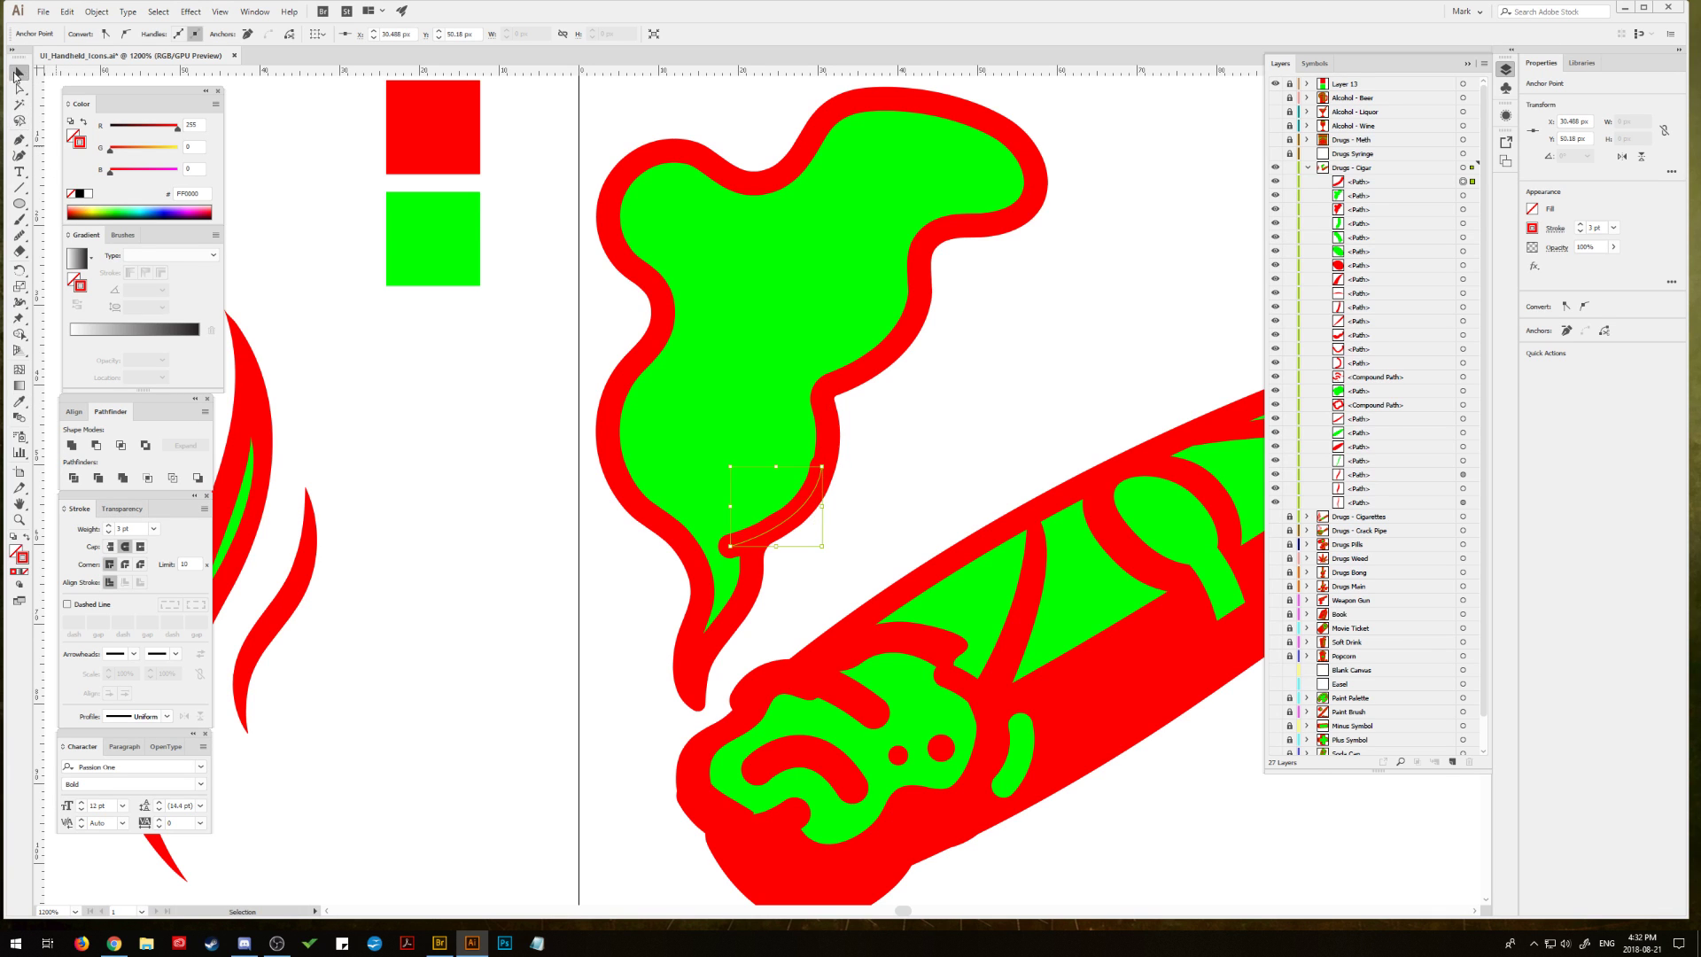
Step: Nudge the short red curve slightly up so it blends into the smoke's outline
{"action": "left_click", "coordinate": [546, 602]}
{"action": "left_click", "coordinate": [735, 546]}
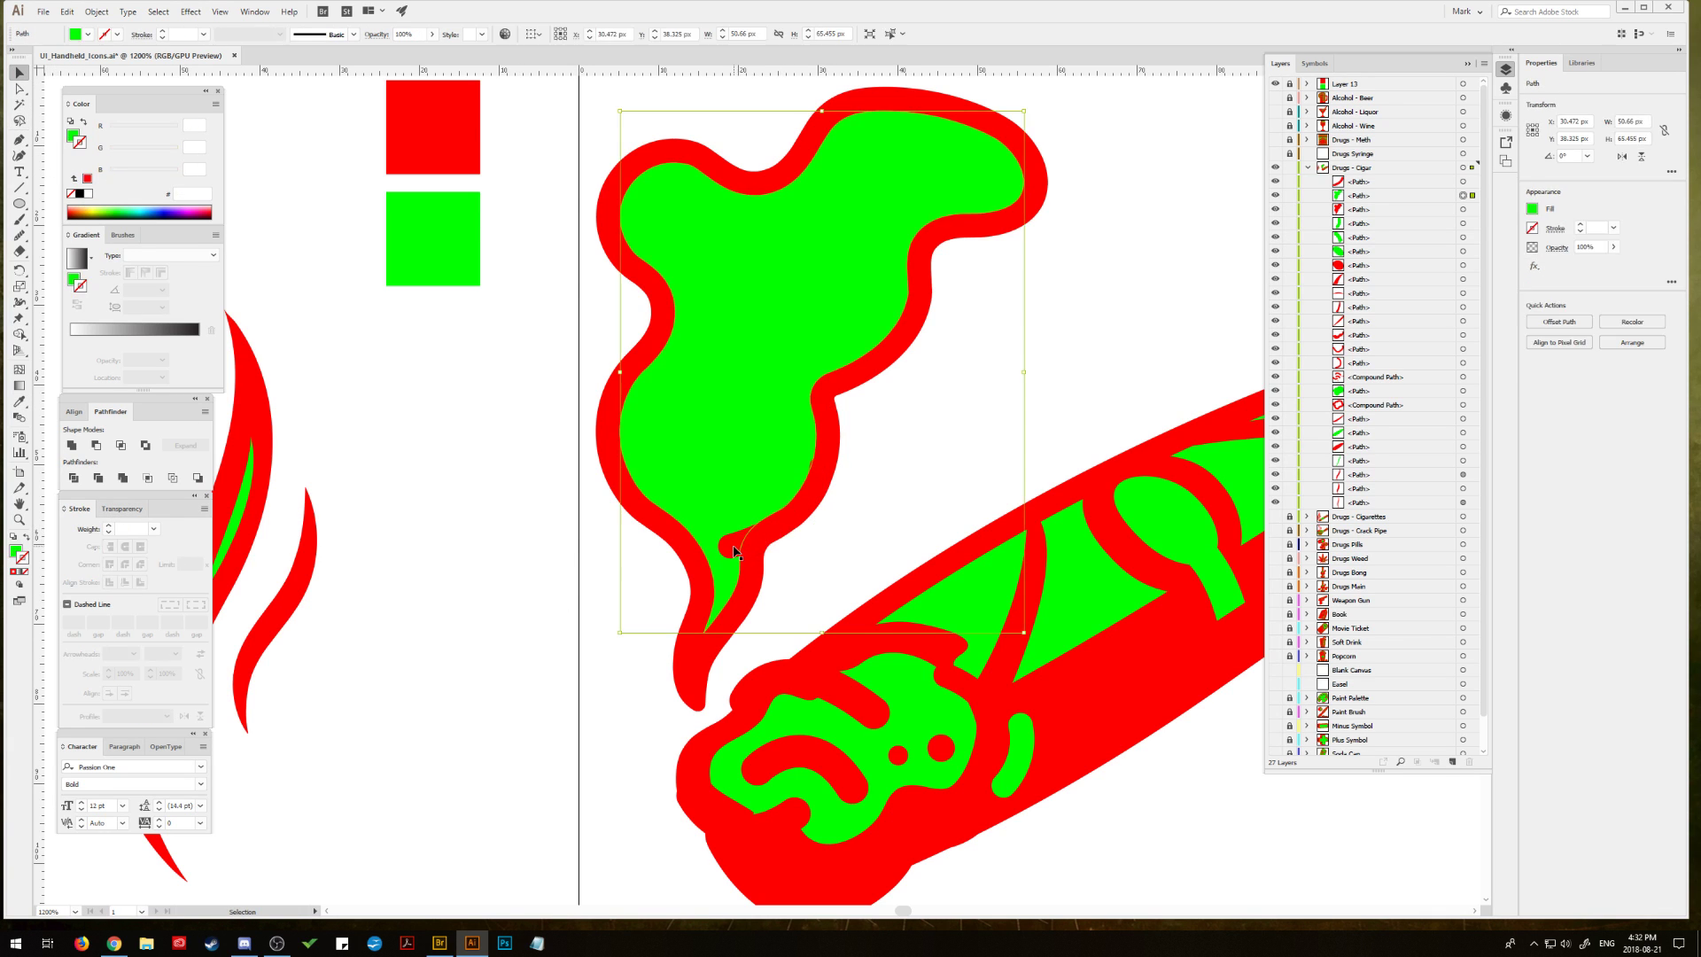
{"action": "left_click", "coordinate": [735, 540]}
{"action": "left_click", "coordinate": [833, 512]}
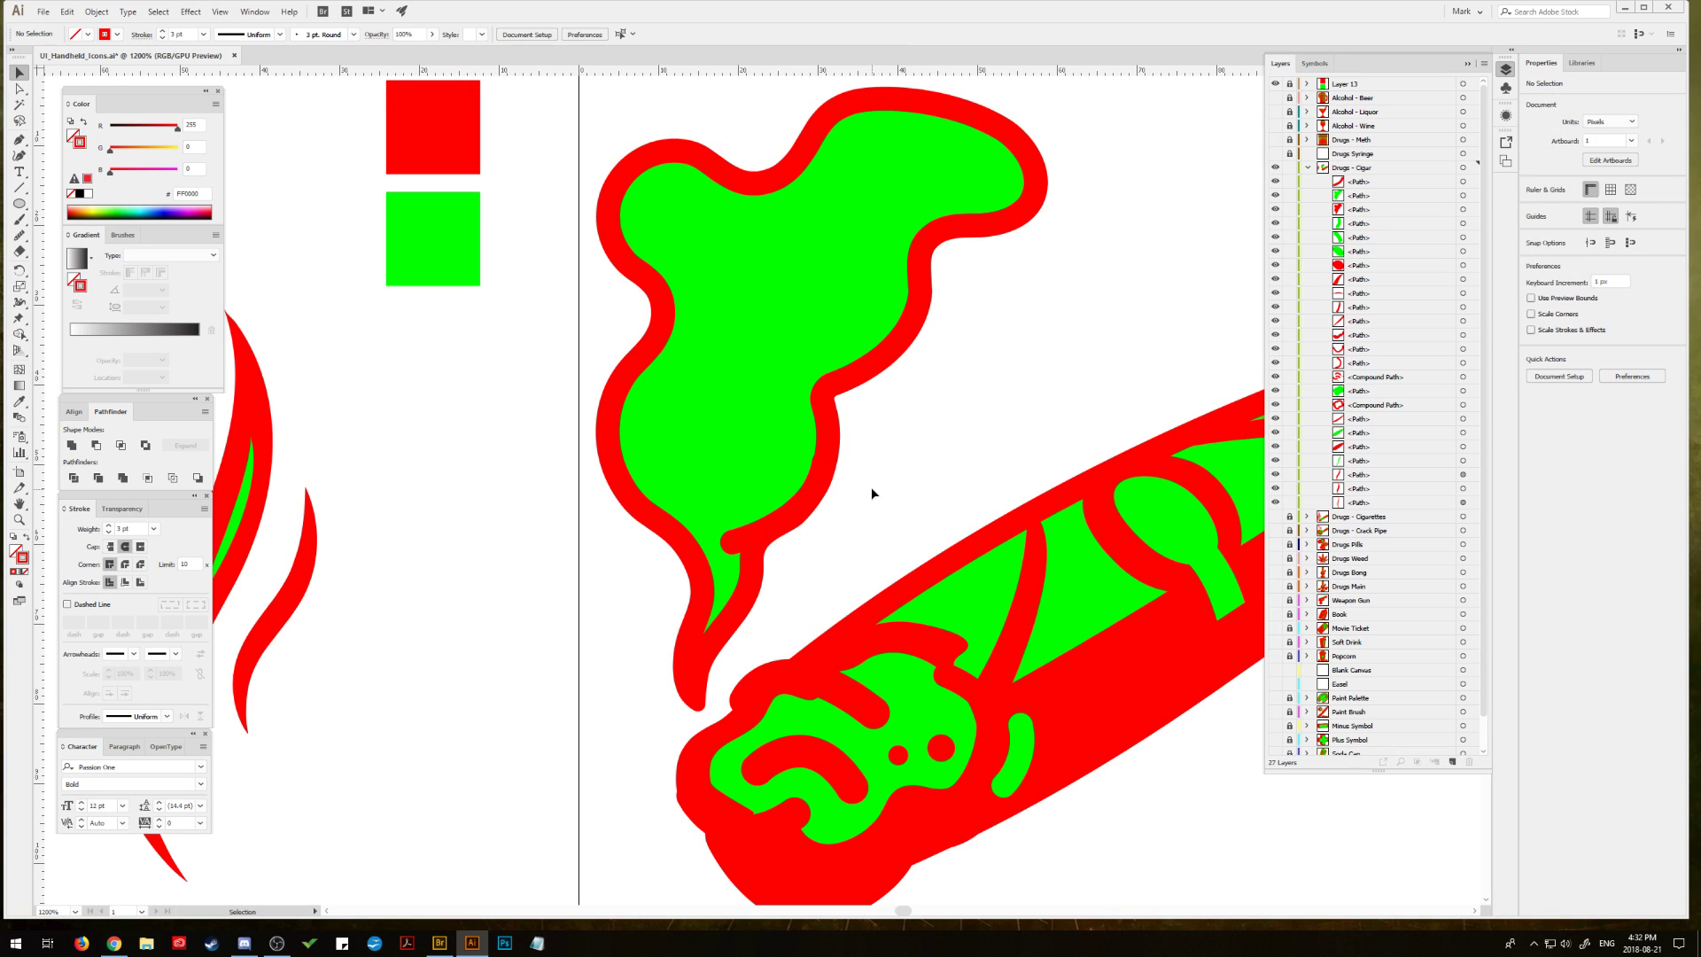
Step: Draw a circle about 17.5 px wide with a red outline over the smoke's lower billow
{"action": "left_click", "coordinate": [19, 139]}
{"action": "left_click", "coordinate": [19, 207]}
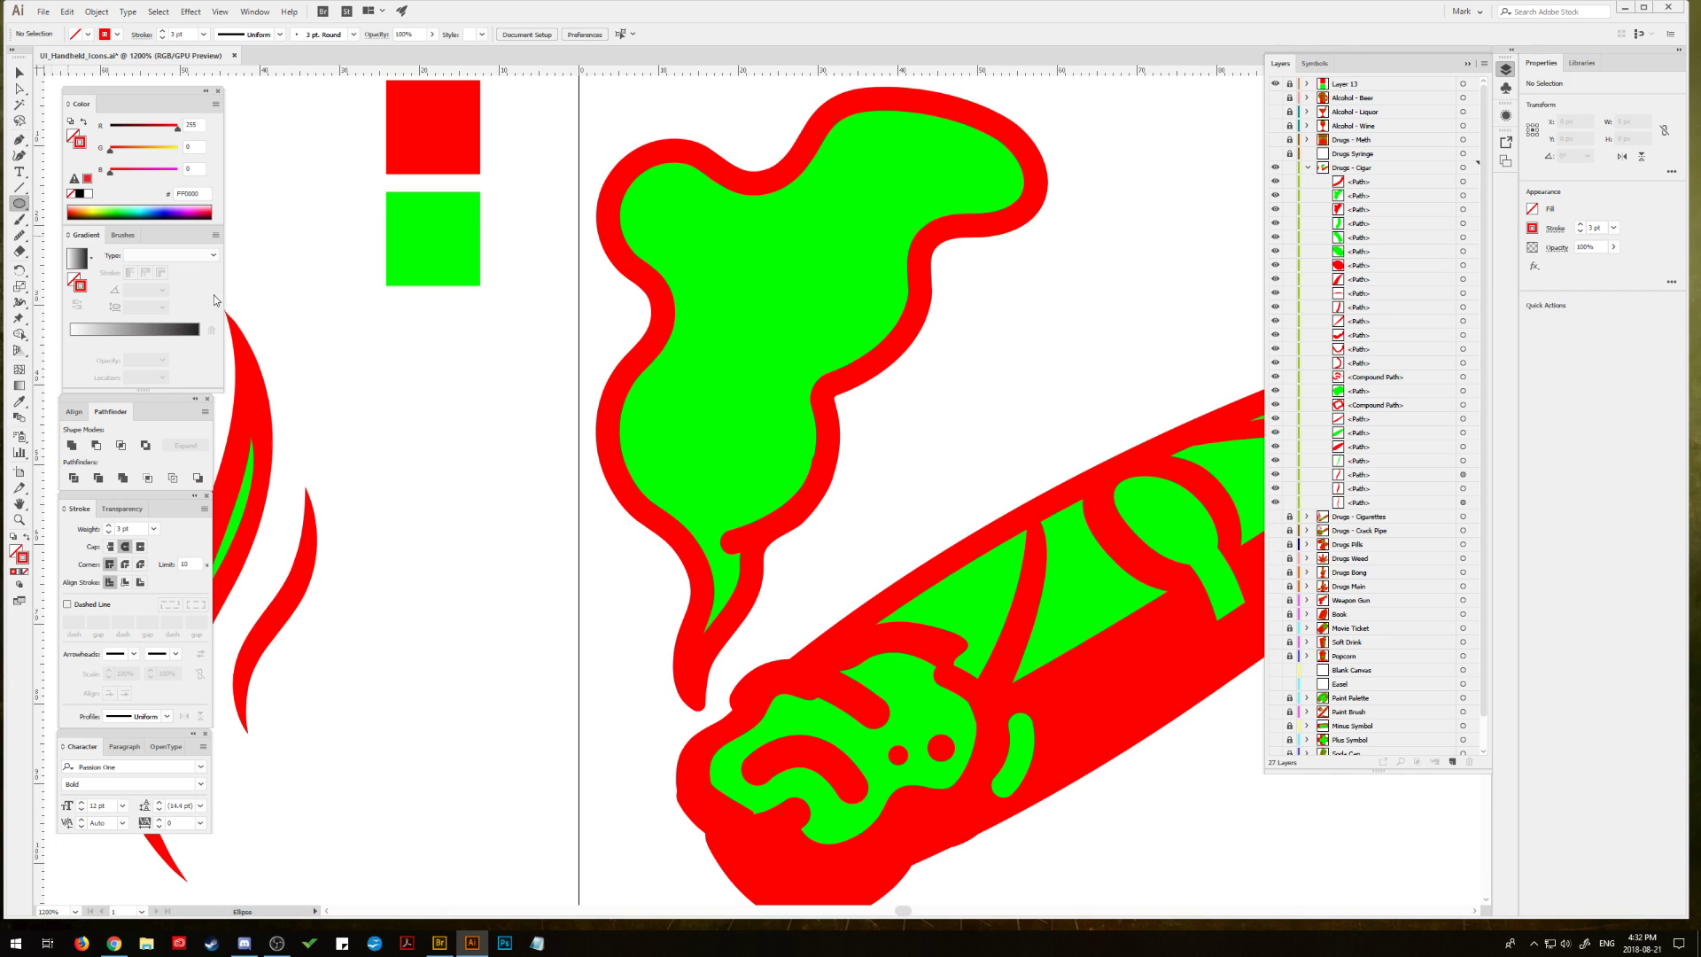
{"action": "left_click_drag", "start_coordinate": [759, 425], "coordinate": [829, 492]}
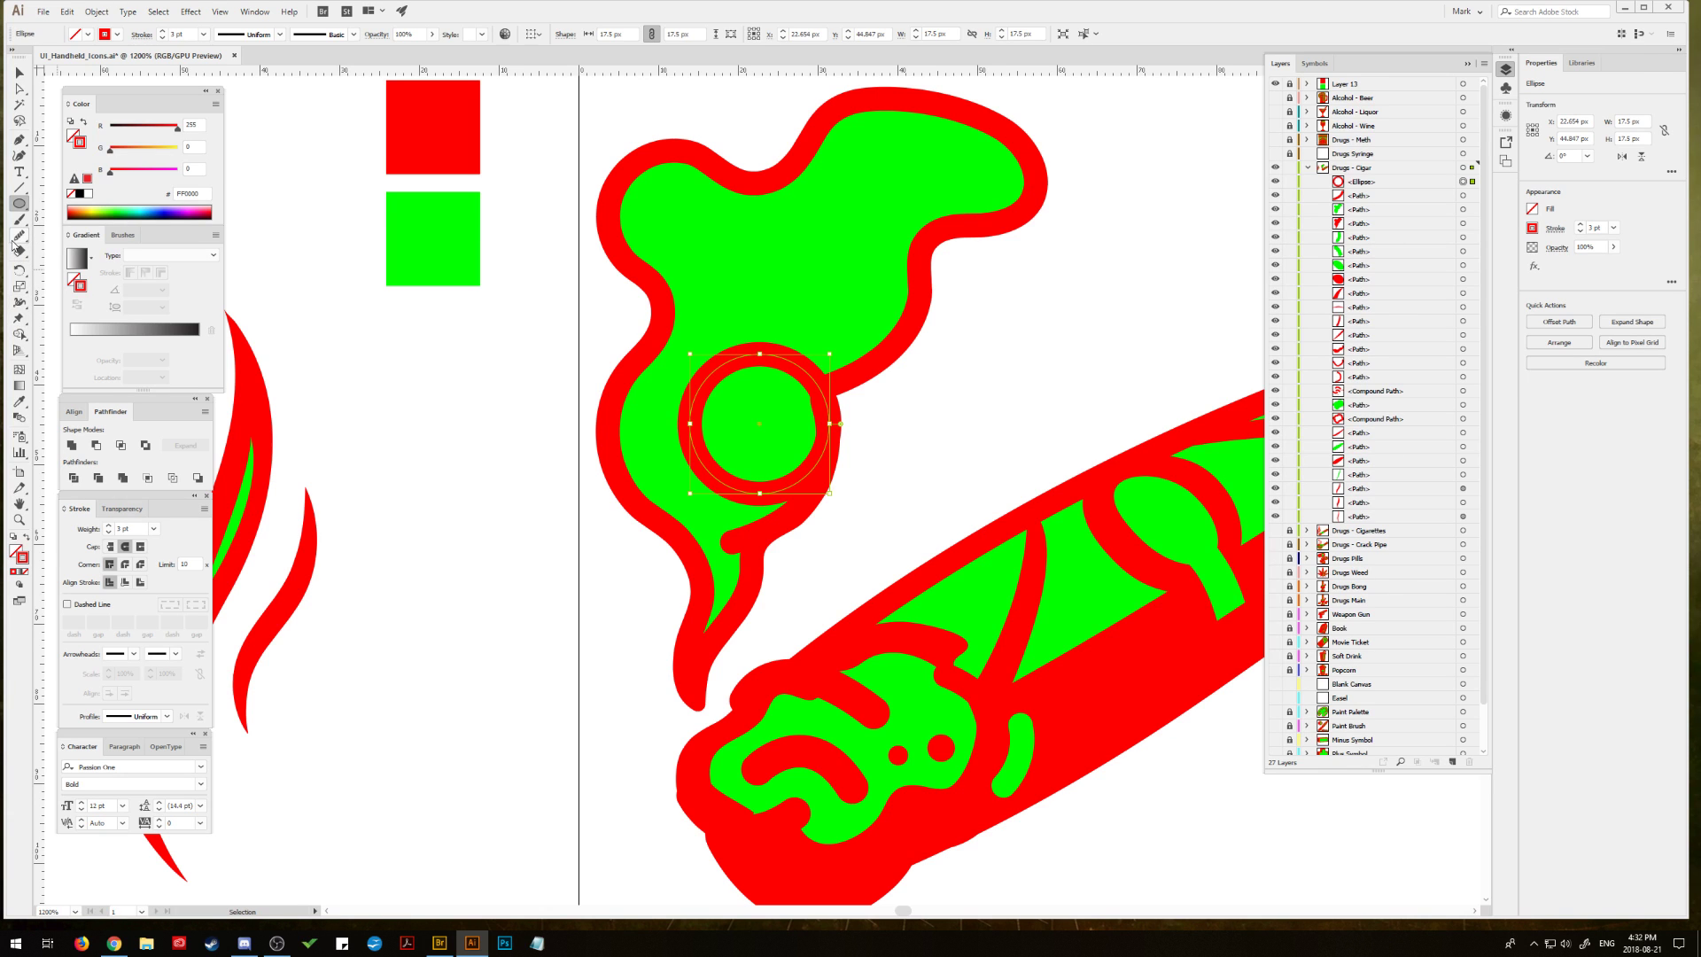
Step: Cut the circle near its top and lower right with Scissors and delete the left and bottom arc
{"action": "left_click_drag", "start_coordinate": [21, 253], "coordinate": [45, 268]}
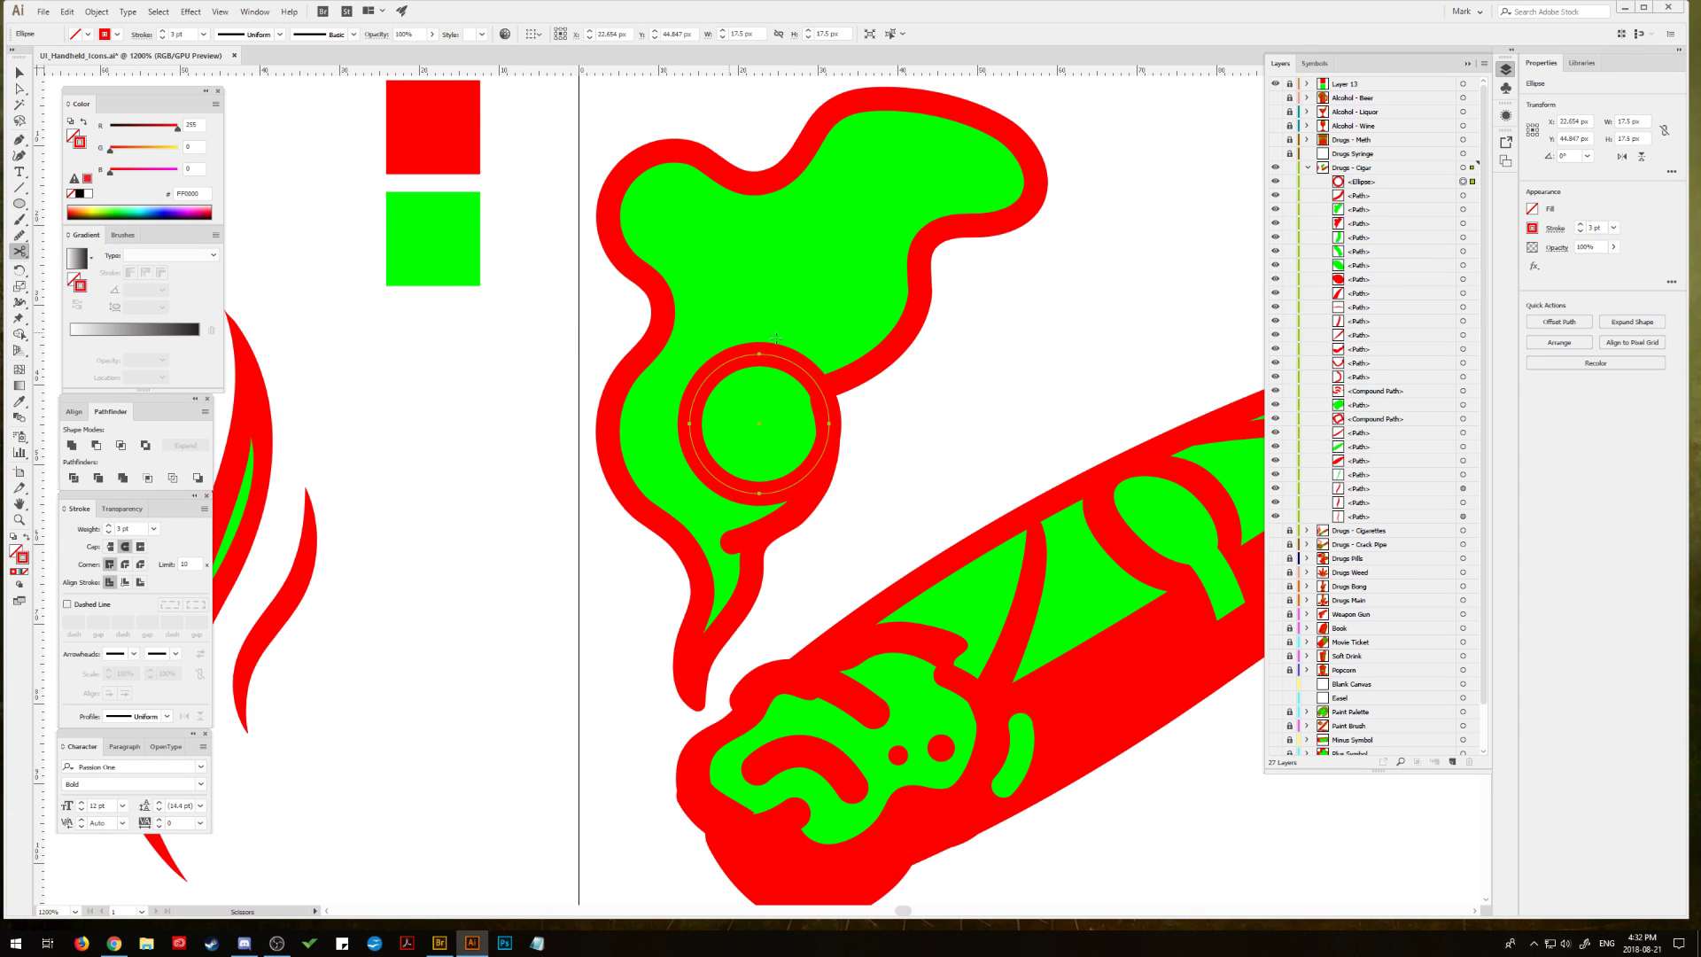
{"action": "left_click", "coordinate": [740, 357]}
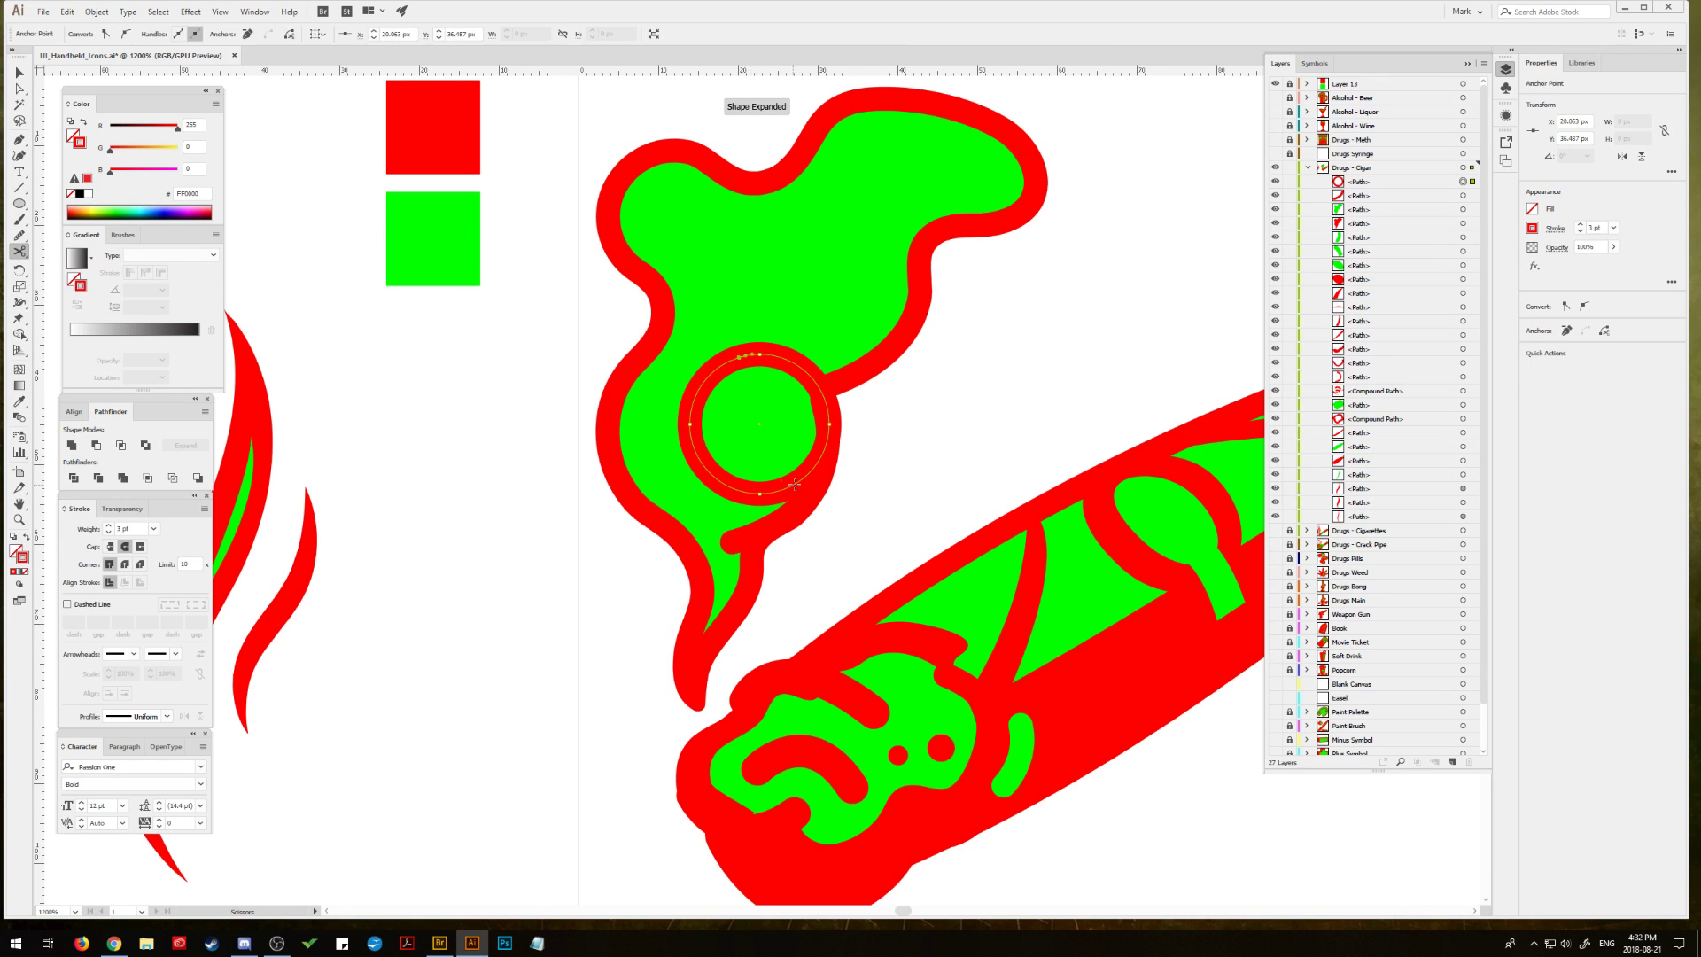
{"action": "left_click", "coordinate": [825, 448]}
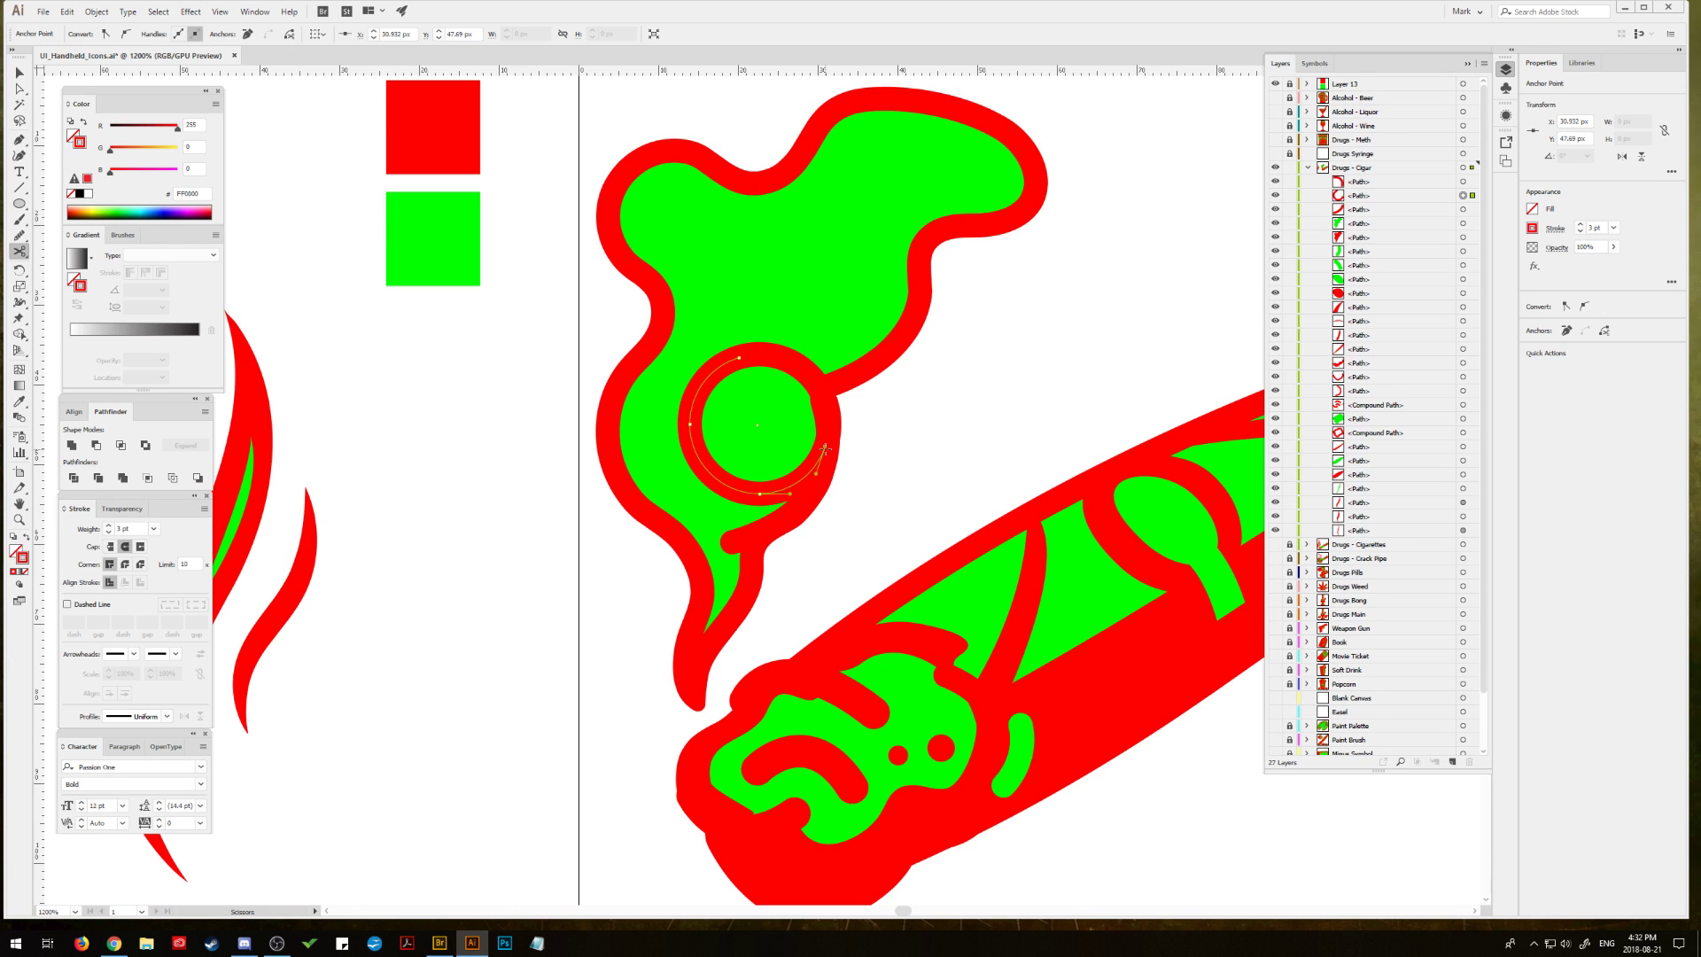
{"action": "key", "text": "Delete"}
{"action": "key", "text": "v"}
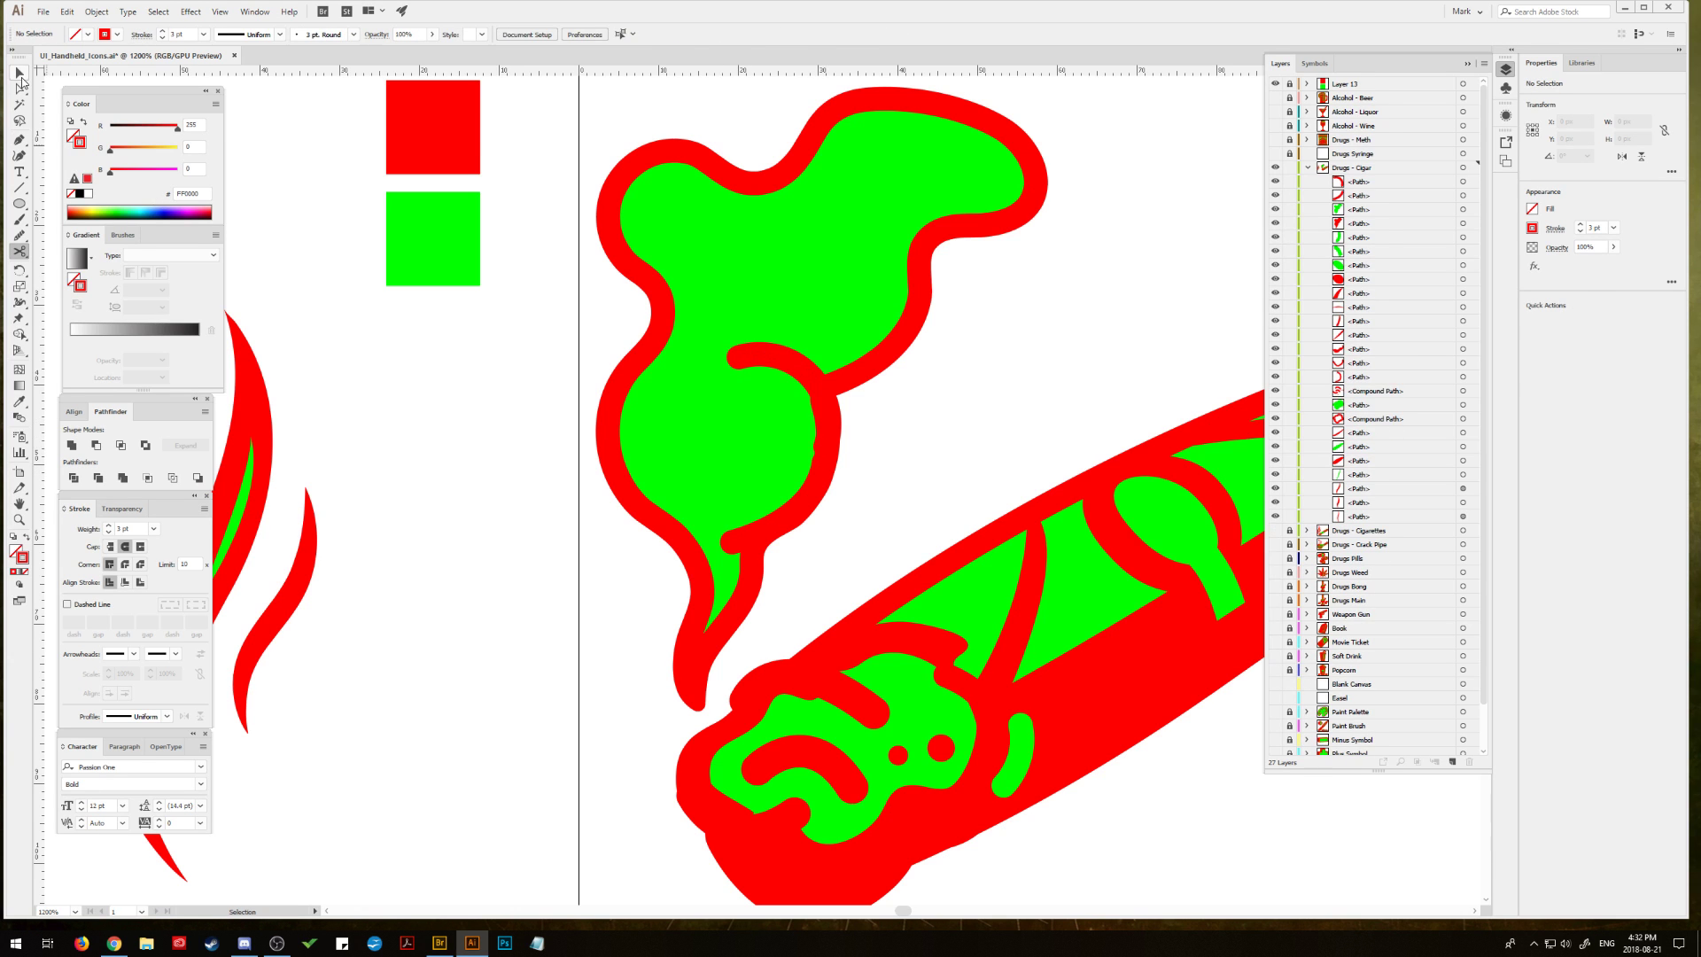
Step: Draw a curved red Pen stroke from the left outline inward beneath the smoke's upper left billow
{"action": "scroll", "coordinate": [496, 319], "scroll_direction": "right", "scroll_amount": 2}
{"action": "scroll", "coordinate": [620, 328], "scroll_direction": "up", "scroll_amount": 2}
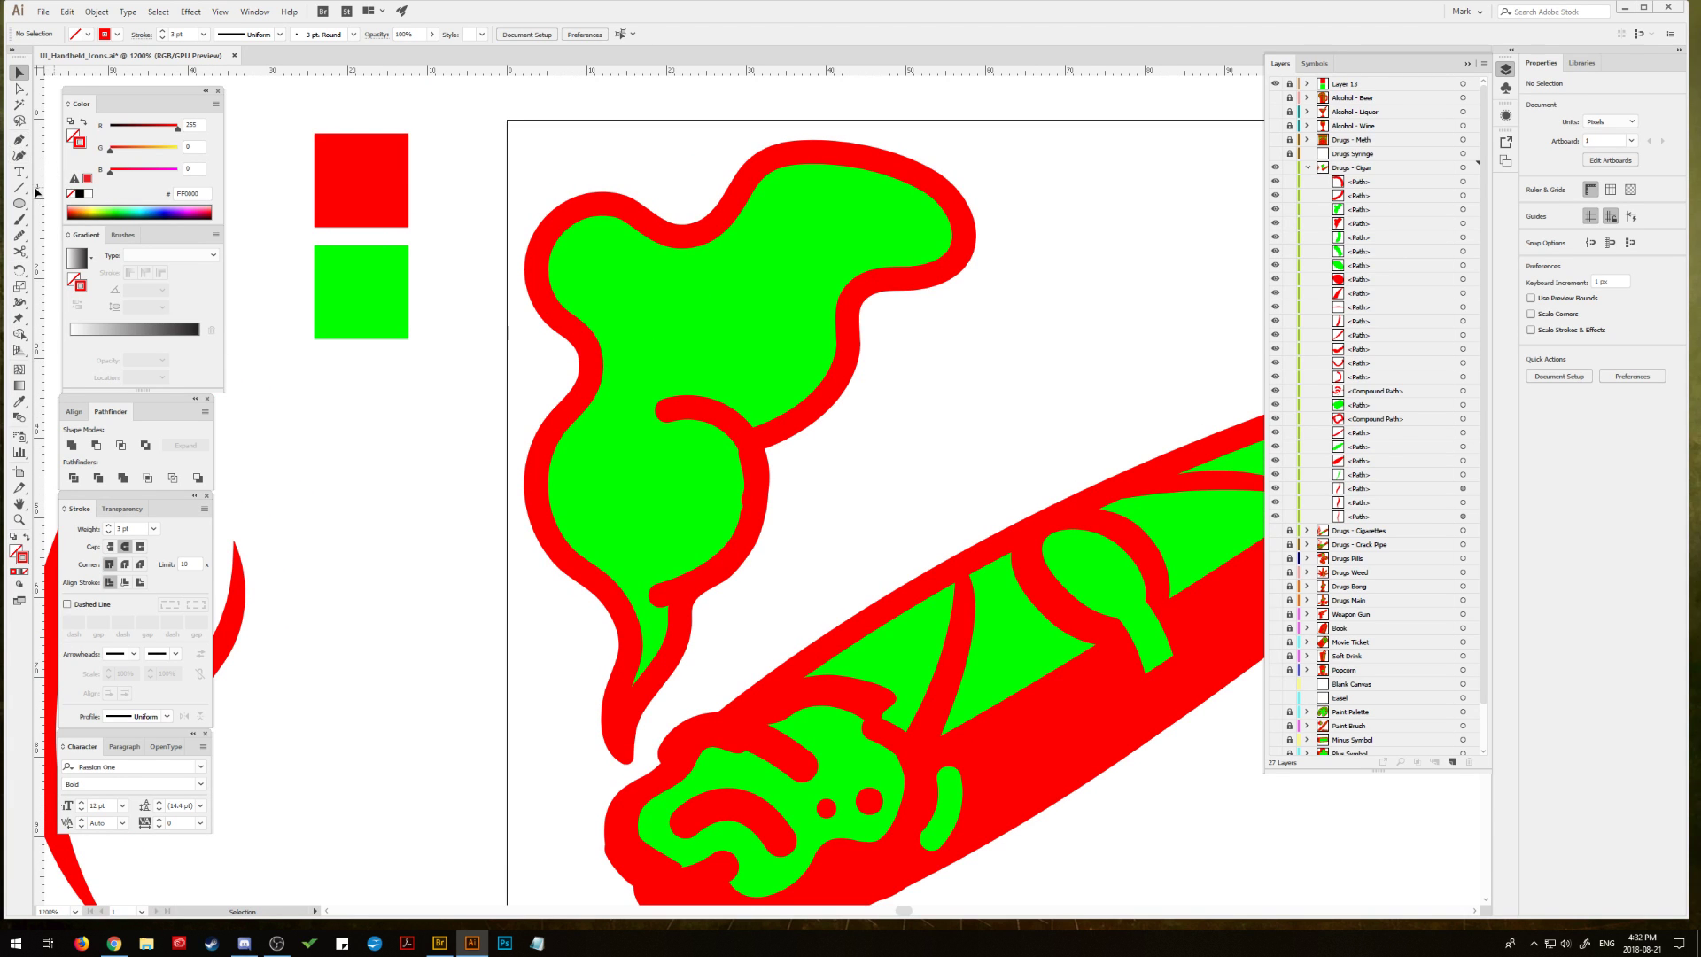
{"action": "left_click", "coordinate": [19, 140]}
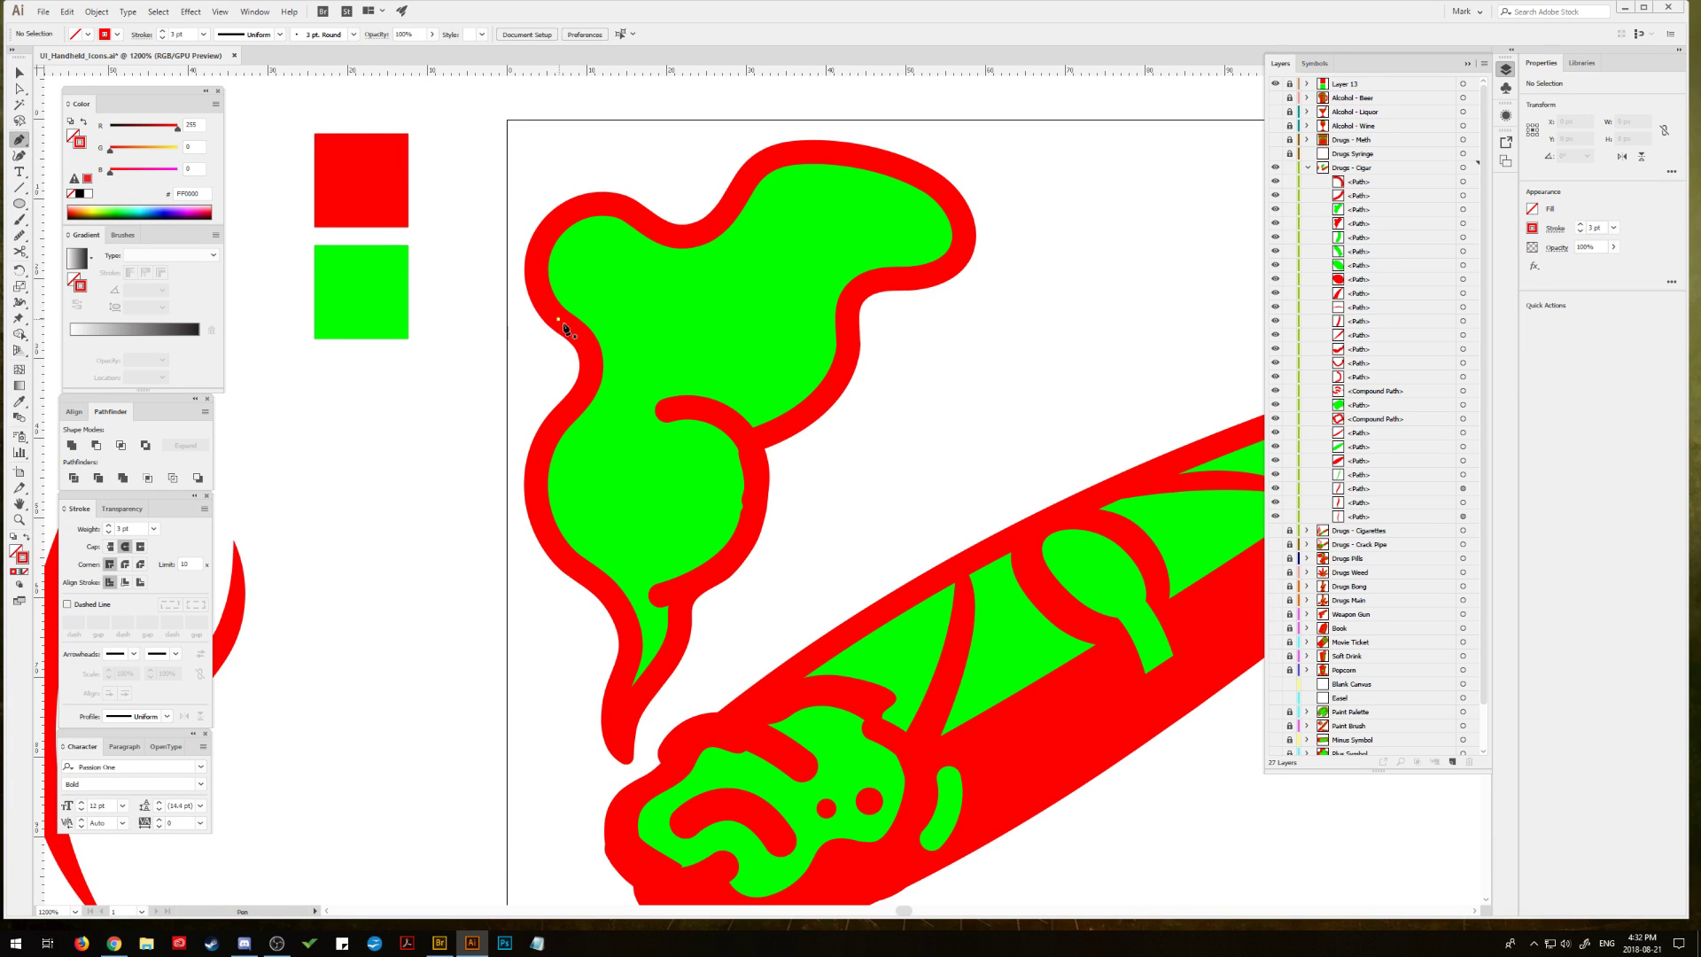
{"action": "left_click_drag", "start_coordinate": [559, 318], "coordinate": [582, 355]}
{"action": "left_click", "coordinate": [650, 335]}
{"action": "left_click_drag", "start_coordinate": [715, 314], "coordinate": [714, 314]}
{"action": "left_click", "coordinate": [18, 89]}
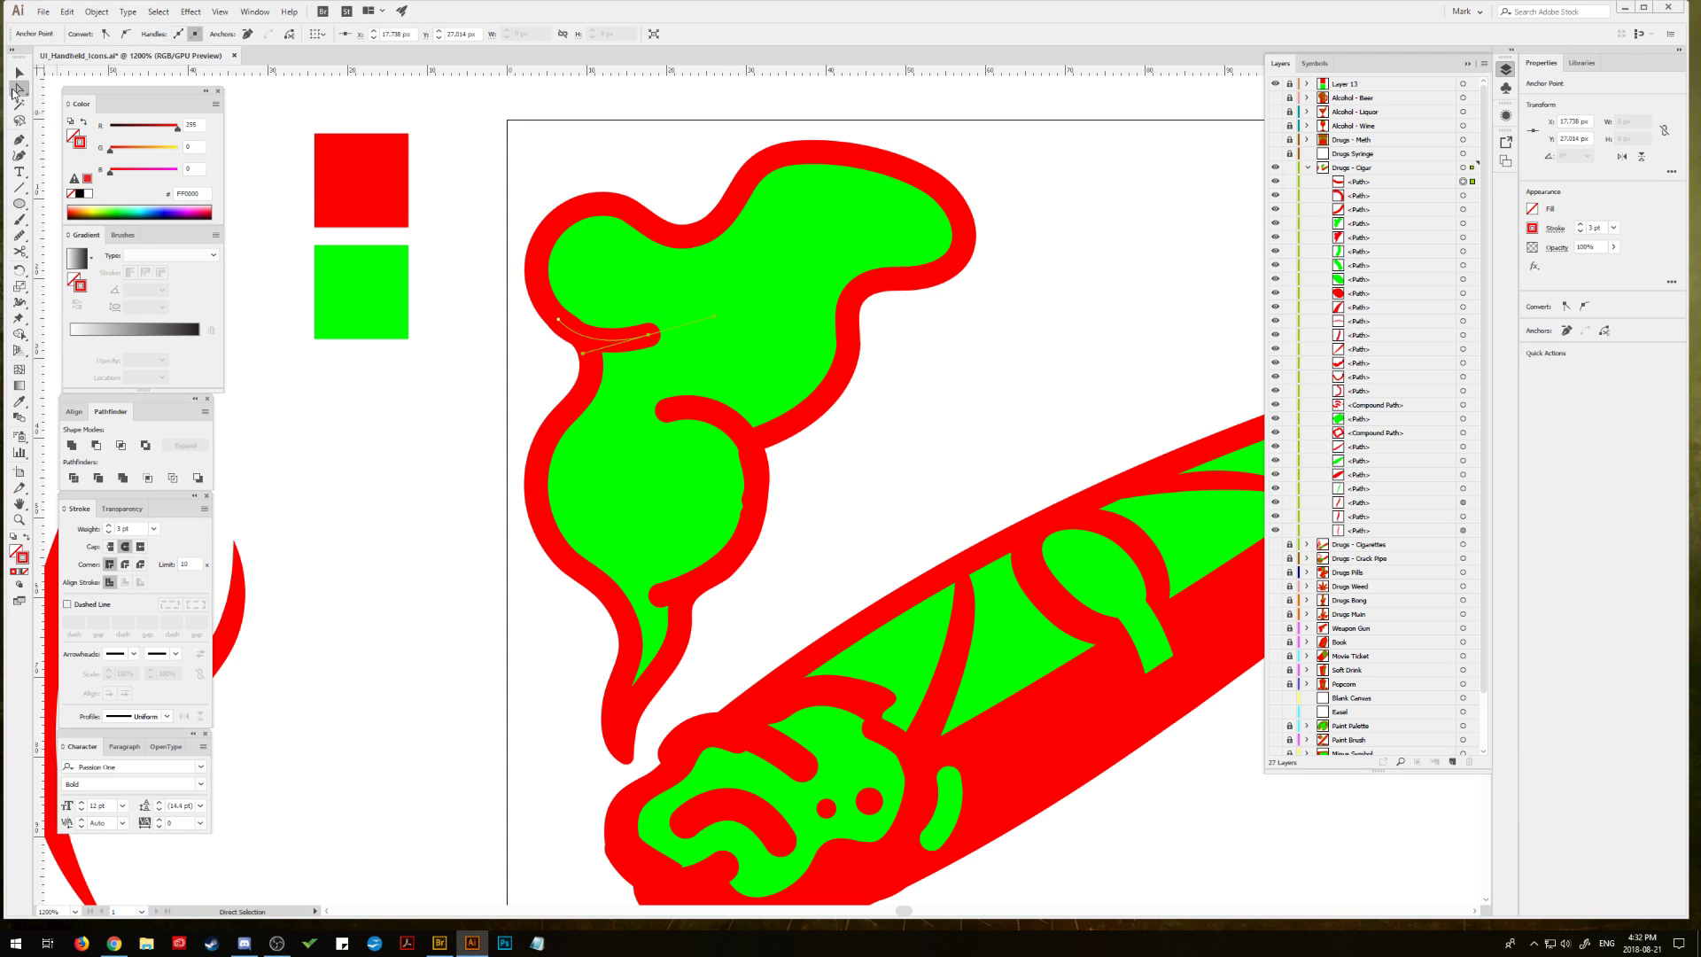
Step: Move the outer end anchor of the curved red stroke under the upper left billow up and outward to blend it into the outline
{"action": "left_click_drag", "start_coordinate": [559, 319], "coordinate": [552, 310]}
{"action": "left_click", "coordinate": [582, 338]}
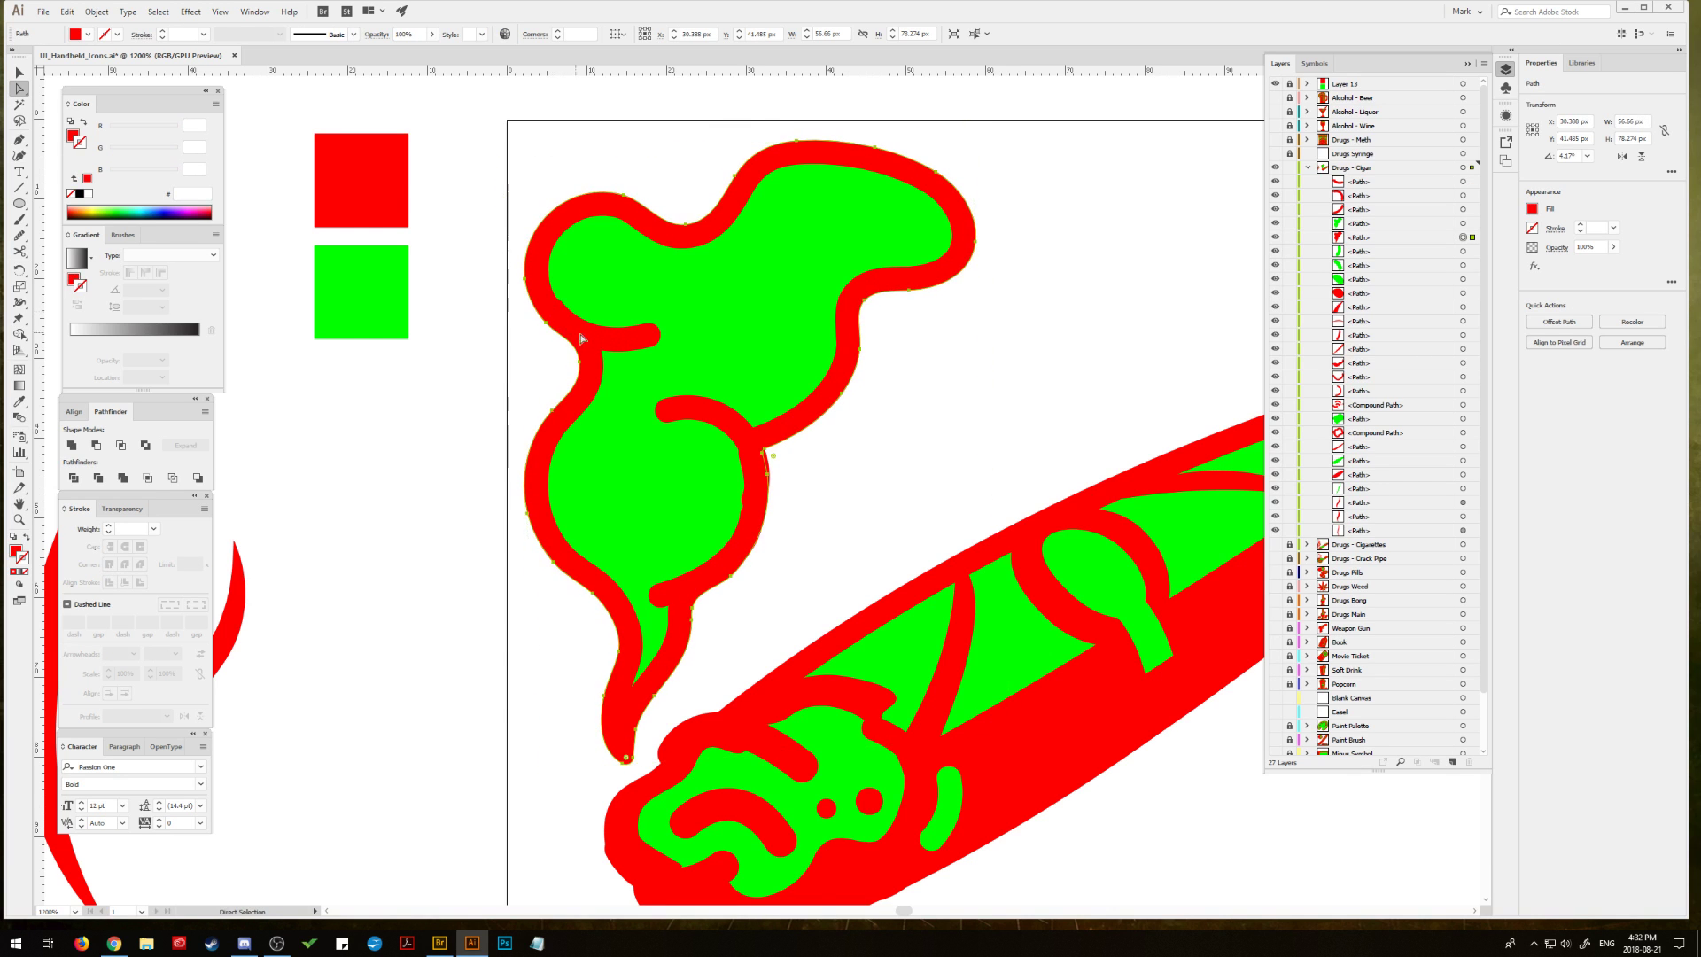
{"action": "left_click", "coordinate": [552, 312]}
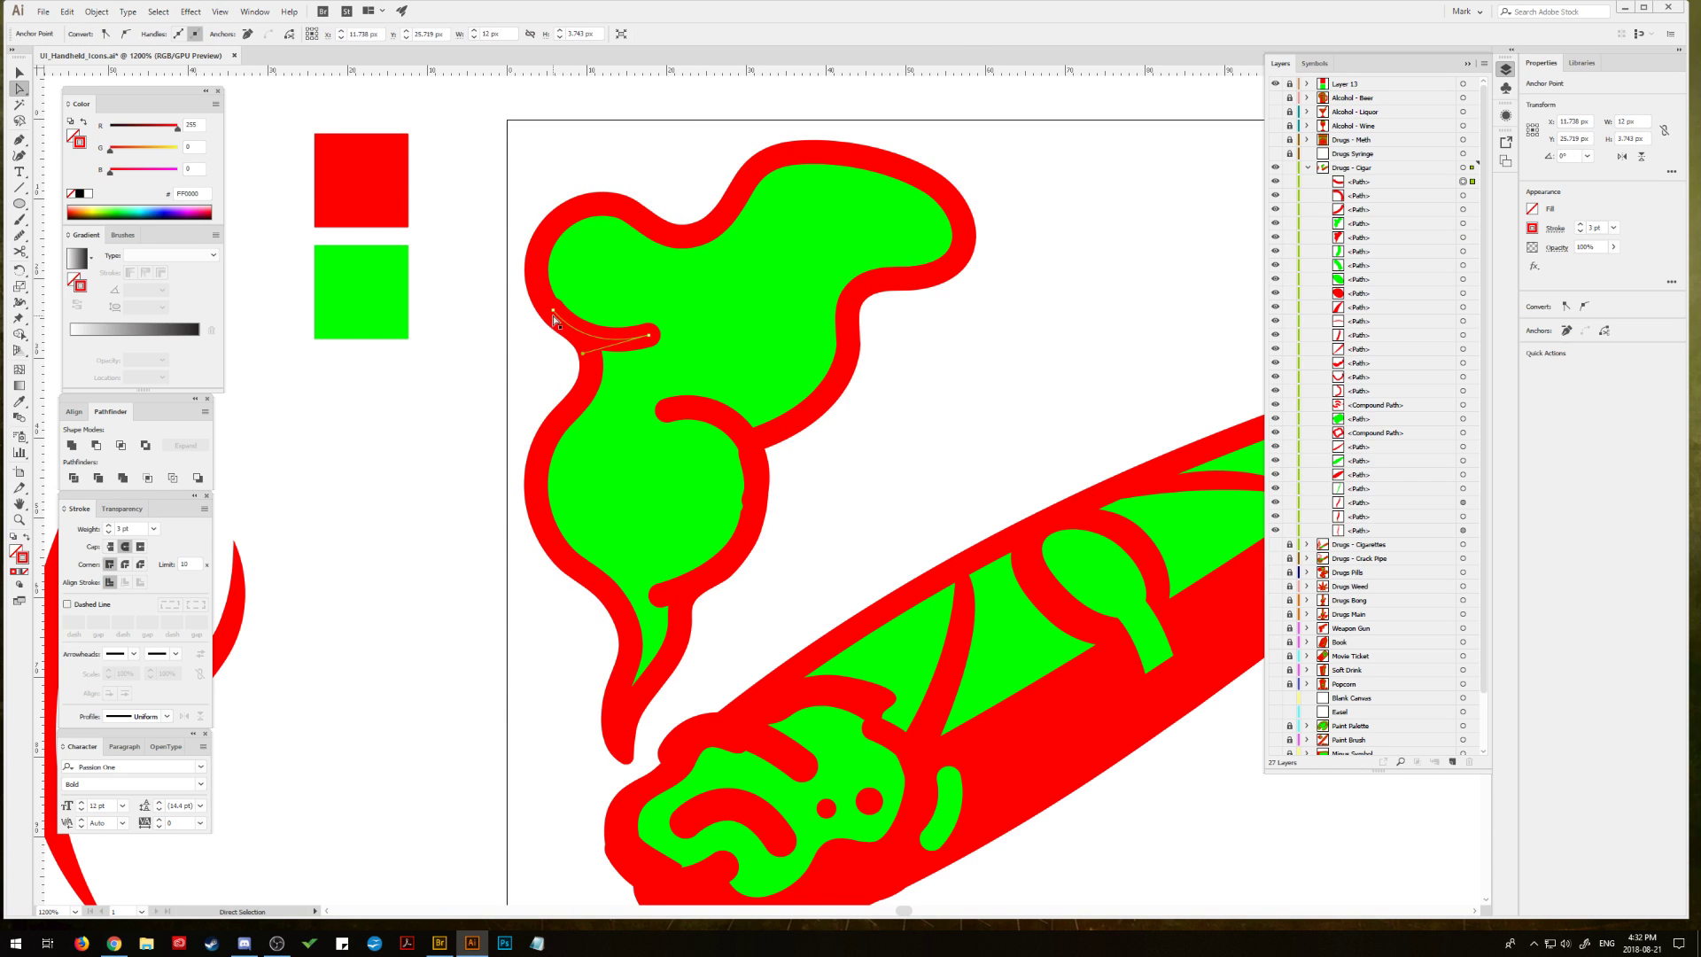
{"action": "left_click", "coordinate": [547, 305]}
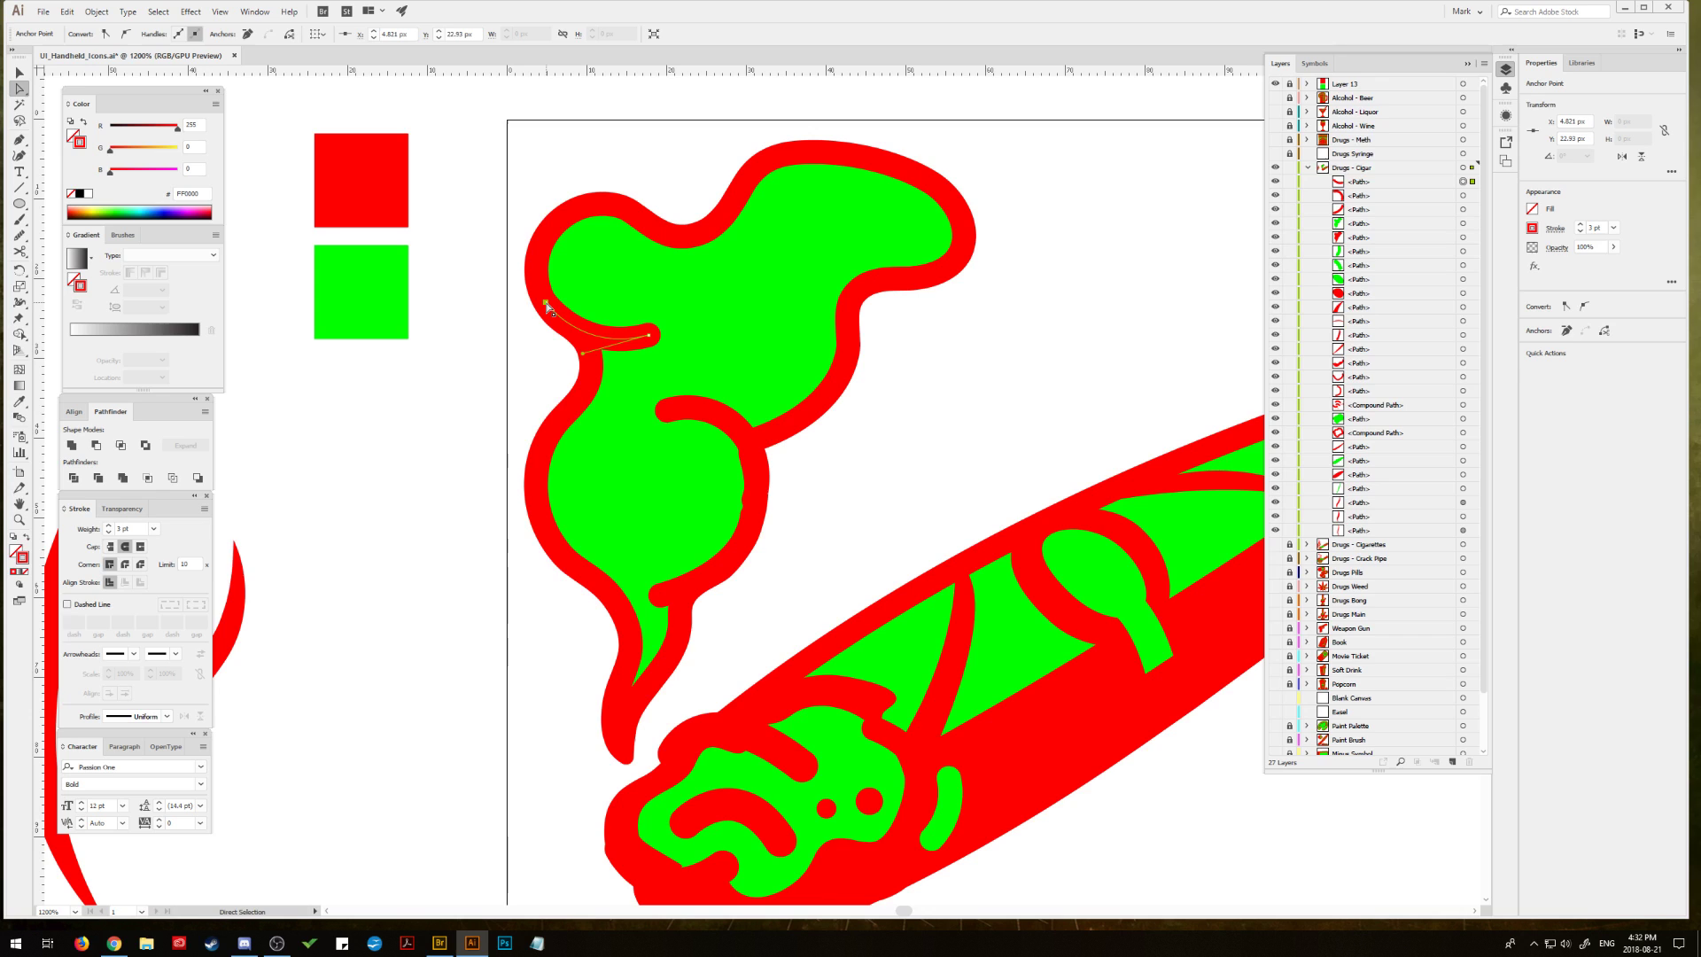
{"action": "left_click", "coordinate": [533, 346]}
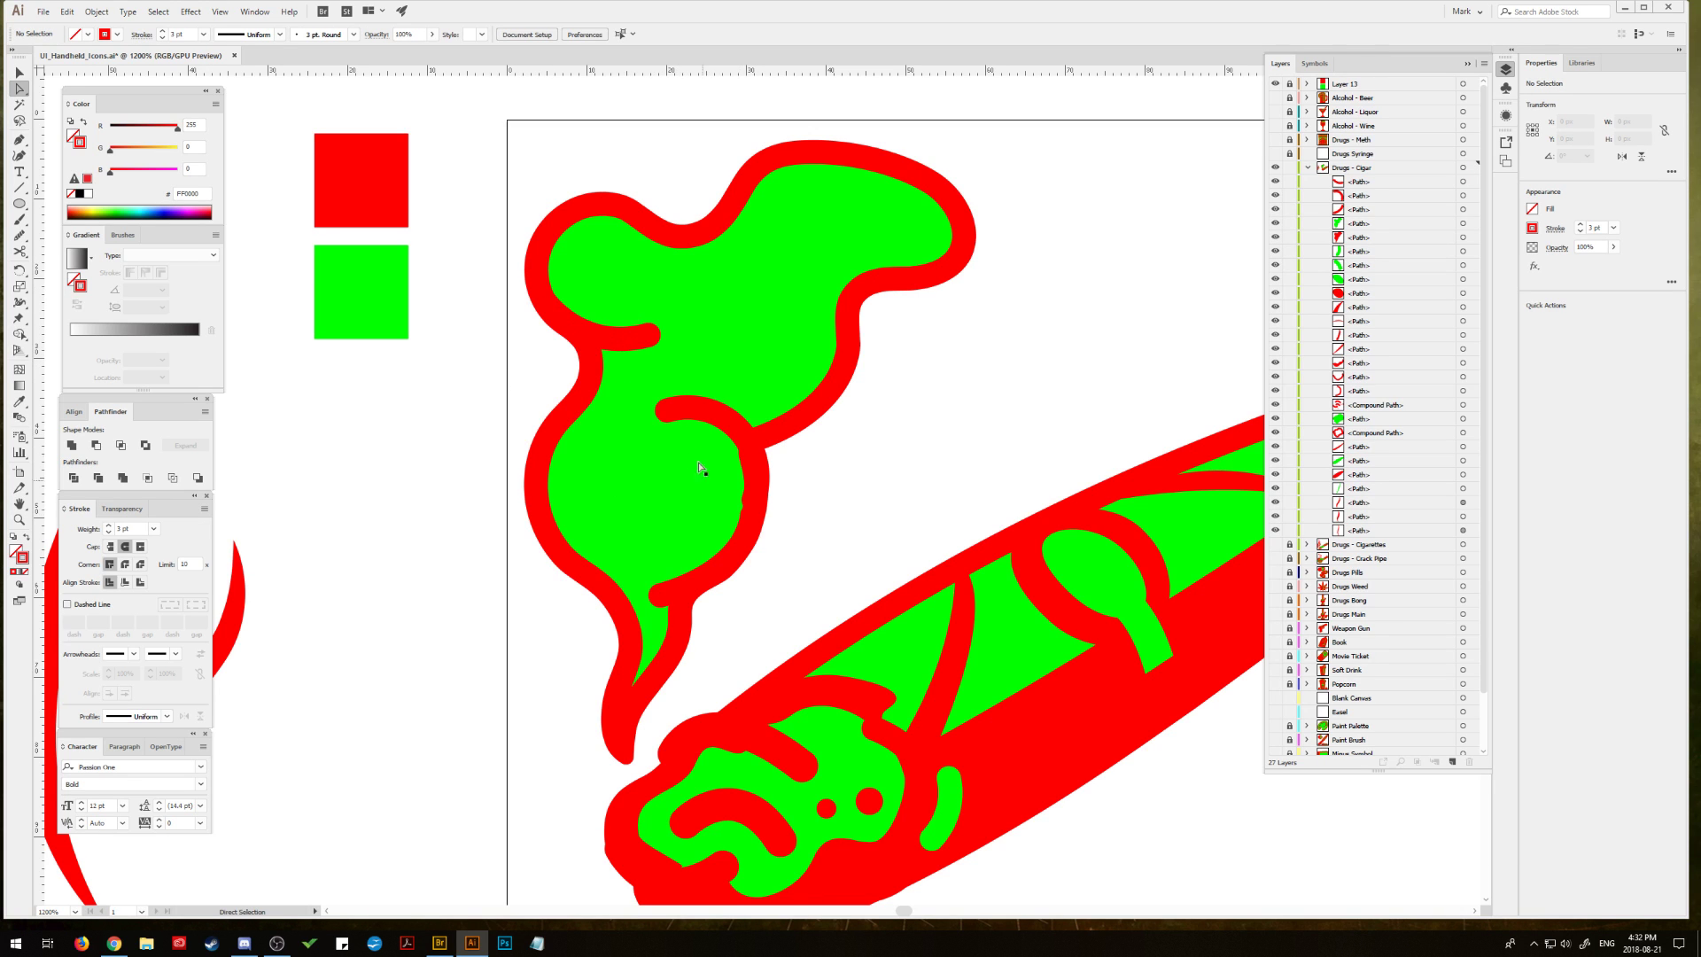
{"action": "left_click", "coordinate": [746, 510]}
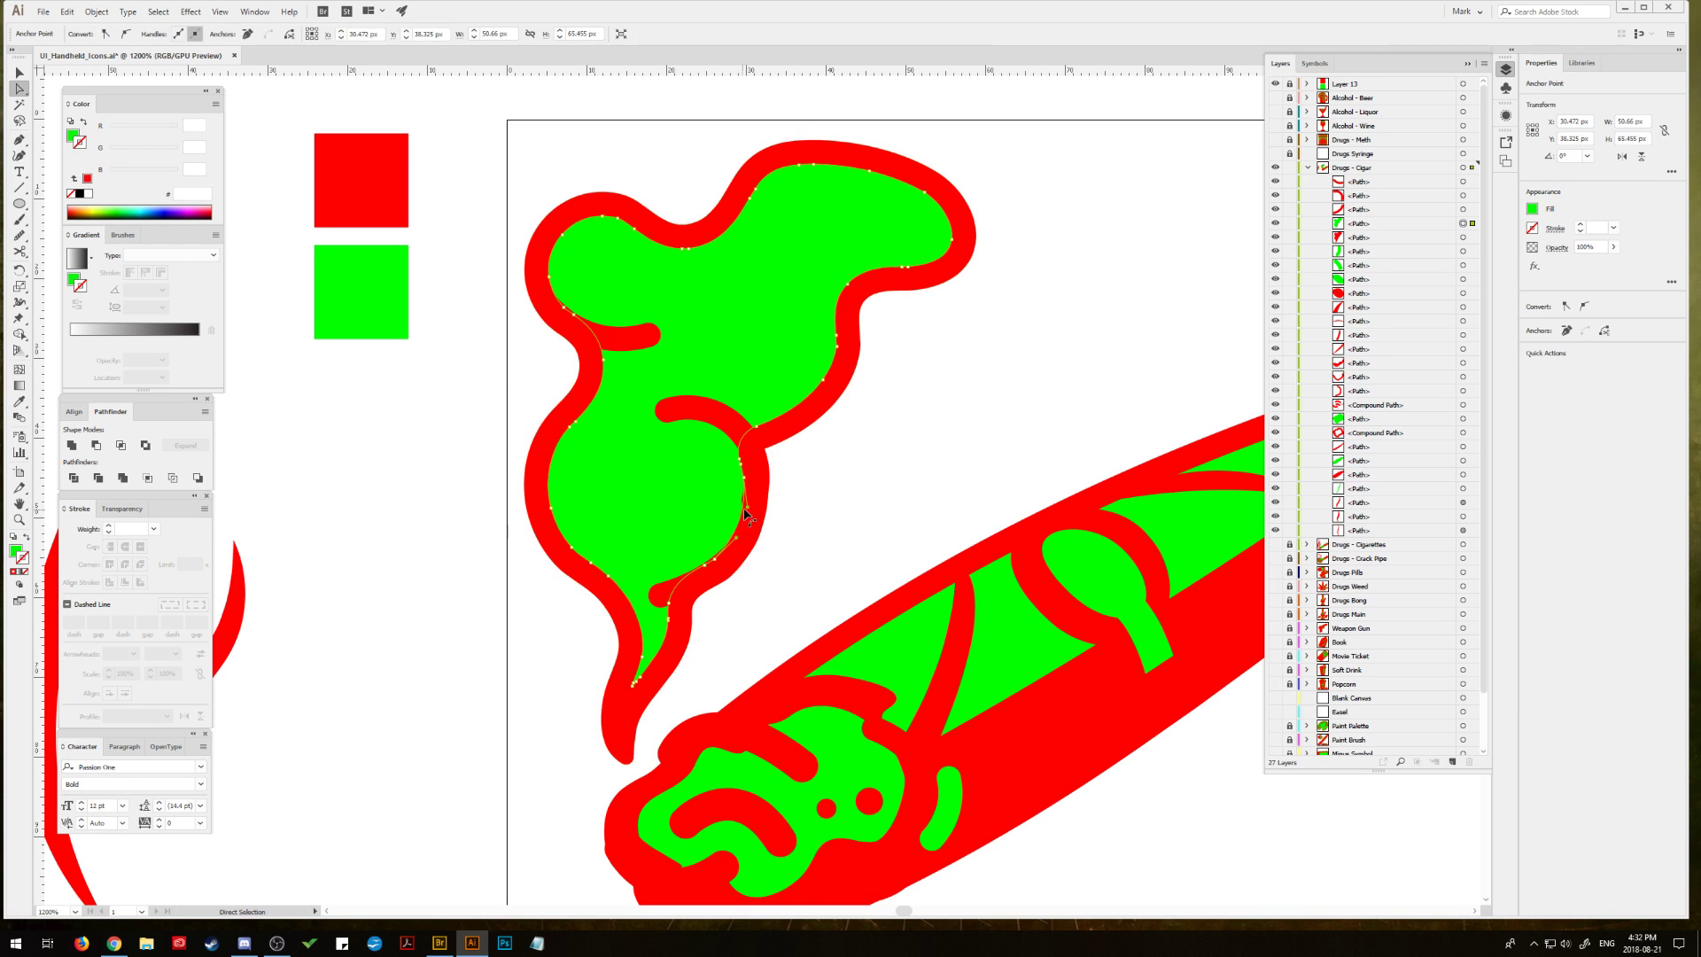
{"action": "left_click", "coordinate": [696, 432]}
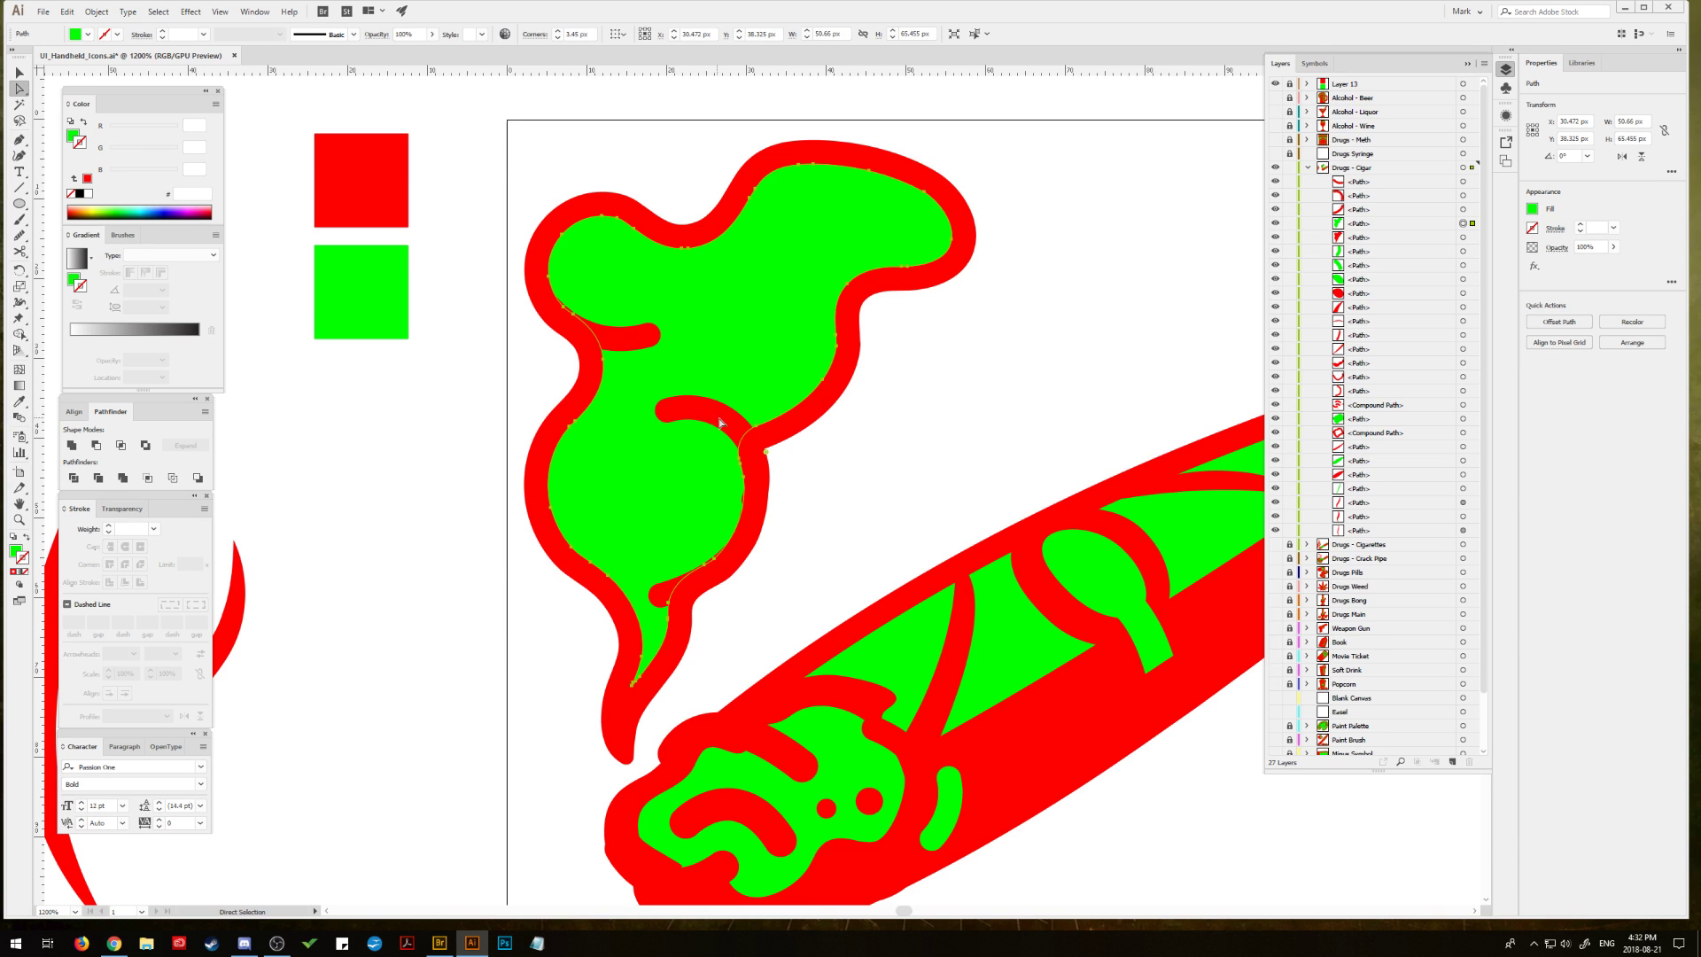
{"action": "key", "text": "v"}
{"action": "left_click", "coordinate": [275, 312]}
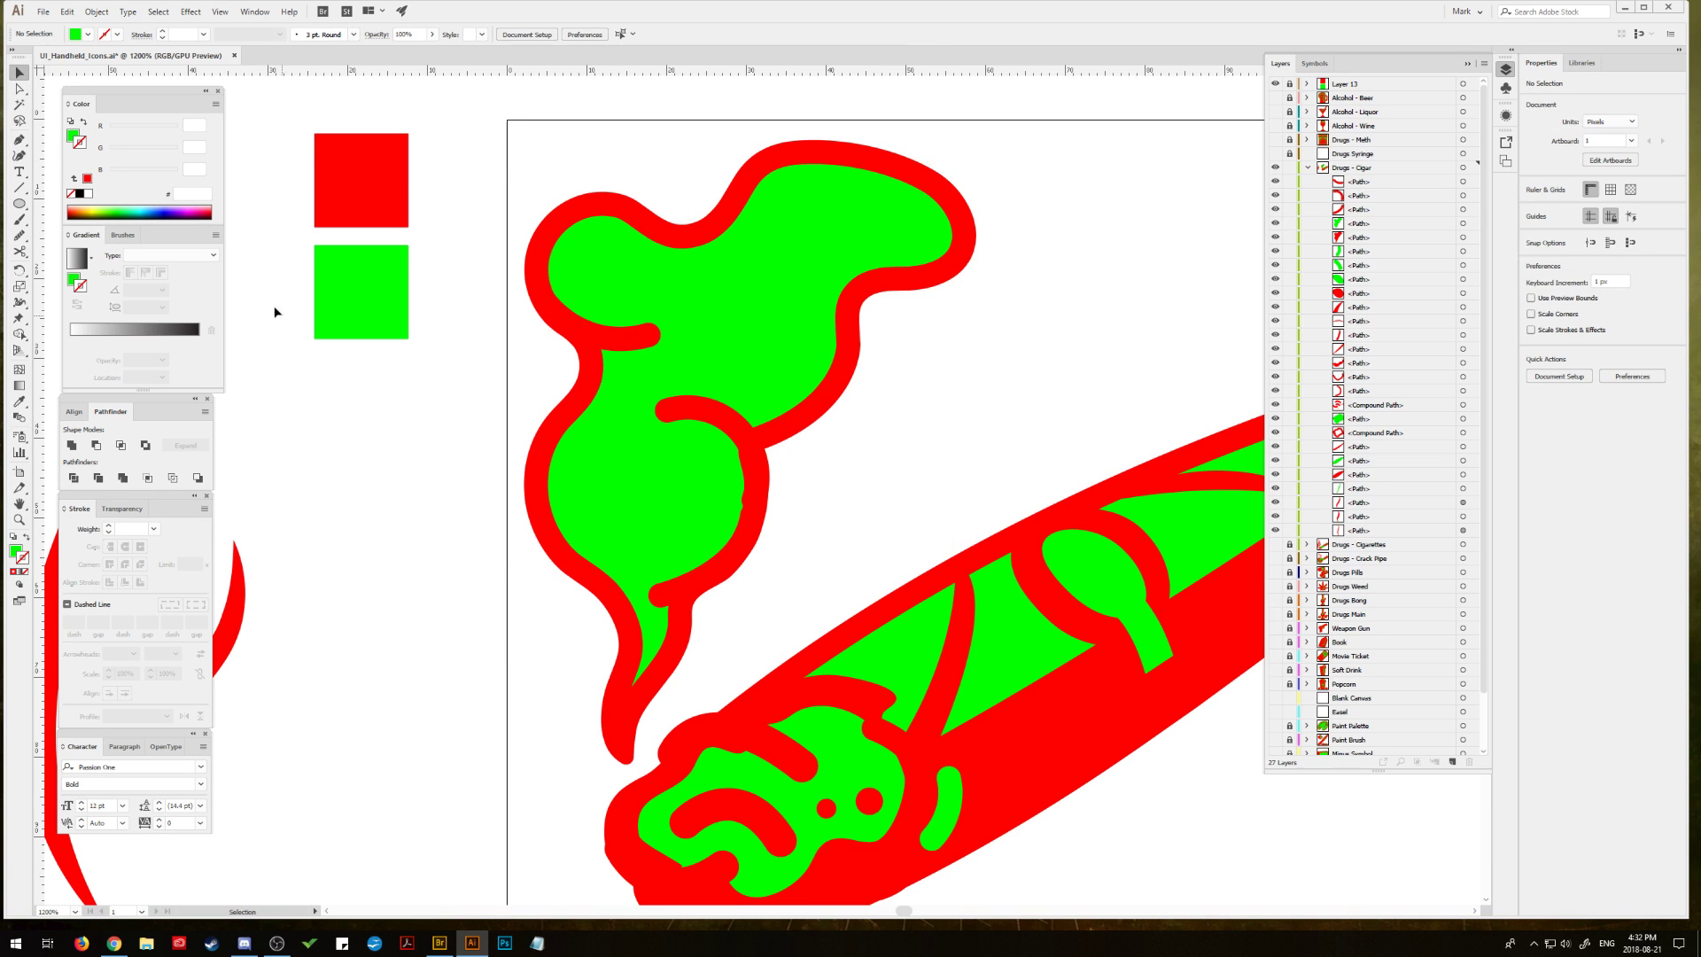
Step: Draw a curved Pen stroke about 14 px tall from the plume's right outline into the notch, matching the existing 3 pt red stroke with the Eyedropper
{"action": "key", "text": "p"}
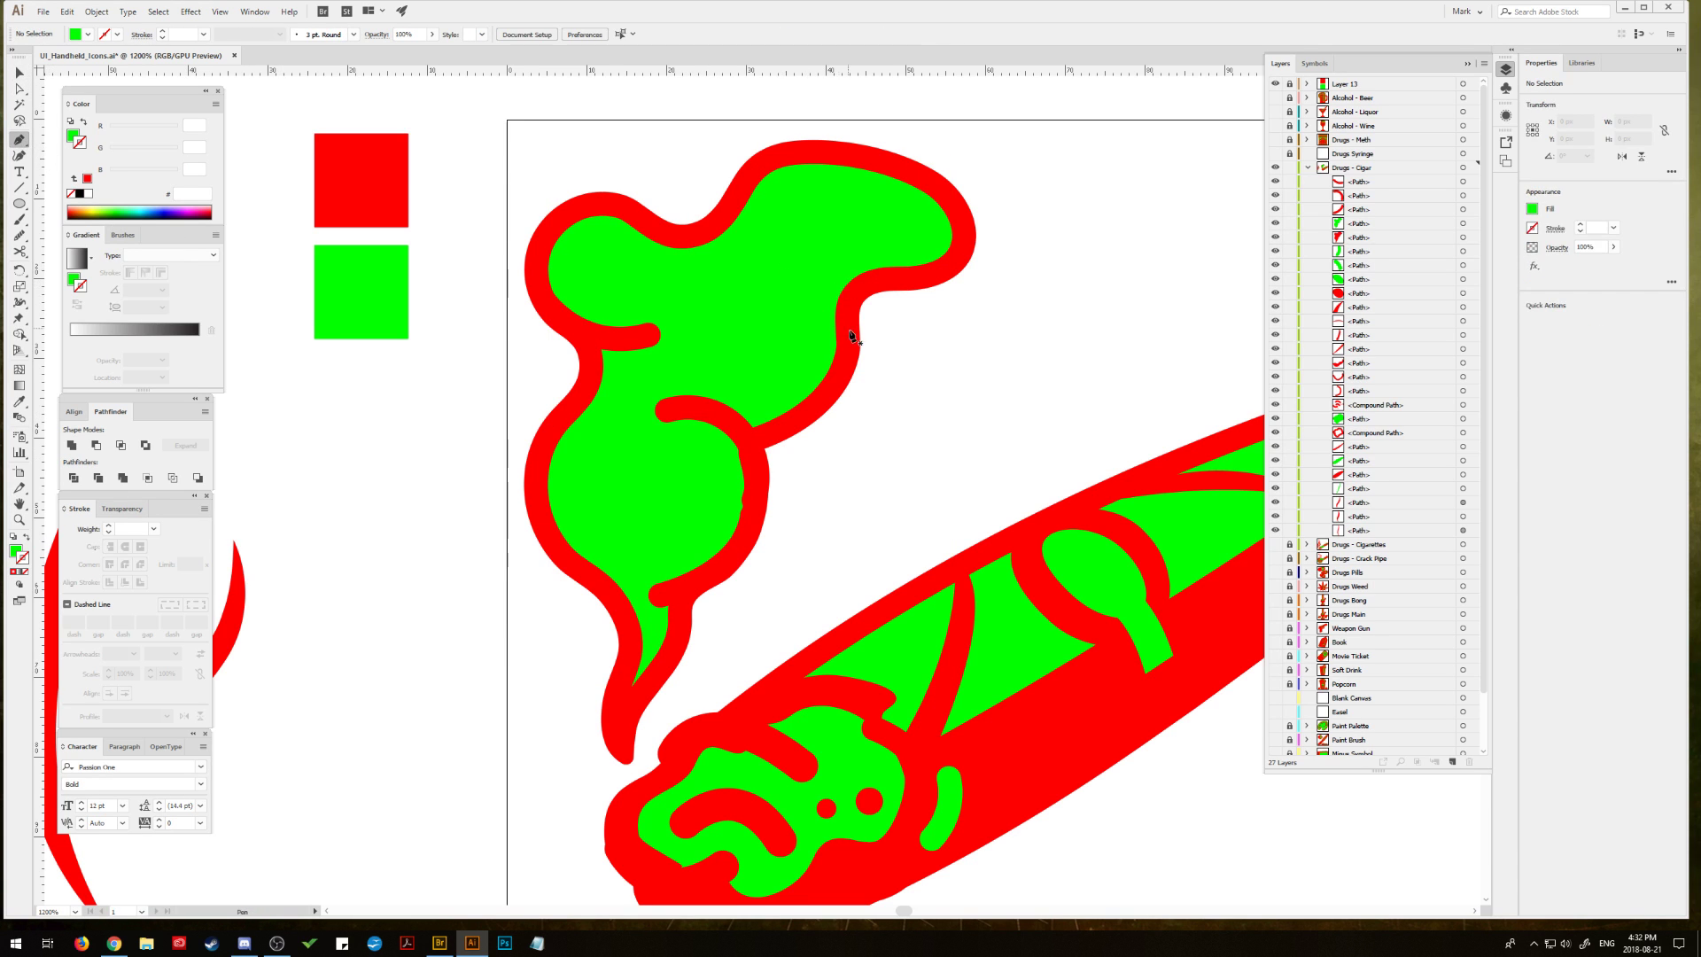
{"action": "left_click", "coordinate": [840, 365]}
{"action": "left_click_drag", "start_coordinate": [823, 263], "coordinate": [767, 203]}
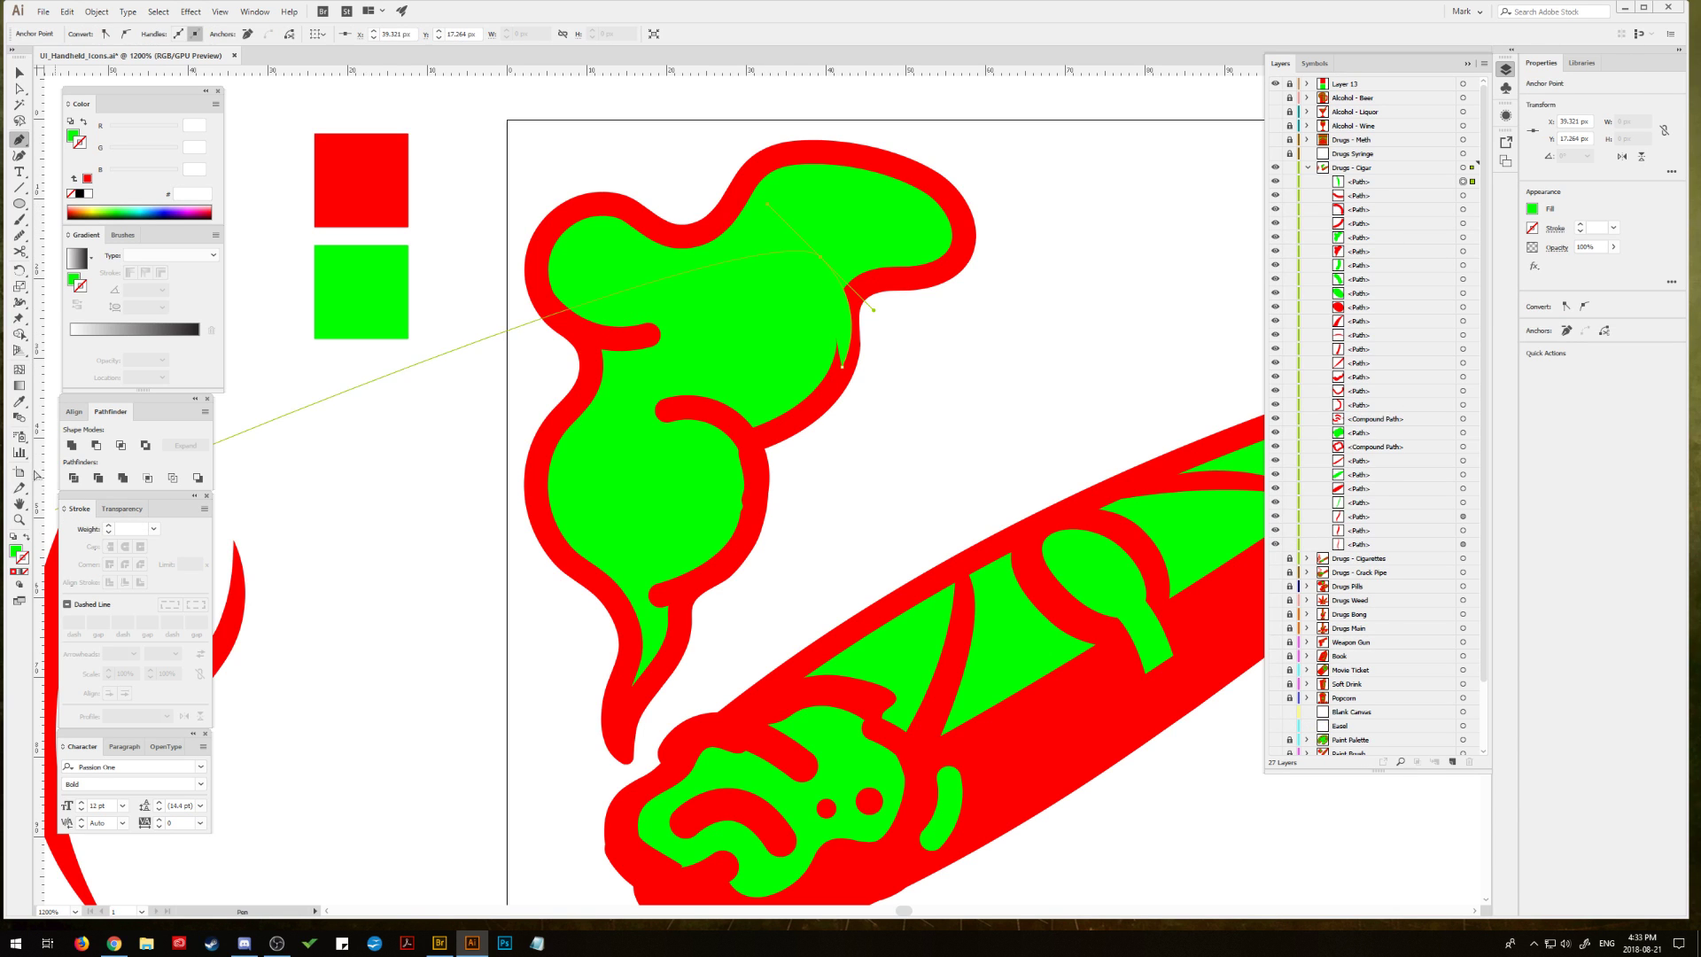
{"action": "left_click", "coordinate": [16, 405]}
{"action": "left_click", "coordinate": [732, 415]}
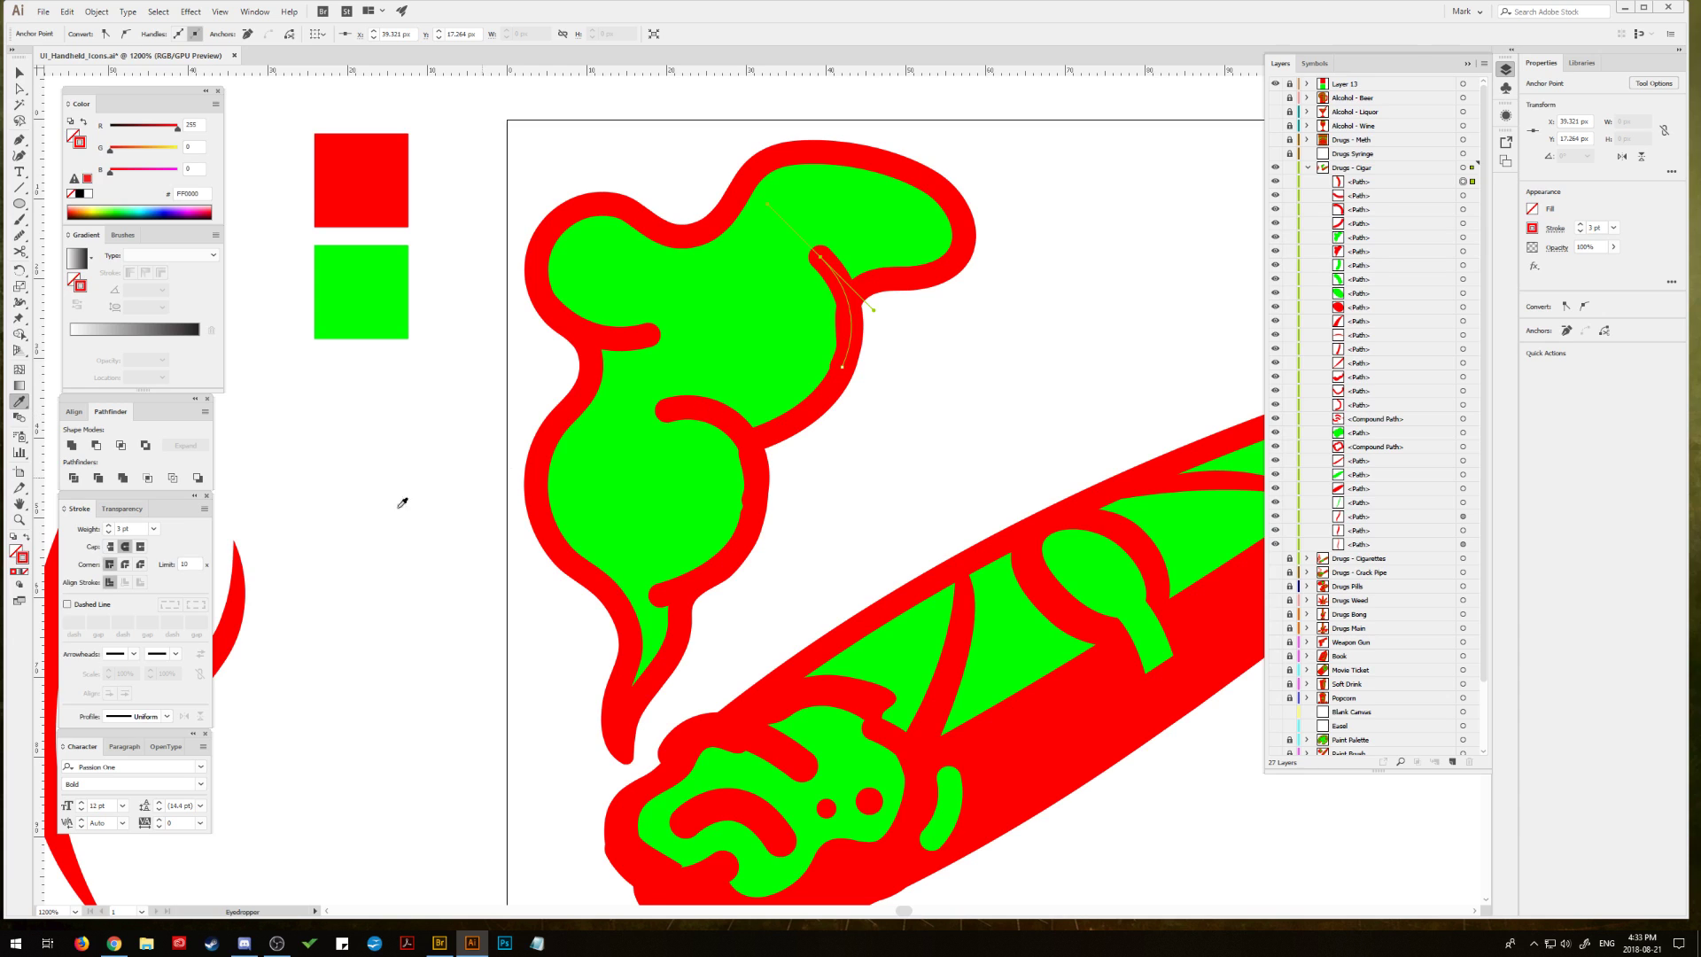
Step: Move the new red curve at the right notch slightly down and inward so it merges with the smoke's outline
{"action": "key", "text": "v"}
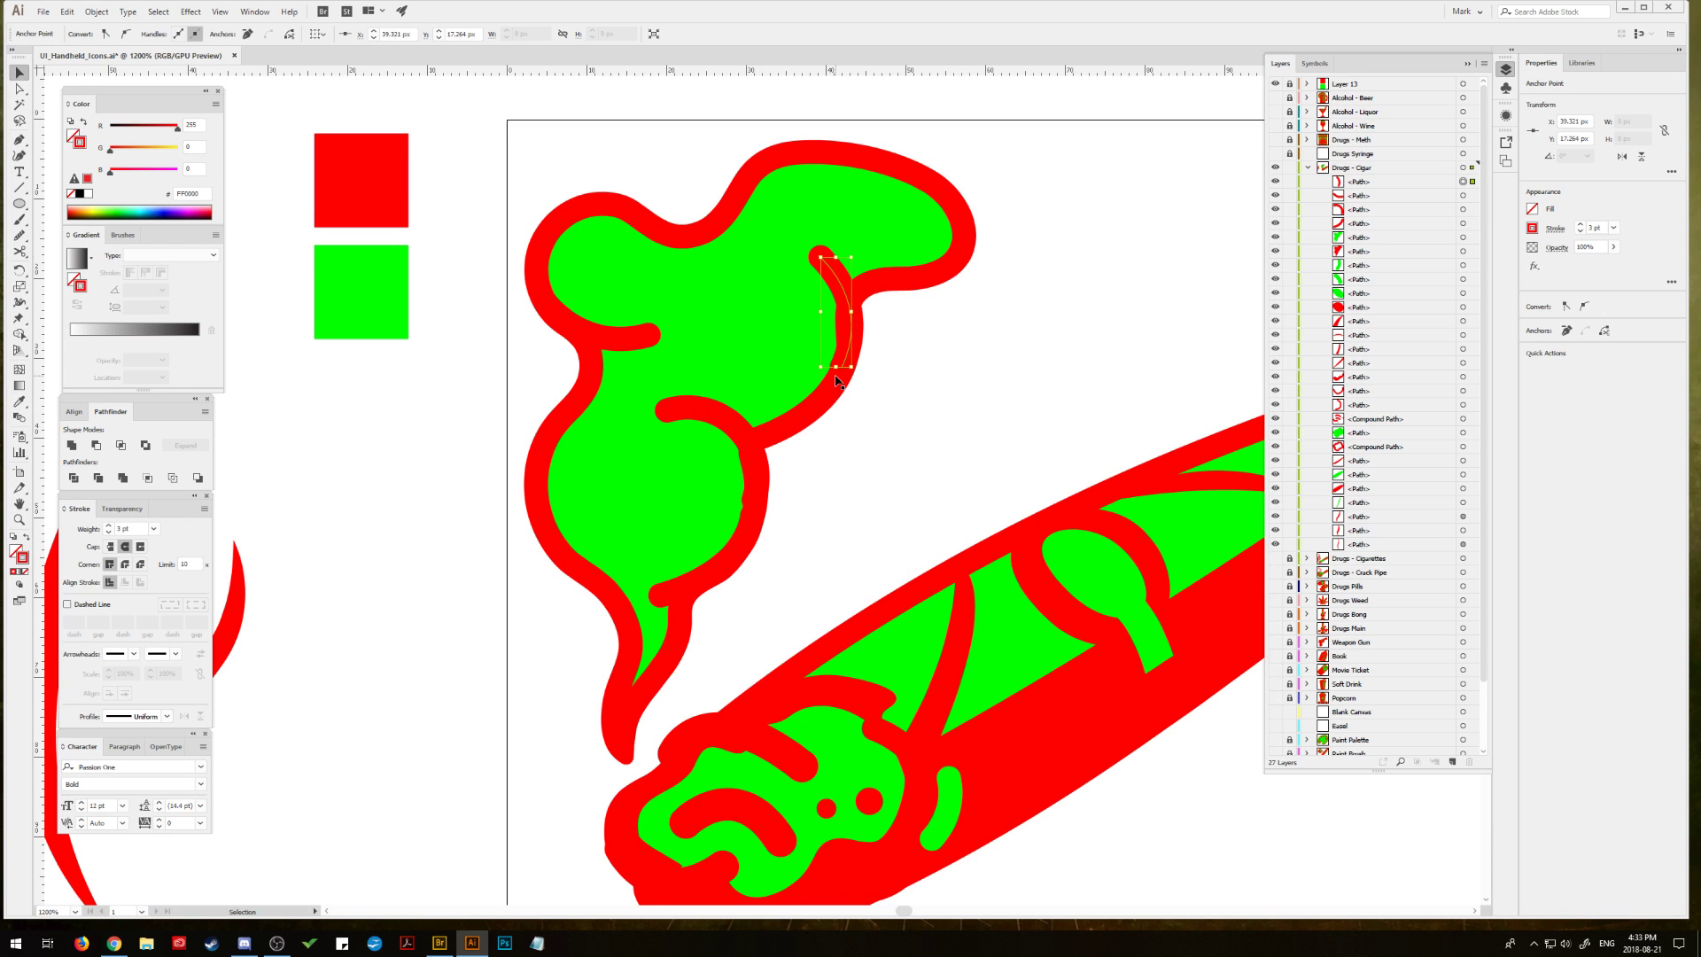
{"action": "left_click_drag", "start_coordinate": [822, 366], "coordinate": [811, 371]}
{"action": "left_click", "coordinate": [884, 379]}
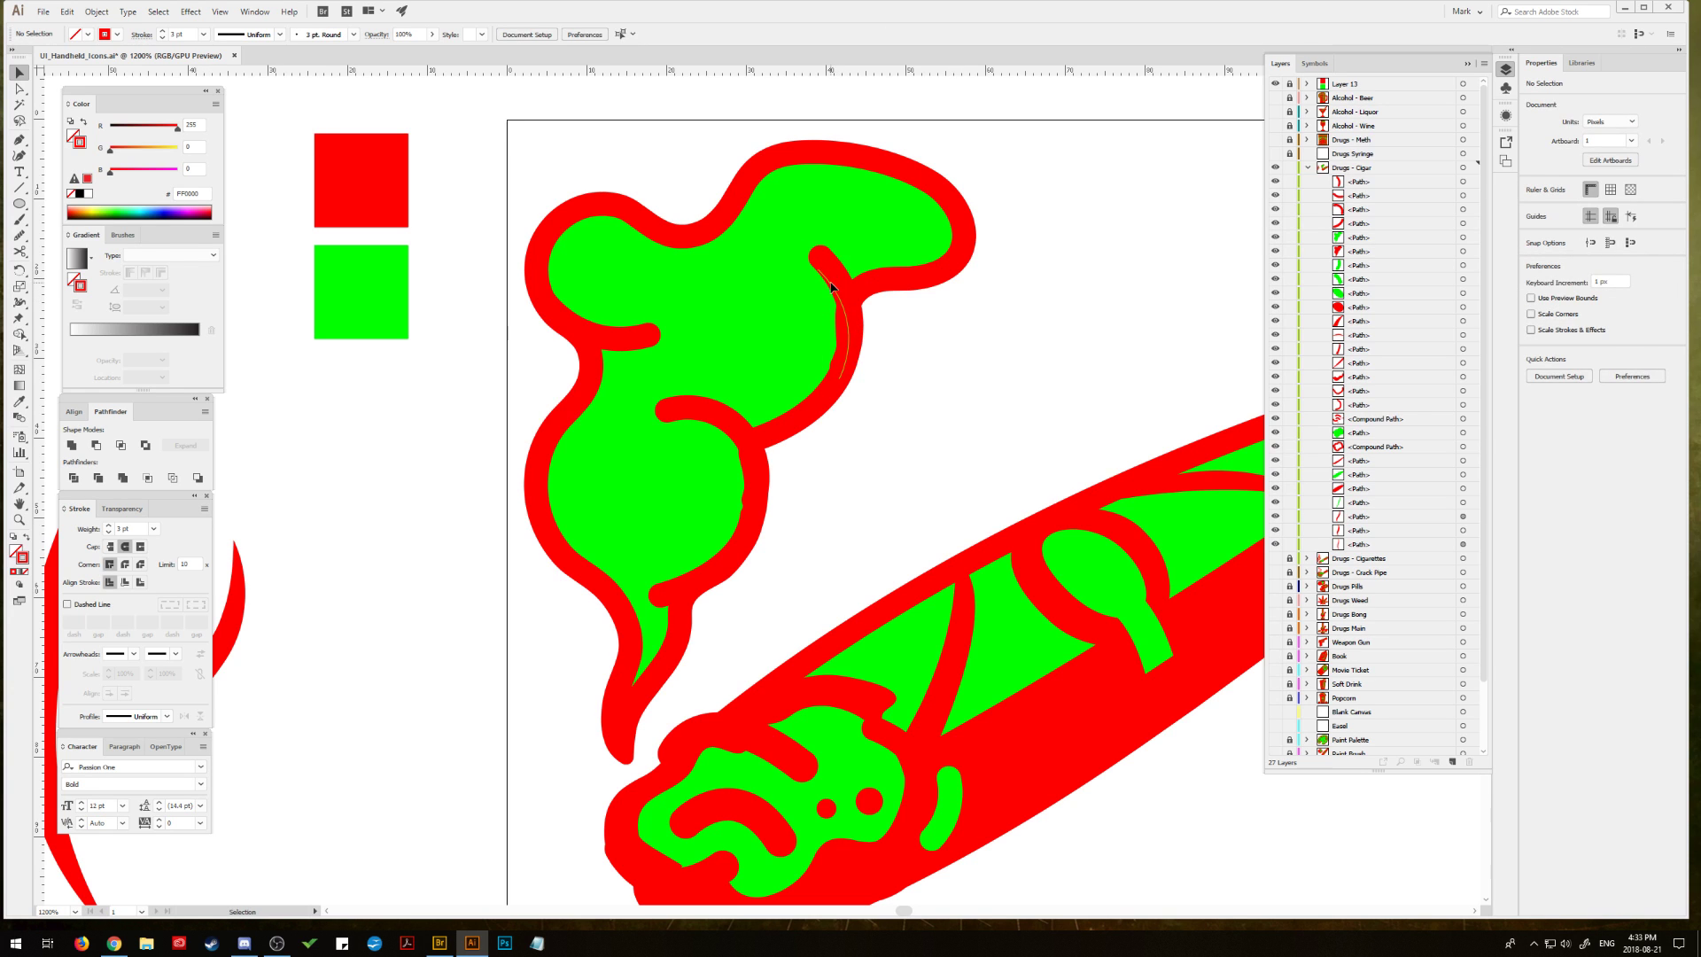
{"action": "left_click", "coordinate": [832, 287]}
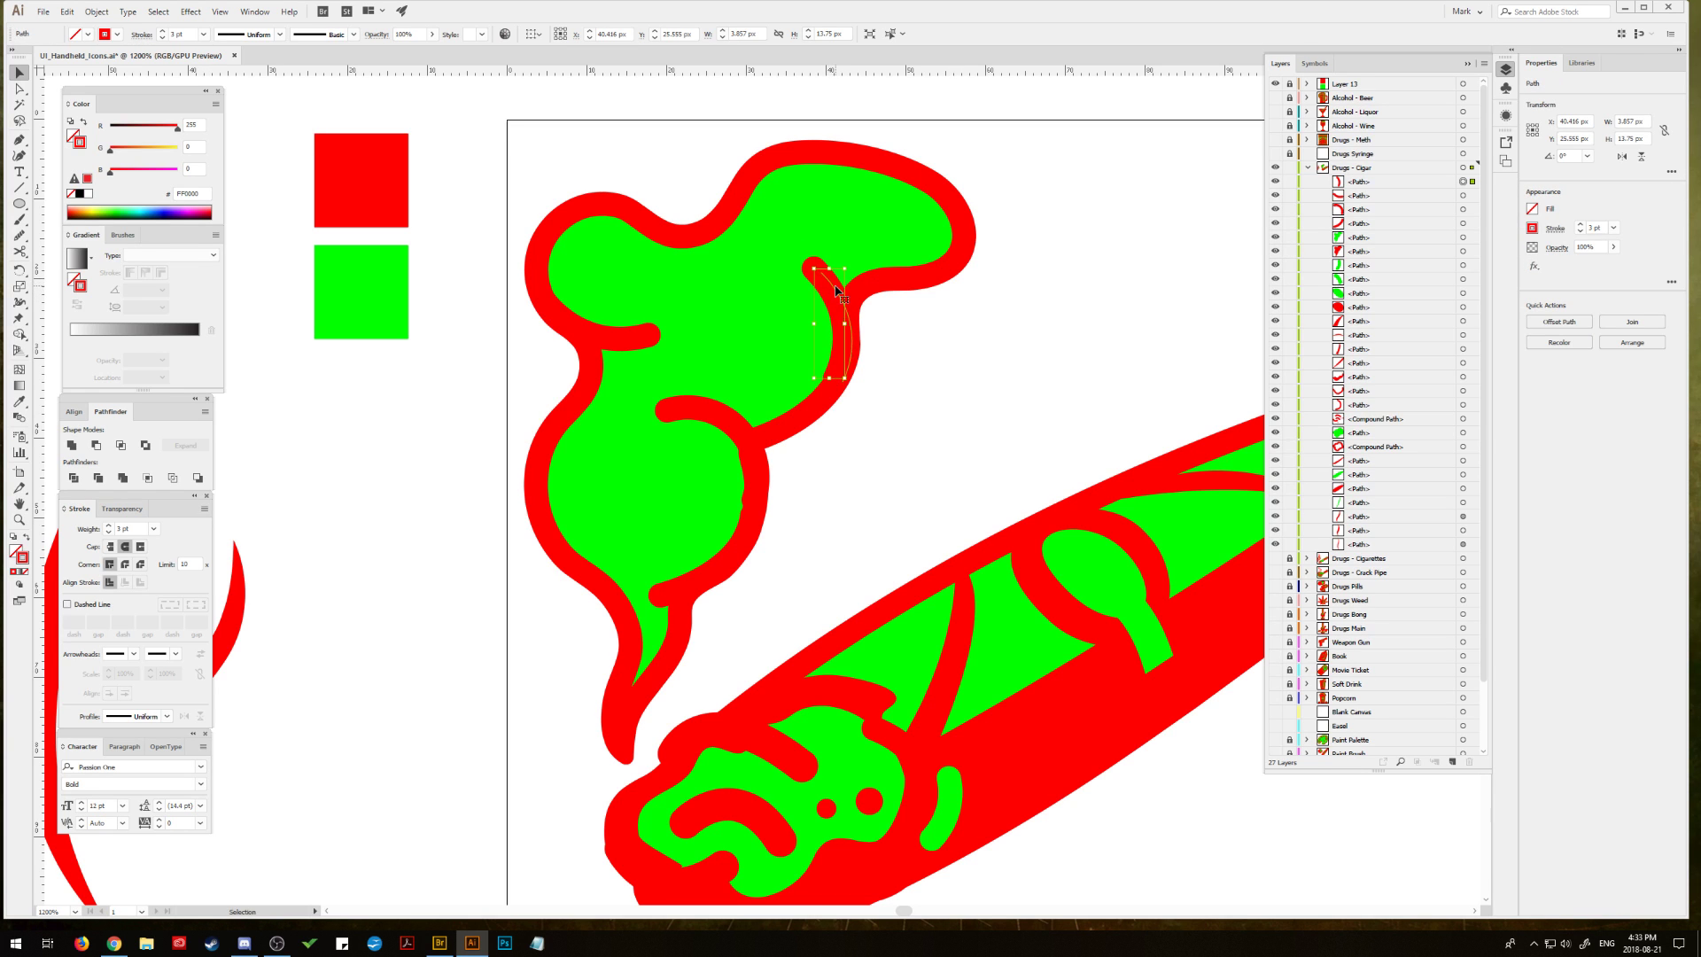
{"action": "left_click_drag", "start_coordinate": [835, 288], "coordinate": [830, 284]}
{"action": "left_click", "coordinate": [906, 314]}
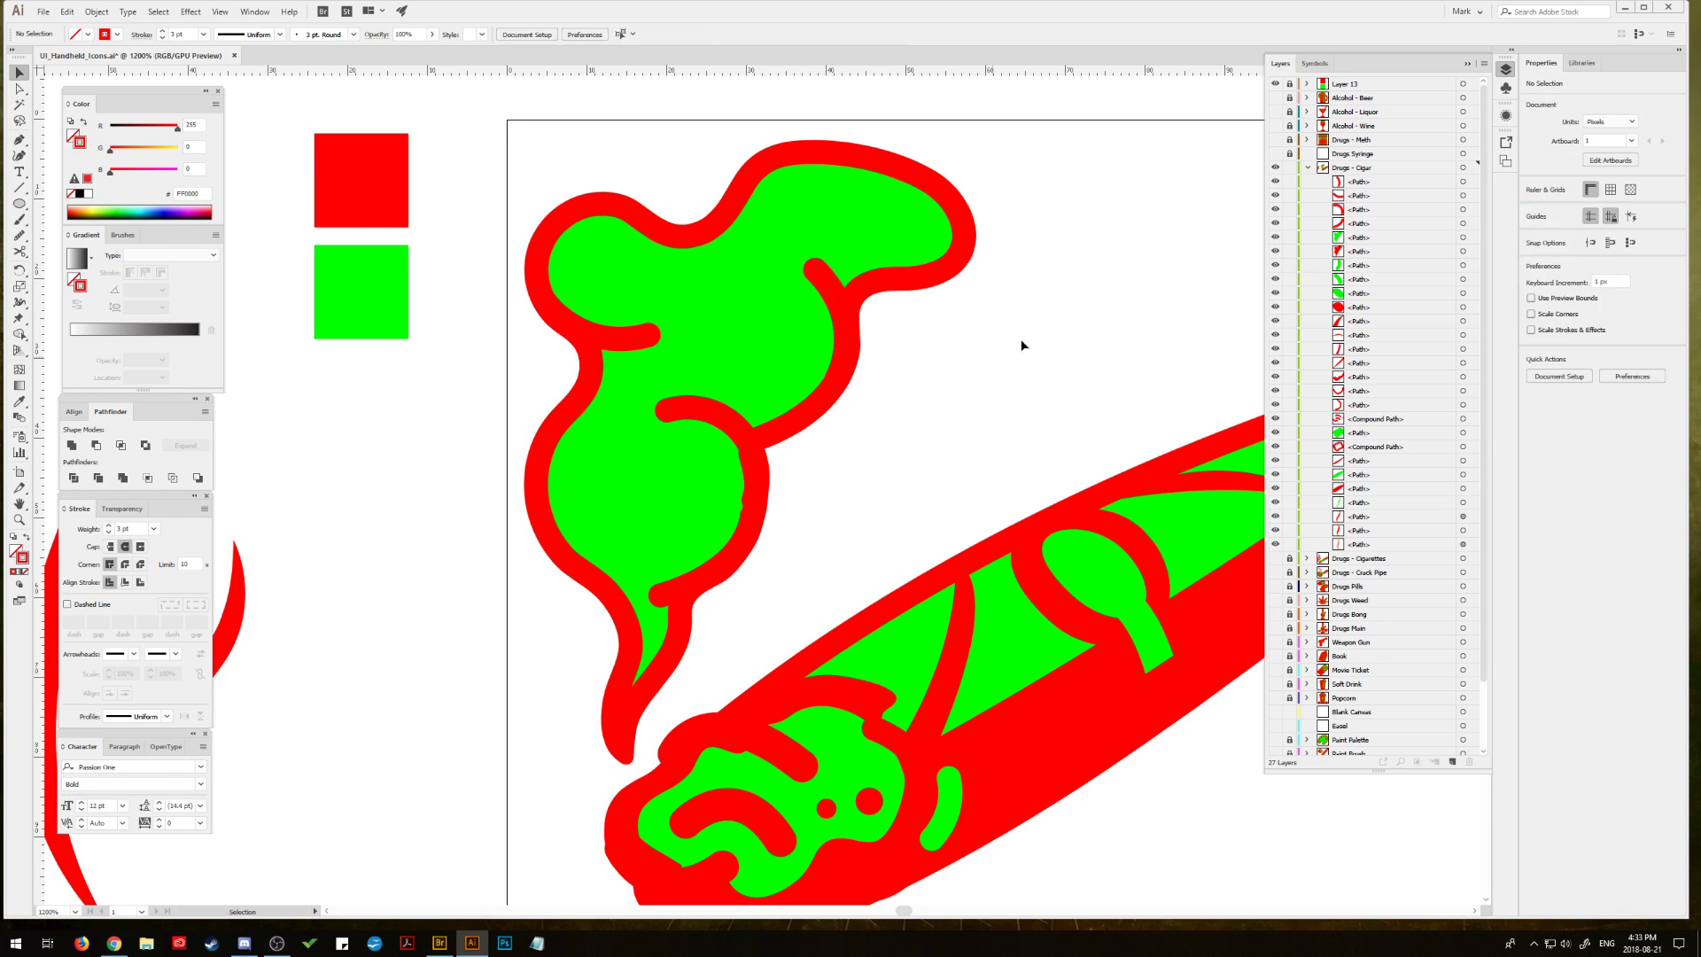
Step: Draw a short arched red Pen stroke in the middle of the plume, between the left and right billow lines
{"action": "left_click_drag", "start_coordinate": [733, 360], "coordinate": [722, 434]}
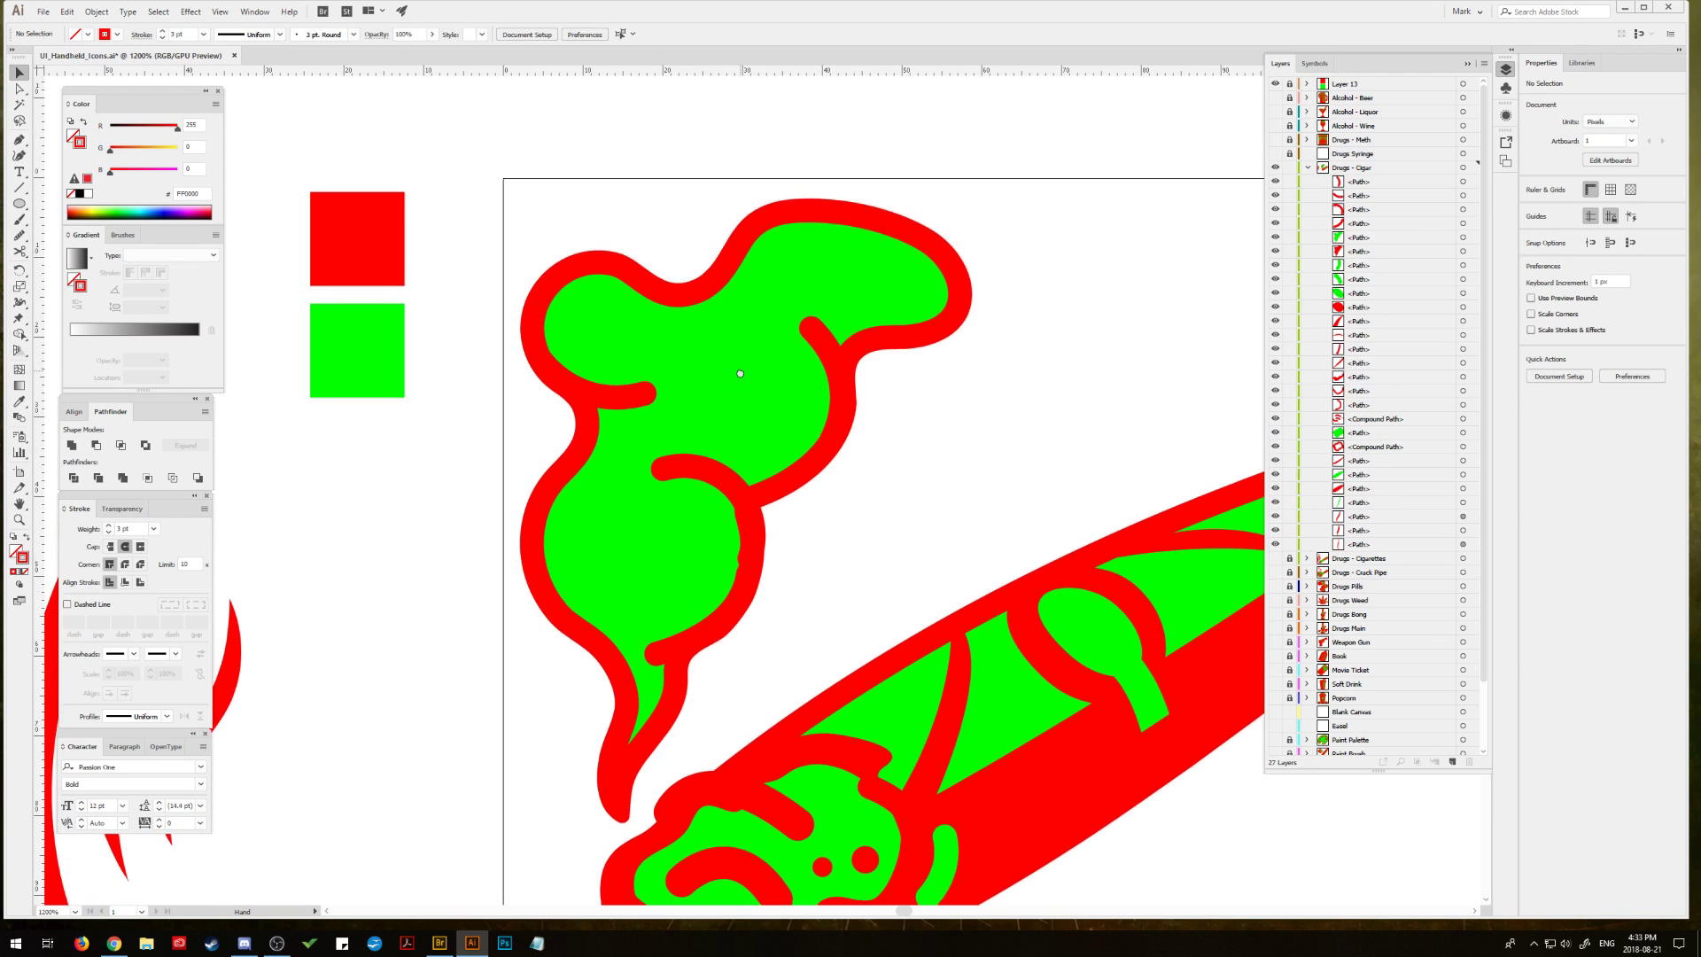
{"action": "left_click_drag", "start_coordinate": [729, 350], "coordinate": [739, 389]}
{"action": "left_click", "coordinate": [21, 140]}
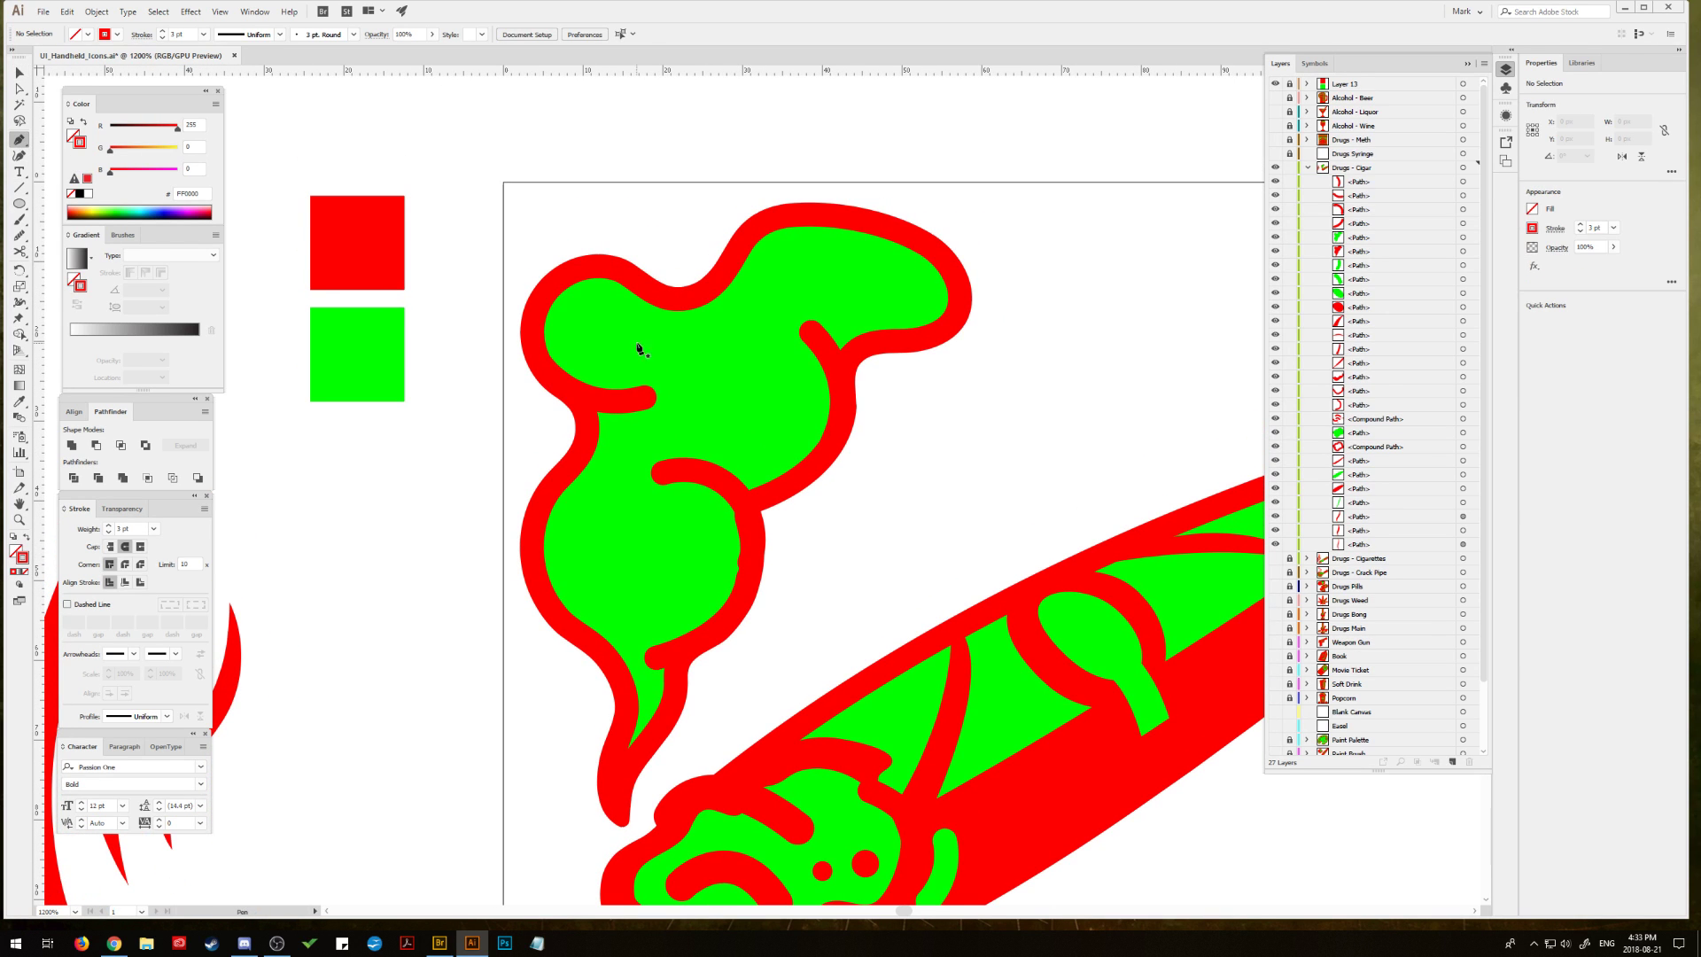
{"action": "left_click", "coordinate": [693, 371]}
{"action": "left_click_drag", "start_coordinate": [763, 375], "coordinate": [799, 422]}
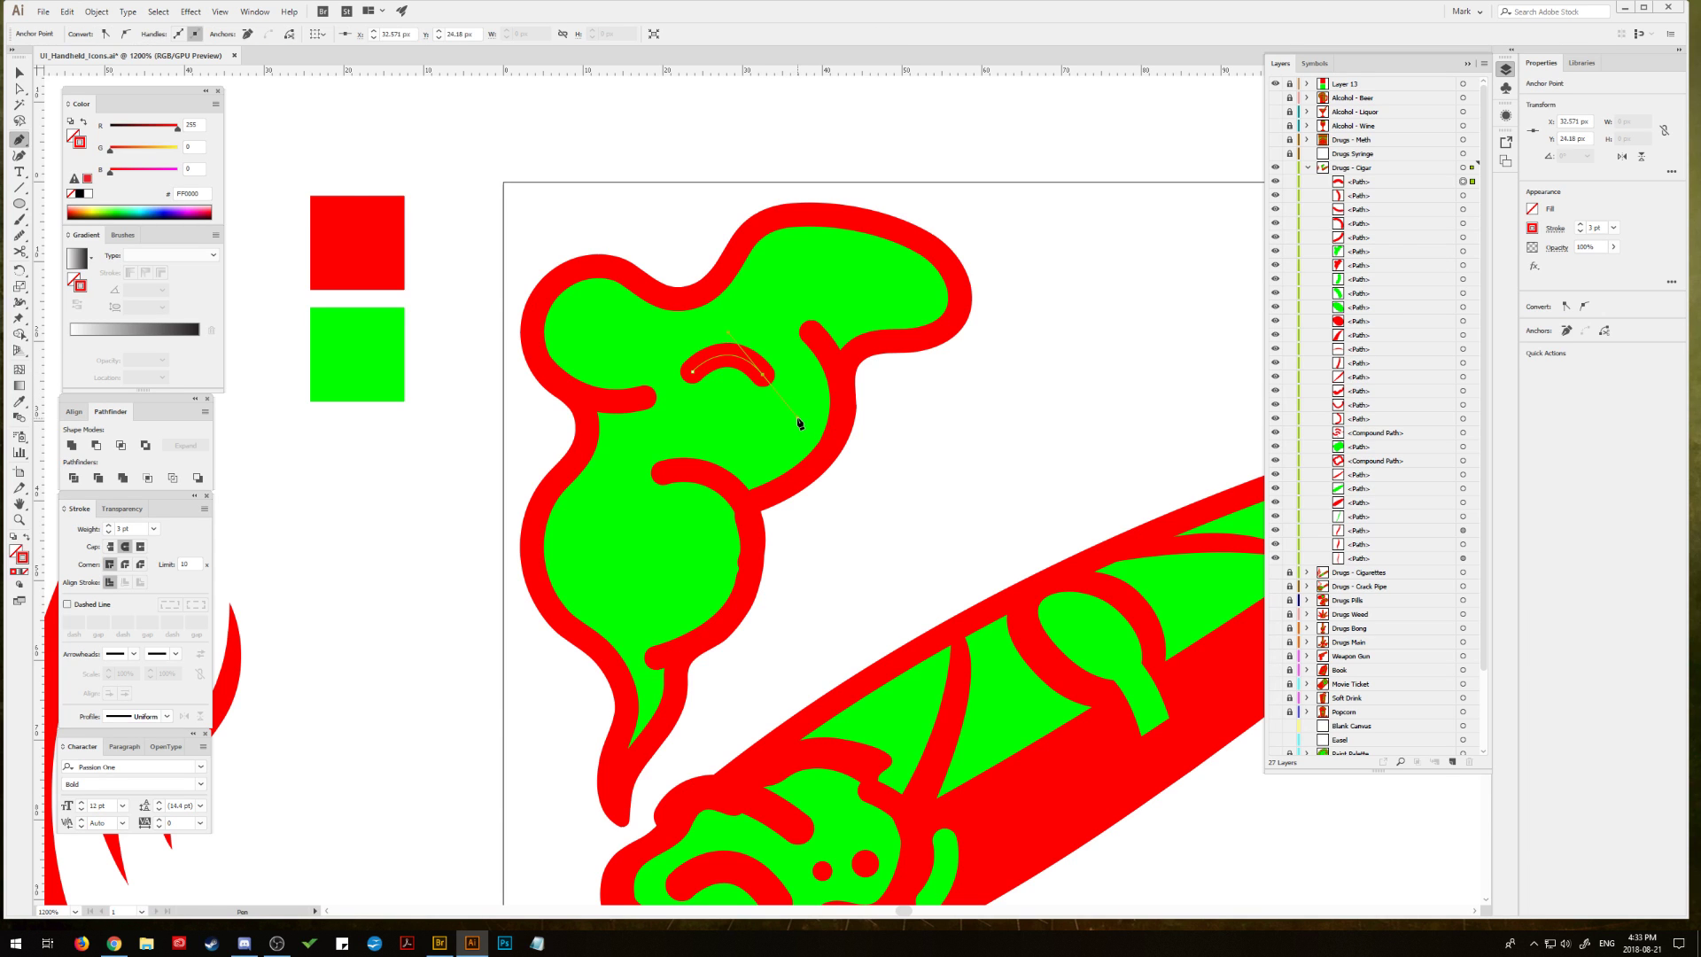
{"action": "left_click", "coordinate": [20, 72]}
{"action": "key", "text": "ctrl+shift+a"}
Step: Draw a short curved red Pen stroke inside the left part of the smoke's lower billow
{"action": "left_click", "coordinate": [20, 141]}
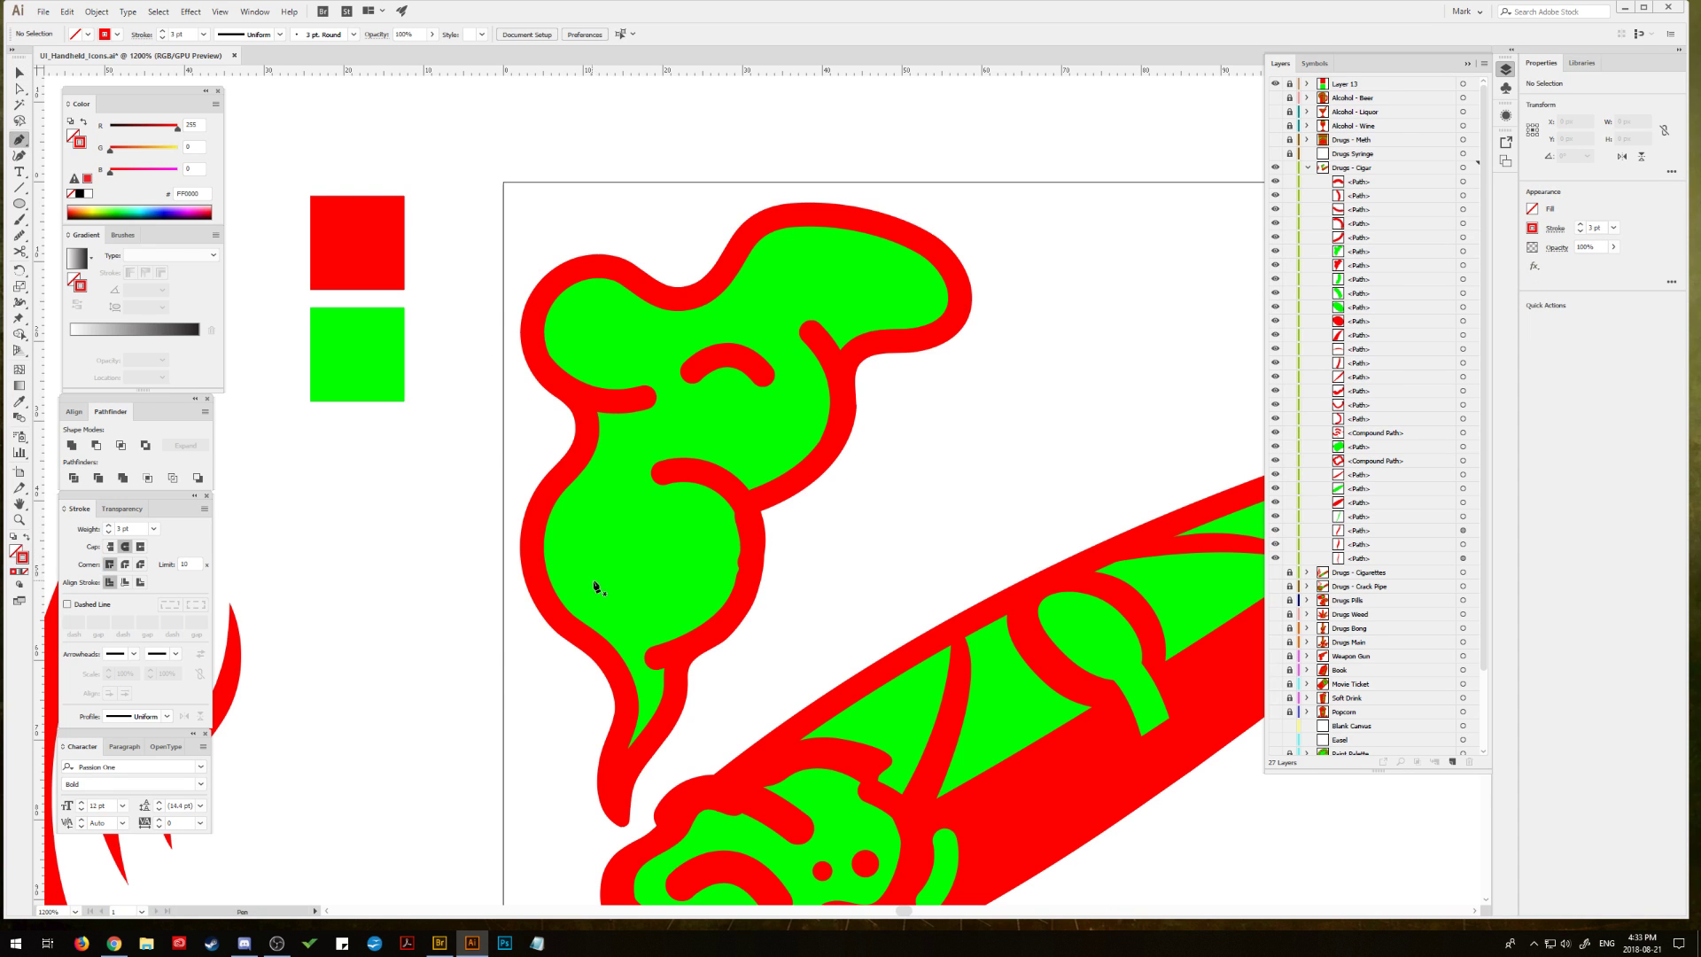
{"action": "left_click", "coordinate": [599, 586]}
{"action": "left_click_drag", "start_coordinate": [639, 518], "coordinate": [696, 513]}
{"action": "key", "text": "v"}
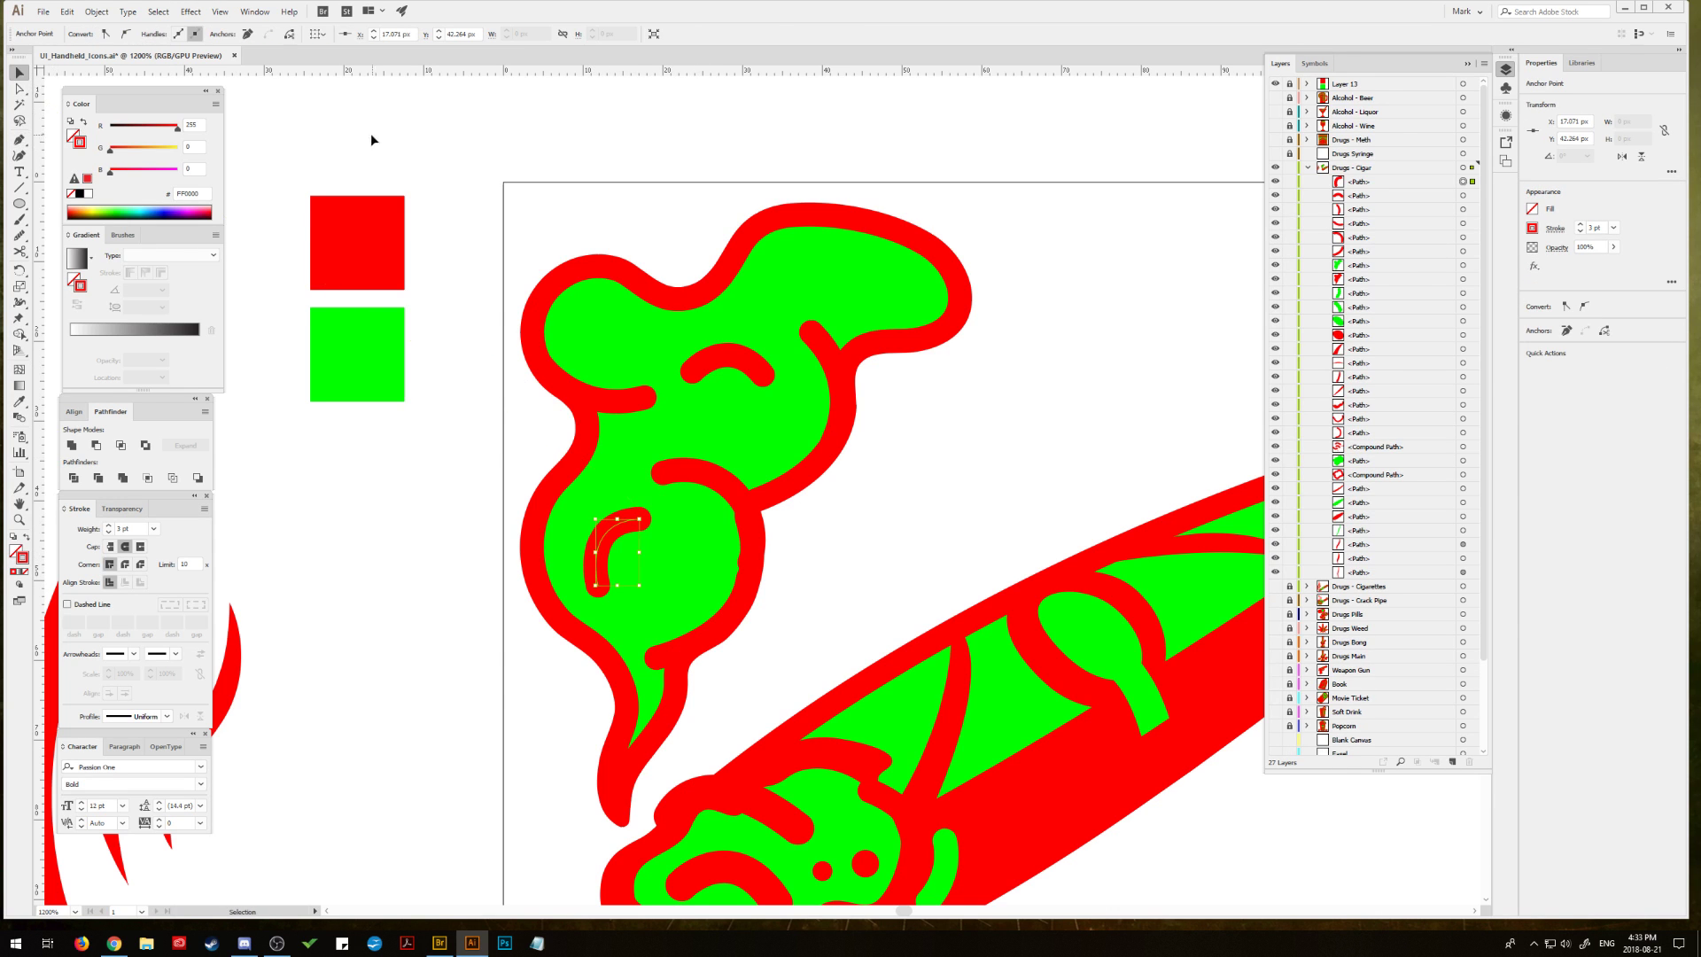
{"action": "left_click", "coordinate": [370, 139]}
Step: Draw an arched red Pen stroke about 9.7 px wide inside the smoke's upper right billow
{"action": "key", "text": "p"}
{"action": "left_click", "coordinate": [813, 287]}
{"action": "left_click_drag", "start_coordinate": [889, 286], "coordinate": [943, 324]}
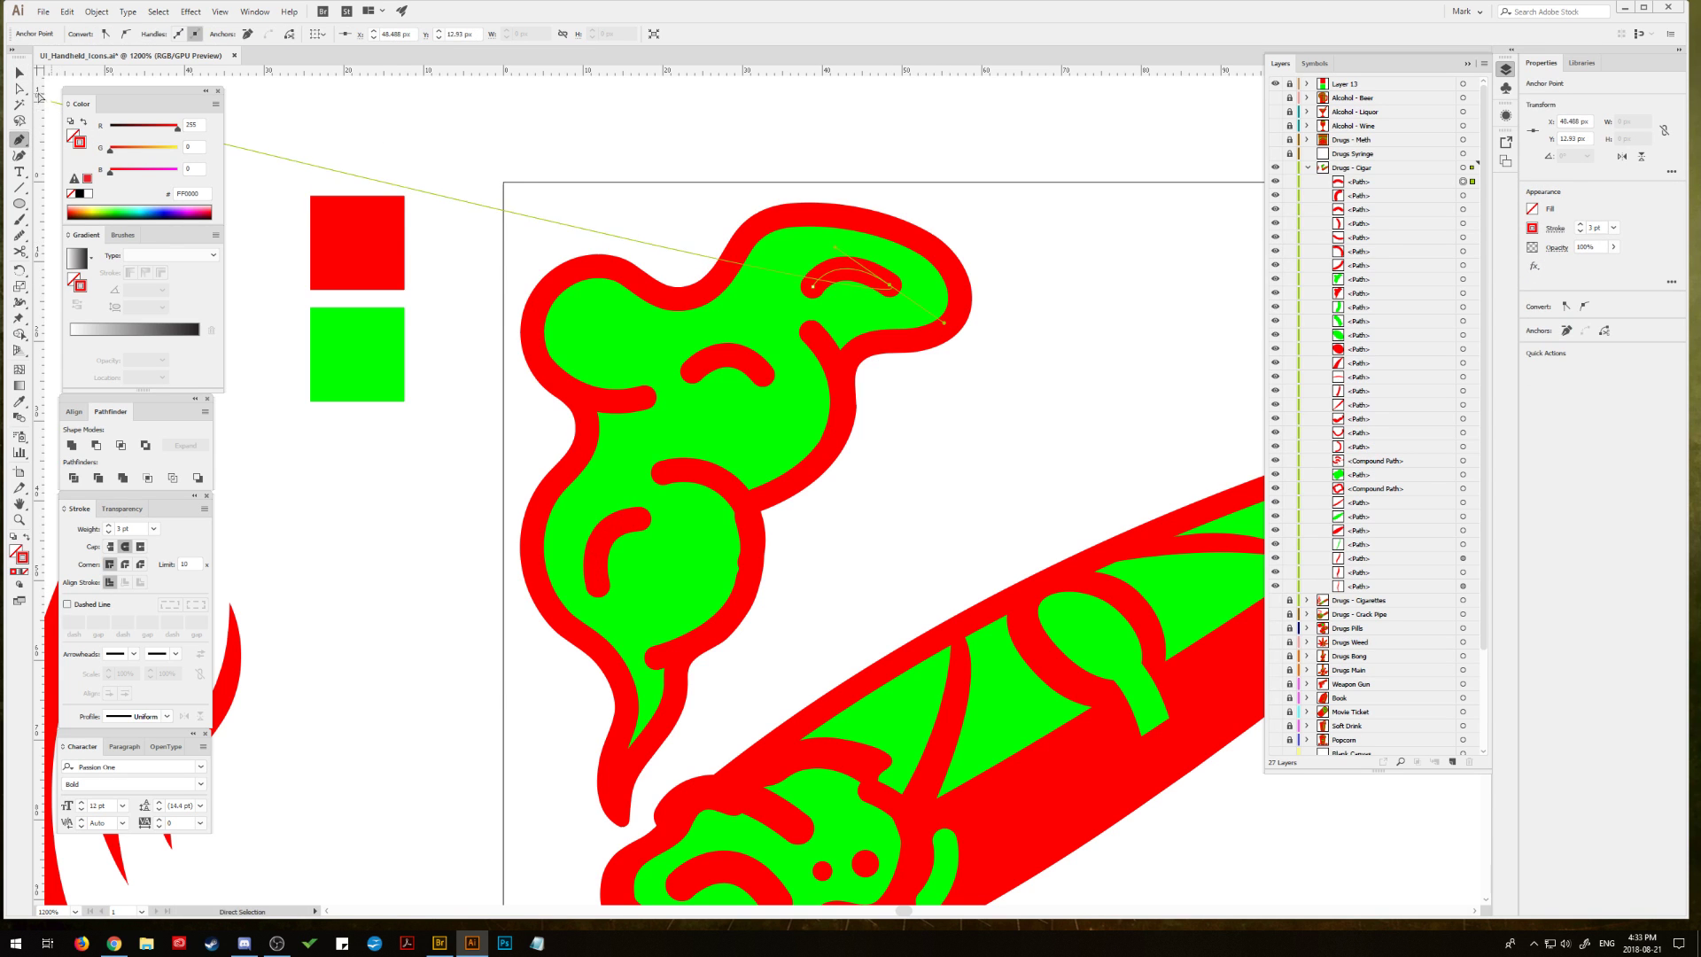
{"action": "key", "text": "v"}
{"action": "left_click", "coordinate": [522, 222]}
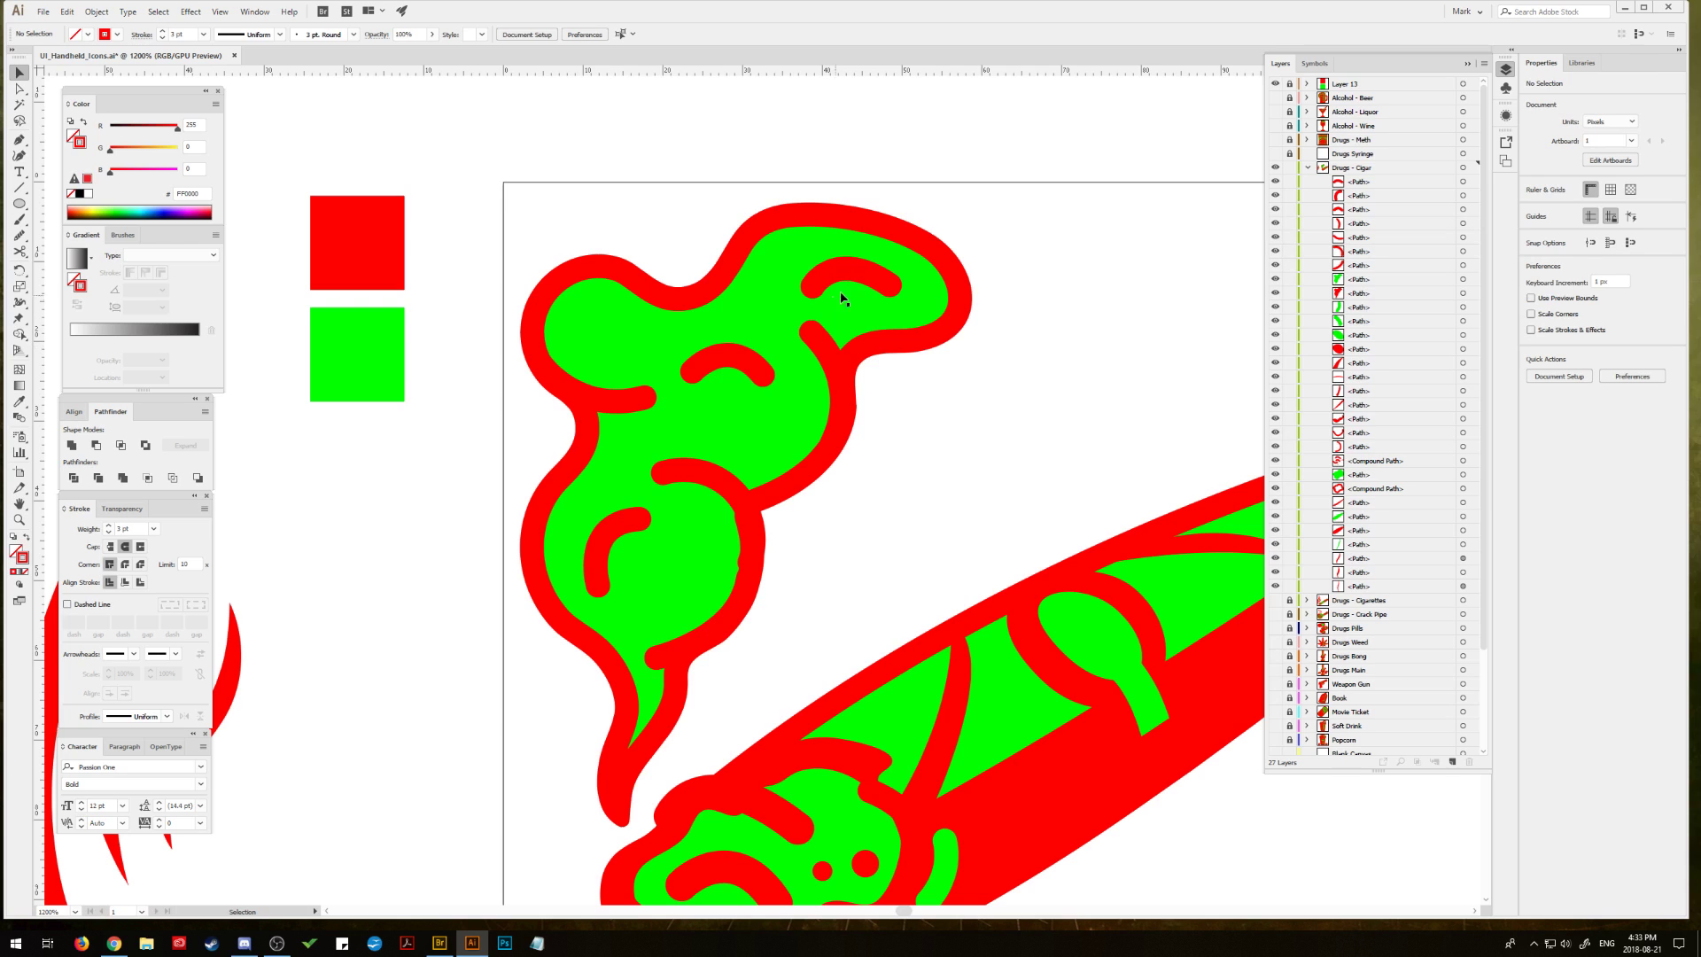
Step: Rotate the arch in the upper right billow clockwise so it follows the curve of the outline
{"action": "left_click", "coordinate": [884, 282]}
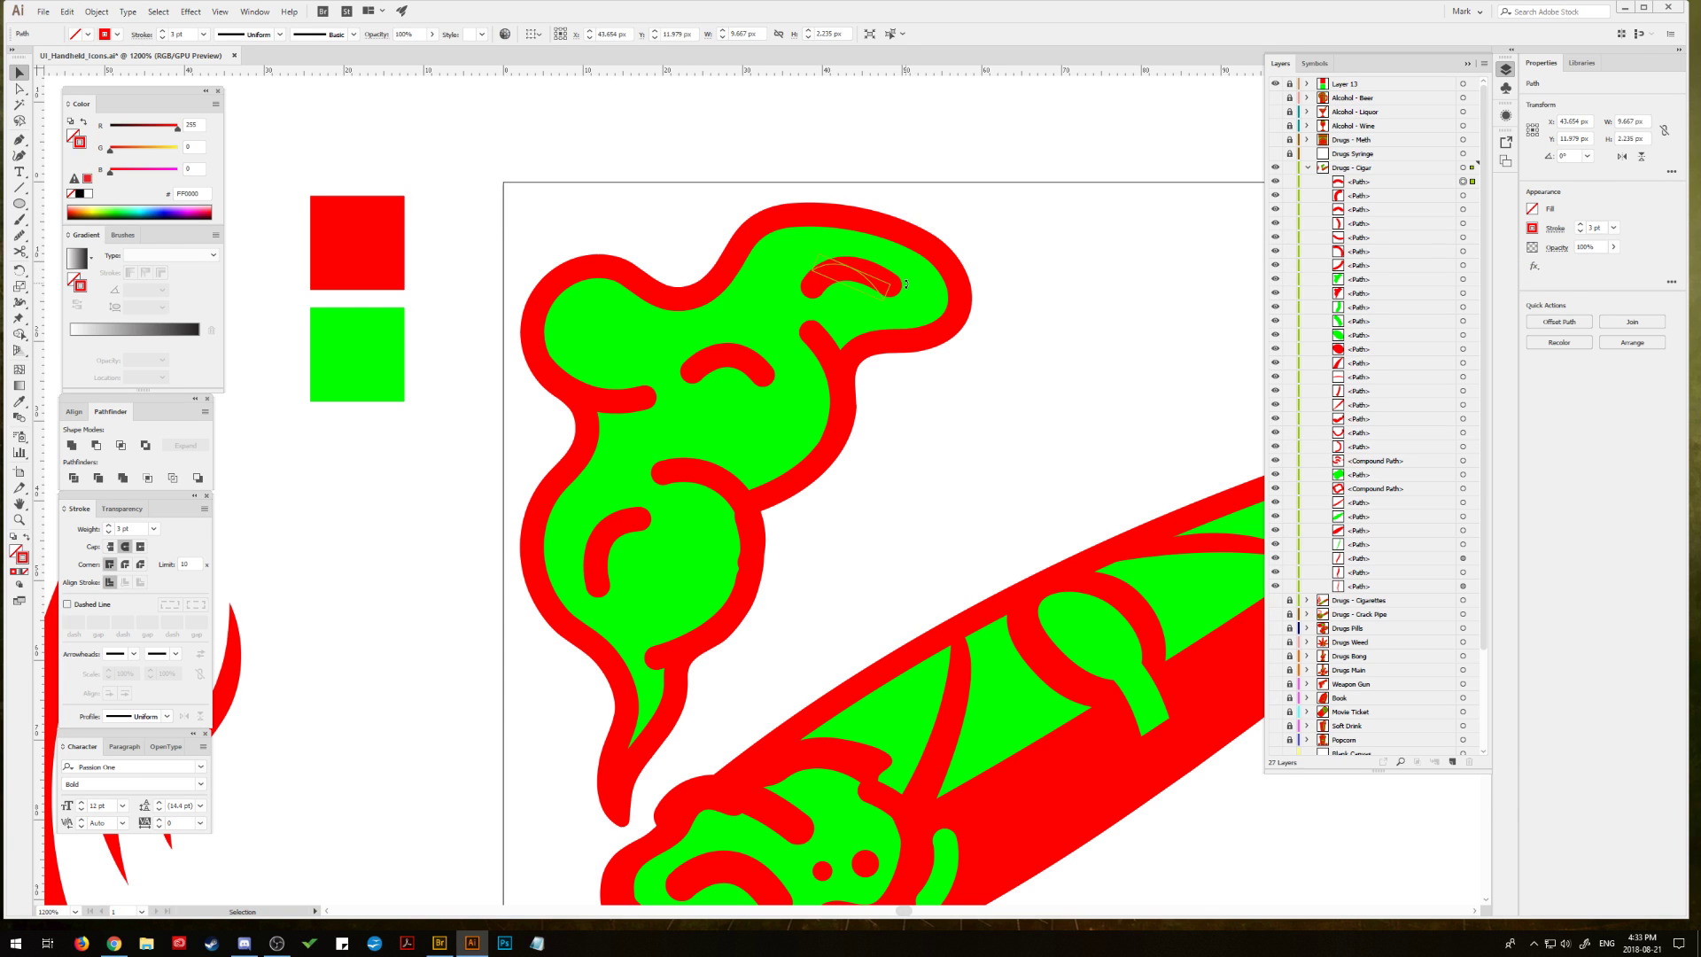
{"action": "left_click_drag", "start_coordinate": [906, 283], "coordinate": [896, 306]}
{"action": "left_click", "coordinate": [1050, 284]}
Step: Examine the smoke plume's red outline and green interior shapes against the rest of the cigar
{"action": "left_click_drag", "start_coordinate": [736, 399], "coordinate": [719, 319]}
{"action": "left_click", "coordinate": [695, 447]}
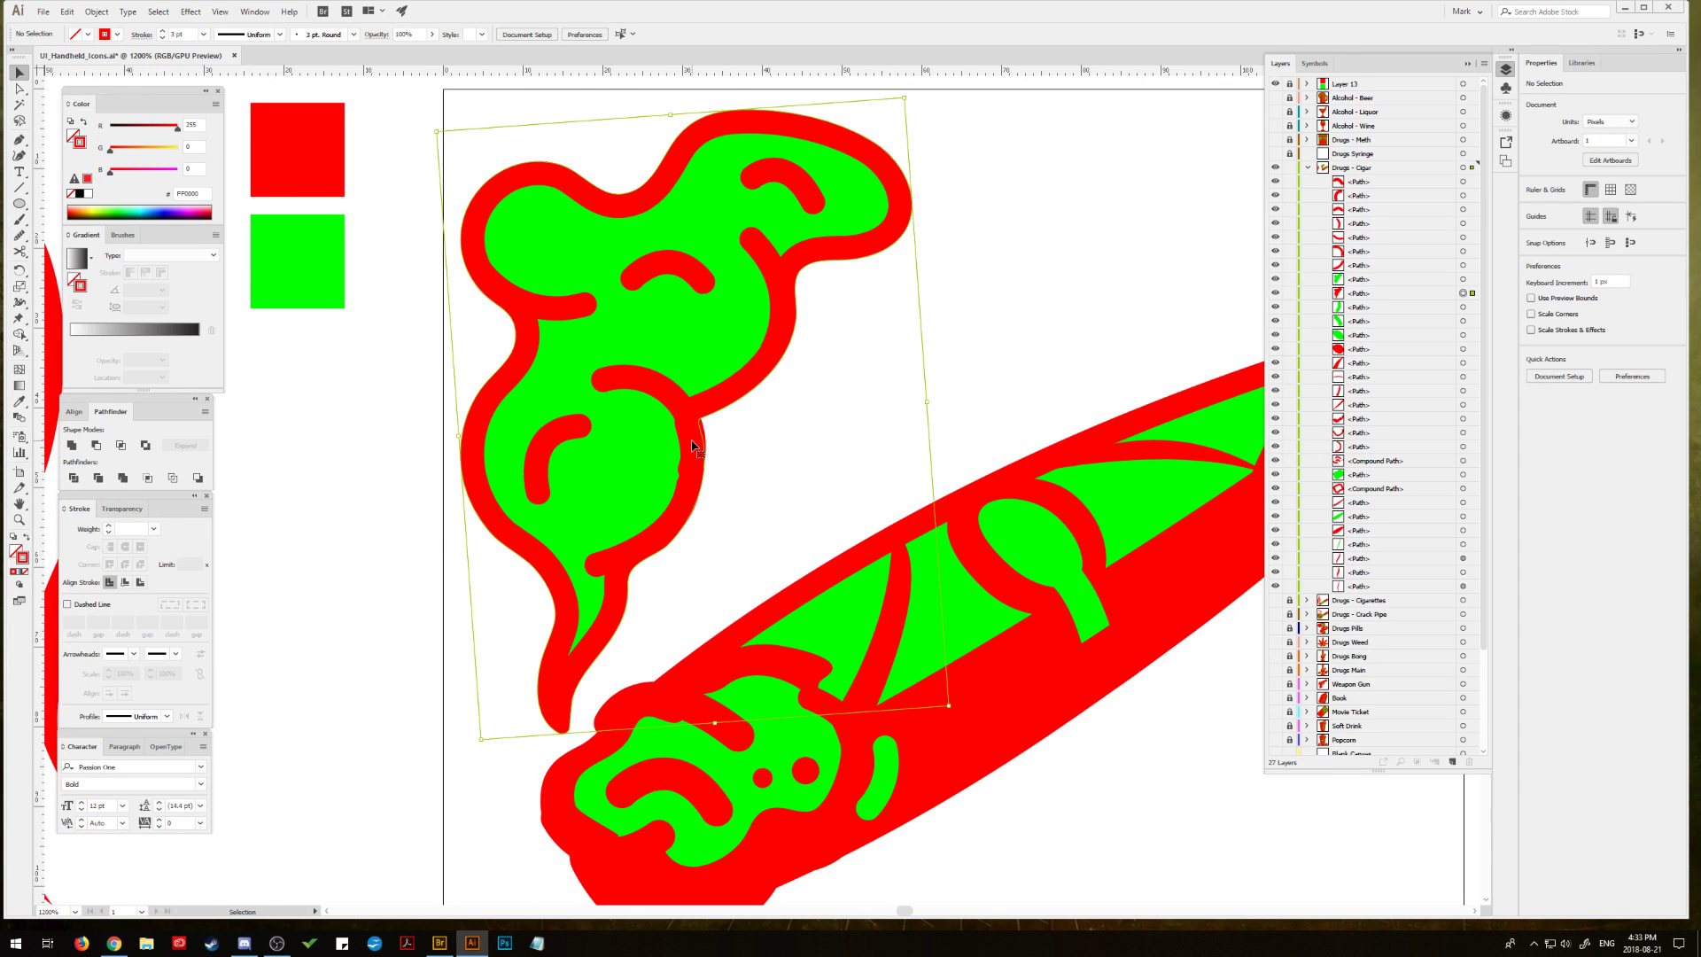
{"action": "left_click", "coordinate": [985, 350]}
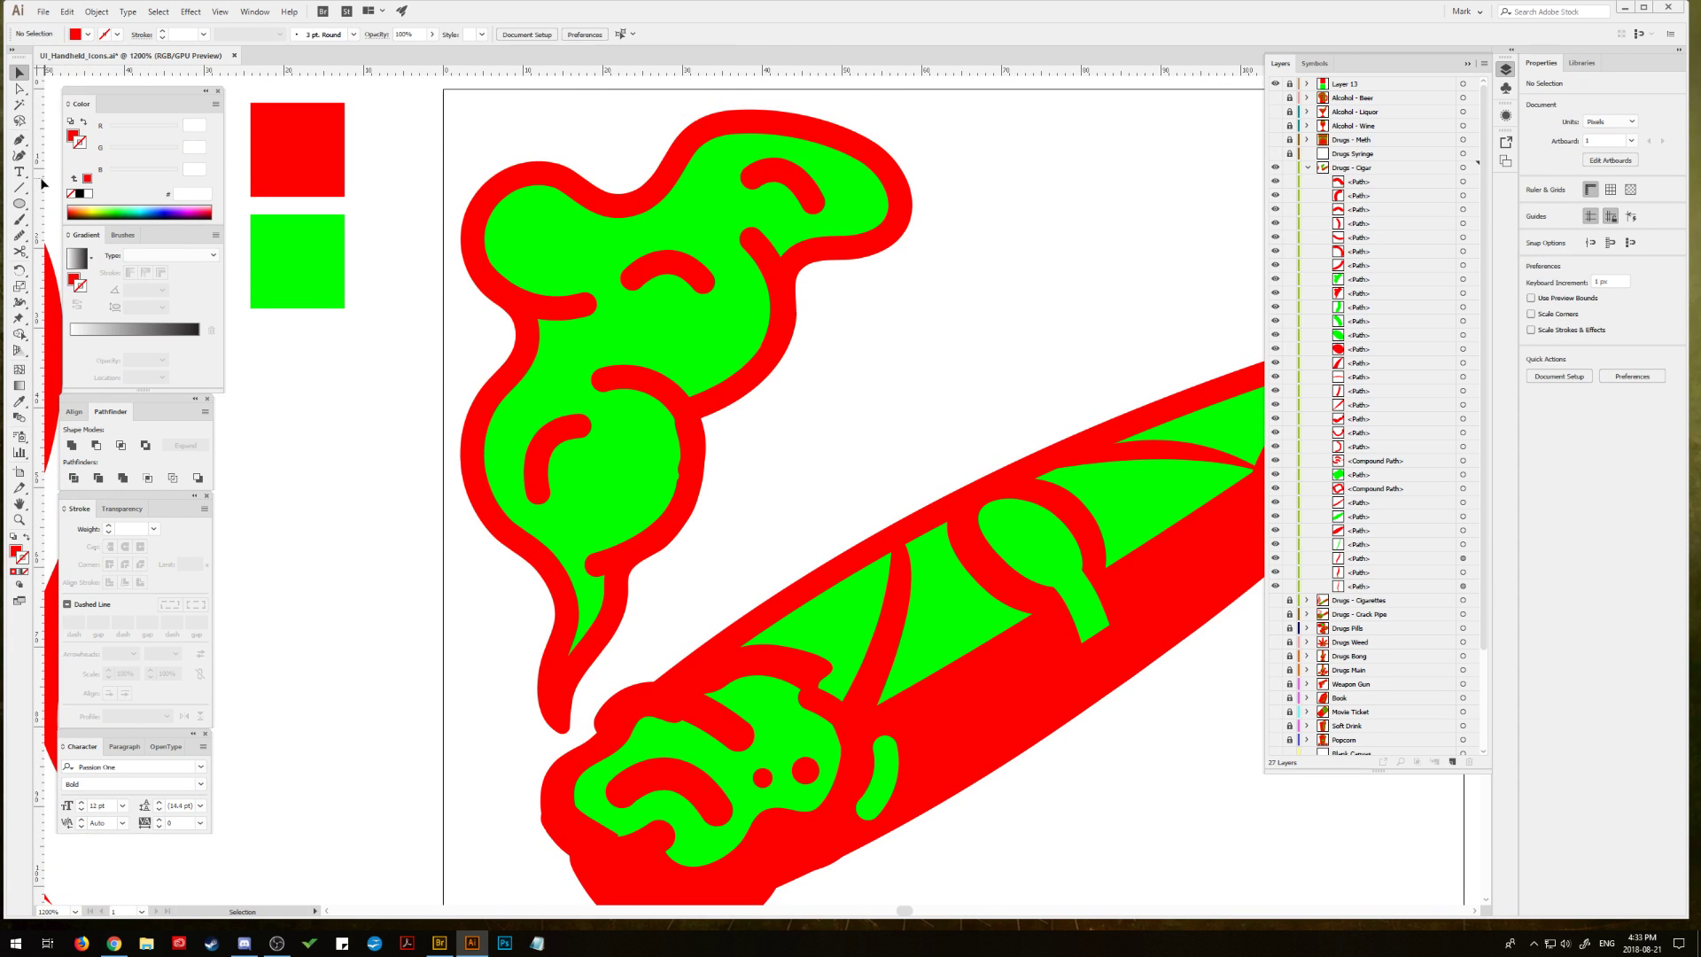
{"action": "left_click_drag", "start_coordinate": [647, 449], "coordinate": [625, 437]}
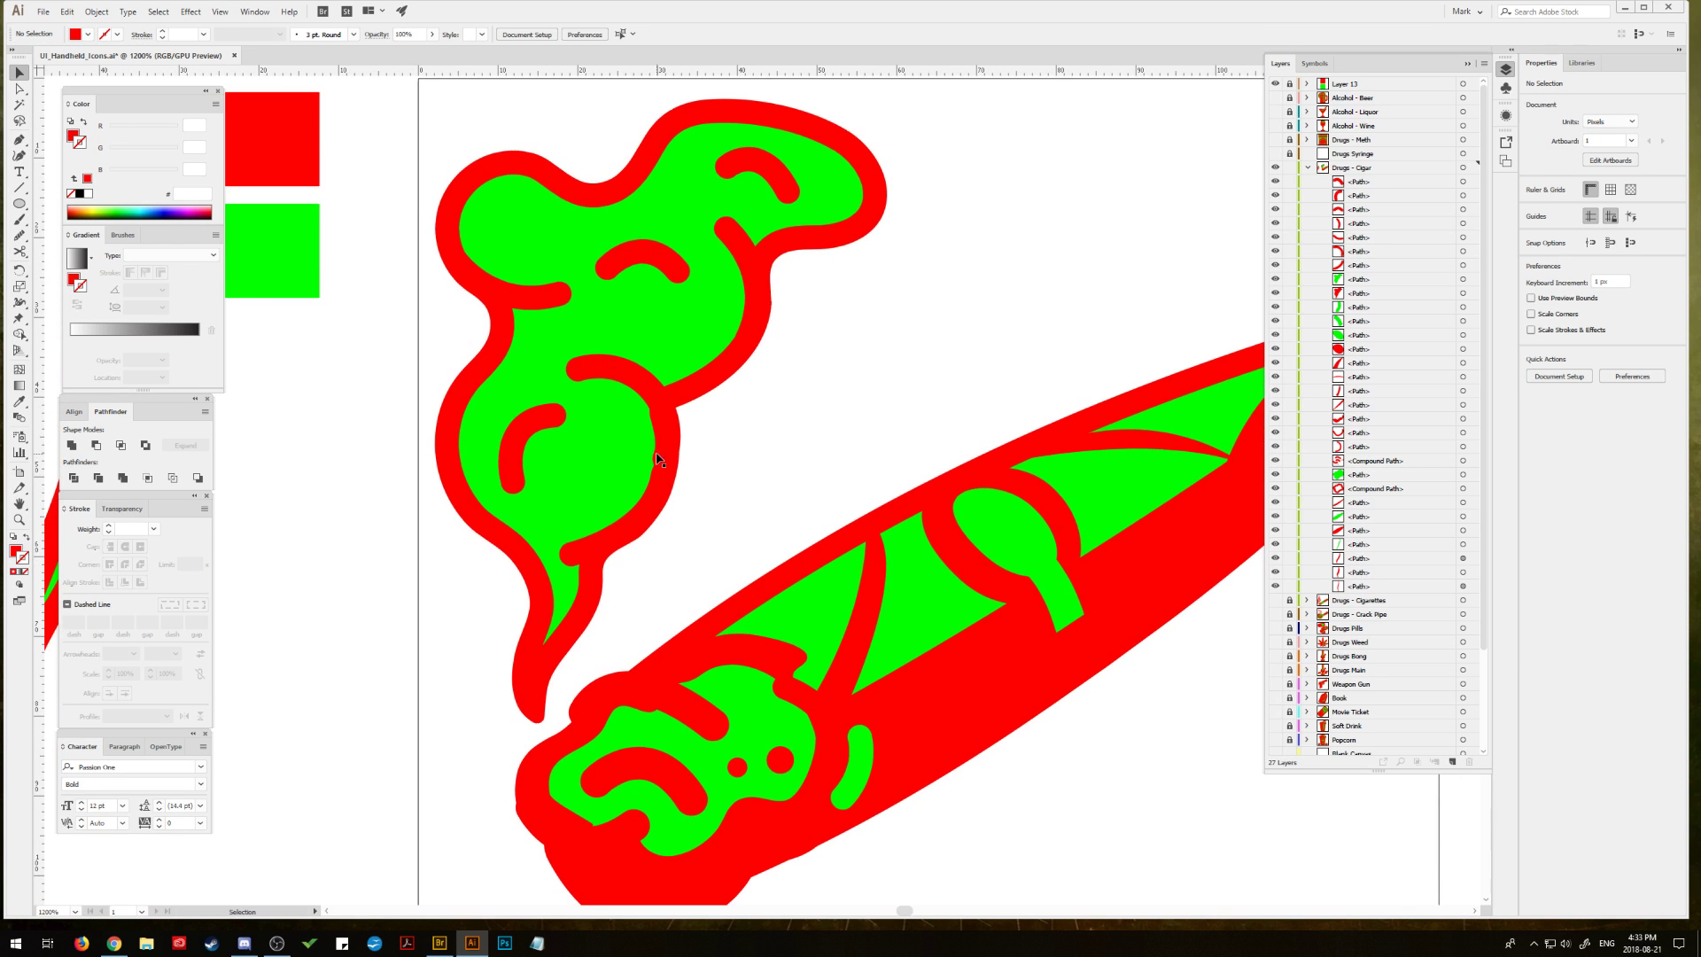
{"action": "left_click_drag", "start_coordinate": [744, 368], "coordinate": [660, 361]}
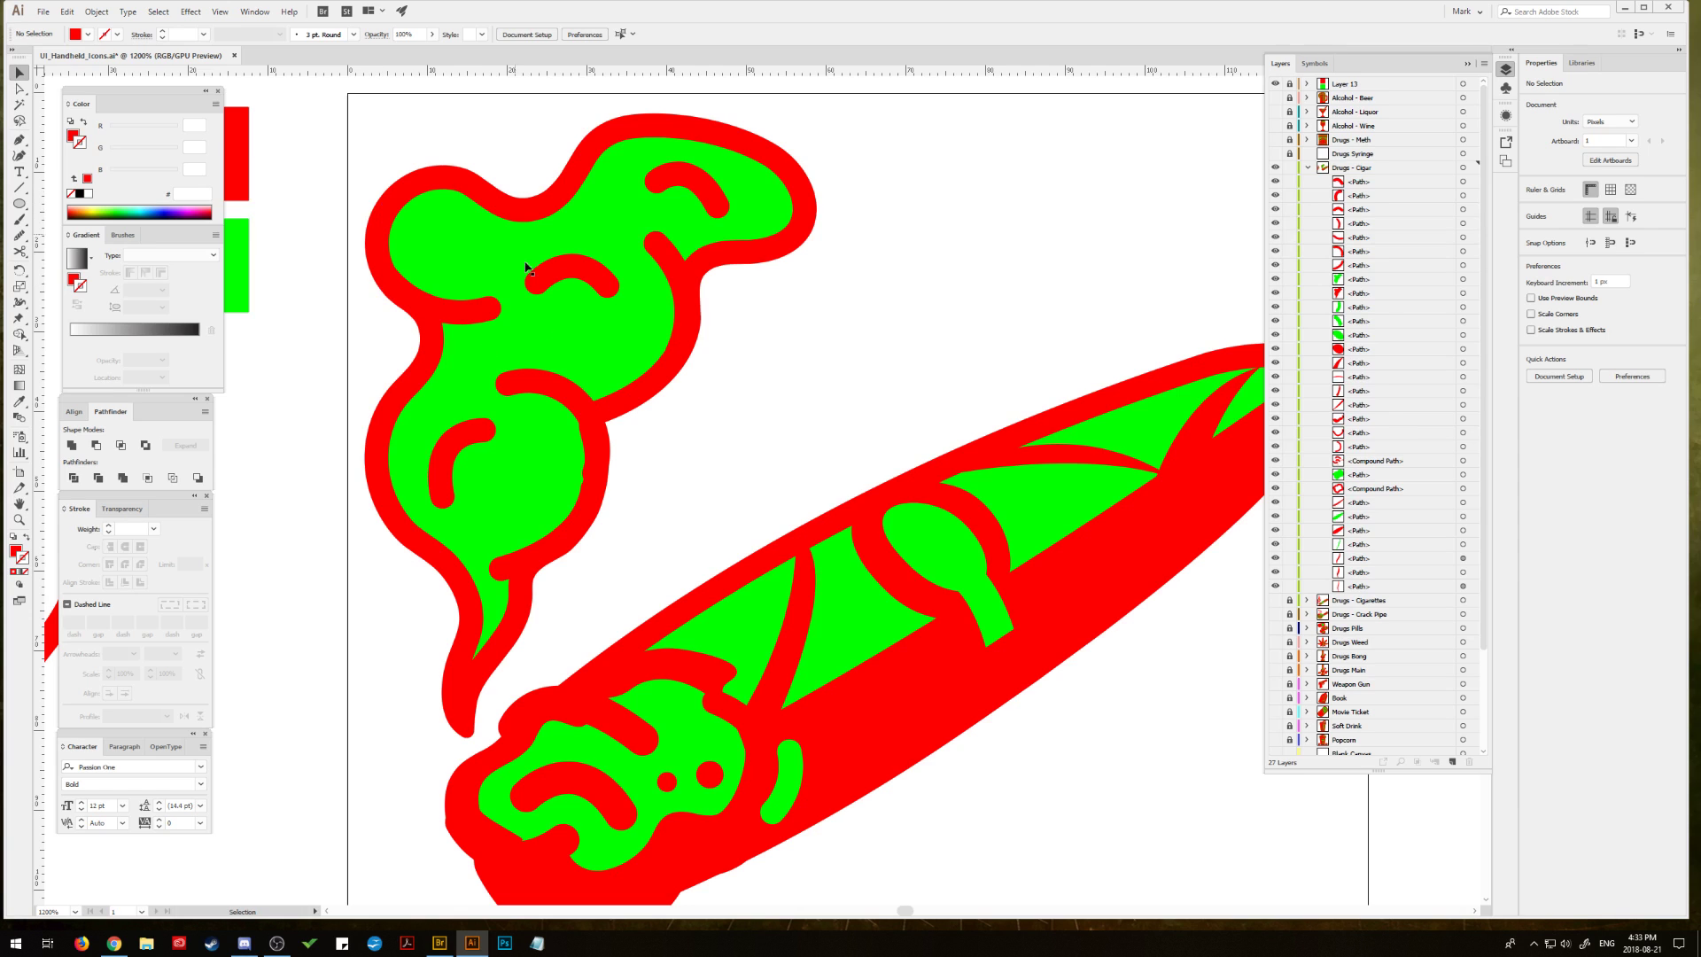
{"action": "left_click", "coordinate": [1463, 294]}
{"action": "left_click", "coordinate": [1462, 279], "text": "shift"}
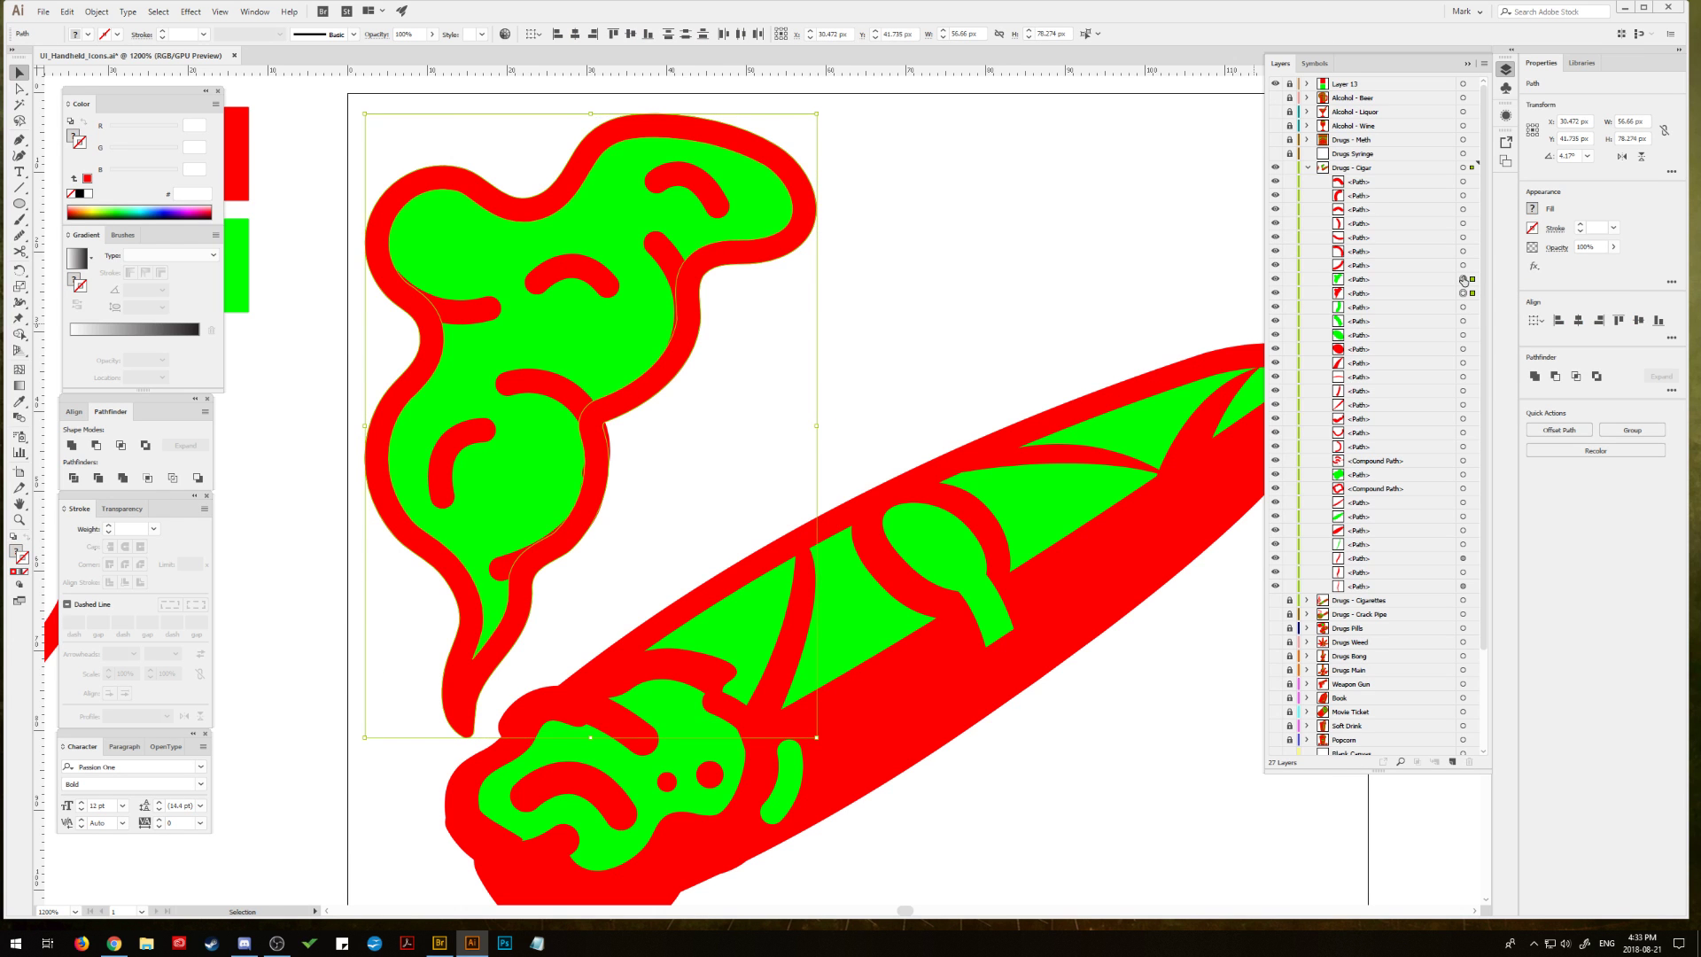
{"action": "left_click", "coordinate": [732, 393]}
{"action": "scroll", "coordinate": [732, 394], "scroll_direction": "down", "scroll_amount": 3}
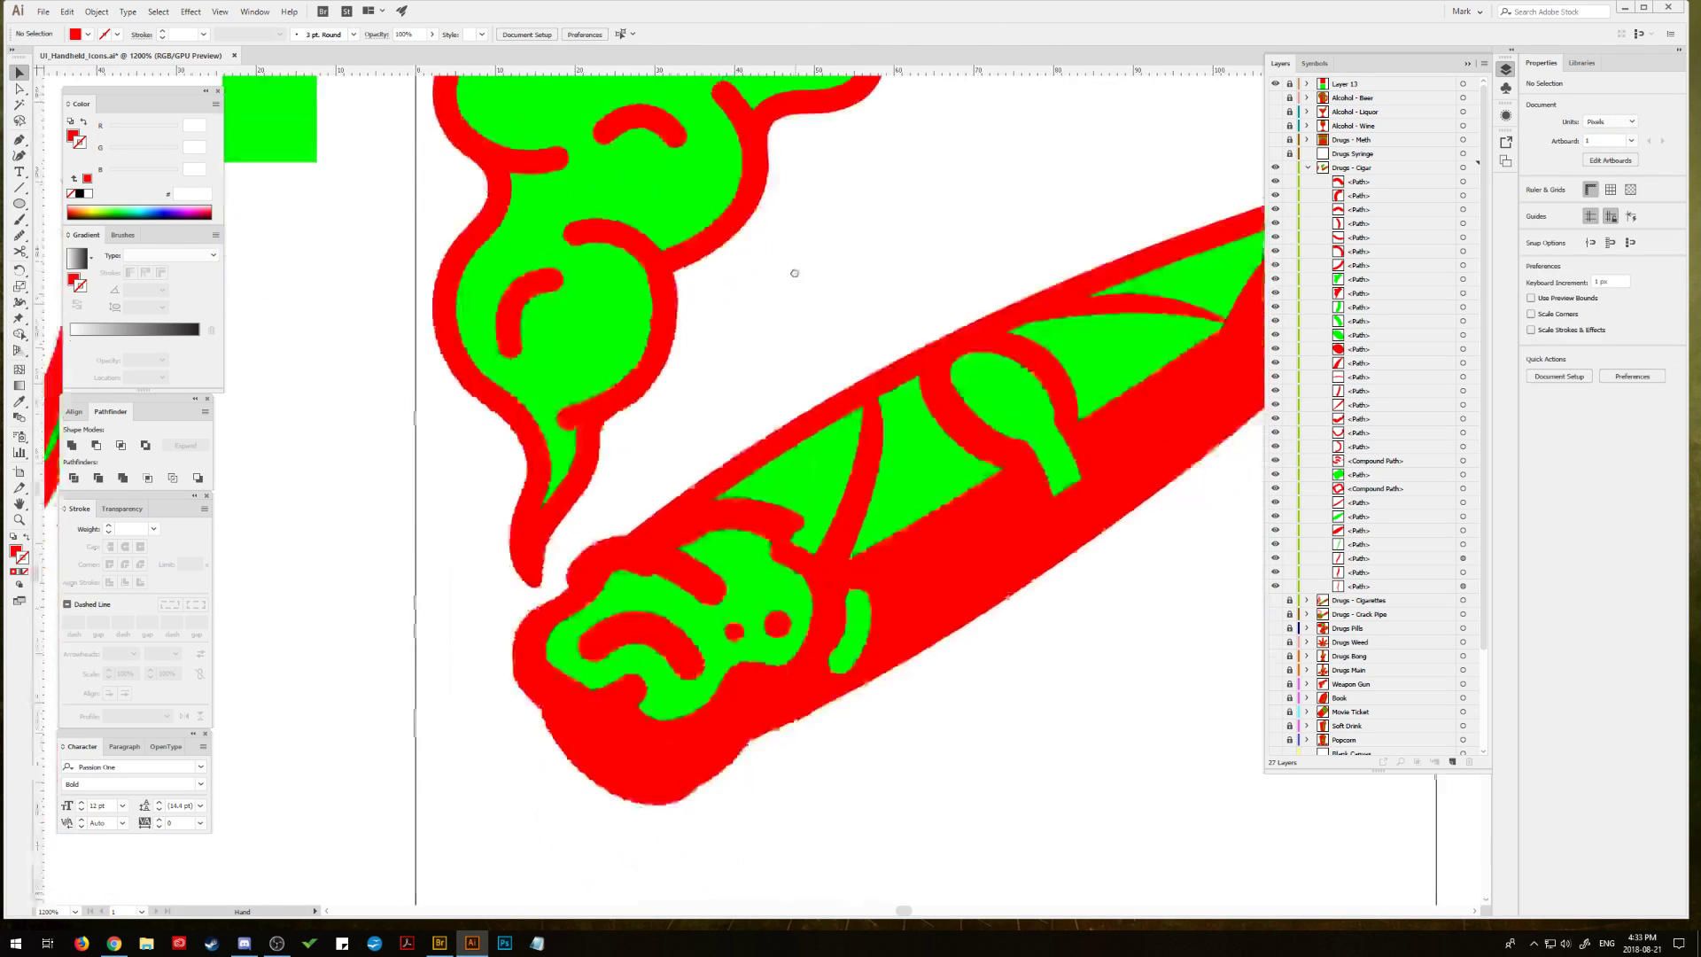
{"action": "scroll", "coordinate": [752, 478], "scroll_direction": "up", "scroll_amount": 3}
Step: Draw a closed red-filled crescent with the Pen tool along the left edge of the smoke's upper left billow as shading
{"action": "left_click", "coordinate": [19, 139]}
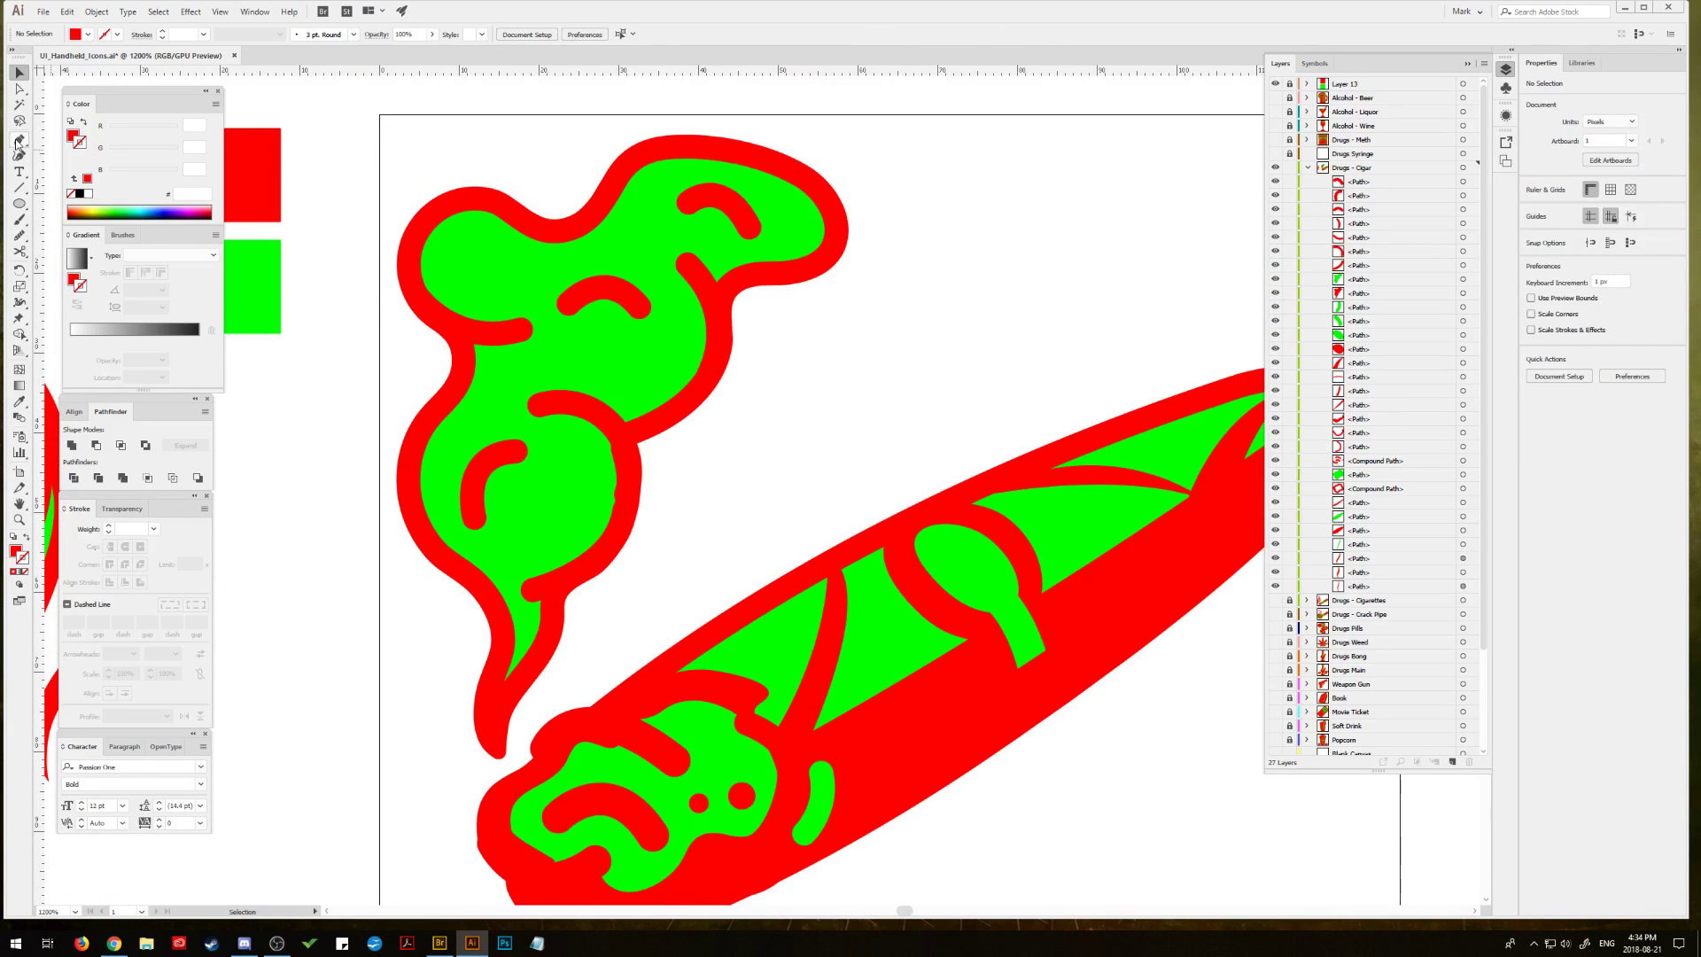
{"action": "left_click", "coordinate": [502, 212]}
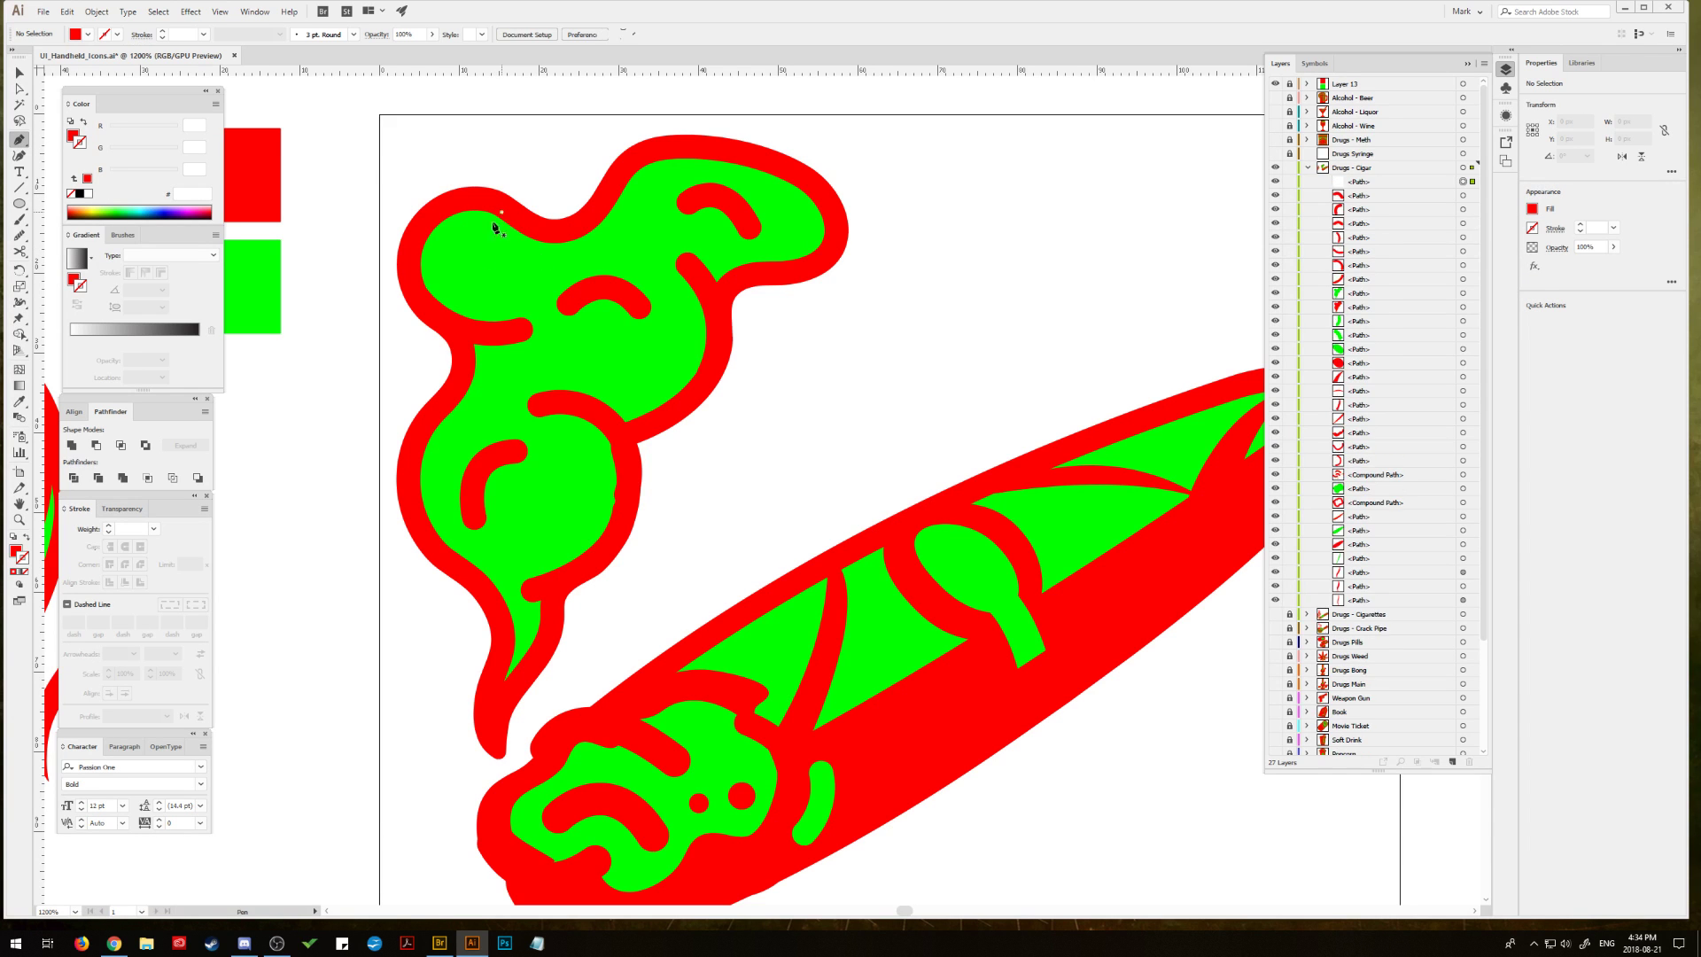
{"action": "left_click_drag", "start_coordinate": [549, 379], "coordinate": [582, 384]}
{"action": "left_click", "coordinate": [495, 326]}
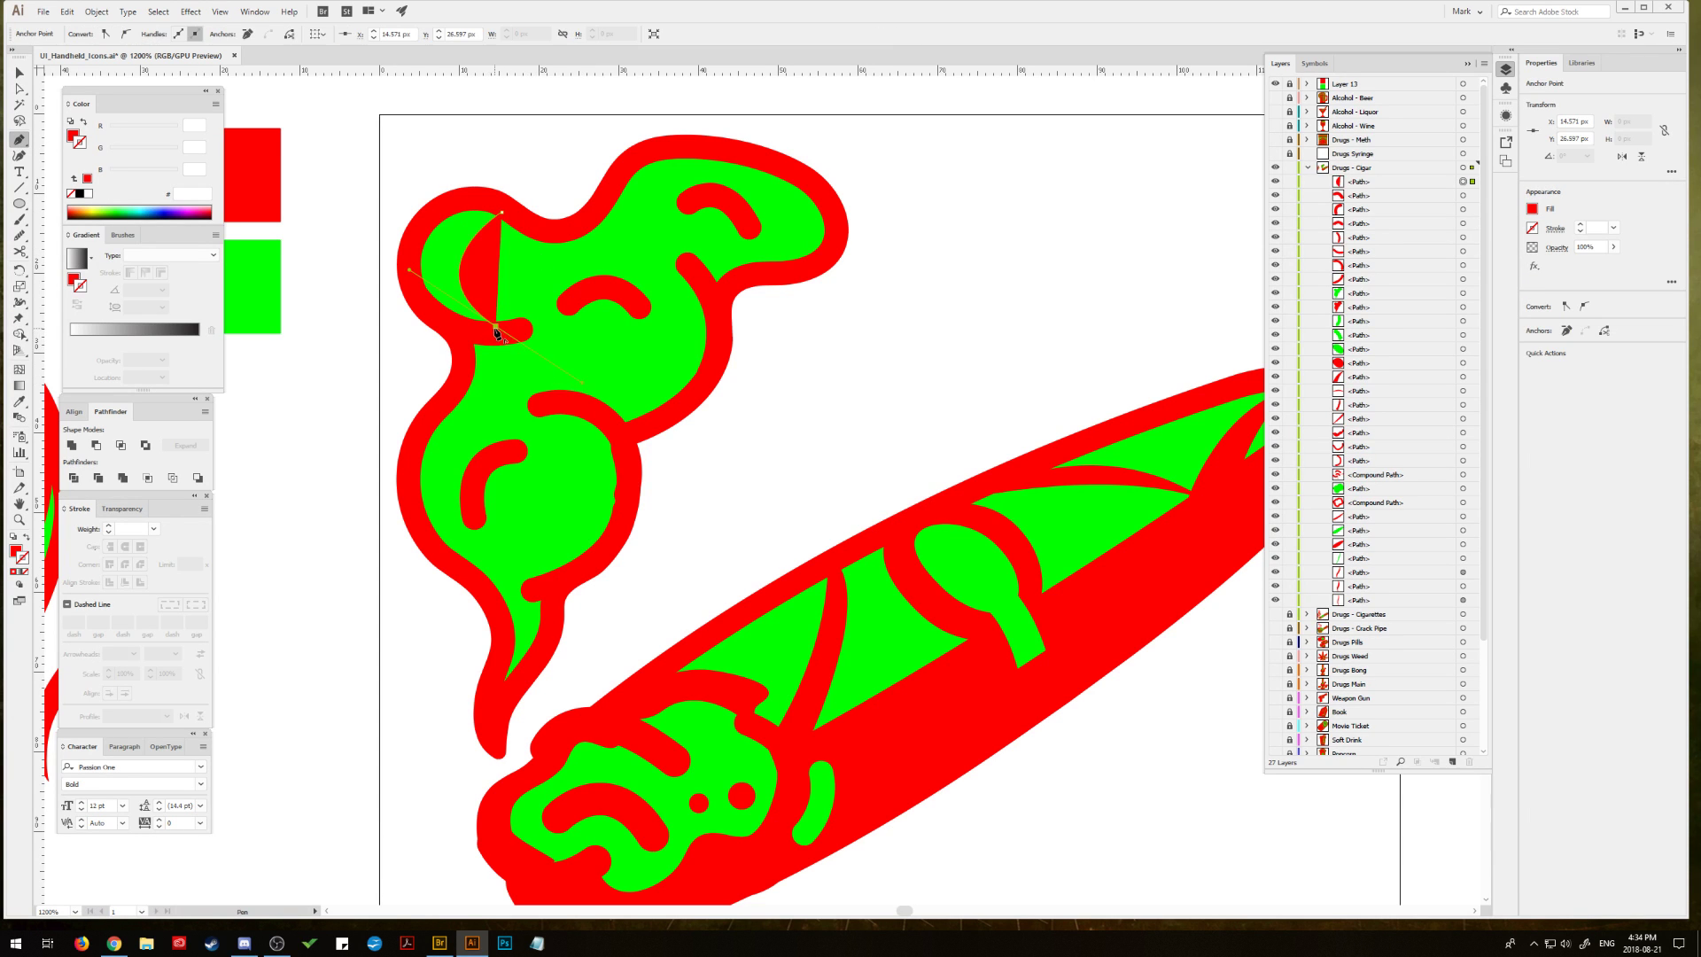
{"action": "left_click_drag", "start_coordinate": [410, 273], "coordinate": [593, 241]}
{"action": "left_click", "coordinate": [410, 272]}
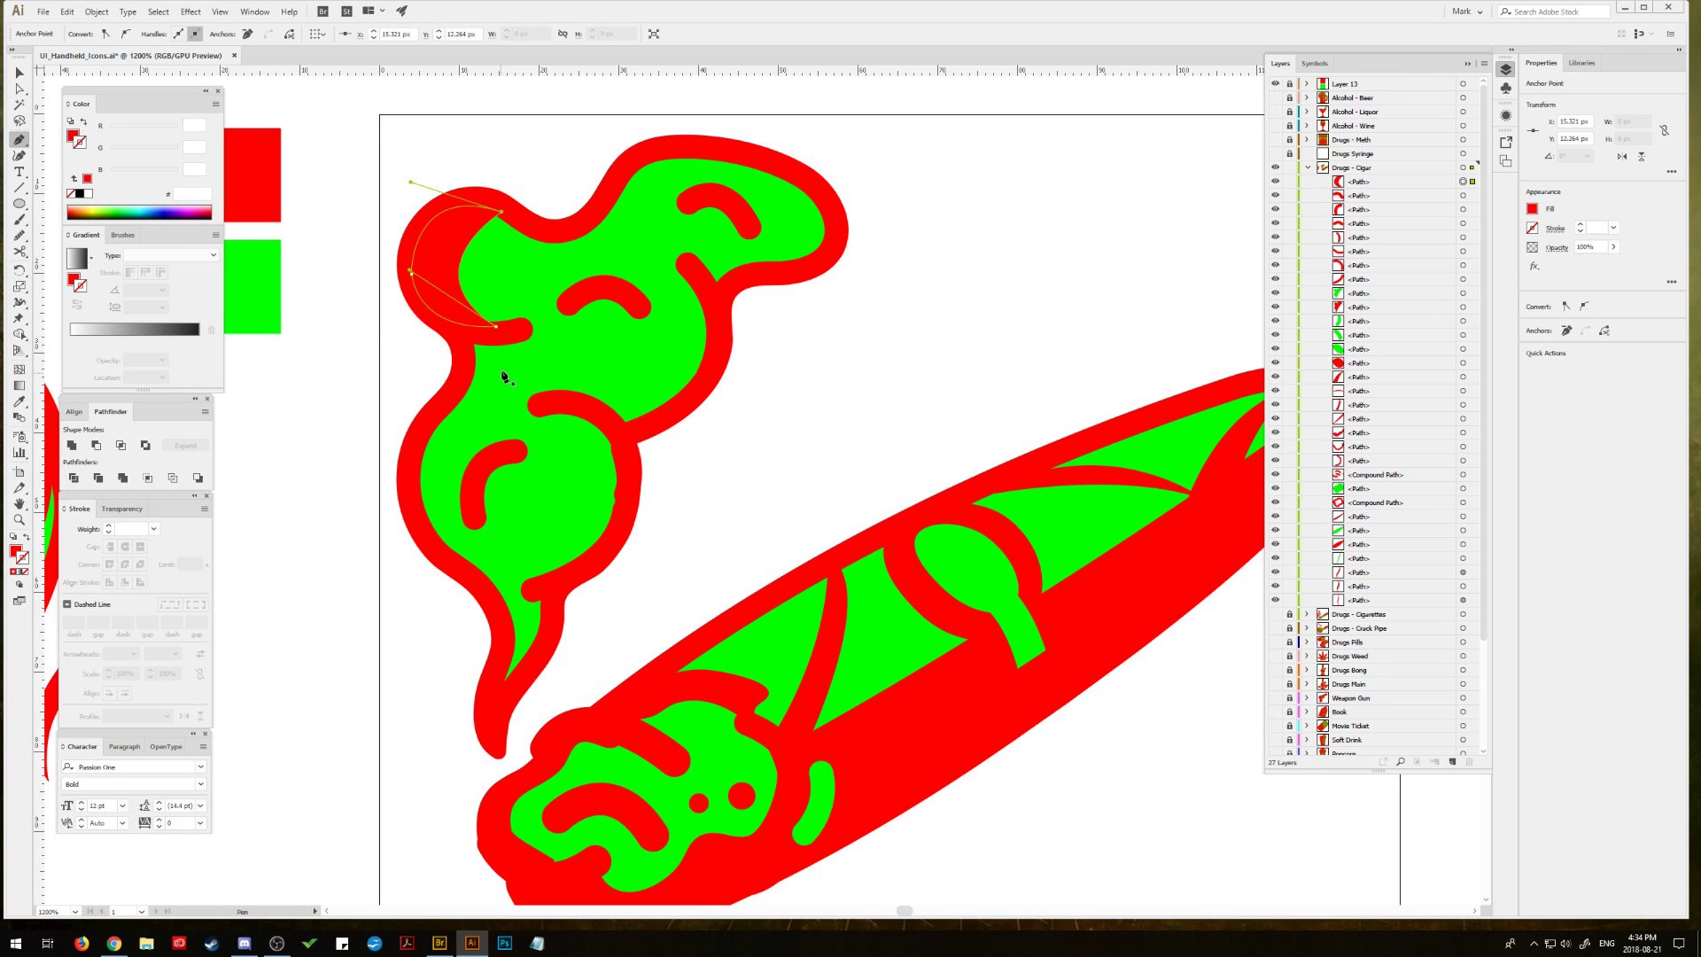
Step: Draw a closed red-filled shading shape with the Pen tool down the smoke's left side, from below the upper left billow to the tail
{"action": "left_click", "coordinate": [500, 343]}
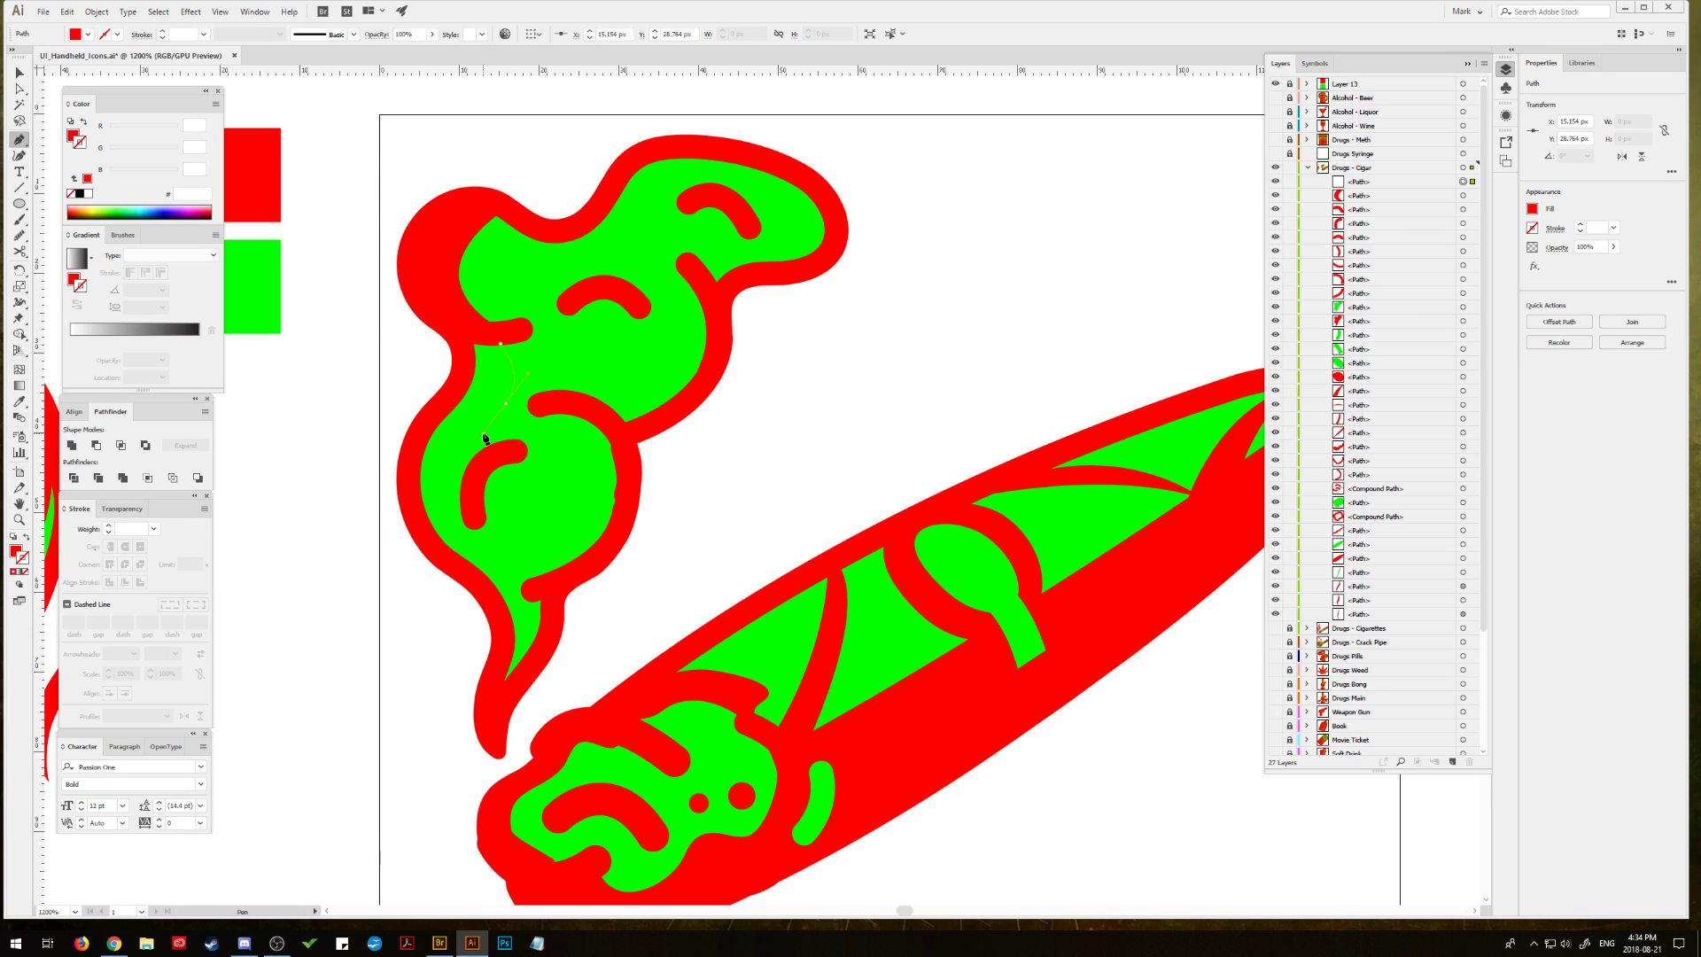
{"action": "left_click_drag", "start_coordinate": [486, 437], "coordinate": [484, 435]}
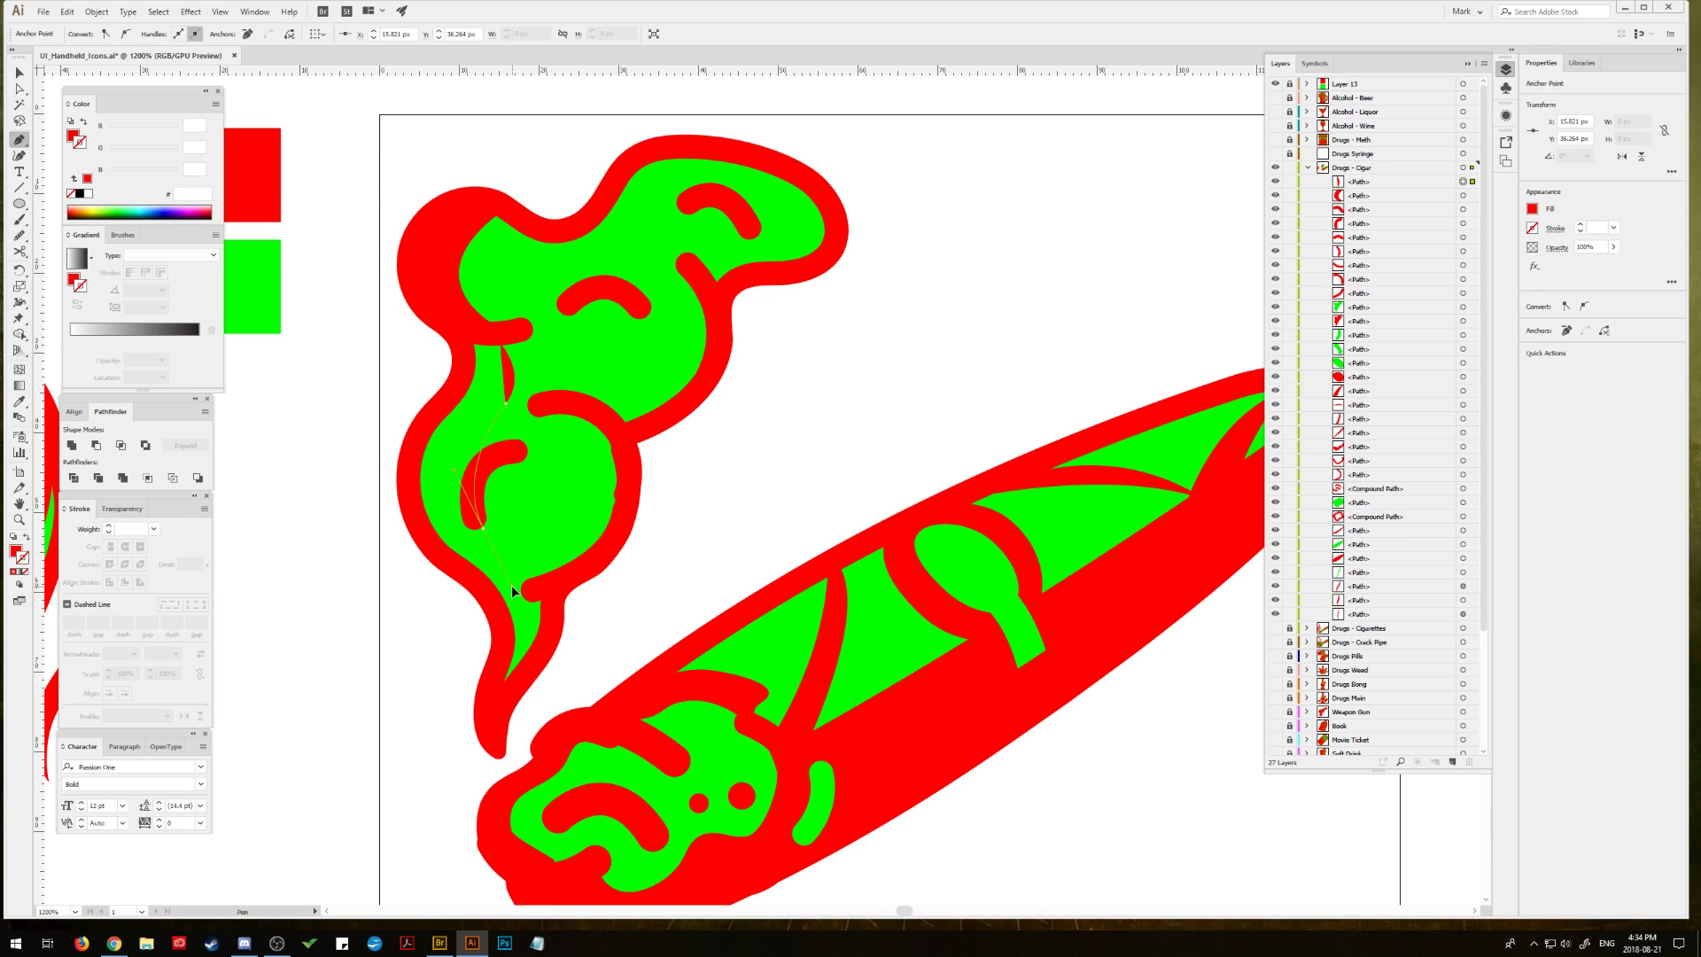
{"action": "left_click_drag", "start_coordinate": [484, 531], "coordinate": [488, 542]}
{"action": "left_click_drag", "start_coordinate": [501, 698], "coordinate": [442, 813]}
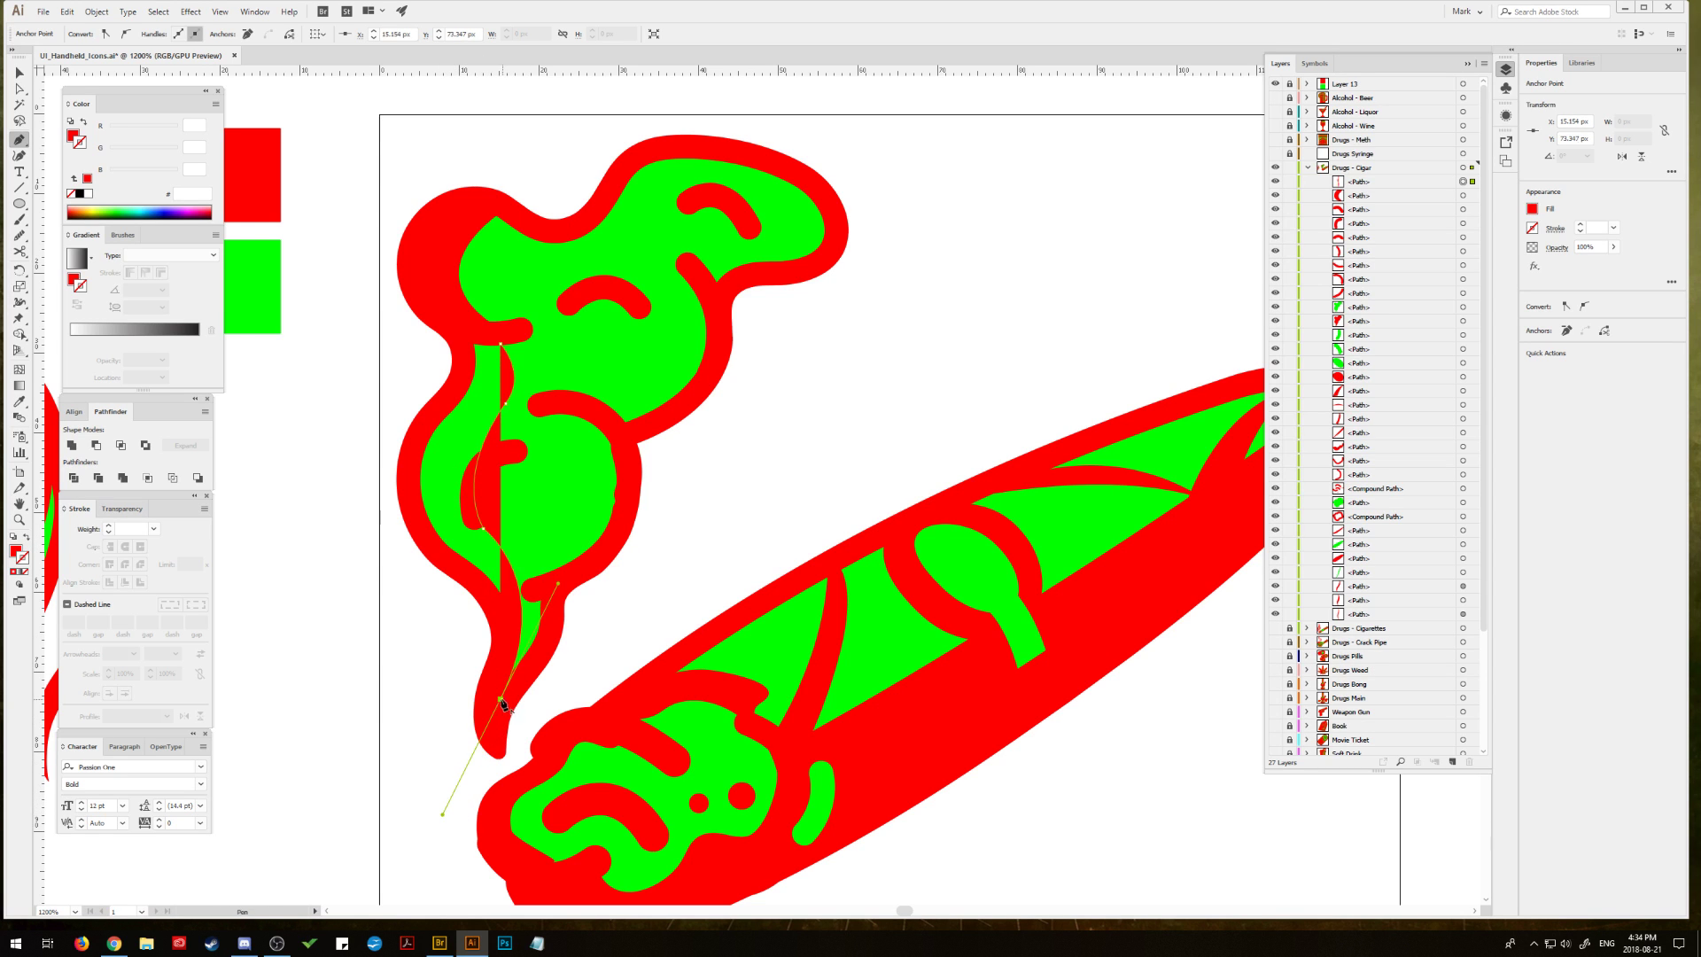
{"action": "left_click", "coordinate": [501, 699]}
{"action": "left_click_drag", "start_coordinate": [472, 578], "coordinate": [427, 536]}
{"action": "left_click", "coordinate": [472, 577]}
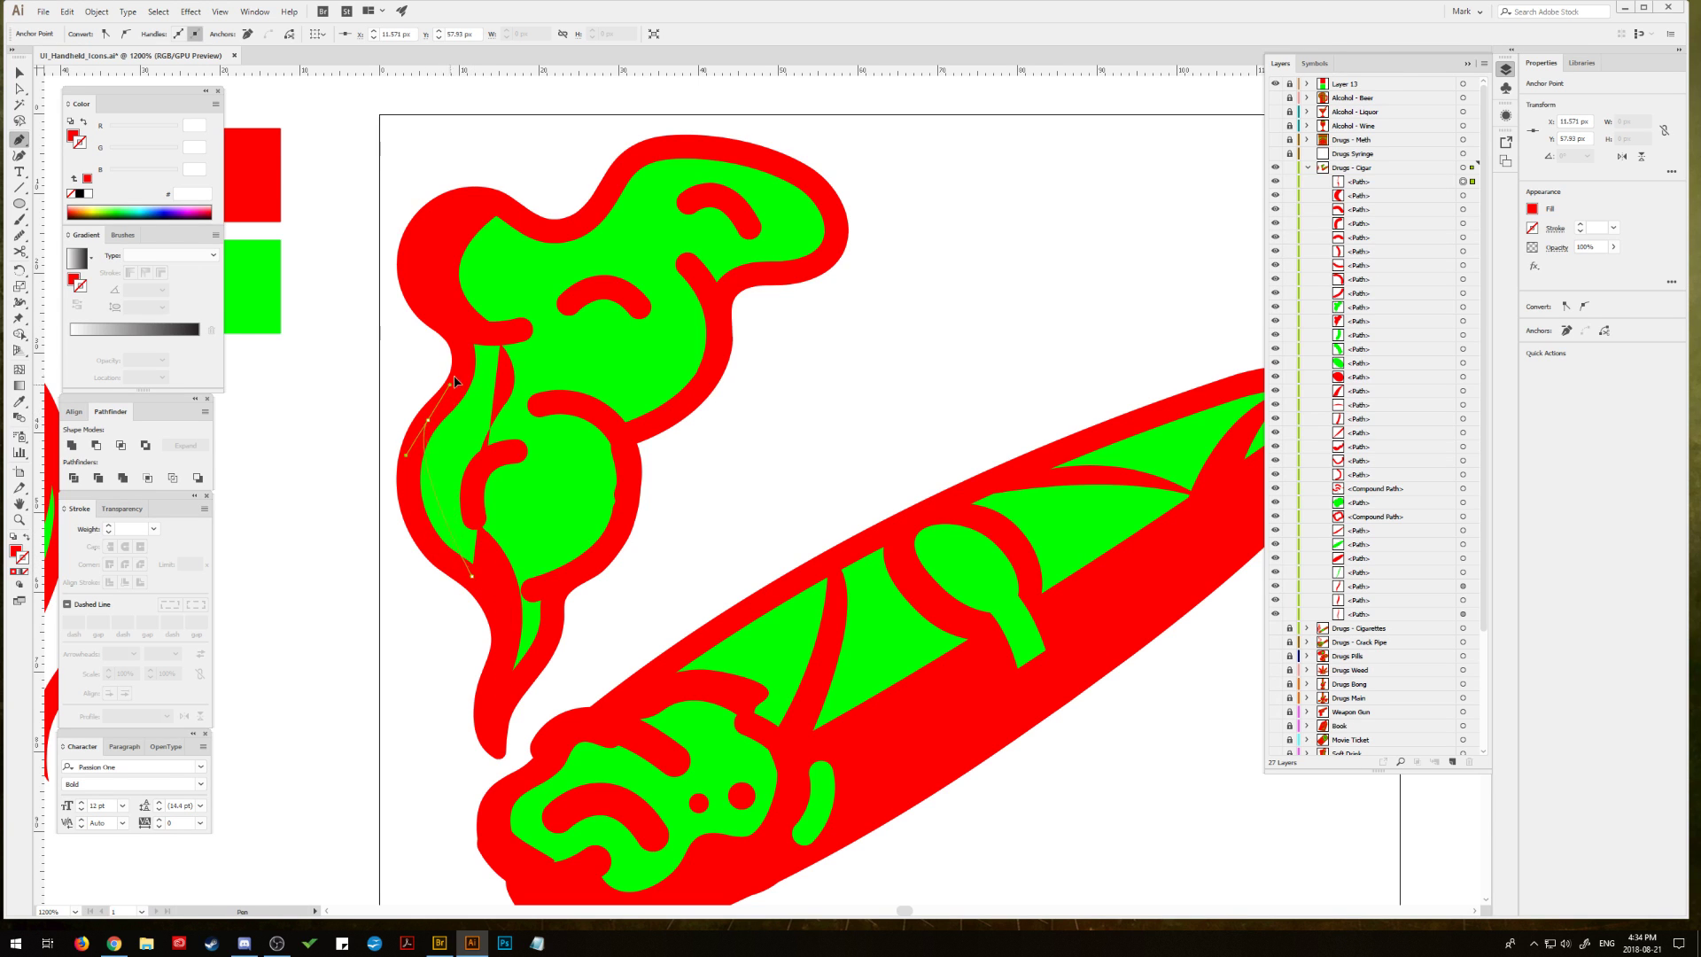
{"action": "left_click_drag", "start_coordinate": [427, 419], "coordinate": [521, 345]}
{"action": "left_click", "coordinate": [428, 419]}
{"action": "left_click", "coordinate": [465, 339]}
{"action": "left_click", "coordinate": [18, 72]}
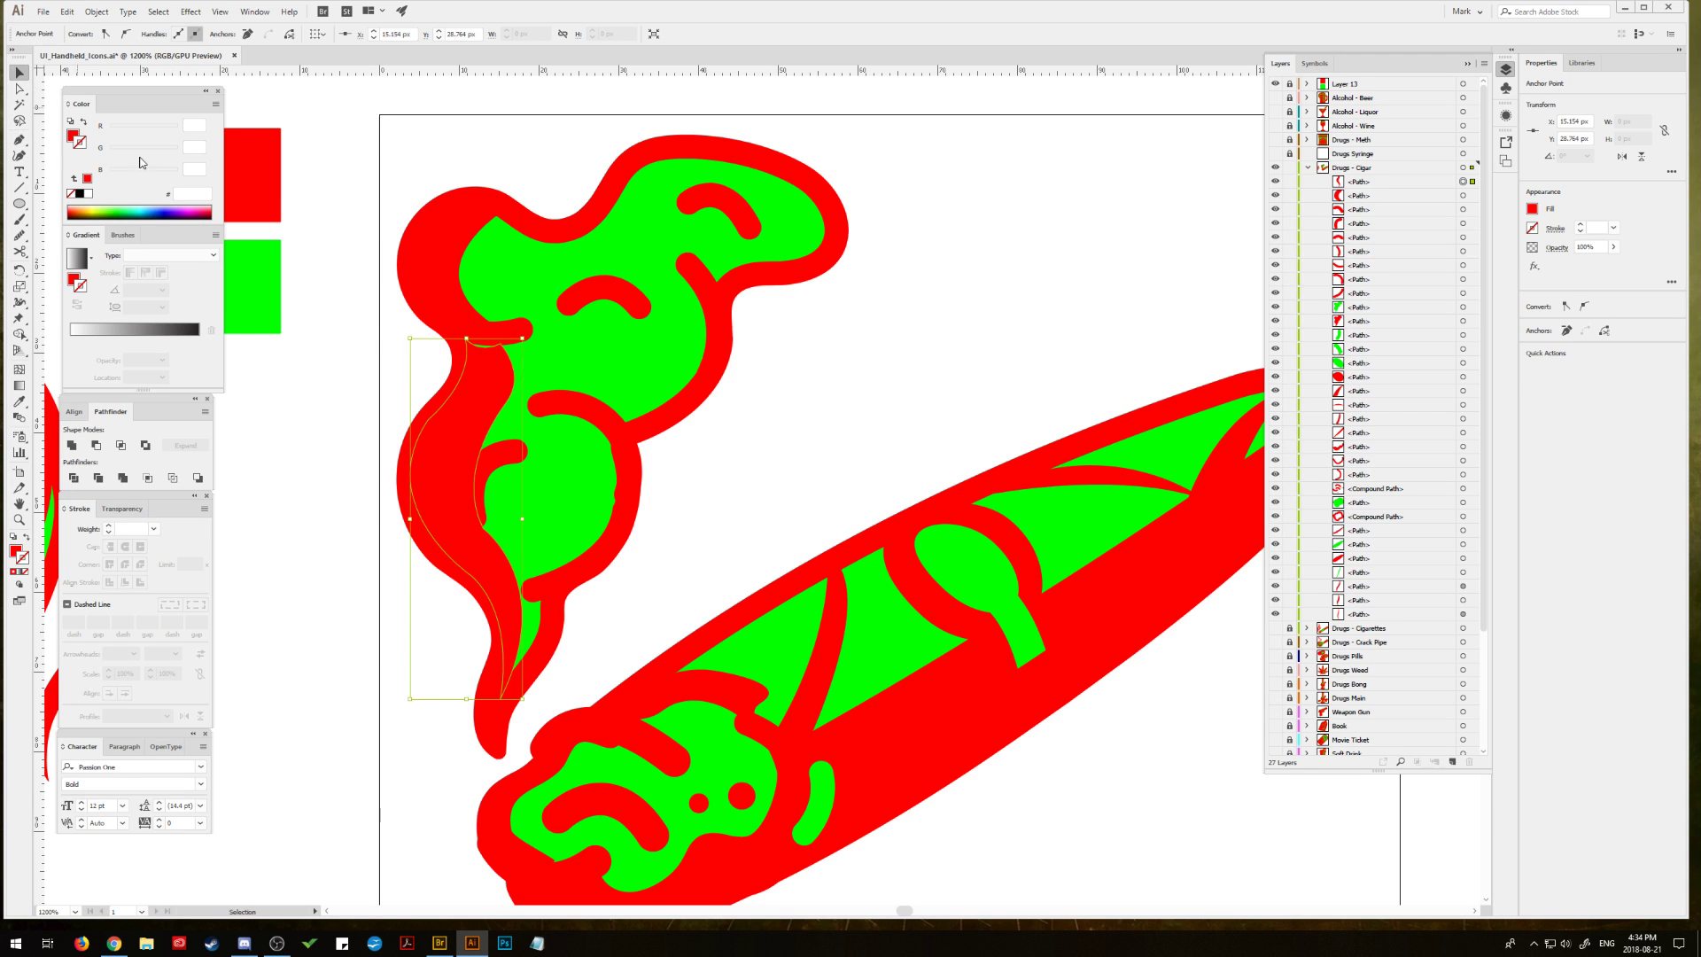
{"action": "key", "text": "ctrl+shift+a"}
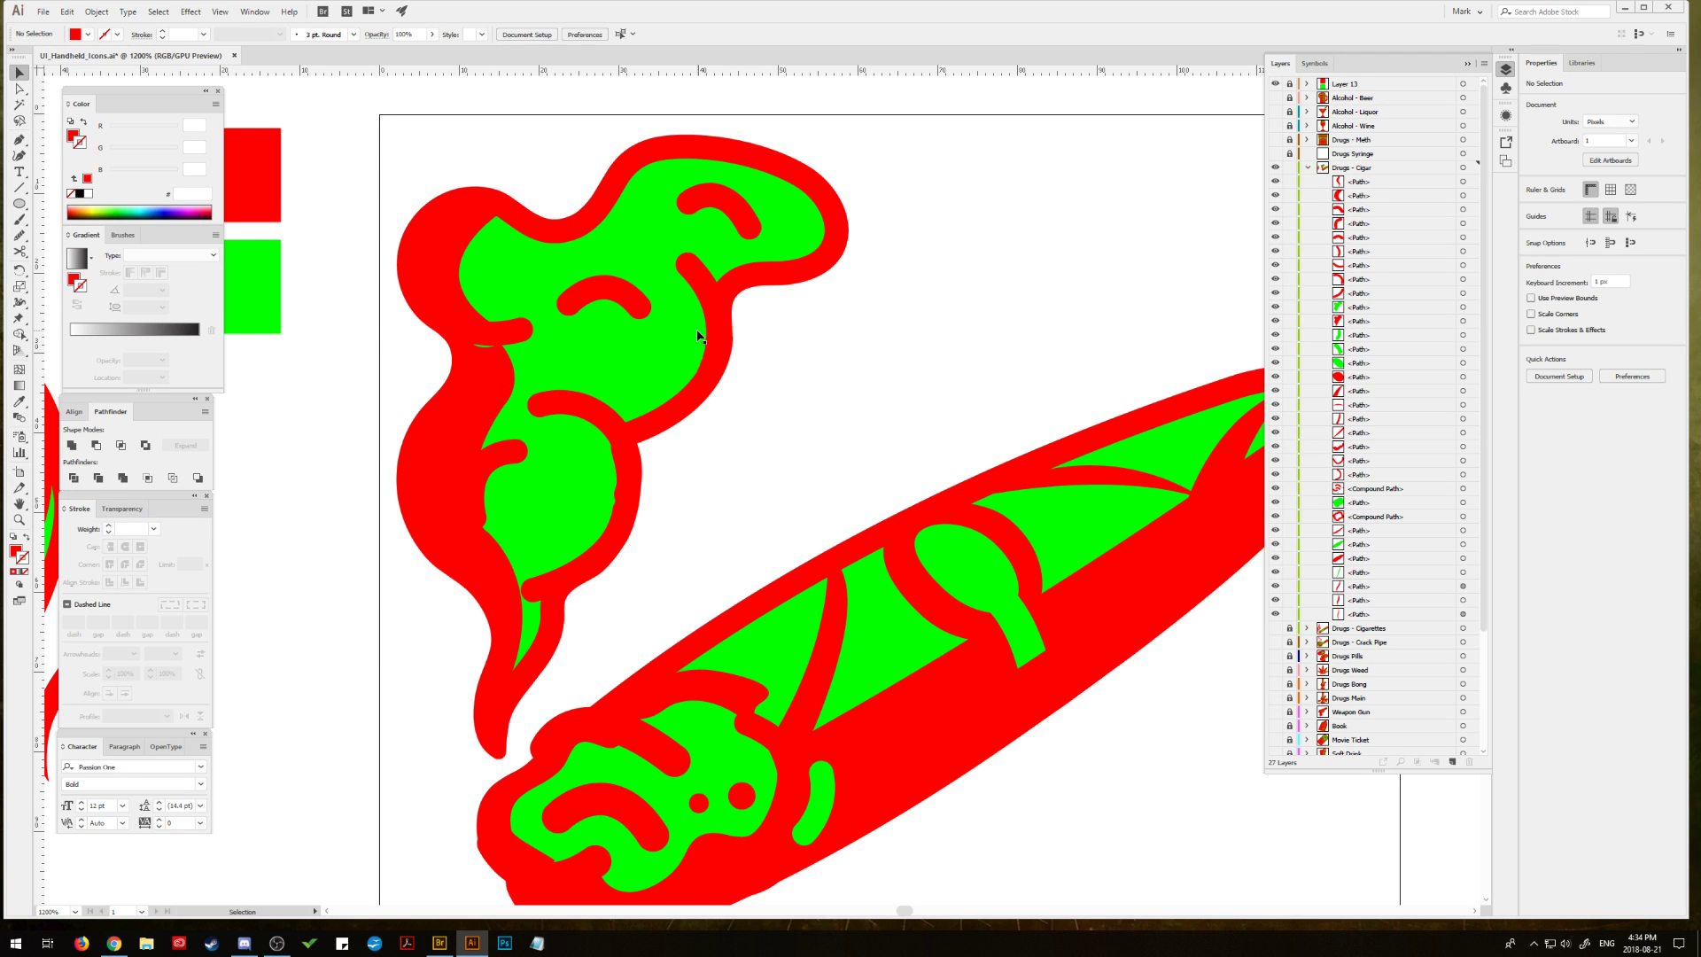
Step: Draw a closed red-filled Pen shape along the underside of the smoke's upper right billow as shading, and refine its inner curve
{"action": "left_click", "coordinate": [19, 140]}
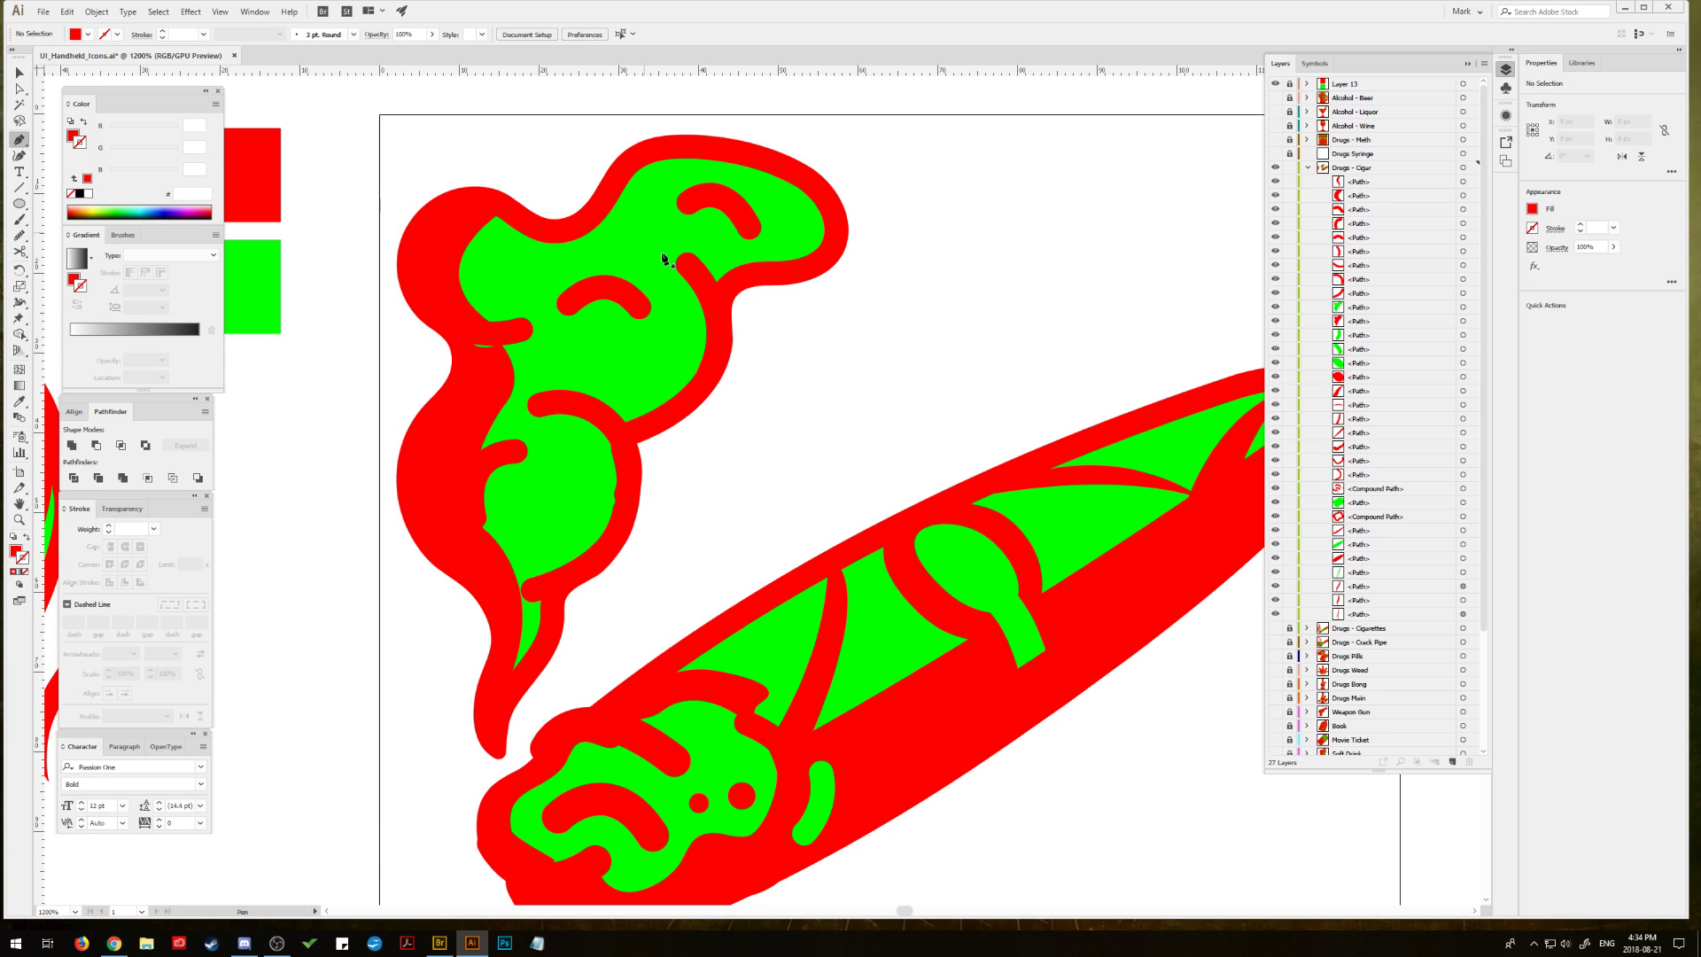
{"action": "left_click", "coordinate": [834, 220]}
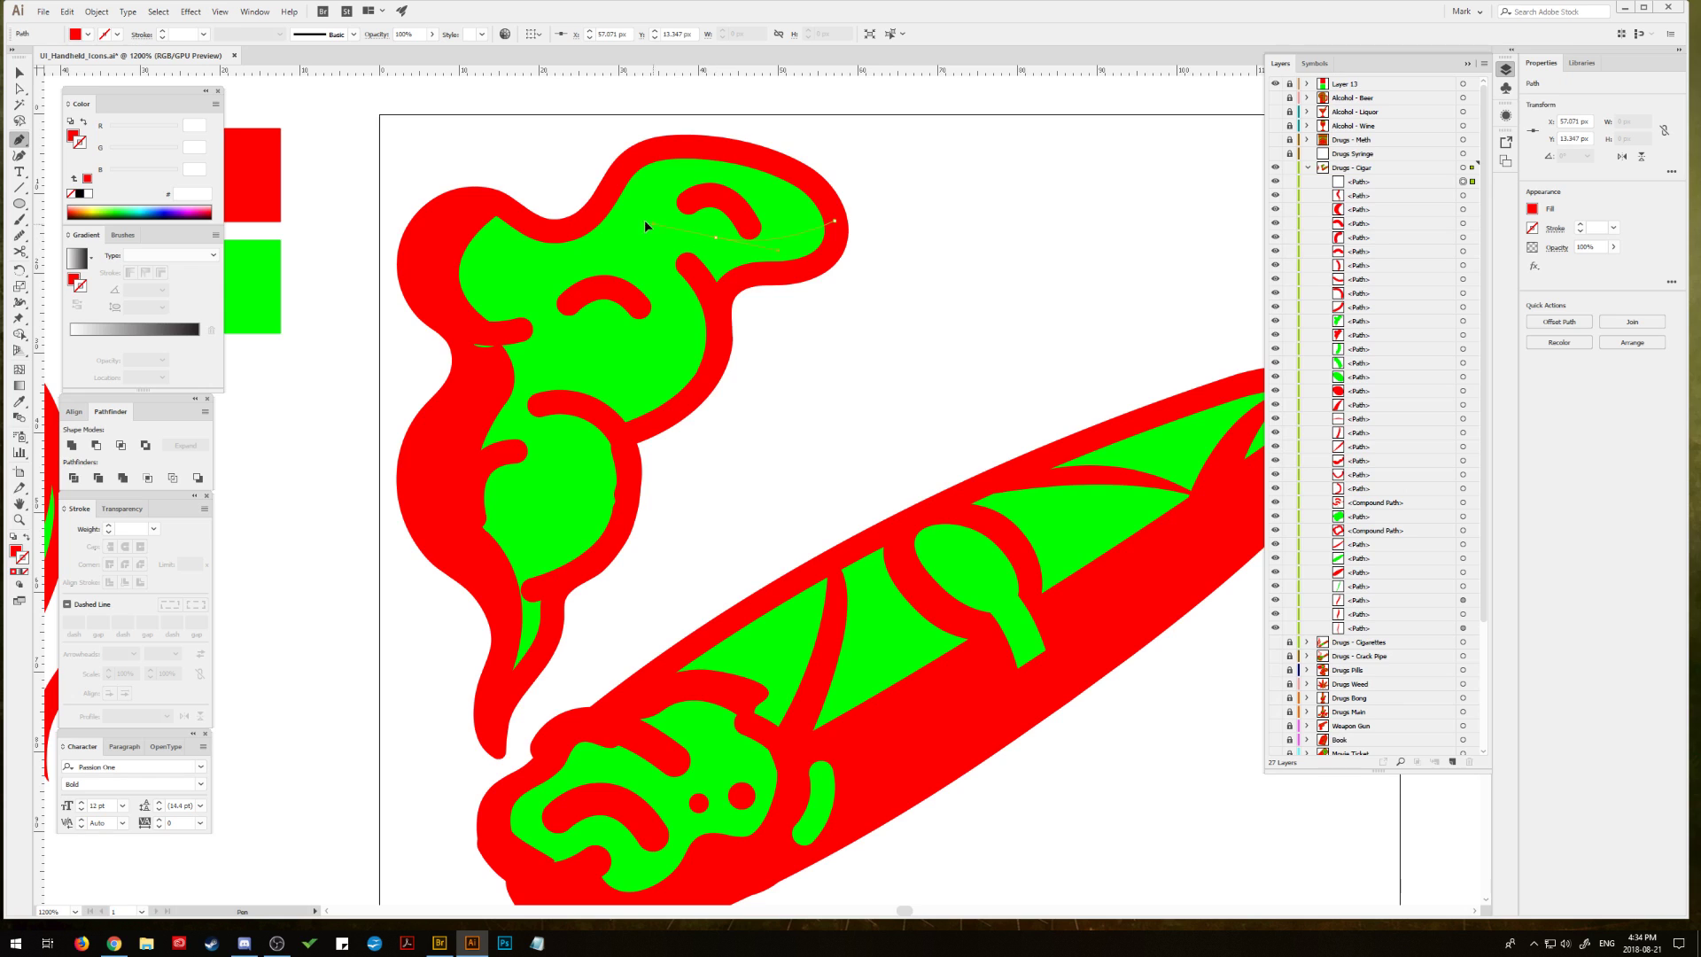
{"action": "left_click_drag", "start_coordinate": [598, 210], "coordinate": [629, 207]}
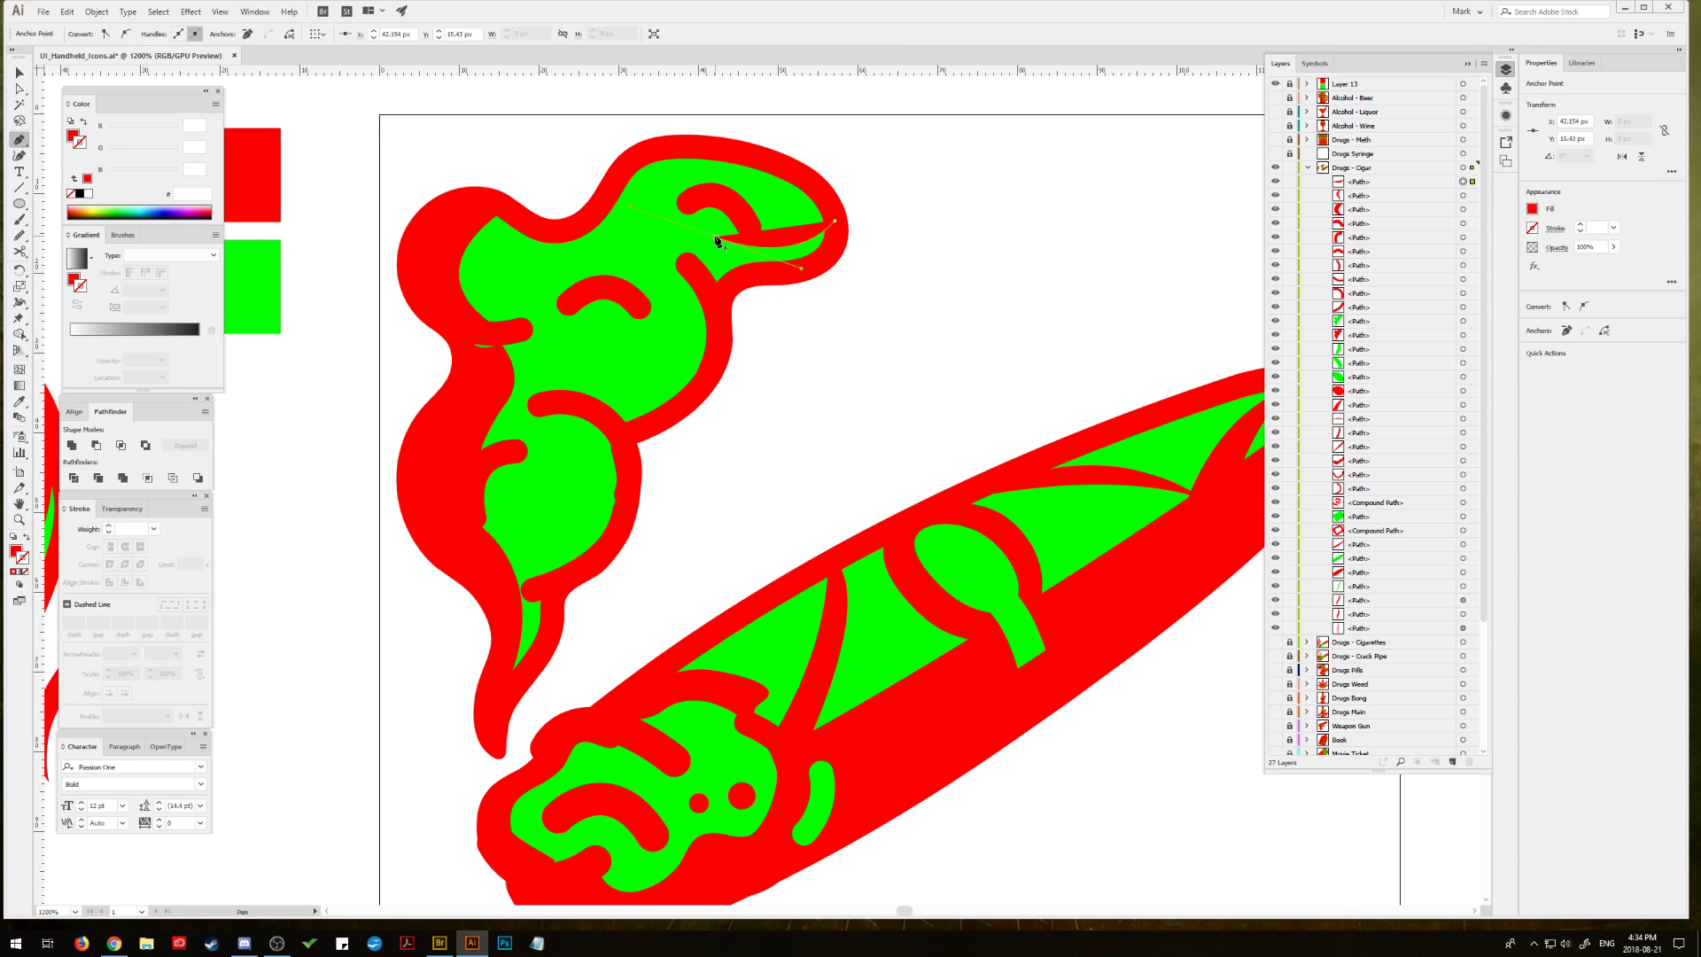
{"action": "left_click_drag", "start_coordinate": [690, 265], "coordinate": [826, 284]}
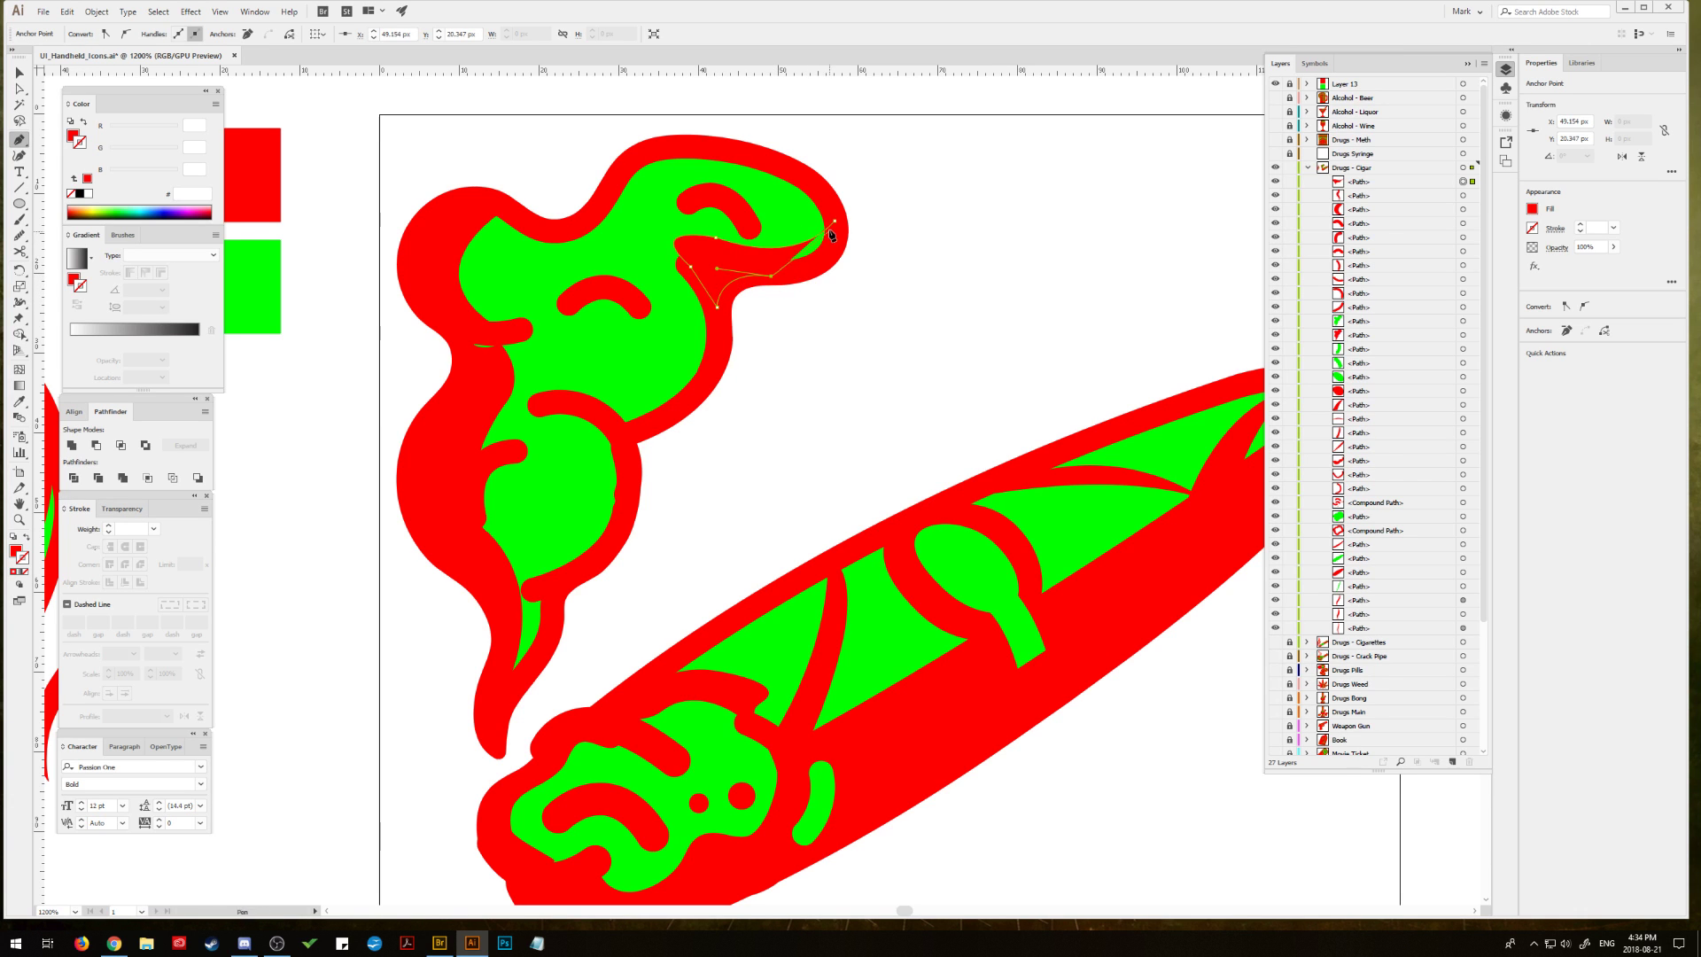
{"action": "left_click_drag", "start_coordinate": [834, 219], "coordinate": [825, 168]}
{"action": "left_click", "coordinate": [19, 88]}
{"action": "left_click_drag", "start_coordinate": [691, 266], "coordinate": [684, 278]}
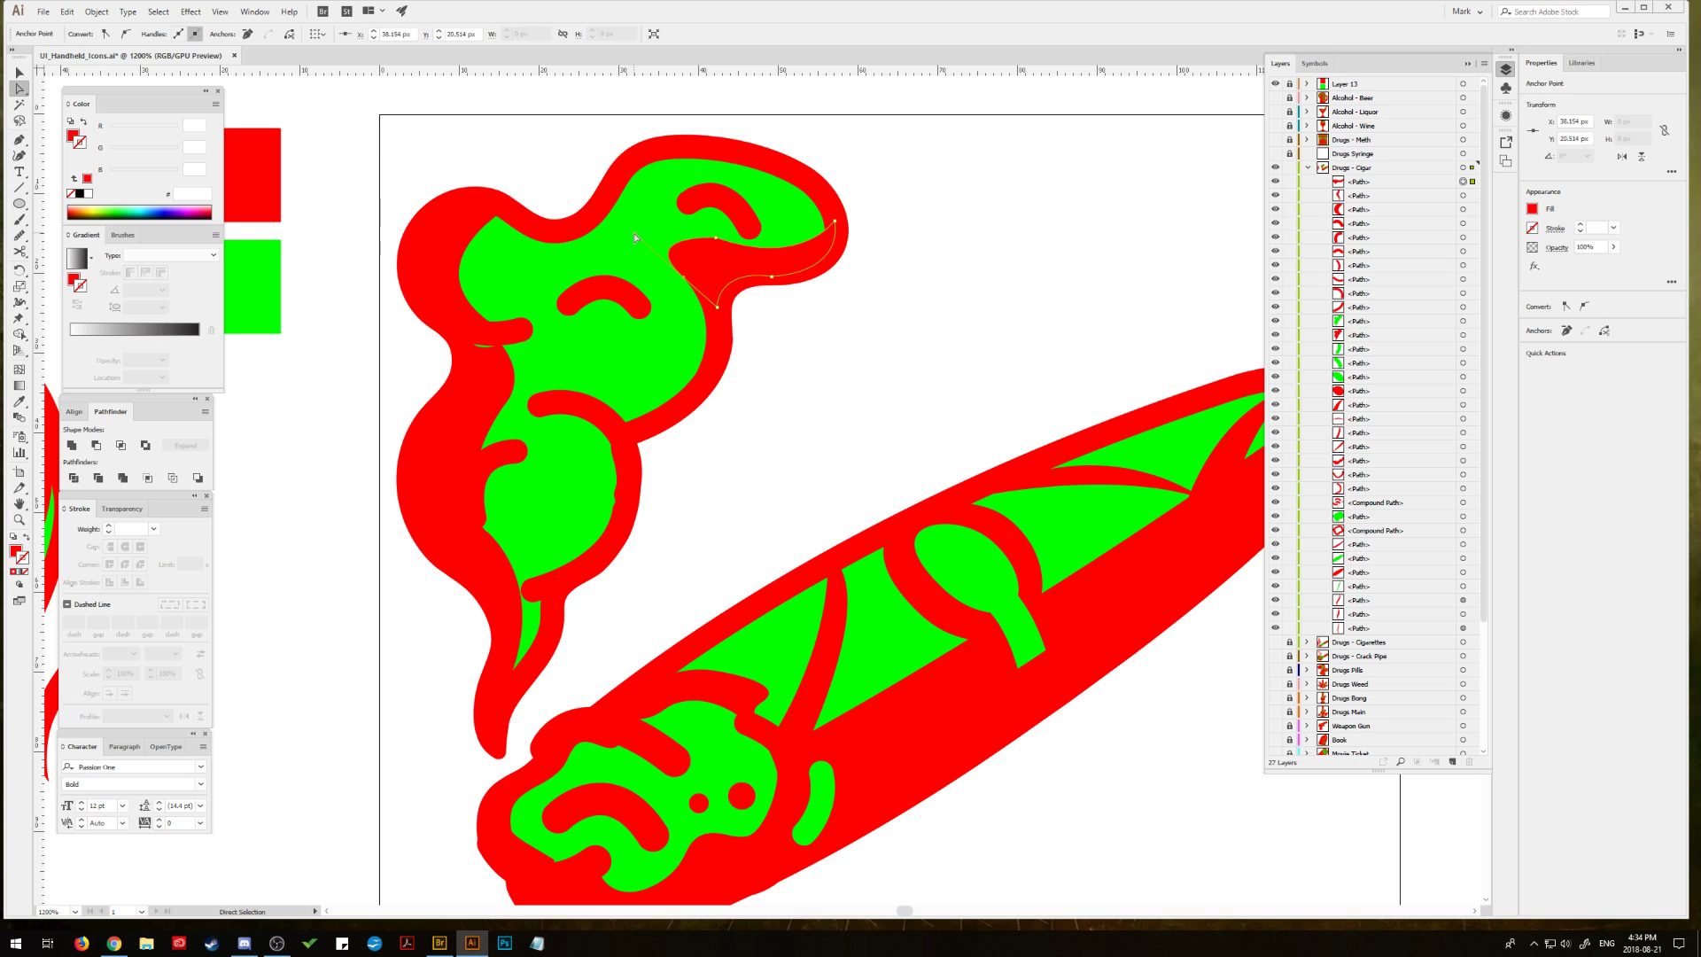
{"action": "left_click", "coordinate": [645, 223]}
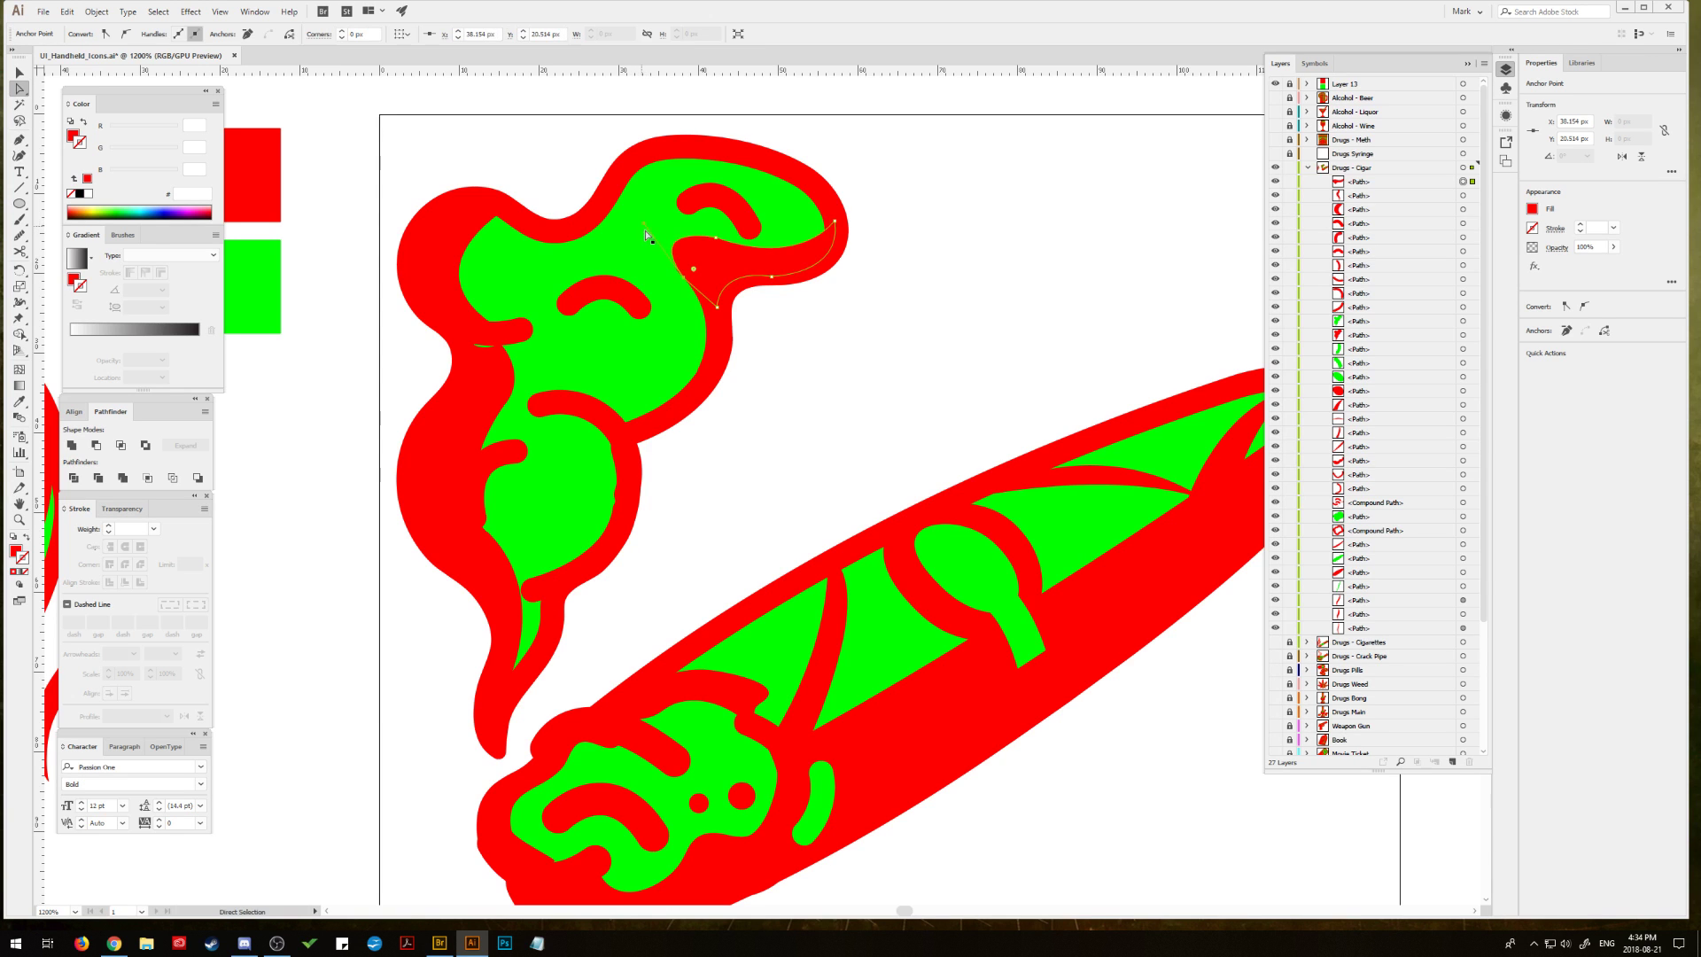
{"action": "left_click", "coordinate": [888, 349]}
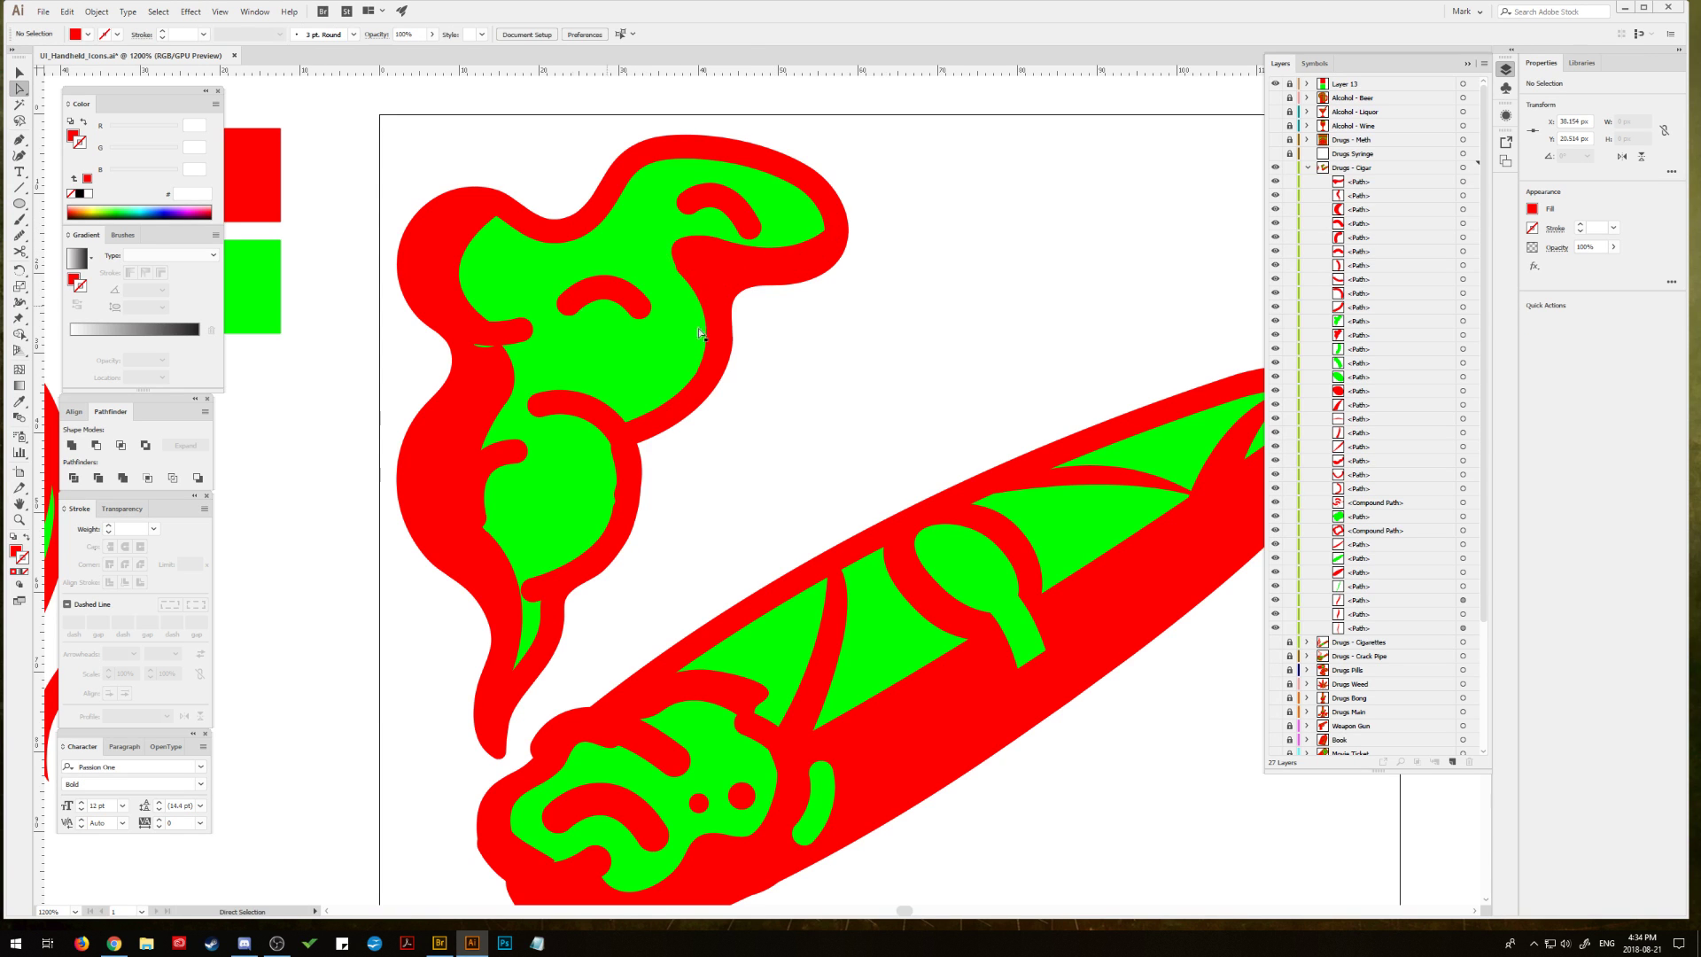
Step: Move the top end of the lower left shading shape up to close the gap beneath the upper left billow line
{"action": "left_click", "coordinate": [478, 341]}
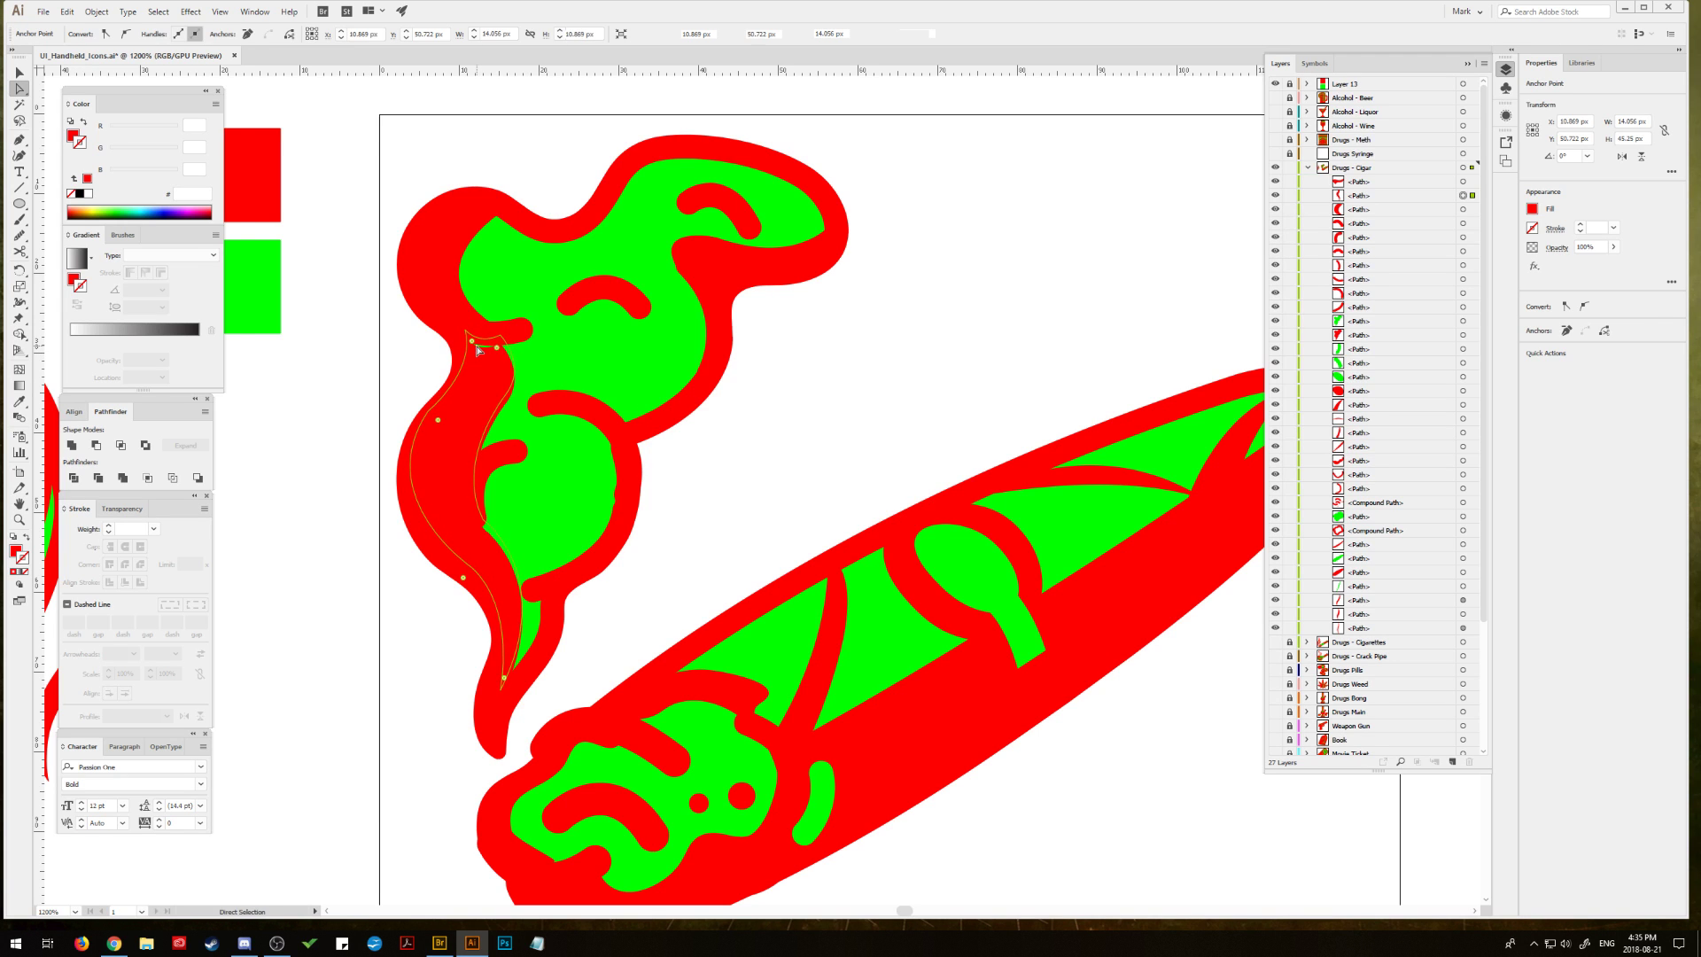
{"action": "left_click", "coordinate": [486, 358]}
{"action": "left_click", "coordinate": [501, 348]}
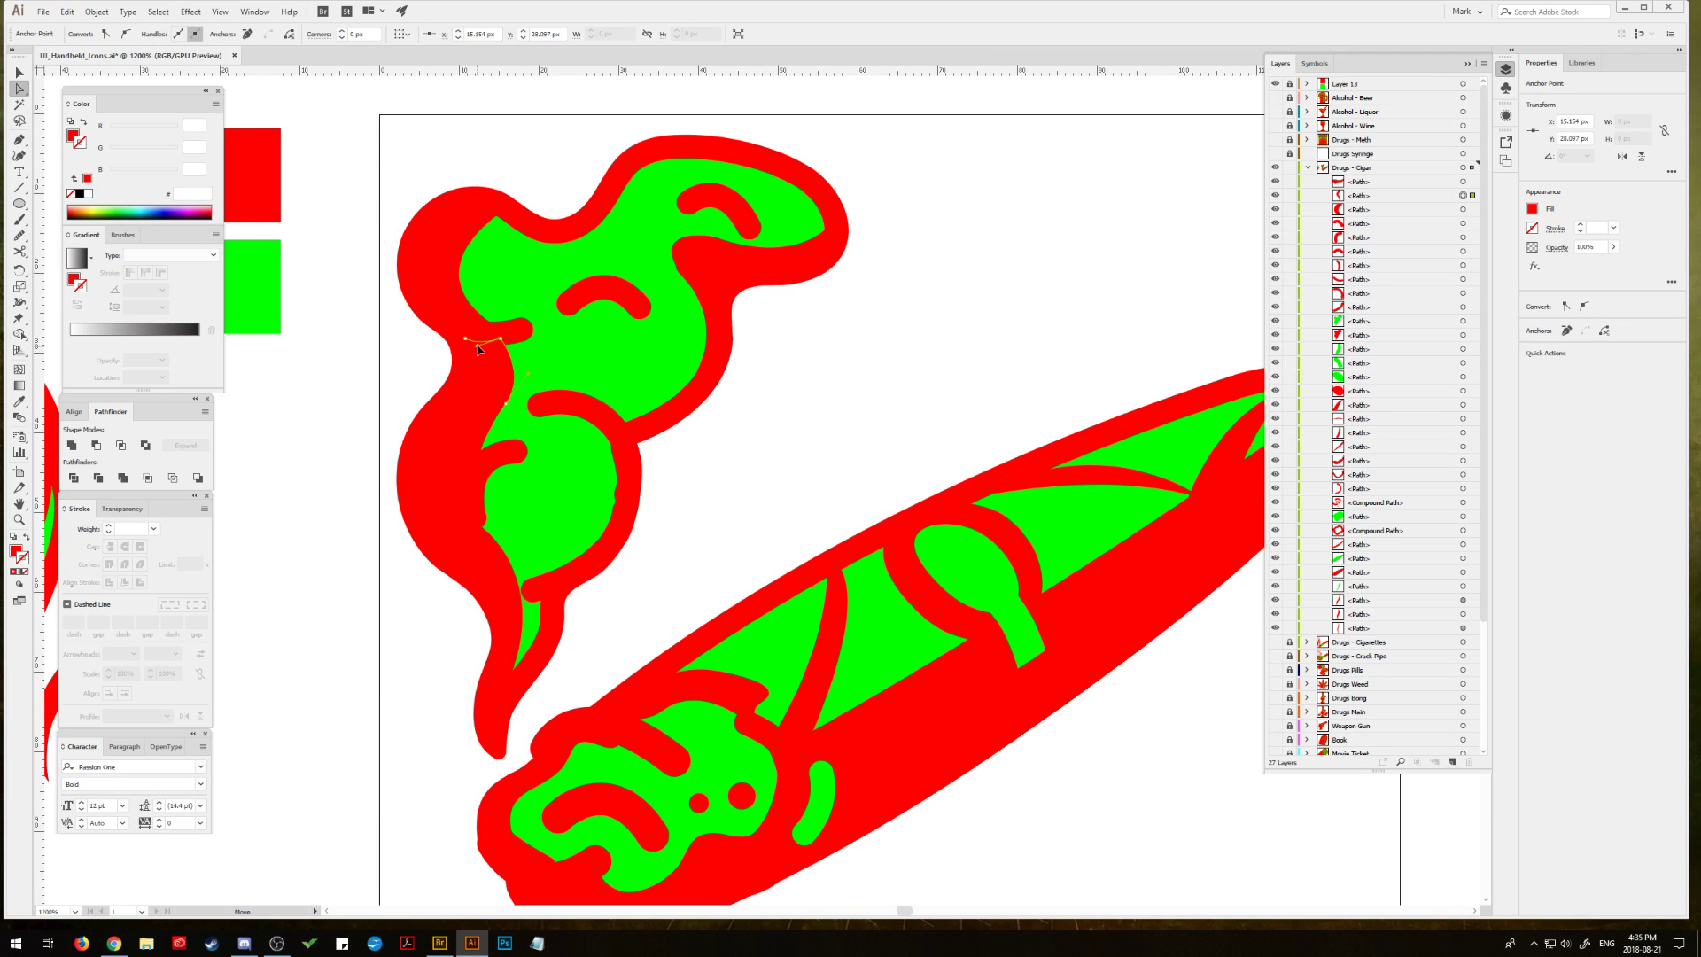
{"action": "left_click", "coordinate": [465, 489]}
{"action": "left_click", "coordinate": [467, 492]}
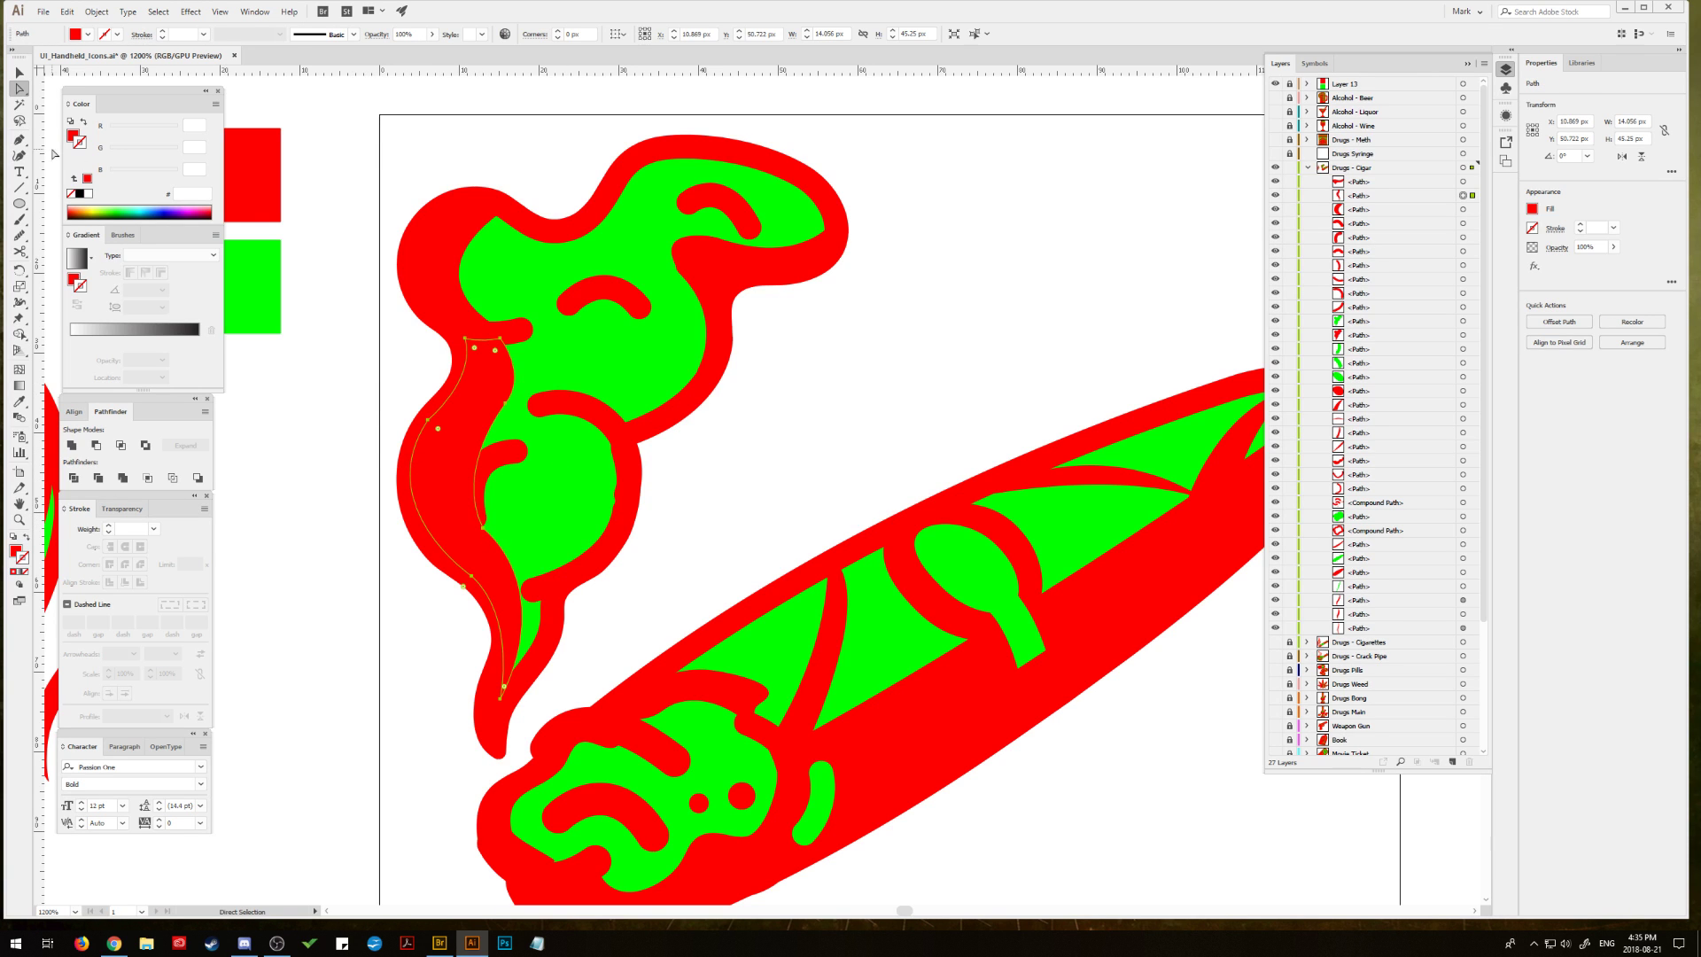
{"action": "left_click", "coordinate": [20, 72]}
{"action": "left_click", "coordinate": [396, 467]}
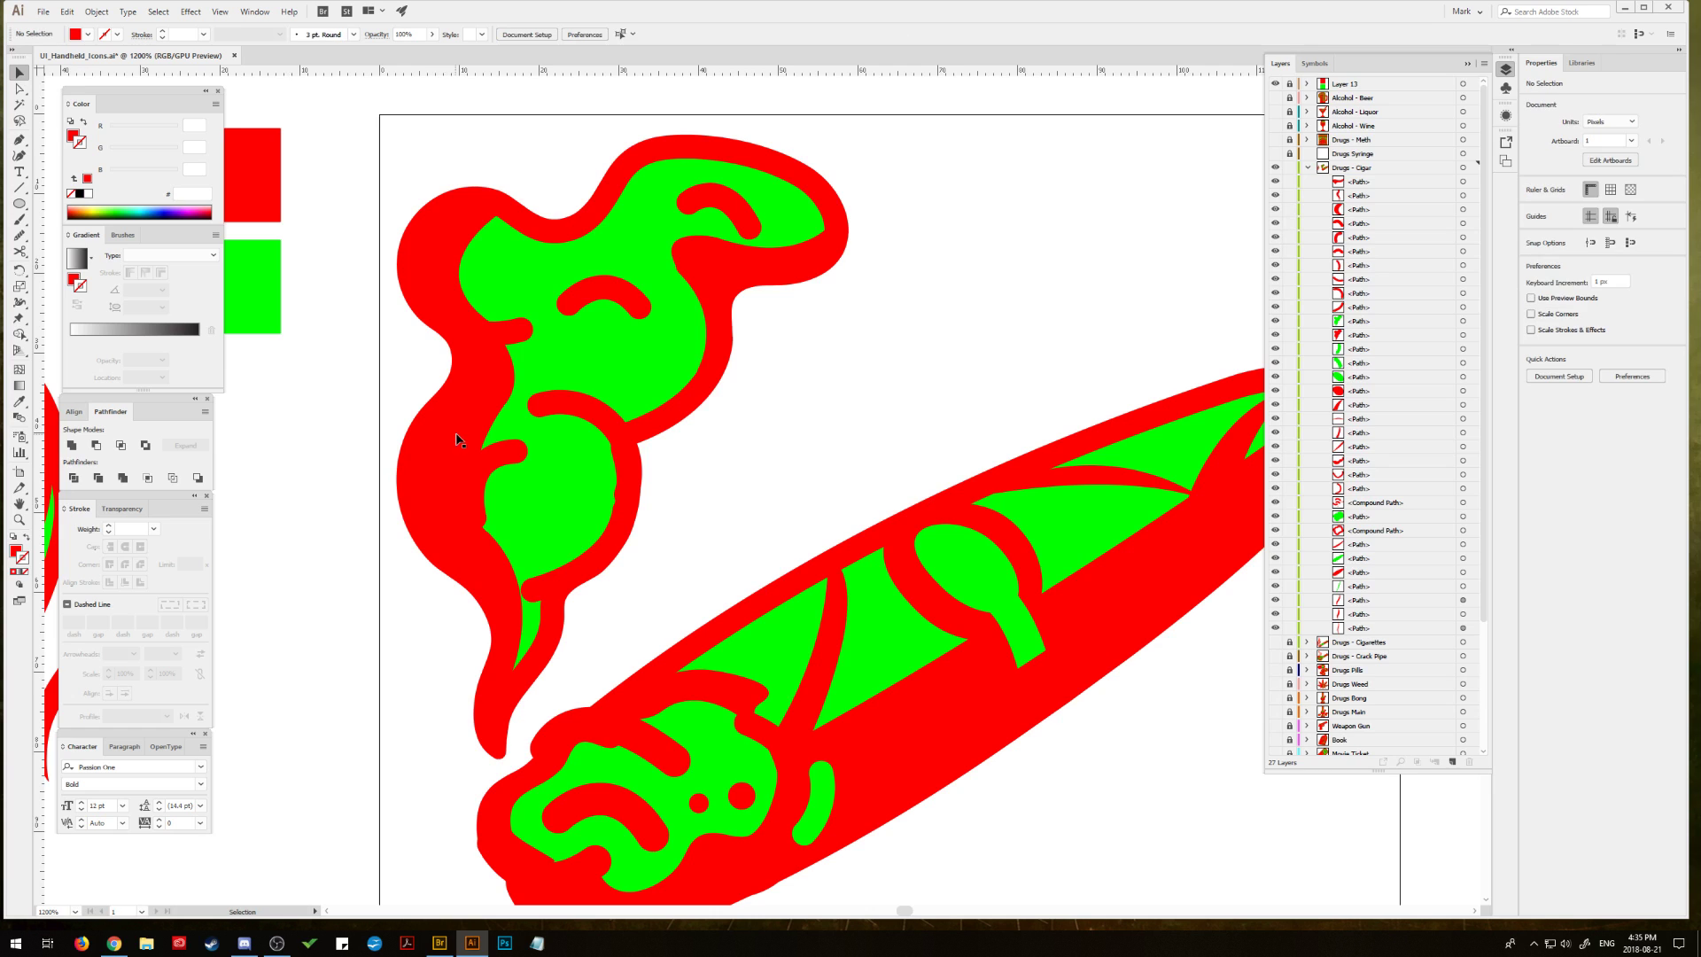
Step: Narrow the lower left shading shape slightly and reshape its inner edge by repositioning its upper anchor points
{"action": "left_click", "coordinate": [458, 439]}
{"action": "left_click_drag", "start_coordinate": [523, 524], "coordinate": [517, 524]}
{"action": "left_click", "coordinate": [19, 89]}
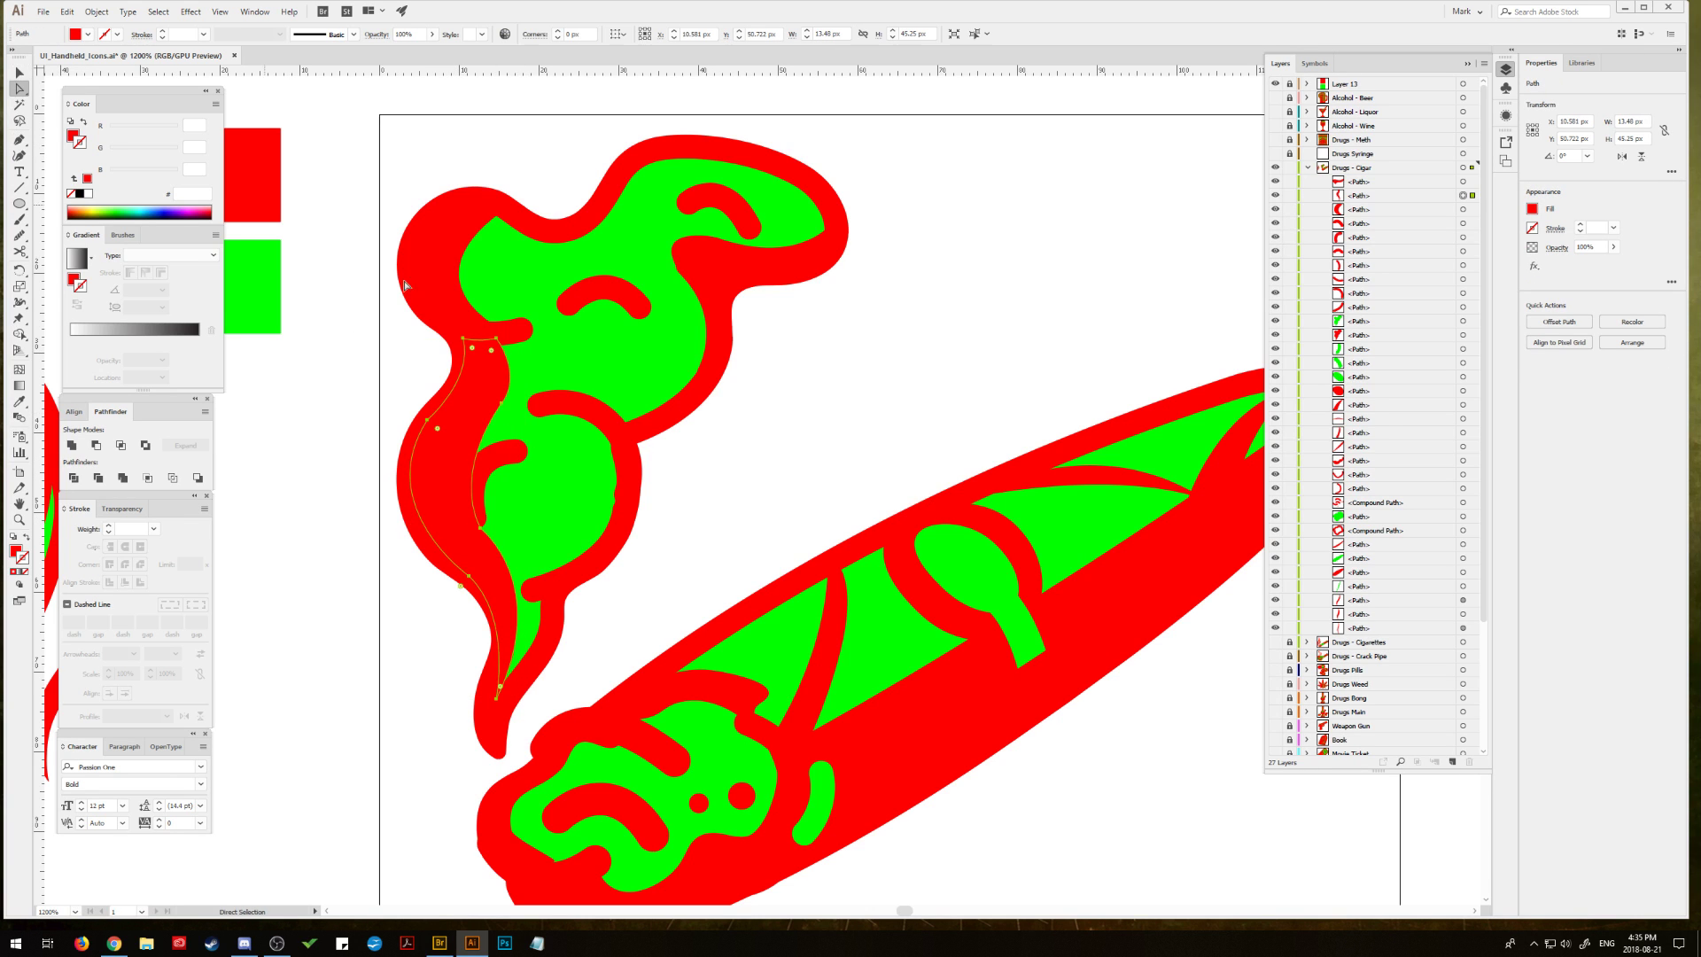
{"action": "left_click_drag", "start_coordinate": [498, 344], "coordinate": [502, 338]}
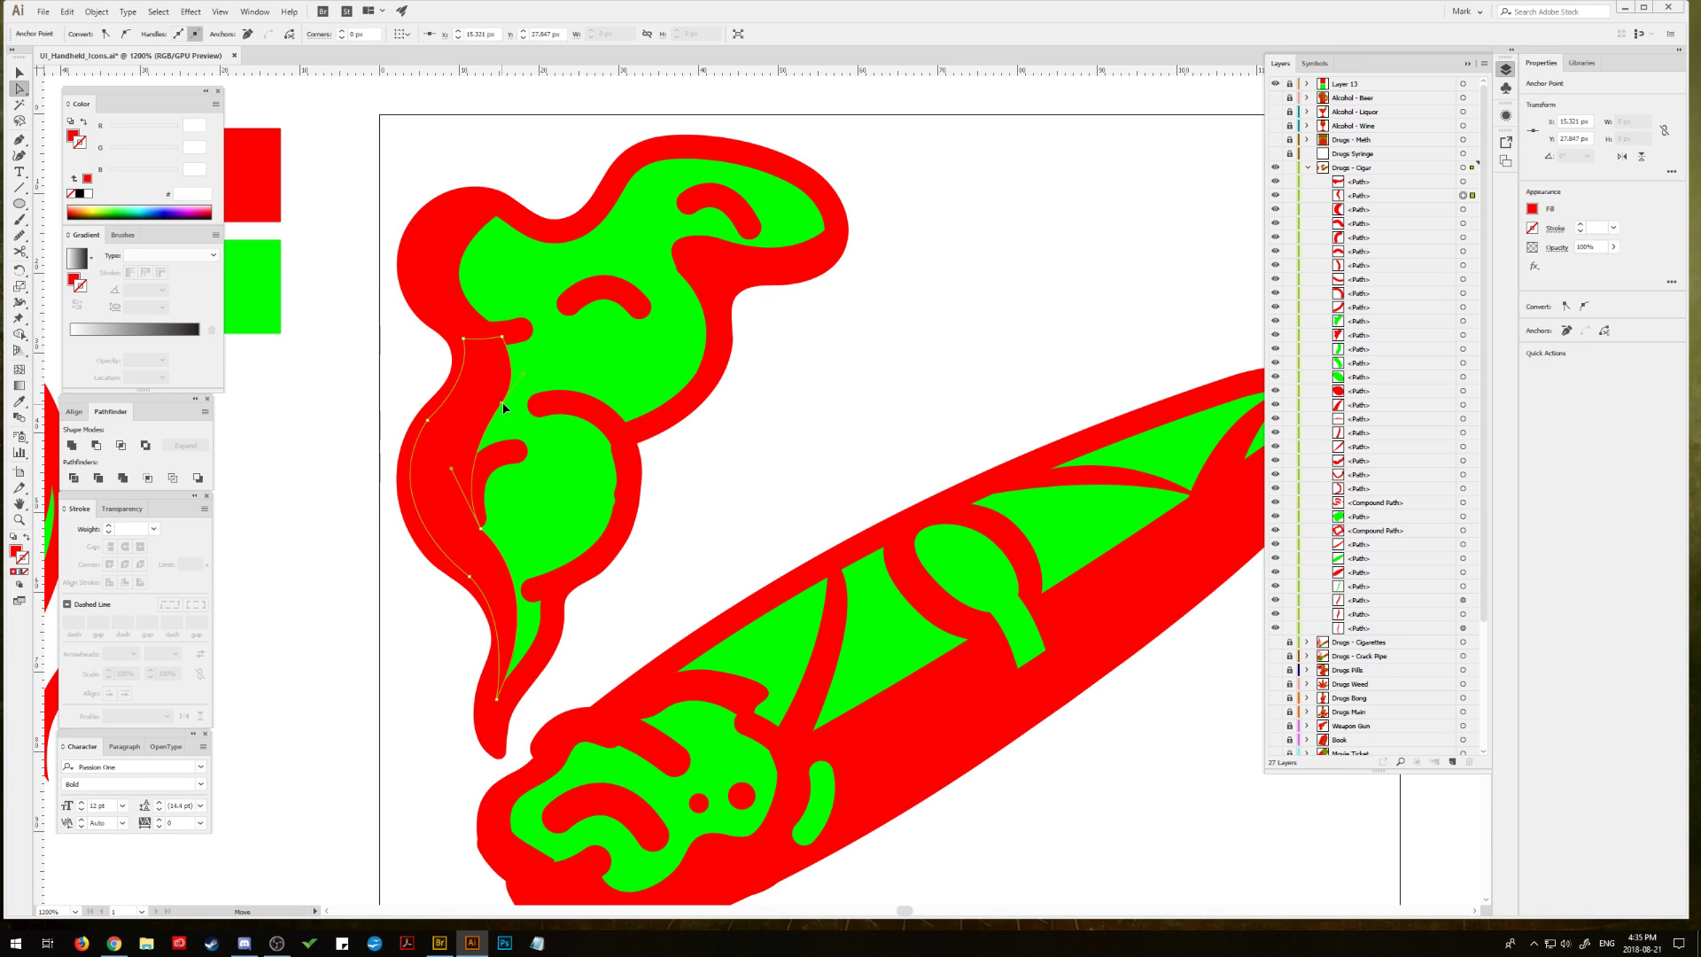
{"action": "left_click_drag", "start_coordinate": [496, 407], "coordinate": [438, 469]}
{"action": "left_click", "coordinate": [245, 376]}
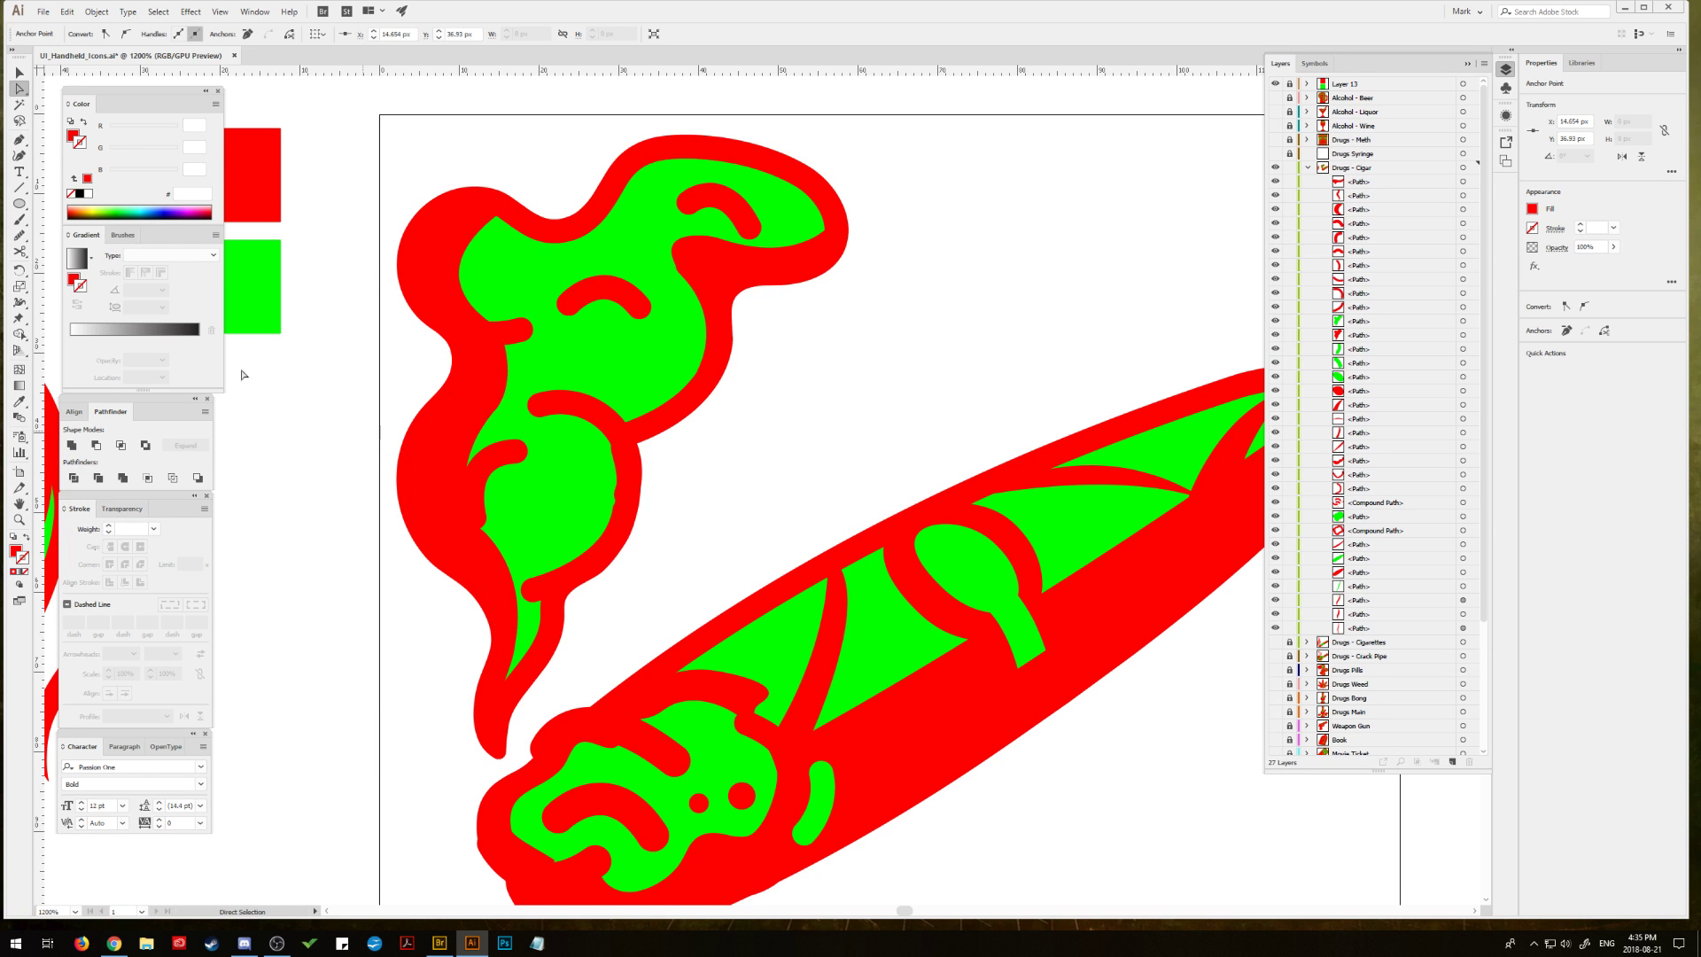
Step: Subtract the smoke's green interior shape from its red outline shape with Minus Front
{"action": "left_click_drag", "start_coordinate": [567, 408], "coordinate": [627, 419]}
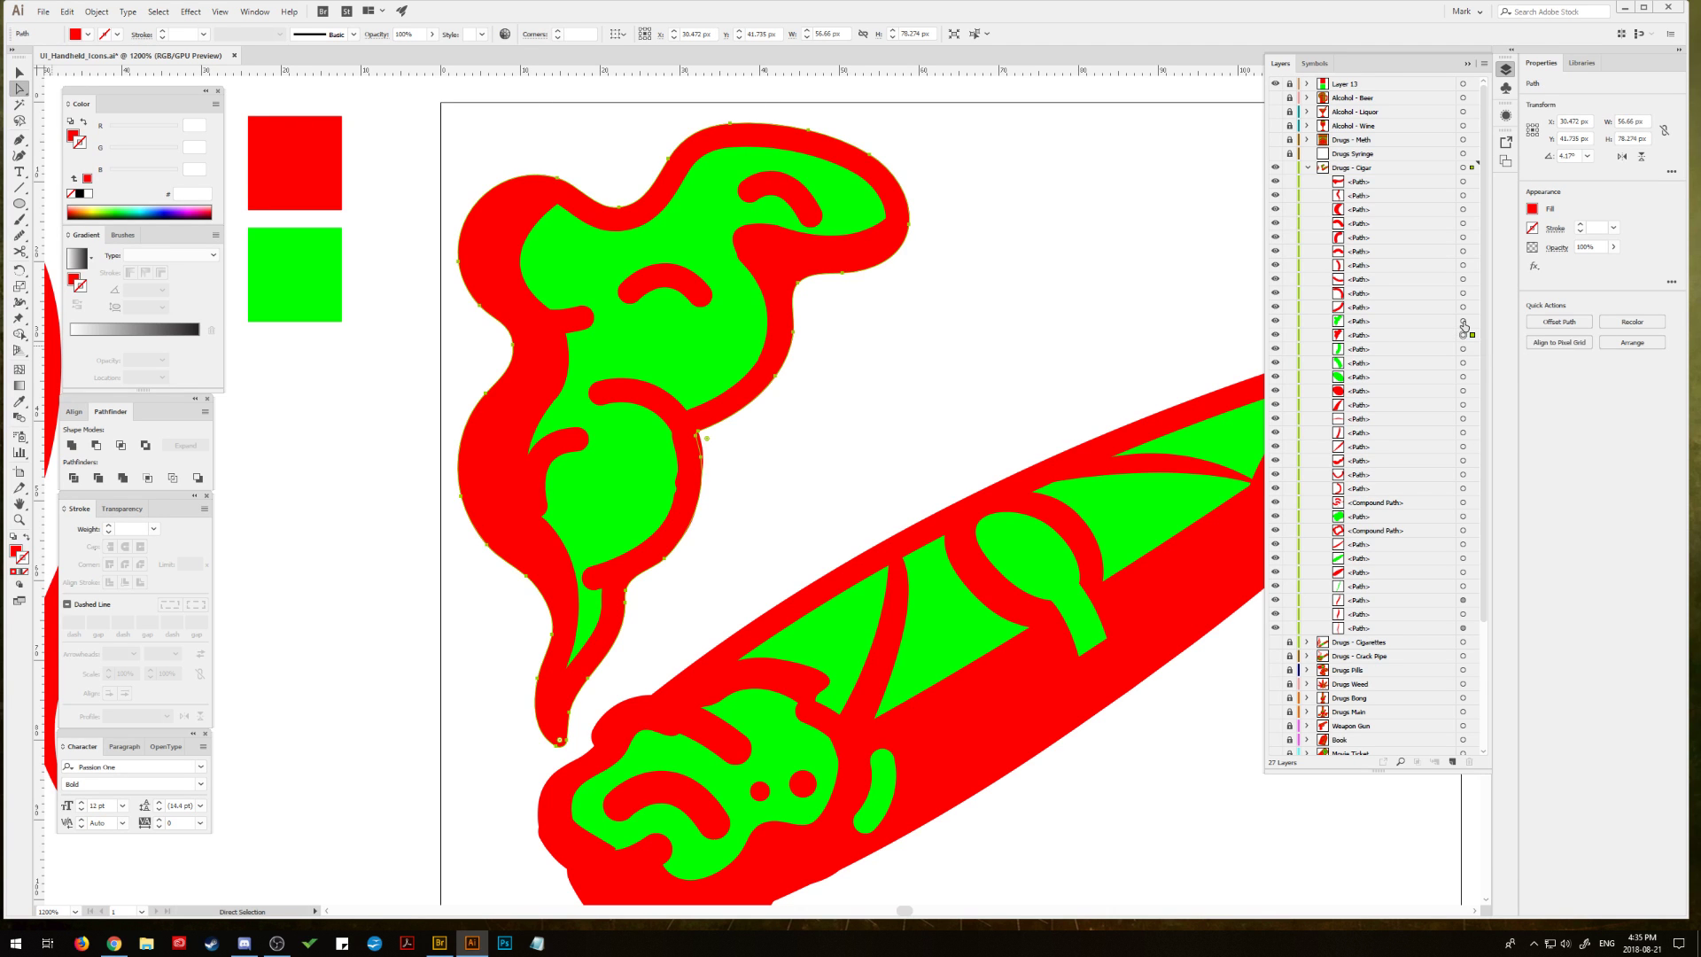
{"action": "left_click", "coordinate": [1463, 322]}
{"action": "left_click", "coordinate": [1463, 336], "text": "shift"}
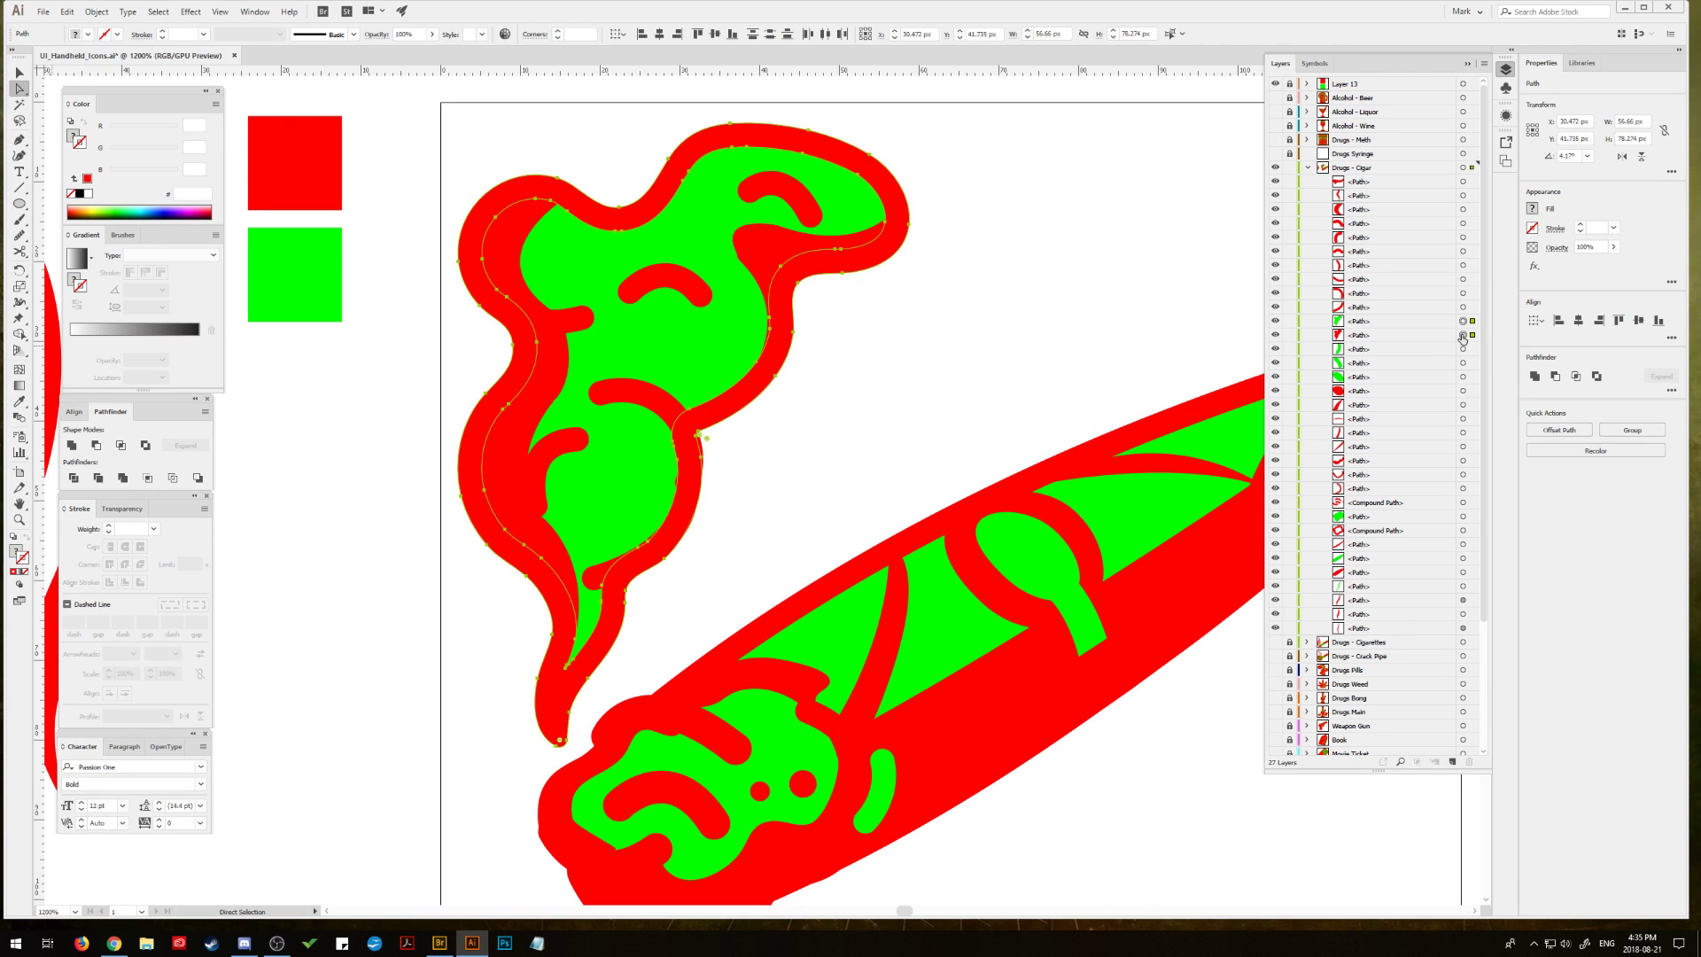
{"action": "left_click", "coordinate": [94, 447]}
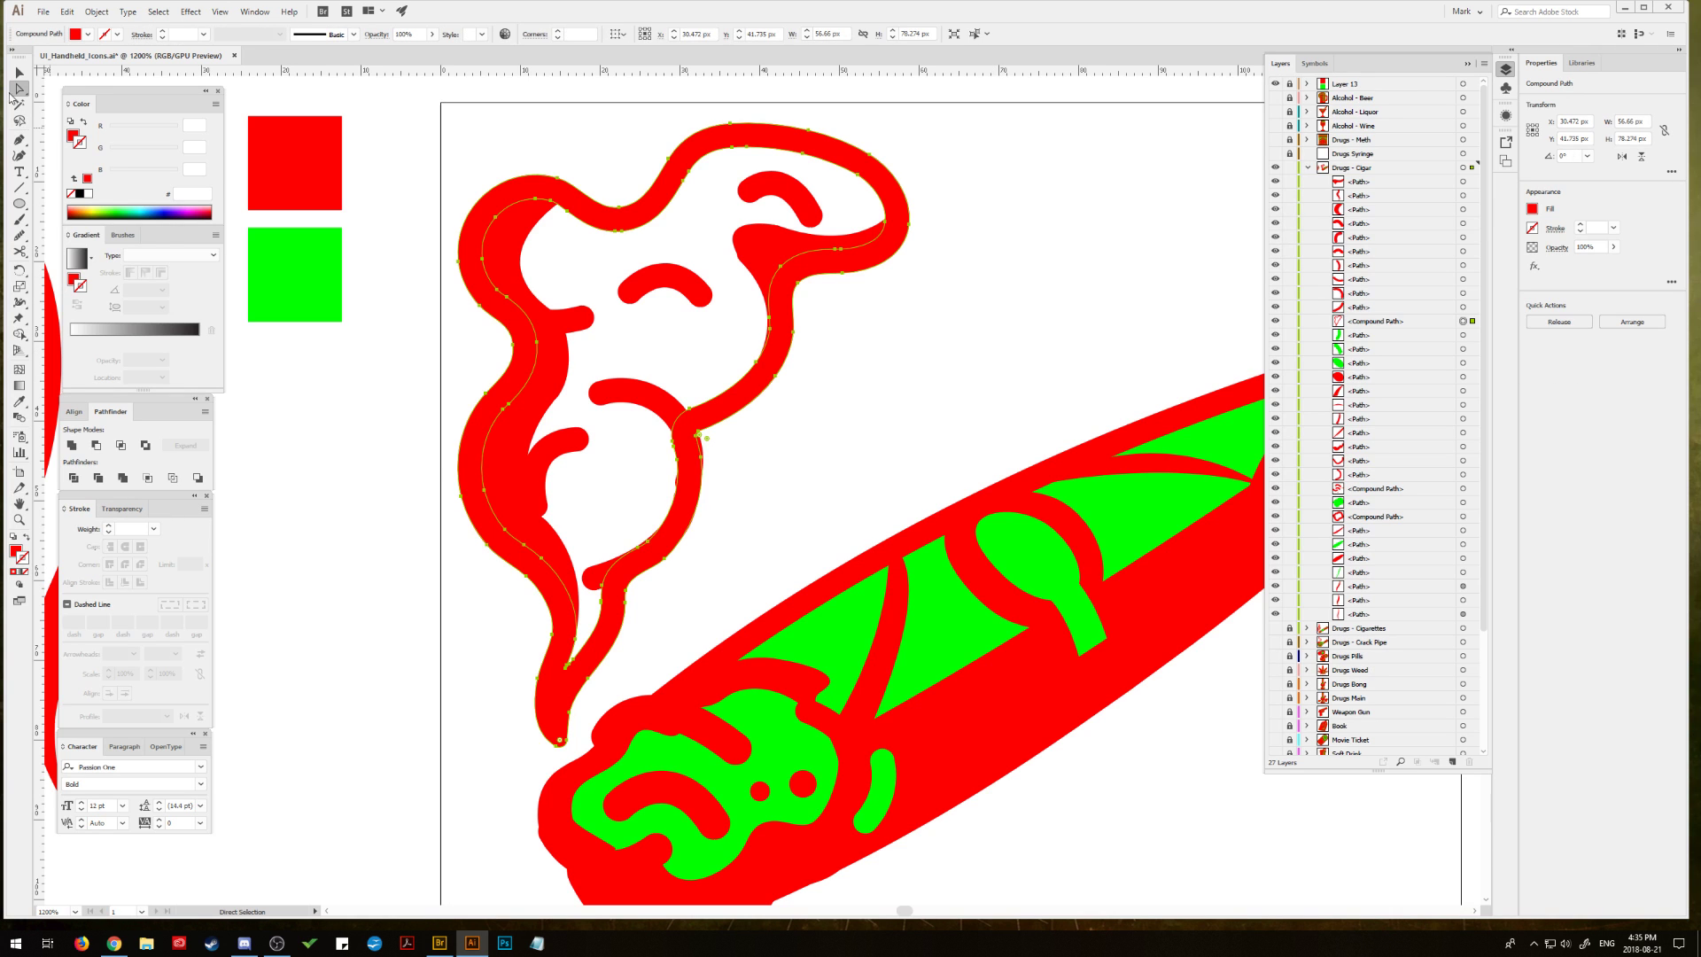
{"action": "left_click", "coordinate": [19, 72]}
{"action": "left_click", "coordinate": [929, 396]}
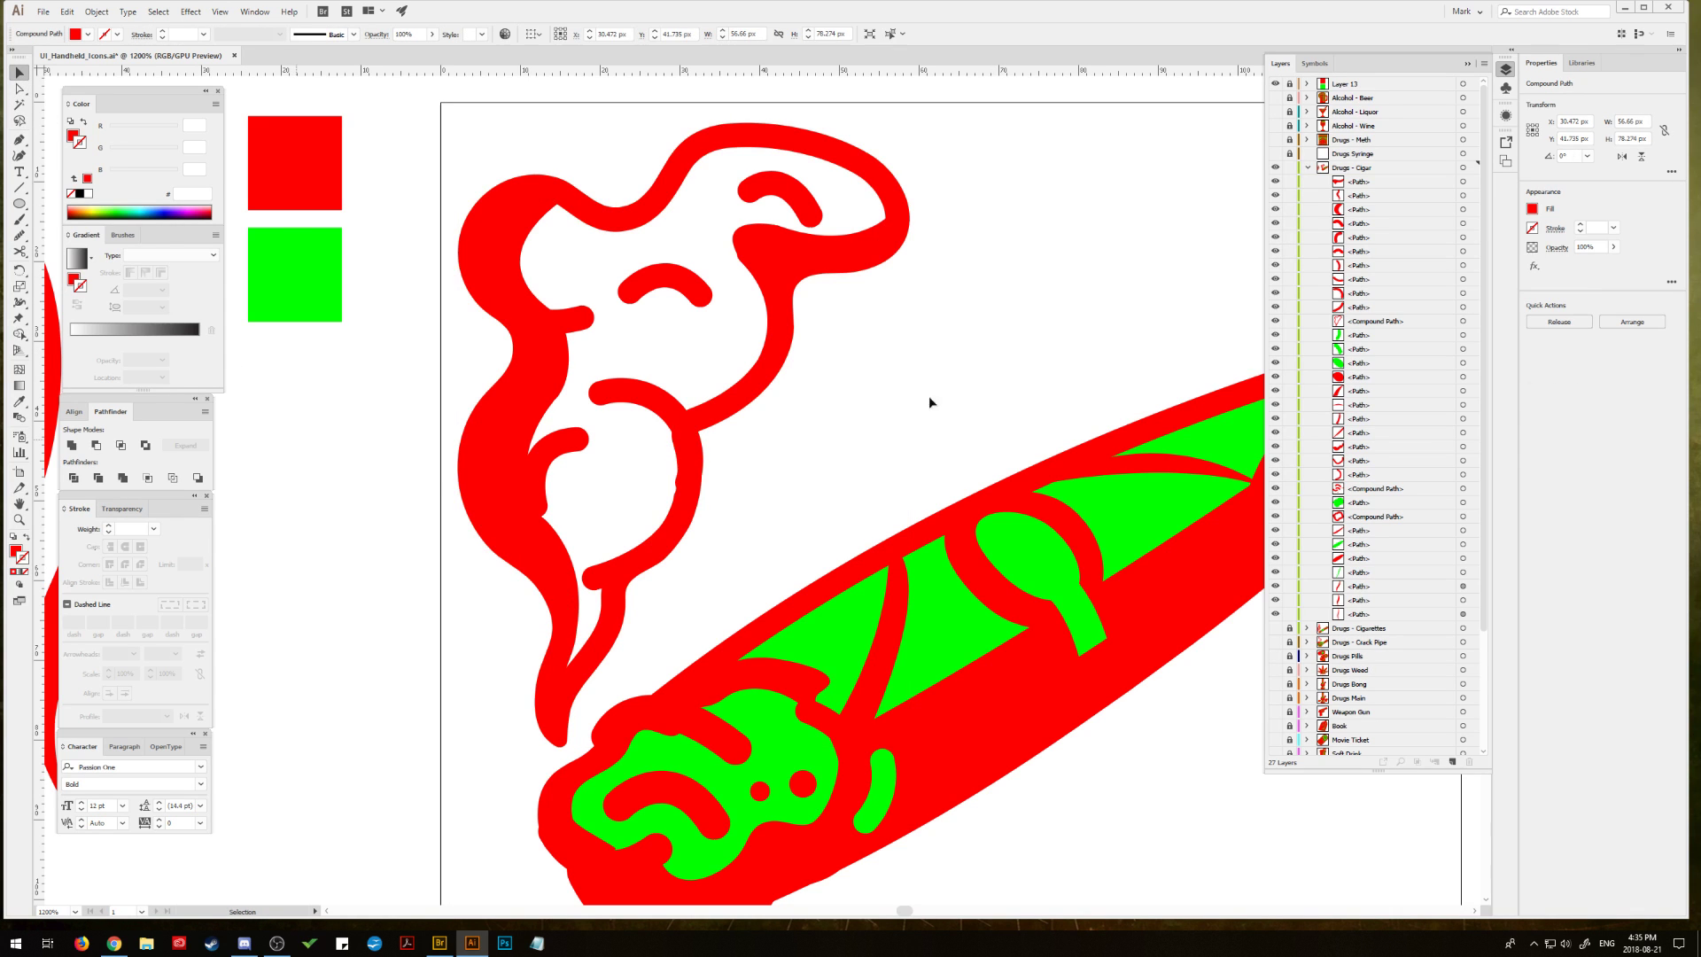
Step: Select the smoke's red outline, billow strokes and shading shapes together and try to unite them into one expanded compound shape
{"action": "left_click", "coordinate": [1463, 321]}
{"action": "left_click", "coordinate": [1462, 307], "text": "shift"}
{"action": "left_click", "coordinate": [1462, 293], "text": "shift"}
{"action": "left_click", "coordinate": [1462, 279], "text": "shift"}
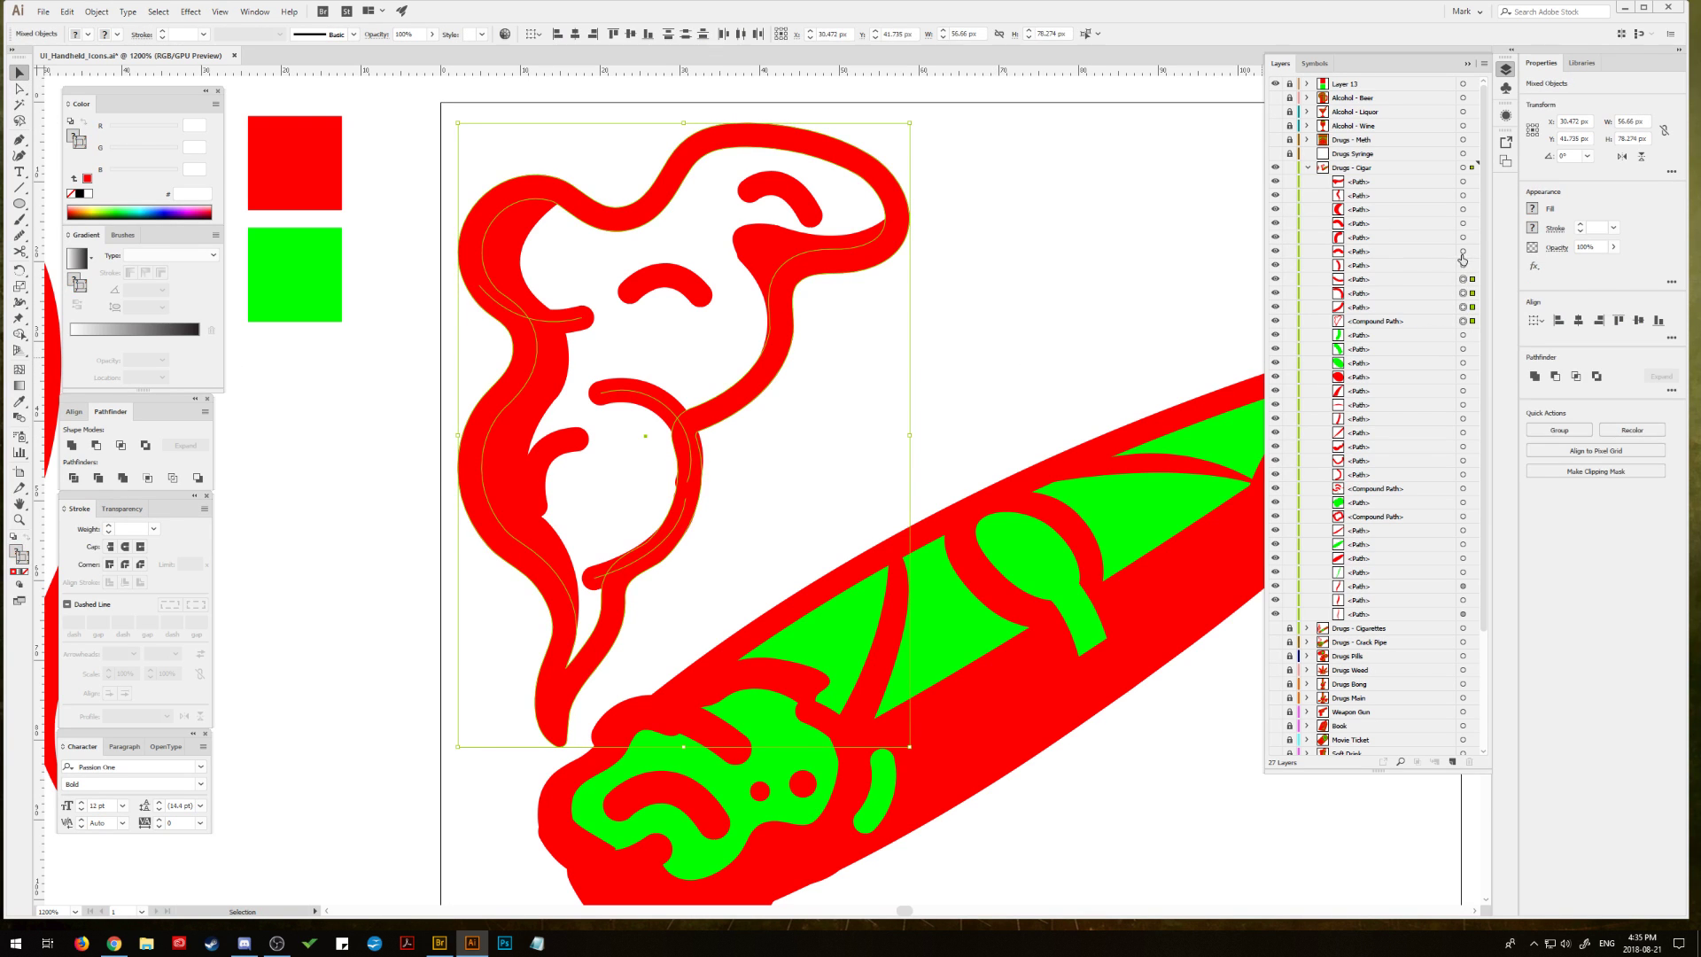
{"action": "left_click", "coordinate": [1462, 265], "text": "shift"}
{"action": "left_click", "coordinate": [1463, 252], "text": "shift"}
{"action": "left_click", "coordinate": [1462, 238], "text": "shift"}
{"action": "left_click", "coordinate": [1463, 209], "text": "shift"}
{"action": "left_click", "coordinate": [1462, 223], "text": "shift"}
{"action": "left_click", "coordinate": [1463, 195], "text": "shift"}
{"action": "left_click", "coordinate": [1462, 182], "text": "shift"}
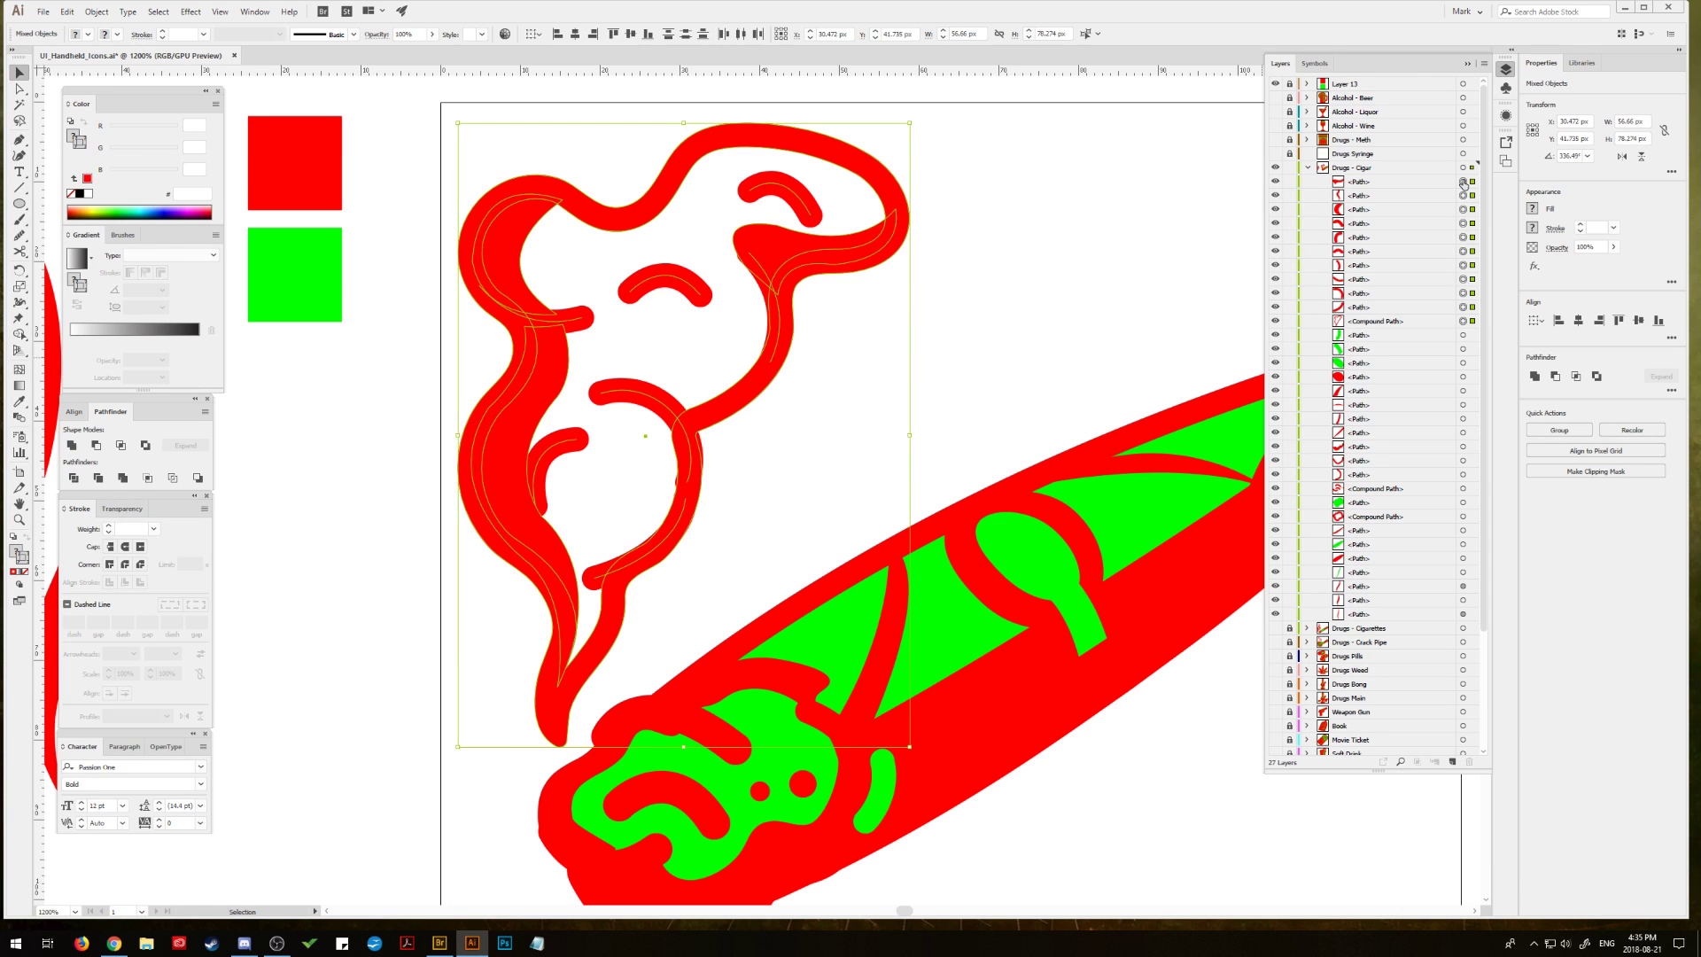
{"action": "left_click", "coordinate": [72, 445], "text": "alt"}
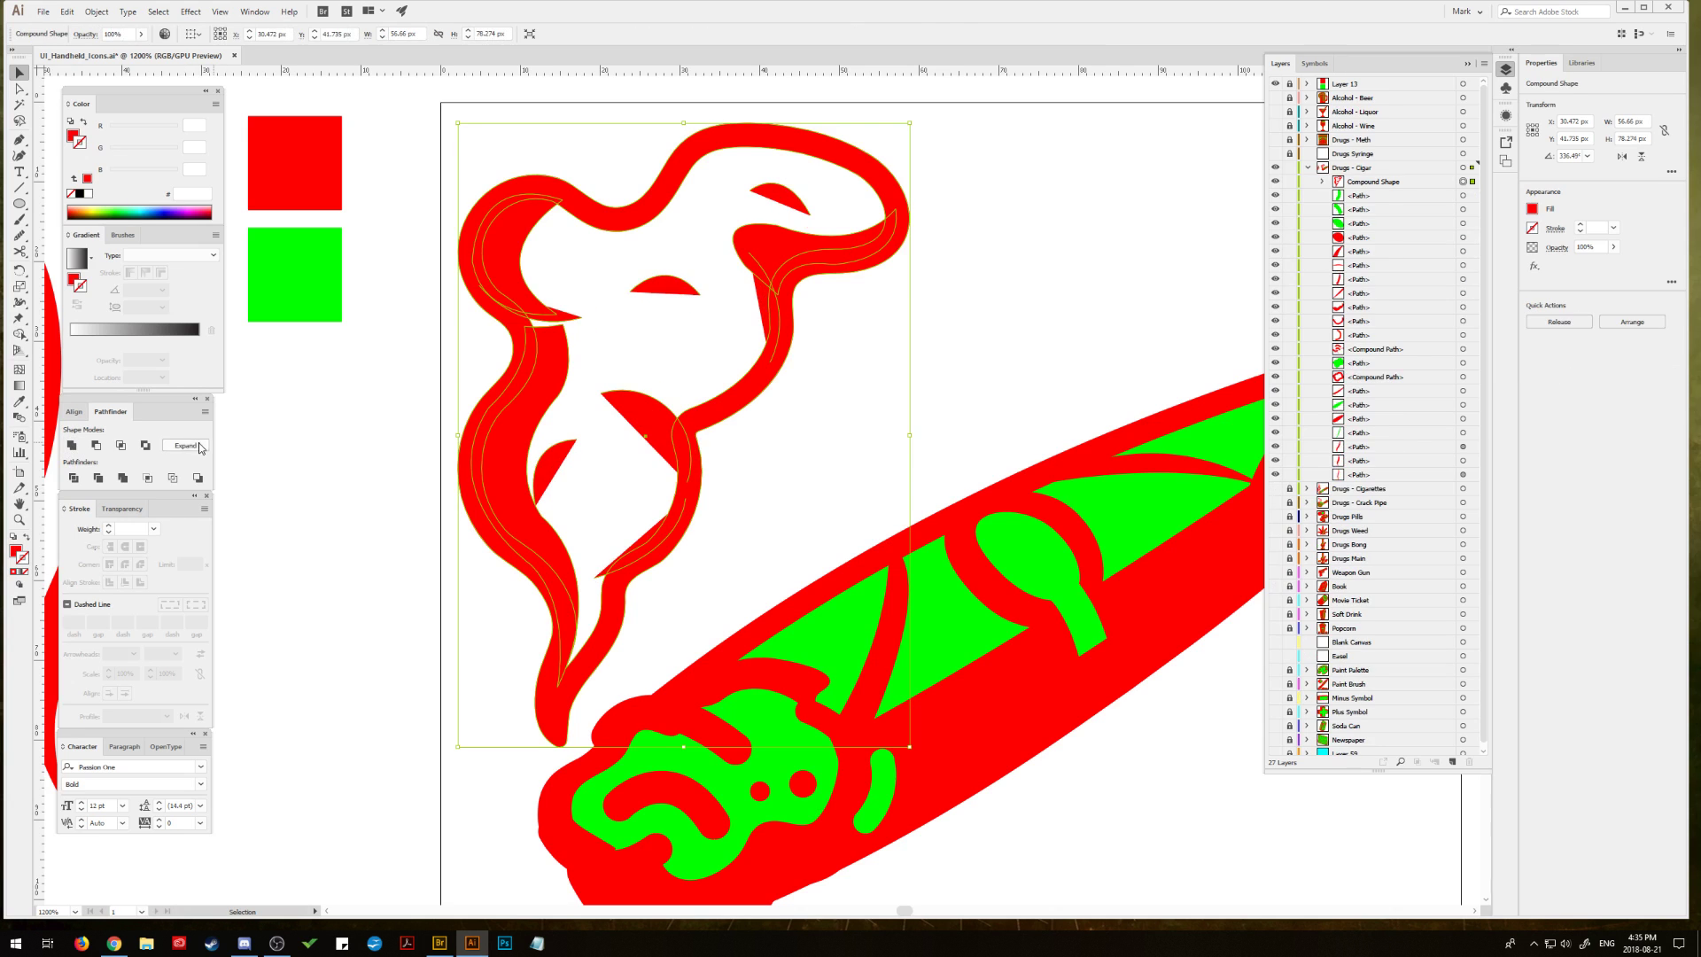
{"action": "left_click", "coordinate": [185, 446]}
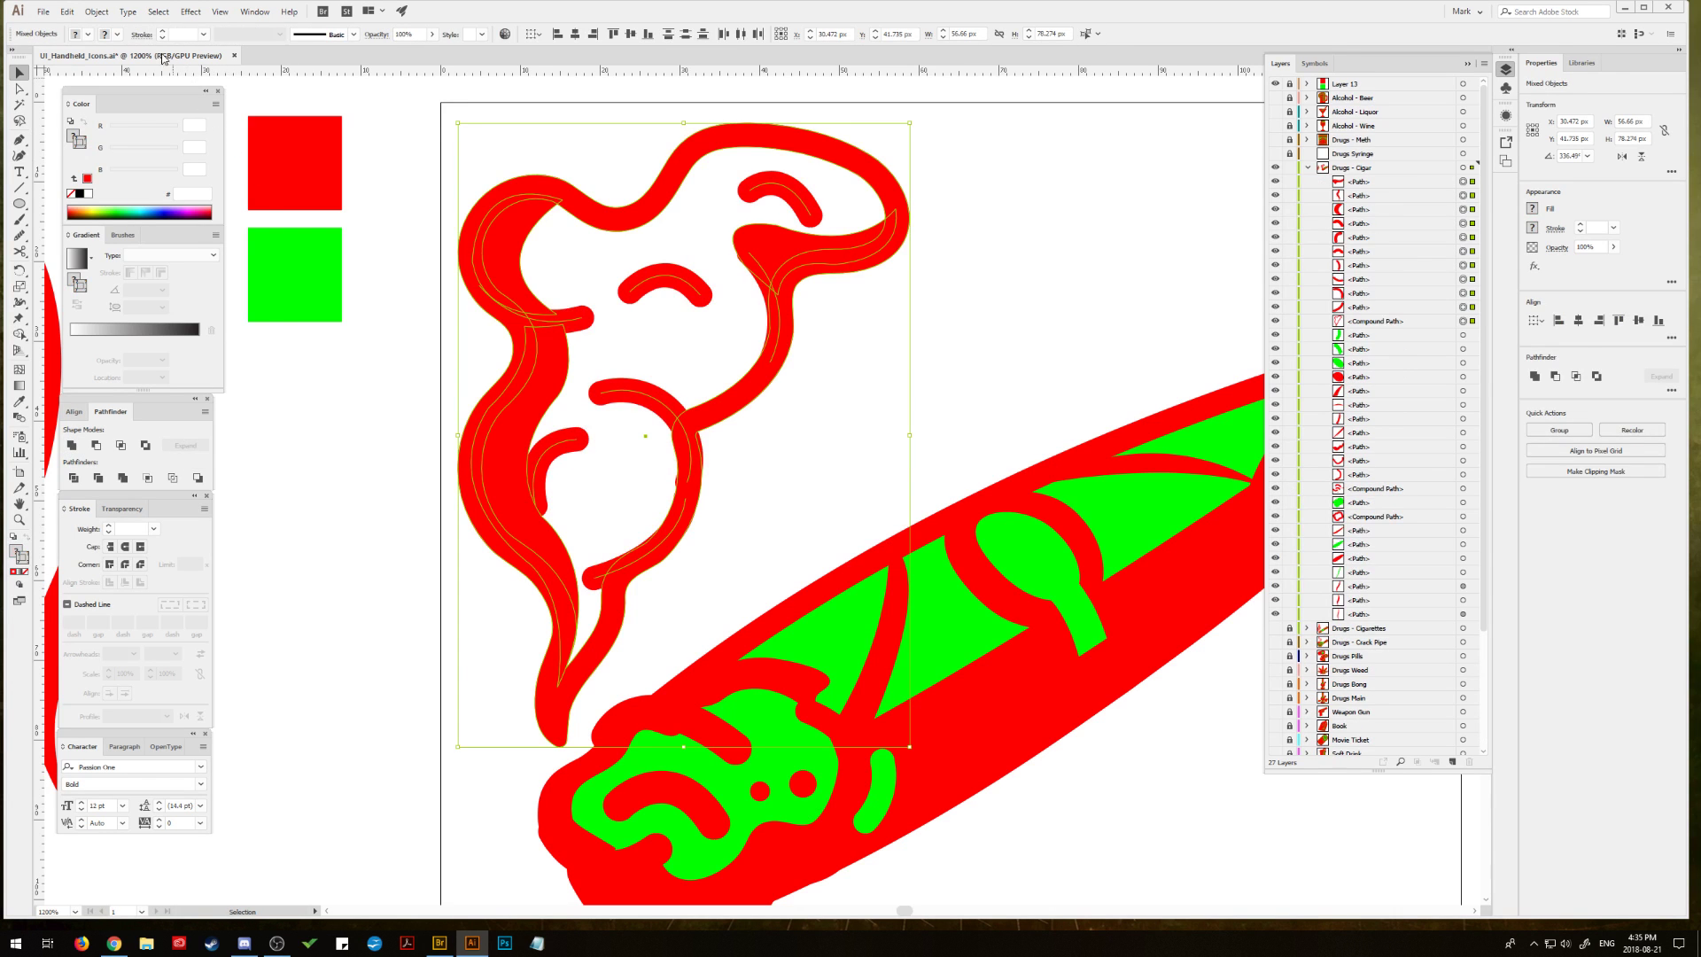
Step: Outline the strokes of the selected smoke pieces and unite everything into one expanded red shape
{"action": "left_click", "coordinate": [97, 12]}
{"action": "mouse_move", "coordinate": [155, 317]}
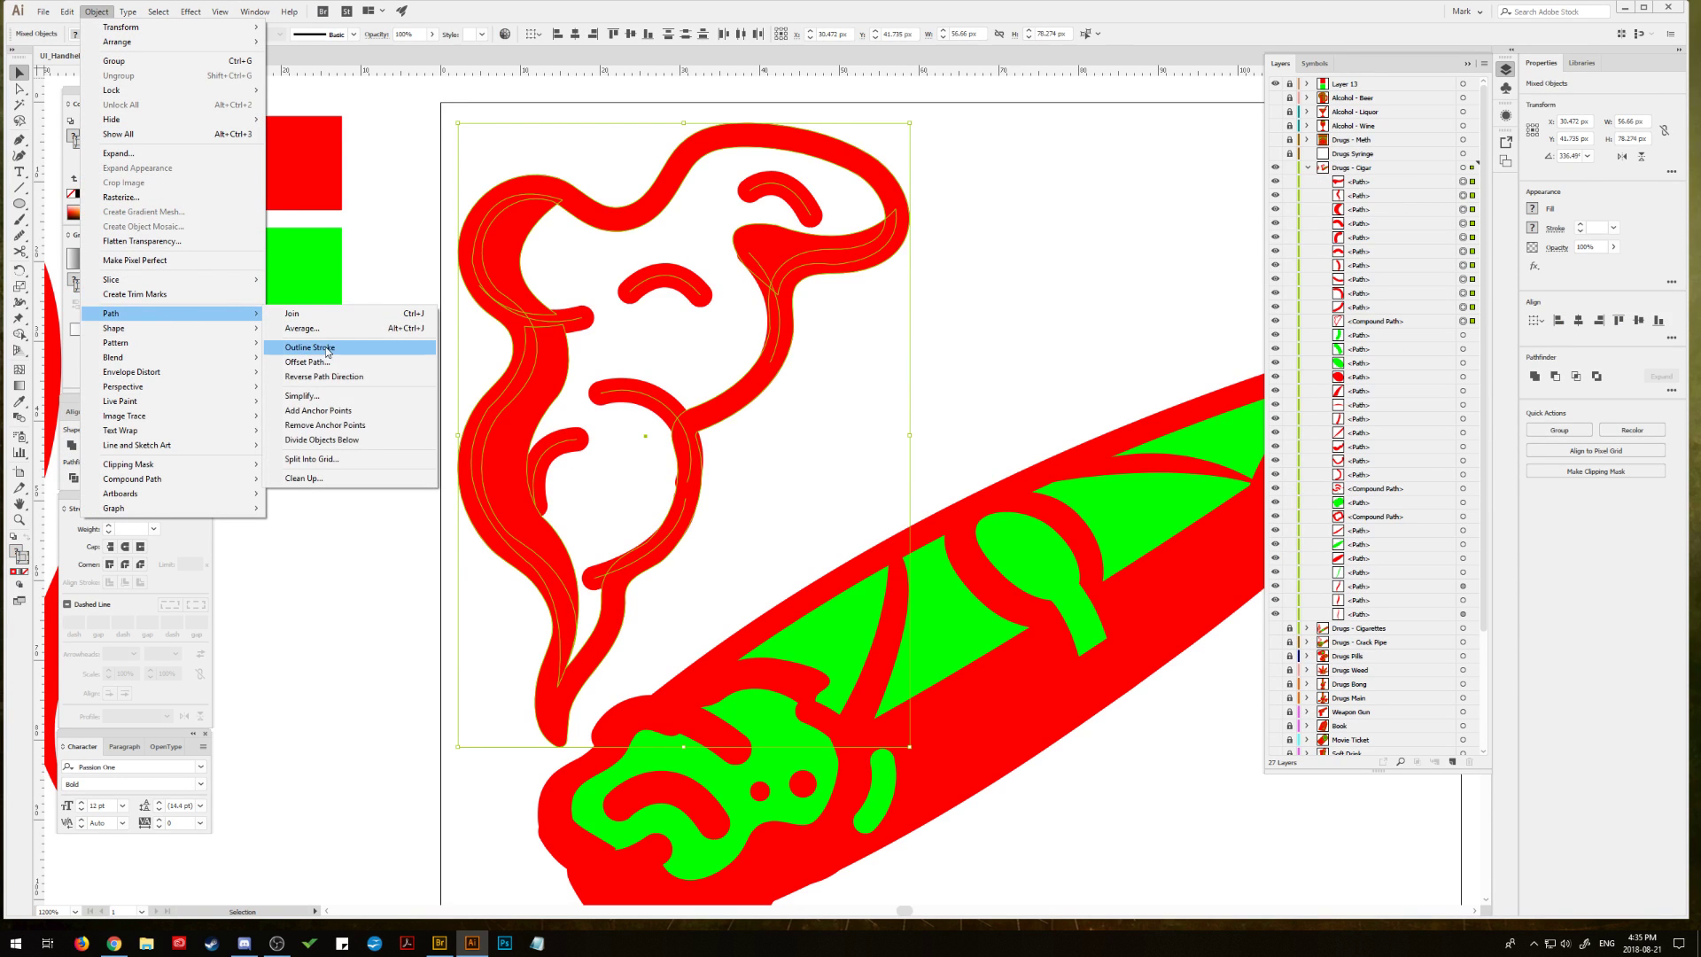
{"action": "left_click", "coordinate": [303, 351]}
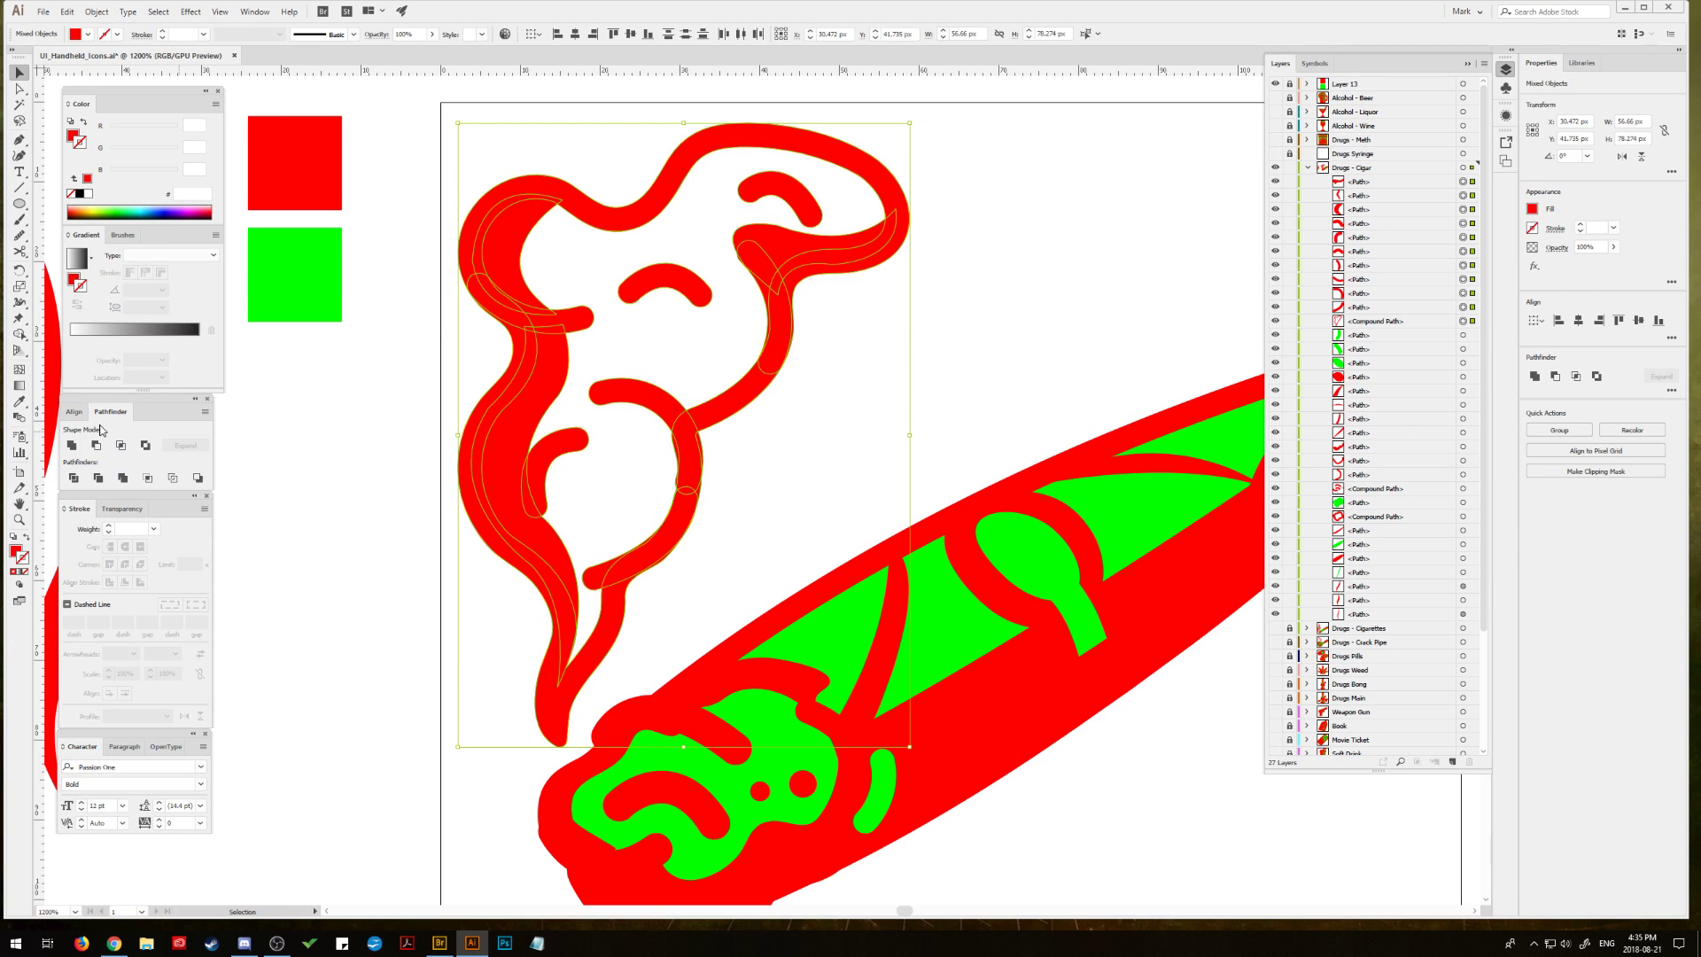
{"action": "left_click", "coordinate": [73, 446]}
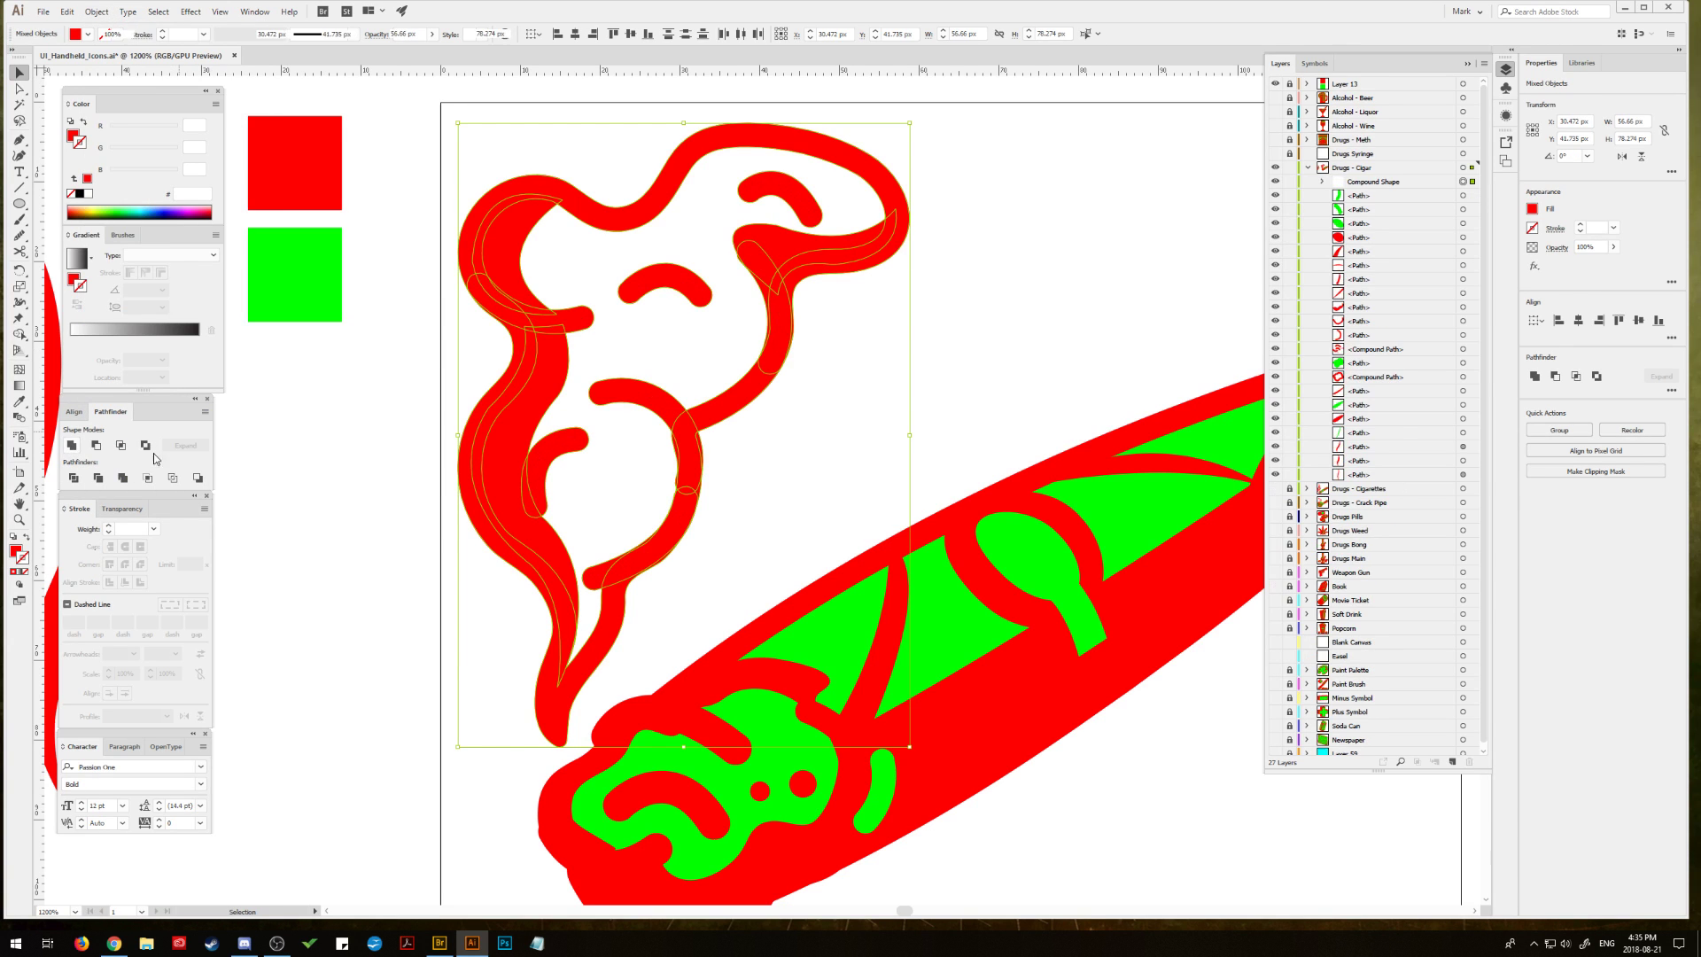
Step: Smooth the united smoke shape's inner curve in the lower billow and its outer left edge with the Smooth tool
{"action": "left_click", "coordinate": [20, 237]}
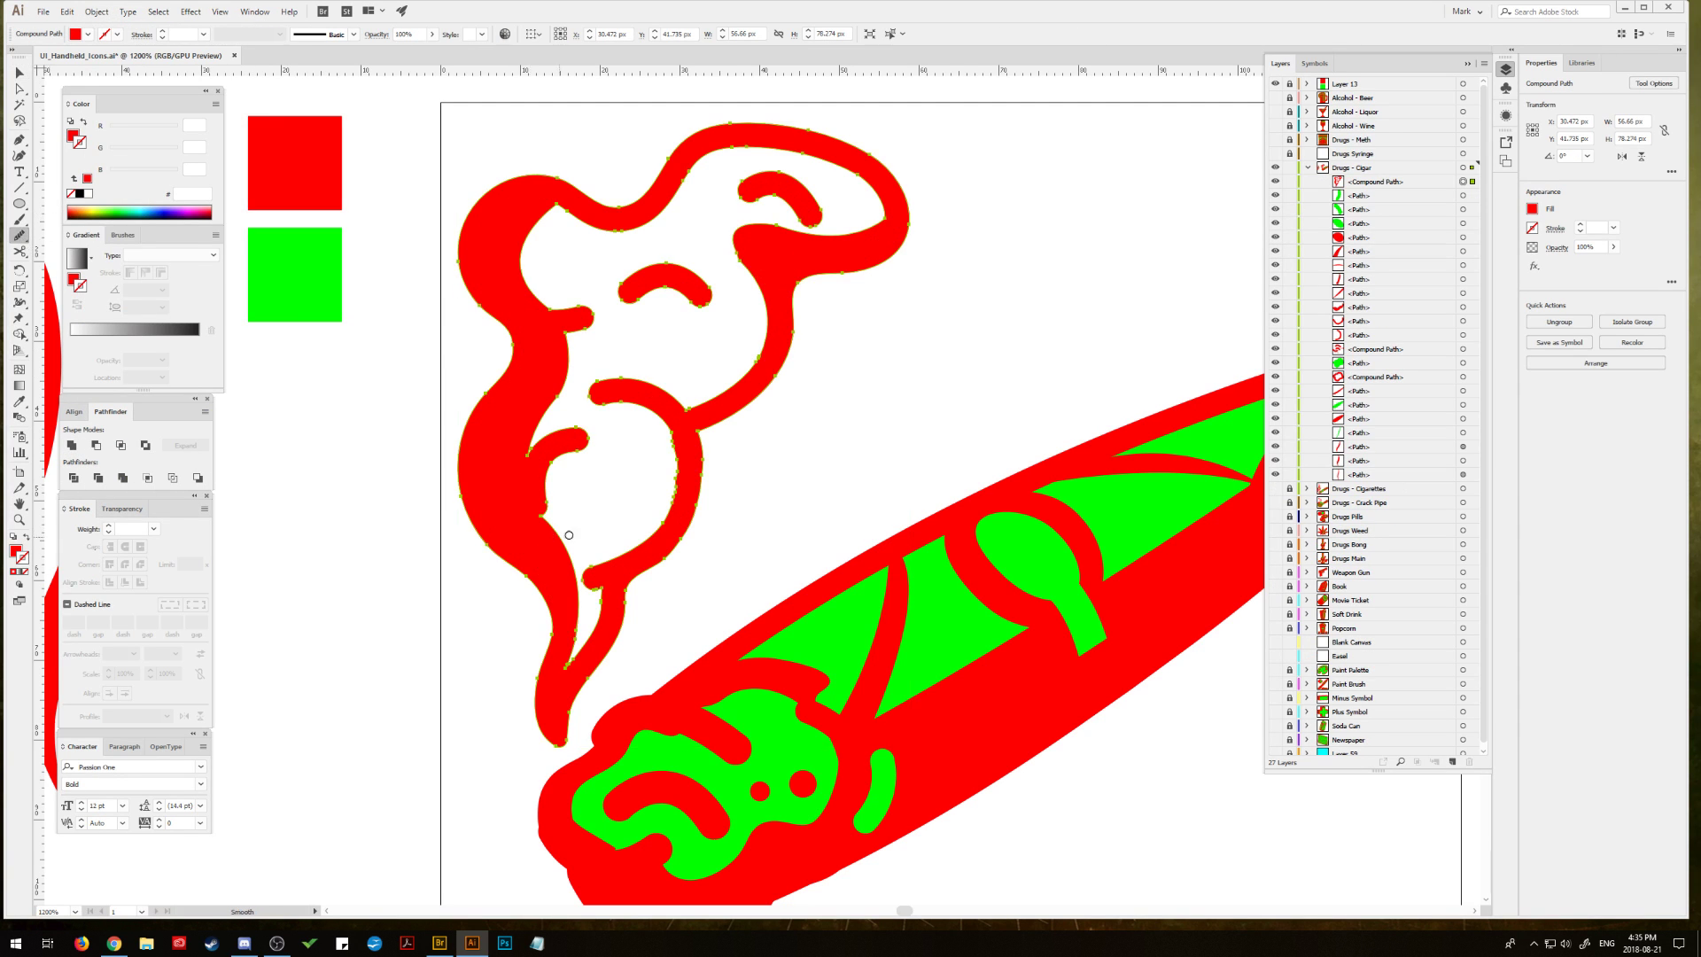
{"action": "mouse_move", "coordinate": [666, 436]}
{"action": "left_mouse_down"}
{"action": "mouse_move", "coordinate": [656, 511]}
{"action": "mouse_move", "coordinate": [665, 439]}
{"action": "mouse_move", "coordinate": [670, 496]}
{"action": "mouse_move", "coordinate": [666, 426]}
{"action": "mouse_move", "coordinate": [634, 541]}
{"action": "left_mouse_up"}
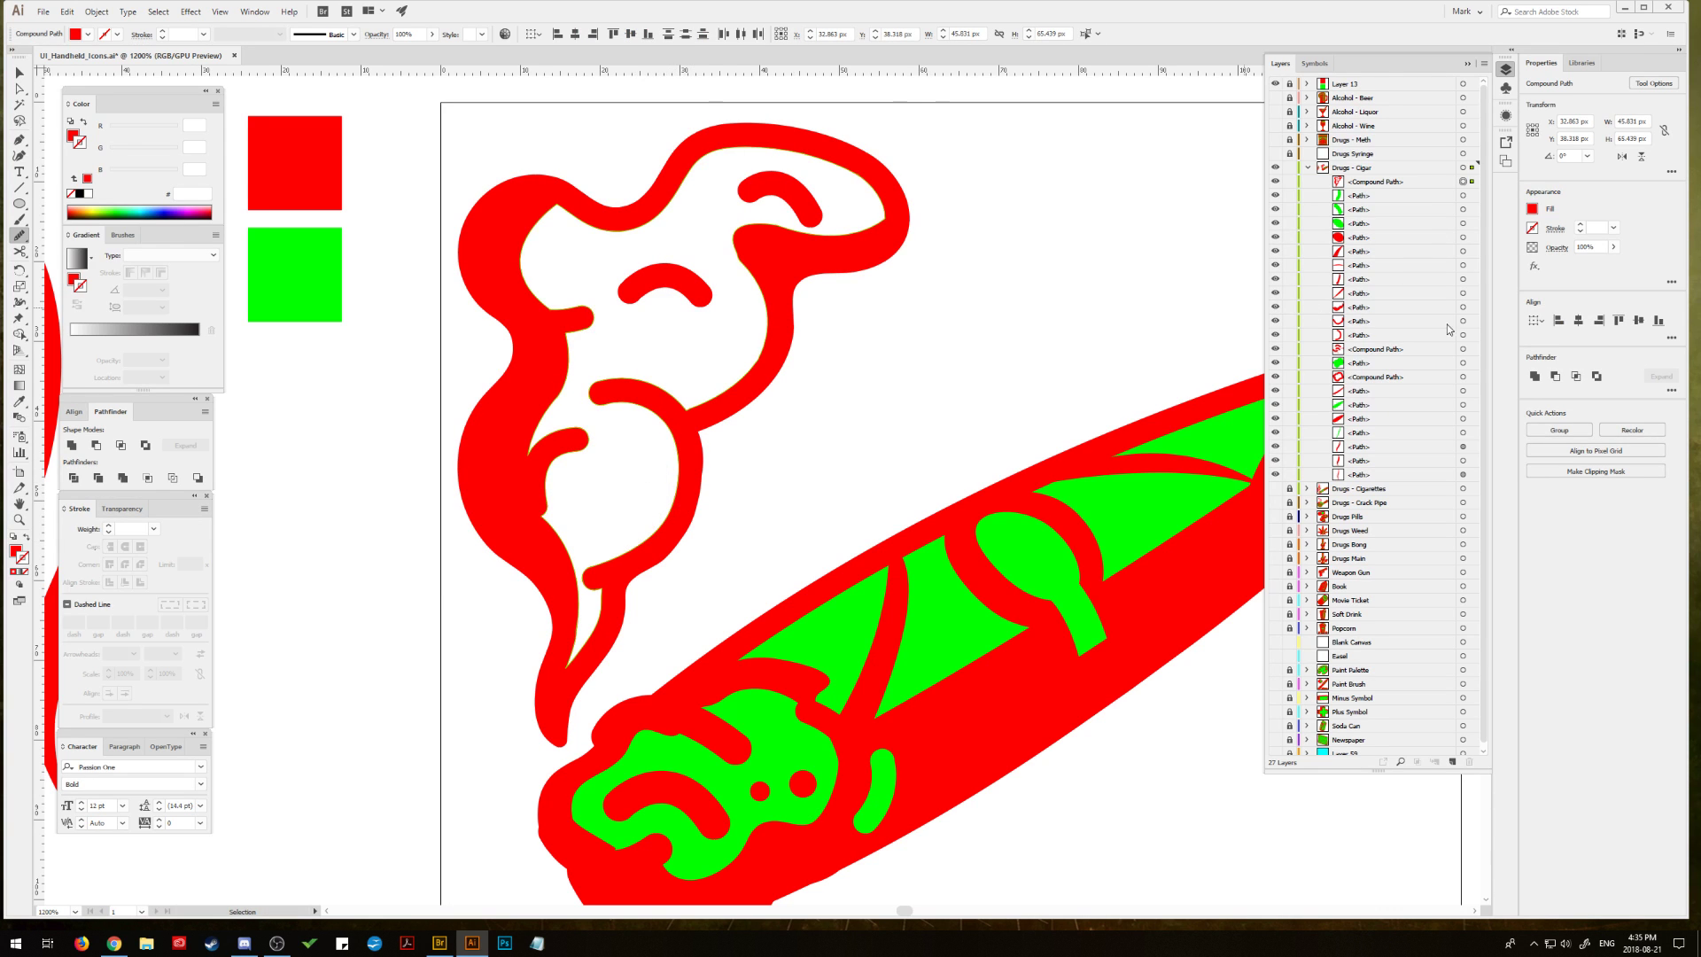
{"action": "left_click", "coordinate": [1462, 183]}
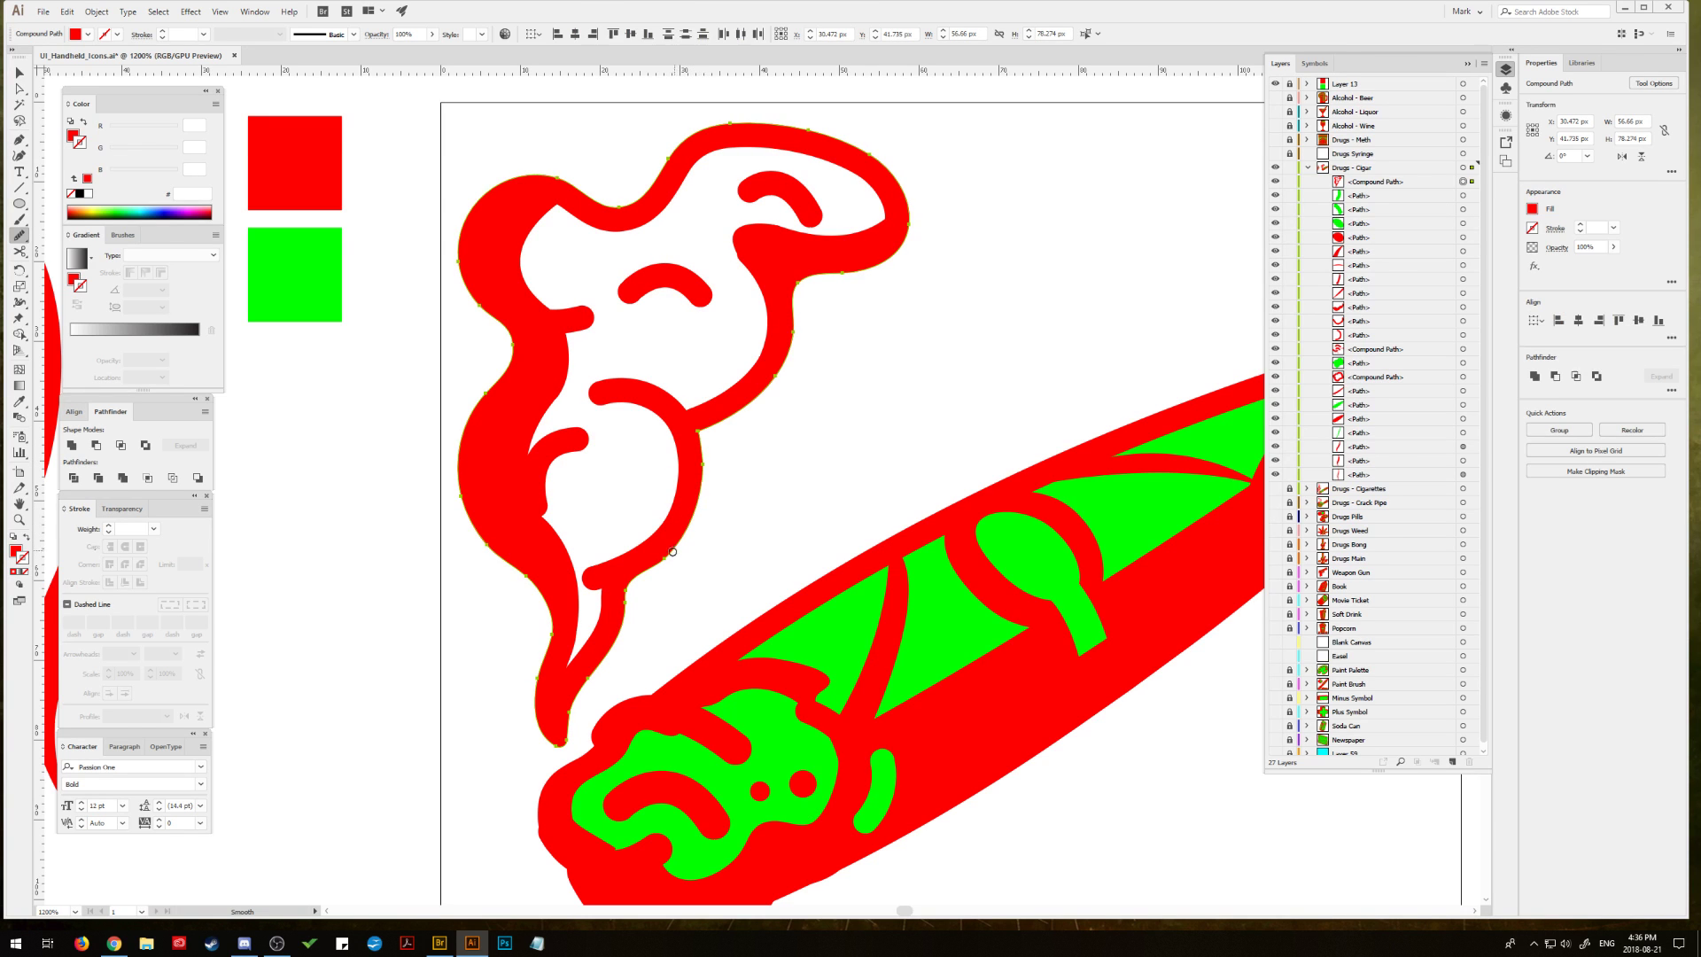
{"action": "left_click_drag", "start_coordinate": [460, 495], "coordinate": [520, 569]}
{"action": "left_click", "coordinate": [19, 89]}
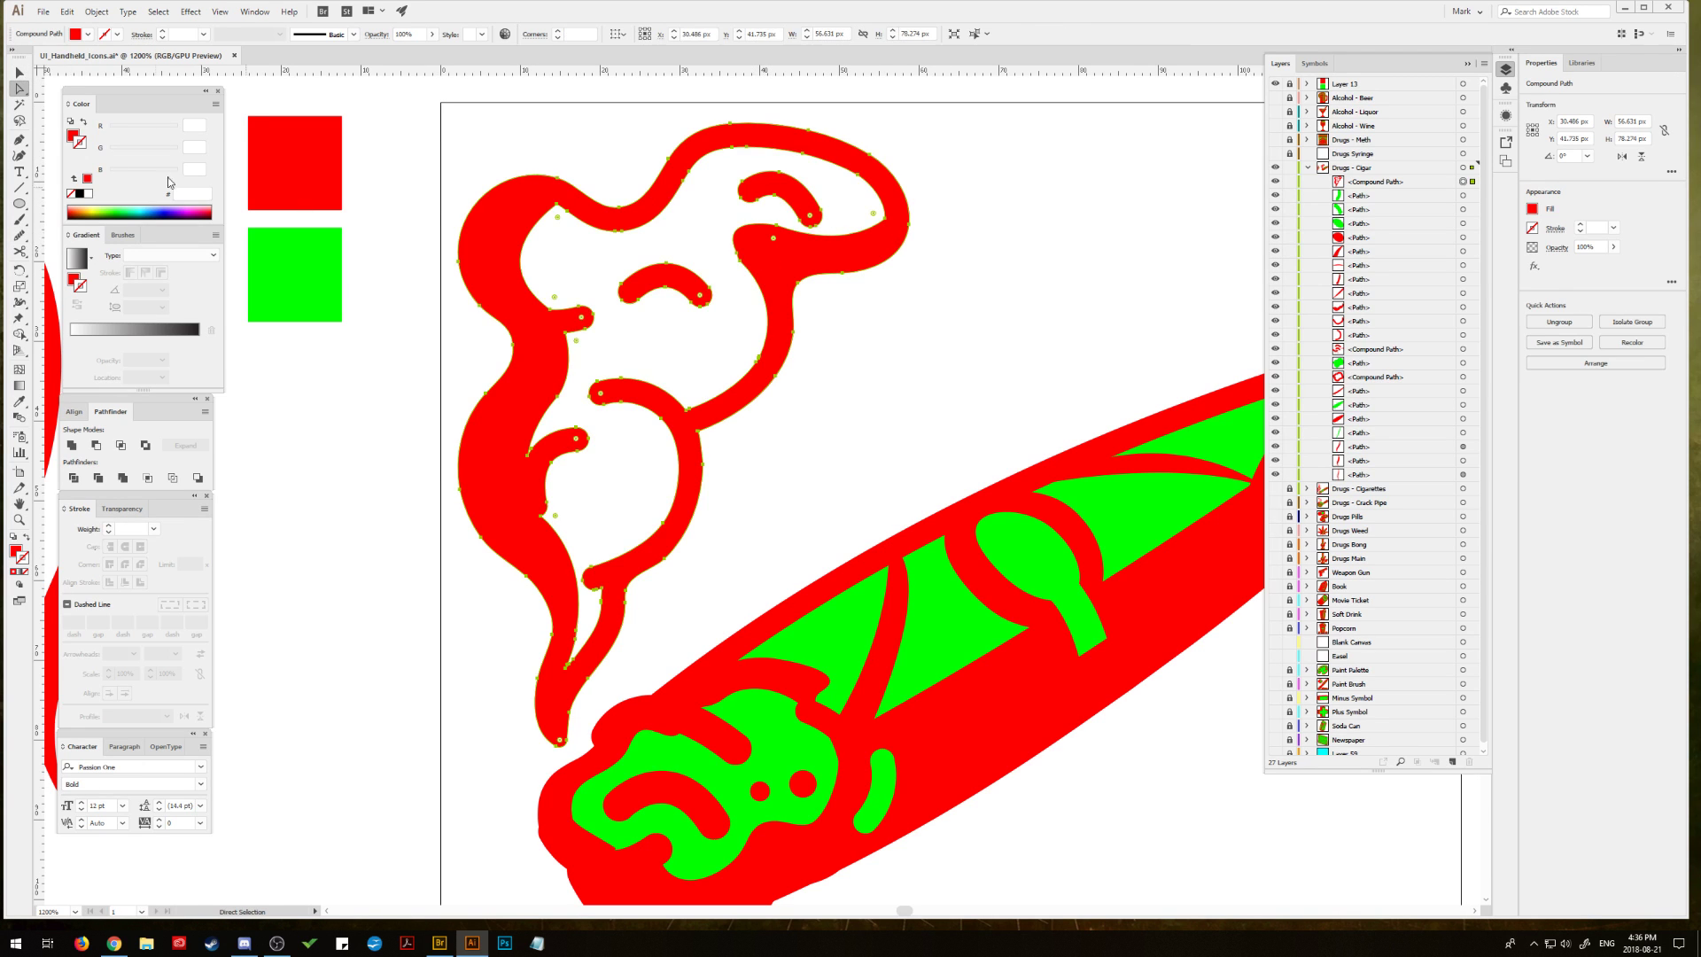
Step: Smooth the inner contour of the smoke shape around the upper billows with the Smooth tool and deselect it
{"action": "left_click", "coordinate": [18, 235]}
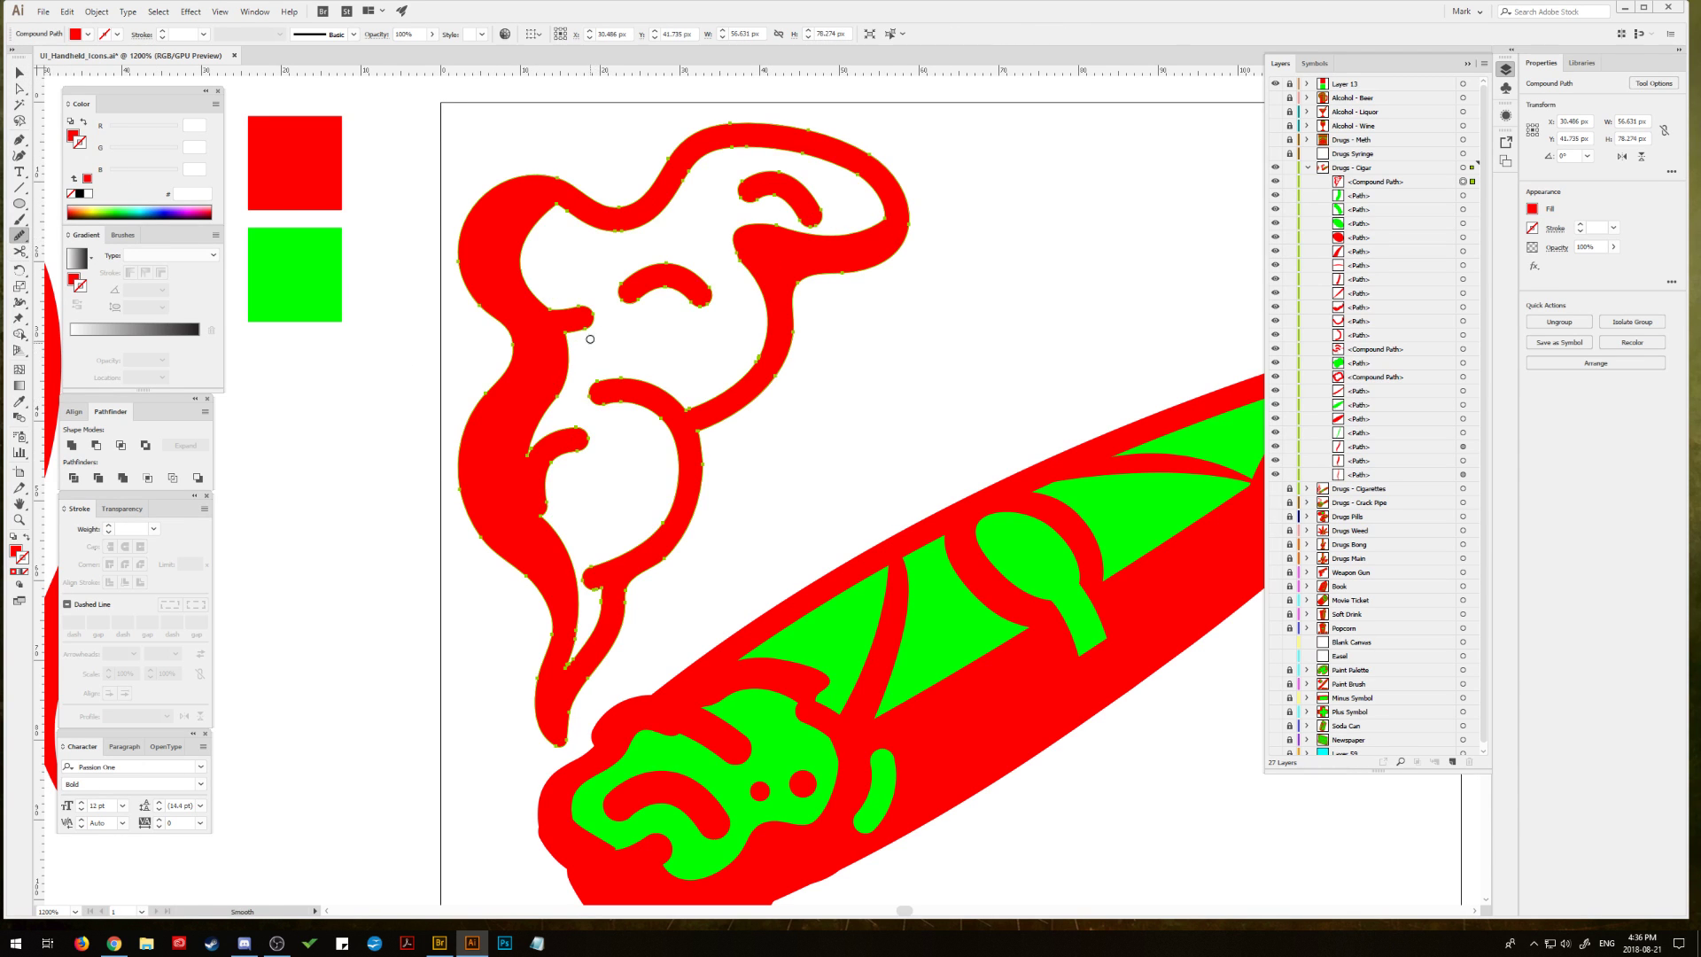
{"action": "left_click", "coordinate": [545, 209], "text": "ctrl"}
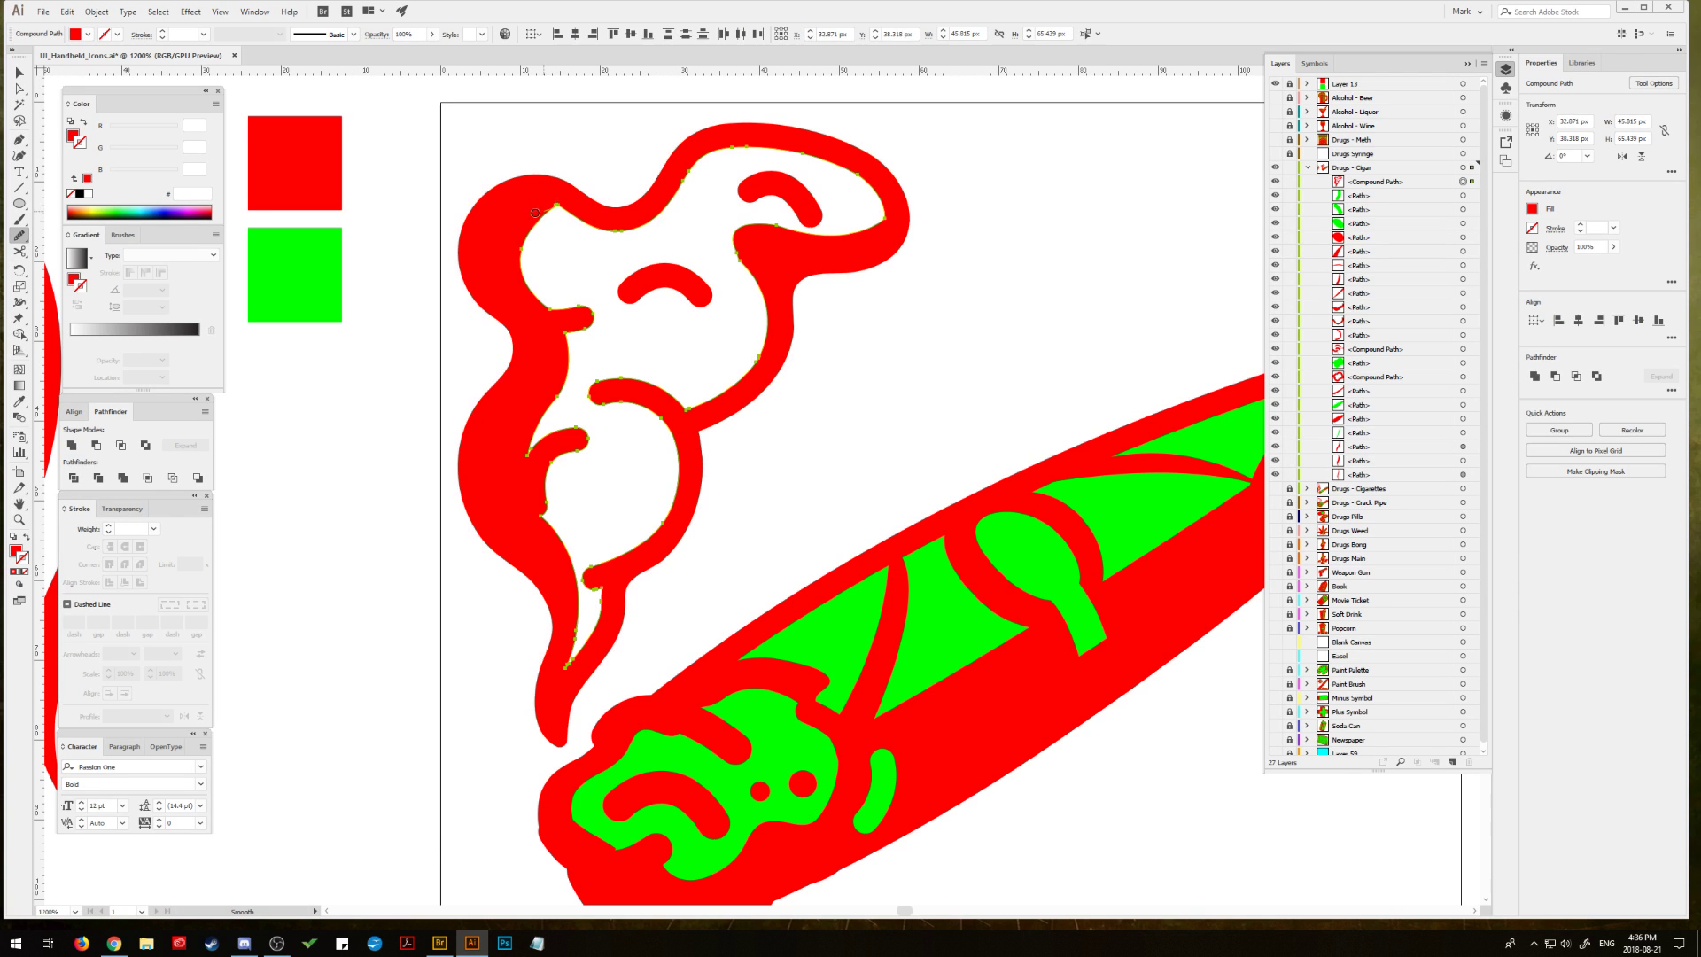
{"action": "mouse_move", "coordinate": [561, 217]}
{"action": "left_mouse_down"}
{"action": "mouse_move", "coordinate": [532, 232]}
{"action": "mouse_move", "coordinate": [542, 287]}
{"action": "left_mouse_up"}
{"action": "mouse_move", "coordinate": [754, 234]}
{"action": "left_mouse_down"}
{"action": "mouse_move", "coordinate": [733, 261]}
{"action": "mouse_move", "coordinate": [749, 235]}
{"action": "mouse_move", "coordinate": [841, 232]}
{"action": "mouse_move", "coordinate": [887, 205]}
{"action": "left_mouse_up"}
{"action": "left_click_drag", "start_coordinate": [716, 153], "coordinate": [861, 182]}
{"action": "left_click_drag", "start_coordinate": [759, 342], "coordinate": [733, 379]}
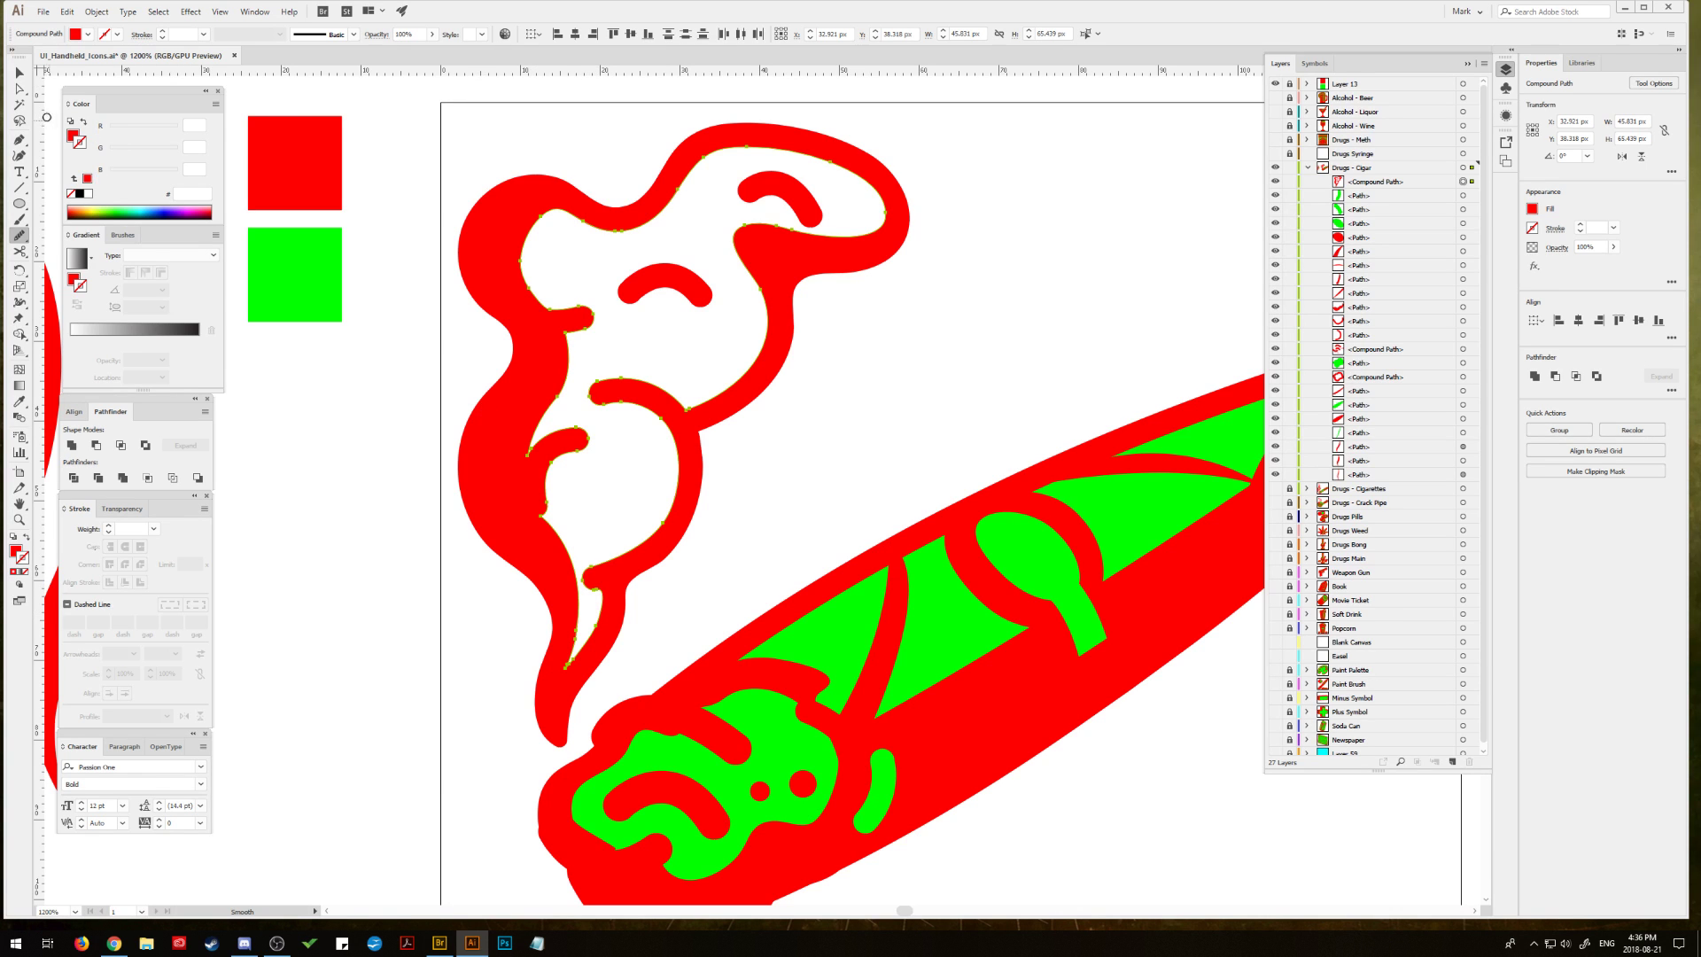
{"action": "key", "text": "v"}
{"action": "left_click", "coordinate": [321, 448]}
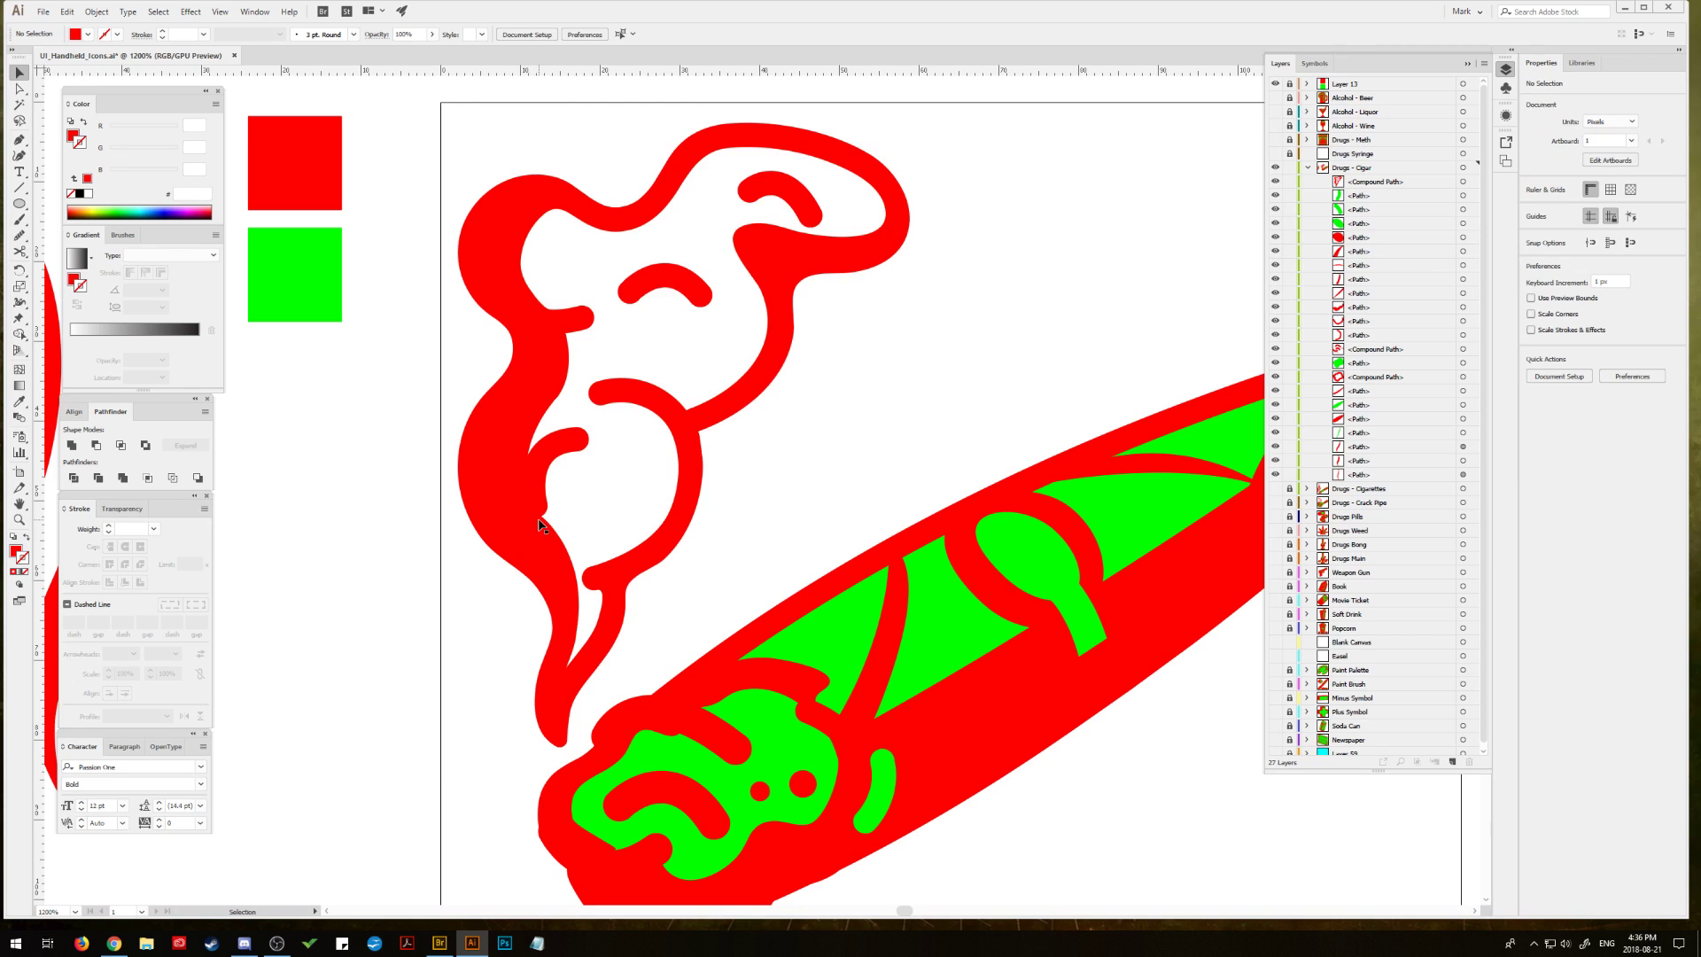
Step: Round off the sharp notch on the inner left edge of the smoke's lower billow
{"action": "left_click", "coordinate": [529, 528]}
{"action": "left_click", "coordinate": [19, 520]}
{"action": "left_click", "coordinate": [626, 513]}
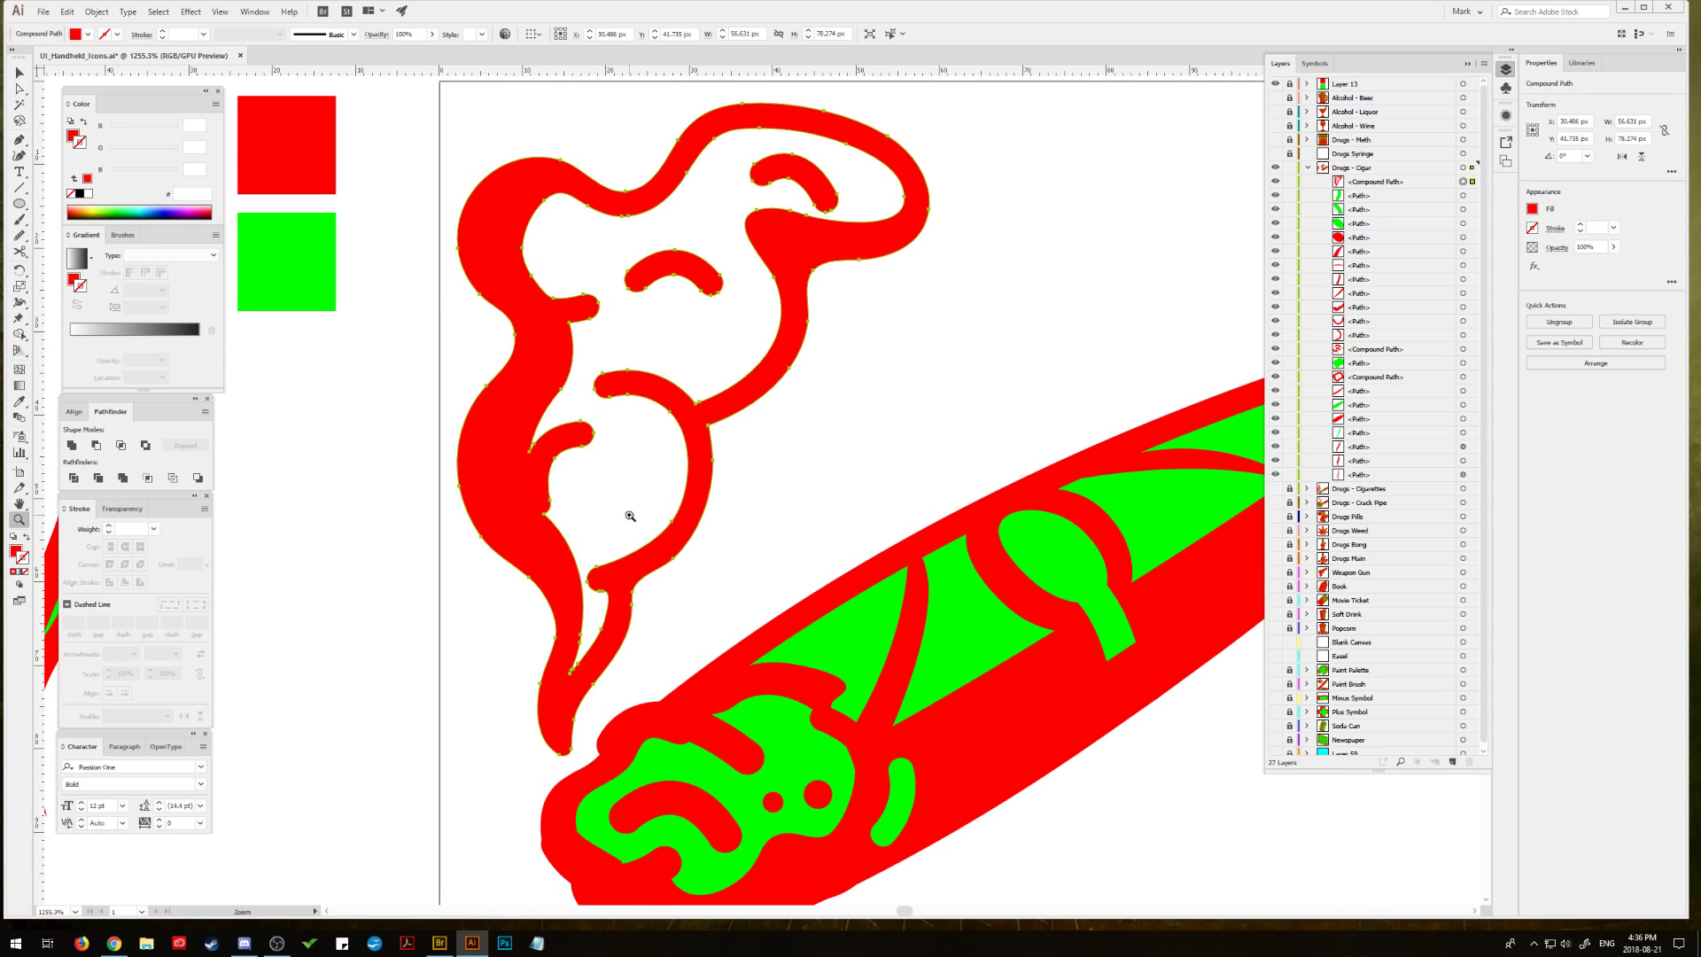
{"action": "left_click", "coordinate": [668, 513]}
{"action": "left_click", "coordinate": [795, 511]}
{"action": "left_click_drag", "start_coordinate": [795, 511], "coordinate": [777, 464]}
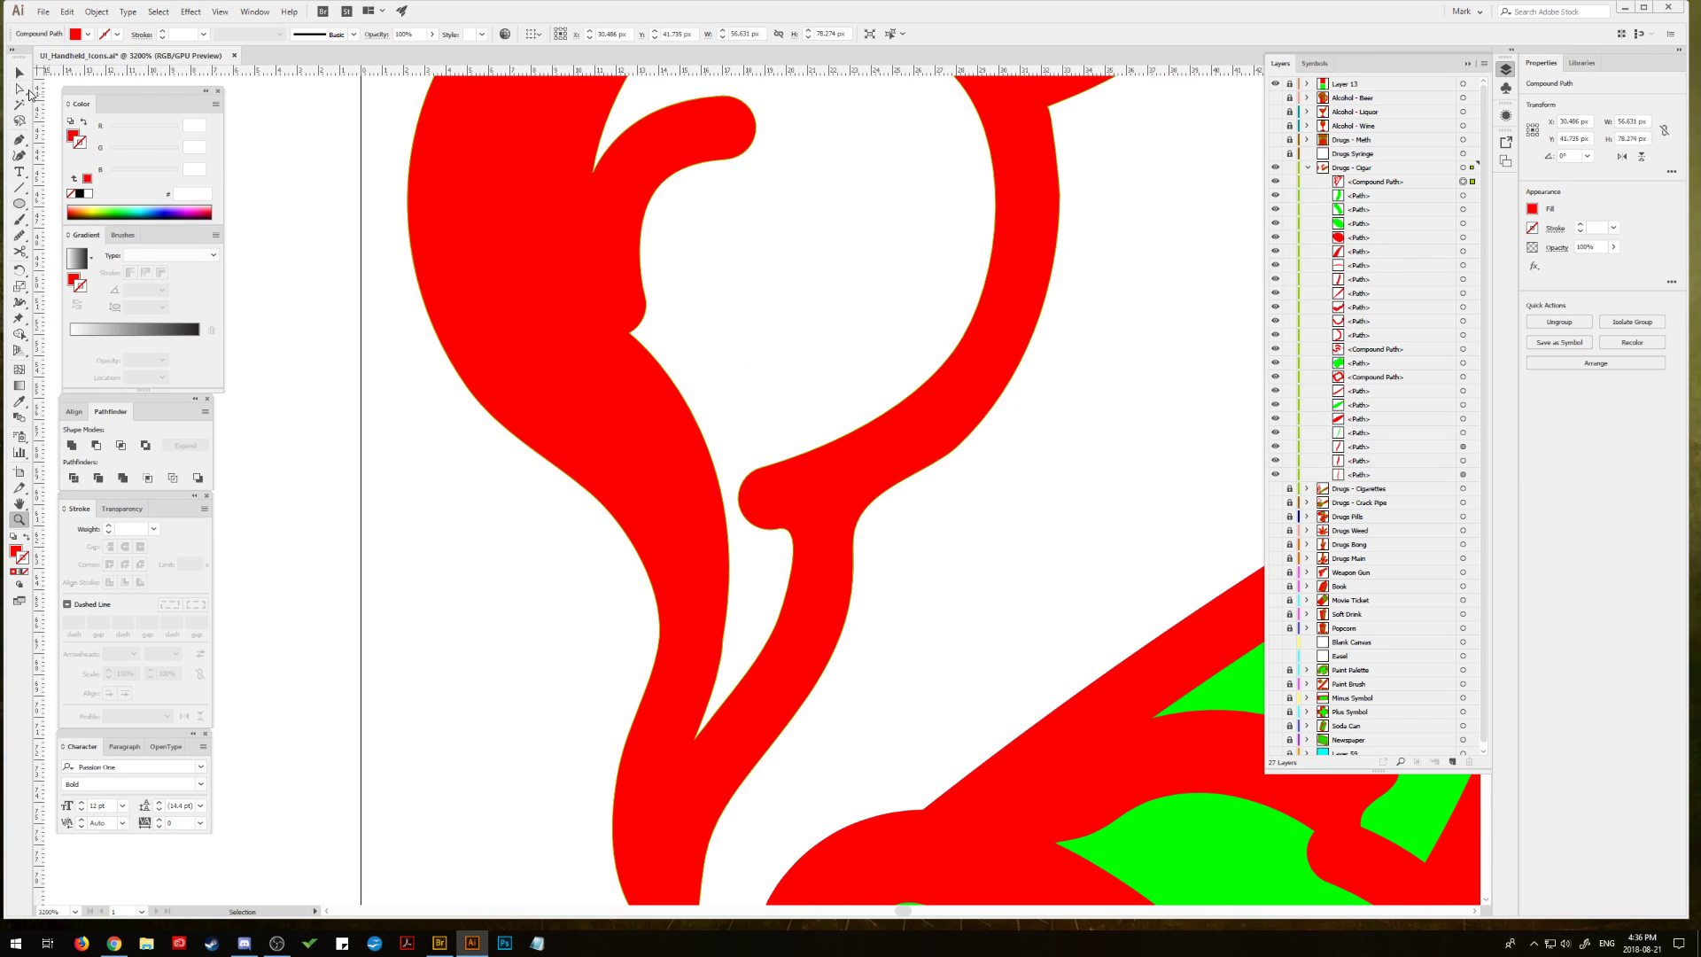
{"action": "left_click", "coordinate": [27, 91]}
{"action": "left_click", "coordinate": [629, 333]}
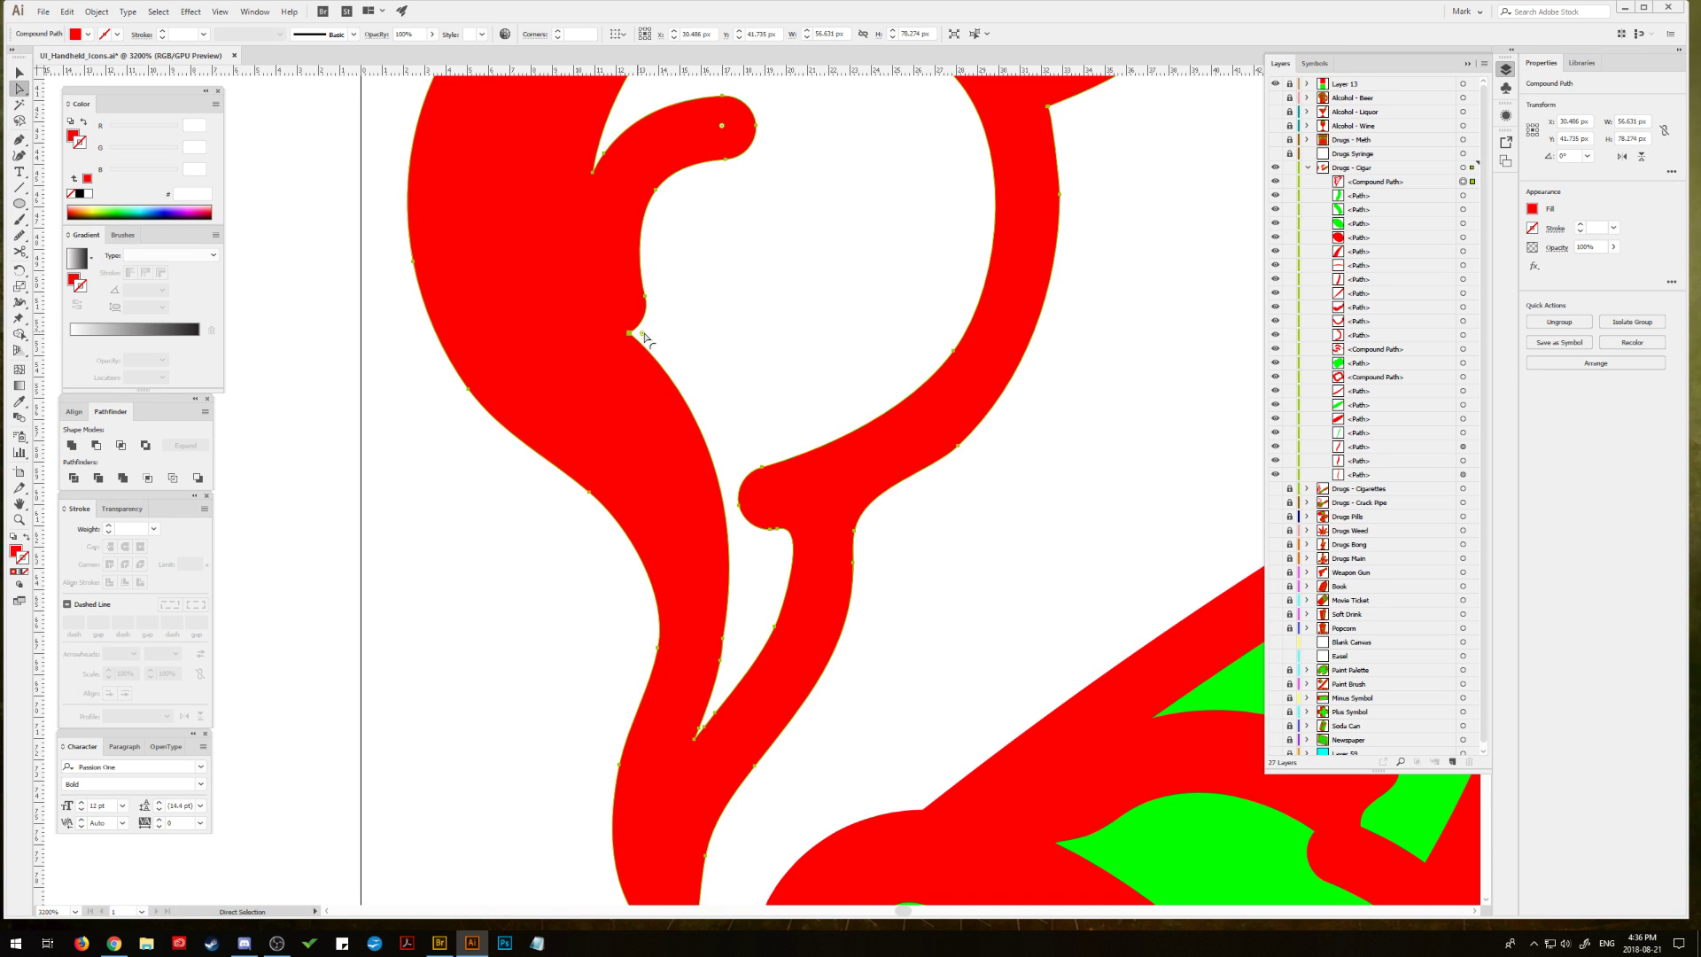
{"action": "double_click", "coordinate": [643, 337]}
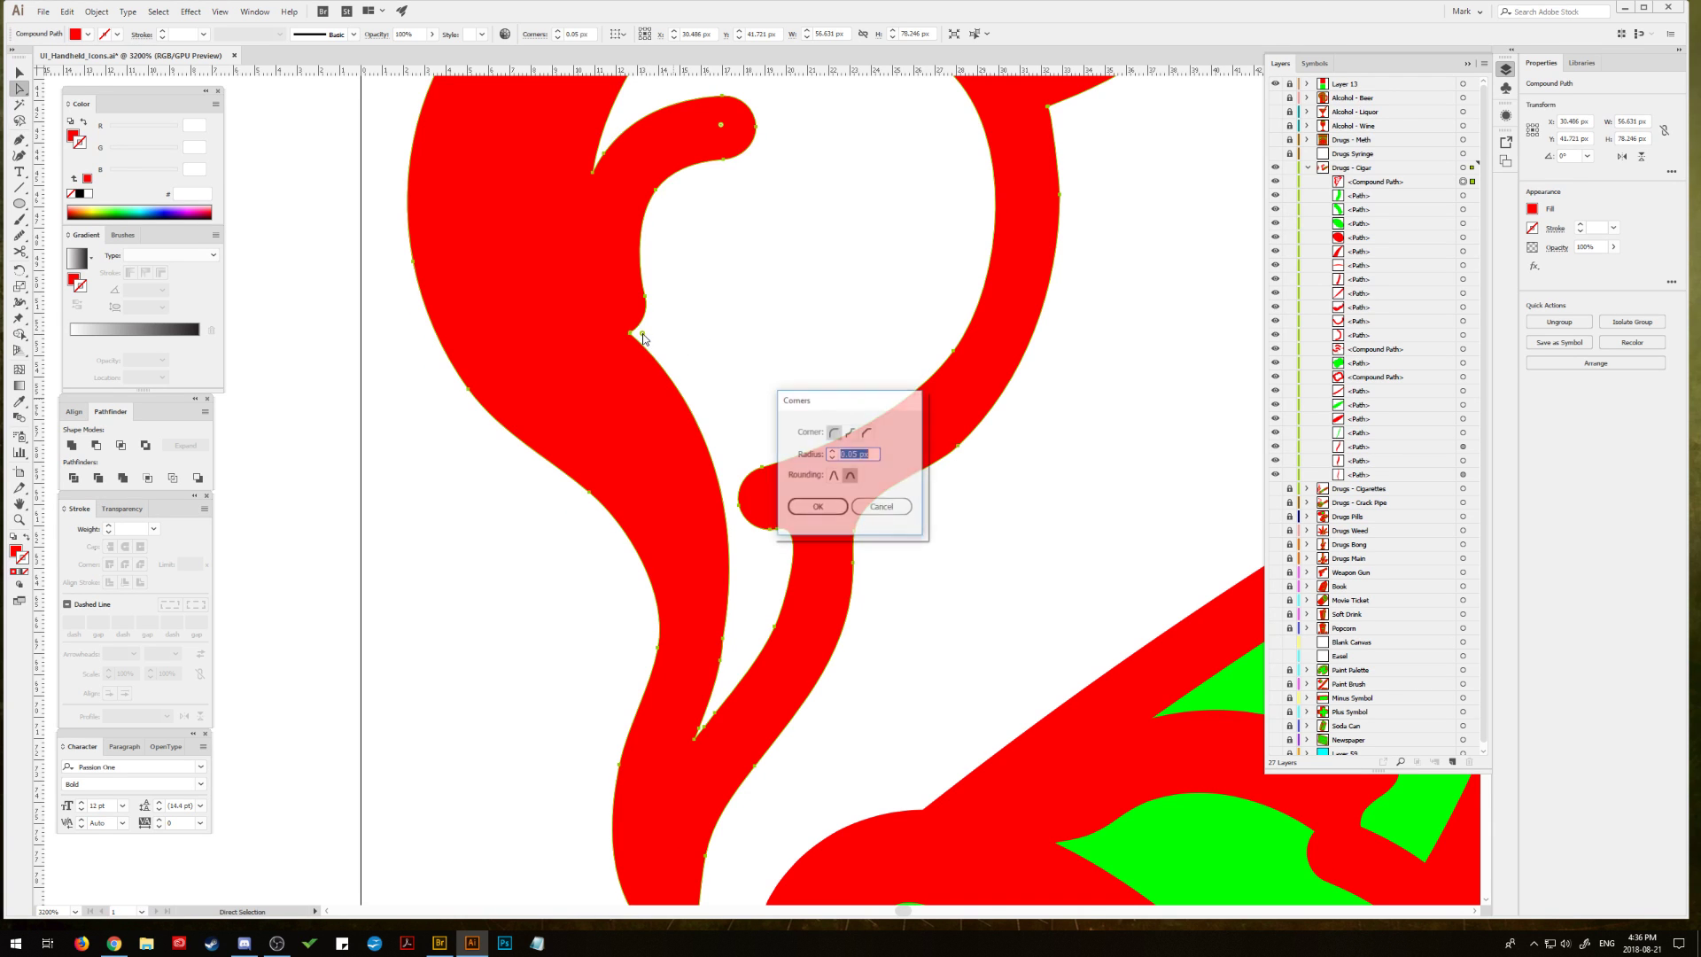
{"action": "key", "text": "Escape"}
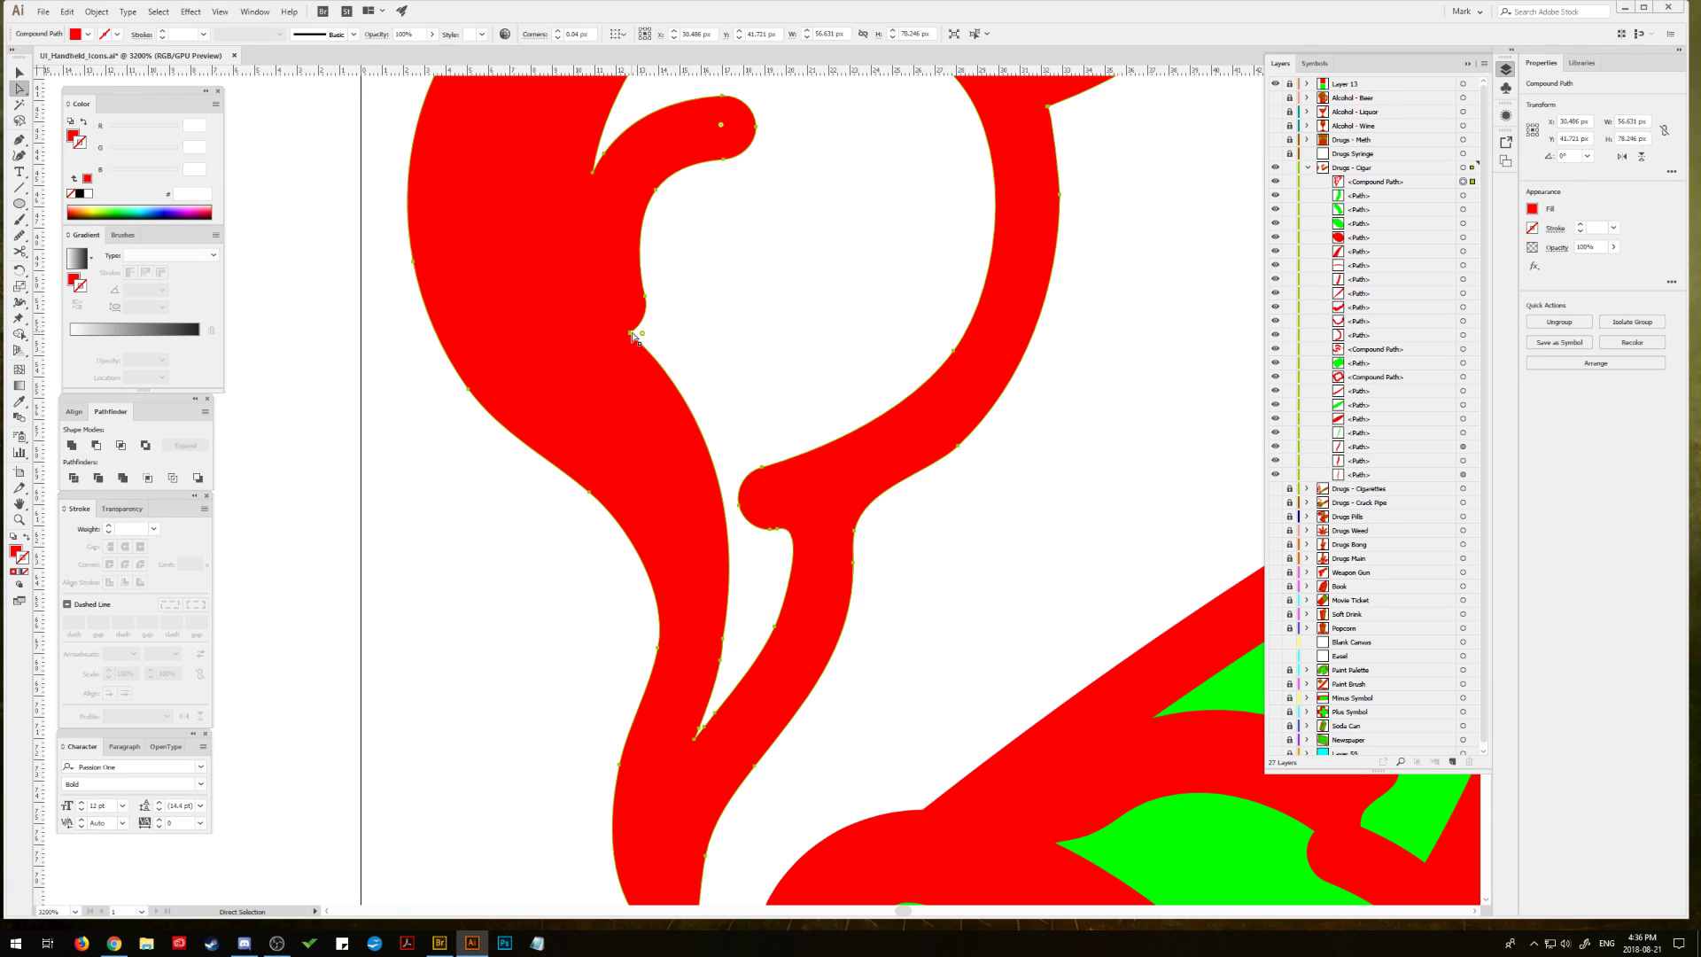
{"action": "left_click", "coordinate": [632, 336]}
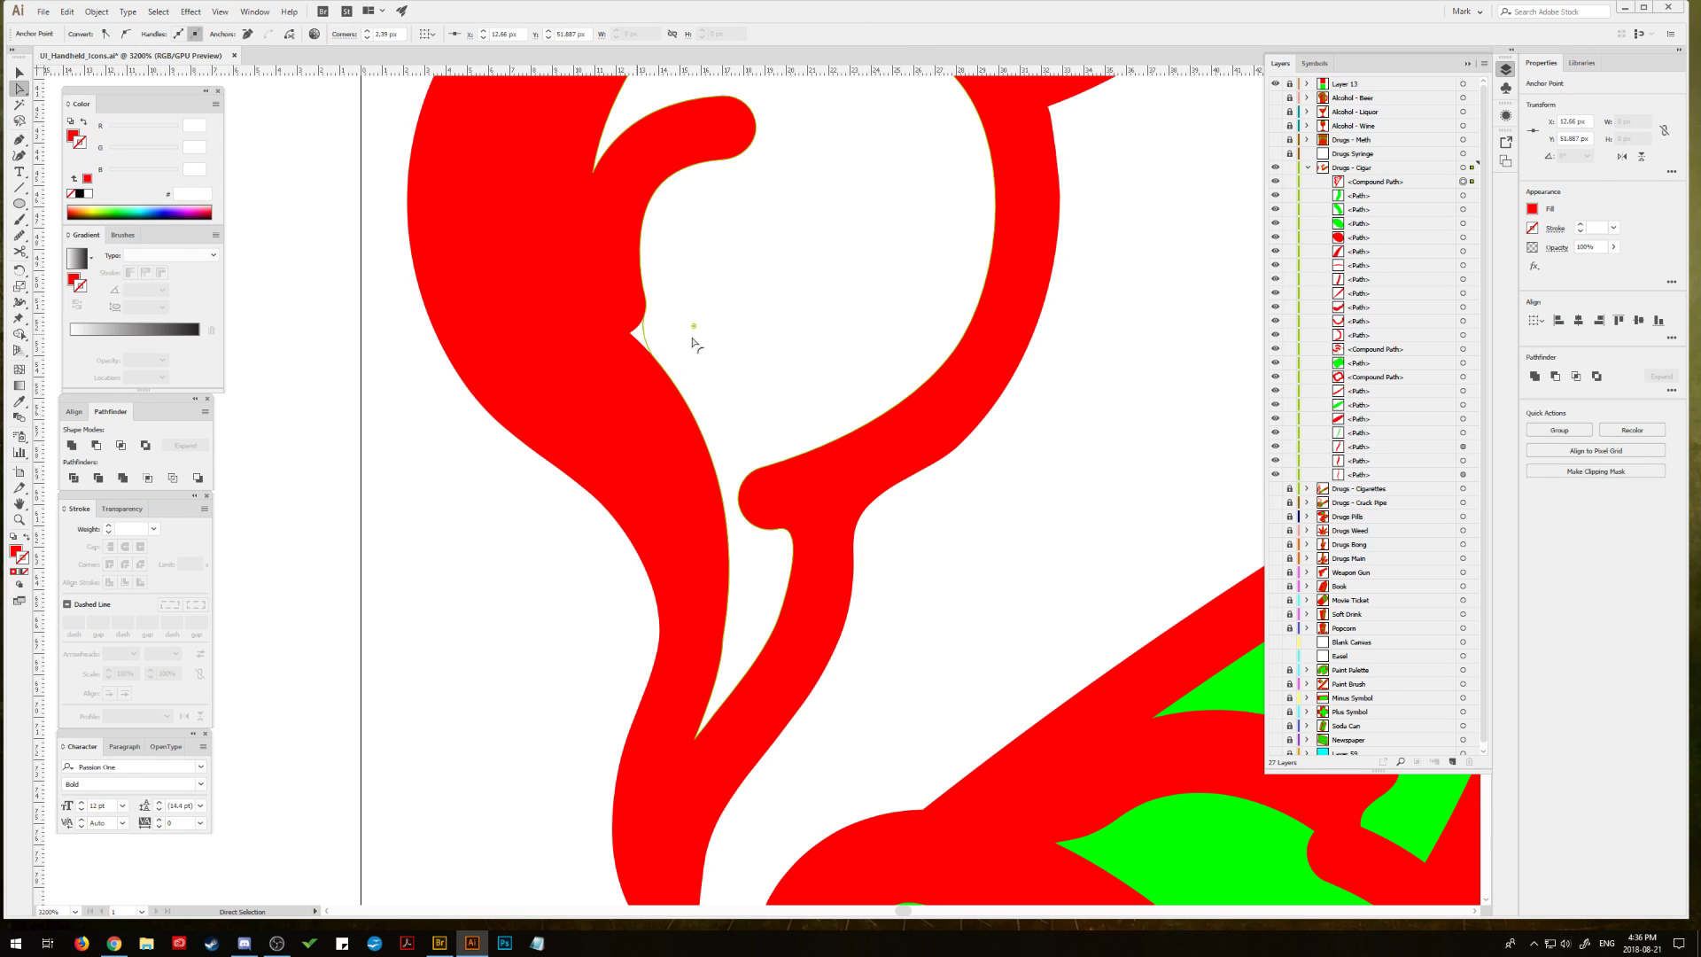
{"action": "key", "text": "Delete"}
Step: Smooth the inner left edge of the lower billow into one continuous curve with the Smooth tool and deselect the shape
{"action": "left_click", "coordinate": [19, 235]}
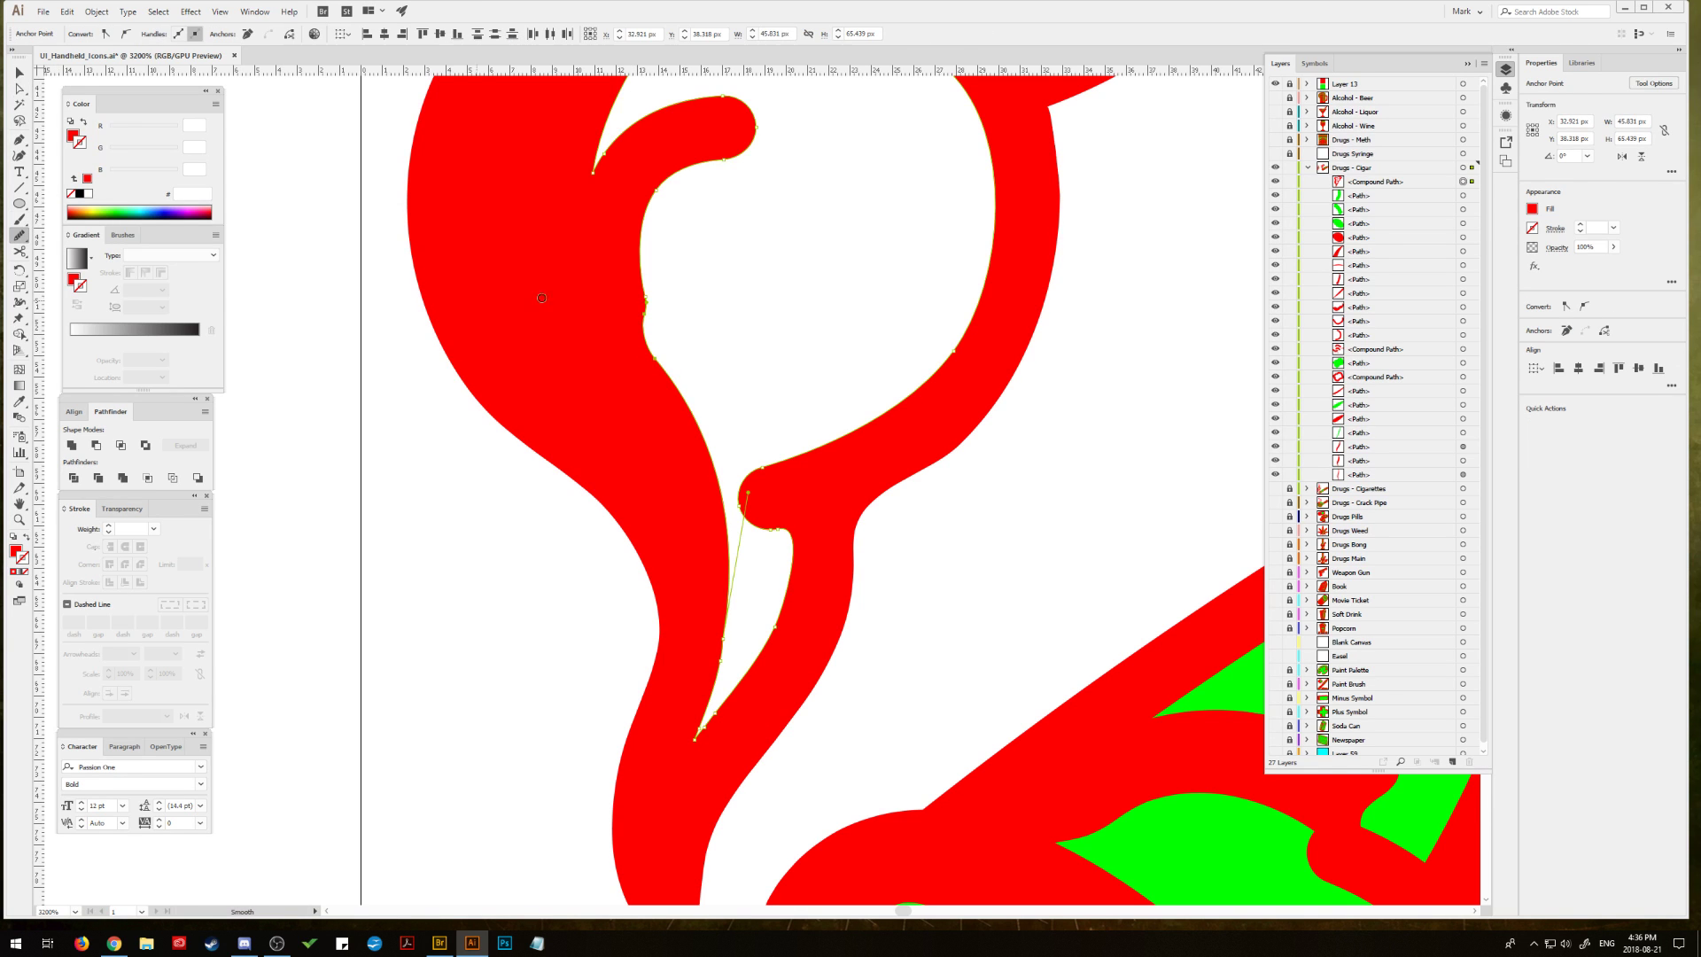
{"action": "mouse_move", "coordinate": [640, 298]}
{"action": "left_mouse_down"}
{"action": "mouse_move", "coordinate": [645, 335]}
{"action": "mouse_move", "coordinate": [640, 243]}
{"action": "mouse_move", "coordinate": [653, 345]}
{"action": "mouse_move", "coordinate": [656, 214]}
{"action": "mouse_move", "coordinate": [641, 281]}
{"action": "mouse_move", "coordinate": [653, 227]}
{"action": "mouse_move", "coordinate": [640, 262]}
{"action": "mouse_move", "coordinate": [693, 434]}
{"action": "left_mouse_up"}
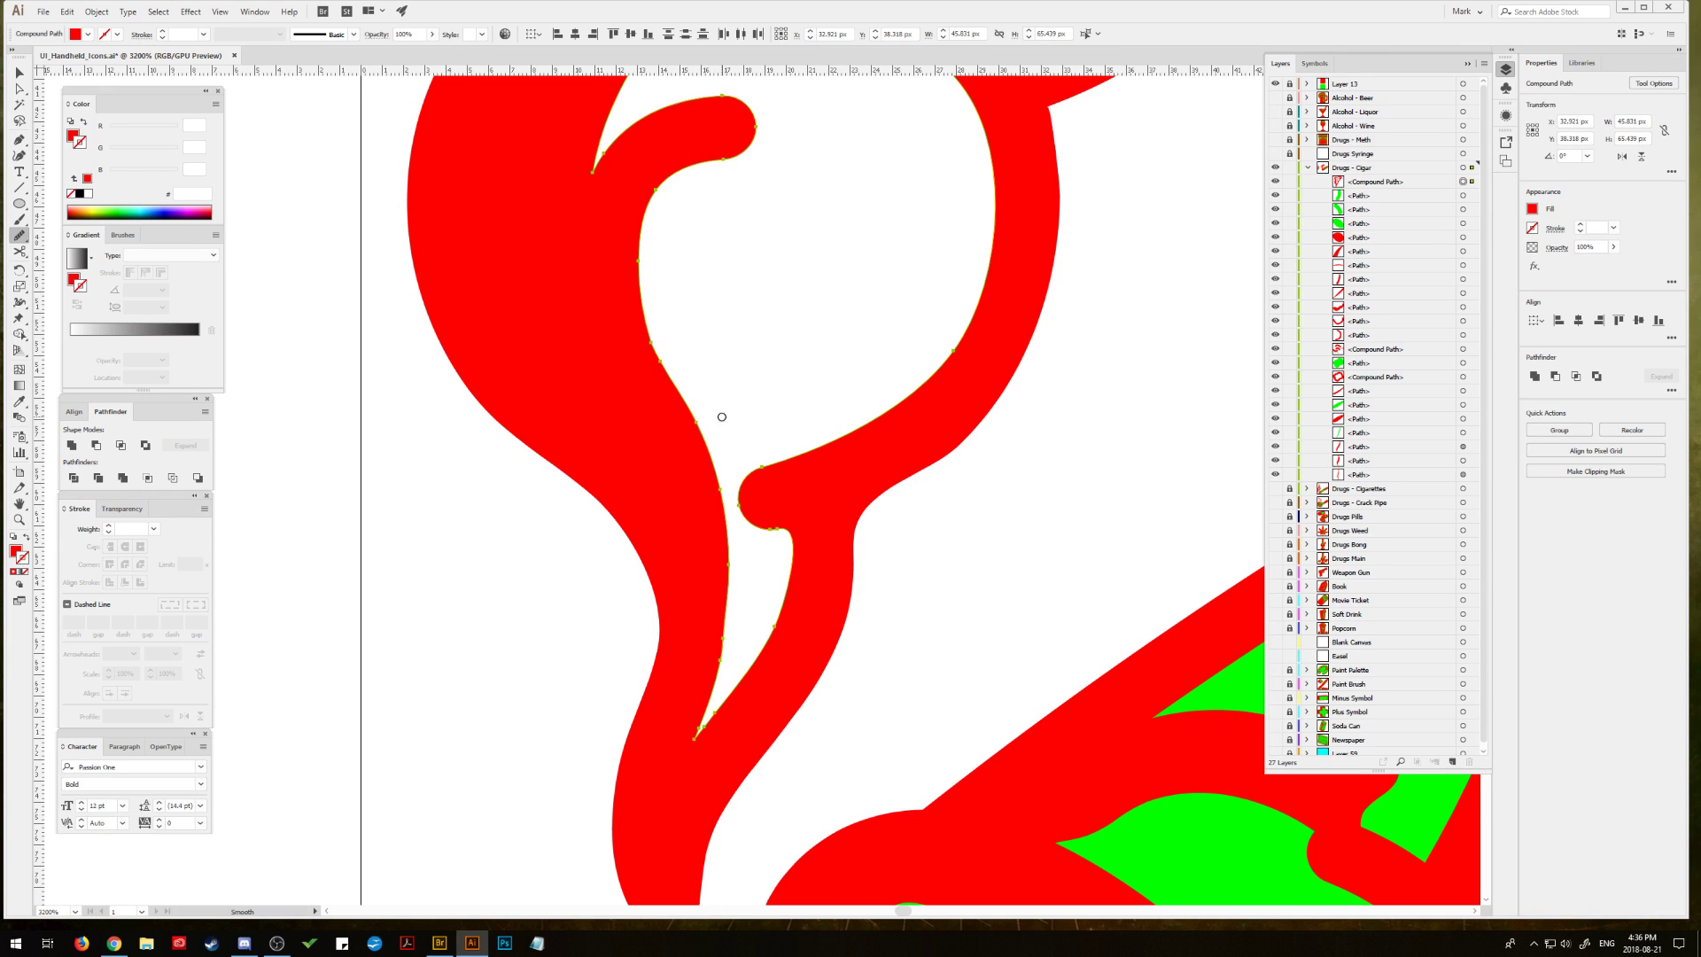
{"action": "key", "text": "a"}
{"action": "left_click", "coordinate": [19, 73]}
{"action": "left_click", "coordinate": [409, 433]}
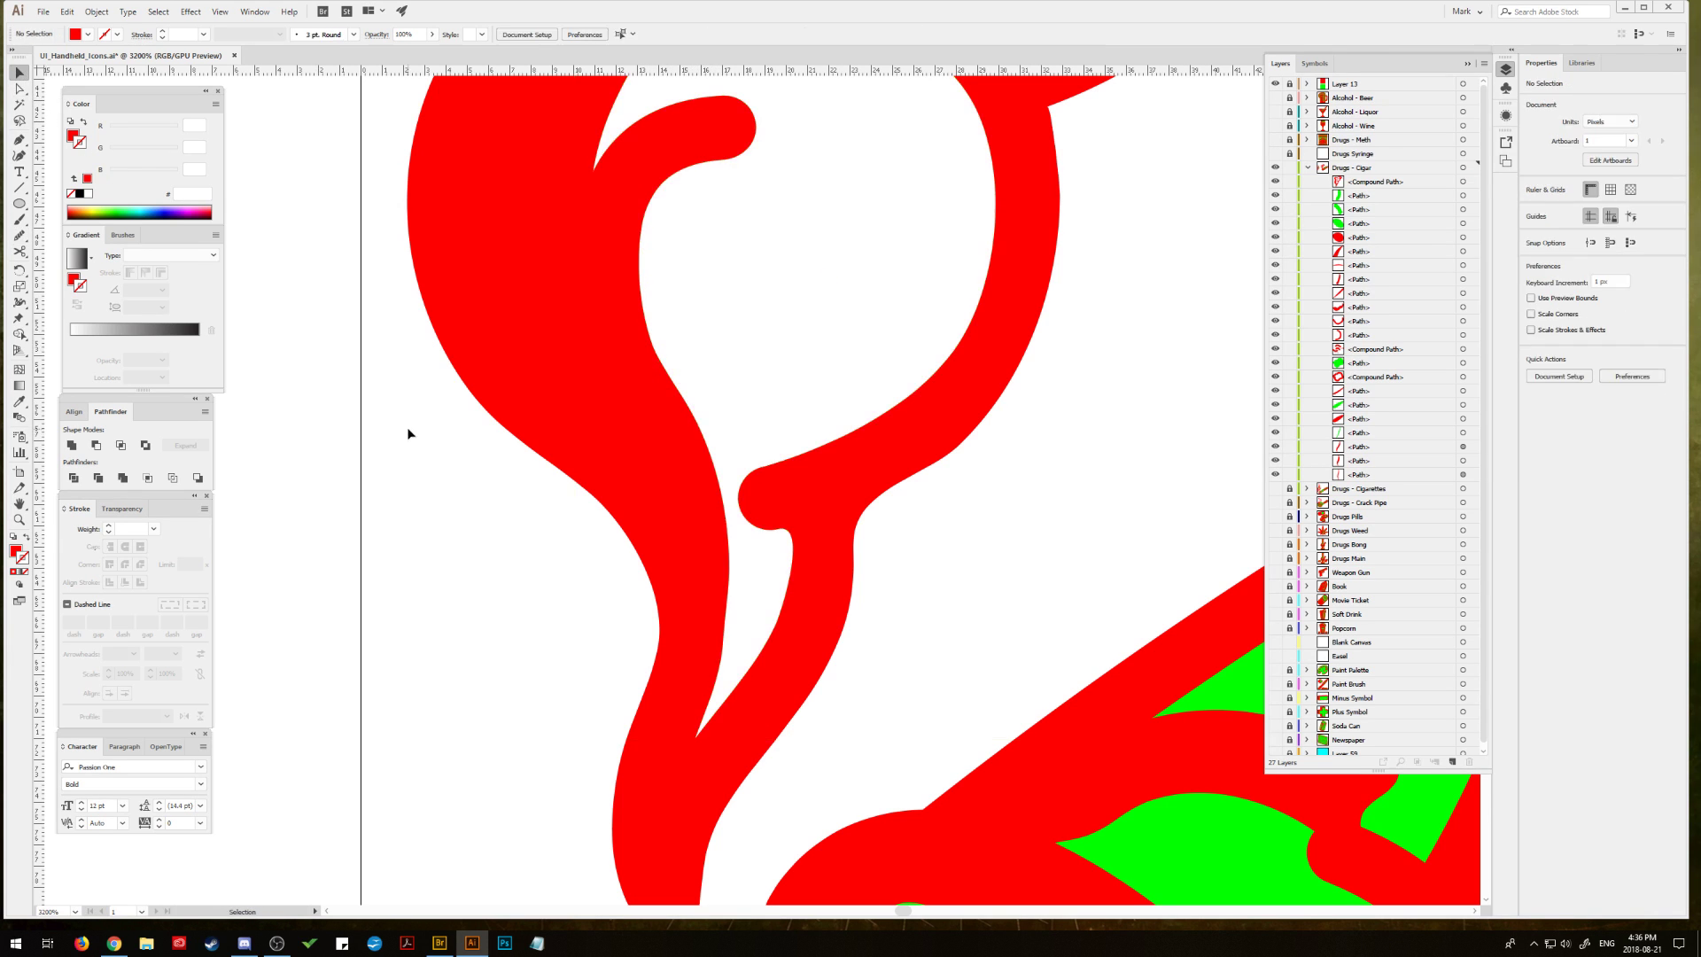
Step: Delete the three red wavy wisps and their green accent lying outside the artboard
{"action": "key", "text": "ctrl+minus"}
{"action": "key", "text": "ctrl+minus"}
{"action": "key", "text": "ctrl+minus"}
{"action": "key", "text": "ctrl+minus"}
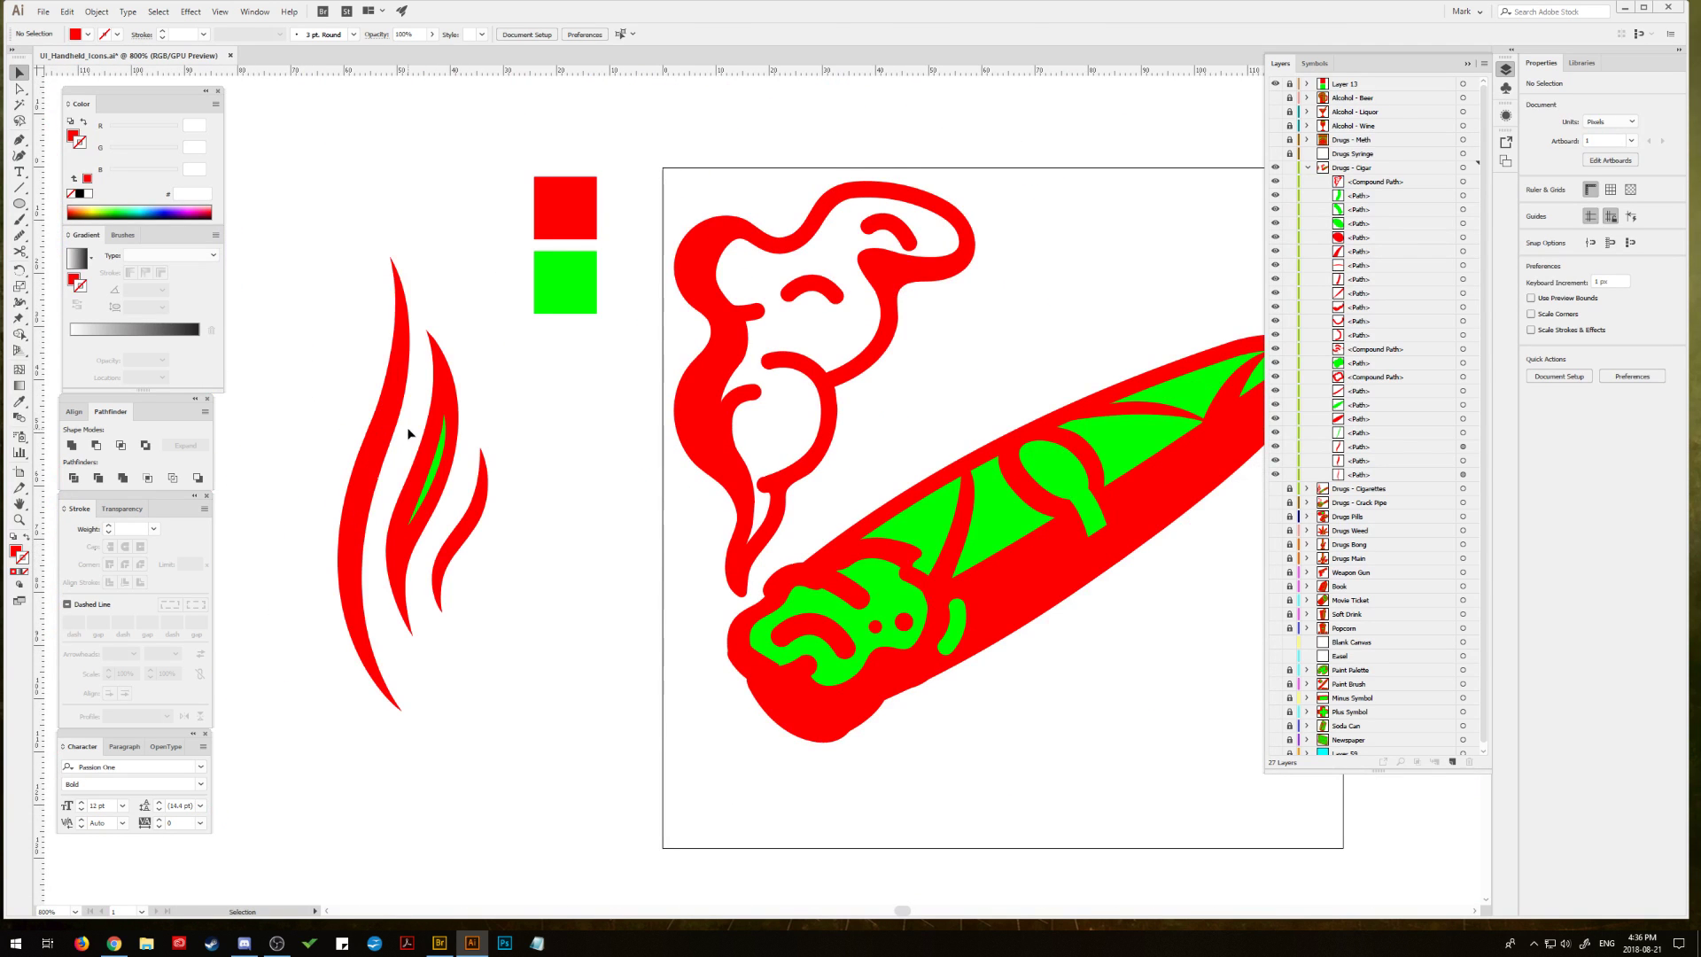
{"action": "left_click_drag", "start_coordinate": [320, 353], "coordinate": [444, 535]}
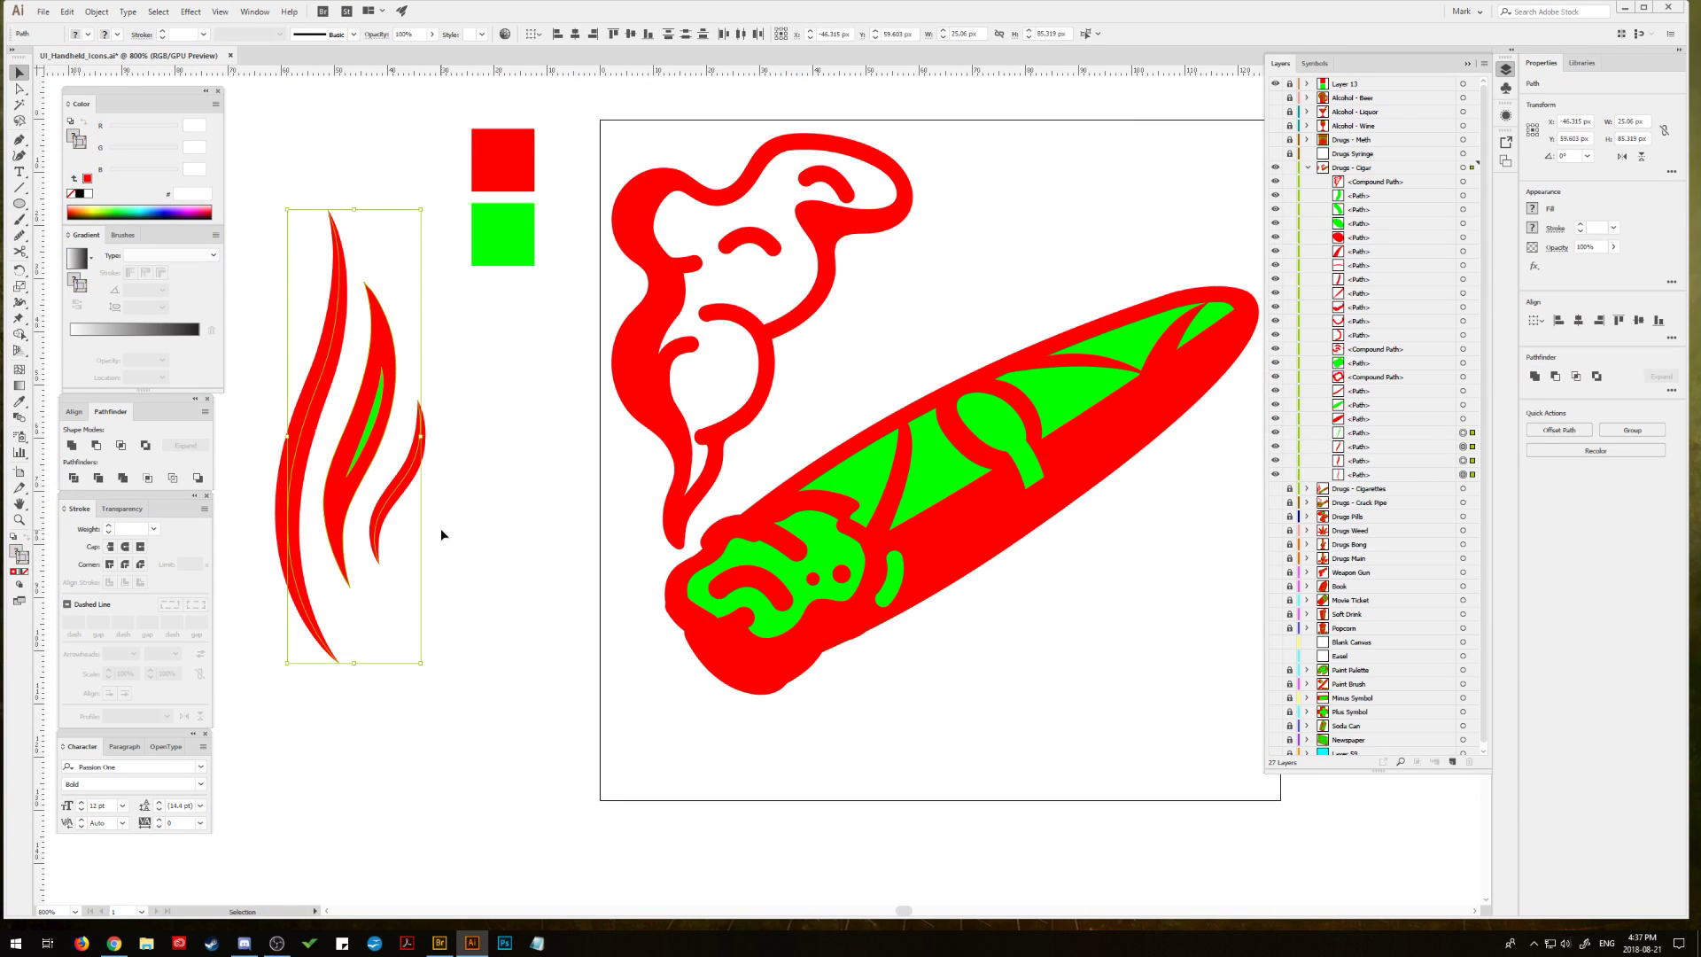
{"action": "key", "text": "Delete"}
Step: Select all artwork on the Drugs - Cigar layer and move it 6 px down on the artboard
{"action": "scroll", "coordinate": [620, 282], "scroll_direction": "right", "scroll_amount": 3}
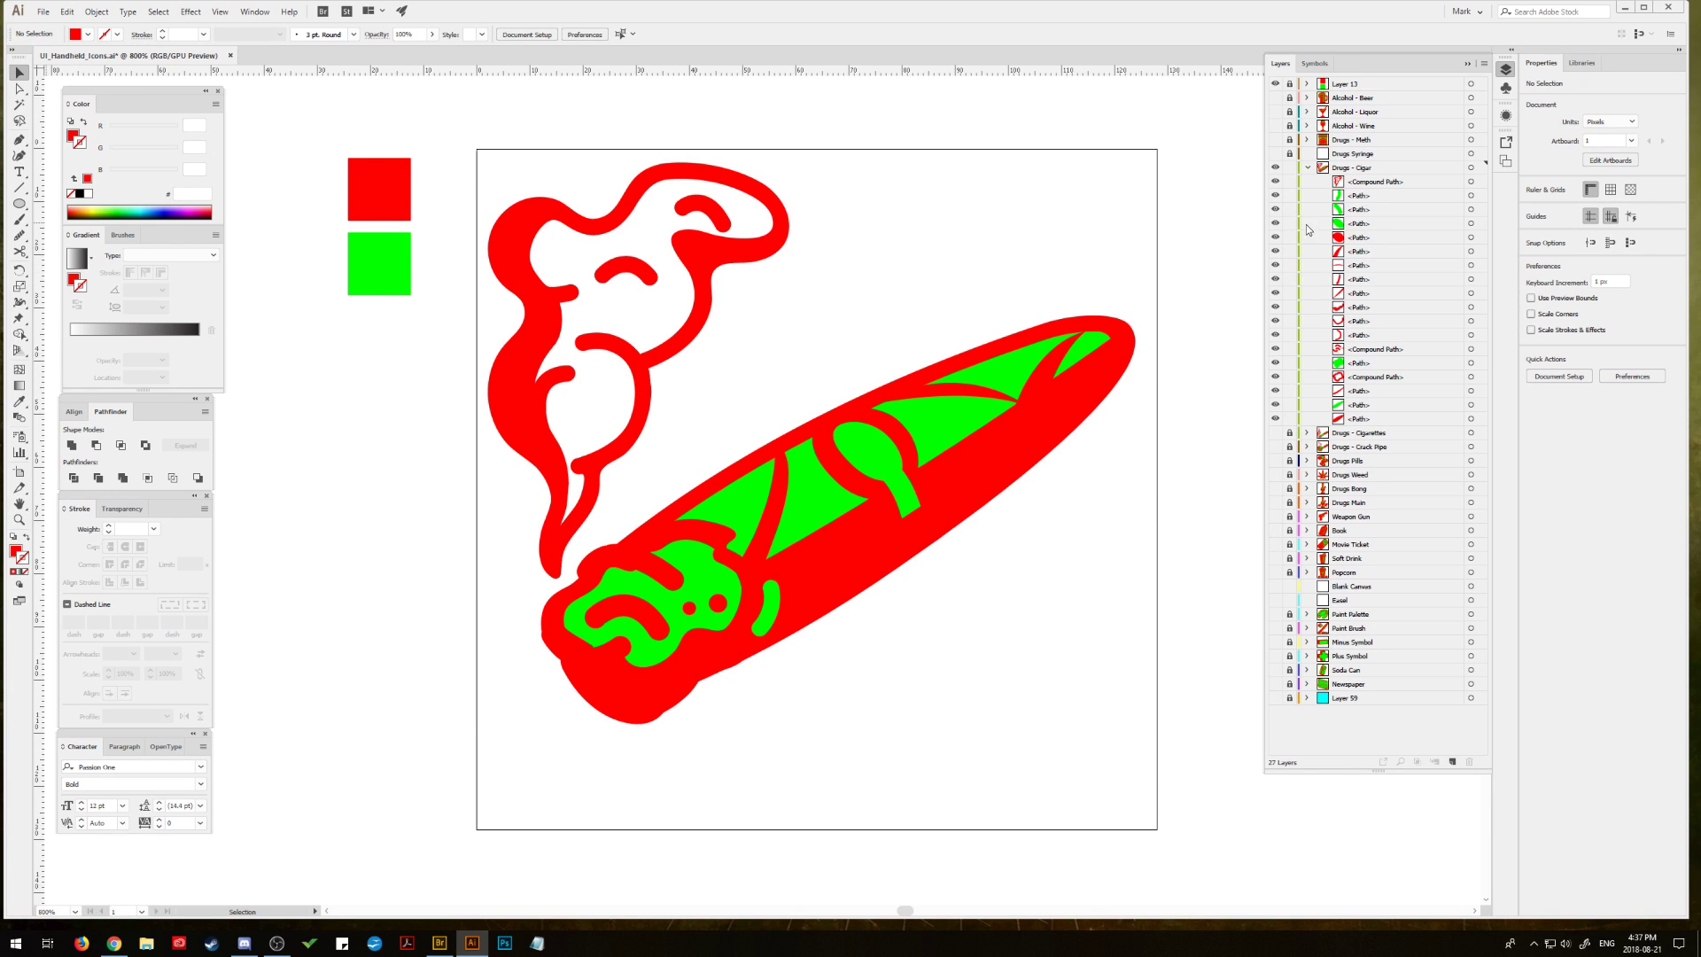
{"action": "left_click", "coordinate": [1469, 169]}
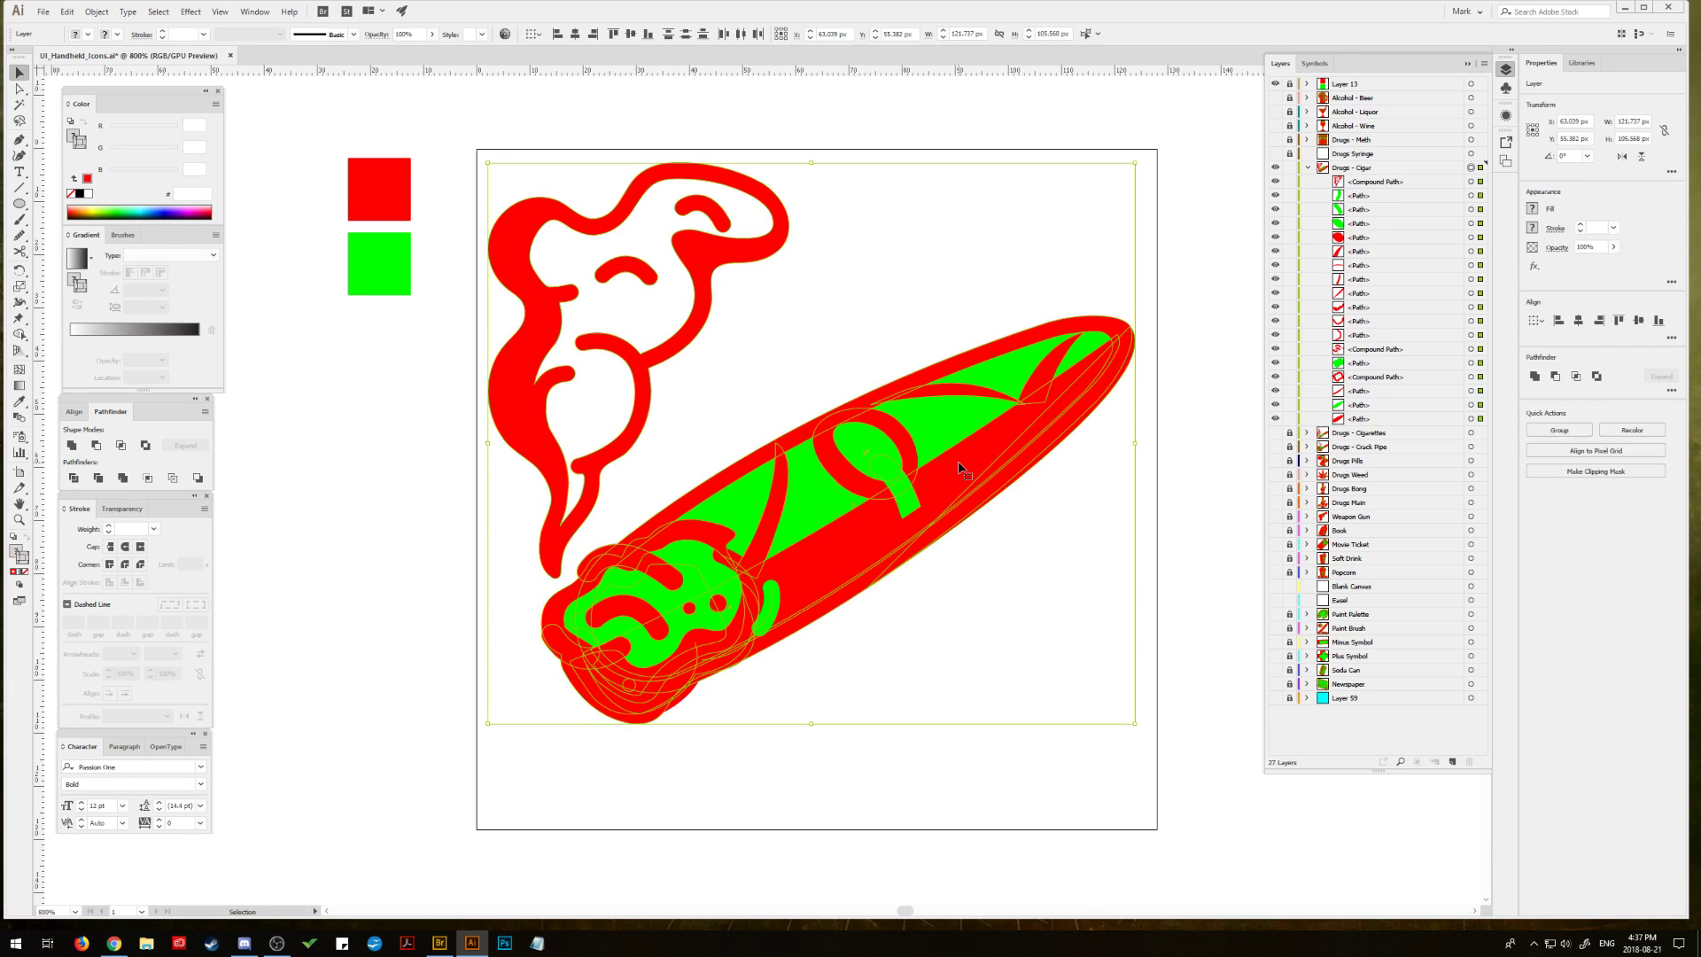
{"action": "key", "text": "Down"}
{"action": "key", "text": "Down"}
{"action": "key", "text": "Down"}
{"action": "key", "text": "Down"}
{"action": "key", "text": "Down"}
{"action": "key", "text": "Down"}
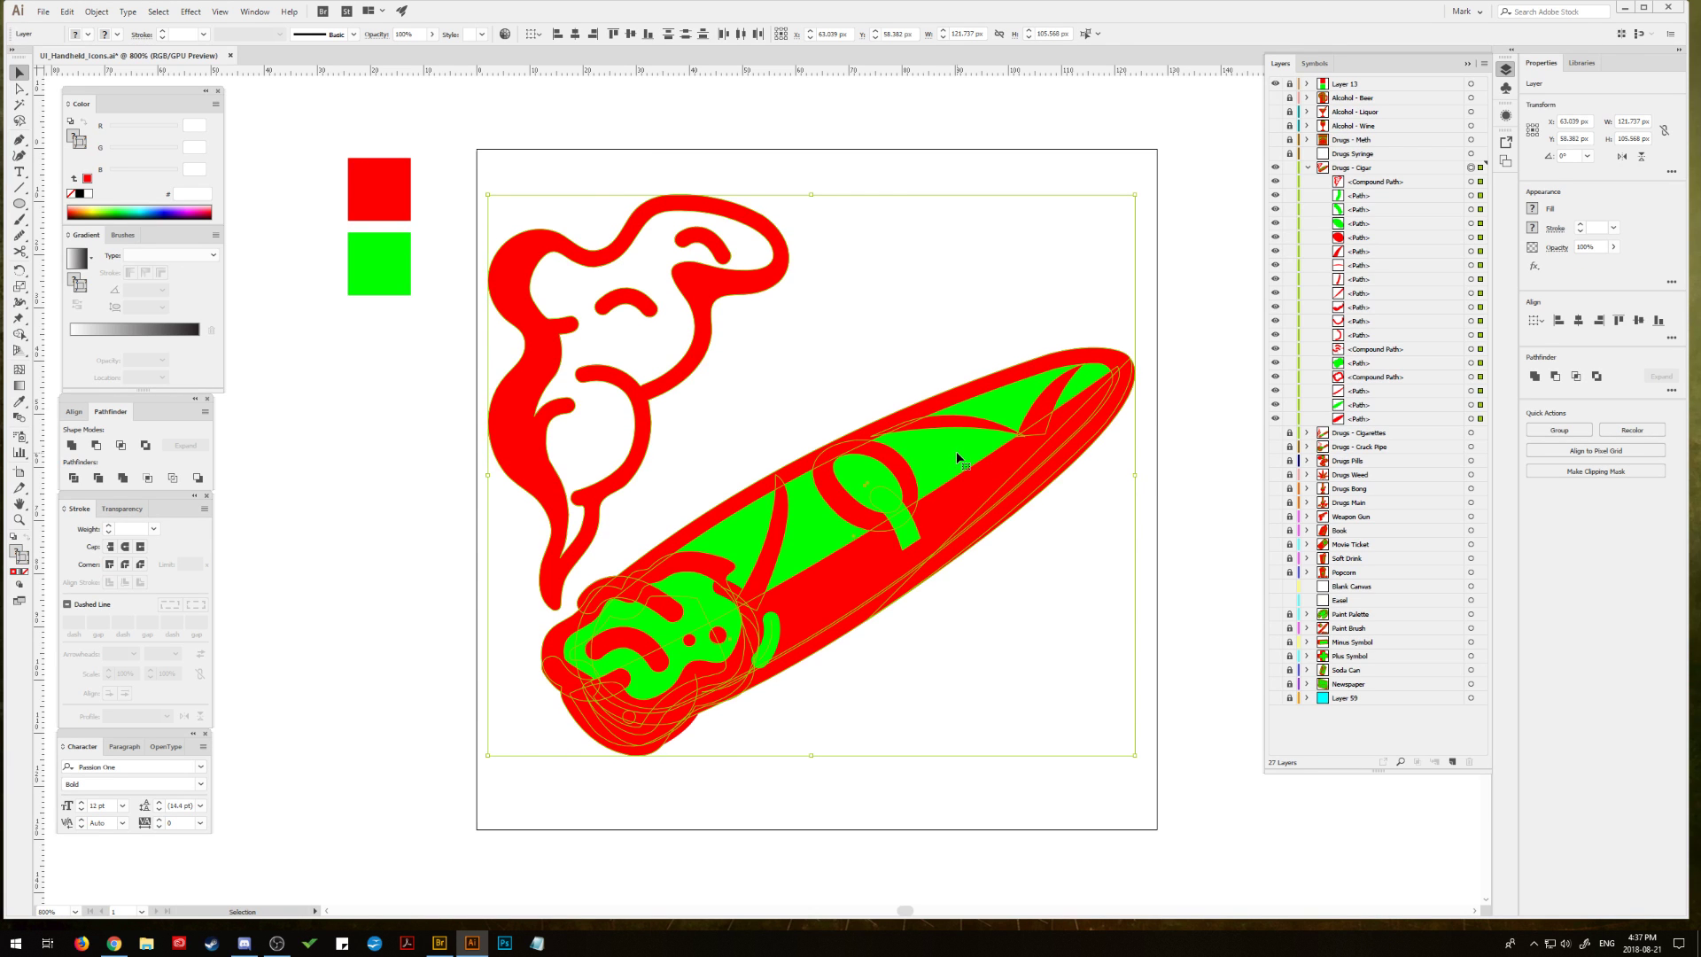
Step: Resize the smoke shape to about 58 px wide and 84 px high above the cigar's lit end
{"action": "left_click_drag", "start_coordinate": [620, 186], "coordinate": [823, 171]}
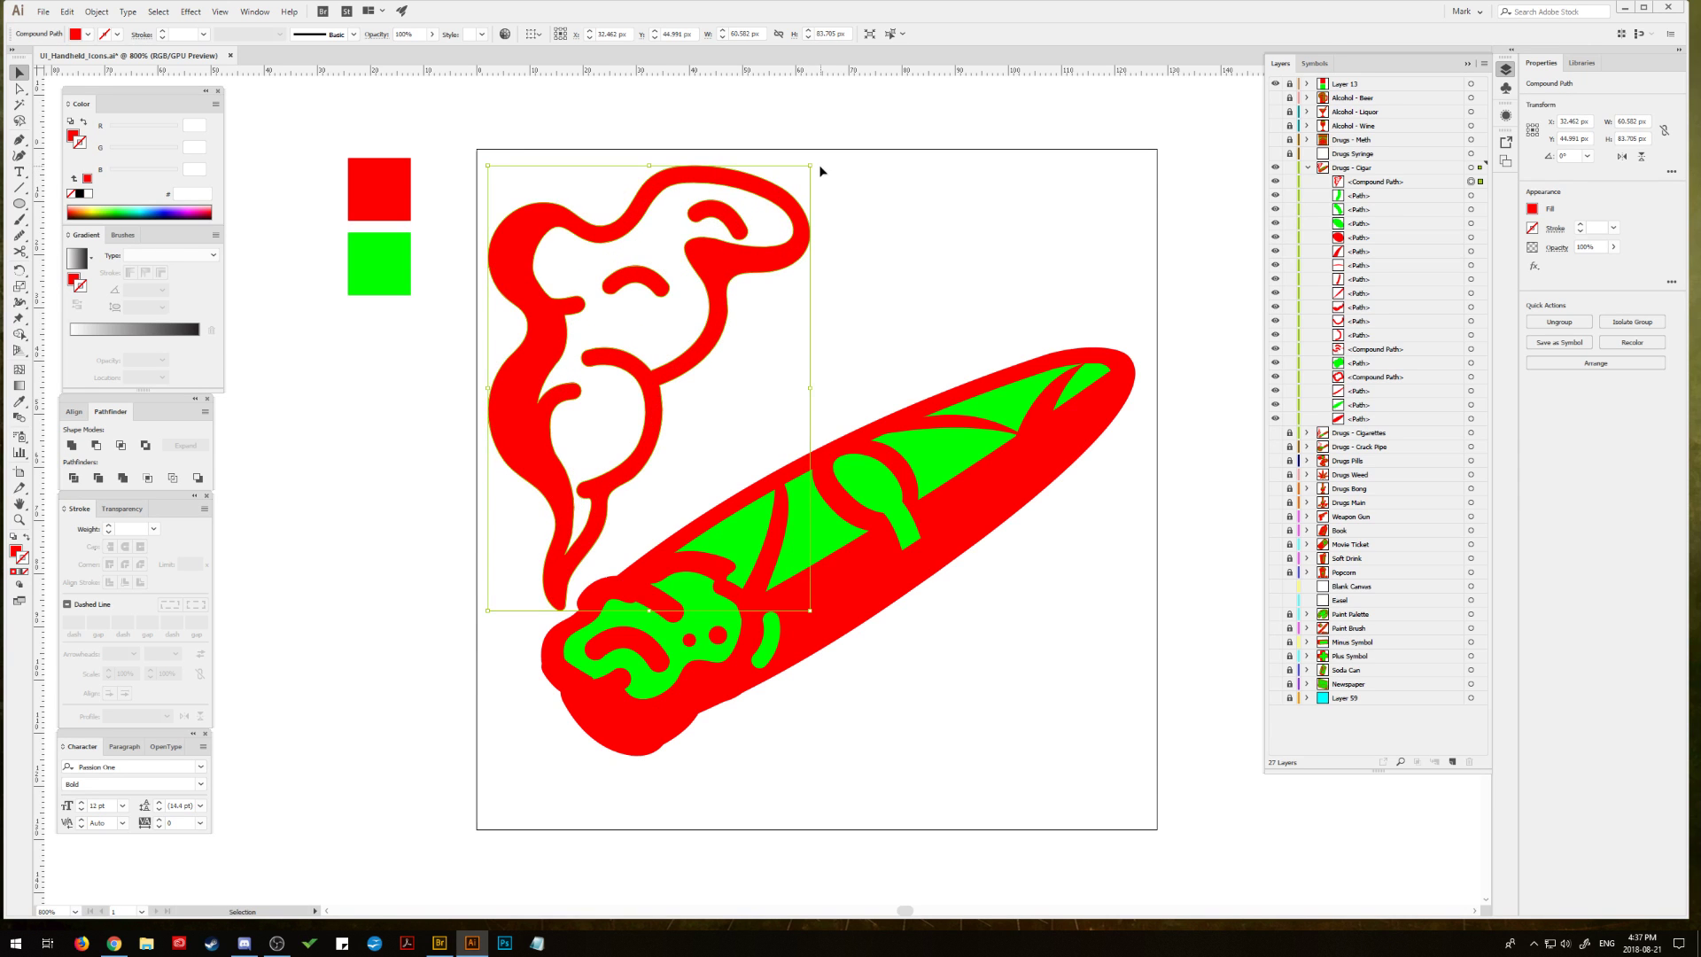
{"action": "left_click_drag", "start_coordinate": [487, 388], "coordinate": [492, 388]}
{"action": "left_click_drag", "start_coordinate": [812, 390], "coordinate": [798, 391]}
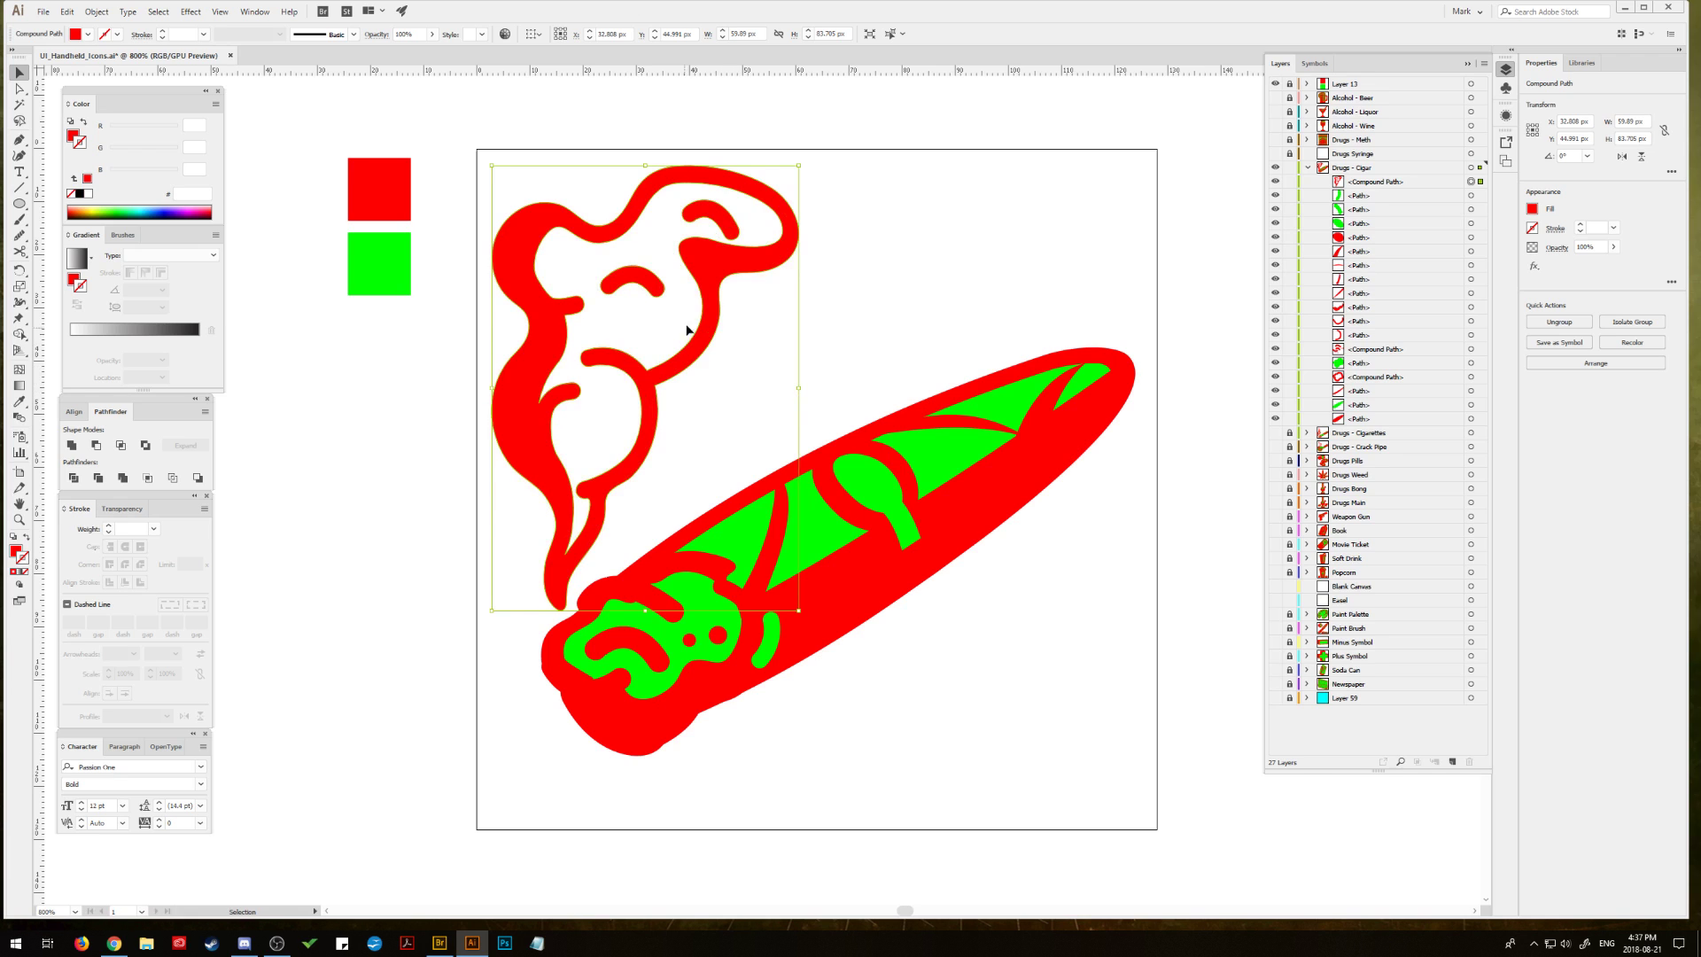
{"action": "left_click", "coordinate": [432, 426]}
{"action": "left_click", "coordinate": [612, 481]}
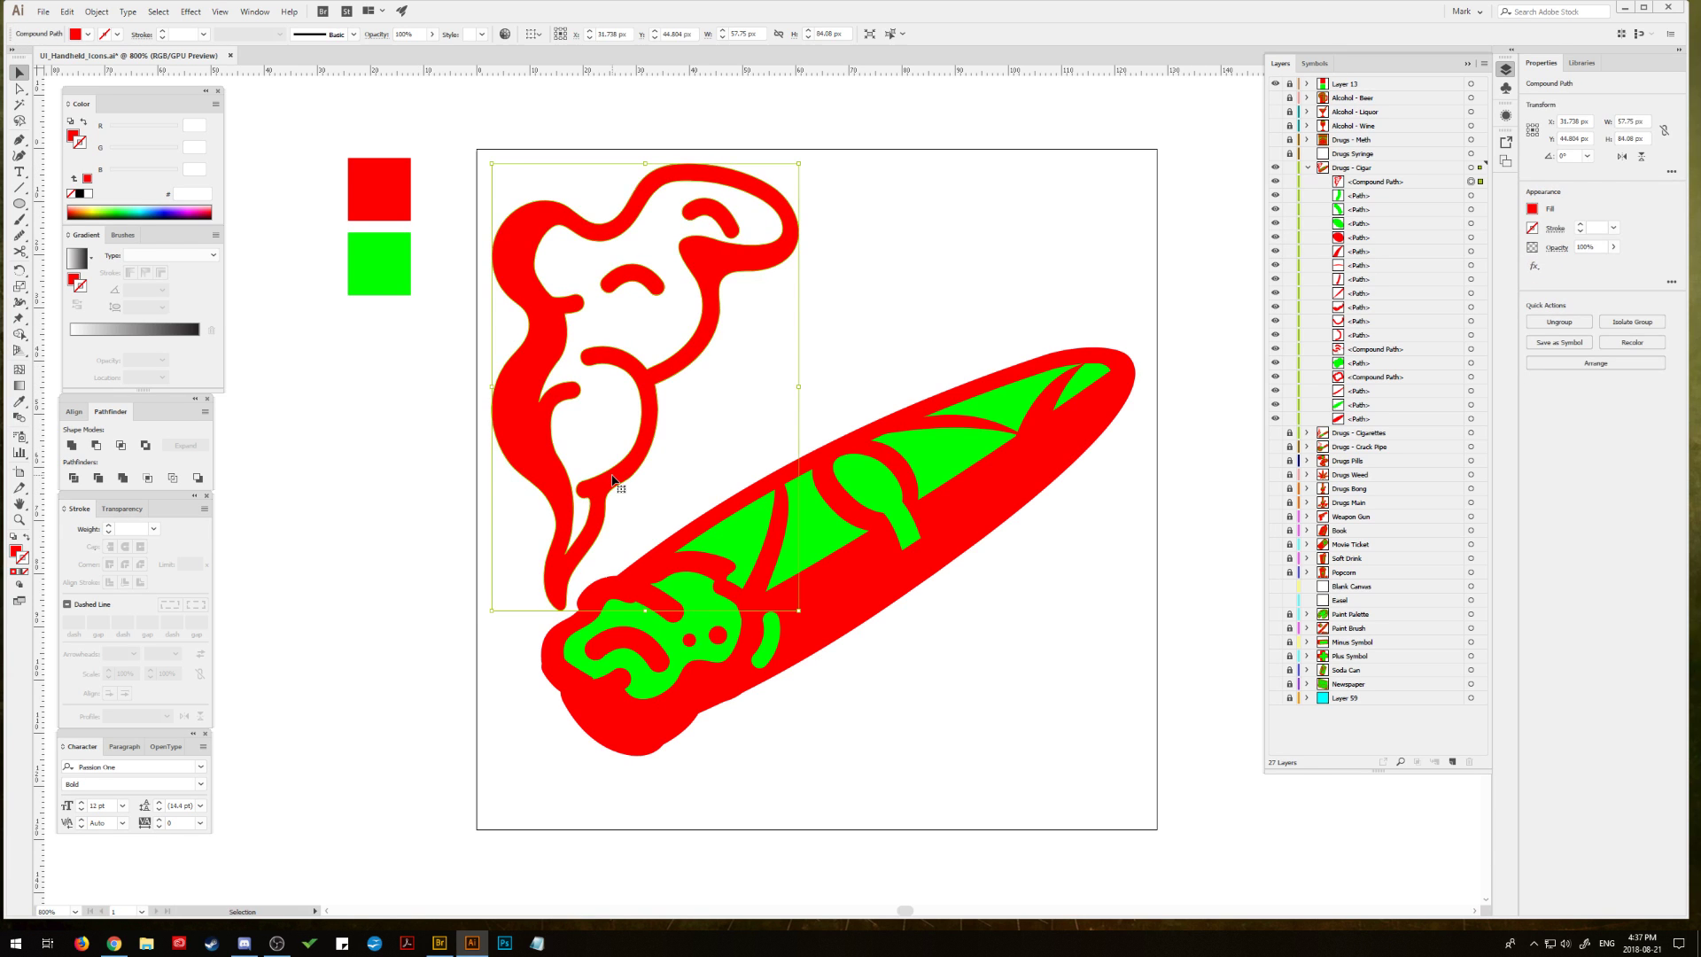
{"action": "left_click", "coordinate": [668, 384]}
{"action": "left_click", "coordinate": [648, 391]}
Step: Copy the smoke shape, paste the duplicate directly behind it, and hide the front original
{"action": "left_click", "coordinate": [68, 13]}
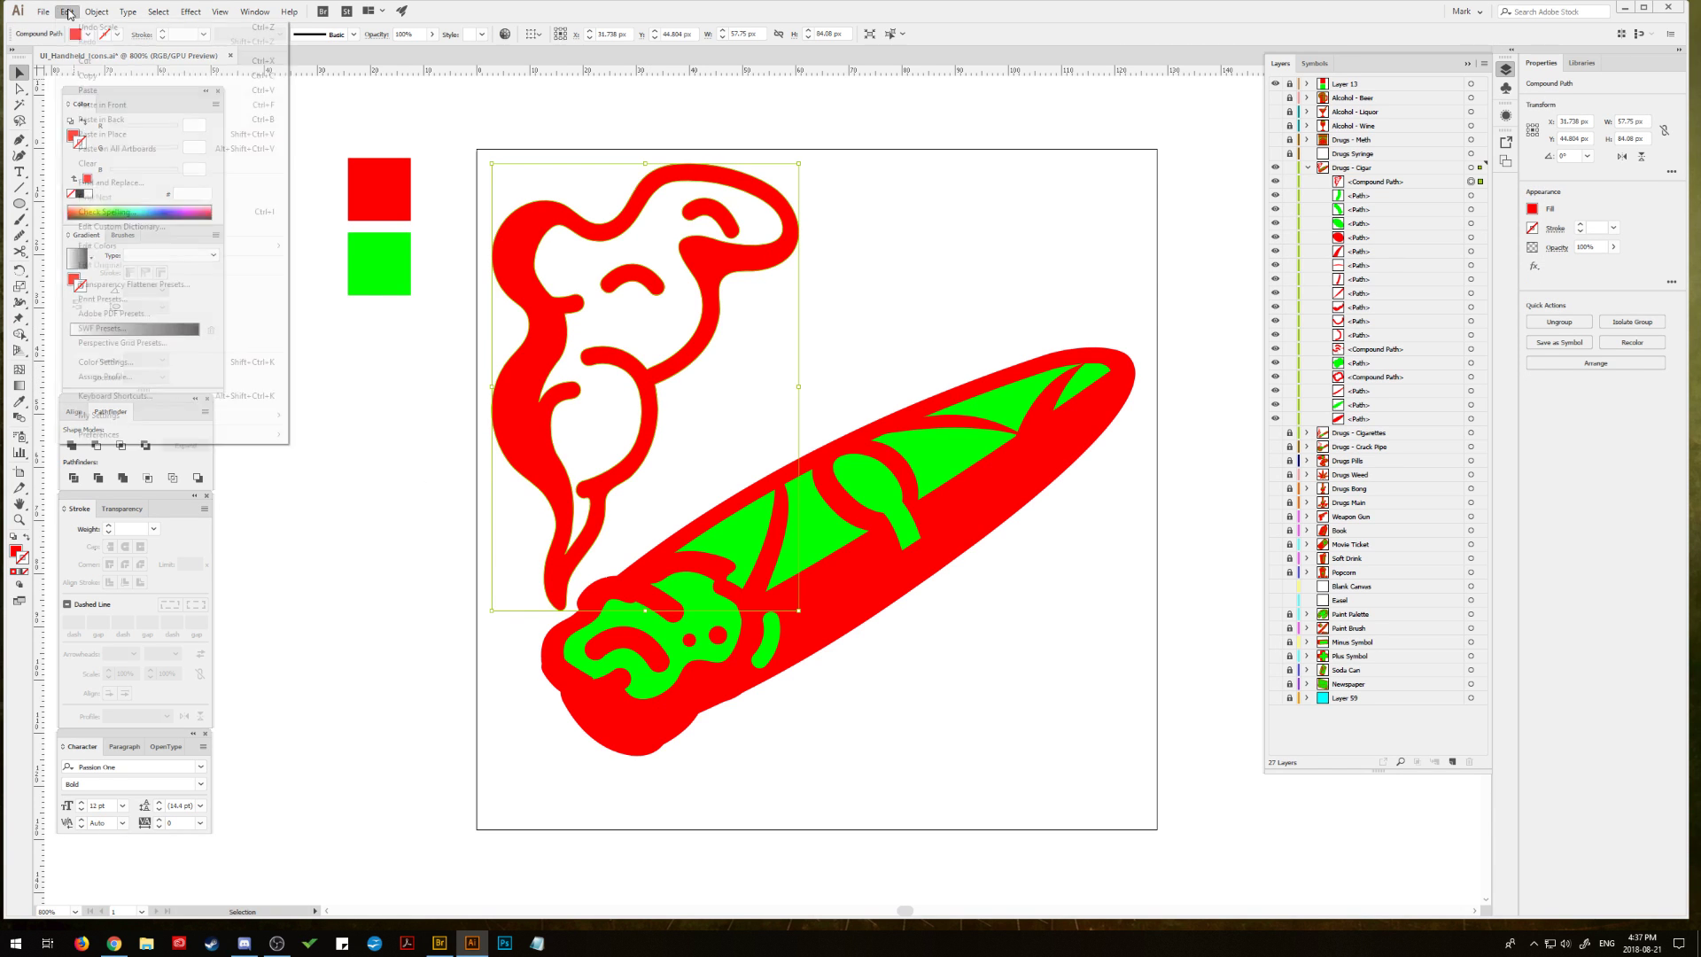
{"action": "left_click", "coordinate": [89, 78]}
{"action": "left_click", "coordinate": [68, 13]}
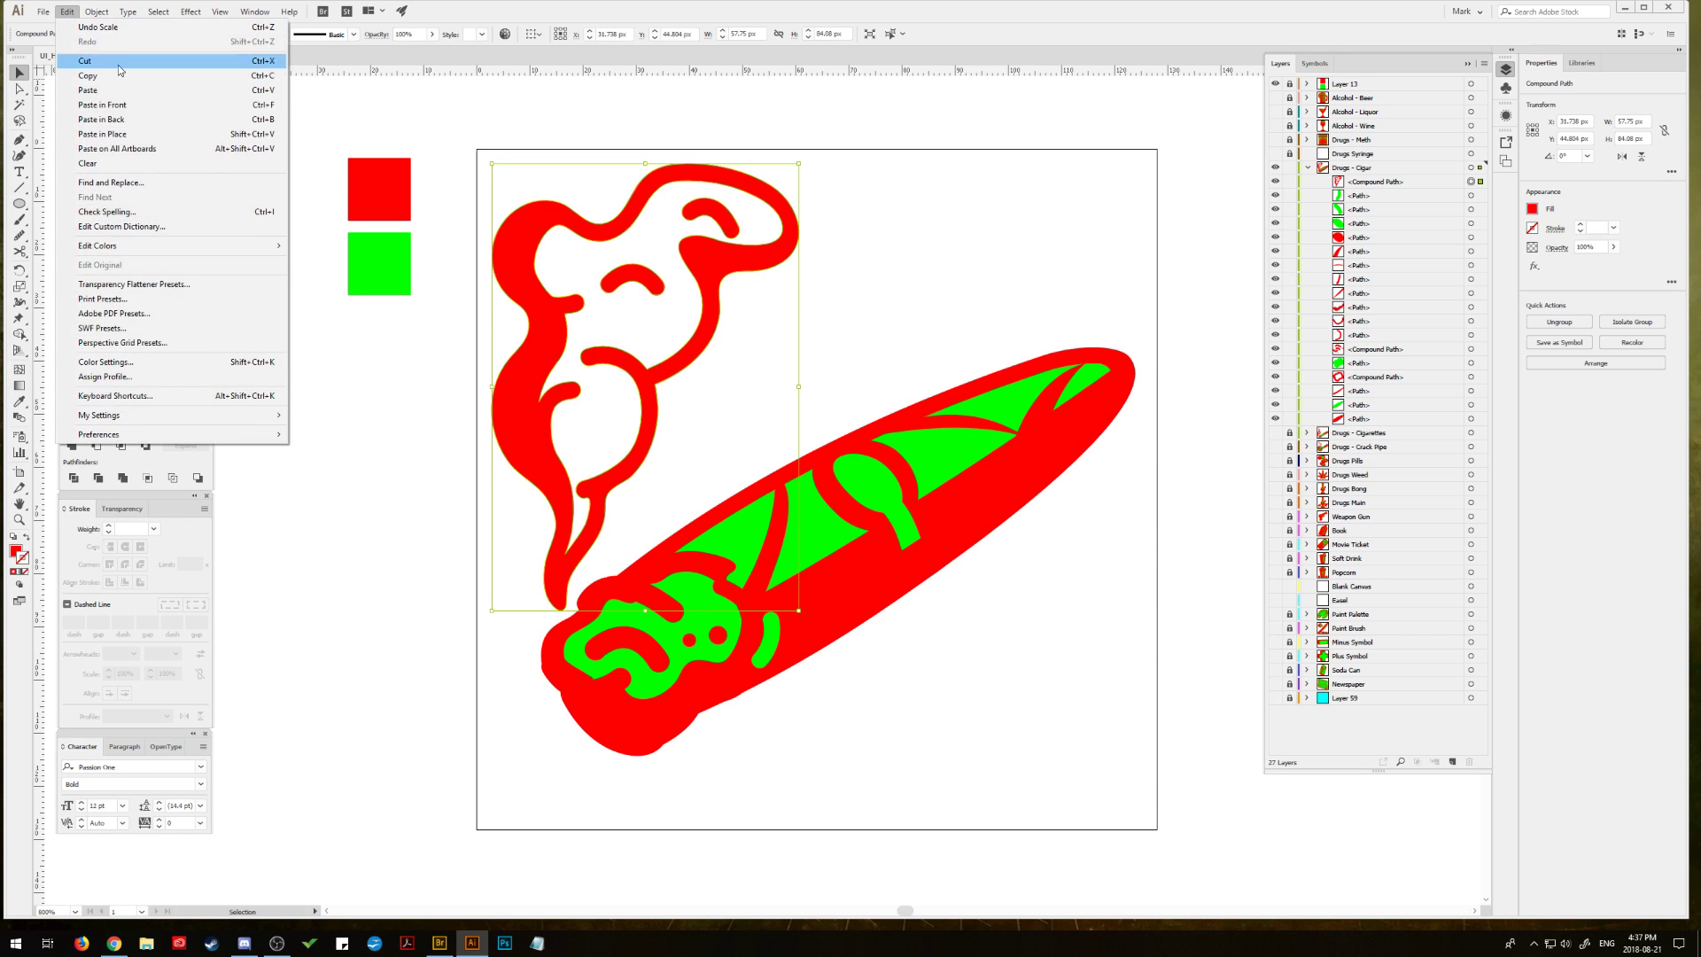
{"action": "left_click", "coordinate": [89, 115]}
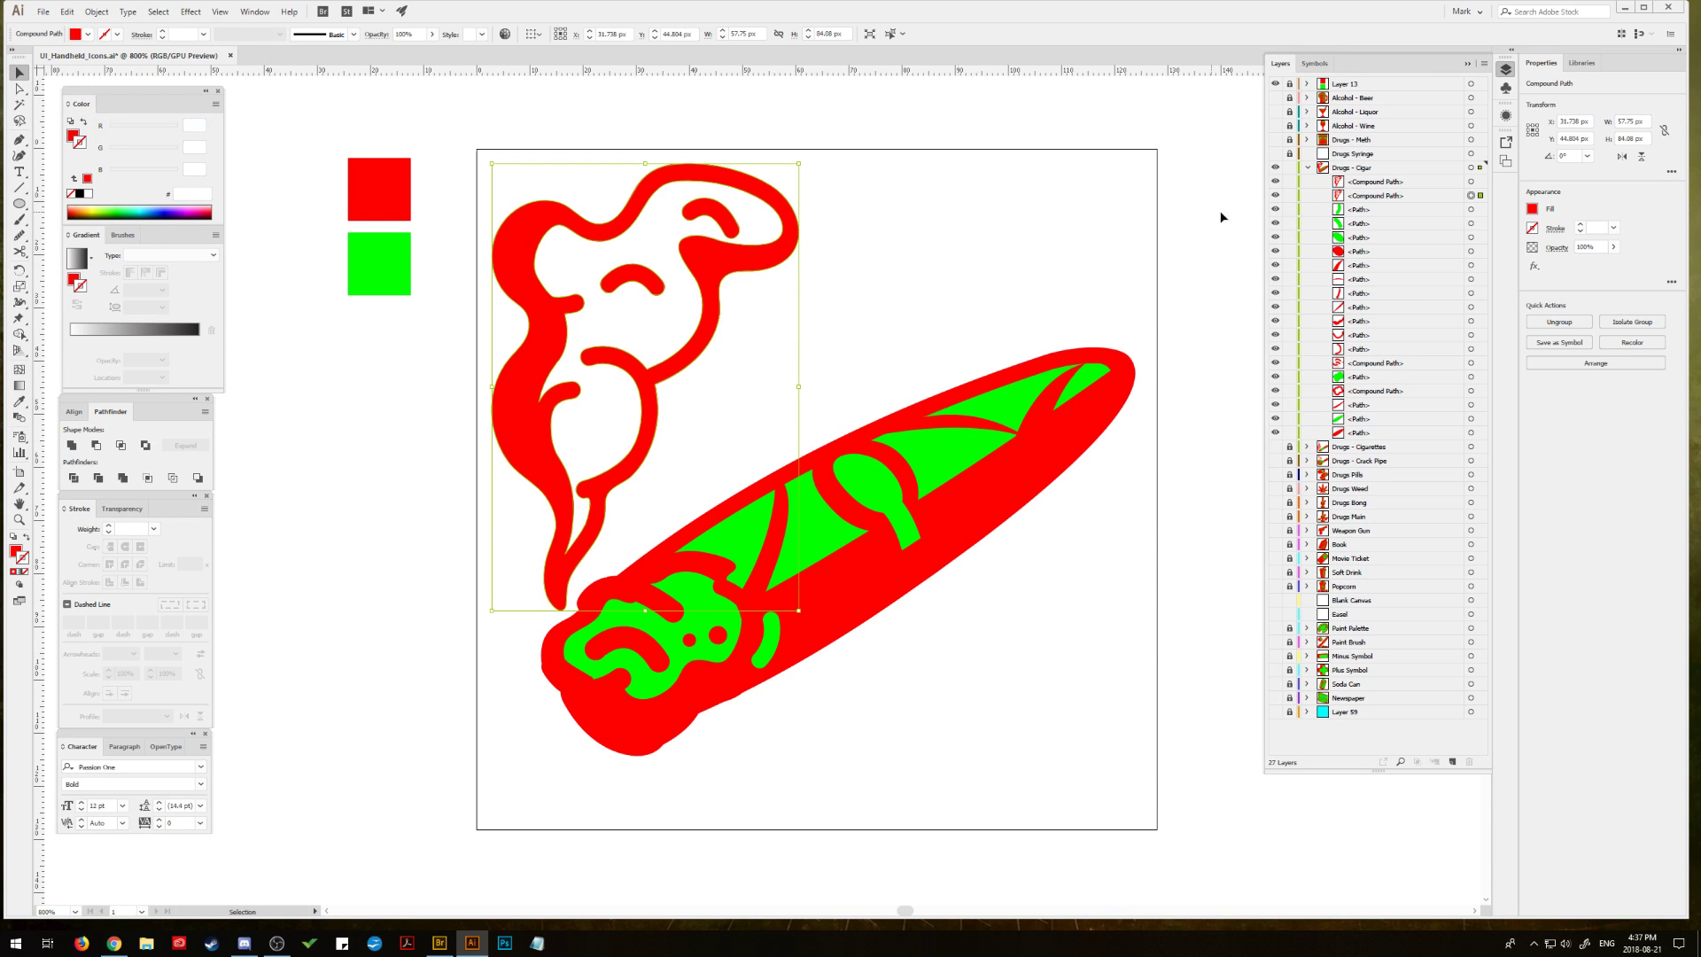
{"action": "left_click", "coordinate": [1279, 186]}
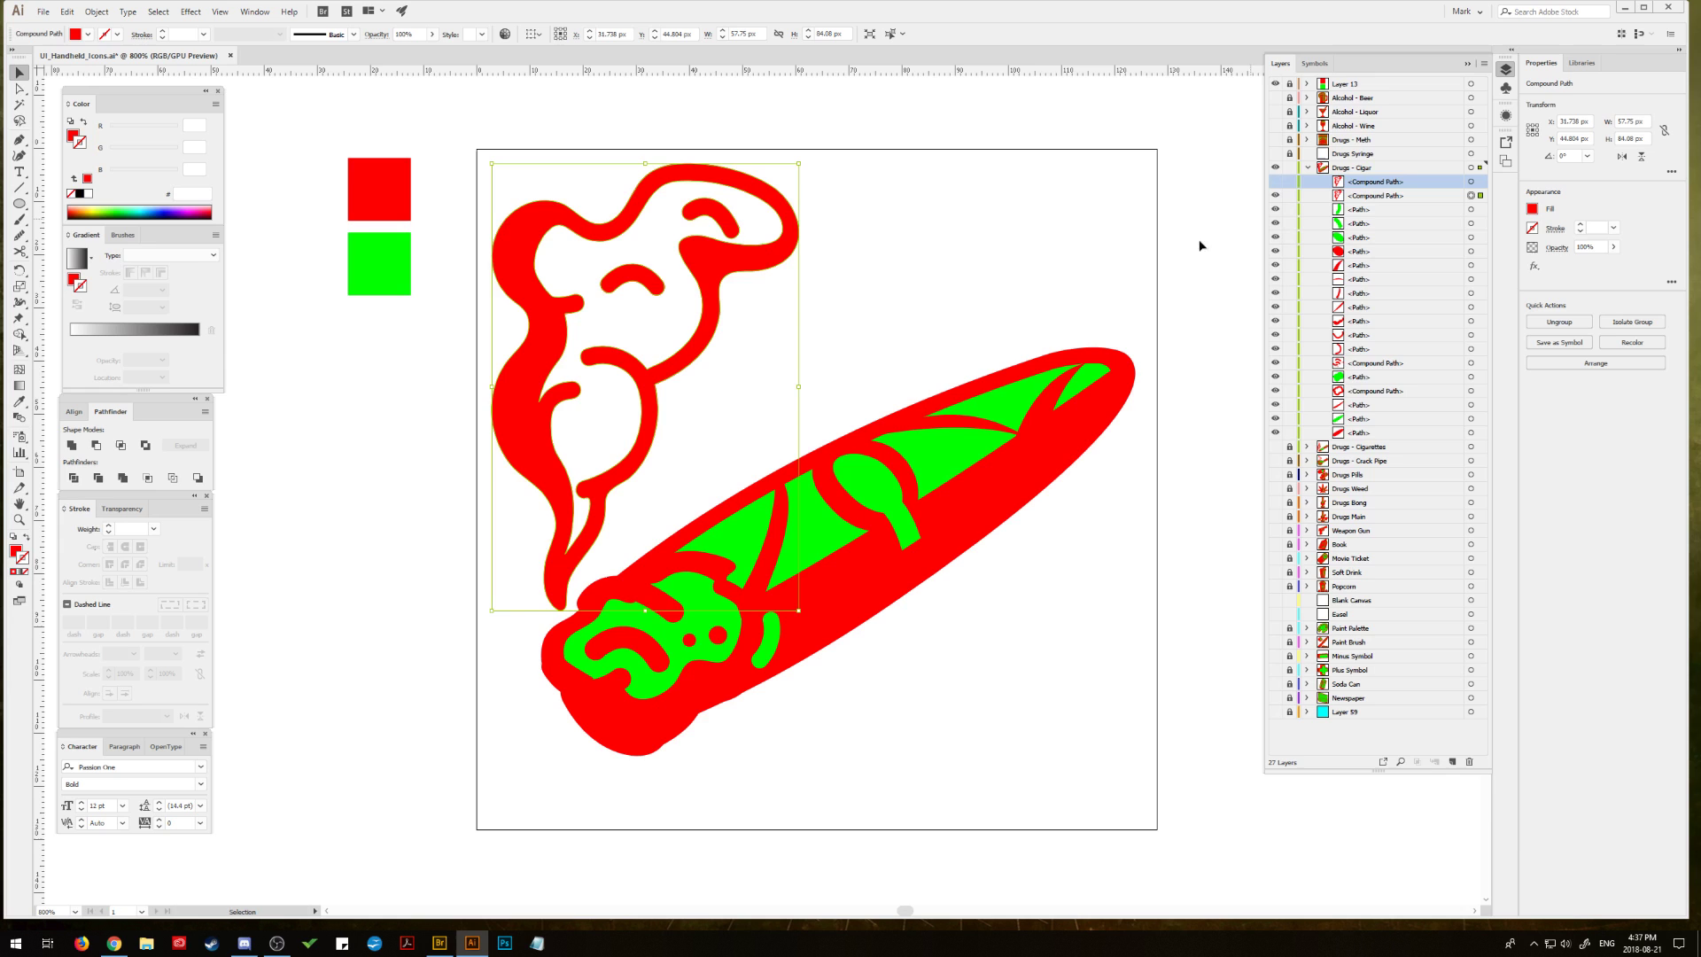
Step: Delete the inner contour and both billow strokes from the back smoke copy, using Outline view, to leave a solid silhouette
{"action": "left_click", "coordinate": [20, 89]}
{"action": "left_click", "coordinate": [661, 192]}
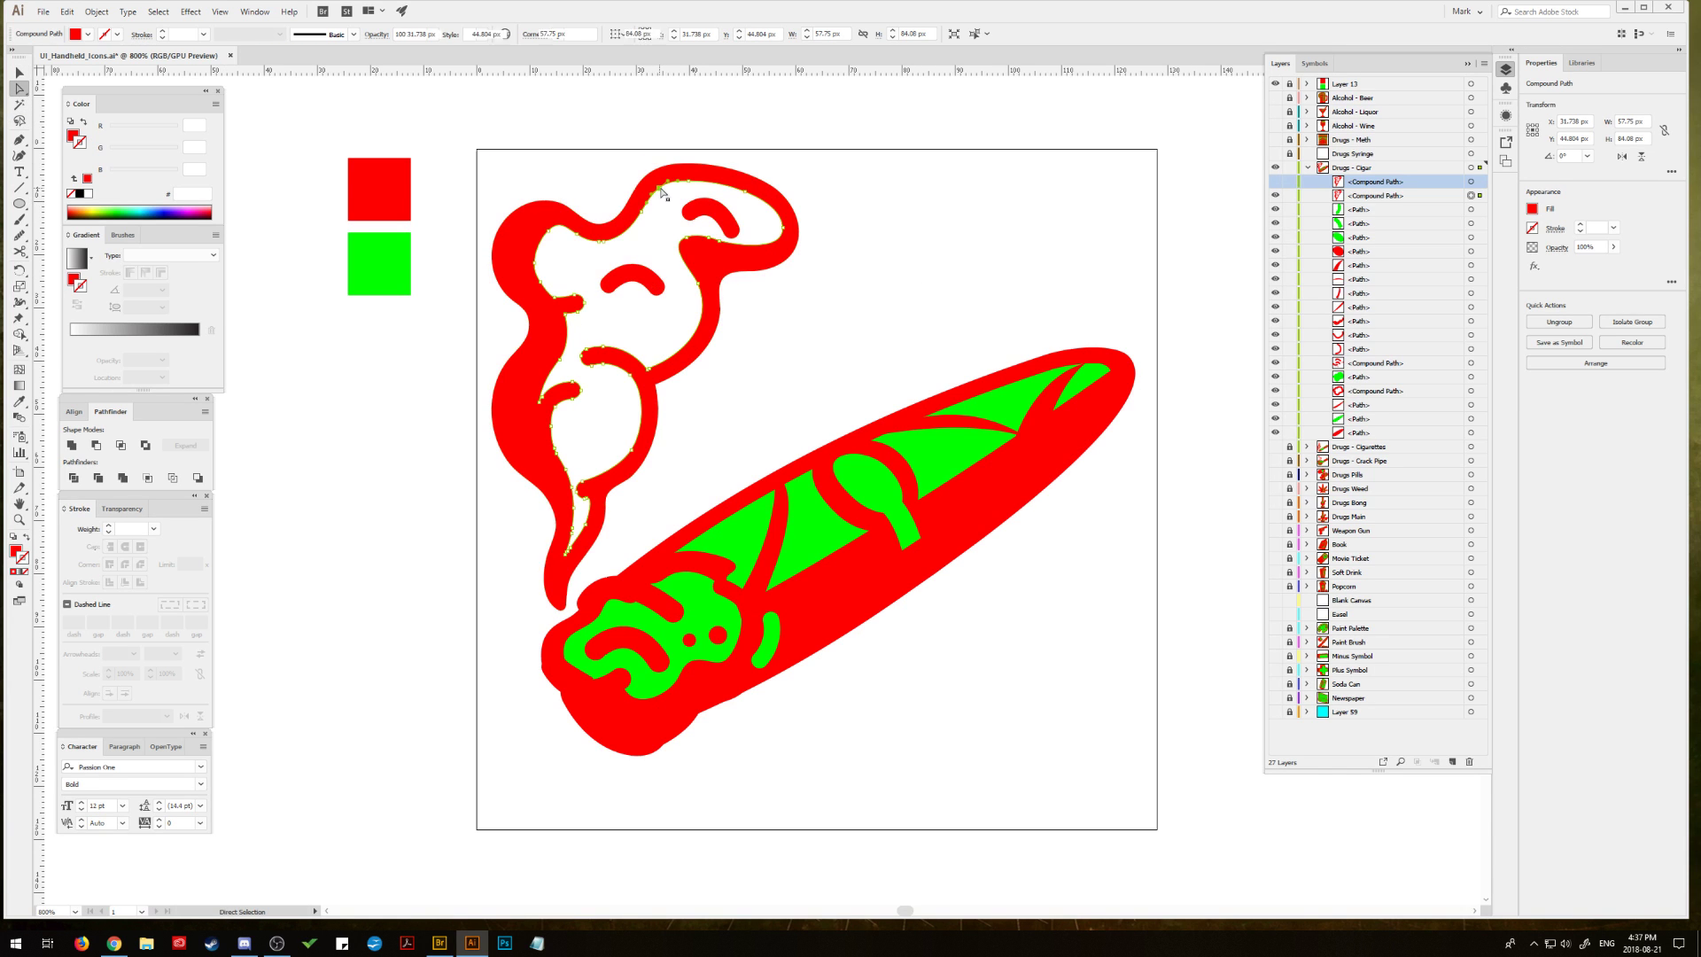
{"action": "key", "text": "Delete"}
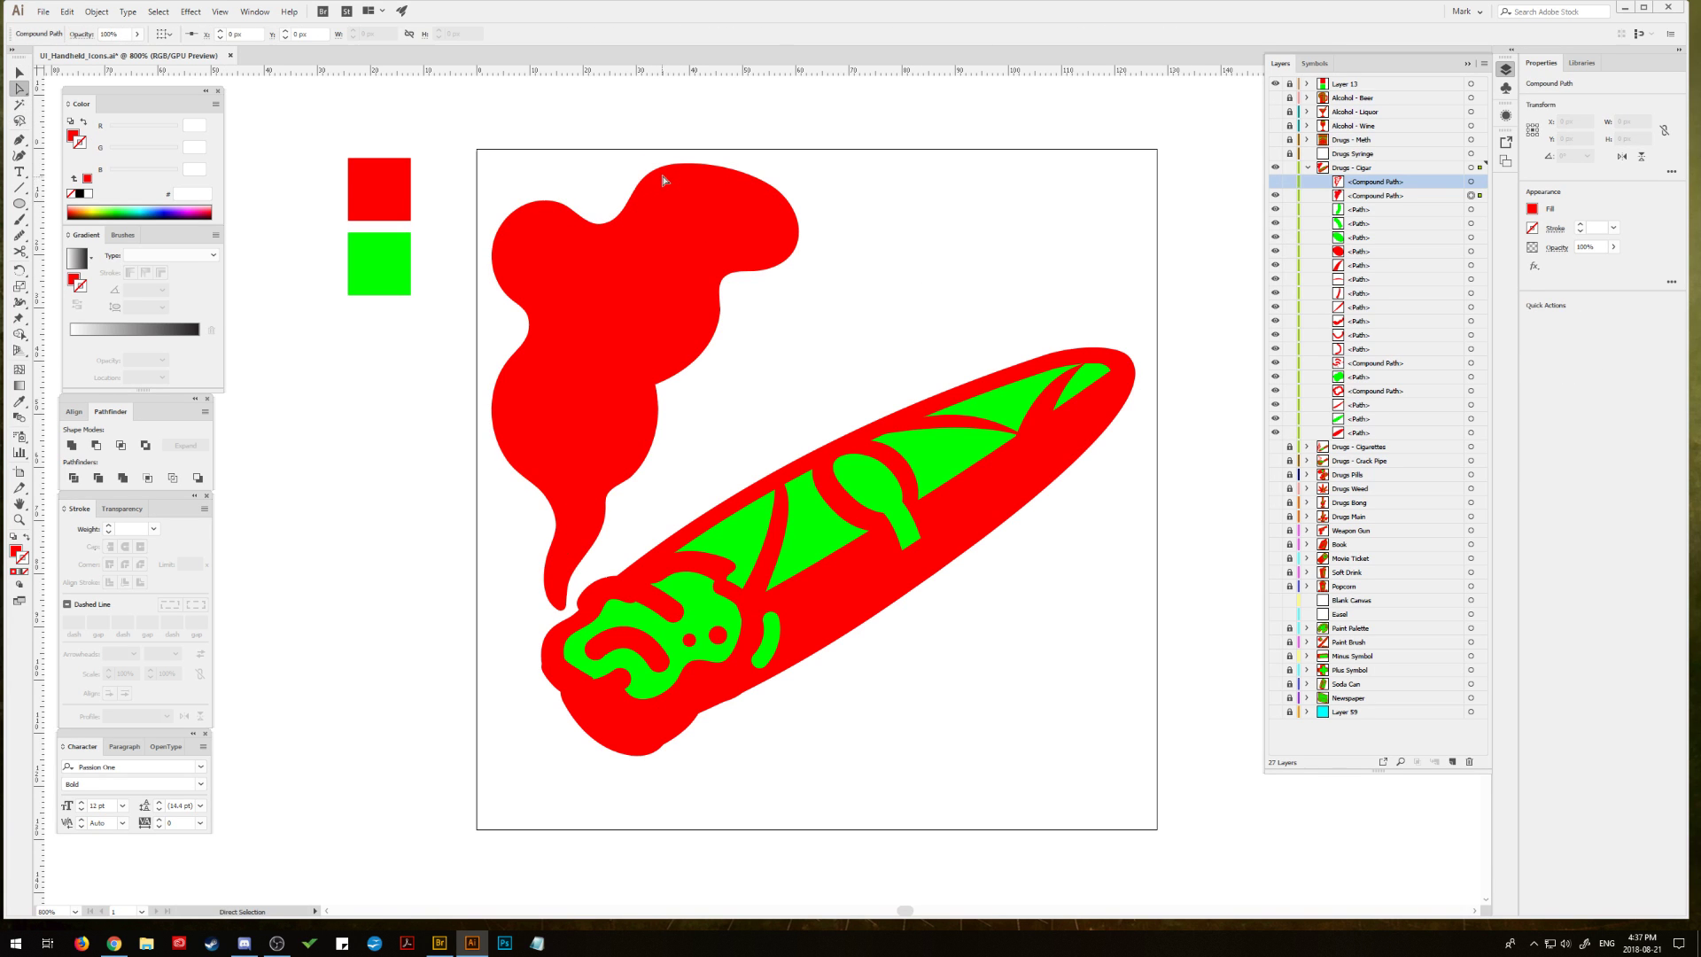
{"action": "left_click", "coordinate": [218, 11]}
{"action": "left_click", "coordinate": [239, 25]}
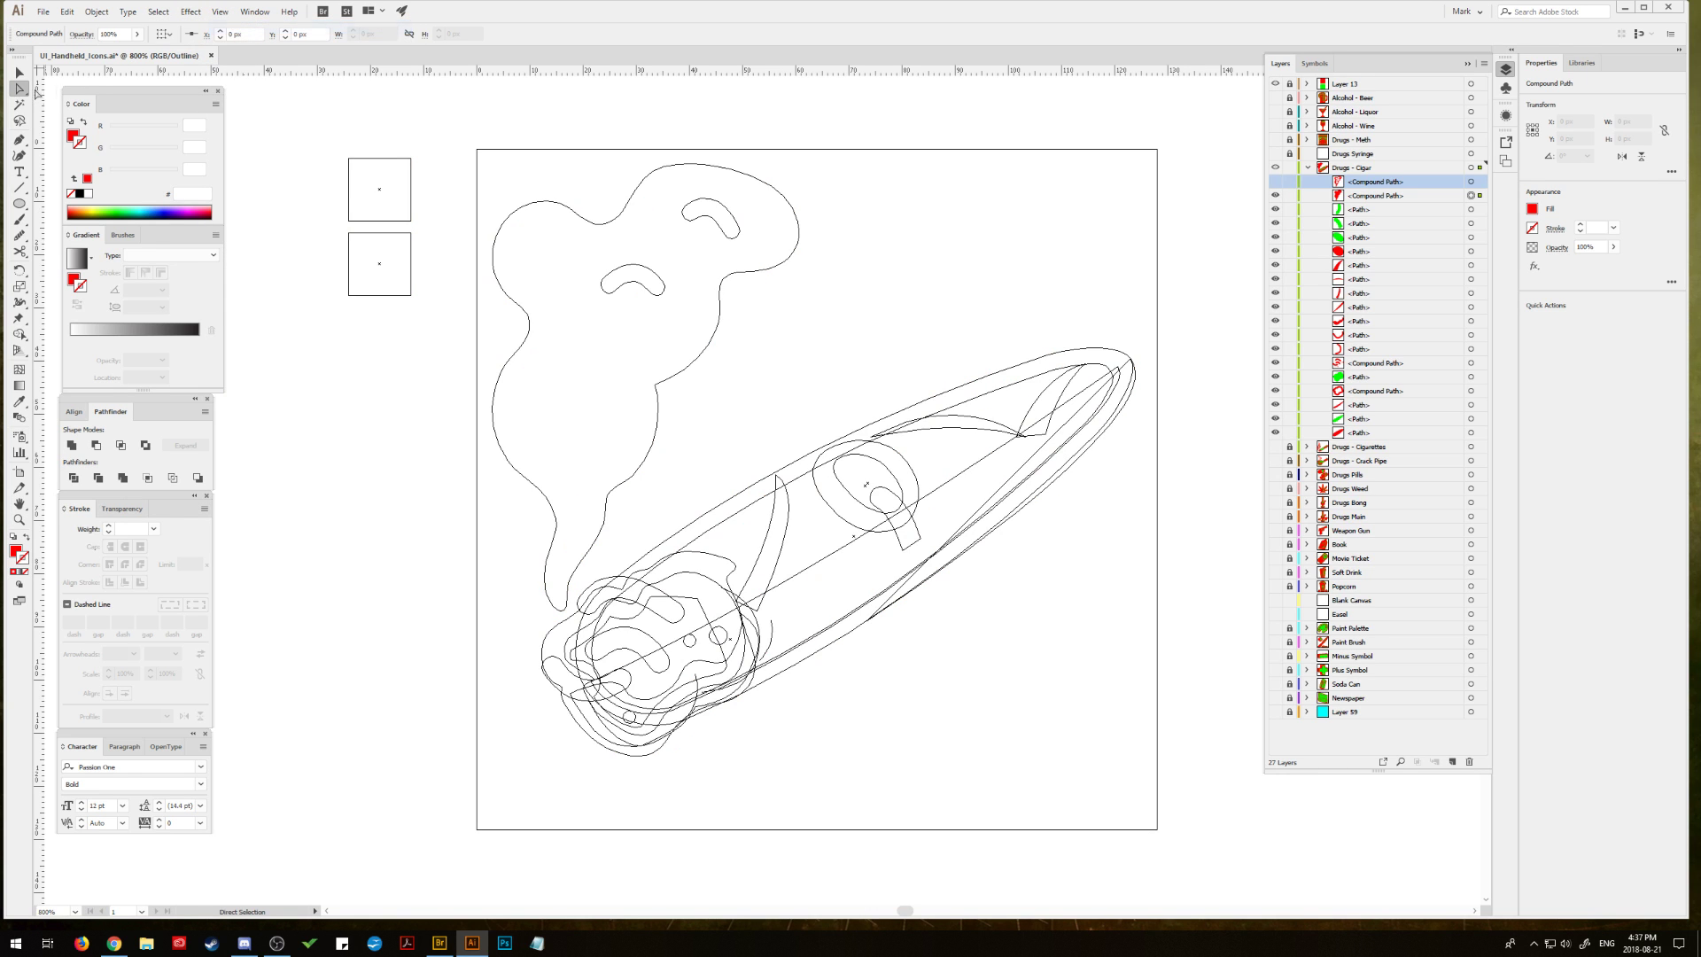
{"action": "left_click_drag", "start_coordinate": [589, 255], "coordinate": [687, 306]}
{"action": "key", "text": "Delete"}
{"action": "left_click", "coordinate": [691, 210]}
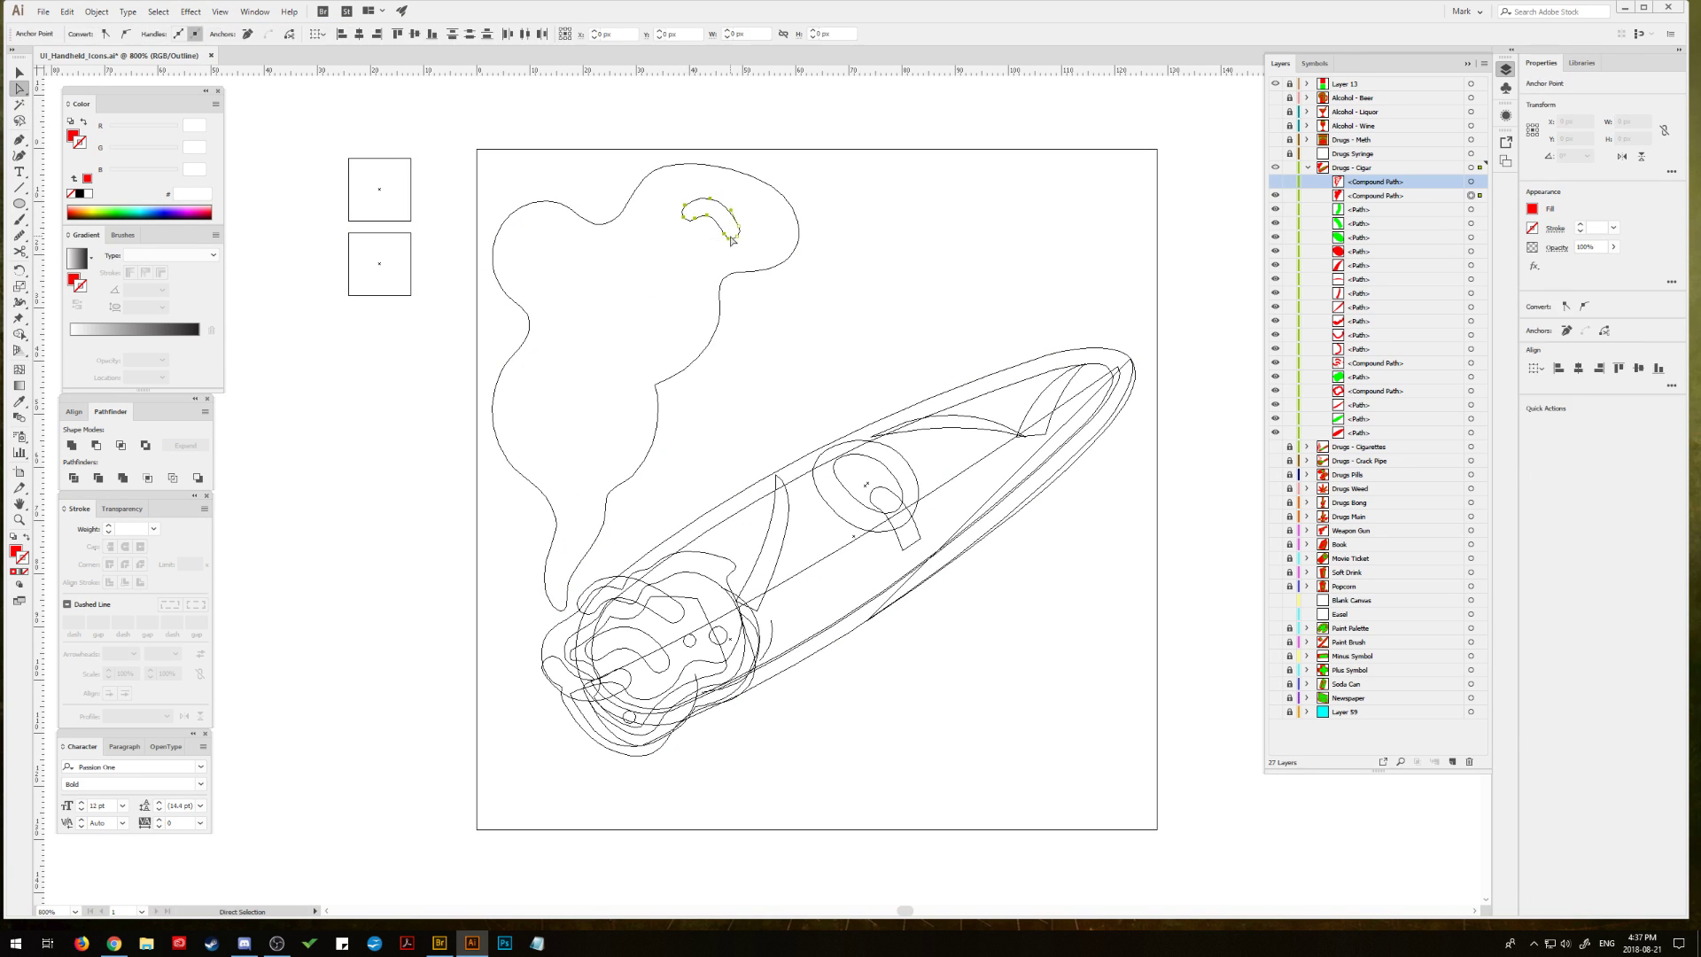
{"action": "key", "text": "Delete"}
{"action": "left_click", "coordinate": [19, 72]}
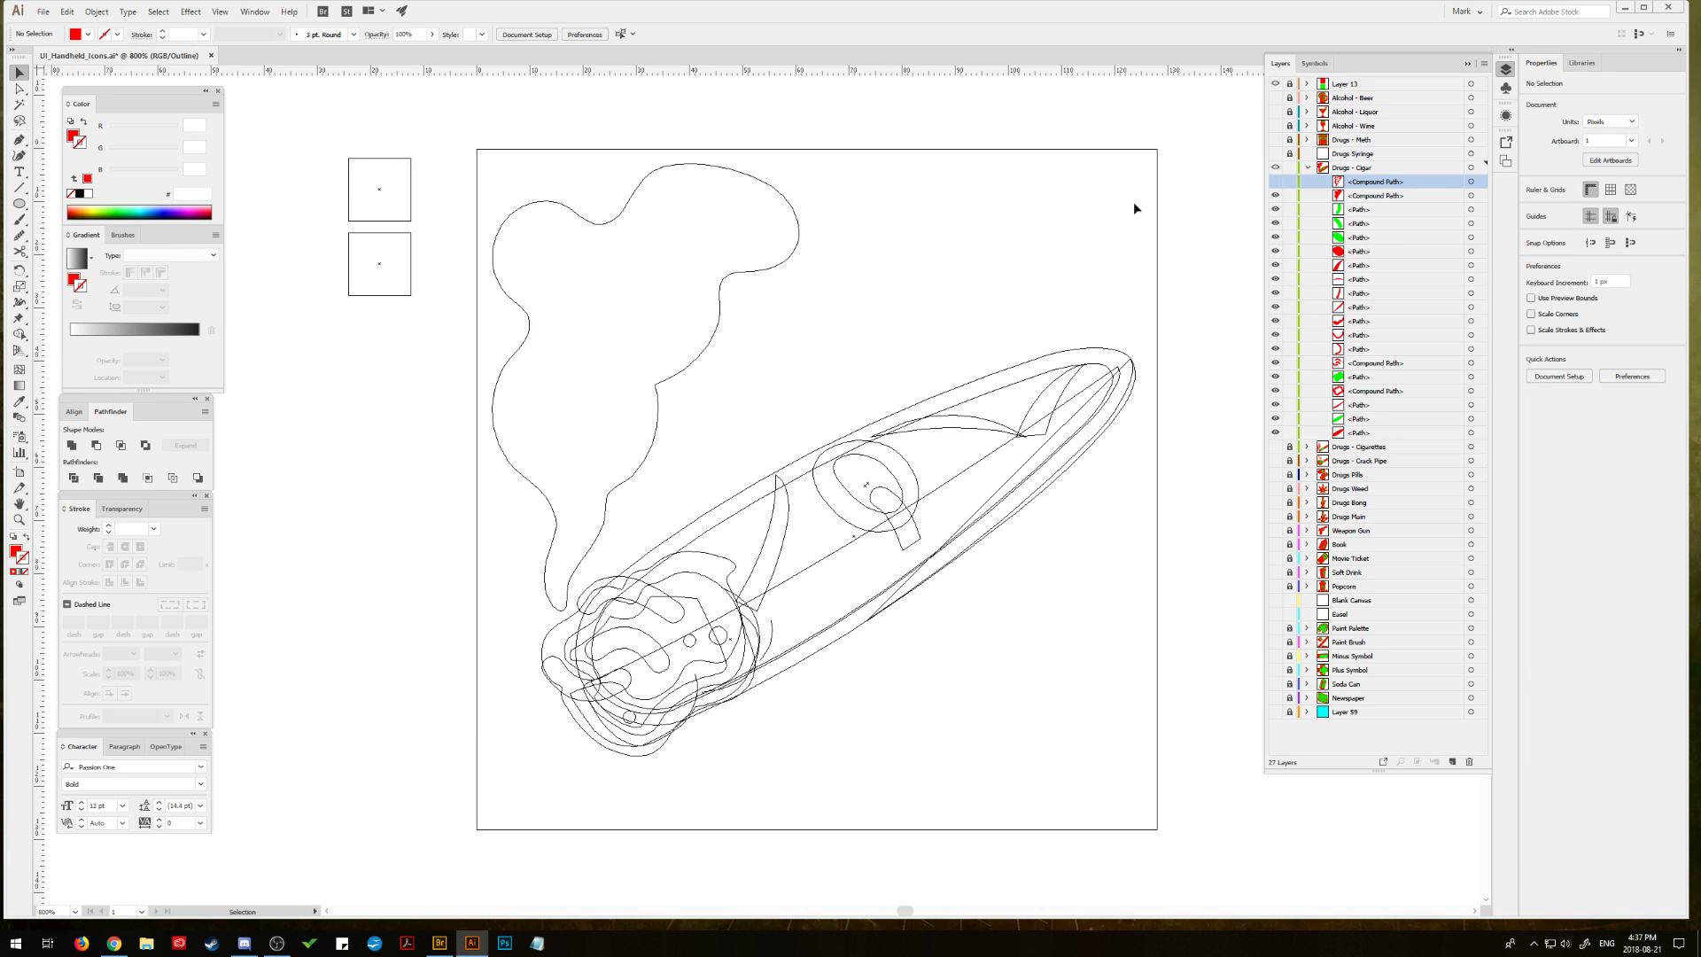
Step: Show the hidden front smoke shape again and return the artwork to the normal preview
{"action": "left_click", "coordinate": [1275, 182]}
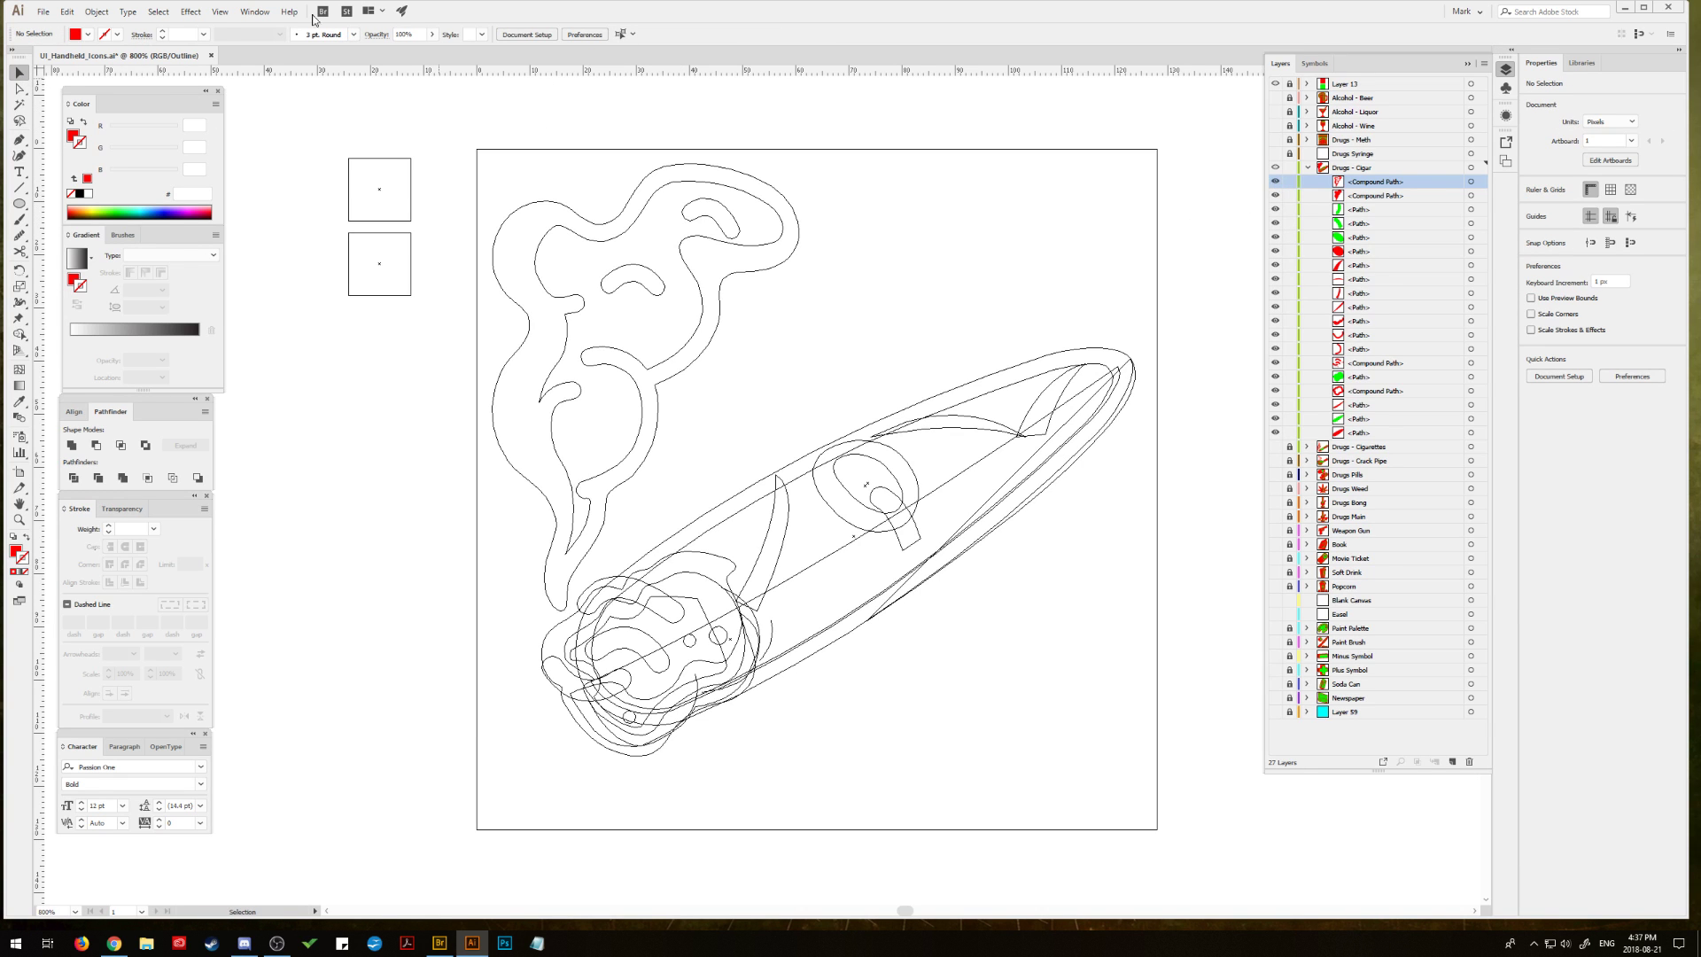
{"action": "left_click", "coordinate": [192, 12]}
{"action": "left_click", "coordinate": [248, 27]}
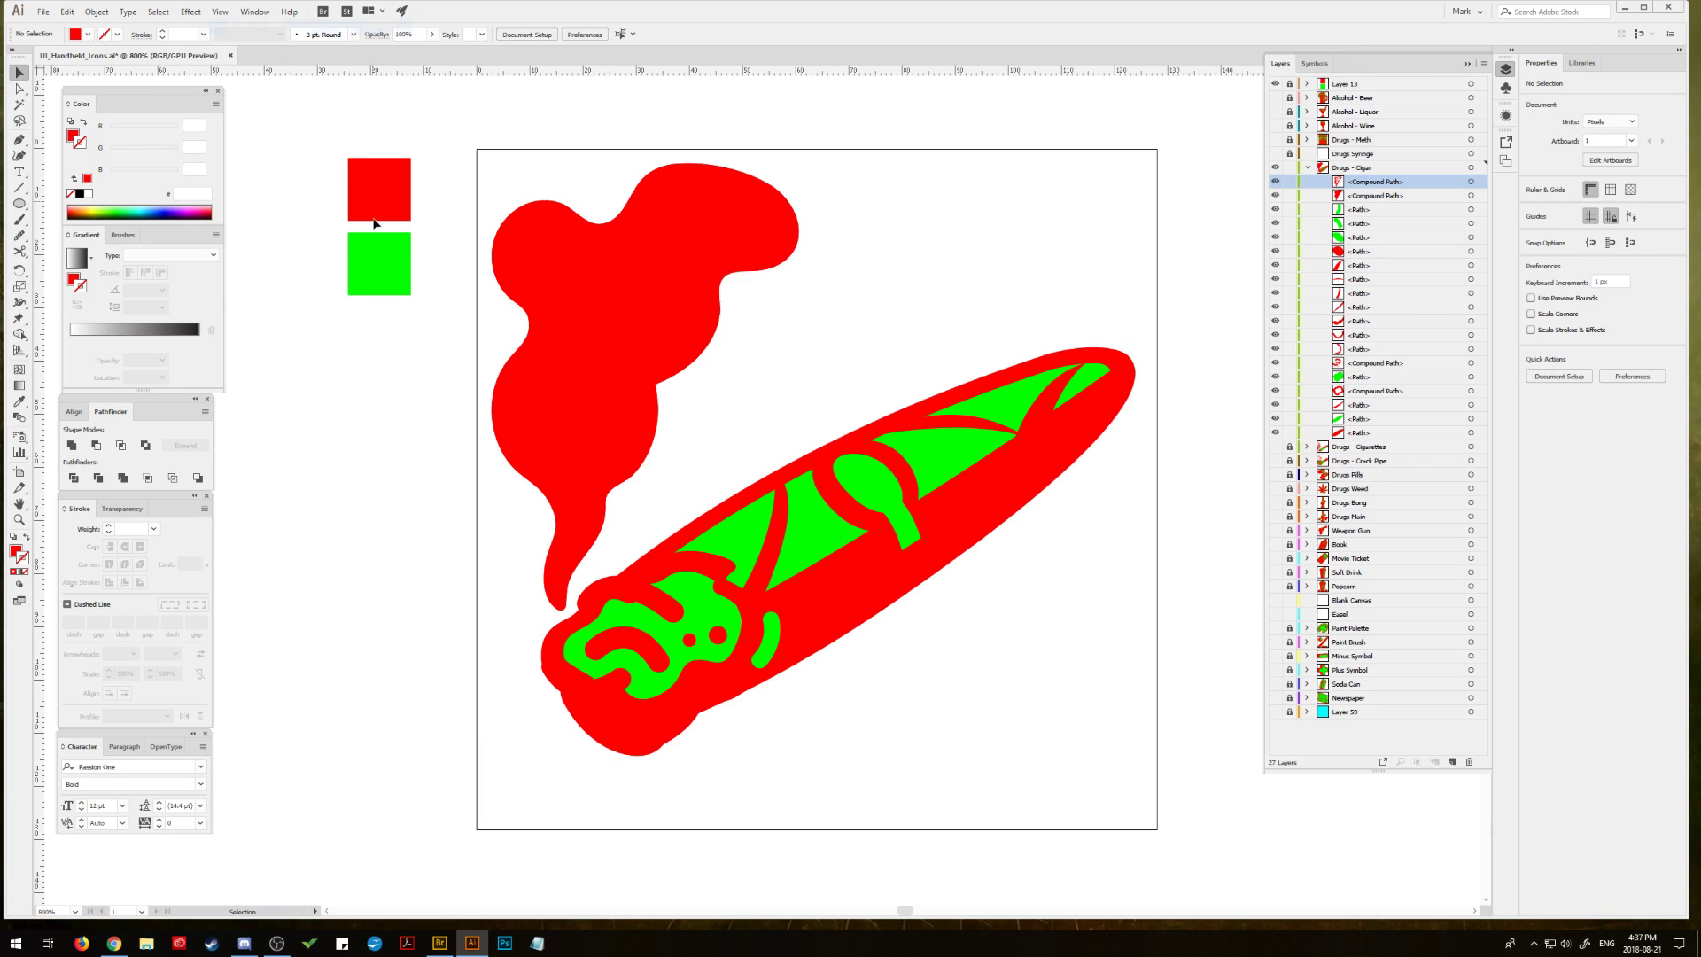
Step: Offset the back smoke silhouette by -1 px and fill the new inset path with the green sample colour
{"action": "left_click", "coordinate": [1472, 196]}
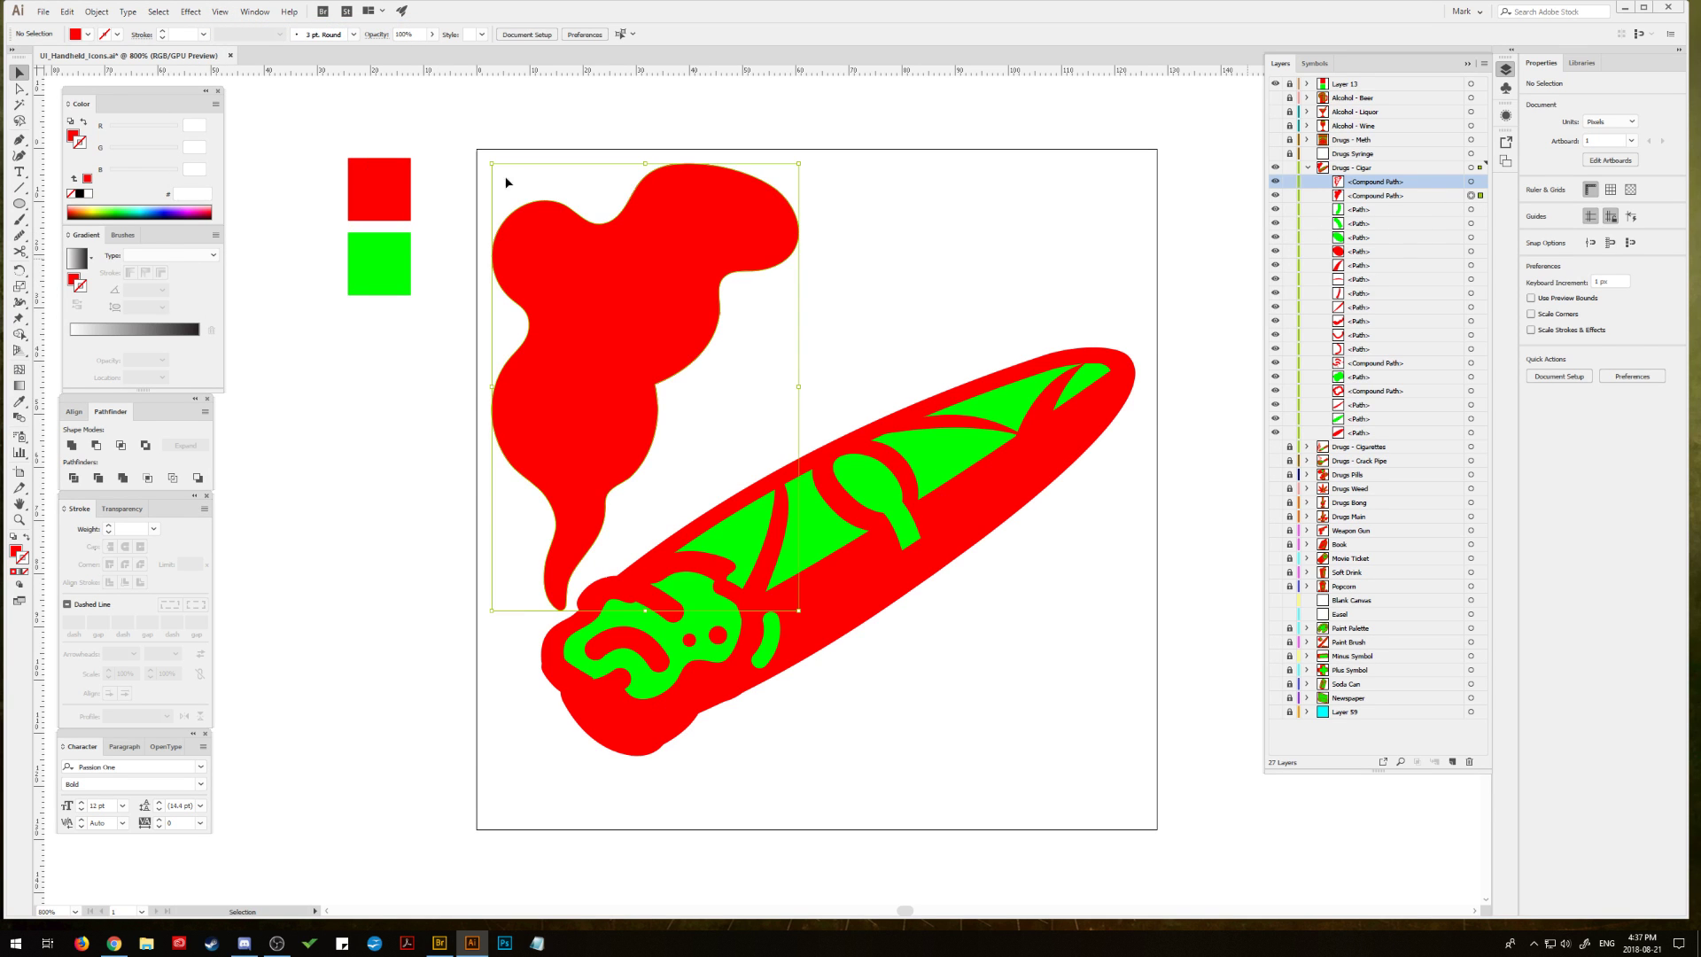
{"action": "left_click", "coordinate": [97, 11]}
{"action": "mouse_move", "coordinate": [140, 313]}
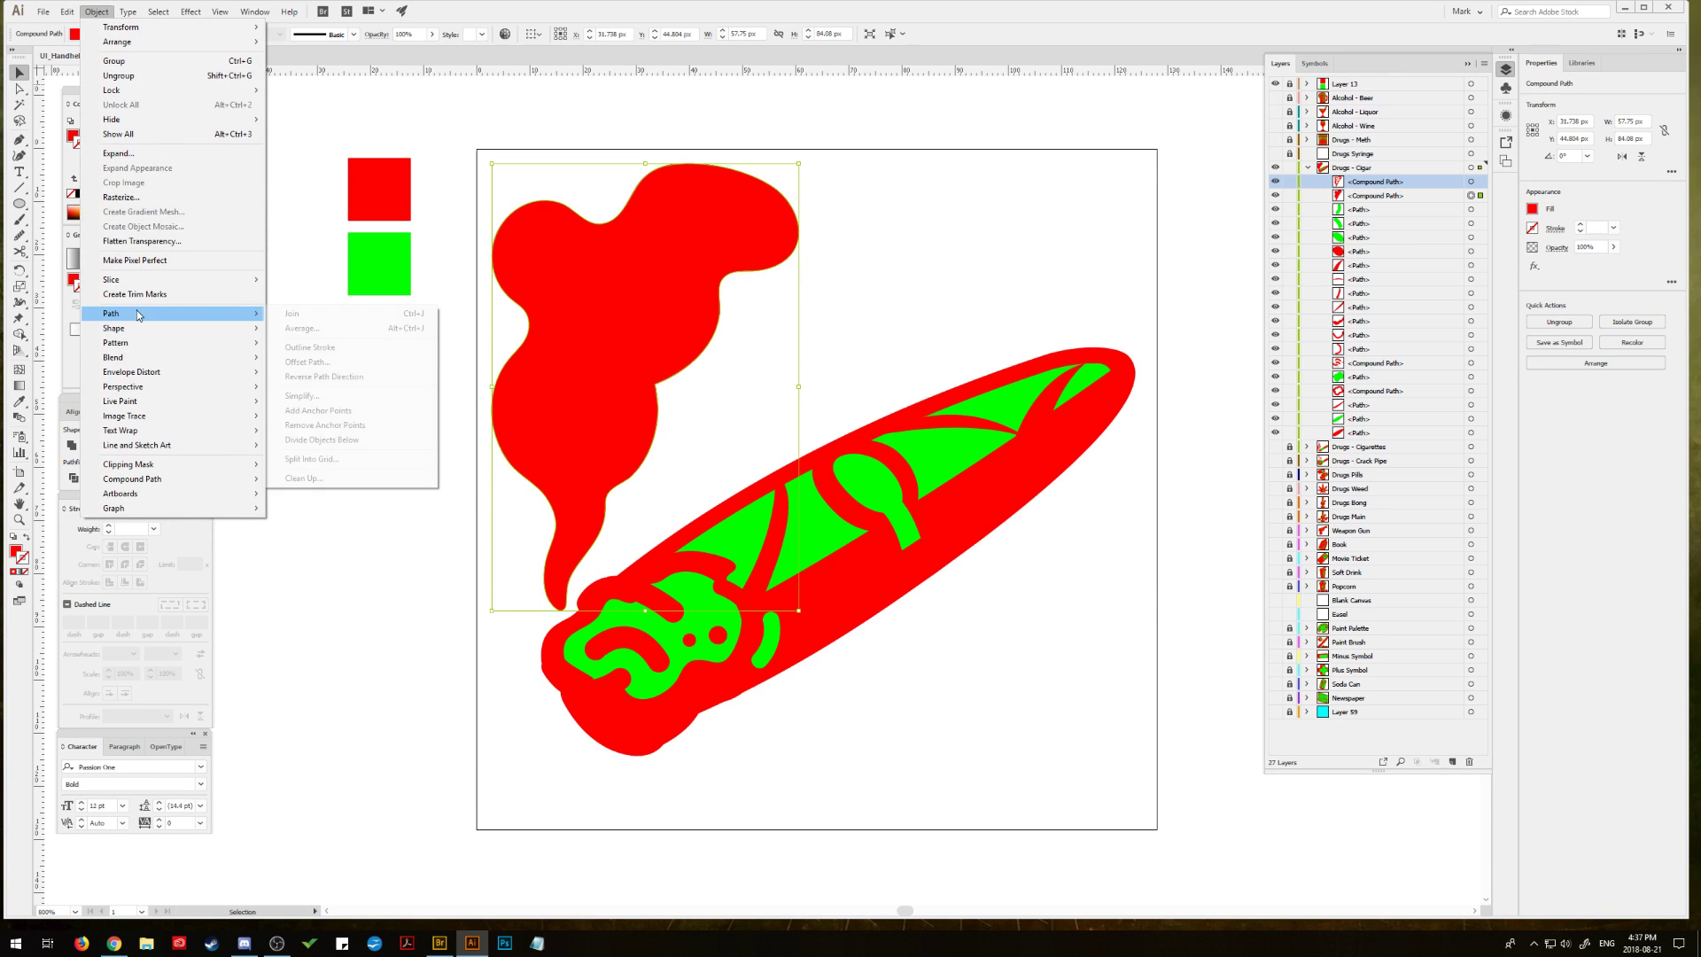
{"action": "left_click", "coordinate": [319, 362]}
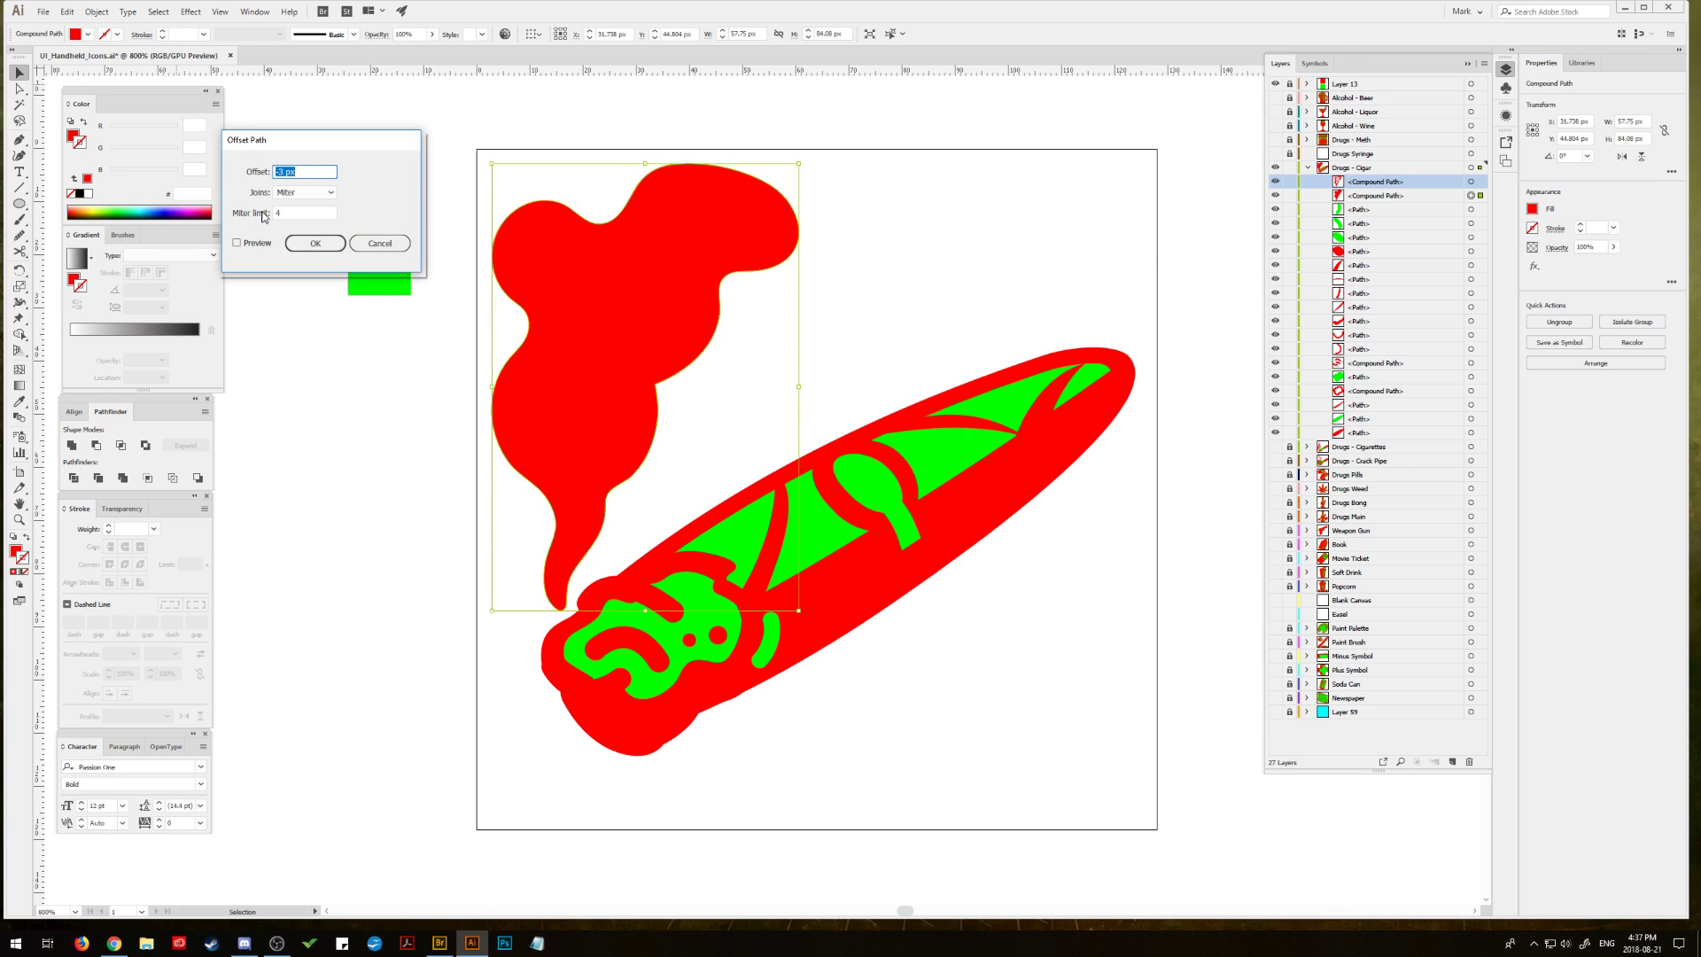
{"action": "left_click", "coordinate": [284, 172]}
{"action": "type", "text": "1"}
{"action": "left_click", "coordinate": [301, 246]}
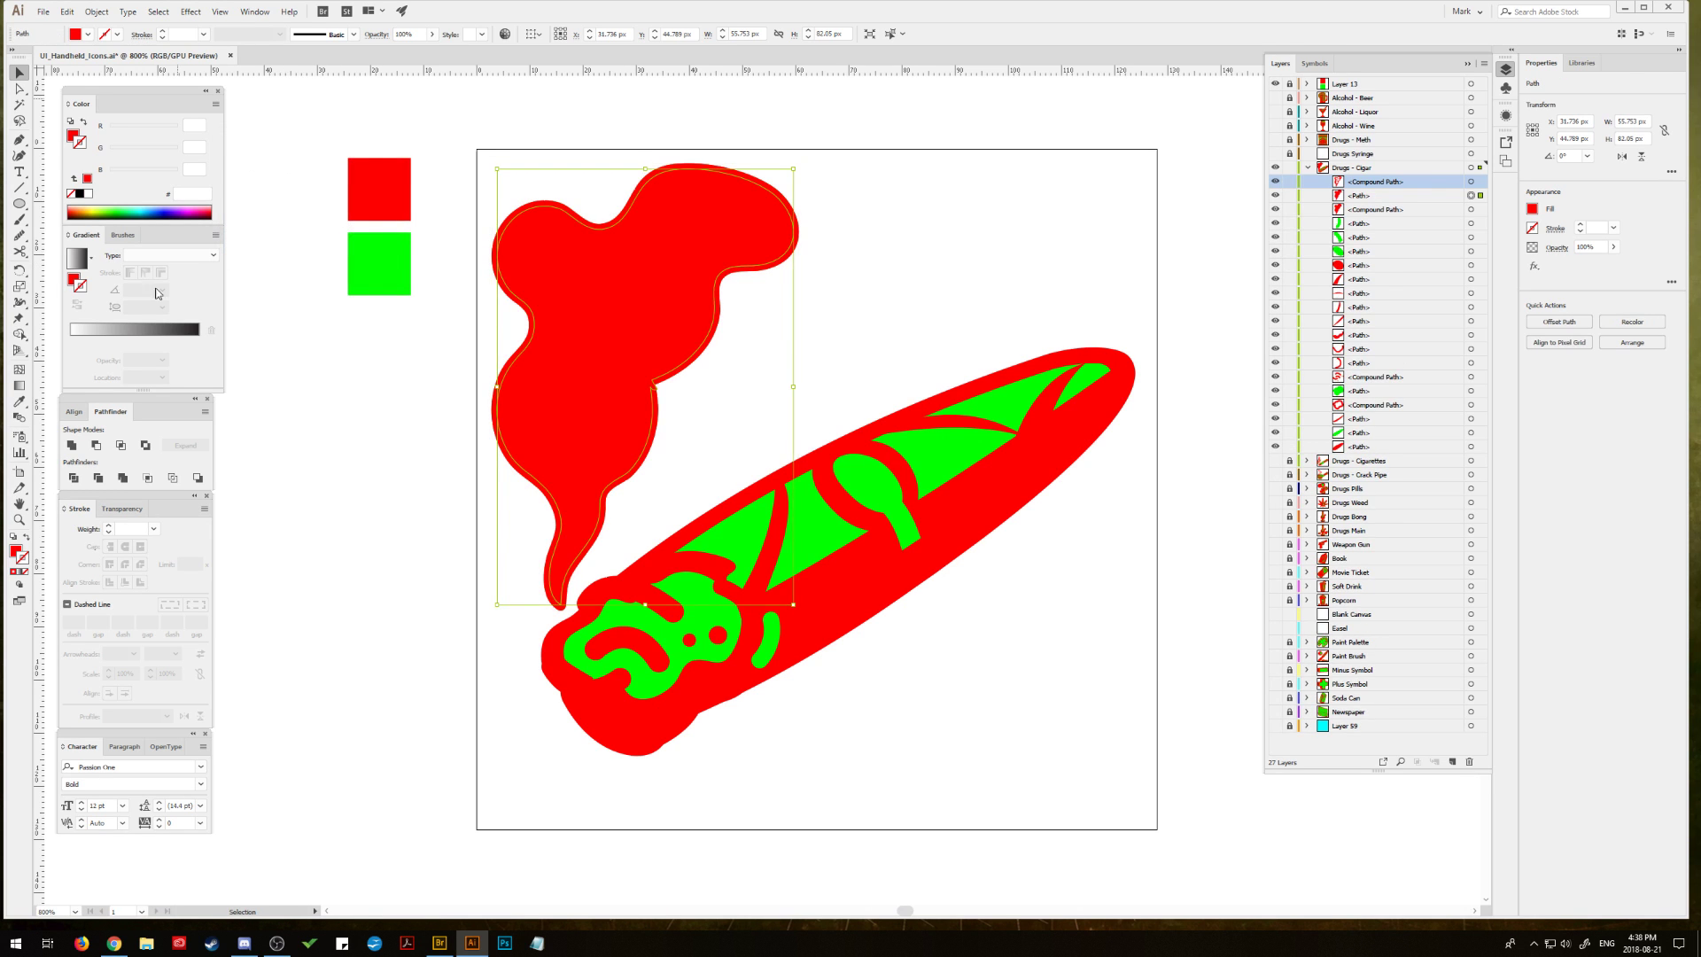
{"action": "left_click", "coordinate": [380, 271]}
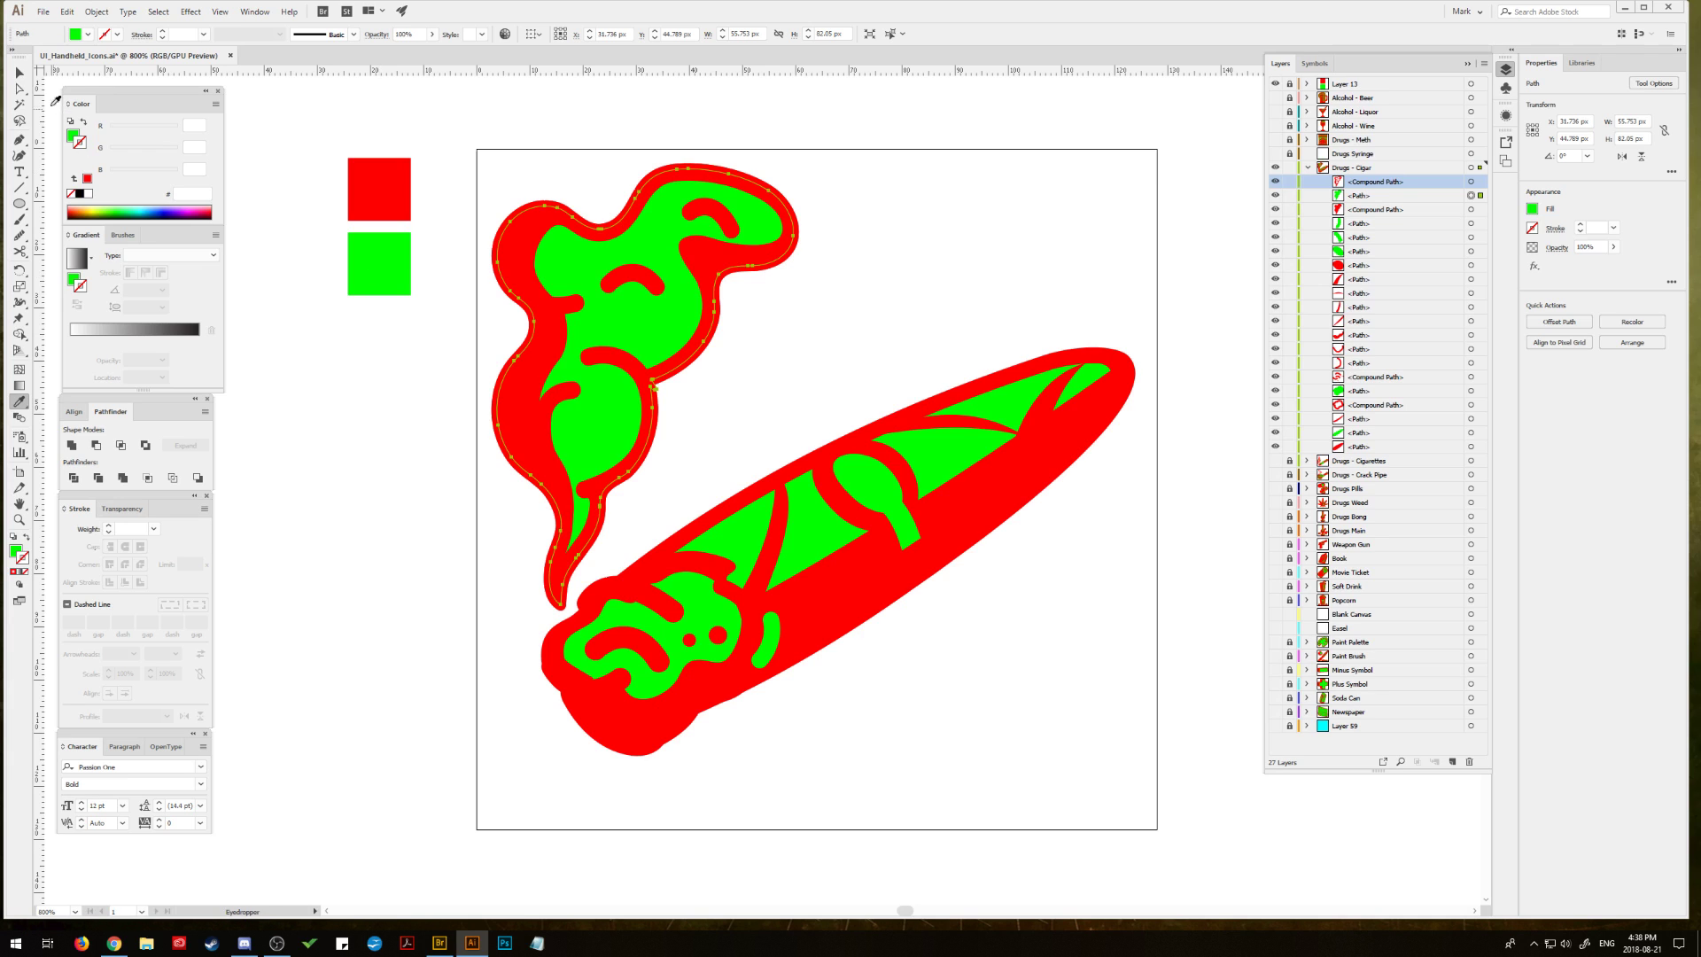
{"action": "left_click", "coordinate": [950, 286]}
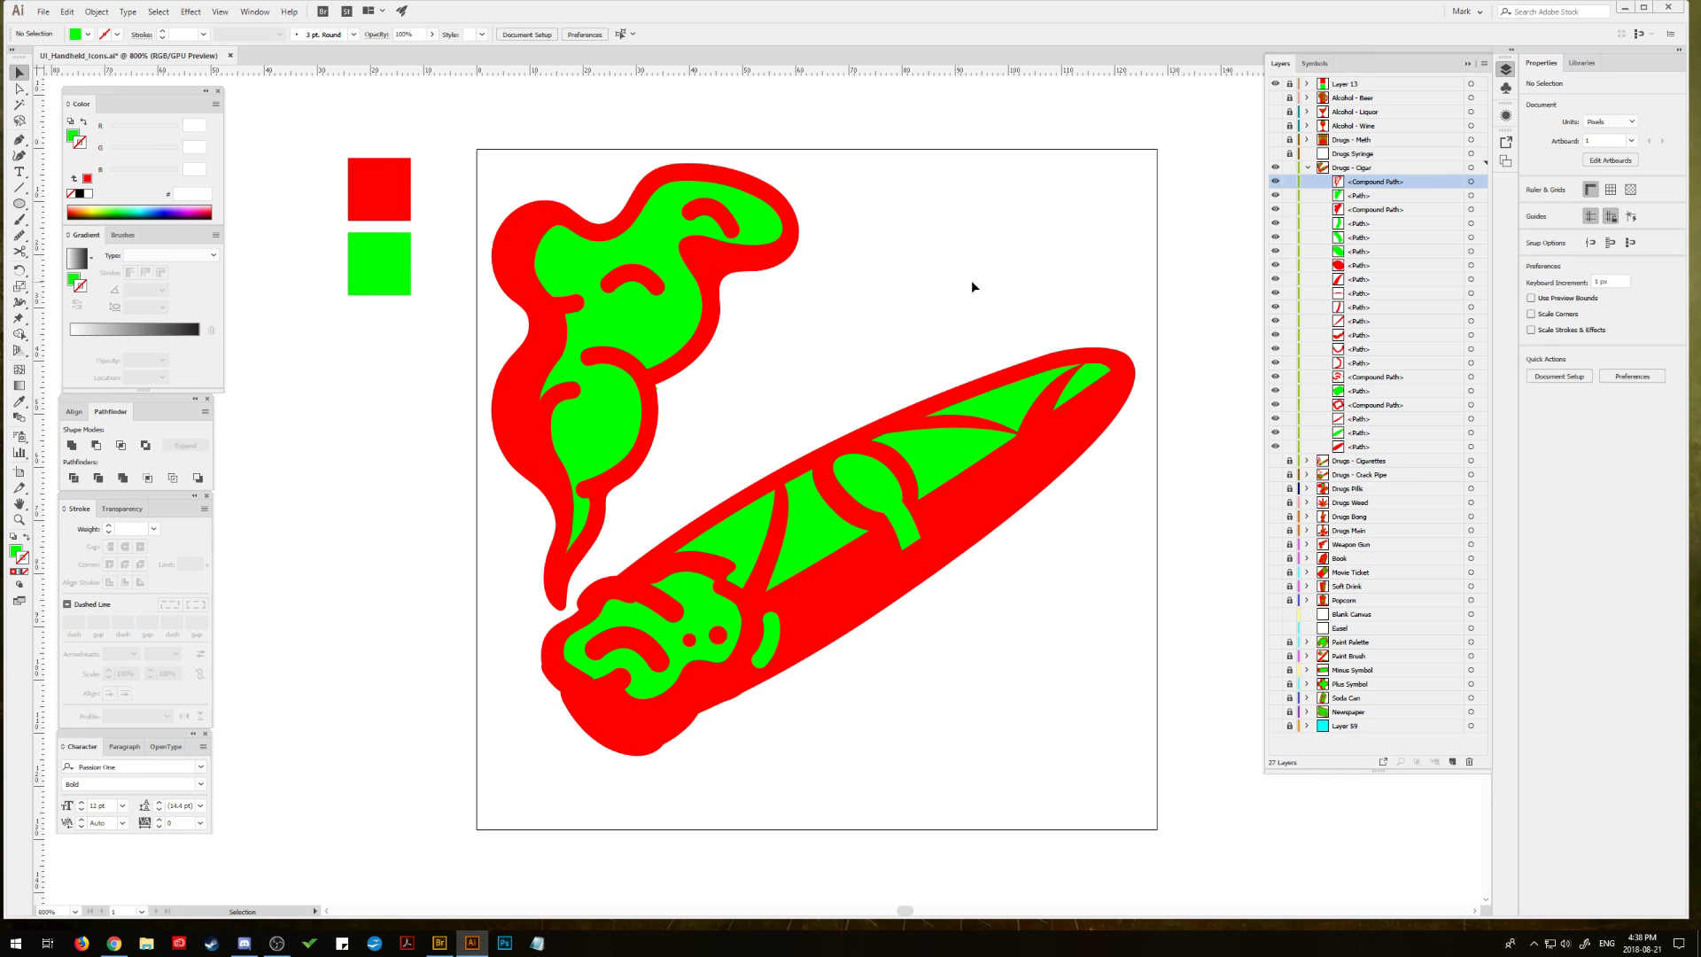
Step: Group all the artwork on the Drugs - Cigar layer
{"action": "left_click", "coordinate": [1470, 406]}
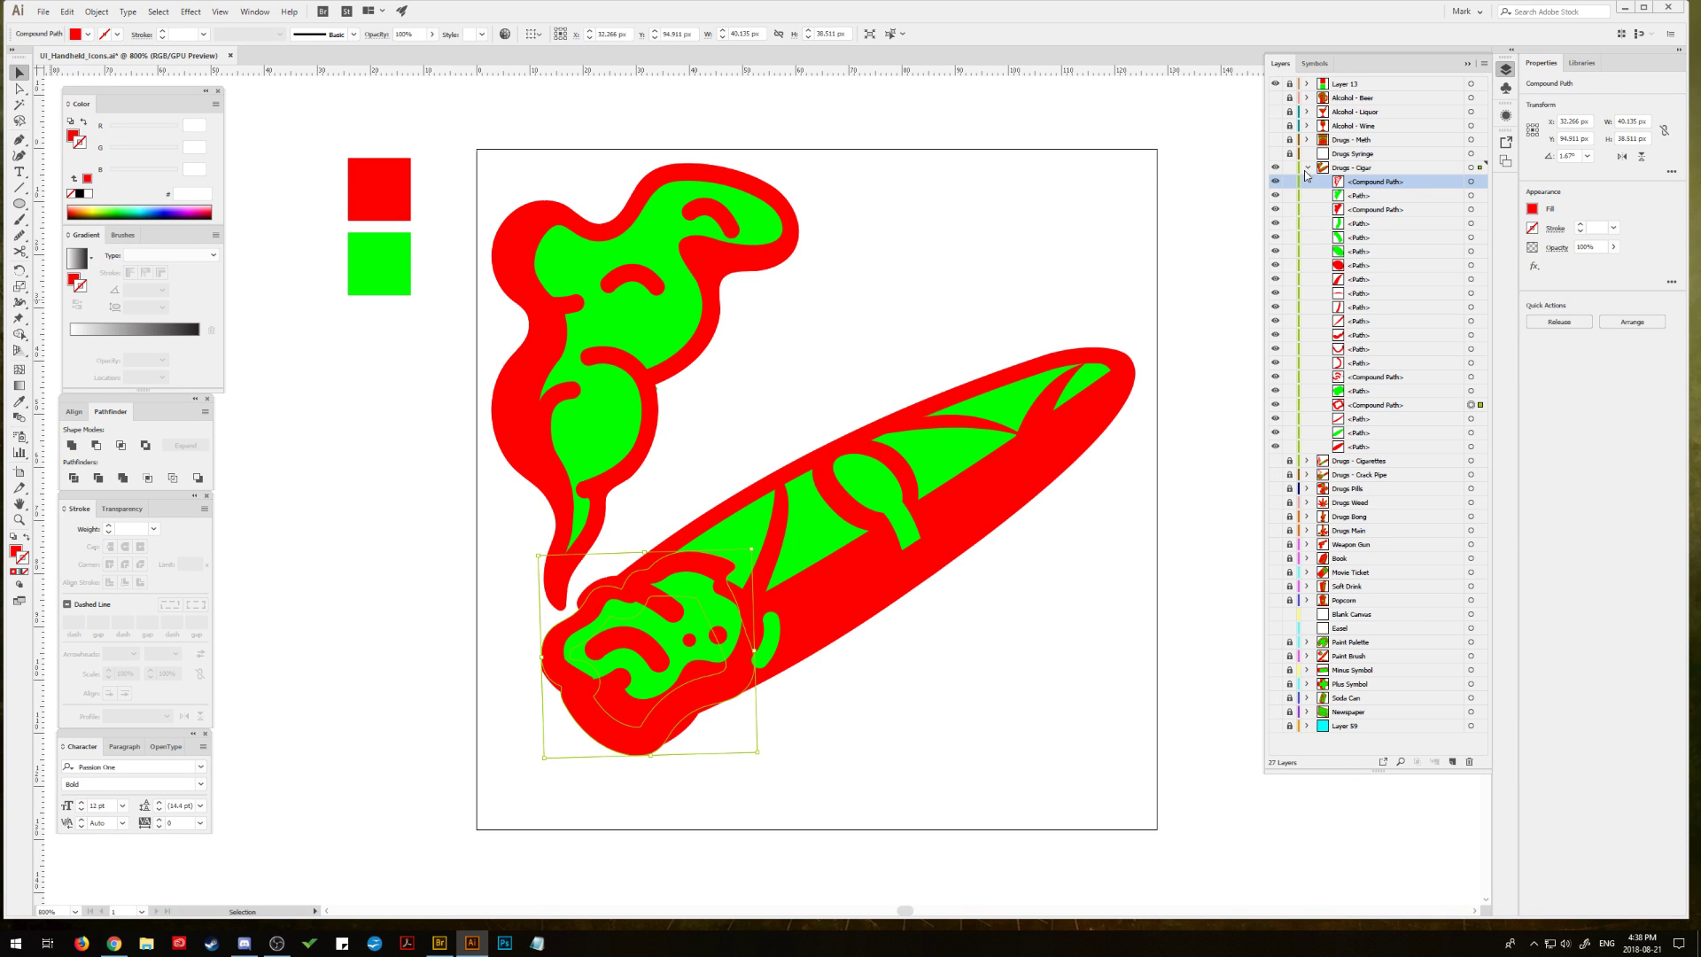
{"action": "left_click", "coordinate": [928, 294]}
{"action": "left_click_drag", "start_coordinate": [927, 296], "coordinate": [883, 289]}
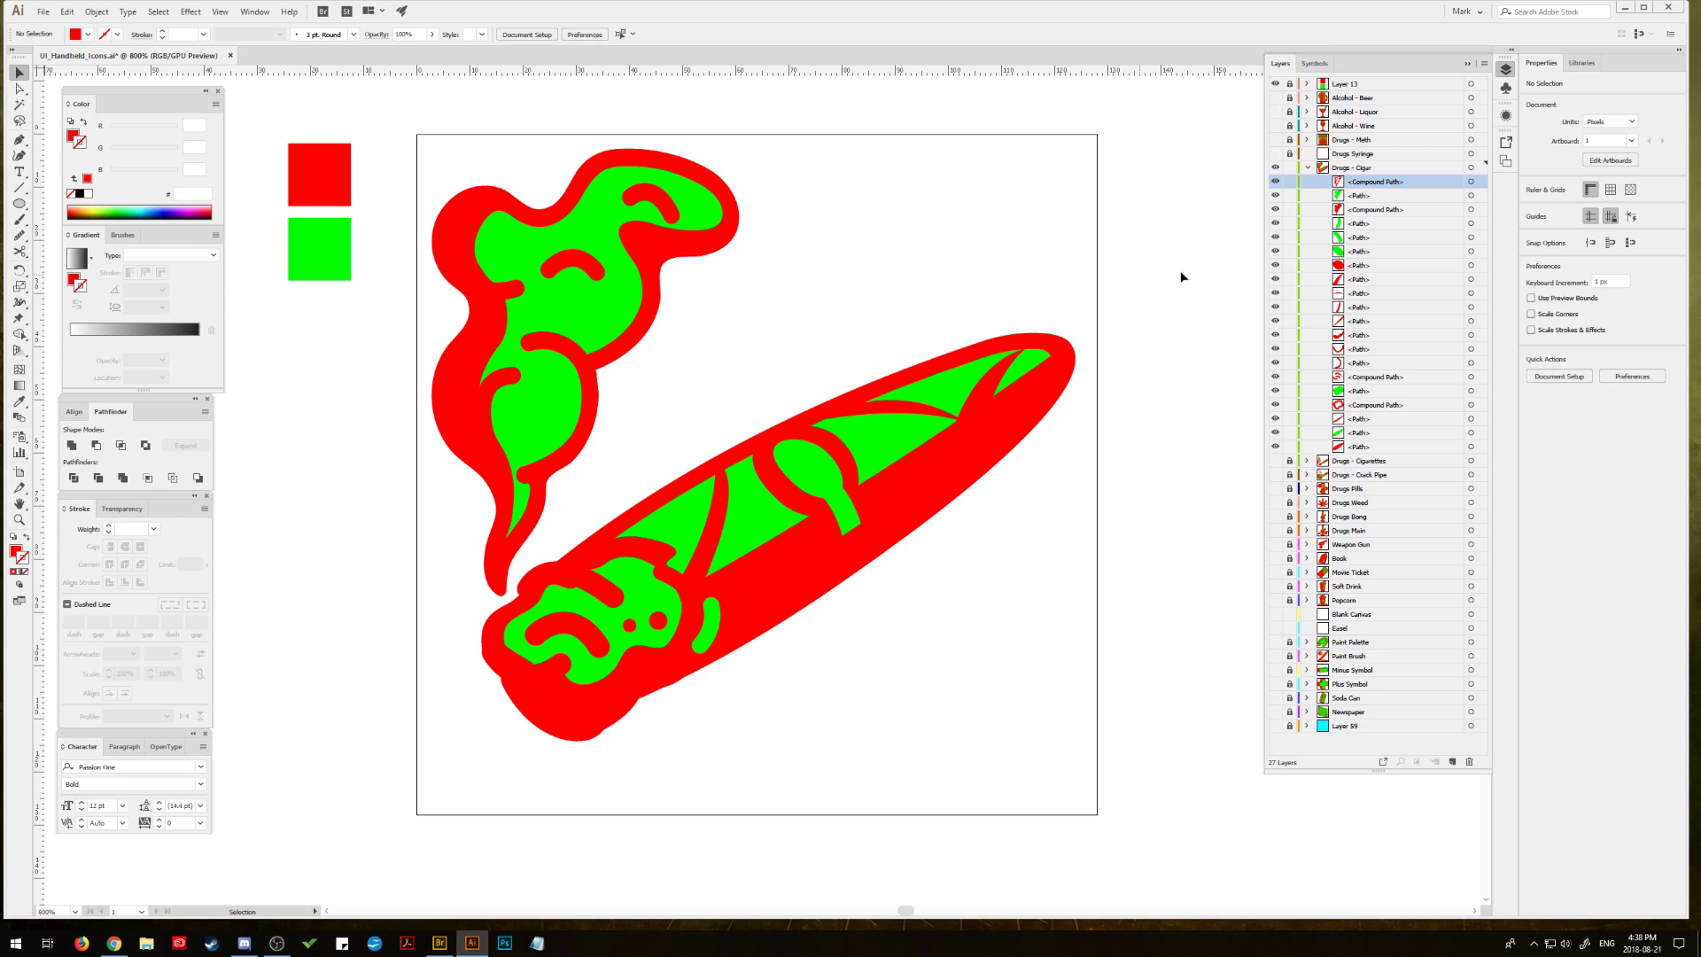
{"action": "left_click", "coordinate": [1478, 169]}
{"action": "left_click", "coordinate": [66, 12]}
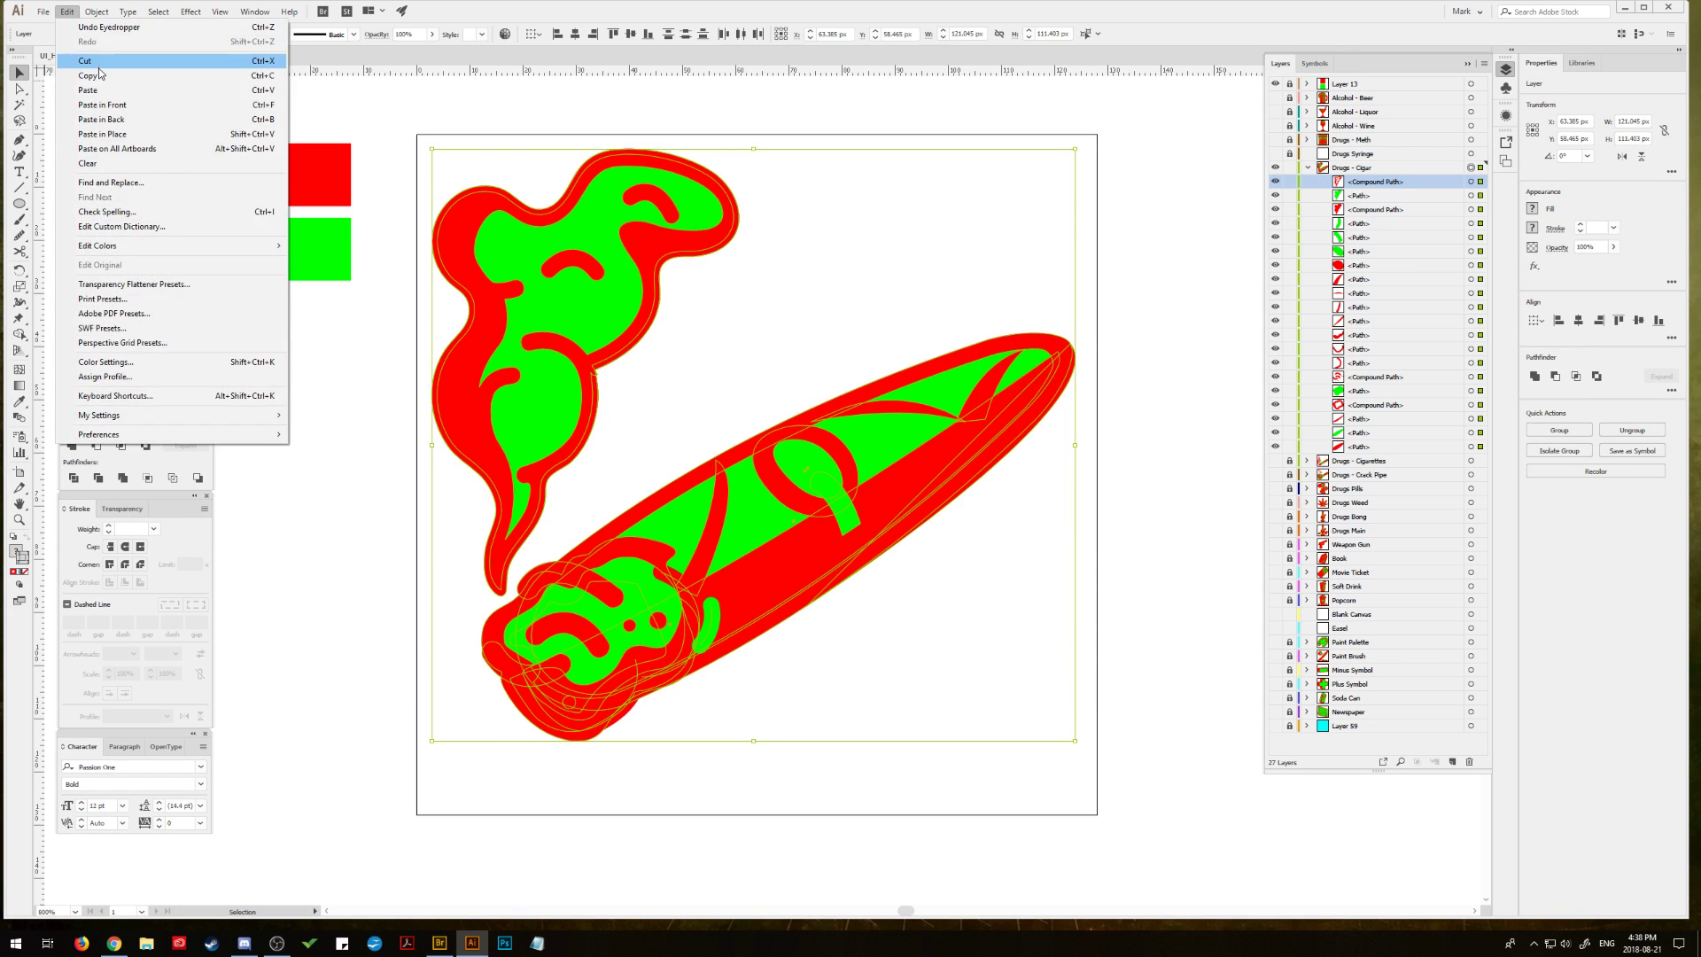
{"action": "left_click", "coordinate": [71, 13]}
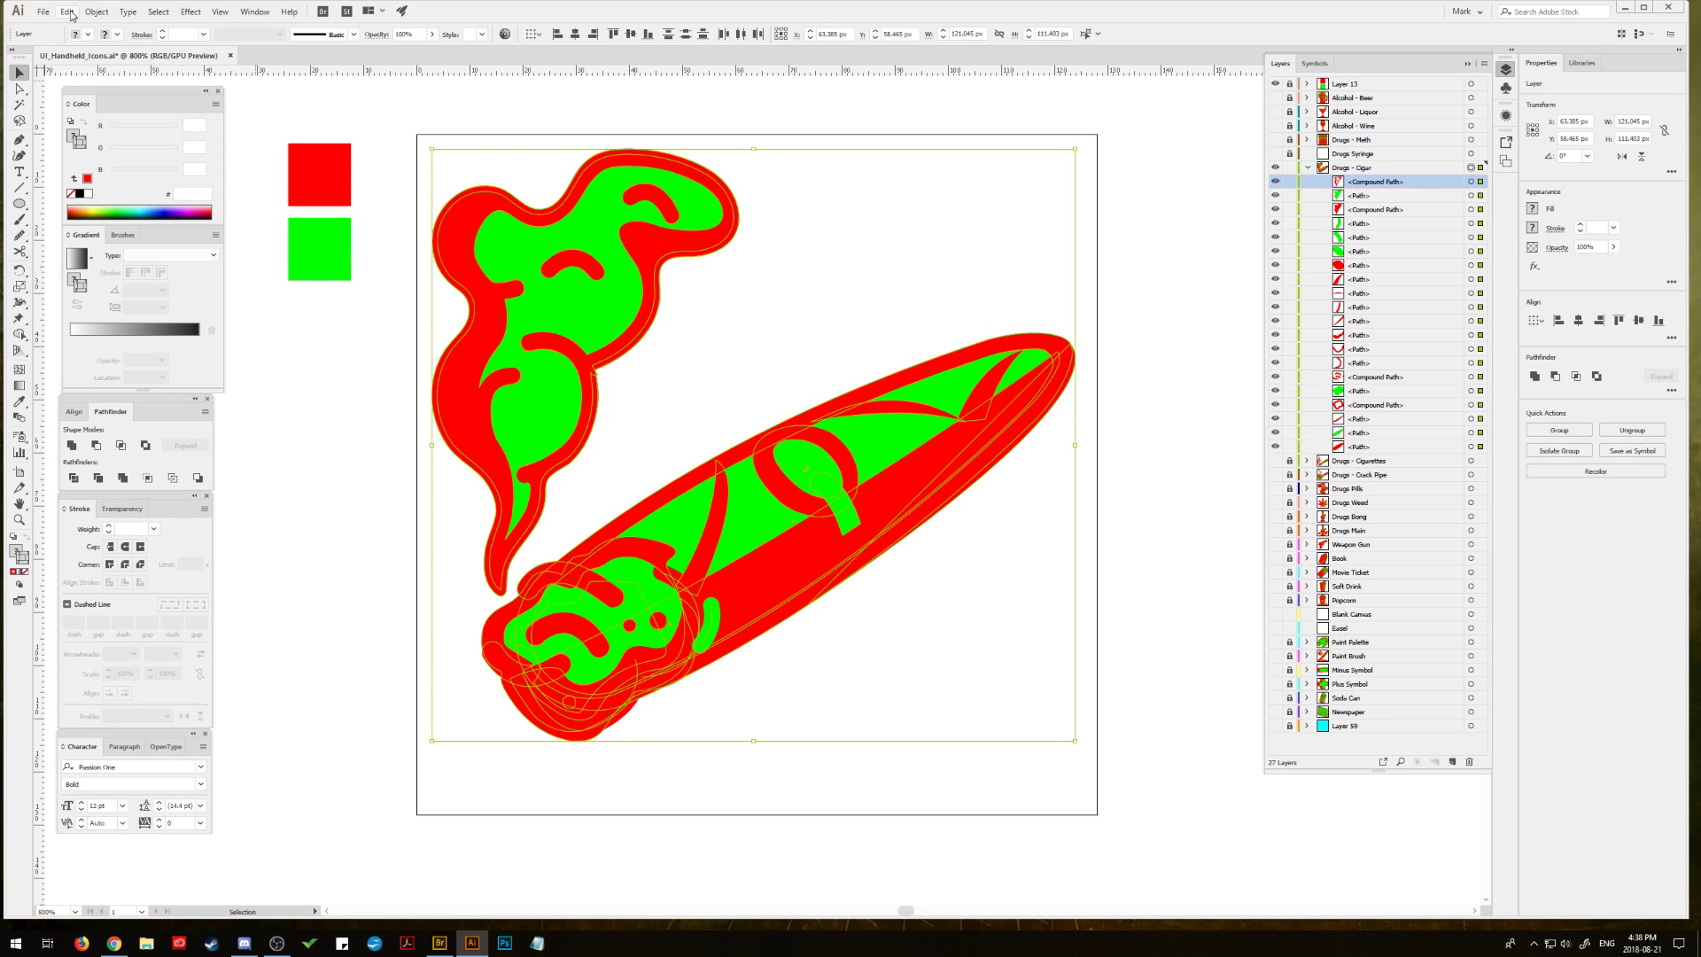
{"action": "left_click", "coordinate": [97, 11]}
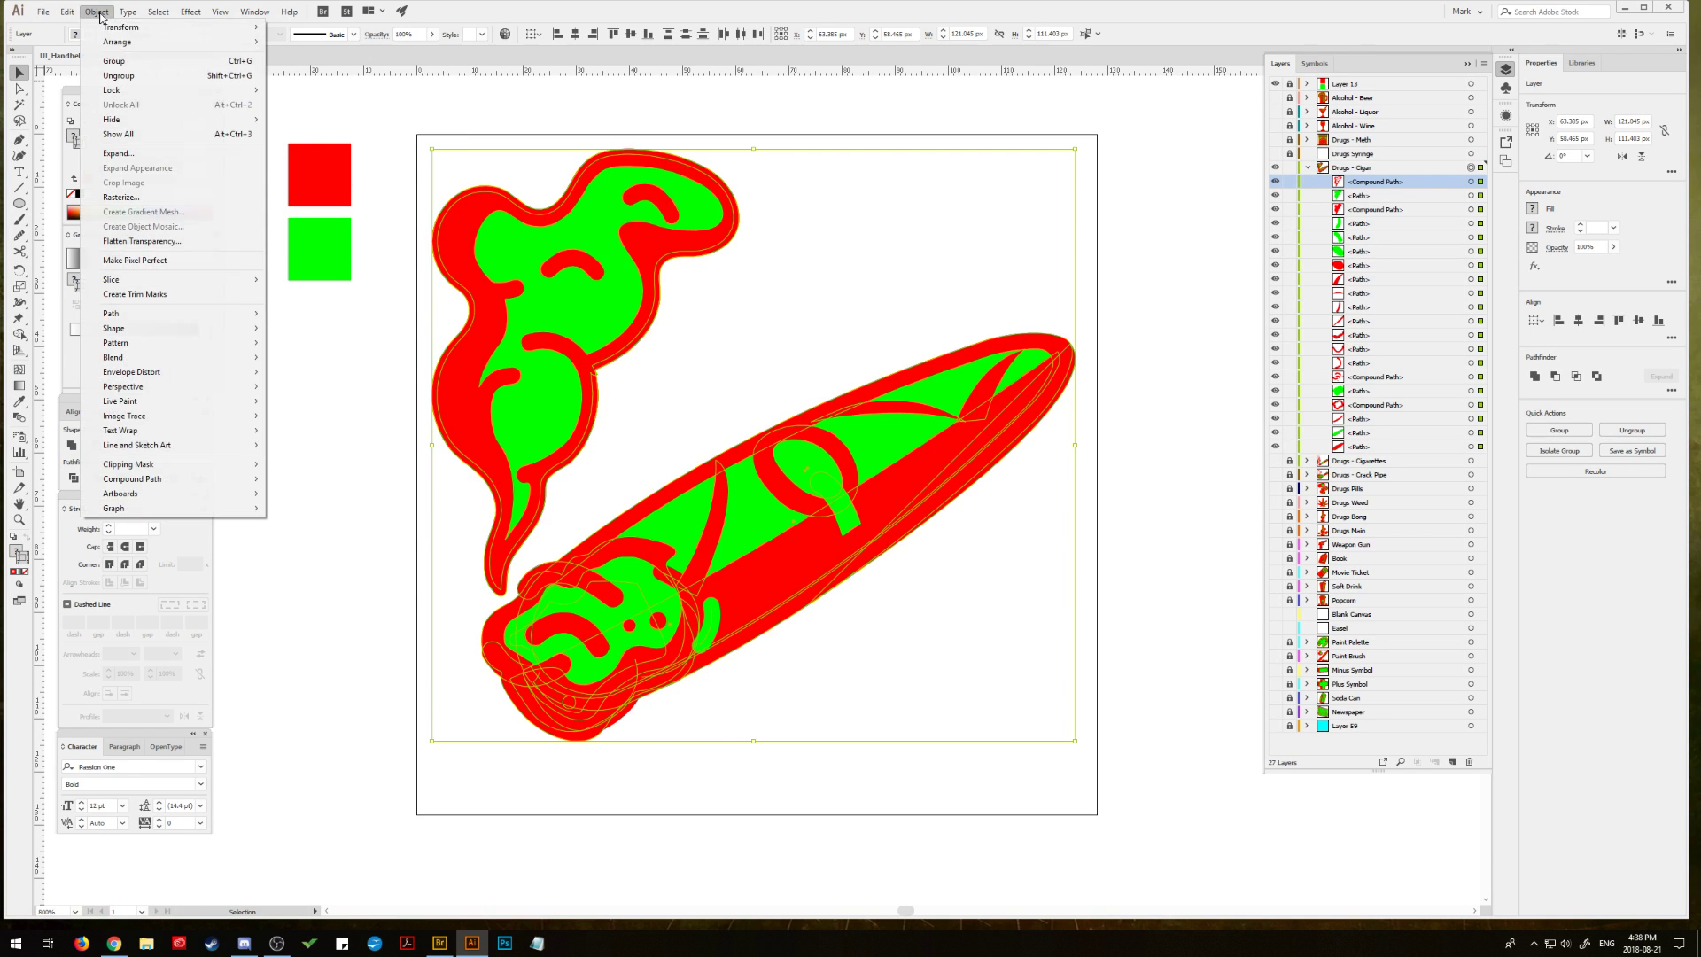
{"action": "left_click", "coordinate": [126, 62]}
{"action": "key", "text": "ctrl+shift+a"}
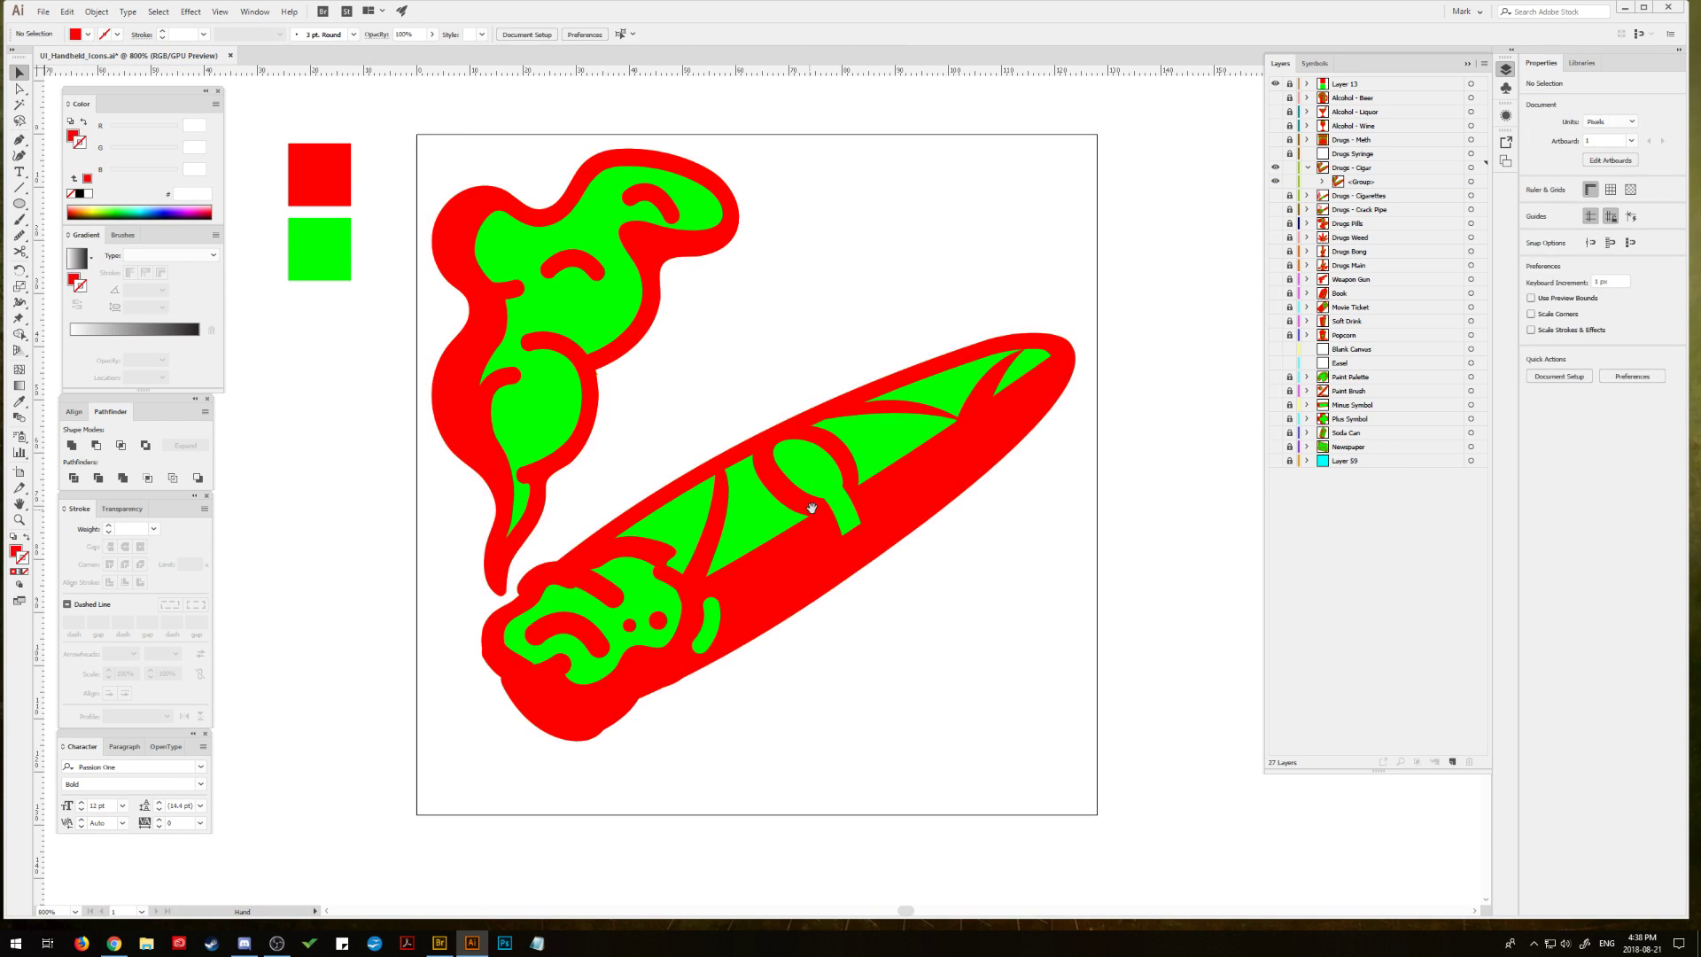
{"action": "mouse_move", "coordinate": [768, 527]}
{"action": "left_mouse_down"}
{"action": "mouse_move", "coordinate": [855, 515]}
{"action": "mouse_move", "coordinate": [784, 530]}
{"action": "left_mouse_up"}
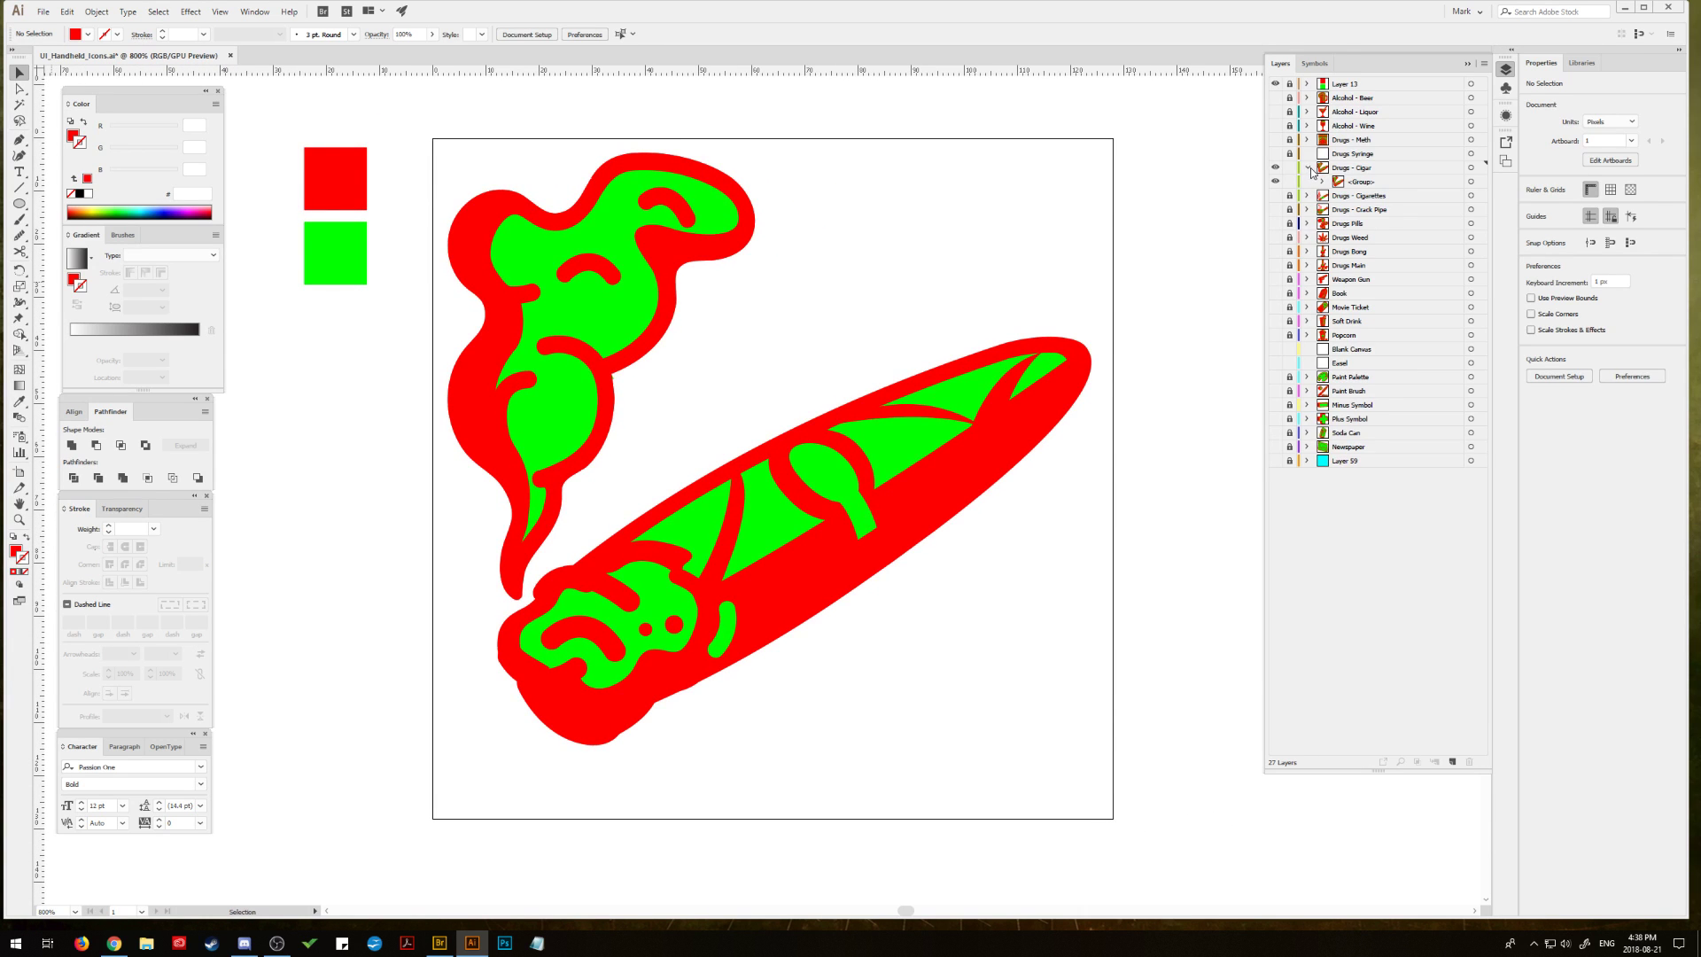
Step: Lock and hide the collapsed Drugs - Cigar layer and make the Drugs Syringe layer visible, unlocked and active
{"action": "left_click", "coordinate": [1306, 168]}
{"action": "left_click", "coordinate": [1289, 168]}
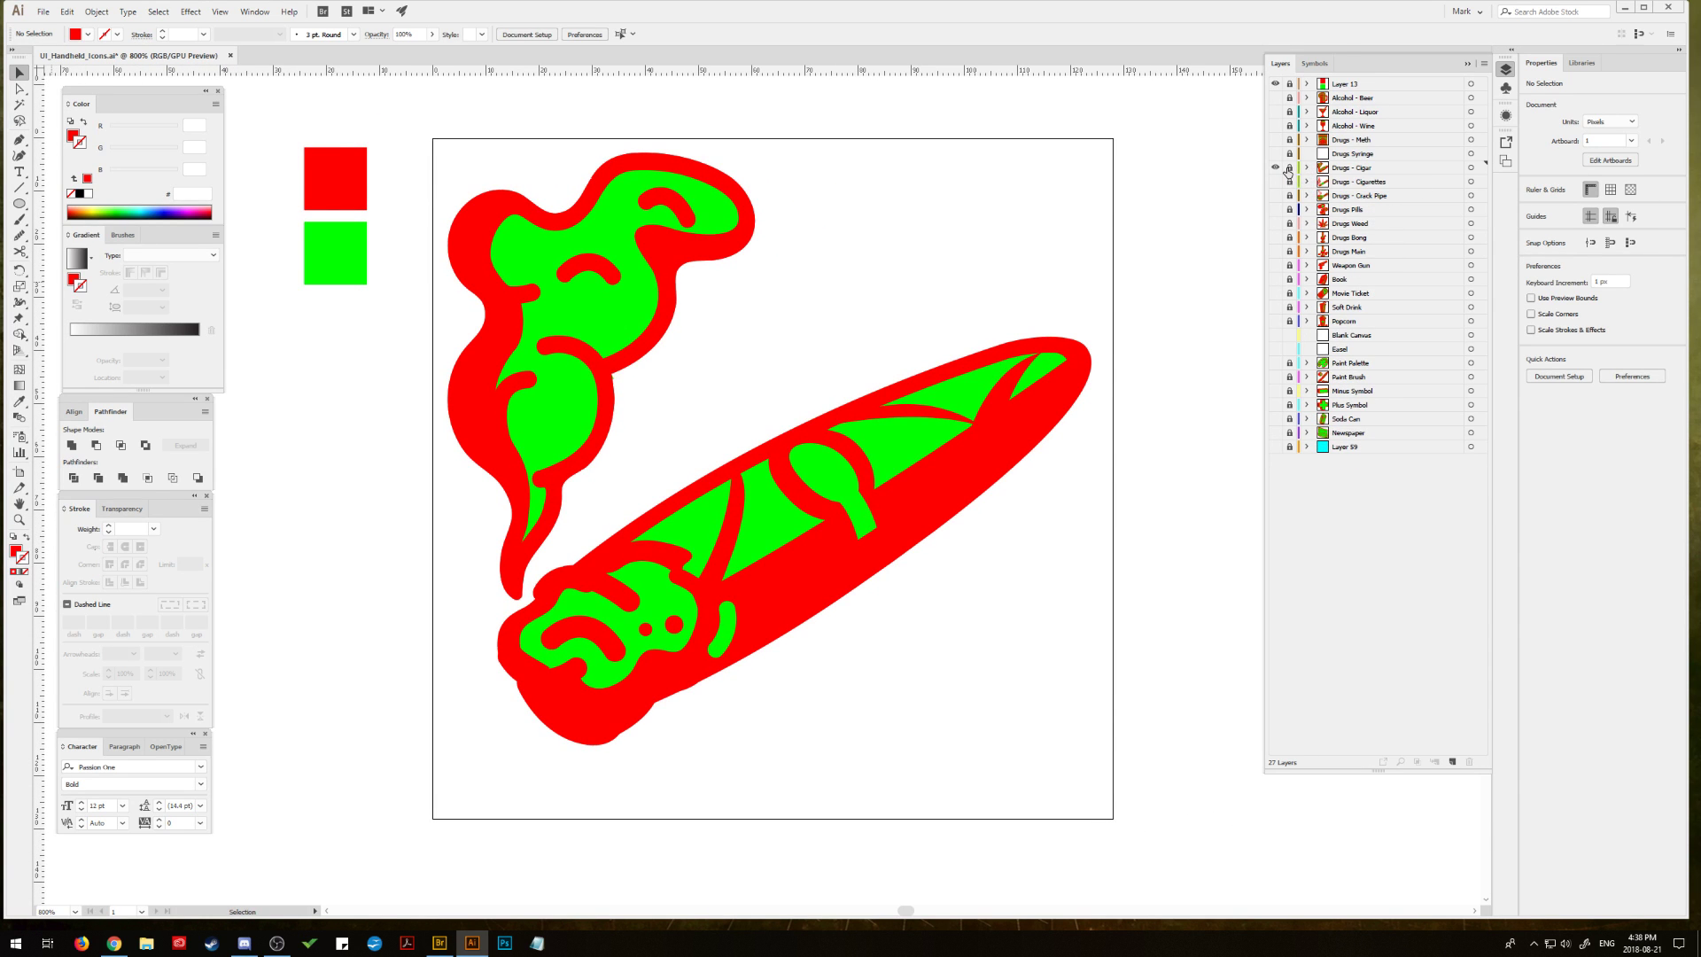
{"action": "left_click", "coordinate": [1276, 168]}
{"action": "left_click", "coordinate": [1276, 153]}
{"action": "left_click", "coordinate": [1289, 153]}
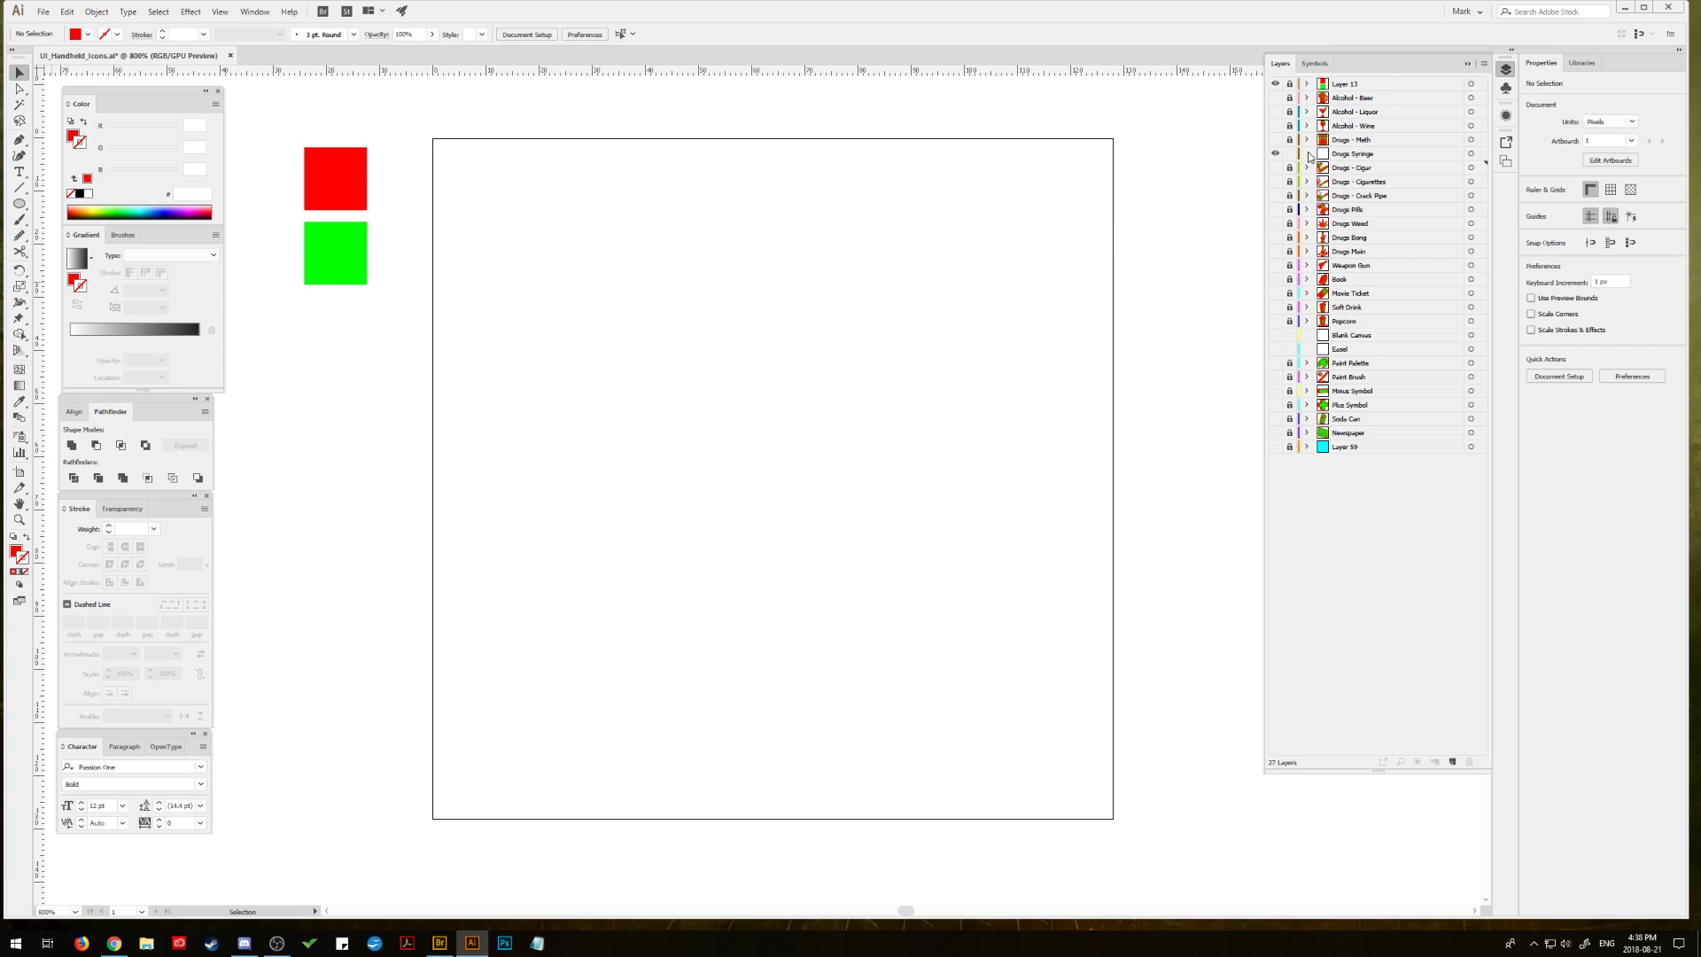
{"action": "left_click", "coordinate": [1354, 156]}
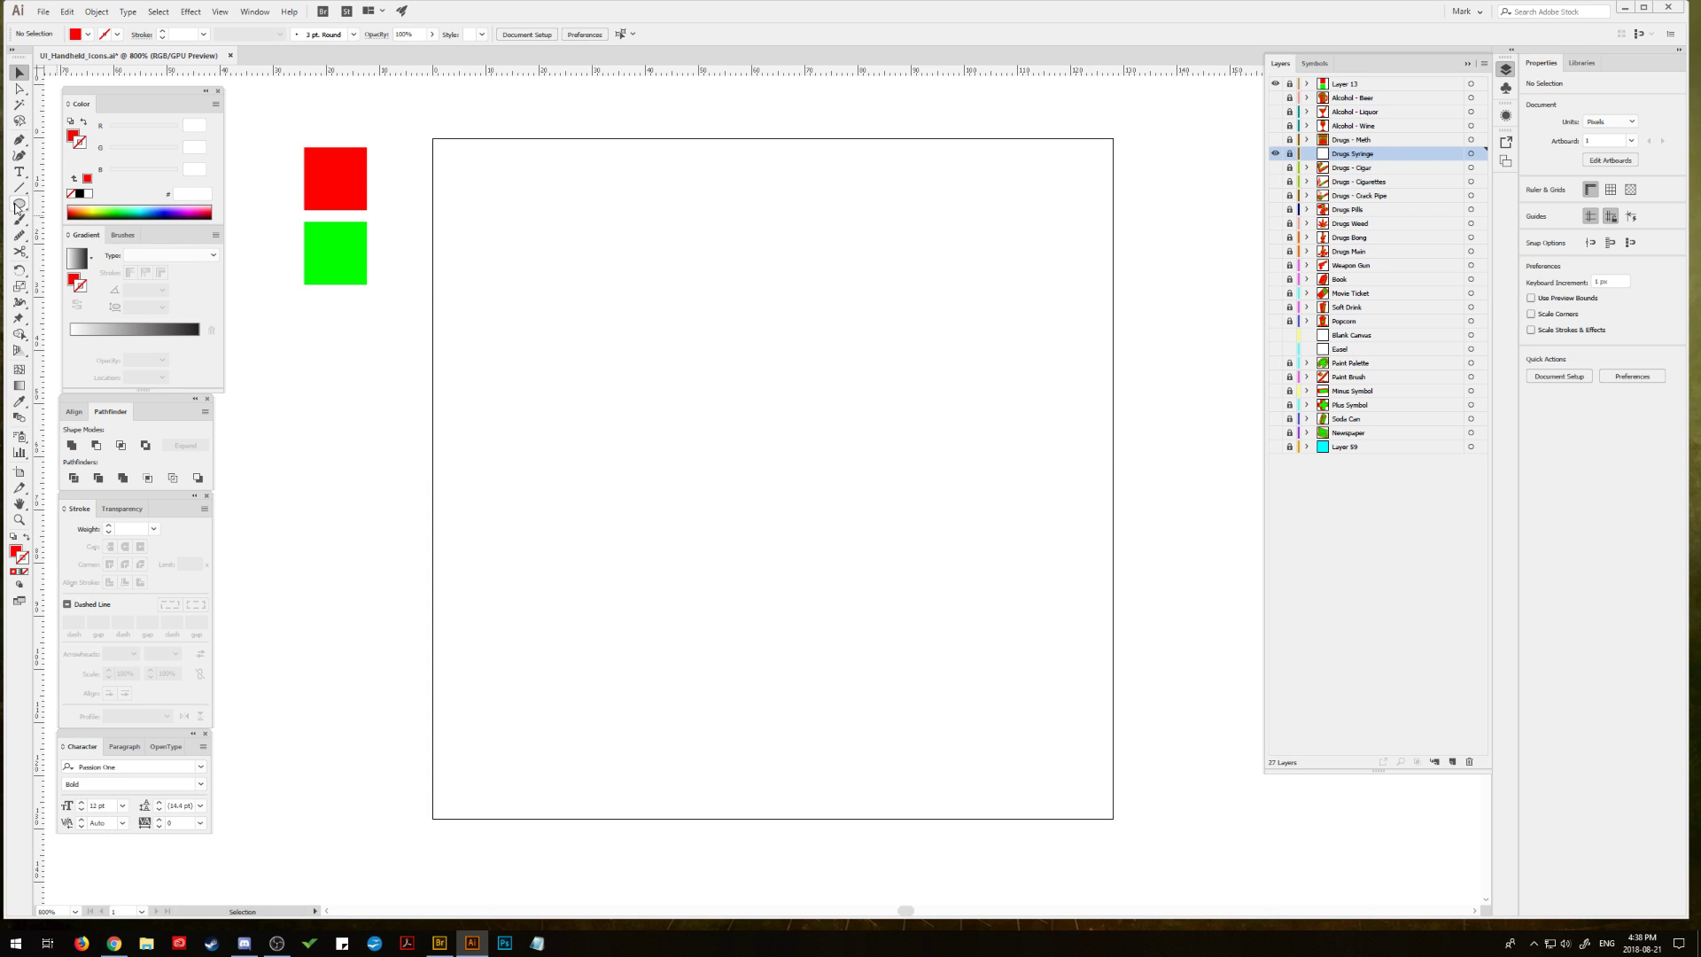
Step: Draw a tall red rectangle near the middle of the artboard and widen it to about 30 px by 74 px
{"action": "left_click_drag", "start_coordinate": [18, 203], "coordinate": [48, 206]}
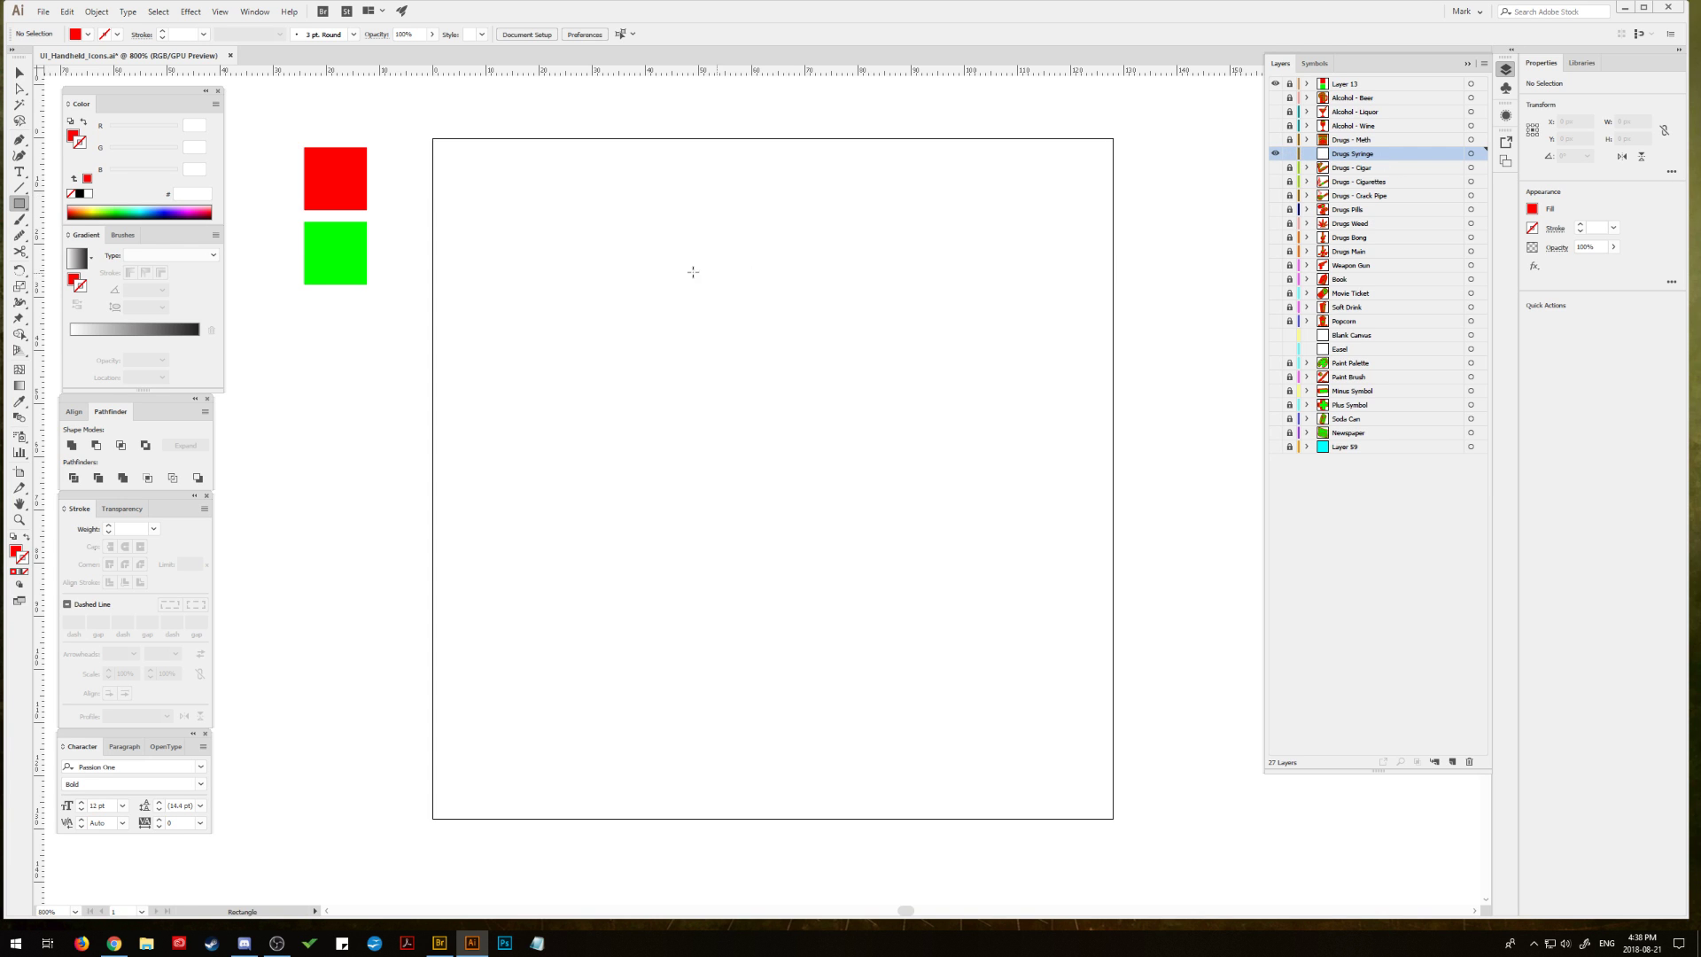
{"action": "mouse_move", "coordinate": [718, 240]}
{"action": "left_mouse_down"}
{"action": "mouse_move", "coordinate": [758, 463]}
{"action": "mouse_move", "coordinate": [838, 632]}
{"action": "left_mouse_up"}
{"action": "left_click", "coordinate": [20, 72]}
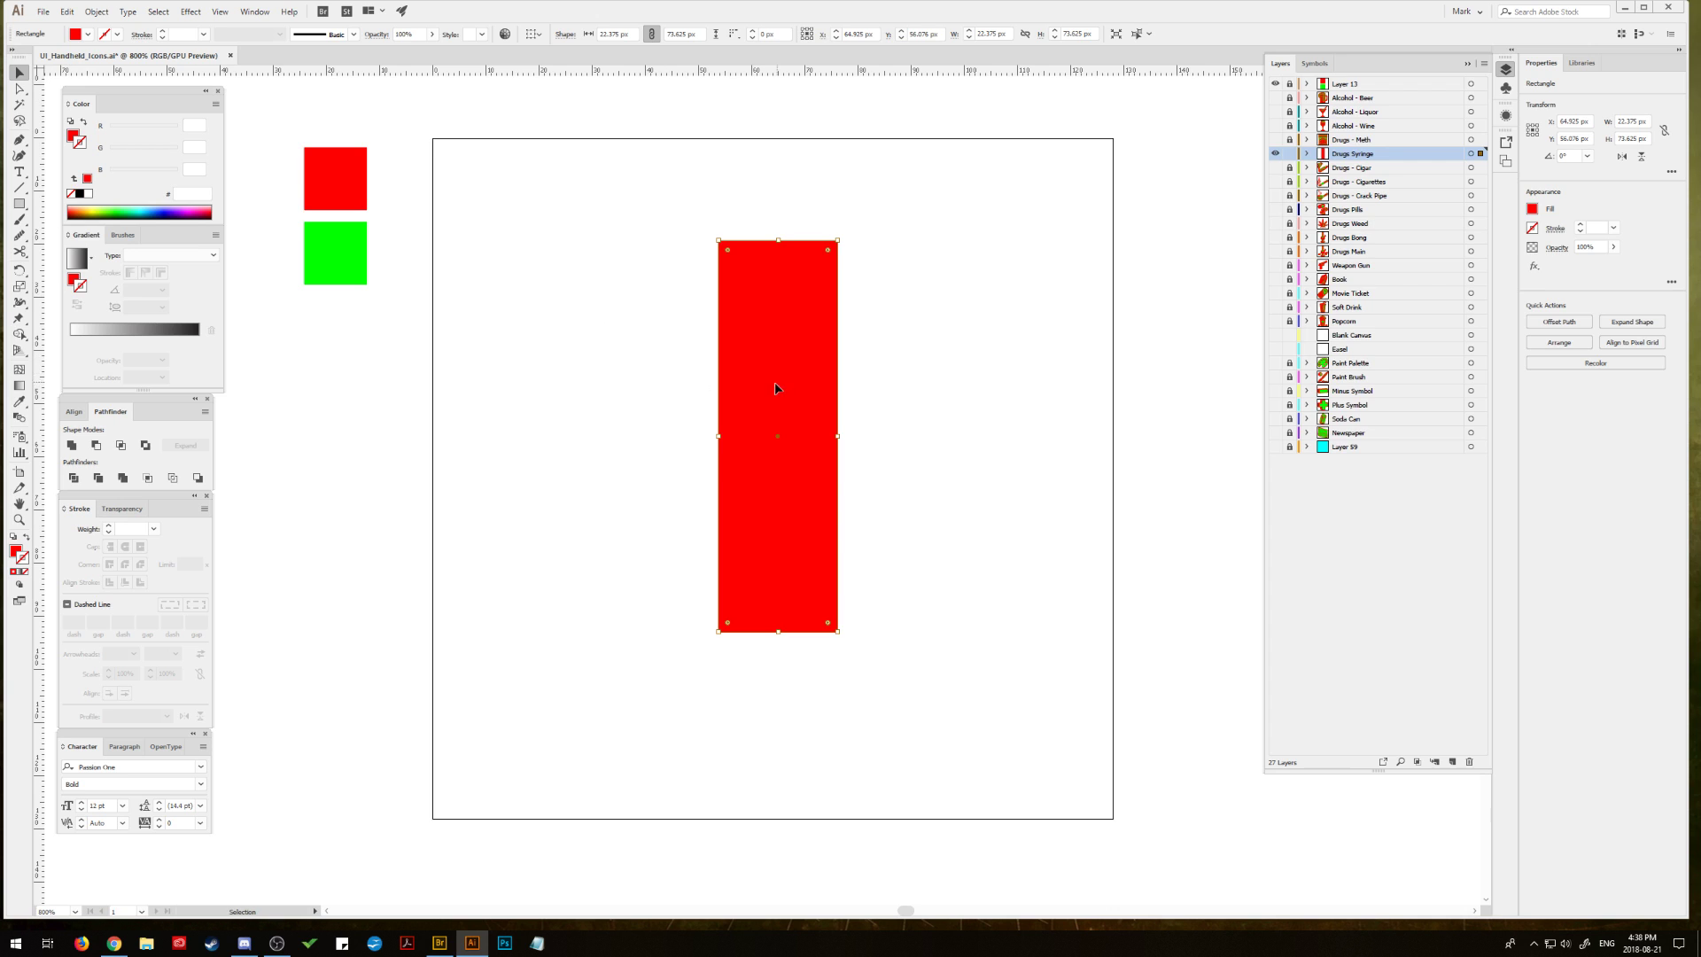
{"action": "left_click_drag", "start_coordinate": [775, 388], "coordinate": [762, 388]}
{"action": "left_click_drag", "start_coordinate": [706, 437], "coordinate": [680, 440]}
{"action": "left_click_drag", "start_coordinate": [826, 441], "coordinate": [843, 441]}
{"action": "left_click", "coordinate": [588, 302]}
Step: Apply a horizontal Bulge warp with about 25% bend and 0% distortion to the rectangle, and expand its appearance
{"action": "left_click", "coordinate": [720, 312]}
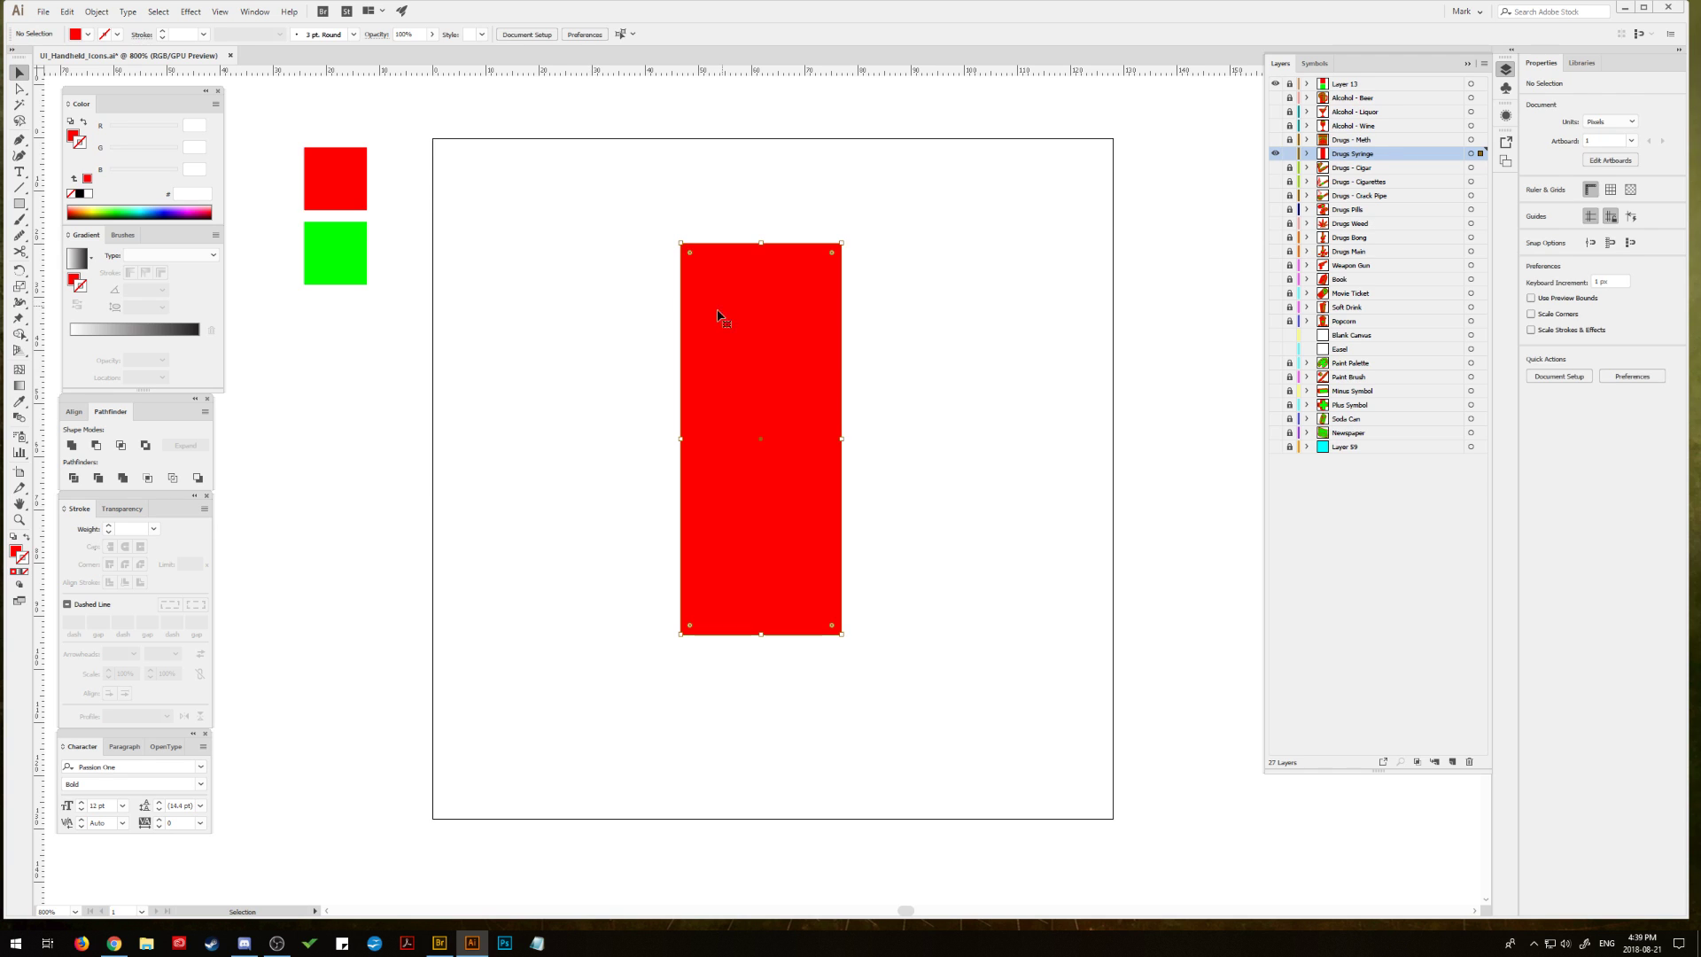
{"action": "left_click", "coordinate": [190, 12]}
{"action": "mouse_move", "coordinate": [228, 168]}
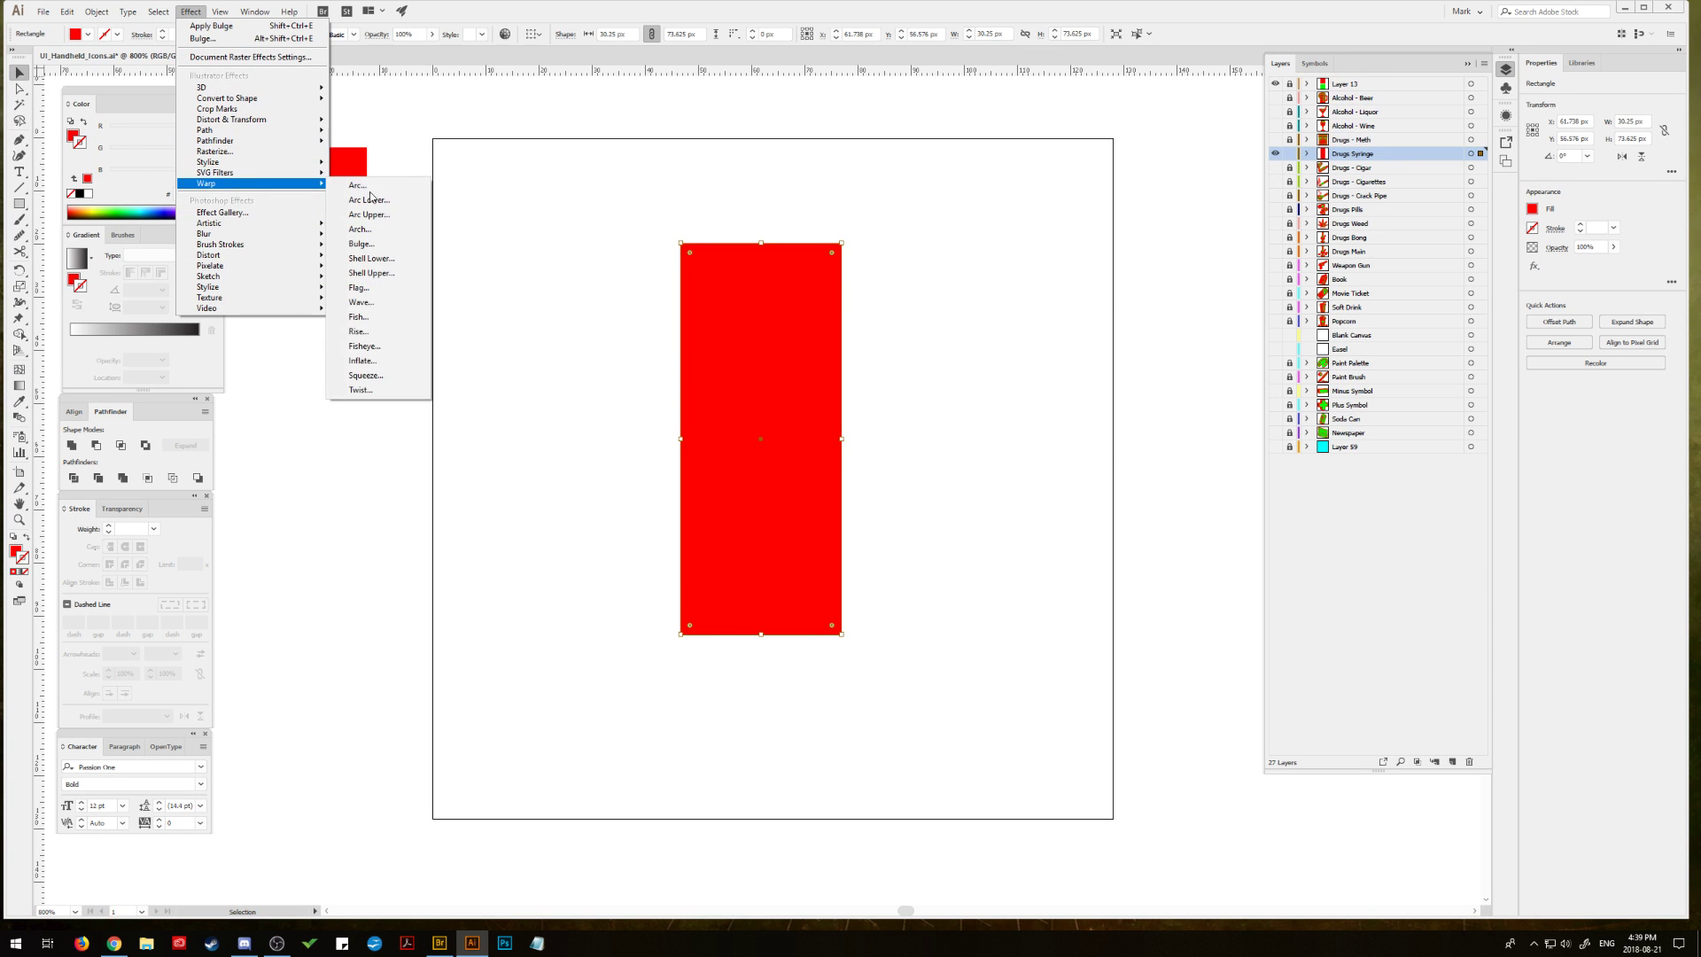
{"action": "left_click", "coordinate": [360, 243]}
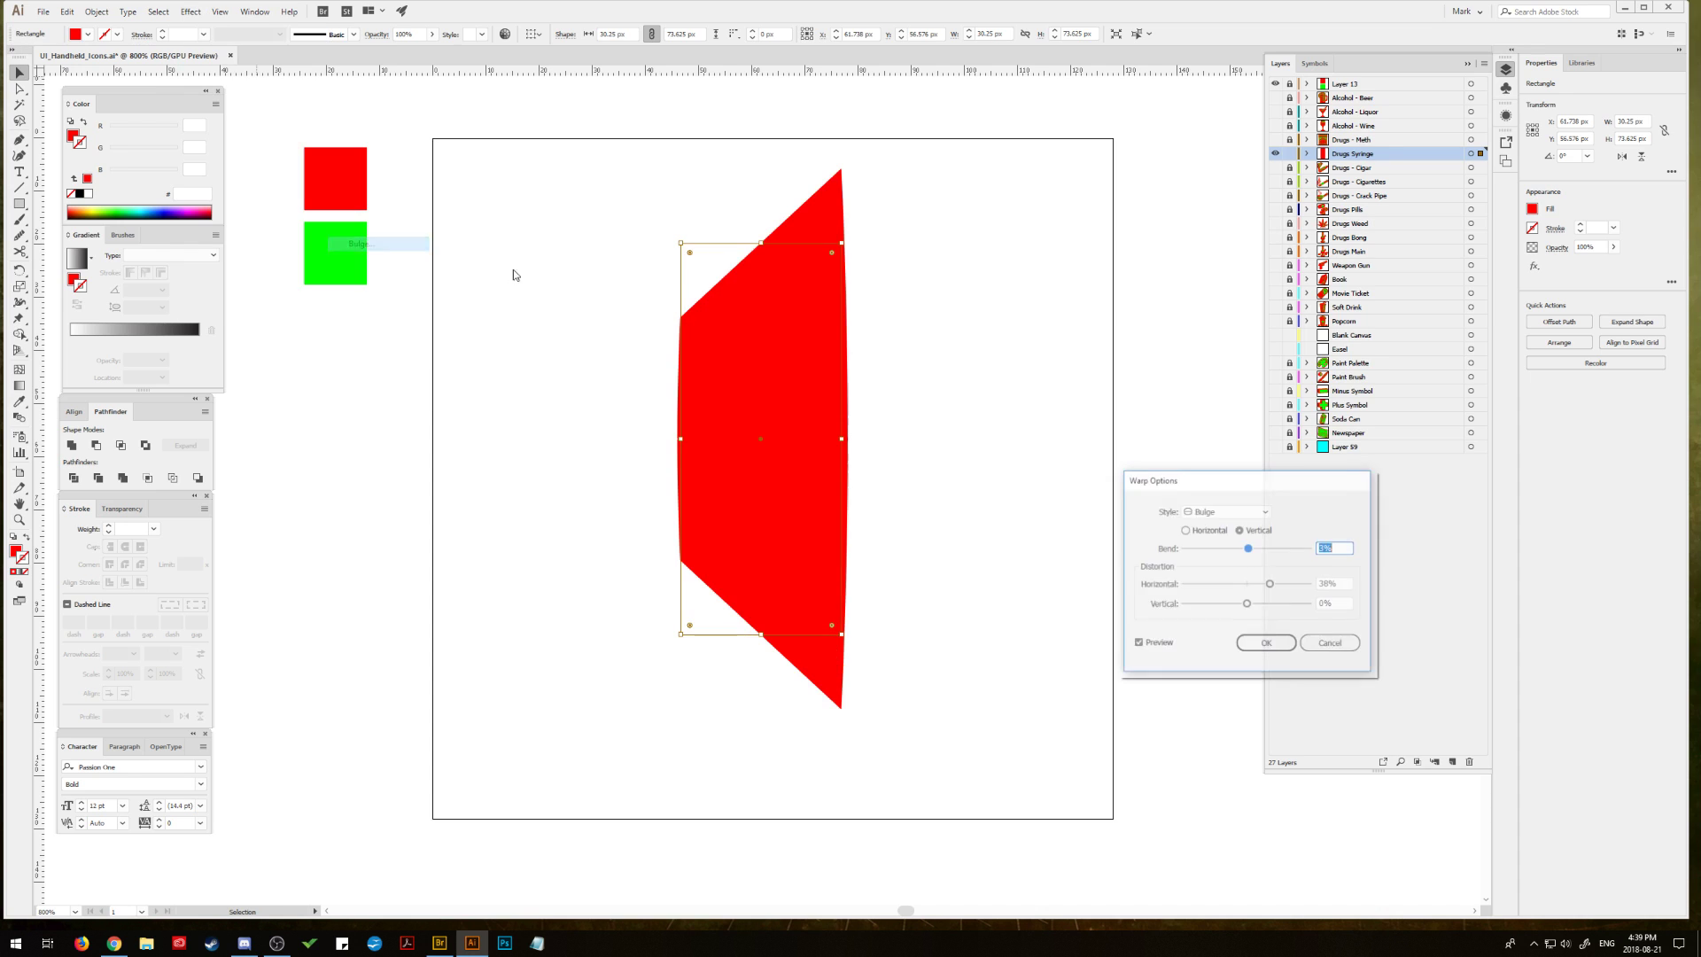
{"action": "left_click", "coordinate": [1186, 529]}
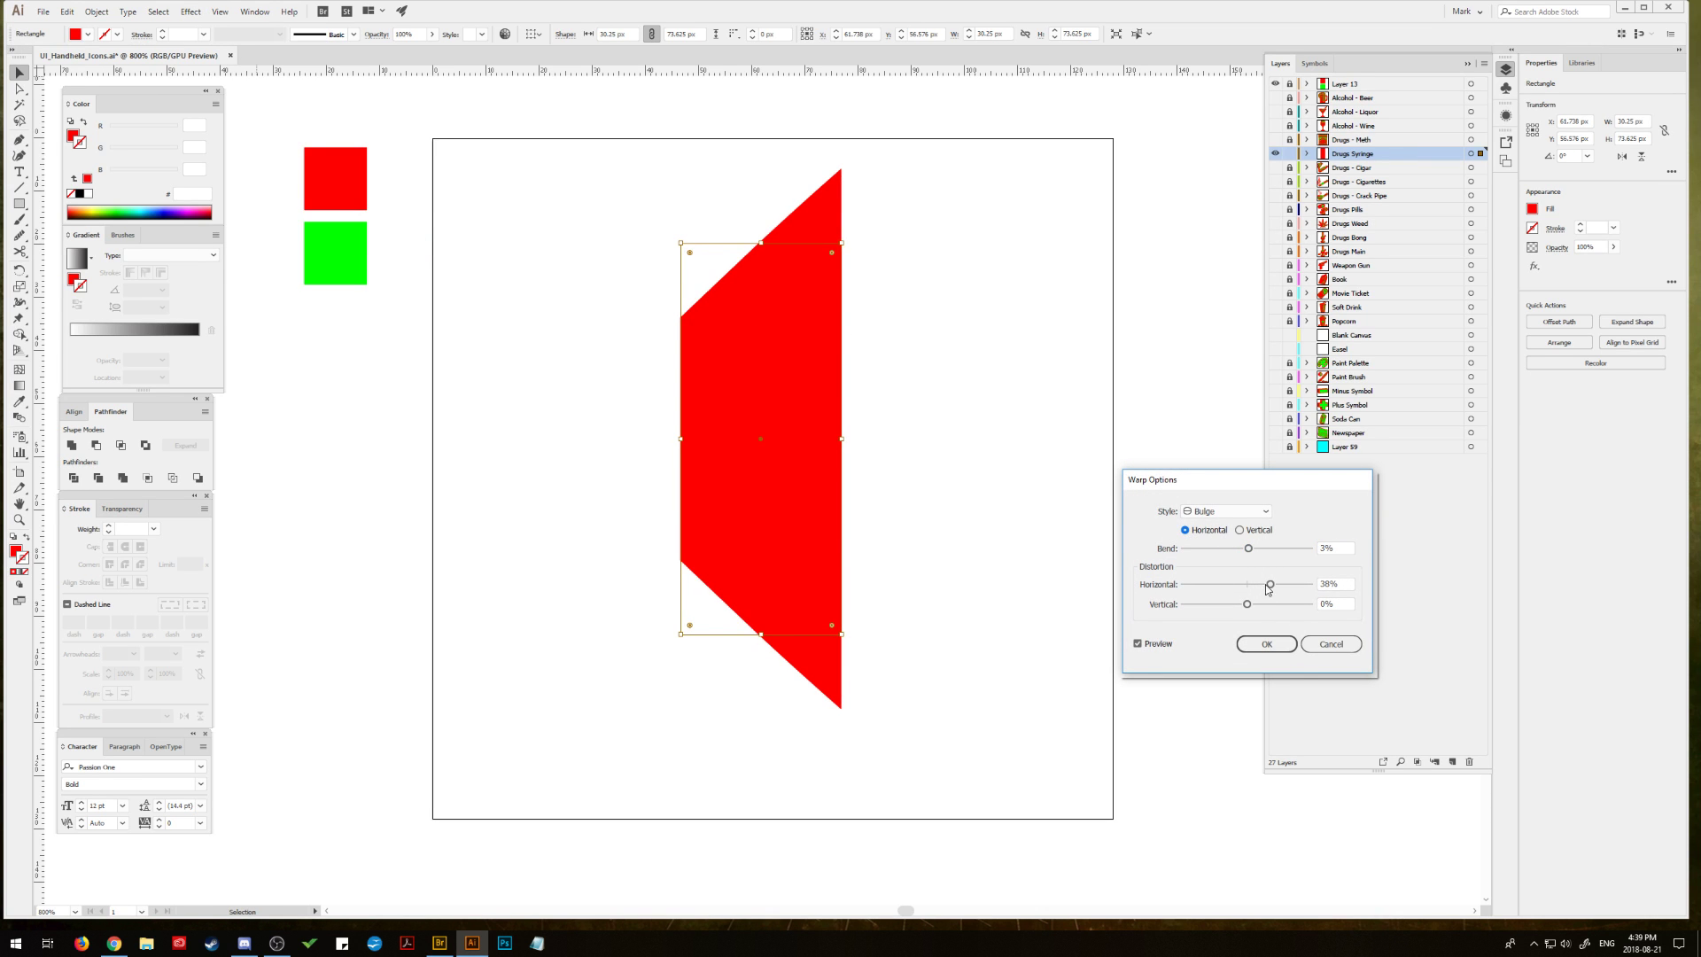
{"action": "mouse_move", "coordinate": [1271, 584]}
{"action": "left_mouse_down"}
{"action": "mouse_move", "coordinate": [1246, 586]}
{"action": "mouse_move", "coordinate": [1249, 548]}
{"action": "mouse_move", "coordinate": [1269, 555]}
{"action": "left_mouse_up"}
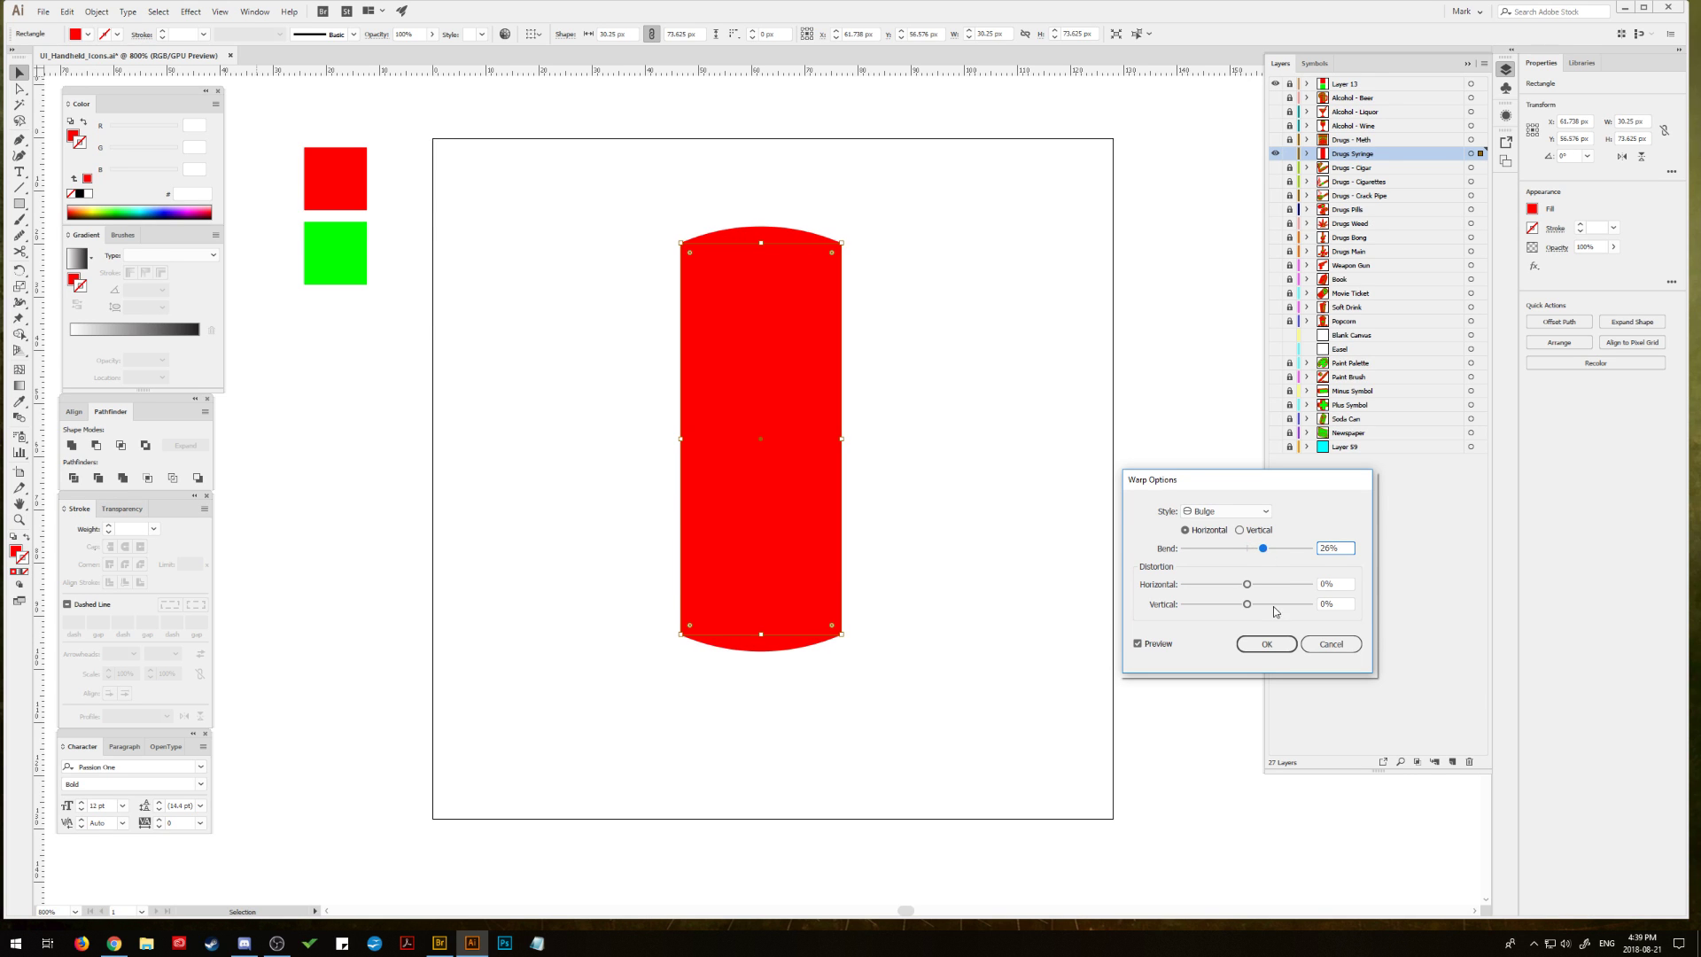
{"action": "left_click", "coordinate": [1267, 644]}
{"action": "left_click", "coordinate": [96, 12]}
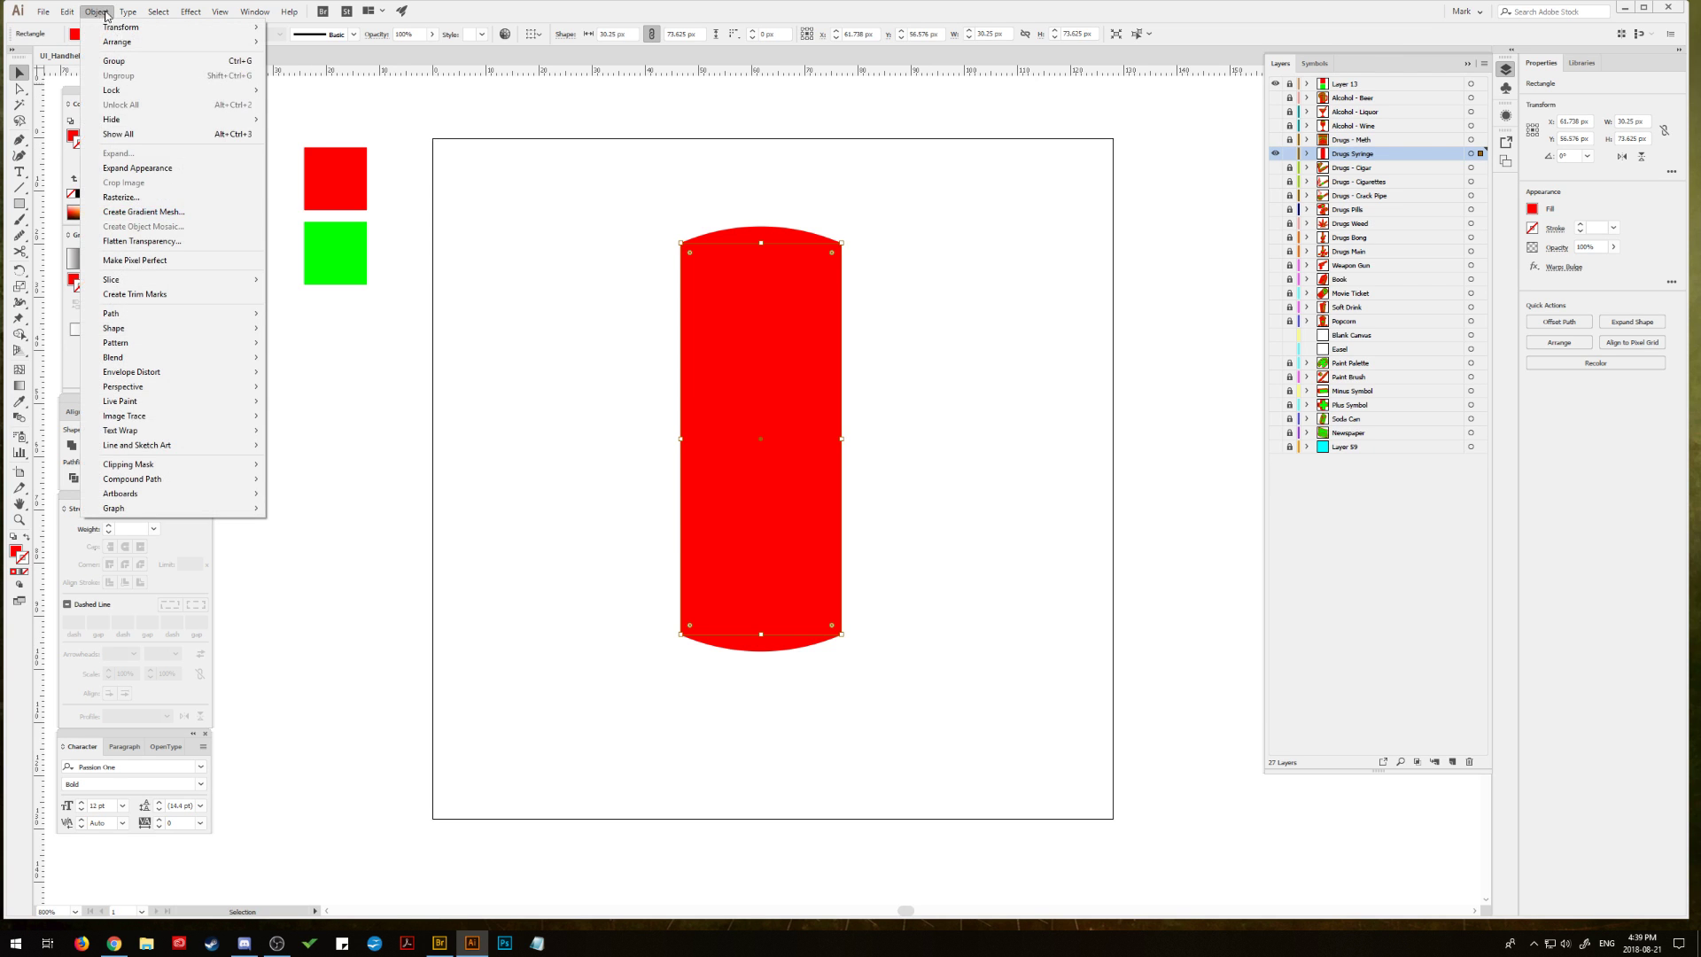
{"action": "left_click", "coordinate": [133, 170]}
{"action": "left_click", "coordinate": [324, 342]}
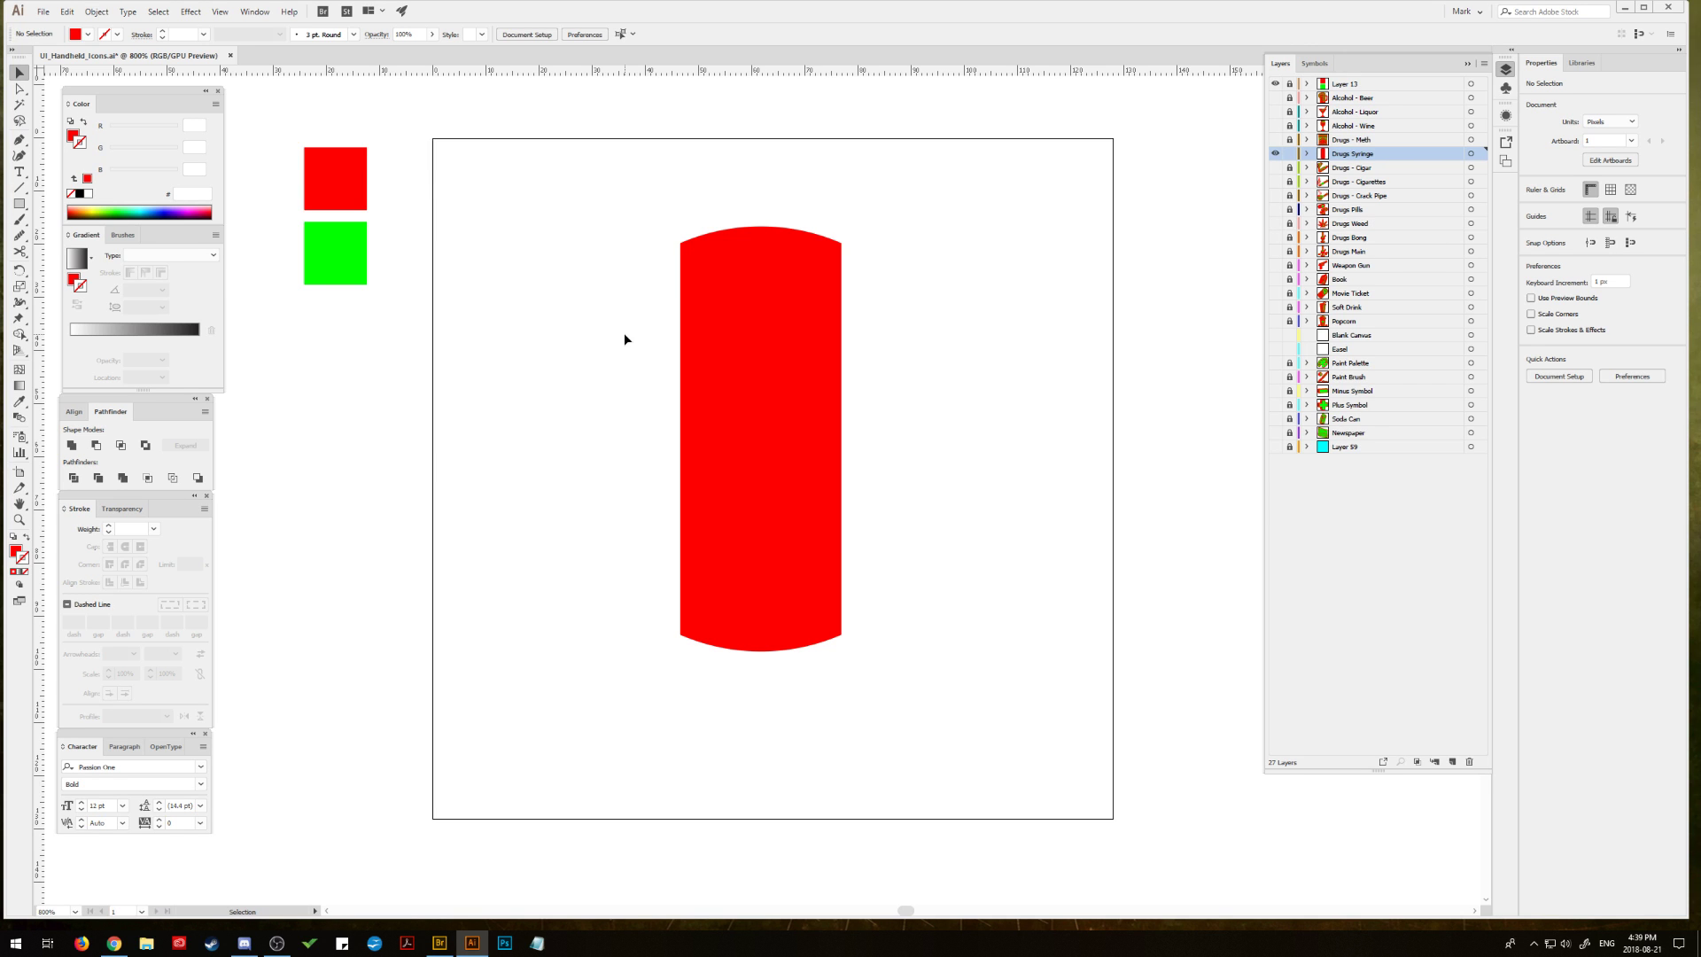
Step: Shorten the bulged shape by lowering its top edge until it is about 74 px high
{"action": "left_click", "coordinate": [742, 317]}
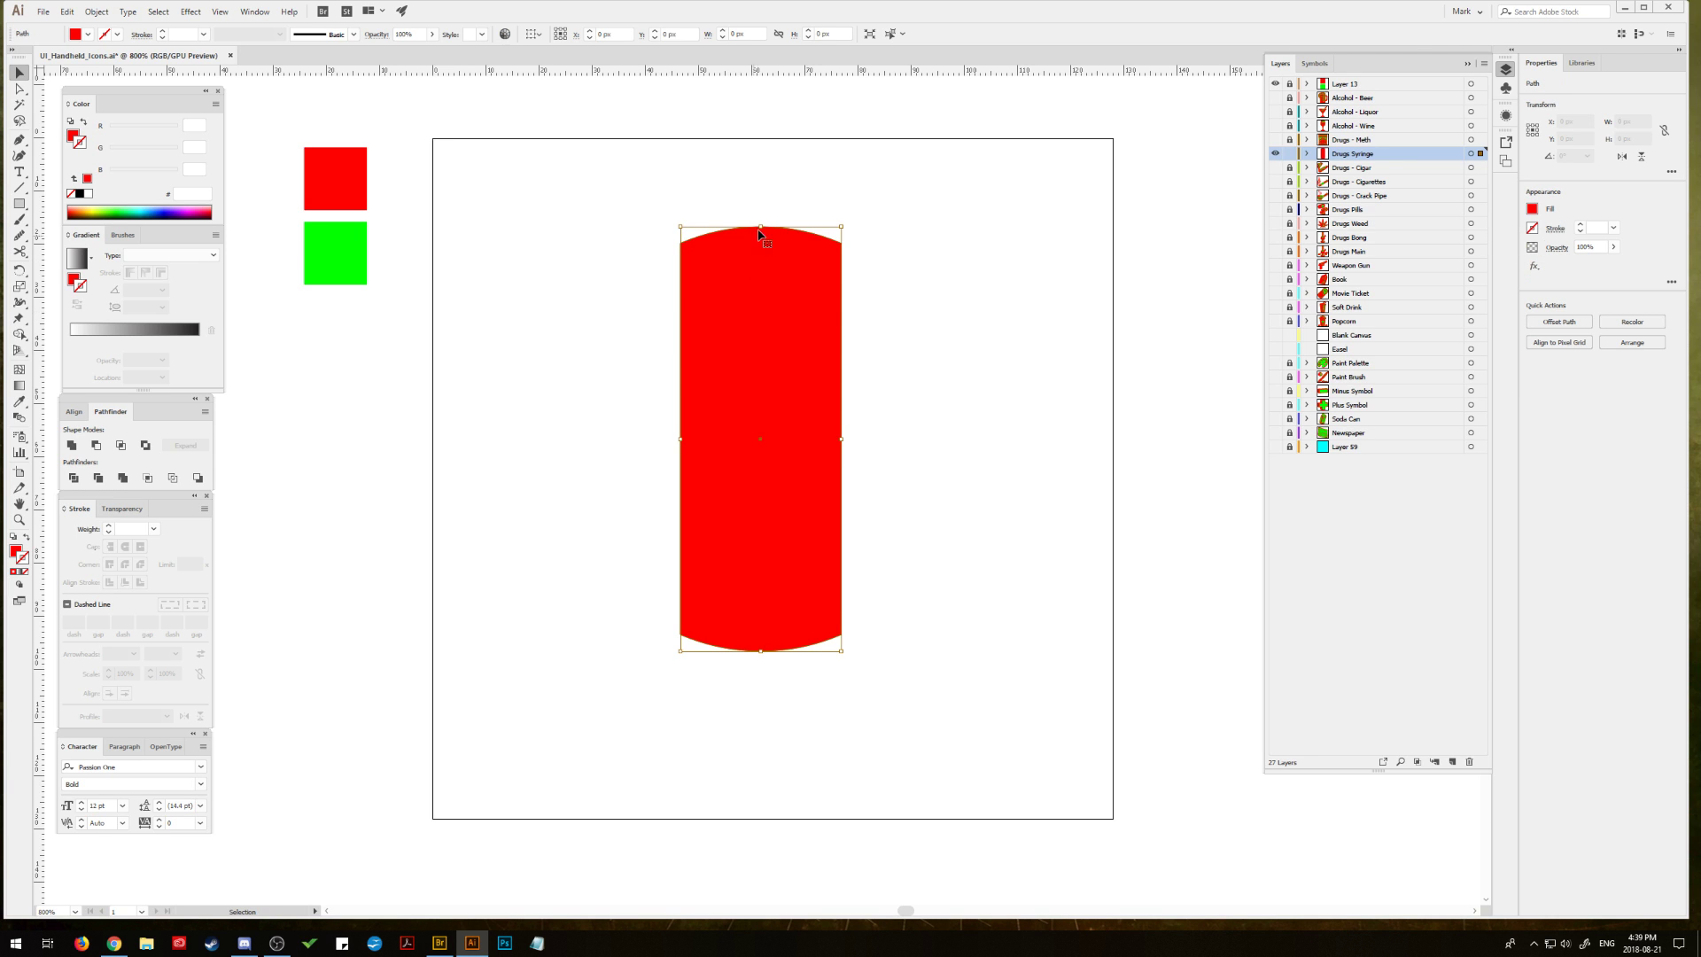
{"action": "left_click_drag", "start_coordinate": [763, 263], "coordinate": [764, 264]}
{"action": "left_click", "coordinate": [565, 552]}
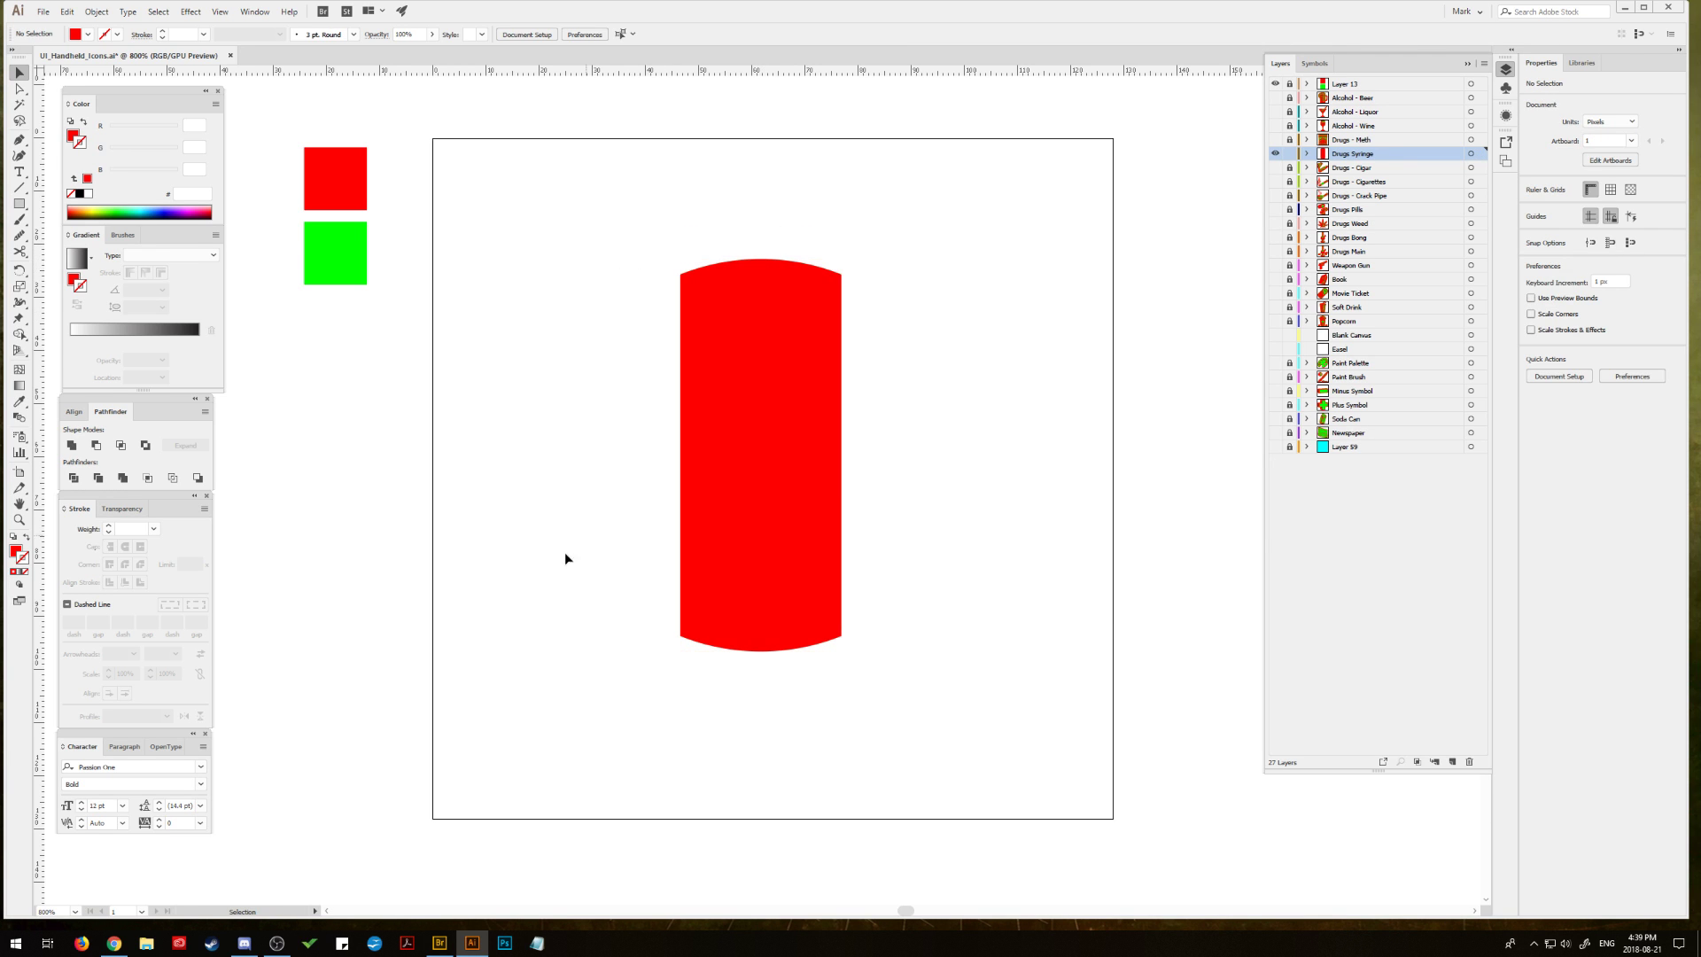
Step: Place a vertical guide through the horizontal centre of the bulged shape
{"action": "left_click", "coordinate": [19, 204]}
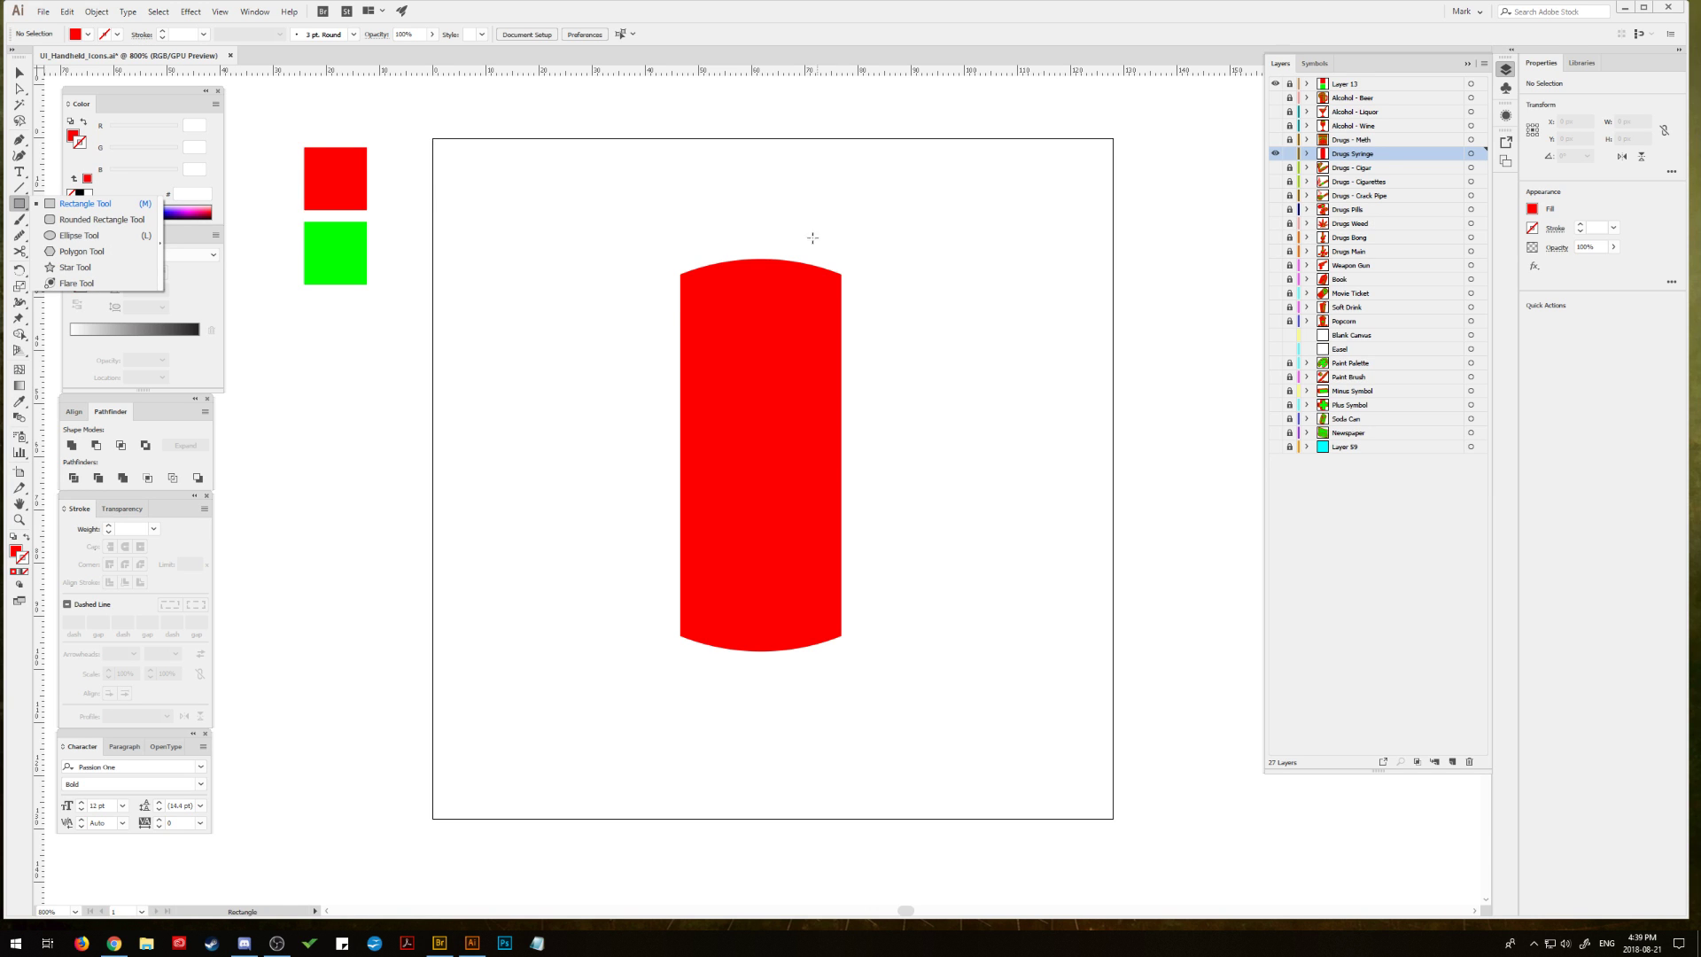
{"action": "left_click", "coordinate": [18, 73]}
{"action": "left_click", "coordinate": [742, 435]}
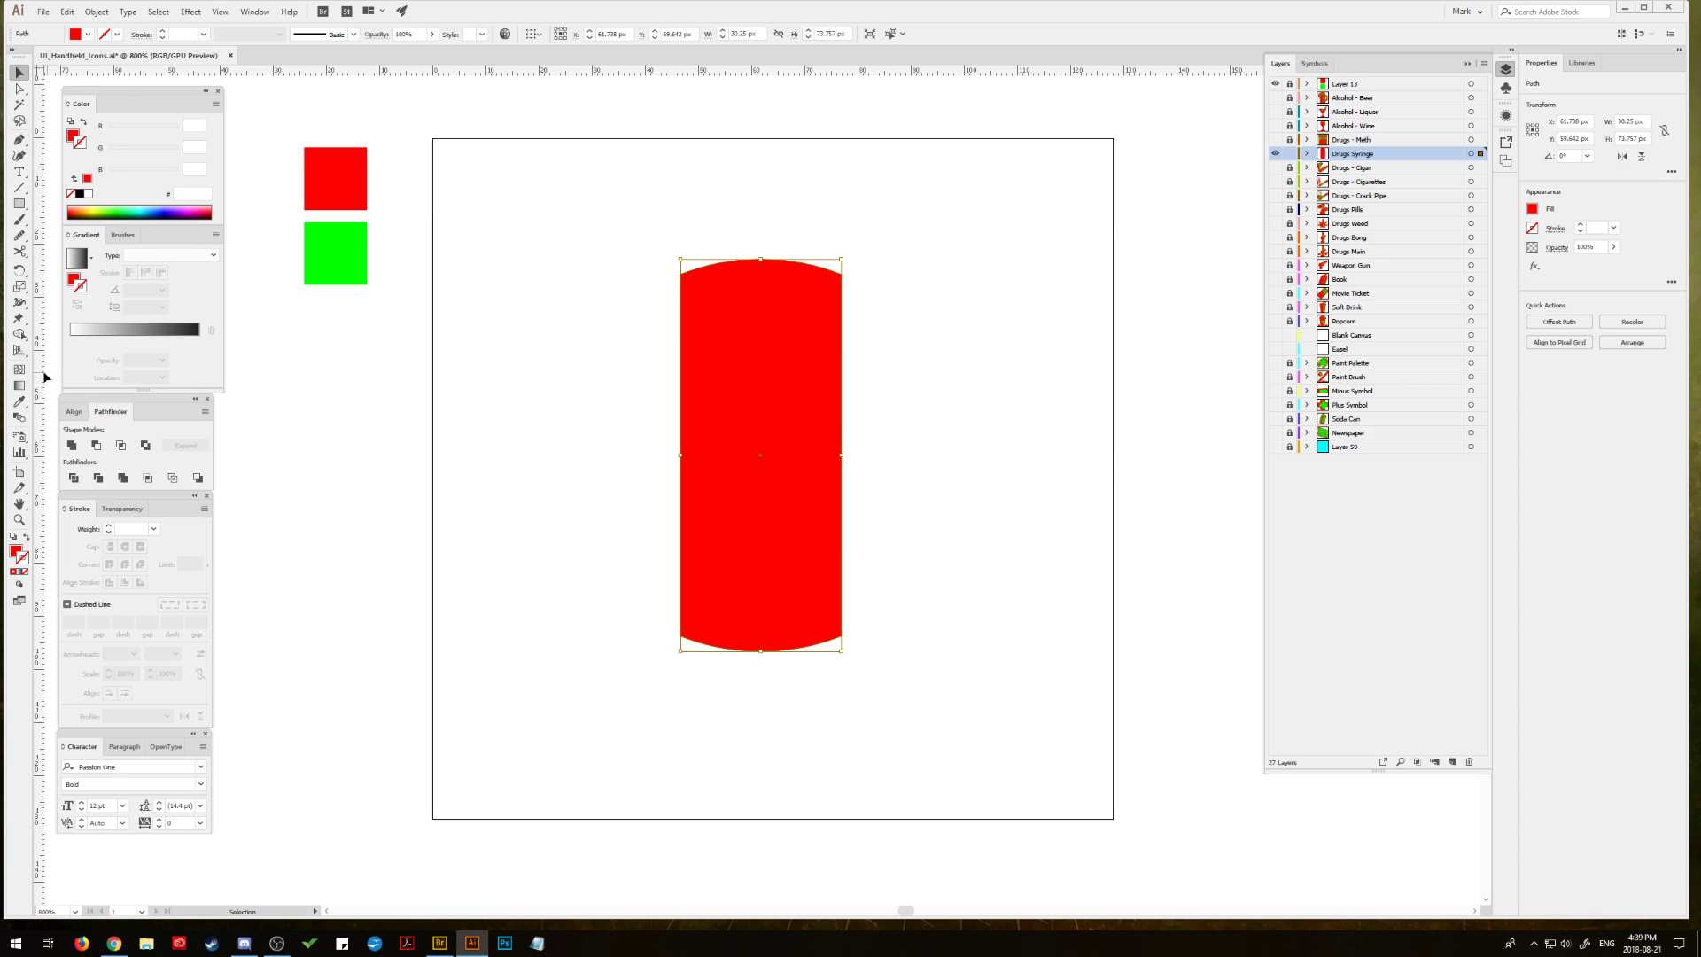
{"action": "left_click_drag", "start_coordinate": [42, 378], "coordinate": [759, 437]}
{"action": "left_click", "coordinate": [387, 266]}
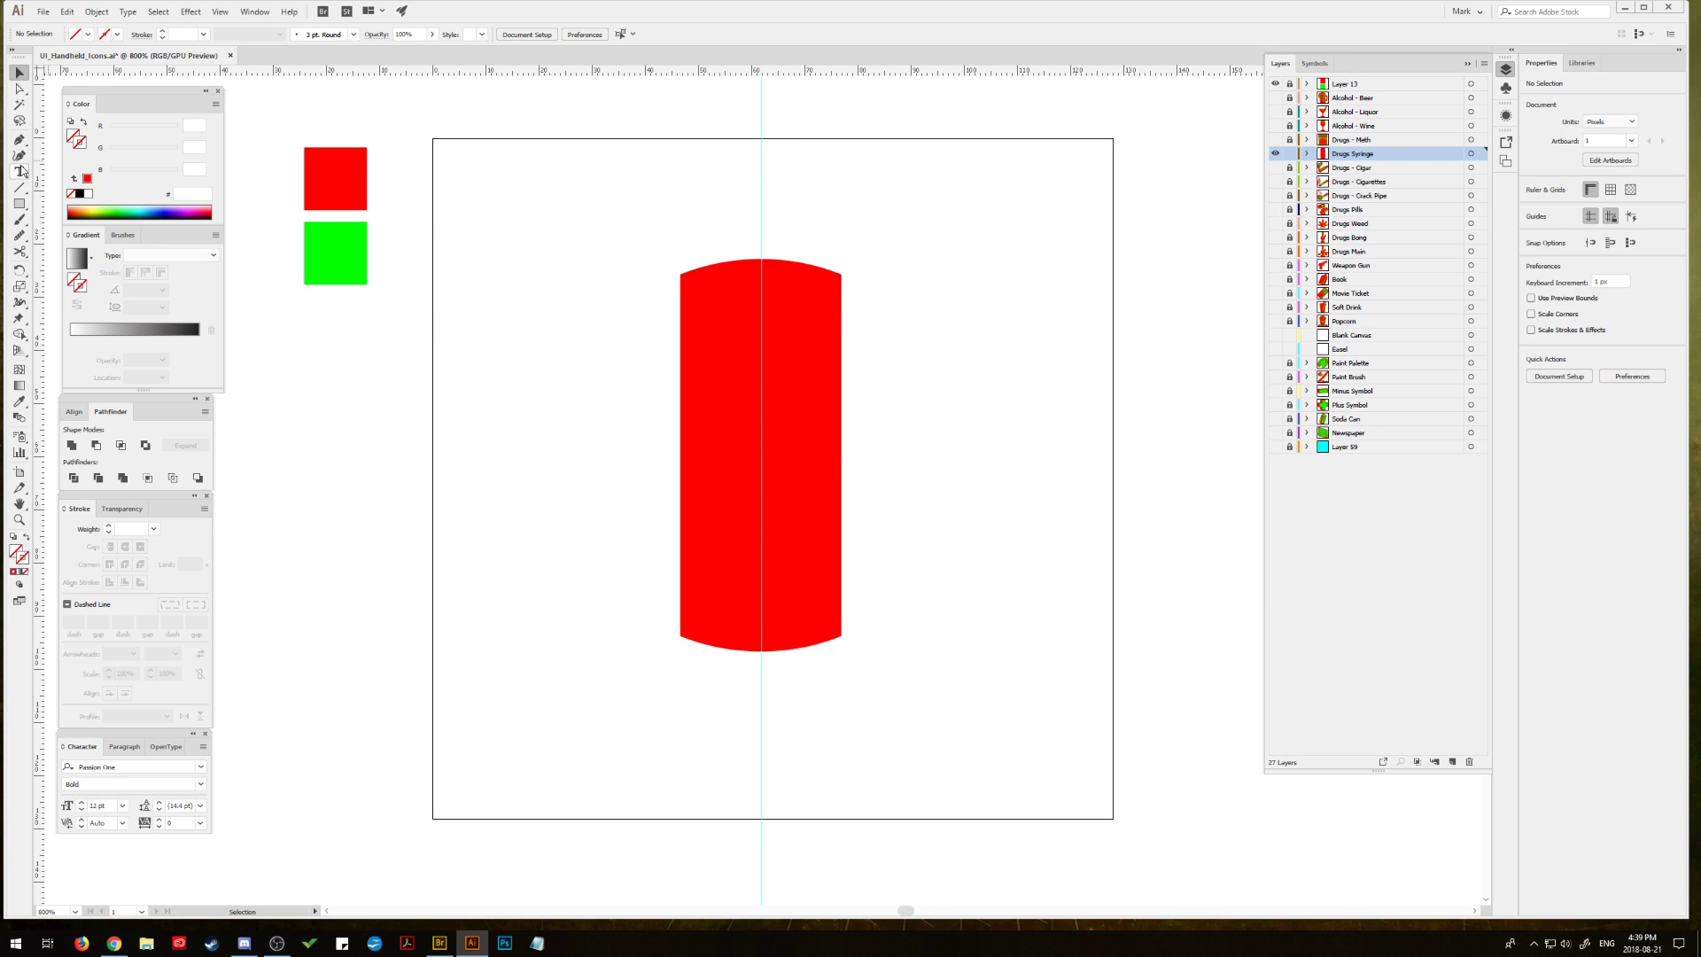
Step: Draw a rectangle about 17 by 7 px centred on the guide at the body's lower end and fill it with the body's red
{"action": "left_click", "coordinate": [21, 205]}
{"action": "left_click_drag", "start_coordinate": [22, 209], "coordinate": [53, 205]}
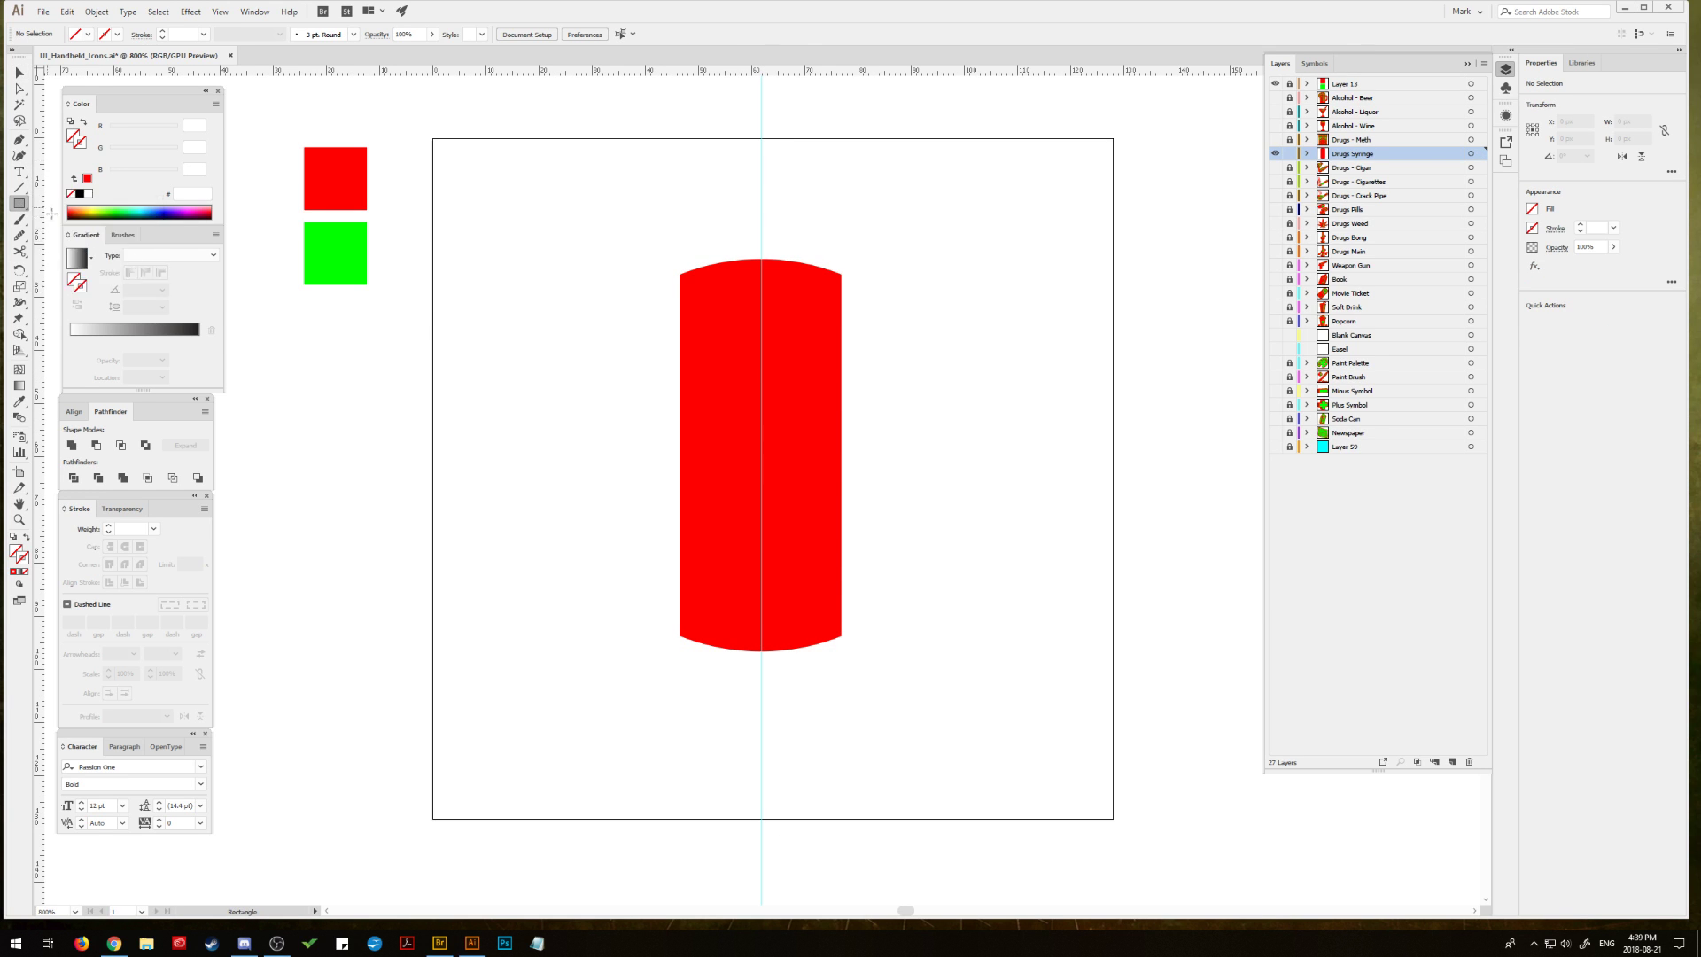
{"action": "left_click_drag", "start_coordinate": [717, 633], "coordinate": [808, 670]}
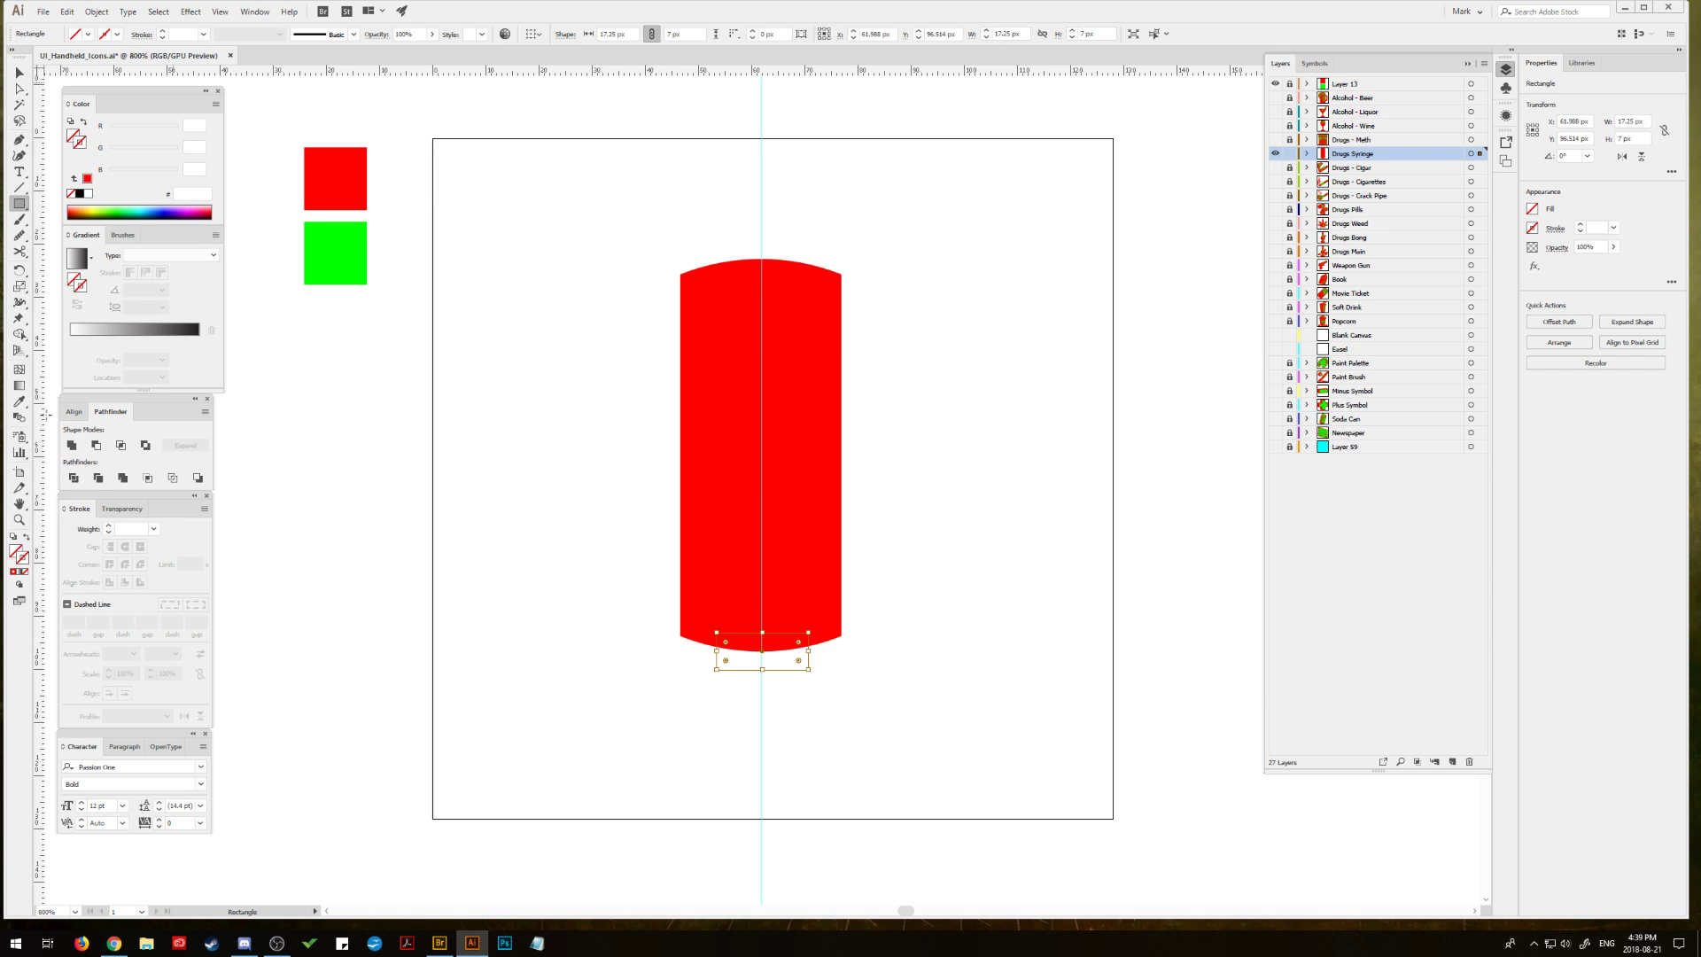
{"action": "left_click", "coordinate": [18, 400]}
{"action": "left_click", "coordinate": [706, 266]}
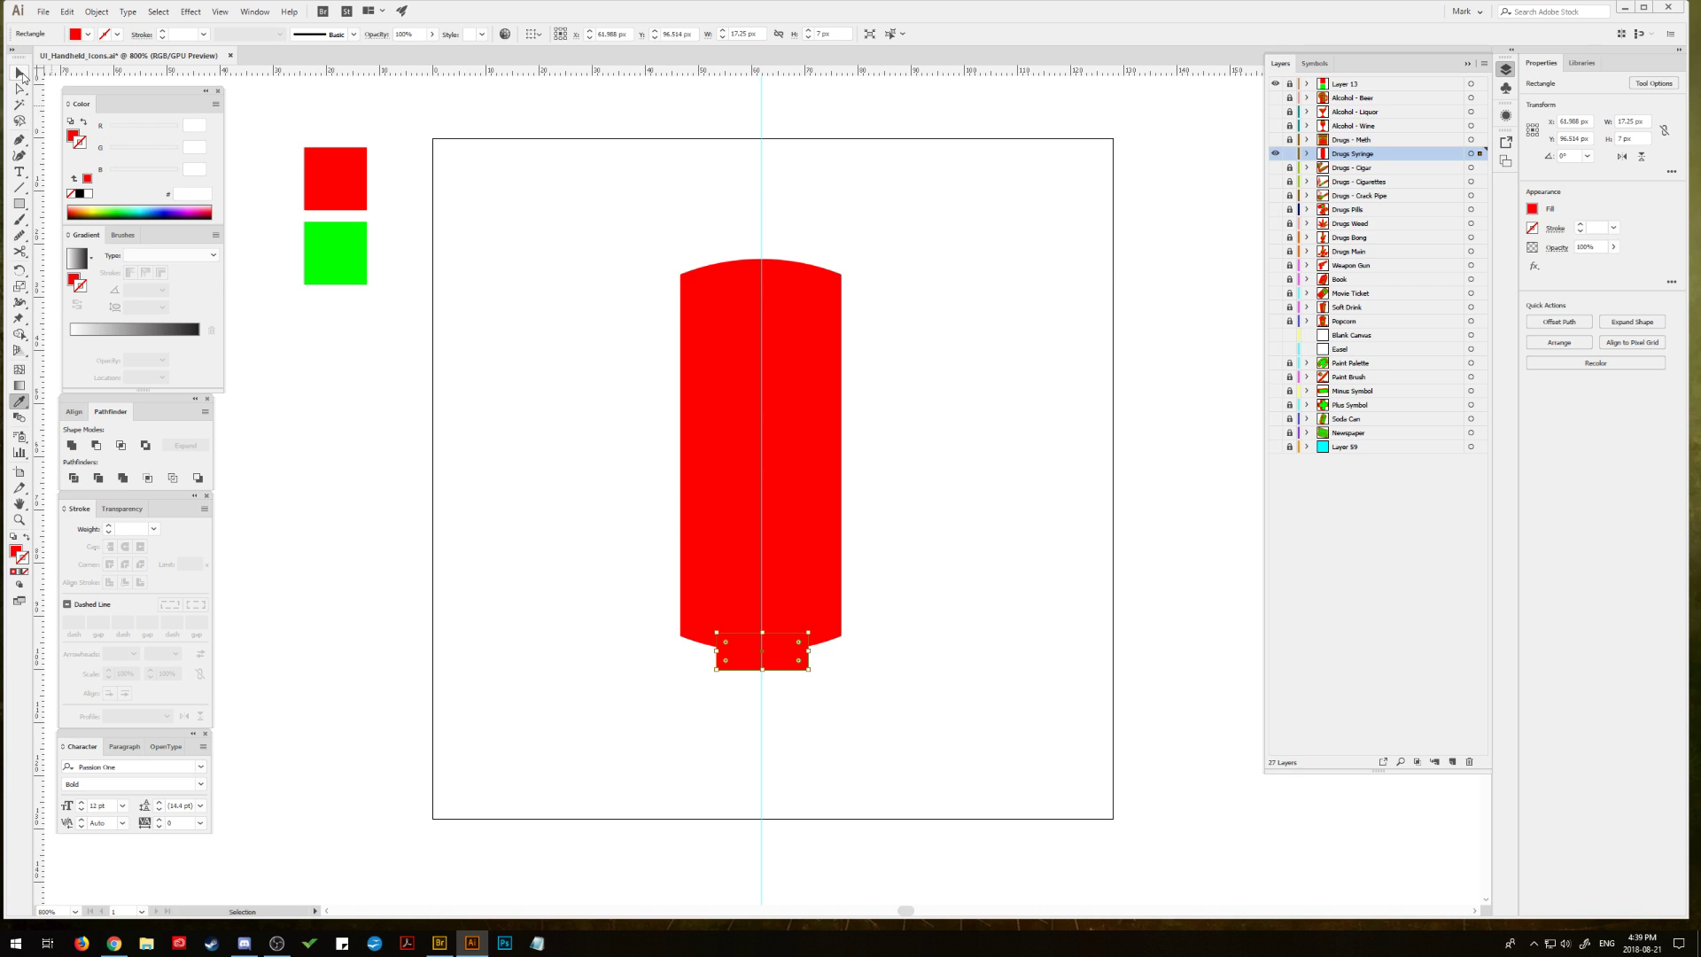
{"action": "left_click", "coordinate": [22, 76]}
{"action": "left_click", "coordinate": [539, 253]}
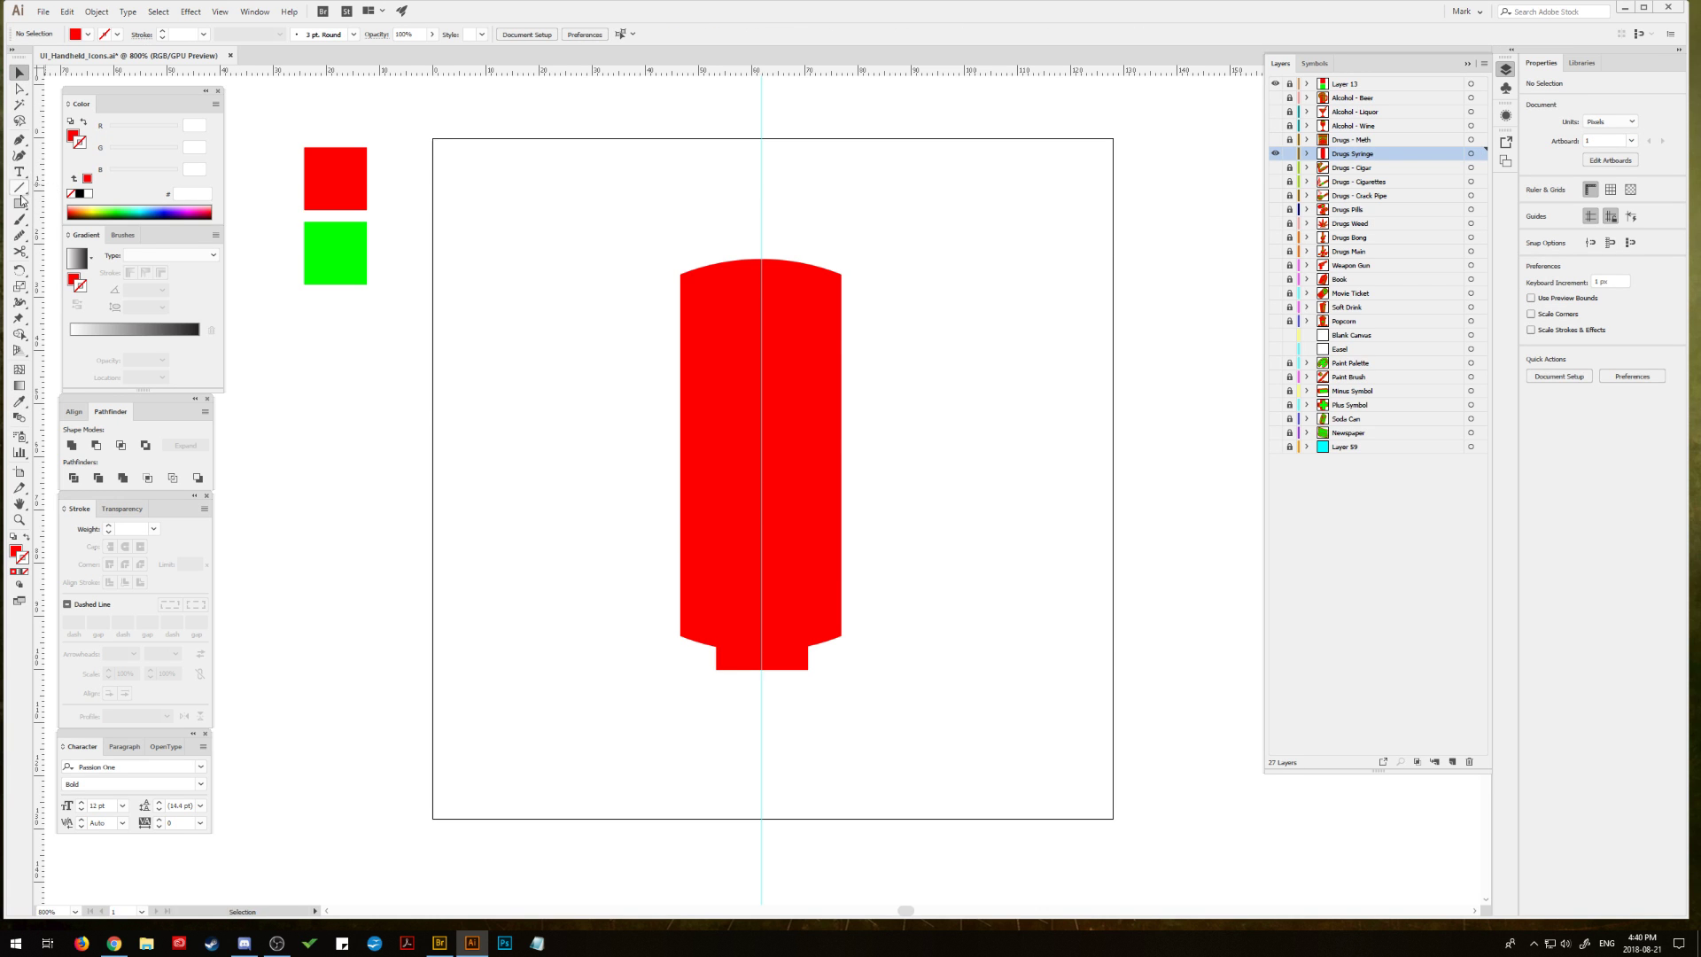
Step: Draw a flat ellipse about 44.5 by 5.6 px above the body, centred on the guide, and place an overlapping copy just below it
{"action": "left_click_drag", "start_coordinate": [22, 202], "coordinate": [62, 234]}
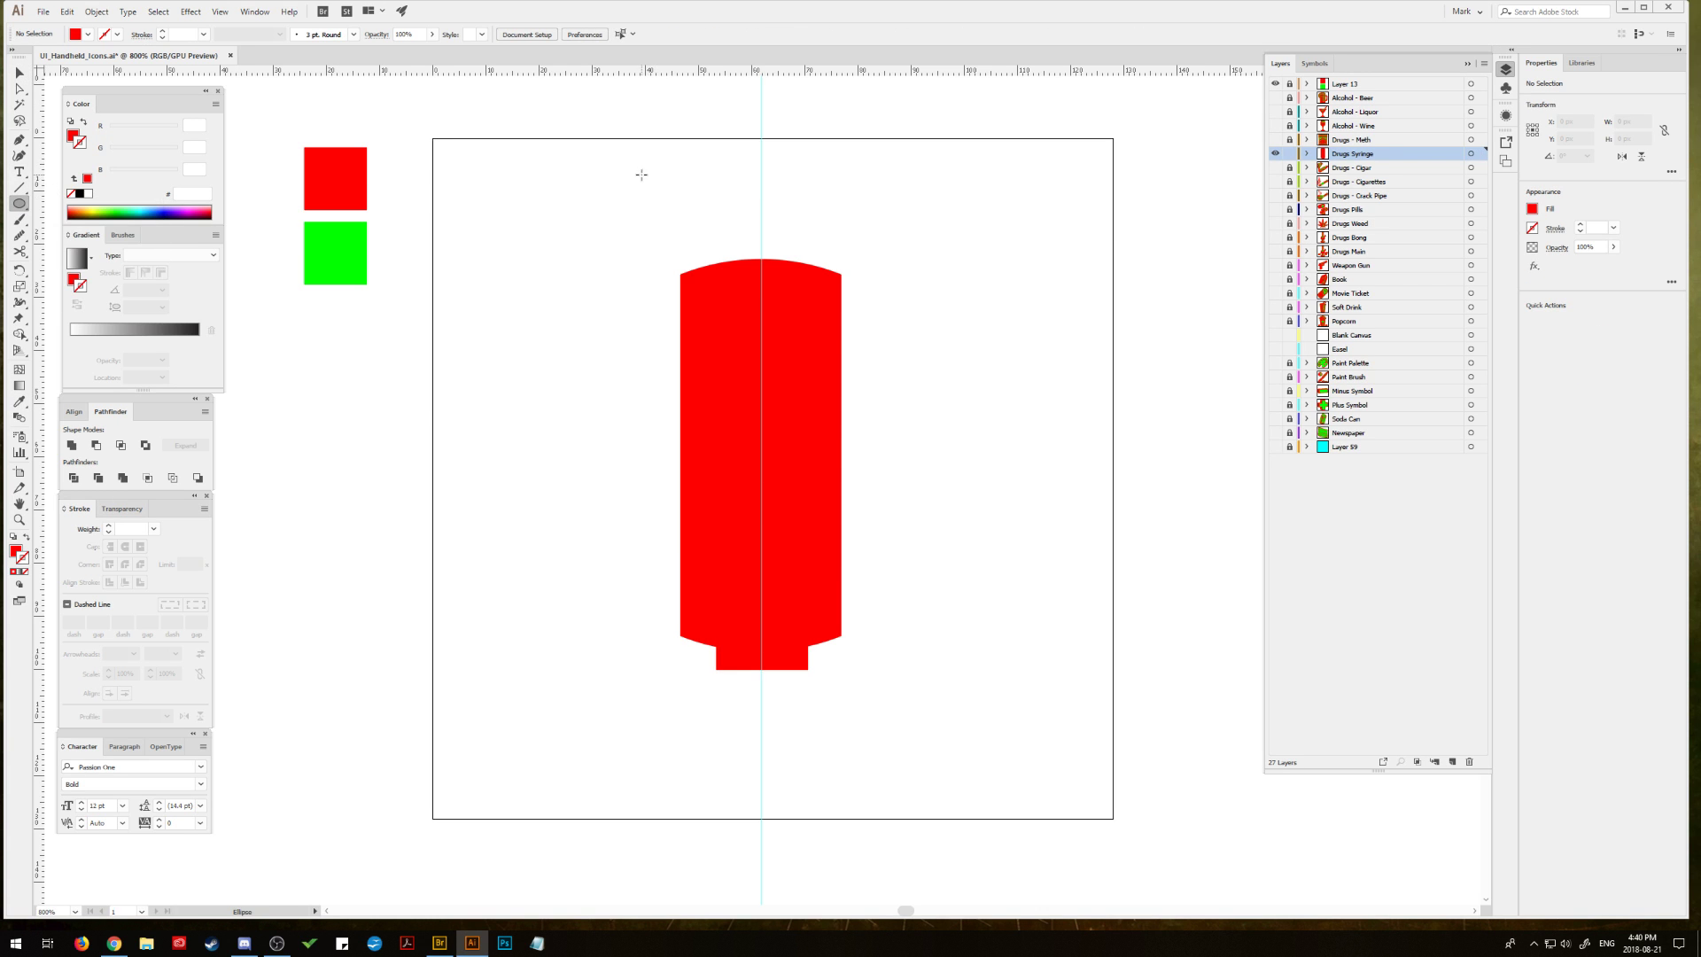
{"action": "left_click_drag", "start_coordinate": [642, 174], "coordinate": [880, 204]}
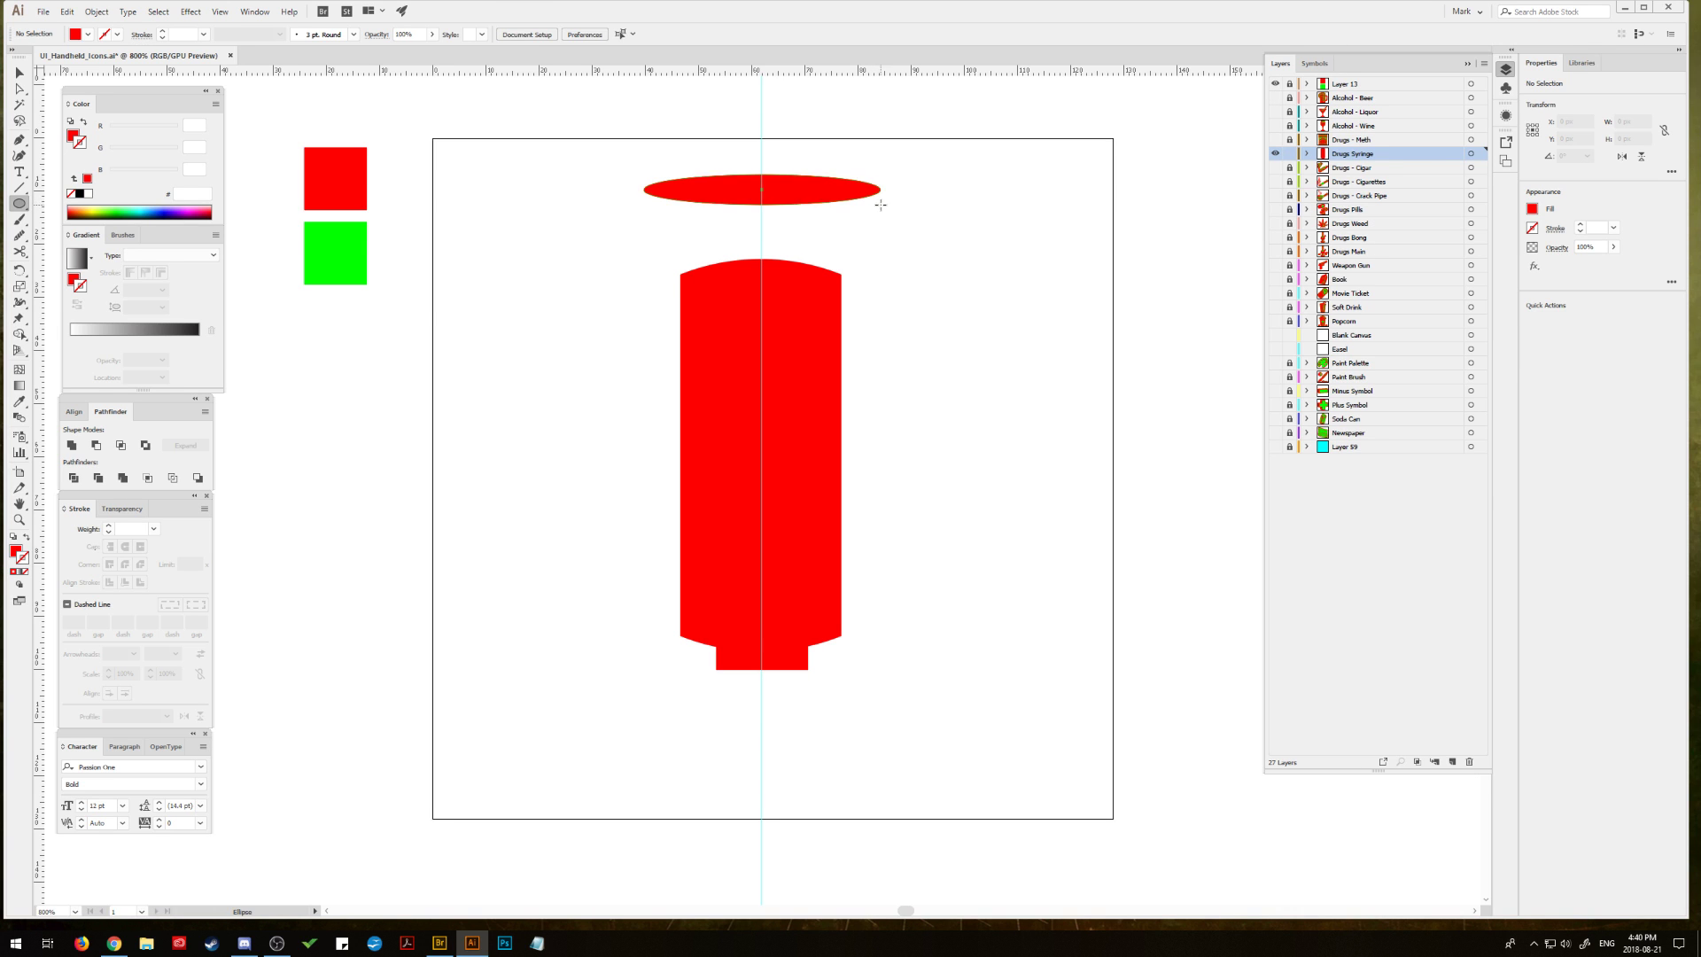
{"action": "key", "text": "v"}
{"action": "left_click", "coordinate": [672, 240]}
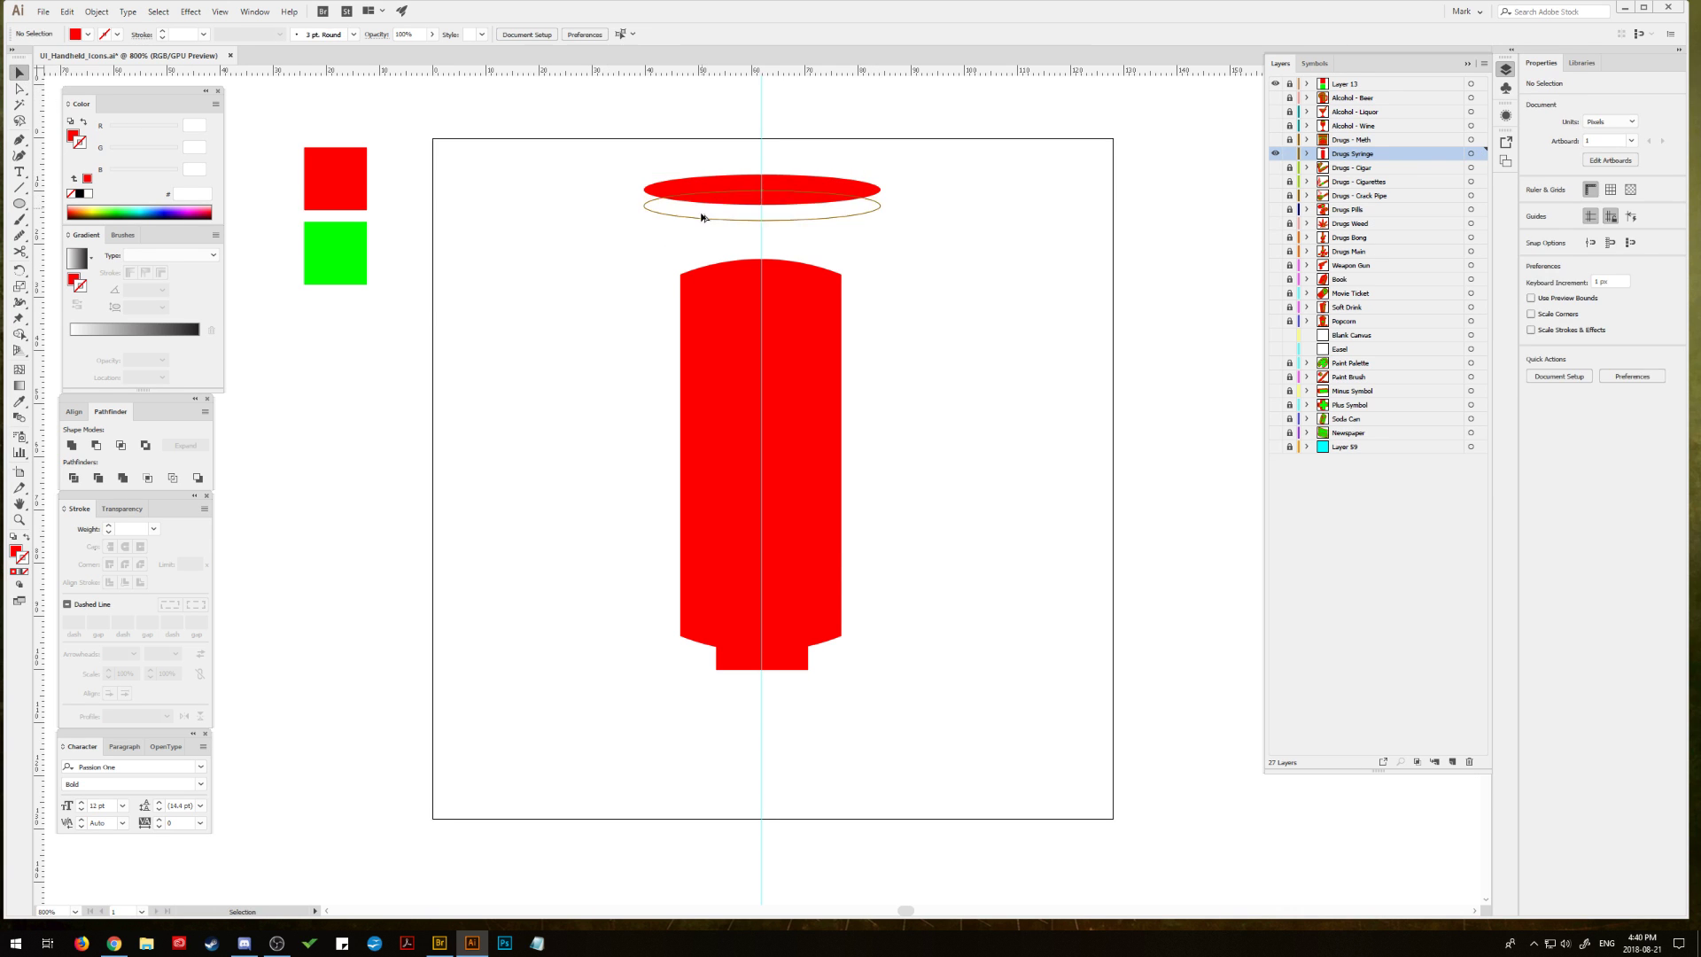
{"action": "left_click_drag", "start_coordinate": [702, 218], "coordinate": [702, 218]}
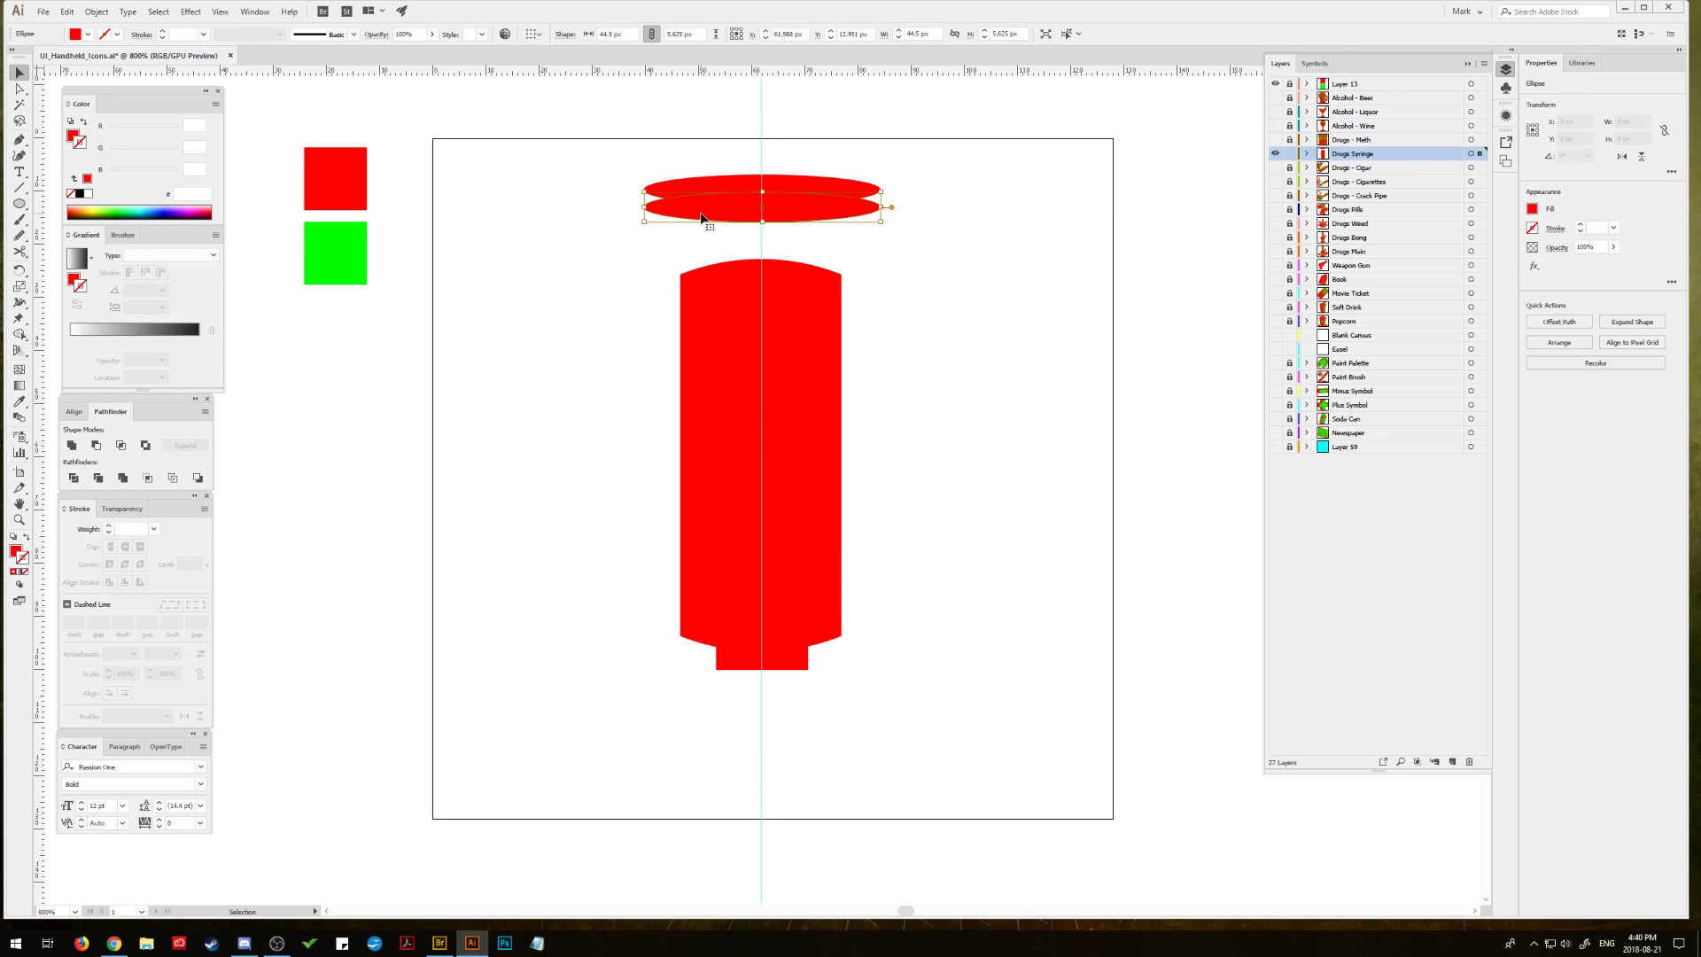
{"action": "left_click", "coordinate": [22, 140]}
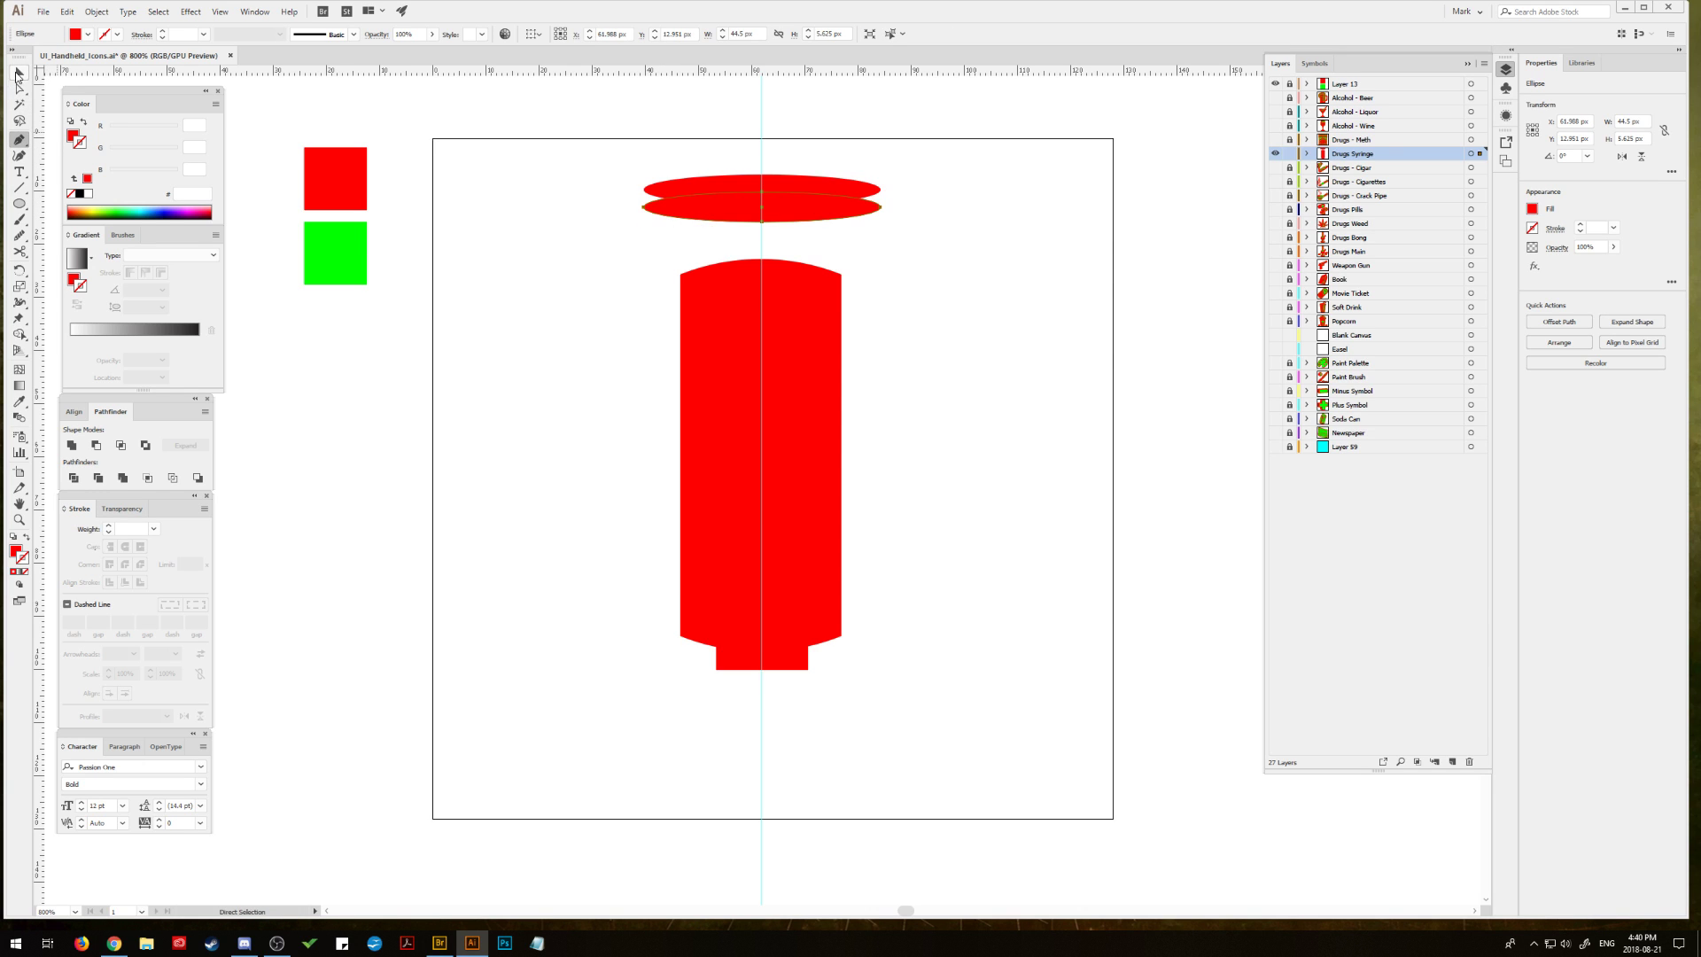
{"action": "left_click_drag", "start_coordinate": [19, 203], "coordinate": [71, 211]}
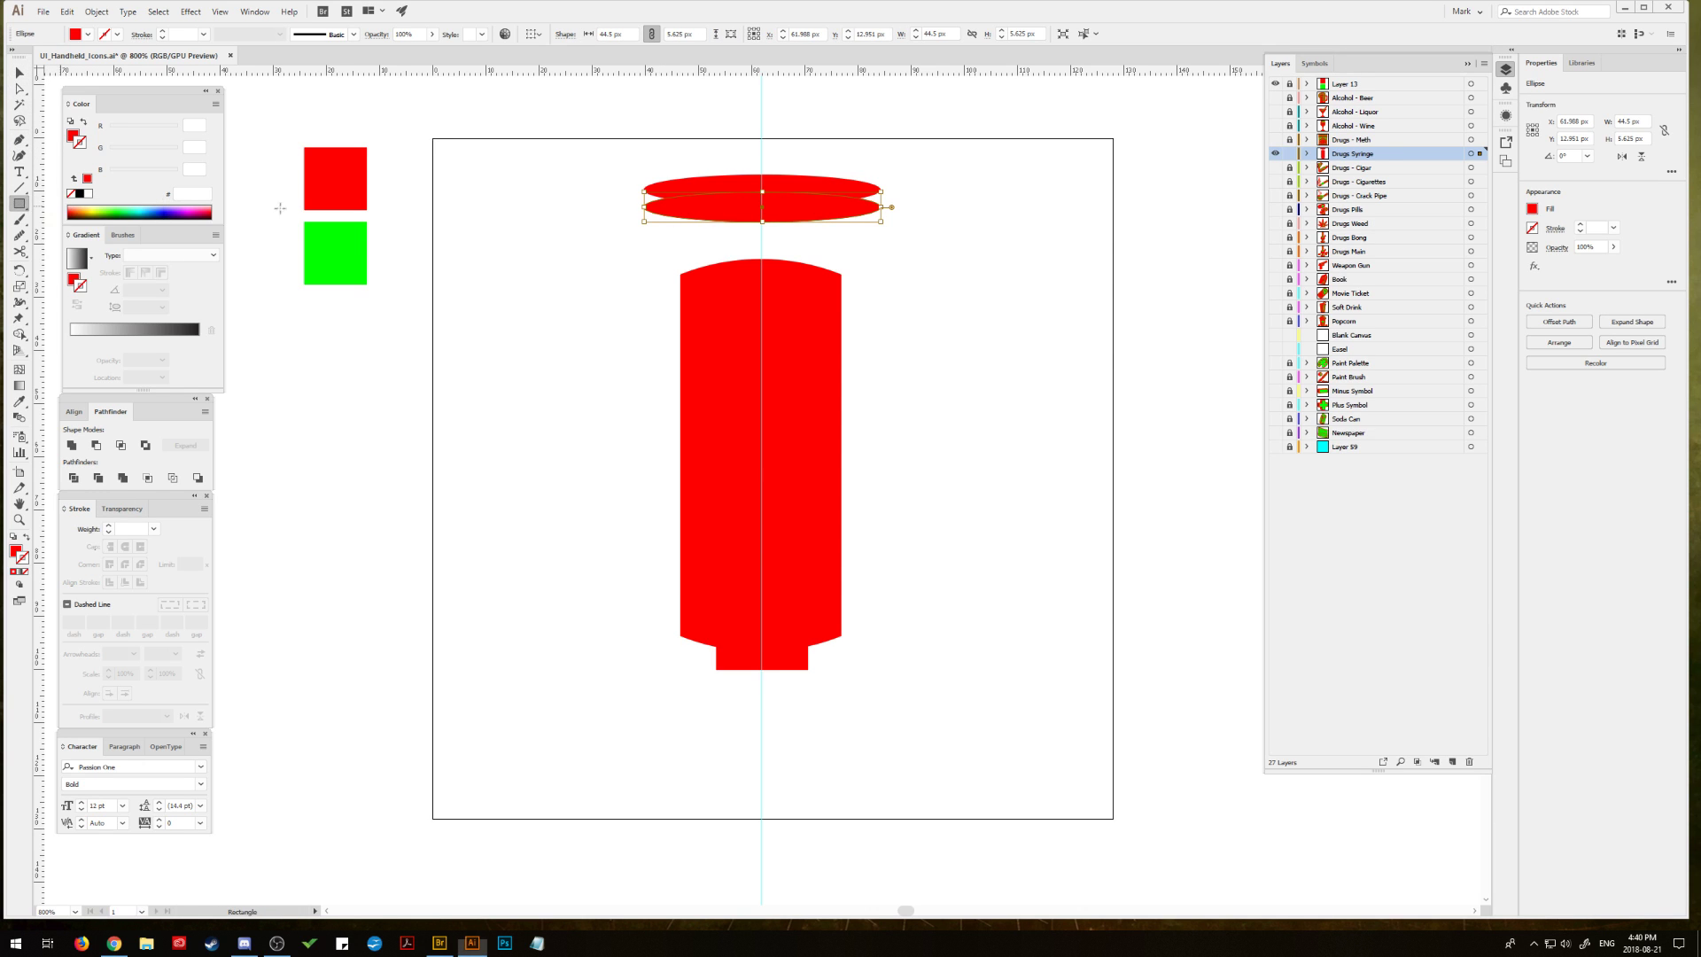
{"action": "left_click", "coordinate": [642, 193]}
{"action": "left_click", "coordinate": [882, 497]}
{"action": "left_click", "coordinate": [677, 181]}
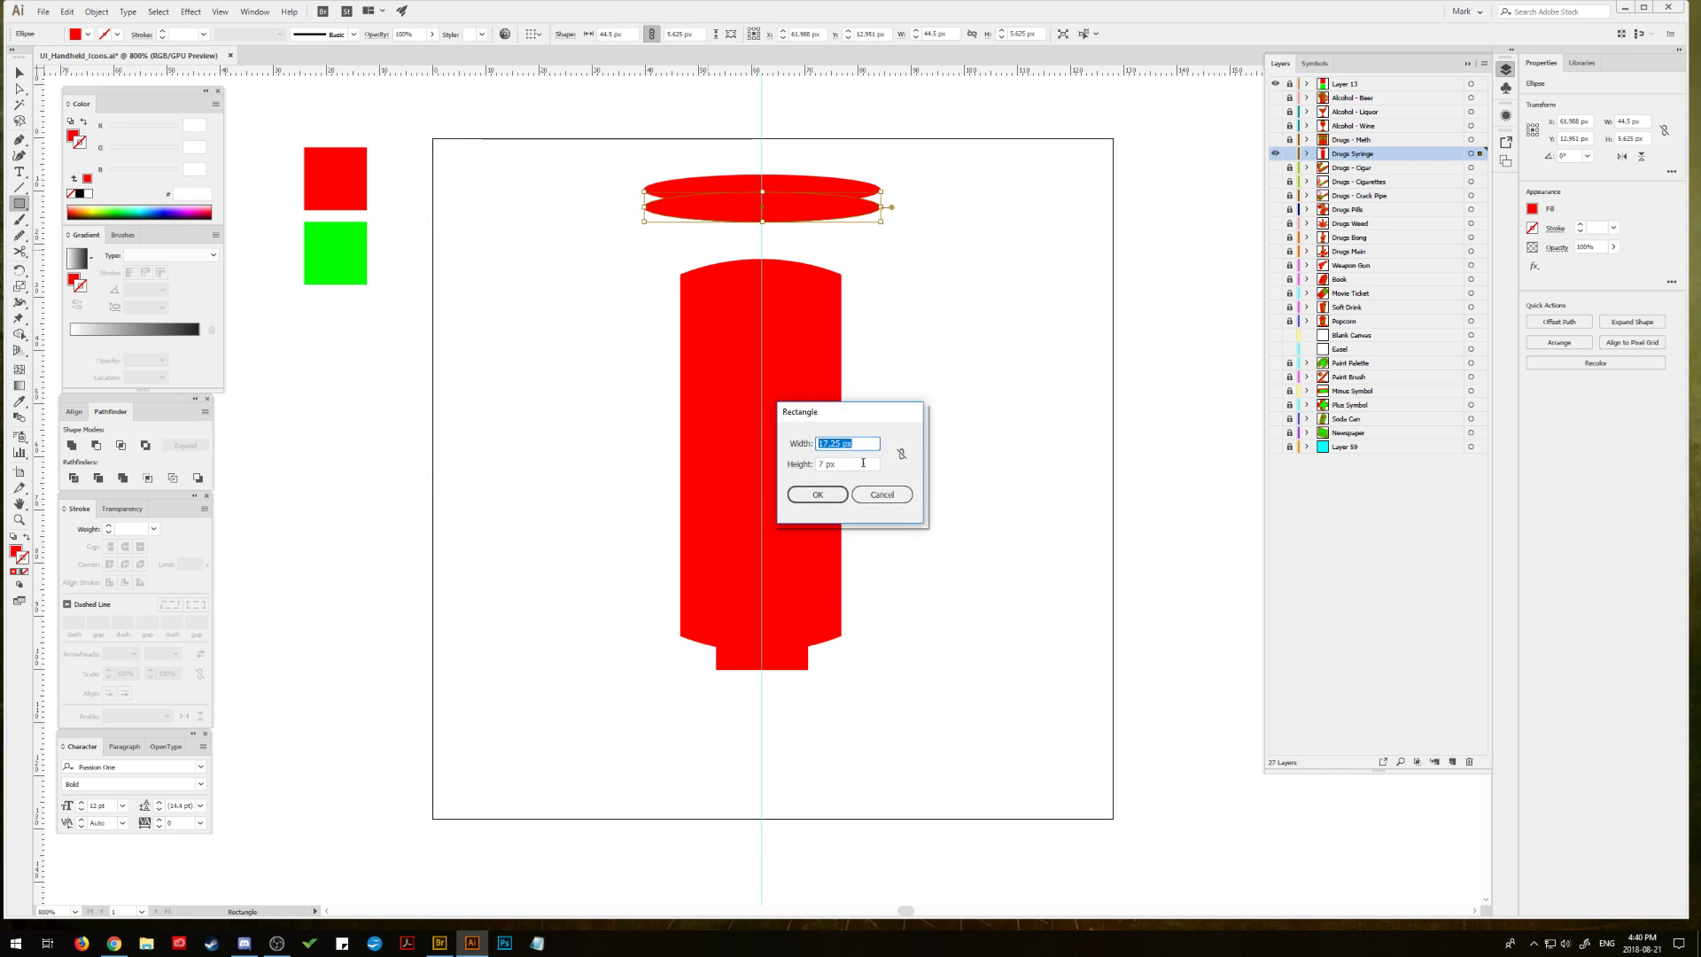
{"action": "left_click", "coordinate": [882, 497]}
{"action": "left_click", "coordinate": [25, 73]}
{"action": "left_click", "coordinate": [547, 281]}
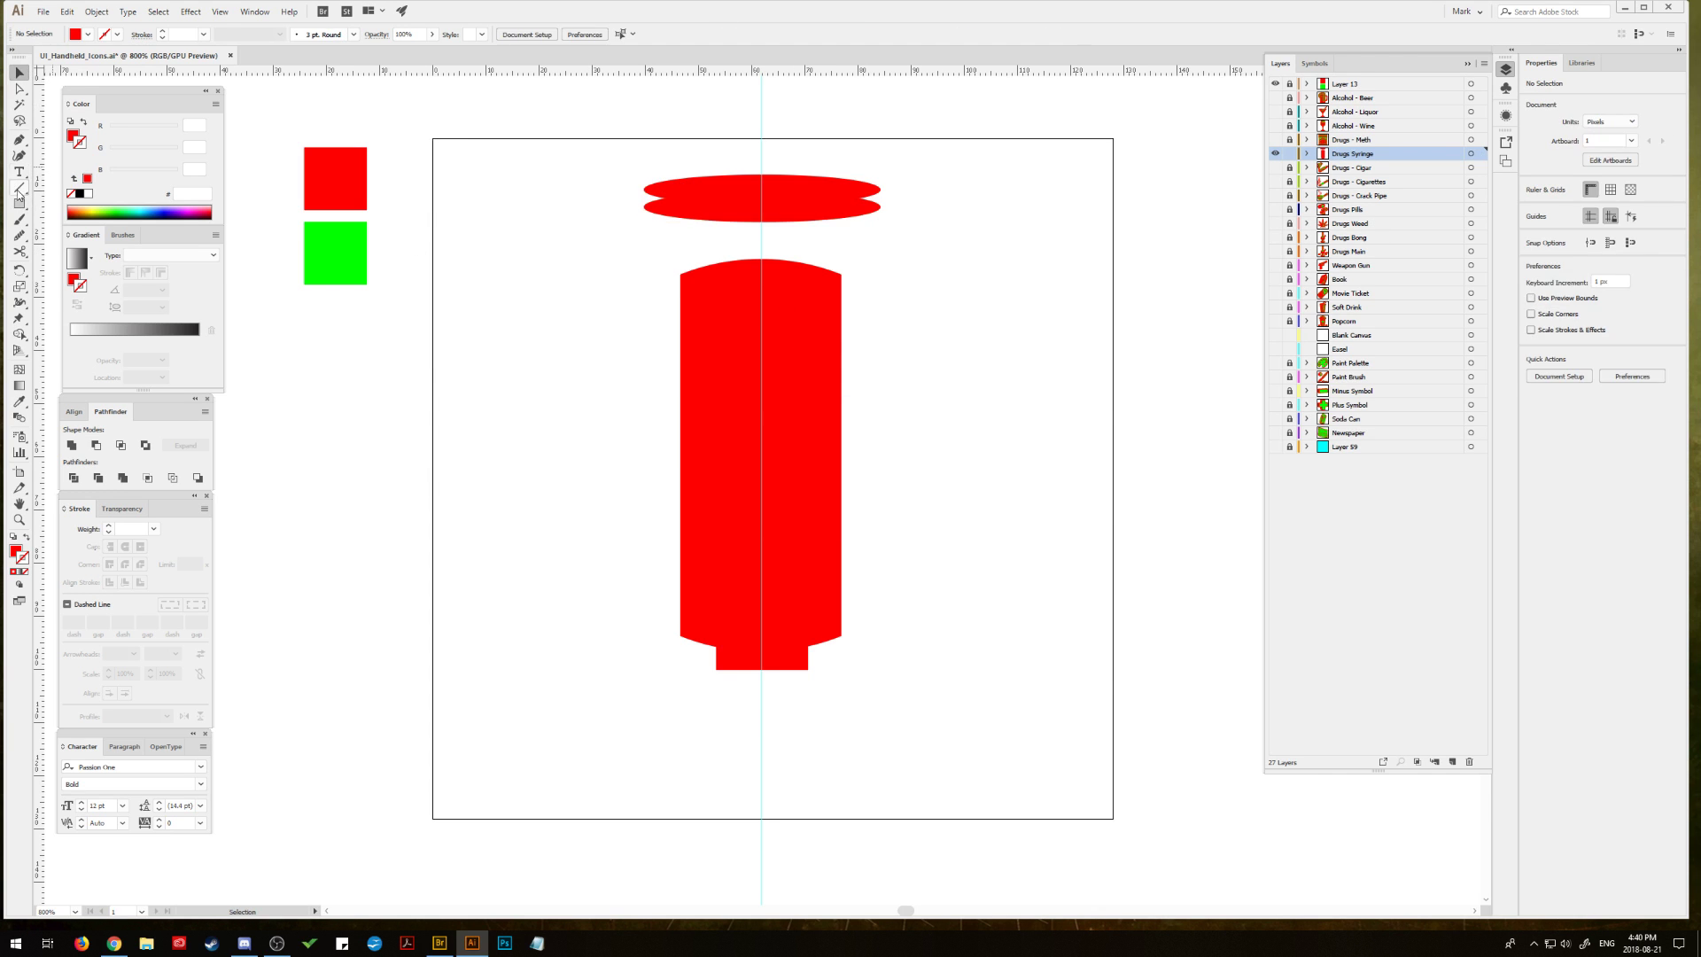
Step: Draw a rectangle about 44 by 4 px over both ellipses to fill the notches between their ends
{"action": "key", "text": "m"}
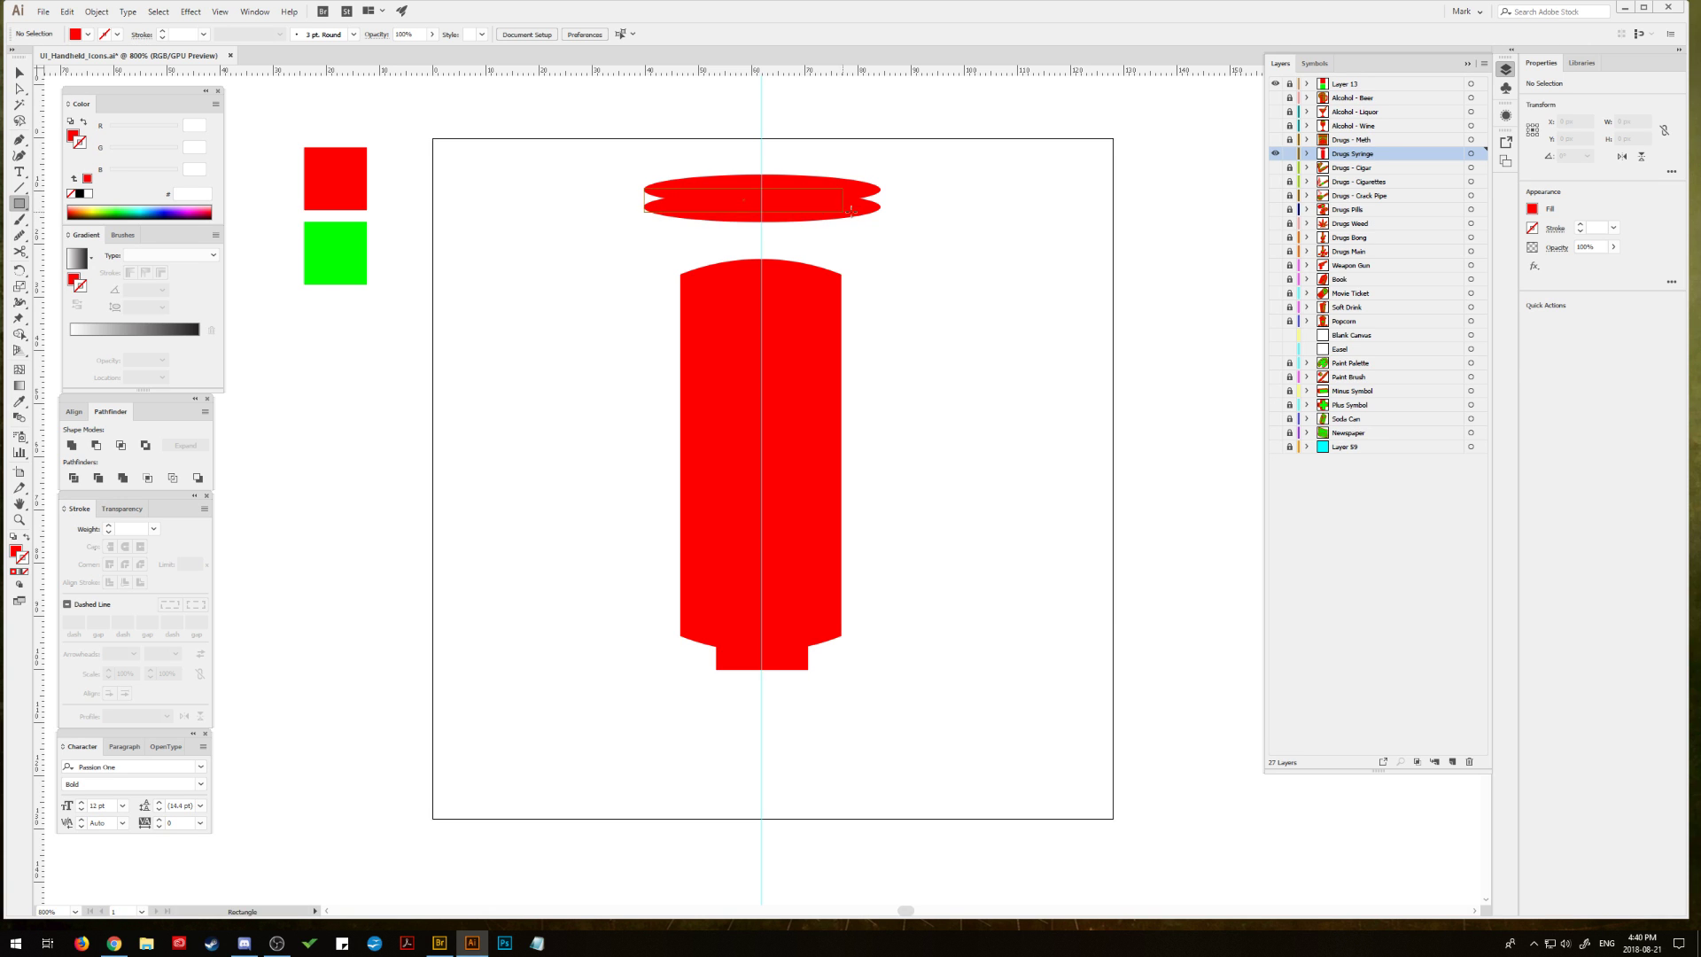
{"action": "left_click_drag", "start_coordinate": [850, 210], "coordinate": [879, 210]}
{"action": "key", "text": "v"}
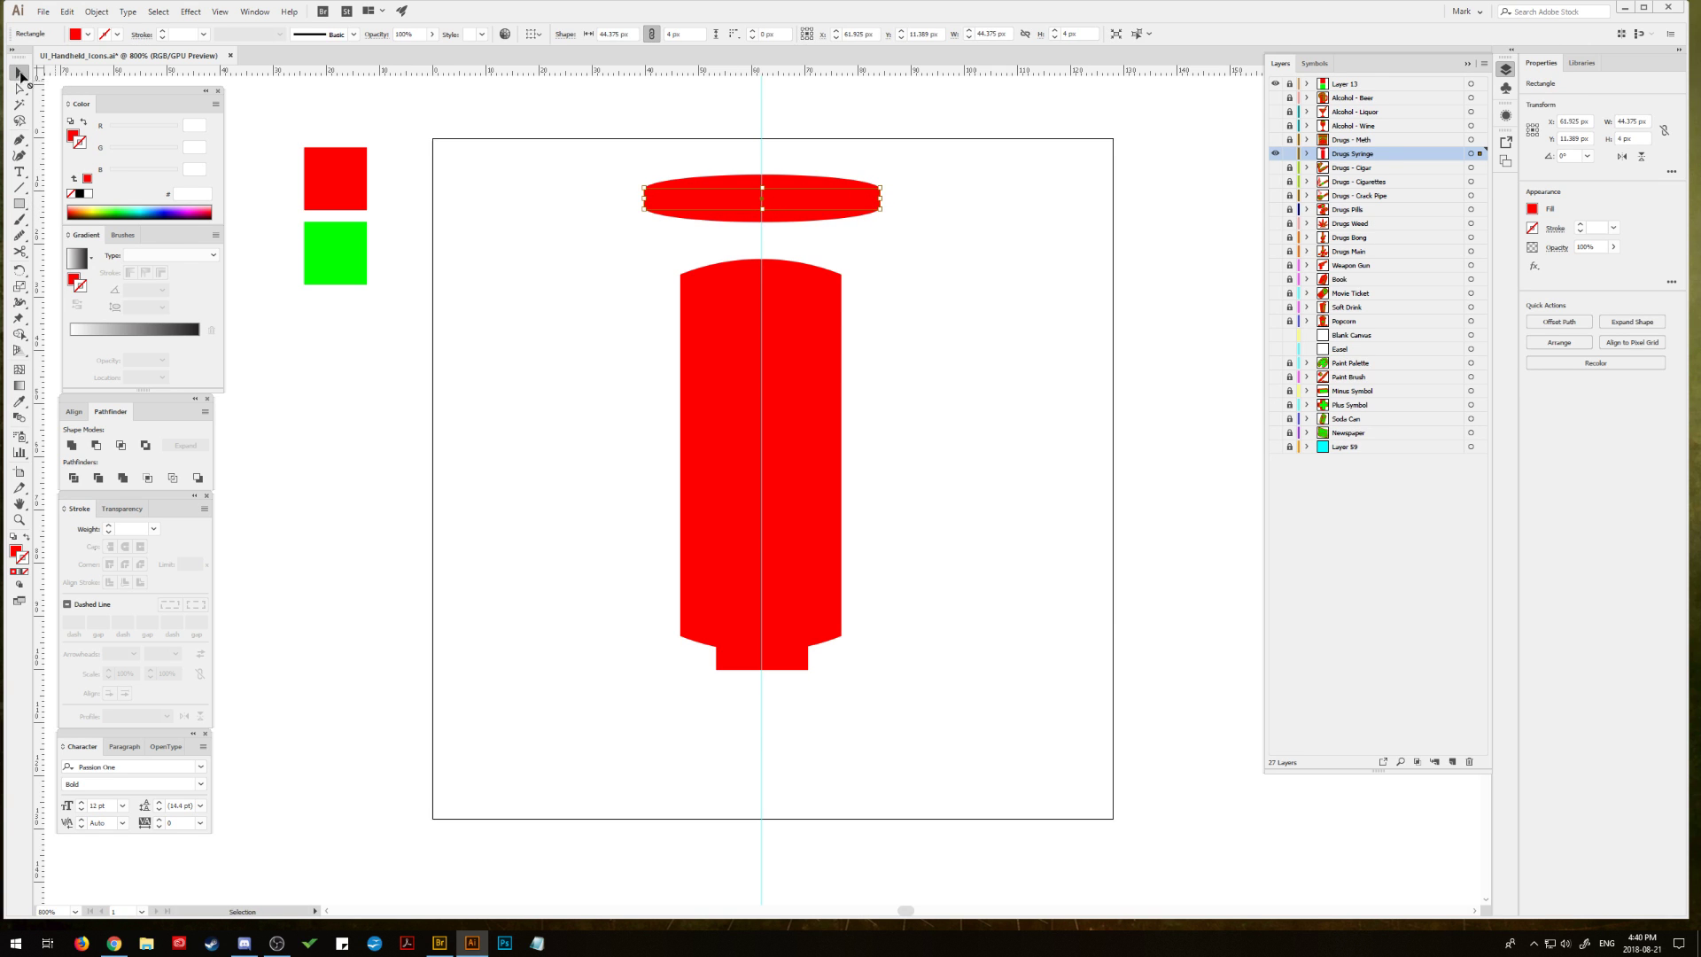
{"action": "key", "text": "ctrl+shift+a"}
Step: Unite the two ellipses and the rectangle into one plunger cap and make it taller by raising its top edge
{"action": "left_click", "coordinate": [700, 208]}
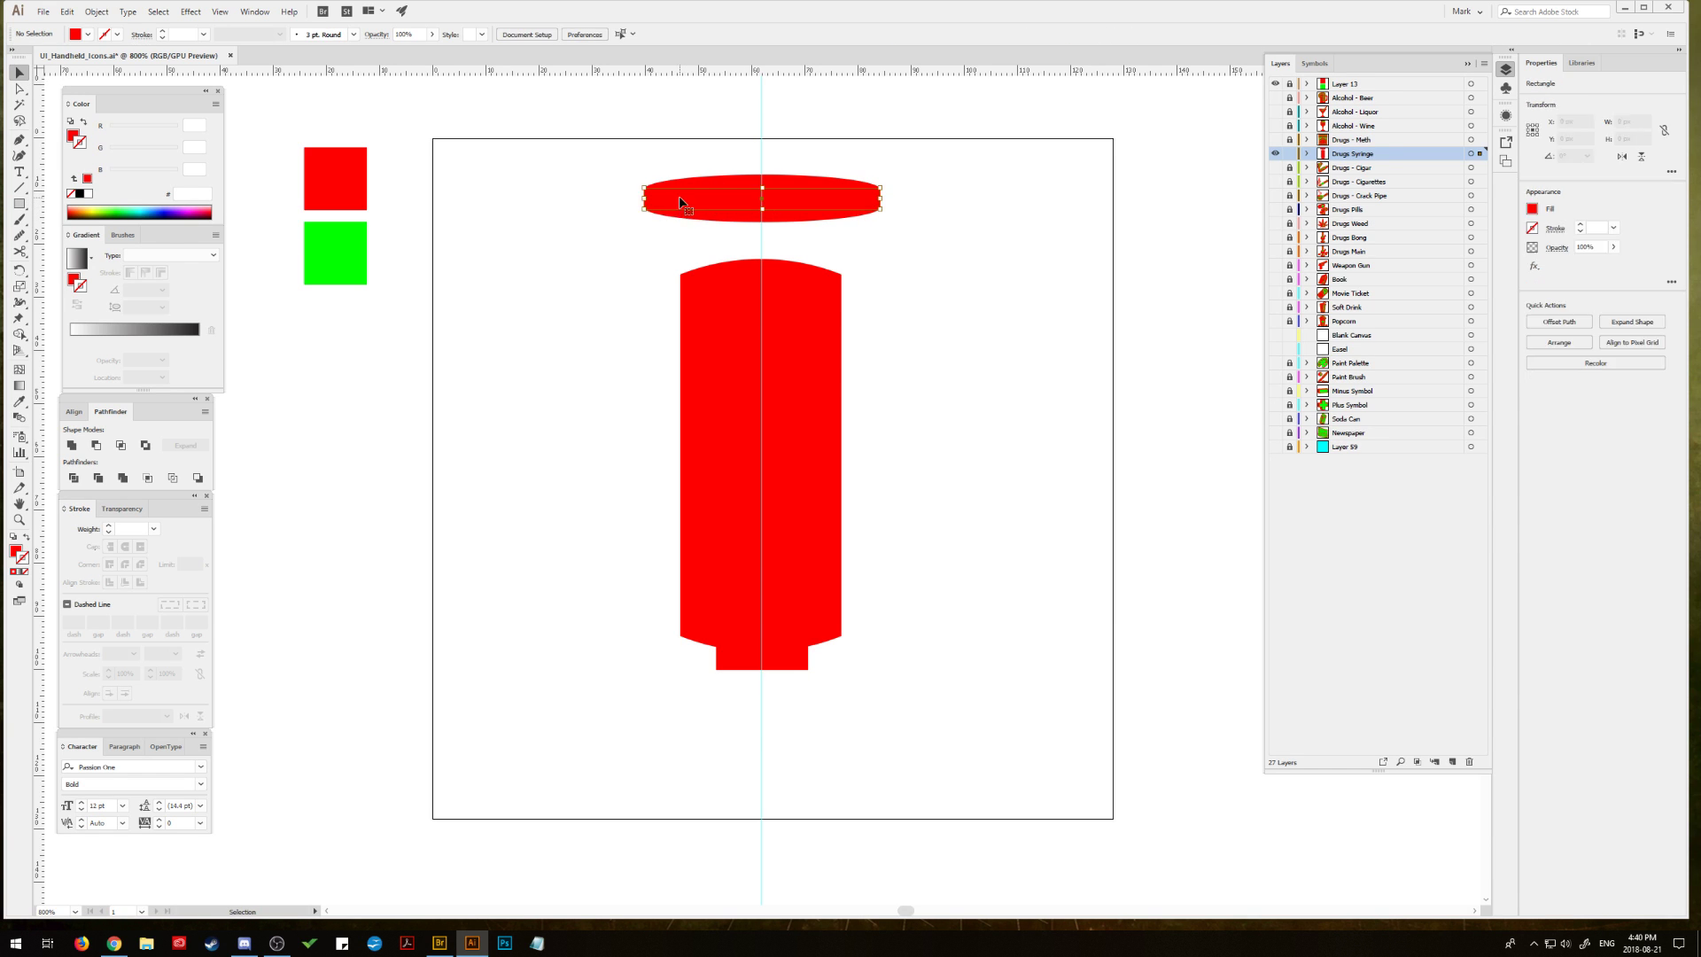
{"action": "left_click", "coordinate": [720, 218], "text": "shift"}
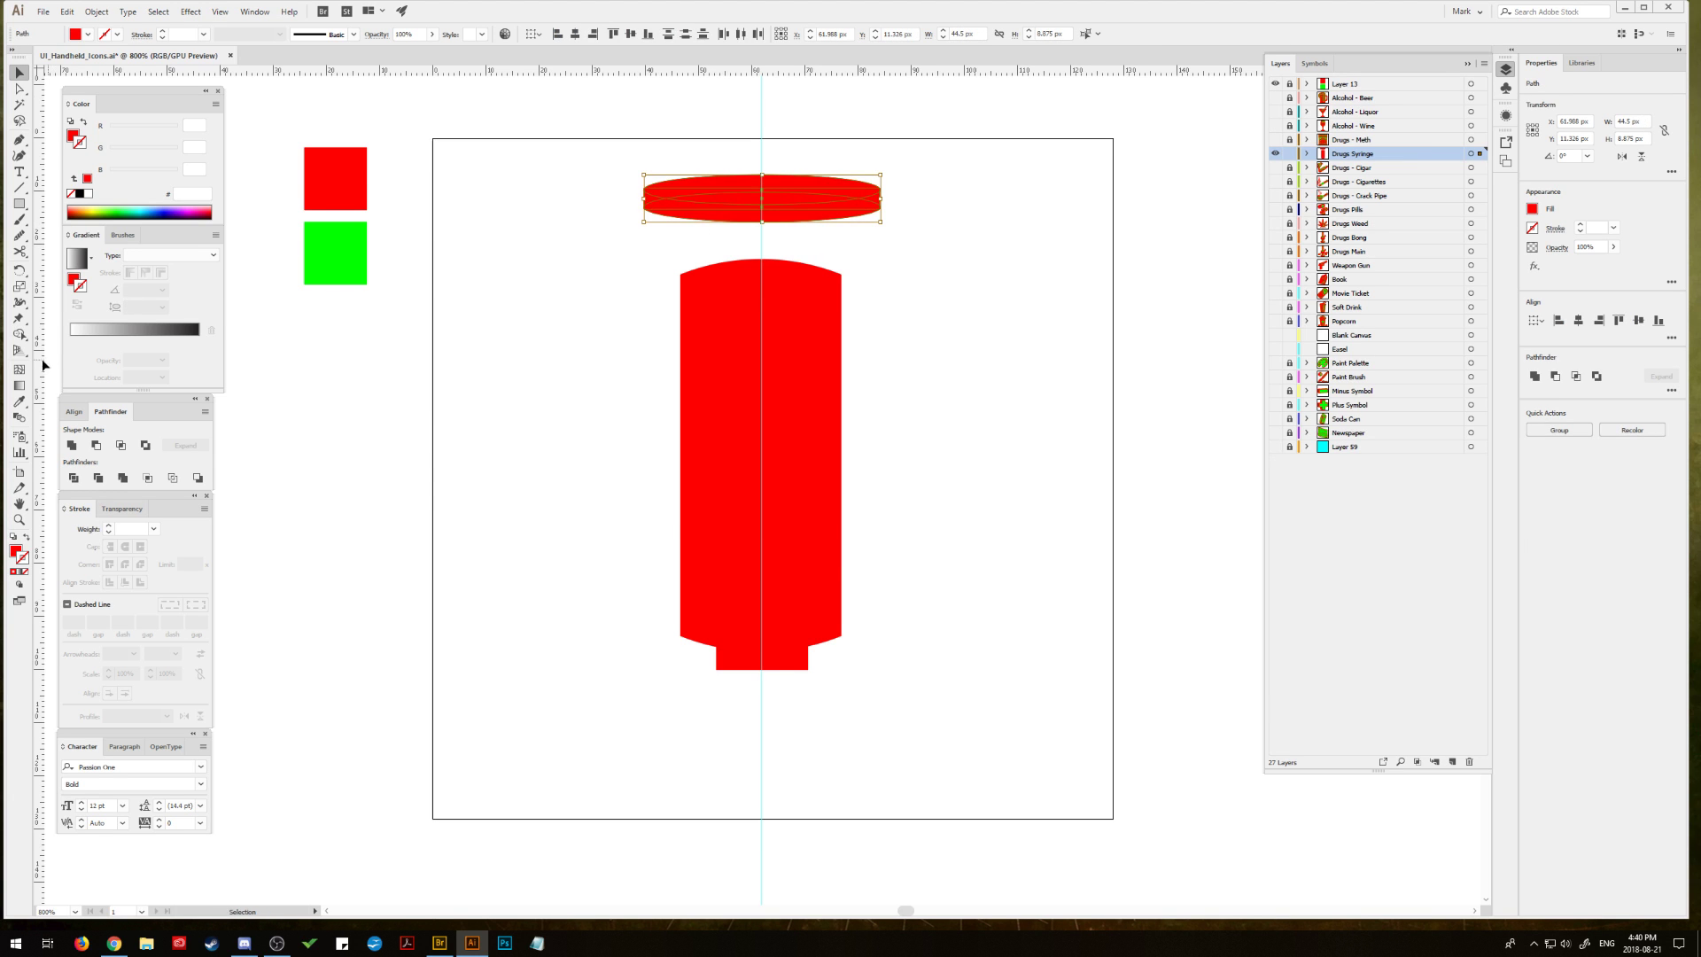
{"action": "left_click", "coordinate": [72, 444]}
{"action": "left_click", "coordinate": [609, 289]}
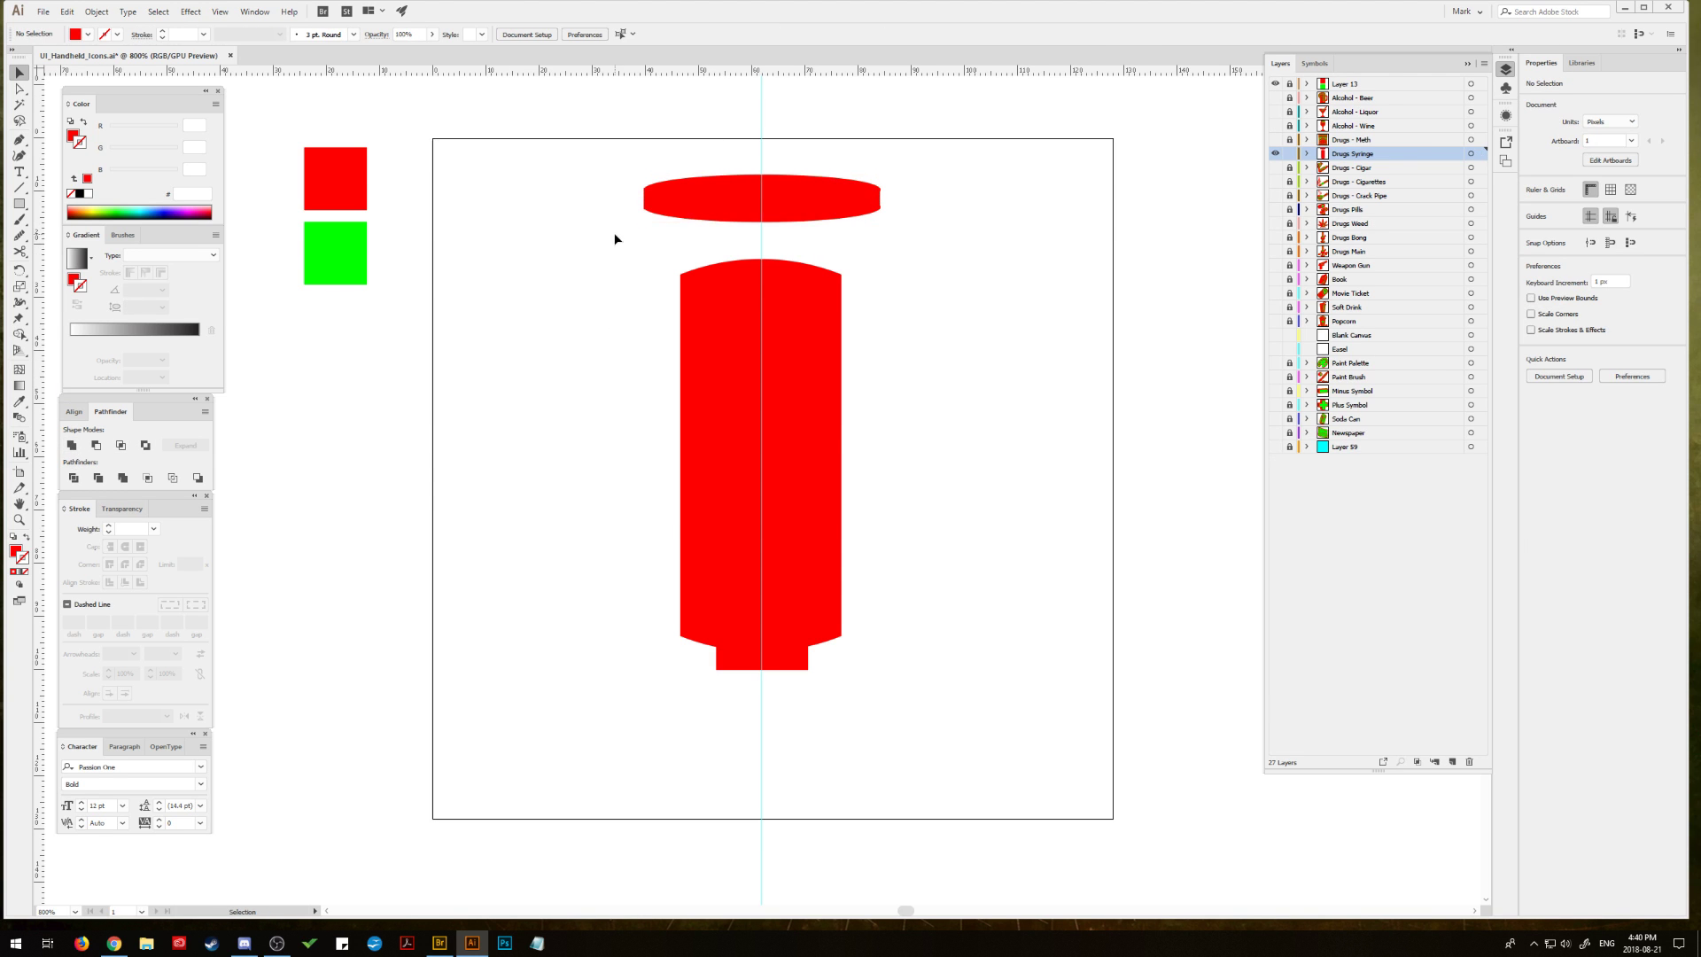
{"action": "left_click_drag", "start_coordinate": [762, 173], "coordinate": [763, 160]}
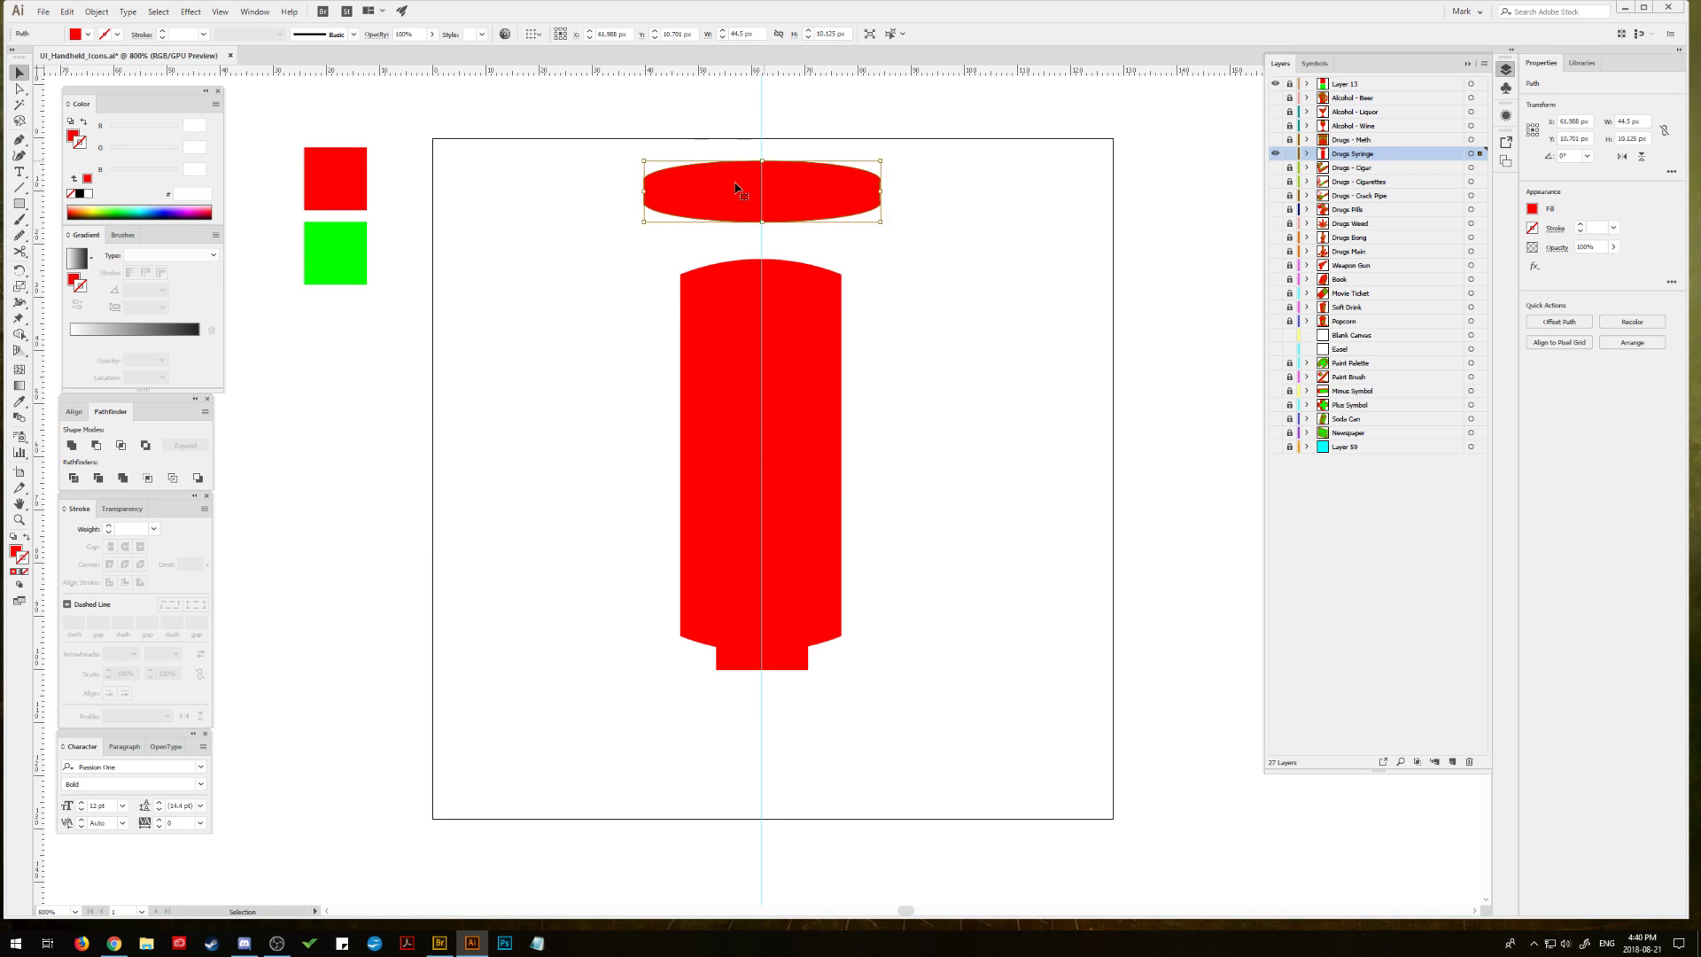
{"action": "key", "text": "ctrl+shift+a"}
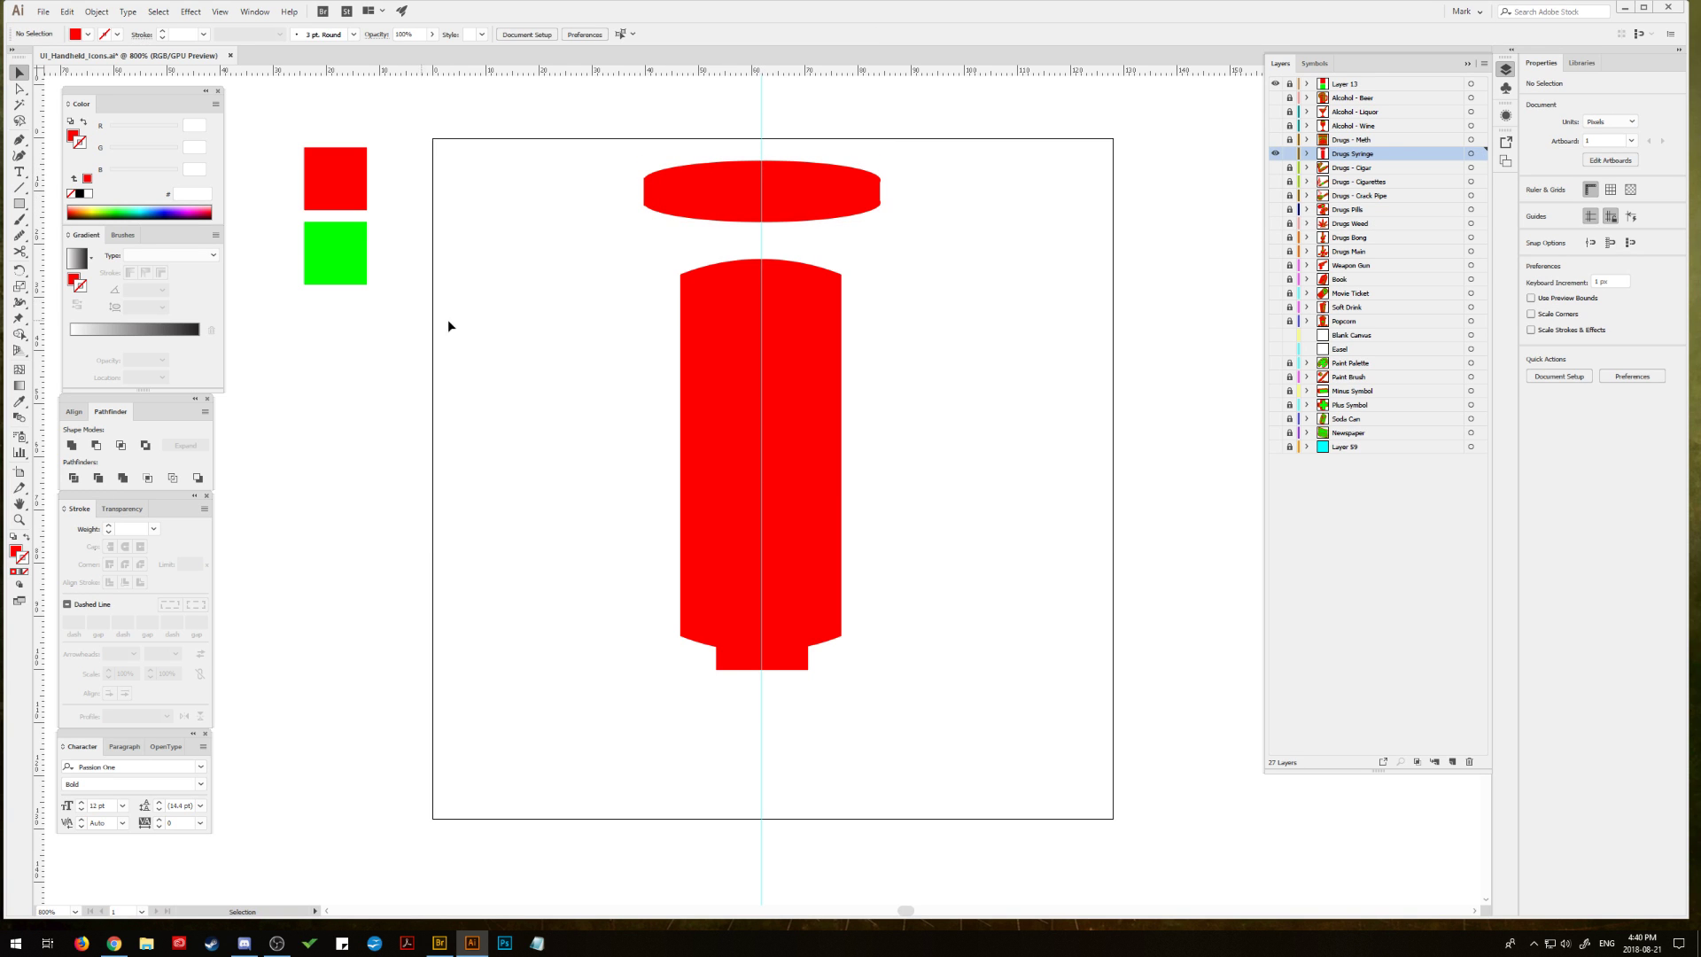
Step: Draw a plunger rod about 4 by 89 px on the guide from the cap into the body's lower end, and widen it evenly about its centre
{"action": "left_click", "coordinate": [18, 203]}
{"action": "left_click", "coordinate": [71, 203]}
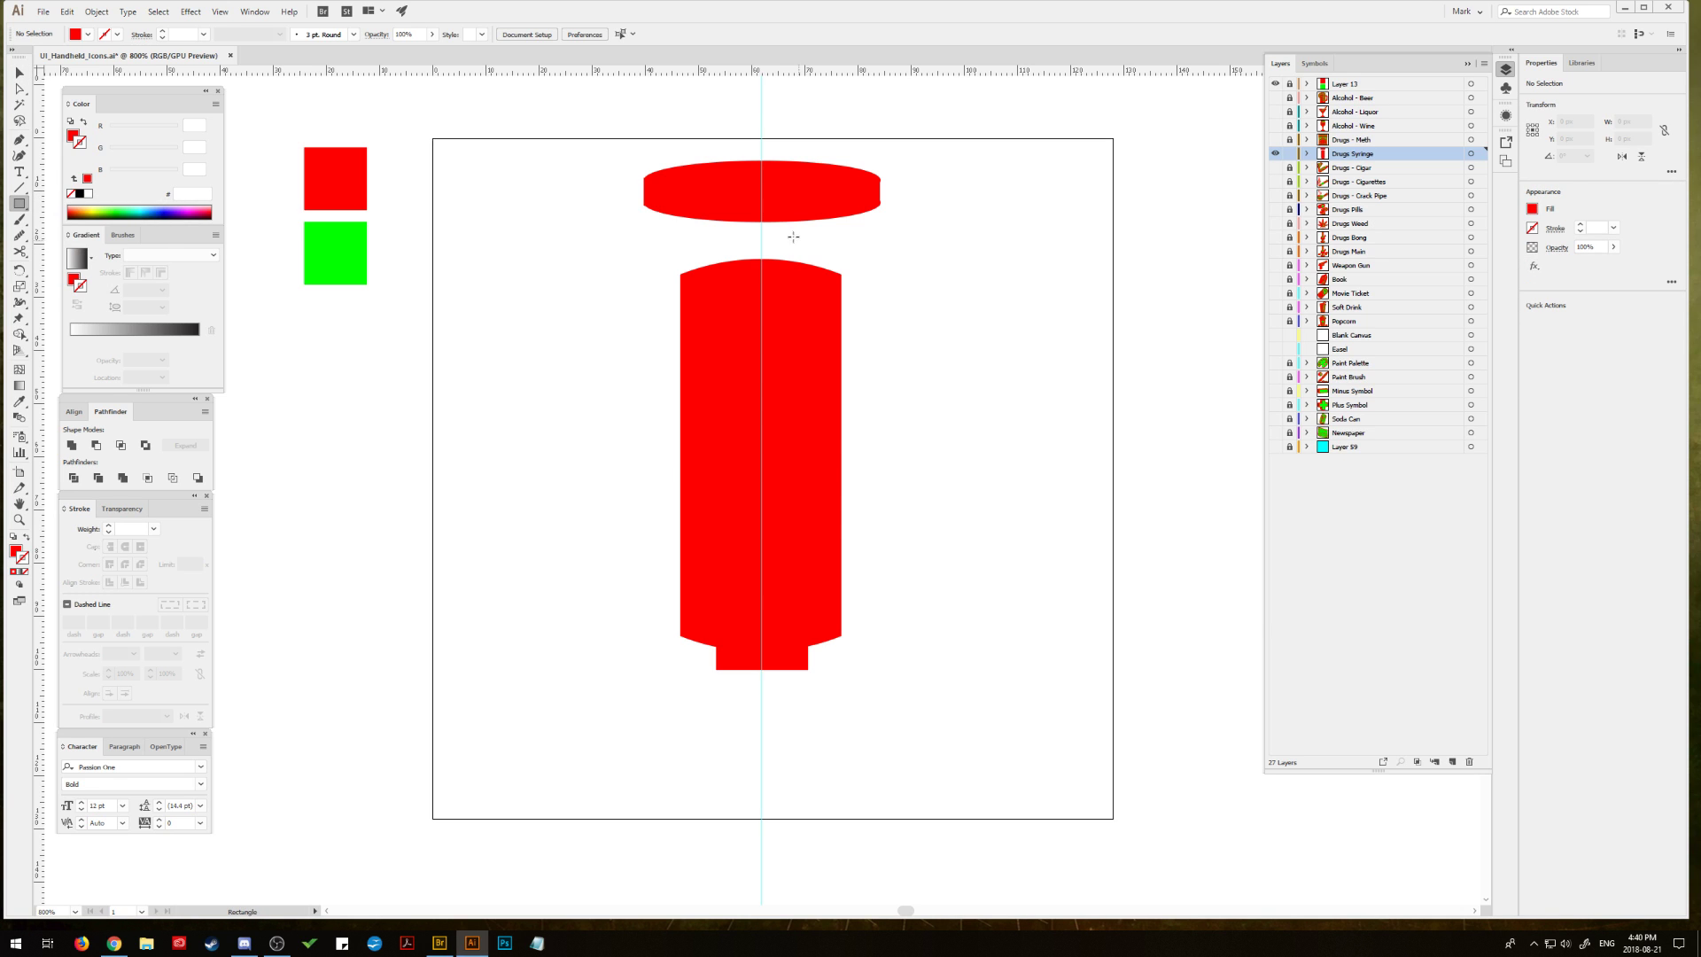
{"action": "left_click_drag", "start_coordinate": [763, 496], "coordinate": [773, 658]}
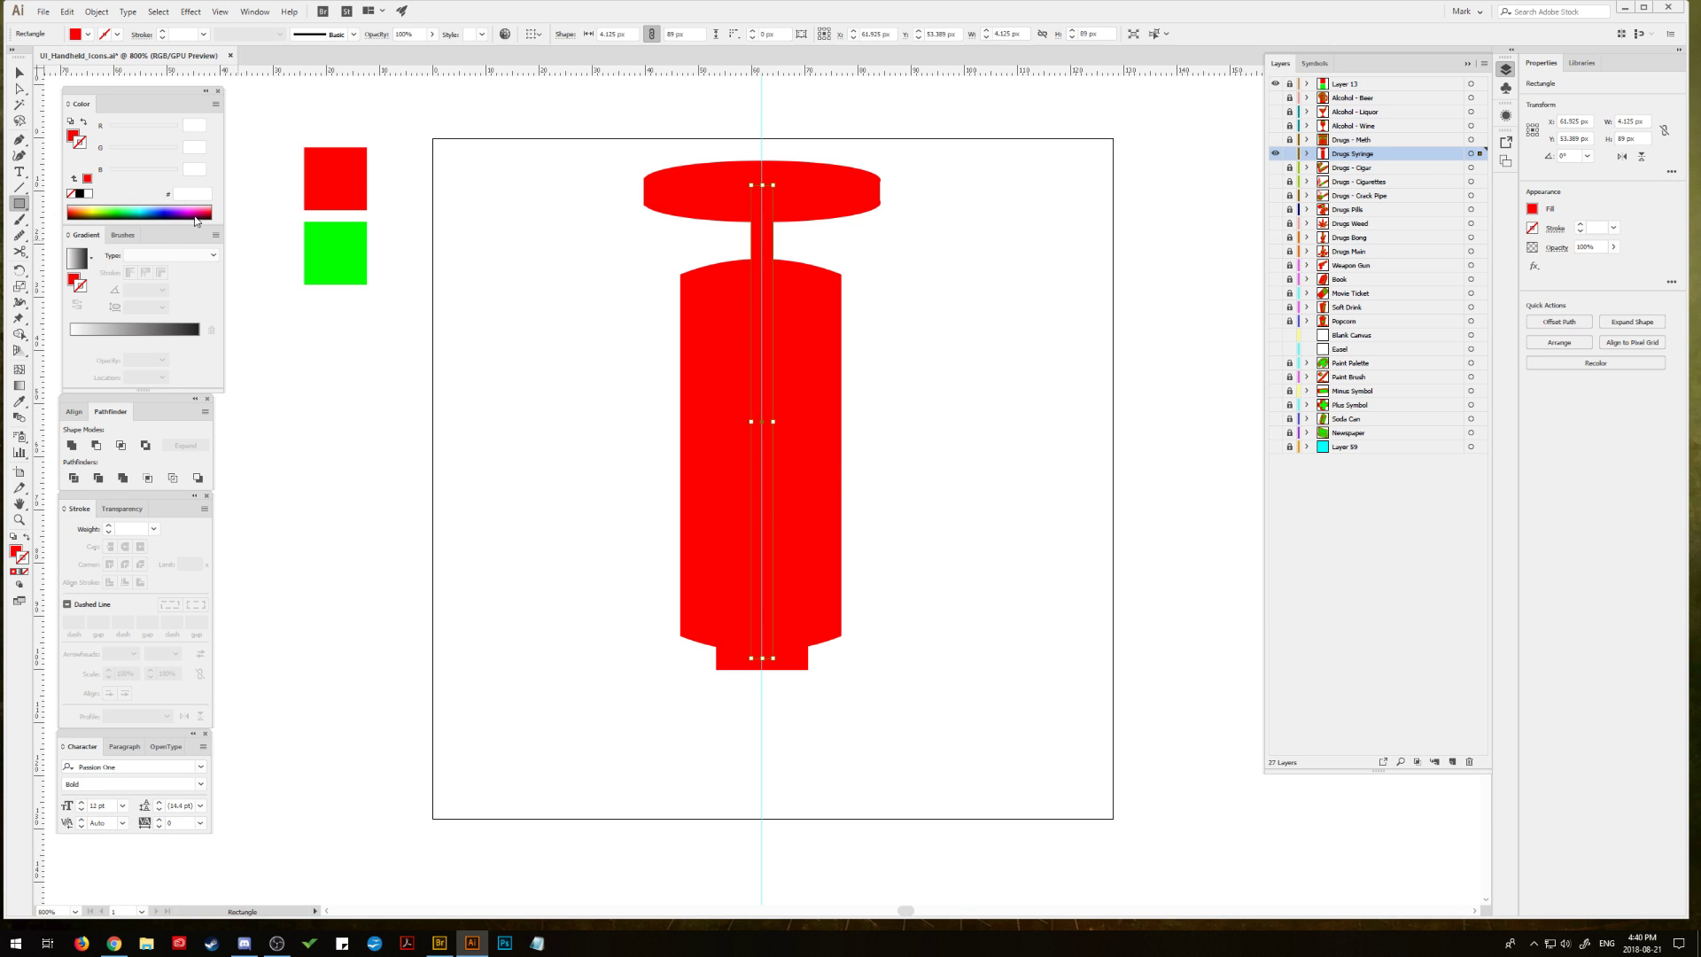
{"action": "key", "text": "v"}
{"action": "left_click_drag", "start_coordinate": [753, 421], "coordinate": [778, 421]}
{"action": "left_click", "coordinate": [611, 261]}
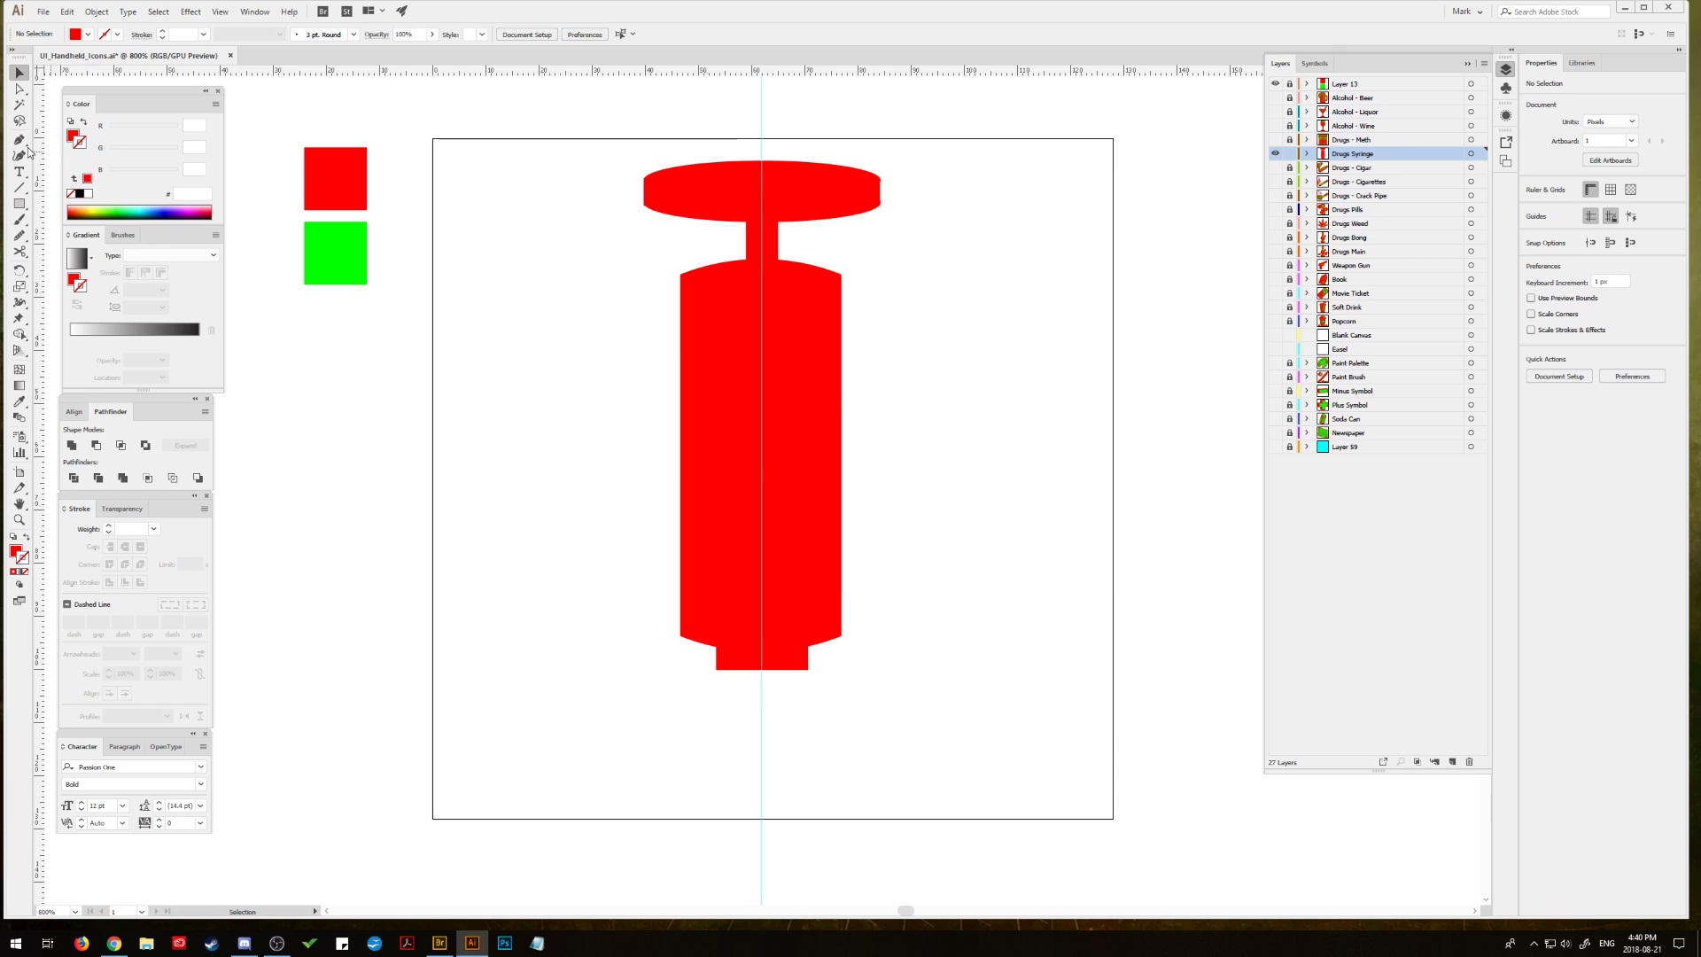
Step: Draw a rectangle about 15 by 4 px on the guide directly under the plunger cap and round its two lower corners
{"action": "left_click", "coordinate": [19, 203]}
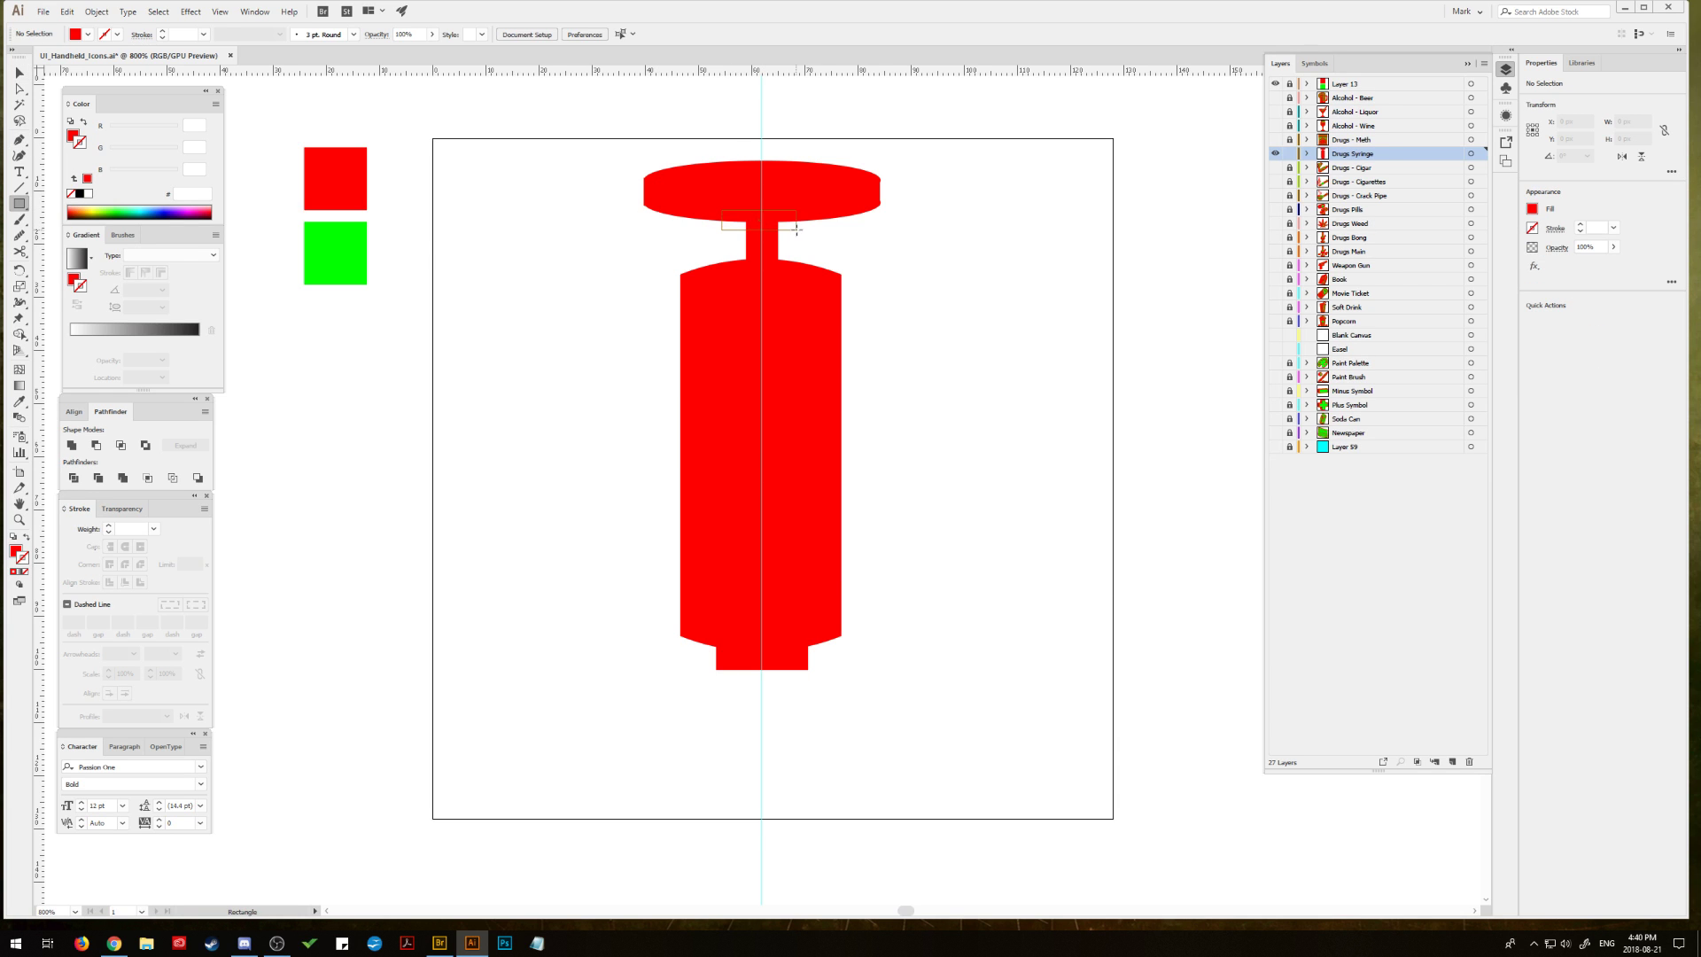
{"action": "left_click_drag", "start_coordinate": [797, 229], "coordinate": [804, 234]}
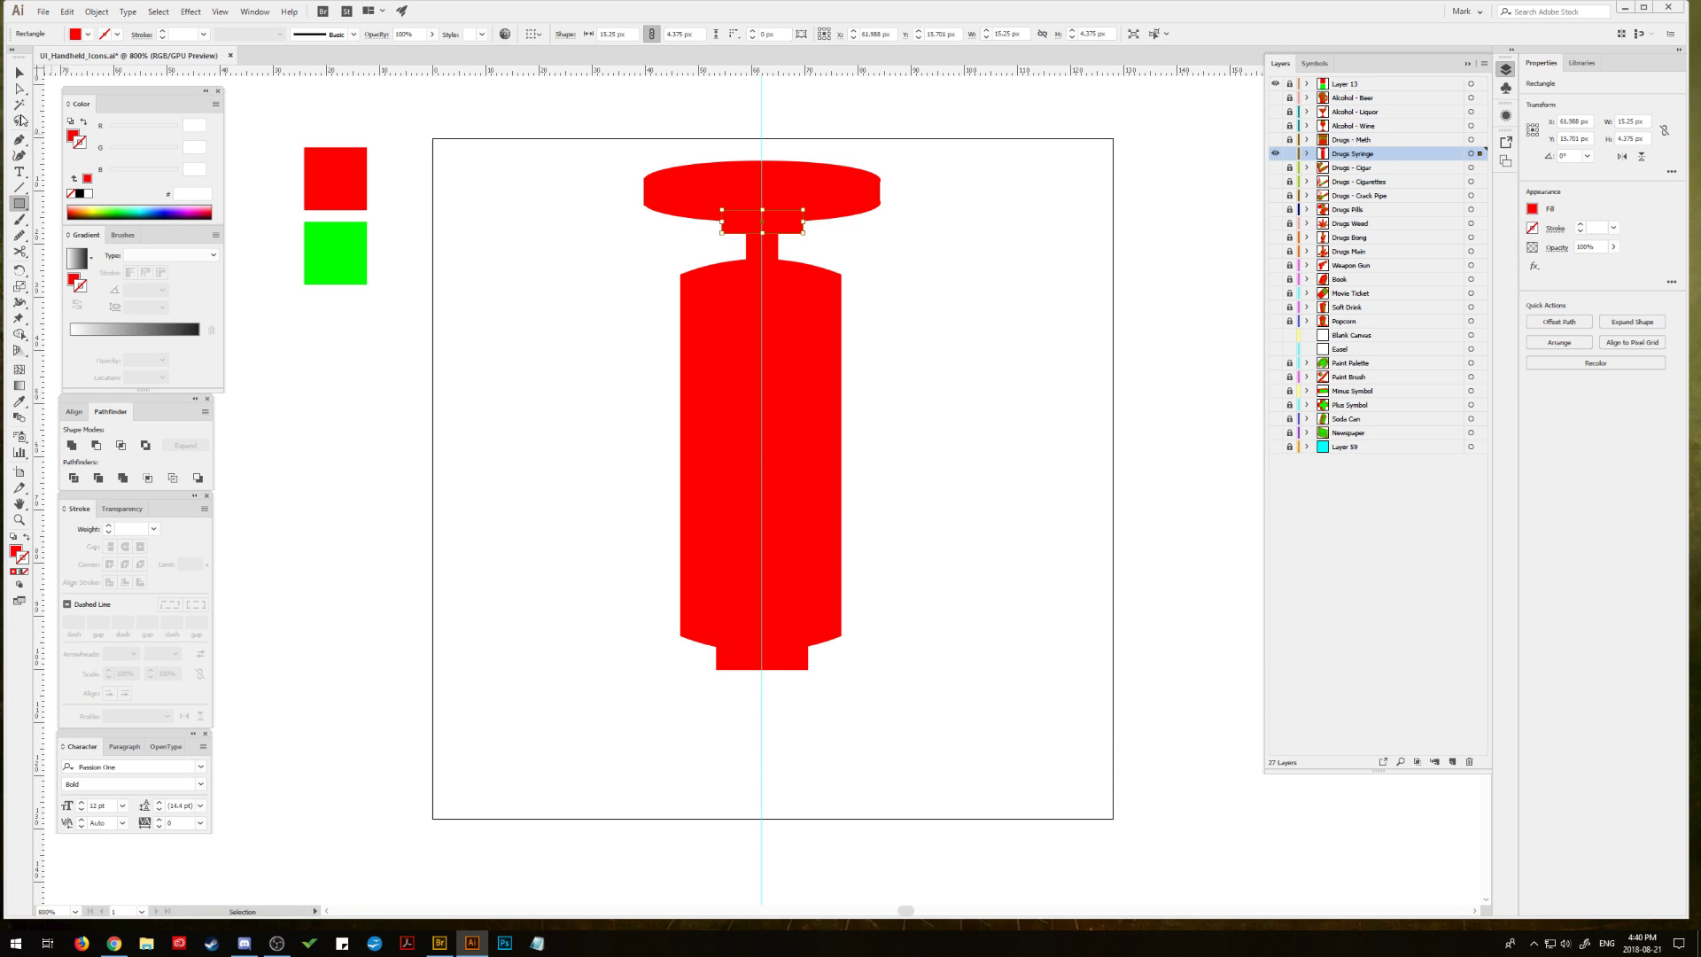
{"action": "left_click", "coordinate": [20, 88]}
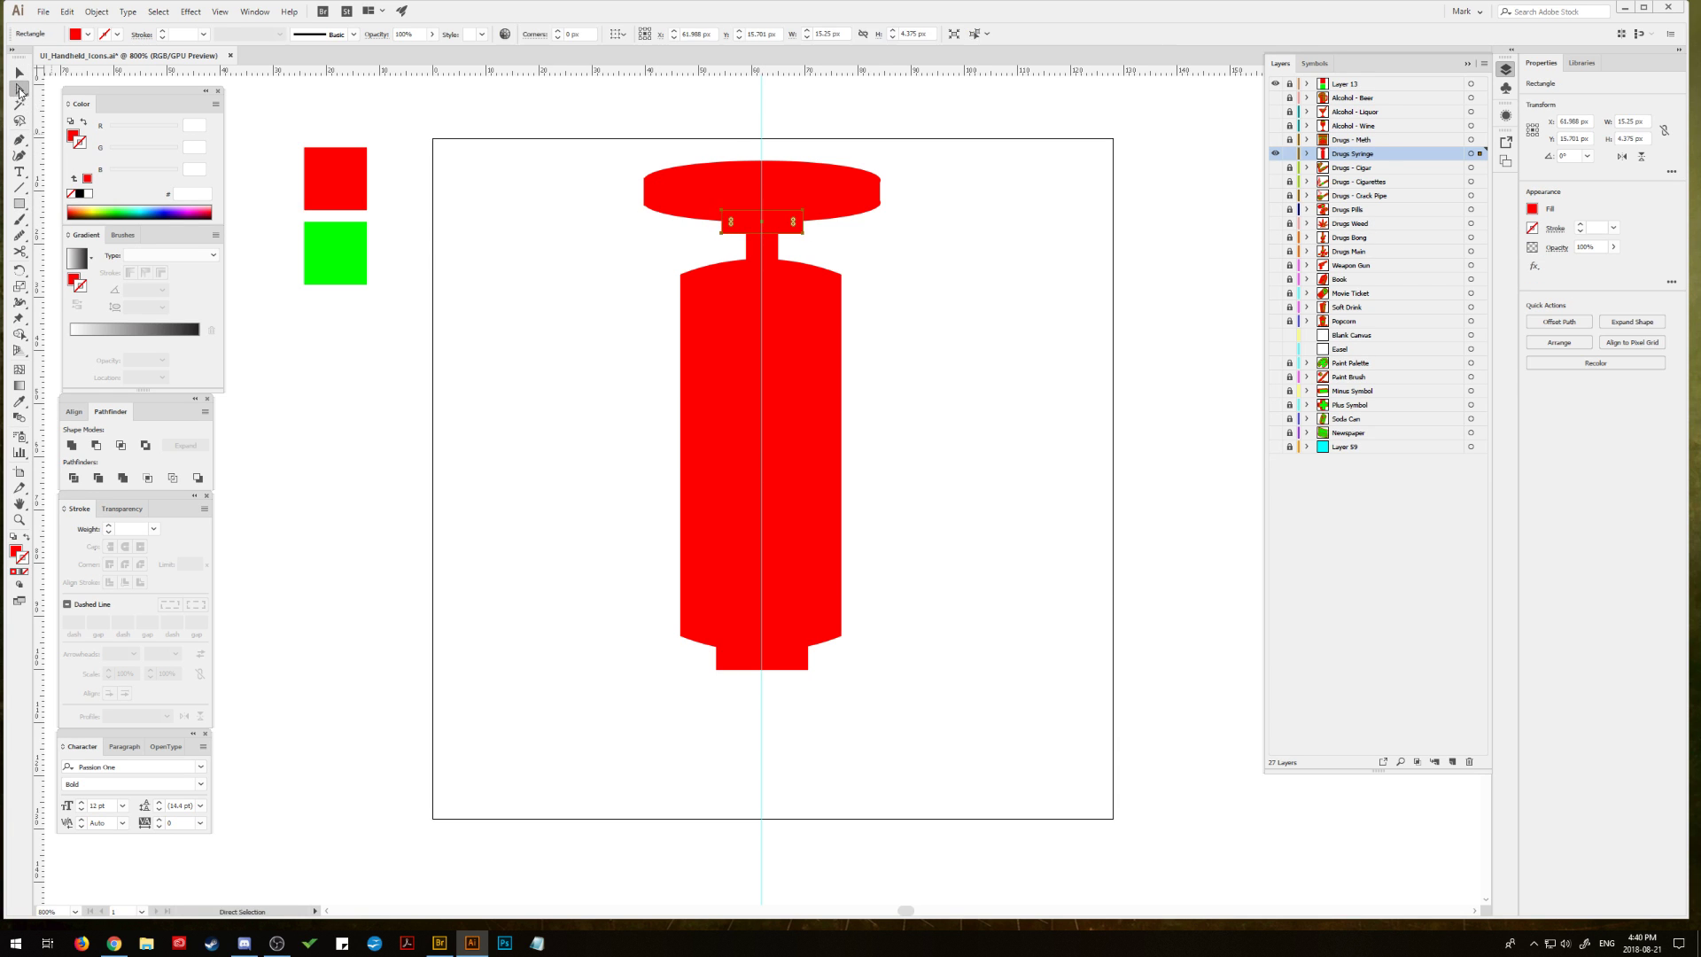
{"action": "left_click", "coordinate": [725, 233]}
{"action": "left_click", "coordinate": [800, 232], "text": "shift"}
{"action": "left_click_drag", "start_coordinate": [794, 226], "coordinate": [790, 222]}
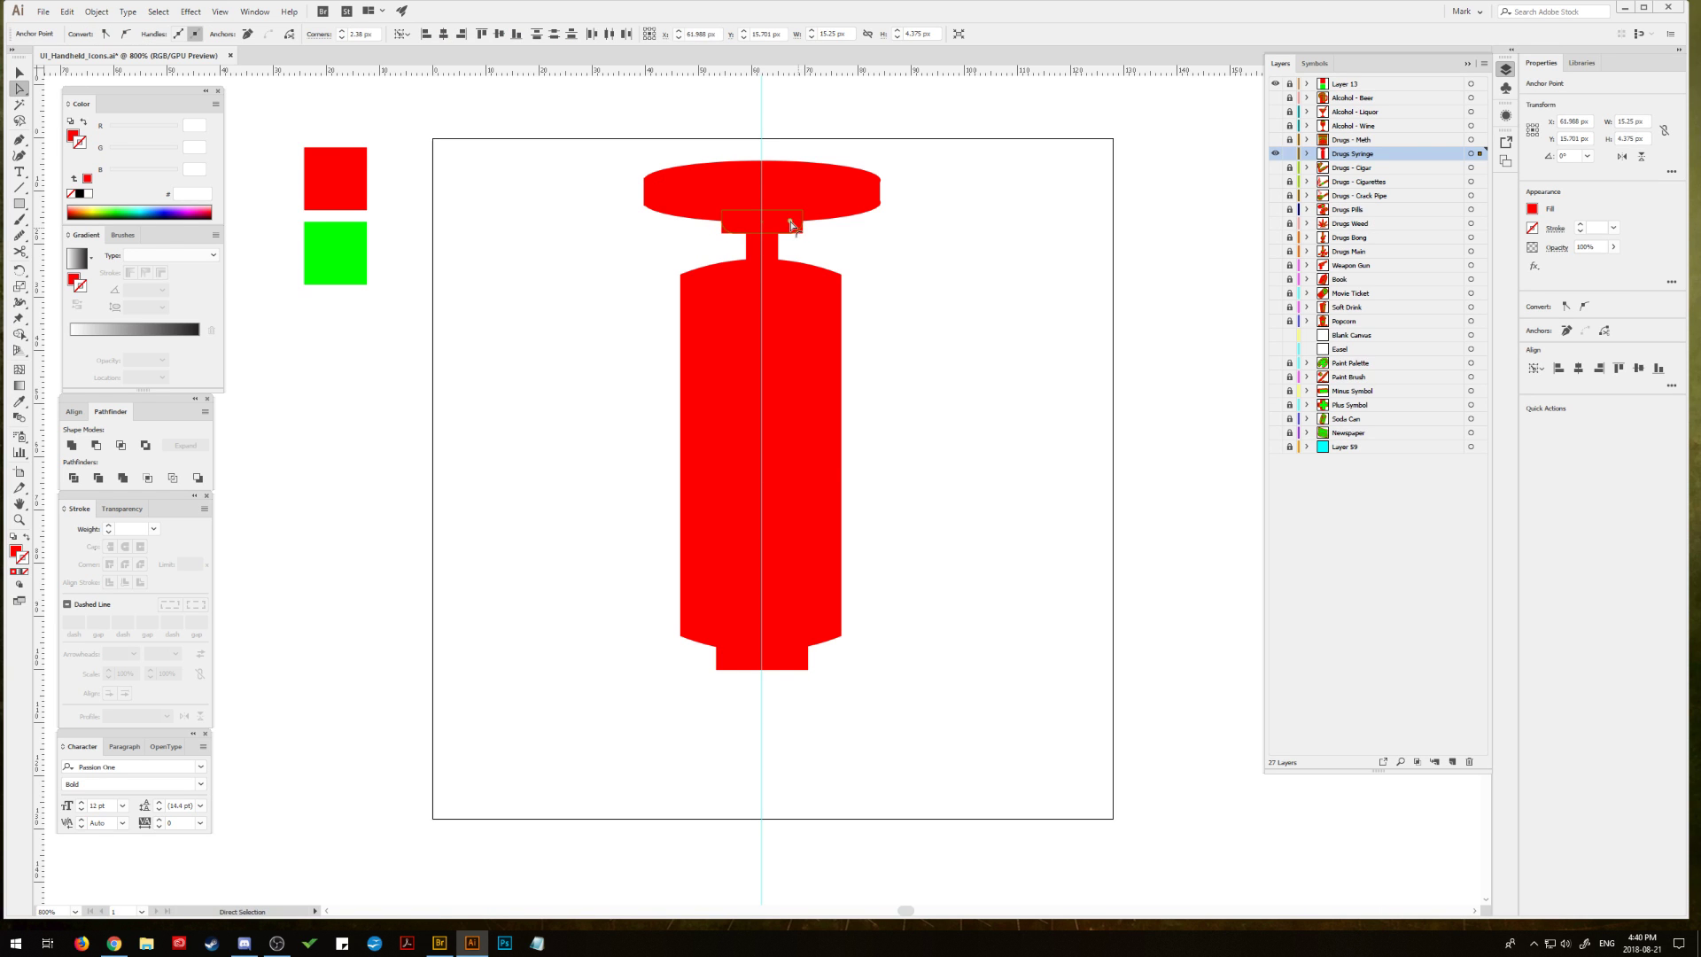
{"action": "left_click", "coordinate": [20, 73]}
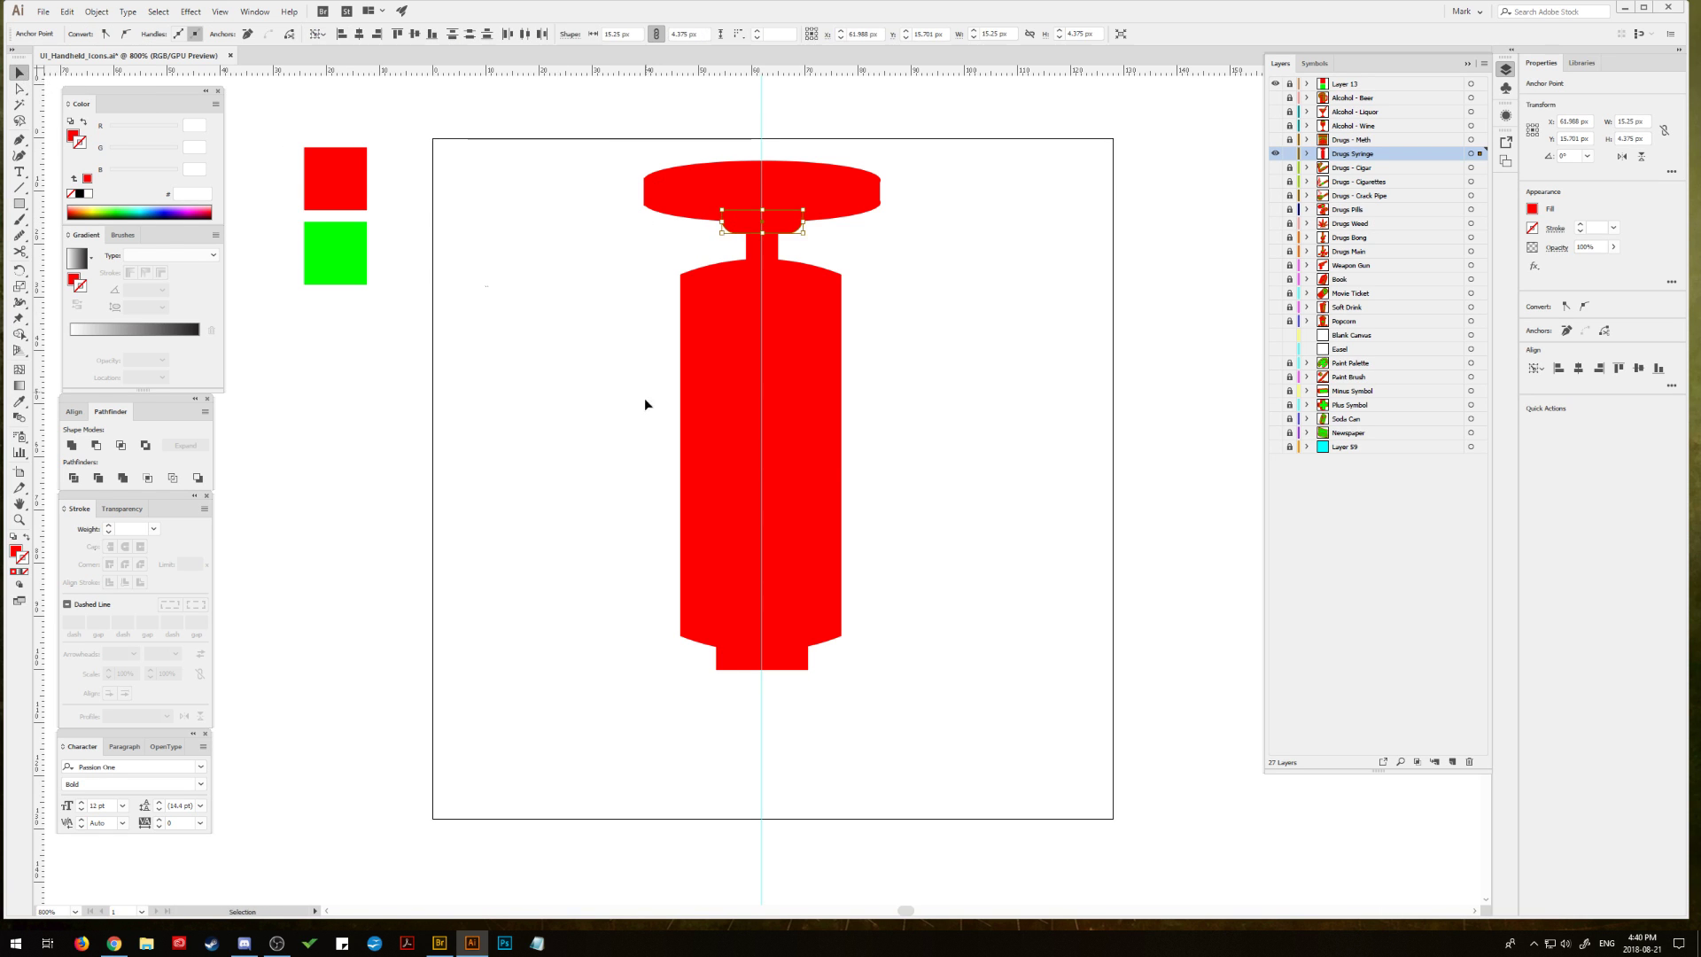
{"action": "left_click", "coordinate": [551, 327]}
{"action": "left_click_drag", "start_coordinate": [551, 326], "coordinate": [585, 321]}
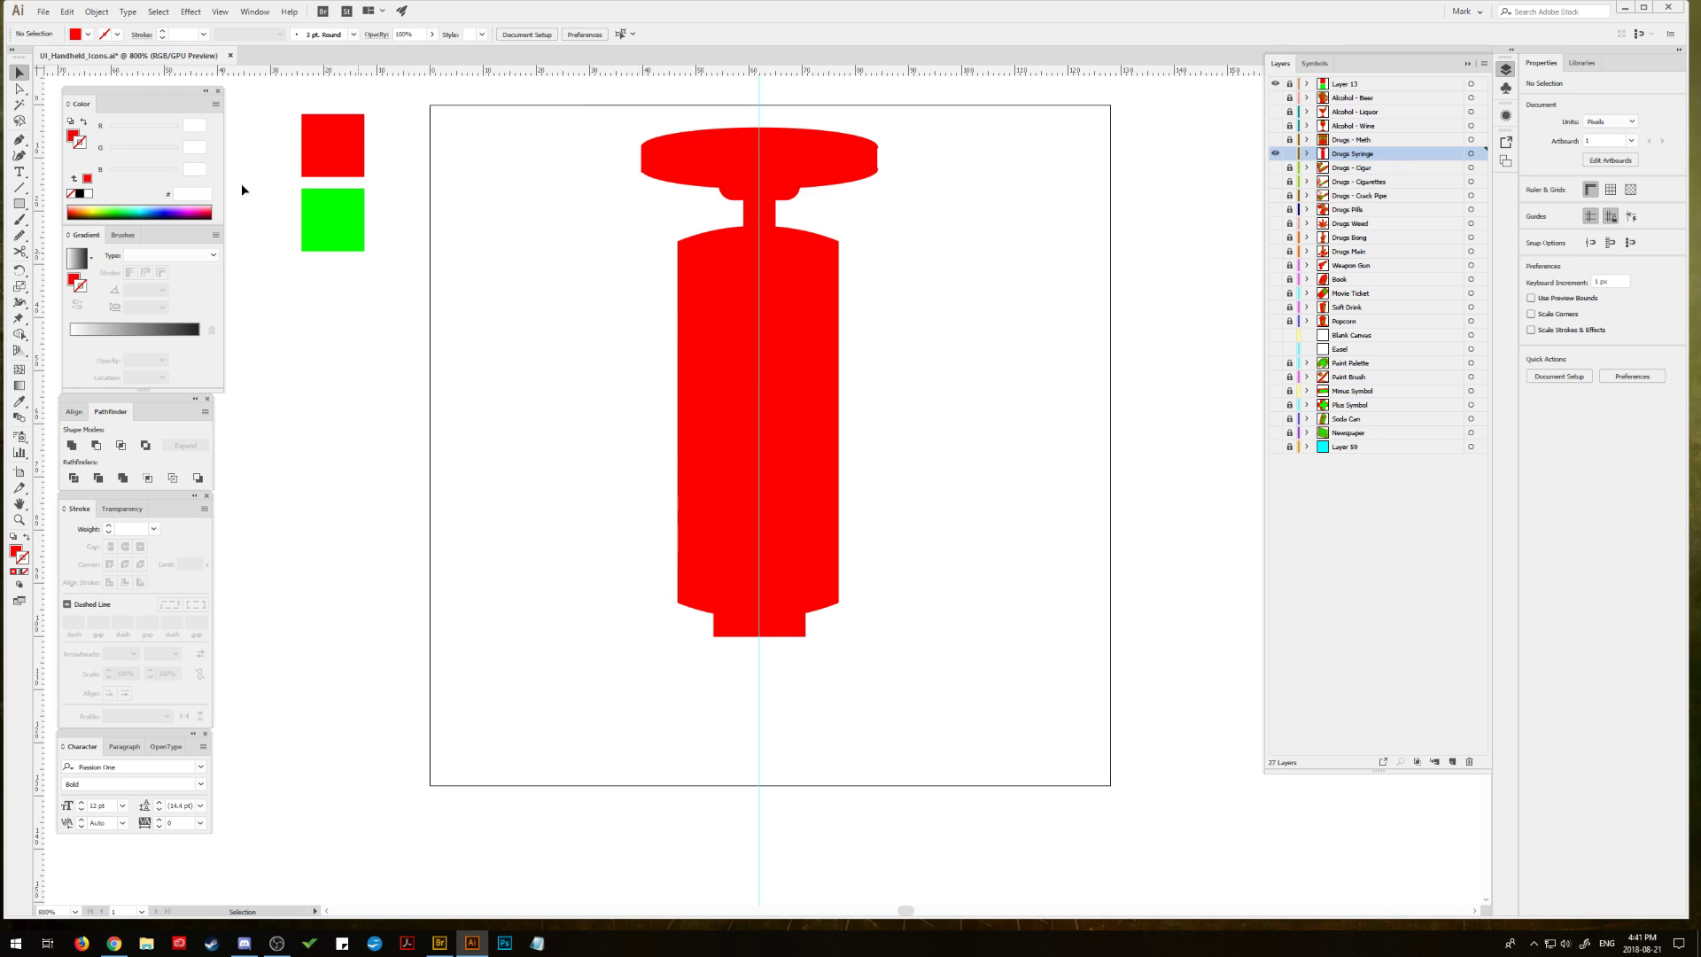
Step: Shorten the syringe by moving the lower anchor points of the body, rod and lower rectangle upward together
{"action": "key", "text": "a"}
{"action": "left_click_drag", "start_coordinate": [854, 656], "coordinate": [917, 678]}
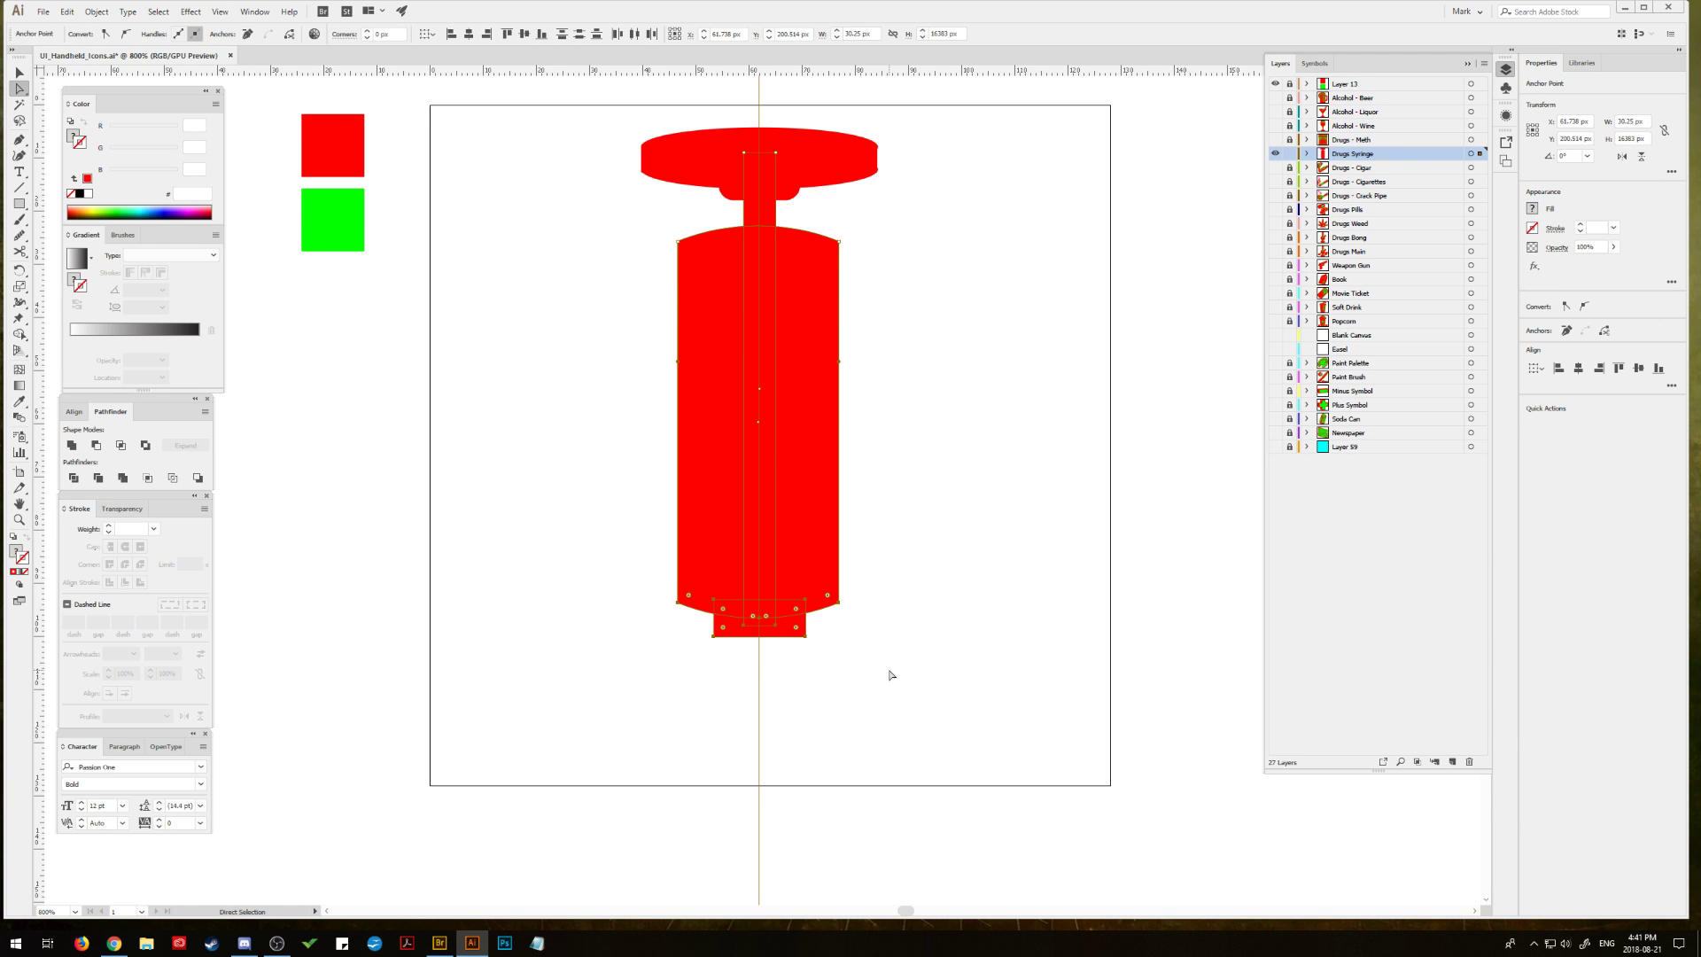
{"action": "key", "text": "shift+Up"}
{"action": "key", "text": "shift+Up"}
{"action": "key", "text": "shift+Down"}
{"action": "key", "text": "Up"}
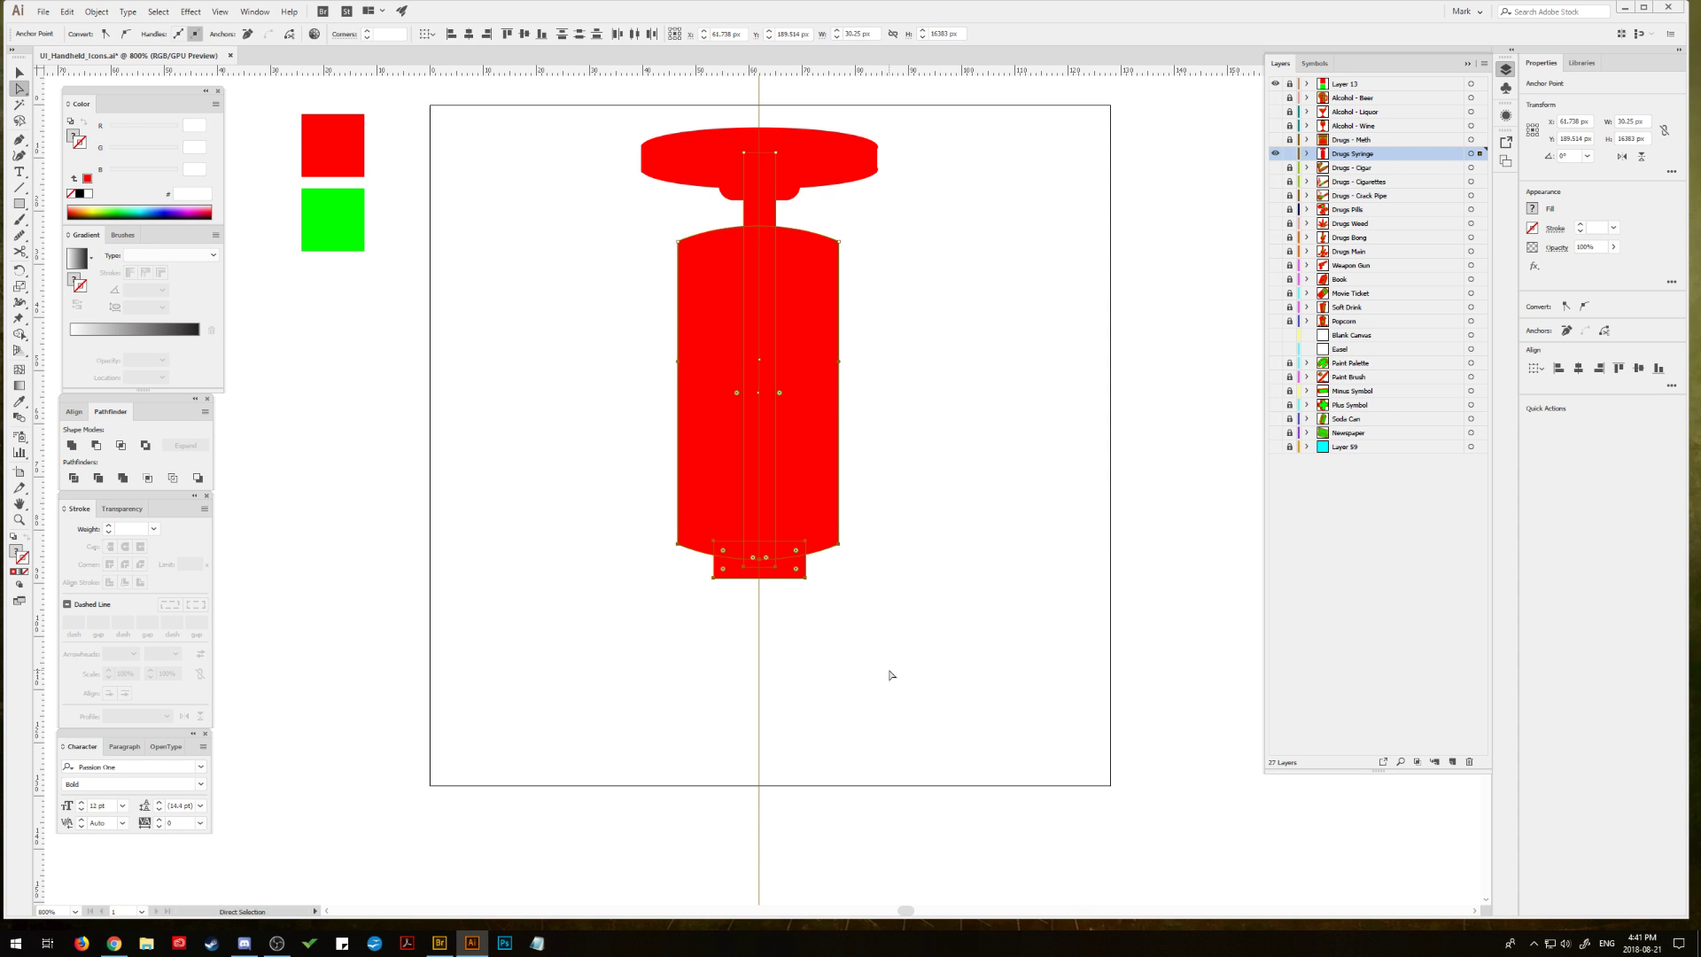
{"action": "key", "text": "Up"}
{"action": "key", "text": "Up"}
{"action": "left_click", "coordinate": [524, 489]}
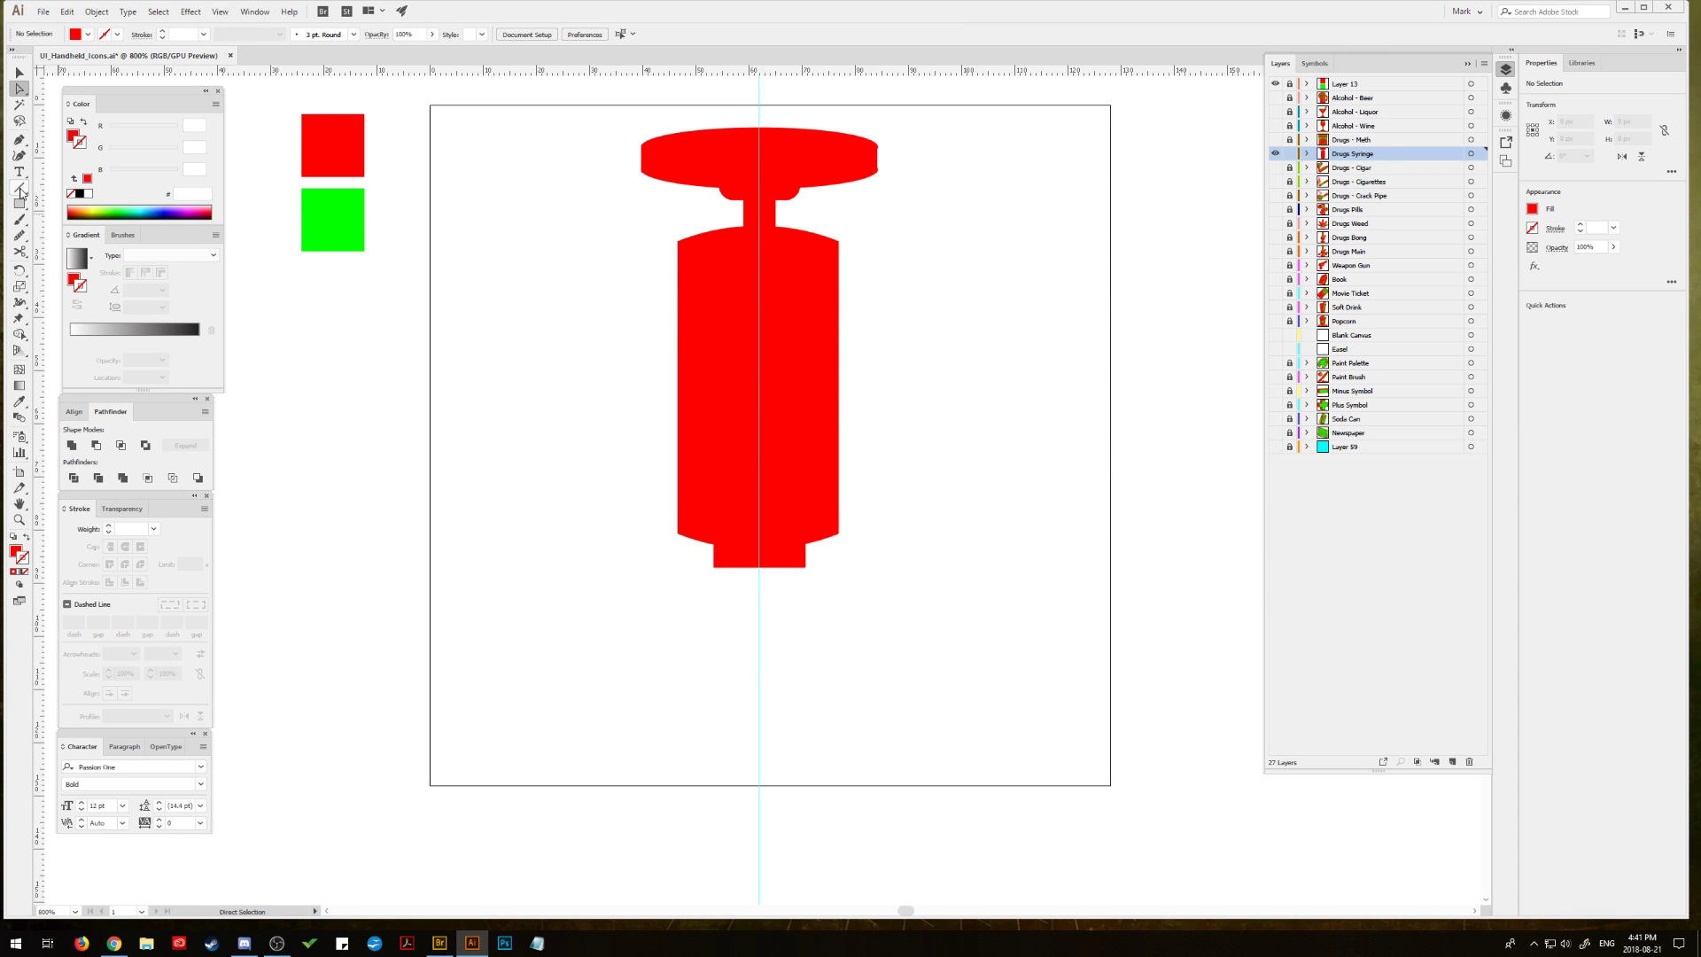
Step: Draw a rectangle about 9 by 8 px as a neck below the body and a rounded rectangle about 14 by 3 px across its lower end
{"action": "left_click", "coordinate": [19, 188]}
{"action": "left_click", "coordinate": [20, 204]}
{"action": "left_click_drag", "start_coordinate": [736, 558], "coordinate": [782, 597]}
{"action": "left_click_drag", "start_coordinate": [20, 204], "coordinate": [44, 219]}
{"action": "left_click_drag", "start_coordinate": [720, 592], "coordinate": [797, 610]}
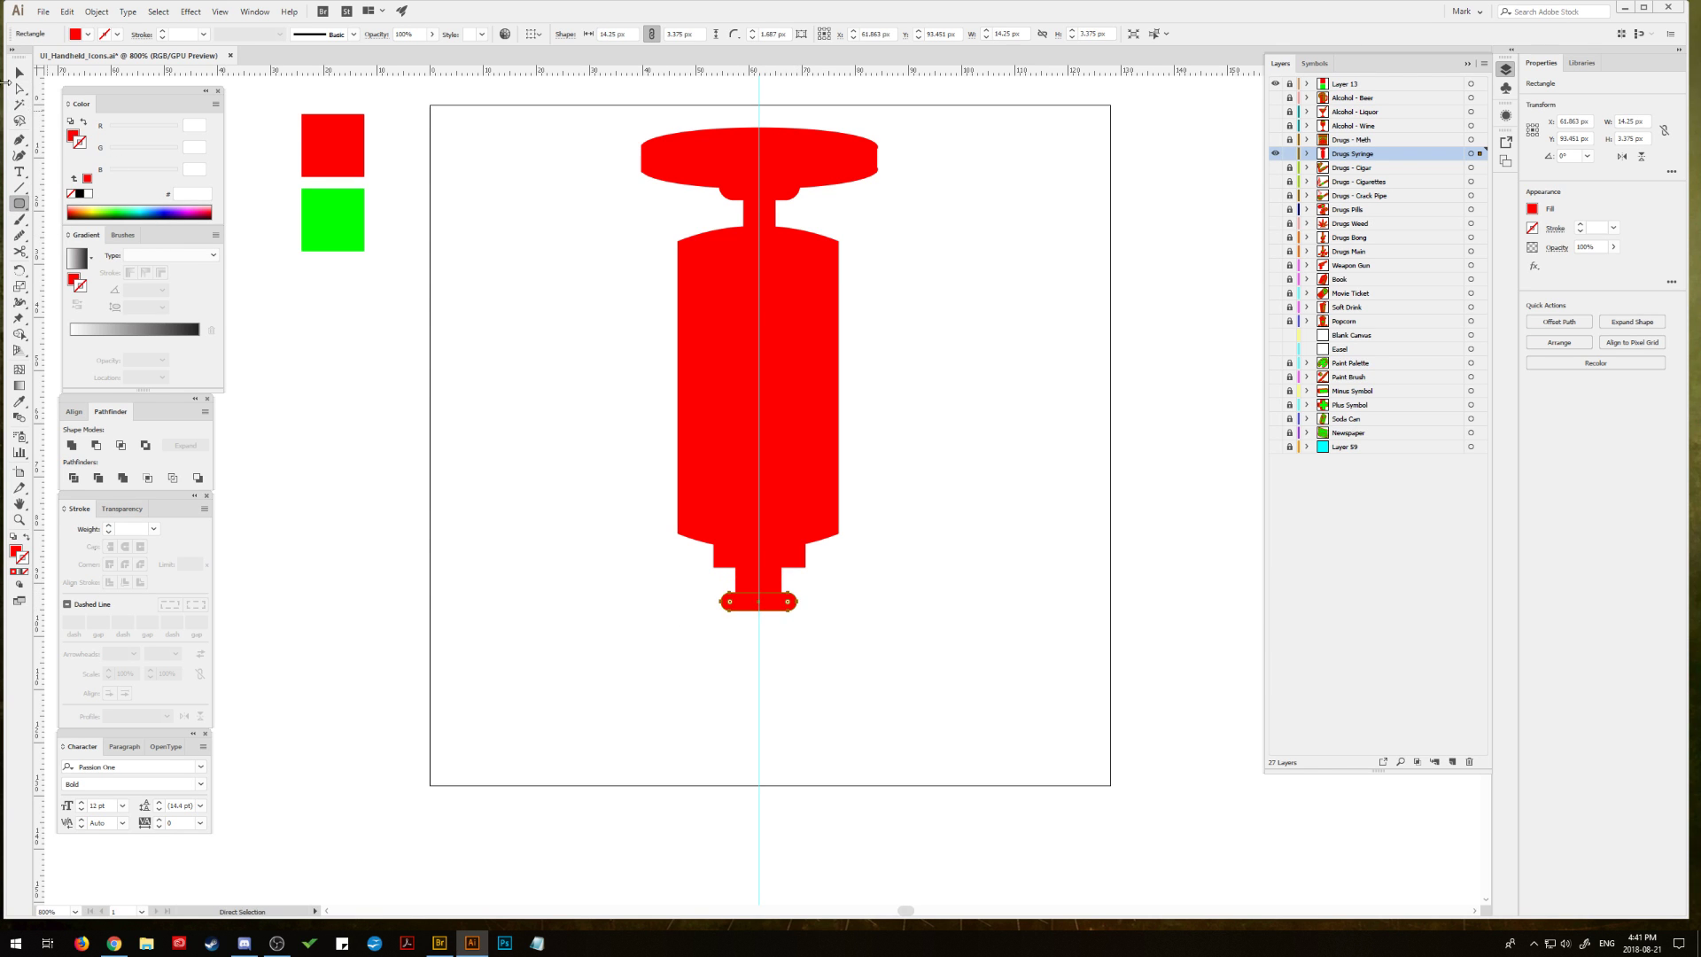
Step: Select the three tip shapes below the body and enlarge them slightly together from their centre
{"action": "key", "text": "v"}
{"action": "left_click", "coordinate": [745, 588]}
{"action": "left_click", "coordinate": [759, 554], "text": "shift"}
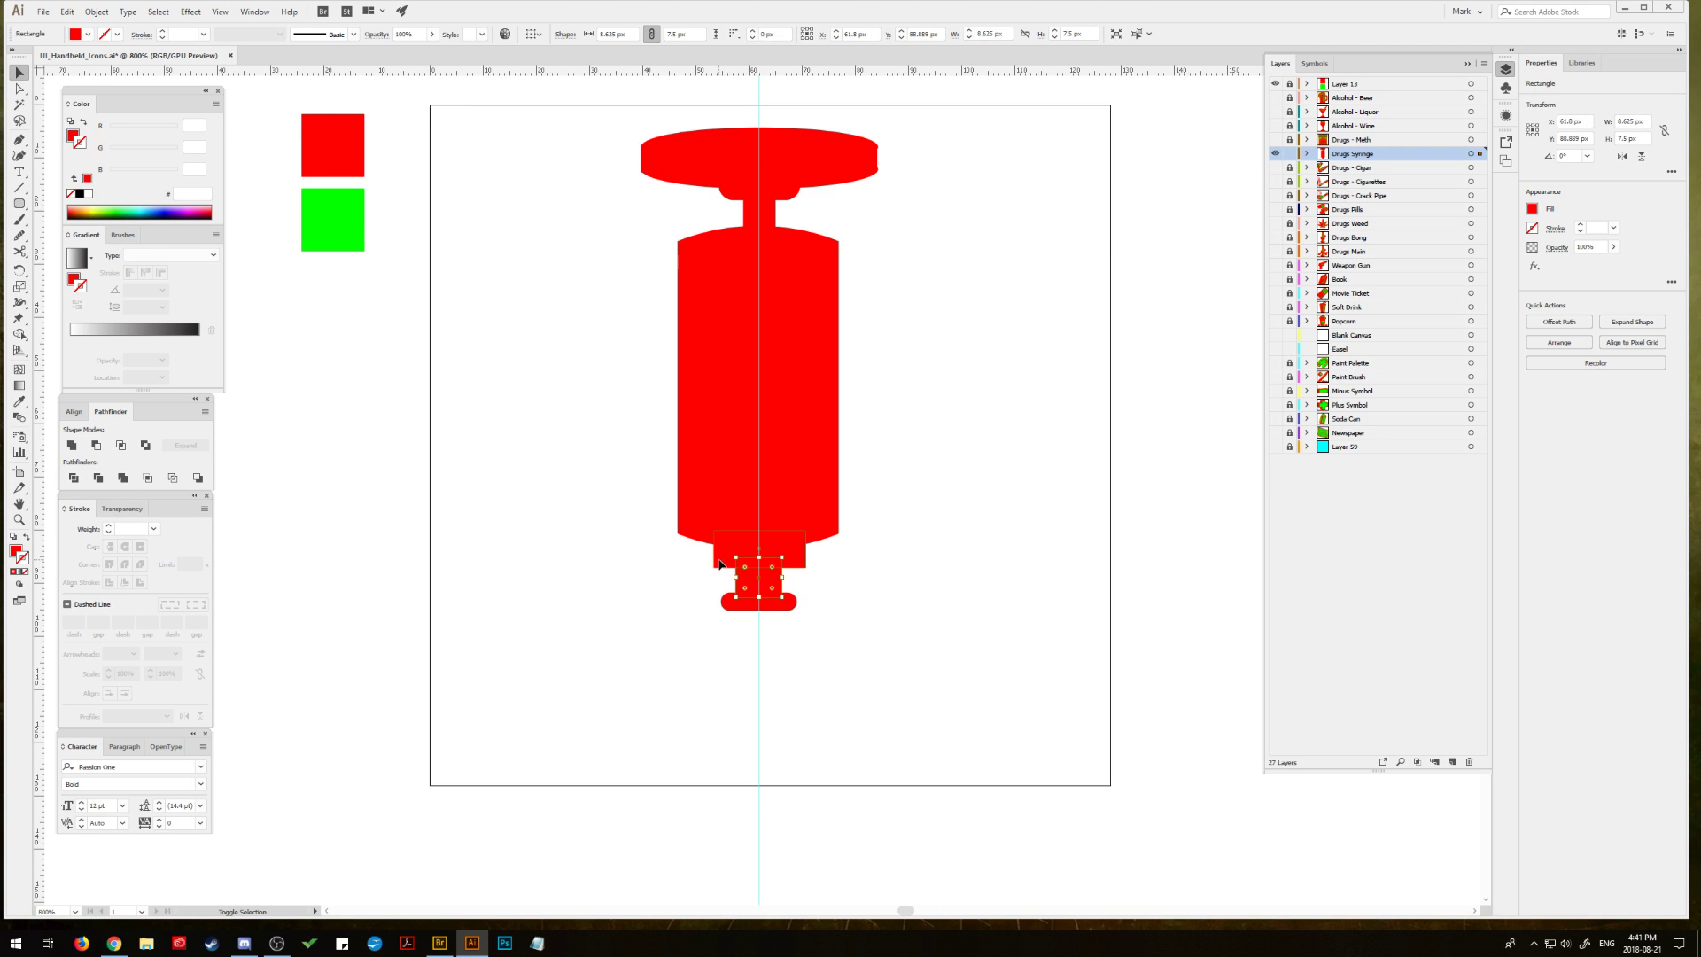
{"action": "left_click", "coordinate": [780, 606], "text": "shift"}
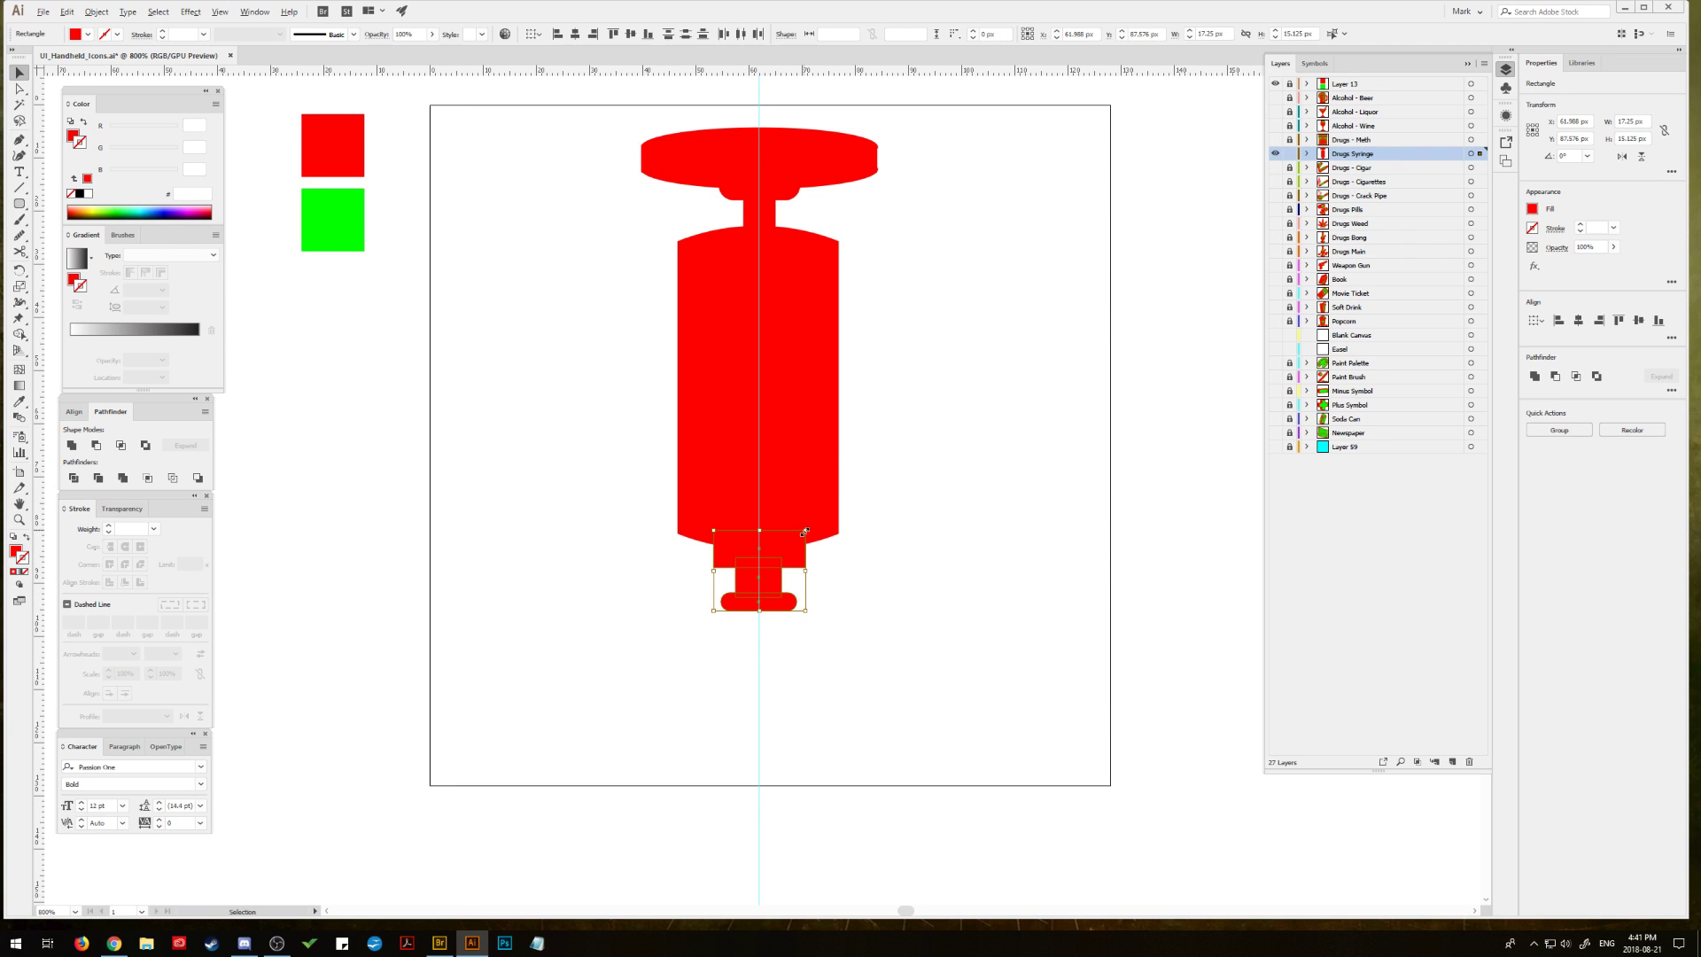
{"action": "left_click_drag", "start_coordinate": [804, 532], "coordinate": [811, 525]}
{"action": "left_click", "coordinate": [833, 540]}
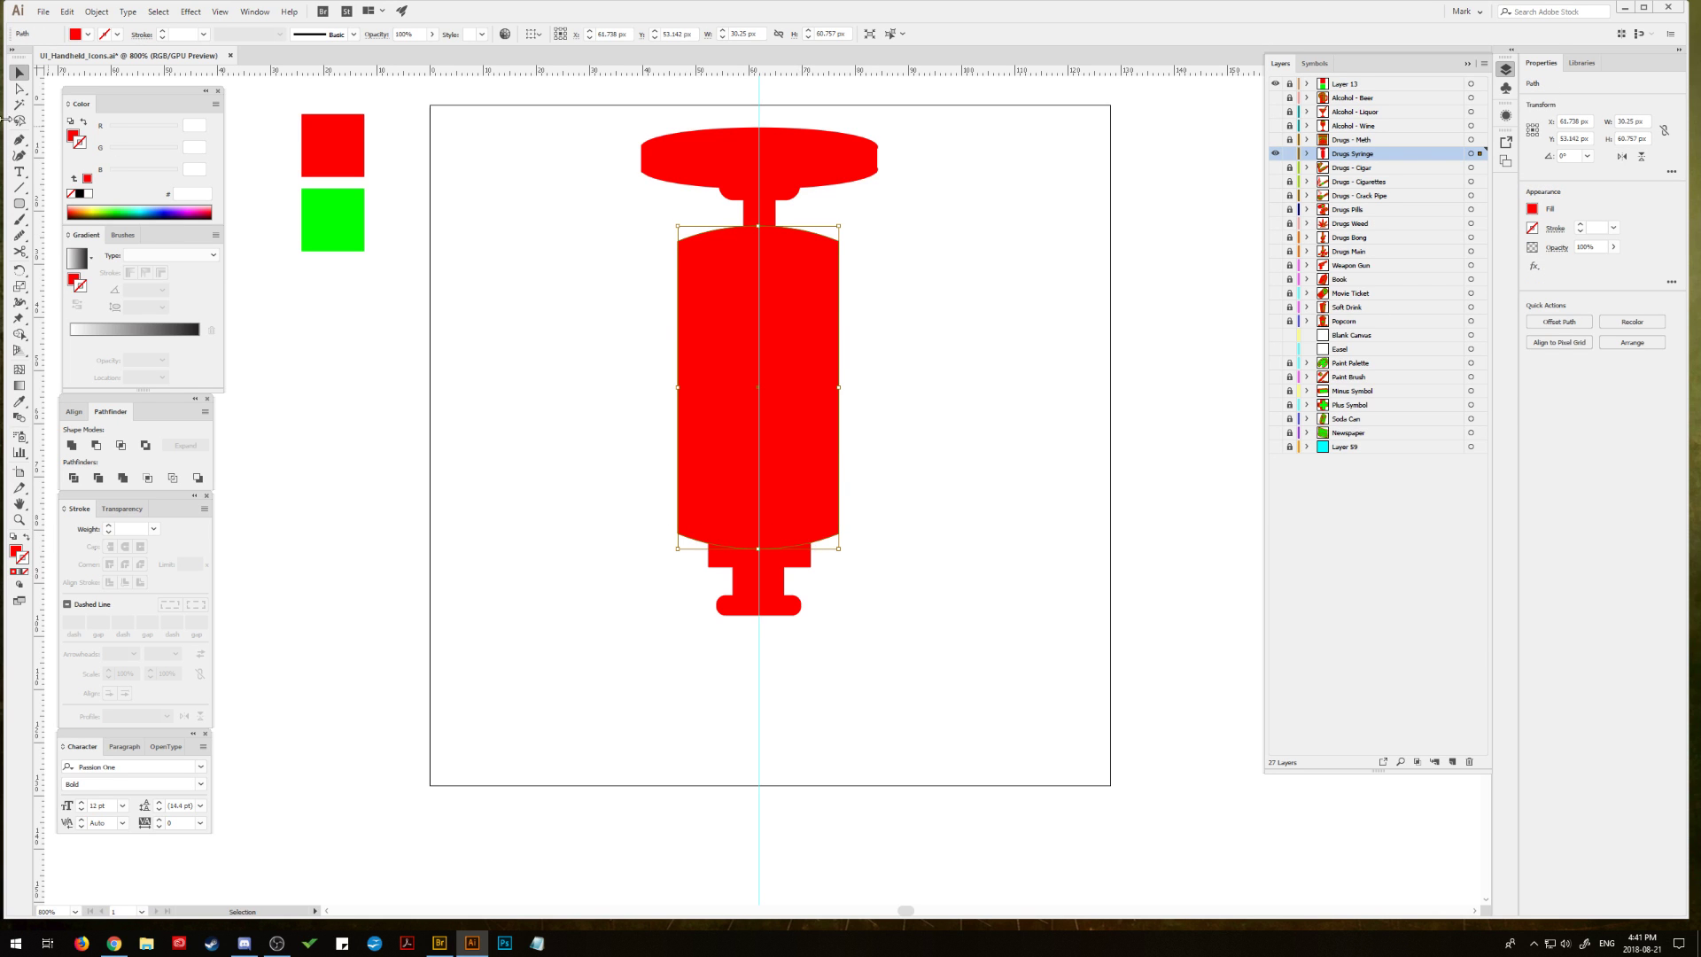
{"action": "key", "text": "a"}
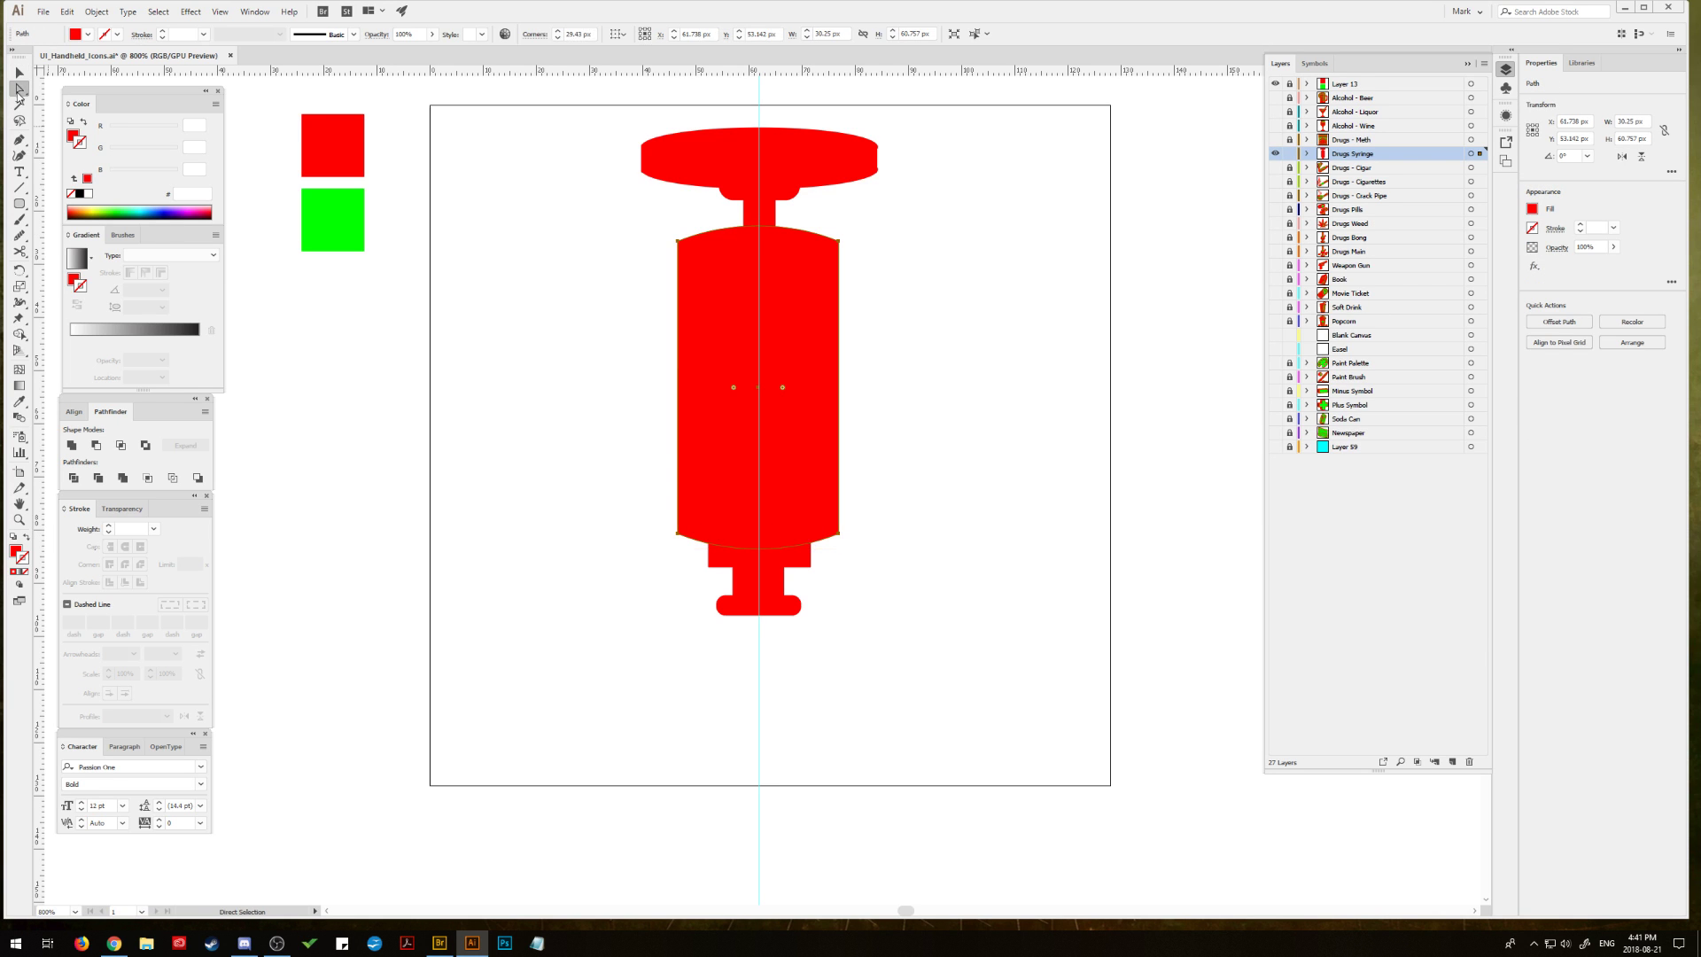
{"action": "left_click", "coordinate": [677, 536]}
{"action": "left_click", "coordinate": [19, 72]}
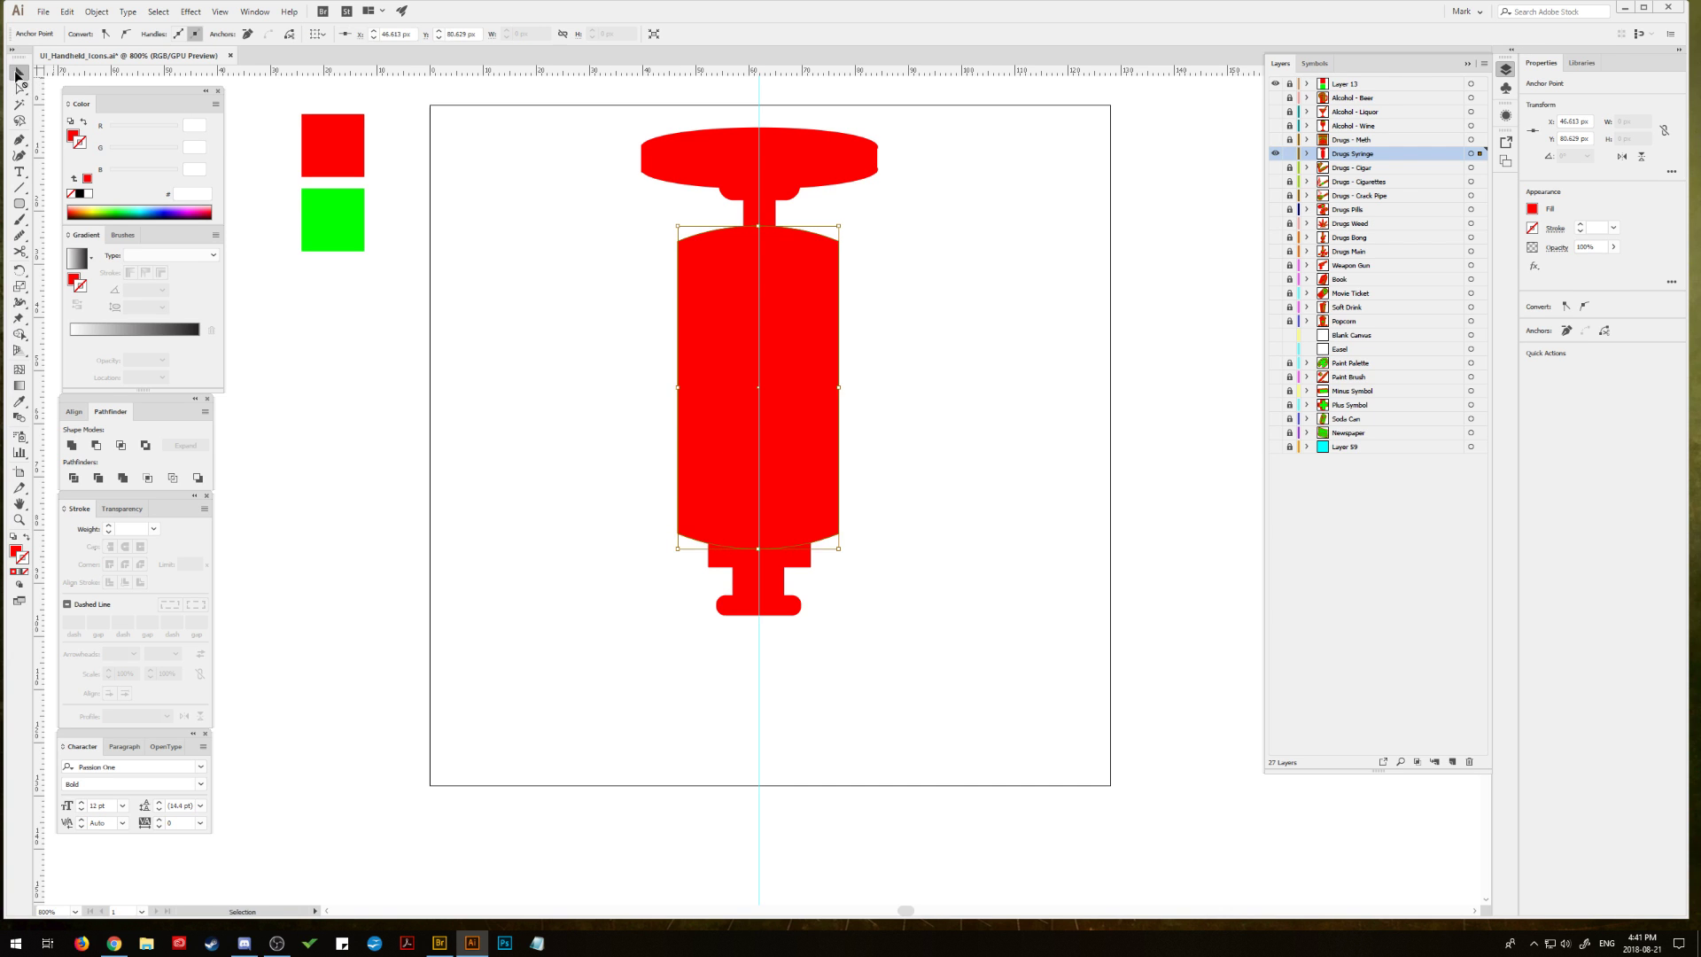
{"action": "left_click", "coordinate": [613, 328]}
{"action": "left_click", "coordinate": [672, 337]}
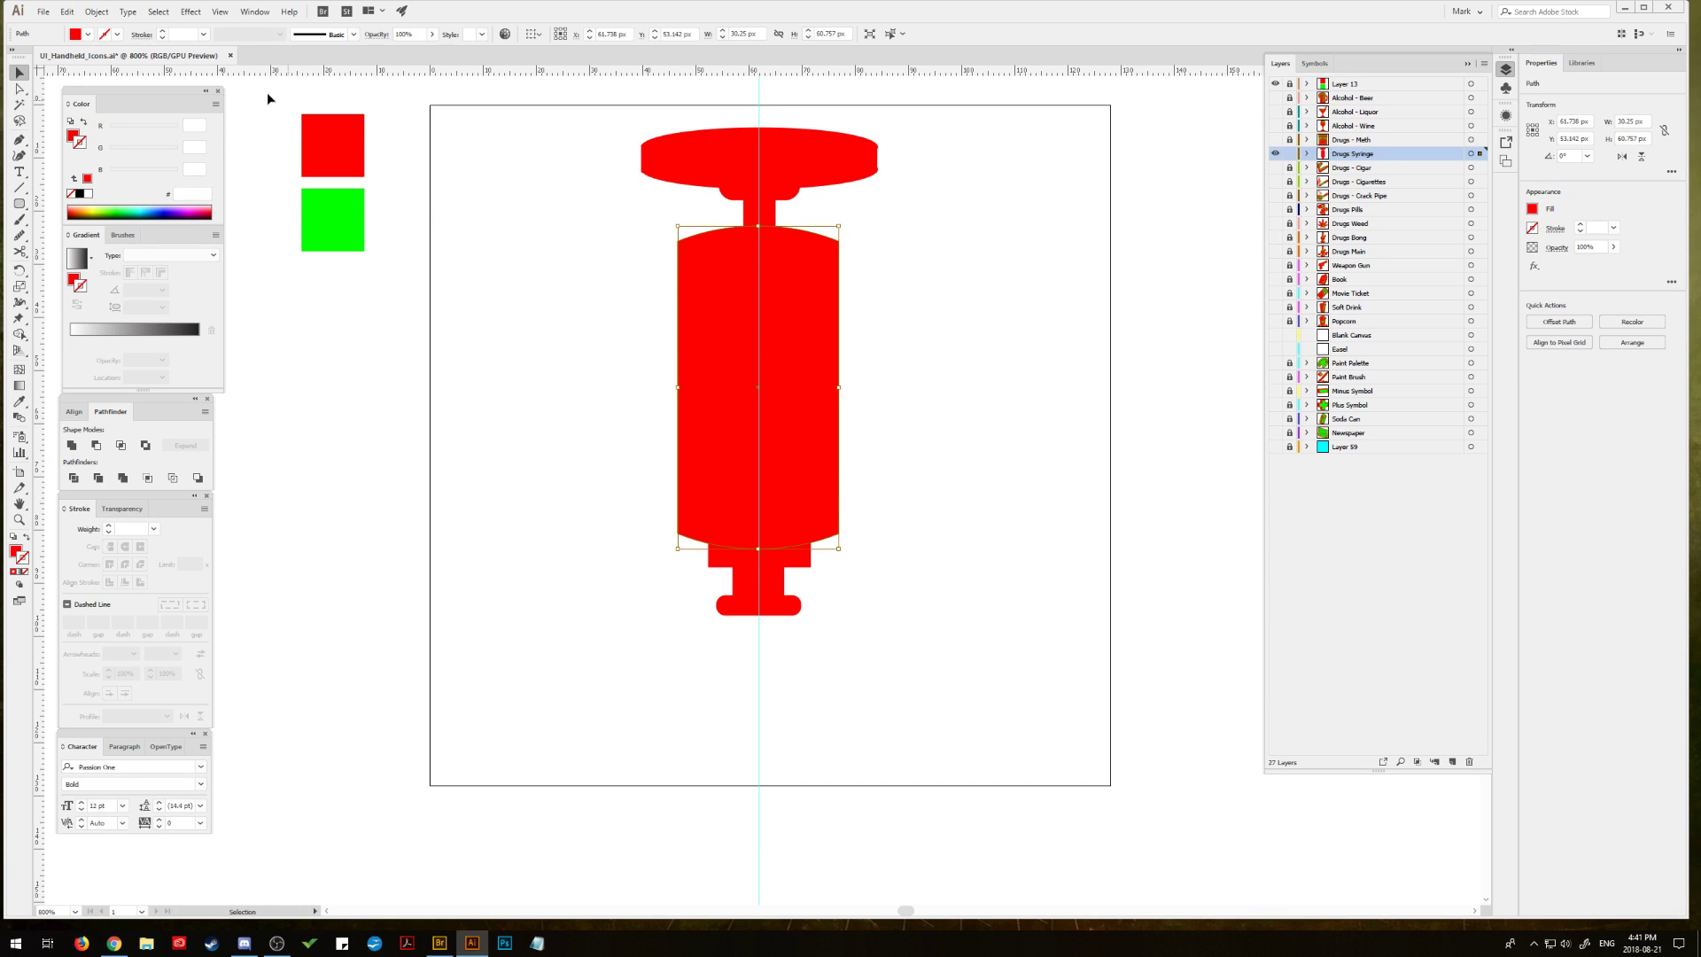
{"action": "left_click", "coordinate": [95, 13]}
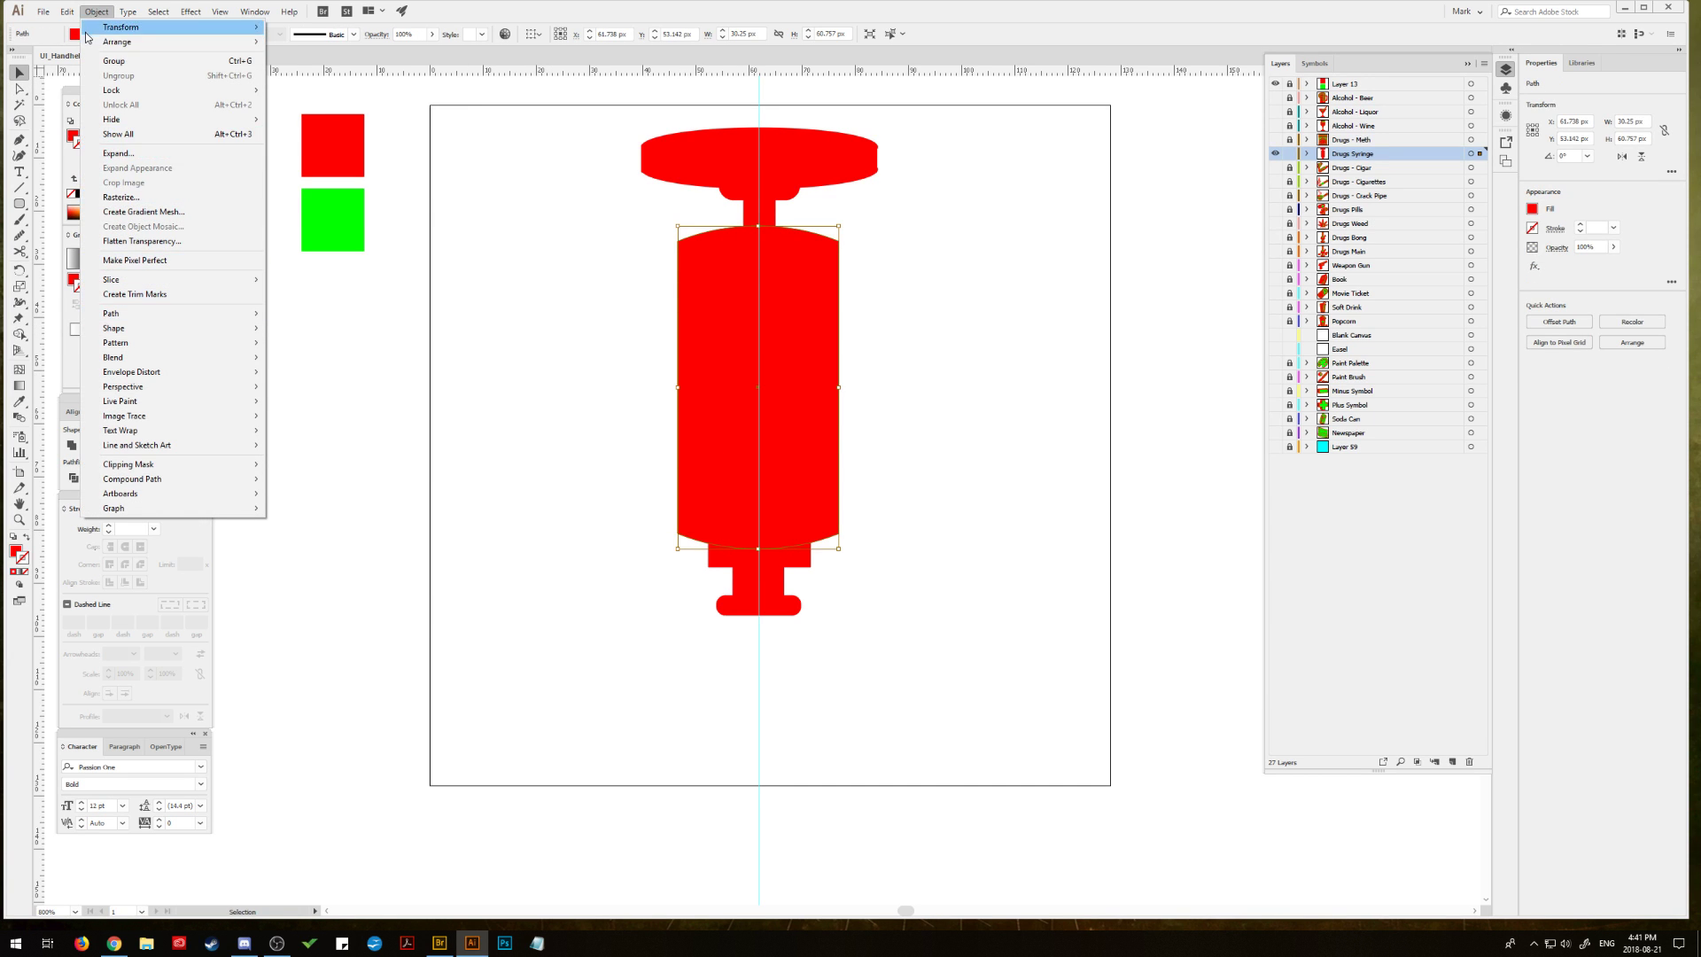
{"action": "key", "text": "Escape"}
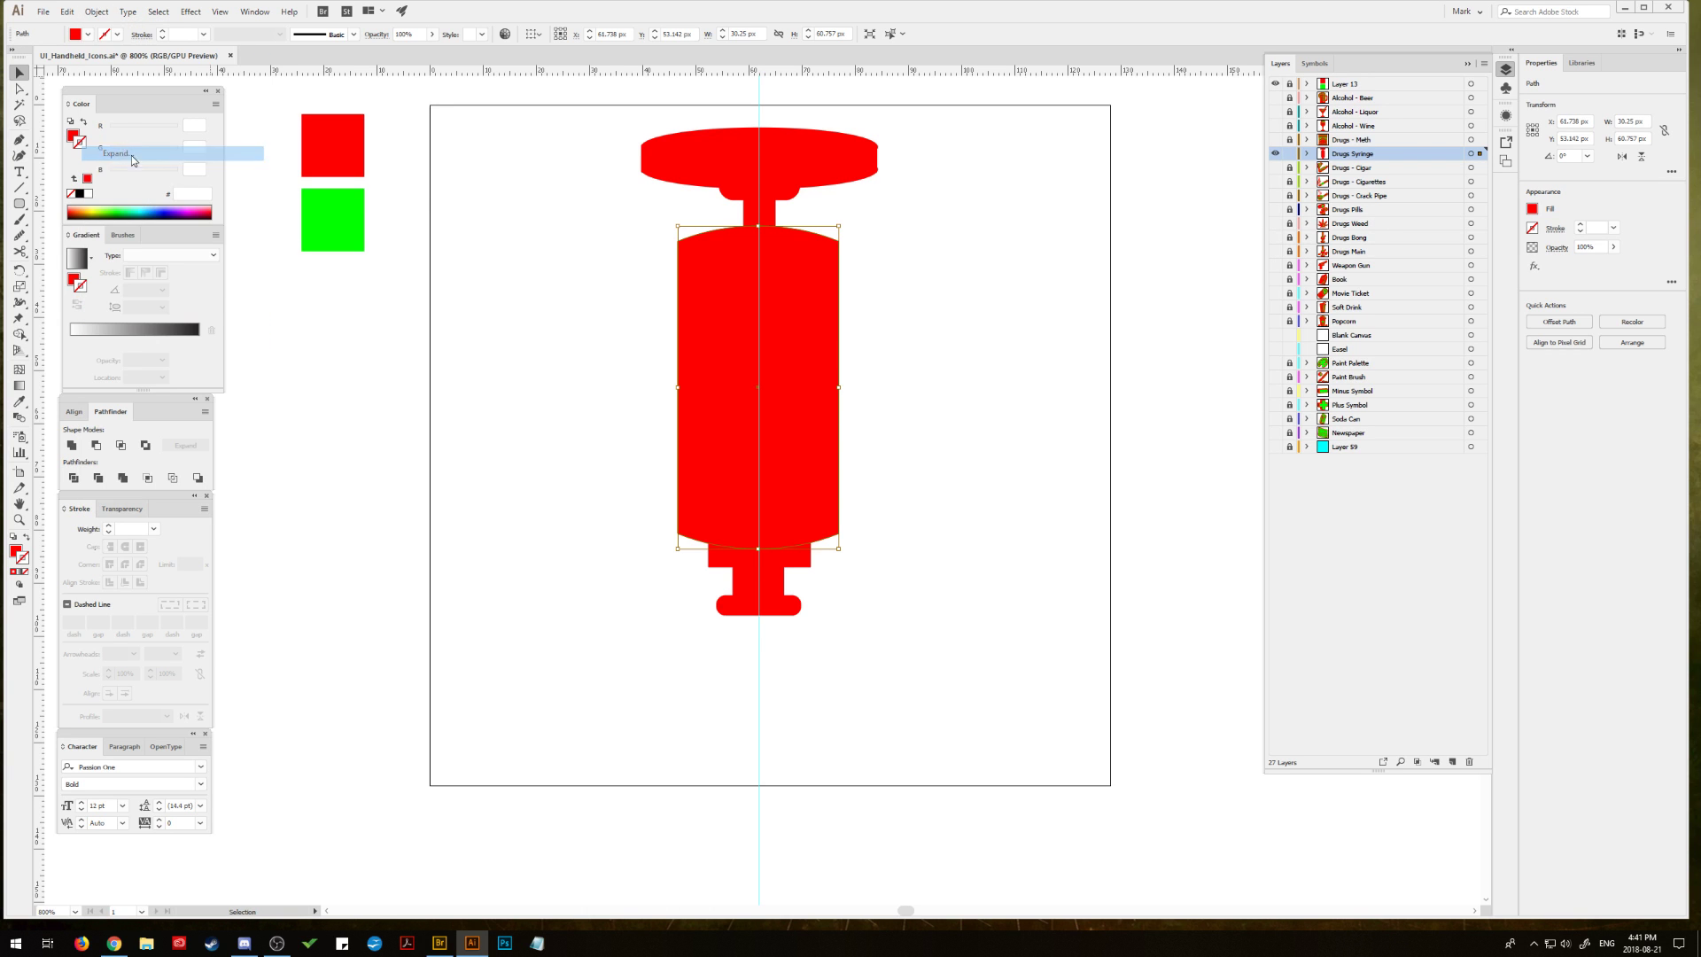
{"action": "key", "text": "a"}
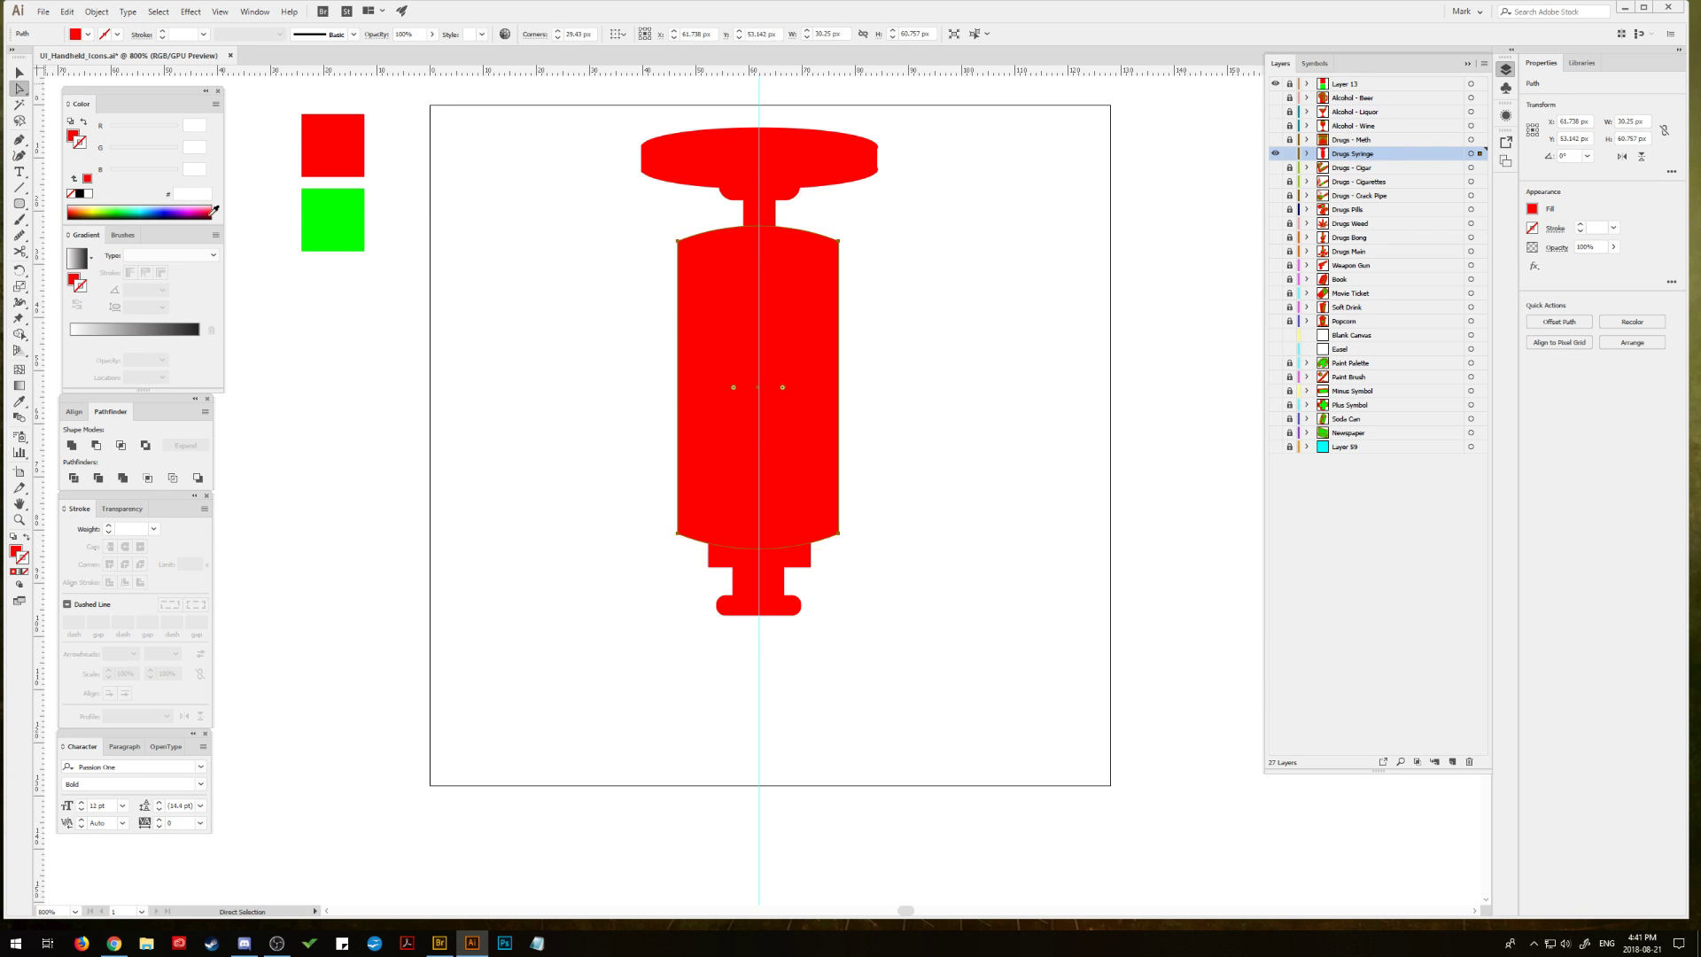
{"action": "left_click", "coordinate": [680, 542]}
{"action": "left_click", "coordinate": [680, 540]}
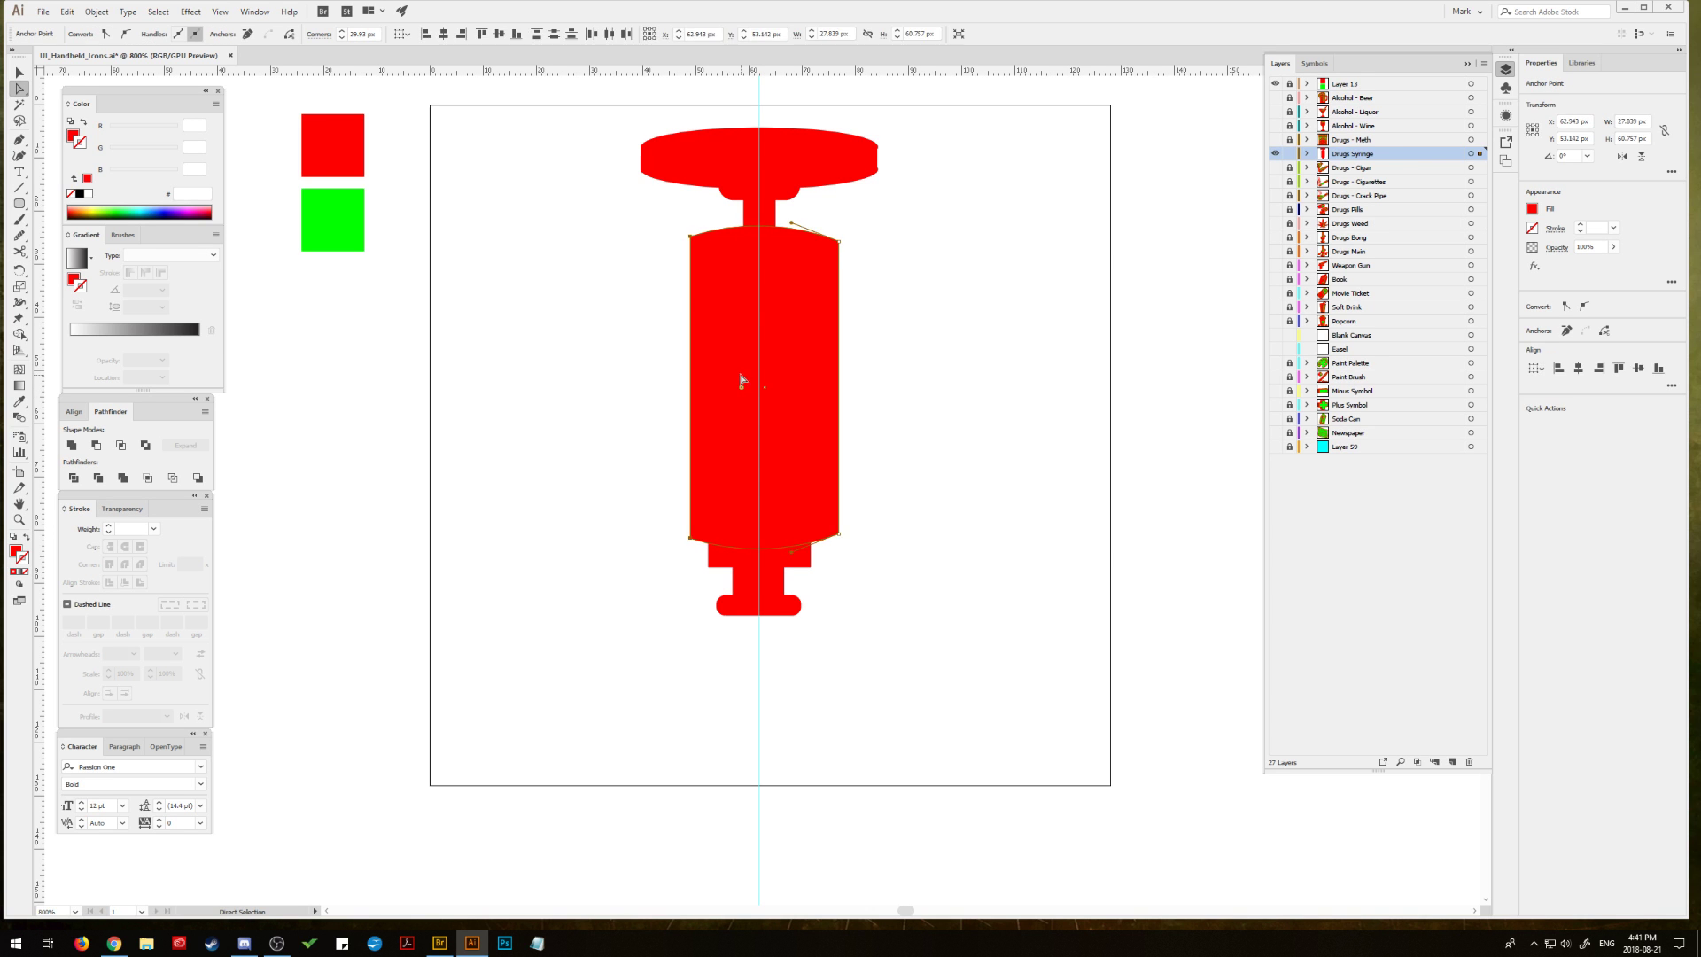
{"action": "left_click", "coordinate": [739, 380]}
{"action": "key", "text": "v"}
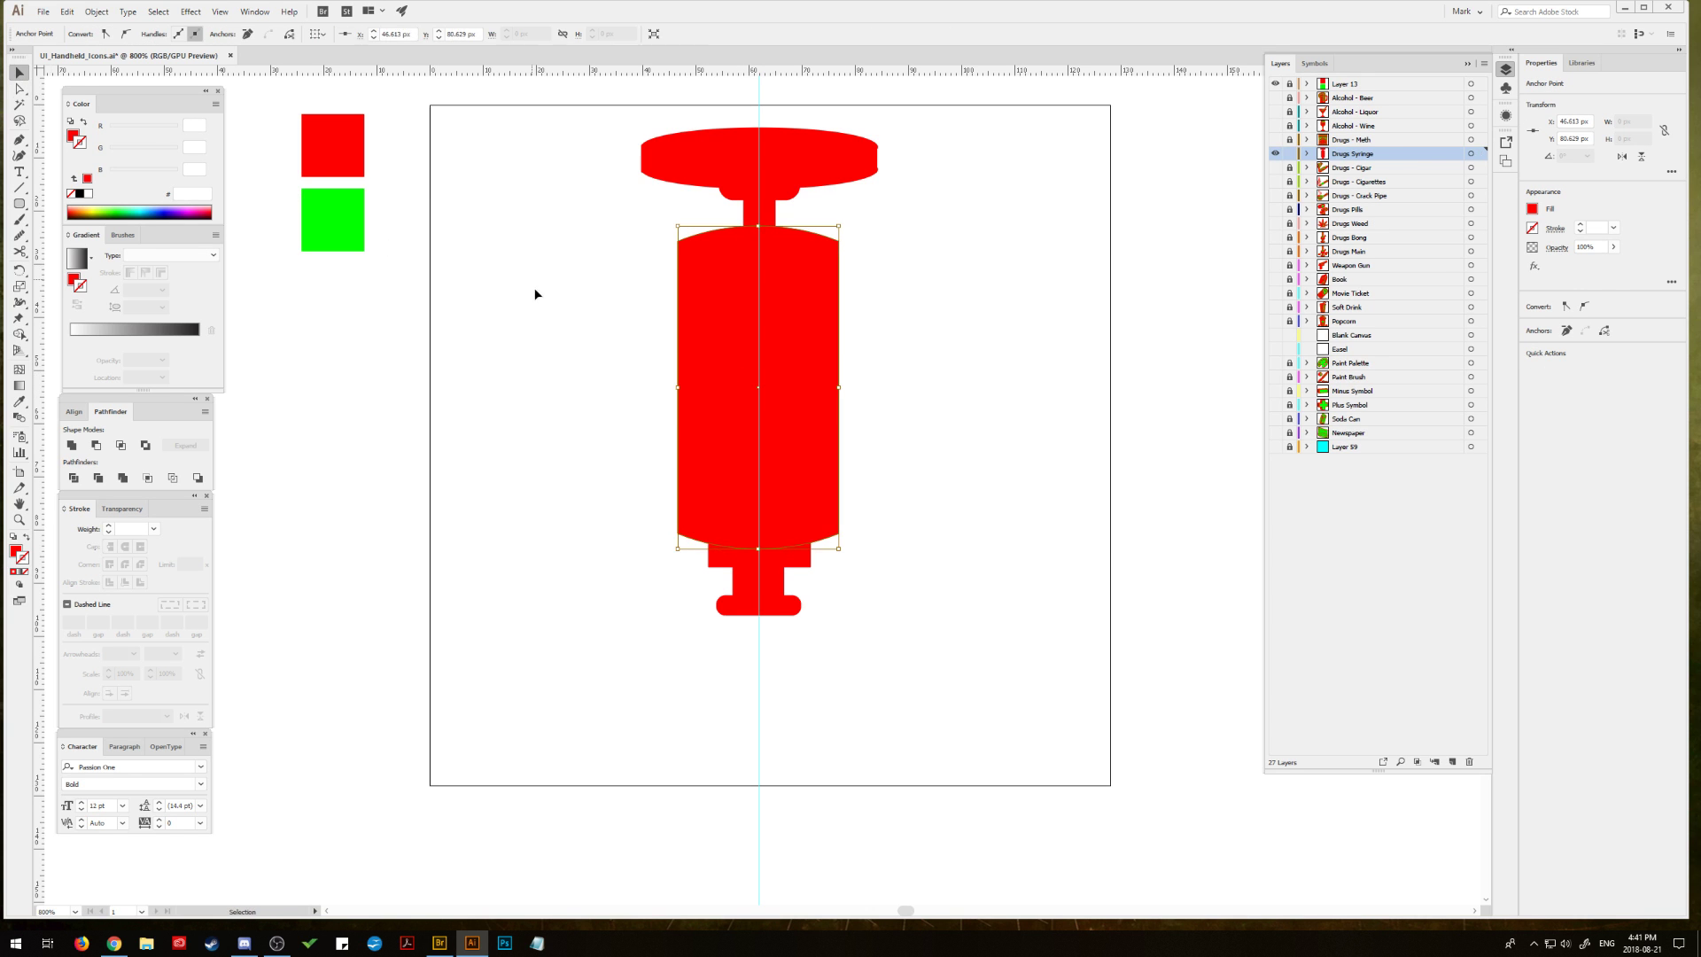
Step: Widen the syringe body on both sides to about 35.5 px
{"action": "left_click", "coordinate": [536, 292]}
{"action": "left_click", "coordinate": [686, 325]}
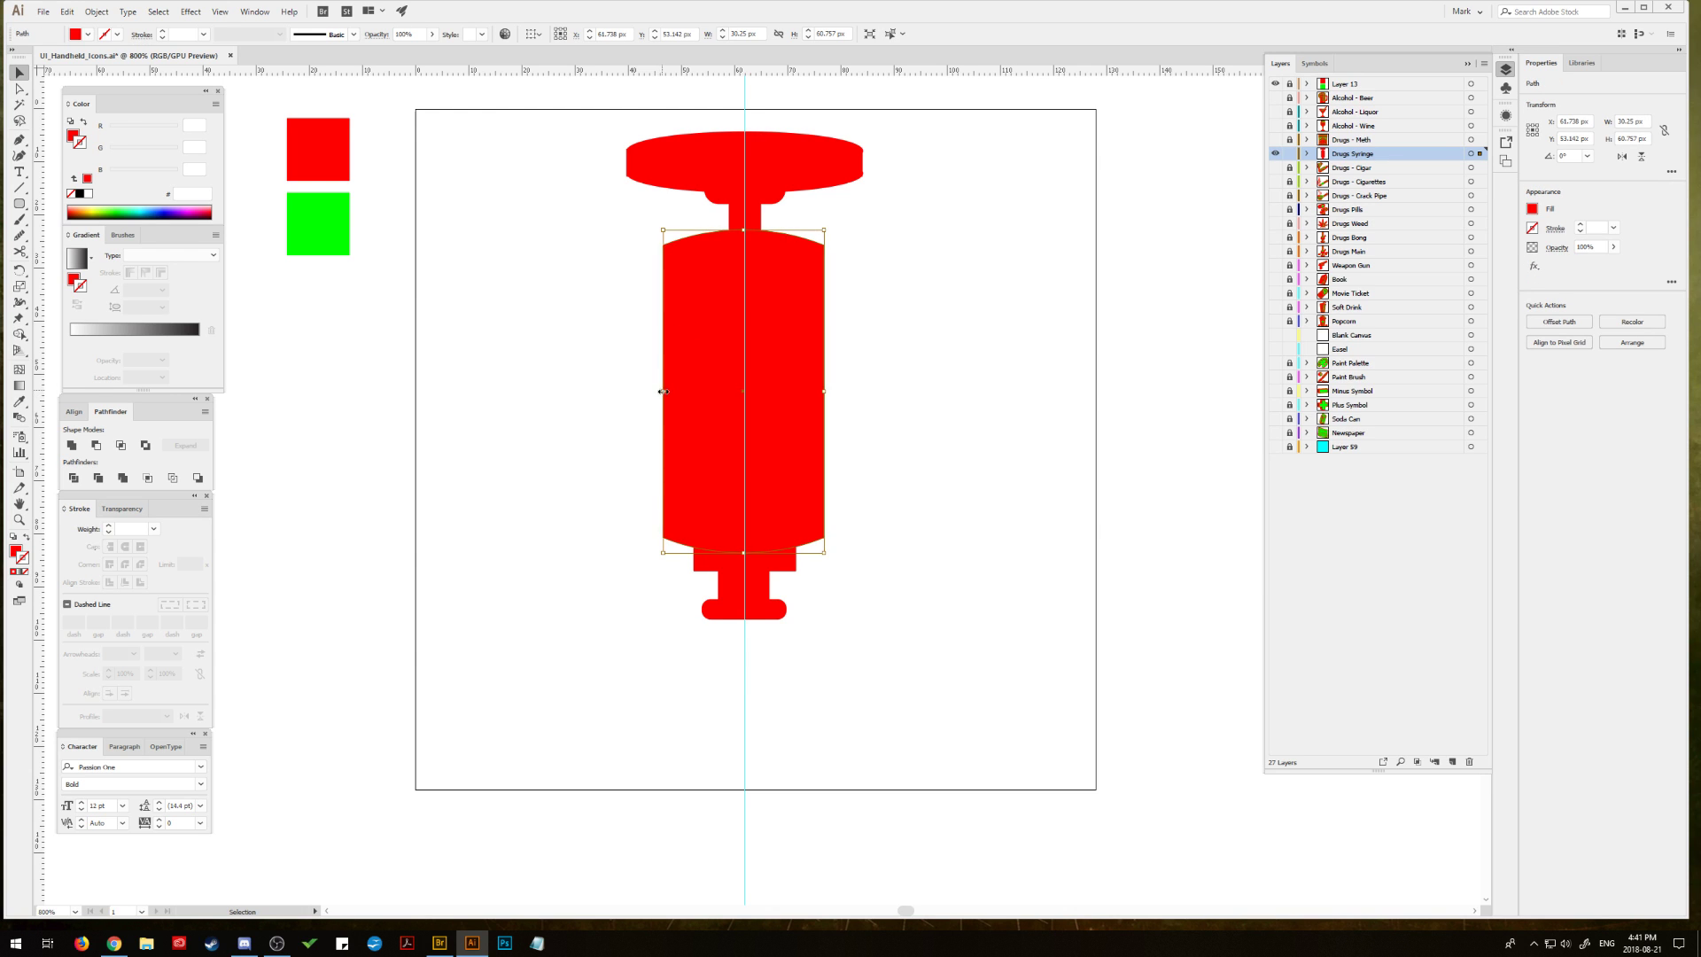
{"action": "left_click_drag", "start_coordinate": [663, 391], "coordinate": [648, 391]}
{"action": "left_click_drag", "start_coordinate": [824, 391], "coordinate": [839, 391]}
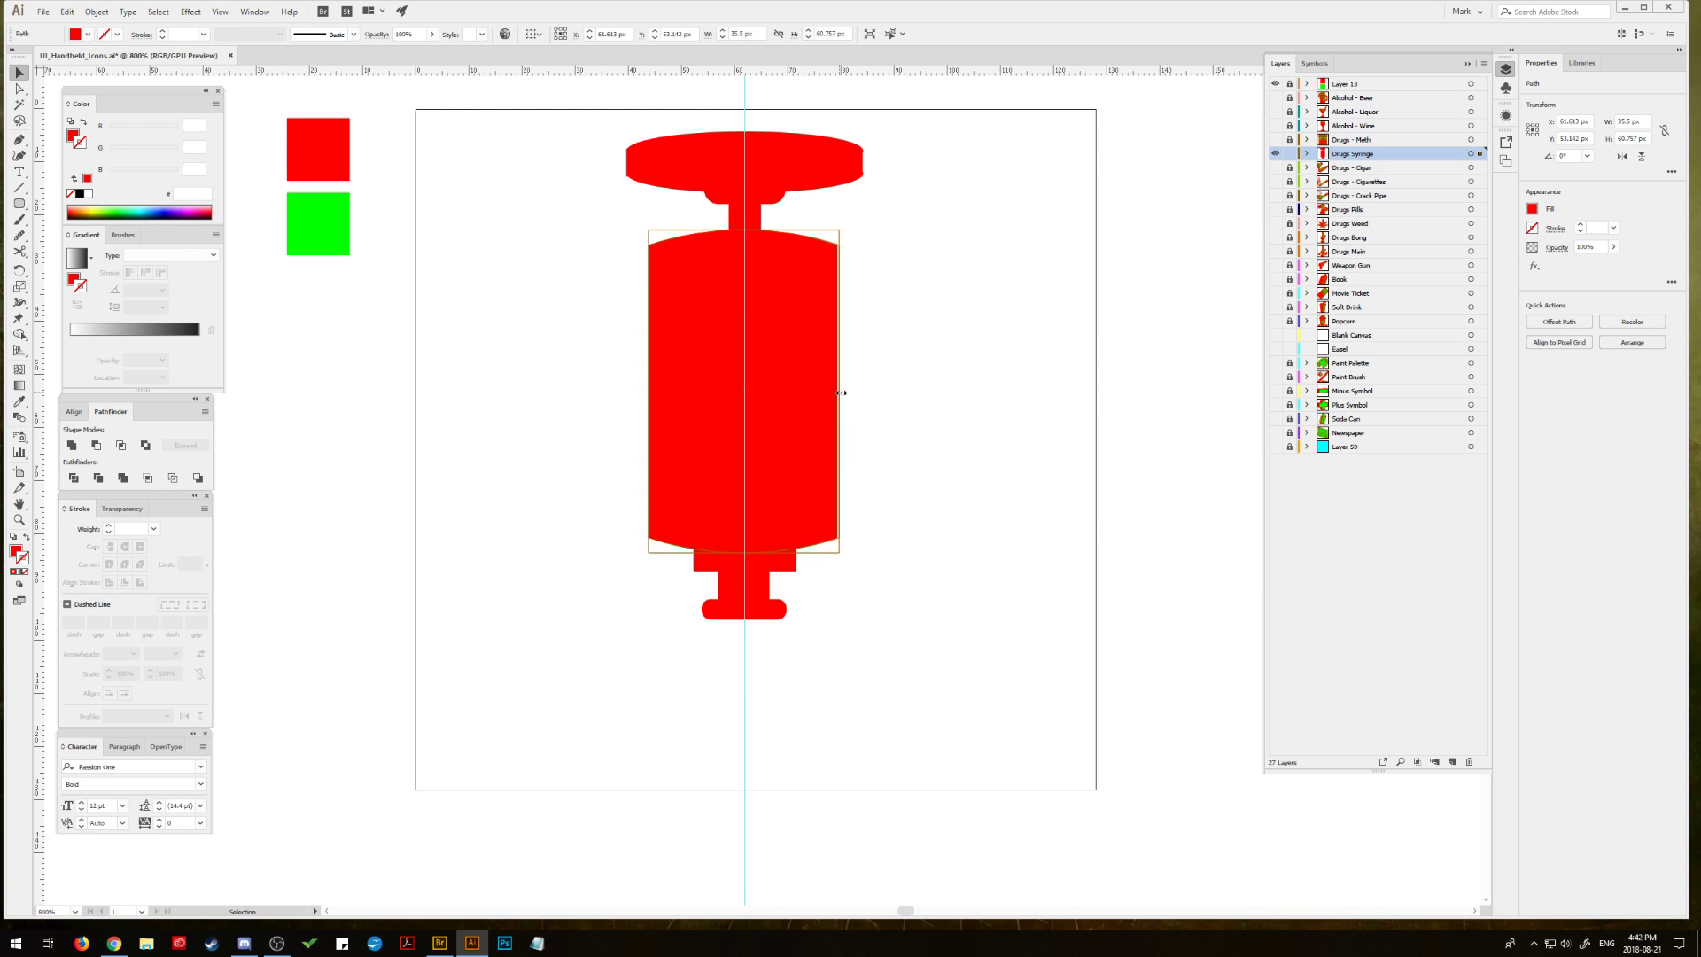
{"action": "left_click", "coordinate": [884, 374]}
Step: Add a slightly narrower copy of the tip's rounded rectangle directly above it, overlapping it to form a stepped end
{"action": "scroll", "coordinate": [550, 381], "scroll_direction": "down", "scroll_amount": 1}
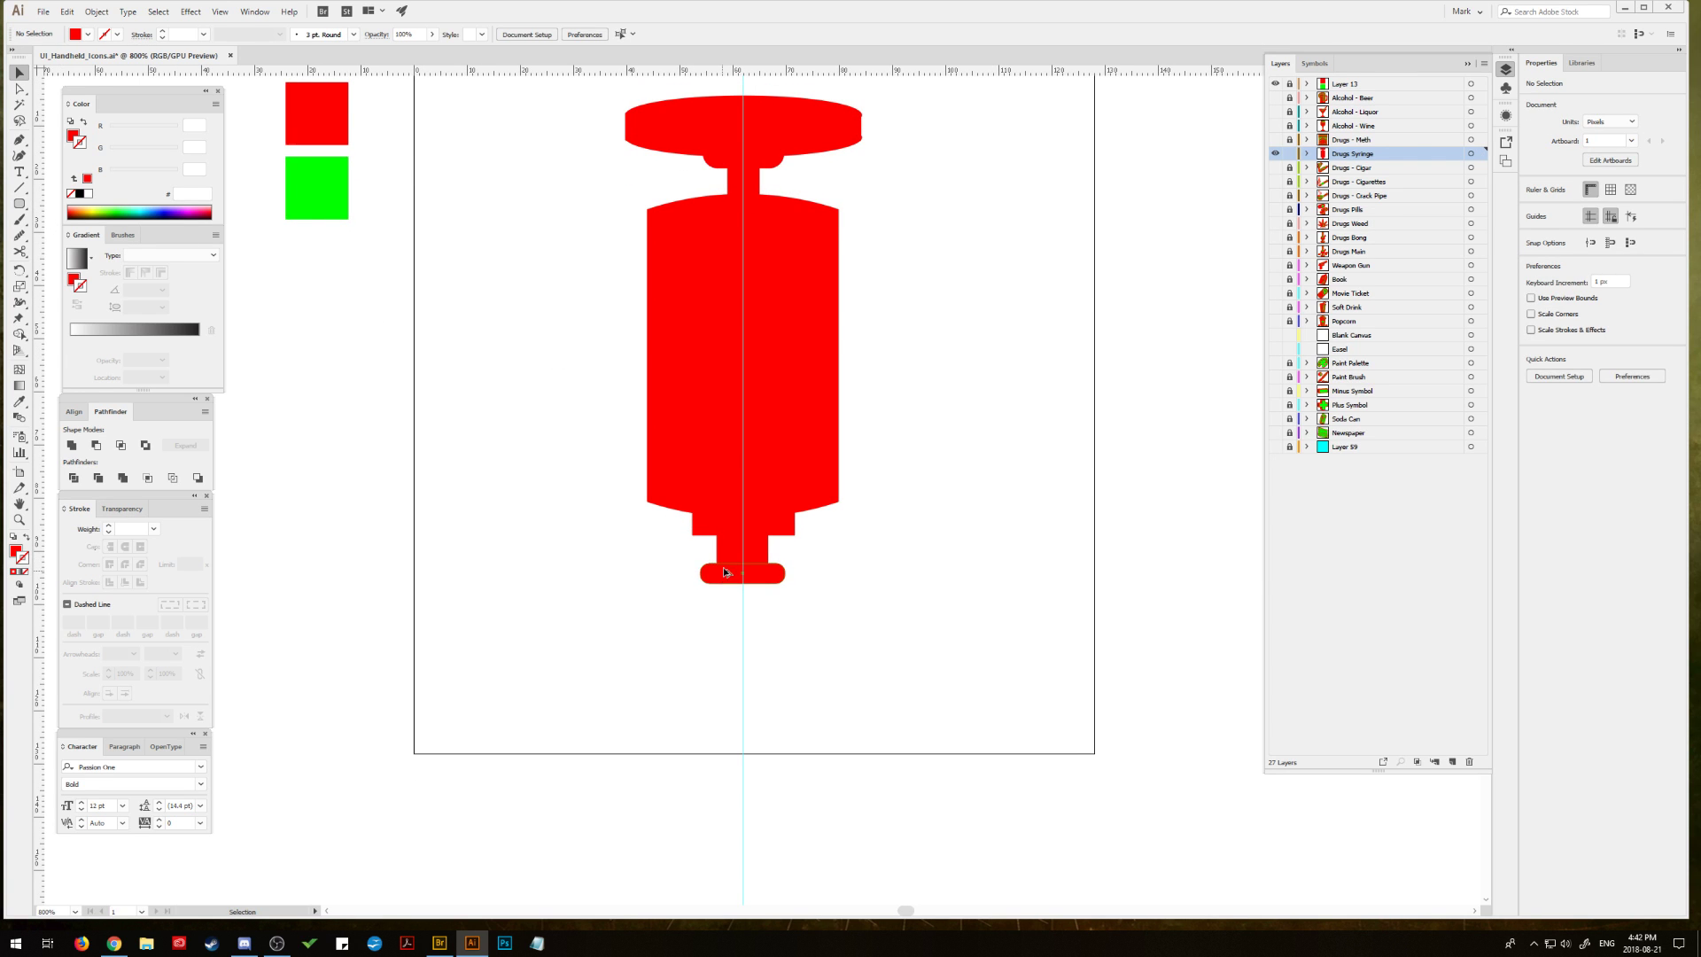
{"action": "left_click_drag", "start_coordinate": [723, 572], "coordinate": [779, 563]}
{"action": "left_click", "coordinate": [783, 611]}
{"action": "left_click", "coordinate": [722, 567]}
{"action": "left_click", "coordinate": [603, 542]}
Step: Widen the rounded-corner rectangle directly under the plunger cap slightly
{"action": "left_click", "coordinate": [727, 162]}
{"action": "left_click_drag", "start_coordinate": [784, 157], "coordinate": [790, 157]}
{"action": "left_click", "coordinate": [865, 215]}
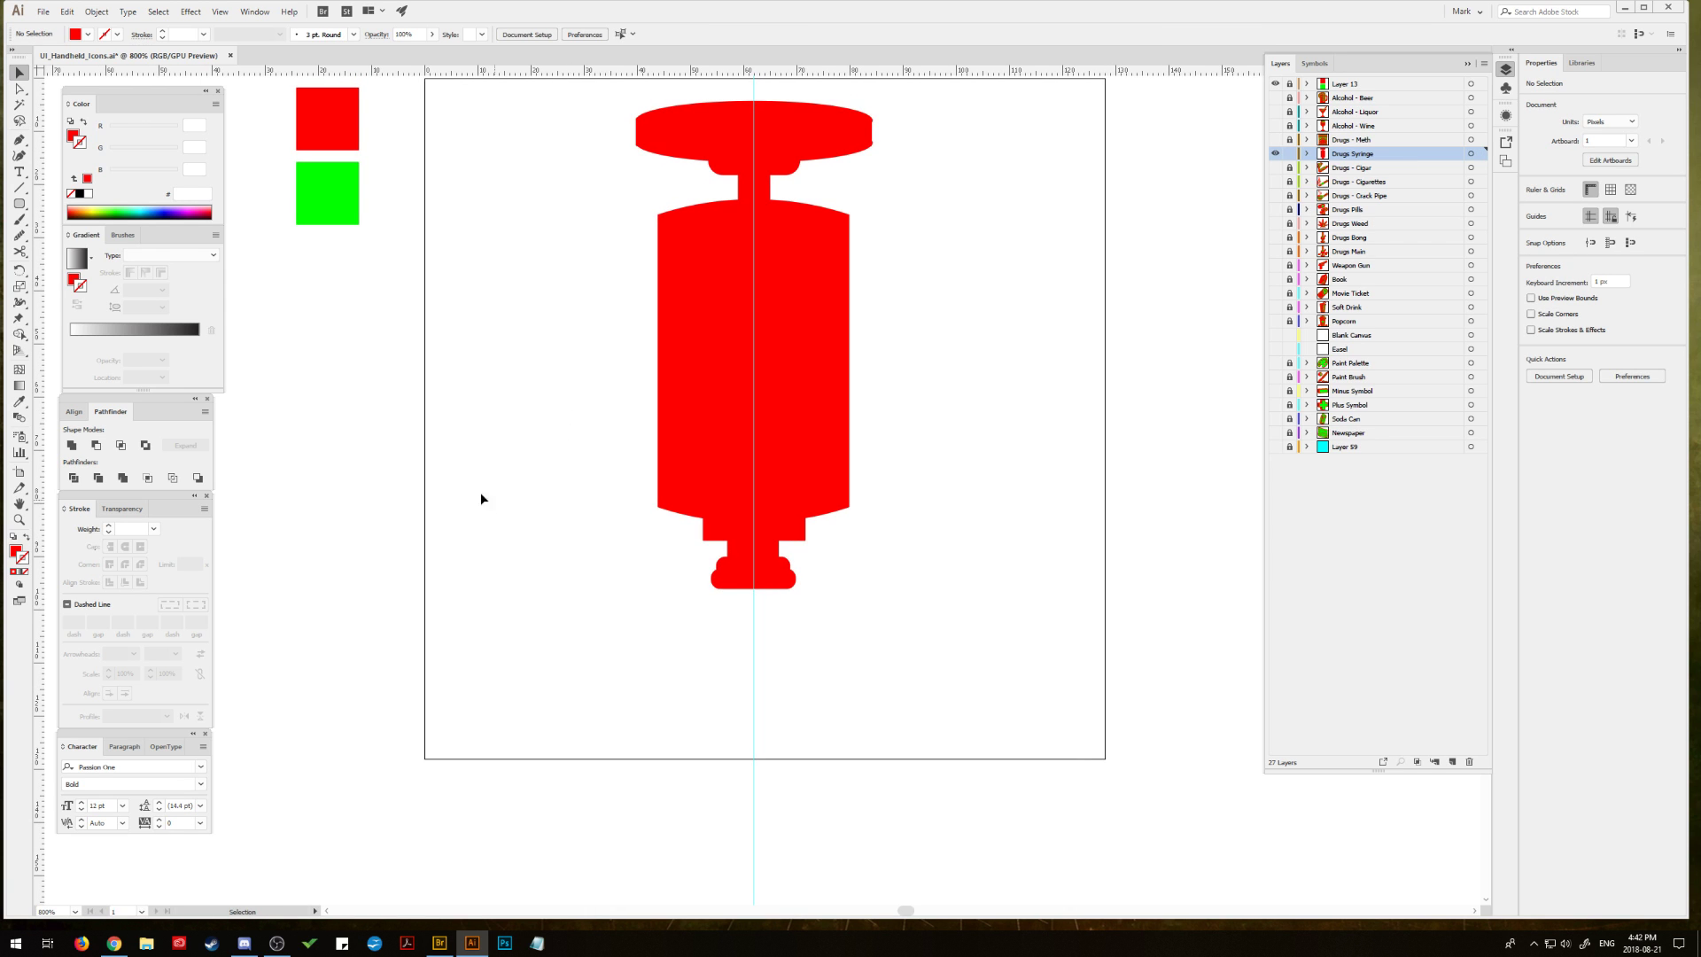
Step: Draw a vertical line about 82 px long on the guide, from near the artboard's lower edge up into the body
{"action": "left_click", "coordinate": [20, 189]}
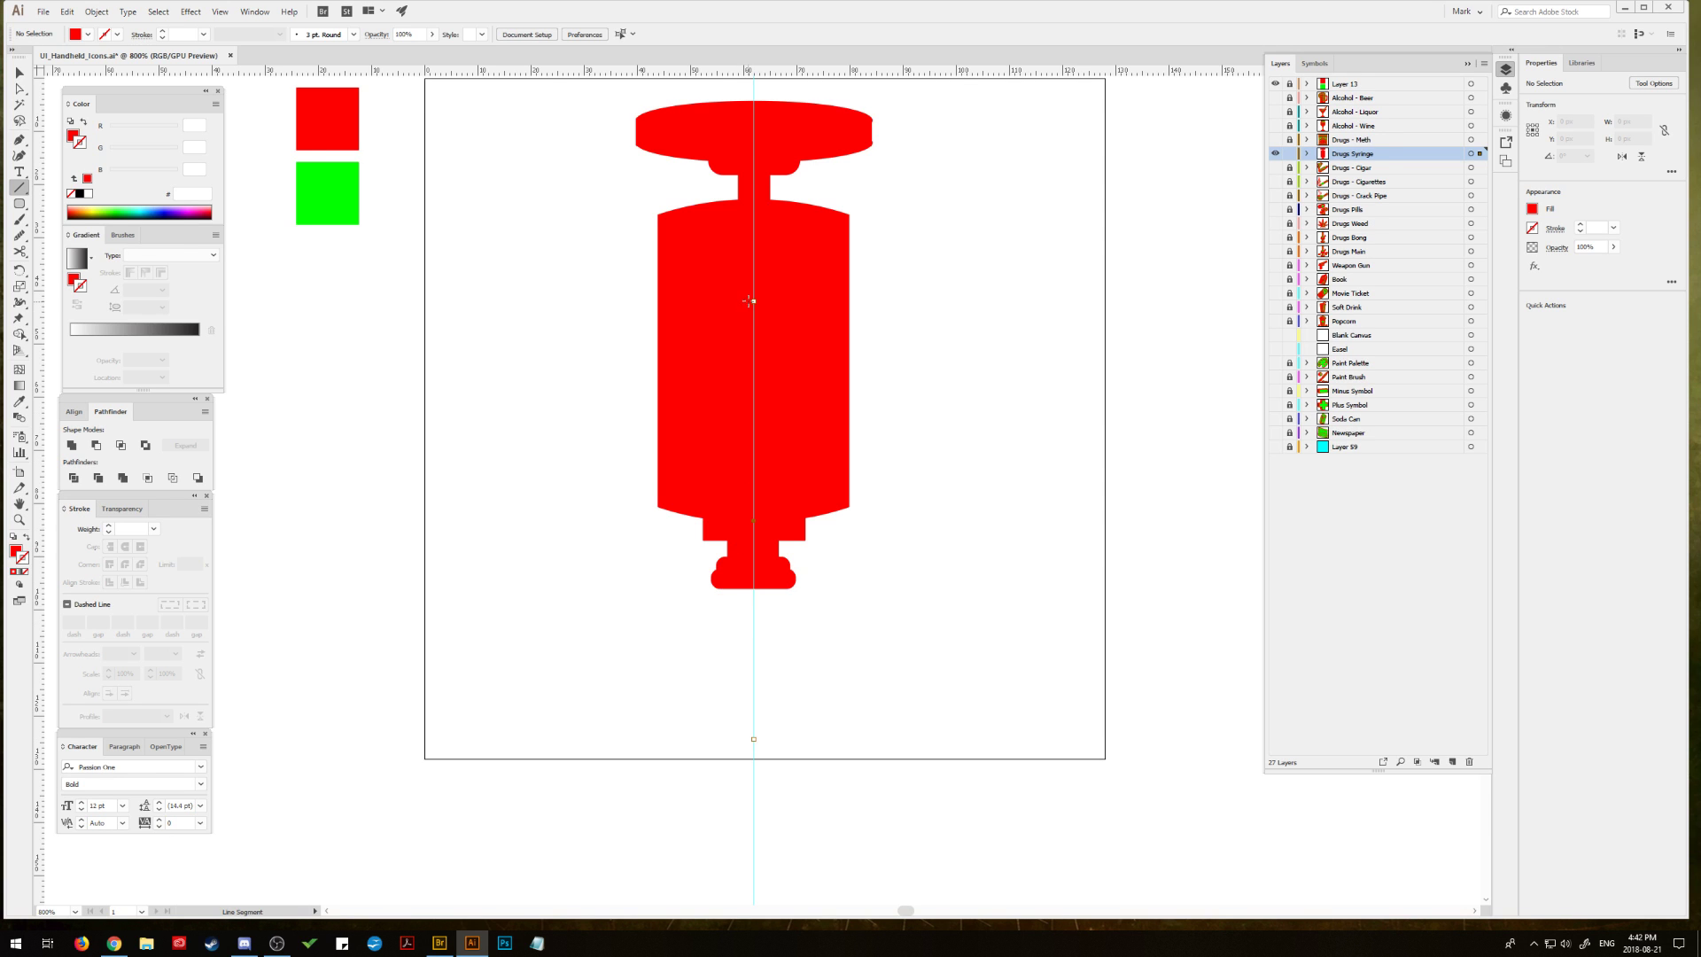
{"action": "left_click_drag", "start_coordinate": [749, 301], "coordinate": [751, 302]}
{"action": "left_click", "coordinate": [29, 71]}
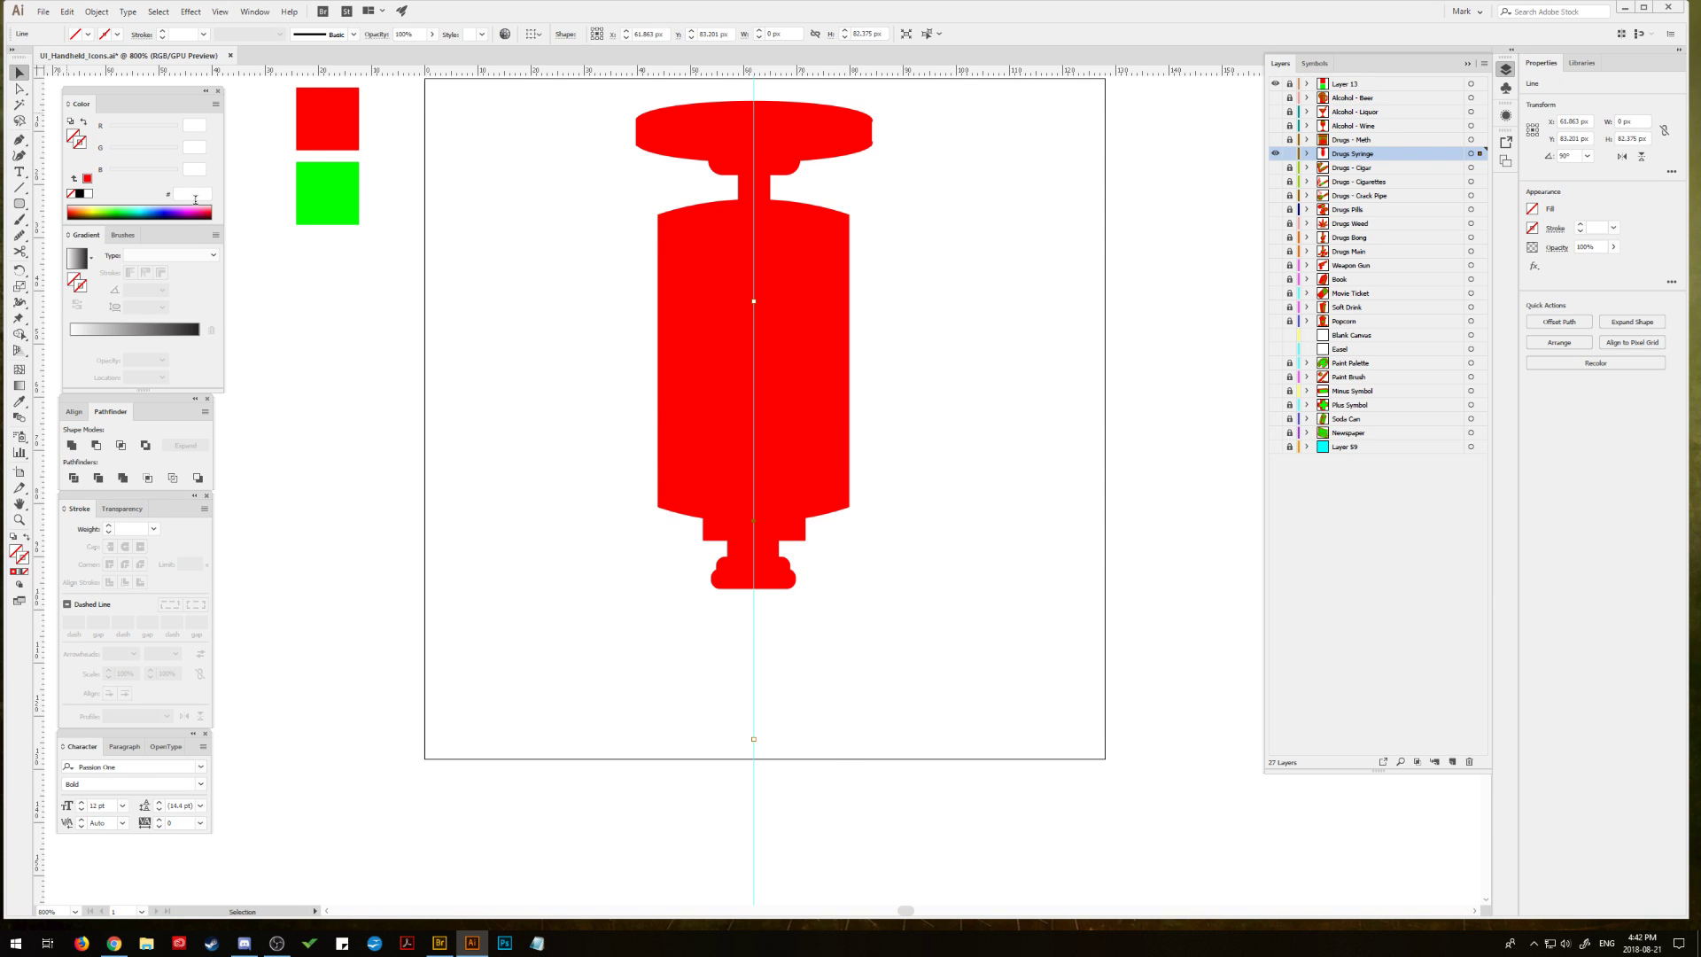
{"action": "left_click", "coordinate": [684, 700]}
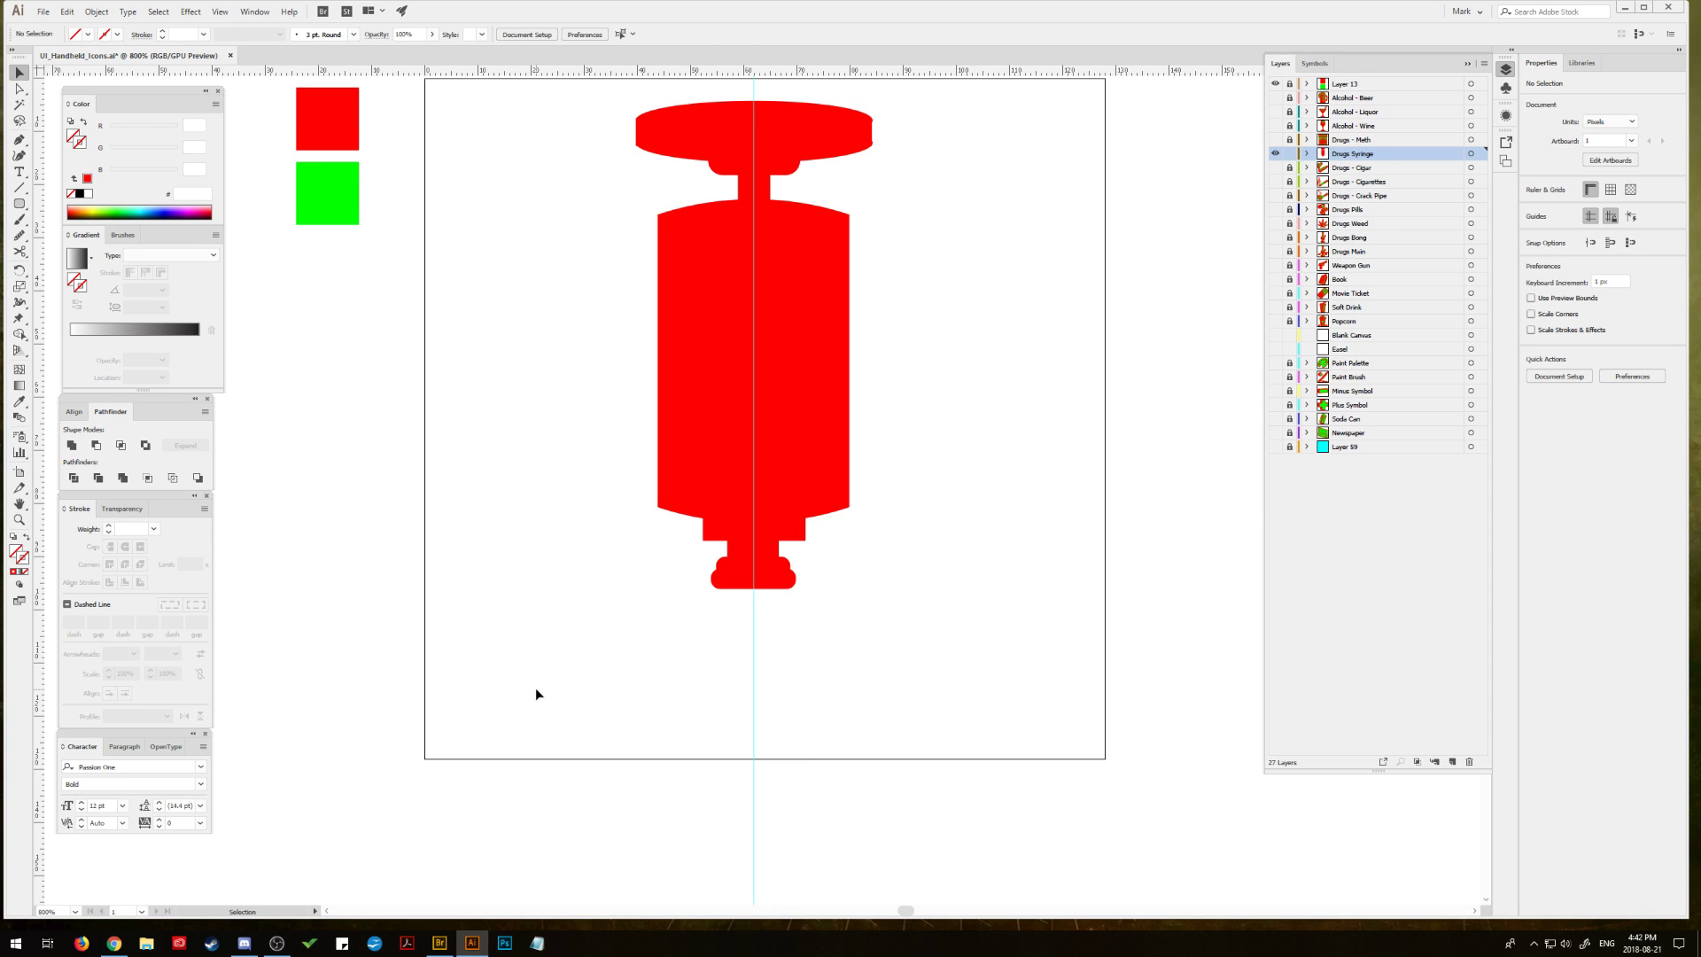
Step: Draw a straight vertical needle path along the guide from near the artboard's lower edge into the body, and give it a red stroke
{"action": "left_click", "coordinate": [18, 139]}
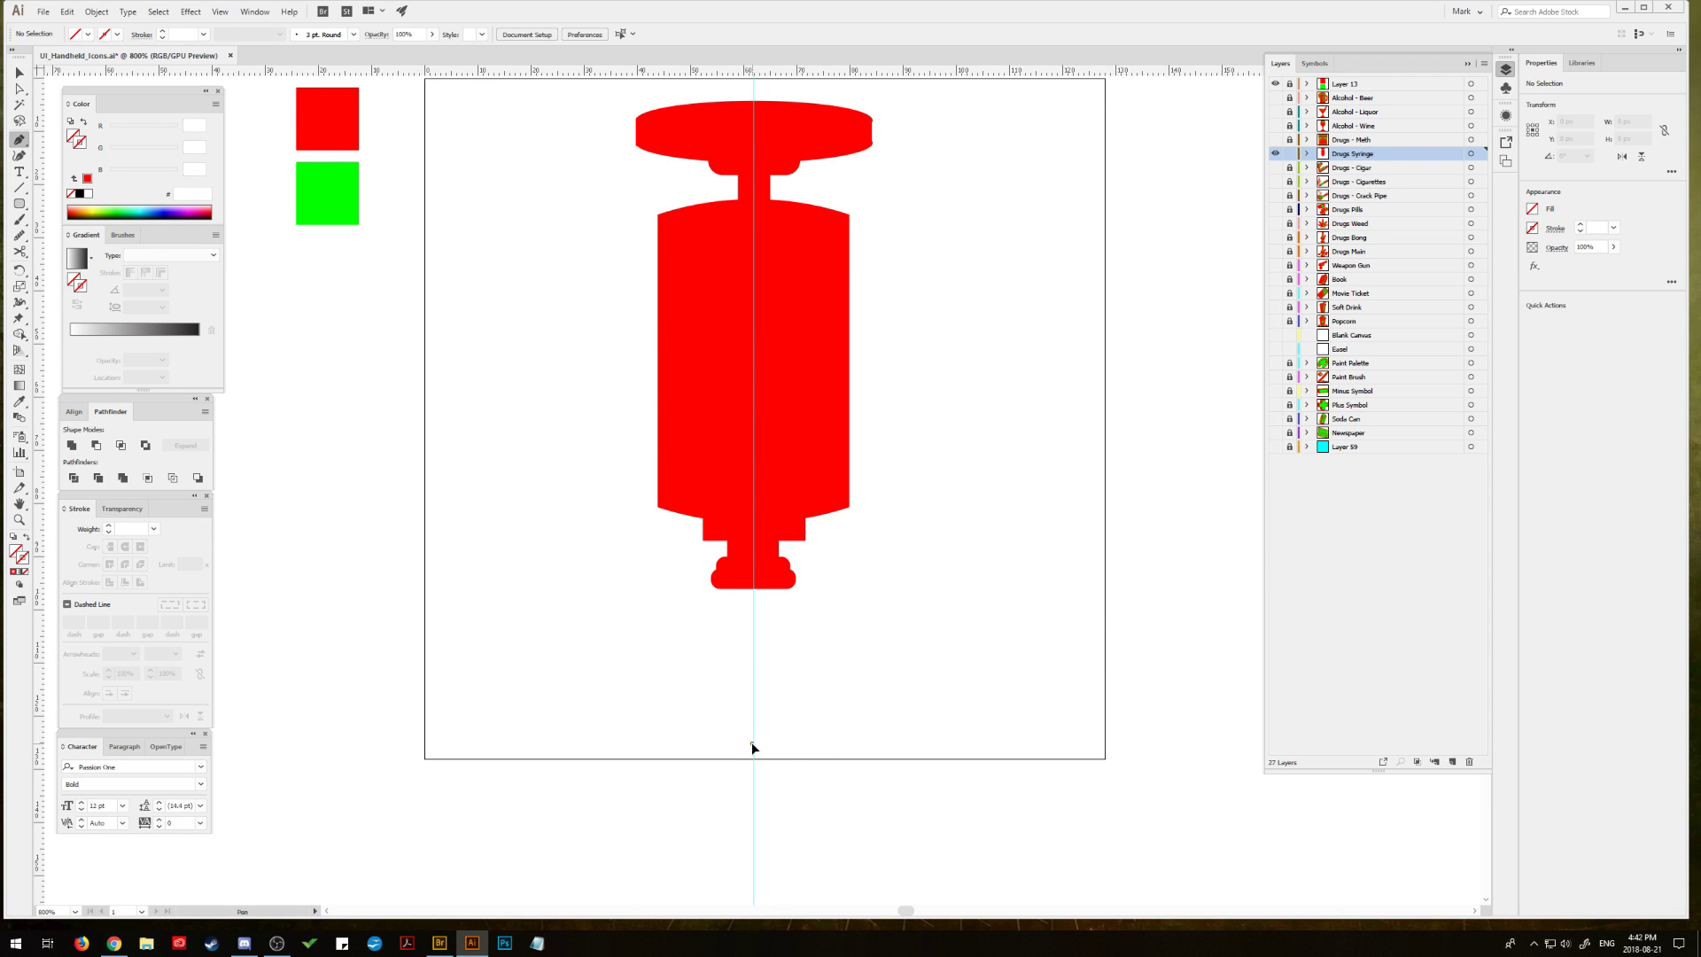
{"action": "left_click", "coordinate": [752, 742]}
{"action": "left_click", "coordinate": [752, 340]}
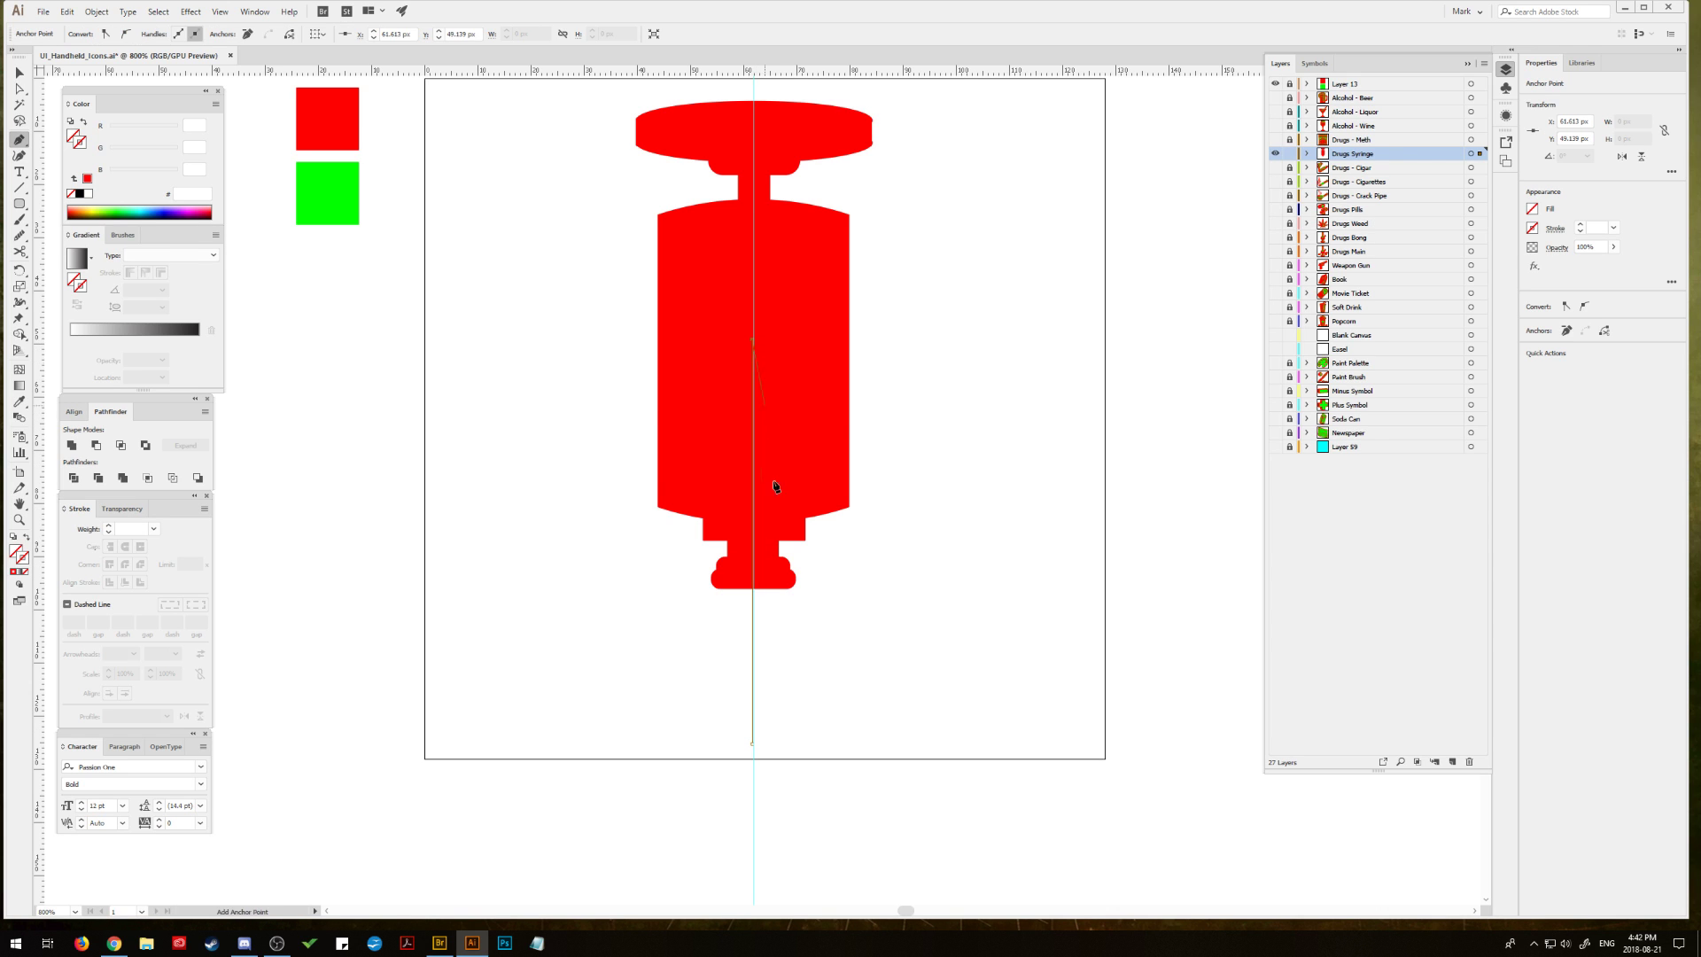
{"action": "left_click", "coordinate": [12, 573]}
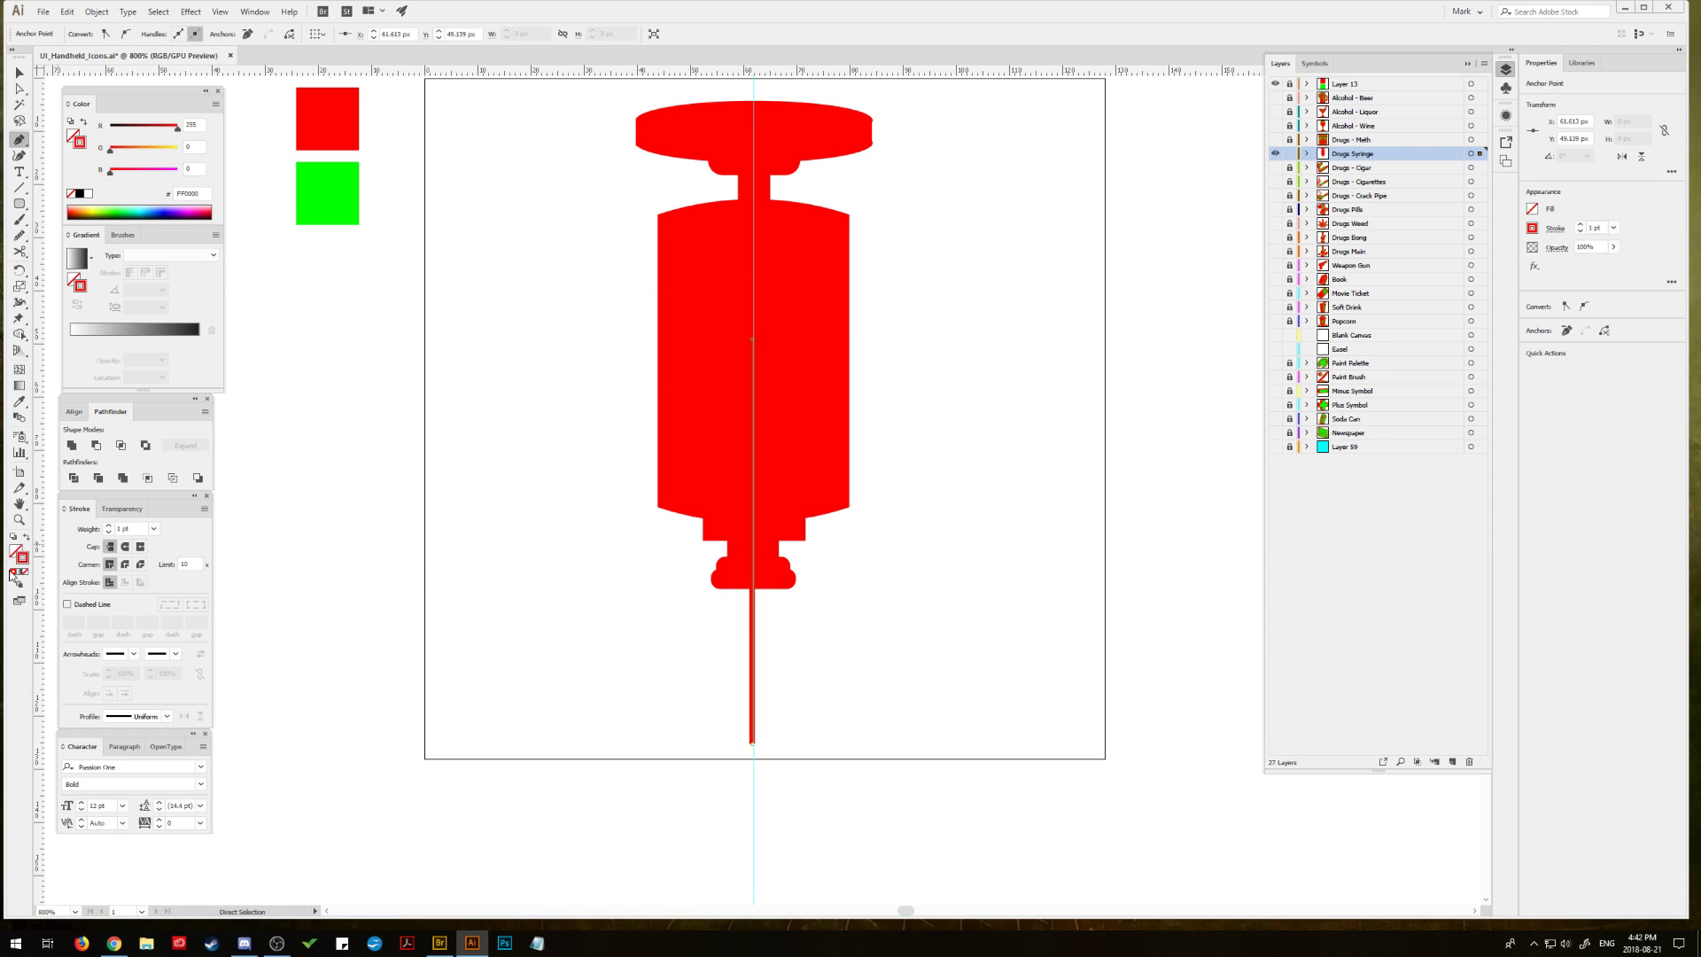
Step: Set the needle's stroke weight to 3 pt with round caps
{"action": "left_click", "coordinate": [107, 526]}
{"action": "left_click", "coordinate": [107, 526]}
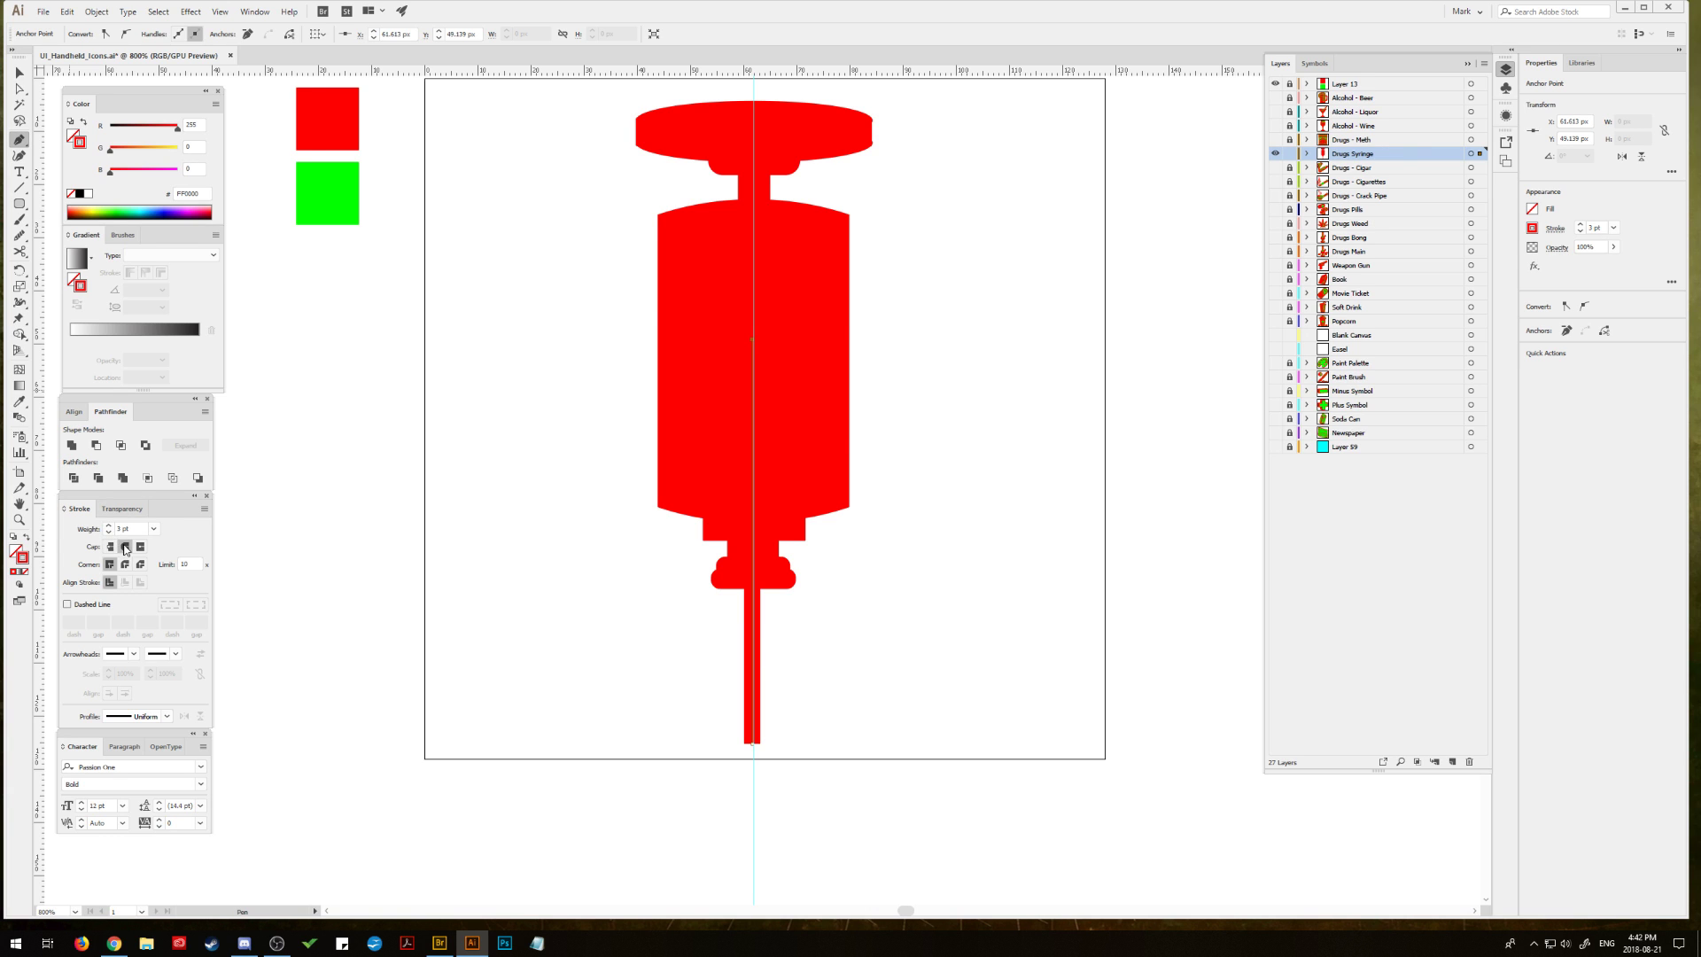
{"action": "left_click", "coordinate": [125, 547]}
{"action": "left_click", "coordinate": [20, 73]}
{"action": "left_click", "coordinate": [473, 336]}
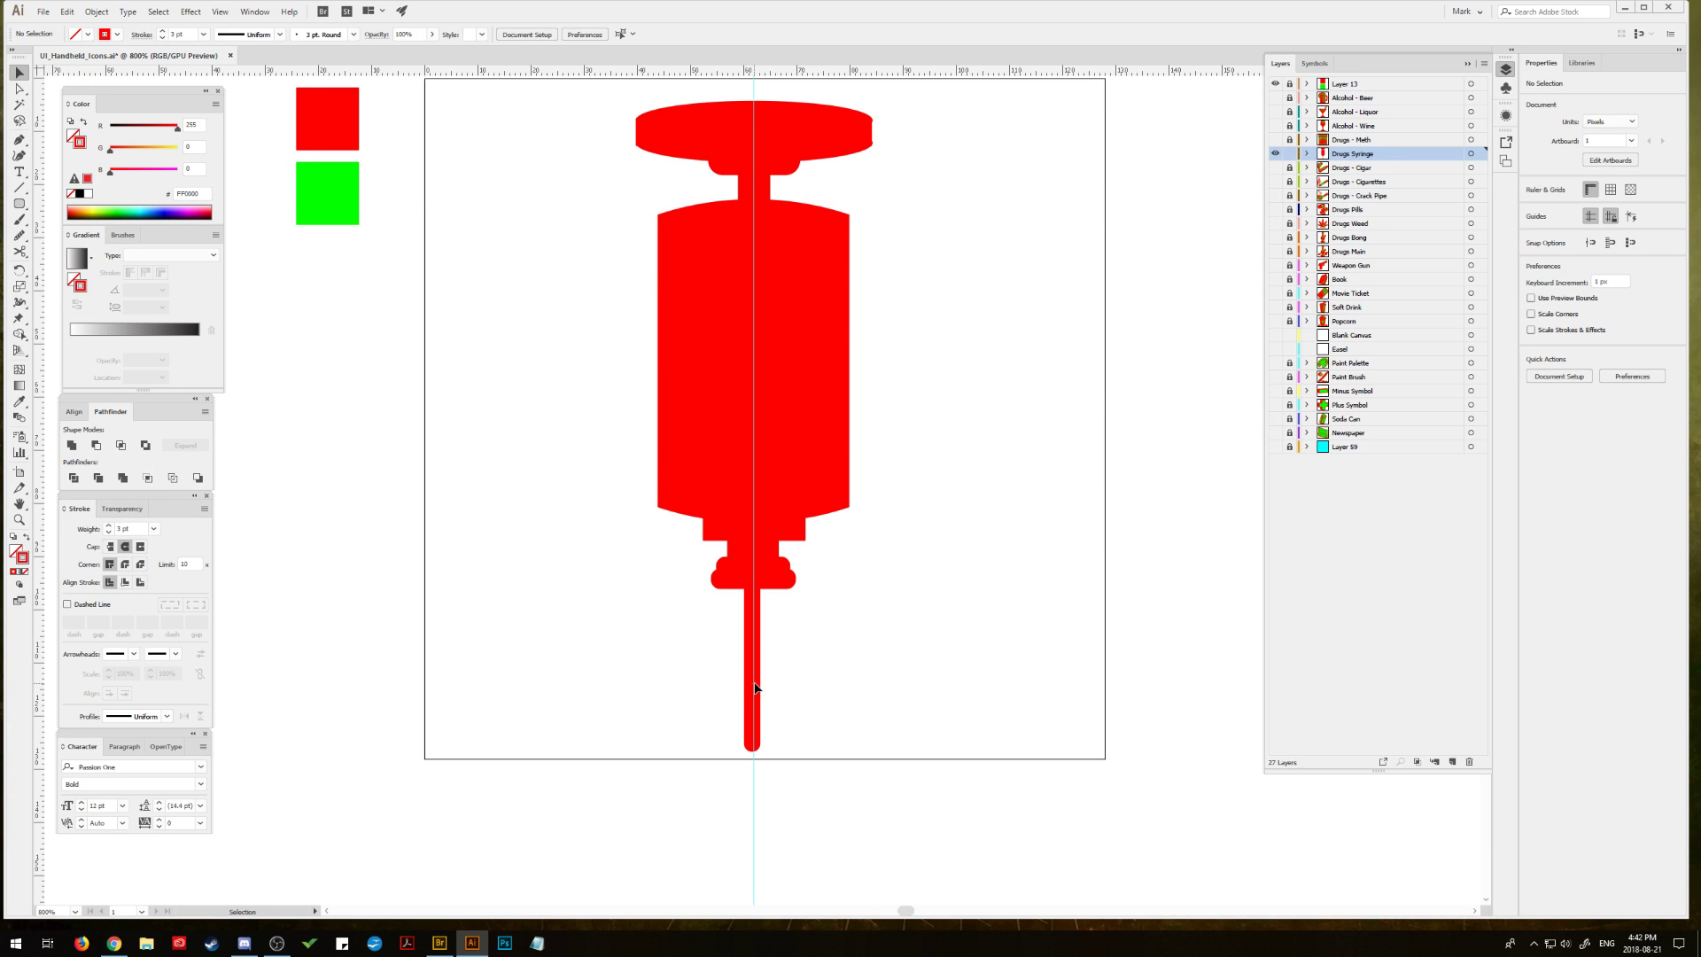
{"action": "left_click", "coordinate": [755, 687]}
{"action": "left_click_drag", "start_coordinate": [755, 688], "coordinate": [755, 686]}
{"action": "left_click", "coordinate": [860, 676]}
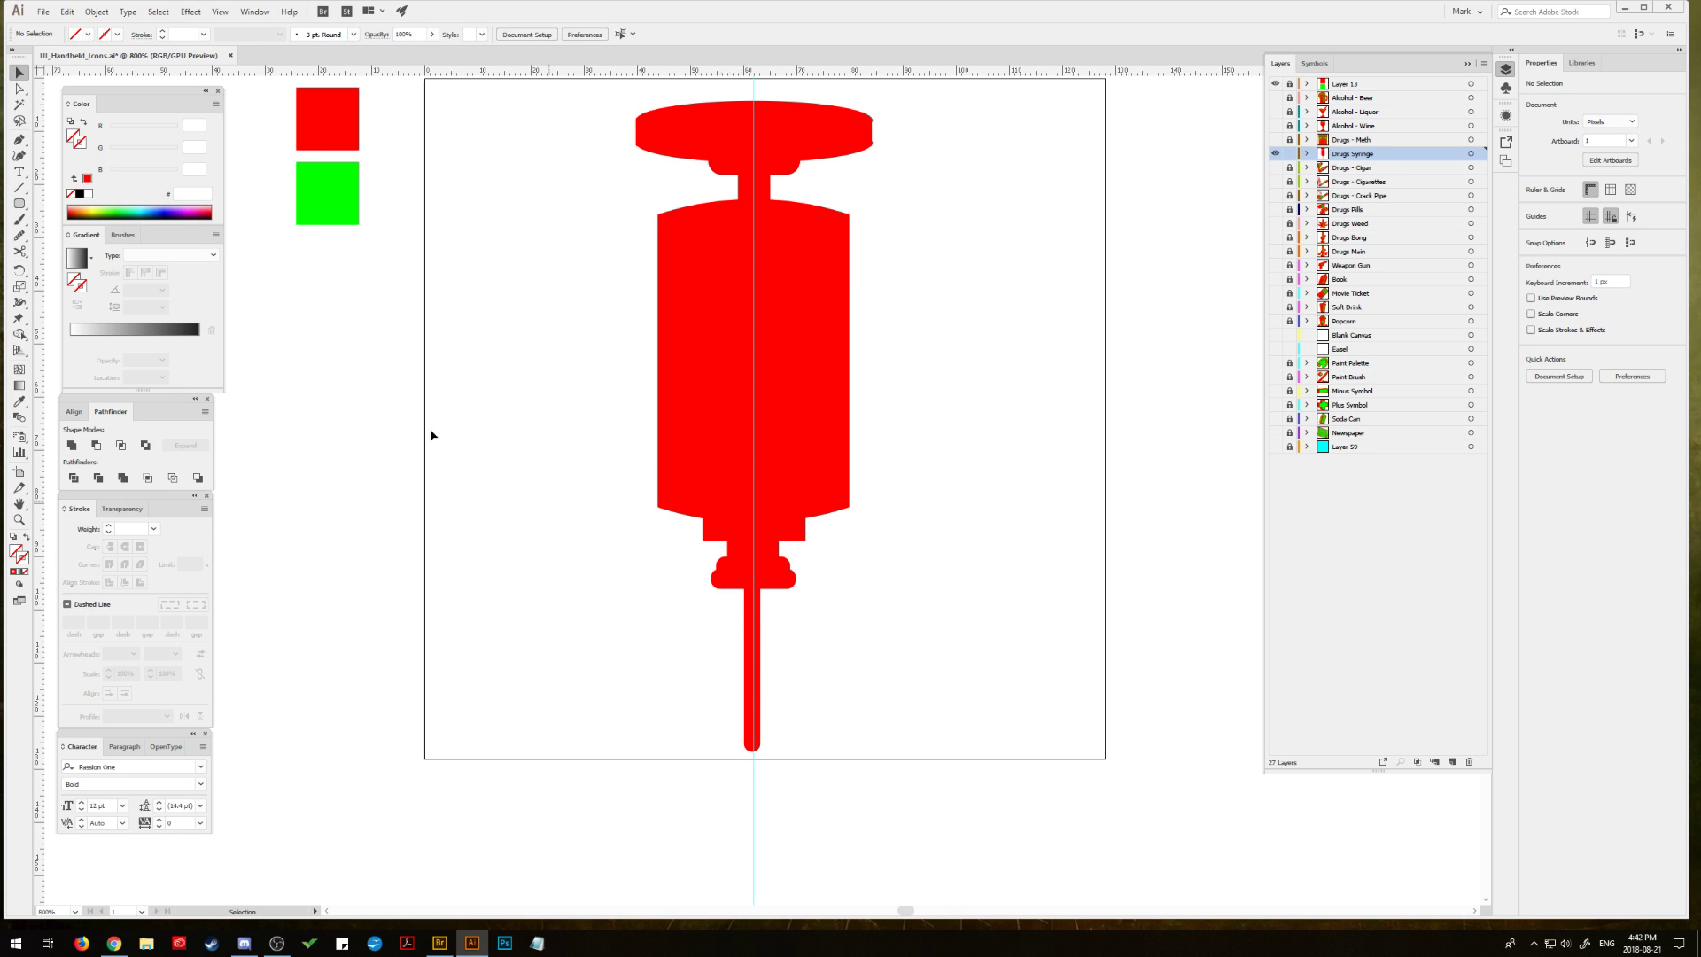
Step: Draw a rounded rectangle about 19 by 6 px over the stepped tip and fill it with the body's red
{"action": "left_click", "coordinate": [20, 206]}
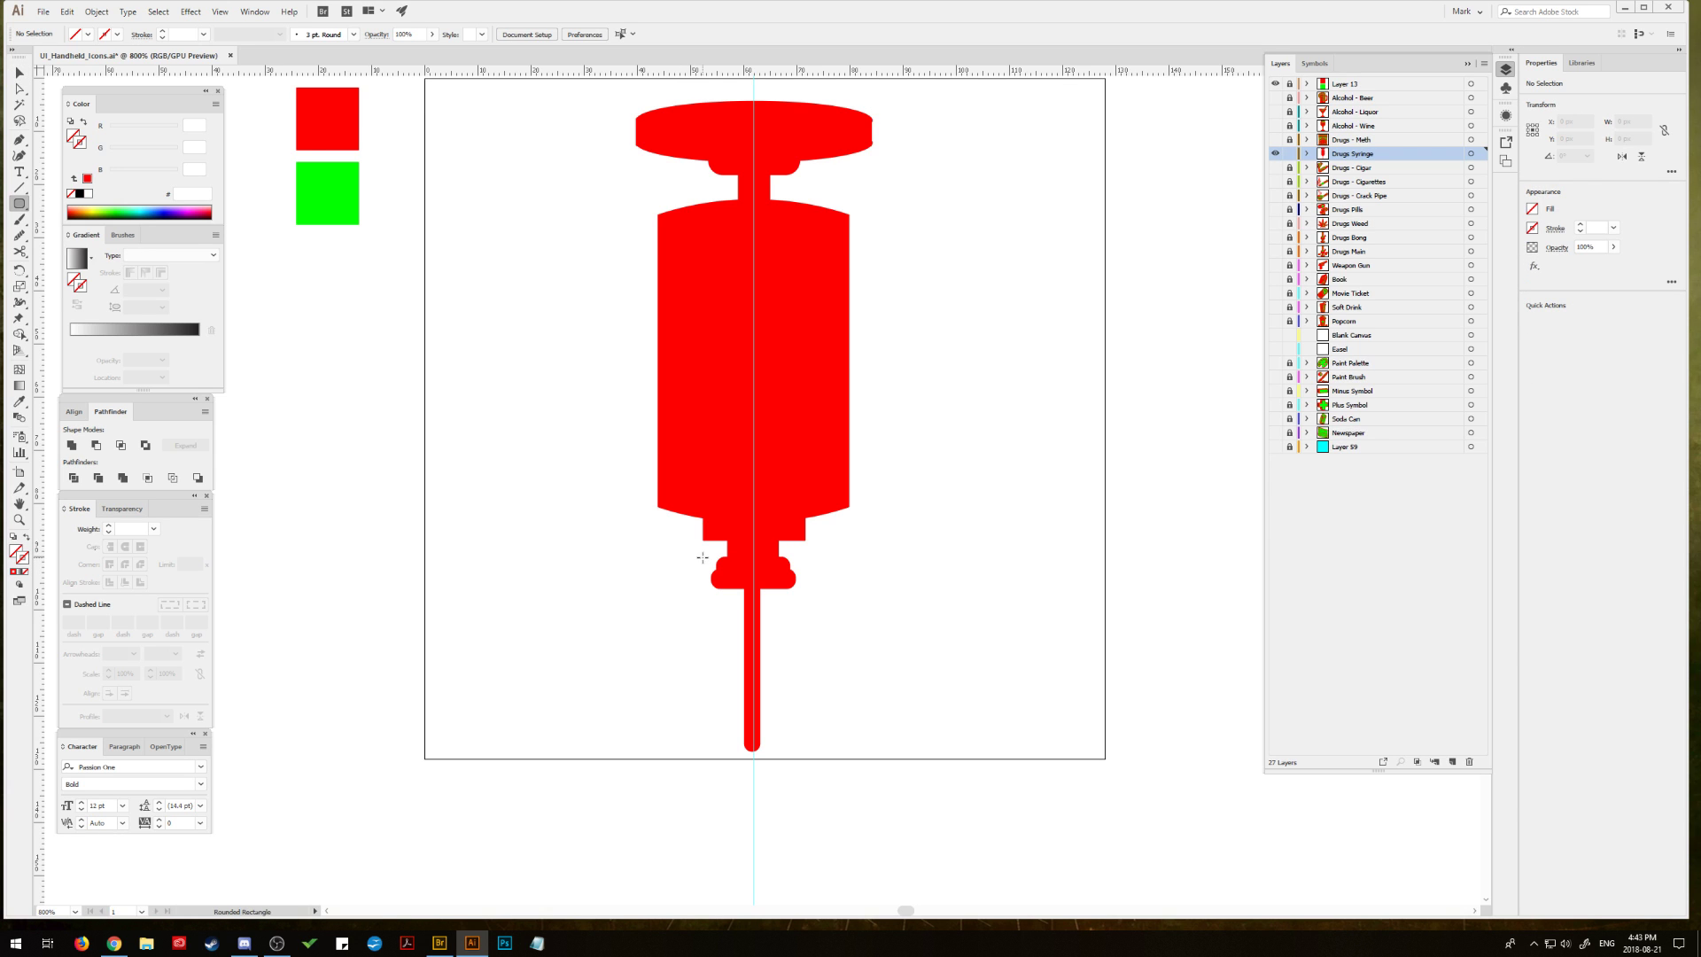
{"action": "mouse_move", "coordinate": [702, 557]}
{"action": "left_mouse_down"}
{"action": "mouse_move", "coordinate": [726, 587]}
{"action": "mouse_move", "coordinate": [805, 588]}
{"action": "left_mouse_up"}
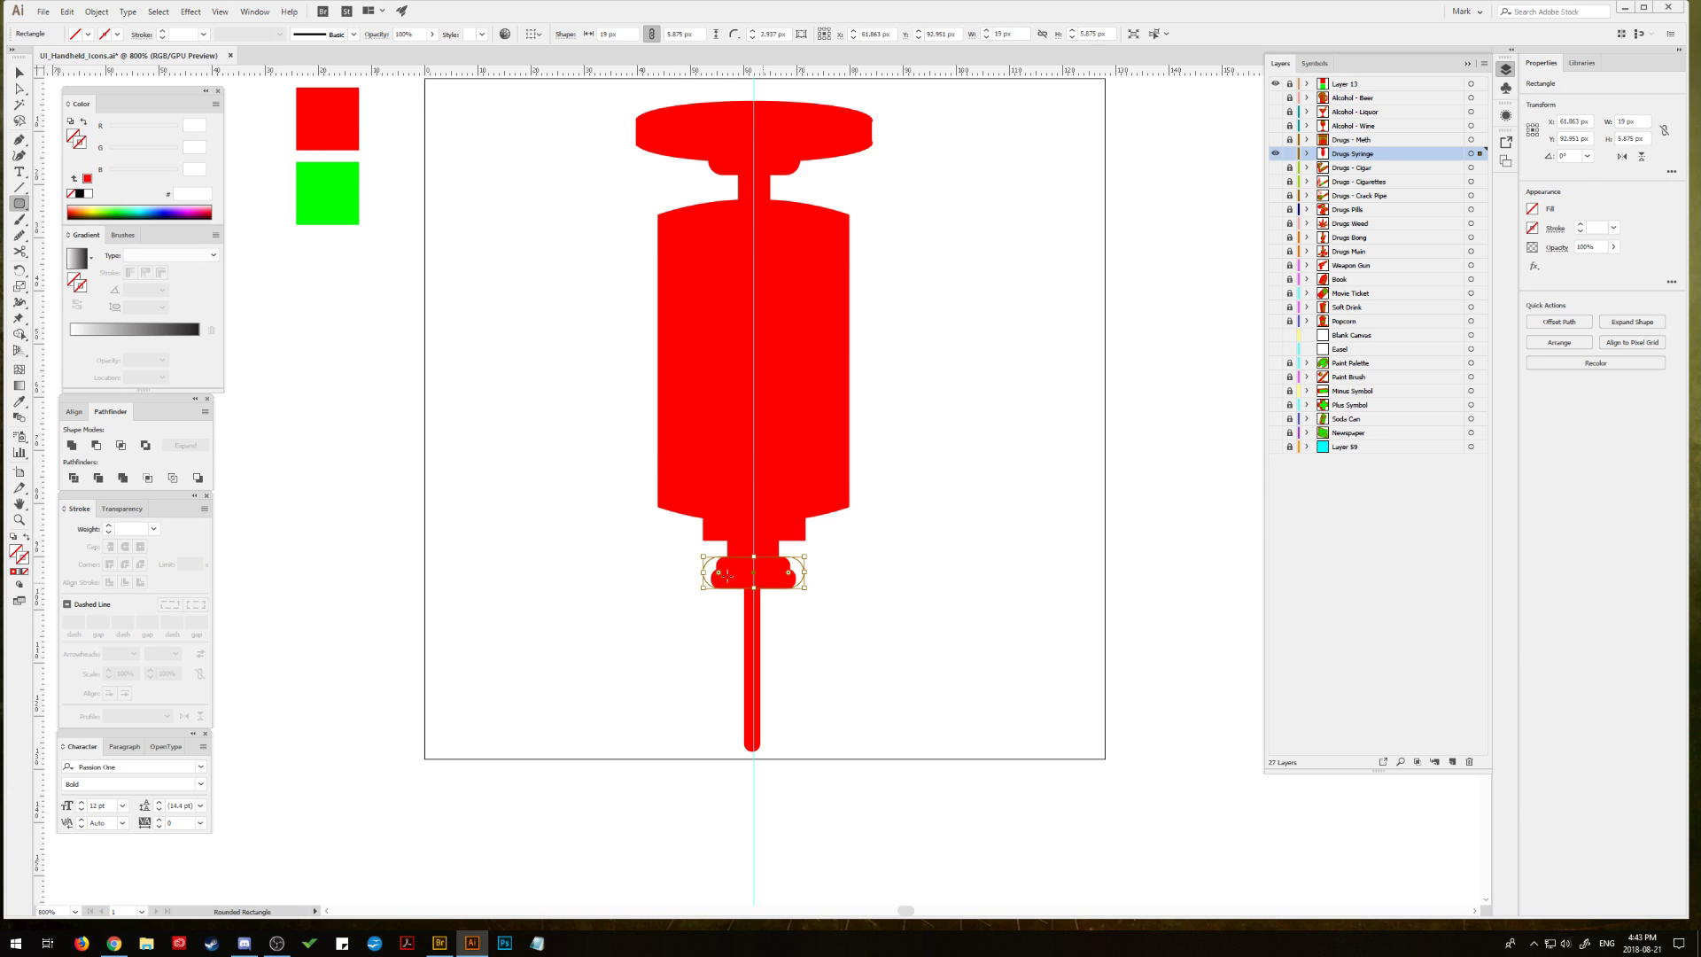
{"action": "left_click", "coordinate": [19, 402]}
{"action": "left_click", "coordinate": [677, 397]}
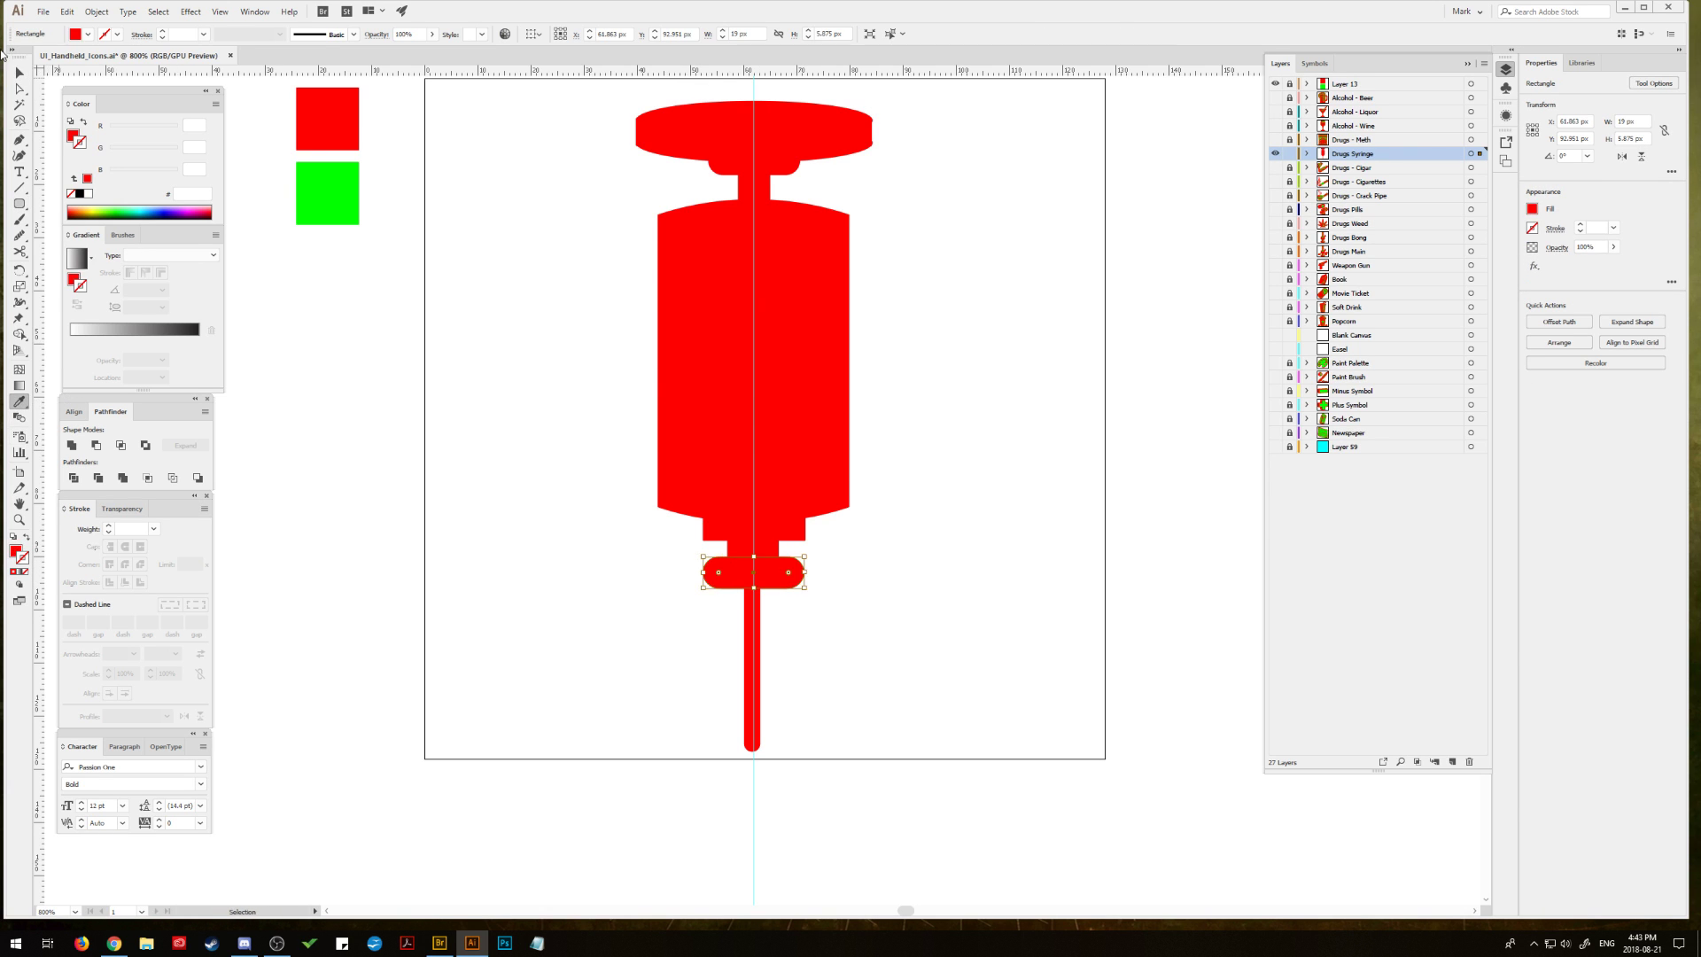
{"action": "left_click", "coordinate": [19, 72]}
{"action": "left_click", "coordinate": [532, 340]}
Step: Widen the rectangular collar directly below the syringe body slightly
{"action": "scroll", "coordinate": [658, 567], "scroll_direction": "up", "scroll_amount": 1}
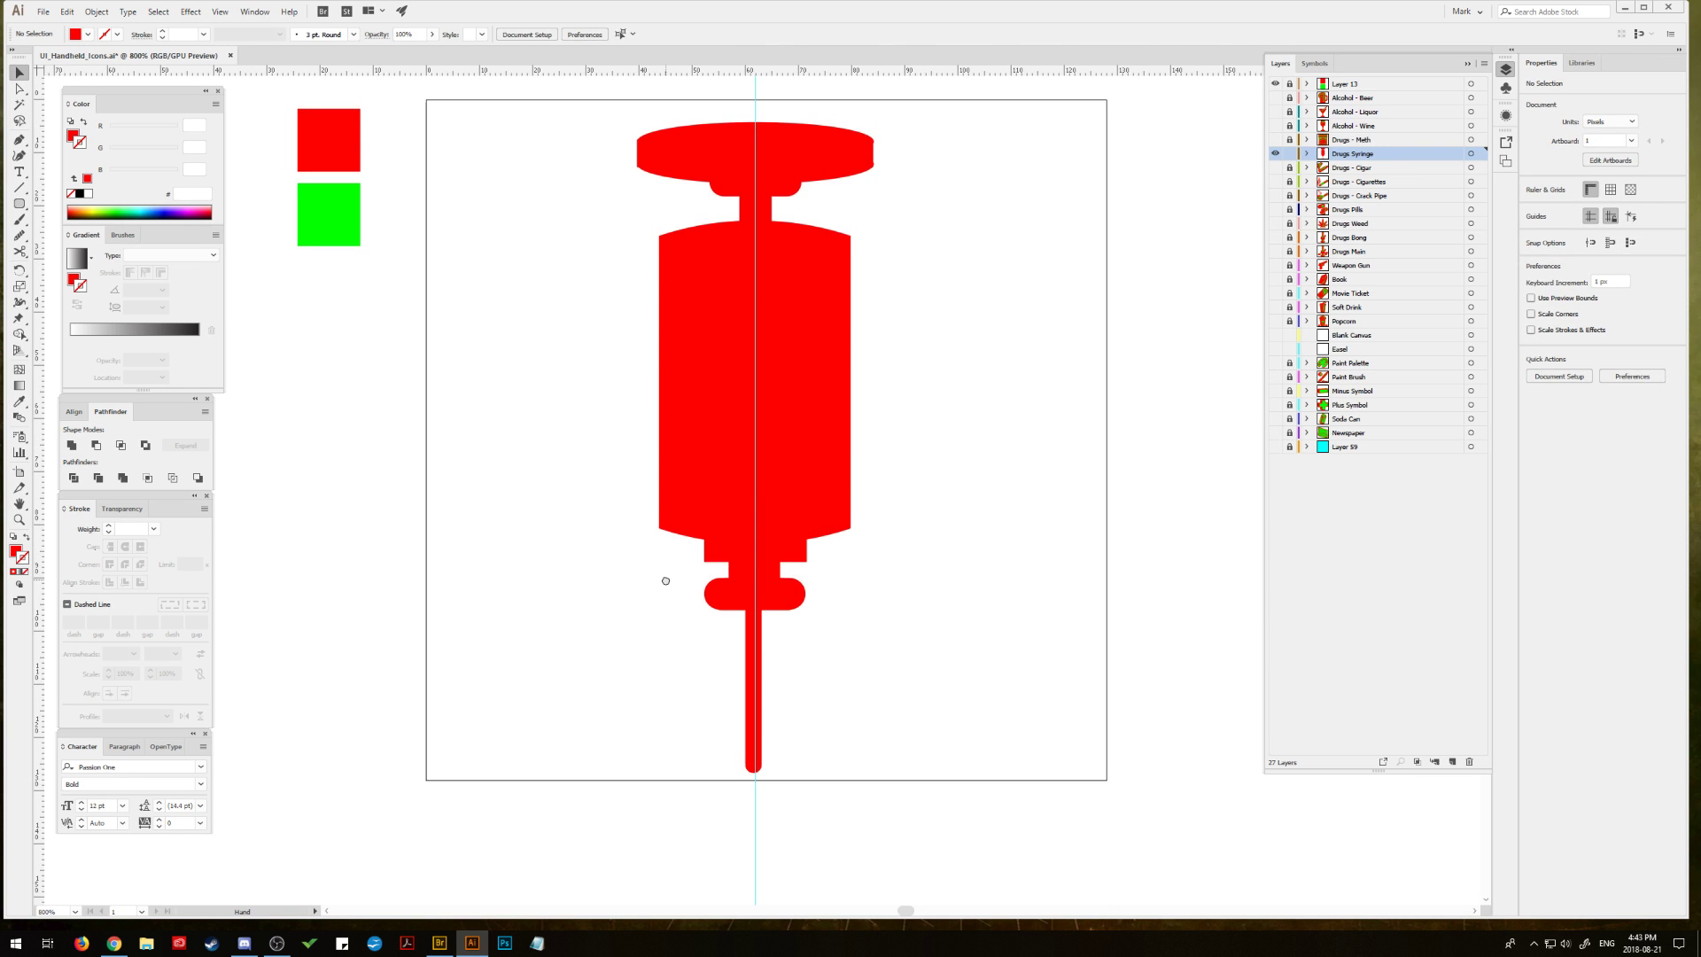
{"action": "left_click", "coordinate": [700, 544]}
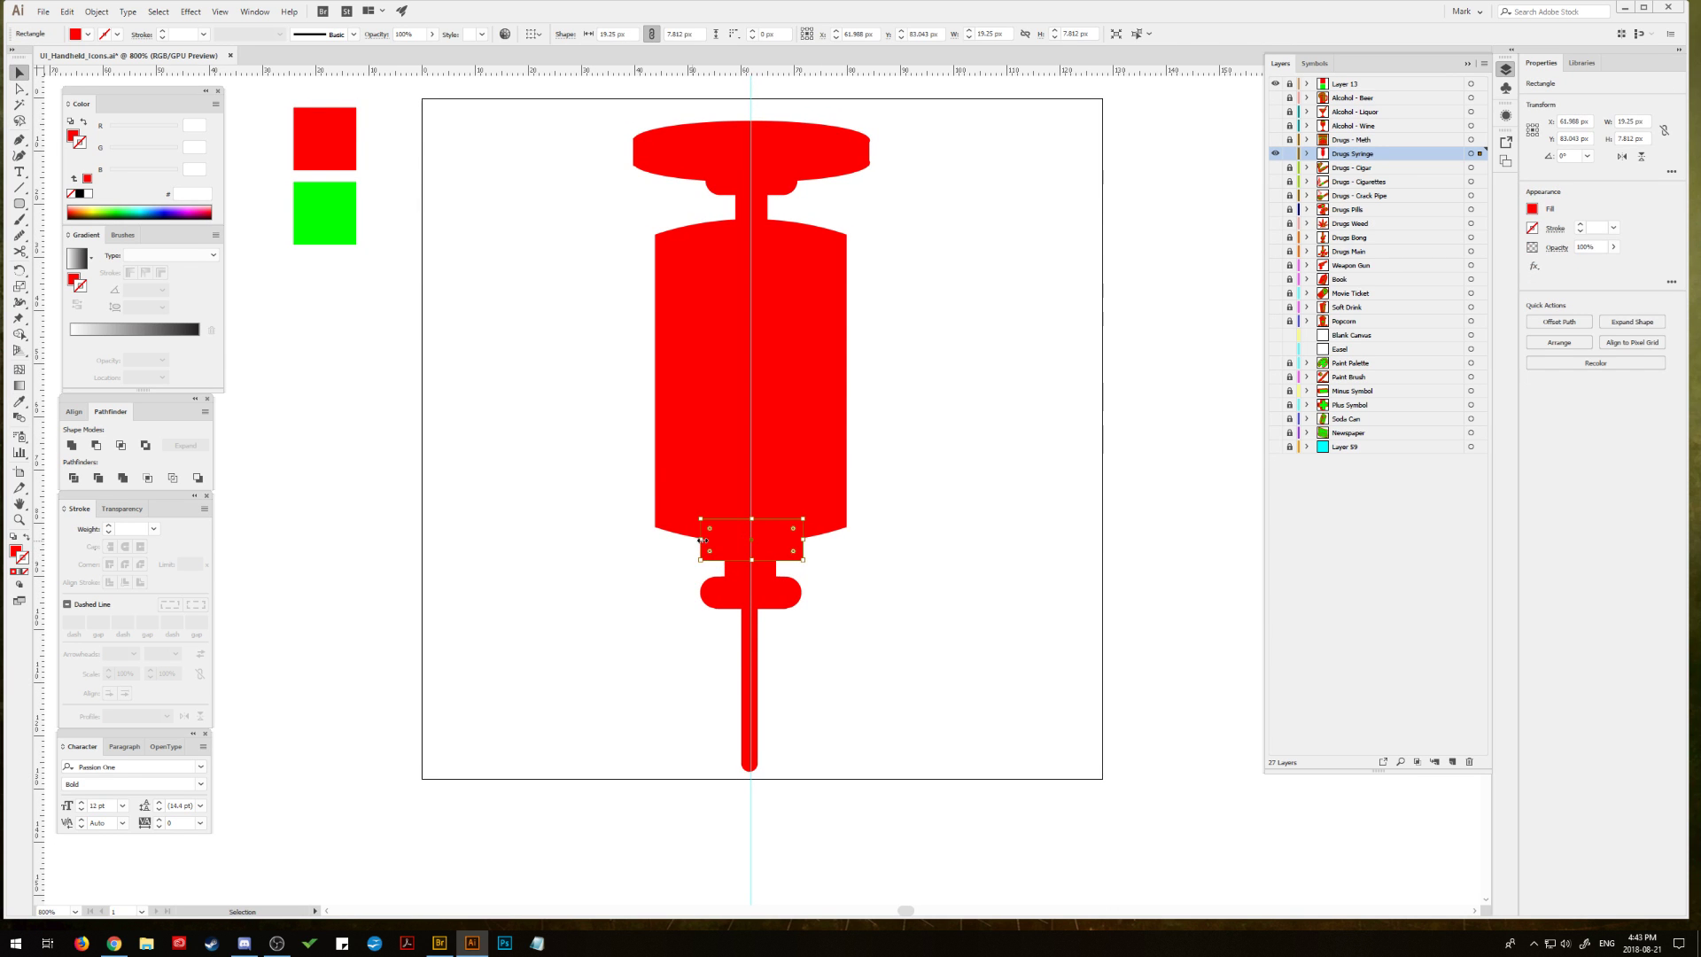
{"action": "left_click_drag", "start_coordinate": [700, 539], "coordinate": [691, 540]}
{"action": "left_click", "coordinate": [832, 554]}
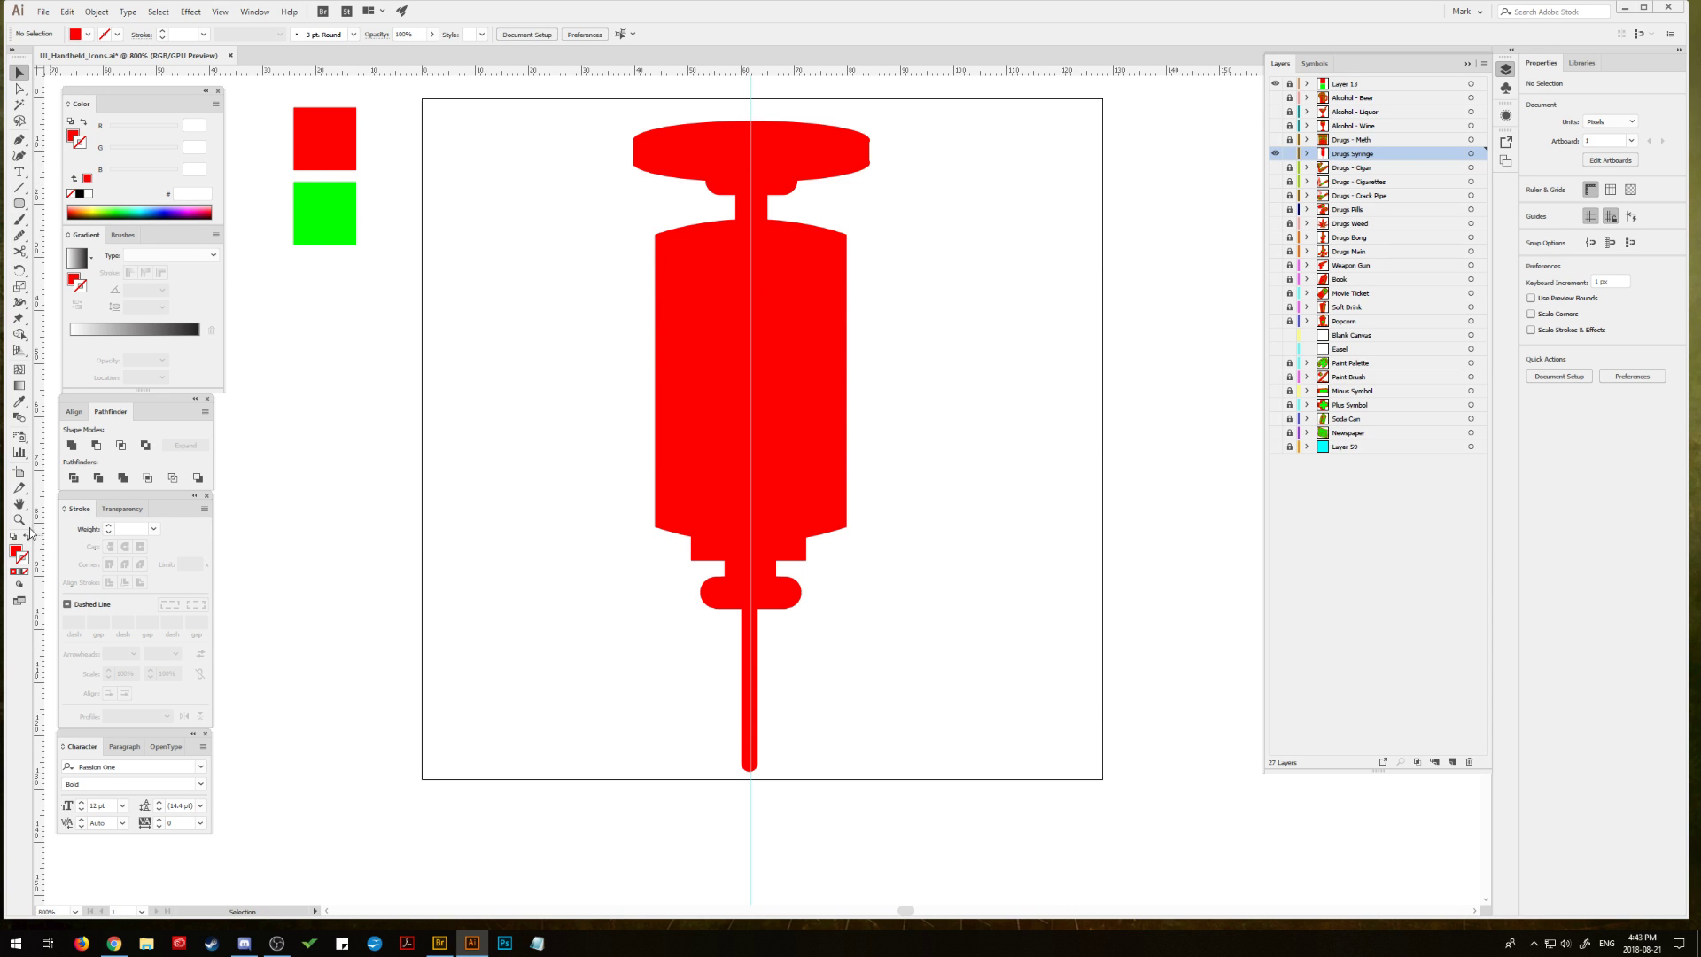
Step: Delete the surplus anchor points at the upper and lower corners of the plunger cap's left end
{"action": "key", "text": "z"}
{"action": "left_click", "coordinate": [766, 482]}
{"action": "scroll", "coordinate": [762, 508], "scroll_direction": "up", "scroll_amount": 3}
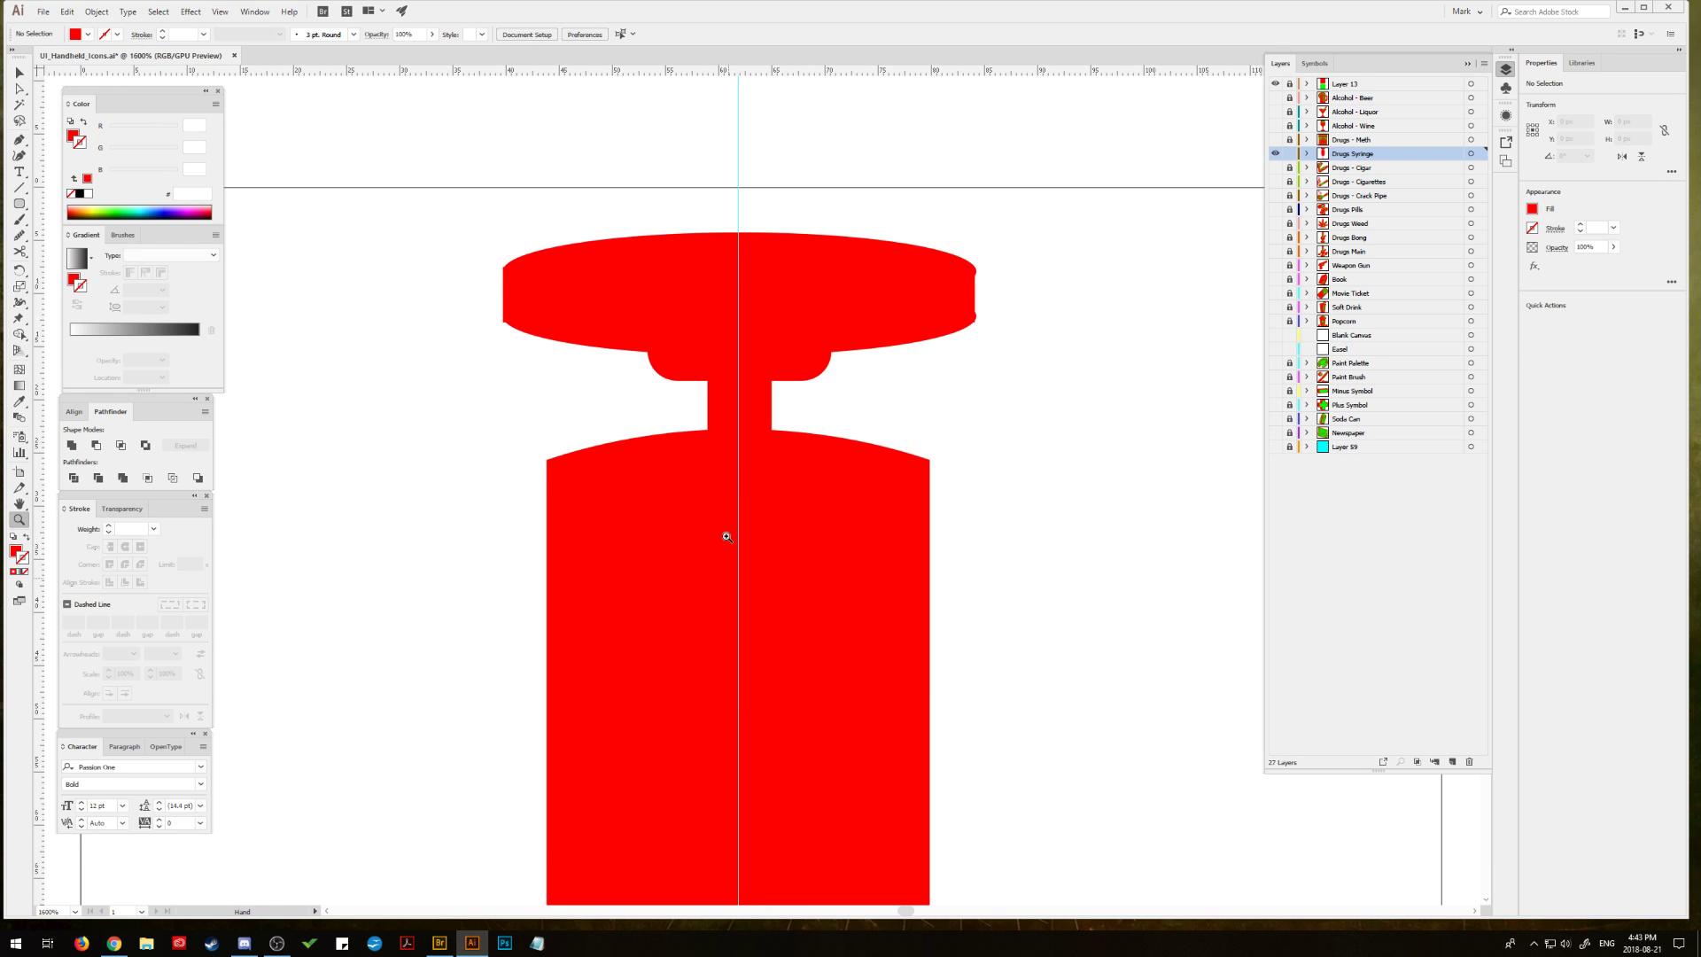
{"action": "left_click", "coordinate": [19, 73]}
{"action": "left_click", "coordinate": [526, 328]}
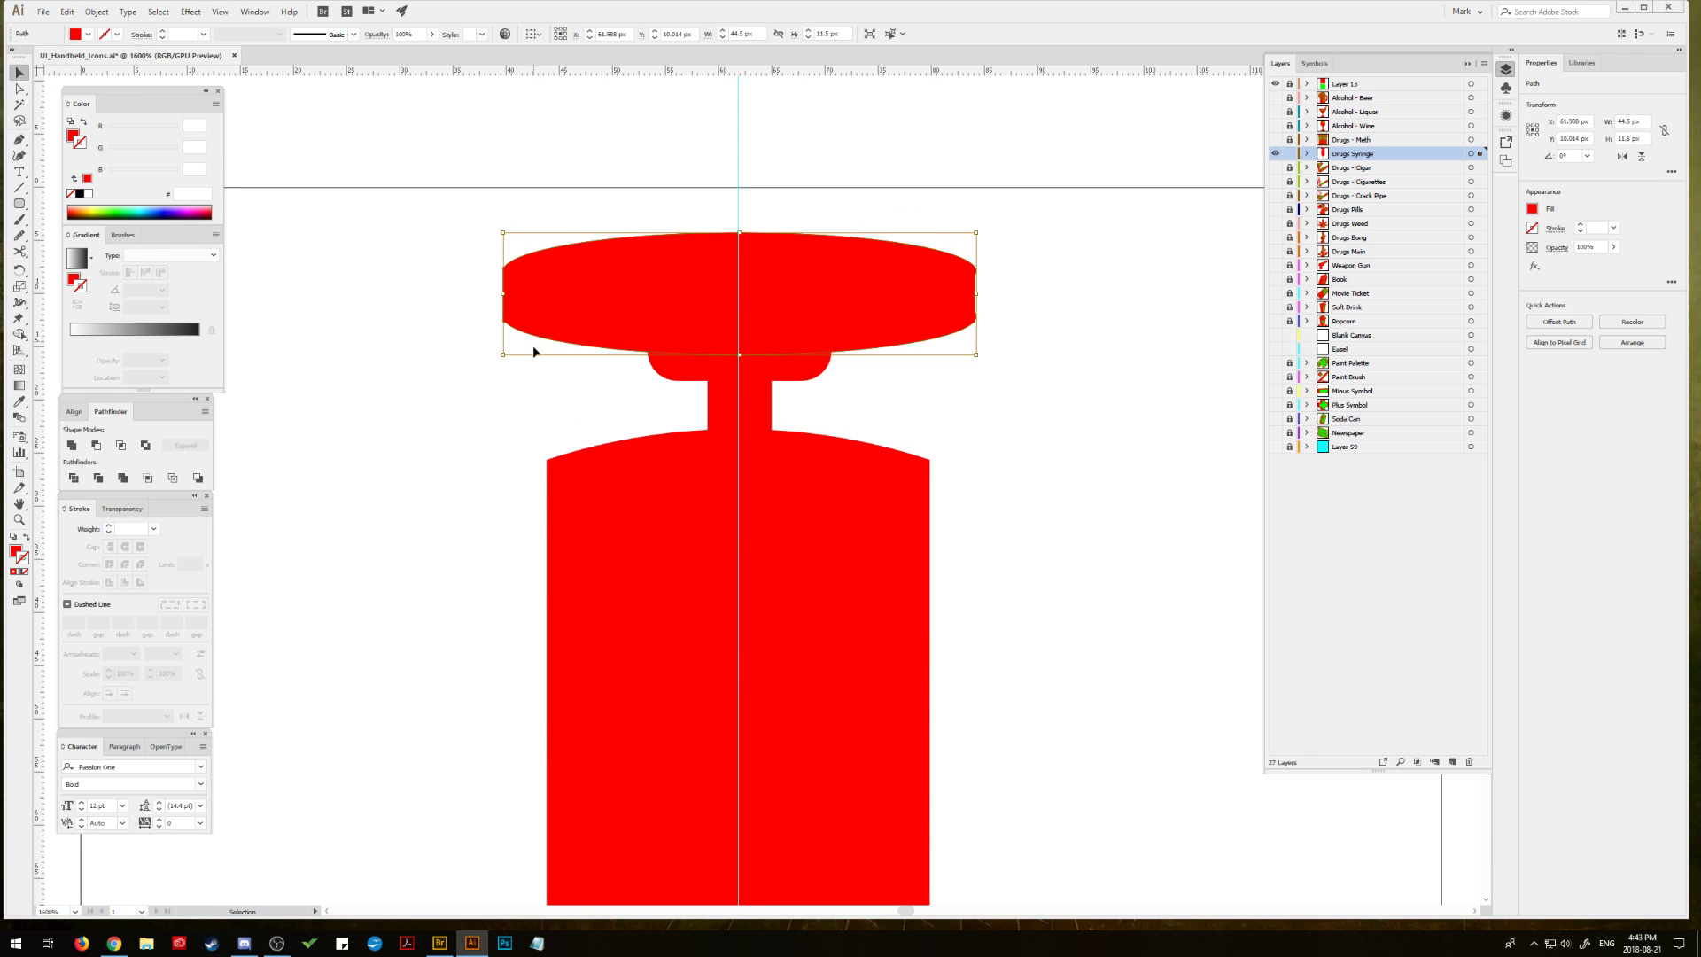
{"action": "key", "text": "z"}
{"action": "left_click", "coordinate": [492, 455]}
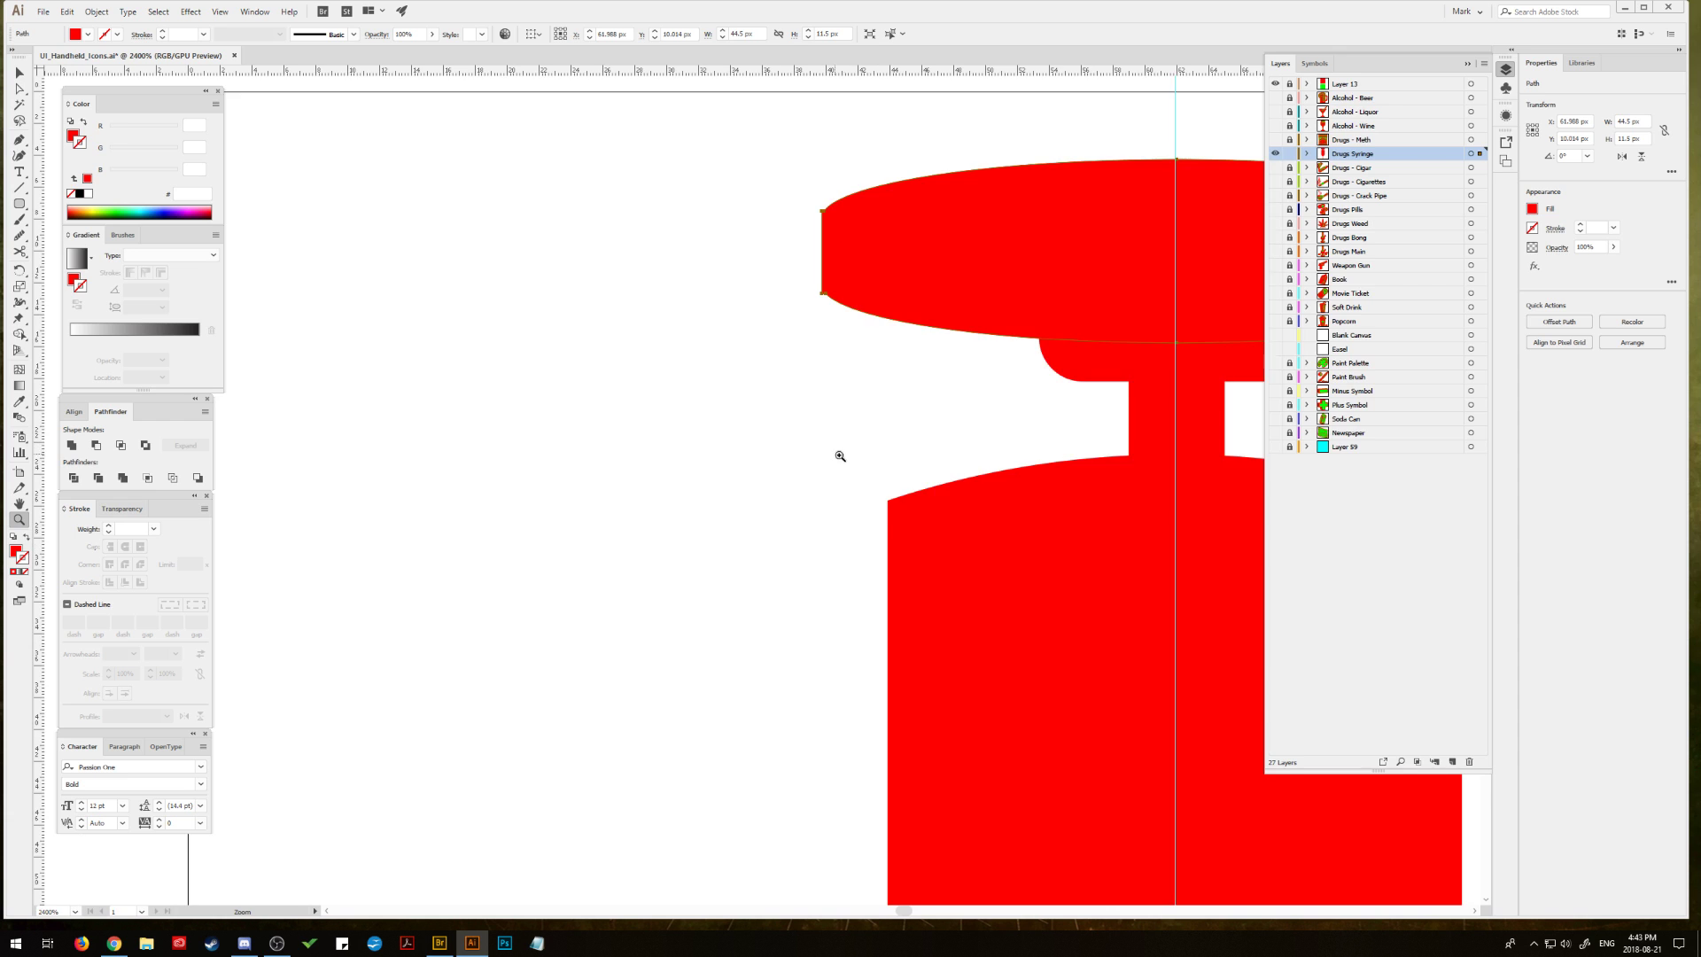
{"action": "left_click_drag", "start_coordinate": [835, 486], "coordinate": [407, 517]}
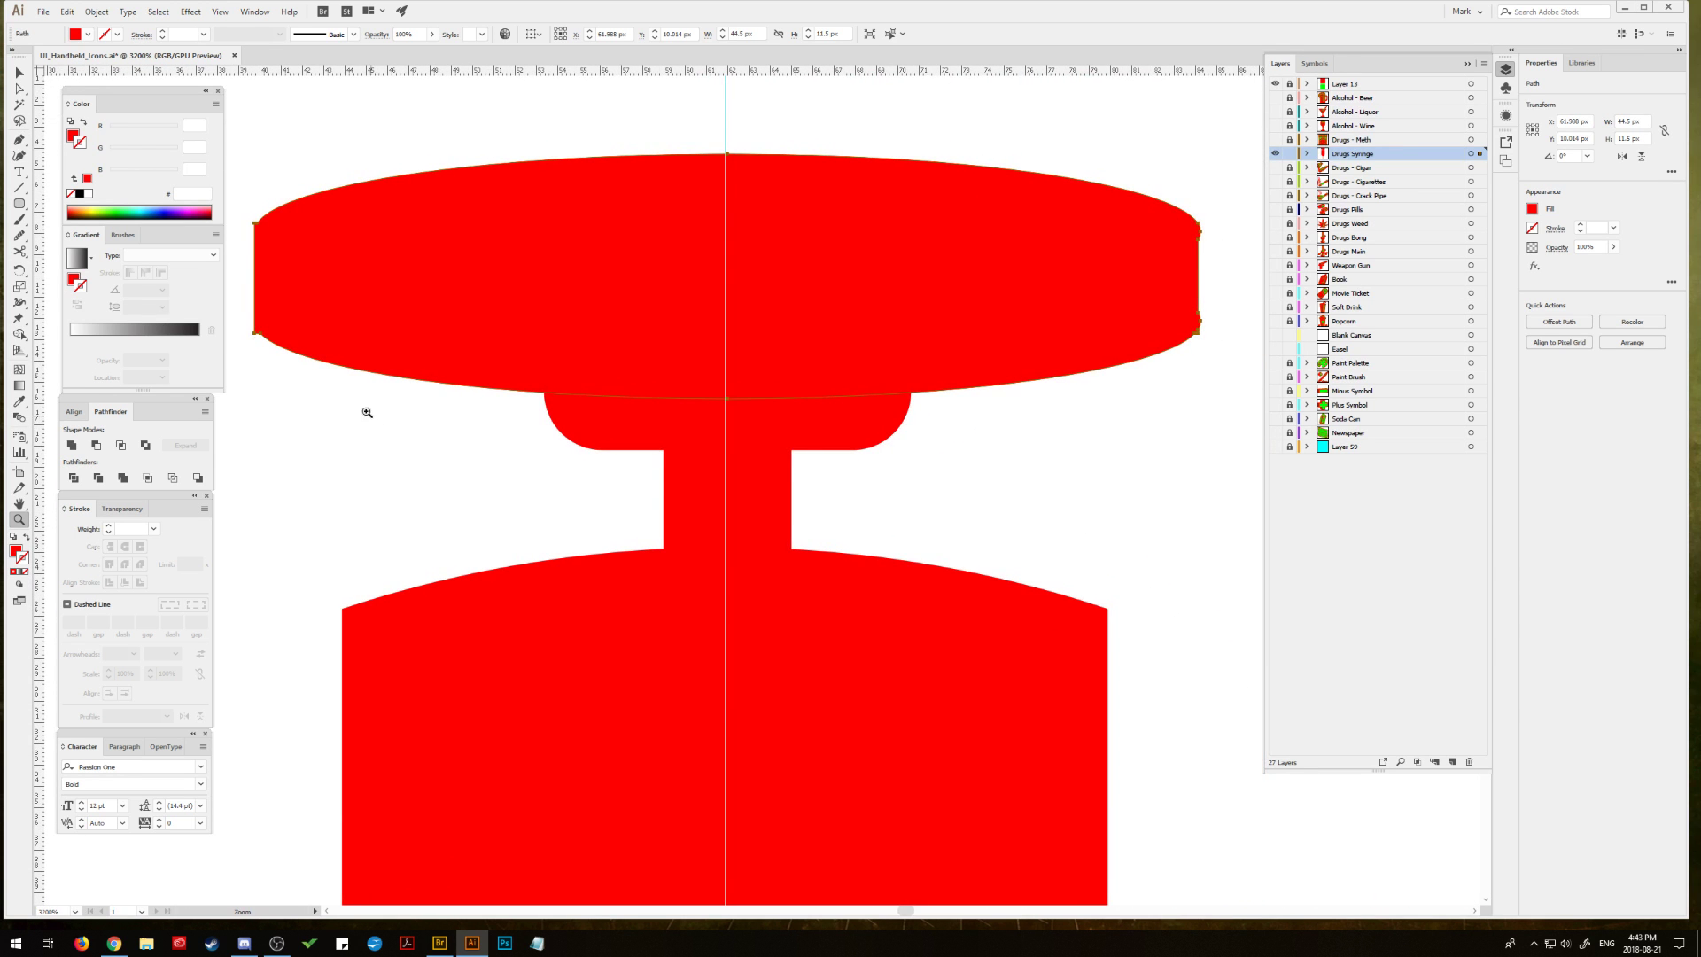
{"action": "left_click_drag", "start_coordinate": [19, 145], "coordinate": [70, 170]}
{"action": "left_click", "coordinate": [255, 229]}
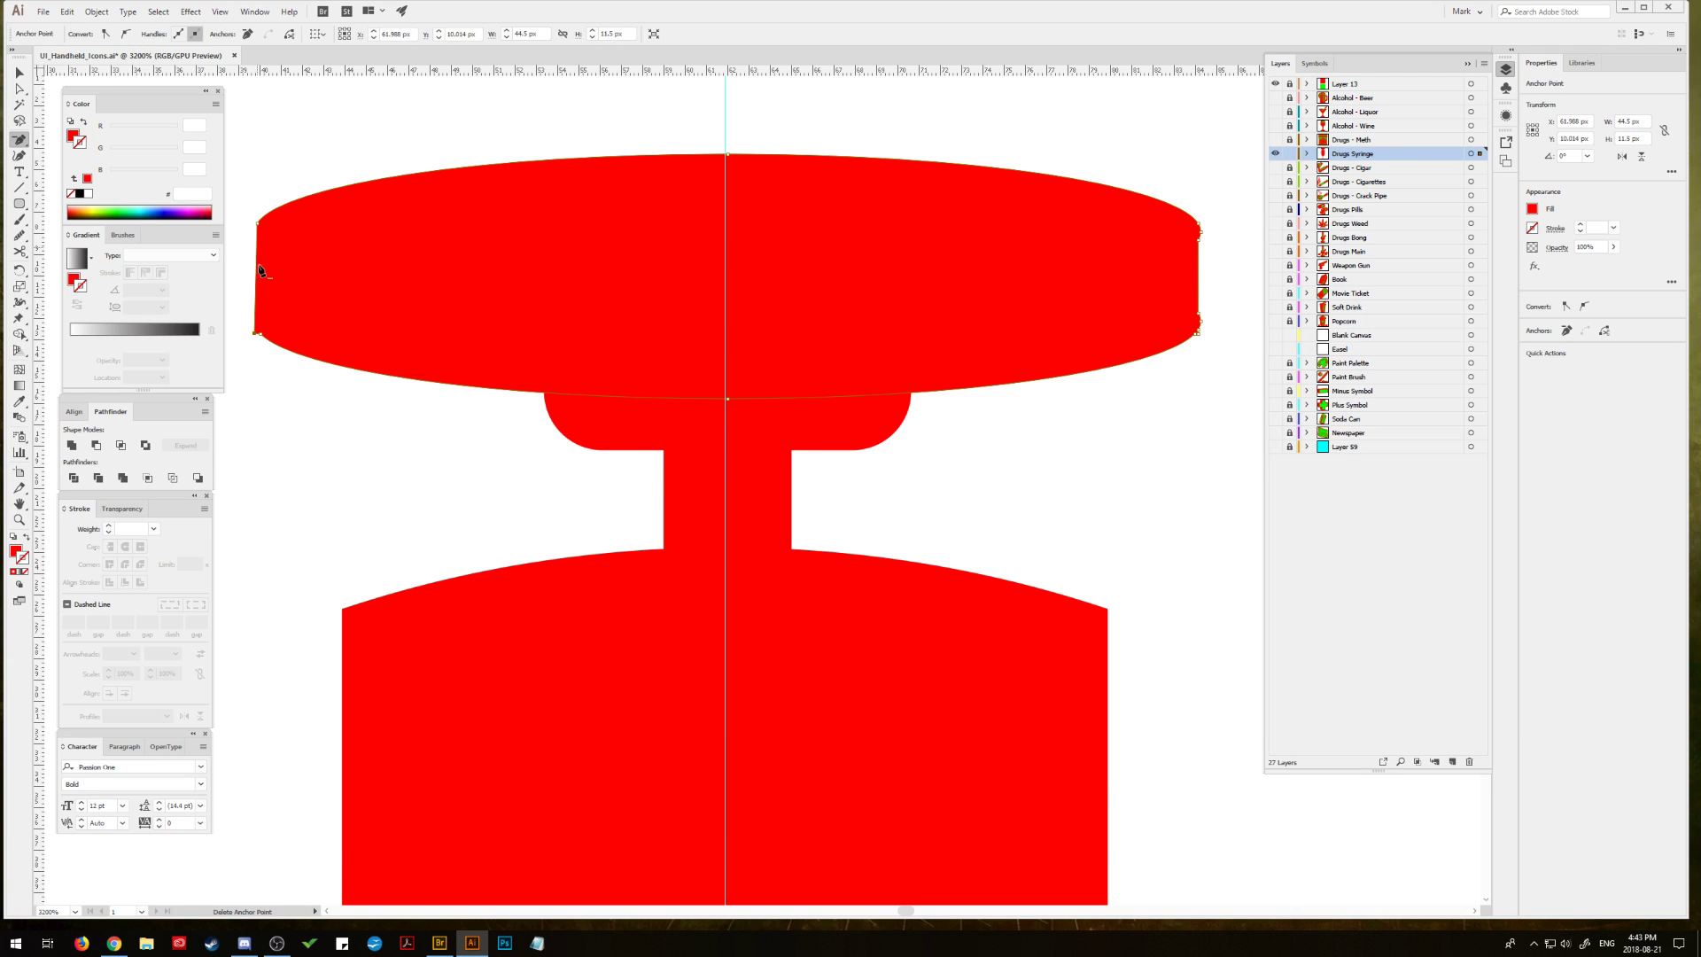
{"action": "left_click", "coordinate": [257, 336]}
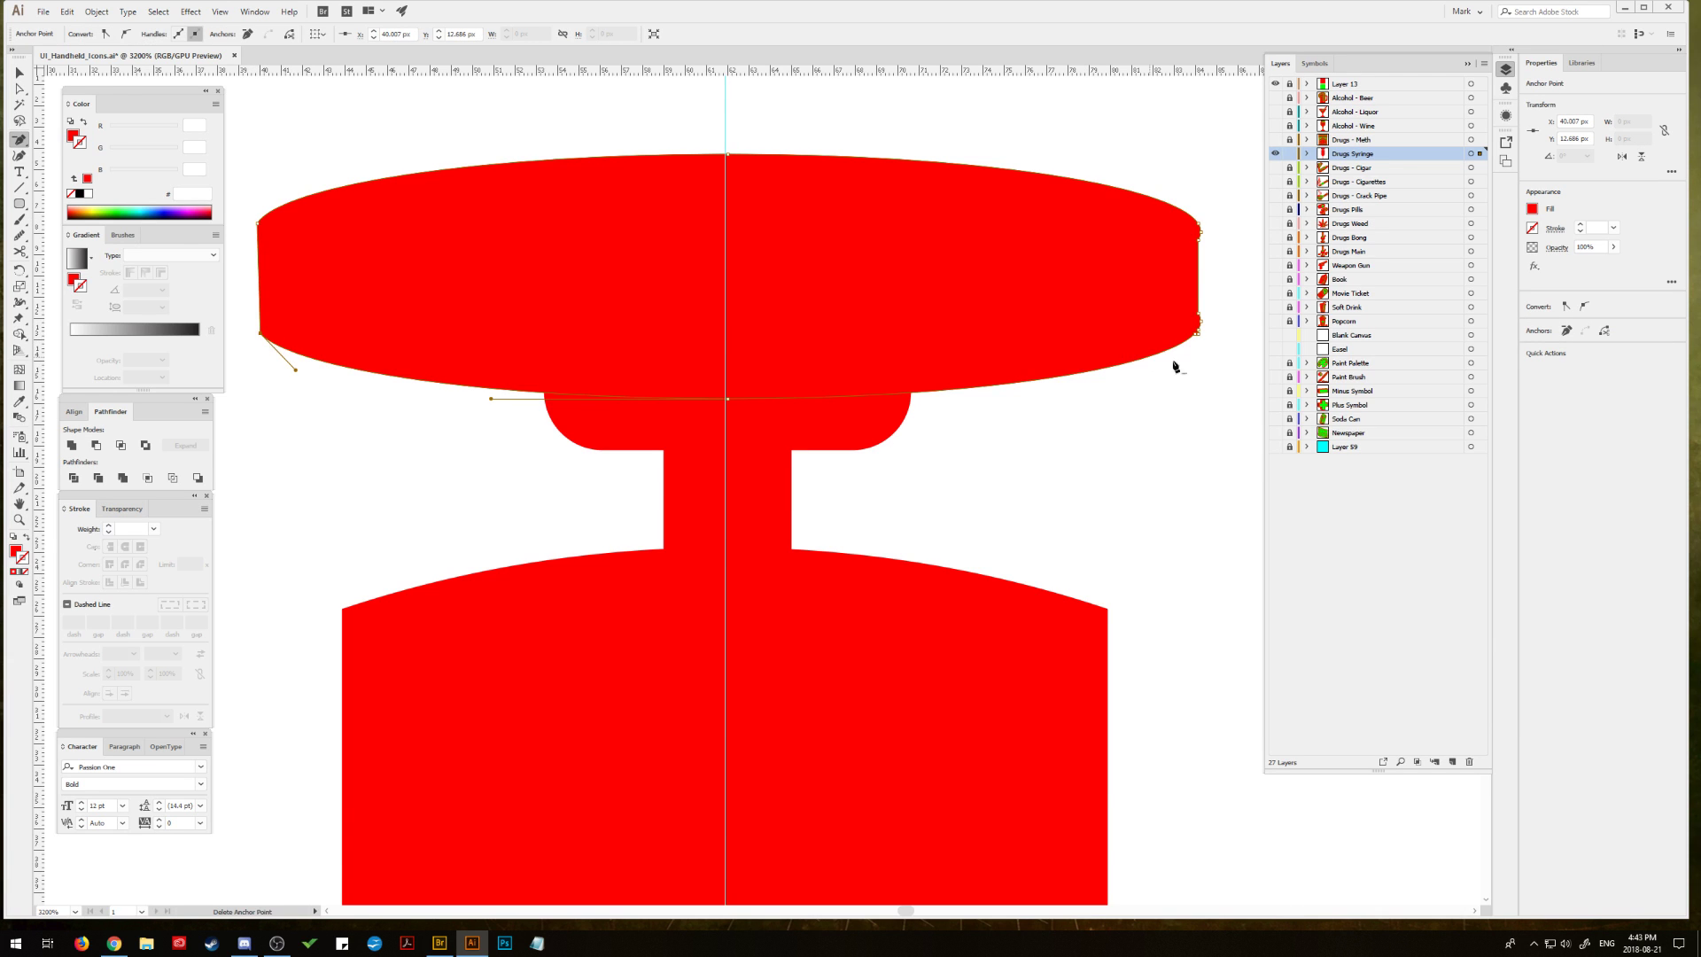
Step: Delete the surplus anchor points along the right end of the red plunger top
{"action": "left_click", "coordinate": [1199, 331]}
{"action": "left_click", "coordinate": [1200, 328]}
{"action": "left_click", "coordinate": [1202, 251]}
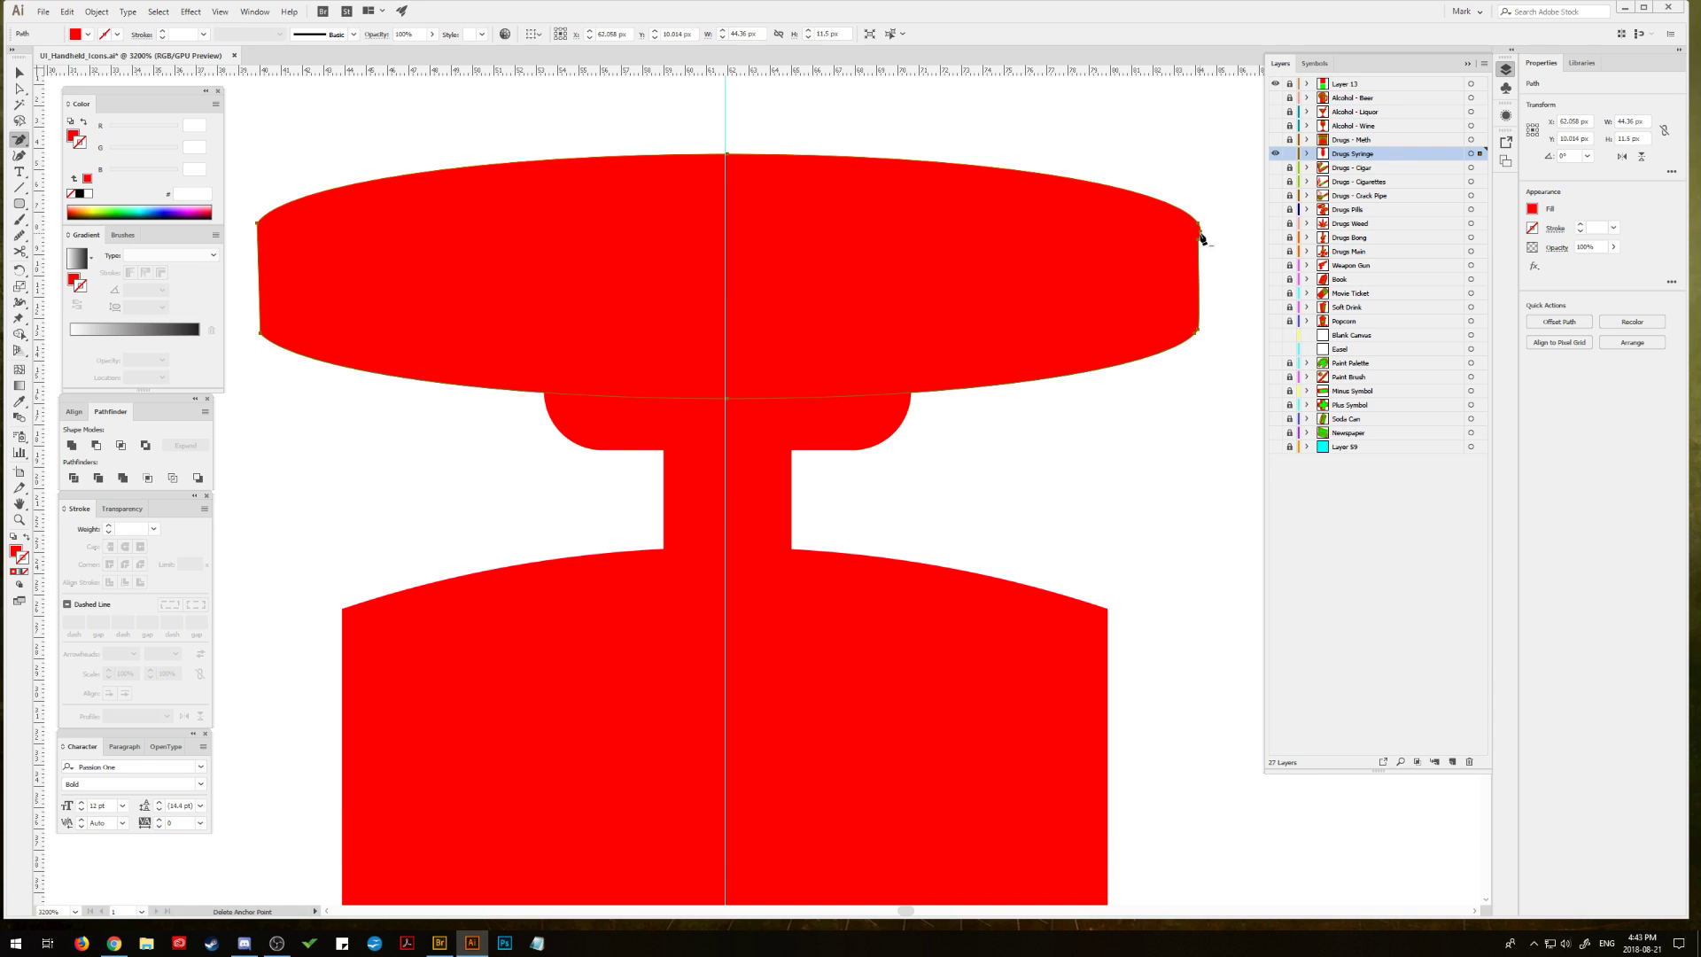
{"action": "left_click", "coordinate": [1200, 236]}
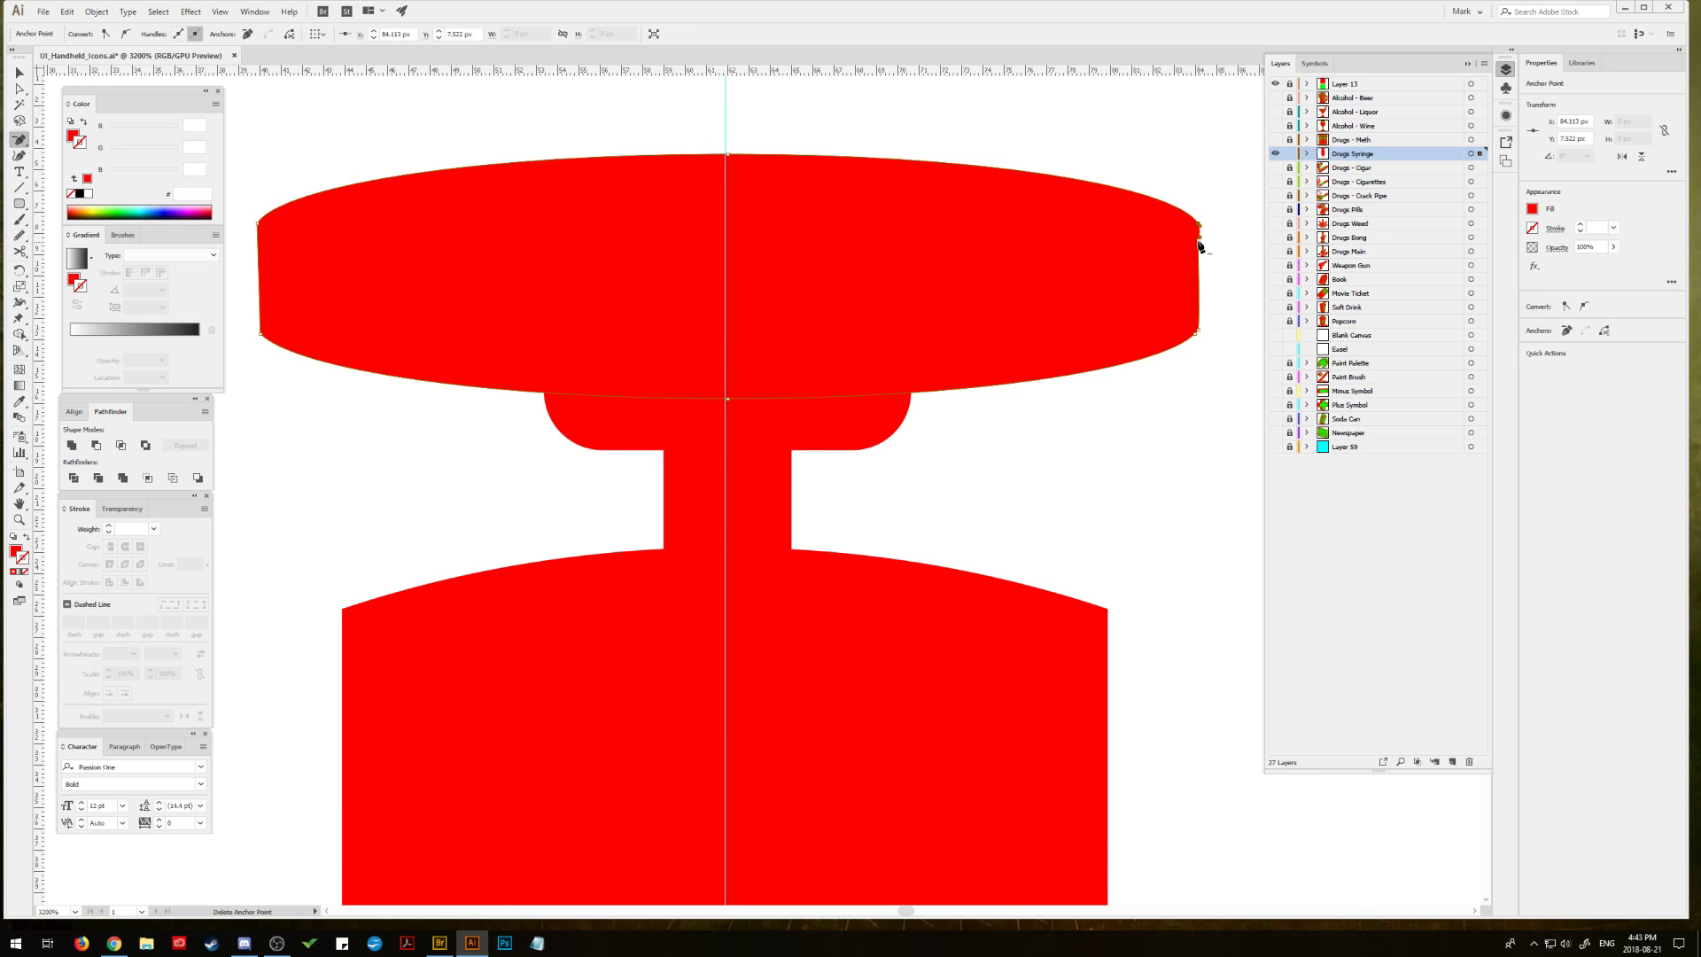
Step: Reshape the right end of the plunger top by moving its upper and lower edge anchor points slightly outward
{"action": "left_click", "coordinate": [22, 90]}
{"action": "left_click", "coordinate": [1177, 269]}
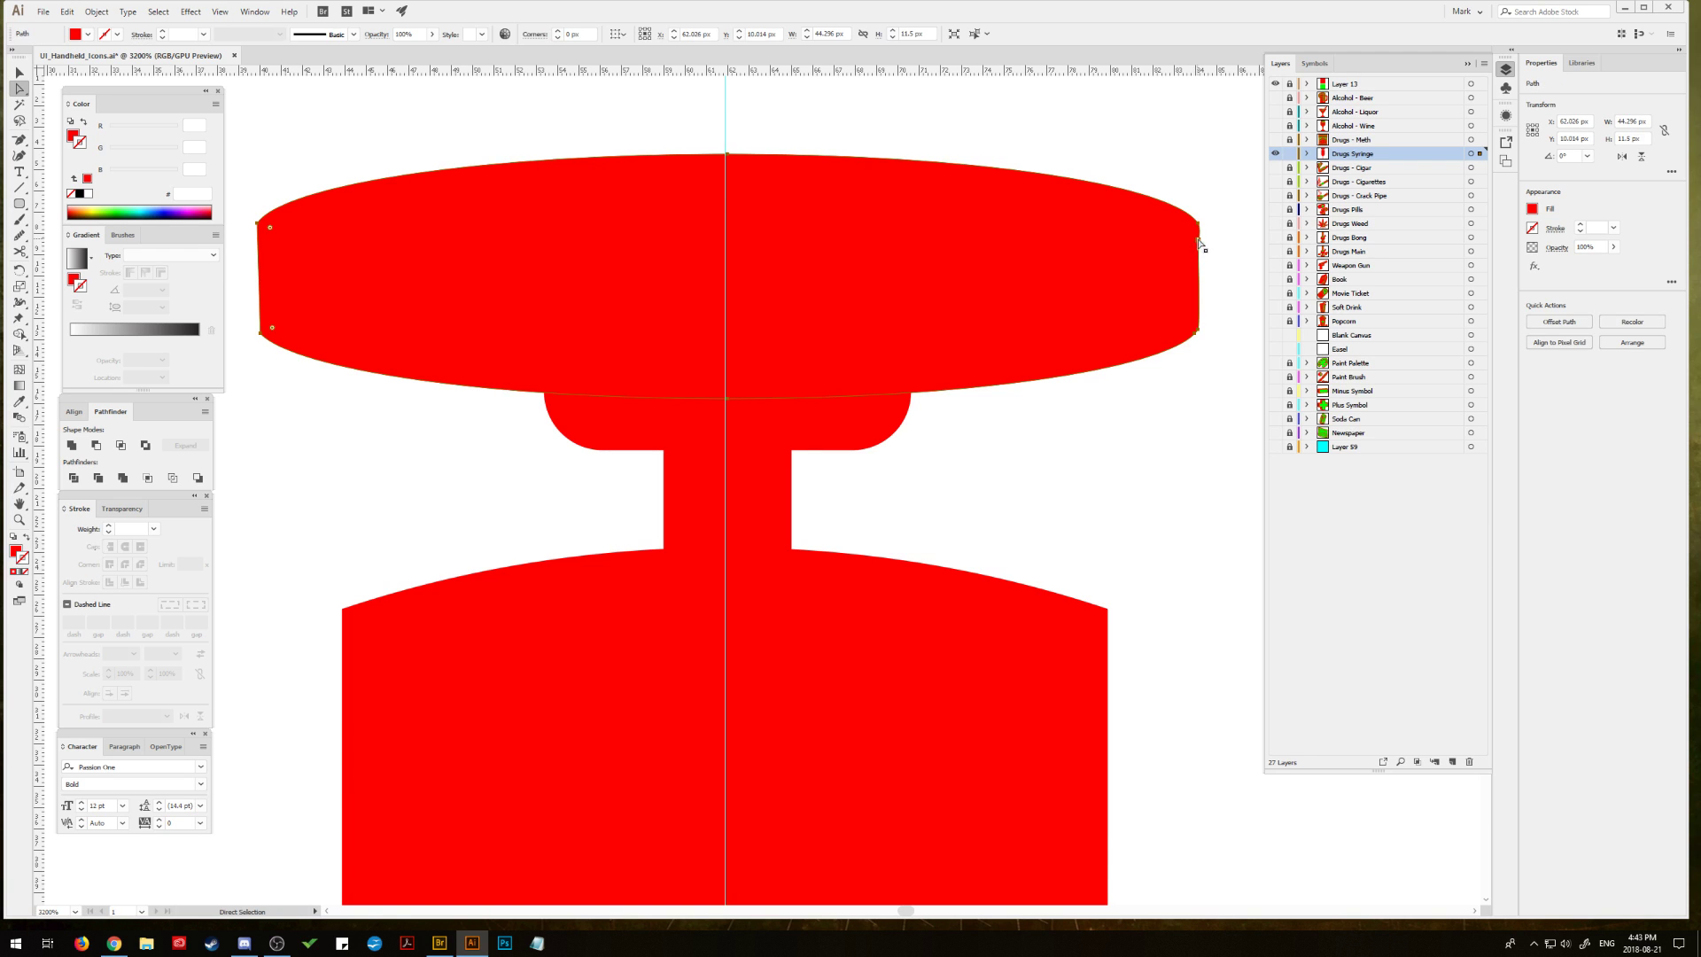
{"action": "left_click", "coordinate": [1201, 241]}
{"action": "left_click_drag", "start_coordinate": [1201, 243], "coordinate": [1204, 262]}
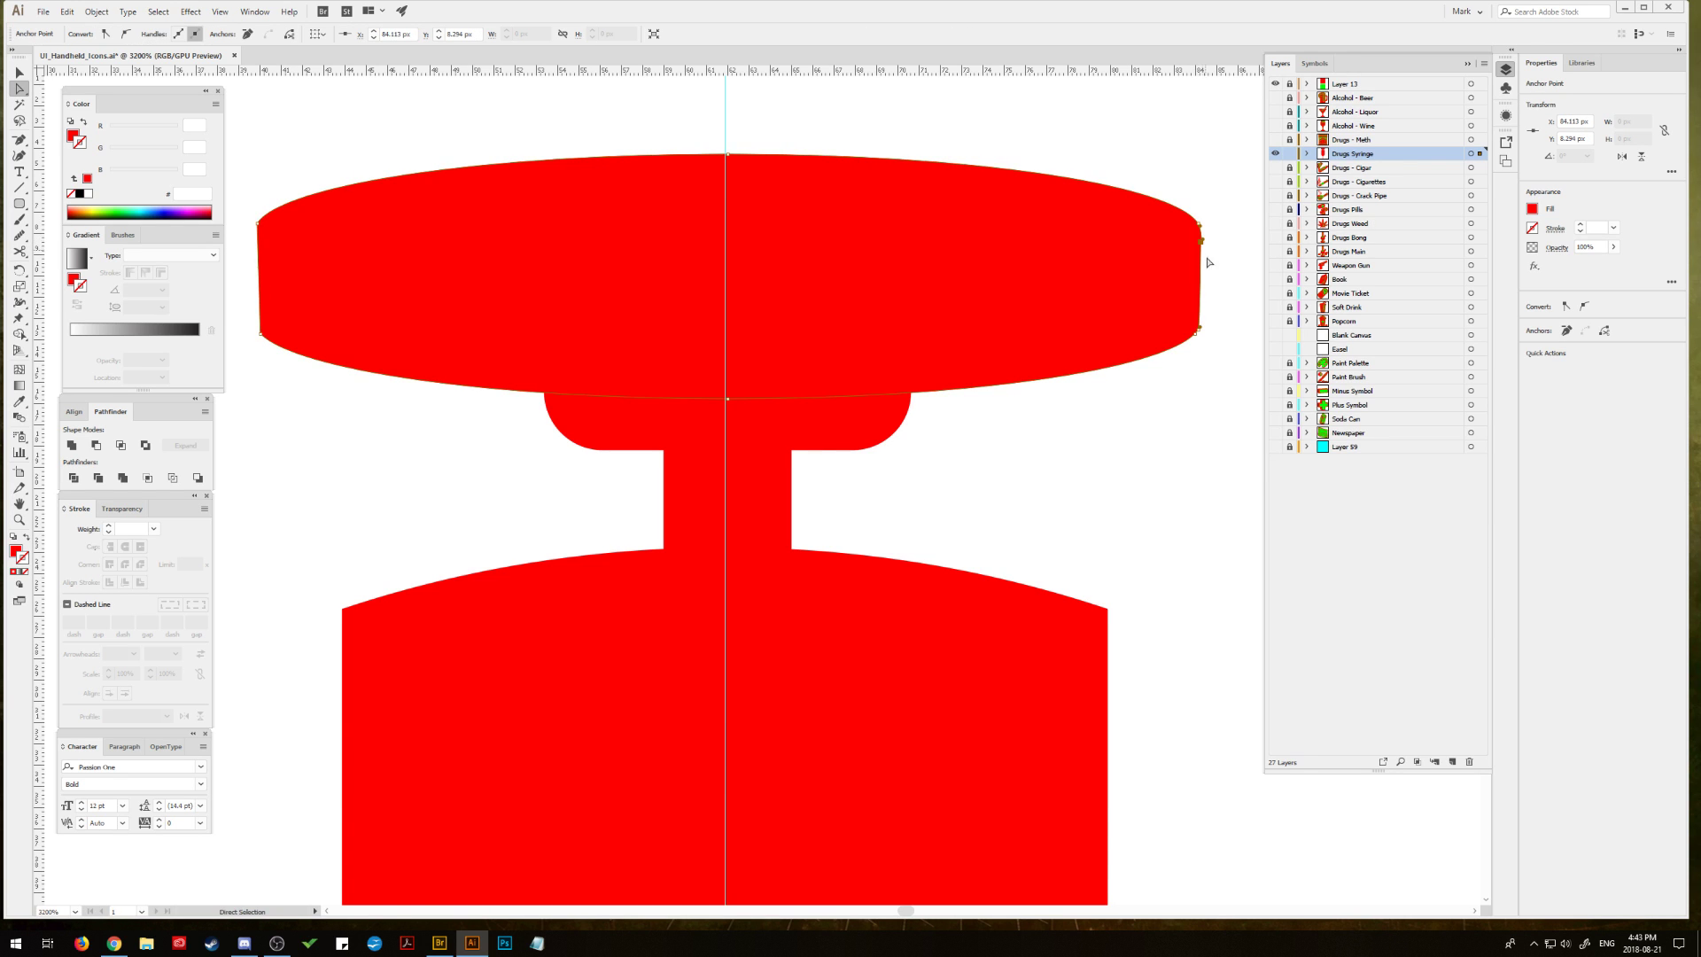
{"action": "left_click", "coordinate": [1202, 327]}
{"action": "left_click", "coordinate": [1202, 330]}
{"action": "left_click_drag", "start_coordinate": [1207, 327], "coordinate": [1204, 320]}
{"action": "left_click", "coordinate": [1202, 241]}
{"action": "left_click_drag", "start_coordinate": [1204, 236], "coordinate": [1202, 249]}
{"action": "left_click", "coordinate": [1218, 252]}
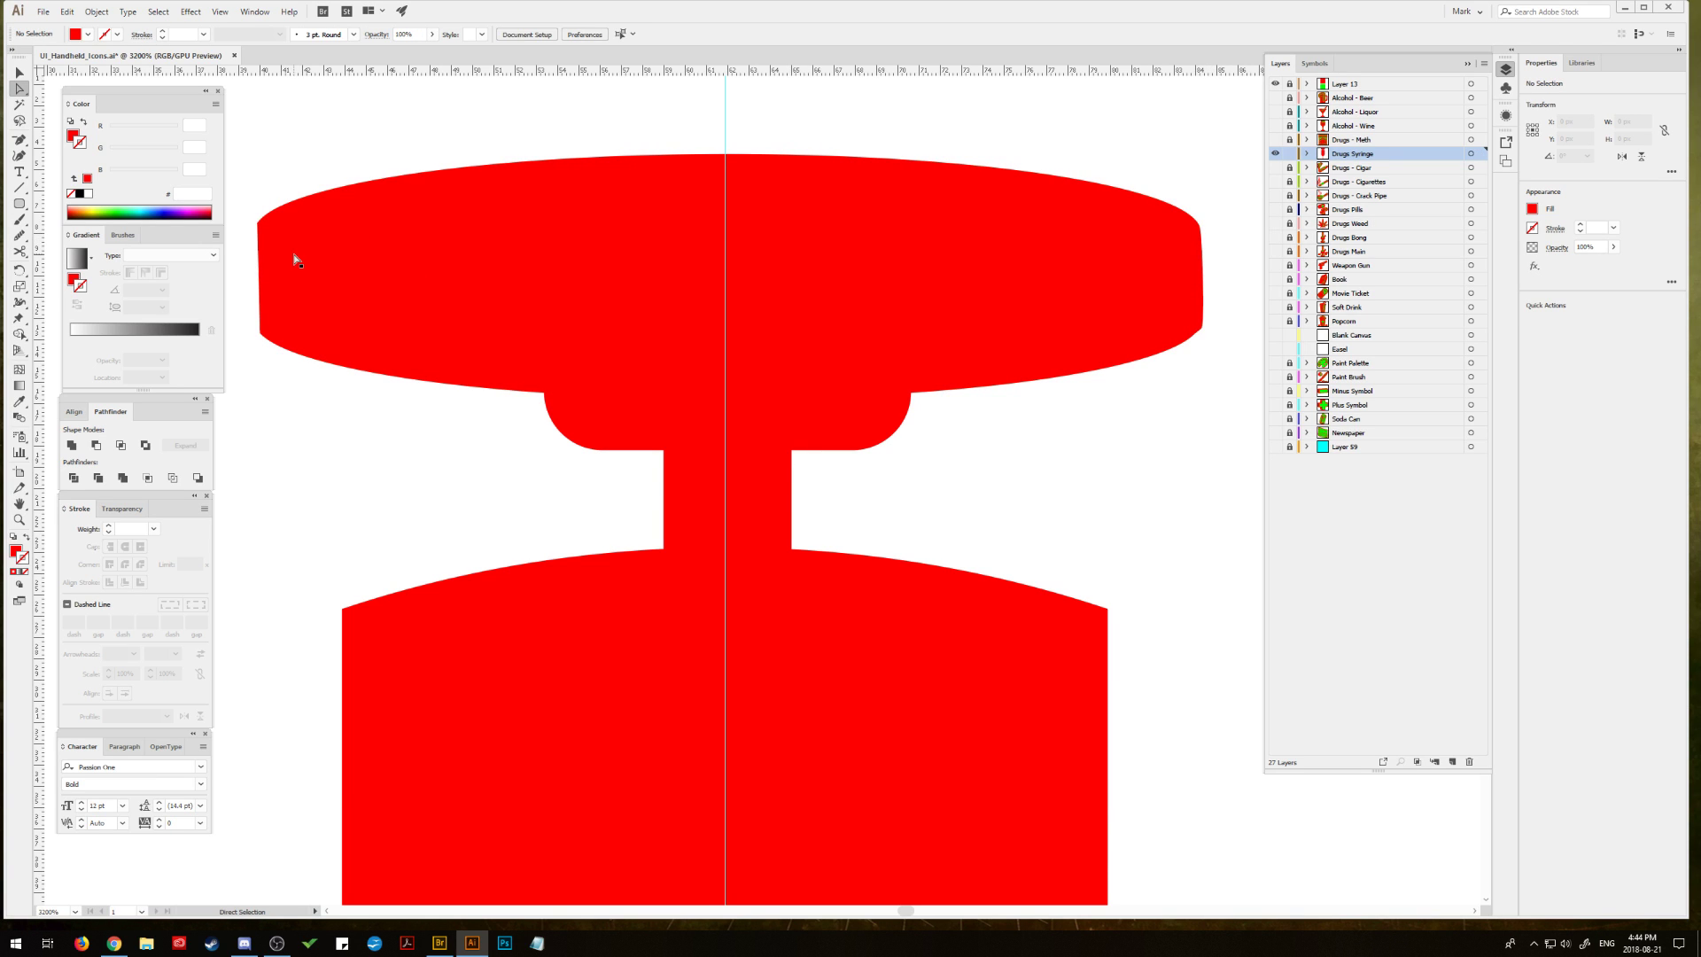
Step: Round the two corners at the right end of the plunger top with the Smooth tool
{"action": "left_click", "coordinate": [292, 257]}
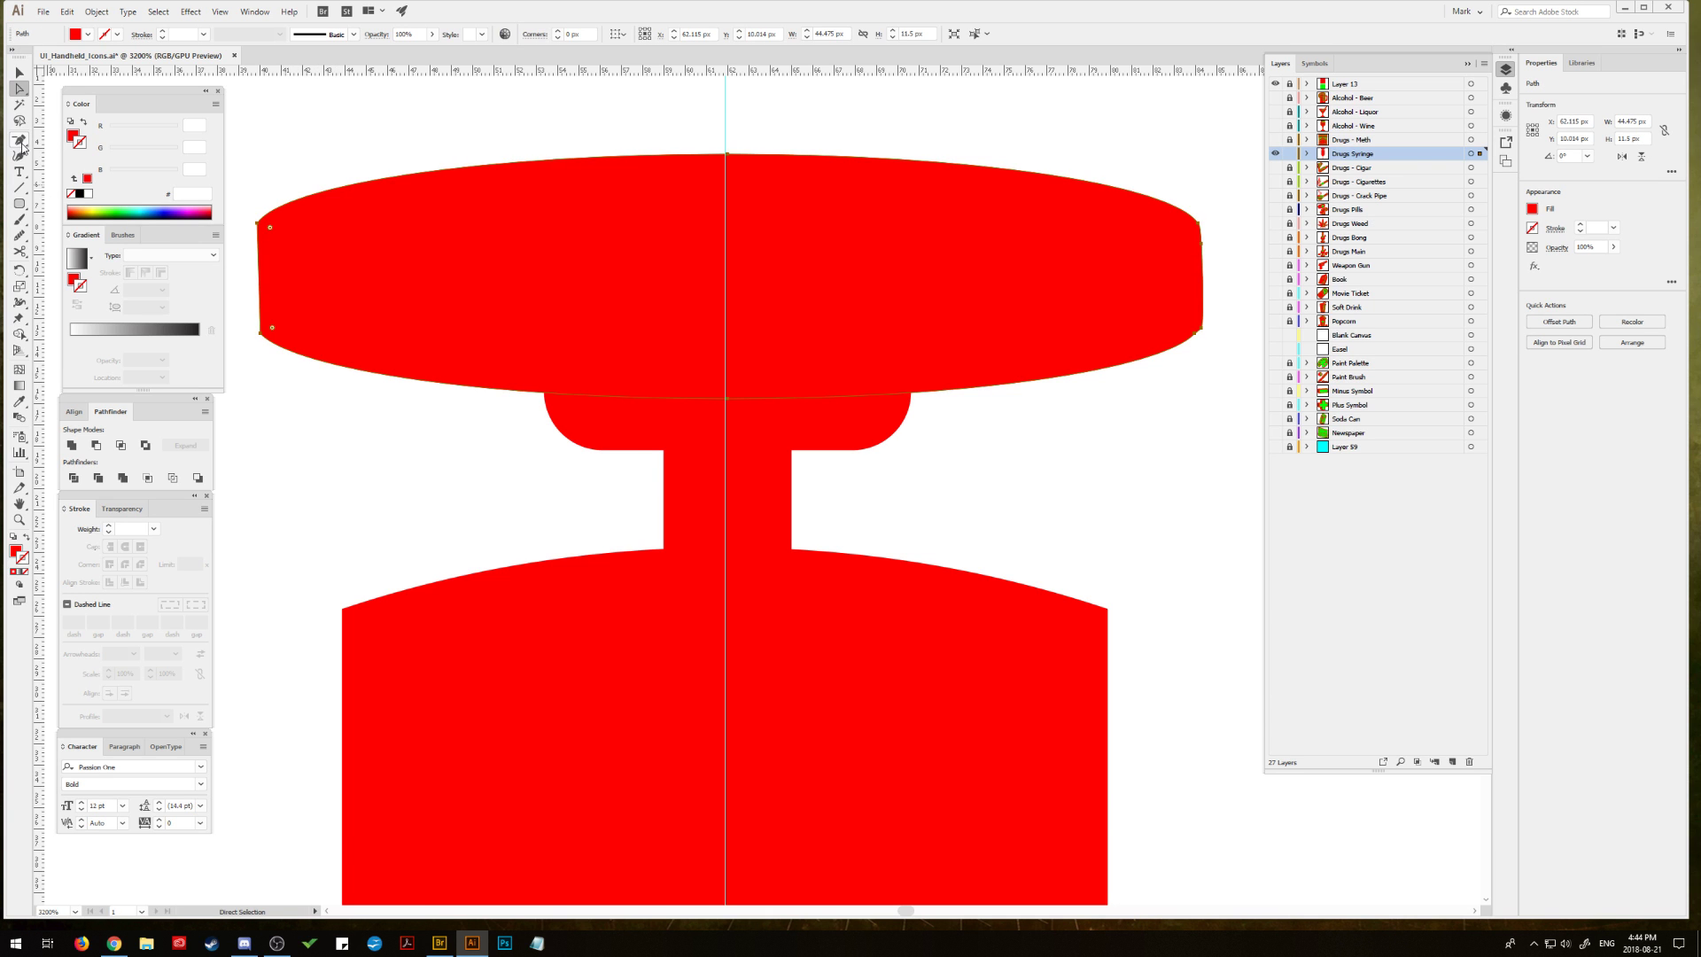
{"action": "key", "text": "z"}
{"action": "left_click", "coordinate": [1160, 301]}
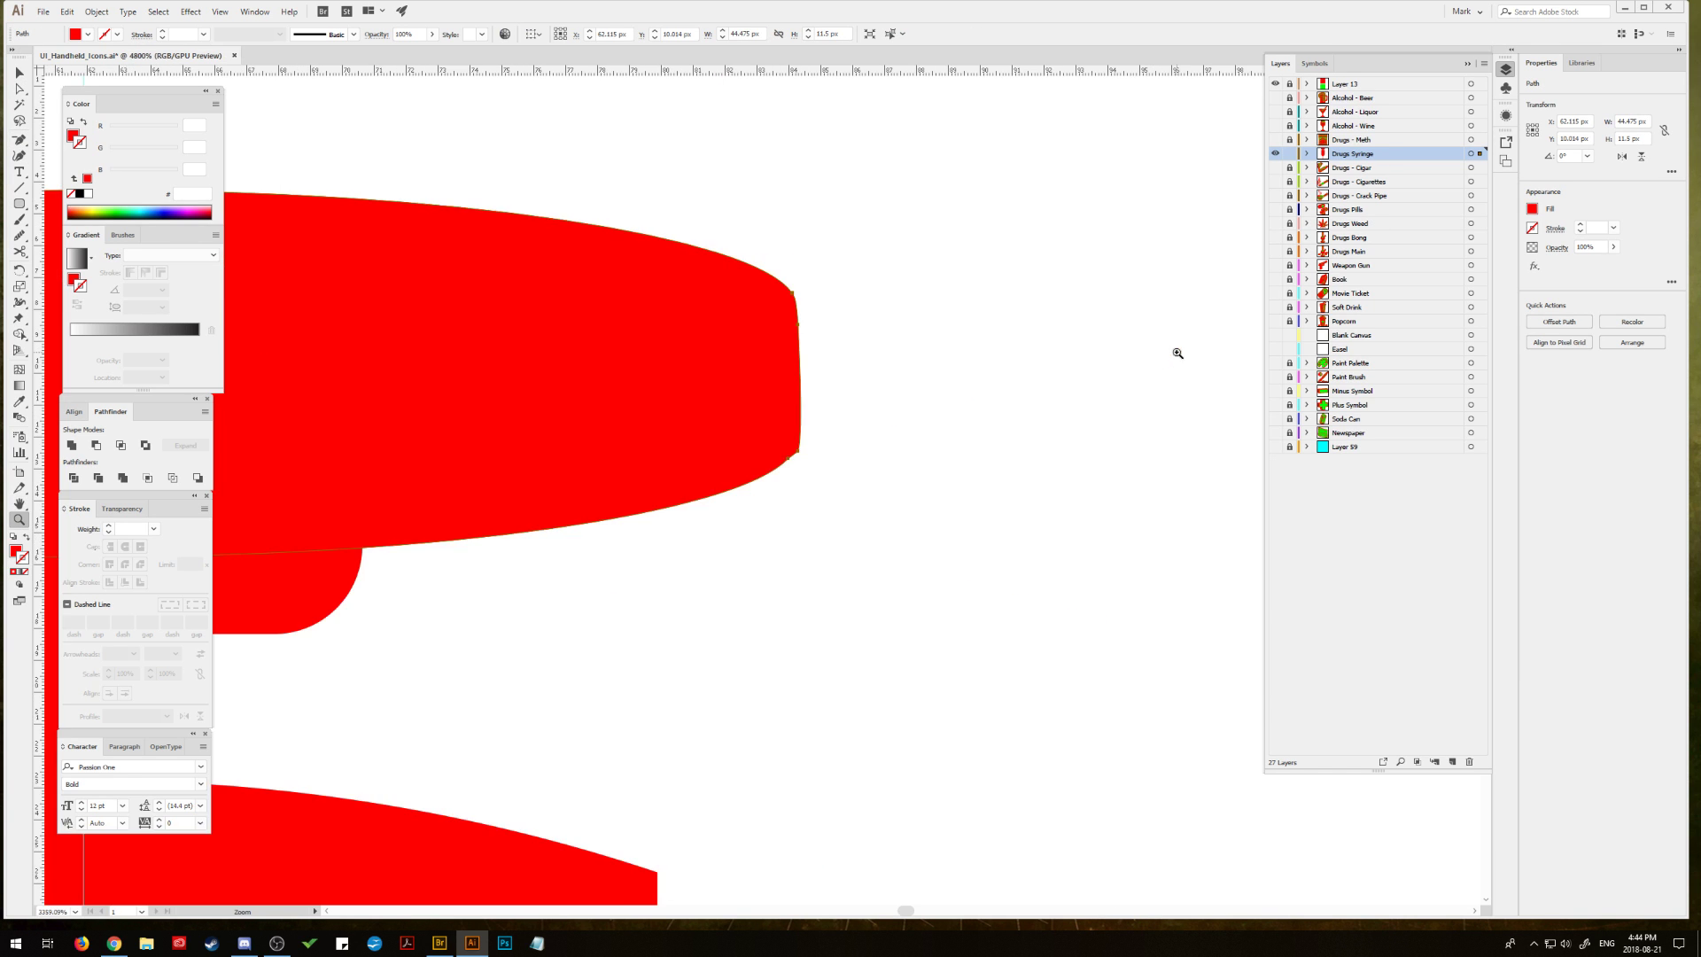
{"action": "left_click", "coordinate": [835, 467]}
{"action": "left_click", "coordinate": [835, 467]}
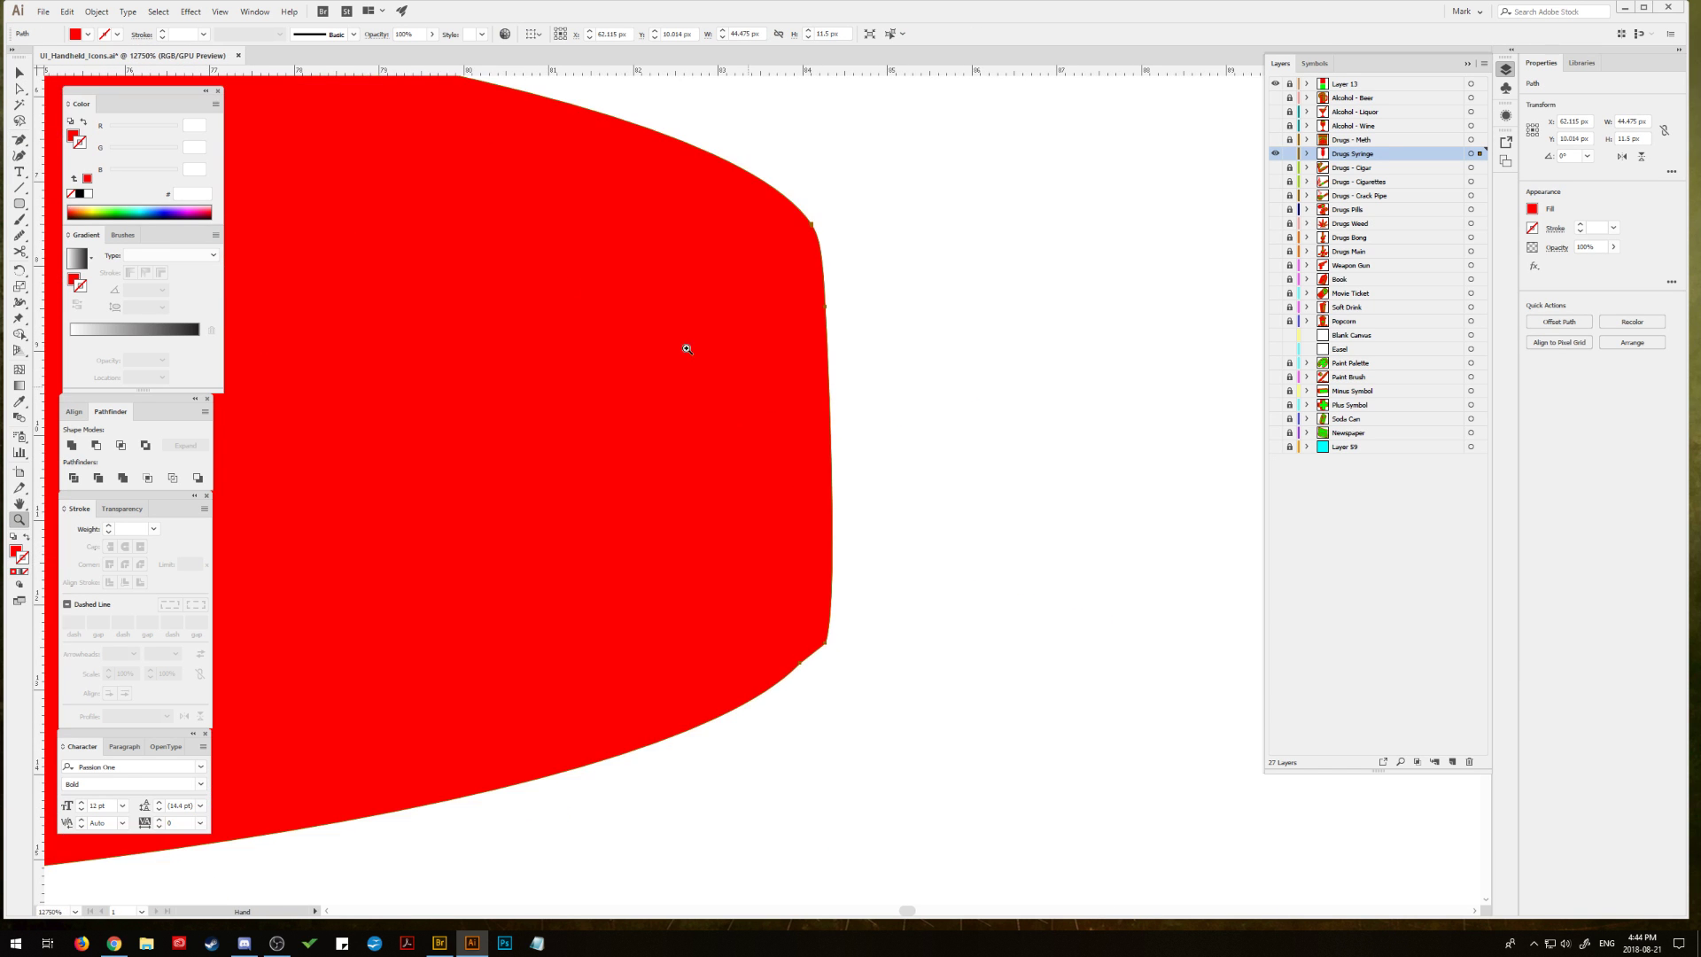
{"action": "left_click", "coordinate": [19, 89]}
{"action": "left_click", "coordinate": [813, 225]}
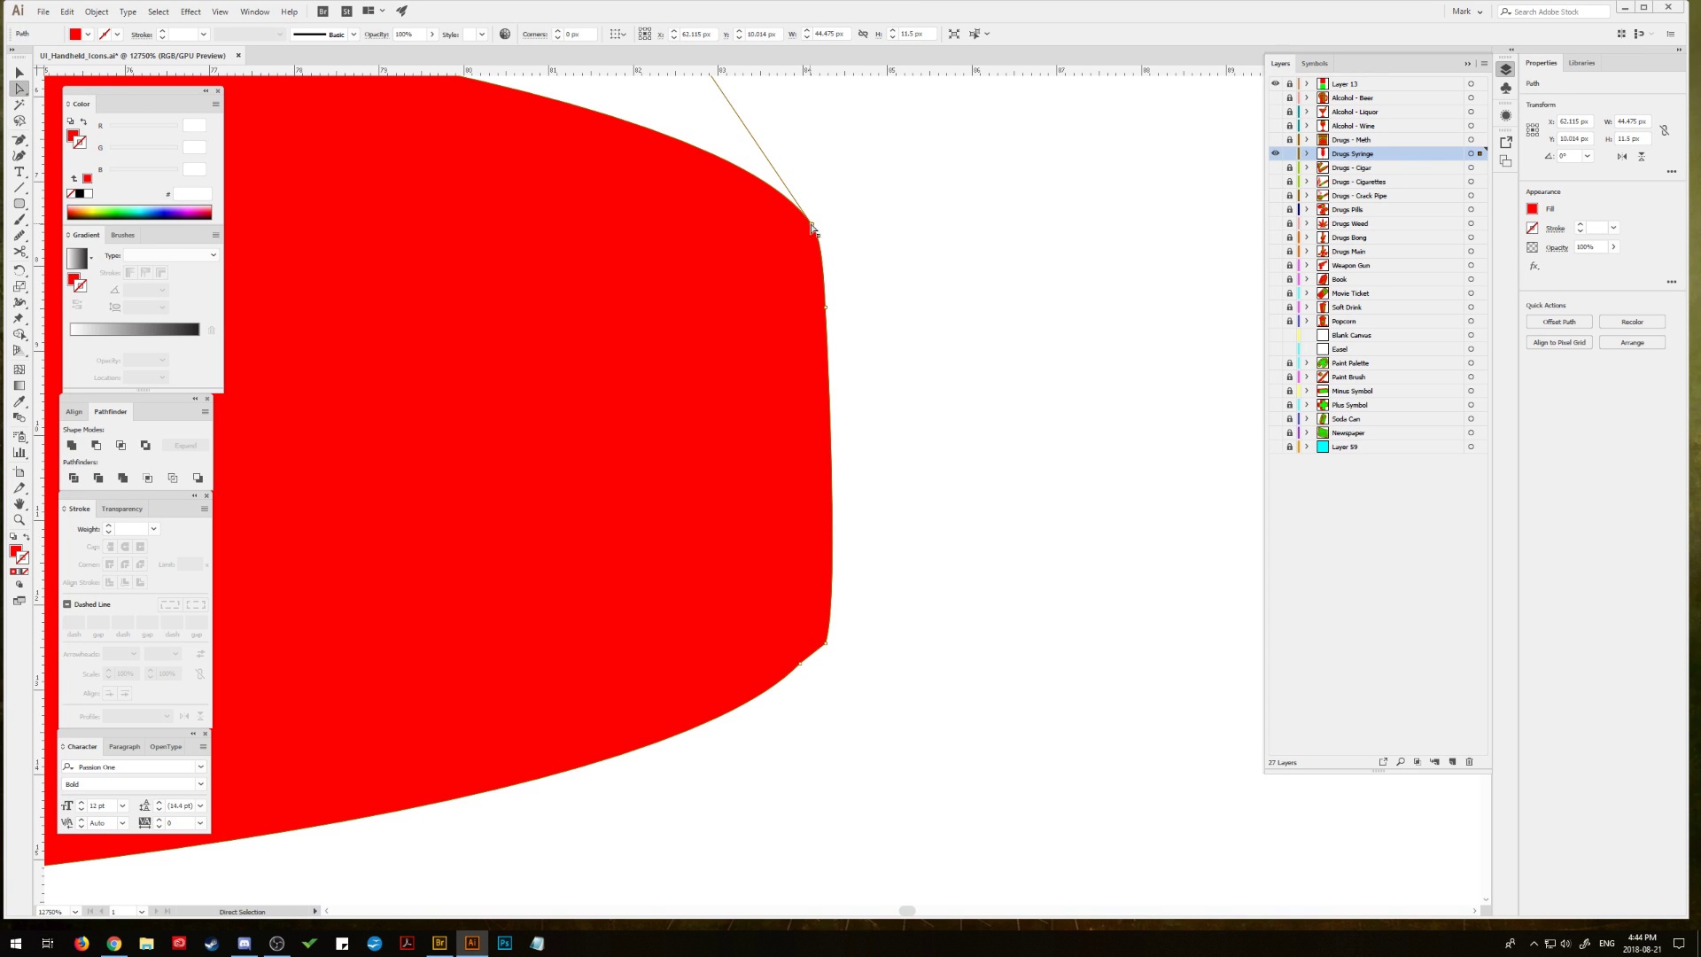
{"action": "left_click", "coordinate": [813, 233]}
{"action": "left_click", "coordinate": [816, 241]}
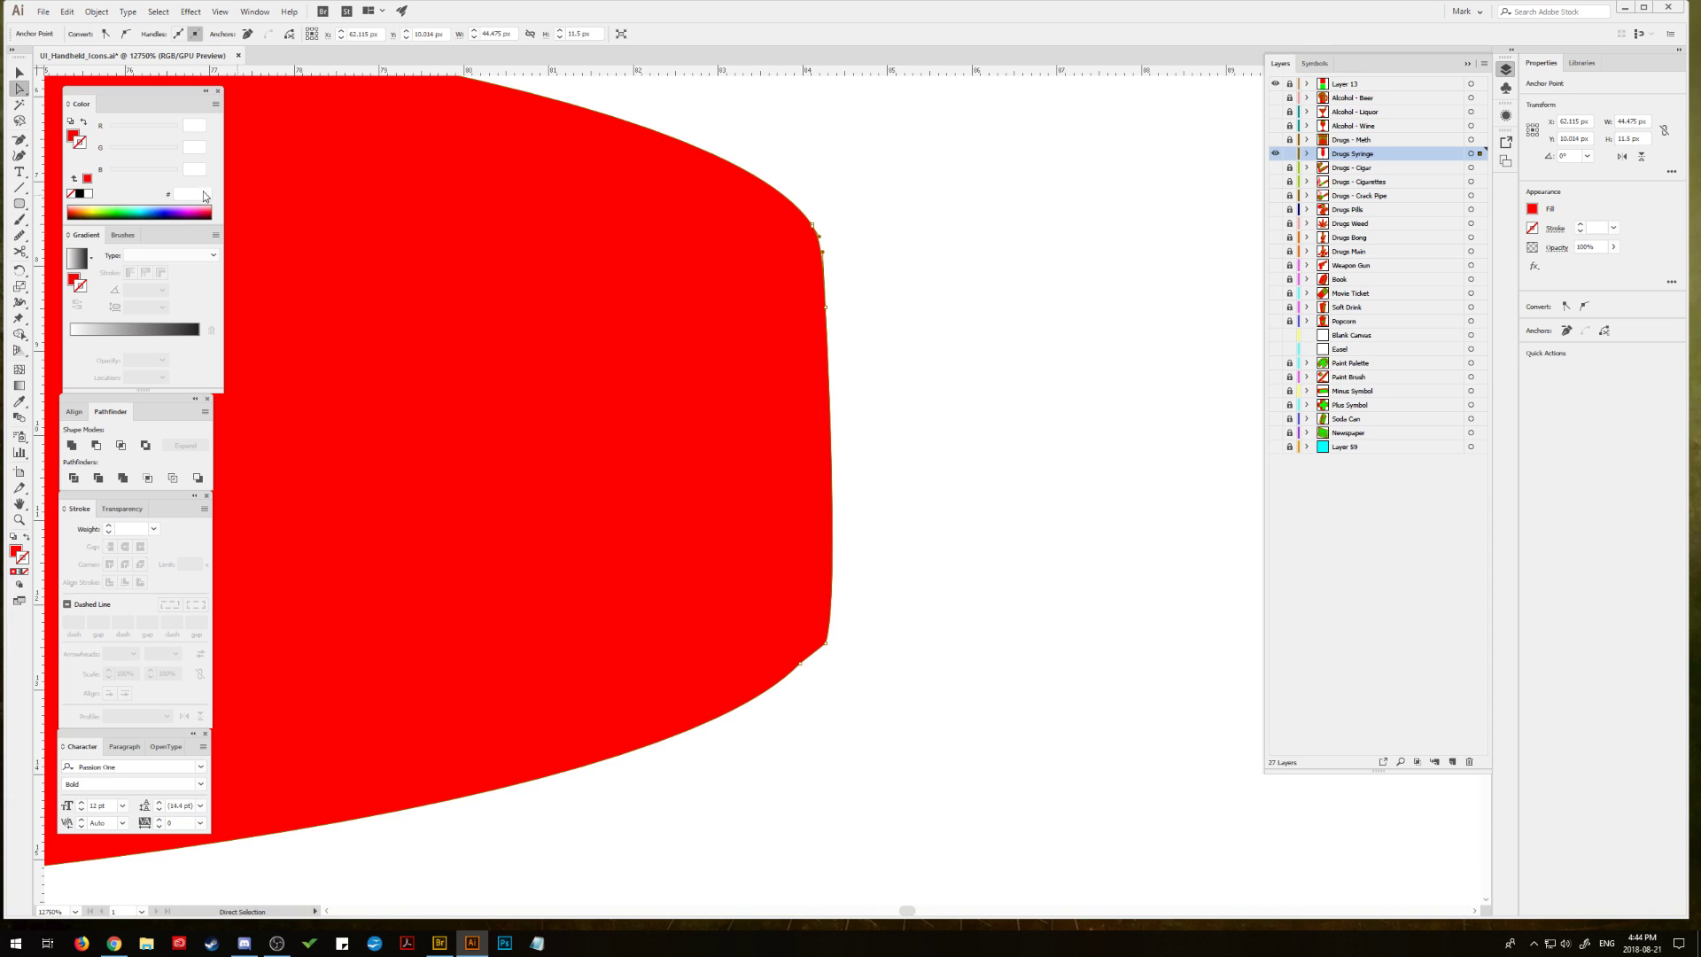
{"action": "left_click_drag", "start_coordinate": [19, 235], "coordinate": [124, 235]}
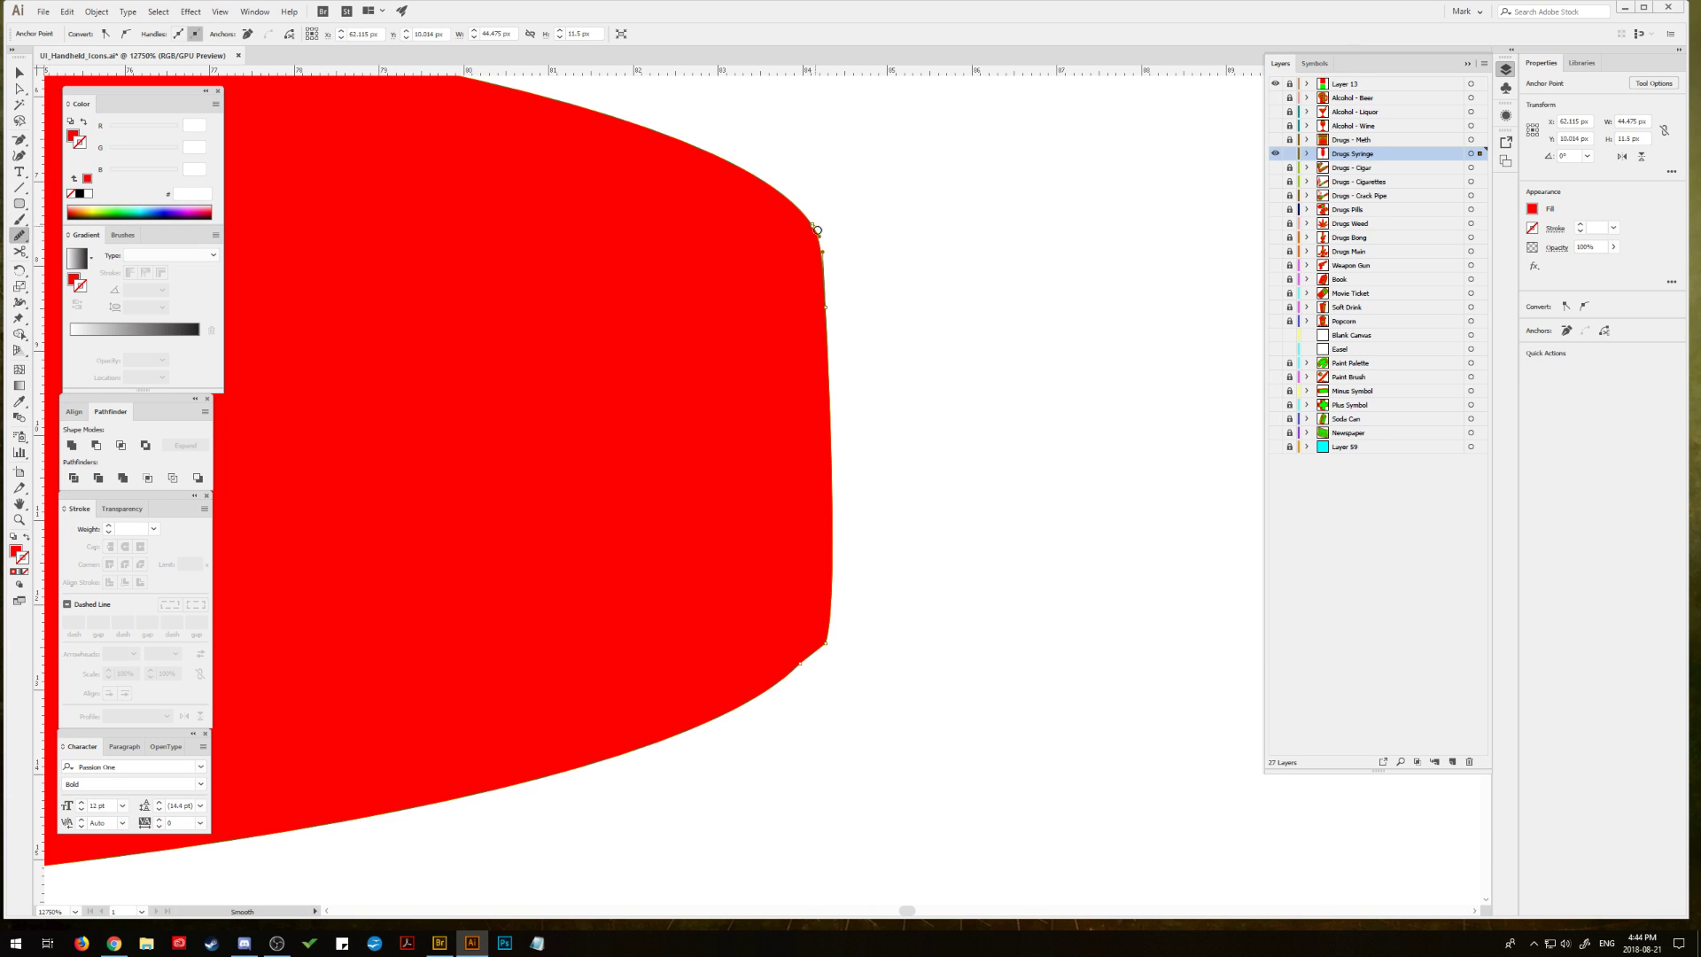
{"action": "left_click_drag", "start_coordinate": [817, 229], "coordinate": [812, 232]}
{"action": "mouse_move", "coordinate": [823, 612]}
{"action": "left_mouse_down"}
{"action": "mouse_move", "coordinate": [784, 685]}
{"action": "mouse_move", "coordinate": [841, 613]}
{"action": "mouse_move", "coordinate": [804, 657]}
{"action": "mouse_move", "coordinate": [834, 600]}
{"action": "mouse_move", "coordinate": [787, 666]}
{"action": "mouse_move", "coordinate": [827, 575]}
{"action": "mouse_move", "coordinate": [809, 622]}
{"action": "mouse_move", "coordinate": [730, 700]}
{"action": "mouse_move", "coordinate": [789, 674]}
{"action": "mouse_move", "coordinate": [849, 508]}
{"action": "left_mouse_up"}
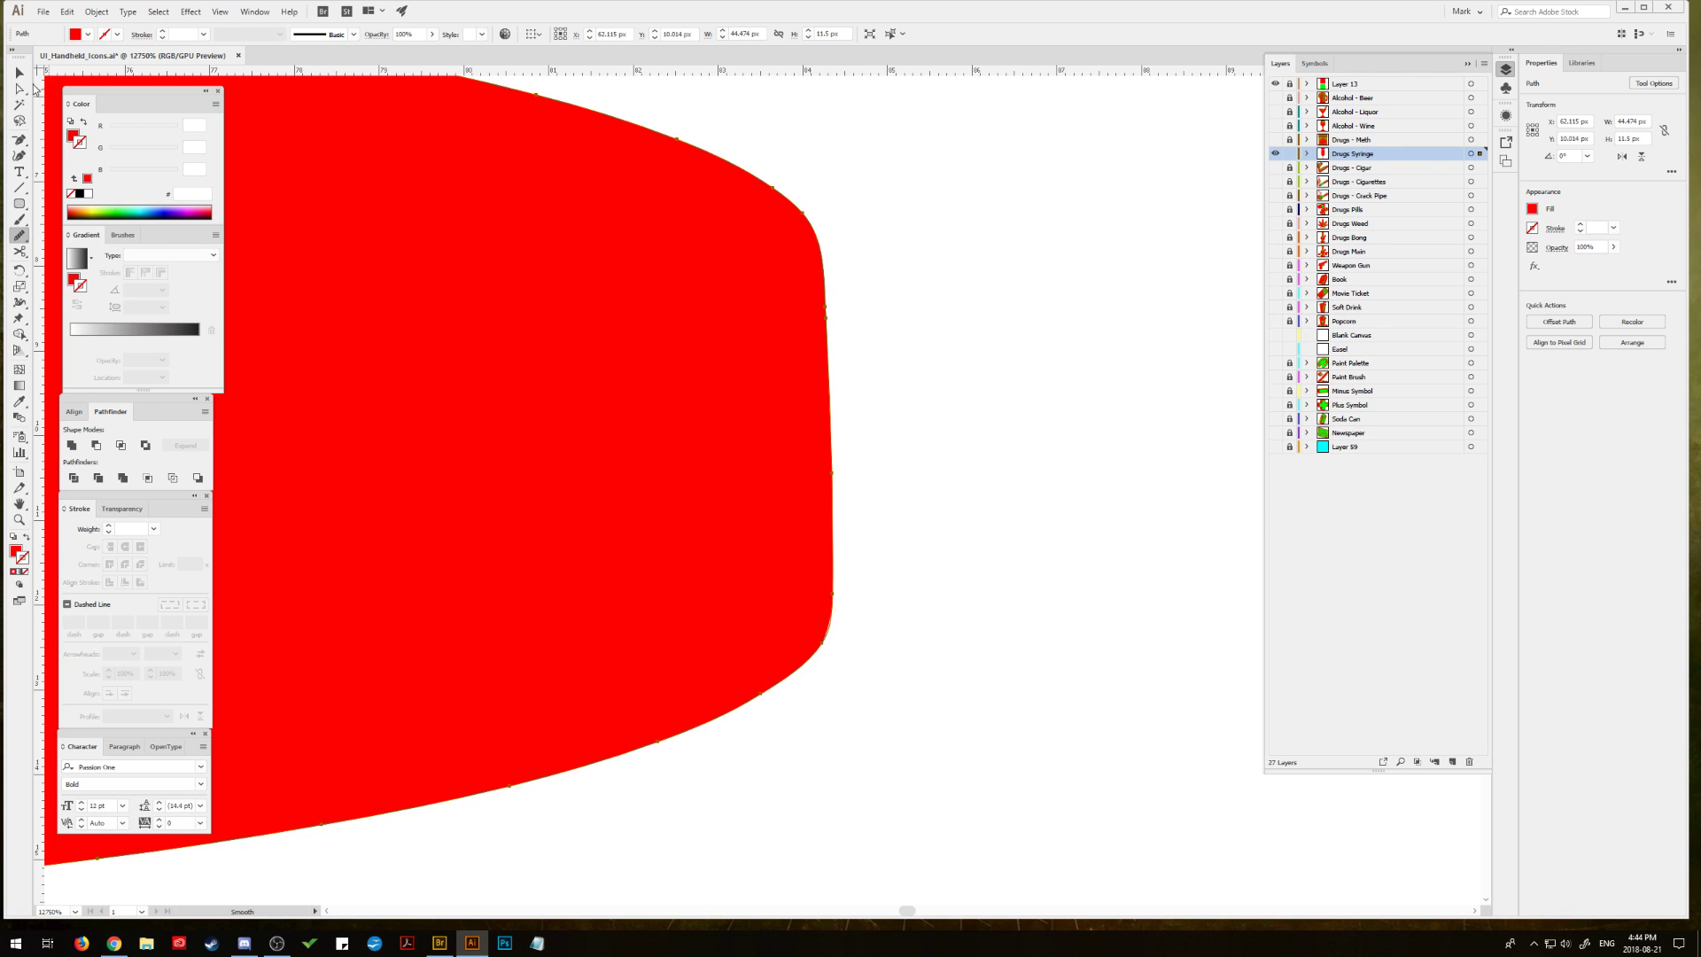
{"action": "left_click", "coordinate": [19, 89]}
{"action": "left_click", "coordinate": [846, 318]}
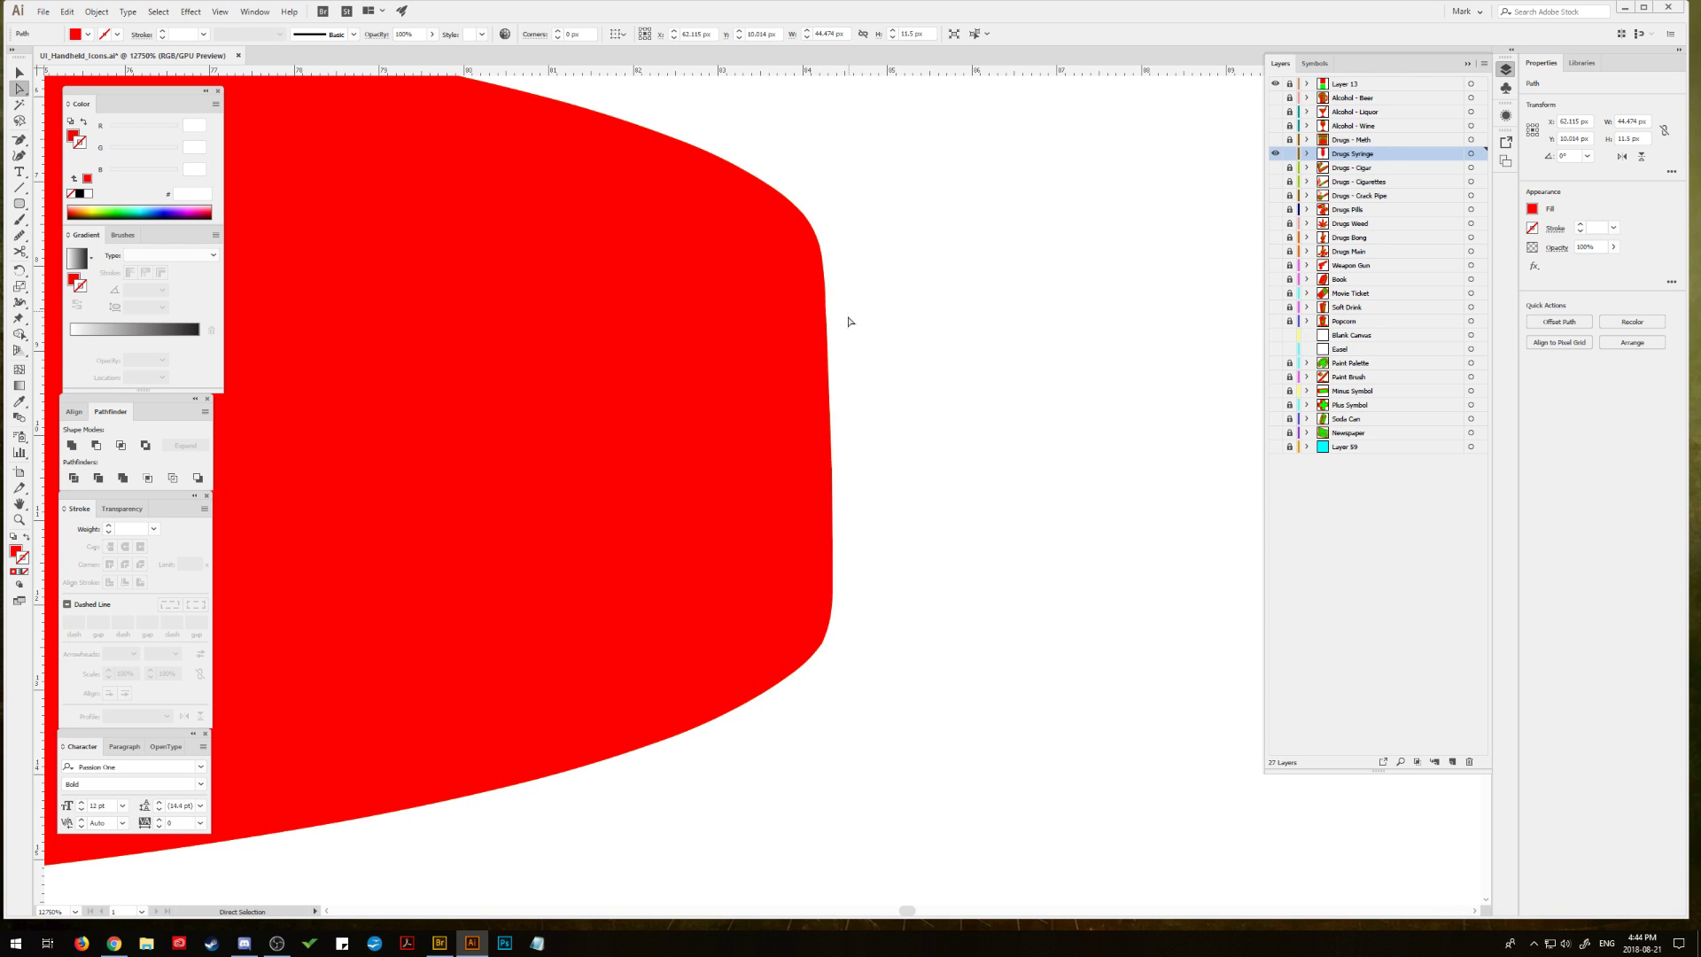
Step: Copy the whole plunger top shape and paste the duplicate in front of the original
{"action": "key", "text": "ctrl+minus"}
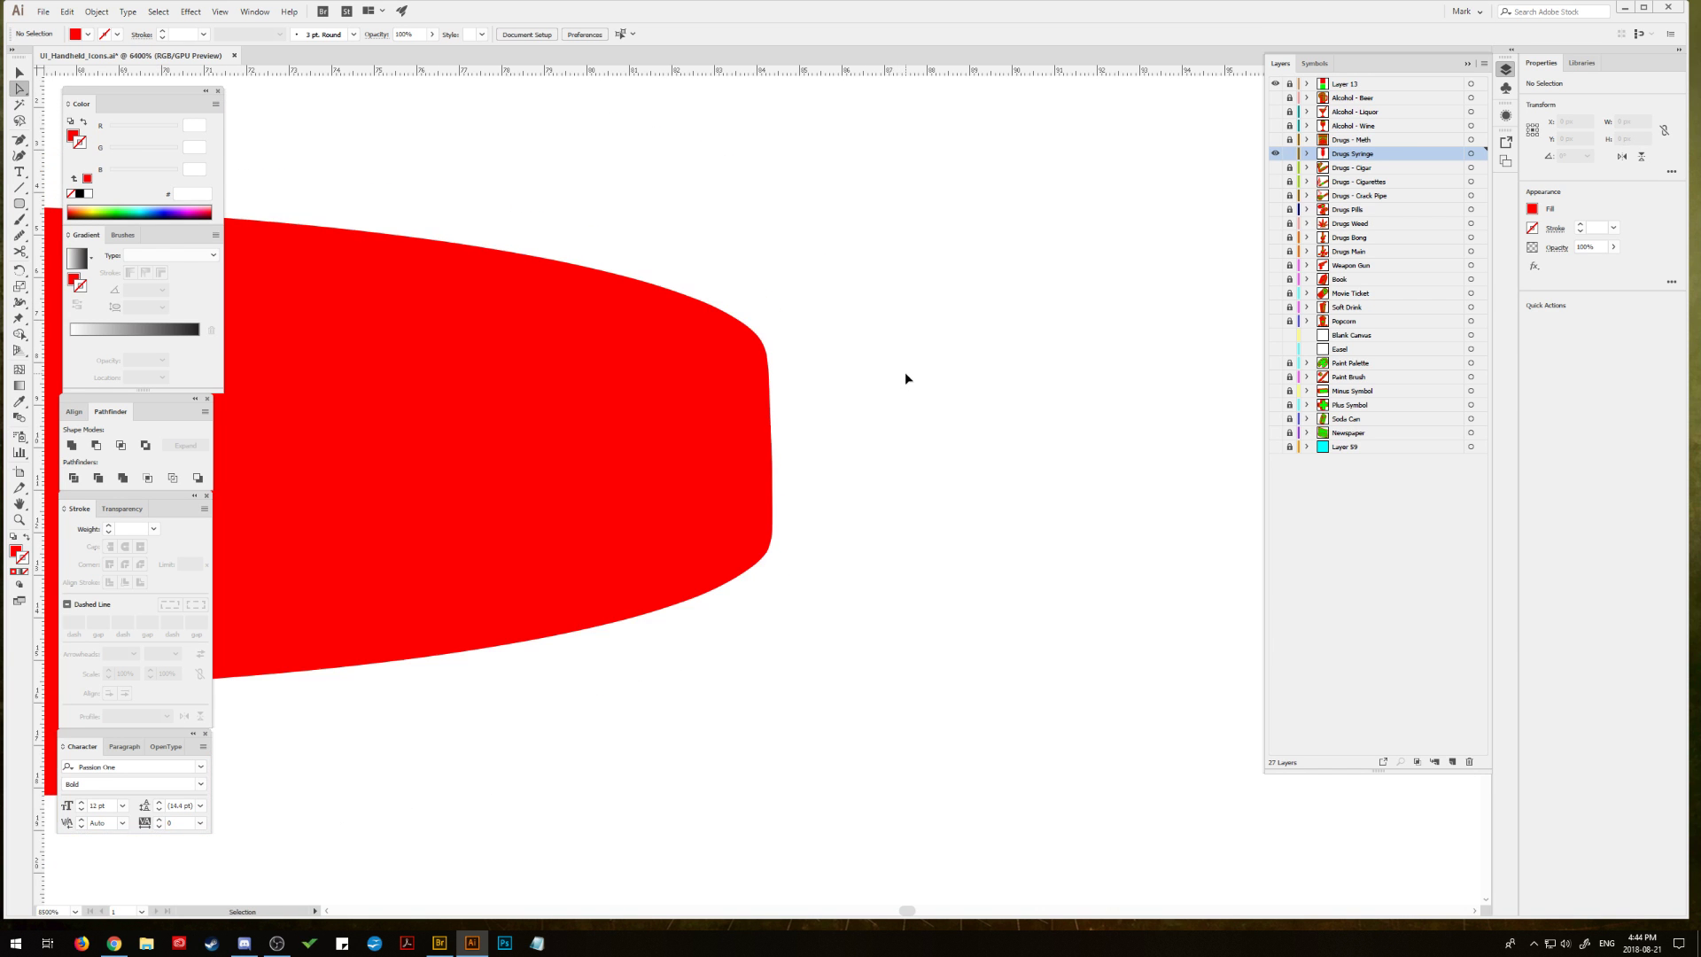
{"action": "left_click_drag", "start_coordinate": [905, 377], "coordinate": [991, 477]}
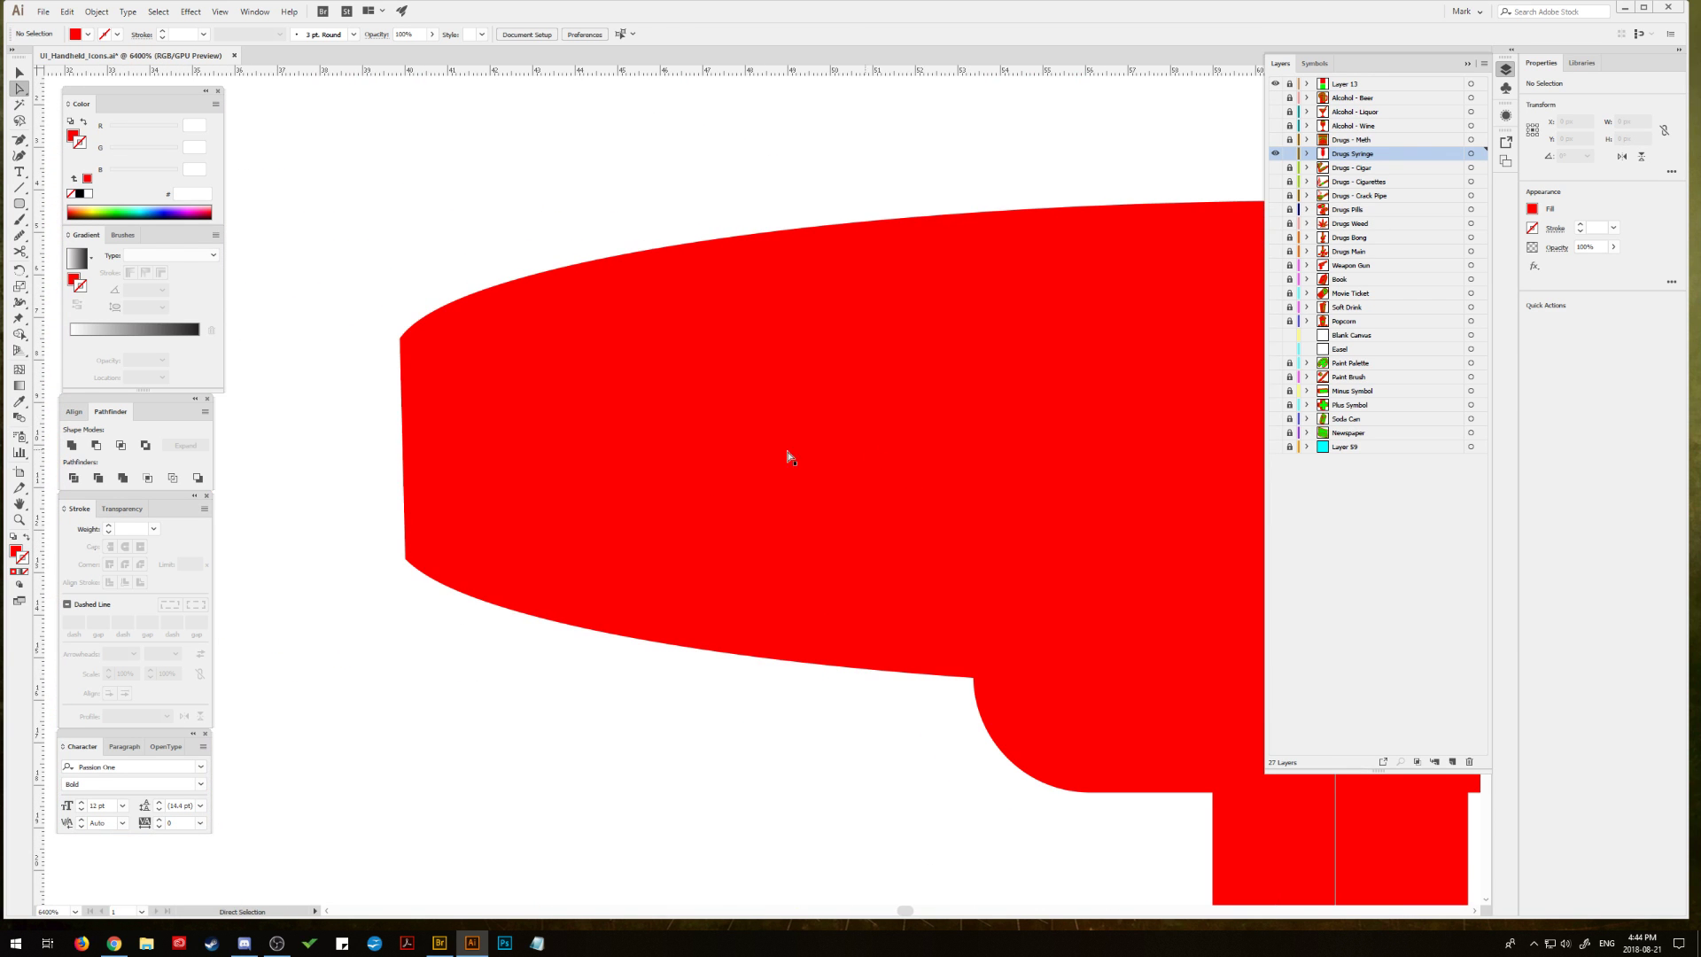
{"action": "left_click", "coordinate": [466, 418]}
{"action": "key", "text": "ctrl+minus"}
{"action": "key", "text": "ctrl+minus"}
{"action": "key", "text": "ctrl+minus"}
{"action": "key", "text": "ctrl+minus"}
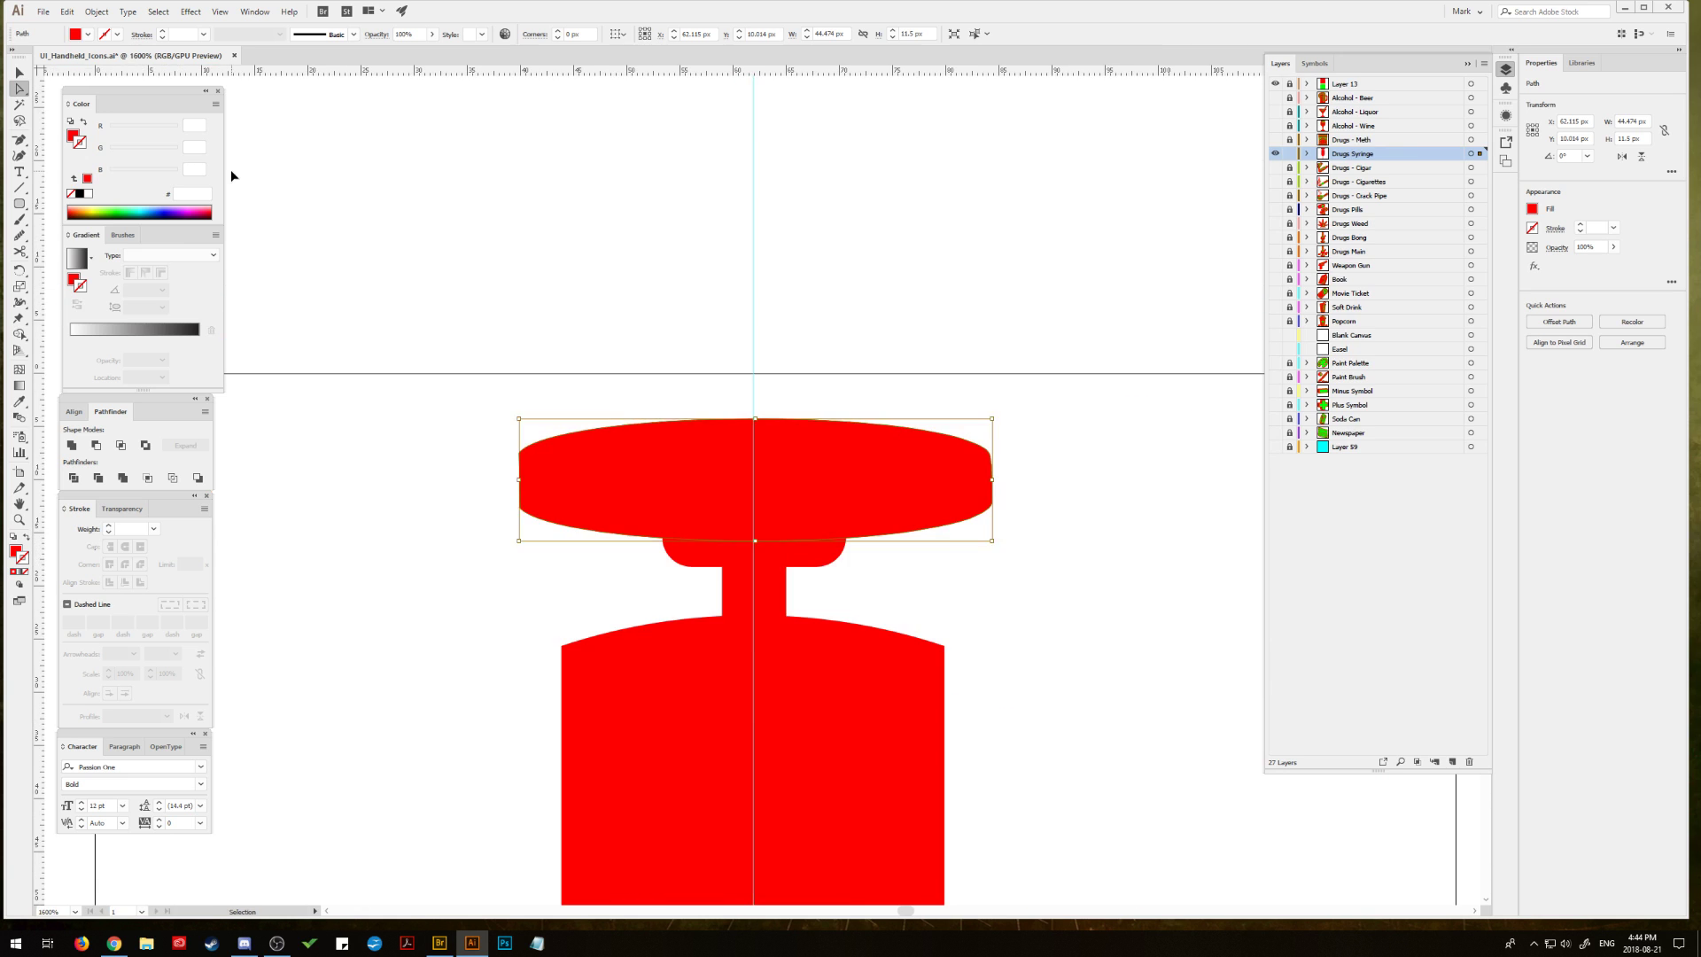
{"action": "key", "text": "v"}
{"action": "left_click", "coordinate": [387, 189]}
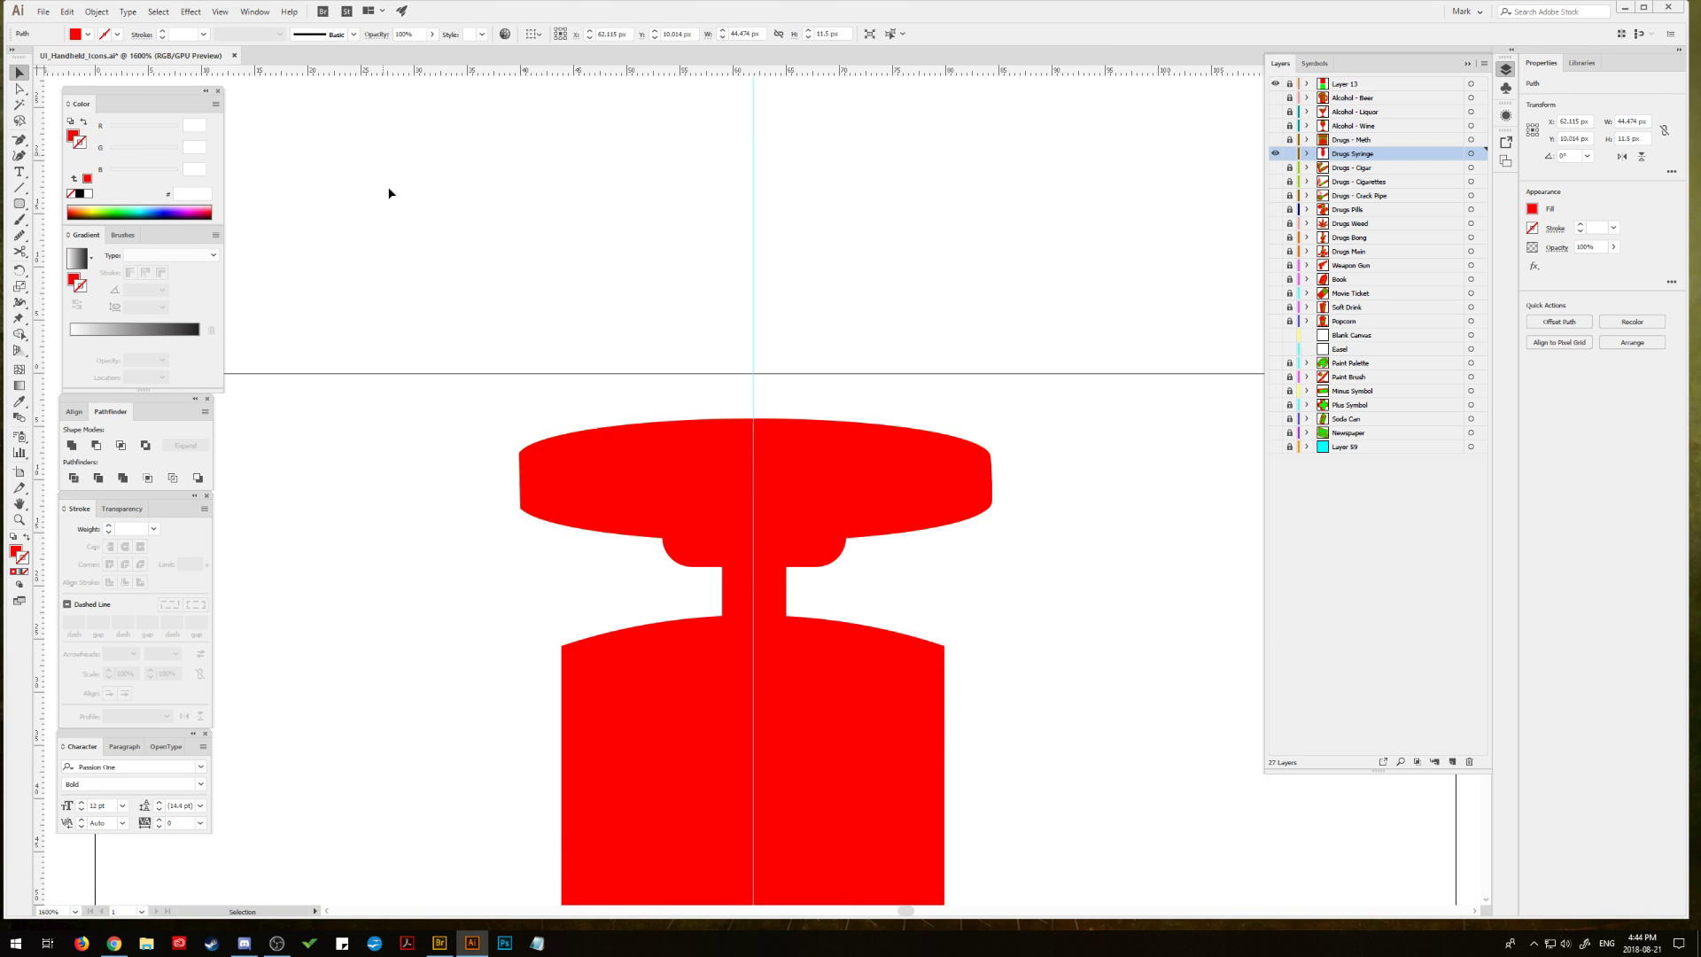
{"action": "left_click", "coordinate": [627, 504]}
{"action": "left_click", "coordinate": [67, 11]}
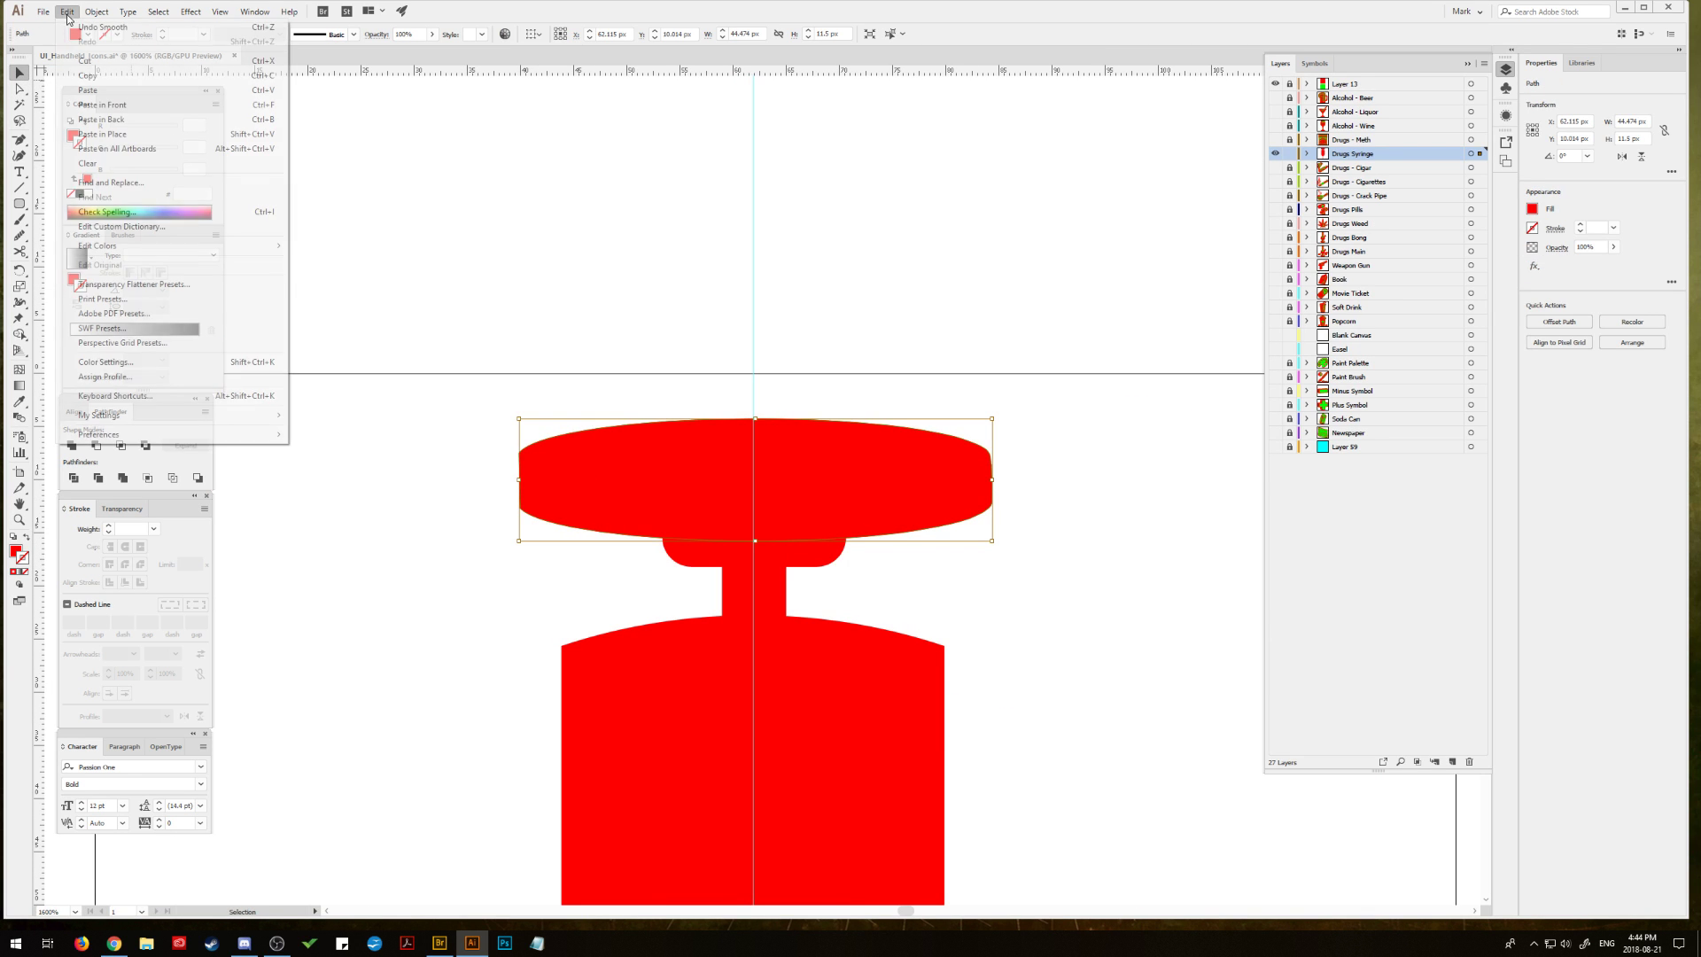
{"action": "left_click", "coordinate": [86, 76]}
{"action": "left_click", "coordinate": [66, 12]}
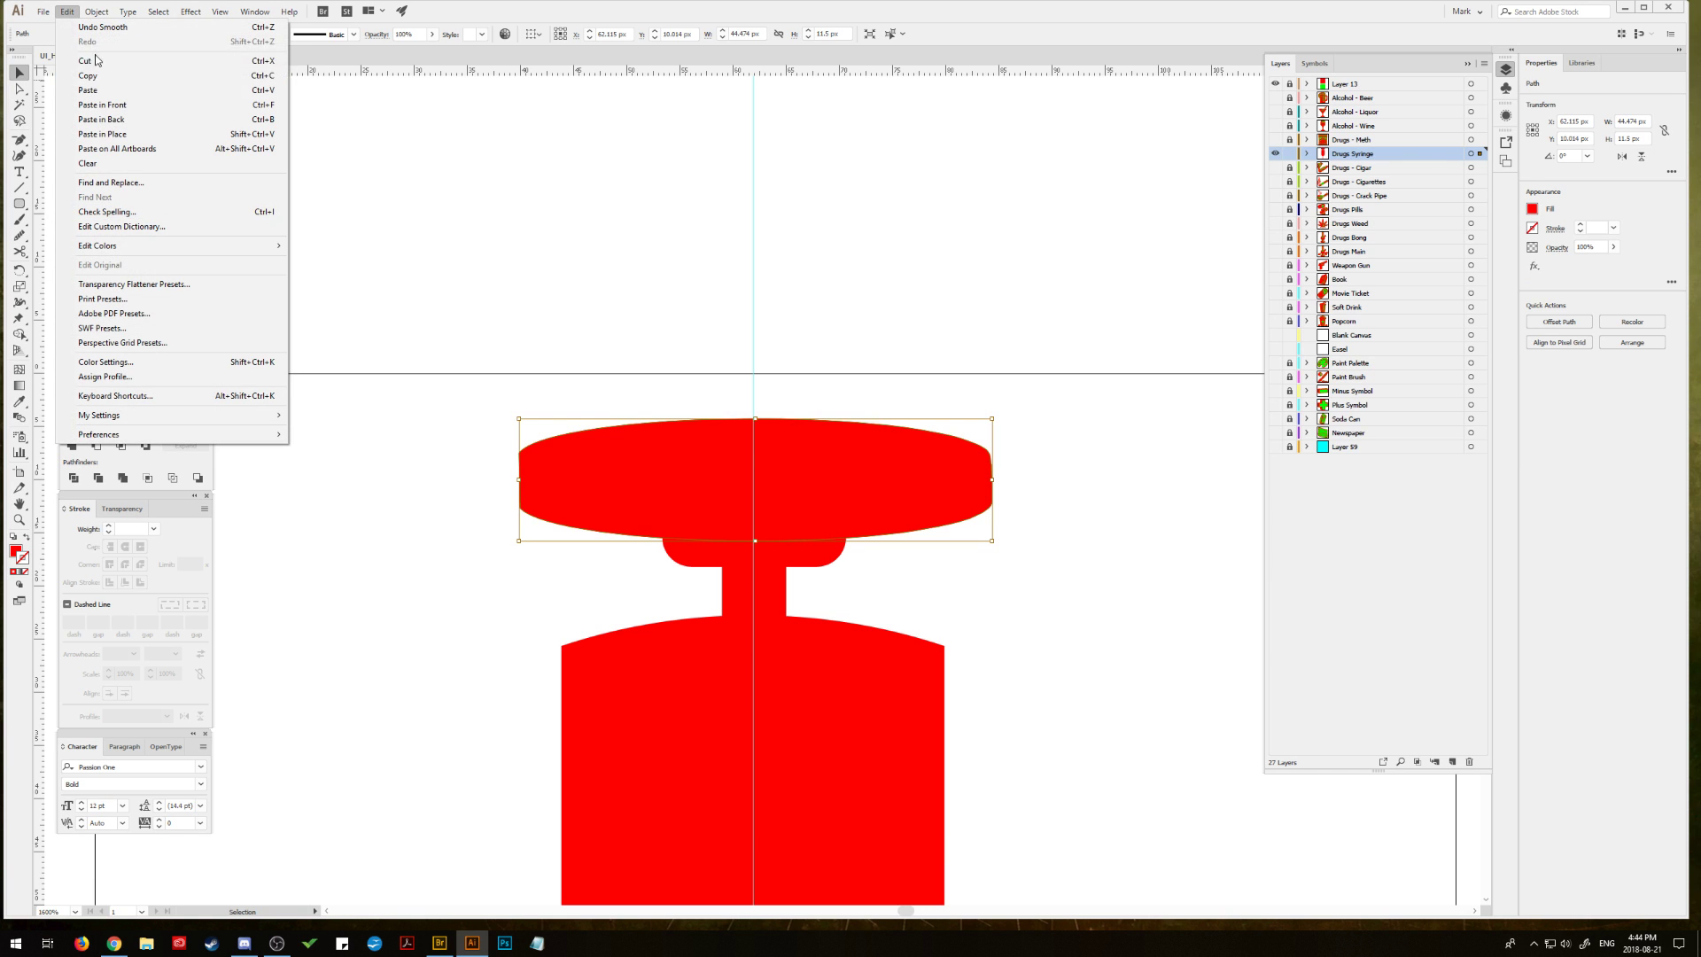
{"action": "left_click", "coordinate": [89, 104]}
Step: Reflect the pasted plunger top left to right and nudge it 1 px to the left
{"action": "left_click", "coordinate": [94, 12]}
{"action": "mouse_move", "coordinate": [133, 27]}
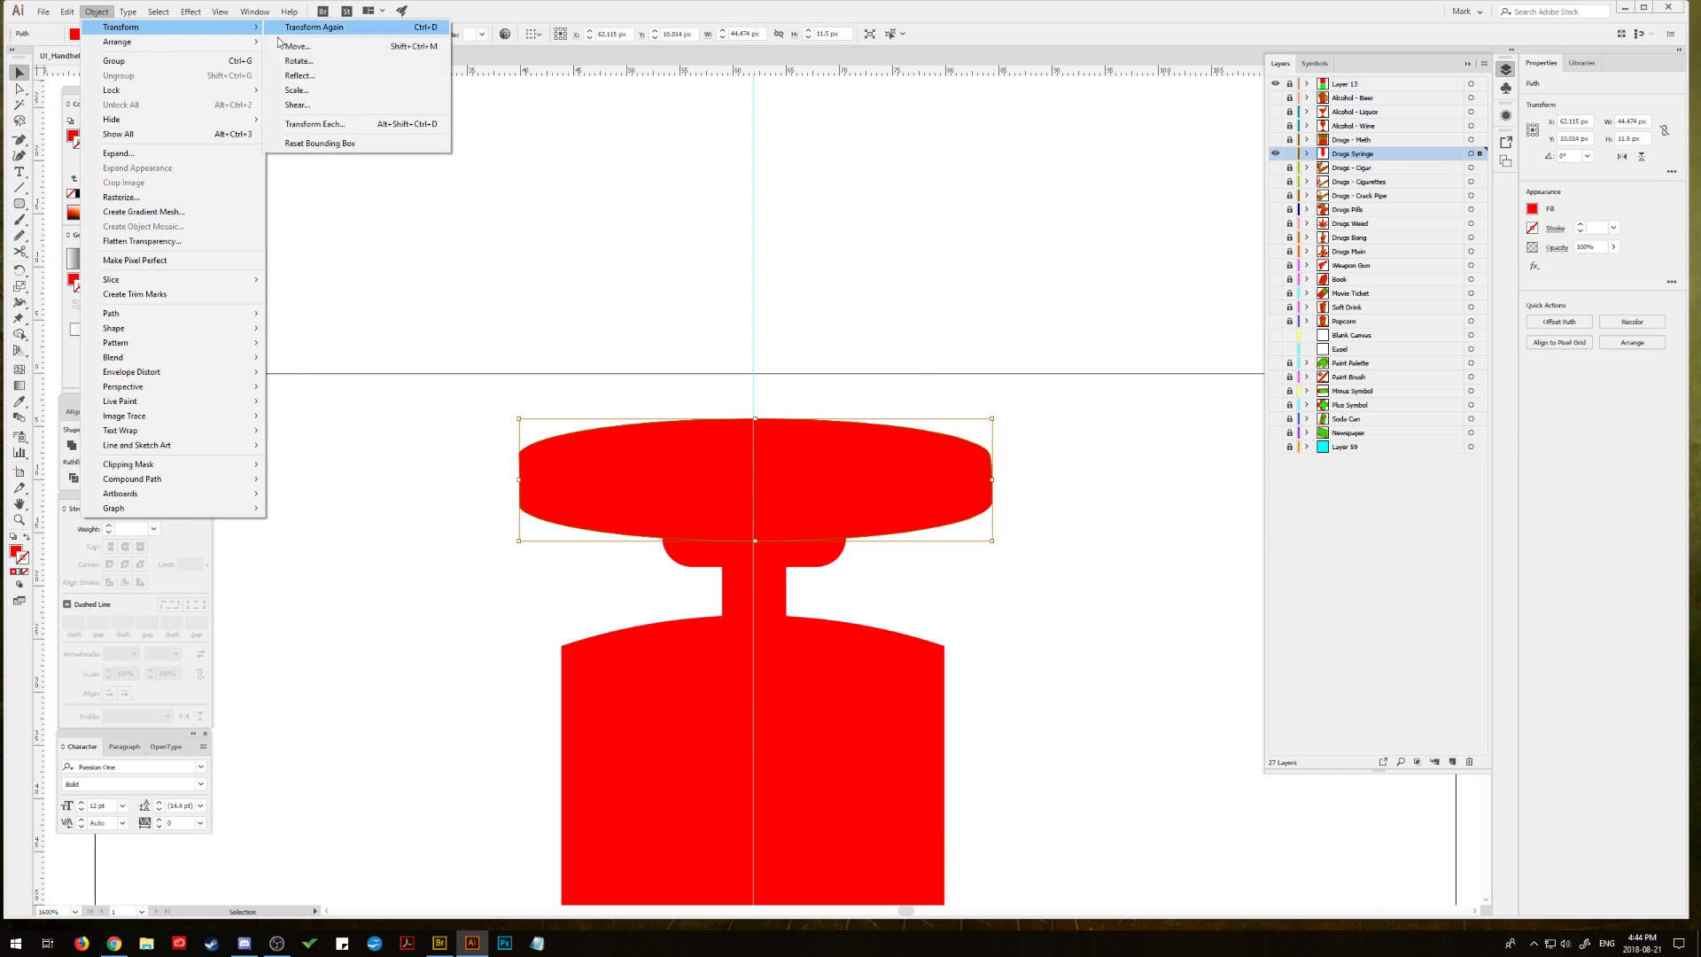
{"action": "left_click", "coordinate": [302, 78]}
{"action": "left_click", "coordinate": [1180, 504]}
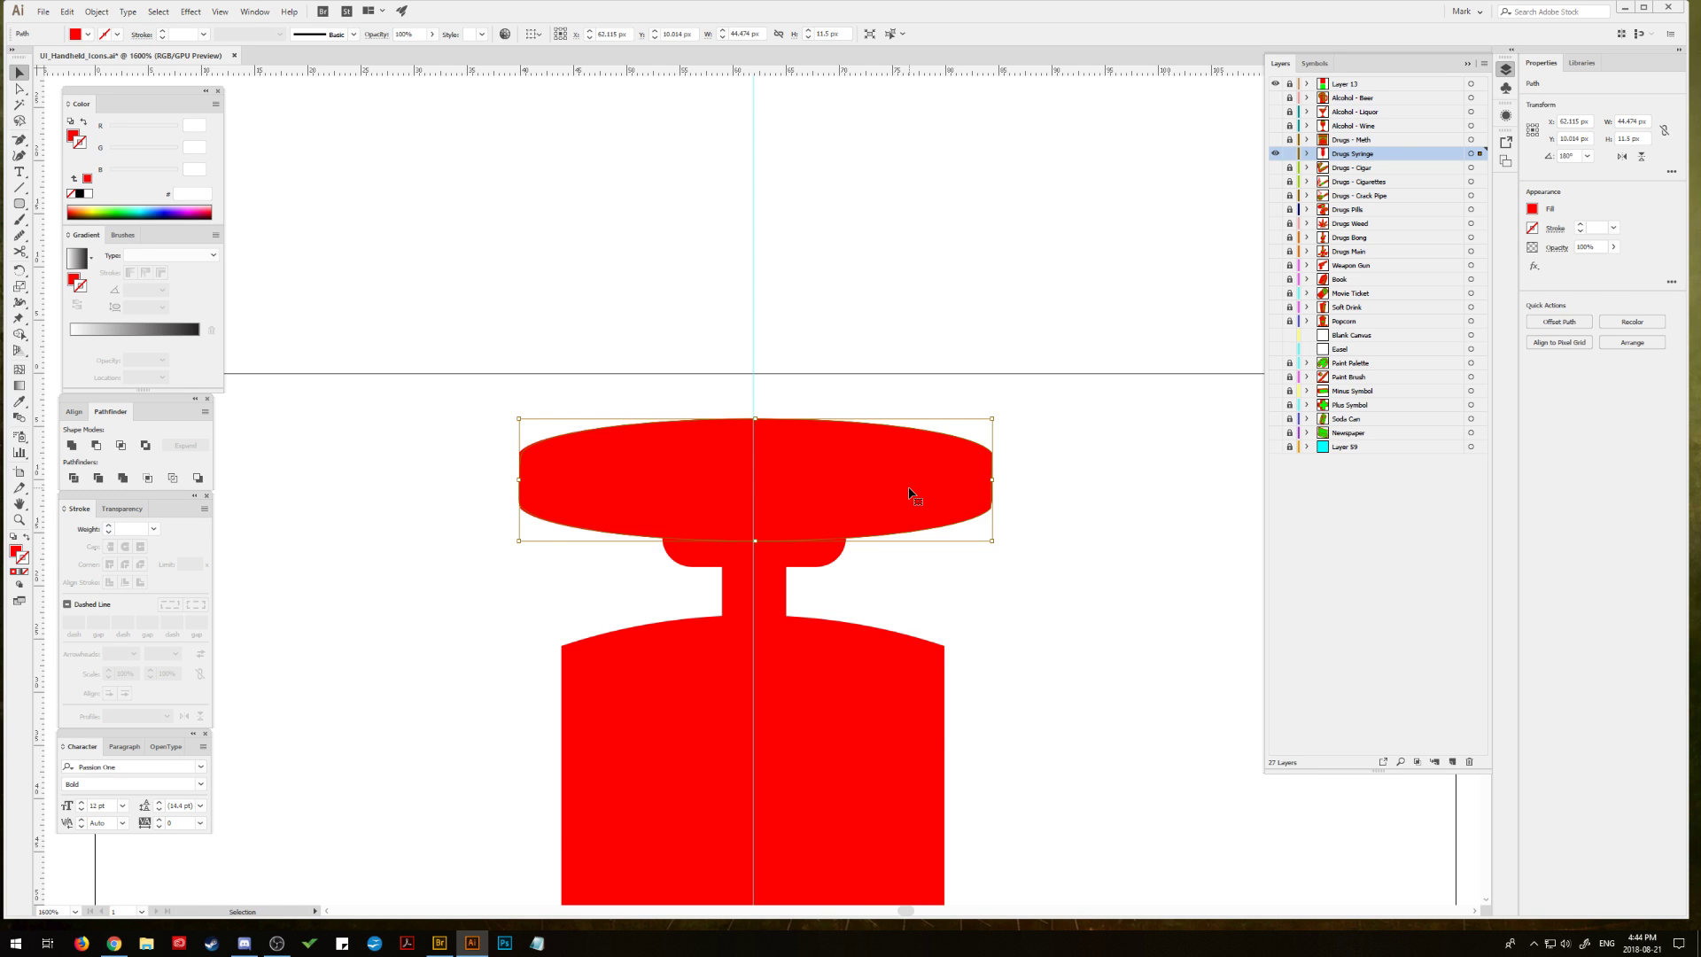
{"action": "key", "text": "Left"}
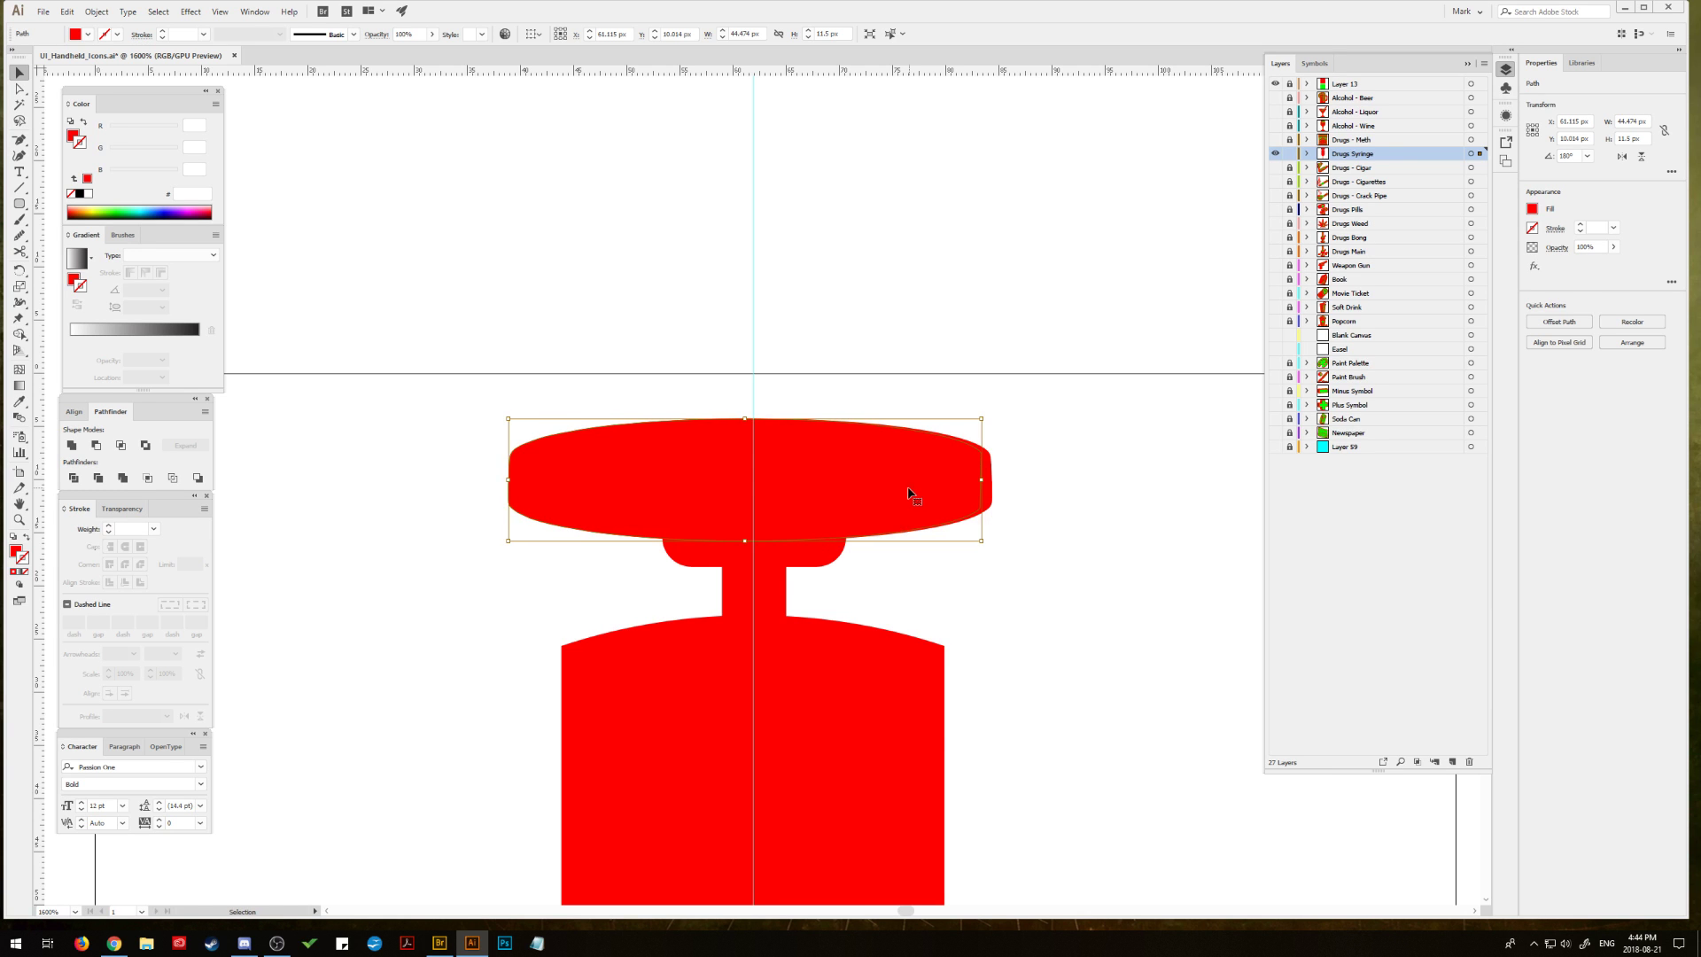
Step: Unite the two overlapping plunger top shapes into one path and centre it on the vertical guide
{"action": "left_click", "coordinate": [984, 496], "text": "shift"}
{"action": "left_click", "coordinate": [70, 443]}
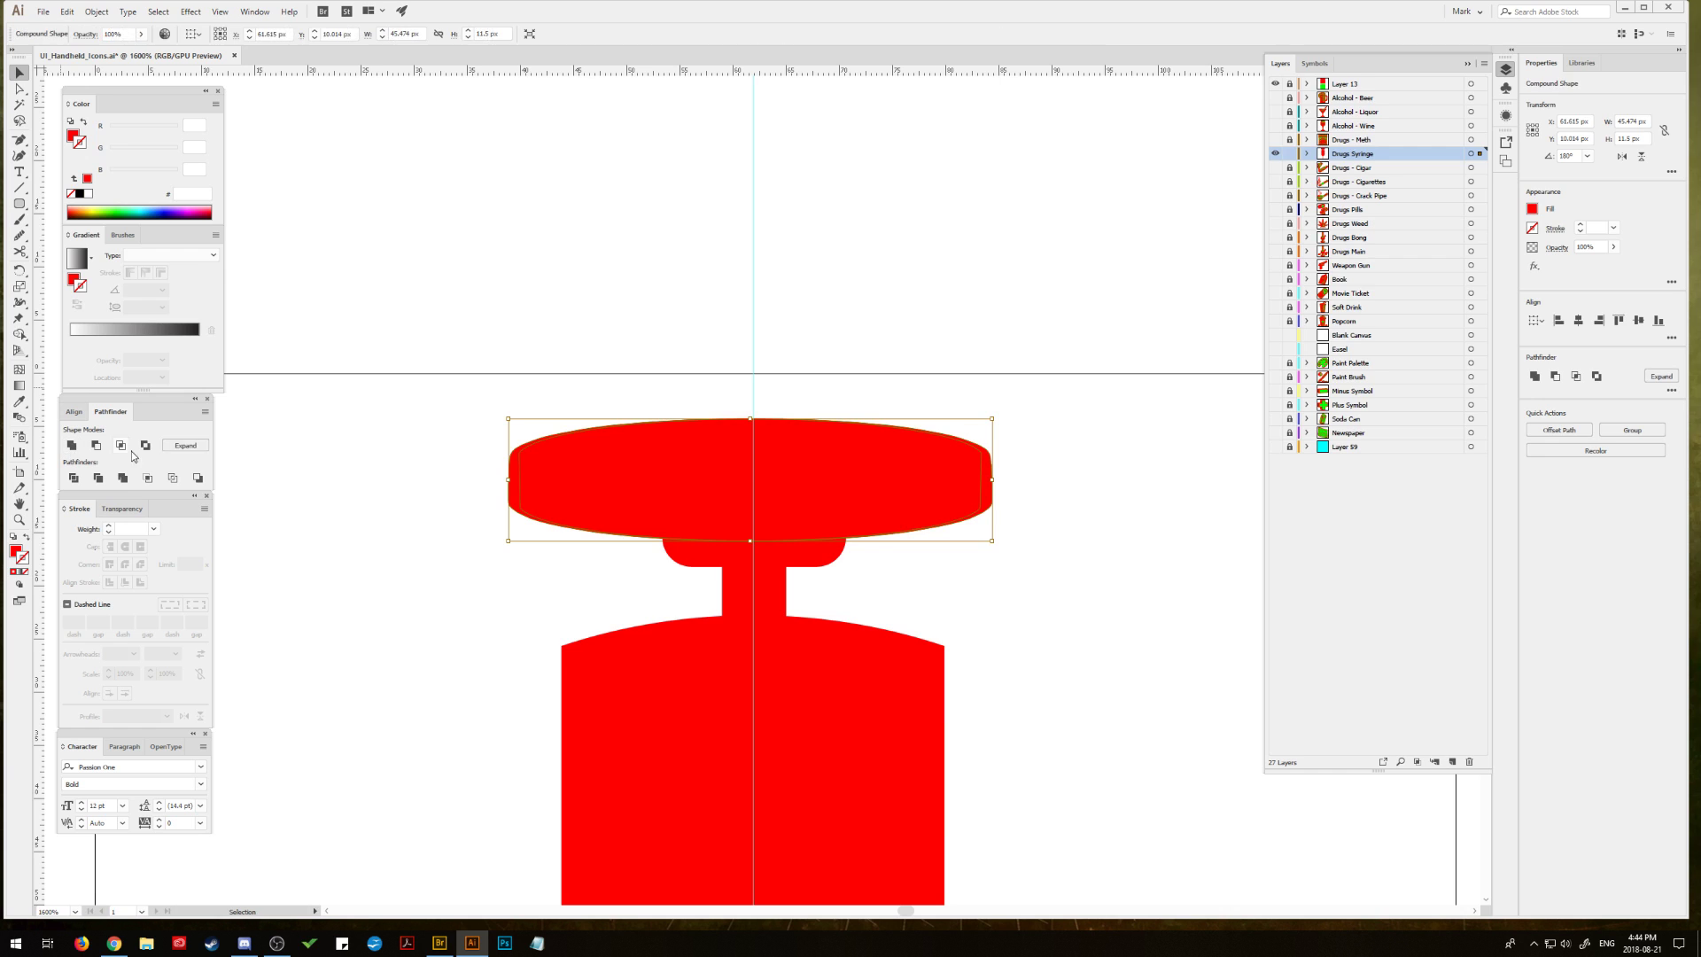
{"action": "left_click_drag", "start_coordinate": [593, 473], "coordinate": [599, 478]}
{"action": "left_click", "coordinate": [379, 503]}
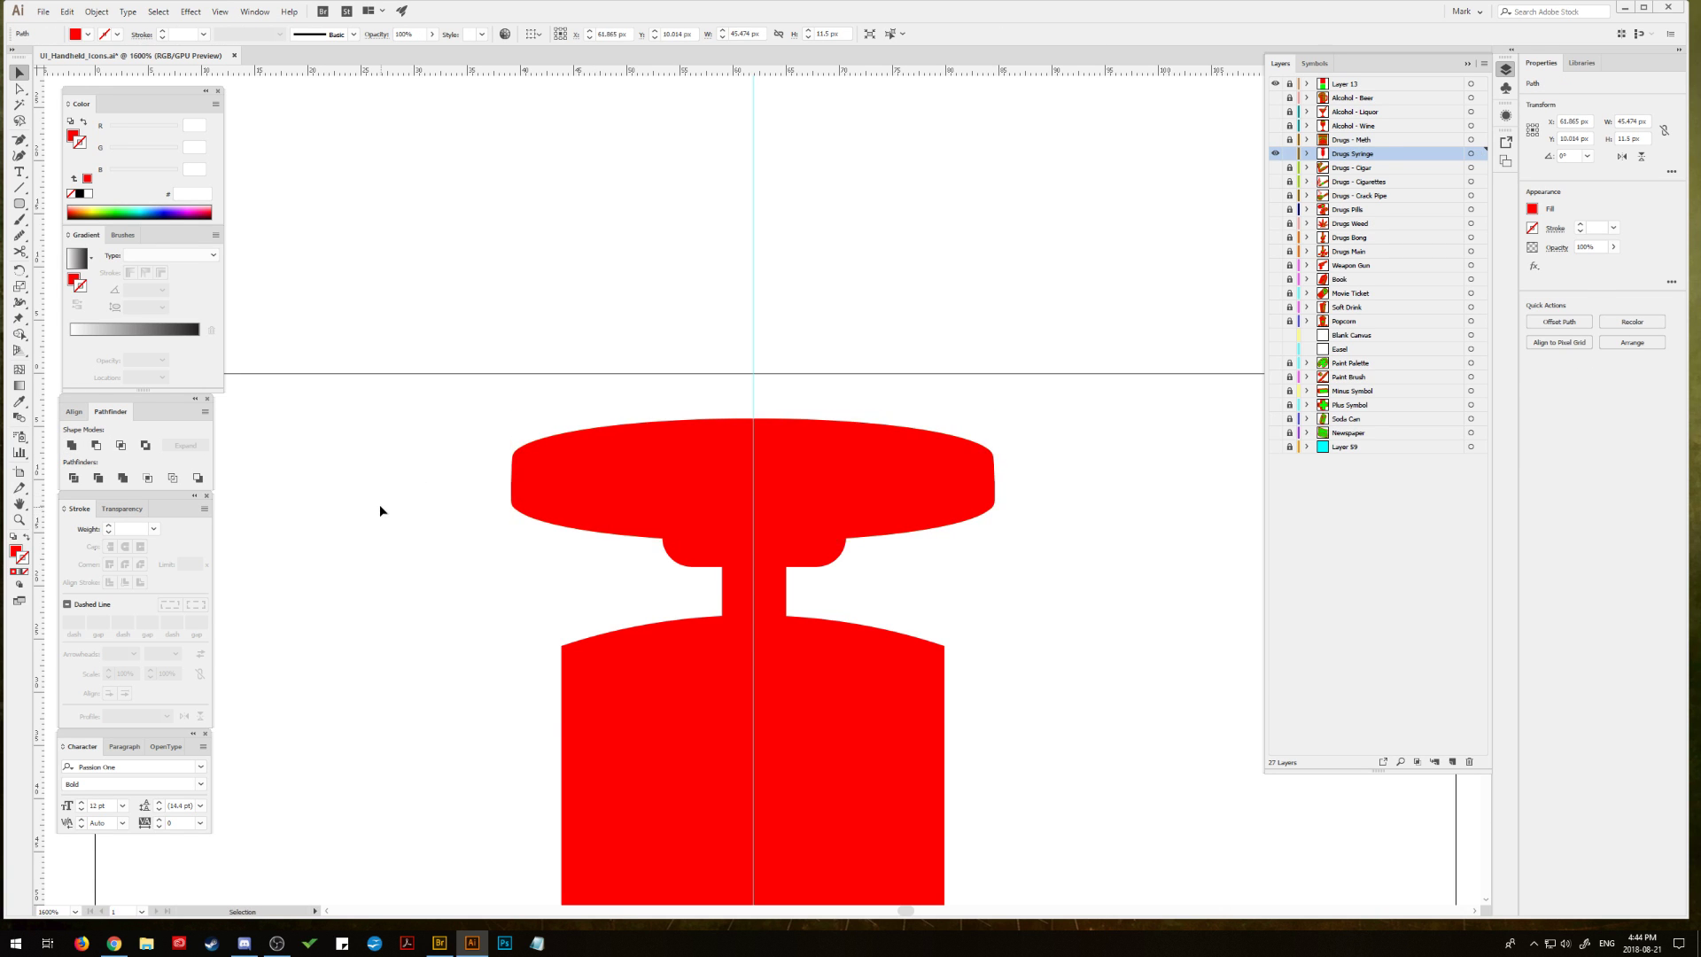
Step: Create an inner copy of the syringe barrel with Offset Path, 3 px inward with mitred joins
{"action": "left_click_drag", "start_coordinate": [399, 505], "coordinate": [404, 355]}
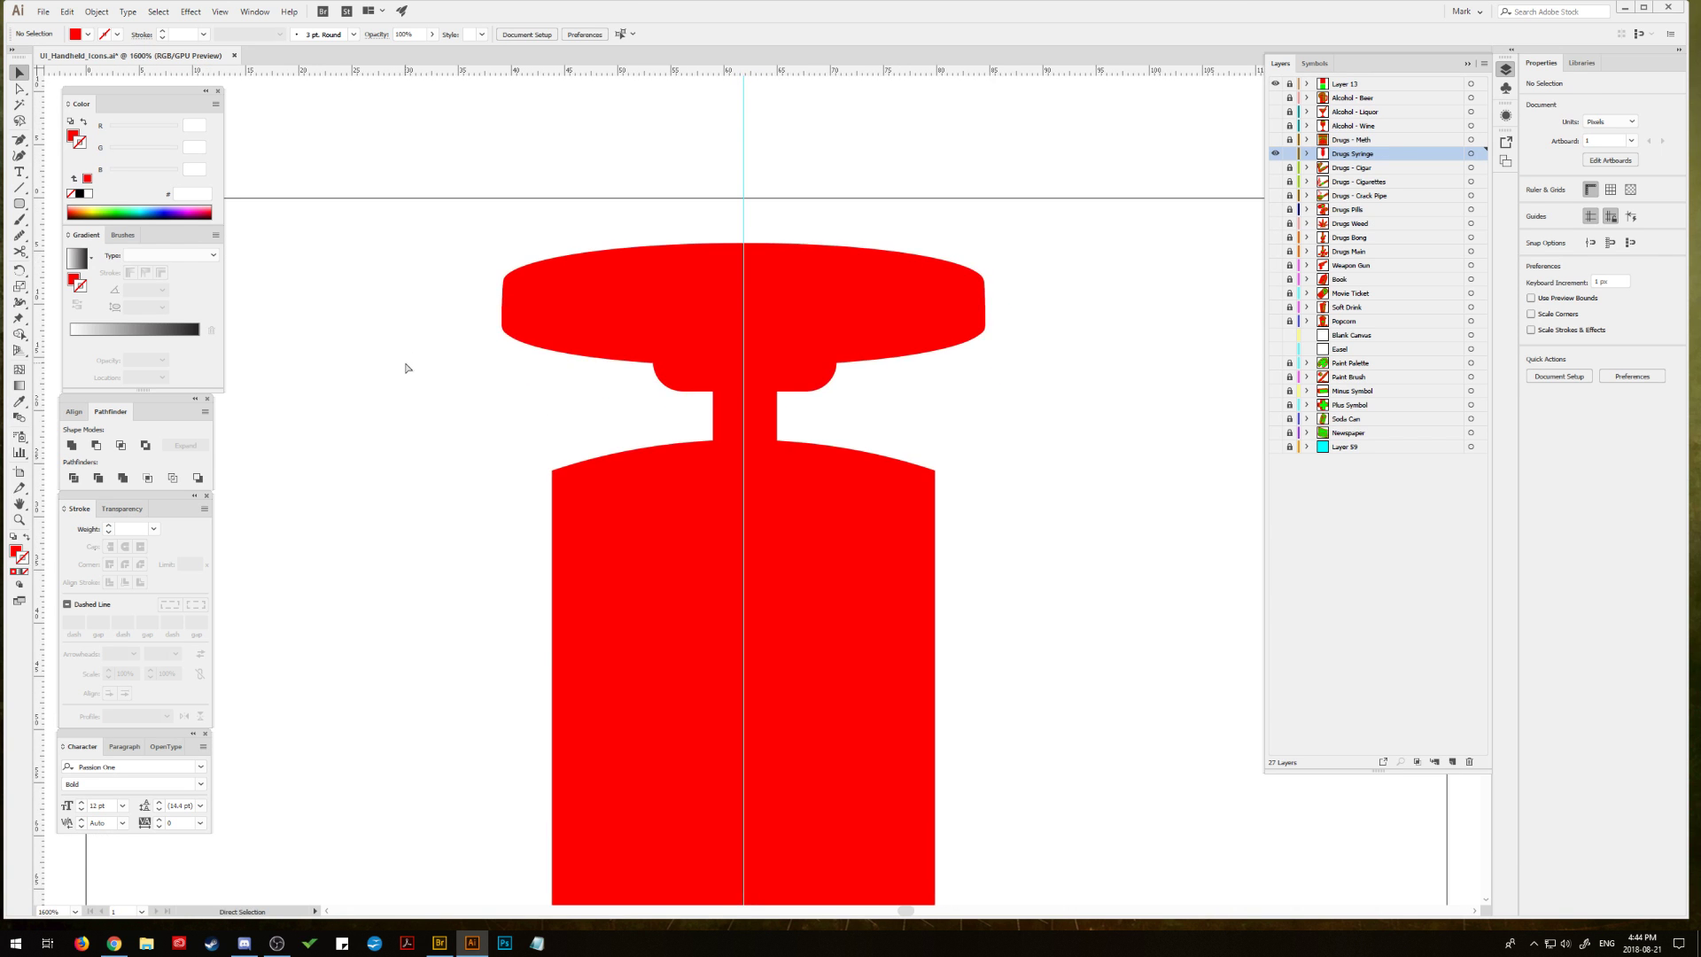
{"action": "key", "text": "ctrl+minus"}
{"action": "key", "text": "ctrl+minus"}
{"action": "scroll", "coordinate": [479, 416], "scroll_direction": "down", "scroll_amount": 3}
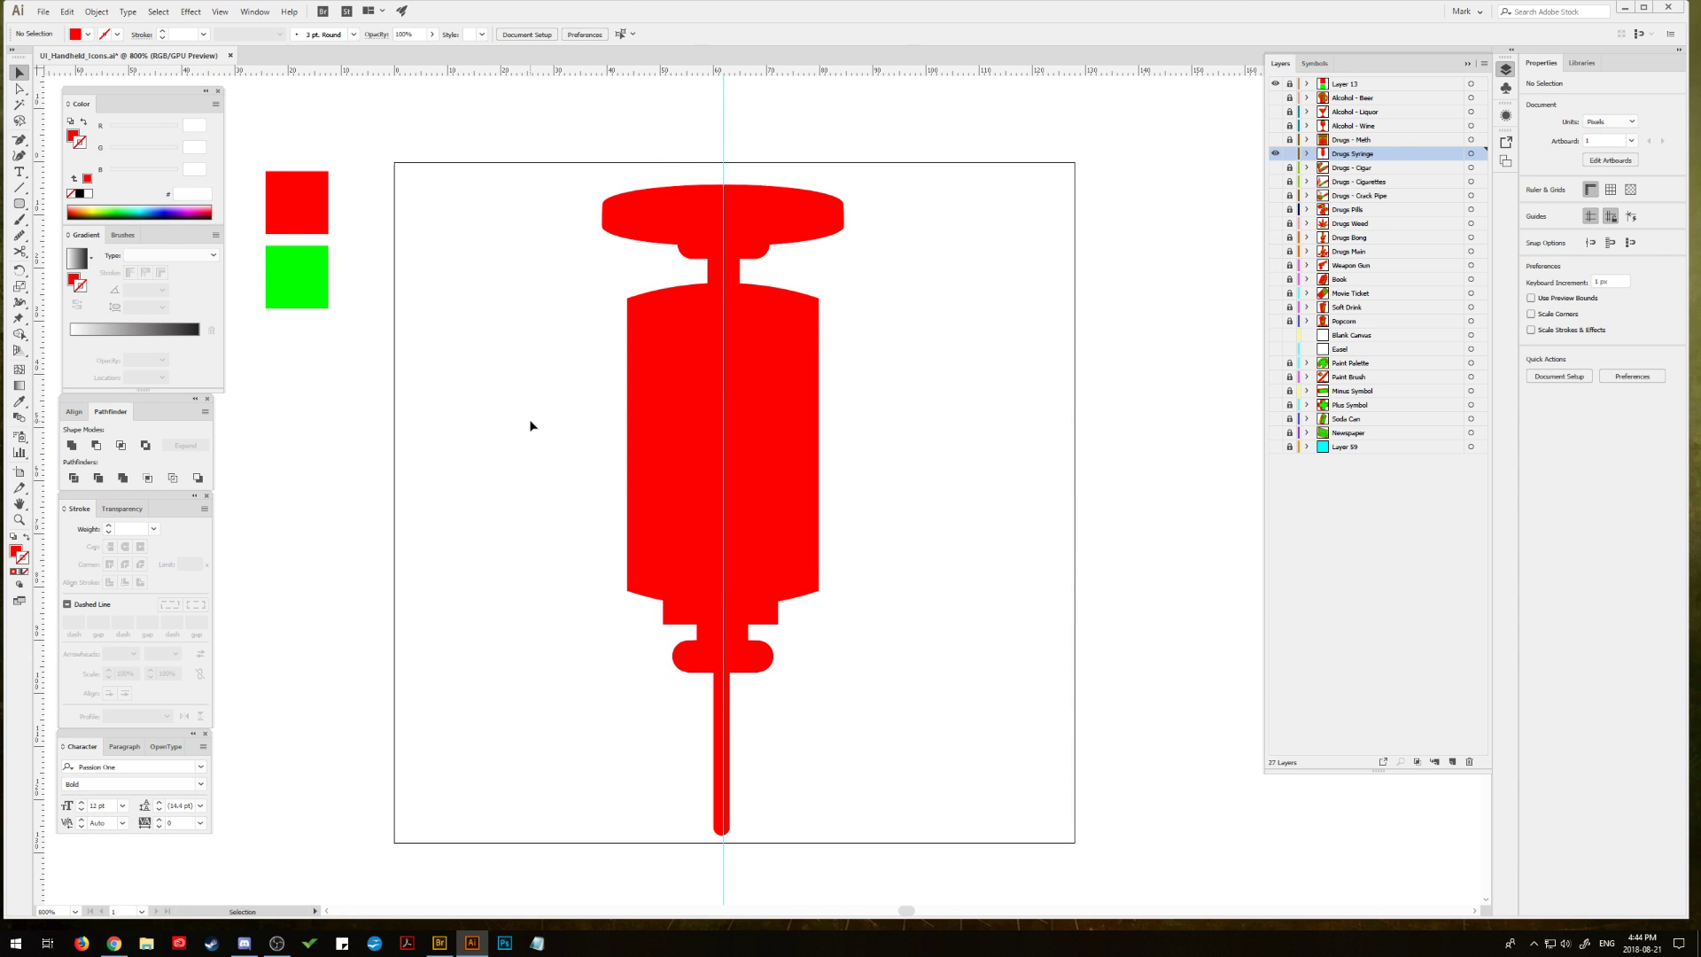
{"action": "left_click", "coordinate": [664, 484]}
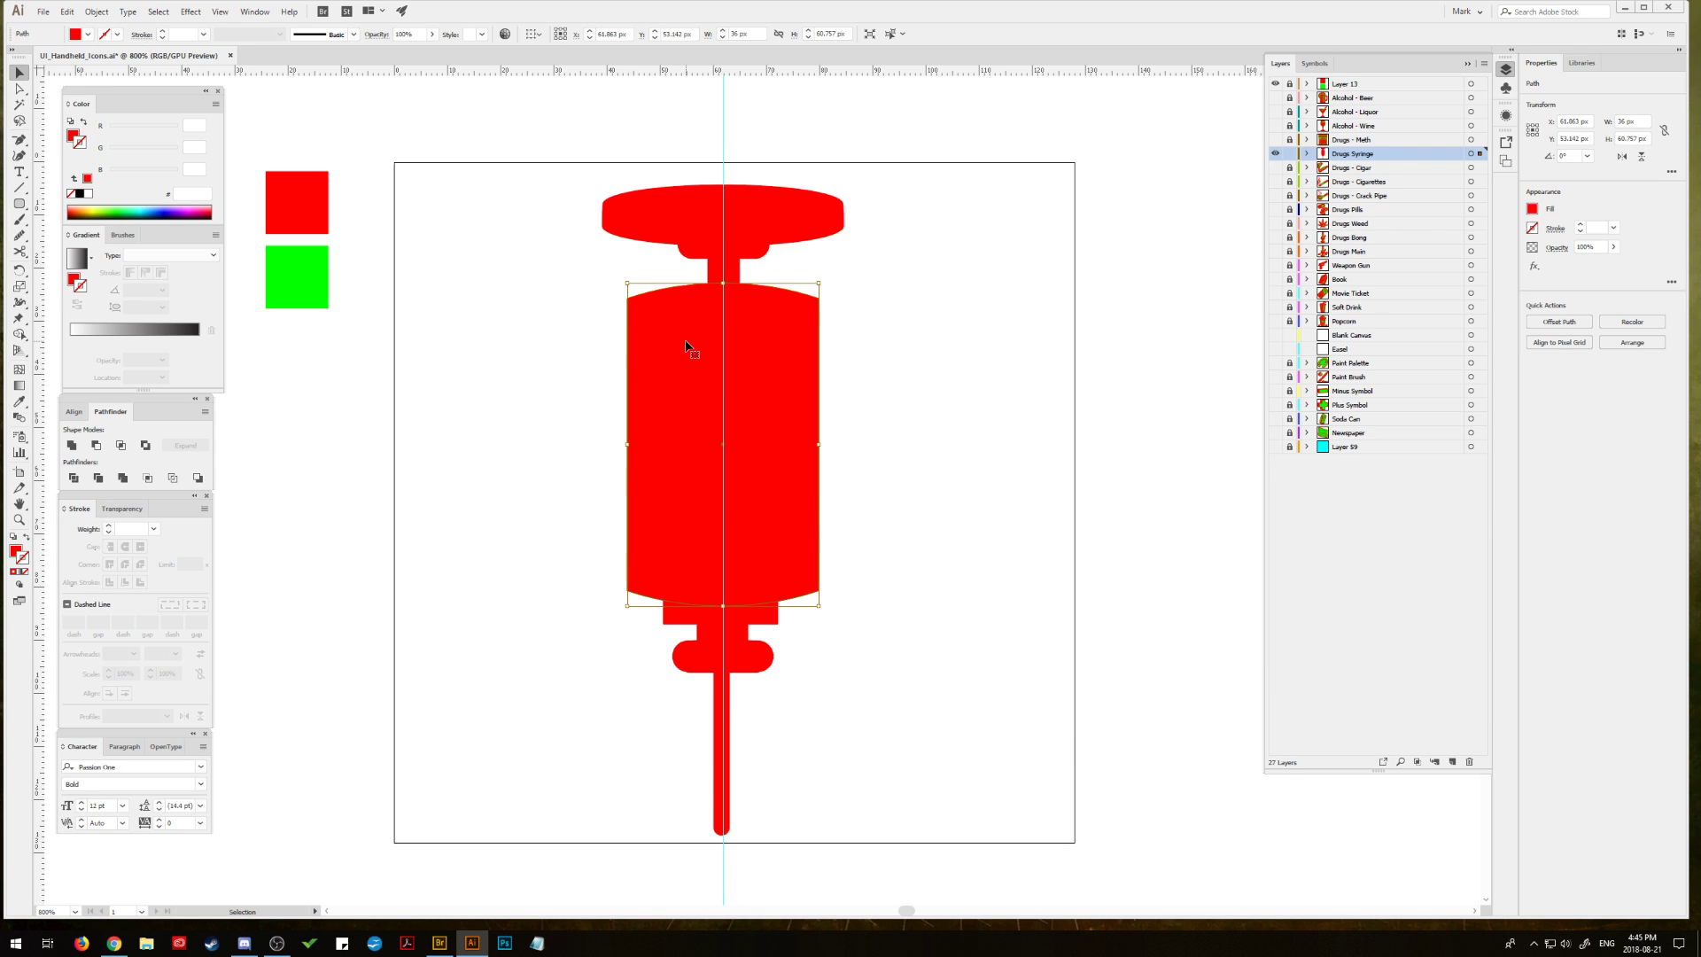
{"action": "left_click", "coordinate": [96, 12]}
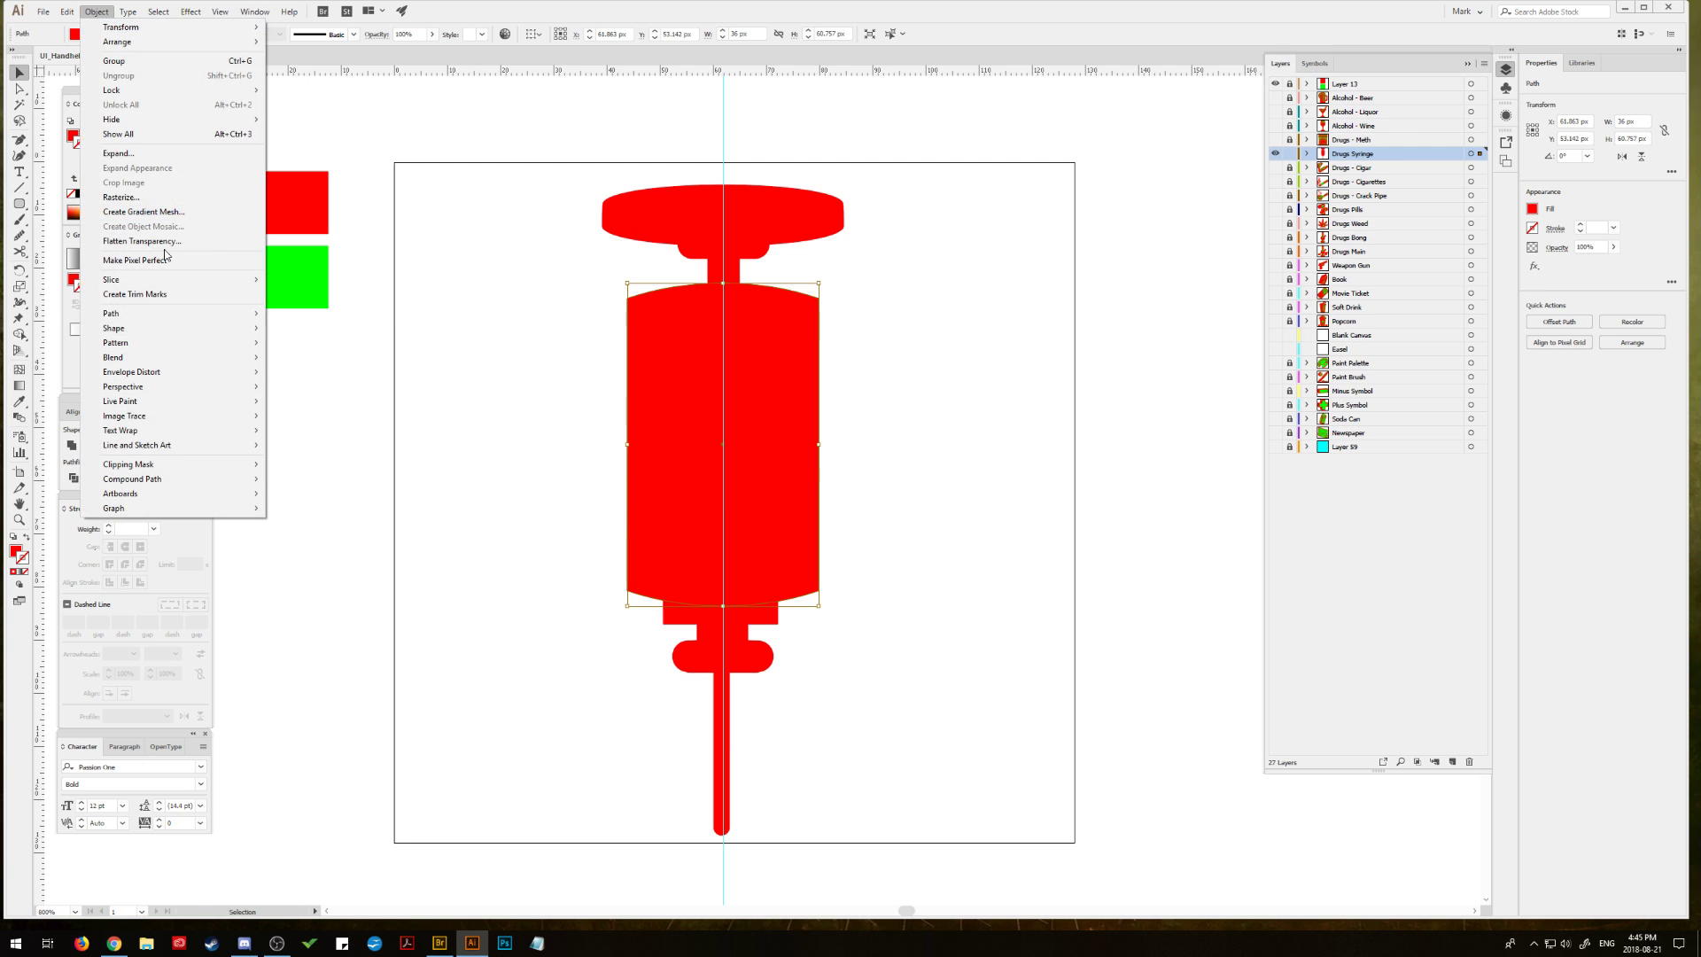
{"action": "mouse_move", "coordinate": [134, 319]}
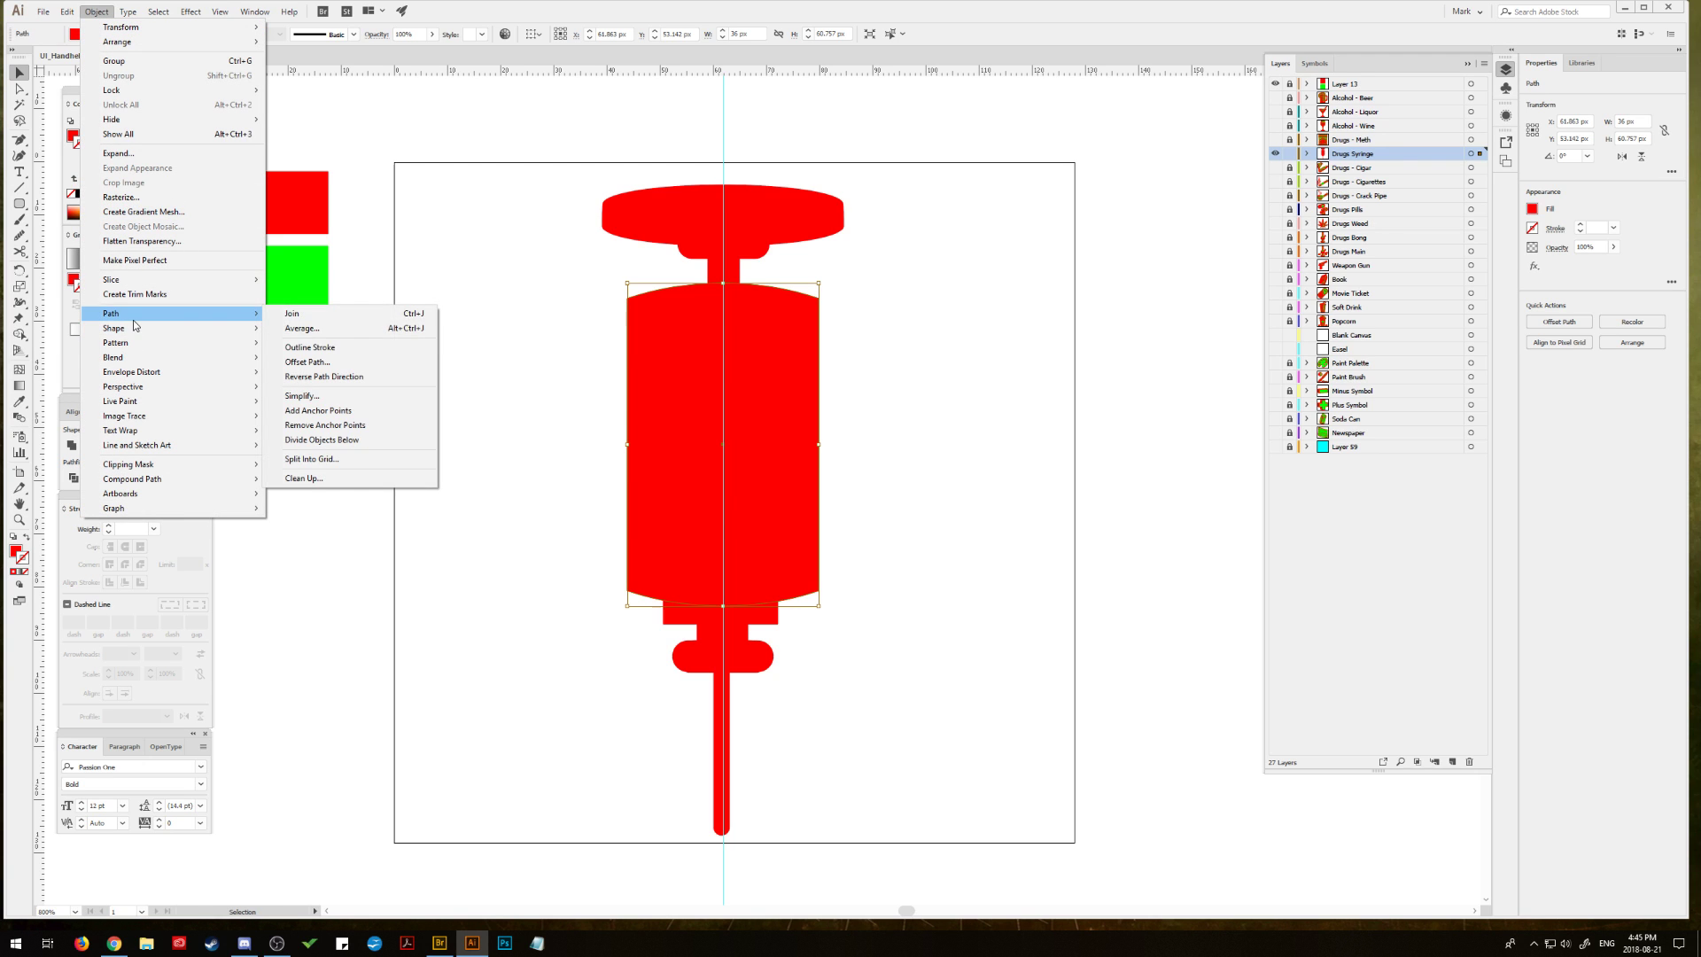
{"action": "left_click", "coordinate": [324, 361]}
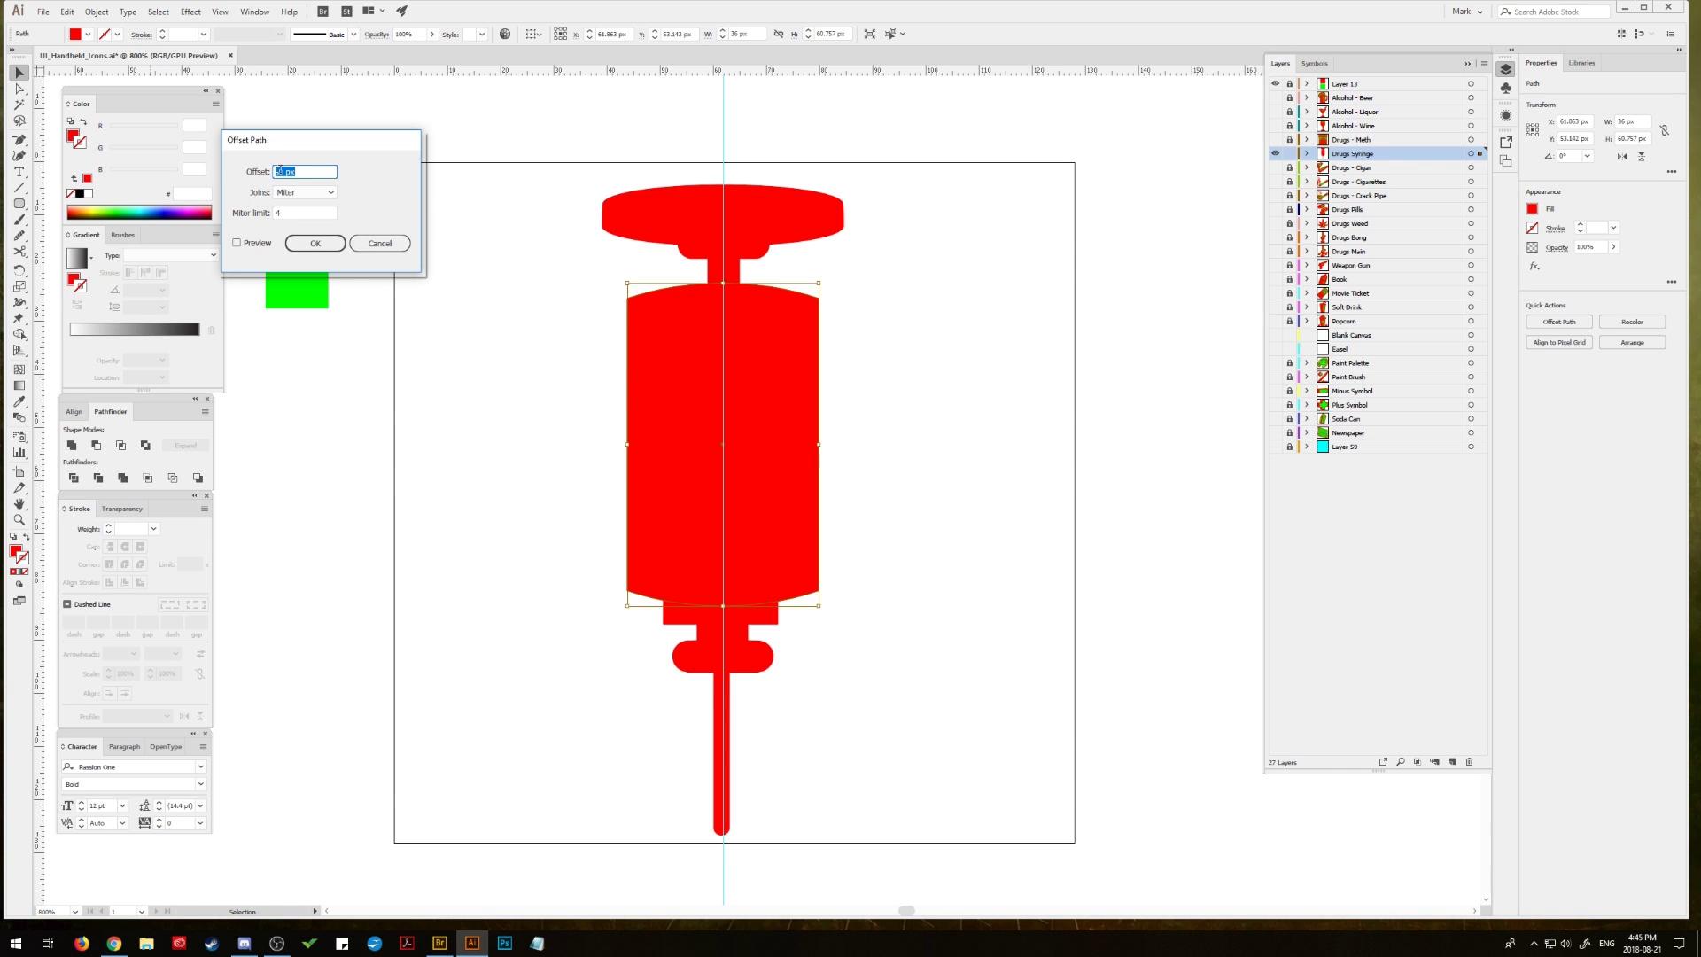
{"action": "left_click", "coordinate": [280, 171]}
{"action": "left_click", "coordinate": [316, 243]}
Step: Fill the inner barrel shape with the green sample square's colour and move it to the top of the Drugs Syringe layer
{"action": "left_click", "coordinate": [19, 401]}
{"action": "left_click", "coordinate": [284, 274]}
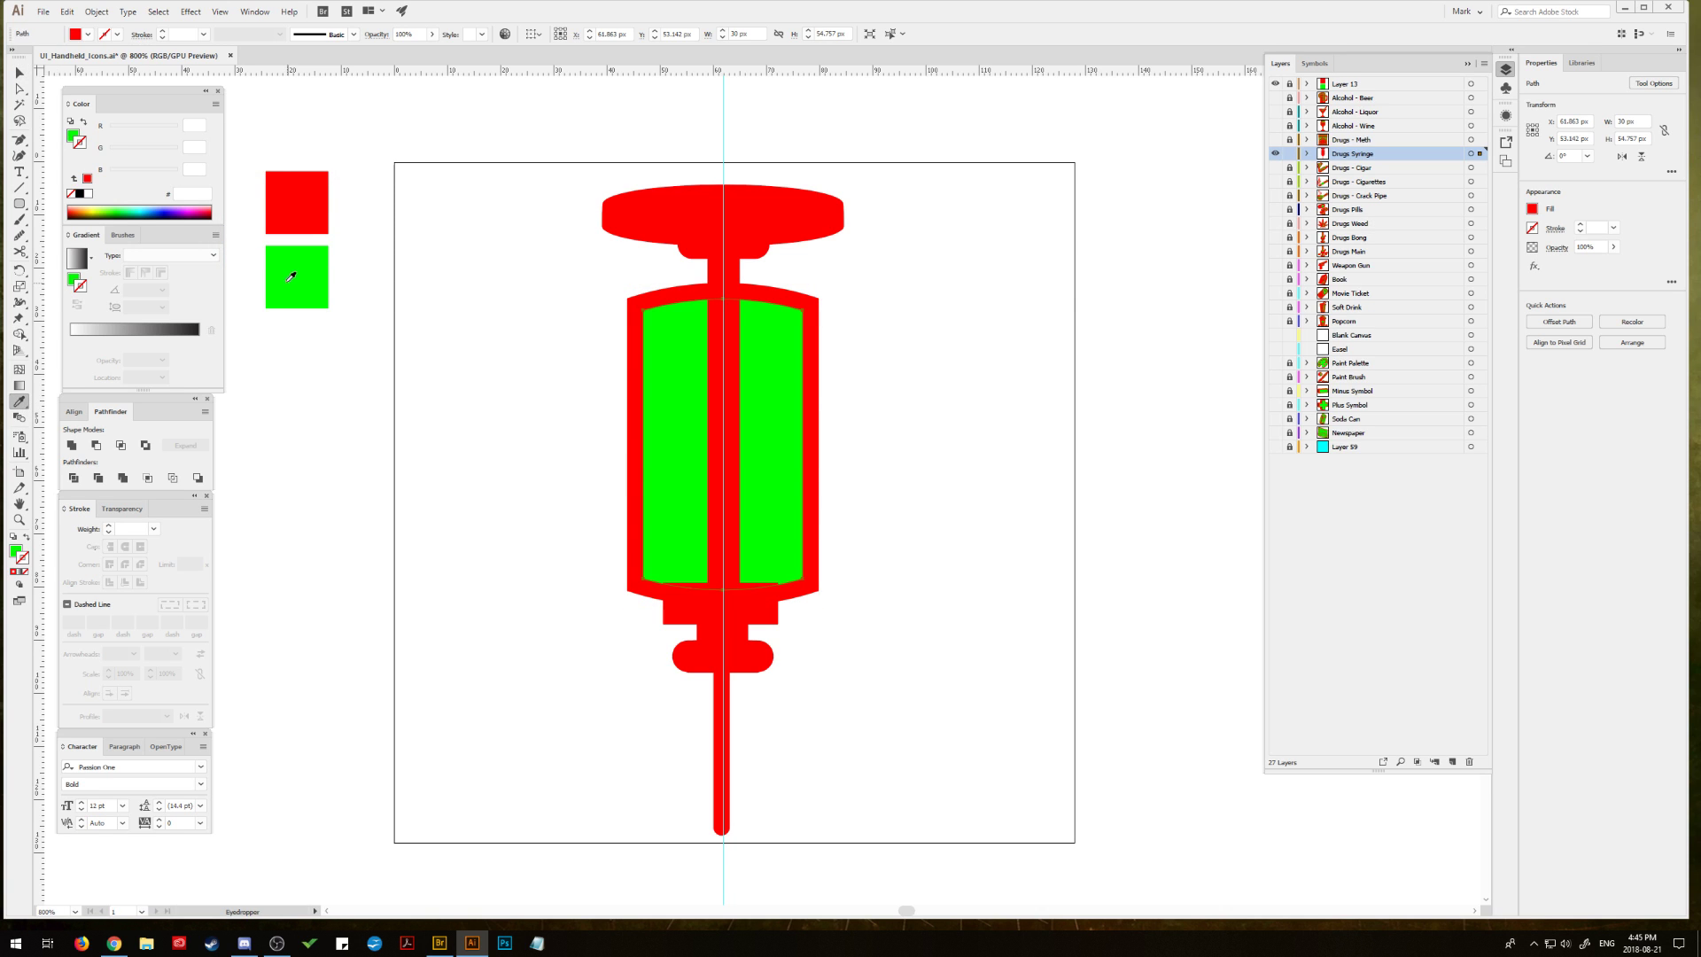
{"action": "key", "text": "v"}
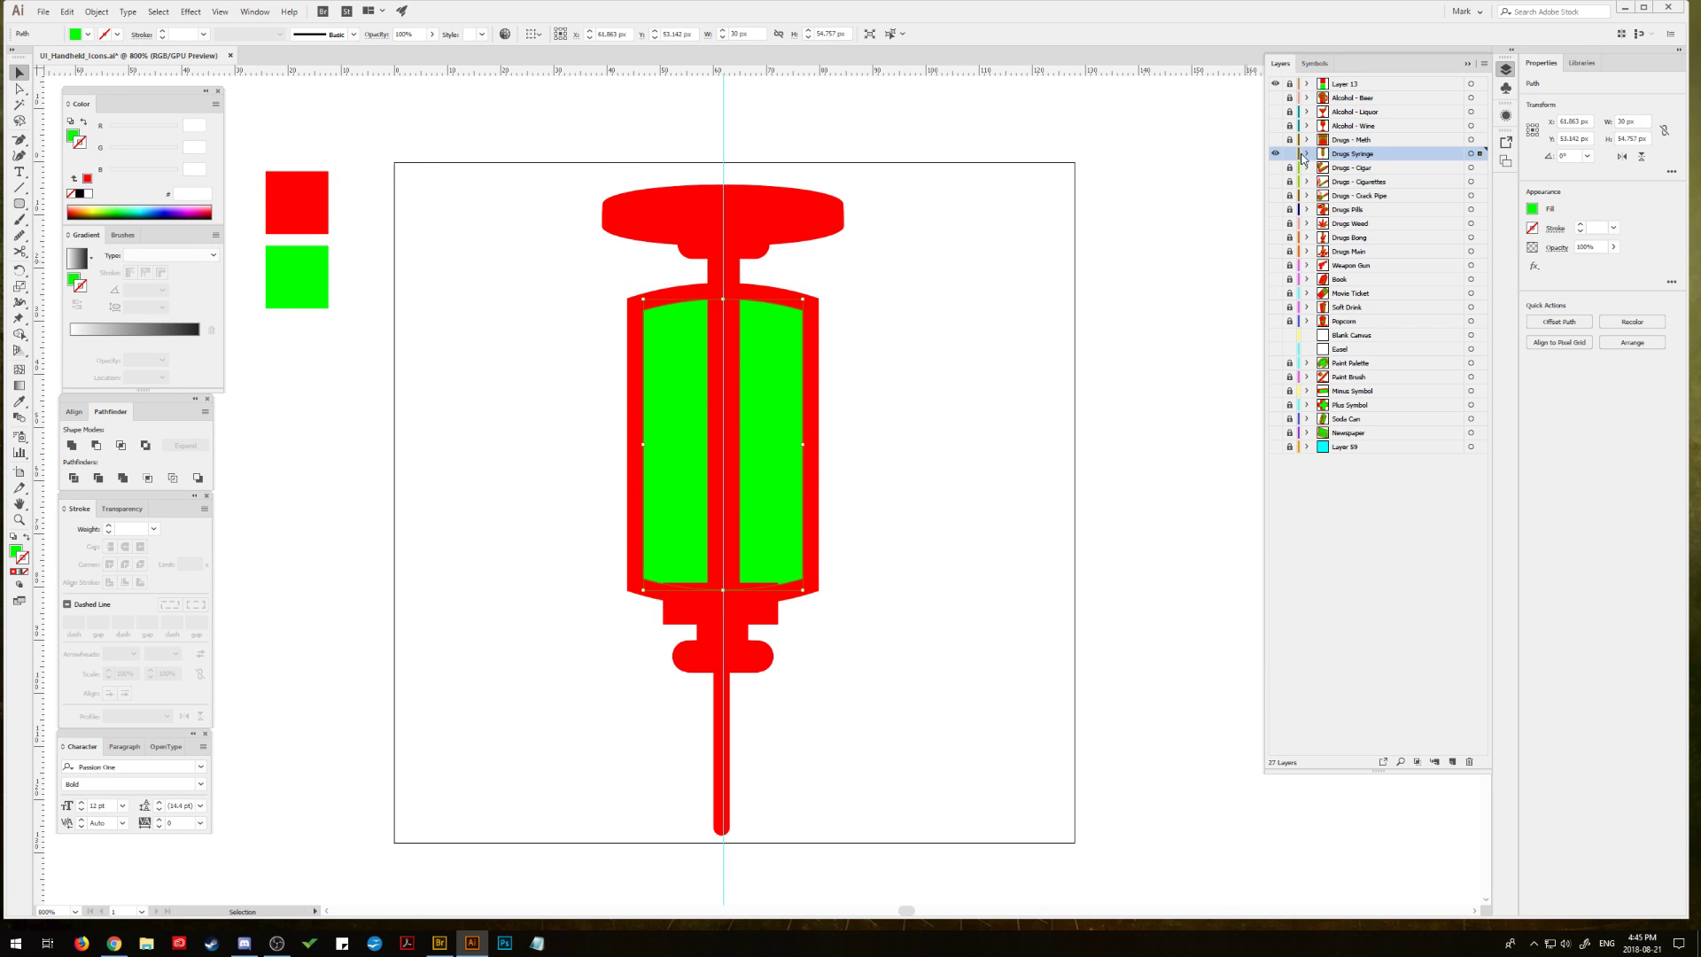
{"action": "left_click", "coordinate": [1307, 154]}
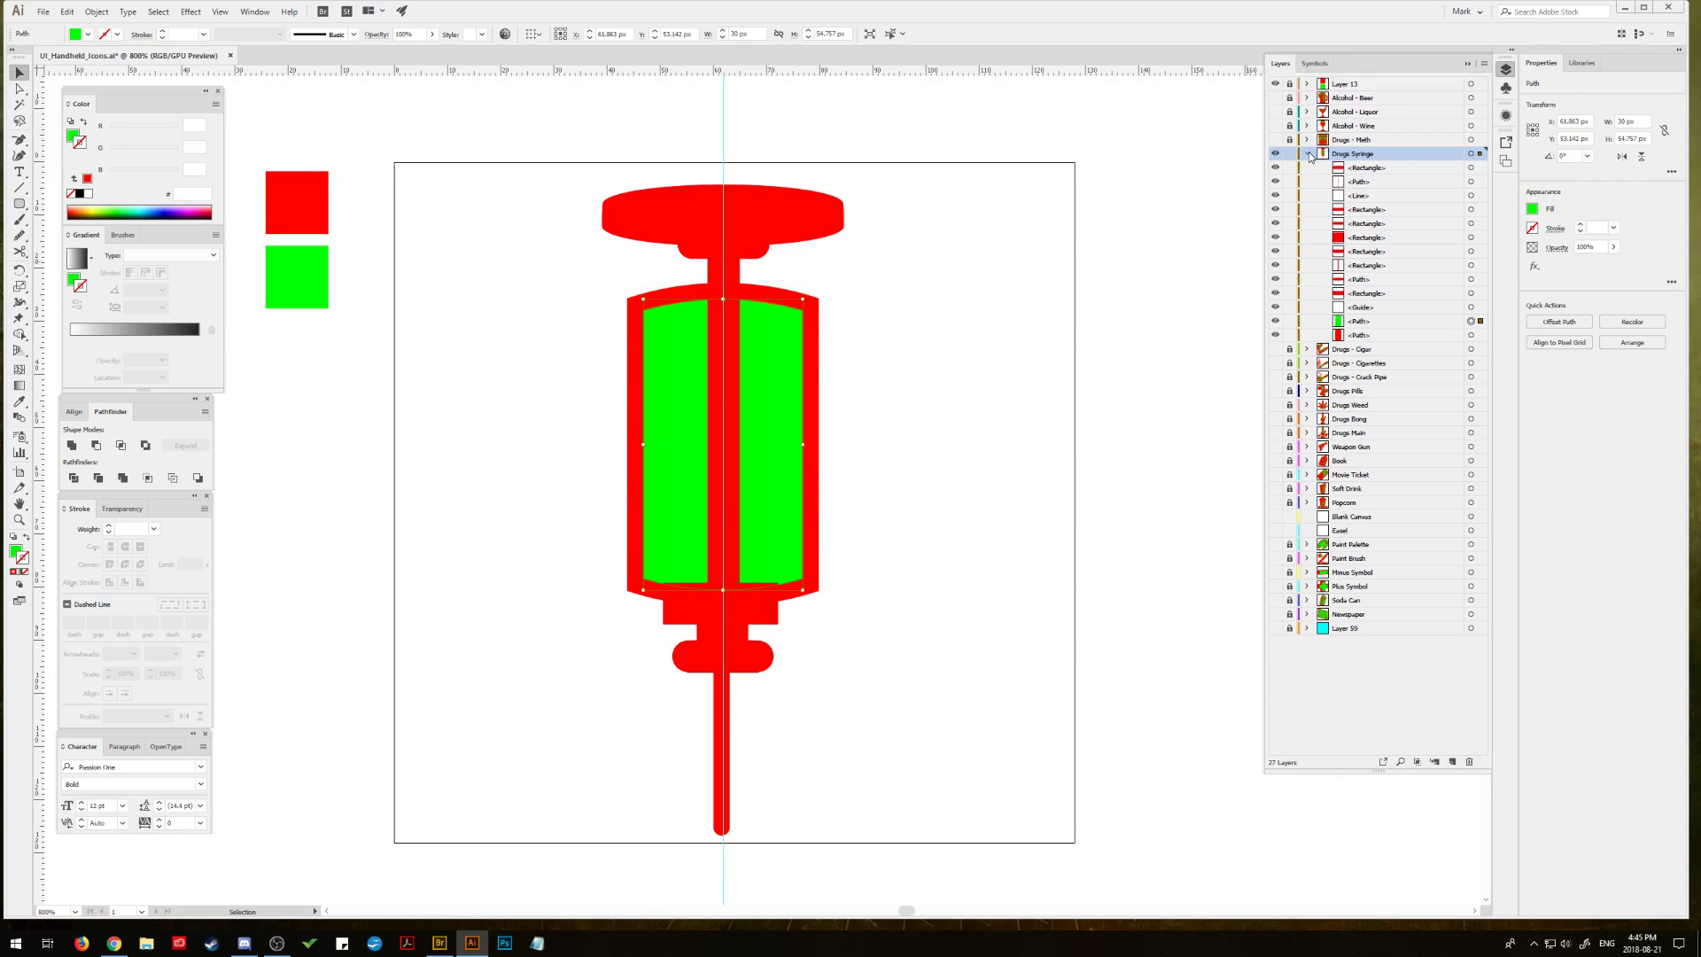
{"action": "left_click", "coordinate": [1388, 323]}
{"action": "left_click_drag", "start_coordinate": [1388, 323], "coordinate": [1396, 168]}
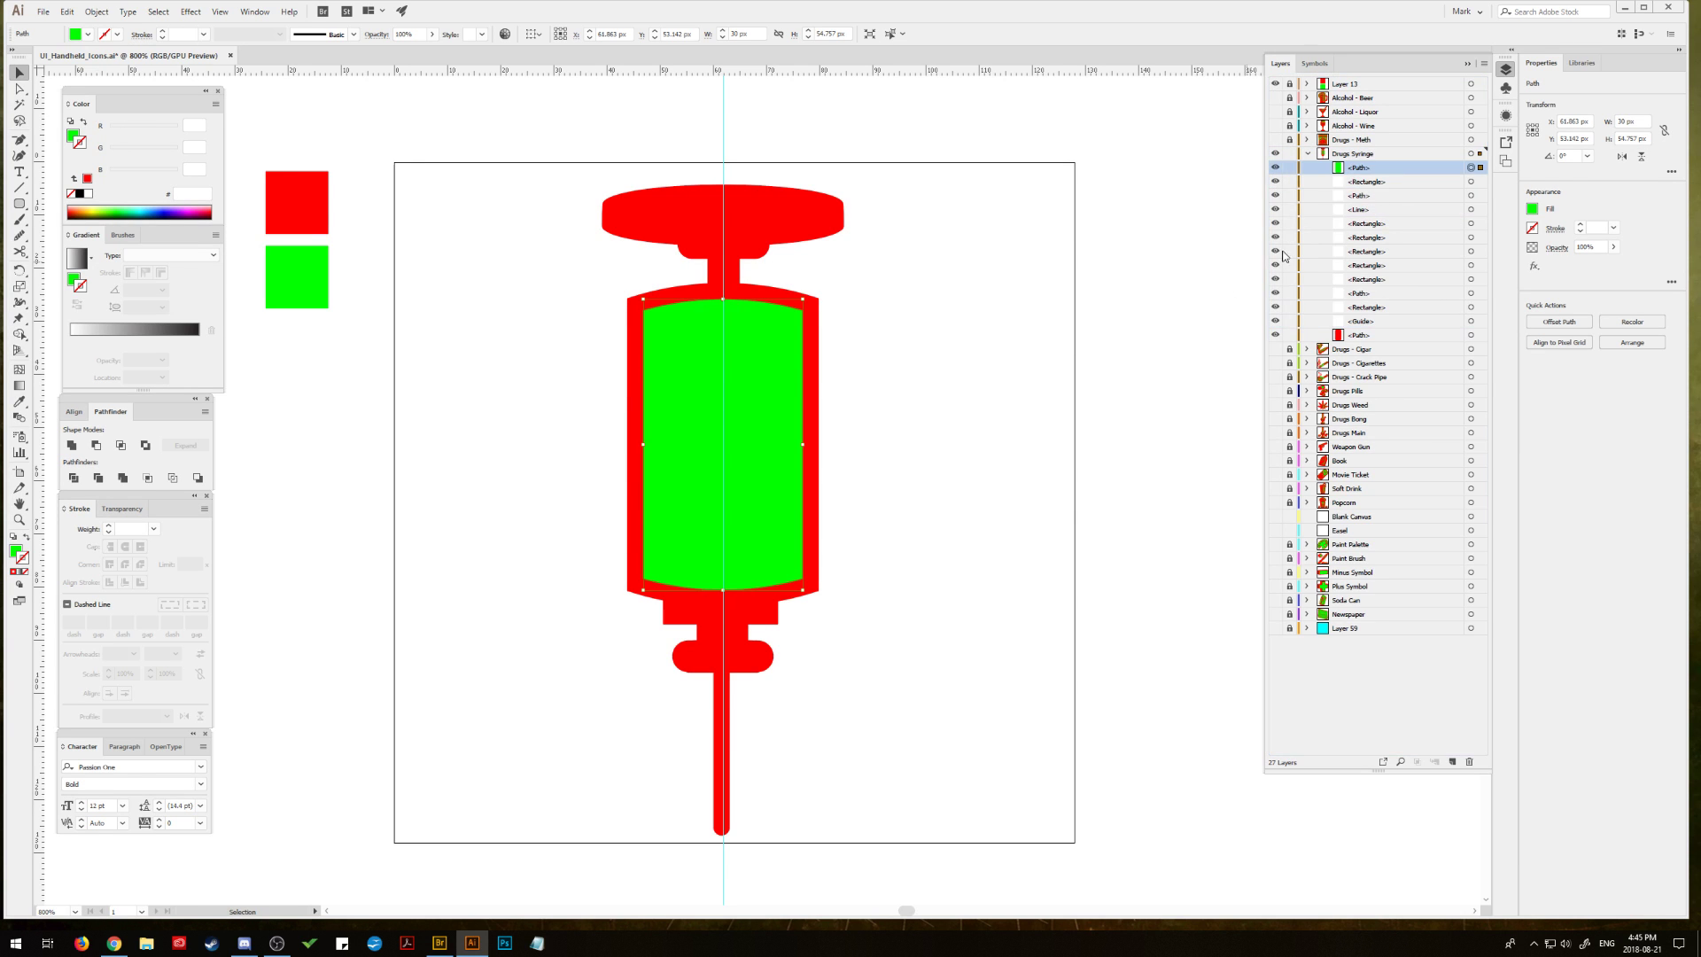
{"action": "left_click", "coordinate": [1009, 434]}
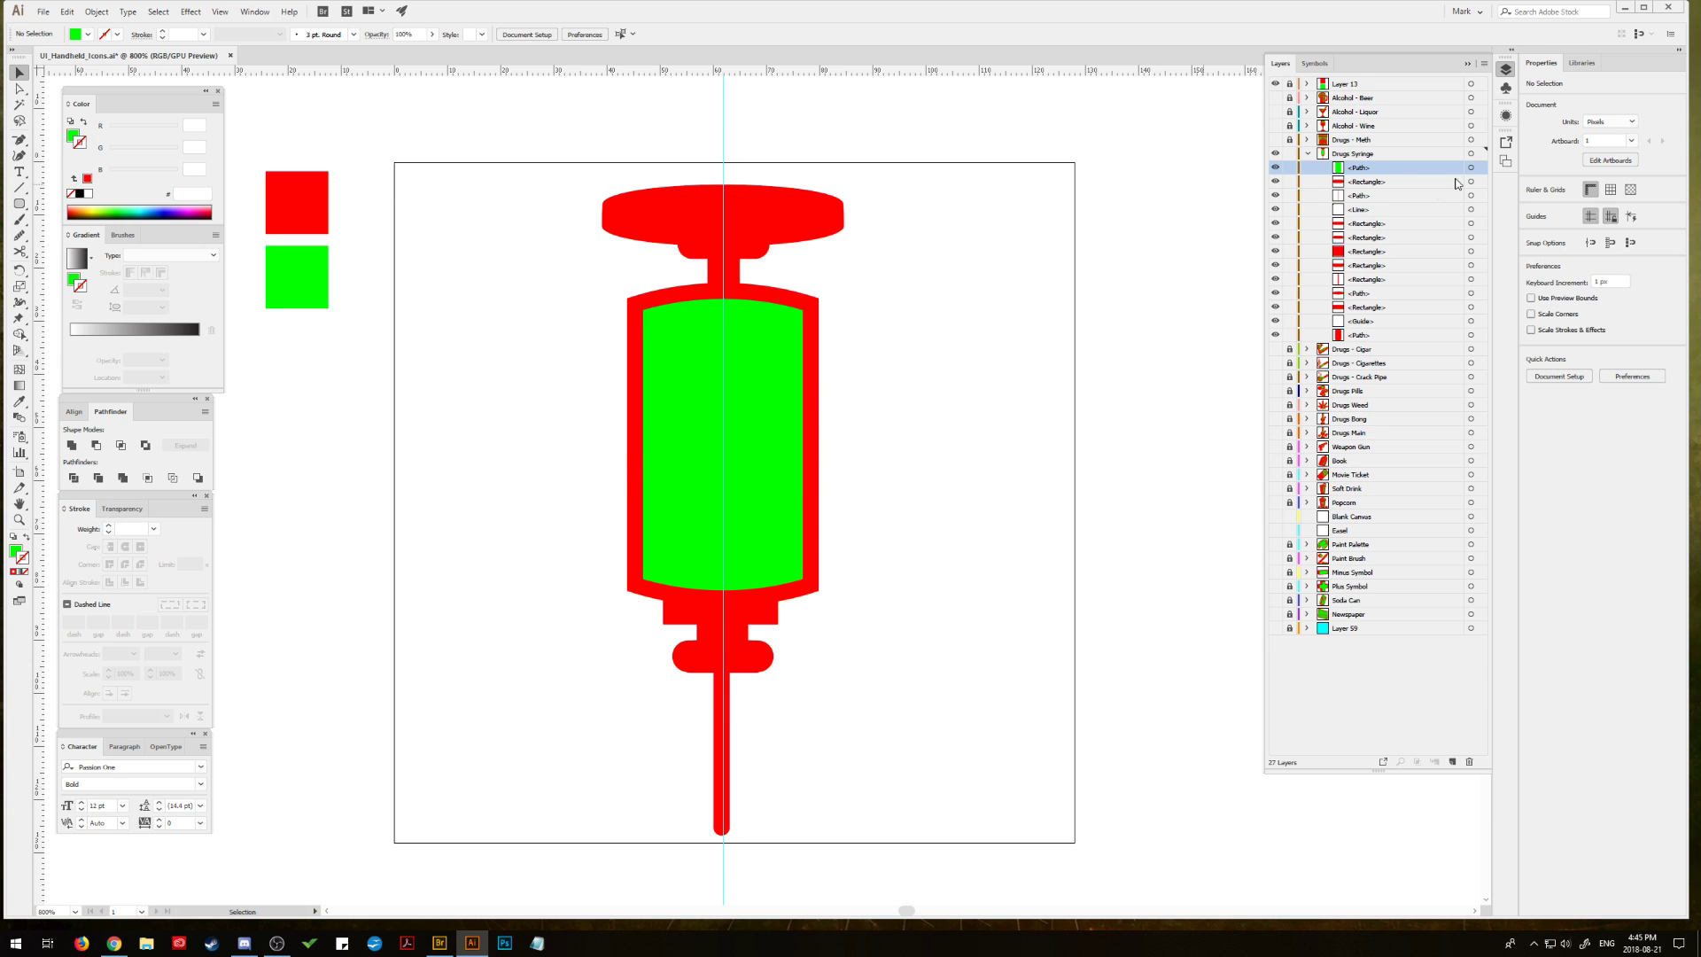
Step: Create an inner copy of the red plunger top with Offset Path, 3 px inward with mitred joins
{"action": "left_click", "coordinate": [621, 226]}
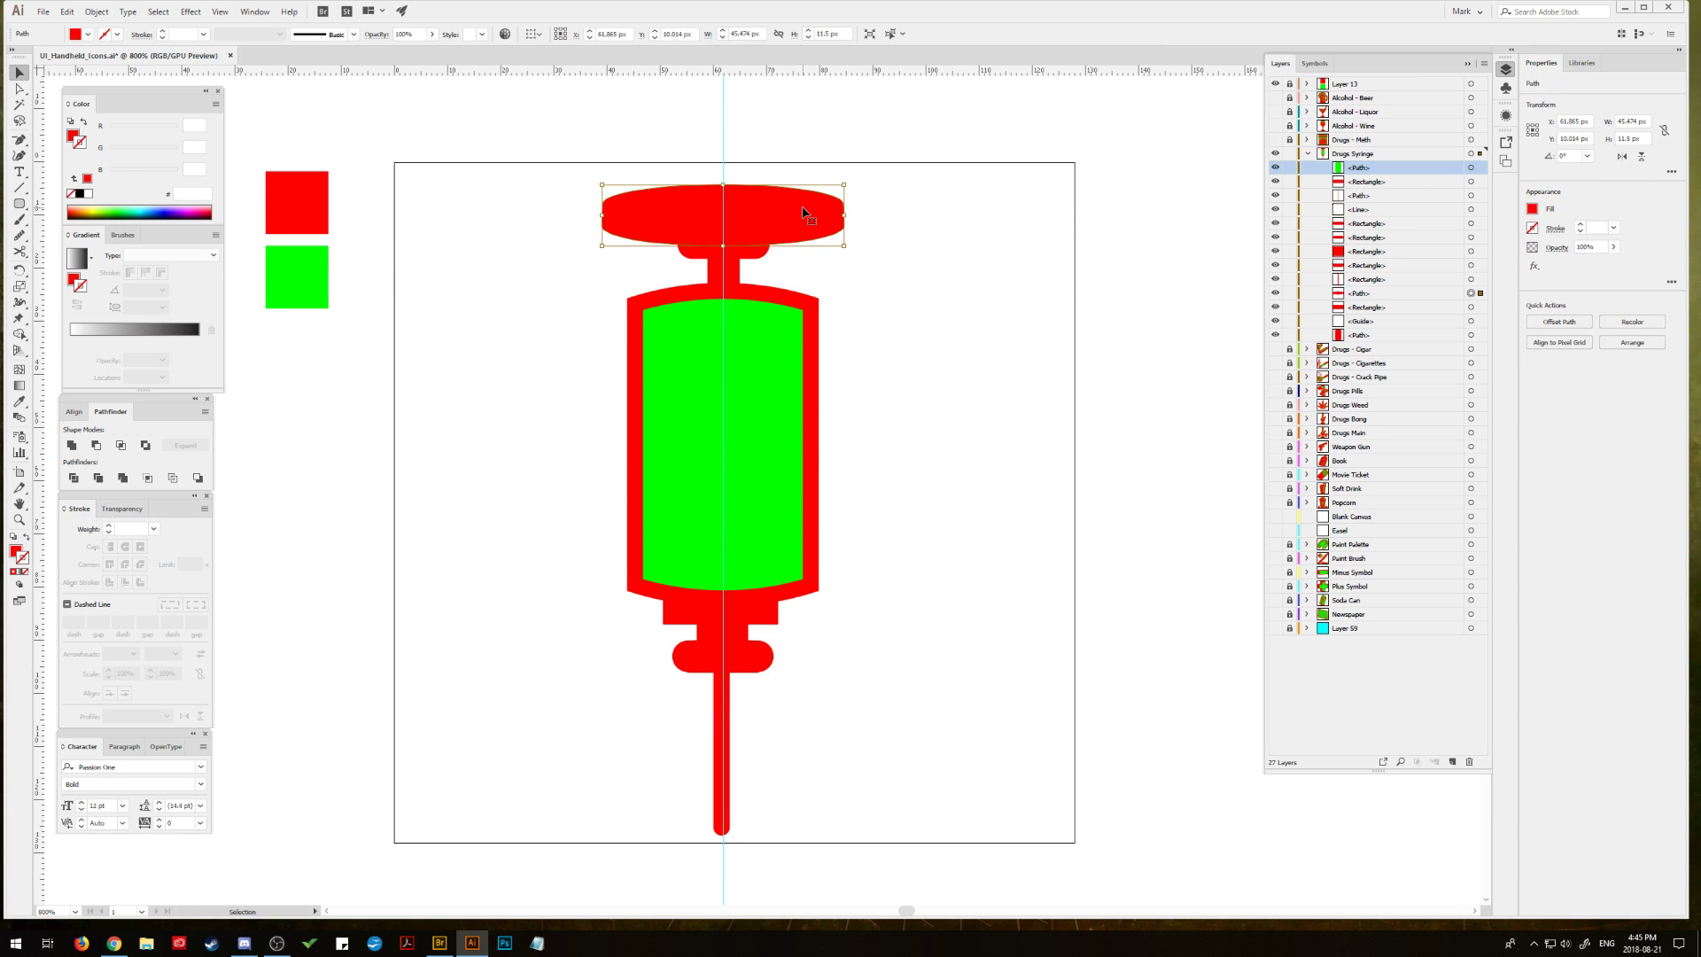
{"action": "left_click", "coordinate": [96, 12]}
{"action": "mouse_move", "coordinate": [221, 313]}
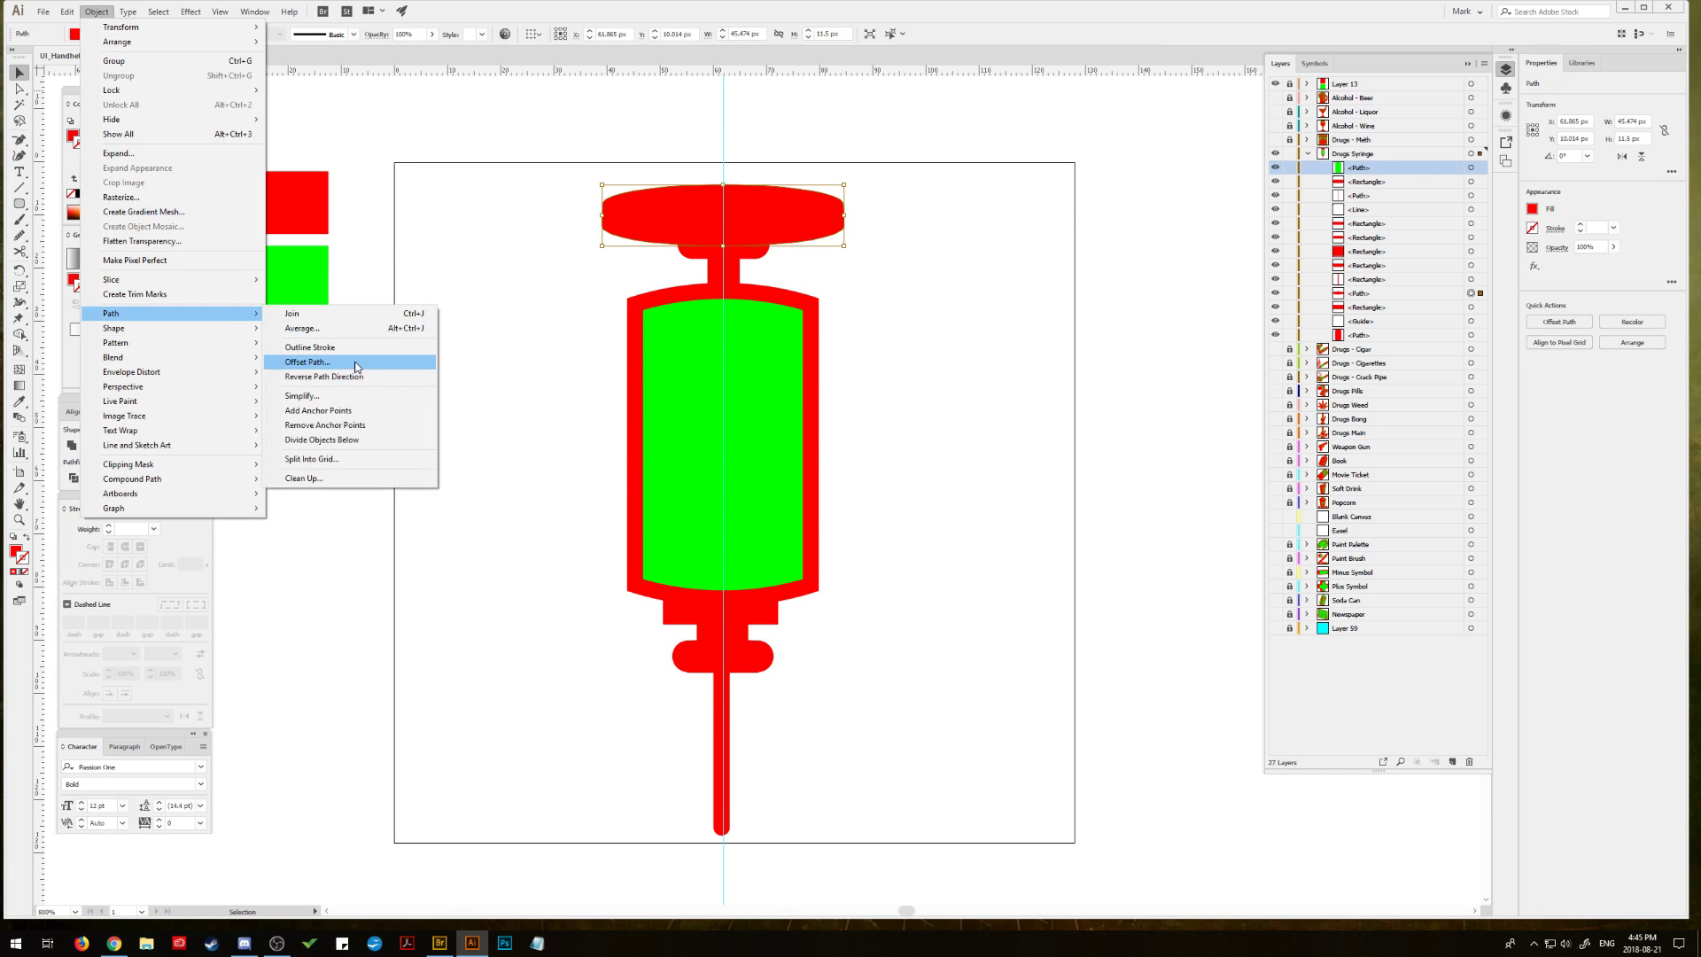
{"action": "left_click", "coordinate": [306, 362]}
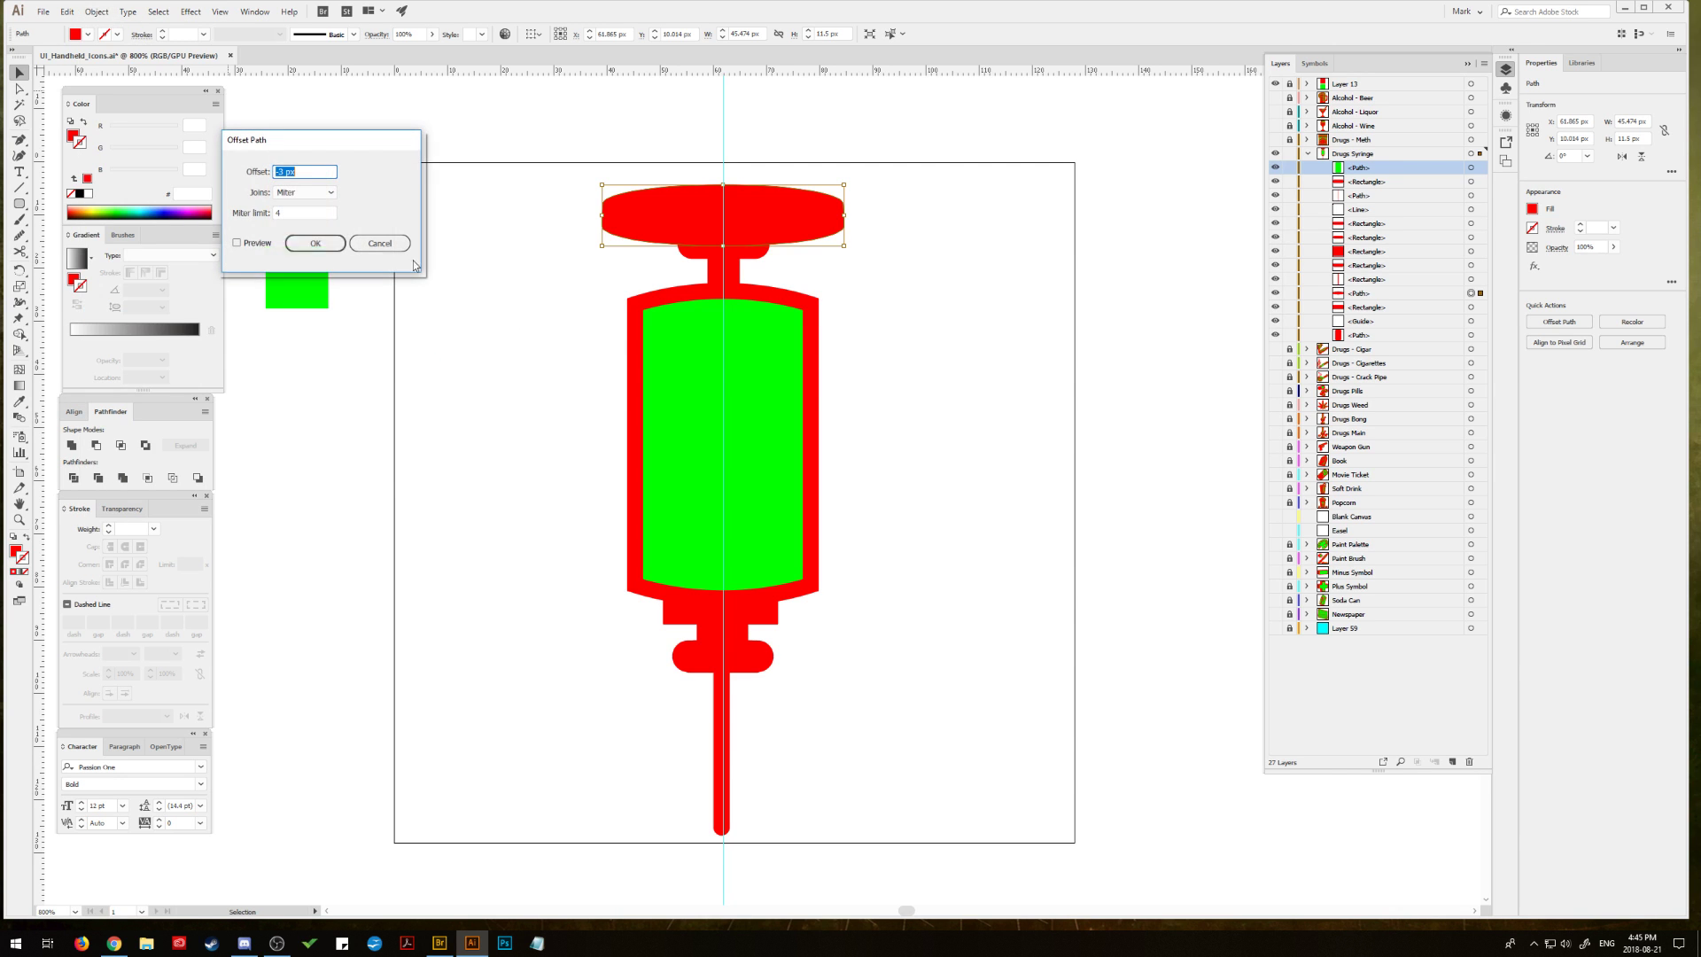
{"action": "left_click", "coordinate": [238, 244]}
{"action": "left_click", "coordinate": [315, 243]}
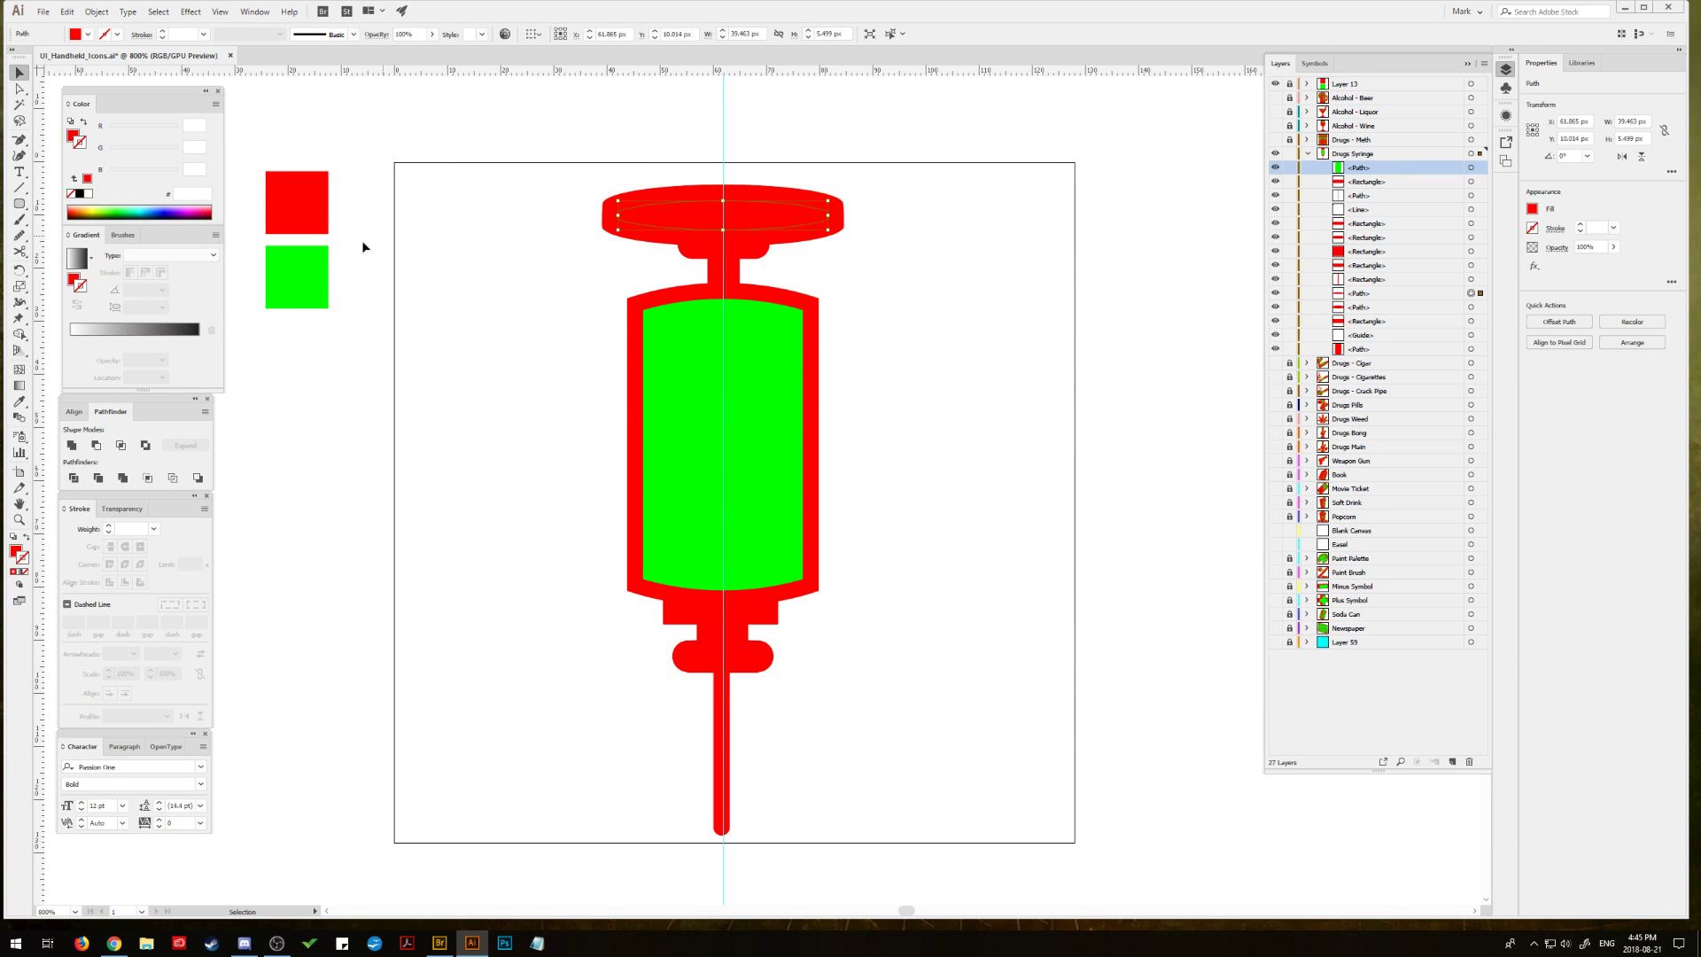
Step: Fill the inner plunger shape with the green sample square's colour and move it to the top of the Drugs Syringe layer
{"action": "left_click", "coordinate": [19, 400]}
{"action": "left_click", "coordinate": [300, 270]}
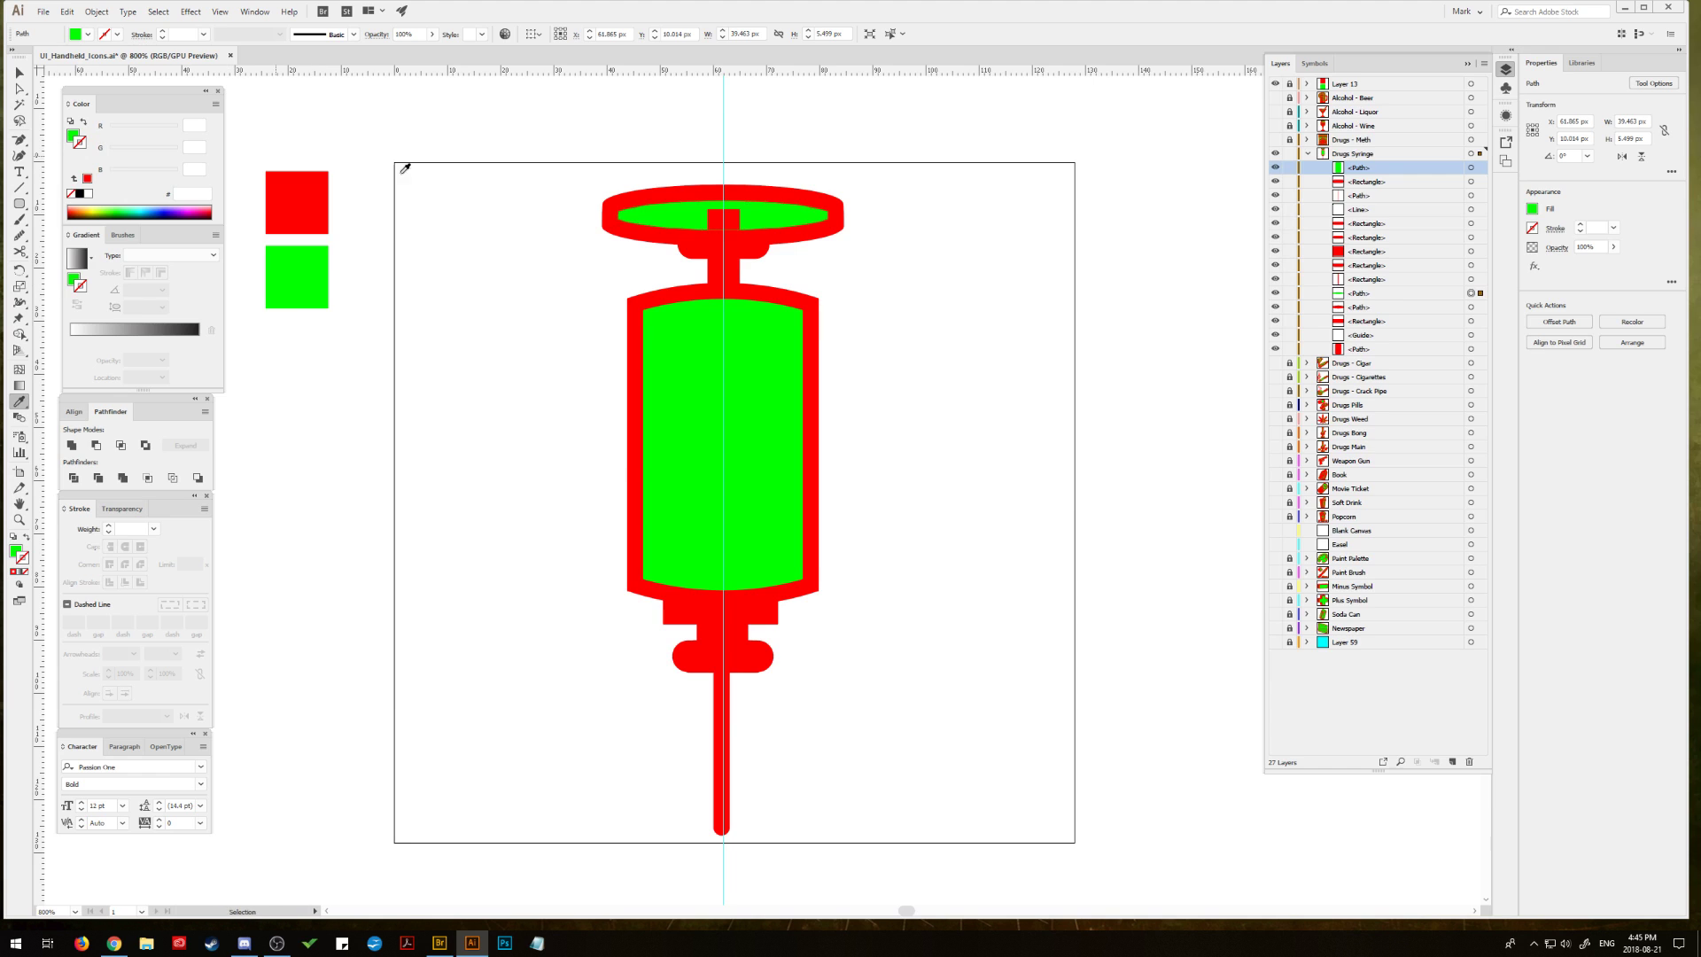
{"action": "left_click_drag", "start_coordinate": [1373, 295], "coordinate": [1393, 169]}
{"action": "left_click", "coordinate": [18, 72]}
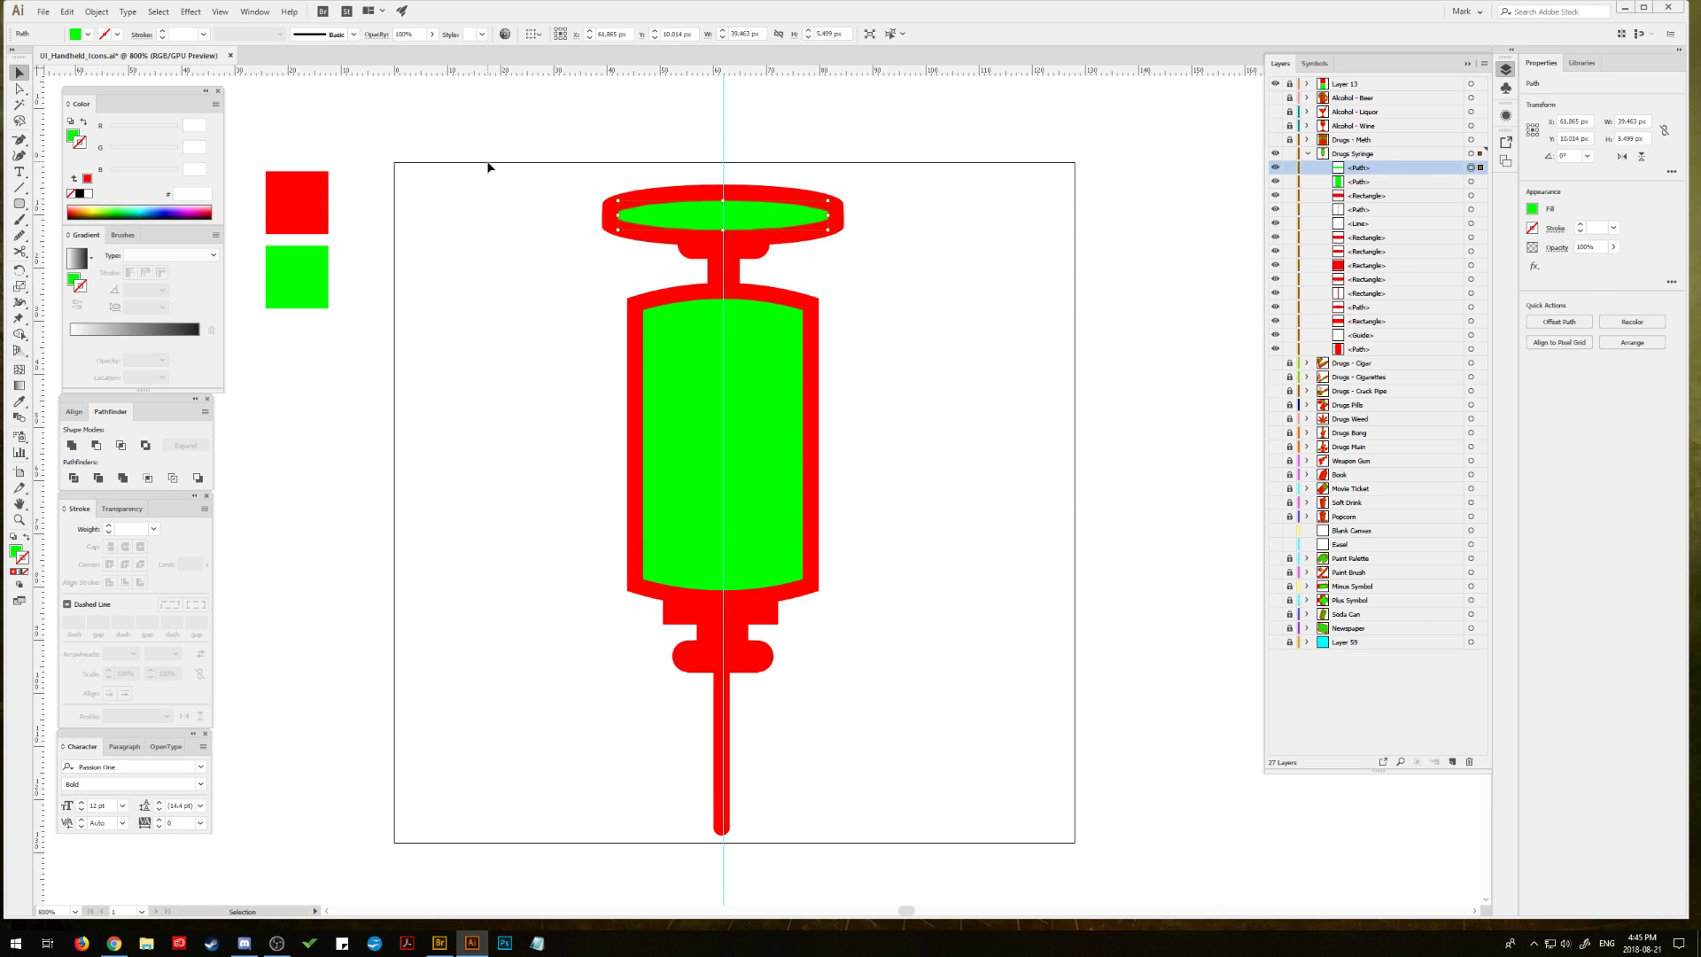
{"action": "left_click", "coordinate": [555, 308]}
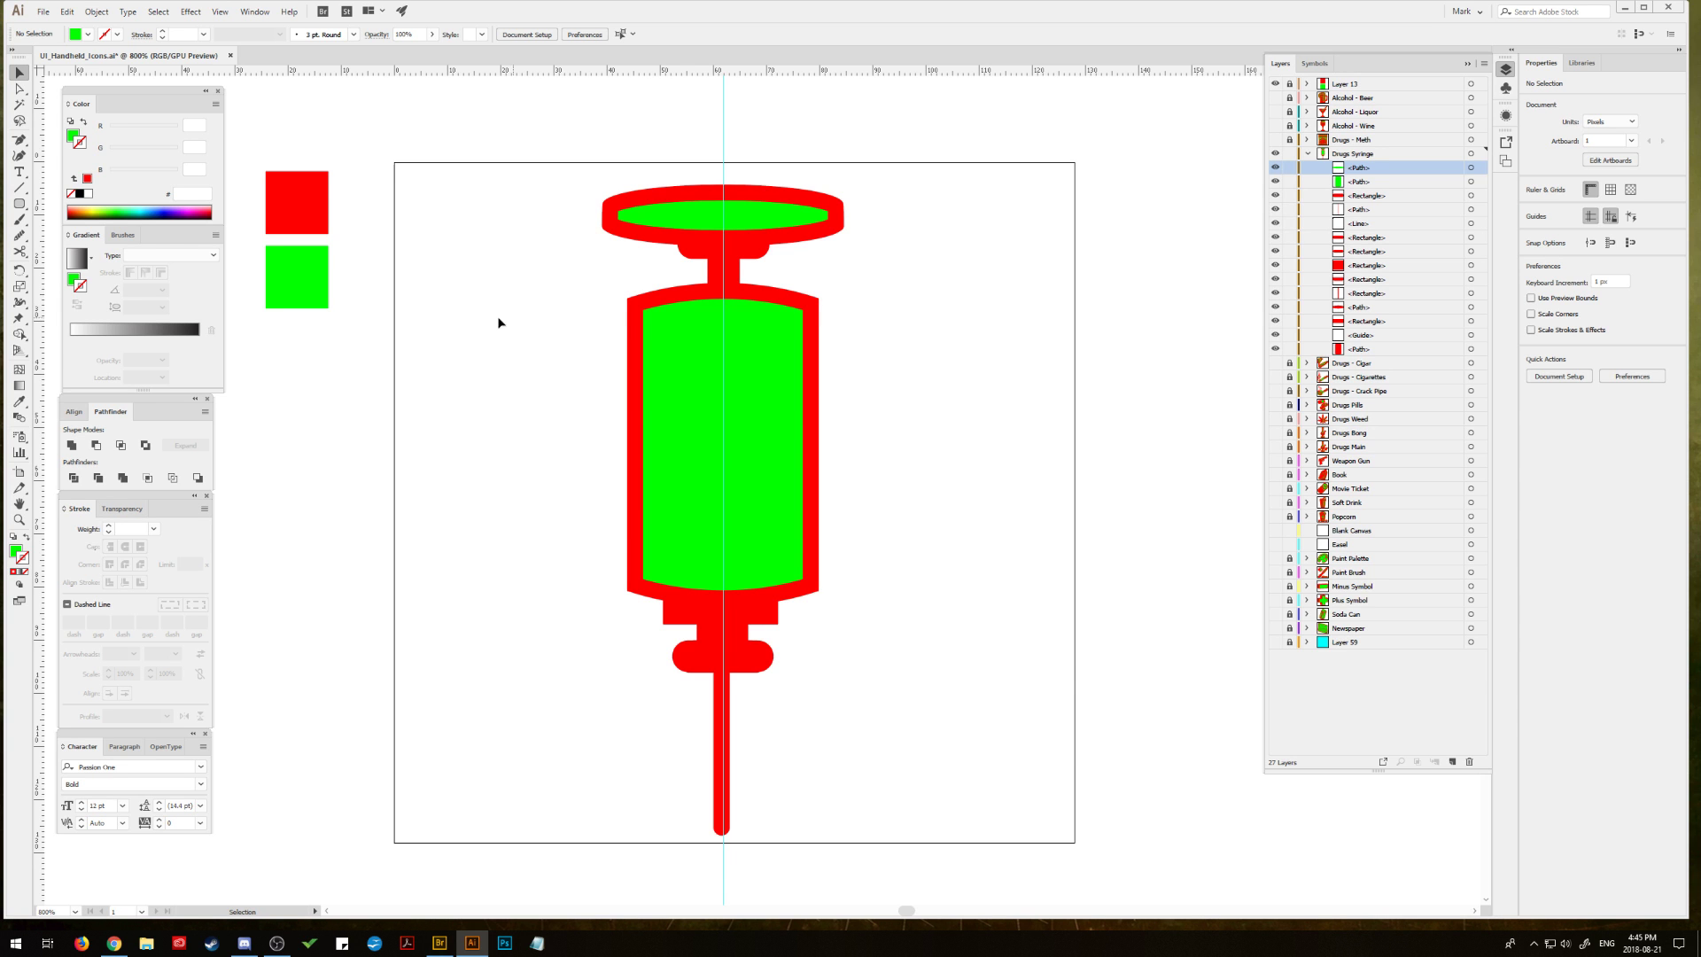
Step: Draw an ellipse about 45 by 6.8 px over the lower part of the plunger top, fitted to its lower curved edge
{"action": "left_click", "coordinate": [18, 520]}
{"action": "left_click", "coordinate": [670, 249]}
{"action": "left_click", "coordinate": [795, 363]}
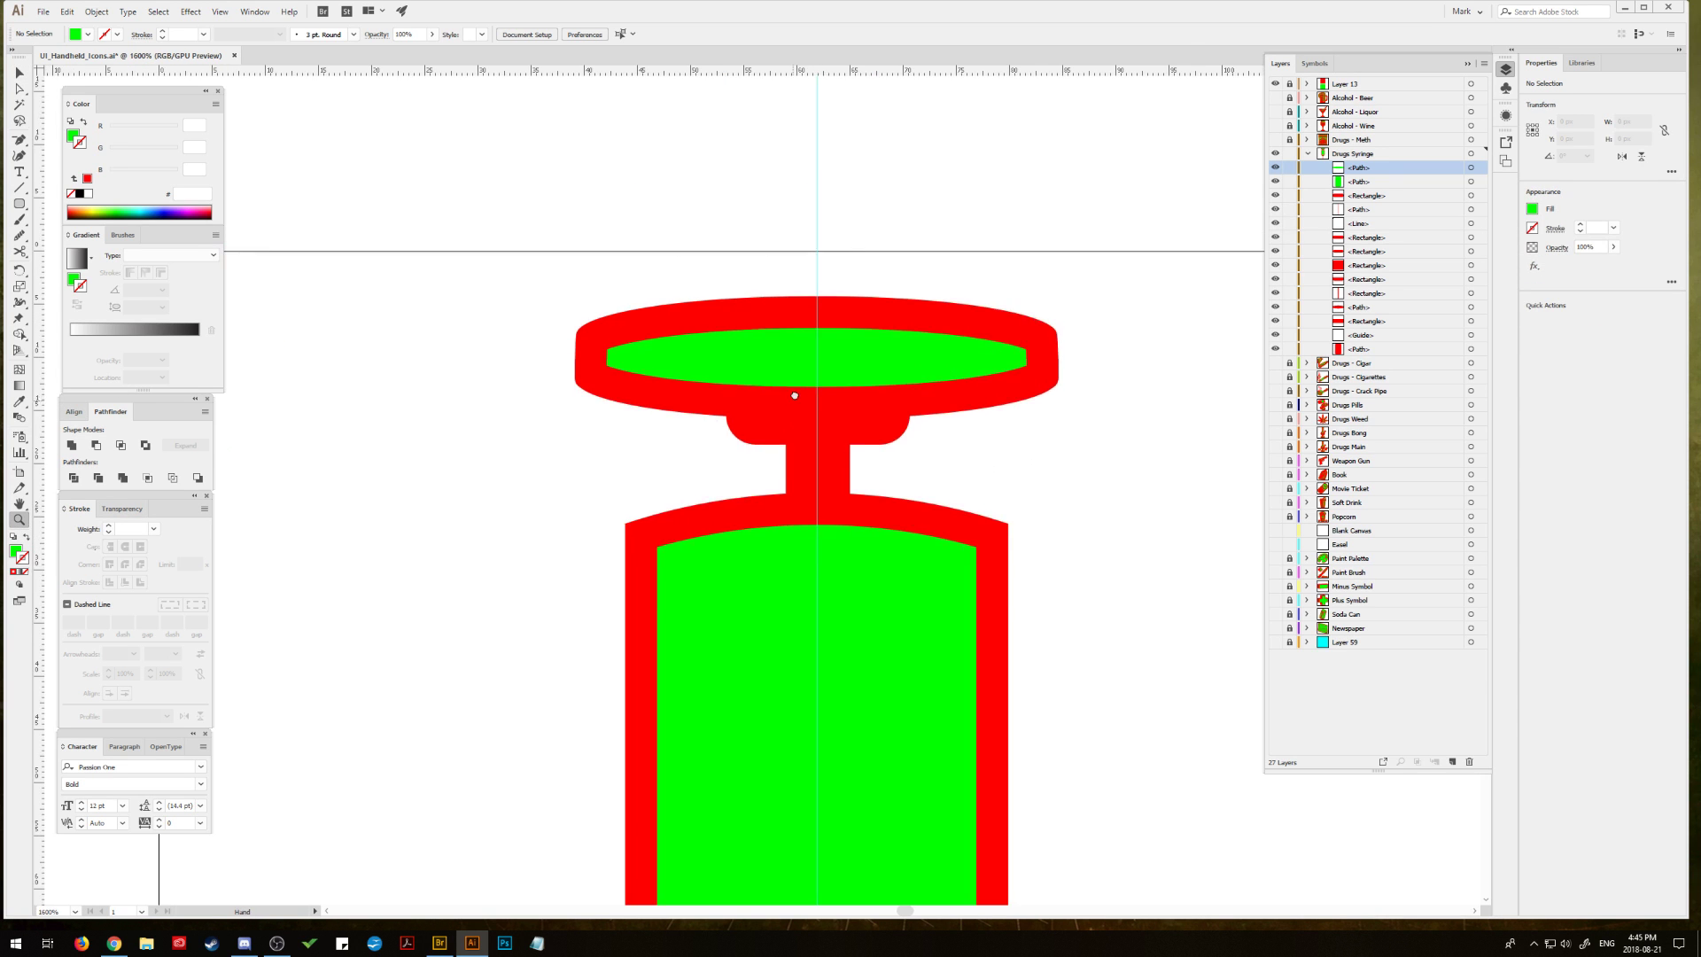
{"action": "left_click_drag", "start_coordinate": [19, 205], "coordinate": [71, 234]}
{"action": "left_click_drag", "start_coordinate": [435, 214], "coordinate": [895, 263]}
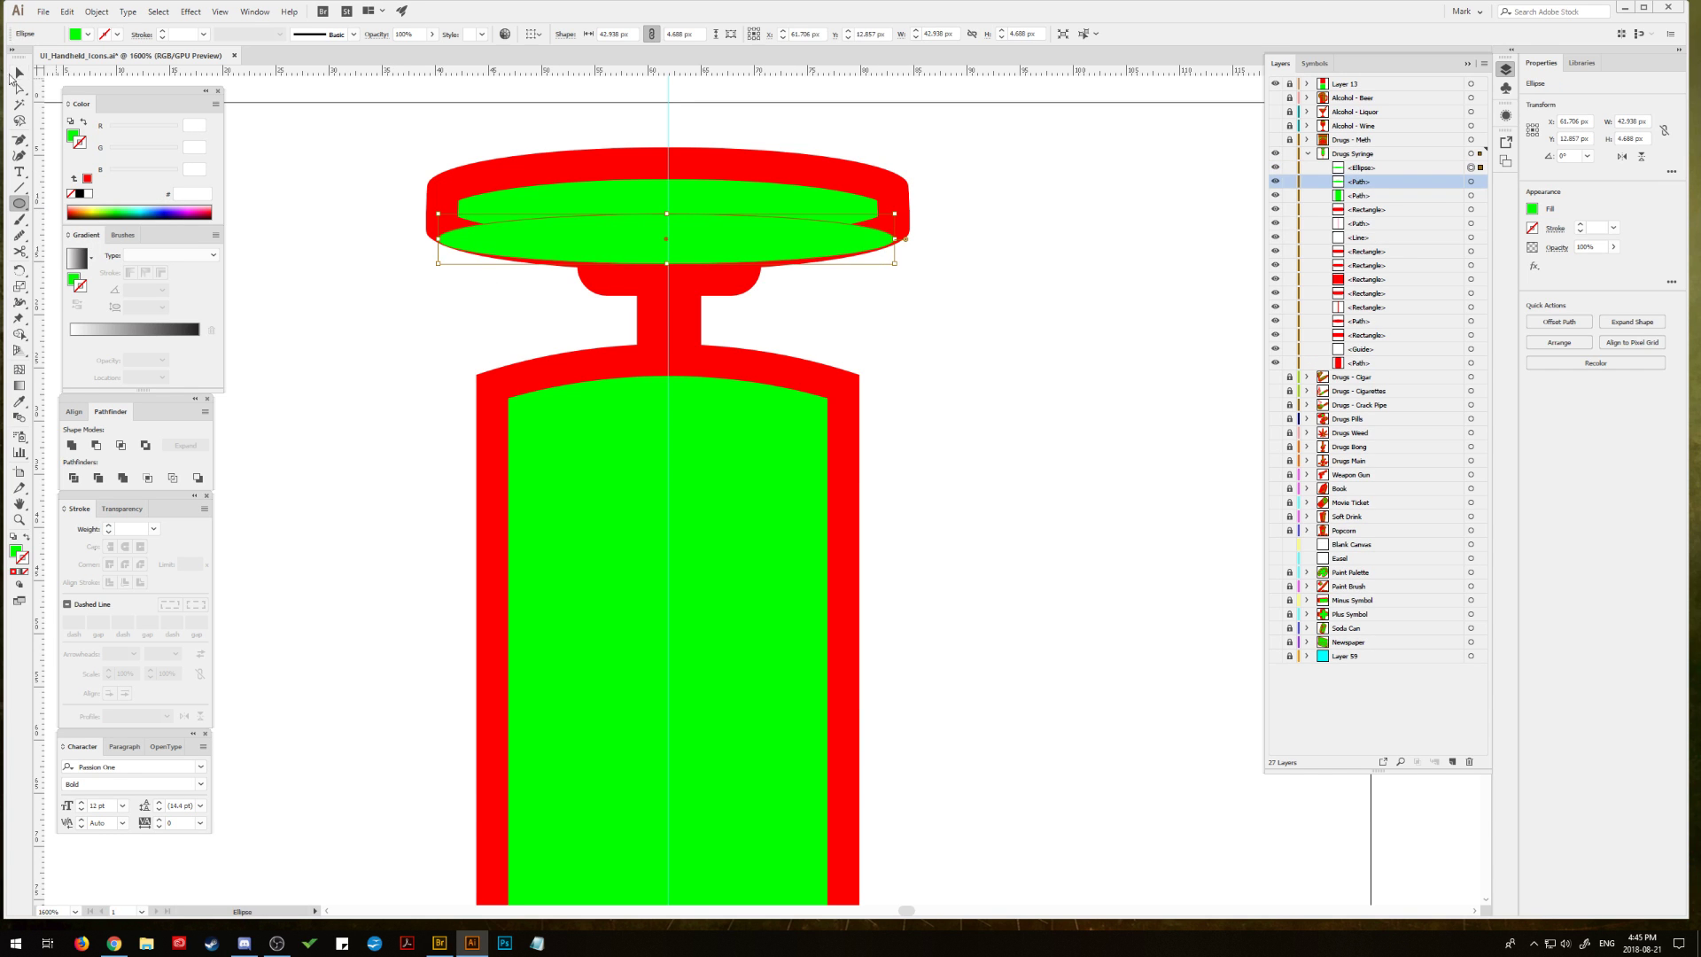
{"action": "key", "text": "v"}
{"action": "mouse_move", "coordinate": [670, 213]}
{"action": "left_mouse_down"}
{"action": "mouse_move", "coordinate": [696, 190]}
{"action": "mouse_move", "coordinate": [668, 213]}
{"action": "mouse_move", "coordinate": [669, 194]}
{"action": "left_mouse_up"}
{"action": "left_click_drag", "start_coordinate": [894, 194], "coordinate": [905, 192]}
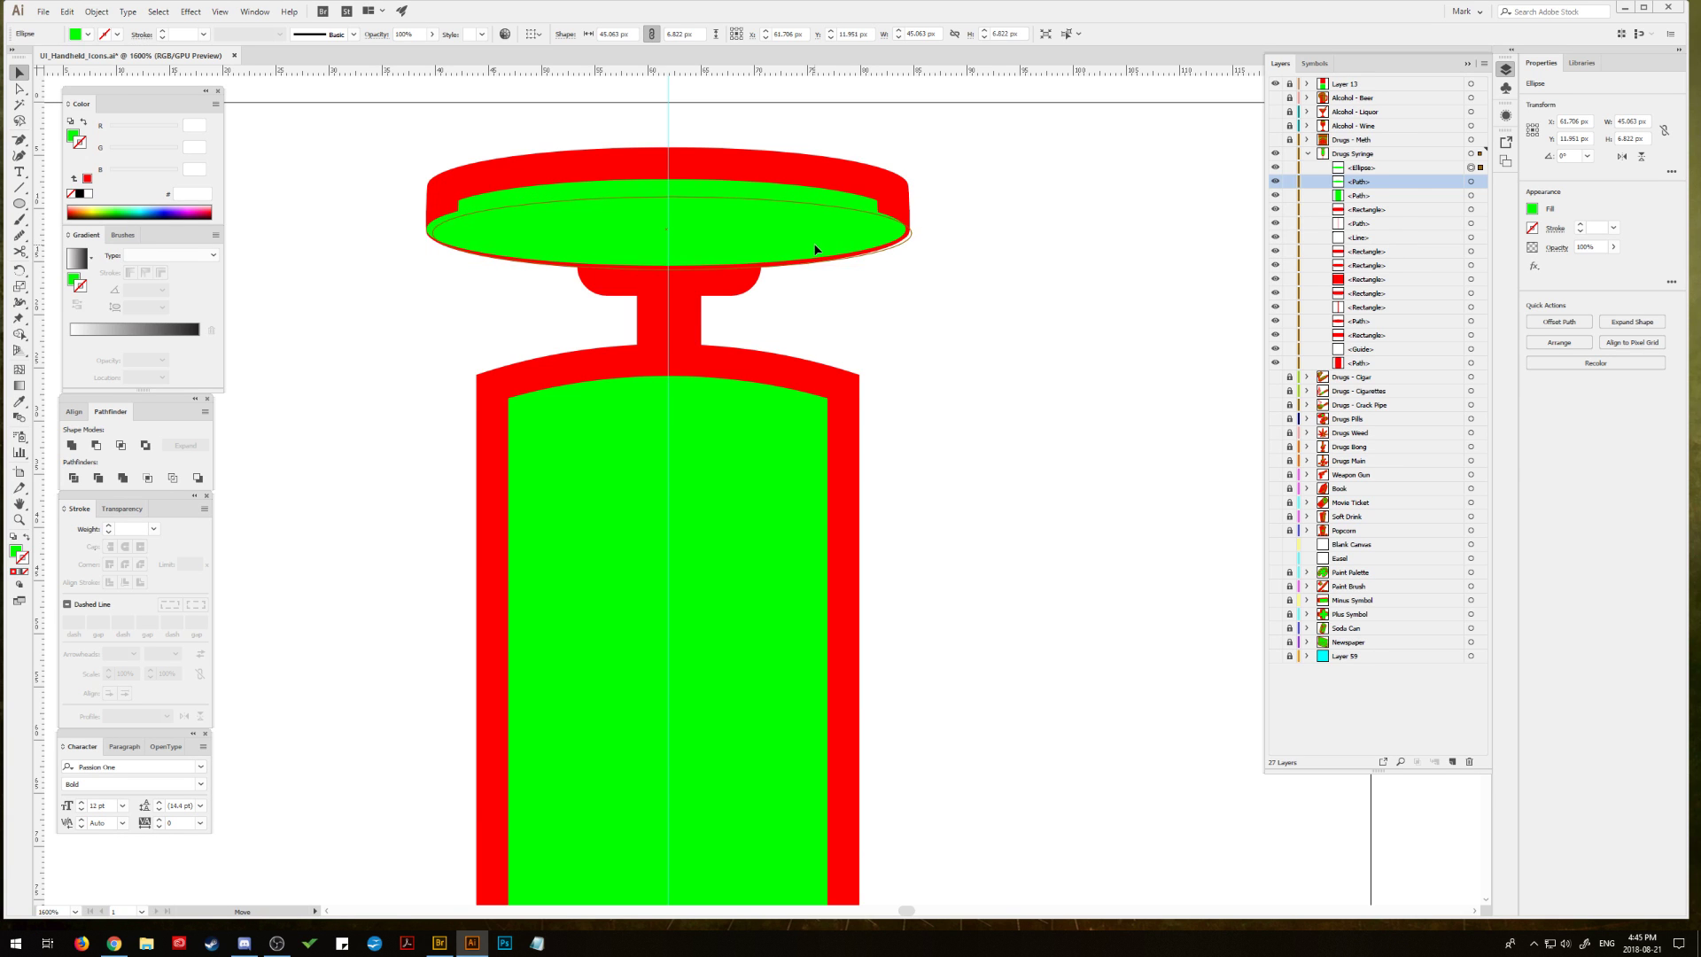
{"action": "key", "text": "Right"}
{"action": "key", "text": "Down"}
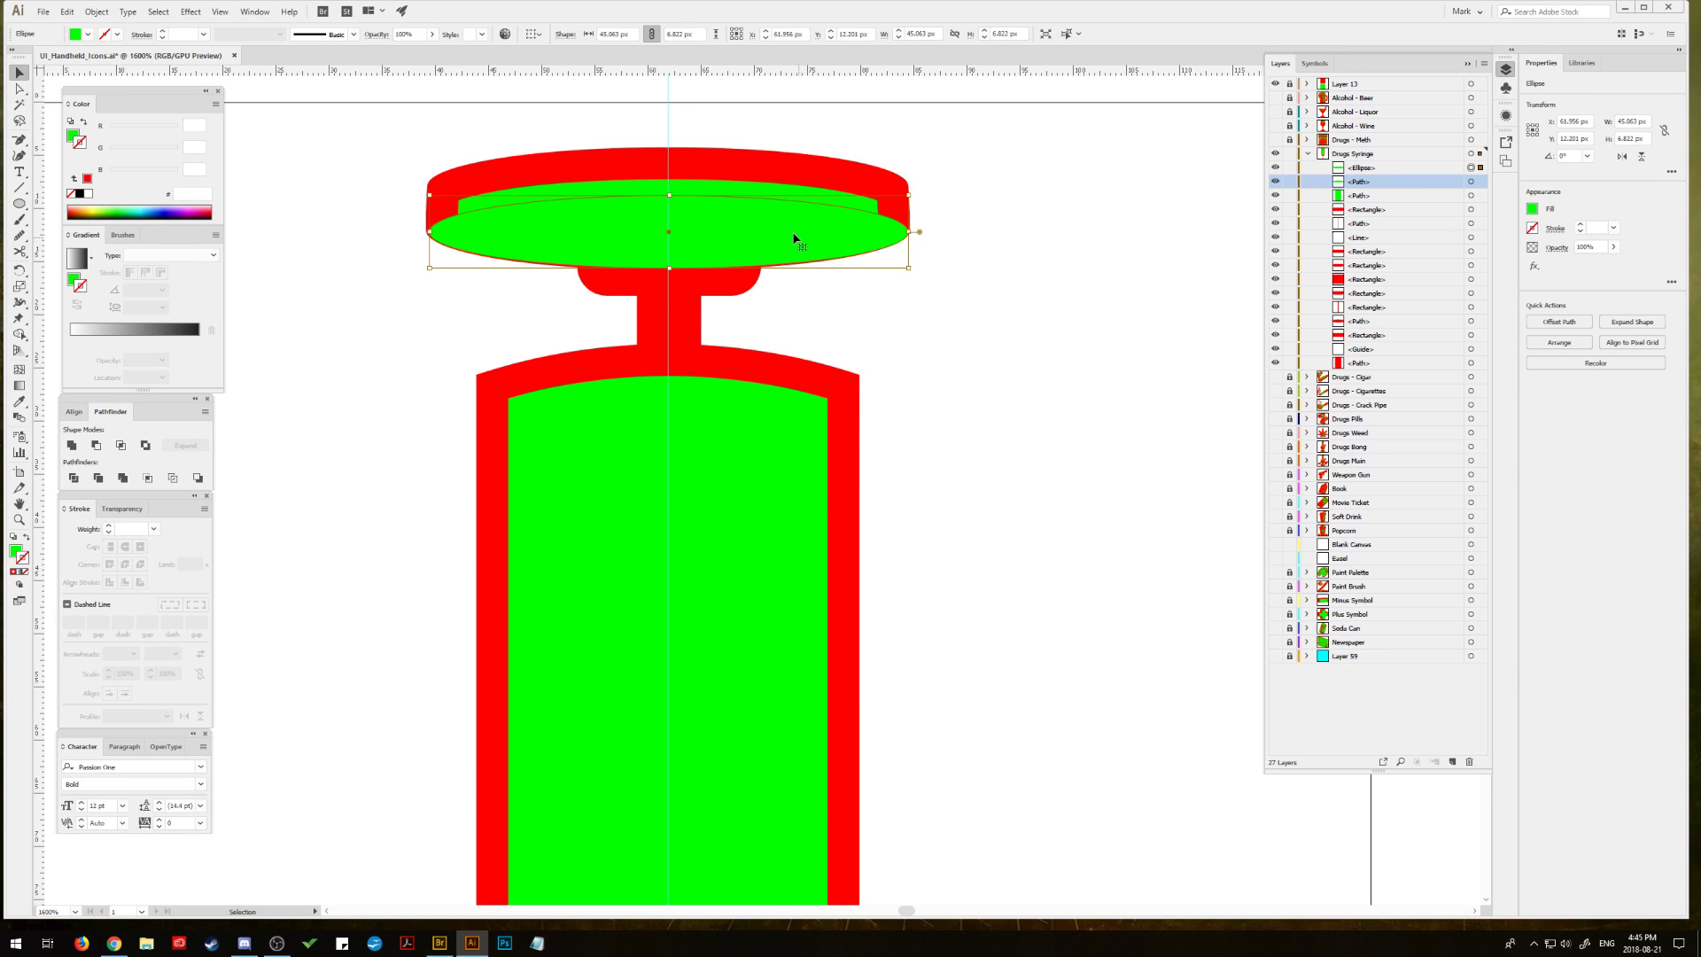
Step: Subtract the ellipse from the green inner plunger shape with Minus Front, leaving a thin green crescent
{"action": "left_click", "coordinate": [607, 188], "text": "shift"}
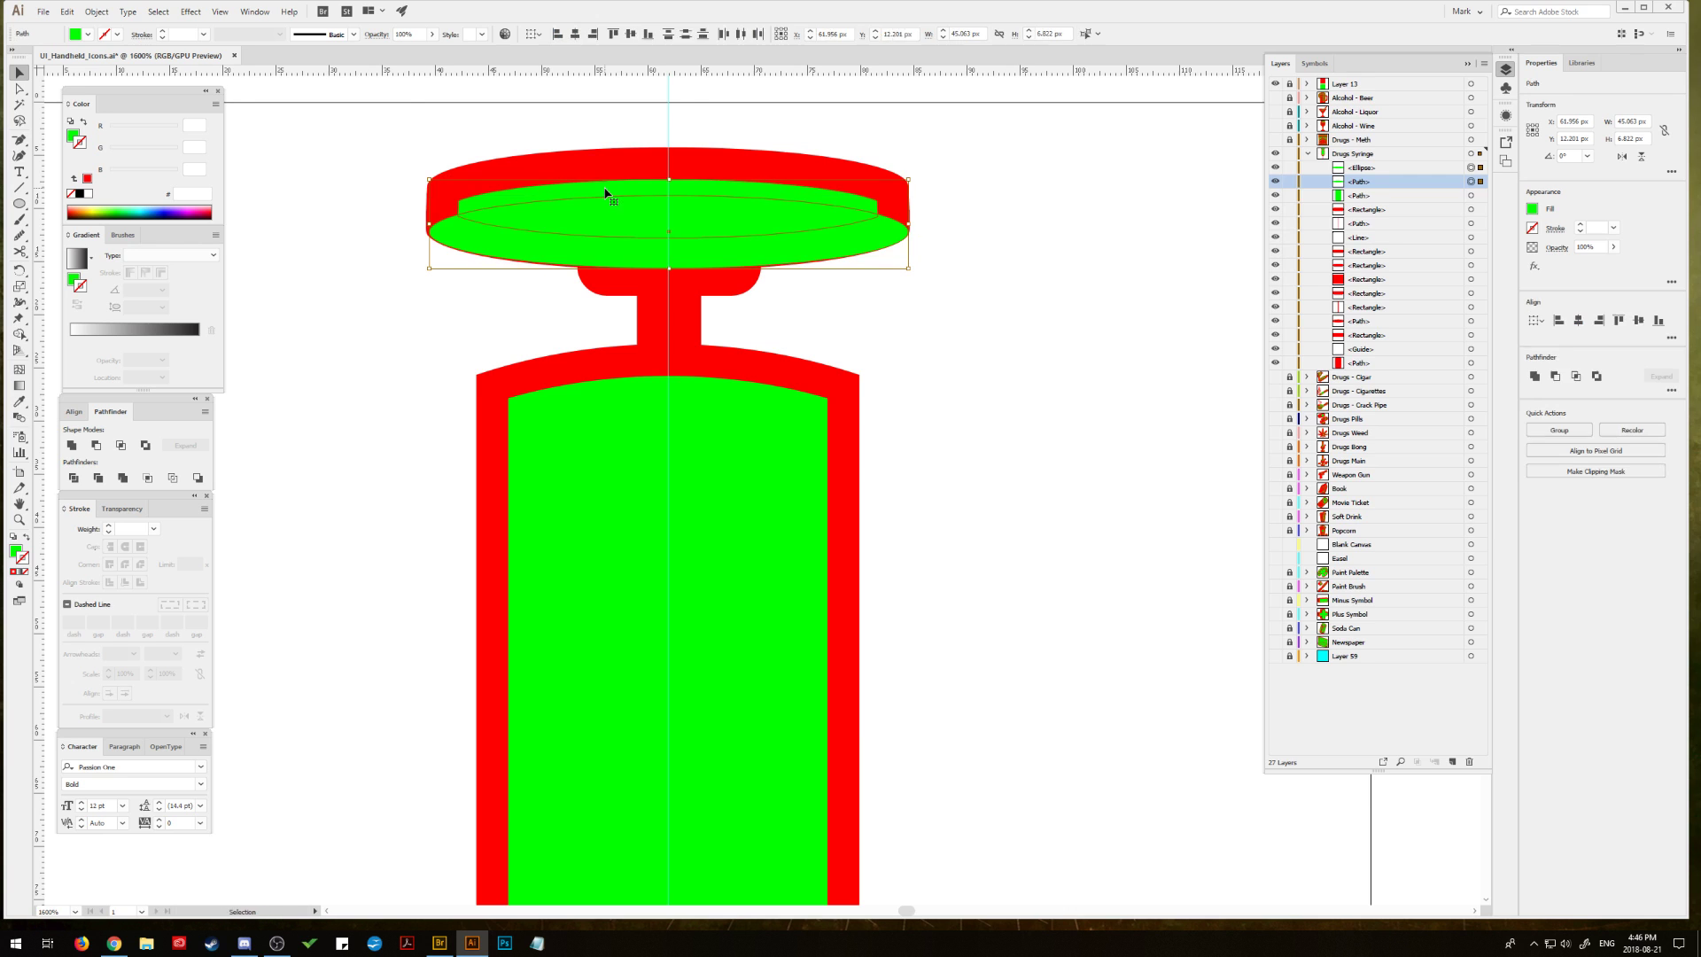
{"action": "left_click", "coordinate": [96, 445], "text": "alt"}
{"action": "left_click", "coordinate": [177, 448]}
{"action": "left_click", "coordinate": [353, 266]}
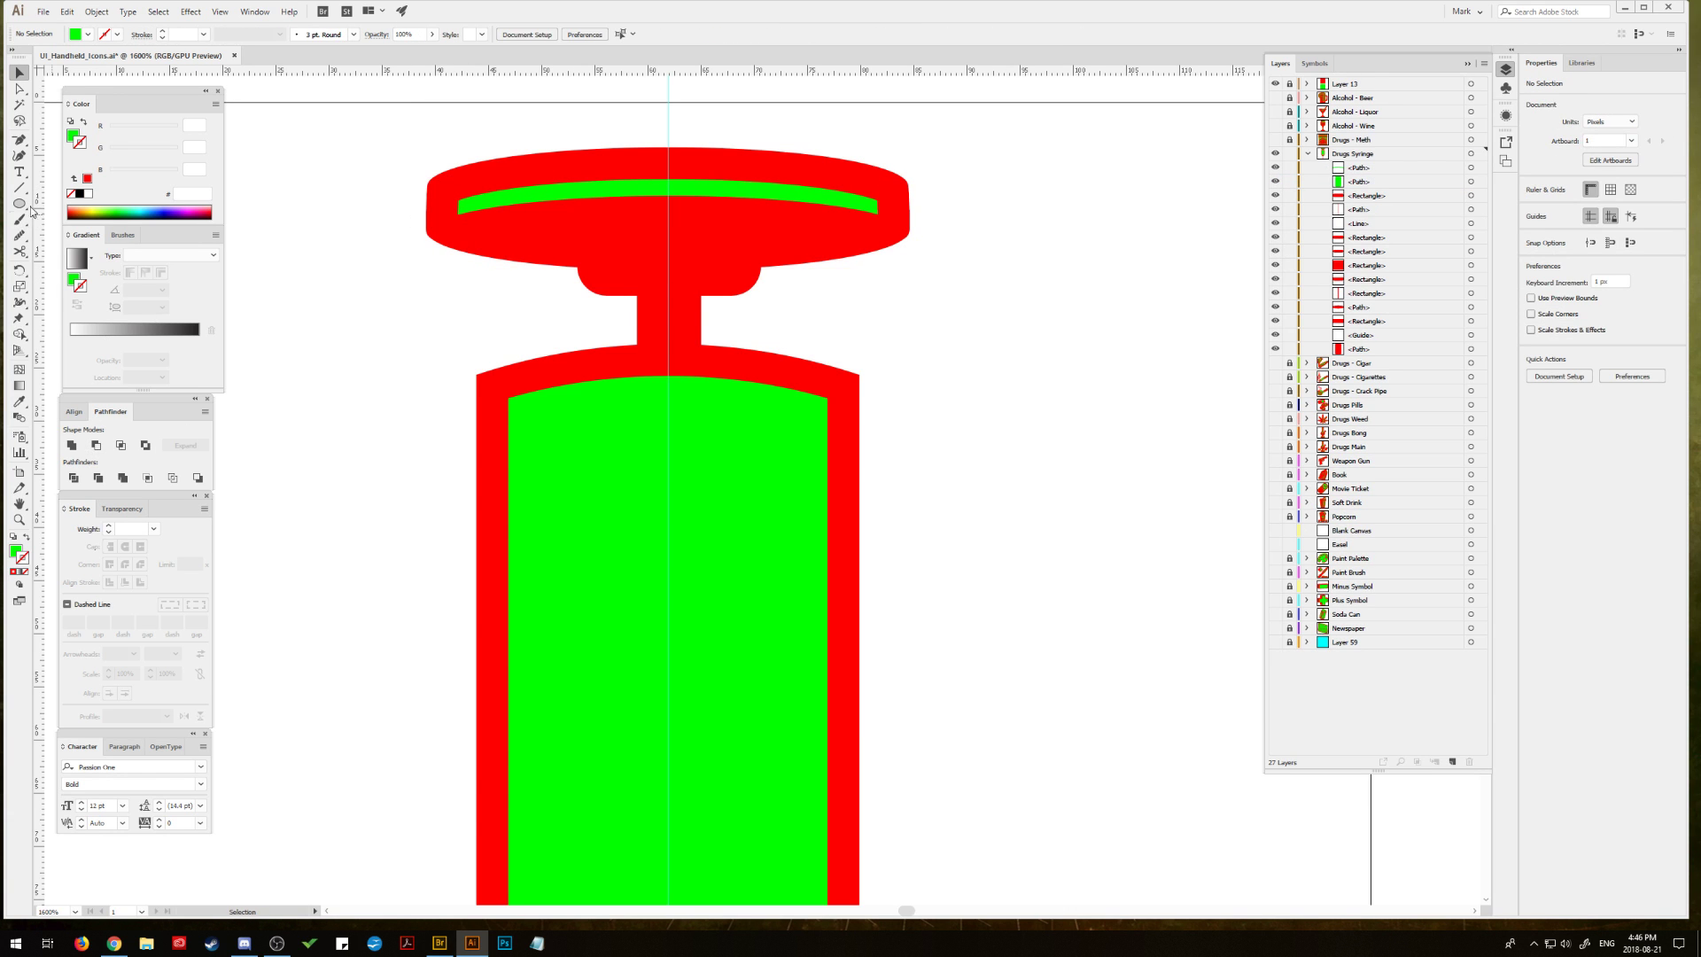
Step: Trace the green crescent with a single Pen tool curve, unfilled, with a 3 pt green stroke and round caps
{"action": "left_click", "coordinate": [17, 142]}
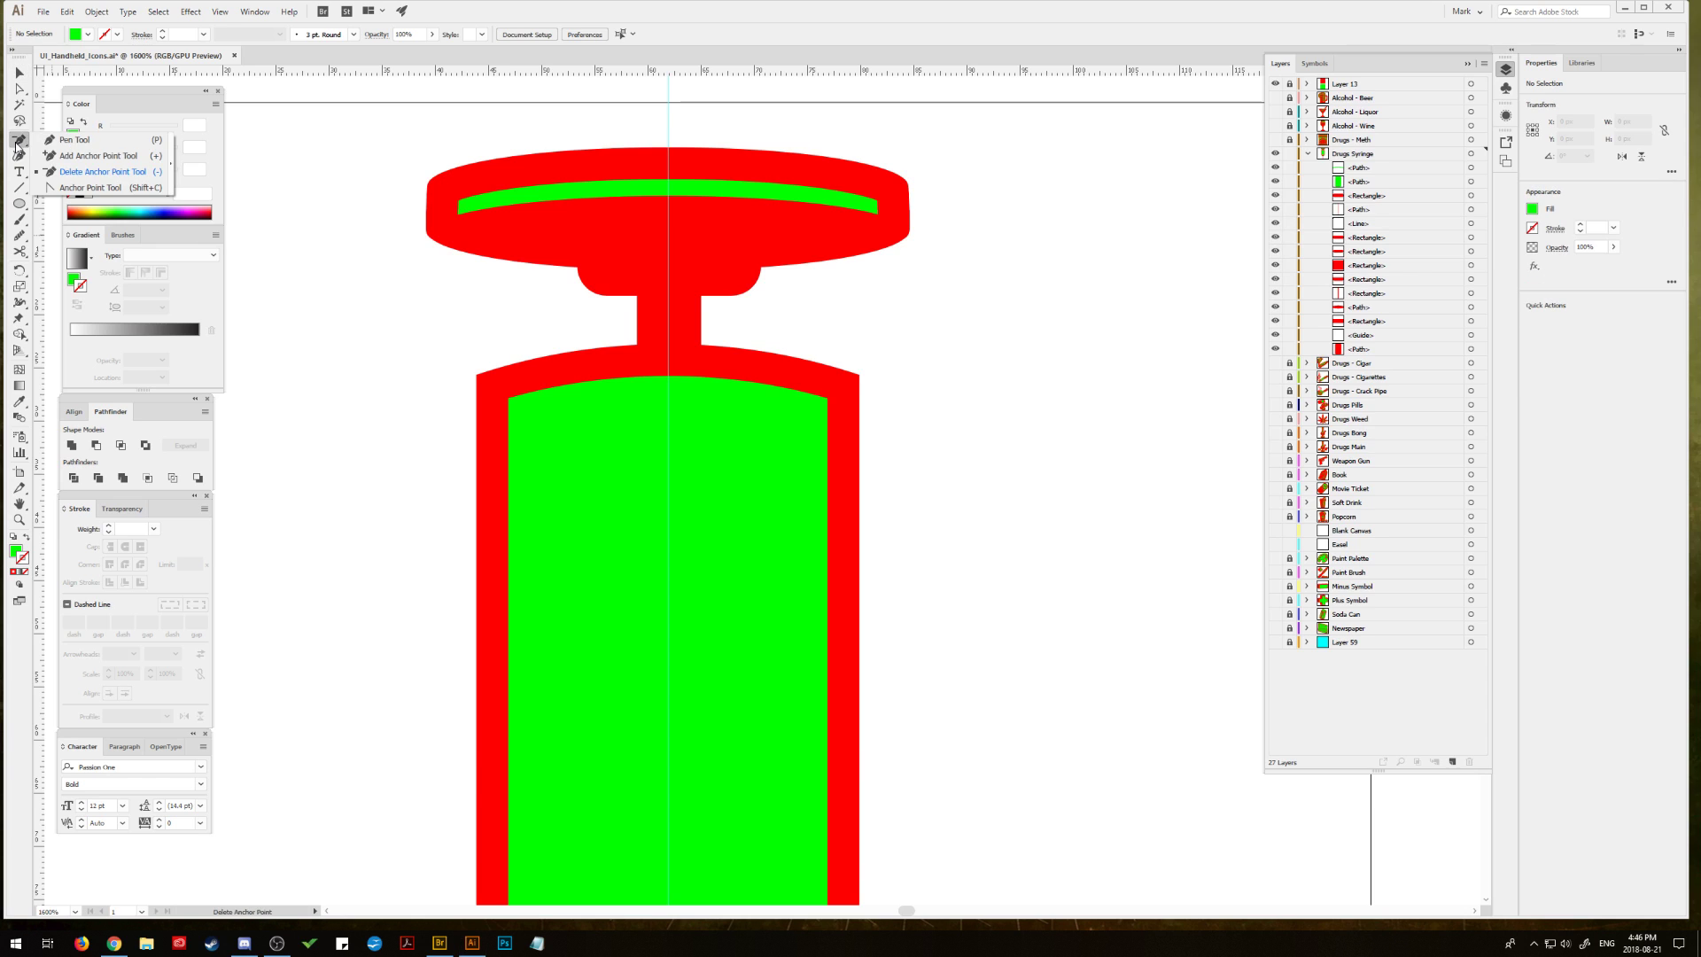
{"action": "left_click", "coordinate": [74, 140]}
{"action": "left_click", "coordinate": [464, 205]}
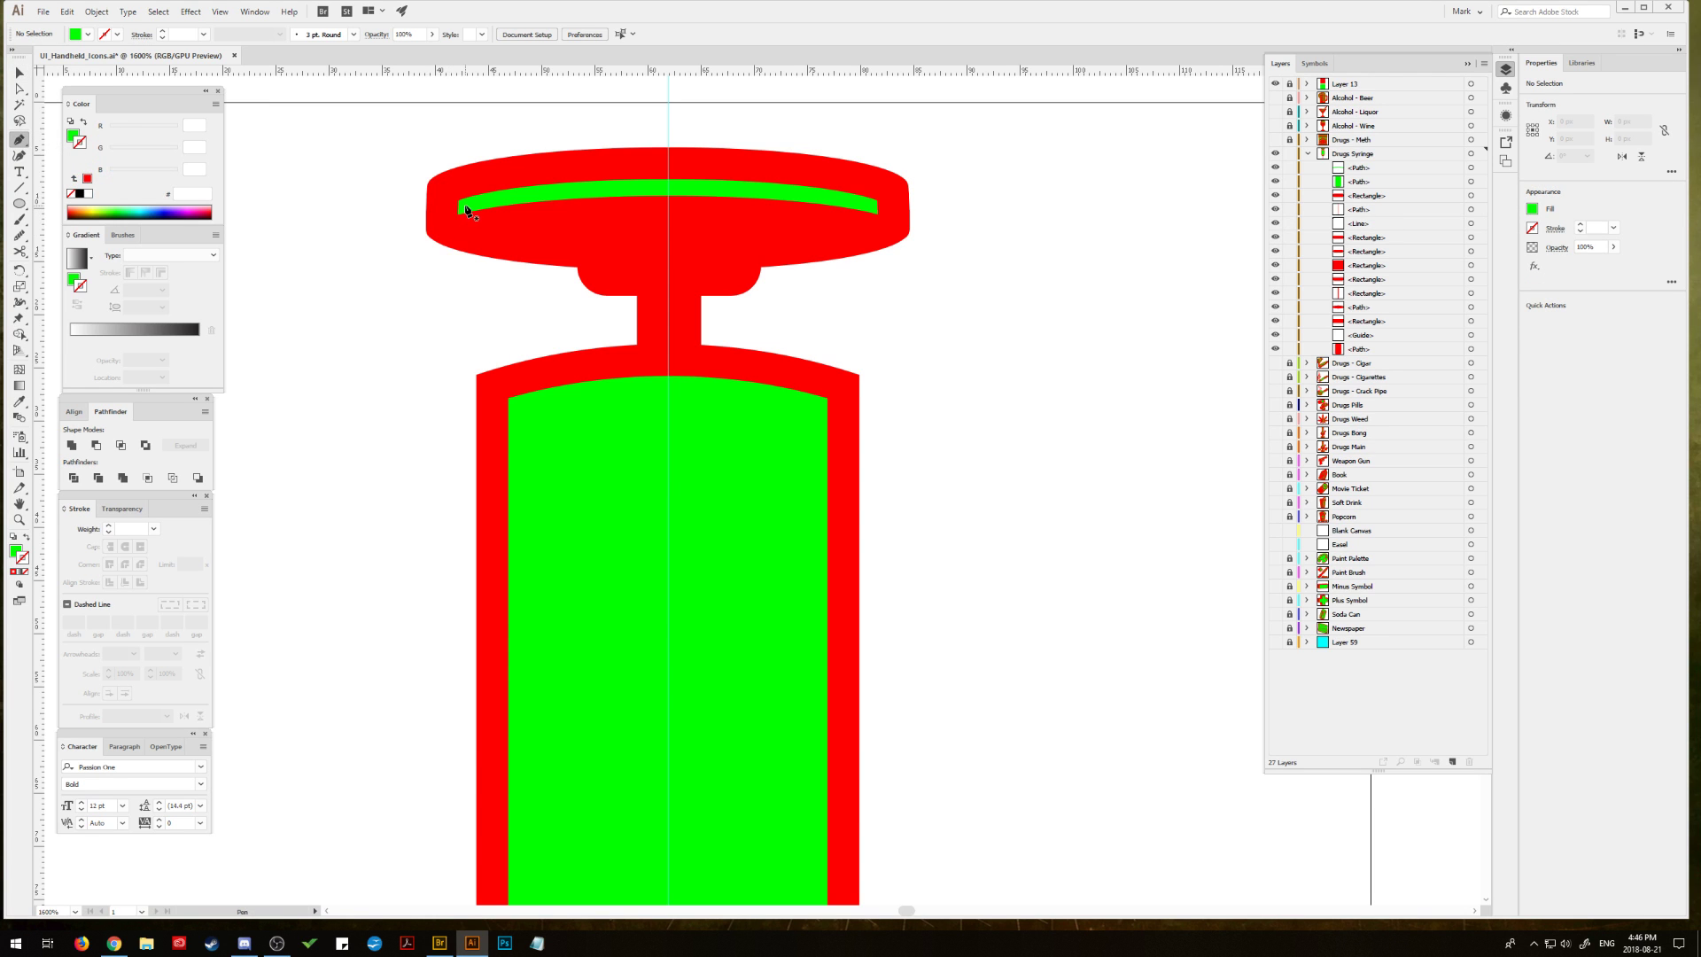
{"action": "left_click_drag", "start_coordinate": [874, 205], "coordinate": [1093, 246]}
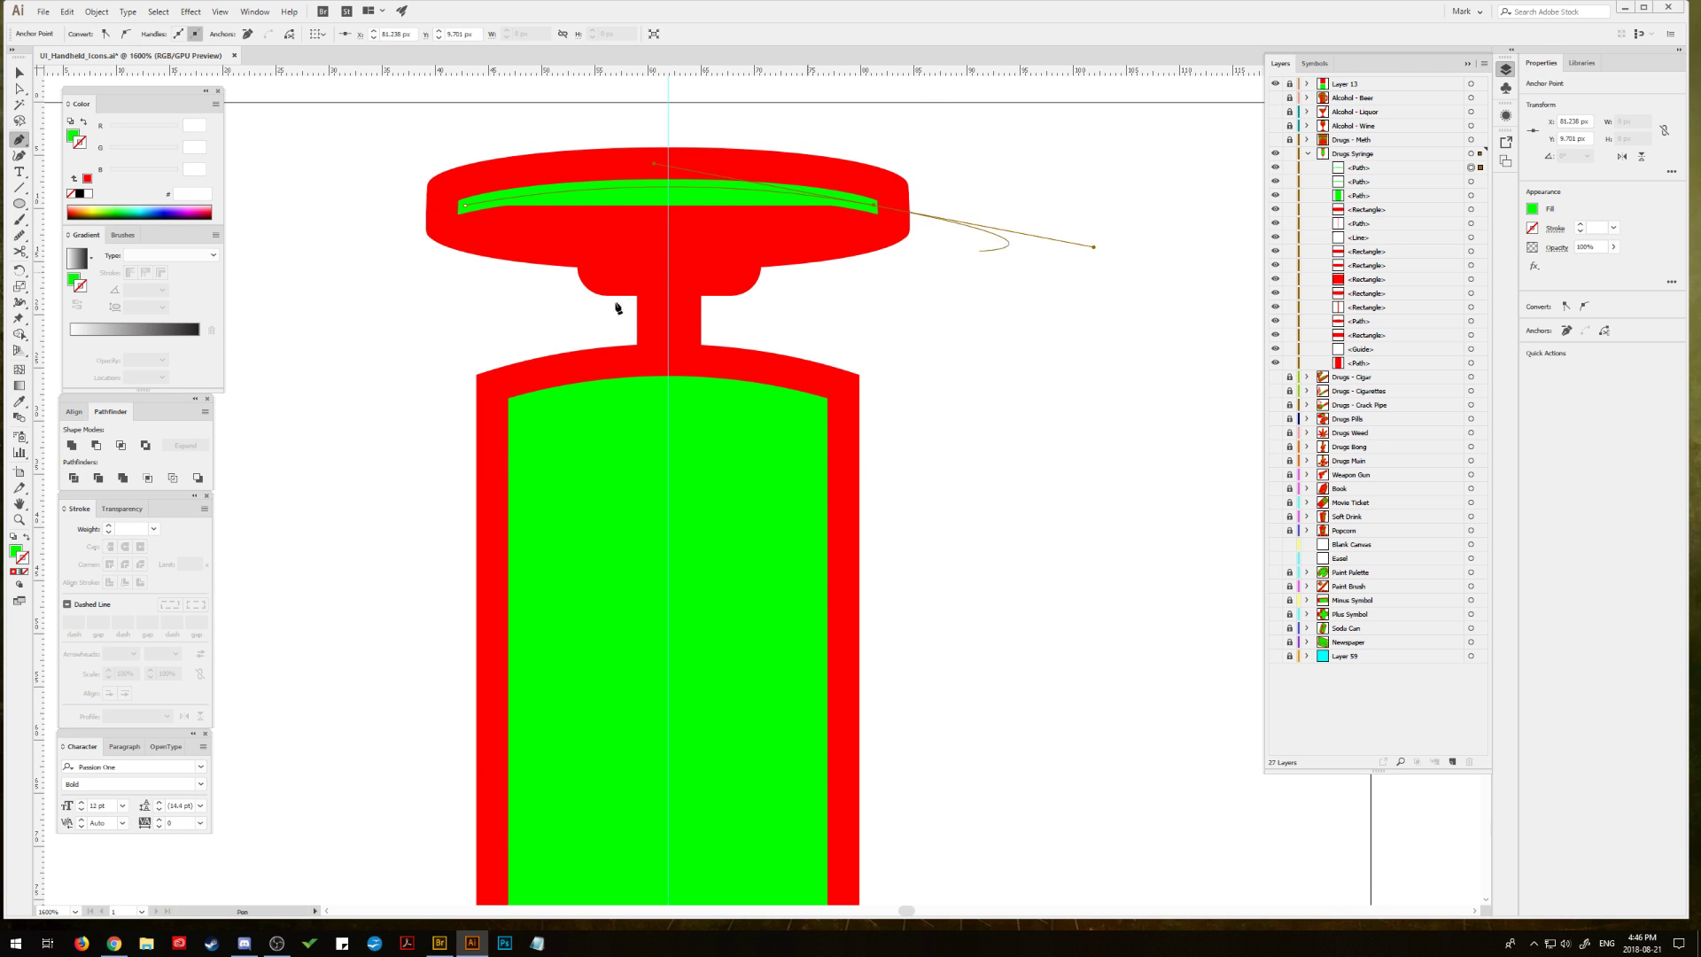
{"action": "left_click", "coordinate": [25, 536]}
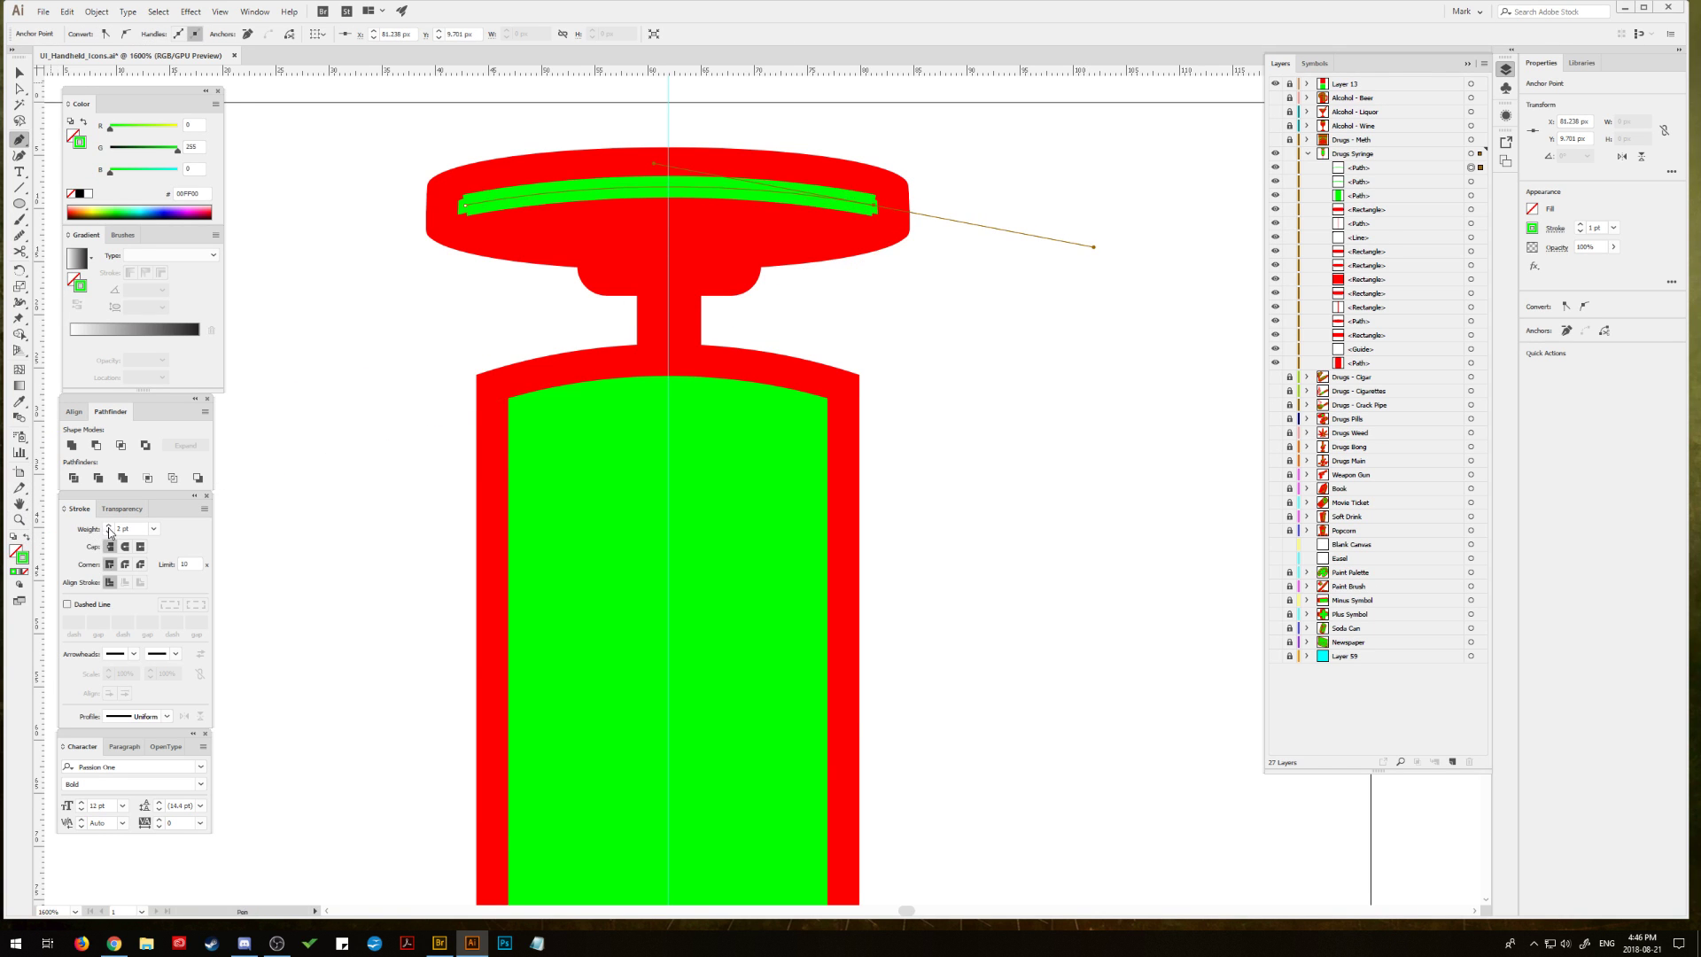
{"action": "left_click", "coordinate": [126, 546]}
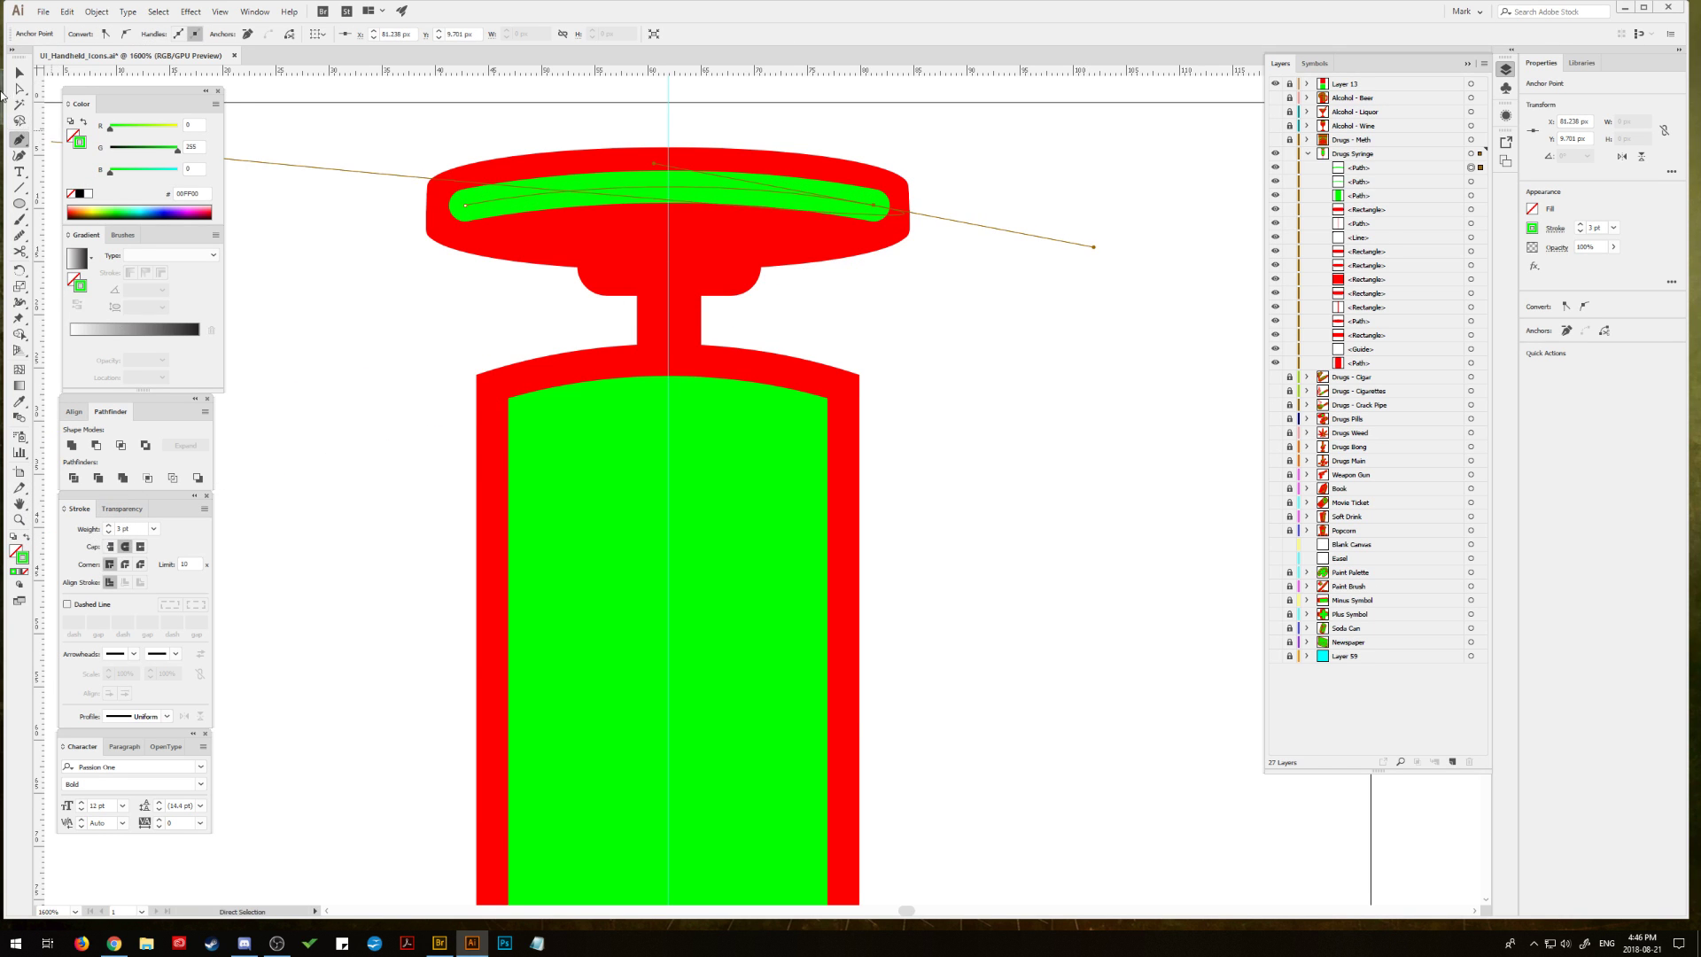
Step: Narrow the green highlight curve slightly about the vertical guide and delete the old green crescent beneath it
{"action": "left_click", "coordinate": [20, 72]}
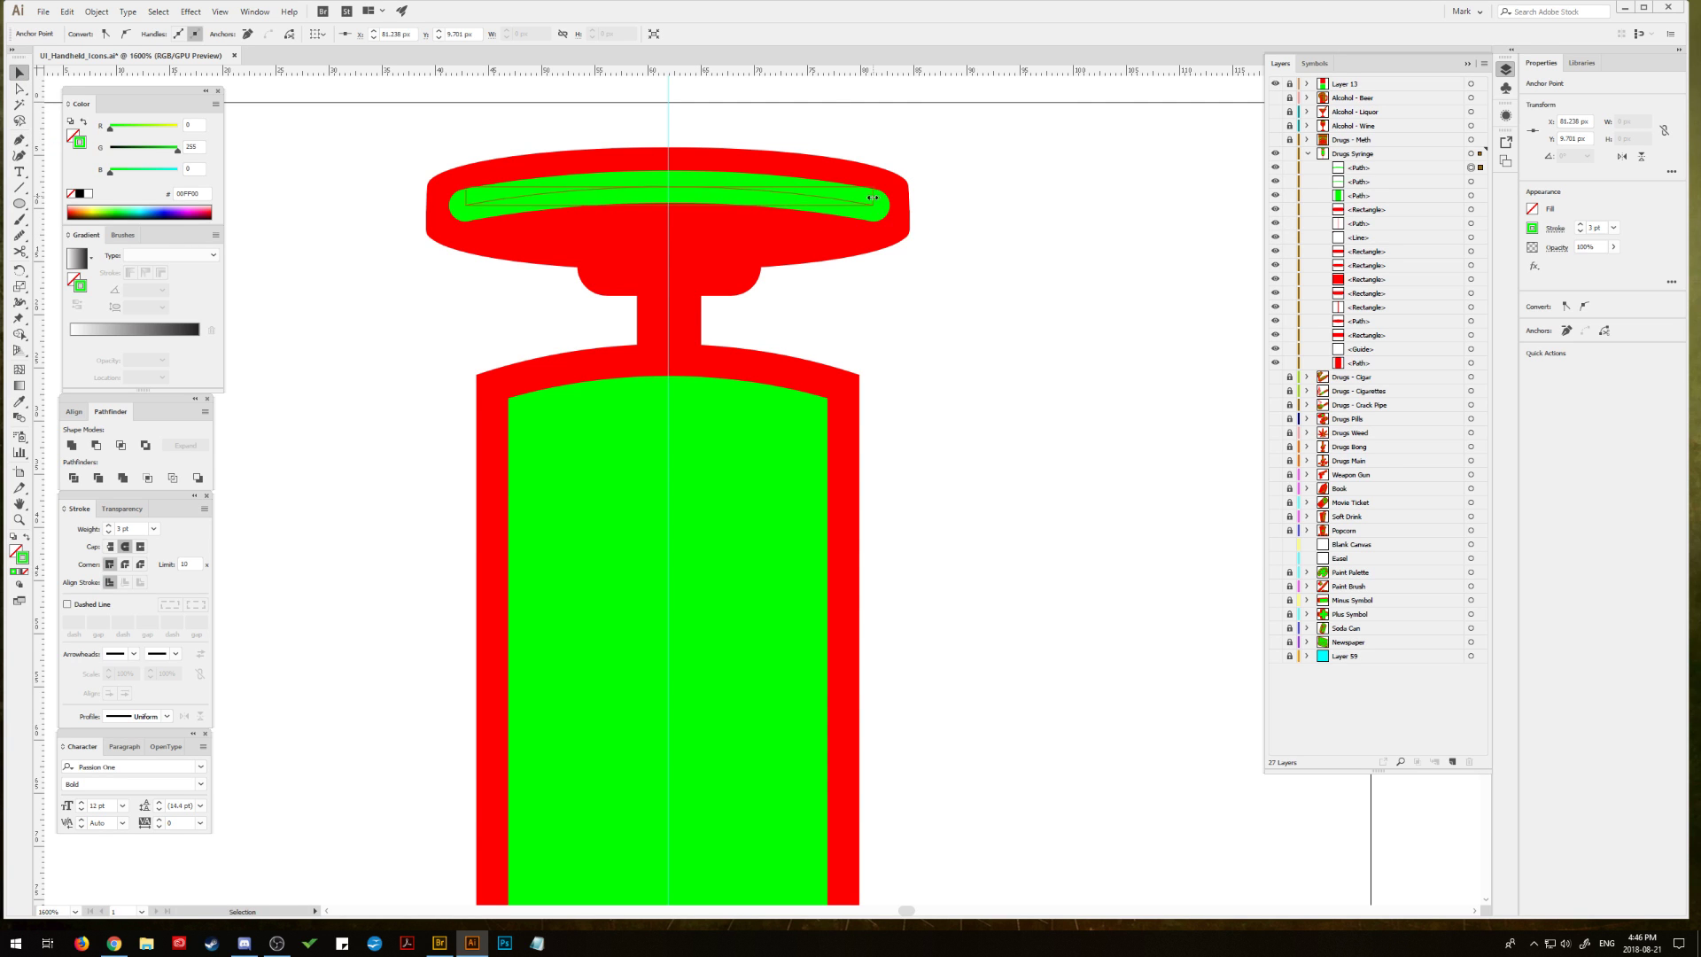
{"action": "left_click", "coordinate": [871, 196]}
{"action": "left_click_drag", "start_coordinate": [869, 197], "coordinate": [863, 200]}
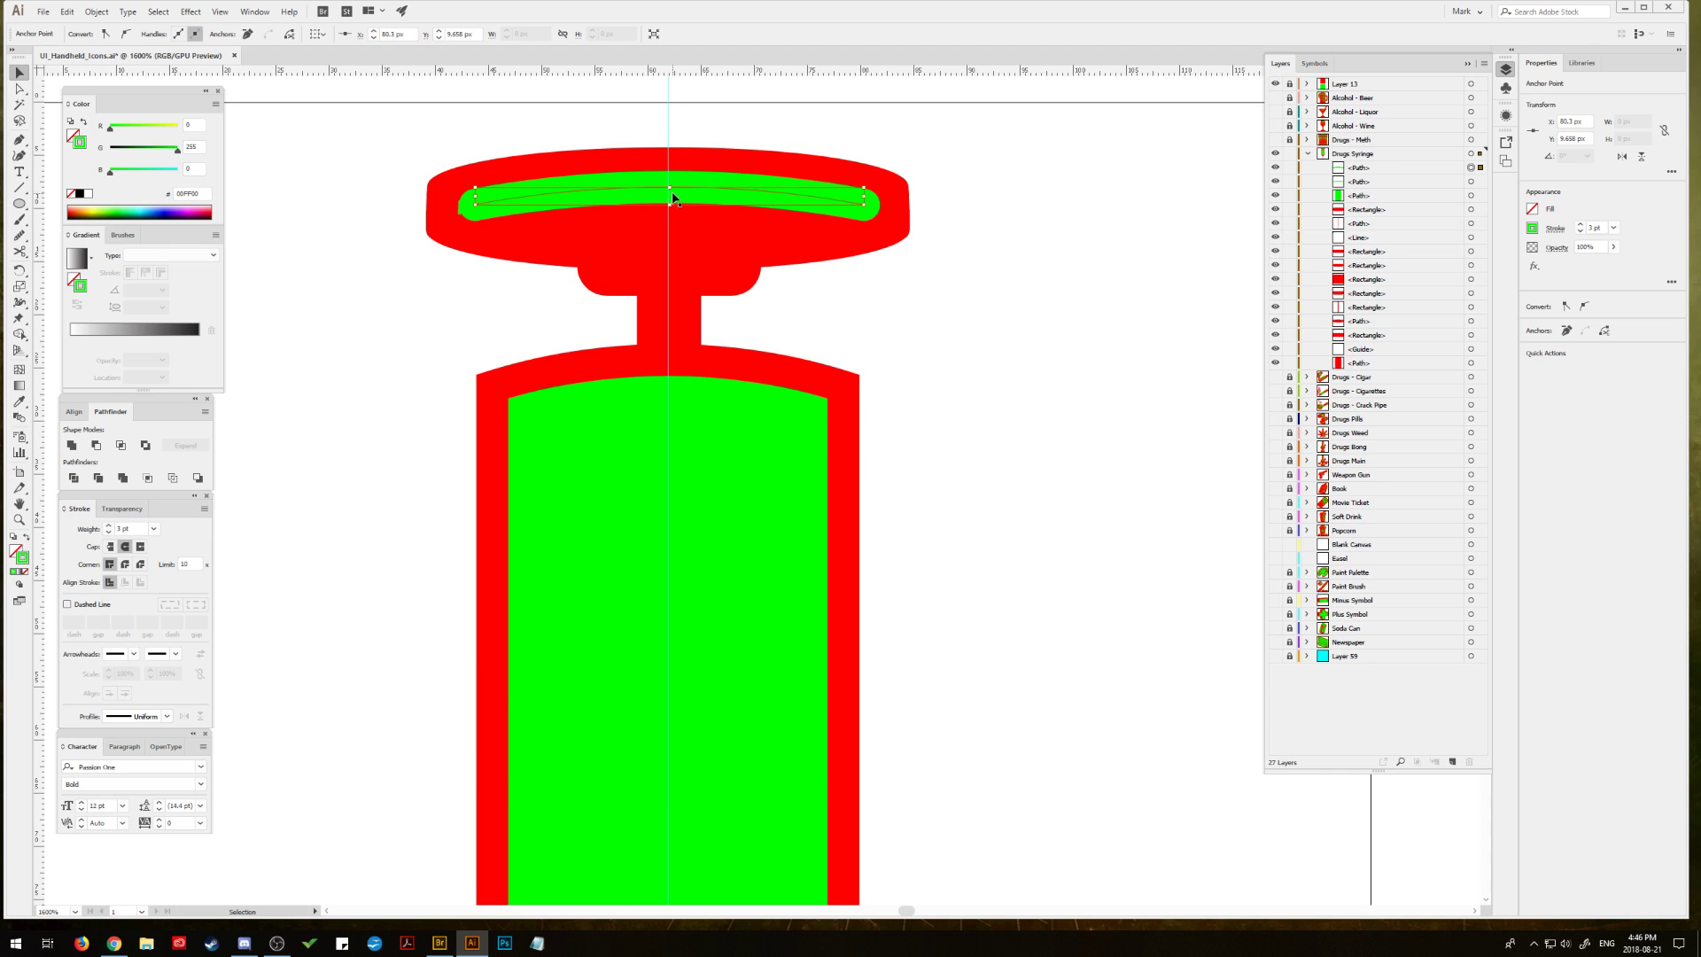
{"action": "key", "text": "ctrl+shift+a"}
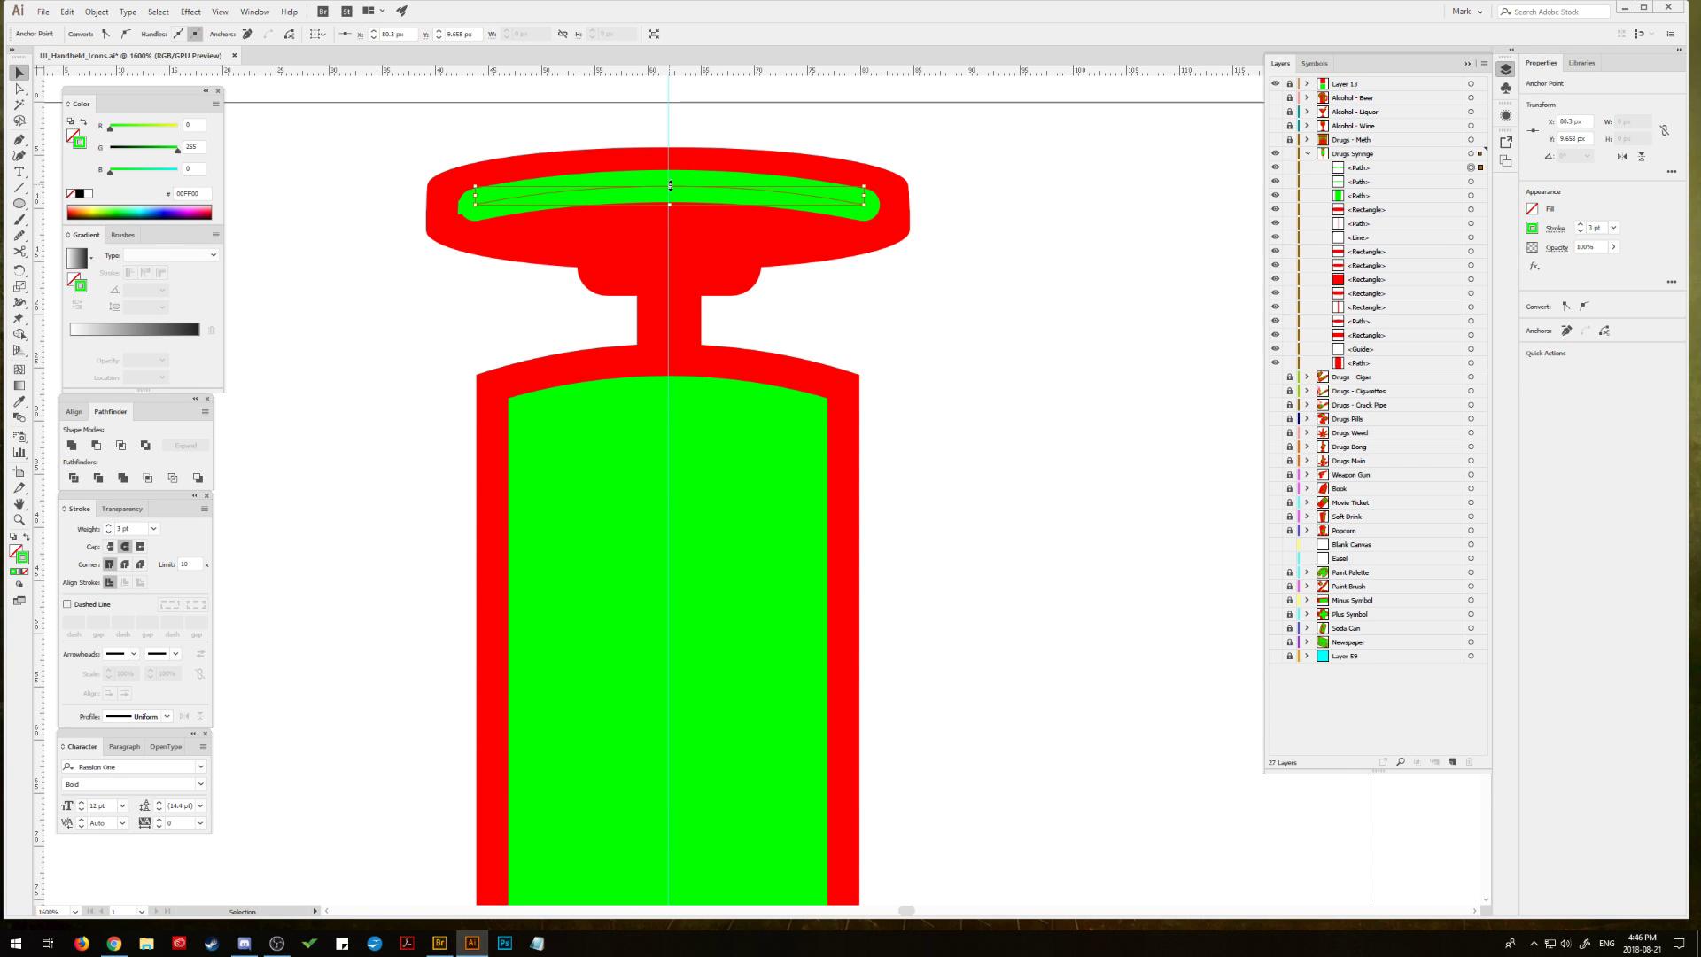
{"action": "left_click", "coordinate": [1469, 183]}
{"action": "key", "text": "Delete"}
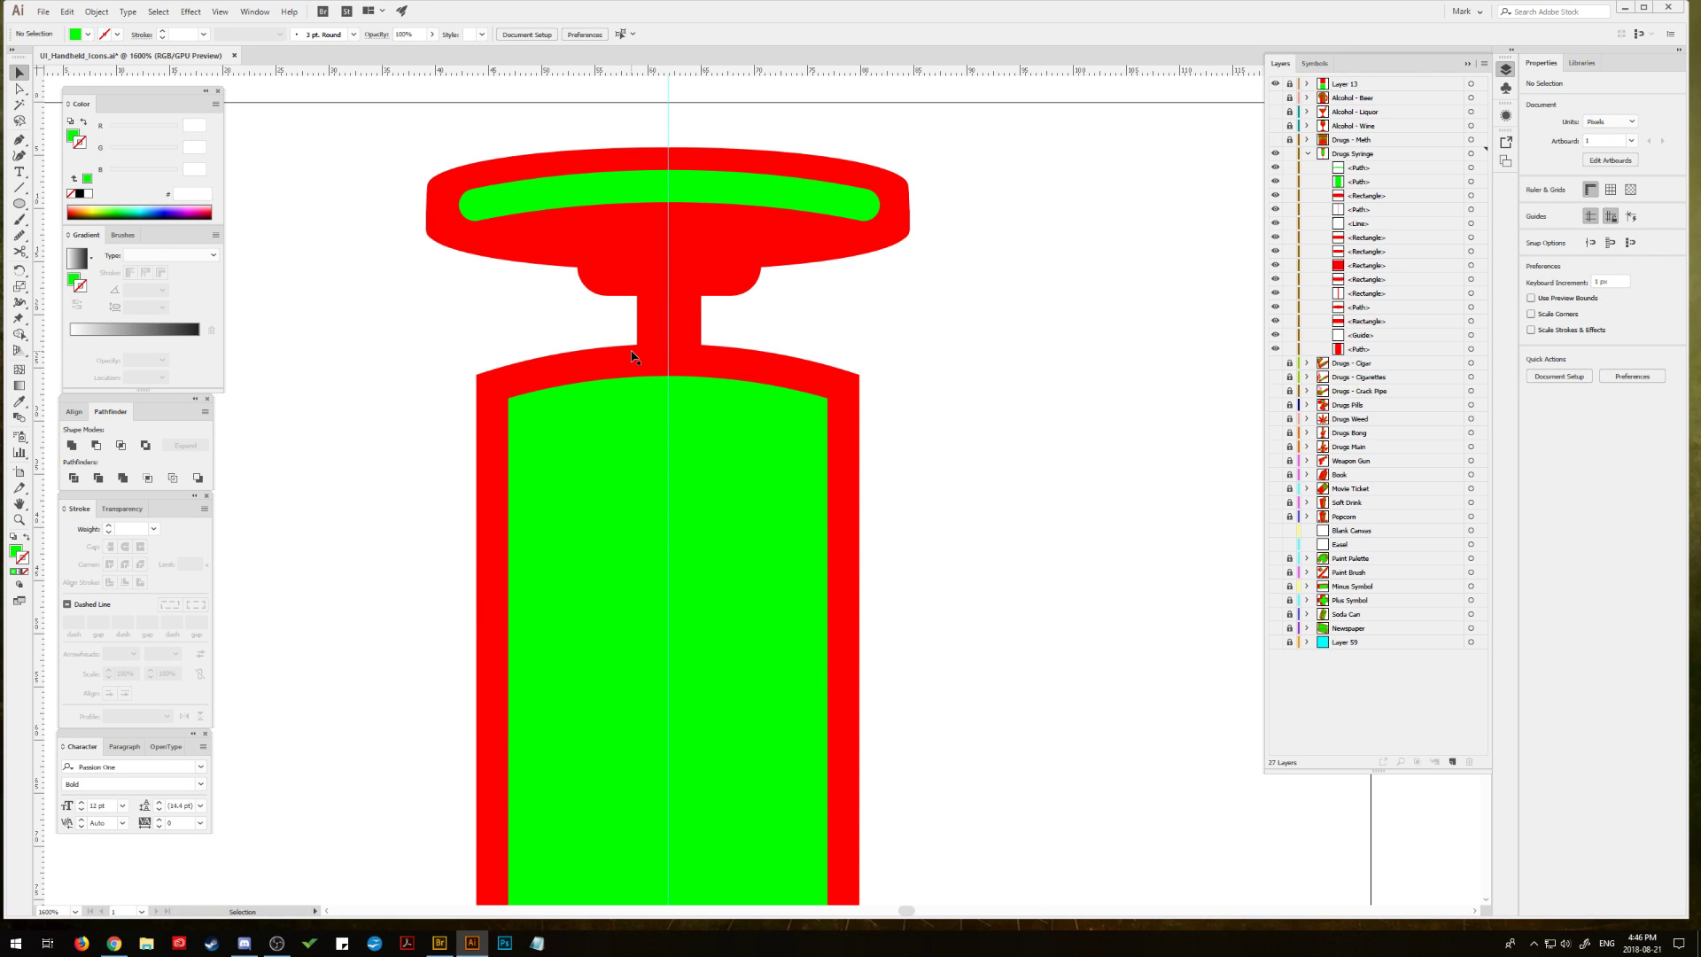
Step: Draw an ellipse about 32.5 by 4.8 px across the lower end of the green barrel, near the vertical guide
{"action": "scroll", "coordinate": [636, 399], "scroll_direction": "down", "scroll_amount": 3}
{"action": "key", "text": "ctrl+minus"}
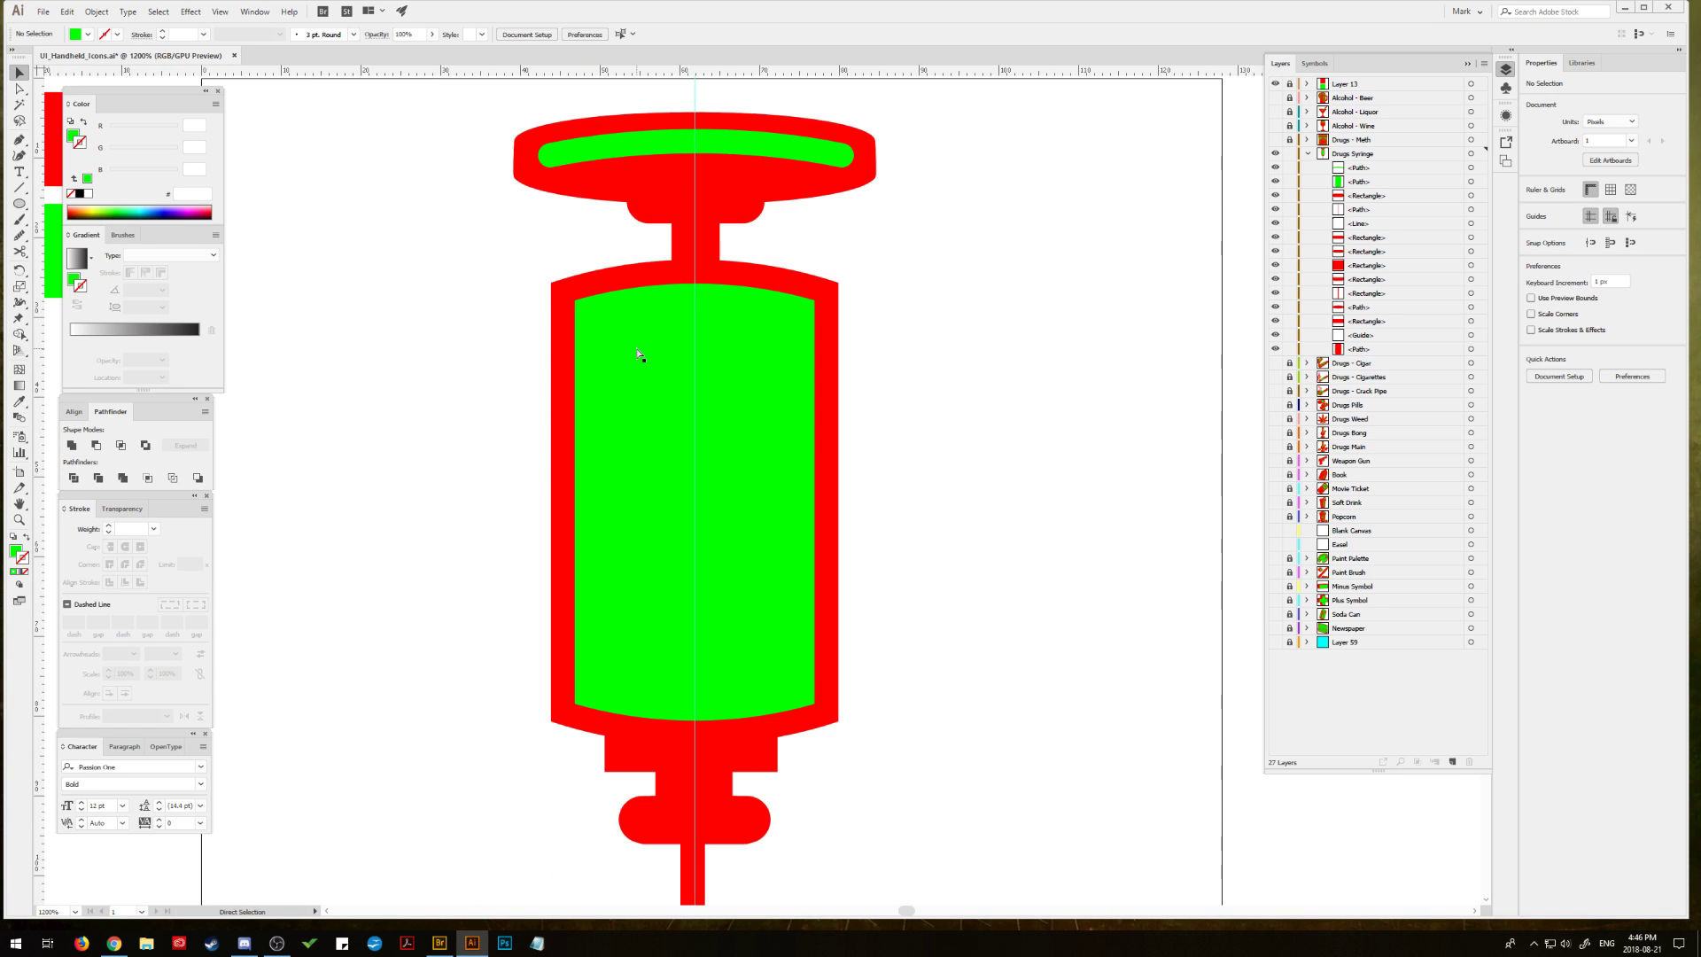
{"action": "scroll", "coordinate": [636, 357], "scroll_direction": "down", "scroll_amount": 3}
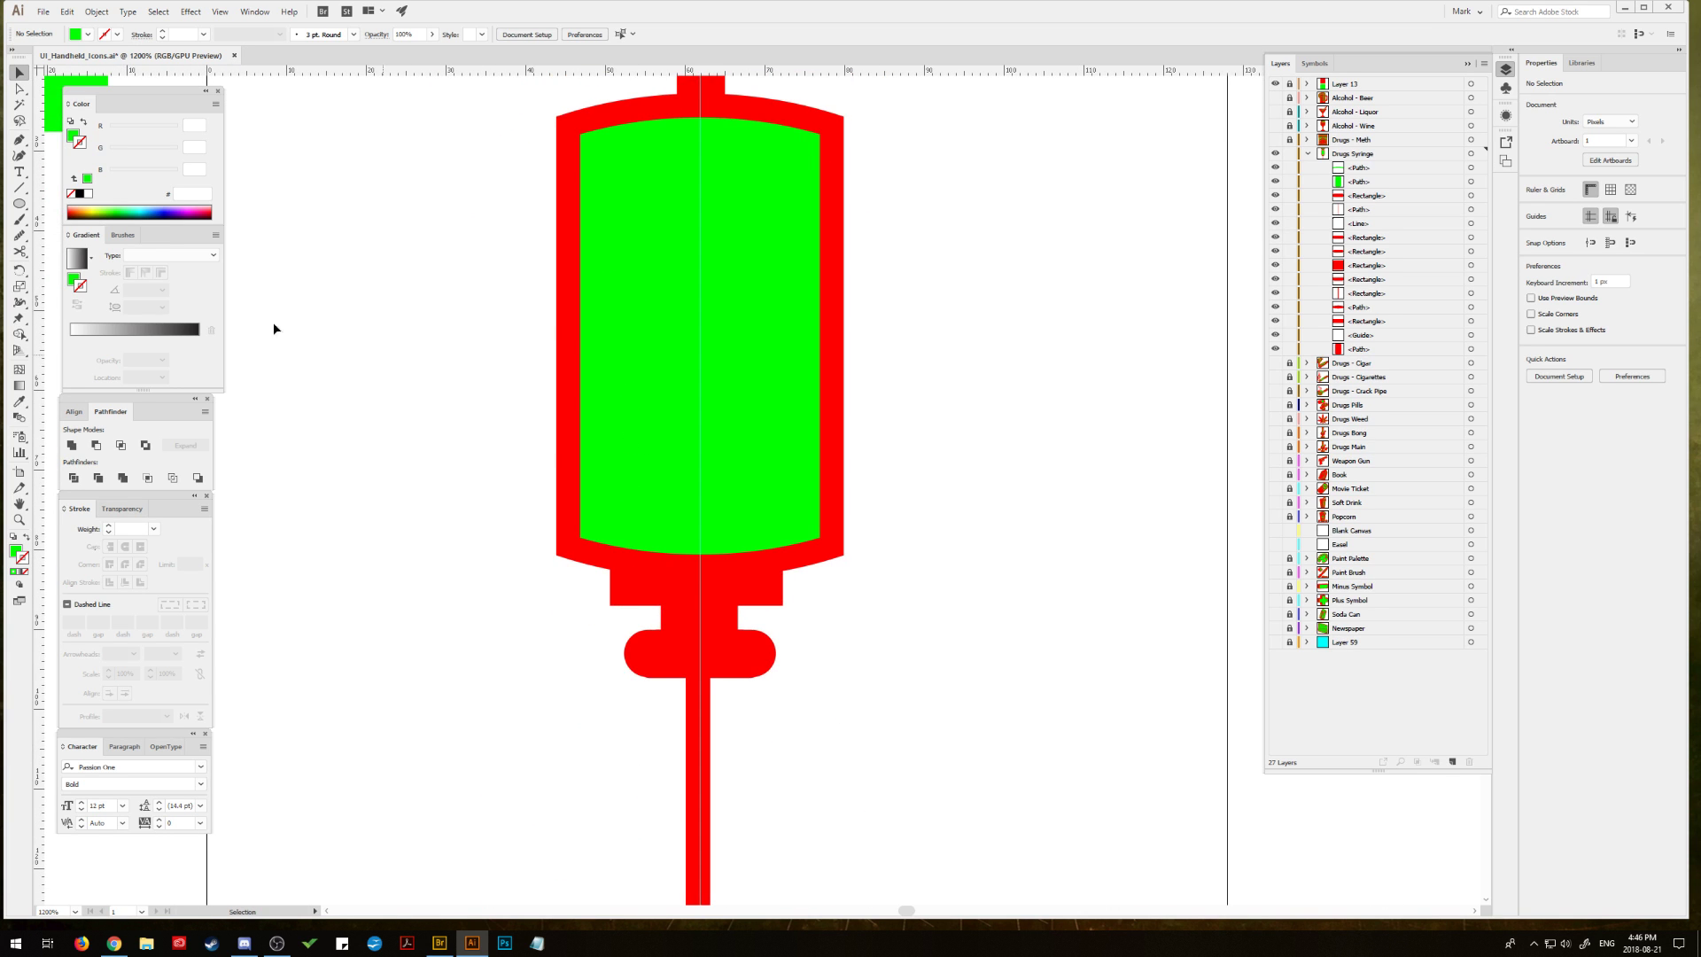
{"action": "left_click", "coordinate": [18, 203]}
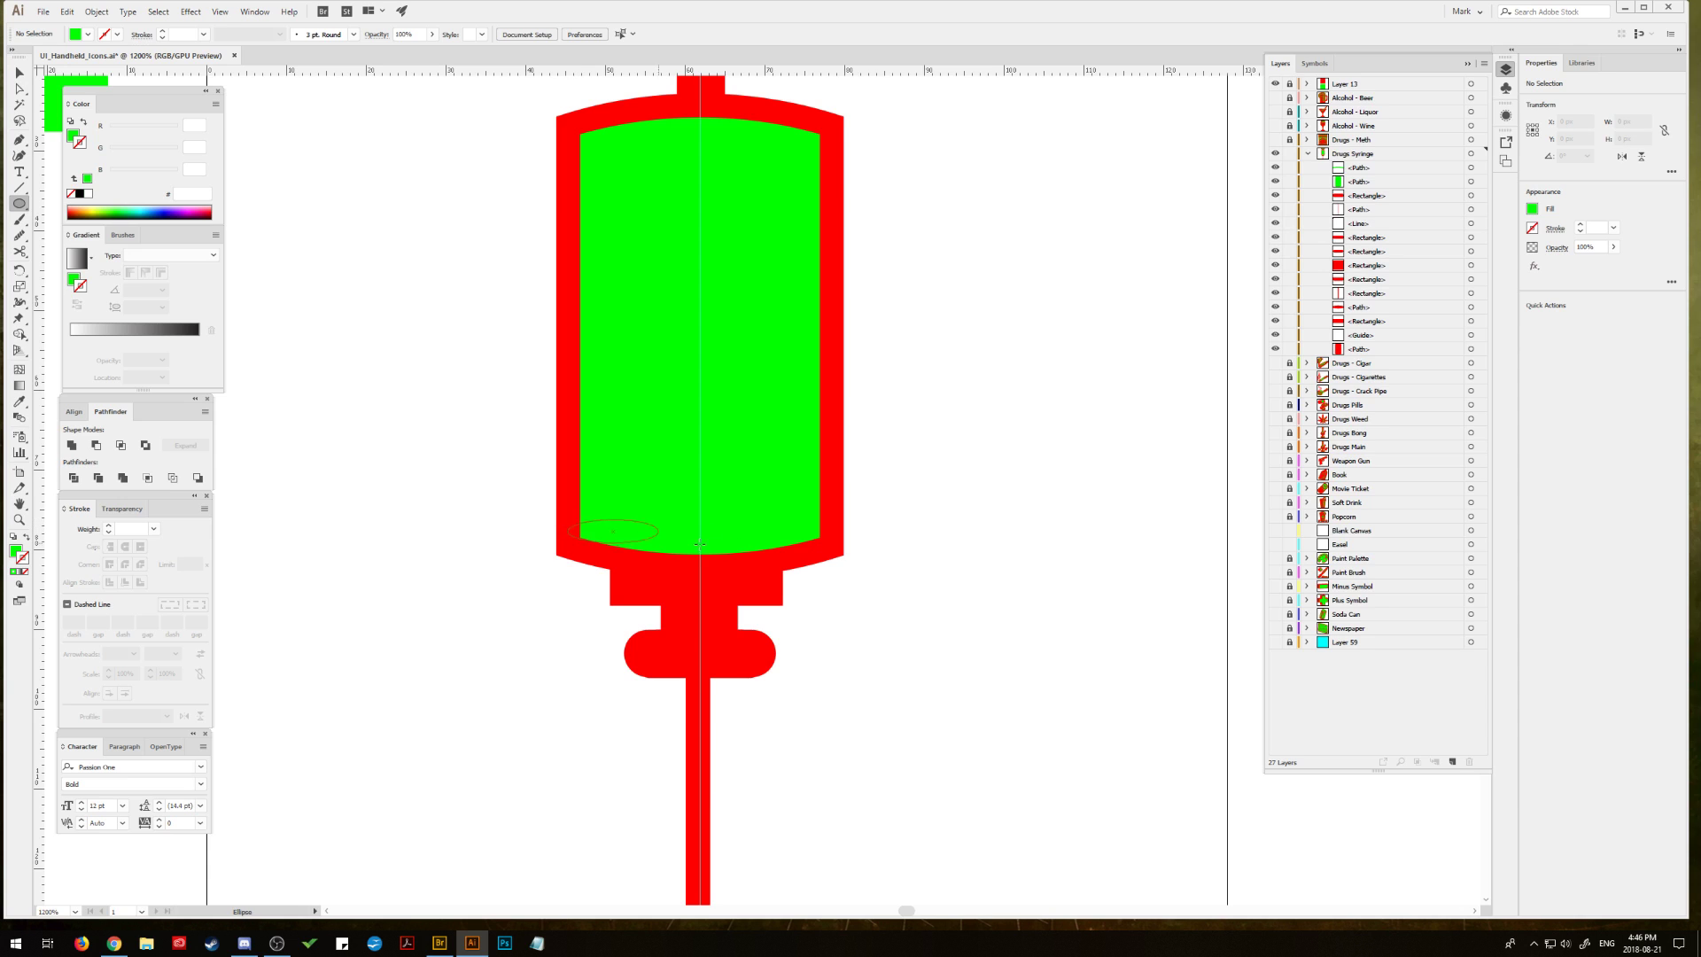
{"action": "left_click_drag", "start_coordinate": [700, 543], "coordinate": [827, 558]}
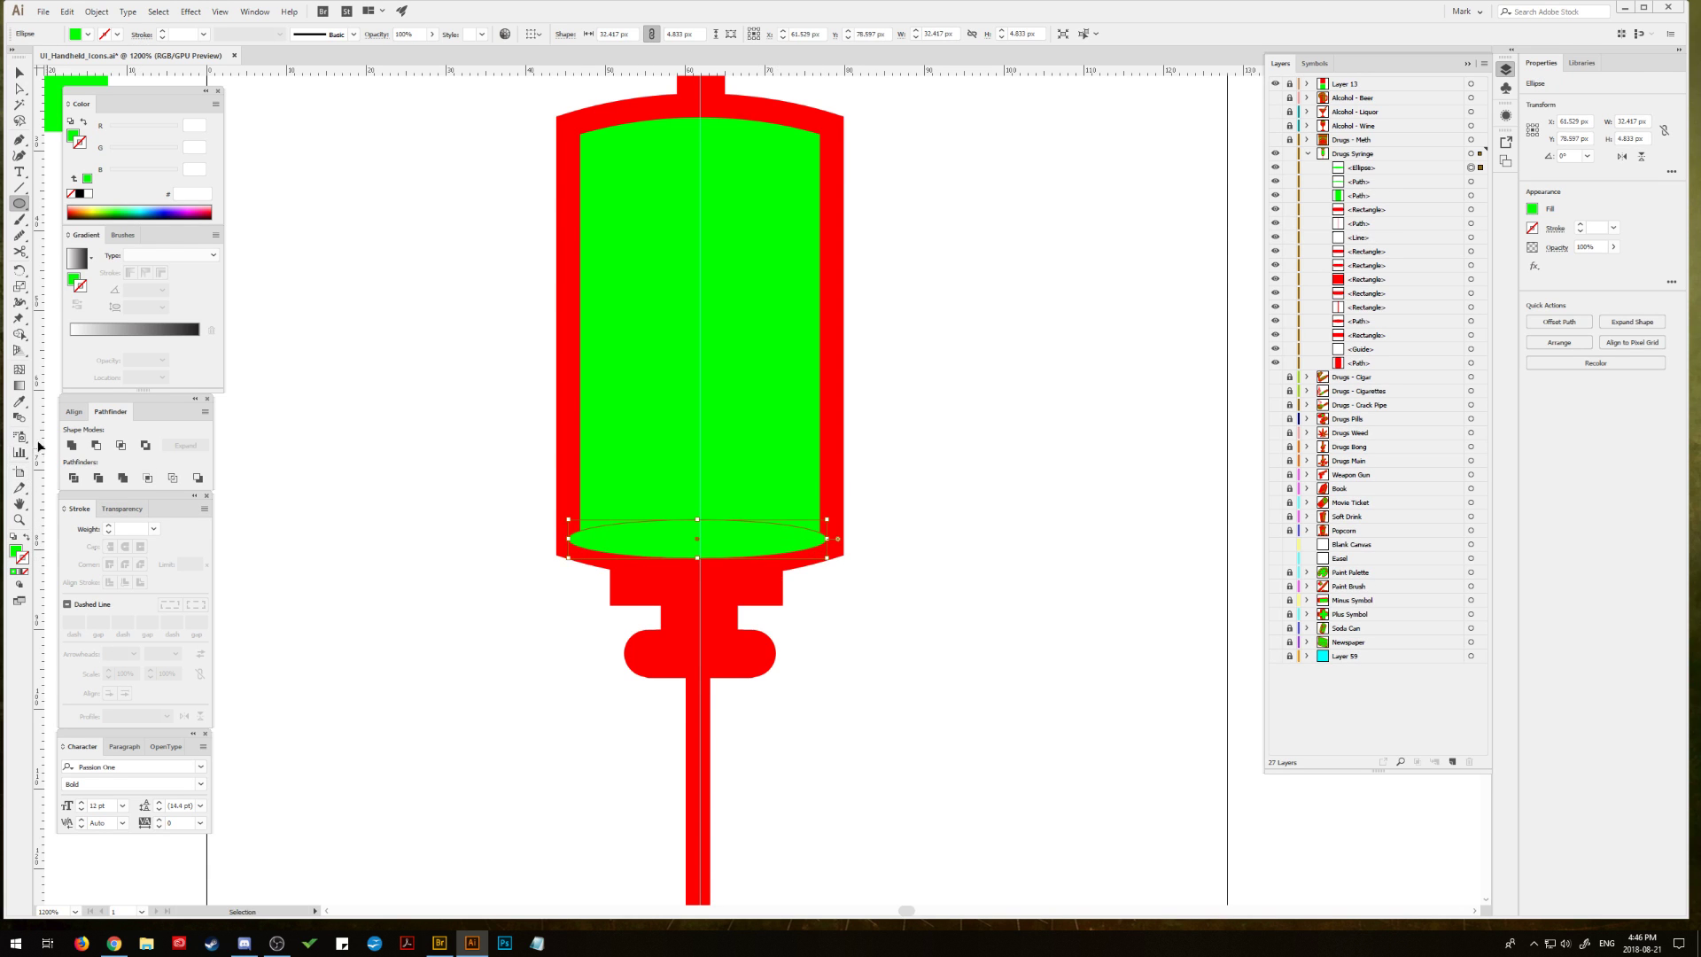
Step: Give the barrel ellipse the red colour as an unfilled 3 pt stroke aligned to the outside
{"action": "left_click", "coordinate": [19, 401]}
{"action": "left_click", "coordinate": [568, 496]}
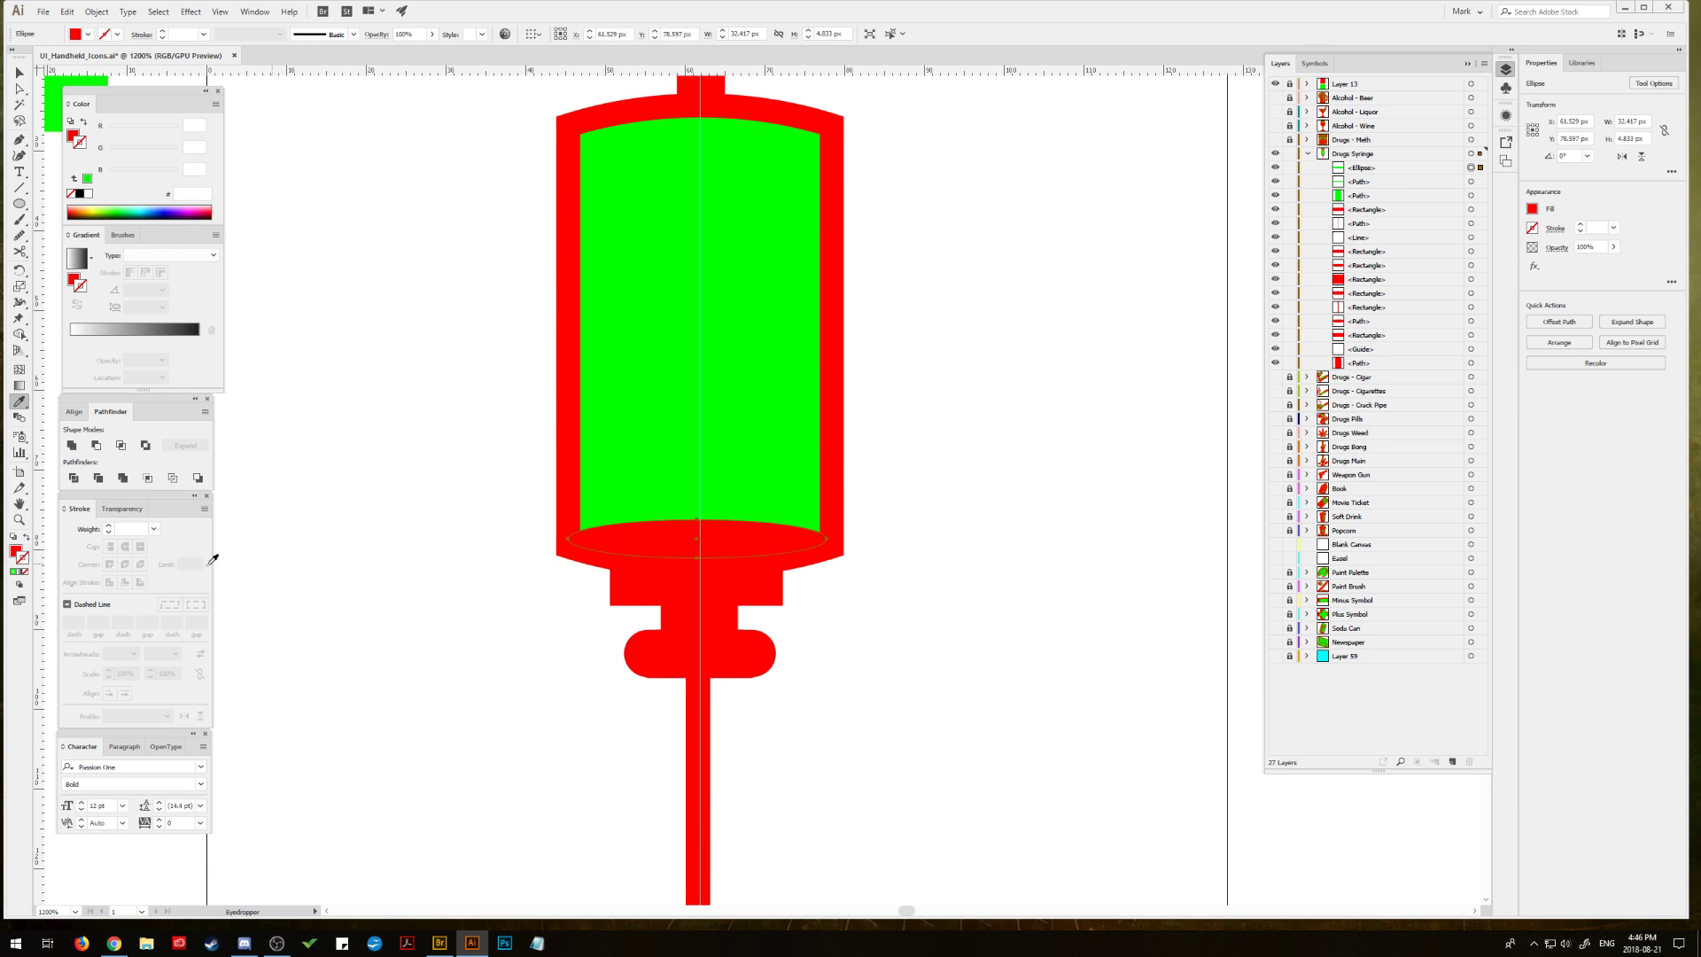
{"action": "left_click", "coordinate": [26, 538]}
{"action": "left_click", "coordinate": [109, 527]}
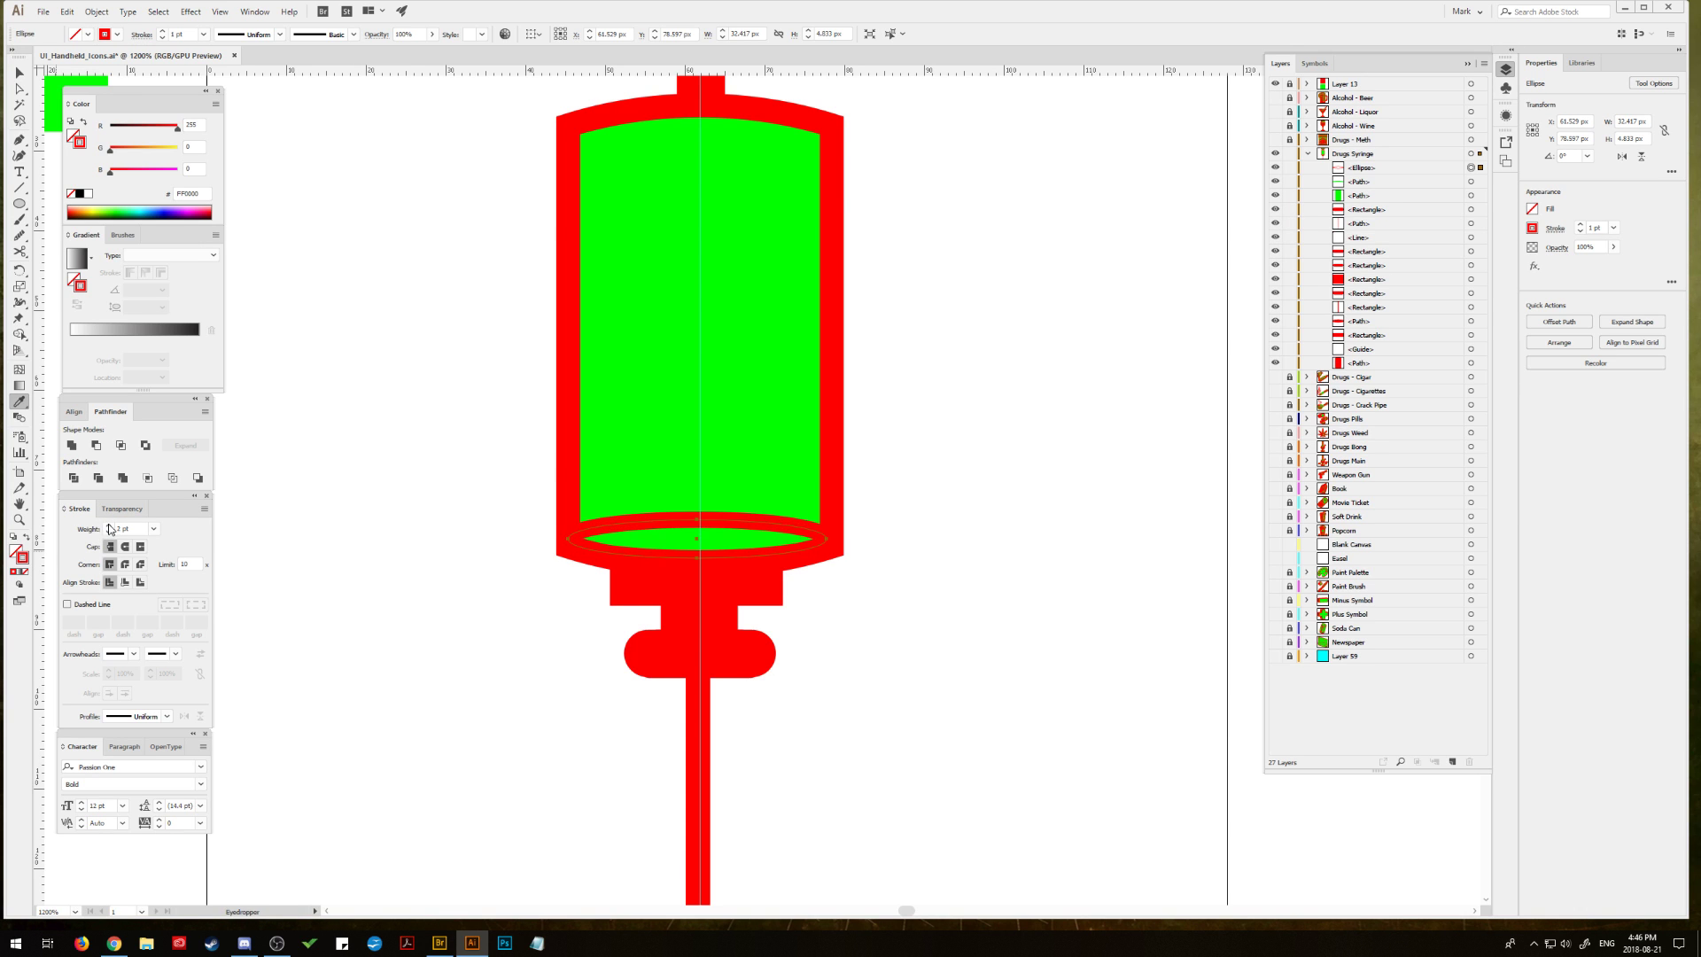
{"action": "left_click", "coordinate": [109, 526]}
{"action": "left_click", "coordinate": [140, 582]}
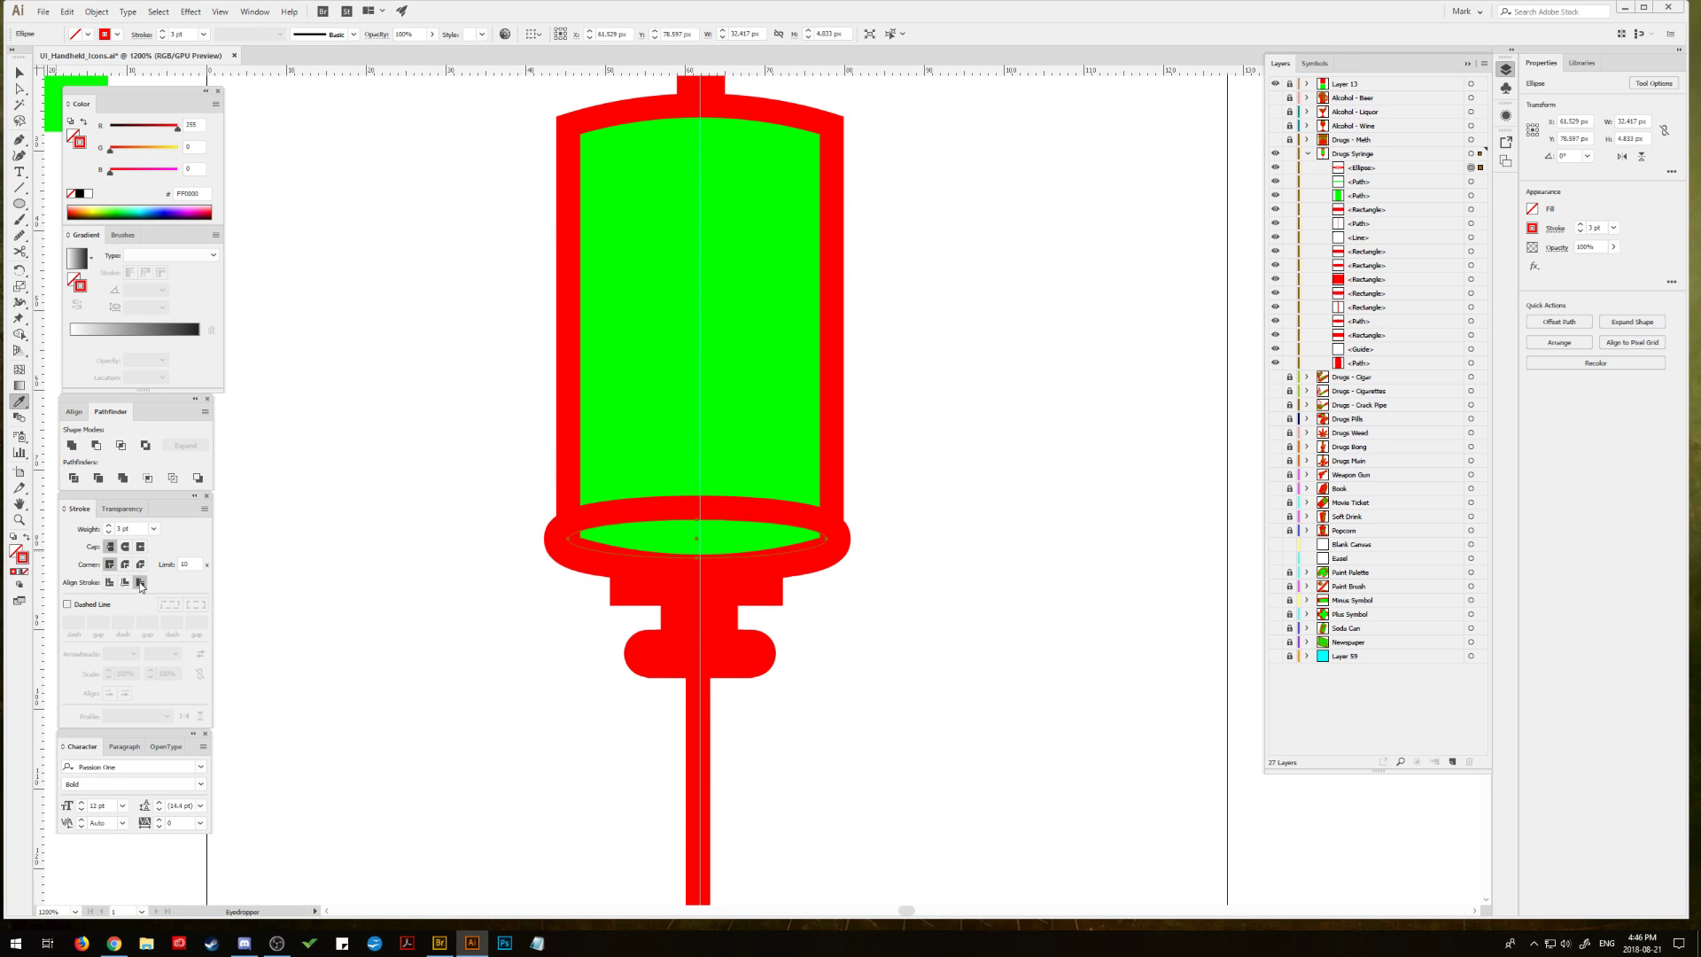
Step: Flatten the red barrel ellipse to about 3.8 px high and narrow it to sit evenly about the vertical guide
{"action": "left_click", "coordinate": [18, 71]}
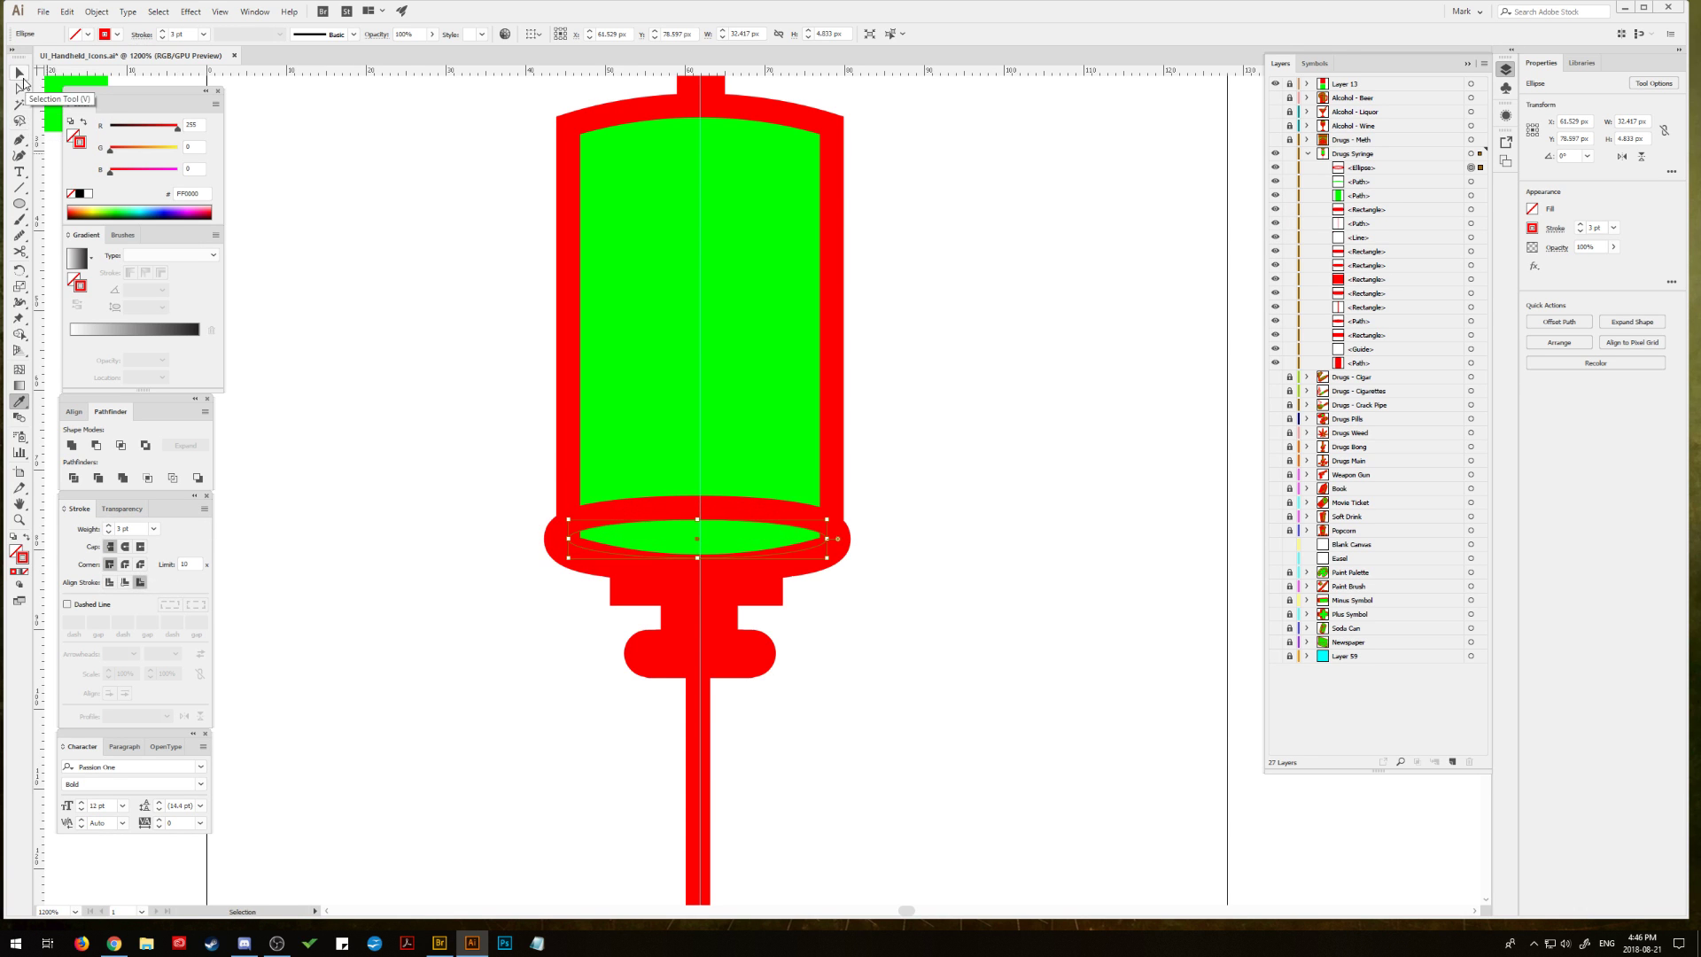
{"action": "left_click_drag", "start_coordinate": [826, 520], "coordinate": [816, 521]}
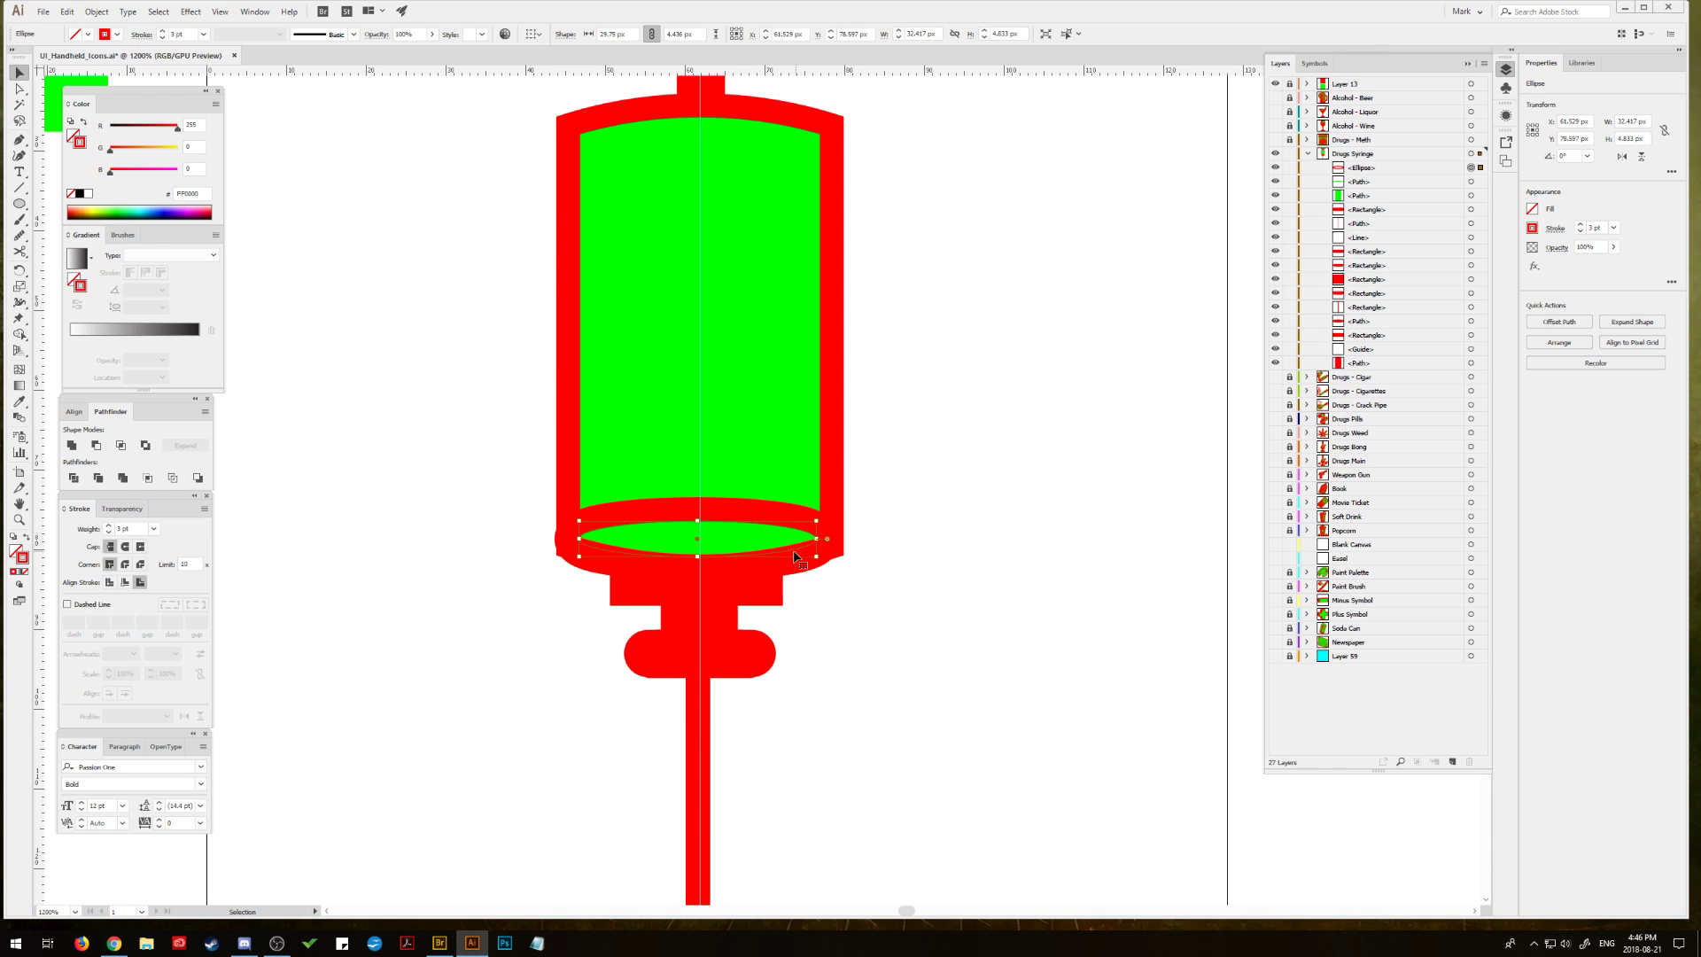
{"action": "key", "text": "ctrl+z"}
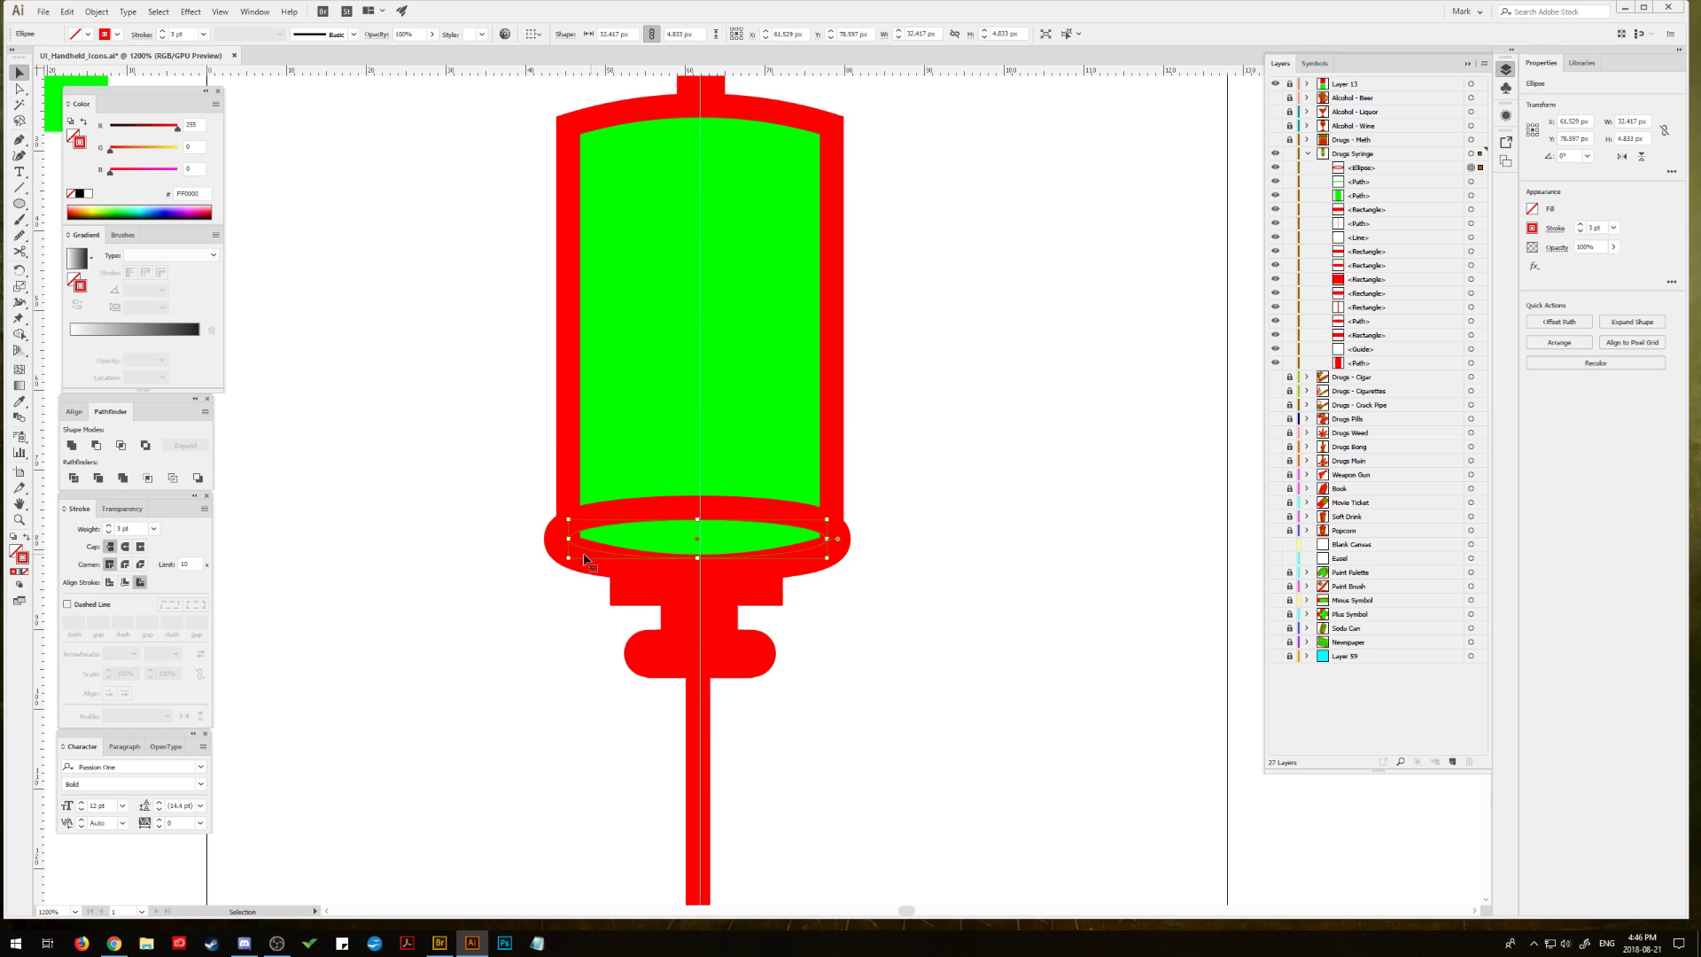
{"action": "mouse_move", "coordinate": [569, 559]}
{"action": "left_mouse_down"}
{"action": "mouse_move", "coordinate": [595, 538]}
{"action": "mouse_move", "coordinate": [568, 537]}
{"action": "left_mouse_up"}
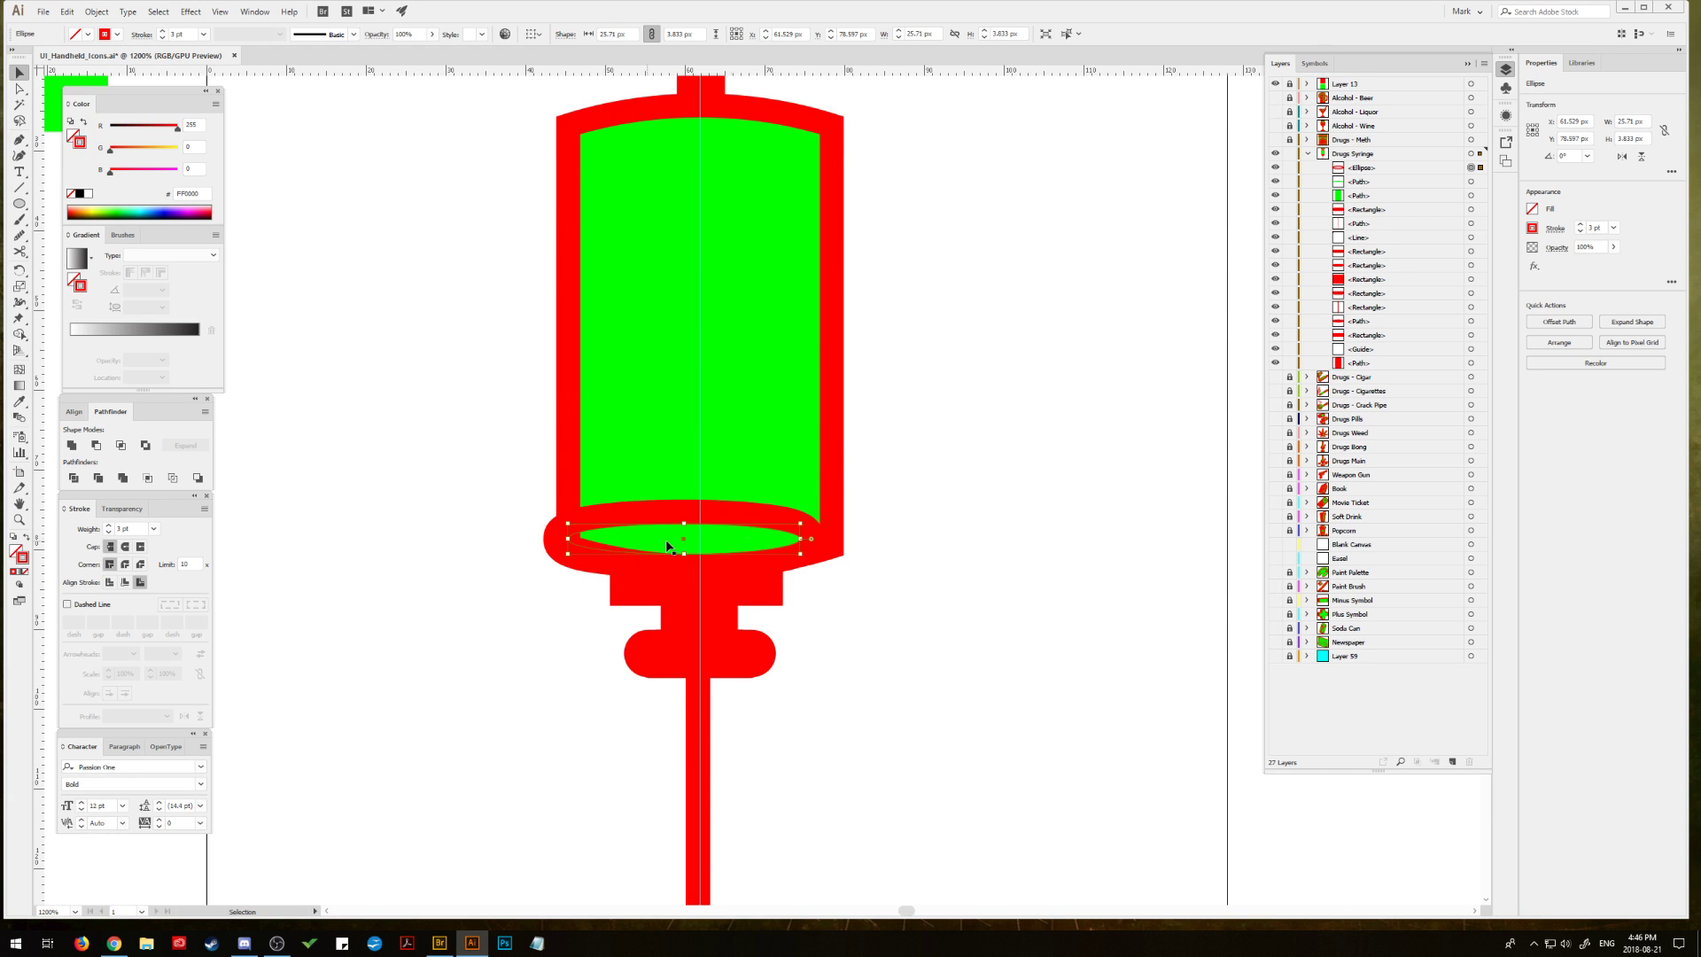
{"action": "left_click_drag", "start_coordinate": [802, 540], "coordinate": [823, 540]}
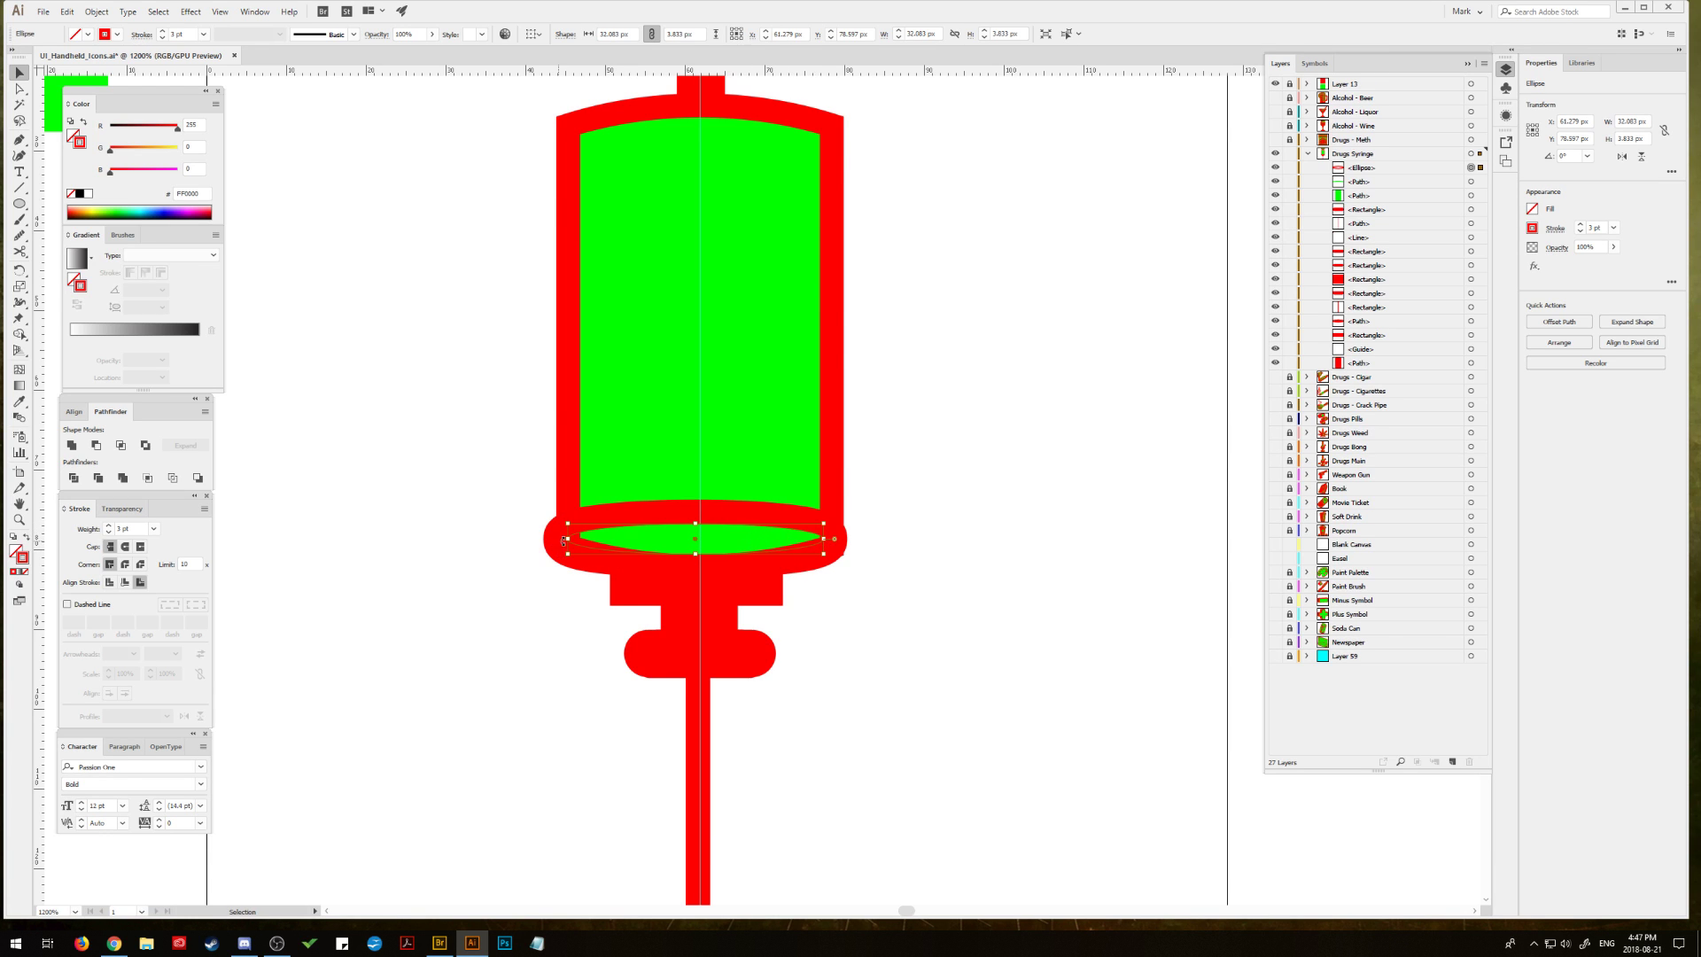
{"action": "left_click_drag", "start_coordinate": [569, 538], "coordinate": [640, 535]}
{"action": "left_click", "coordinate": [453, 552]}
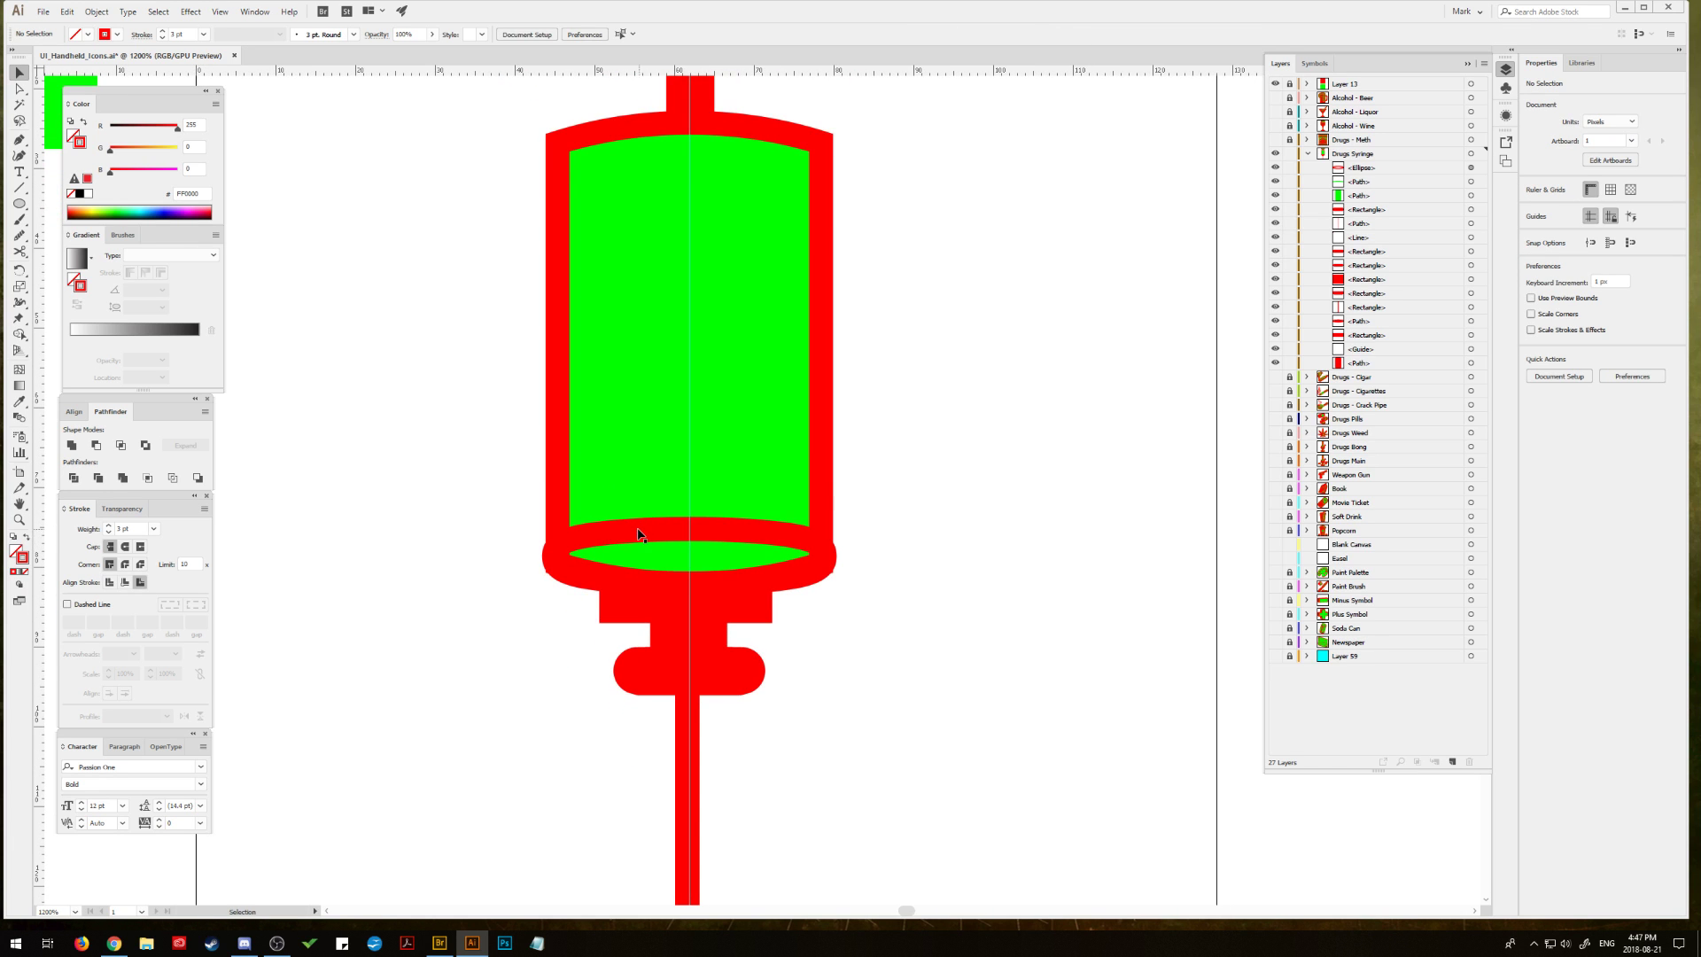
Step: Convert the 3 pt stroke of the red ellipse at the barrel's lower end into an outlined shape
{"action": "left_click", "coordinate": [638, 537]}
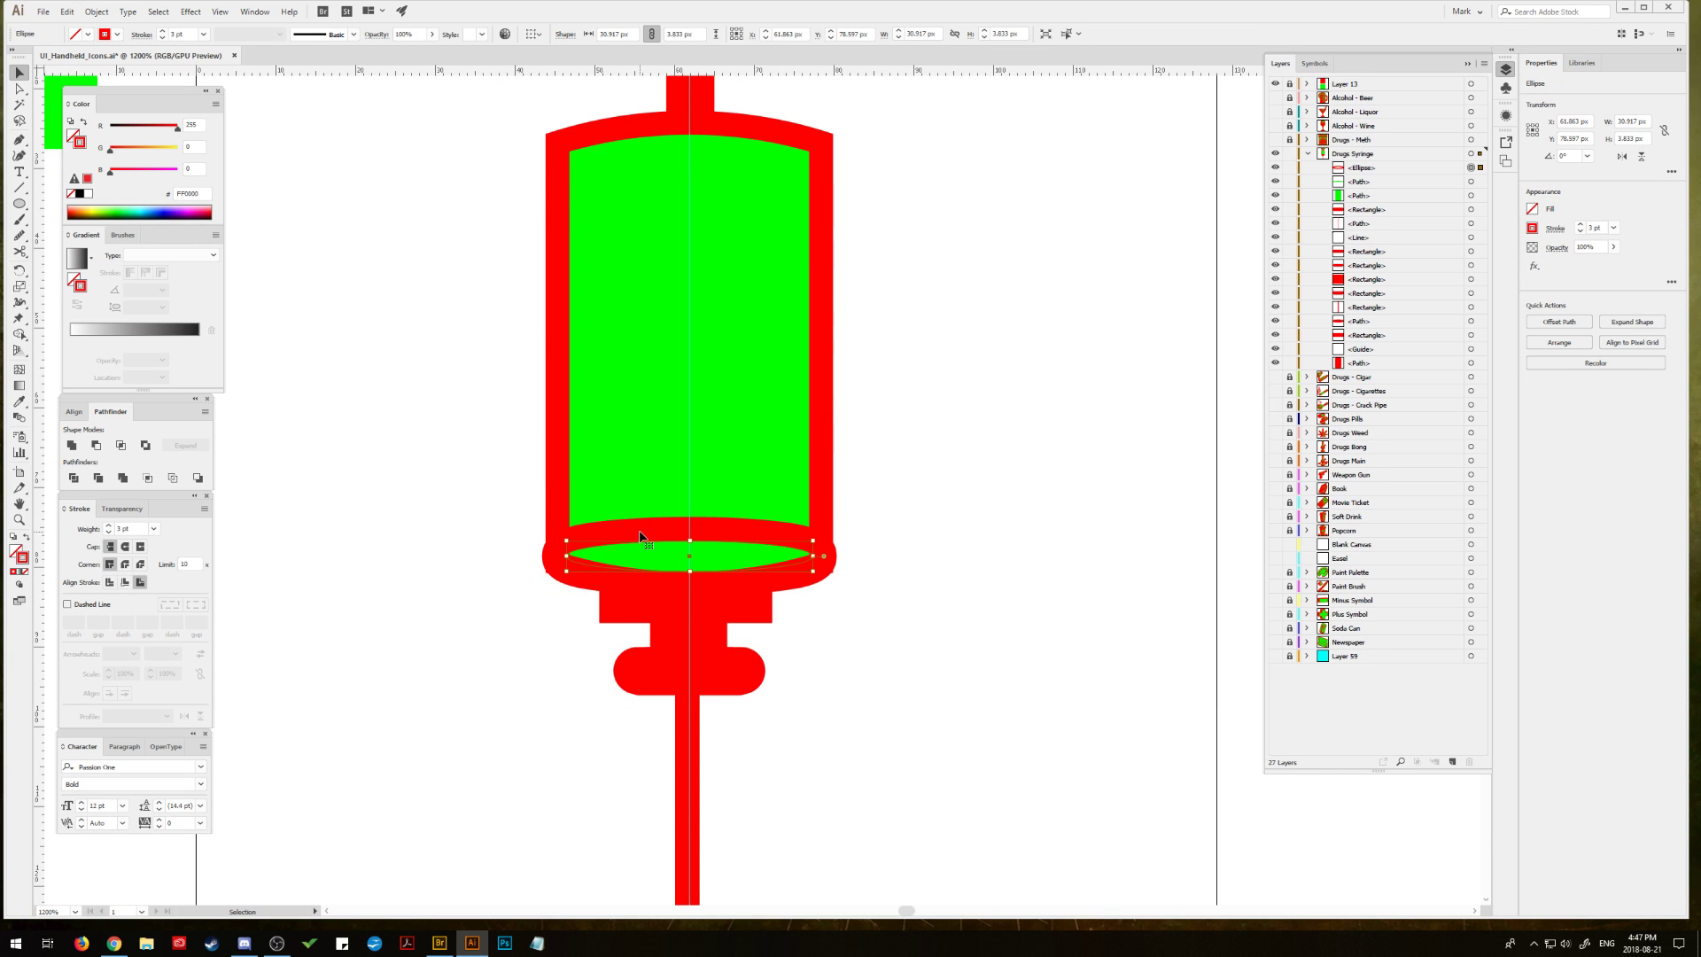
{"action": "left_click", "coordinate": [97, 12]}
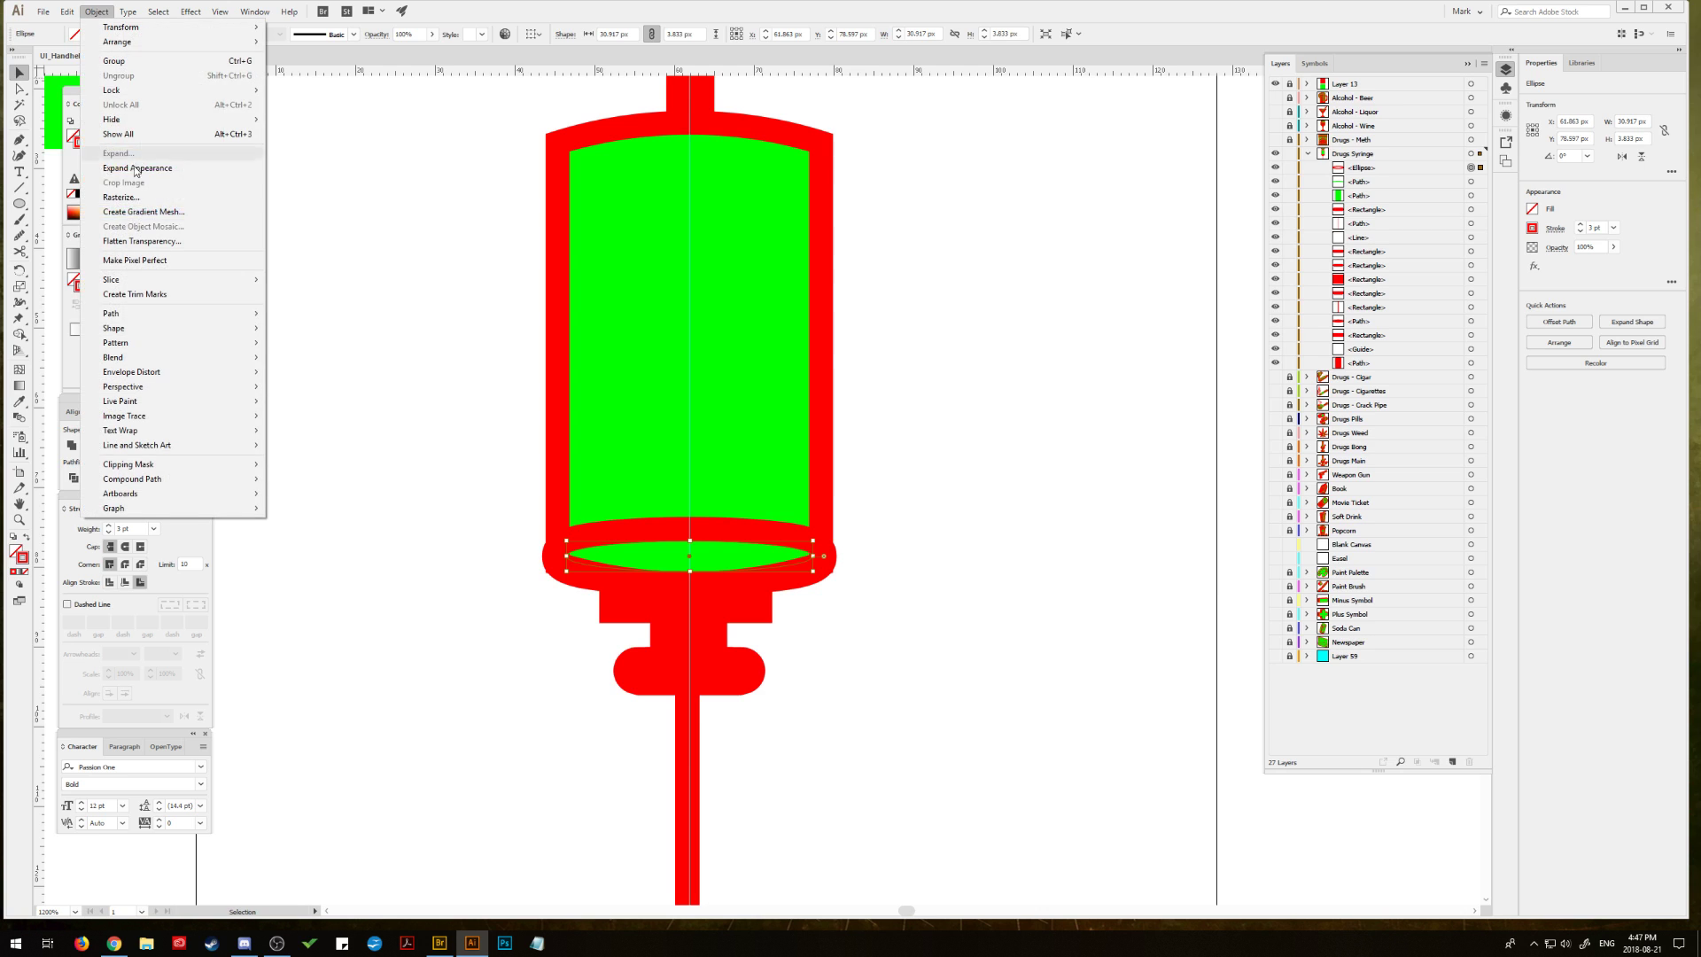
{"action": "mouse_move", "coordinate": [135, 318]}
{"action": "left_click", "coordinate": [349, 356]}
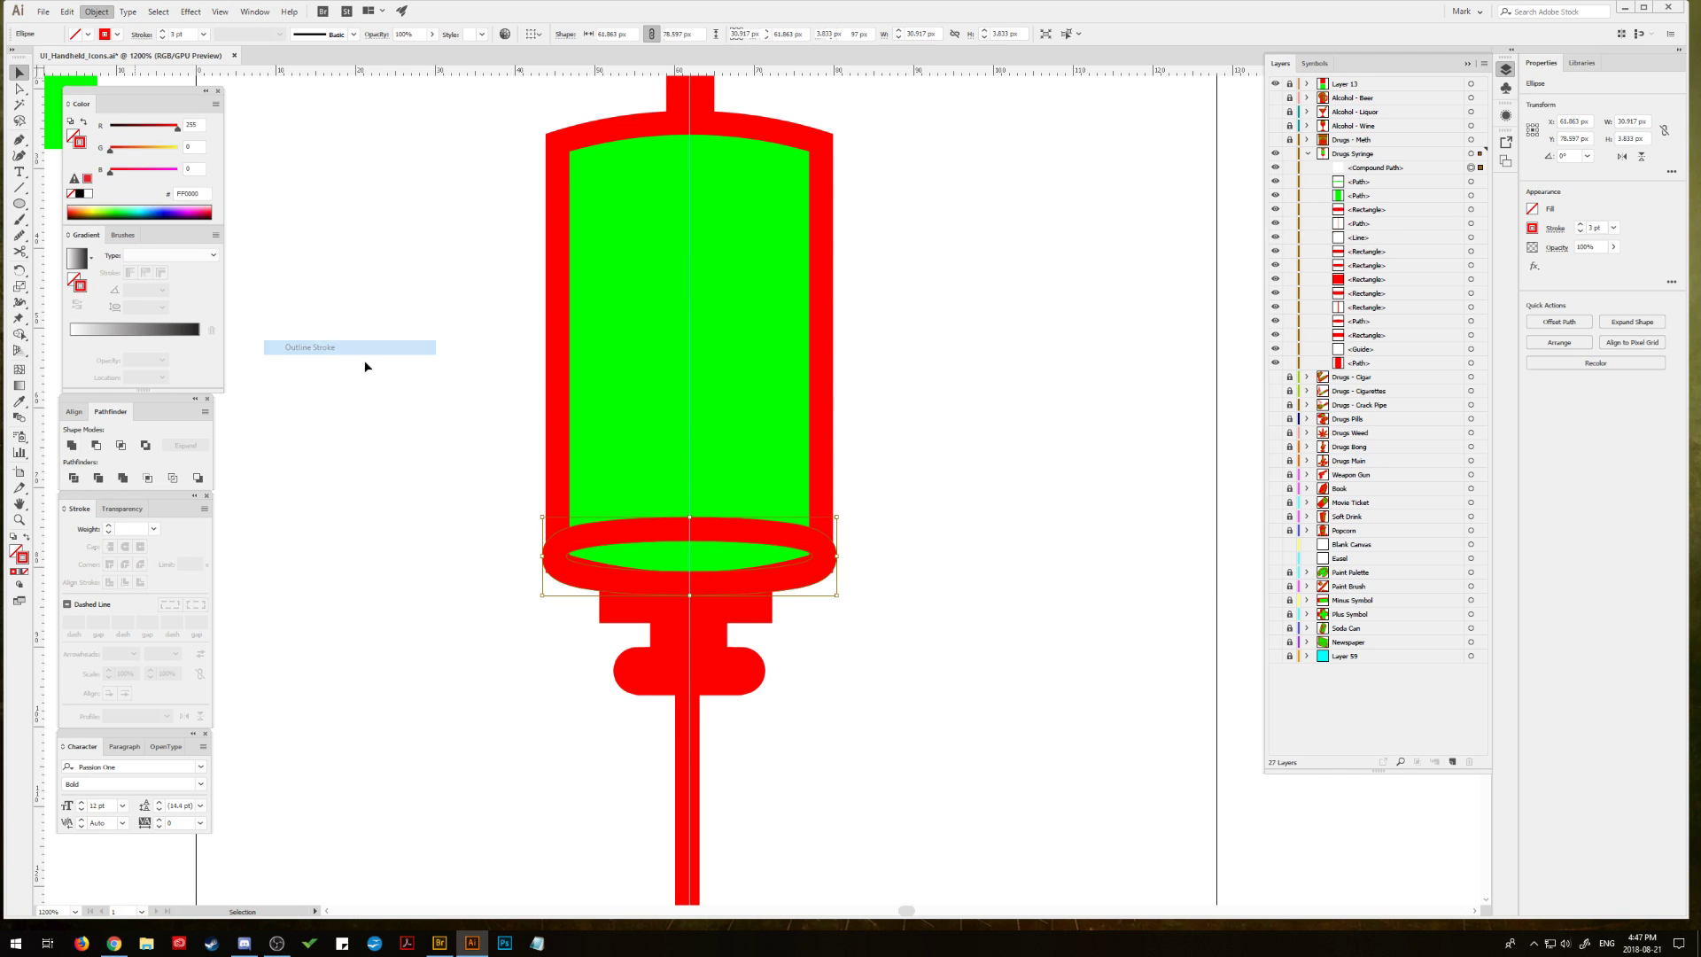
Step: Erase the lower half and protruding ends of the outlined red ring, leaving only its upper arc inside the barrel
{"action": "left_click_drag", "start_coordinate": [18, 251], "coordinate": [62, 256]}
{"action": "mouse_move", "coordinate": [544, 561]}
{"action": "left_mouse_down"}
{"action": "mouse_move", "coordinate": [788, 586]}
{"action": "mouse_move", "coordinate": [837, 560]}
{"action": "mouse_move", "coordinate": [842, 535]}
{"action": "mouse_move", "coordinate": [831, 560]}
{"action": "left_mouse_up"}
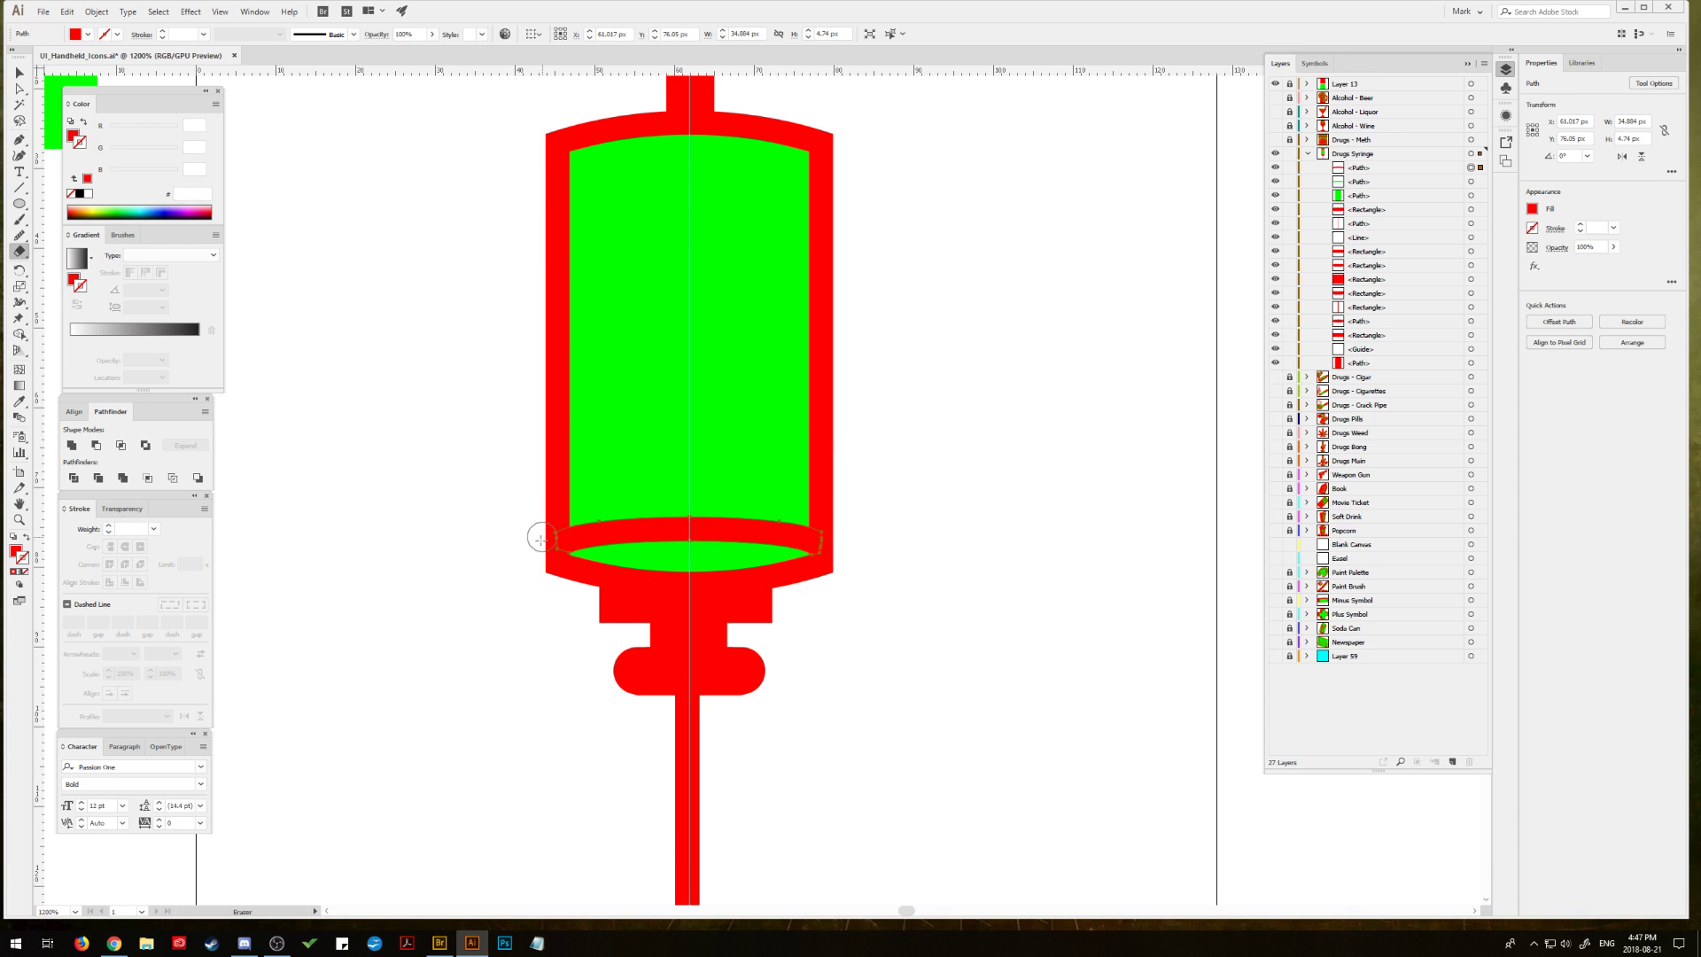
{"action": "key", "text": "v"}
{"action": "left_click", "coordinate": [434, 394]}
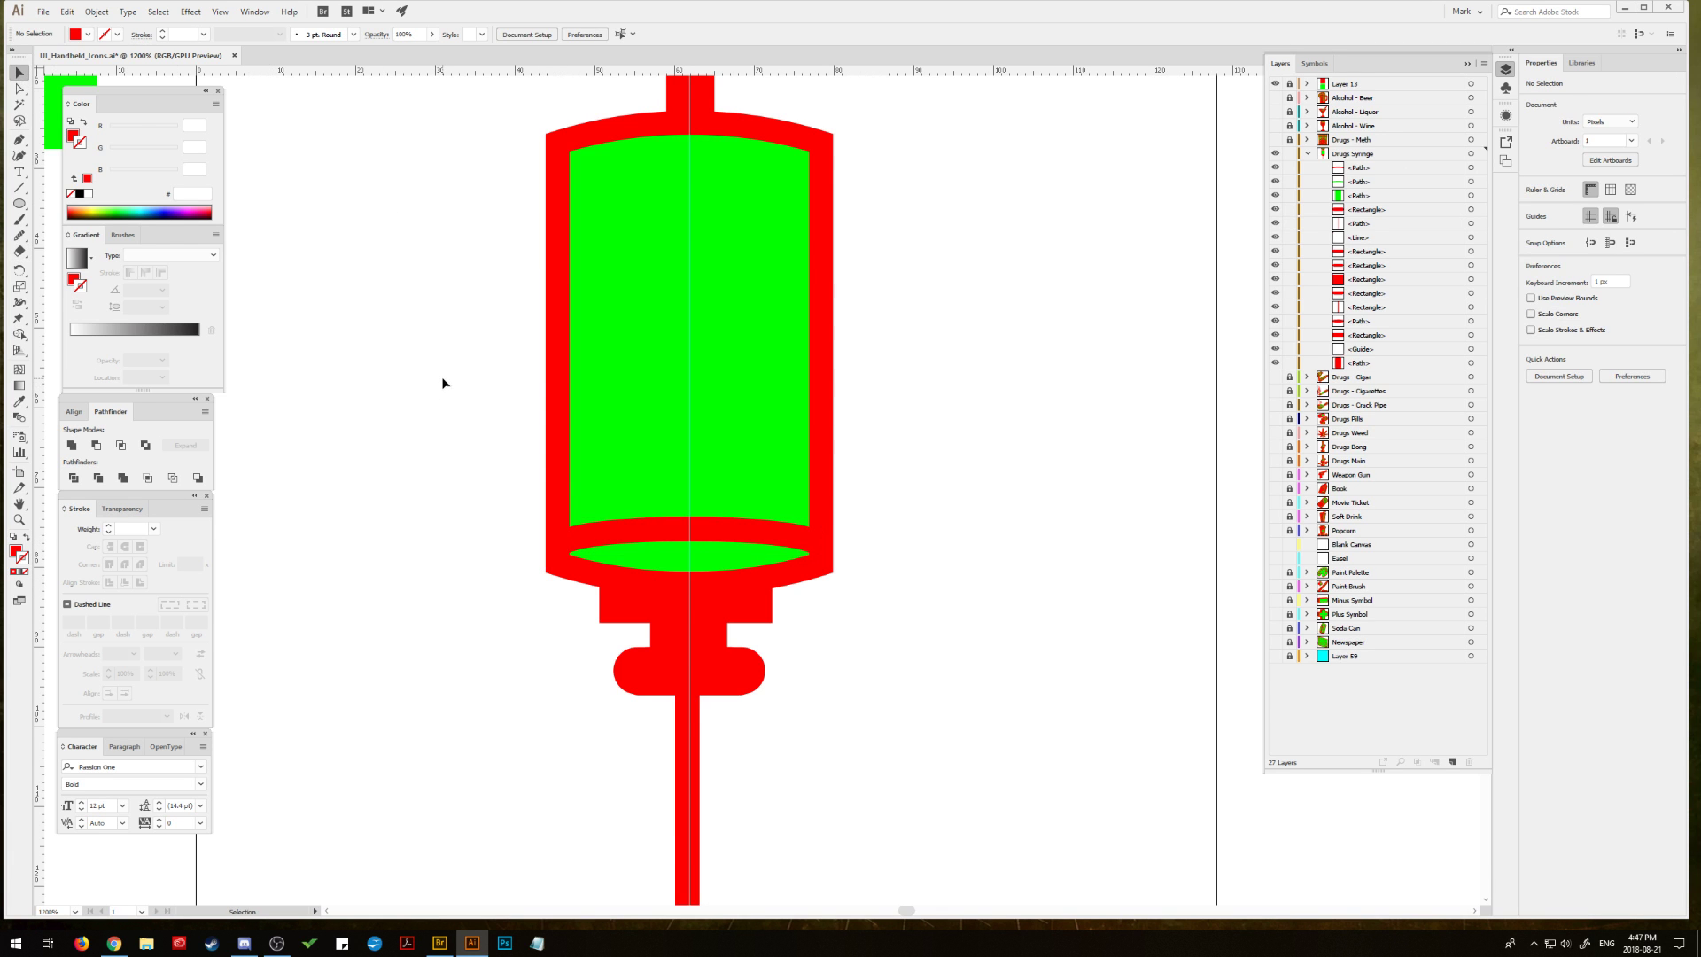
Step: Move the red arc band up about 2 px within the barrel, leaving a wider green gap beneath it
{"action": "key", "text": "h"}
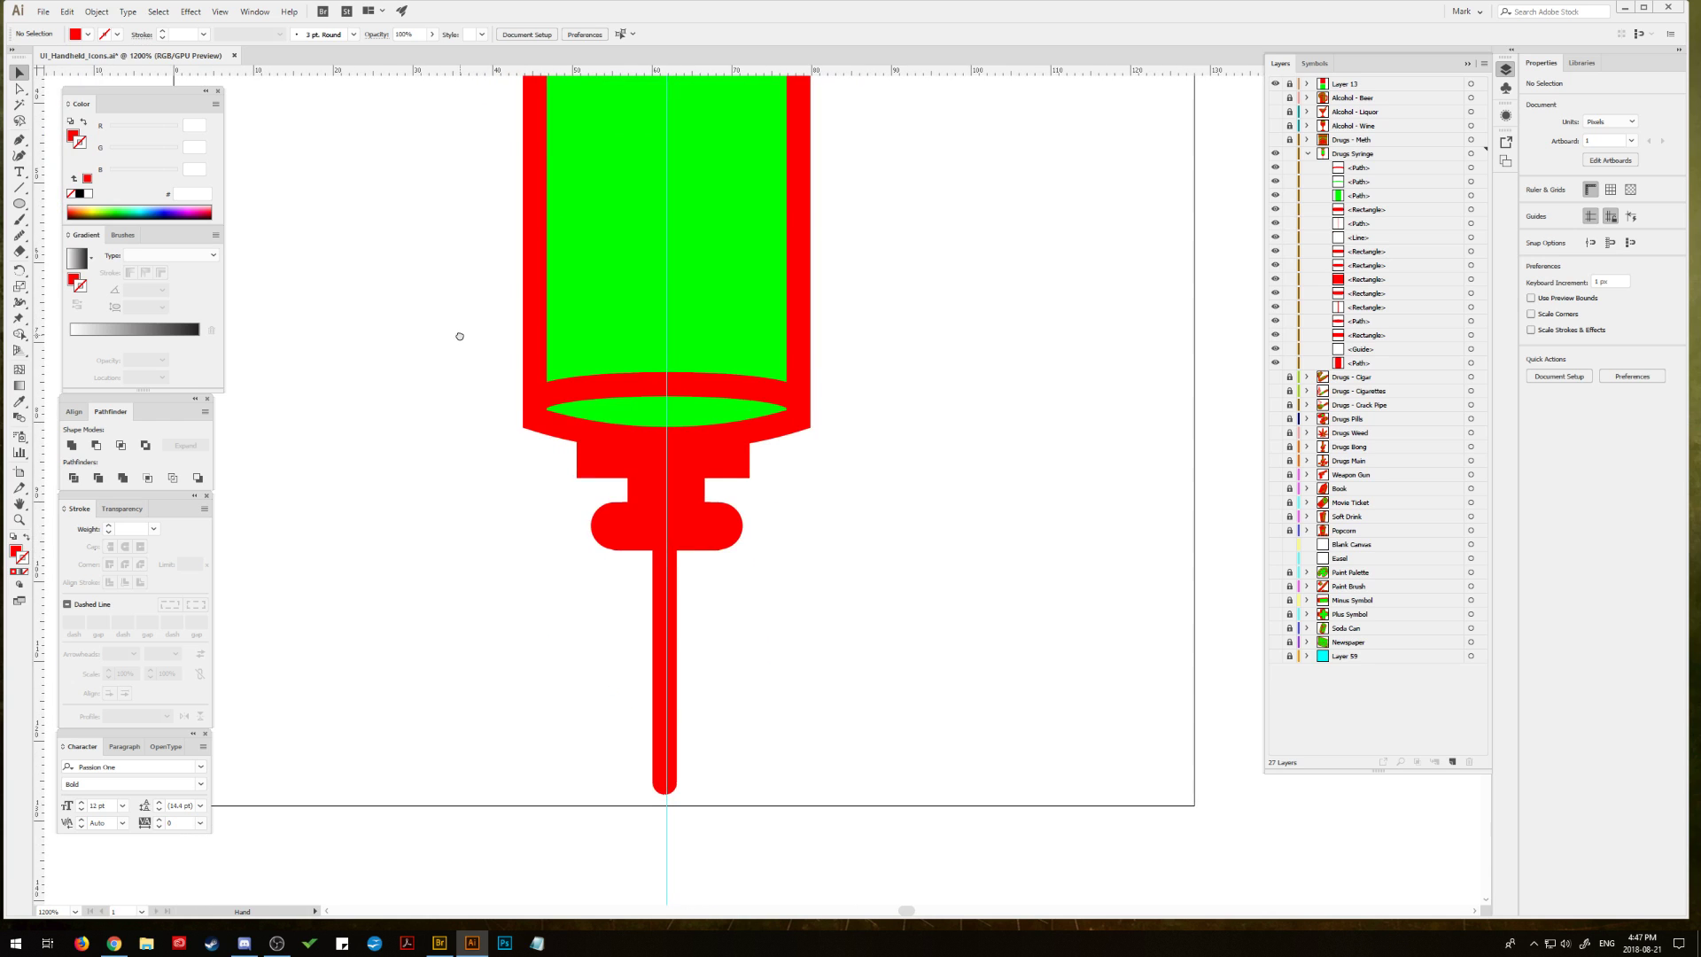
{"action": "left_click", "coordinate": [584, 425]}
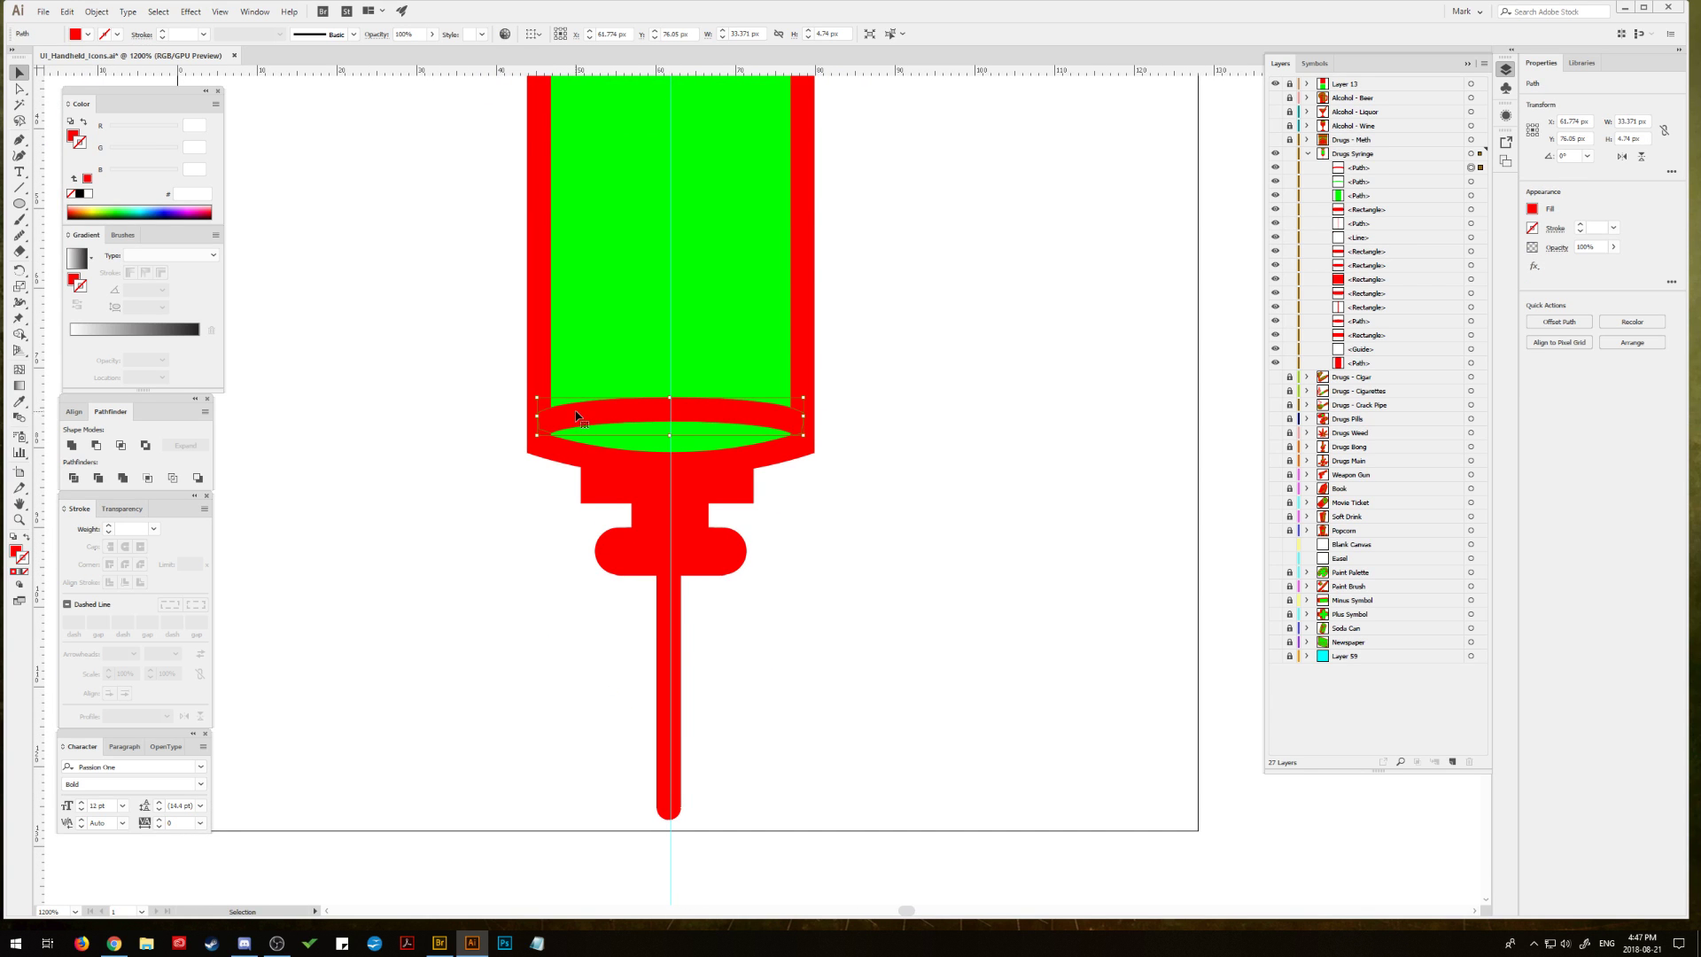
{"action": "left_click_drag", "start_coordinate": [773, 414], "coordinate": [771, 390]}
{"action": "left_click", "coordinate": [916, 408]}
{"action": "scroll", "coordinate": [806, 460], "scroll_direction": "up", "scroll_amount": 5}
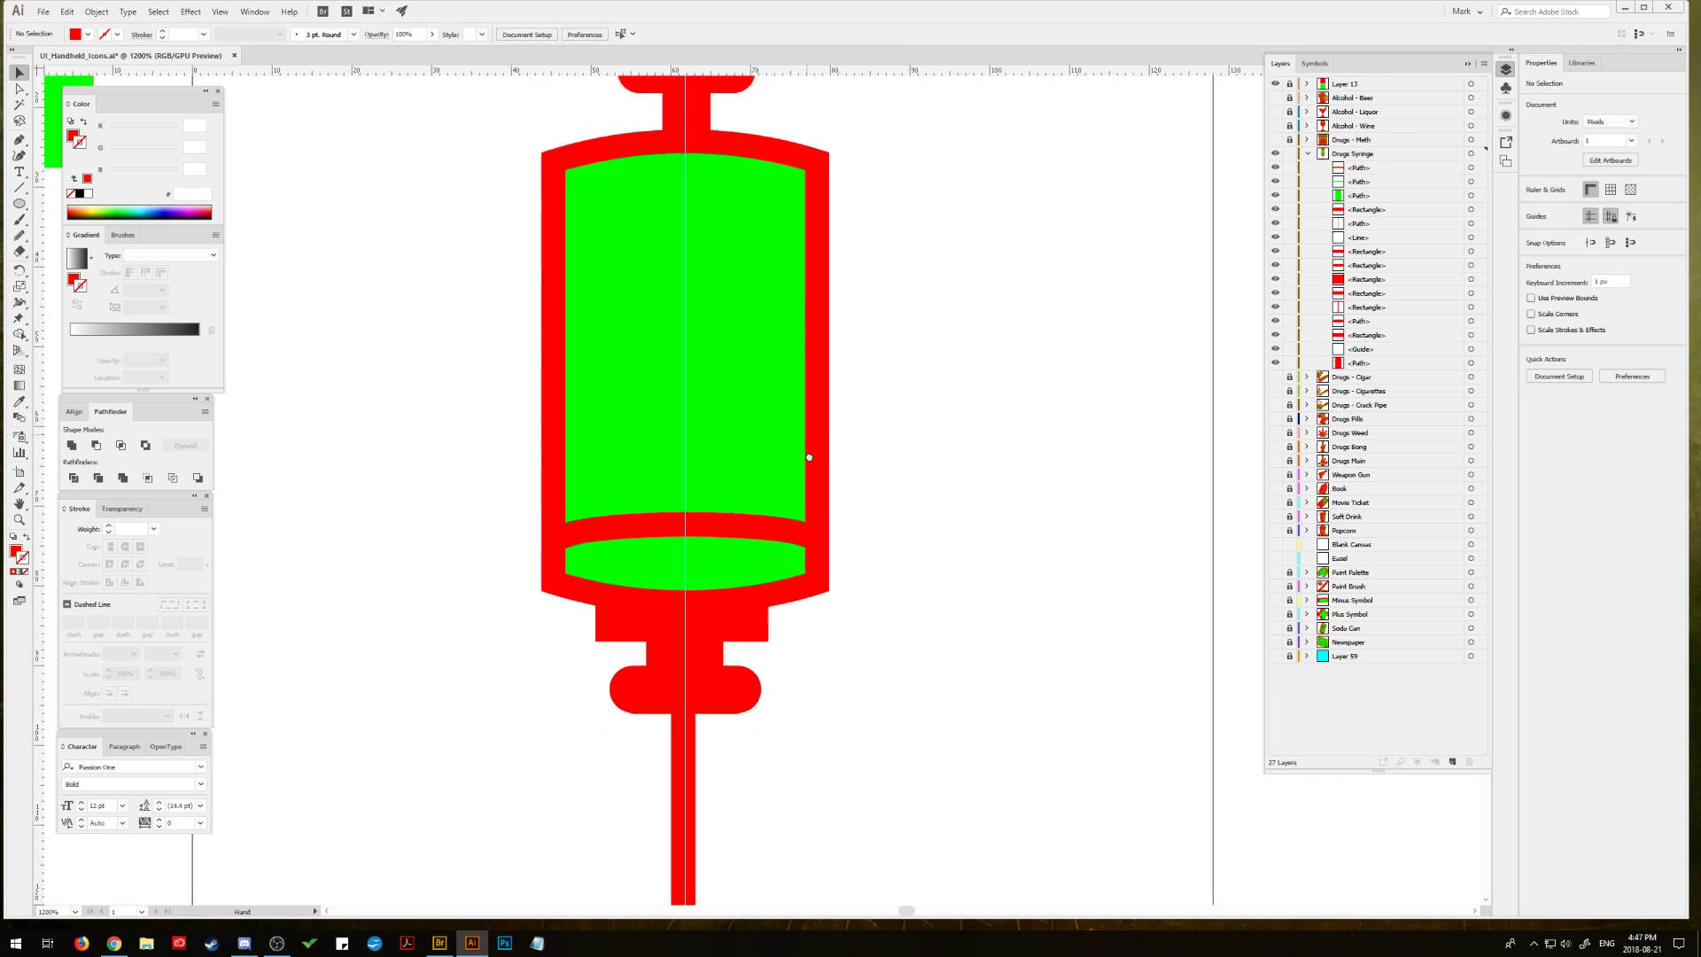
{"action": "left_click_drag", "start_coordinate": [777, 621], "coordinate": [774, 624]}
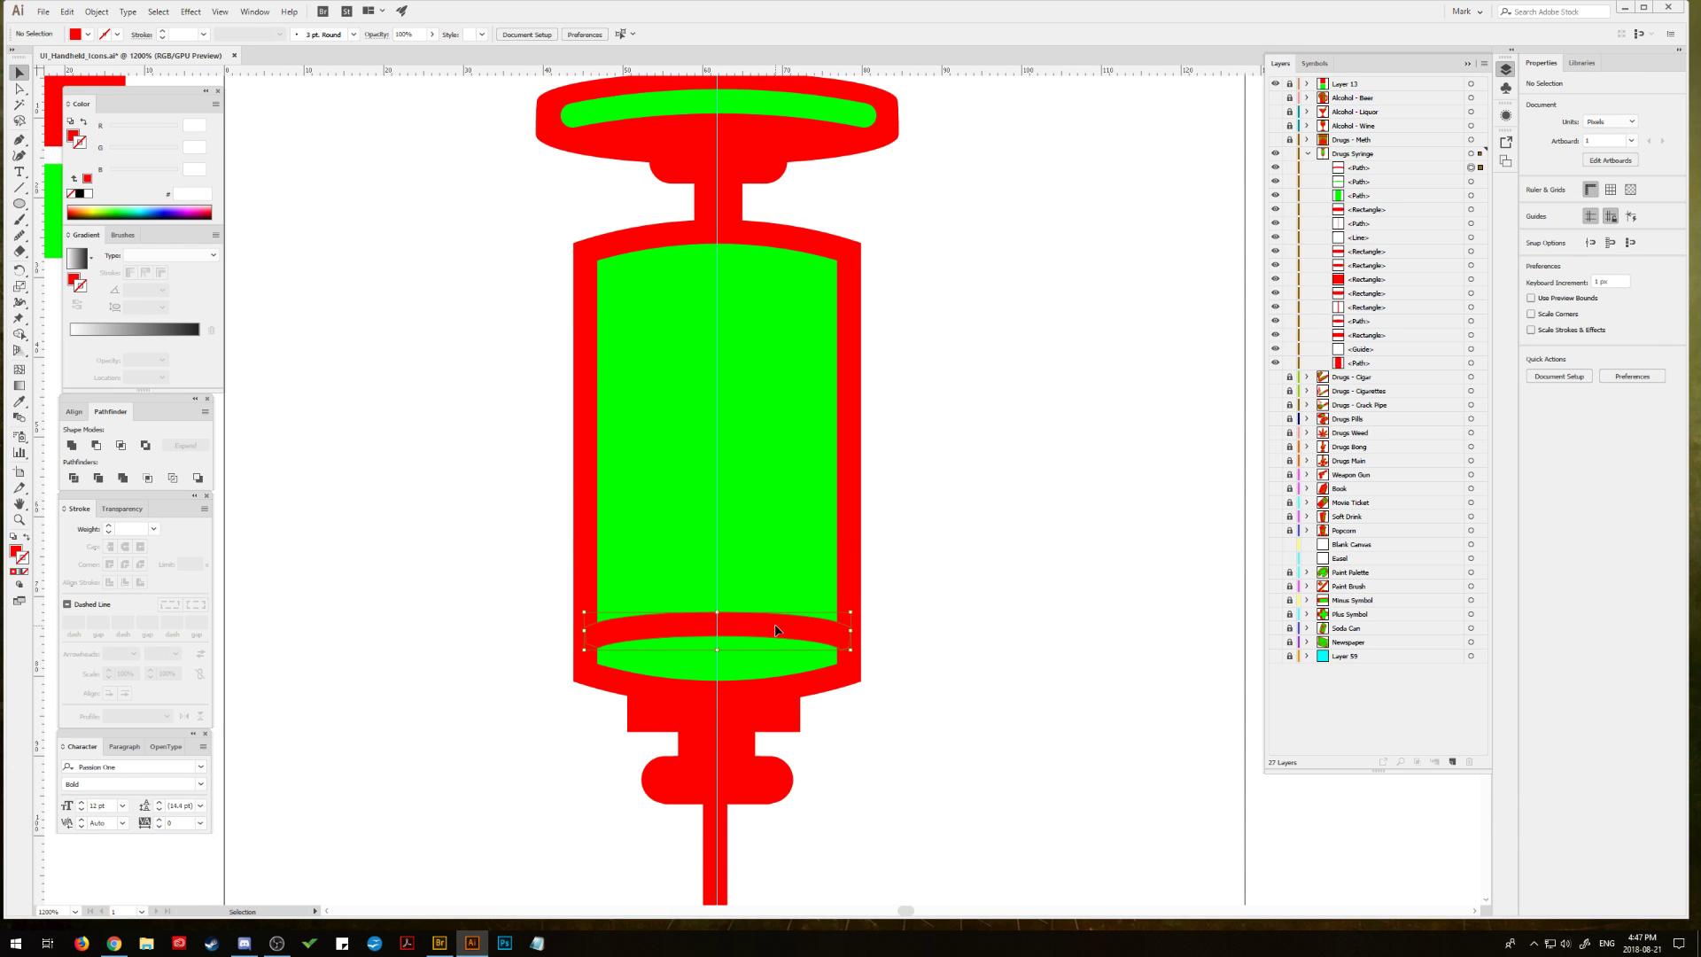
{"action": "left_click", "coordinate": [918, 581]}
Step: Rotate the red arc band 180° so it curves parallel to the barrel's lower edge
{"action": "left_click", "coordinate": [854, 620]}
{"action": "mouse_move", "coordinate": [854, 620]}
{"action": "left_mouse_down"}
{"action": "mouse_move", "coordinate": [748, 625]}
{"action": "mouse_move", "coordinate": [854, 635]}
{"action": "left_mouse_up"}
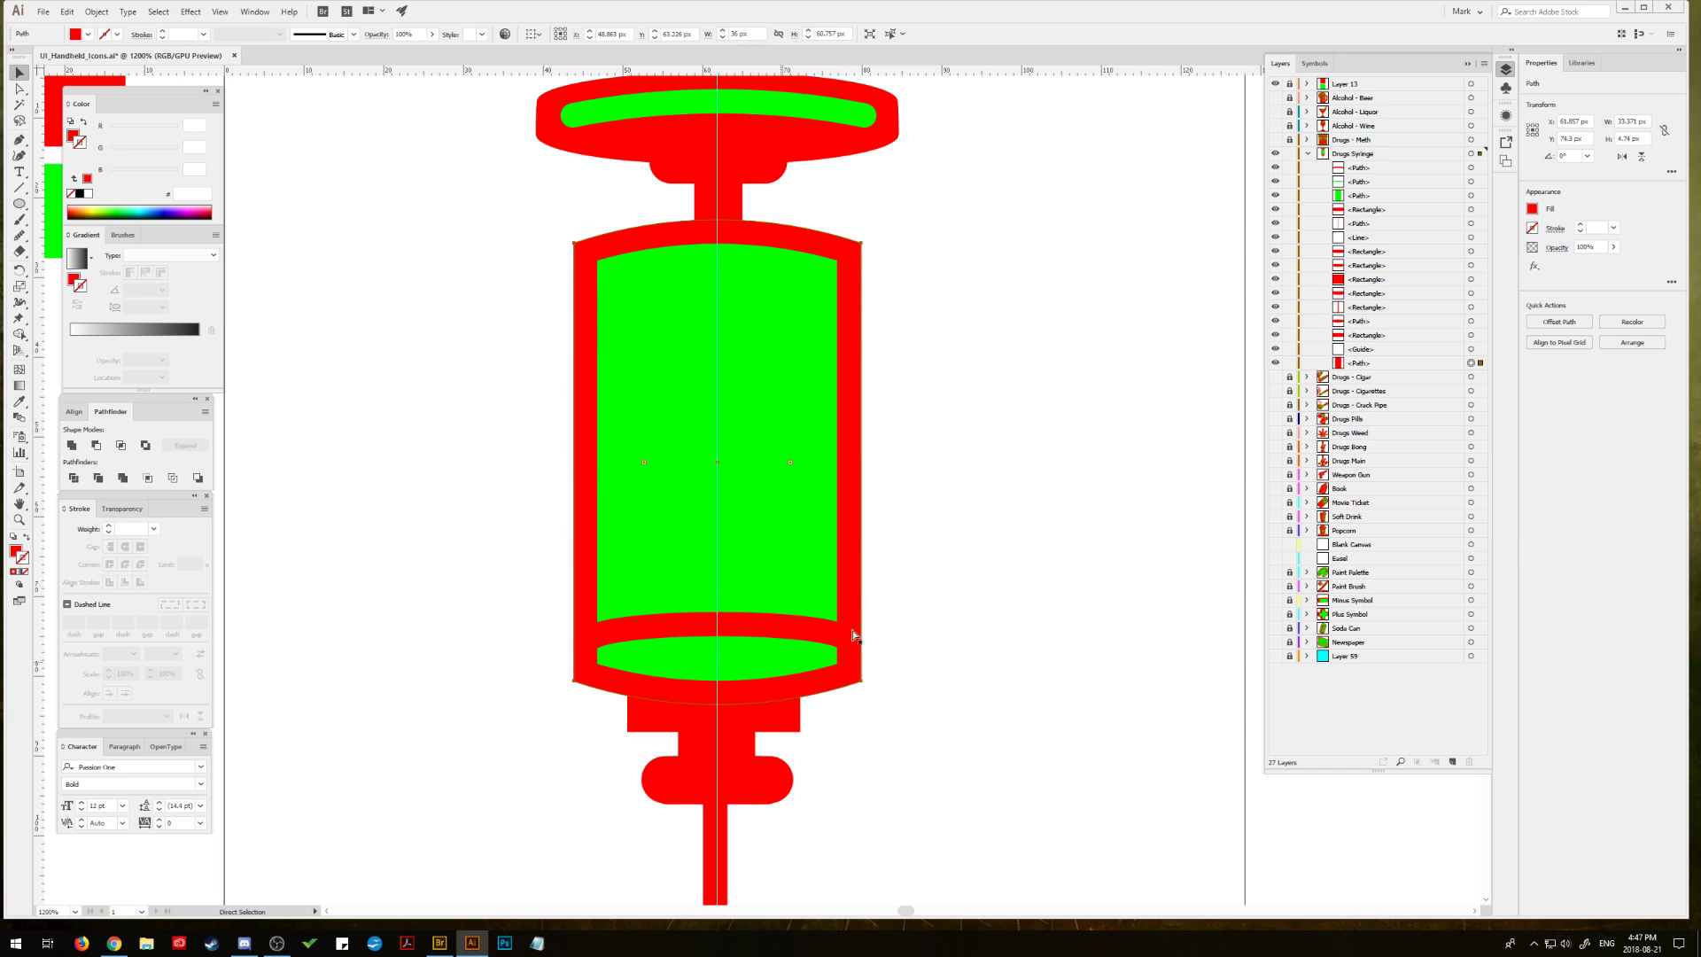
{"action": "key", "text": "v"}
{"action": "left_click", "coordinate": [849, 613]}
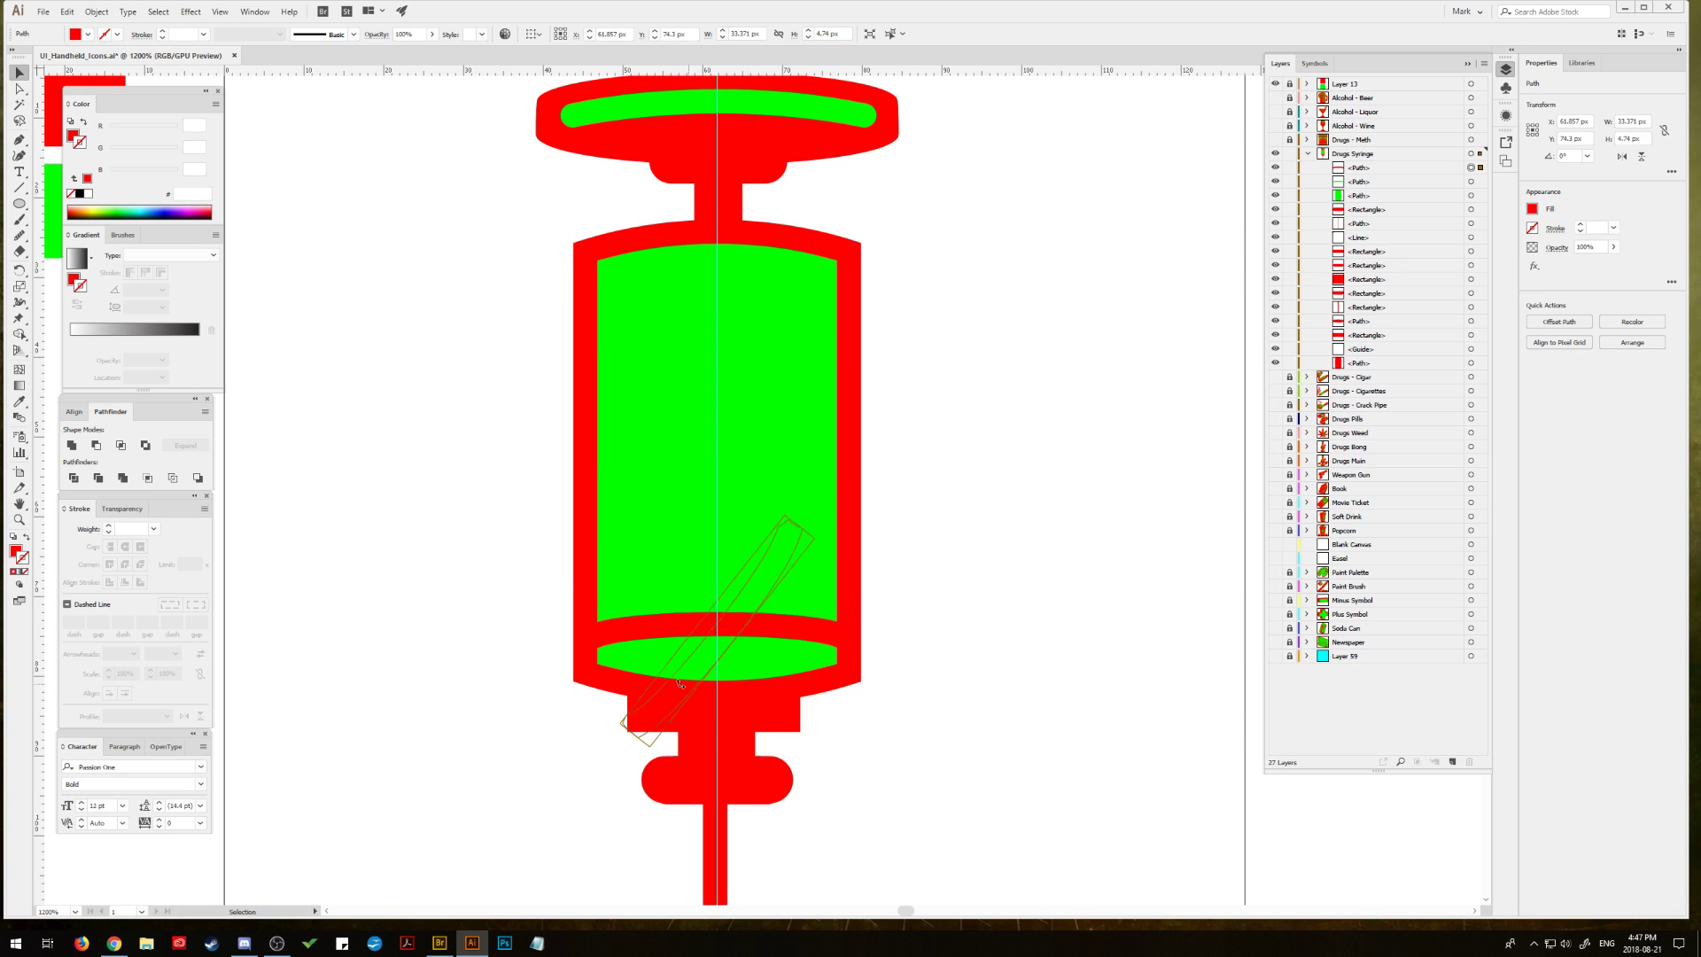
{"action": "key", "text": "Down"}
{"action": "left_click", "coordinate": [932, 567]}
Step: Nudge the rotated red band sideways to centre it about the vertical guide, undoing the last overshoot
{"action": "key", "text": "space"}
{"action": "left_click_drag", "start_coordinate": [877, 590], "coordinate": [886, 366]}
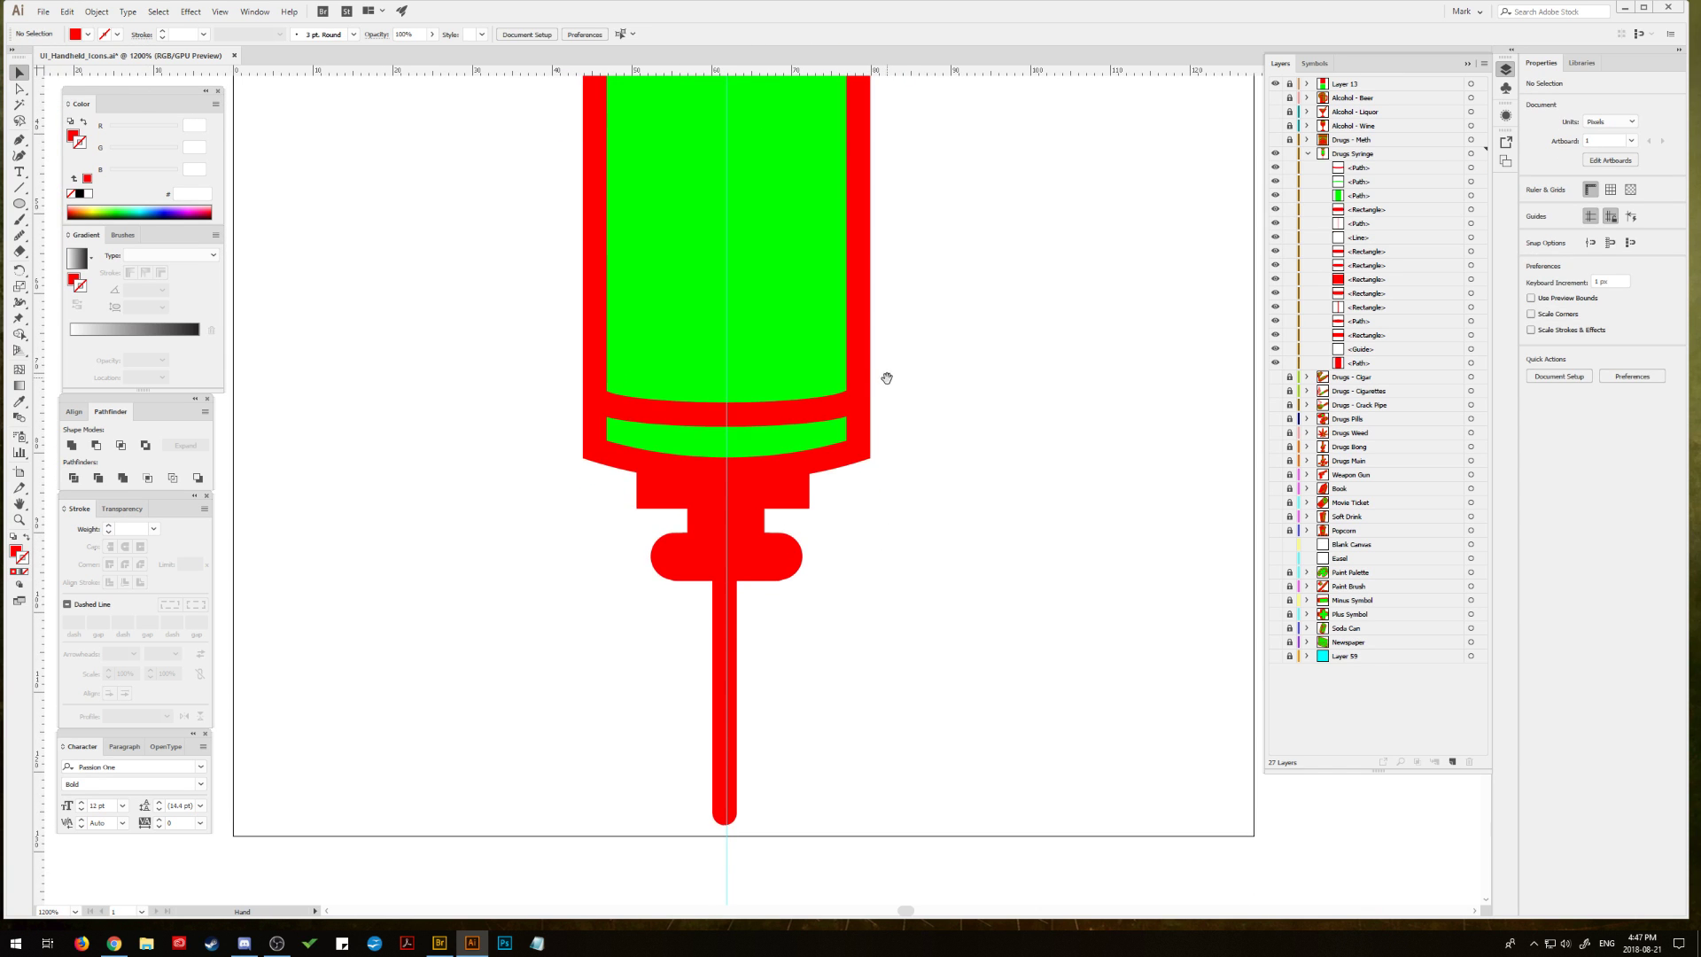
{"action": "left_click", "coordinate": [754, 423]}
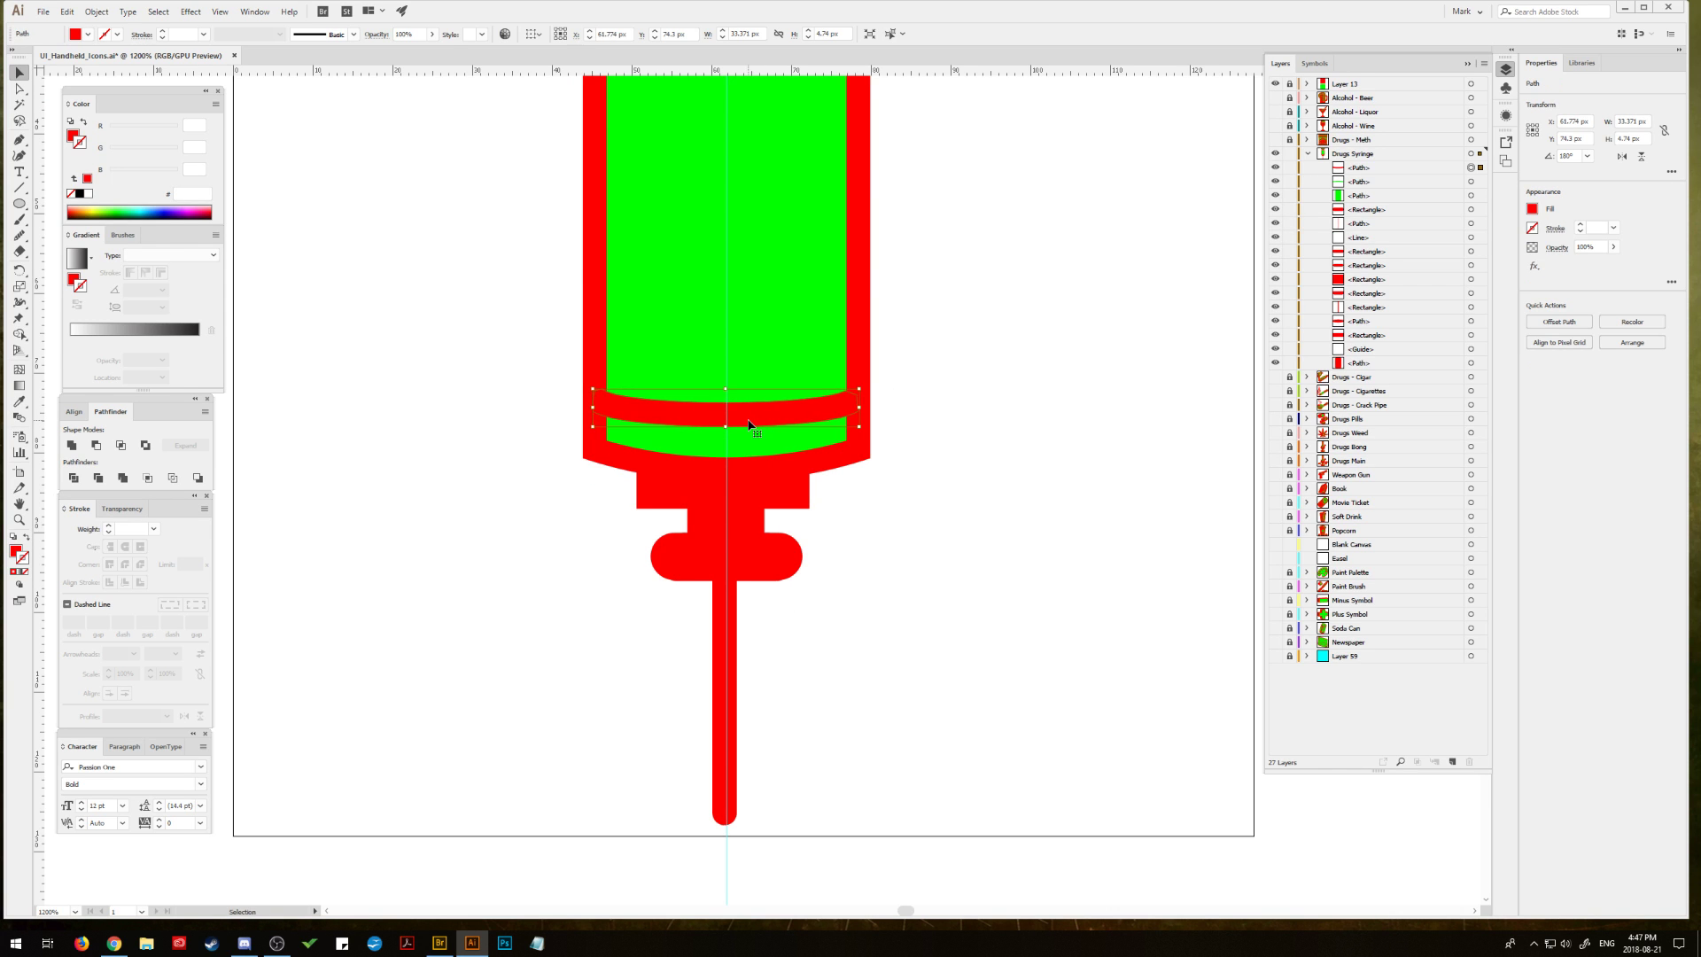
{"action": "left_click_drag", "start_coordinate": [749, 425], "coordinate": [751, 426]}
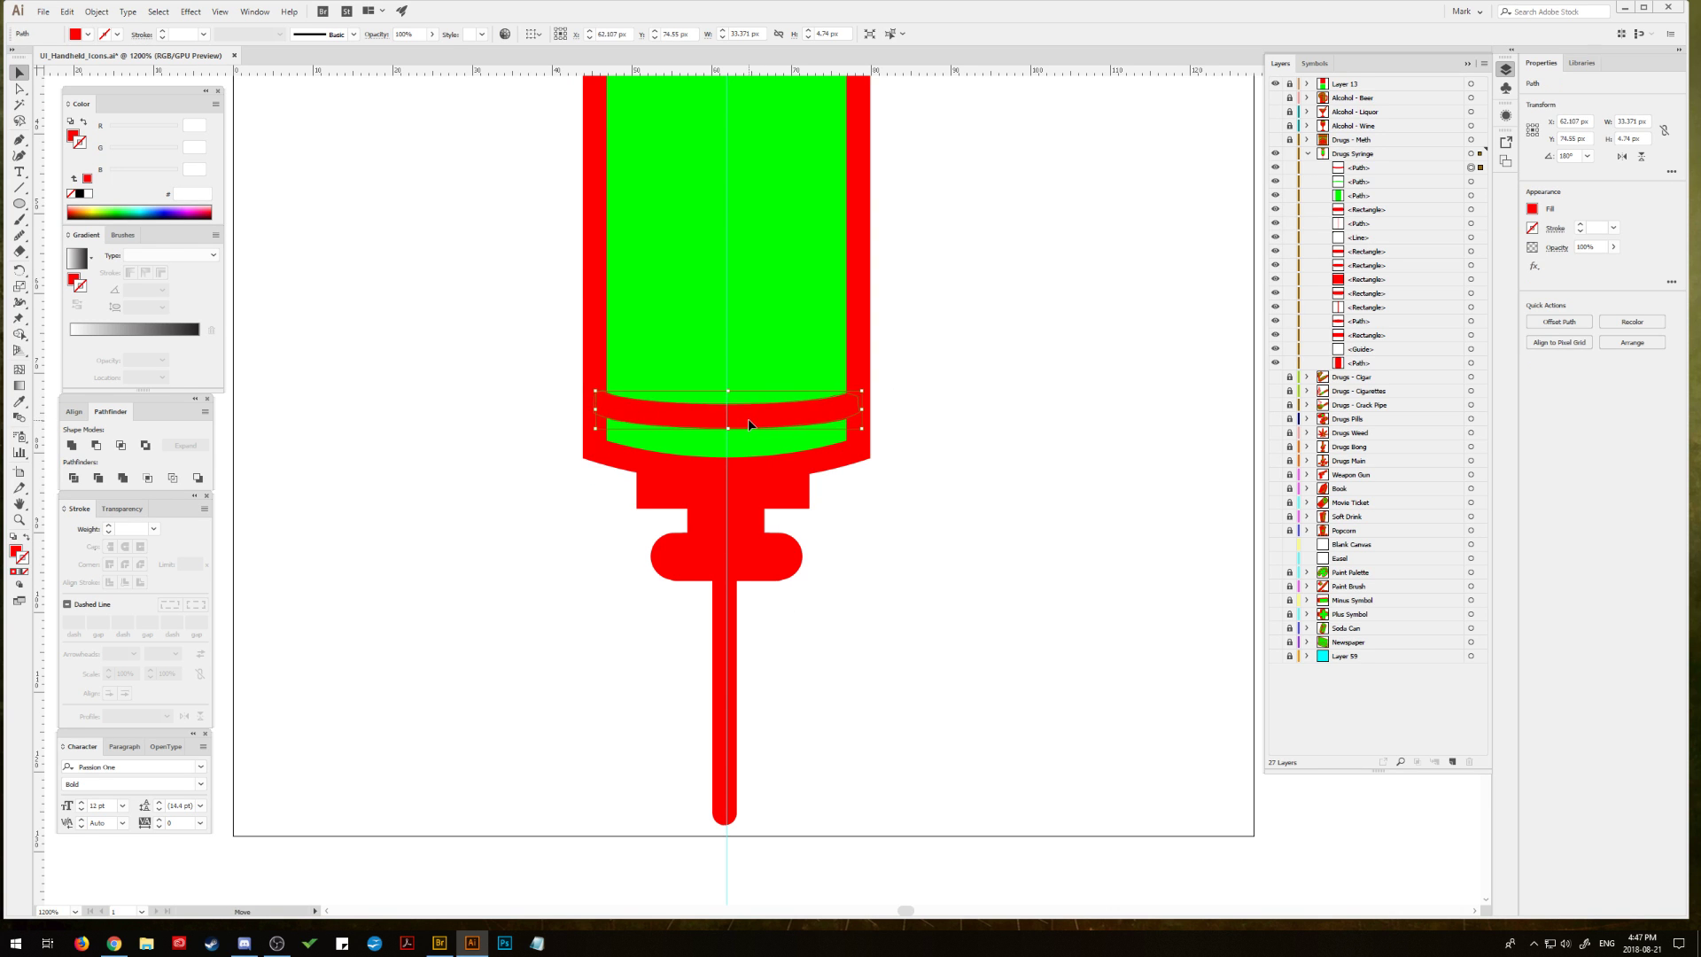
{"action": "key", "text": "ctrl+z"}
{"action": "left_click", "coordinate": [530, 546]}
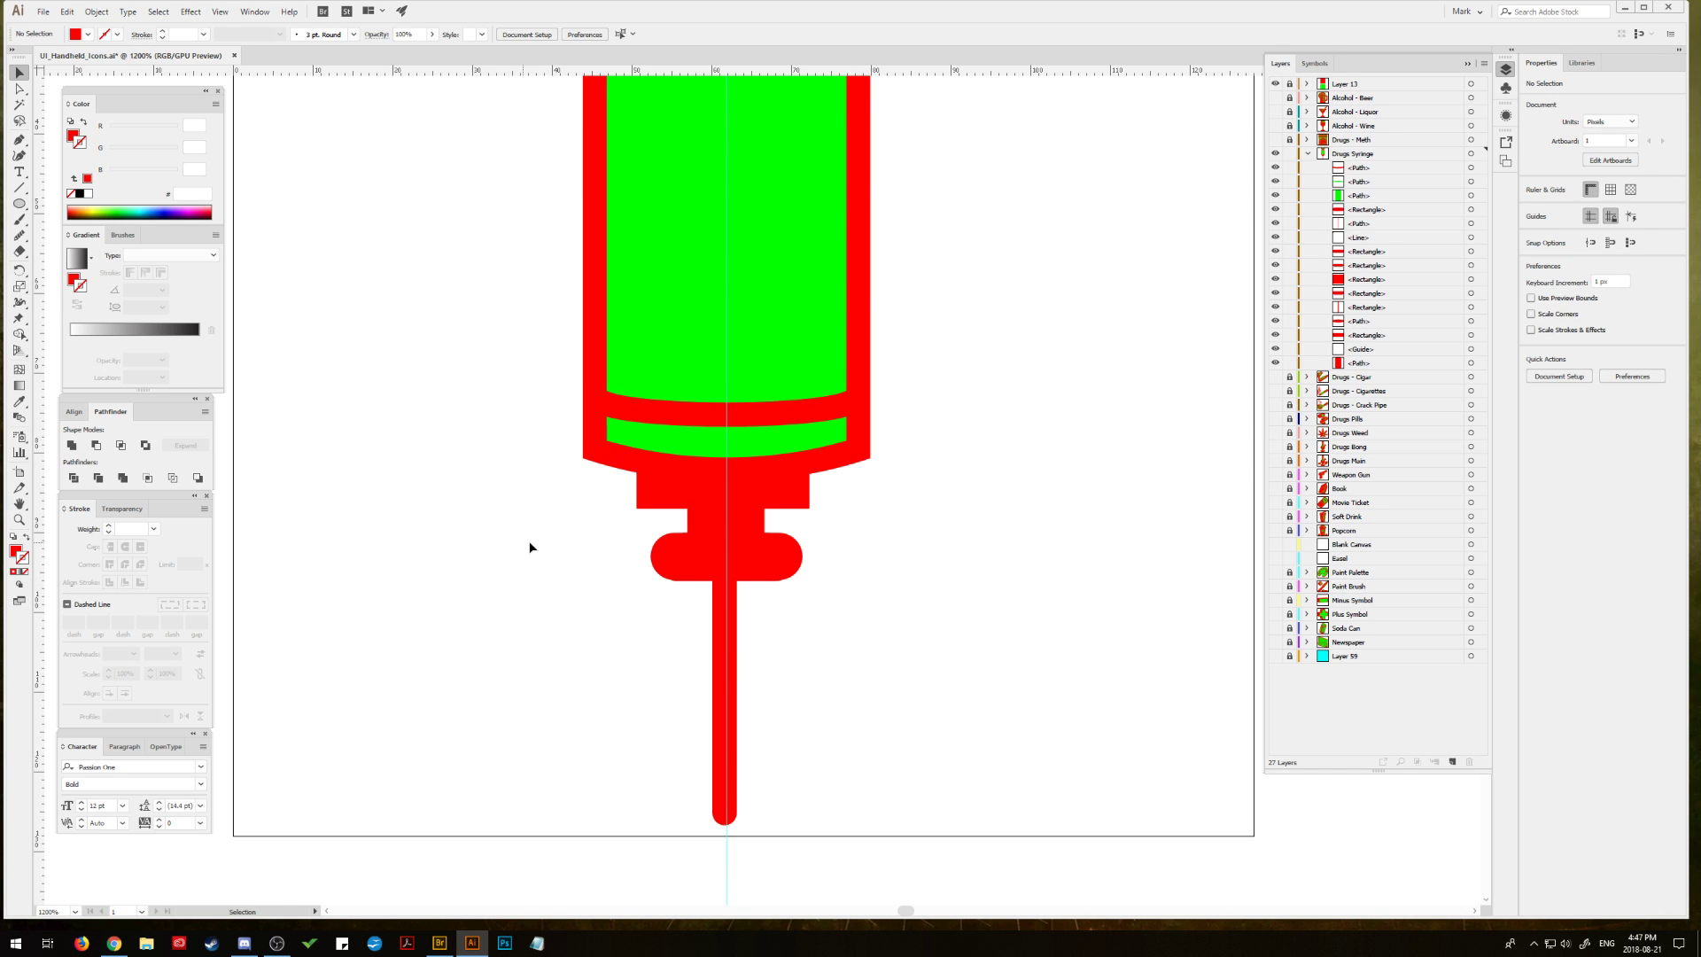
Step: Slightly round the two lower corners of the red rectangle directly beneath the barrel
{"action": "left_click", "coordinate": [651, 499]}
{"action": "left_click", "coordinate": [19, 89]}
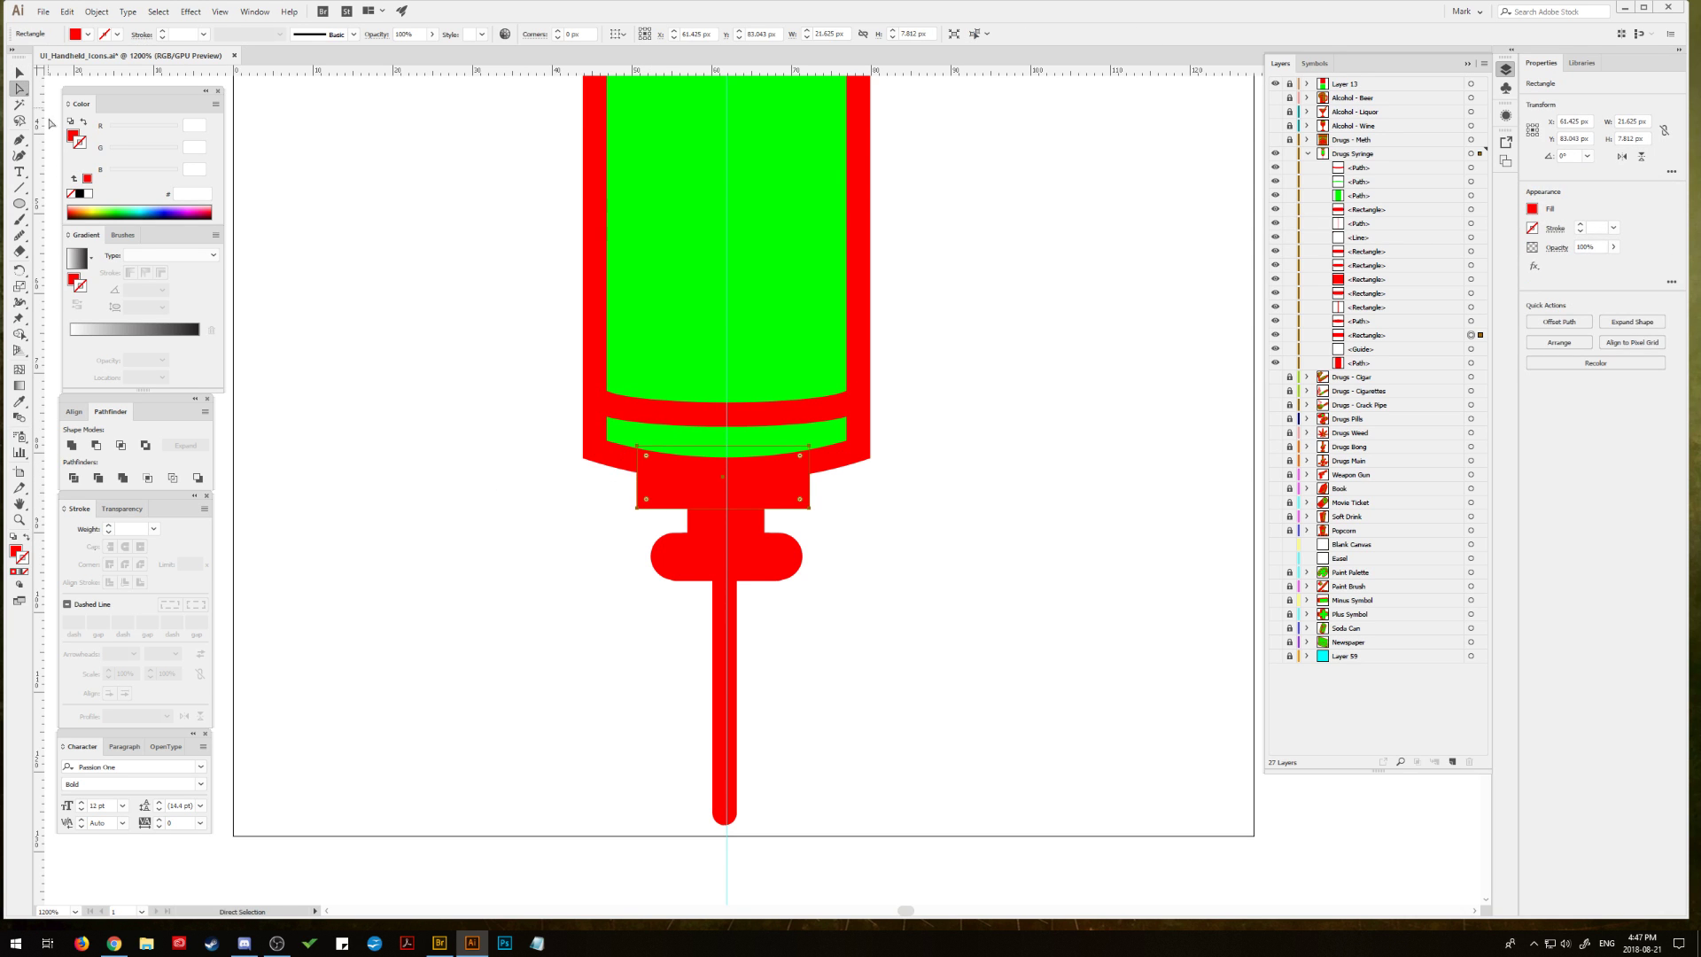
{"action": "left_click_drag", "start_coordinate": [603, 503], "coordinate": [653, 516]}
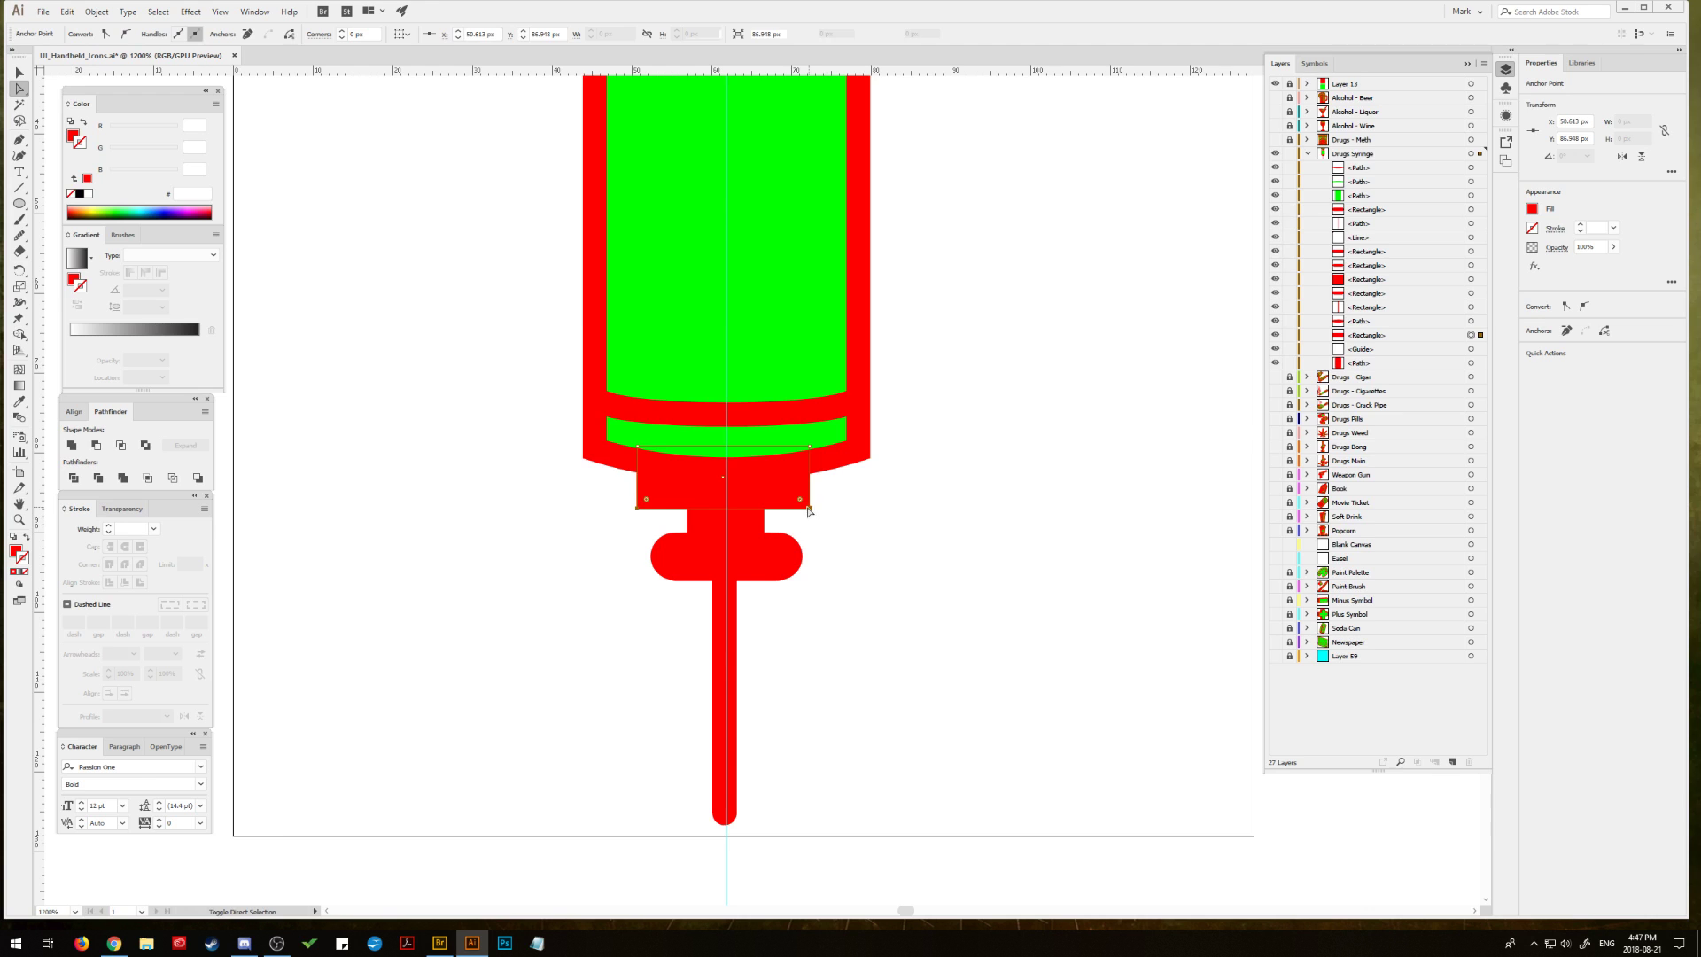
{"action": "left_click_drag", "start_coordinate": [799, 503], "coordinate": [799, 500]}
{"action": "left_click", "coordinate": [875, 525]}
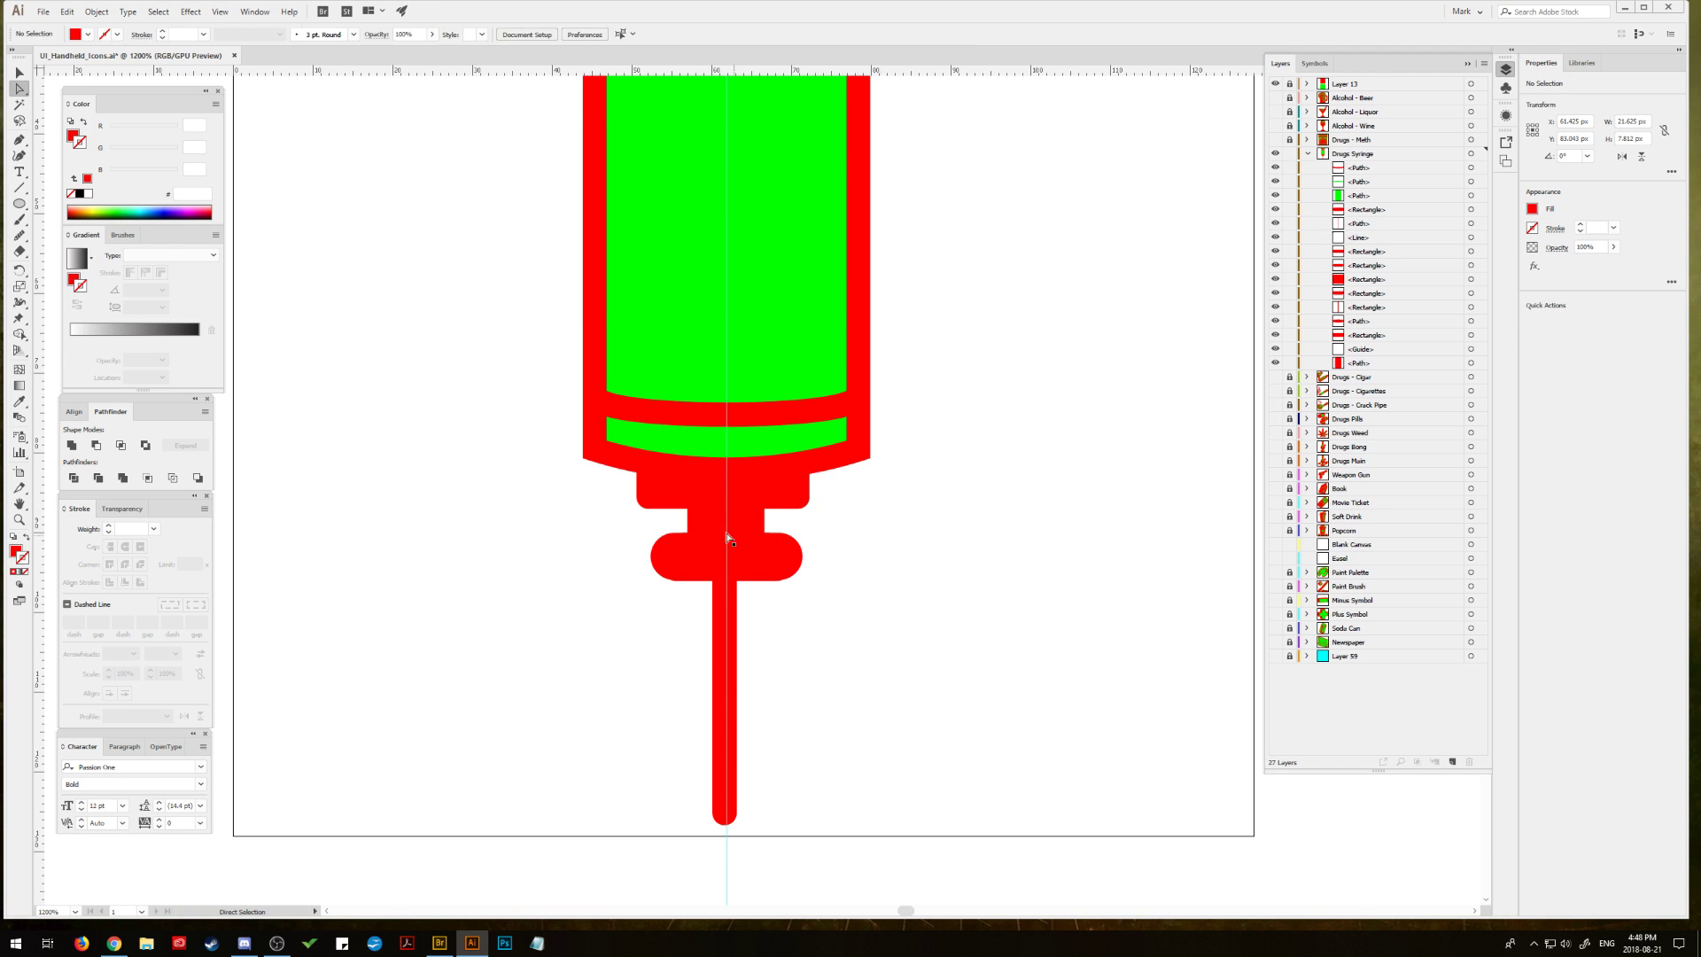
Step: Check the rounded needle collar, the needle line and the curved red band against the vertical guide
{"action": "left_click", "coordinate": [686, 581]}
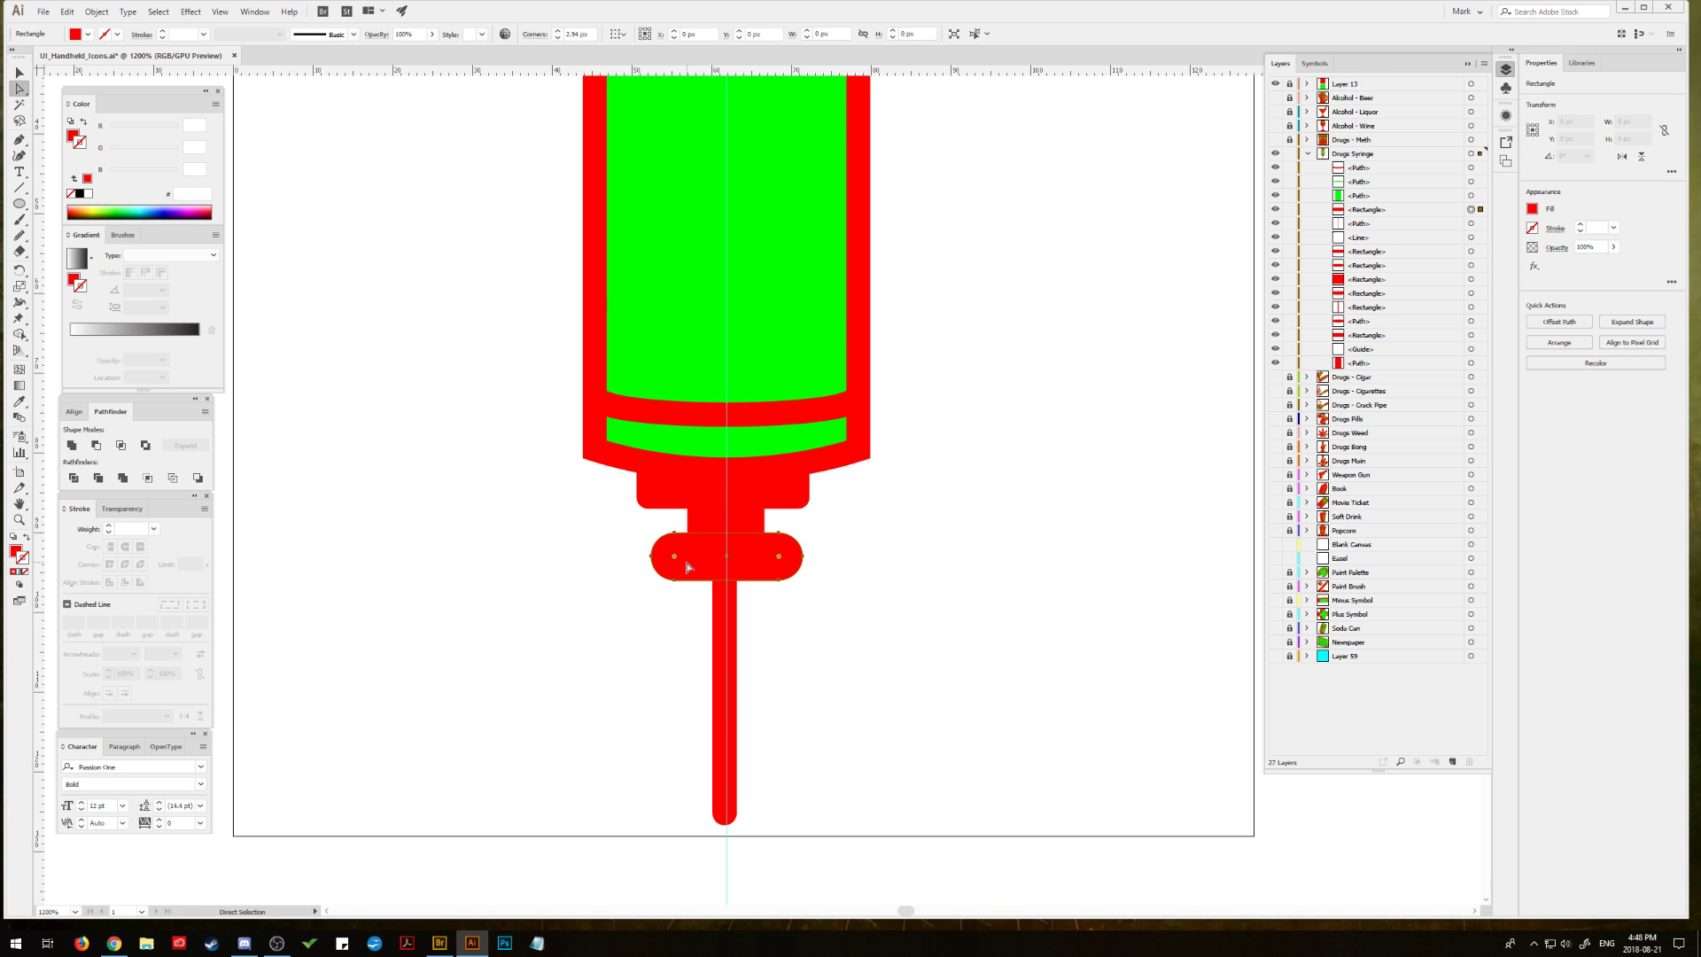
{"action": "key", "text": "v"}
{"action": "left_click", "coordinate": [643, 638]}
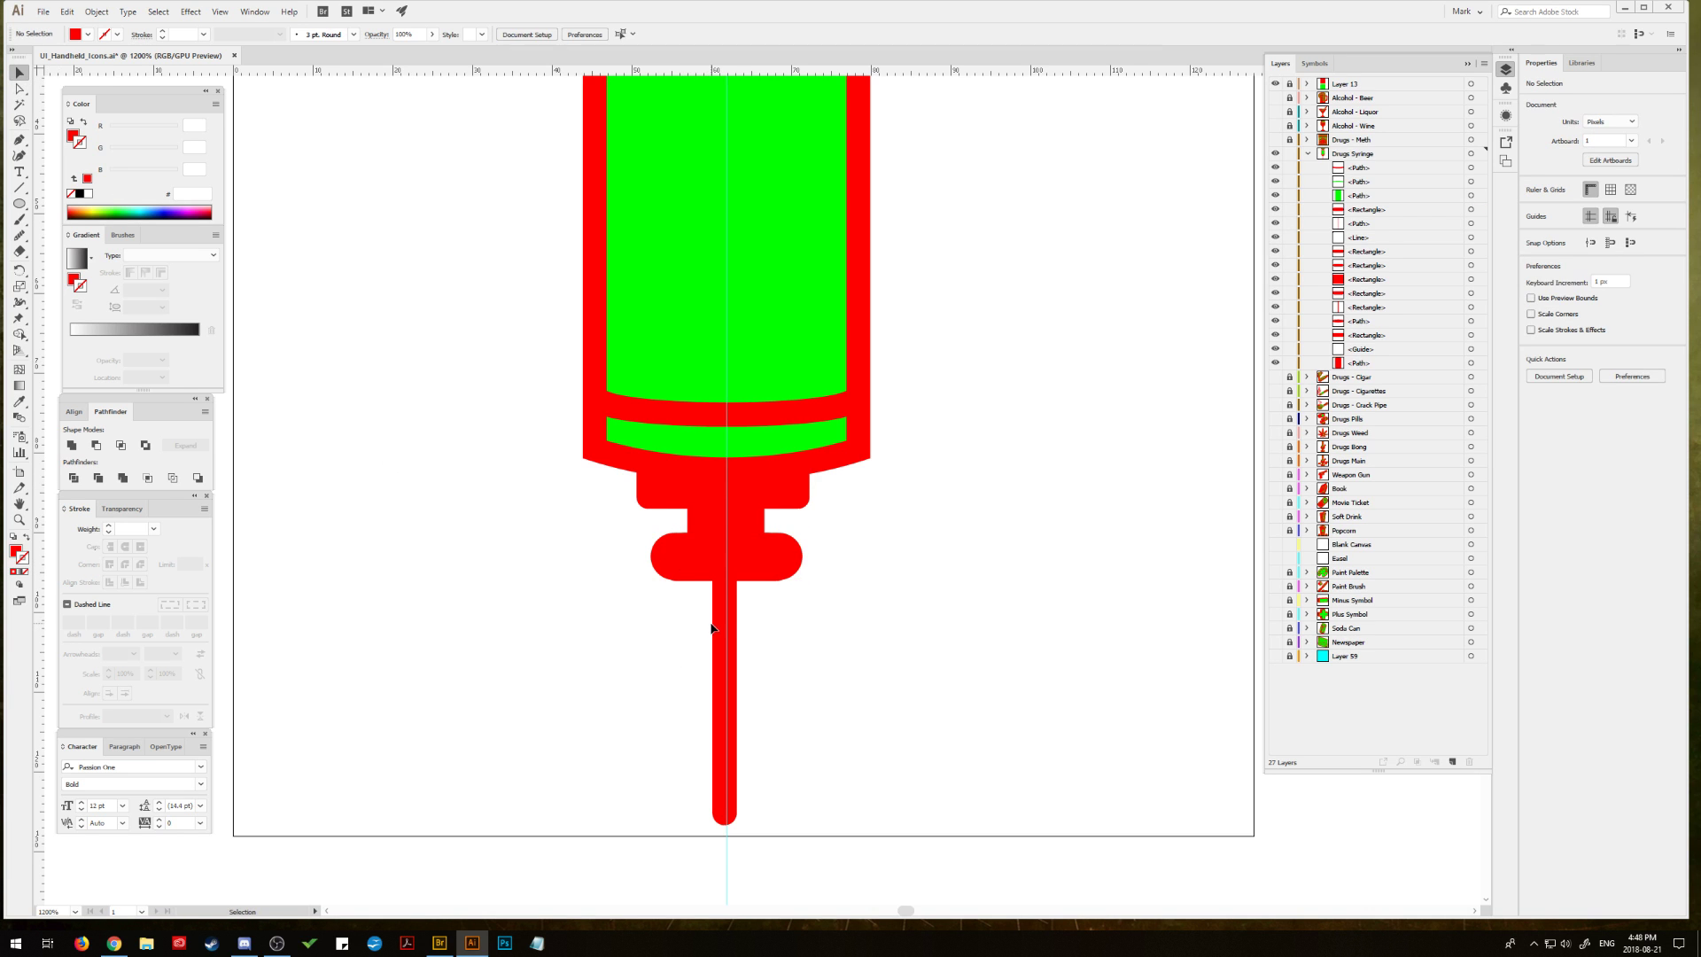
{"action": "left_click", "coordinate": [725, 625]}
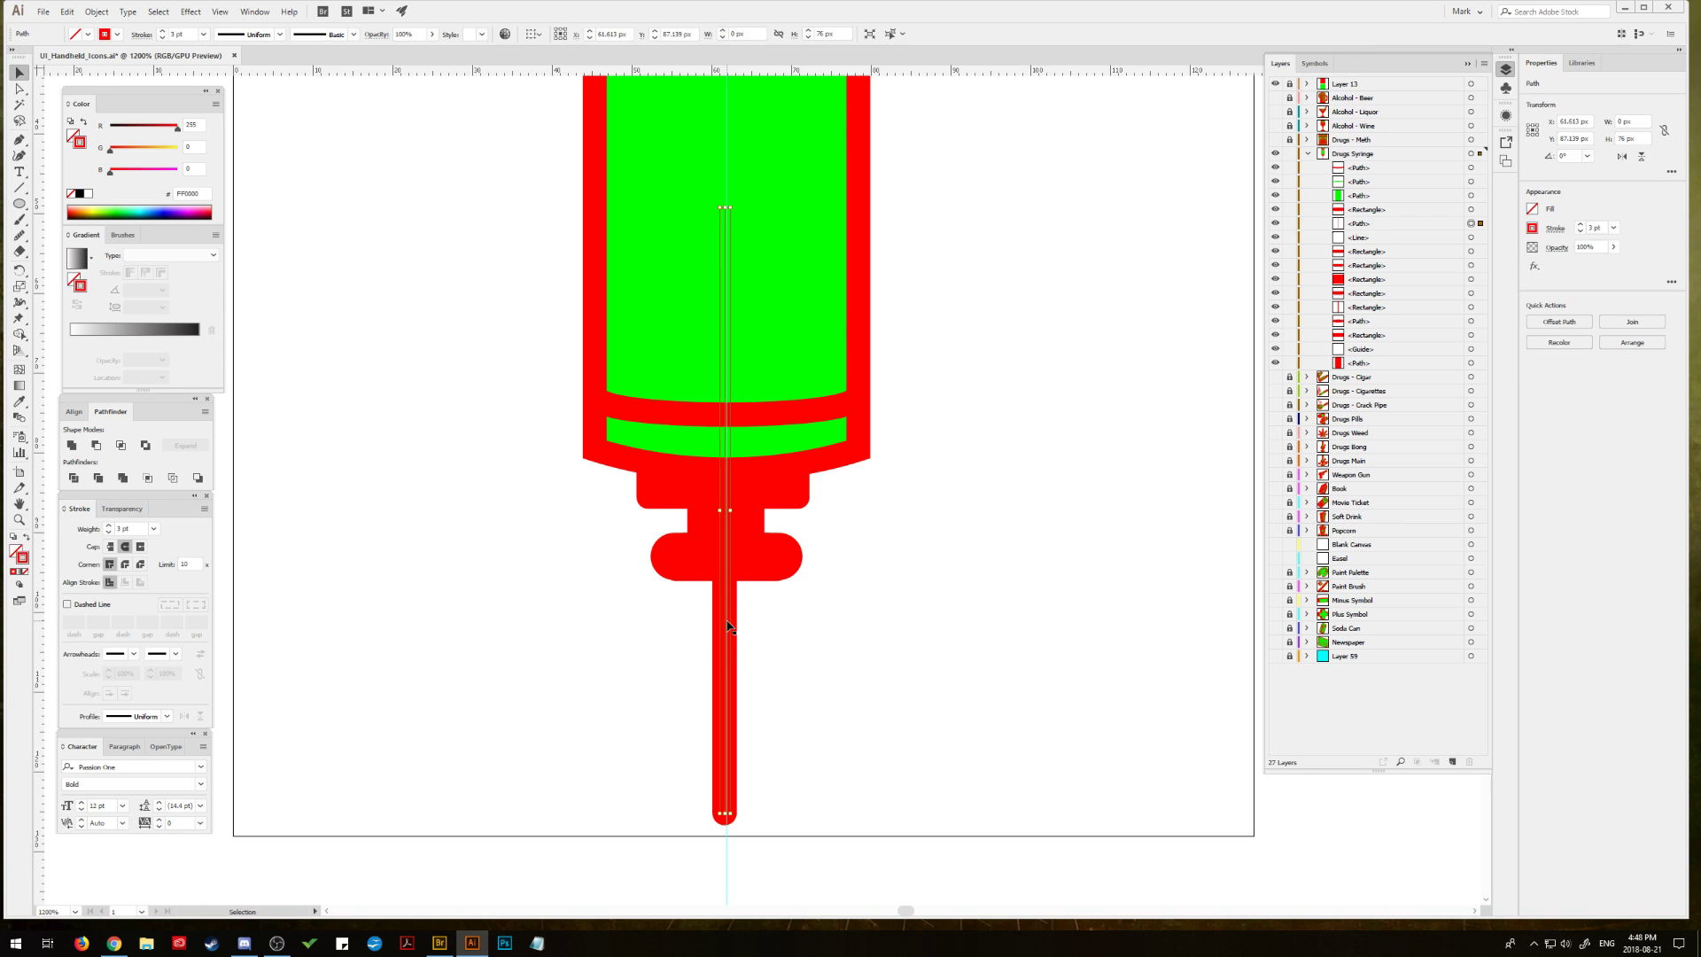
{"action": "left_click", "coordinate": [631, 631]}
{"action": "left_click_drag", "start_coordinate": [567, 522], "coordinate": [549, 601]}
{"action": "left_click_drag", "start_coordinate": [594, 425], "coordinate": [594, 507]}
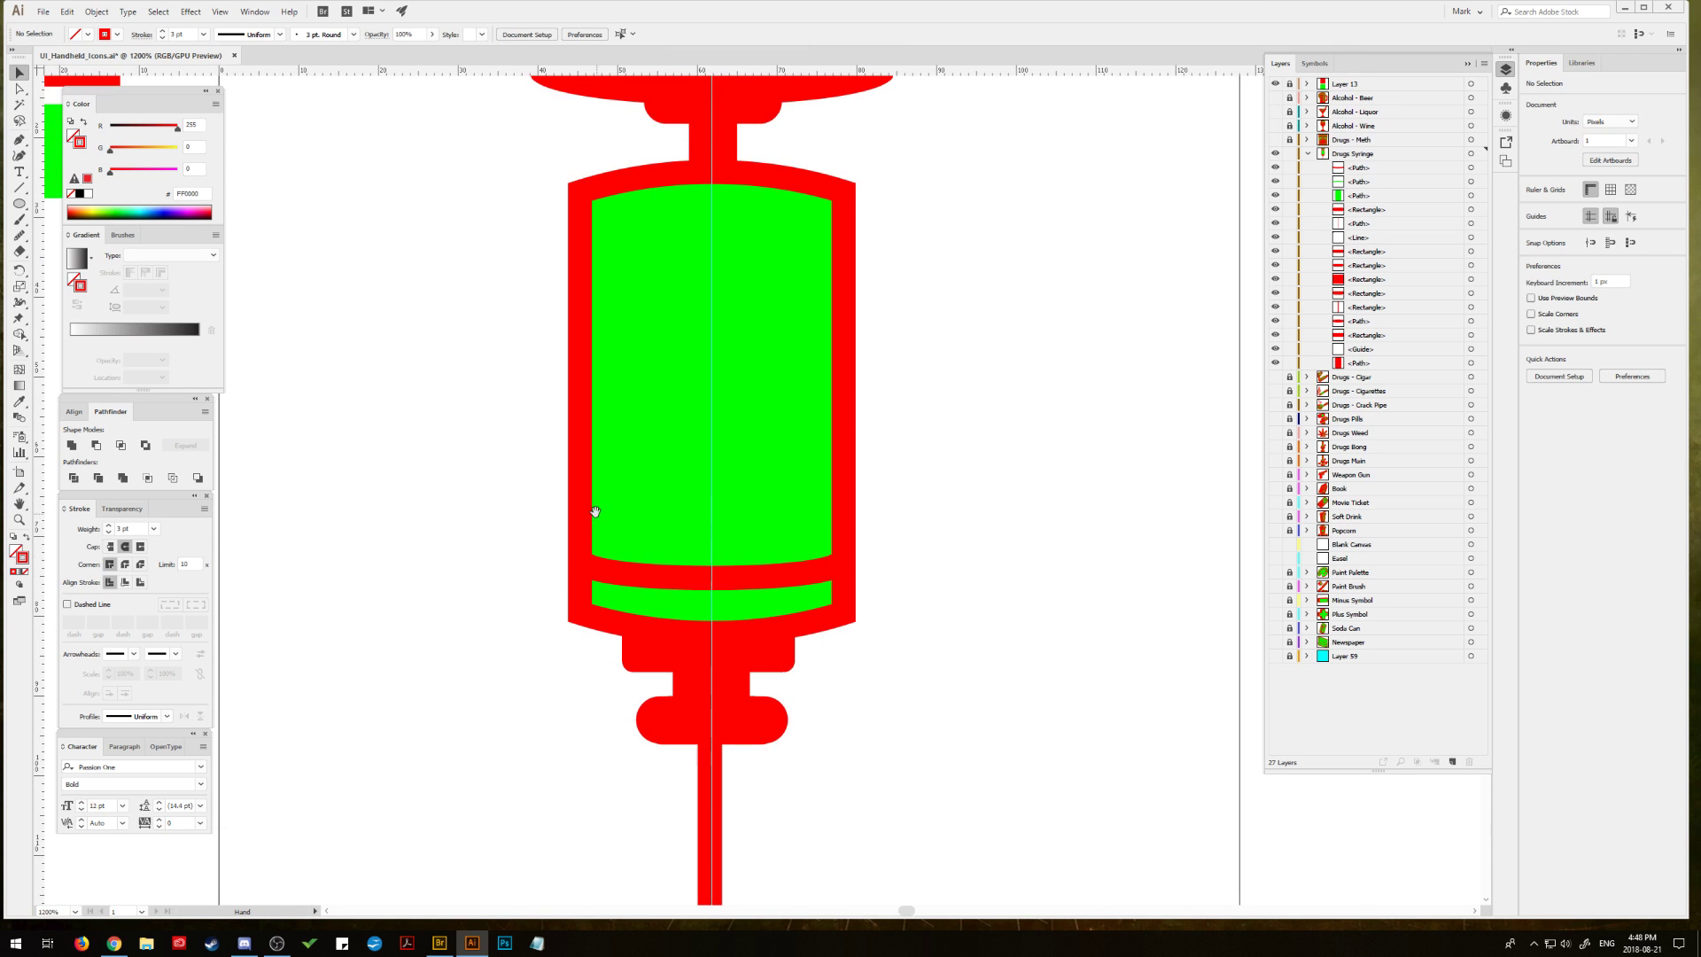
{"action": "left_click", "coordinate": [656, 577]}
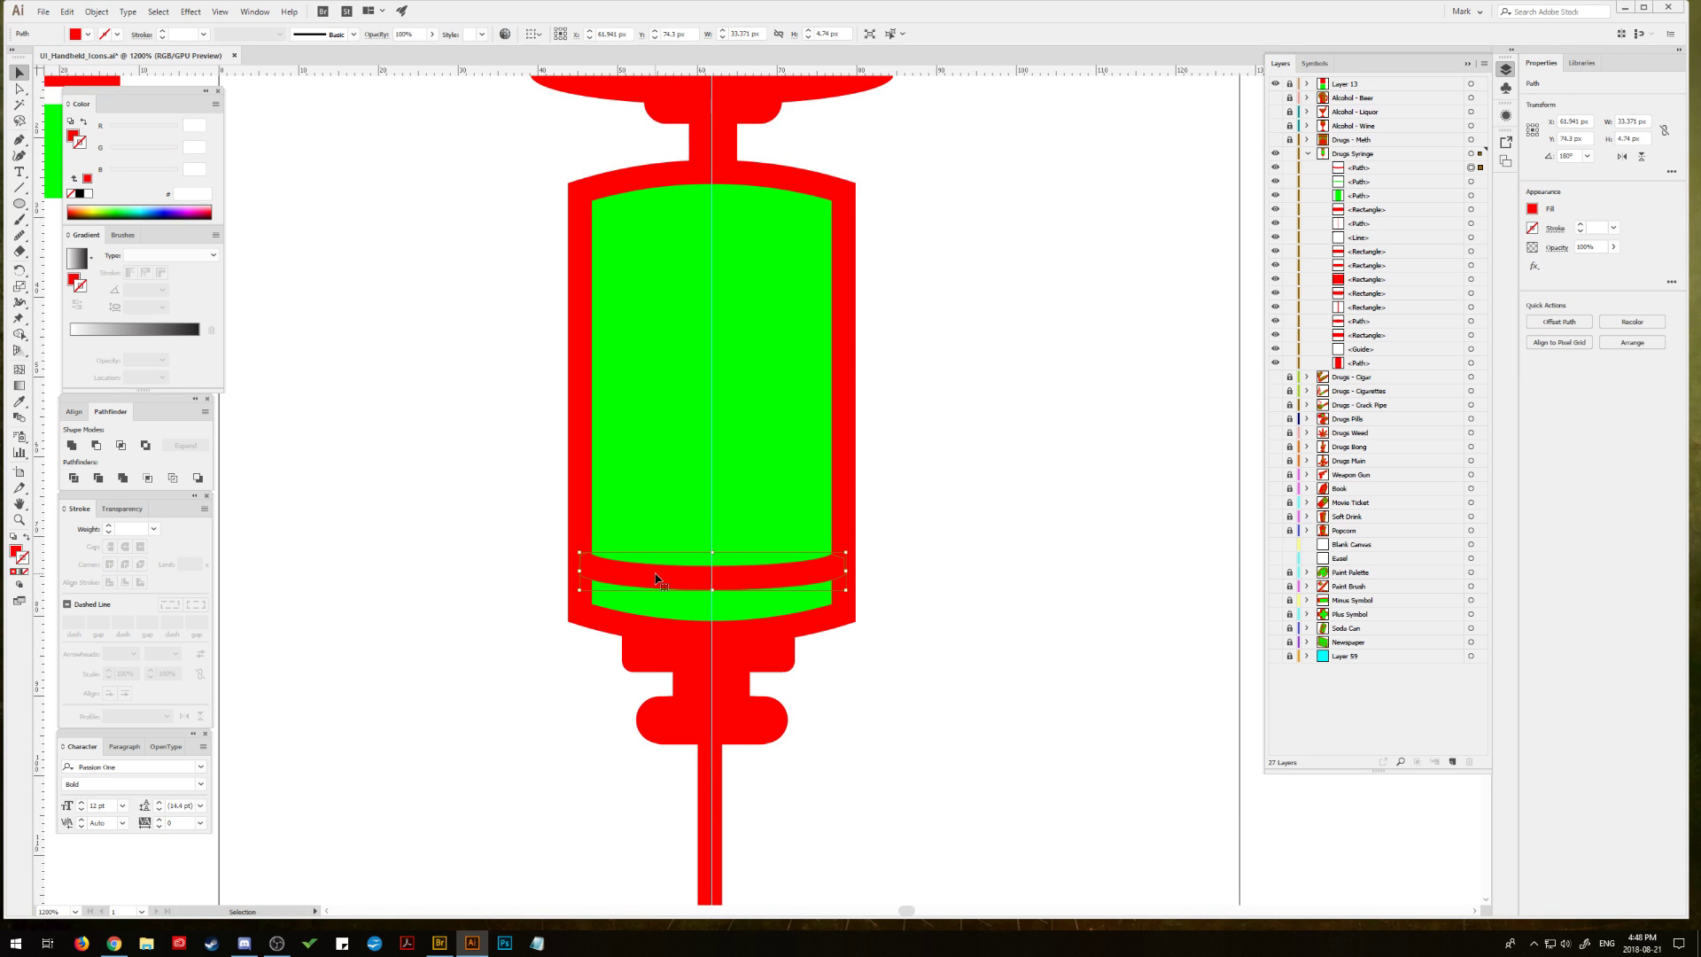
{"action": "left_click", "coordinate": [448, 490]}
Step: Draw a horizontal line about 18.8 px long from the barrel's left wall across the top of the green area
{"action": "scroll", "coordinate": [463, 408], "scroll_direction": "up", "scroll_amount": 2}
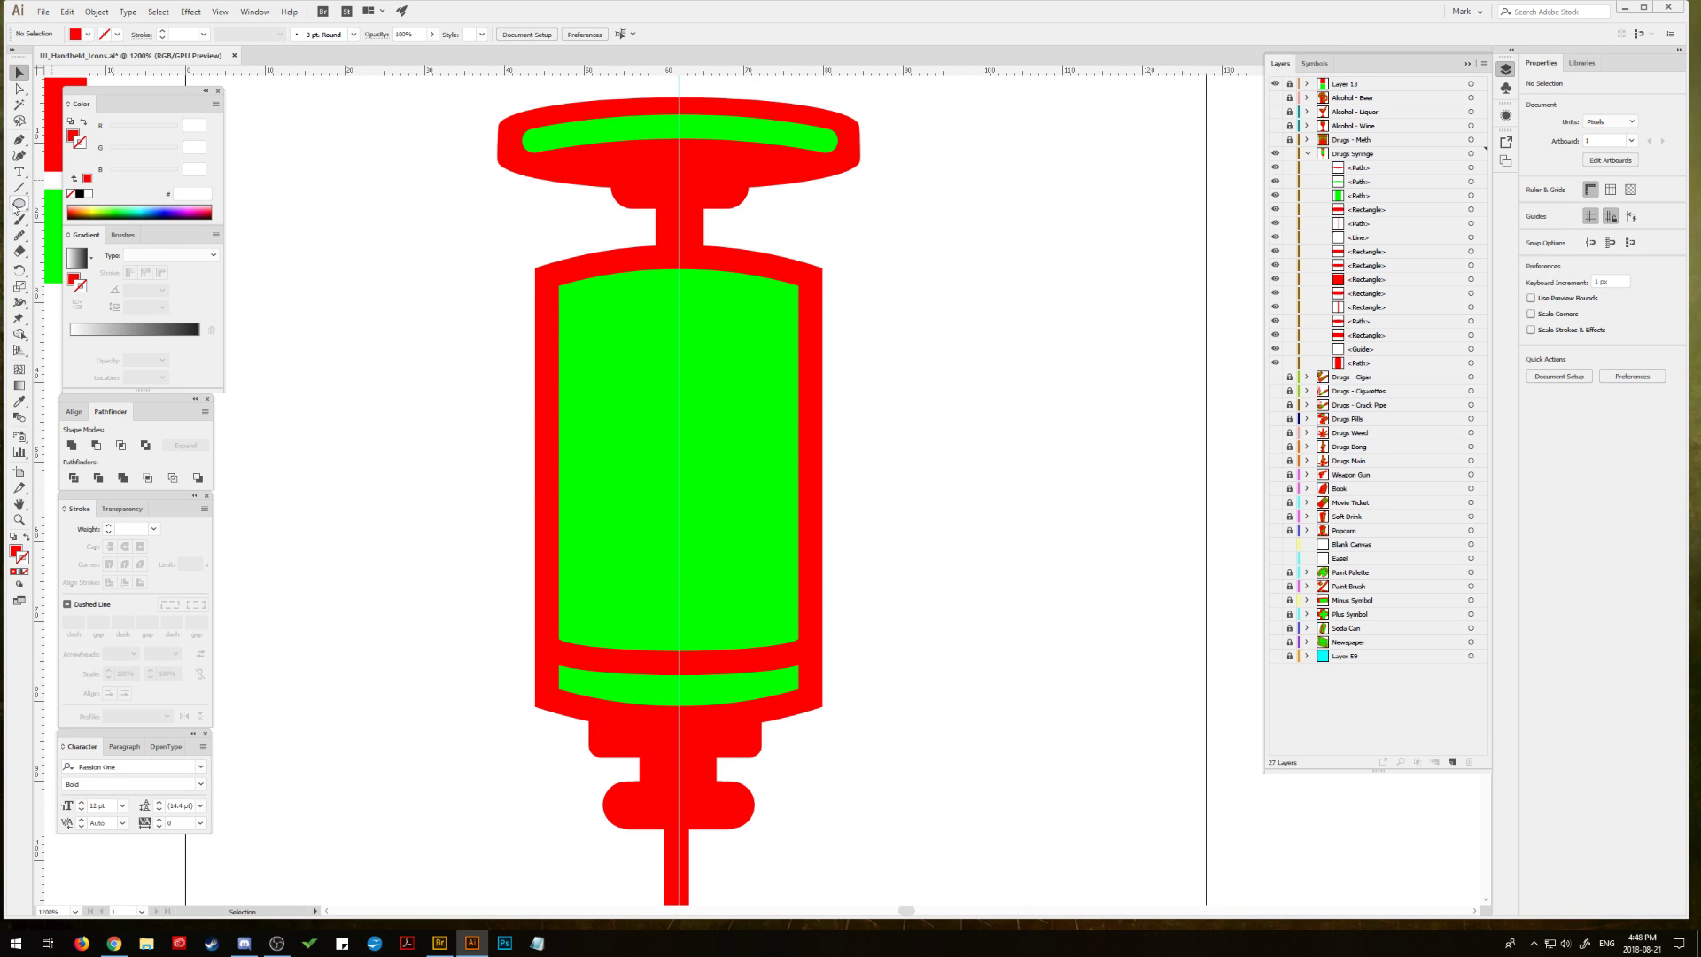
{"action": "left_click", "coordinate": [19, 139]}
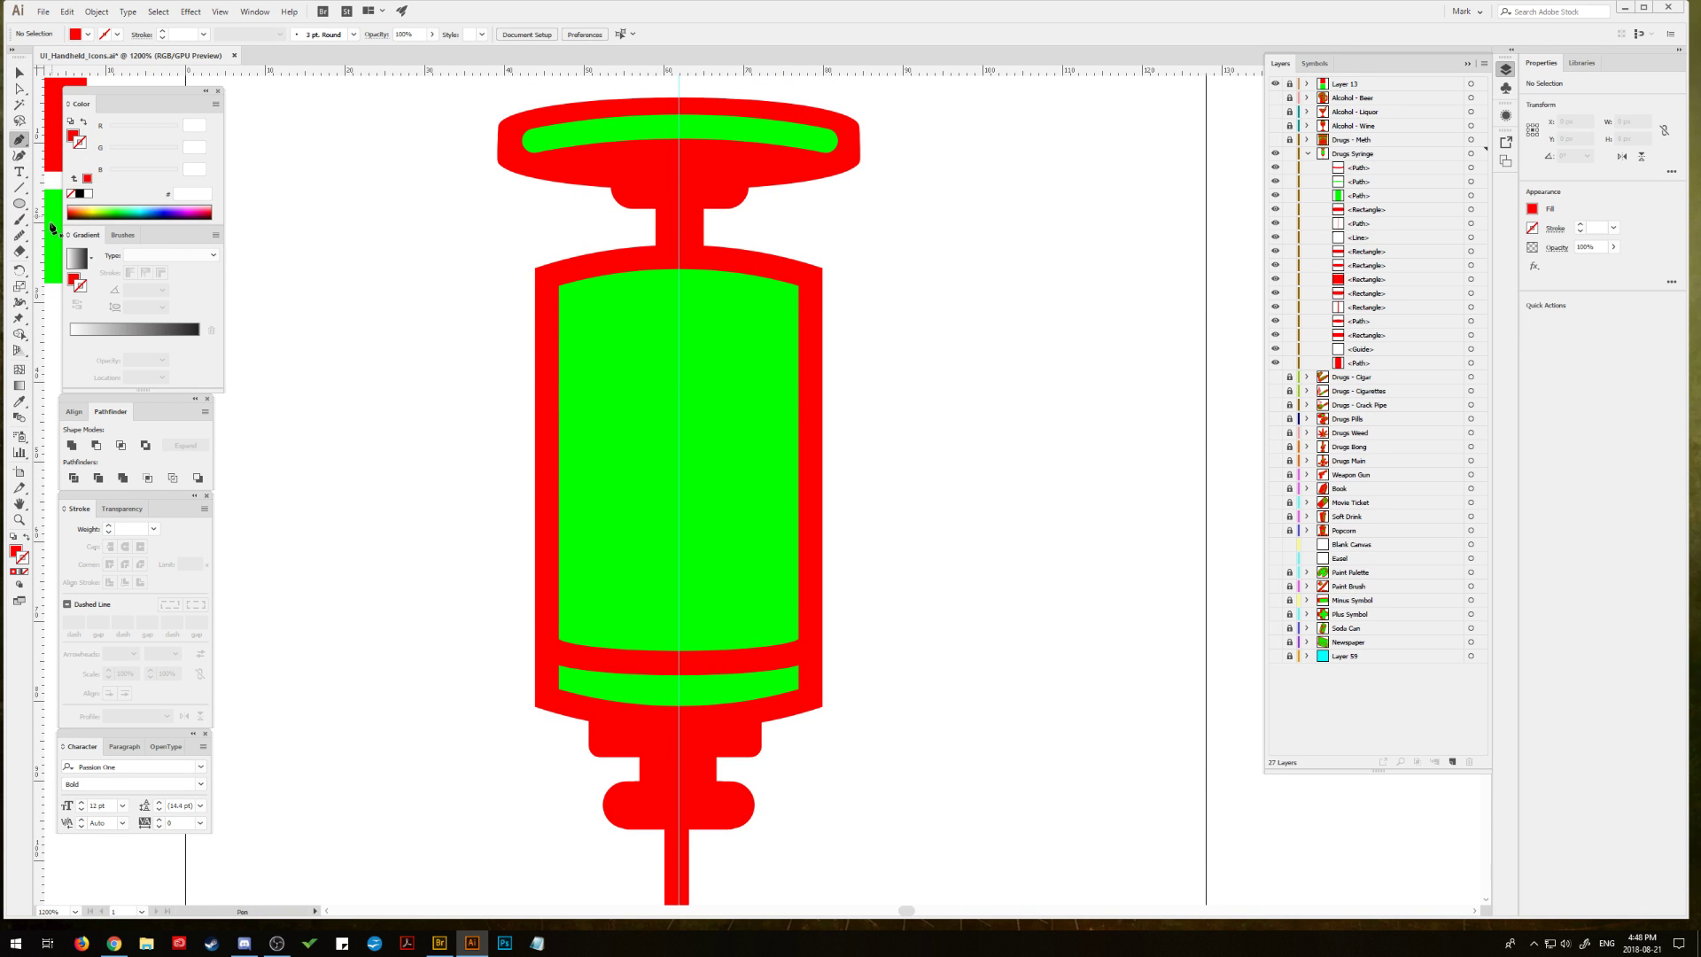
{"action": "left_click", "coordinate": [551, 319]}
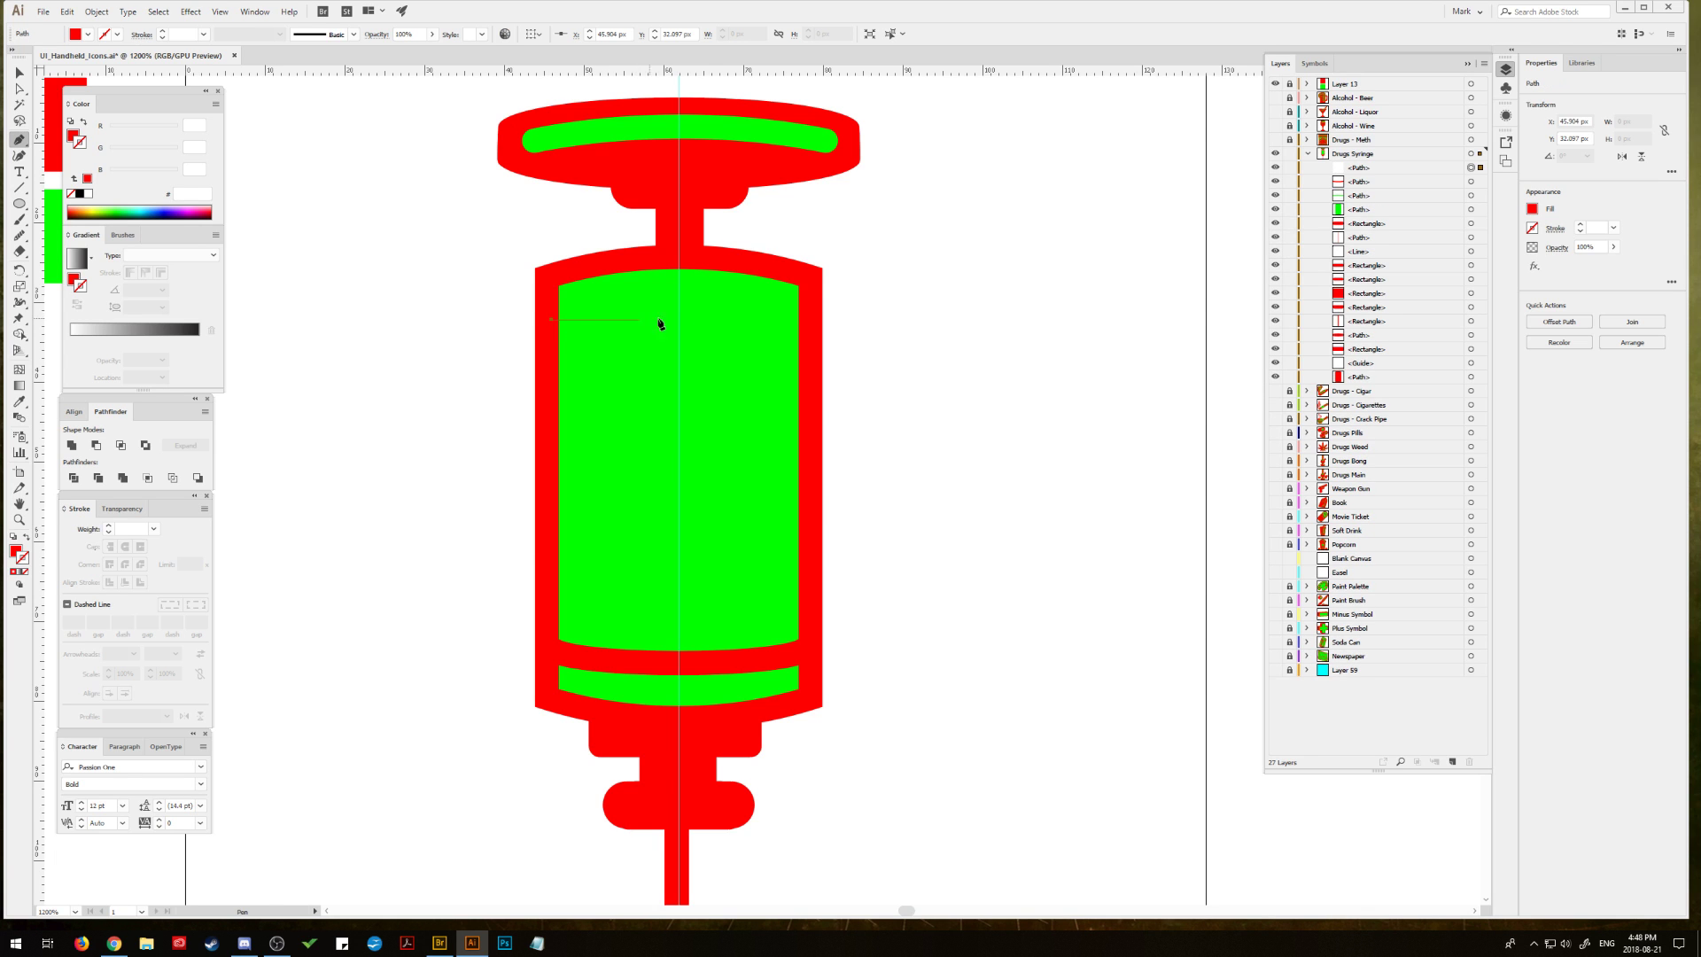
{"action": "left_click", "coordinate": [702, 320]}
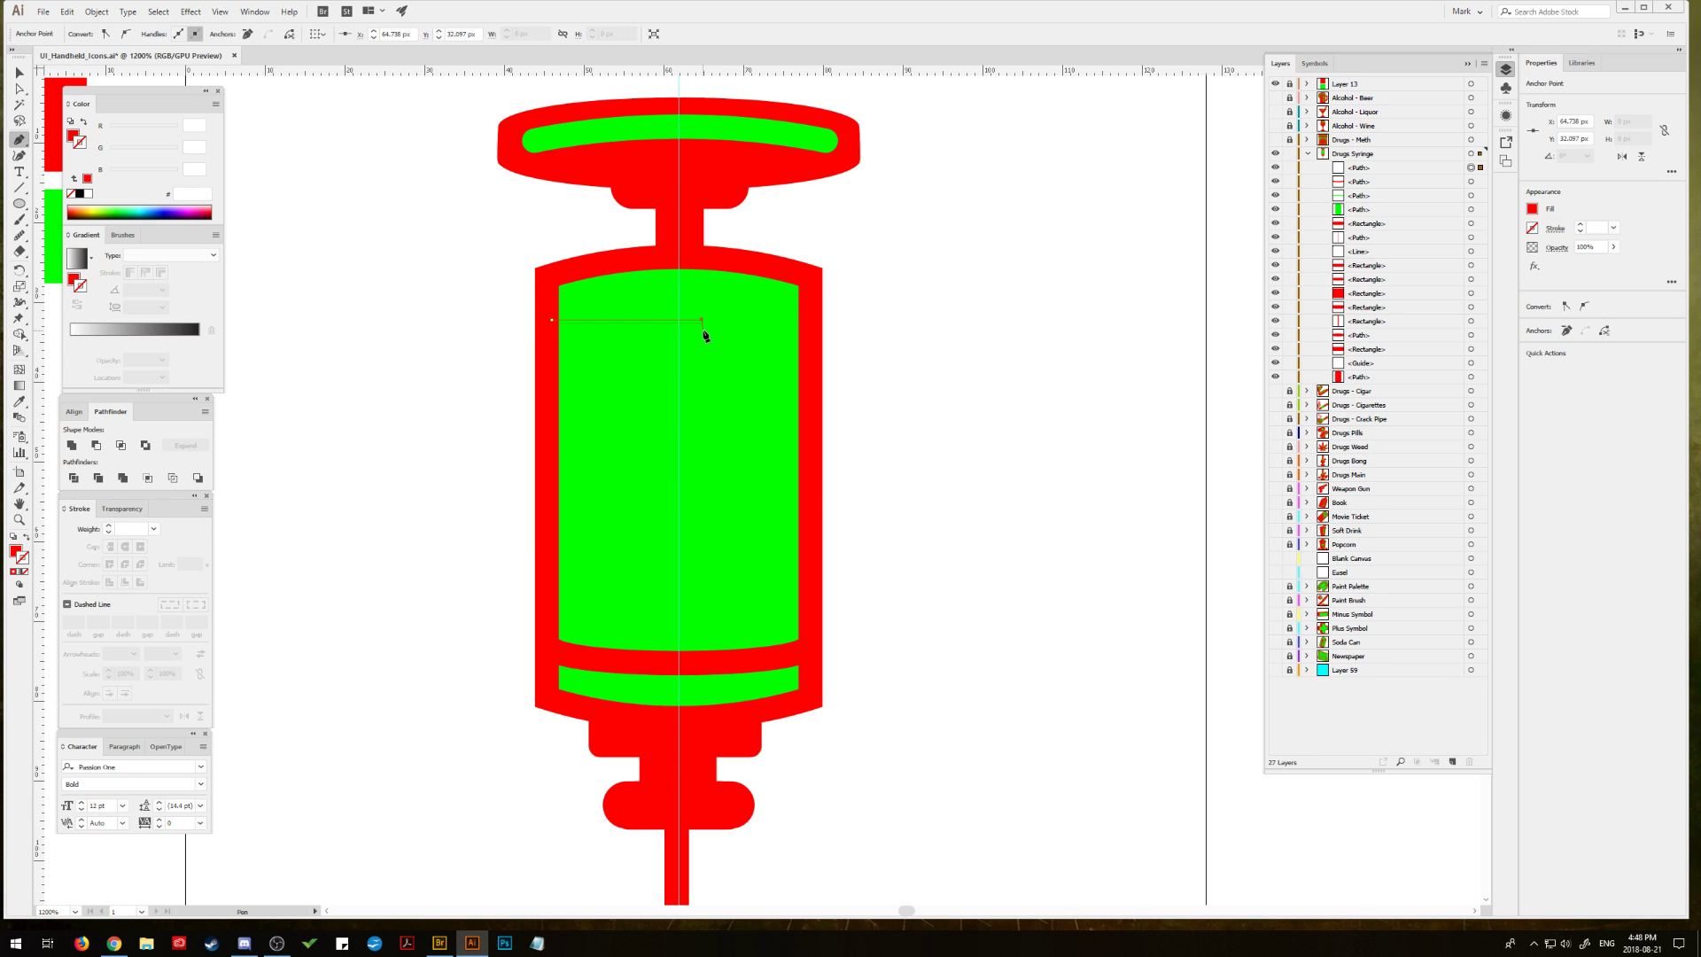
Step: Give the new barrel line an unfilled red 3 pt stroke with round caps
{"action": "left_click", "coordinate": [26, 537]}
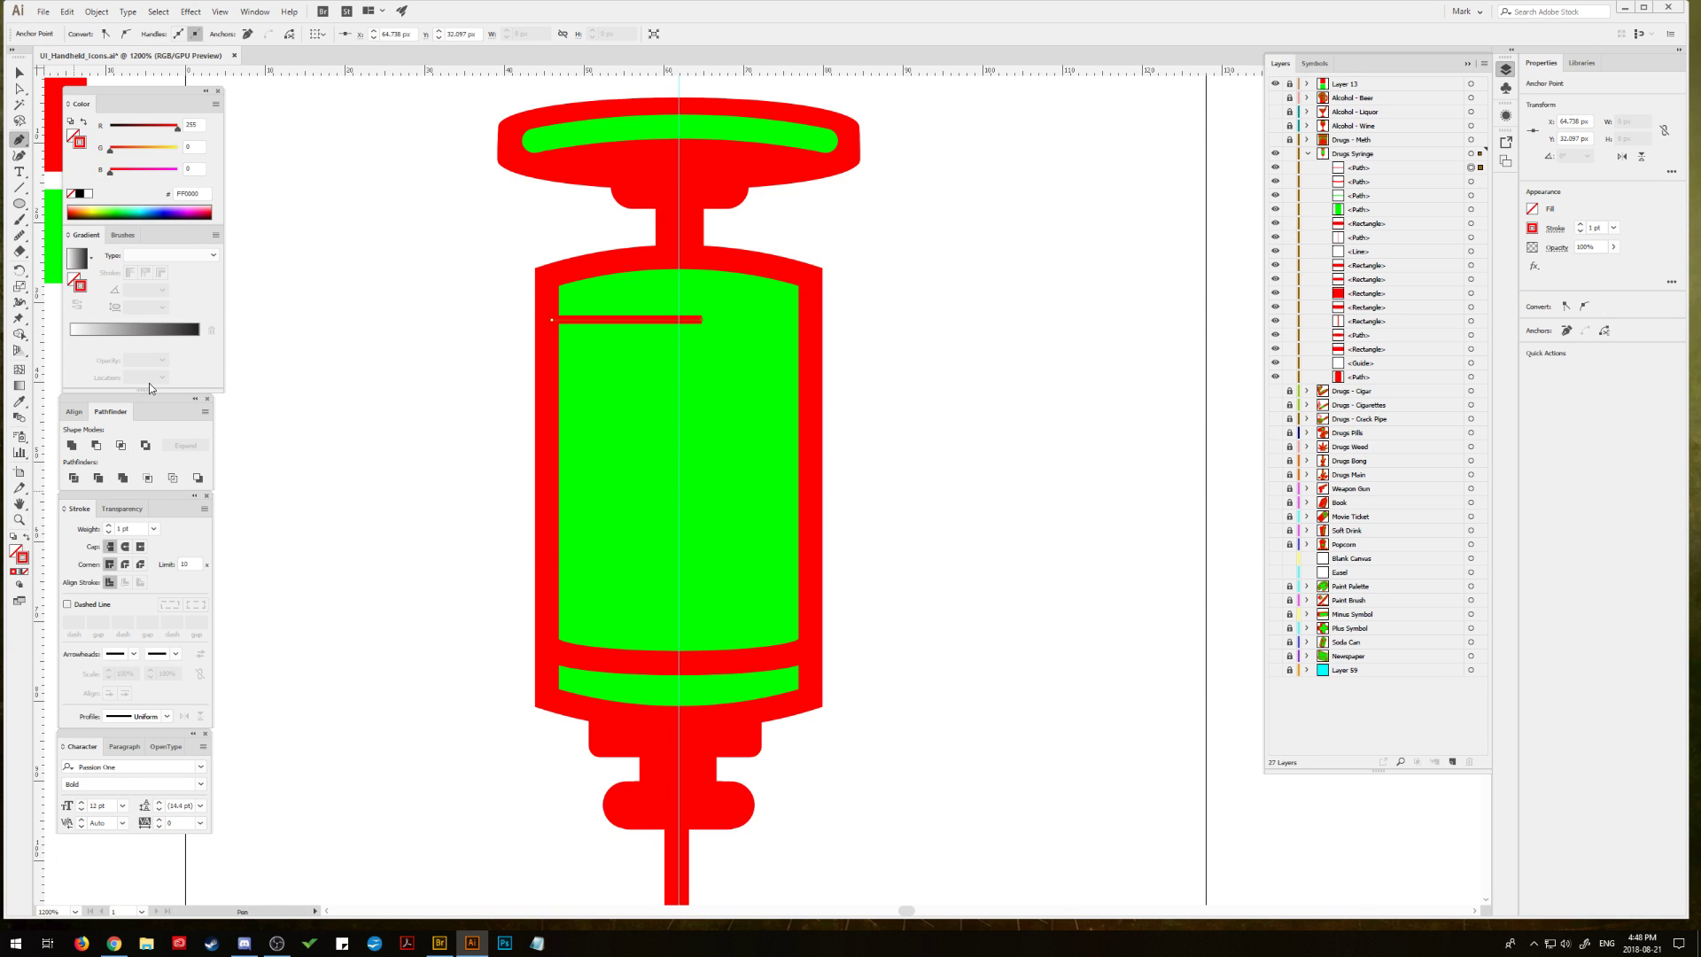
{"action": "left_click", "coordinate": [109, 525]}
{"action": "left_click", "coordinate": [109, 525]}
{"action": "left_click", "coordinate": [125, 546]}
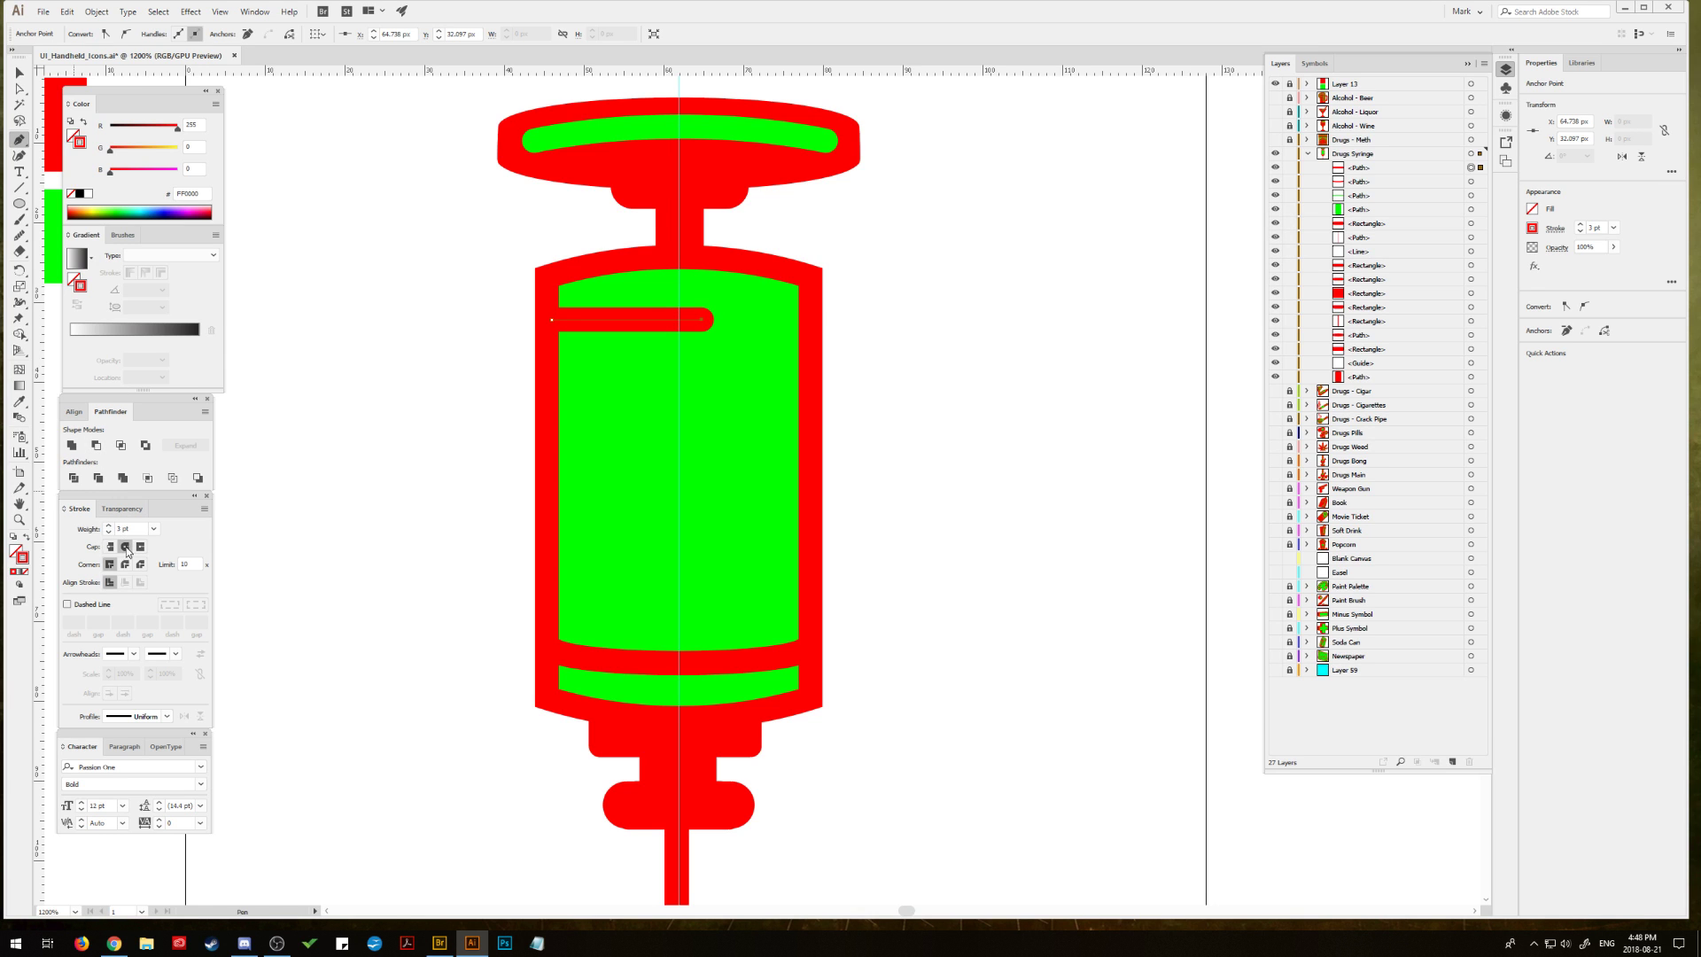
{"action": "key", "text": "v"}
{"action": "left_click", "coordinate": [244, 206]}
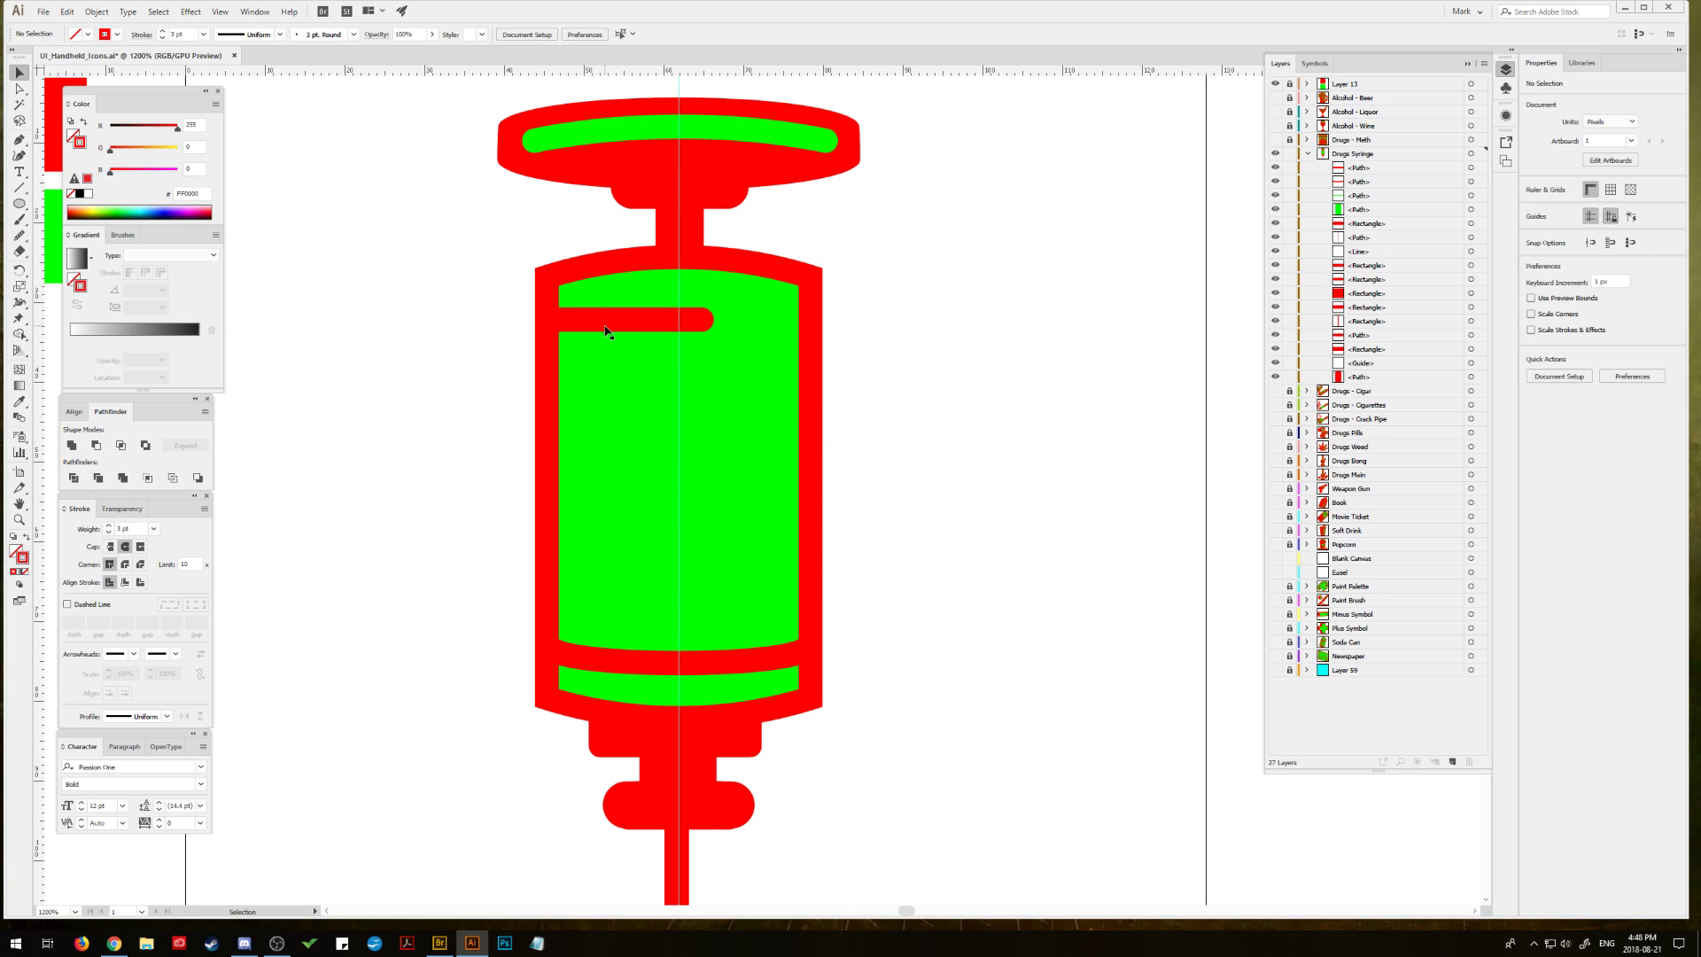
Step: Duplicate the red graduation line about 6.3 px straight down and repeat the copy five times to make seven marks
{"action": "left_click", "coordinate": [611, 323]}
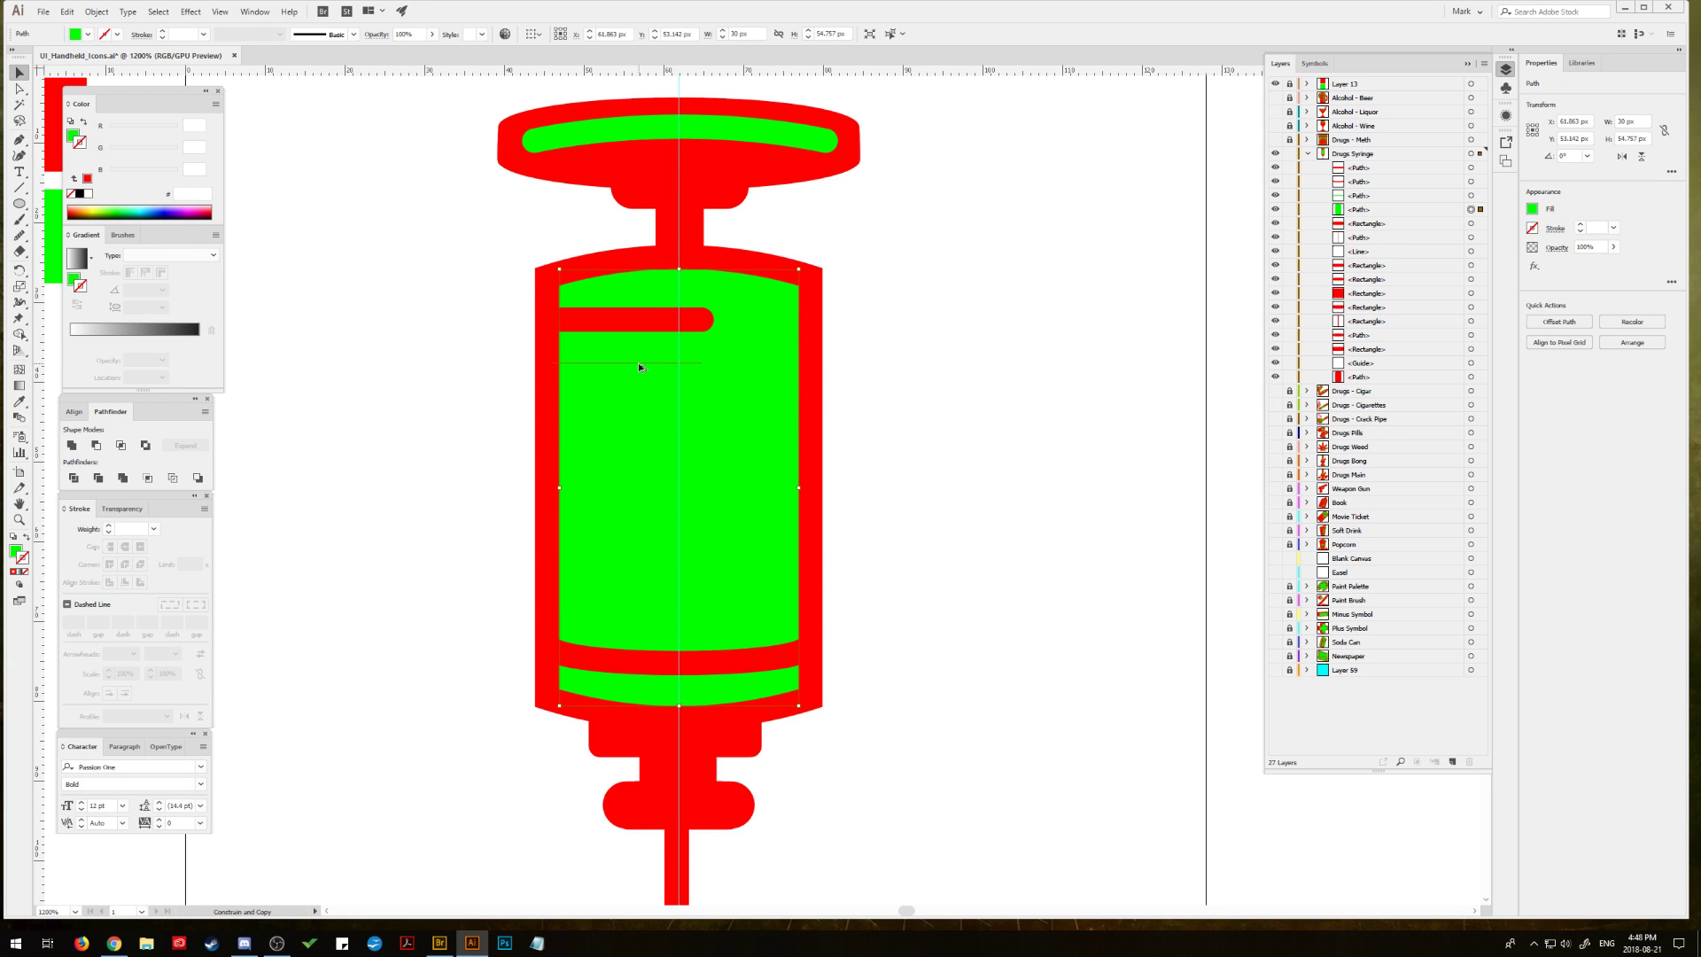
{"action": "left_click_drag", "start_coordinate": [638, 319], "coordinate": [638, 370]}
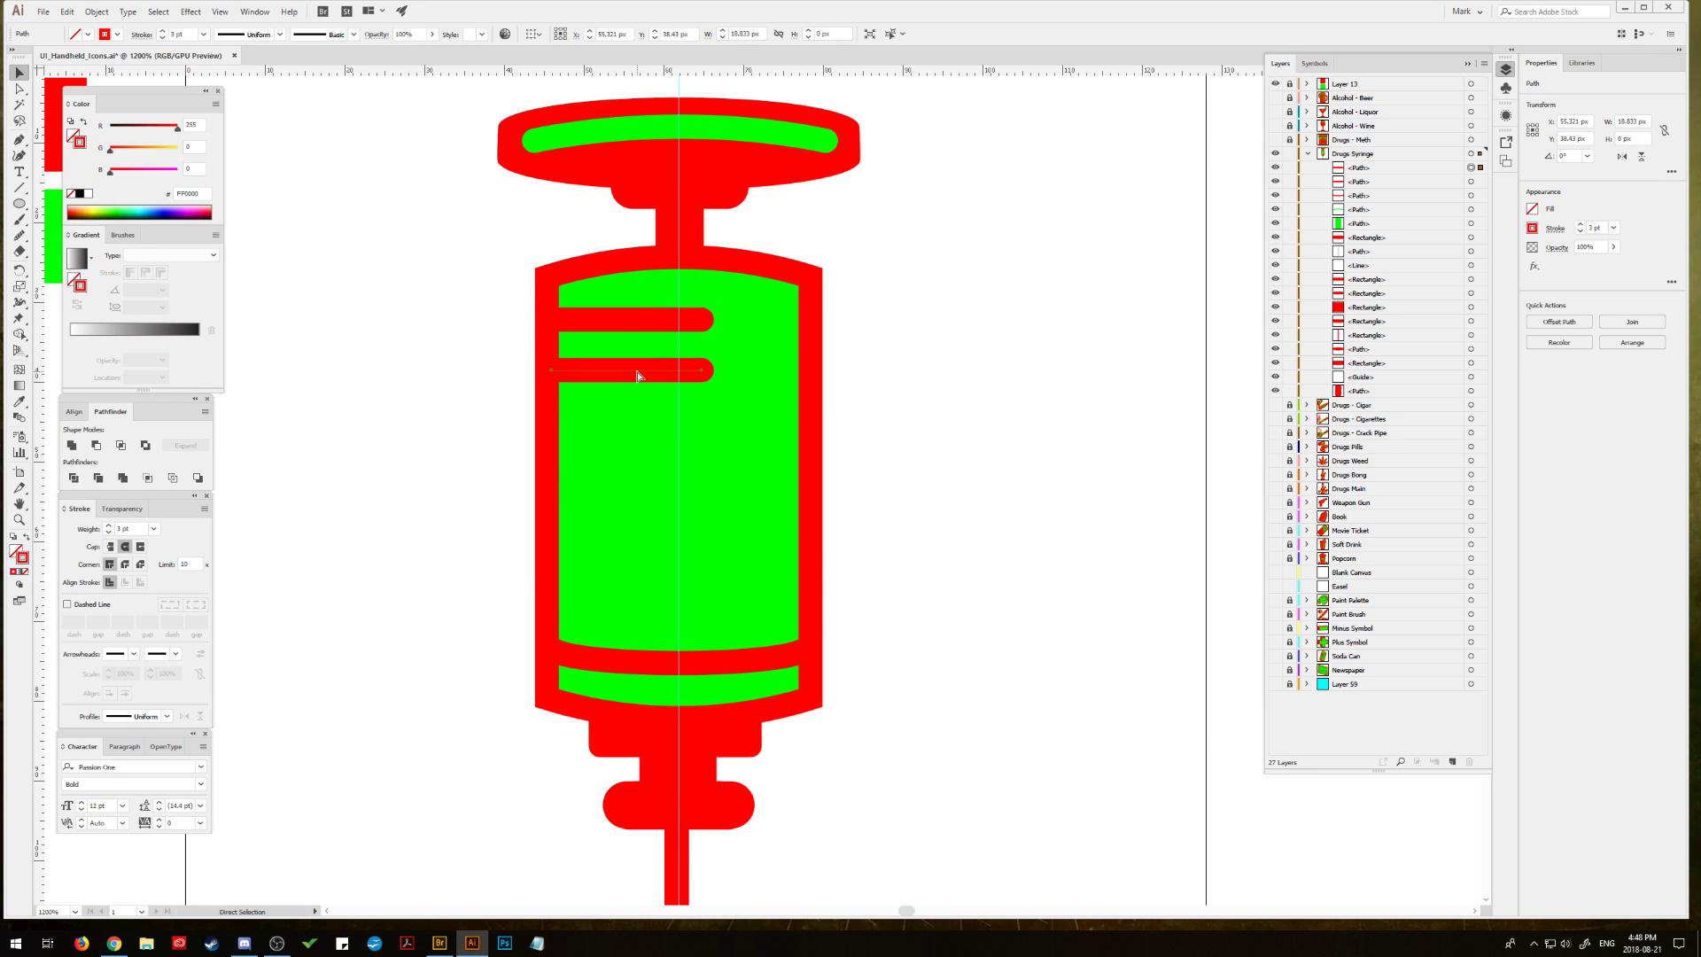
{"action": "key", "text": "ctrl+d"}
{"action": "key", "text": "ctrl+d"}
{"action": "key", "text": "ctrl+d"}
{"action": "key", "text": "ctrl+d"}
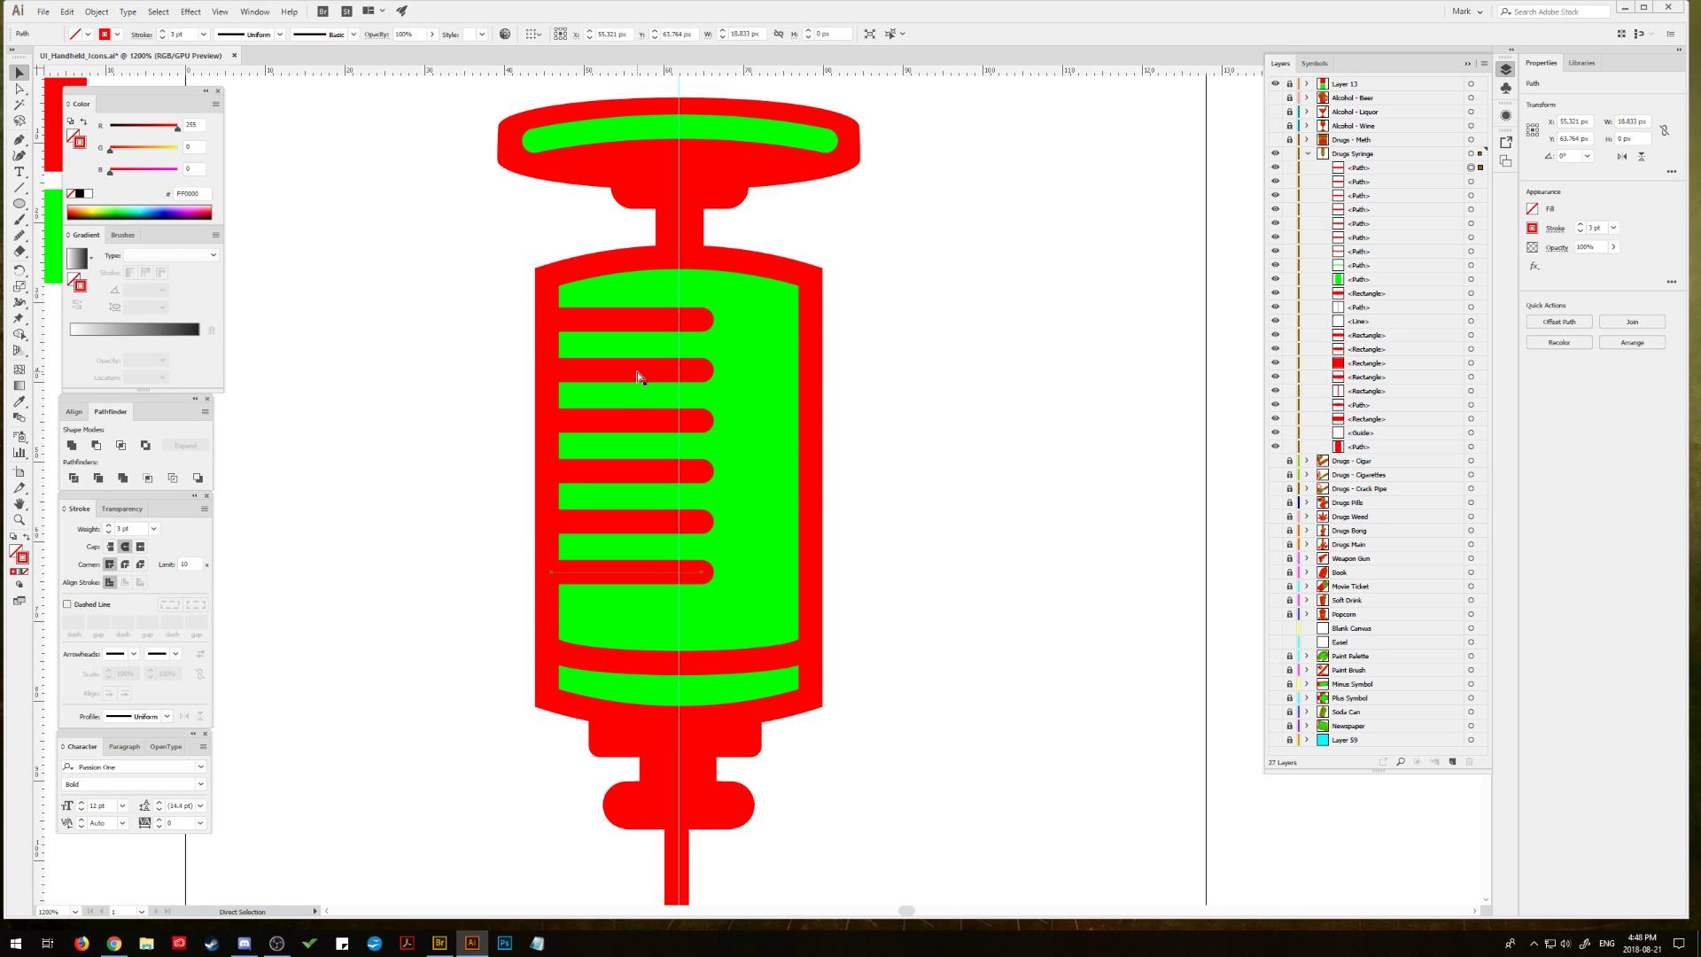
{"action": "key", "text": "ctrl+d"}
{"action": "left_click", "coordinate": [429, 485]}
Step: Delete the lowest graduation mark, just above the curved band on the barrel
{"action": "left_click", "coordinate": [595, 638]}
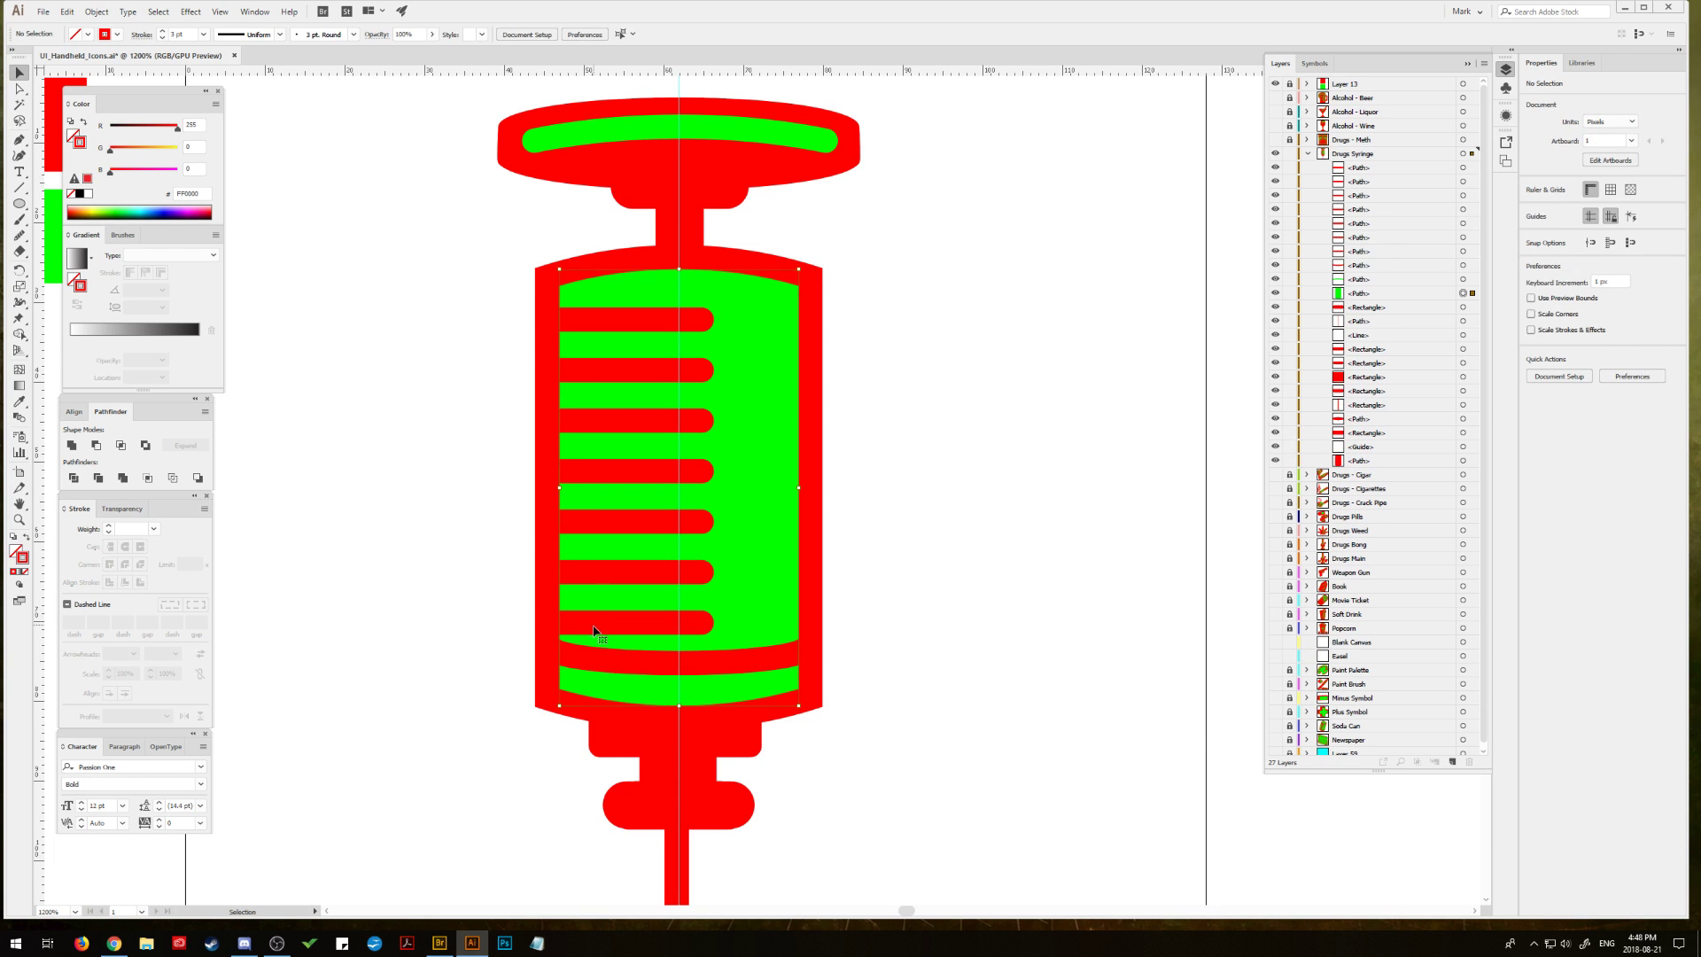
{"action": "left_click", "coordinate": [634, 629]}
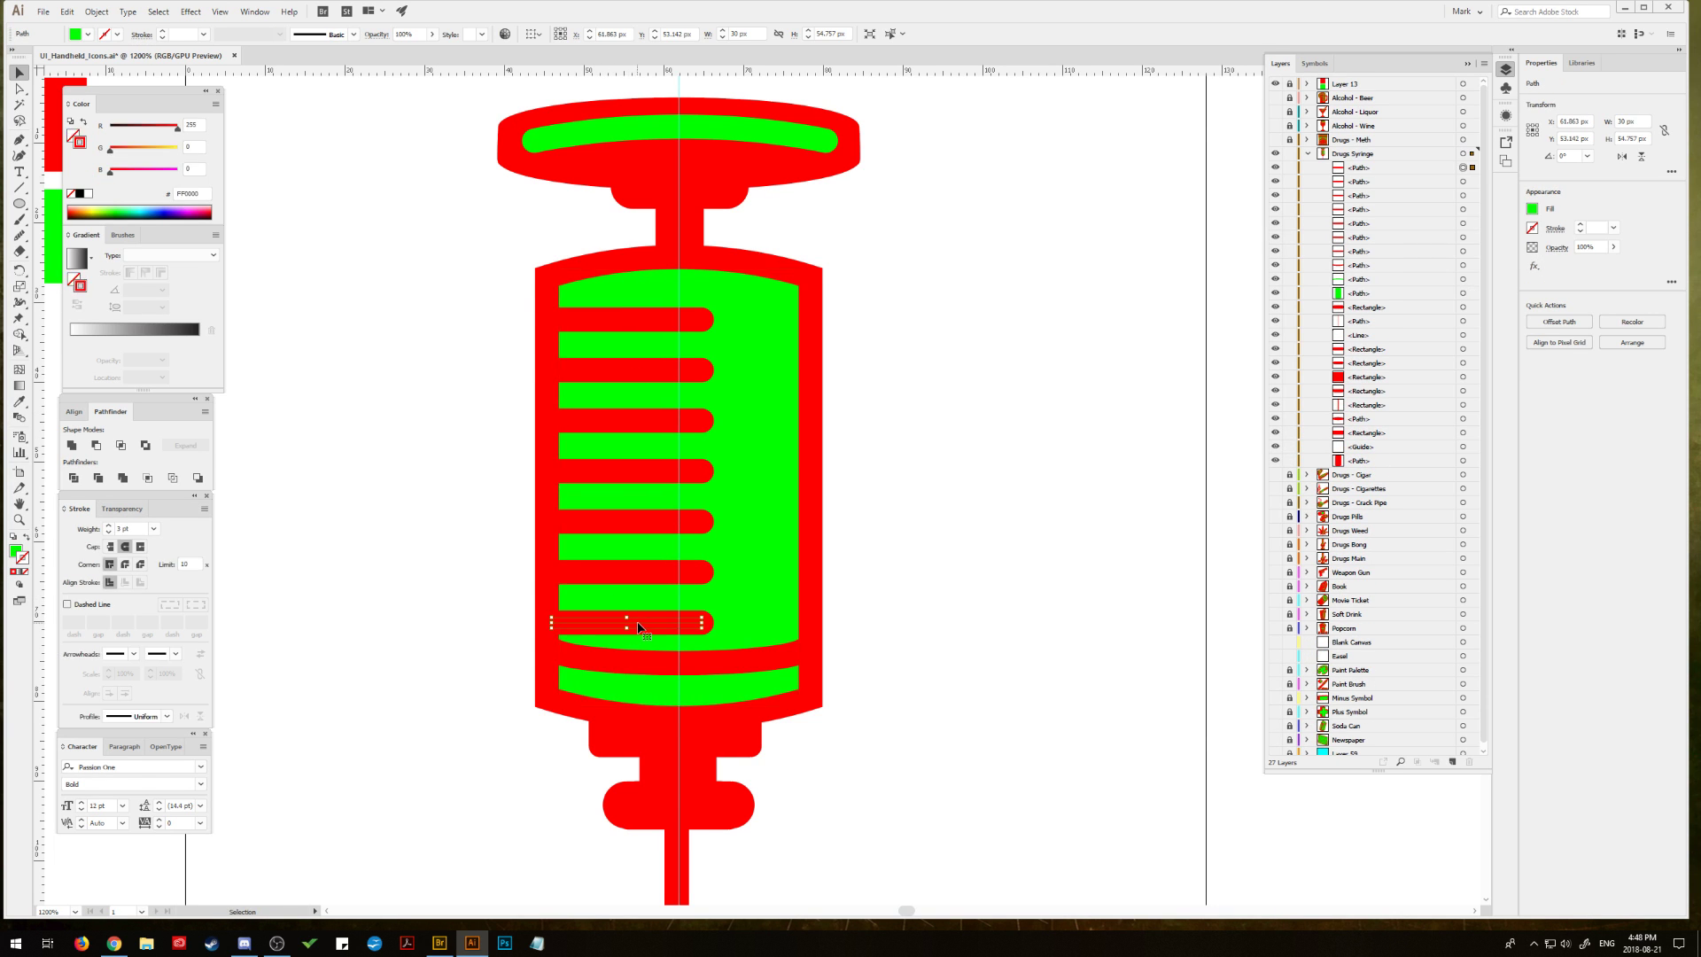
{"action": "key", "text": "Delete"}
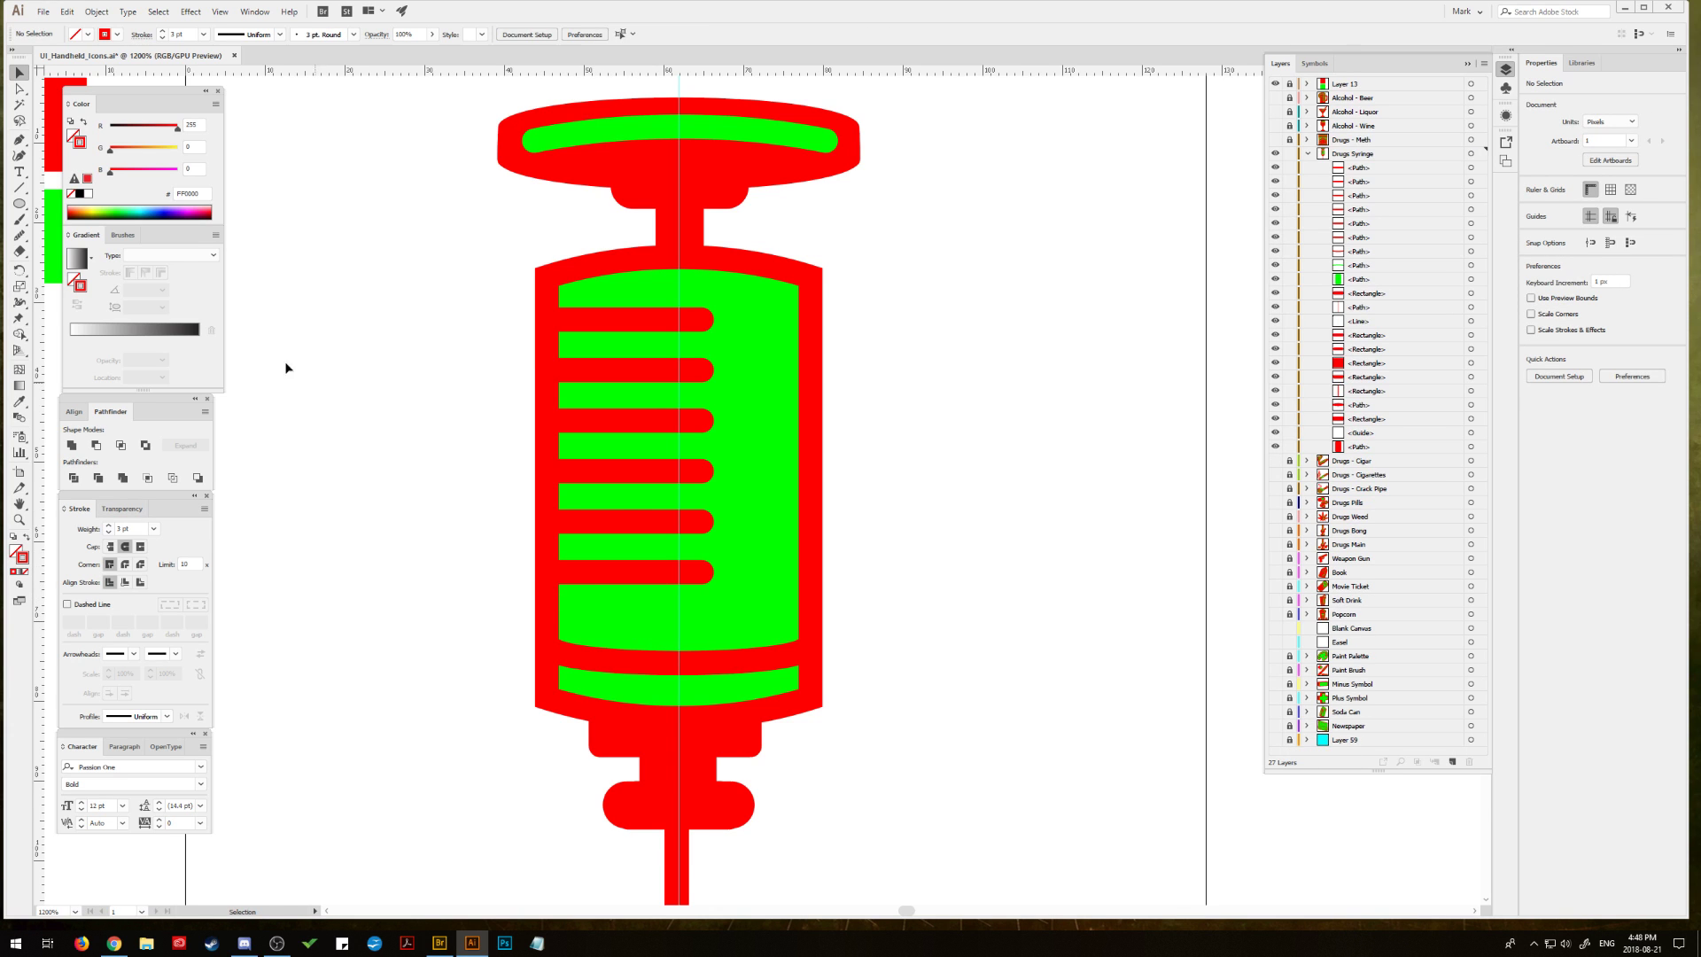
Step: Draw an unfilled ellipse about 33.1 by 4.9 px with a red 3 pt stroke across the barrel's curved band
{"action": "left_click", "coordinate": [18, 203]}
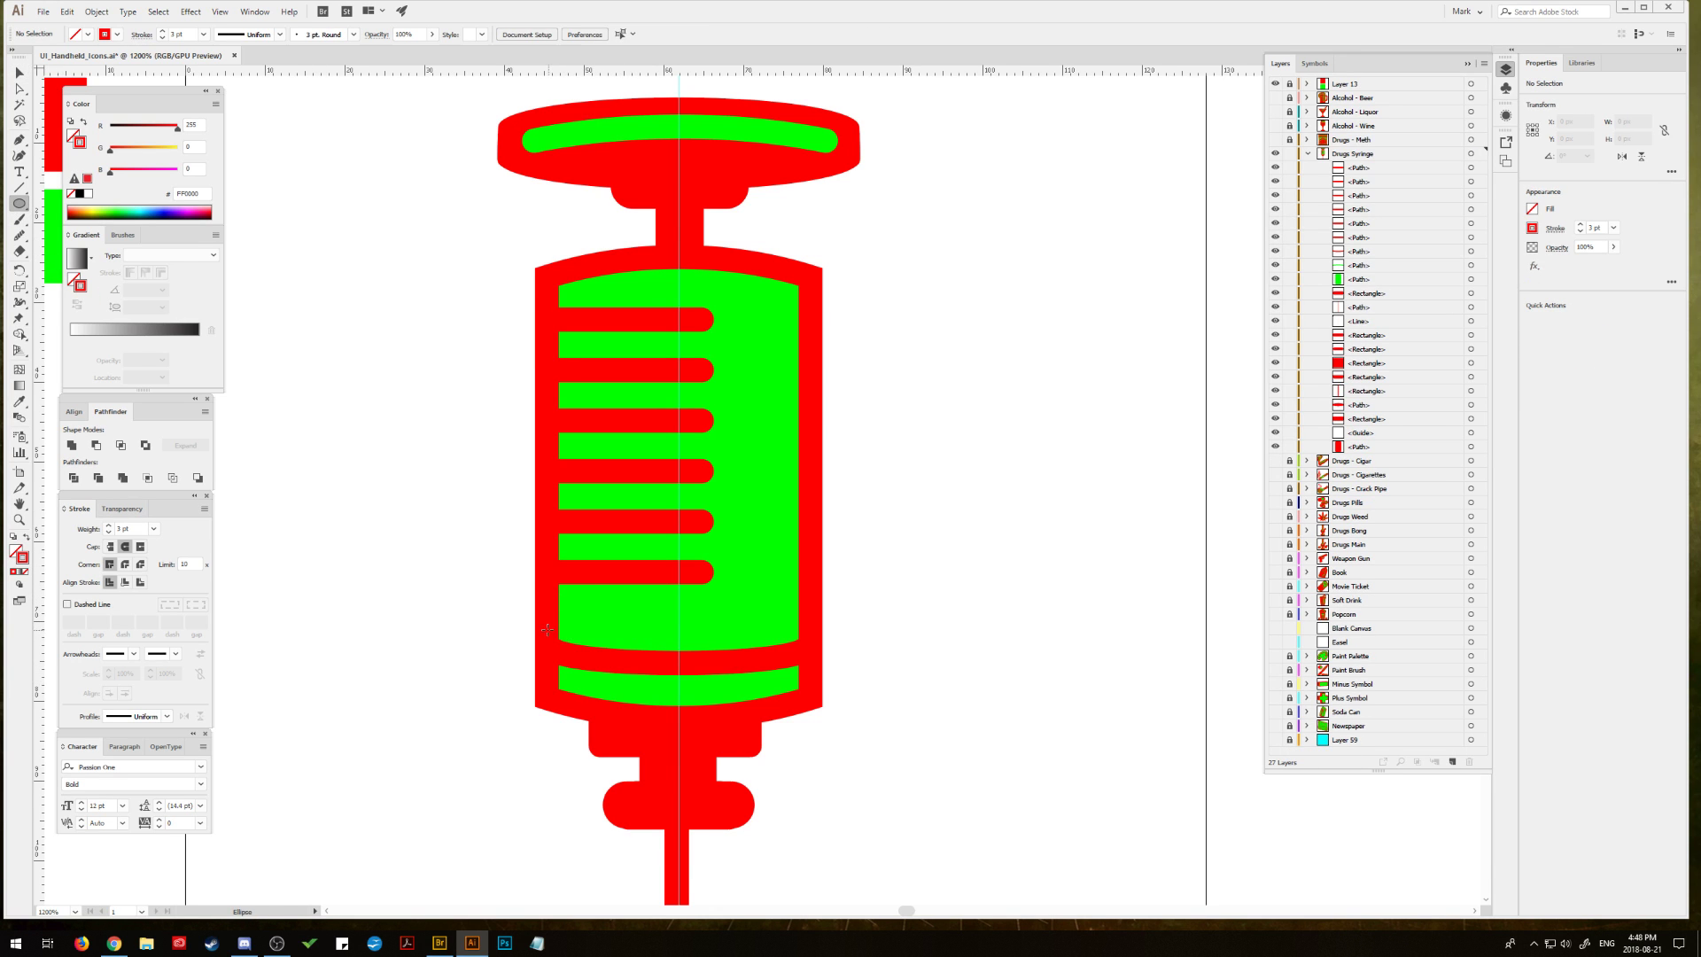
{"action": "left_click_drag", "start_coordinate": [546, 629], "coordinate": [811, 666]}
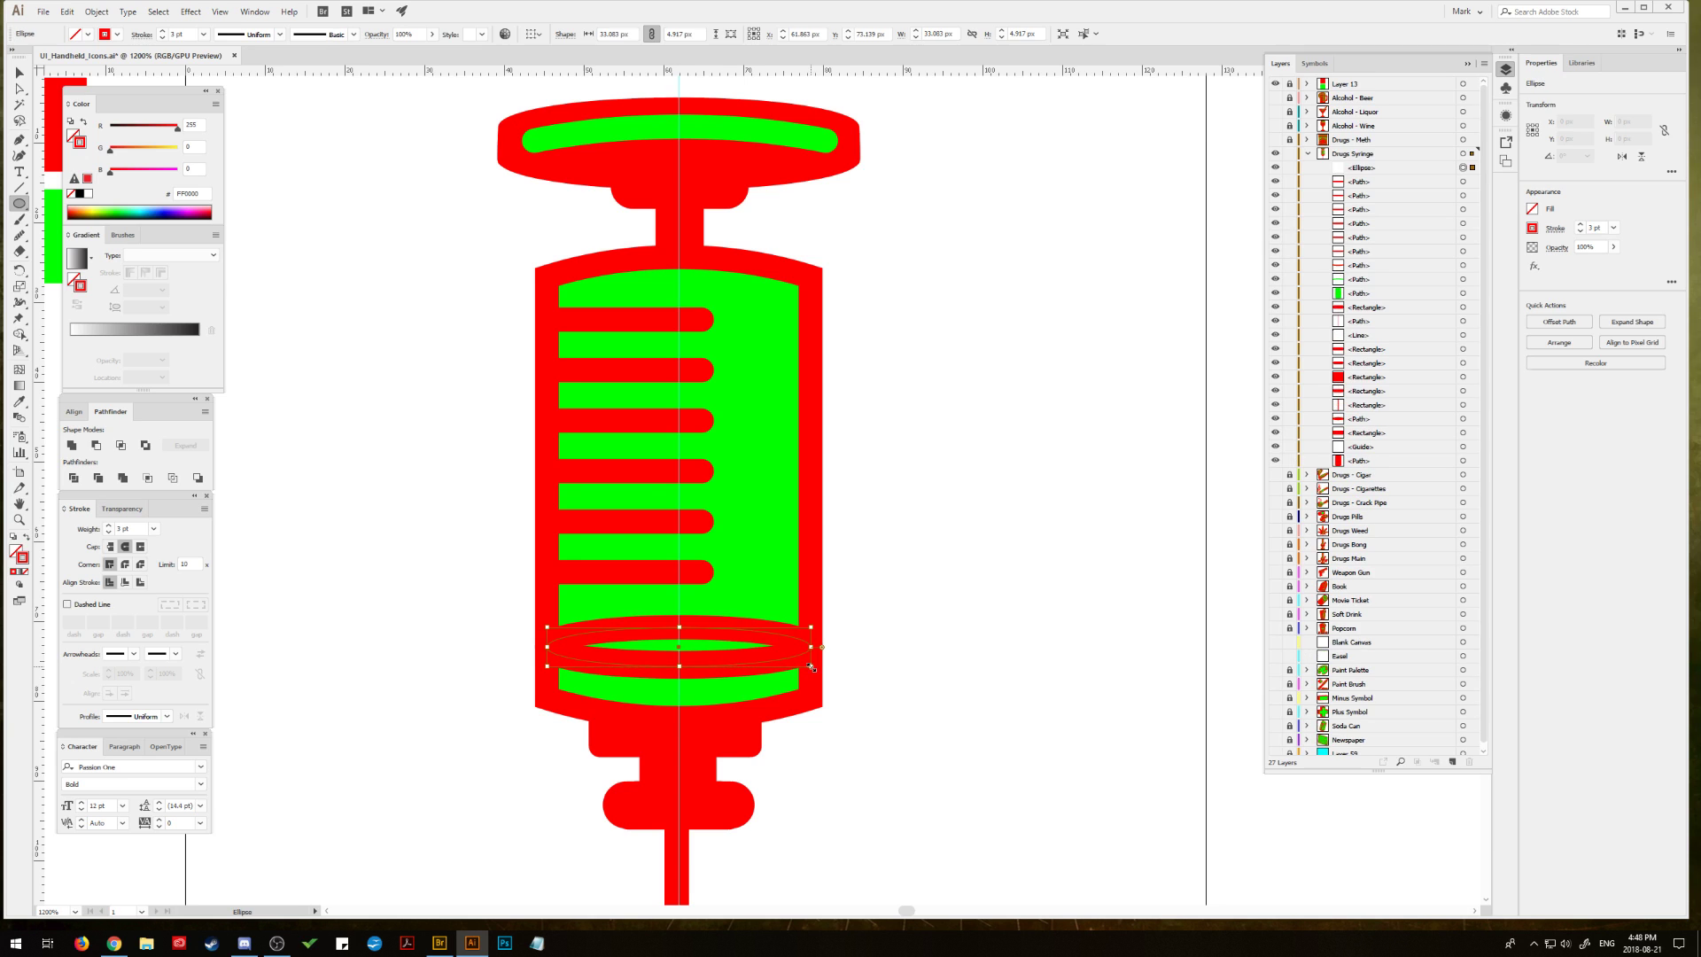
{"action": "left_click", "coordinate": [19, 72]}
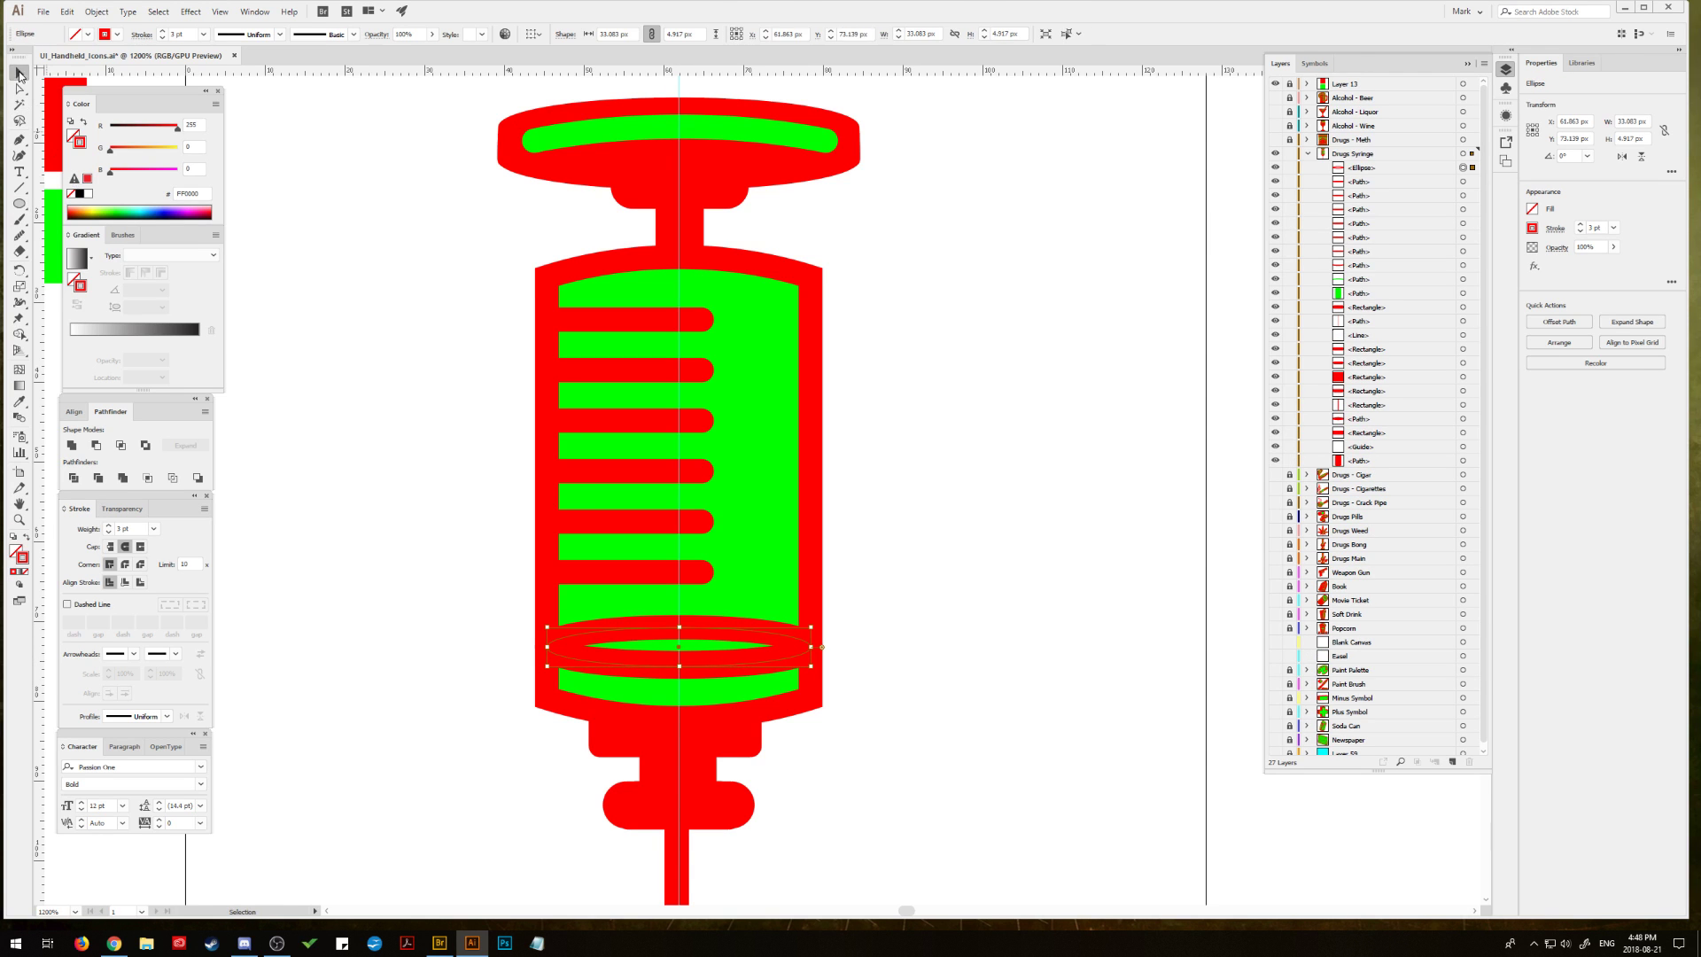
{"action": "left_click", "coordinate": [417, 523]}
{"action": "left_click", "coordinate": [600, 636]}
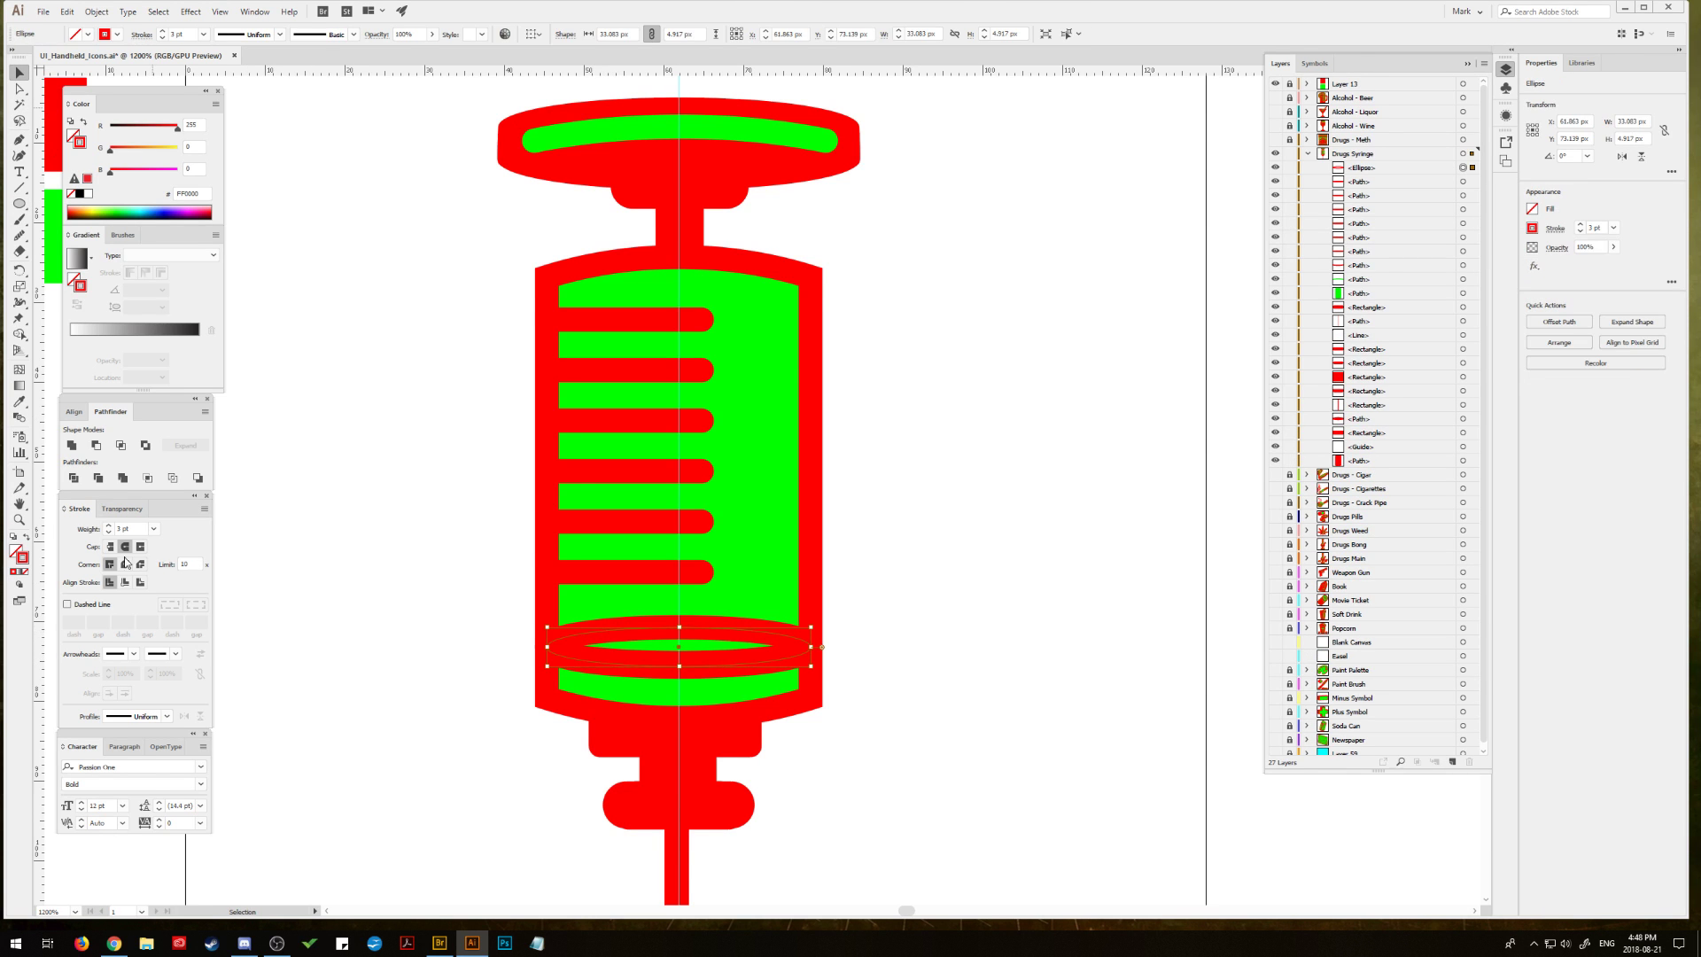
Step: Try two variable-width stroke profiles on the ellipse, undoing each one
{"action": "left_click", "coordinate": [170, 720]}
{"action": "left_click", "coordinate": [142, 763]}
{"action": "left_click", "coordinate": [327, 650]}
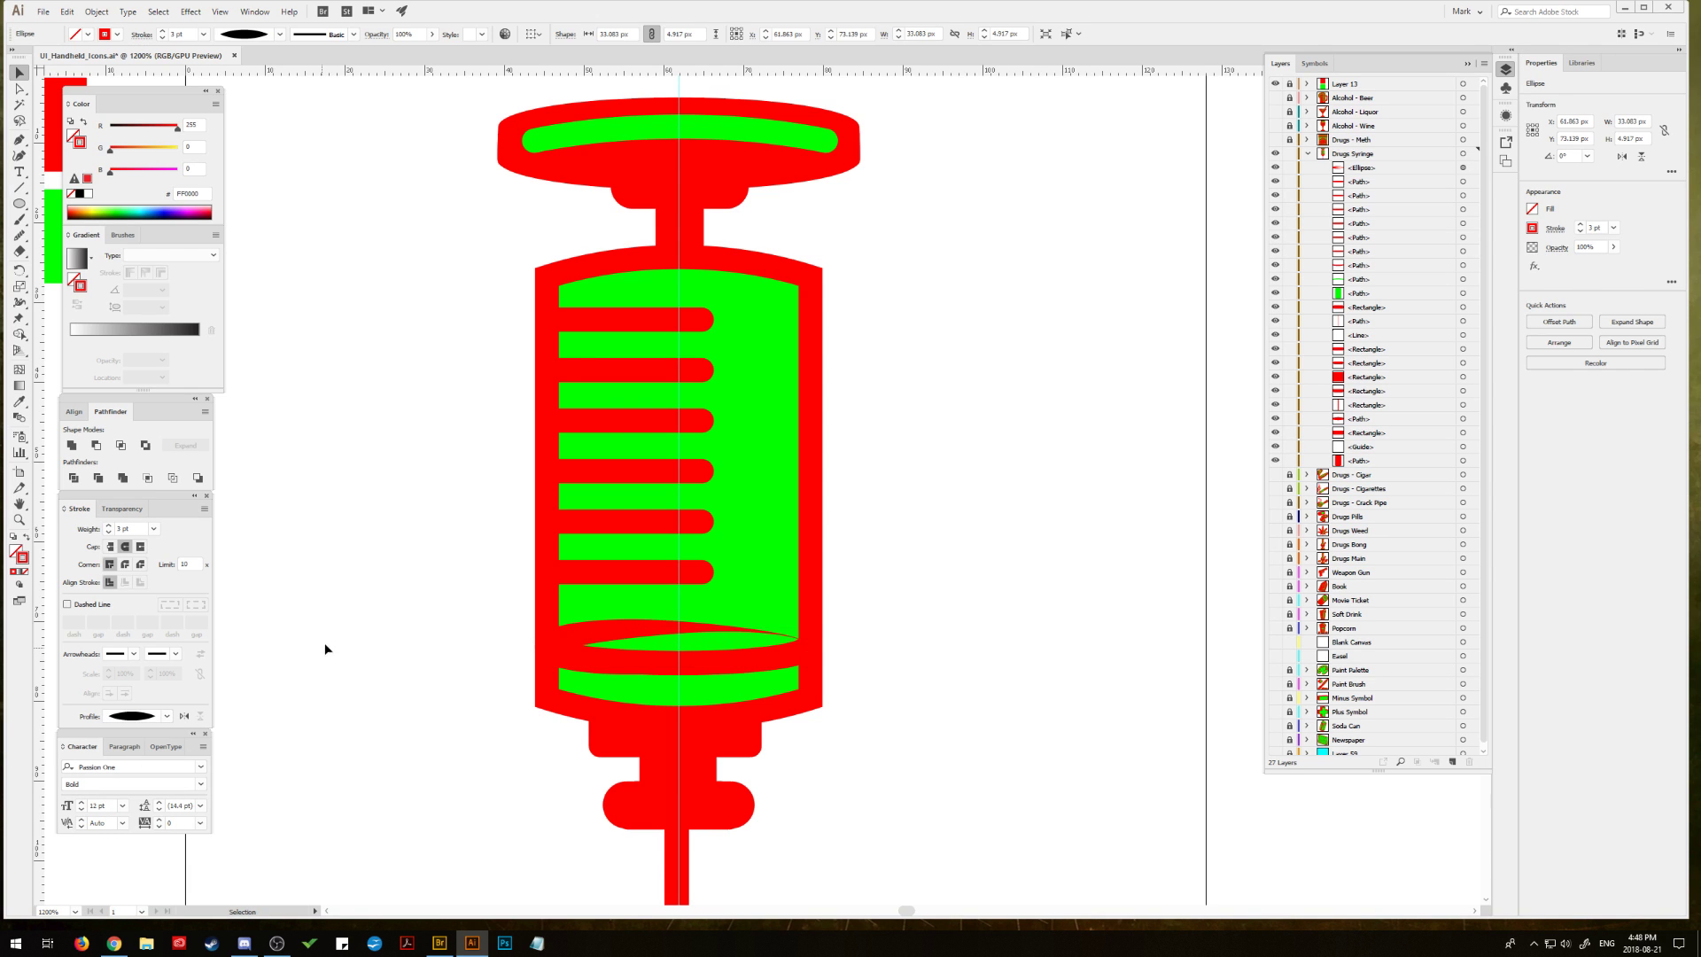
{"action": "left_click", "coordinate": [600, 637]}
{"action": "key", "text": "ctrl+z"}
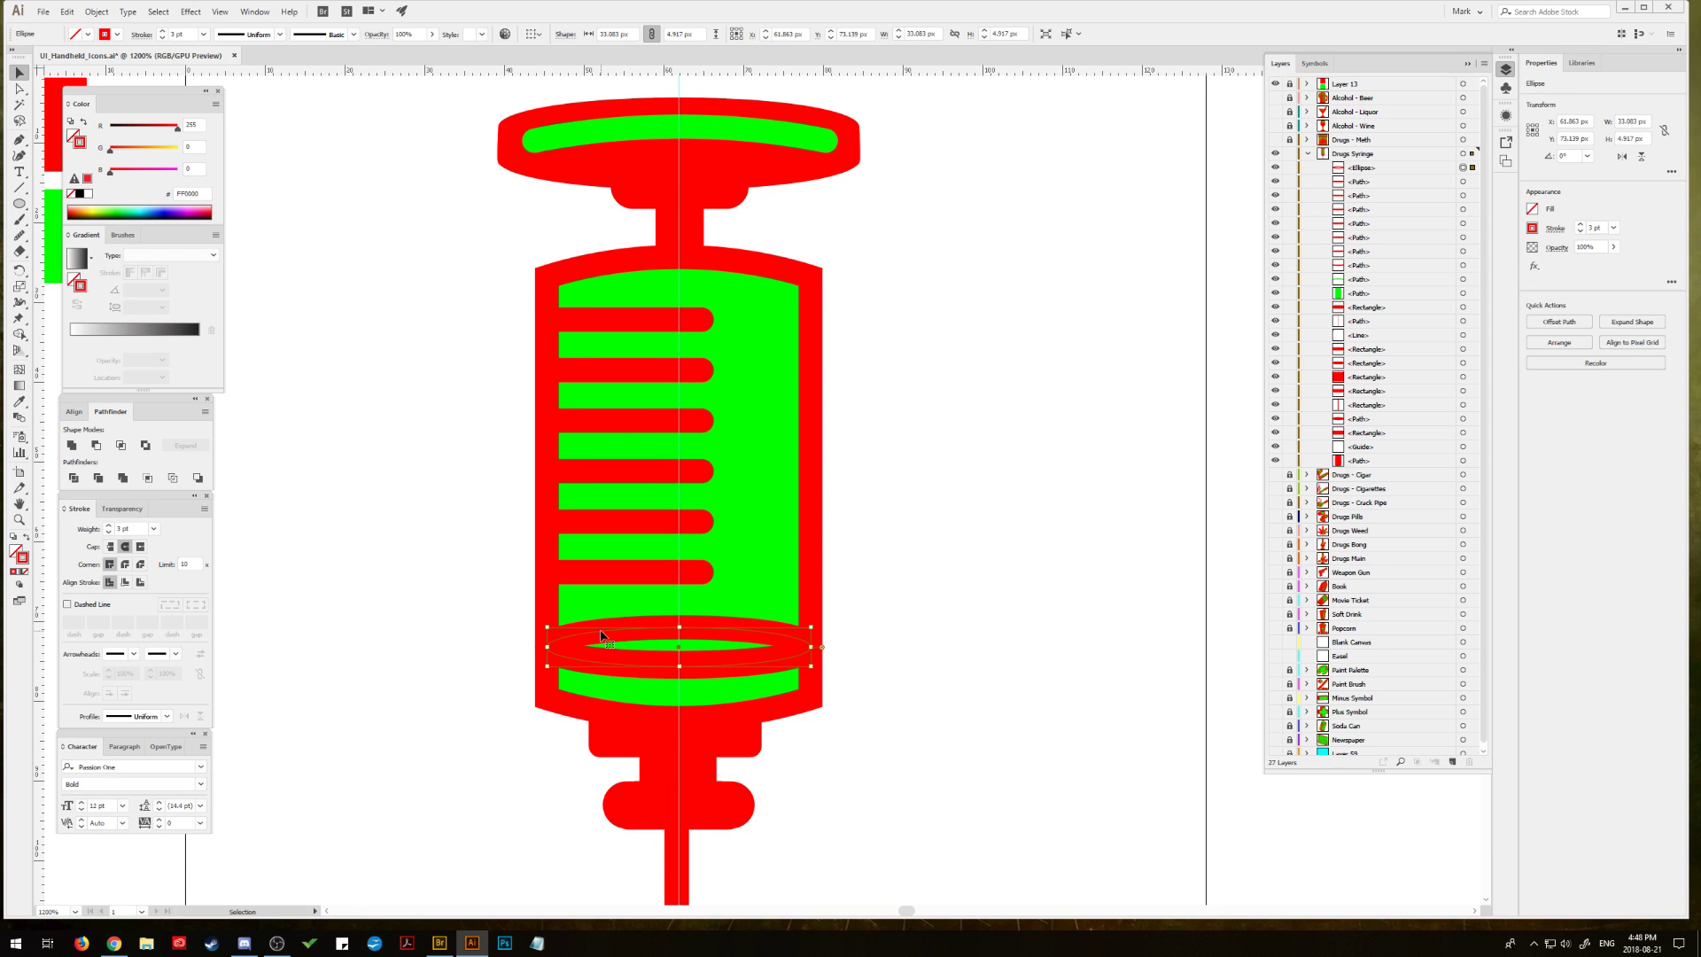
{"action": "left_click", "coordinate": [174, 718]}
{"action": "left_click", "coordinate": [139, 778]}
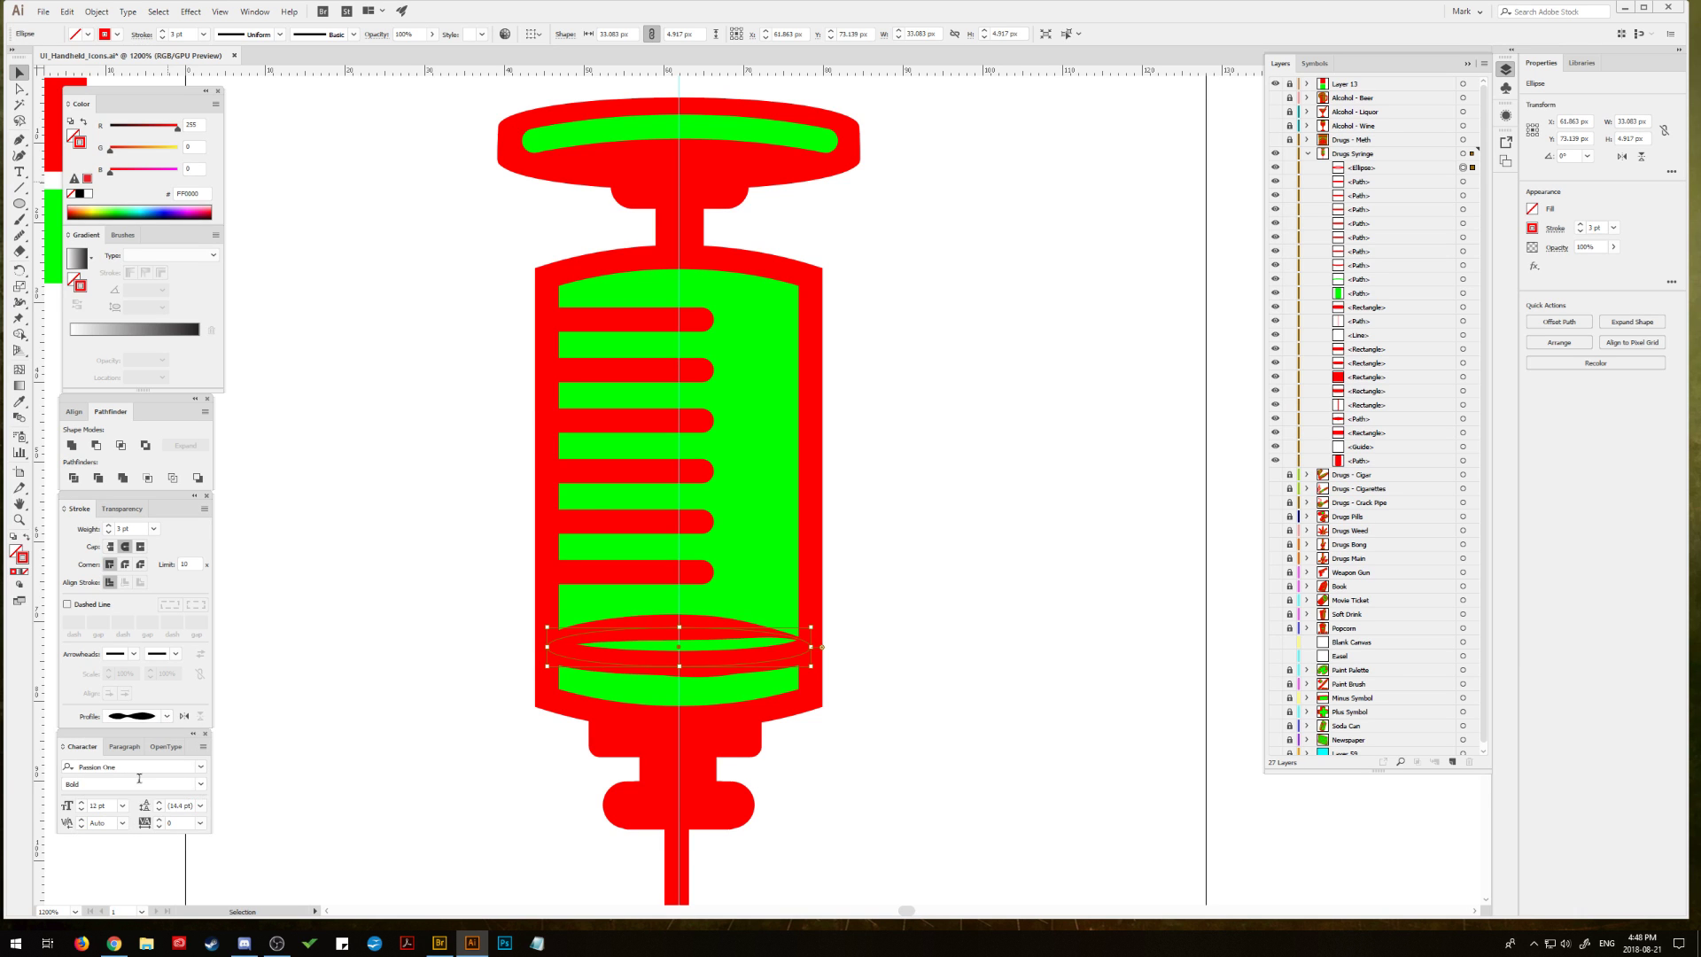
{"action": "key", "text": "ctrl+z"}
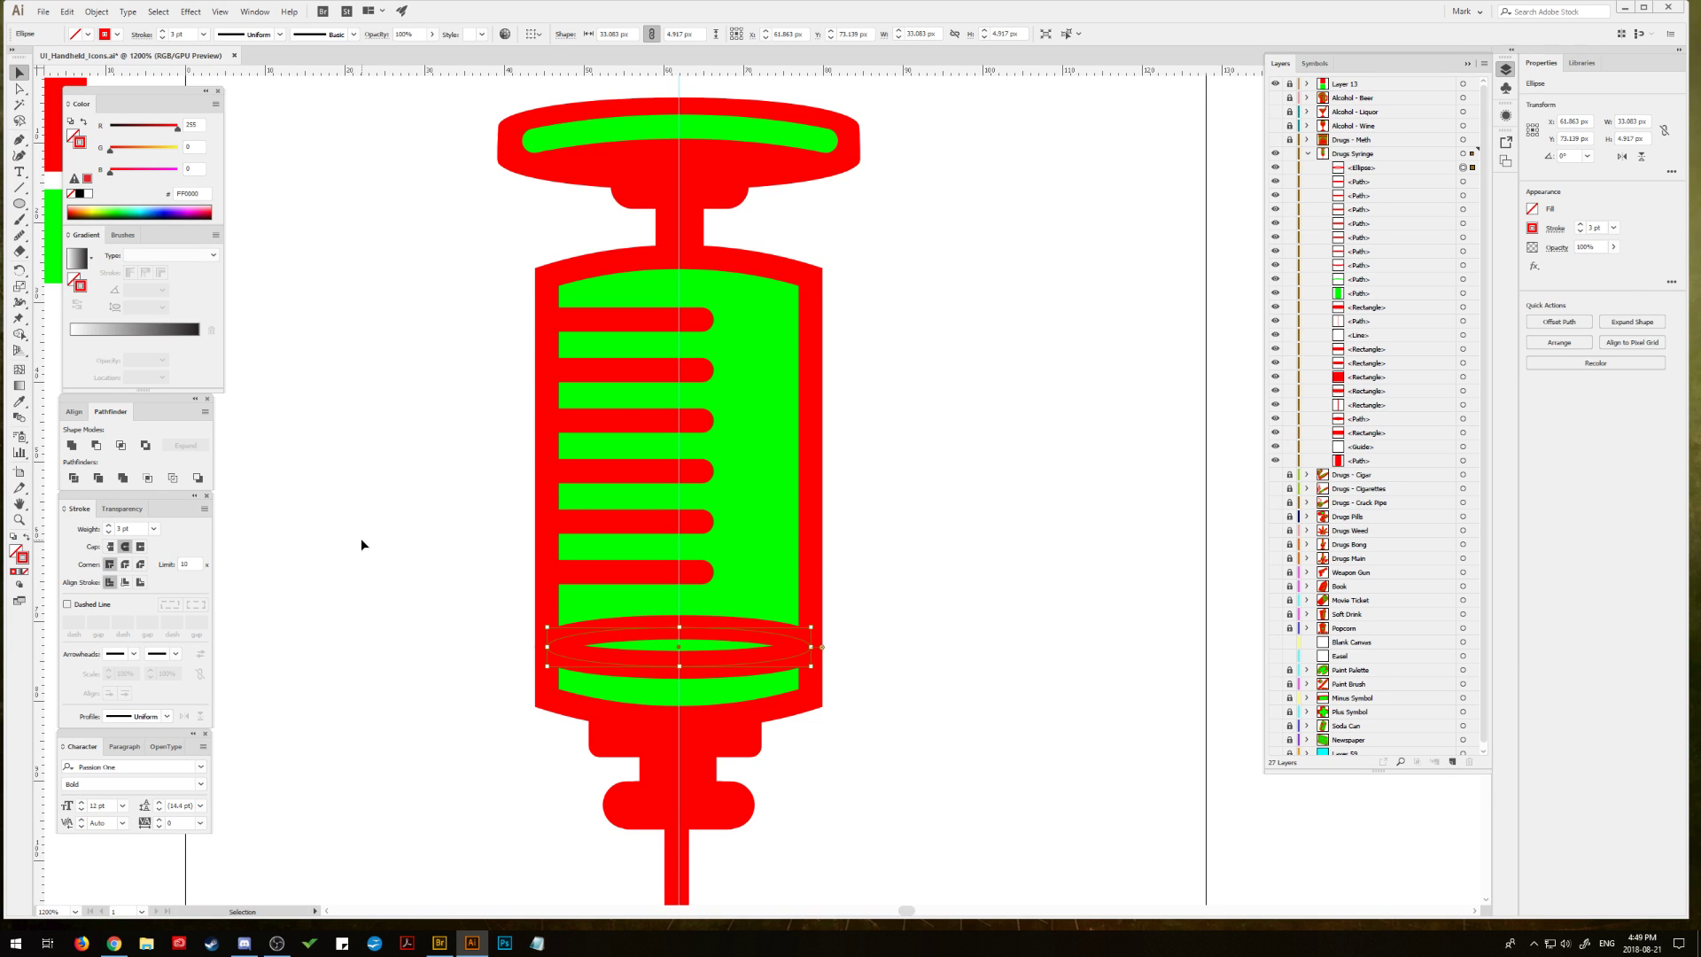
{"action": "left_click", "coordinate": [362, 544]}
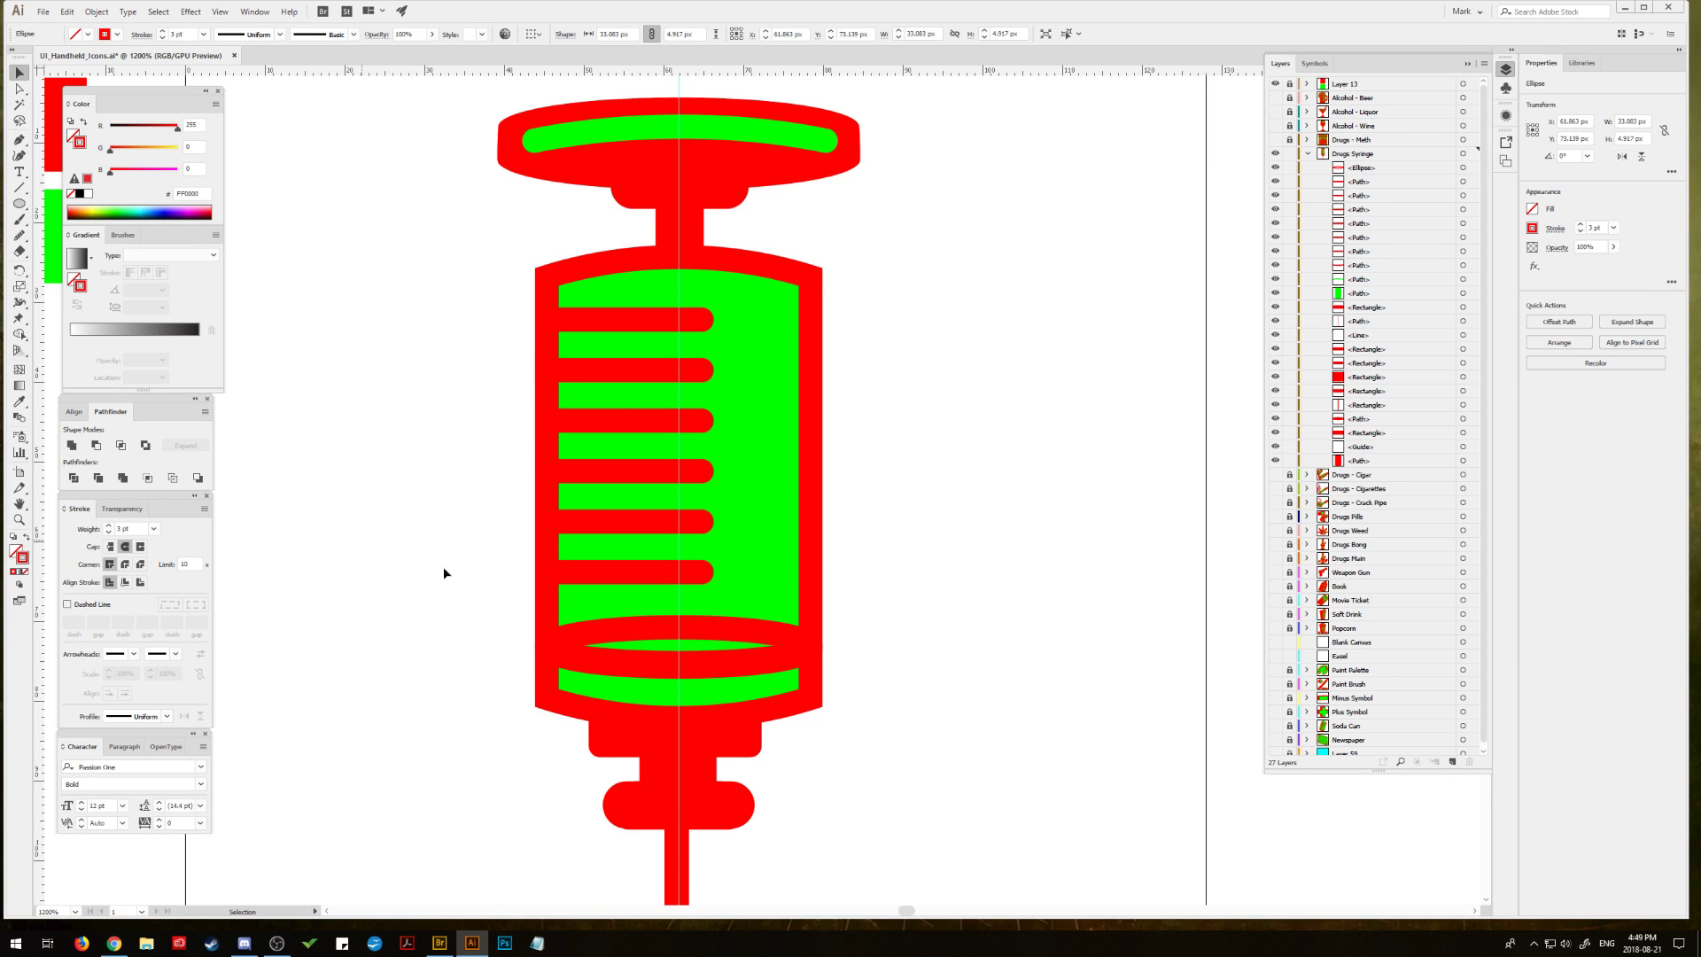
Step: Cut the ellipse with Scissors on its upper arc left of the guide and near the barrel's left wall, and delete the piece between
{"action": "left_click", "coordinate": [605, 636]}
{"action": "left_click", "coordinate": [19, 251]}
{"action": "left_click", "coordinate": [88, 271]}
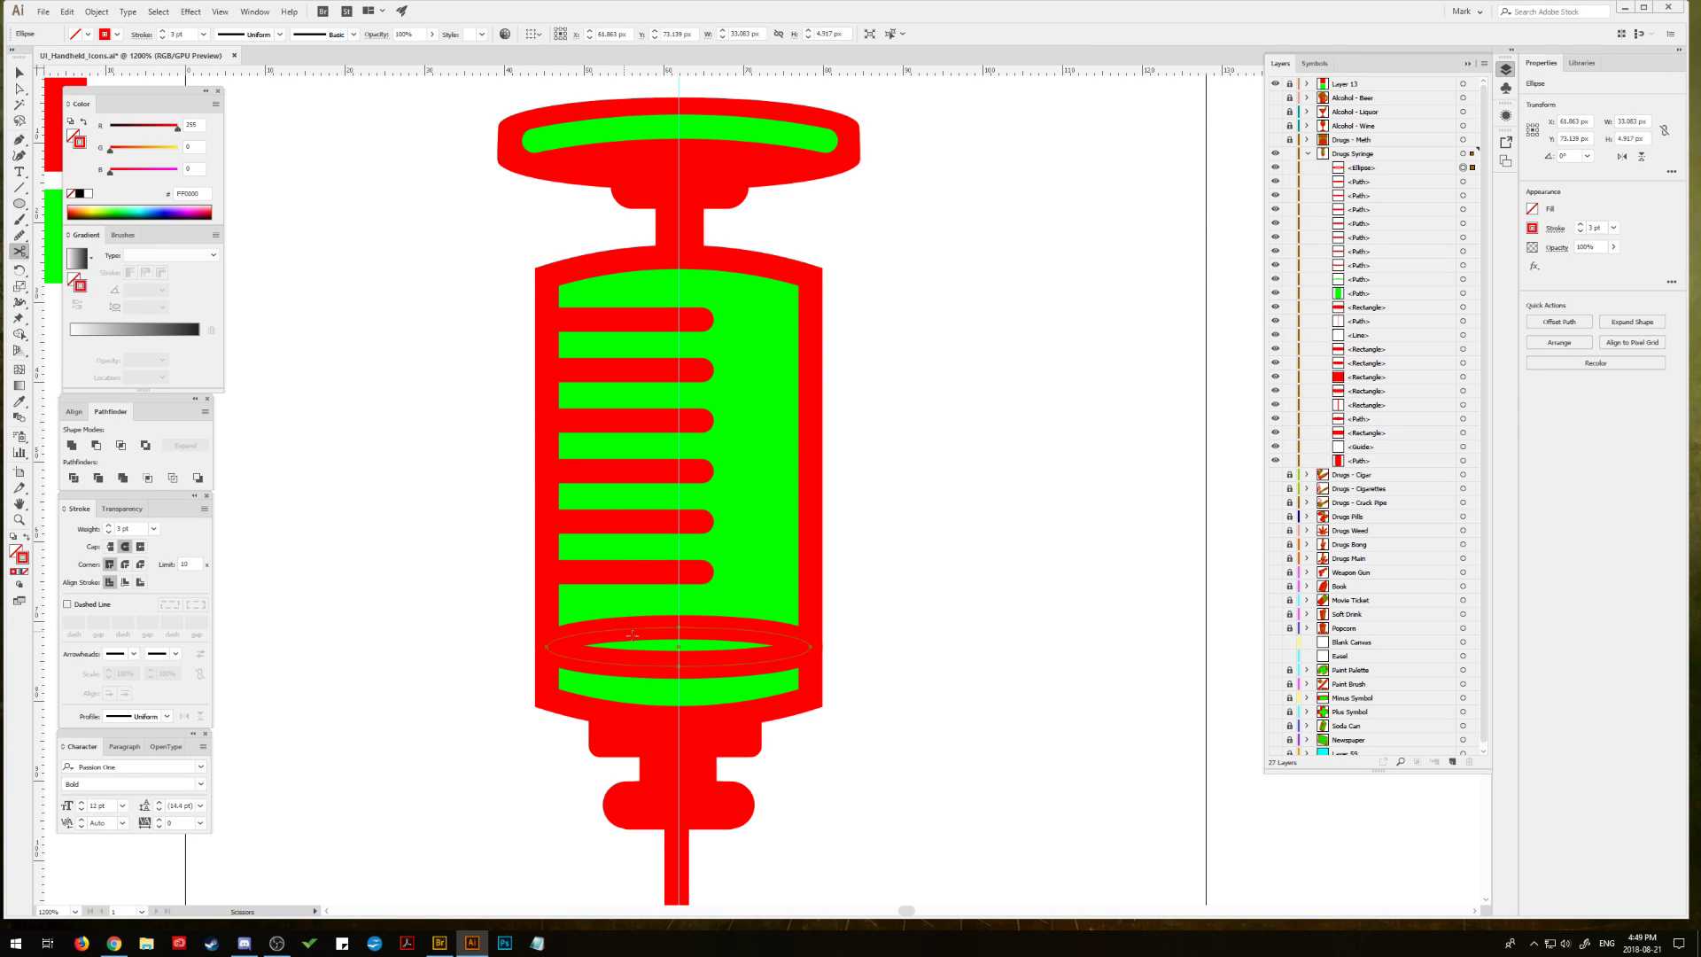
{"action": "left_click", "coordinate": [656, 627]}
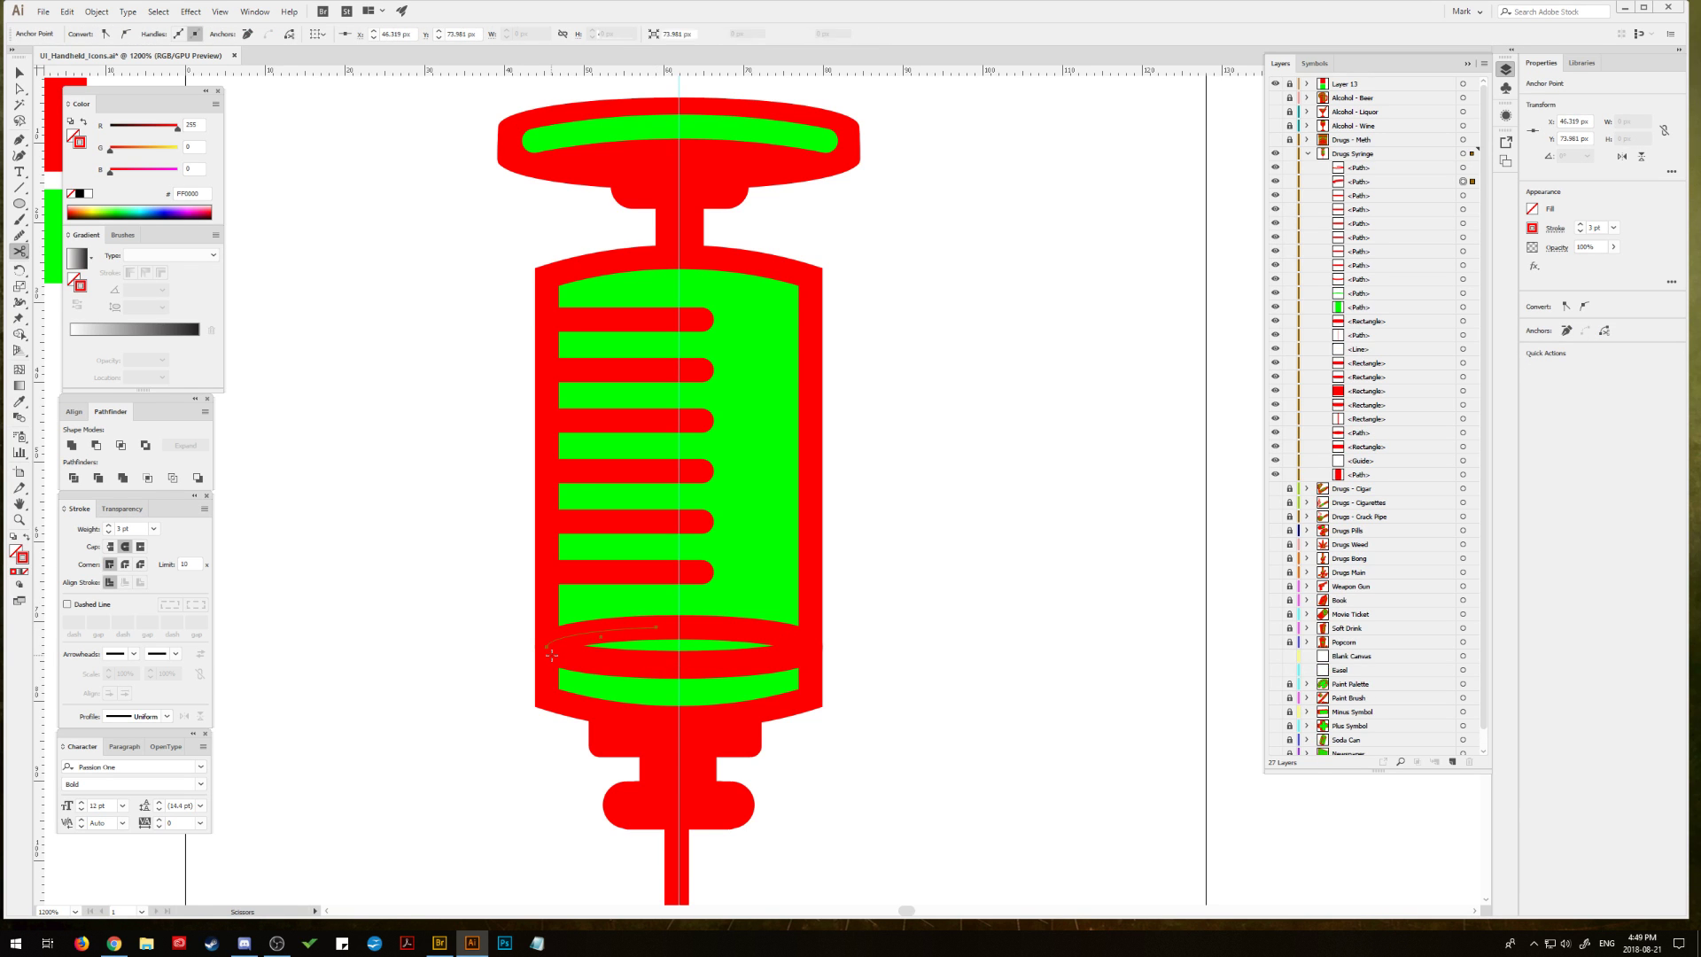
{"action": "key", "text": "Delete"}
{"action": "key", "text": "v"}
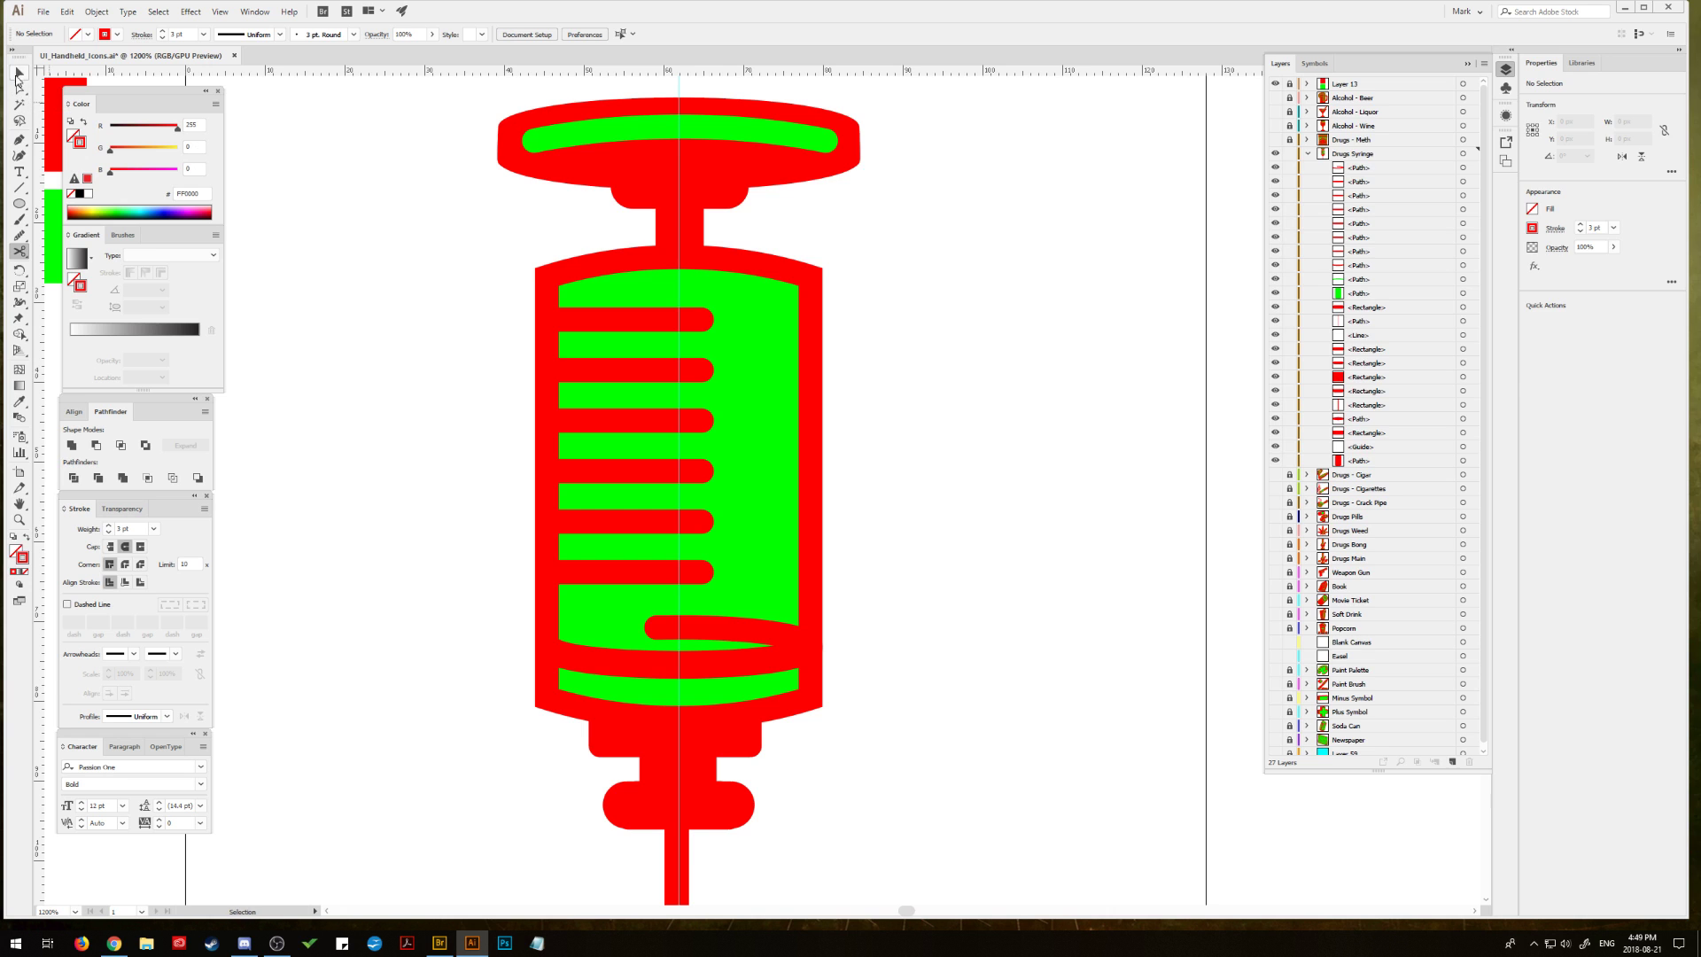
Step: Duplicate the rounded needle collar into the empty area at the lower right of the needle
{"action": "left_click_drag", "start_coordinate": [396, 524], "coordinate": [376, 382]}
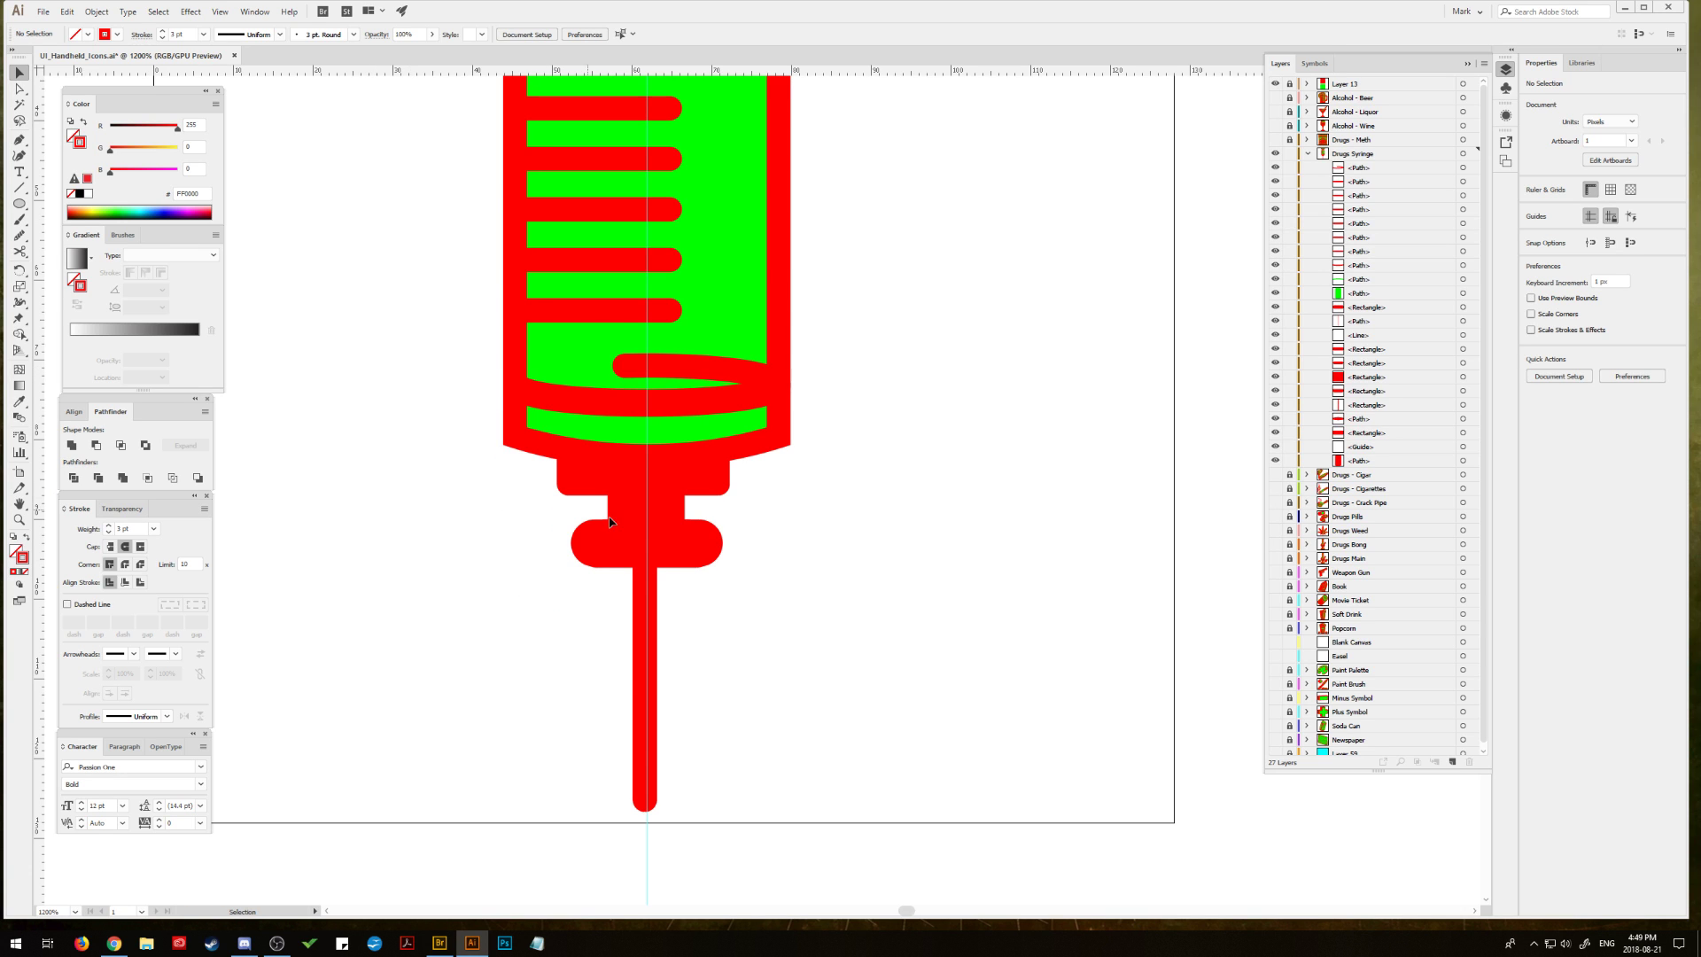
{"action": "left_click", "coordinate": [688, 540]}
{"action": "left_click_drag", "start_coordinate": [688, 541], "coordinate": [879, 704]}
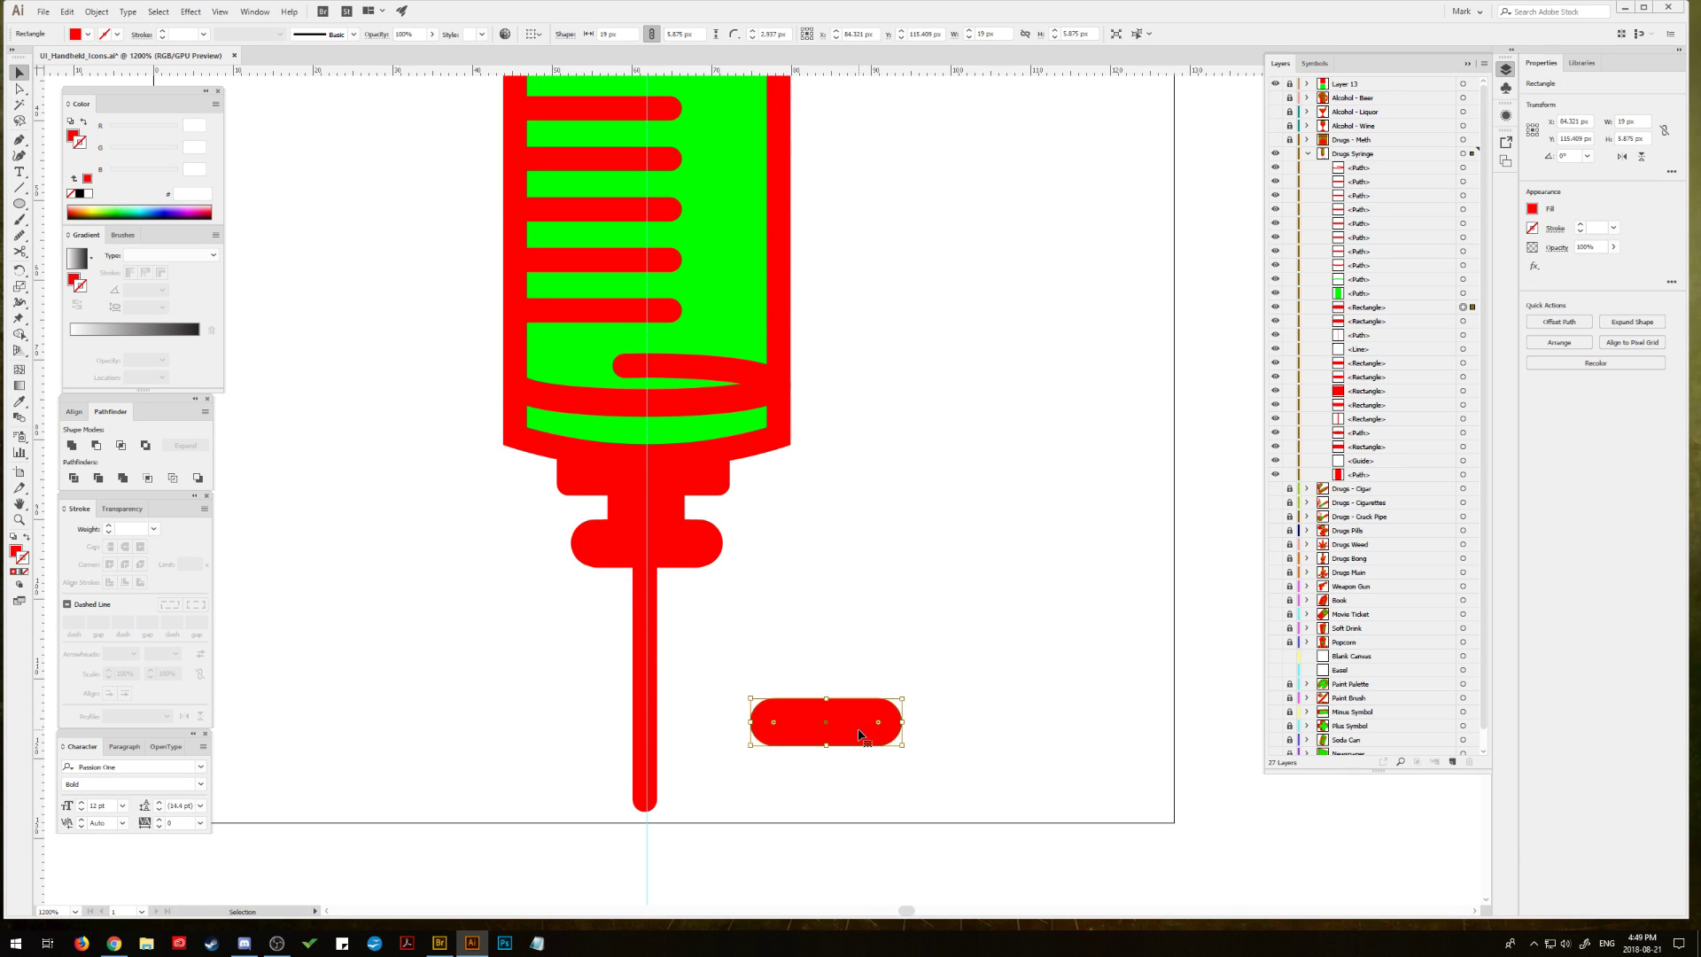
Step: Cover the collar copy's left part with a rectangle about 14.8 by 12.8 px and subtract it, keeping the rounded right end
{"action": "left_click_drag", "start_coordinate": [24, 210], "coordinate": [55, 202]}
{"action": "left_click_drag", "start_coordinate": [734, 675], "coordinate": [851, 776]}
{"action": "key", "text": "v"}
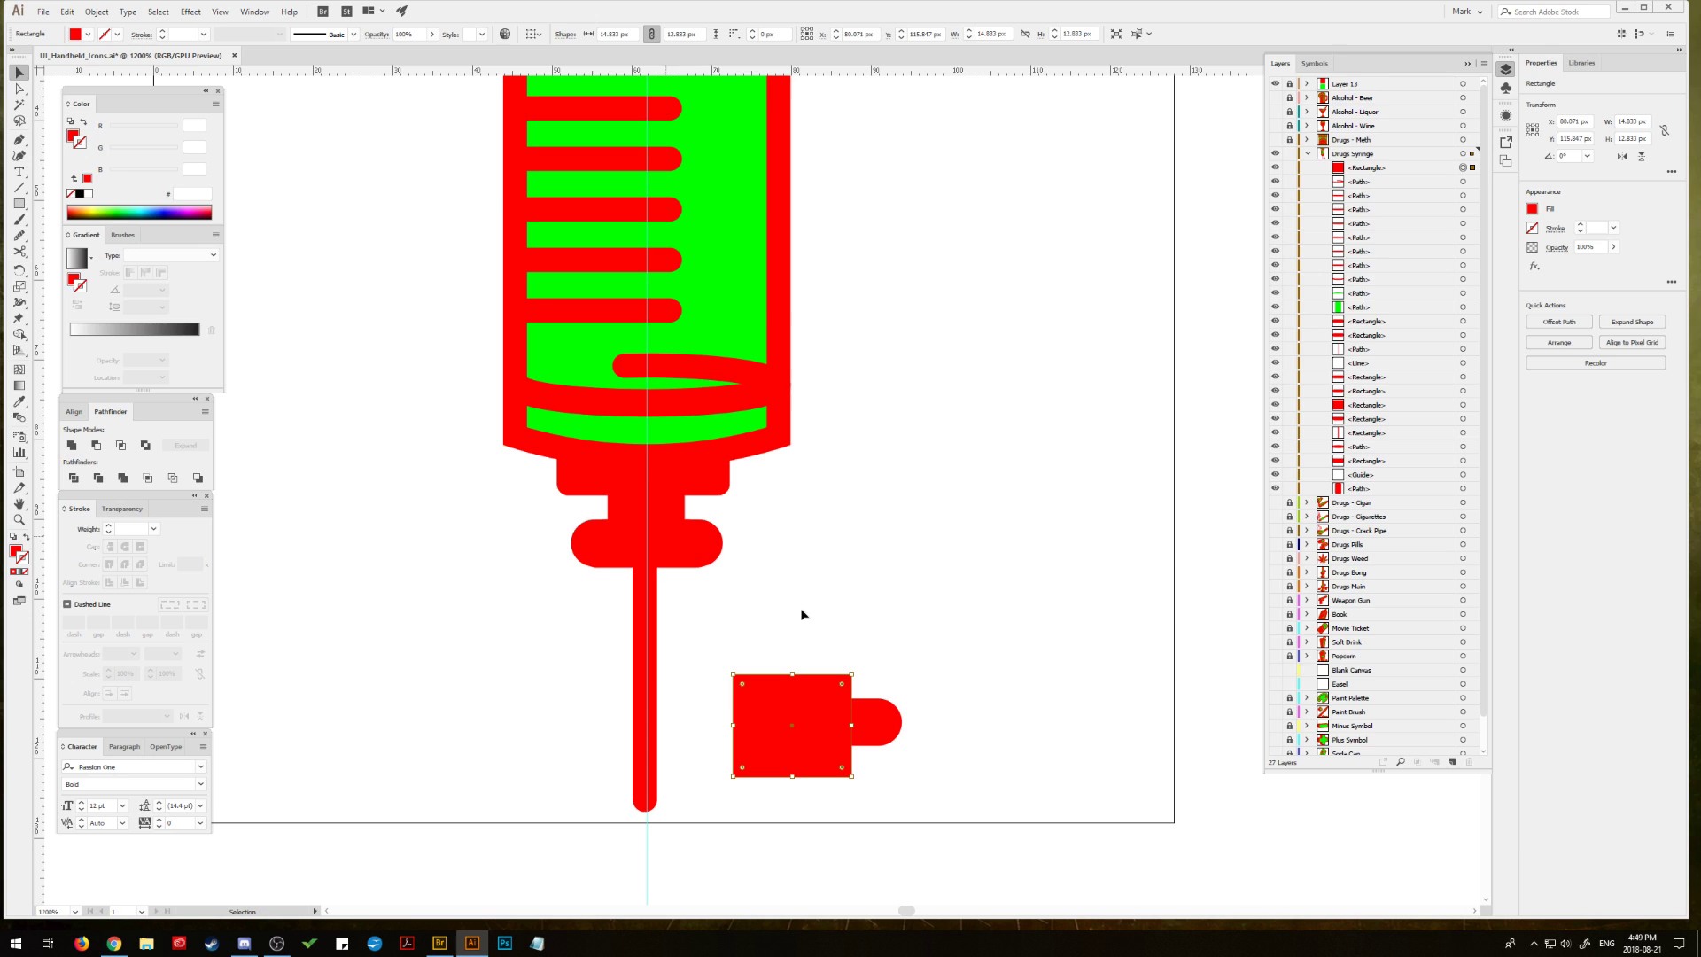
{"action": "left_click", "coordinate": [892, 725], "text": "shift"}
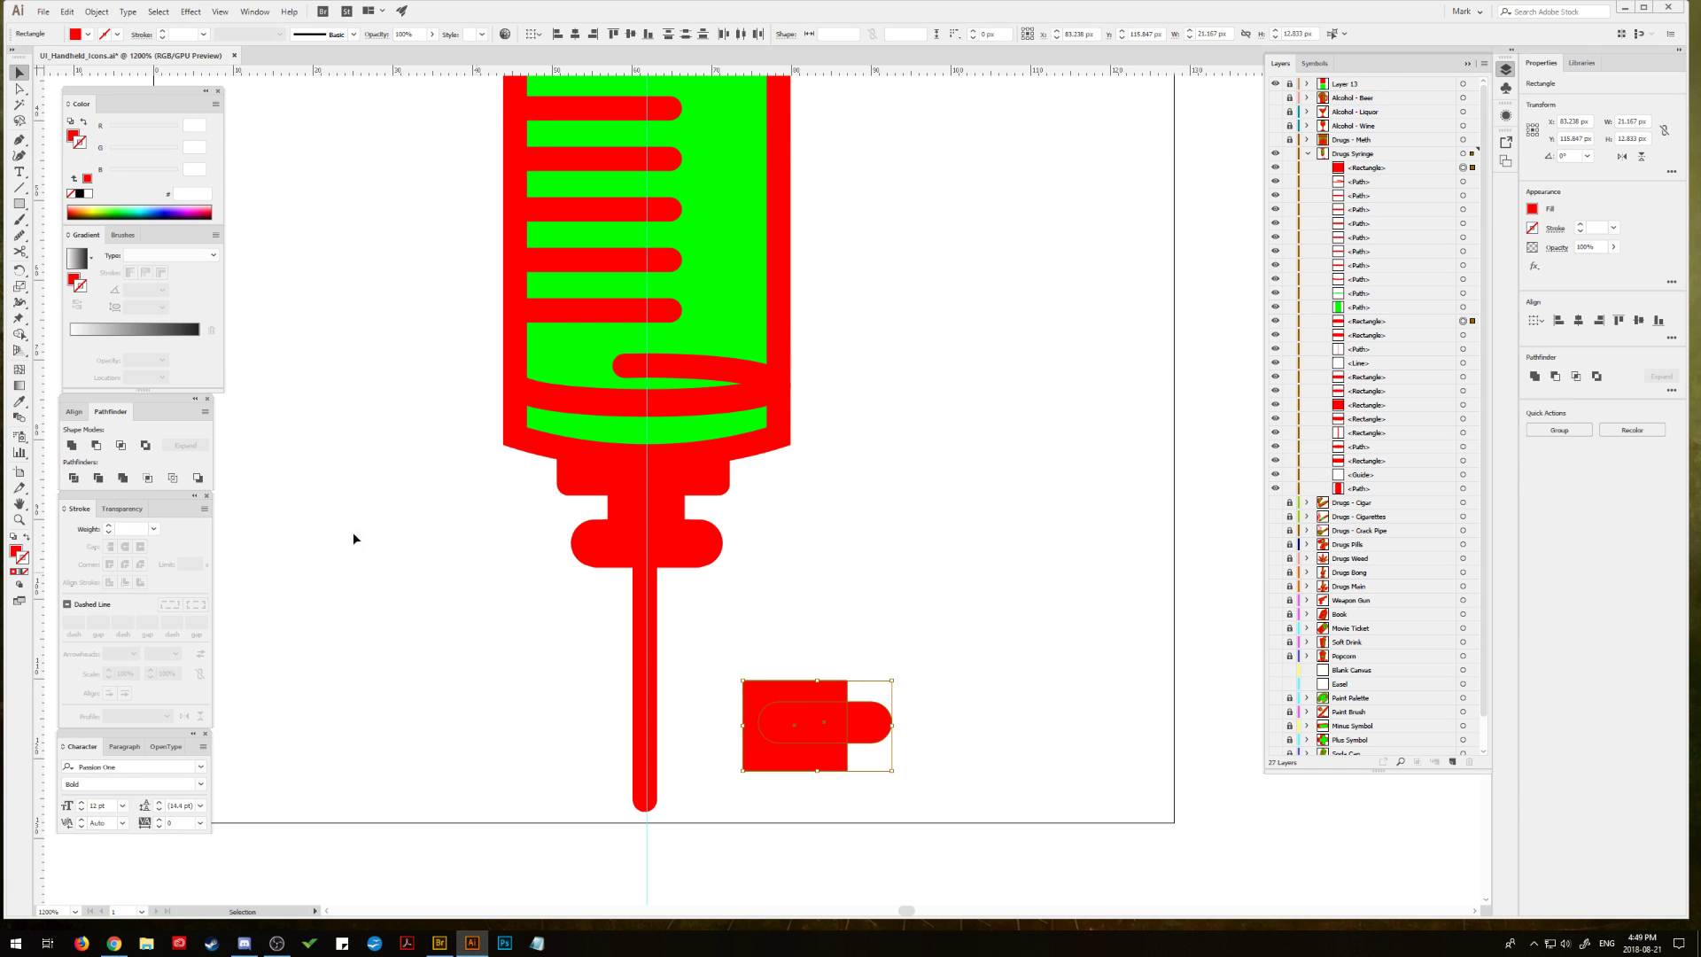
{"action": "left_click", "coordinate": [95, 445], "text": "alt"}
{"action": "left_click", "coordinate": [185, 445]}
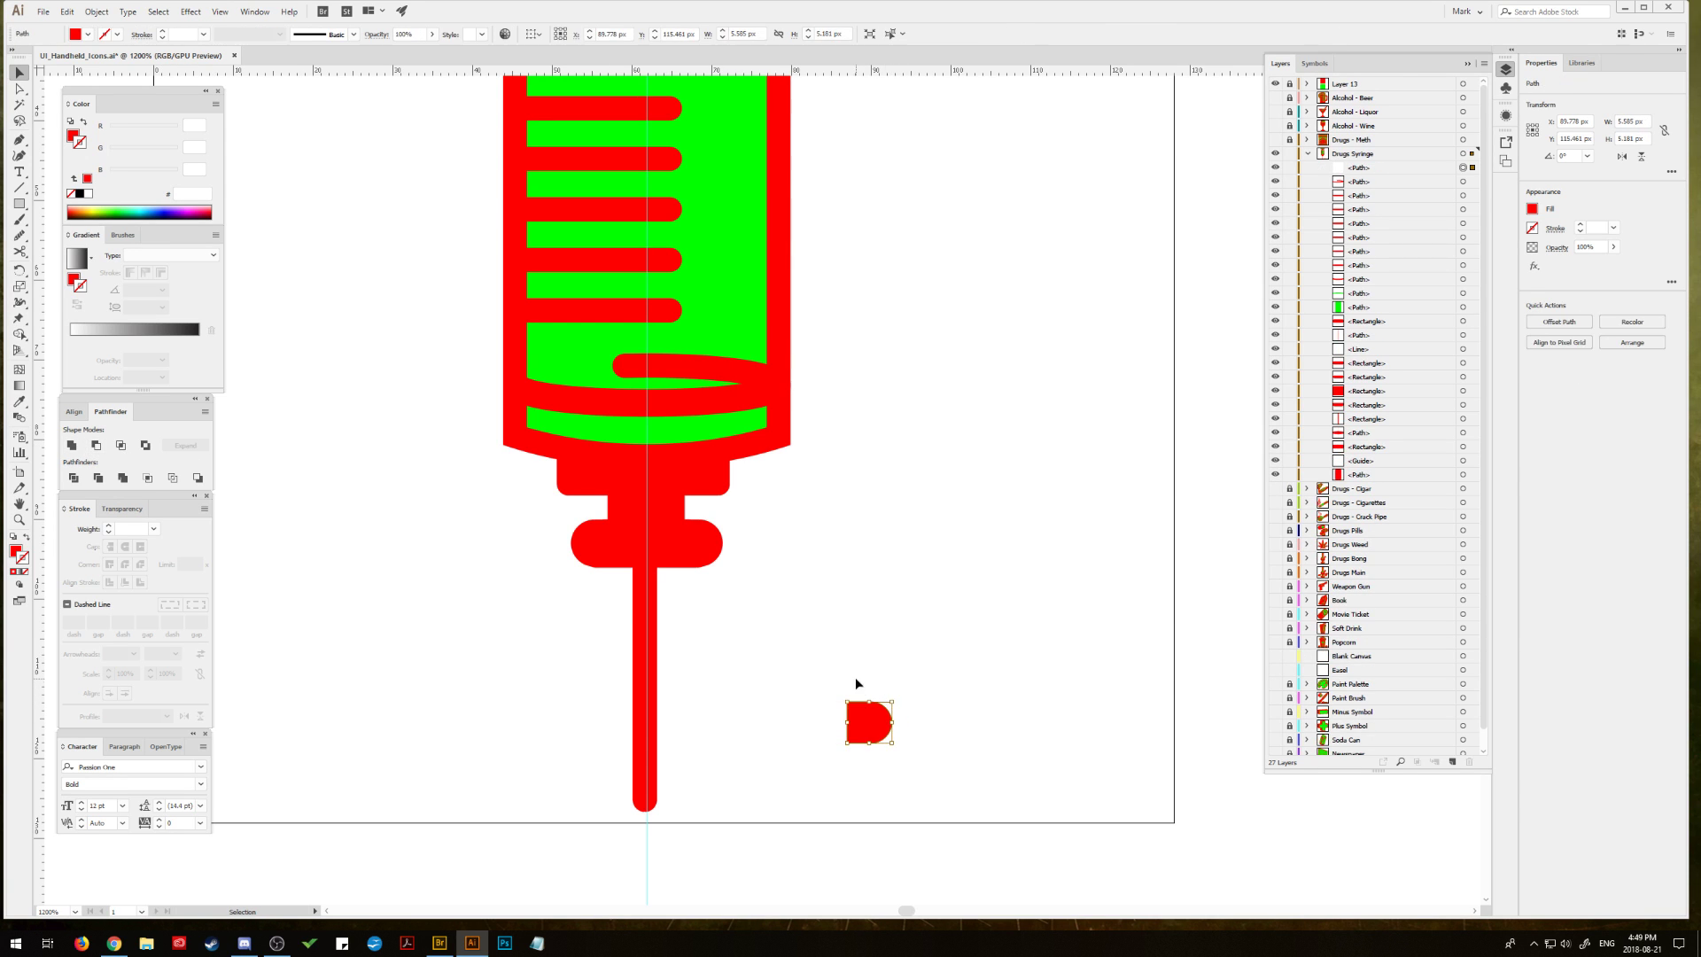
Step: Shrink the rounded end piece and cut off its lower part with a rectangle about 7 by 2.75 px
{"action": "left_click_drag", "start_coordinate": [895, 706], "coordinate": [880, 618]}
{"action": "left_click", "coordinate": [23, 207]}
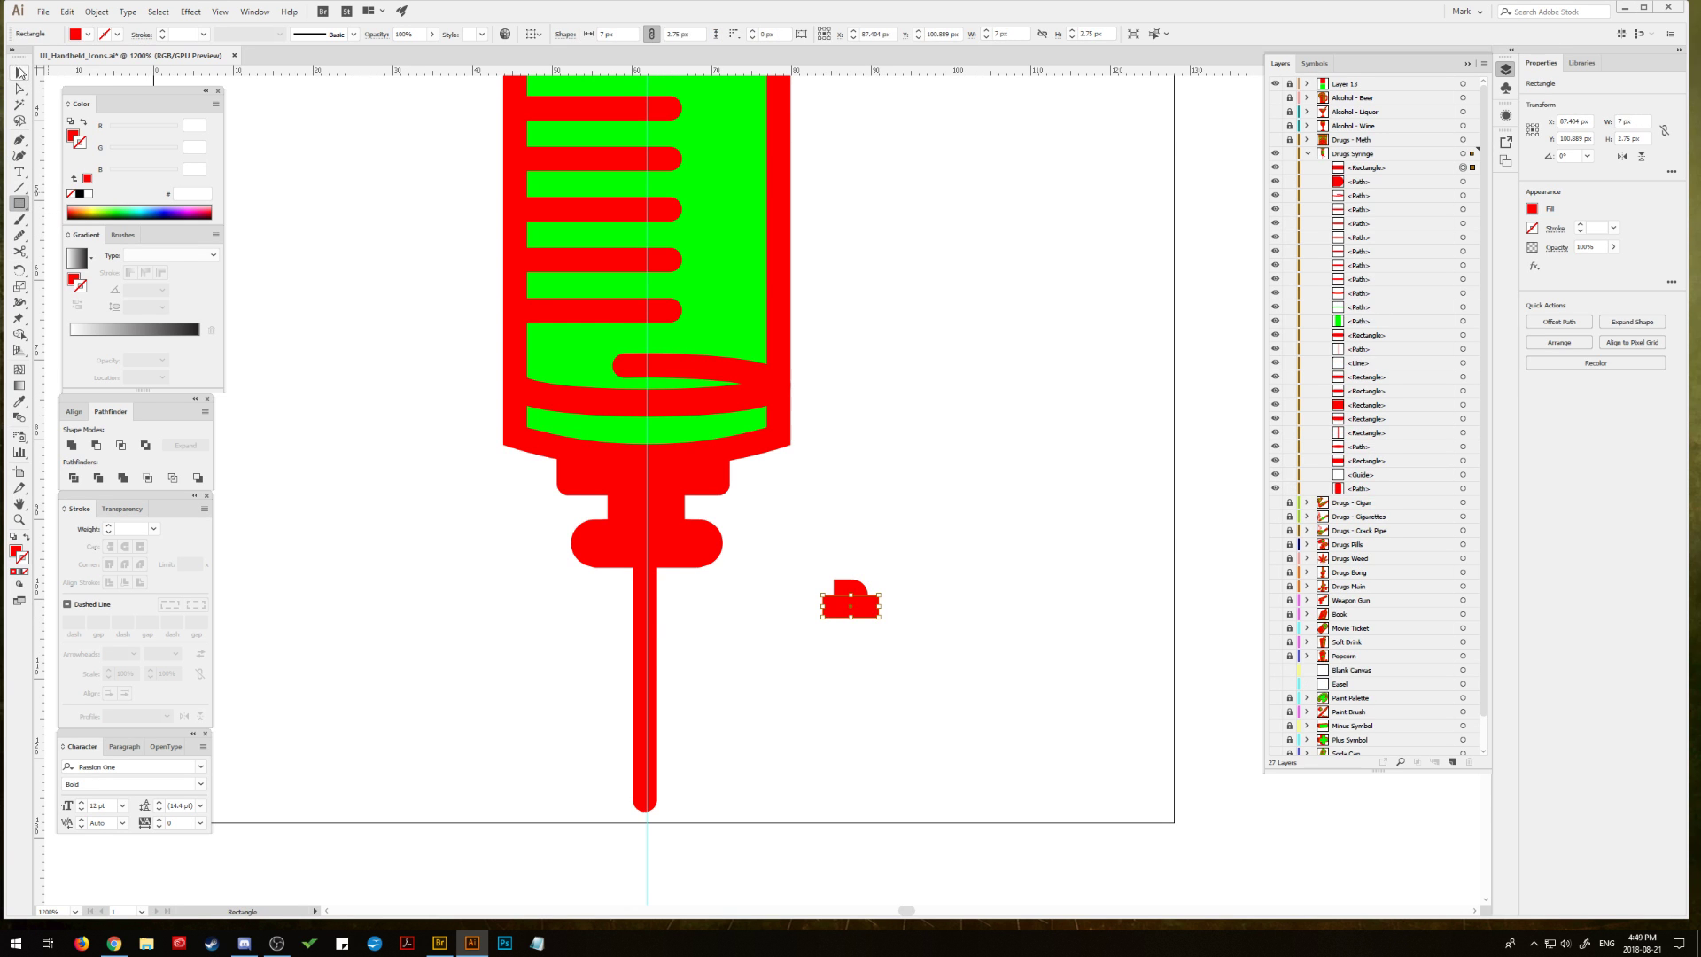
{"action": "left_click", "coordinate": [20, 73]}
{"action": "left_click", "coordinate": [846, 588], "text": "shift"}
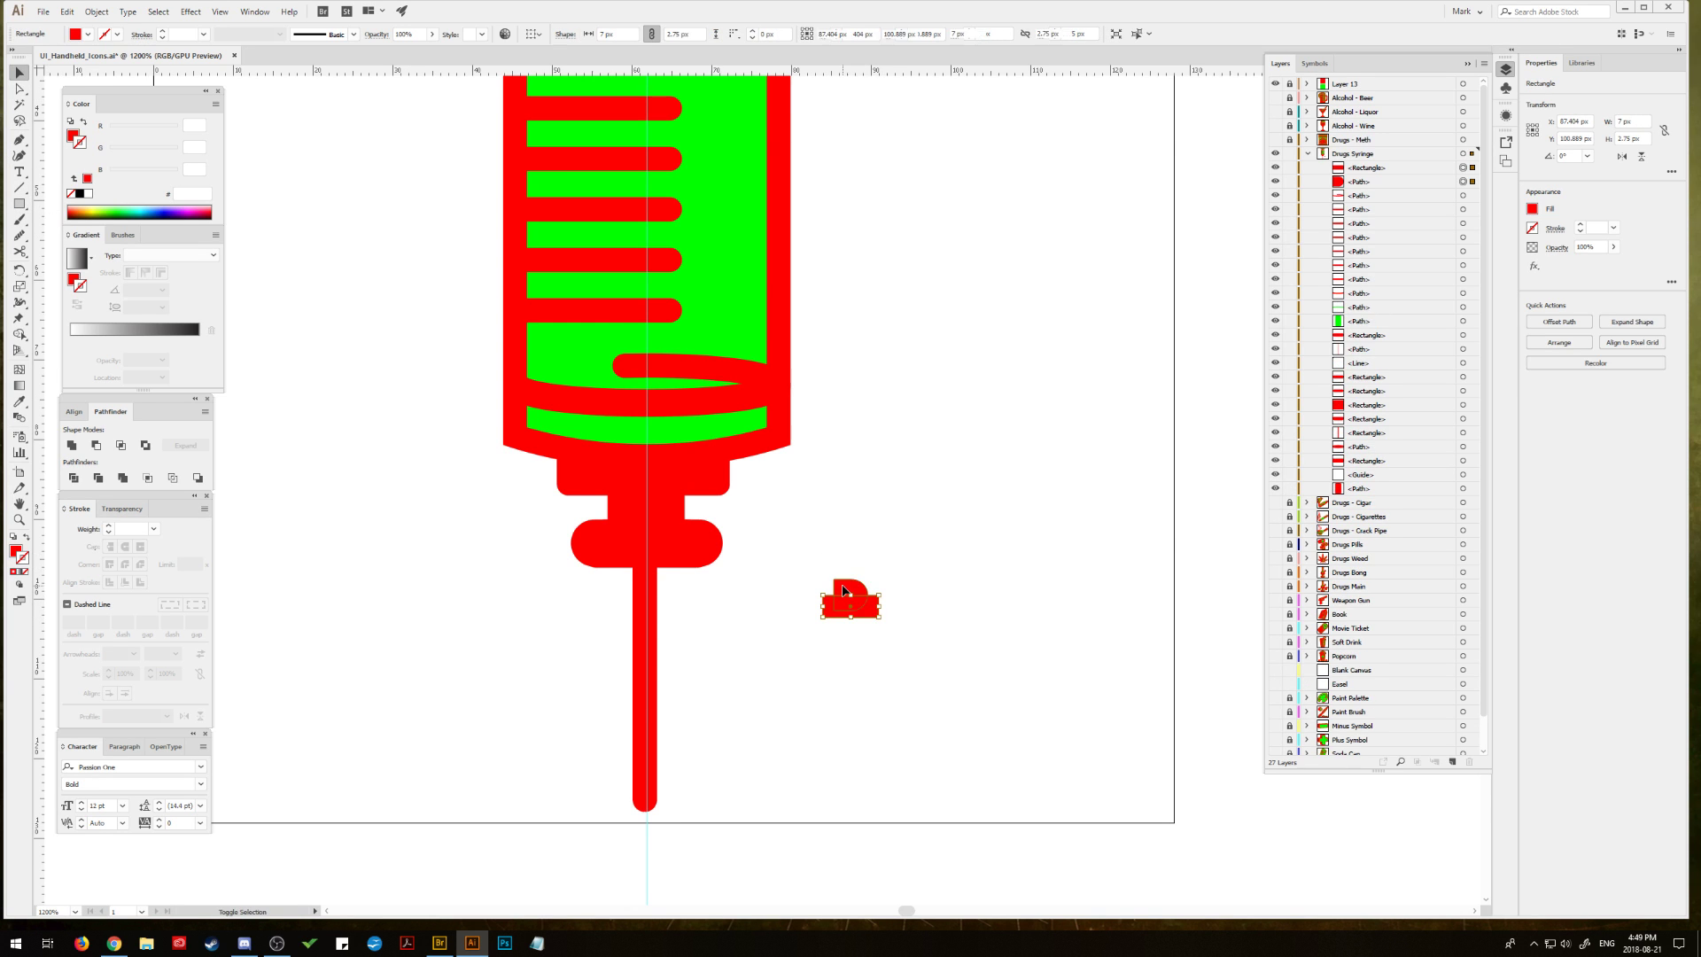
{"action": "left_click", "coordinate": [120, 447]}
{"action": "left_click", "coordinate": [721, 596]}
Step: Give the trimmed piece the barrel's green fill using the Eyedropper
{"action": "left_click", "coordinate": [850, 587]}
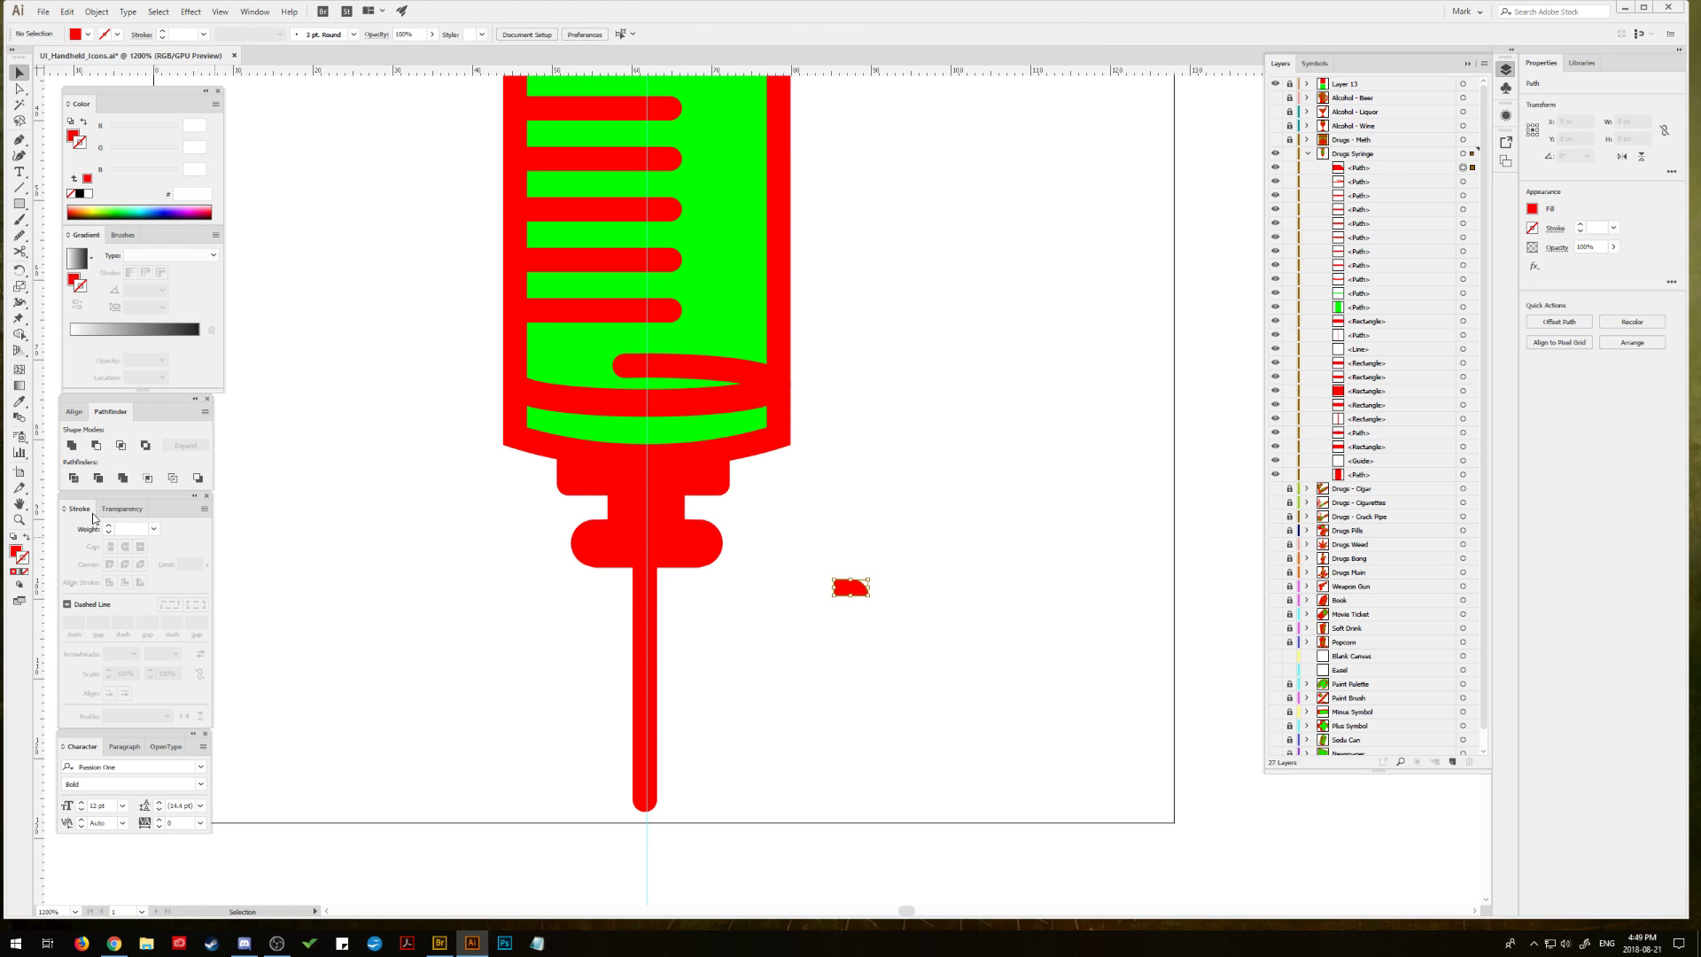
{"action": "left_click", "coordinate": [18, 401]}
{"action": "left_click", "coordinate": [724, 332]}
{"action": "key", "text": "v"}
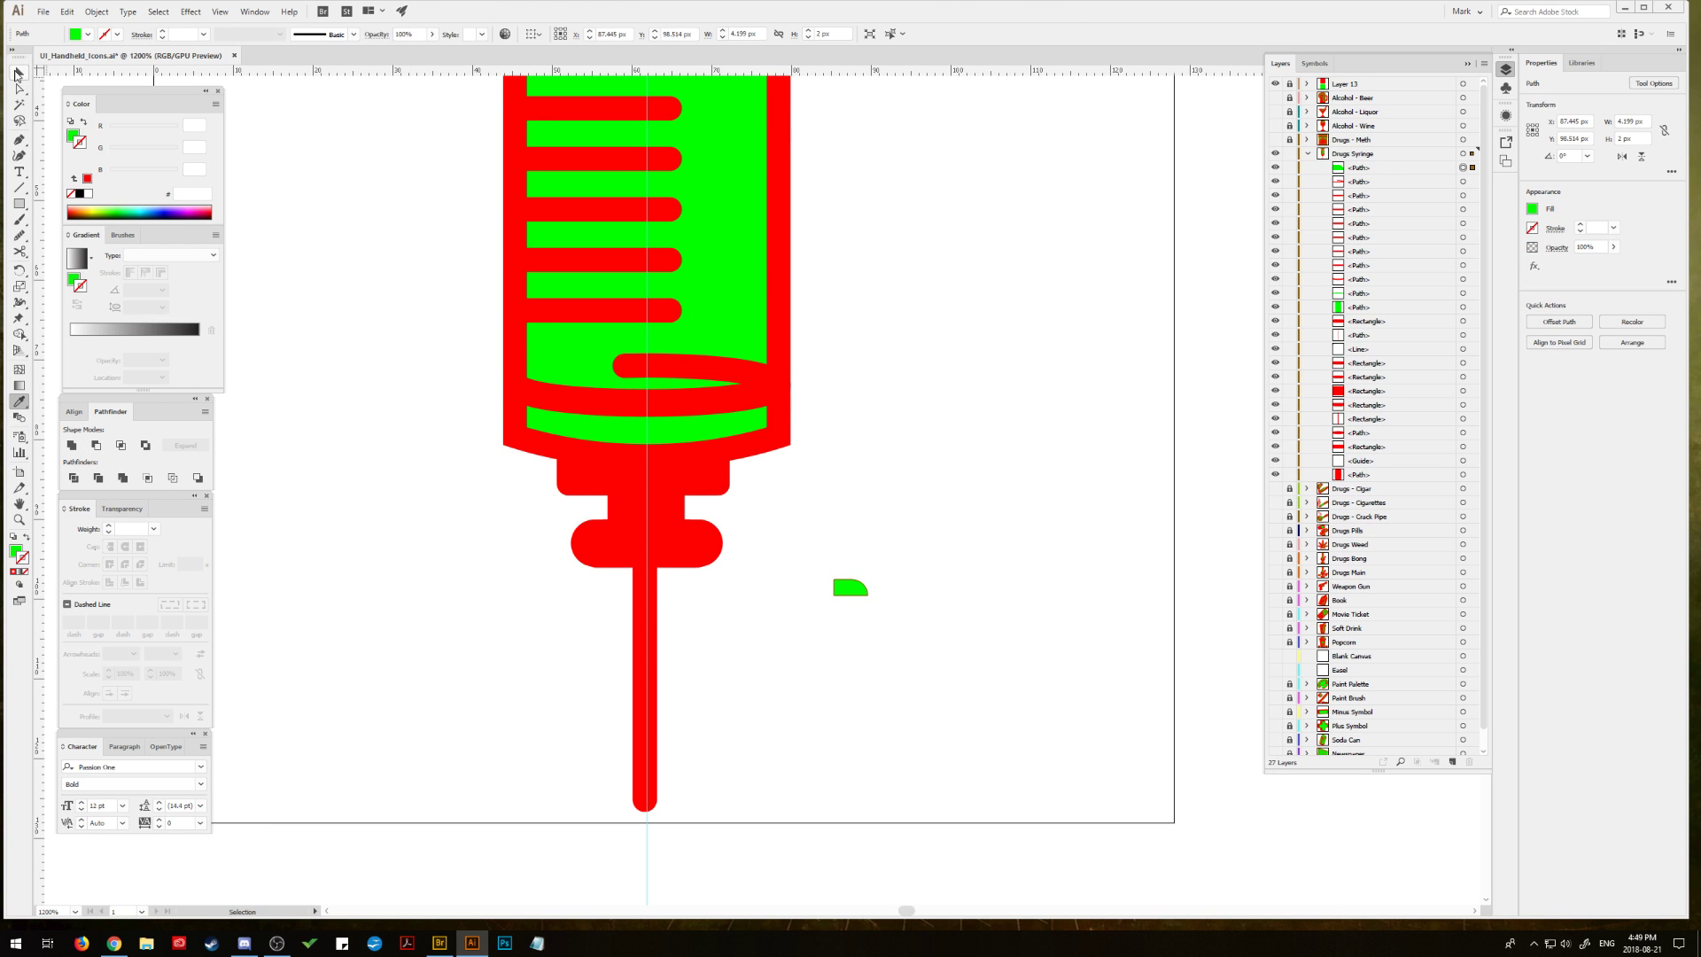
Step: Place the small green highlight inside the right end of the needle collar
{"action": "left_click", "coordinate": [879, 582]}
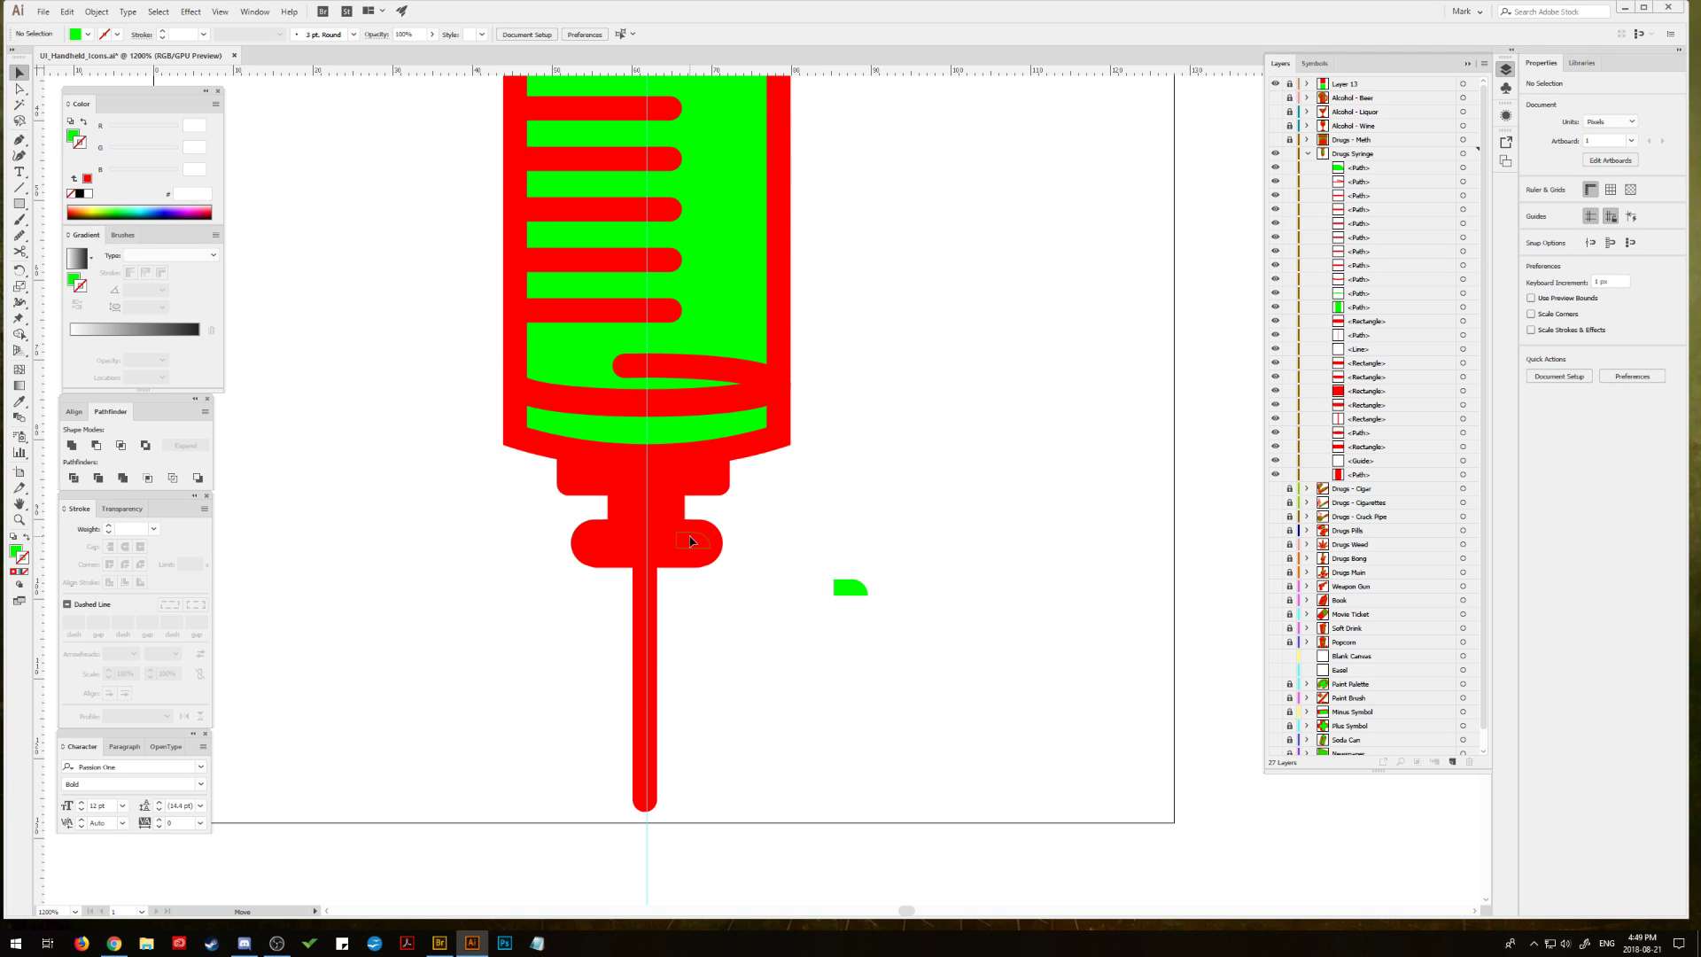
{"action": "left_click_drag", "start_coordinate": [690, 540], "coordinate": [690, 539]}
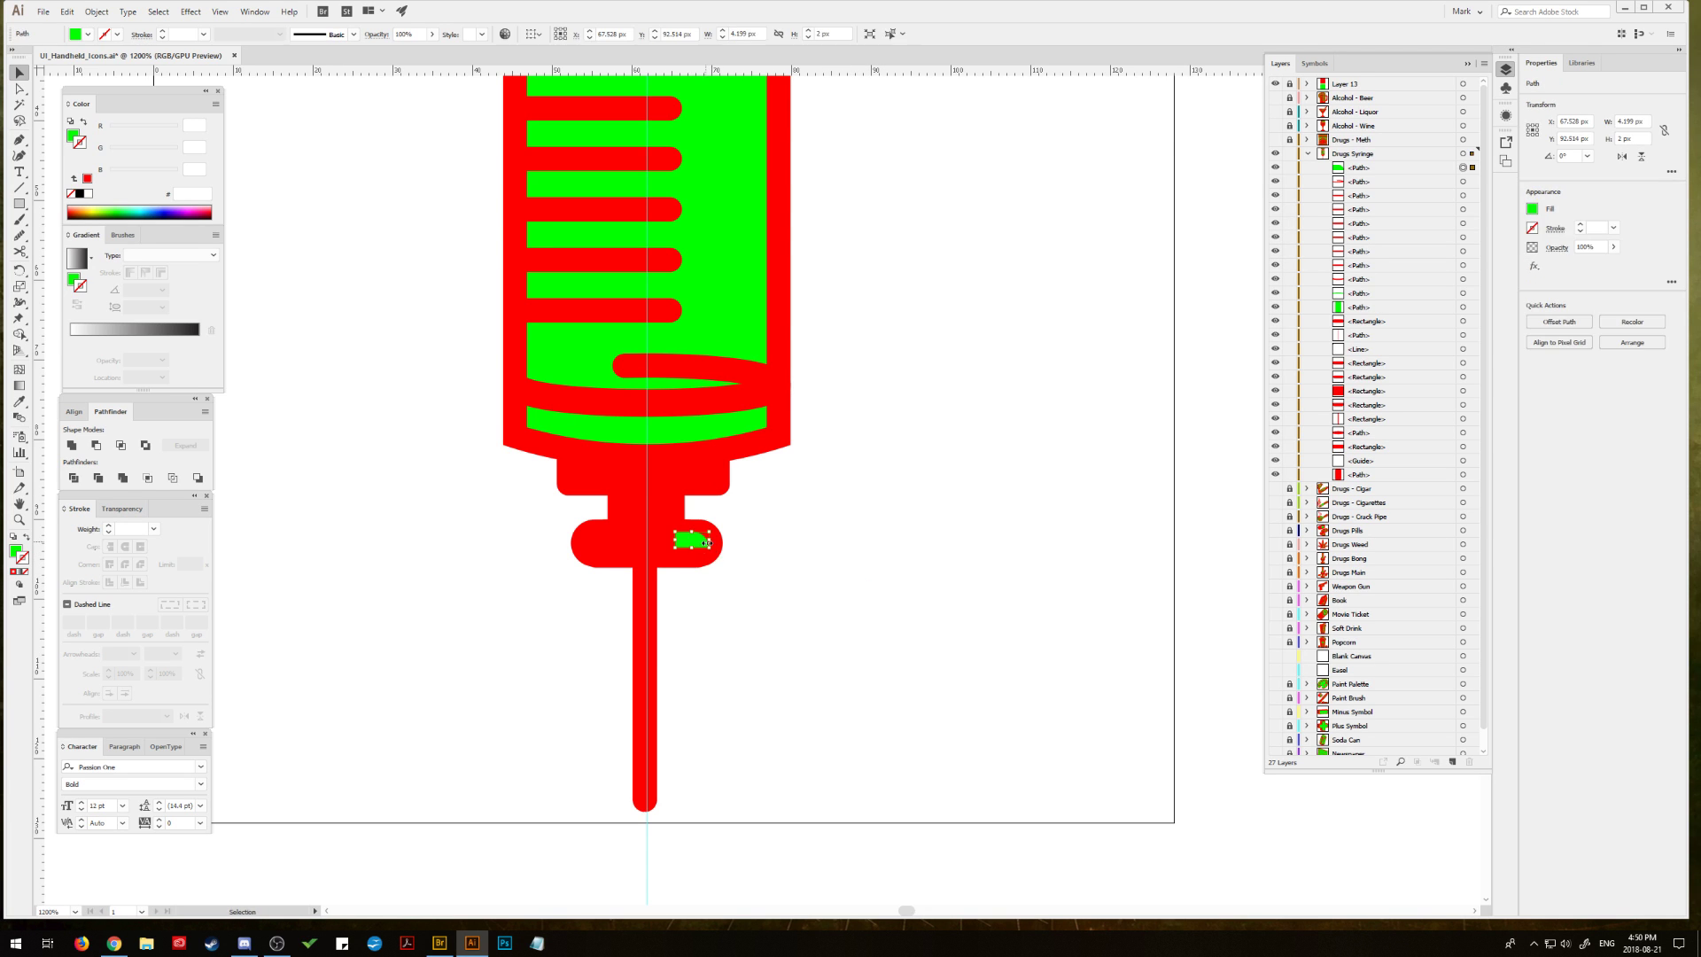
{"action": "left_click", "coordinate": [826, 572]}
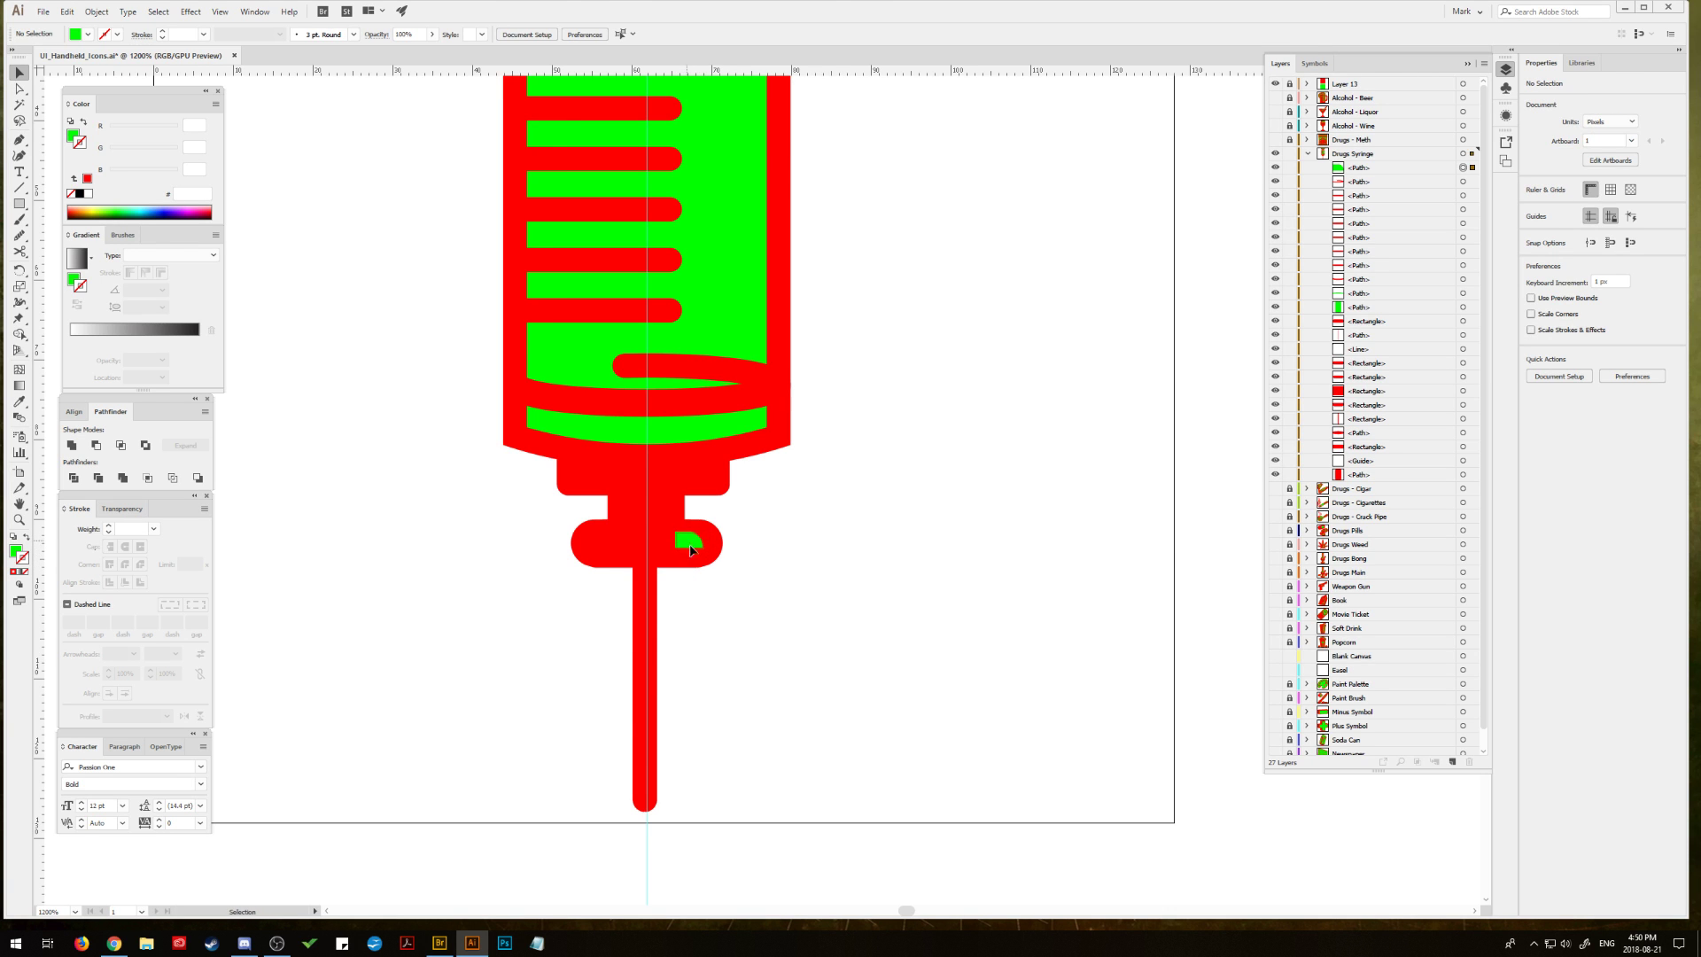
{"action": "left_click", "coordinate": [690, 550]}
{"action": "left_click", "coordinate": [859, 549]}
Step: Extend the green collar highlight's left edge to the vertical guide, making it about 7.1 px wide
{"action": "key", "text": "a"}
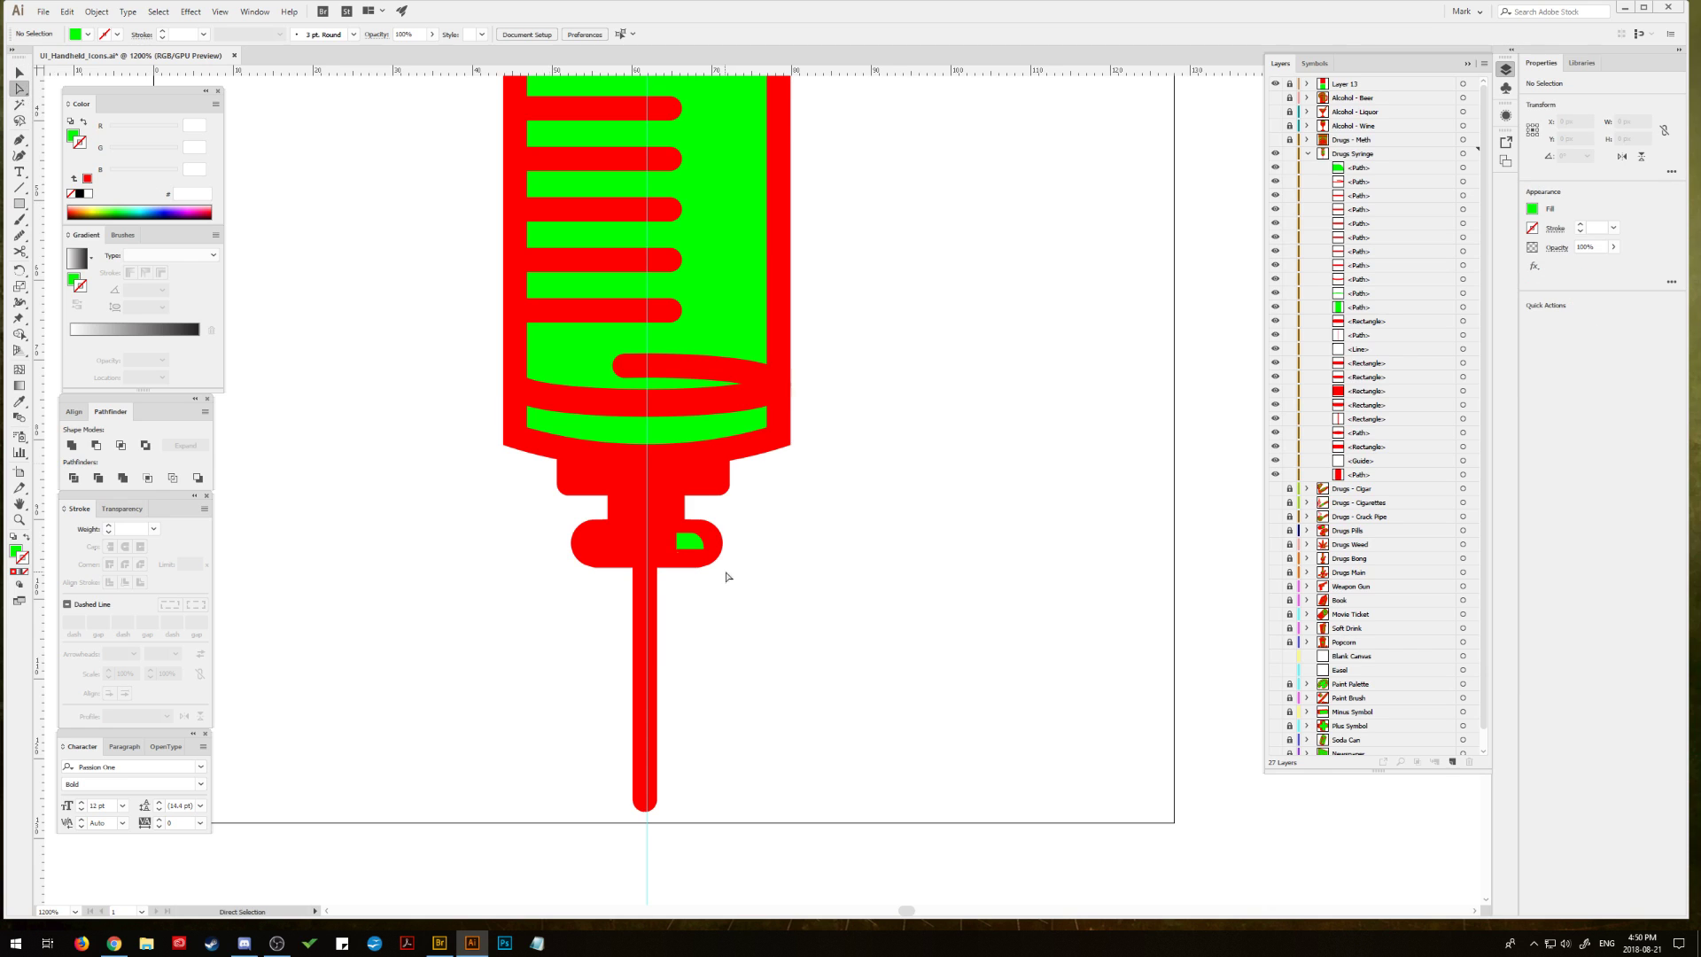
{"action": "left_click", "coordinate": [677, 542]}
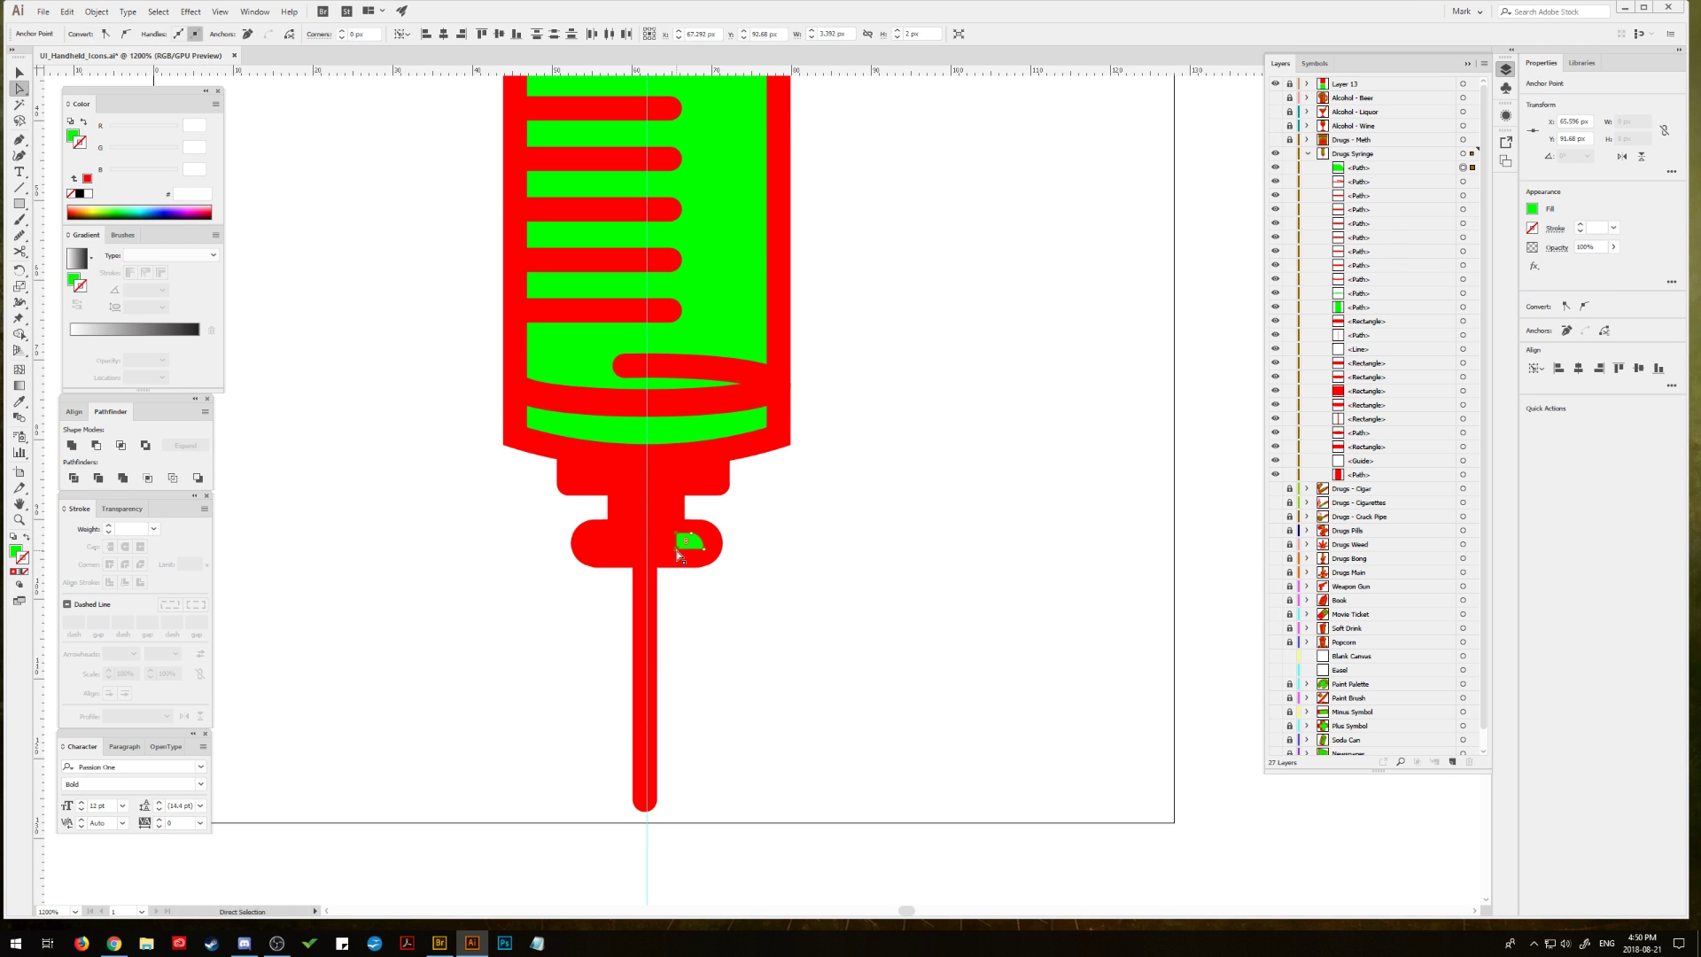
{"action": "left_click_drag", "start_coordinate": [683, 543], "coordinate": [648, 550]}
{"action": "left_click", "coordinate": [866, 535]}
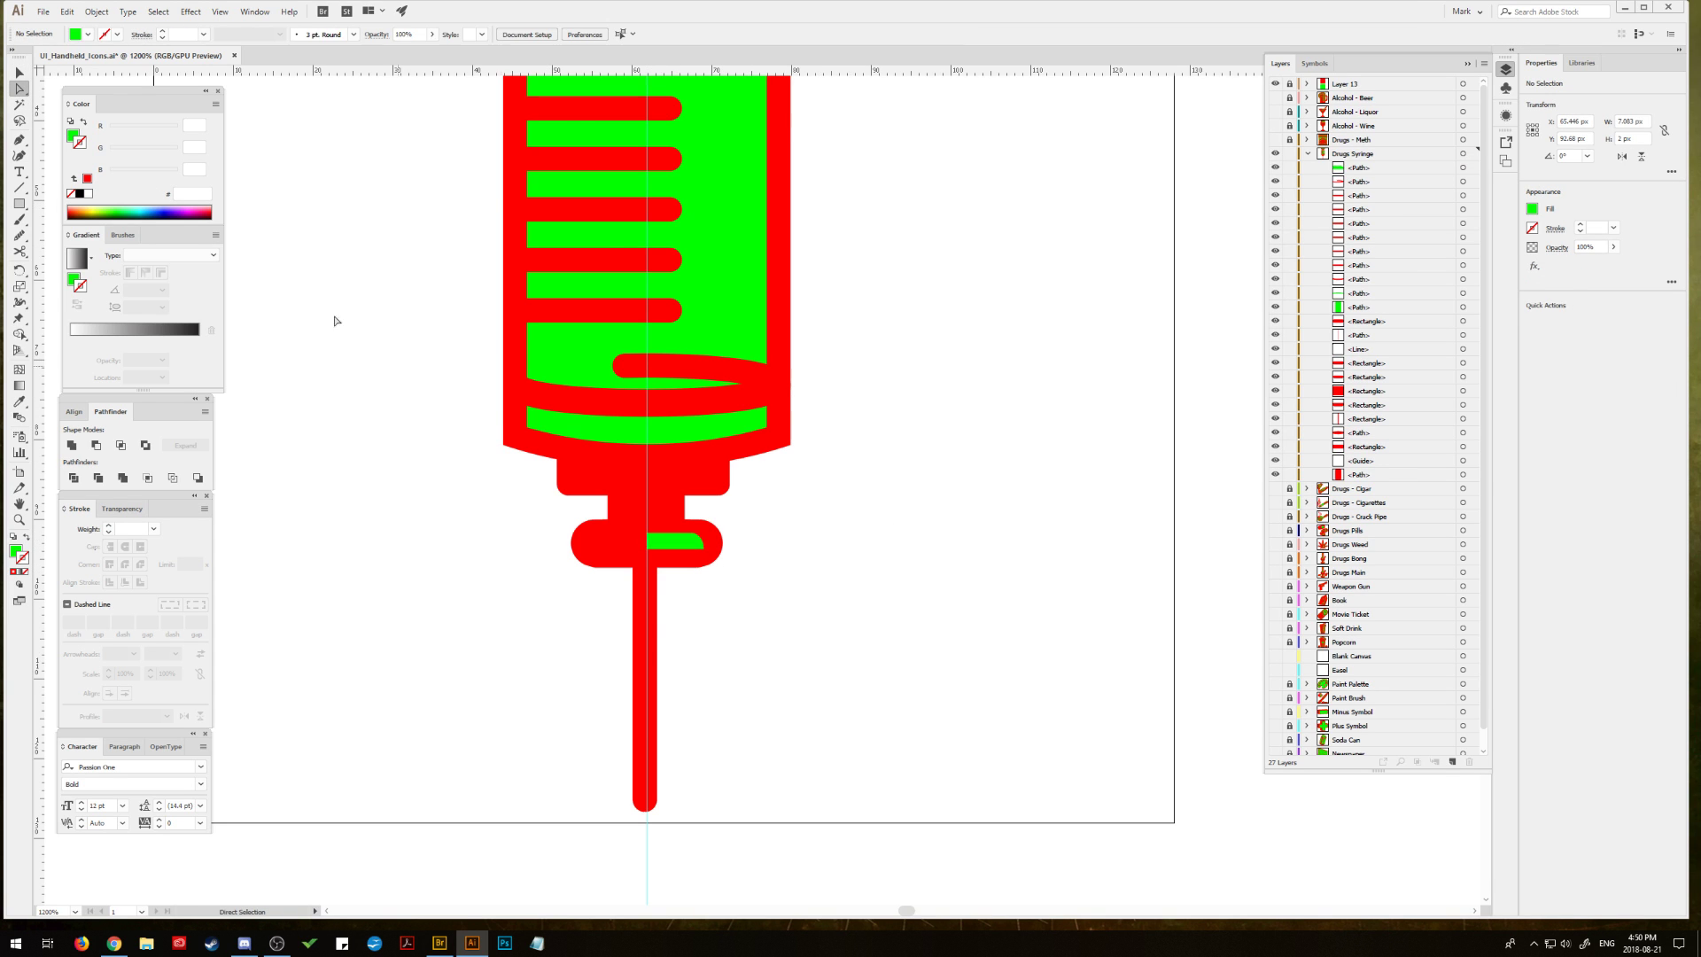
Step: Add a red 2 pt stroke around the red barrel body to thicken its outline
{"action": "key", "text": "v"}
{"action": "left_click_drag", "start_coordinate": [348, 284], "coordinate": [410, 410]}
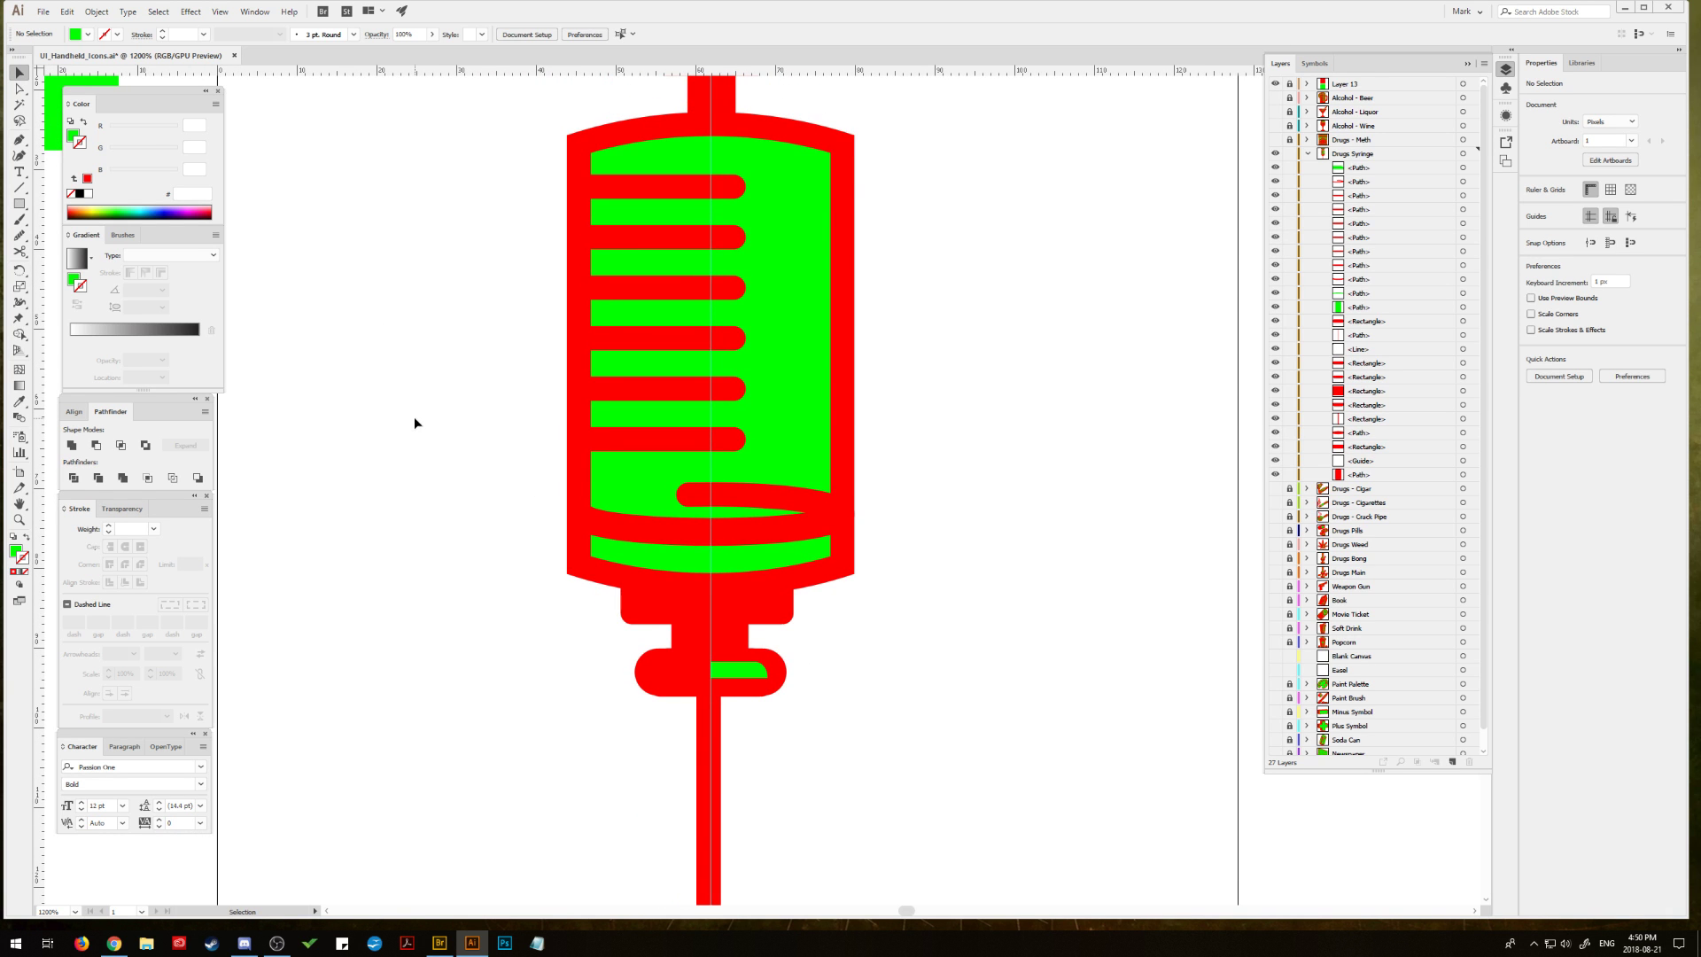
{"action": "left_click_drag", "start_coordinate": [418, 429], "coordinate": [439, 513]}
{"action": "left_click", "coordinate": [591, 661]}
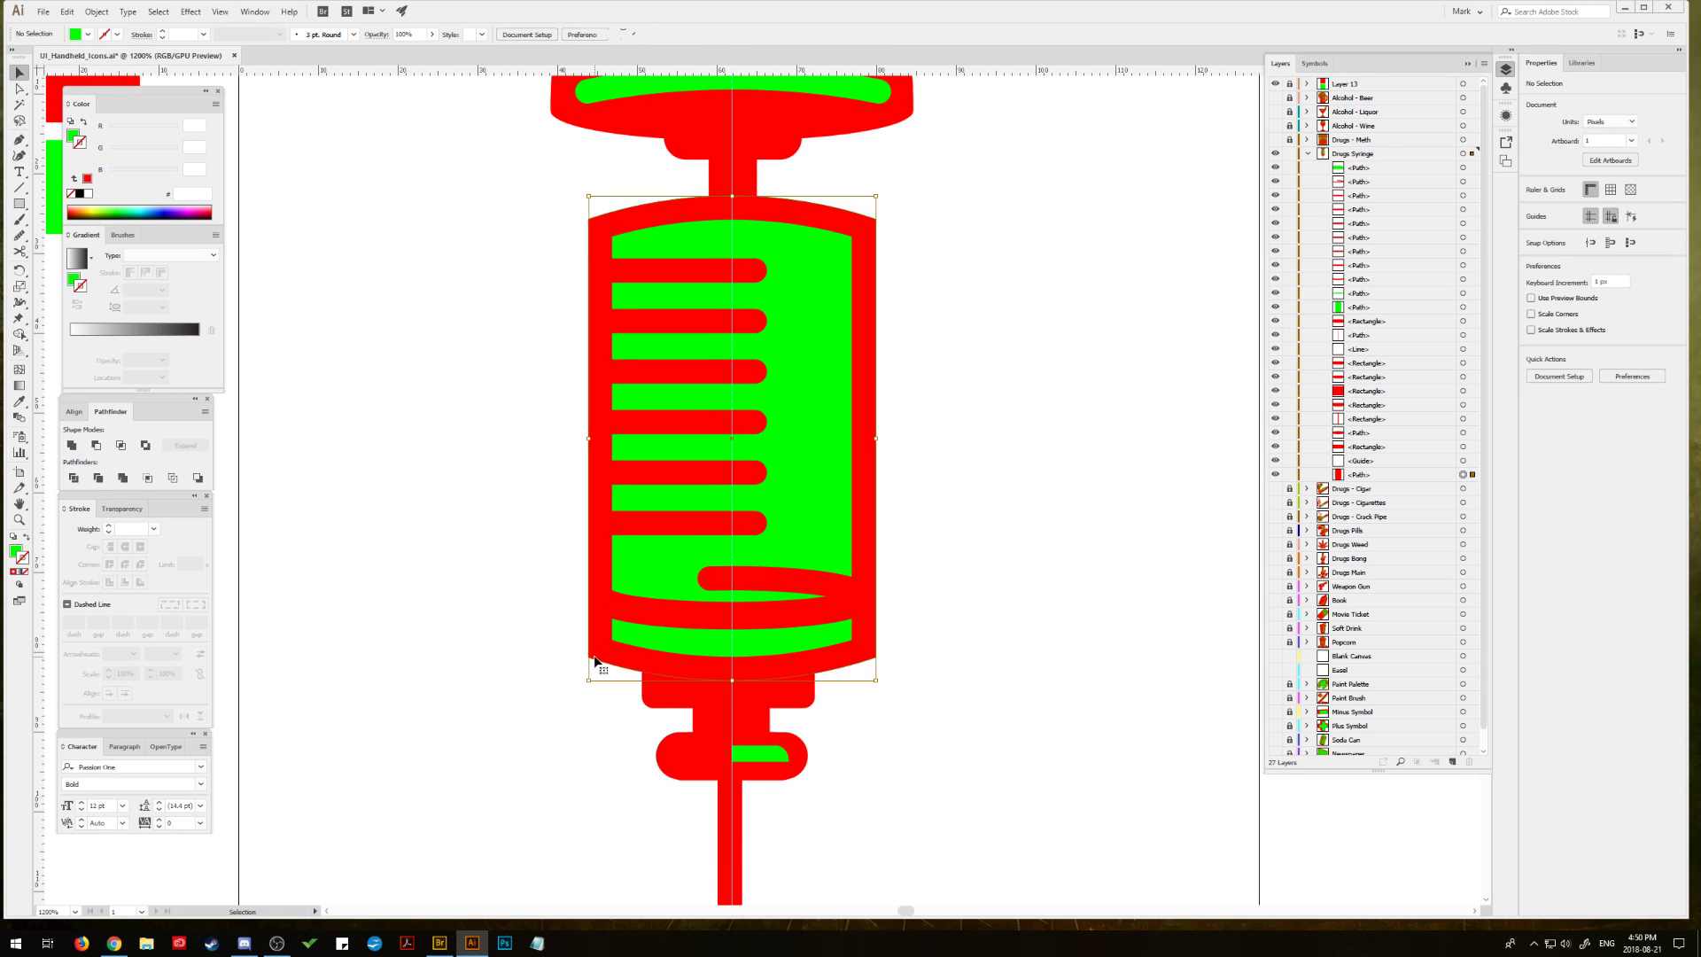
{"action": "left_click", "coordinate": [14, 571]}
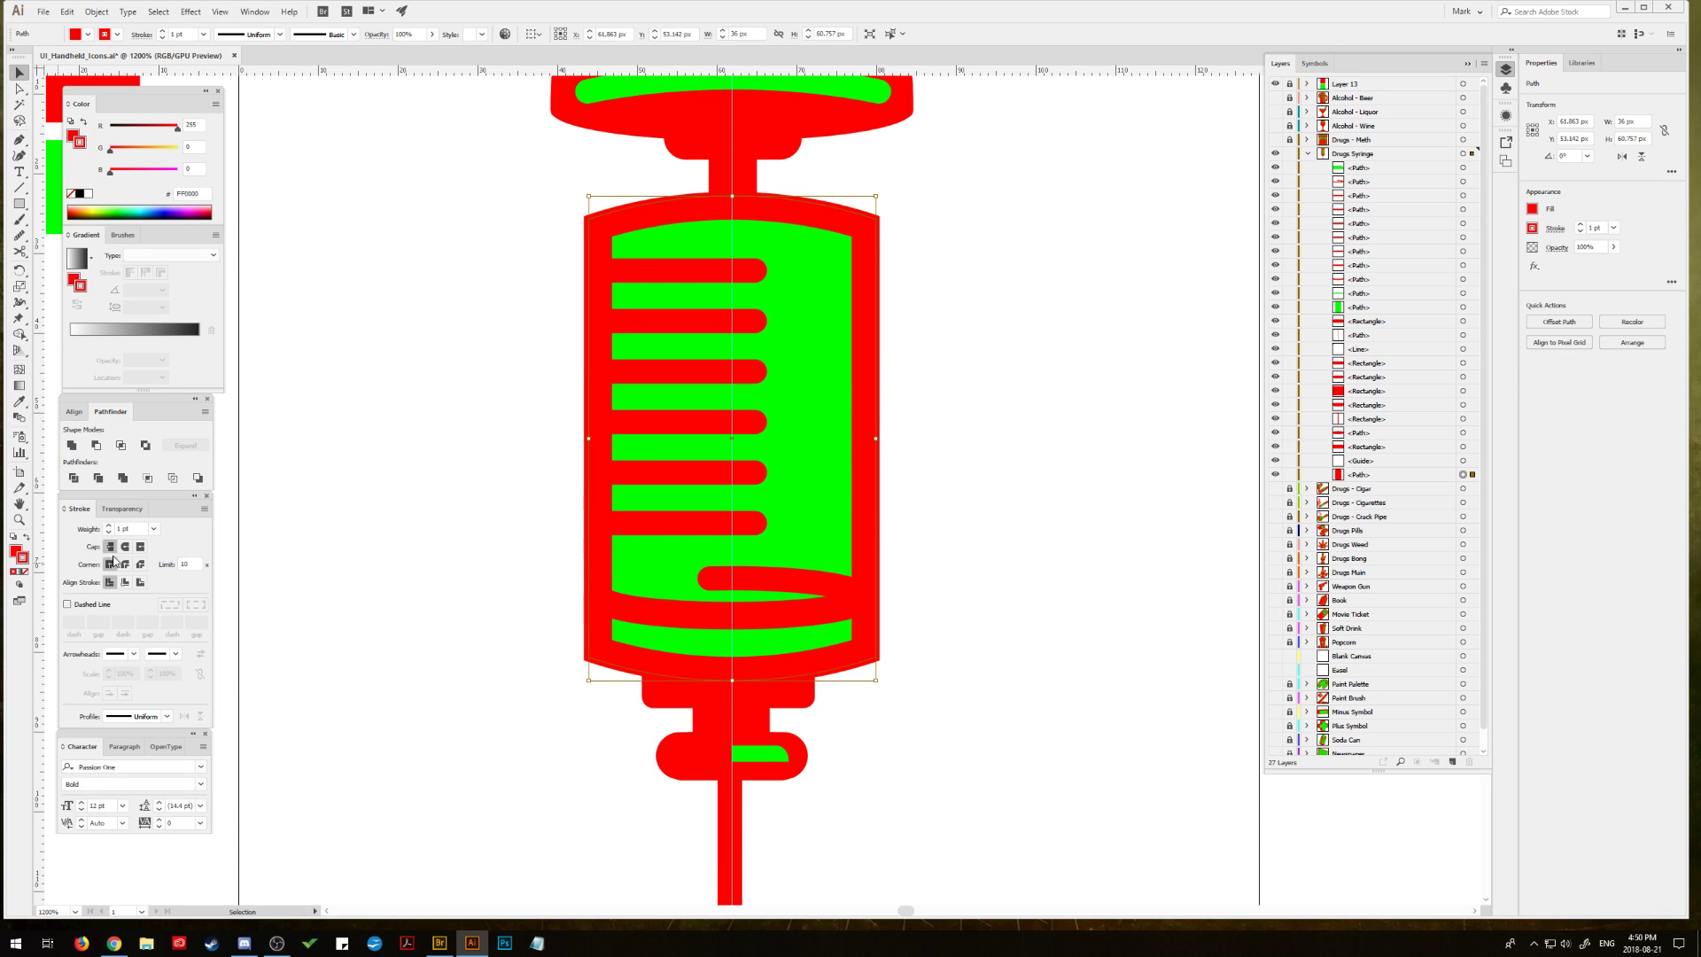
{"action": "left_click", "coordinate": [107, 526]}
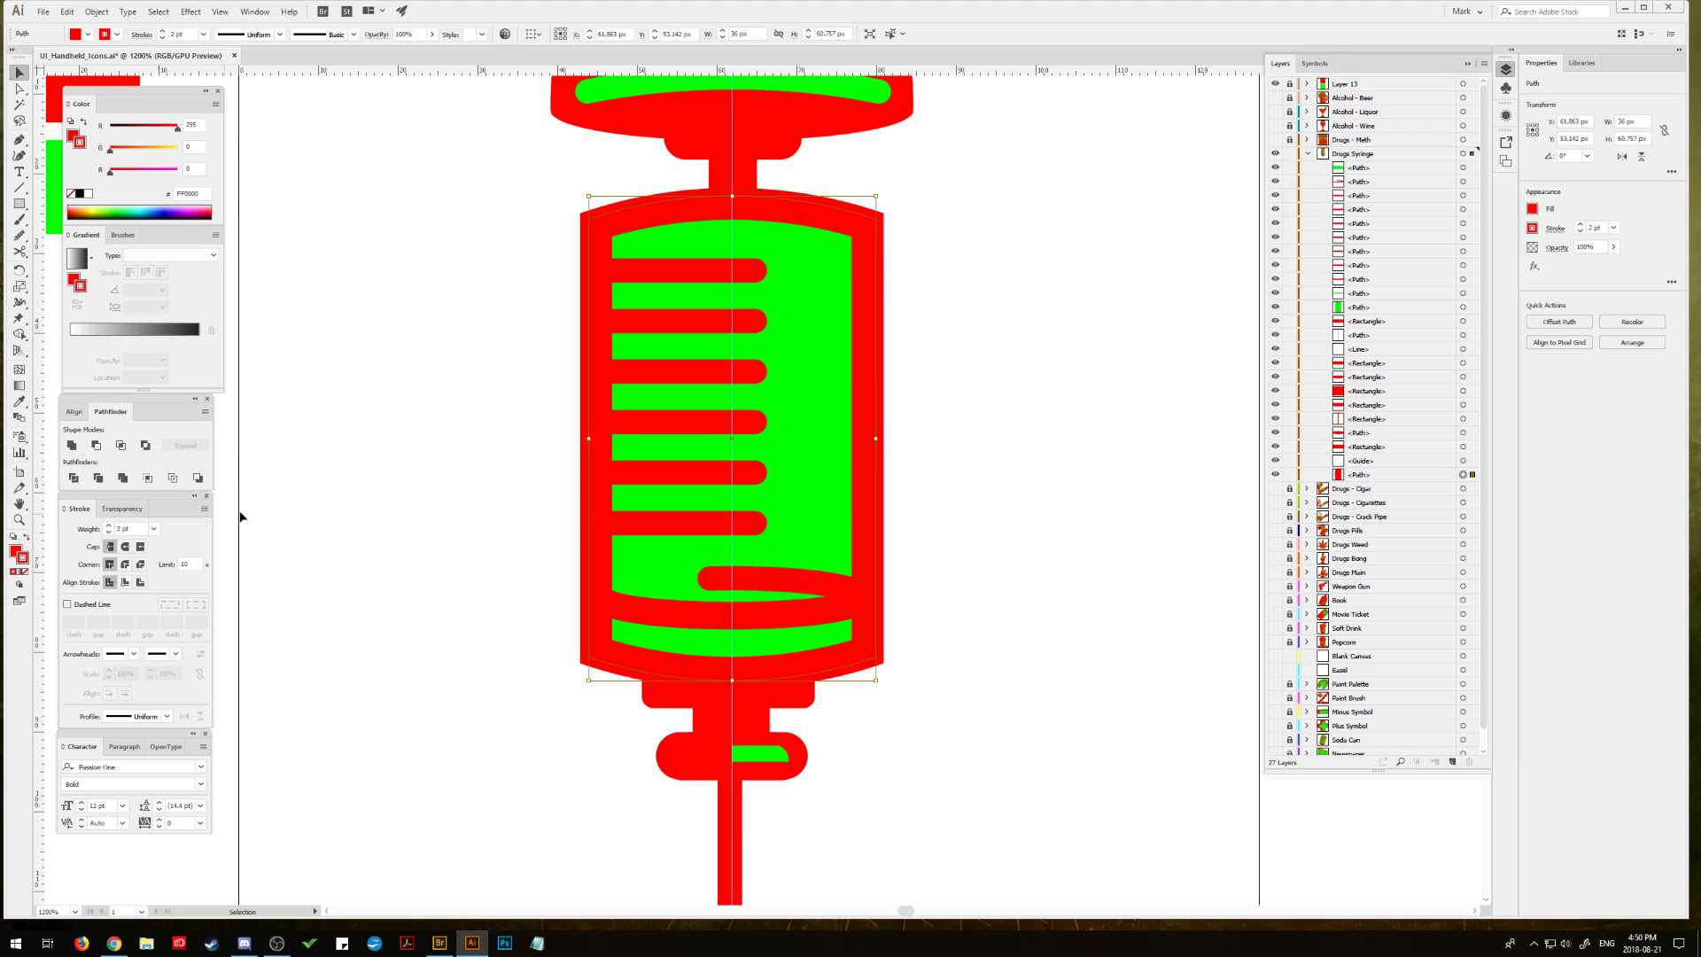
{"action": "left_click", "coordinate": [302, 477]}
{"action": "key", "text": "ctrl+minus"}
{"action": "key", "text": "ctrl+minus"}
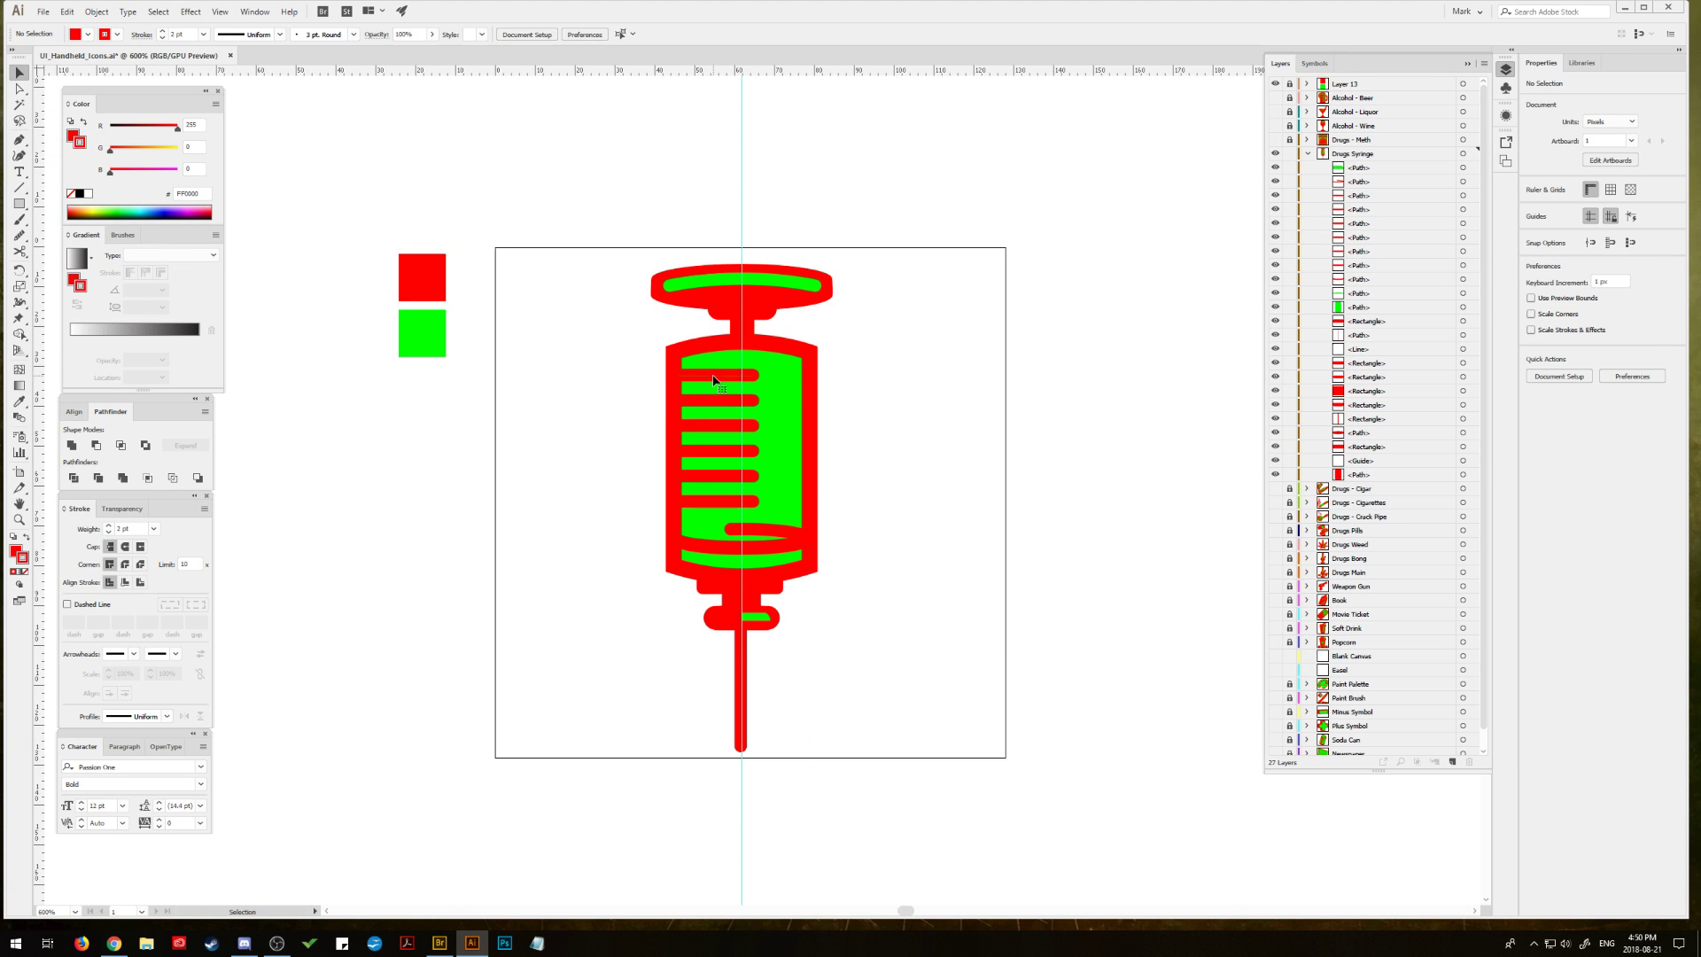
Step: Shorten the first, third and fifth graduation marks from their inner ends to about 10.4 px wide
{"action": "left_click", "coordinate": [727, 429]}
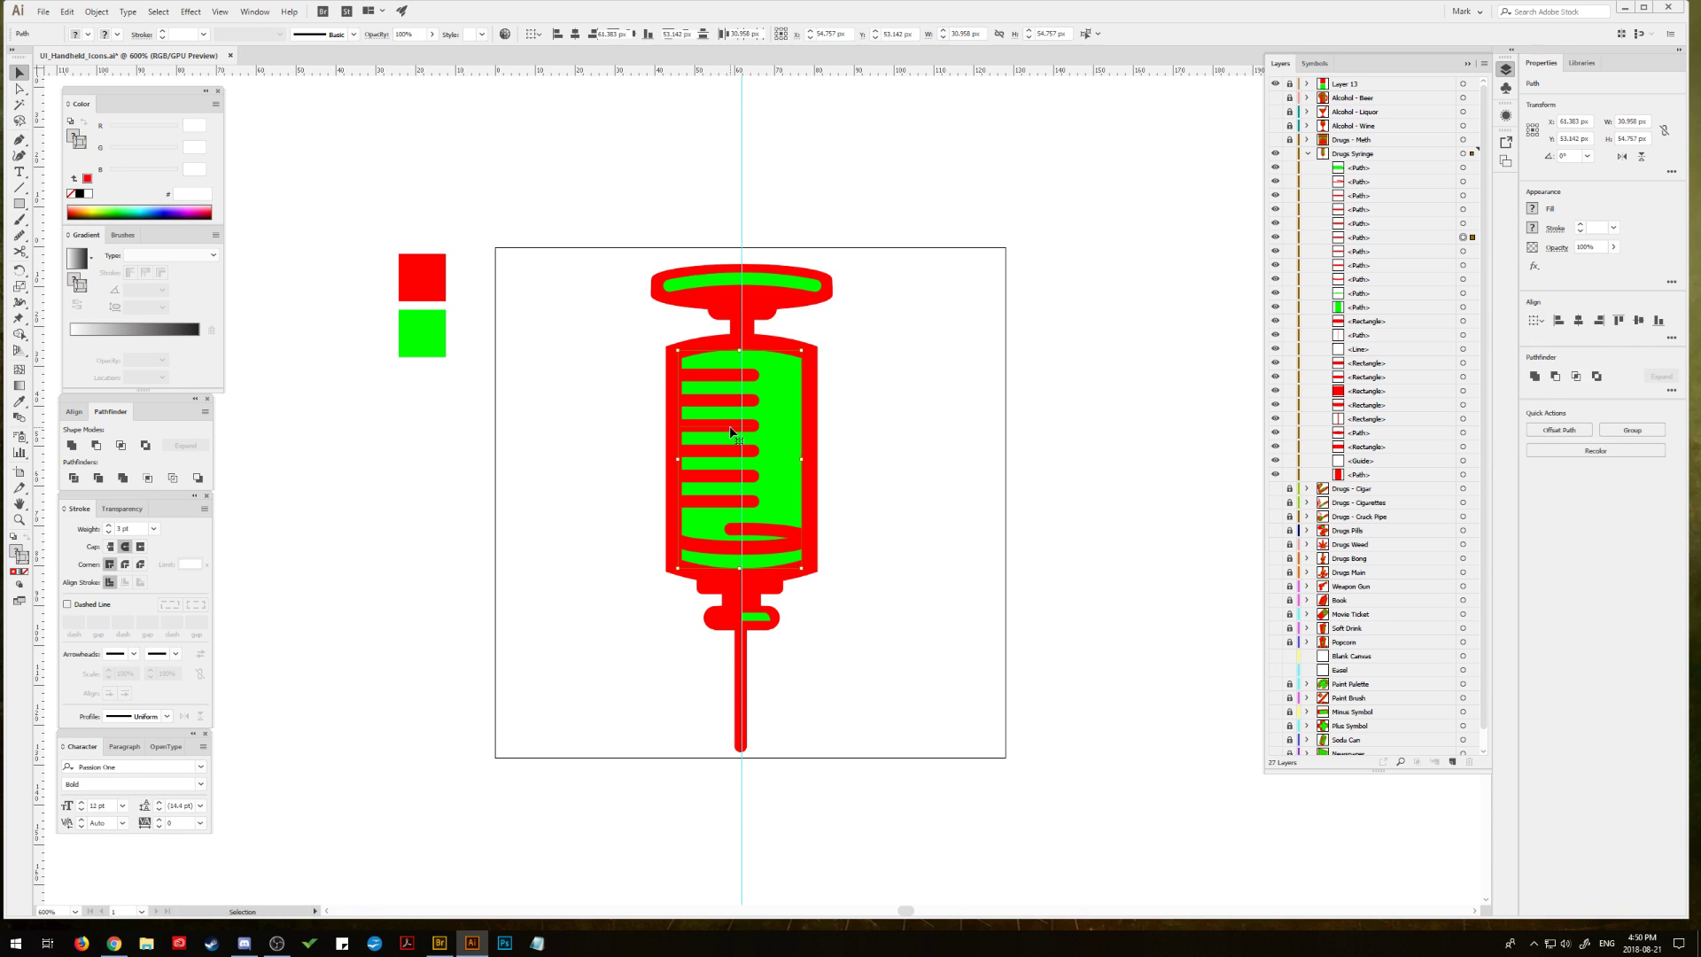
{"action": "left_click", "coordinate": [730, 430]}
{"action": "key", "text": "ctrl+z"}
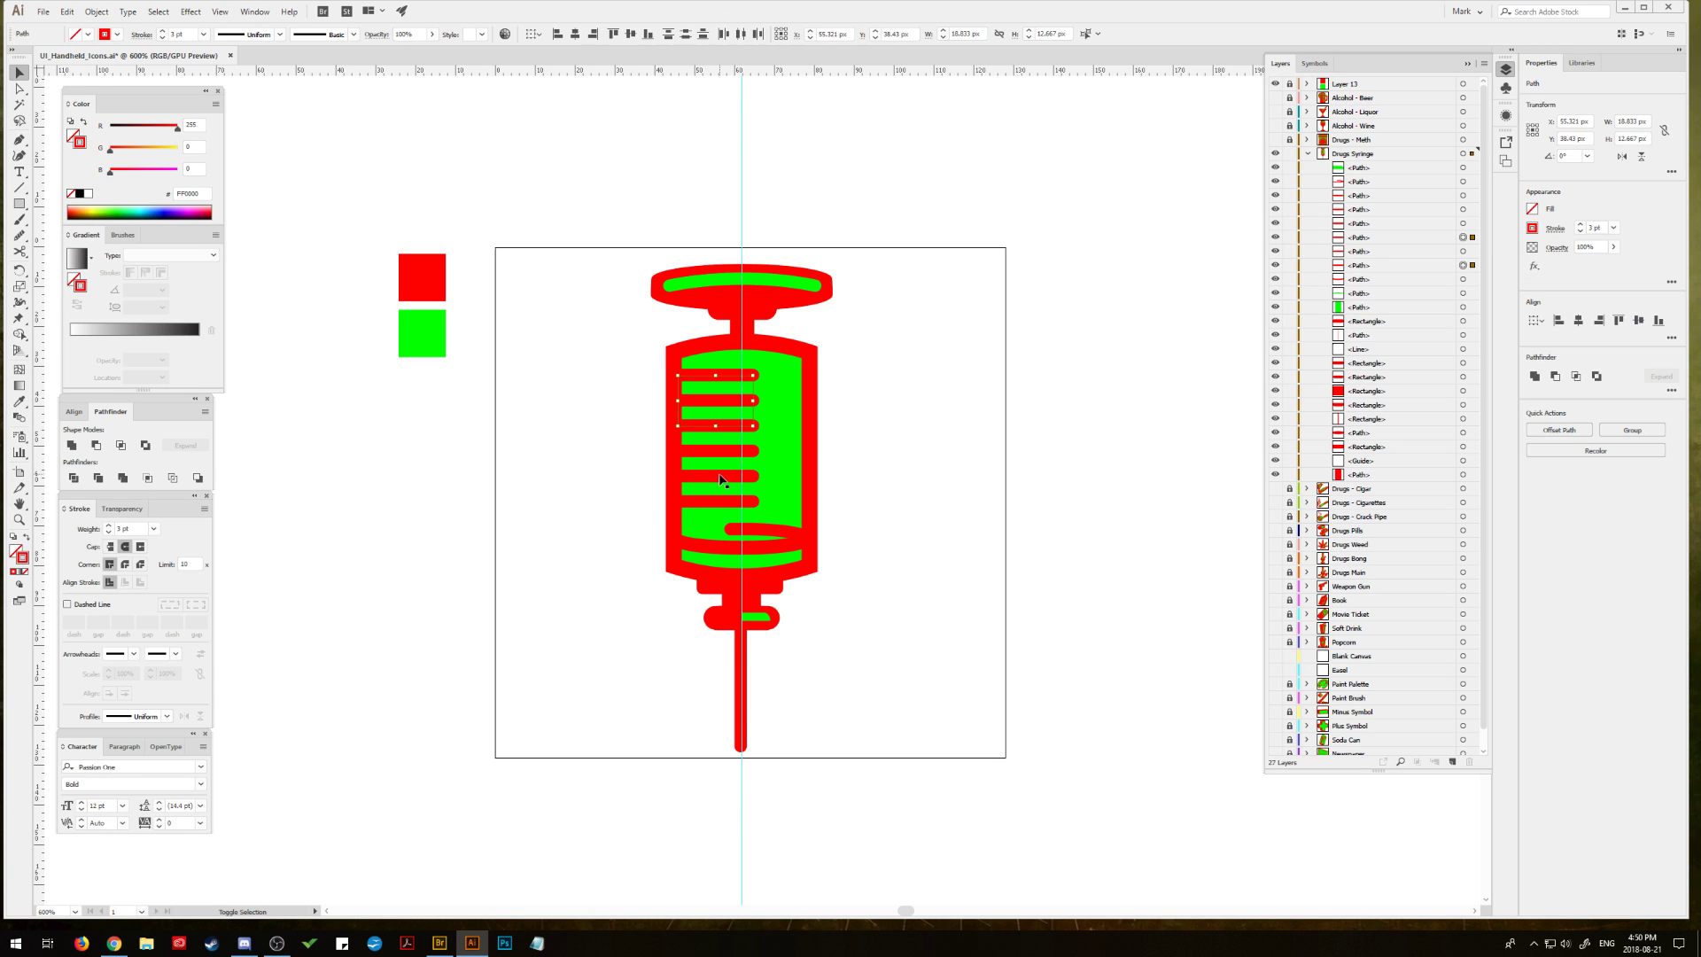
{"action": "key", "text": "ctrl+shift+z"}
{"action": "left_click_drag", "start_coordinate": [722, 426], "coordinate": [720, 429]}
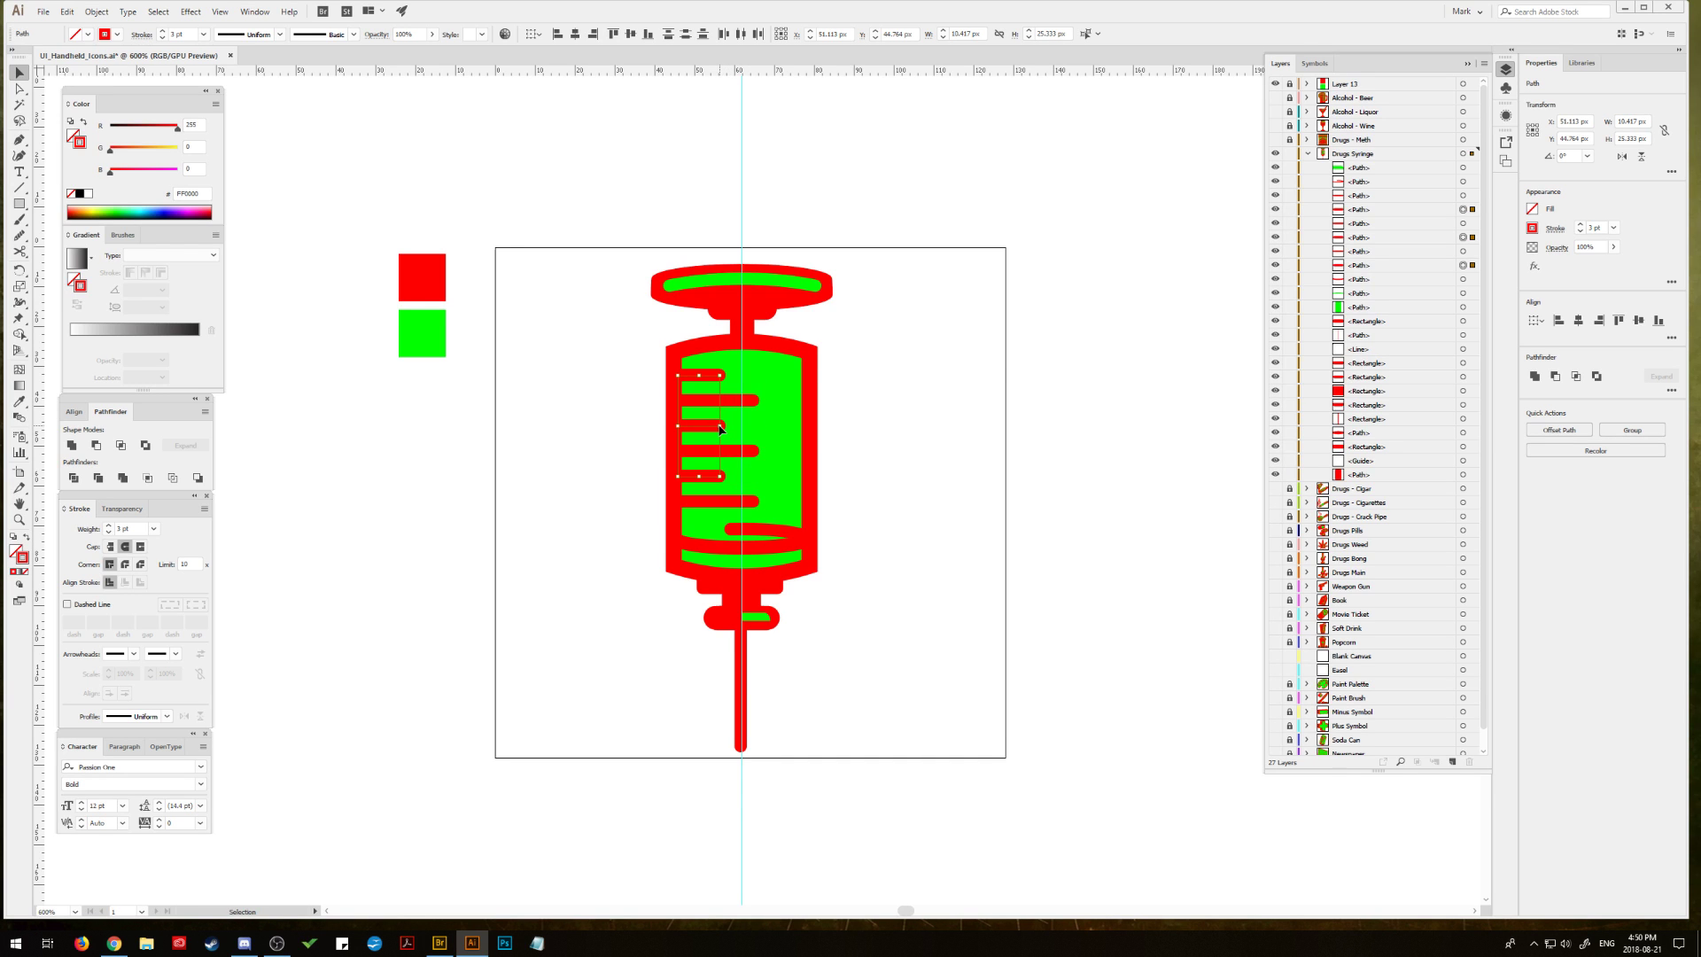
{"action": "left_click", "coordinate": [608, 466]}
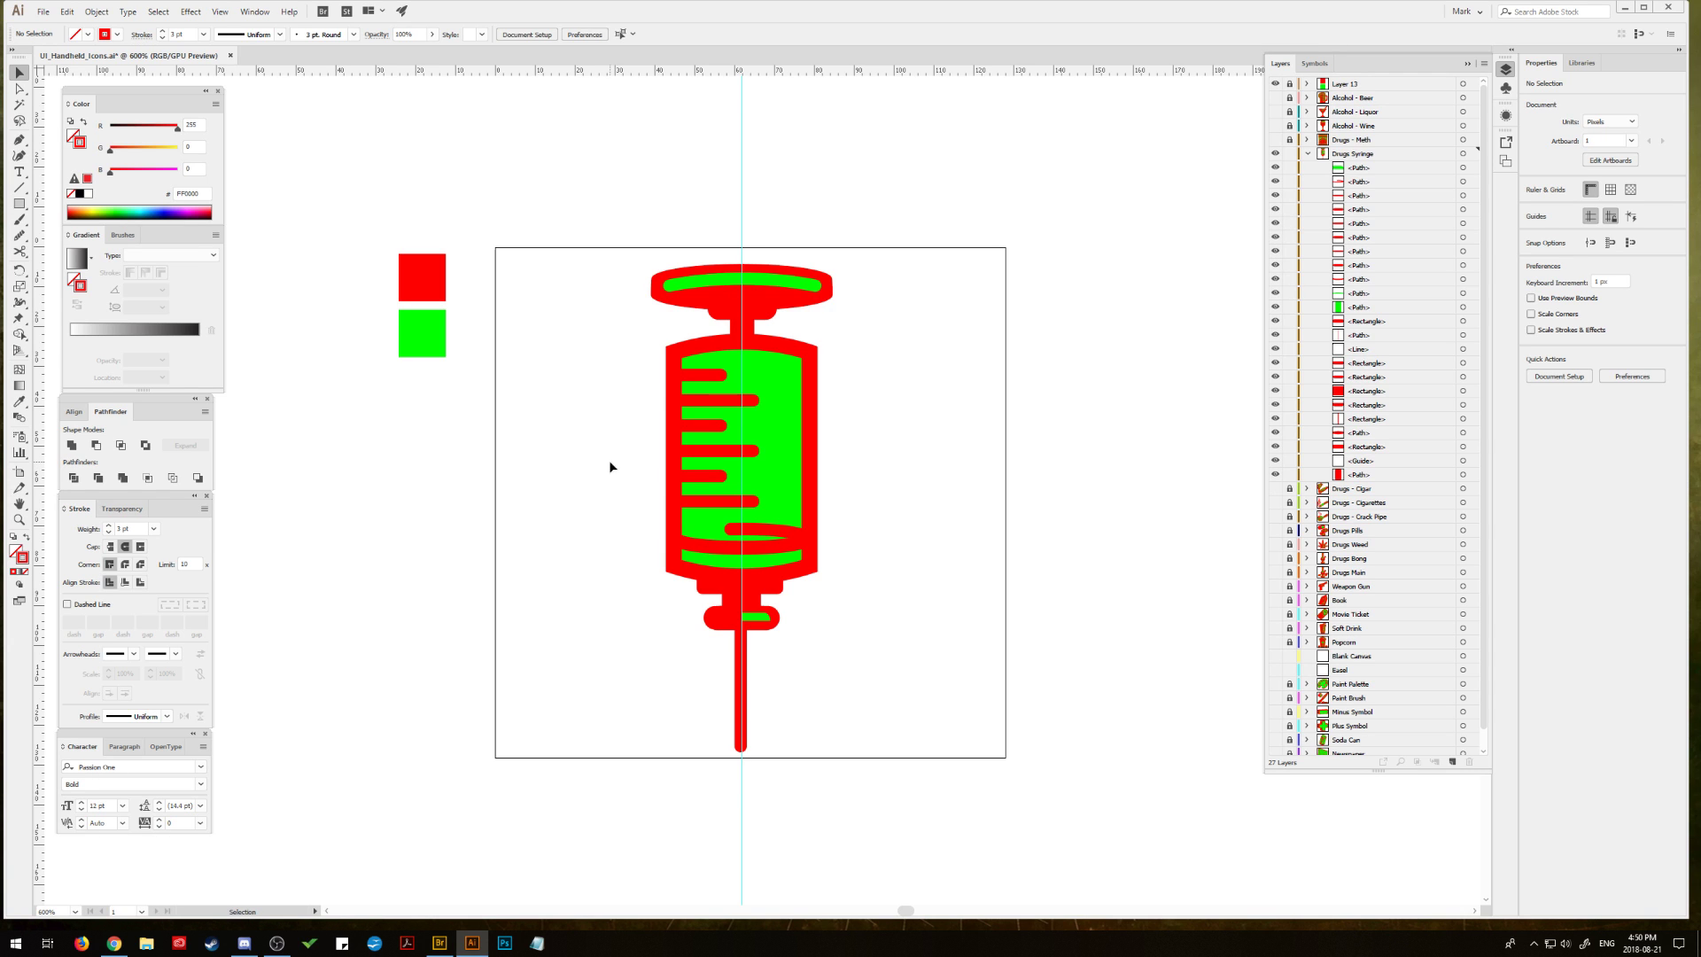
Step: Delete the two lowest graduation marks on the barrel
{"action": "left_click", "coordinate": [708, 479]}
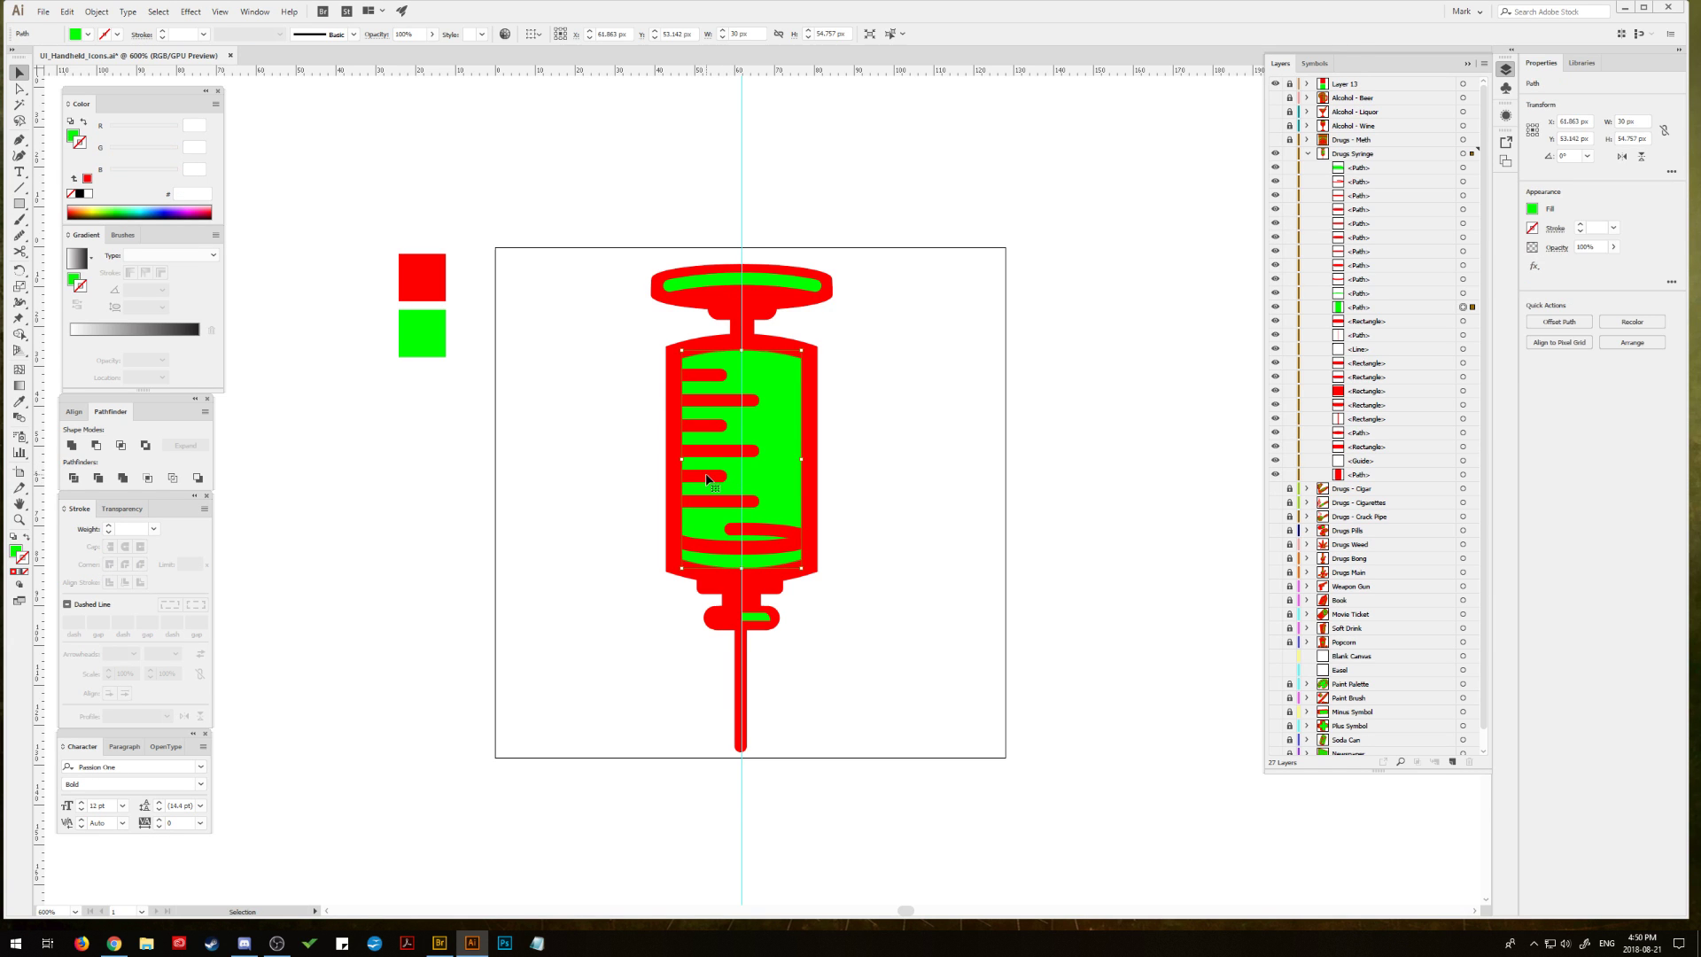
{"action": "left_click", "coordinate": [712, 499], "text": "shift"}
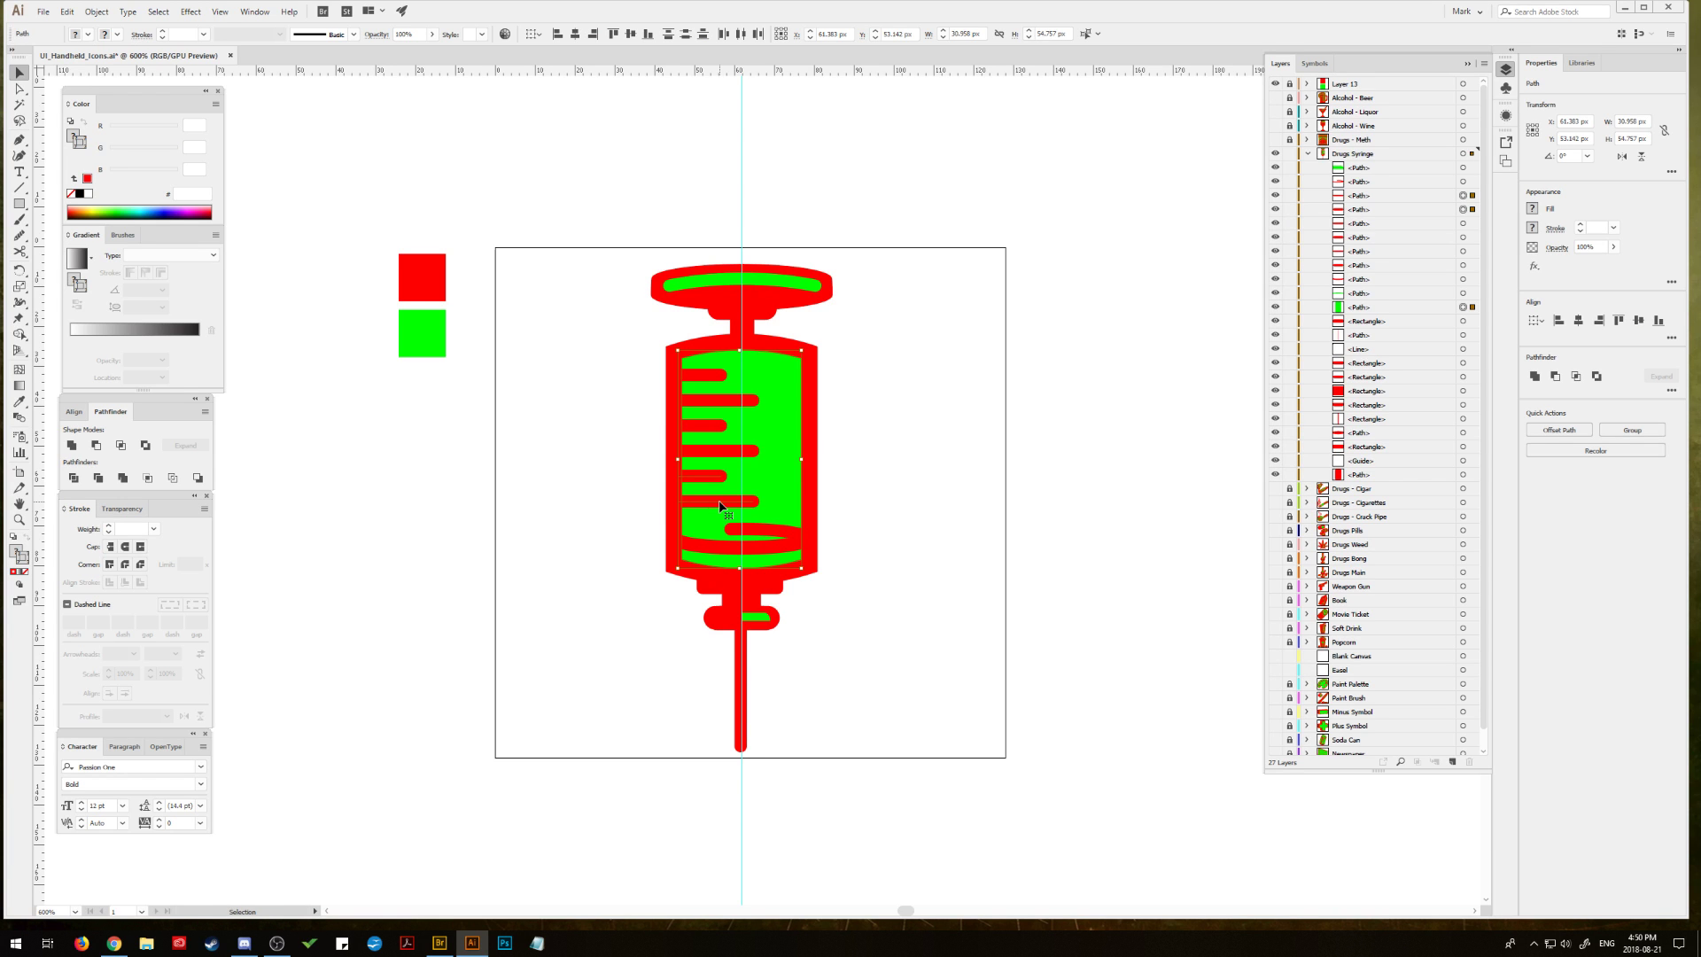
{"action": "left_click", "coordinate": [719, 502], "text": "shift"}
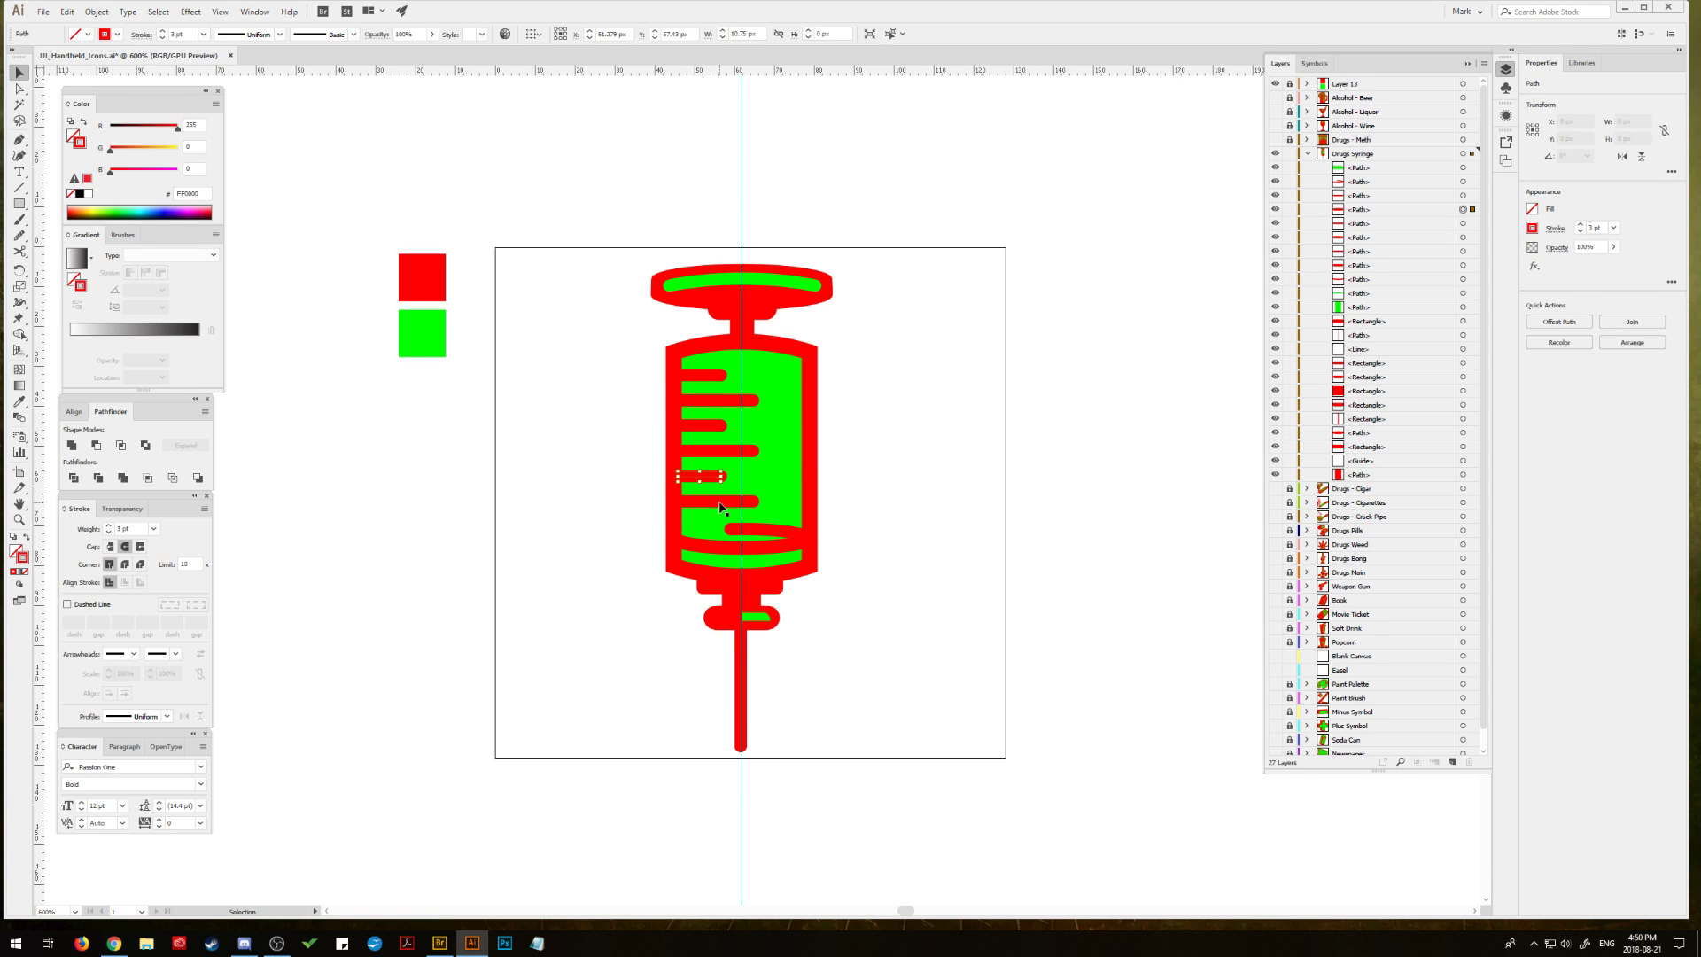
{"action": "left_click", "coordinate": [720, 501], "text": "shift"}
{"action": "key", "text": "Delete"}
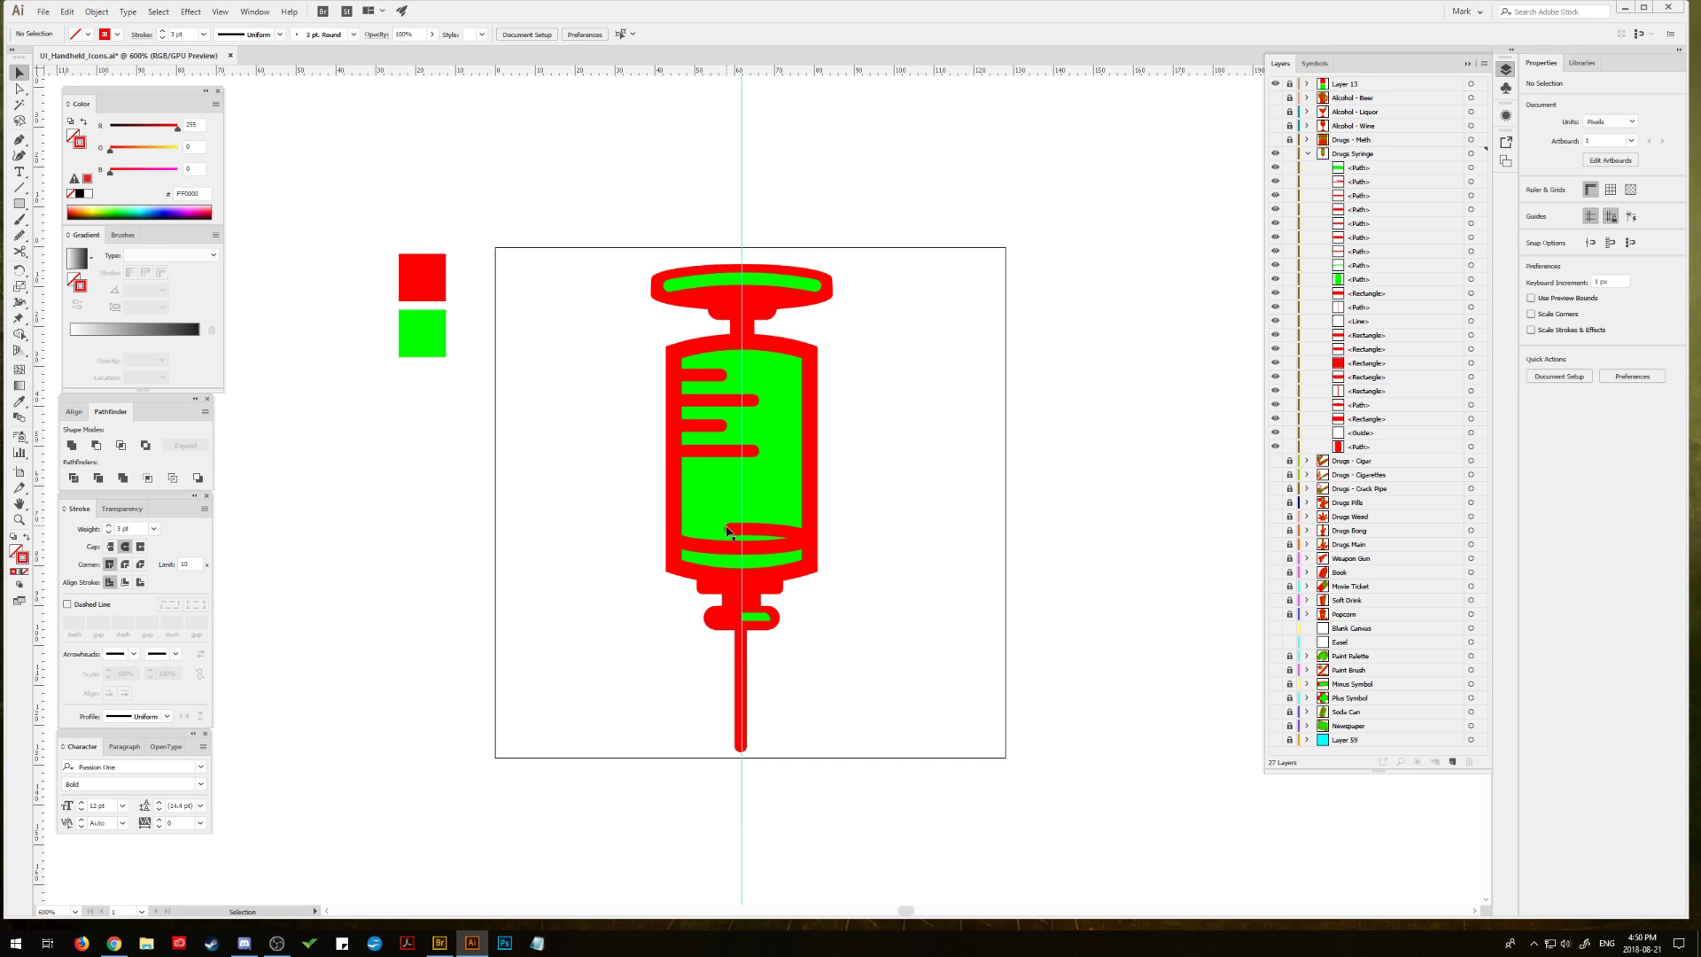
Step: Delete the vertical guide and rotate the whole syringe clockwise inside the artboard so its needle points to the lower-left corner
{"action": "left_click_drag", "start_coordinate": [571, 264], "coordinate": [868, 290]}
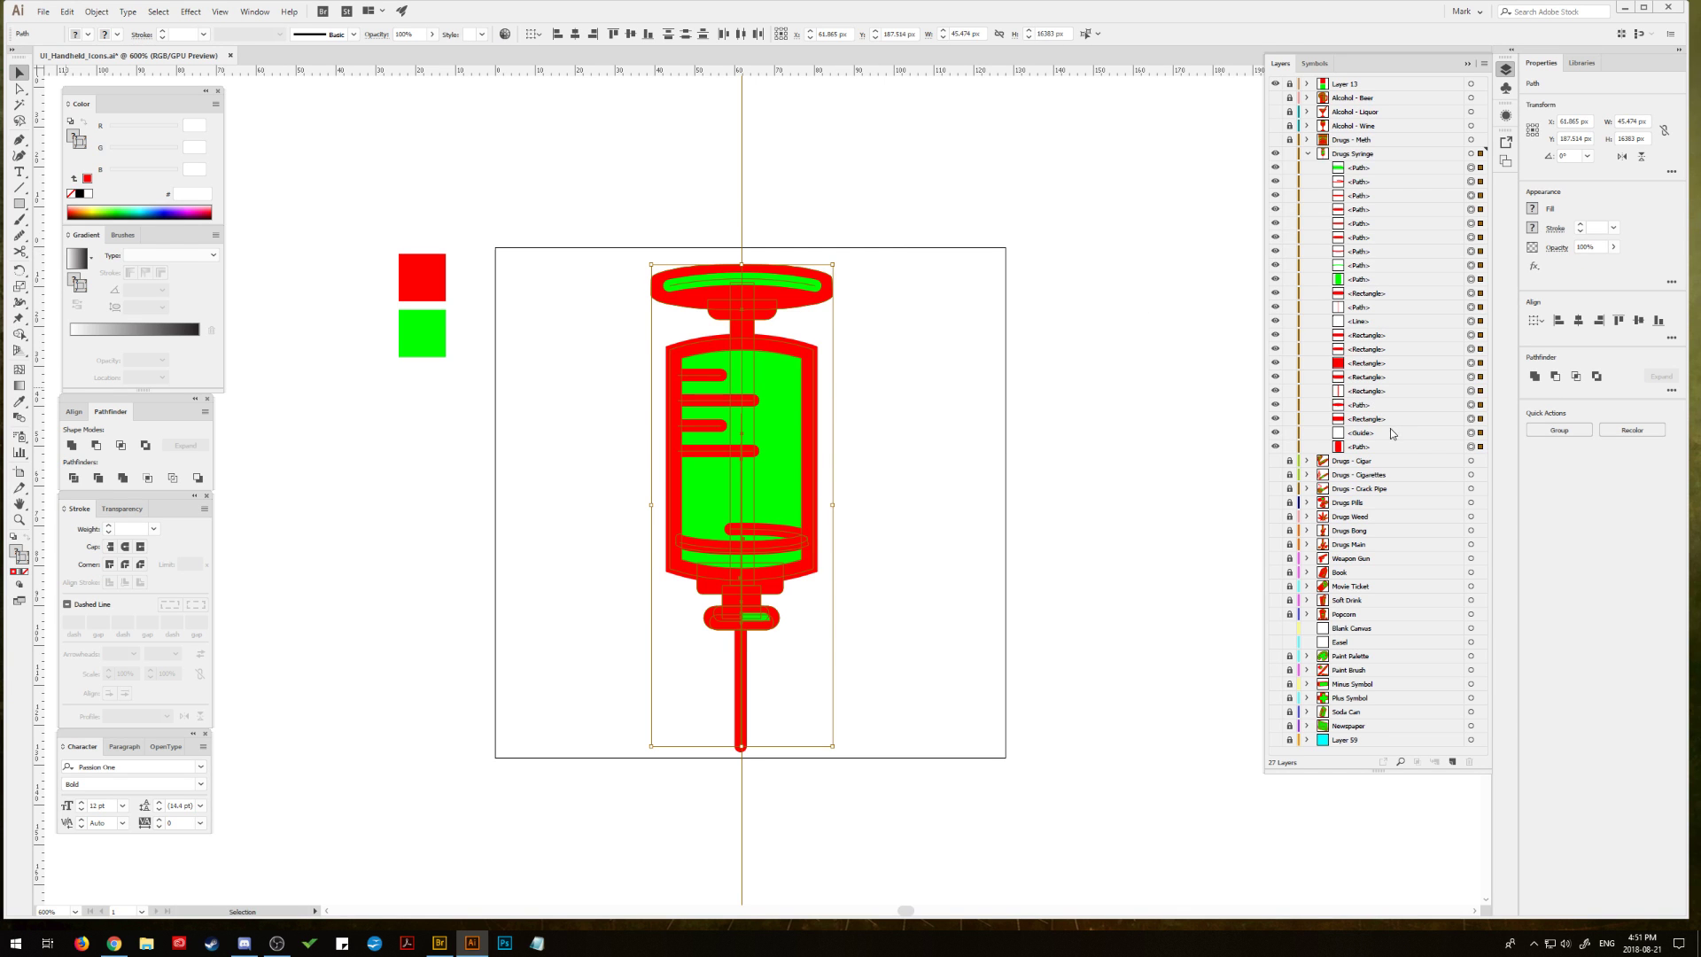
{"action": "left_click_drag", "start_coordinate": [1393, 433], "coordinate": [1470, 762]}
{"action": "mouse_move", "coordinate": [837, 258]}
{"action": "left_mouse_down"}
{"action": "mouse_move", "coordinate": [989, 382]}
{"action": "mouse_move", "coordinate": [983, 364]}
{"action": "left_mouse_up"}
{"action": "left_click_drag", "start_coordinate": [891, 396], "coordinate": [925, 380]}
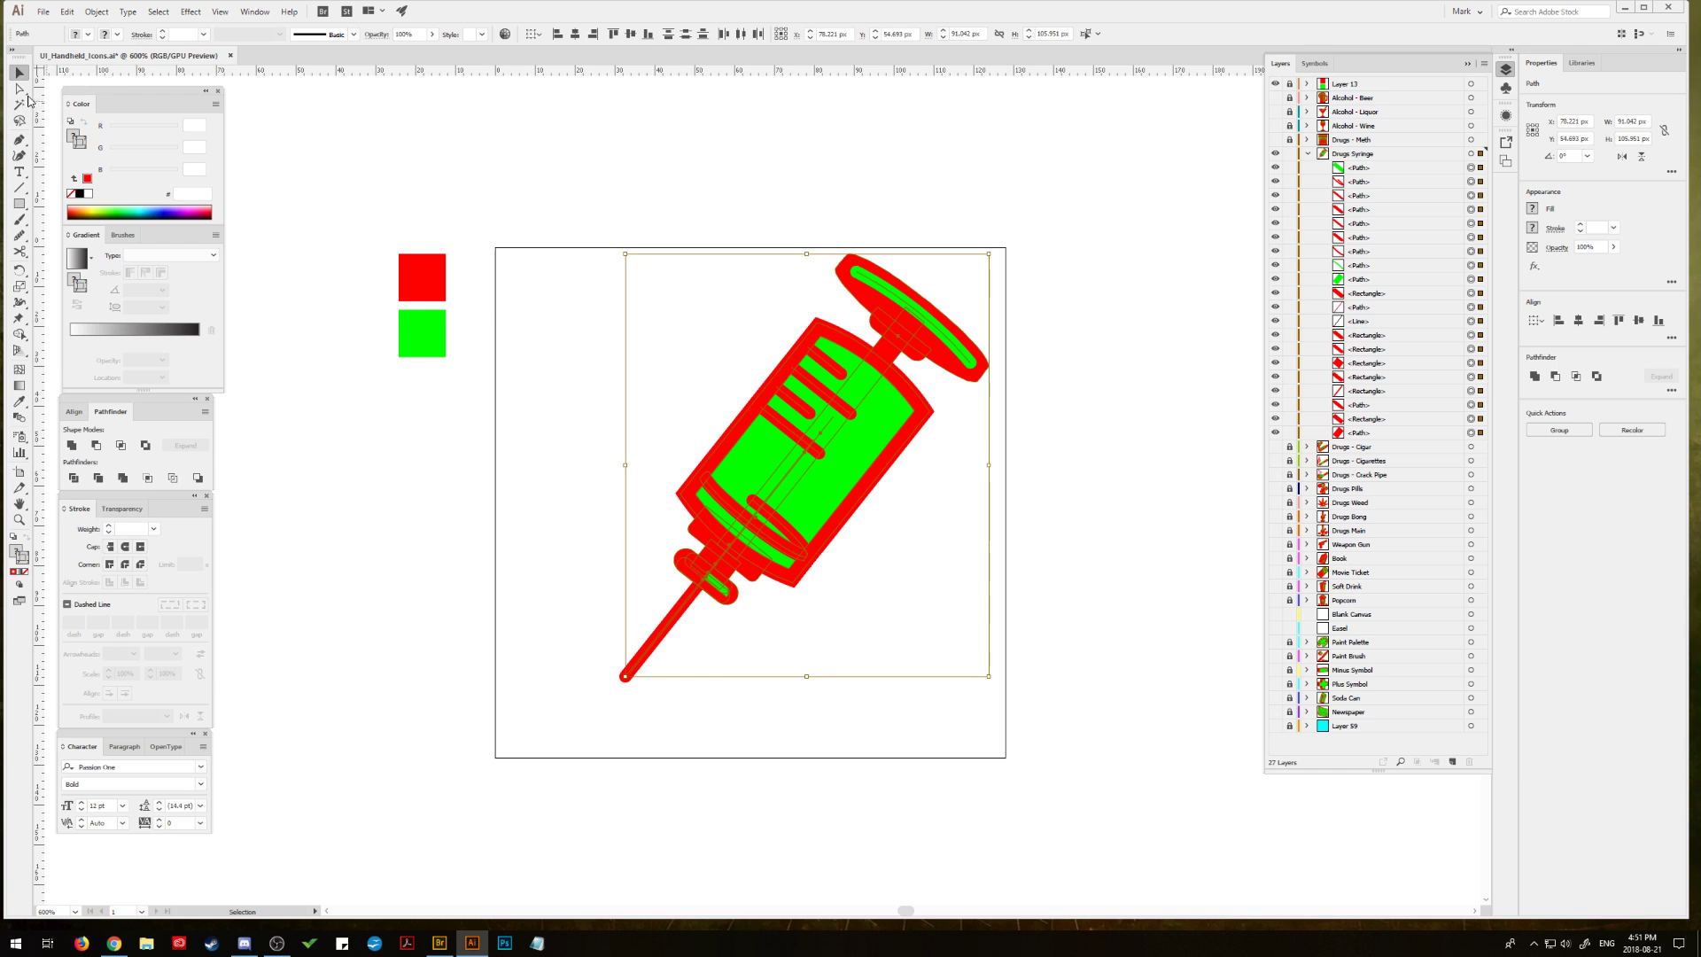
Step: Extend the needle tip diagonally until its path measures about 55.7 by 69.5 px, and delete the stray line overlapping it
{"action": "key", "text": "a"}
{"action": "left_click_drag", "start_coordinate": [650, 702], "coordinate": [592, 714]}
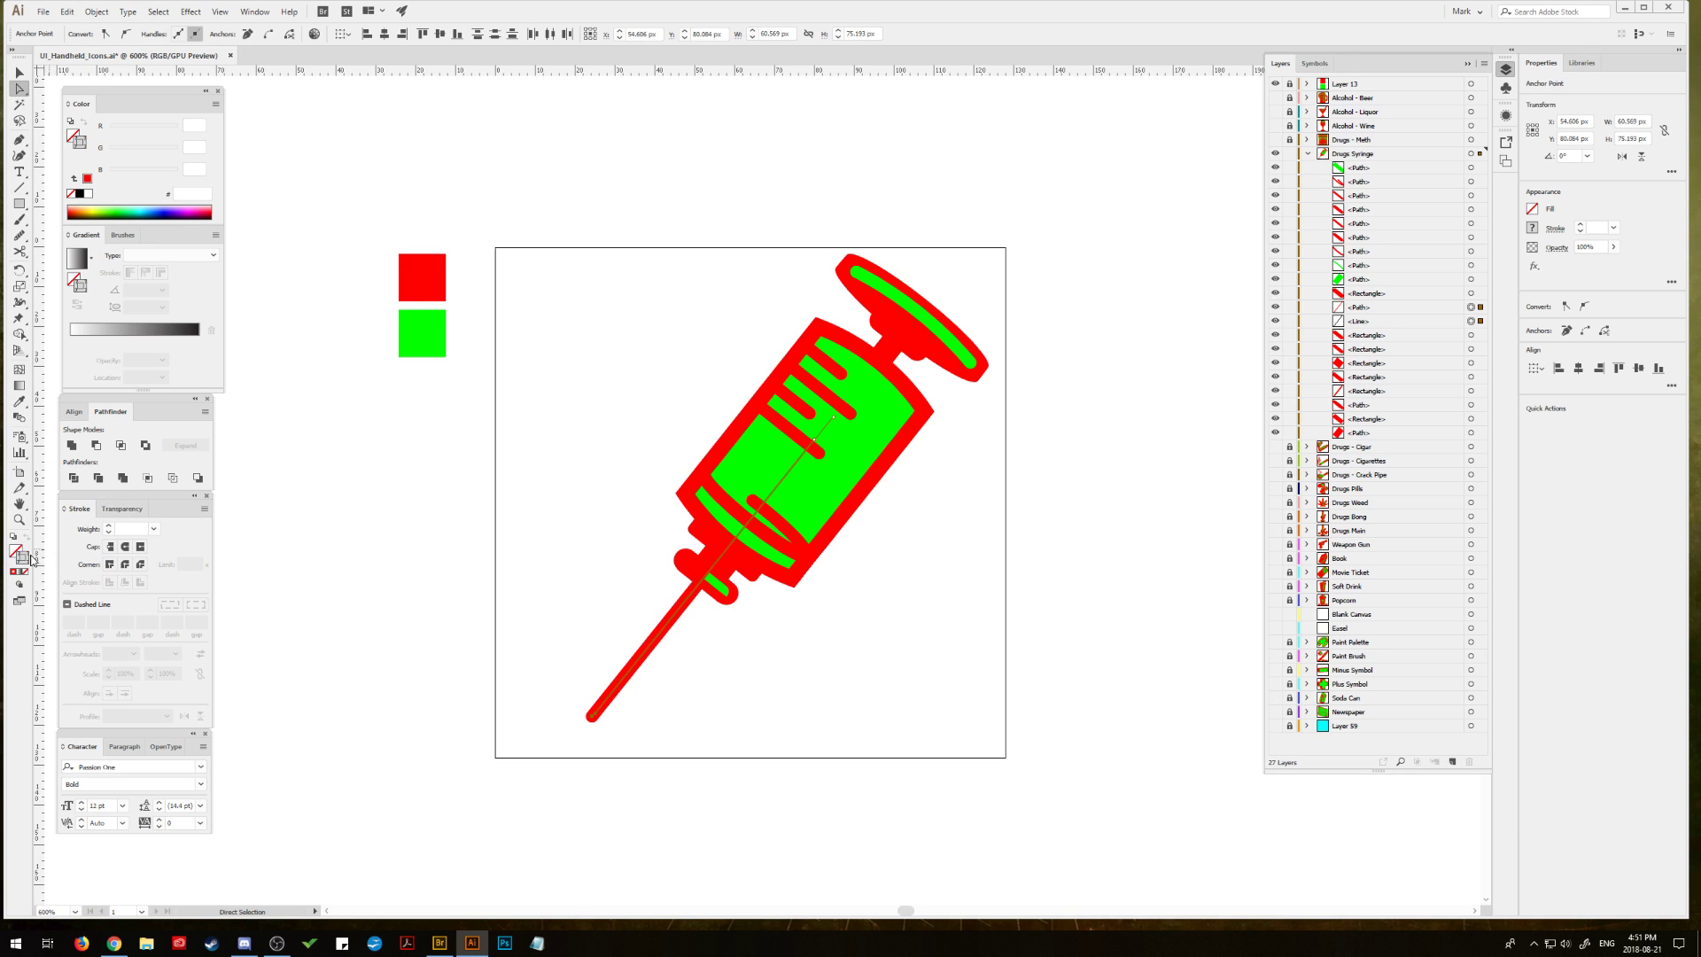
{"action": "left_click", "coordinate": [1470, 323]}
{"action": "left_click_drag", "start_coordinate": [1471, 323], "coordinate": [1471, 307]}
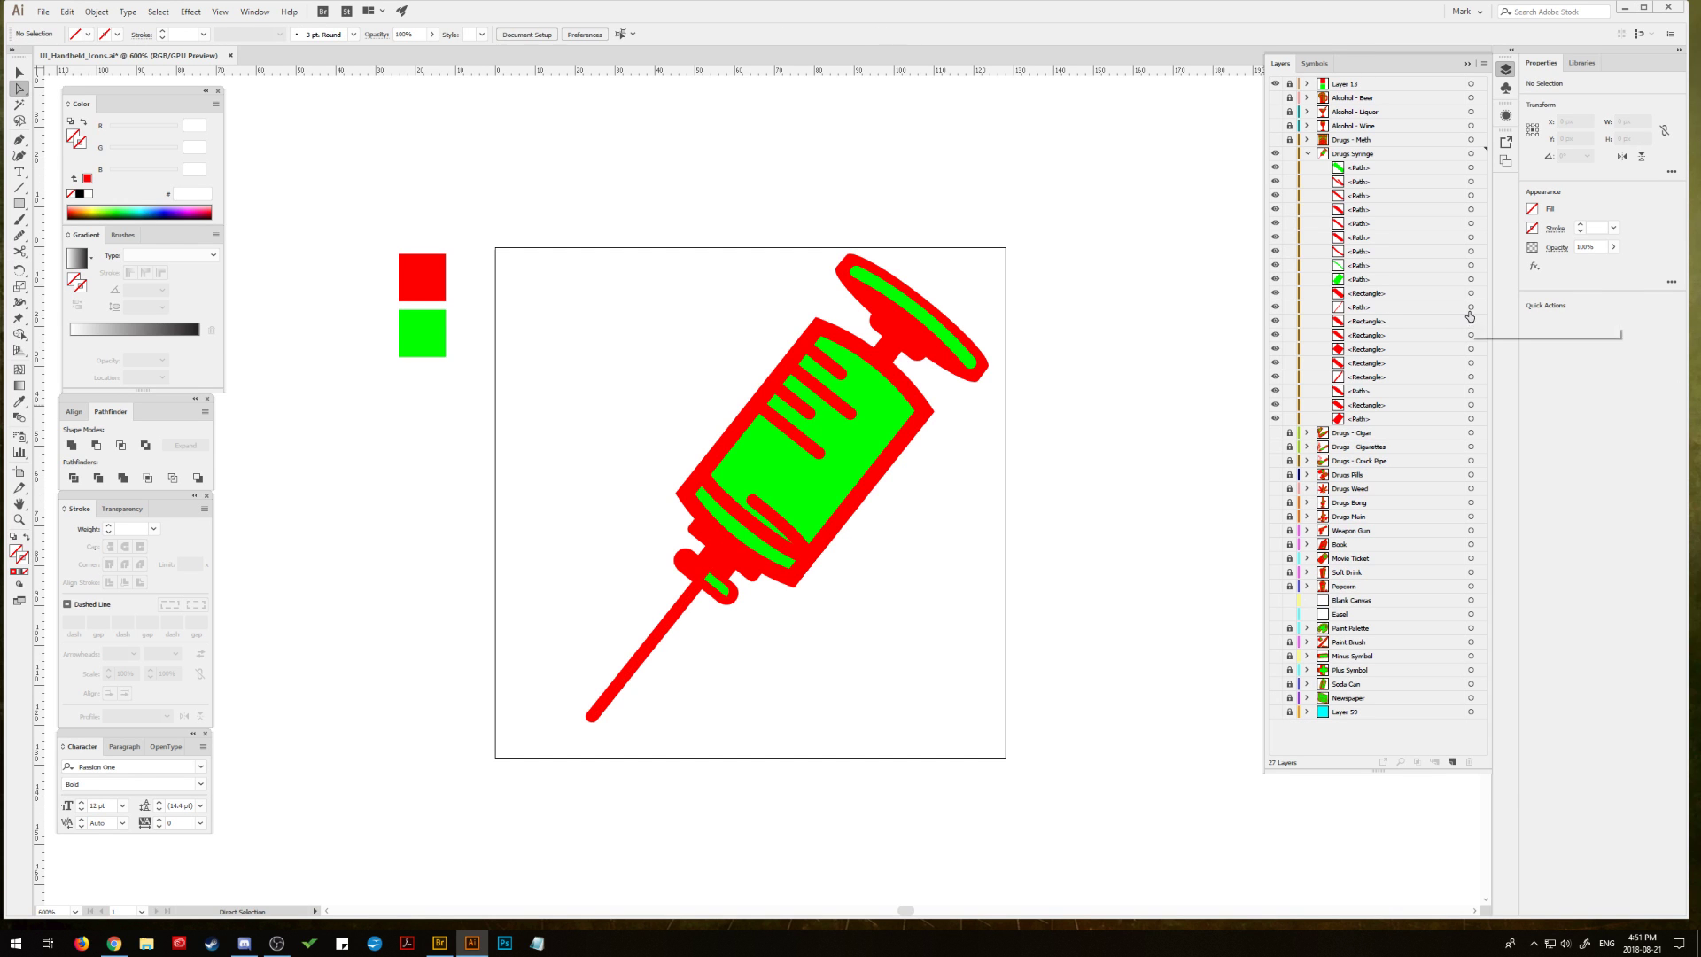
Step: Thicken the needle by setting its path's stroke weight to 6 pt
{"action": "left_click", "coordinate": [109, 525]}
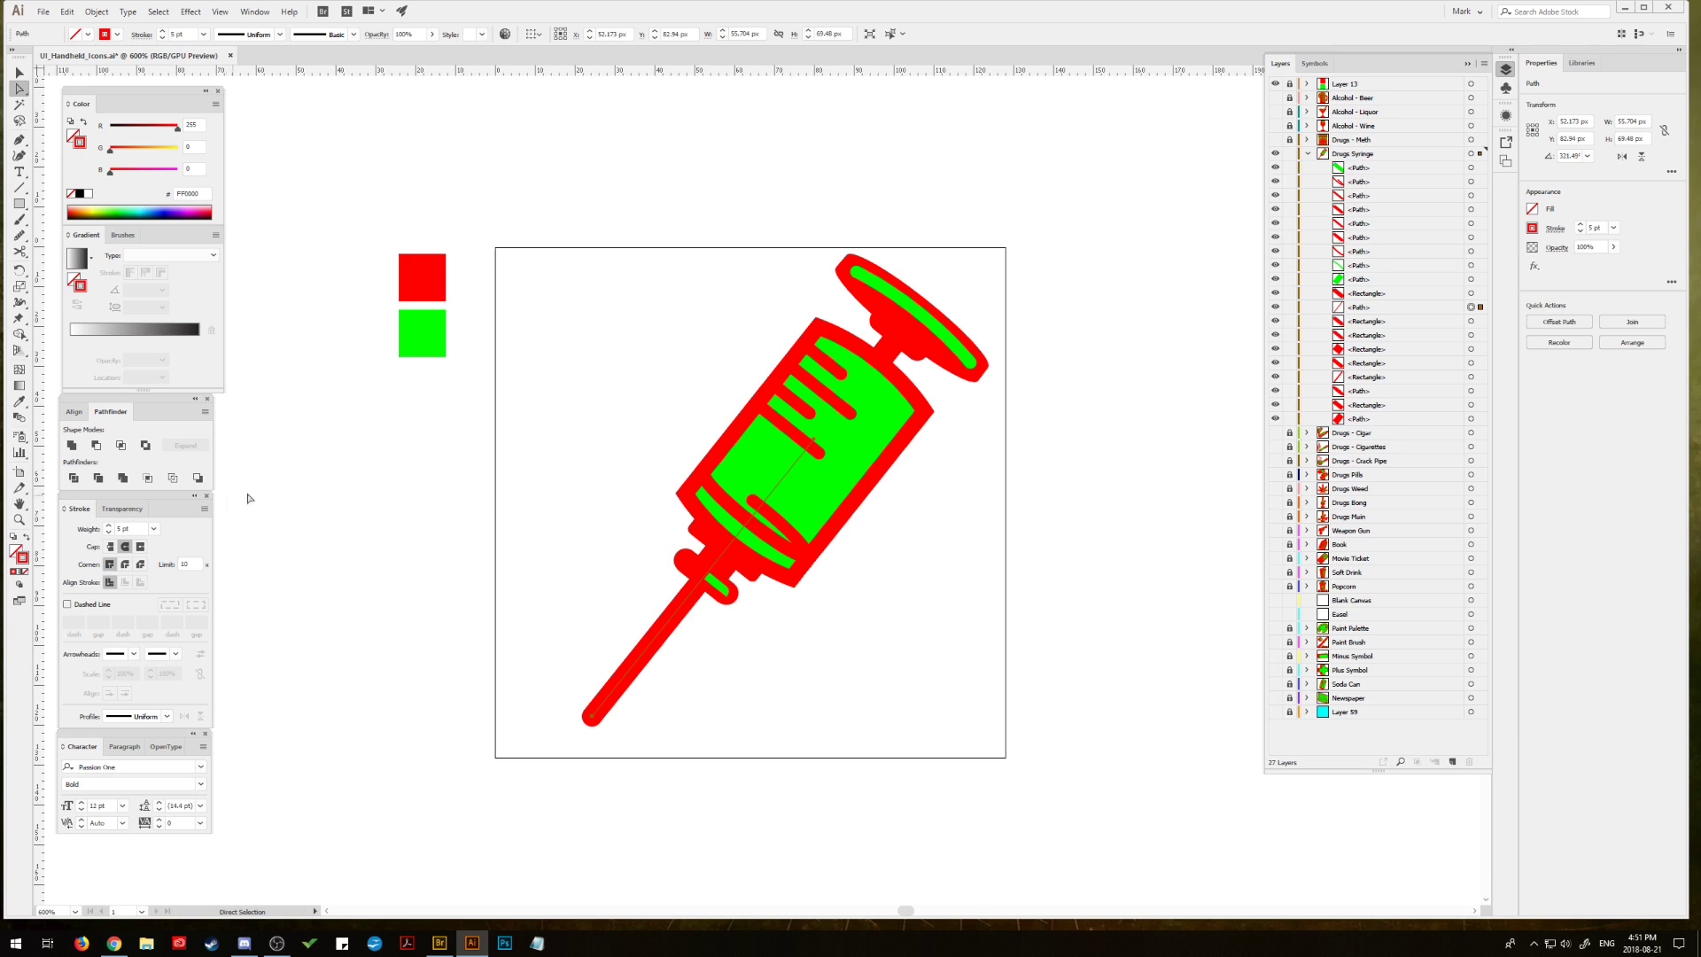
{"action": "left_click", "coordinate": [337, 475]}
{"action": "scroll", "coordinate": [444, 475], "scroll_direction": "down", "scroll_amount": 1}
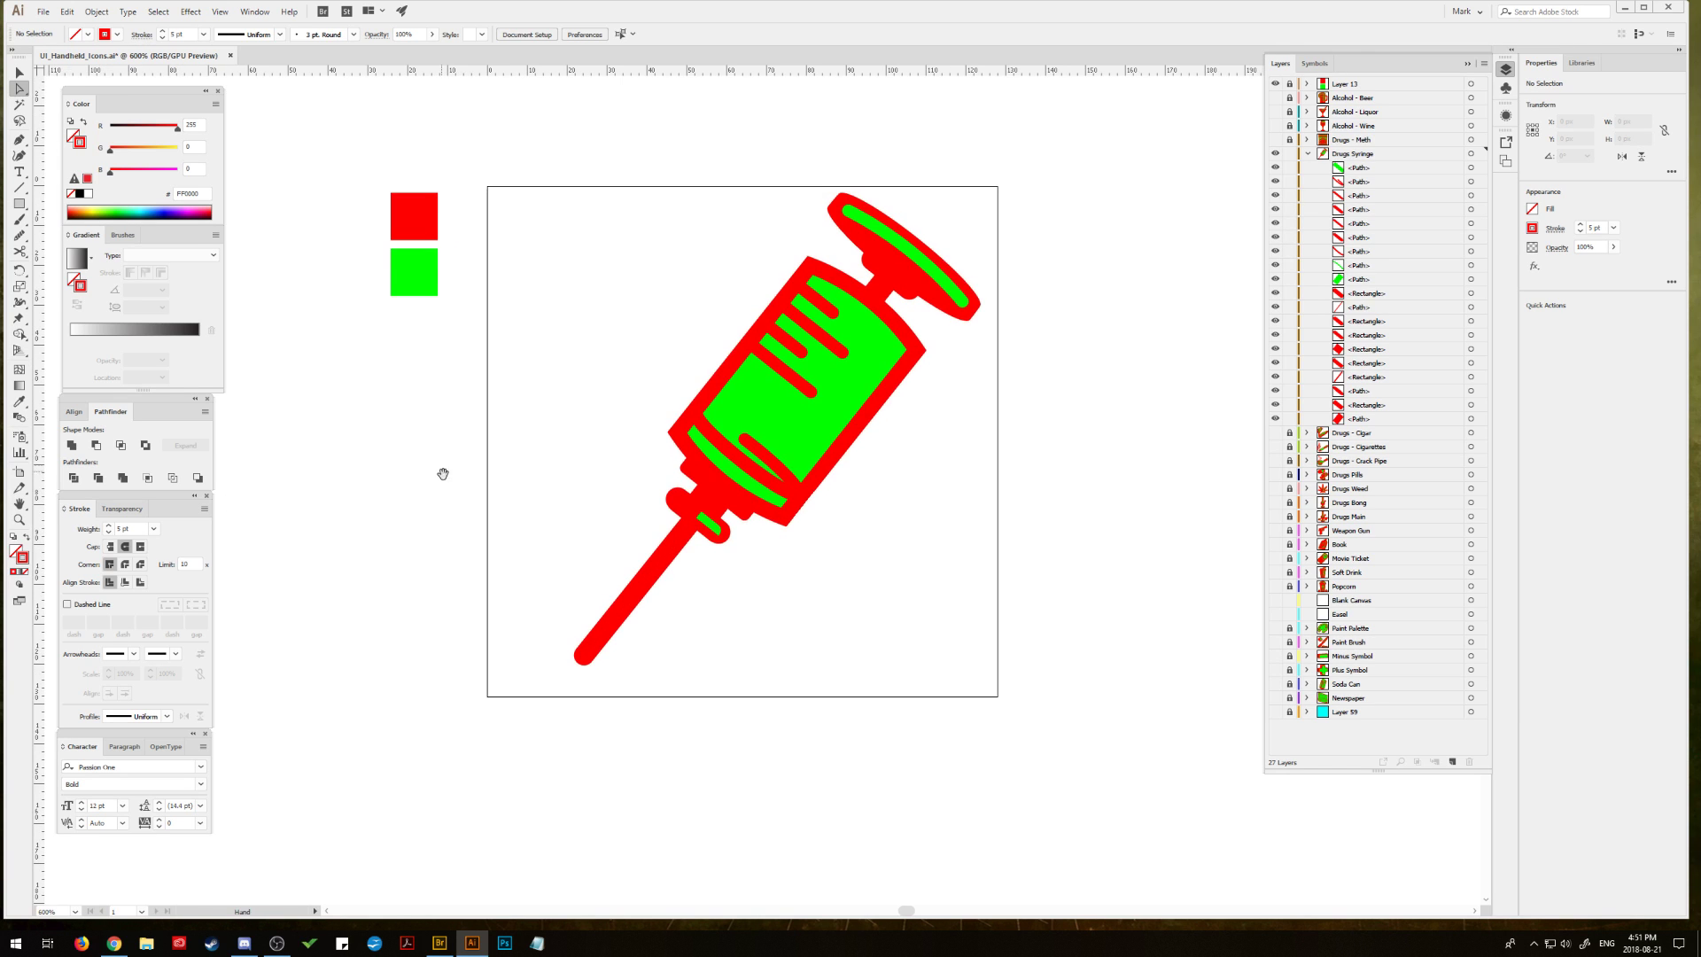
{"action": "left_click", "coordinate": [613, 627]}
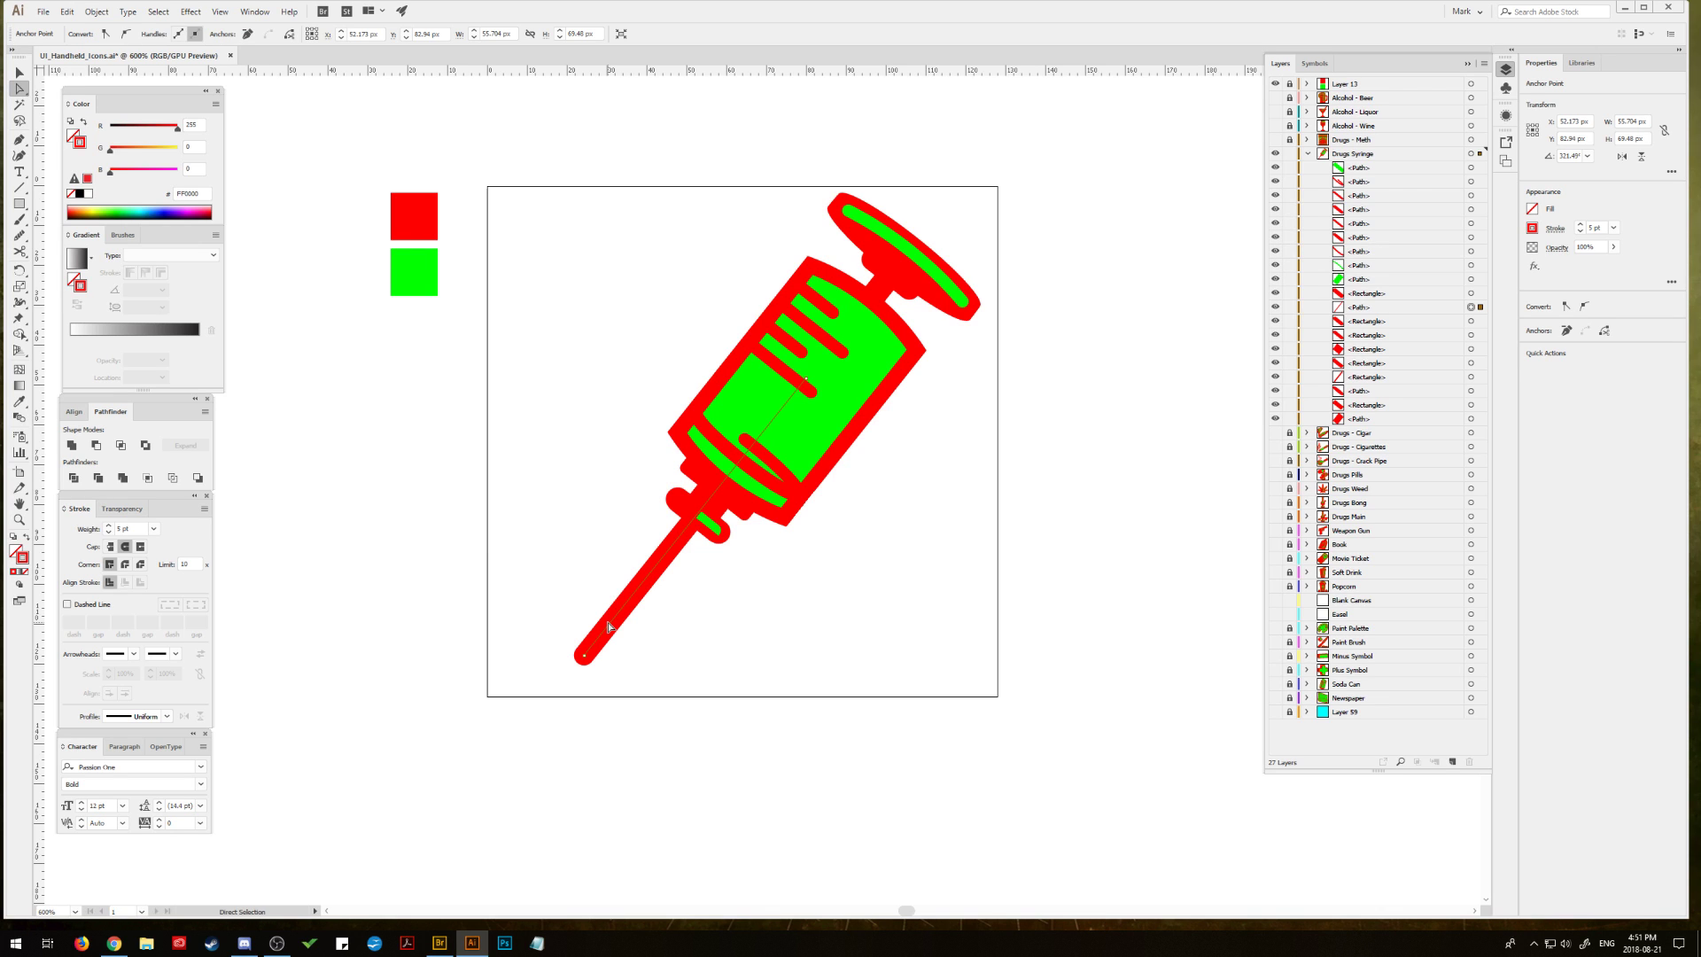
{"action": "left_click", "coordinate": [109, 525]}
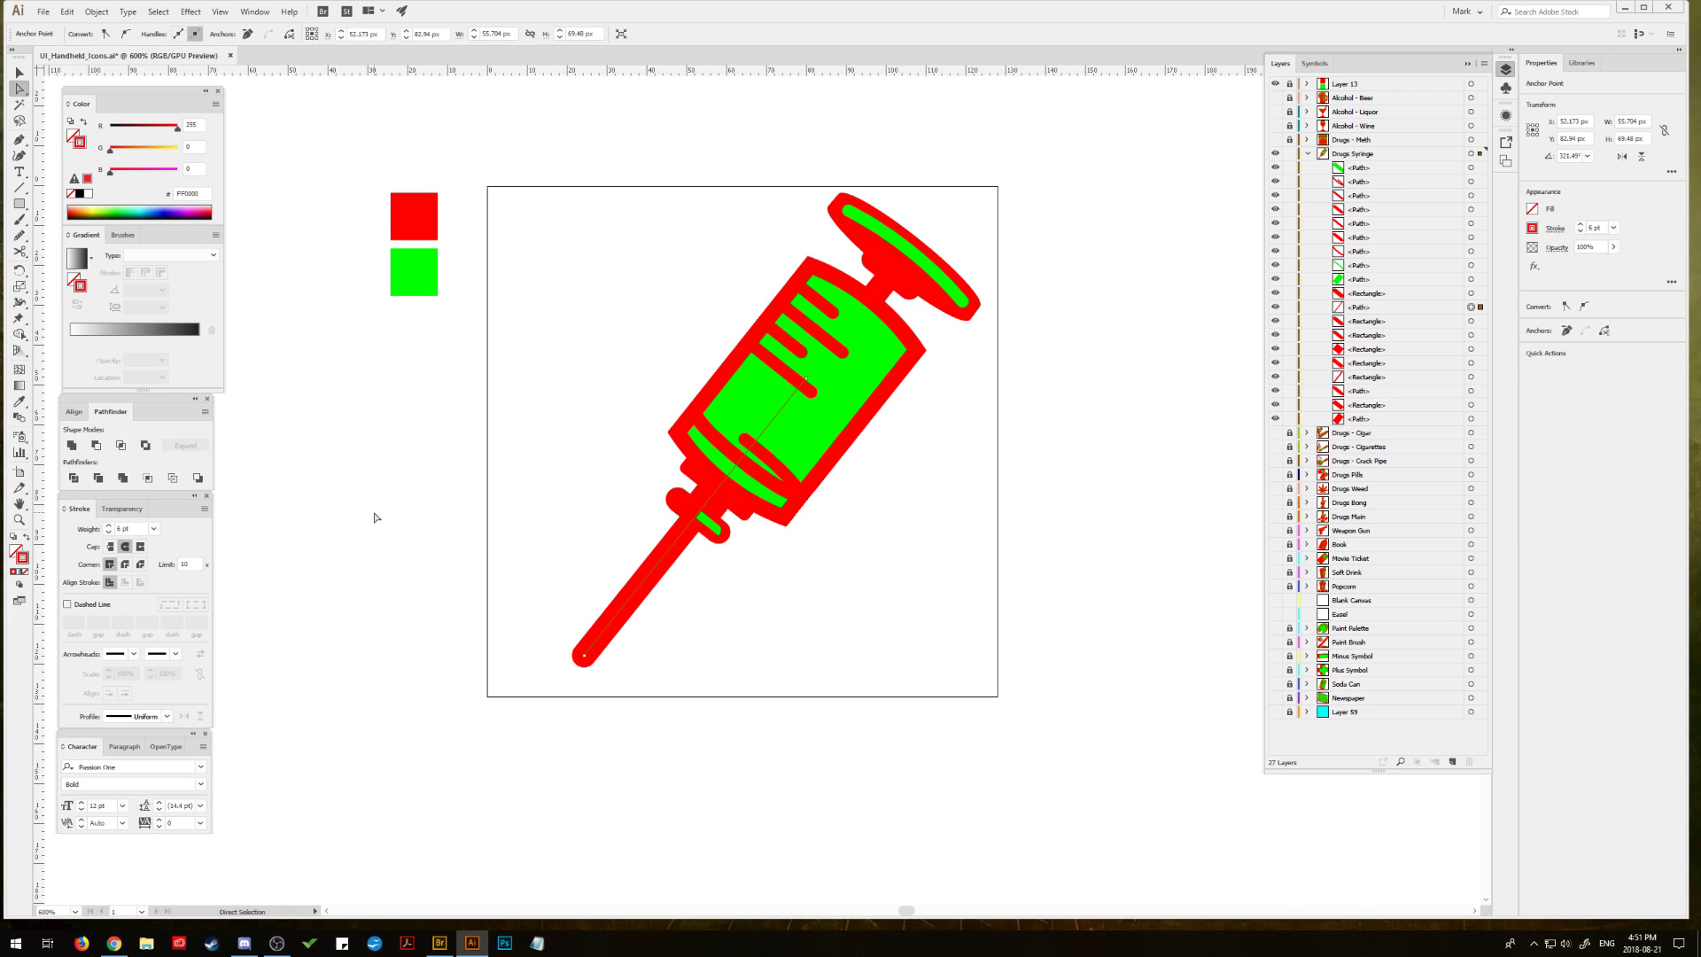
{"action": "left_click", "coordinate": [416, 447]}
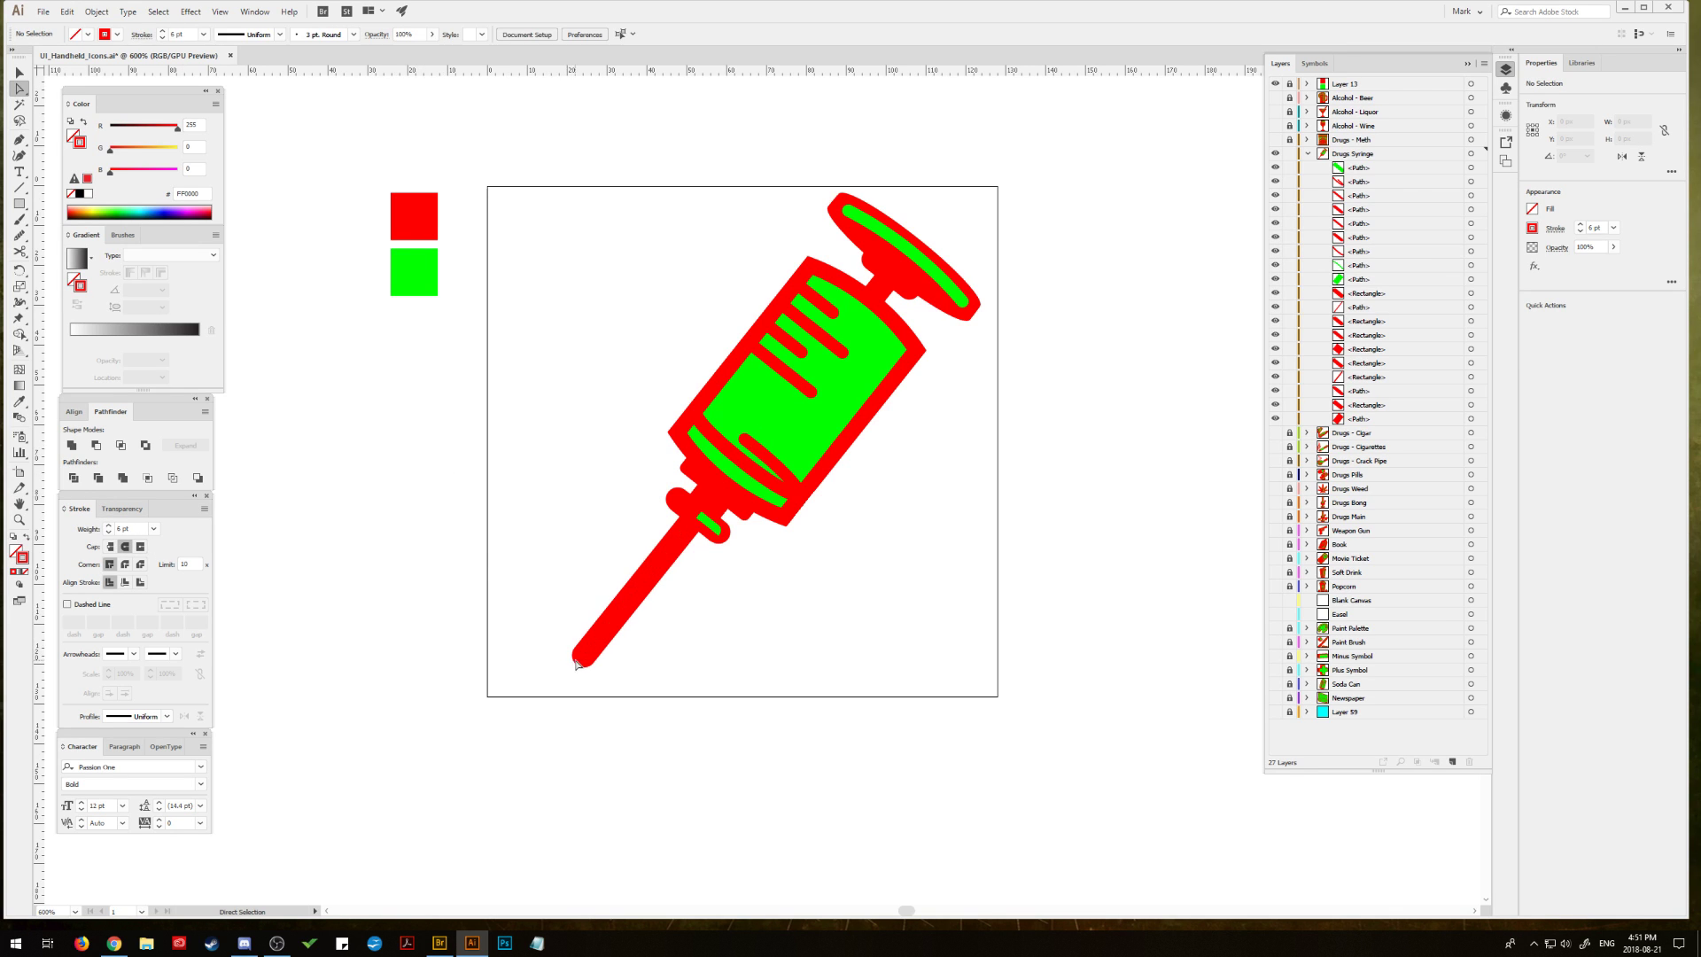
Step: Rotate the whole syringe slightly further clockwise, to about 98.8 by 111.5 px overall, and nudge it into place
{"action": "key", "text": "v"}
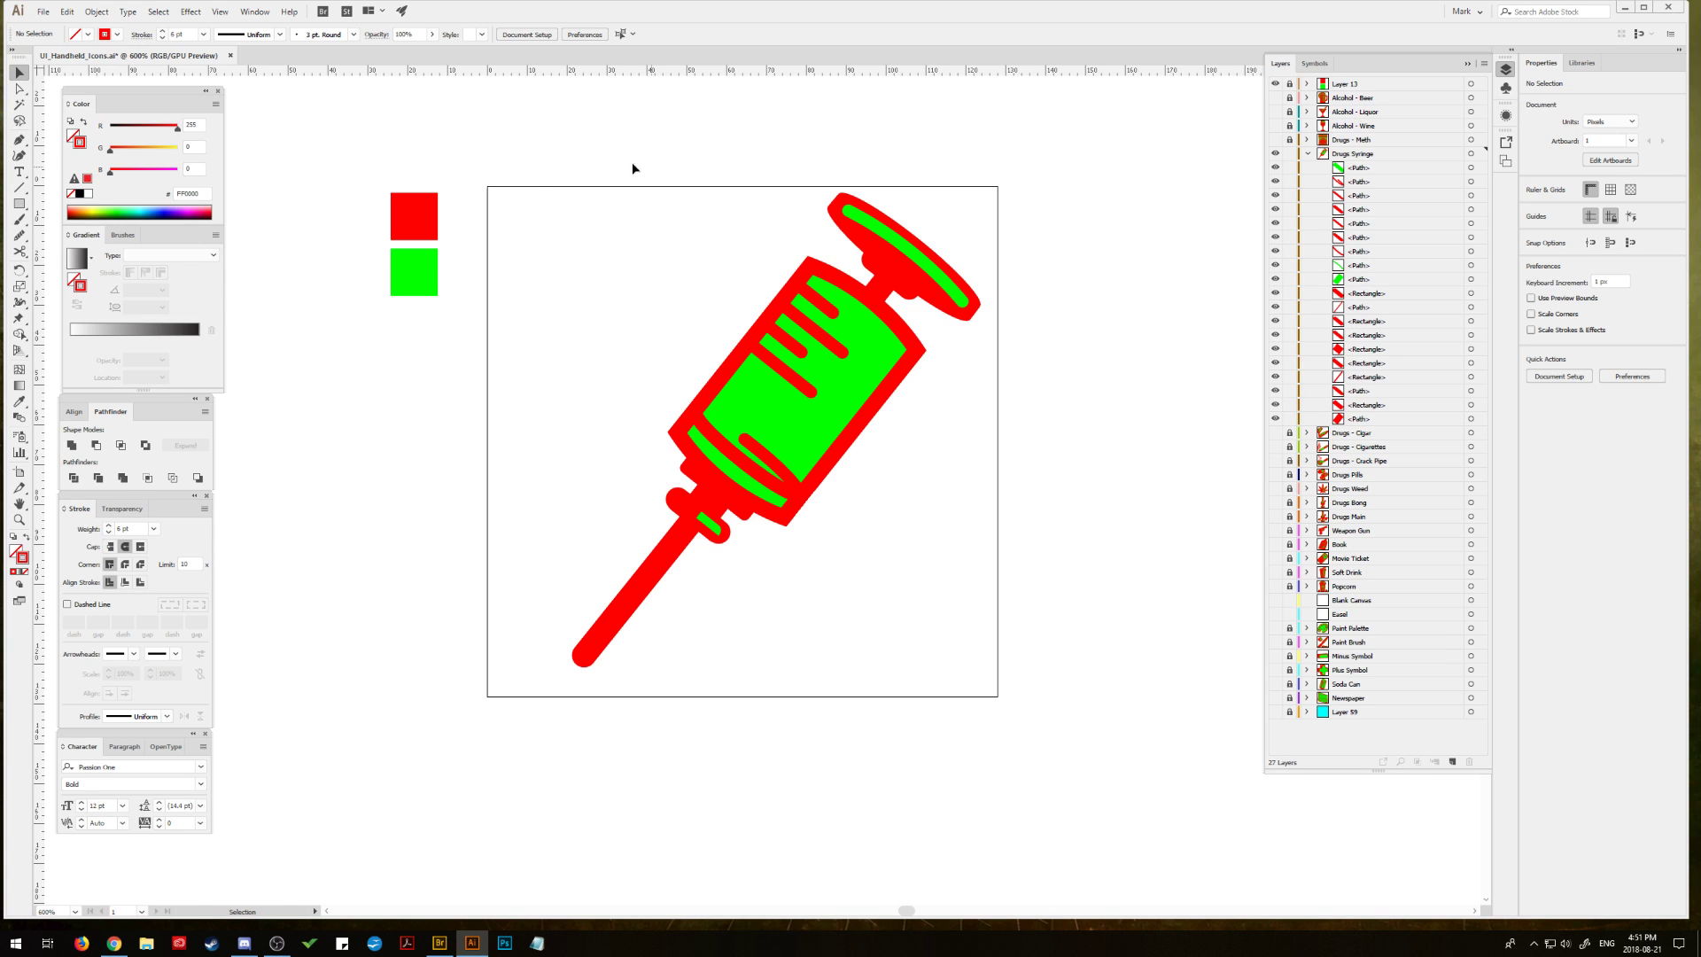
{"action": "key", "text": "ctrl+a"}
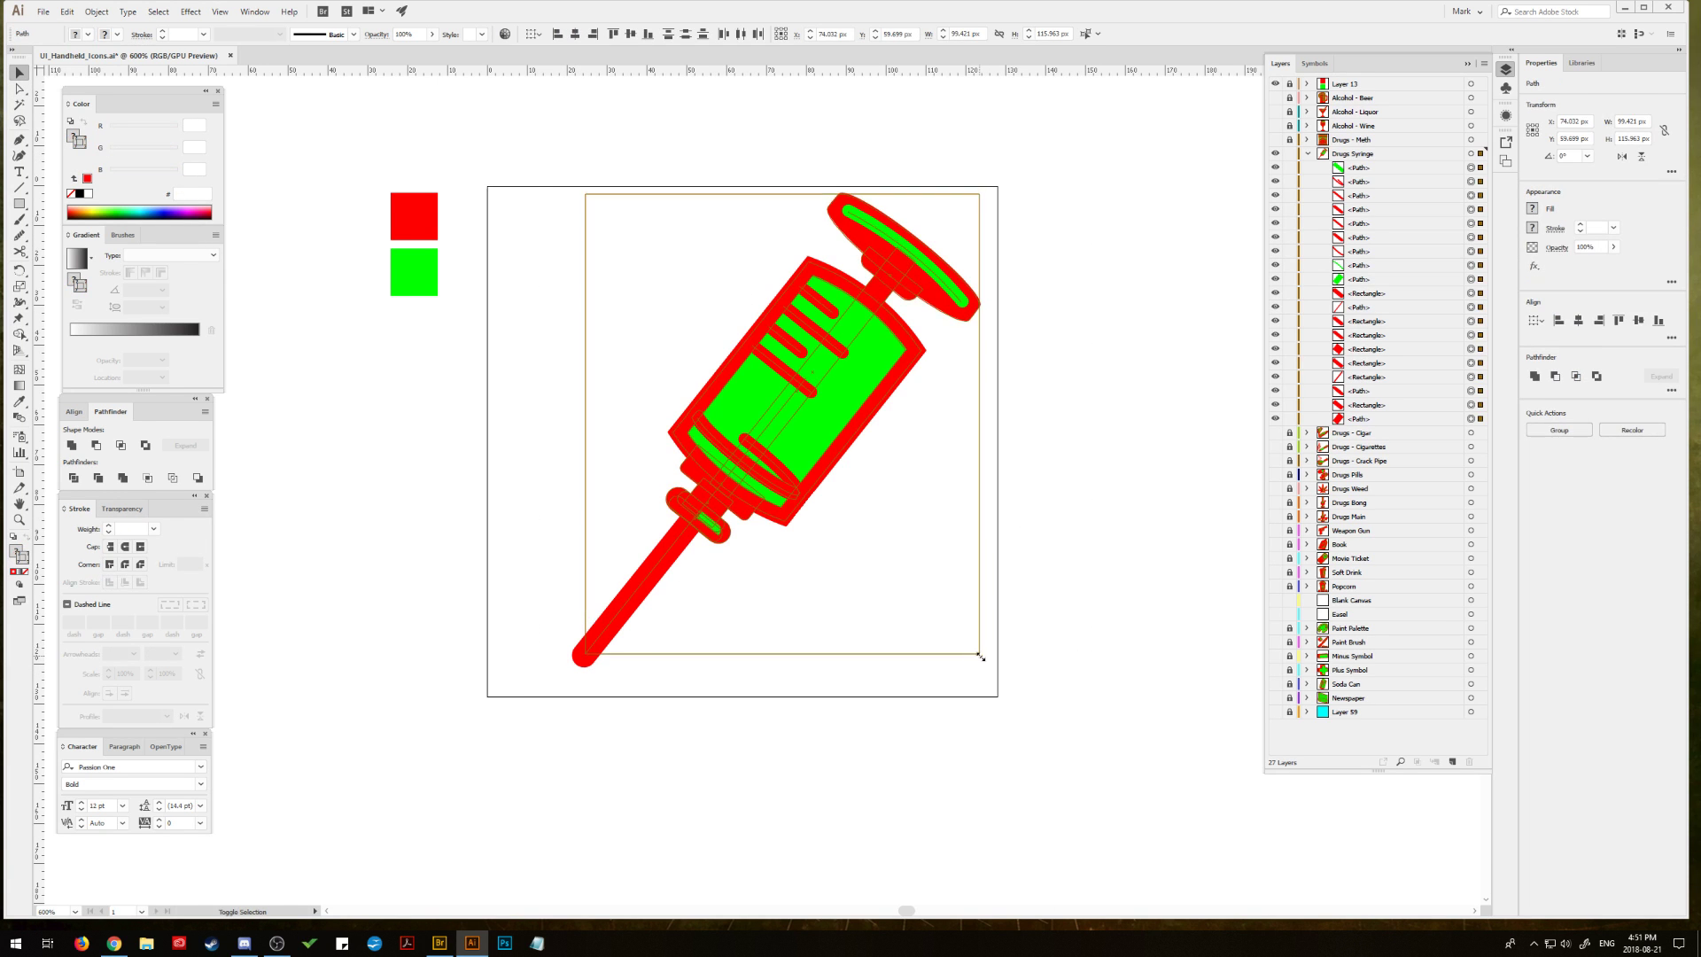
{"action": "left_click_drag", "start_coordinate": [977, 192], "coordinate": [980, 209]}
{"action": "left_click_drag", "start_coordinate": [854, 368], "coordinate": [855, 365]}
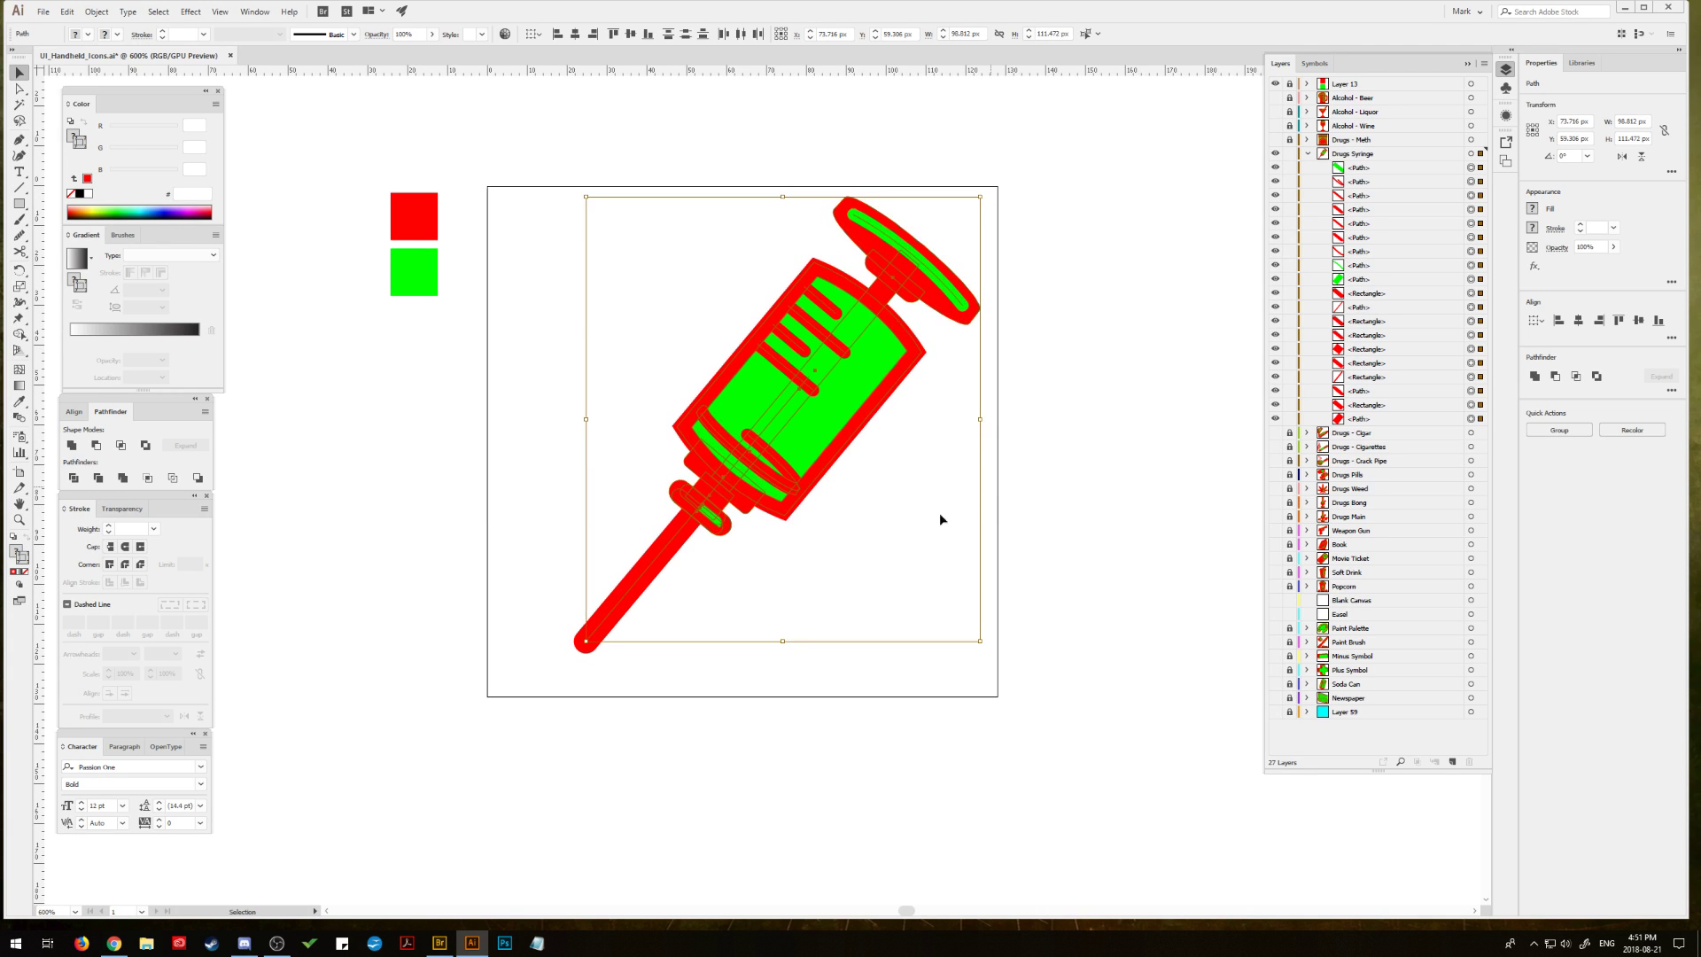
Step: Extend the needle tip toward the artboard's lower-left corner, to about X 18.8 px, Y 120.7 px
{"action": "left_click", "coordinate": [19, 89]}
{"action": "left_click", "coordinate": [391, 562]}
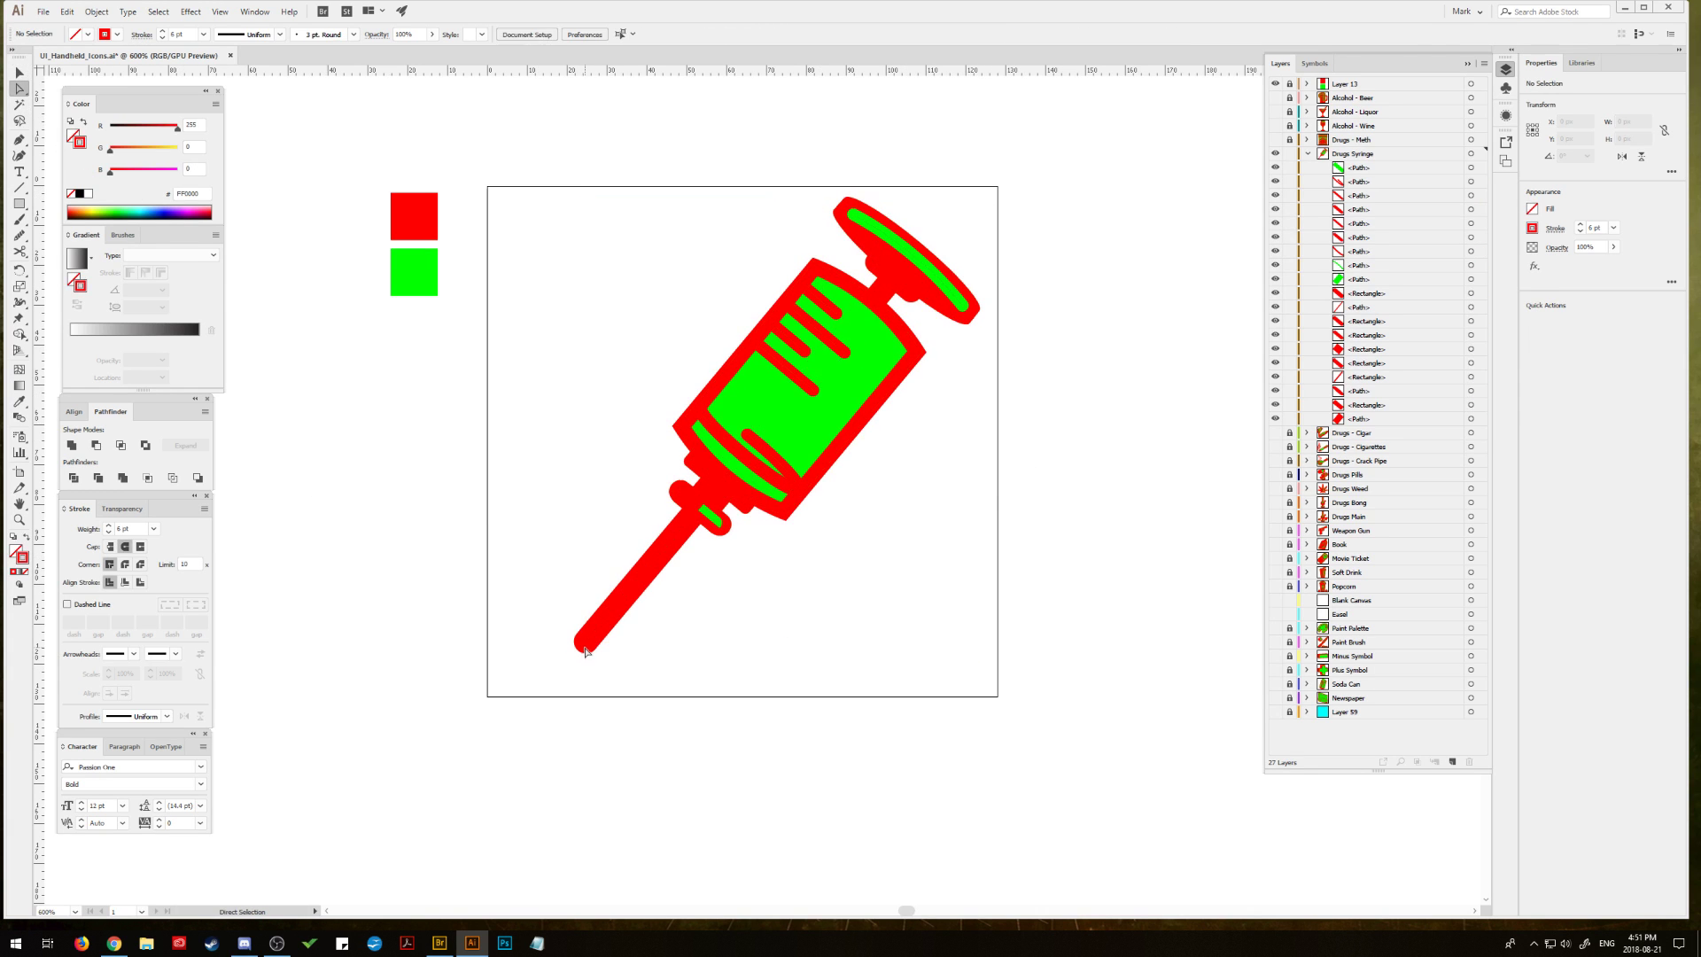
{"action": "left_click_drag", "start_coordinate": [586, 645], "coordinate": [564, 673]}
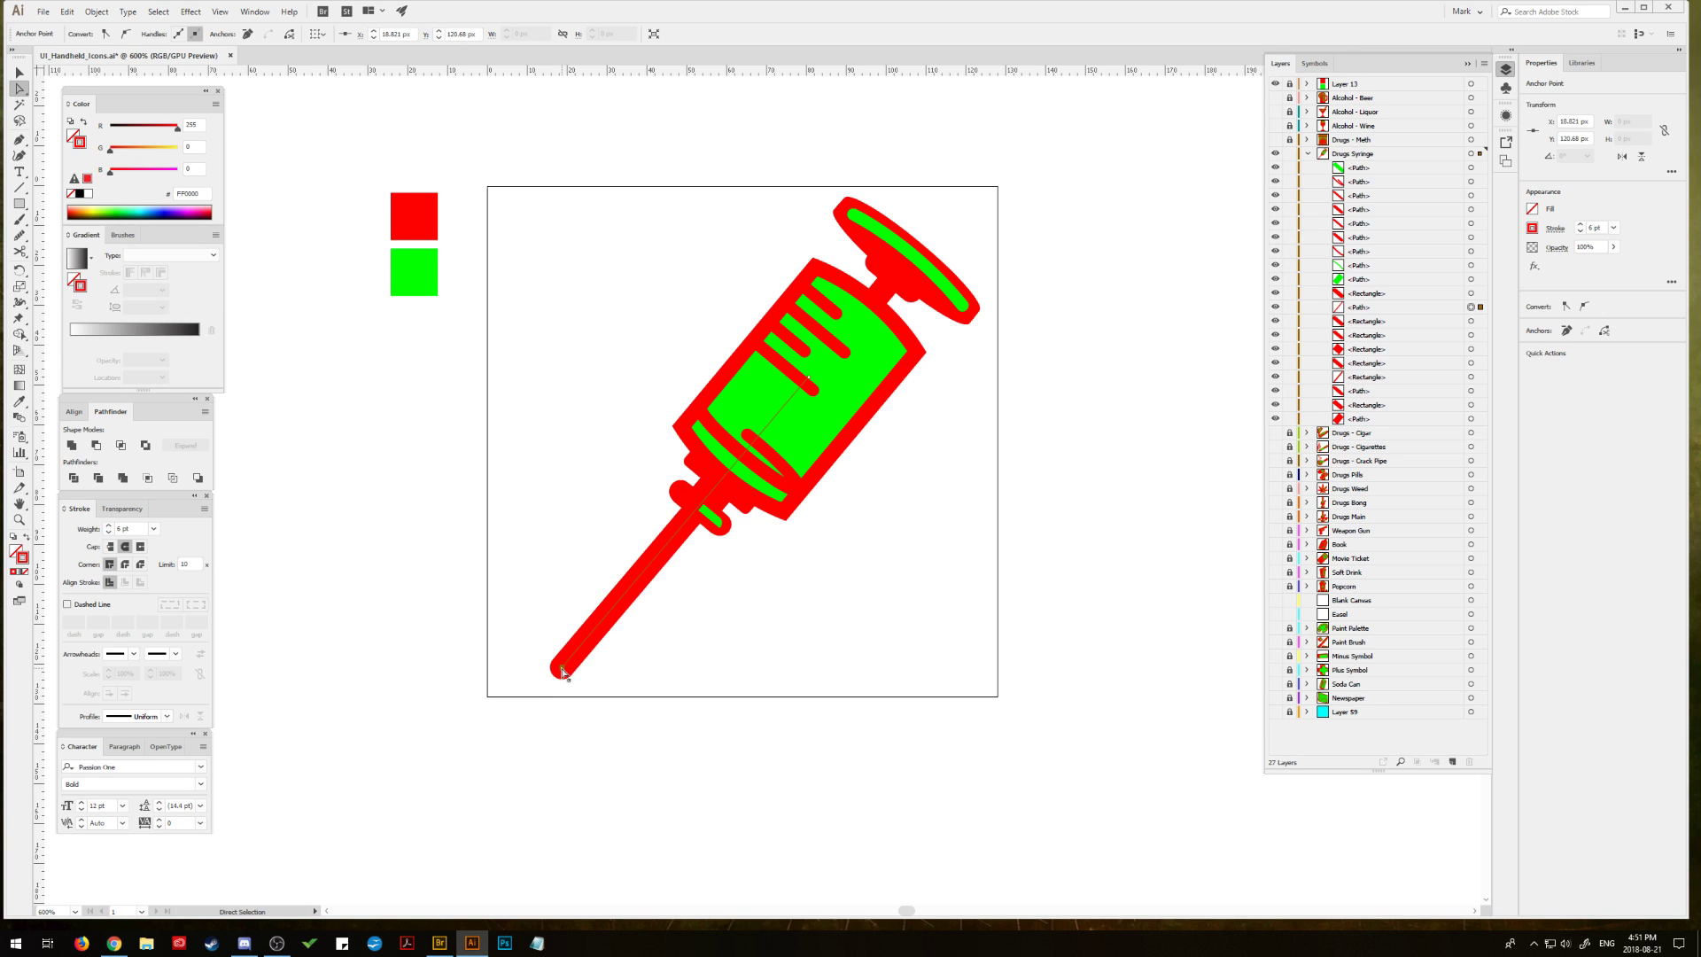
{"action": "left_click", "coordinate": [20, 72]}
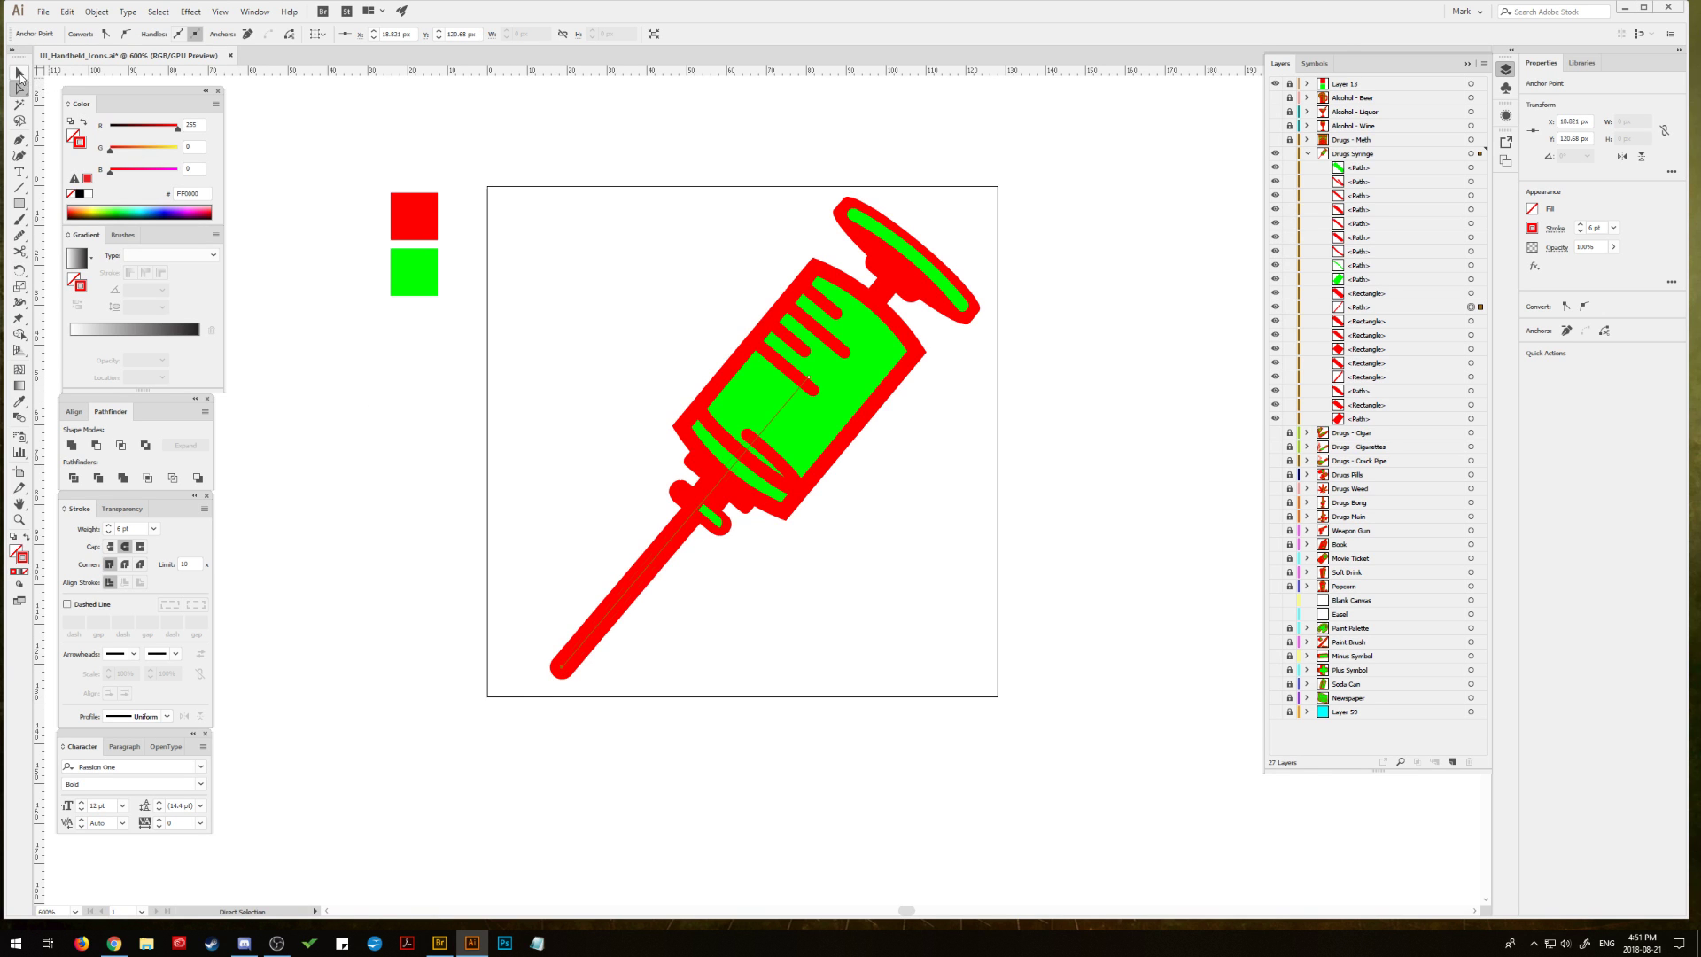
{"action": "left_click", "coordinate": [410, 406]}
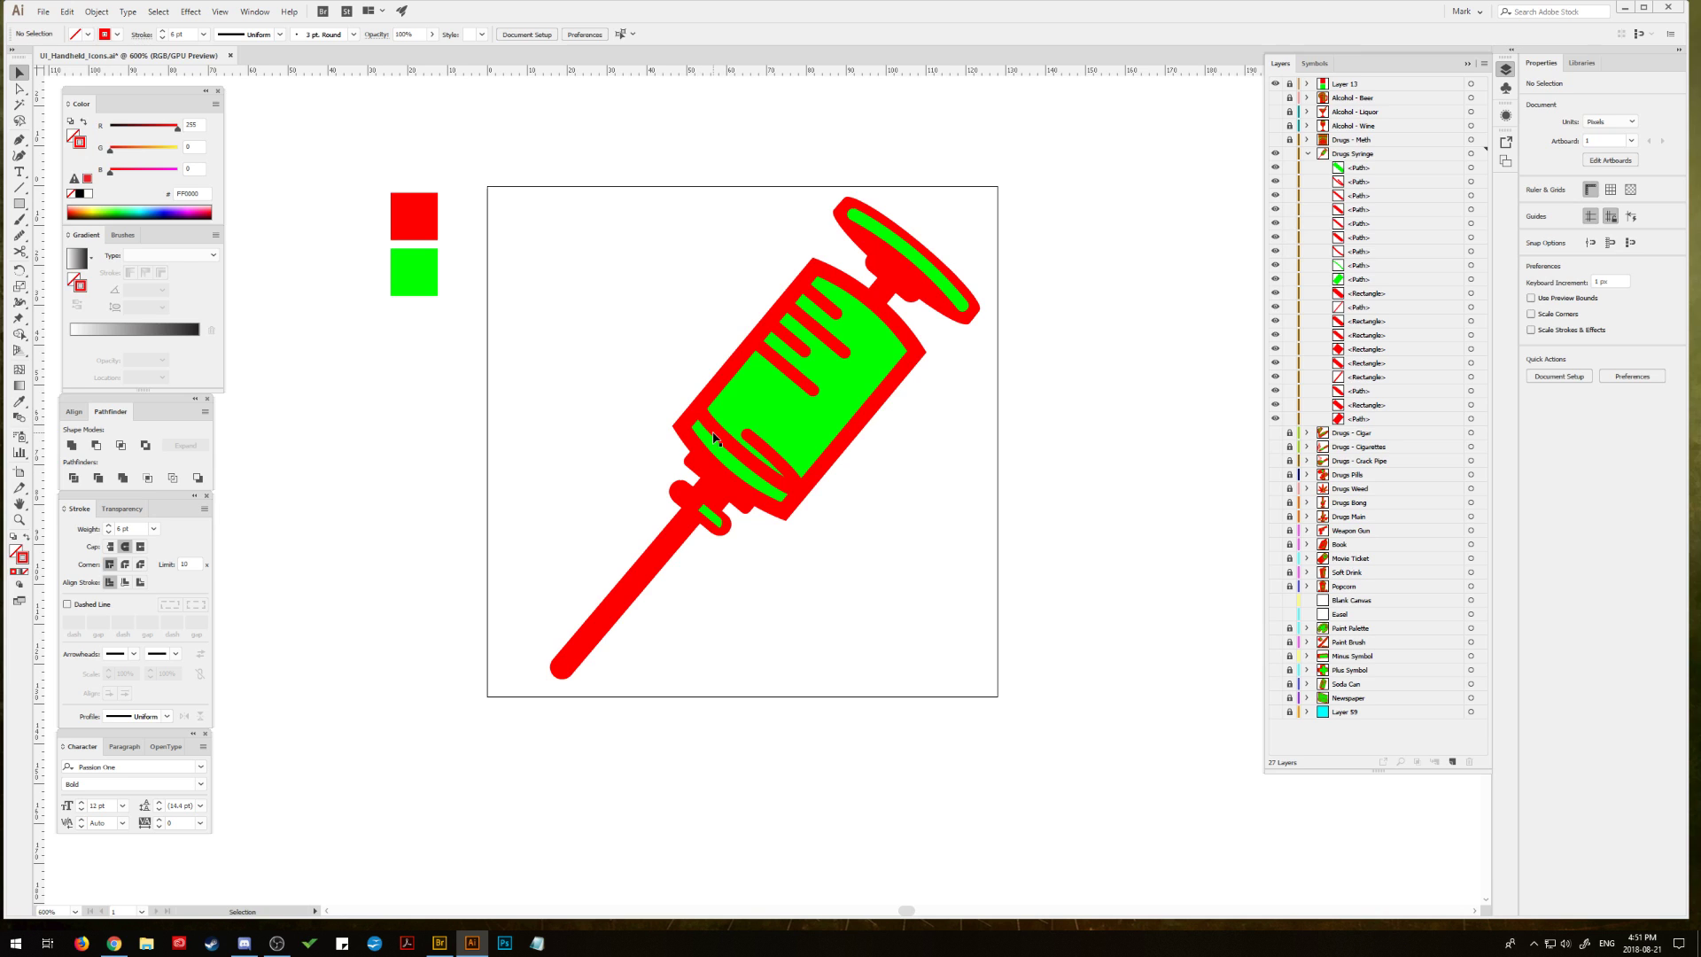
Step: Copy the two curved red barrel bands to the empty area left of the syringe
{"action": "left_click", "coordinate": [716, 438]}
{"action": "left_click", "coordinate": [760, 449]}
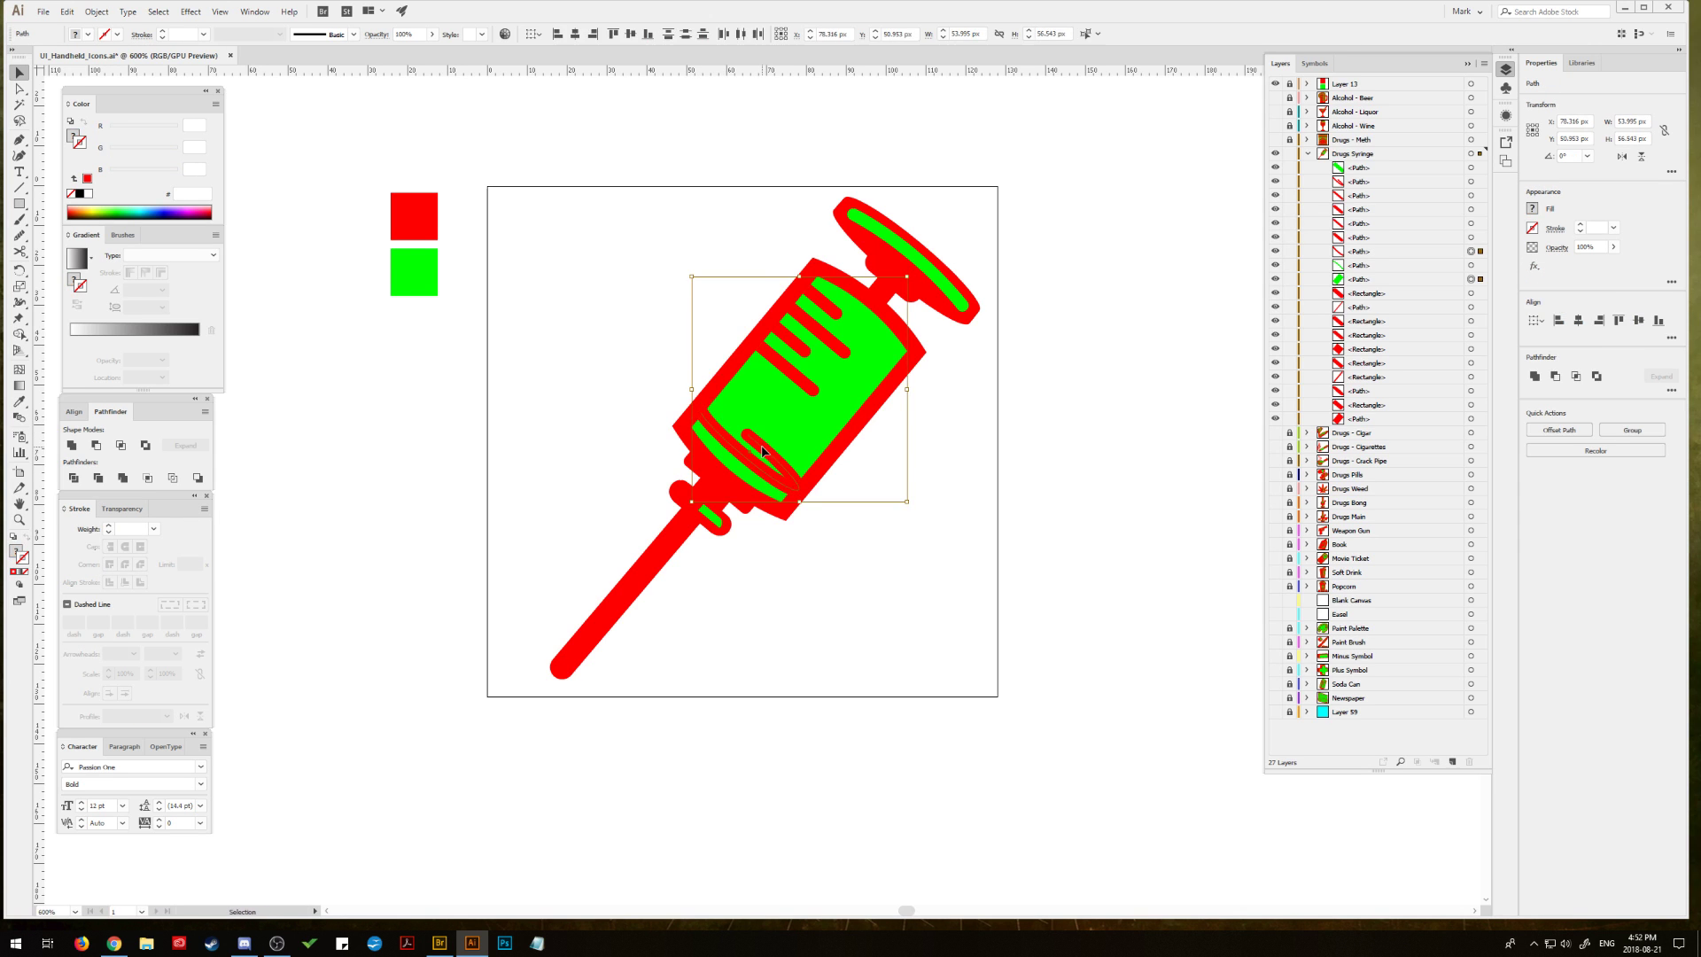
{"action": "left_click", "coordinate": [749, 469]}
{"action": "left_click", "coordinate": [751, 471], "text": "shift"}
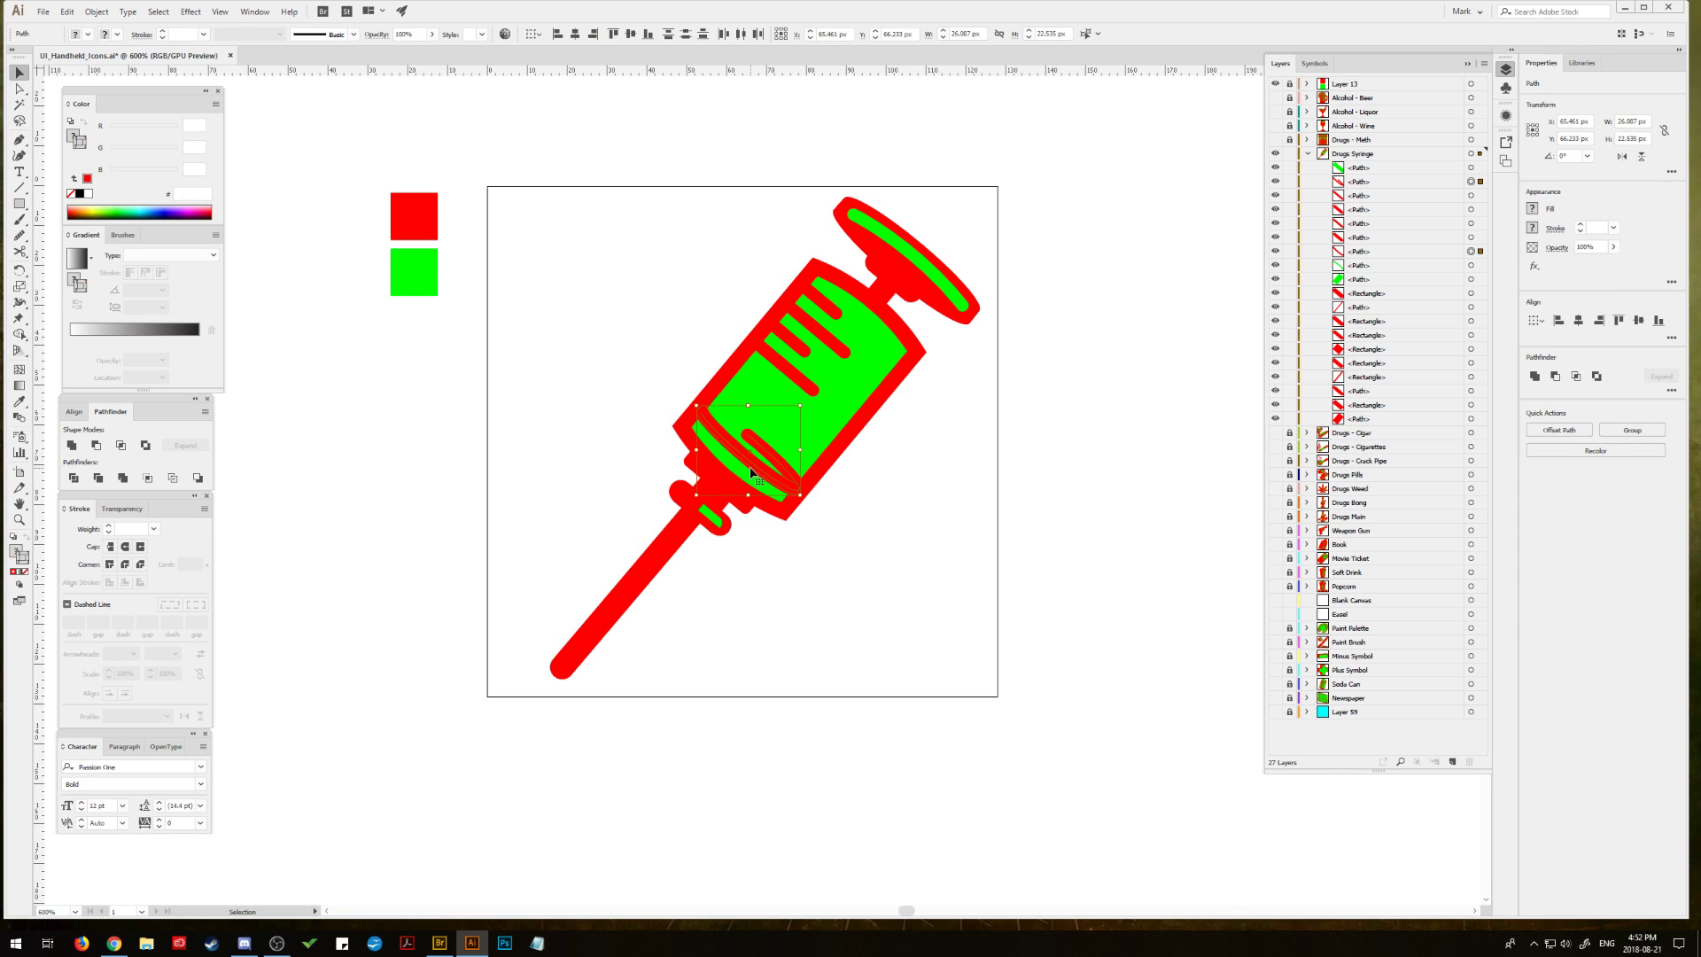
{"action": "left_click_drag", "start_coordinate": [753, 471], "coordinate": [573, 359]}
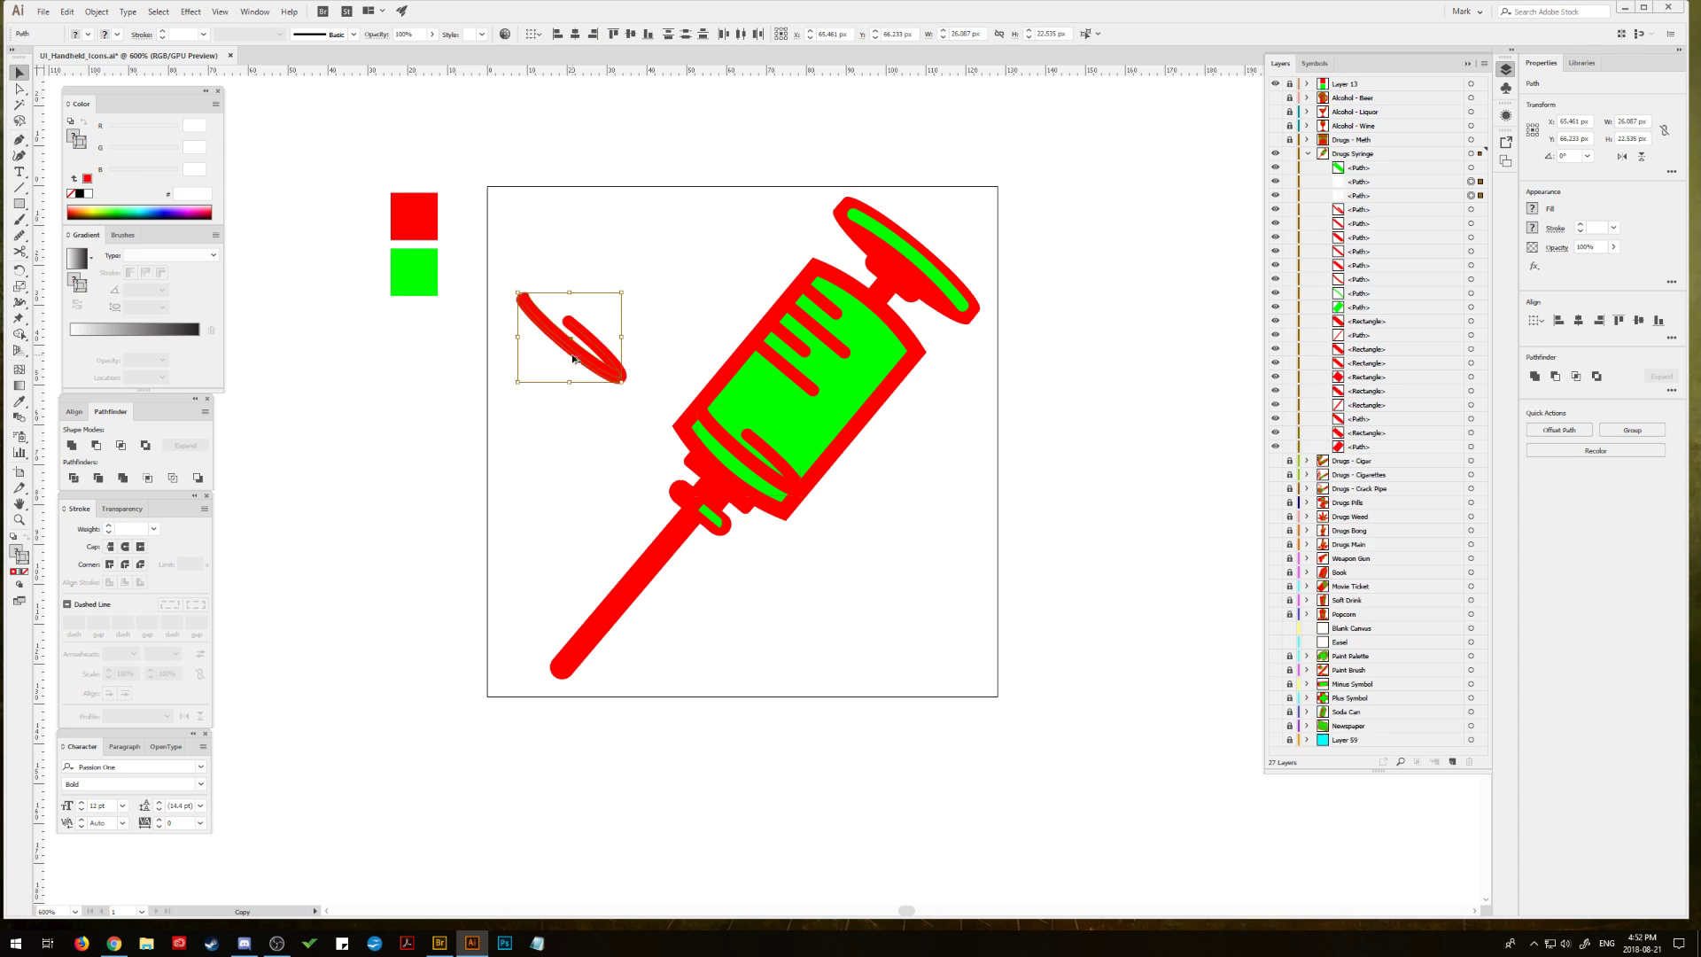
Step: Outline the strokes of the copied bands, then unite and expand them into a single red shape
{"action": "left_click", "coordinate": [97, 12]}
{"action": "left_click", "coordinate": [326, 345]}
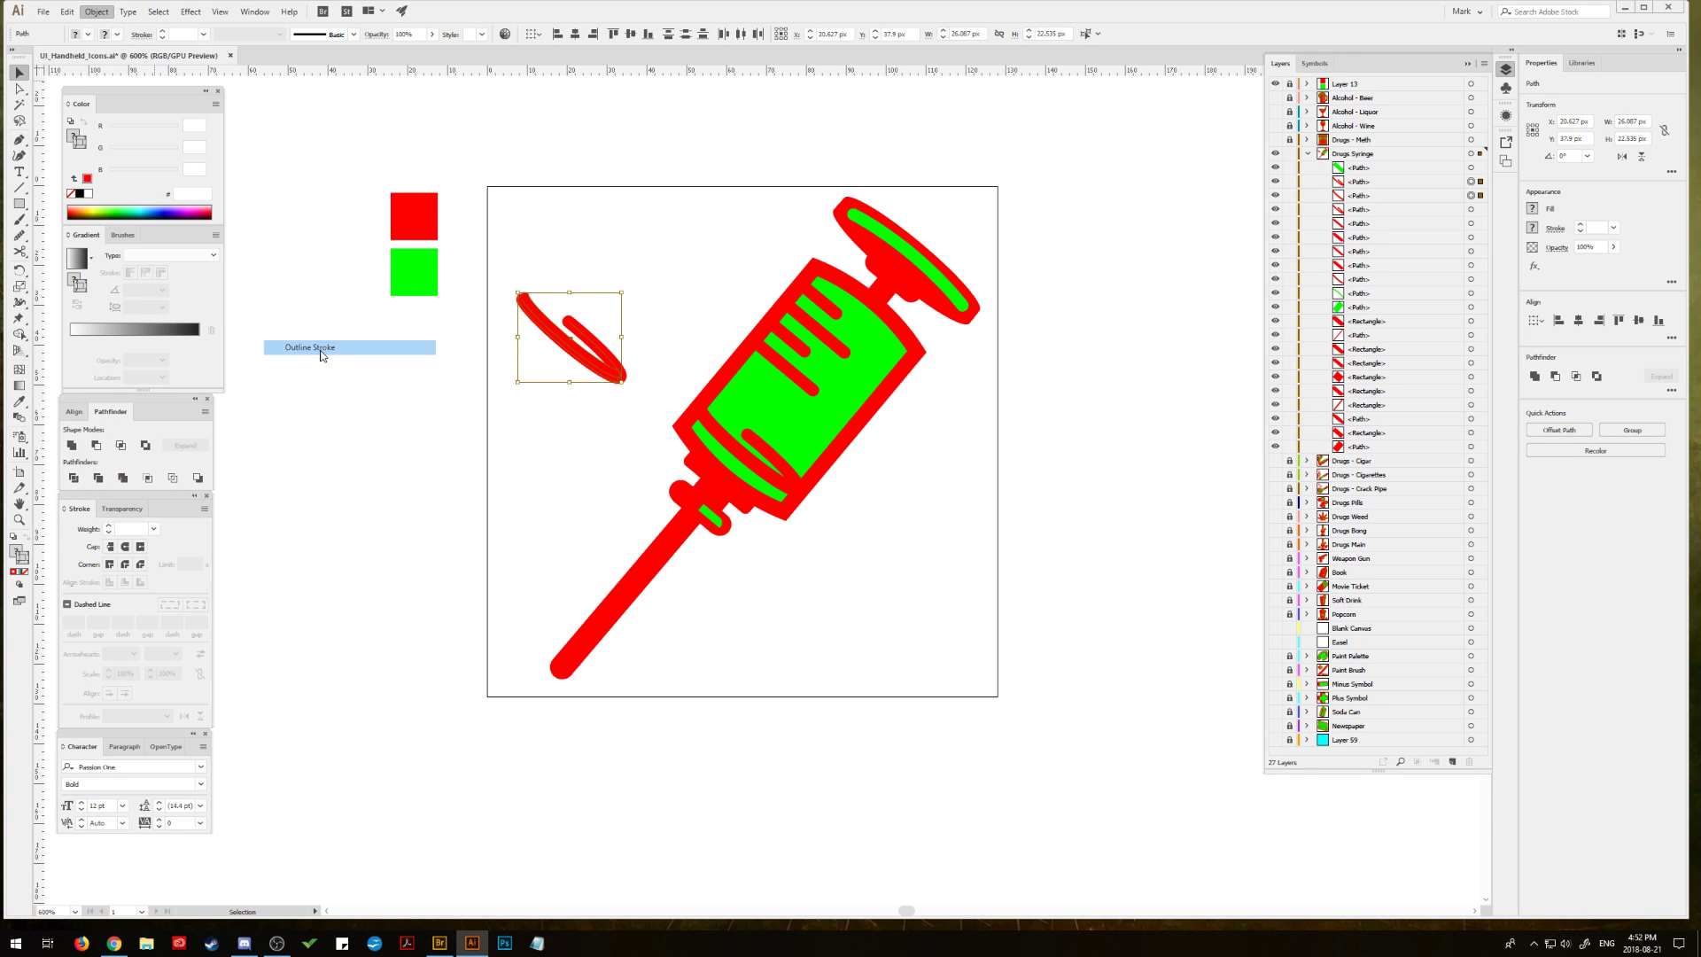
{"action": "left_click", "coordinate": [74, 448]}
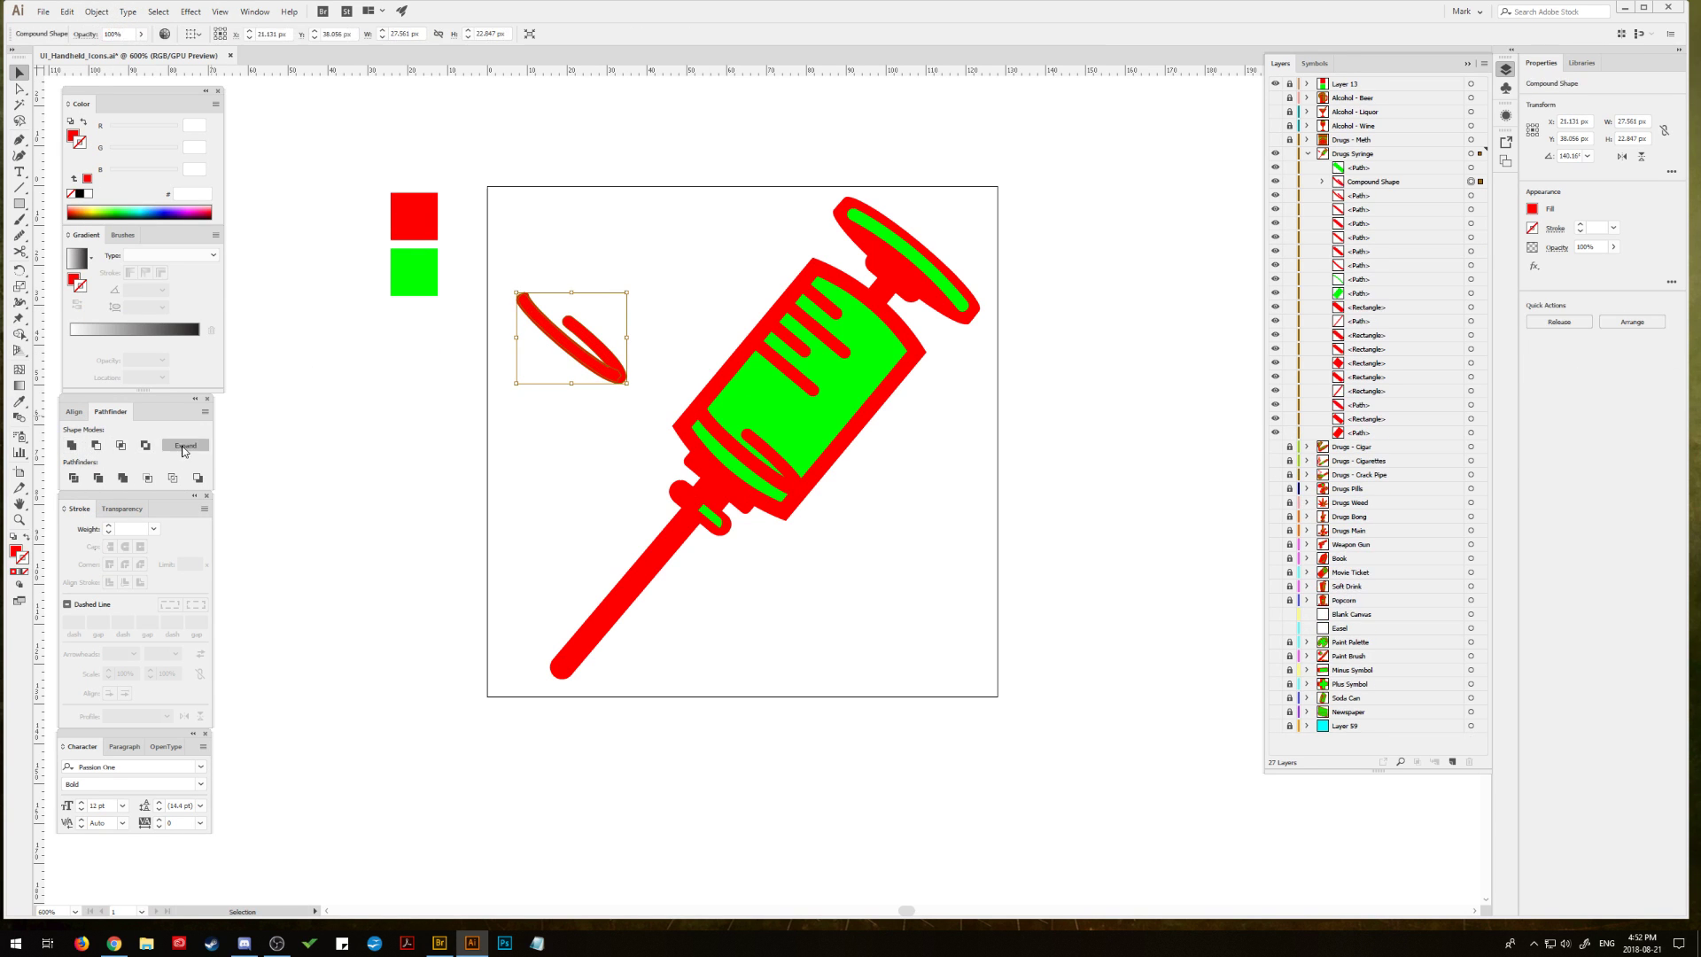
{"action": "left_click", "coordinate": [427, 400]}
Step: Delete the two original curved bands from the lower part of the barrel
{"action": "left_click", "coordinate": [744, 458]}
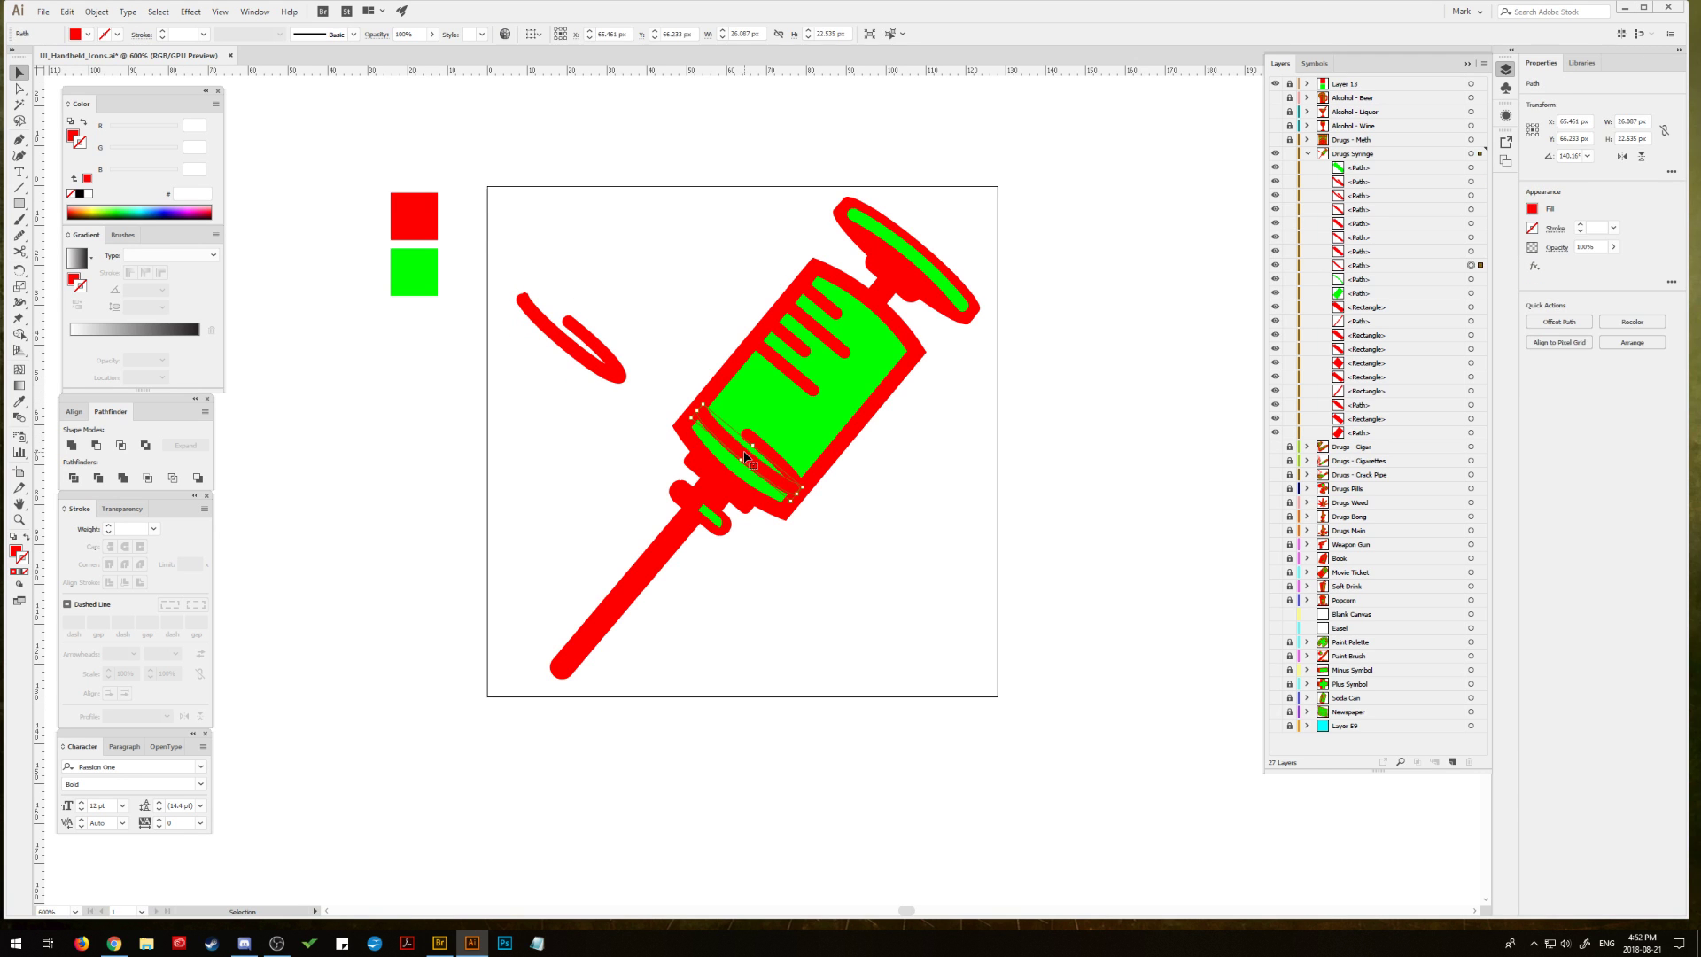
{"action": "key", "text": "Delete"}
{"action": "left_click", "coordinate": [750, 464]}
{"action": "key", "text": "Delete"}
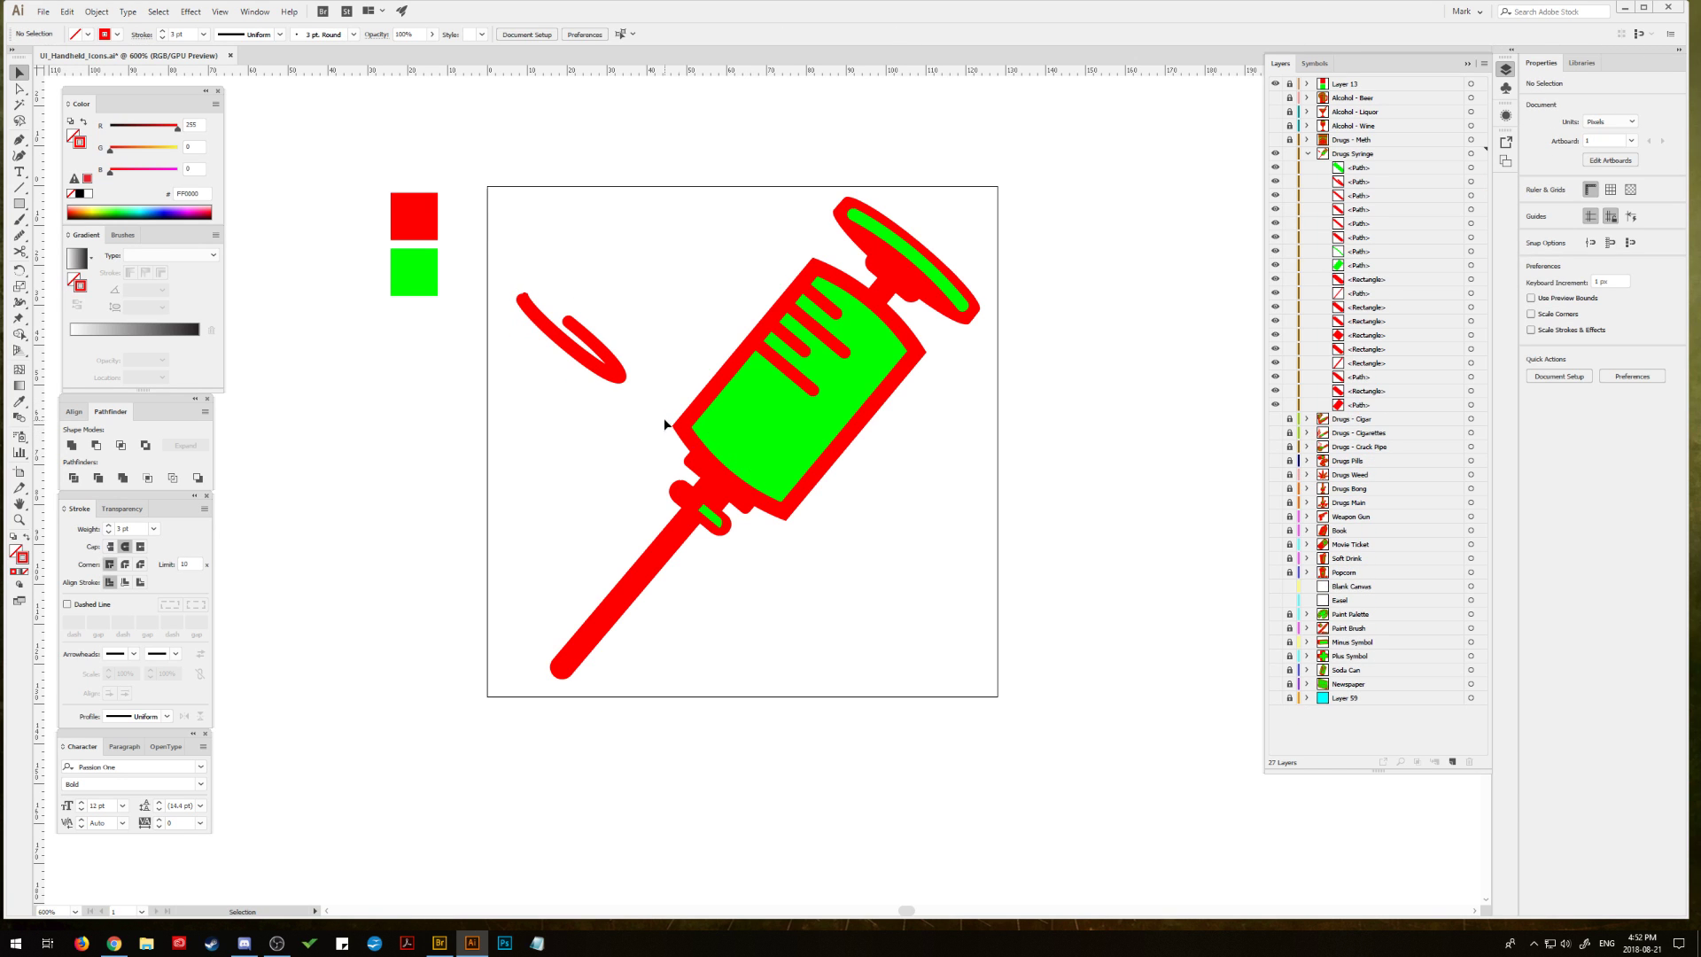
Step: Create an inset copy of the green barrel fill with Offset Path at -3 px and Miter joins
{"action": "left_click", "coordinate": [756, 441]}
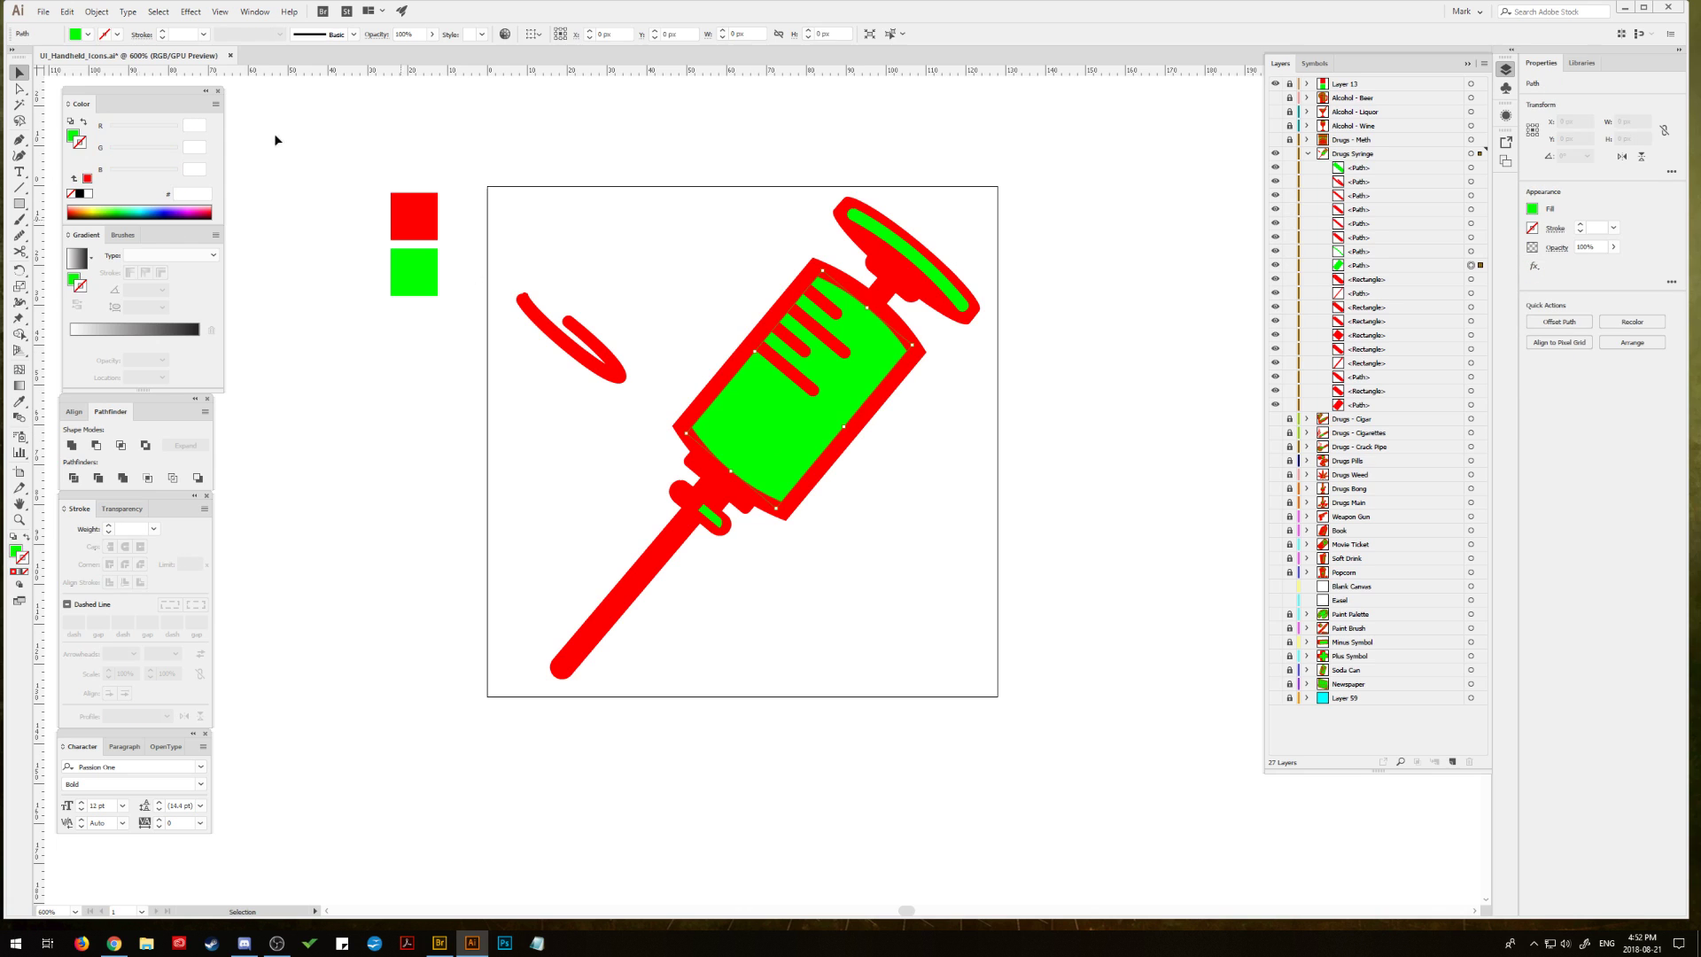
{"action": "left_click", "coordinate": [97, 11]}
{"action": "mouse_move", "coordinate": [127, 318]}
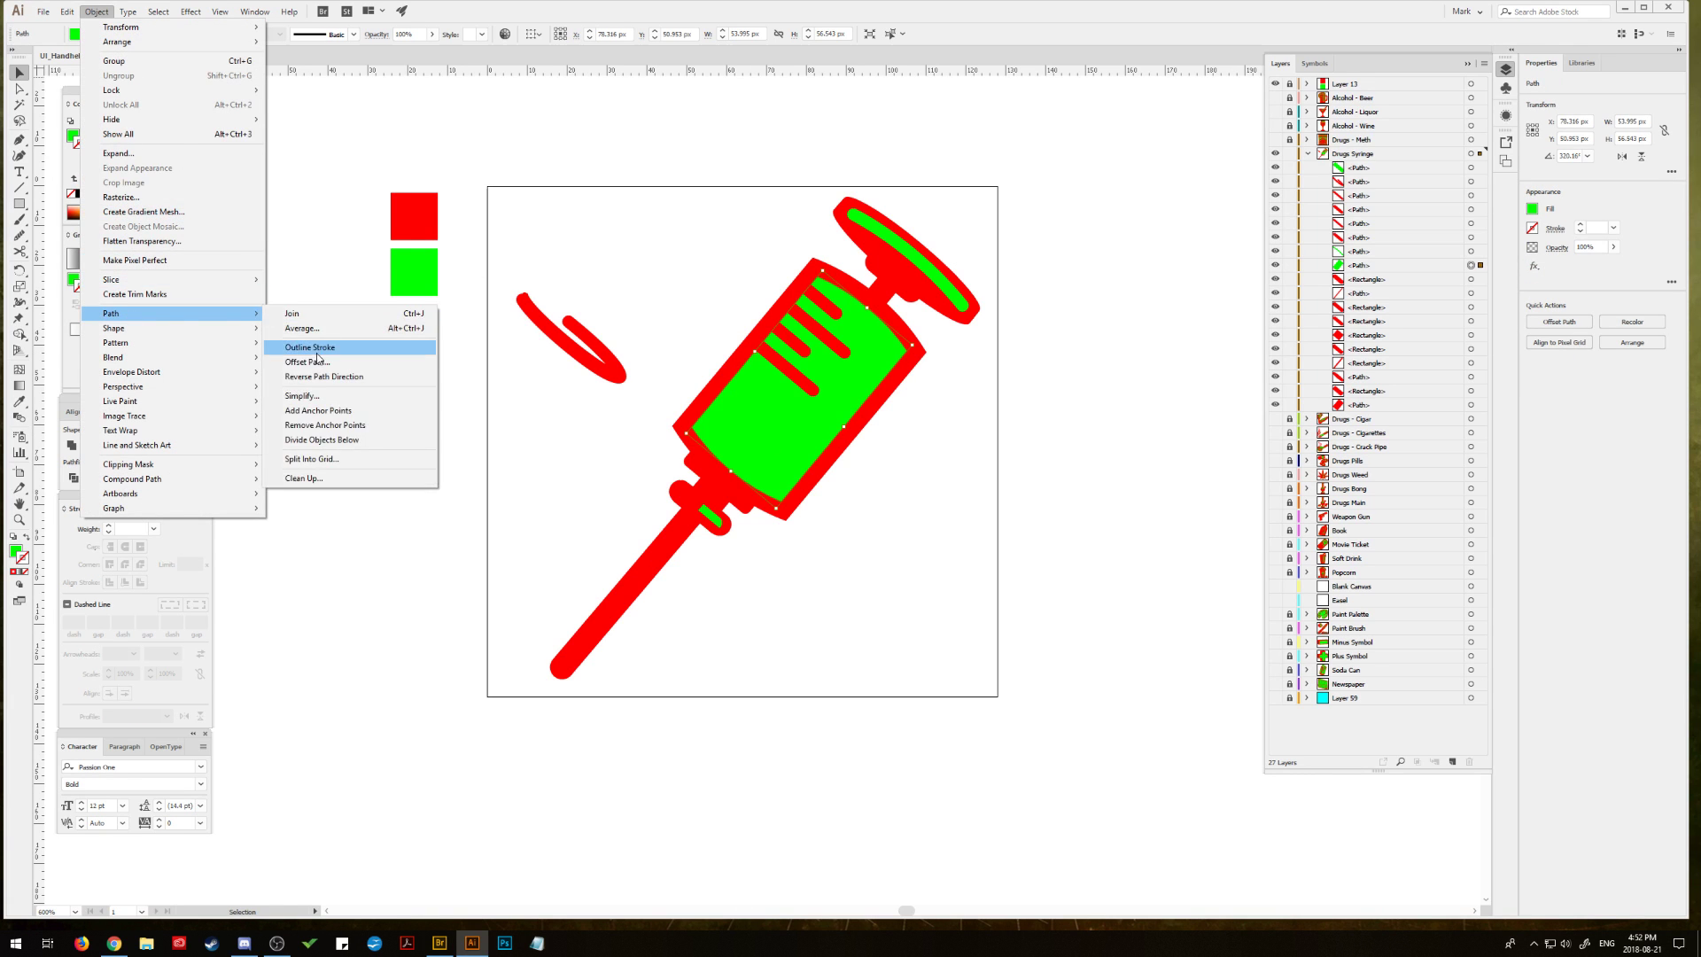
{"action": "left_click", "coordinate": [292, 360]}
{"action": "left_click", "coordinate": [237, 243]}
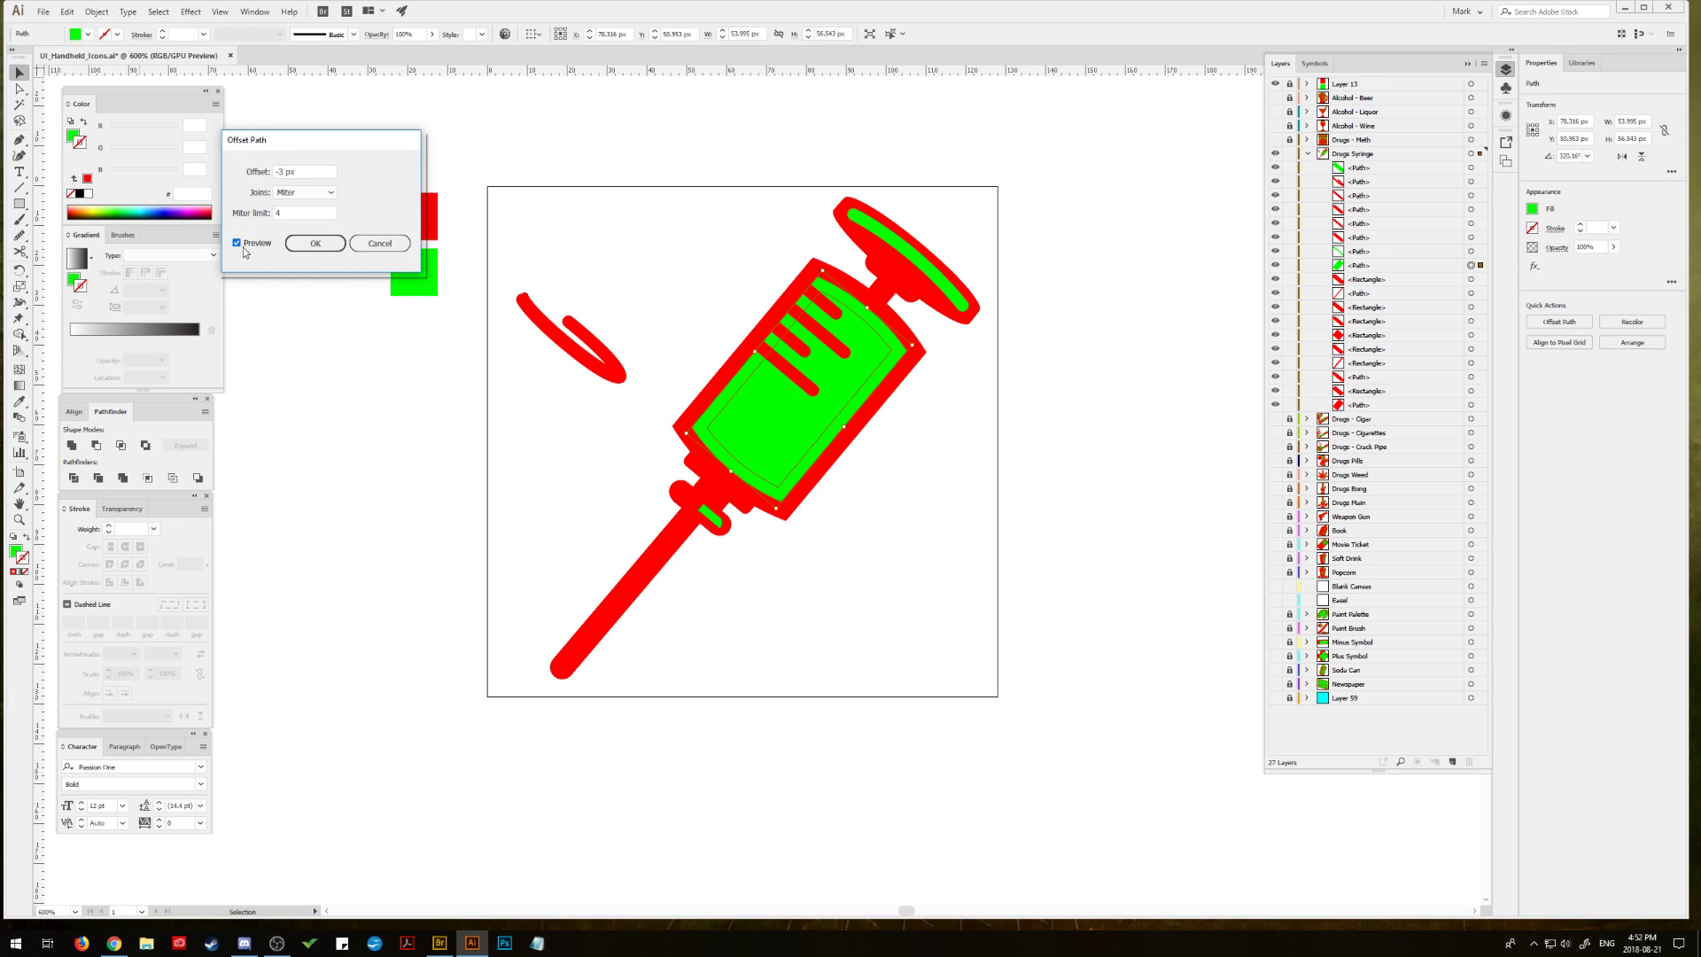
{"action": "left_click", "coordinate": [316, 243]}
Step: Fill the inset barrel copy with the red sampled from the red reference square
{"action": "key", "text": "i"}
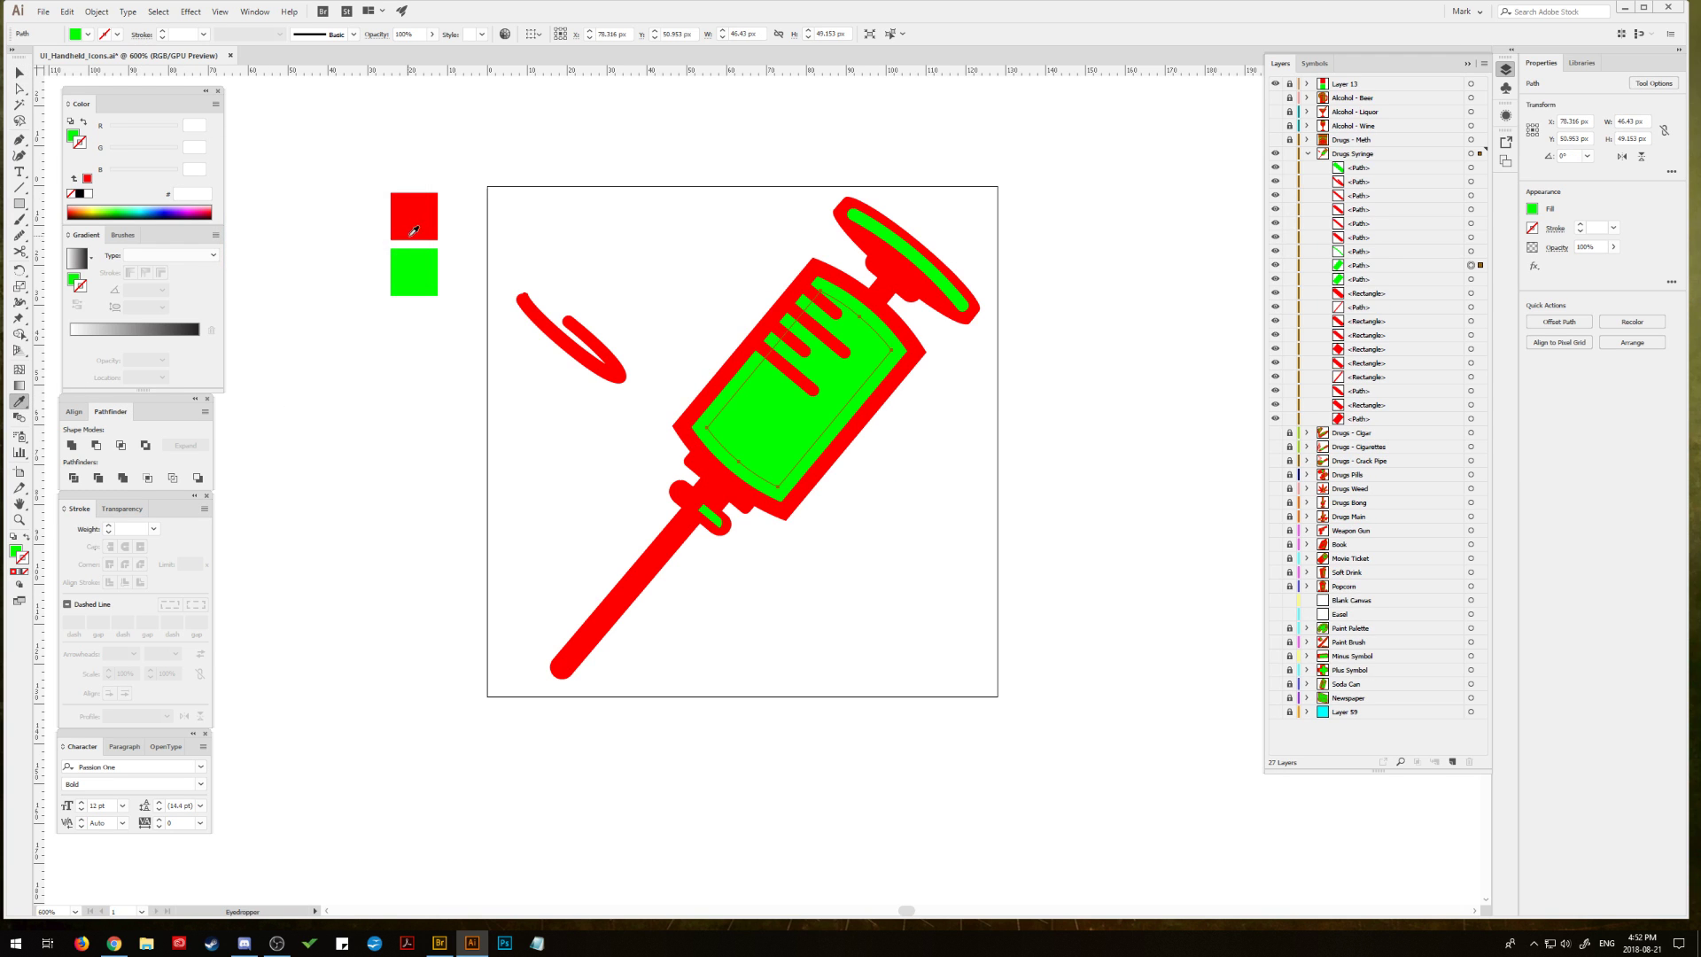
{"action": "left_click", "coordinate": [413, 231]}
{"action": "left_click", "coordinate": [20, 72]}
{"action": "left_click", "coordinate": [304, 115]}
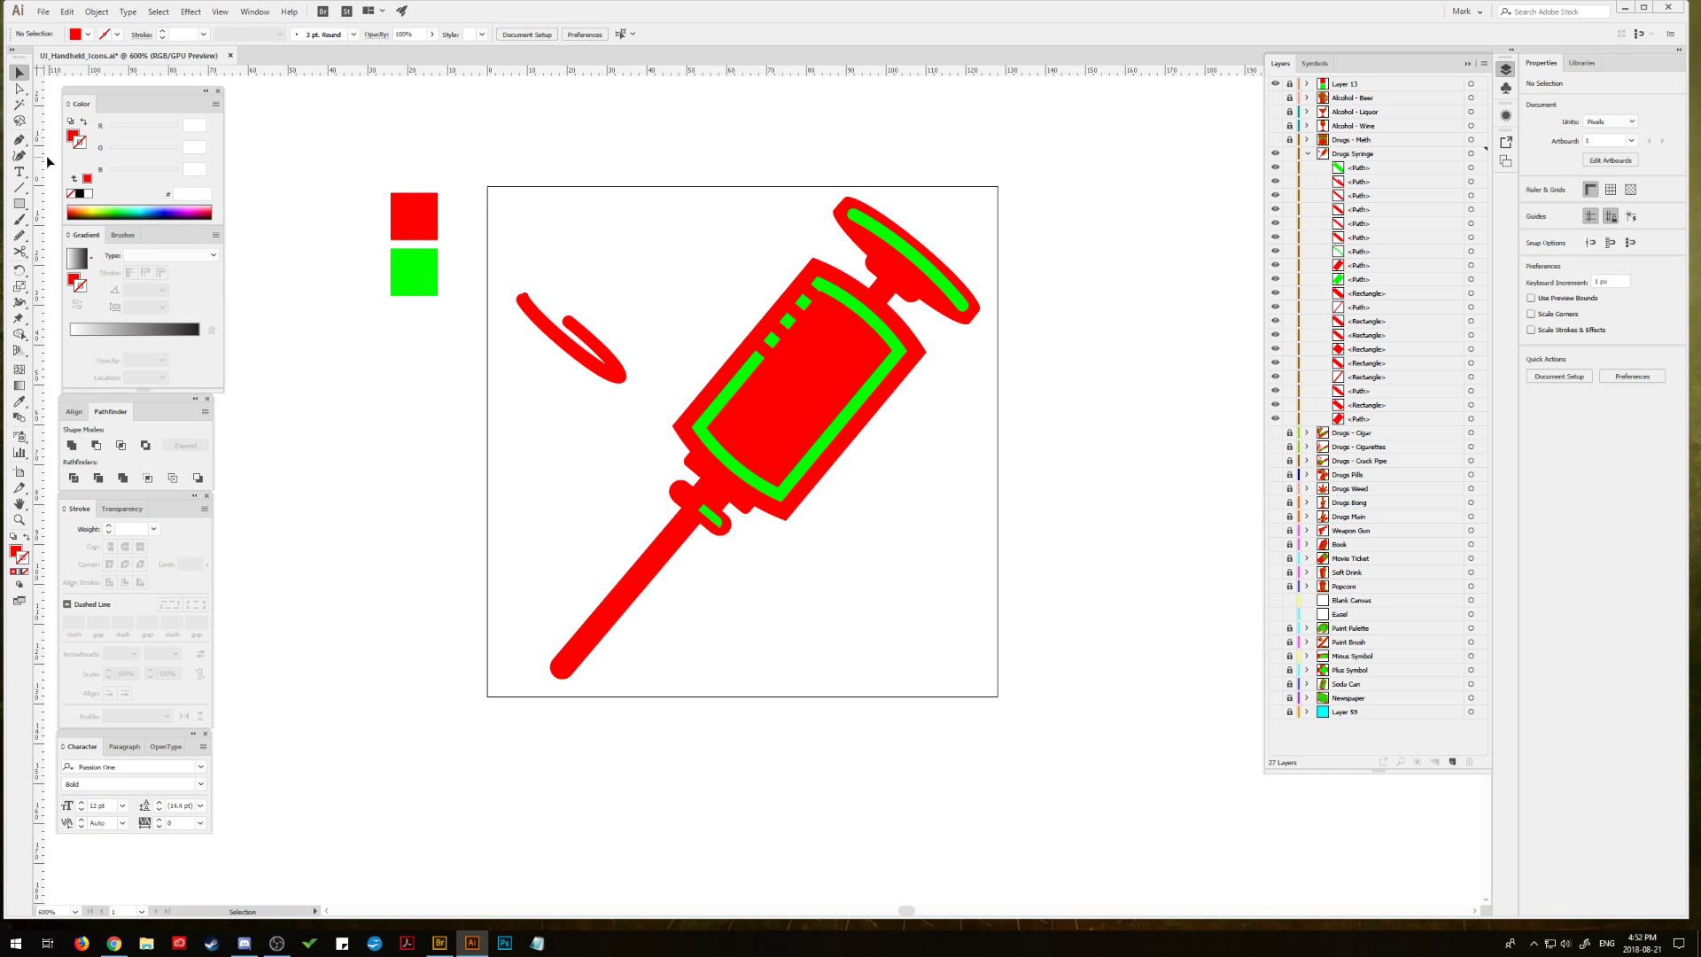
Step: Draw a closed shape with the Pen tool covering the upper barrel, with a wavy lower edge across the inset
{"action": "left_click", "coordinate": [20, 139]}
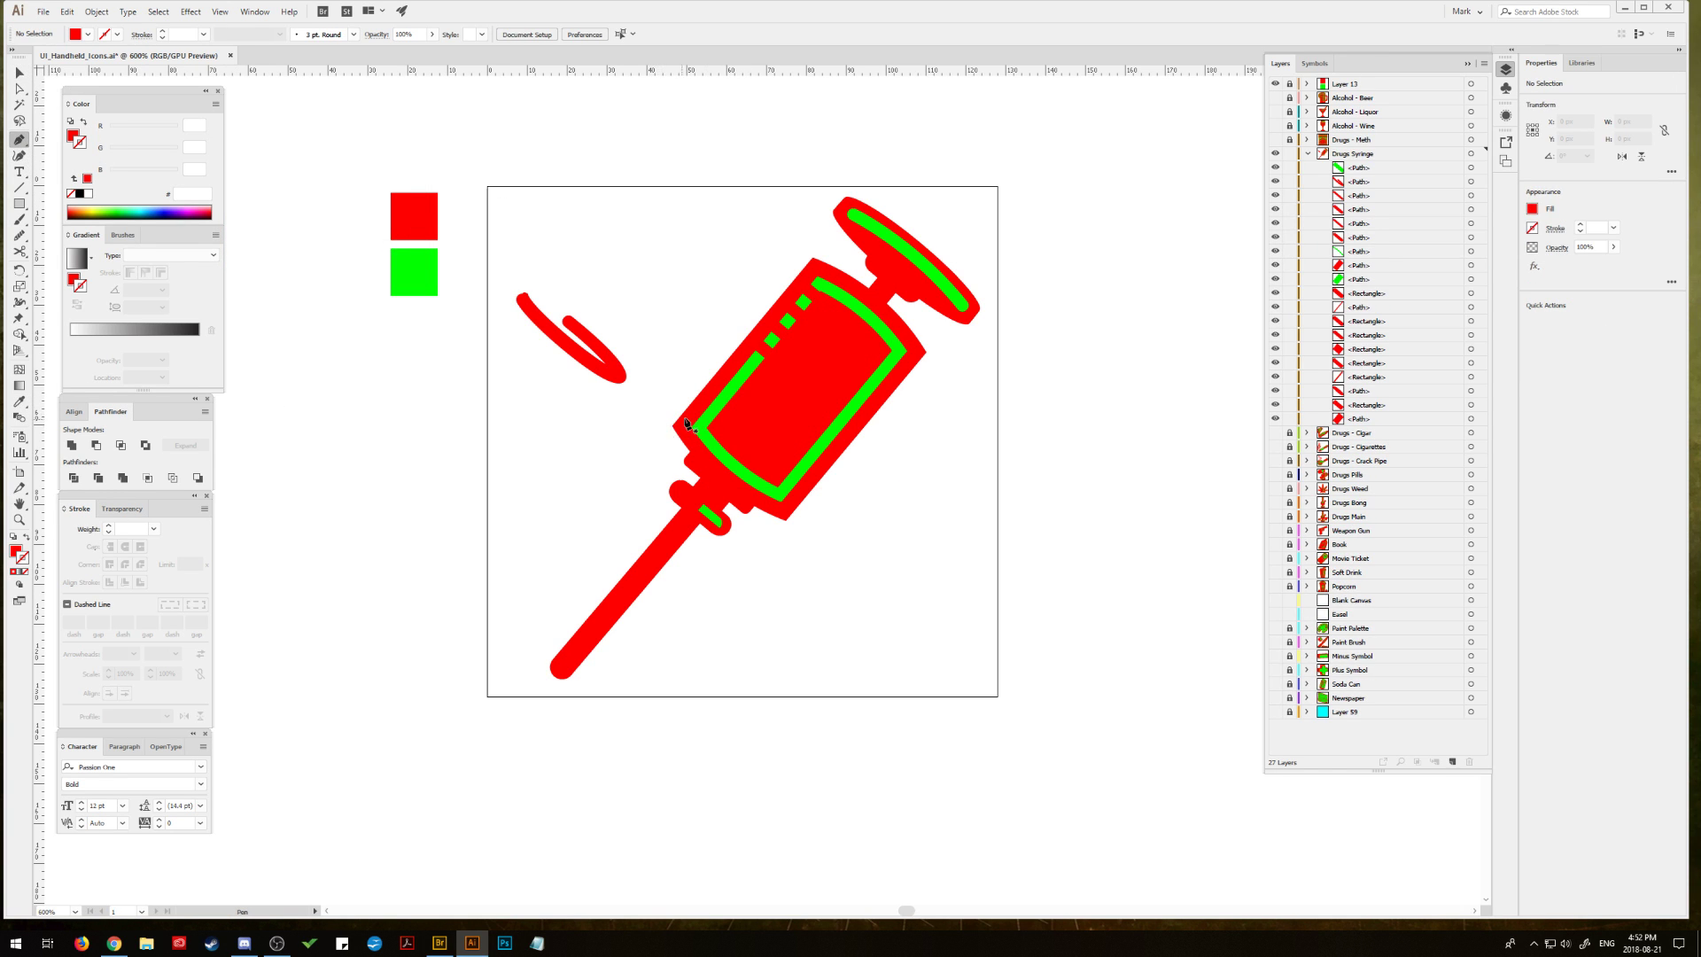
{"action": "left_click", "coordinate": [648, 419]}
{"action": "left_click_drag", "start_coordinate": [736, 428], "coordinate": [841, 384]}
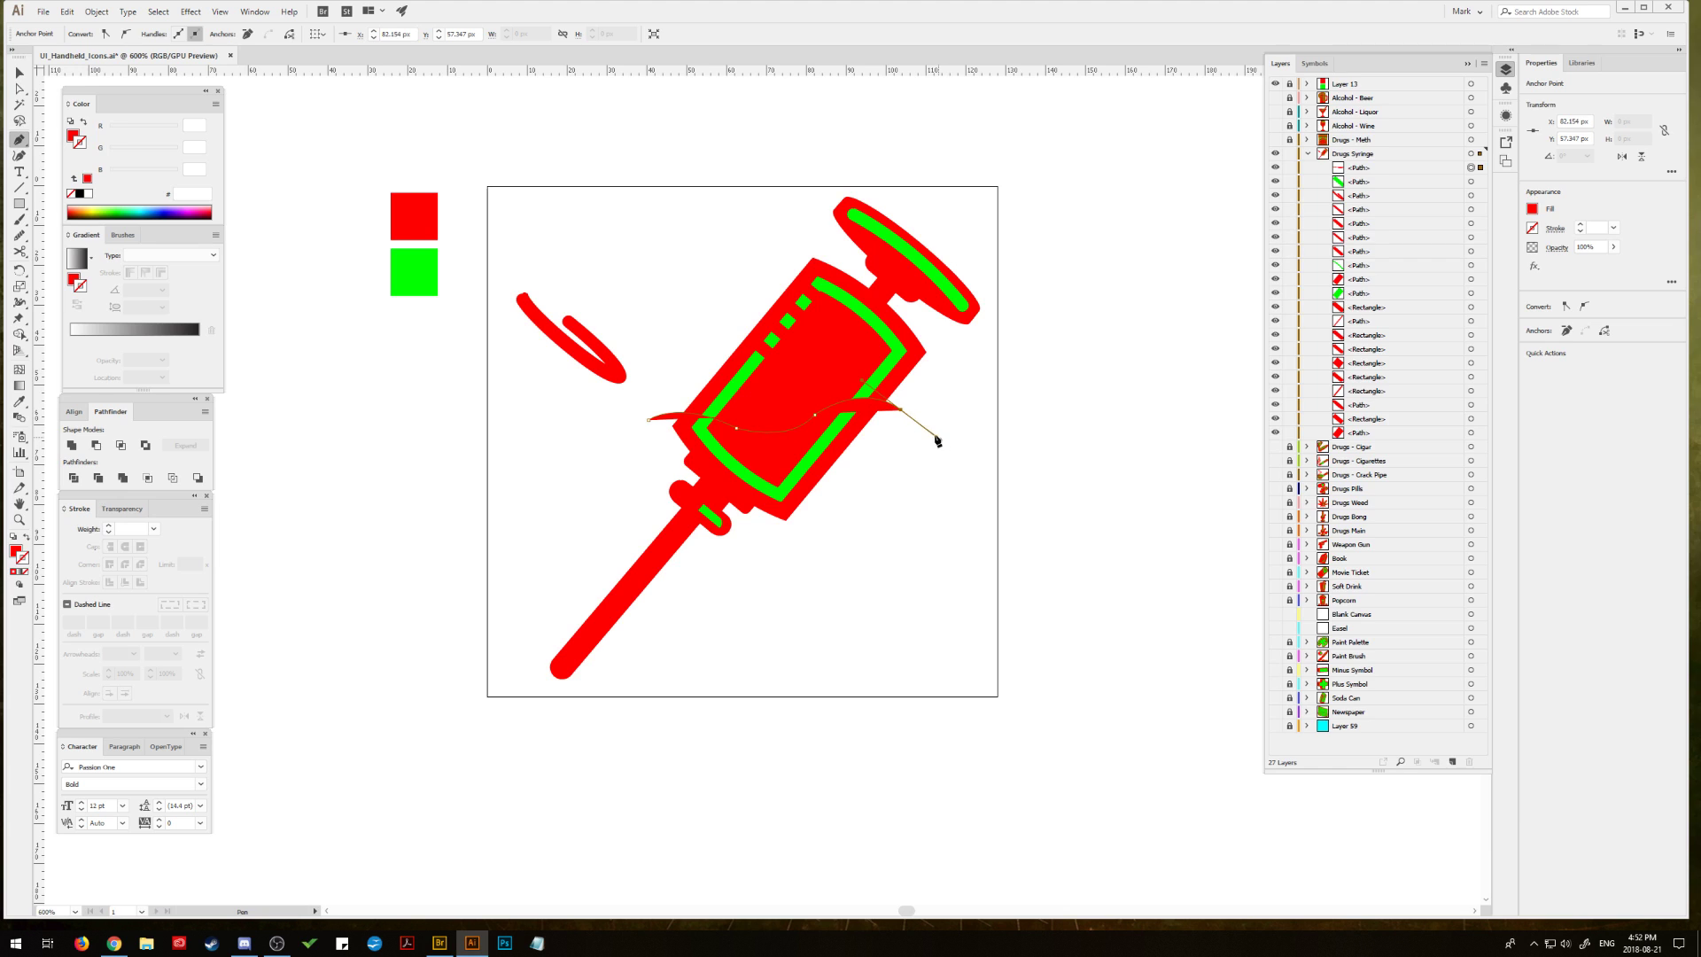
{"action": "left_click", "coordinate": [901, 409]}
{"action": "left_click", "coordinate": [970, 353]}
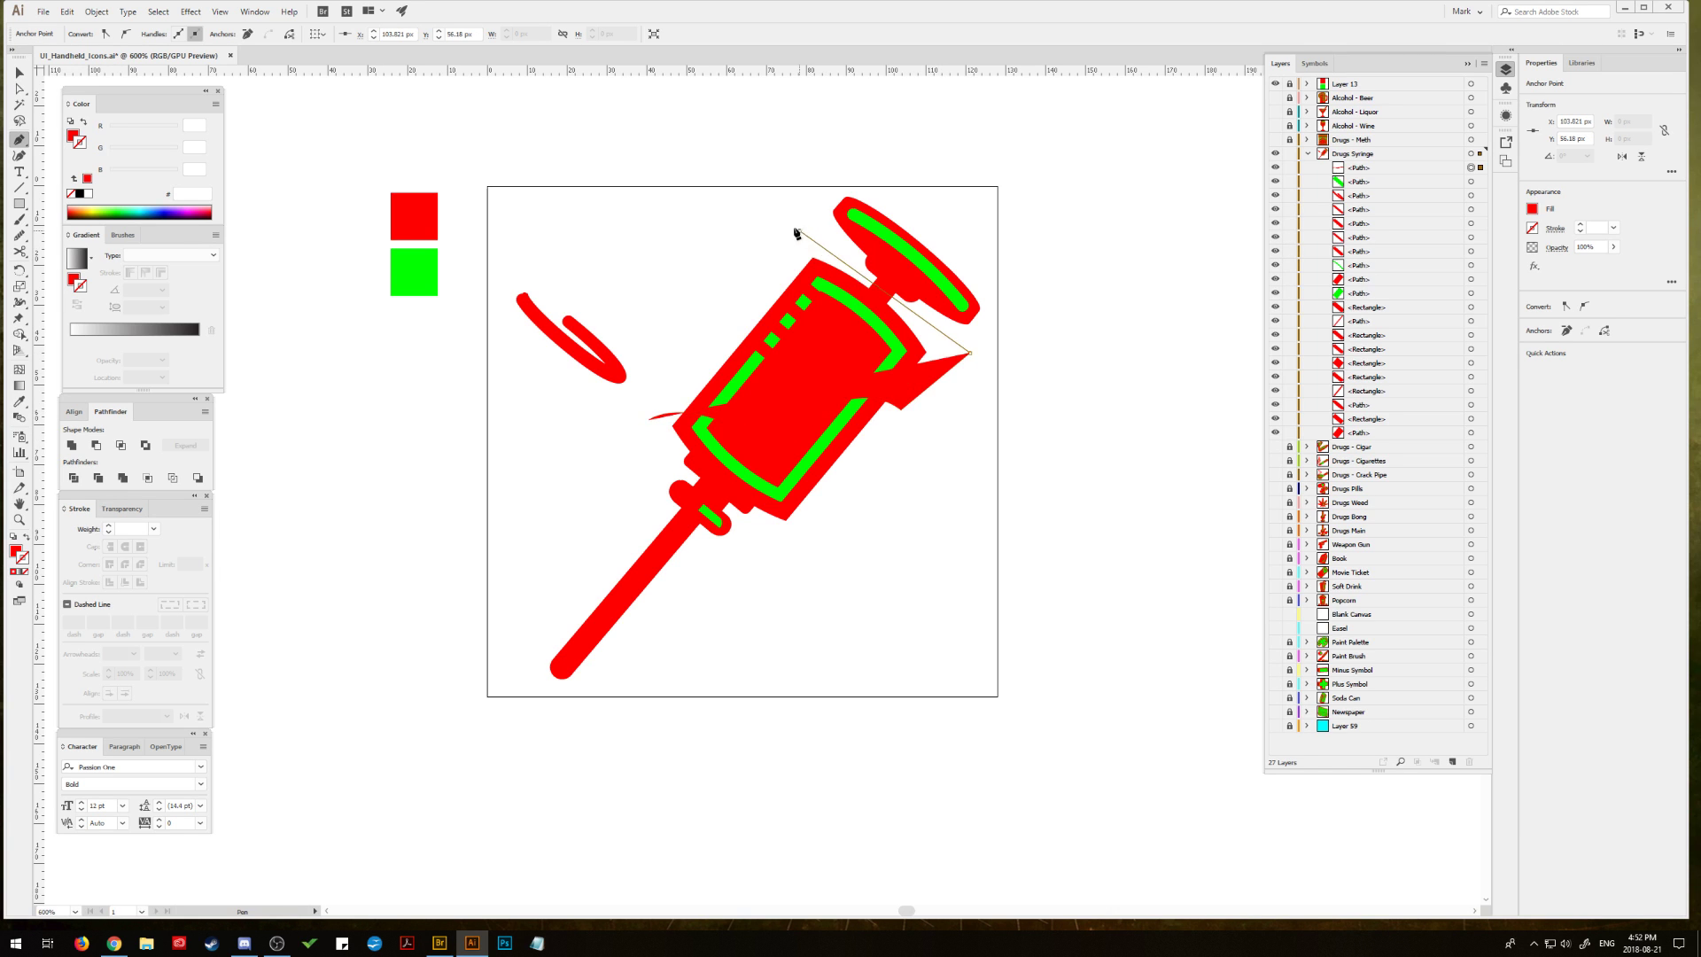
{"action": "left_click", "coordinate": [798, 231]}
{"action": "left_click", "coordinate": [650, 420]}
Step: Subtract the wavy pen shape from the red inset with Minus Front and expand the result into a liquid fill
{"action": "key", "text": "v"}
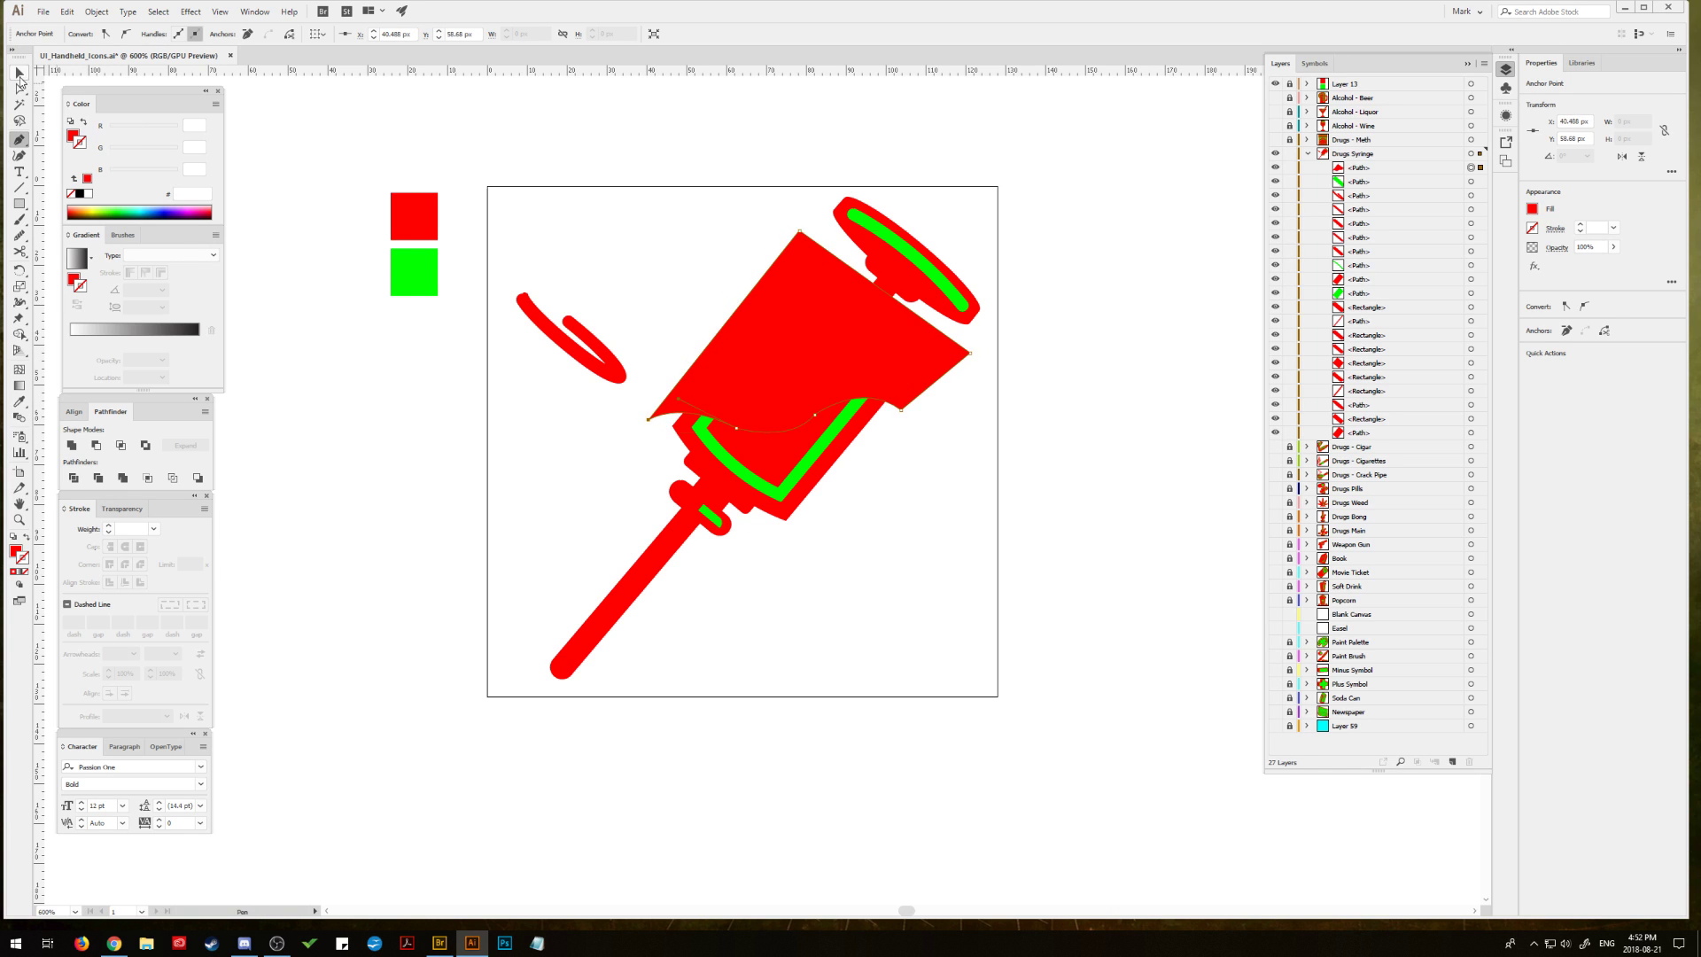
{"action": "left_click", "coordinate": [96, 444]}
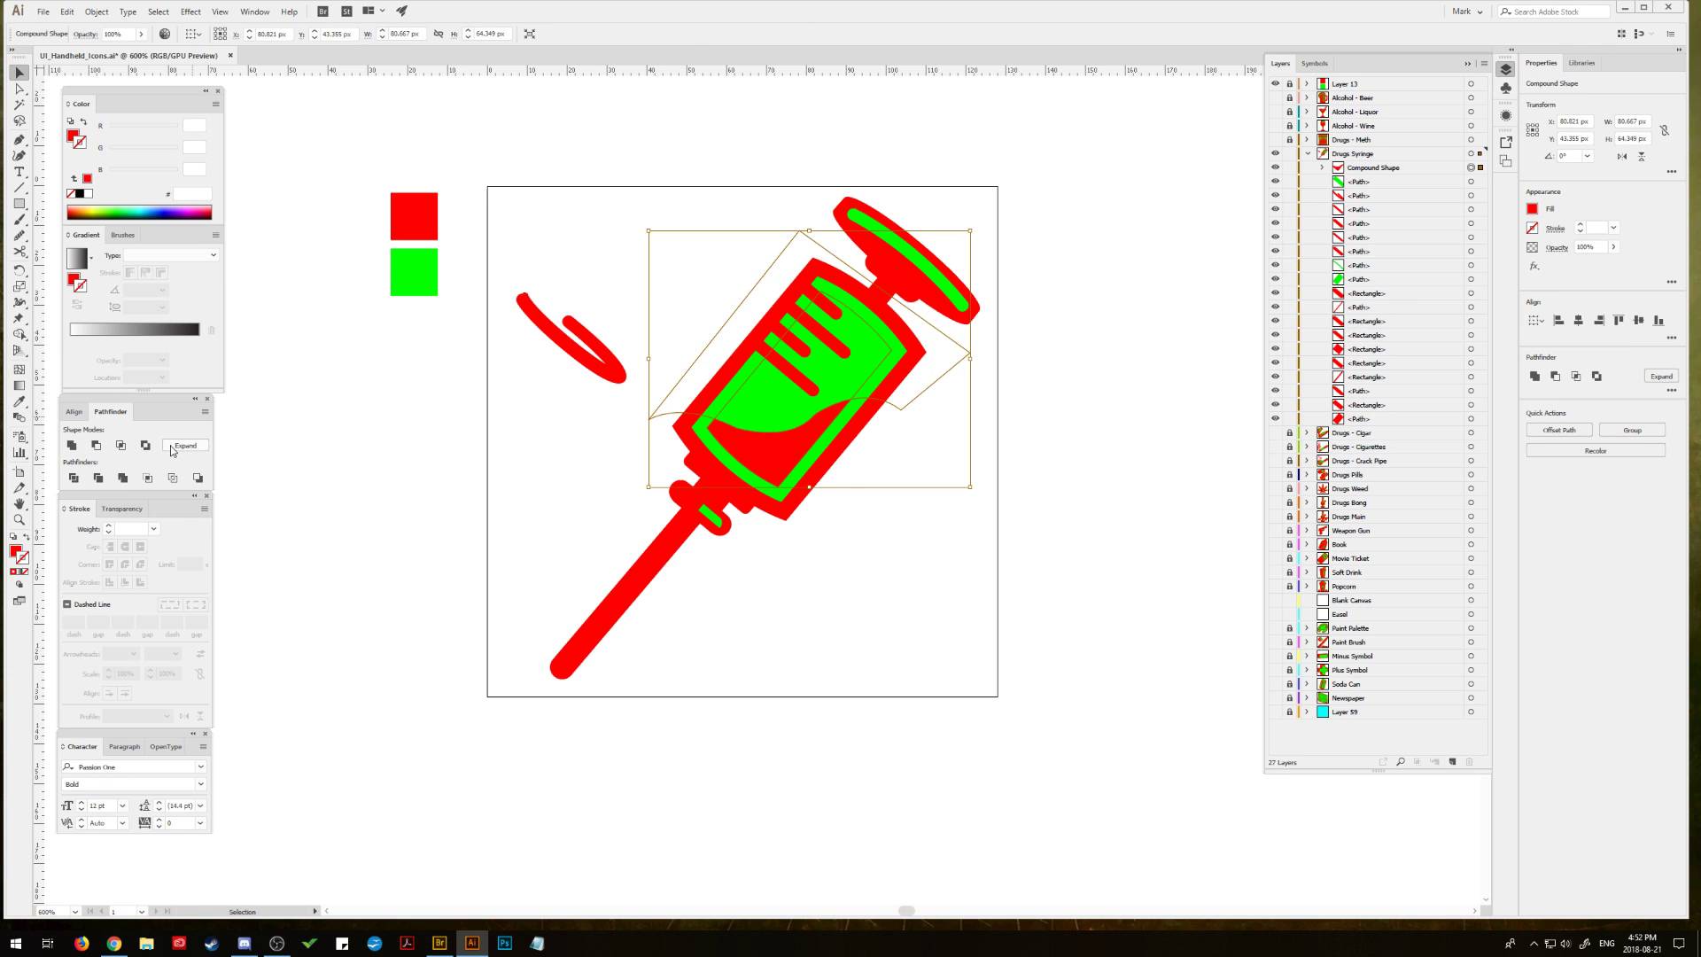
{"action": "left_click", "coordinate": [632, 390]}
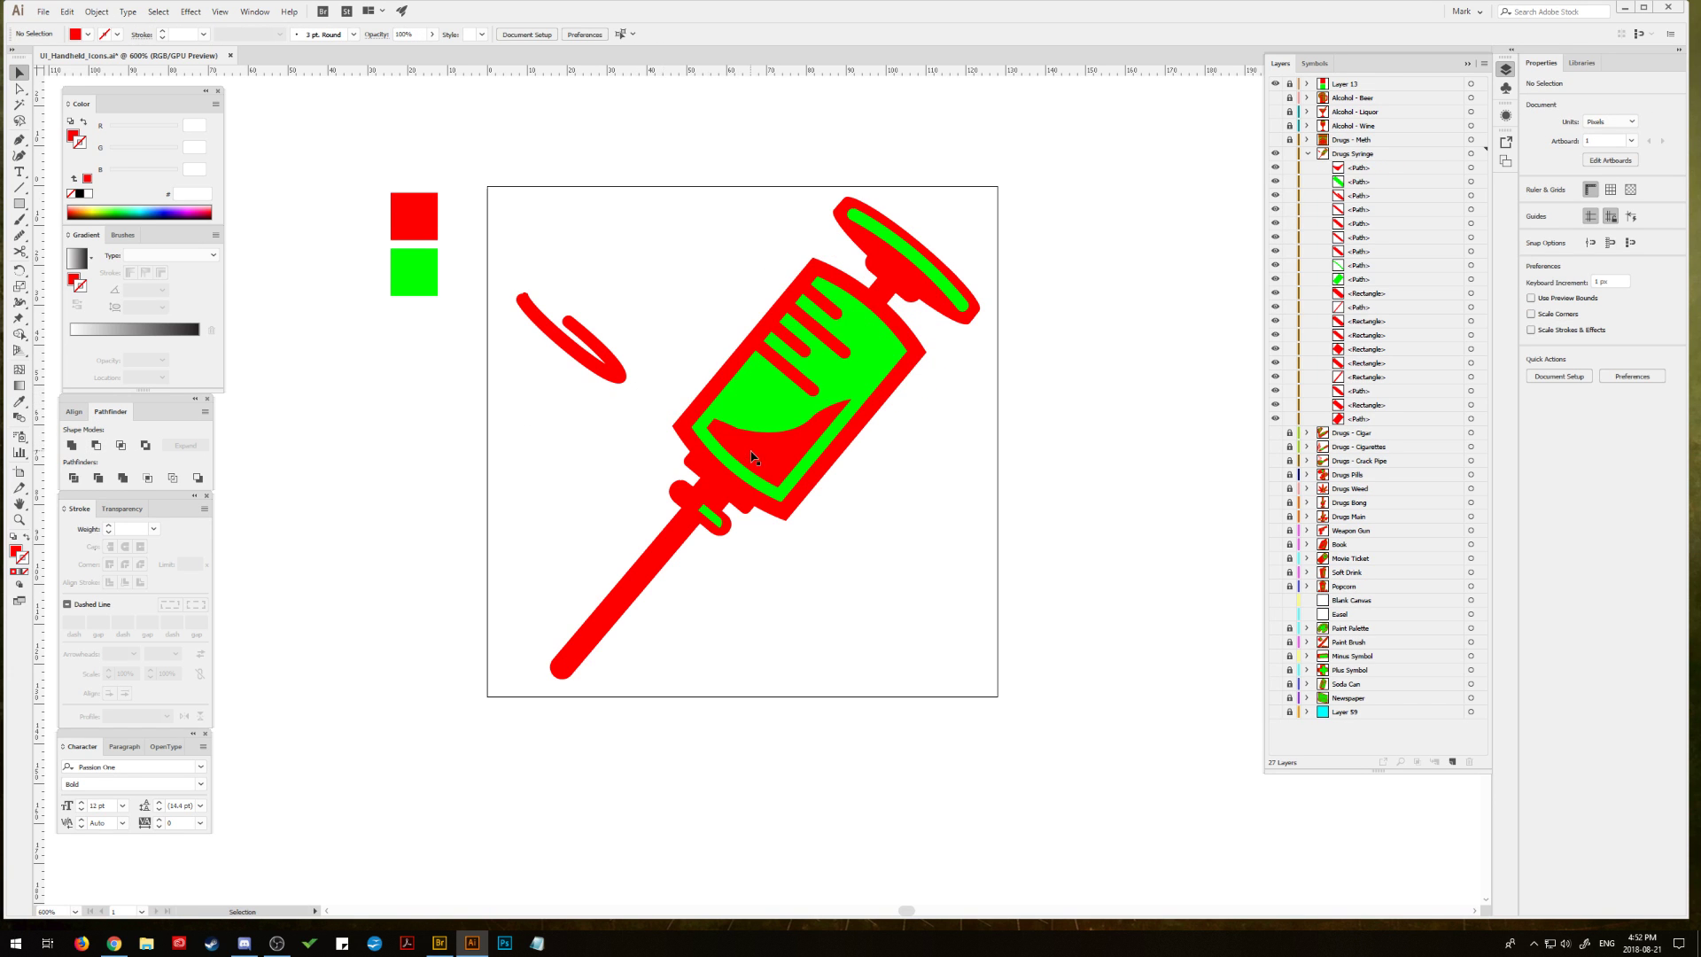
Step: Delete the spare red band shape beside the syringe
{"action": "left_click", "coordinate": [607, 384]}
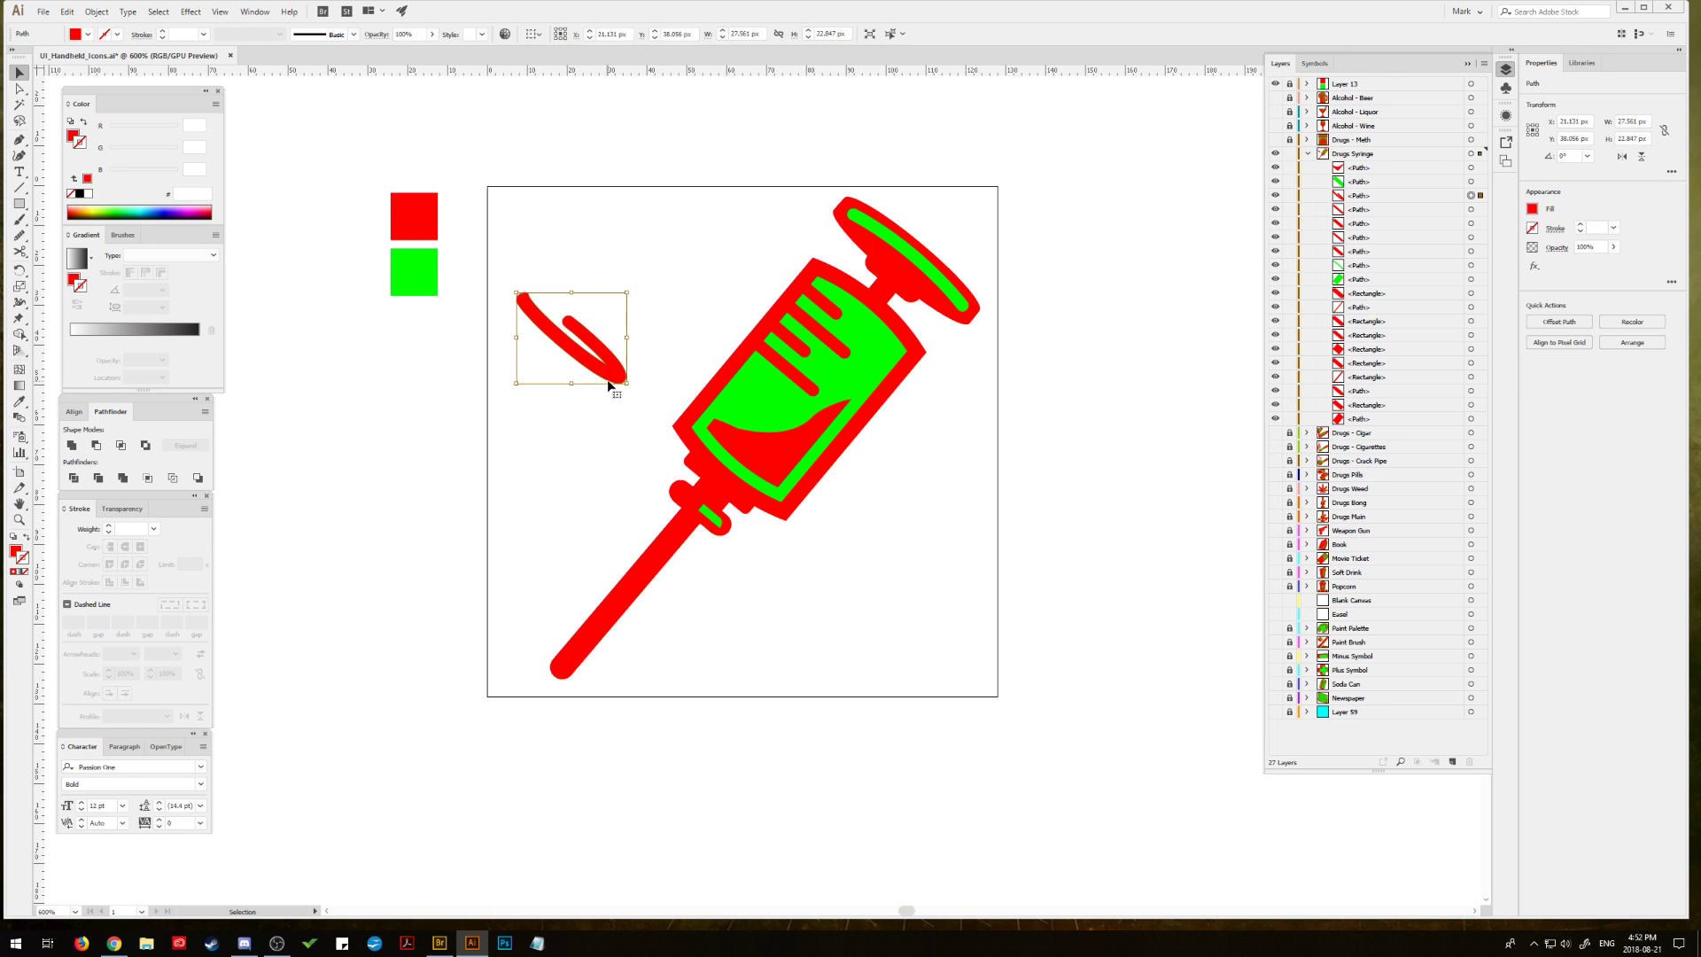
{"action": "key", "text": "Delete"}
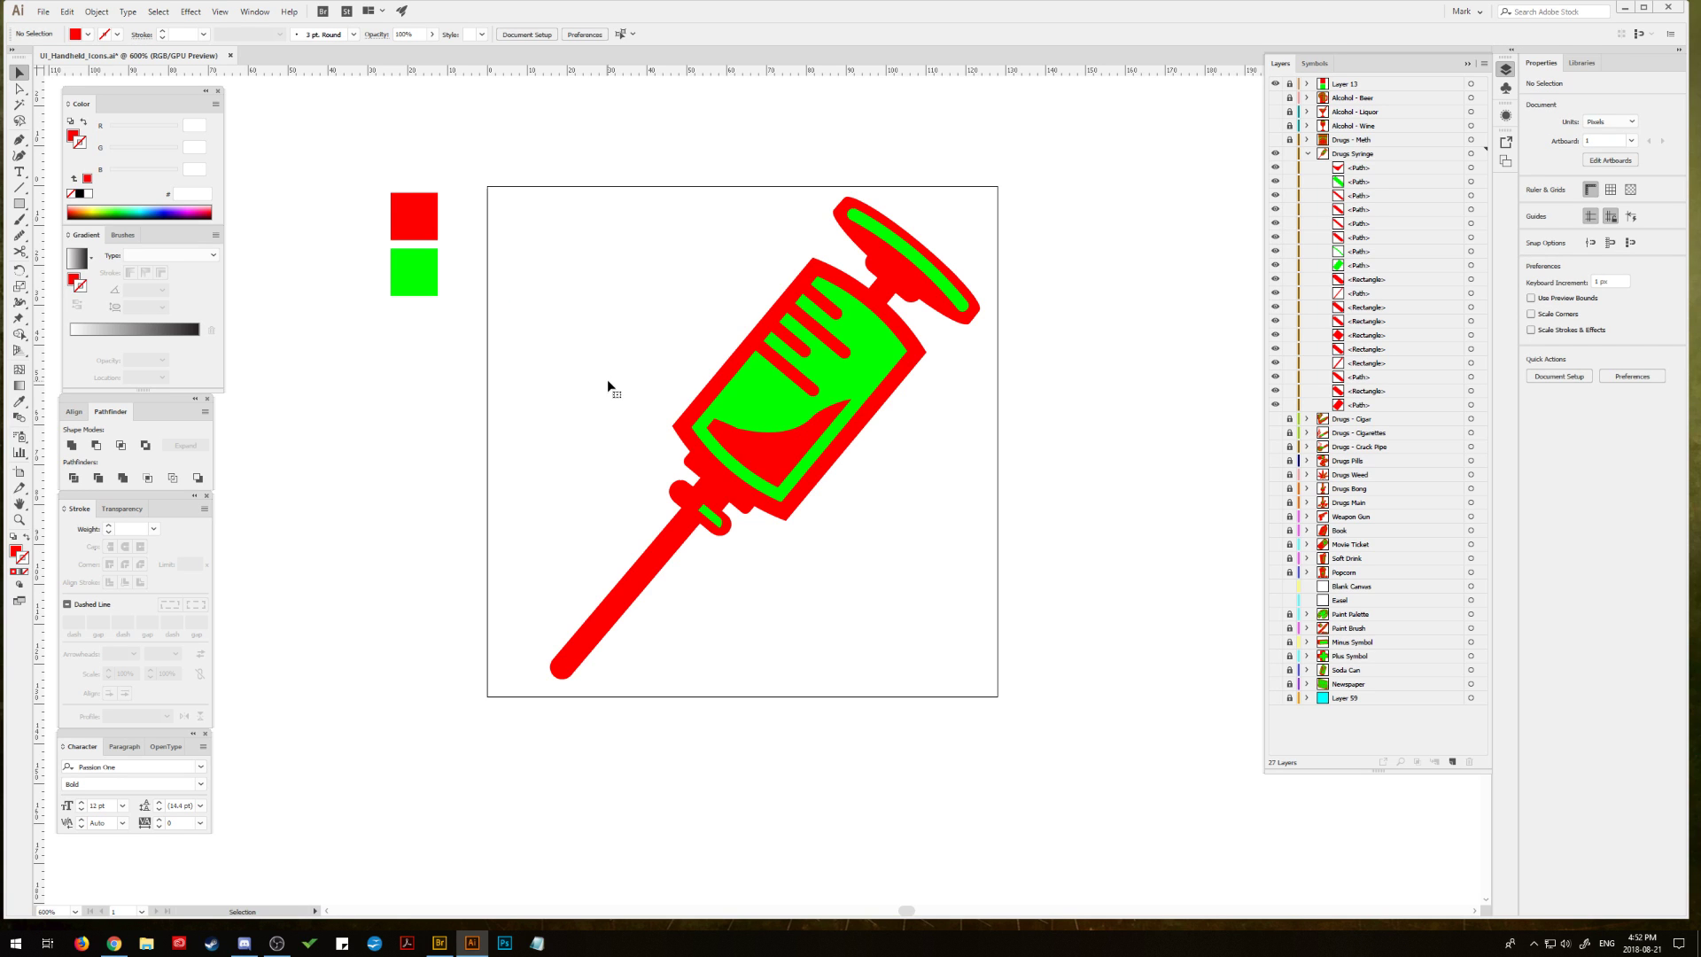
Step: Shorten the needle by moving its tip anchor point diagonally toward the barrel
{"action": "left_click", "coordinate": [18, 89]}
{"action": "left_click_drag", "start_coordinate": [562, 671], "coordinate": [599, 628]}
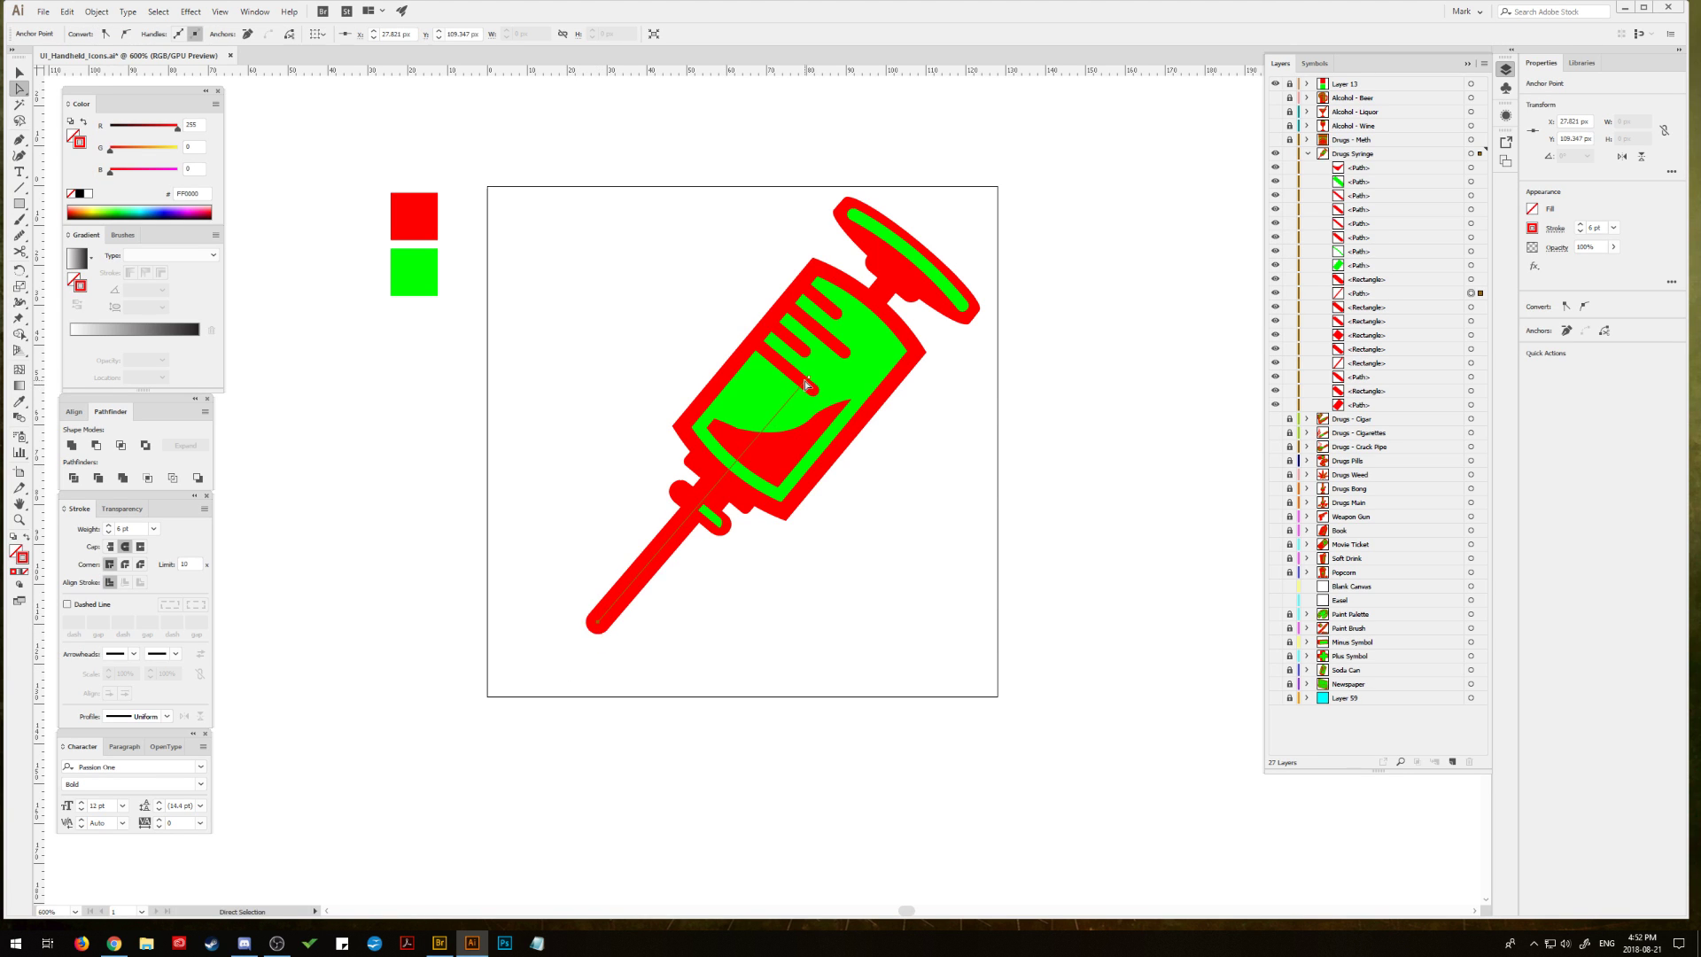
{"action": "left_click_drag", "start_coordinate": [808, 379], "coordinate": [895, 274]}
{"action": "key", "text": "v"}
{"action": "left_click", "coordinate": [569, 455]}
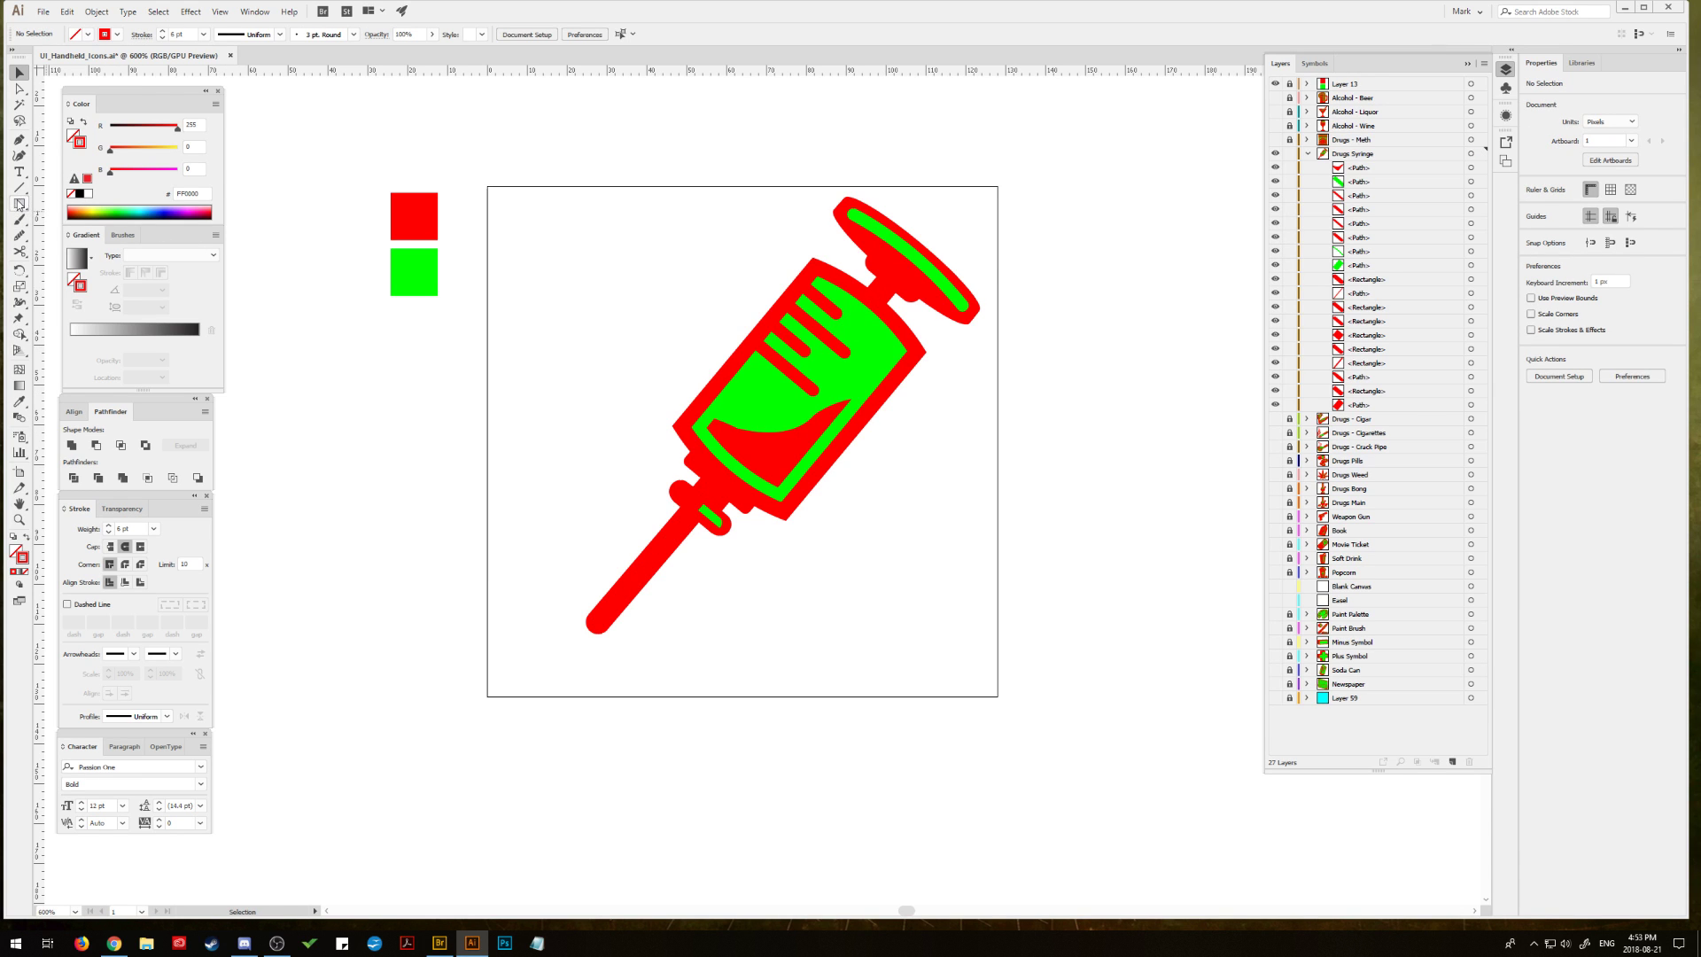
Step: Draw a circle about 25 px in diameter beside the syringe with a red fill and no stroke
{"action": "left_click_drag", "start_coordinate": [18, 203], "coordinate": [84, 234]}
{"action": "left_click_drag", "start_coordinate": [574, 406], "coordinate": [524, 357]}
{"action": "left_click", "coordinate": [28, 536]}
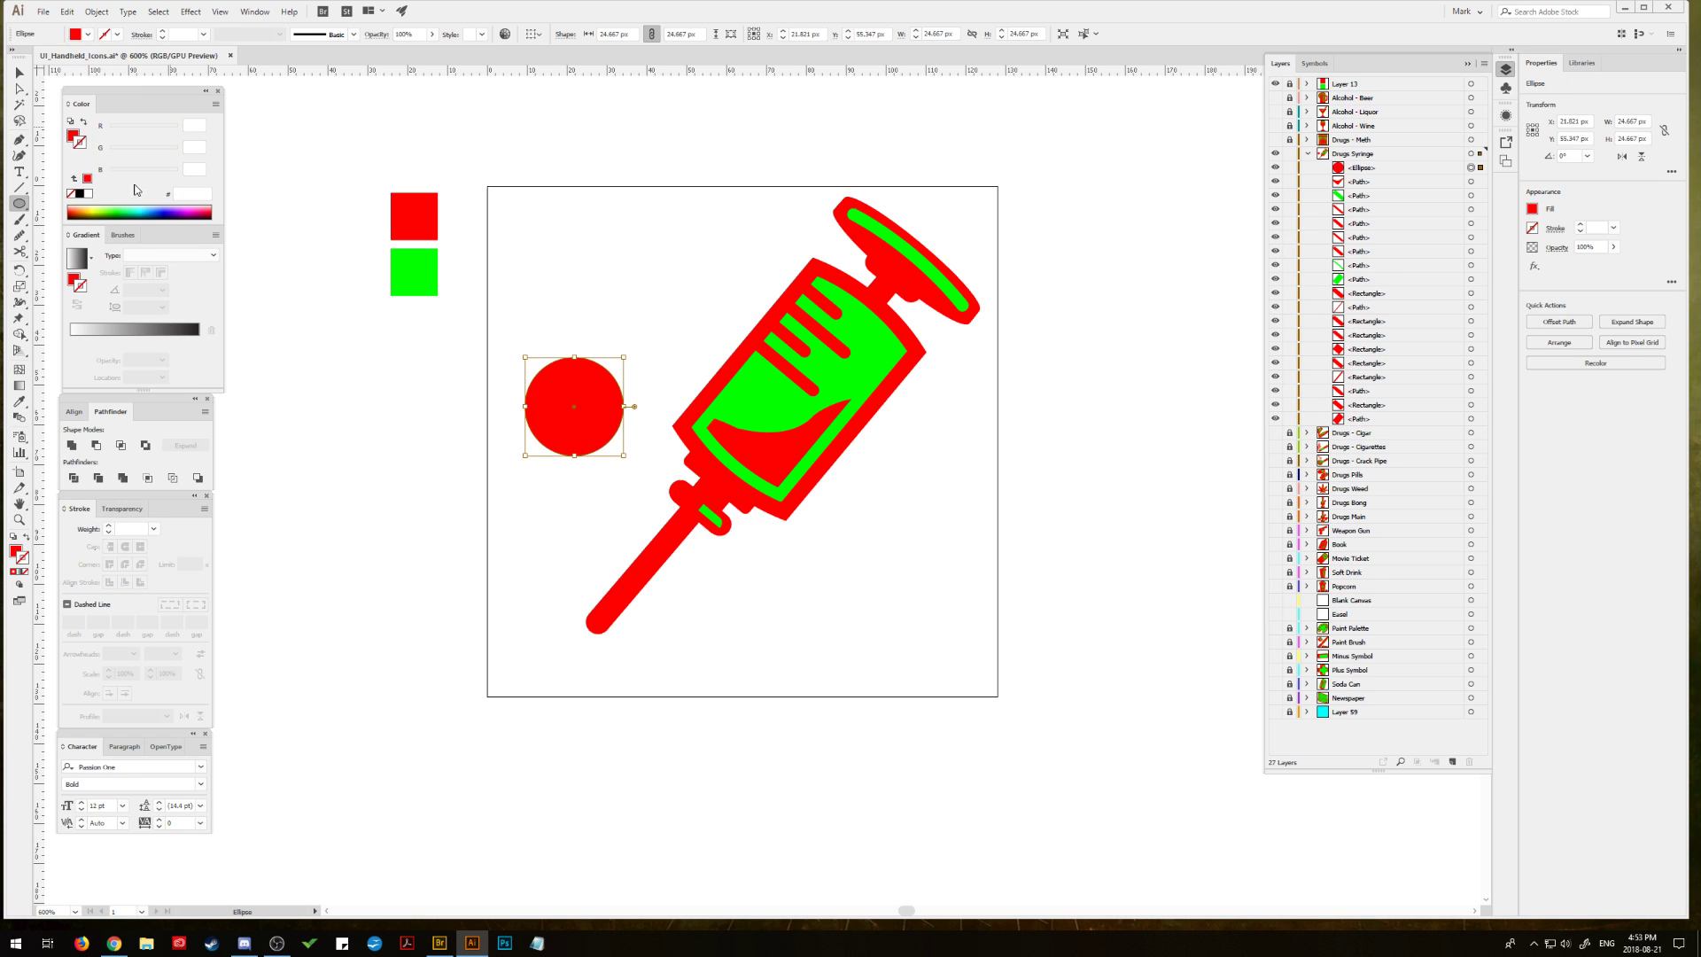
{"action": "key", "text": "v"}
Step: Try to remove the circle's top anchor point with the Delete Anchor Point tool, and undo it
{"action": "left_click_drag", "start_coordinate": [19, 255], "coordinate": [19, 255]}
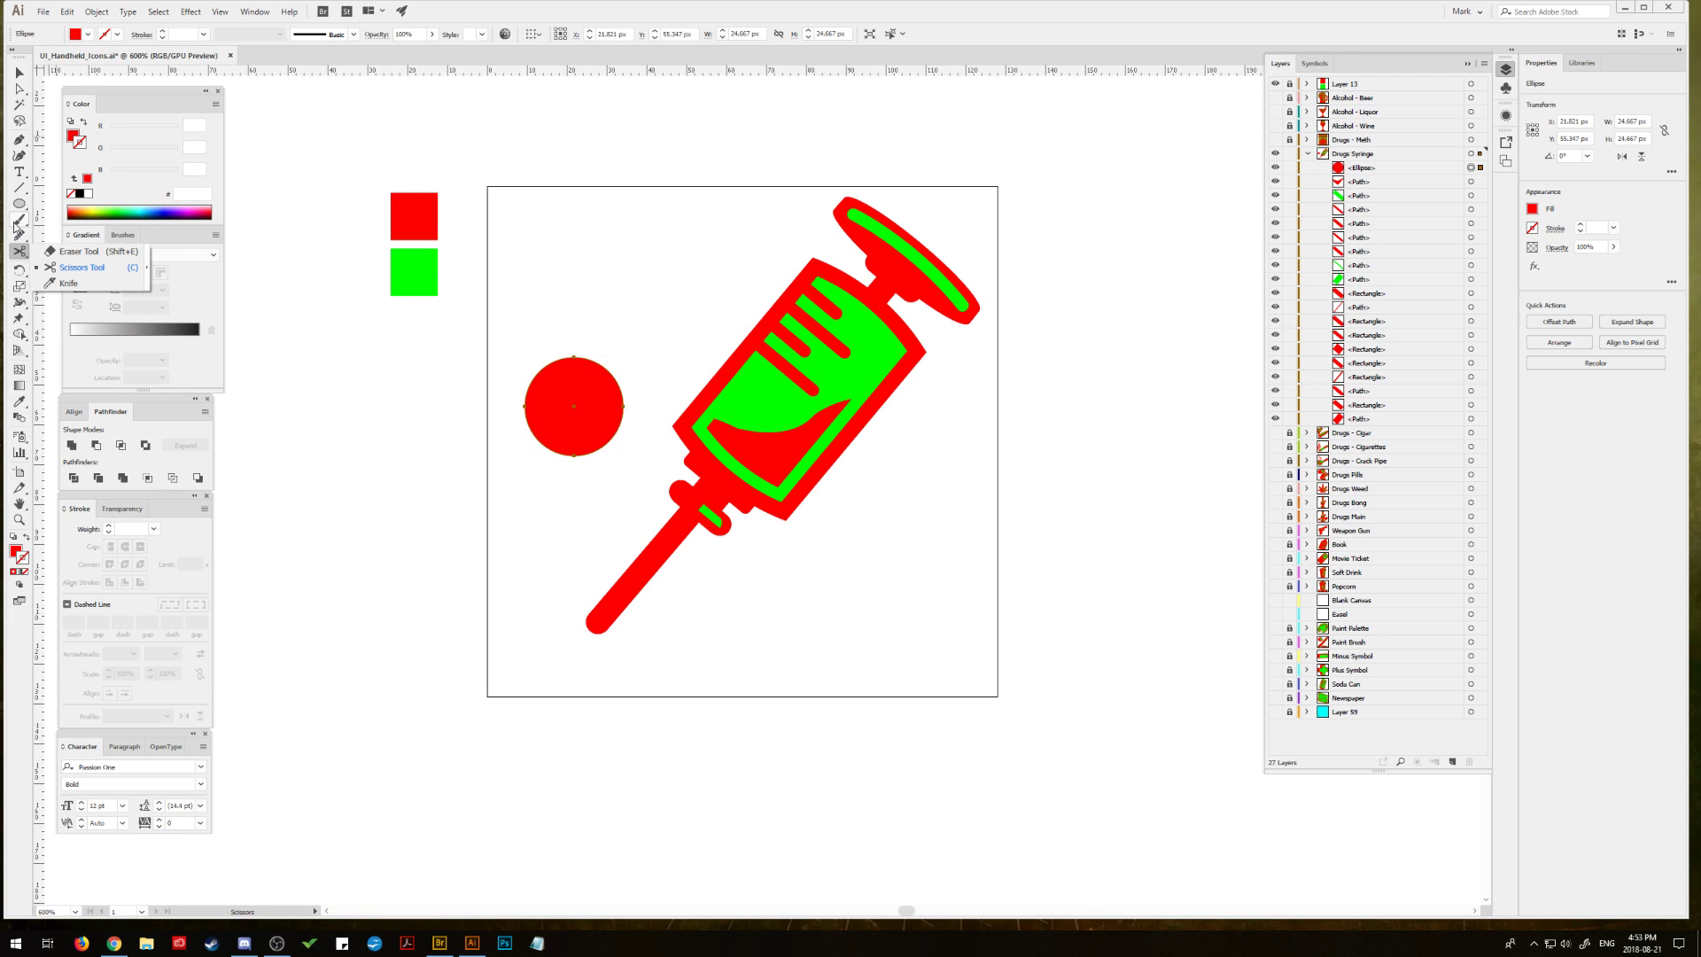
{"action": "left_click", "coordinate": [18, 139]}
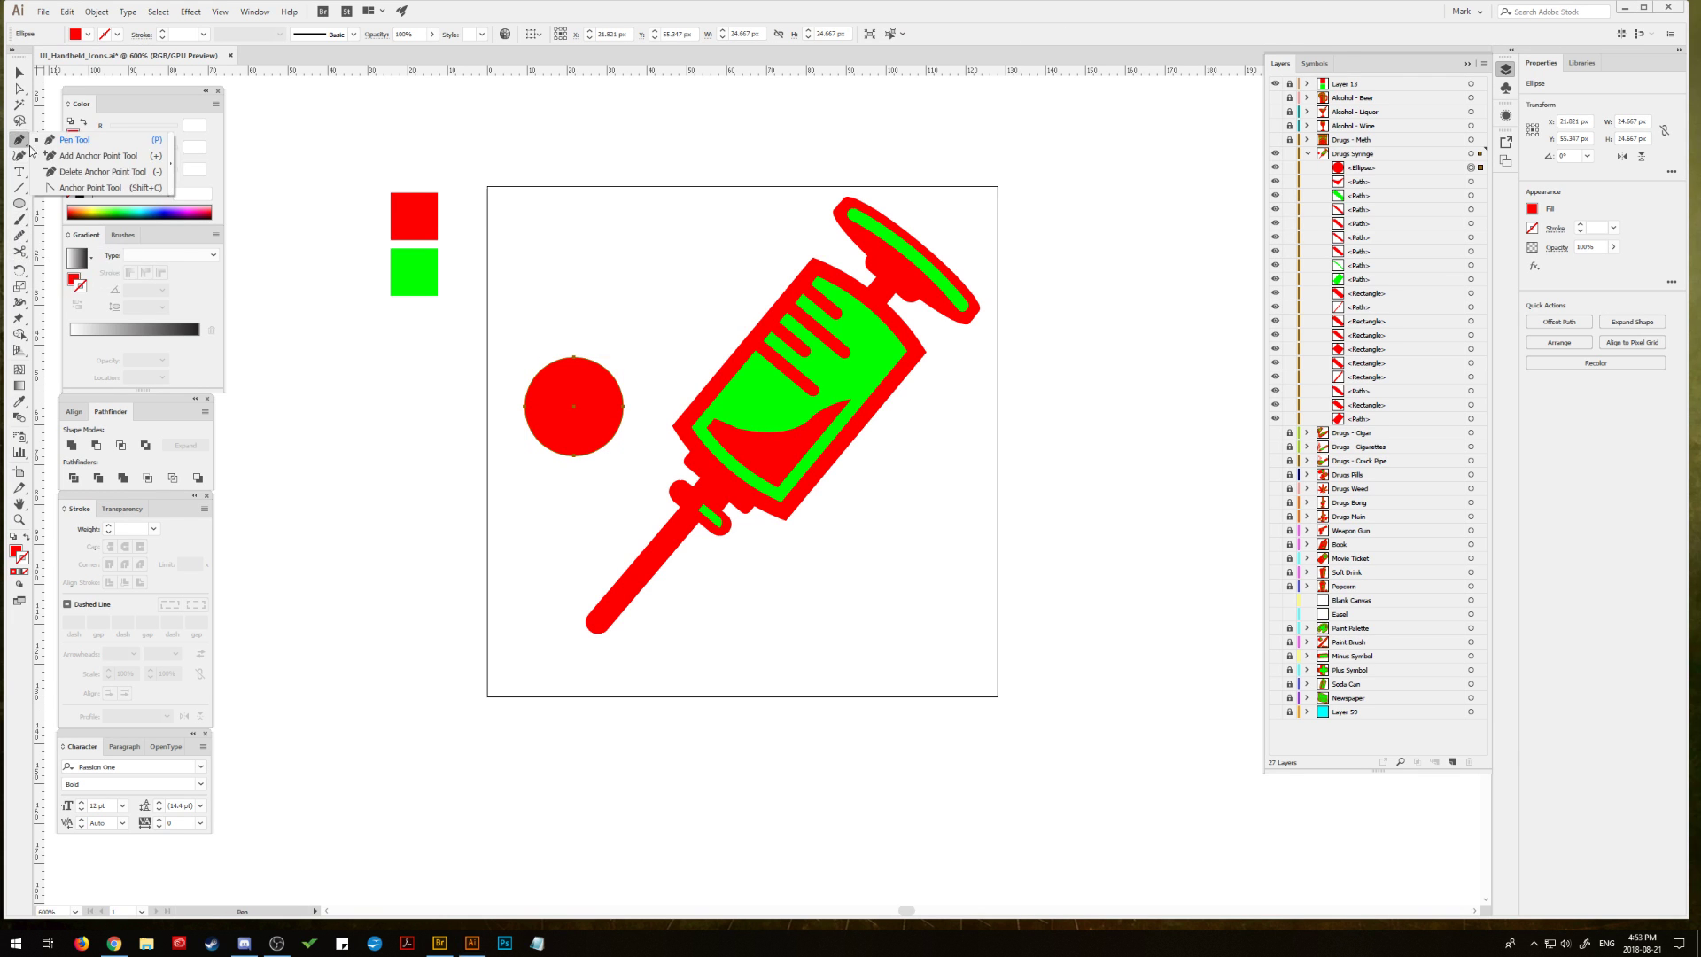
{"action": "left_click", "coordinate": [57, 176]}
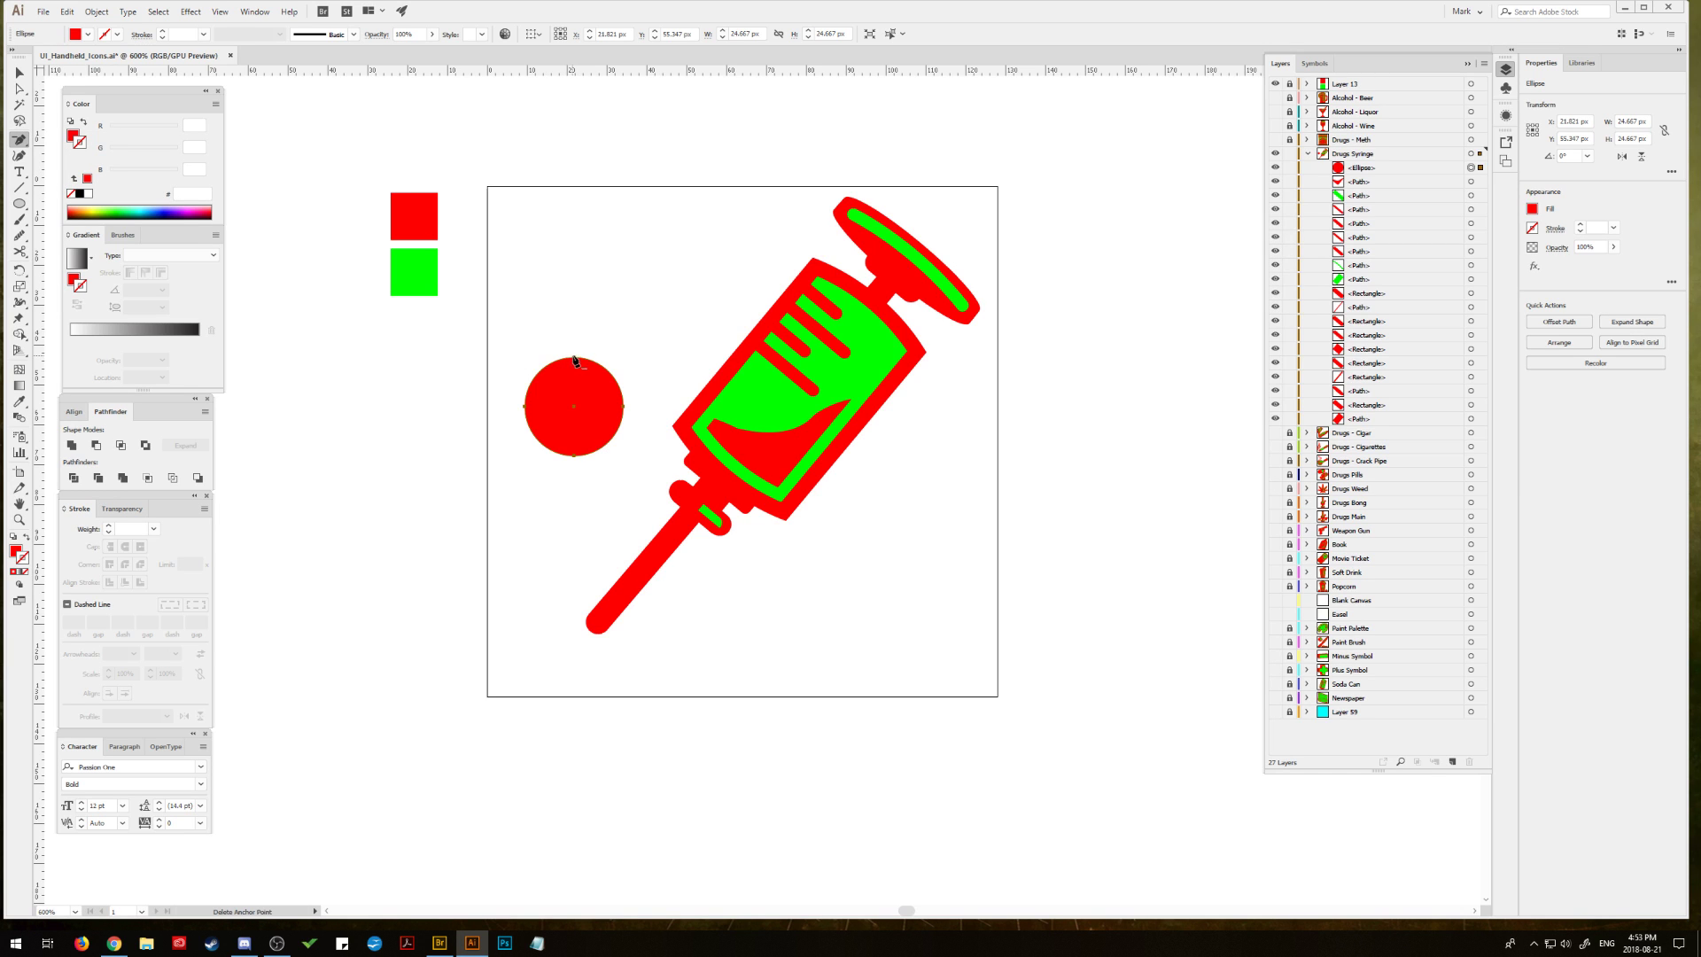
{"action": "left_click", "coordinate": [574, 360]}
{"action": "key", "text": "ctrl+z"}
Step: Pull the circle's top anchor point upward to form an egg shape about 35 px tall
{"action": "key", "text": "a"}
{"action": "left_click", "coordinate": [523, 265]}
{"action": "left_click", "coordinate": [575, 360]}
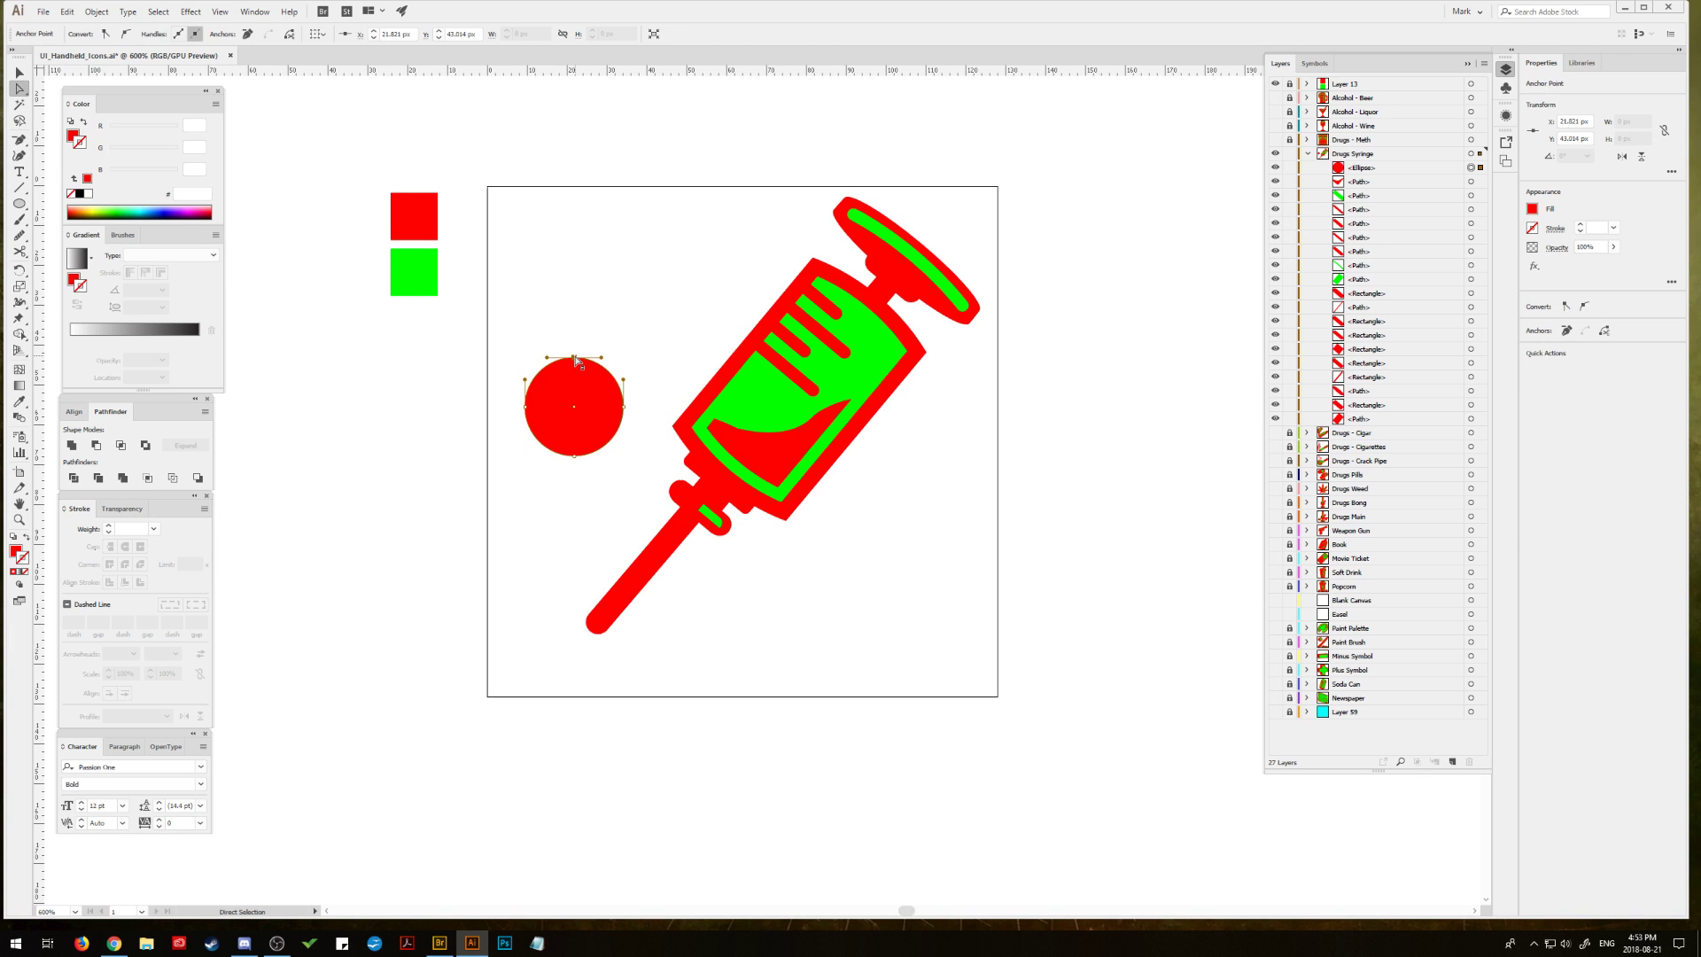
{"action": "left_click_drag", "start_coordinate": [577, 362], "coordinate": [576, 313]}
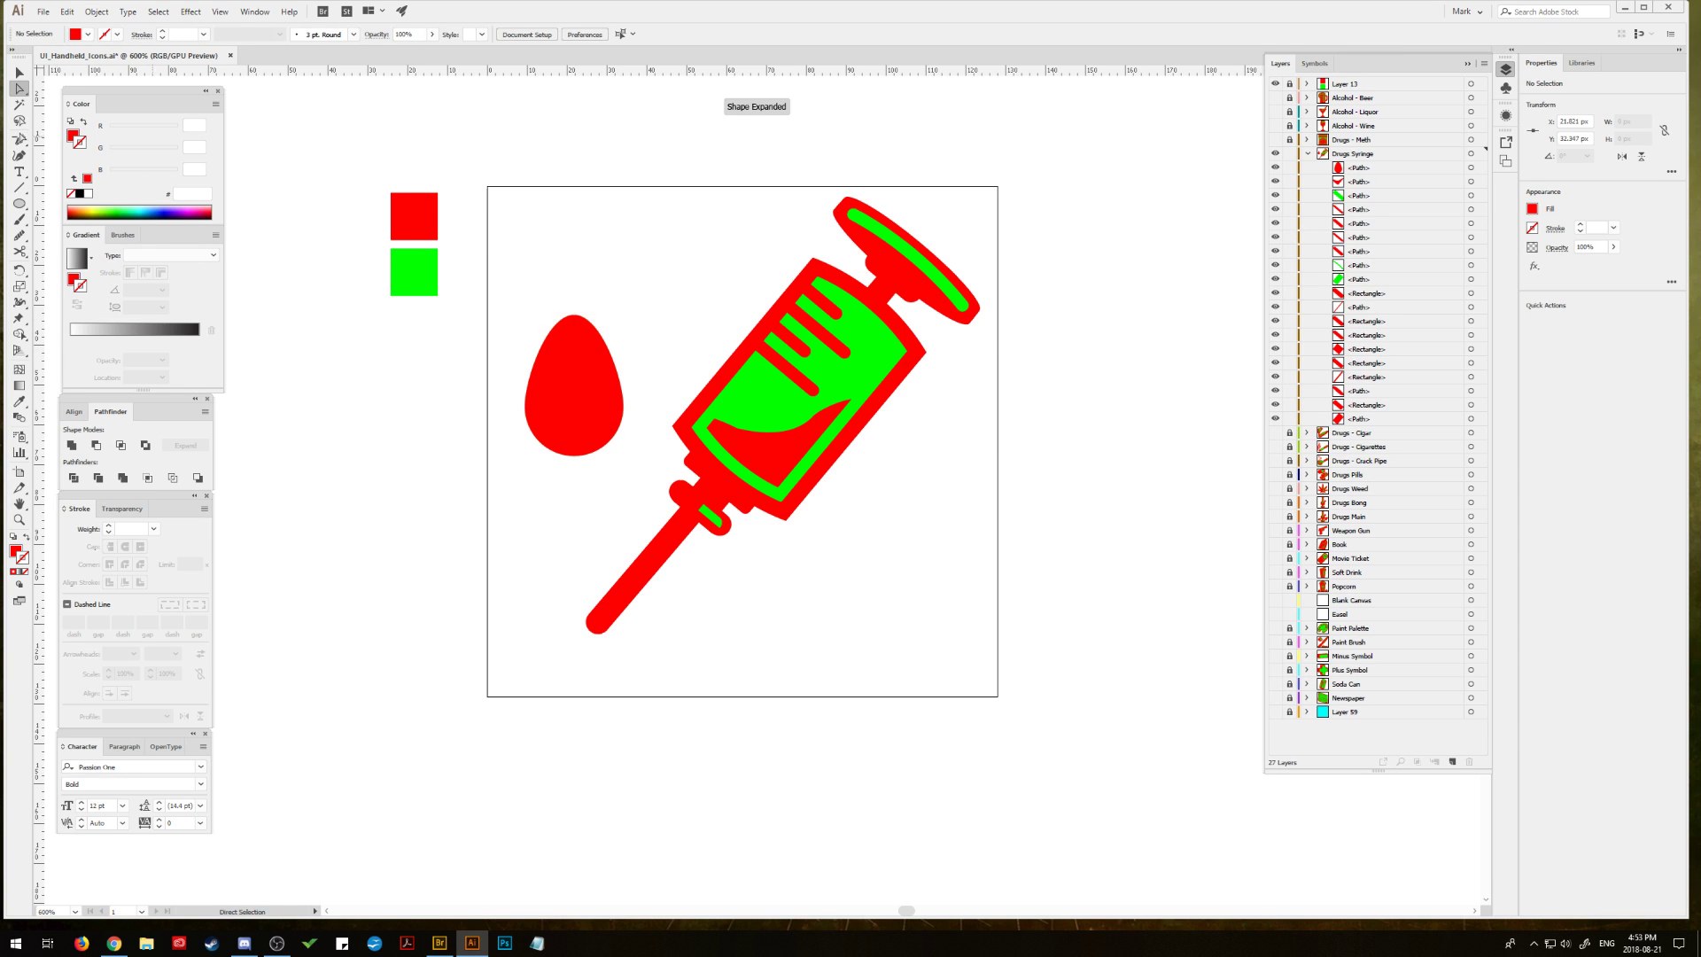
{"action": "key", "text": "v"}
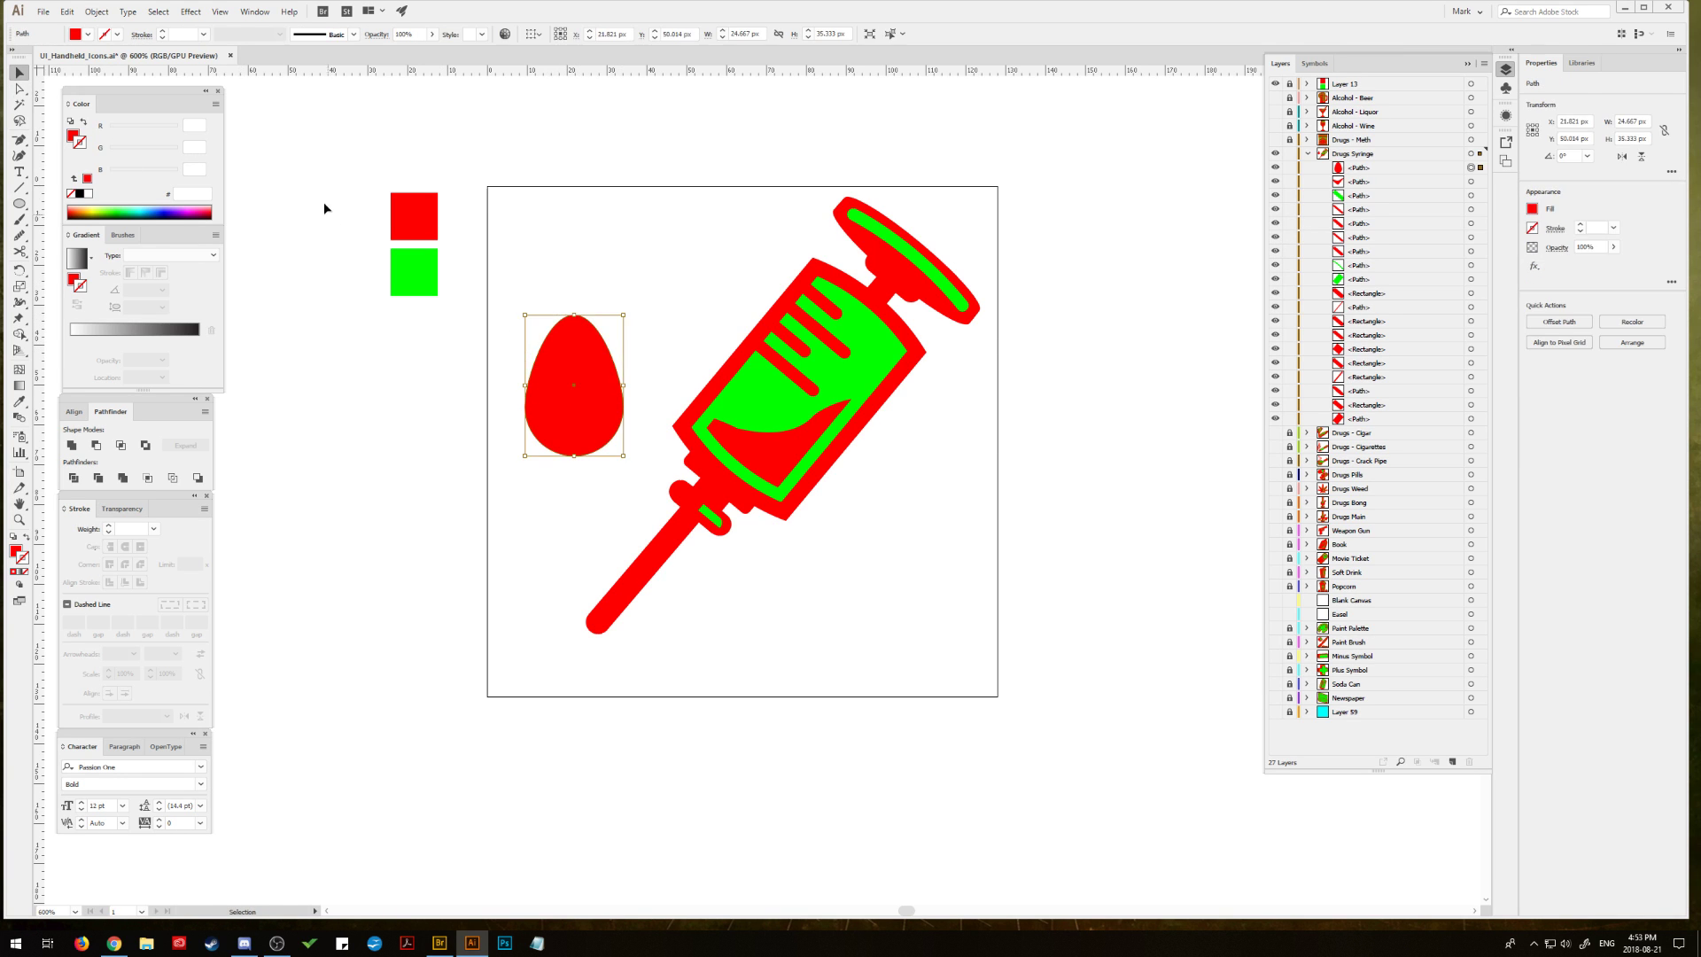
Step: Try vertical and horizontal Arc warps on the egg shape, cancel the effect and delete the shape
{"action": "left_click", "coordinate": [218, 12]}
{"action": "mouse_move", "coordinate": [188, 12]}
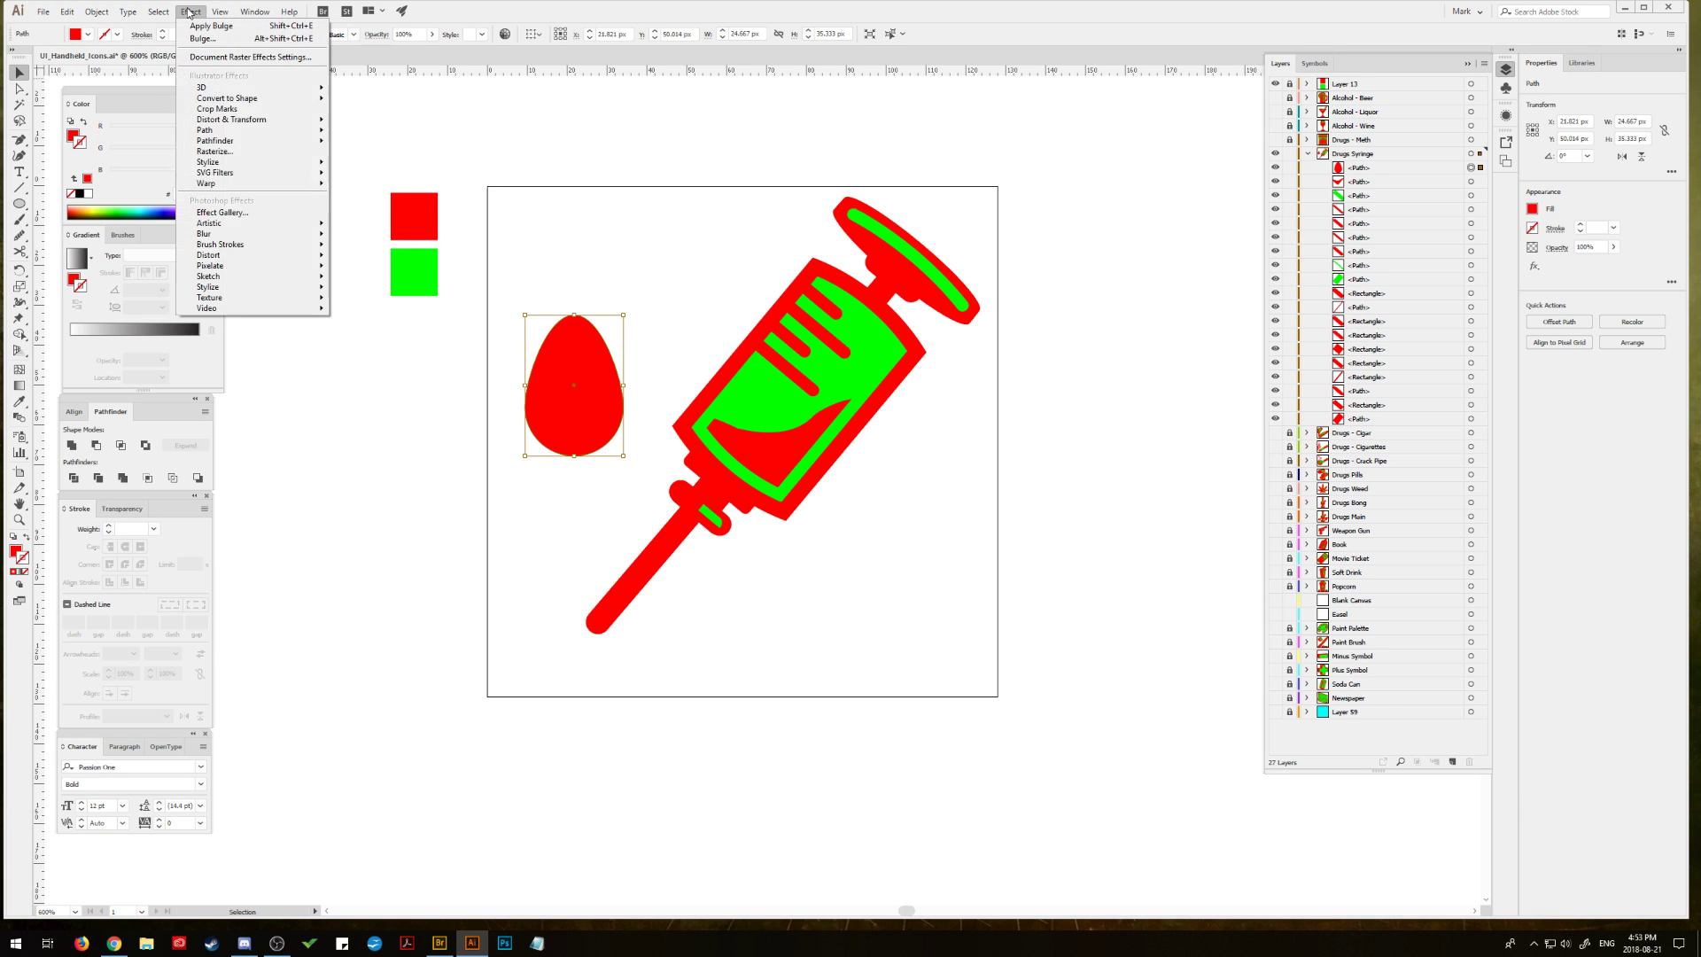
{"action": "mouse_move", "coordinate": [232, 184]}
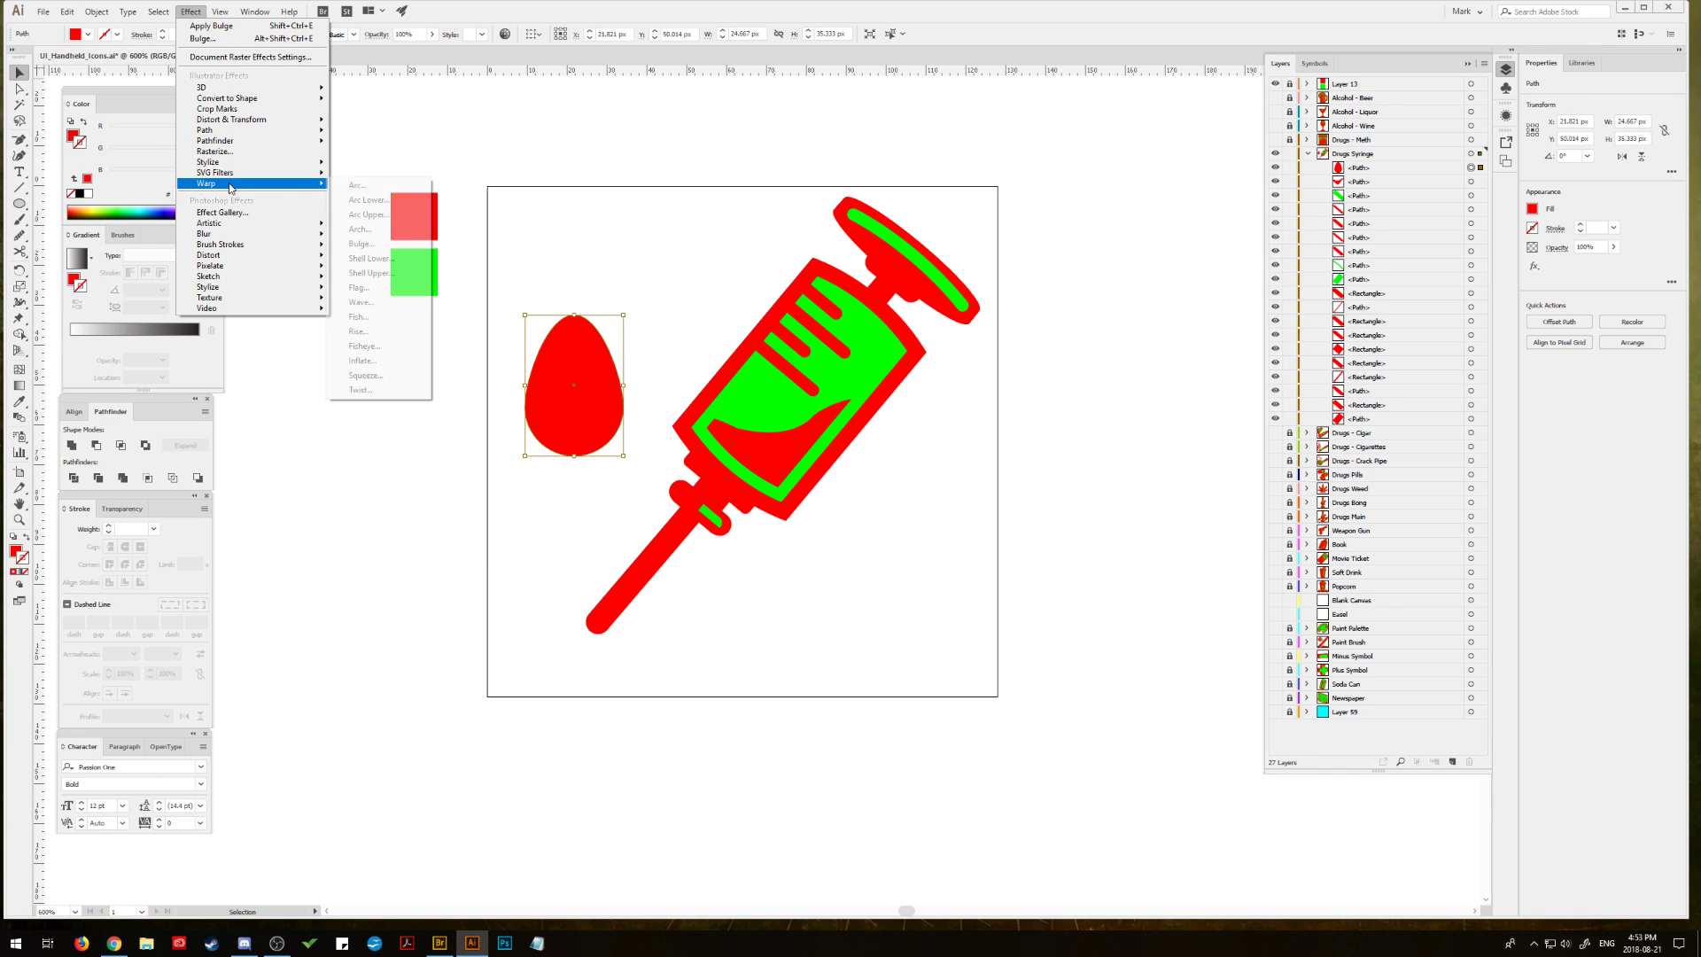
{"action": "left_click", "coordinate": [353, 189]}
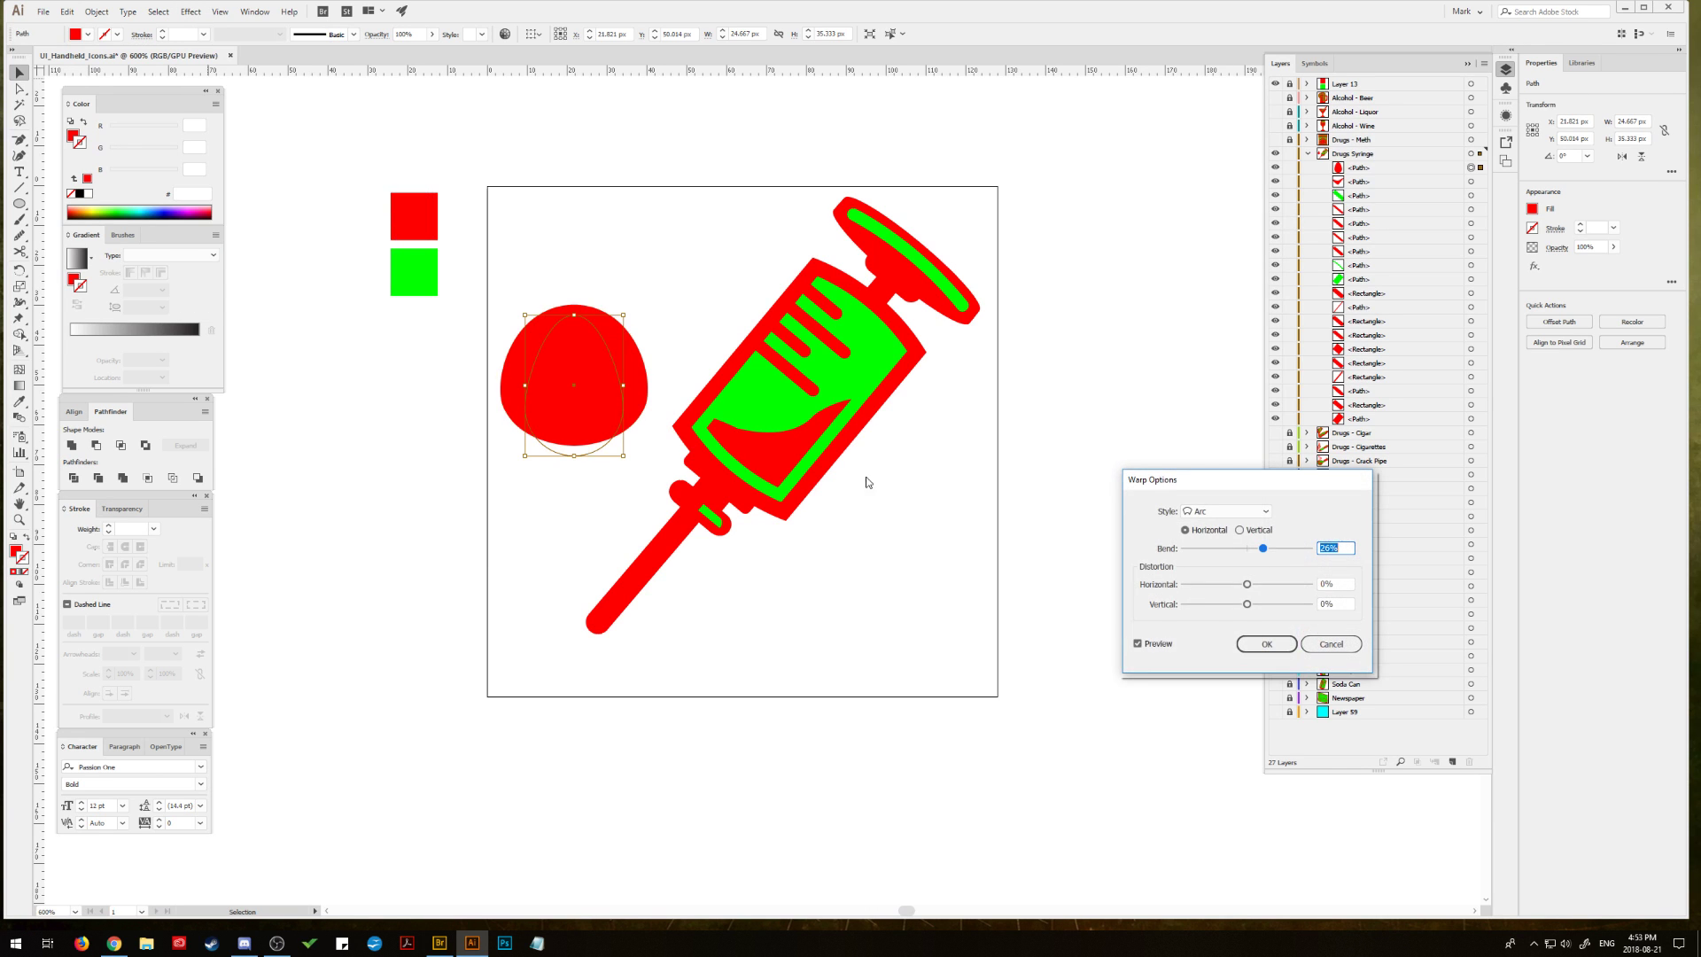
{"action": "left_click", "coordinate": [1240, 530]}
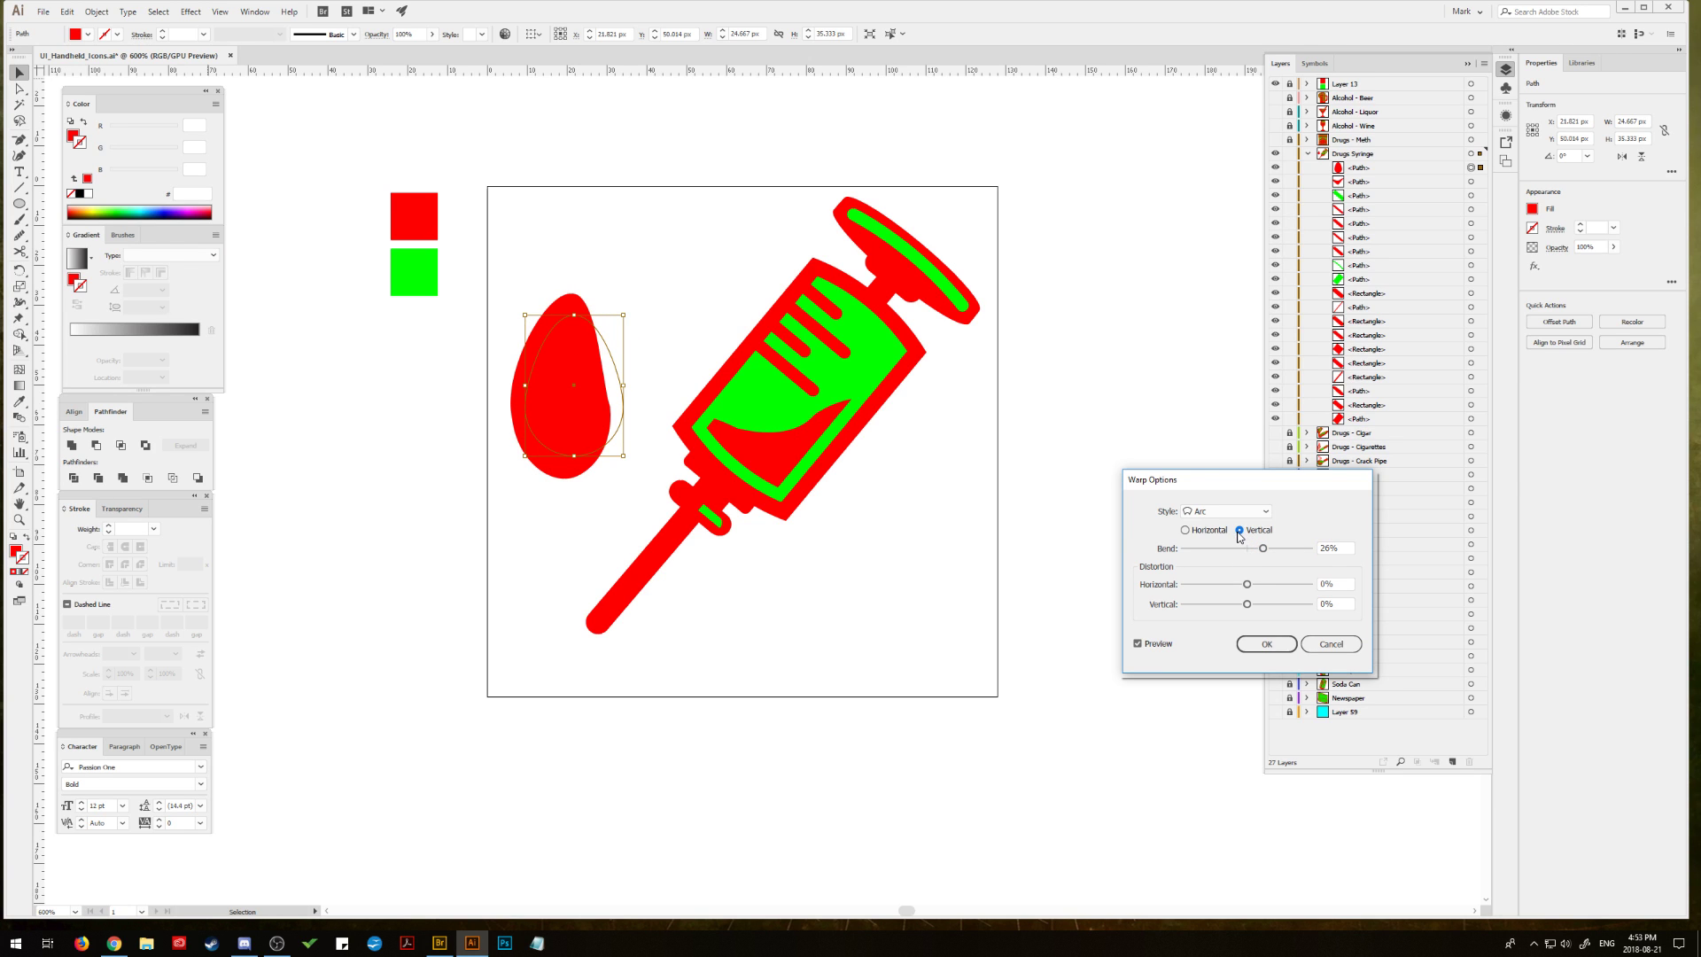
{"action": "left_click", "coordinate": [1185, 530]}
{"action": "left_click_drag", "start_coordinate": [1263, 548], "coordinate": [1244, 551]}
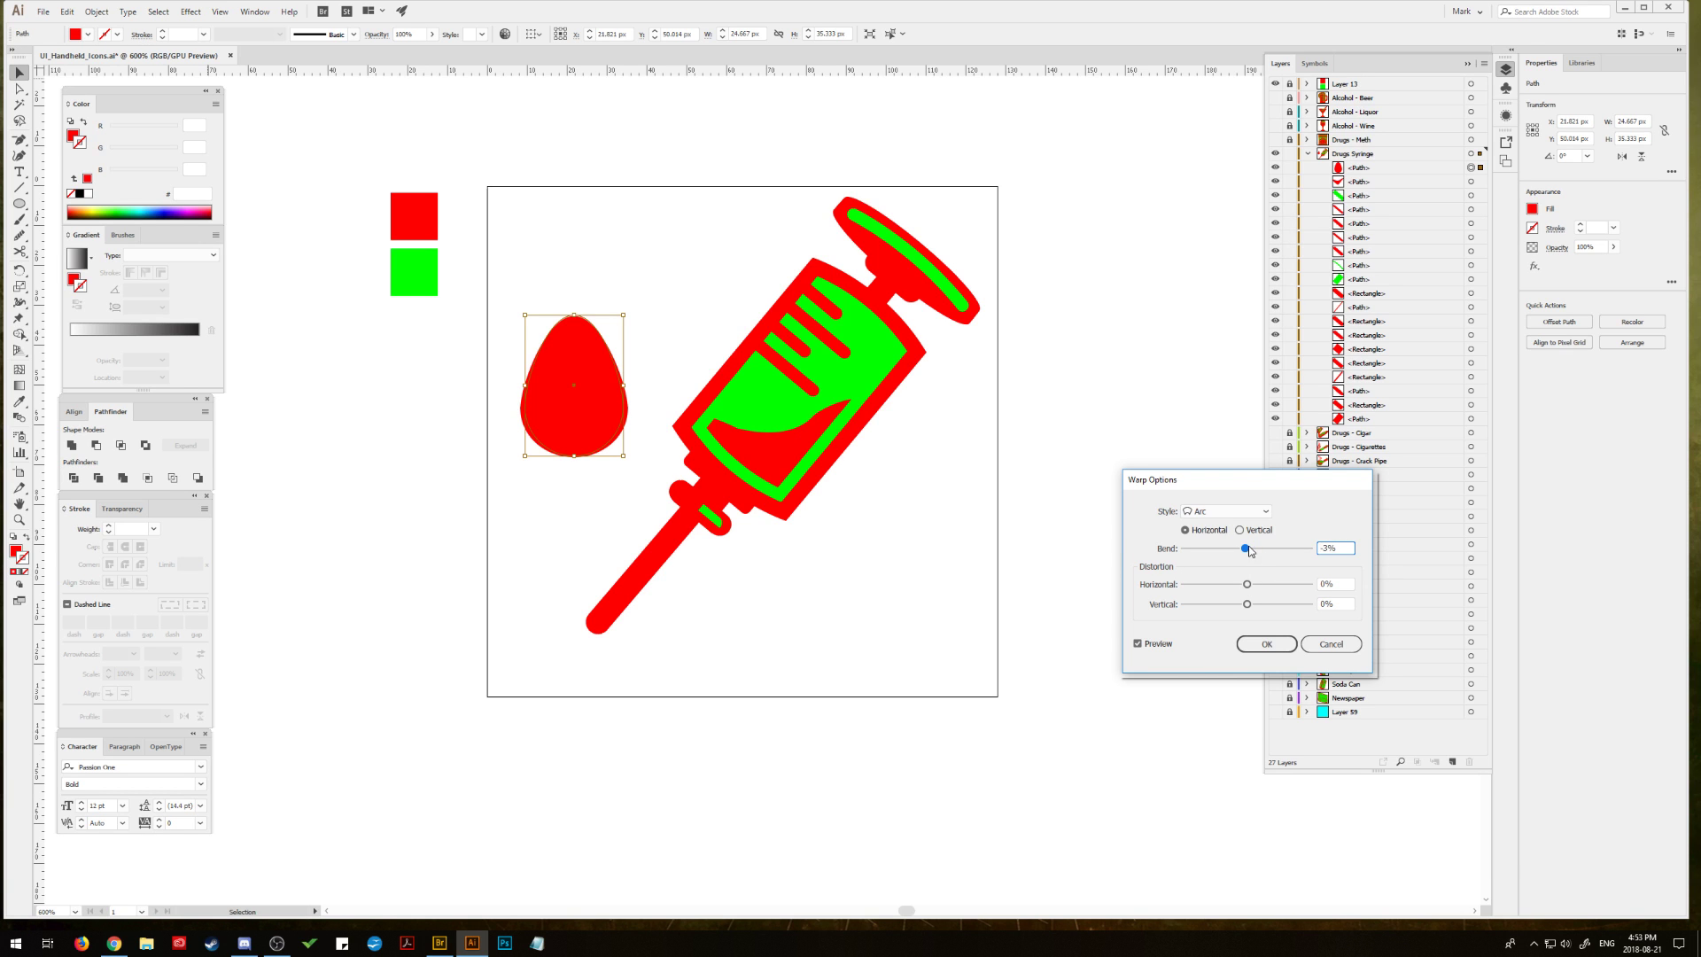
{"action": "left_click", "coordinate": [1329, 645]}
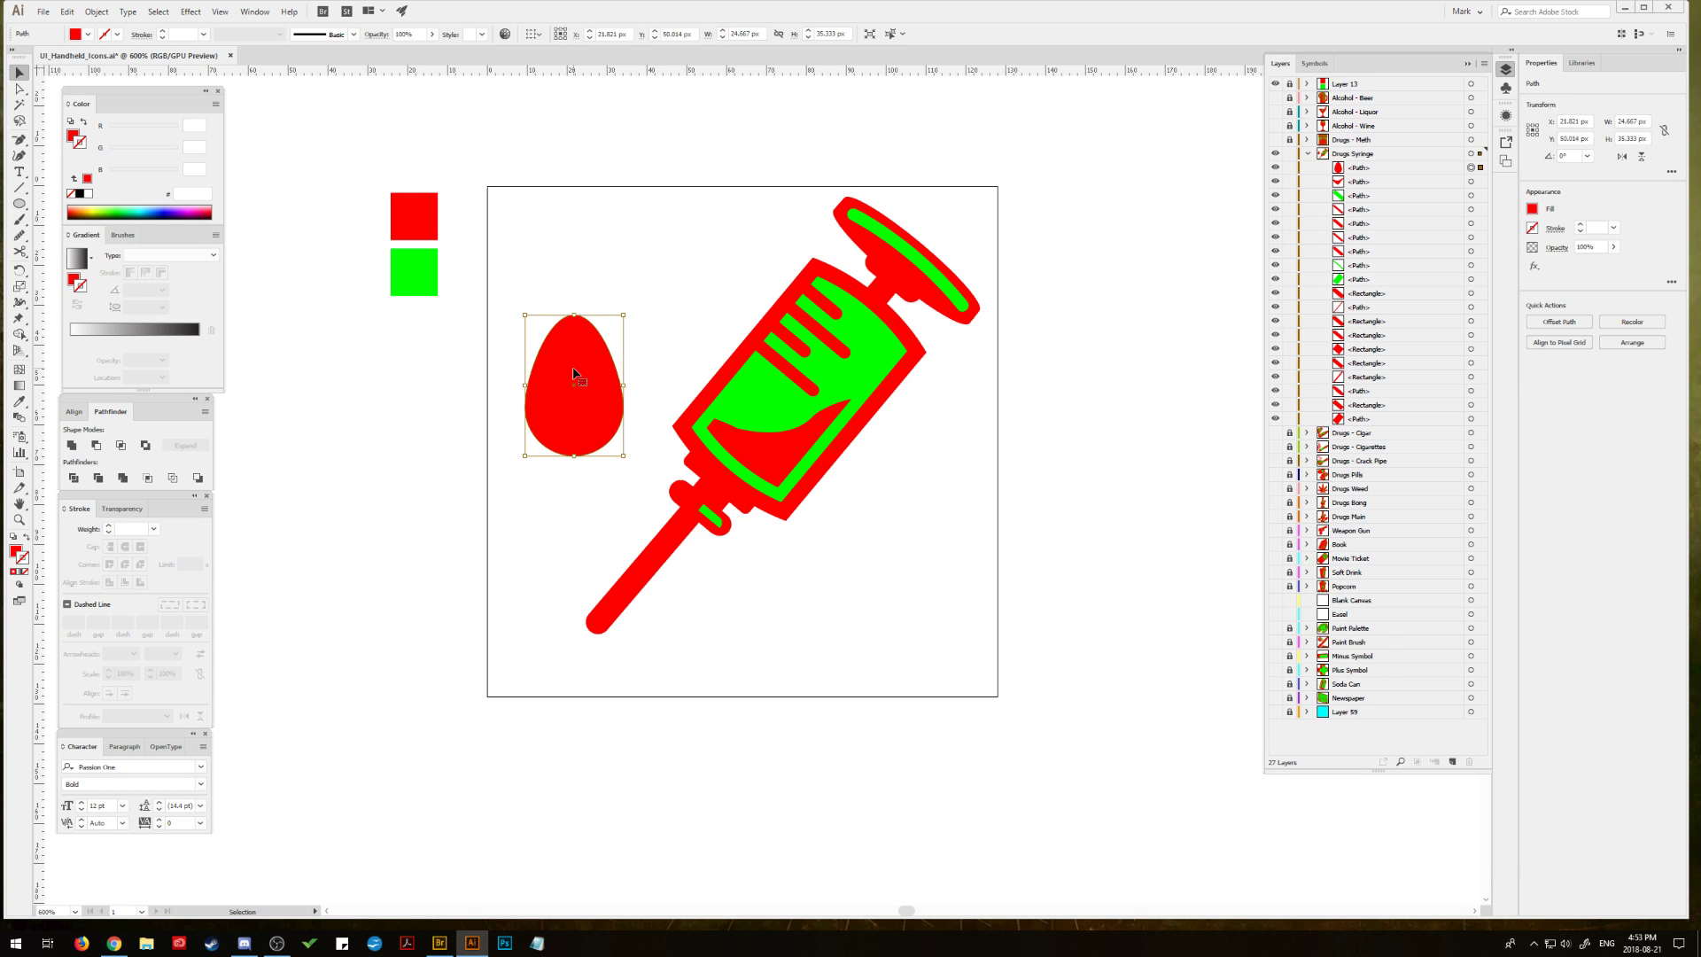
{"action": "key", "text": "Delete"}
Step: Draw a red circle about 31 px in diameter in the empty area beside the syringe
{"action": "left_click", "coordinate": [13, 207]}
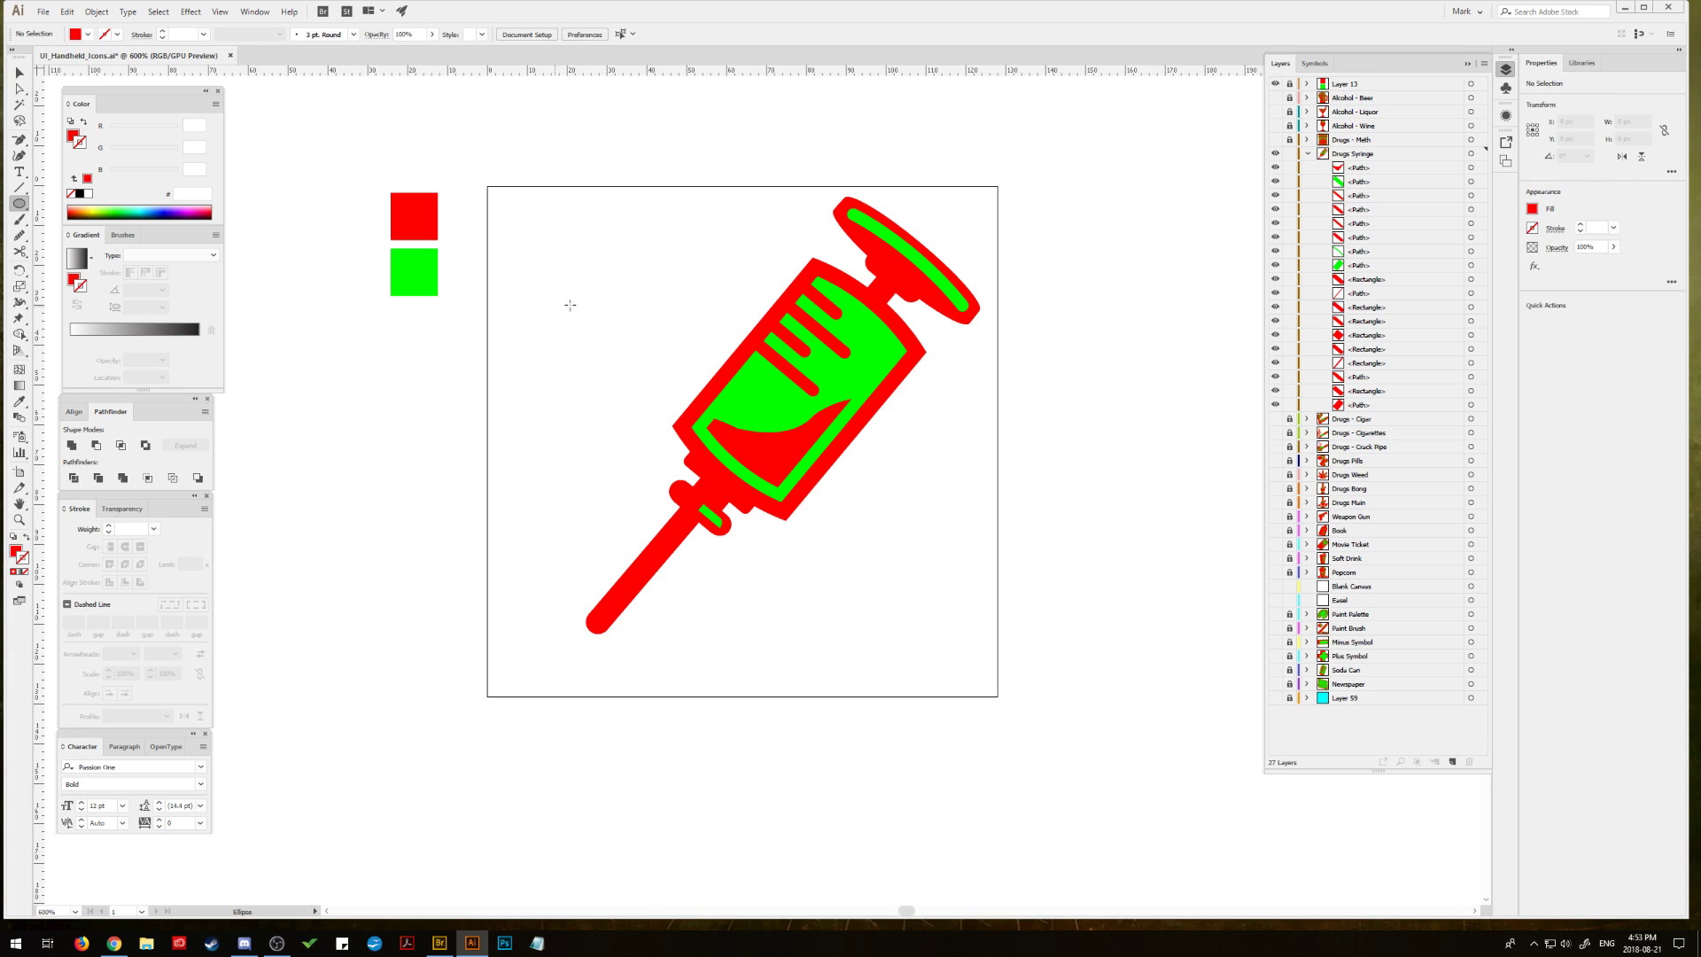
{"action": "left_click_drag", "start_coordinate": [594, 329], "coordinate": [532, 267]}
{"action": "key", "text": "v"}
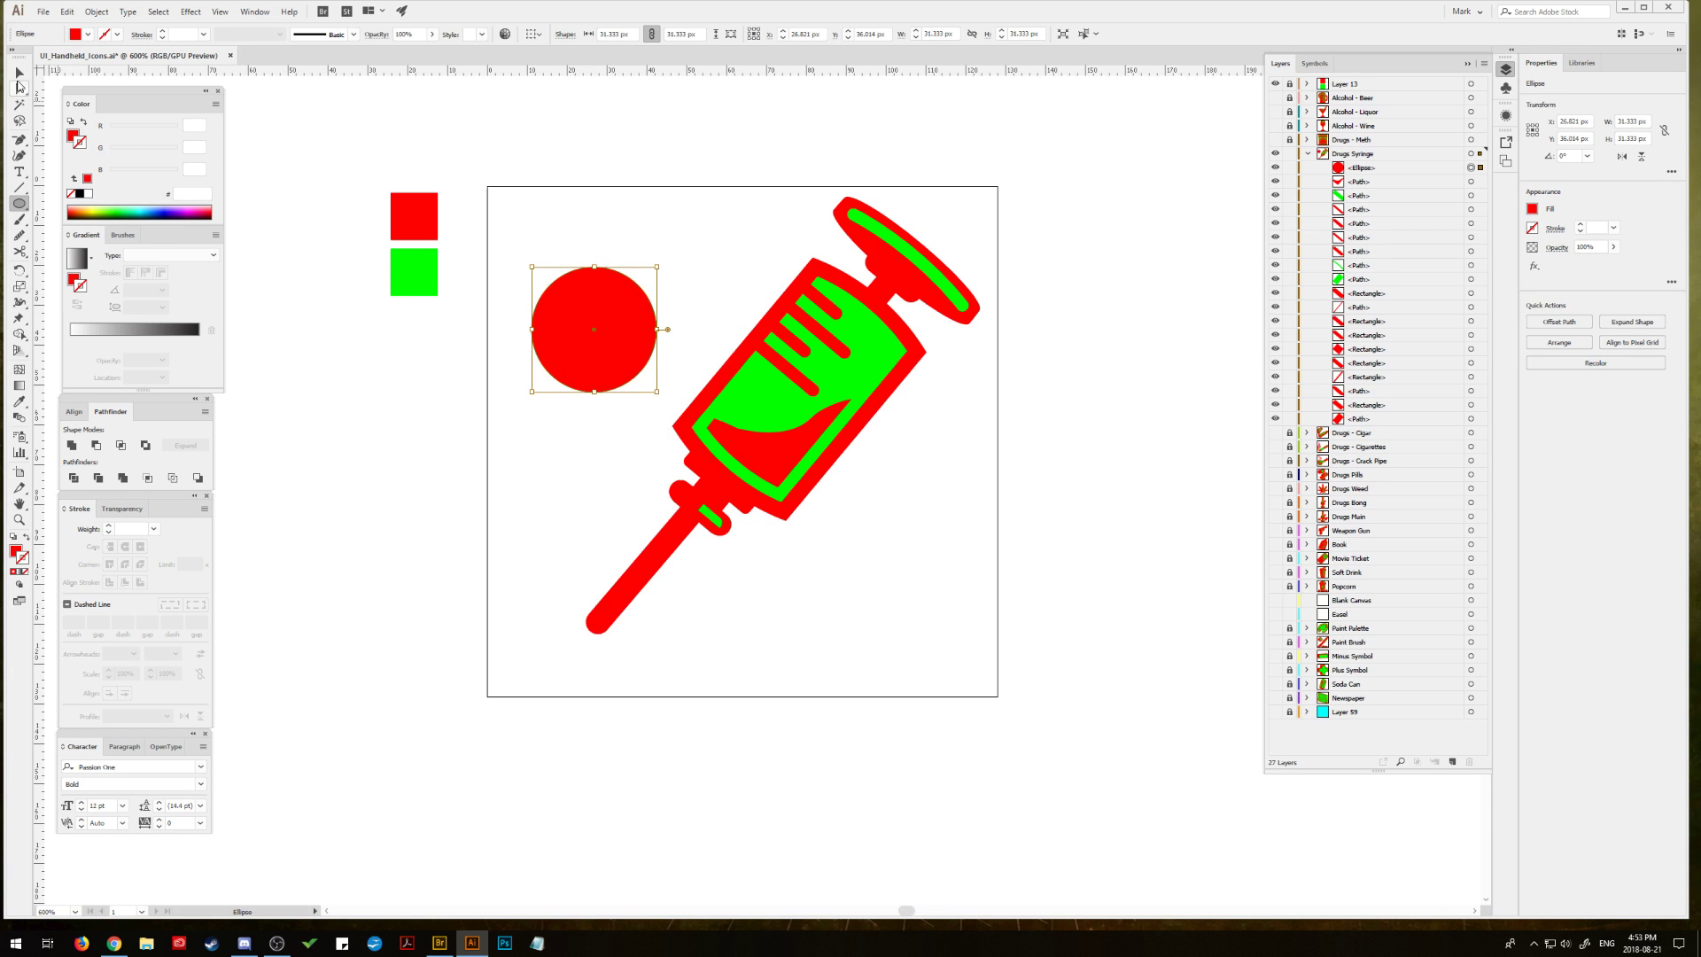
{"action": "left_click", "coordinate": [564, 232]}
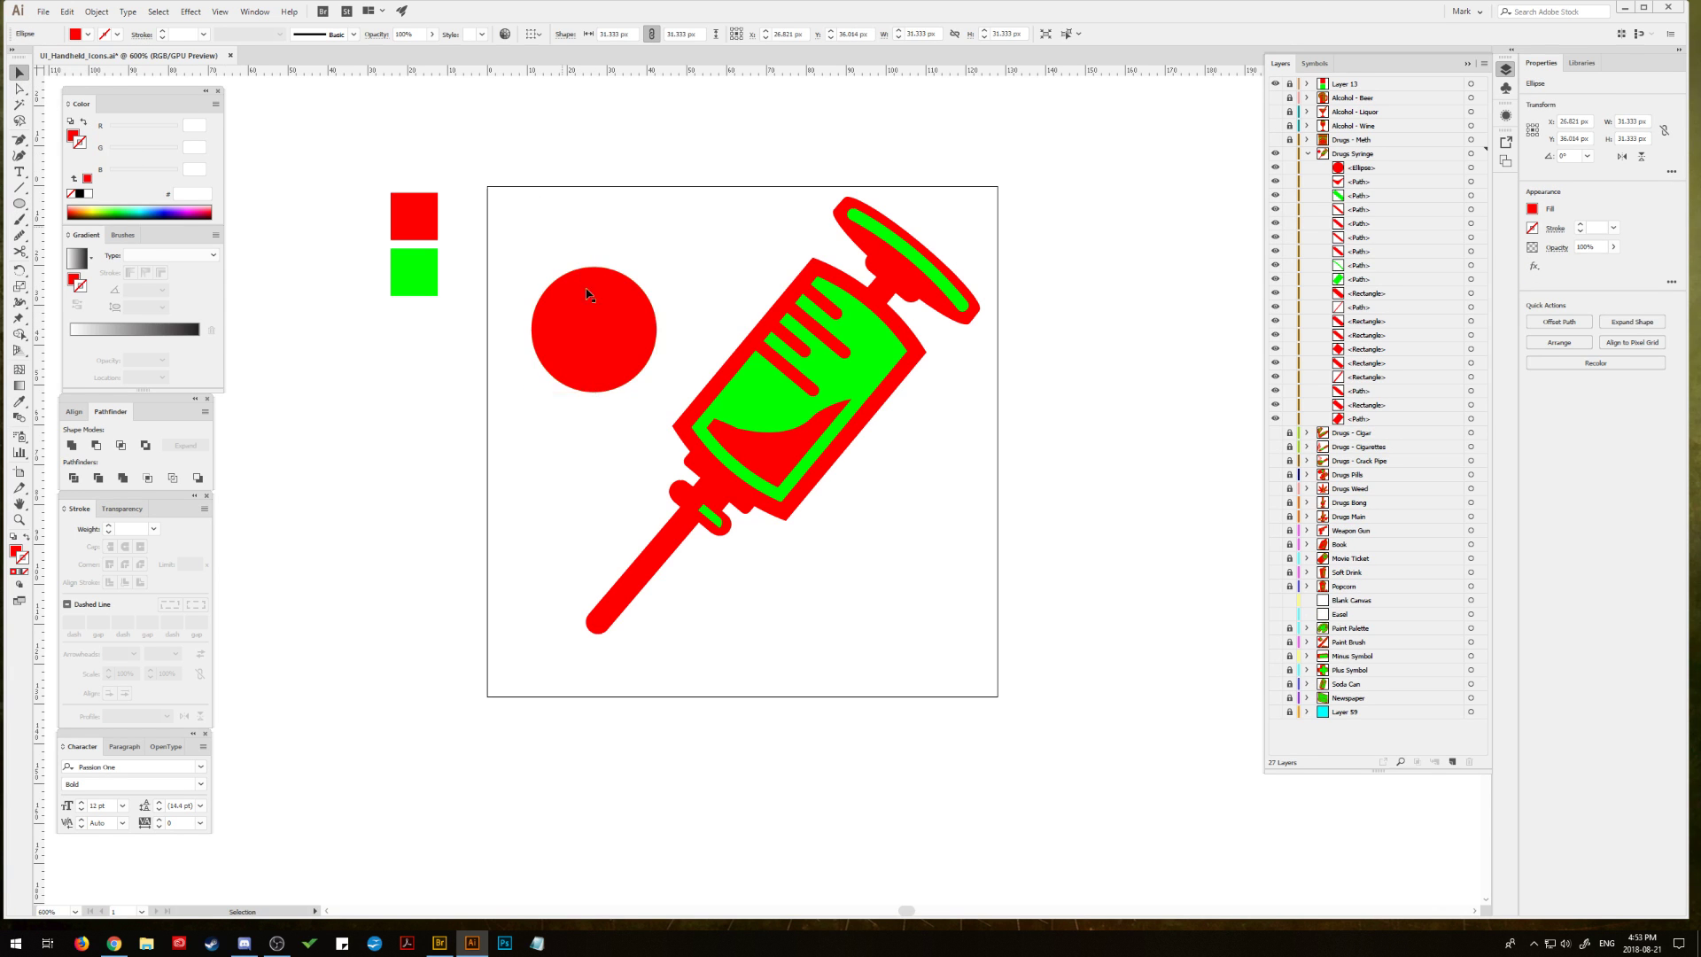
Step: Apply a horizontal Arc warp with -6% bend, 0% horizontal and 27% vertical distortion to the circle, and stretch it to about 46 px tall
{"action": "left_click", "coordinate": [190, 12]}
{"action": "mouse_move", "coordinate": [232, 189]}
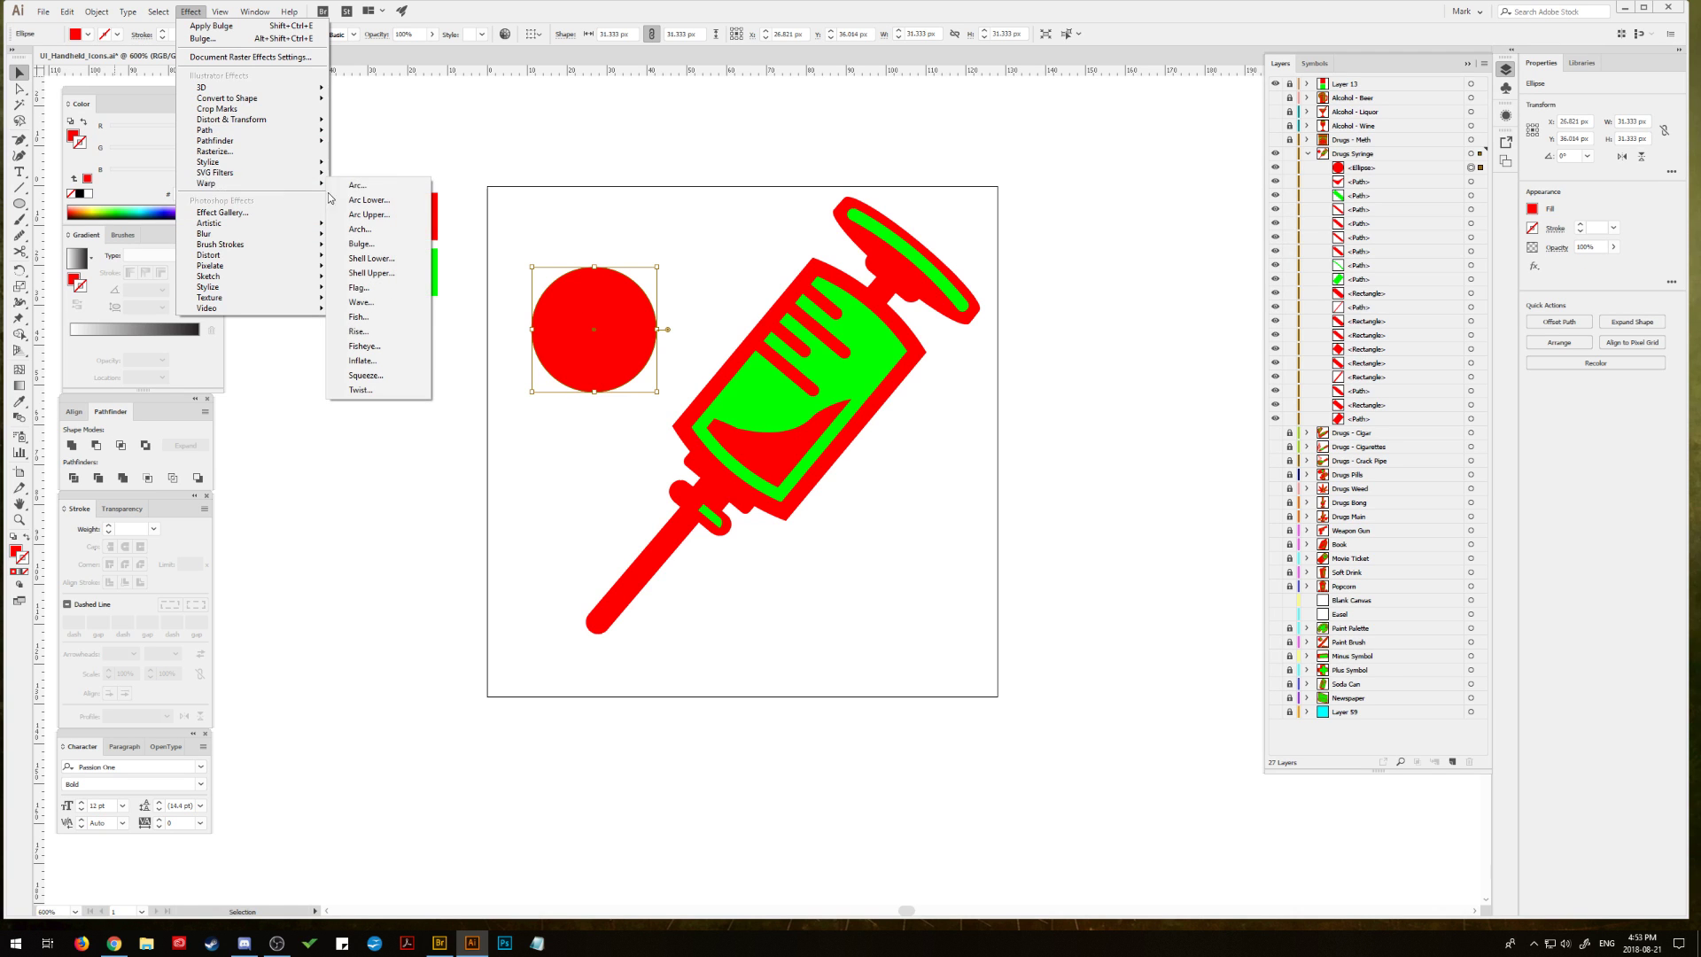
{"action": "left_click", "coordinate": [363, 184]}
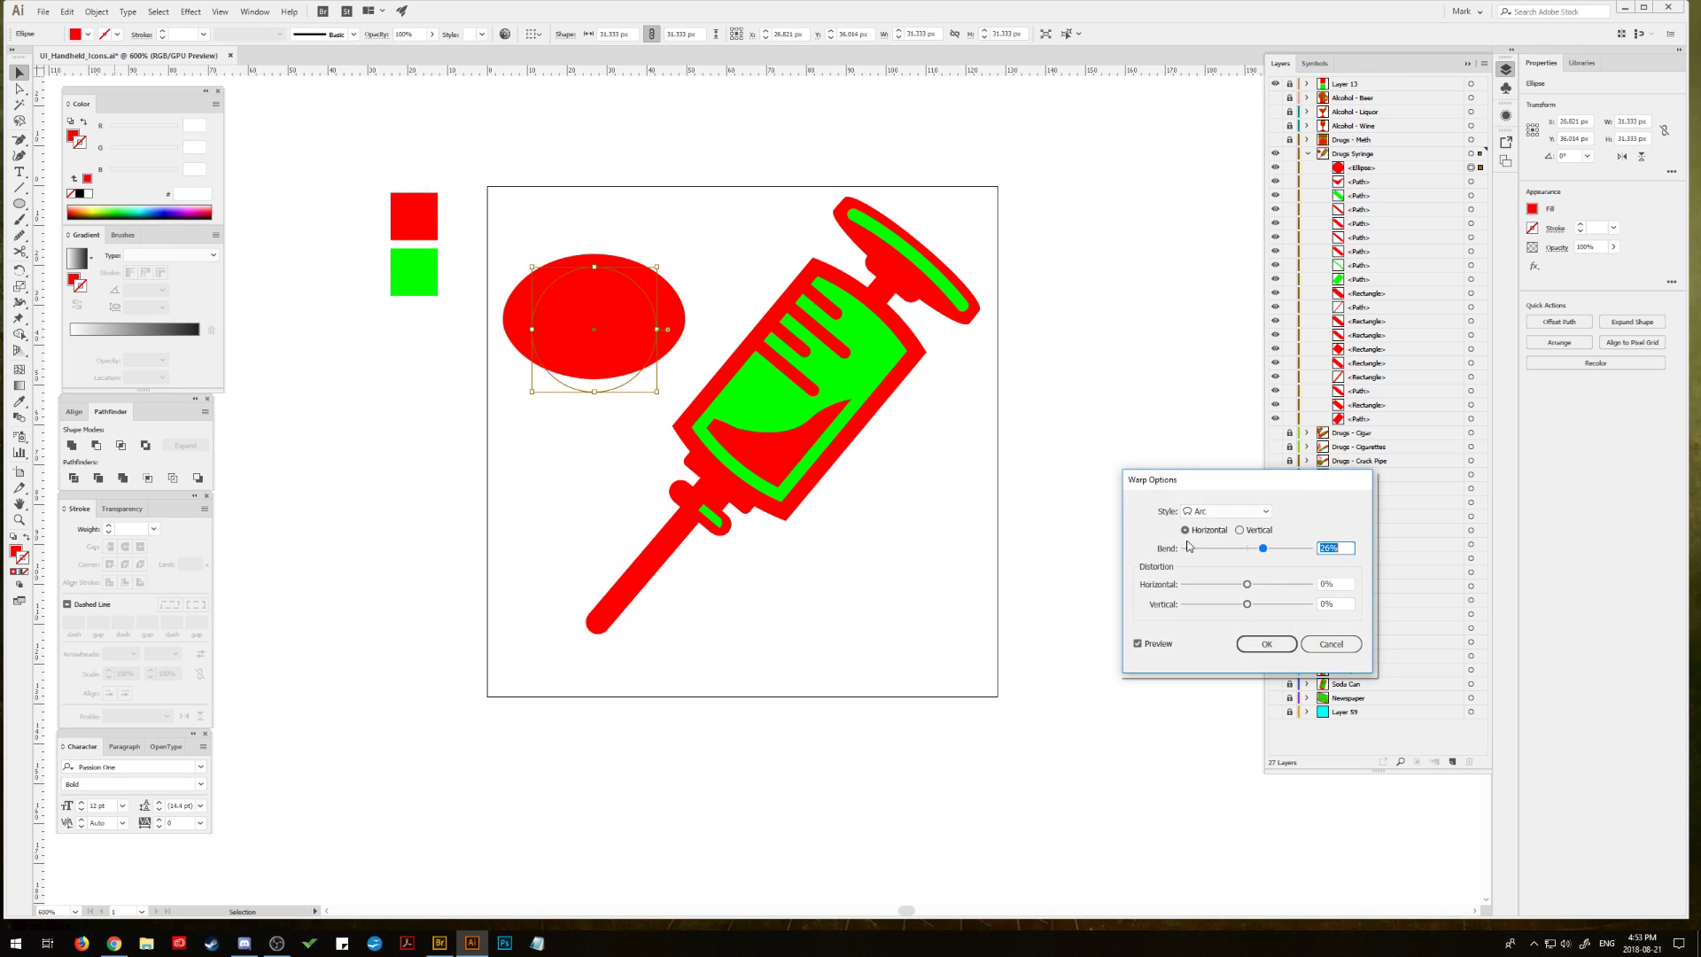
{"action": "left_click", "coordinate": [1241, 531]}
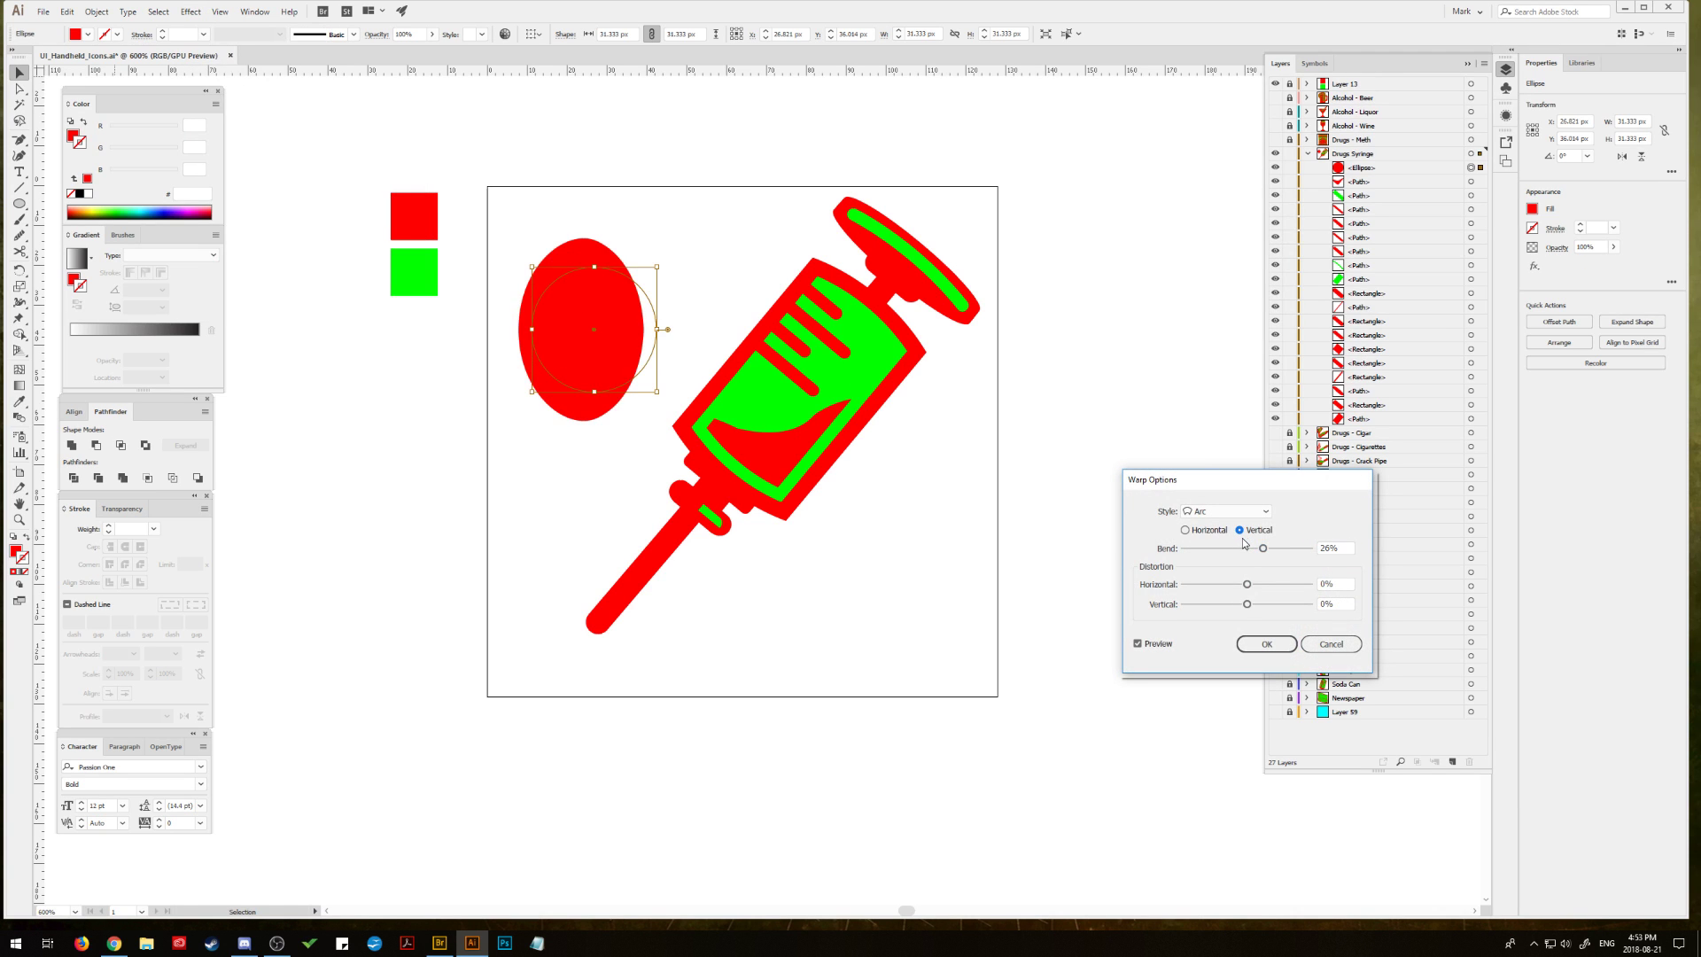
{"action": "left_click", "coordinate": [1186, 530]}
{"action": "left_click_drag", "start_coordinate": [1262, 548], "coordinate": [1253, 585]}
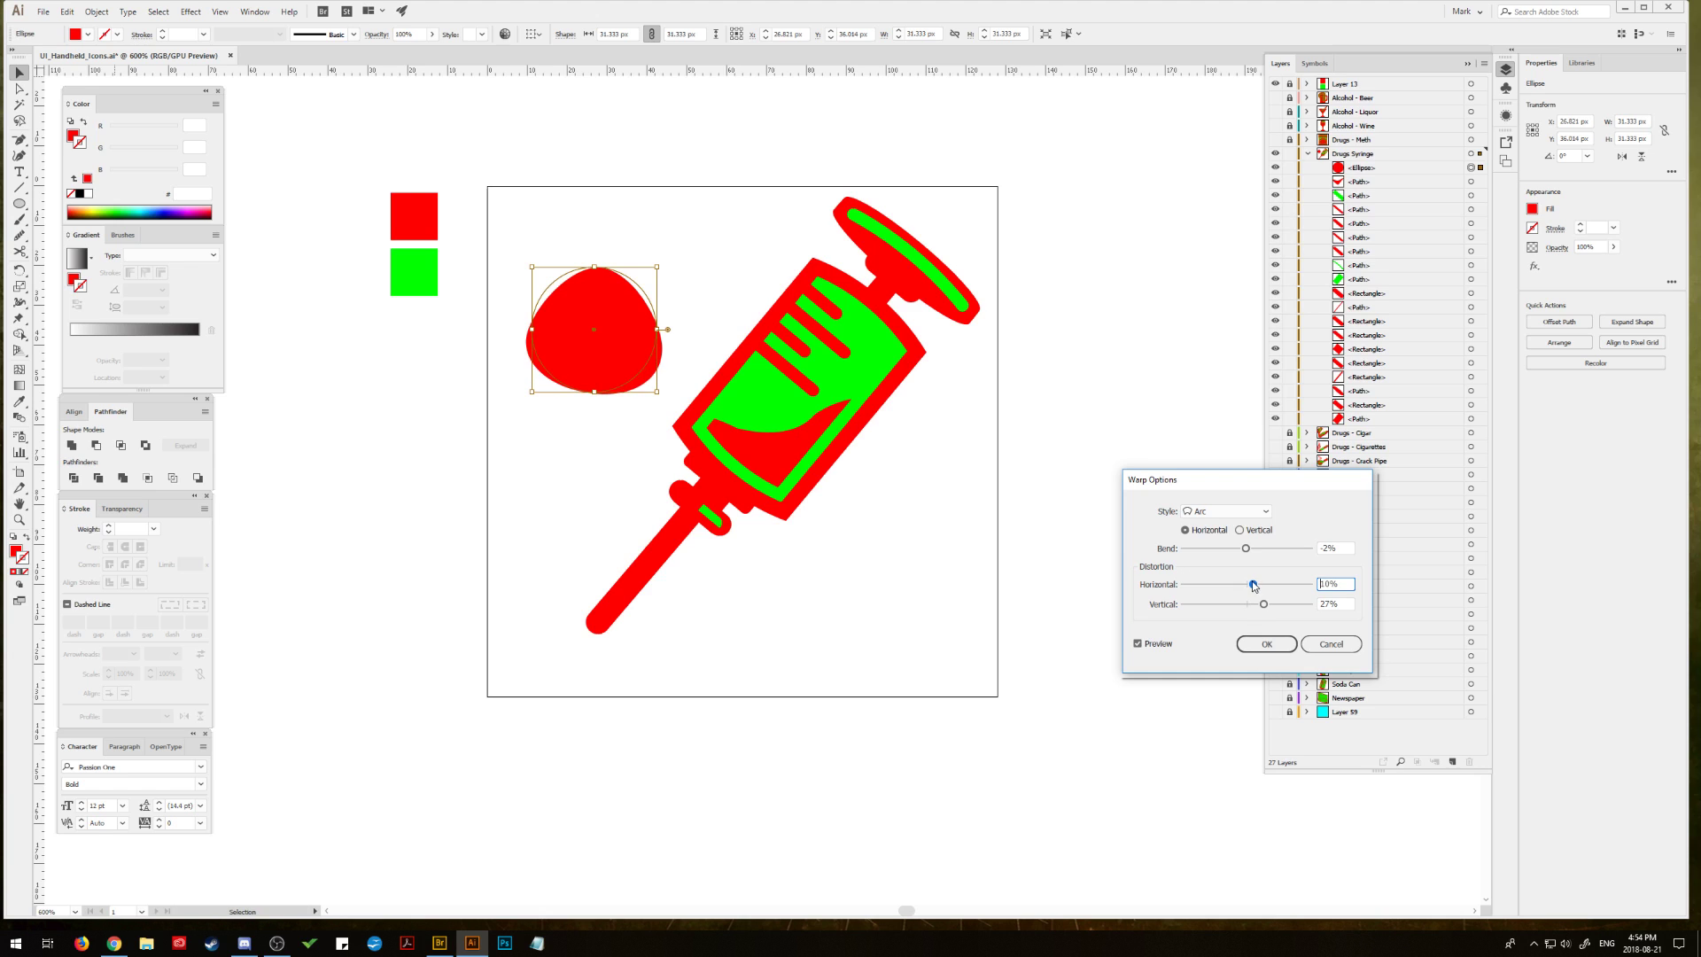
{"action": "double_click", "coordinate": [1336, 585]}
{"action": "type", "text": "0"}
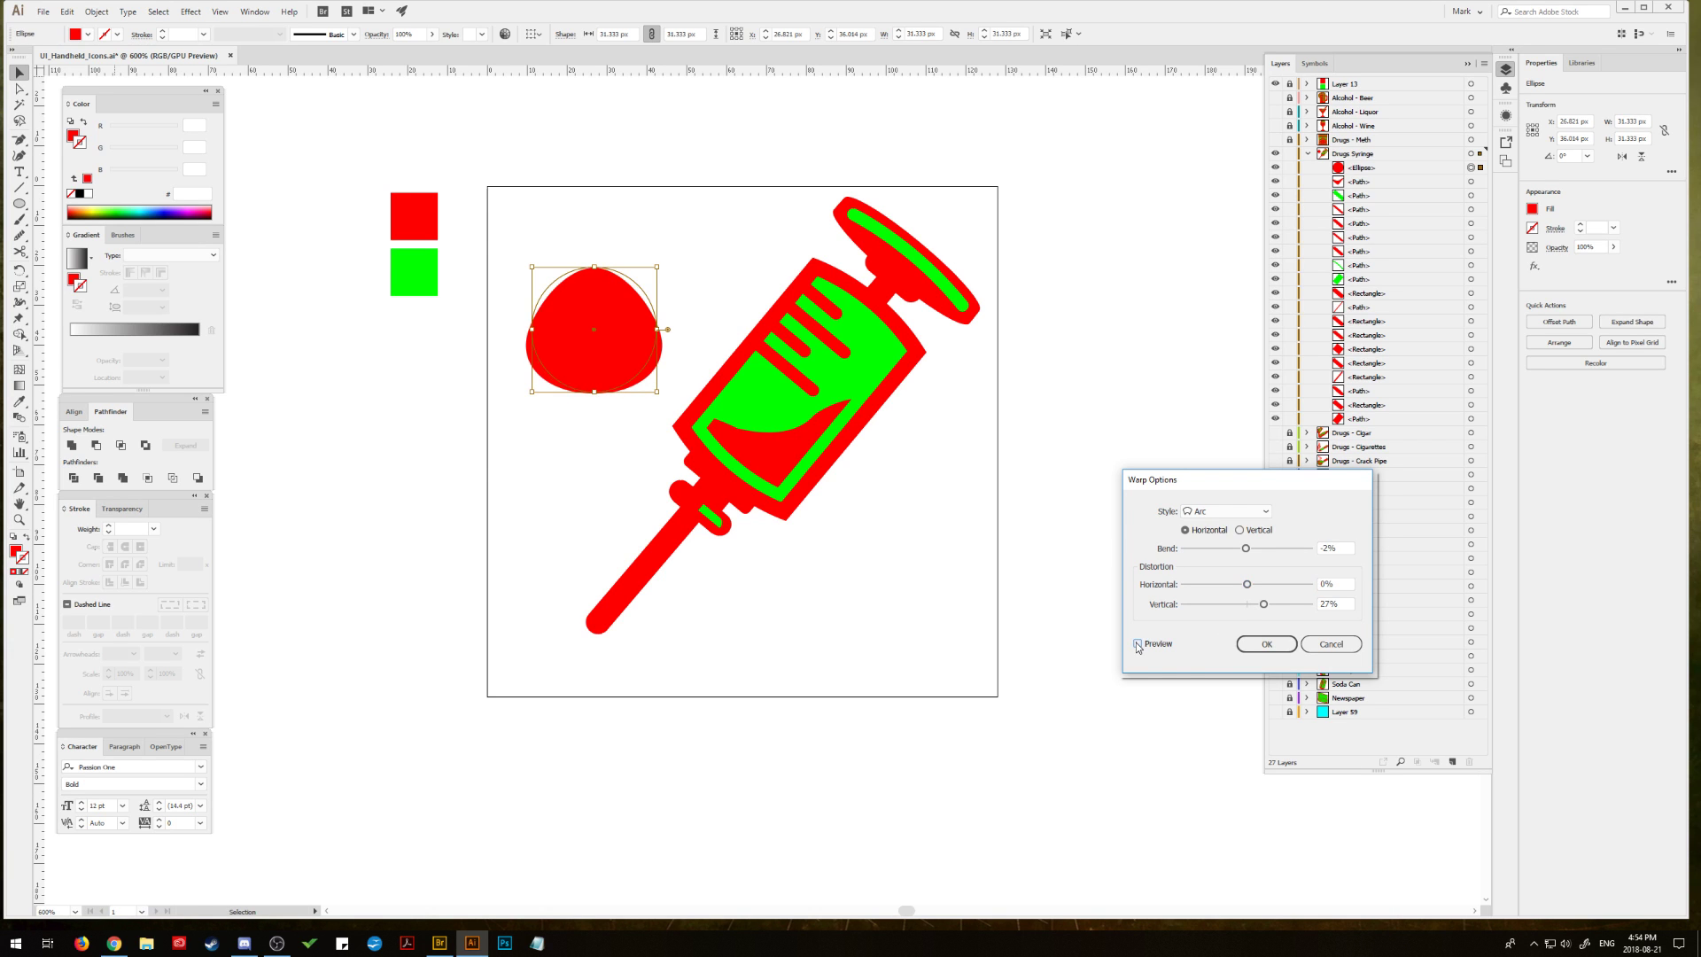
{"action": "left_click", "coordinate": [1247, 550]}
{"action": "left_click_drag", "start_coordinate": [1246, 550], "coordinate": [1245, 550]}
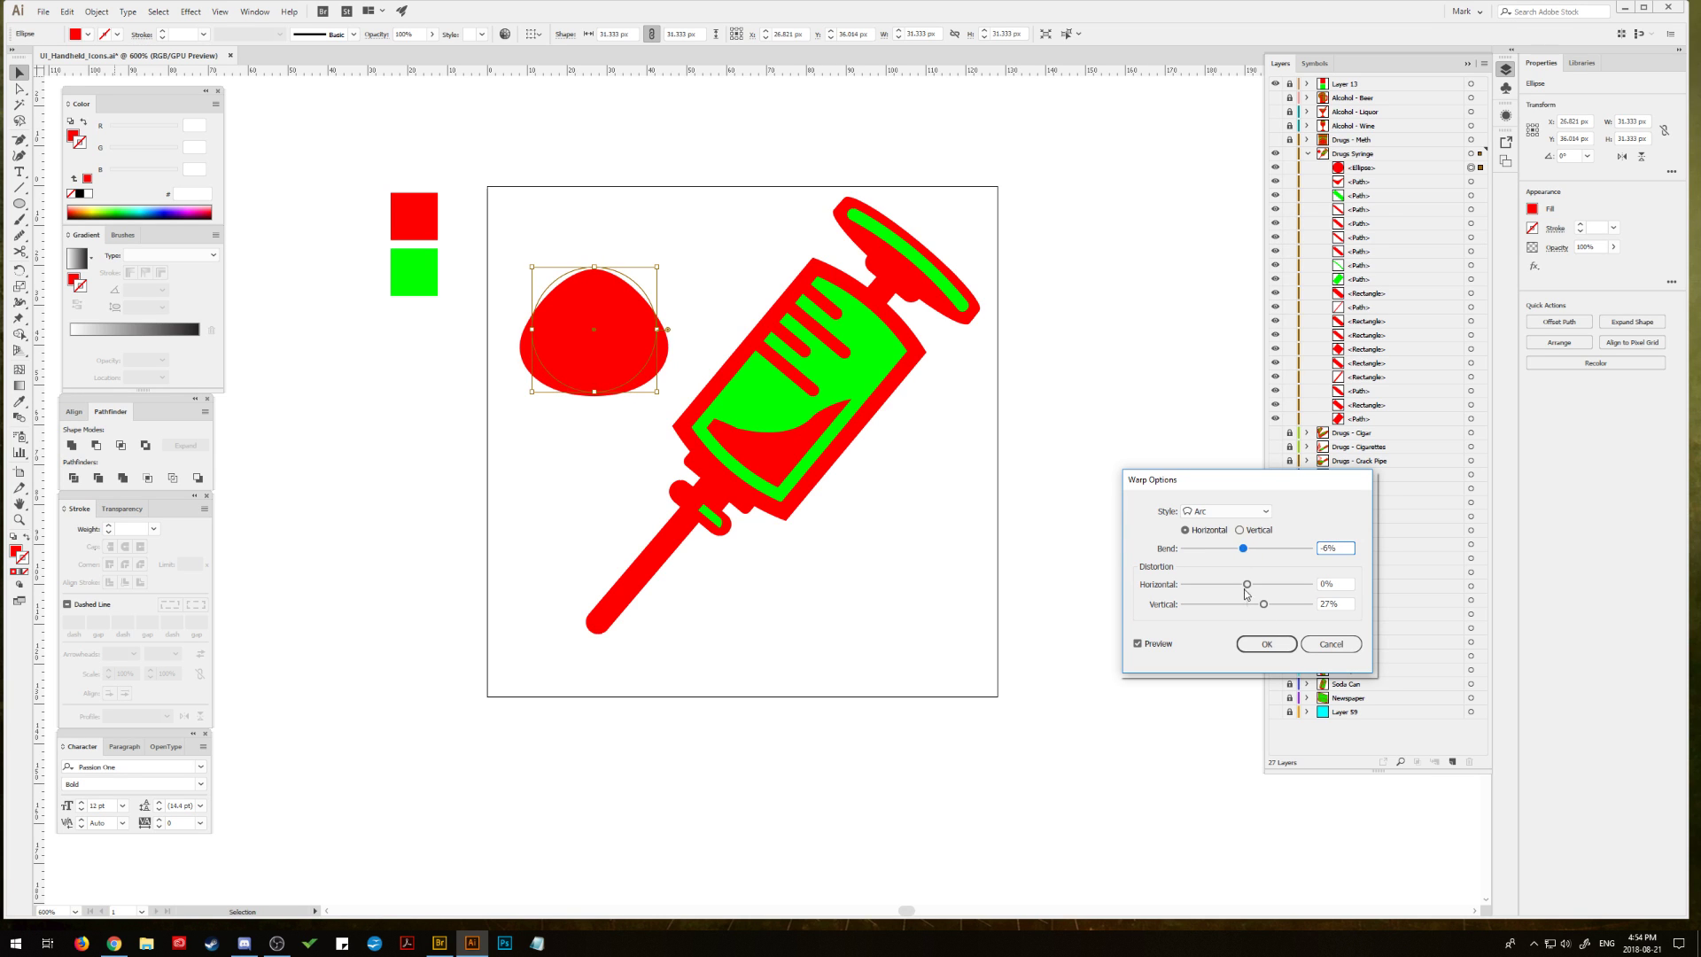
{"action": "left_click", "coordinate": [1267, 644]}
{"action": "left_click_drag", "start_coordinate": [596, 265], "coordinate": [596, 208]}
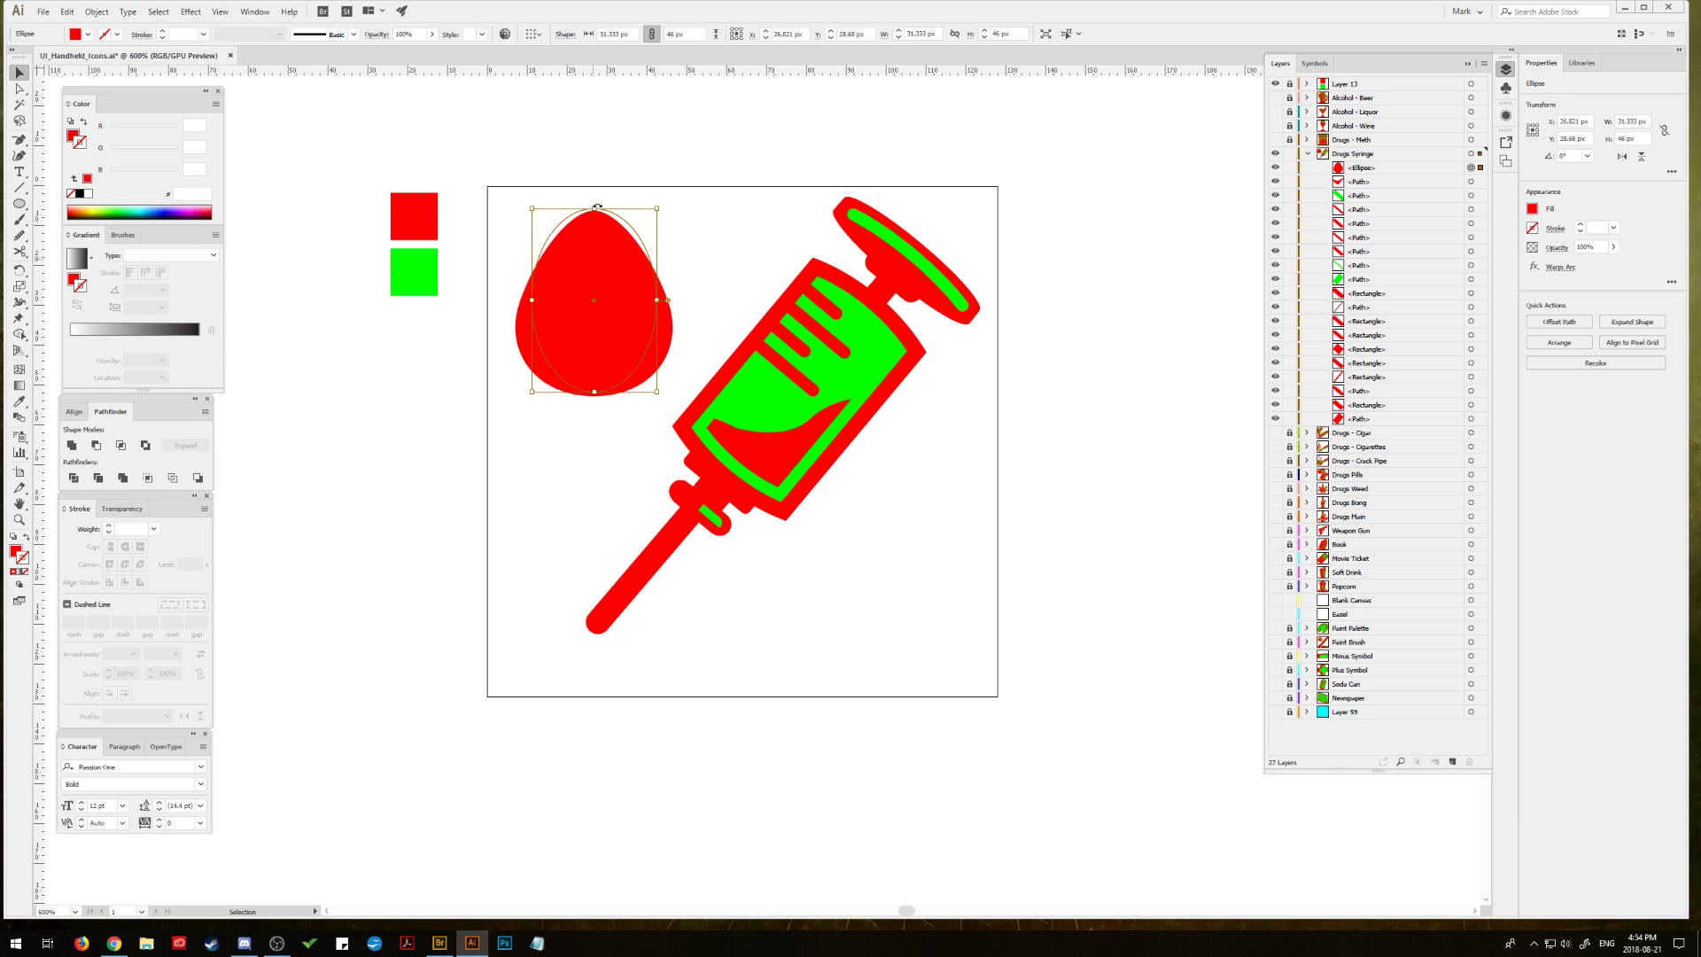
Step: Expand the warped circle's appearance and shrink it into a small droplet just below the needle tip
{"action": "left_click", "coordinate": [97, 9]}
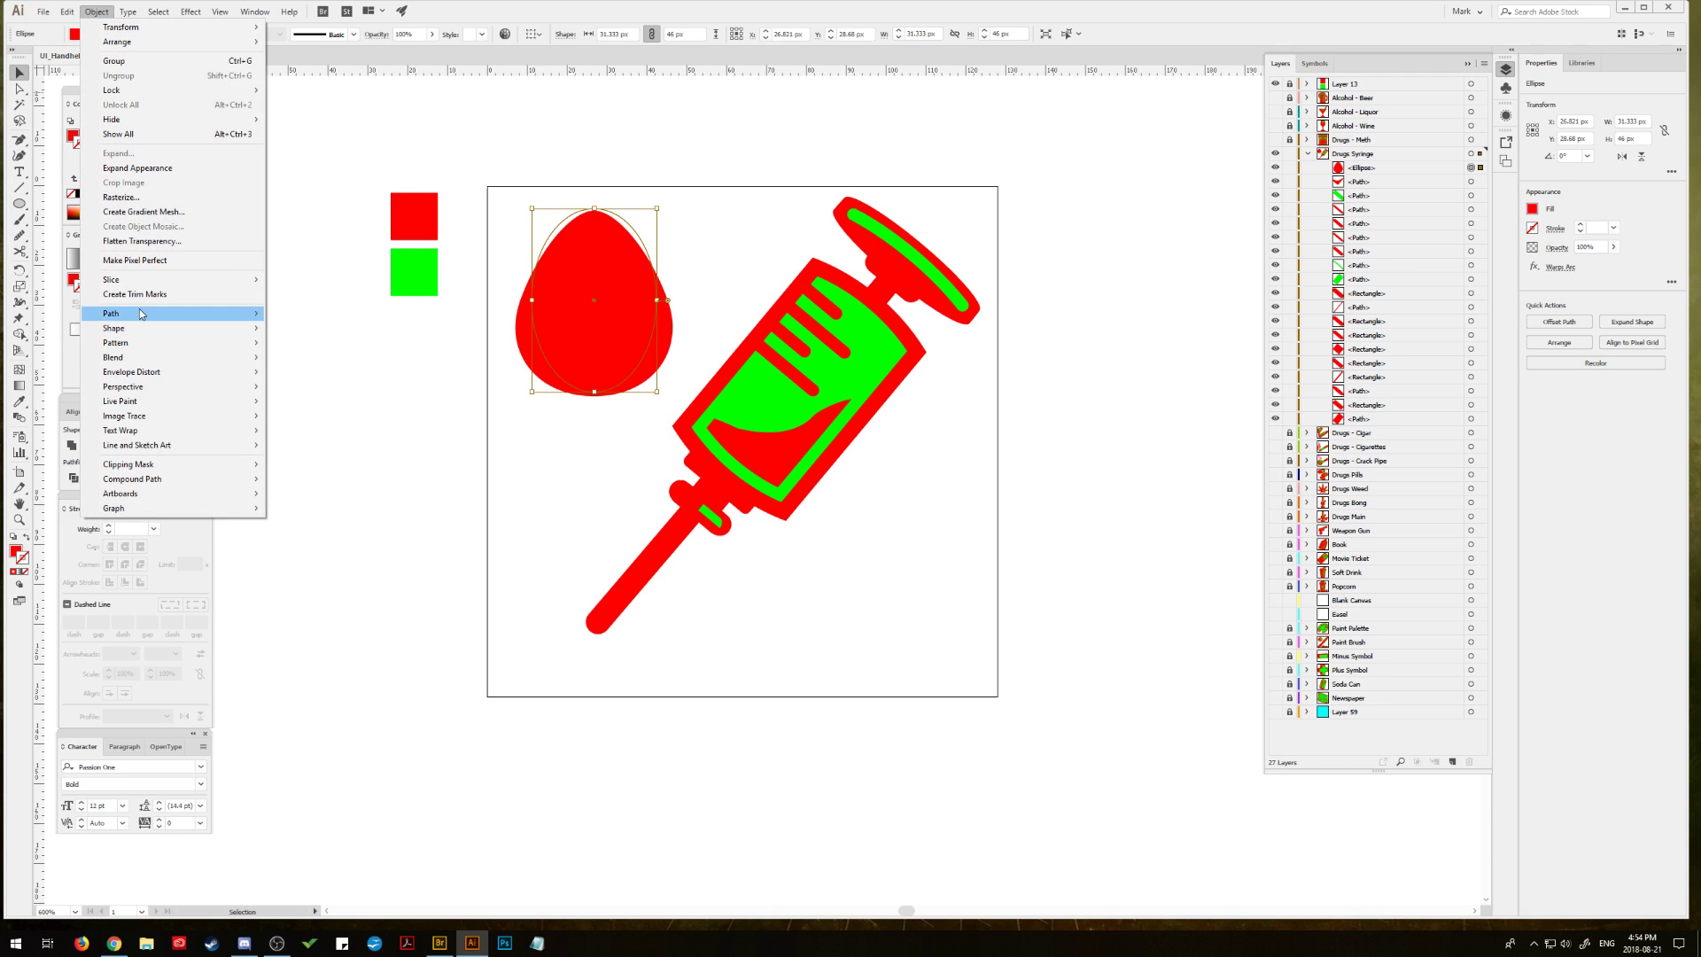
{"action": "left_click", "coordinate": [137, 168]}
{"action": "left_click_drag", "start_coordinate": [596, 197], "coordinate": [615, 241]}
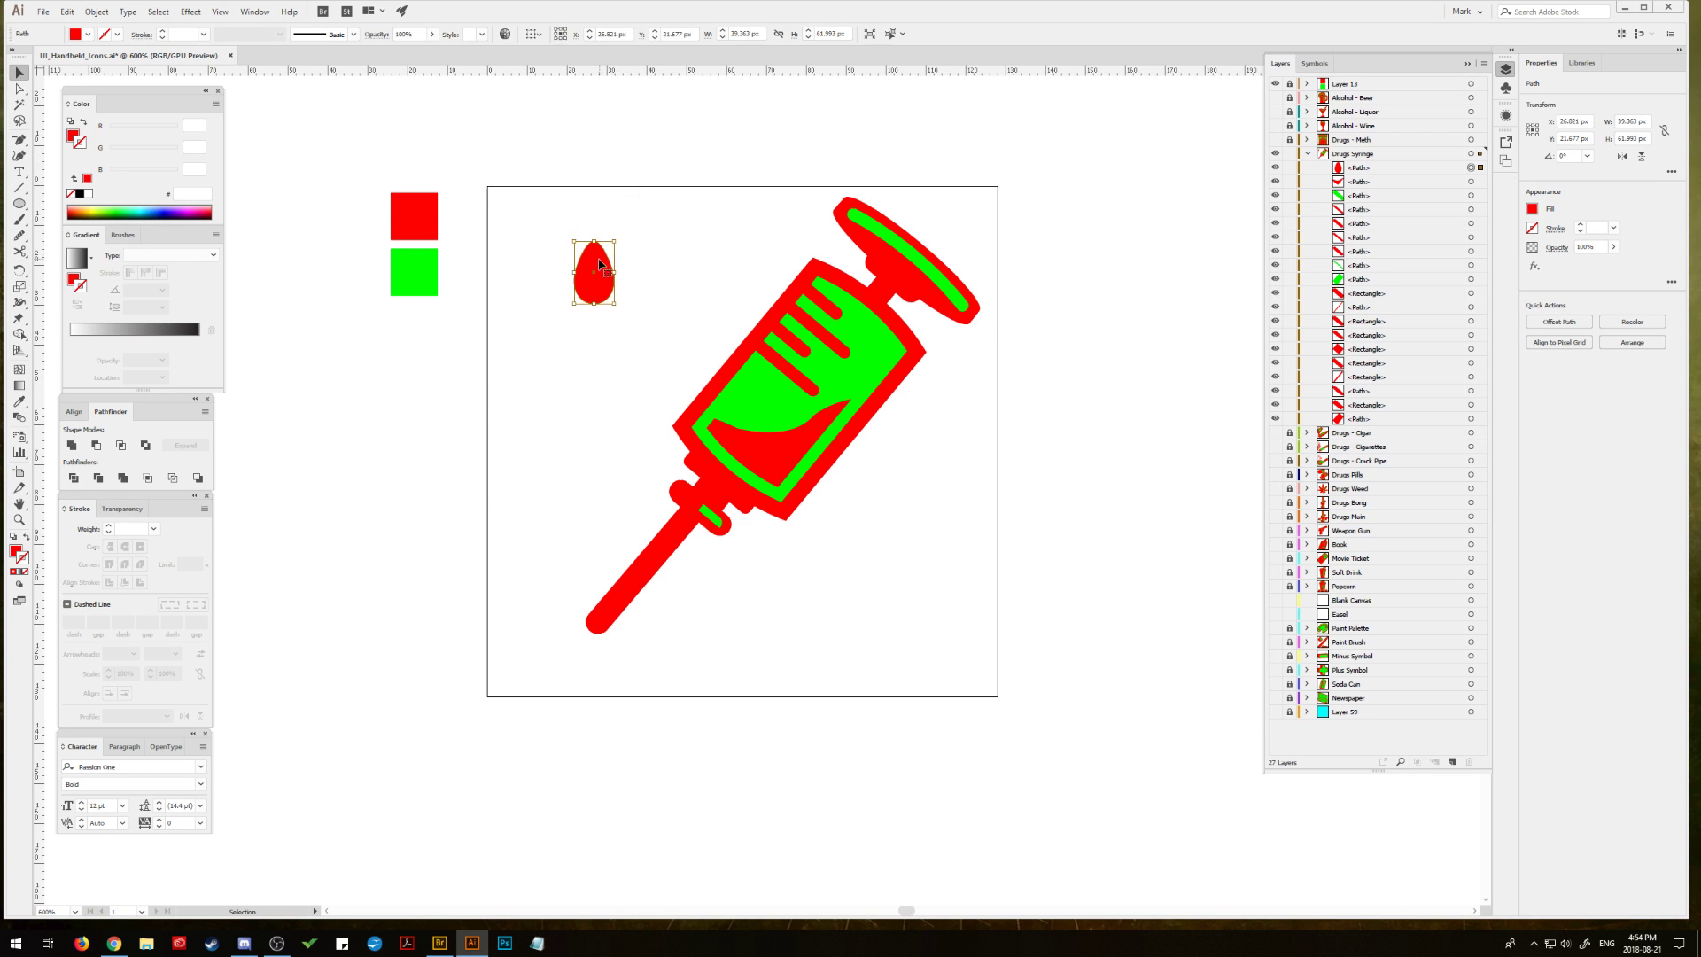
{"action": "left_click_drag", "start_coordinate": [605, 307], "coordinate": [599, 663]}
Step: Scale the whole syringe and droplet down to about 96 by 120 px and reposition them within the artboard
{"action": "key", "text": "ctrl+a"}
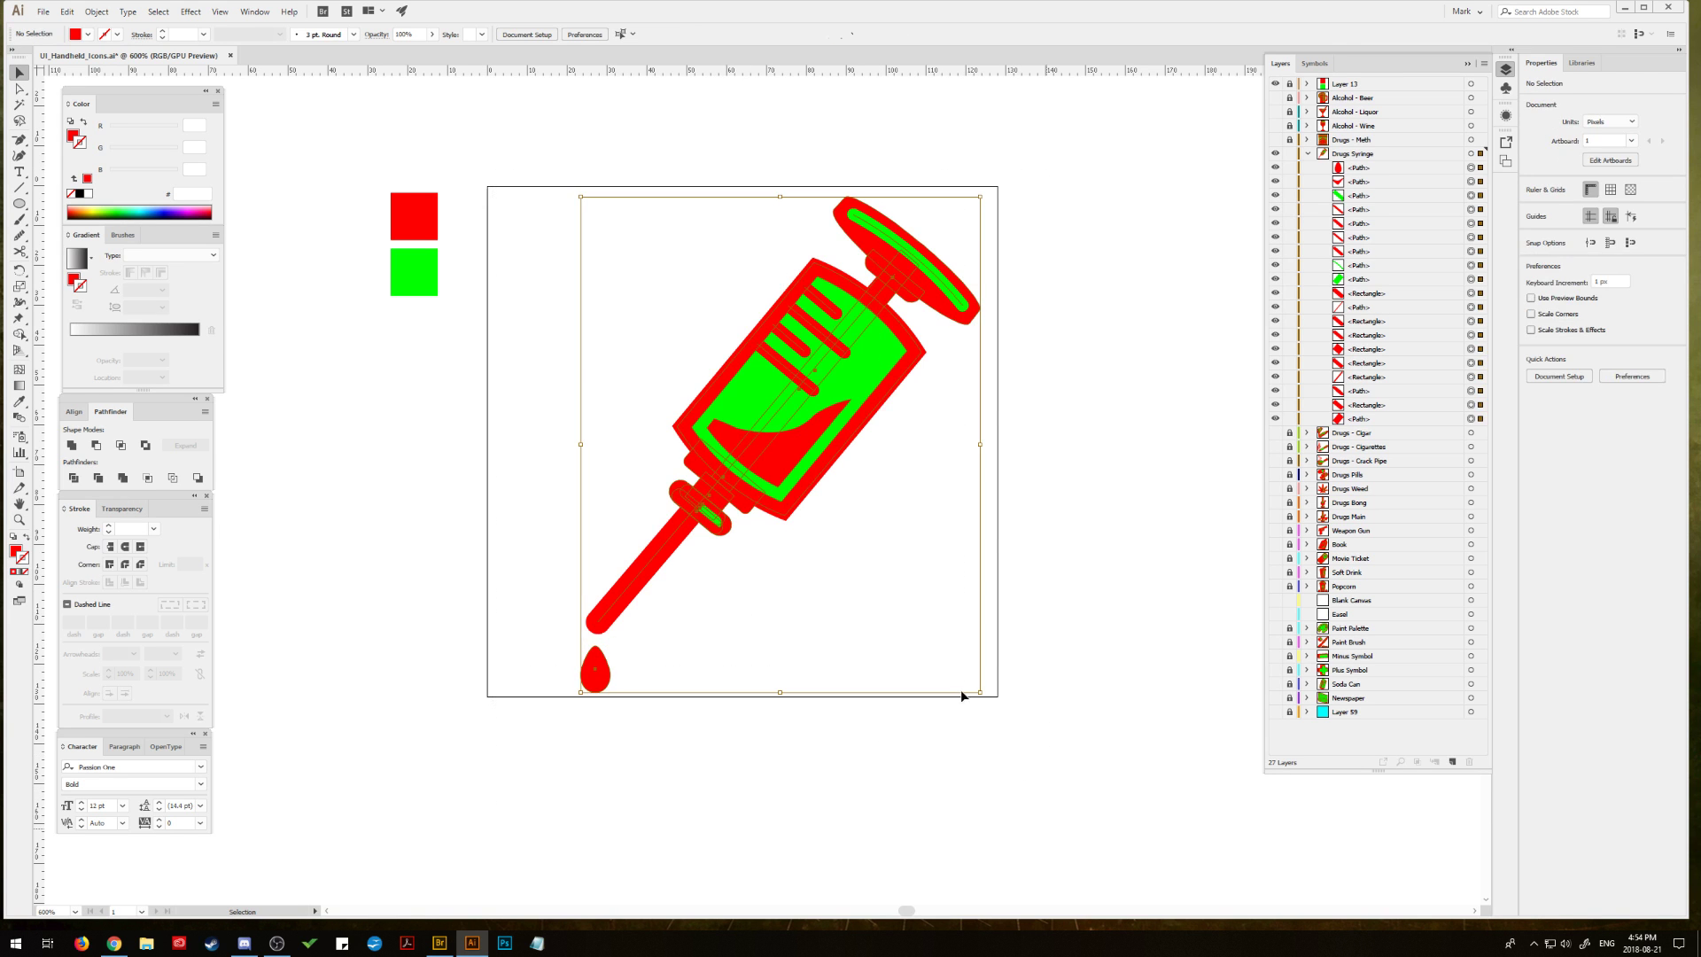
{"action": "left_click_drag", "start_coordinate": [979, 687], "coordinate": [969, 678]}
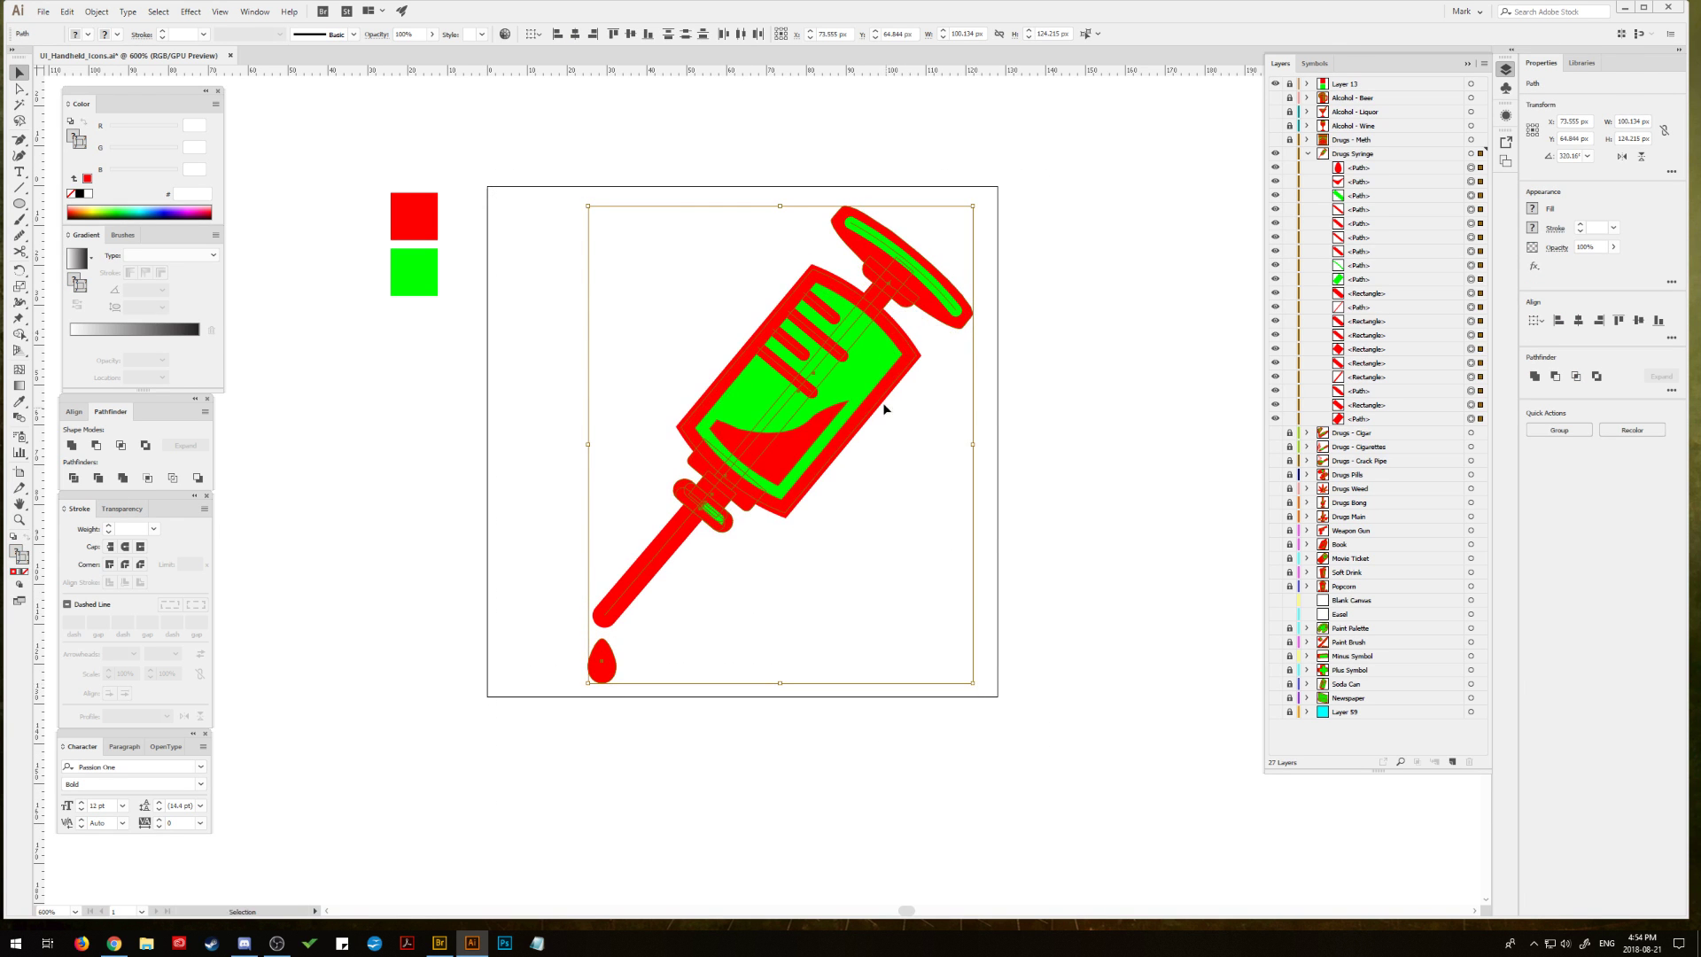
{"action": "left_click_drag", "start_coordinate": [877, 403], "coordinate": [864, 402]}
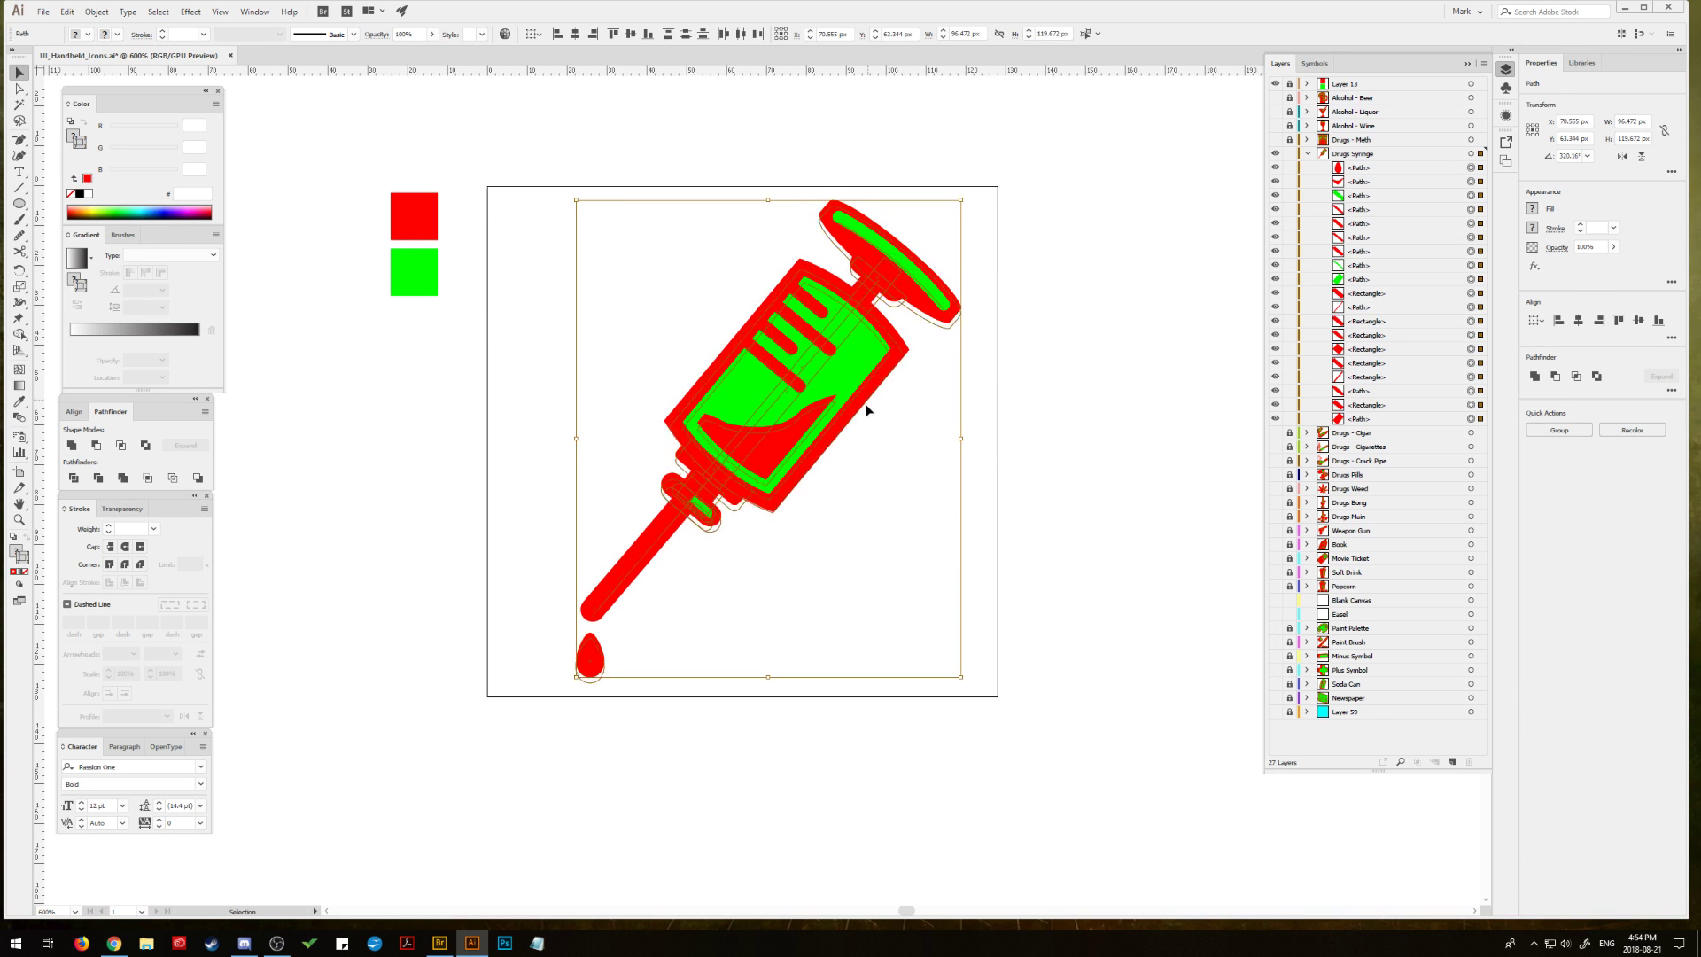
{"action": "left_click", "coordinate": [1061, 448]}
Step: Shrink the droplet to about 6 px wide and 9 px tall, keeping it just below the needle tip
{"action": "left_click", "coordinate": [582, 673]}
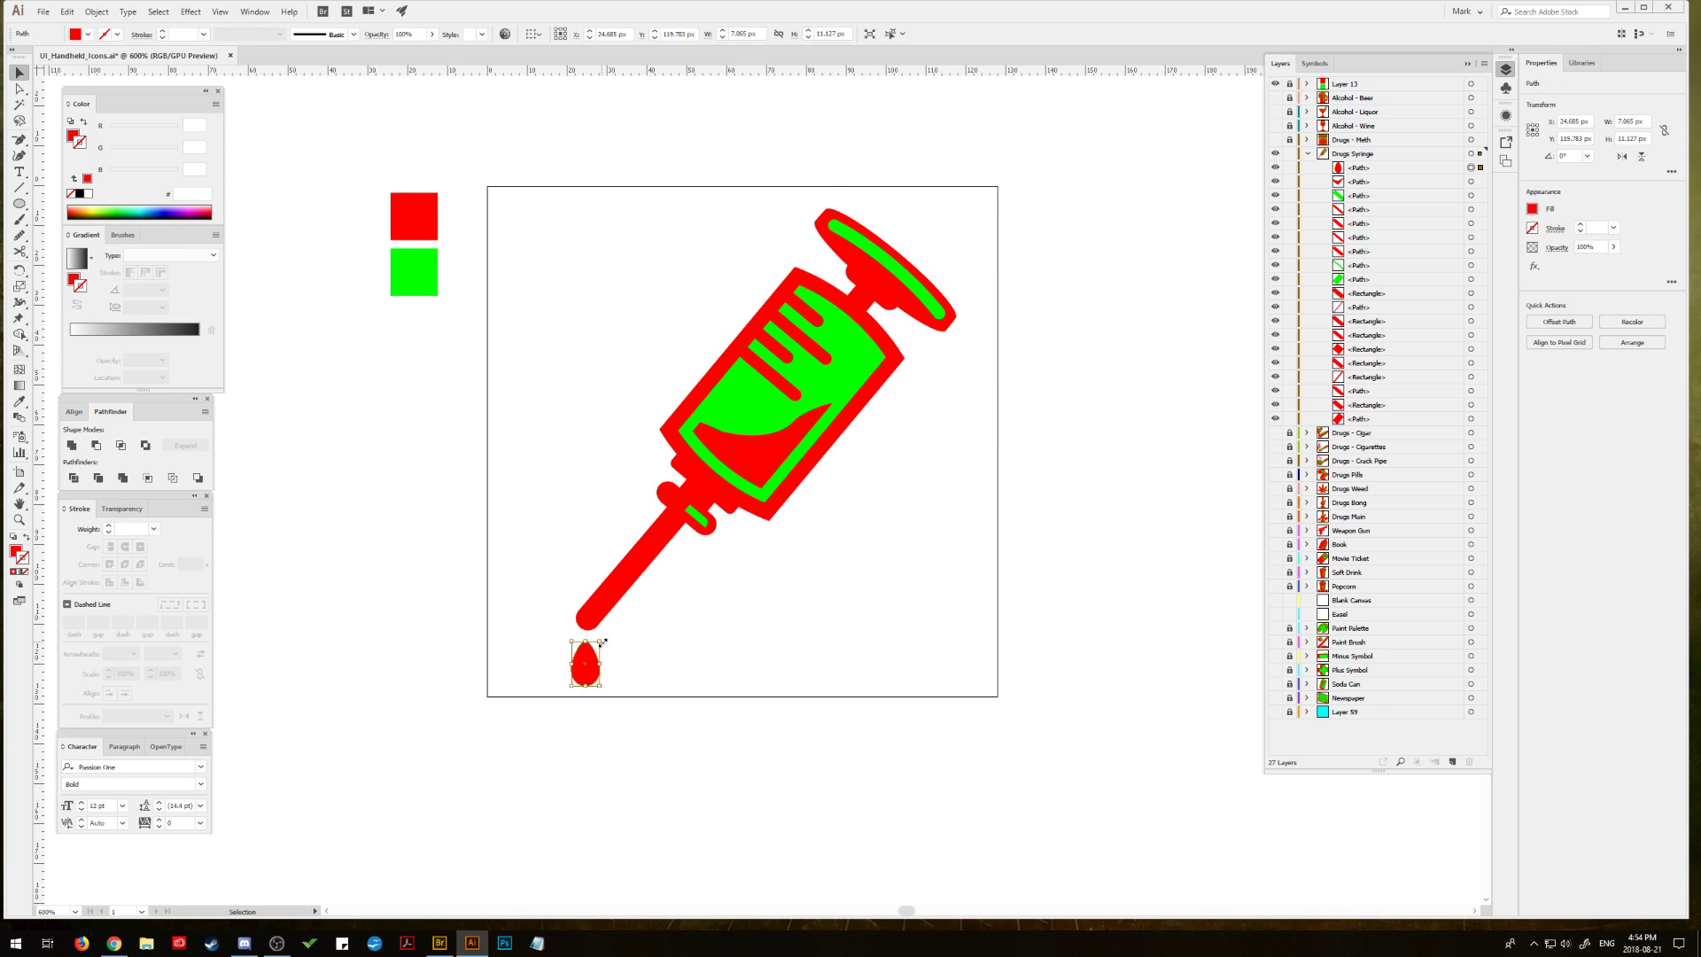
{"action": "left_click", "coordinate": [653, 646]}
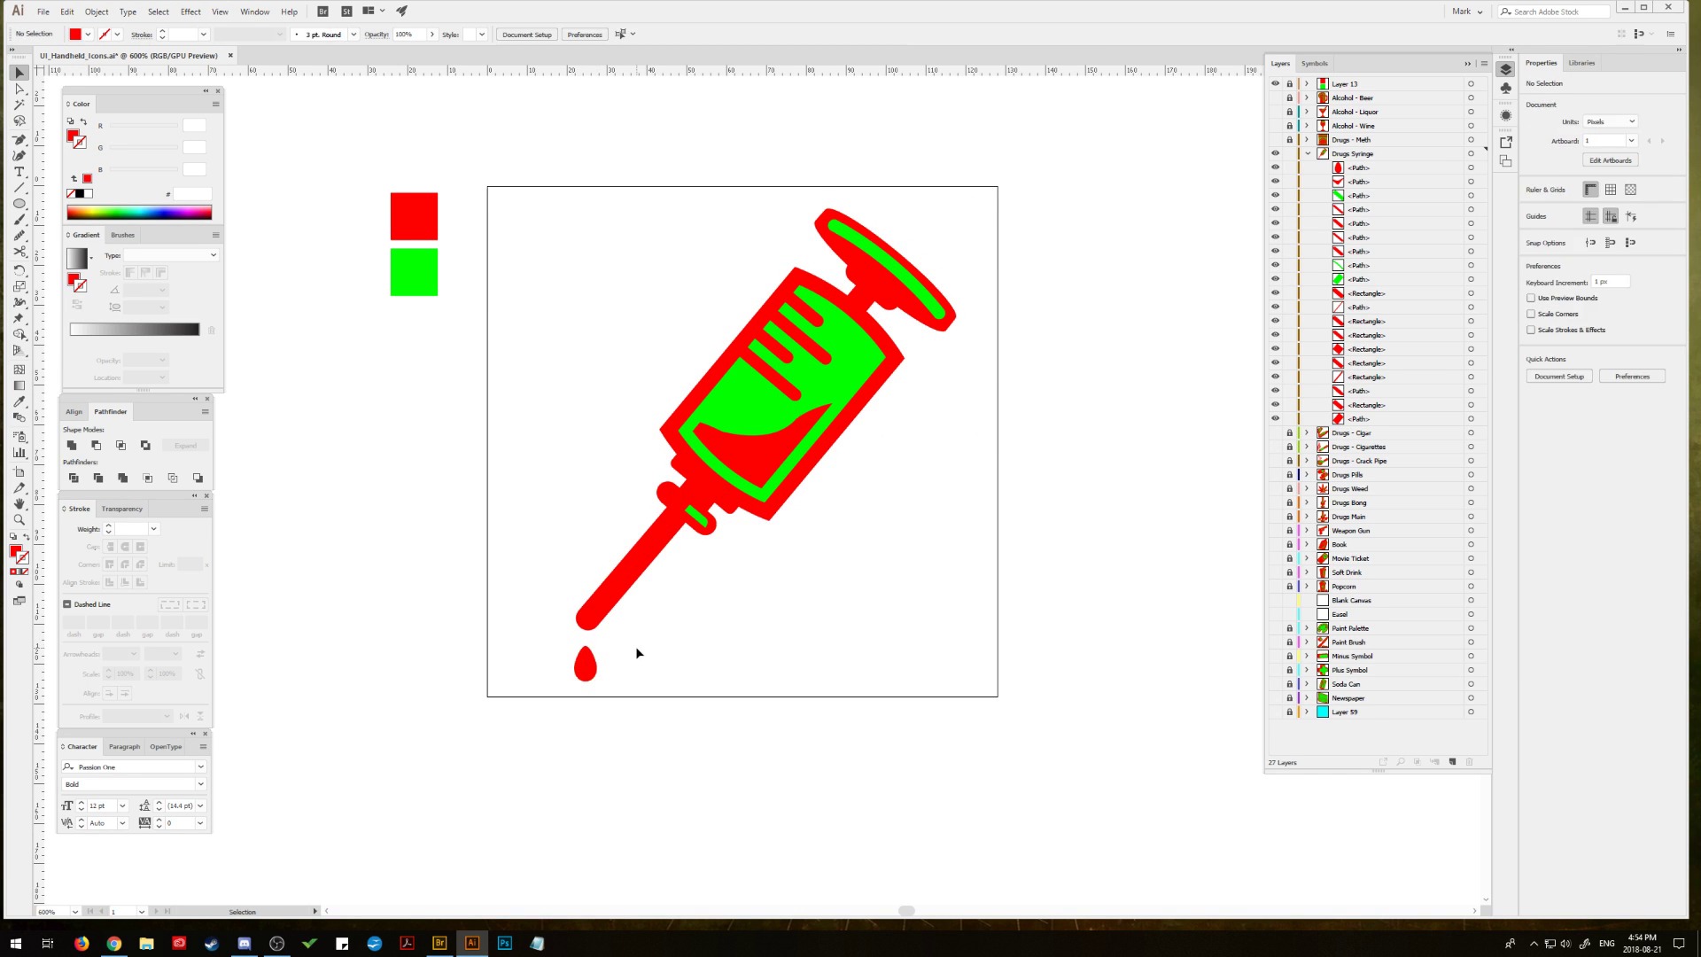
{"action": "left_click", "coordinate": [587, 667]}
{"action": "left_click", "coordinate": [709, 629]}
{"action": "left_click", "coordinate": [584, 666]}
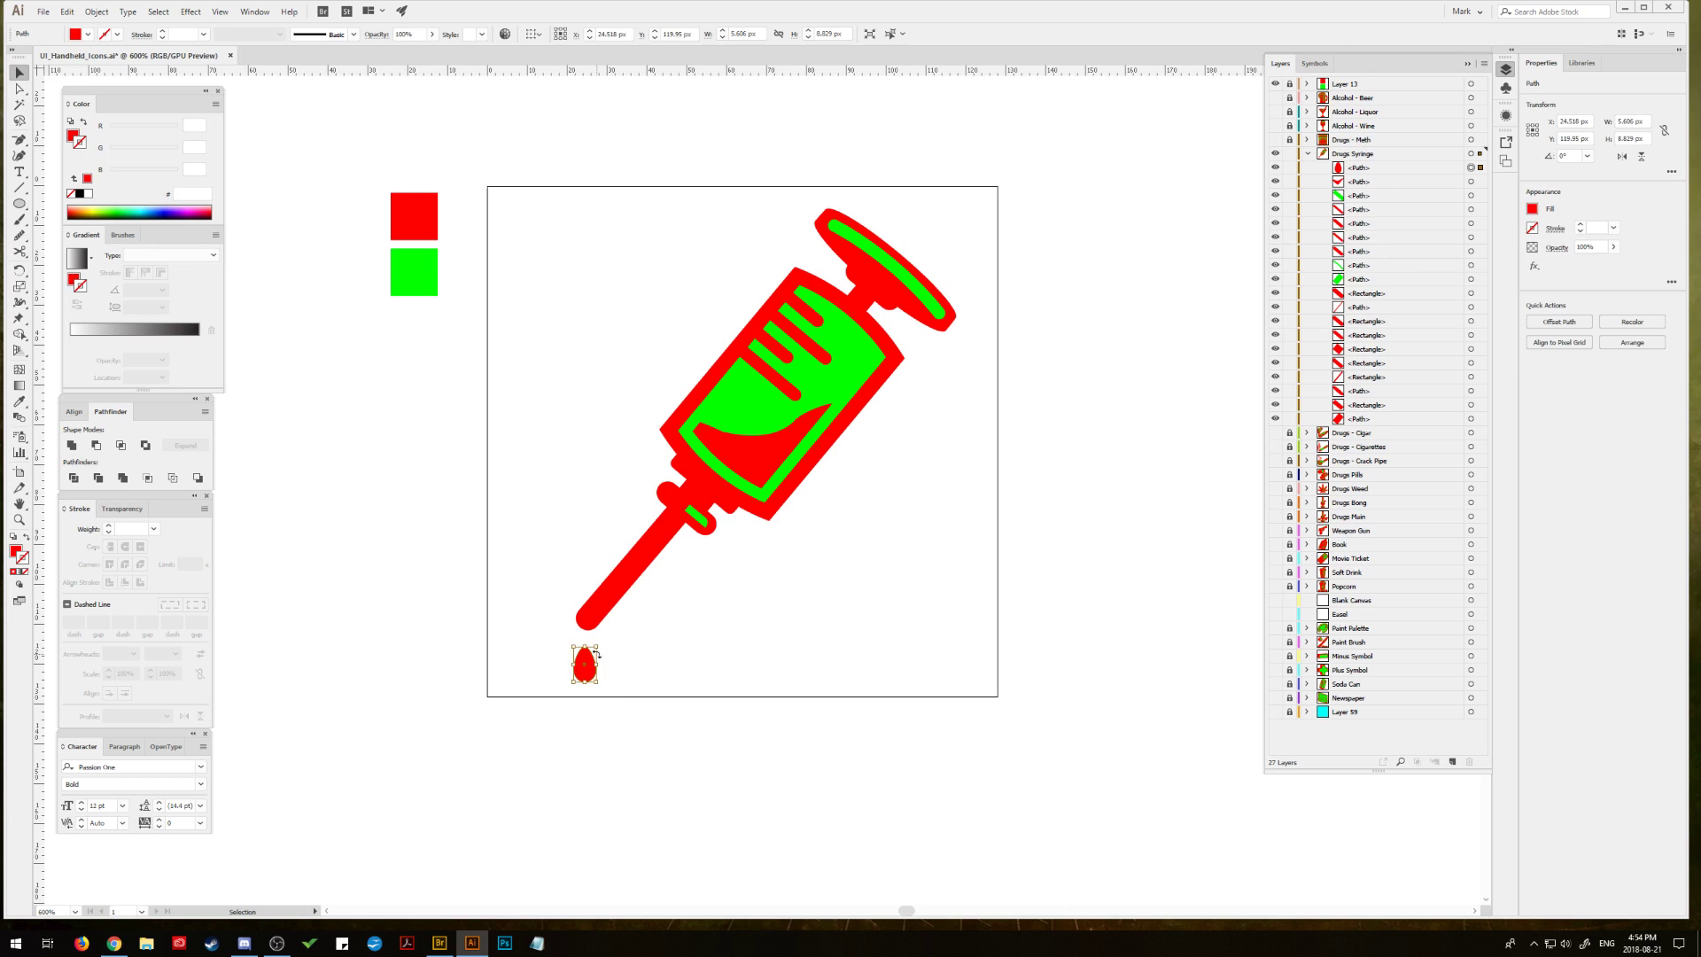
{"action": "mouse_move", "coordinate": [597, 647]}
{"action": "left_mouse_down"}
{"action": "mouse_move", "coordinate": [585, 674]}
{"action": "mouse_move", "coordinate": [594, 647]}
{"action": "left_mouse_up"}
{"action": "left_click", "coordinate": [655, 632]}
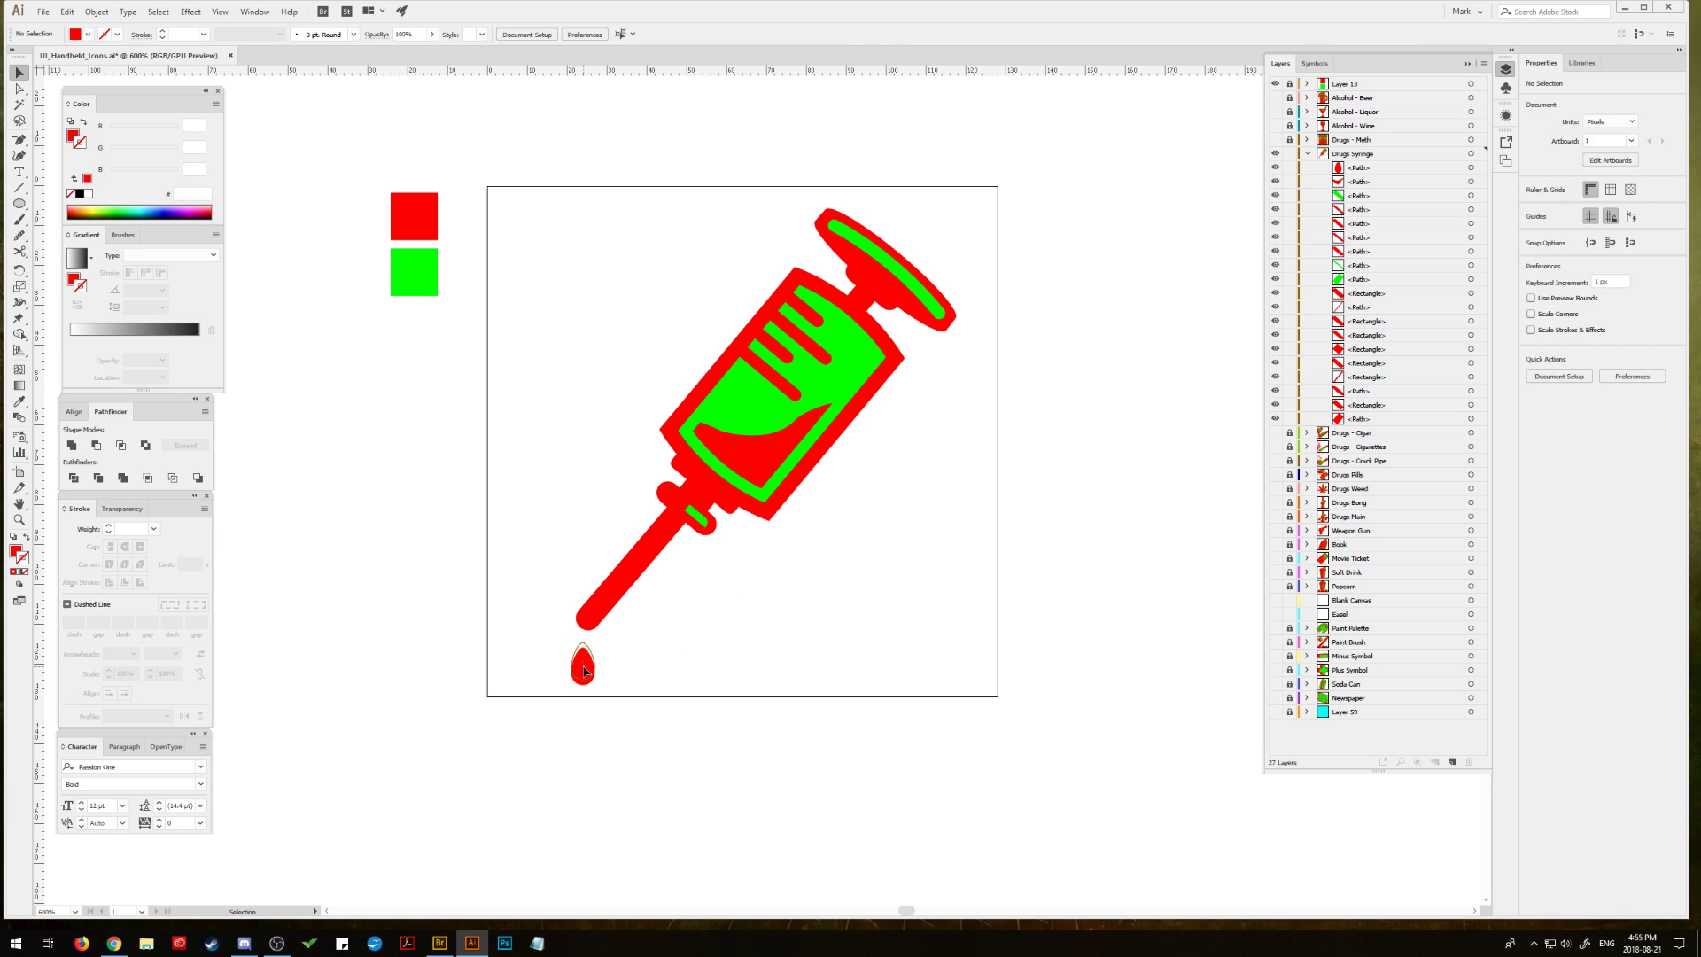
Step: Round the corner at the left crest of the red liquid fill to about 5.7 px
{"action": "left_click", "coordinate": [795, 604]}
{"action": "left_click", "coordinate": [744, 457]}
{"action": "left_click", "coordinate": [19, 520]}
{"action": "left_click", "coordinate": [686, 485]}
{"action": "left_click", "coordinate": [757, 461]}
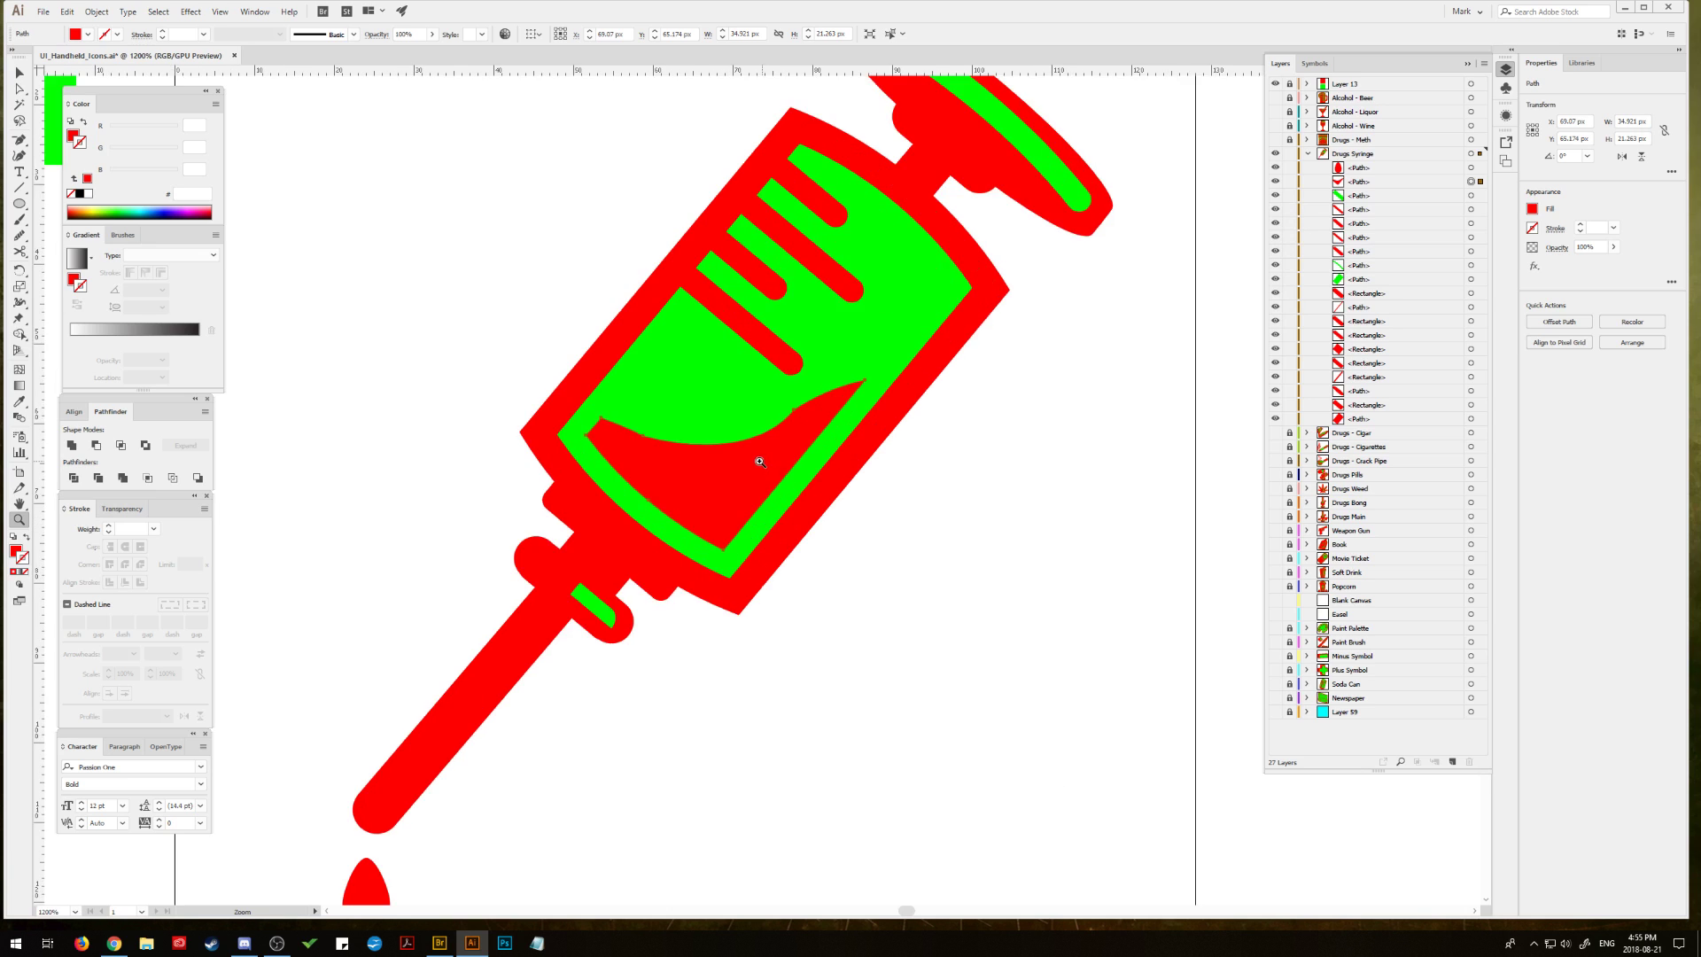
{"action": "left_click", "coordinate": [745, 473]}
{"action": "left_click", "coordinate": [19, 235]}
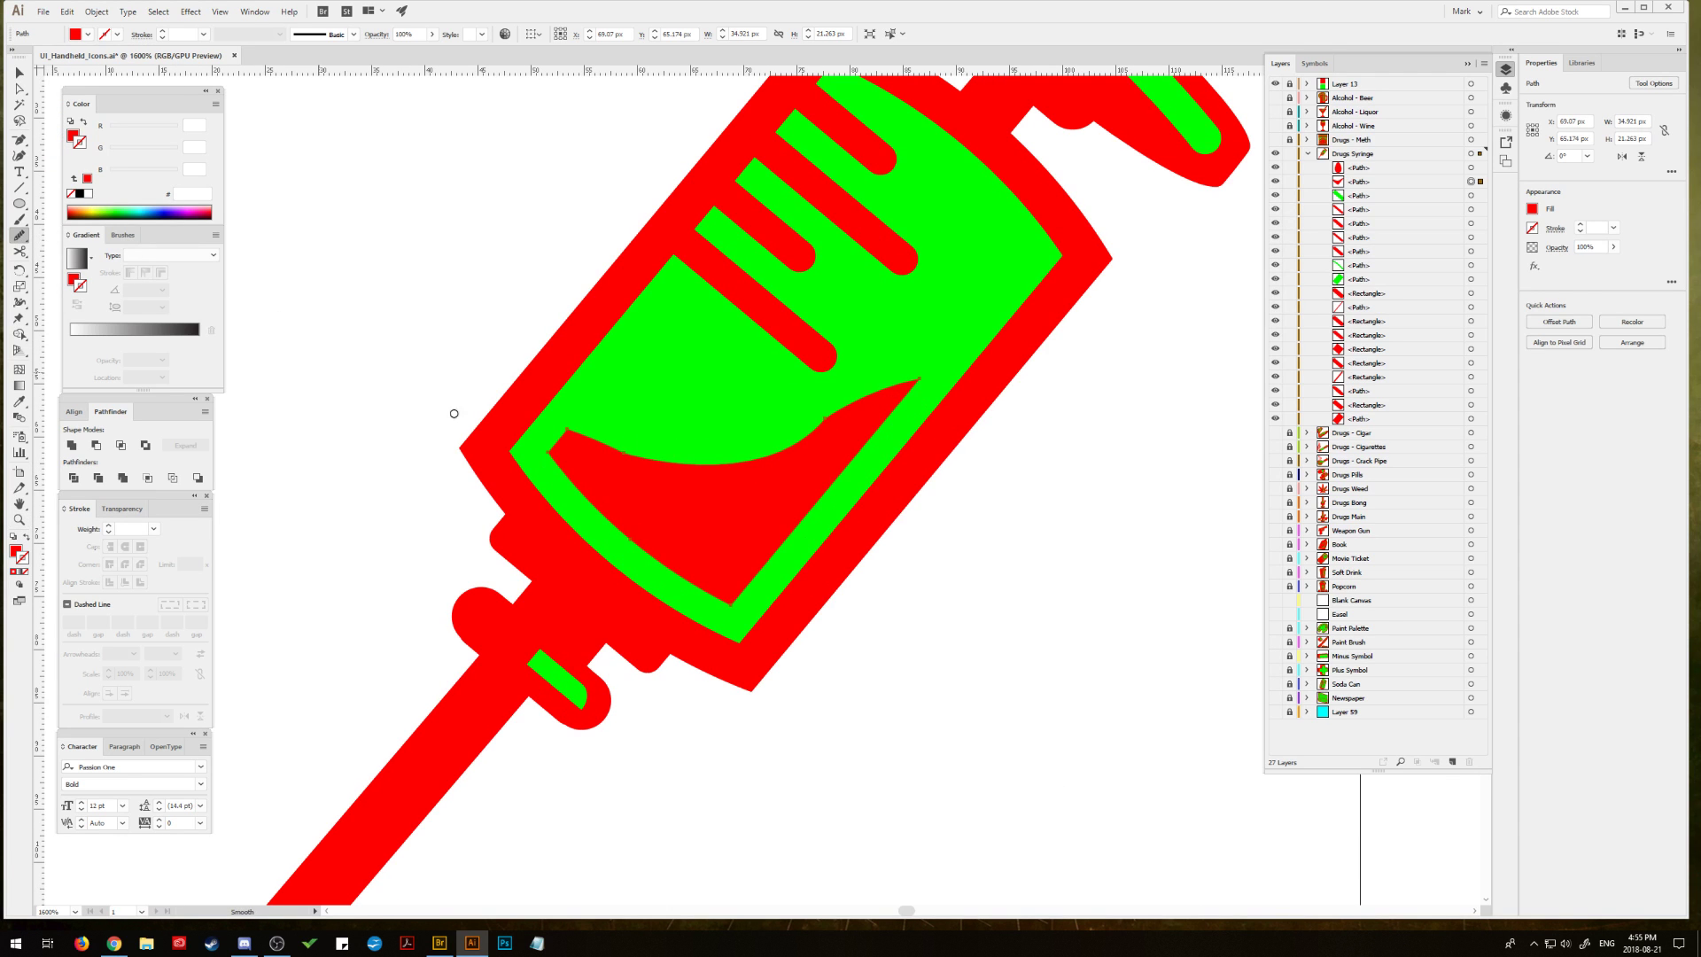
{"action": "left_click", "coordinate": [19, 88]}
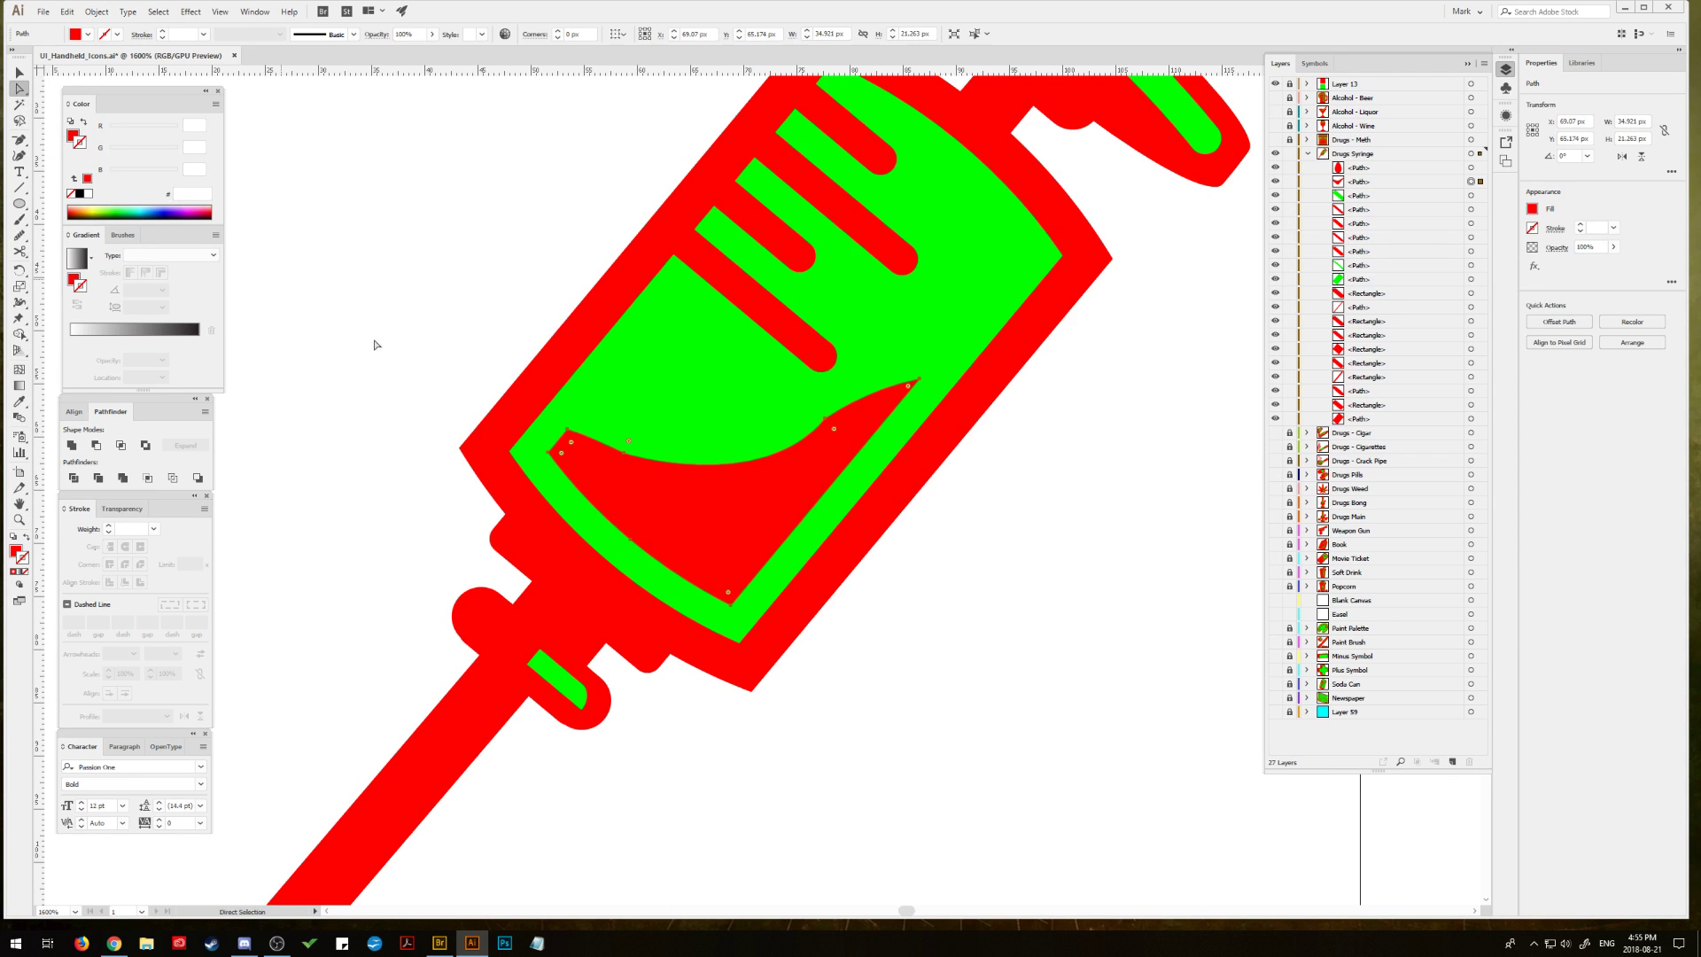
{"action": "left_click_drag", "start_coordinate": [570, 442], "coordinate": [587, 478]}
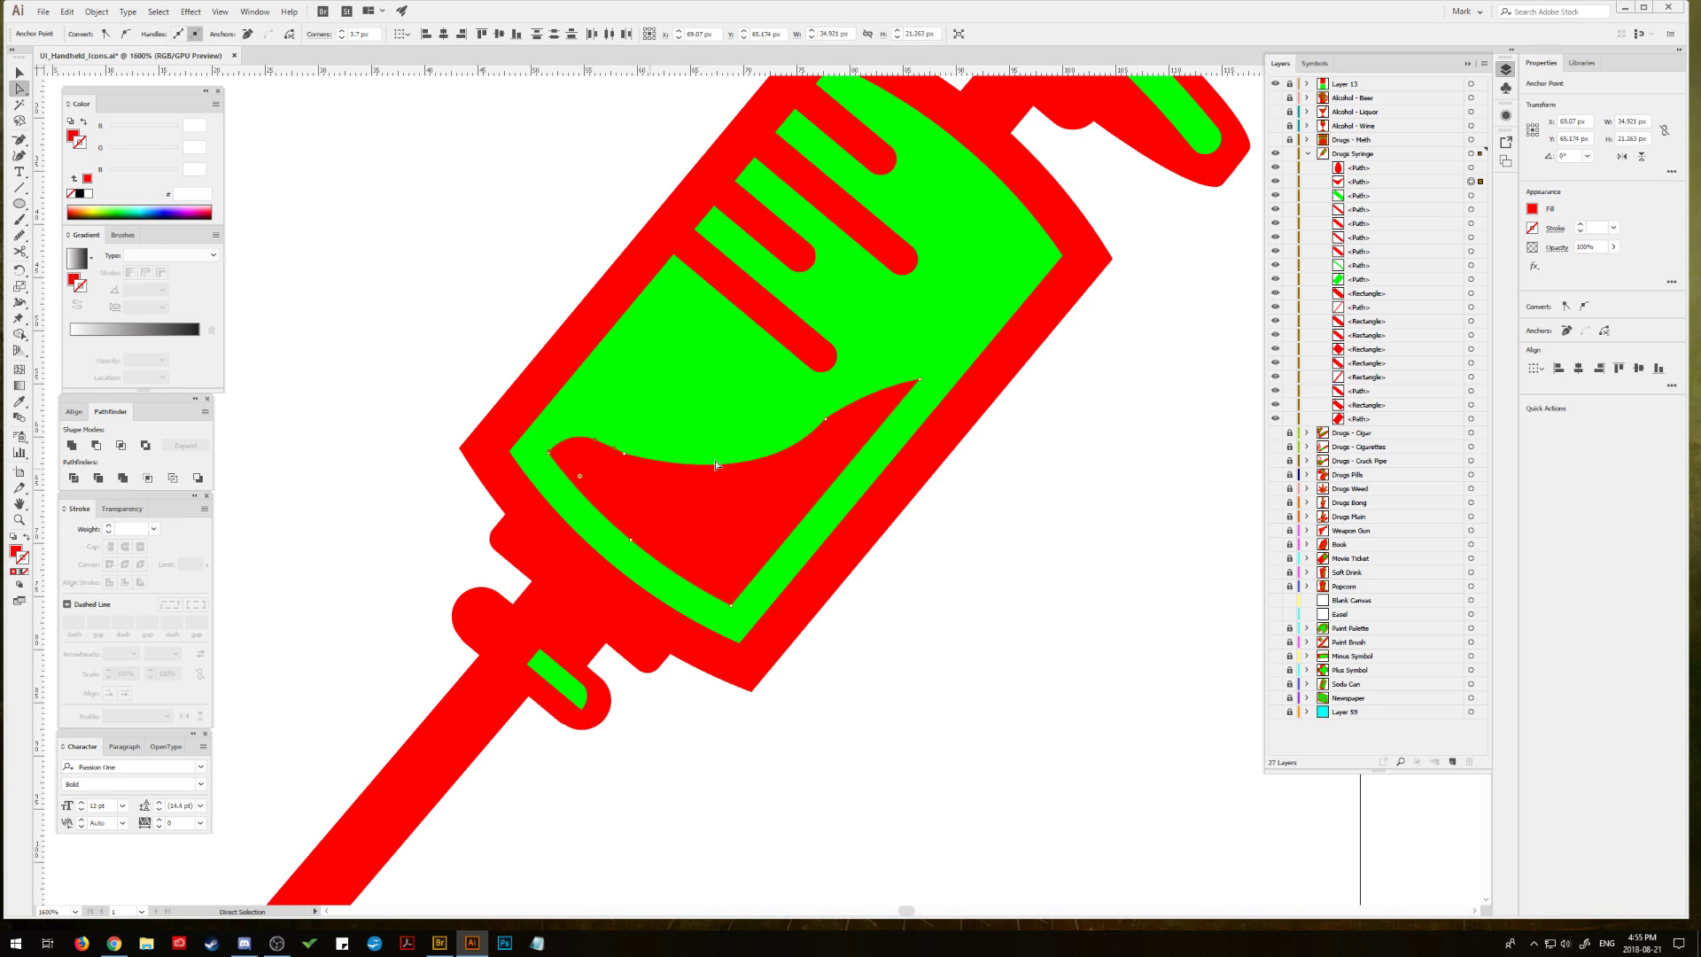
Step: Smooth the wavy upper edge of the liquid fill with the Smooth tool
{"action": "left_click", "coordinate": [825, 420]}
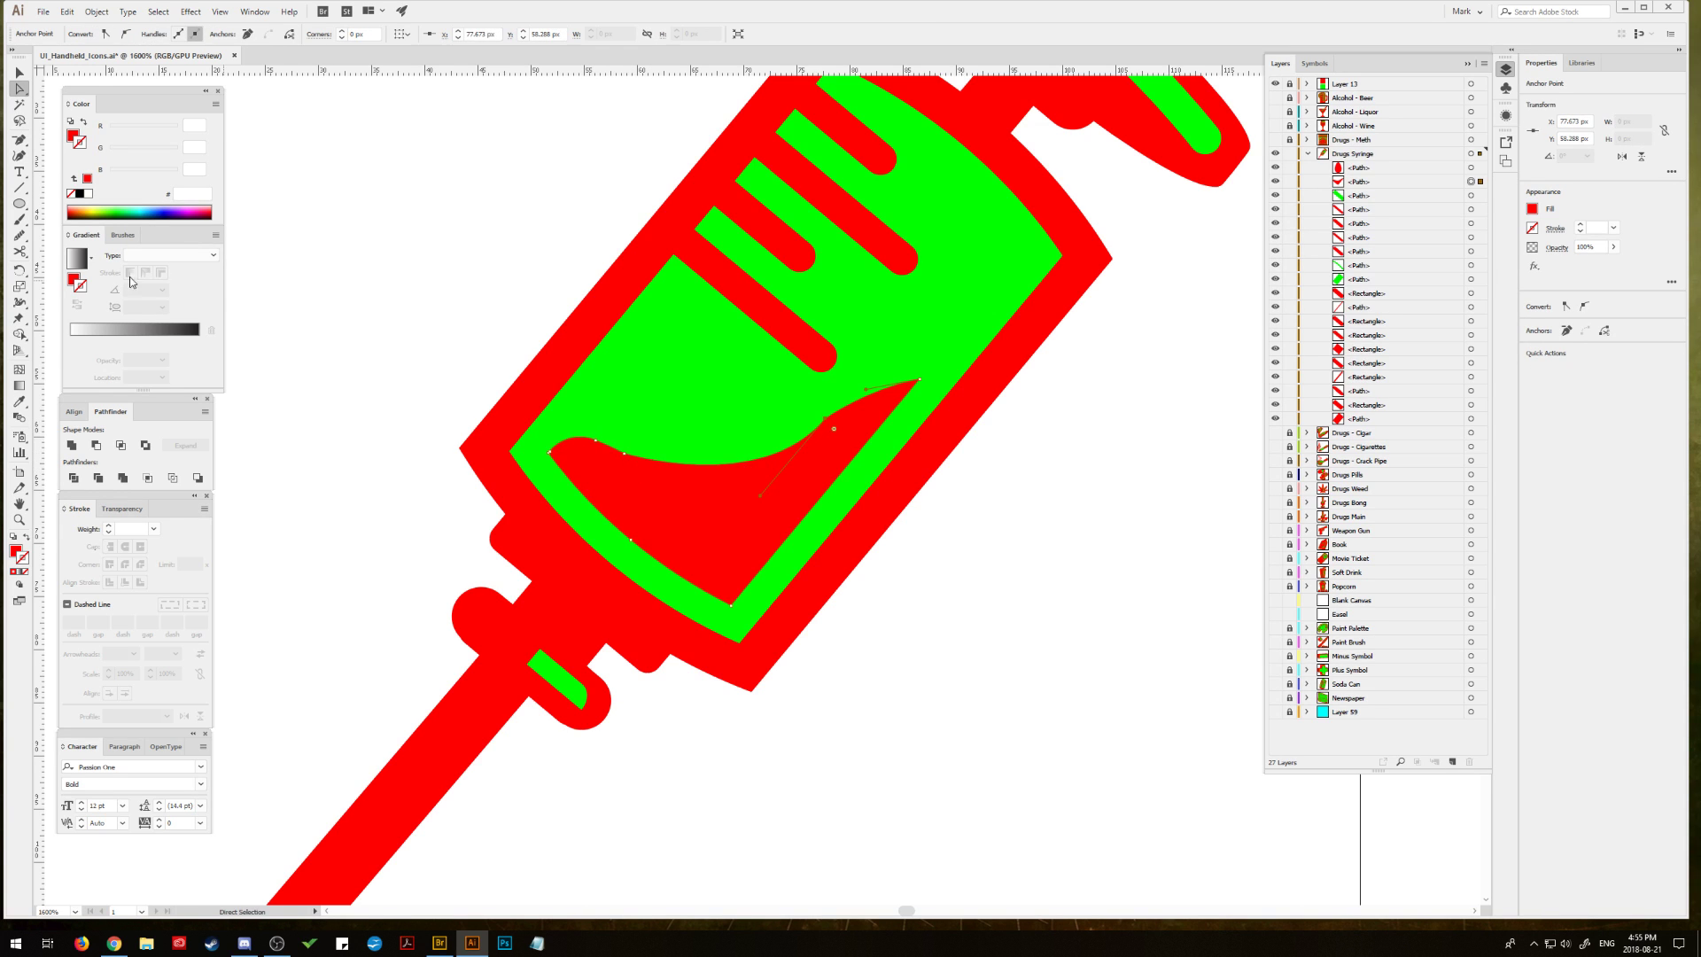
{"action": "left_click", "coordinate": [19, 235]}
{"action": "mouse_move", "coordinate": [597, 437]}
{"action": "left_mouse_down"}
{"action": "mouse_move", "coordinate": [646, 463]}
{"action": "mouse_move", "coordinate": [611, 448]}
{"action": "mouse_move", "coordinate": [734, 451]}
{"action": "mouse_move", "coordinate": [817, 434]}
{"action": "mouse_move", "coordinate": [860, 401]}
{"action": "mouse_move", "coordinate": [727, 488]}
{"action": "left_mouse_up"}
{"action": "left_click", "coordinate": [19, 72]}
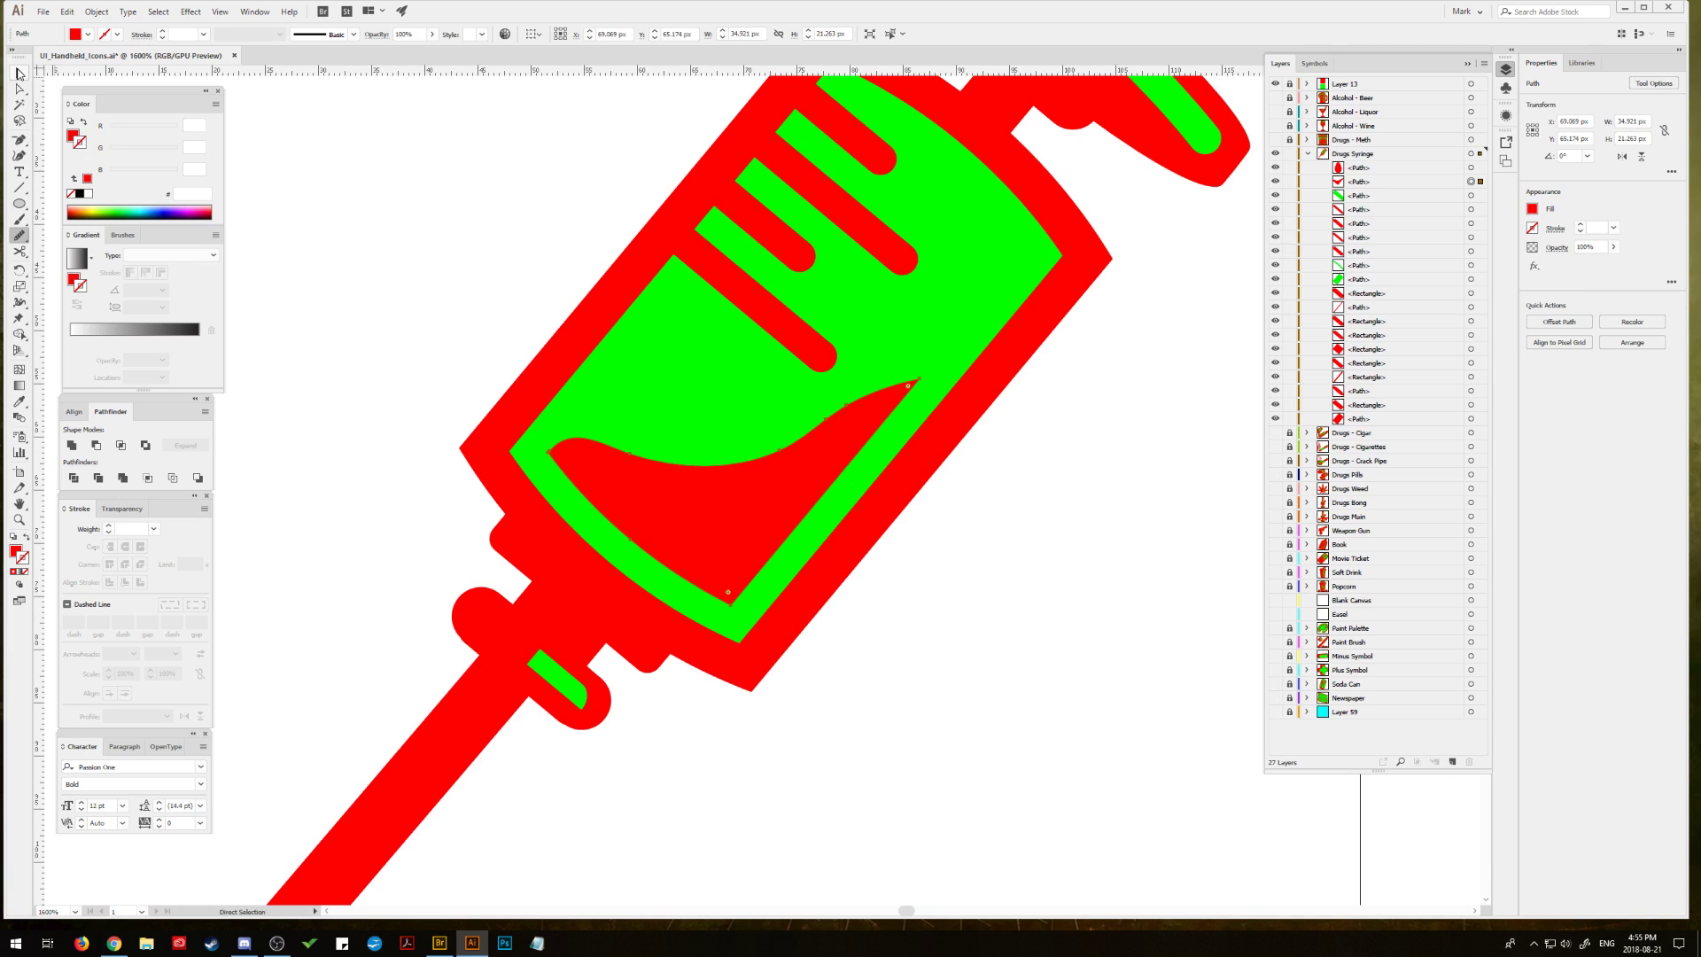
{"action": "left_click", "coordinate": [357, 210]}
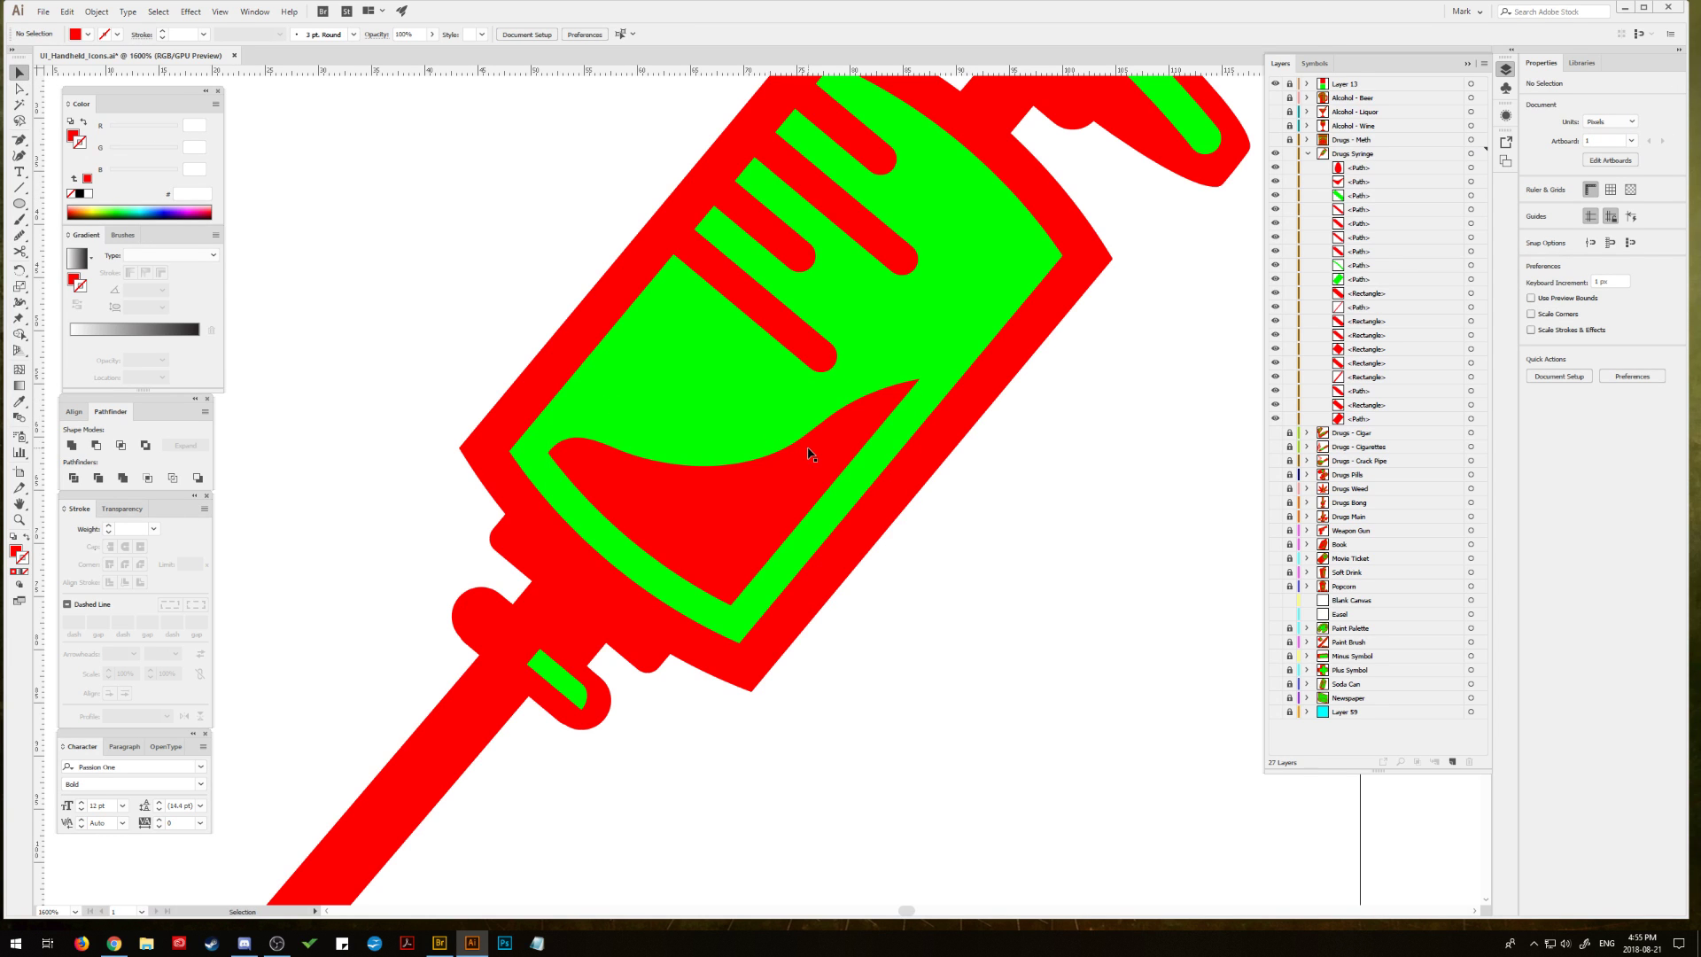
Step: Extend the liquid's pointed right tip farther up along the barrel's inner wall and smooth the wave below it
{"action": "left_click", "coordinate": [19, 89]}
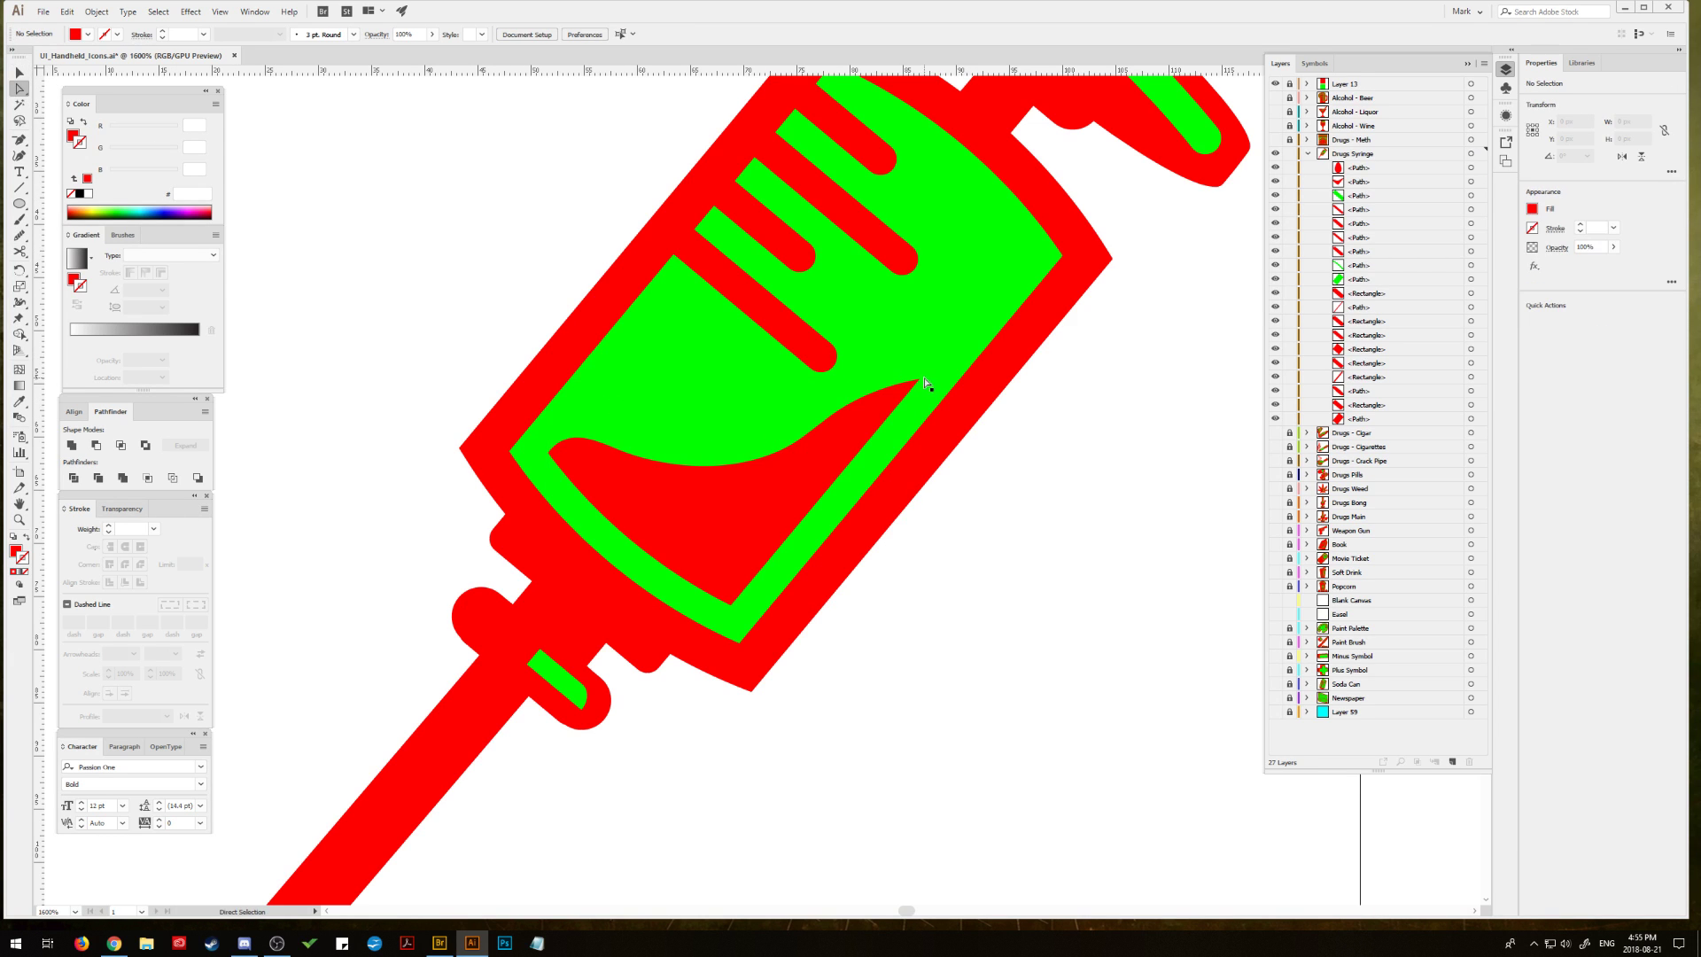
{"action": "left_click_drag", "start_coordinate": [945, 352], "coordinate": [964, 328]}
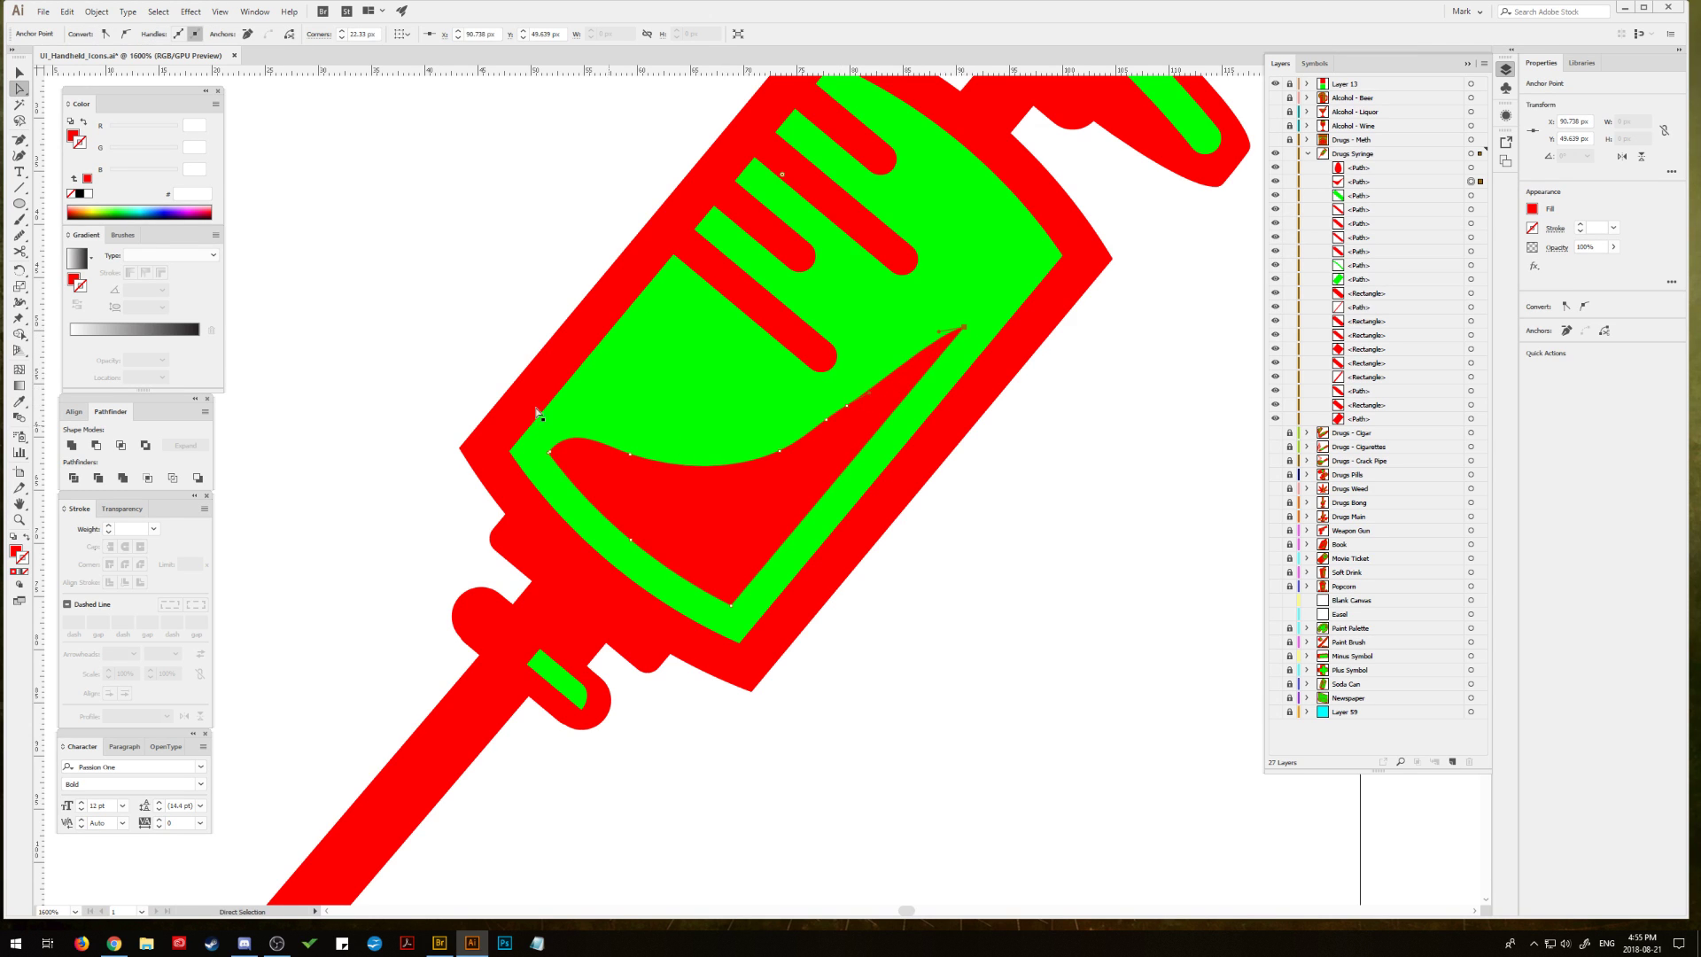
{"action": "left_click", "coordinate": [19, 235]}
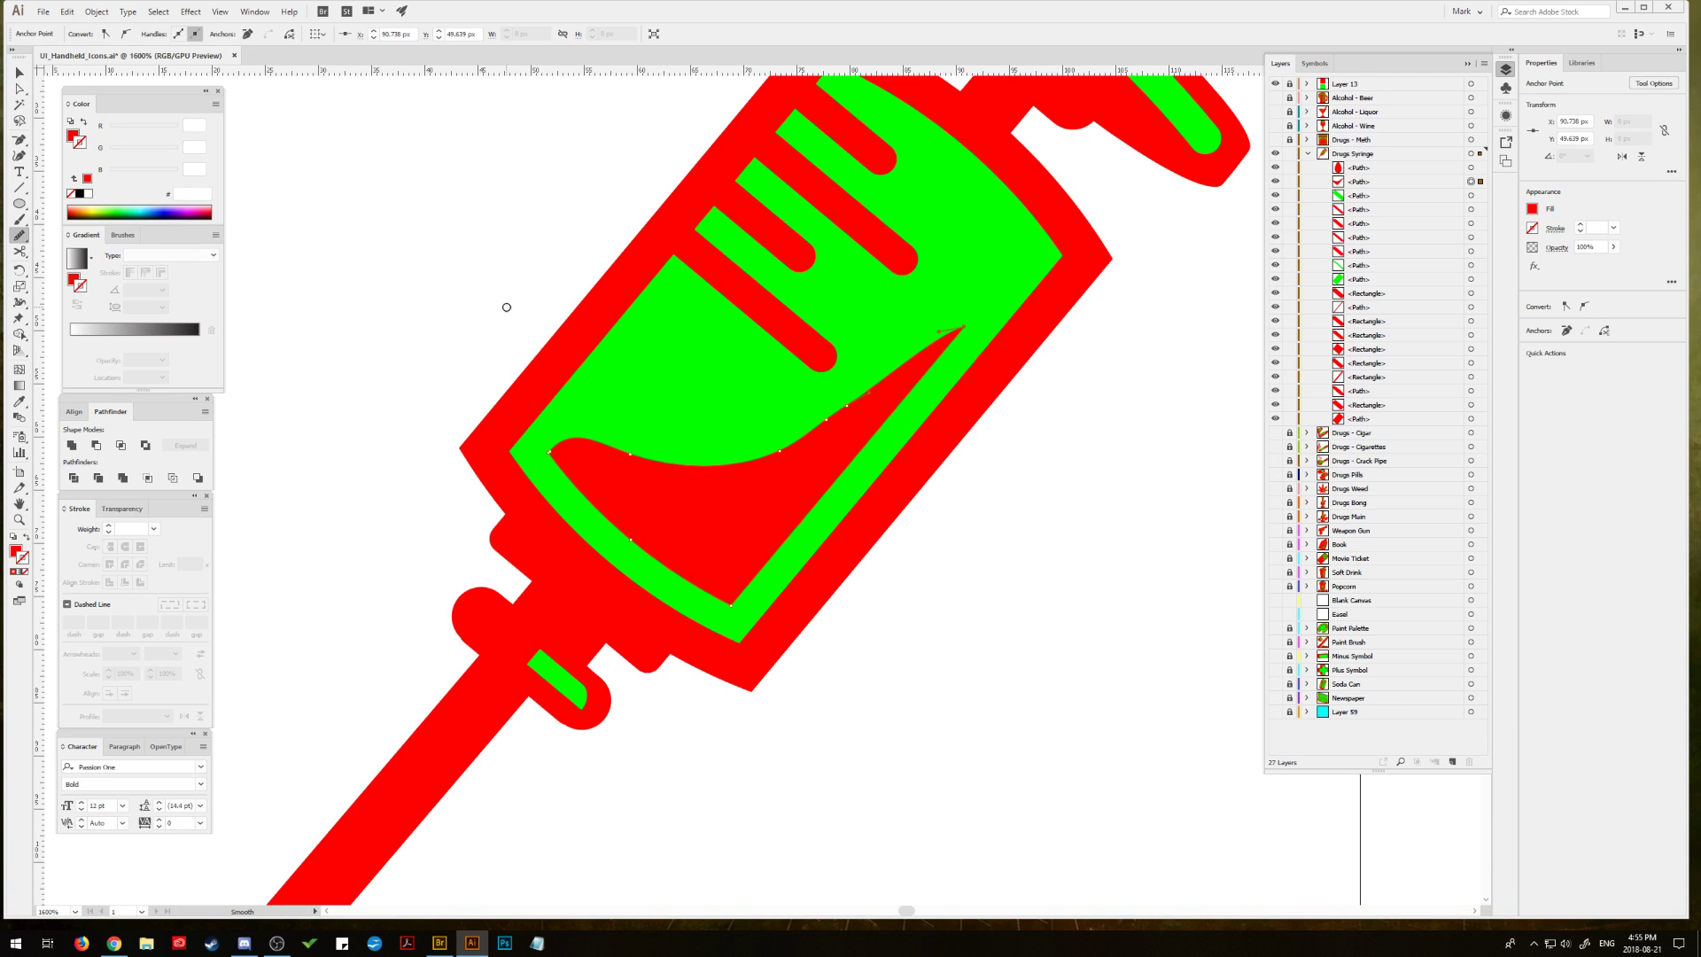
{"action": "left_click_drag", "start_coordinate": [859, 400], "coordinate": [854, 399]}
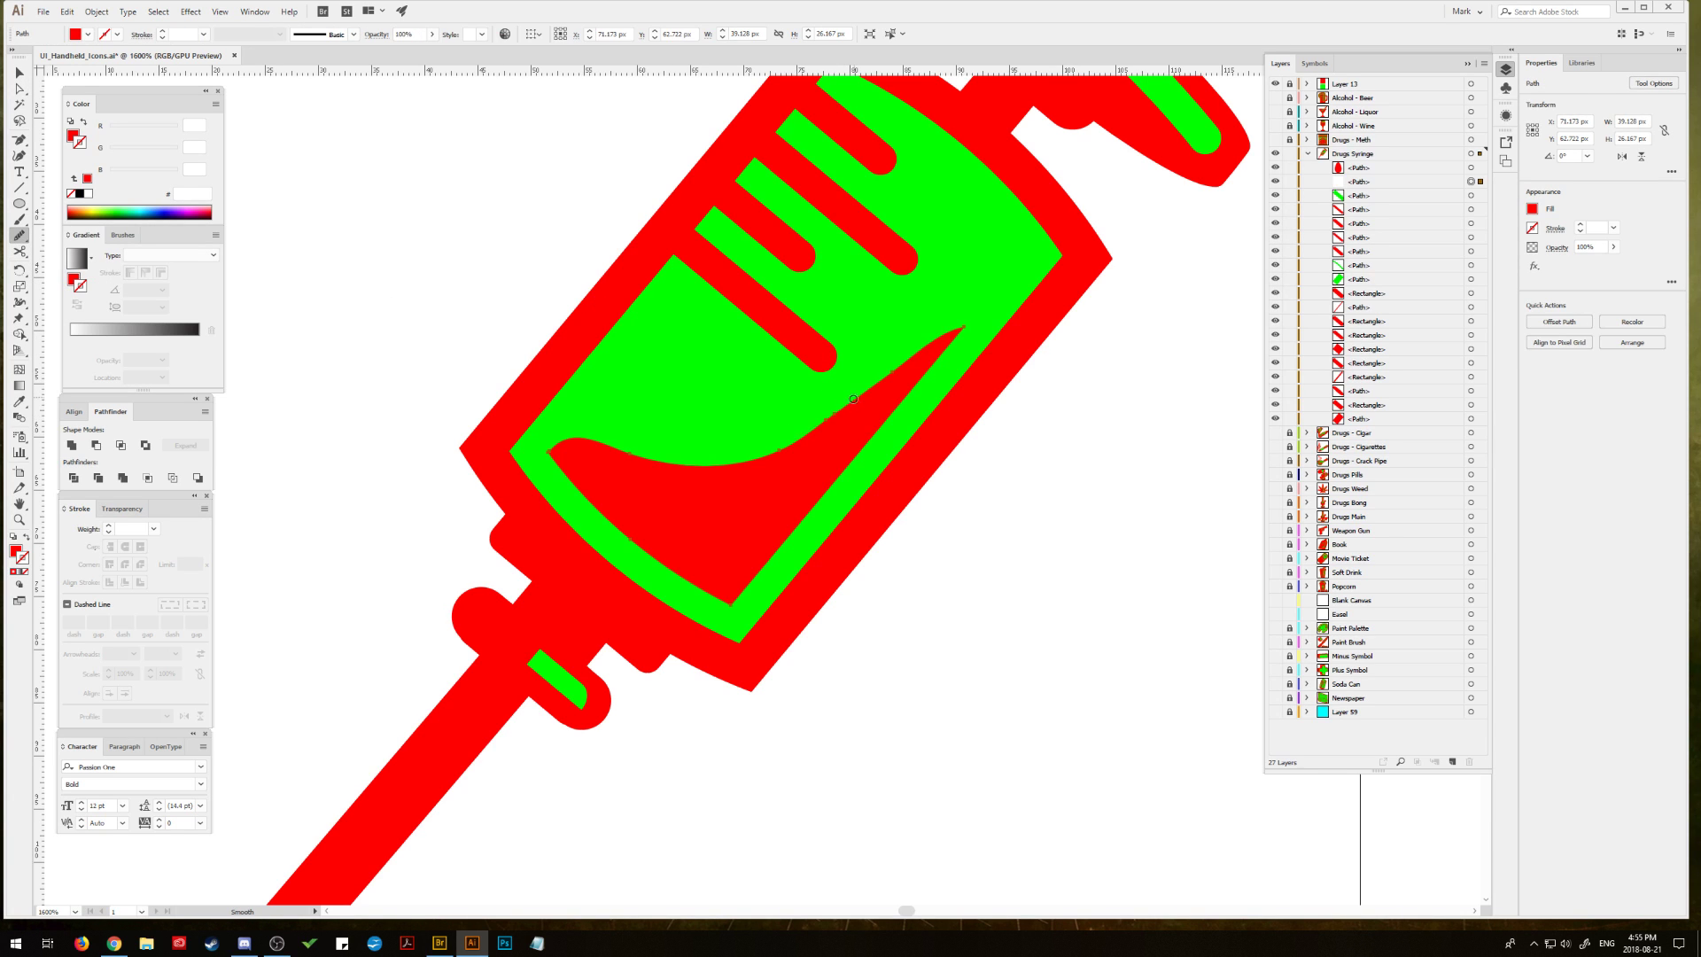
{"action": "left_click_drag", "start_coordinate": [760, 457], "coordinate": [702, 459]}
Step: Refine the curve at the liquid's left corner by shifting its upper anchor point slightly and lowering the direction handle
{"action": "left_click", "coordinate": [18, 520]}
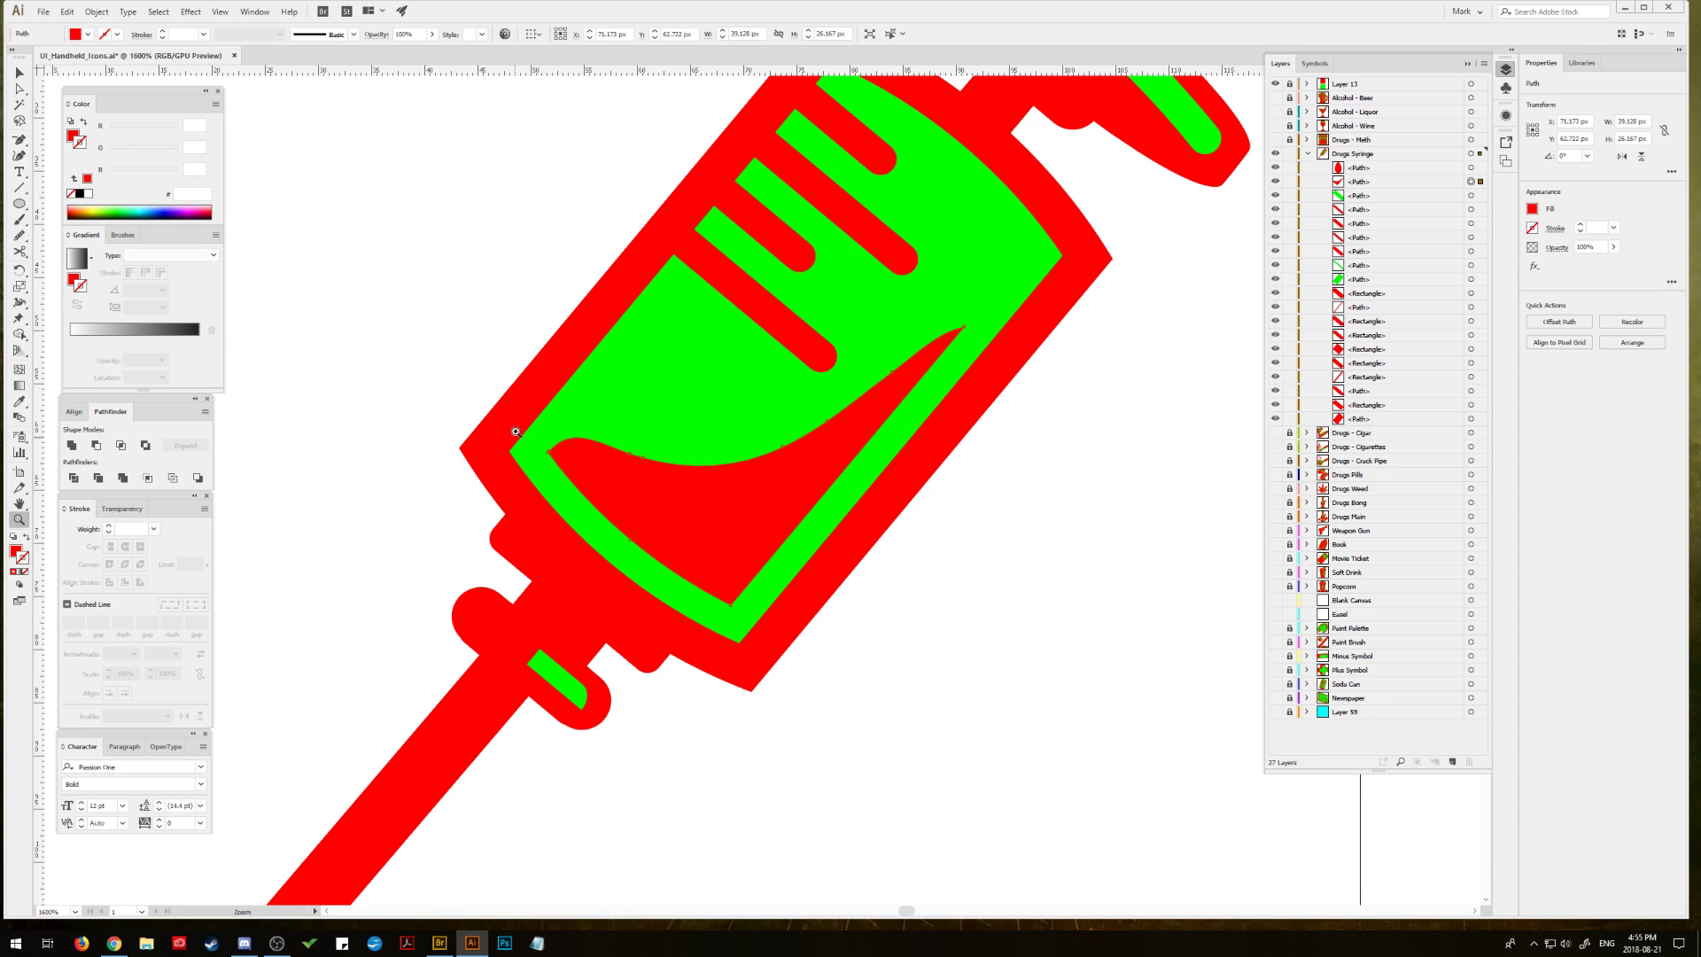
{"action": "left_click_drag", "start_coordinate": [519, 423], "coordinate": [800, 590]}
{"action": "key", "text": "minus"}
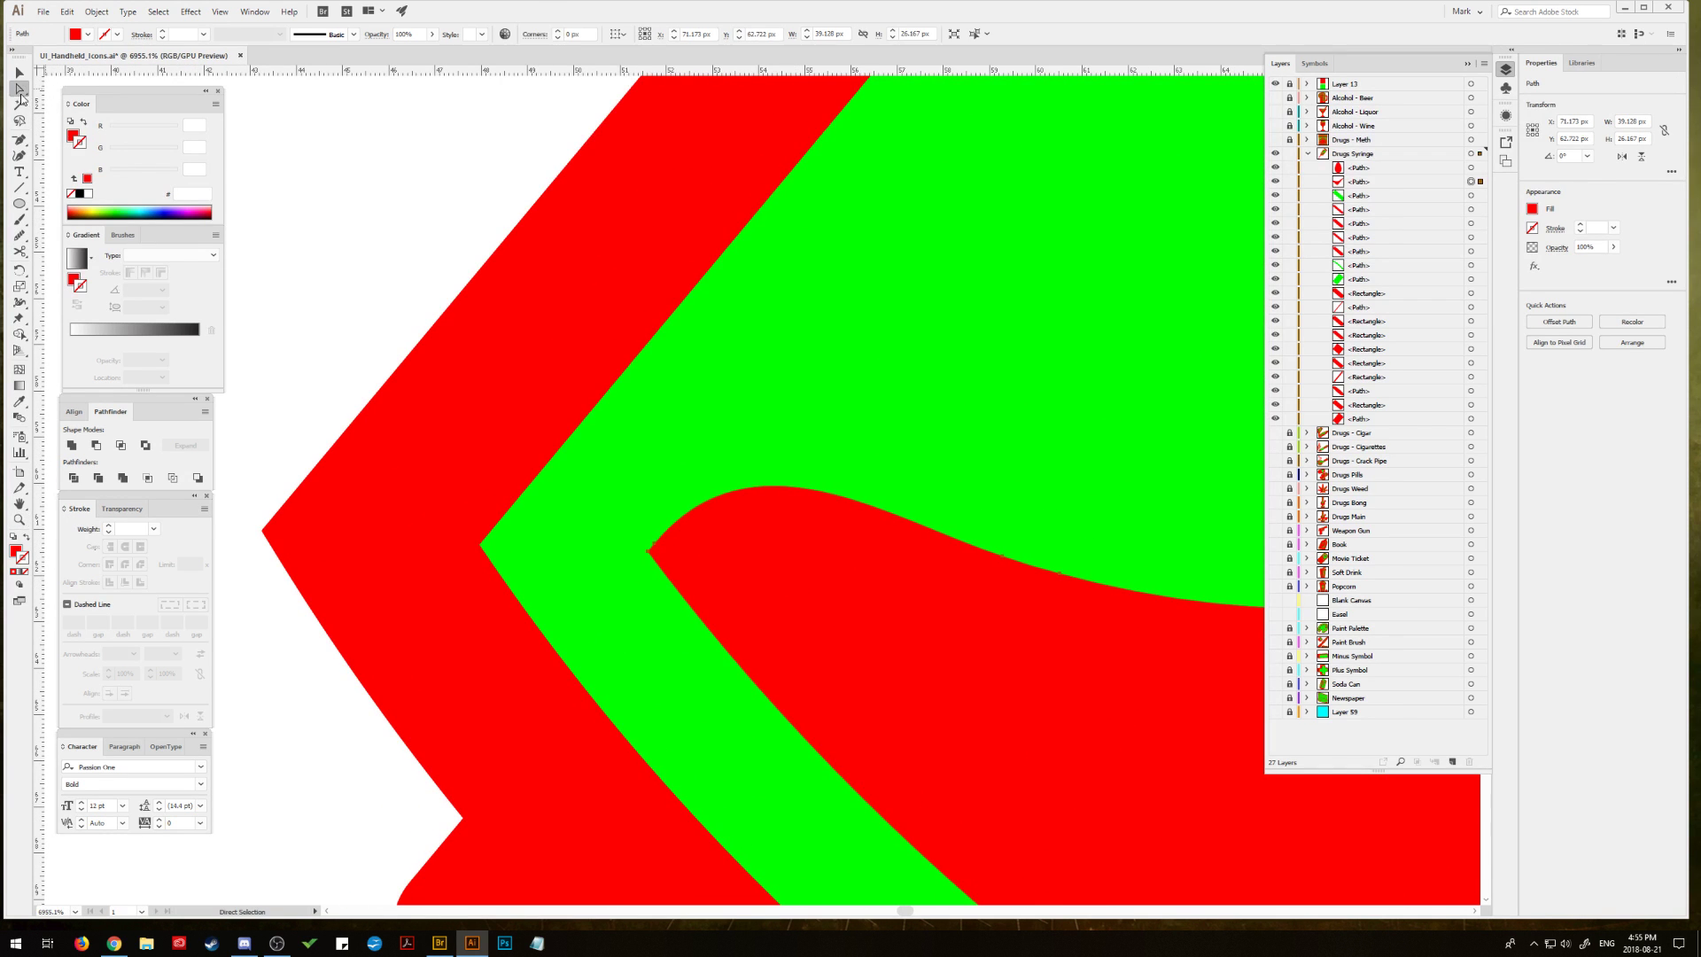
{"action": "key", "text": "a"}
{"action": "left_click", "coordinate": [652, 548]}
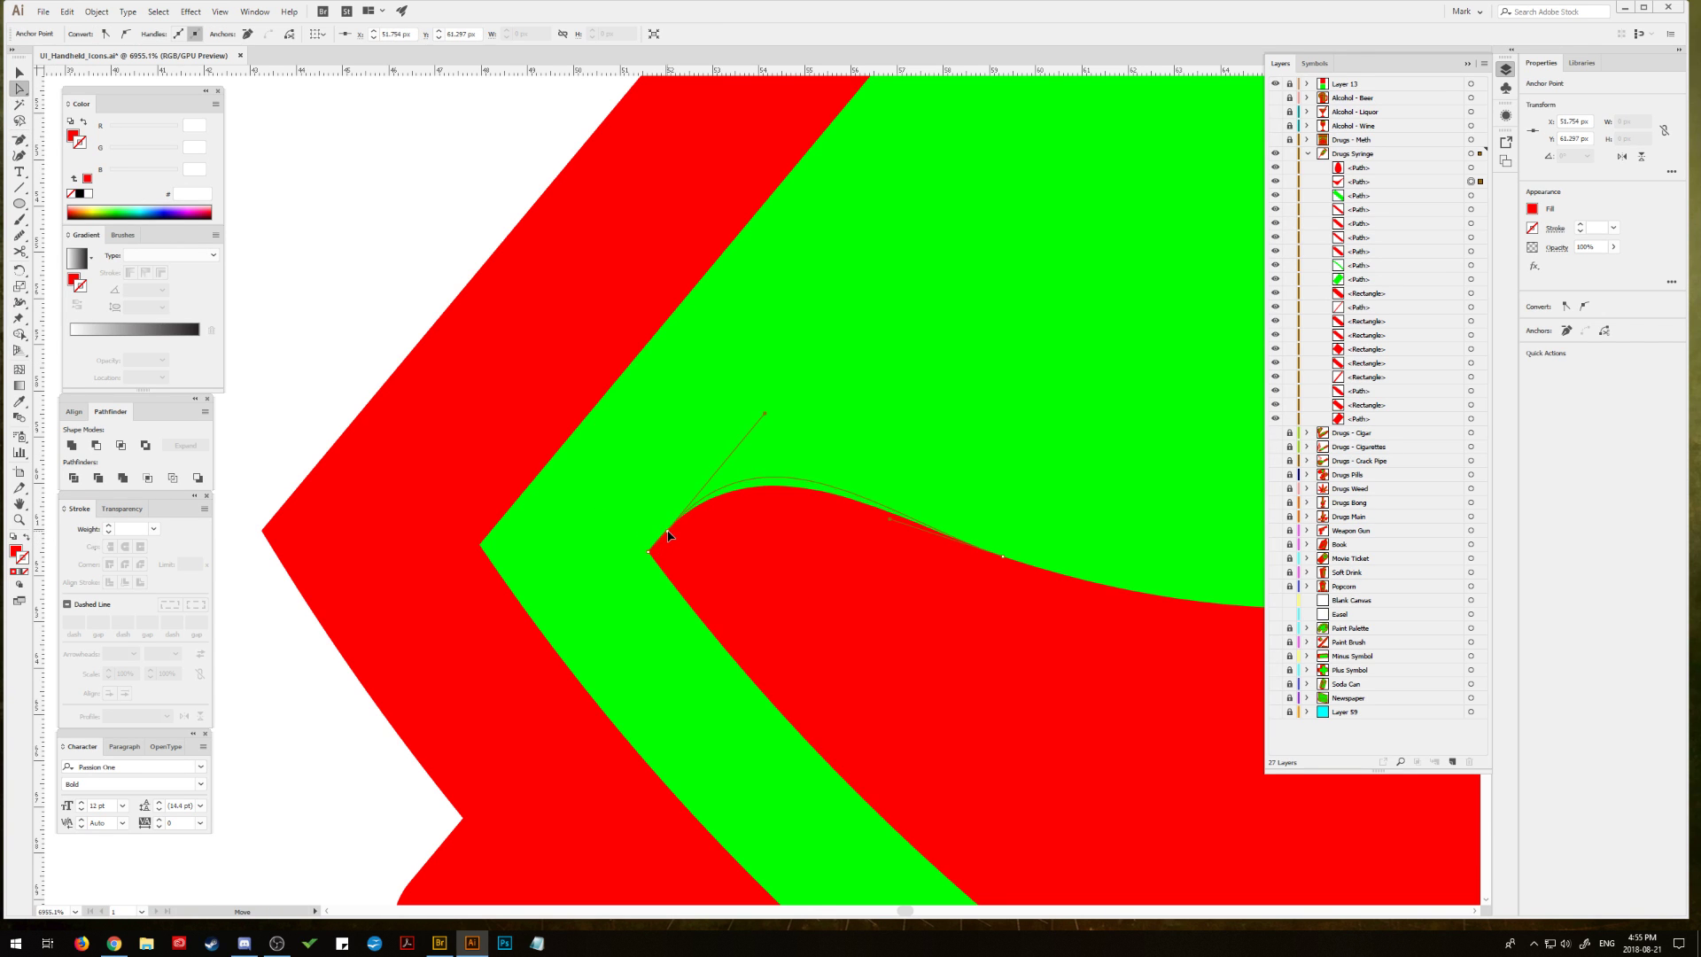
{"action": "left_click_drag", "start_coordinate": [669, 535], "coordinate": [669, 535]}
{"action": "left_click_drag", "start_coordinate": [766, 414], "coordinate": [764, 448]}
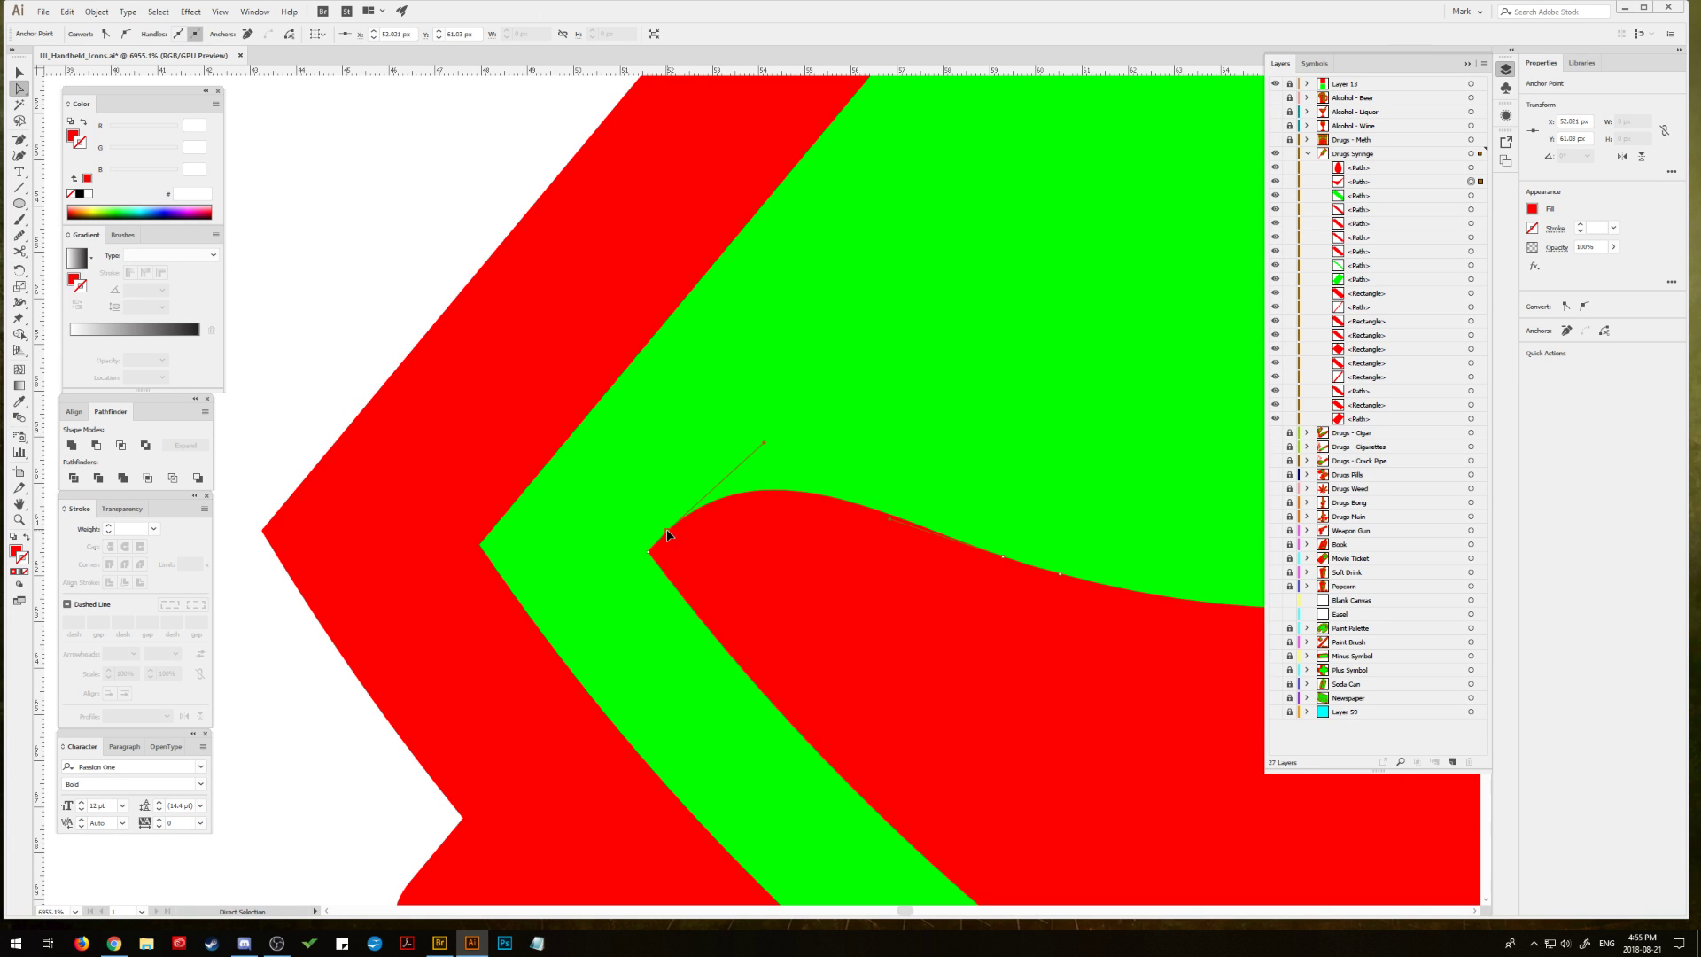
{"action": "left_click_drag", "start_coordinate": [669, 534], "coordinate": [674, 527]}
{"action": "left_click_drag", "start_coordinate": [766, 449], "coordinate": [758, 456]}
{"action": "left_click", "coordinate": [400, 237]}
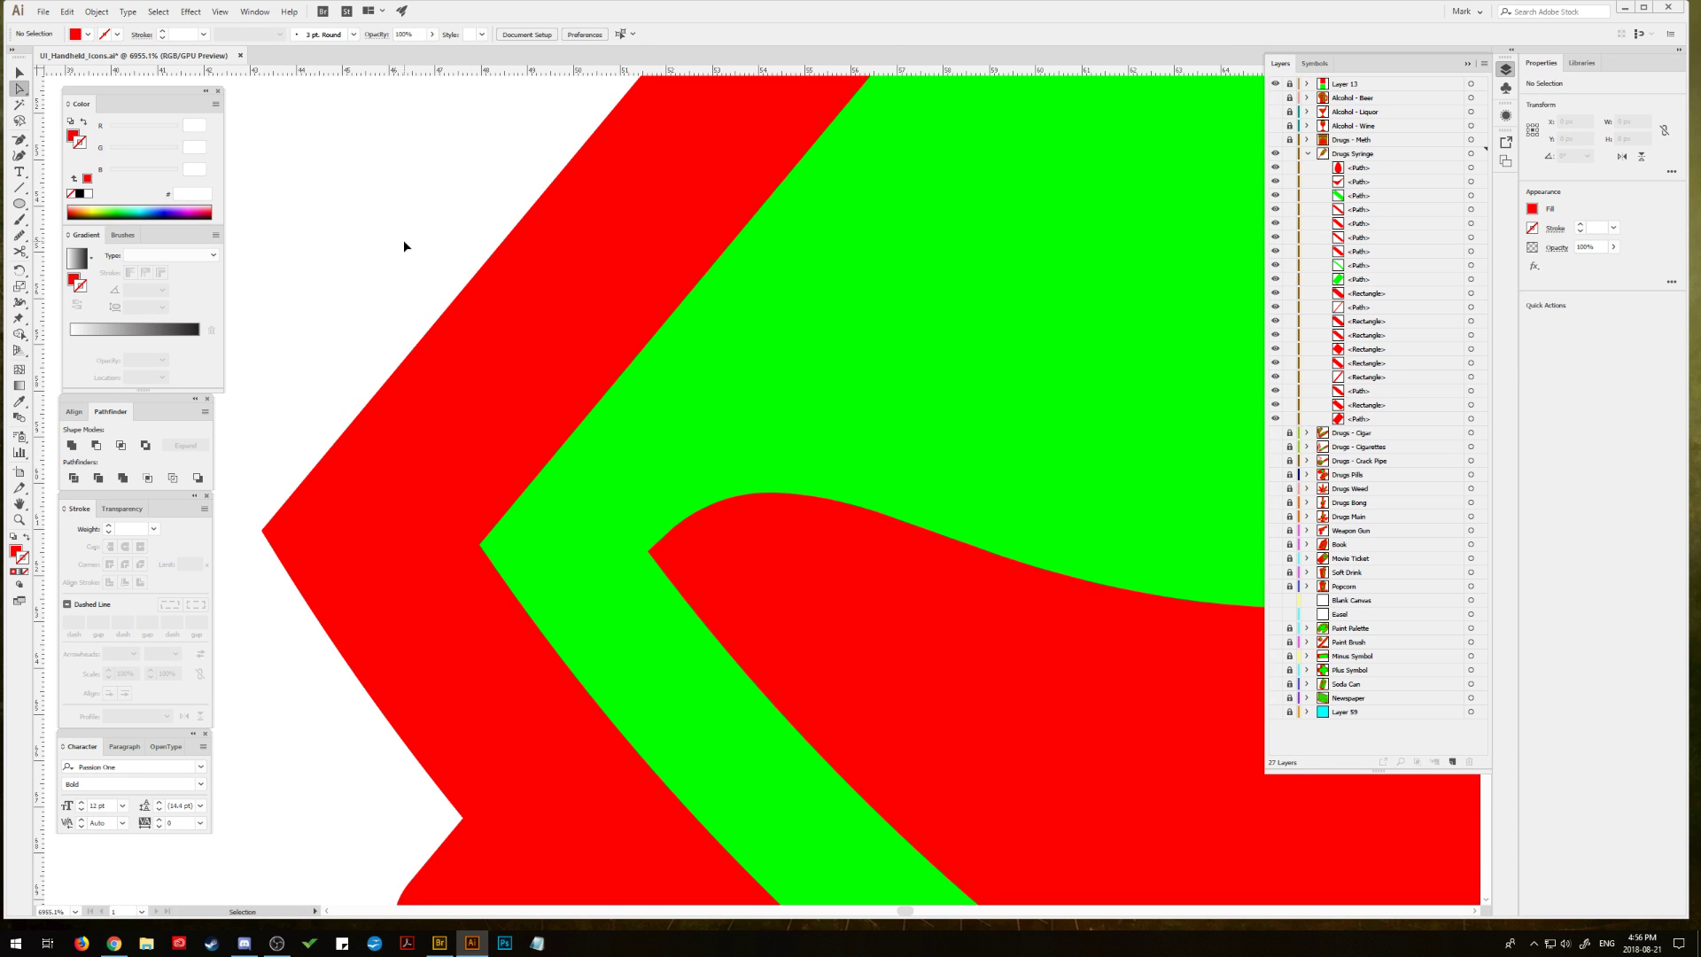
Step: Draw a red four-sided strip about 38 by 42.5 px along the barrel's upper-left wall with the Pen tool
{"action": "key", "text": "ctrl+minus"}
{"action": "key", "text": "ctrl+minus"}
{"action": "key", "text": "ctrl+minus"}
{"action": "key", "text": "ctrl+minus"}
{"action": "key", "text": "ctrl+minus"}
{"action": "key", "text": "ctrl+minus"}
{"action": "key", "text": "ctrl+minus"}
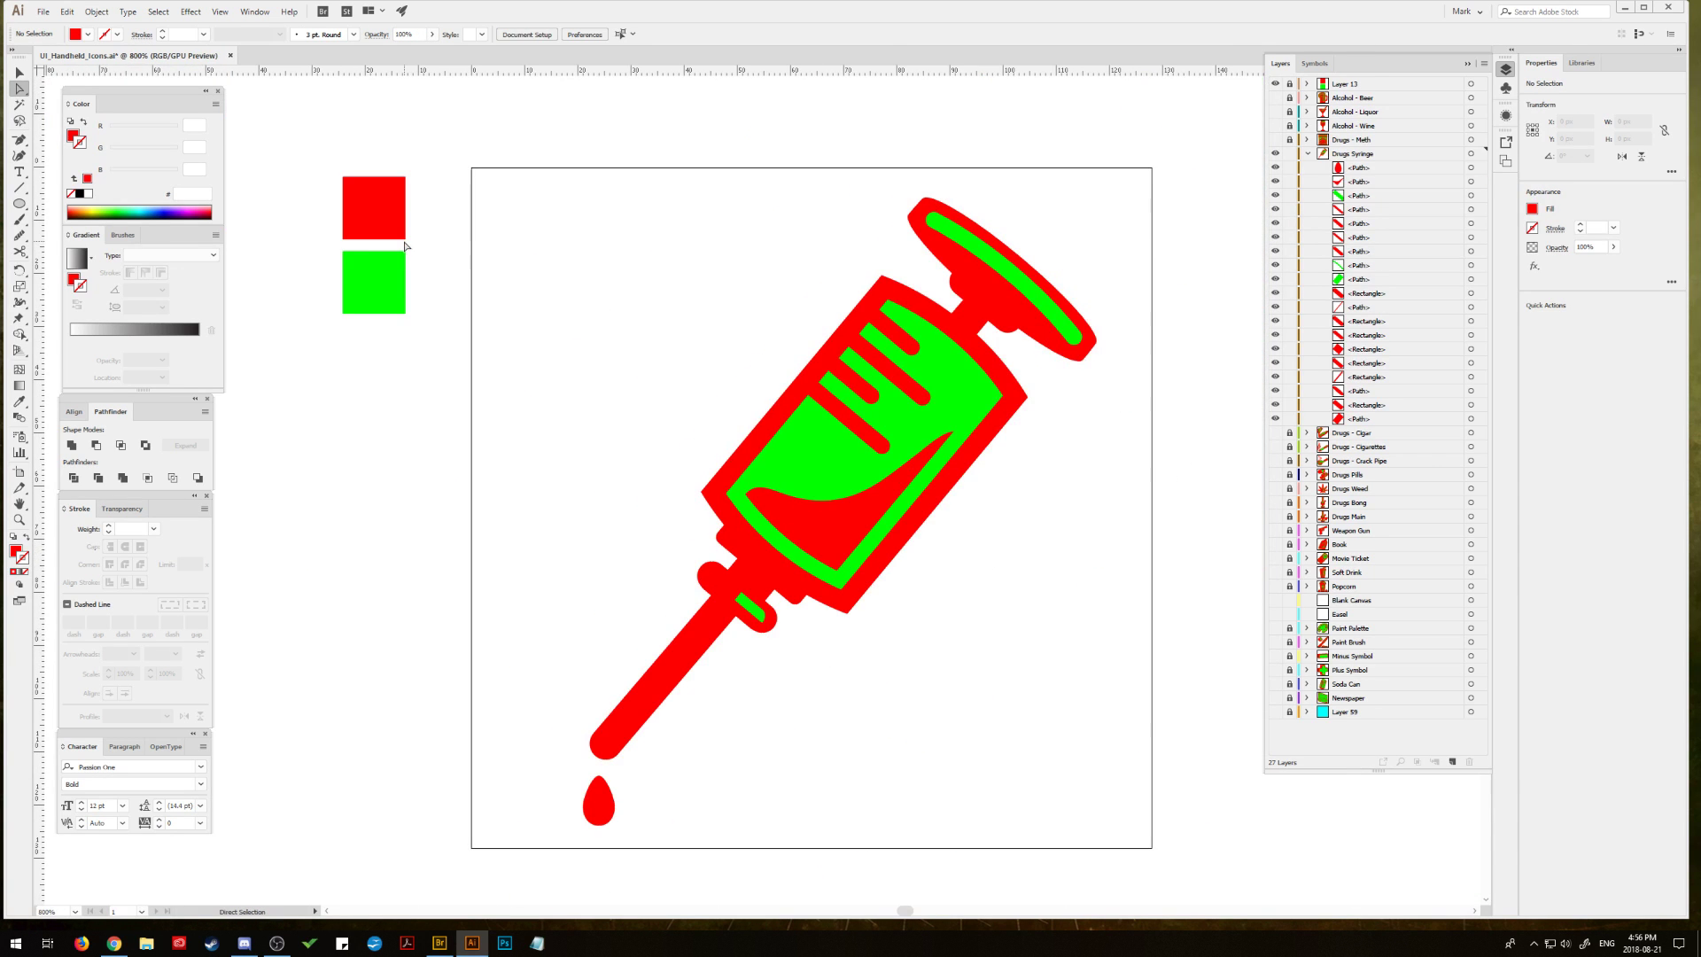
{"action": "scroll", "coordinate": [622, 292], "scroll_direction": "right", "scroll_amount": 2}
{"action": "scroll", "coordinate": [621, 292], "scroll_direction": "down", "scroll_amount": 1}
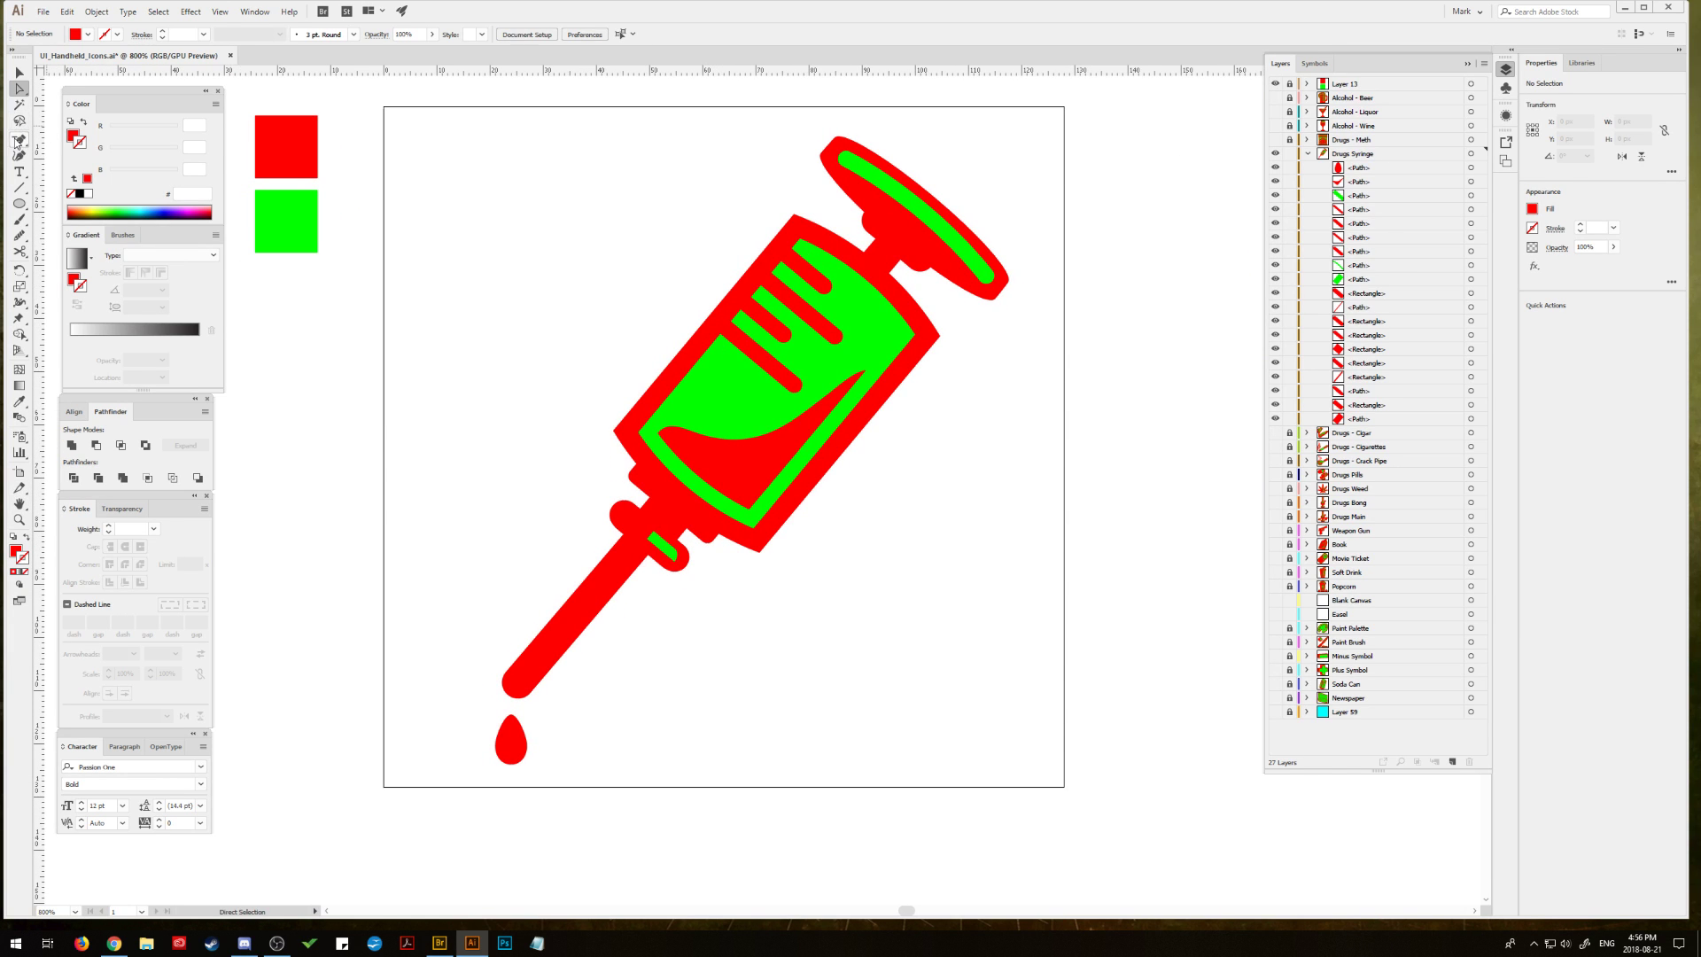
{"action": "left_click_drag", "start_coordinate": [18, 142], "coordinate": [62, 140]}
{"action": "left_click", "coordinate": [825, 249]}
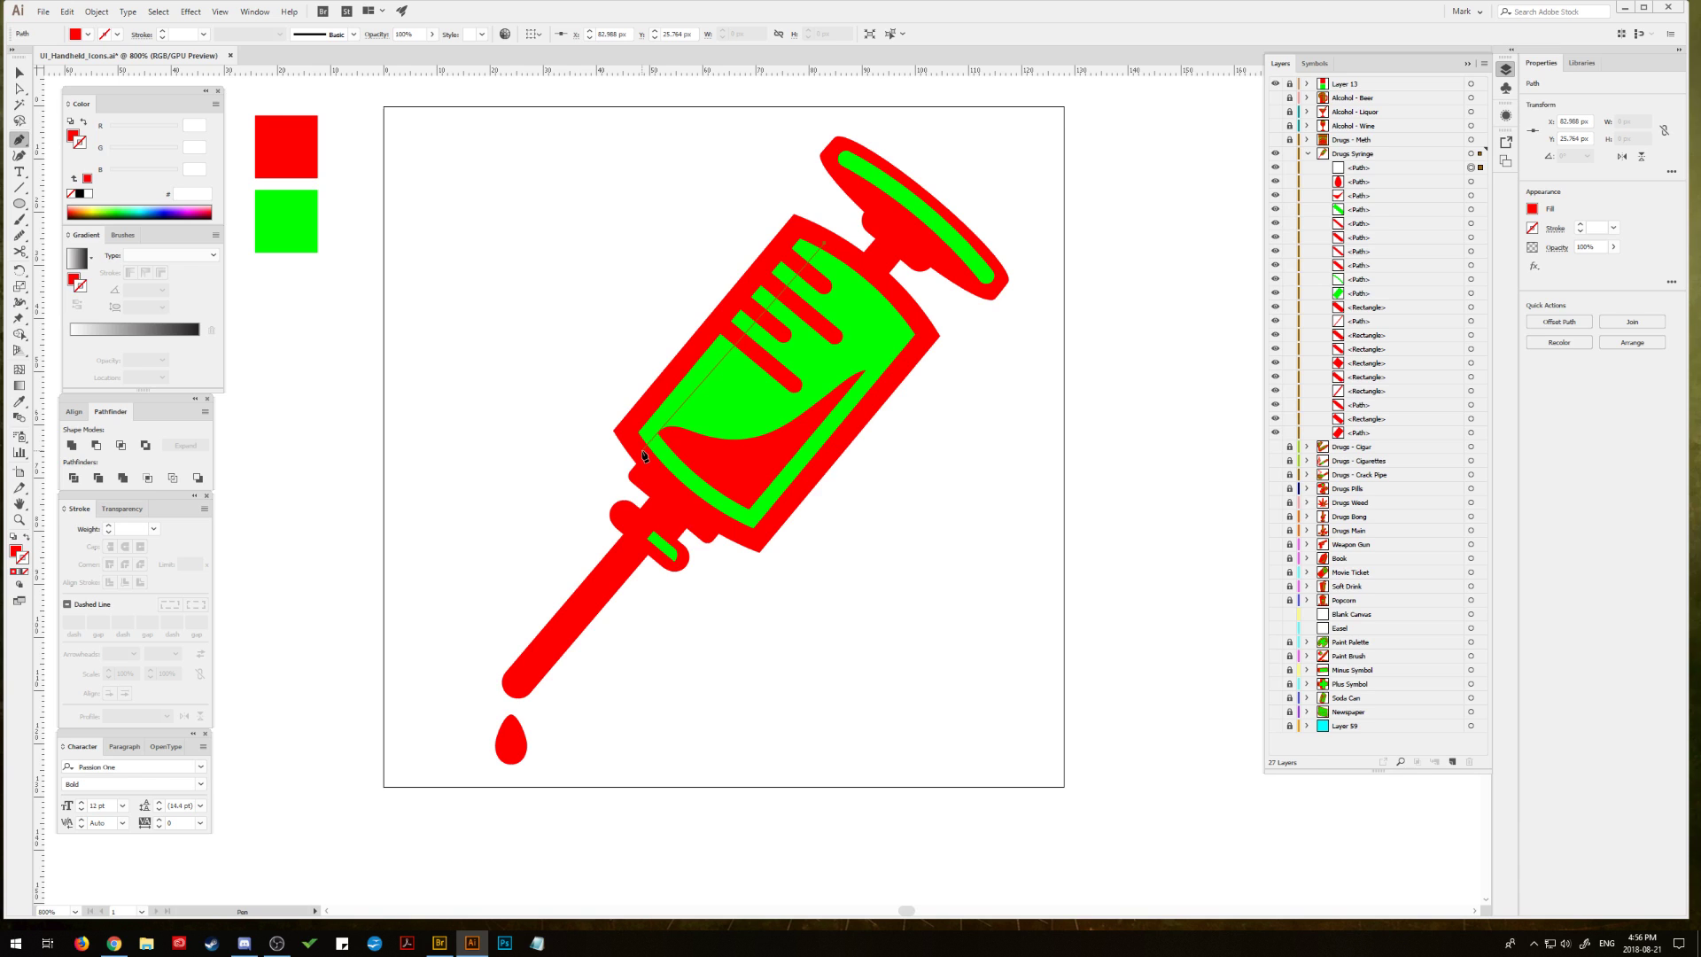
{"action": "left_click", "coordinate": [644, 455]}
{"action": "left_click", "coordinate": [623, 431]}
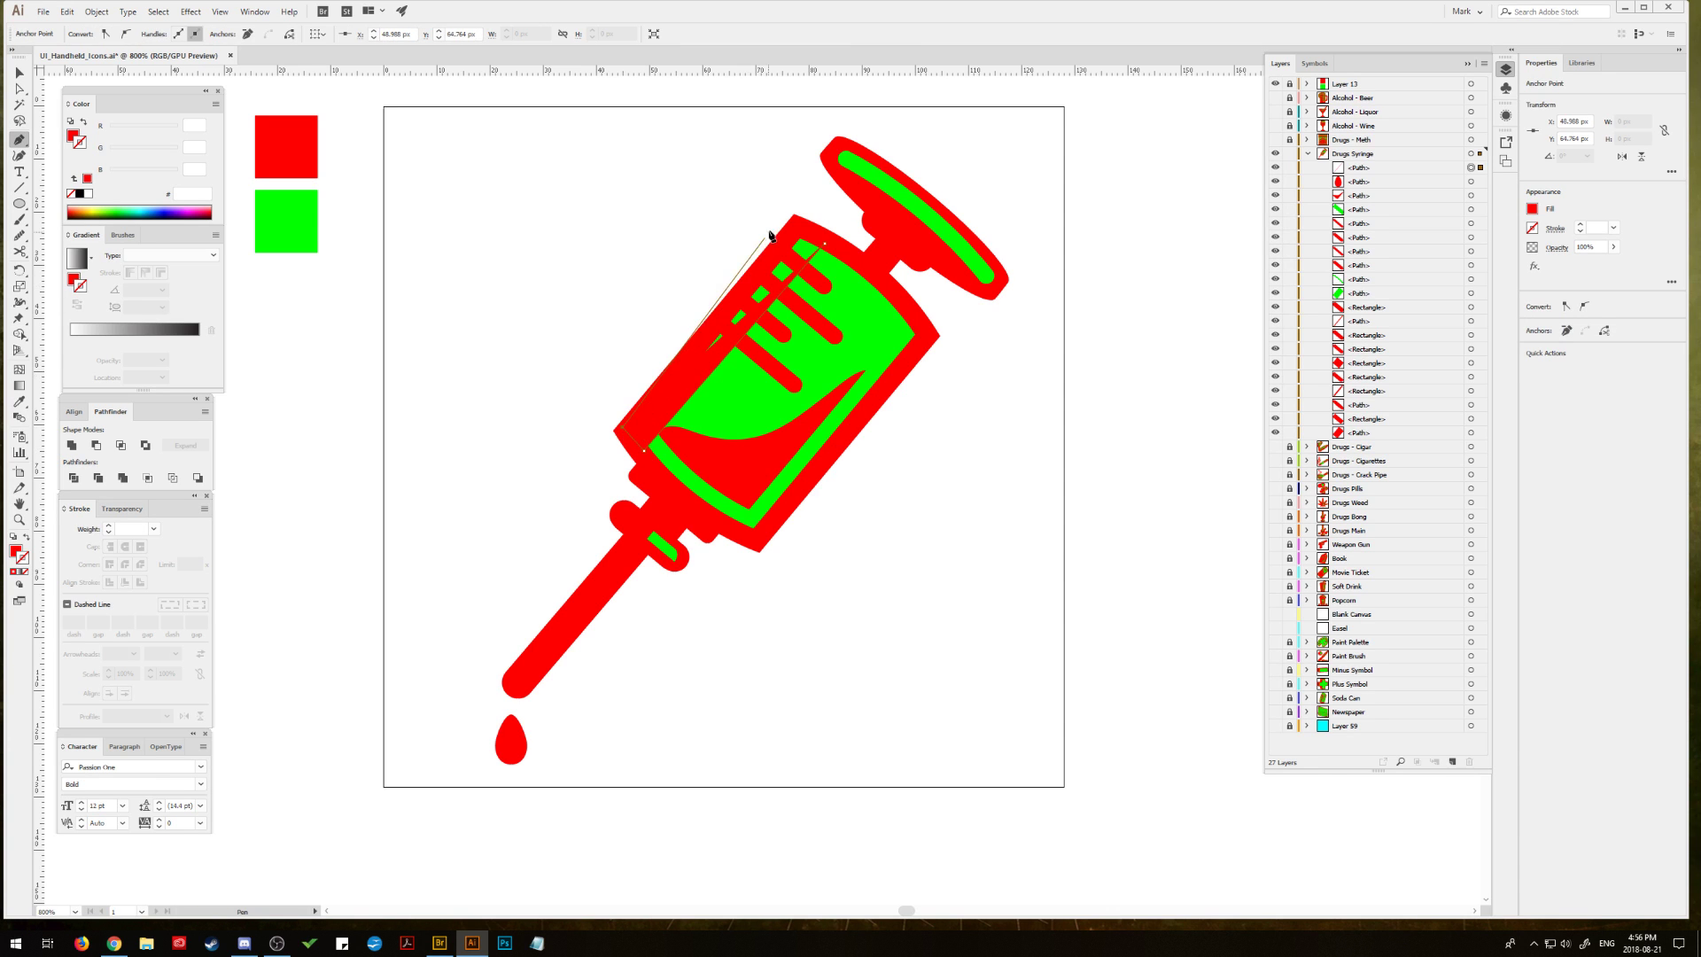
{"action": "left_click", "coordinate": [797, 227]}
{"action": "left_click", "coordinate": [825, 248]}
{"action": "key", "text": "v"}
{"action": "left_click", "coordinate": [445, 312]}
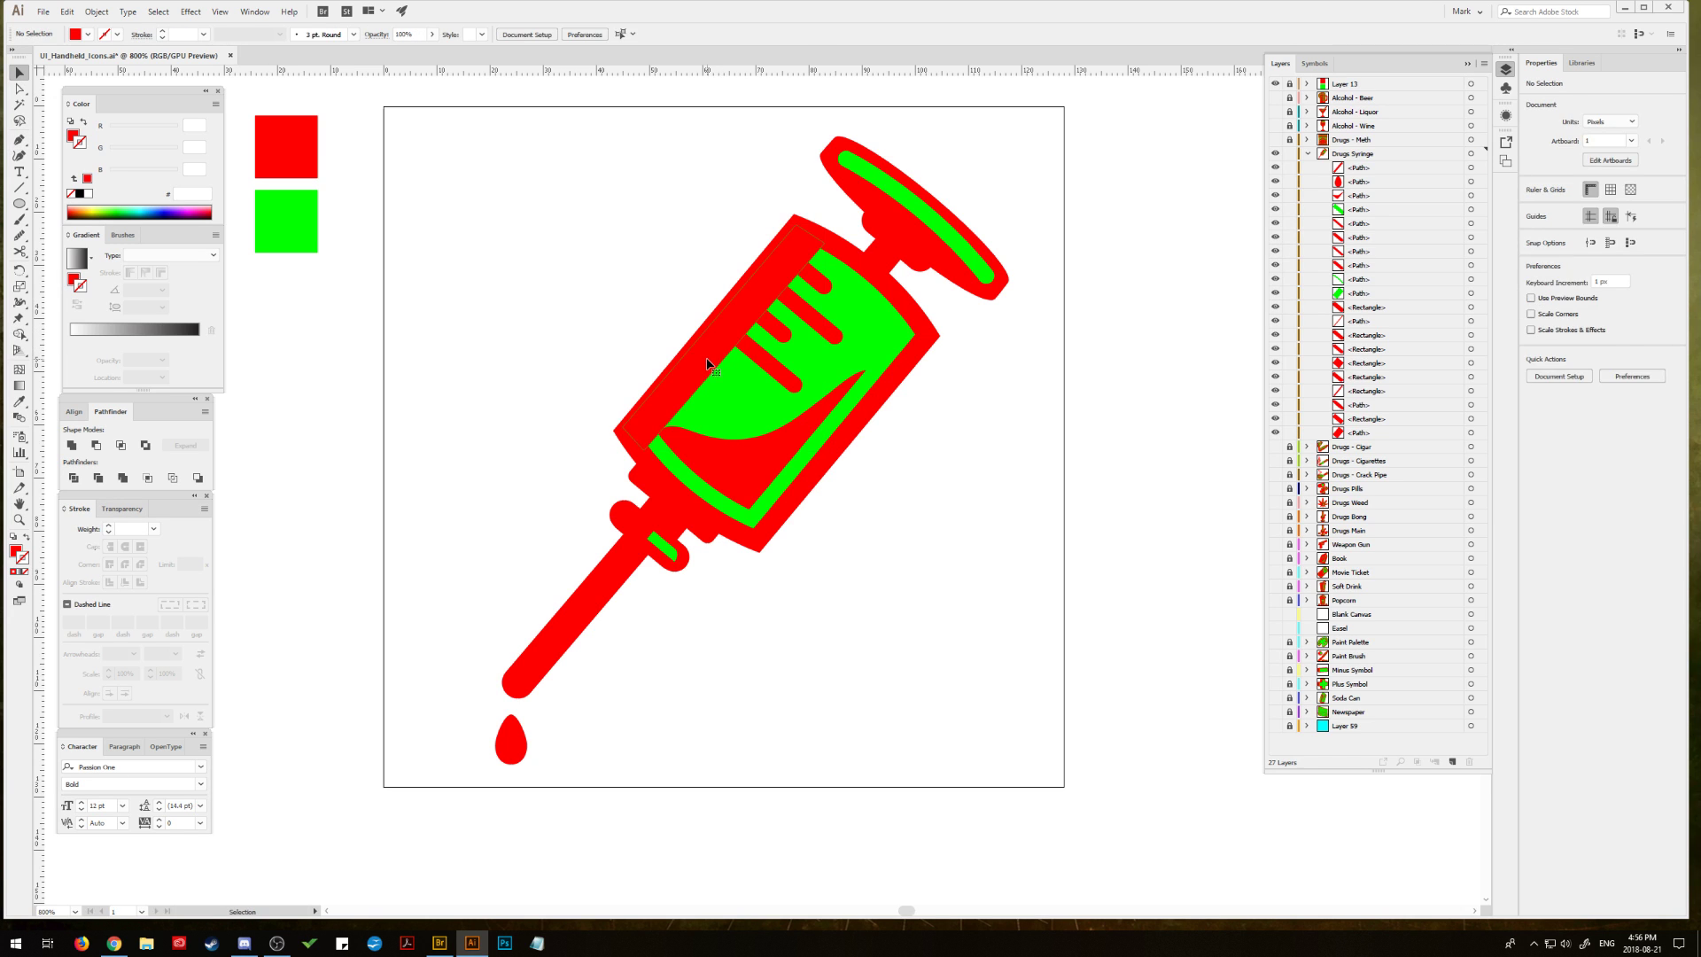
Step: Nudge the red strip into place and pull in its inner anchor points so it only thickens the barrel's wall slightly
{"action": "left_click", "coordinate": [708, 363]}
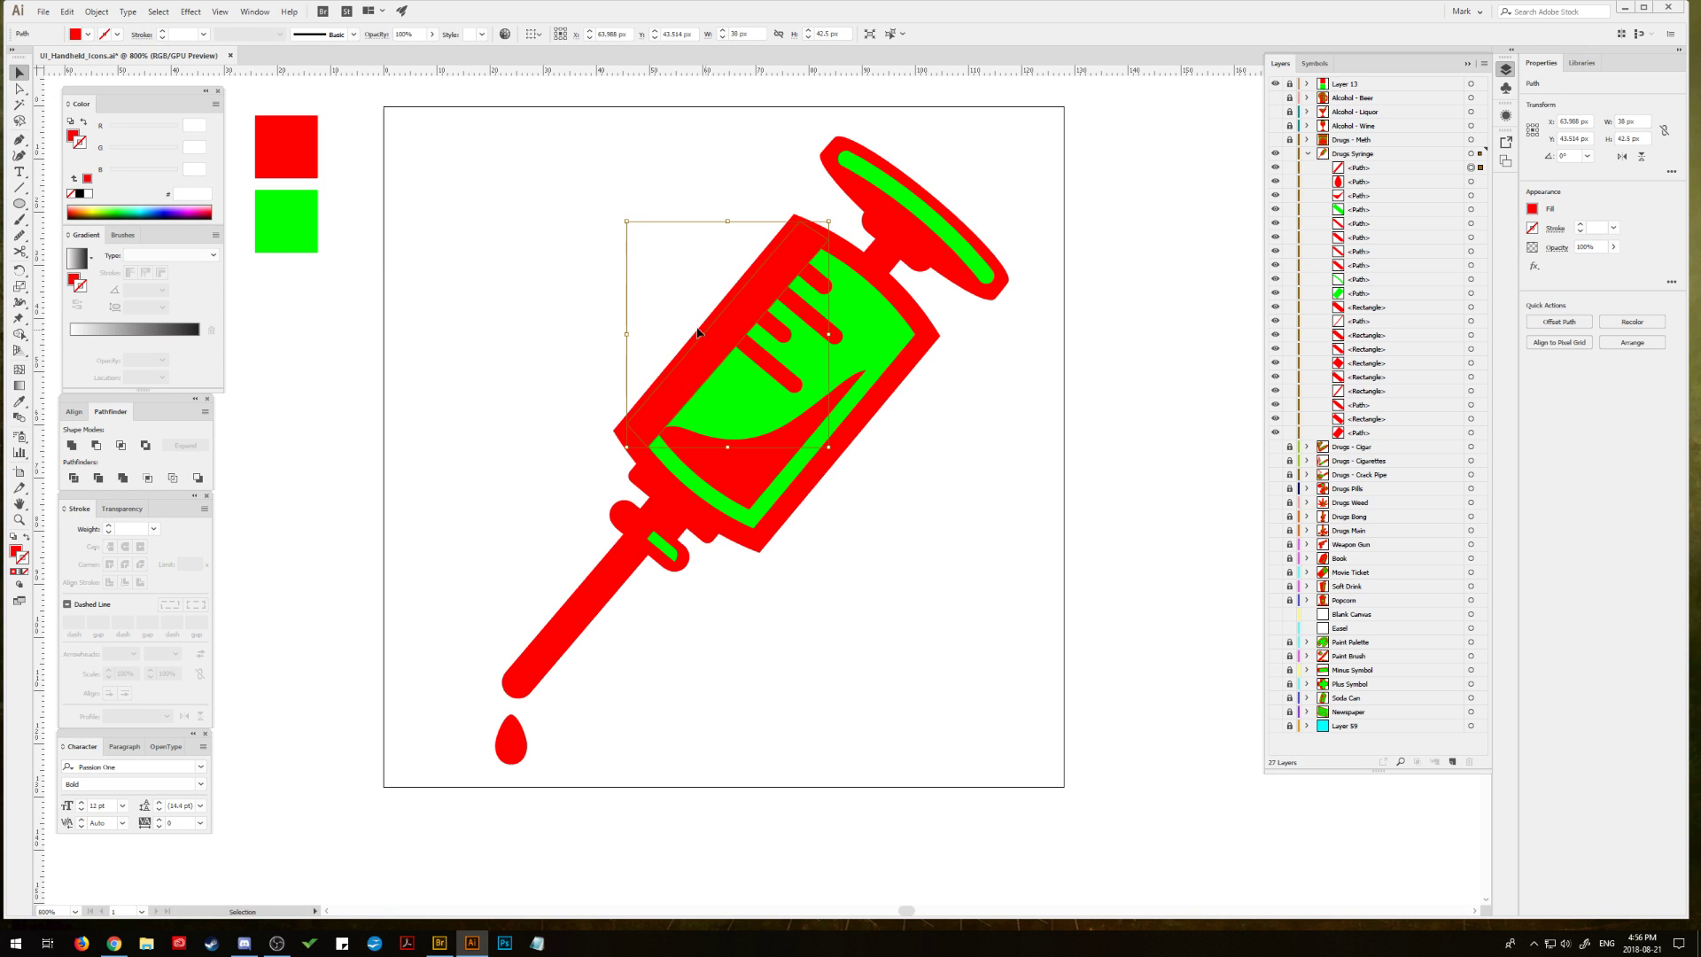
{"action": "left_click", "coordinate": [19, 89]}
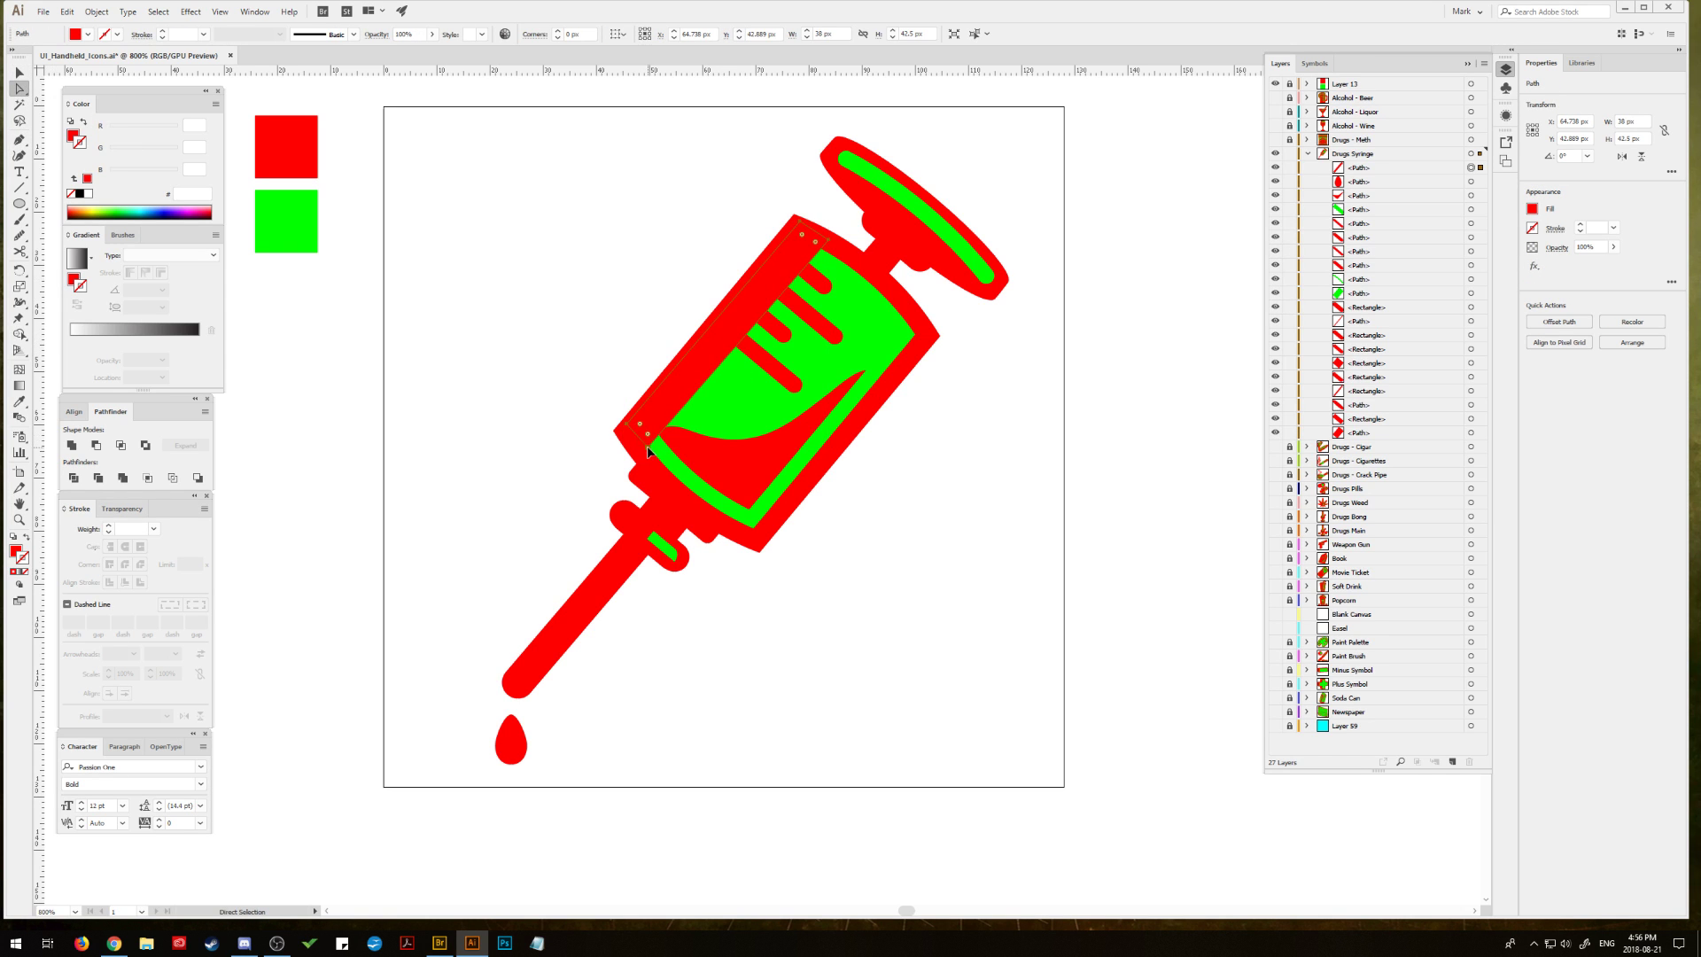
{"action": "left_click_drag", "start_coordinate": [648, 450], "coordinate": [637, 443]}
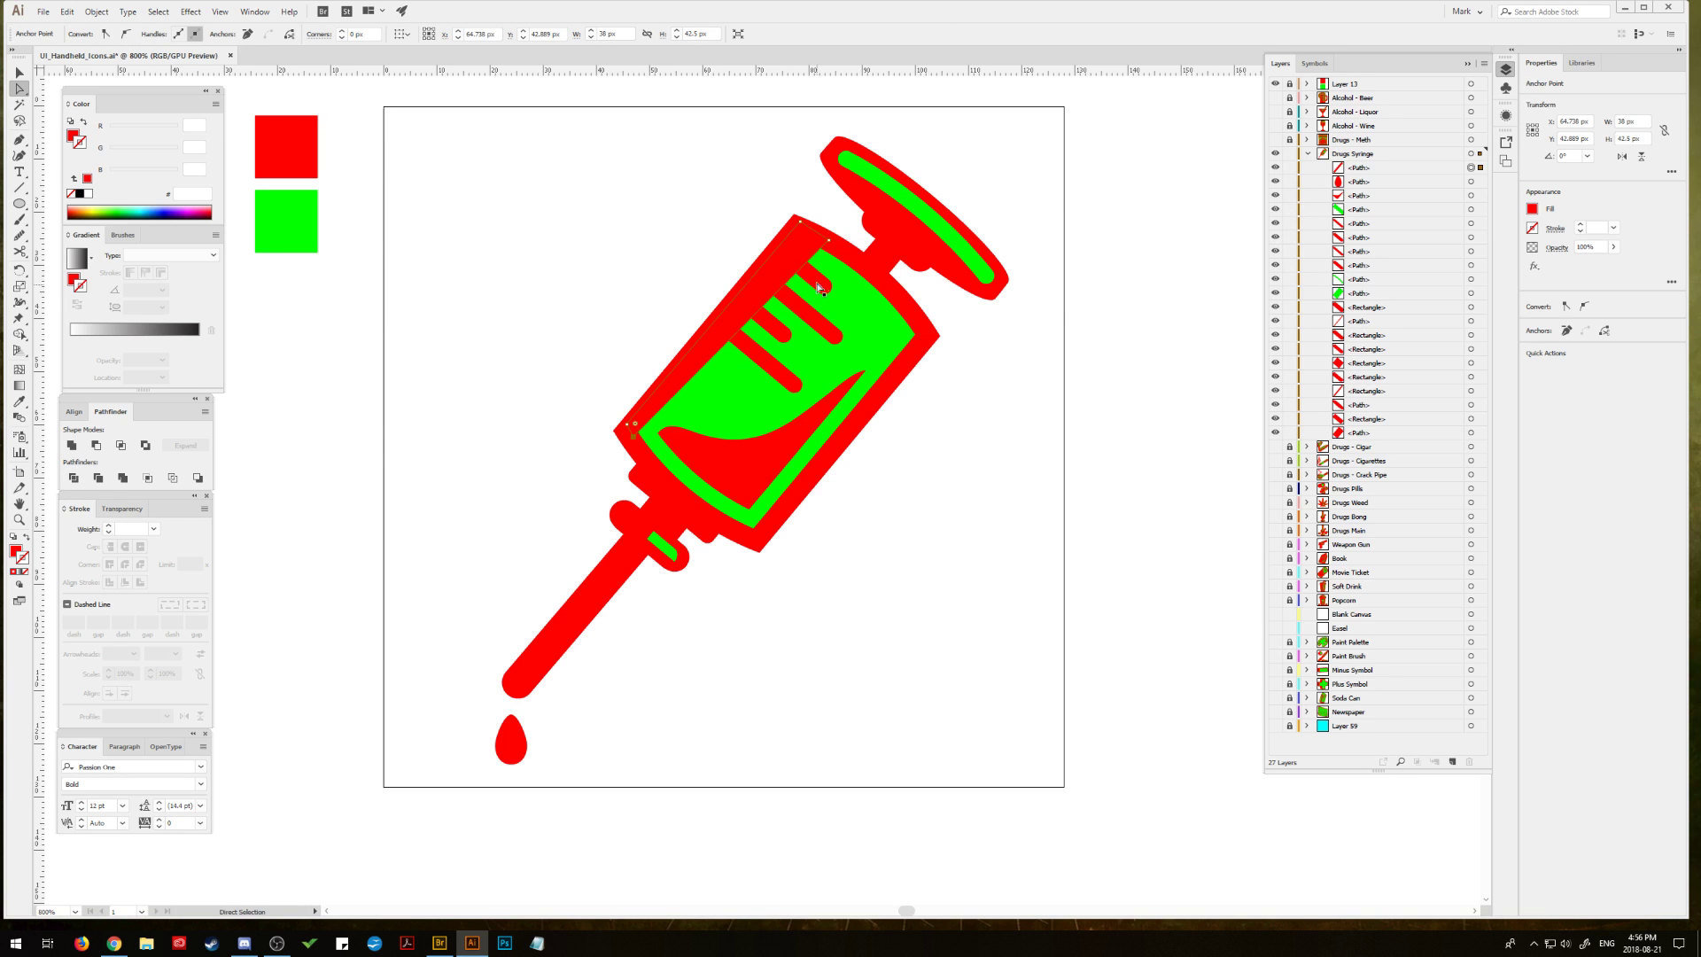
{"action": "left_click", "coordinate": [826, 240]}
{"action": "left_click", "coordinate": [815, 232]}
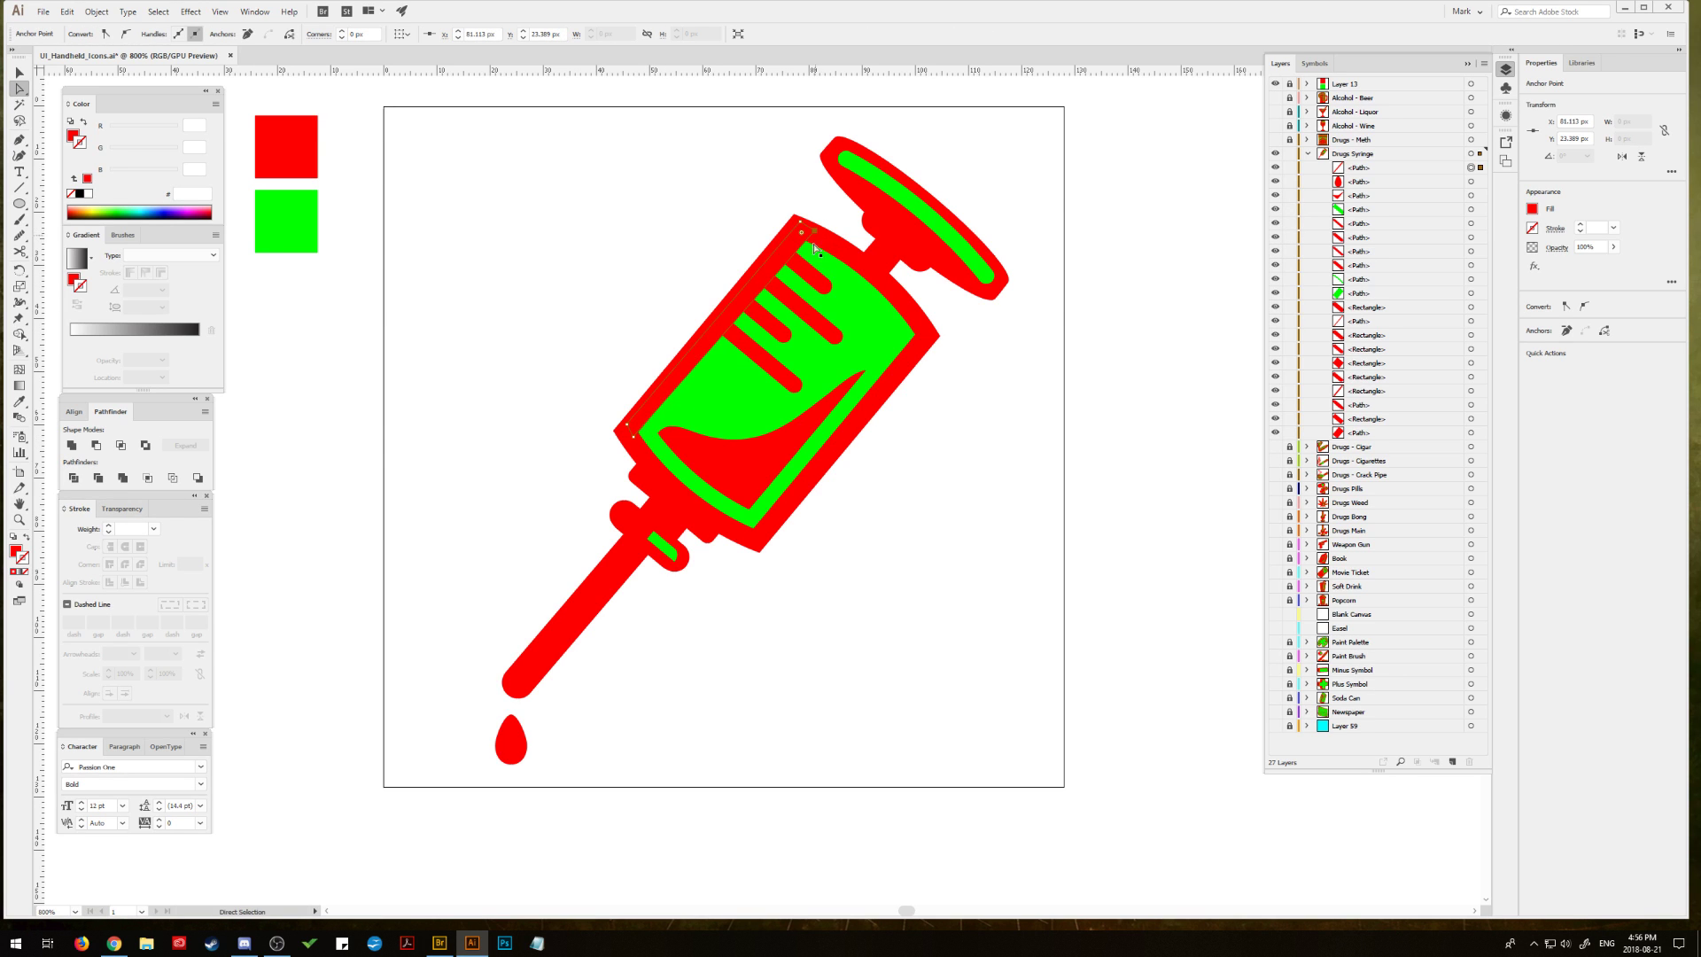
{"action": "left_click_drag", "start_coordinate": [634, 439], "coordinate": [631, 438]}
{"action": "left_click", "coordinate": [19, 72]}
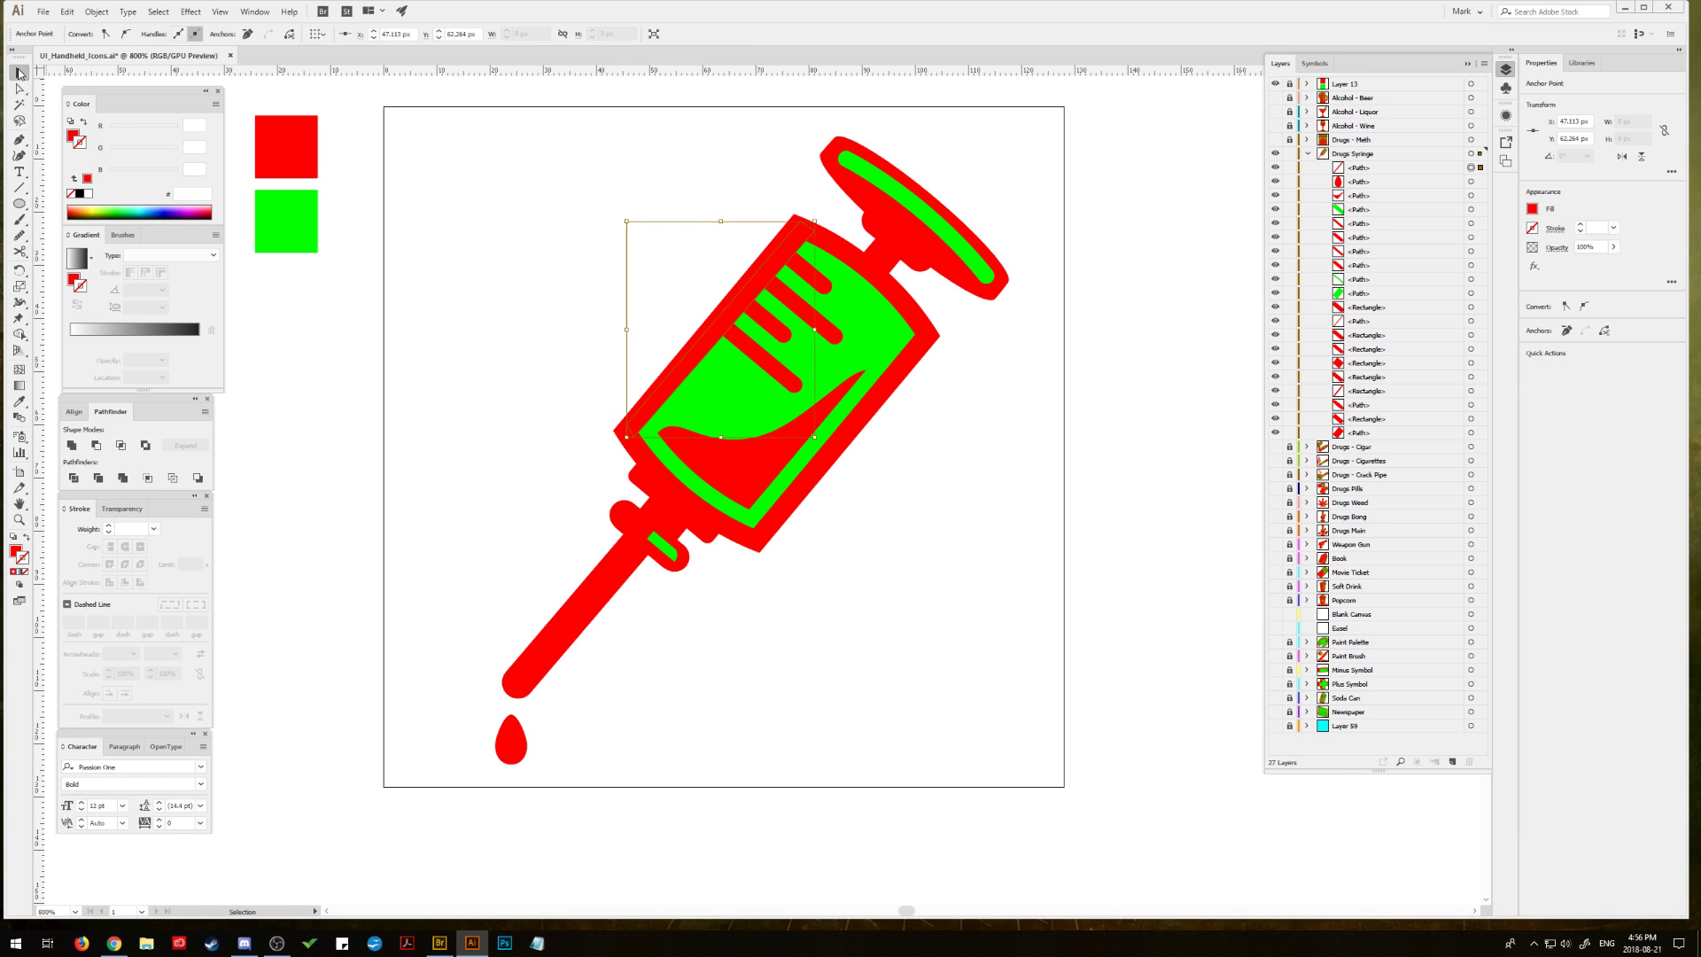
Step: Fine-tune the red strip's inner anchor points at both ends along the barrel's upper-left wall
{"action": "left_click", "coordinate": [512, 280]}
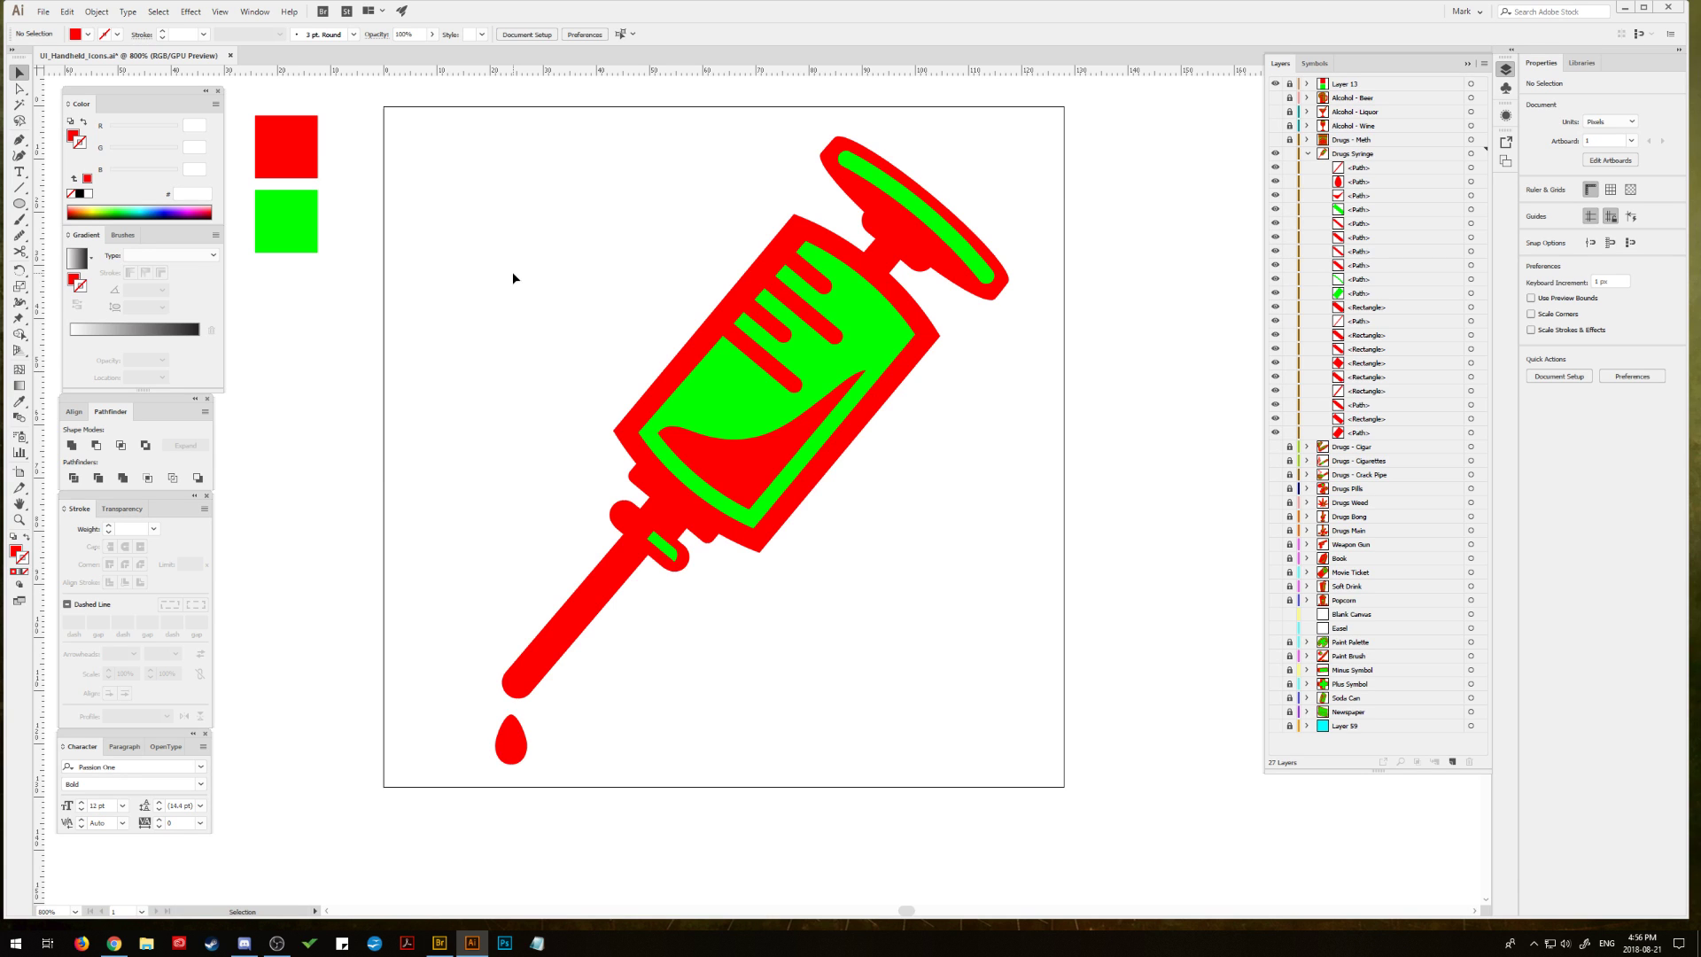
{"action": "left_click", "coordinate": [20, 88]}
{"action": "left_click", "coordinate": [632, 428]}
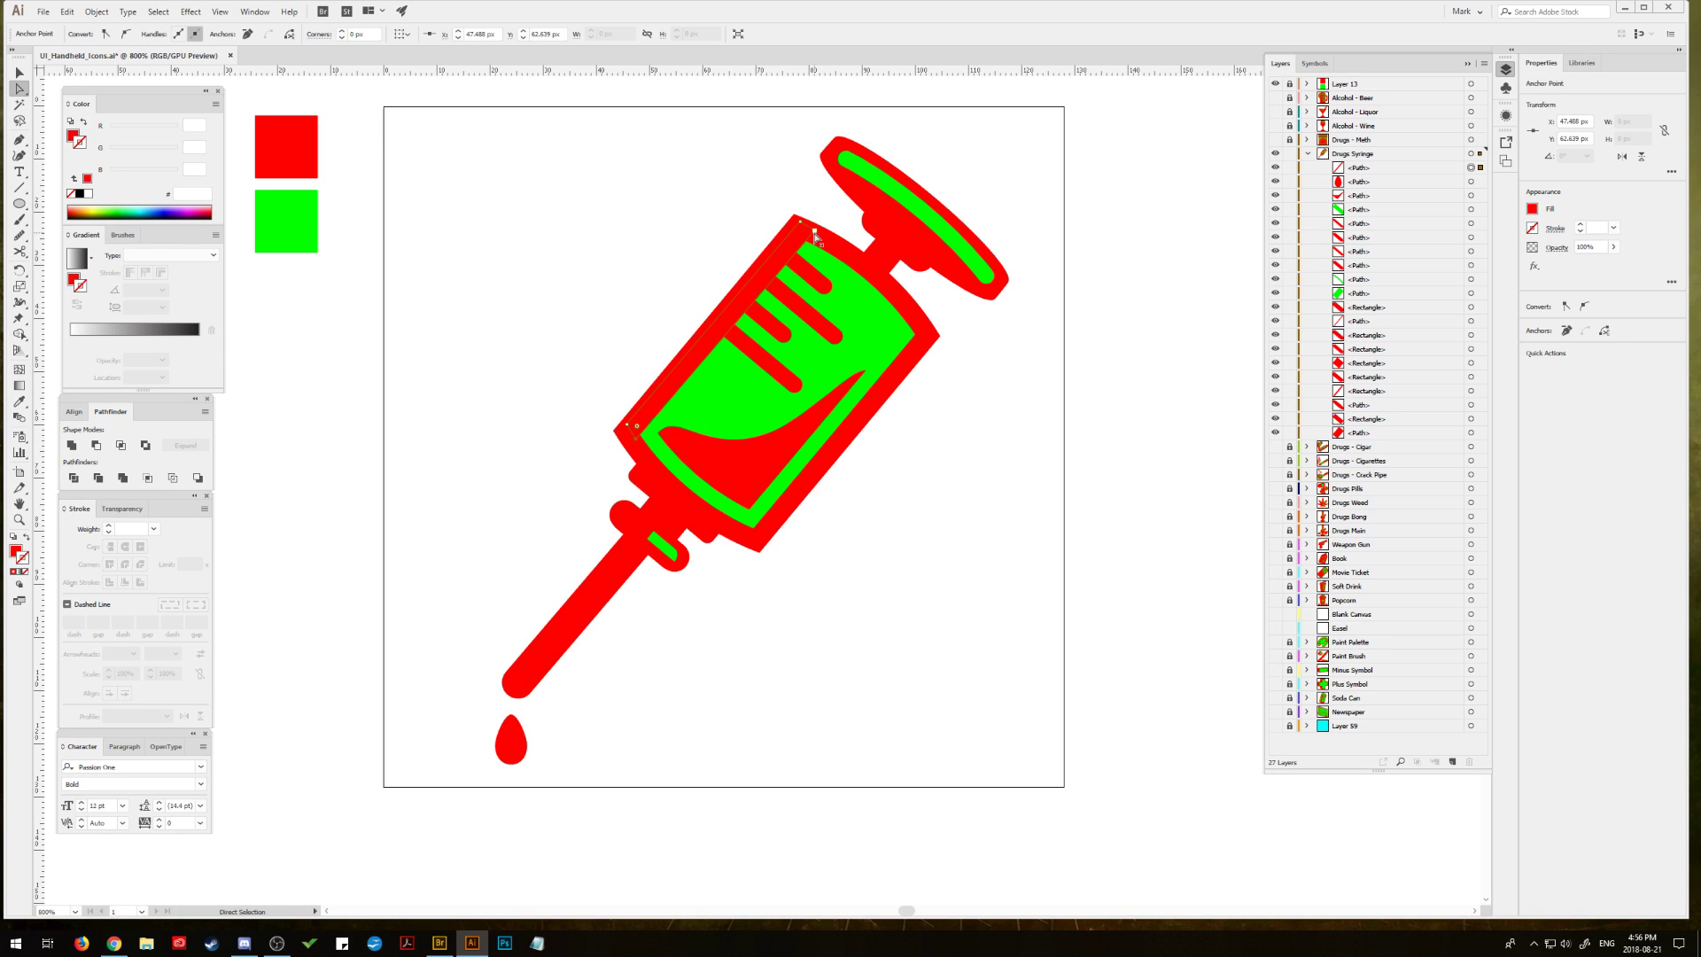
{"action": "left_click", "coordinate": [814, 232]}
{"action": "left_click", "coordinate": [812, 233]}
{"action": "left_click_drag", "start_coordinate": [815, 234], "coordinate": [818, 236]}
{"action": "key", "text": "v"}
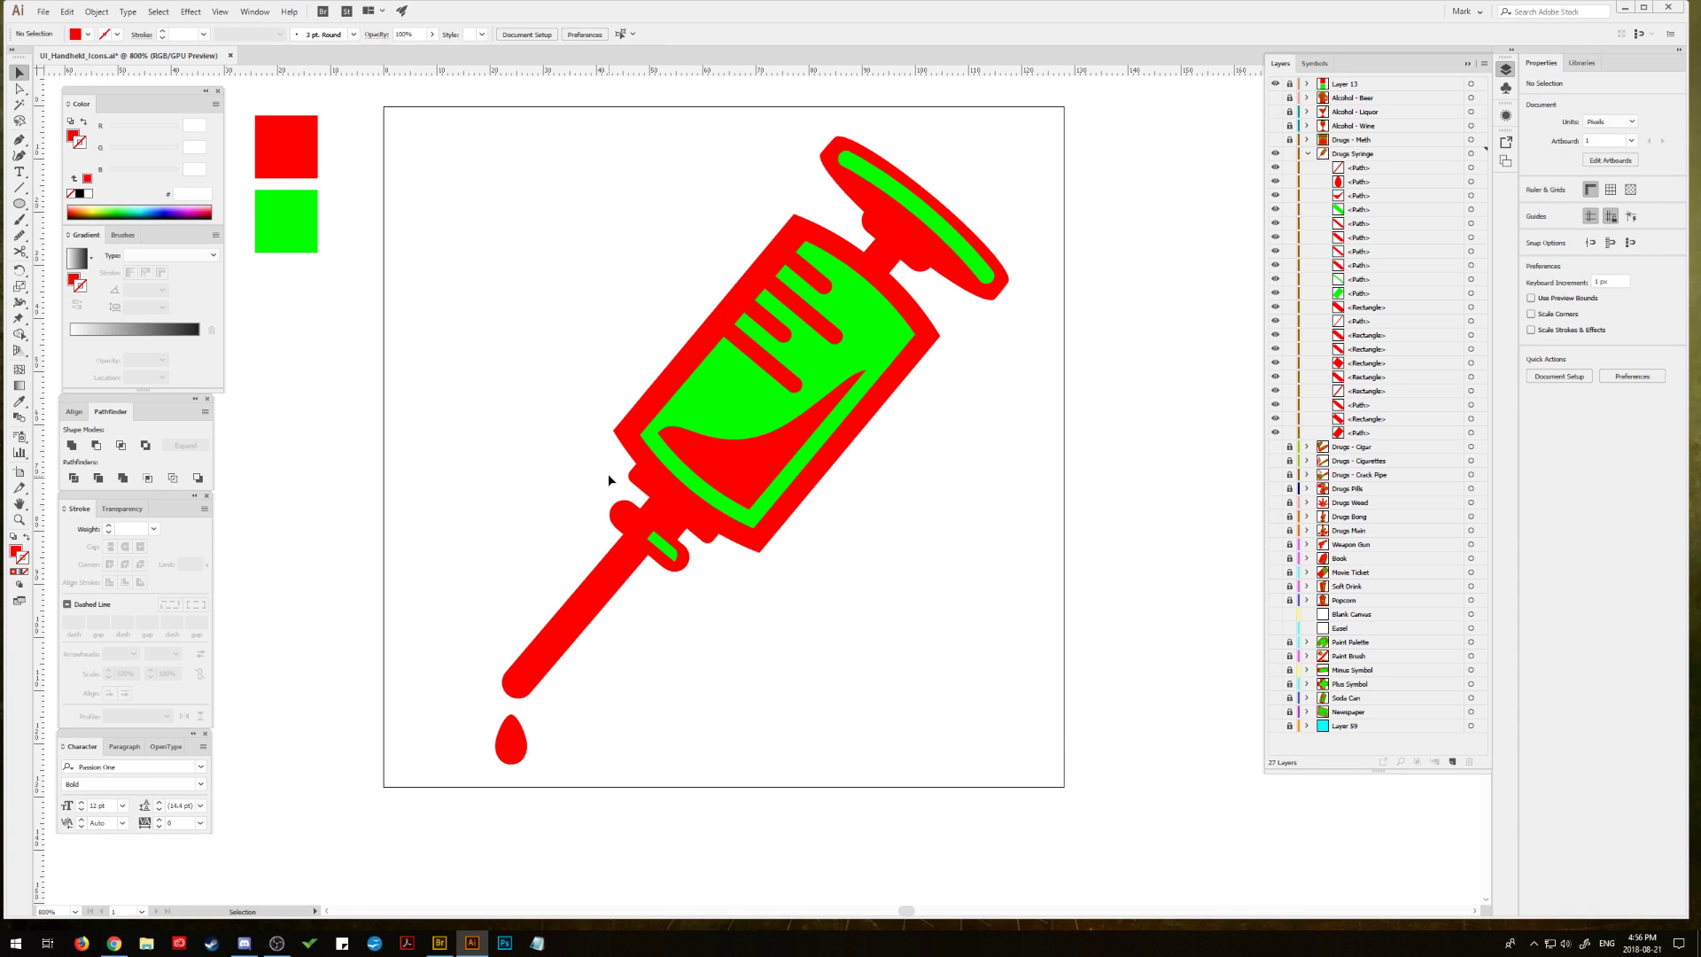
{"action": "left_click", "coordinate": [463, 300]}
Step: Draw three small red bubble circles with the Ellipse tool, two above the liquid's wave and one about 3.5 px wide inside the liquid
{"action": "left_click", "coordinate": [19, 203]}
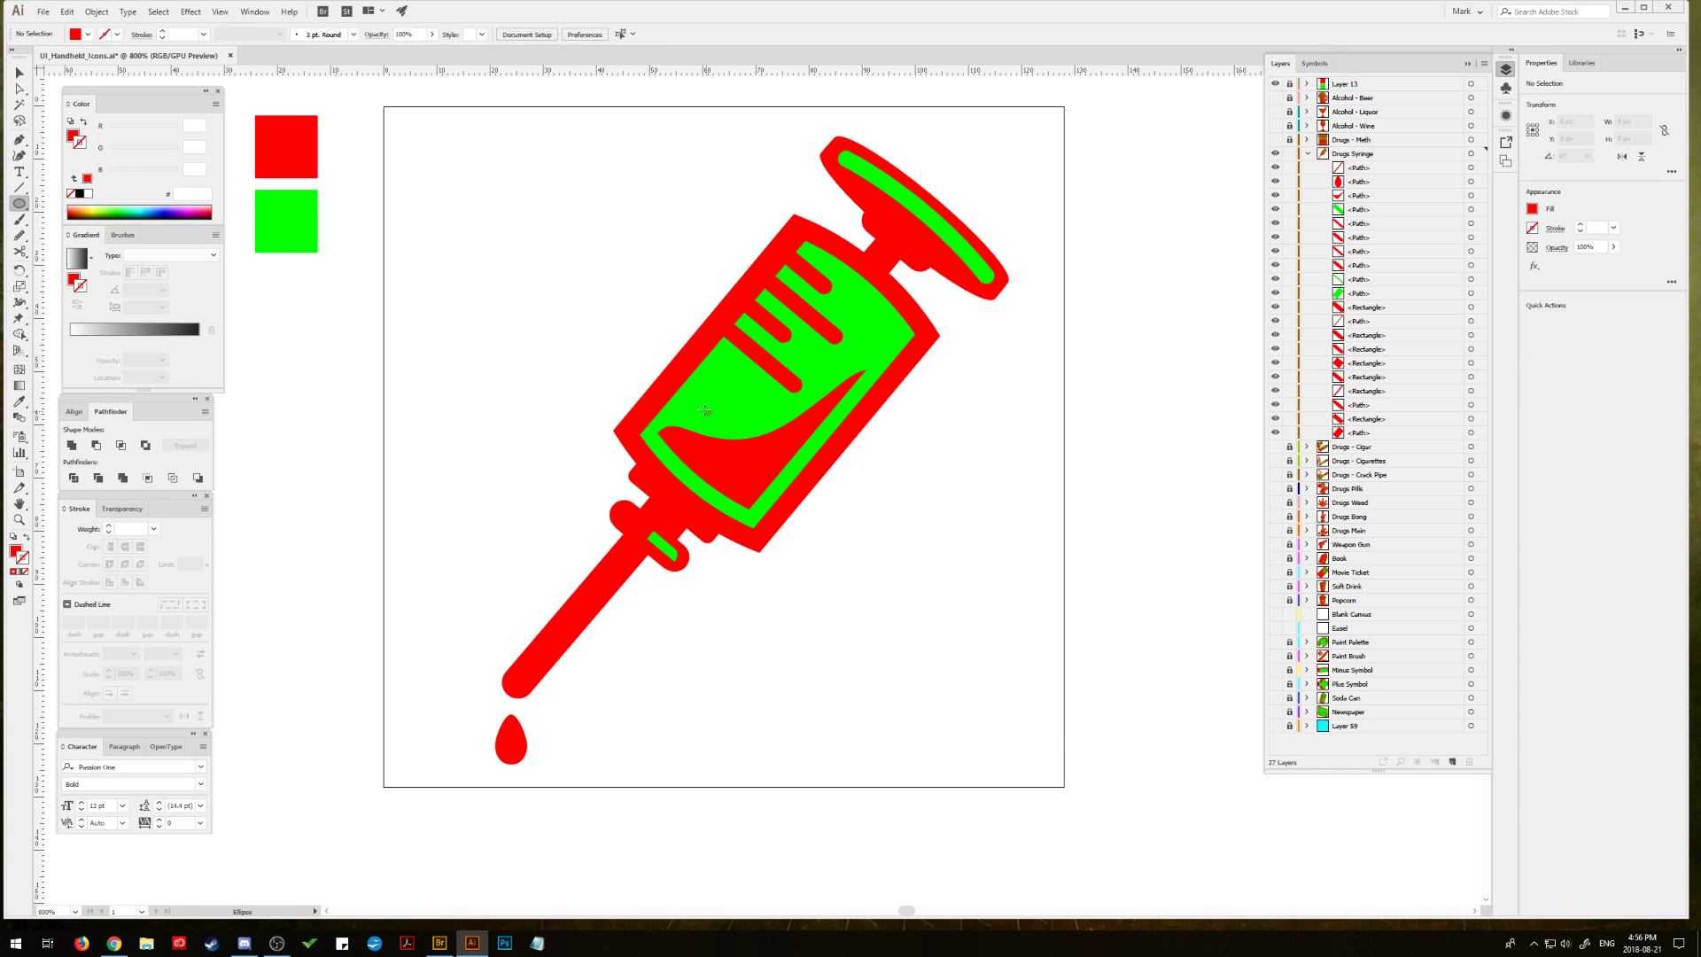
{"action": "mouse_move", "coordinate": [704, 410]}
{"action": "left_mouse_down"}
{"action": "mouse_move", "coordinate": [761, 407]}
{"action": "mouse_move", "coordinate": [739, 473]}
{"action": "left_mouse_up"}
{"action": "key", "text": "v"}
{"action": "left_click", "coordinate": [476, 261]}
{"action": "key", "text": "ctrl+shift+a"}
{"action": "key", "text": "l"}
Step: Fill the bubble inside the red liquid with the barrel's green using the Eyedropper
{"action": "key", "text": "i"}
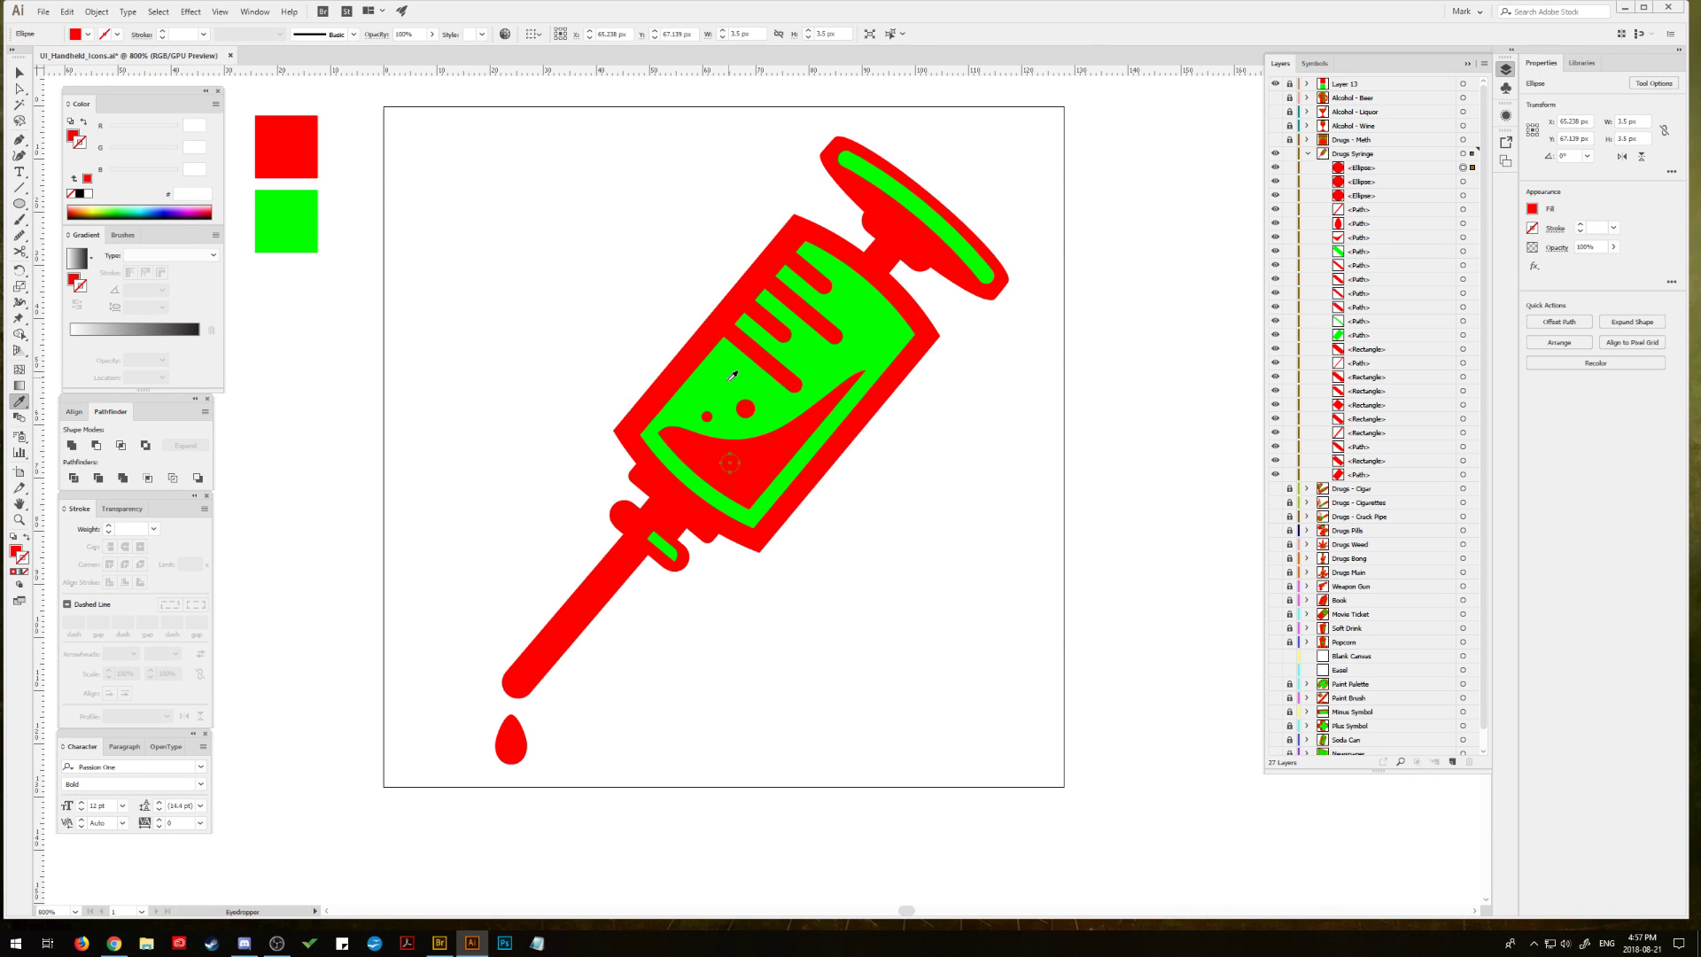
{"action": "left_click", "coordinate": [733, 375]}
{"action": "left_click", "coordinate": [18, 76]}
{"action": "left_click", "coordinate": [570, 390]}
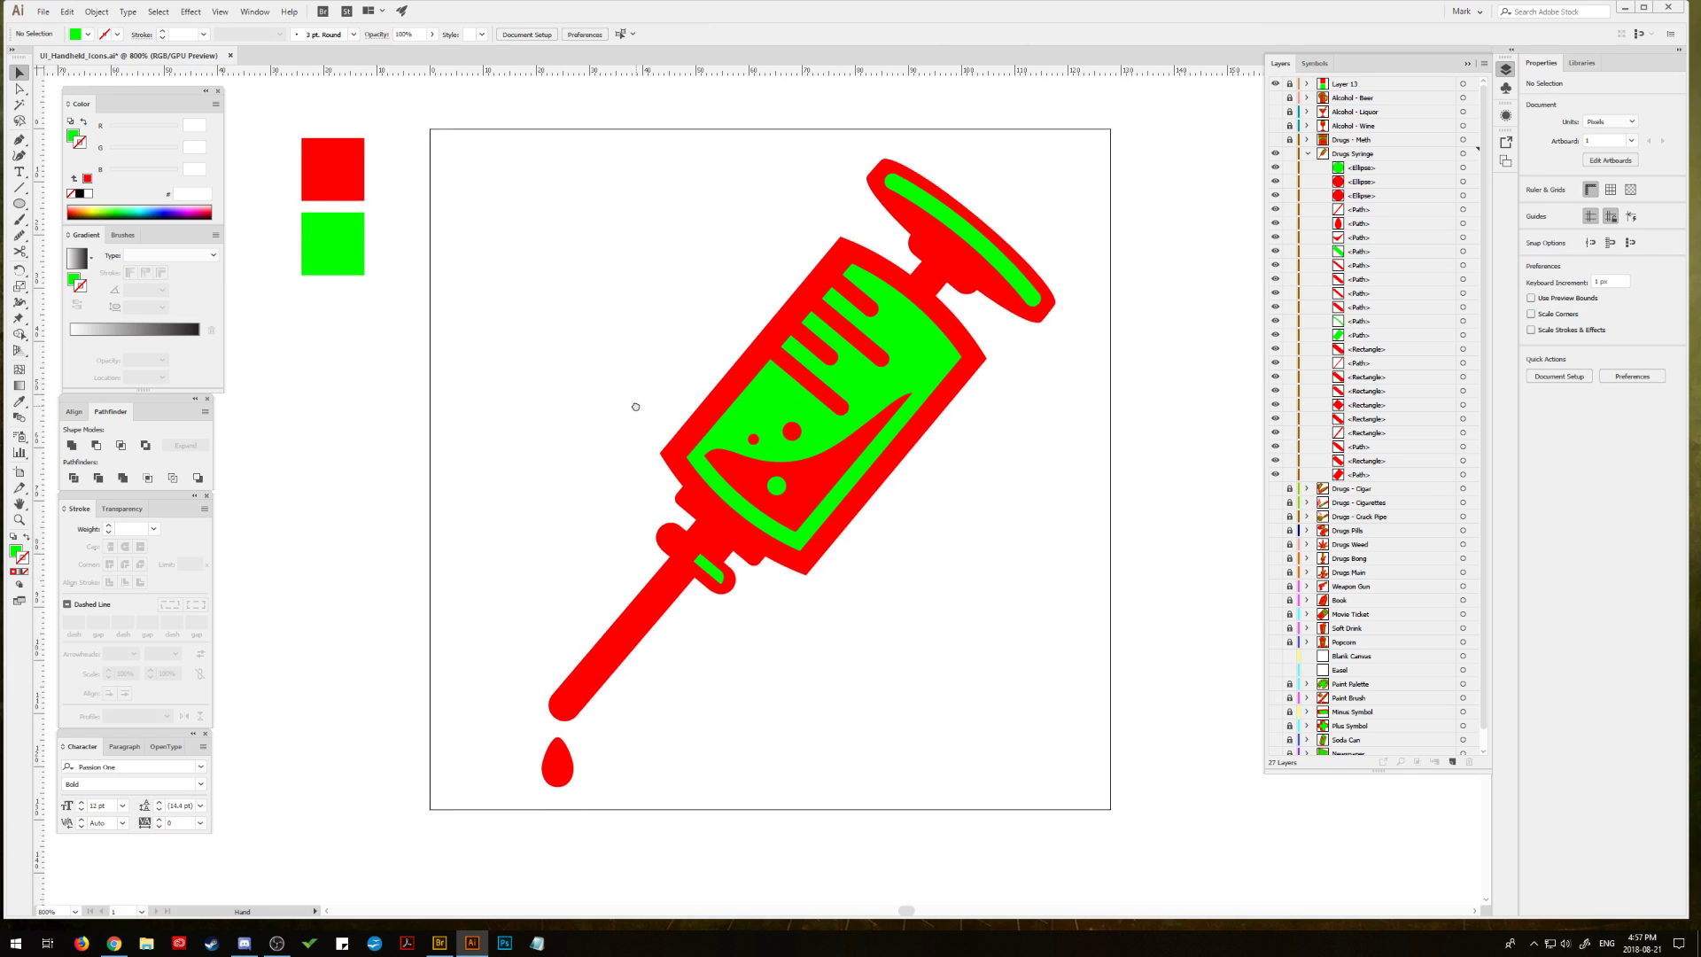
Step: Draw a small green four-sided highlight with the Pen tool on the neck between the barrel and the needle collar
{"action": "scroll", "coordinate": [634, 406], "scroll_direction": "left", "scroll_amount": 1}
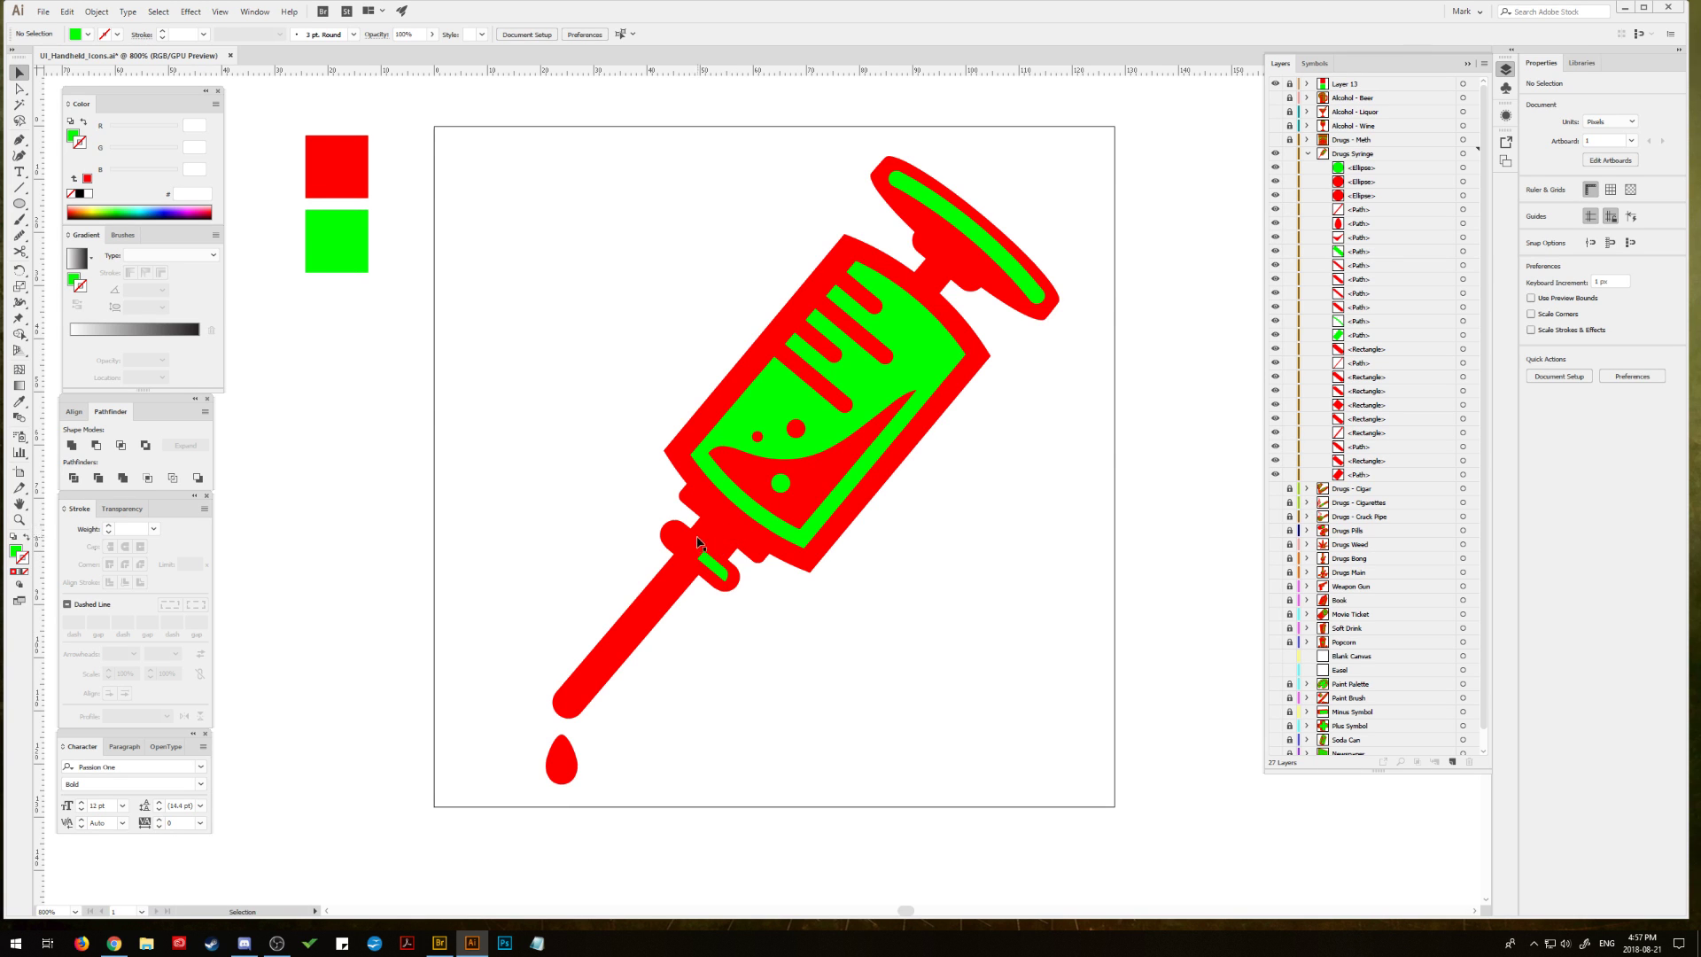
{"action": "left_click", "coordinate": [19, 519]}
{"action": "left_click", "coordinate": [705, 534]}
{"action": "left_click", "coordinate": [704, 534]}
{"action": "left_click", "coordinate": [705, 534]}
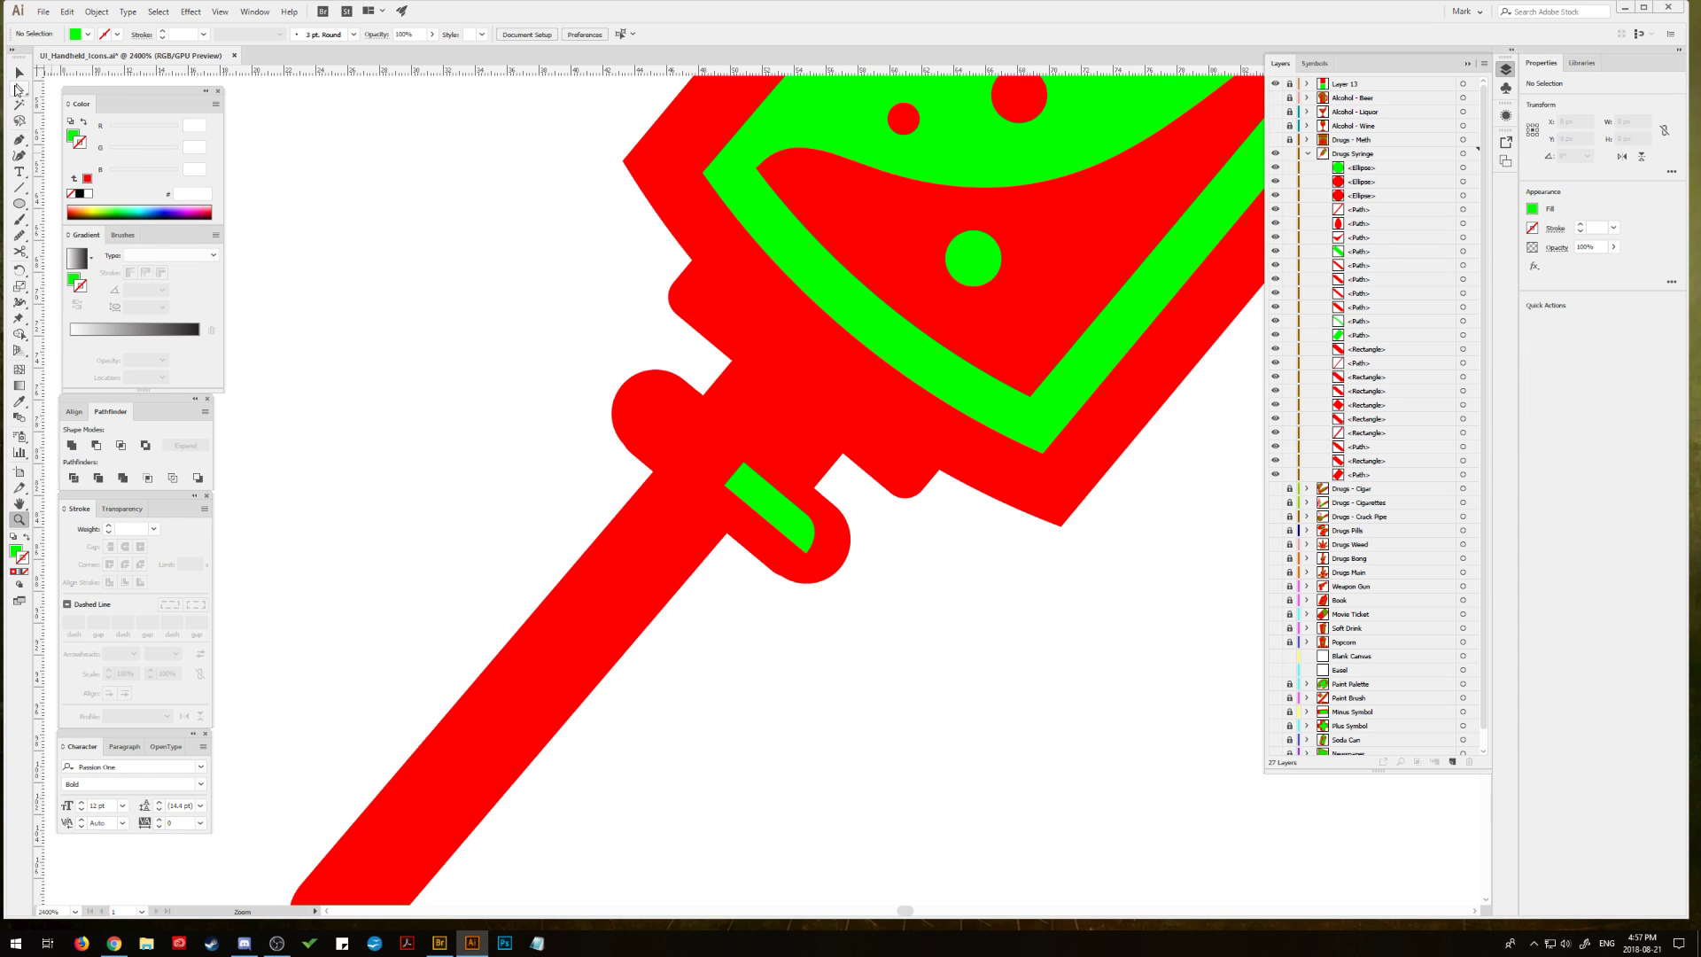
{"action": "left_click", "coordinate": [19, 139]}
{"action": "left_click", "coordinate": [796, 461]}
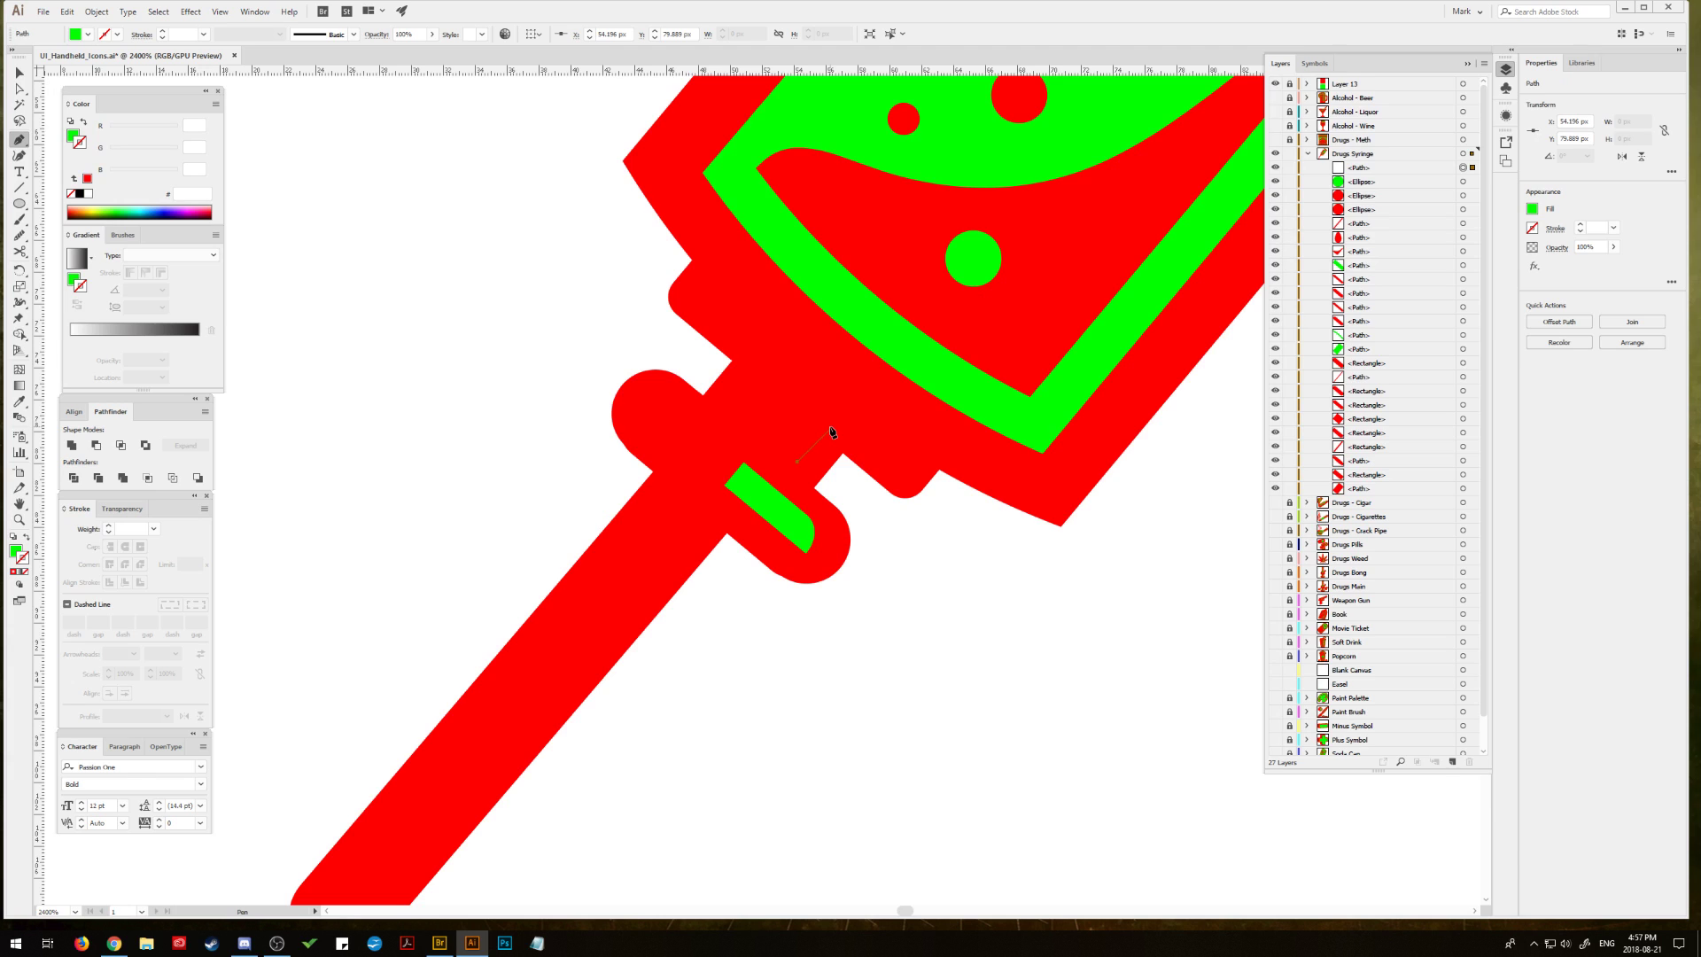
{"action": "left_click", "coordinate": [796, 403]}
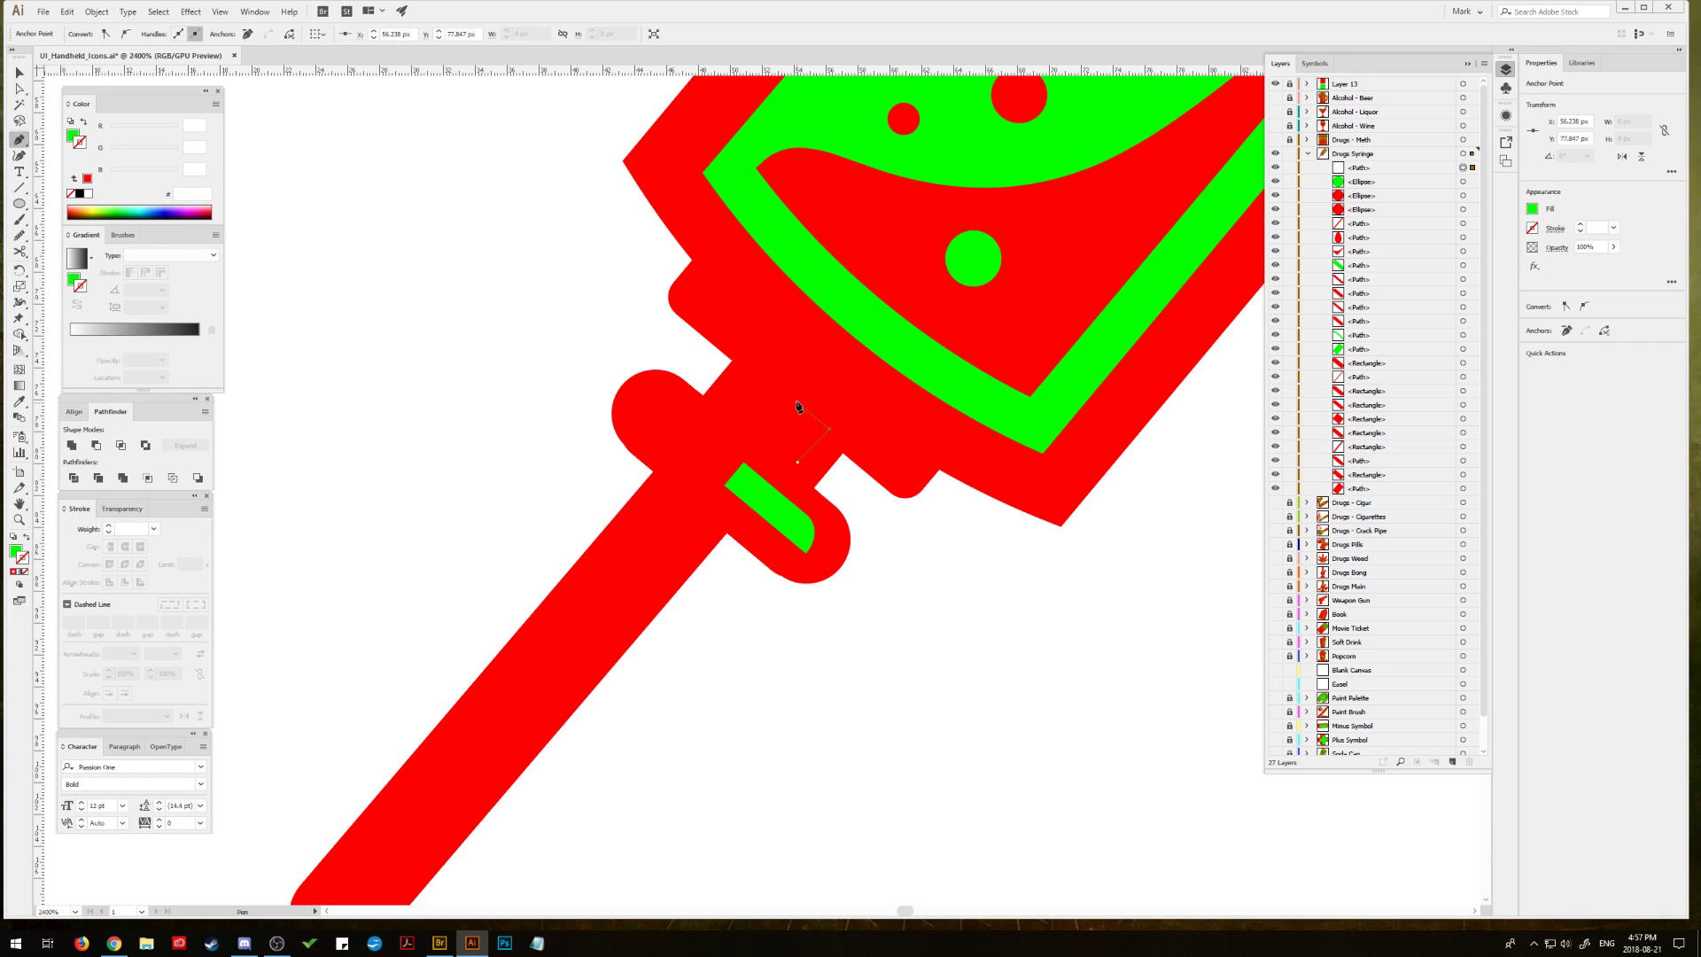
{"action": "left_click", "coordinate": [762, 443]}
{"action": "left_click", "coordinate": [797, 461]}
Step: Adjust the corner anchor points of the green neck highlight to make it a narrower, straighter-edged rectangle
{"action": "left_click", "coordinate": [19, 90]}
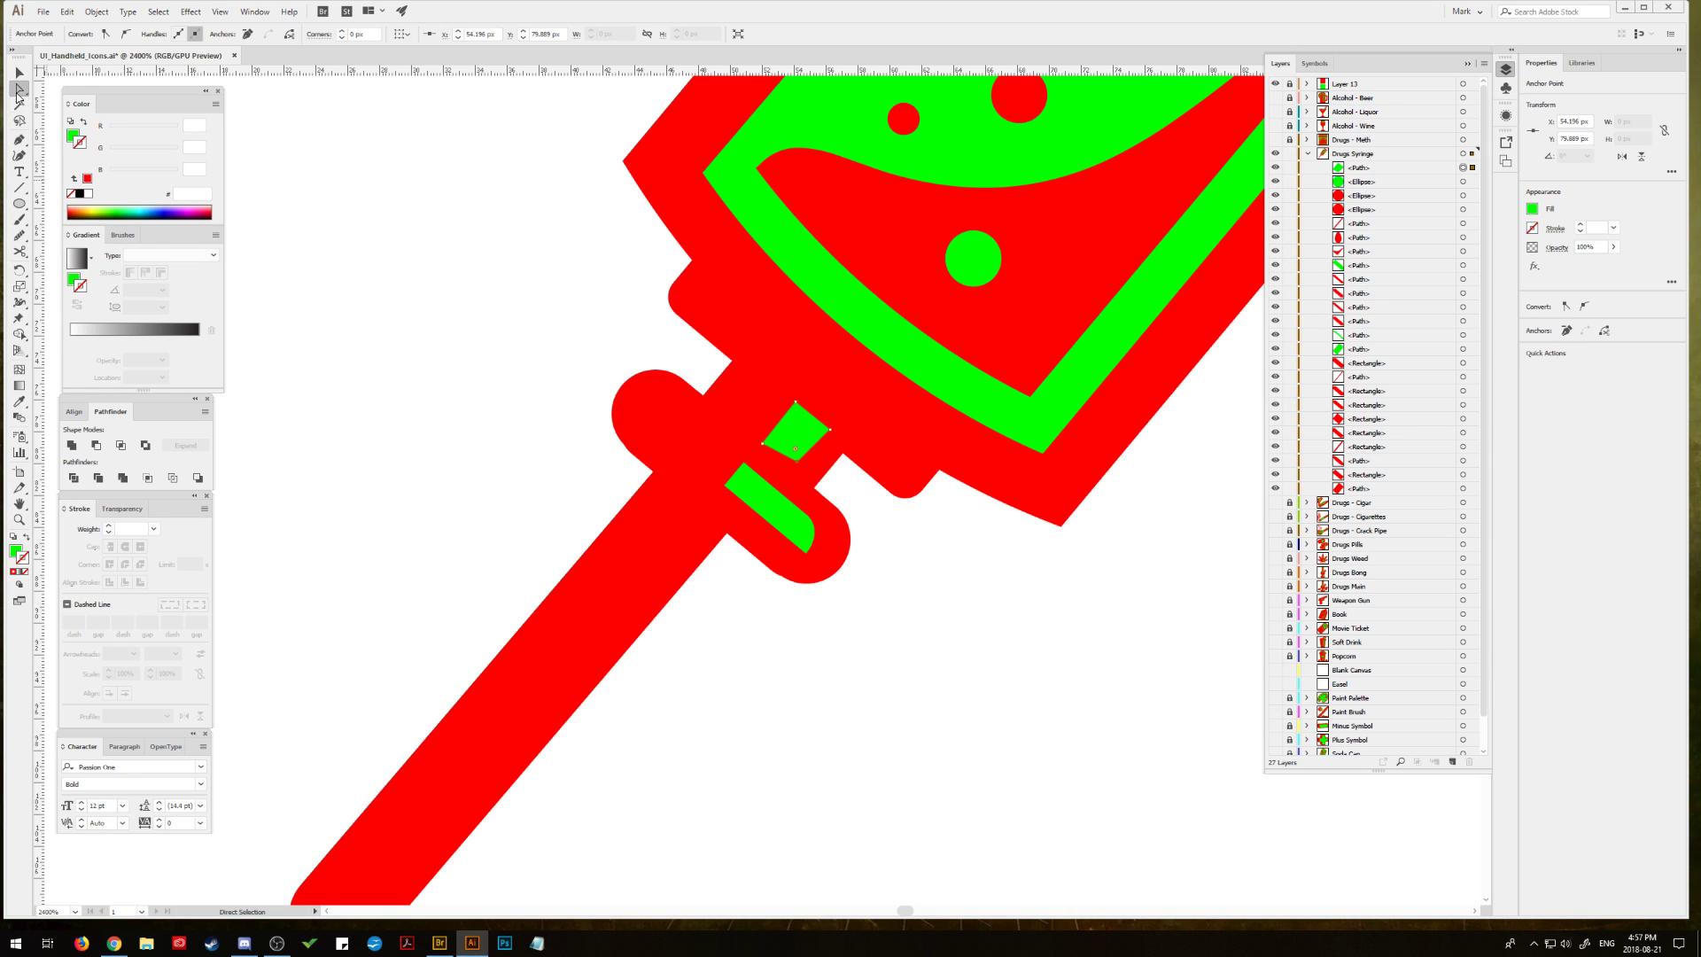
{"action": "key", "text": "ctrl+shift+a"}
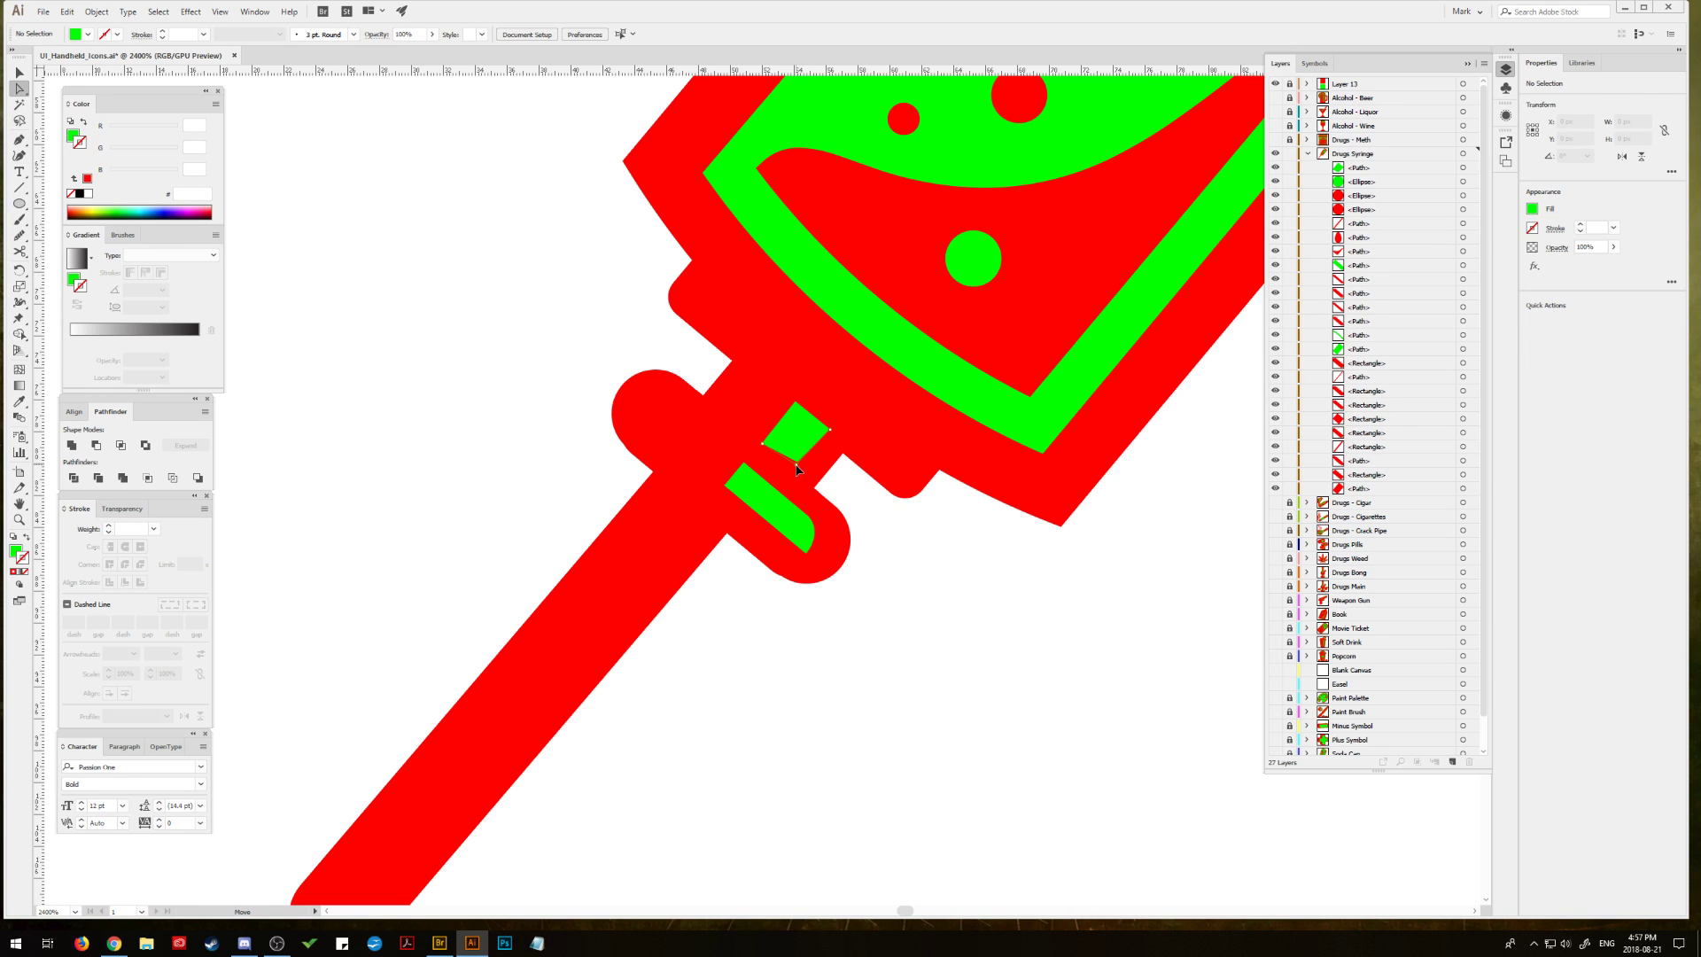
{"action": "left_click", "coordinate": [796, 469]}
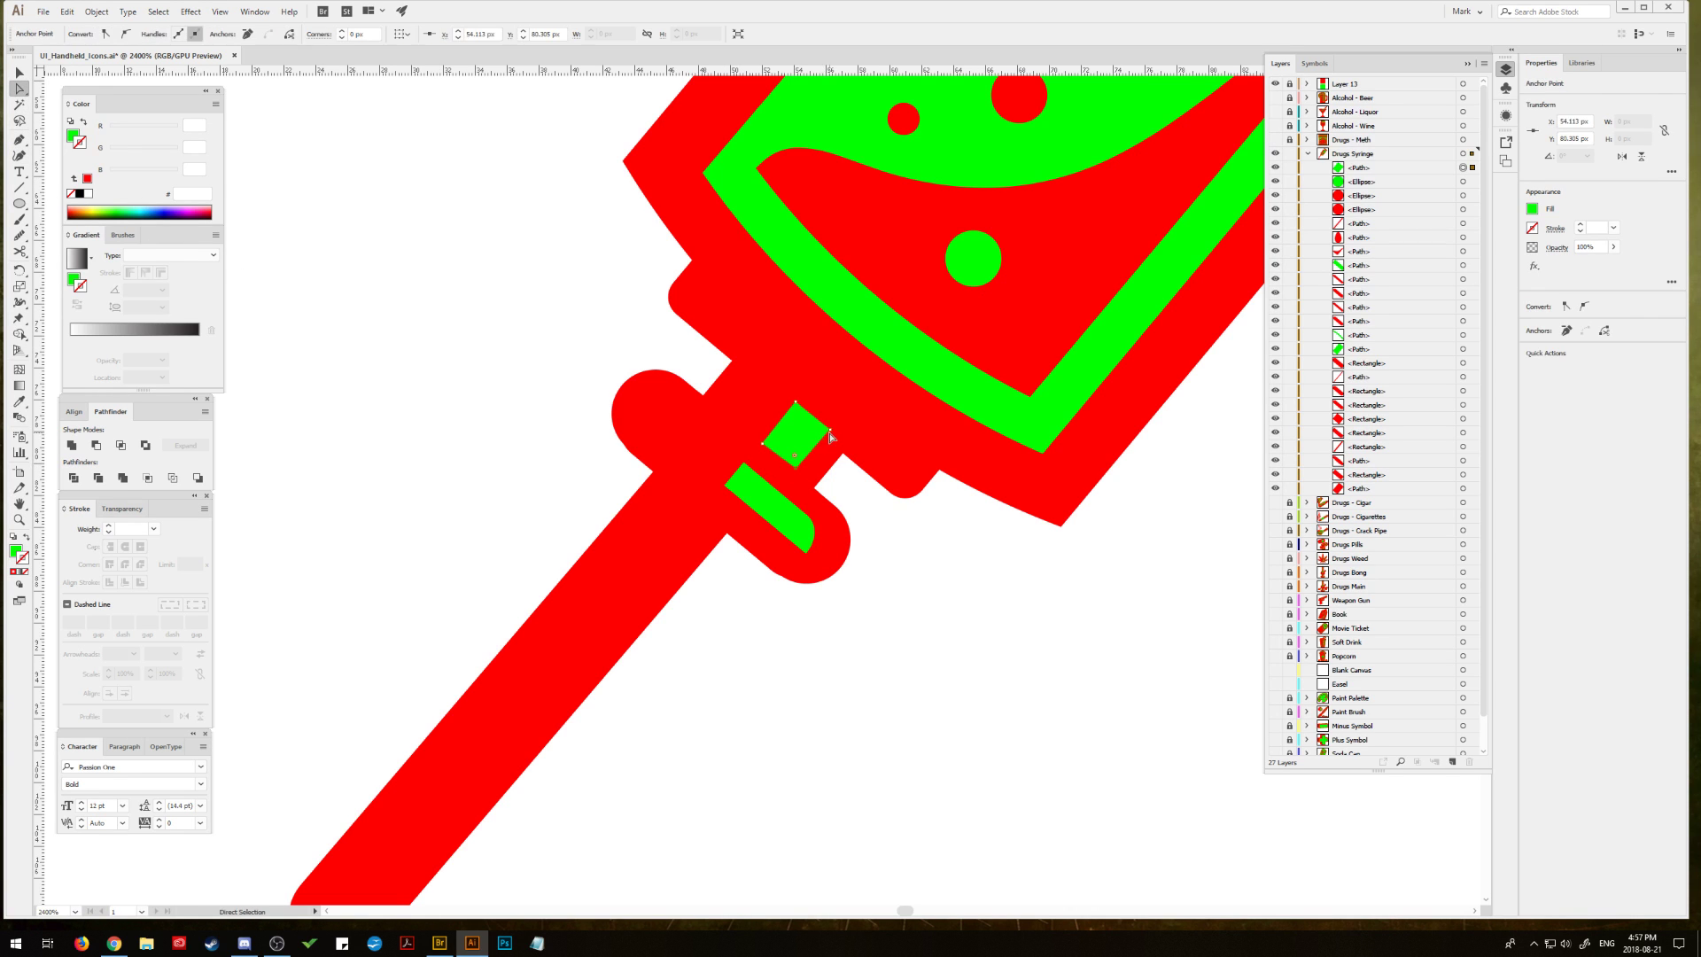
{"action": "left_click_drag", "start_coordinate": [831, 437], "coordinate": [788, 461]}
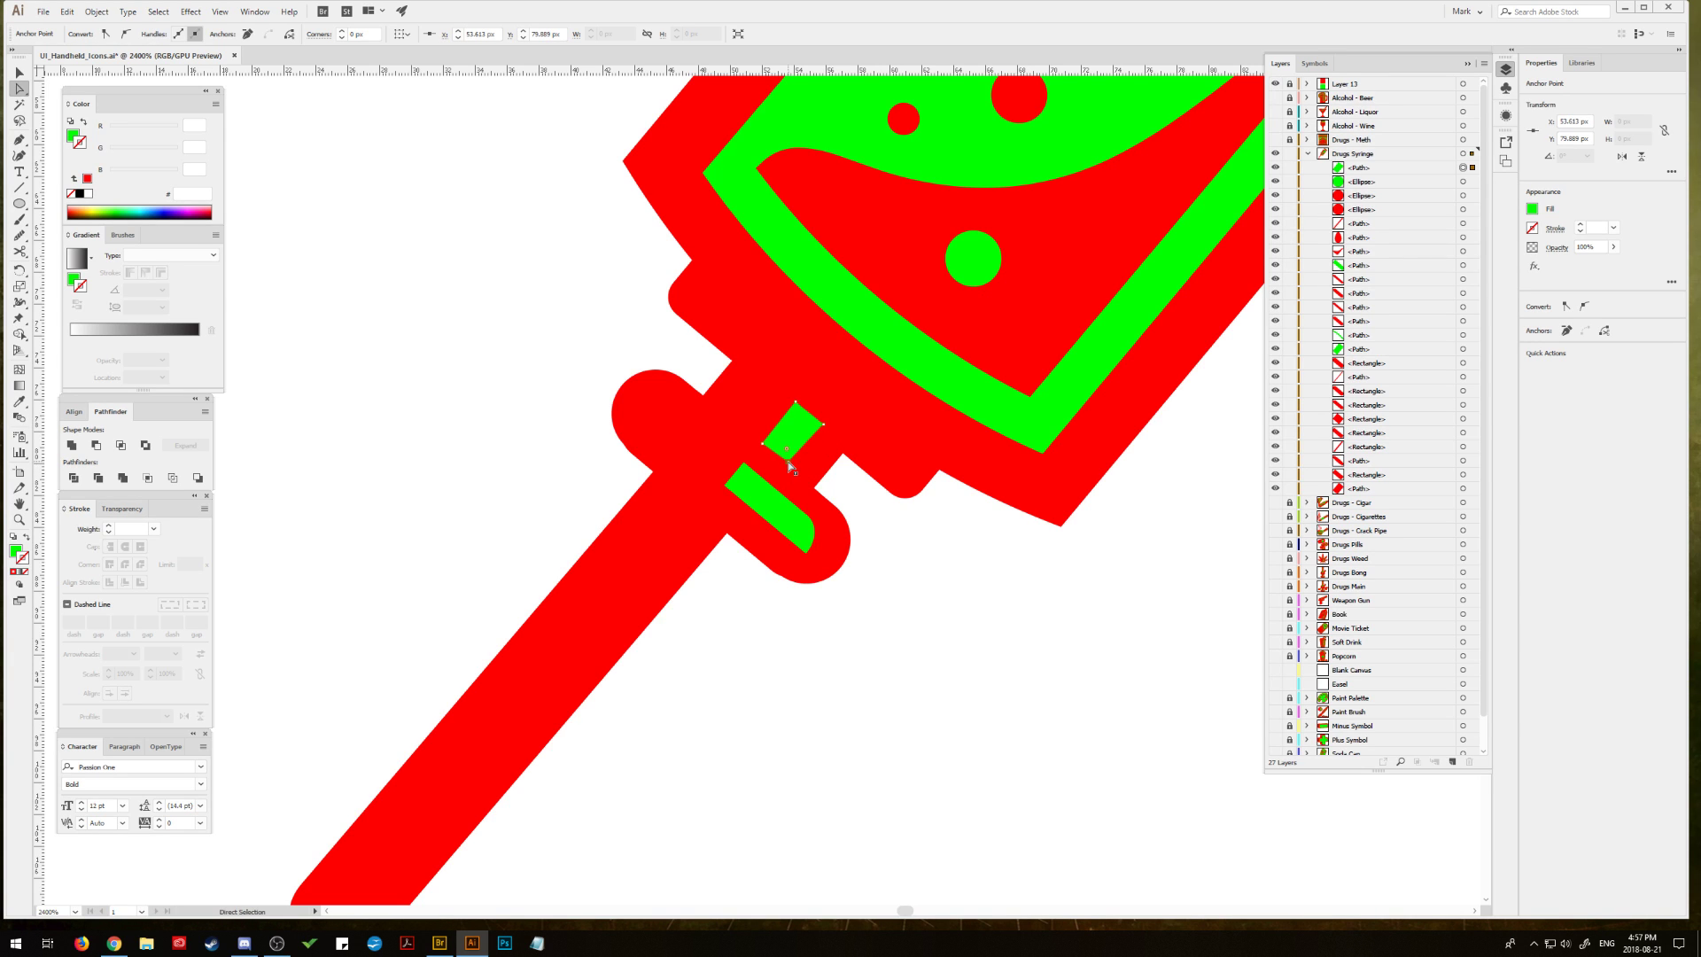
{"action": "left_click", "coordinate": [823, 428]}
{"action": "left_click", "coordinate": [512, 385]}
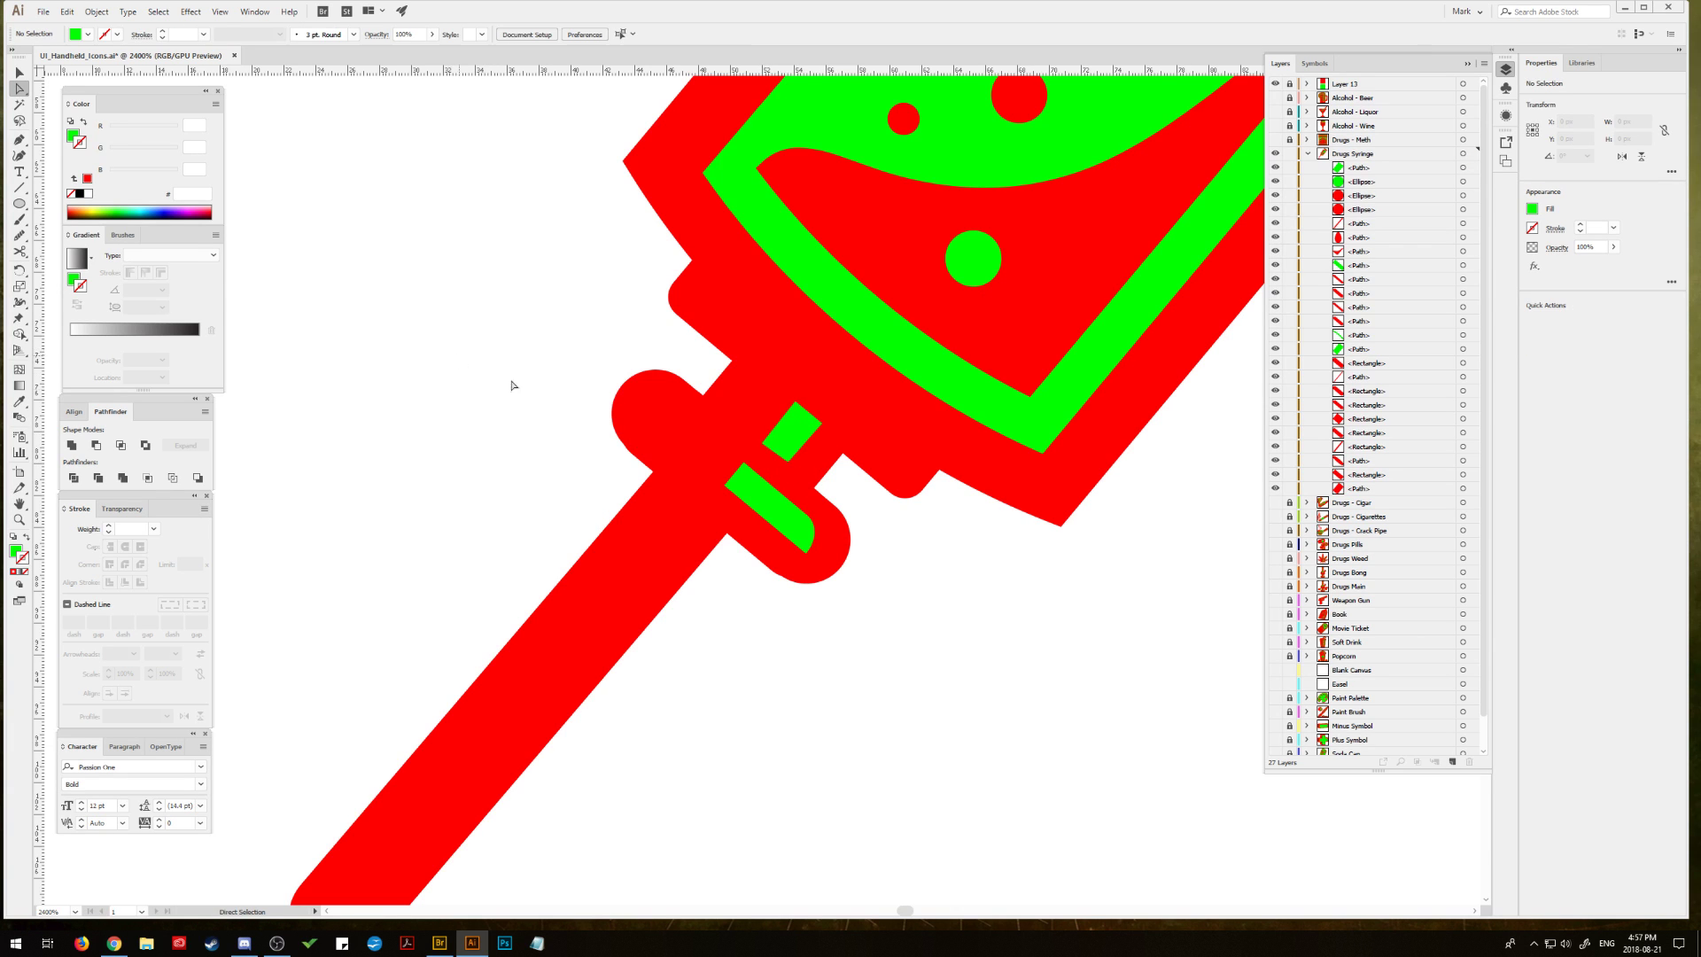
{"action": "left_click_drag", "start_coordinate": [787, 462], "coordinate": [788, 465]}
{"action": "left_click", "coordinate": [788, 464]}
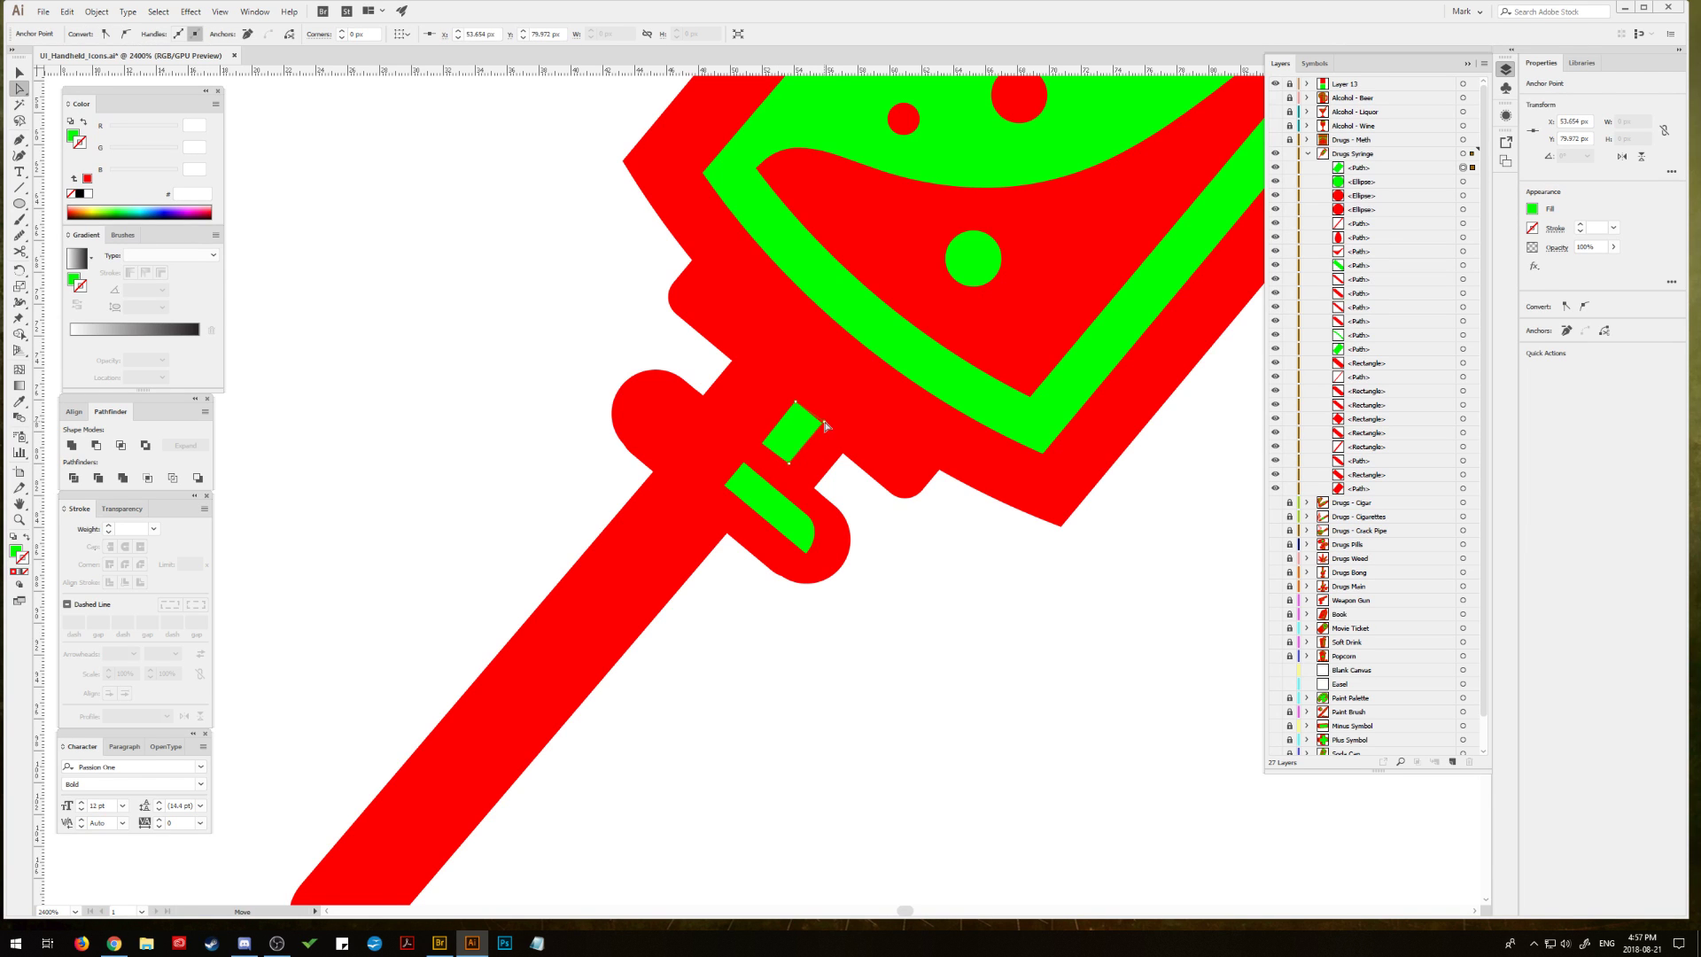
{"action": "left_click", "coordinate": [823, 423]}
{"action": "left_click", "coordinate": [550, 319]}
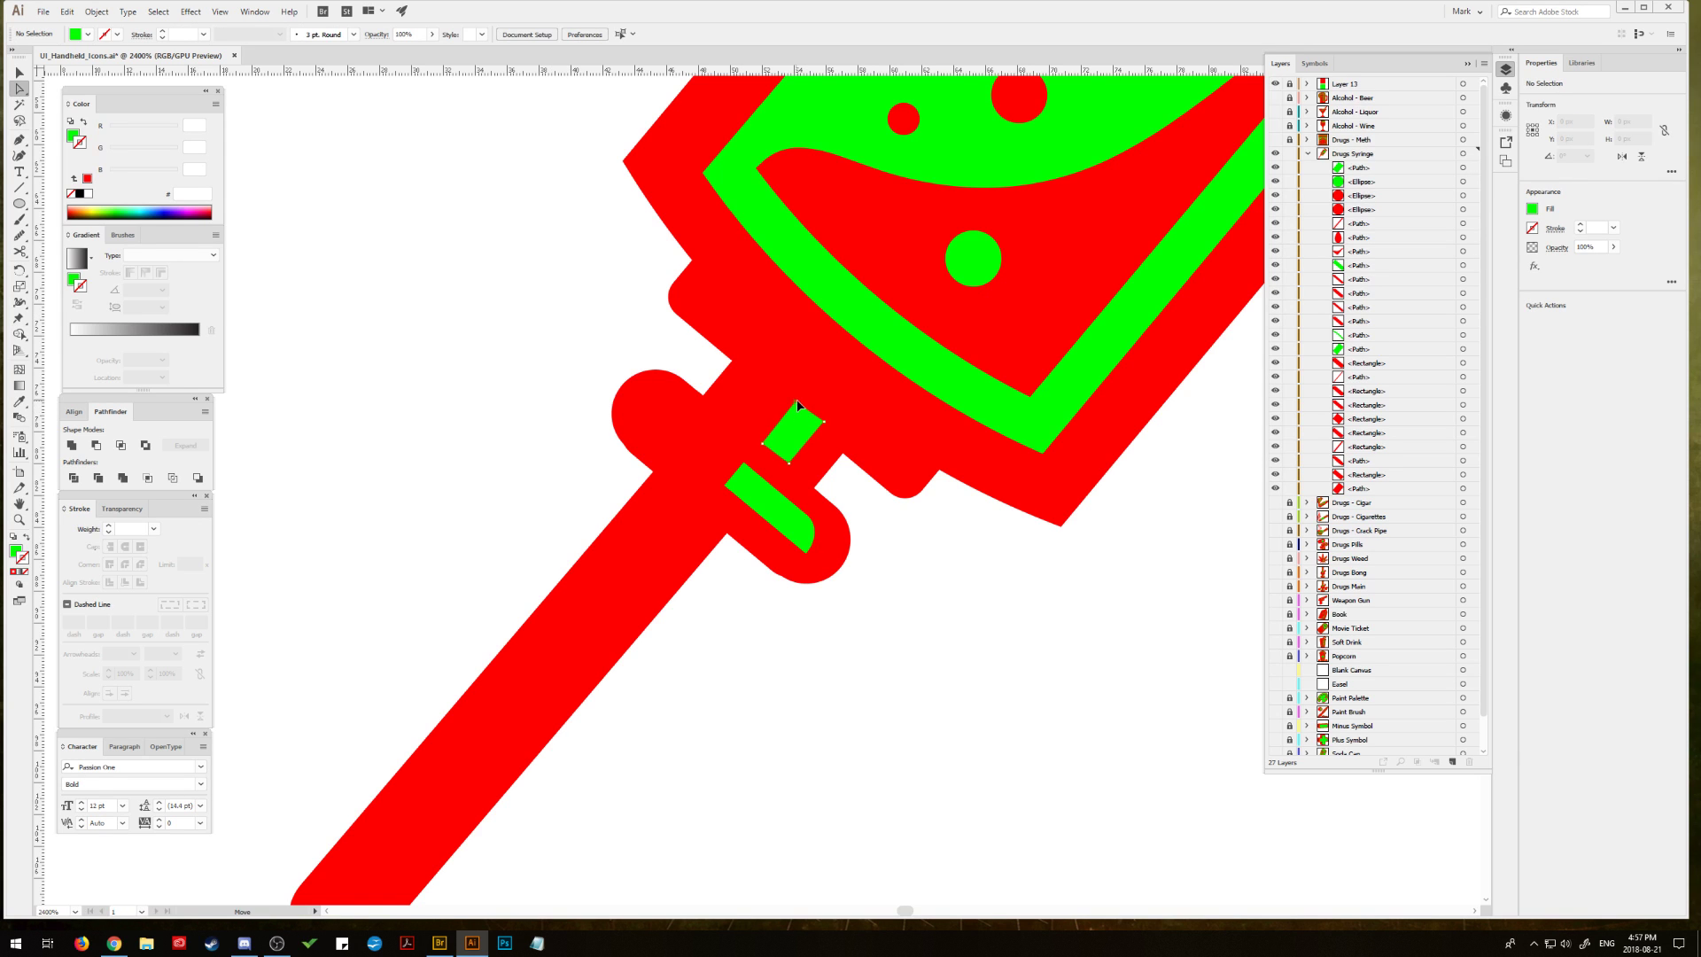
{"action": "left_click", "coordinate": [691, 413]}
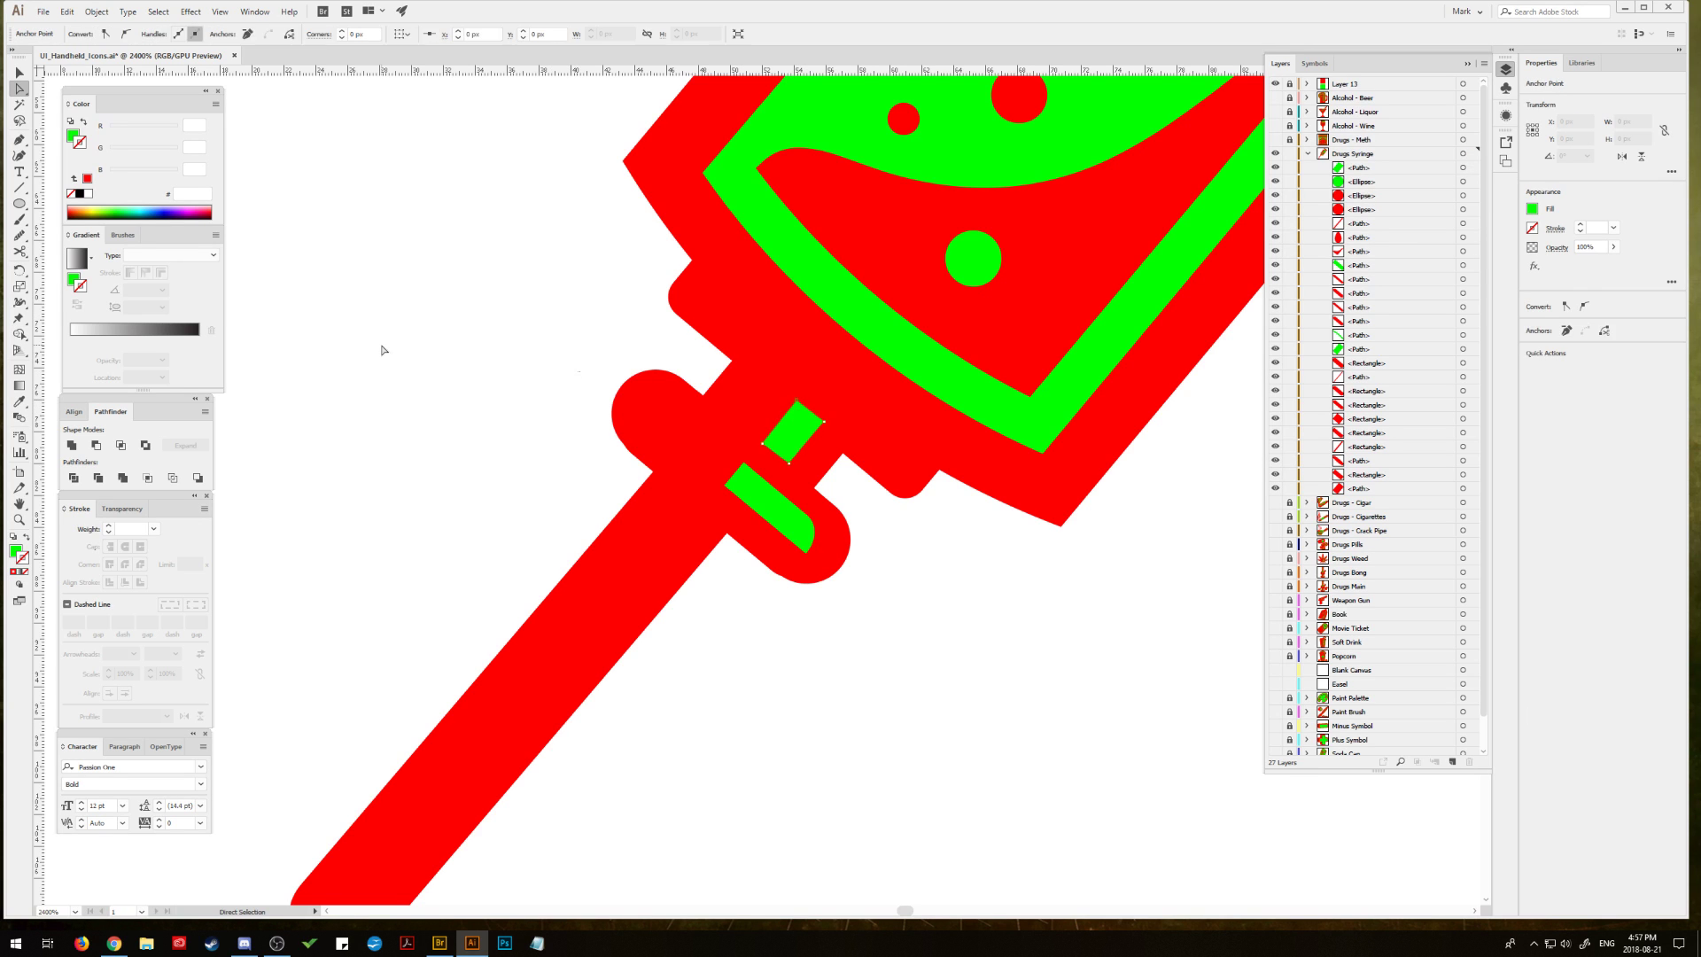
{"action": "left_click", "coordinate": [382, 350]}
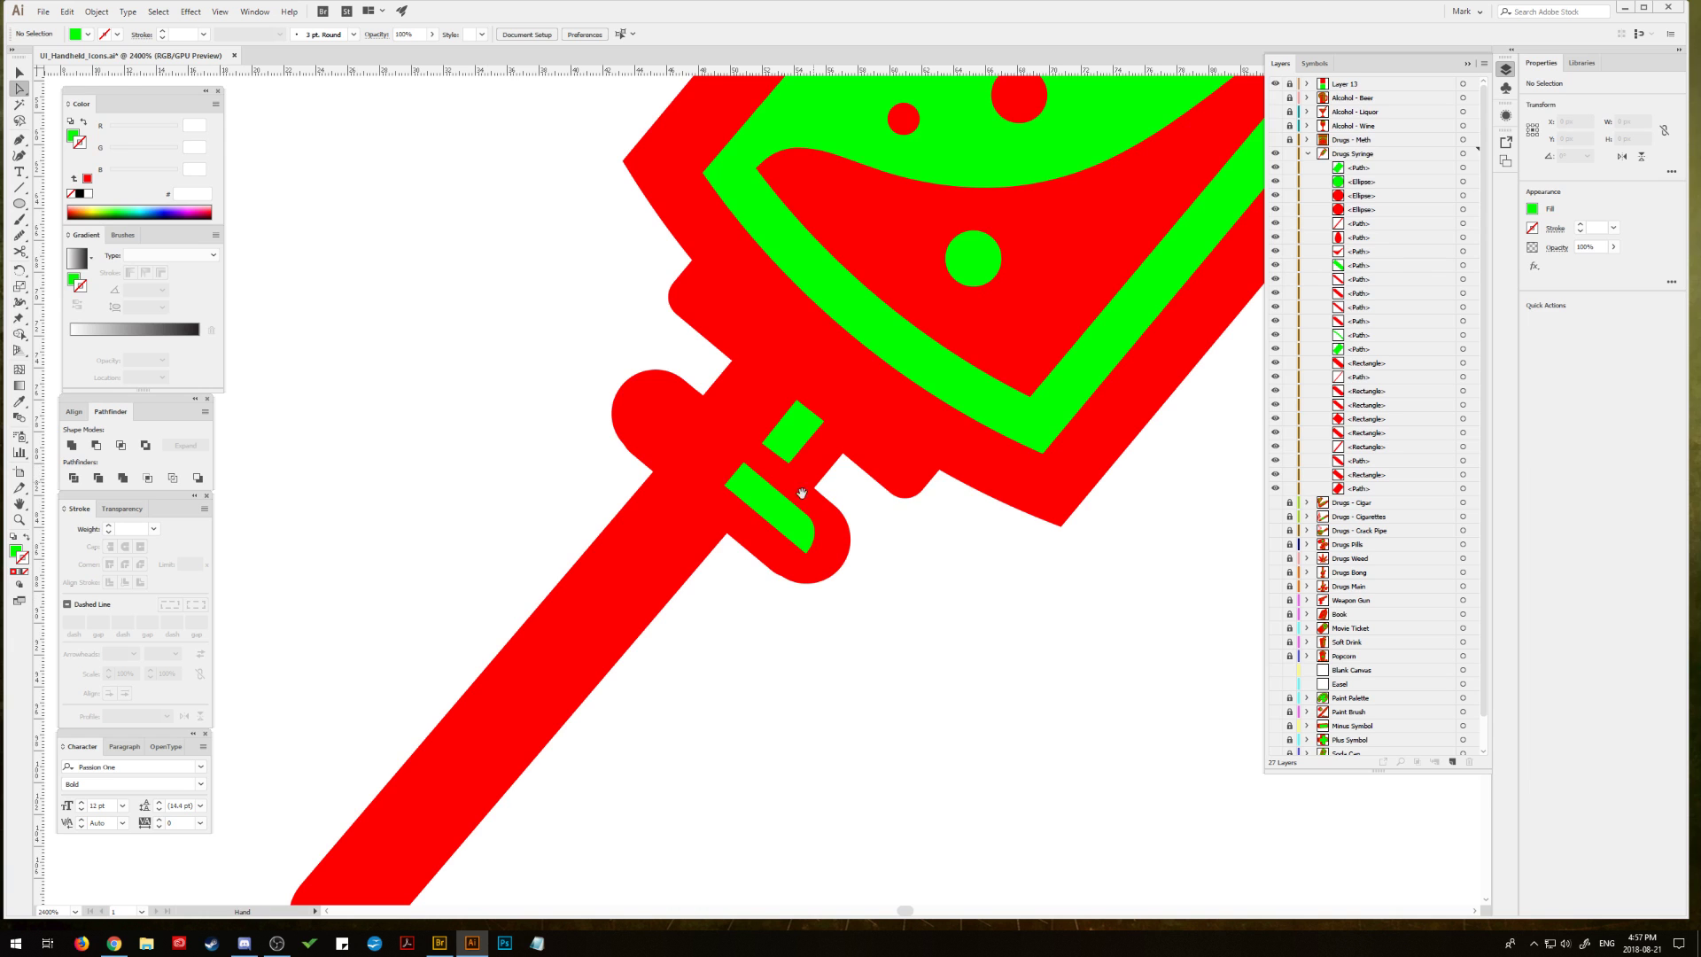
Step: Duplicate the needle collar's green rounded highlight onto the lower half of the plunger's collar
{"action": "left_click_drag", "start_coordinate": [963, 408], "coordinate": [753, 567]}
{"action": "left_click_drag", "start_coordinate": [1019, 416], "coordinate": [798, 602]}
{"action": "left_click_drag", "start_coordinate": [1063, 443], "coordinate": [821, 644]}
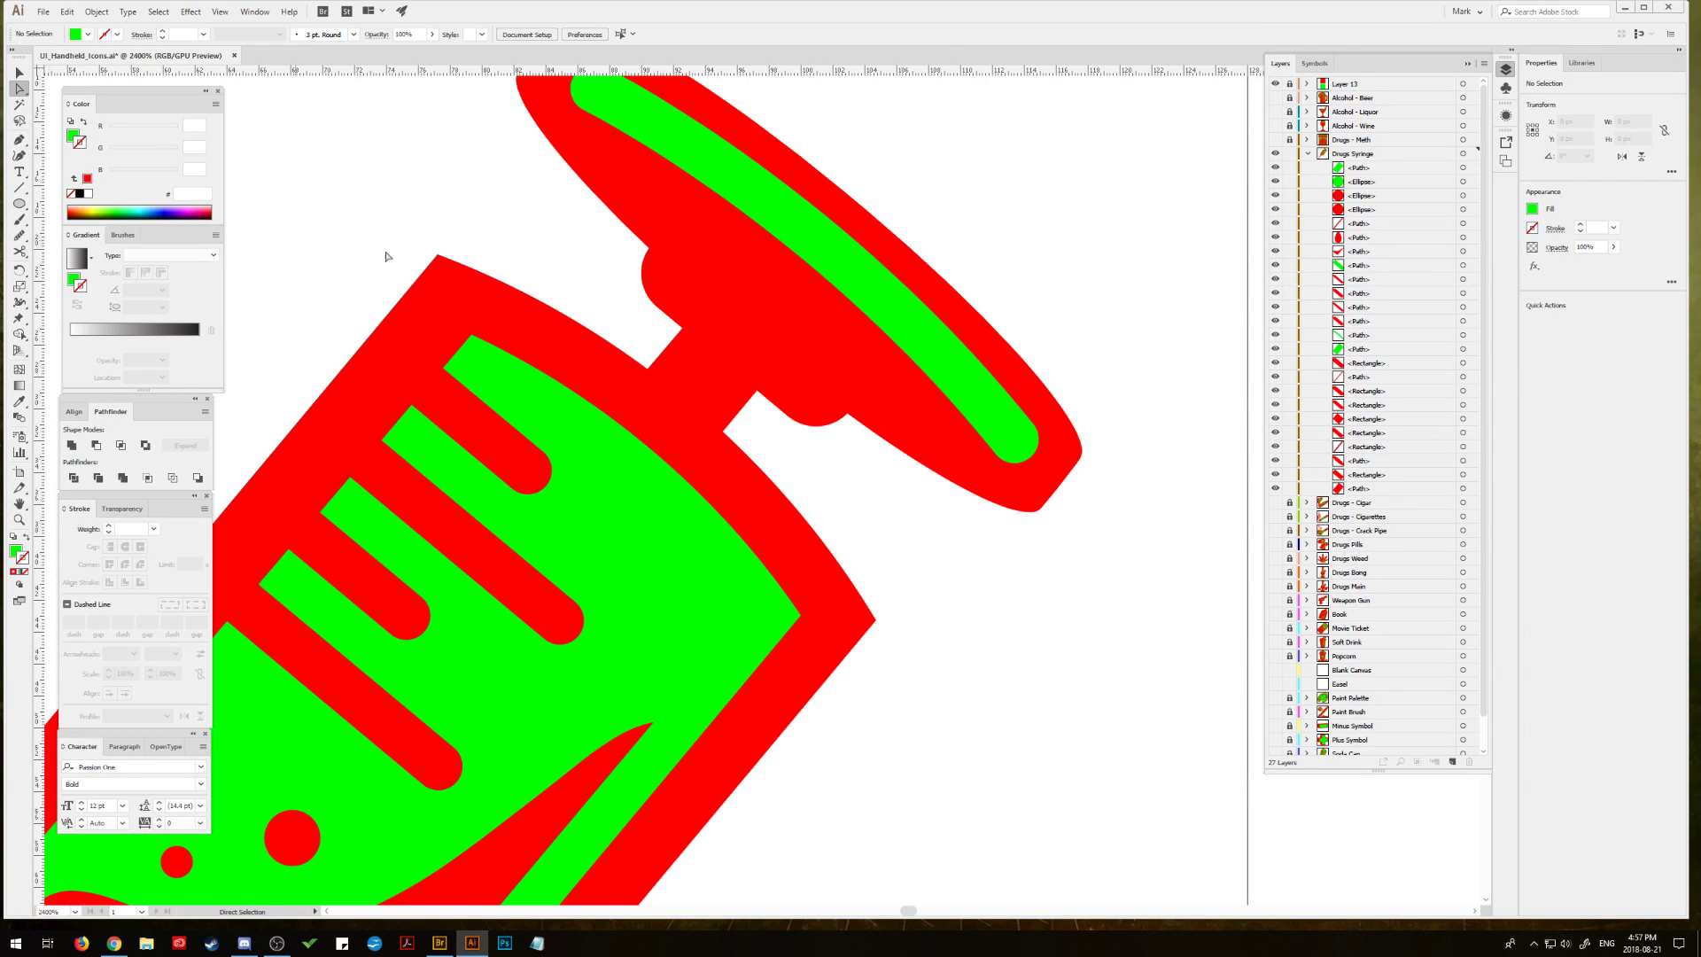
{"action": "scroll", "coordinate": [601, 634], "scroll_direction": "down", "scroll_amount": 5}
{"action": "scroll", "coordinate": [600, 635], "scroll_direction": "left", "scroll_amount": 5}
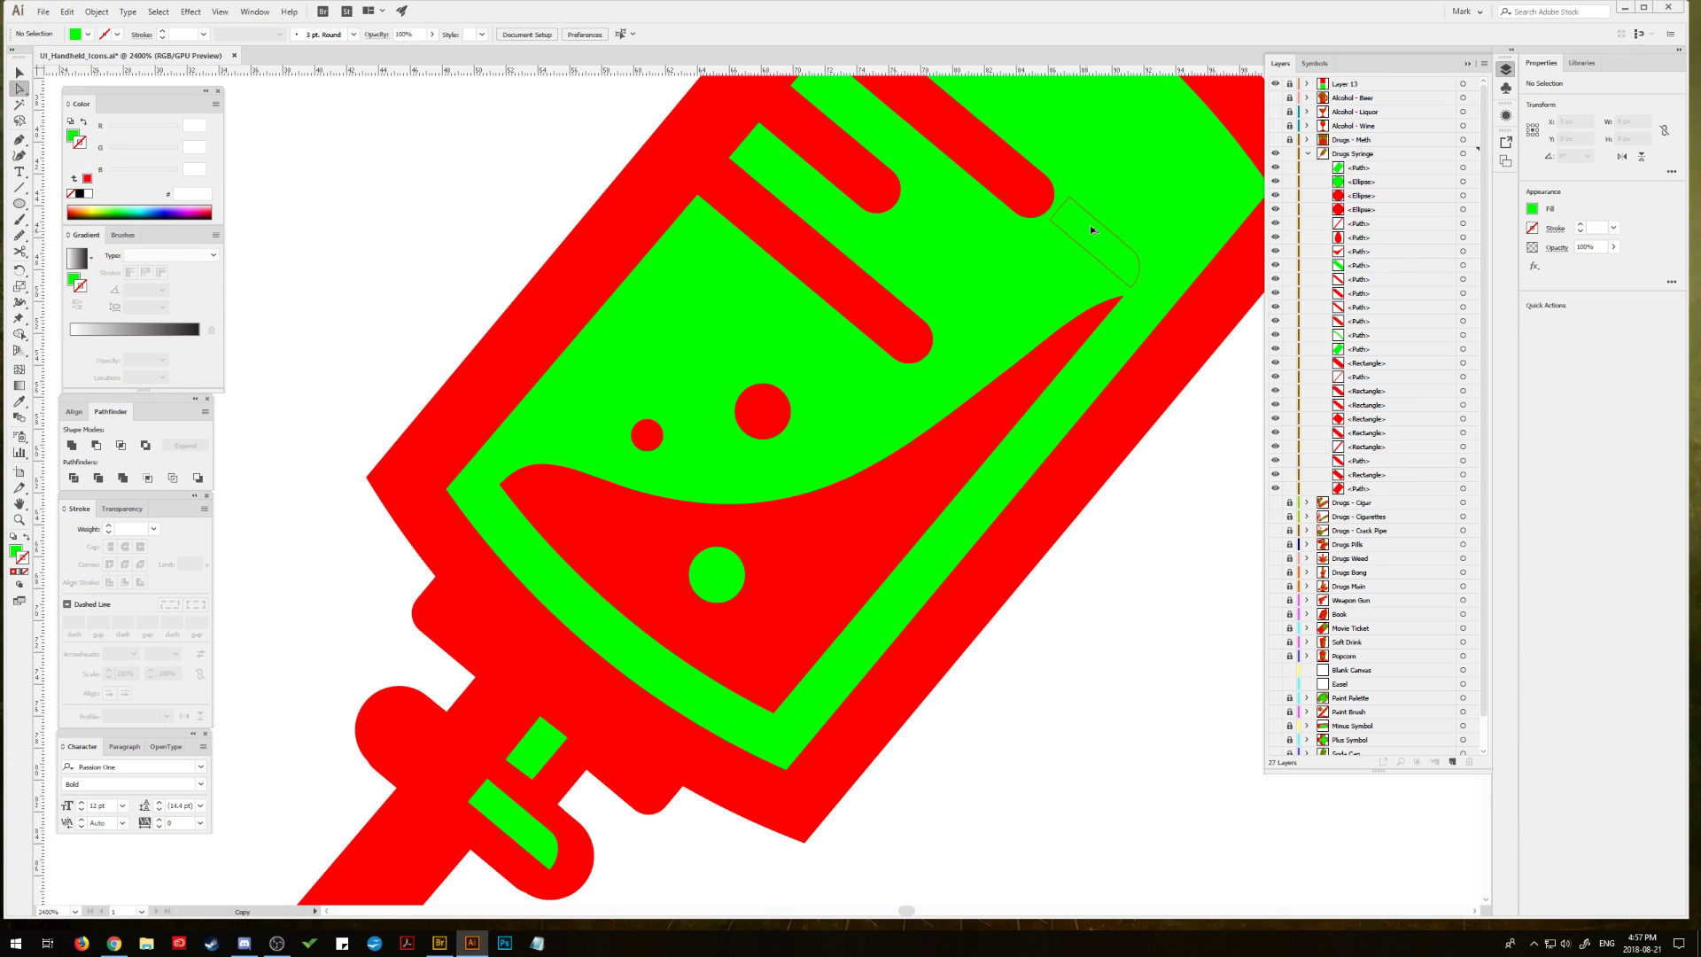
{"action": "left_click", "coordinate": [1097, 241]}
{"action": "left_click_drag", "start_coordinate": [1097, 243], "coordinate": [839, 396]}
{"action": "left_click", "coordinate": [20, 73]}
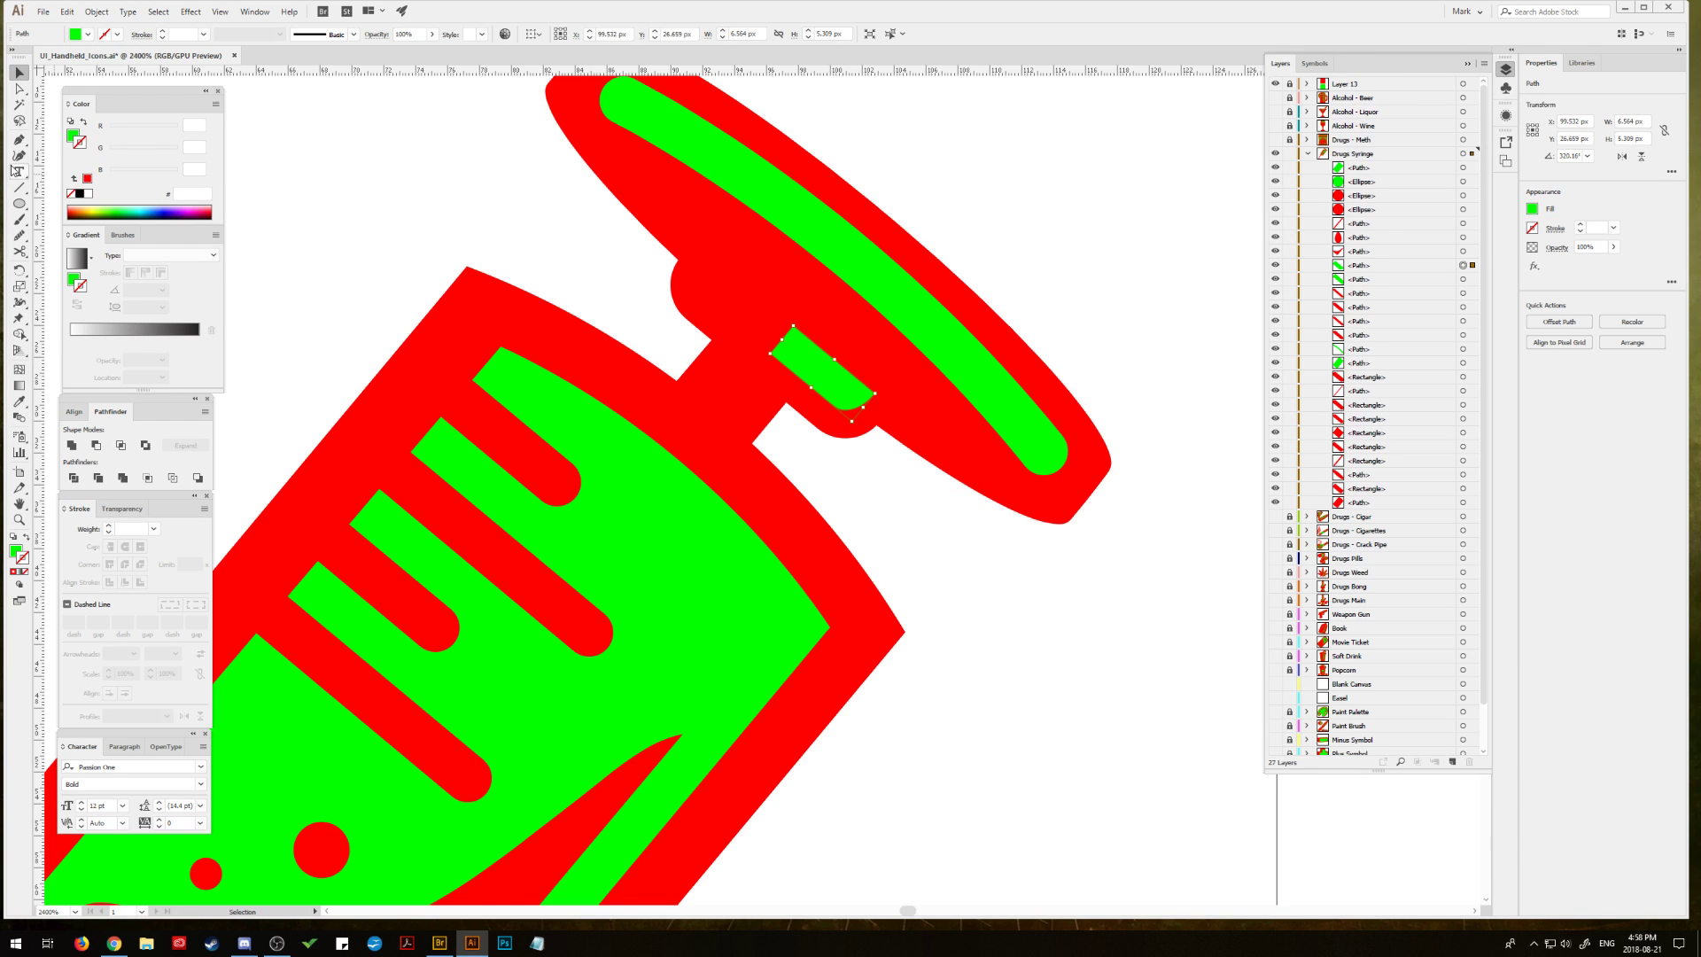
Step: Draw a narrow green shape with the Pen tool from the plunger collar highlight's upper corner down along the plunger rod
{"action": "left_click", "coordinate": [18, 139]}
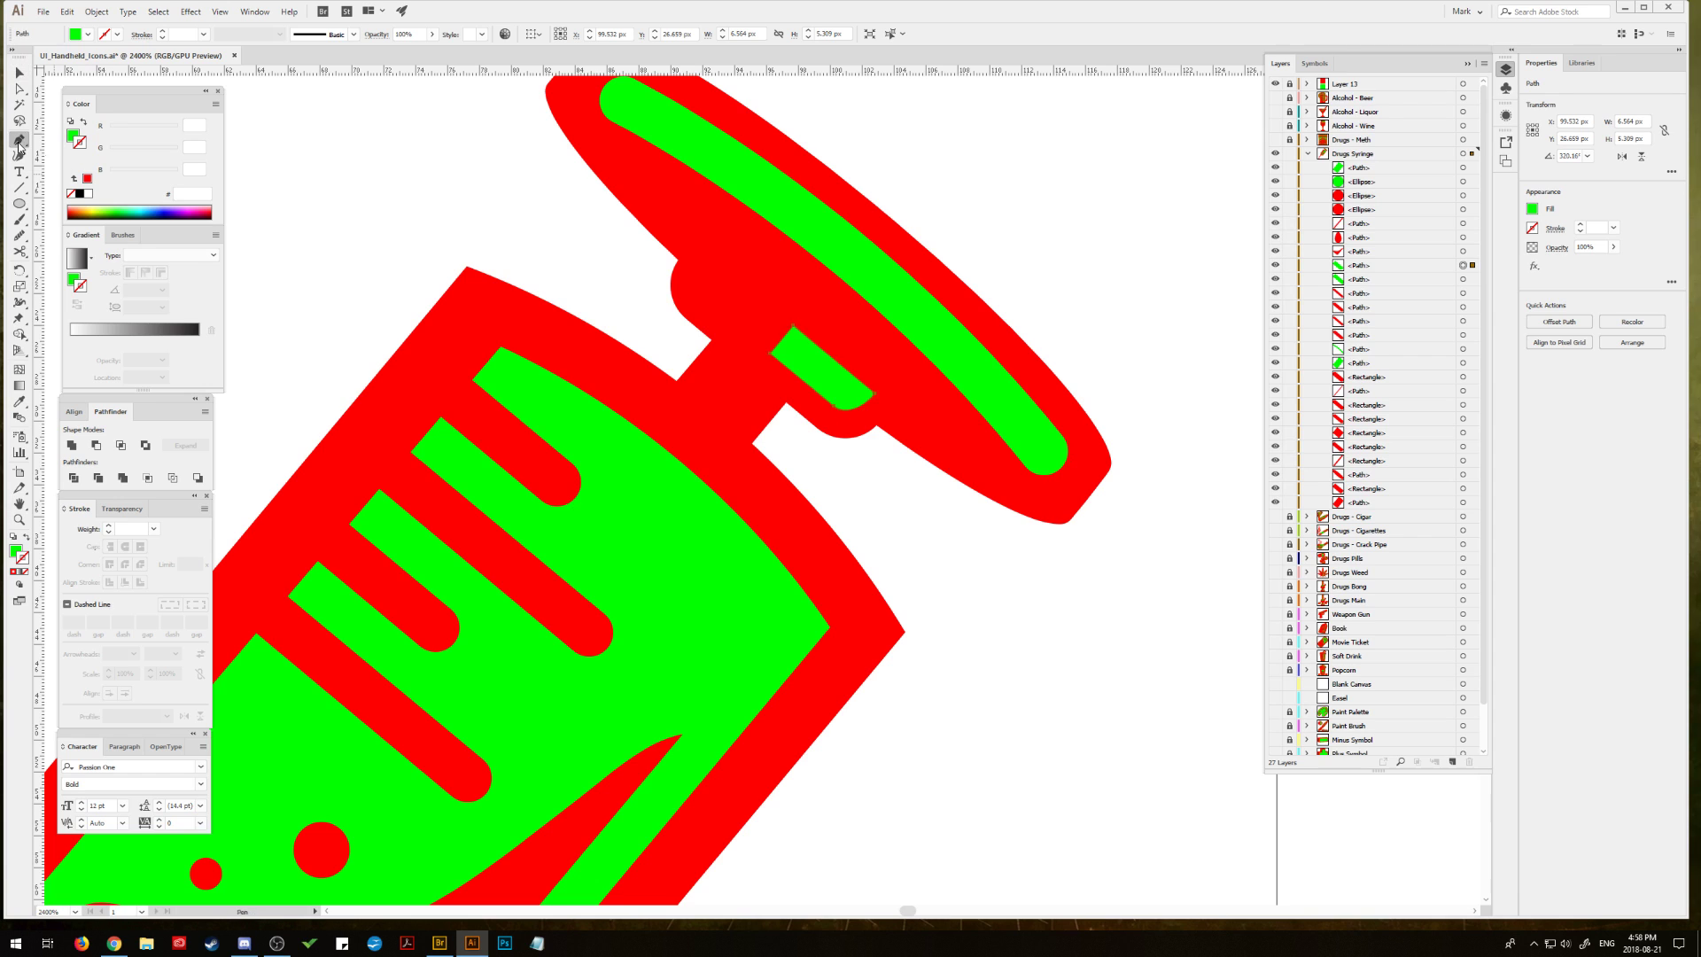
{"action": "left_click", "coordinate": [791, 322]}
{"action": "left_click", "coordinate": [741, 383]}
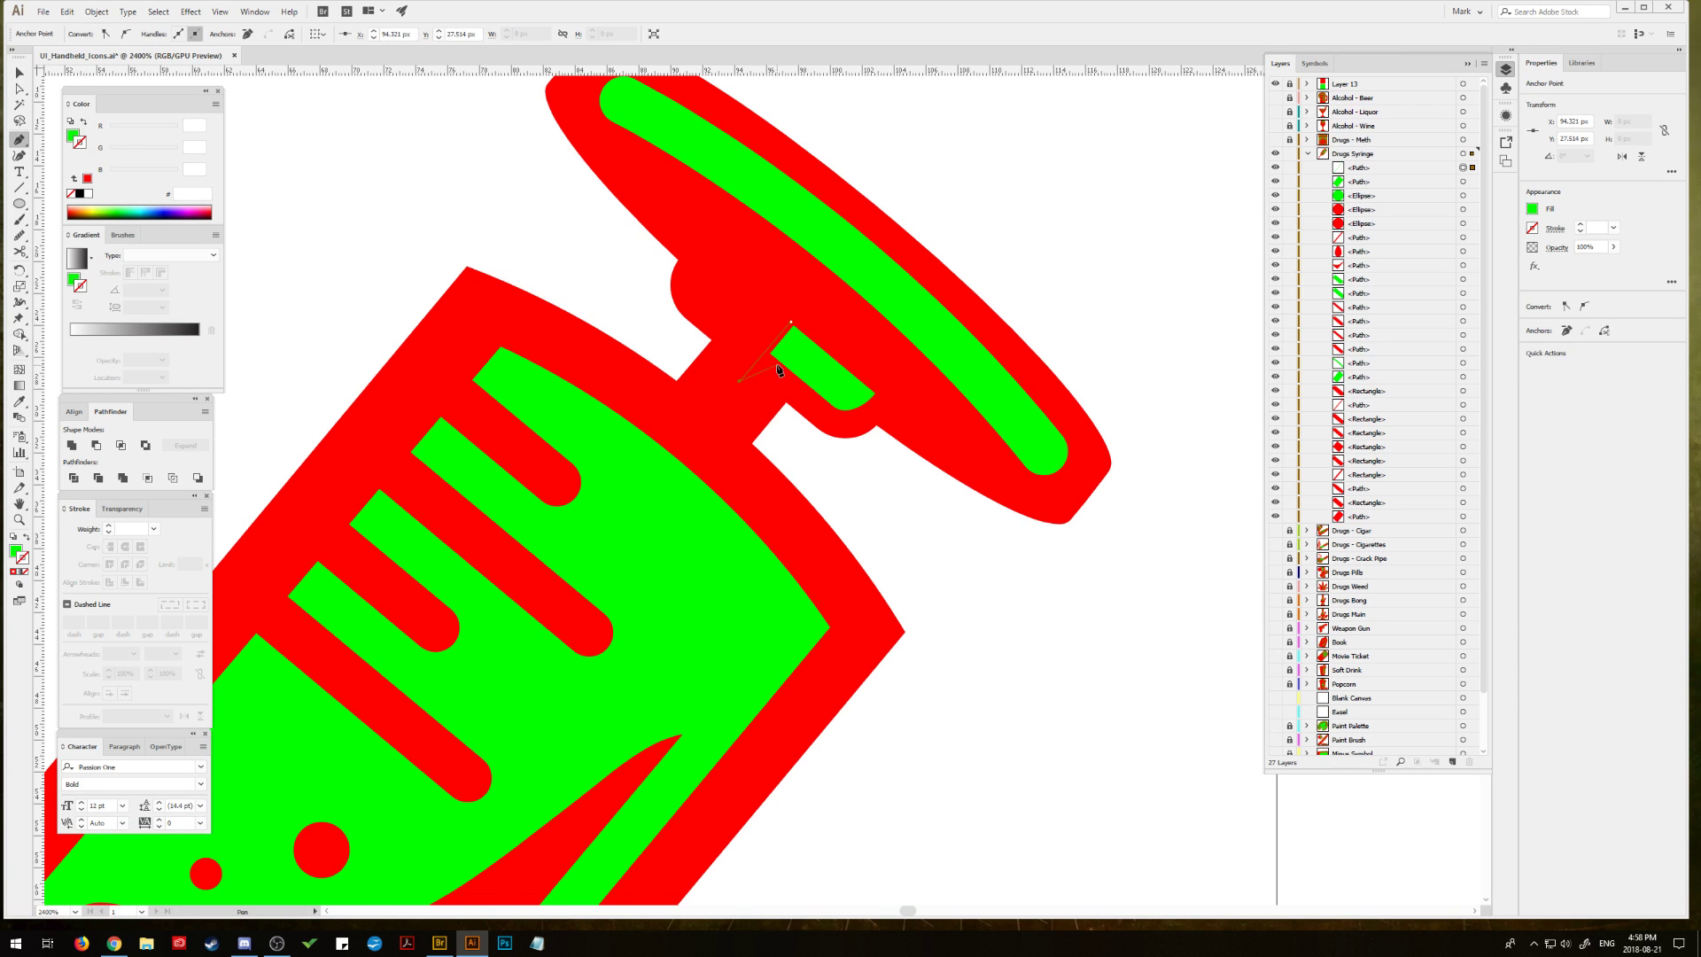
{"action": "left_click", "coordinate": [781, 360]}
{"action": "left_click_drag", "start_coordinate": [831, 311], "coordinate": [817, 314]}
{"action": "left_click", "coordinate": [792, 321]}
{"action": "left_click", "coordinate": [804, 335]}
{"action": "key", "text": "a"}
Step: Unite the new rod highlight with the plunger collar highlight and expand them into a single path
{"action": "left_click", "coordinate": [19, 73]}
{"action": "left_click", "coordinate": [775, 344]}
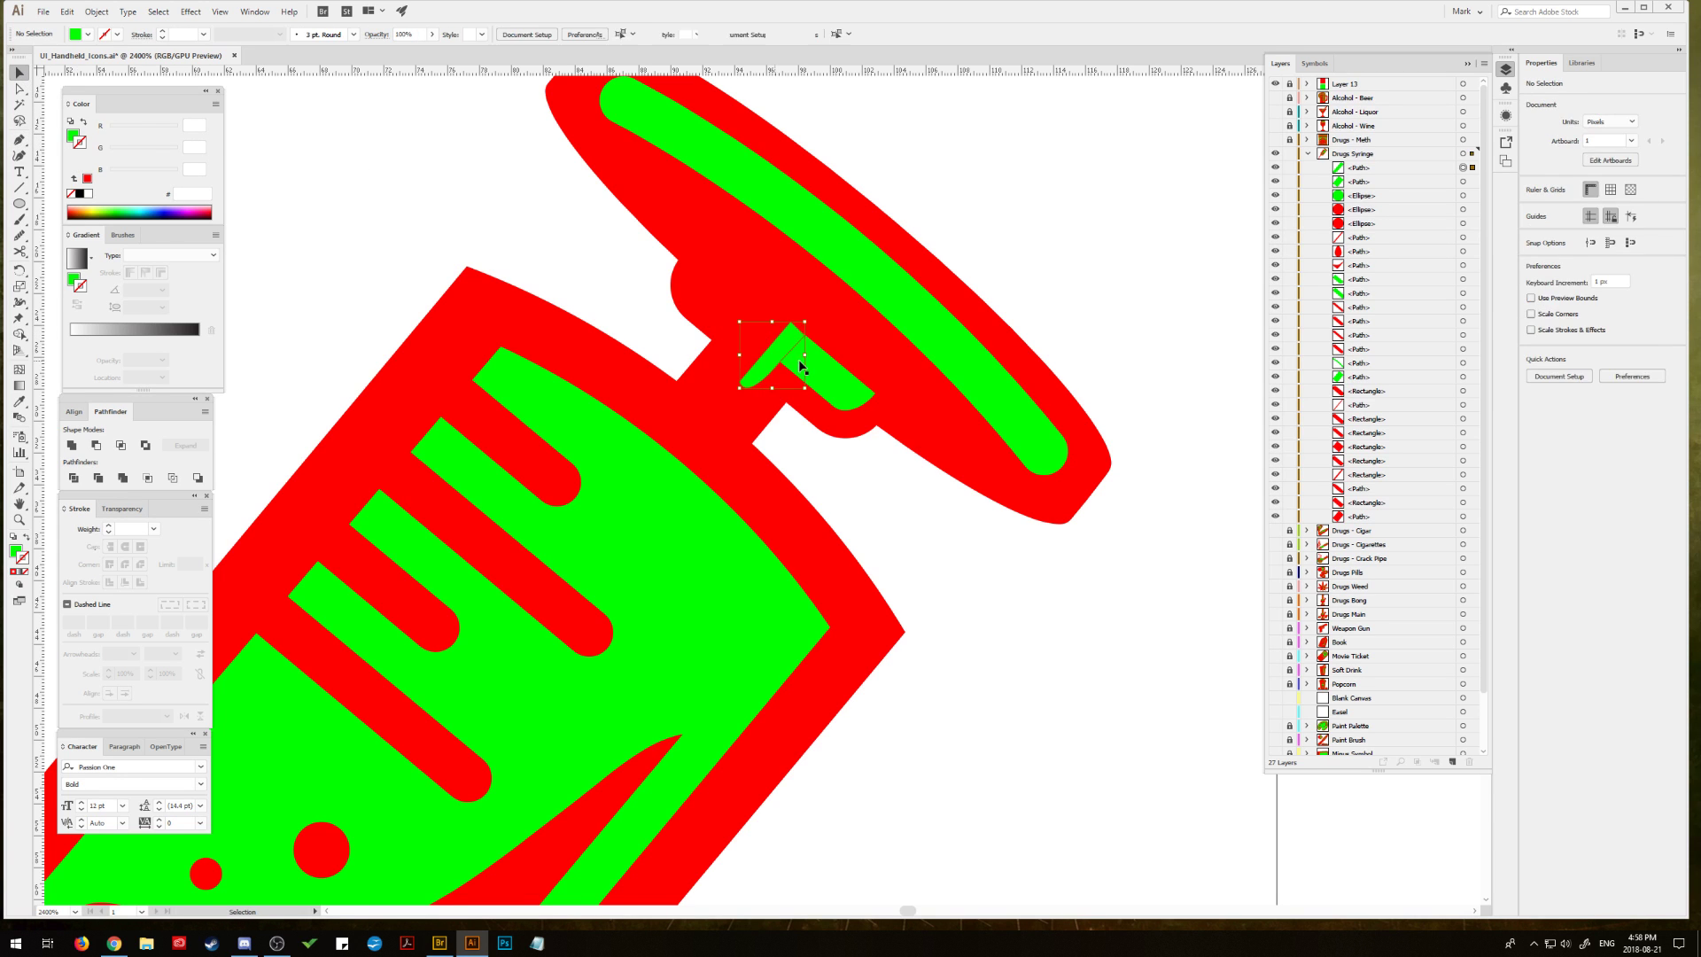
{"action": "left_click", "coordinate": [829, 394], "text": "shift"}
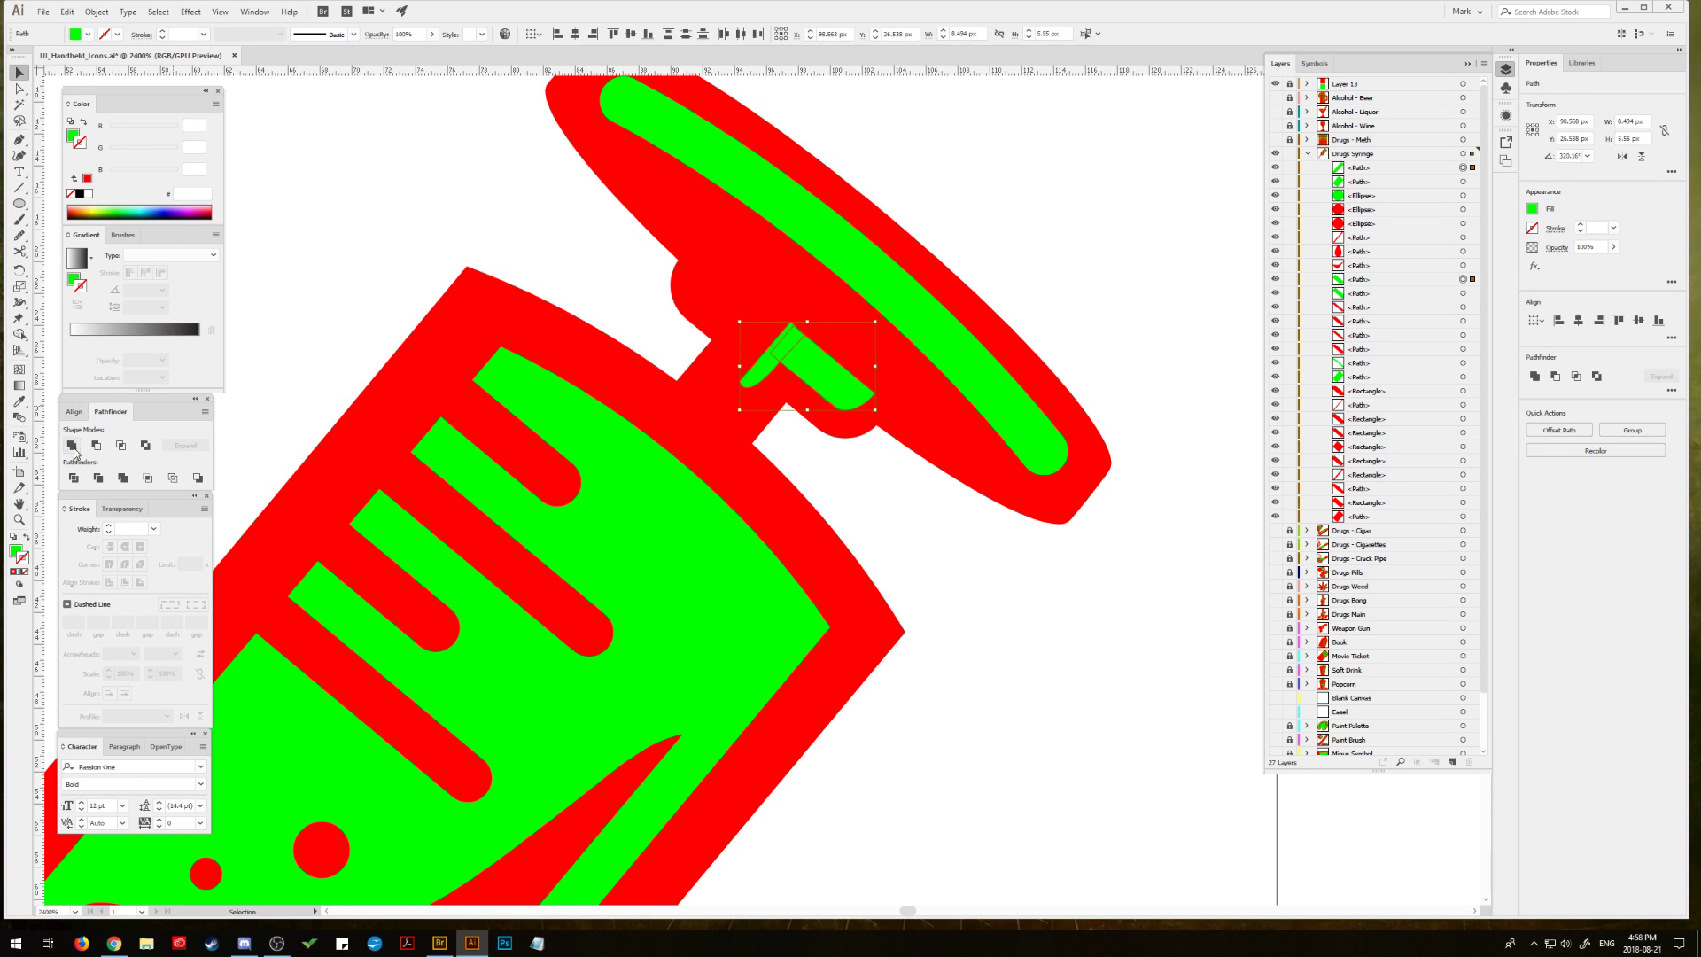
{"action": "left_click", "coordinate": [72, 445], "text": "alt"}
{"action": "left_click", "coordinate": [182, 445]}
Step: Delete the extra anchor point near the upper corner of the merged plunger highlight
{"action": "left_click", "coordinate": [19, 157]}
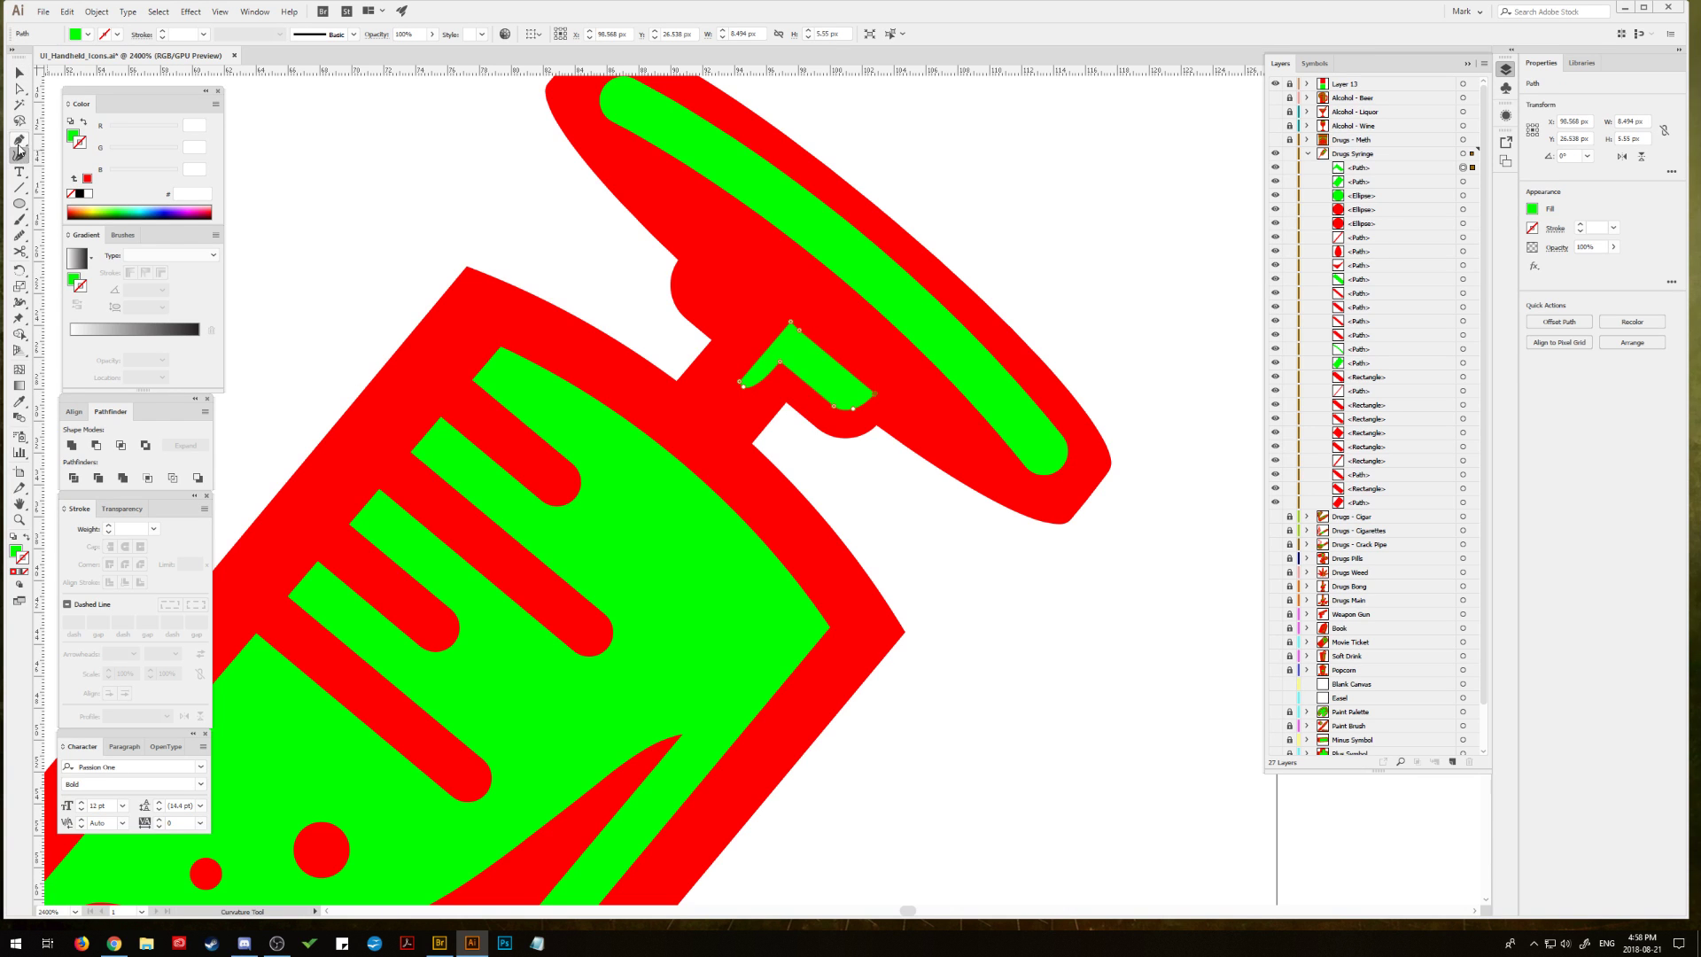
{"action": "left_click", "coordinate": [20, 140]}
{"action": "left_click", "coordinate": [58, 171]}
{"action": "left_click", "coordinate": [800, 335]}
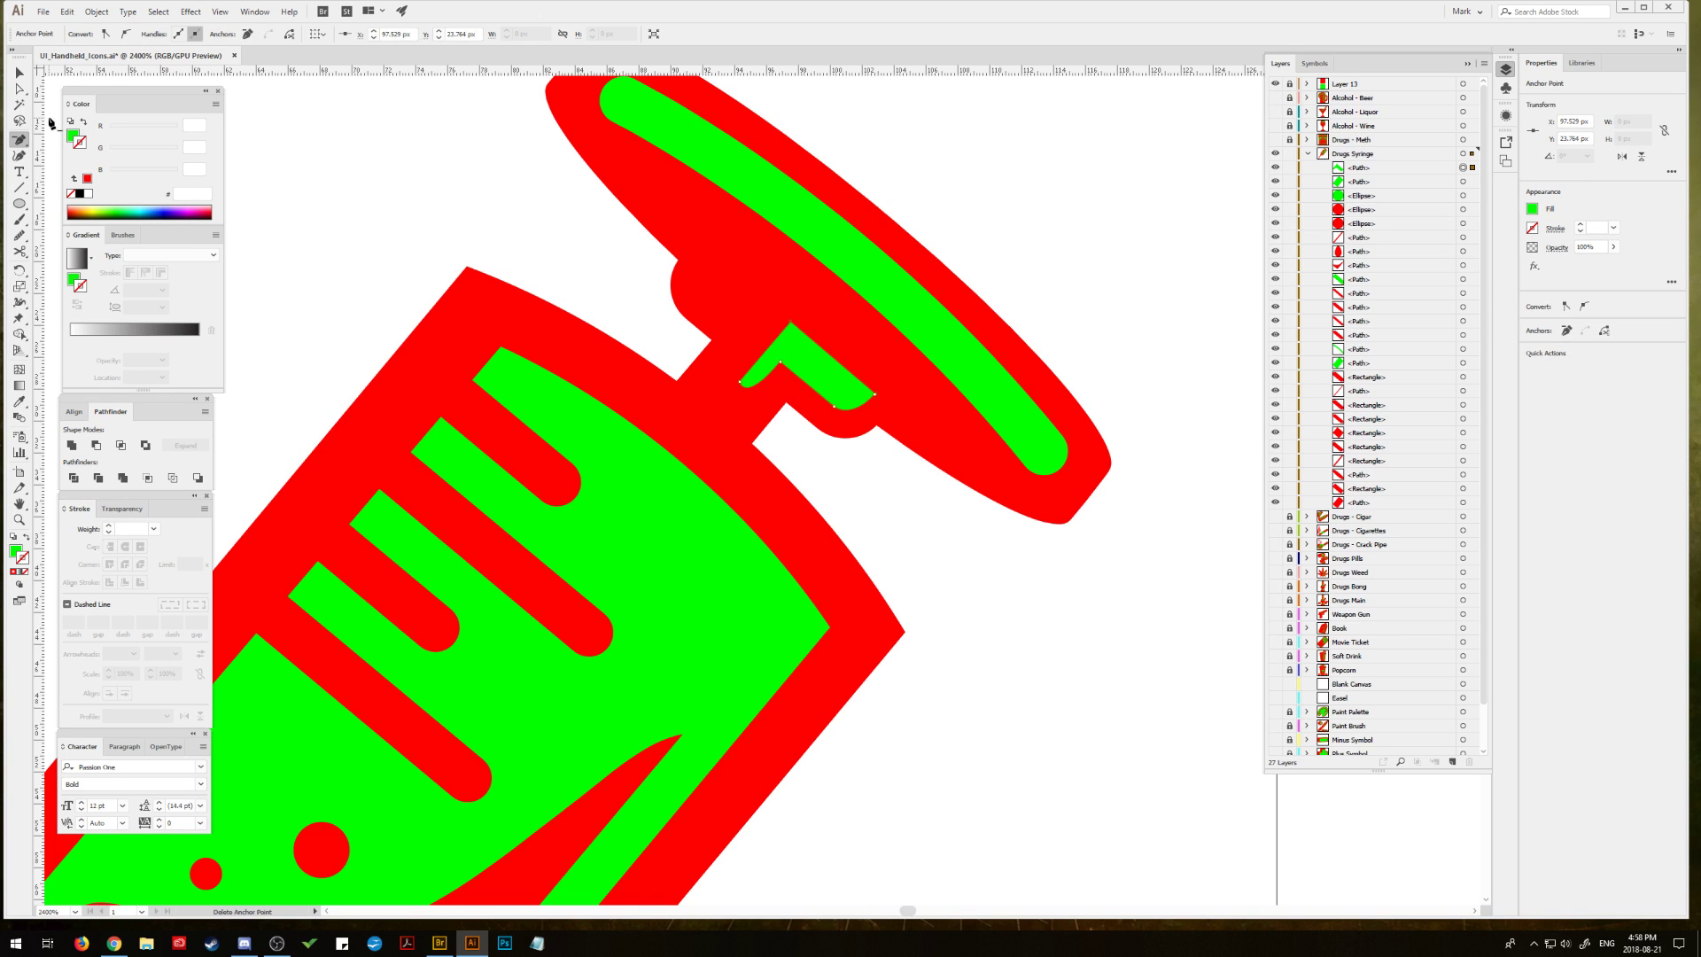
Step: Refine the merged plunger highlight by shifting its upper corner anchor slightly left and nudging its right-end anchor point
{"action": "left_click", "coordinate": [20, 89]}
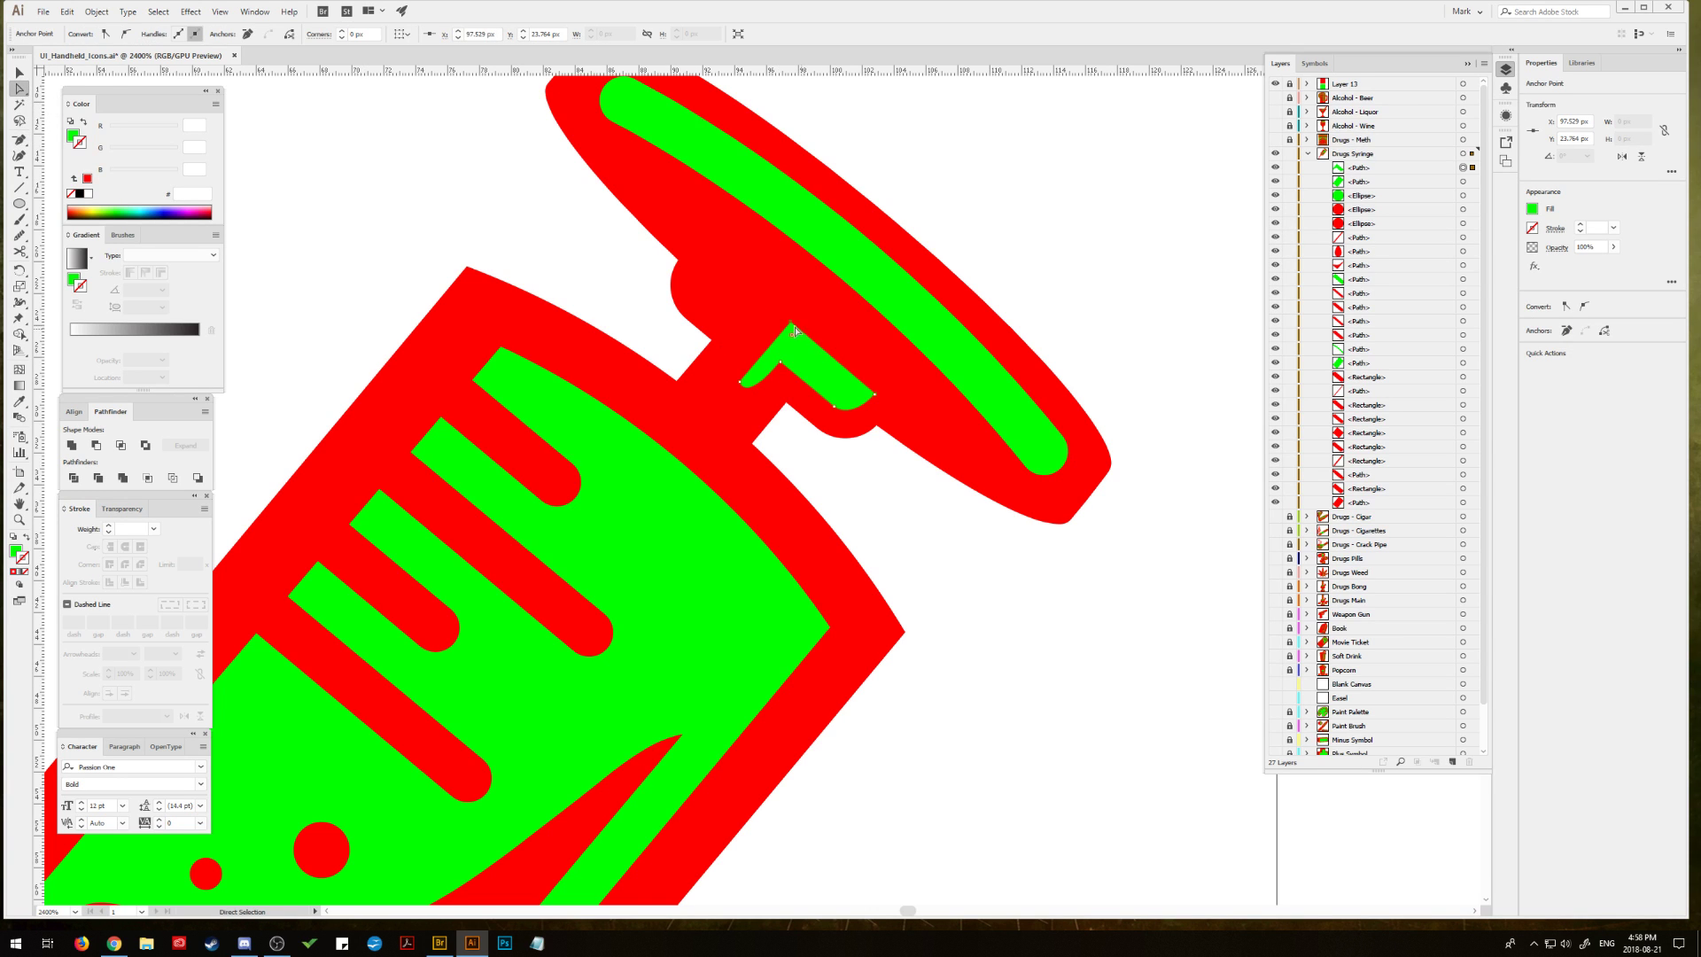
{"action": "left_click_drag", "start_coordinate": [792, 324], "coordinate": [786, 325]}
{"action": "left_click", "coordinate": [654, 333]}
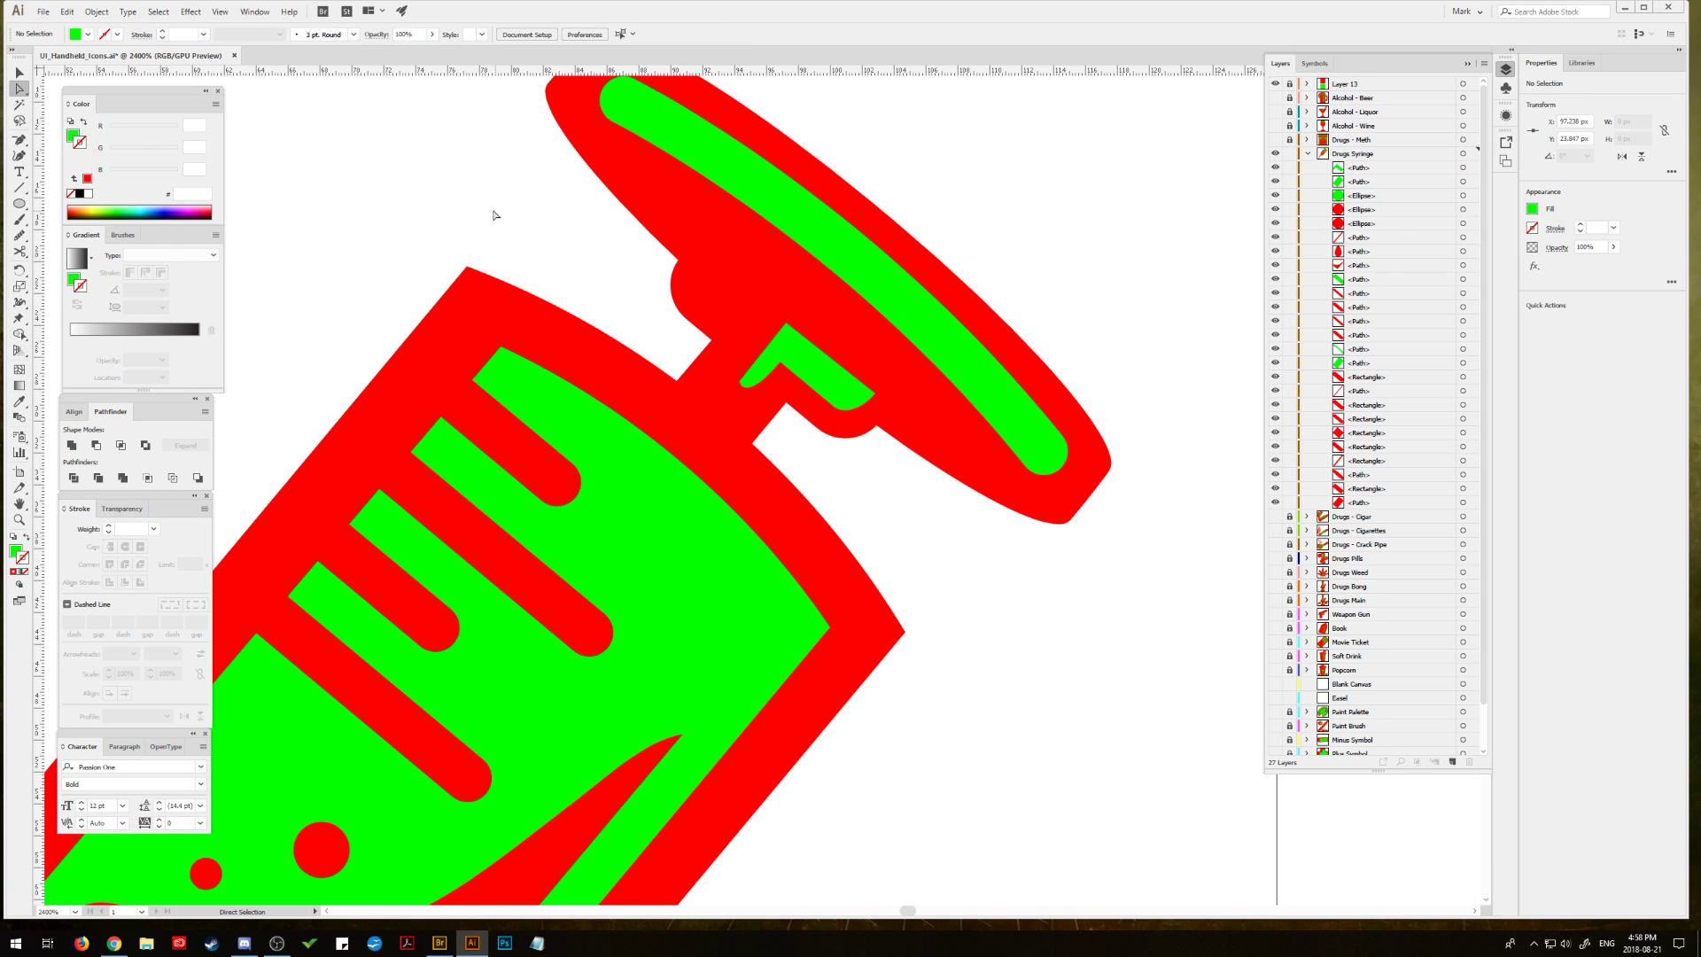
{"action": "left_click", "coordinate": [19, 73]}
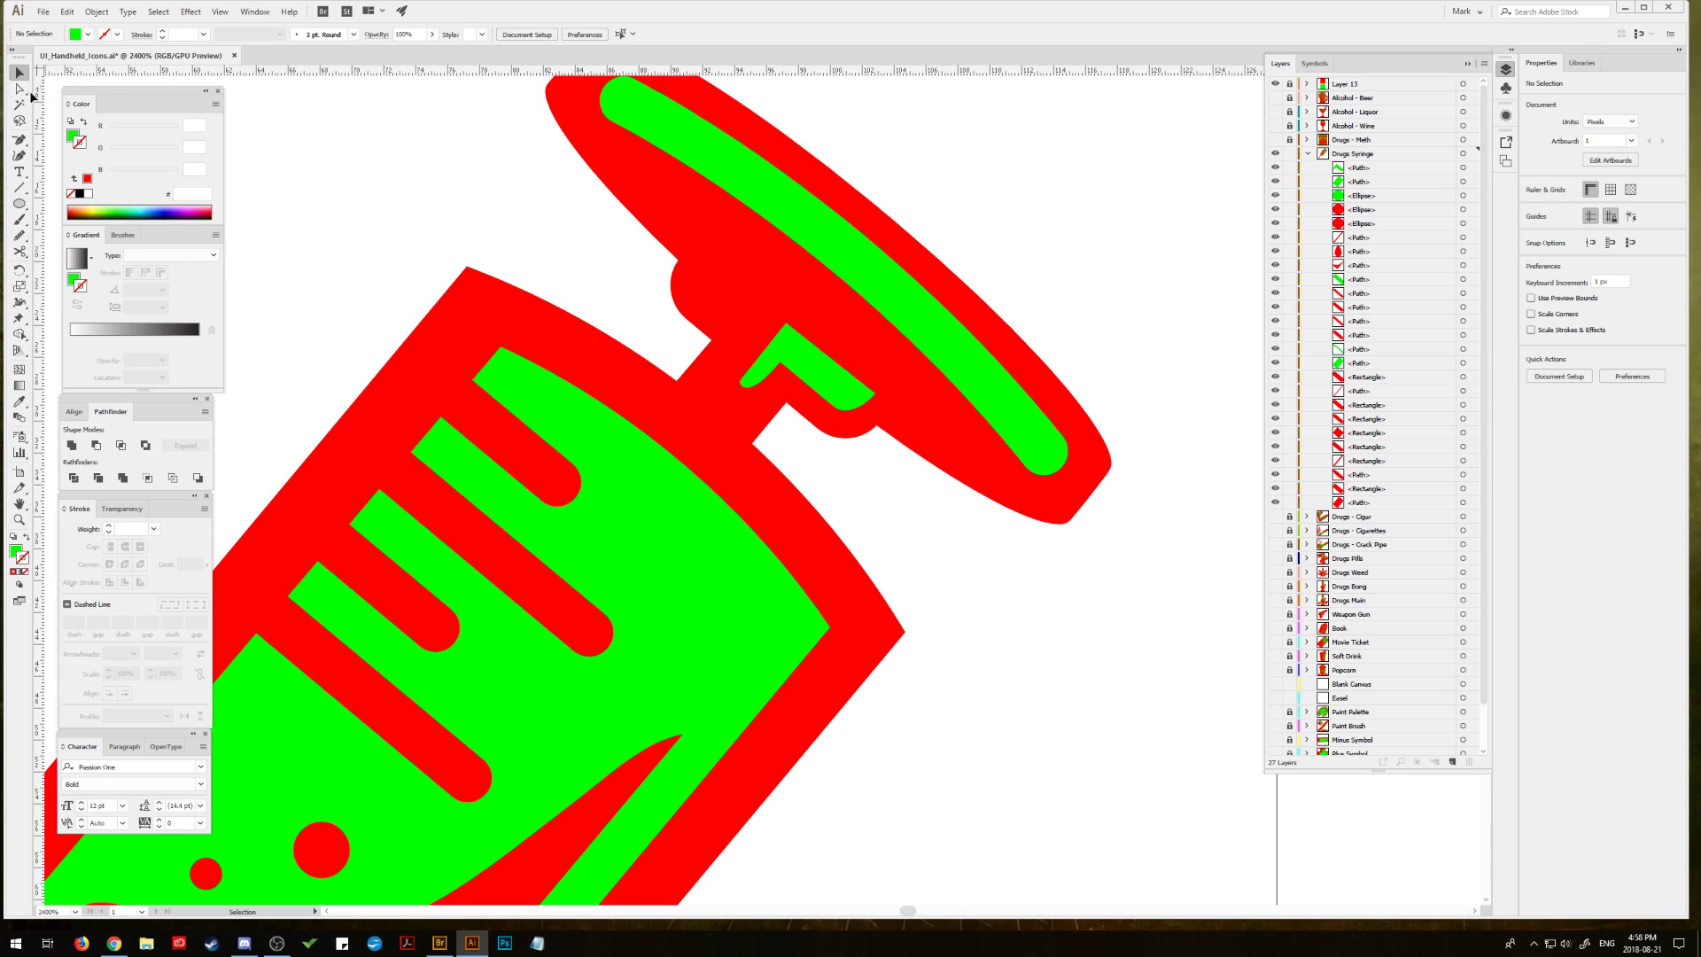
{"action": "left_click", "coordinate": [19, 89]}
{"action": "left_click", "coordinate": [788, 325]}
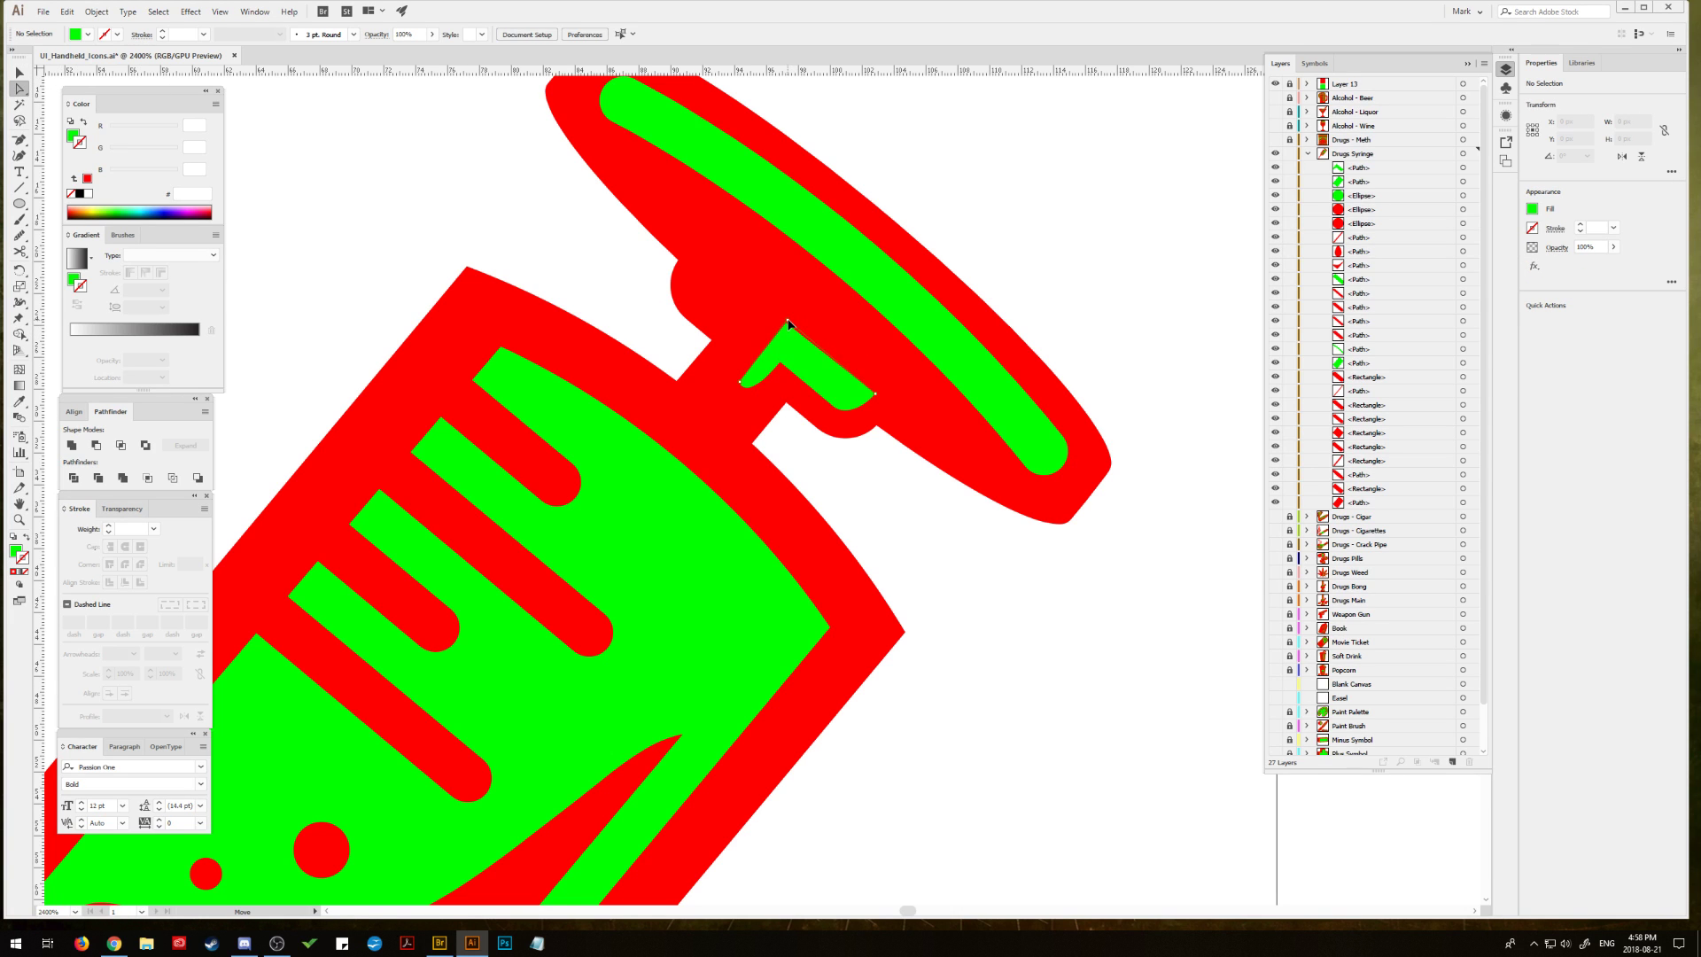
{"action": "left_click", "coordinate": [789, 324]}
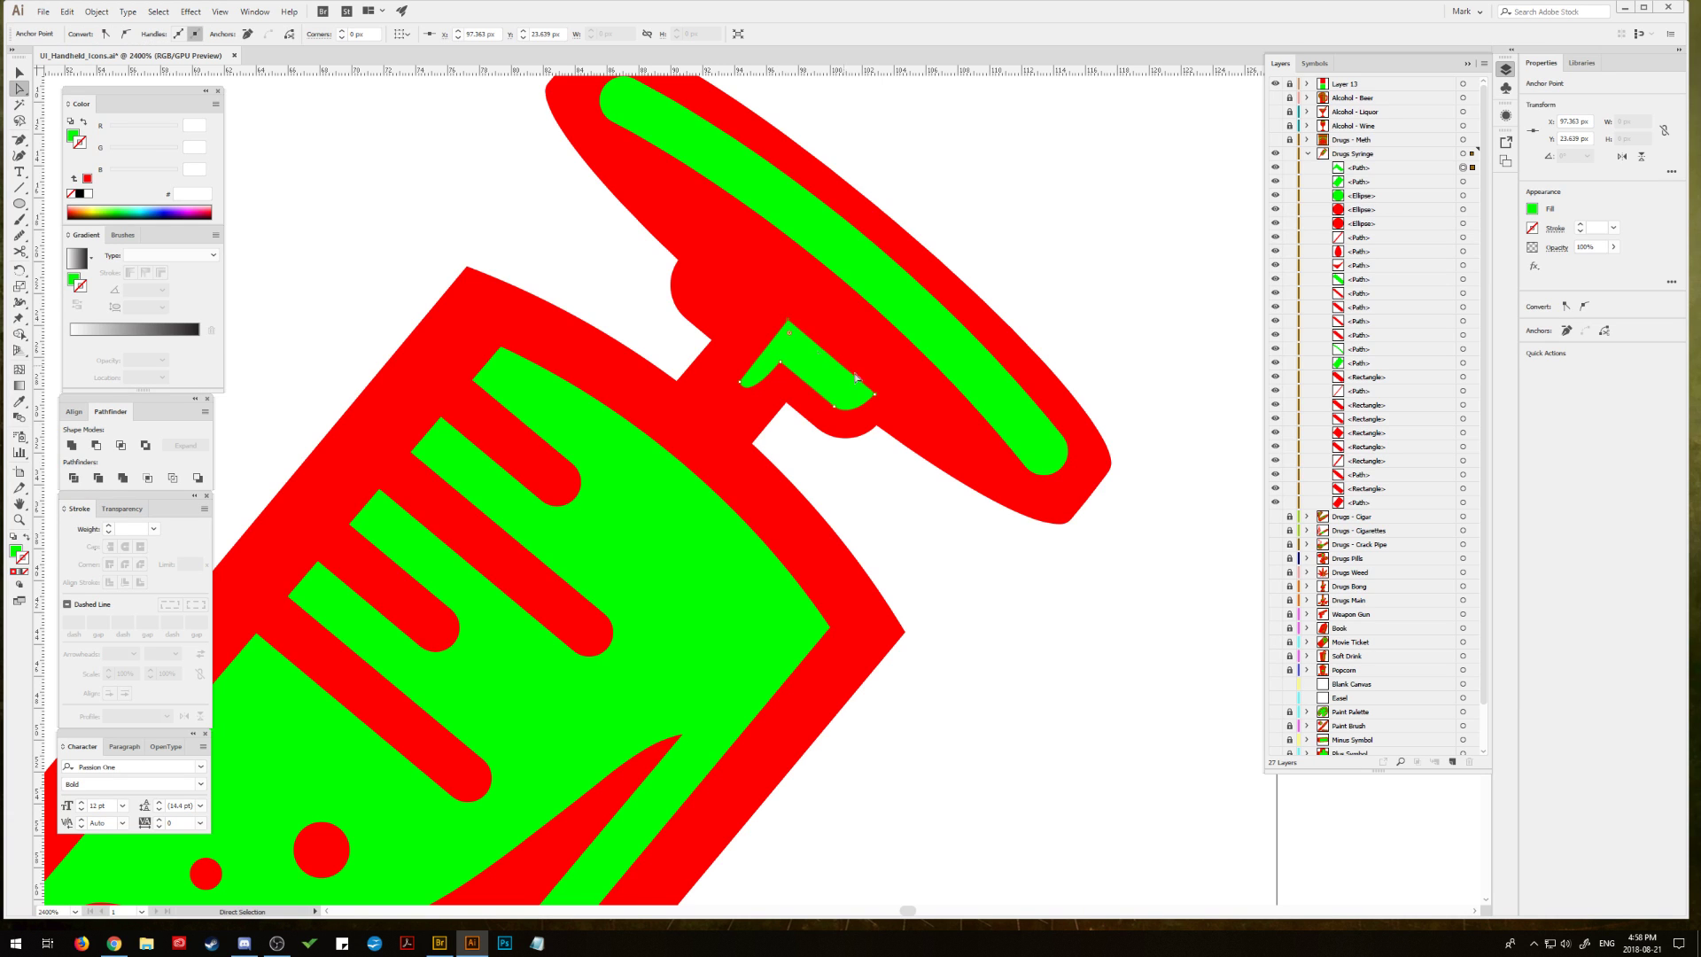
{"action": "left_click", "coordinate": [876, 397]}
{"action": "left_click", "coordinate": [877, 396]}
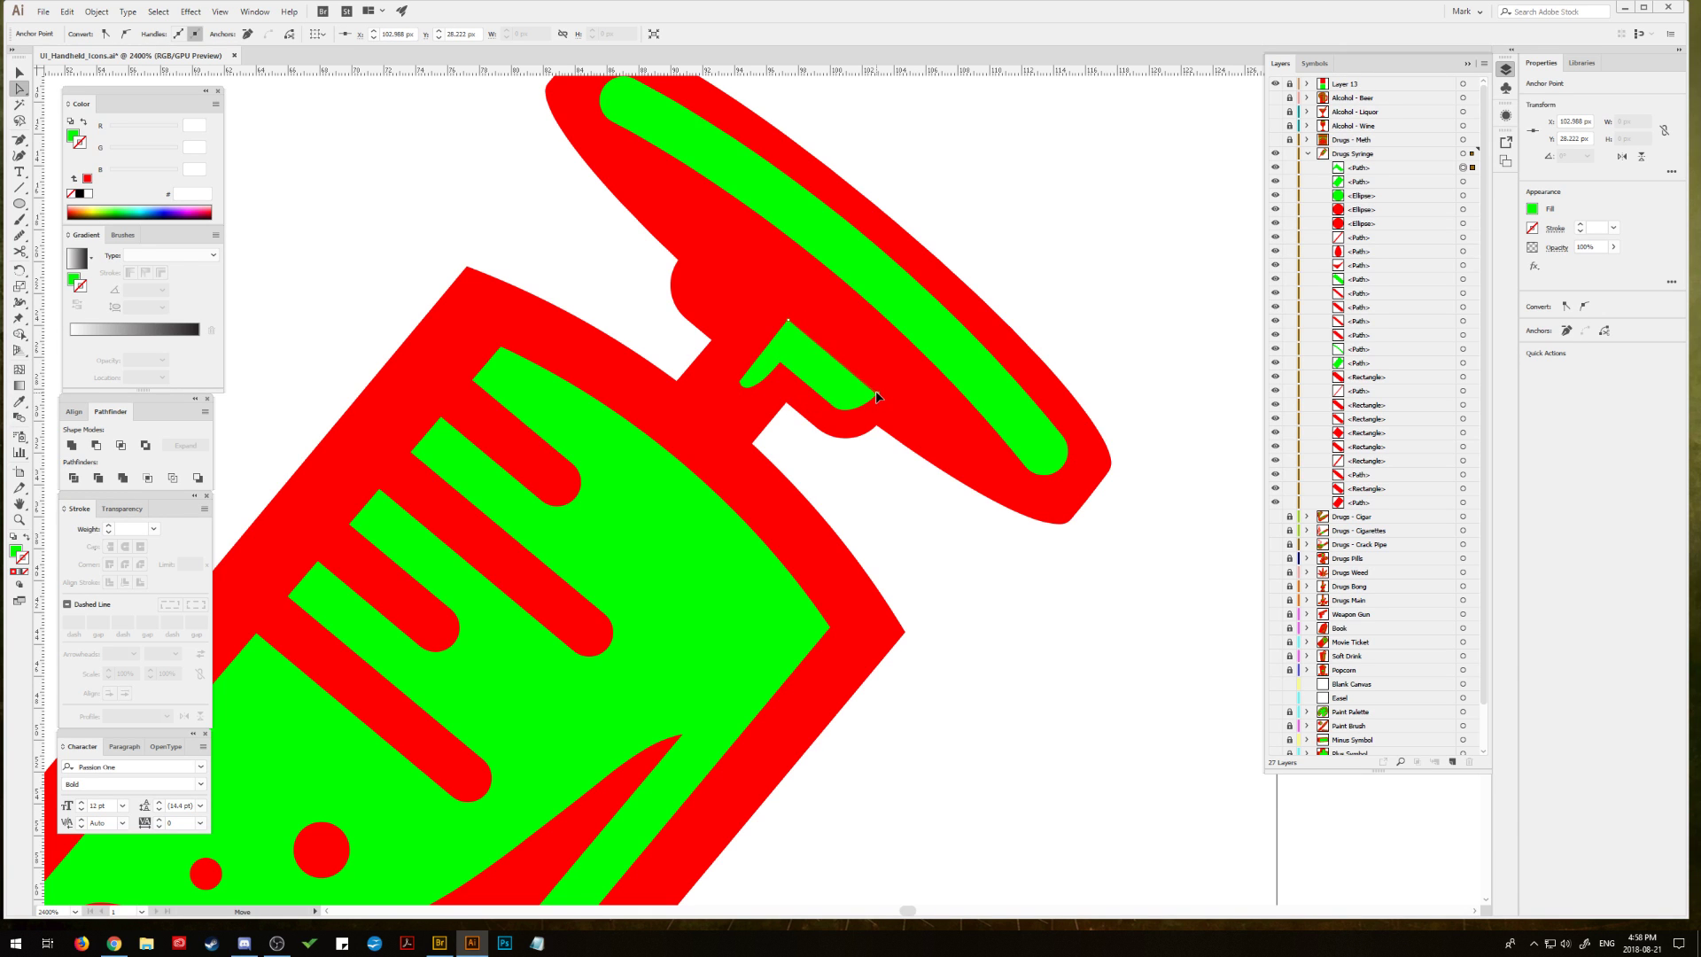
{"action": "left_click", "coordinate": [905, 496]}
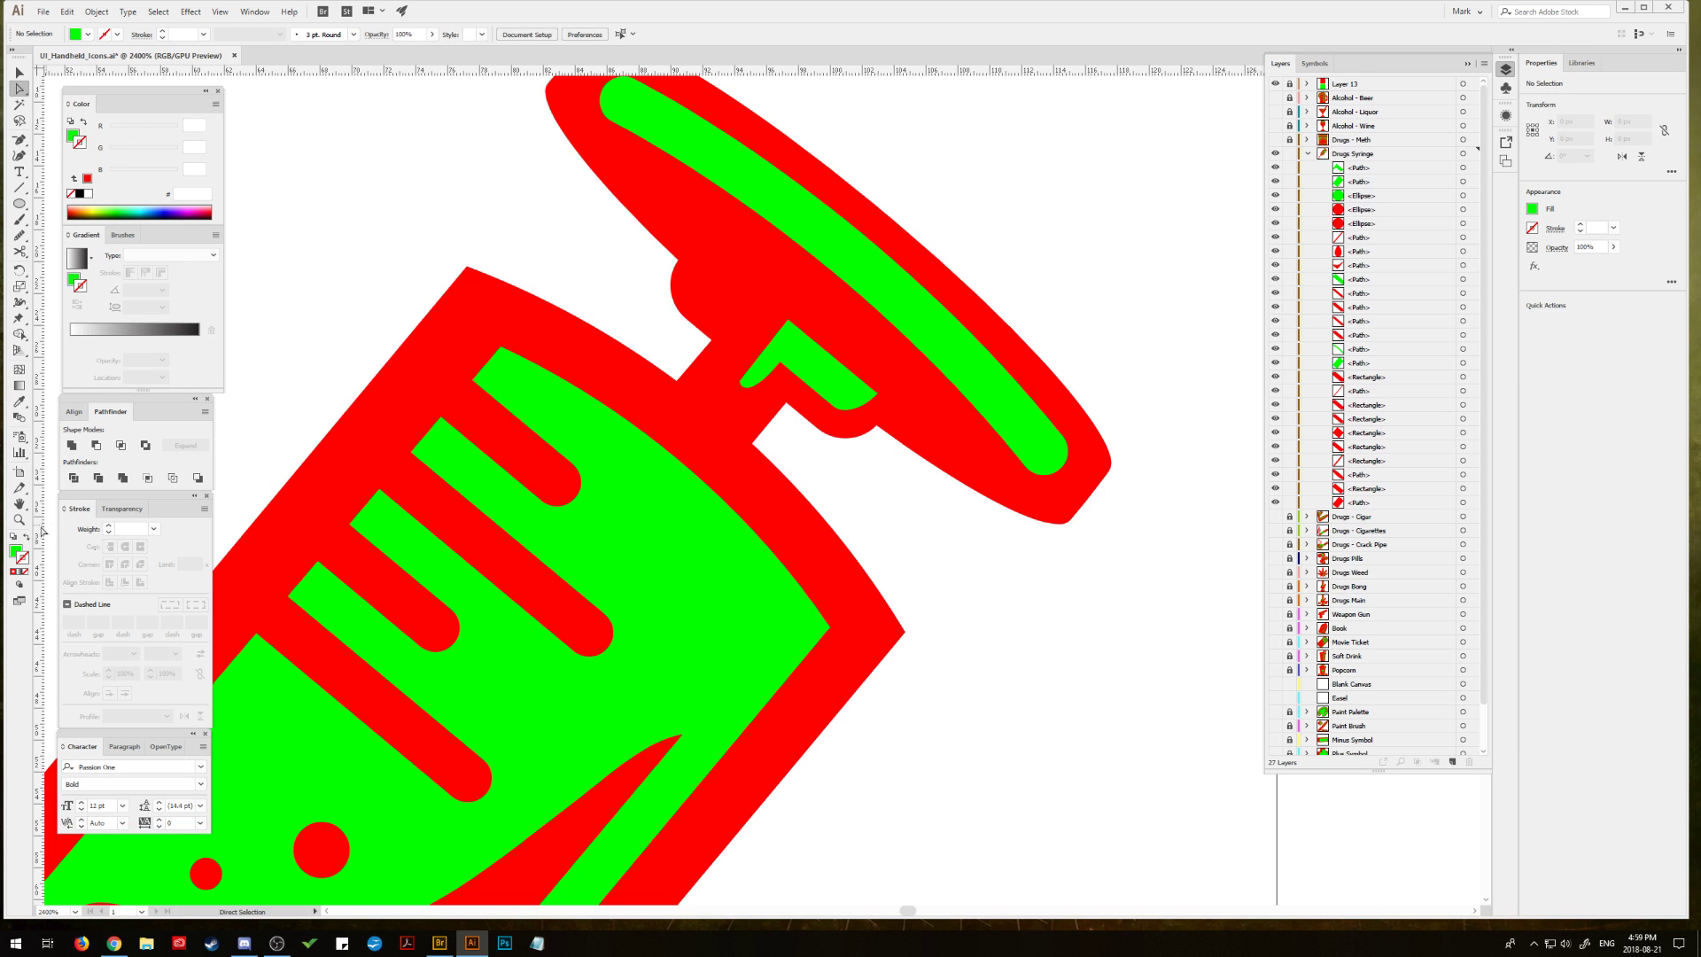
Step: Refine the rounded lower-left end of the green plunger highlight by adjusting its end anchor's direction handle
{"action": "left_click", "coordinate": [25, 520]}
{"action": "left_click", "coordinate": [817, 416]}
{"action": "left_click", "coordinate": [836, 401]}
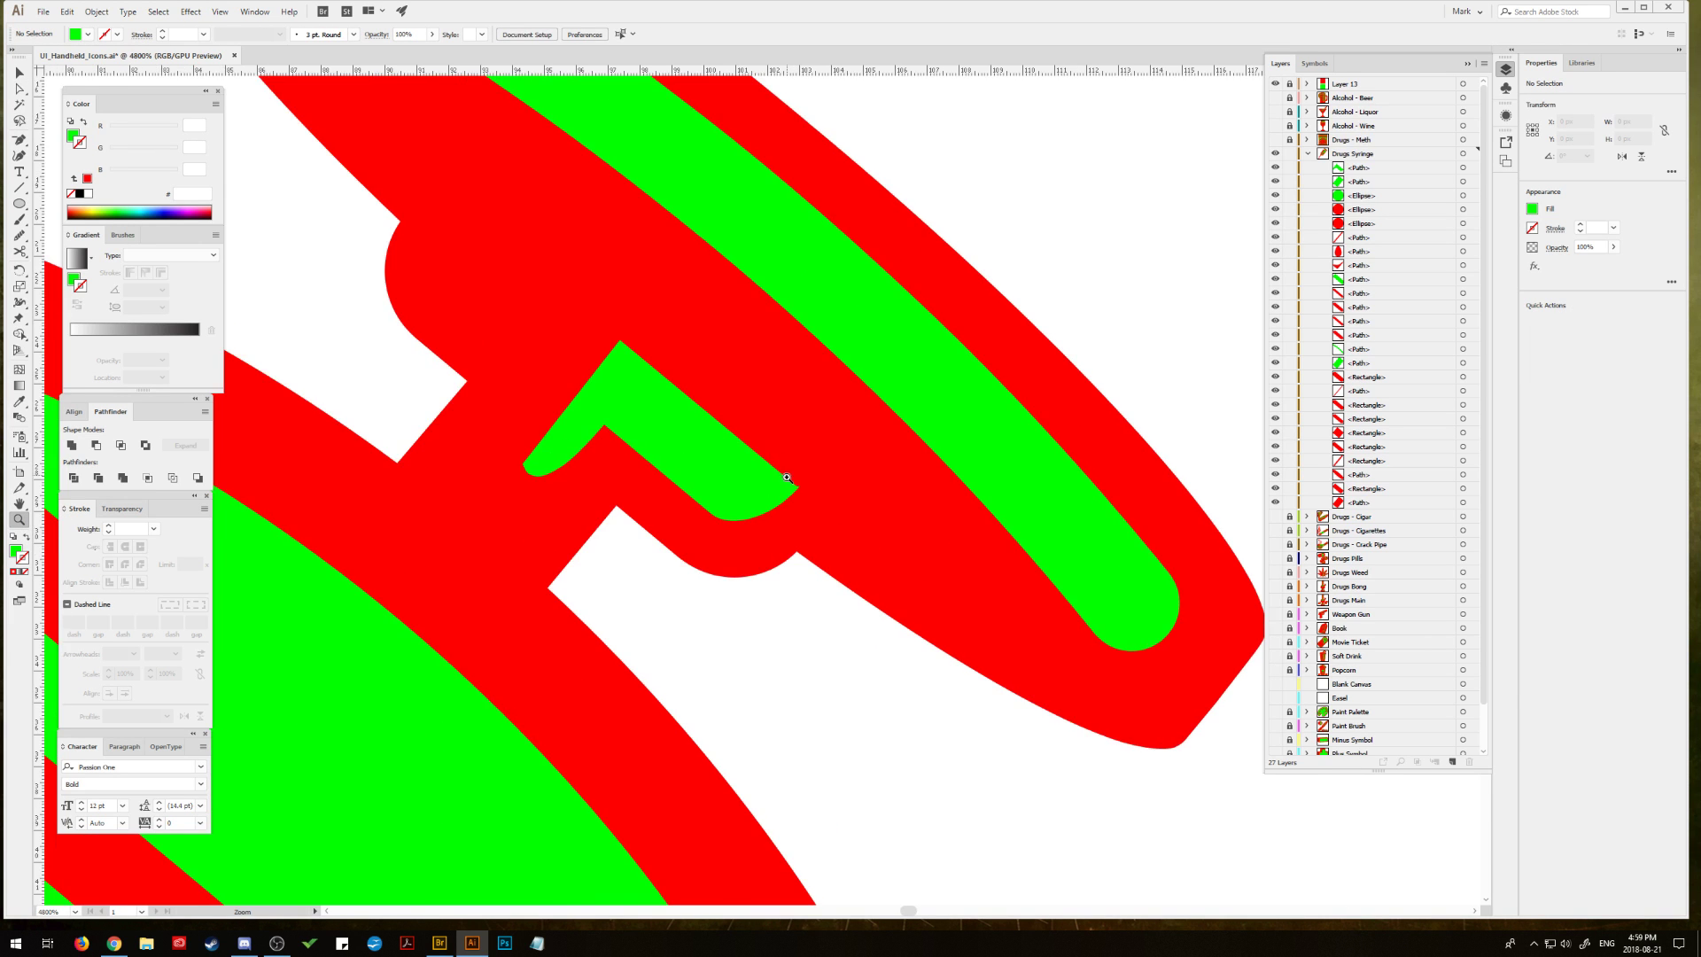
{"action": "left_click", "coordinate": [789, 481]}
{"action": "left_click", "coordinate": [724, 498]}
{"action": "left_click_drag", "start_coordinate": [726, 394], "coordinate": [900, 496]}
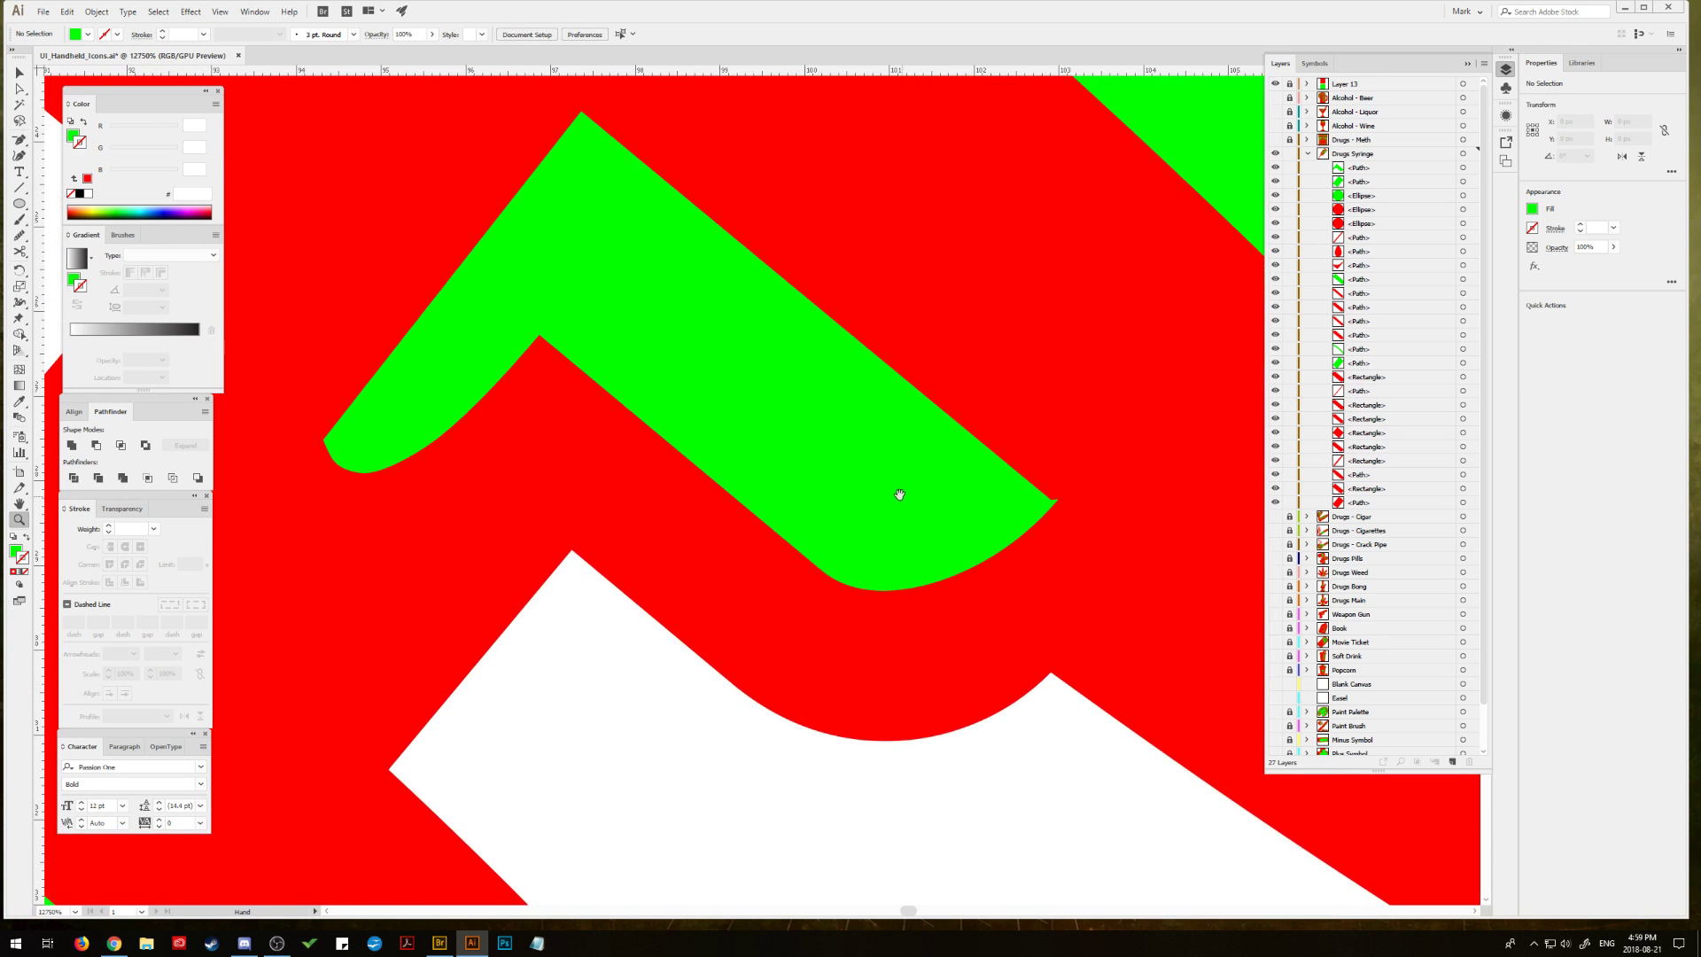
{"action": "left_click", "coordinate": [18, 88]}
{"action": "left_click", "coordinate": [326, 441]}
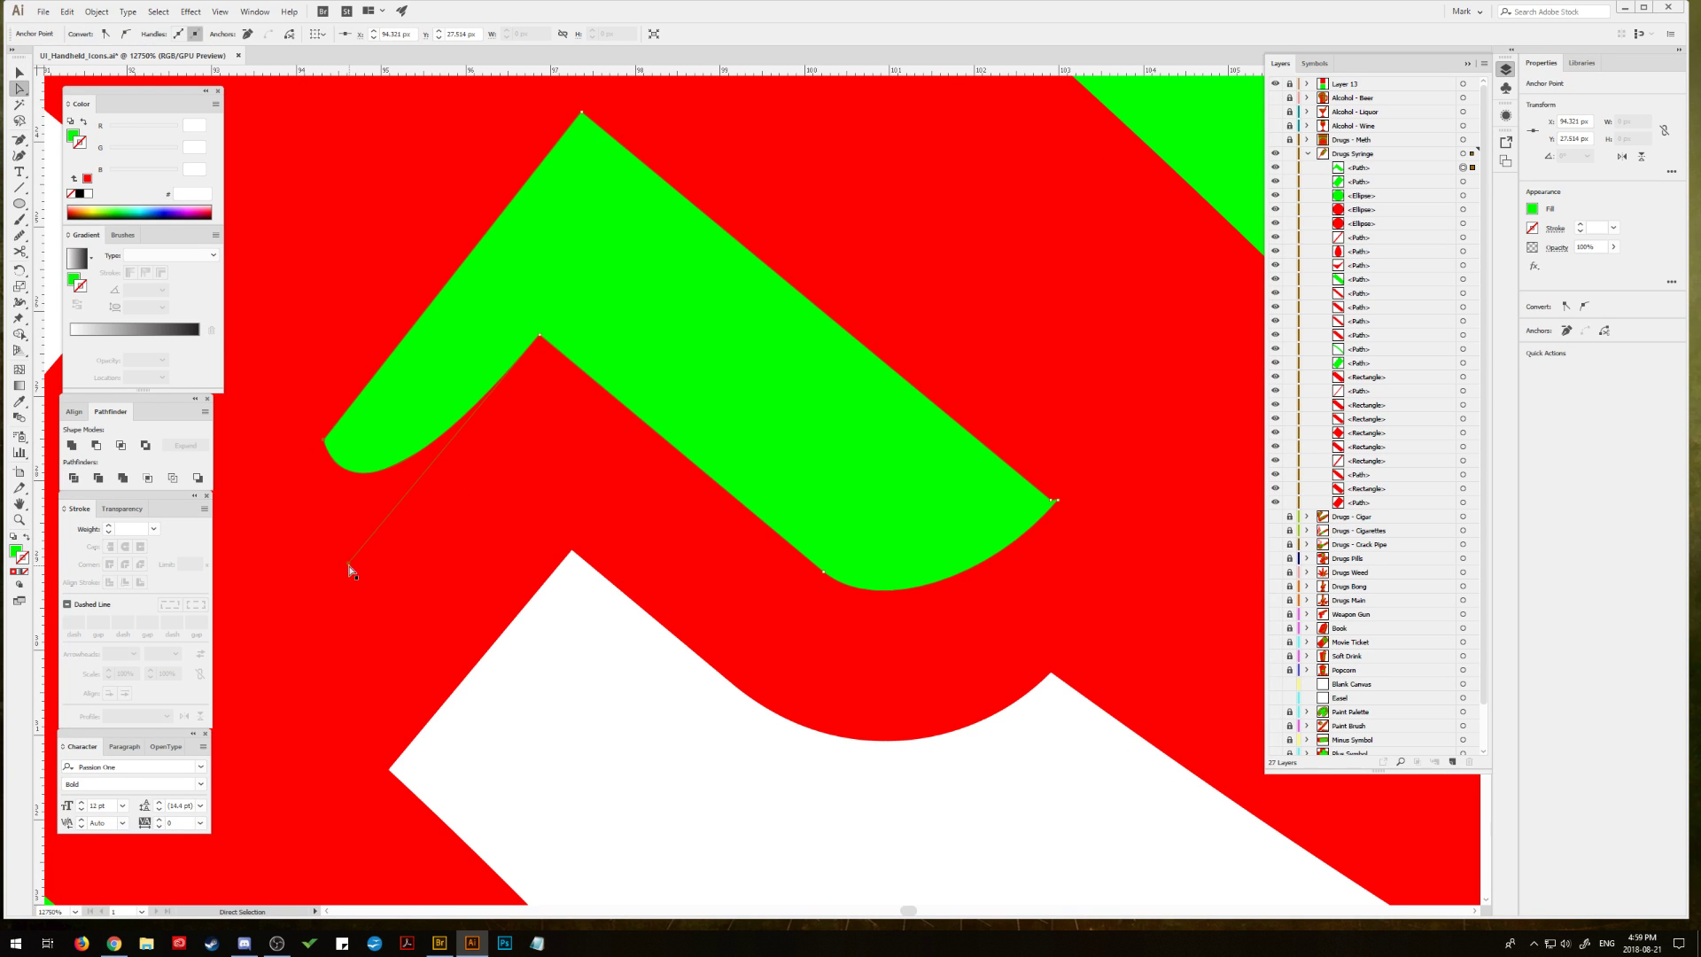
{"action": "left_click_drag", "start_coordinate": [350, 570], "coordinate": [372, 552]}
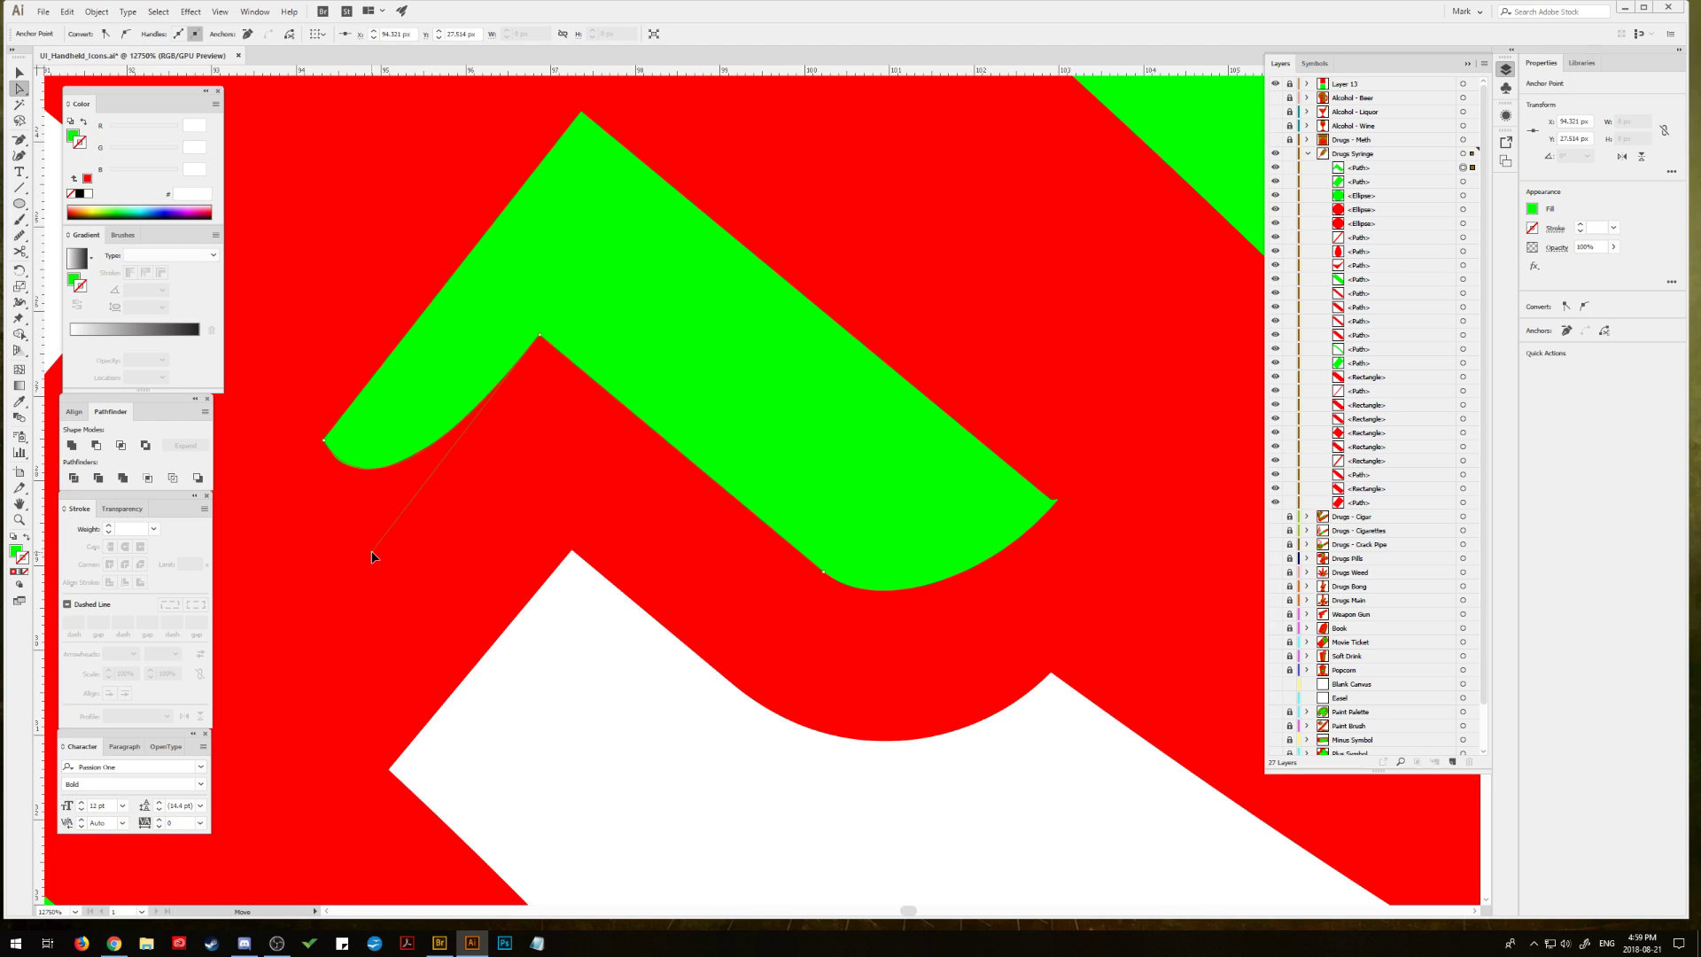
Step: Nudge the plunger highlight's right-end anchor slightly down and delete the extra anchor point beside it on the upper edge
{"action": "left_click", "coordinate": [1053, 501]}
{"action": "left_click_drag", "start_coordinate": [1054, 507], "coordinate": [1056, 511]}
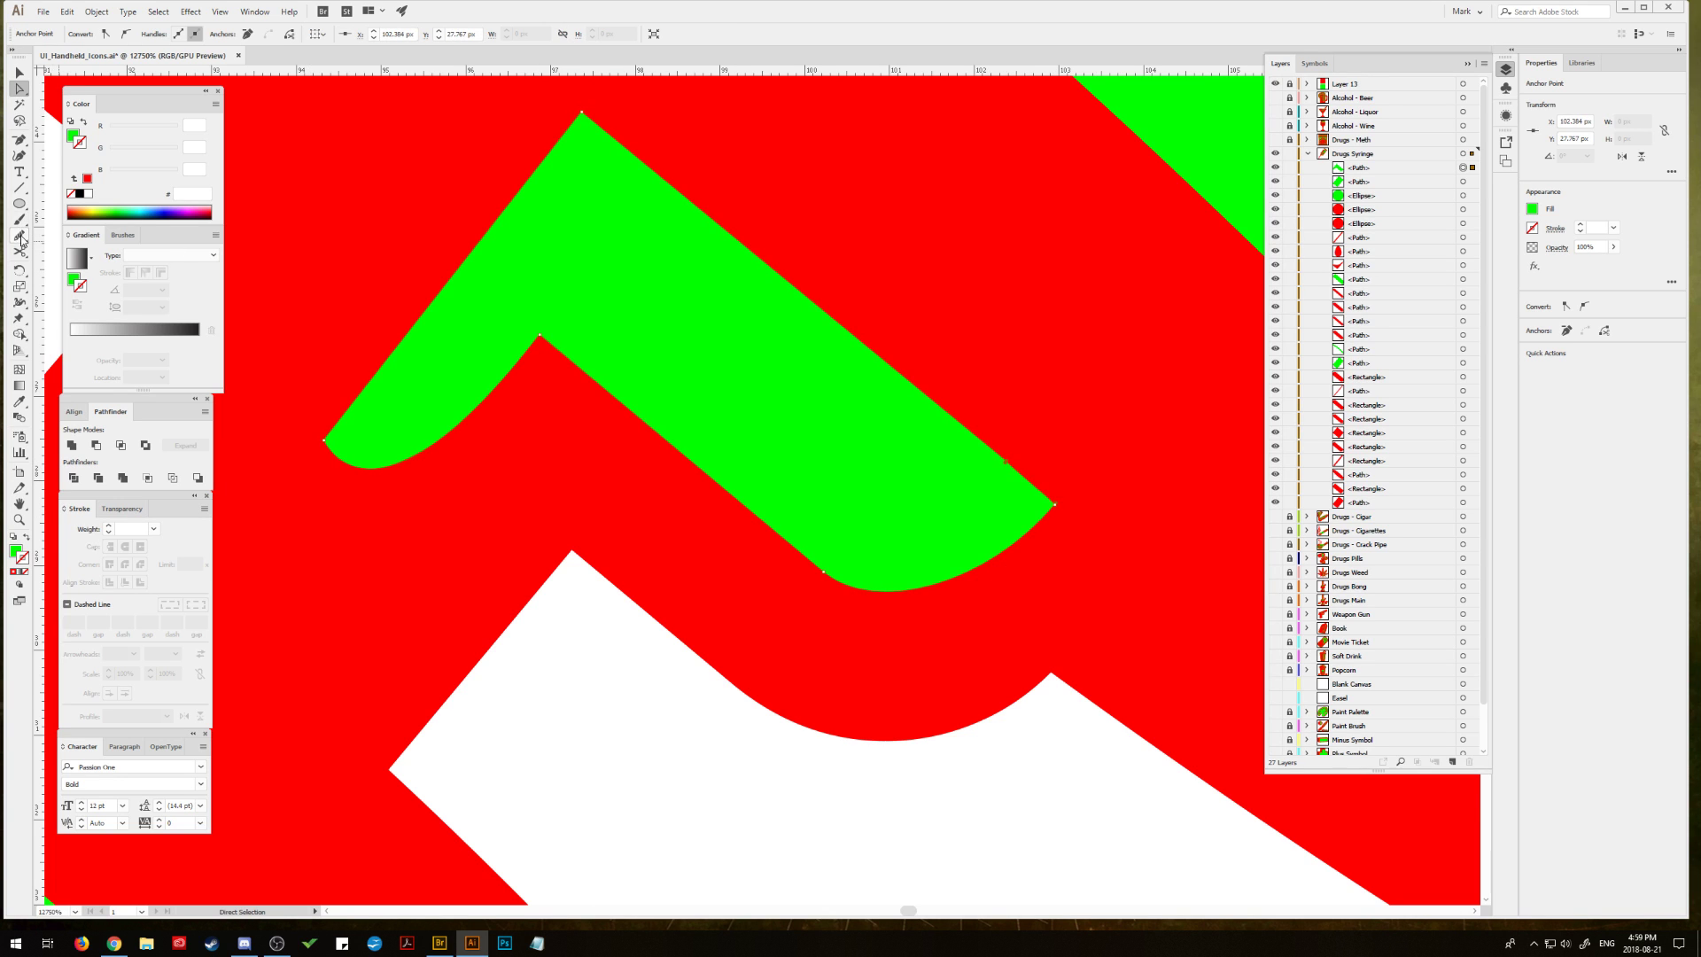
{"action": "mouse_move", "coordinate": [19, 252]}
{"action": "left_mouse_down"}
{"action": "mouse_move", "coordinate": [54, 265]}
{"action": "mouse_move", "coordinate": [16, 229]}
{"action": "left_mouse_up"}
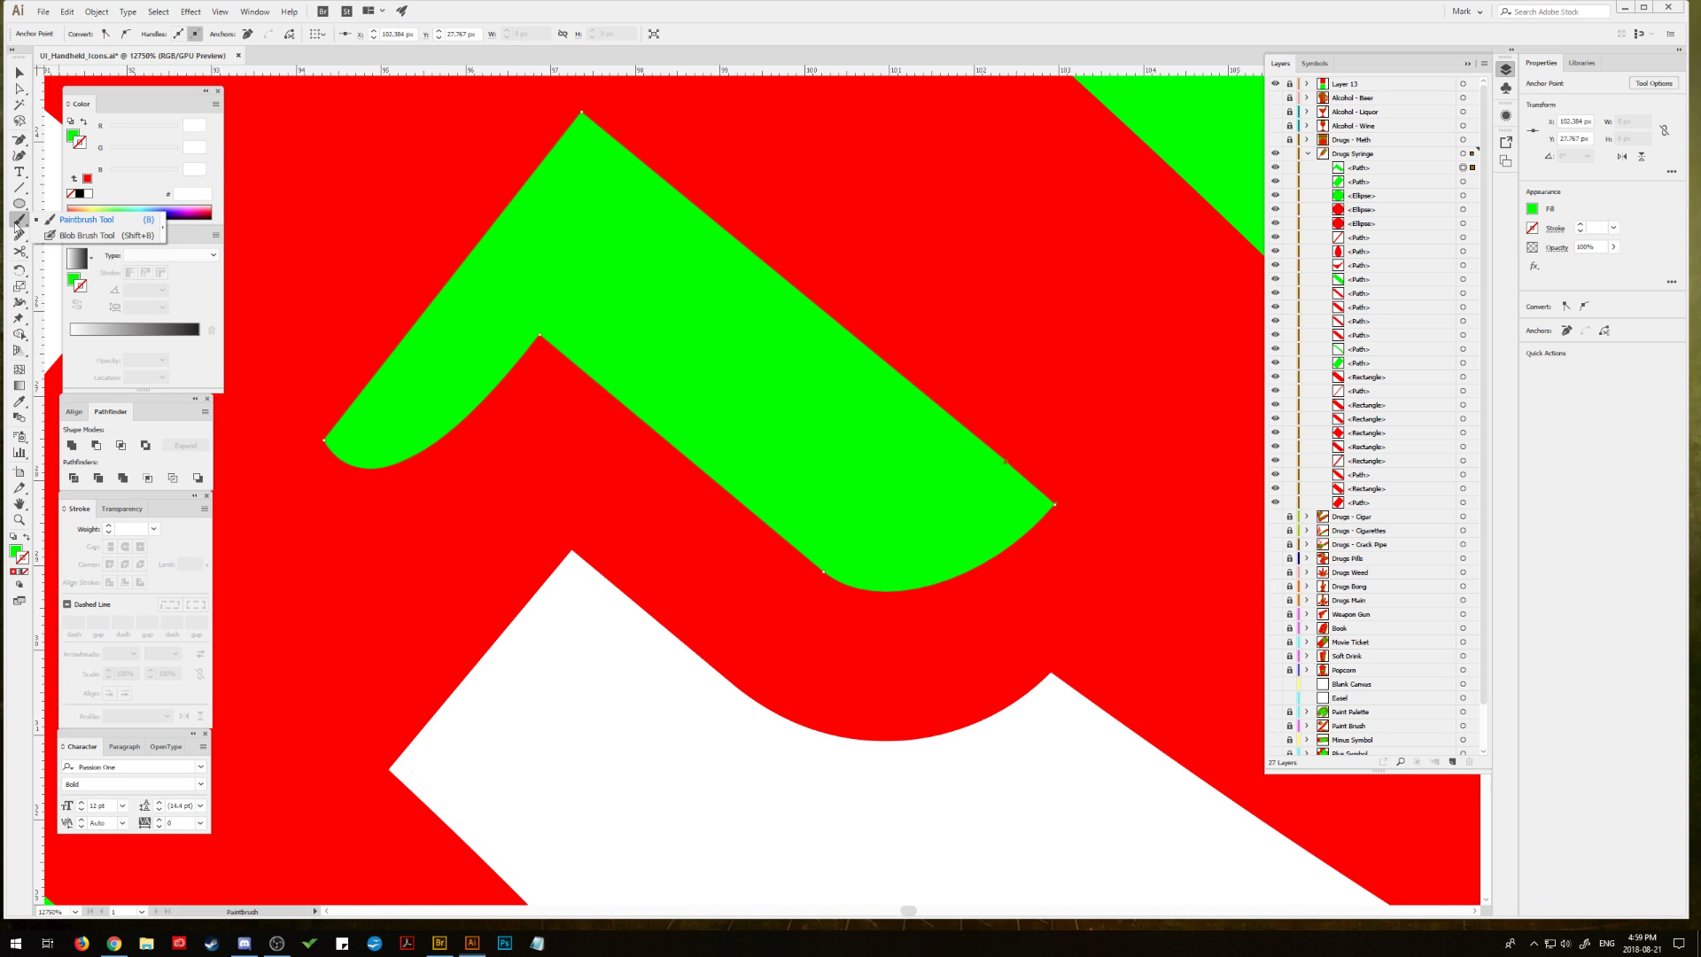
{"action": "left_click", "coordinate": [19, 141]}
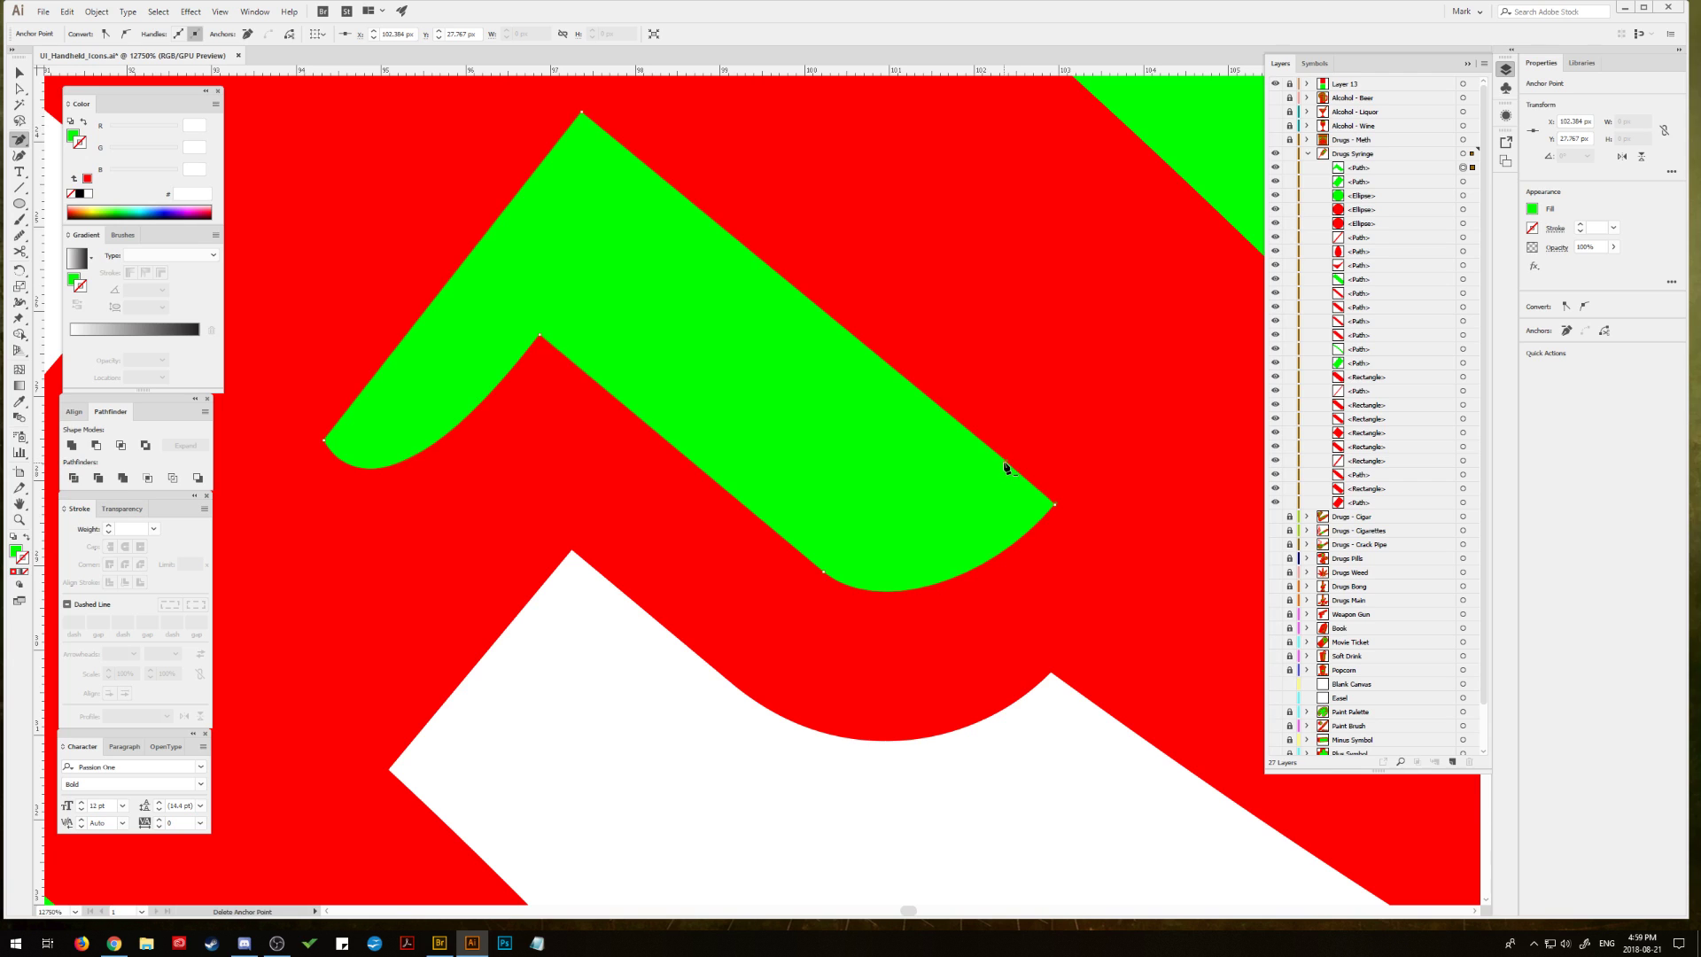
{"action": "left_click", "coordinate": [1005, 467]}
{"action": "left_click", "coordinate": [19, 75]}
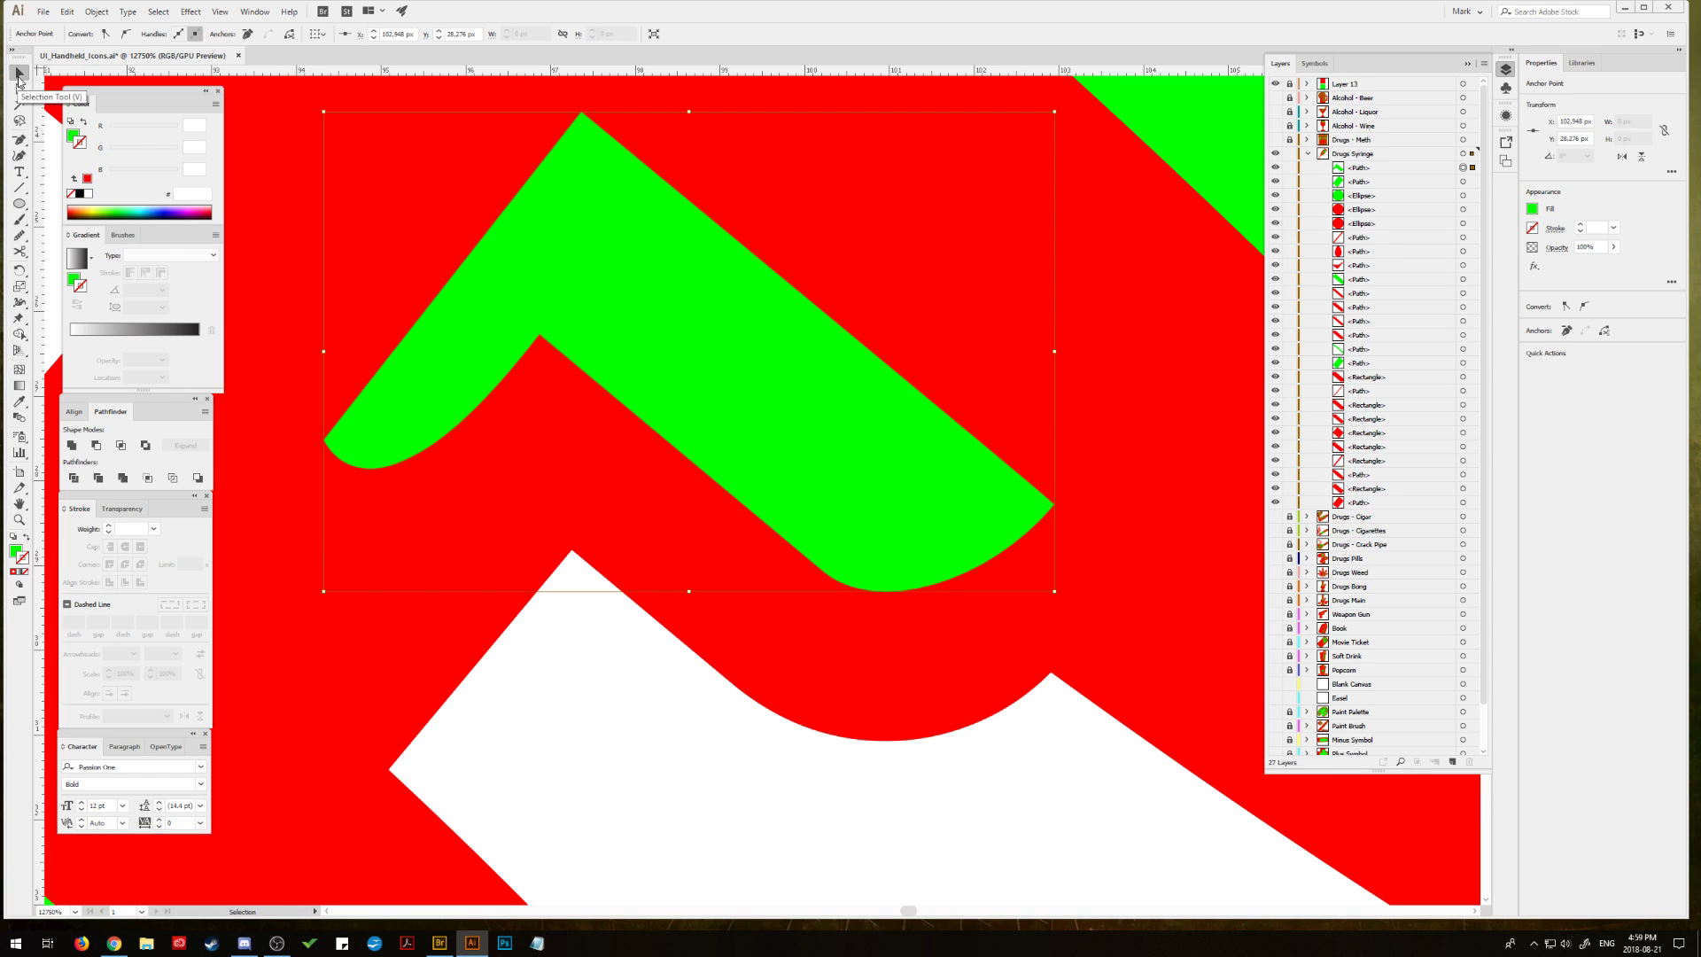
{"action": "left_click", "coordinate": [611, 774]}
Step: Draw a small green ellipse about 1.8 by 2 px inside the rounded tip of the needle
{"action": "key", "text": "ctrl+minus"}
{"action": "key", "text": "ctrl+minus"}
{"action": "key", "text": "ctrl+minus"}
{"action": "key", "text": "ctrl+minus"}
{"action": "key", "text": "ctrl+minus"}
{"action": "key", "text": "ctrl+minus"}
{"action": "key", "text": "ctrl+minus"}
{"action": "key", "text": "ctrl+minus"}
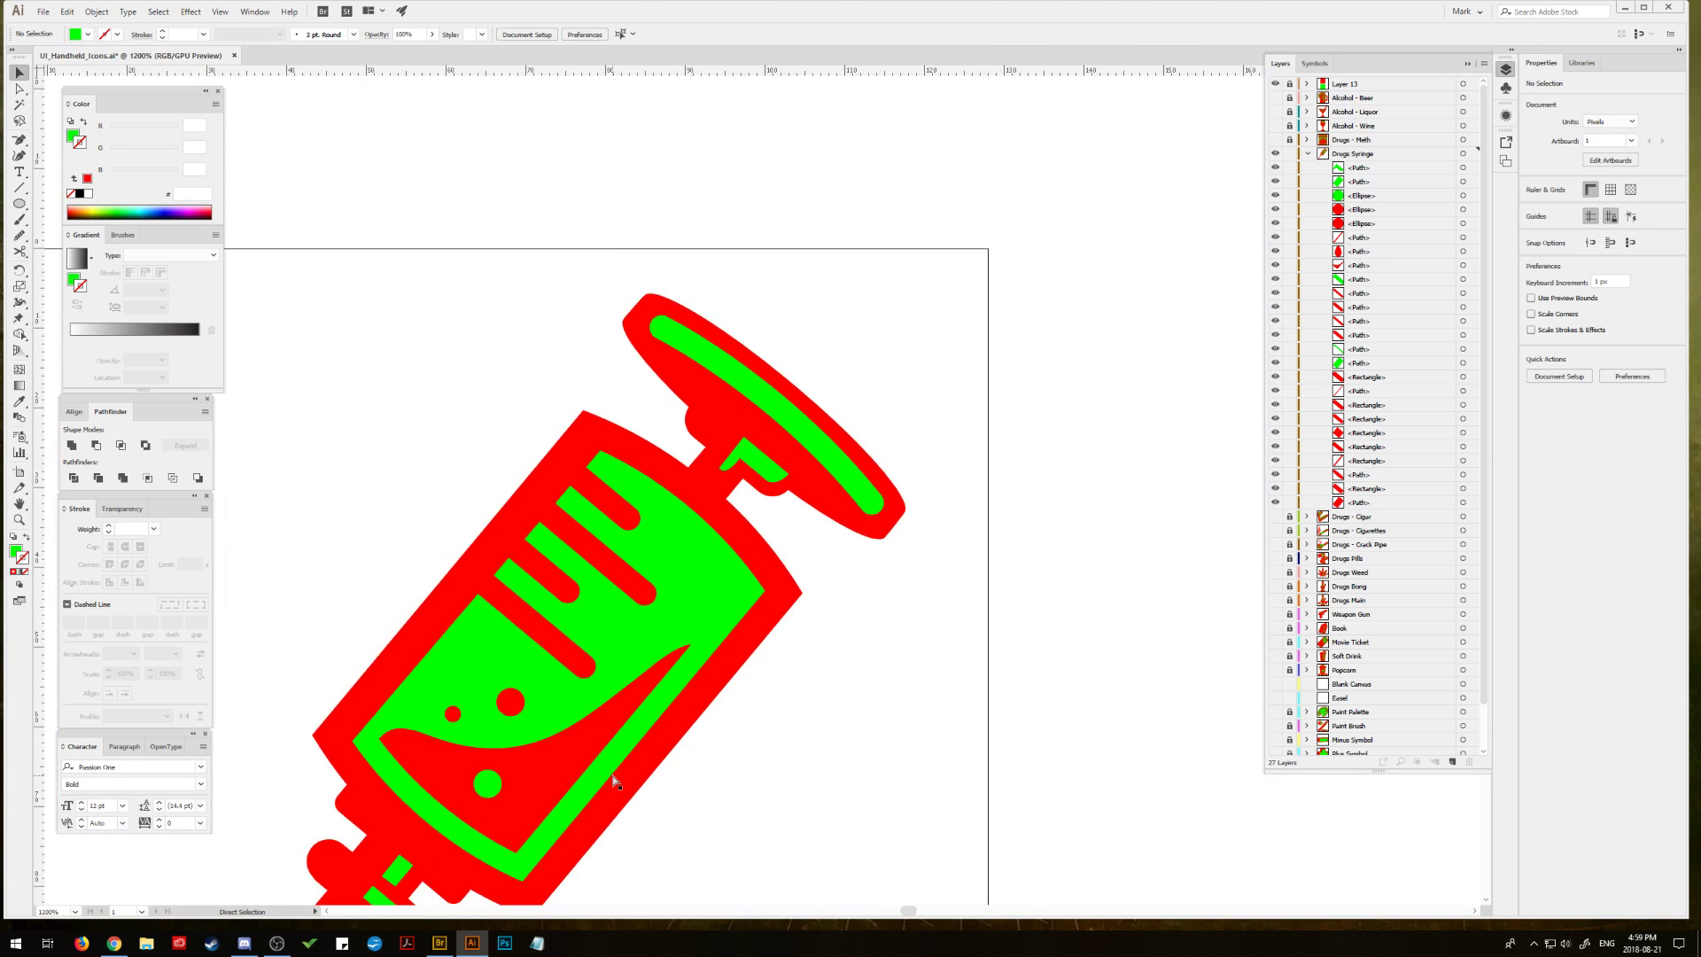
{"action": "left_click_drag", "start_coordinate": [822, 574], "coordinate": [787, 590]}
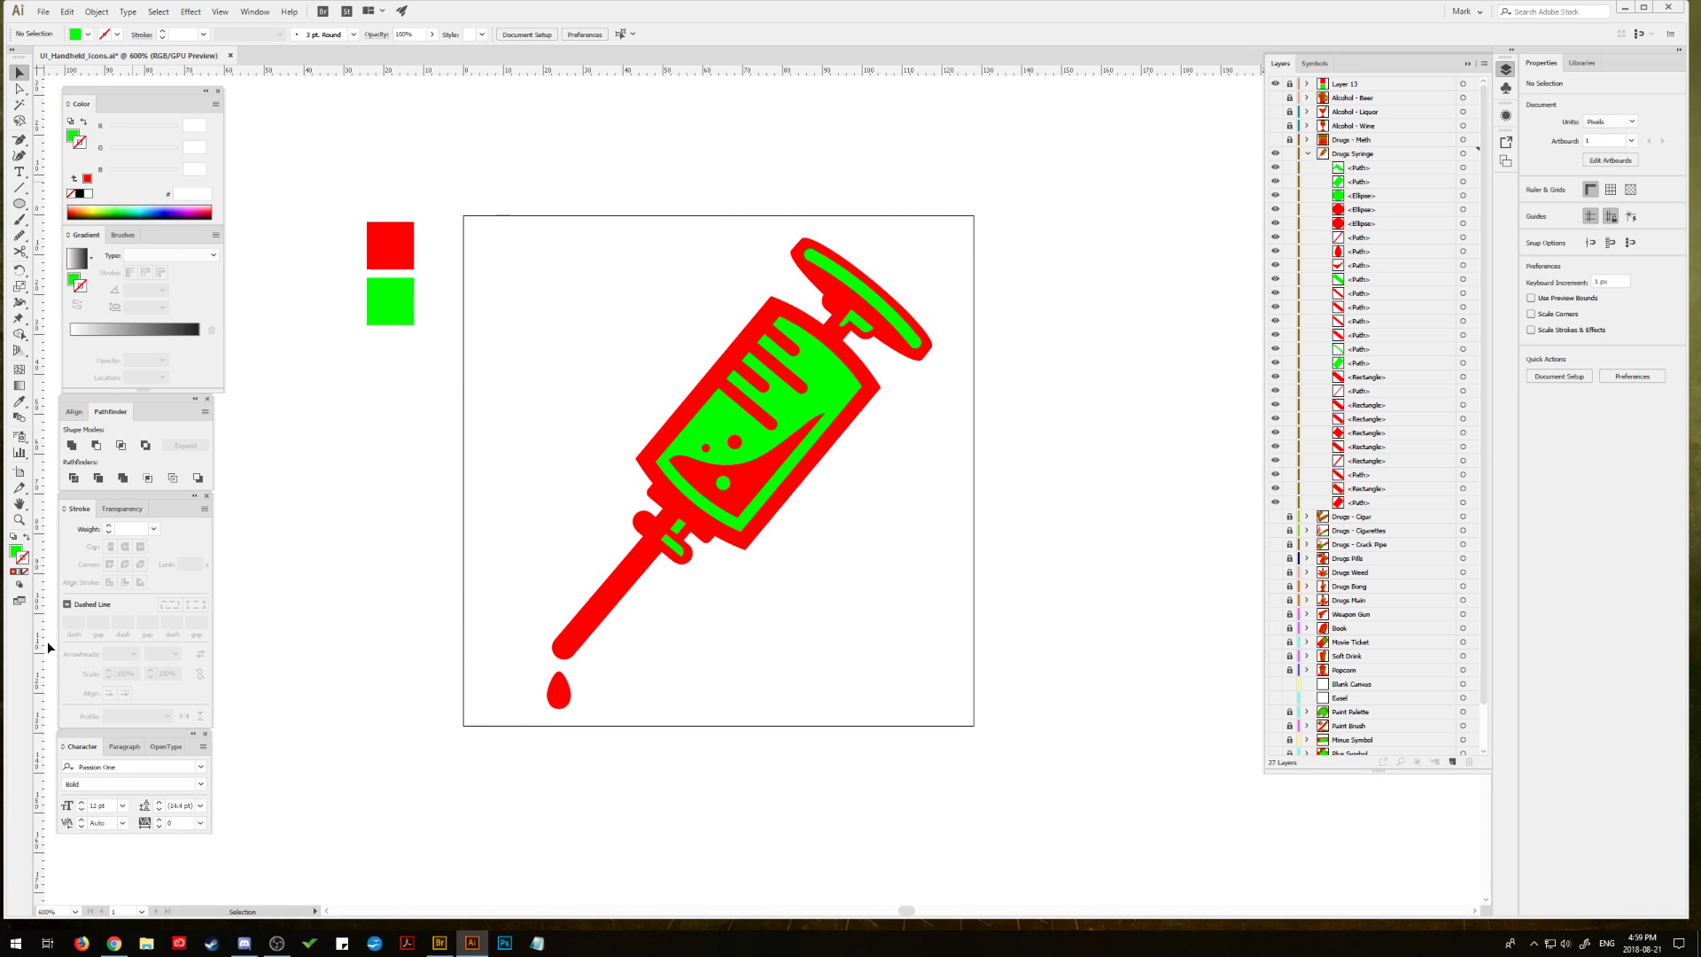
{"action": "left_click", "coordinate": [18, 520]}
{"action": "left_click", "coordinate": [528, 642]}
{"action": "left_click", "coordinate": [835, 523]}
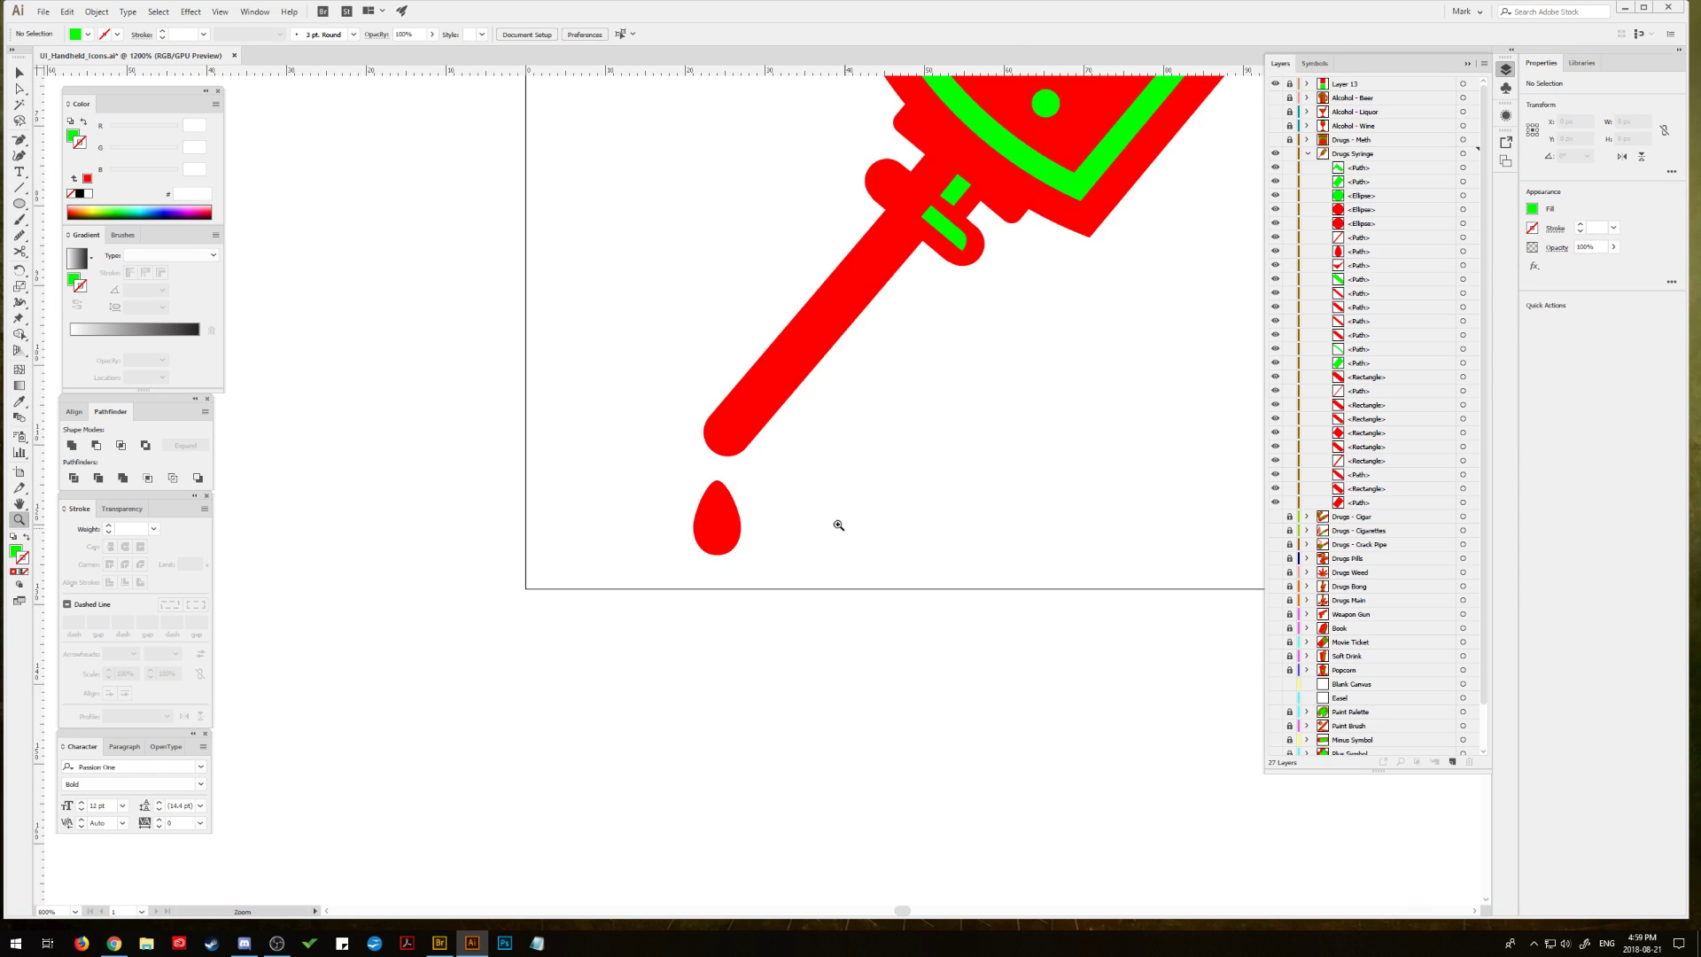
{"action": "left_click", "coordinate": [768, 482]}
{"action": "left_click", "coordinate": [729, 414]}
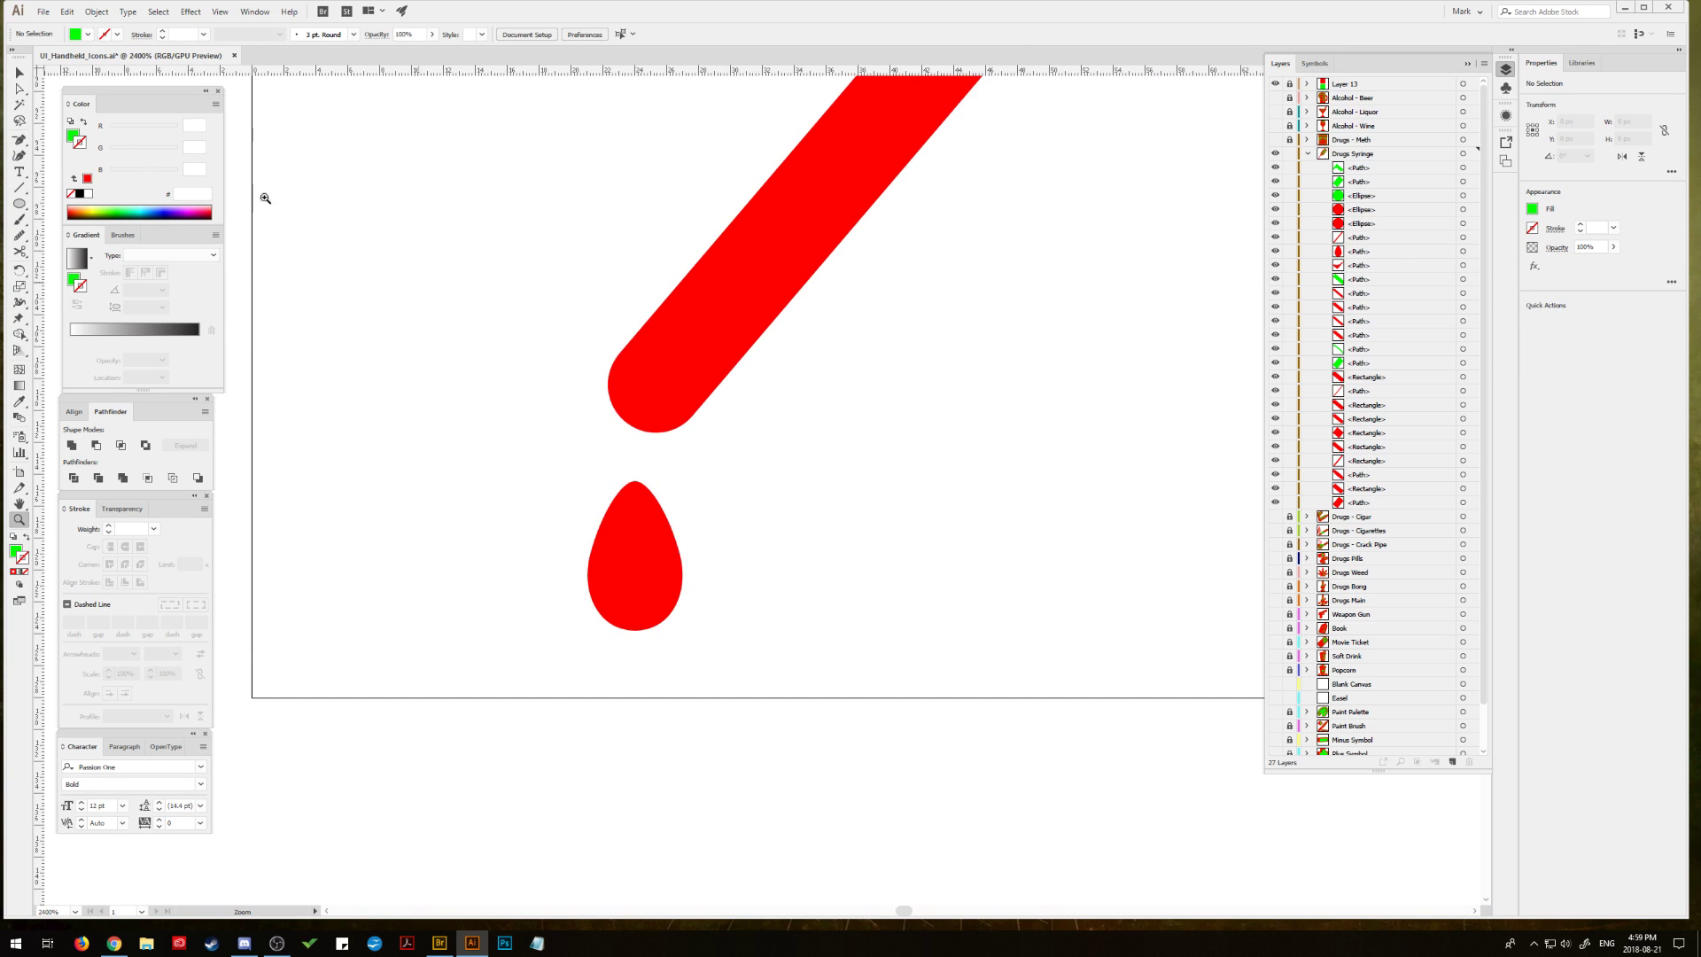
{"action": "left_click", "coordinate": [18, 202]}
{"action": "left_click_drag", "start_coordinate": [655, 408], "coordinate": [662, 410]}
{"action": "left_click", "coordinate": [18, 74]}
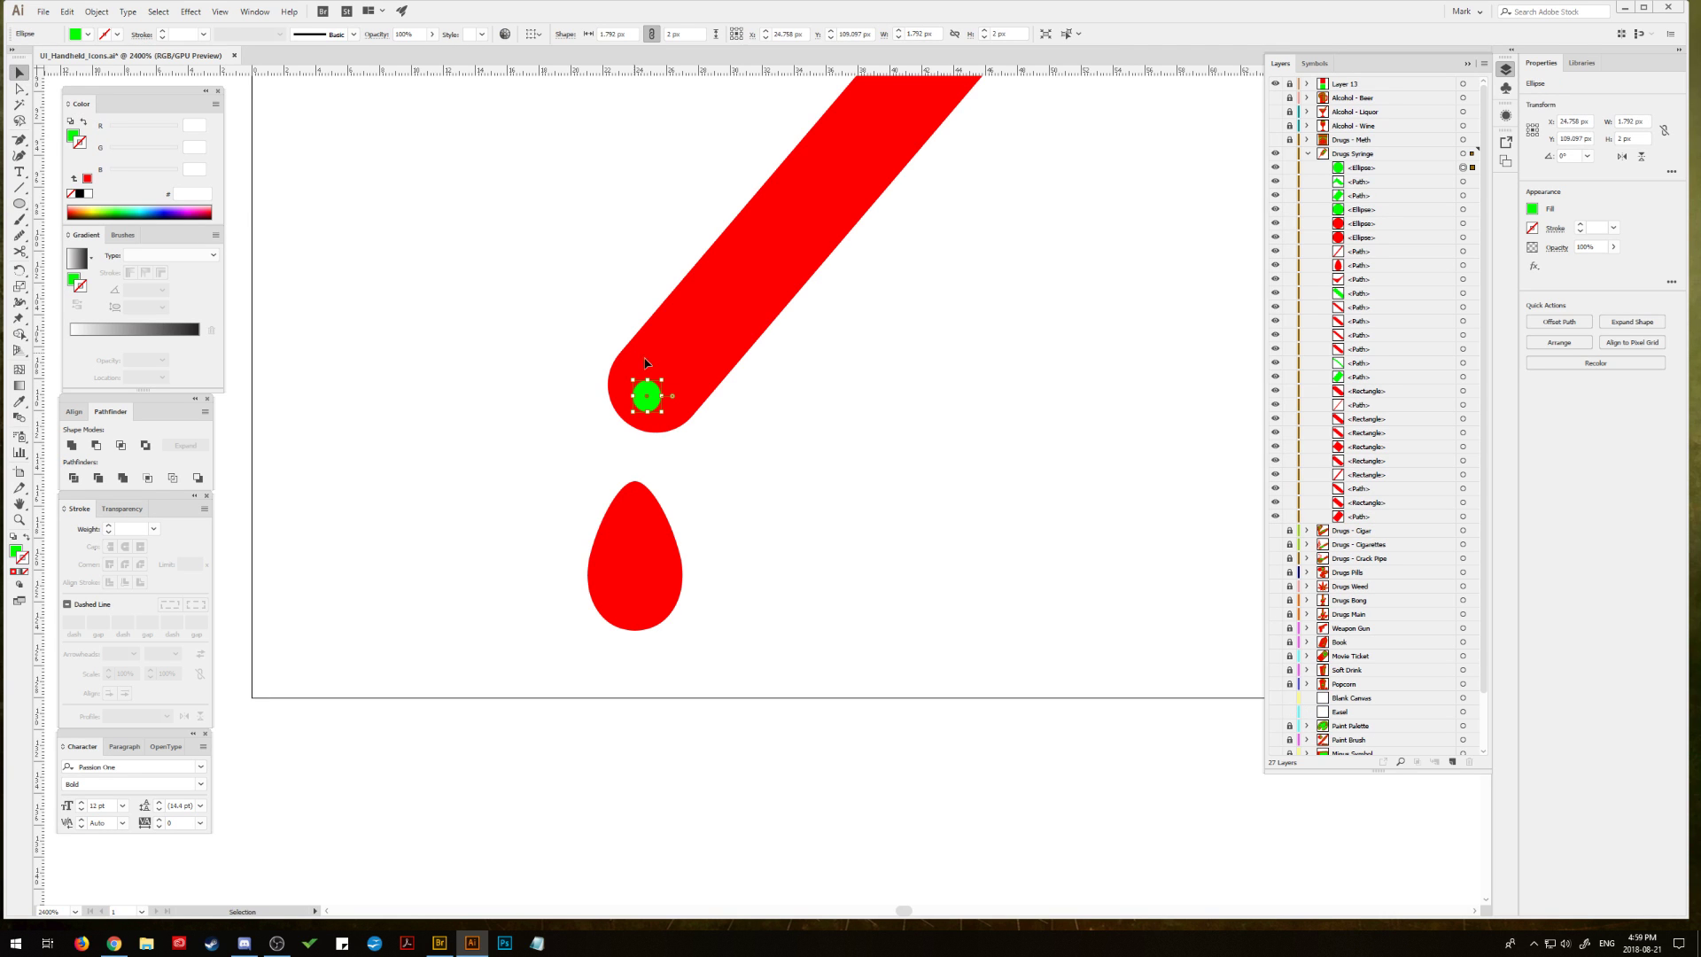
Step: Subtract a larger, rotated copy from the needle-tip ellipse to form a green crescent and scale the crescent up slightly
{"action": "left_click_drag", "start_coordinate": [666, 374], "coordinate": [657, 389]}
{"action": "left_click", "coordinate": [644, 407], "text": "shift"}
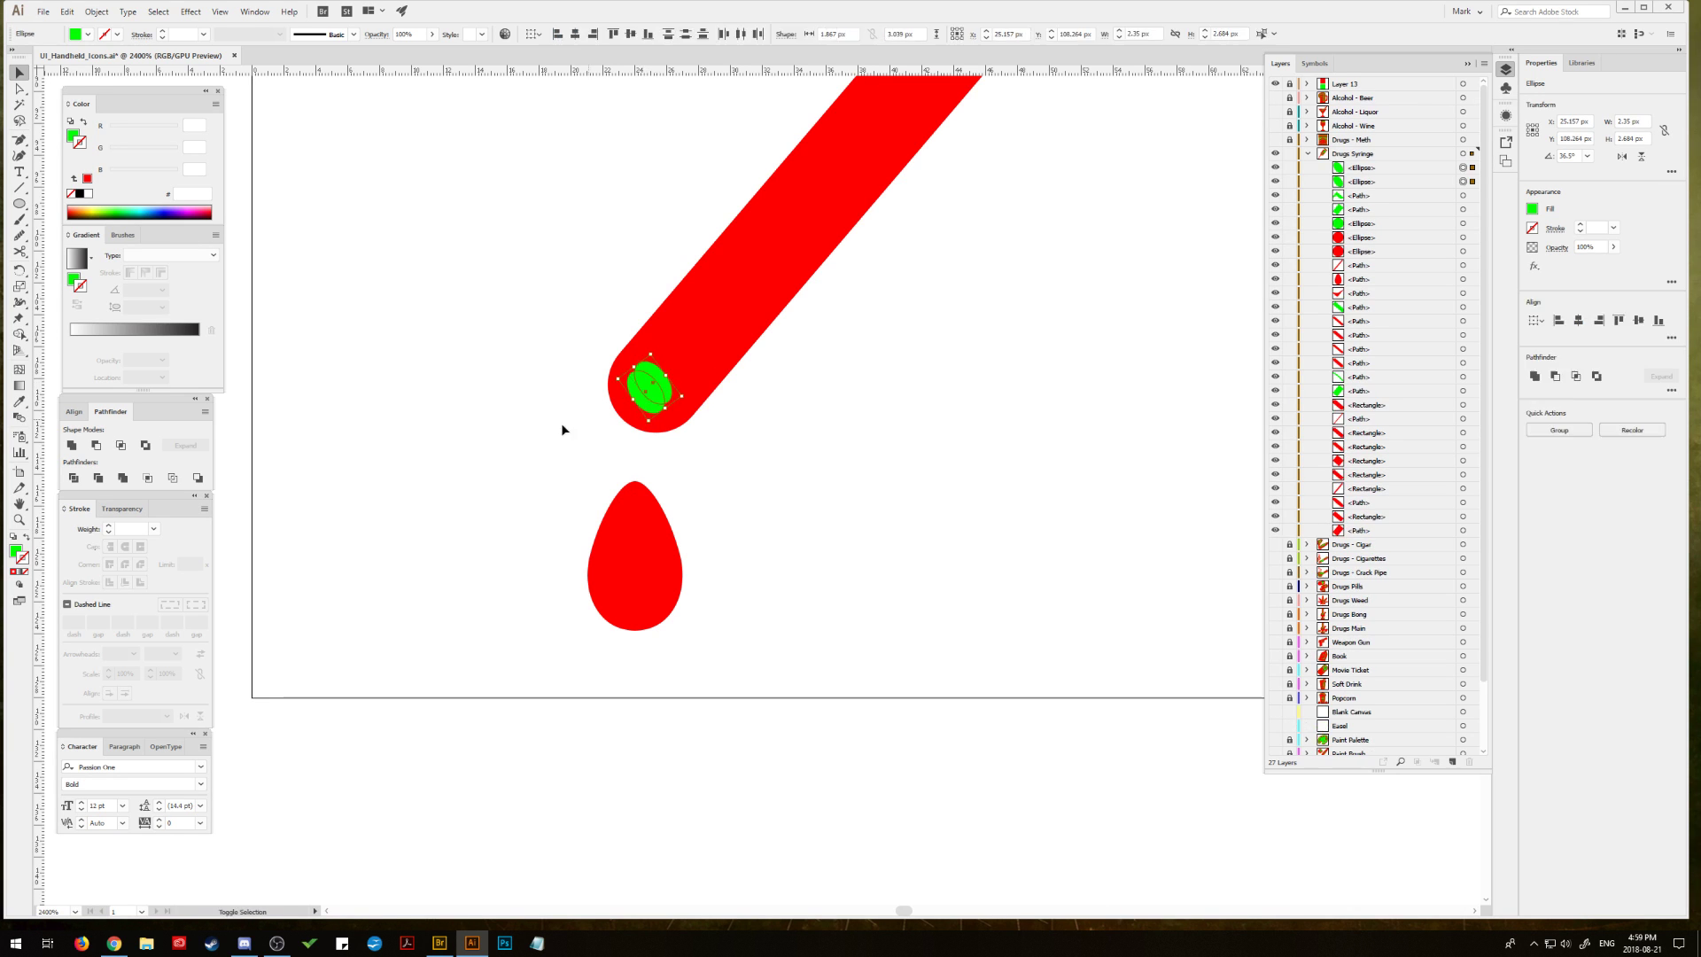
{"action": "left_click", "coordinate": [103, 449]}
{"action": "left_click", "coordinate": [445, 292]}
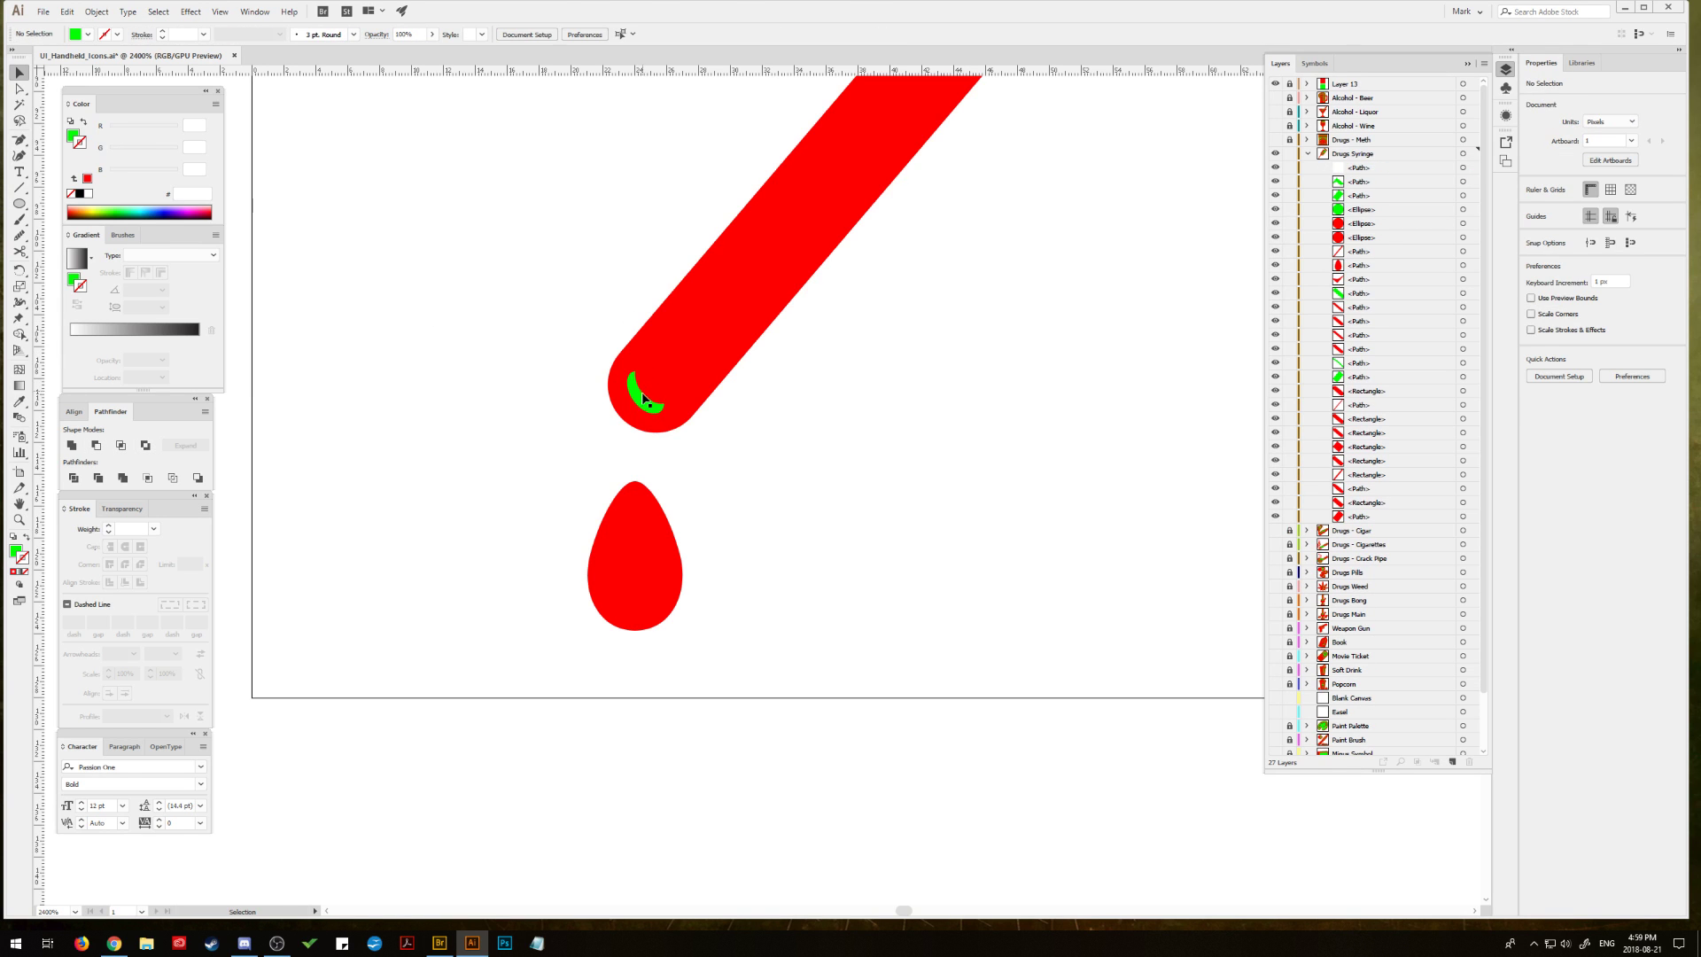
{"action": "left_click_drag", "start_coordinate": [664, 372], "coordinate": [669, 367]}
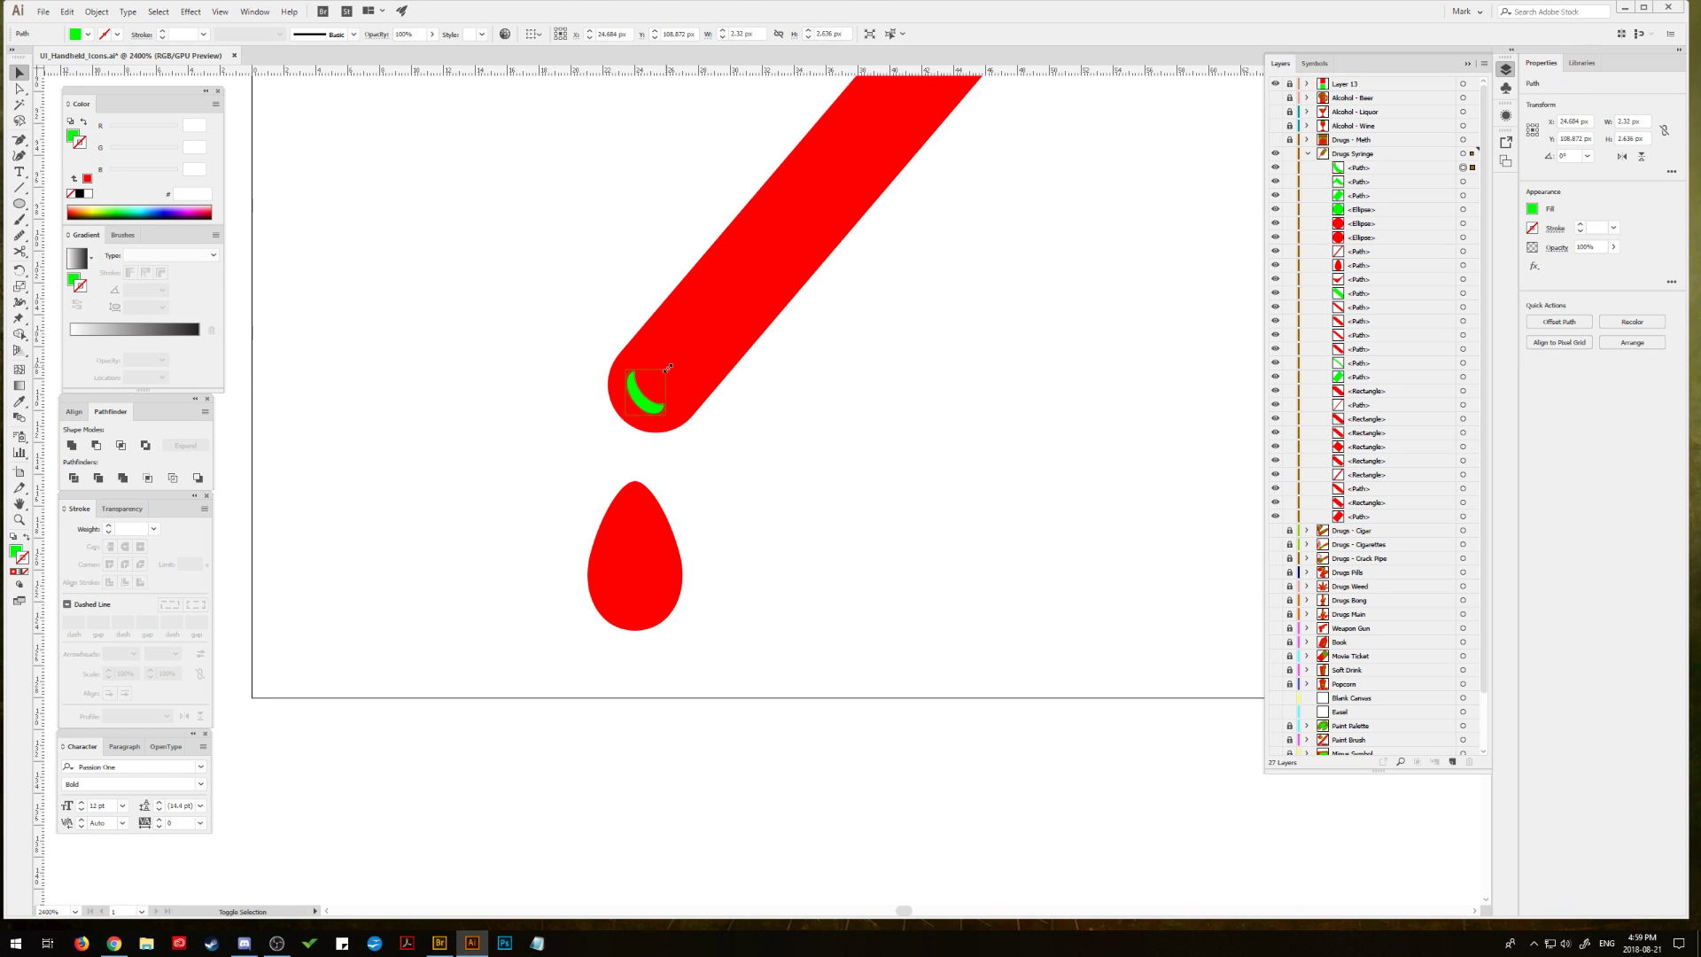
{"action": "left_click", "coordinate": [528, 396]}
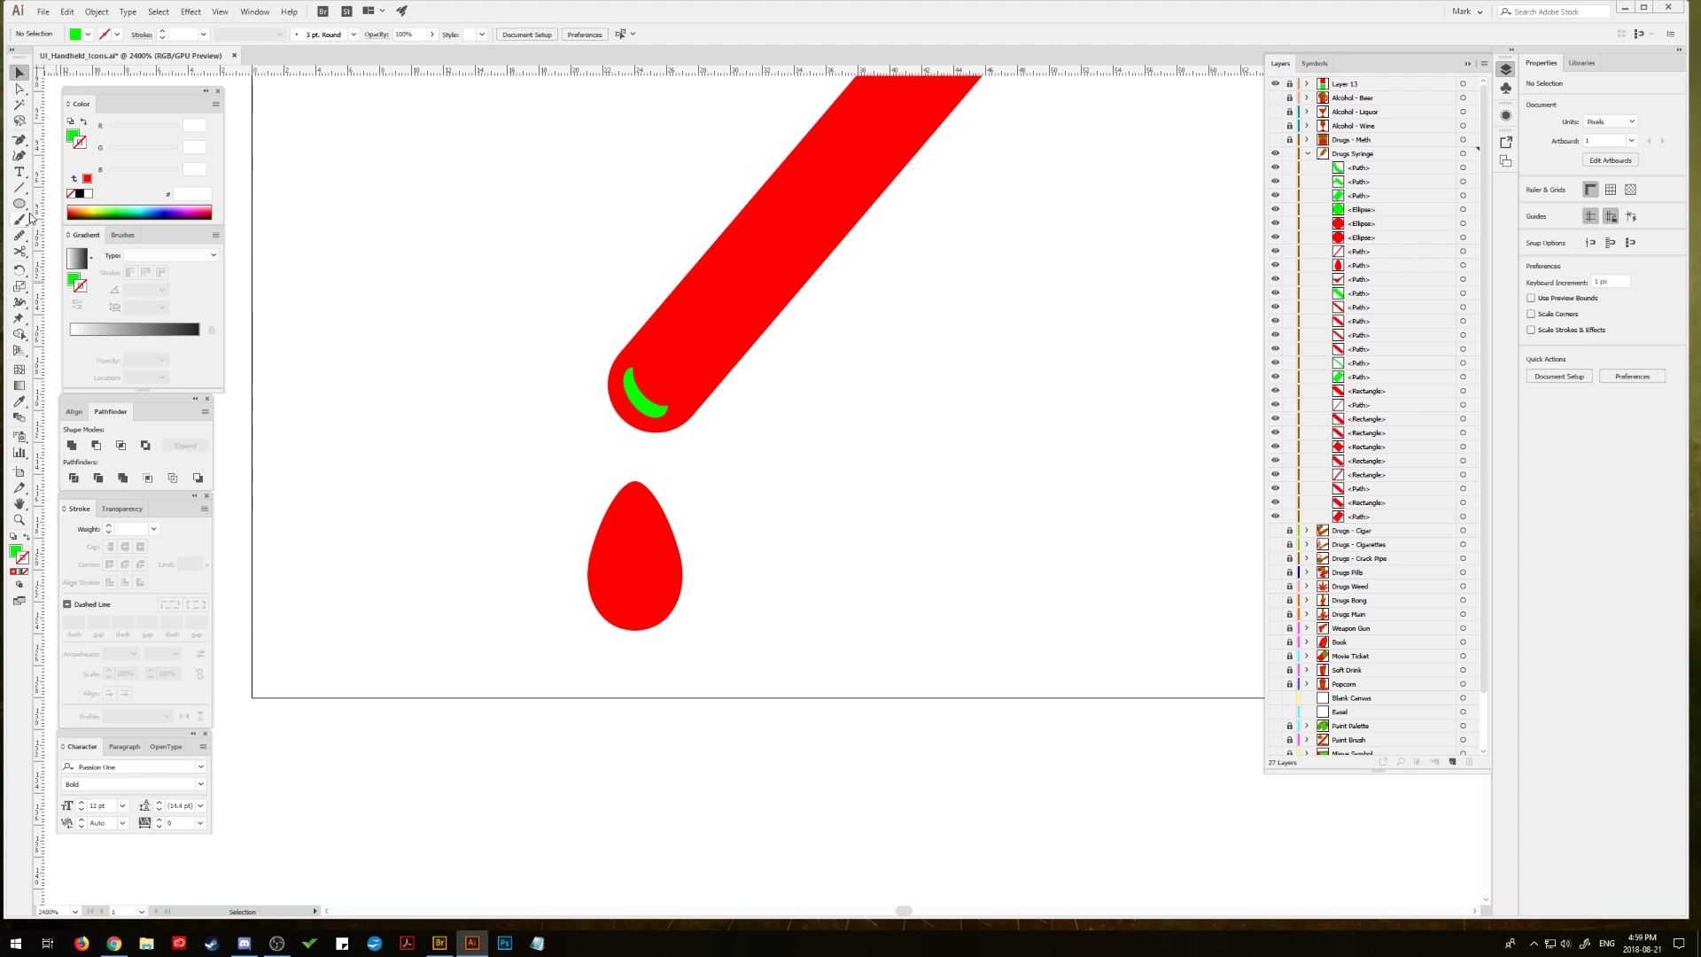
Step: Make two overlapping copies of the droplet beside it, enlarge one, and subtract it from the other to leave a crescent
{"action": "left_click_drag", "start_coordinate": [651, 577], "coordinate": [408, 495]}
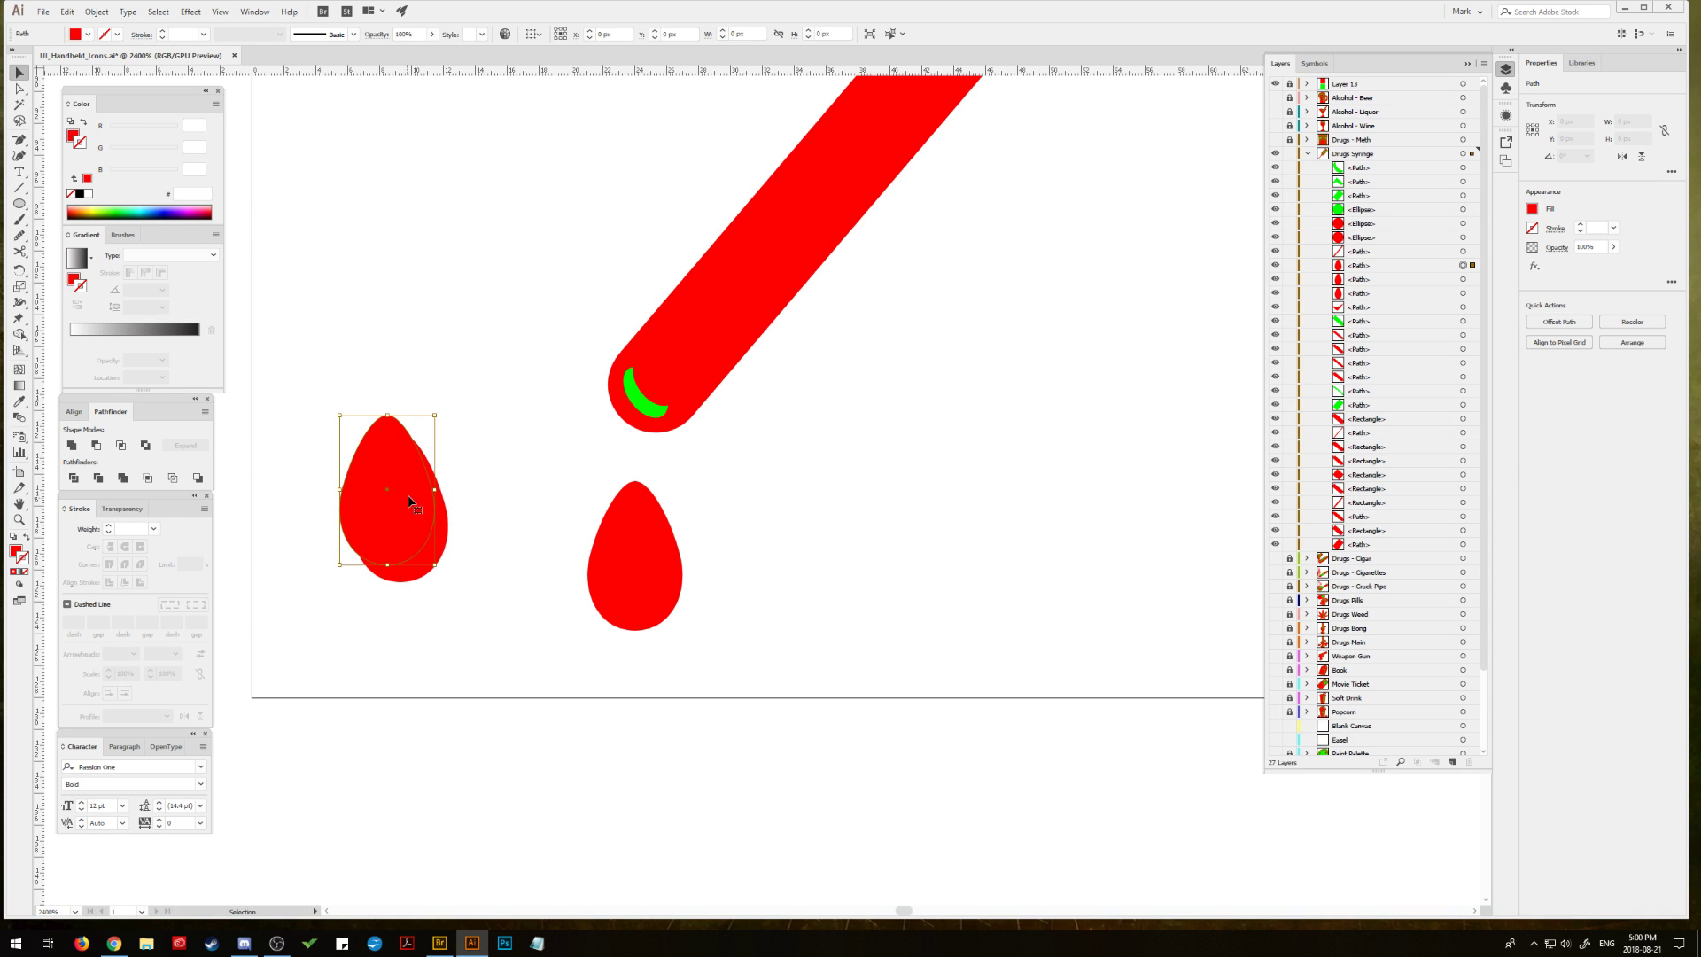
{"action": "left_click_drag", "start_coordinate": [448, 433], "coordinate": [448, 394]}
{"action": "left_click_drag", "start_coordinate": [421, 482], "coordinate": [412, 463]}
{"action": "left_click", "coordinate": [430, 570], "text": "shift"}
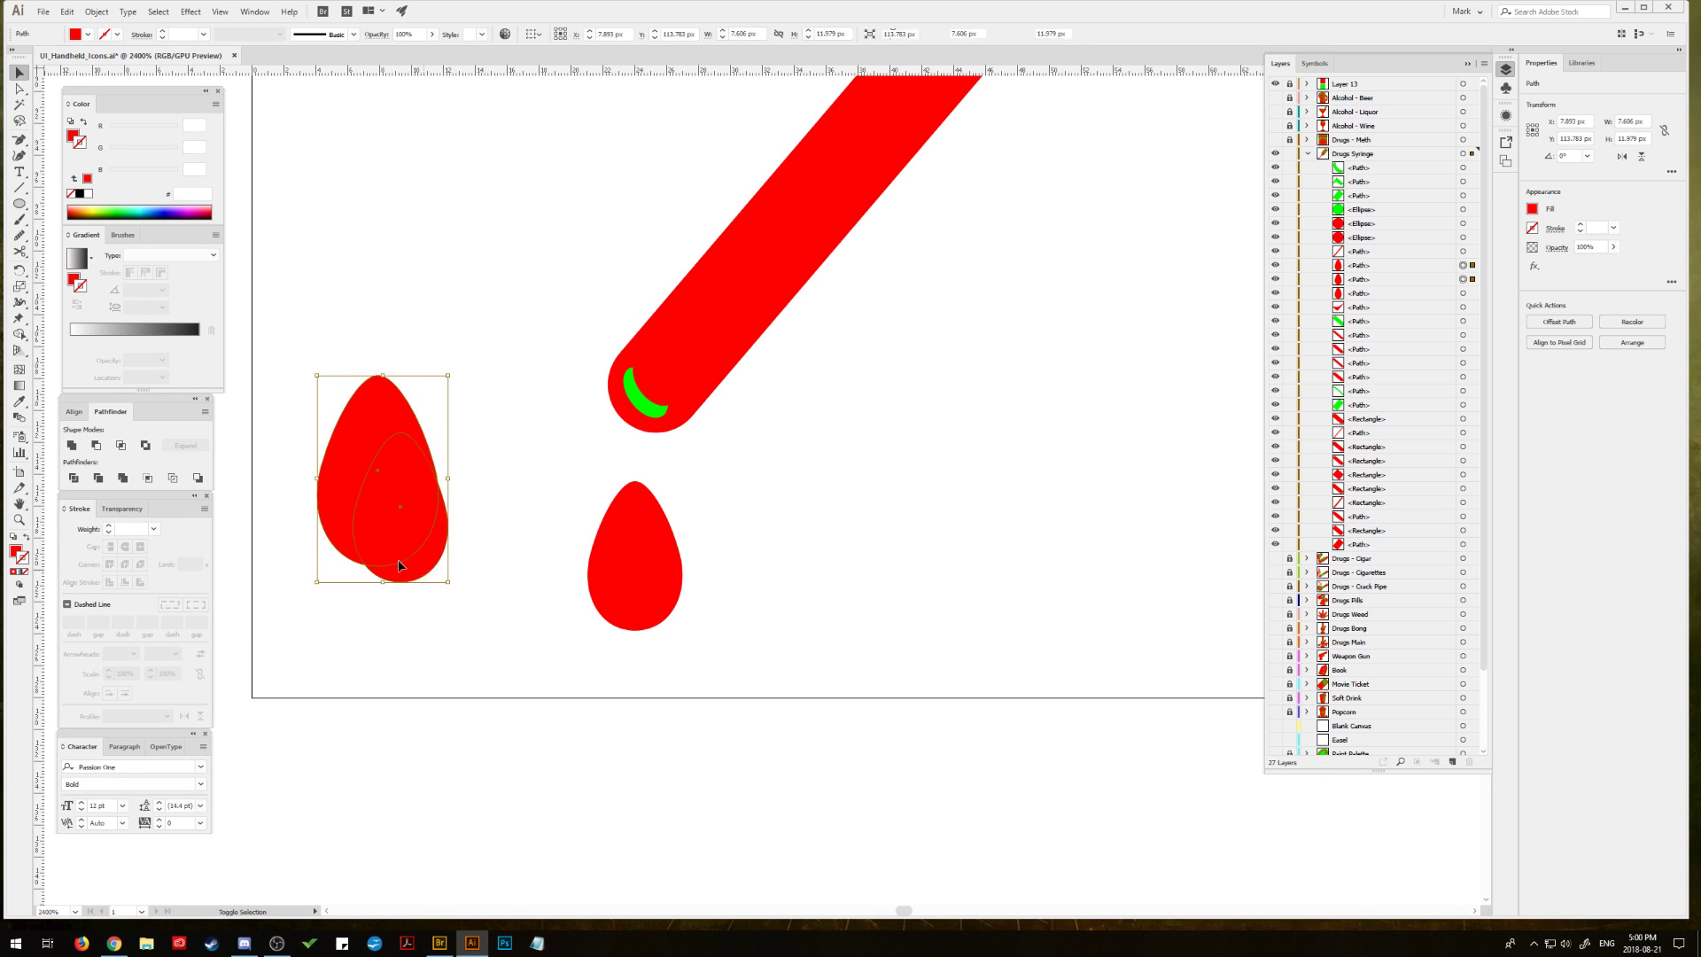
{"action": "left_click", "coordinate": [95, 445]}
{"action": "left_click", "coordinate": [413, 487]}
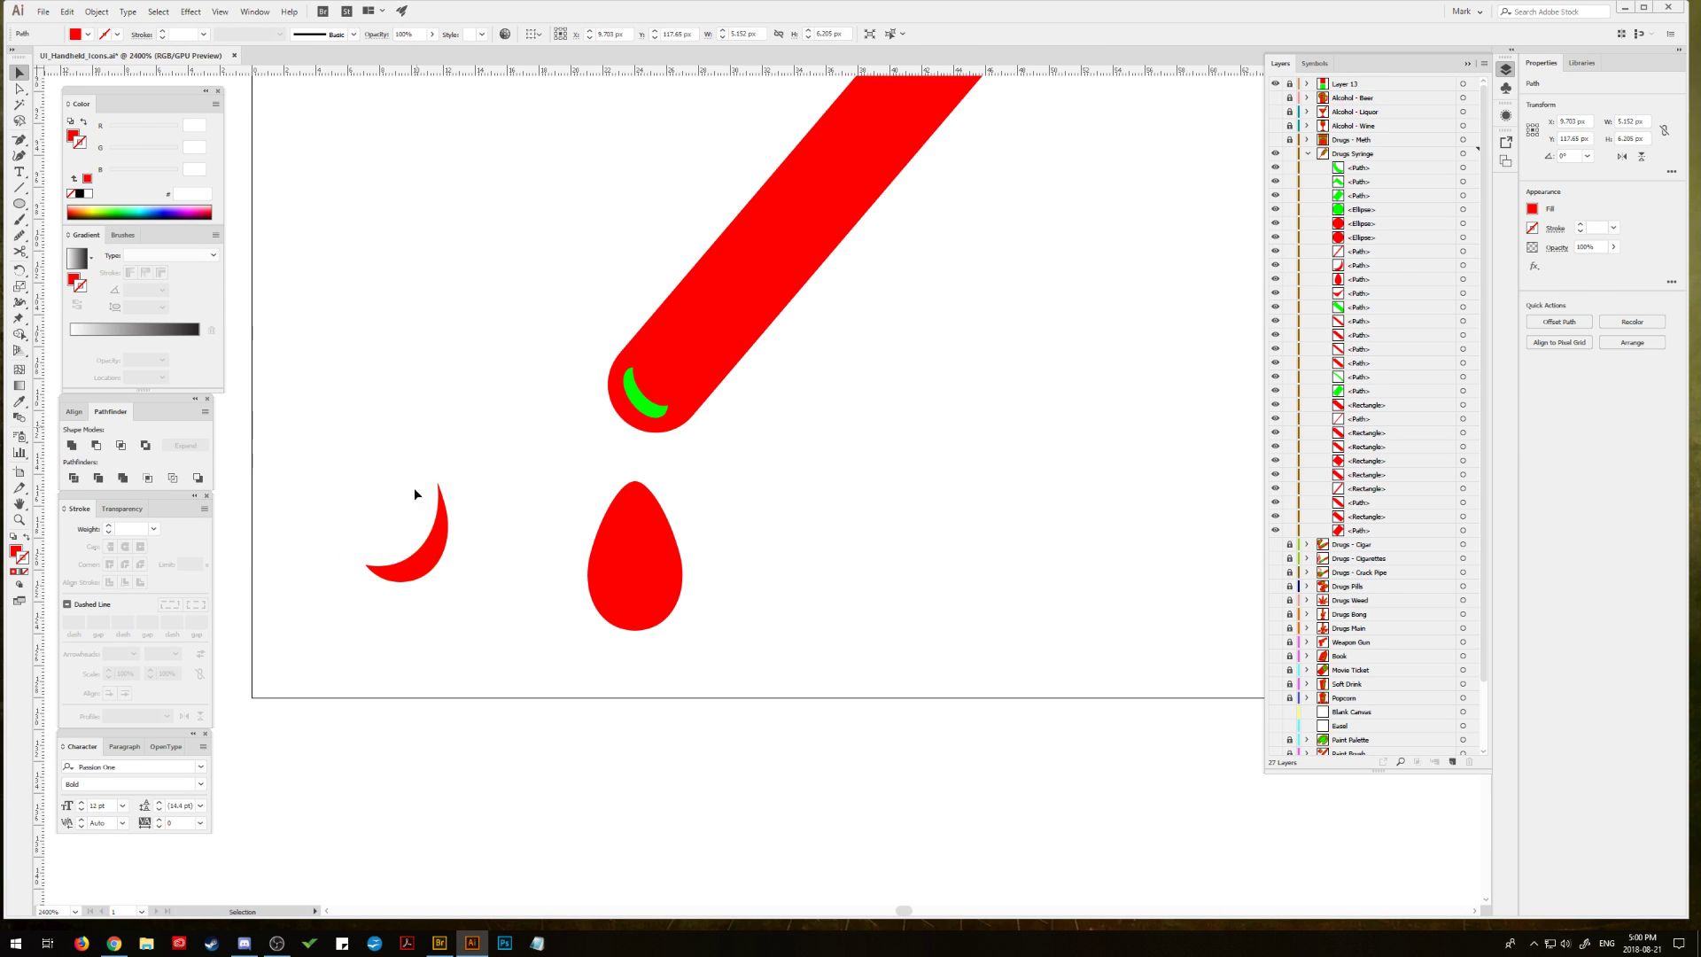
Step: Recolor the droplet crescent with the needle highlight's green and fit it, scaled down, inside the droplet's lower-right edge
{"action": "left_click", "coordinate": [432, 558]}
{"action": "left_click", "coordinate": [20, 403]}
{"action": "left_click", "coordinate": [637, 390]}
{"action": "left_click", "coordinate": [19, 72]}
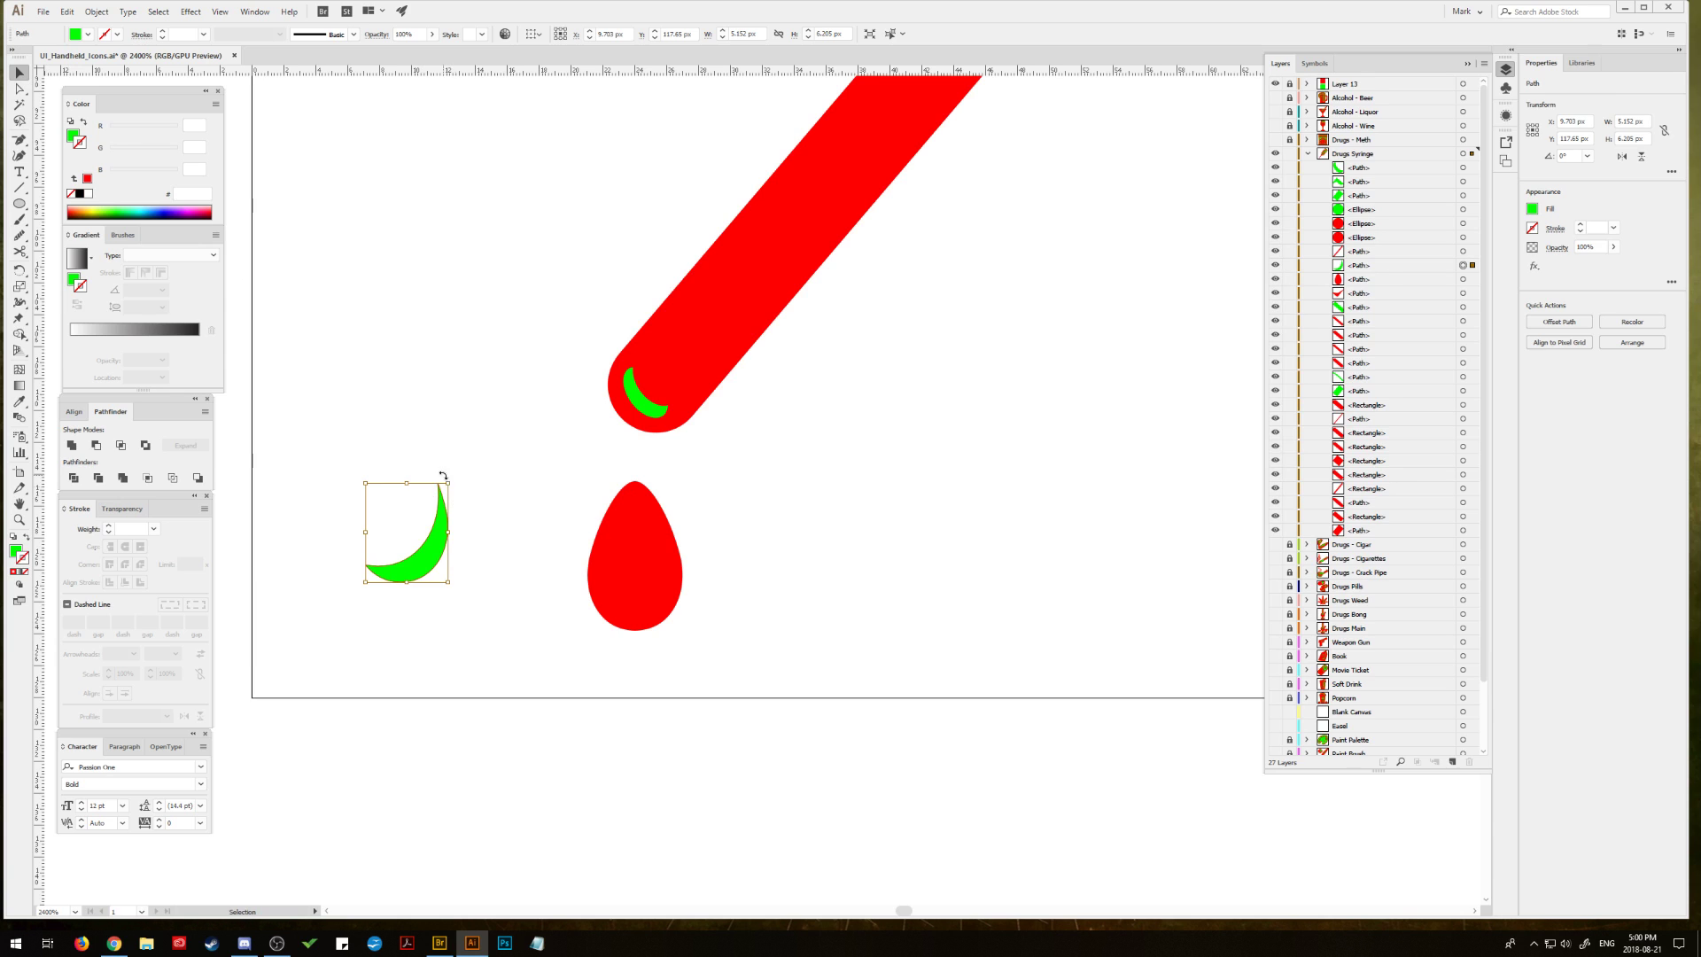
{"action": "left_click_drag", "start_coordinate": [443, 476], "coordinate": [667, 551]}
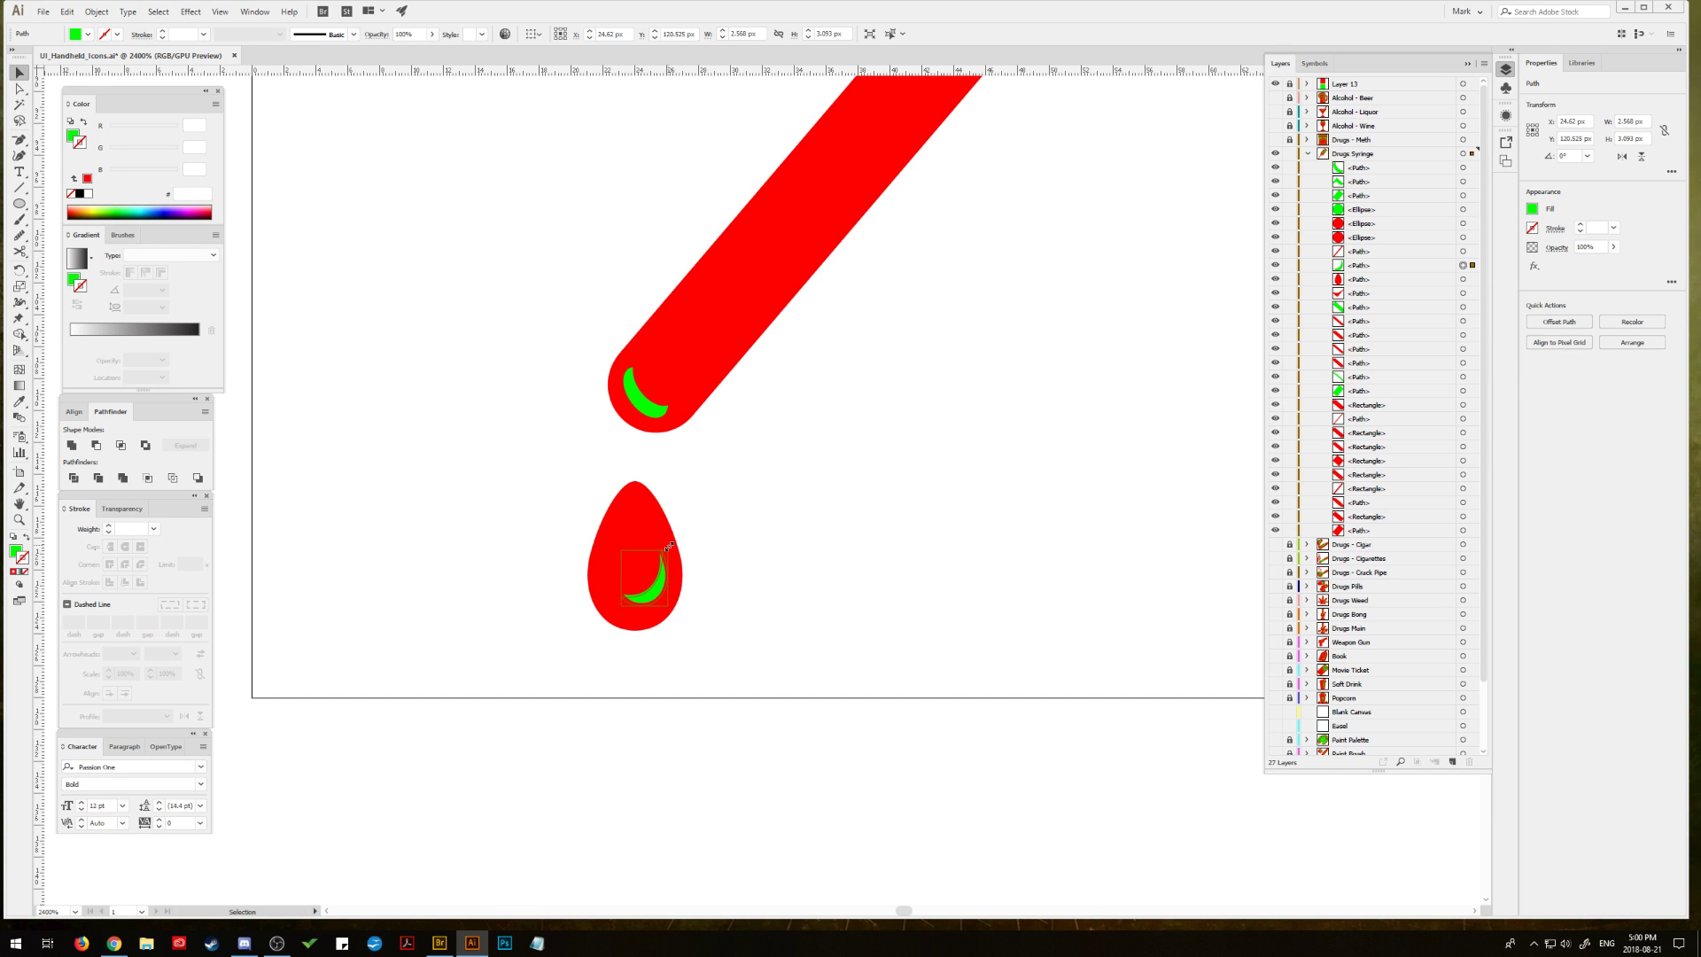
{"action": "left_click", "coordinate": [782, 523]}
Step: Examine the complete syringe icon on the artboard, including the new needle-tip and droplet highlights
{"action": "scroll", "coordinate": [794, 514], "scroll_direction": "down", "scroll_amount": 3}
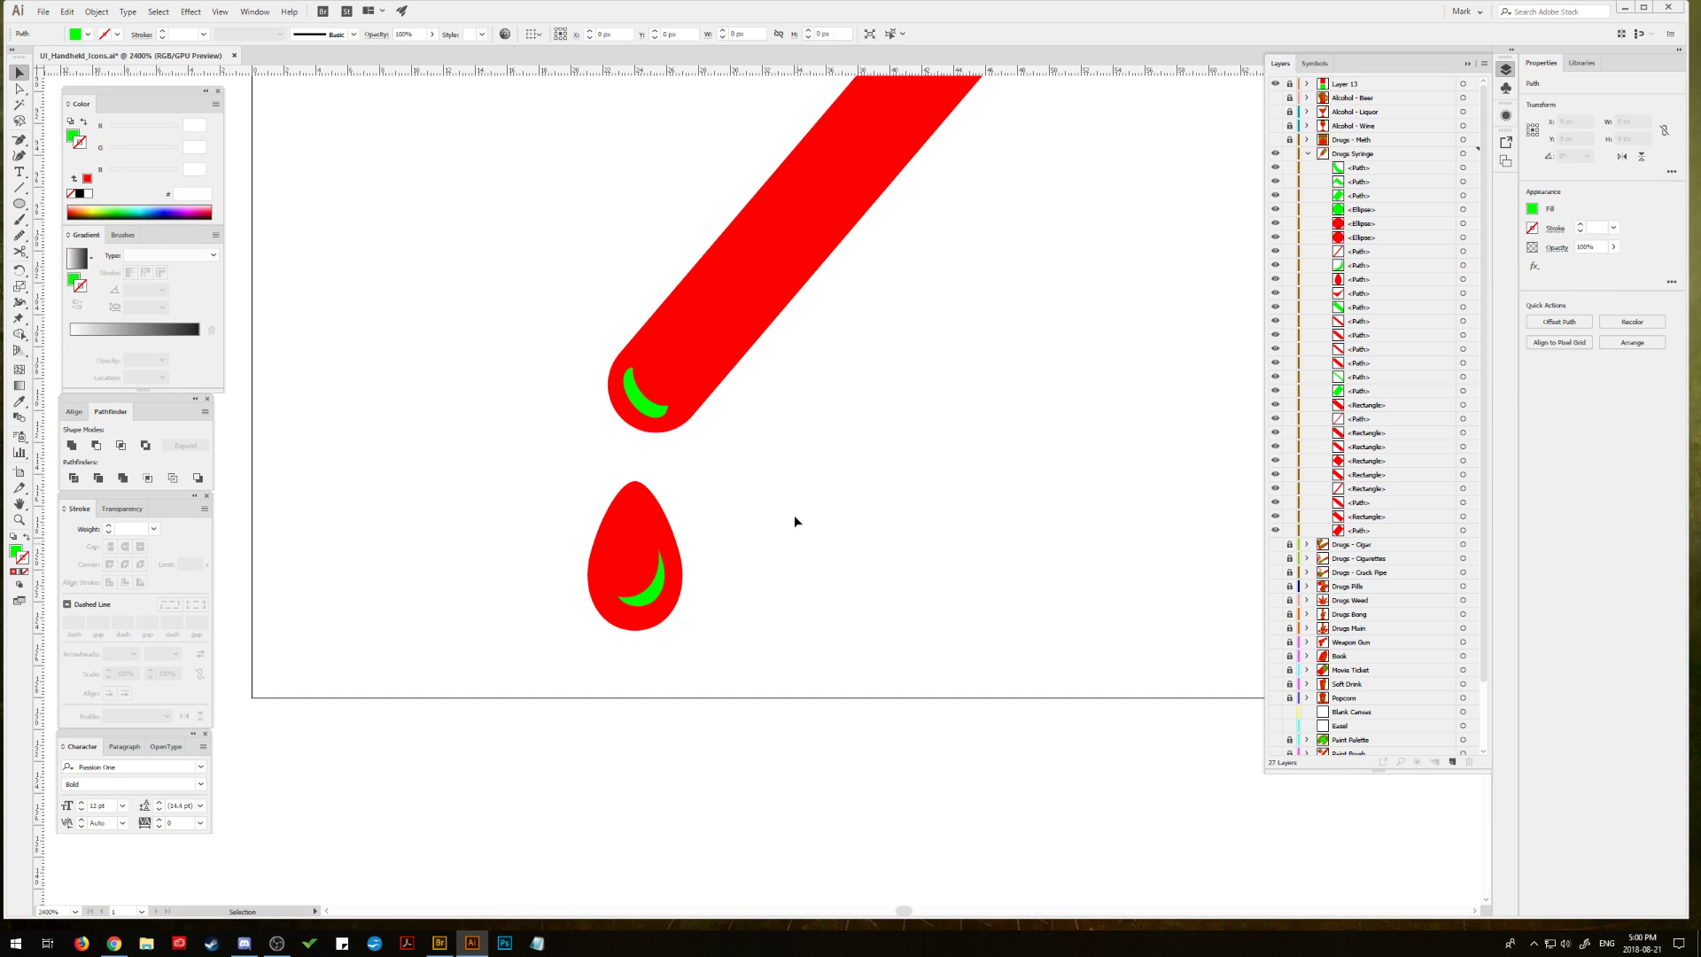
{"action": "scroll", "coordinate": [797, 513], "scroll_direction": "down", "scroll_amount": 2}
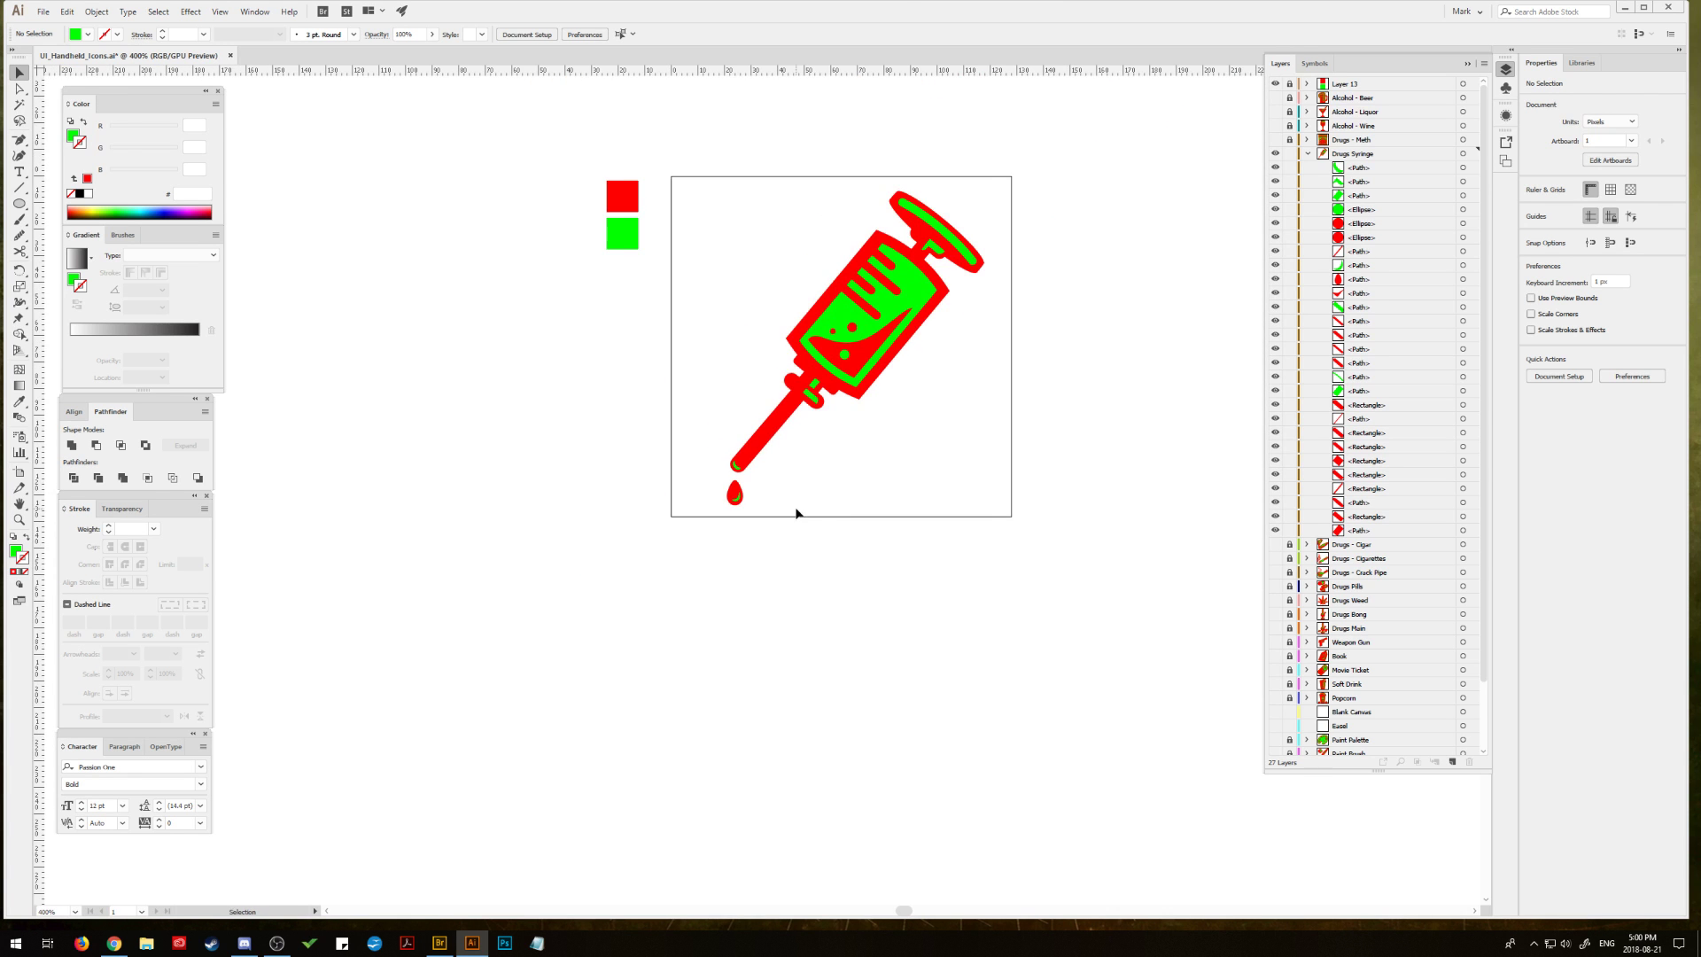
{"action": "left_click_drag", "start_coordinate": [824, 485], "coordinate": [723, 576]}
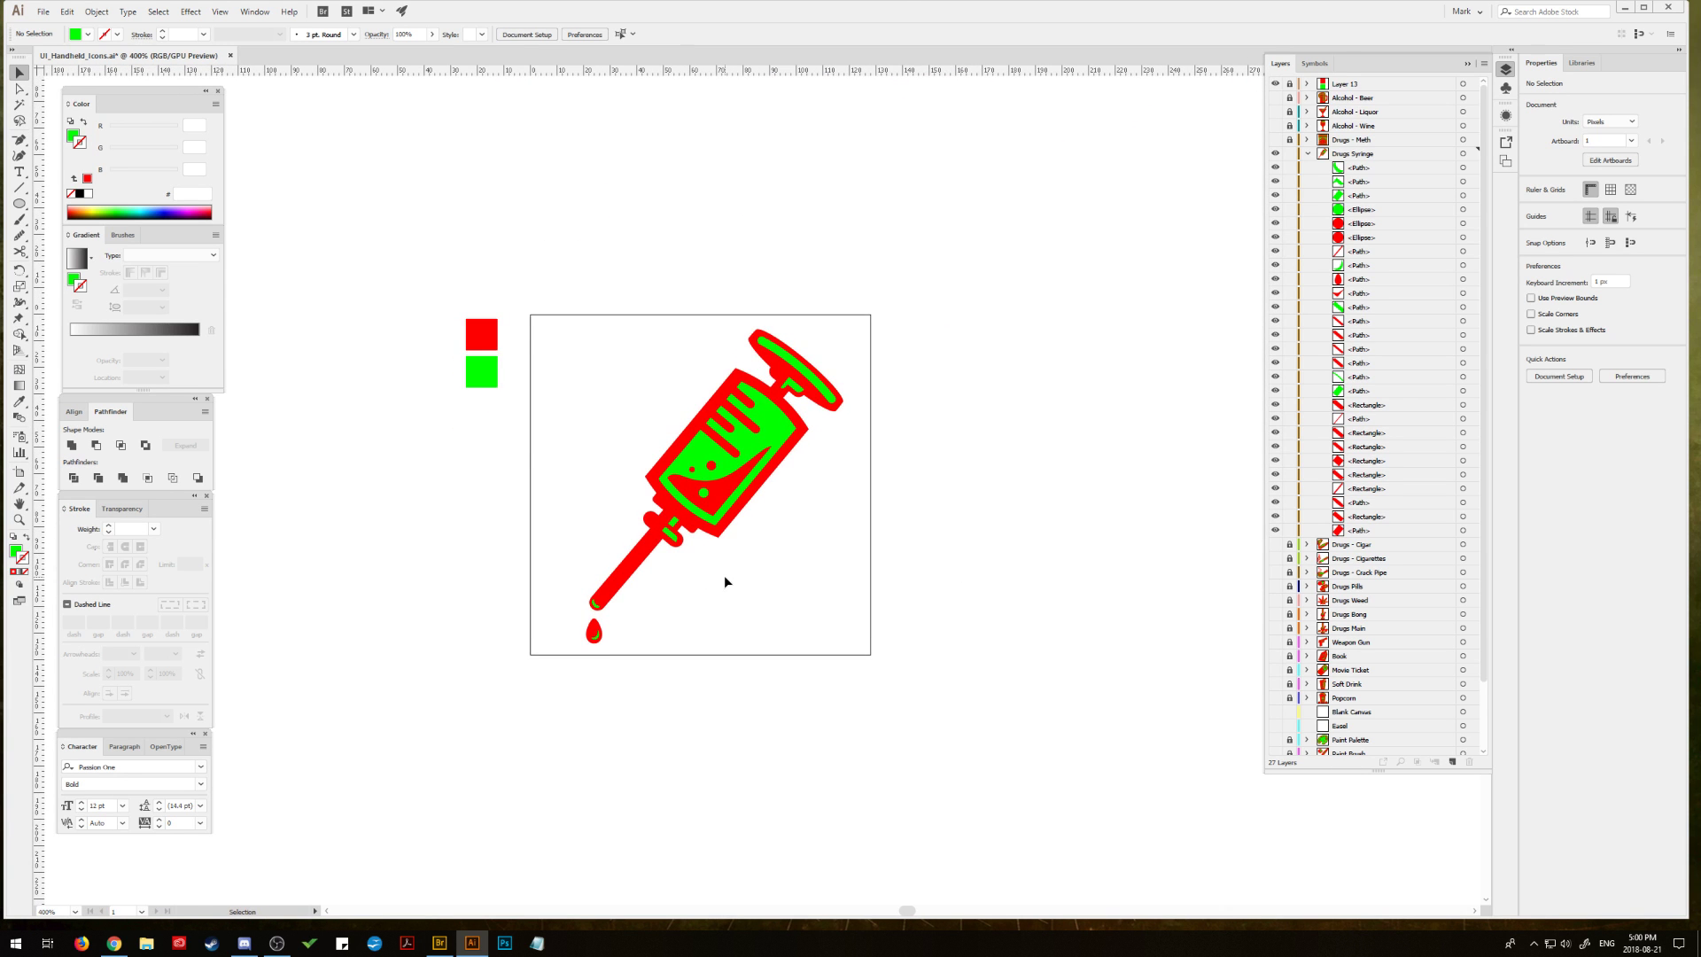
{"action": "left_click", "coordinate": [19, 520]}
{"action": "left_click", "coordinate": [744, 482]}
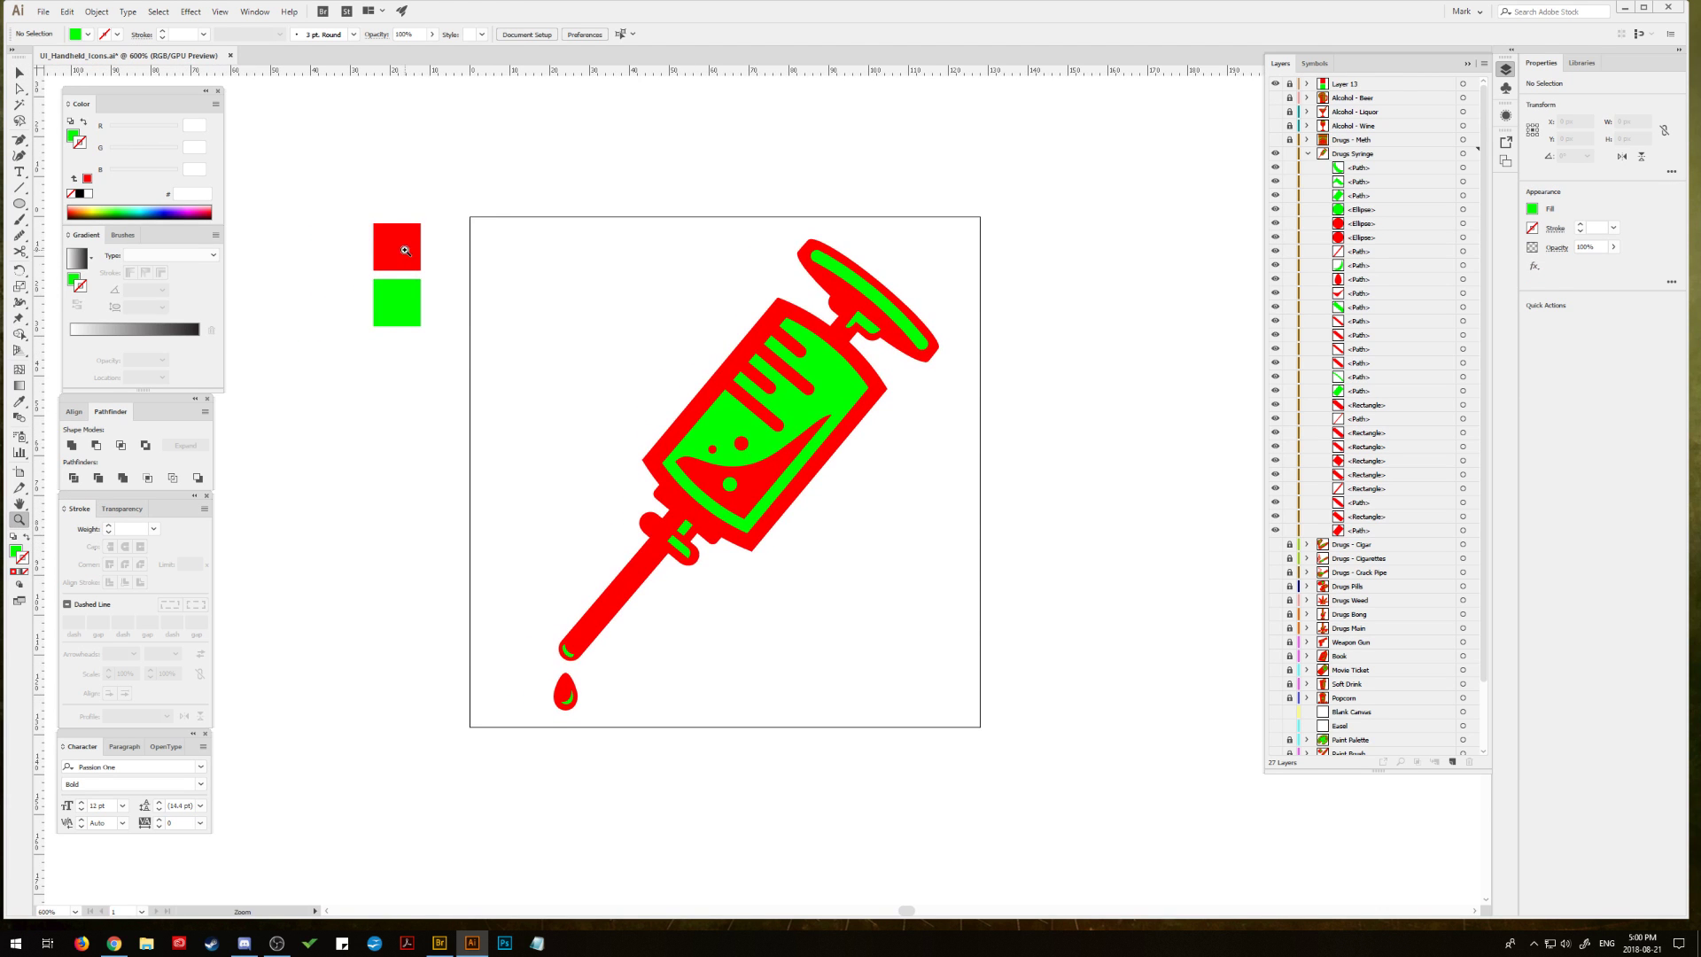
{"action": "left_click", "coordinate": [18, 78]}
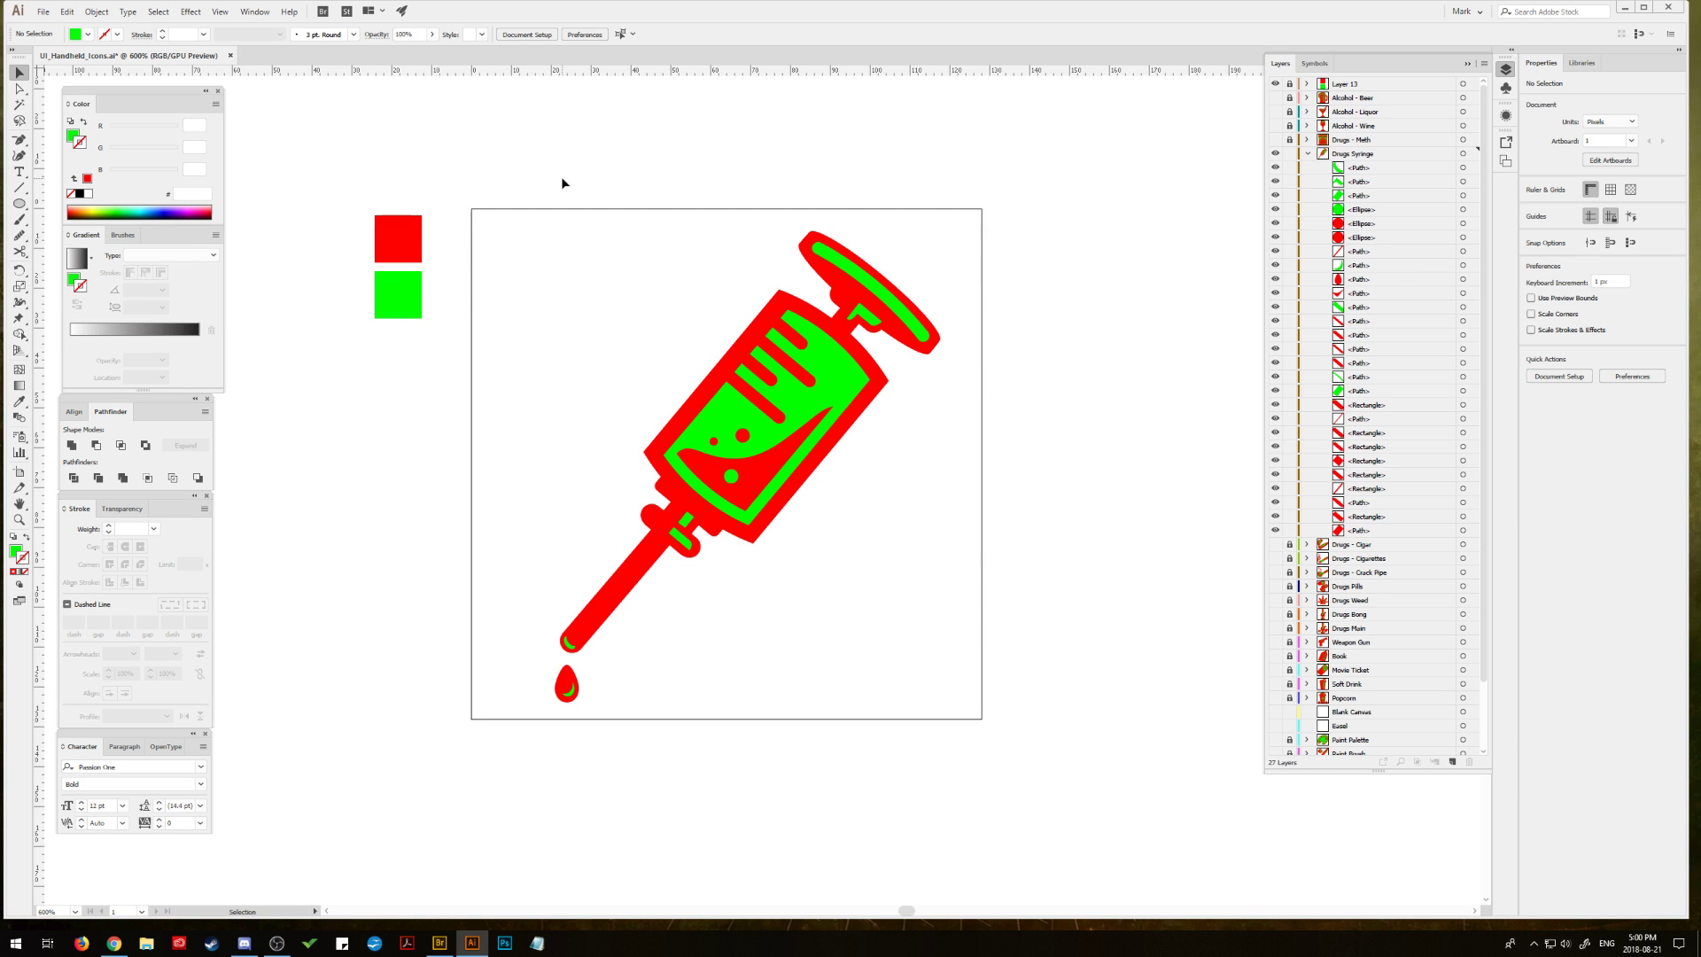
{"action": "left_click_drag", "start_coordinate": [561, 177], "coordinate": [584, 196]}
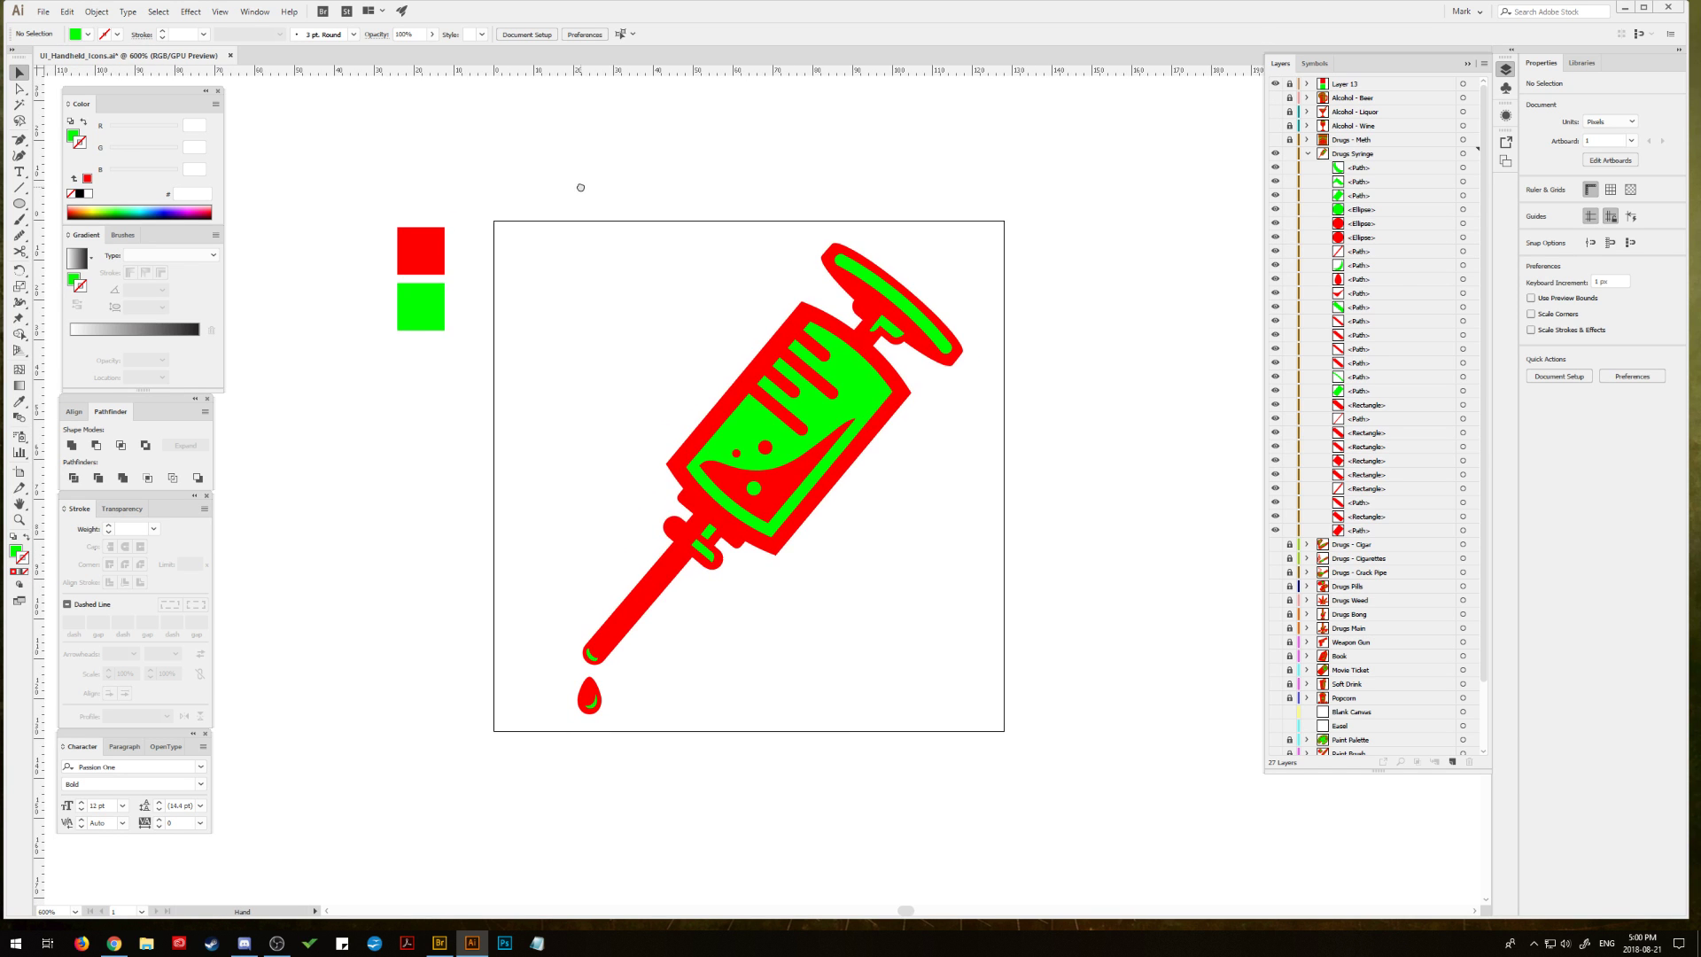
{"action": "left_click", "coordinate": [17, 520]}
{"action": "left_click", "coordinate": [588, 513]}
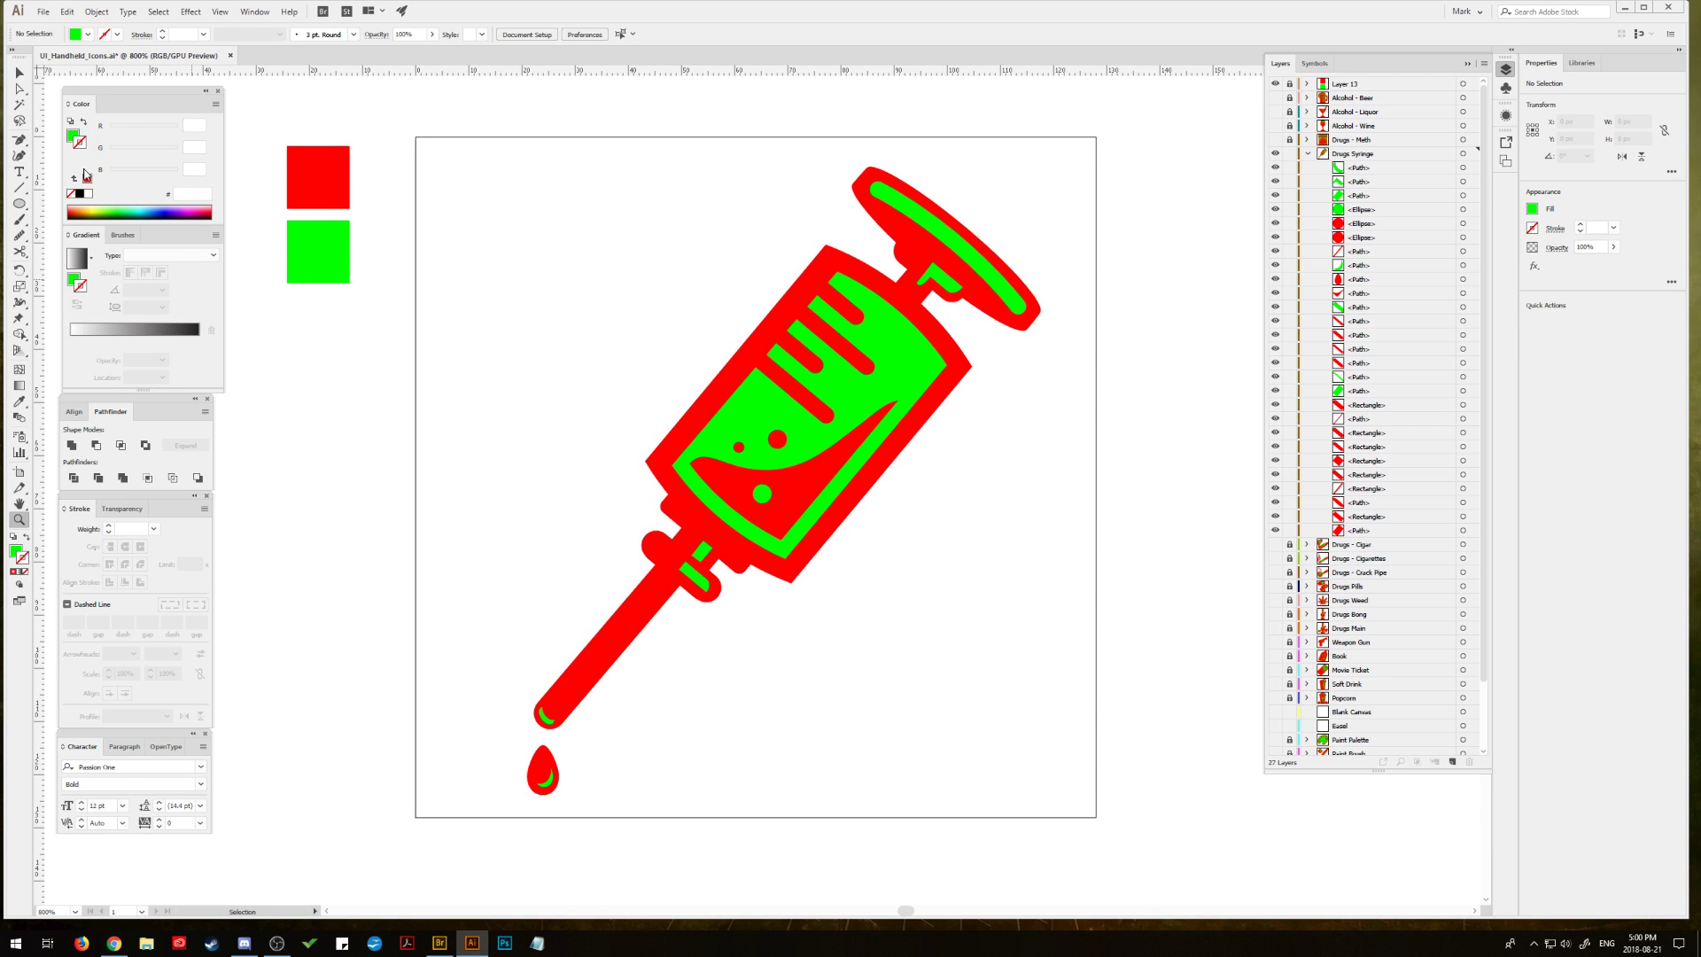
Step: Select all artwork on the Drugs Syringe layer and group it
{"action": "left_click", "coordinate": [19, 75]}
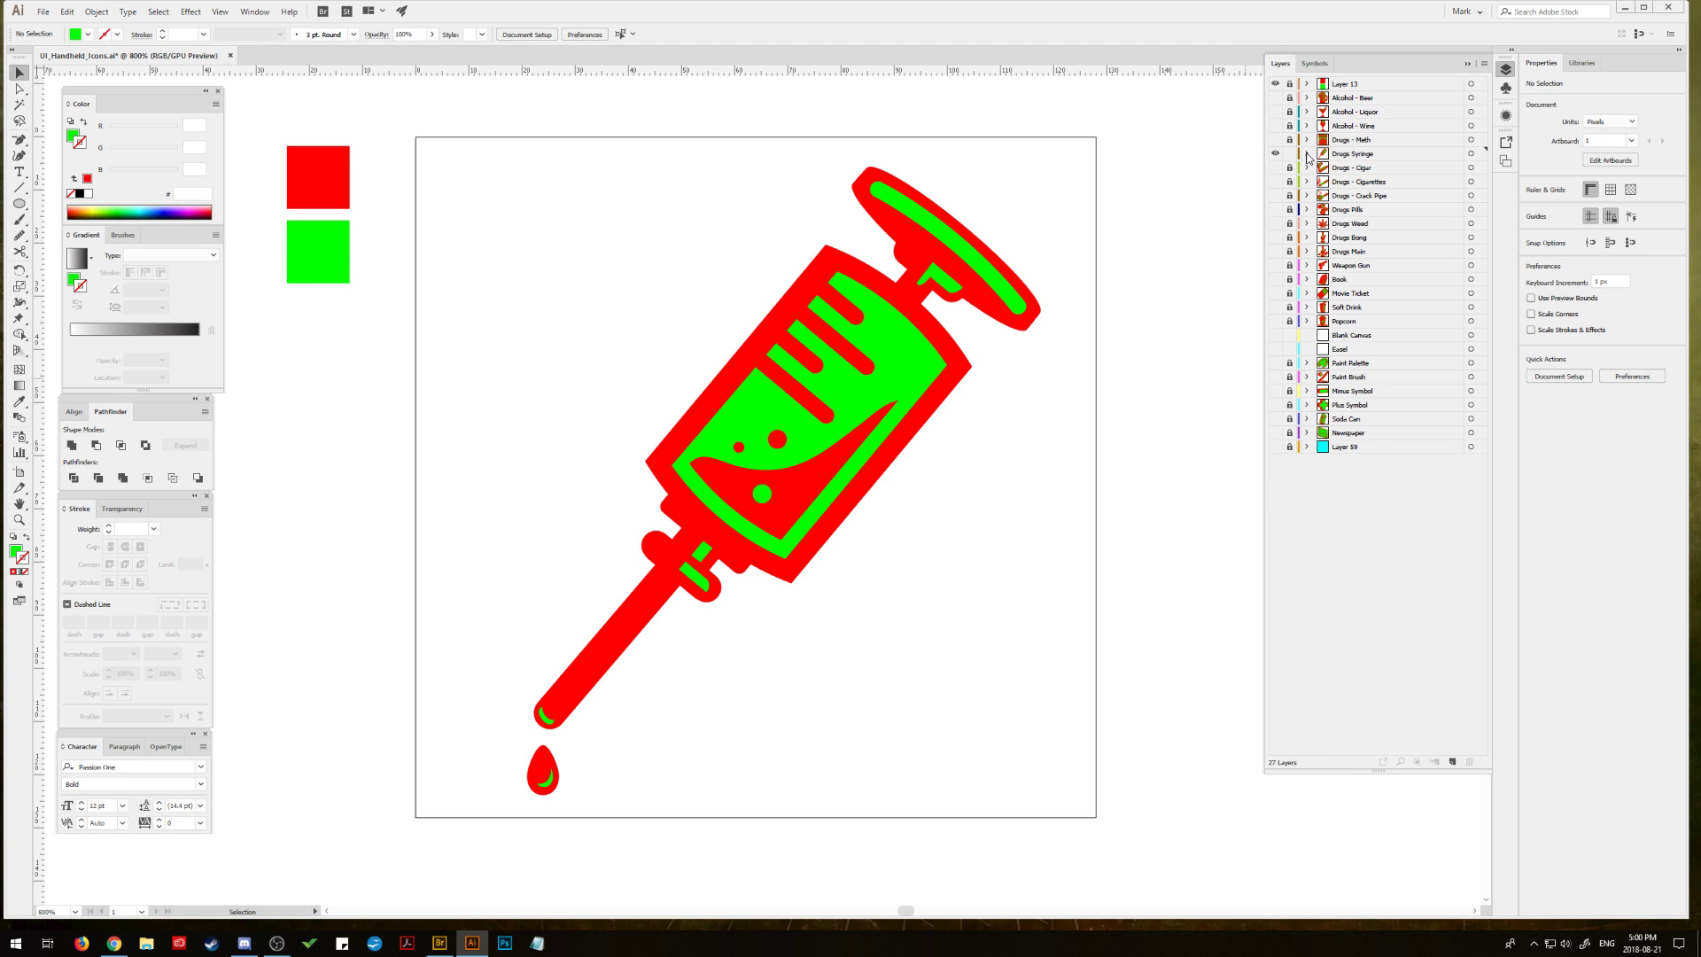
{"action": "left_click", "coordinate": [1462, 153]}
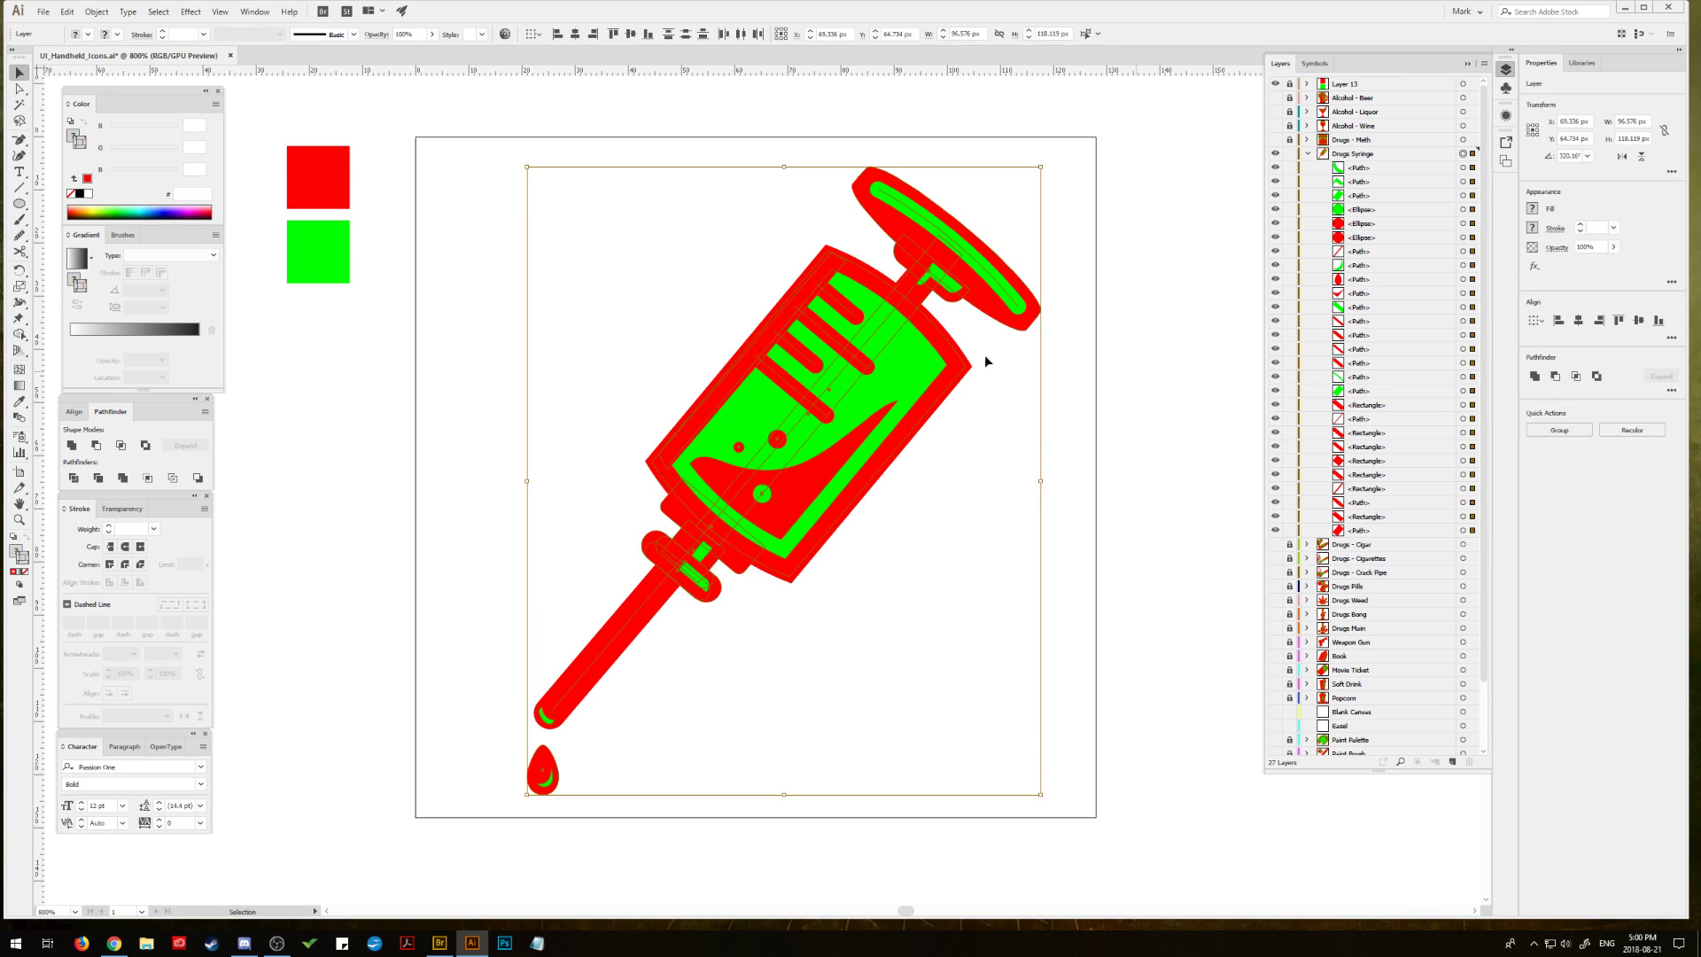
{"action": "left_click", "coordinate": [97, 12]}
{"action": "left_click", "coordinate": [115, 60]}
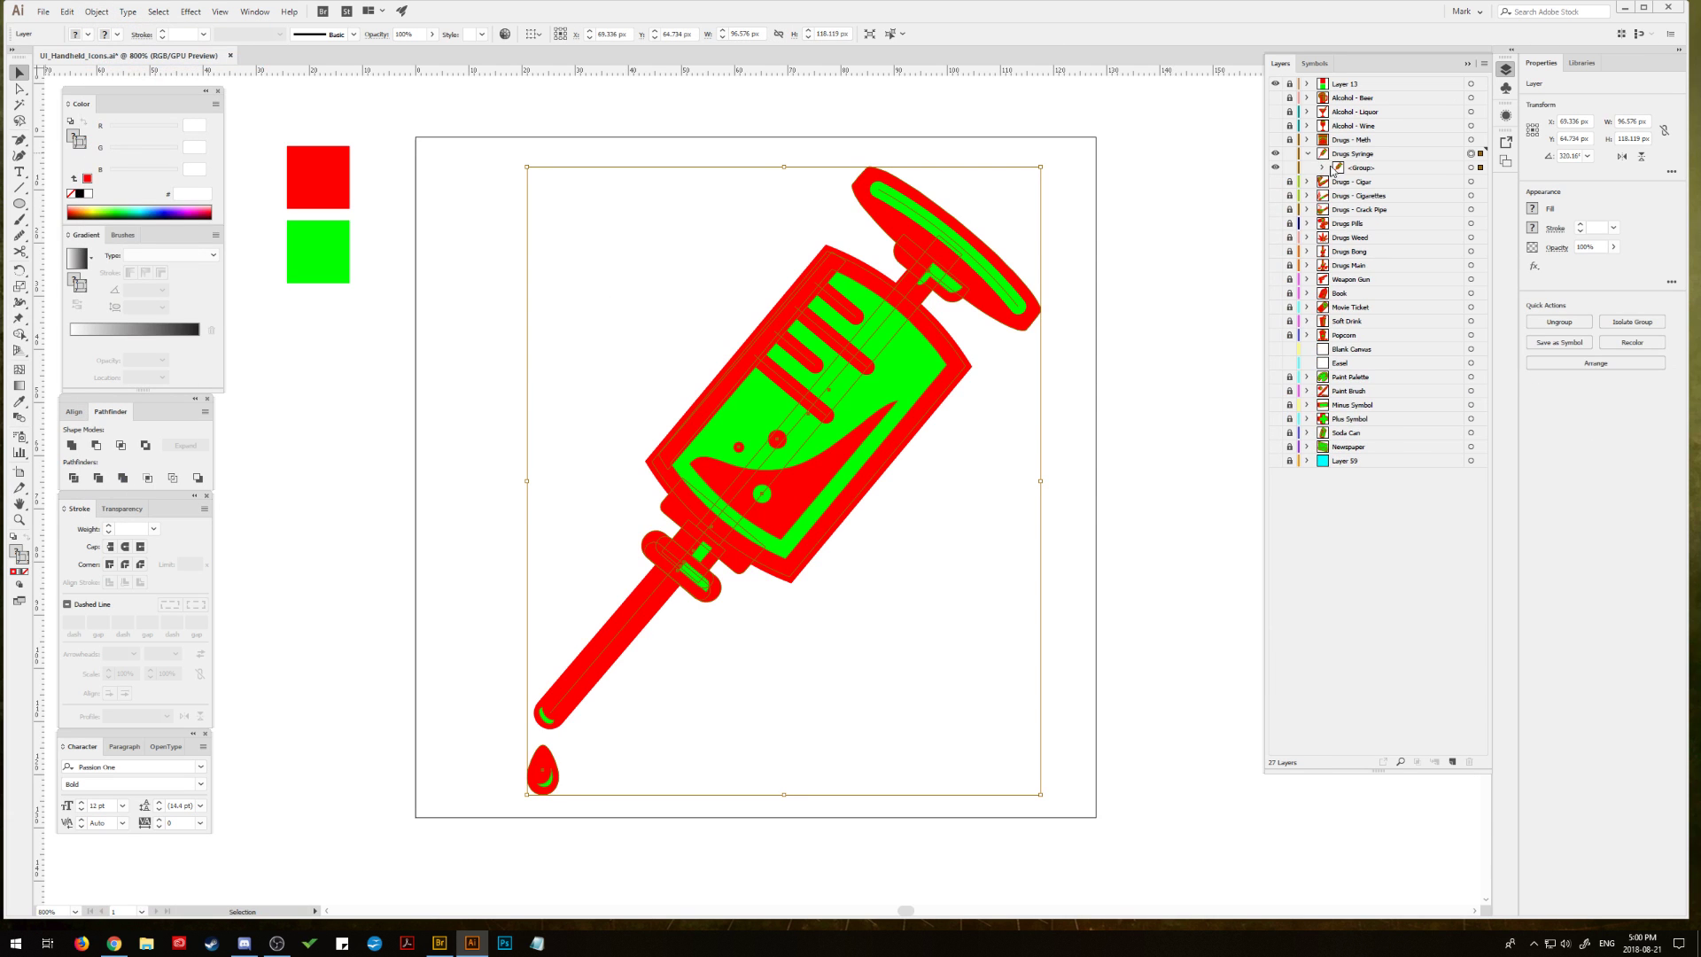
Step: Duplicate the syringe group in place on the Drugs Syringe layer and hide the lower group
{"action": "left_click", "coordinate": [67, 11]}
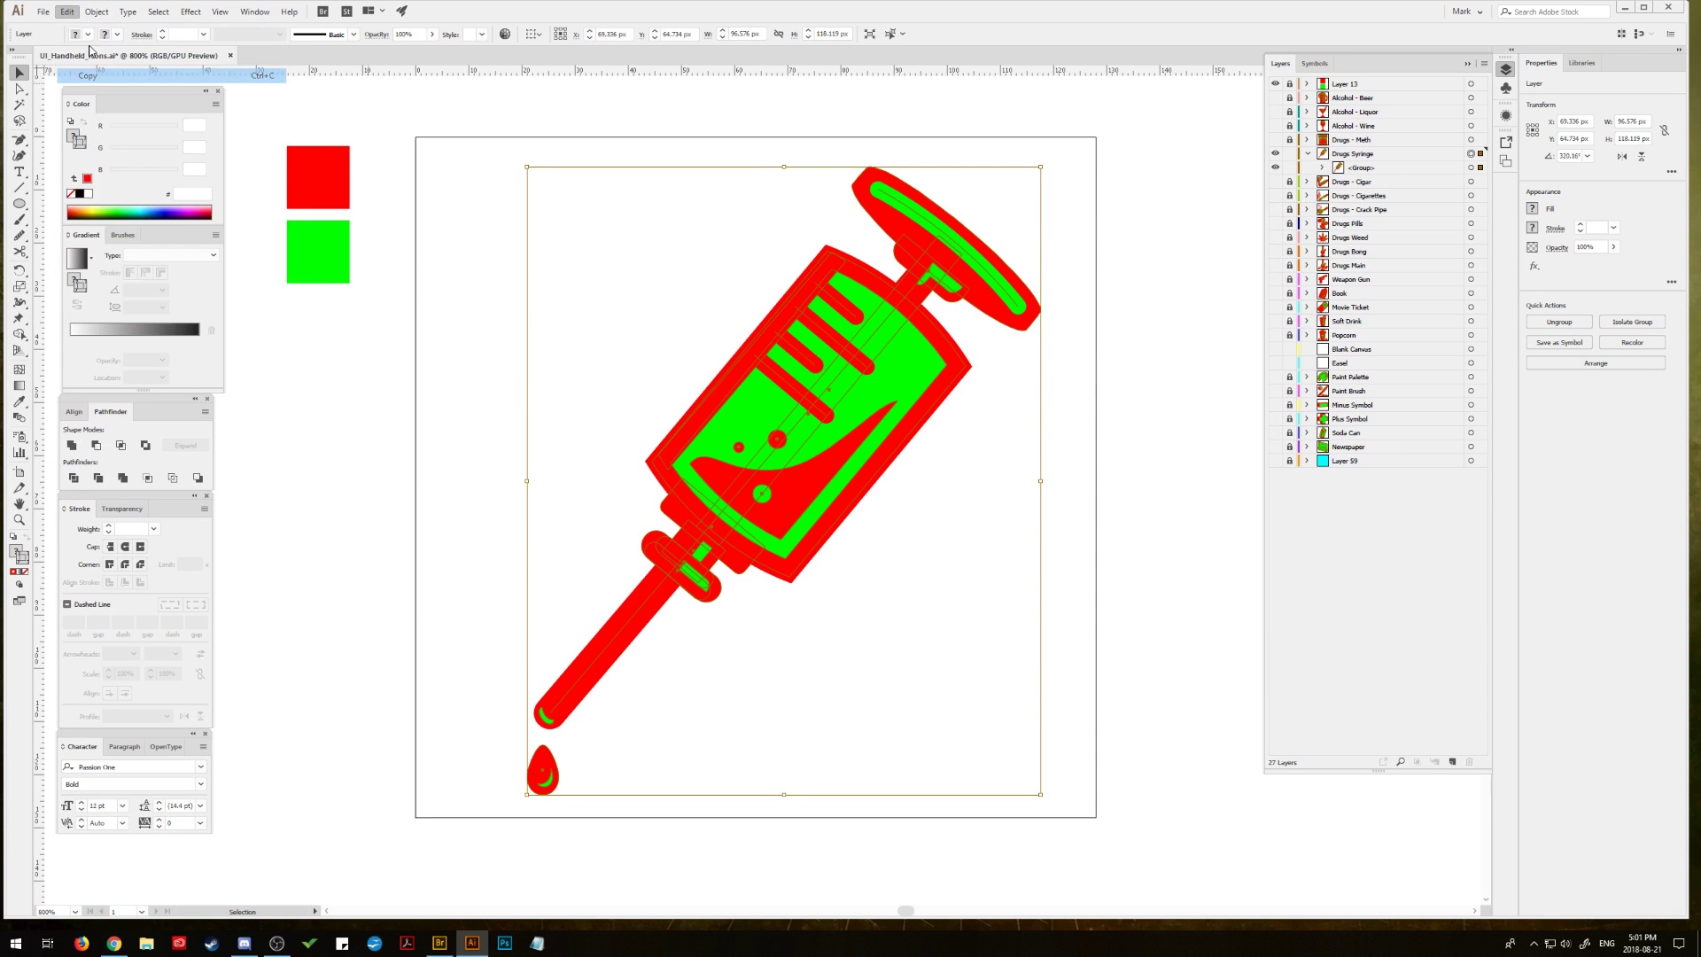
{"action": "left_click", "coordinate": [99, 26]}
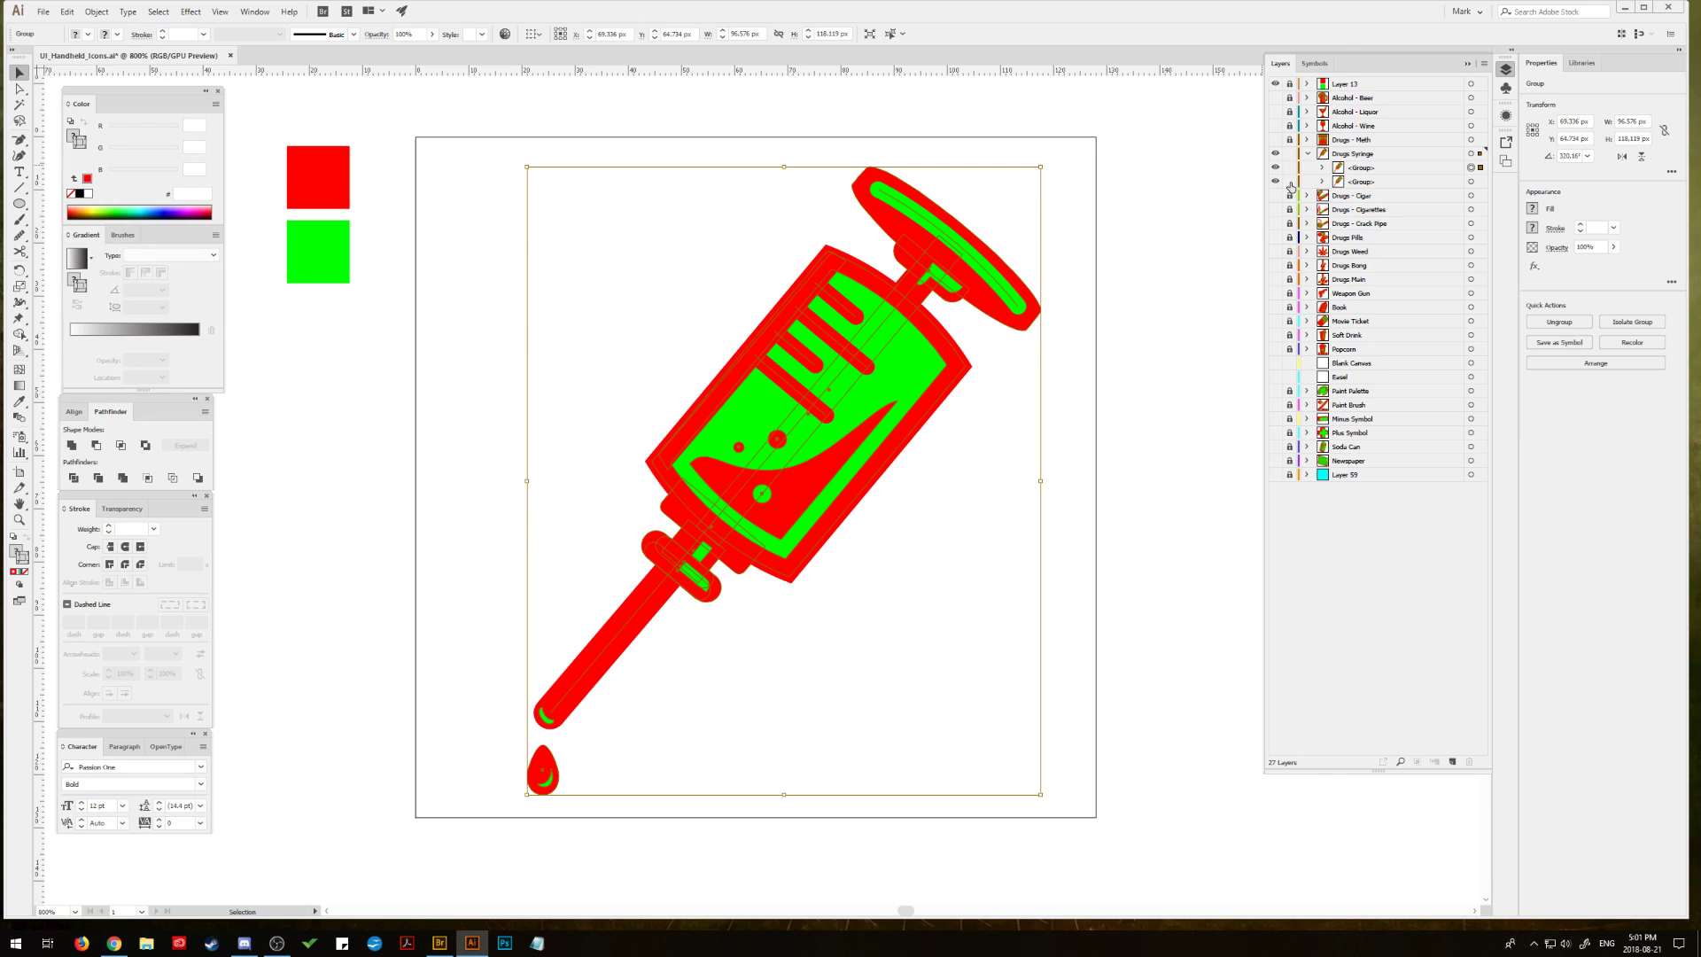
{"action": "left_click", "coordinate": [1274, 181]}
Step: Convert the strokes of the visible syringe group into filled outlines with Outline Stroke
{"action": "left_click", "coordinate": [95, 12]}
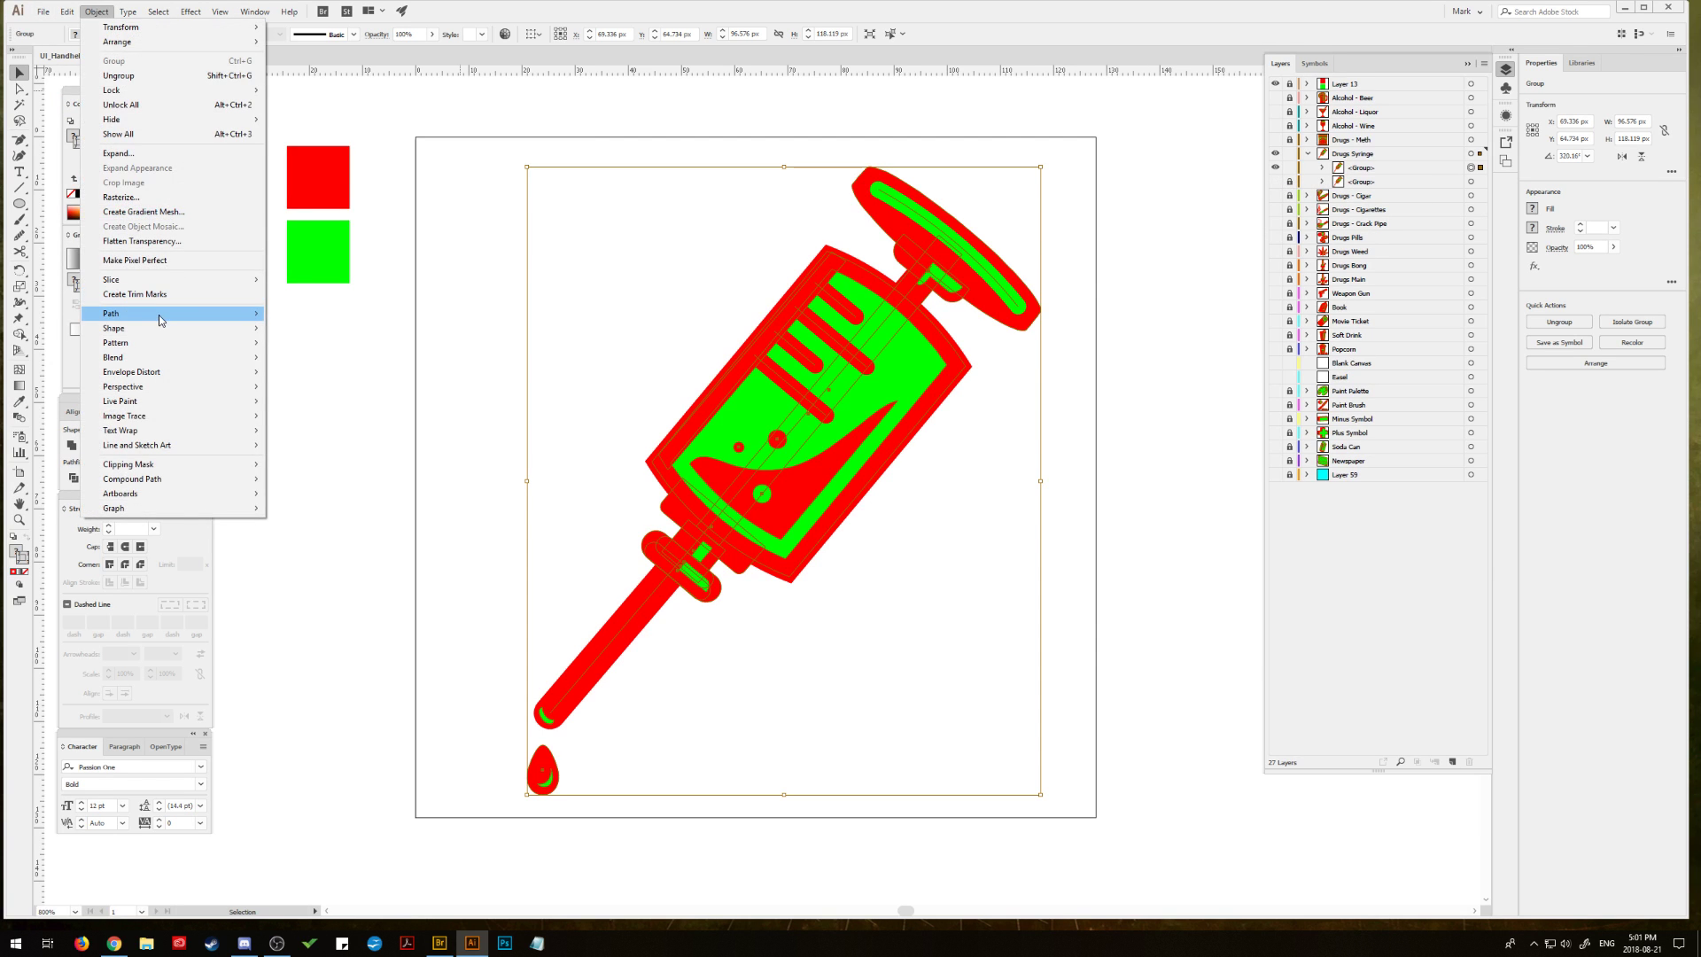
{"action": "mouse_move", "coordinate": [163, 316]}
{"action": "left_click", "coordinate": [341, 348]}
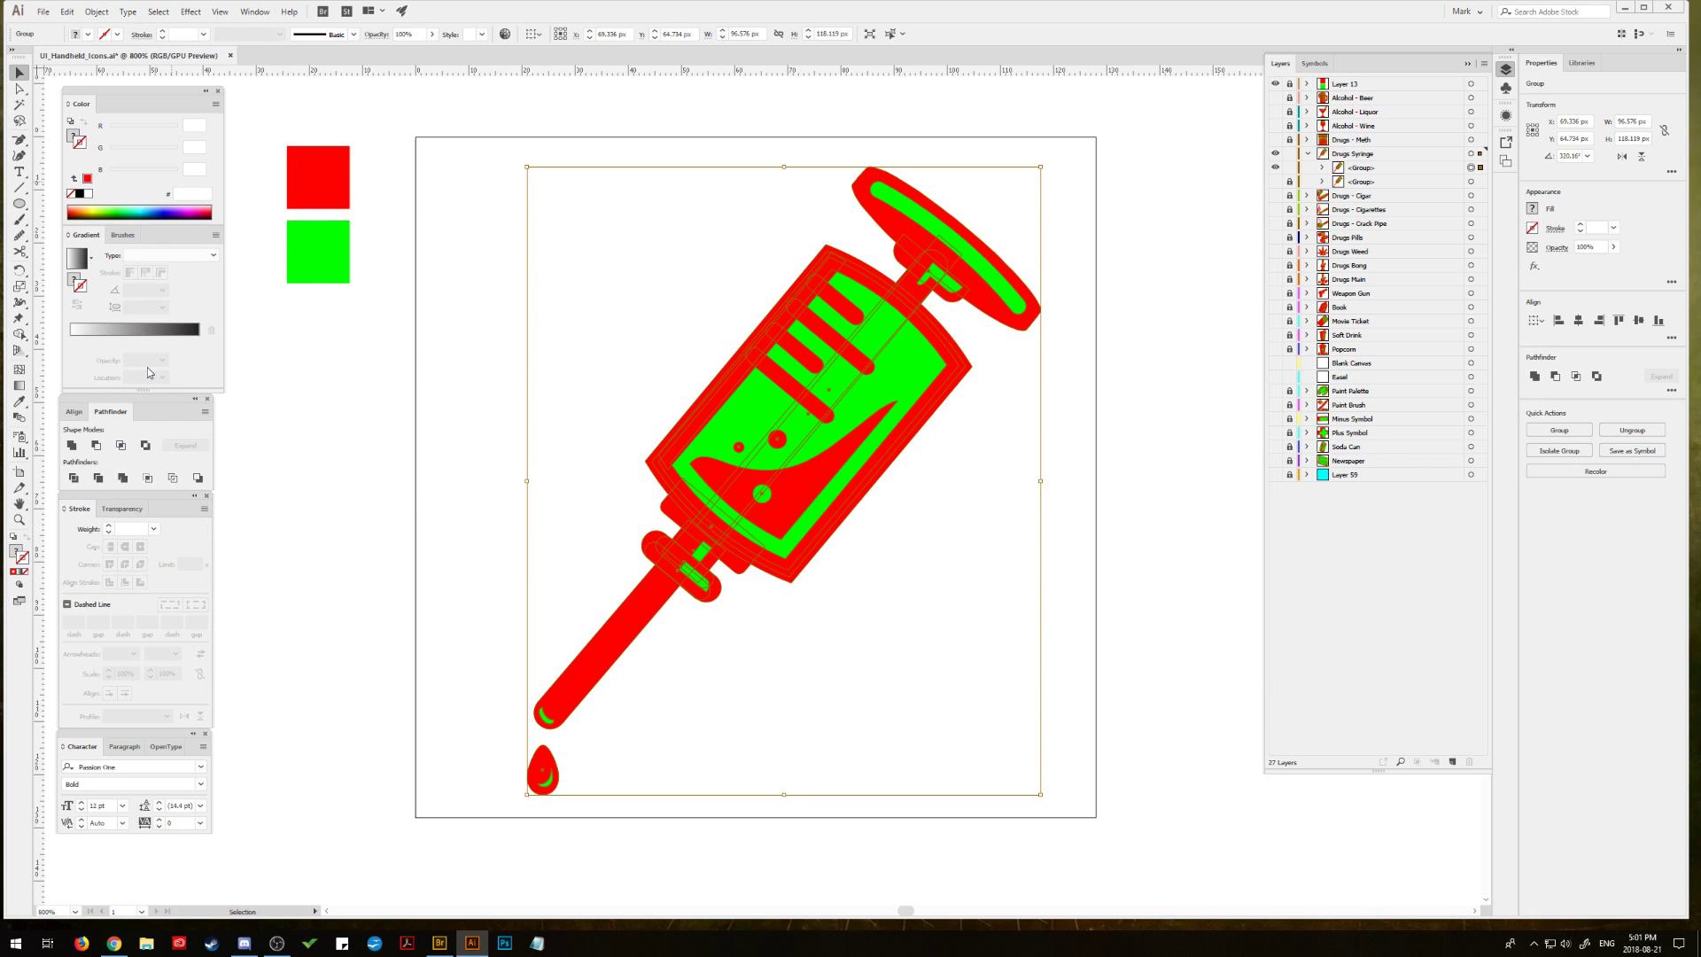
Step: Unite the ten lowest red shapes in the visible syringe group, covering plunger, barrel and needle, into a single path
{"action": "left_click", "coordinate": [1322, 168]}
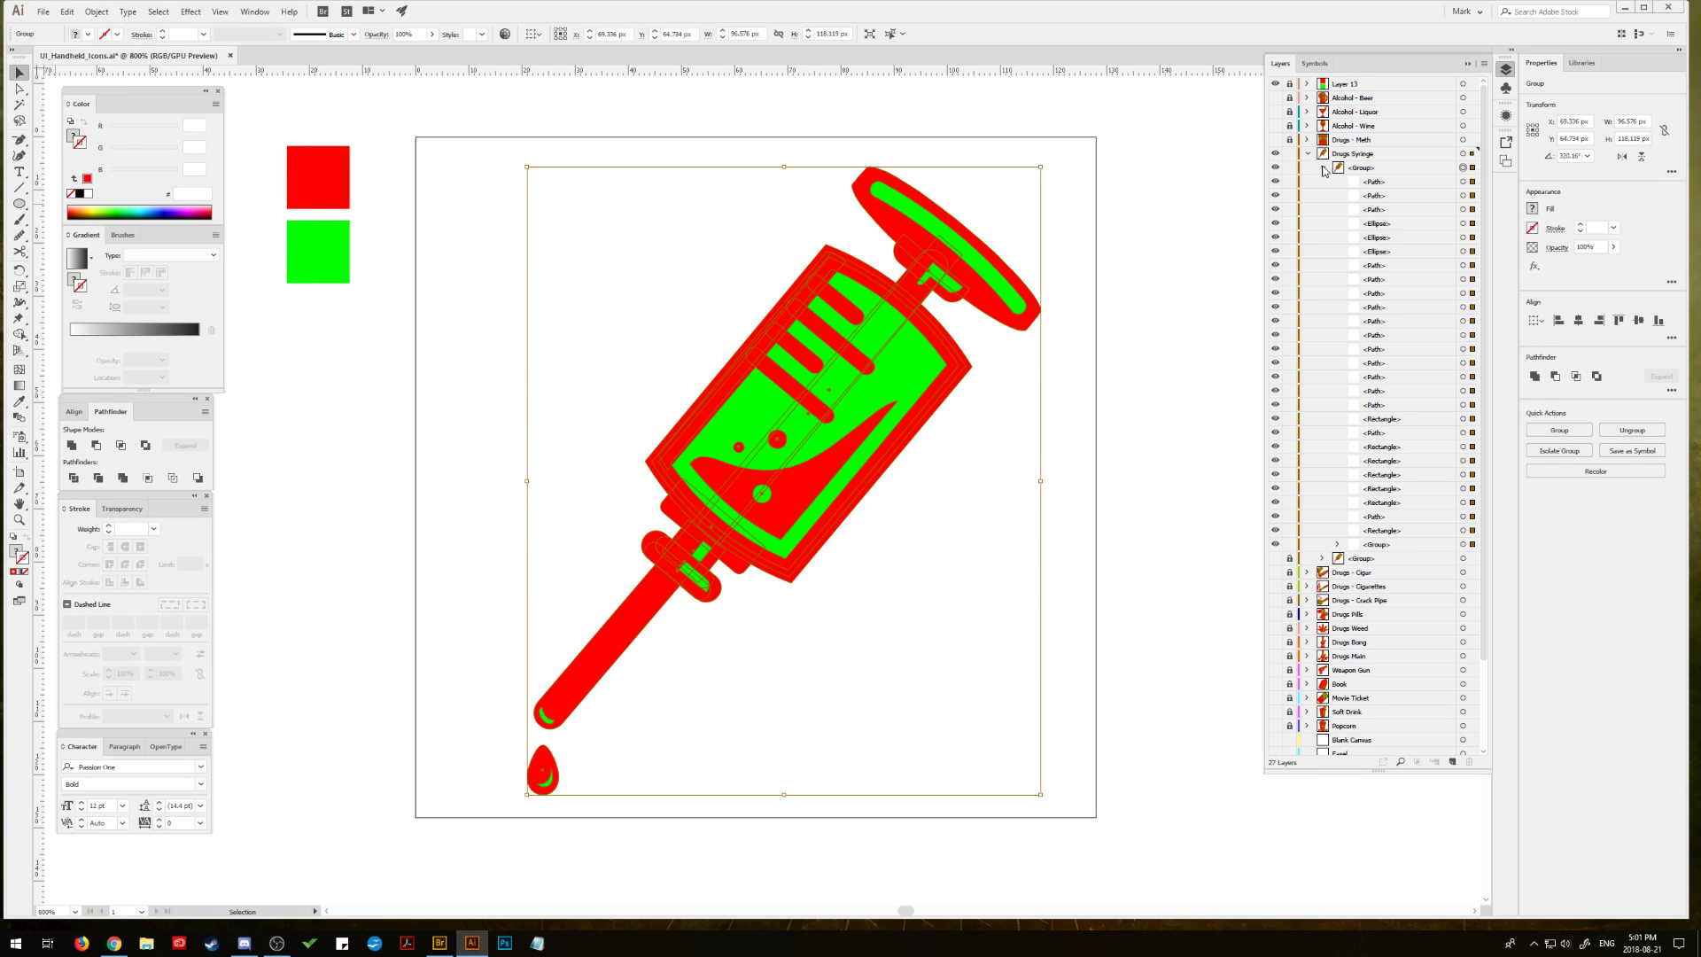
{"action": "left_click", "coordinate": [1463, 542]}
{"action": "left_click", "coordinate": [1462, 529], "text": "shift"}
{"action": "left_click", "coordinate": [1463, 517], "text": "shift"}
{"action": "left_click", "coordinate": [1462, 502], "text": "shift"}
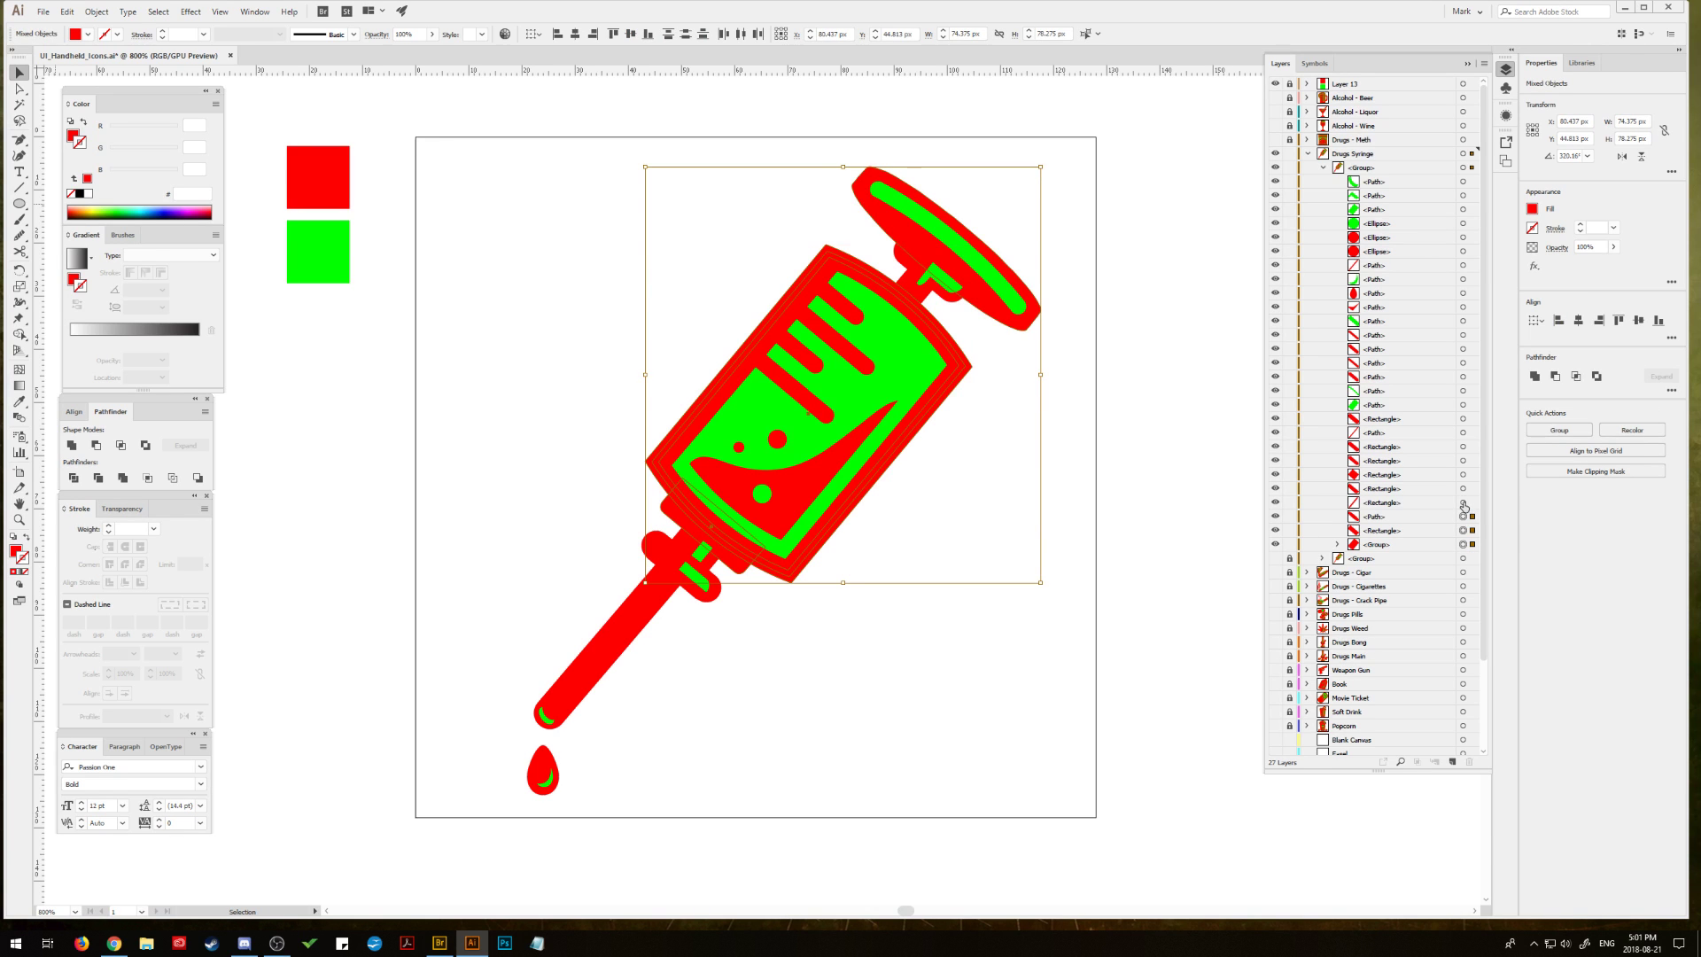
{"action": "left_click", "coordinate": [1463, 488], "text": "shift"}
{"action": "left_click", "coordinate": [1462, 474], "text": "shift"}
{"action": "left_click", "coordinate": [1462, 461], "text": "shift"}
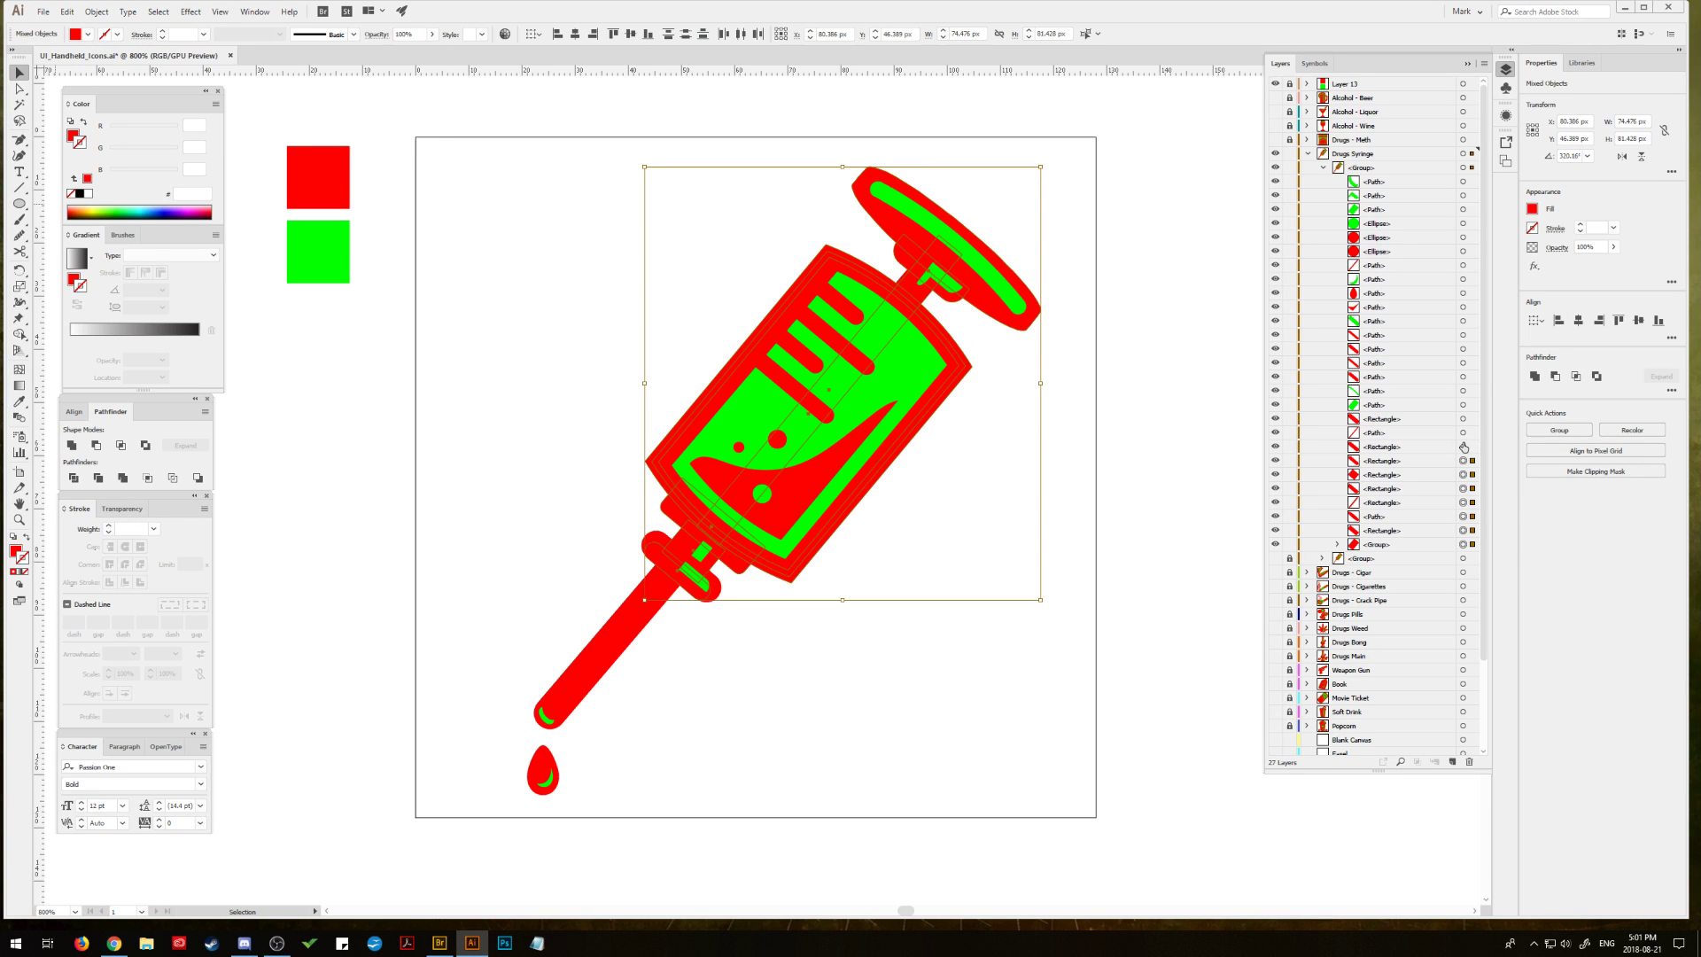
{"action": "left_click", "coordinate": [1463, 446], "text": "shift"}
{"action": "left_click", "coordinate": [1463, 432], "text": "shift"}
{"action": "left_click", "coordinate": [1463, 418], "text": "shift"}
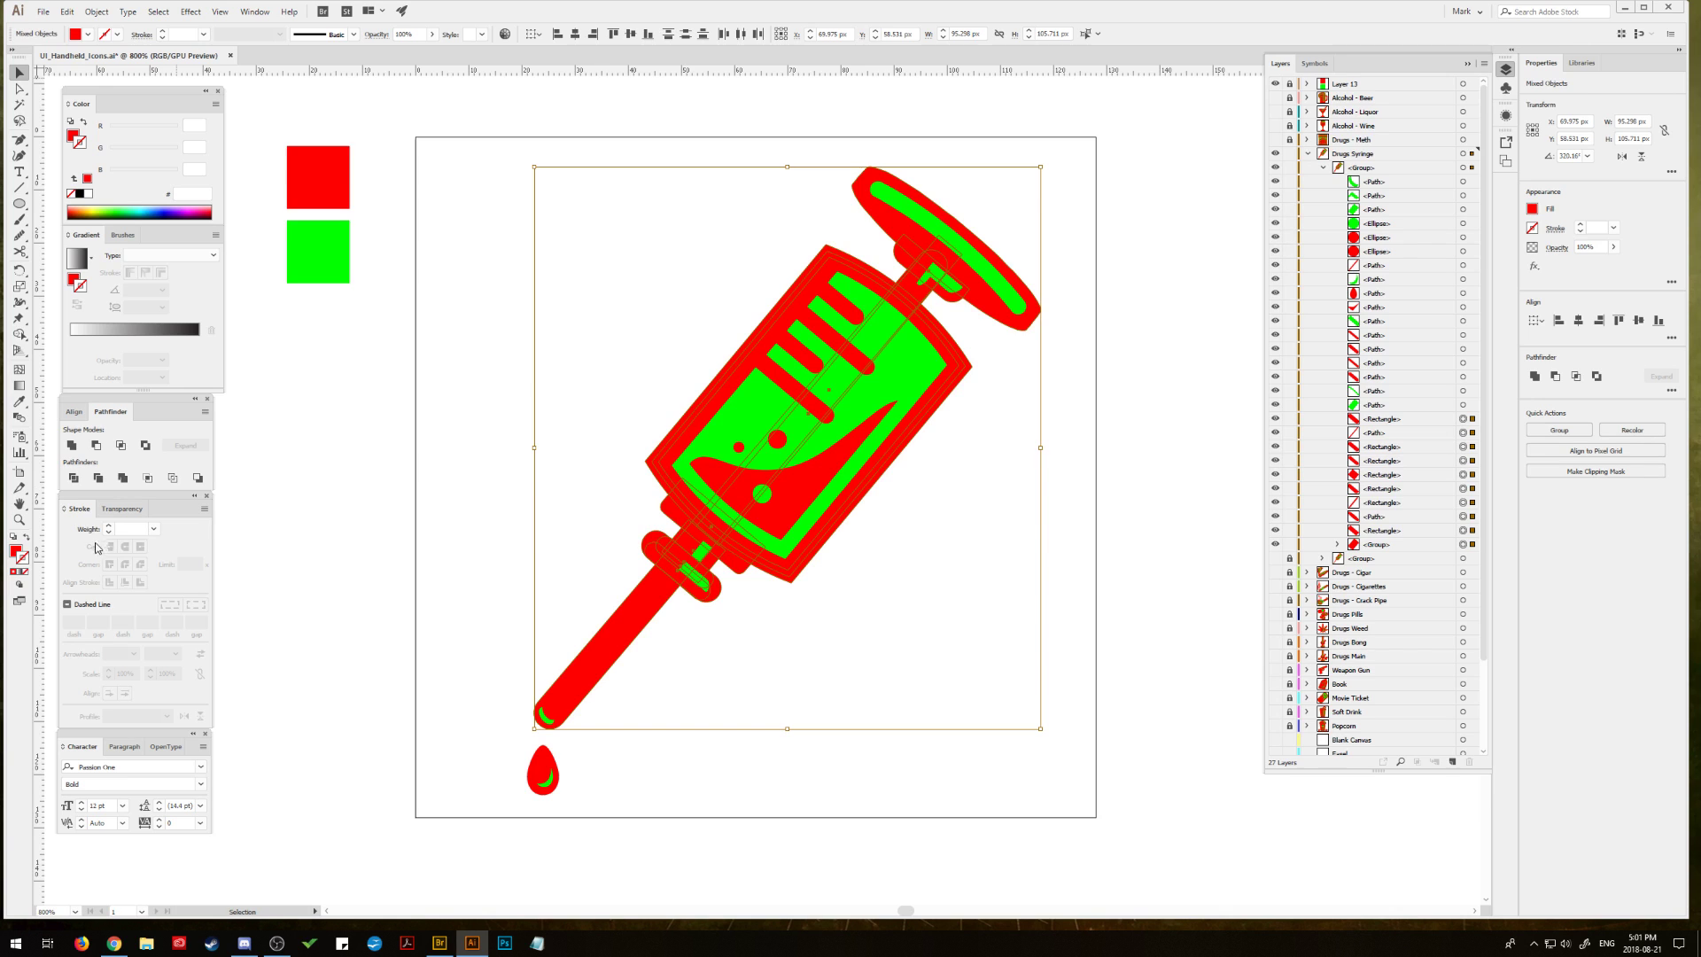
{"action": "left_click", "coordinate": [70, 446]}
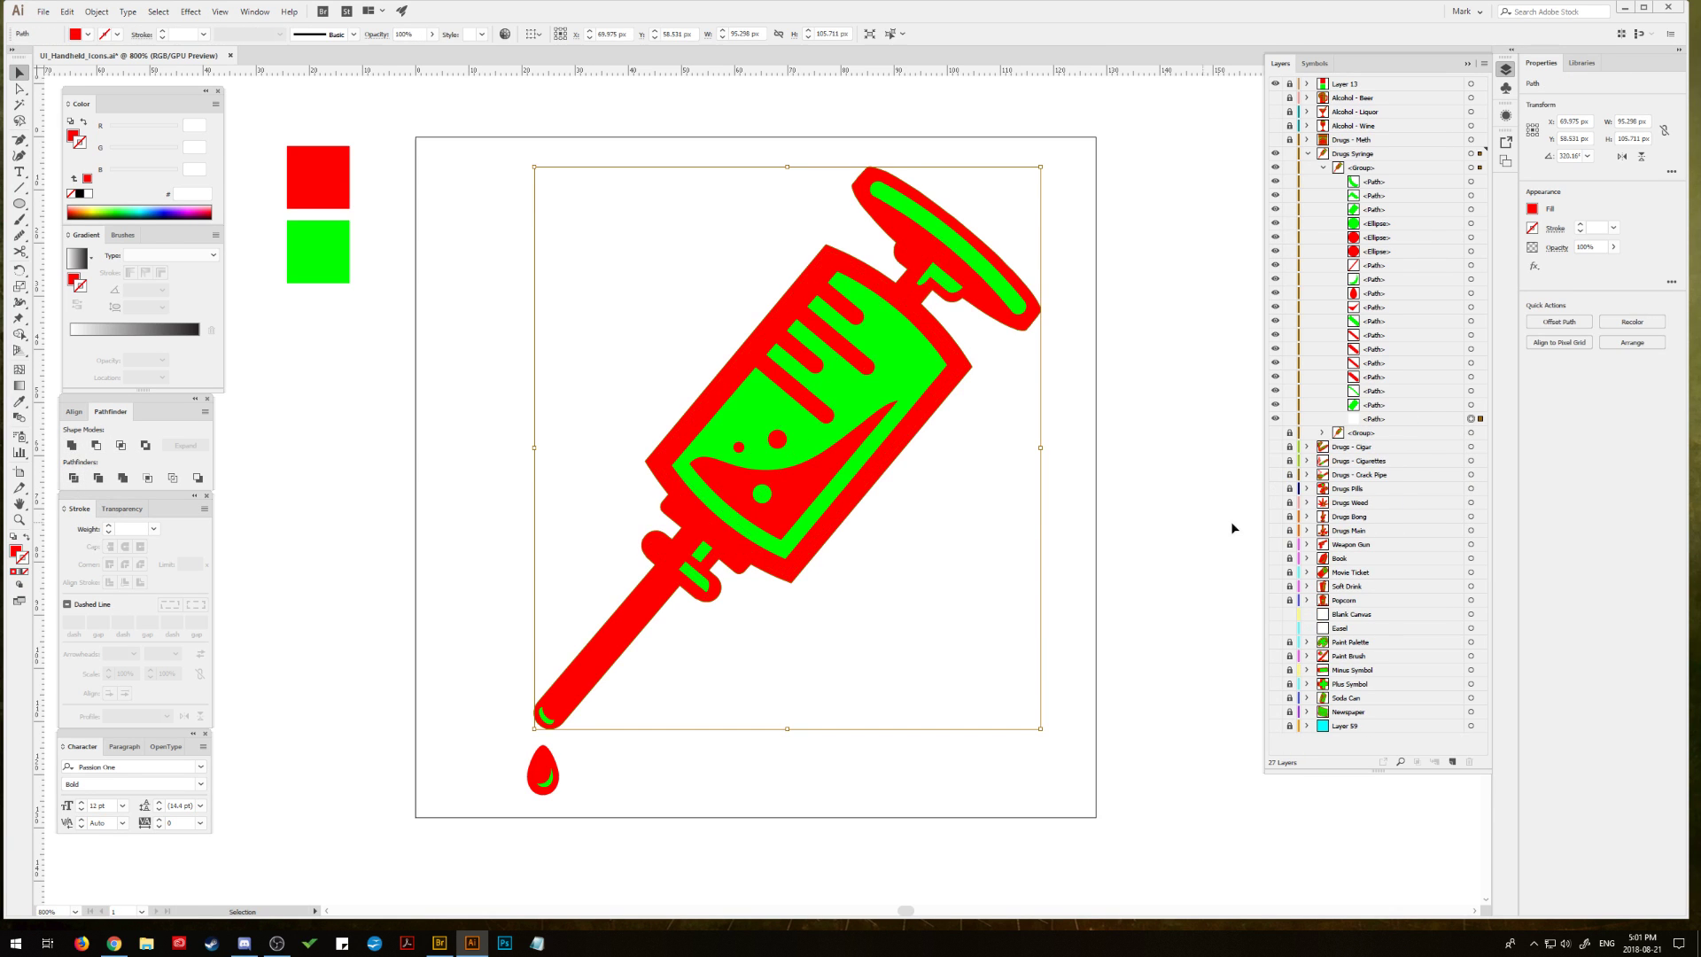
Step: Unite the two green paths directly above the merged red silhouette into one shape
{"action": "left_click", "coordinate": [1471, 405], "text": "shift"}
{"action": "left_click", "coordinate": [1470, 391], "text": "shift"}
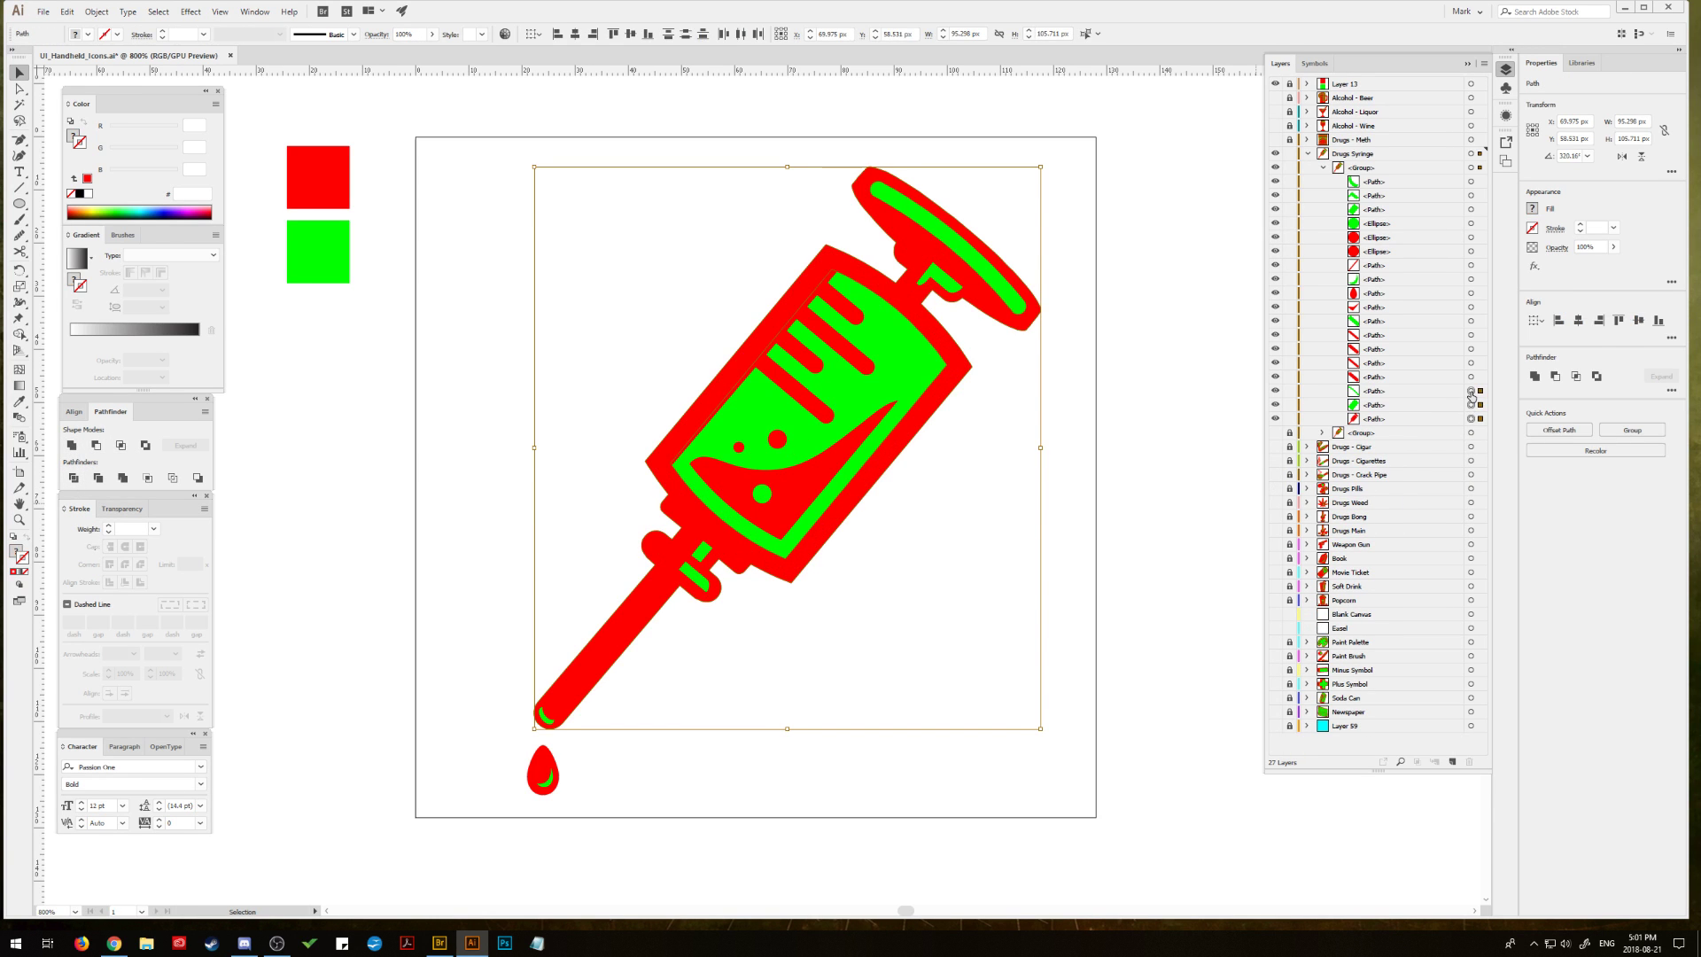
{"action": "left_click", "coordinate": [1471, 405]}
{"action": "left_click", "coordinate": [1470, 390], "text": "shift"}
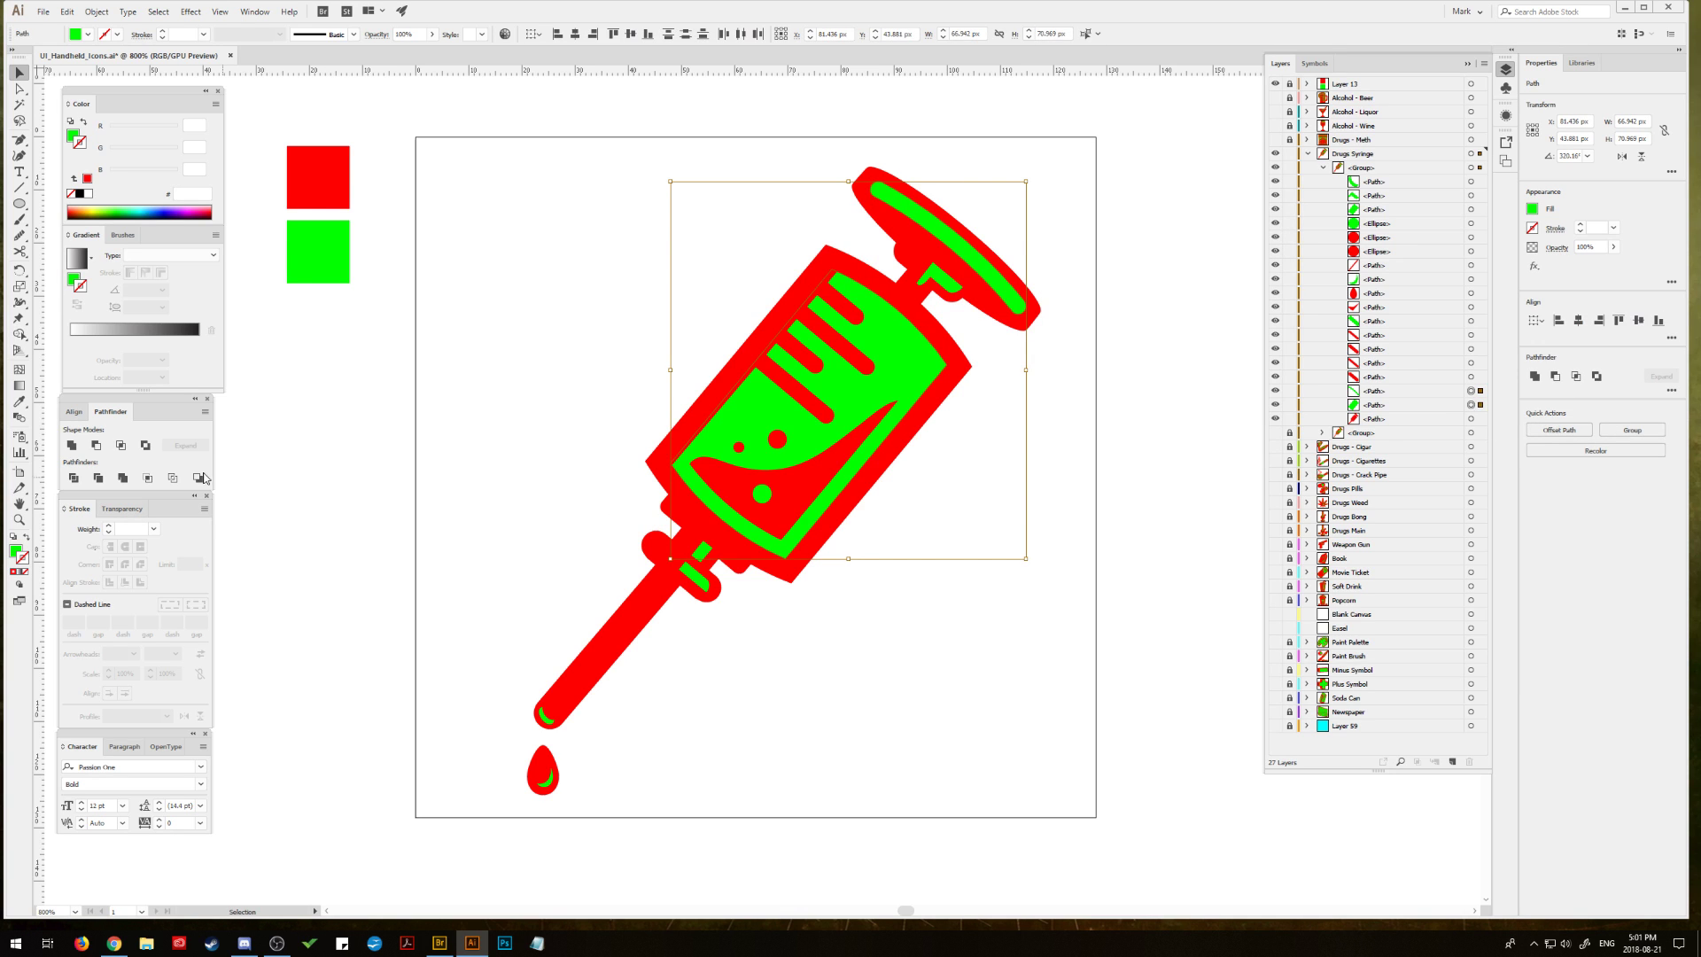
{"action": "left_click", "coordinate": [72, 446]}
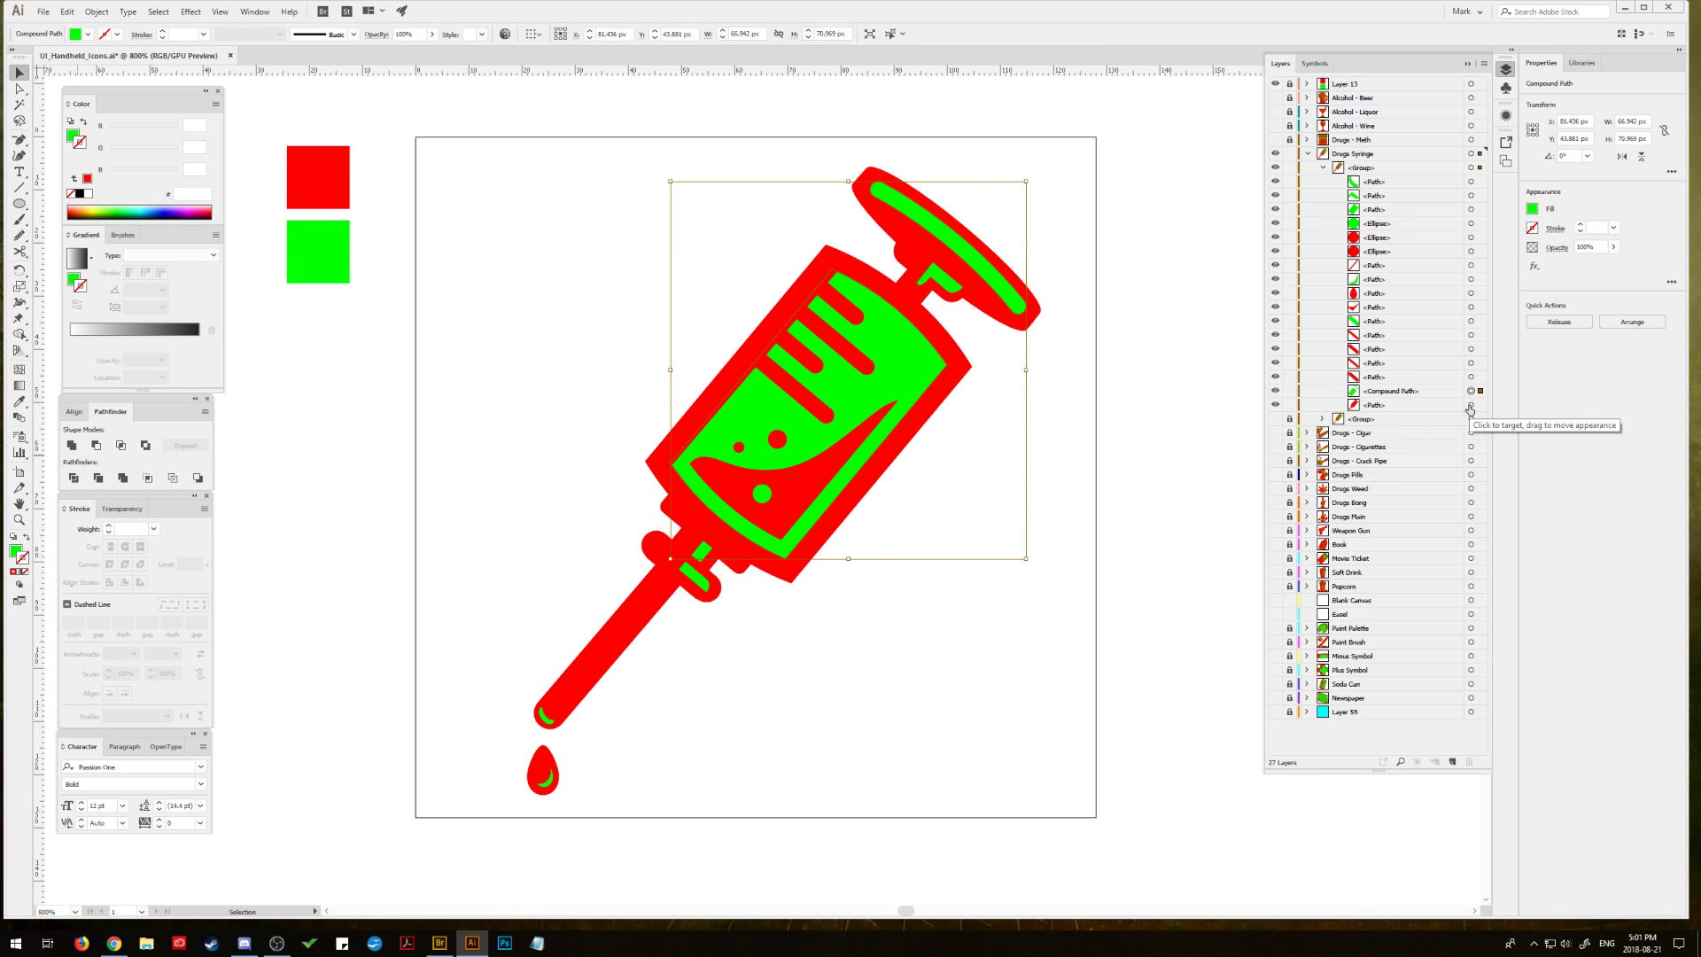
Step: Deselect the artwork, collapse the Drugs Syringe layer and save the document
{"action": "left_click", "coordinate": [1150, 395]}
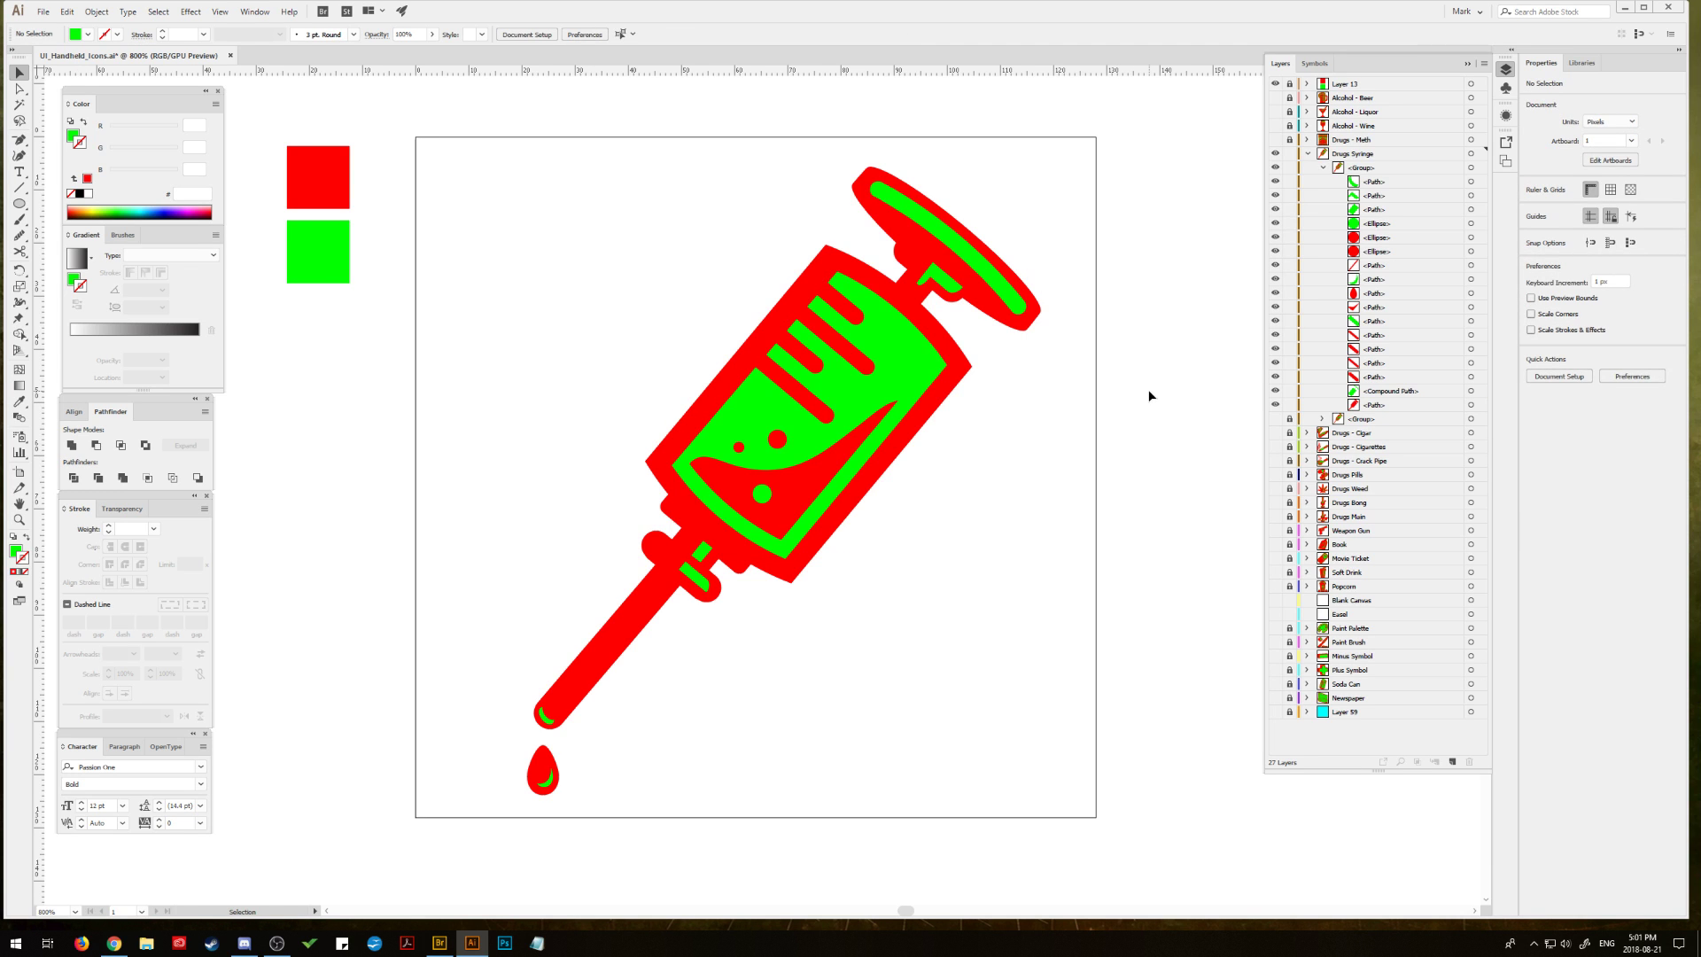
{"action": "scroll", "coordinate": [1150, 395], "scroll_direction": "down", "scroll_amount": 1}
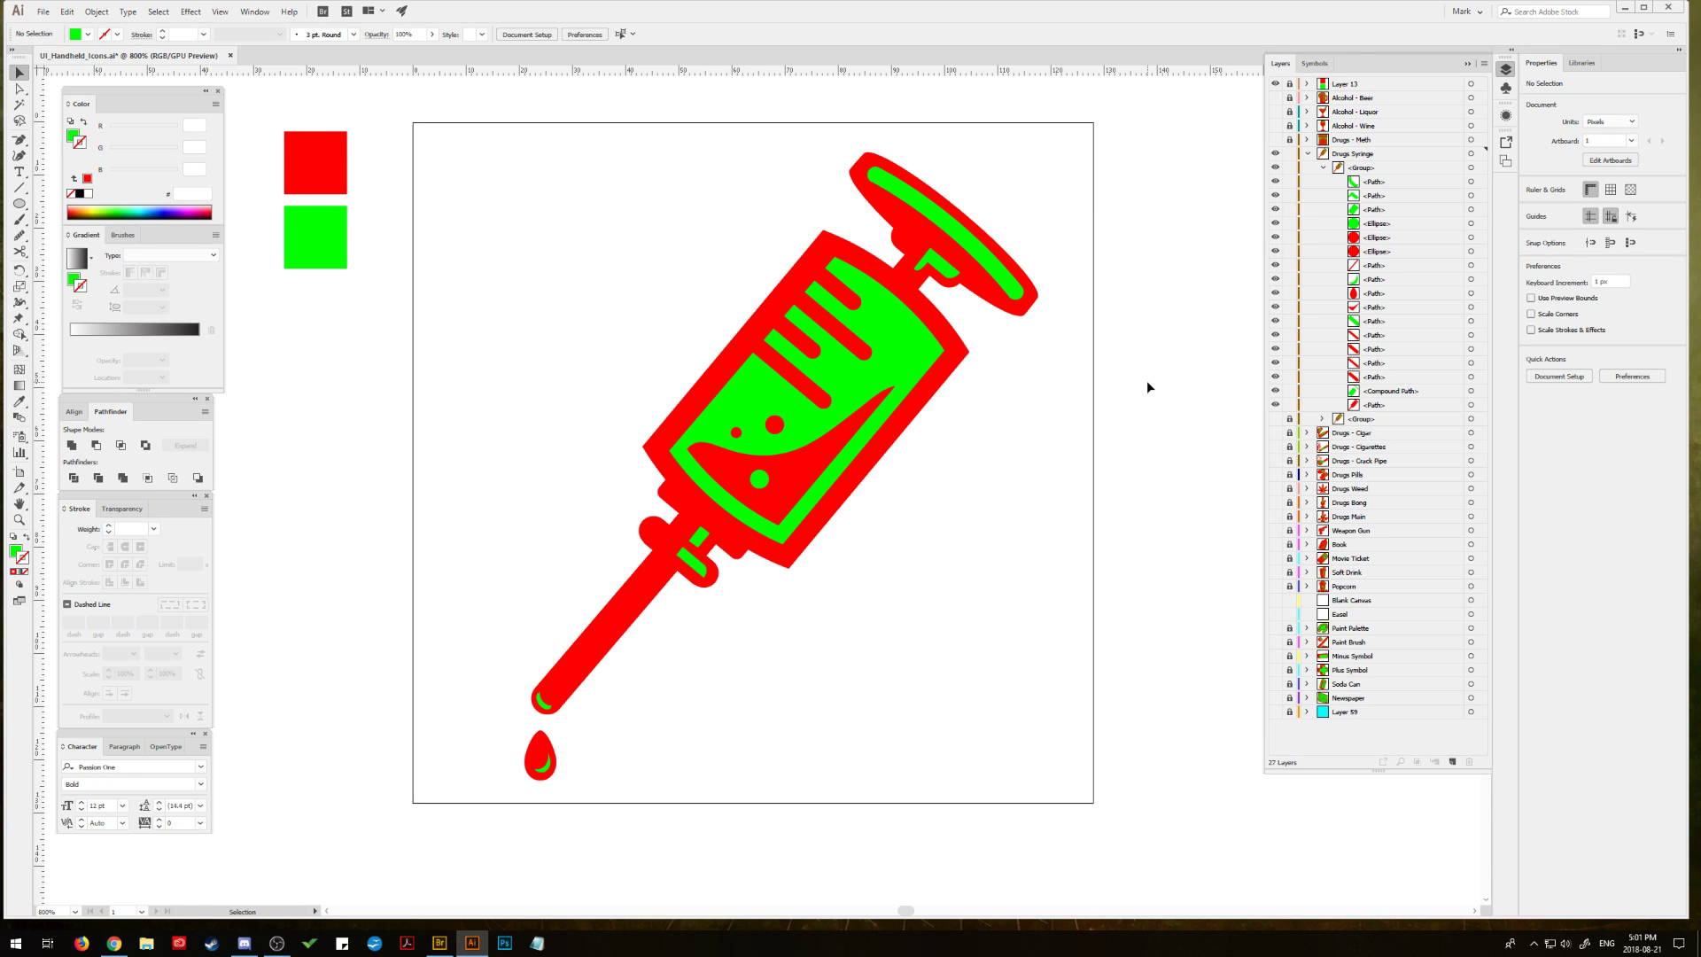
{"action": "left_click", "coordinate": [1308, 154]}
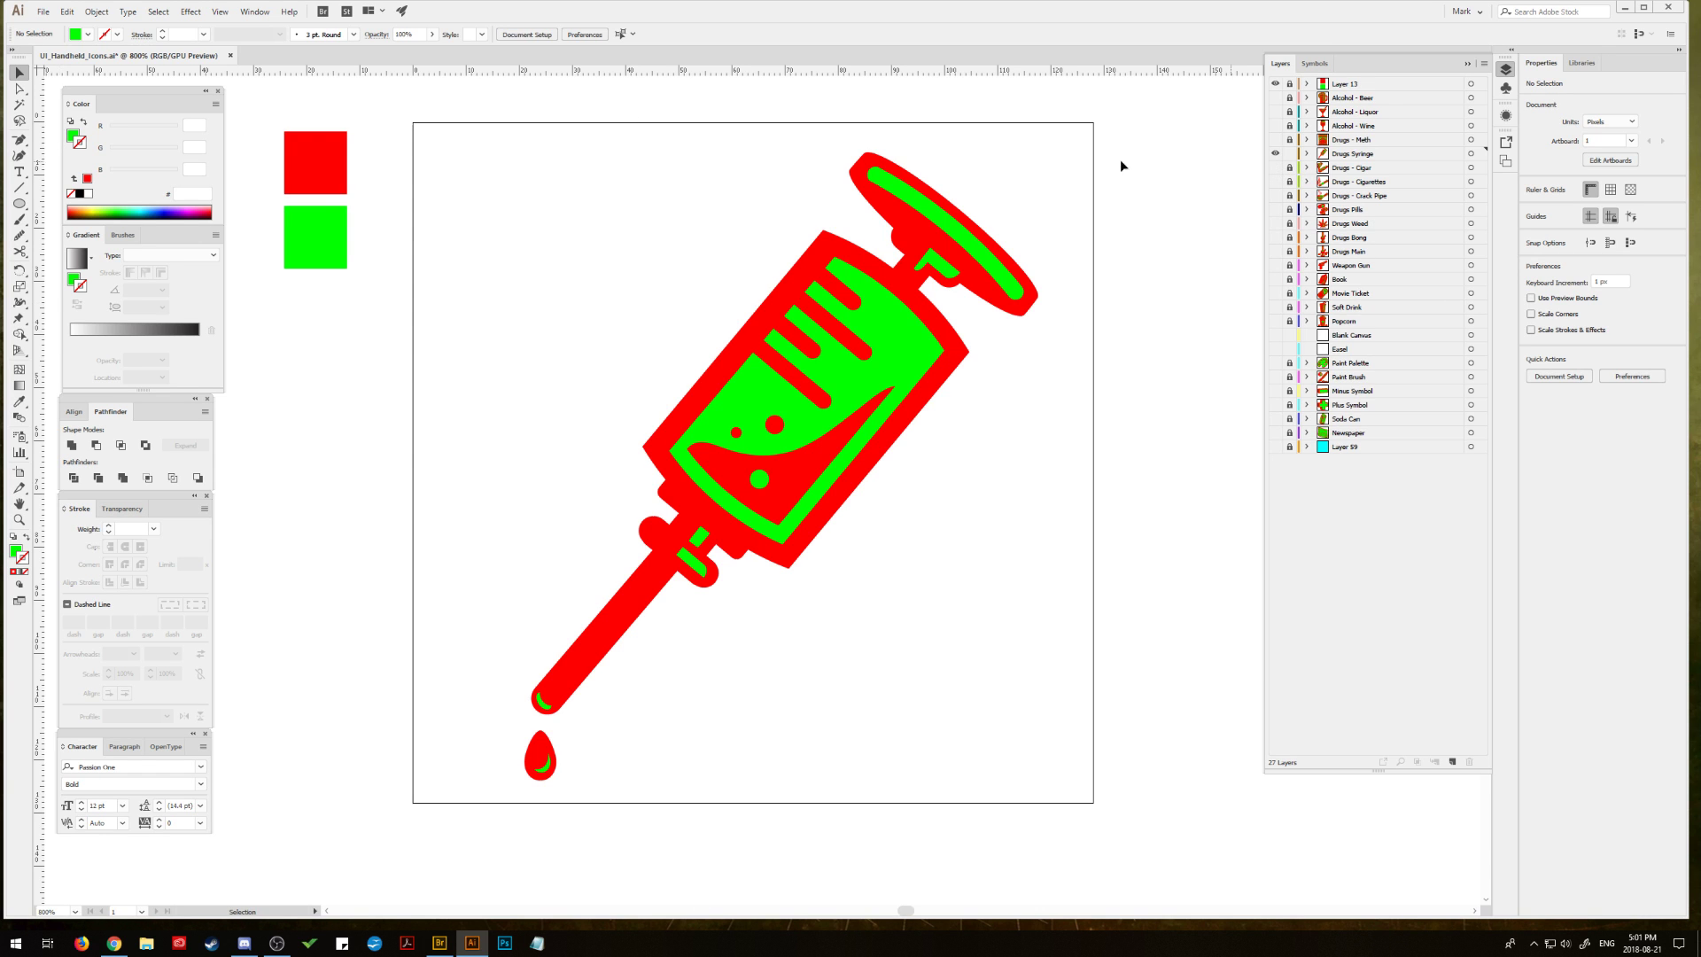
{"action": "left_click", "coordinate": [42, 12]}
{"action": "left_click", "coordinate": [71, 123]}
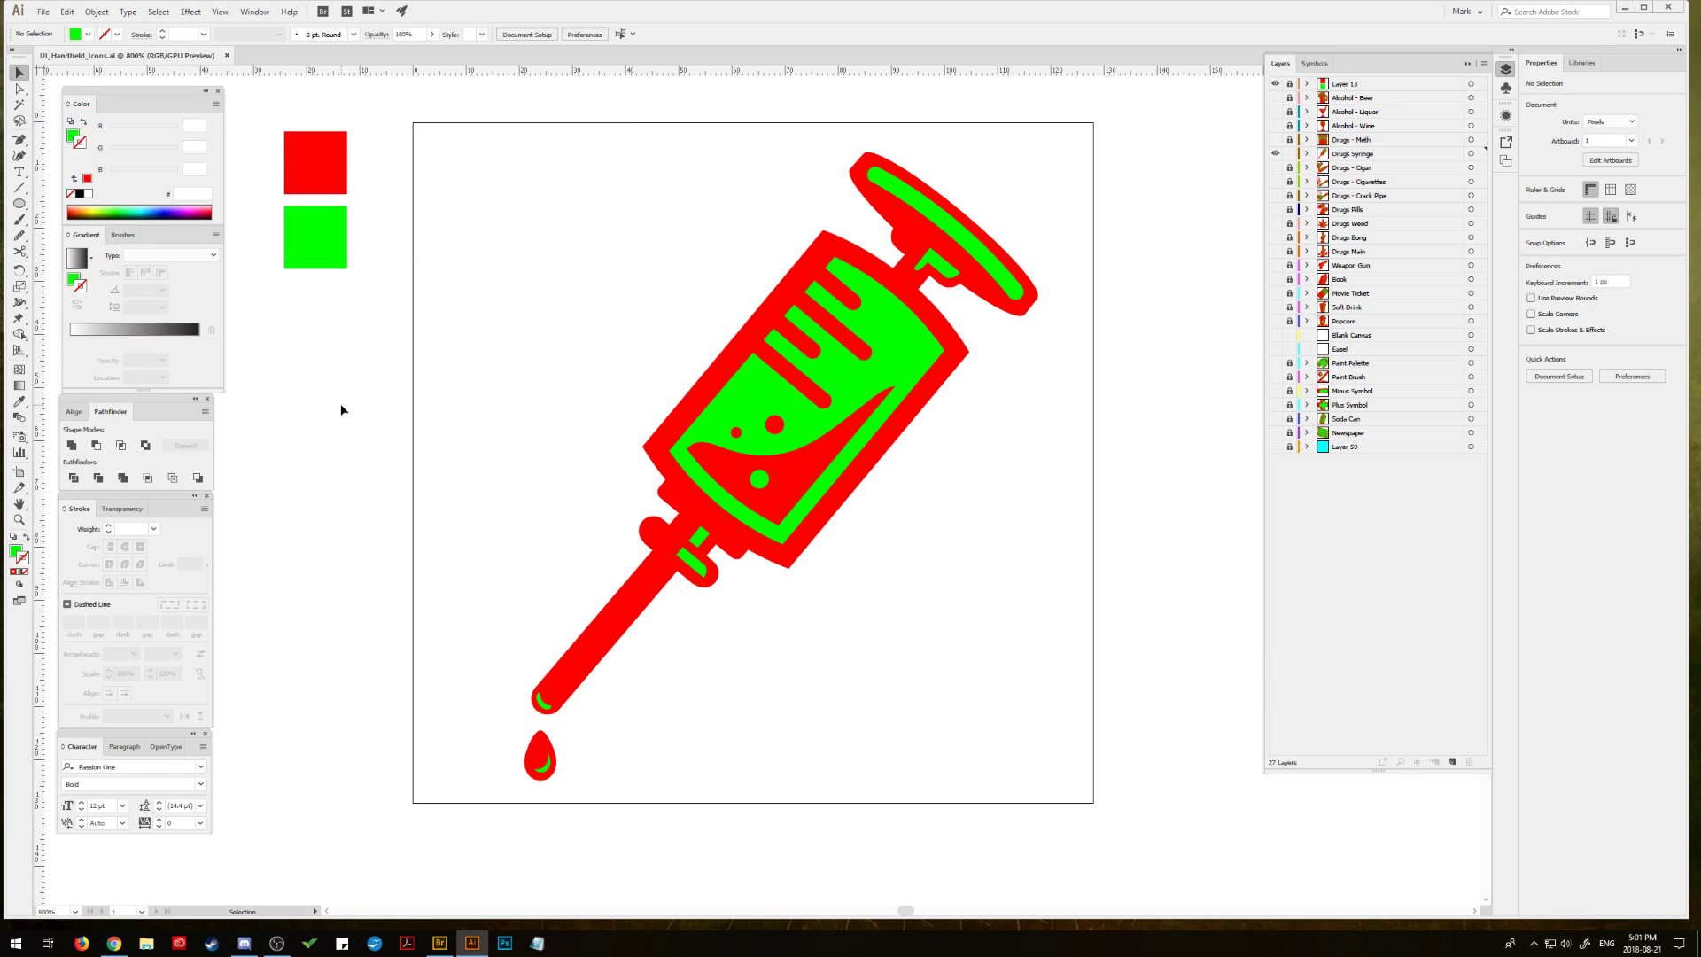
Step: Compare the syringe with the cigar icon by temporarily showing only the Drugs - Cigar artwork, and restore the Drugs Syringe layer's visibility
{"action": "left_click", "coordinate": [1276, 154]}
{"action": "left_click", "coordinate": [1276, 167]}
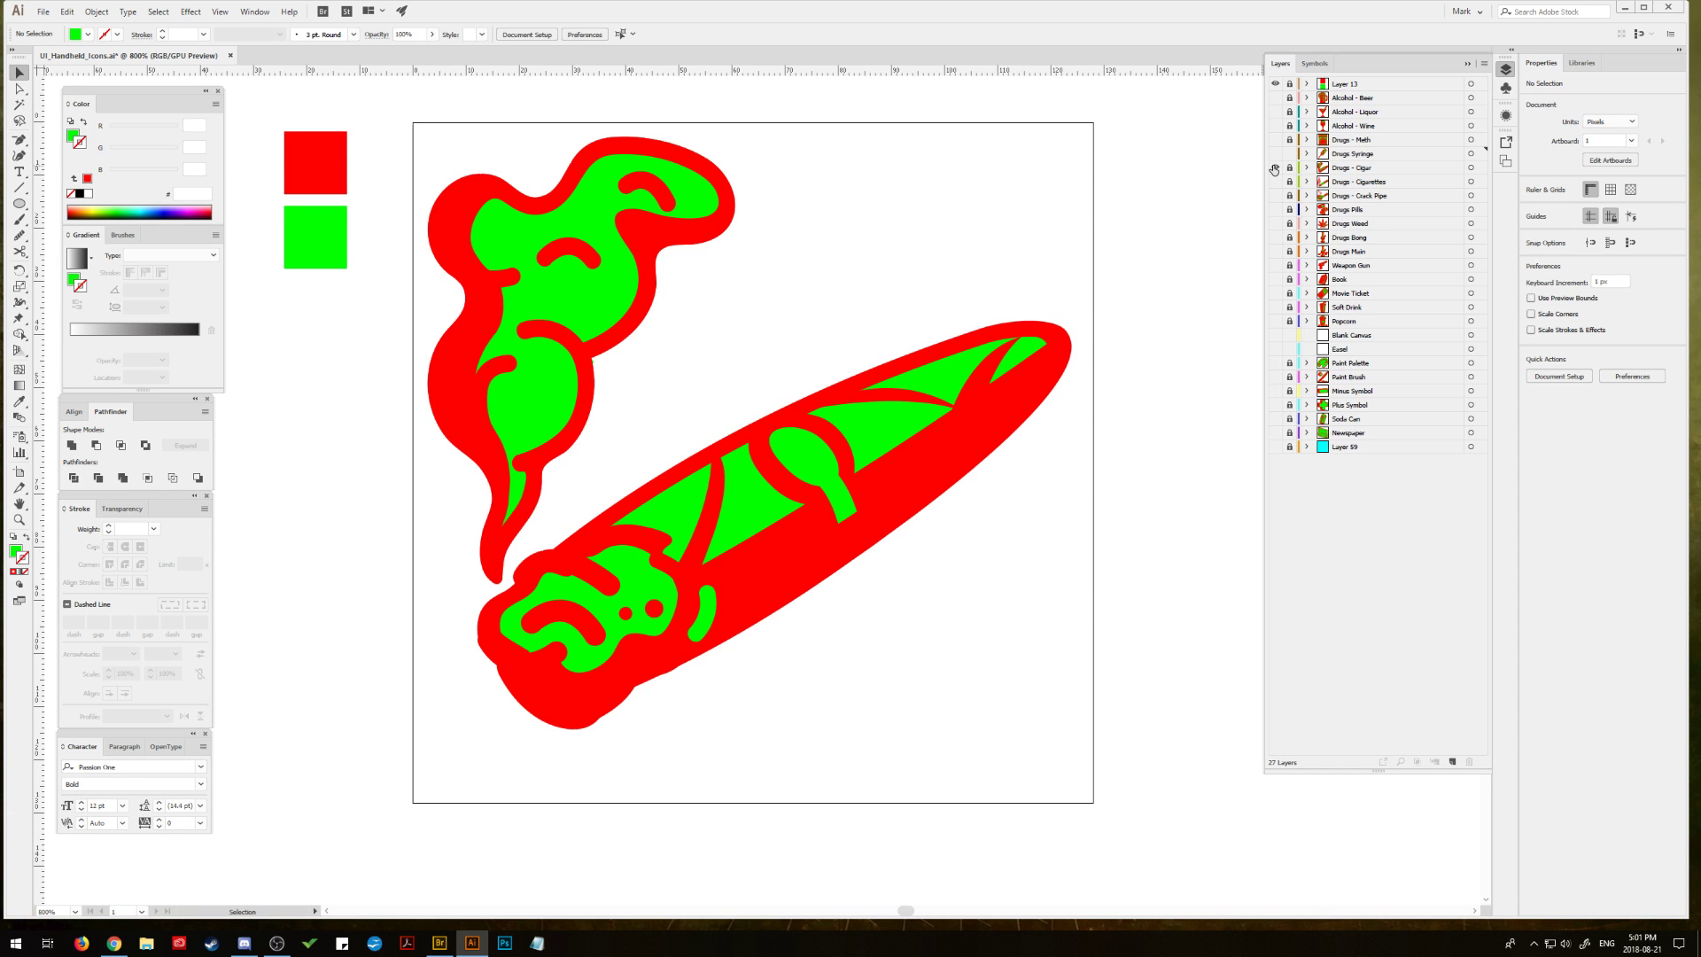
{"action": "left_click", "coordinate": [1276, 167]}
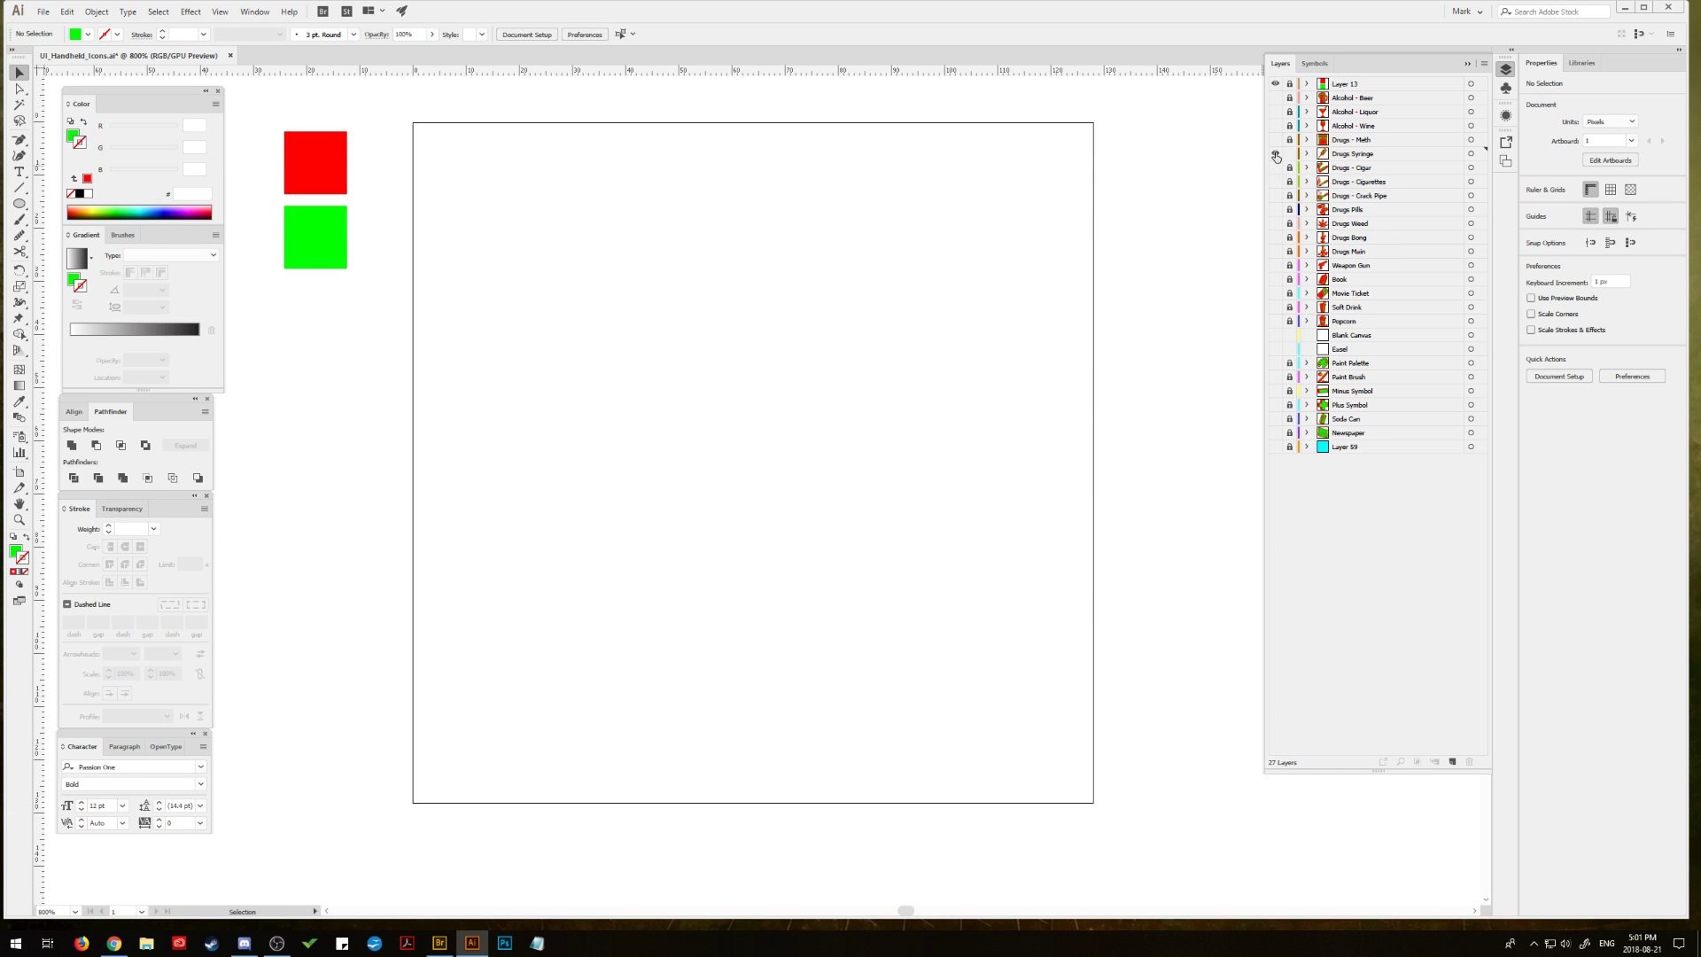
{"action": "left_click", "coordinate": [1276, 155]}
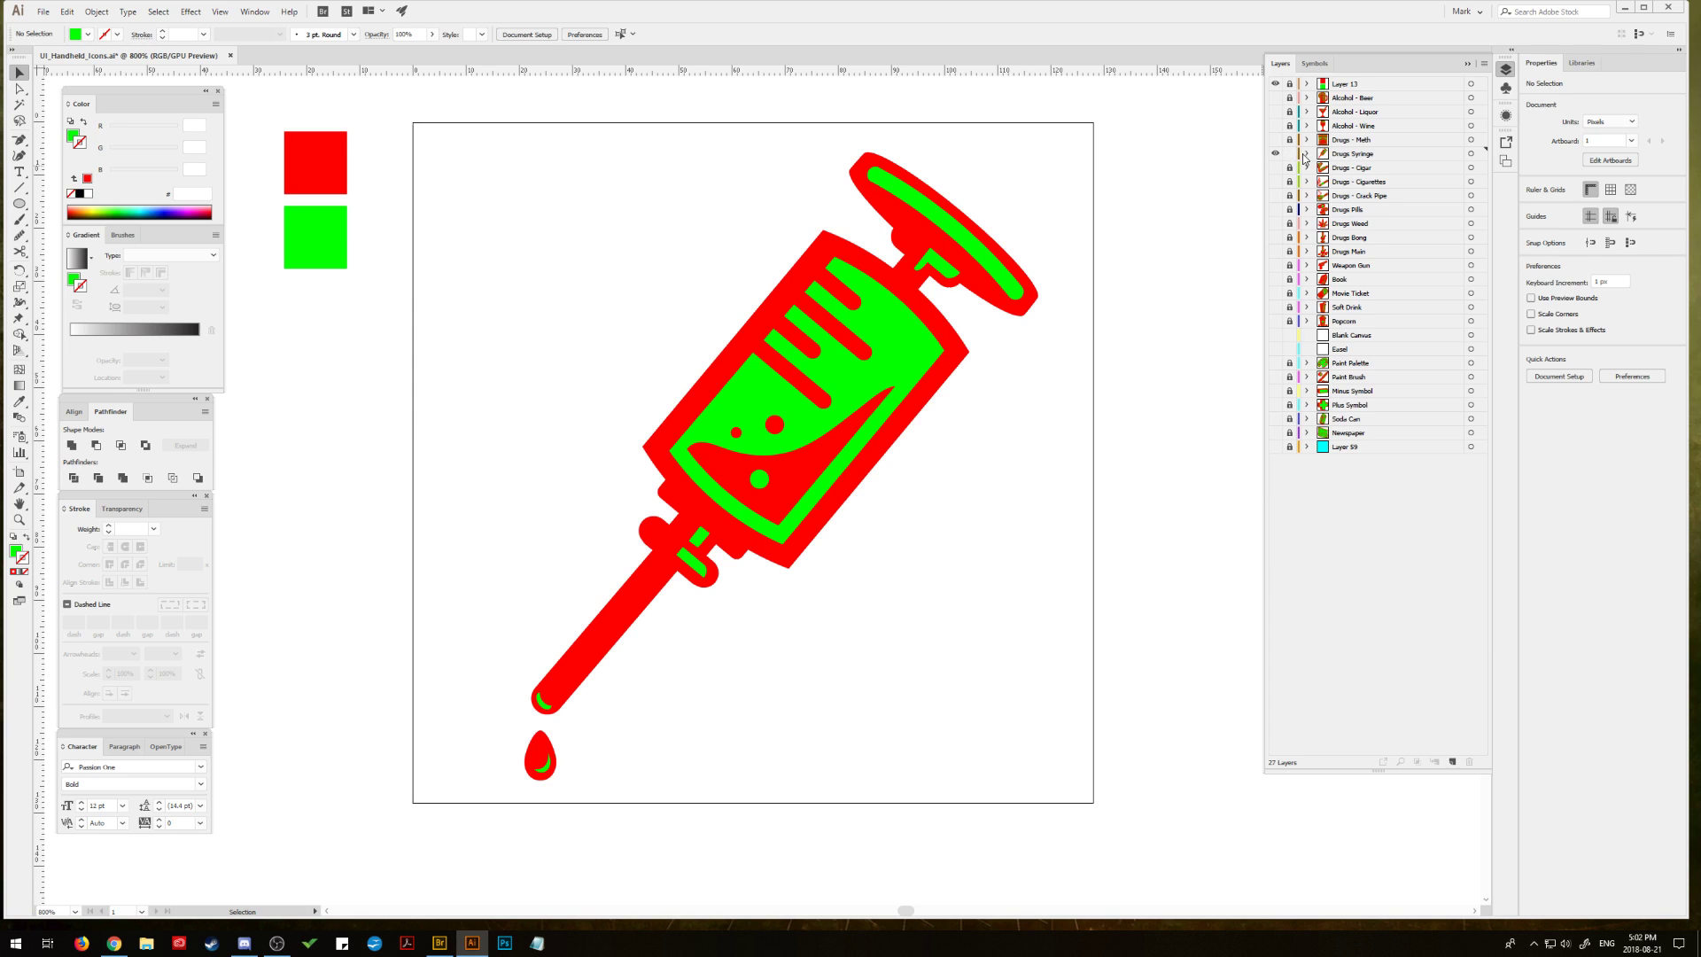
Step: Enlarge all Drugs Syringe layer artwork slightly, extending it toward the artboard's upper-right and lower-left corners
{"action": "left_click", "coordinate": [1307, 154]}
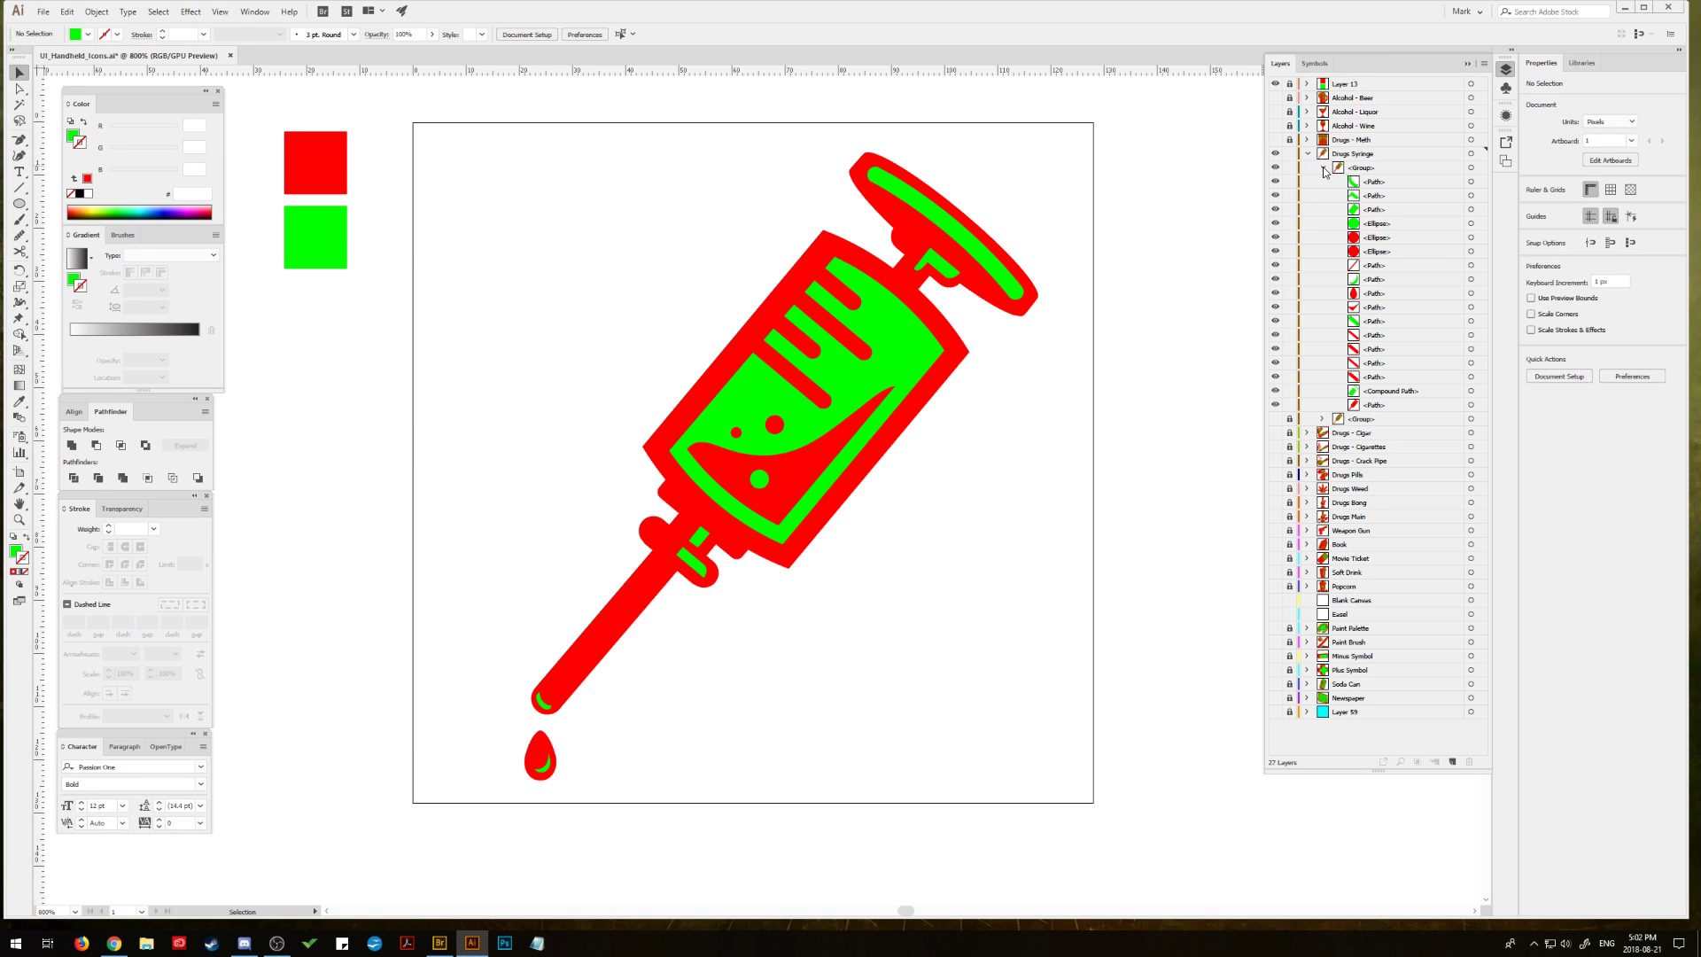
{"action": "left_click", "coordinate": [1322, 168]}
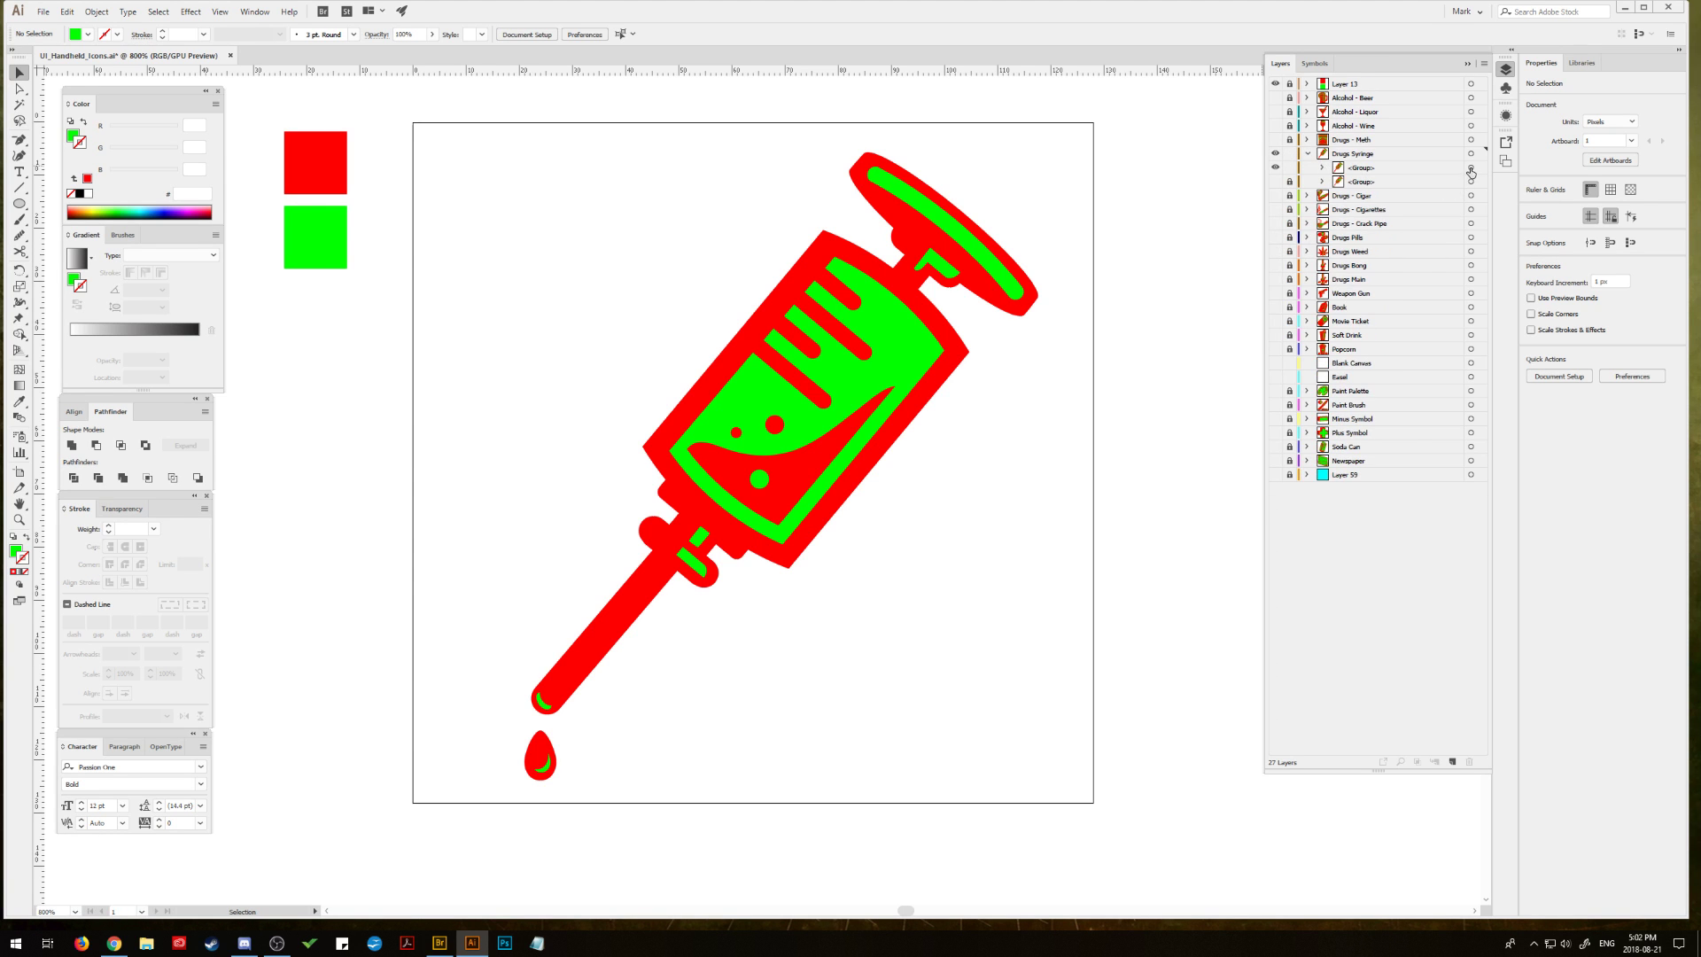
{"action": "left_click", "coordinate": [1471, 153]}
{"action": "left_click_drag", "start_coordinate": [1037, 152], "coordinate": [1051, 142]}
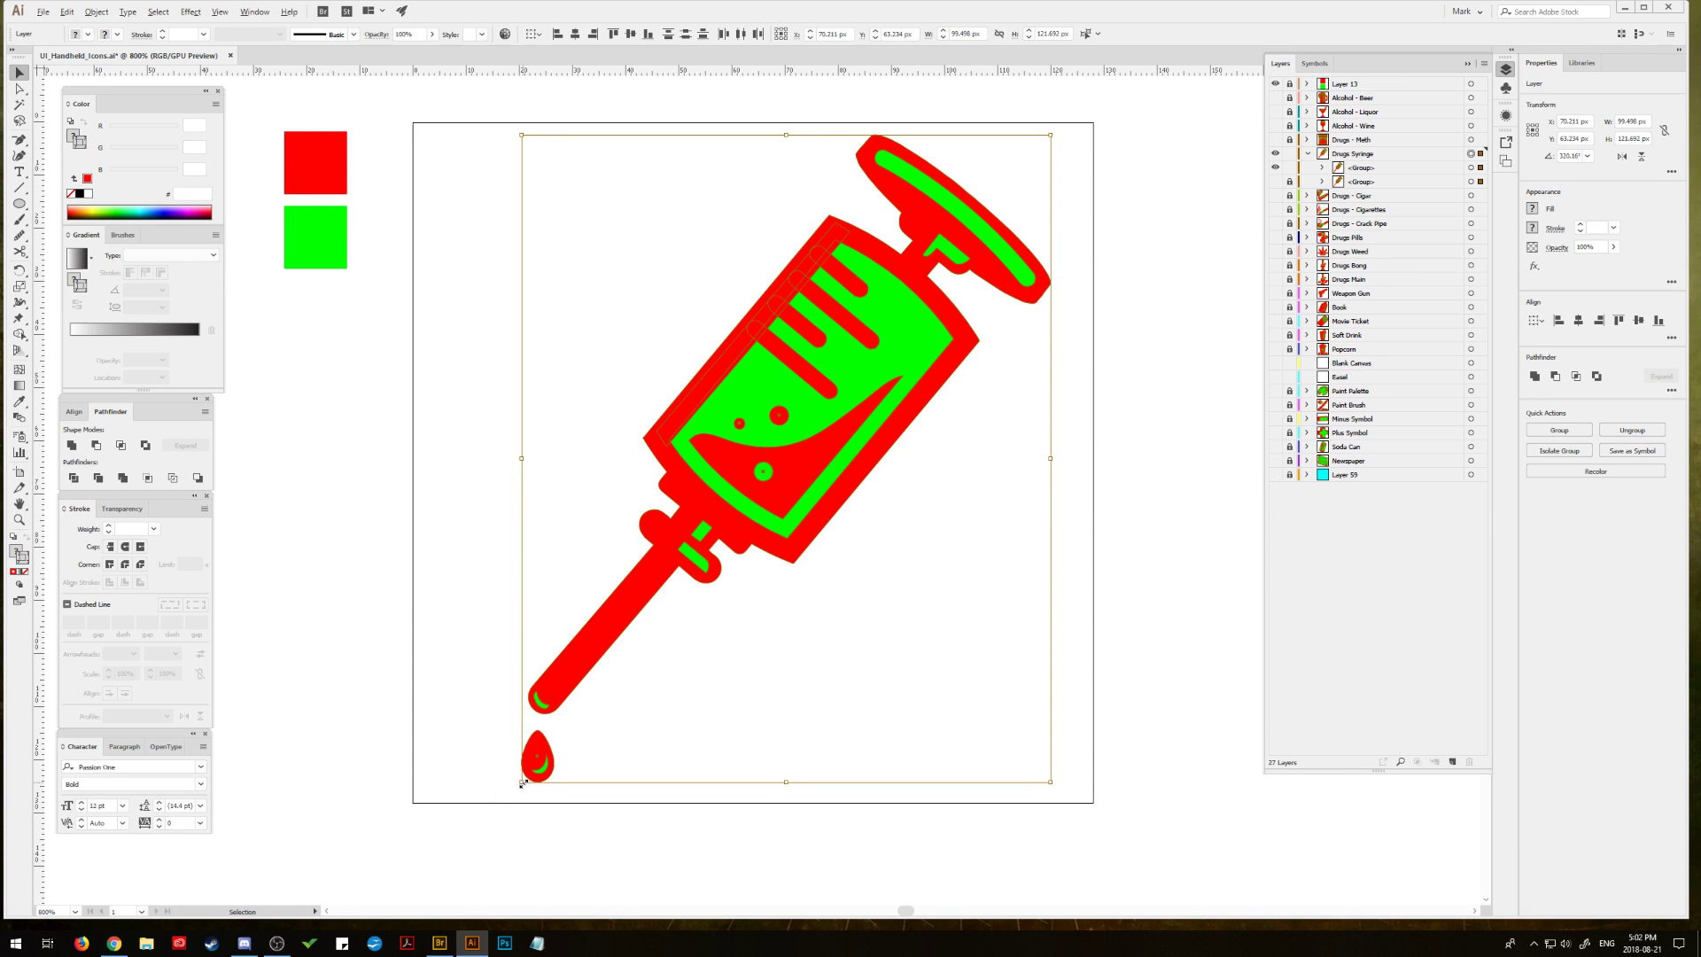
{"action": "mouse_move", "coordinate": [522, 783]}
{"action": "left_mouse_down"}
{"action": "mouse_move", "coordinate": [521, 802]}
{"action": "mouse_move", "coordinate": [518, 788]}
{"action": "left_mouse_up"}
{"action": "left_click", "coordinate": [551, 814]}
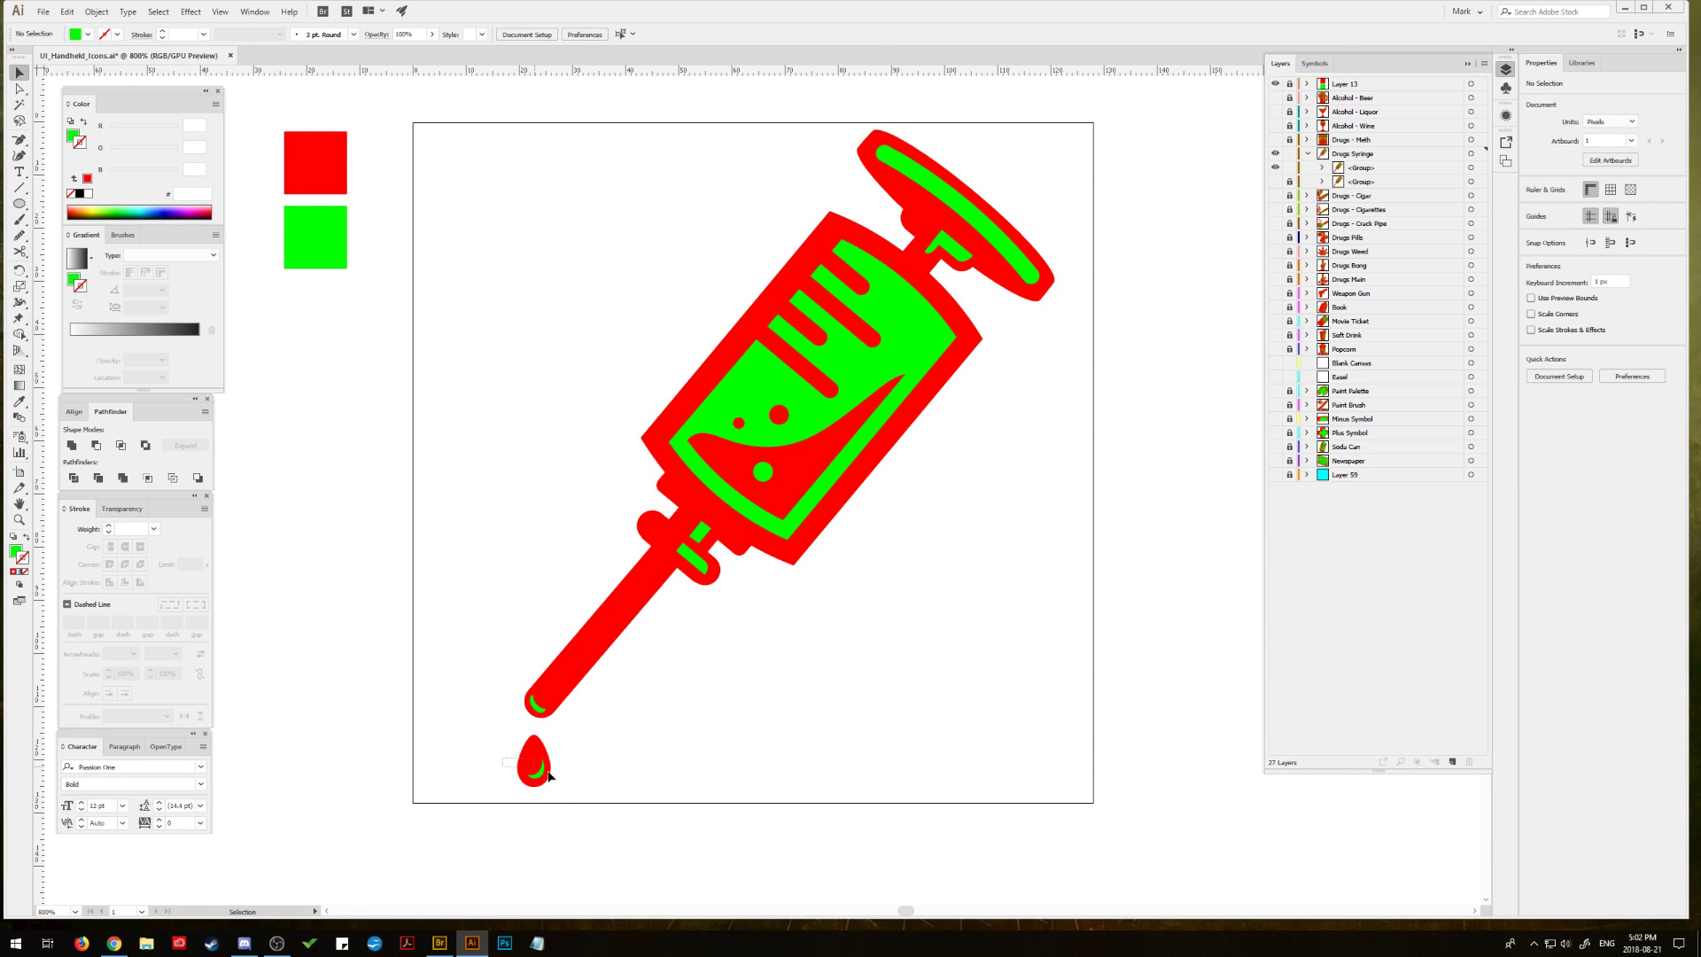
Step: Select the red droplet and its green highlight within the visible syringe group, and clear the selection
{"action": "left_click", "coordinate": [549, 776]}
{"action": "left_click", "coordinate": [1150, 505]}
{"action": "left_click", "coordinate": [1322, 169]}
{"action": "left_click", "coordinate": [1471, 293]}
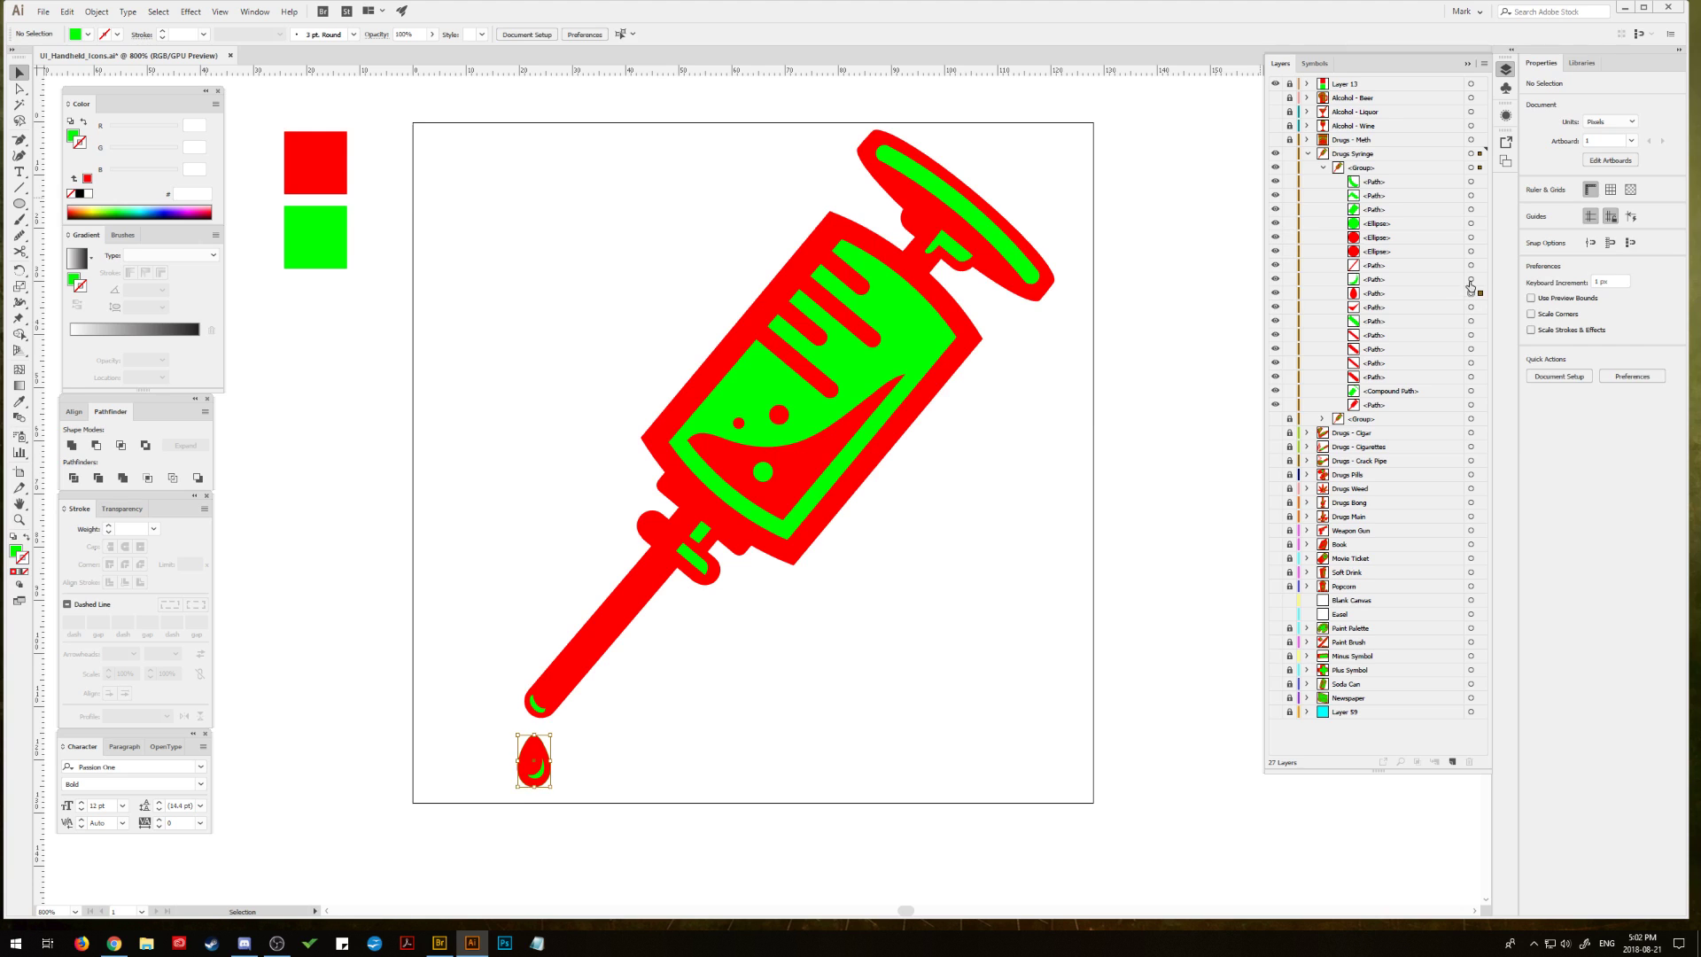
{"action": "left_click", "coordinate": [1470, 279], "text": "shift"}
{"action": "left_click", "coordinate": [820, 706]}
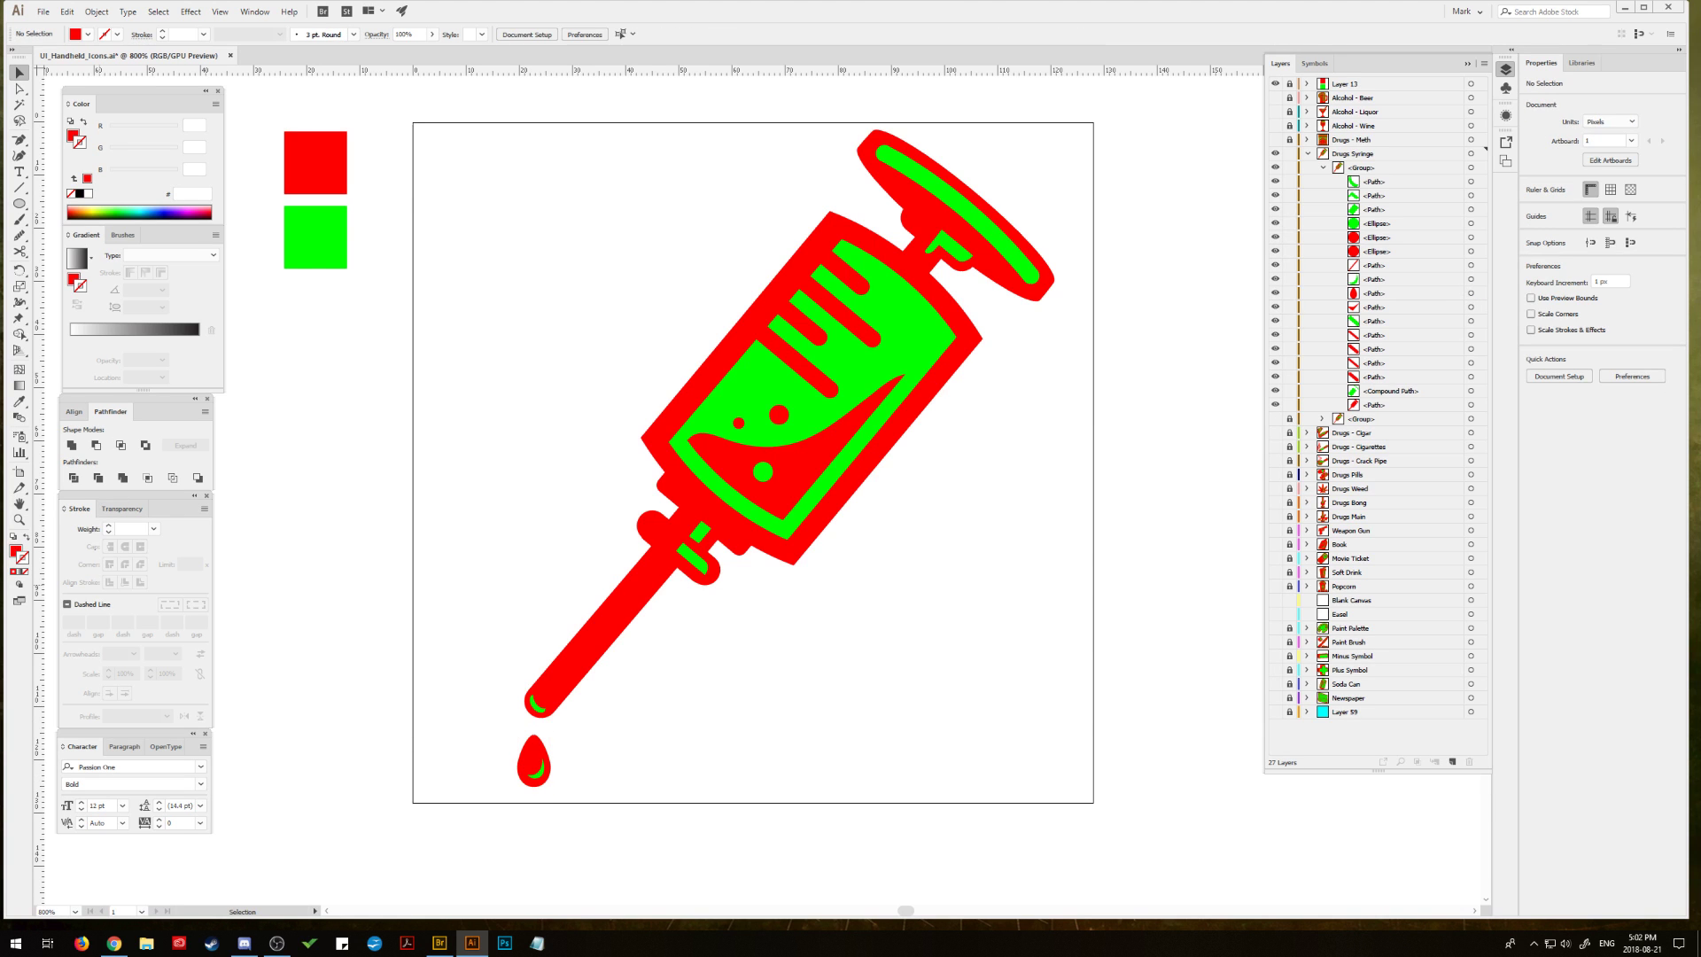